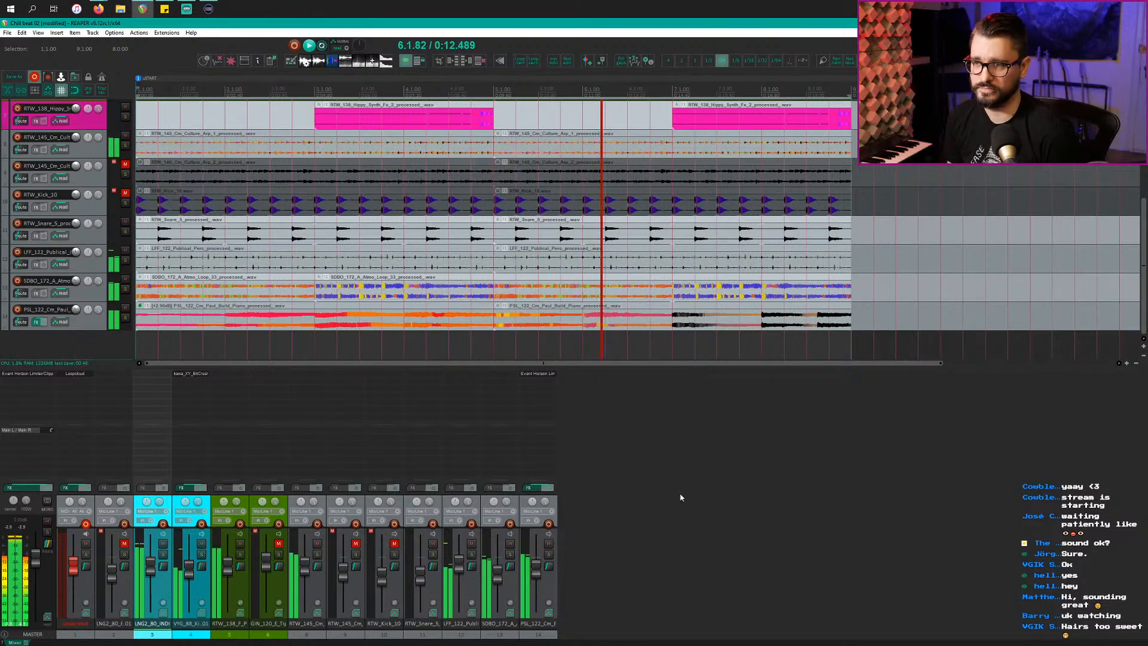
Step: Stop playback and bring the track list back up to the top of the project
{"action": "key", "text": "space"}
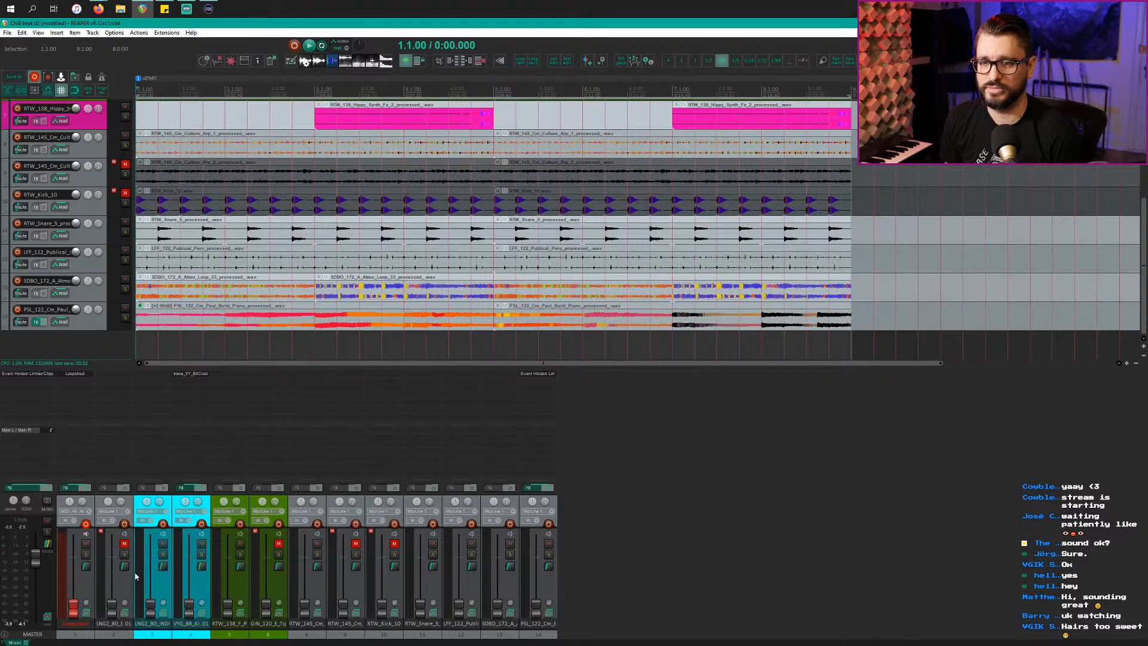
{"action": "scroll", "coordinate": [404, 359], "scroll_direction": "up", "scroll_amount": 6}
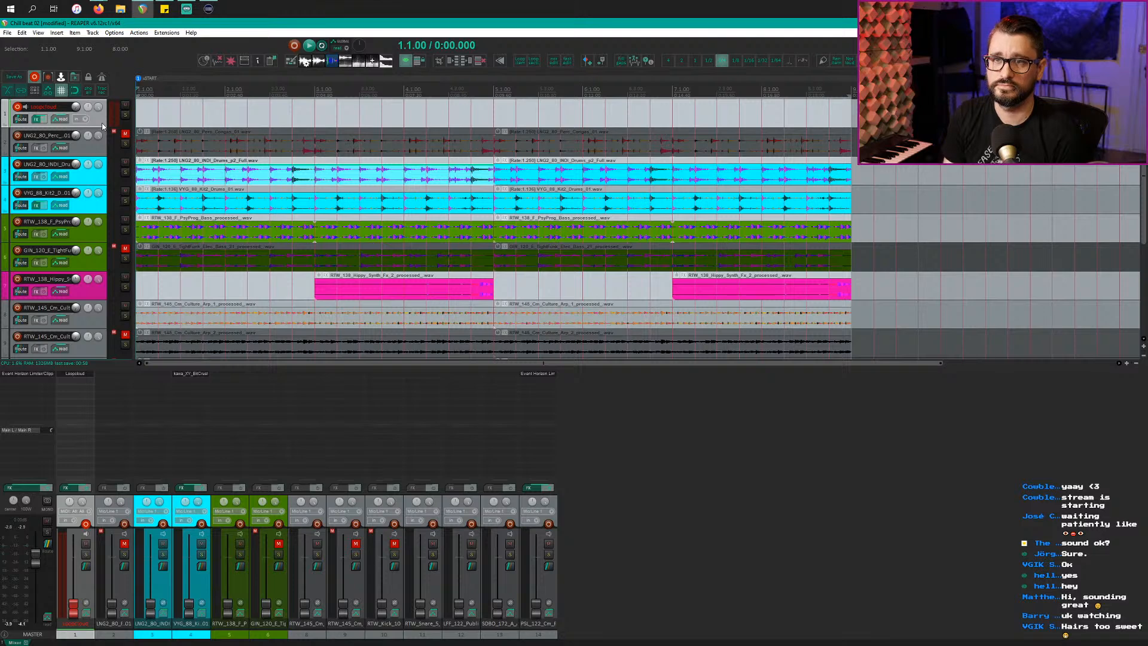
Step: Insert two new tracks below Loopcloud named Drums and Bass
{"action": "key", "text": "ctrl+t"}
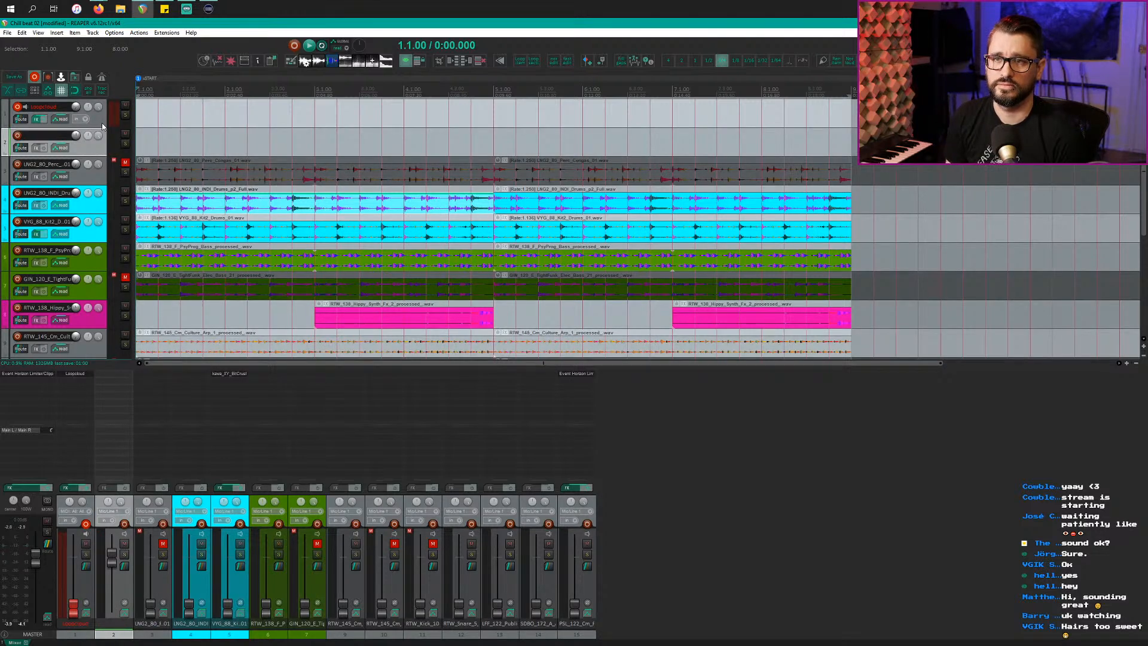
{"action": "key", "text": "ctrl+t"}
{"action": "double_click", "coordinate": [38, 136]}
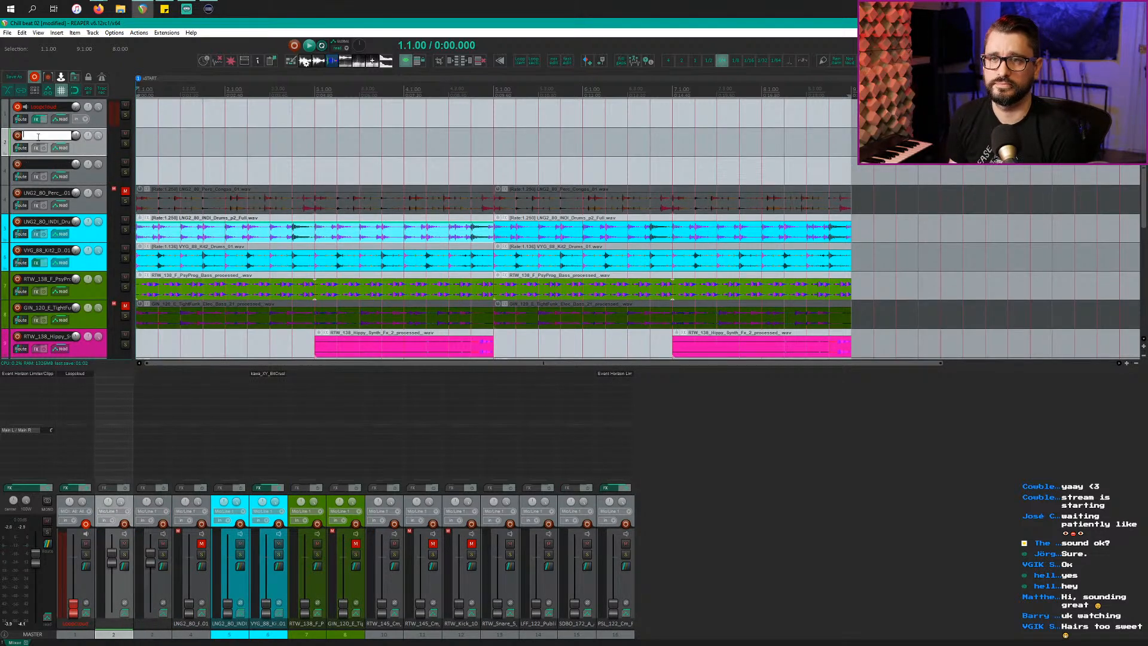
{"action": "type", "text": "Drums"}
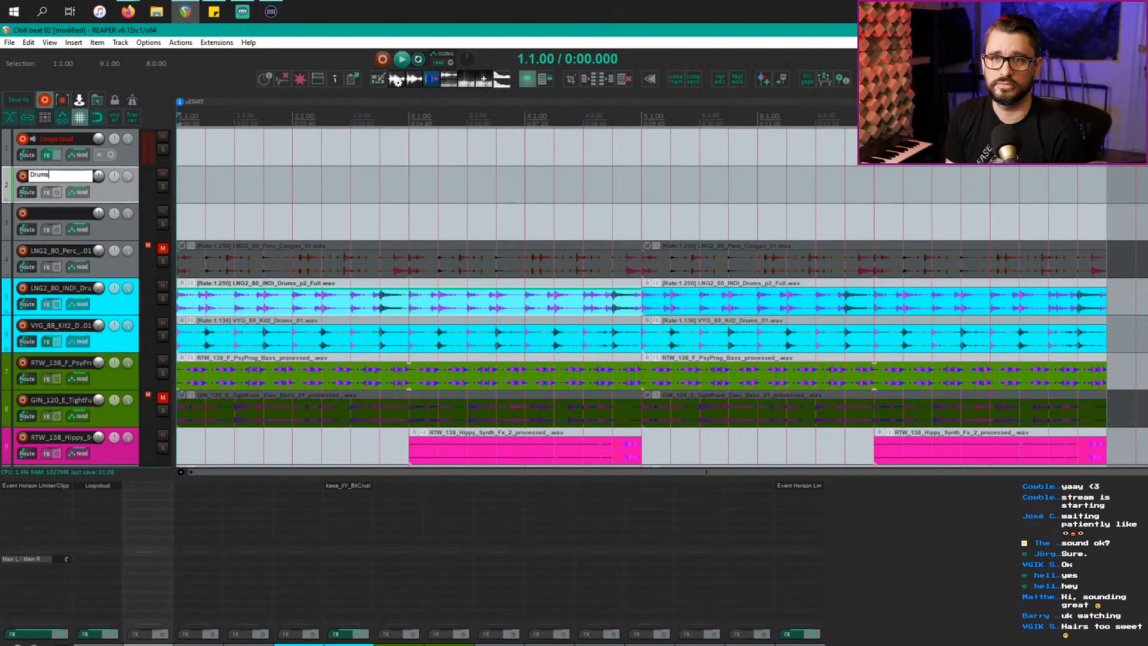
{"action": "key", "text": "Tab"}
{"action": "type", "text": "Bass"}
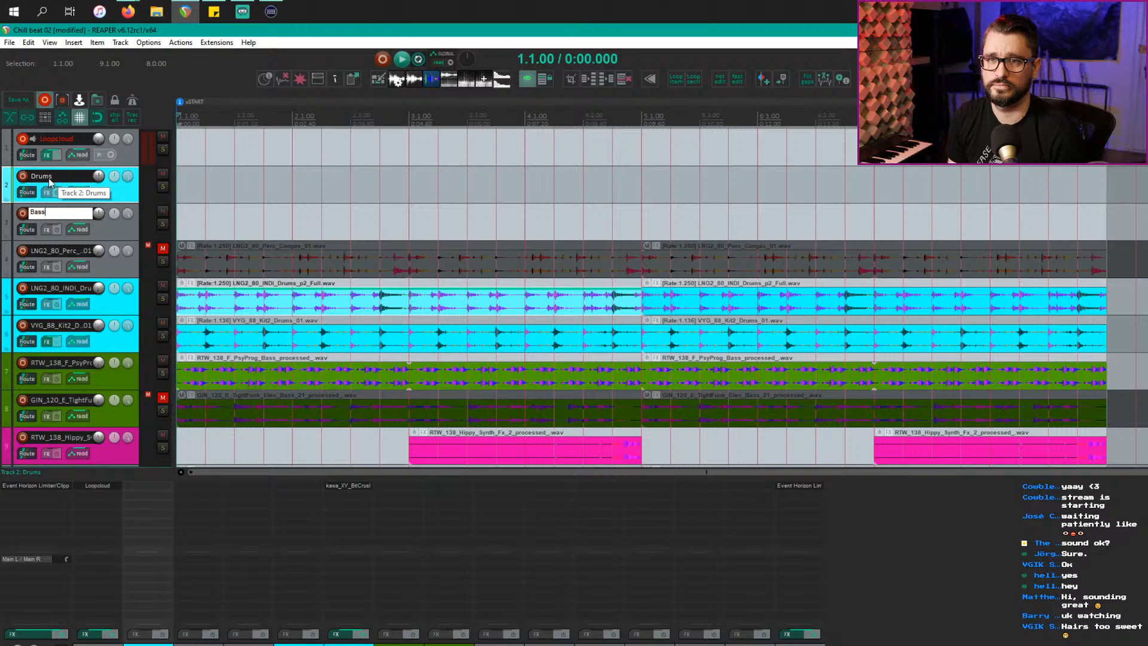
{"action": "key", "text": "Return"}
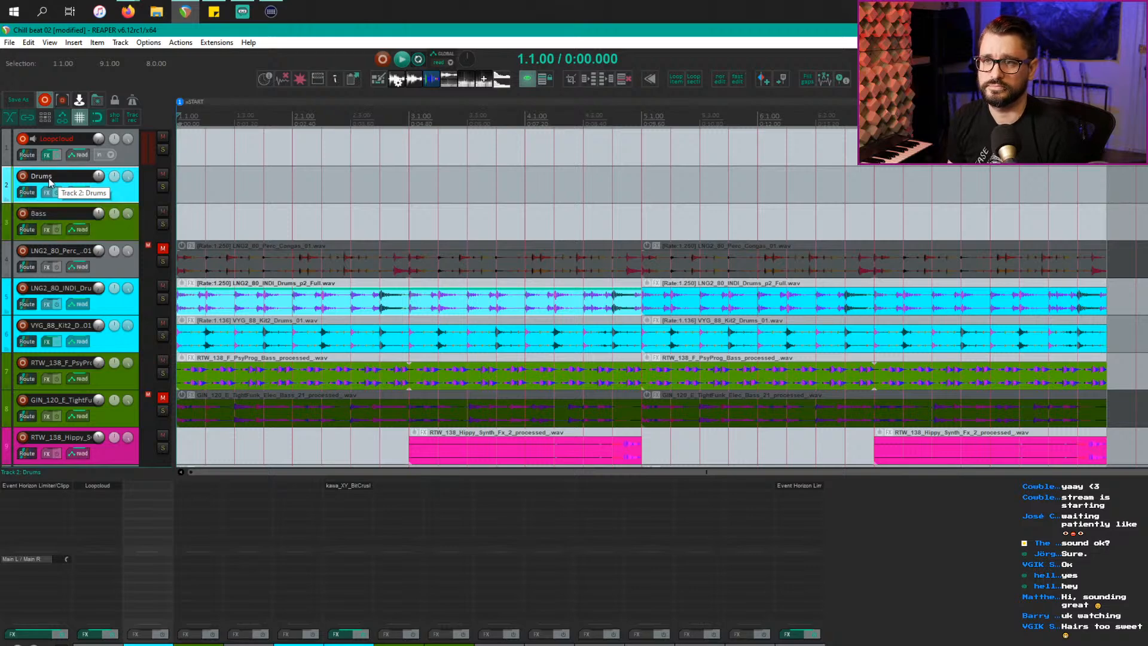
Step: Add a Percussion track below Bass, move the congas track into it and unmute it
{"action": "left_click", "coordinate": [110, 235]}
{"action": "key", "text": "ctrl+t"}
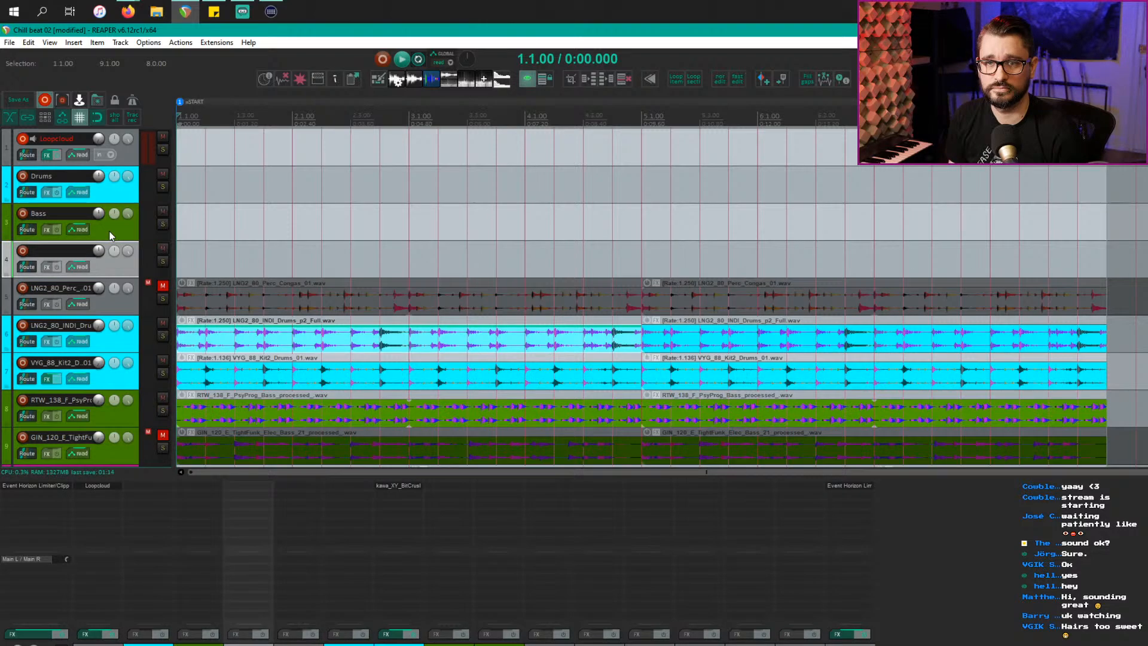
{"action": "double_click", "coordinate": [81, 247]}
{"action": "type", "text": "Percussion"}
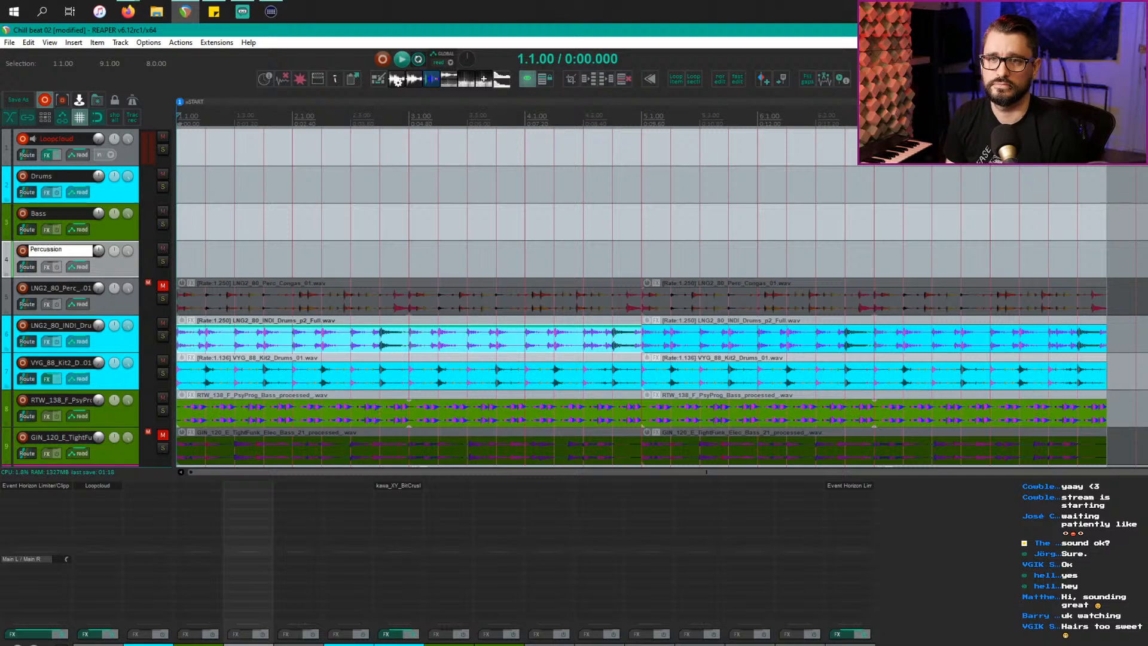
{"action": "key", "text": "Return"}
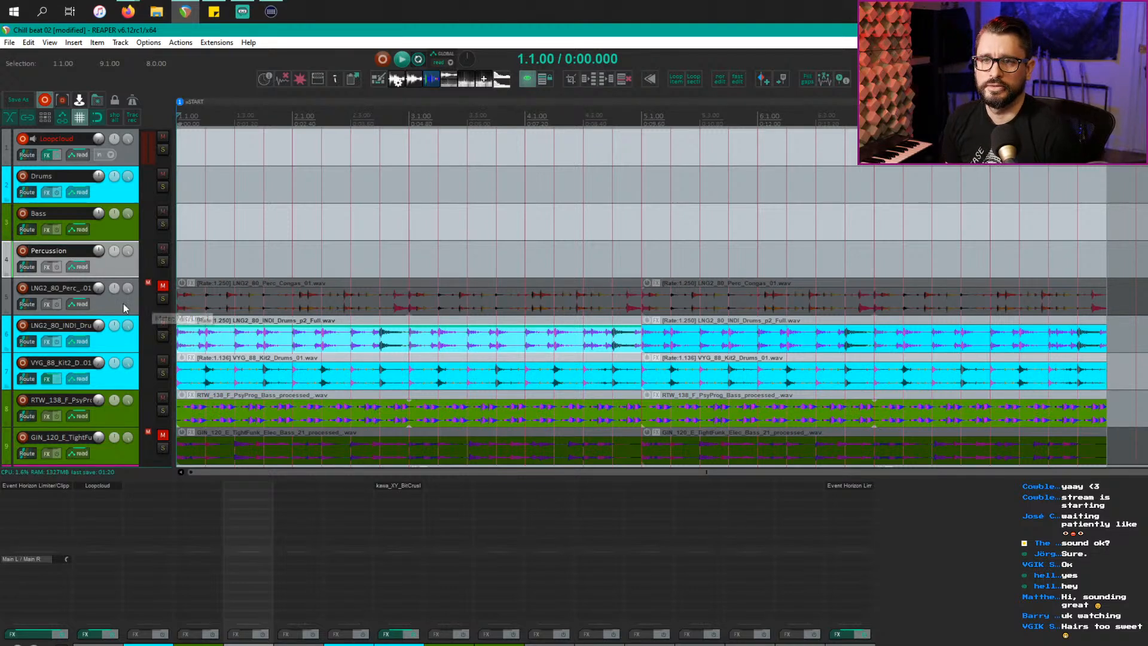
{"action": "left_click_drag", "start_coordinate": [119, 304], "coordinate": [130, 251]}
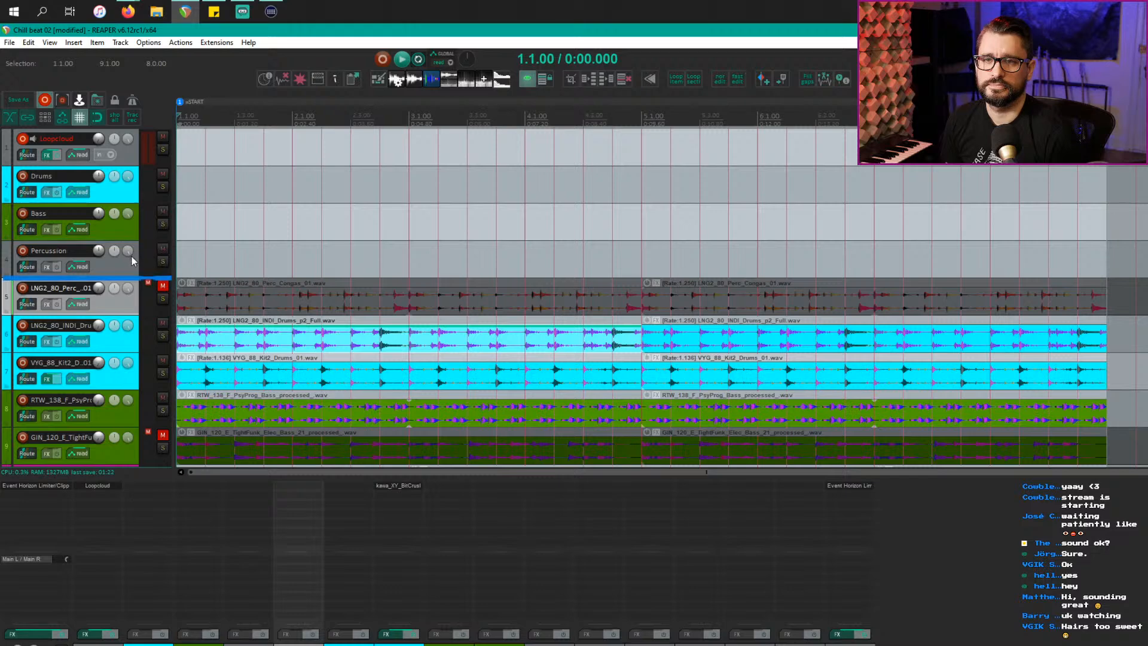
{"action": "left_click", "coordinate": [163, 285]}
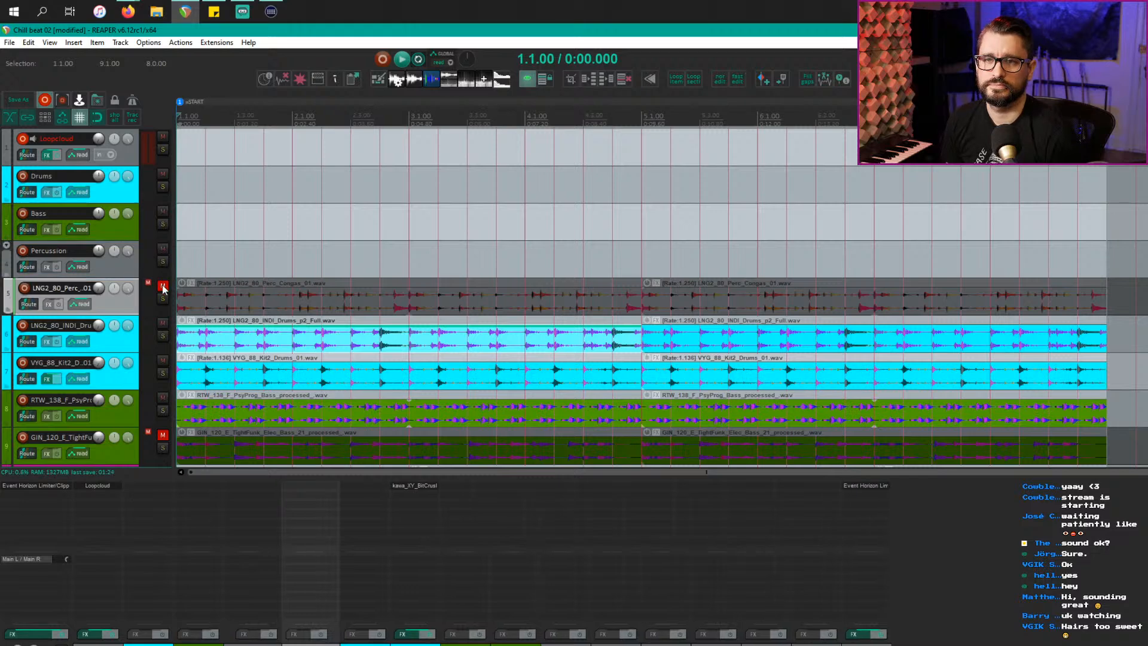
Step: Nest the INDI and Kit2 drum loops under Drums and the two bass tracks under Bass
{"action": "left_click", "coordinate": [136, 345]}
{"action": "left_click", "coordinate": [120, 376], "text": "shift"}
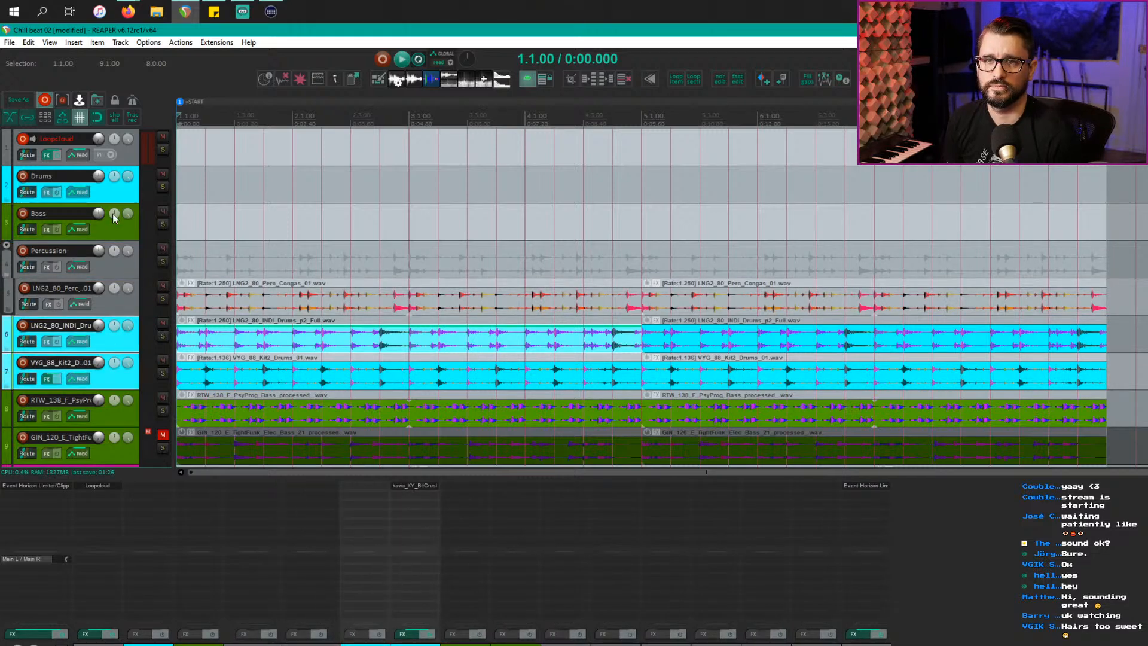
{"action": "left_click_drag", "start_coordinate": [112, 214], "coordinate": [117, 185]}
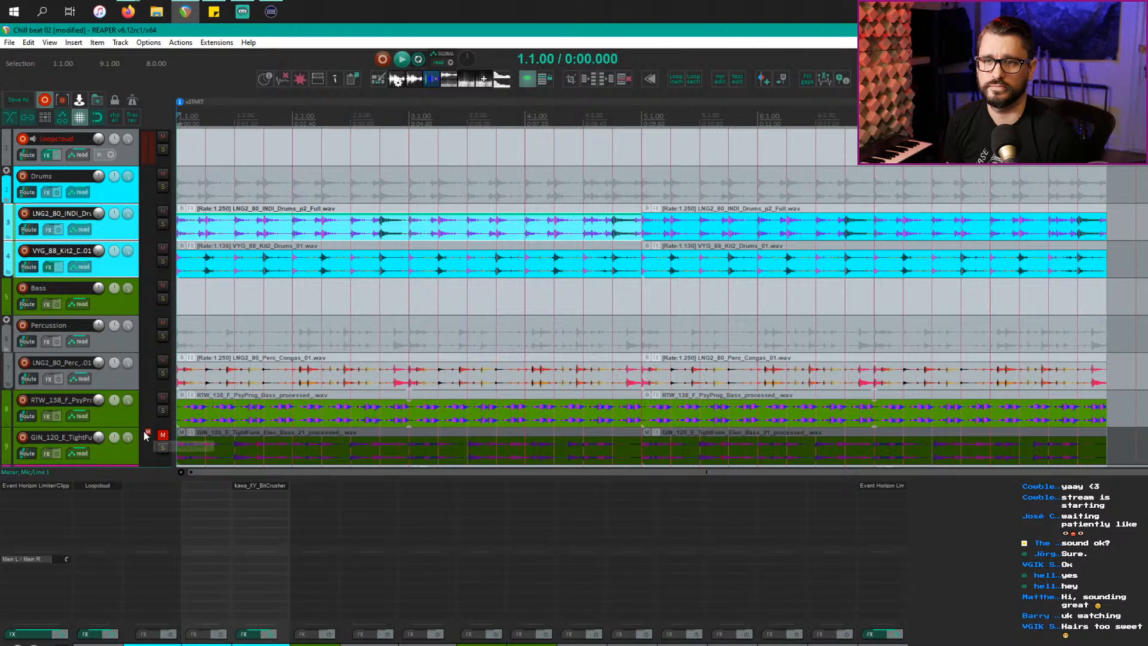
{"action": "scroll", "coordinate": [146, 435], "scroll_direction": "down", "scroll_amount": 1}
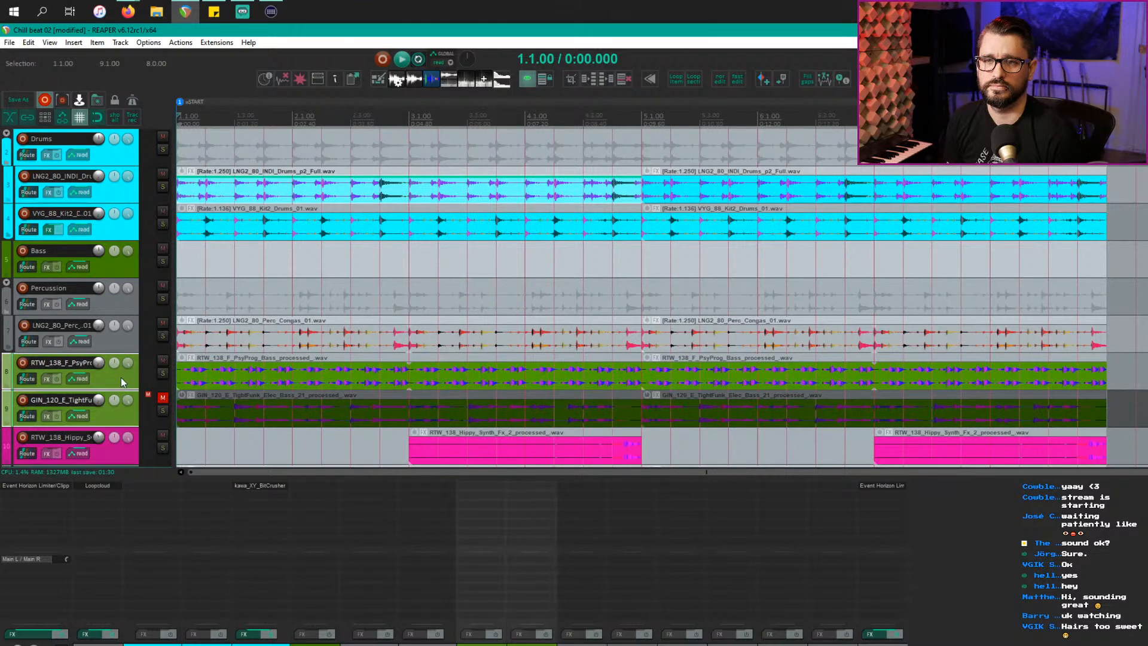
{"action": "left_click_drag", "start_coordinate": [122, 375], "coordinate": [134, 256]}
{"action": "scroll", "coordinate": [146, 408], "scroll_direction": "down", "scroll_amount": 1}
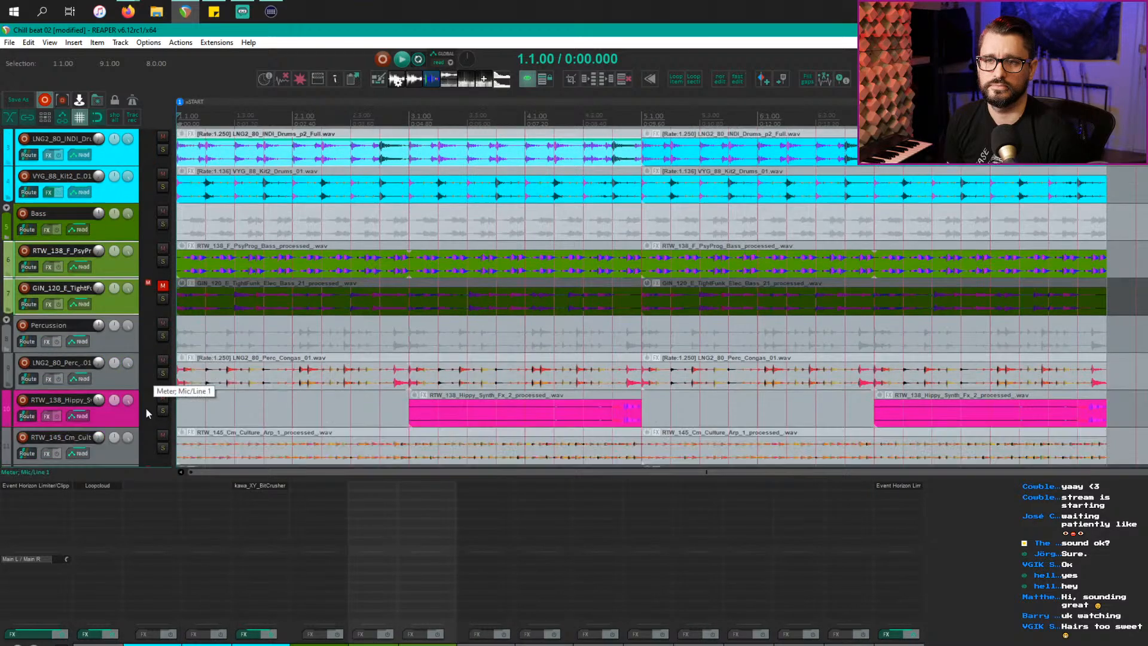
Step: Move the Hippy Synth track above Percussion and reposition the congas track
{"action": "left_click", "coordinate": [123, 414]}
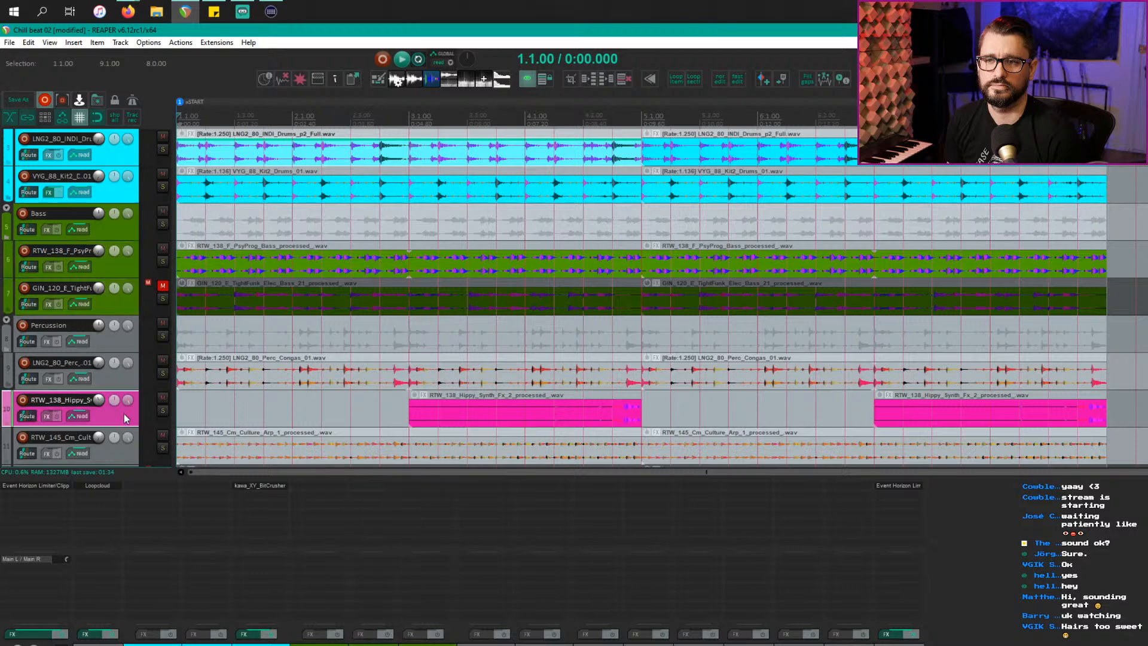
{"action": "scroll", "coordinate": [145, 414], "scroll_direction": "down", "scroll_amount": 1}
{"action": "left_click_drag", "start_coordinate": [122, 378], "coordinate": [124, 269]}
{"action": "left_click", "coordinate": [119, 379]}
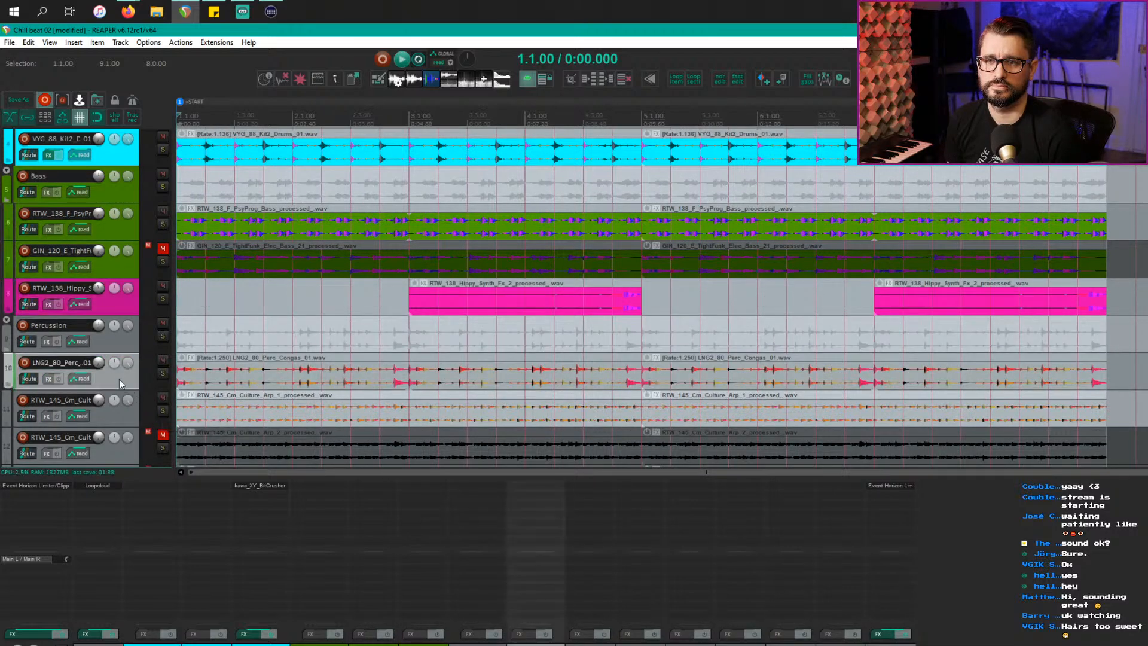
{"action": "scroll", "coordinate": [132, 418], "scroll_direction": "down", "scroll_amount": 1}
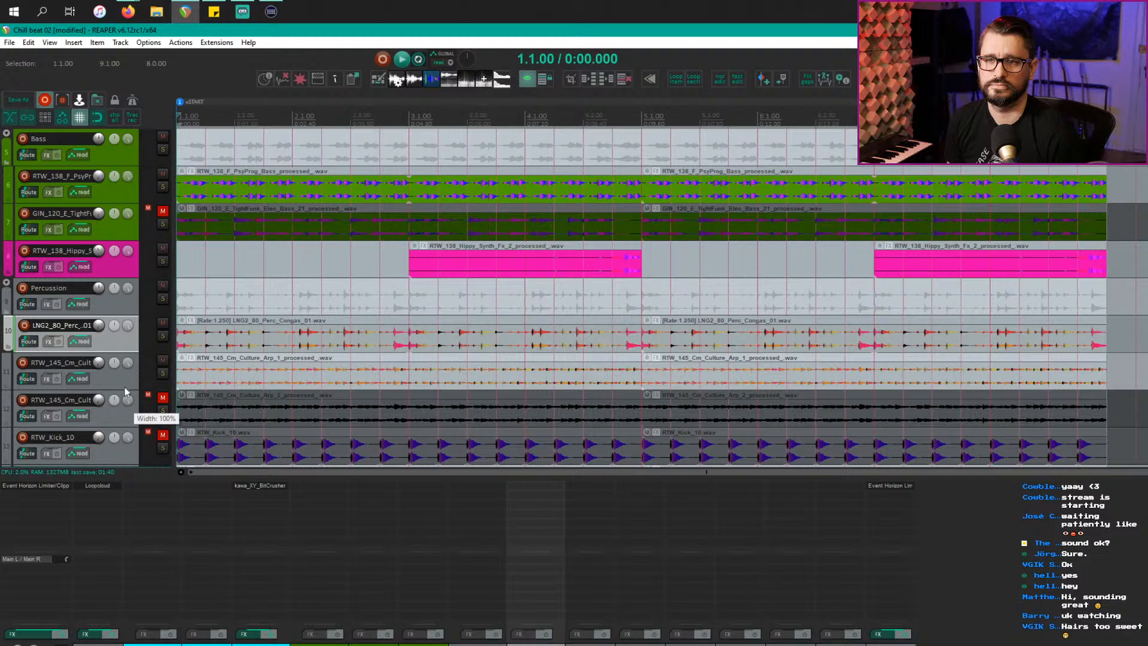
{"action": "left_click_drag", "start_coordinate": [118, 347], "coordinate": [106, 263]}
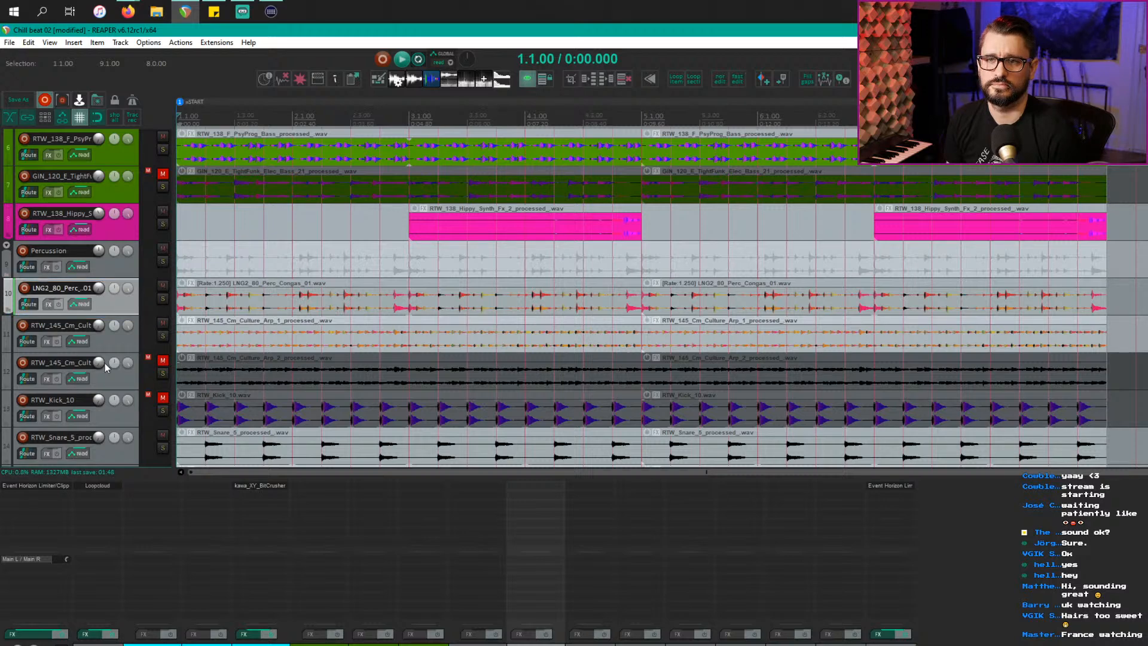
Step: Solo and audition the Culture Arp 1 track, then unsolo it
{"action": "left_click", "coordinate": [123, 343]}
{"action": "left_click", "coordinate": [252, 343]}
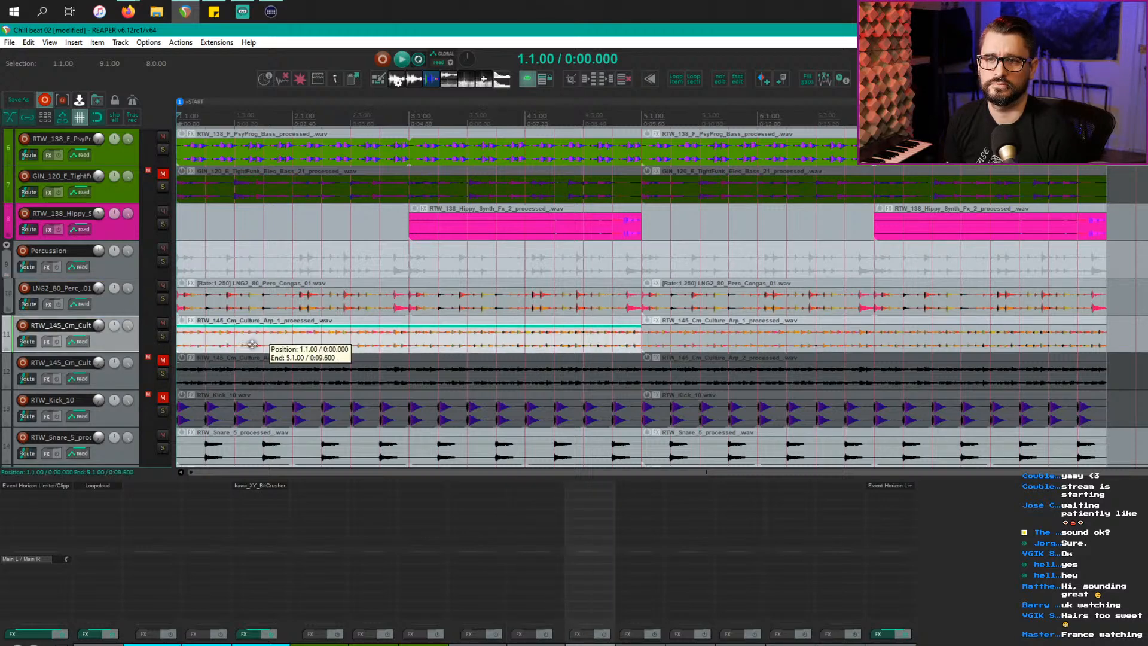
{"action": "left_click", "coordinate": [163, 336]}
{"action": "key", "text": "space"}
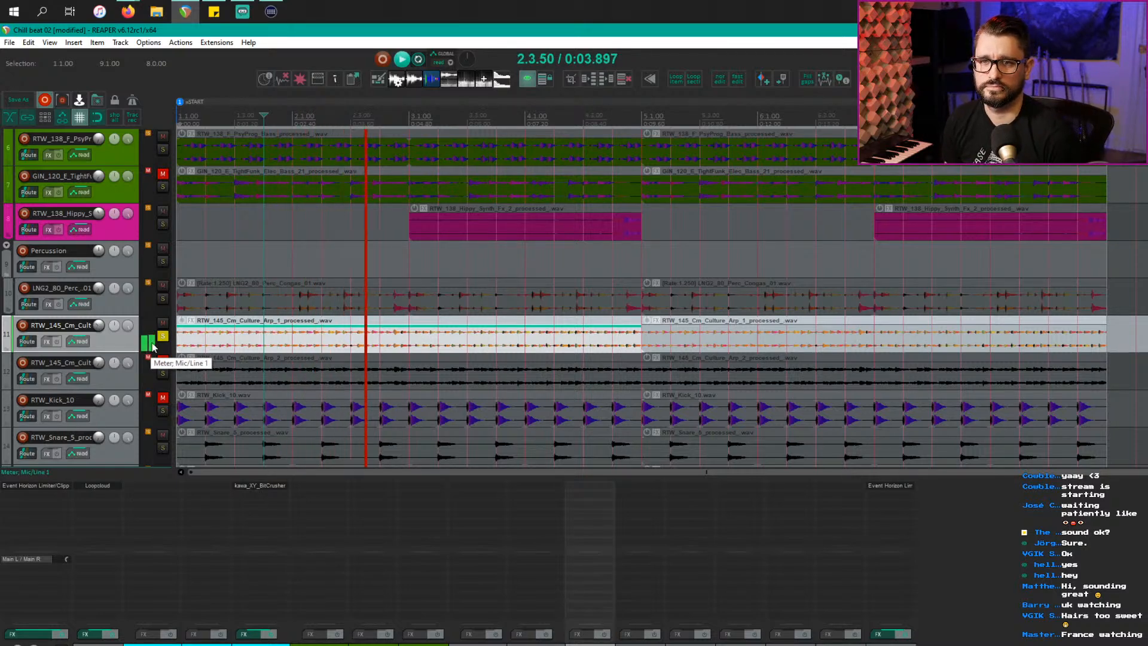
{"action": "key", "text": "space"}
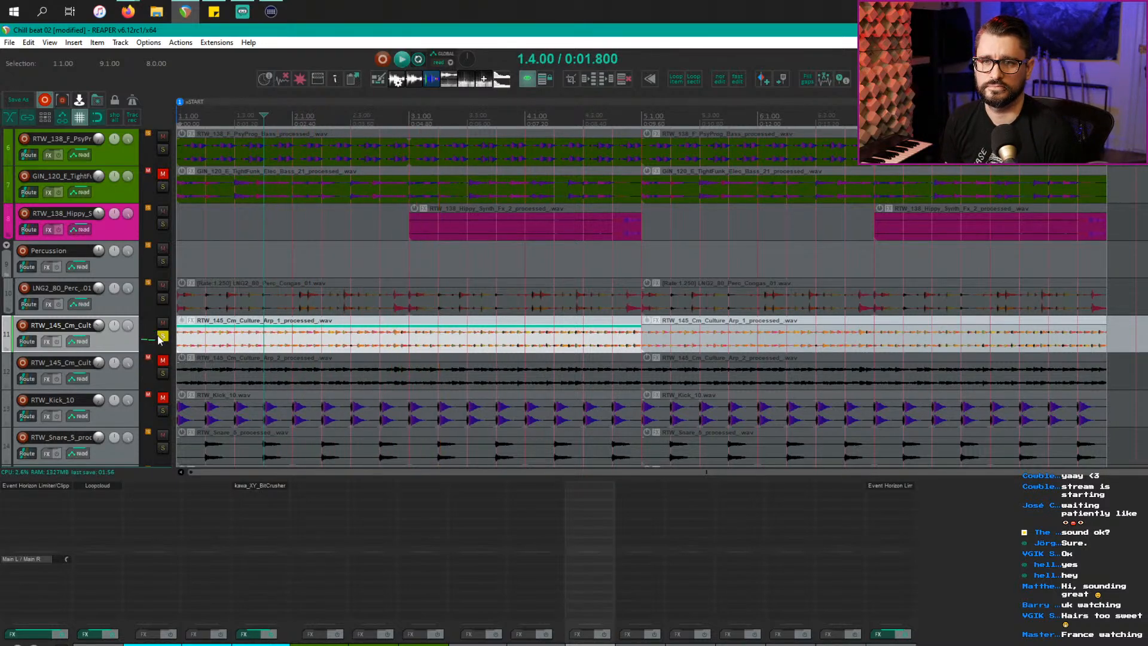
{"action": "left_click", "coordinate": [162, 337]}
{"action": "left_click", "coordinate": [113, 309]}
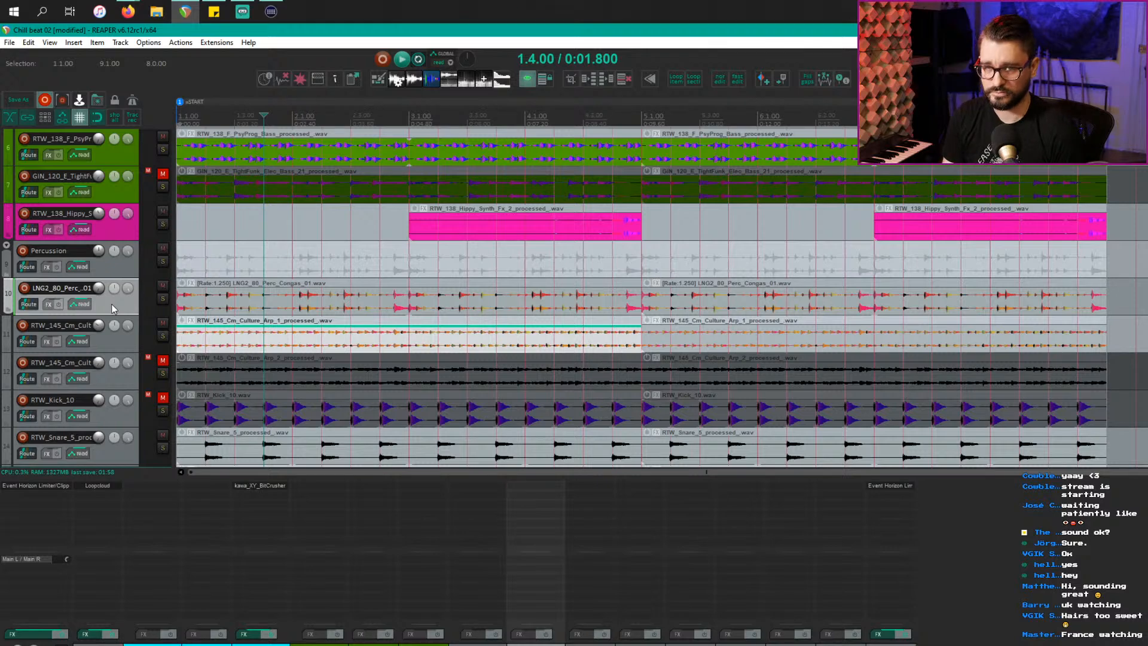
Step: Add a new track named Synths below the congas track
{"action": "key", "text": "ctrl+t"}
{"action": "double_click", "coordinate": [76, 326]}
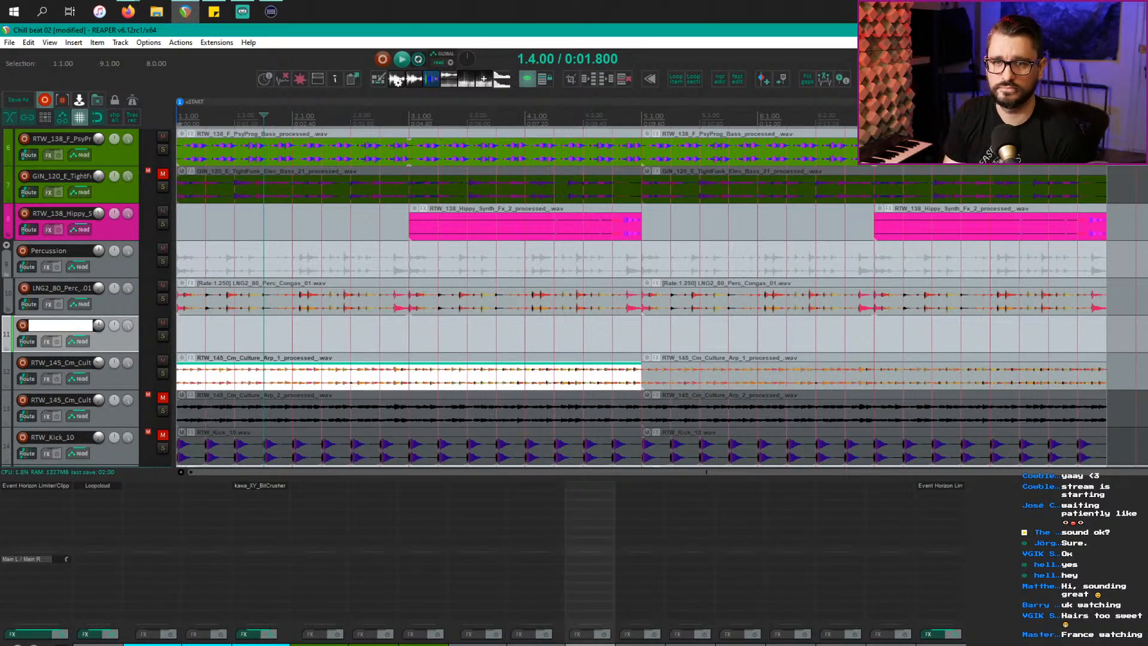
{"action": "type", "text": "Synths"}
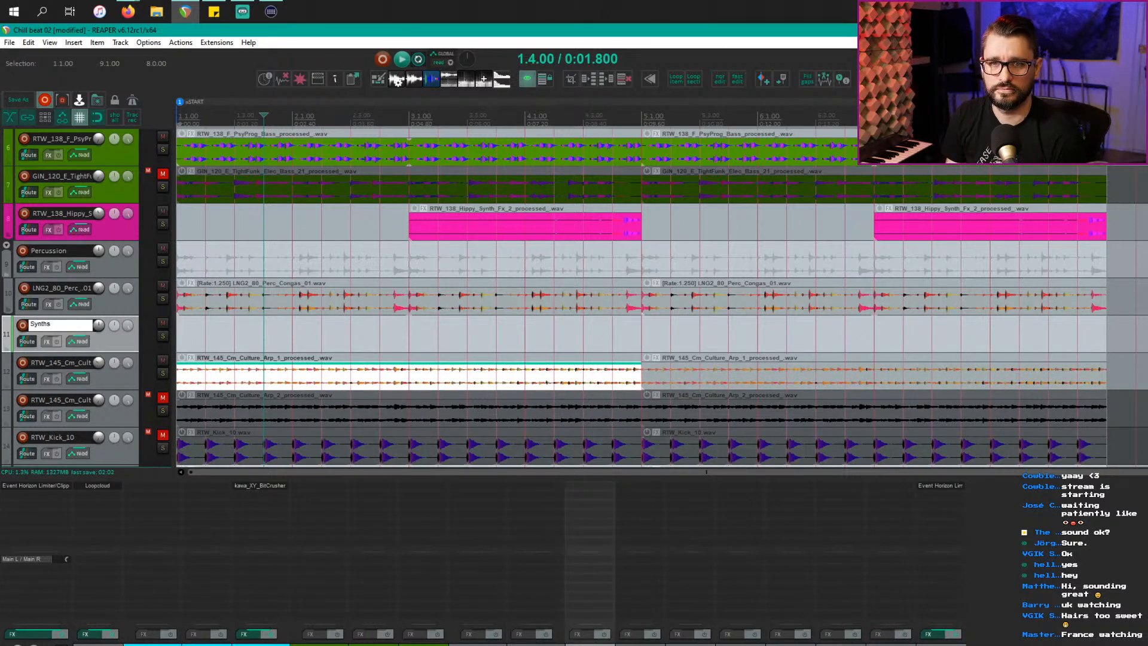
{"action": "key", "text": "Return"}
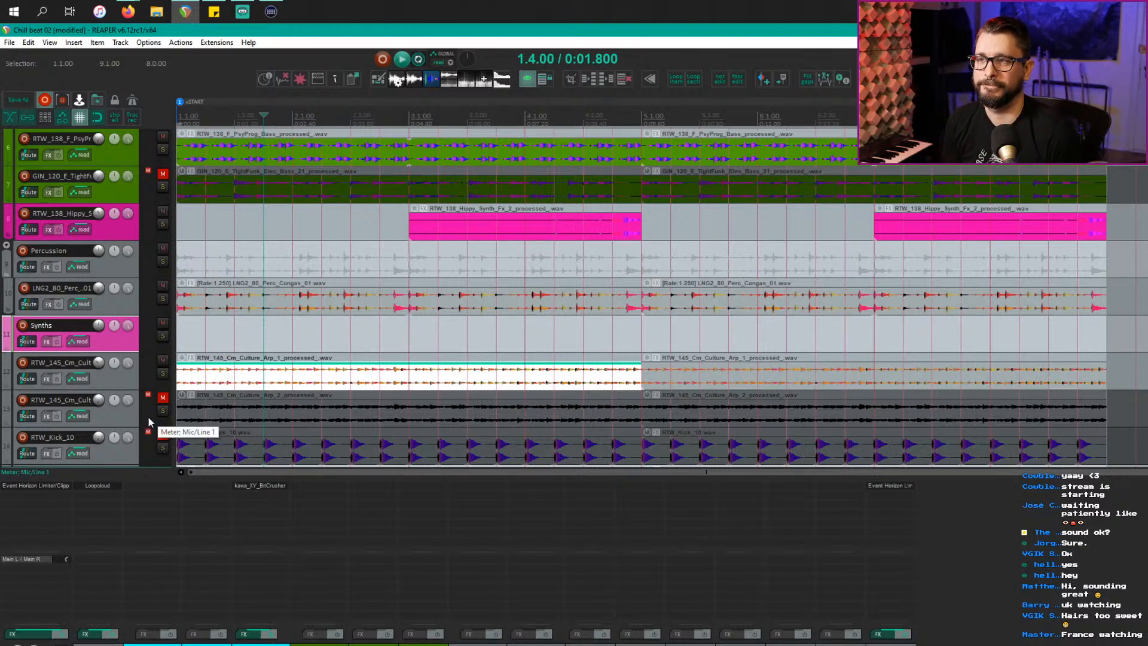
Step: Move the RTW_Kick_10 track under the Drums folder
{"action": "left_click", "coordinate": [126, 422]}
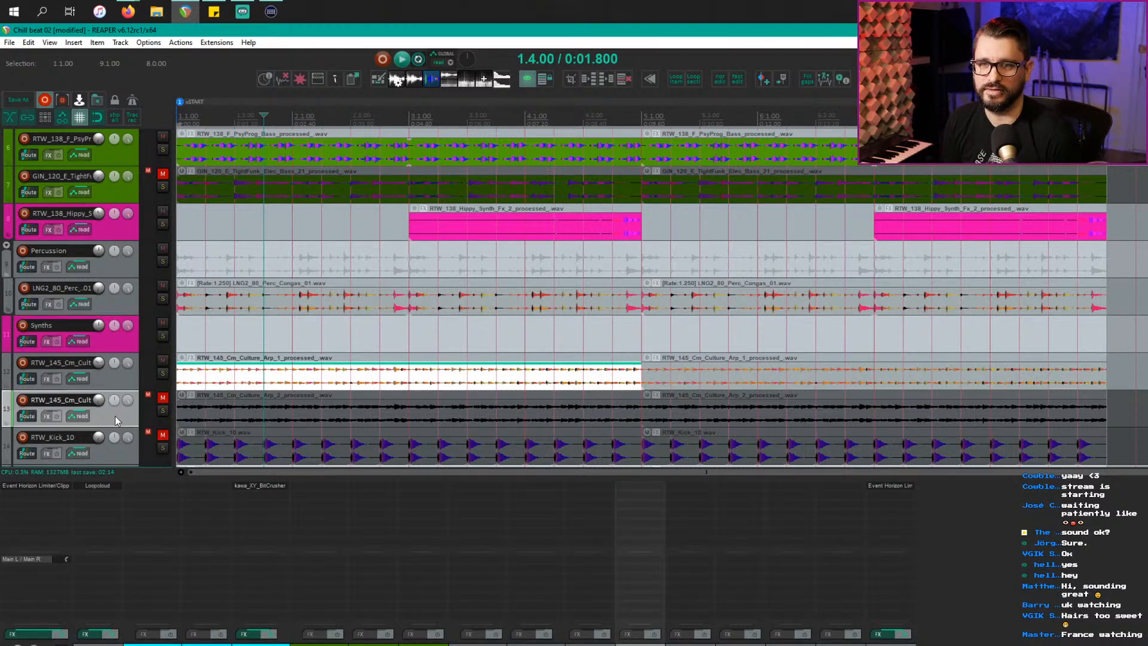
{"action": "left_click", "coordinate": [120, 378]}
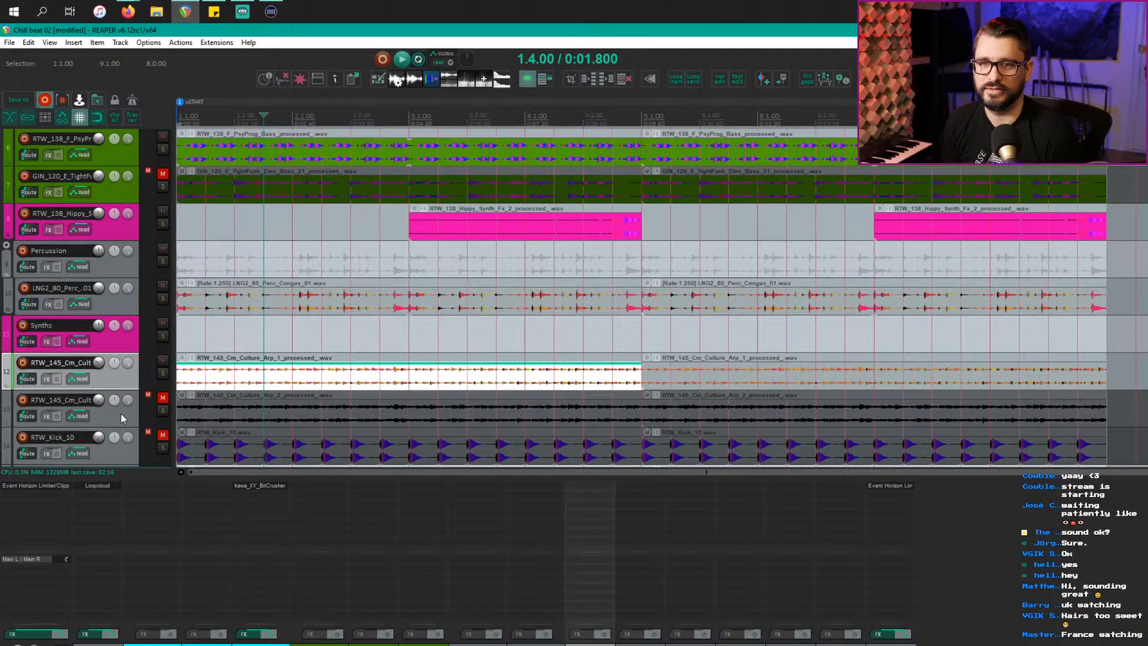
{"action": "scroll", "coordinate": [120, 418], "scroll_direction": "down", "scroll_amount": 1}
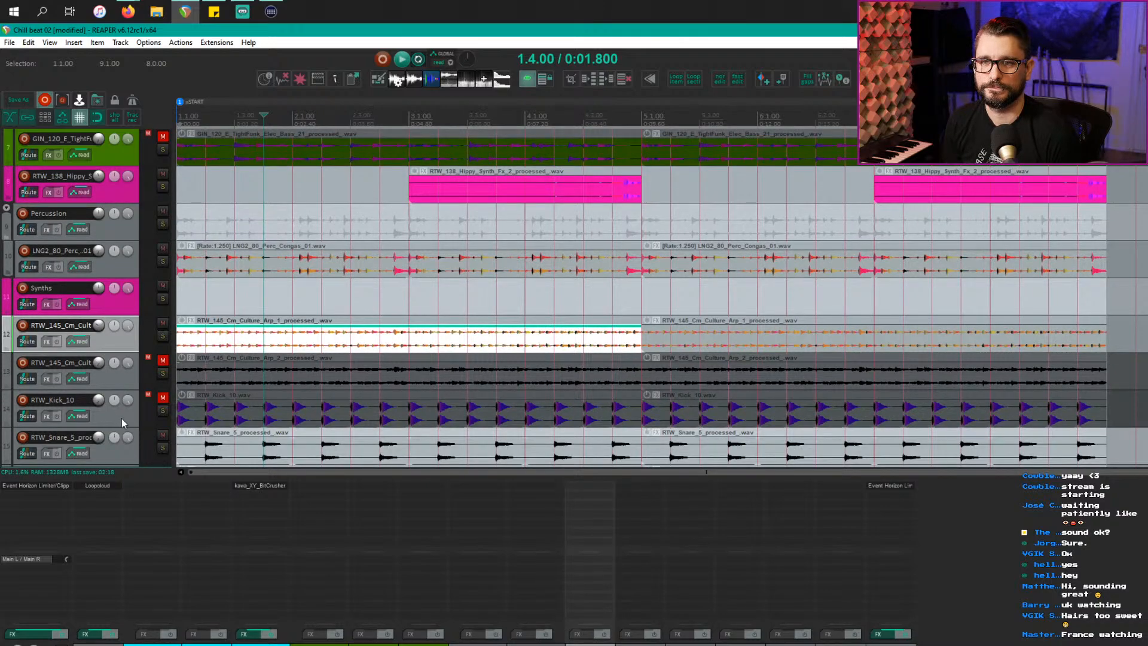
{"action": "left_click", "coordinate": [117, 419]}
{"action": "left_click_drag", "start_coordinate": [114, 420], "coordinate": [117, 178]}
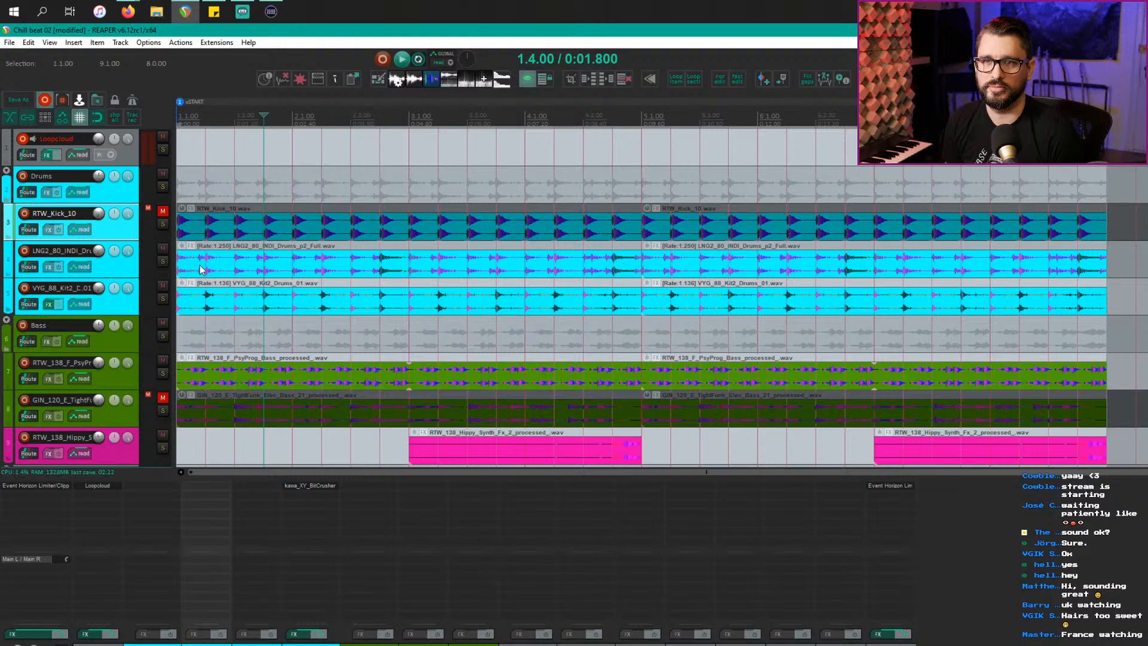
{"action": "scroll", "coordinate": [200, 265], "scroll_direction": "down", "scroll_amount": 7}
{"action": "scroll", "coordinate": [122, 417], "scroll_direction": "up", "scroll_amount": 7}
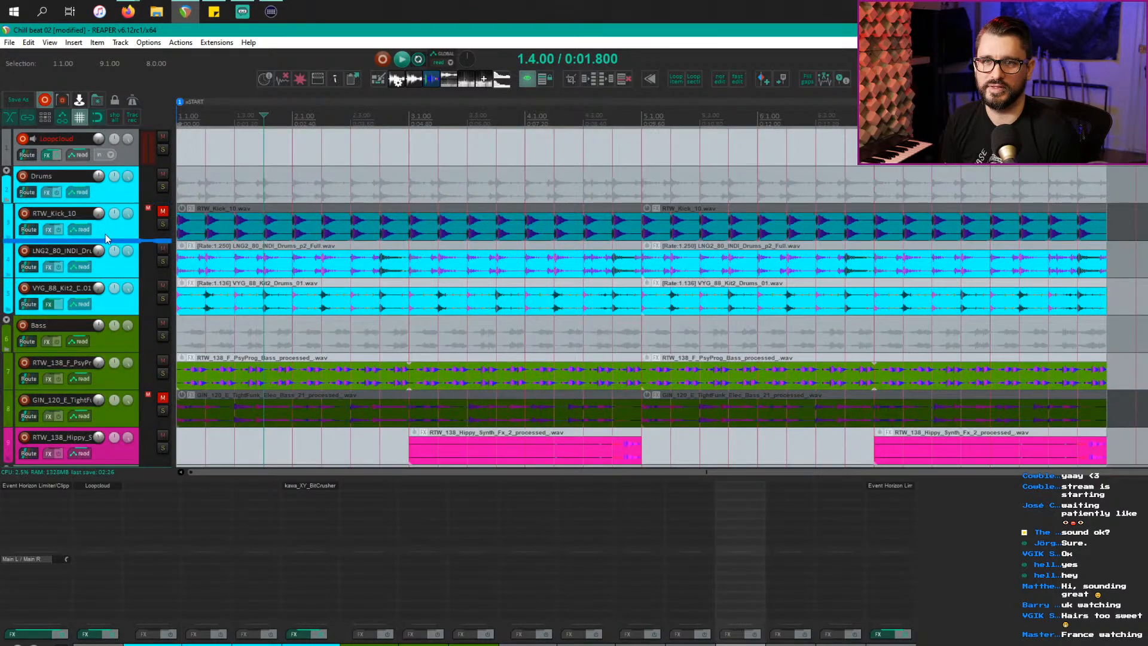
{"action": "scroll", "coordinate": [213, 416], "scroll_direction": "down", "scroll_amount": 8}
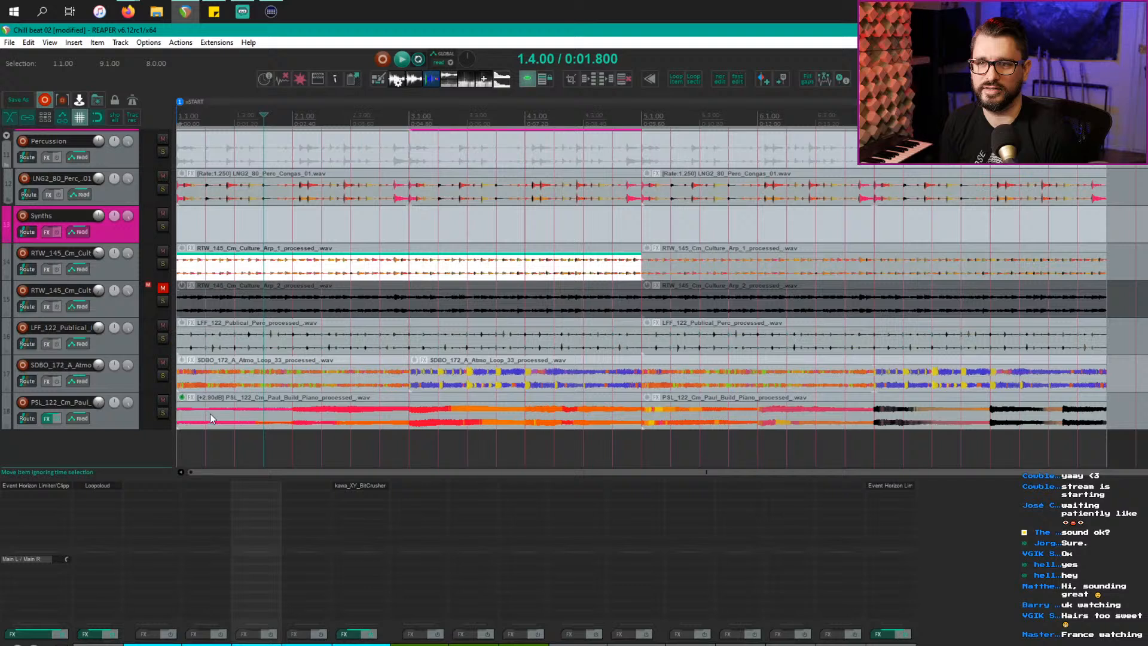
Step: Move both arp tracks, atmo and piano into Synths, and LFF under Percussion
{"action": "left_click", "coordinate": [145, 418]}
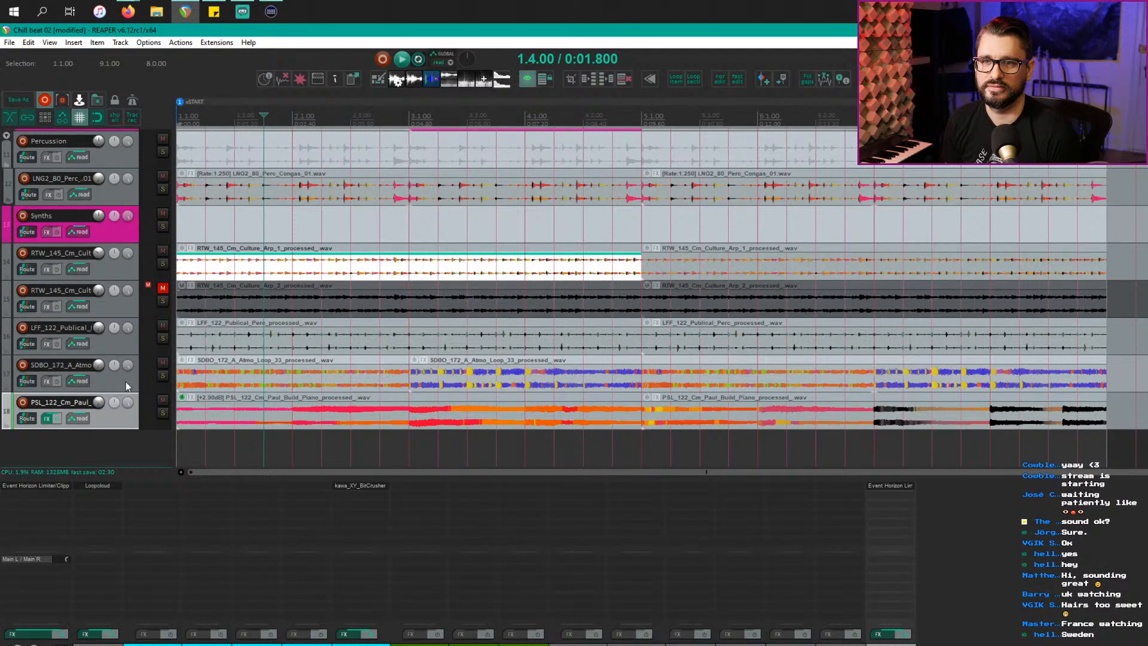
{"action": "left_click", "coordinate": [125, 382], "text": "ctrl"}
{"action": "left_click", "coordinate": [111, 305], "text": "ctrl"}
{"action": "left_click", "coordinate": [114, 267], "text": "ctrl"}
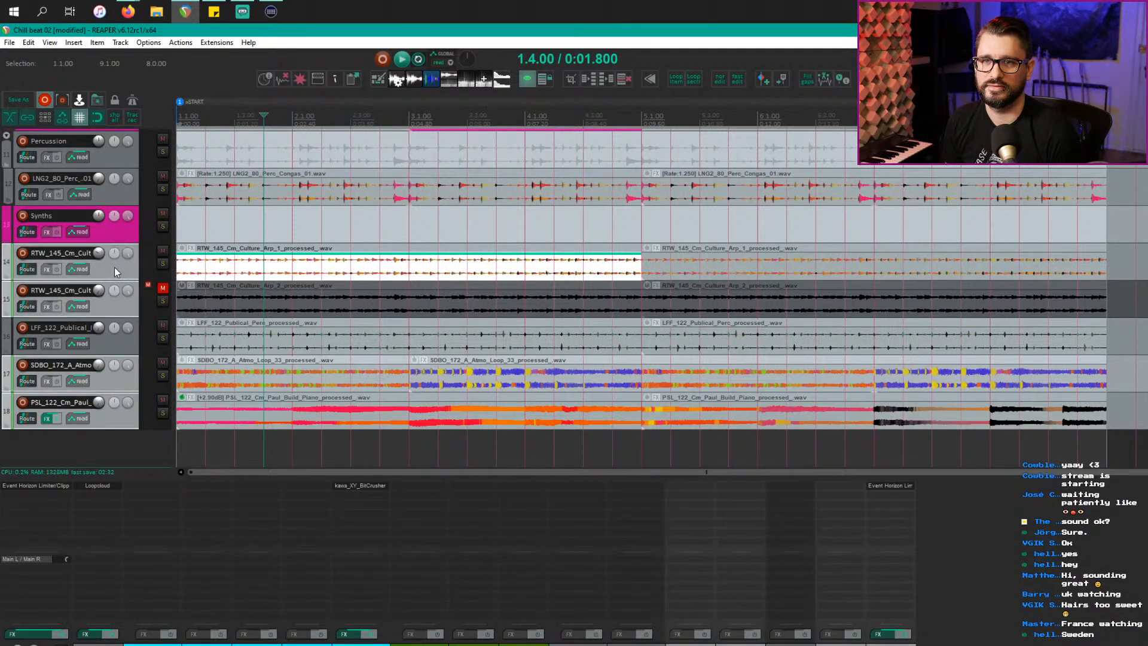
{"action": "left_click_drag", "start_coordinate": [115, 274], "coordinate": [116, 225]}
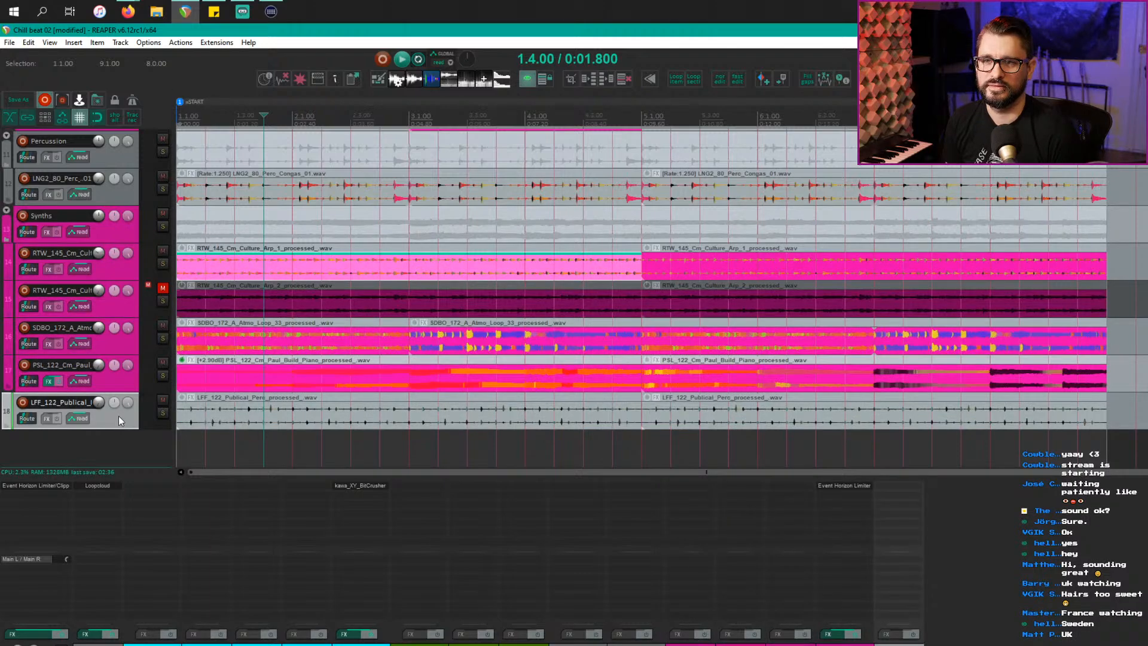
{"action": "left_click_drag", "start_coordinate": [113, 415], "coordinate": [134, 323]}
Step: Unmute the Culture Arp 2, GIN electric bass and kick tracks, then return to the project start
{"action": "scroll", "coordinate": [347, 371], "scroll_direction": "down", "scroll_amount": 5}
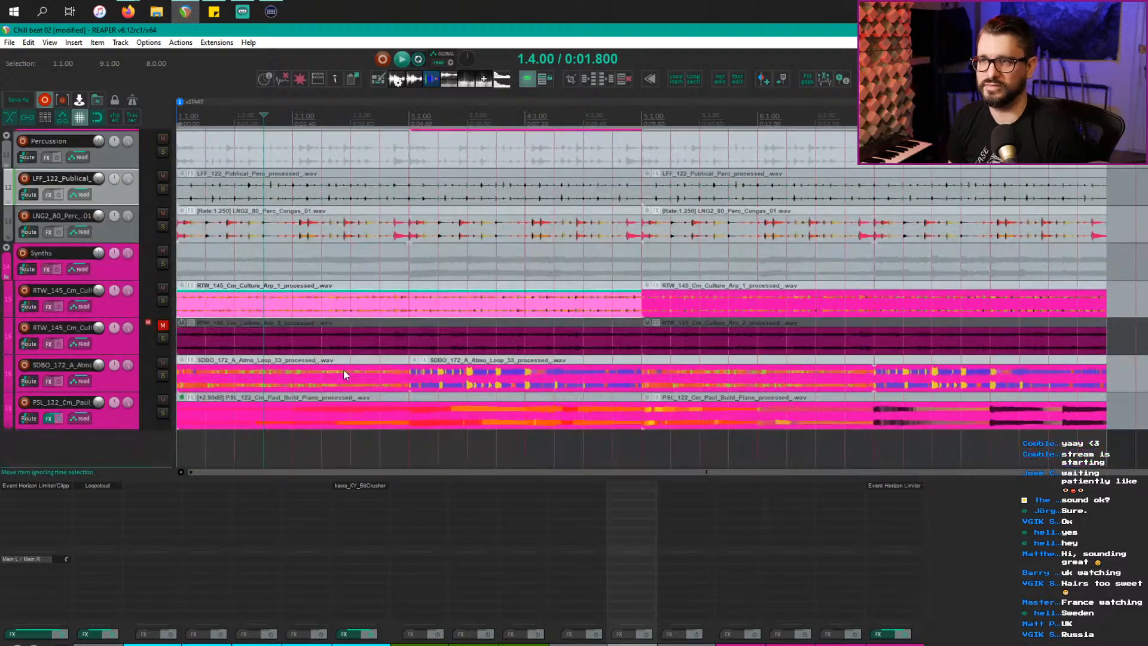
{"action": "left_click", "coordinate": [162, 325]}
{"action": "scroll", "coordinate": [297, 381], "scroll_direction": "up", "scroll_amount": 5}
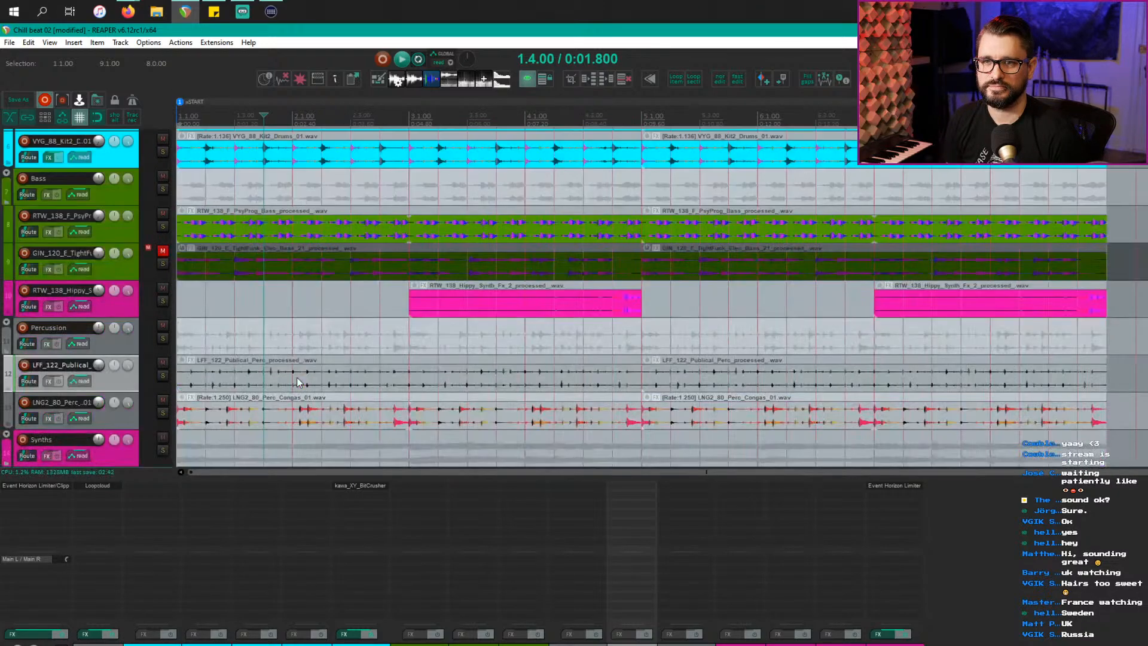
{"action": "scroll", "coordinate": [297, 382], "scroll_direction": "up", "scroll_amount": 4}
{"action": "left_click", "coordinate": [163, 399]}
{"action": "left_click", "coordinate": [163, 176]}
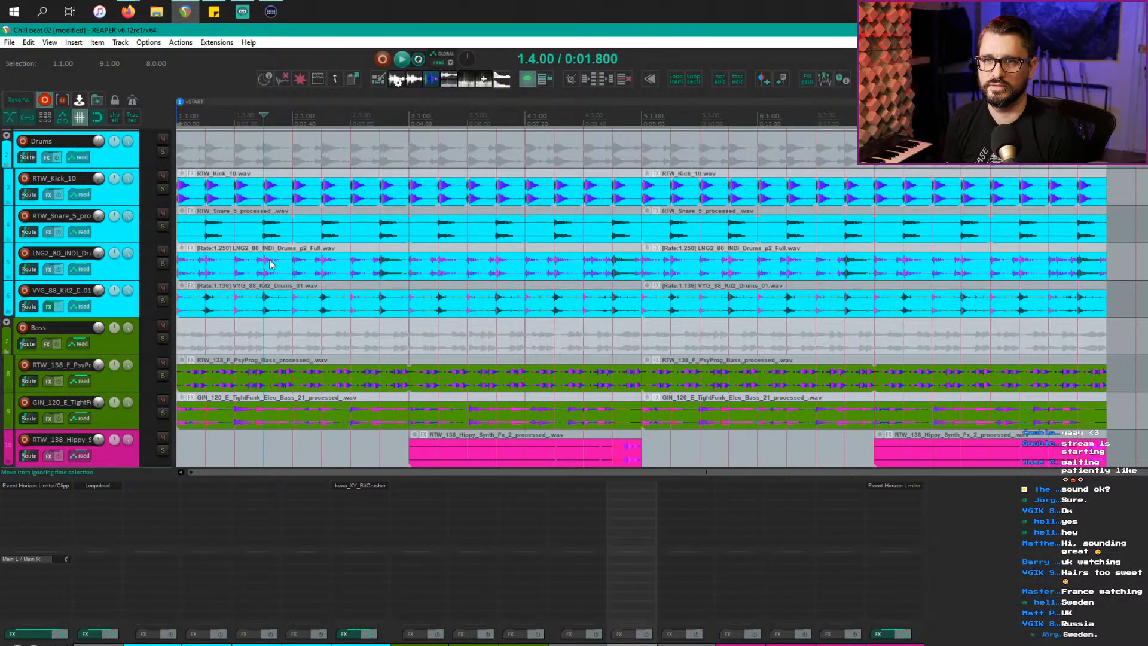
{"action": "left_click", "coordinate": [269, 229]}
{"action": "key", "text": "Home"}
{"action": "scroll", "coordinate": [228, 286], "scroll_direction": "up", "scroll_amount": 1}
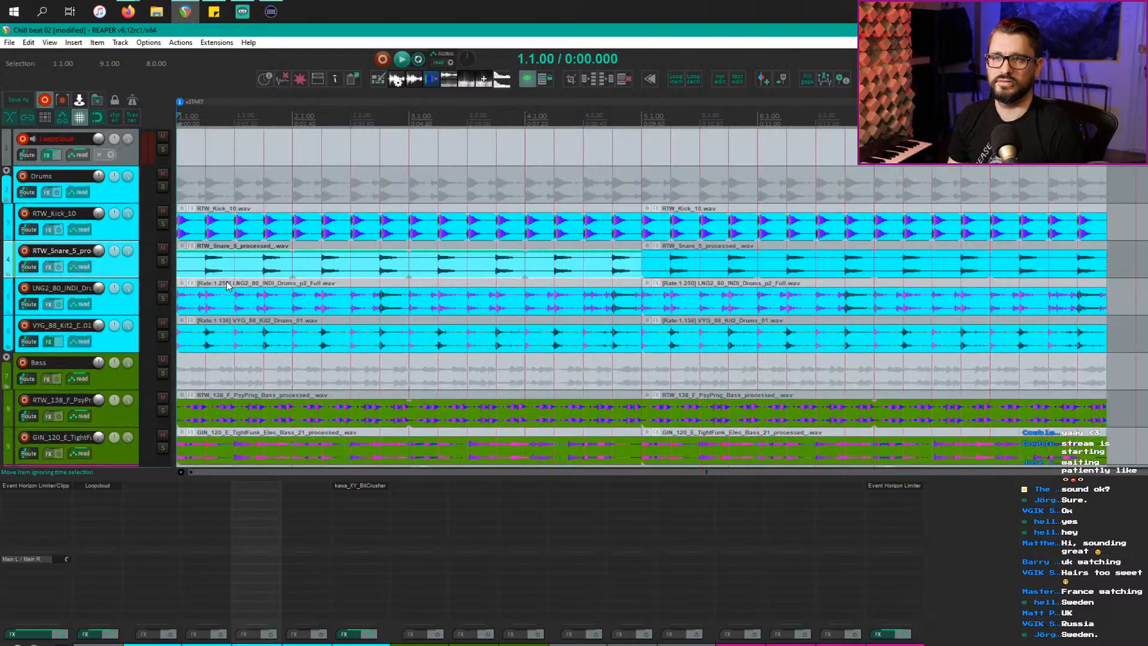
Step: Rename the drum tracks Kick, Snare, drum loop and drum loop
{"action": "scroll", "coordinate": [227, 286], "scroll_direction": "down", "scroll_amount": 1}
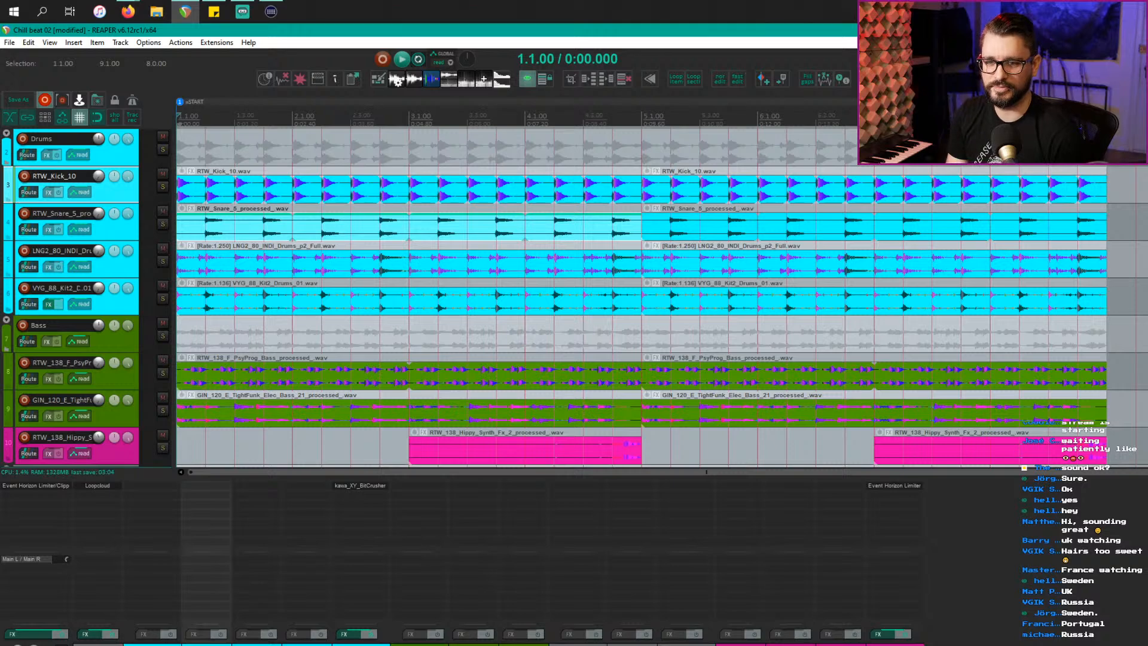
{"action": "type", "text": "Kick"}
{"action": "key", "text": "Return"}
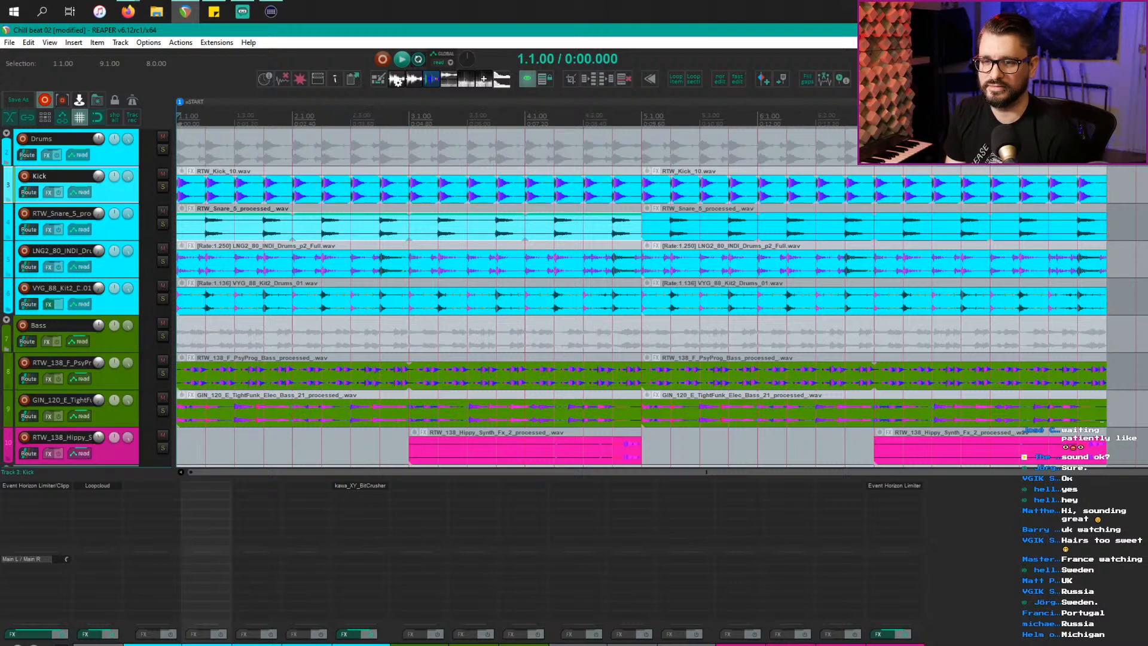
{"action": "type", "text": "Snare"}
{"action": "key", "text": "Return"}
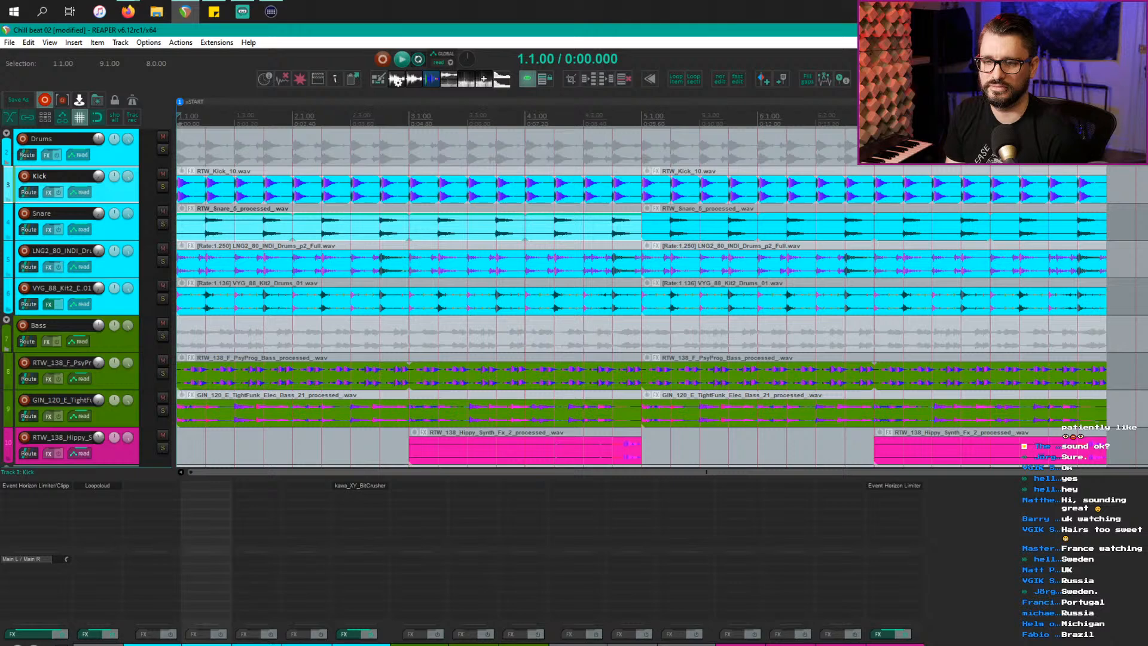
{"action": "type", "text": "drum loop"}
{"action": "key", "text": "Return"}
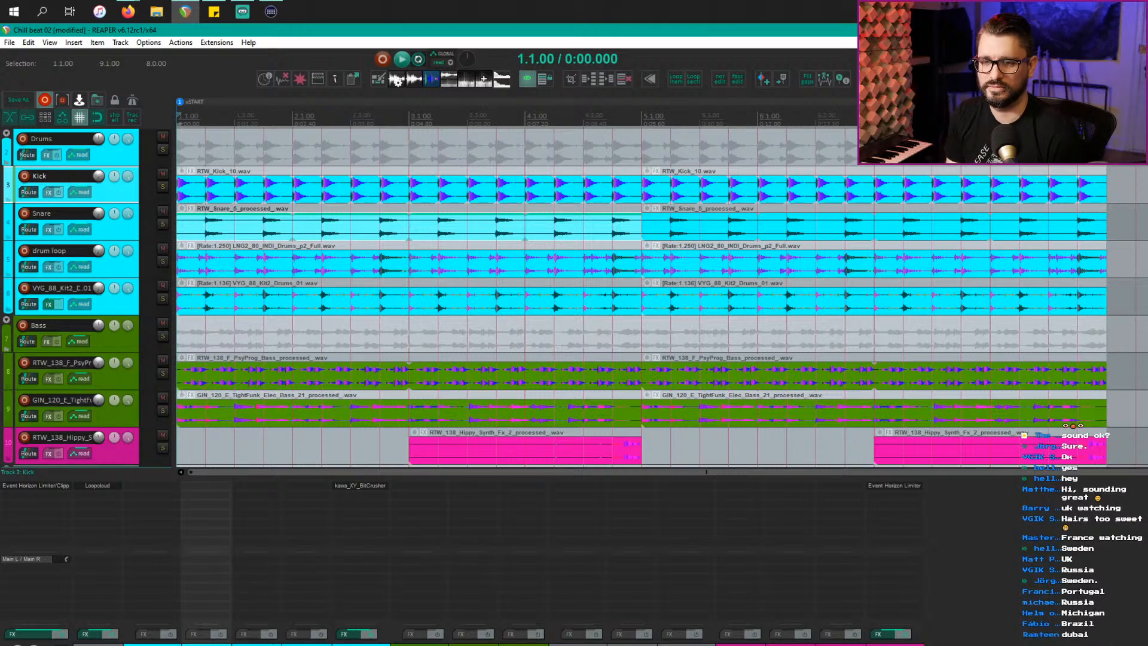
{"action": "type", "text": "drum loop"}
{"action": "key", "text": "Return"}
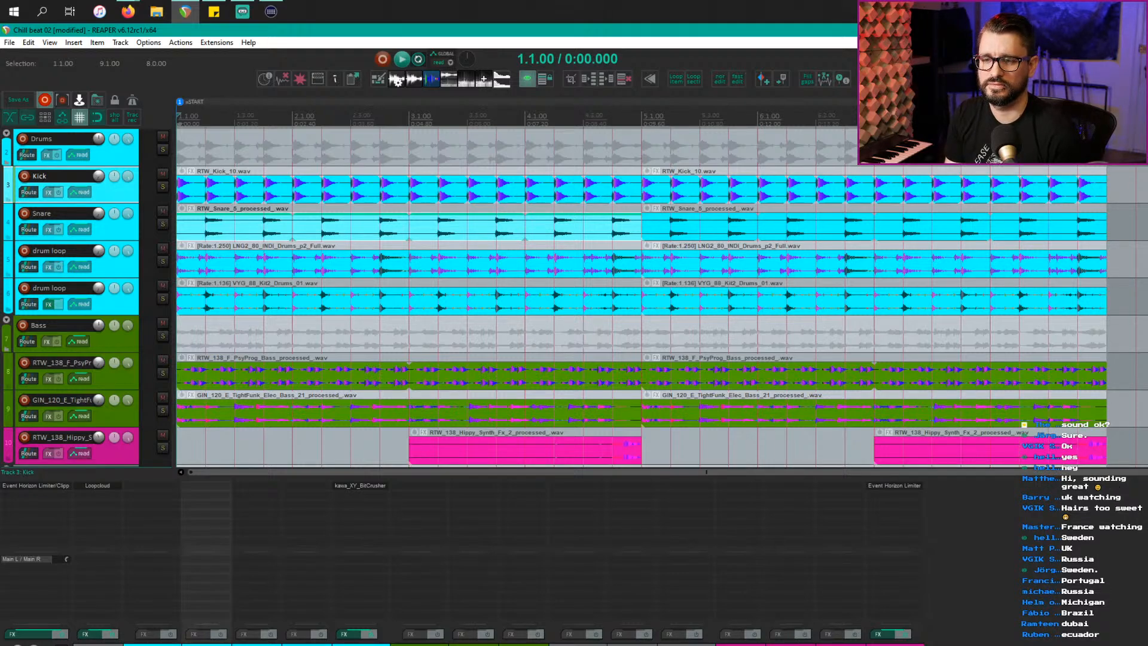
Step: Rename the bass tracks synth bass and el bass, and hide the mixer
{"action": "type", "text": "synth bass"}
{"action": "key", "text": "Return"}
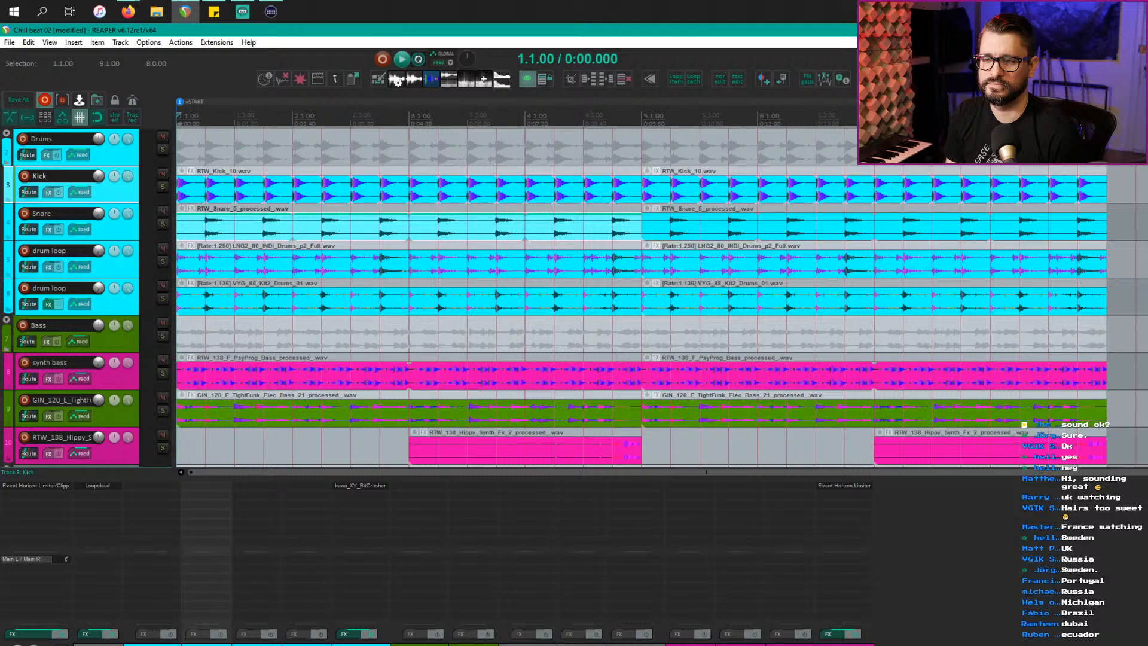
{"action": "type", "text": "el bass"}
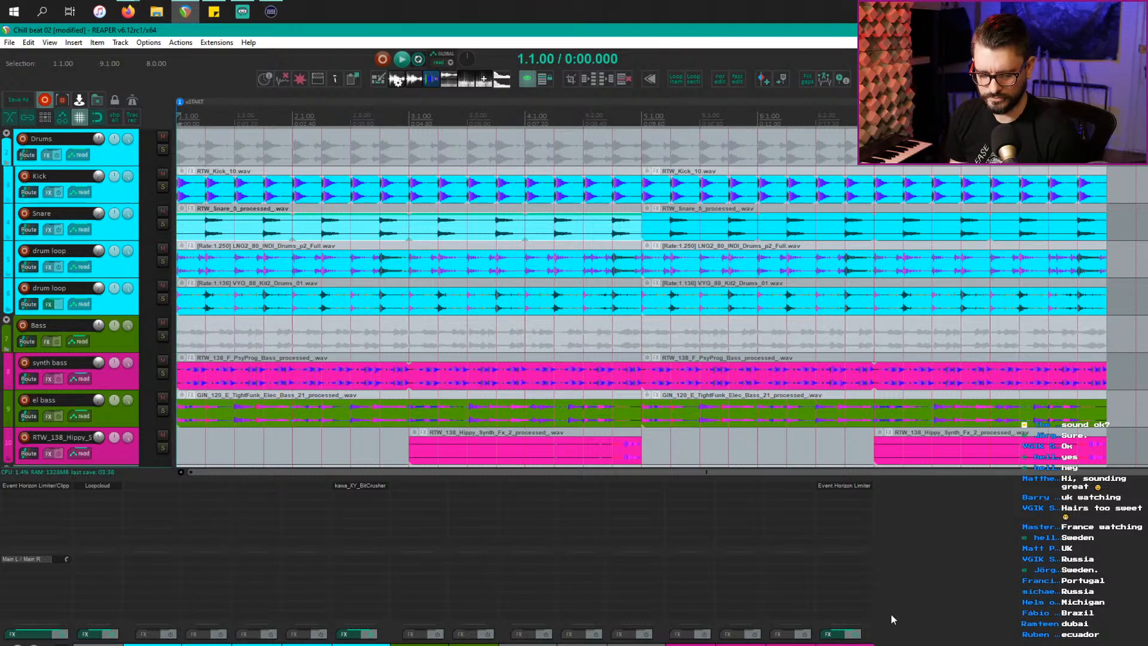
{"action": "key", "text": "ctrl+m"}
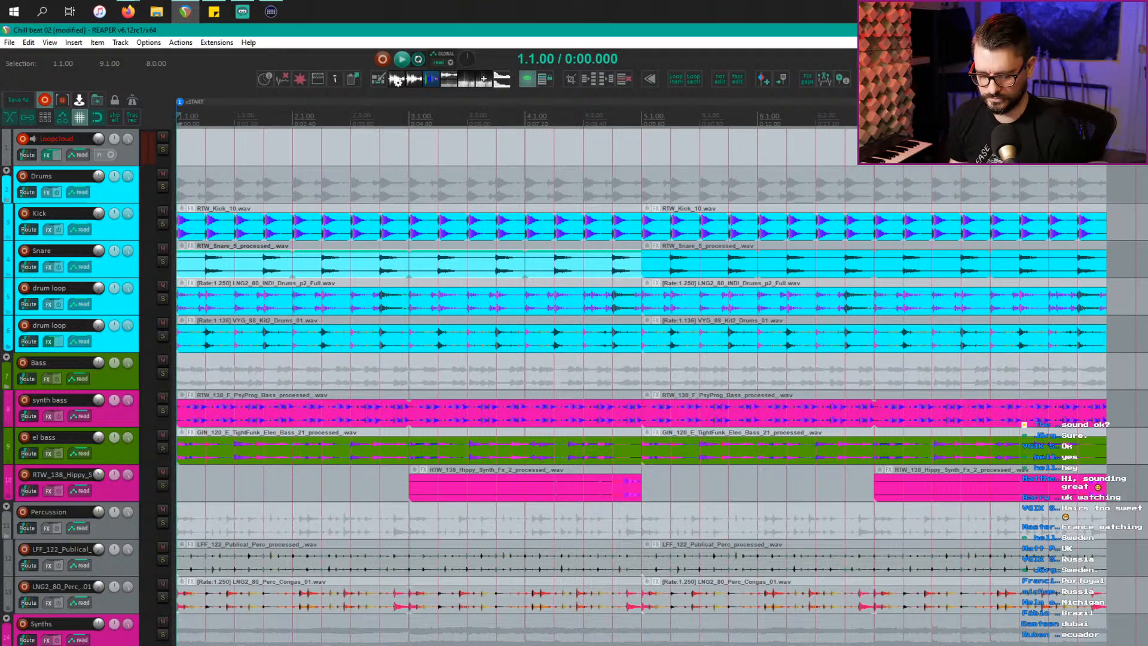
Step: Show the mixer again and rename track 10 to 'fbass fill'
{"action": "key", "text": "ctrl+m"}
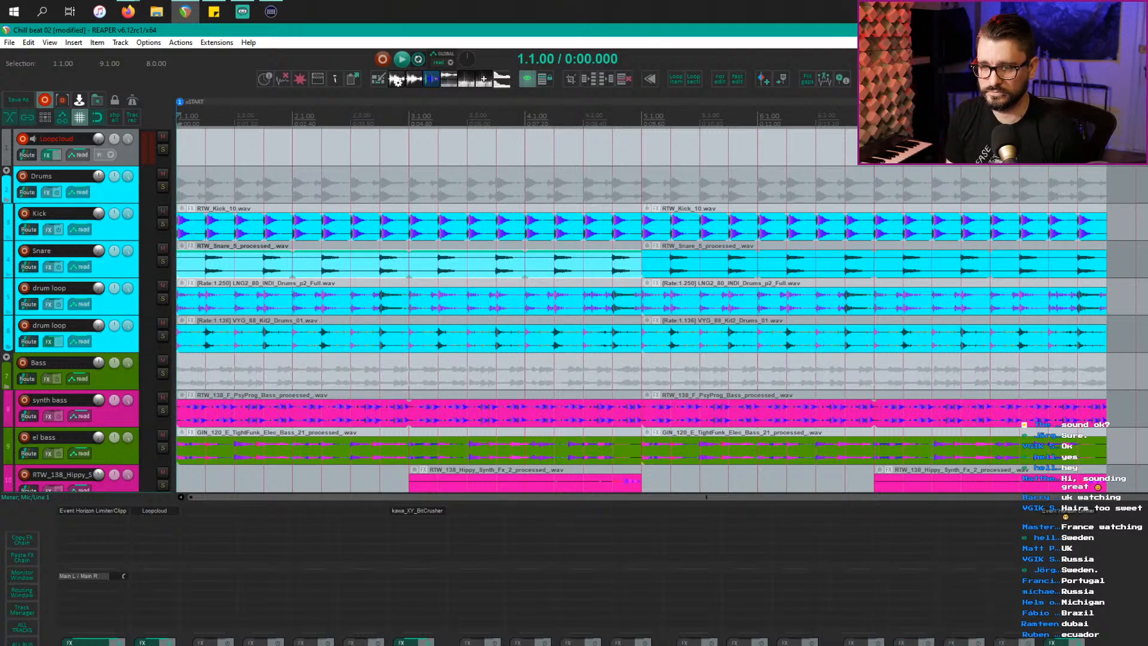
{"action": "scroll", "coordinate": [574, 311], "scroll_direction": "down", "scroll_amount": 1}
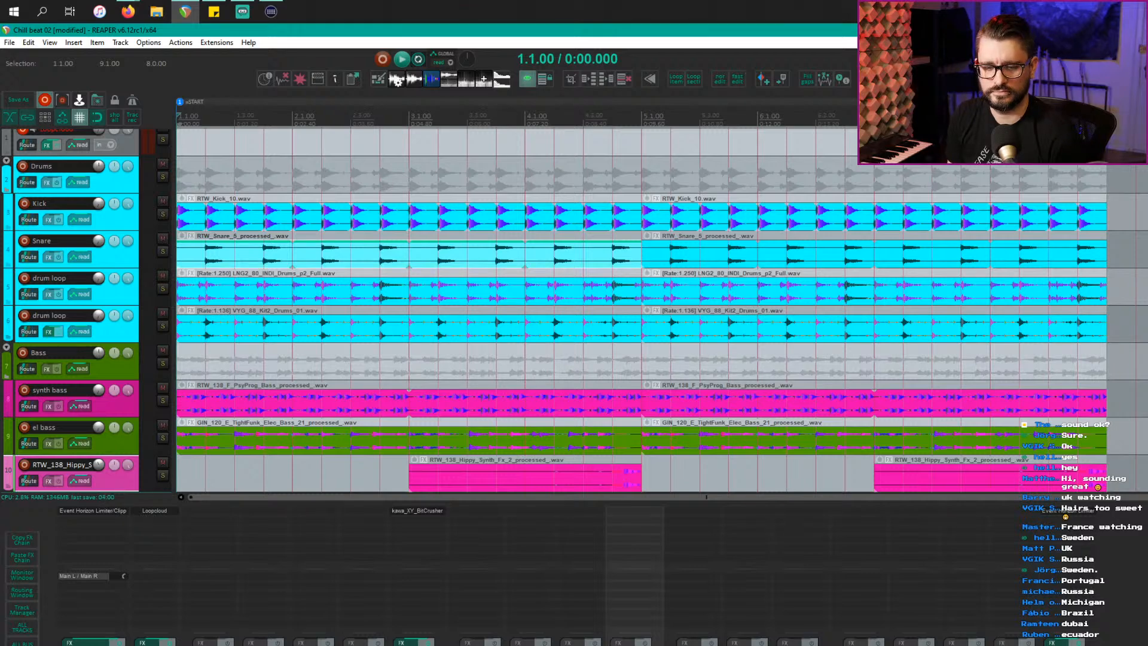
{"action": "key", "text": "Return"}
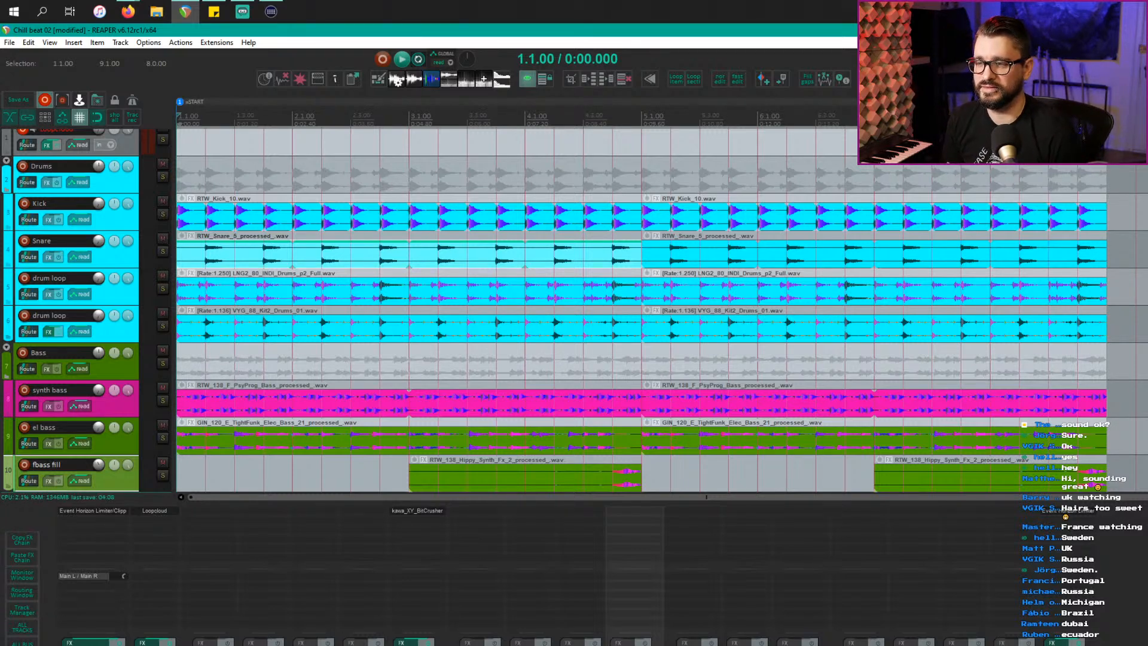
{"action": "scroll", "coordinate": [641, 311], "scroll_direction": "down", "scroll_amount": 2}
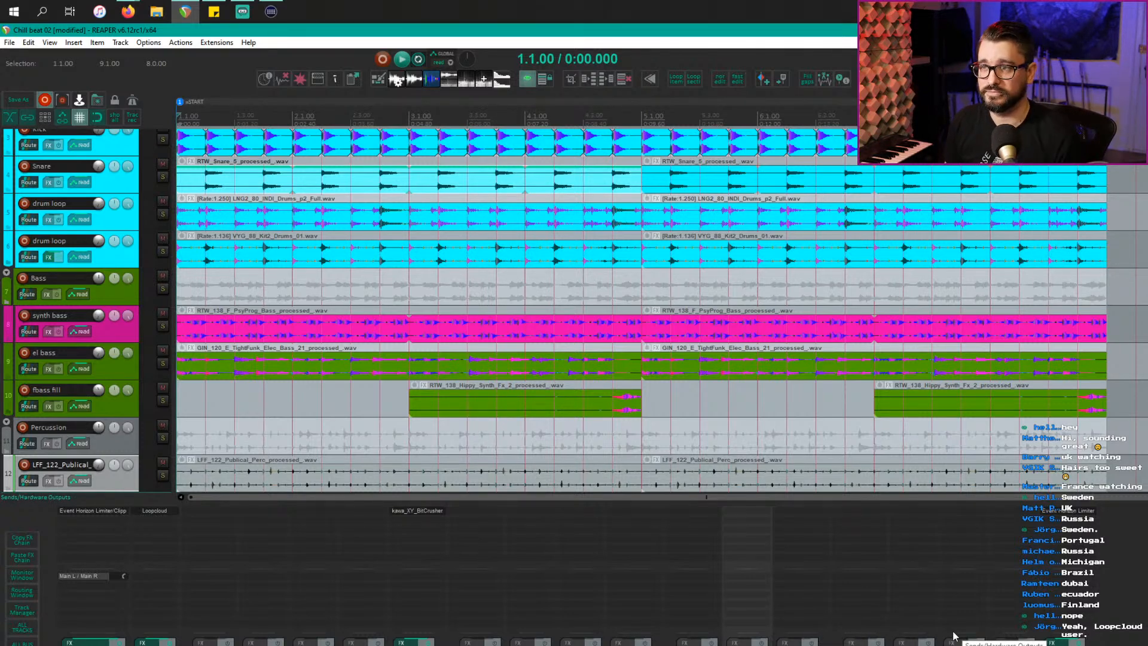
{"action": "left_click", "coordinate": [1114, 609]}
{"action": "left_click", "coordinate": [747, 641]}
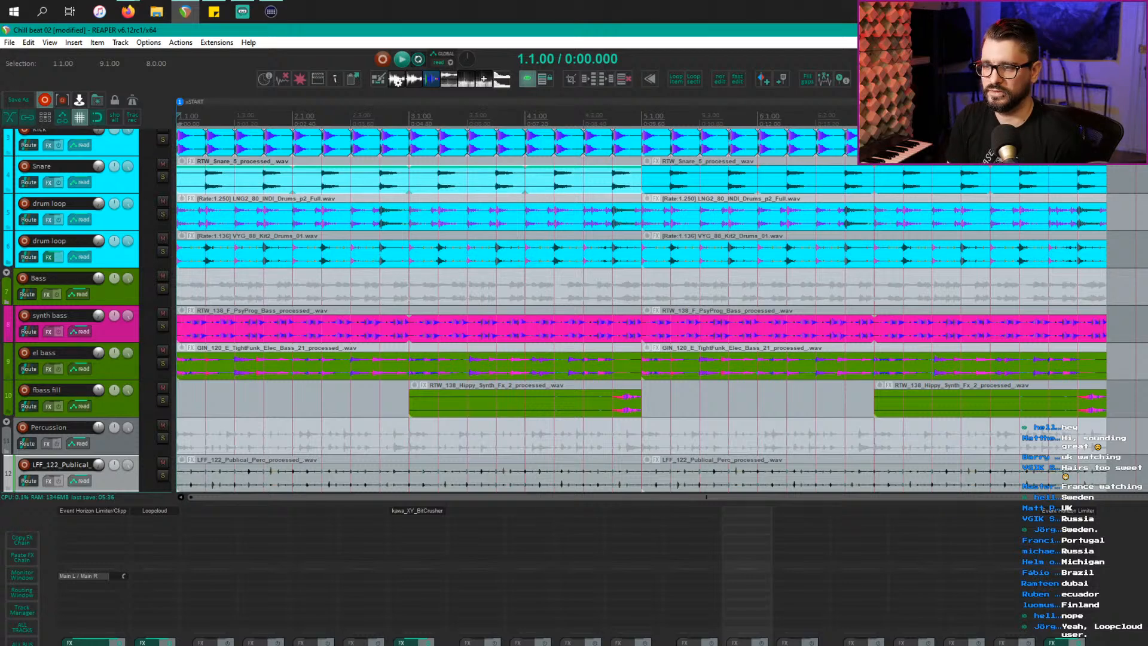
Step: Scroll down the track list to the percussion, congas and arp tracks
{"action": "scroll", "coordinate": [662, 310], "scroll_direction": "down", "scroll_amount": 1}
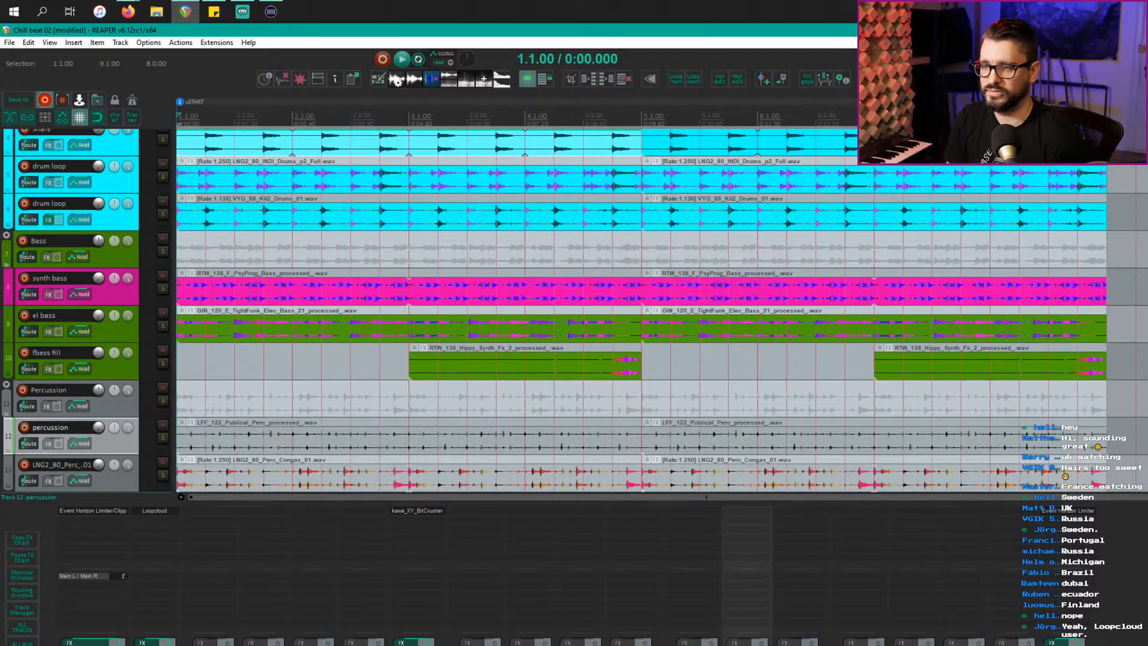
{"action": "scroll", "coordinate": [662, 310], "scroll_direction": "down", "scroll_amount": 1}
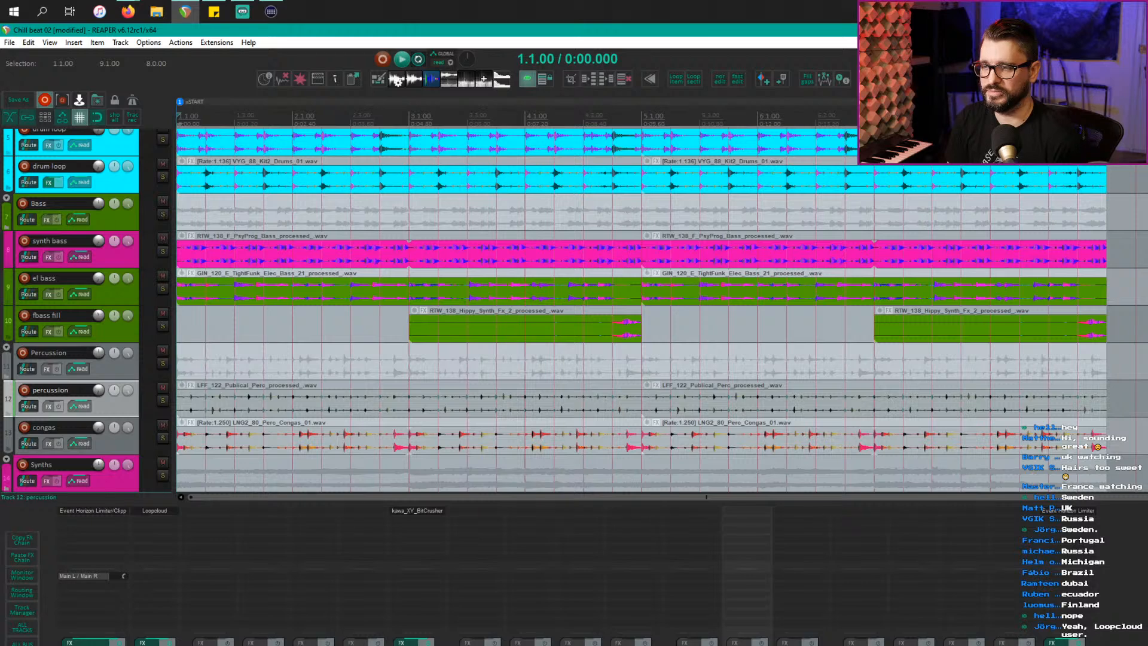
{"action": "scroll", "coordinate": [662, 311], "scroll_direction": "down", "scroll_amount": 1}
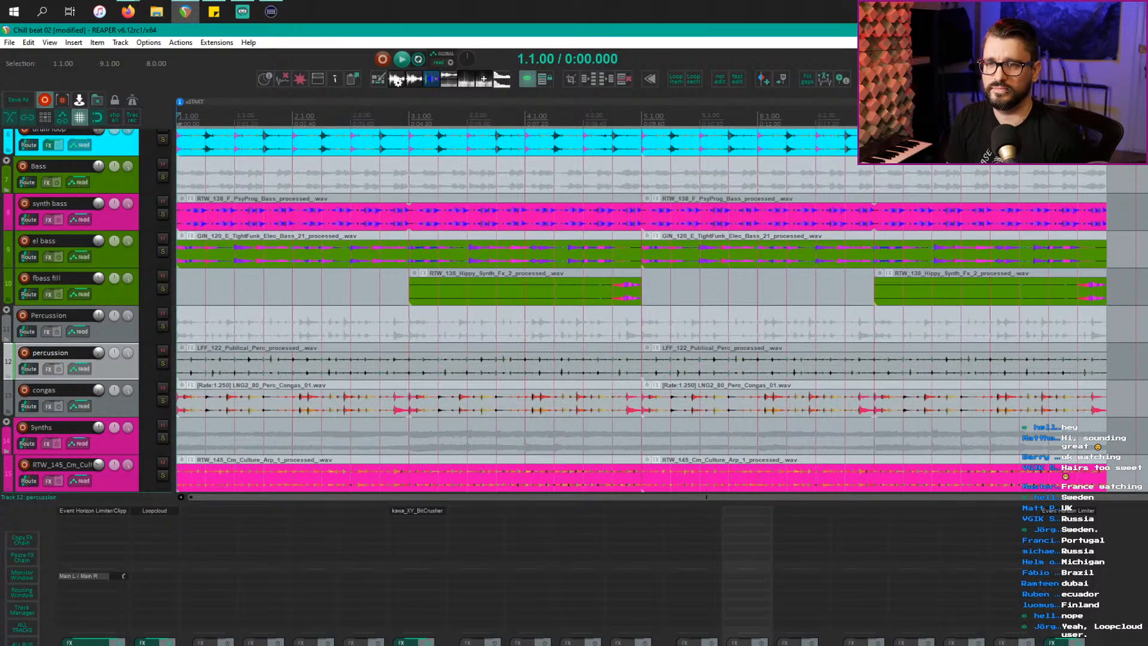
{"action": "scroll", "coordinate": [662, 310], "scroll_direction": "down", "scroll_amount": 1}
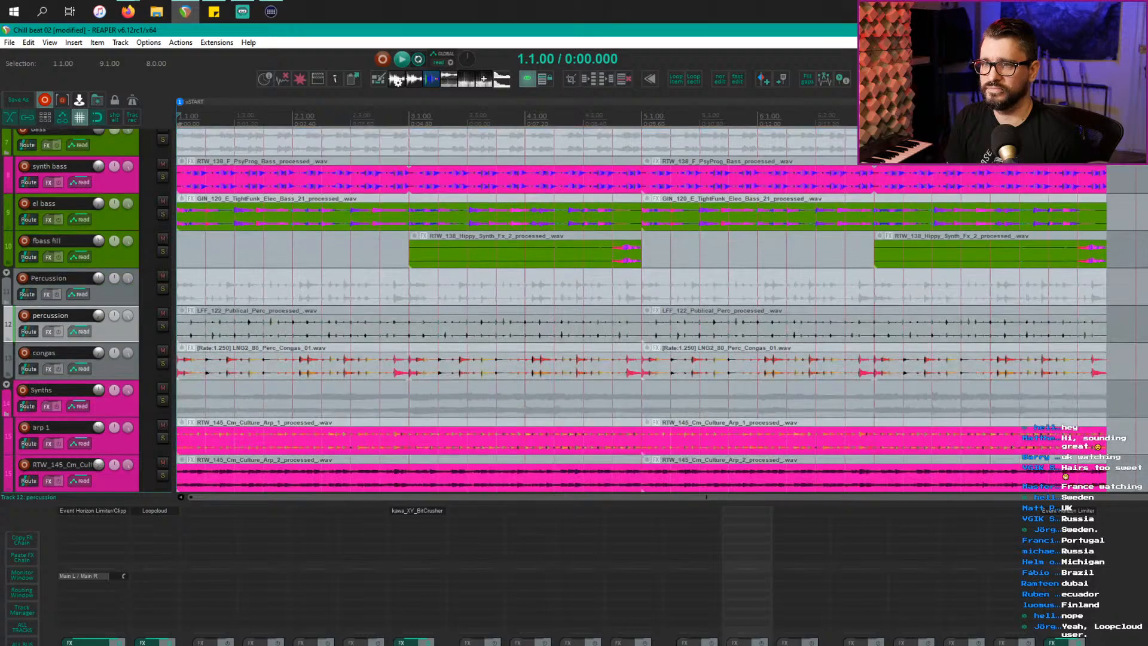
{"action": "scroll", "coordinate": [662, 311], "scroll_direction": "down", "scroll_amount": 1}
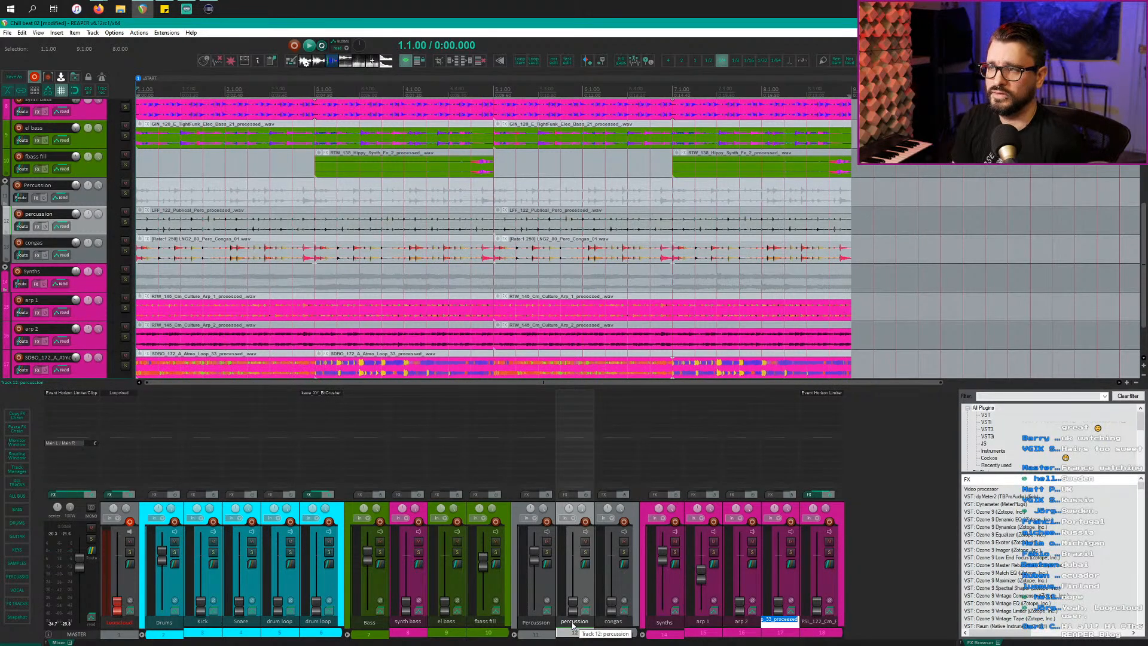
Step: Rename track 17 to 'atmos' and track 18 to 'piano'
{"action": "type", "text": "atmos"}
{"action": "key", "text": "Tab"}
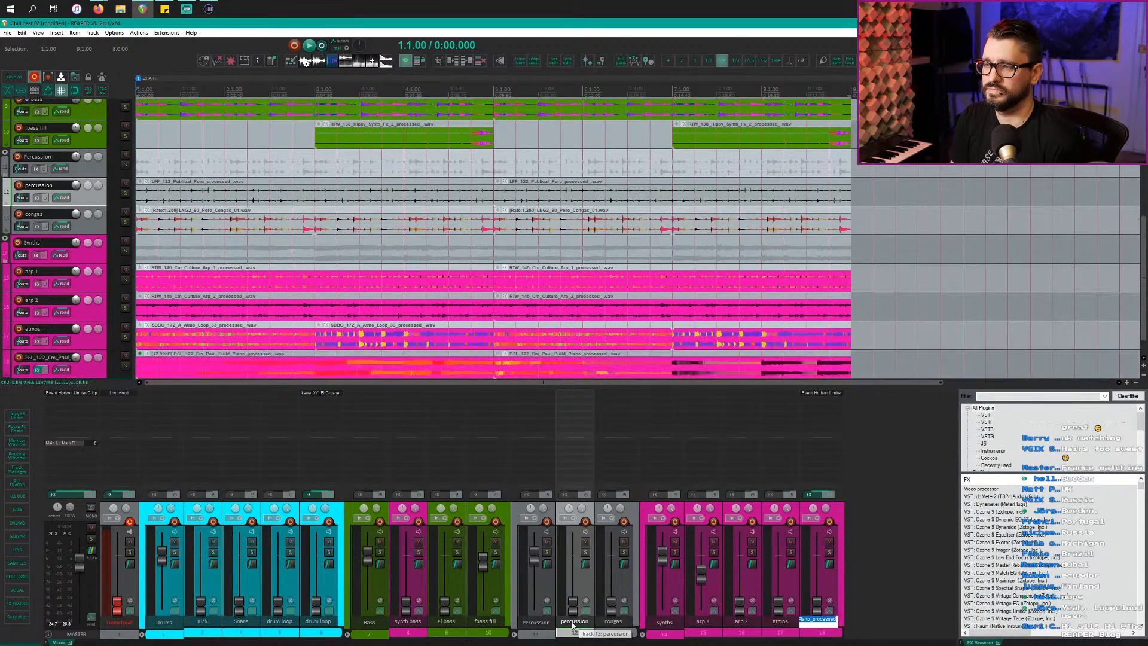
{"action": "type", "text": "pi"}
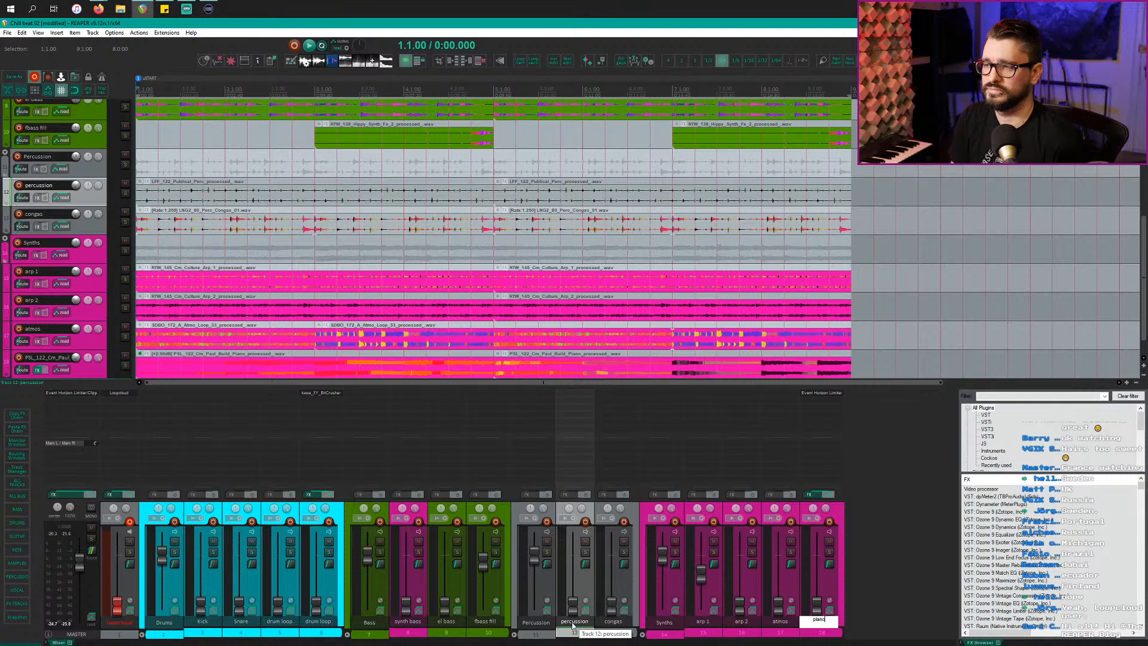
{"action": "type", "text": "ano"}
{"action": "key", "text": "Return"}
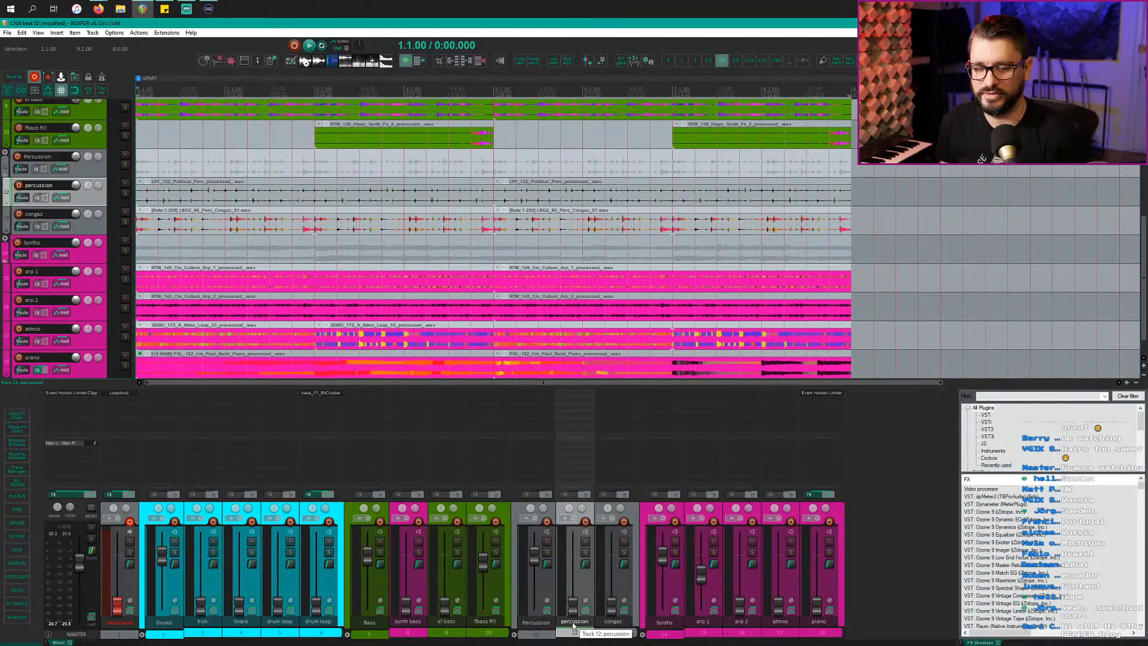
{"action": "left_click", "coordinate": [230, 220]}
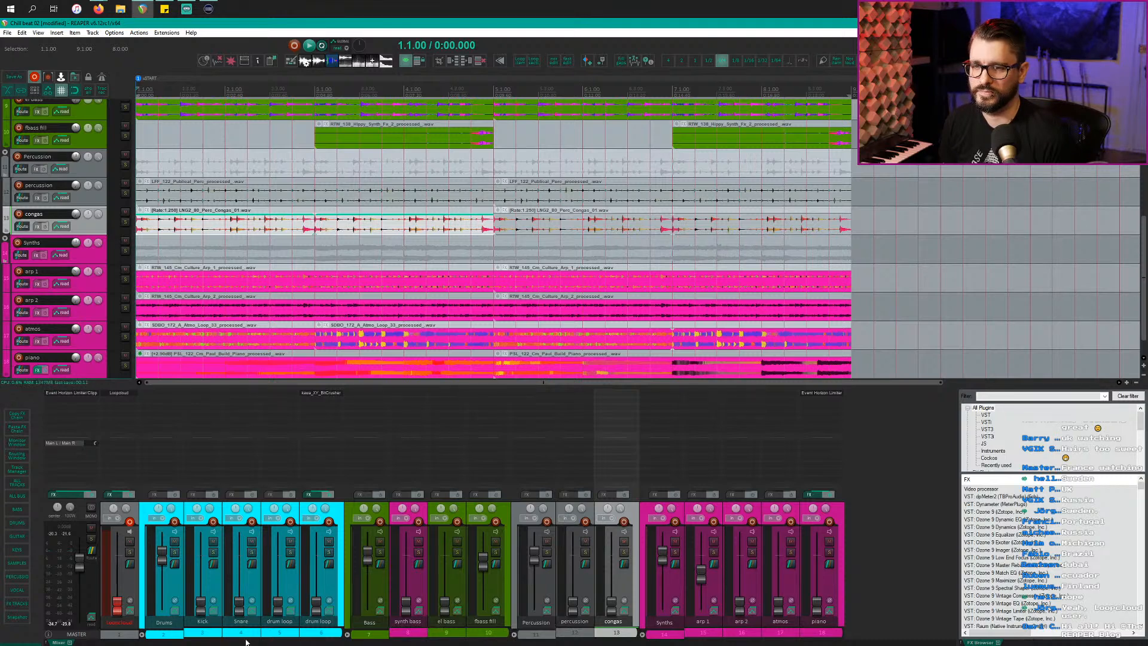
{"action": "left_click", "coordinate": [283, 622]}
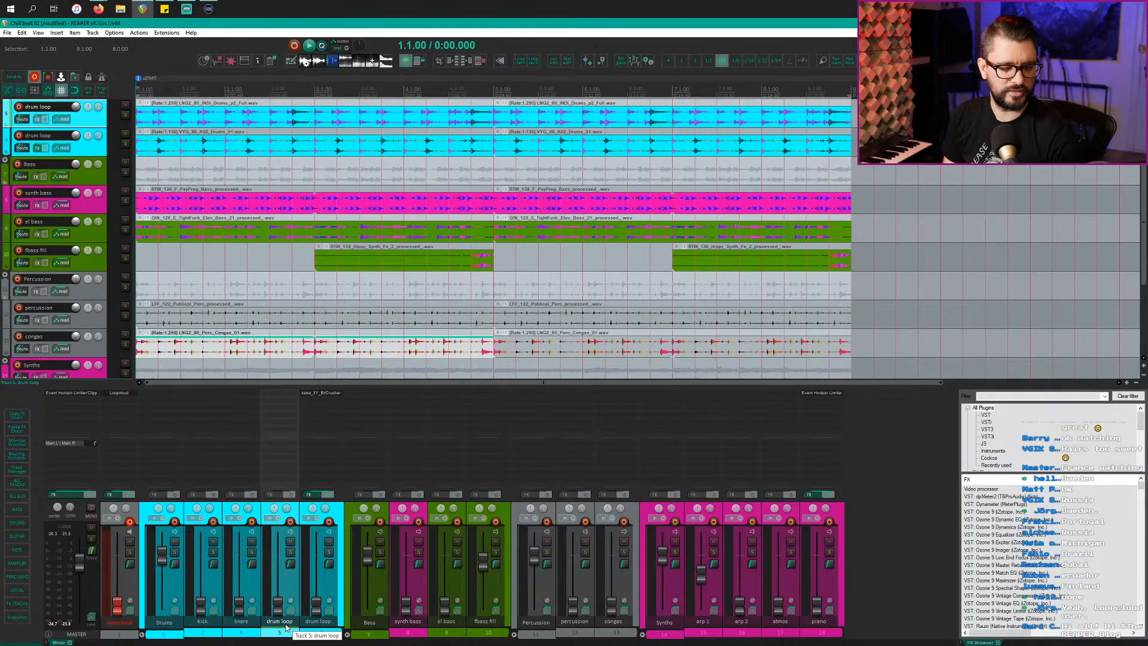
{"action": "key", "text": "space"}
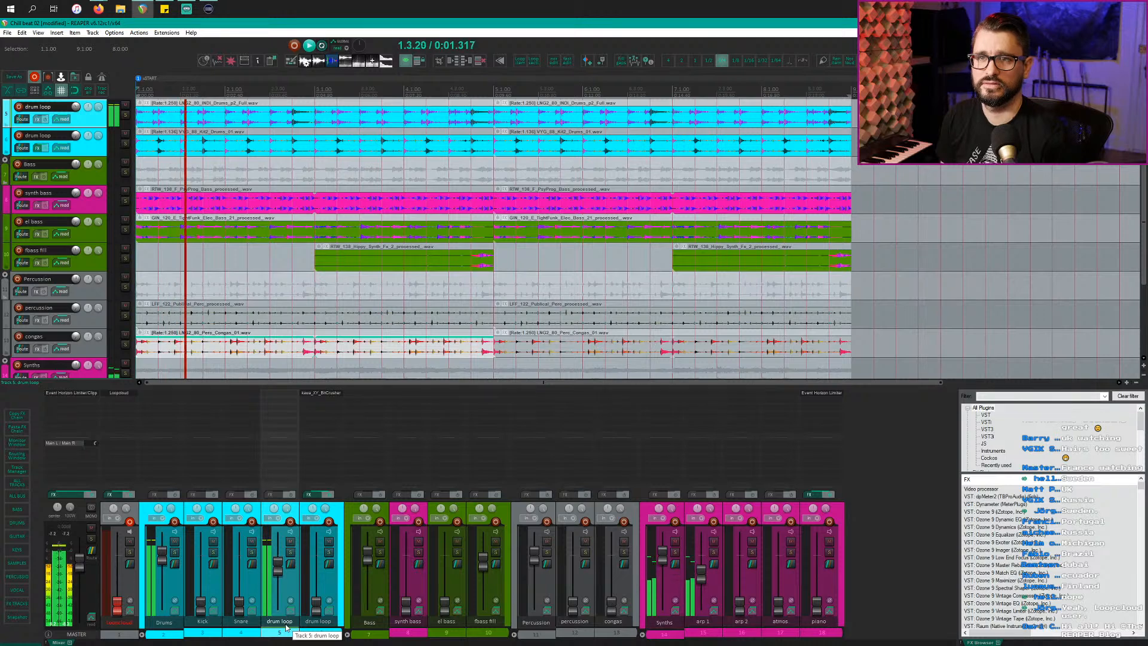
{"action": "left_click", "coordinate": [718, 579]}
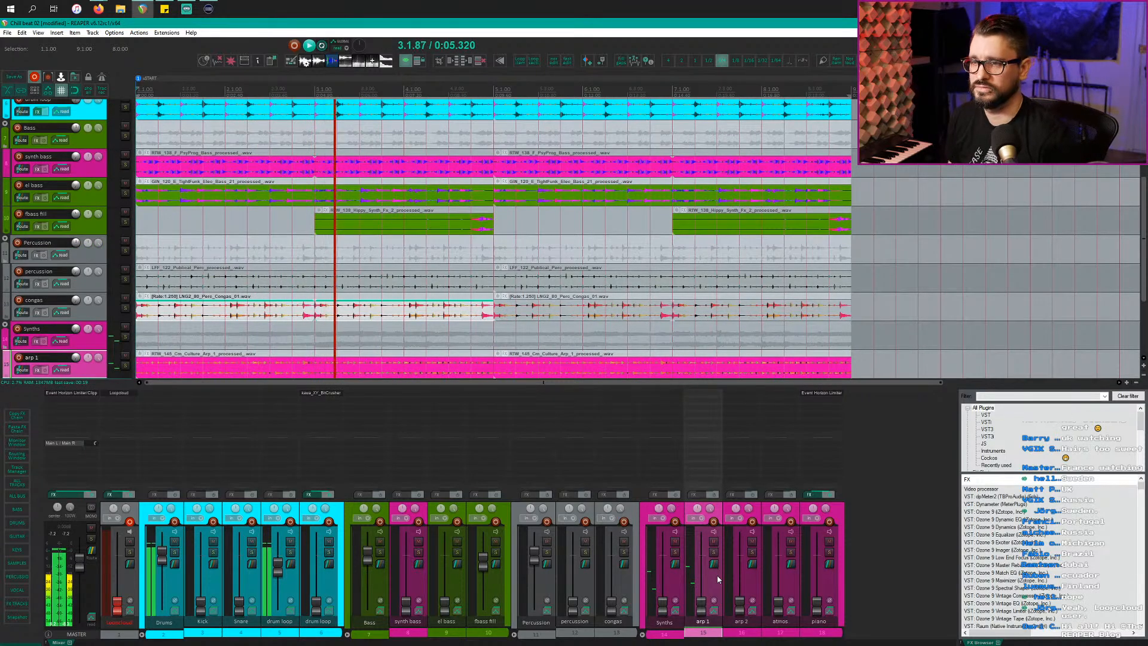
{"action": "left_click", "coordinate": [287, 584]}
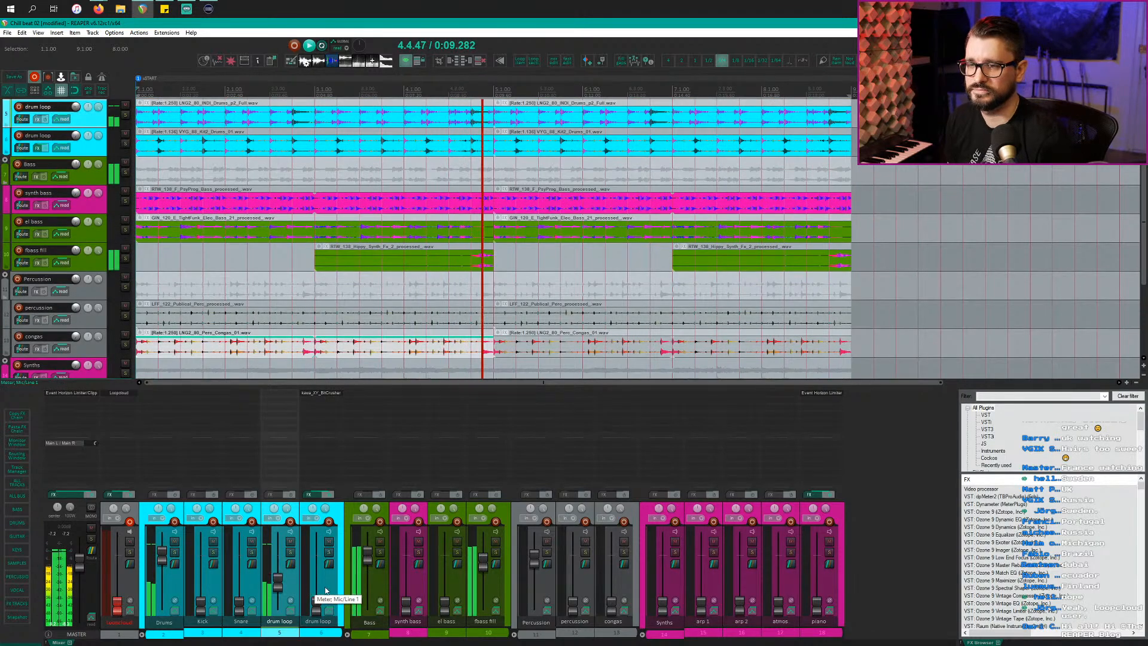
{"action": "left_click", "coordinate": [500, 587]}
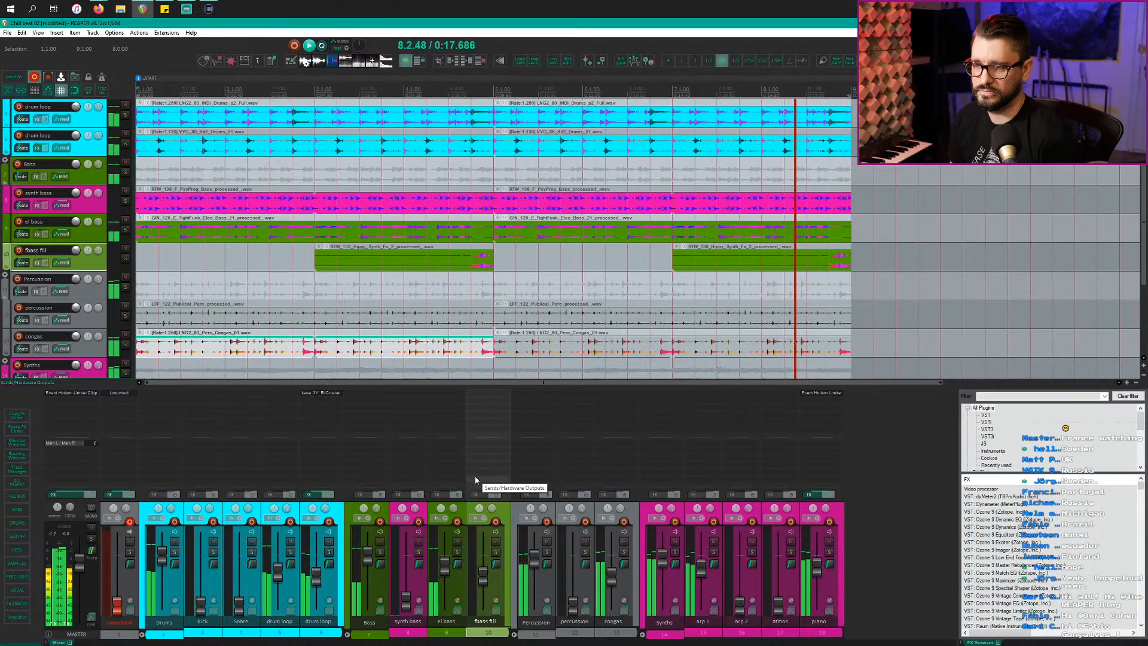
{"action": "left_click", "coordinate": [586, 583]}
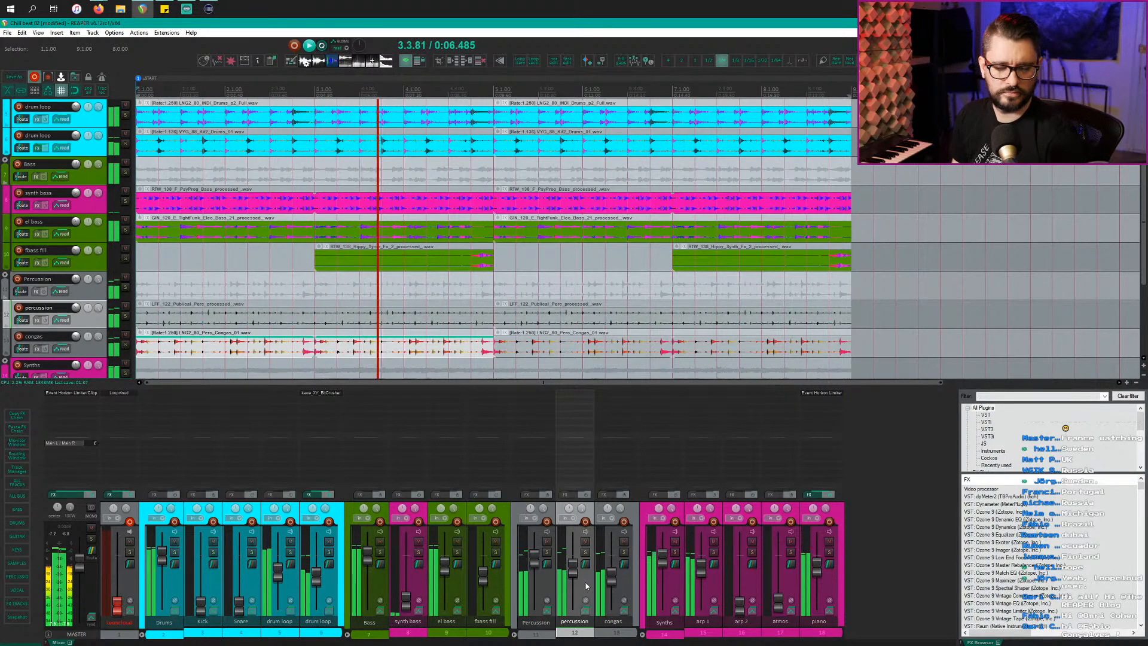
Step: Mute arp 1 and piano, keep arp 2 unmuted with its volume restored, then stop playback
{"action": "left_click", "coordinate": [459, 591]}
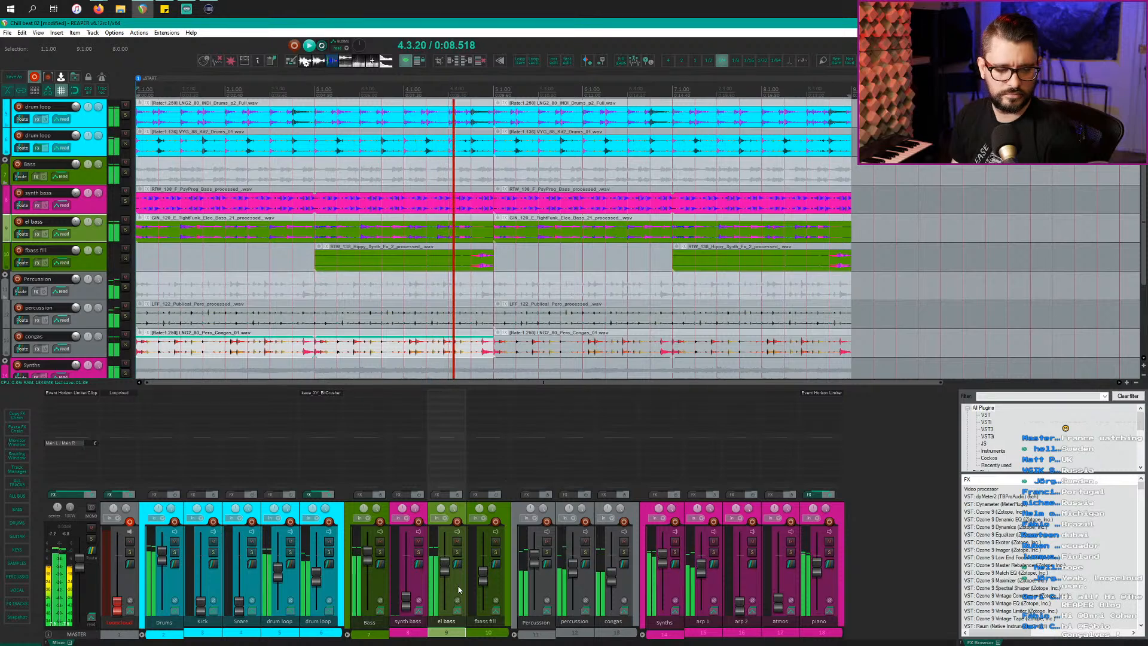
{"action": "left_click", "coordinate": [421, 581]}
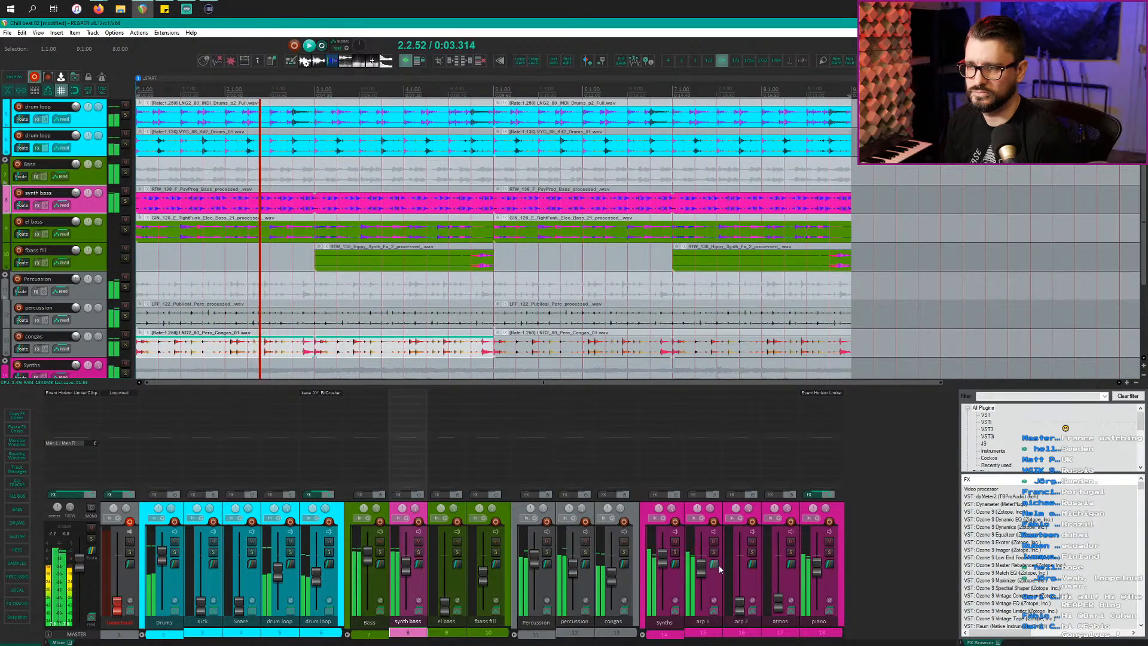
{"action": "left_click", "coordinate": [713, 541]}
{"action": "left_click", "coordinate": [753, 541]}
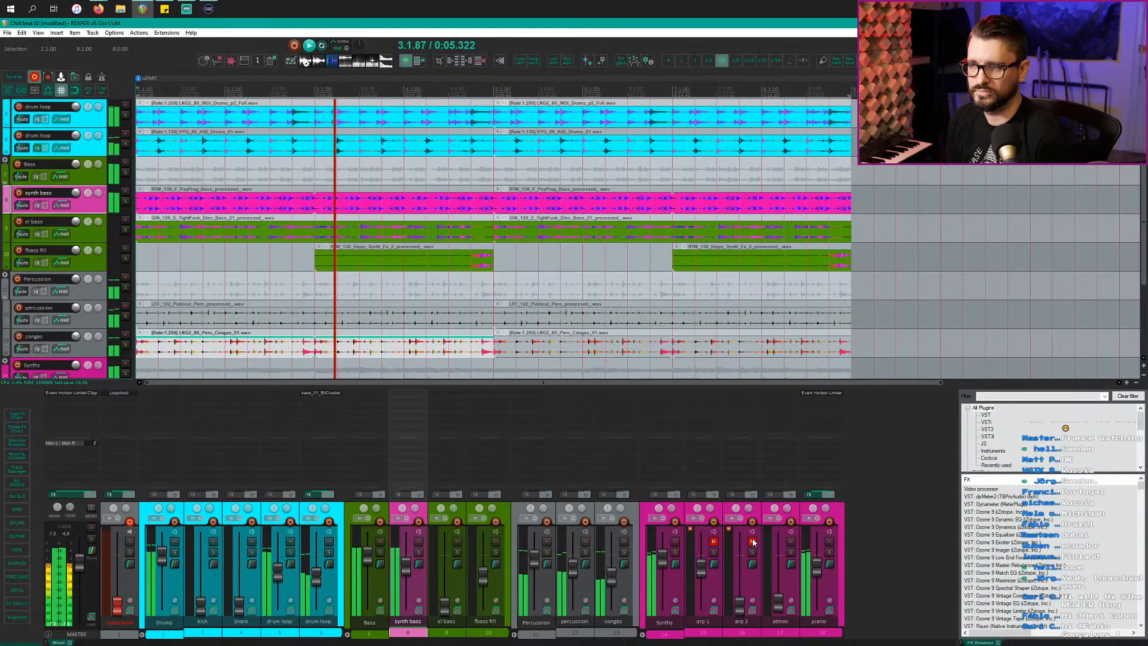
{"action": "left_click", "coordinate": [752, 541]}
{"action": "left_click", "coordinate": [756, 591]}
{"action": "key", "text": "ctrl+z"}
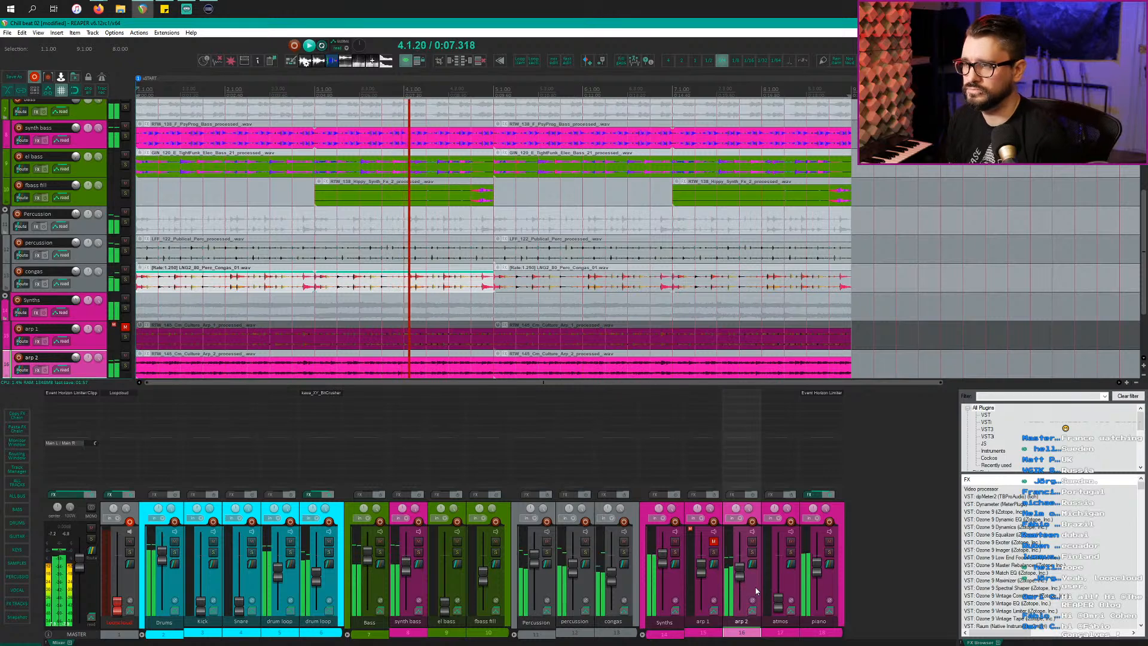
{"action": "left_click", "coordinate": [830, 541]}
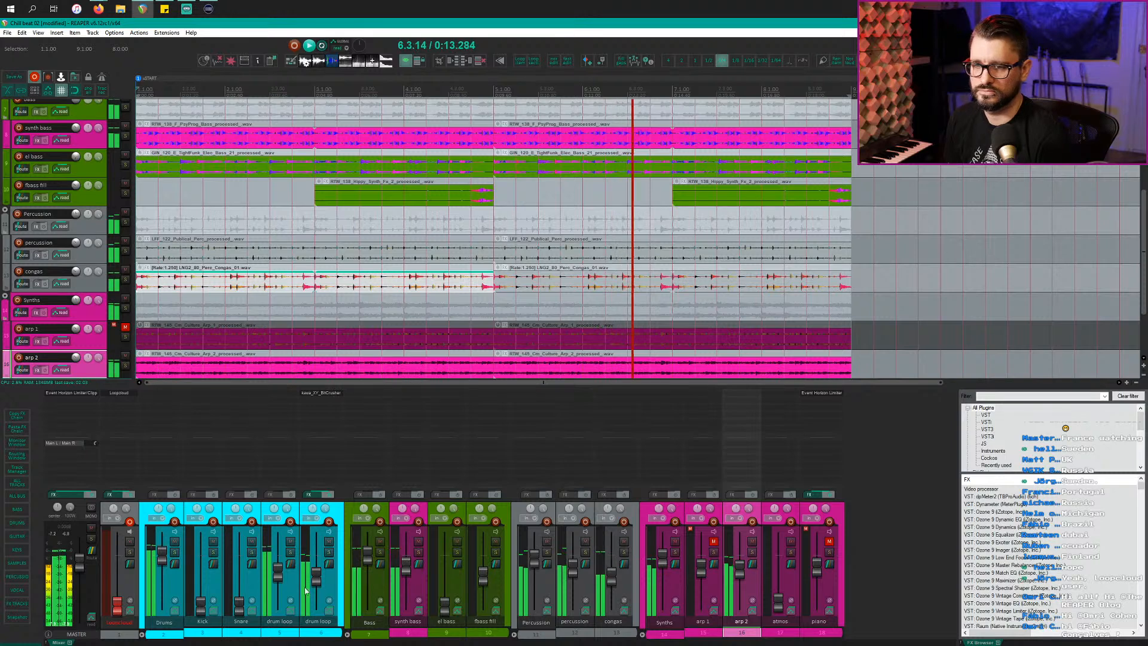
{"action": "left_click", "coordinate": [249, 581]}
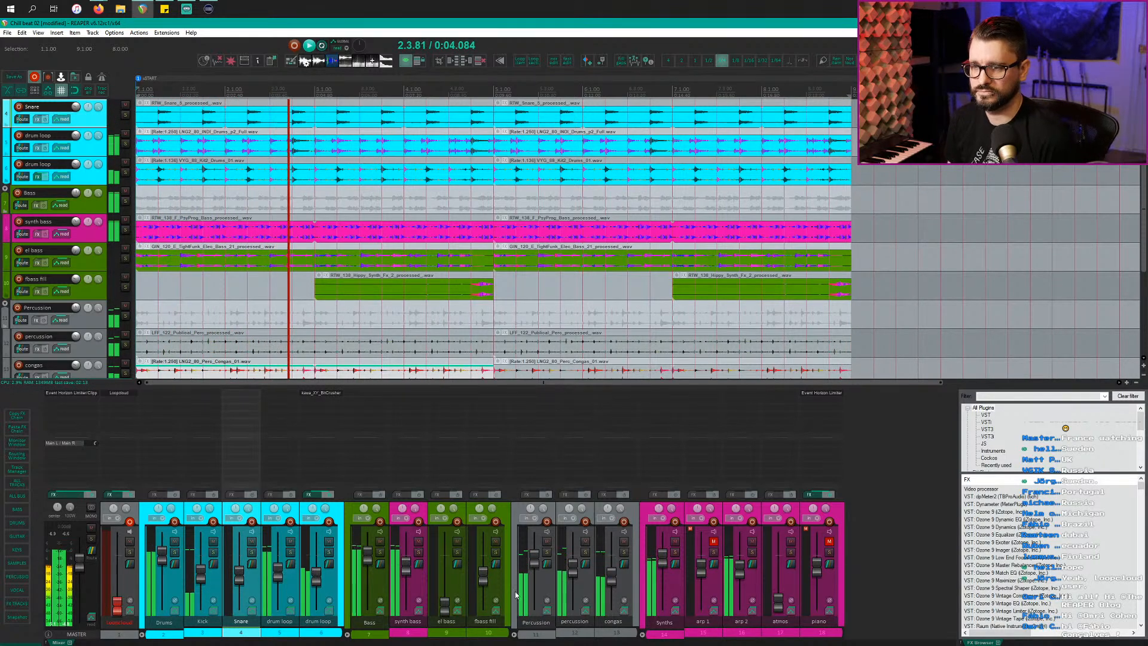
{"action": "key", "text": "space"}
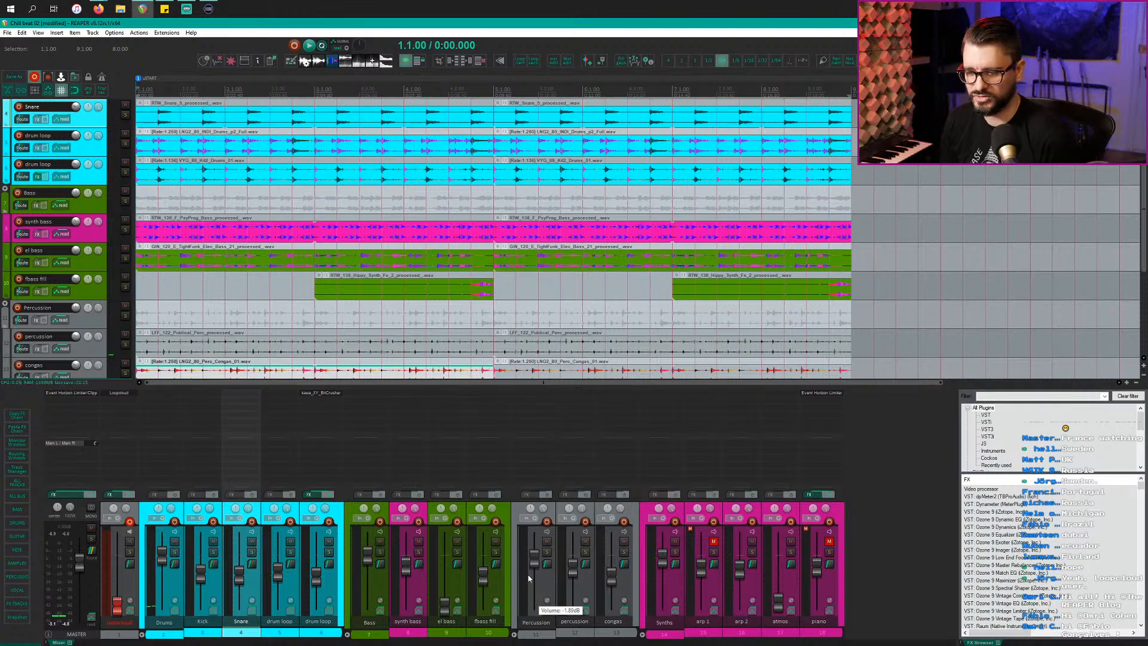
Step: Zoom out the arrangement and insert a region spanning bars 1–9 with Shift+R
{"action": "scroll", "coordinate": [580, 323], "scroll_direction": "down", "scroll_amount": 5}
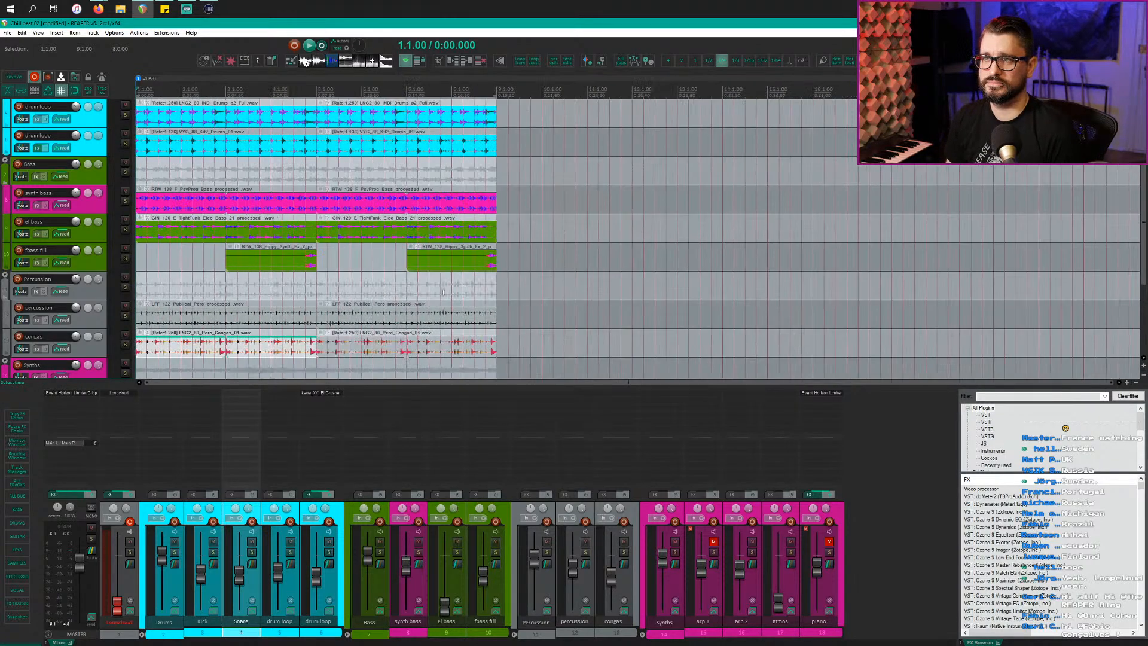
{"action": "scroll", "coordinate": [387, 307], "scroll_direction": "down", "scroll_amount": 3}
{"action": "scroll", "coordinate": [388, 306], "scroll_direction": "down", "scroll_amount": 2}
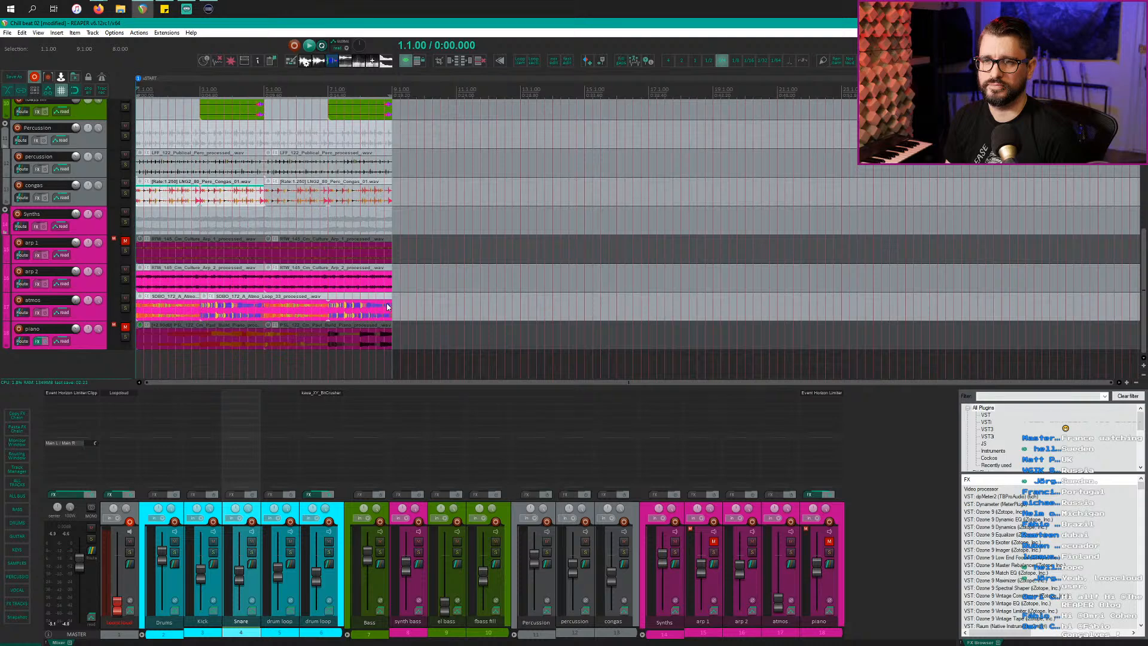
{"action": "scroll", "coordinate": [387, 307], "scroll_direction": "up", "scroll_amount": 6}
{"action": "scroll", "coordinate": [388, 306], "scroll_direction": "down", "scroll_amount": 2}
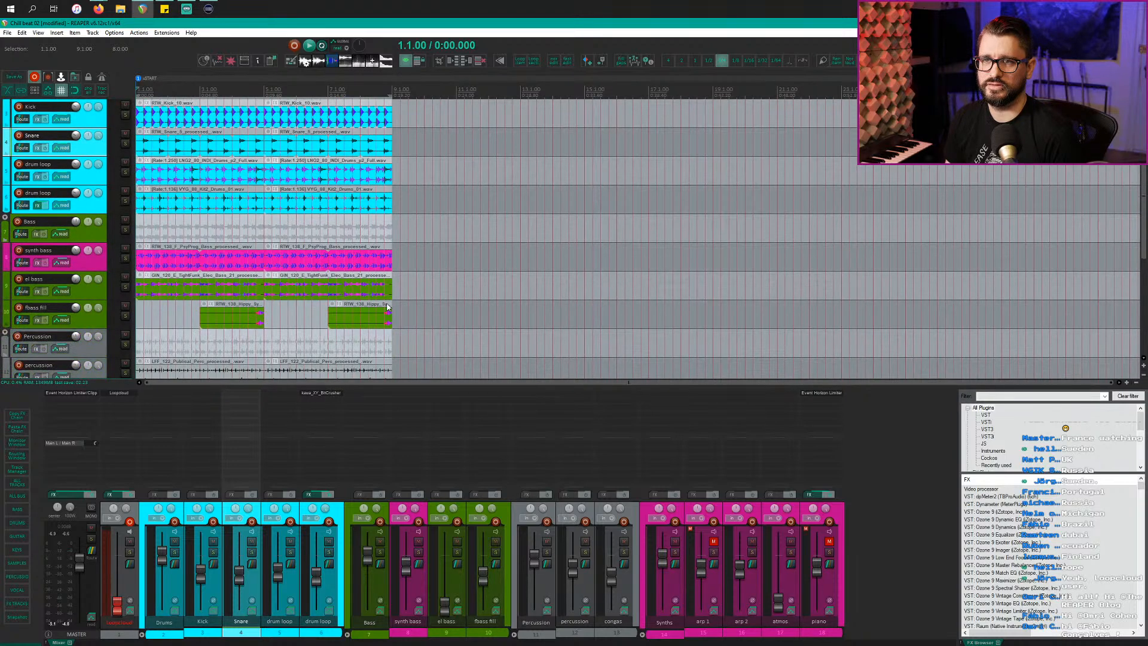
{"action": "scroll", "coordinate": [387, 307], "scroll_direction": "up", "scroll_amount": 2}
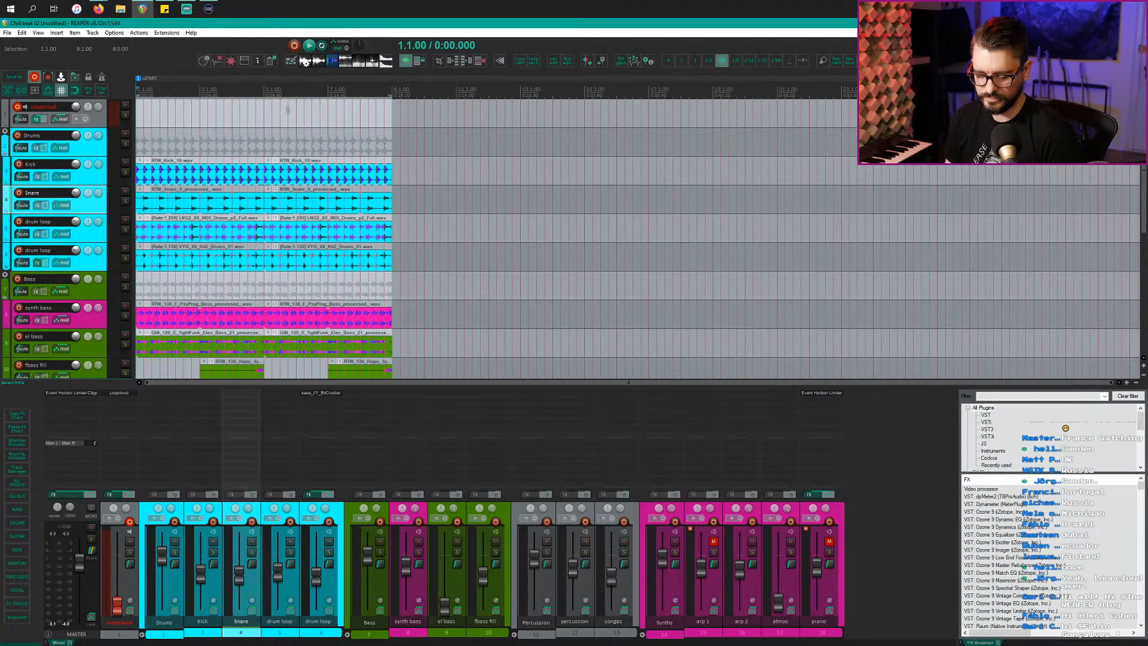
{"action": "key", "text": "shift+r"}
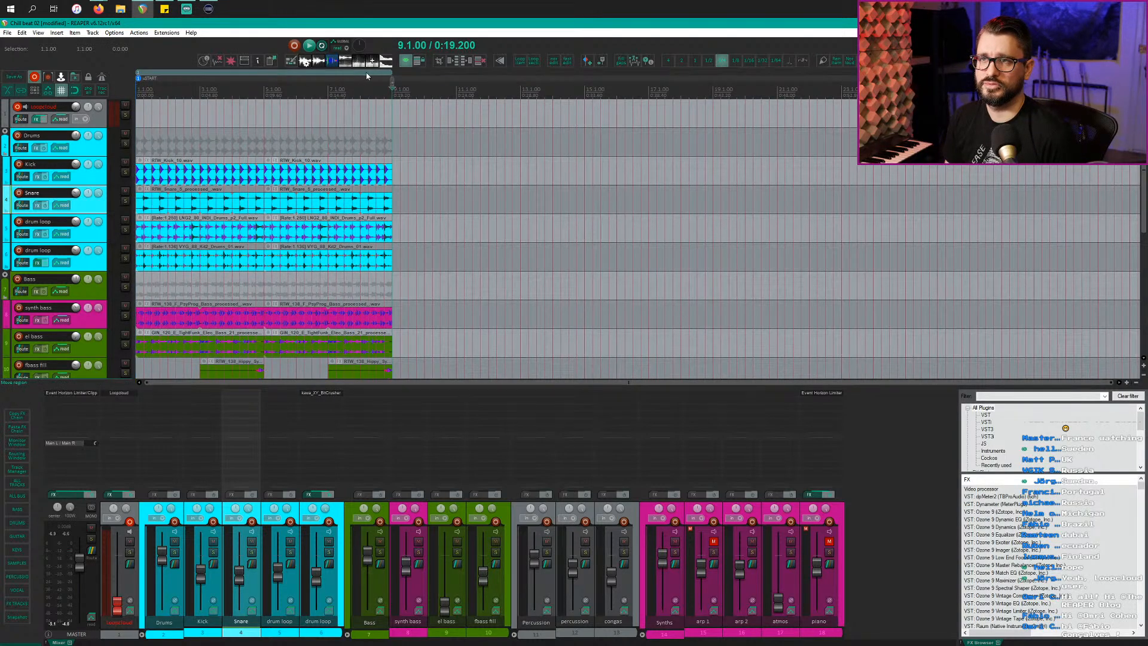
Step: Copy the eight-bar region and its items end to end from bar 9, 17, 25 and on toward bar 41
{"action": "left_click_drag", "start_coordinate": [367, 76], "coordinate": [395, 76]}
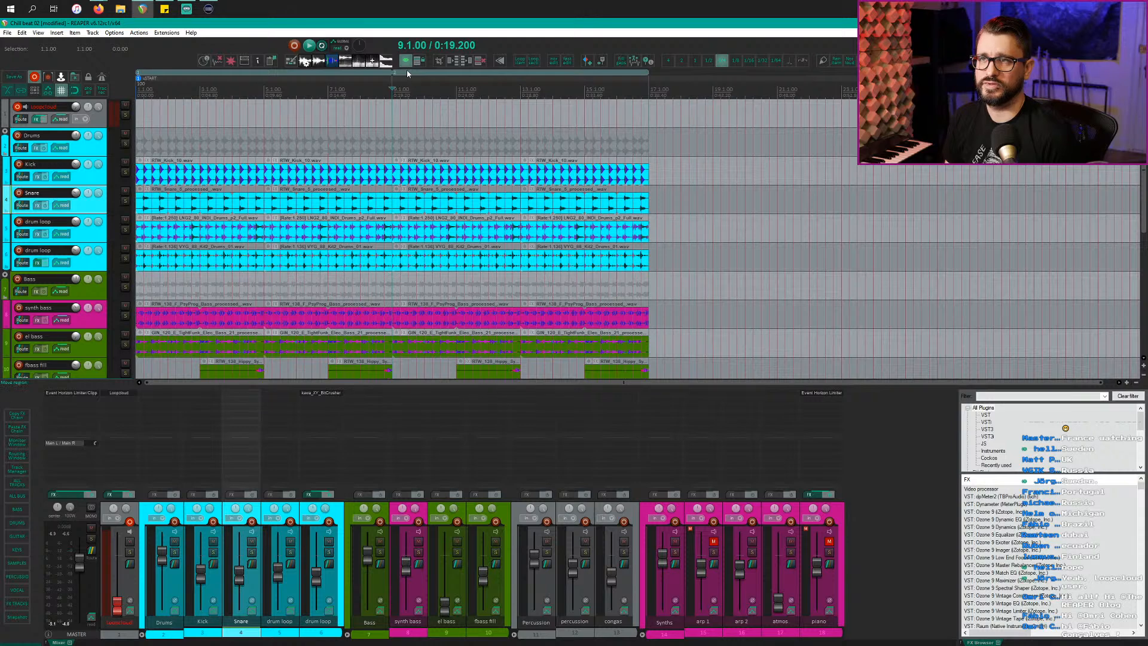
{"action": "left_click_drag", "start_coordinate": [562, 81], "coordinate": [660, 75]}
{"action": "left_click_drag", "start_coordinate": [749, 74], "coordinate": [841, 77]}
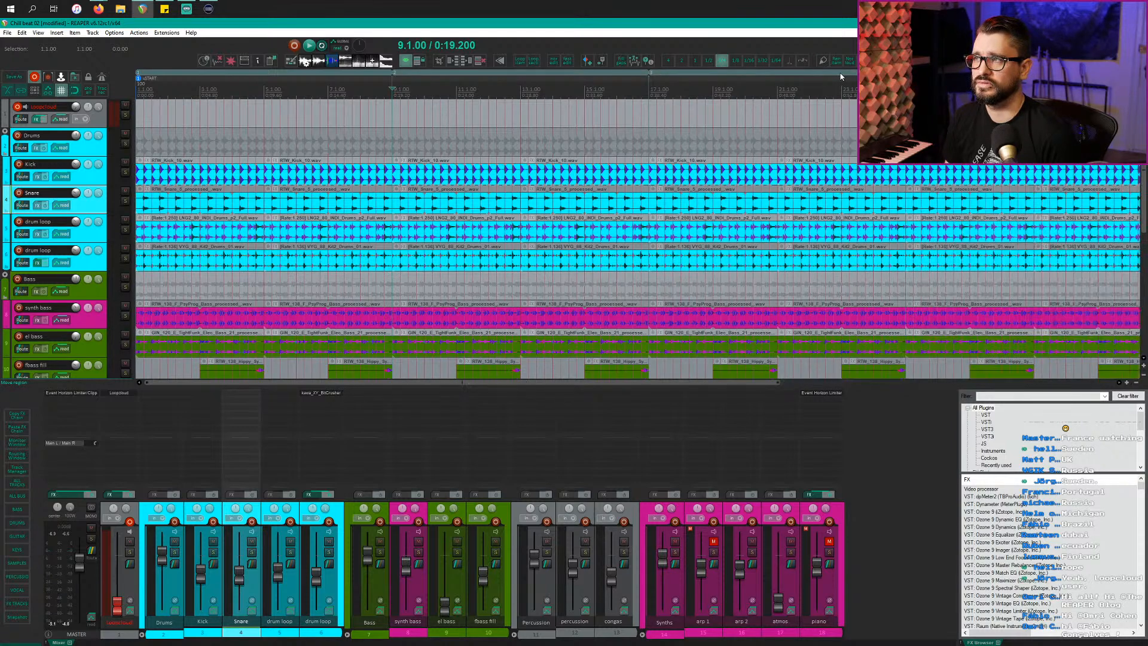
{"action": "scroll", "coordinate": [530, 197], "scroll_direction": "down", "scroll_amount": 3}
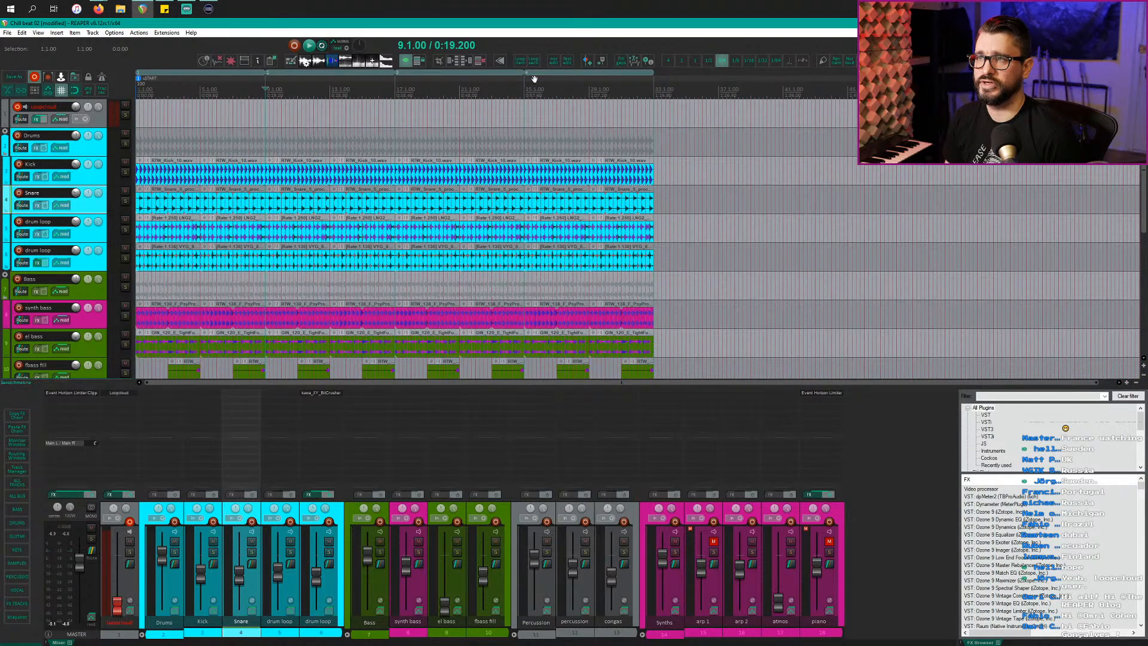
{"action": "left_click_drag", "start_coordinate": [581, 76], "coordinate": [951, 74]}
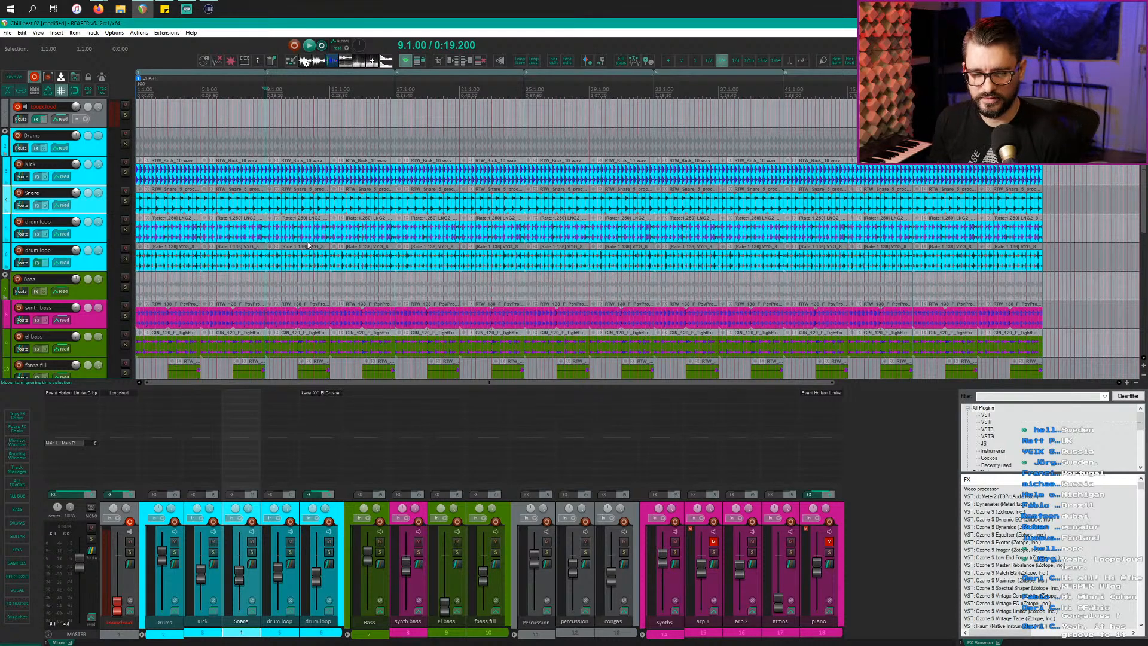
Step: Audition the second drum loop solo, bypassing then re-enabling its effects, and unsolo it
{"action": "left_click", "coordinate": [400, 131]}
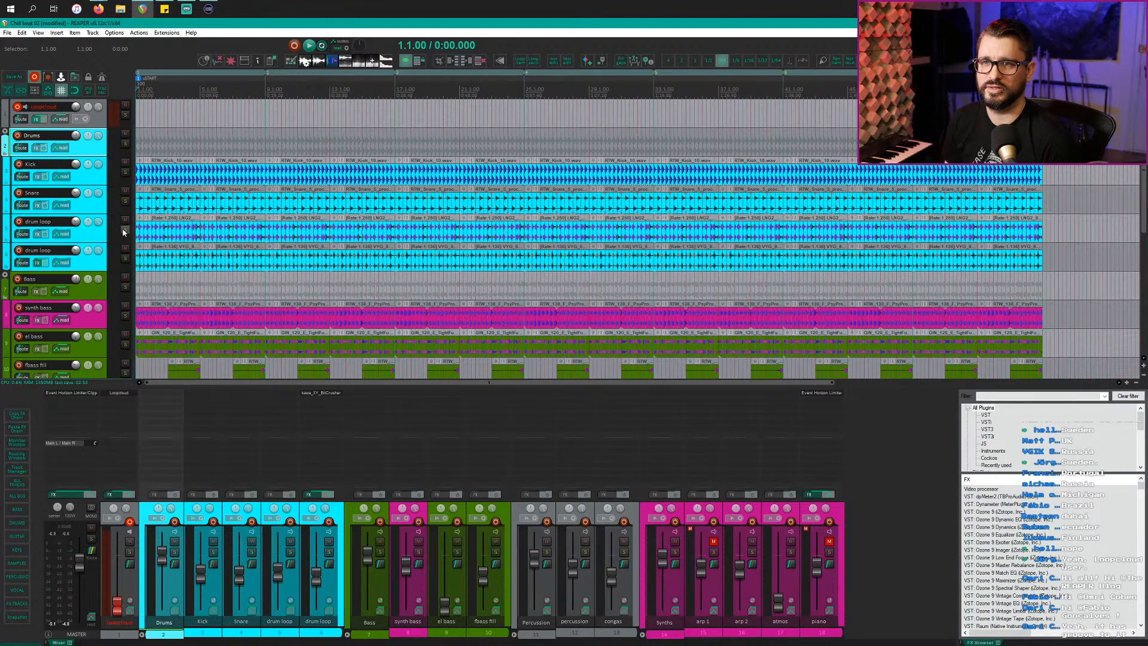
{"action": "left_click", "coordinate": [102, 263]}
{"action": "left_click", "coordinate": [126, 258]}
{"action": "key", "text": "space"}
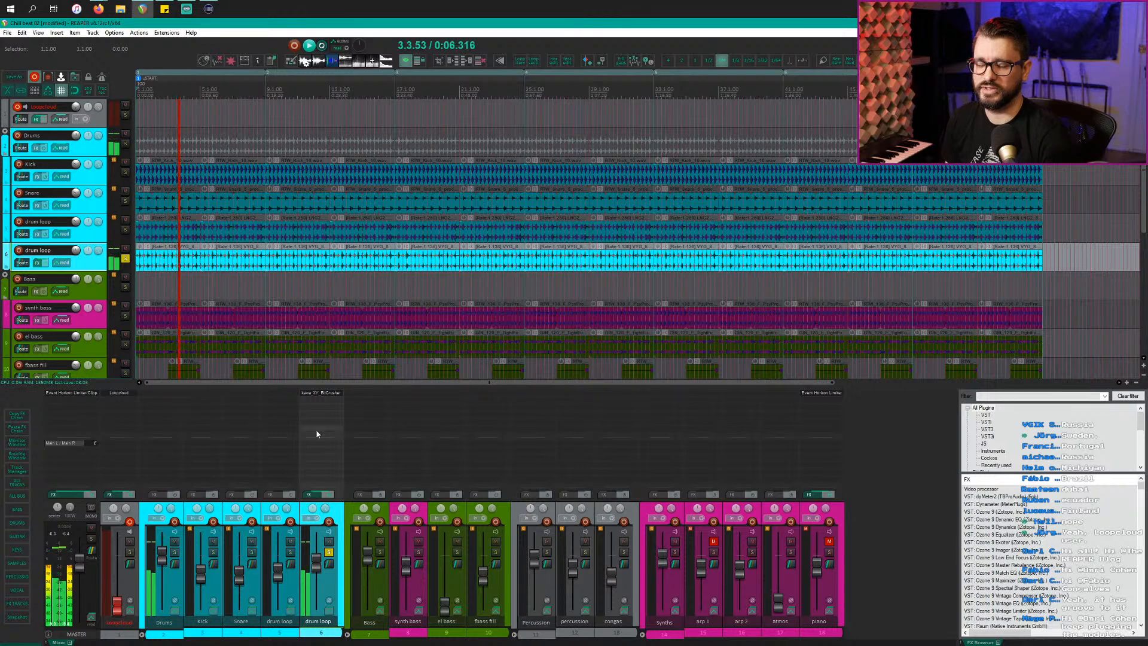
{"action": "left_click", "coordinate": [328, 494]}
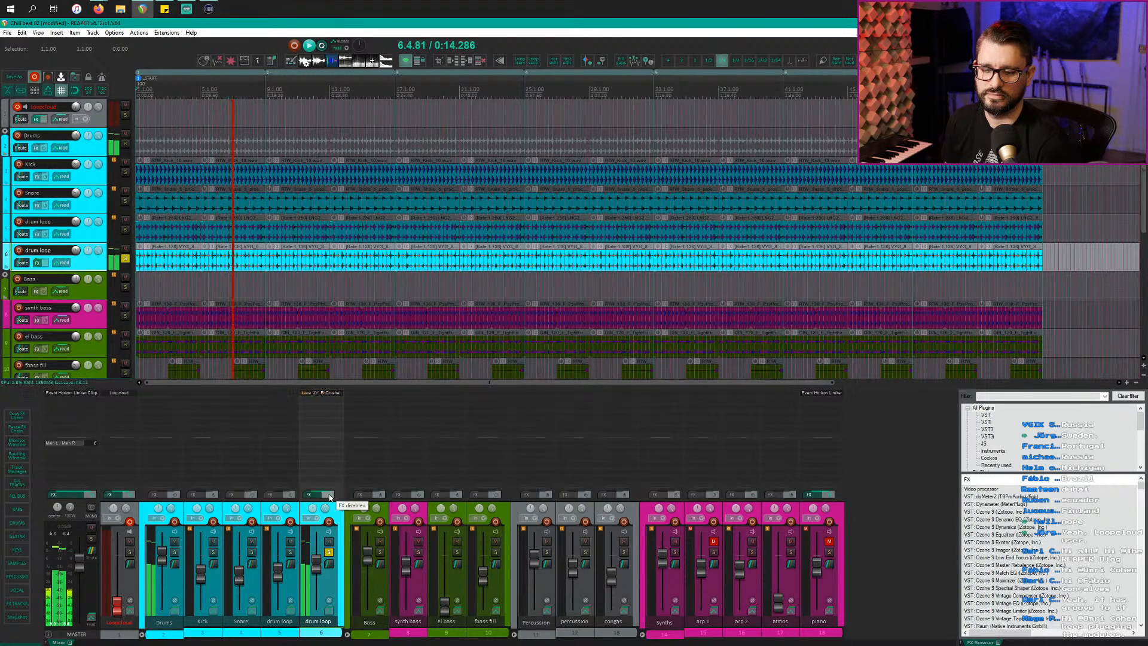
{"action": "left_click", "coordinate": [329, 495]}
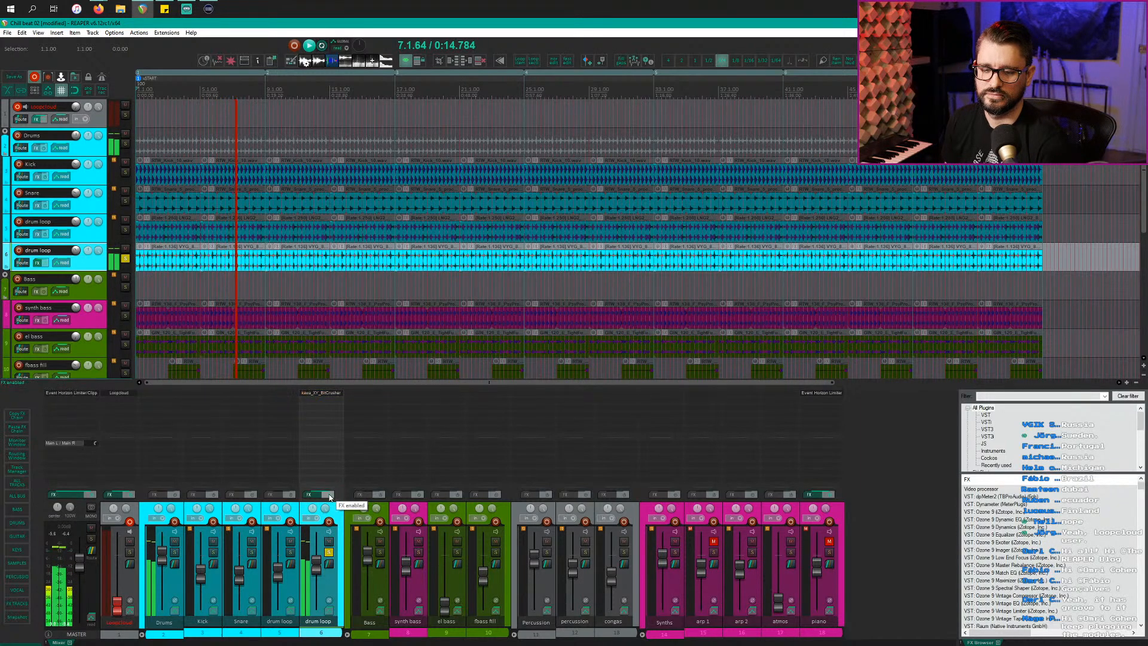
{"action": "left_click", "coordinate": [330, 551]}
{"action": "scroll", "coordinate": [278, 341], "scroll_direction": "down", "scroll_amount": 1}
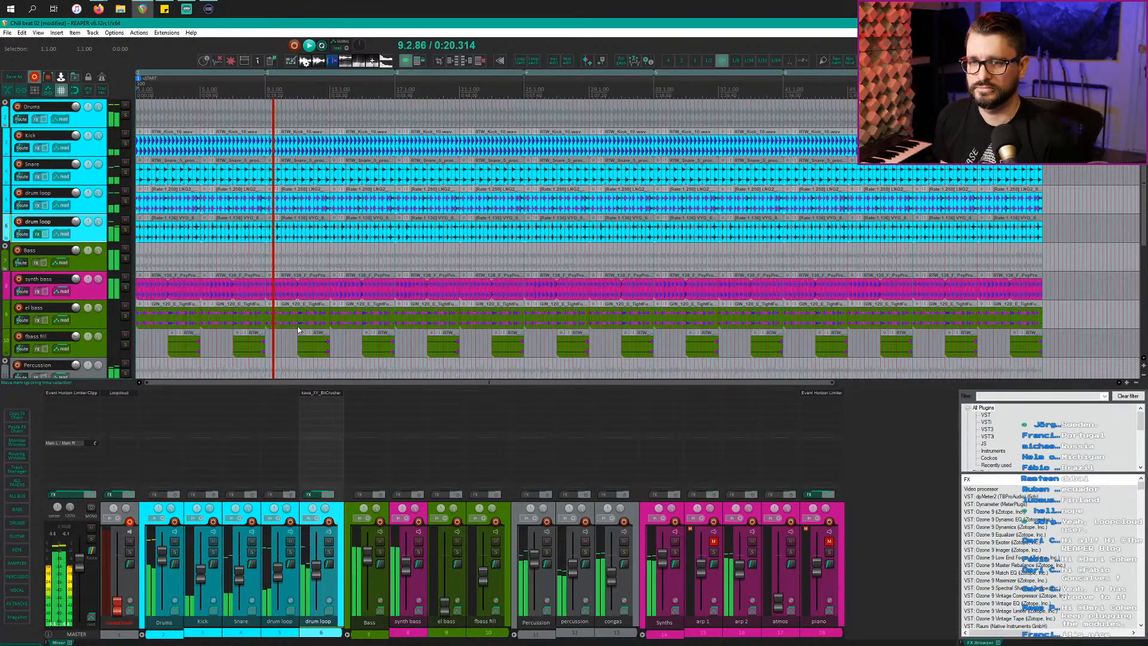
Step: Stop playback and time-select the first region, bars 1–9
{"action": "key", "text": "space"}
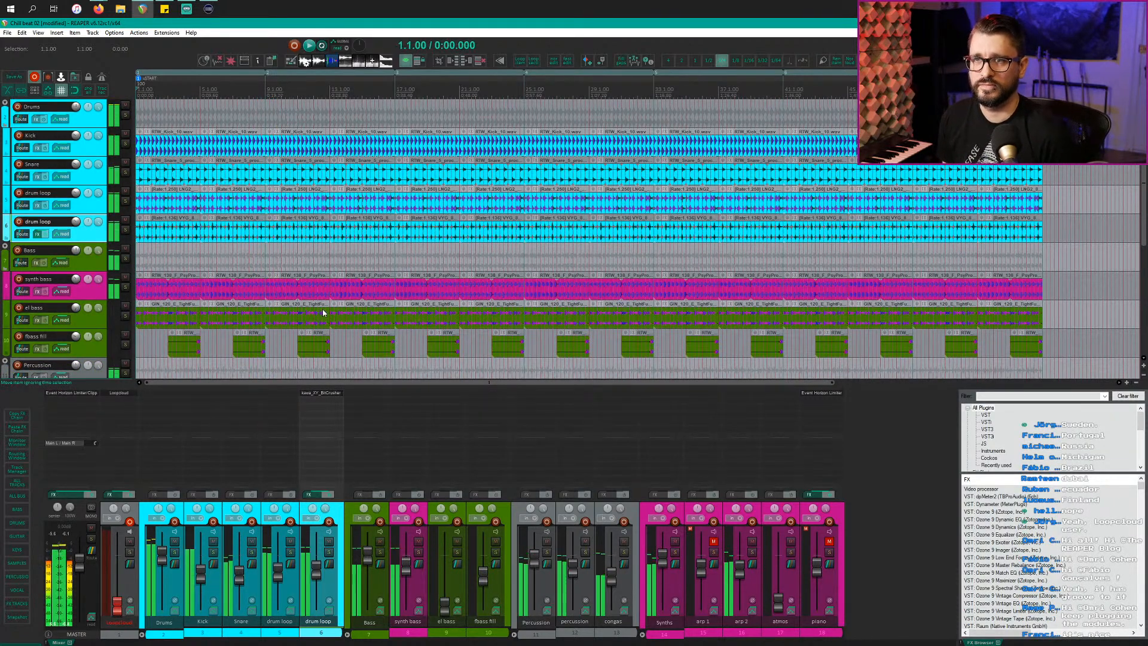
{"action": "double_click", "coordinate": [200, 90]}
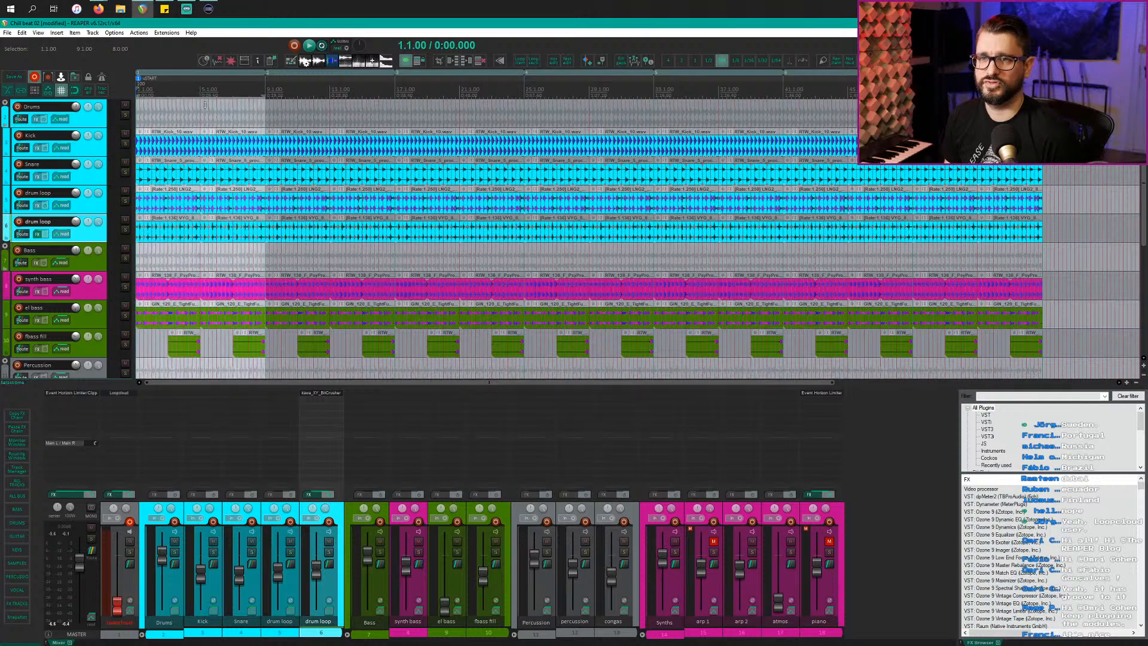
{"action": "scroll", "coordinate": [193, 139], "scroll_direction": "down", "scroll_amount": 5}
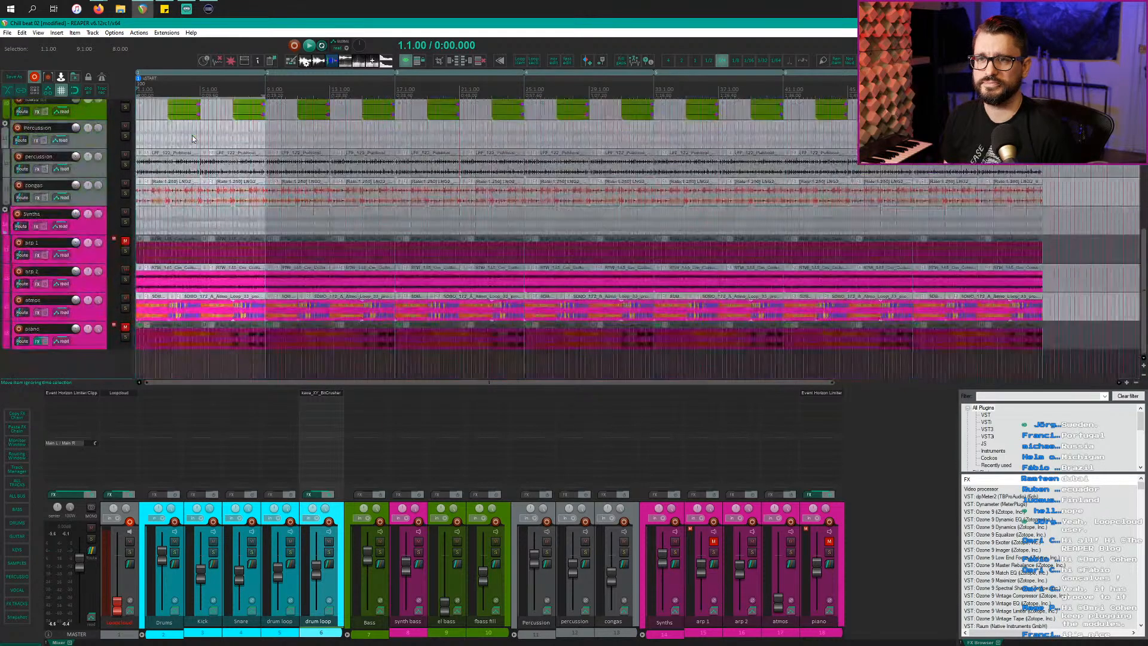
{"action": "scroll", "coordinate": [193, 138], "scroll_direction": "up", "scroll_amount": 6}
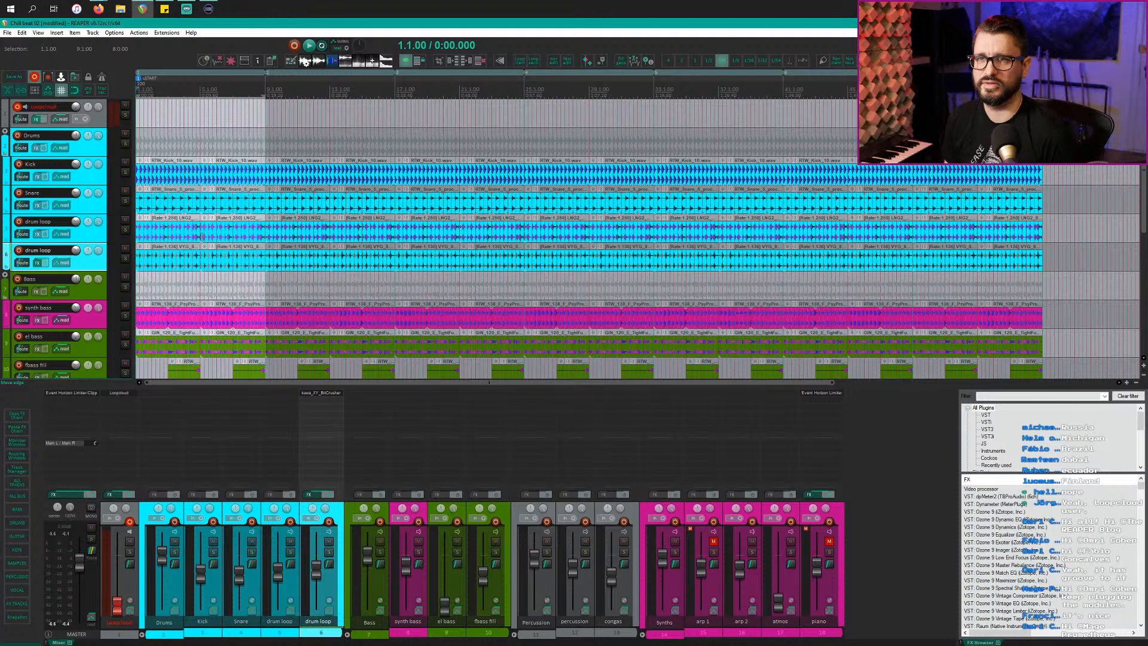
Step: Run SWS 'Split and select items in region near cursor' on bars 1–9, then close the Actions list
{"action": "key", "text": "shift+slash"}
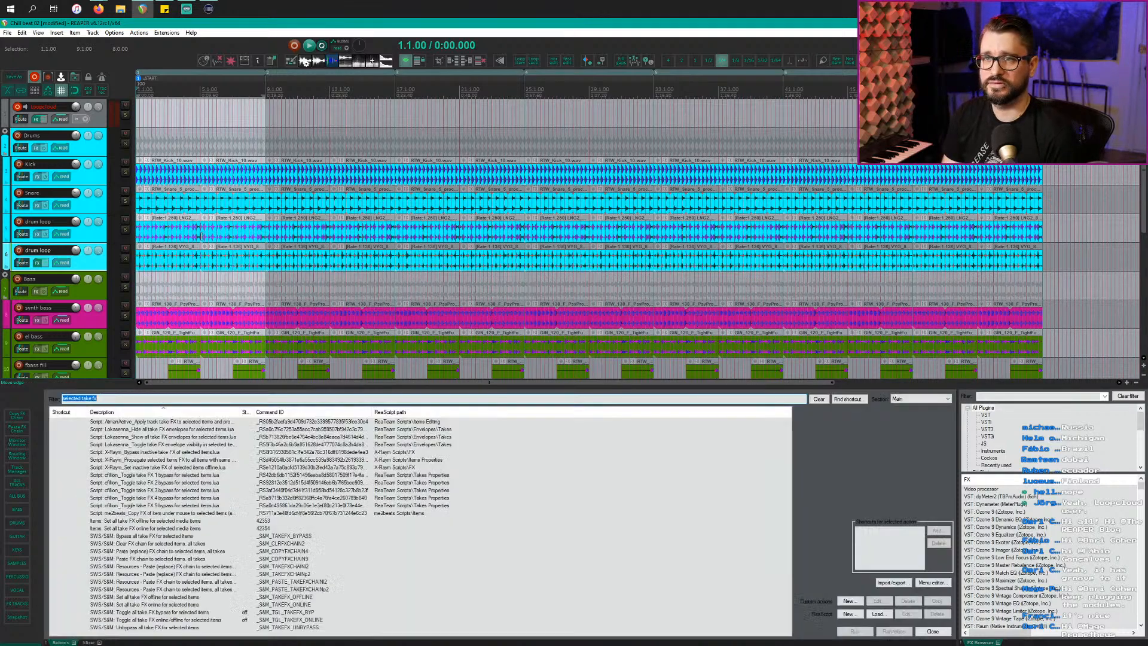
{"action": "type", "text": "select "}
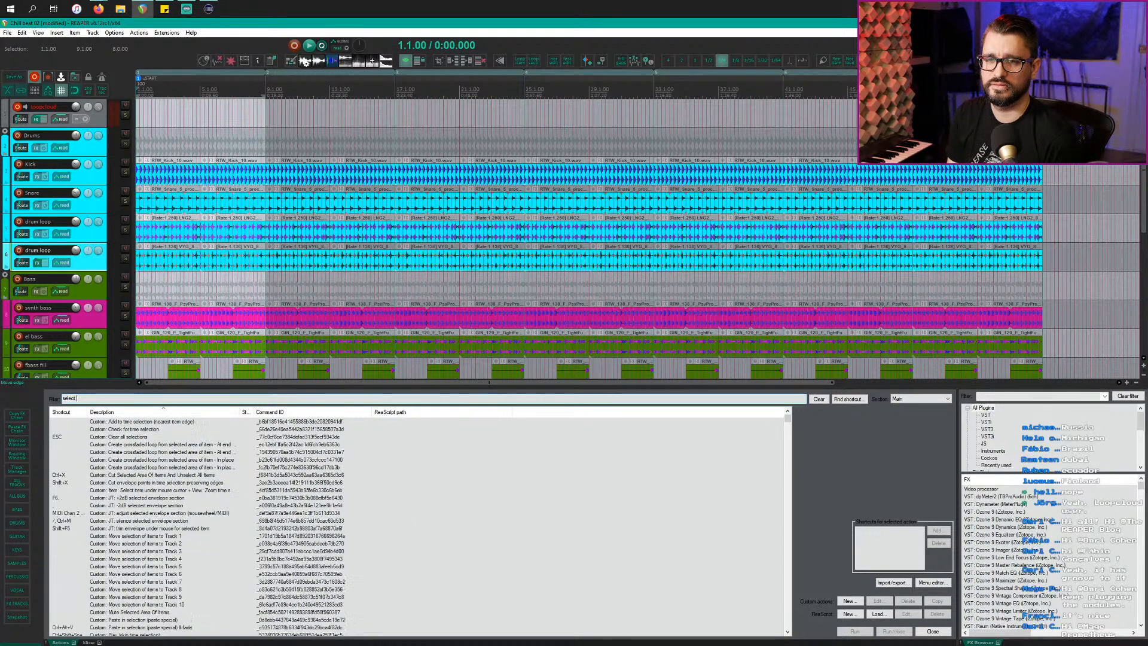
{"action": "type", "text": "items"}
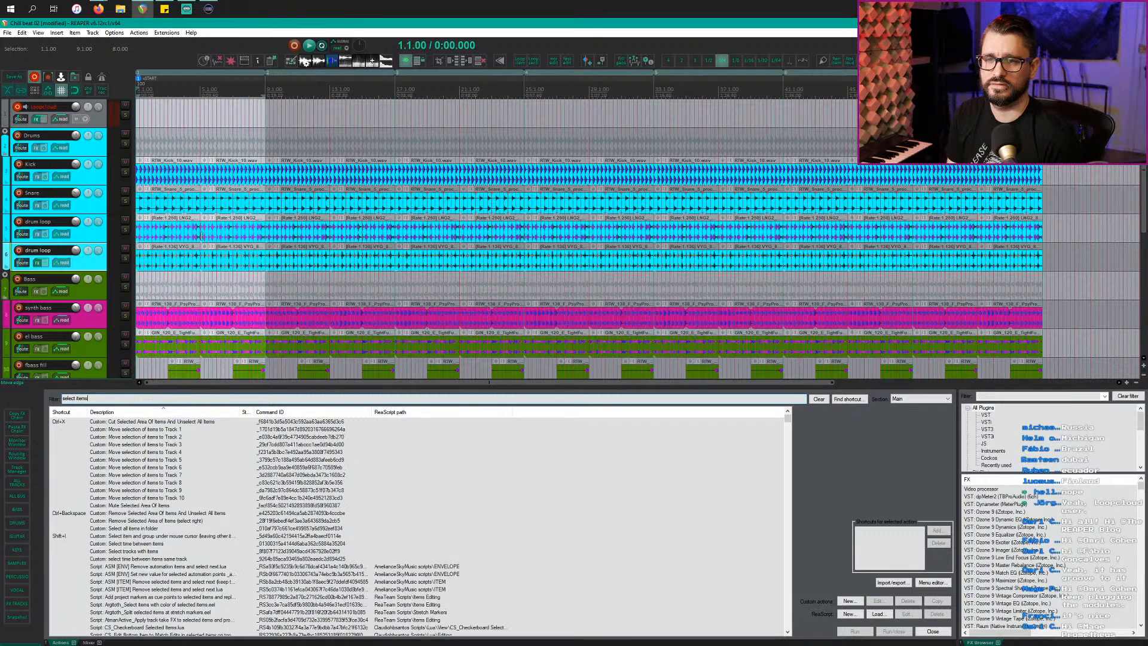
{"action": "type", "text": " in re"}
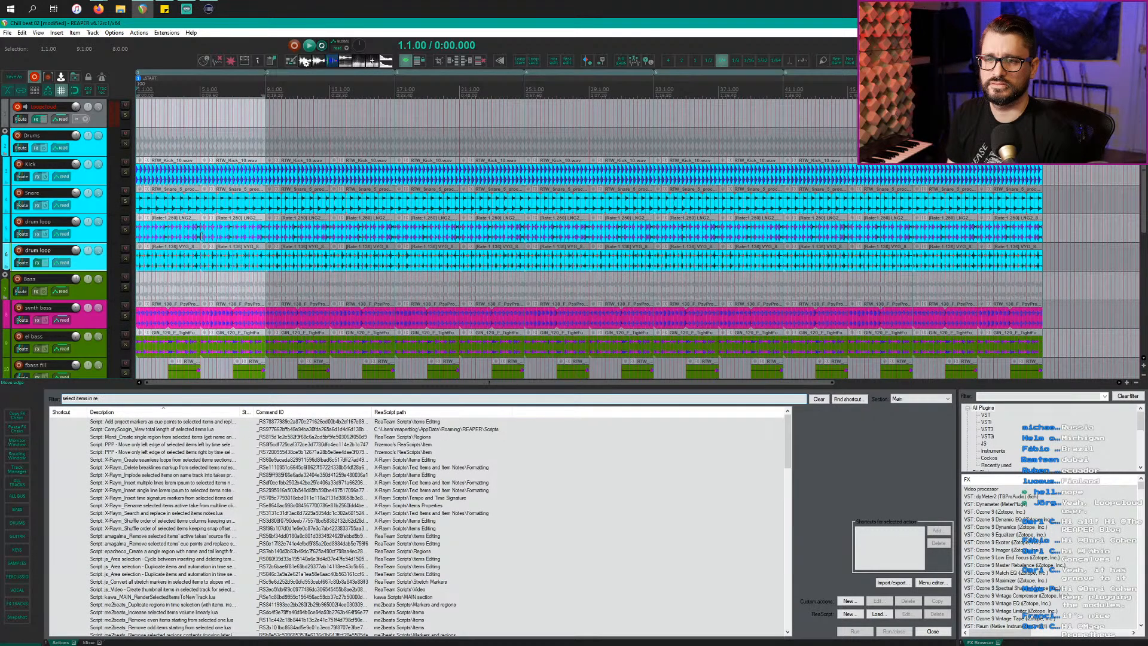
{"action": "type", "text": "gion"}
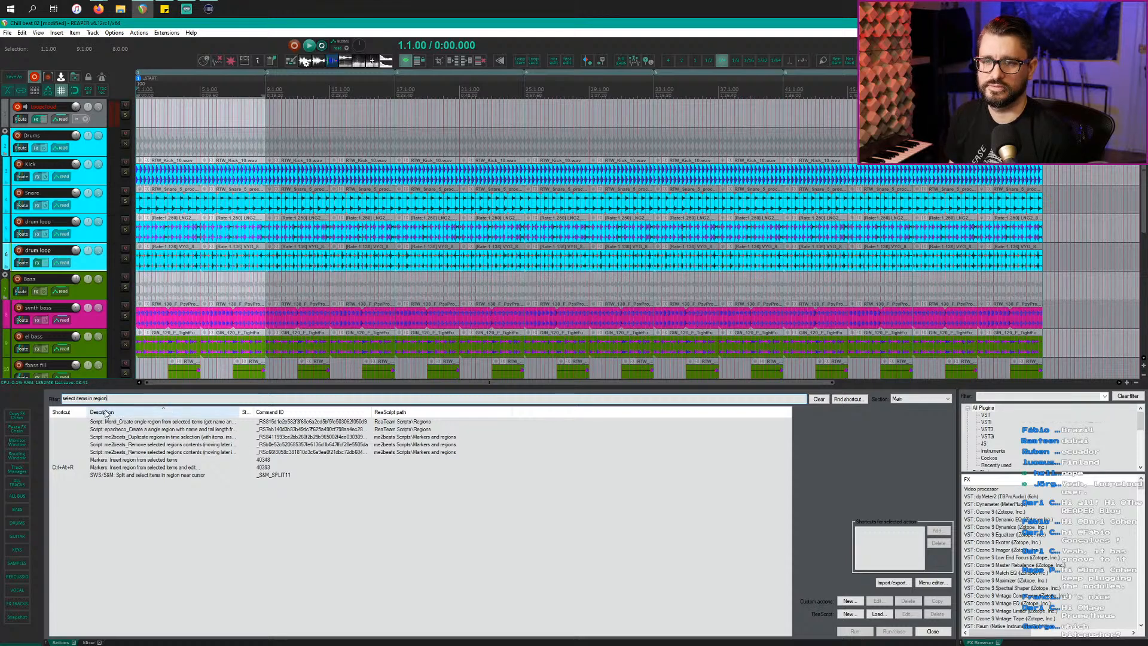
{"action": "left_click", "coordinate": [170, 476]}
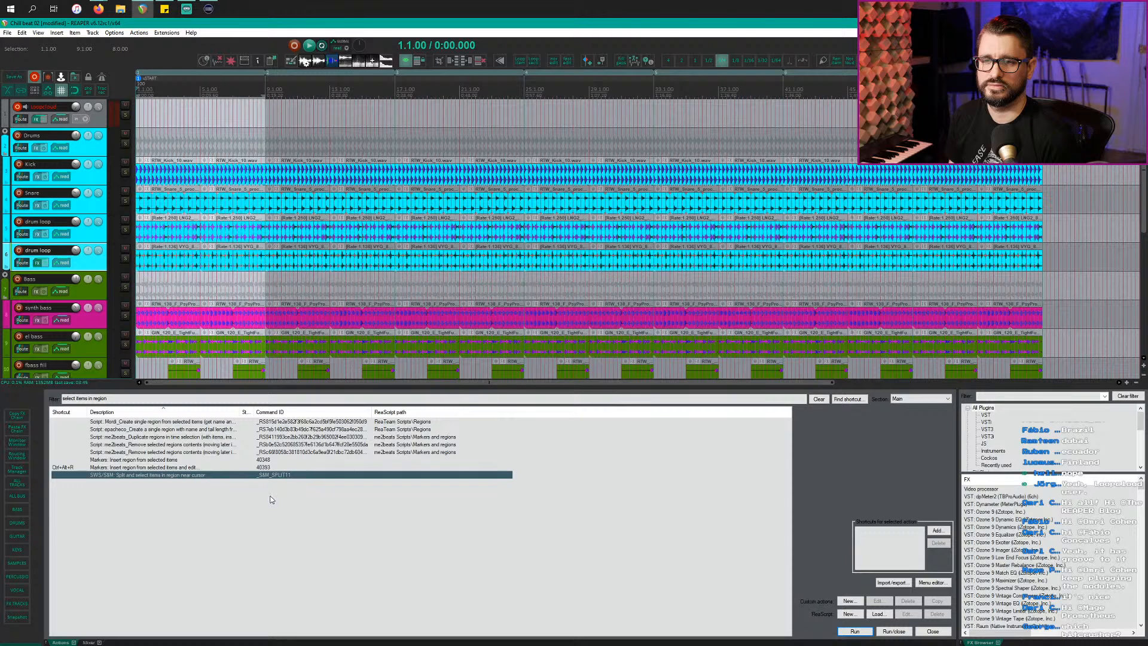
{"action": "left_click", "coordinate": [855, 632]}
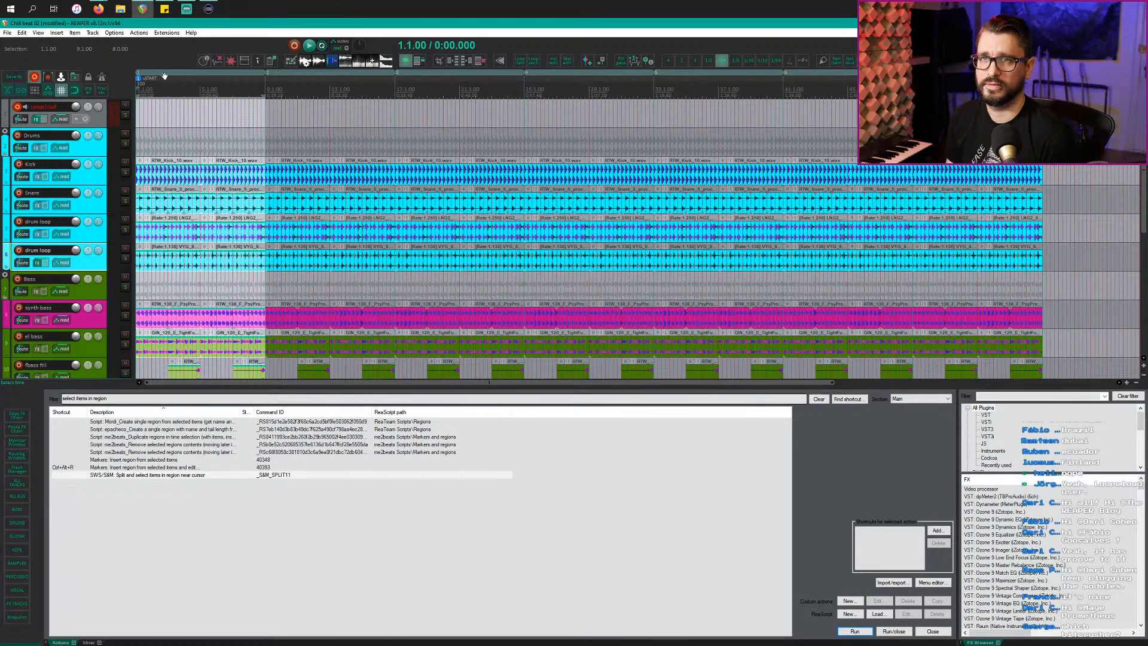
{"action": "left_click", "coordinate": [187, 120]}
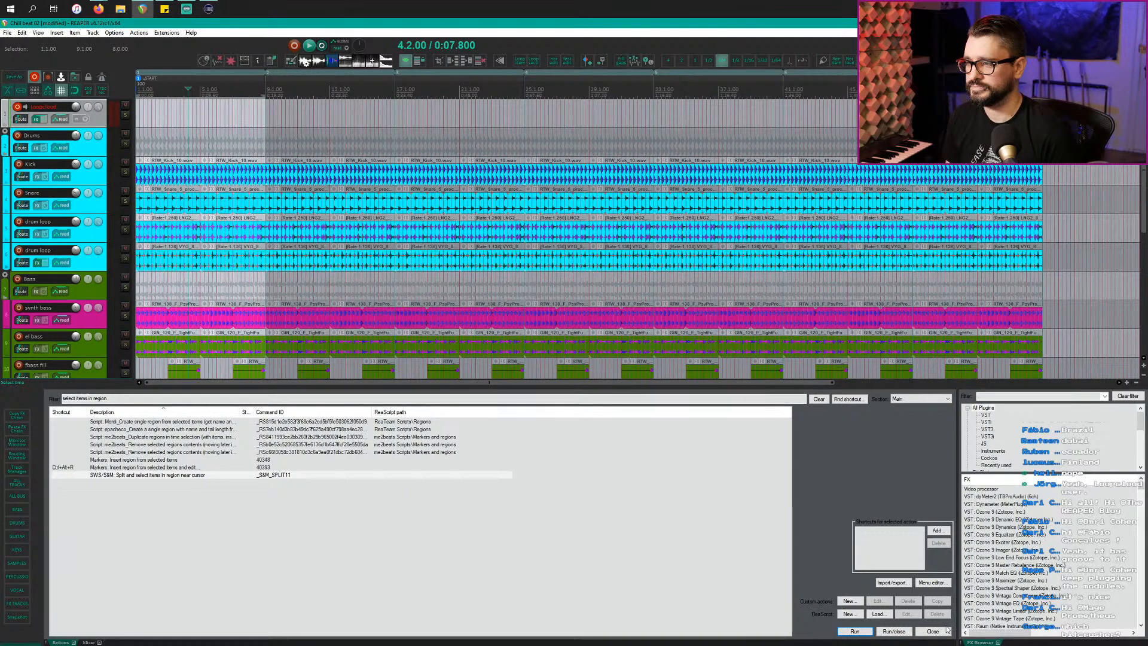
{"action": "left_click", "coordinate": [932, 631]}
{"action": "left_click", "coordinate": [202, 274]}
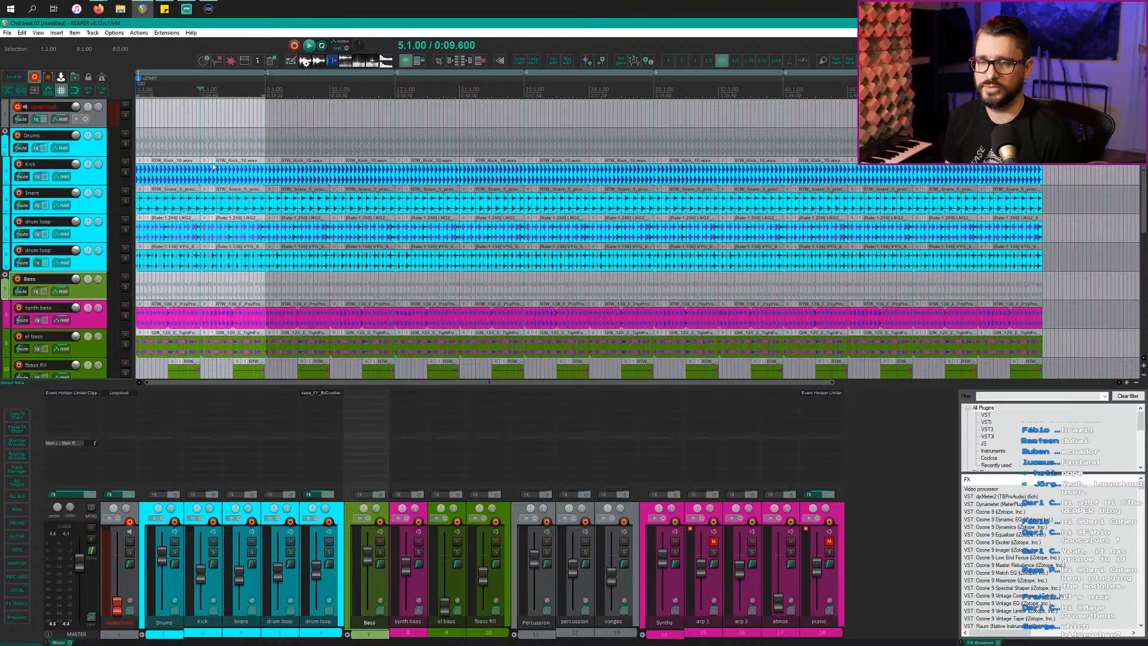
Step: Mute all items in bars 1–9 and all items from bar 9 onward
{"action": "scroll", "coordinate": [238, 357], "scroll_direction": "down", "scroll_amount": 8}
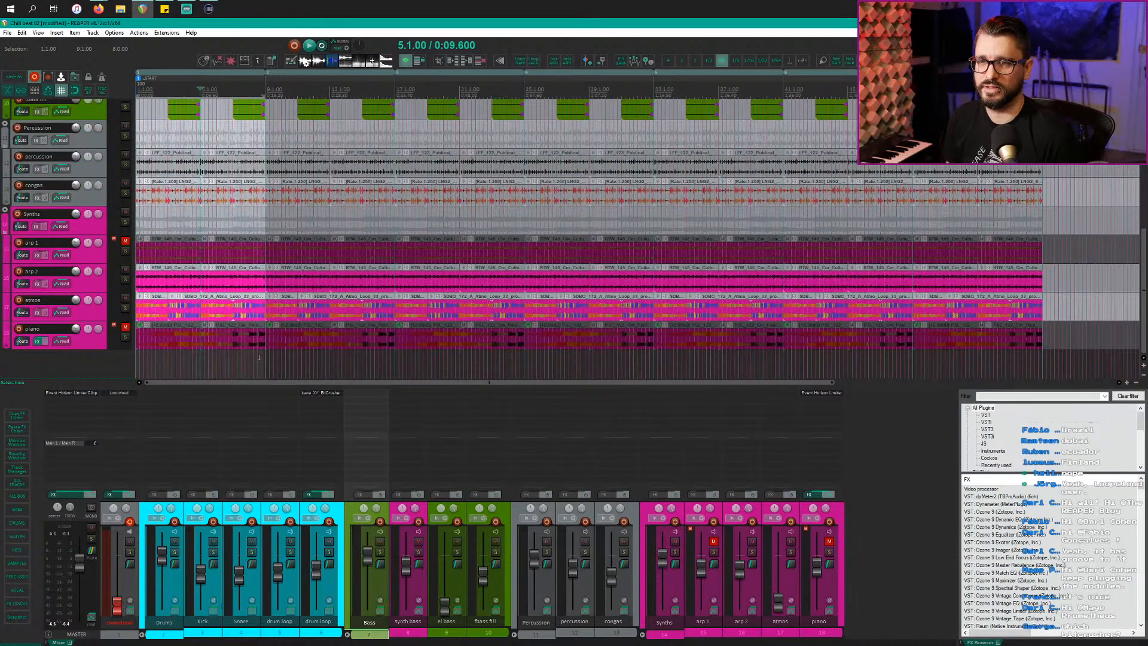
{"action": "scroll", "coordinate": [263, 360], "scroll_direction": "up", "scroll_amount": 8}
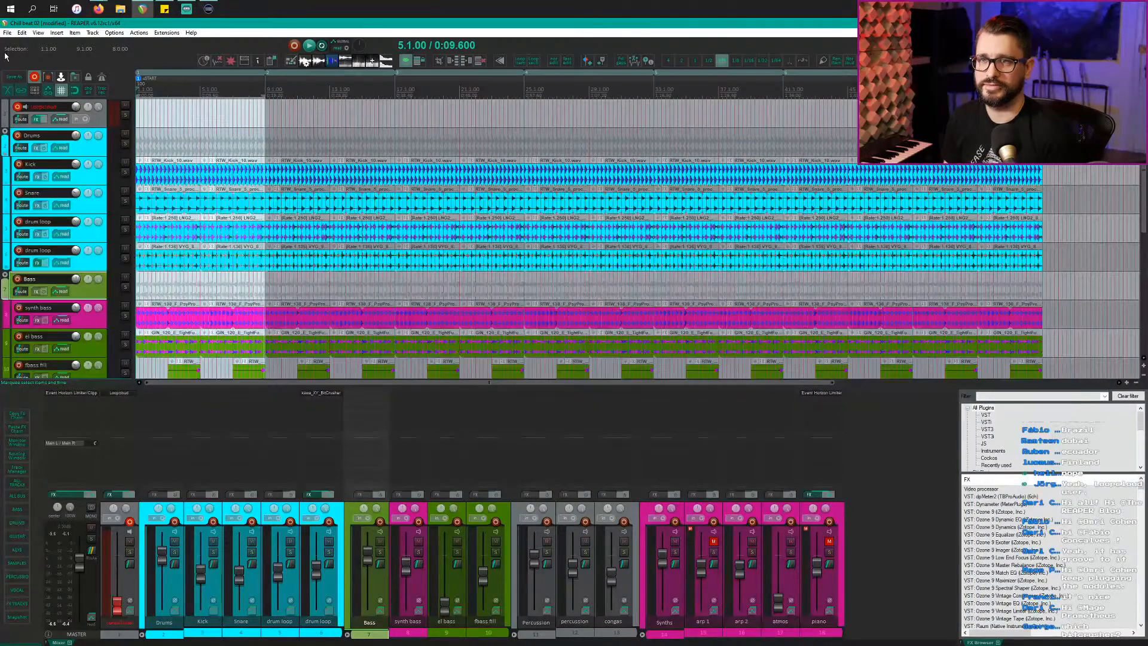
{"action": "left_click_drag", "start_coordinate": [6, 57], "coordinate": [6, 59]}
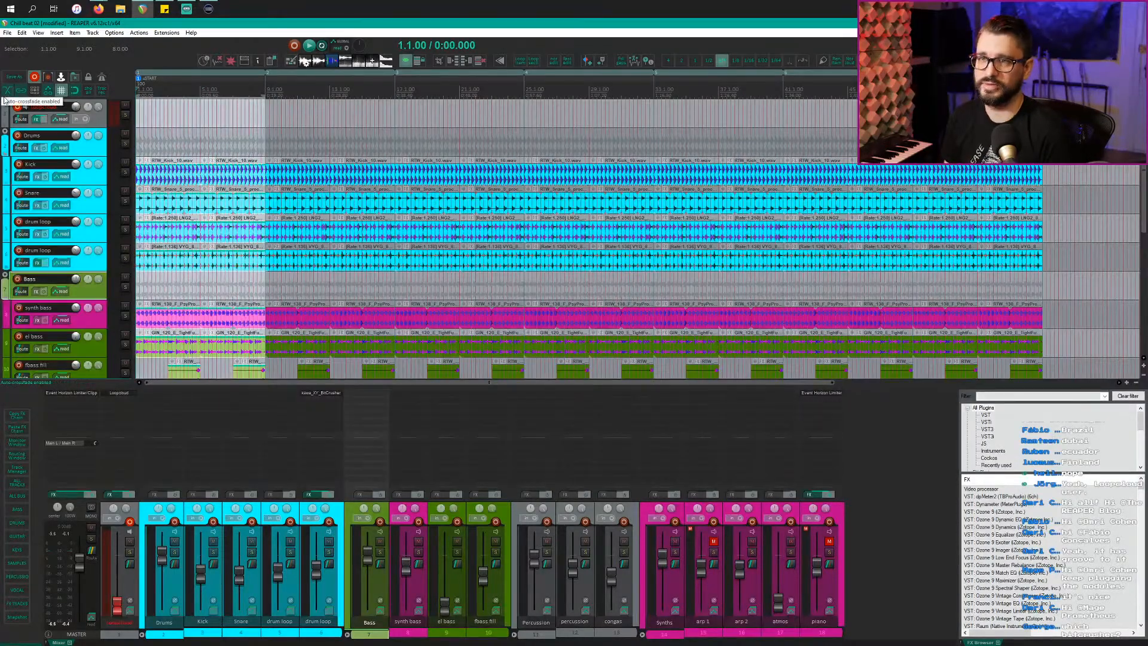
{"action": "key", "text": "u"}
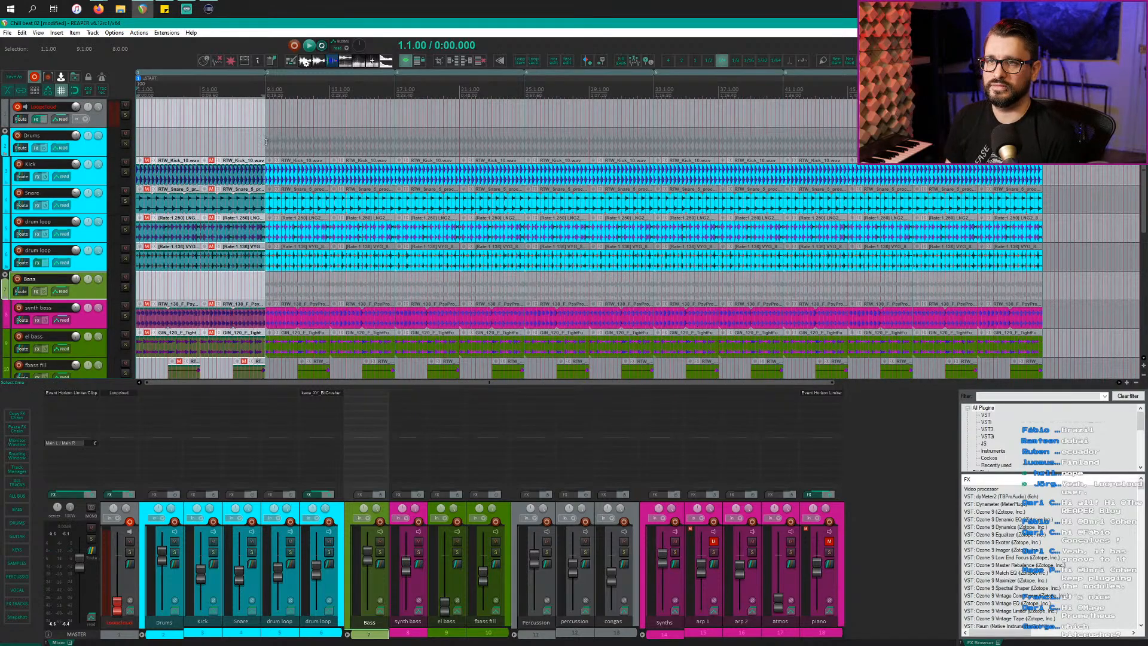
{"action": "left_click_drag", "start_coordinate": [265, 142], "coordinate": [1070, 388]}
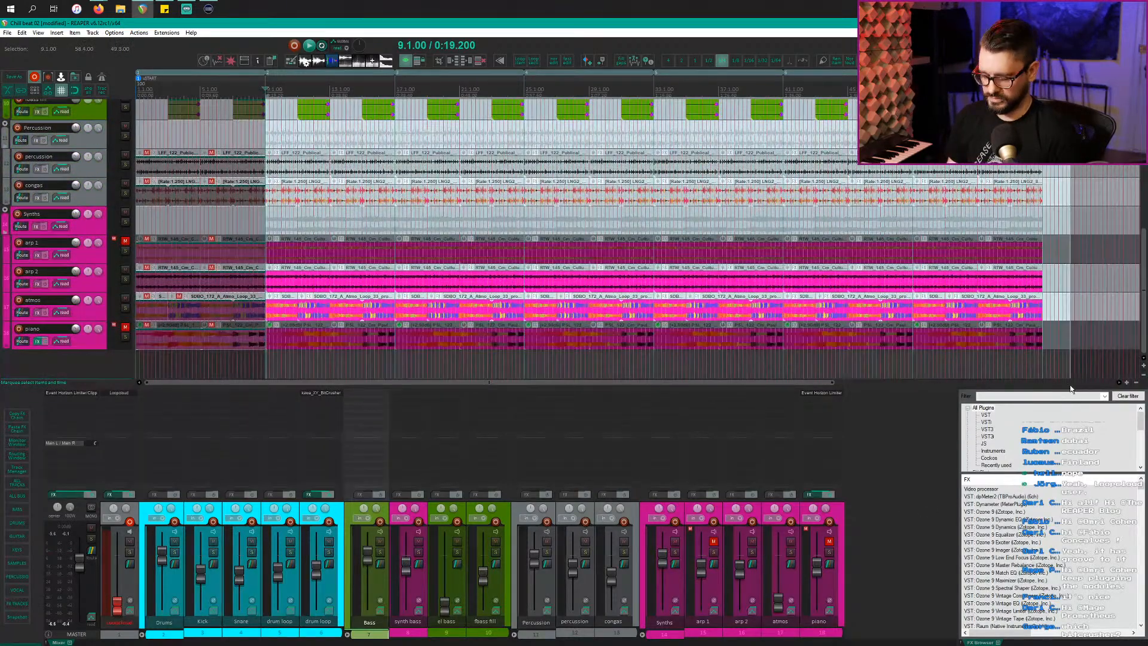
{"action": "key", "text": "u"}
Step: Unmute the arp 1 and piano tracks and clear the selection
{"action": "left_click", "coordinate": [830, 542]}
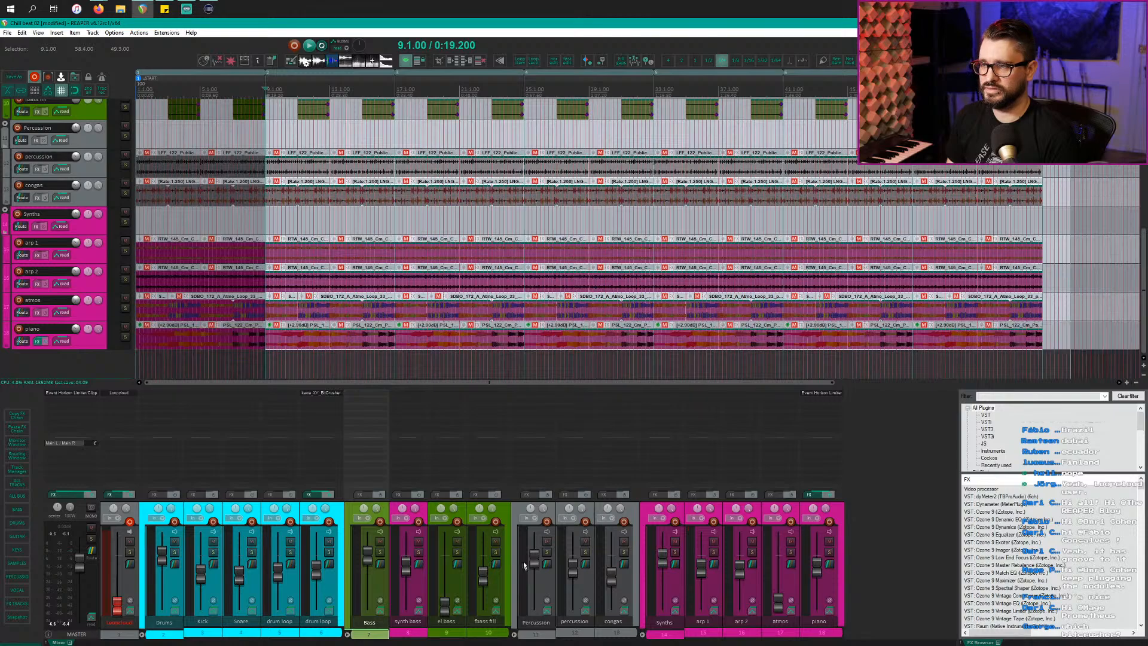
{"action": "scroll", "coordinate": [190, 264], "scroll_direction": "up", "scroll_amount": 8}
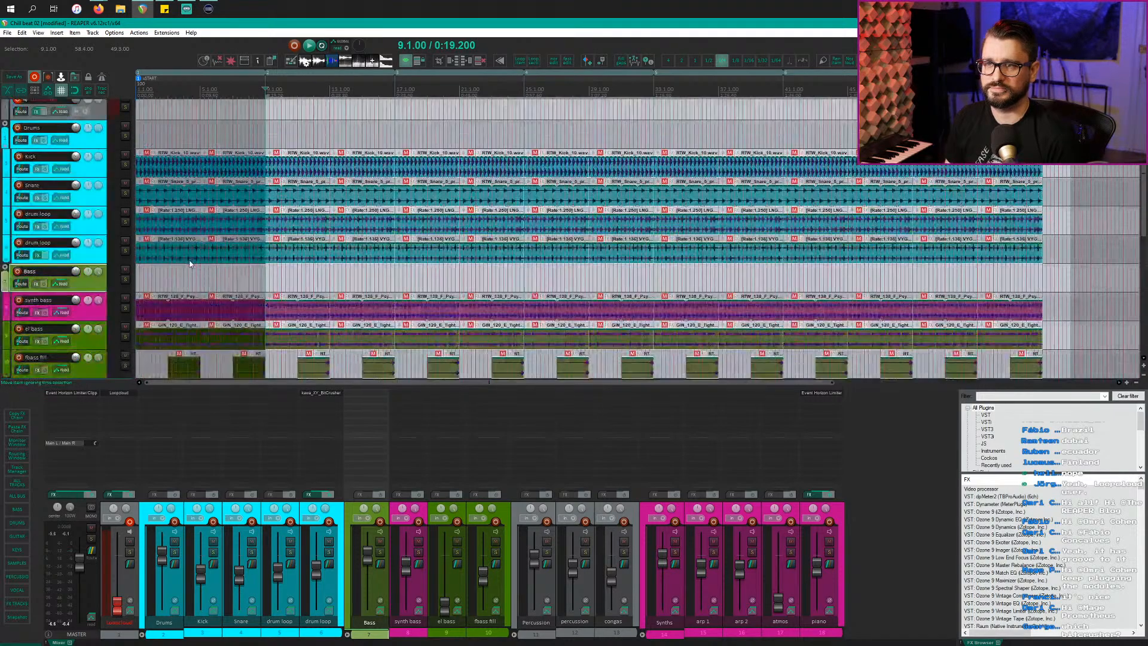
{"action": "left_click", "coordinate": [196, 281]}
{"action": "scroll", "coordinate": [190, 280], "scroll_direction": "up", "scroll_amount": 3}
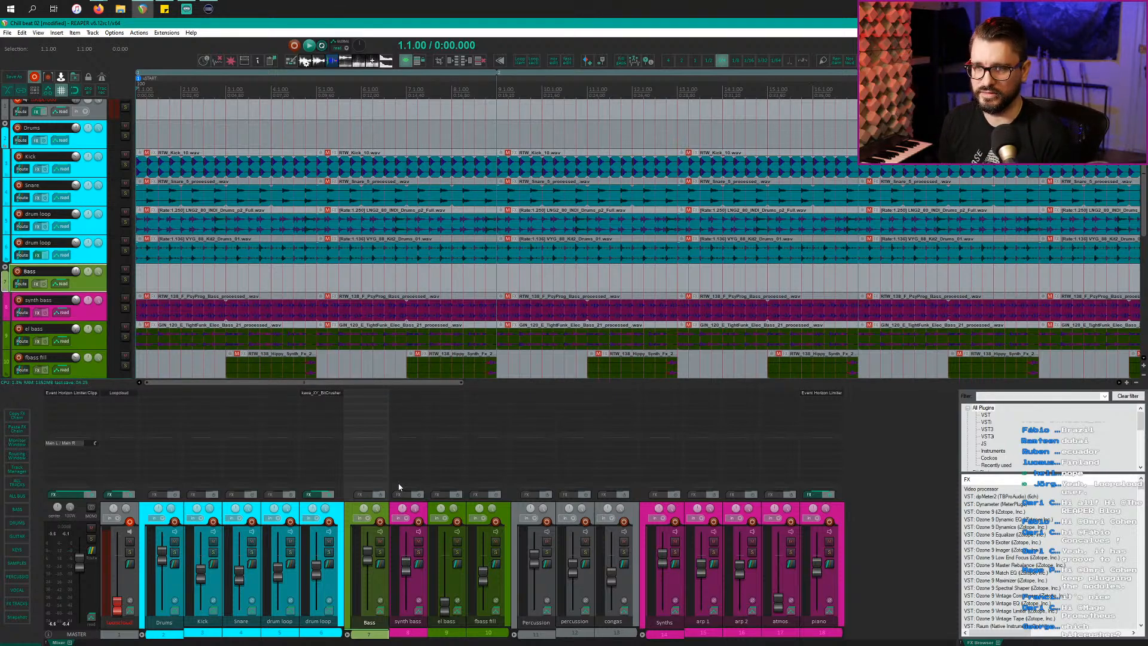
{"action": "left_click", "coordinate": [325, 397]}
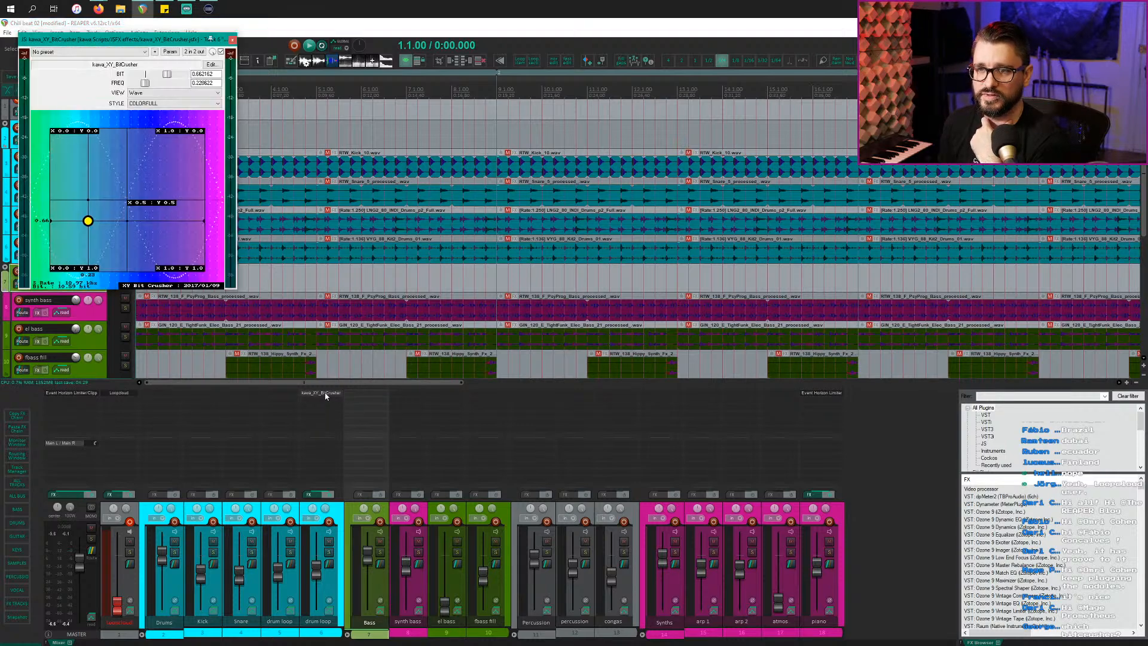
{"action": "left_click_drag", "start_coordinate": [112, 43], "coordinate": [147, 63]}
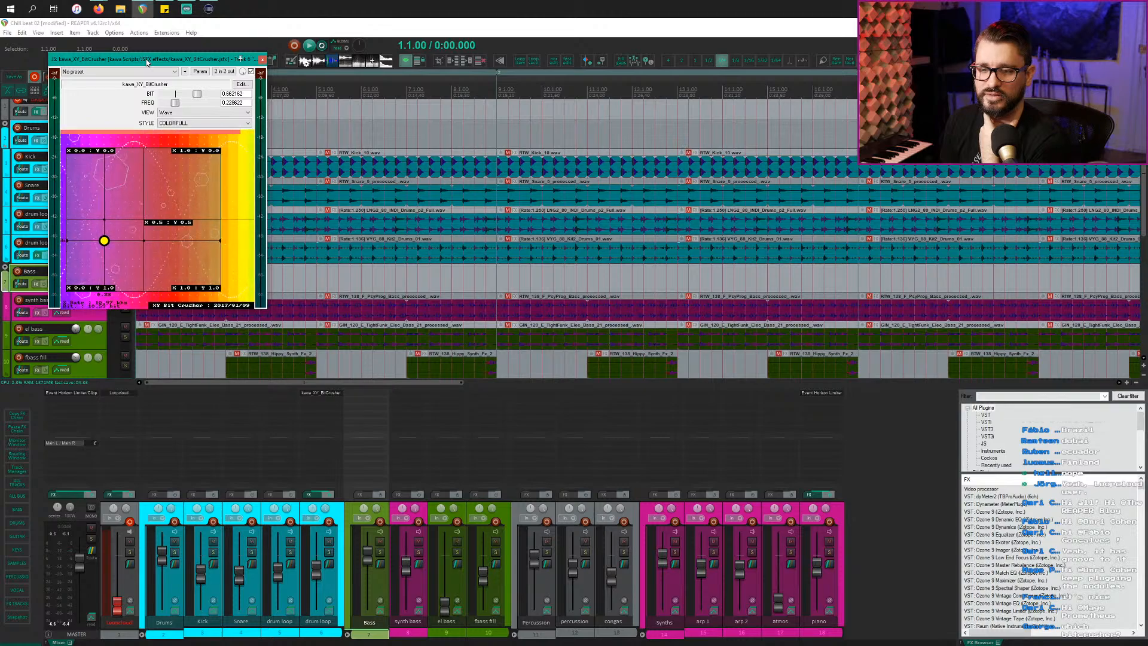
{"action": "left_click_drag", "start_coordinate": [146, 62], "coordinate": [149, 64]}
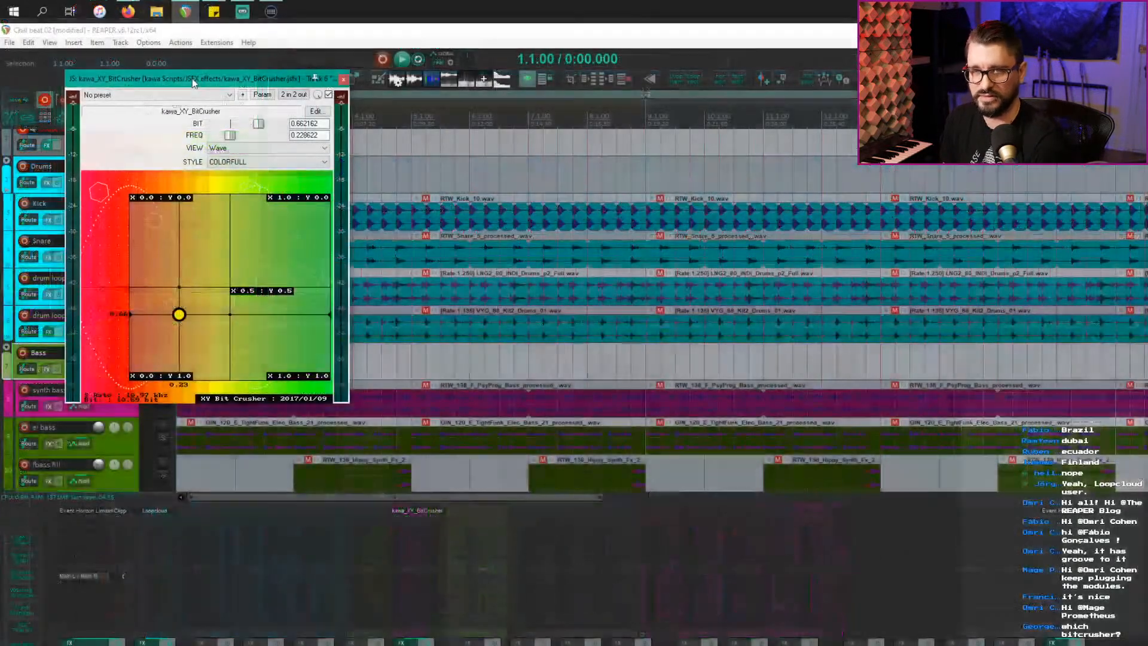
{"action": "left_click_drag", "start_coordinate": [190, 77], "coordinate": [192, 84]}
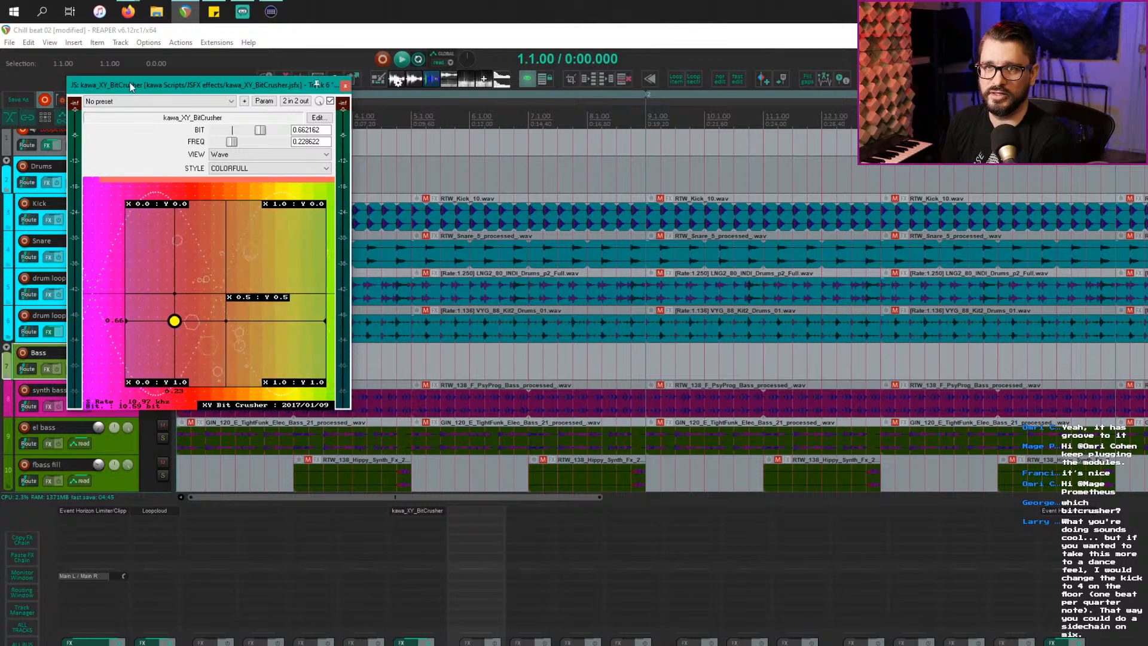
{"action": "left_click", "coordinate": [108, 511]}
{"action": "left_click_drag", "start_coordinate": [226, 55], "coordinate": [235, 213]}
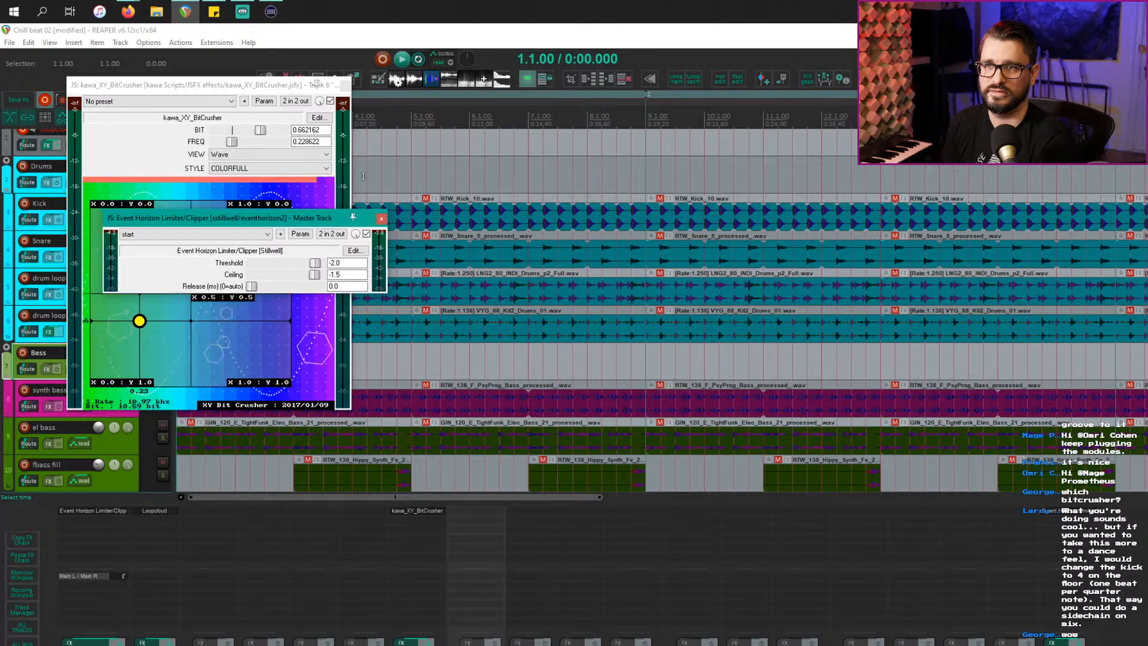
{"action": "left_click", "coordinate": [381, 219]}
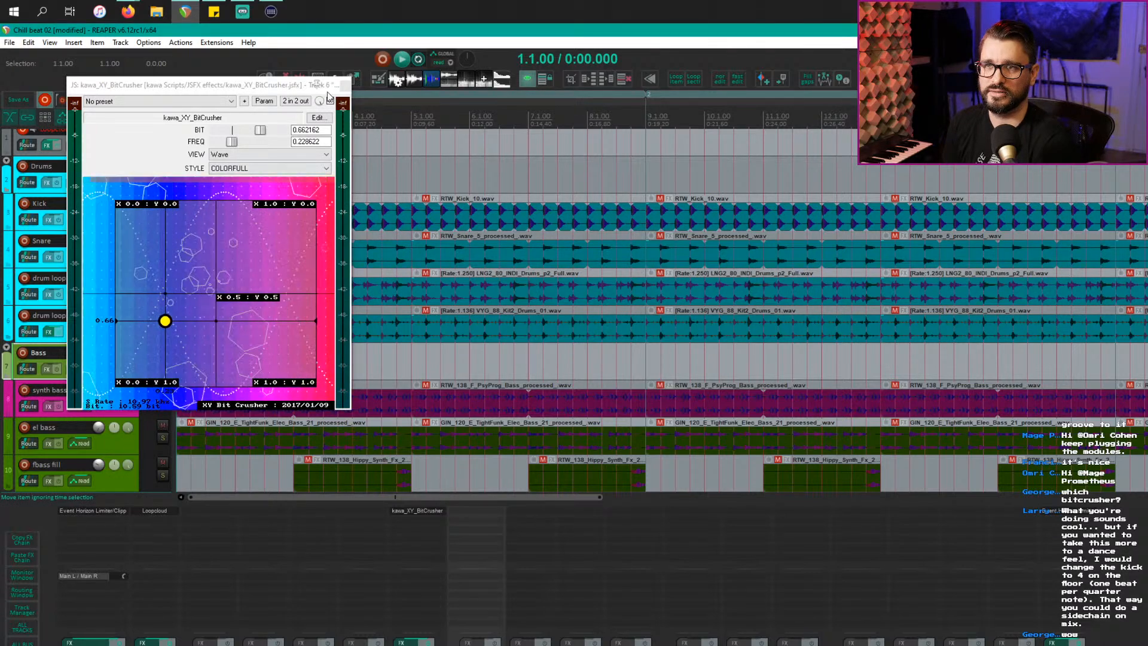
{"action": "left_click", "coordinate": [345, 85]}
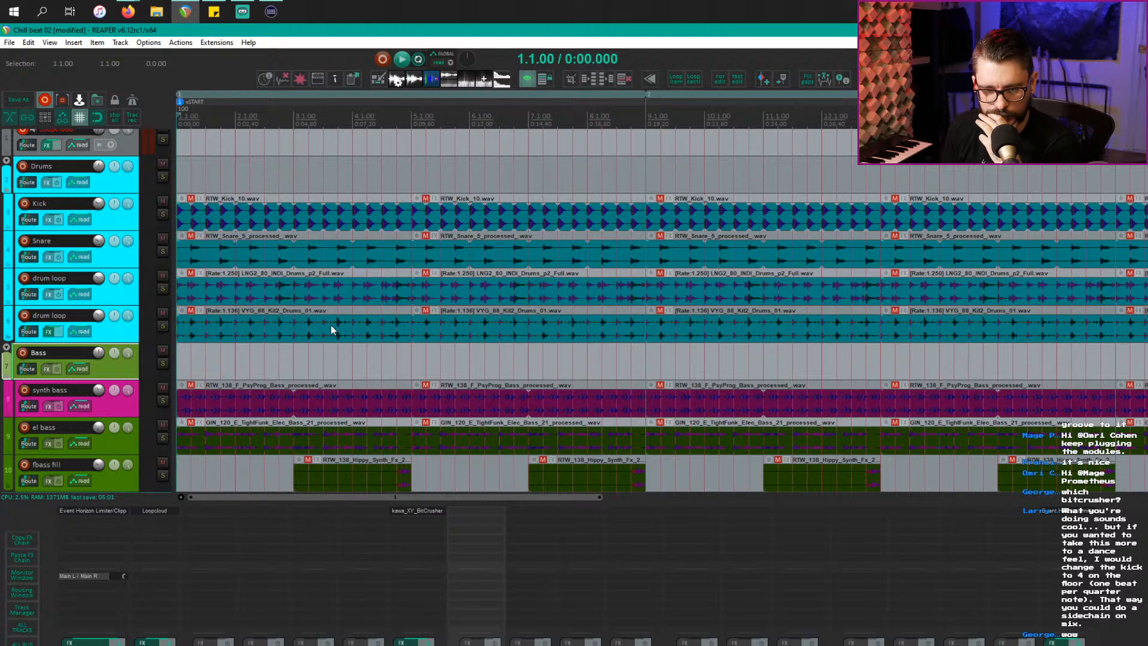
Step: Place the edit cursor at bar 2.2 and select the piano track's first two items
{"action": "left_click", "coordinate": [252, 143]}
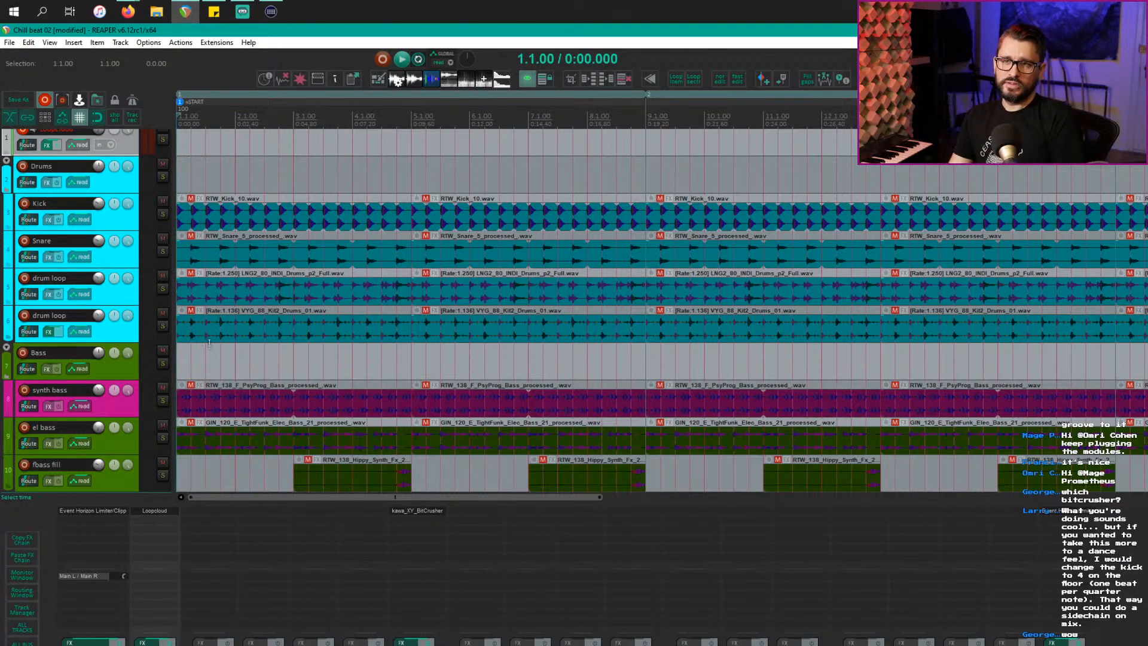
{"action": "scroll", "coordinate": [231, 333], "scroll_direction": "down", "scroll_amount": 8}
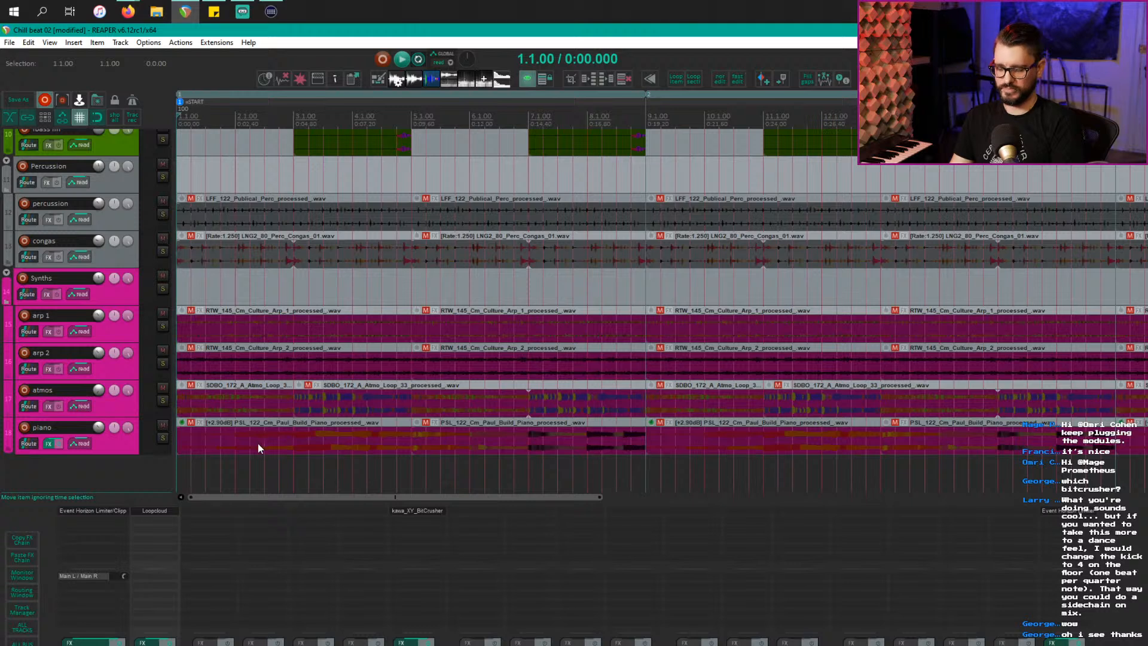
{"action": "left_click", "coordinate": [257, 443]}
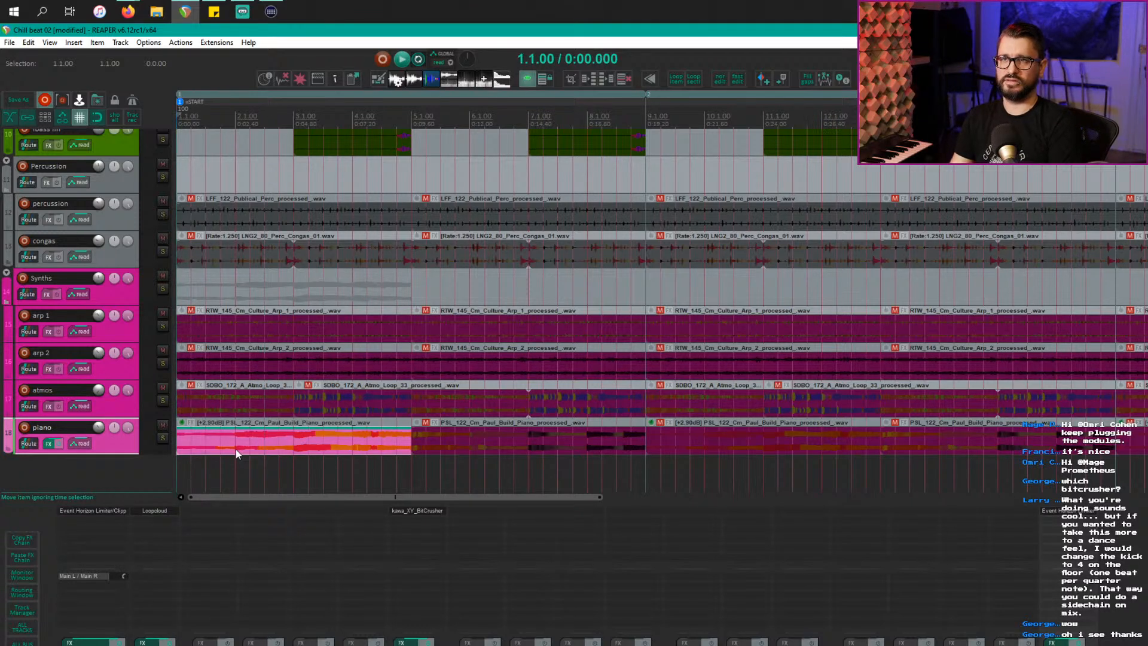
{"action": "left_click", "coordinate": [490, 447], "text": "shift"}
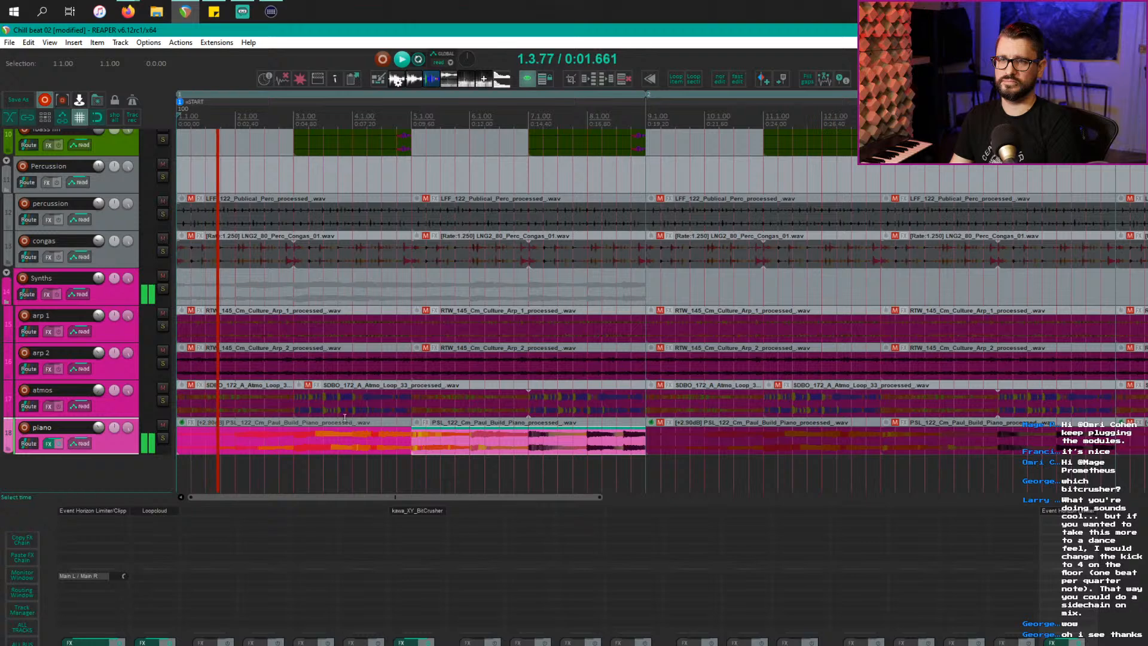
Step: Mark bars 2–7.4, then select the first percussion item and the second congas item
{"action": "scroll", "coordinate": [318, 425], "scroll_direction": "up", "scroll_amount": 1}
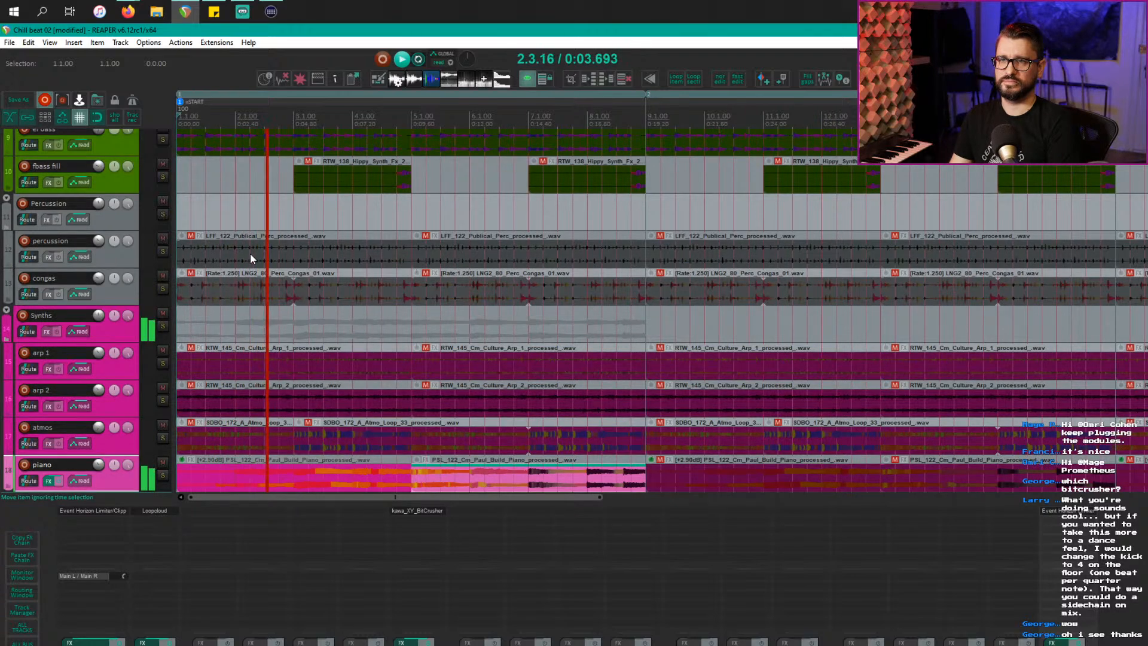
{"action": "left_click_drag", "start_coordinate": [250, 259], "coordinate": [579, 250]}
{"action": "left_click", "coordinate": [576, 253]}
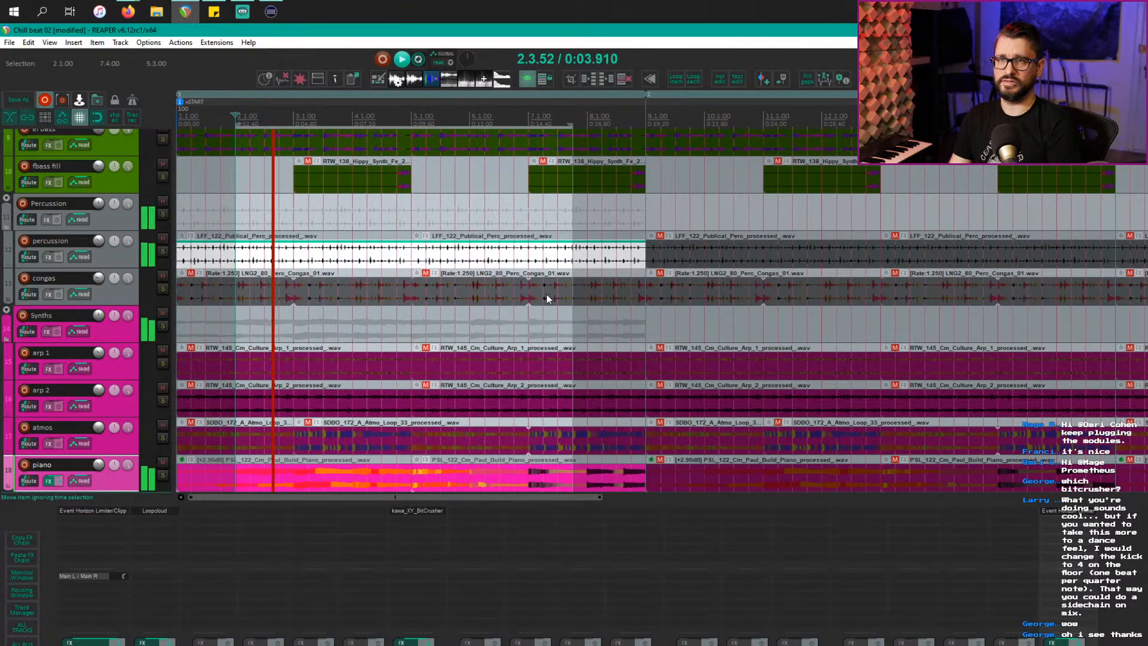
{"action": "left_click", "coordinate": [499, 306]}
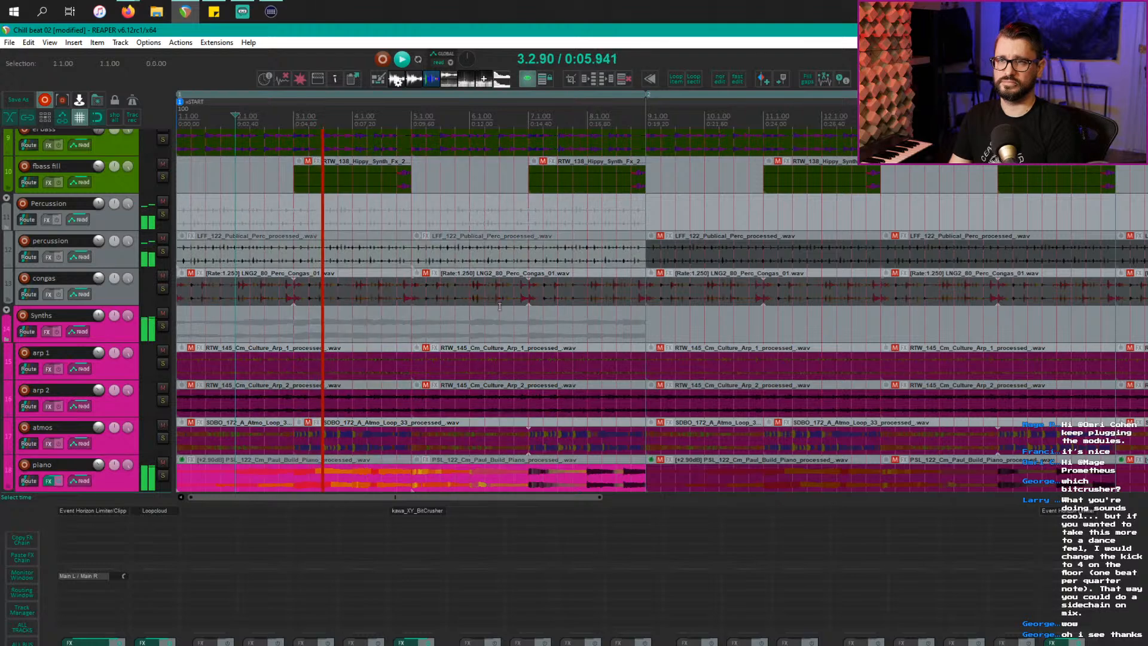
{"action": "left_click", "coordinate": [297, 263]}
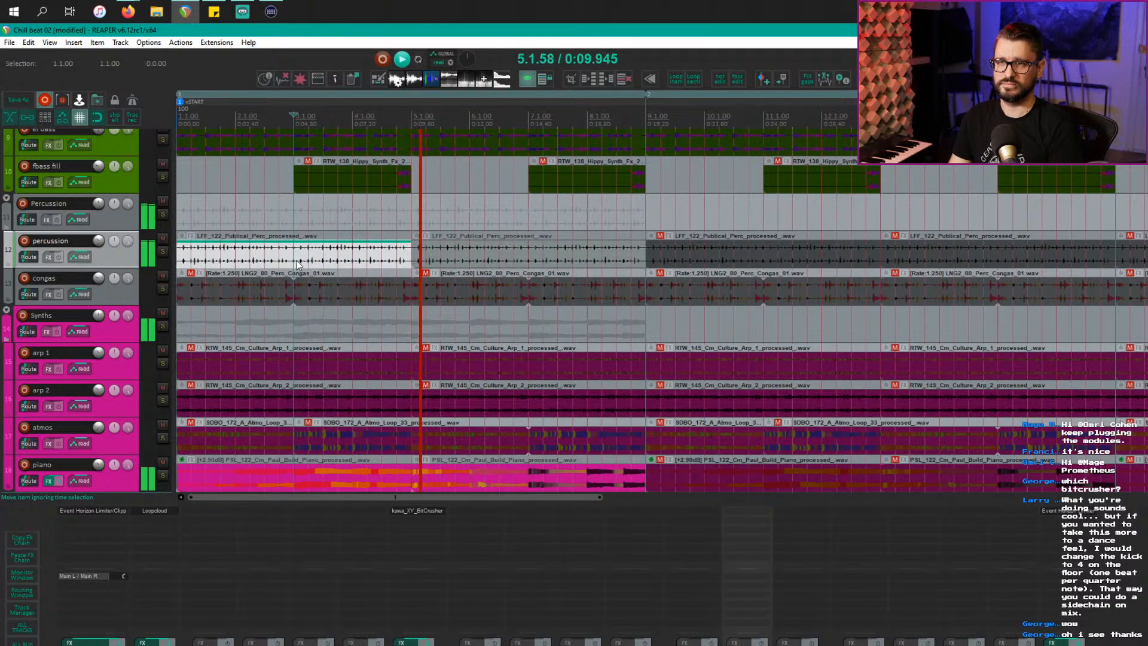
{"action": "left_click", "coordinate": [447, 299]}
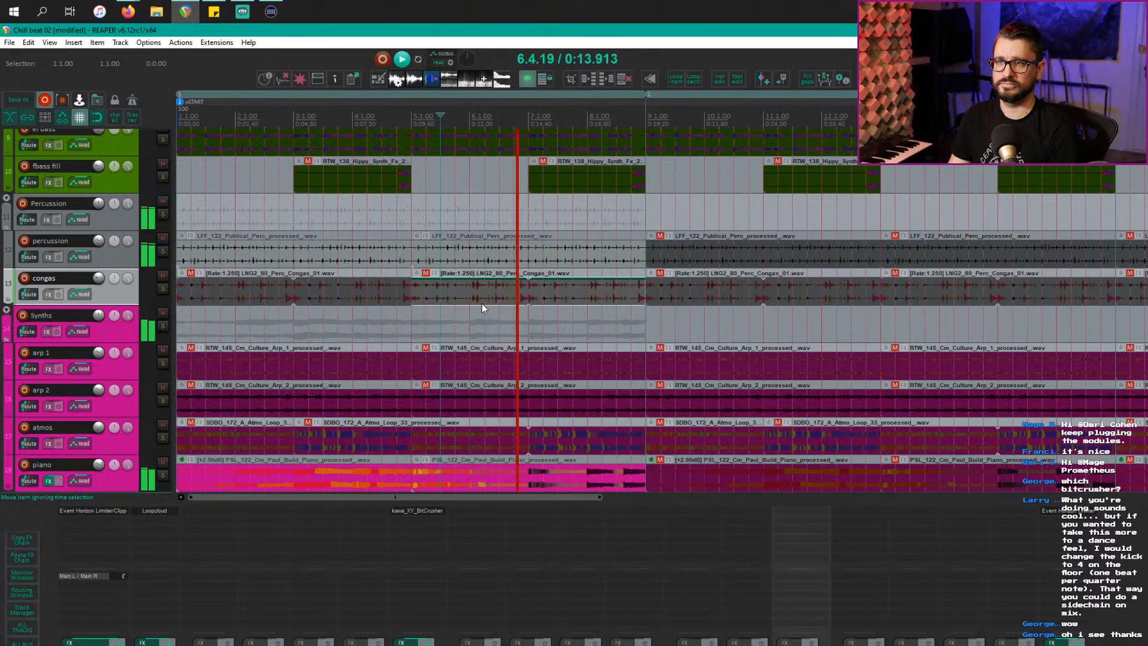
Step: Time-select bars 1–9, stop playback, and show the piano track's volume envelope
{"action": "scroll", "coordinate": [472, 317], "scroll_direction": "down", "scroll_amount": 1}
{"action": "scroll", "coordinate": [458, 337], "scroll_direction": "down", "scroll_amount": 2}
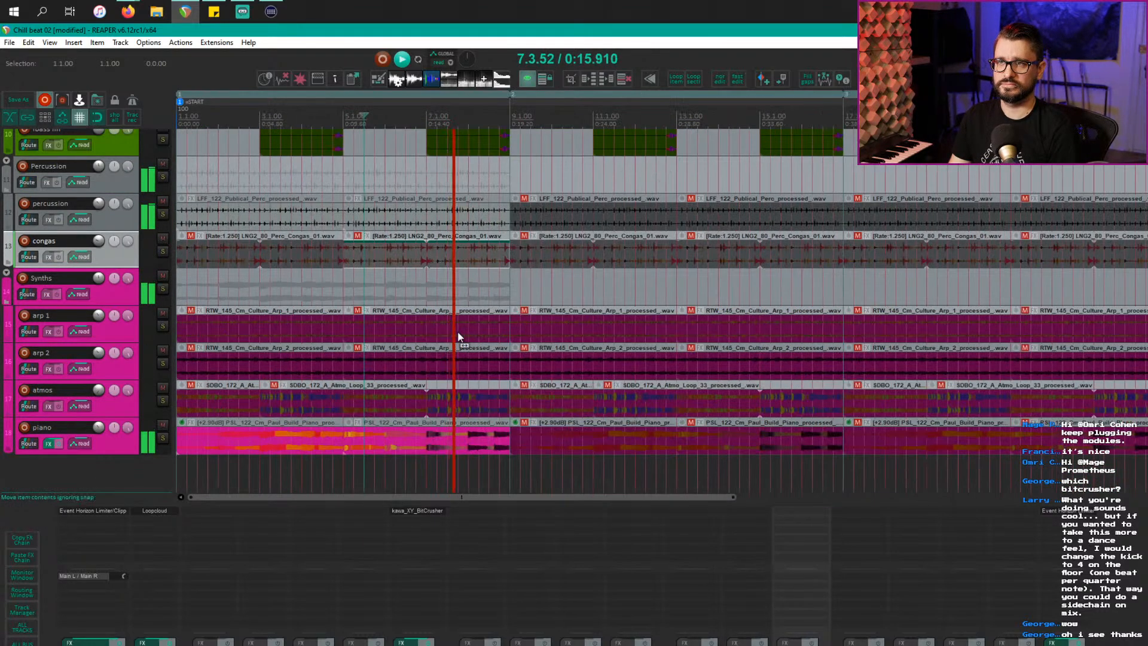
{"action": "double_click", "coordinate": [336, 122]}
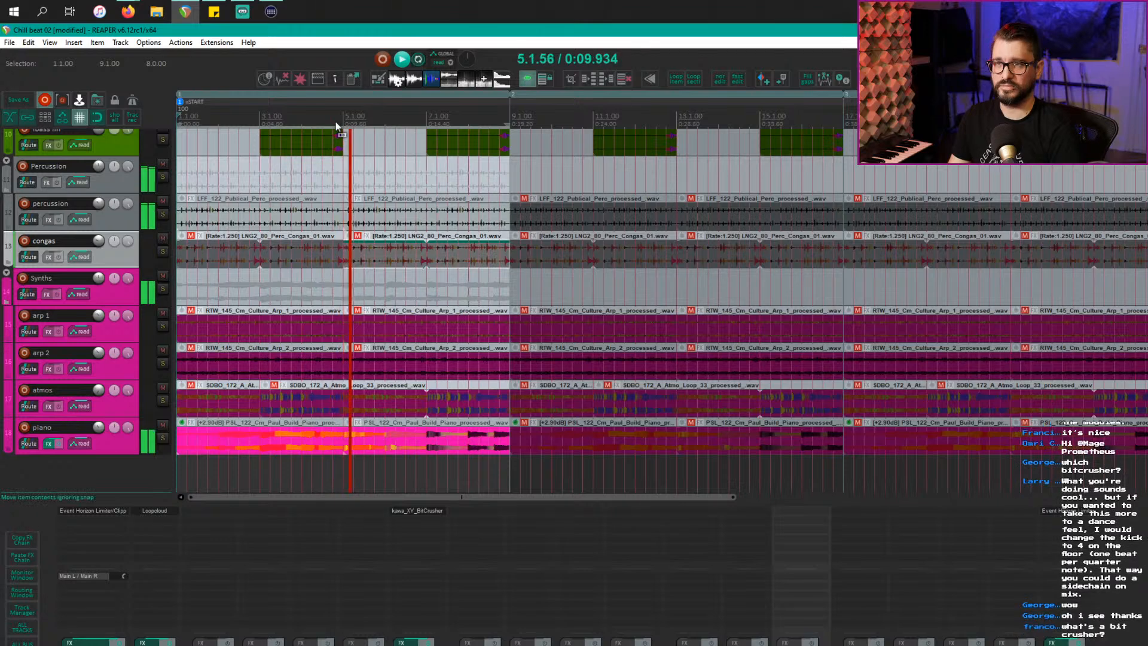
{"action": "key", "text": "space"}
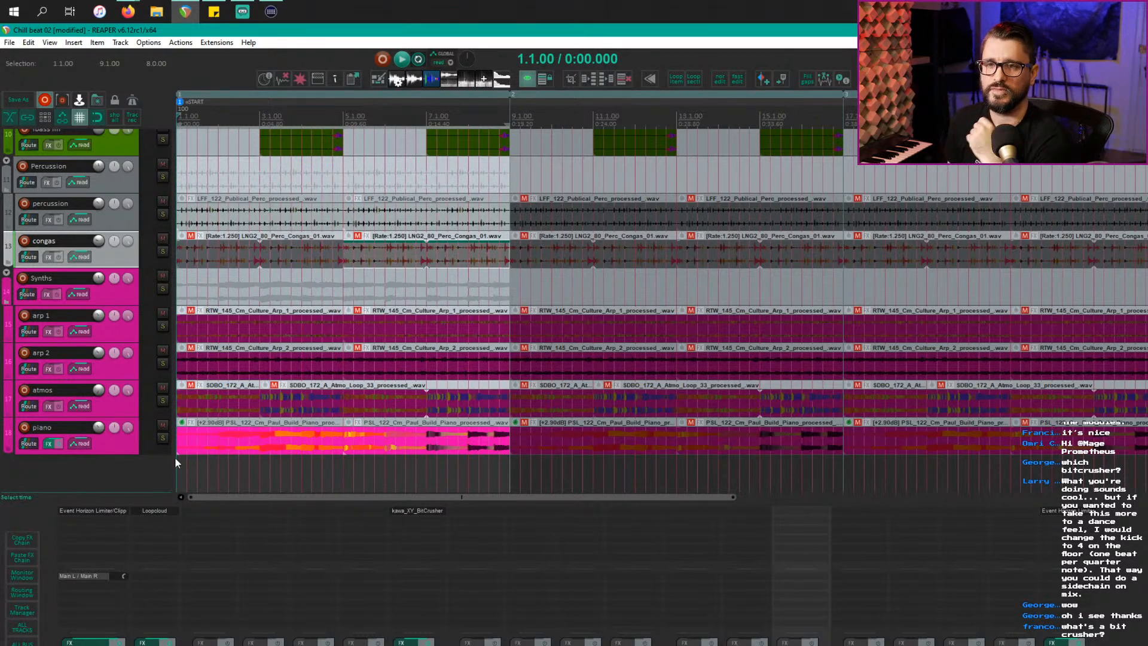
{"action": "left_click", "coordinate": [116, 444]}
{"action": "key", "text": "v"}
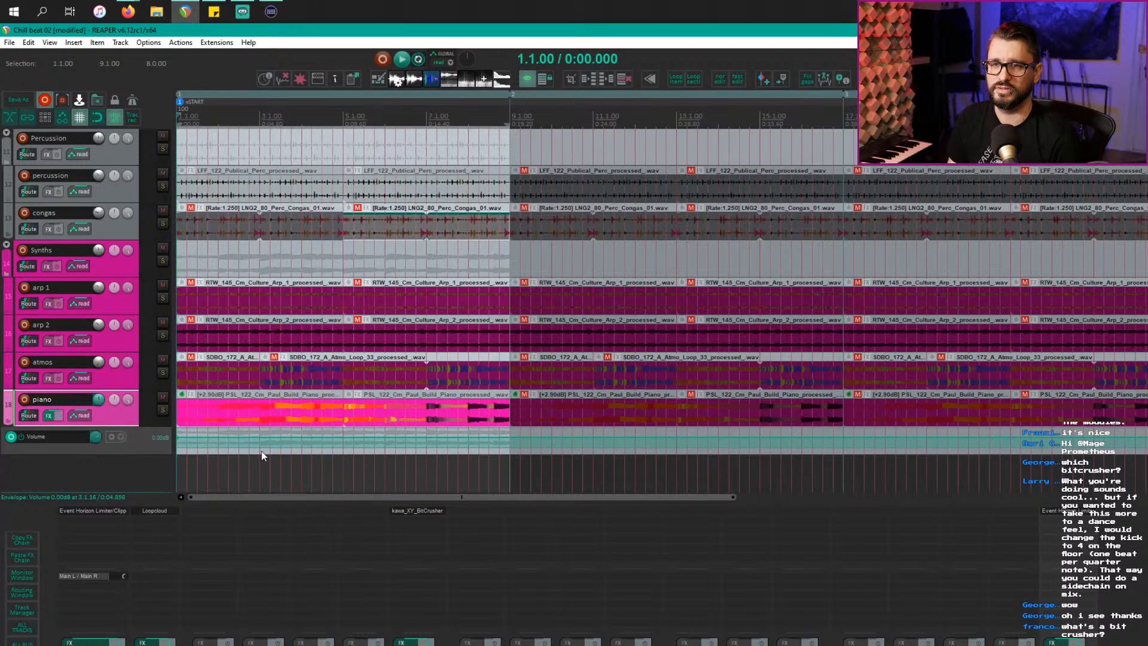
Step: Pull the piano volume to -inf over bars 1–3 and turn it into a fade-in ending at bar 3
{"action": "left_click_drag", "start_coordinate": [260, 451], "coordinate": [191, 451]}
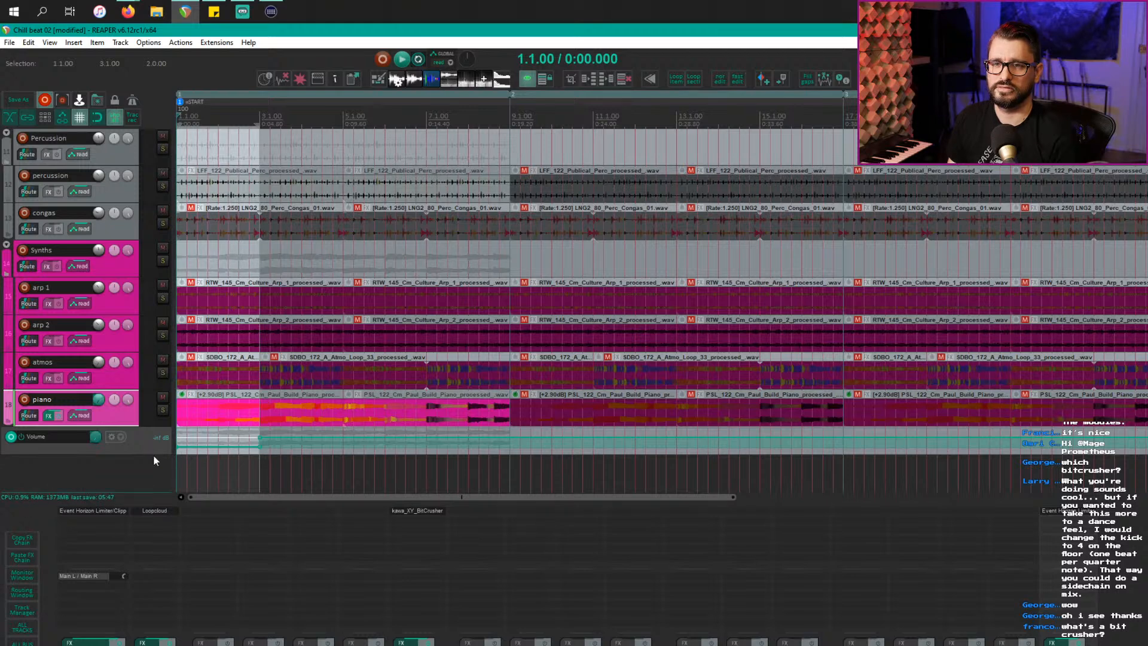
{"action": "left_click_drag", "start_coordinate": [150, 453], "coordinate": [155, 492]}
{"action": "scroll", "coordinate": [218, 457], "scroll_direction": "down", "scroll_amount": 1}
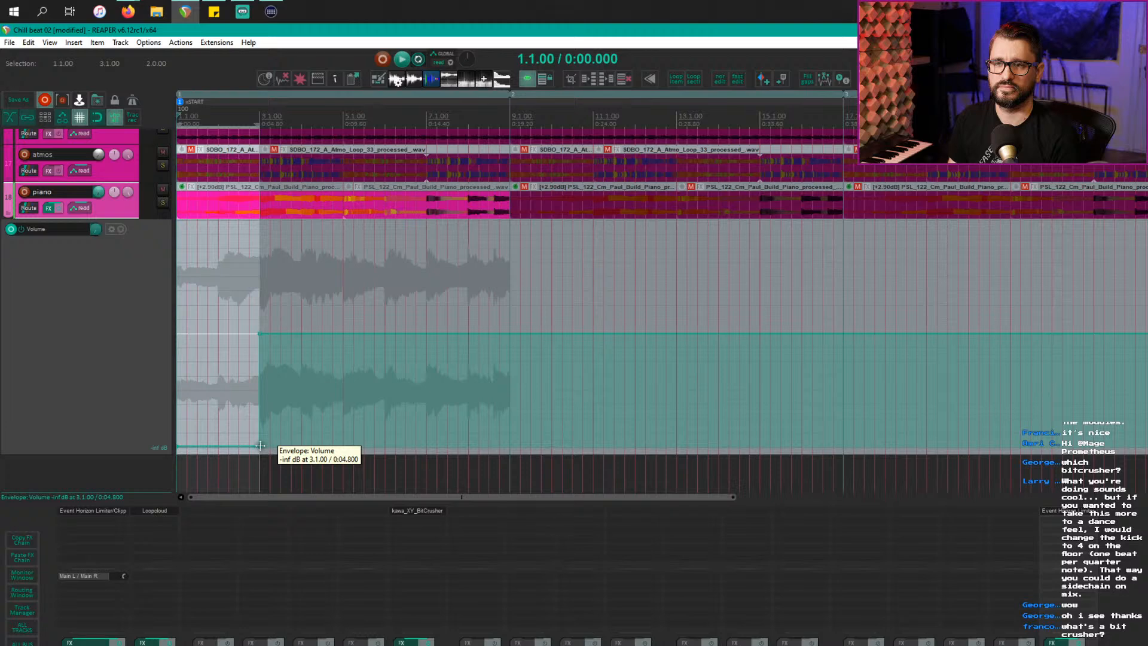
{"action": "left_click", "coordinate": [261, 446], "text": "alt"}
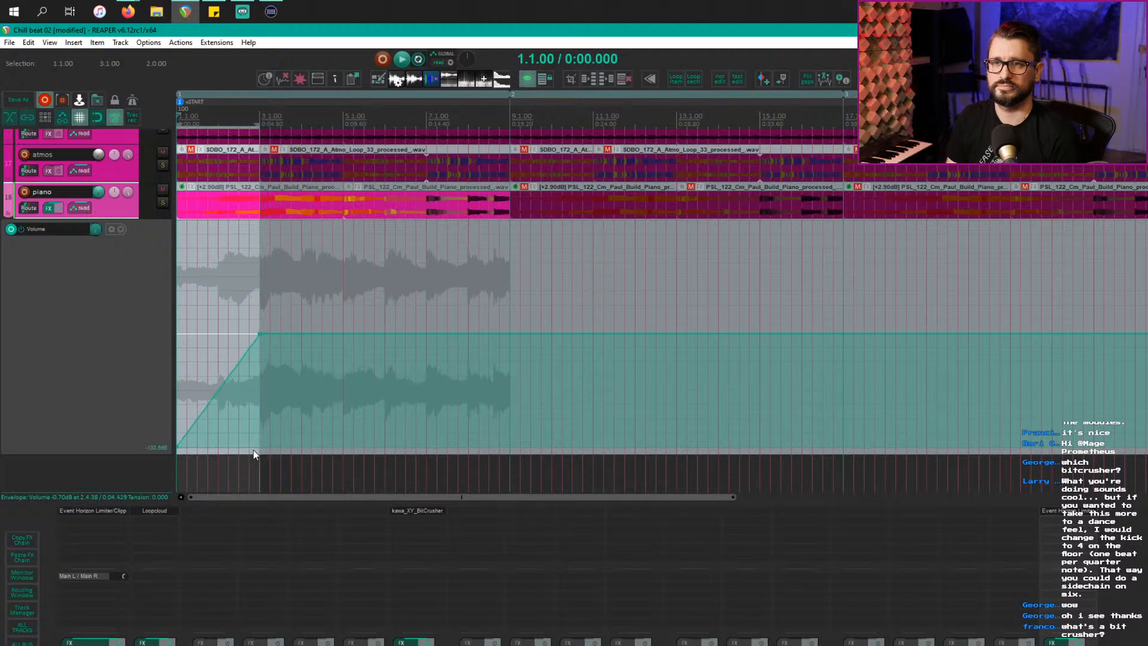
Step: Play from the start, then select the piano volume envelope and reshape the fade-in
{"action": "key", "text": "space"}
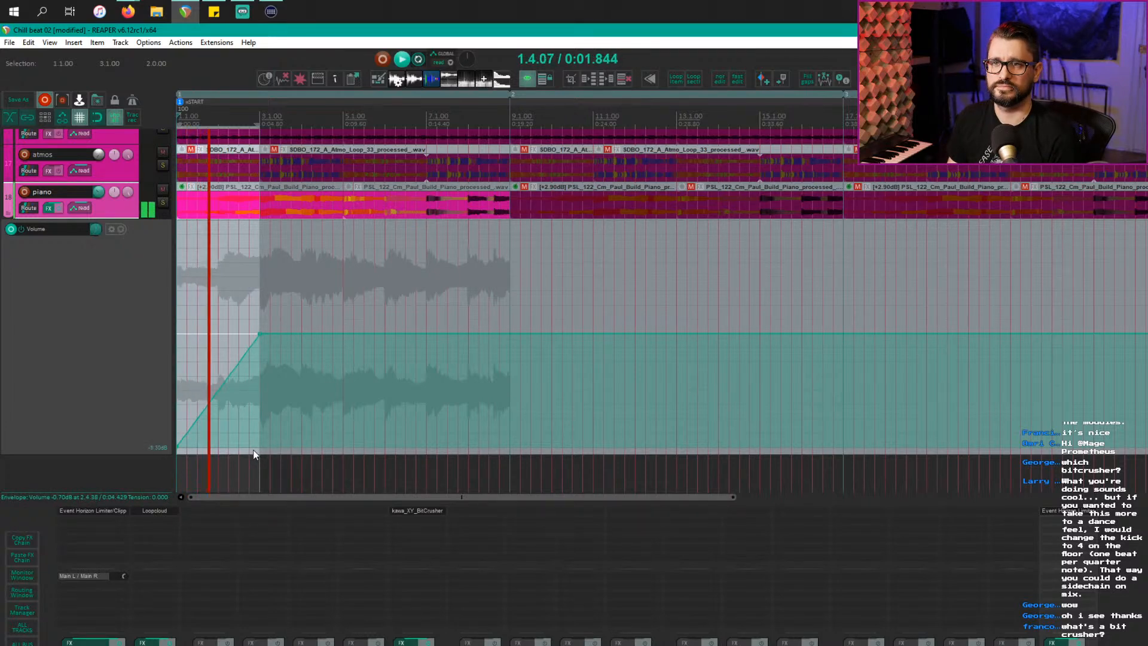
{"action": "key", "text": "Escape"}
{"action": "scroll", "coordinate": [336, 421], "scroll_direction": "up", "scroll_amount": 2}
{"action": "scroll", "coordinate": [336, 426], "scroll_direction": "up", "scroll_amount": 2}
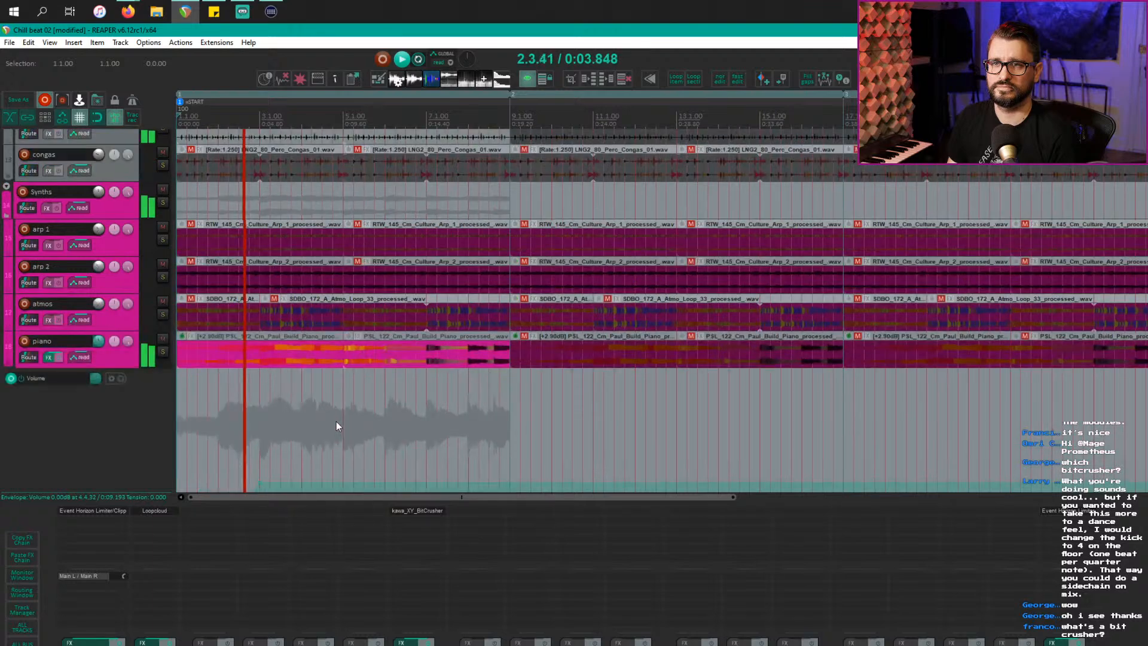
{"action": "scroll", "coordinate": [336, 426], "scroll_direction": "up", "scroll_amount": 2}
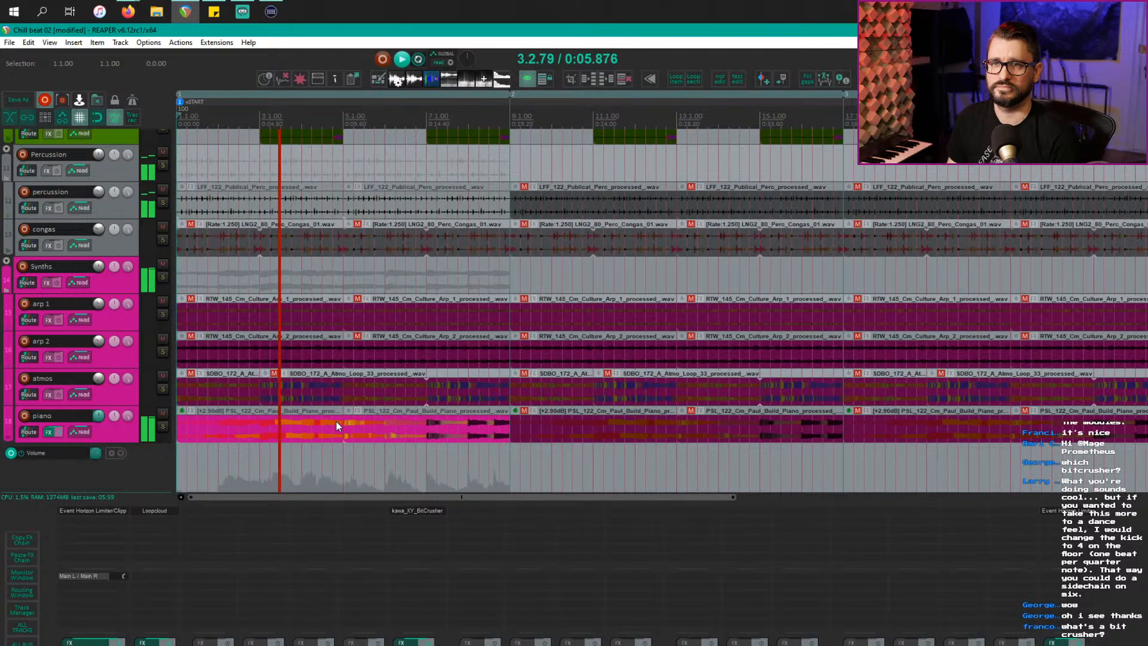
{"action": "scroll", "coordinate": [336, 424], "scroll_direction": "down", "scroll_amount": 3}
{"action": "scroll", "coordinate": [336, 425], "scroll_direction": "down", "scroll_amount": 2}
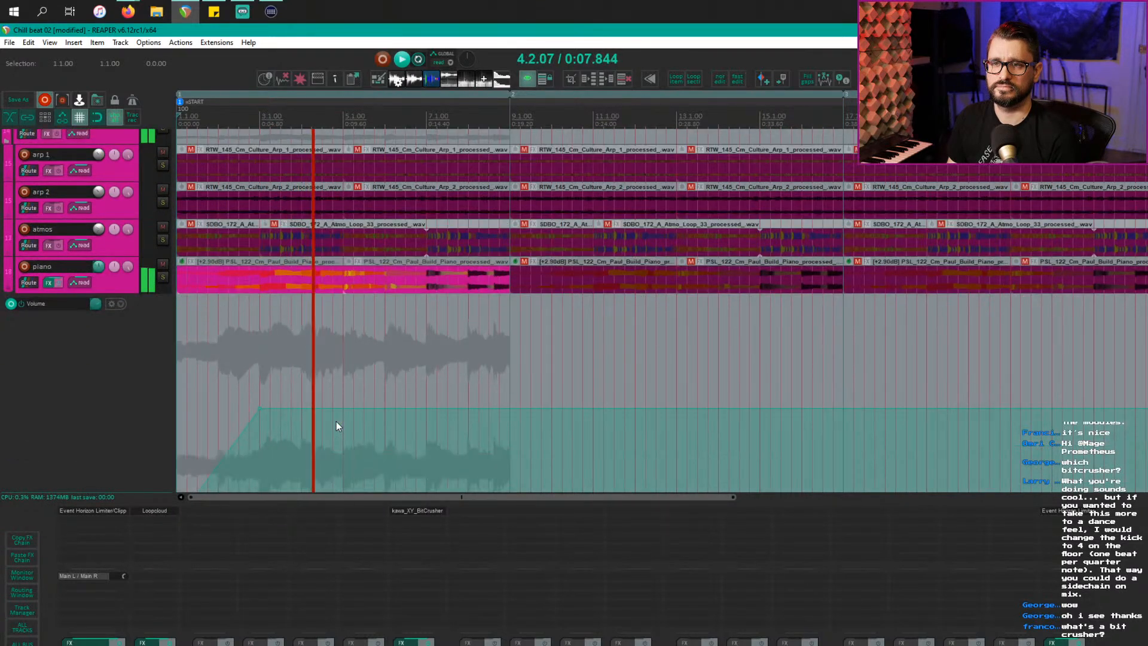
{"action": "scroll", "coordinate": [336, 426], "scroll_direction": "up", "scroll_amount": 3}
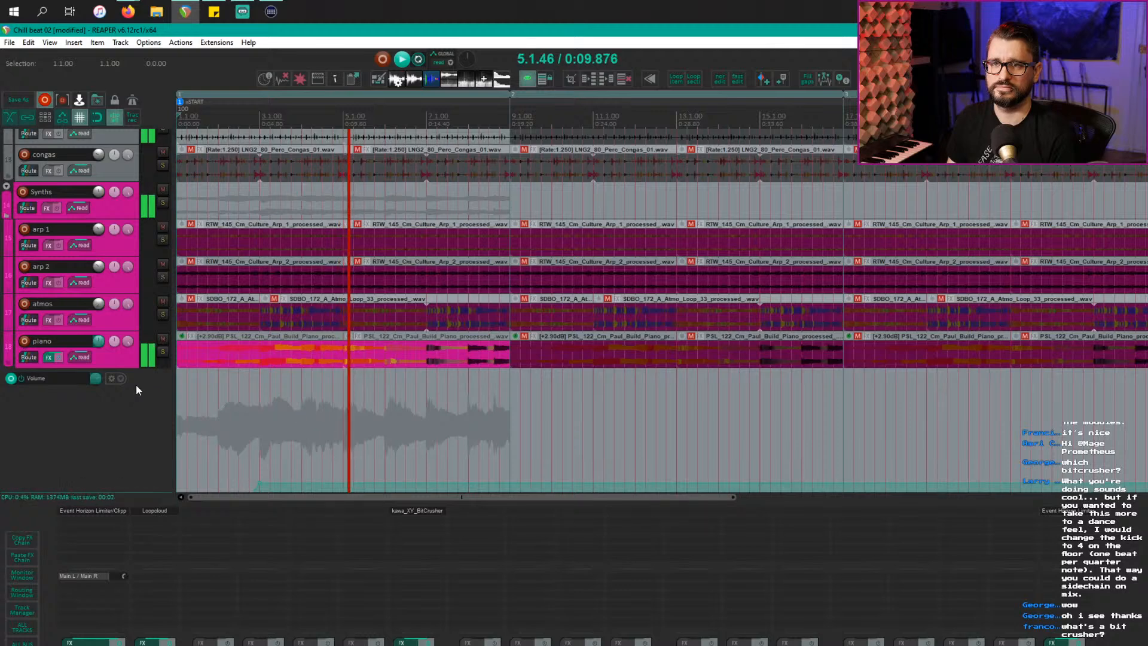
{"action": "left_click", "coordinate": [131, 359]}
{"action": "left_click", "coordinate": [135, 443]}
{"action": "scroll", "coordinate": [136, 444], "scroll_direction": "down", "scroll_amount": 2}
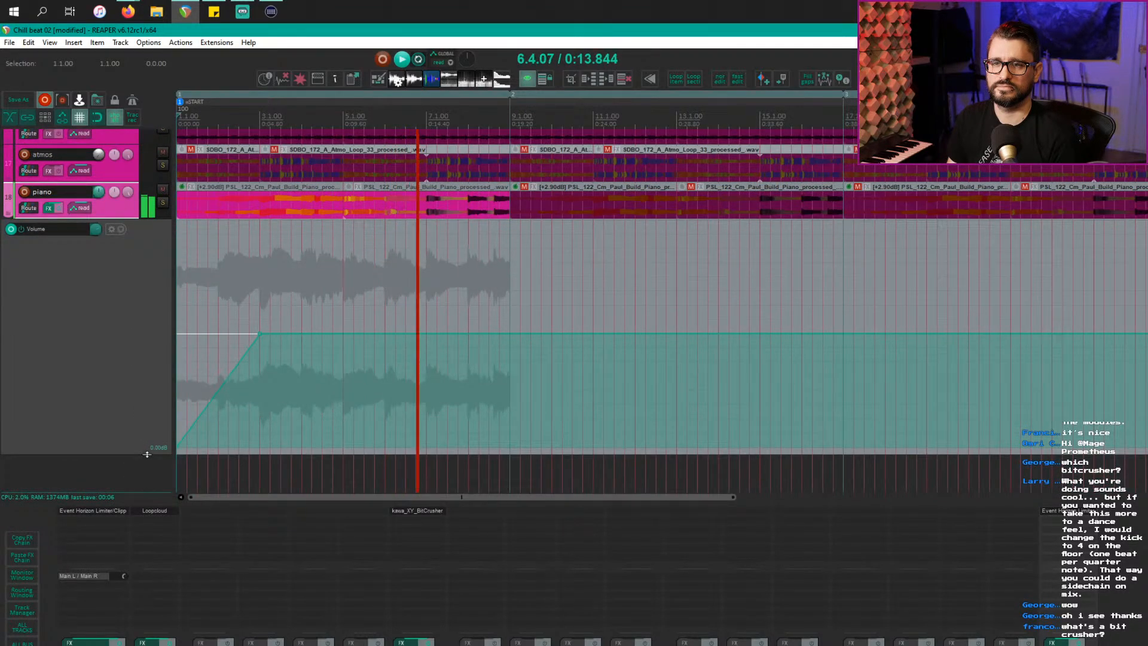
{"action": "left_click_drag", "start_coordinate": [147, 455], "coordinate": [147, 310]}
{"action": "scroll", "coordinate": [307, 400], "scroll_direction": "up", "scroll_amount": 3}
{"action": "scroll", "coordinate": [306, 400], "scroll_direction": "up", "scroll_amount": 4}
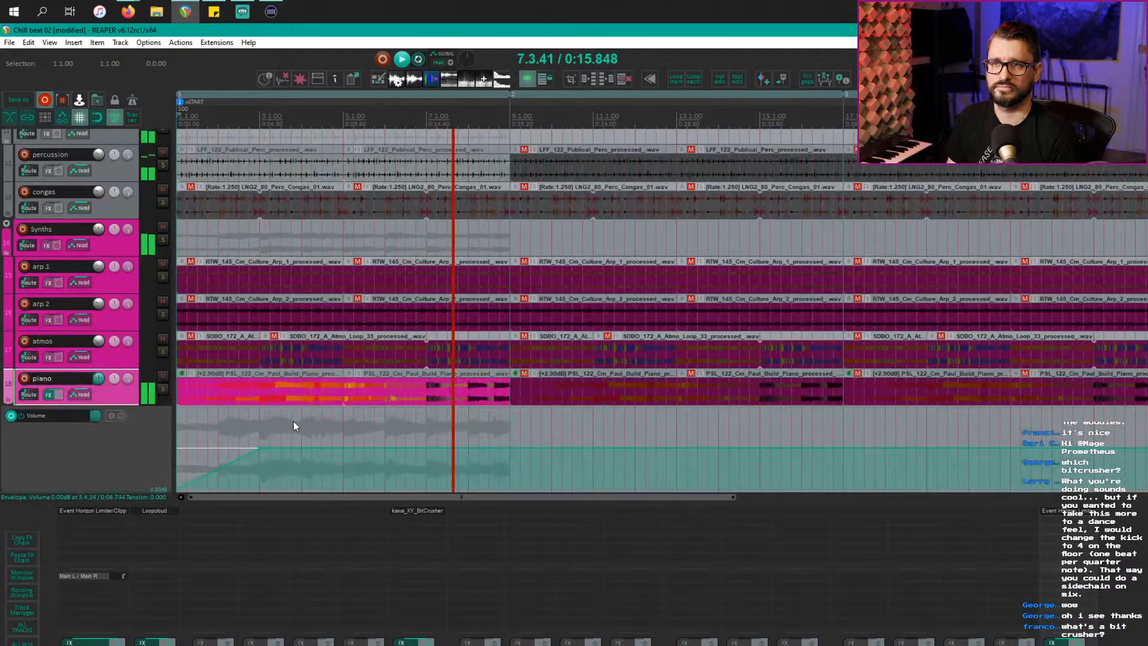
{"action": "scroll", "coordinate": [410, 386], "scroll_direction": "up", "scroll_amount": 3}
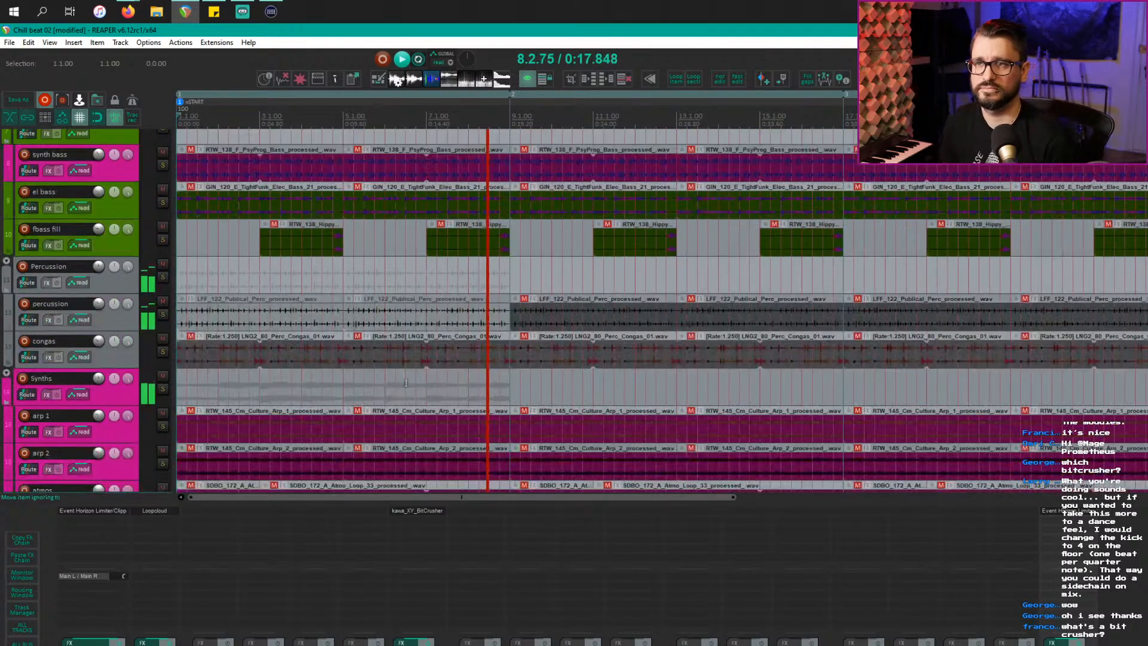
Step: Toggle the bar 5 drum loop items so the second one plays, then play from bar 5
{"action": "key", "text": "space"}
{"action": "scroll", "coordinate": [425, 344], "scroll_direction": "up", "scroll_amount": 6}
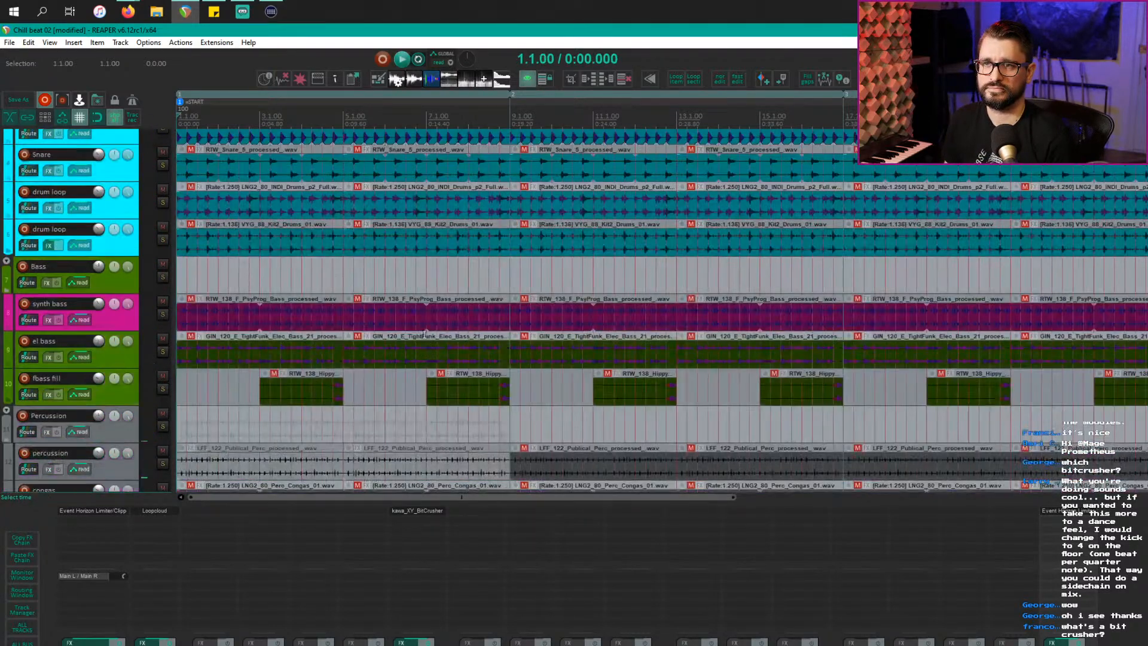
{"action": "left_click", "coordinate": [393, 257]}
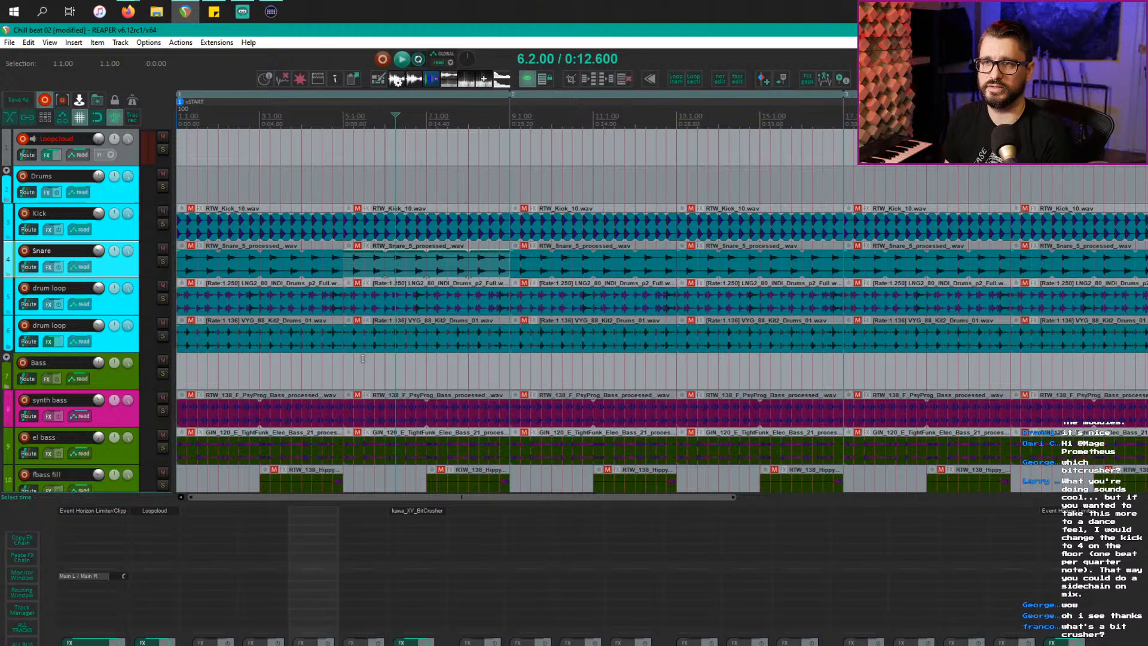
{"action": "left_click", "coordinate": [409, 312]}
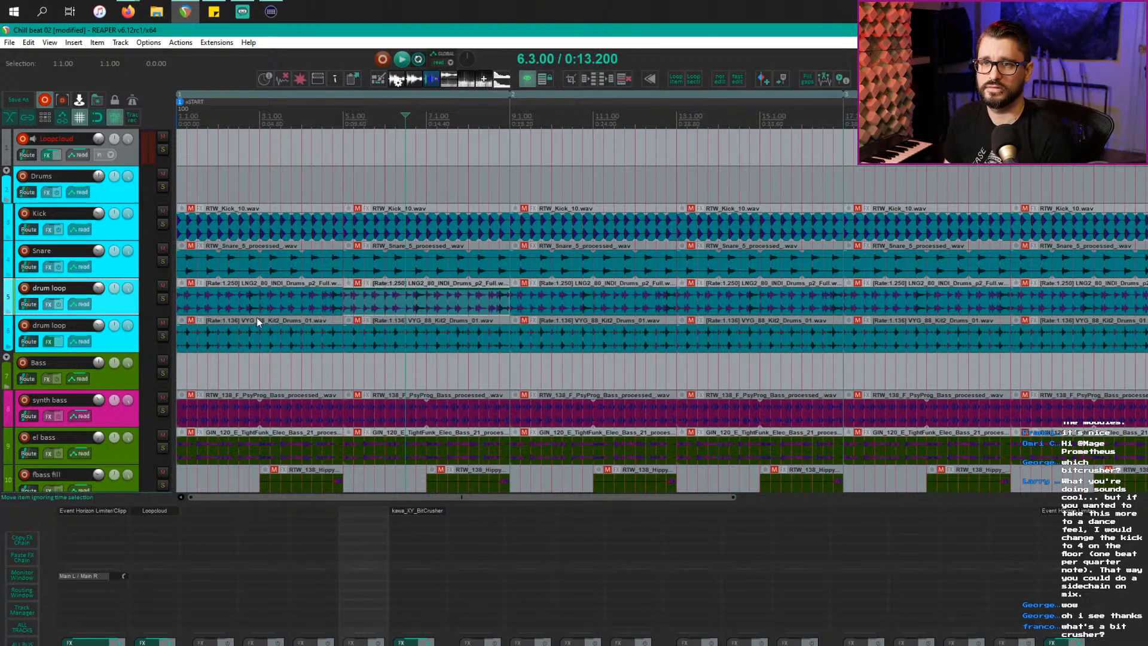
{"action": "left_click", "coordinate": [386, 306]}
{"action": "key", "text": "alt+m"}
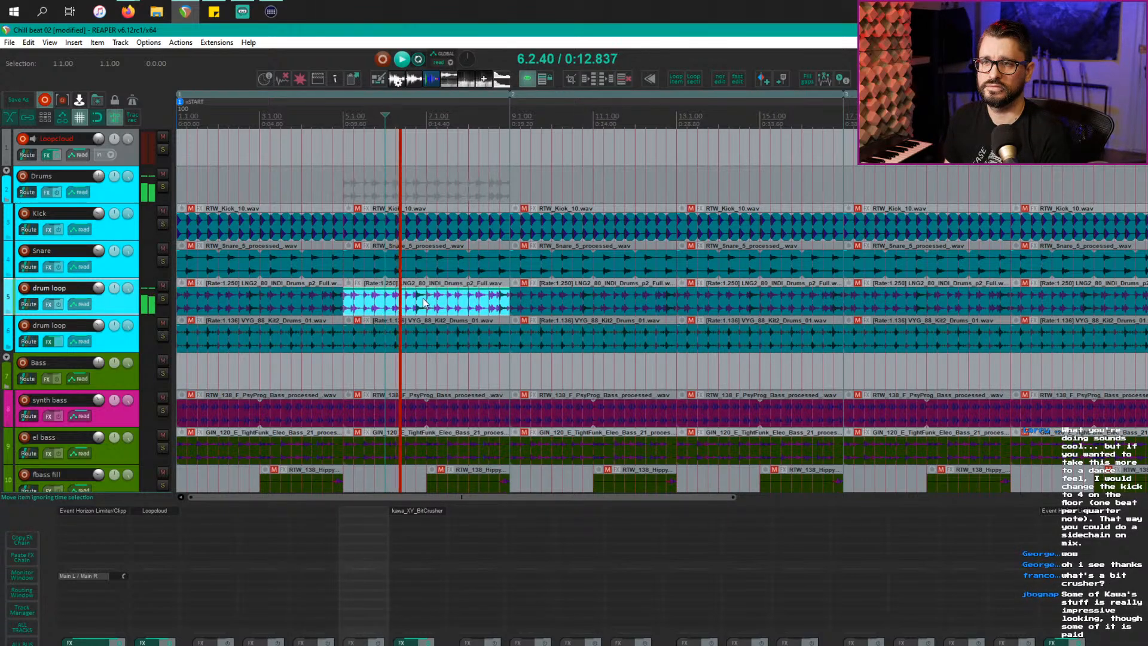
{"action": "left_click", "coordinate": [426, 329]}
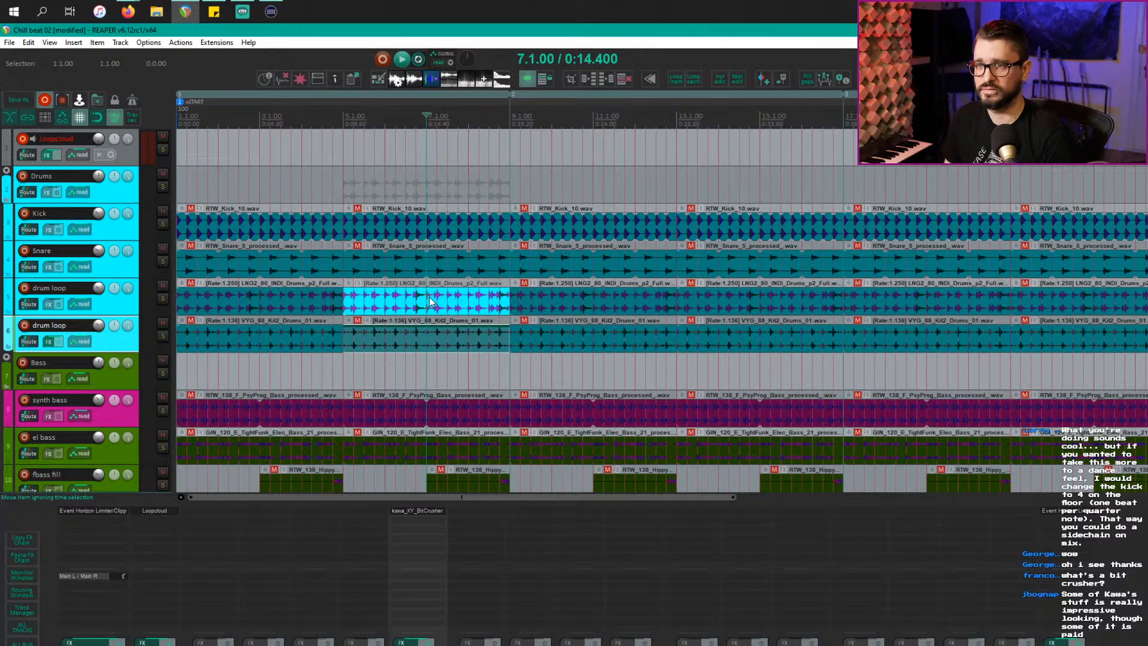
{"action": "key", "text": "alt+m"}
{"action": "left_click", "coordinate": [429, 302]}
{"action": "key", "text": "alt+m"}
{"action": "left_click", "coordinate": [344, 366]}
{"action": "key", "text": "space"}
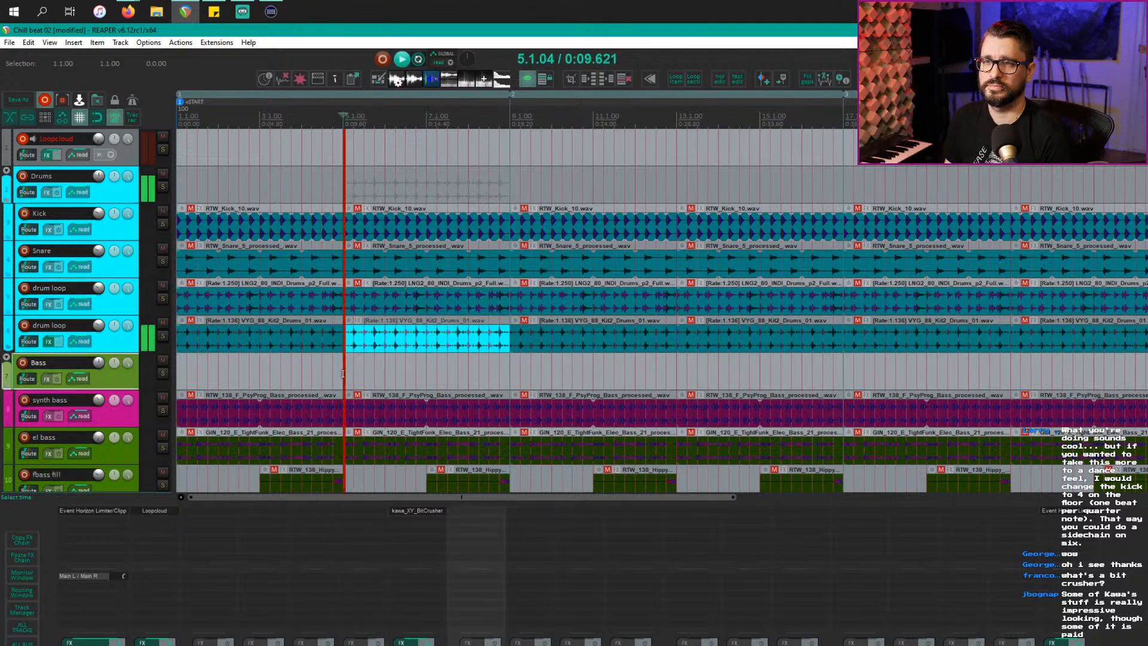
Step: Unmute the fbass fill at bar 7, select the el bass and percussion items, and mark bars 9–15
{"action": "scroll", "coordinate": [343, 371], "scroll_direction": "down", "scroll_amount": 1}
{"action": "scroll", "coordinate": [343, 374], "scroll_direction": "down", "scroll_amount": 2}
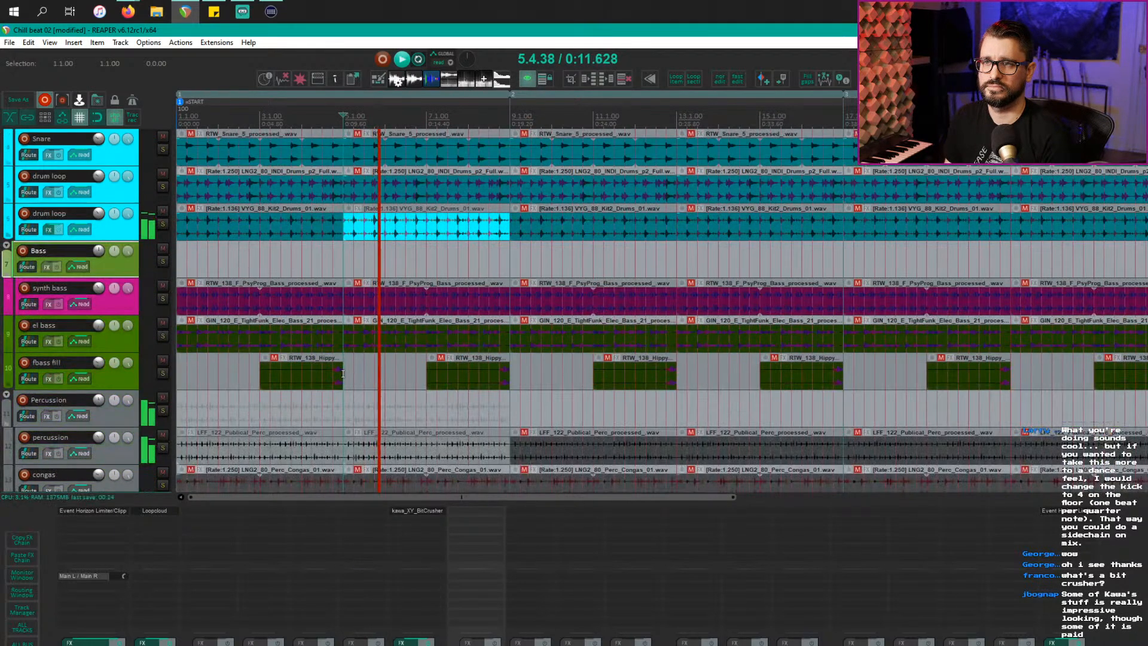
{"action": "scroll", "coordinate": [342, 374], "scroll_direction": "down", "scroll_amount": 1}
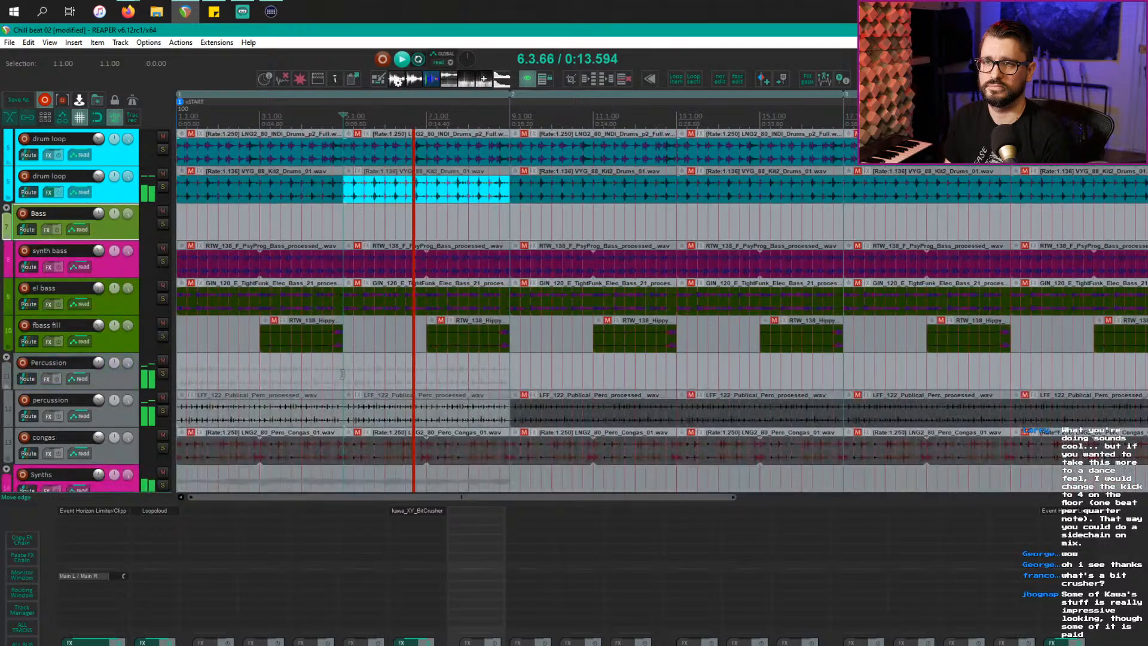
{"action": "scroll", "coordinate": [406, 353], "scroll_direction": "down", "scroll_amount": 1}
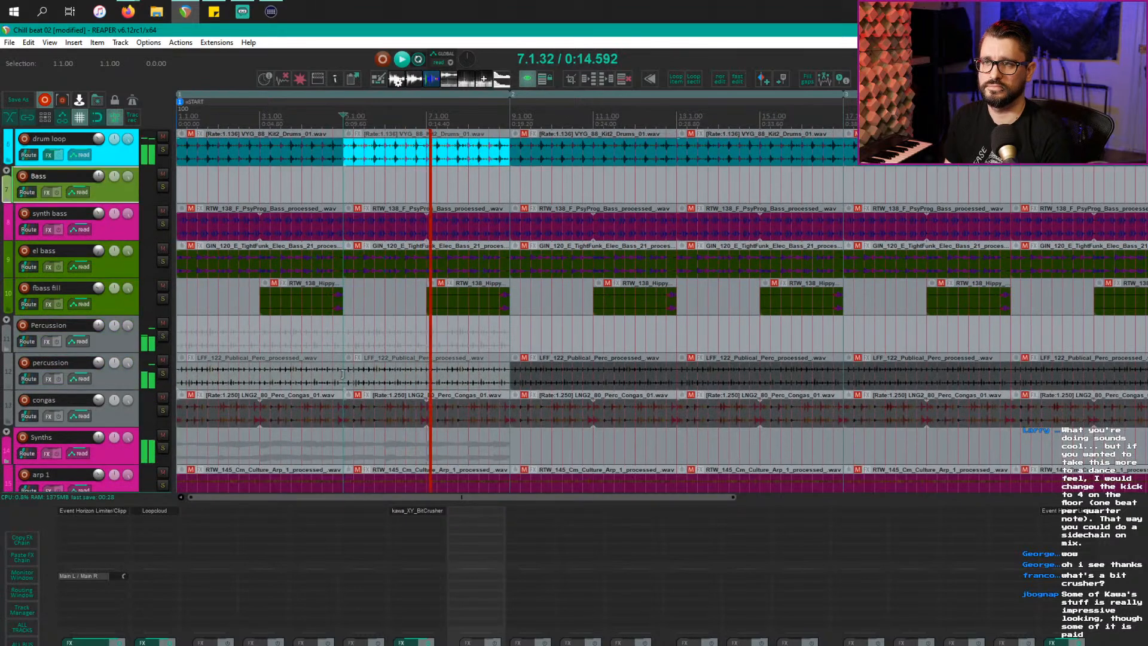
{"action": "left_click", "coordinate": [461, 298]}
{"action": "key", "text": "space"}
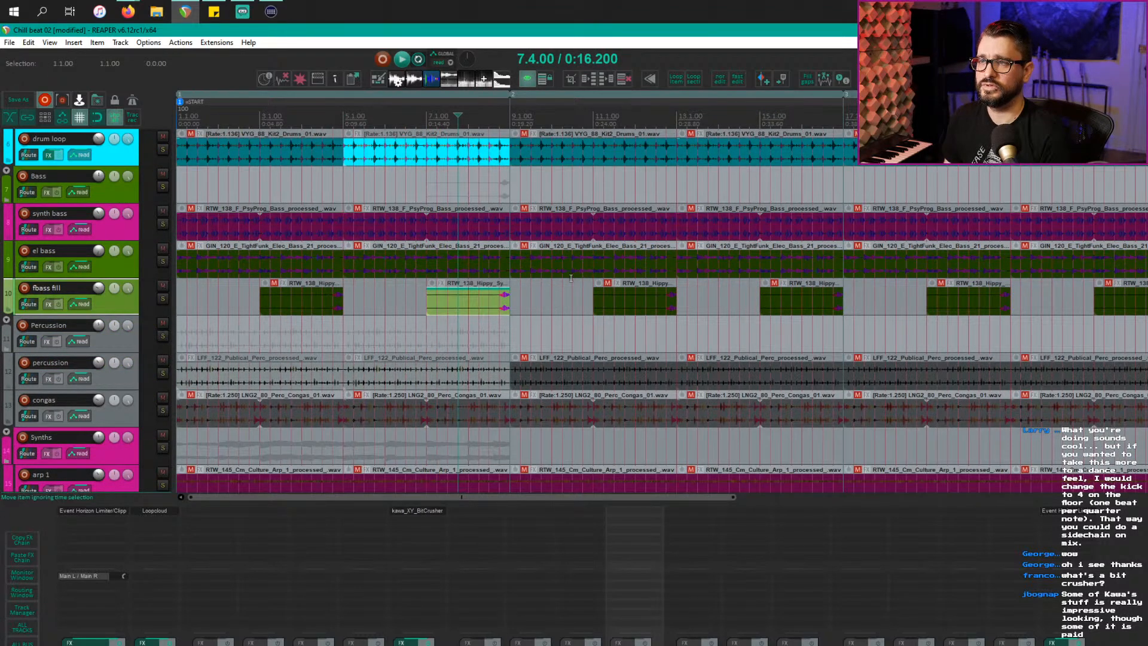
{"action": "left_click", "coordinate": [582, 275]}
{"action": "left_click", "coordinate": [740, 268]}
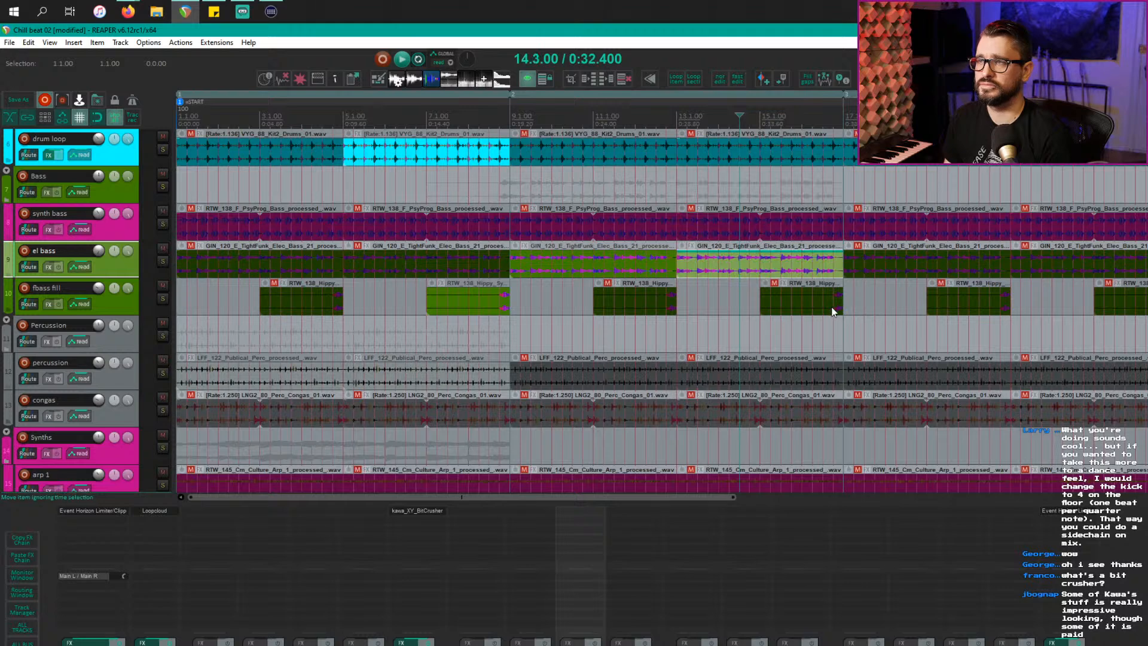
{"action": "scroll", "coordinate": [795, 316], "scroll_direction": "down", "scroll_amount": 2}
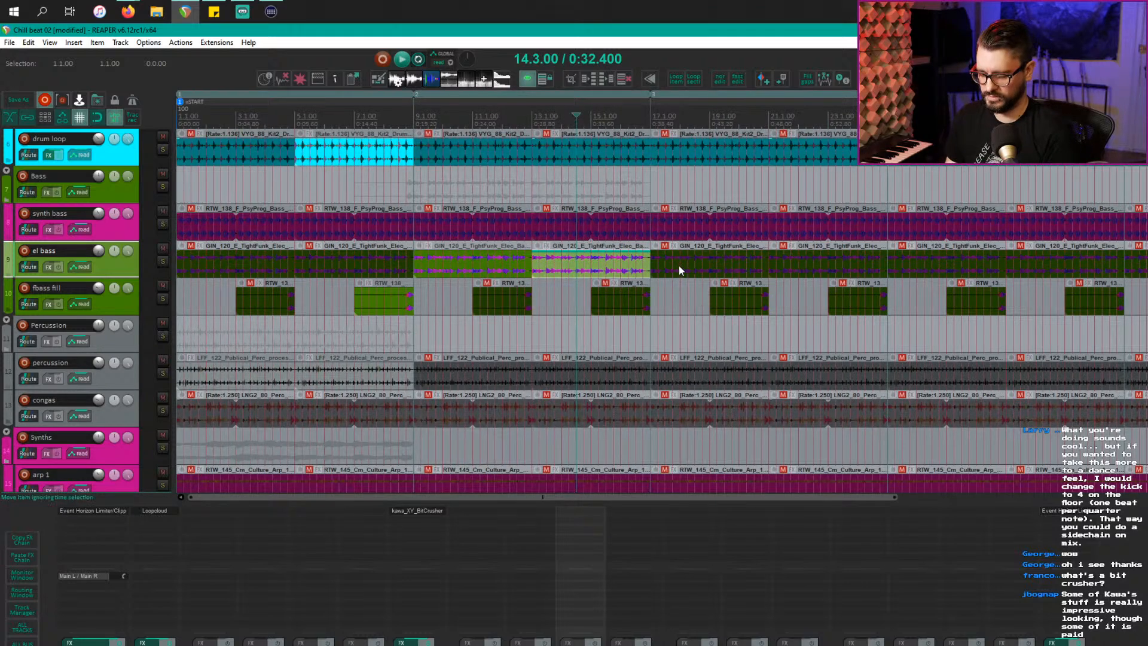
{"action": "scroll", "coordinate": [520, 338], "scroll_direction": "down", "scroll_amount": 4}
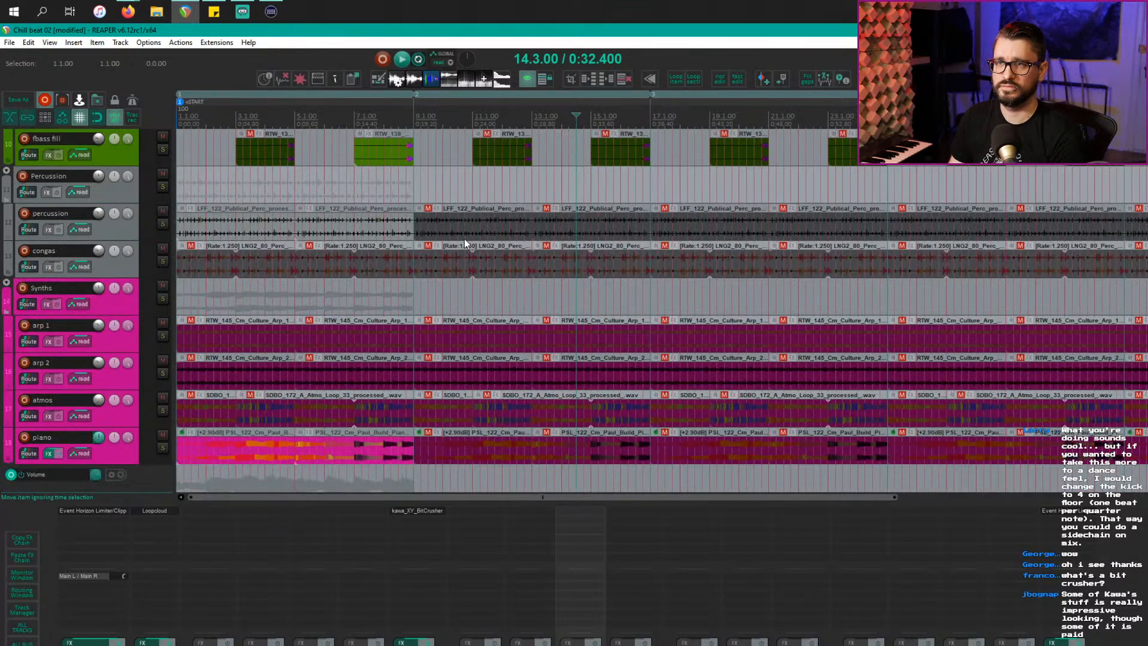
{"action": "left_click", "coordinate": [483, 236]}
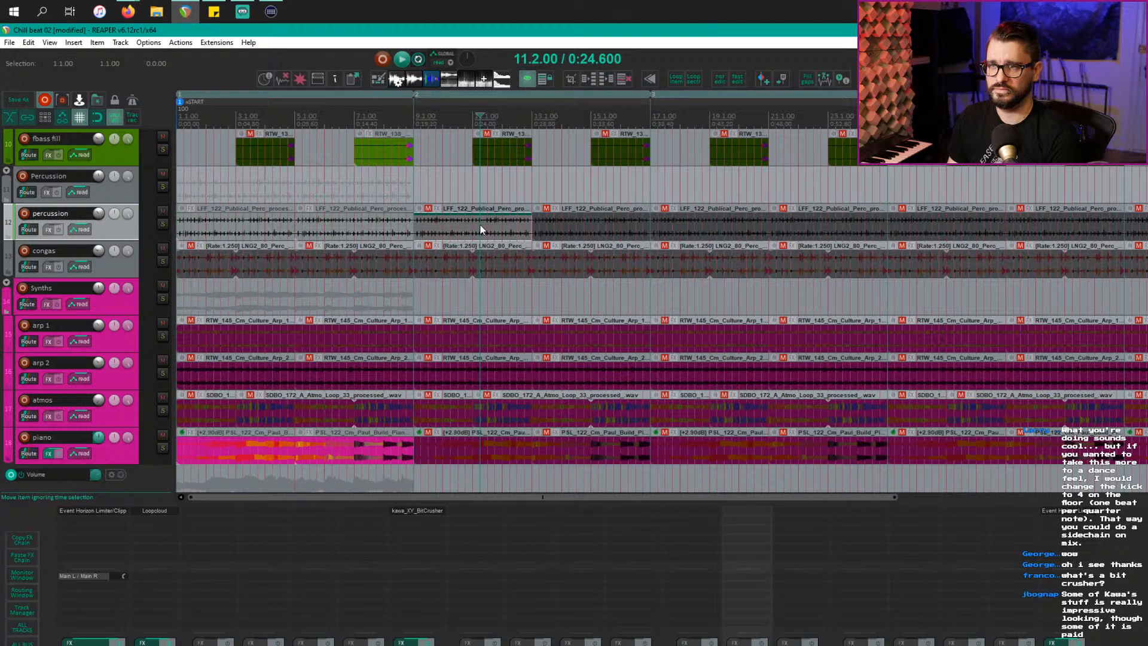
{"action": "scroll", "coordinate": [488, 269], "scroll_direction": "up", "scroll_amount": 6}
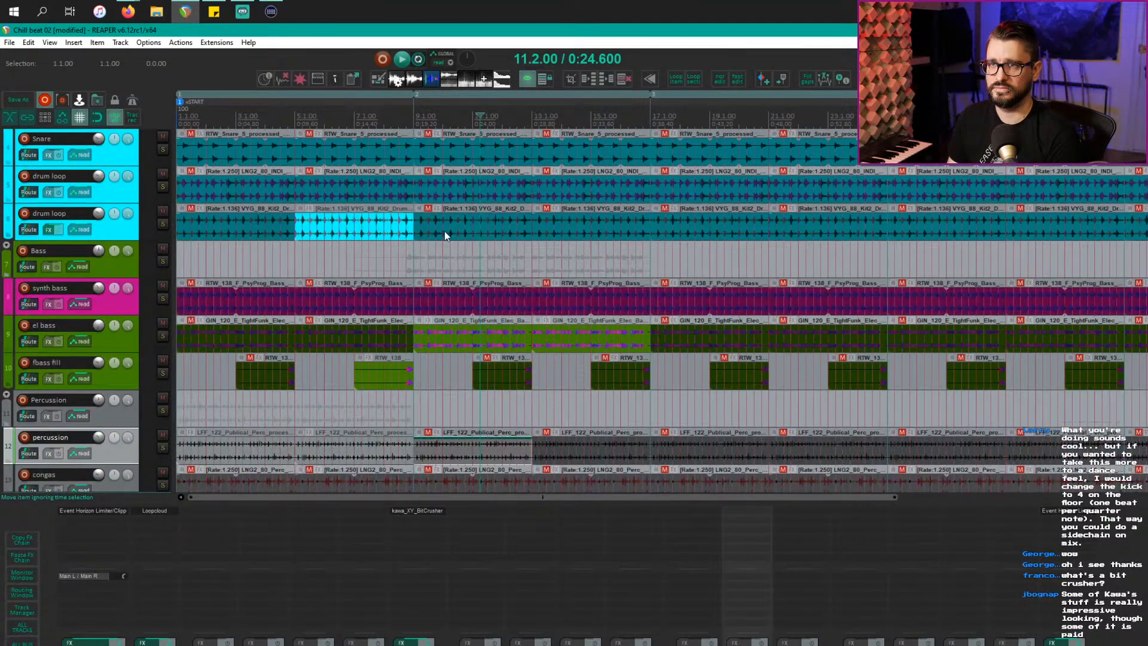
{"action": "left_click_drag", "start_coordinate": [444, 235], "coordinate": [640, 229]}
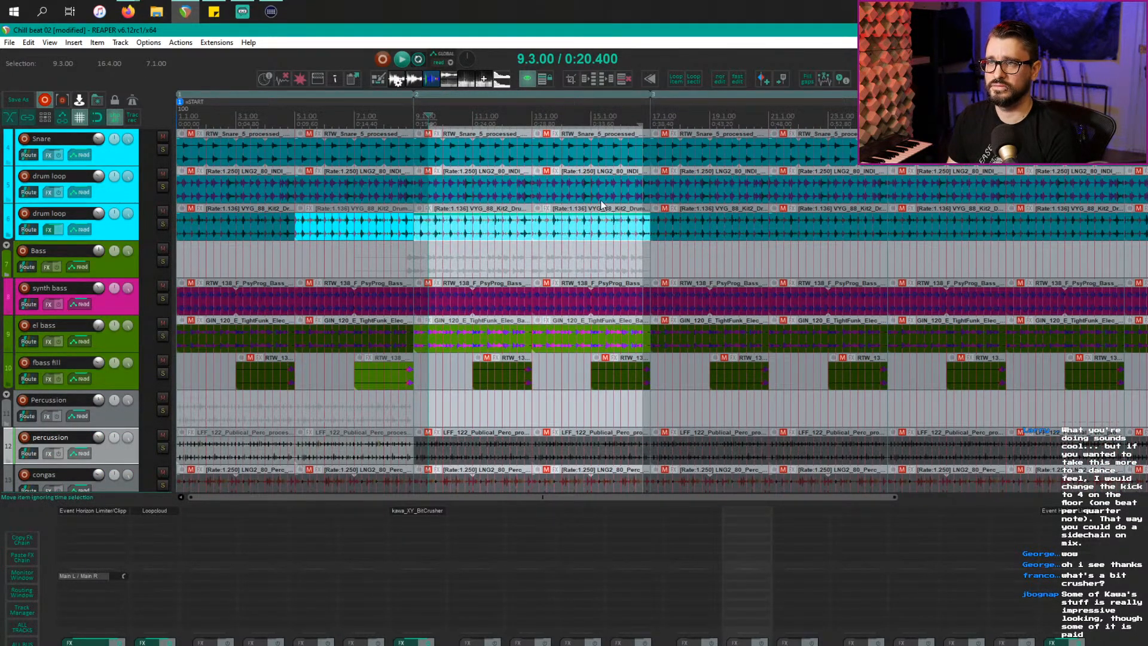
{"action": "left_click_drag", "start_coordinate": [604, 192], "coordinate": [434, 195]}
{"action": "key", "text": "Escape"}
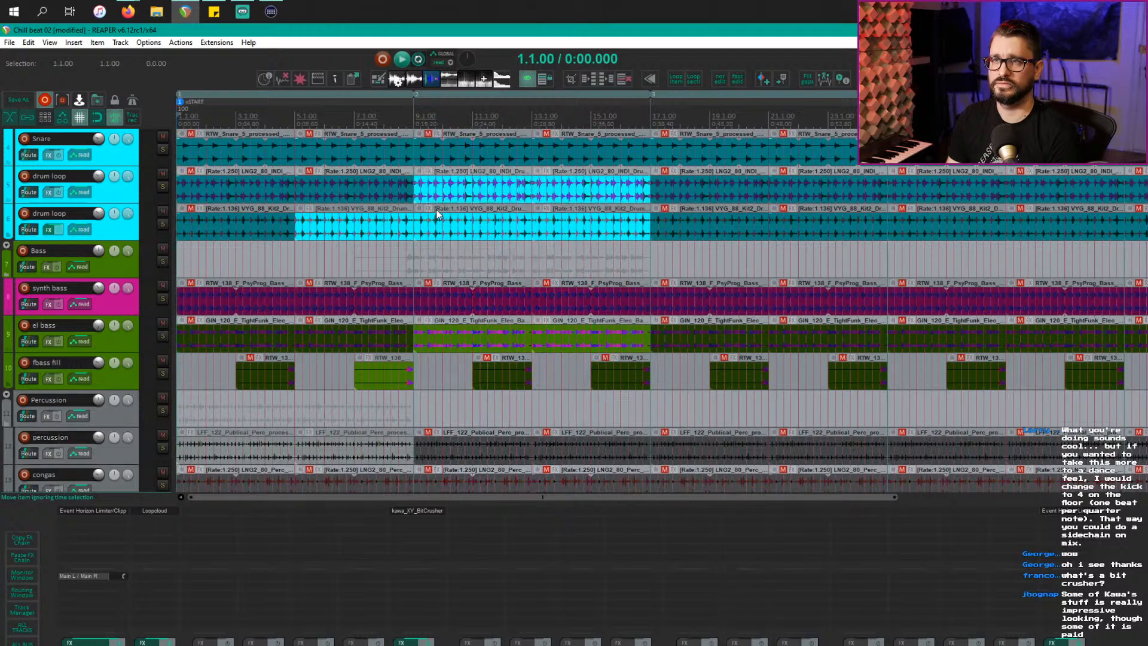
{"action": "key", "text": "space"}
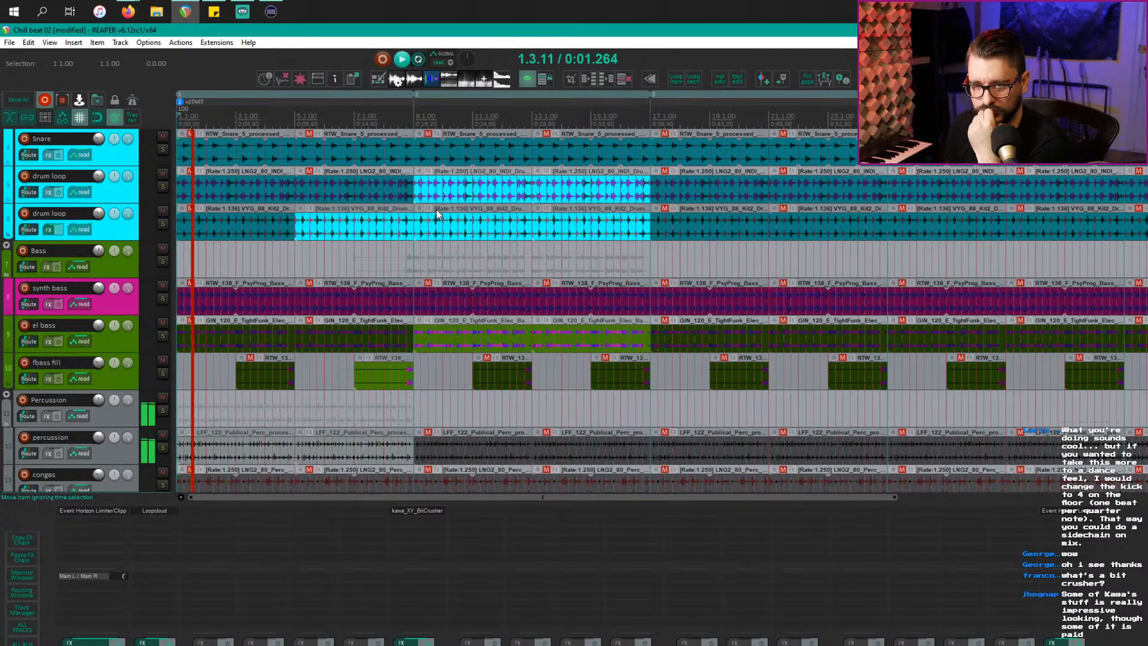
{"action": "scroll", "coordinate": [454, 311], "scroll_direction": "down", "scroll_amount": 2}
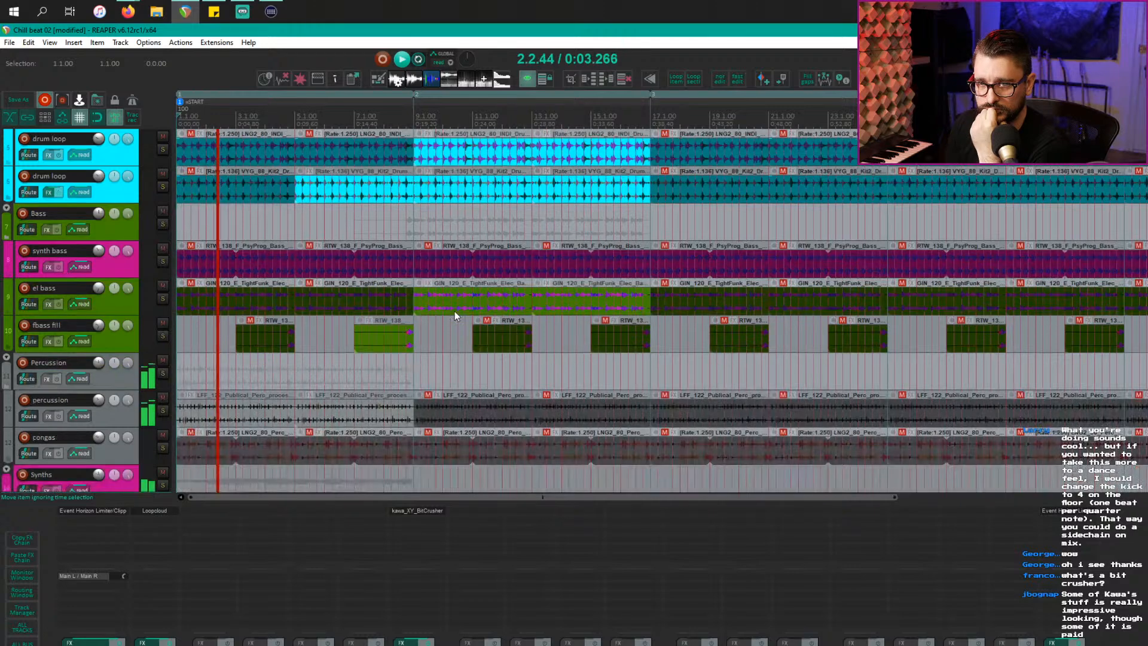
{"action": "scroll", "coordinate": [454, 316], "scroll_direction": "down", "scroll_amount": 3}
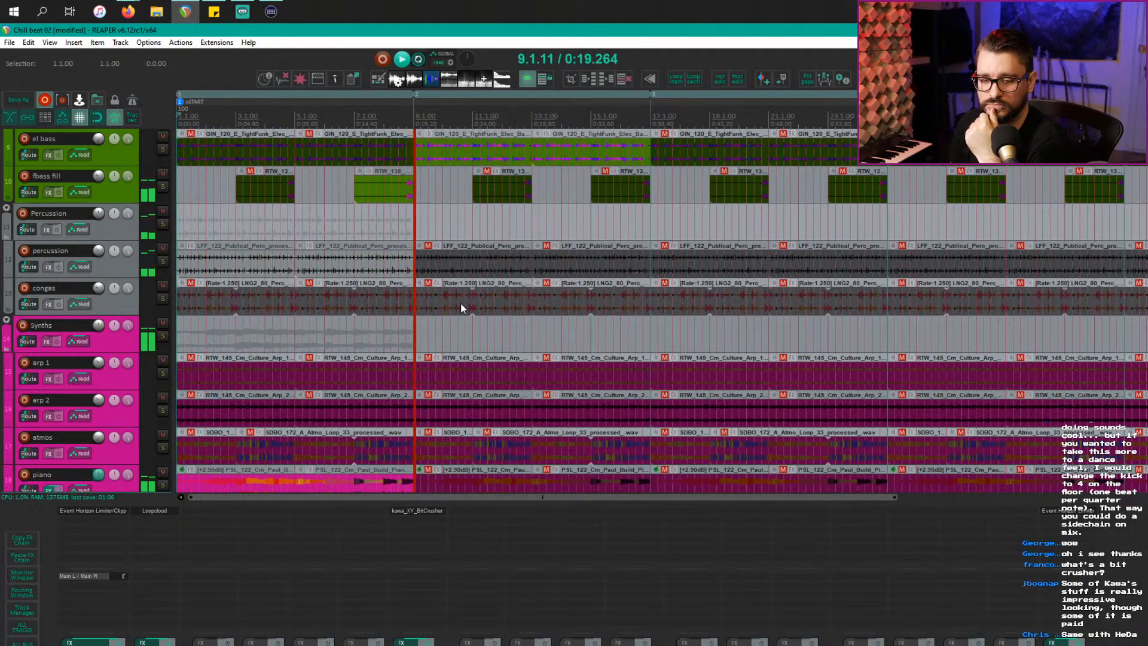
{"action": "scroll", "coordinate": [494, 310], "scroll_direction": "down", "scroll_amount": 3}
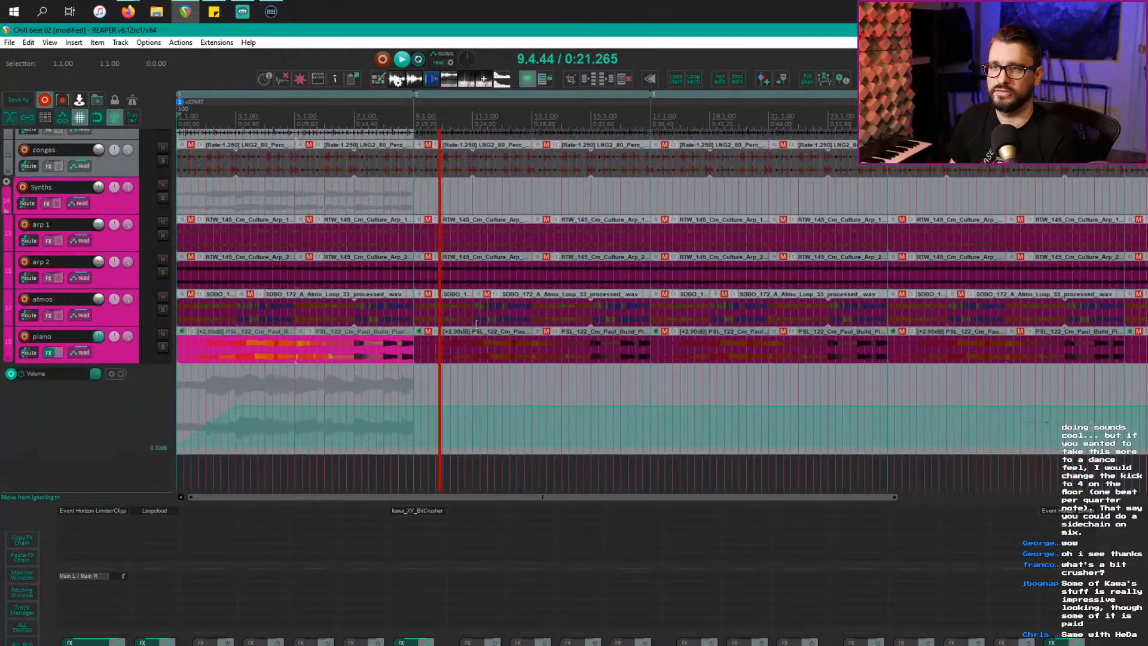
Step: Unmute the two arp 1 loops in bars 9–17 and audition them from bar 8
{"action": "left_click", "coordinate": [510, 357]}
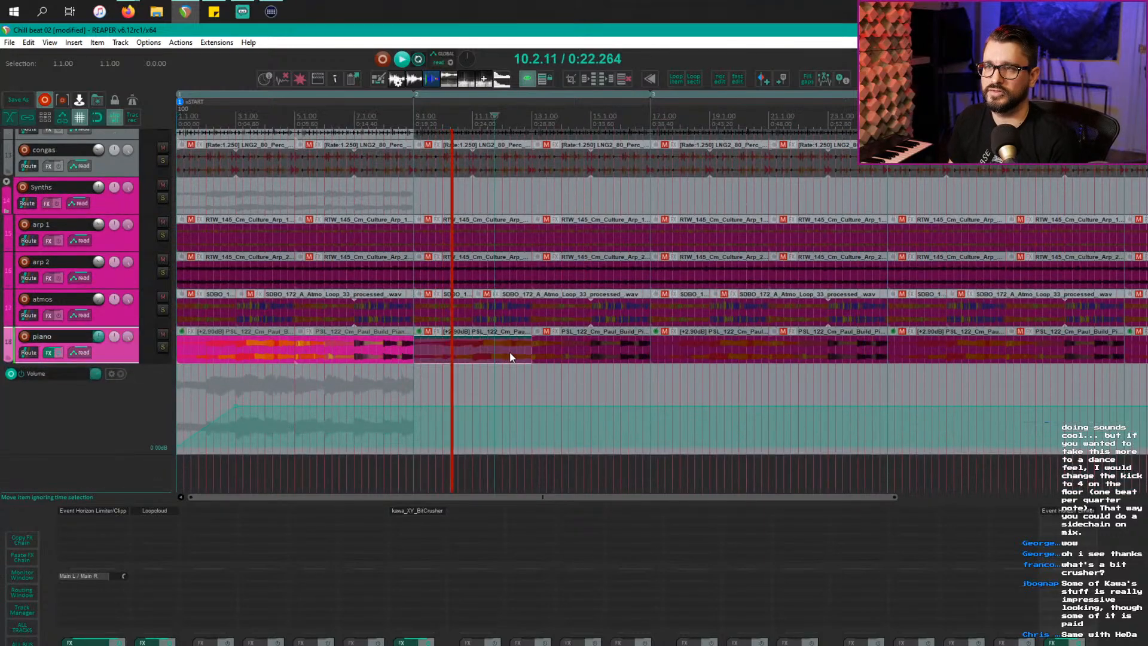
{"action": "left_click", "coordinate": [481, 239]}
{"action": "left_click", "coordinate": [581, 236], "text": "ctrl"}
{"action": "key", "text": "u"}
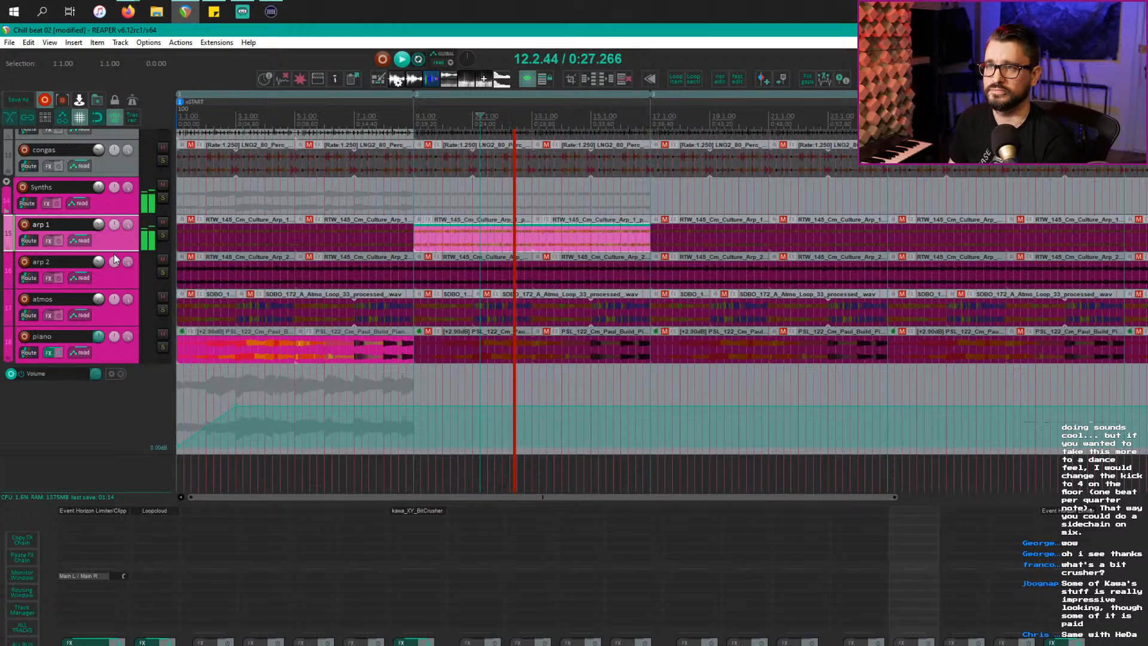
{"action": "left_click", "coordinate": [382, 131]}
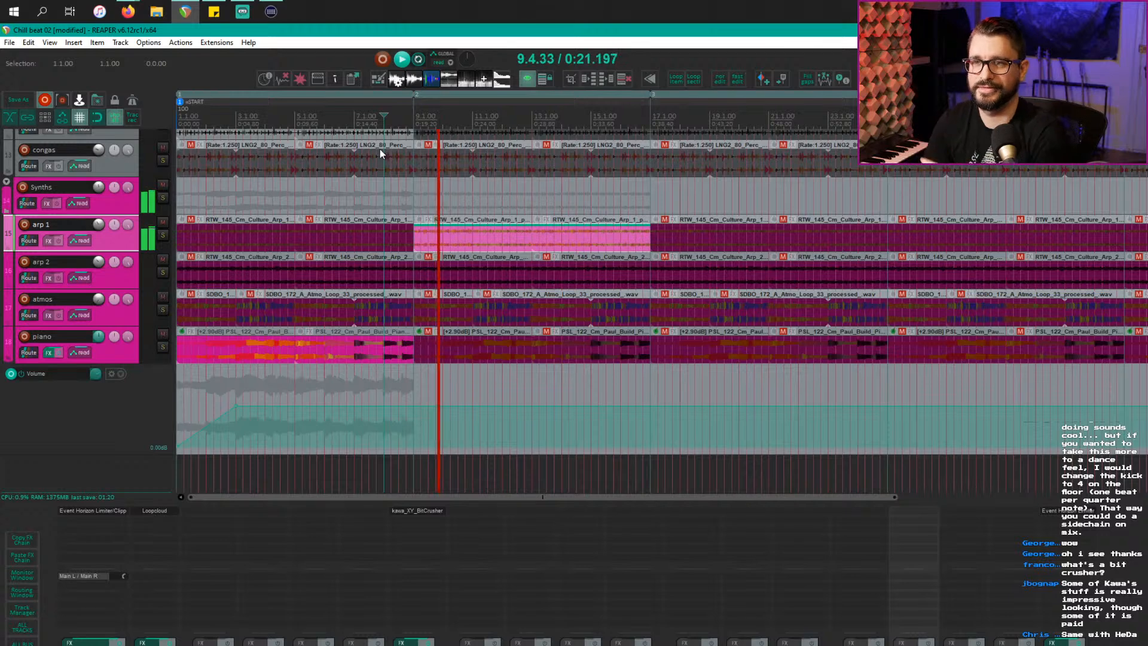
{"action": "key", "text": "space"}
Step: Copy the piano item at bar 9 into bars 13–17 and play back from bar 7
{"action": "left_click", "coordinate": [467, 236]}
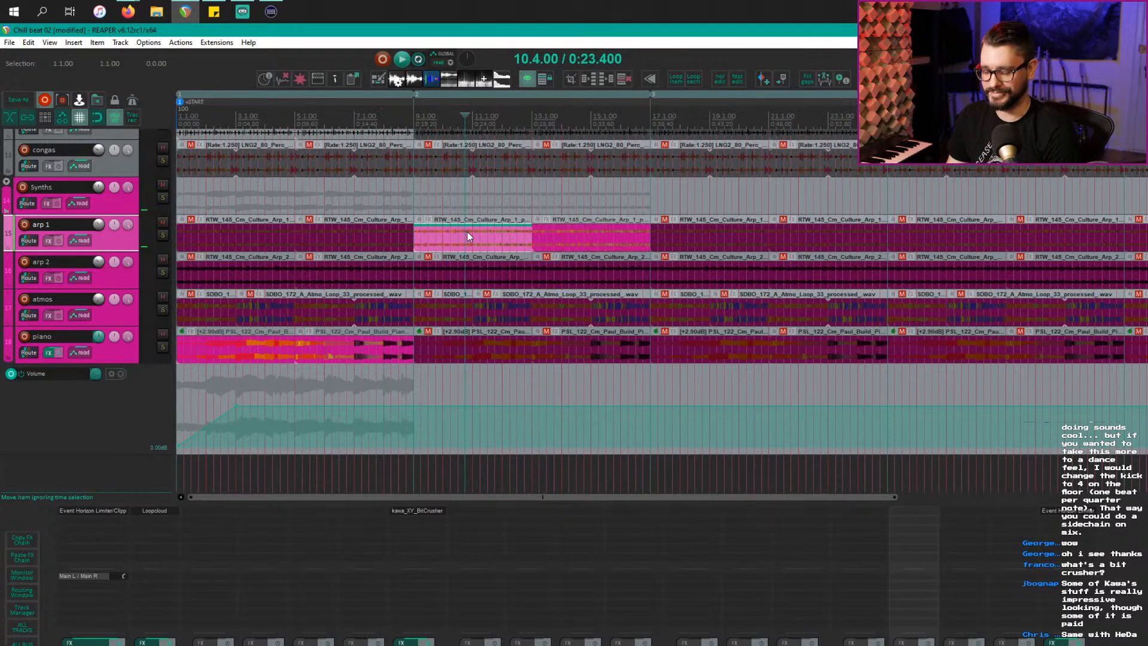
{"action": "left_click_drag", "start_coordinate": [495, 231], "coordinate": [598, 231]}
{"action": "scroll", "coordinate": [574, 253], "scroll_direction": "up", "scroll_amount": 5}
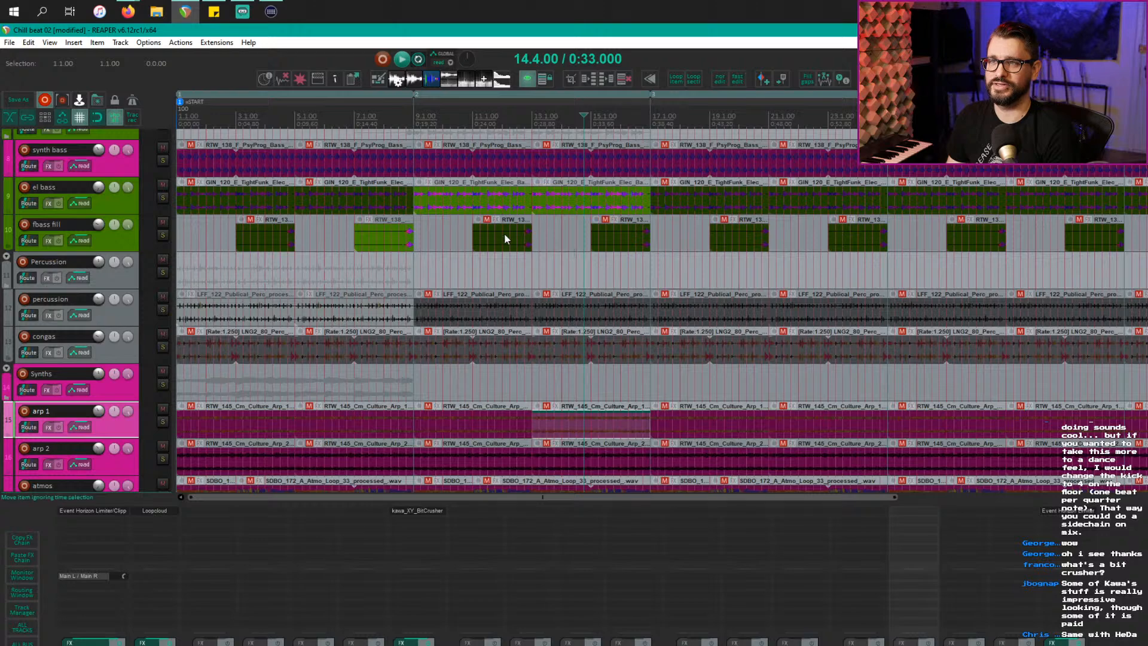
{"action": "left_click", "coordinate": [504, 238]}
{"action": "scroll", "coordinate": [574, 257], "scroll_direction": "down", "scroll_amount": 5}
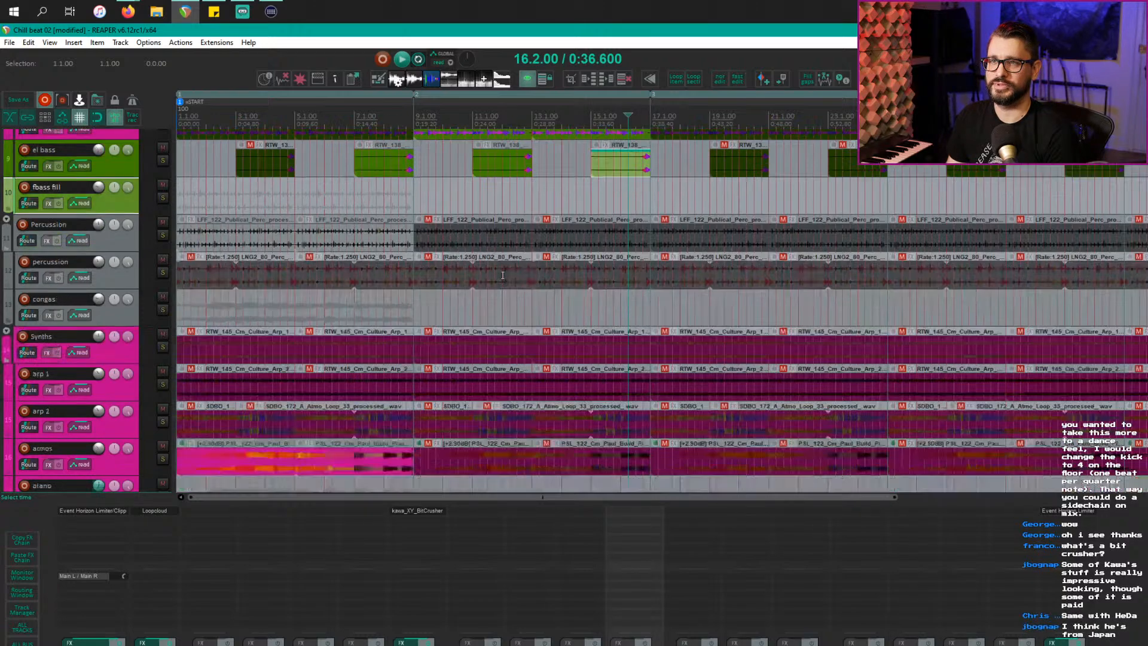
{"action": "left_click", "coordinate": [490, 351]}
{"action": "left_click_drag", "start_coordinate": [491, 351], "coordinate": [599, 352]}
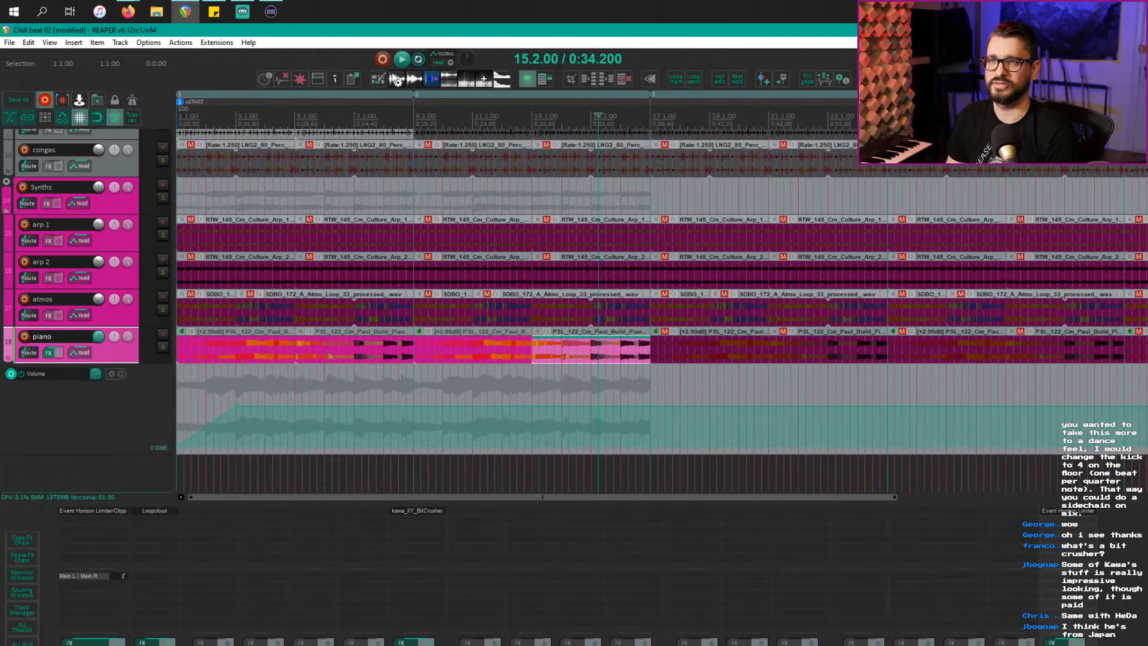
{"action": "left_click", "coordinate": [375, 124]}
{"action": "key", "text": "space"}
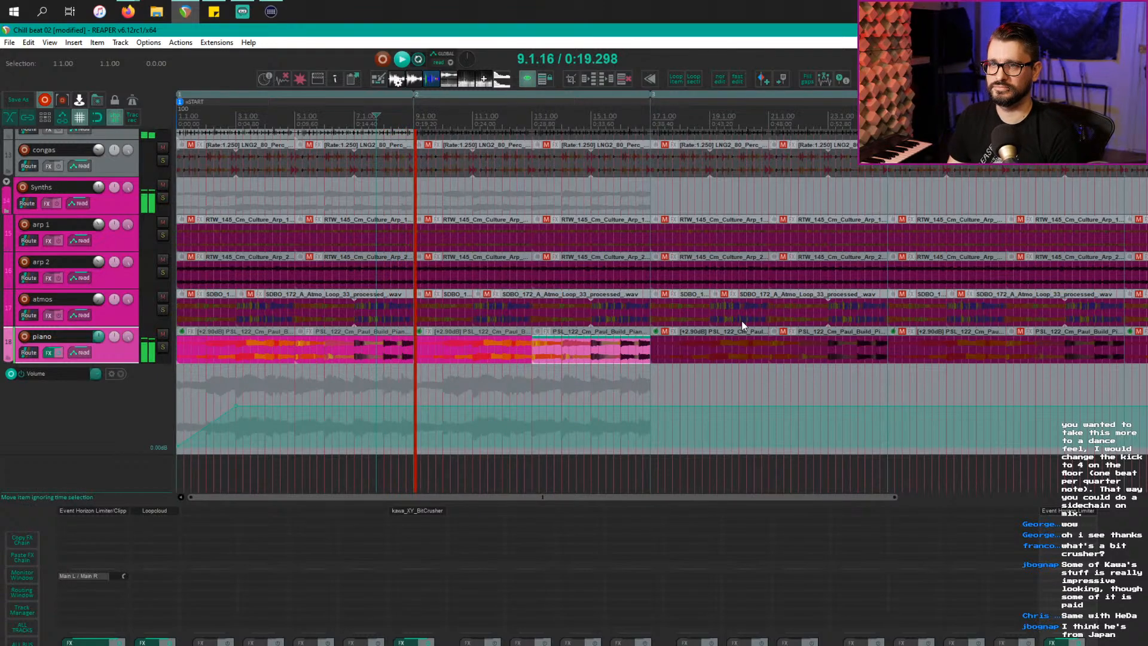
{"action": "scroll", "coordinate": [558, 299], "scroll_direction": "up", "scroll_amount": 10}
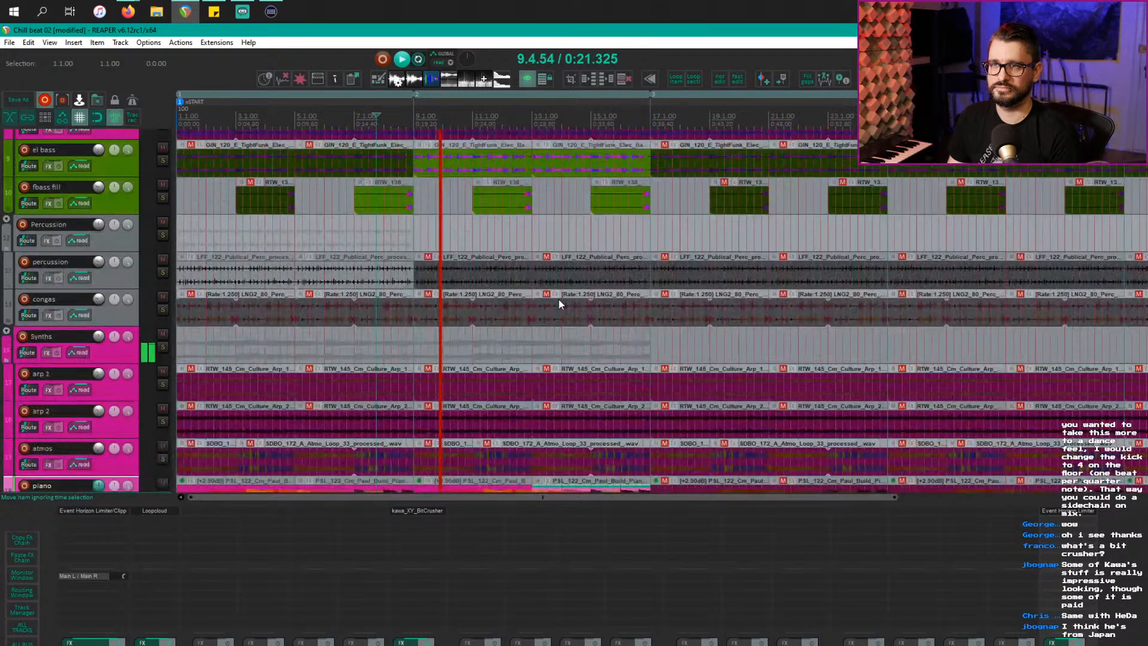
{"action": "scroll", "coordinate": [560, 303], "scroll_direction": "down", "scroll_amount": 2}
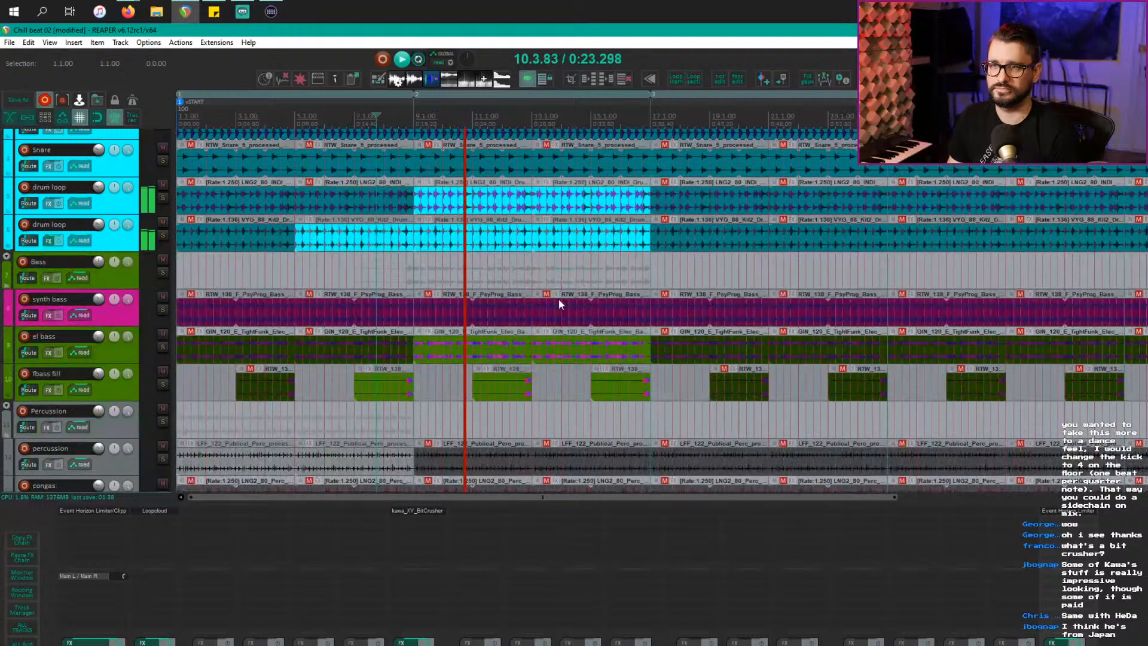
{"action": "scroll", "coordinate": [576, 296], "scroll_direction": "down", "scroll_amount": 1}
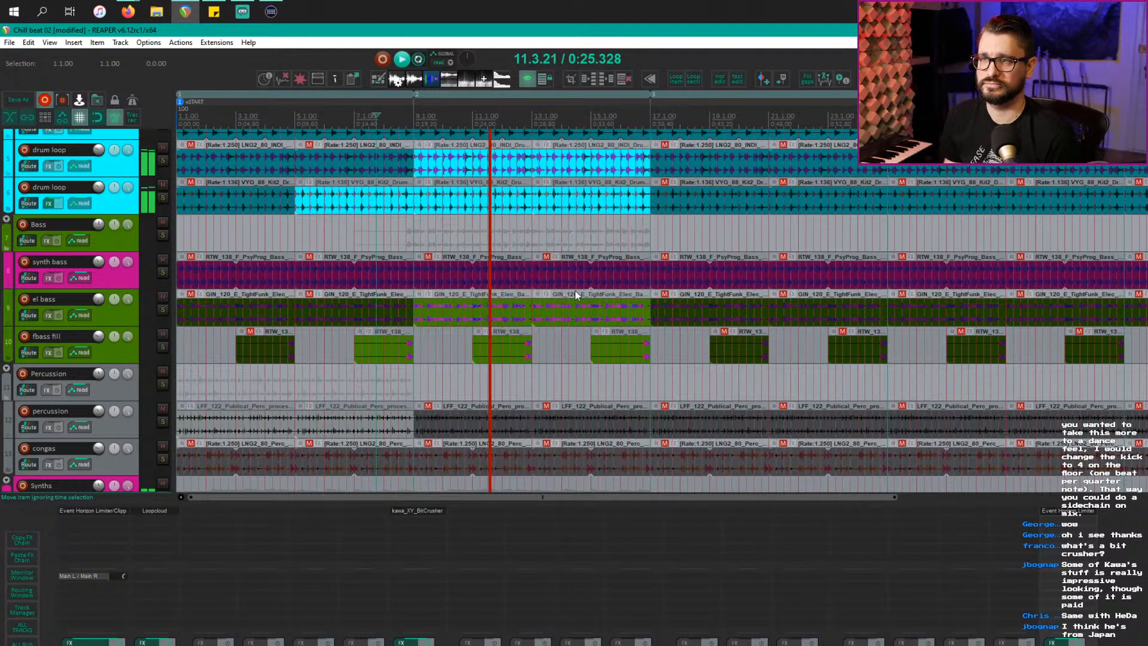
{"action": "scroll", "coordinate": [576, 302], "scroll_direction": "down", "scroll_amount": 3}
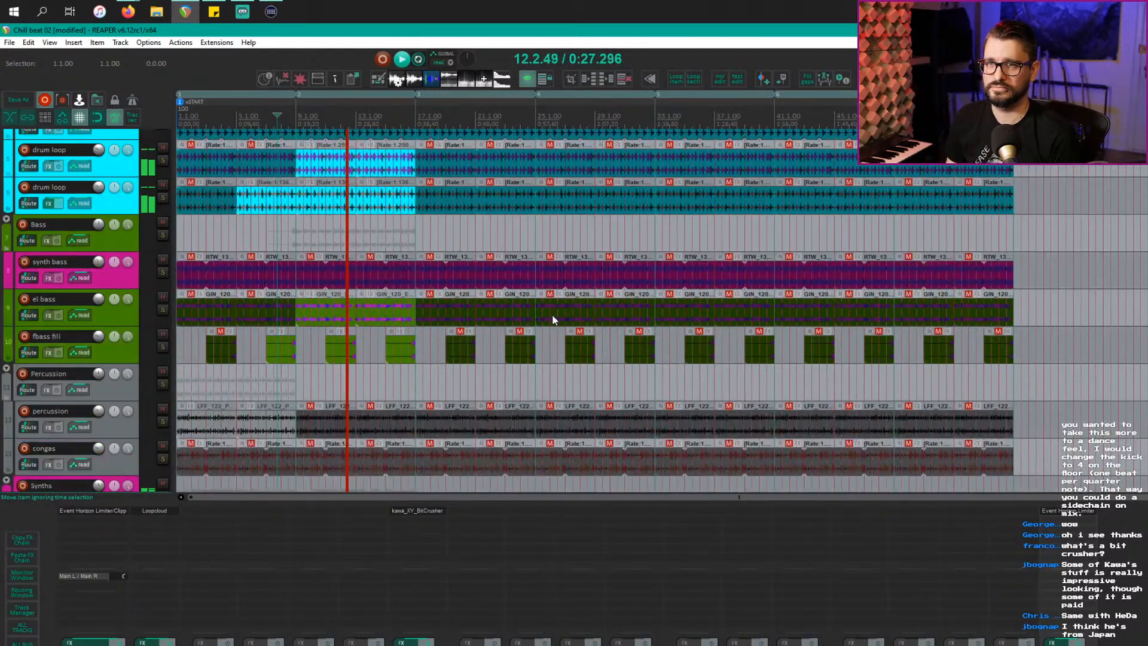
{"action": "scroll", "coordinate": [551, 314], "scroll_direction": "down", "scroll_amount": 2}
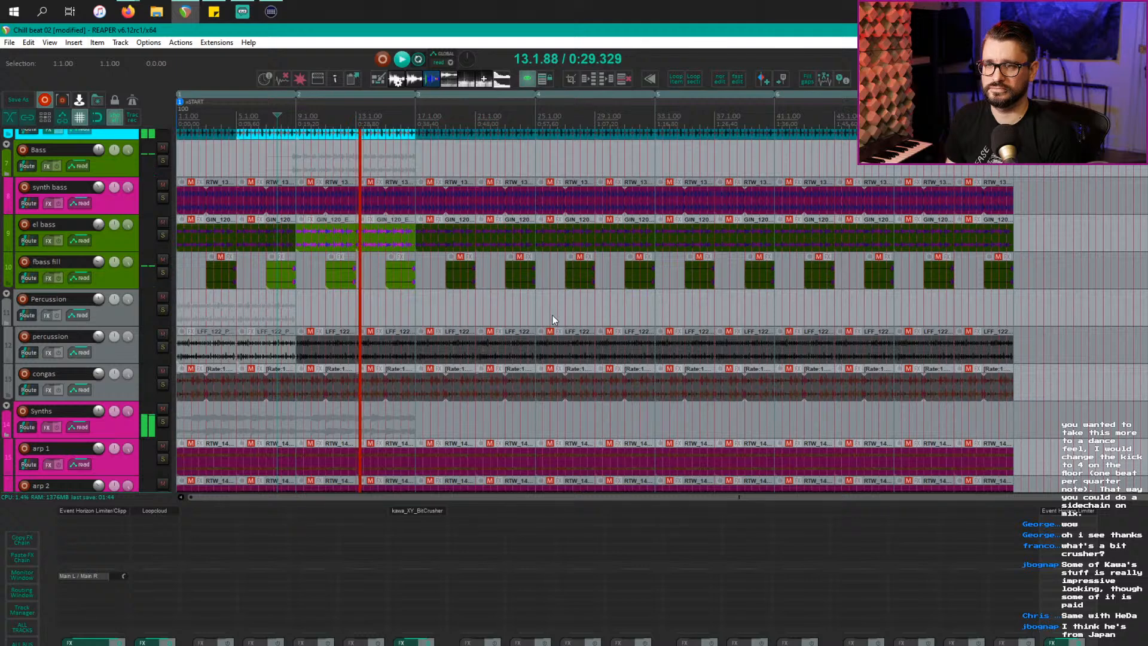
{"action": "scroll", "coordinate": [552, 315], "scroll_direction": "up", "scroll_amount": 3}
{"action": "scroll", "coordinate": [551, 315], "scroll_direction": "up", "scroll_amount": 1}
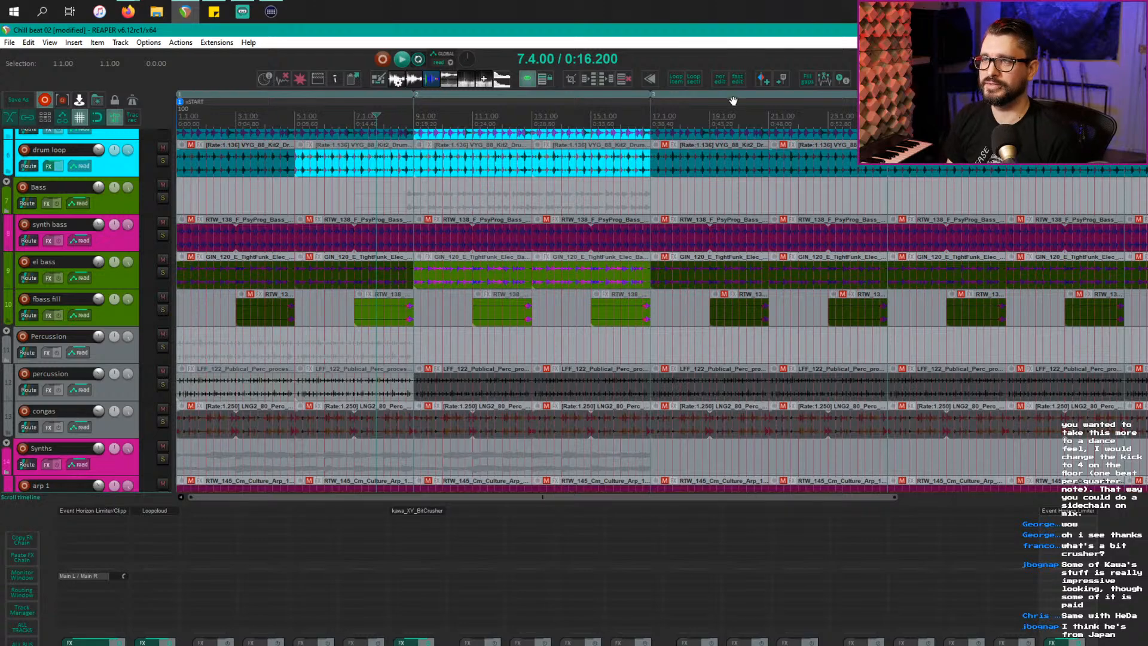
{"action": "scroll", "coordinate": [727, 207], "scroll_direction": "up", "scroll_amount": 4}
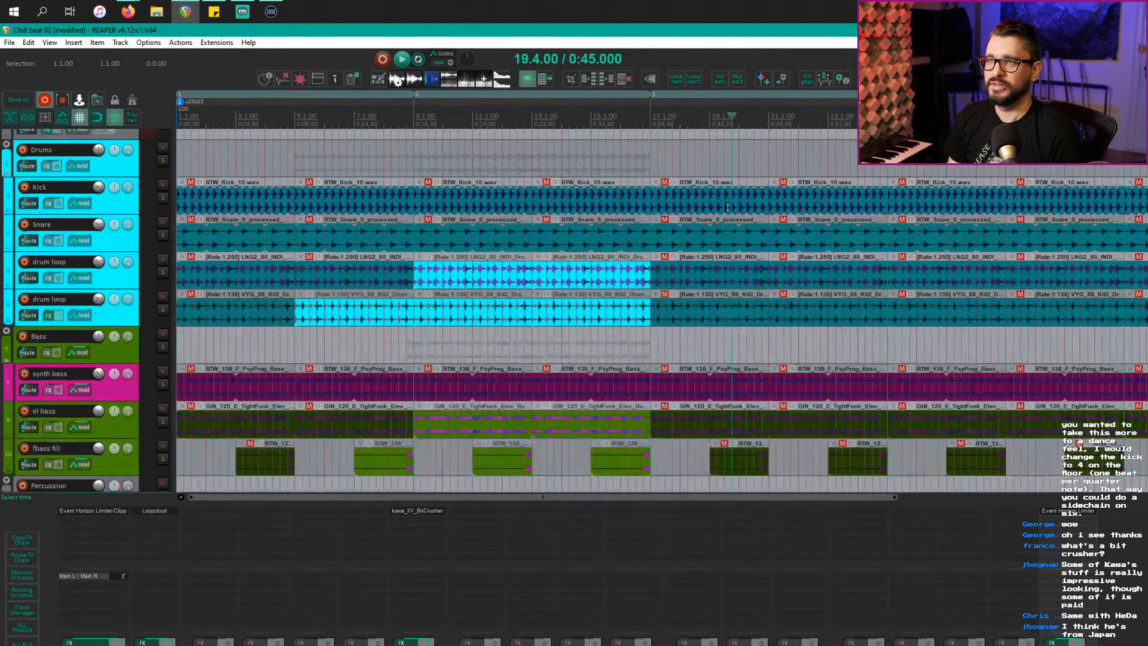
Step: Unmute the drum items in bars 17–25, the synth bass loops at bars 17 and 21, and the fbass fill at bar 23
{"action": "left_click", "coordinate": [689, 274]}
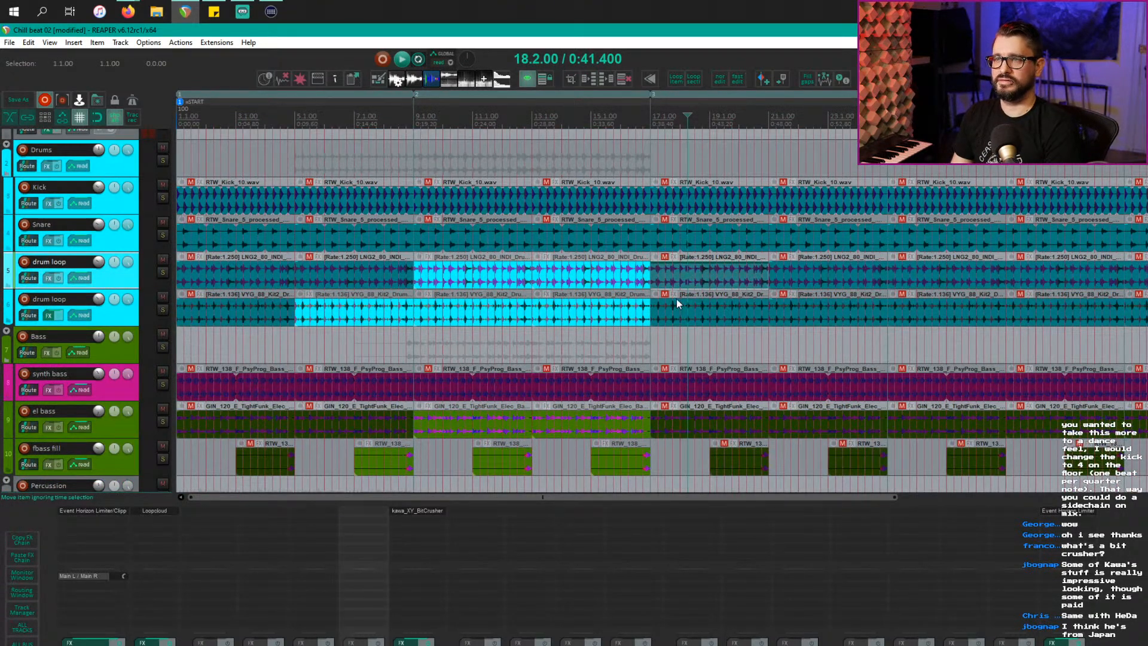
{"action": "left_click", "coordinate": [698, 275]}
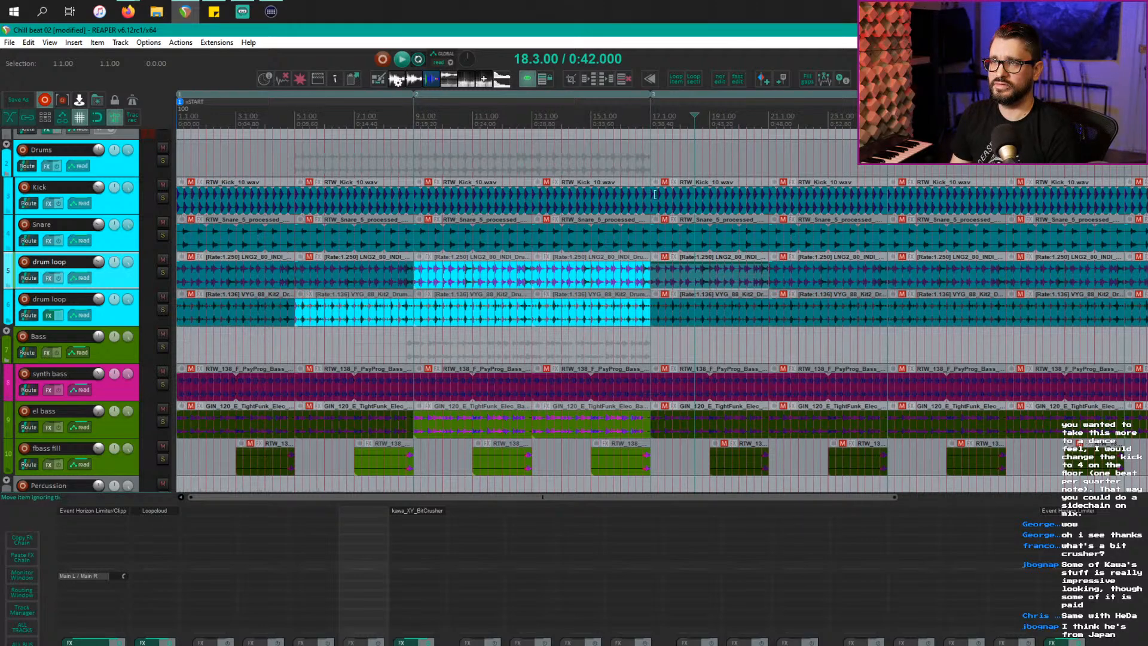
{"action": "left_click_drag", "start_coordinate": [654, 194], "coordinate": [885, 339]}
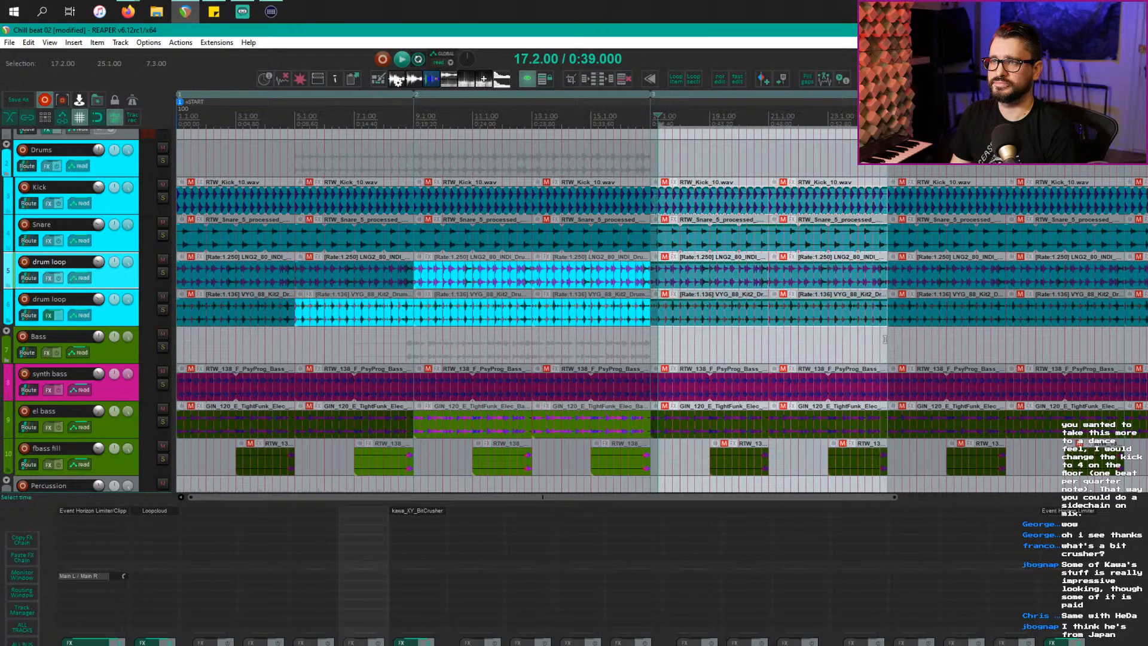
{"action": "key", "text": "alt+m"}
{"action": "scroll", "coordinate": [871, 351], "scroll_direction": "down", "scroll_amount": 2}
{"action": "left_click", "coordinate": [703, 316]}
{"action": "key", "text": "alt+m"}
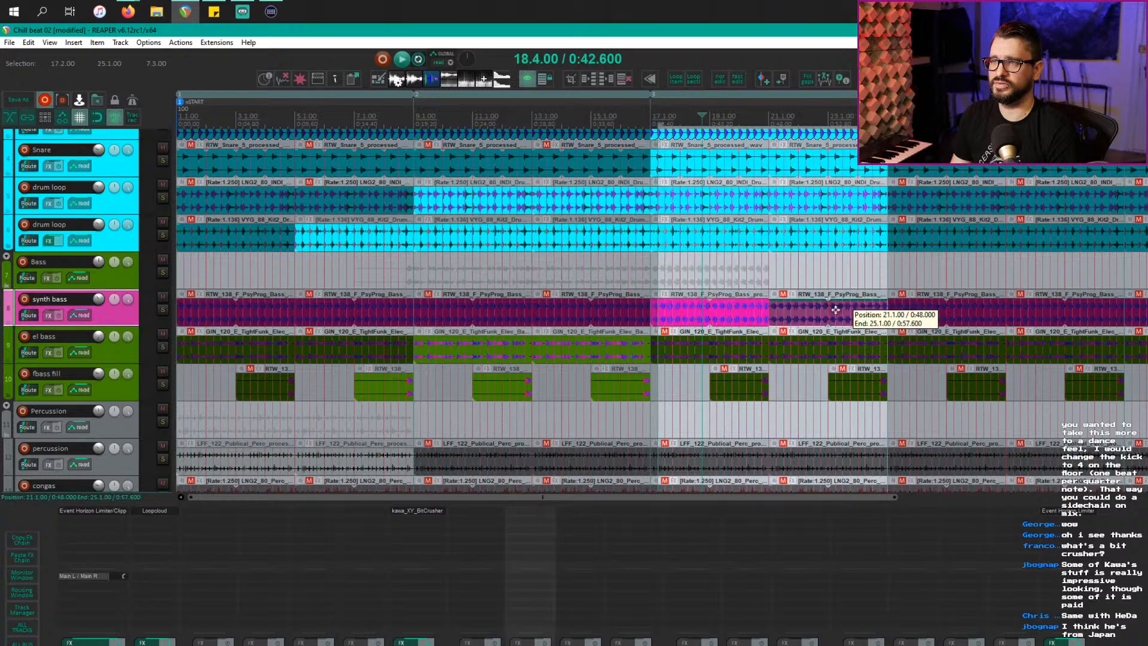
{"action": "left_click", "coordinate": [836, 312]}
{"action": "key", "text": "alt+m"}
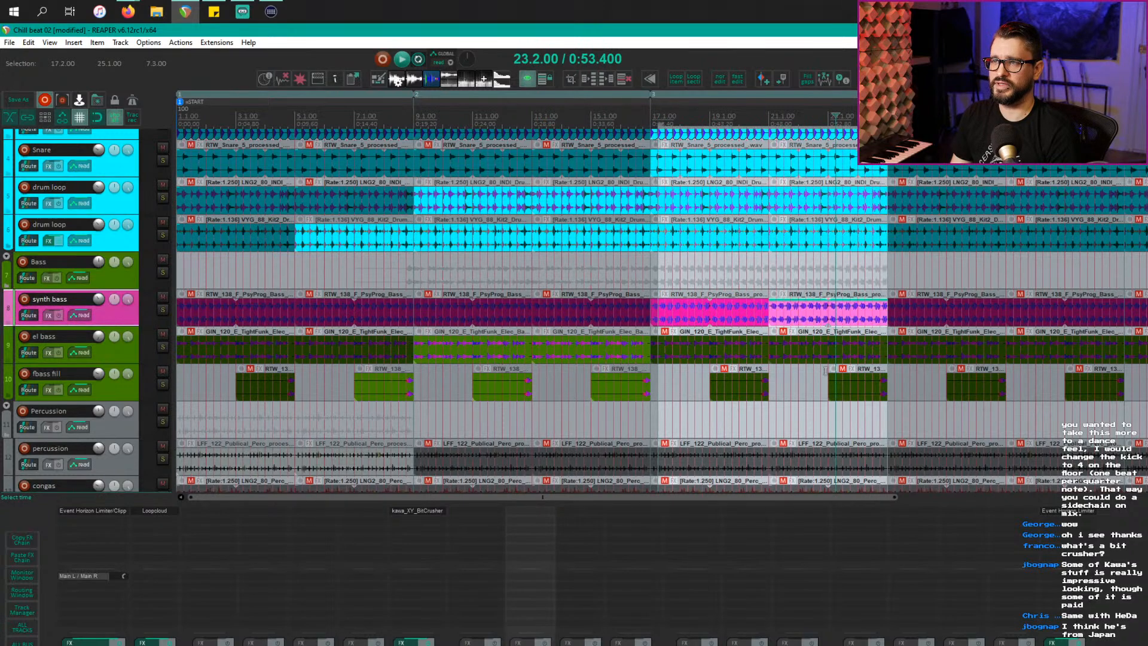
{"action": "left_click", "coordinate": [866, 398]}
{"action": "key", "text": "alt+m"}
Step: Unmute the percussion loops at bars 9 and 13 and the congas loops at bars 17 and 21
{"action": "scroll", "coordinate": [736, 410], "scroll_direction": "down", "scroll_amount": 3}
{"action": "scroll", "coordinate": [737, 409], "scroll_direction": "down", "scroll_amount": 3}
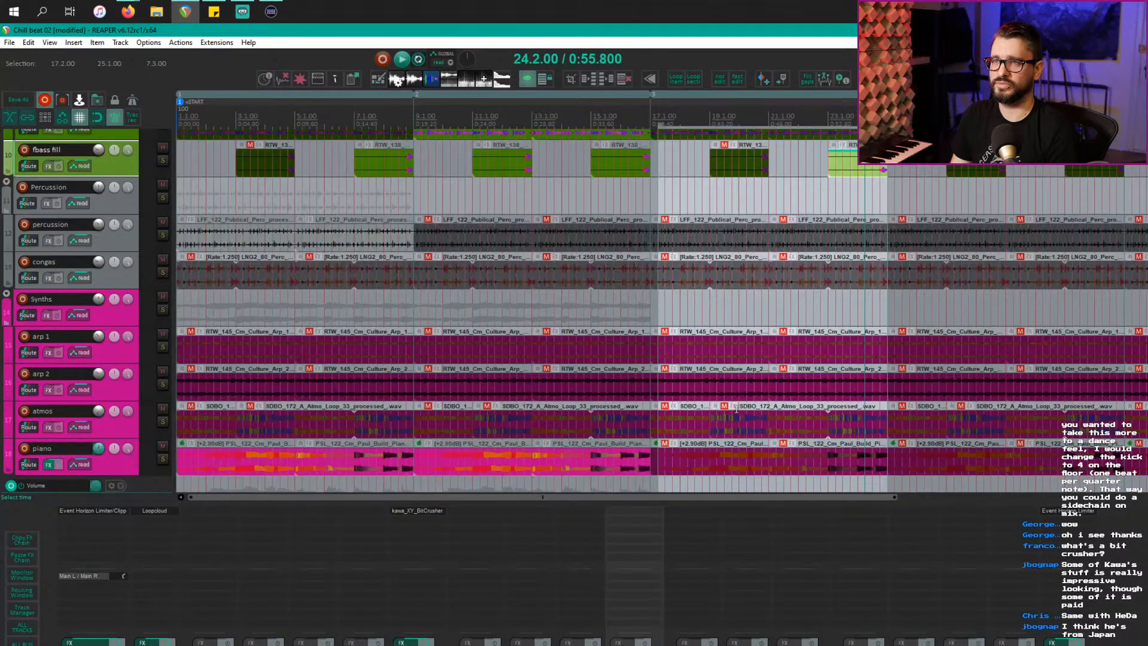
{"action": "left_click", "coordinate": [446, 241]}
{"action": "key", "text": "alt+m"}
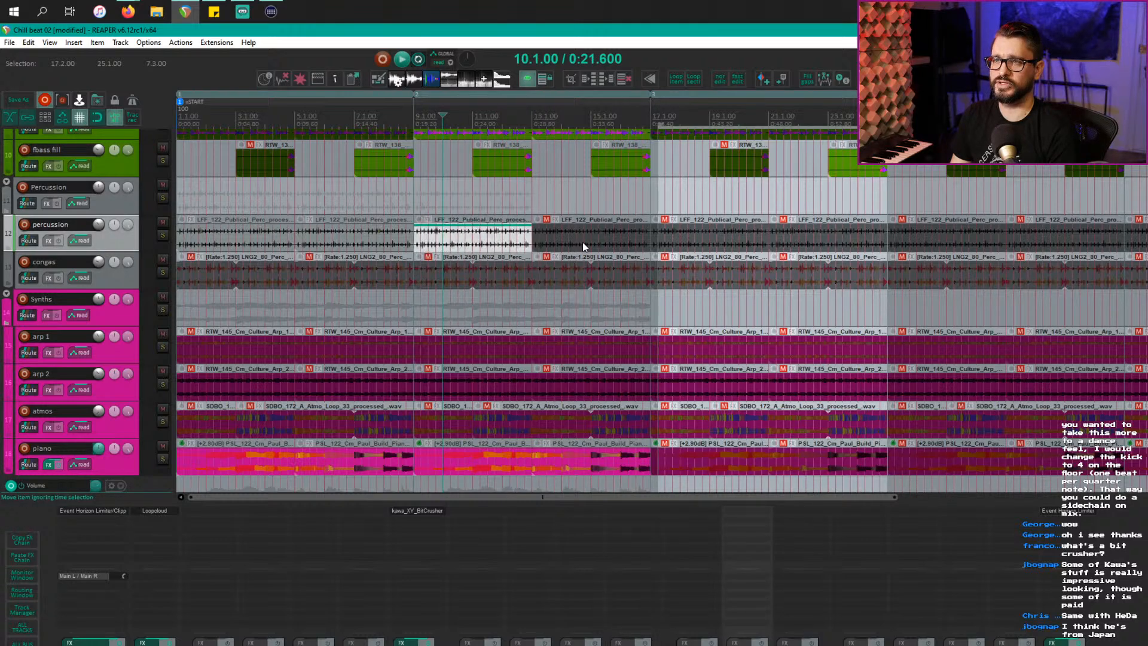
{"action": "left_click", "coordinate": [584, 242]}
{"action": "key", "text": "alt+m"}
{"action": "left_click", "coordinate": [675, 275]}
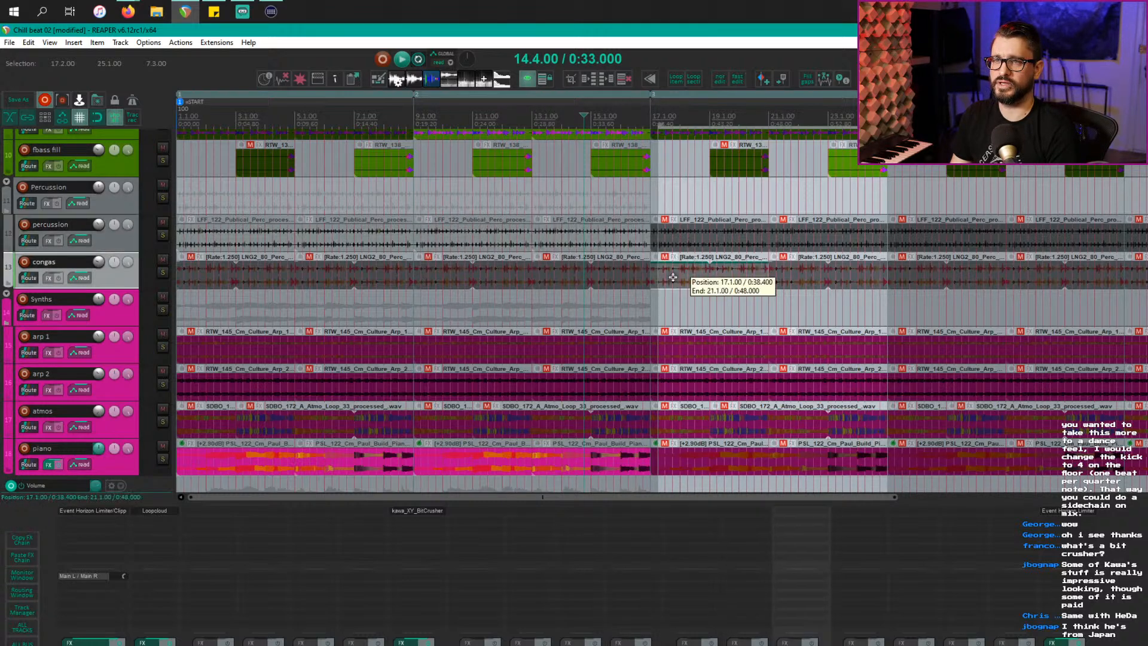
{"action": "key", "text": "alt+m"}
{"action": "left_click", "coordinate": [823, 275]}
{"action": "key", "text": "alt+m"}
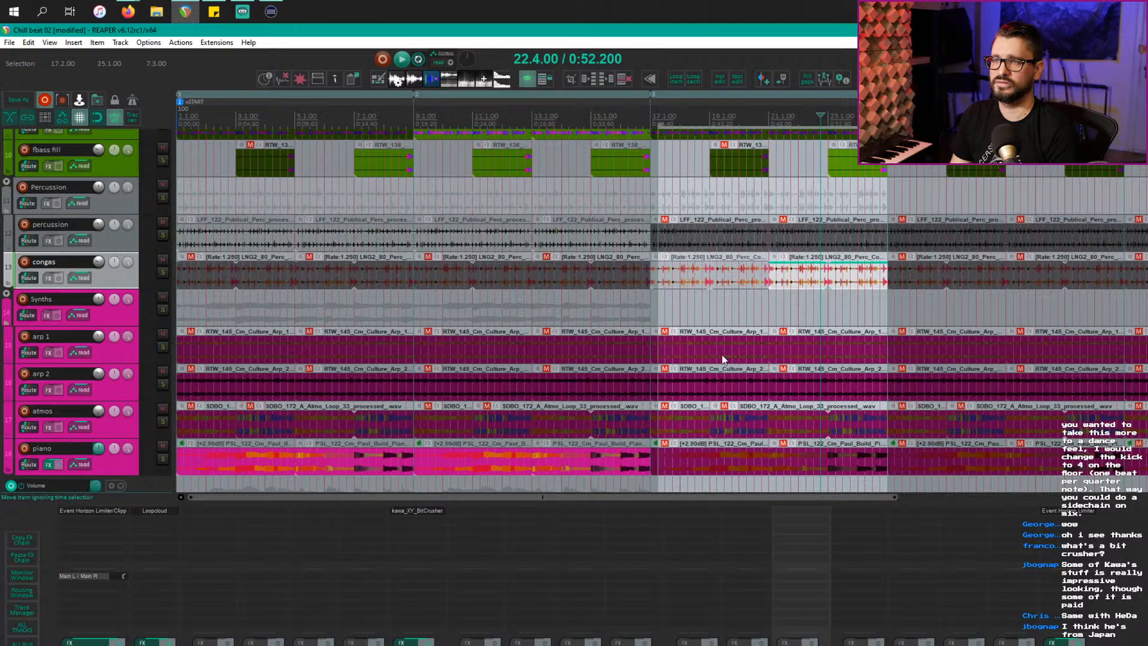
{"action": "scroll", "coordinate": [716, 350], "scroll_direction": "down", "scroll_amount": 3}
{"action": "left_click", "coordinate": [680, 353]}
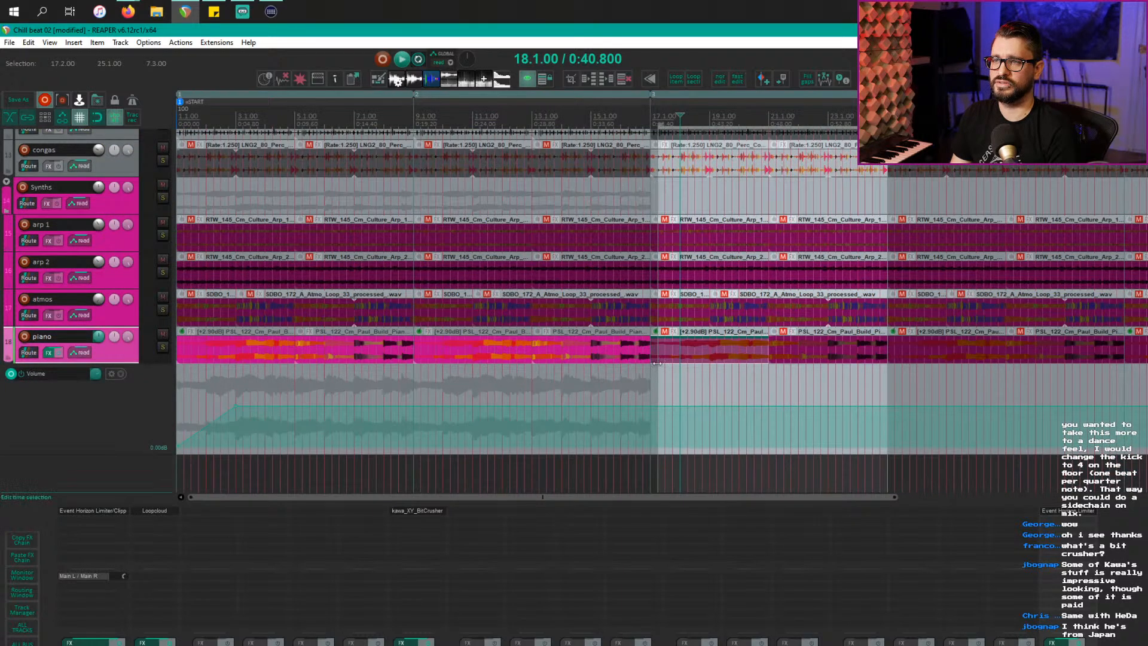
{"action": "left_click", "coordinate": [695, 281]}
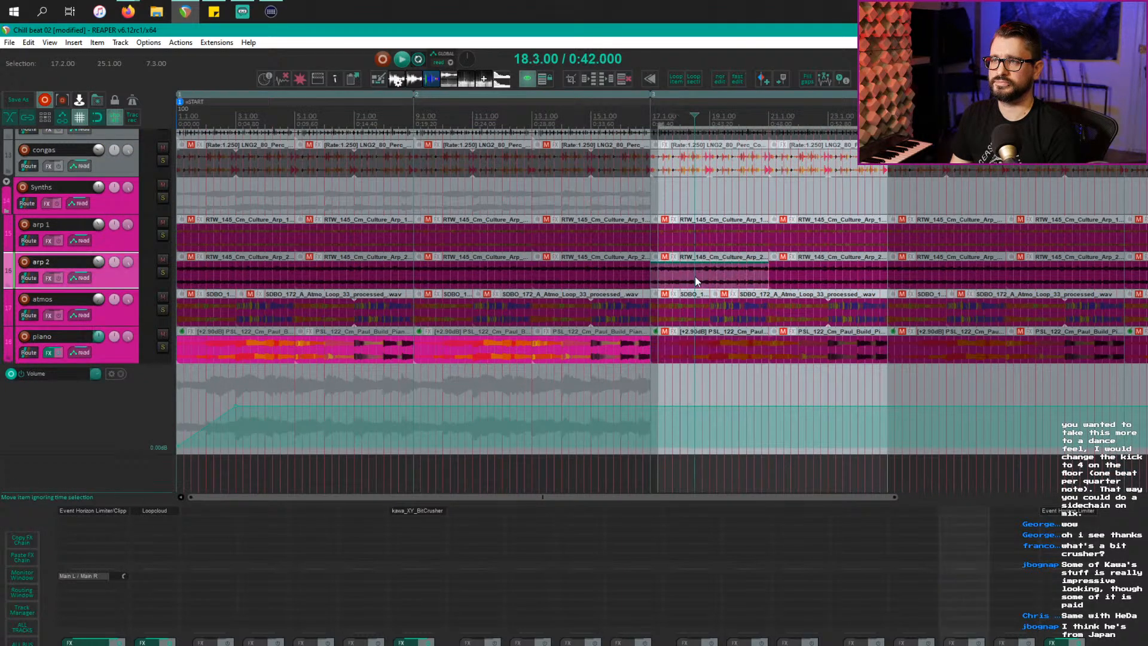
{"action": "key", "text": "alt+m"}
{"action": "left_click", "coordinate": [813, 279]}
{"action": "key", "text": "alt+m"}
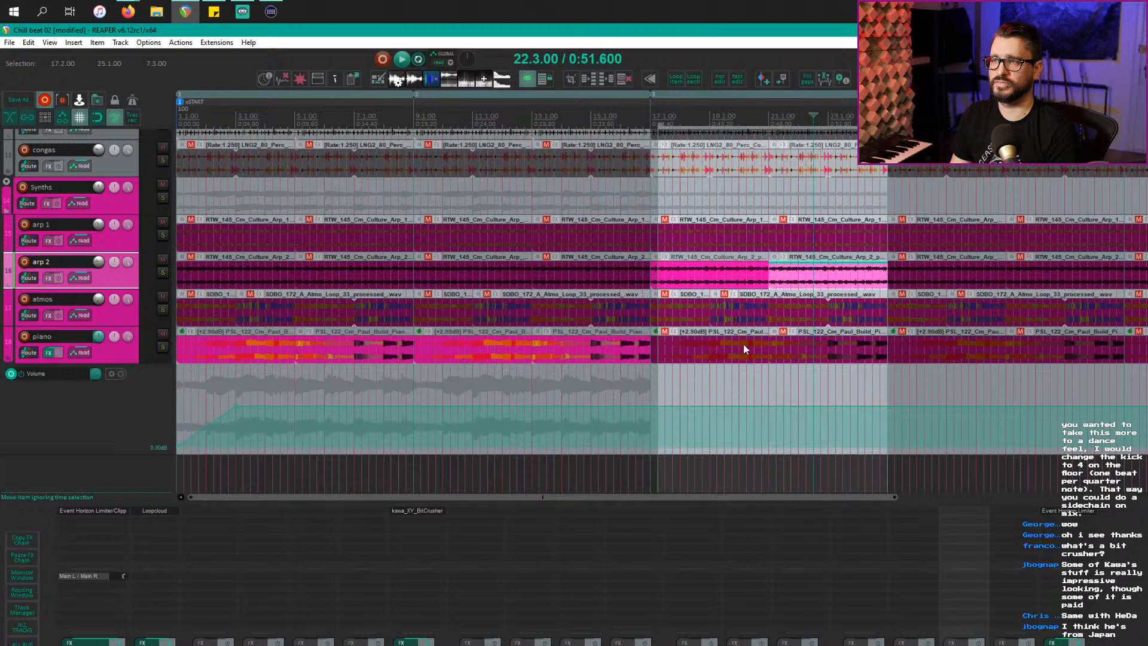
{"action": "scroll", "coordinate": [745, 344], "scroll_direction": "up", "scroll_amount": 2}
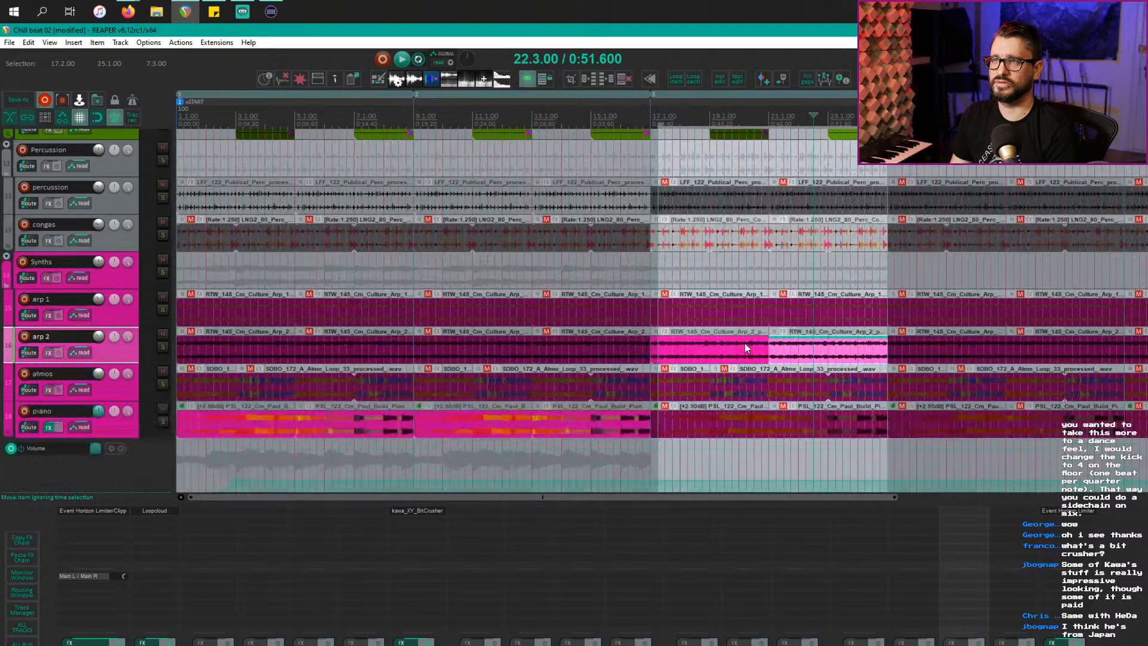
{"action": "left_click", "coordinate": [589, 117]}
{"action": "key", "text": "space"}
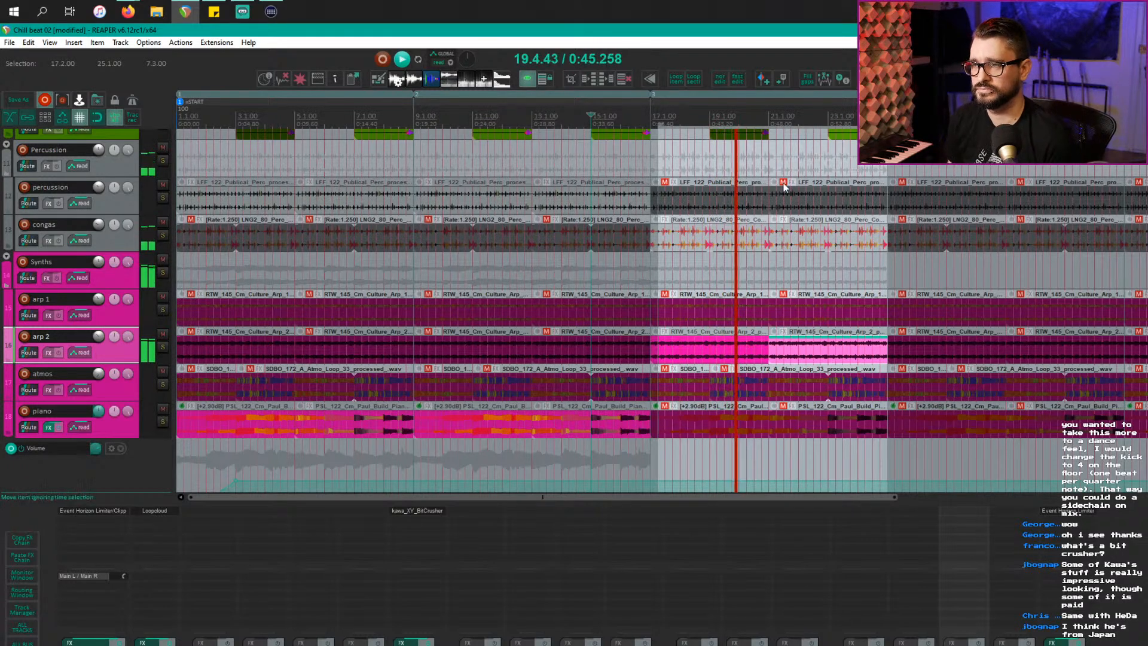
{"action": "scroll", "coordinate": [783, 183], "scroll_direction": "up", "scroll_amount": 2}
{"action": "scroll", "coordinate": [718, 219], "scroll_direction": "down", "scroll_amount": 1}
{"action": "scroll", "coordinate": [654, 252], "scroll_direction": "down", "scroll_amount": 2}
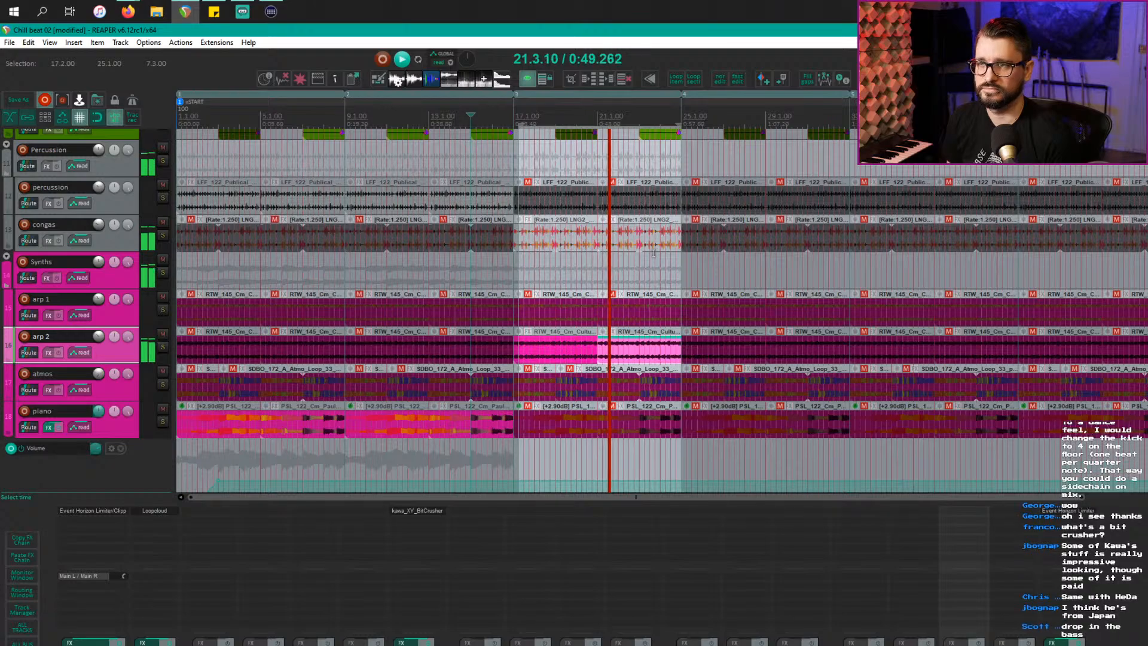
{"action": "scroll", "coordinate": [654, 252], "scroll_direction": "up", "scroll_amount": 6}
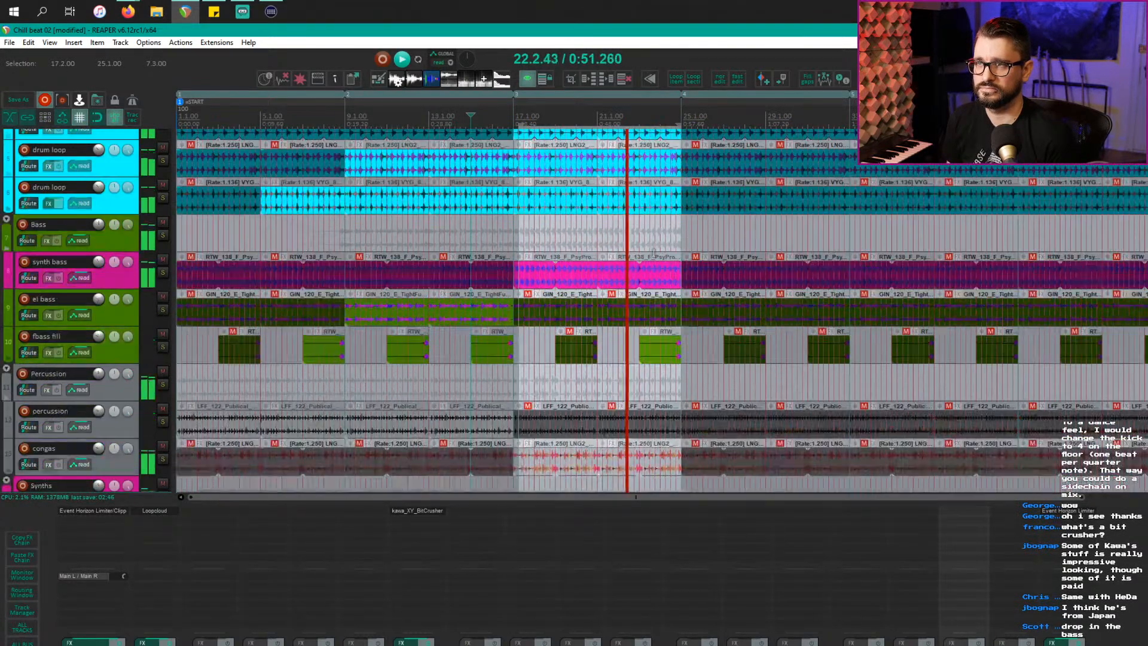
{"action": "scroll", "coordinate": [654, 252], "scroll_direction": "up", "scroll_amount": 4}
{"action": "scroll", "coordinate": [654, 252], "scroll_direction": "down", "scroll_amount": 6}
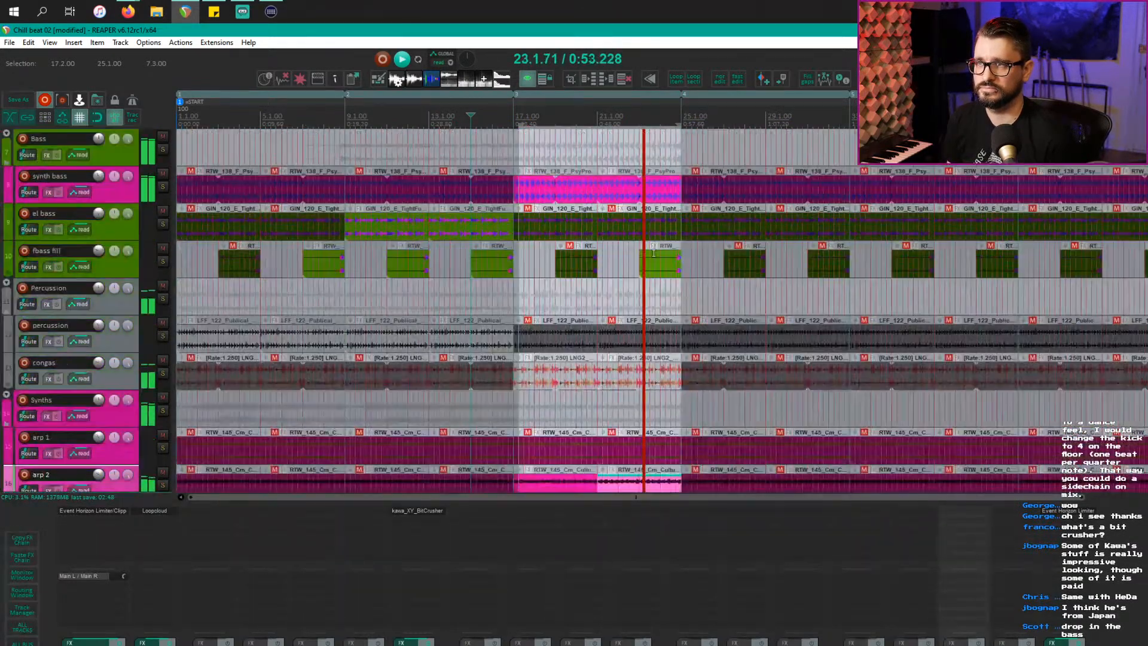
{"action": "scroll", "coordinate": [654, 252], "scroll_direction": "down", "scroll_amount": 3}
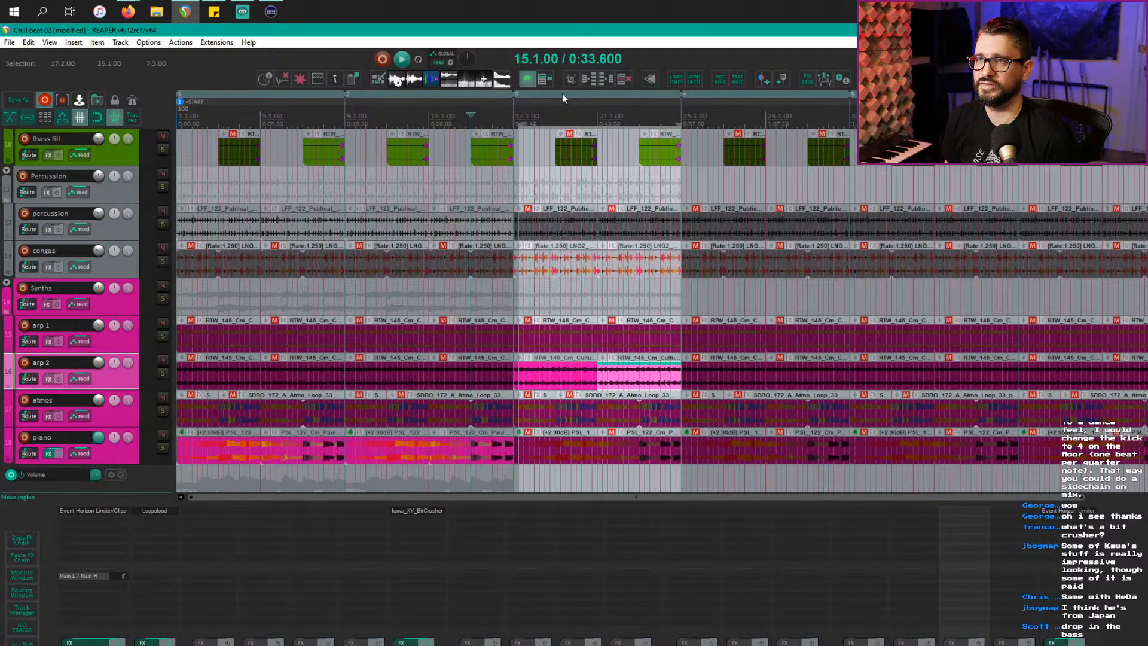
Step: Undo the stray region move, copy region 3 and its items to bar 25, then clear the selection
{"action": "mouse_move", "coordinate": [562, 94]}
{"action": "left_mouse_down"}
{"action": "mouse_move", "coordinate": [652, 92]}
{"action": "mouse_move", "coordinate": [587, 93]}
{"action": "left_mouse_up"}
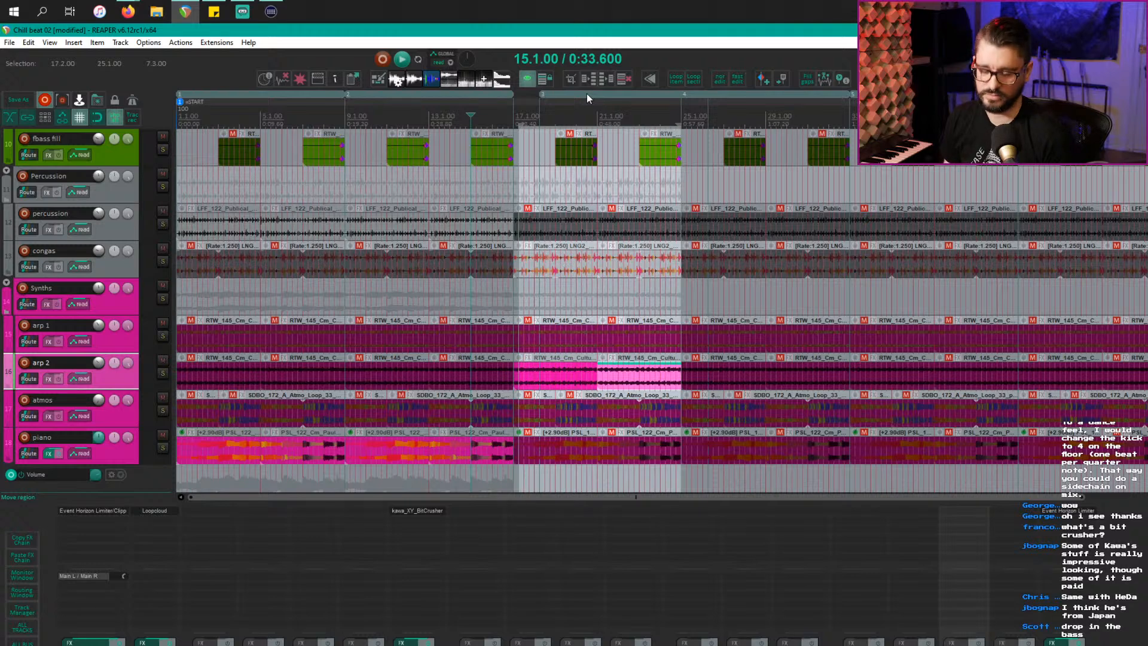
{"action": "key", "text": "ctrl+z"}
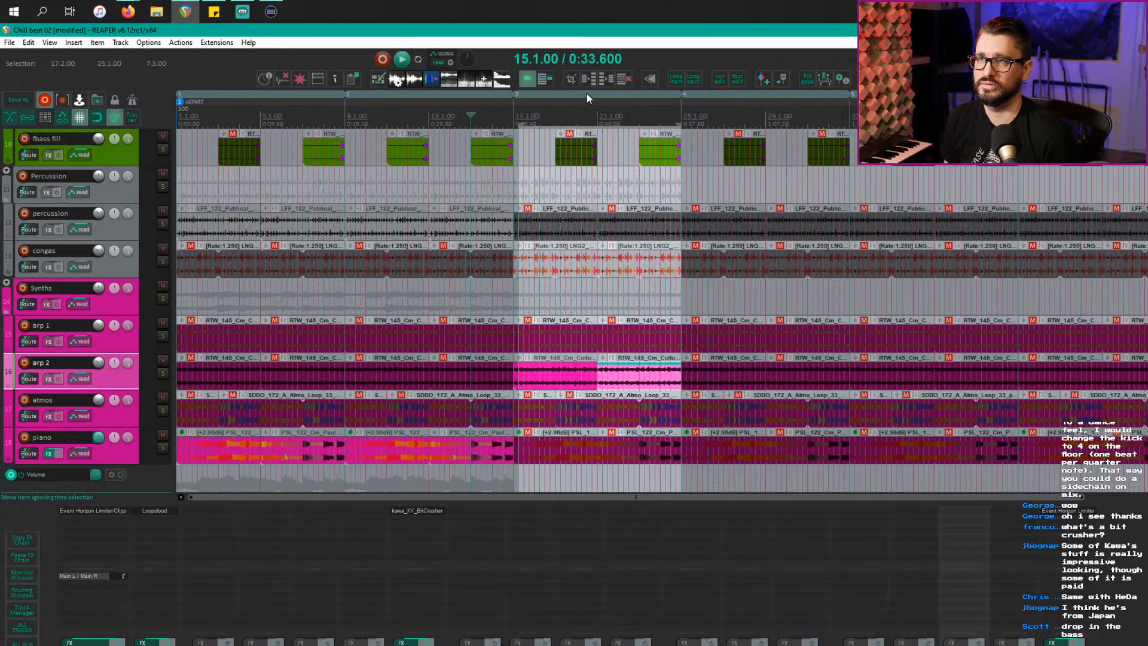
{"action": "left_click_drag", "start_coordinate": [571, 95], "coordinate": [668, 98]}
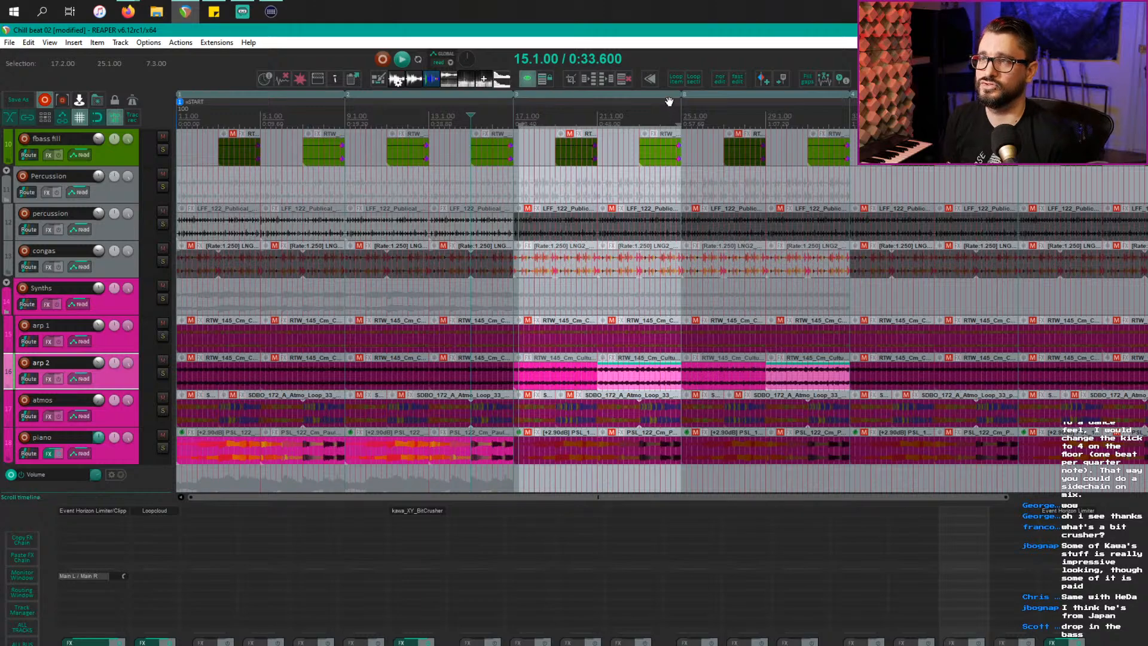
{"action": "left_click", "coordinate": [706, 147]}
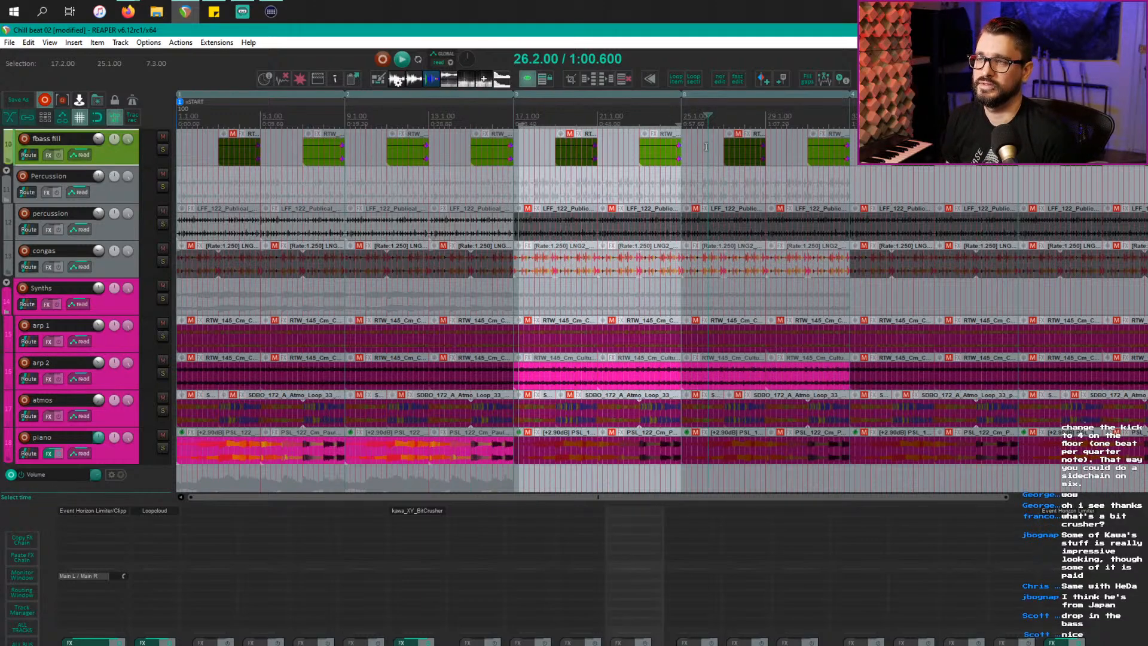
{"action": "key", "text": "Escape"}
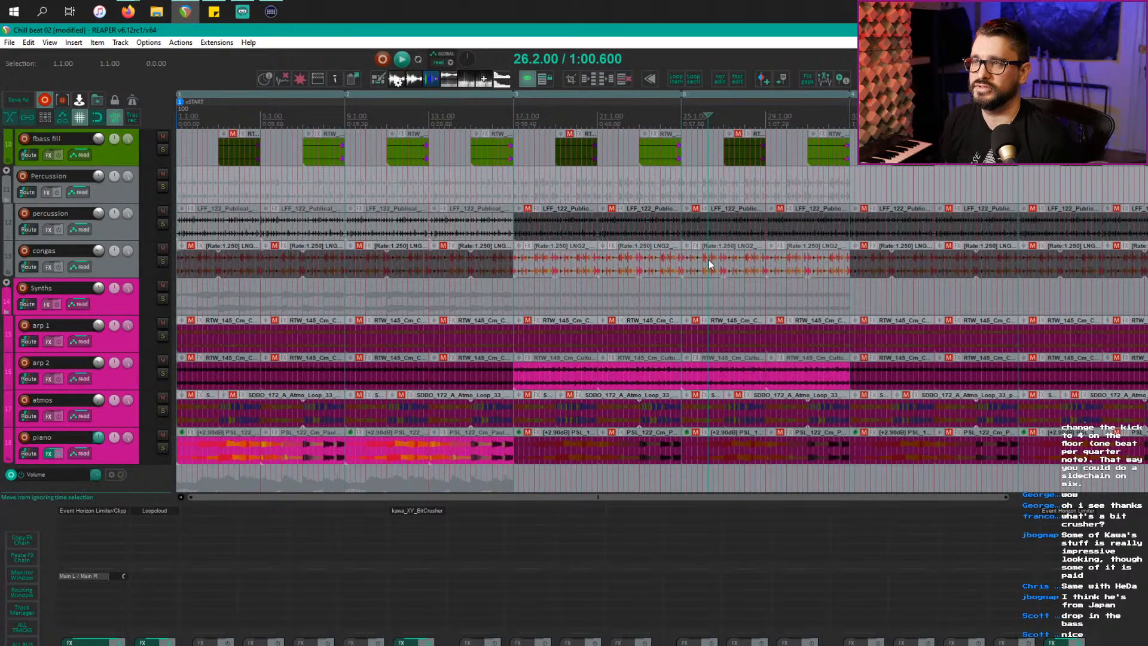
{"action": "scroll", "coordinate": [717, 242], "scroll_direction": "up", "scroll_amount": 8}
{"action": "scroll", "coordinate": [708, 226], "scroll_direction": "down", "scroll_amount": 1}
{"action": "scroll", "coordinate": [701, 218], "scroll_direction": "down", "scroll_amount": 10}
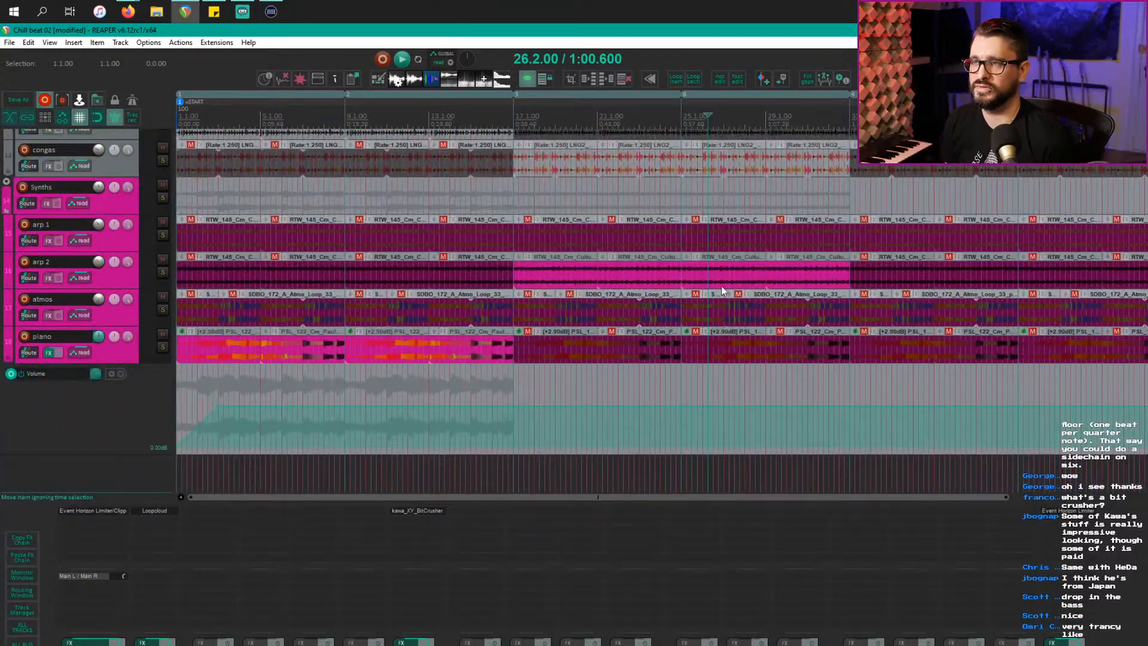
Step: Unmute the short atmos item at bar 25 and audition the arrangement from bar 24
{"action": "left_click", "coordinate": [709, 319]}
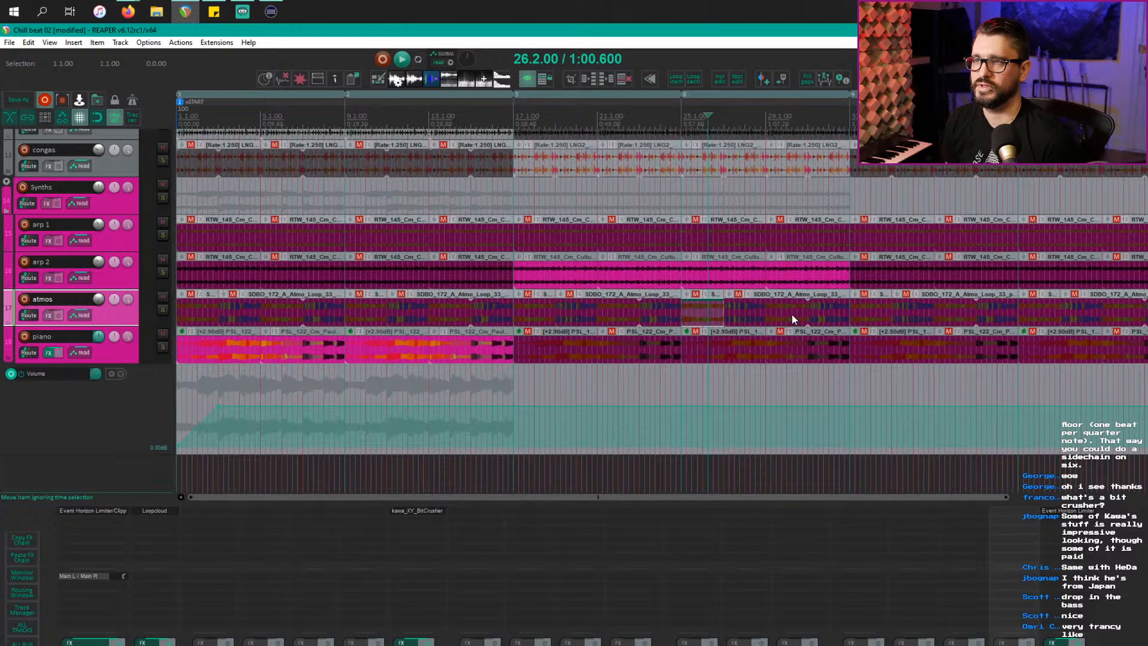
{"action": "key", "text": "m"}
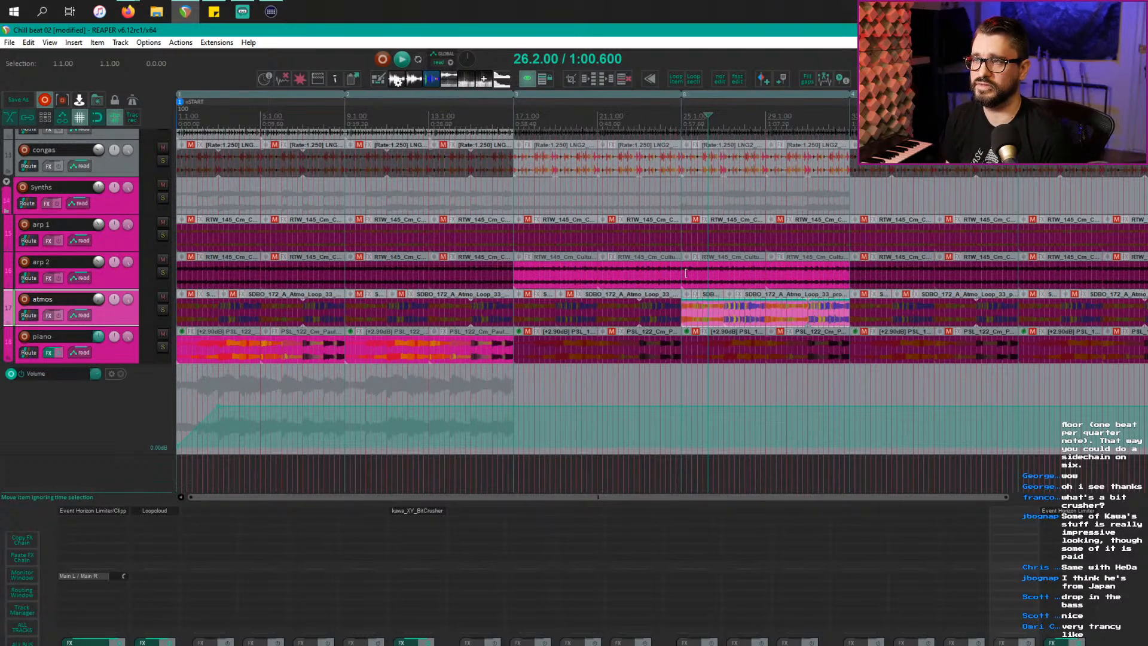
{"action": "left_click", "coordinate": [662, 130]}
{"action": "key", "text": "space"}
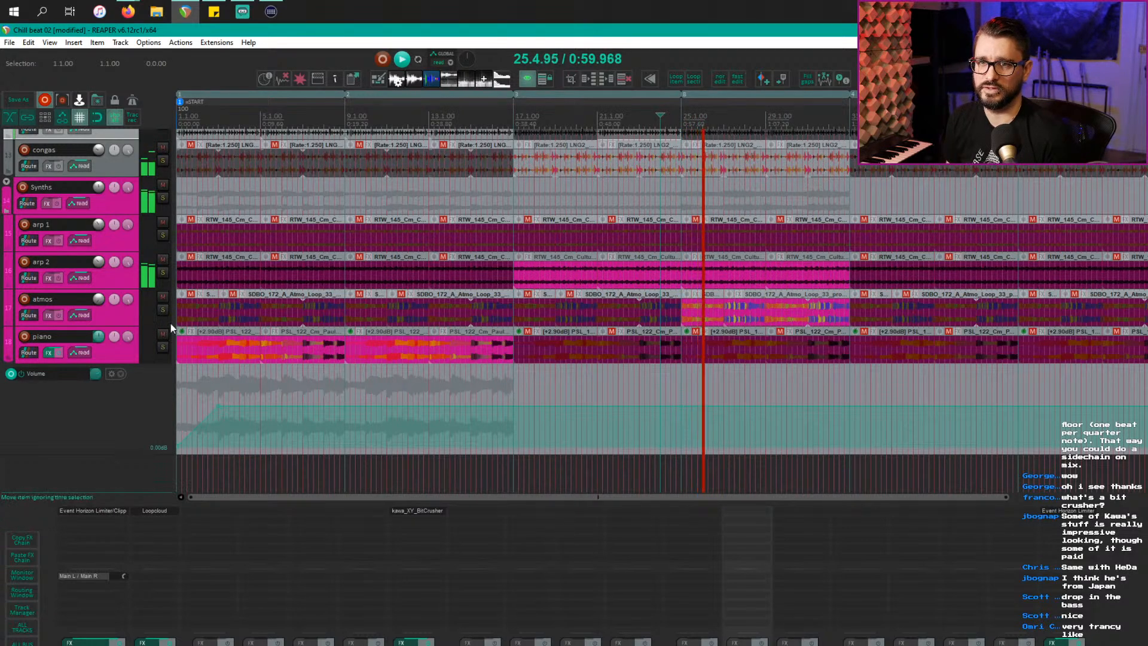
{"action": "left_click", "coordinate": [131, 315]}
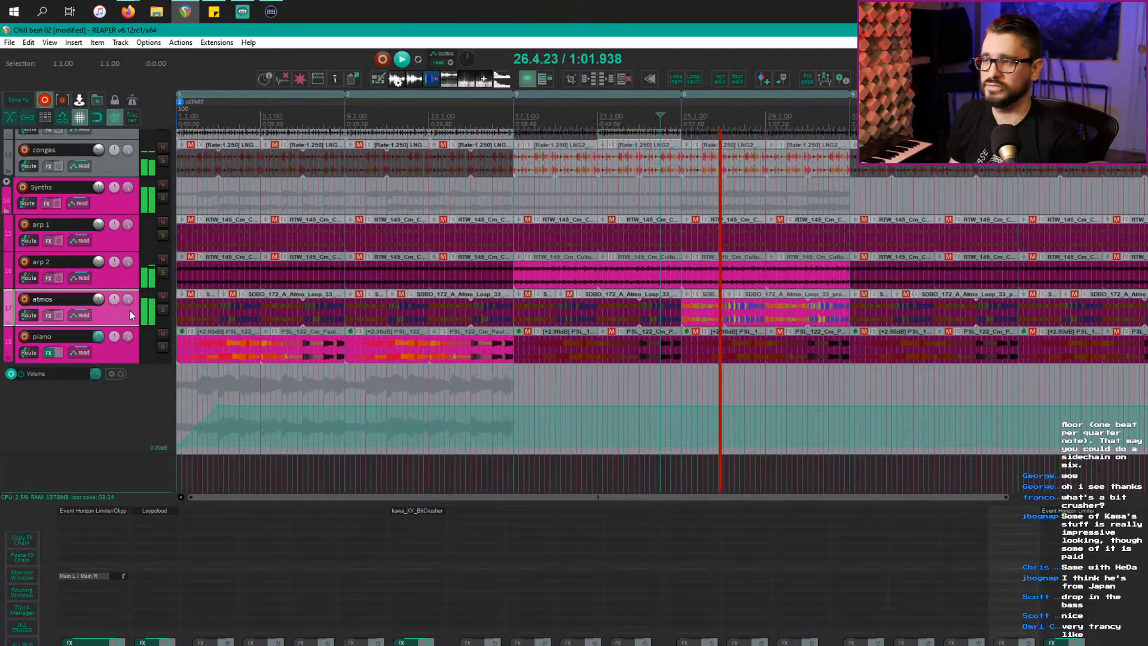
{"action": "key", "text": "space"}
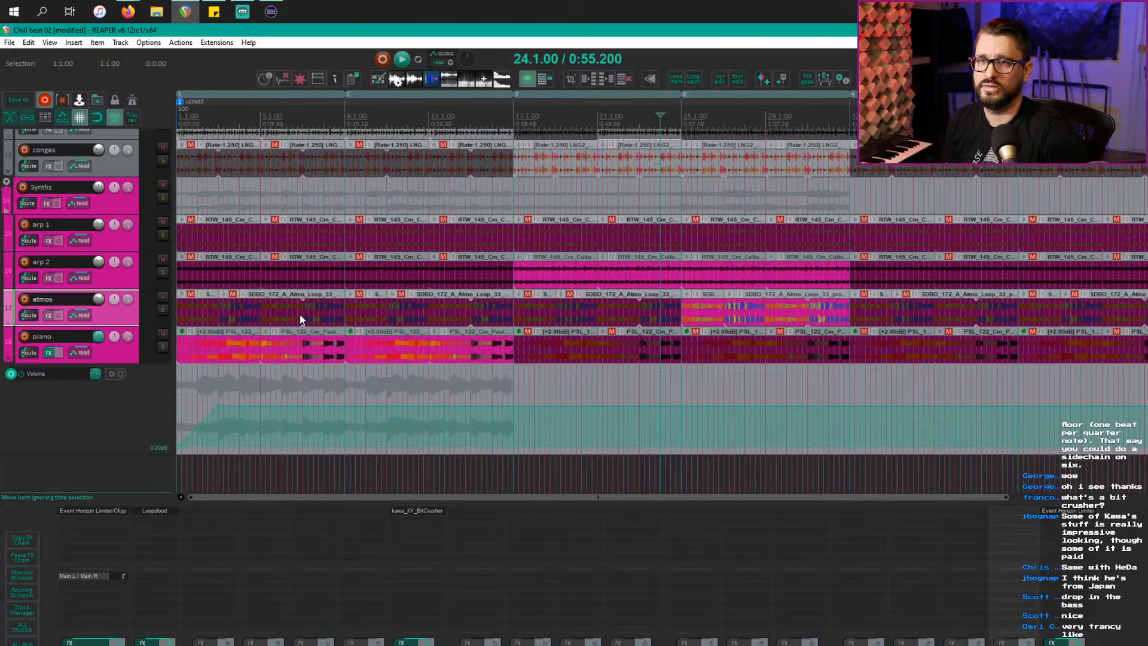
Step: Select the atmos items between bars 2 and 16 in the intro to unmute them
{"action": "left_click", "coordinate": [208, 311]}
{"action": "left_click_drag", "start_coordinate": [196, 316], "coordinate": [500, 320]}
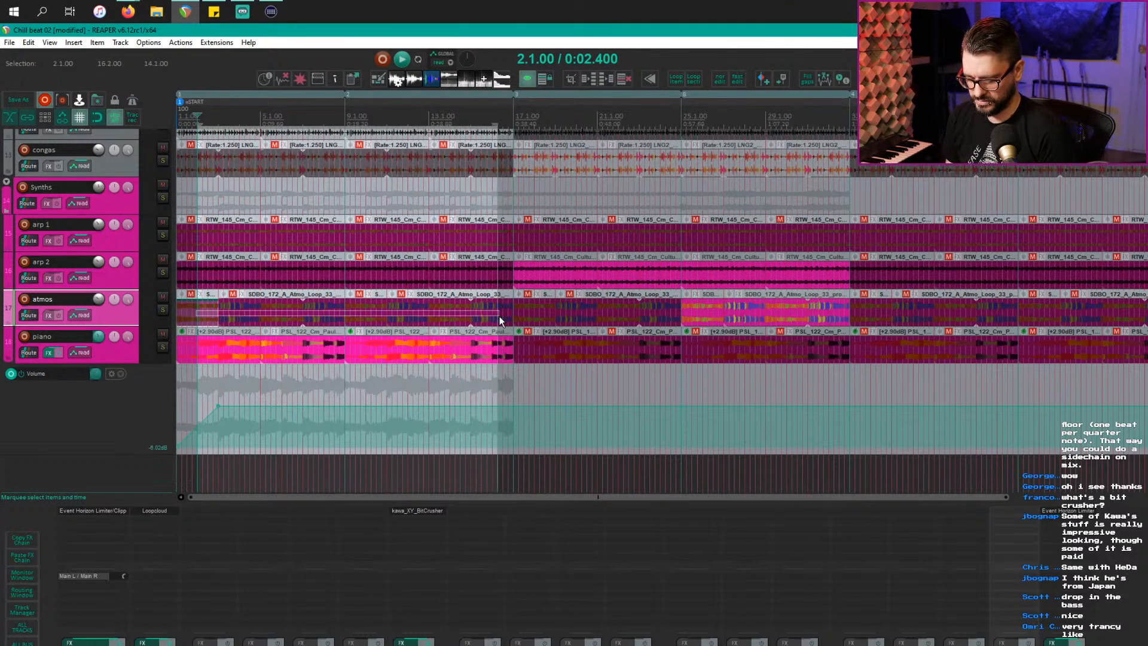
{"action": "key", "text": "Home"}
{"action": "key", "text": "Escape"}
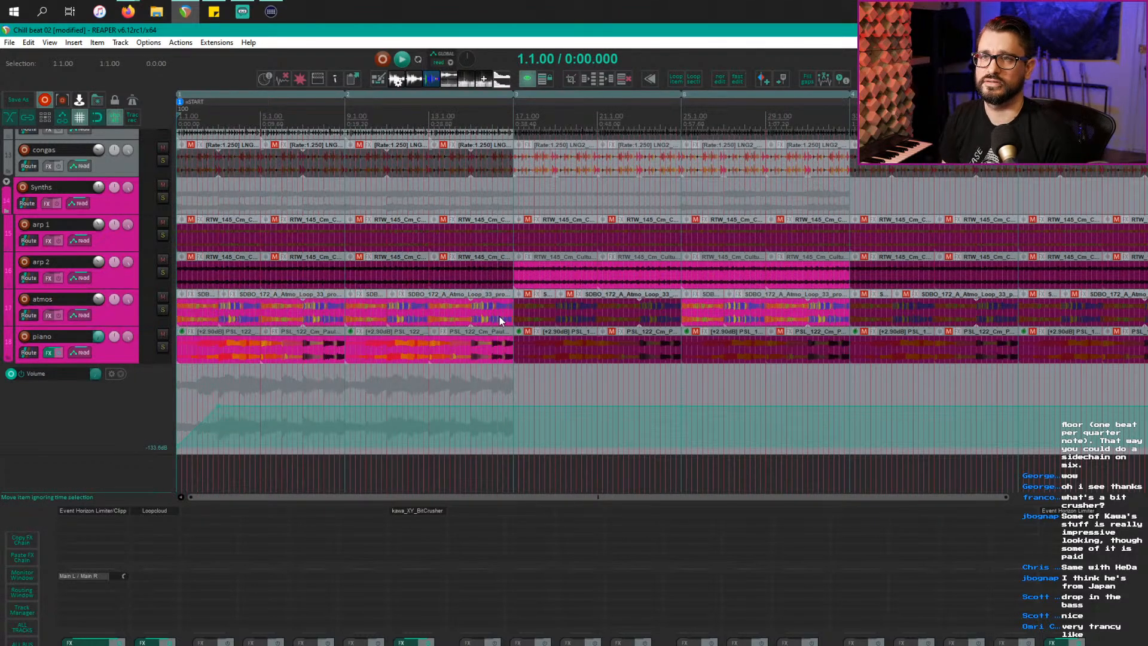
{"action": "key", "text": "space"}
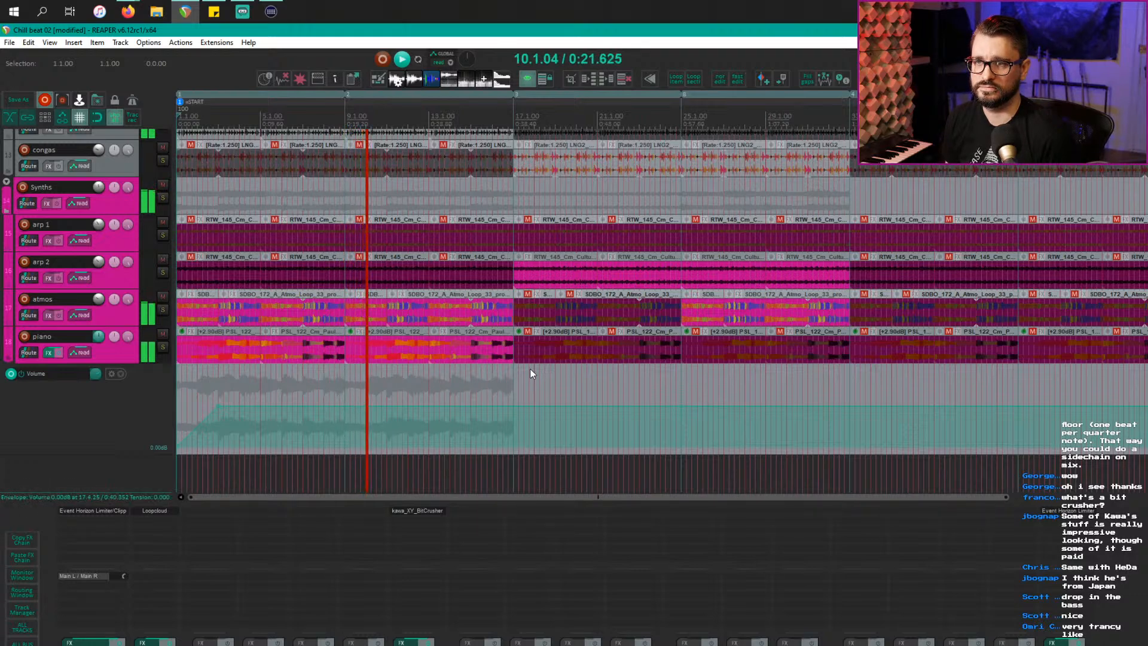
{"action": "key", "text": "space"}
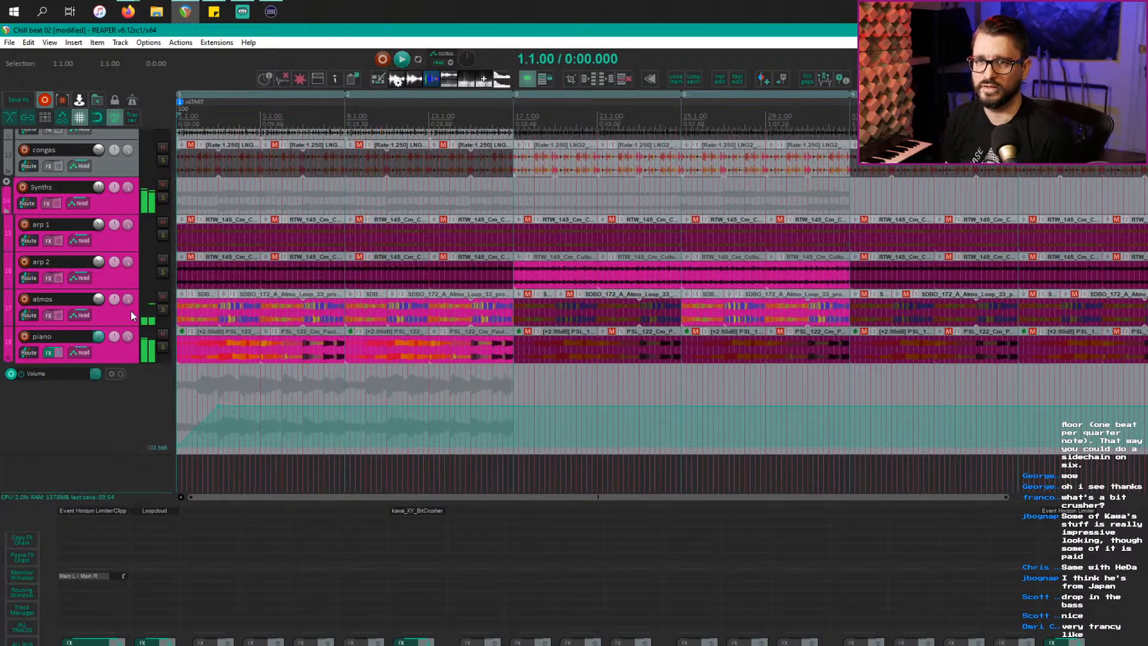
{"action": "left_click", "coordinate": [114, 310]}
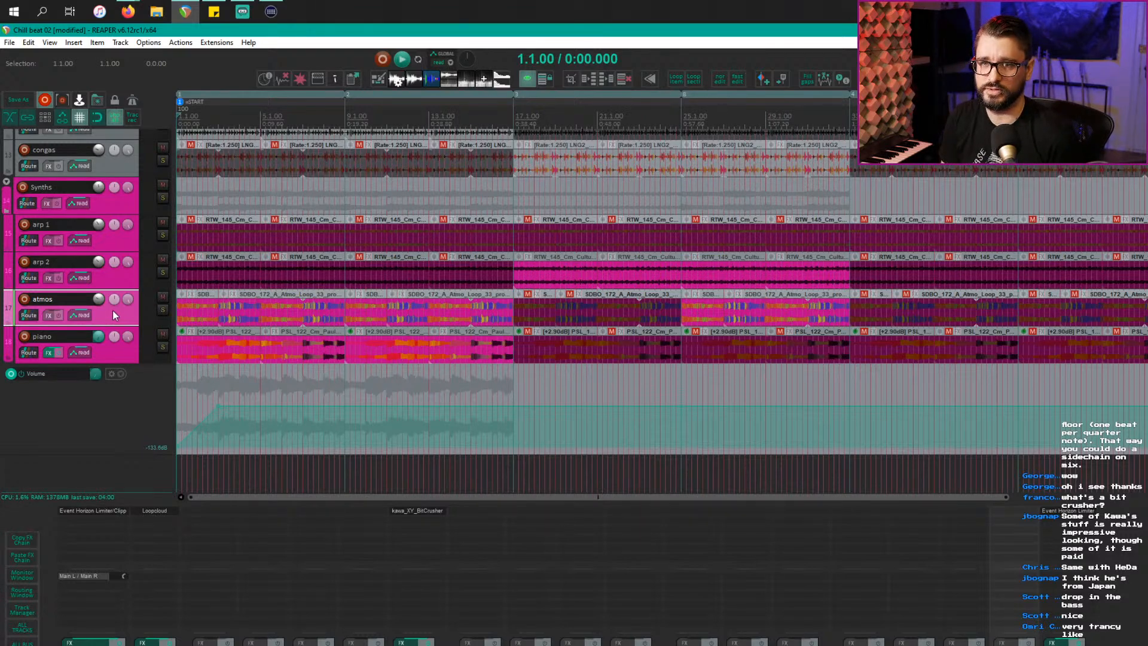
Step: Insert a new track below atmos, copy the first atmos loop onto it, and stretch it to bar 17
{"action": "key", "text": "ctrl+t"}
{"action": "left_click", "coordinate": [192, 315]}
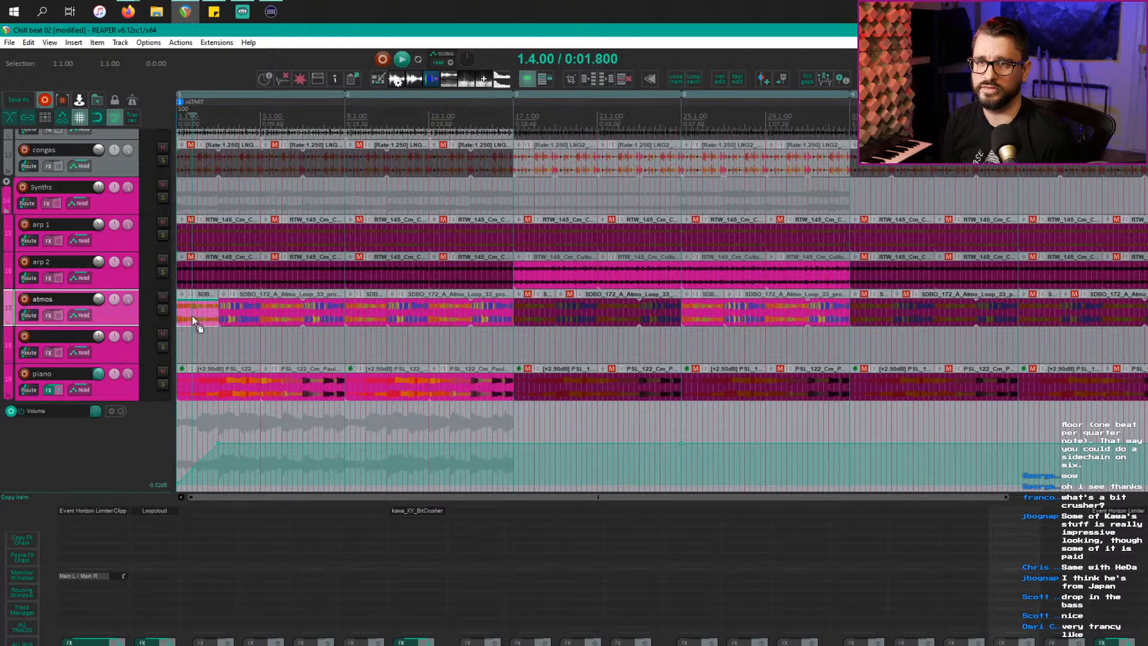
{"action": "left_click_drag", "start_coordinate": [192, 315], "coordinate": [507, 348]}
{"action": "key", "text": "ctrl+z"}
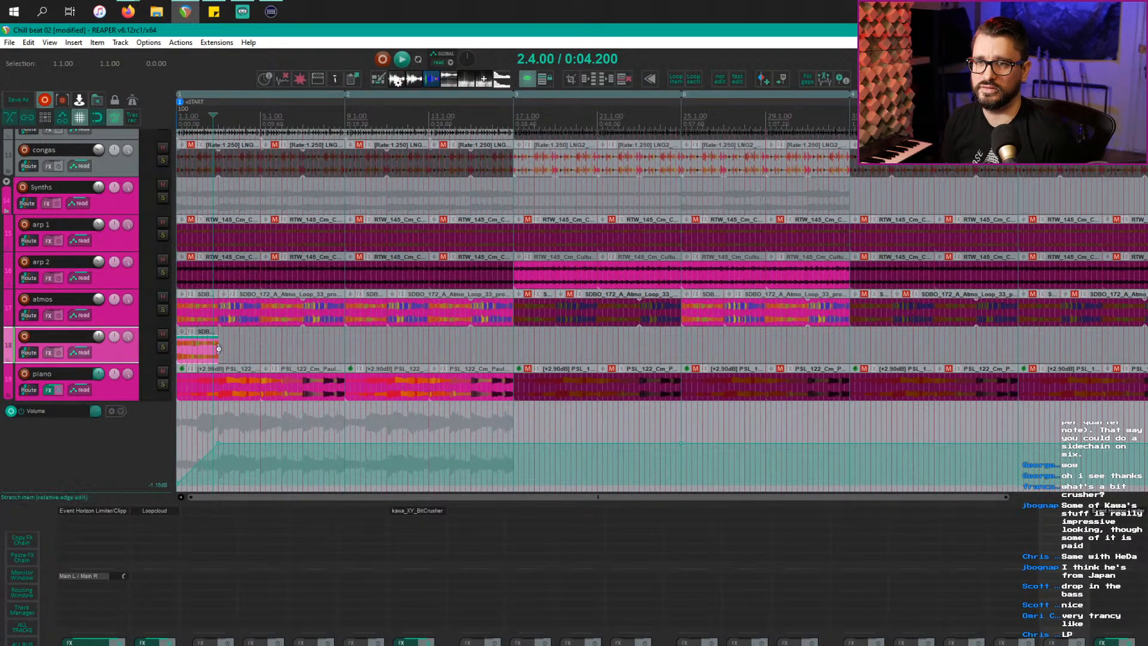
{"action": "left_click_drag", "start_coordinate": [218, 349], "coordinate": [510, 346]}
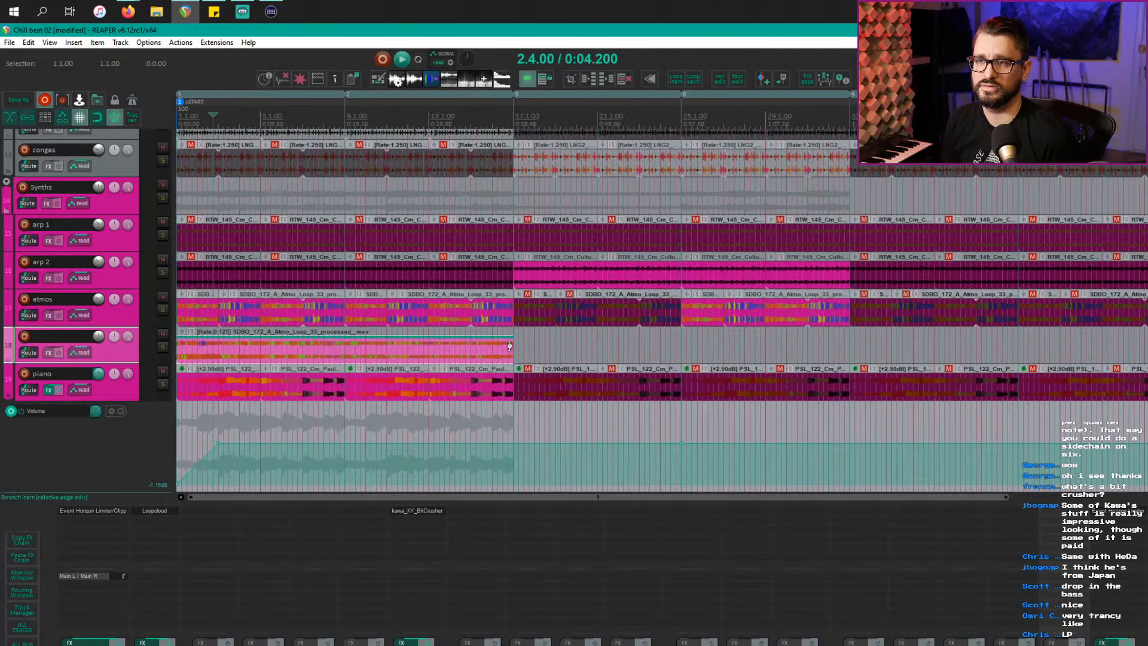
Step: Mute the original atmos track and play the arrangement from the start
{"action": "left_click", "coordinate": [163, 298]}
{"action": "key", "text": "Home"}
{"action": "key", "text": "space"}
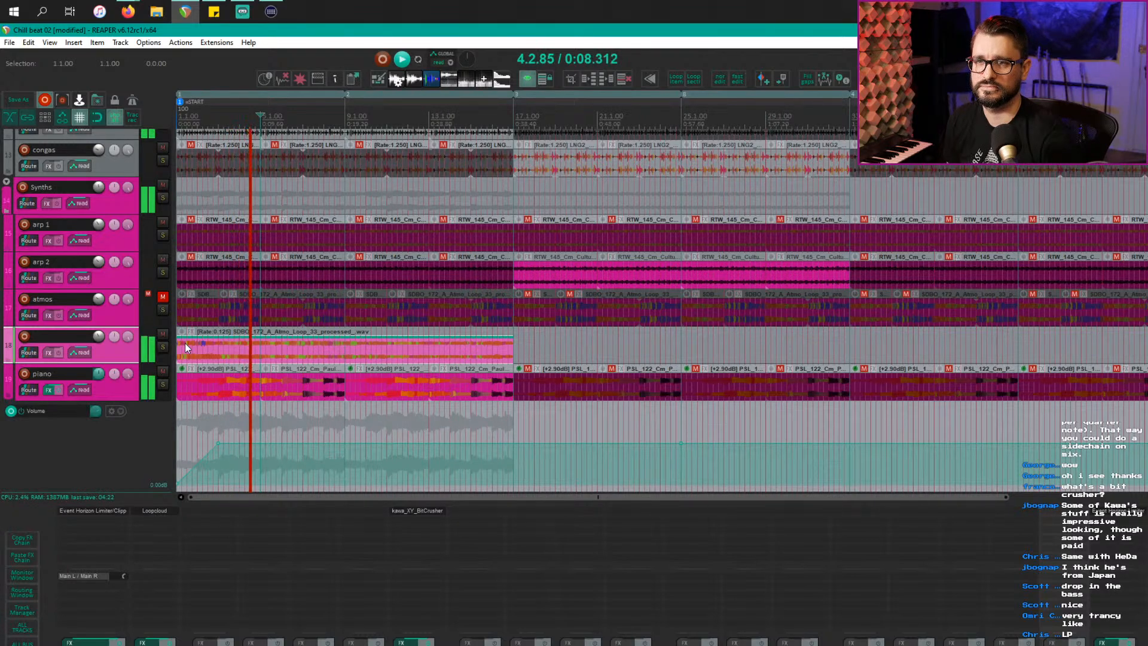
Step: Shorten the stretched track 18 loop to double its playback rate and audition it from the start
{"action": "left_click", "coordinate": [331, 349]}
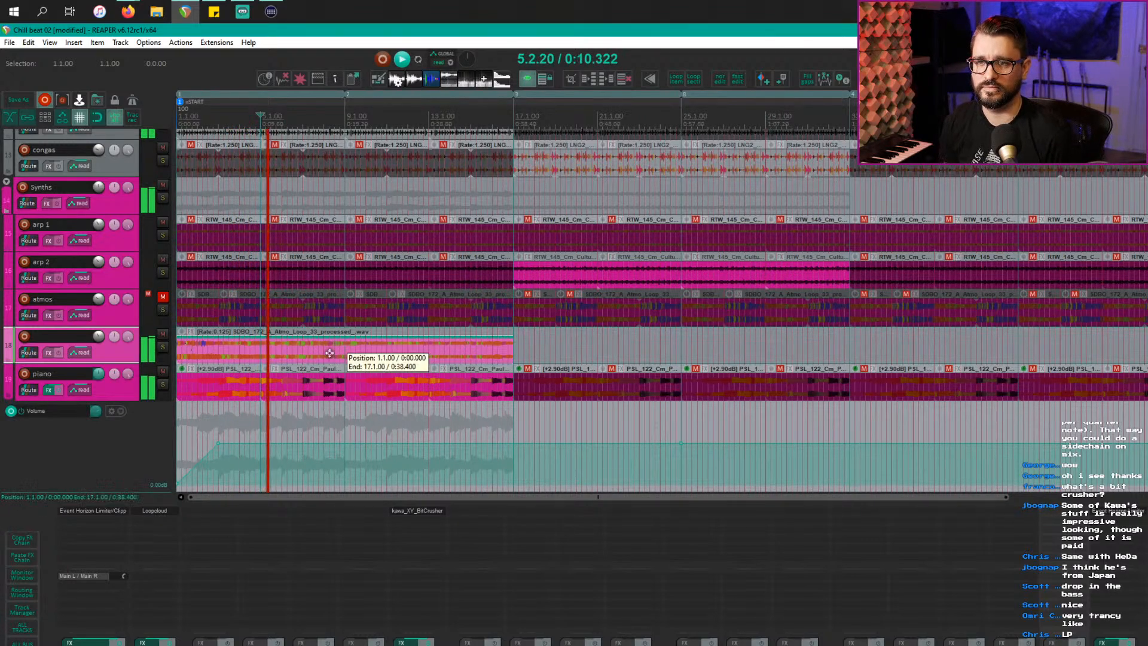
{"action": "key", "text": "space"}
{"action": "left_click_drag", "start_coordinate": [510, 350], "coordinate": [261, 353]}
{"action": "key", "text": "Home"}
{"action": "key", "text": "space"}
{"action": "key", "text": "space"}
{"action": "key", "text": "space"}
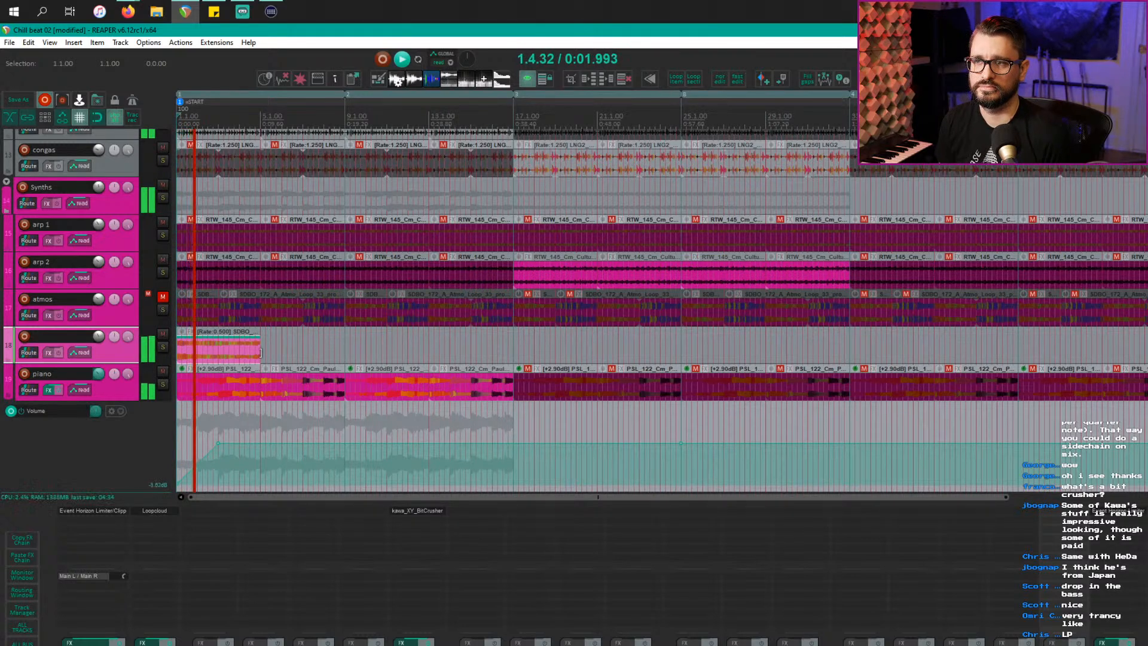
{"action": "key", "text": "space"}
Step: Replace the stretched loop with a plain copy of the first atmos item on track 18 and audition it
{"action": "left_click", "coordinate": [233, 348]}
{"action": "key", "text": "Delete"}
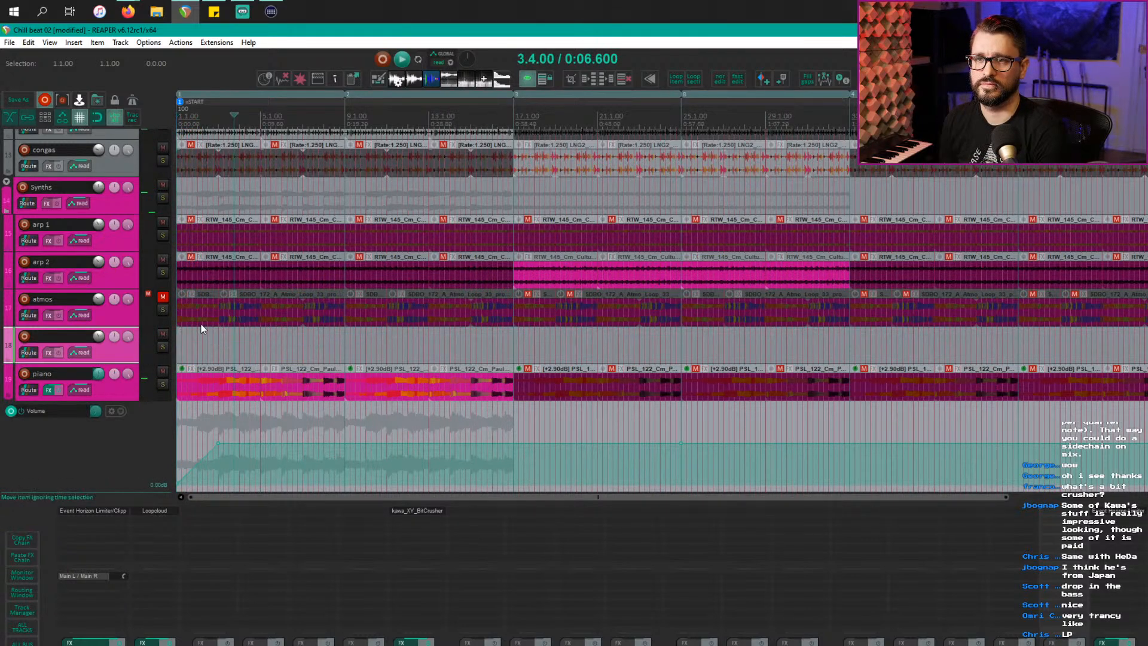
{"action": "left_click", "coordinate": [201, 323]}
{"action": "left_click_drag", "start_coordinate": [196, 323], "coordinate": [195, 351]}
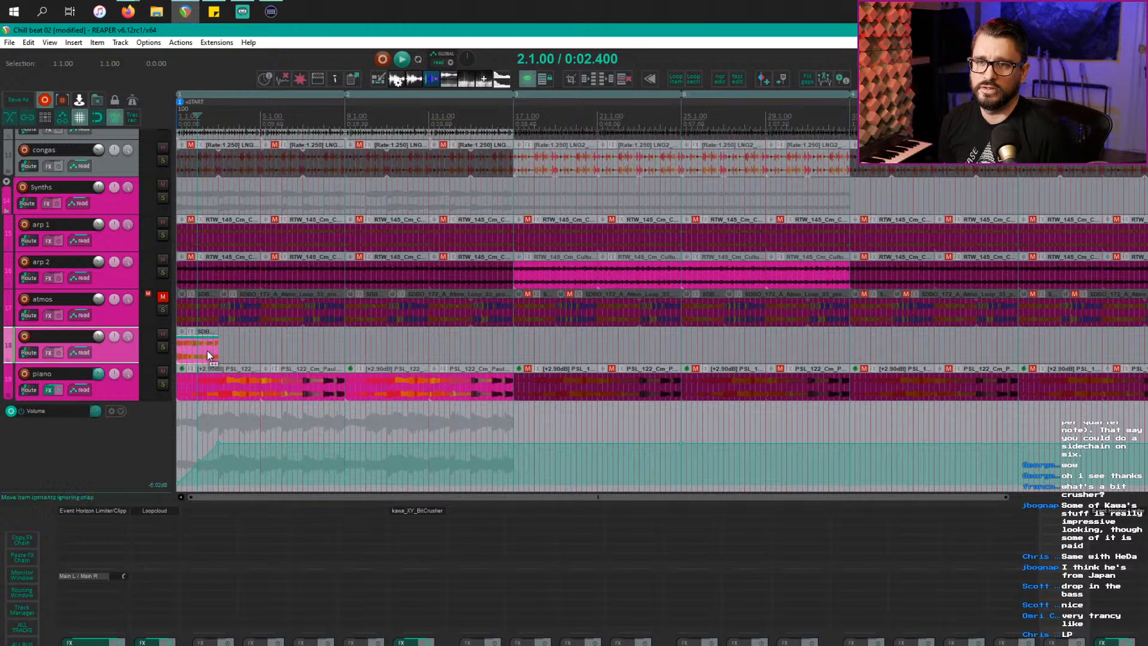
{"action": "scroll", "coordinate": [207, 350], "scroll_direction": "up", "scroll_amount": 1}
{"action": "key", "text": "space"}
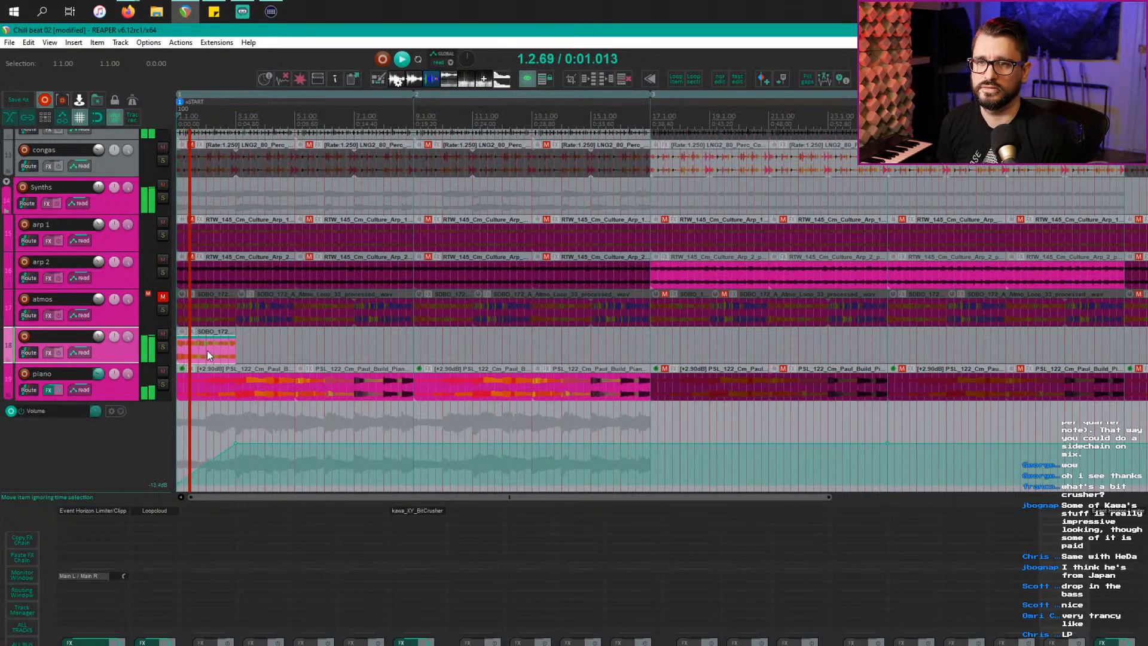
{"action": "scroll", "coordinate": [227, 351], "scroll_direction": "up", "scroll_amount": 1}
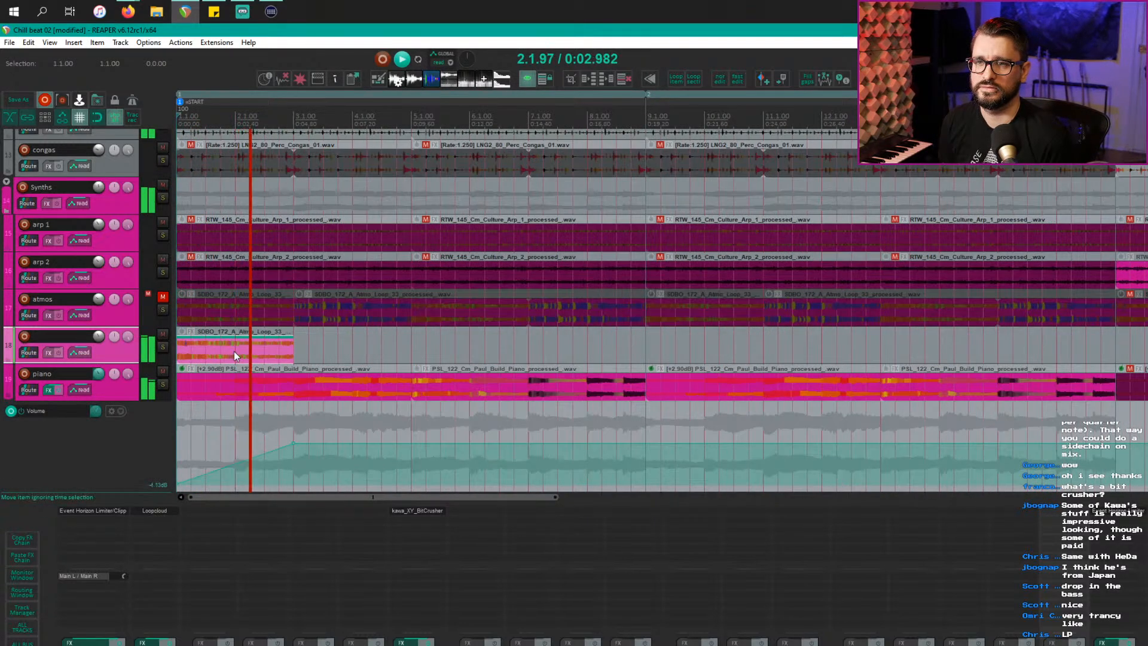
{"action": "key", "text": "space"}
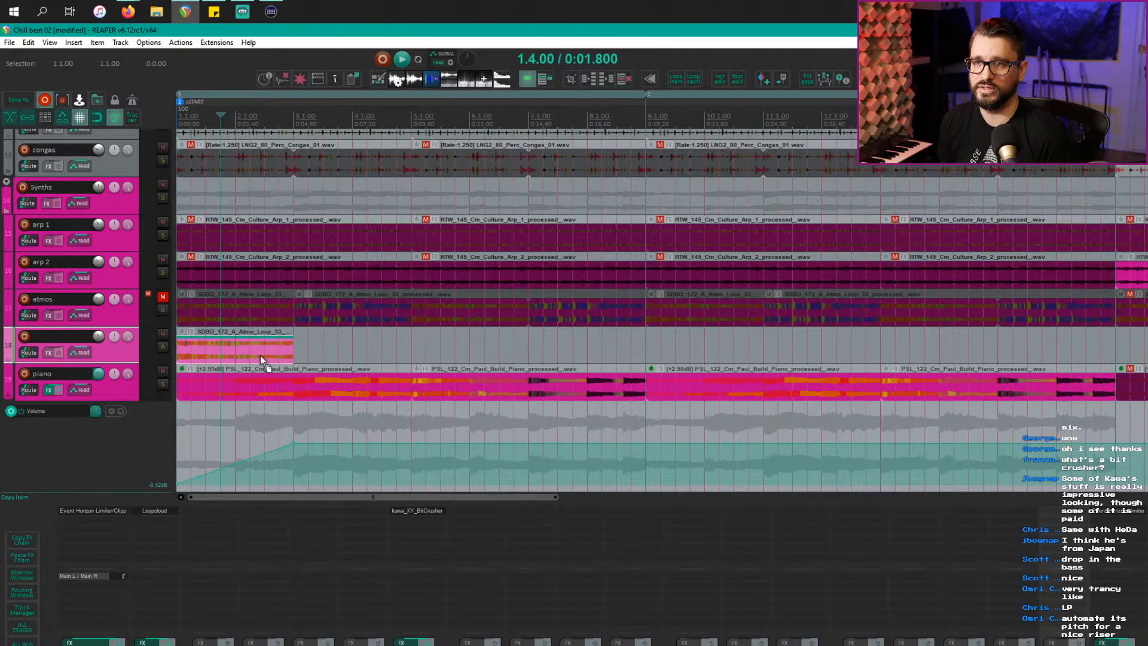
Step: Repeat the track 18 loop end to end to bar 9, copy it further right, and play
{"action": "key", "text": "ctrl+d"}
{"action": "key", "text": "ctrl+d"}
{"action": "key", "text": "ctrl+d"}
{"action": "key", "text": "ctrl+d"}
{"action": "key", "text": "ctrl+d"}
{"action": "key", "text": "ctrl+d"}
{"action": "key", "text": "ctrl+d"}
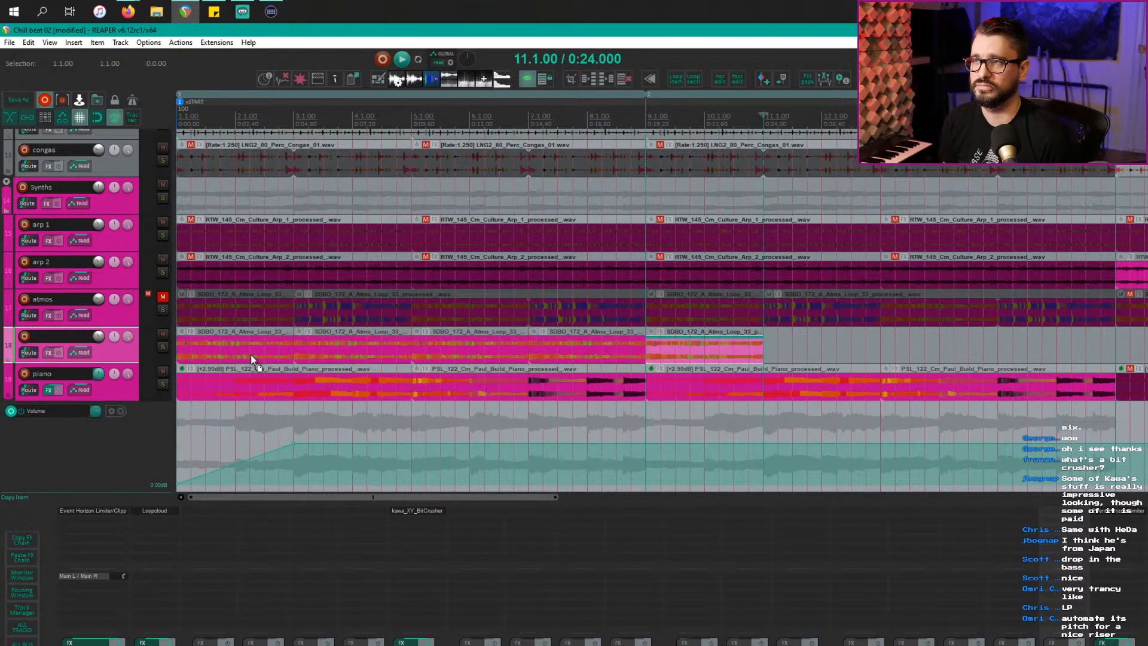
{"action": "key", "text": "Home"}
{"action": "key", "text": "space"}
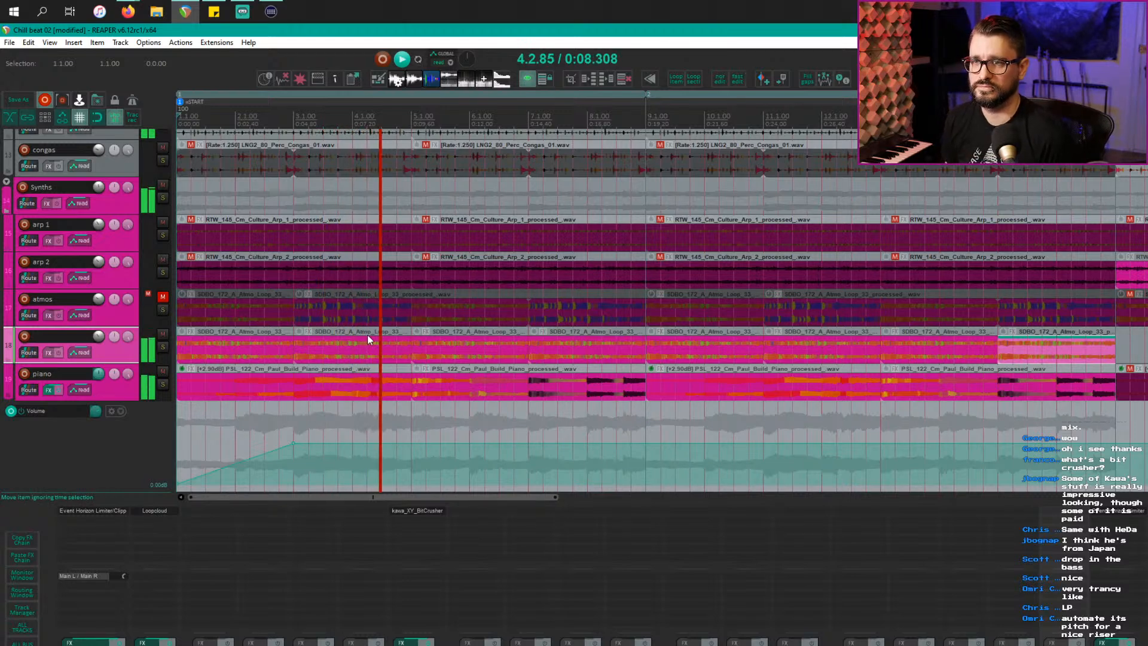
{"action": "left_click_drag", "start_coordinate": [373, 337], "coordinate": [578, 343]}
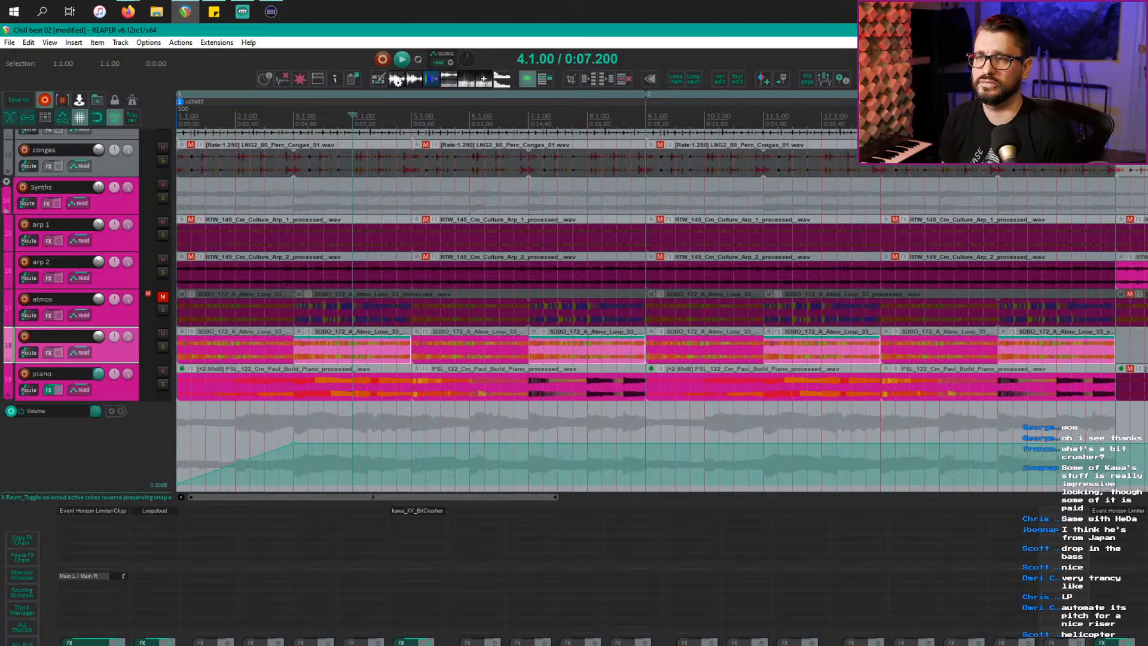
{"action": "key", "text": "space"}
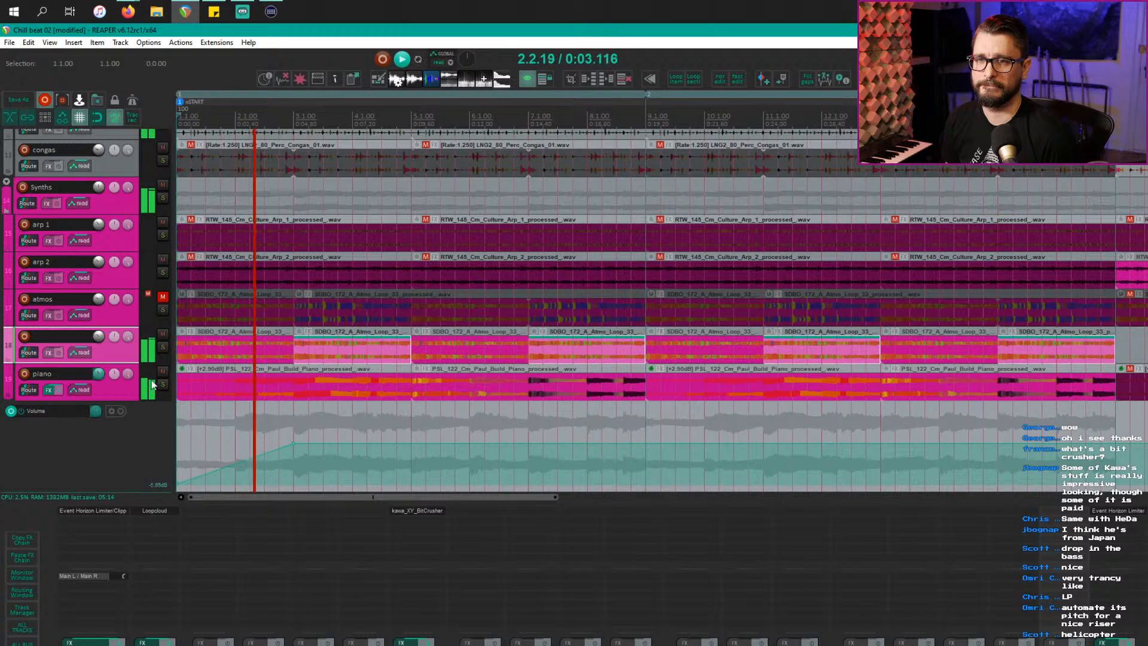
{"action": "scroll", "coordinate": [185, 393], "scroll_direction": "up", "scroll_amount": 2}
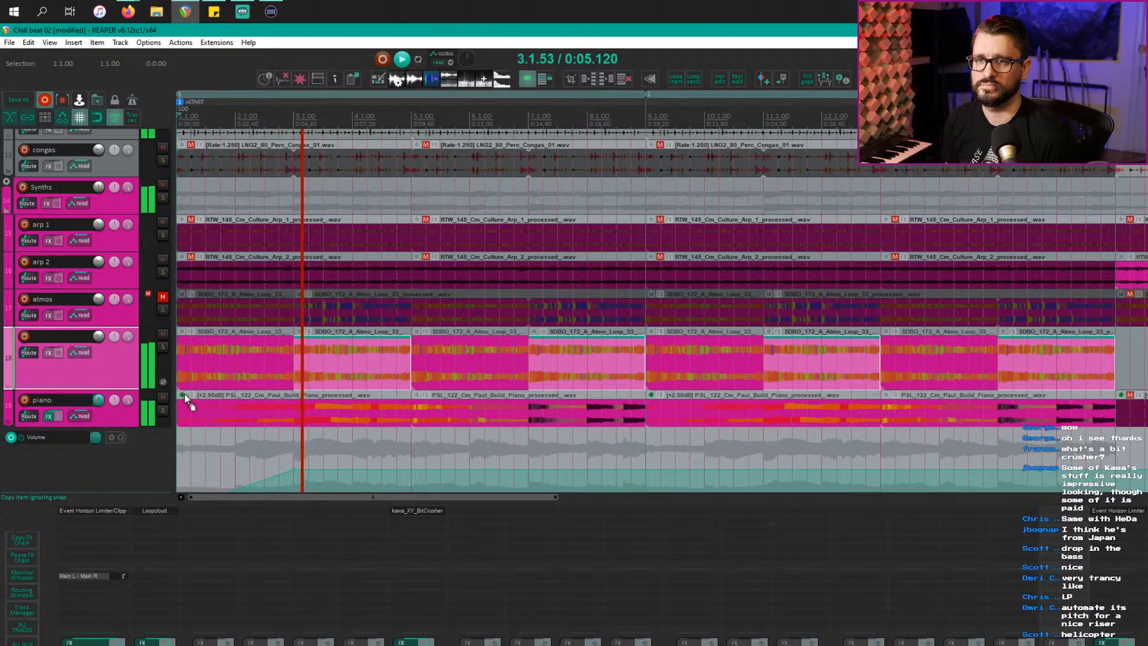
Step: Reverse the atmo copy starting at bar 3 and audition it from the first copy
{"action": "key", "text": "space"}
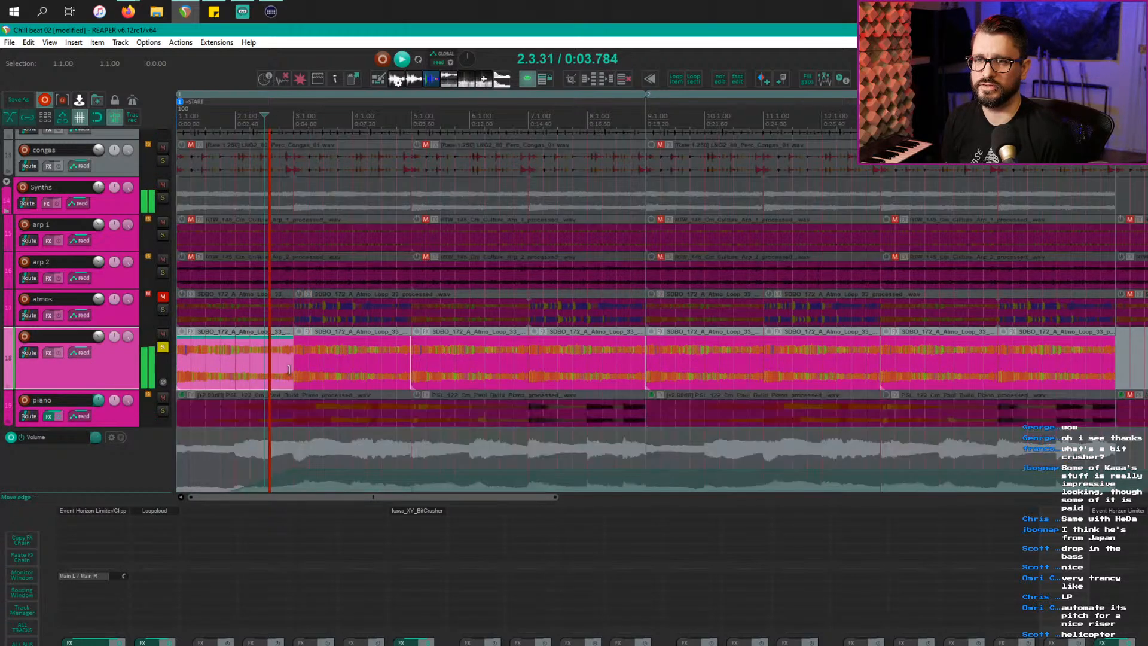
{"action": "left_click", "coordinate": [354, 365]}
{"action": "right_click", "coordinate": [354, 364]}
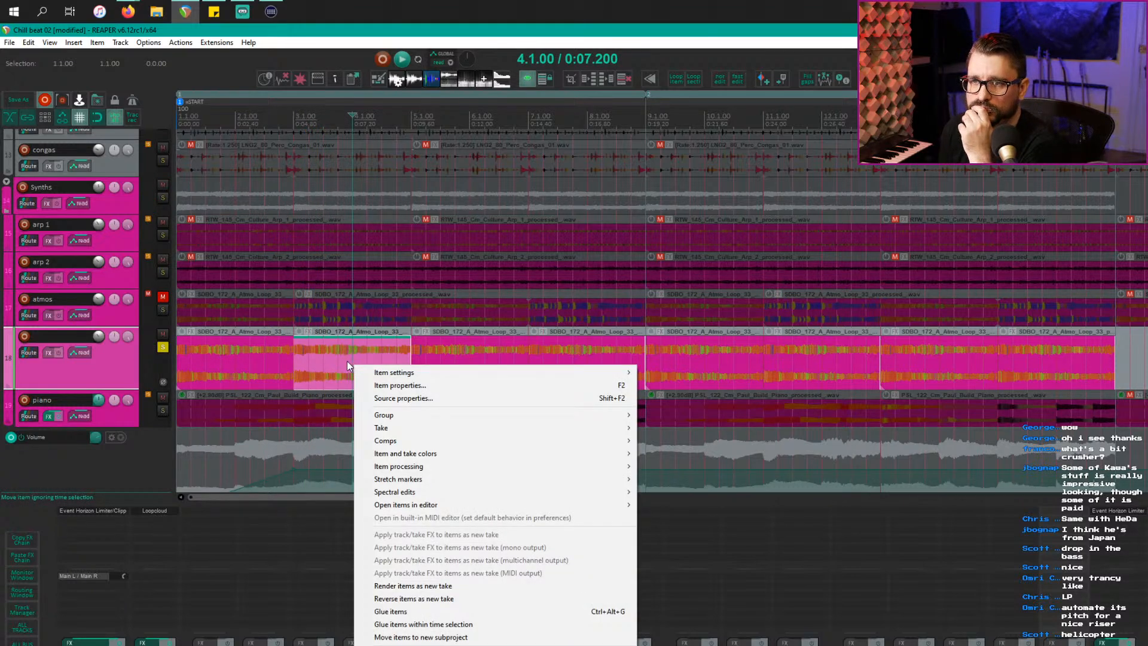
{"action": "mouse_move", "coordinate": [419, 368]}
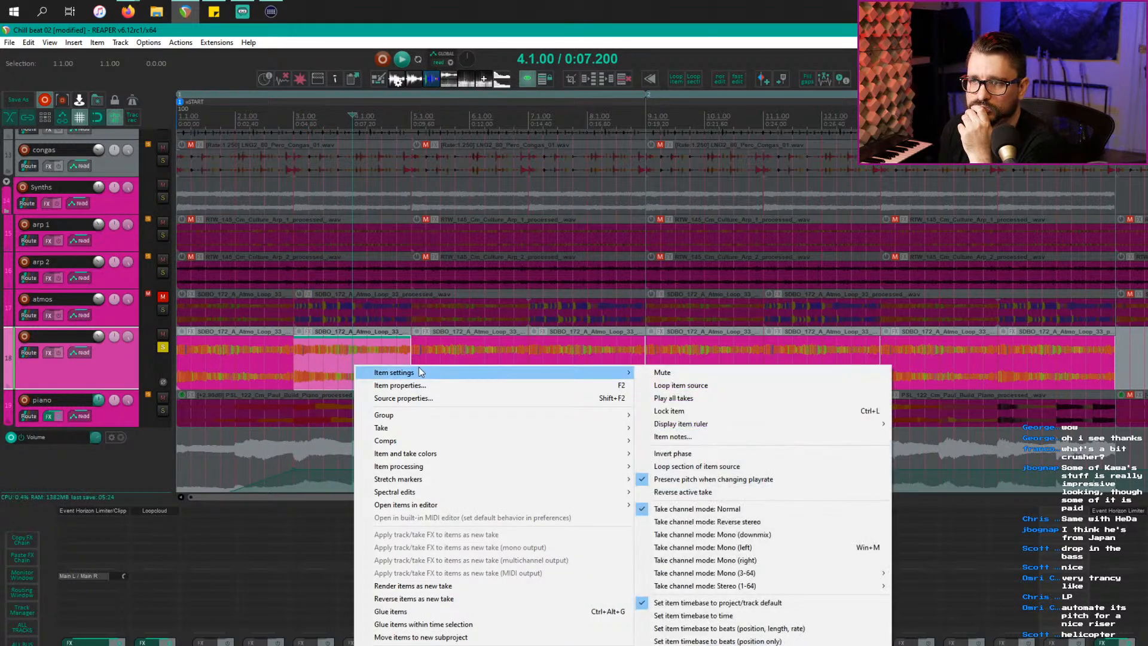
{"action": "left_click", "coordinate": [764, 501]}
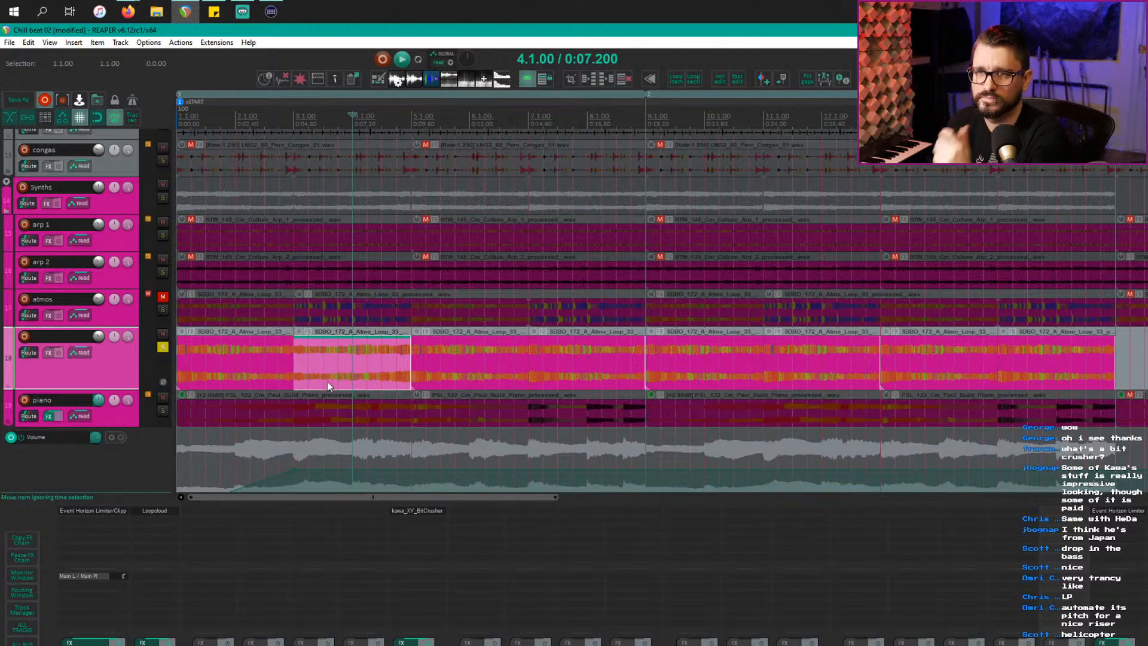
{"action": "left_click", "coordinate": [279, 379]}
{"action": "key", "text": "space"}
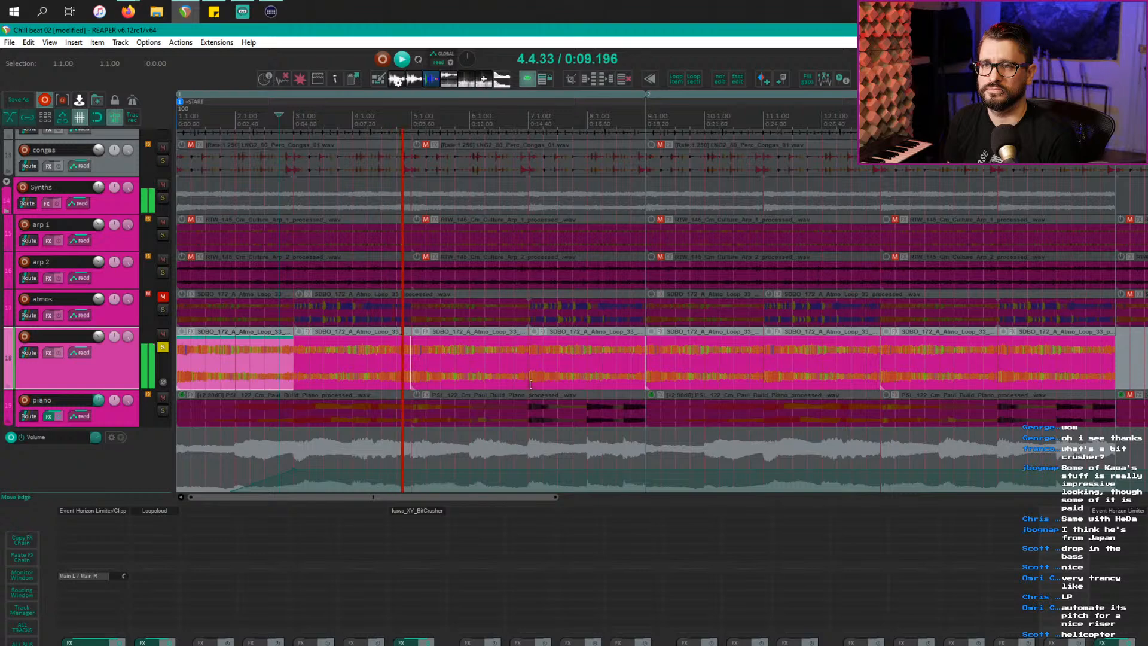
Step: Reverse the atmo copies starting at bars 7, 11 and 15
{"action": "left_click", "coordinate": [556, 366]}
{"action": "right_click", "coordinate": [561, 365]}
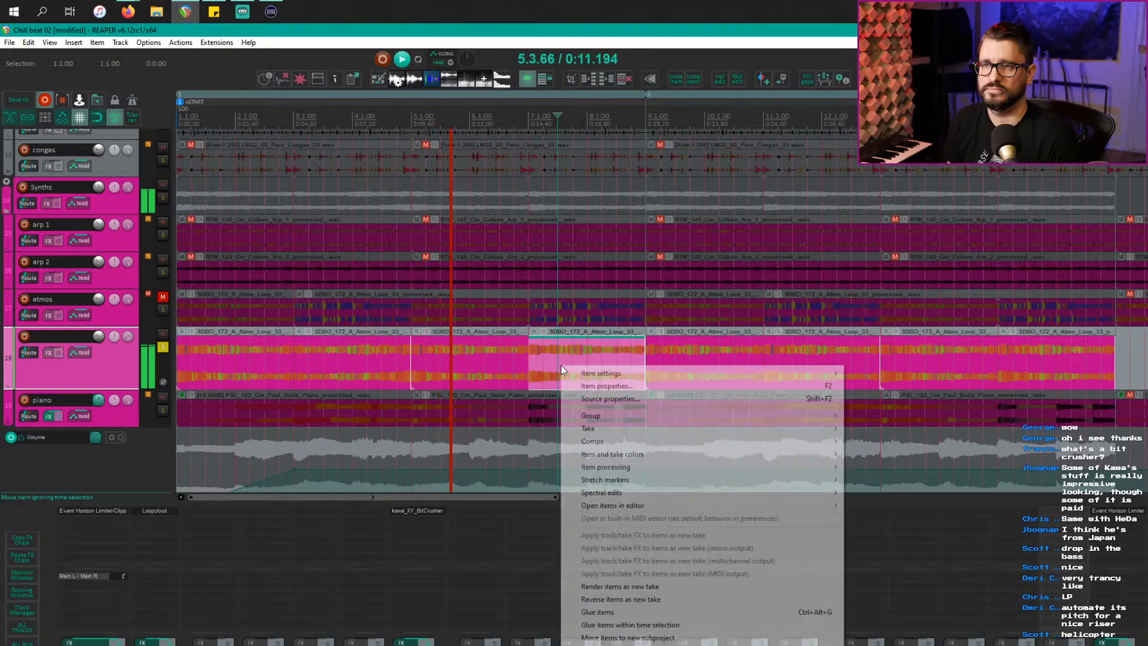
{"action": "mouse_move", "coordinate": [618, 367]}
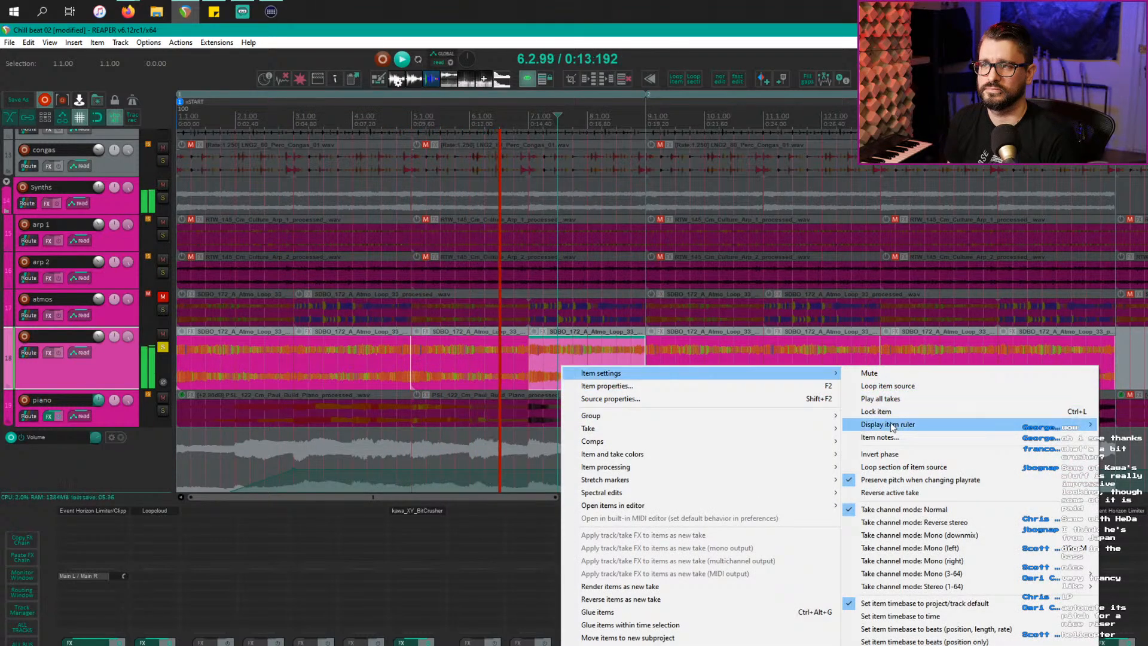
{"action": "left_click", "coordinate": [905, 511]}
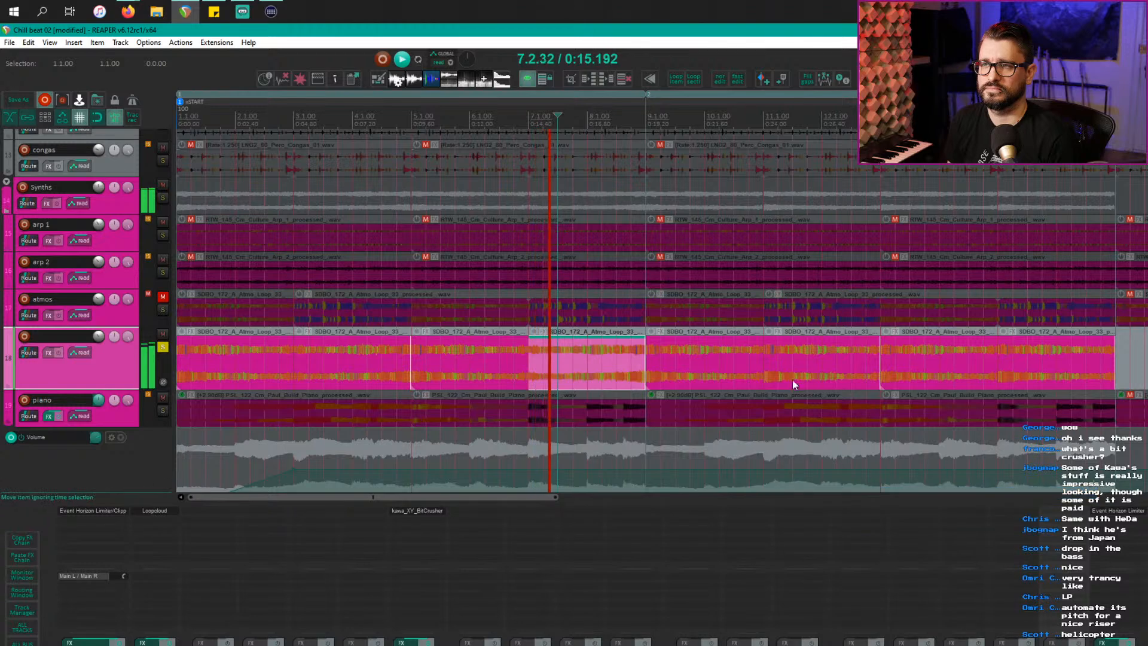
{"action": "left_click", "coordinate": [813, 372]}
{"action": "left_click", "coordinate": [1041, 354], "text": "ctrl"}
{"action": "right_click", "coordinate": [1042, 353]}
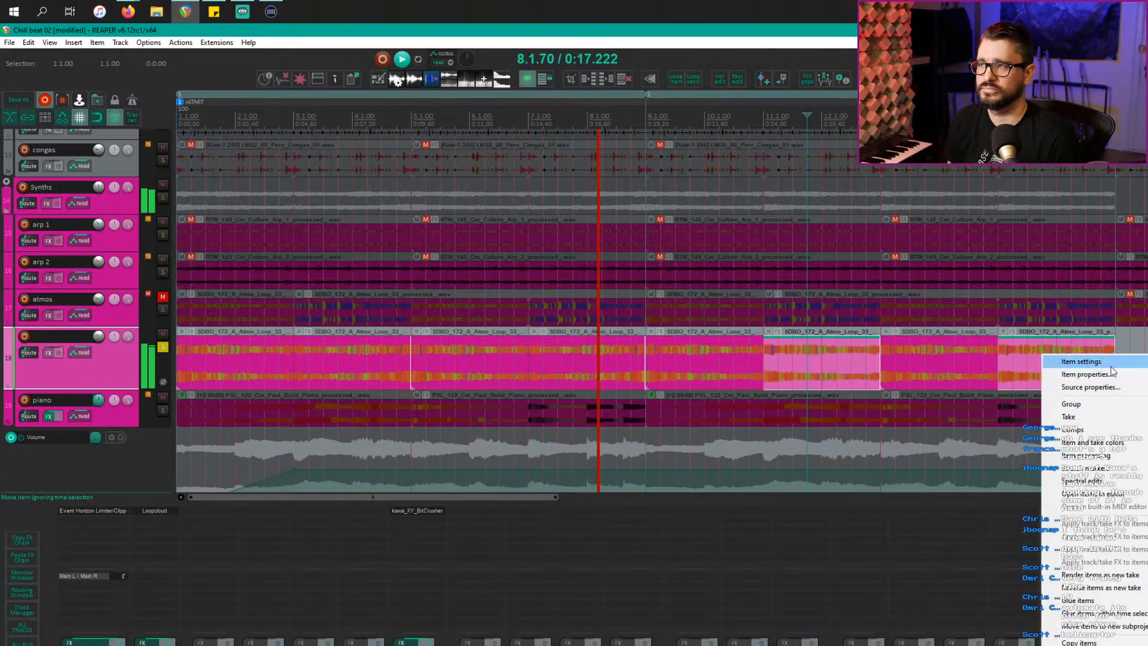
{"action": "mouse_move", "coordinate": [1080, 361]}
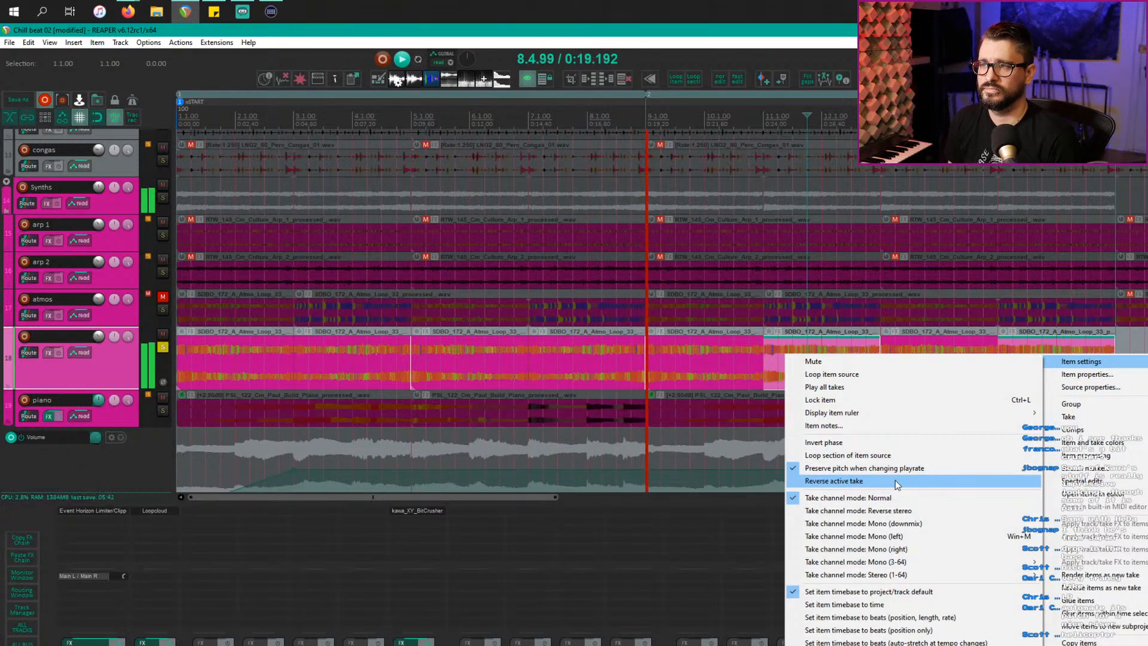
{"action": "left_click", "coordinate": [837, 481]}
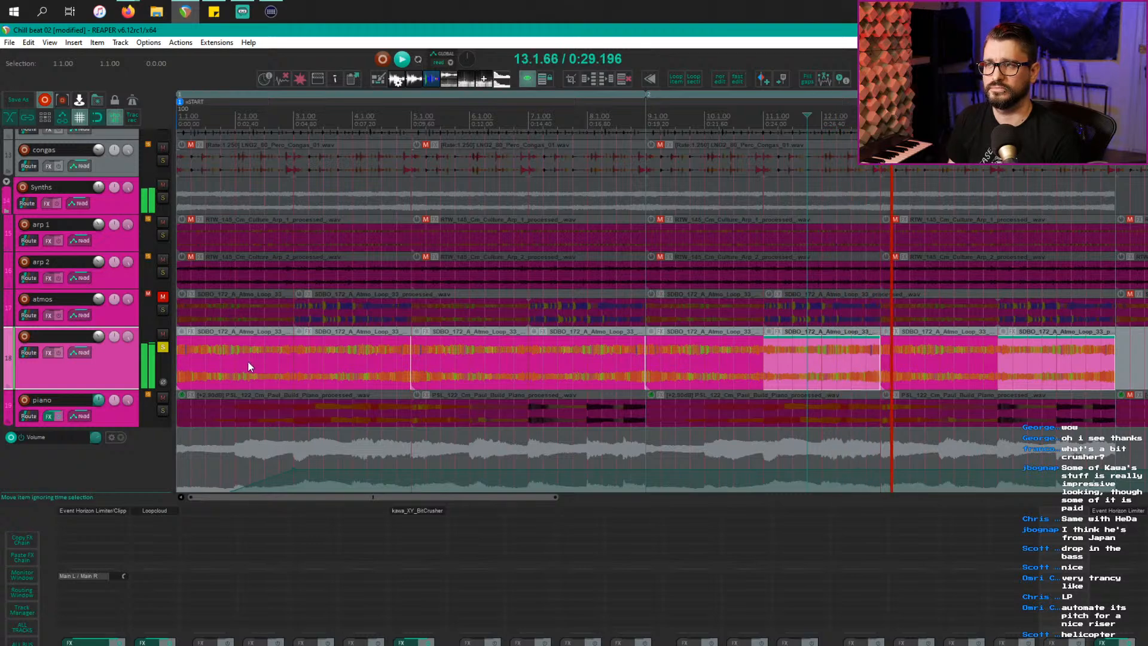
Step: Overlap the atmo copies from bar 2 to bar 15 as crossfades, audition them, then undo
{"action": "left_click_drag", "start_coordinate": [251, 360], "coordinate": [1004, 370]}
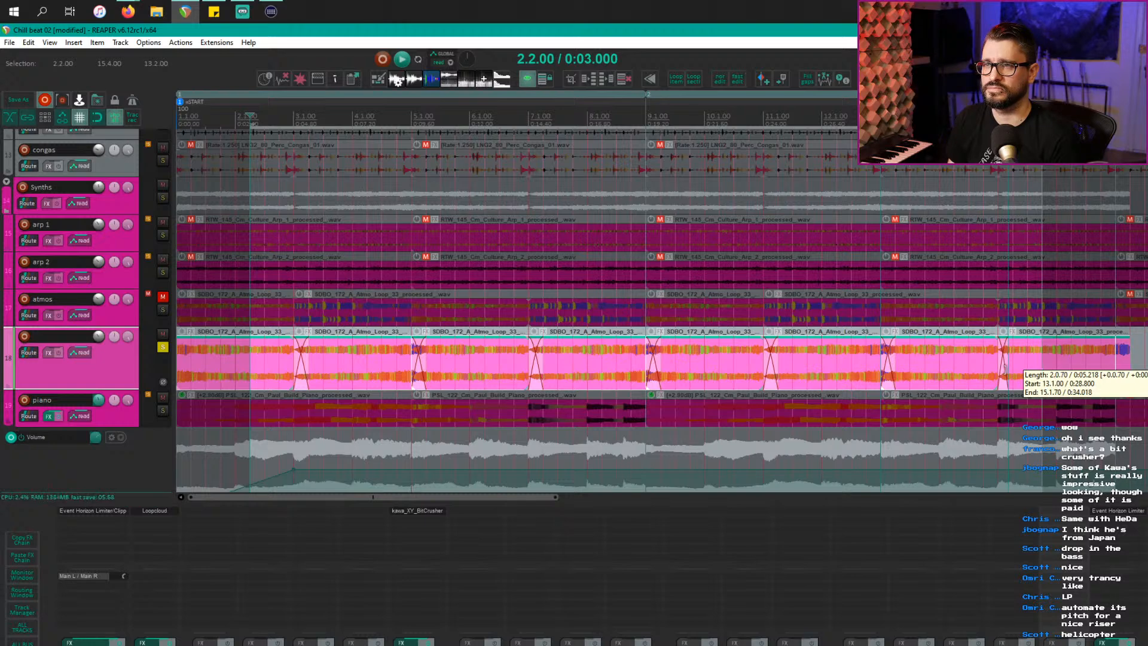
{"action": "left_click_drag", "start_coordinate": [1005, 370], "coordinate": [1005, 371]}
{"action": "left_click", "coordinate": [276, 364]}
{"action": "key", "text": "space"}
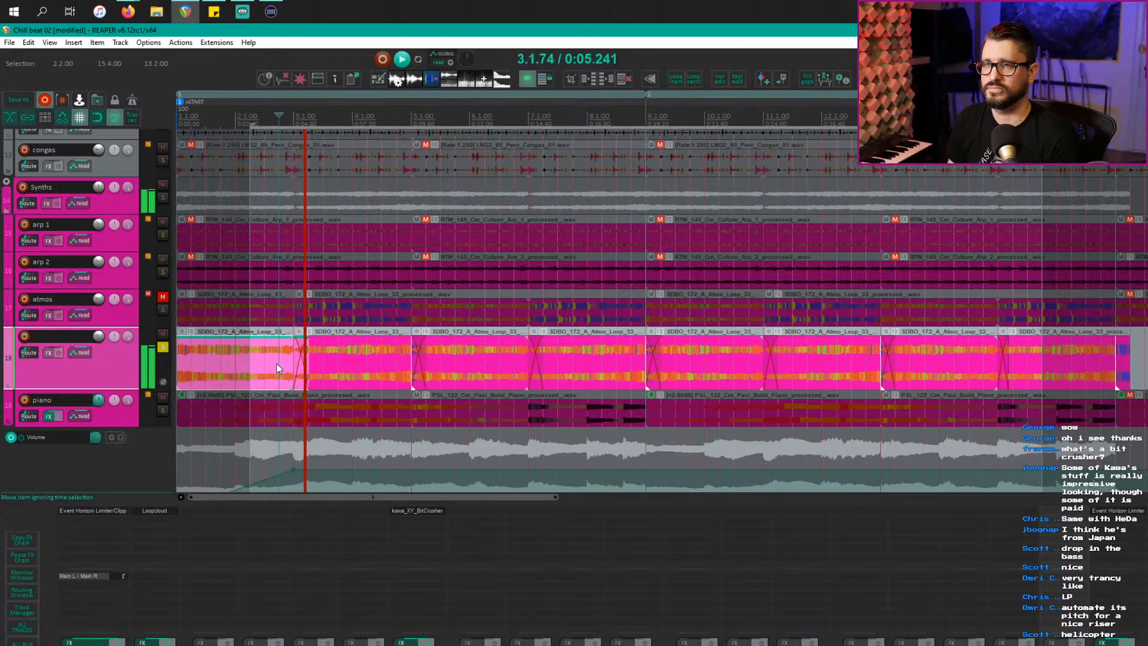
{"action": "key", "text": "space"}
{"action": "key", "text": "ctrl+z"}
{"action": "key", "text": "ctrl+z"}
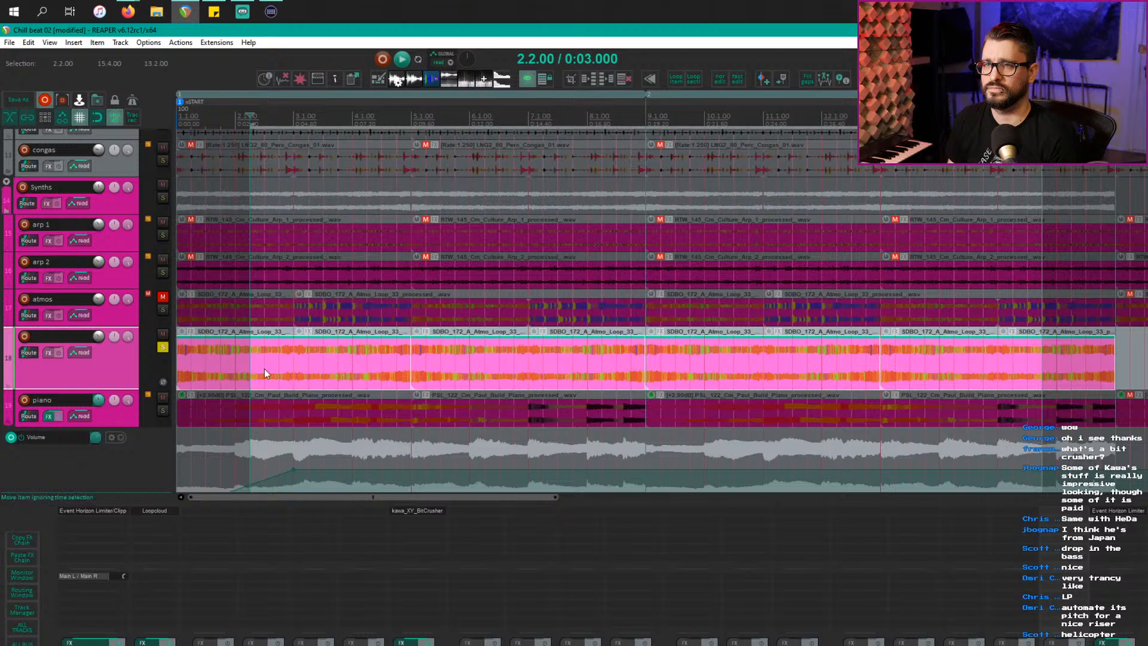
Step: Make a time selection from bar 1 to bar 17
{"action": "left_click_drag", "start_coordinate": [1118, 362], "coordinate": [178, 366]}
{"action": "scroll", "coordinate": [185, 282], "scroll_direction": "up", "scroll_amount": 3}
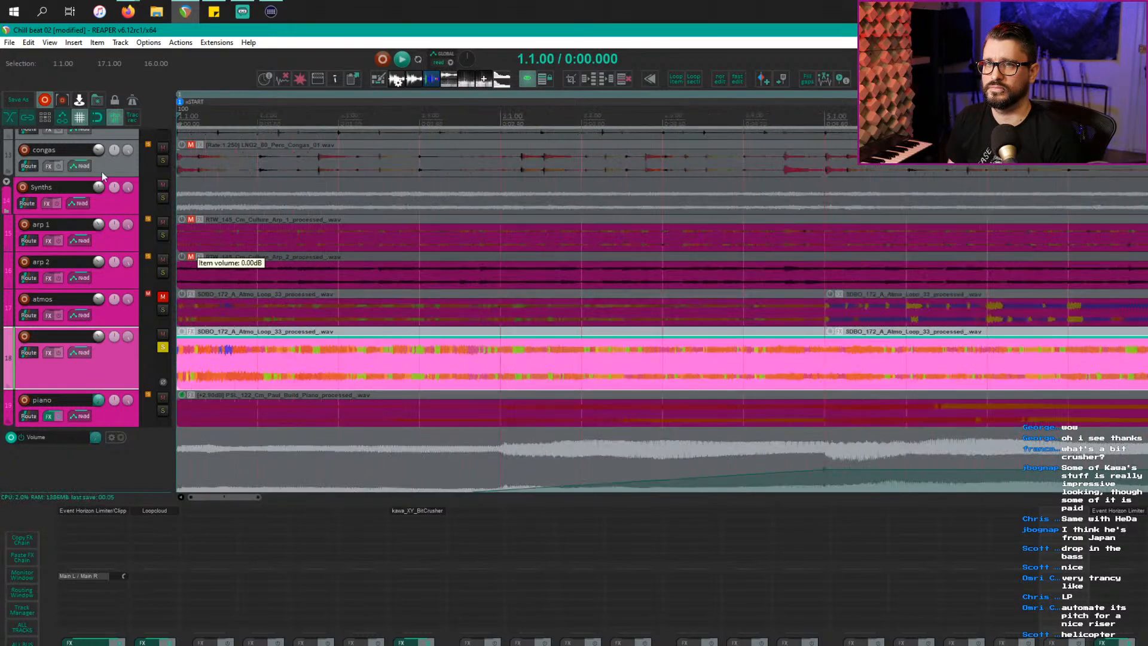
{"action": "scroll", "coordinate": [831, 353], "scroll_direction": "up", "scroll_amount": 2}
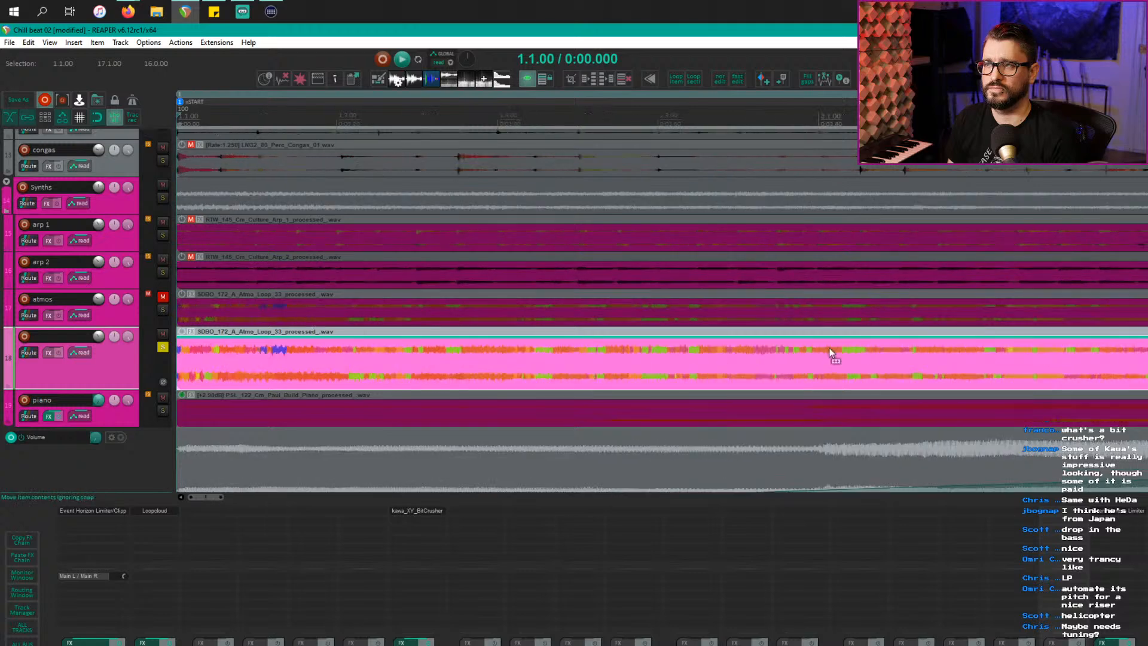
{"action": "scroll", "coordinate": [424, 343], "scroll_direction": "right", "scroll_amount": 4}
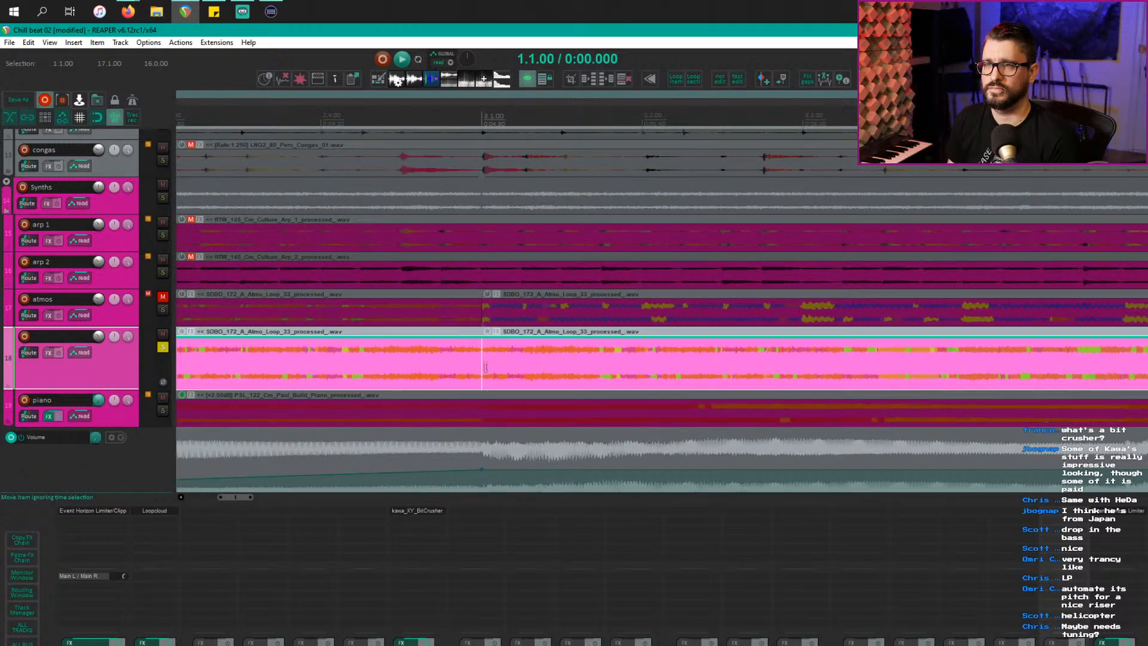
Step: Pull the bar 3 atmo copy's start earlier, audition the join, and try a fade-in, undoing it
{"action": "left_click_drag", "start_coordinate": [485, 365], "coordinate": [473, 366]}
{"action": "scroll", "coordinate": [491, 366], "scroll_direction": "down", "scroll_amount": 4}
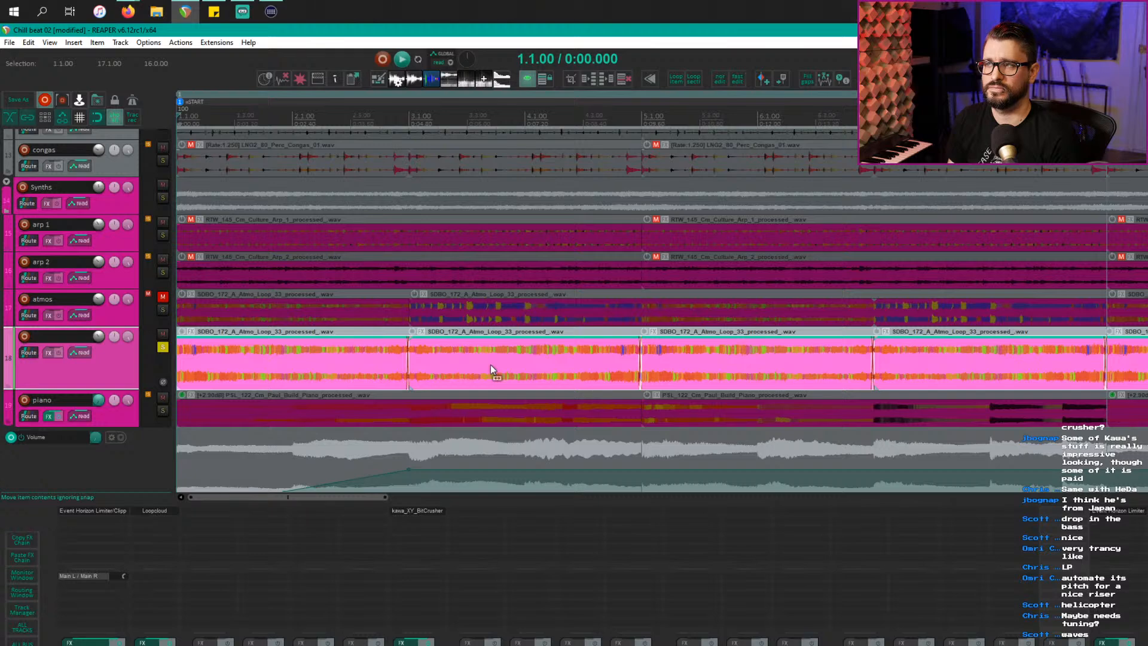
{"action": "left_click", "coordinate": [367, 357]}
{"action": "key", "text": "space"}
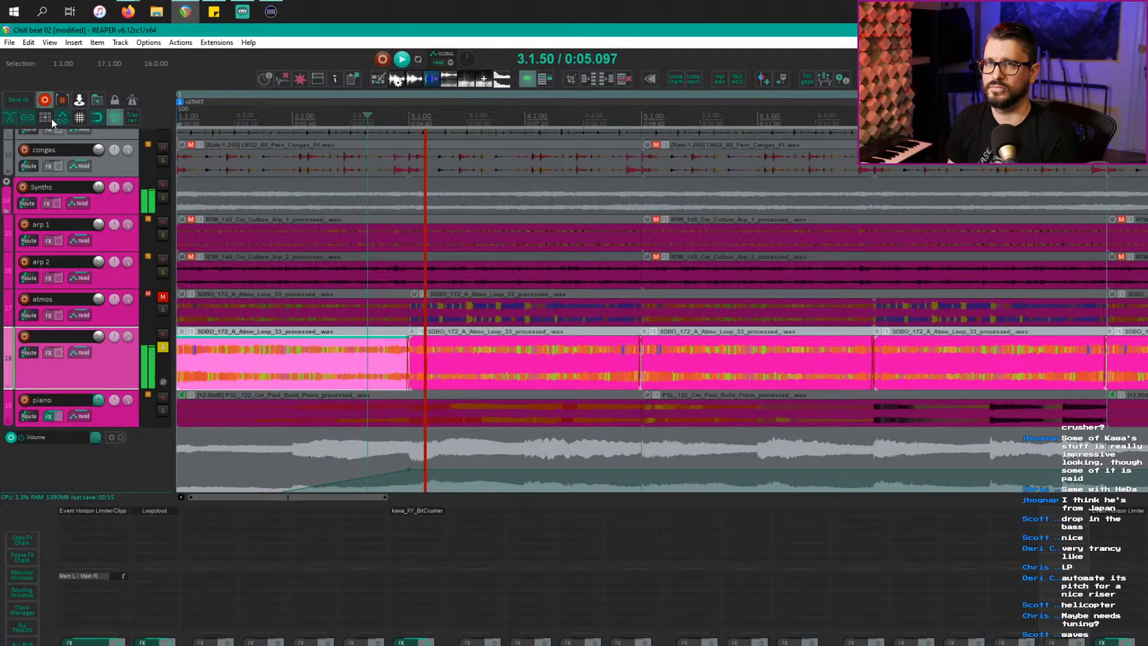
{"action": "scroll", "coordinate": [307, 310], "scroll_direction": "up", "scroll_amount": 2}
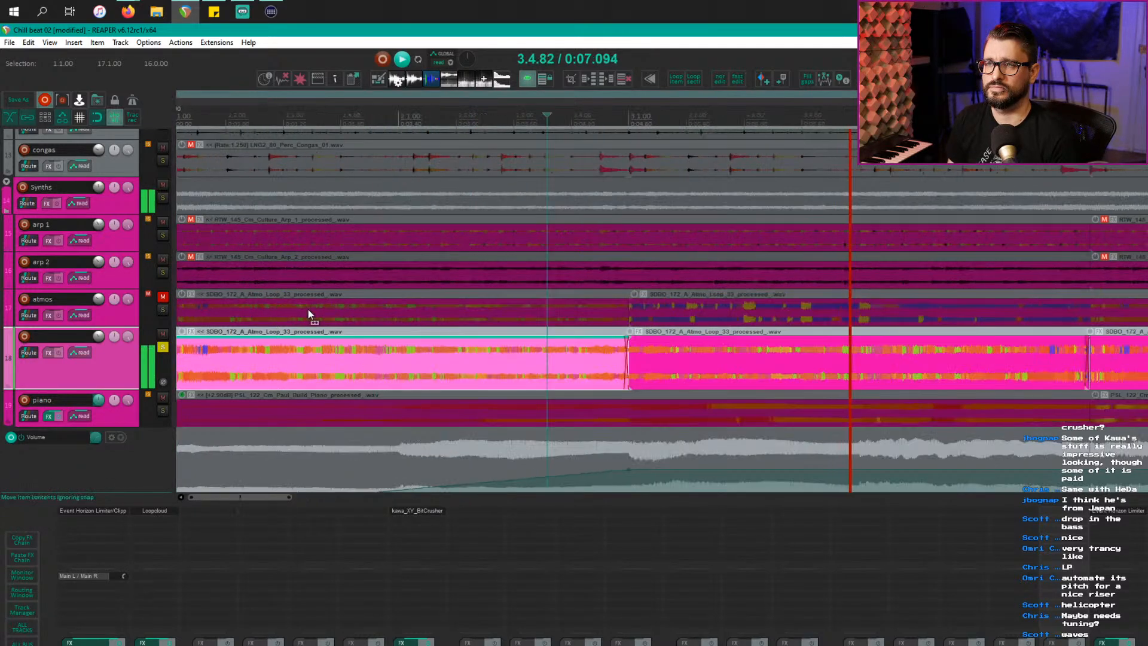
{"action": "scroll", "coordinate": [307, 310], "scroll_direction": "up", "scroll_amount": 1}
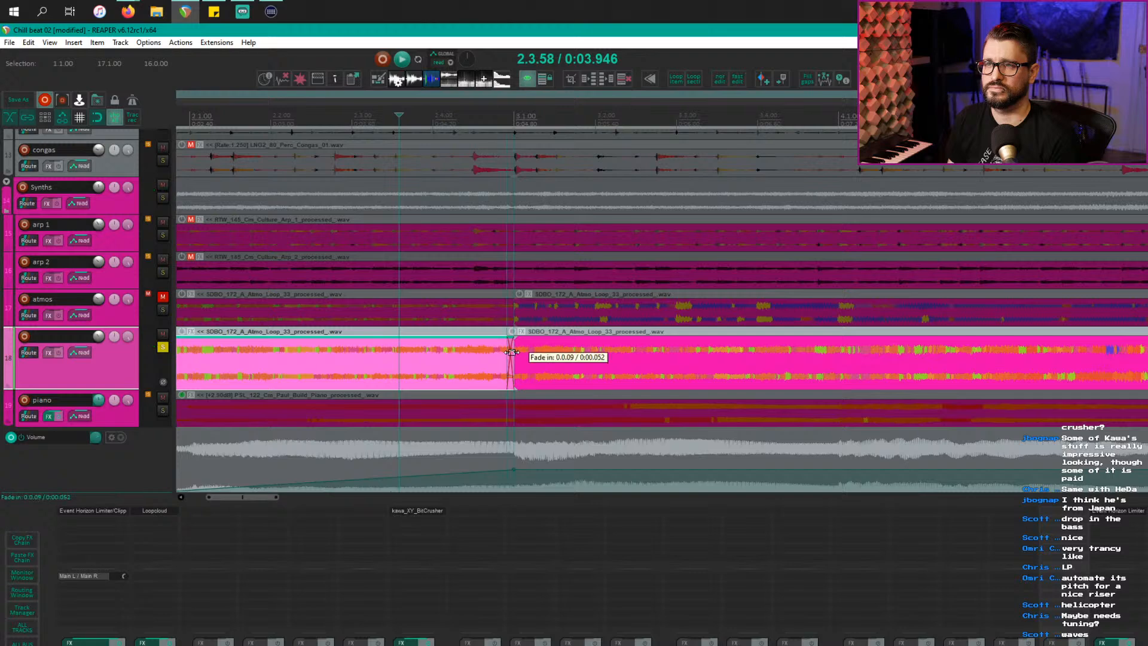
{"action": "left_click_drag", "start_coordinate": [511, 353], "coordinate": [479, 354]}
{"action": "key", "text": "ctrl+z"}
{"action": "key", "text": "ctrl+z"}
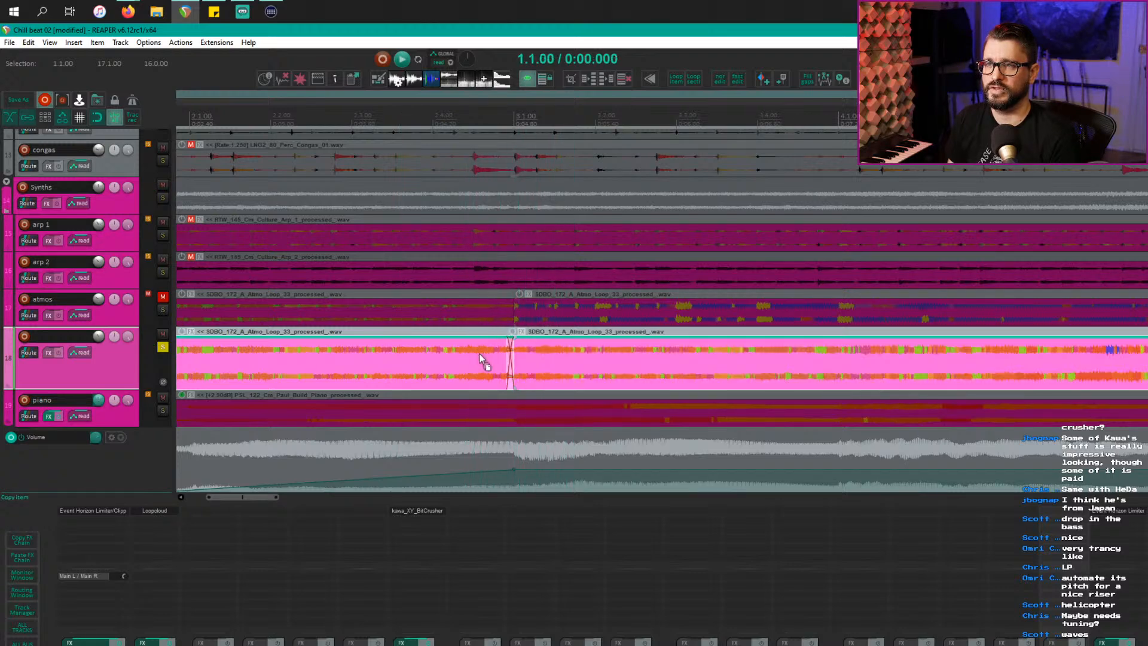
{"action": "scroll", "coordinate": [222, 175], "scroll_direction": "down", "scroll_amount": 5}
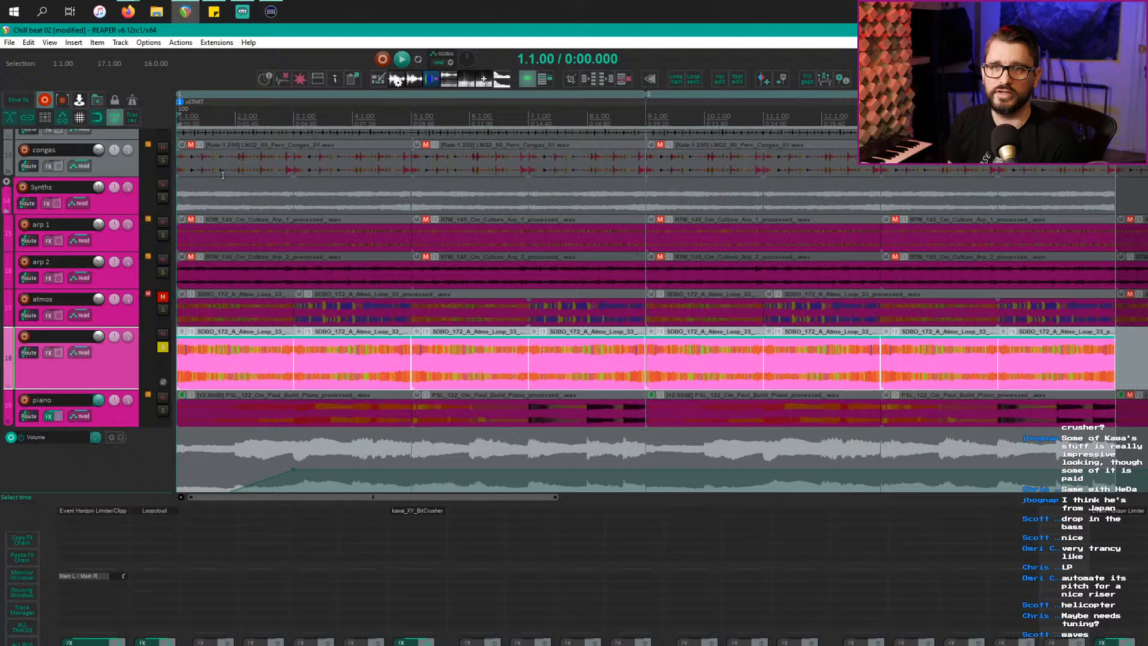
Step: Show grid lines, clear the selection, play from the project start, and unsolo the atmo track
{"action": "left_click", "coordinate": [83, 119]}
{"action": "left_click", "coordinate": [474, 425]}
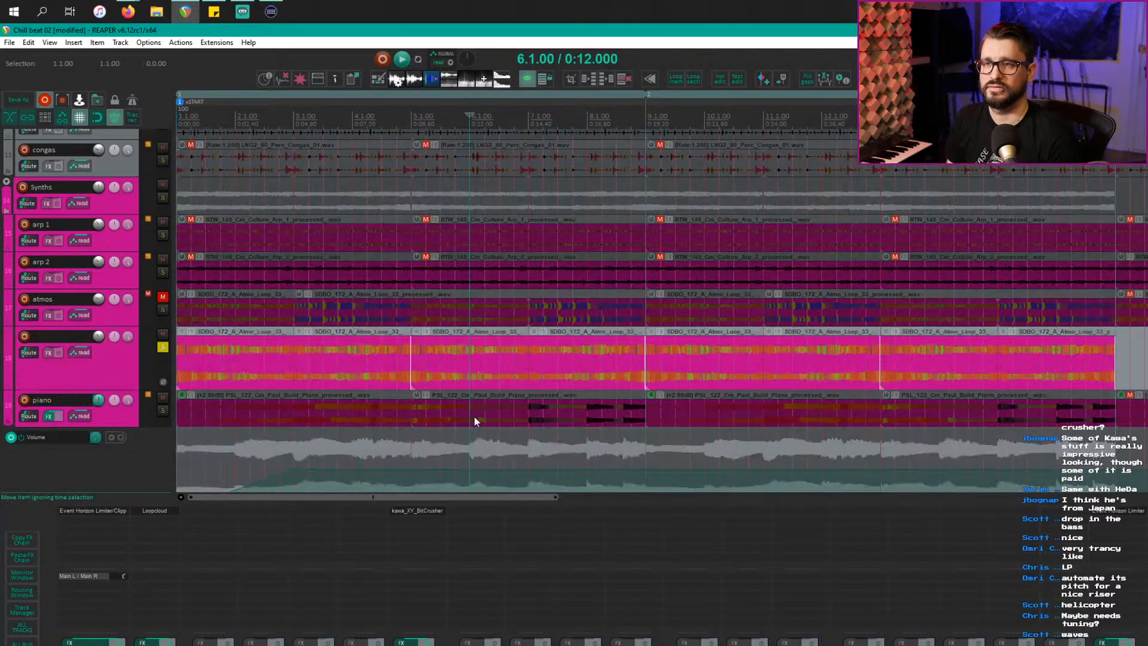
{"action": "scroll", "coordinate": [469, 414], "scroll_direction": "down", "scroll_amount": 4}
{"action": "key", "text": "Home"}
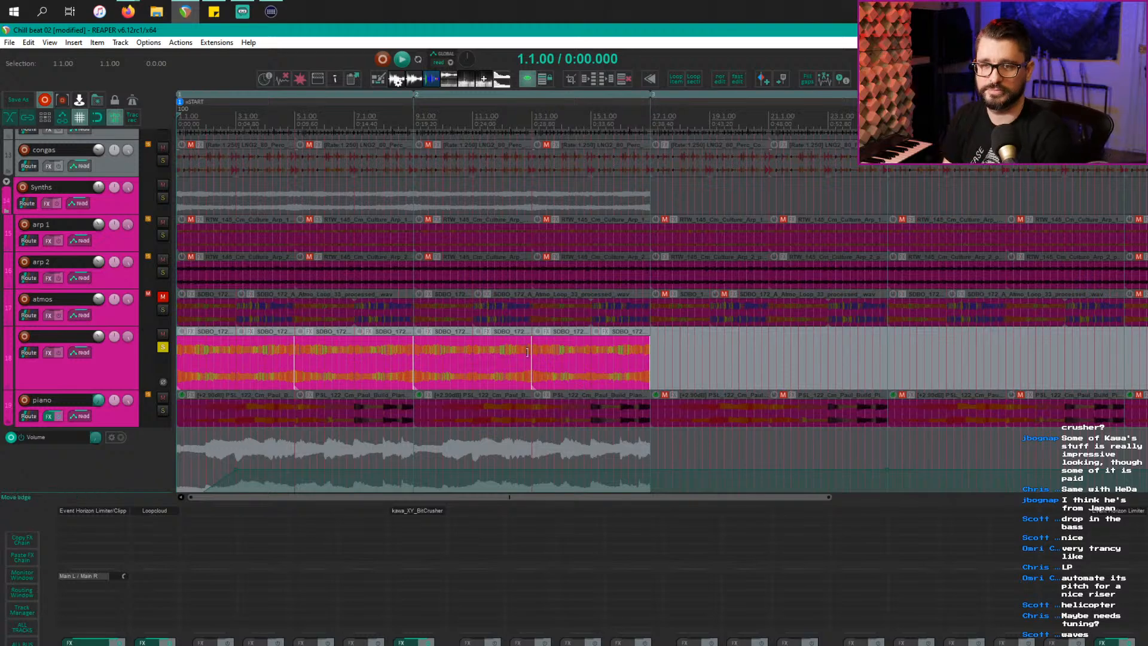
{"action": "key", "text": "space"}
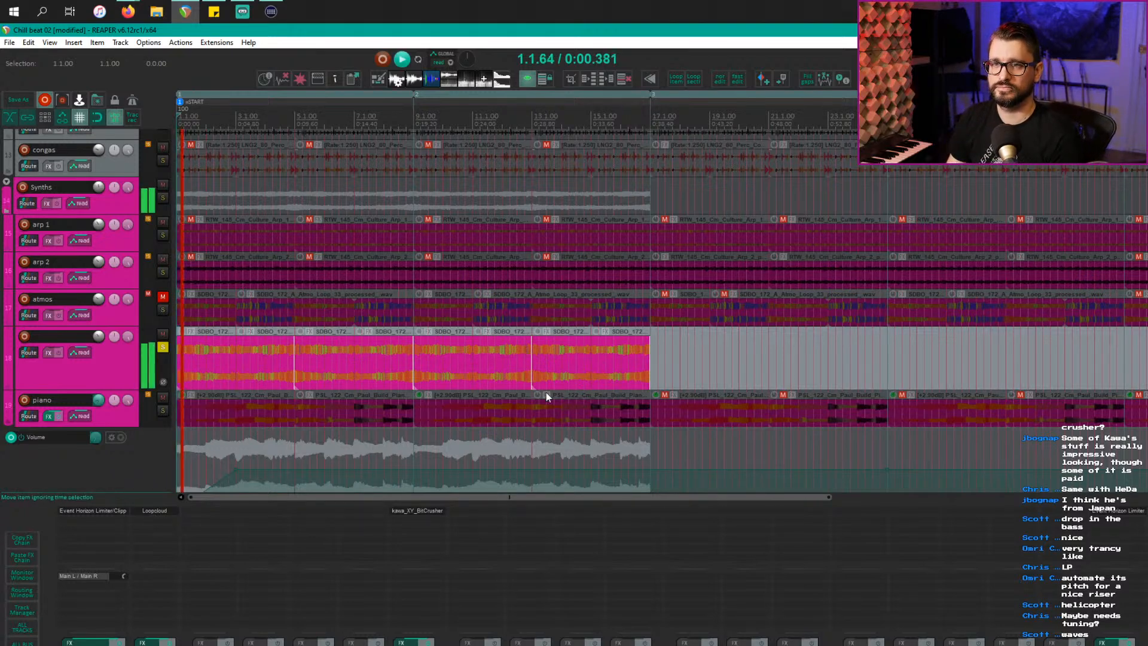
{"action": "left_click", "coordinate": [162, 347]}
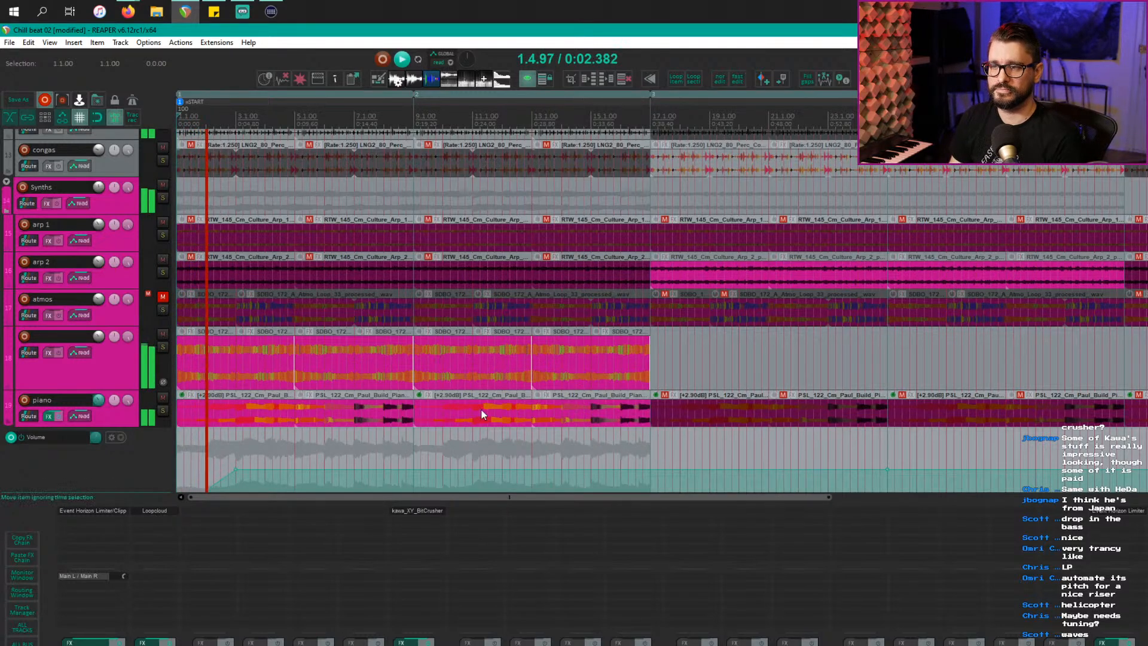
{"action": "left_click", "coordinate": [123, 376]}
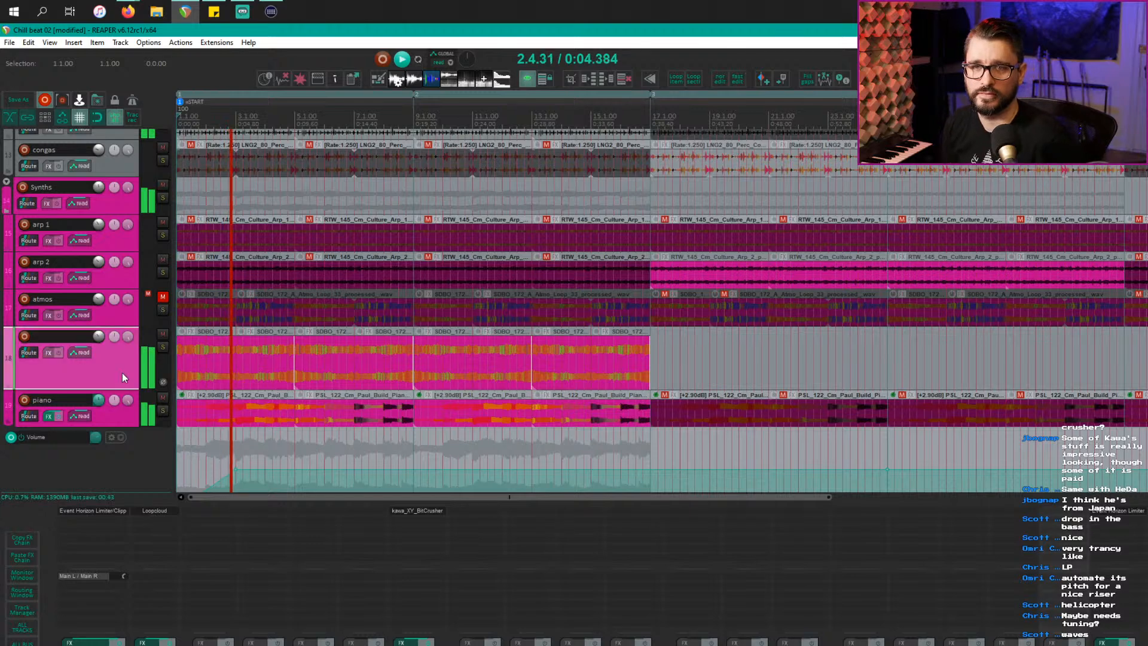
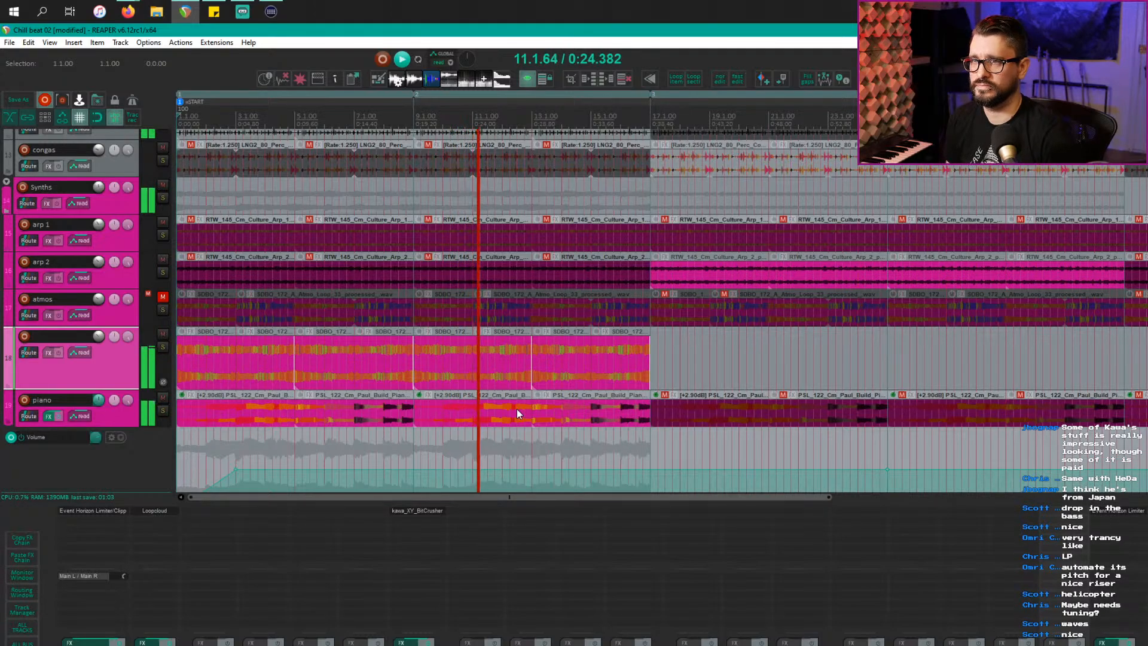
Step: Play the arrangement from bar 7 with the el bass track selected
{"action": "scroll", "coordinate": [537, 397], "scroll_direction": "up", "scroll_amount": 2}
{"action": "scroll", "coordinate": [536, 397], "scroll_direction": "up", "scroll_amount": 1}
{"action": "scroll", "coordinate": [516, 415], "scroll_direction": "down", "scroll_amount": 4}
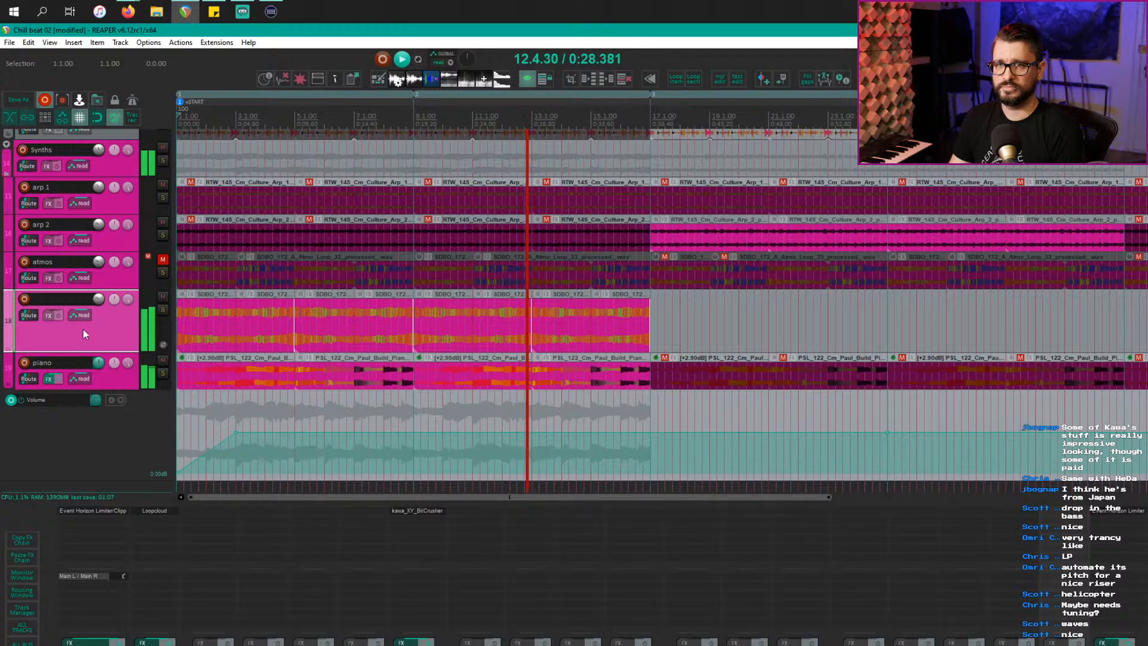
{"action": "key", "text": "space"}
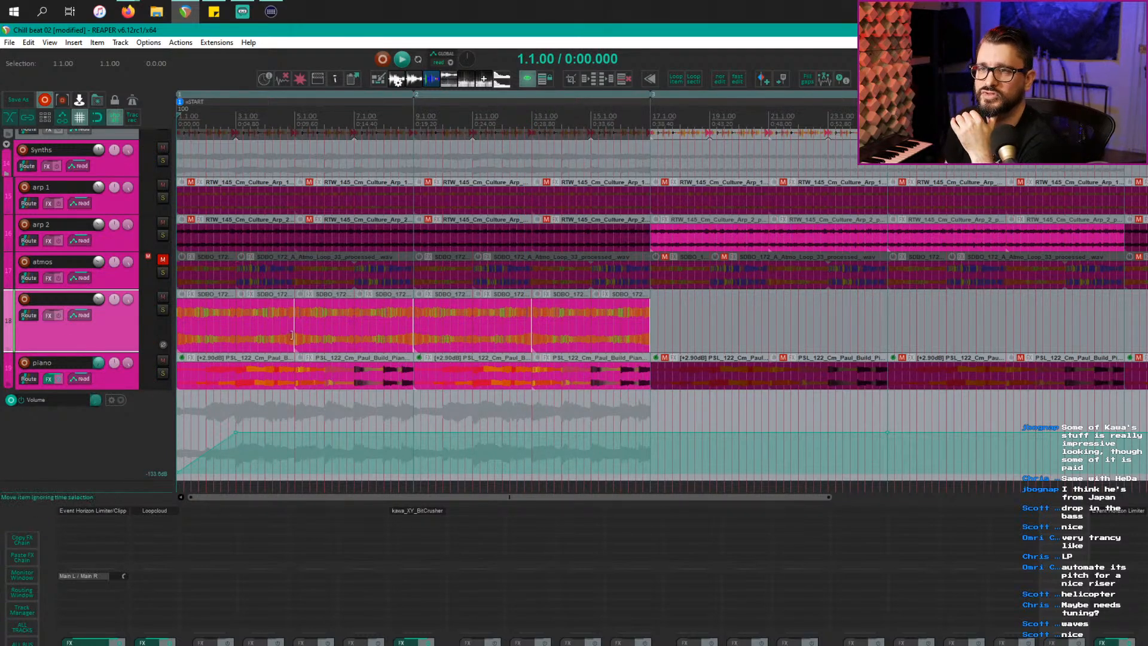
{"action": "key", "text": "space"}
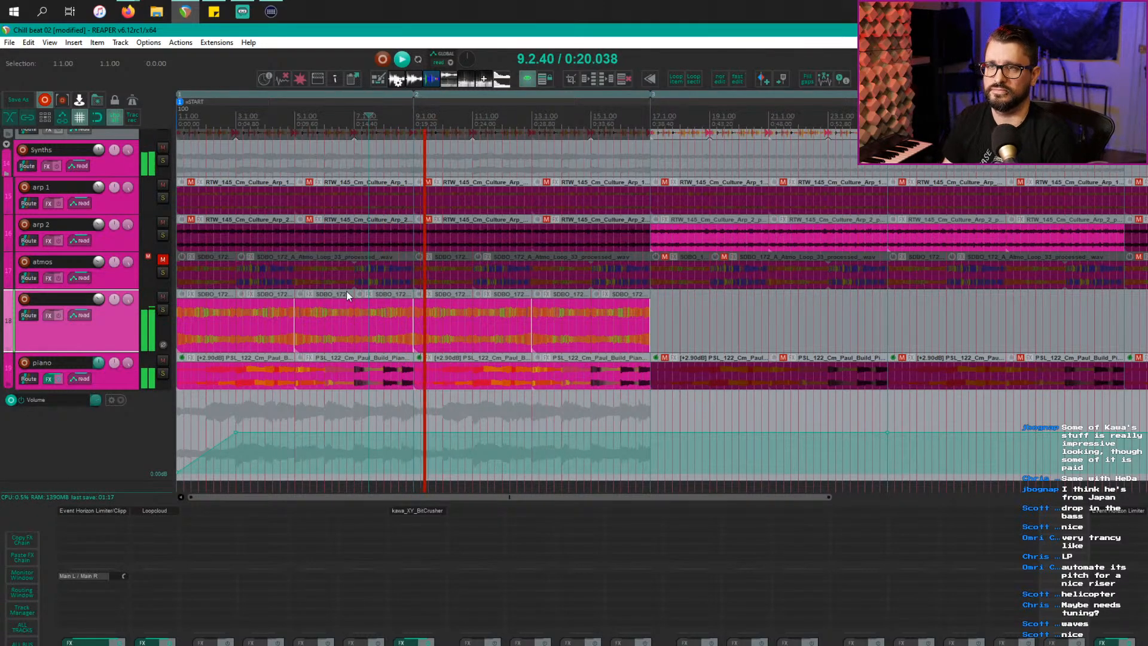
{"action": "scroll", "coordinate": [478, 315], "scroll_direction": "up", "scroll_amount": 5}
{"action": "key", "text": "space"}
{"action": "scroll", "coordinate": [479, 322], "scroll_direction": "up", "scroll_amount": 2}
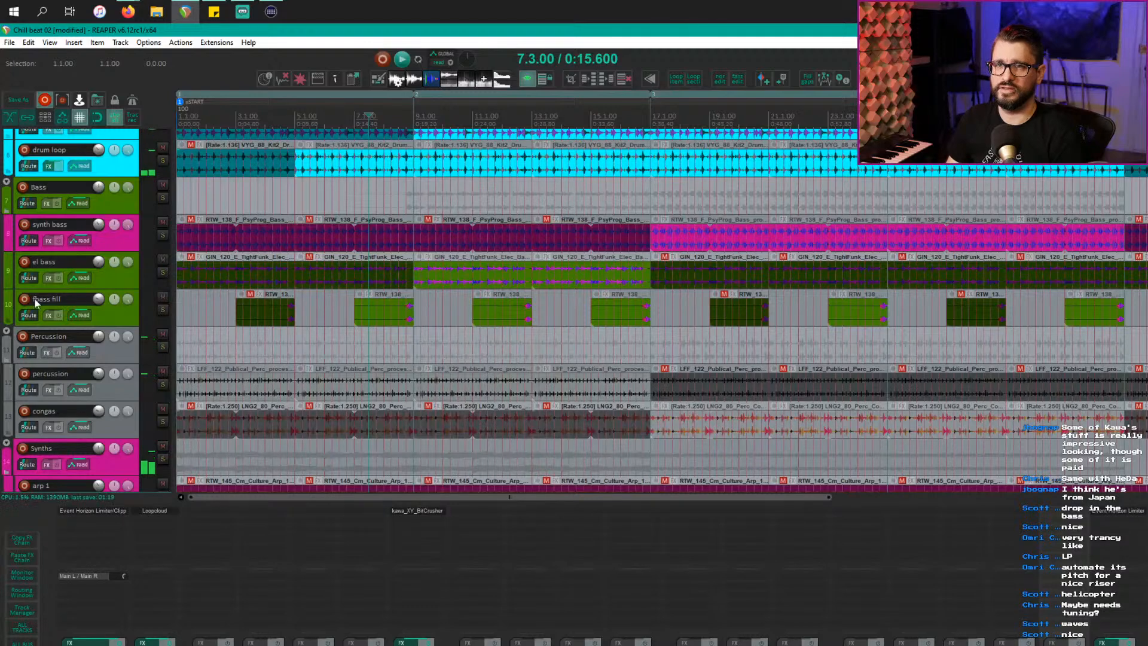
{"action": "left_click", "coordinate": [112, 282]}
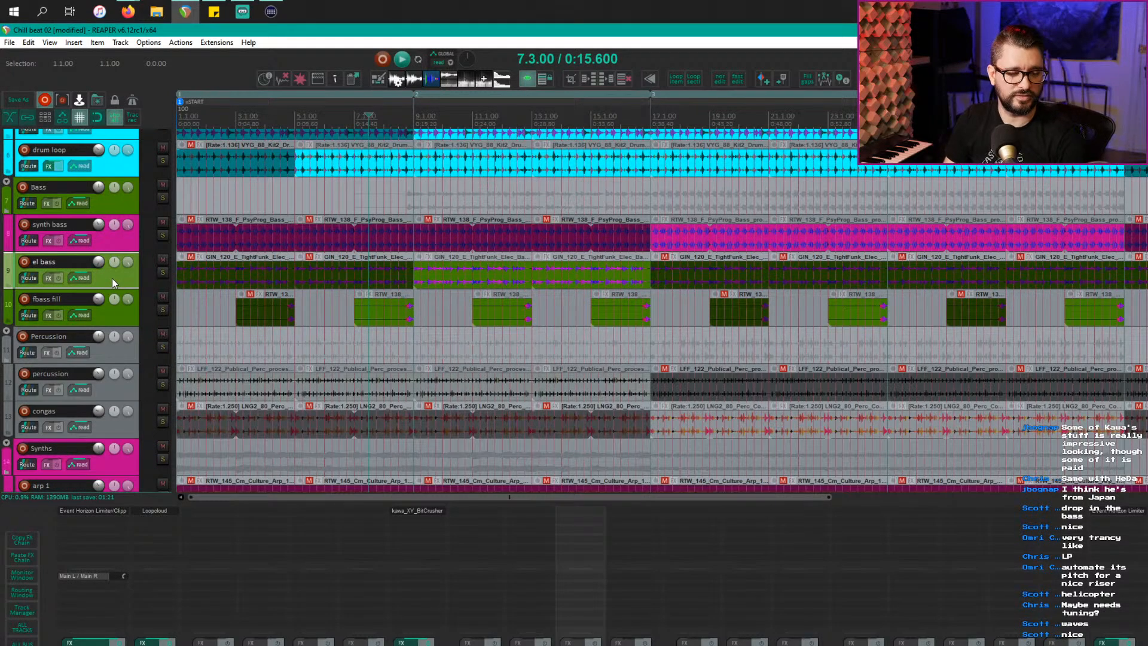
{"action": "key", "text": "space"}
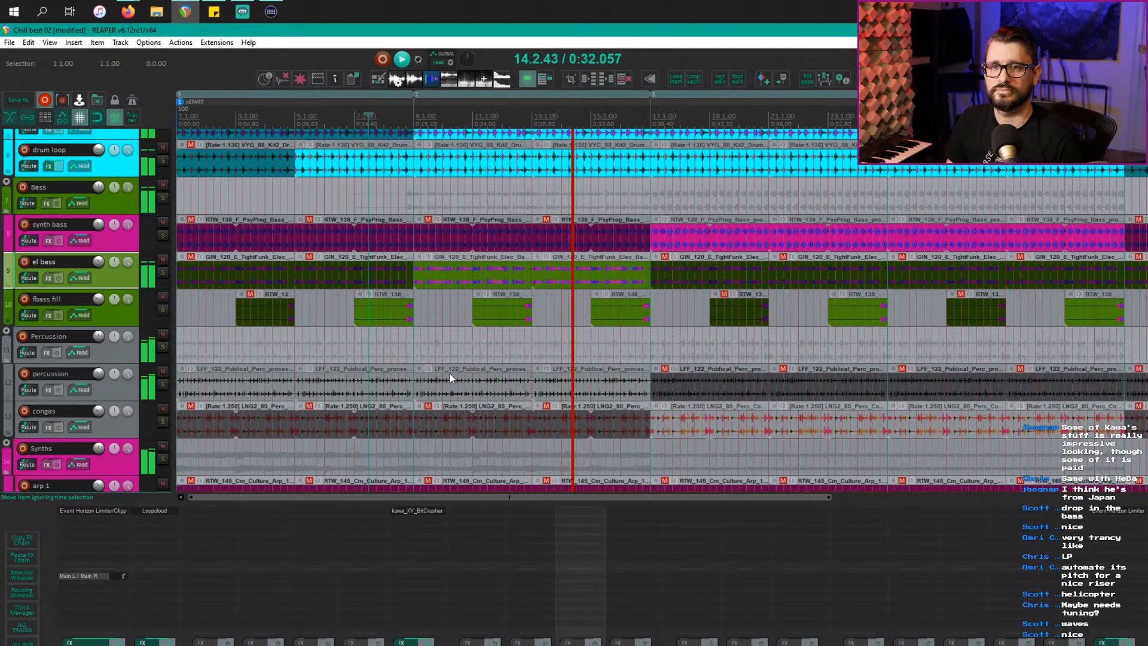
Step: Mute the last SDBO_172 clip, adjust the atmos clip near bar 16, then unmute the clip
{"action": "scroll", "coordinate": [446, 377], "scroll_direction": "down", "scroll_amount": 3}
{"action": "scroll", "coordinate": [442, 386], "scroll_direction": "down", "scroll_amount": 2}
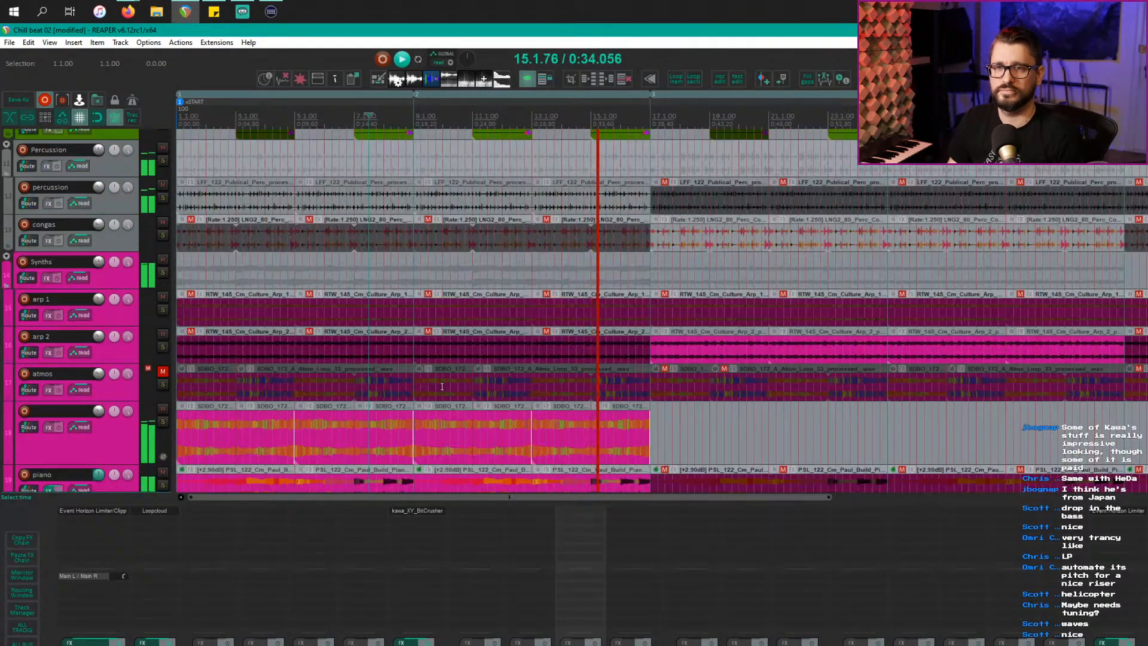
{"action": "scroll", "coordinate": [440, 392], "scroll_direction": "down", "scroll_amount": 4}
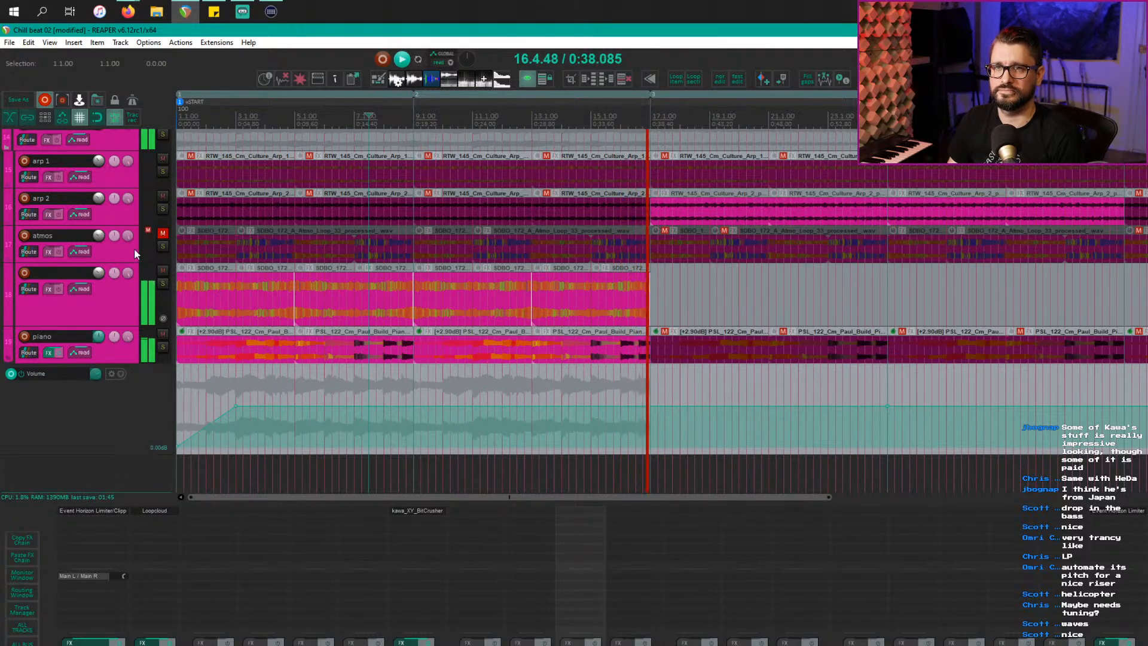
{"action": "scroll", "coordinate": [674, 442], "scroll_direction": "up", "scroll_amount": 6}
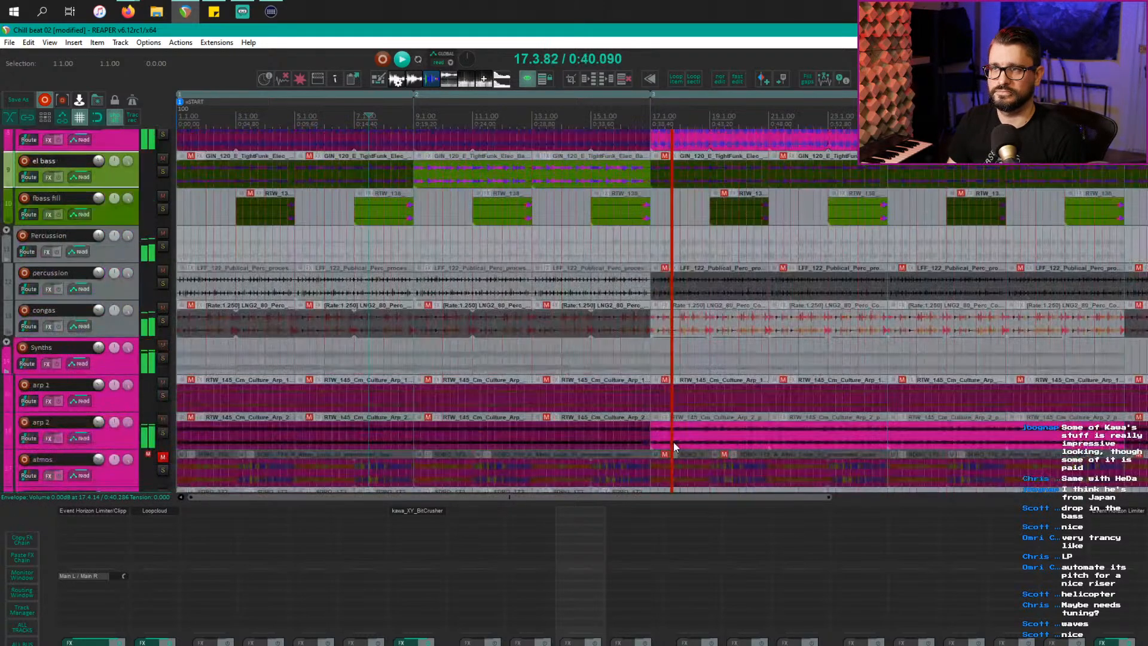
{"action": "scroll", "coordinate": [673, 442], "scroll_direction": "up", "scroll_amount": 4}
{"action": "scroll", "coordinate": [673, 442], "scroll_direction": "down", "scroll_amount": 8}
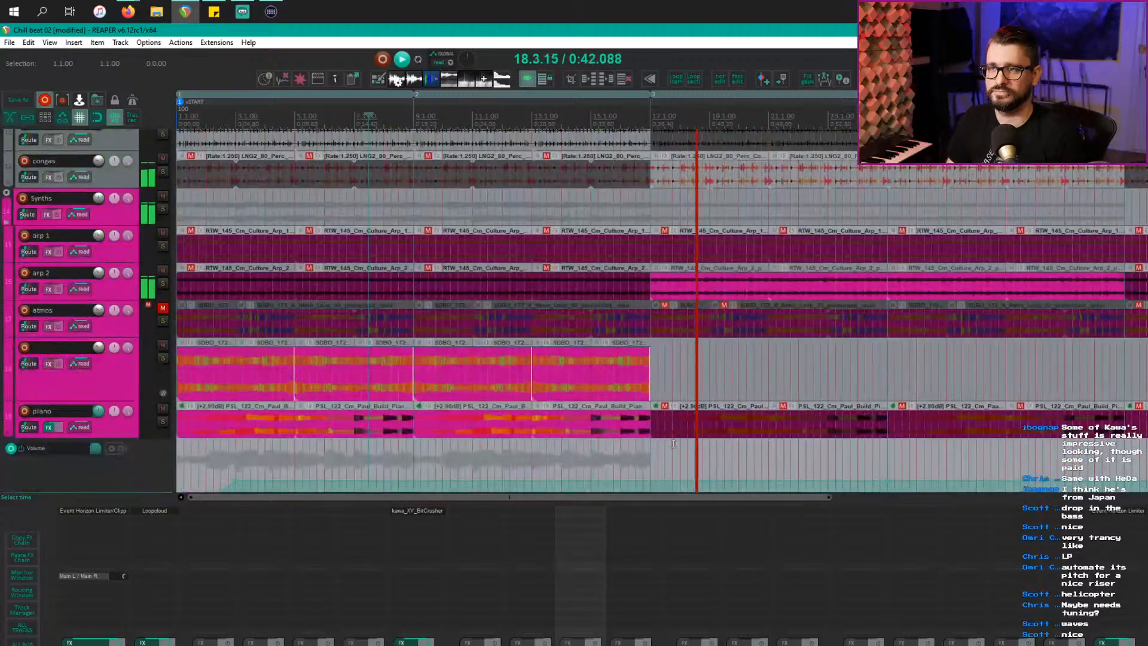
{"action": "left_click", "coordinate": [616, 389]}
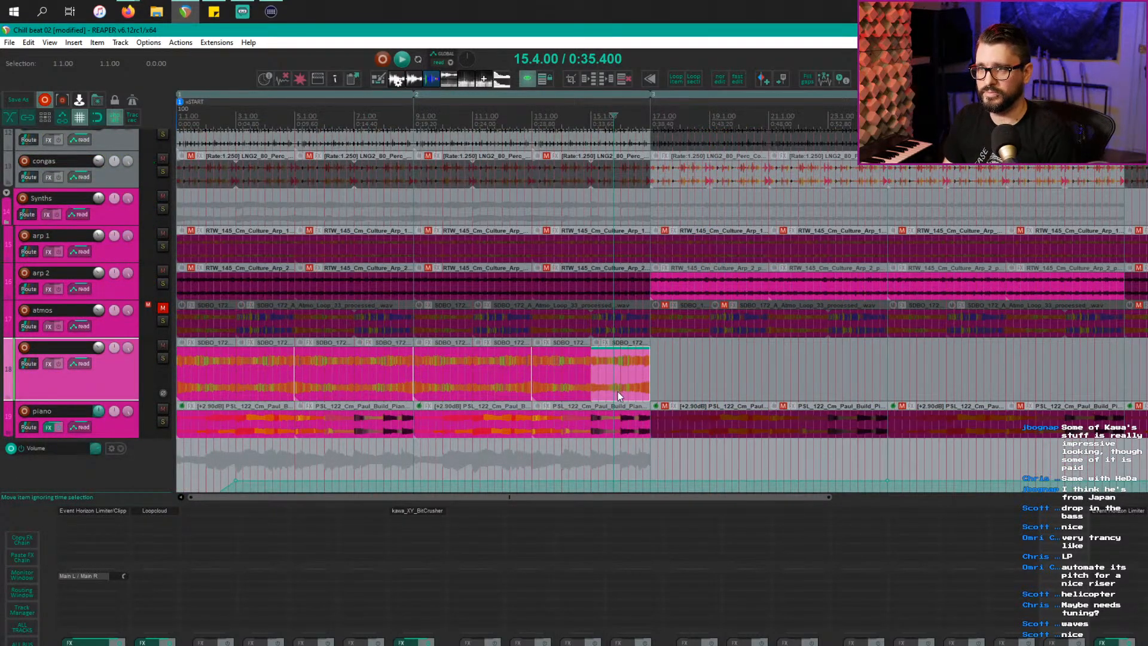
{"action": "key", "text": "ctrl+m"}
{"action": "left_click", "coordinate": [624, 335]}
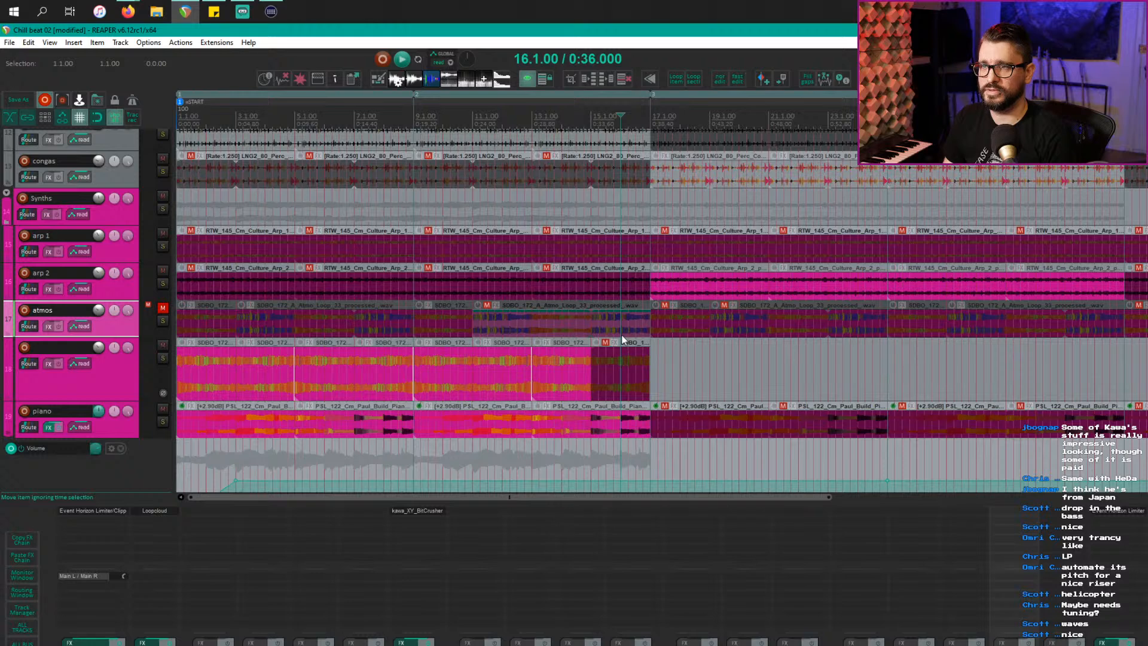
{"action": "left_click_drag", "start_coordinate": [623, 373], "coordinate": [609, 342]}
{"action": "left_click", "coordinate": [619, 335]}
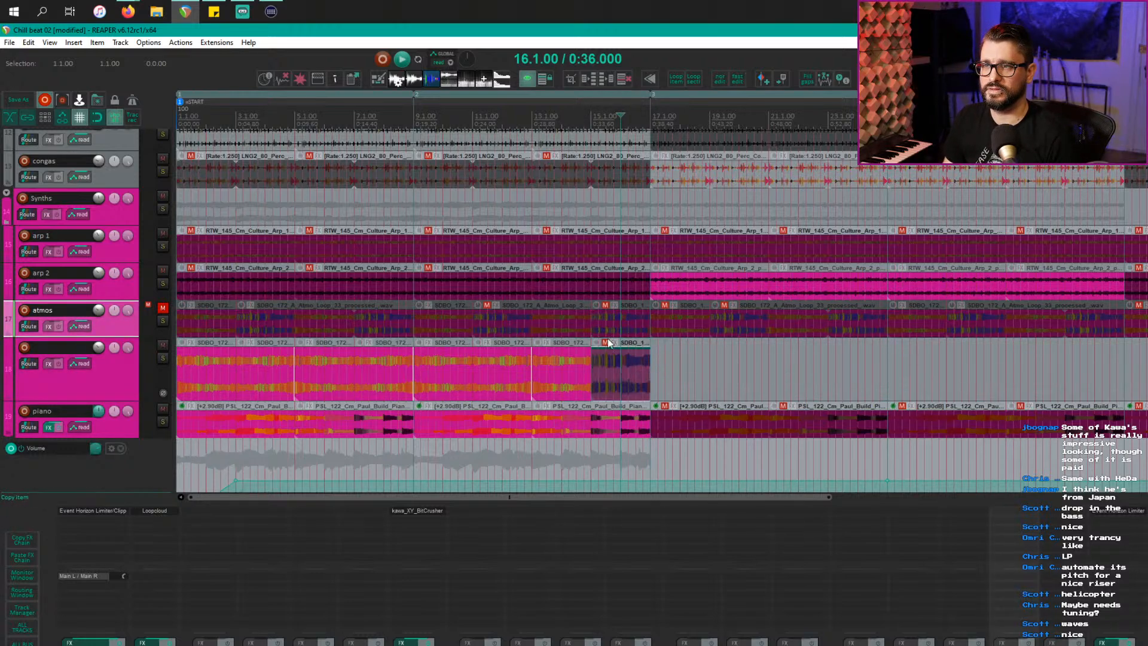
{"action": "left_click", "coordinate": [613, 364]}
{"action": "key", "text": "m"}
Step: Audition from the bar 13 clip, then shift an earlier loop later to end at bar 17
{"action": "left_click", "coordinate": [534, 373]}
{"action": "key", "text": "space"}
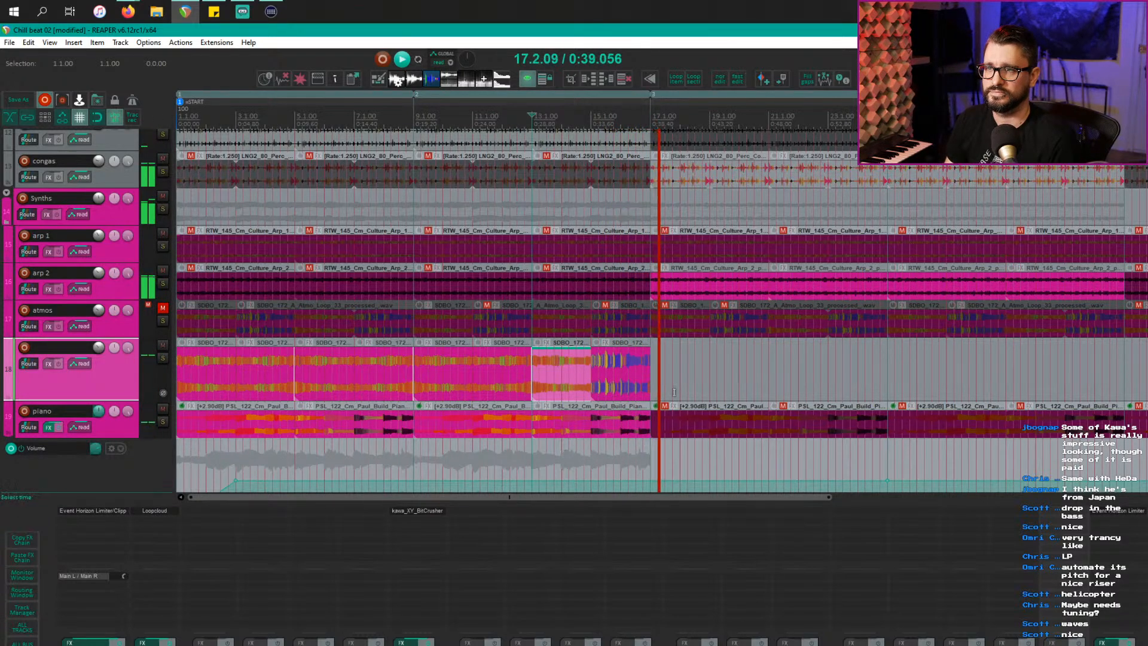
{"action": "key", "text": "space"}
{"action": "left_click", "coordinate": [653, 372]}
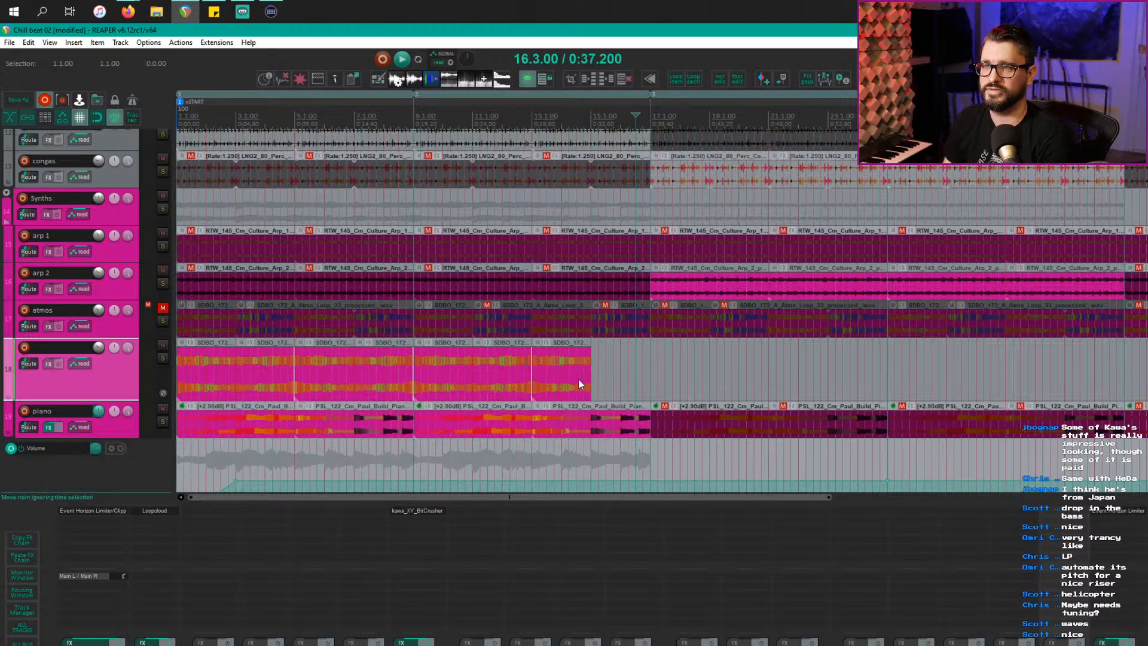
{"action": "left_click_drag", "start_coordinate": [503, 388], "coordinate": [632, 374]}
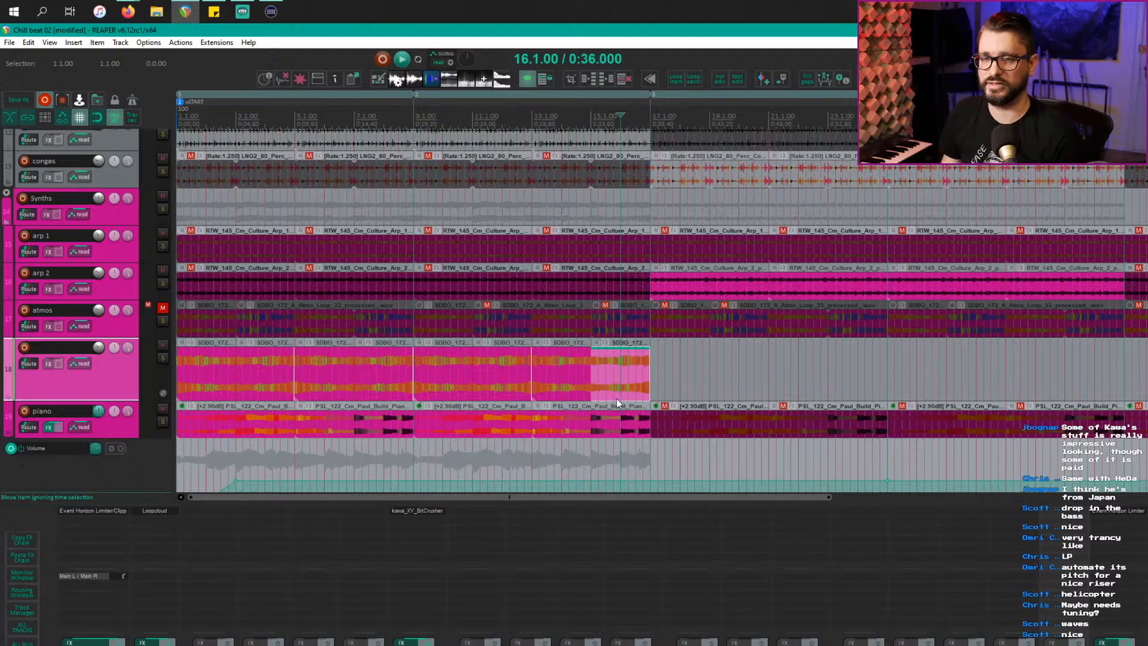
Step: Zoom out the arrangement and launch Loopcloud from the Windows search
{"action": "scroll", "coordinate": [634, 395], "scroll_direction": "down", "scroll_amount": 3}
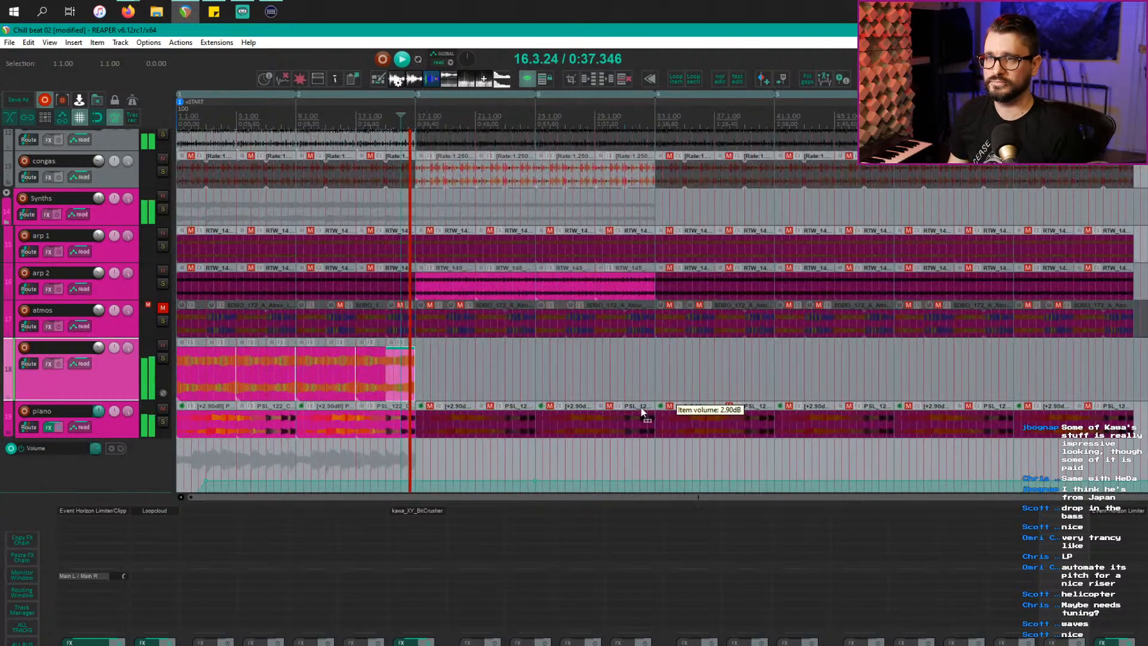
{"action": "scroll", "coordinate": [478, 395], "scroll_direction": "up", "scroll_amount": 5}
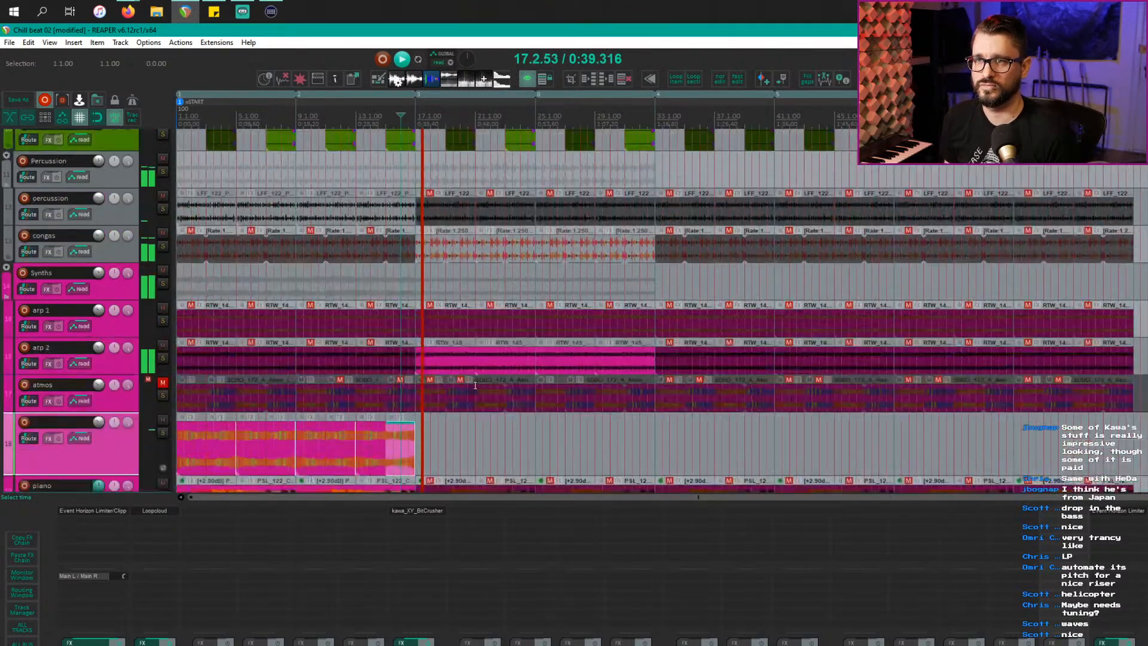
{"action": "scroll", "coordinate": [475, 386], "scroll_direction": "up", "scroll_amount": 3}
{"action": "scroll", "coordinate": [475, 386], "scroll_direction": "down", "scroll_amount": 8}
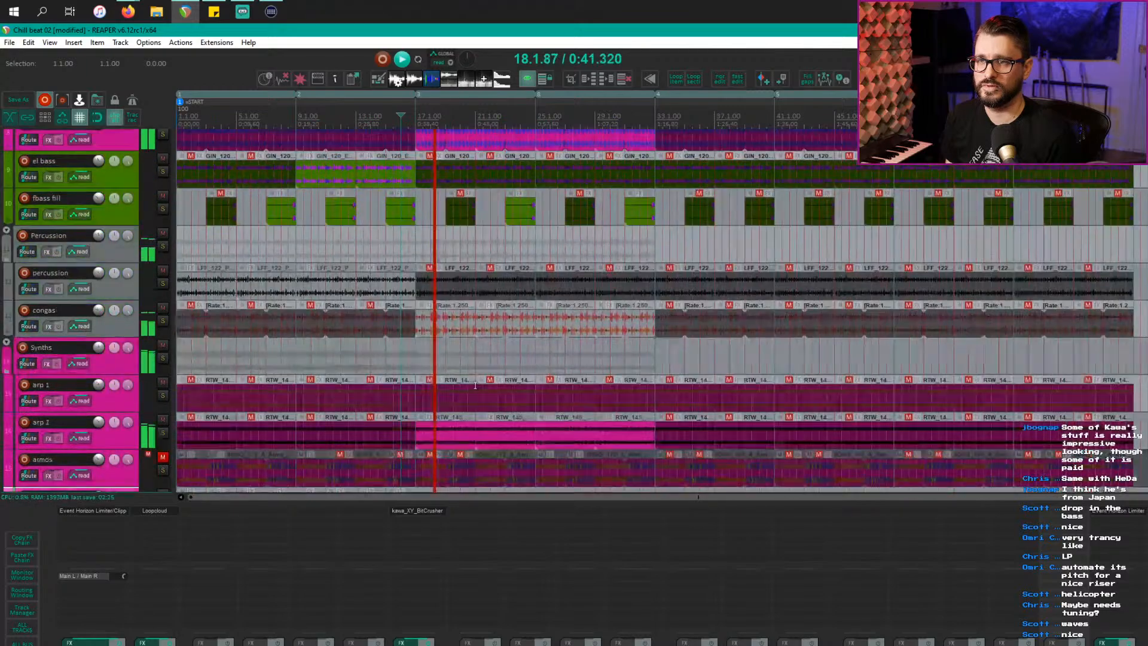
{"action": "scroll", "coordinate": [475, 386], "scroll_direction": "down", "scroll_amount": 2}
{"action": "scroll", "coordinate": [472, 385], "scroll_direction": "down", "scroll_amount": 1}
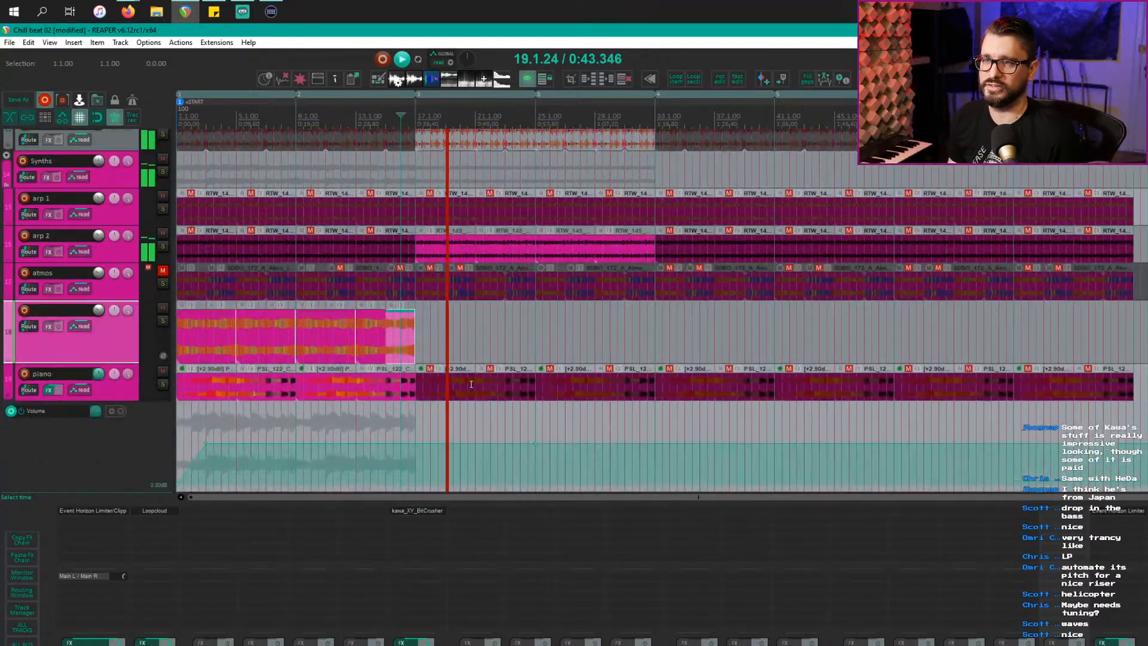
{"action": "key", "text": "super"}
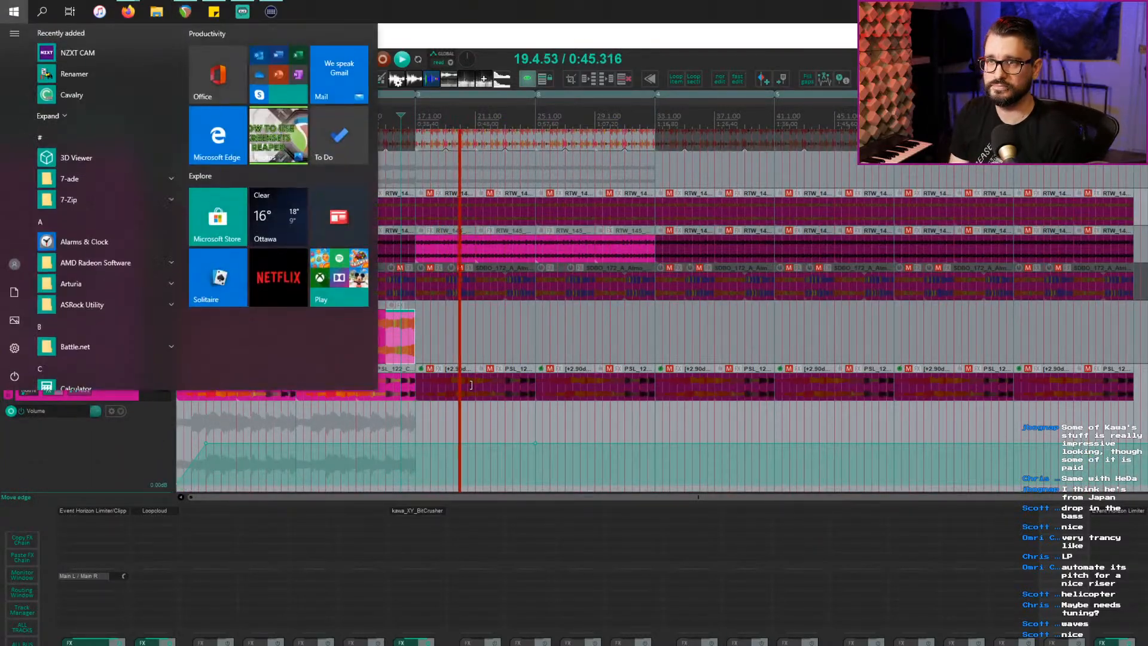
{"action": "key", "text": "super"}
{"action": "key", "text": "super"}
{"action": "type", "text": "loo"}
{"action": "key", "text": "Return"}
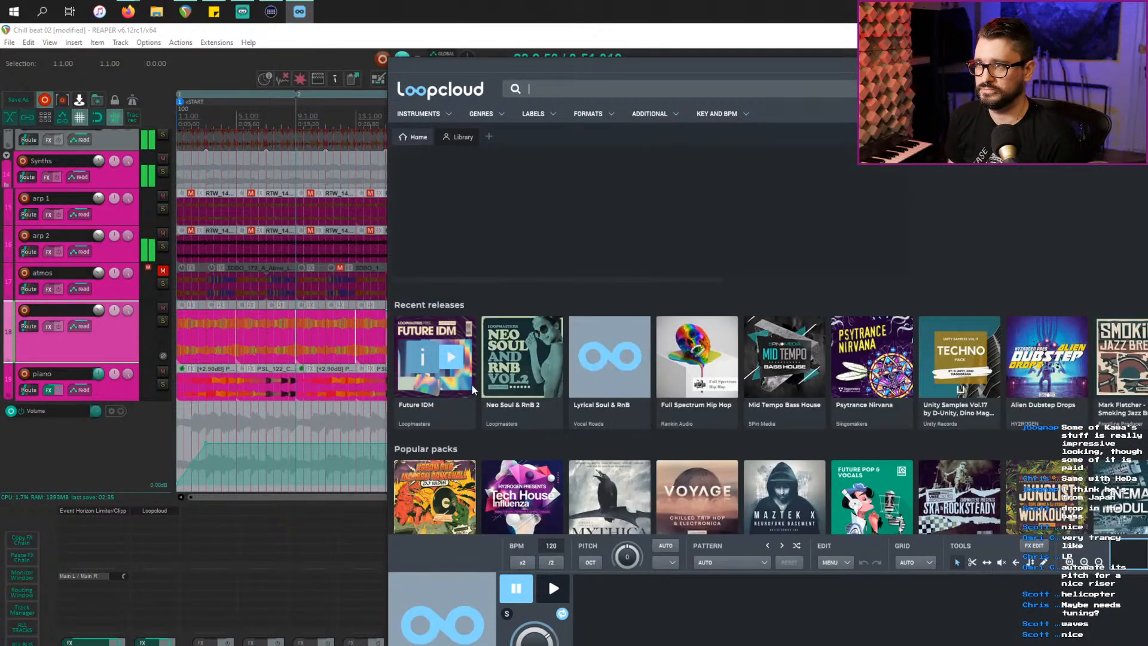
Step: Filter the Library by 'rise' and preview GS_JRN_170_Fx_Uplift_02 from the Journey pack
{"action": "left_click", "coordinate": [694, 501]}
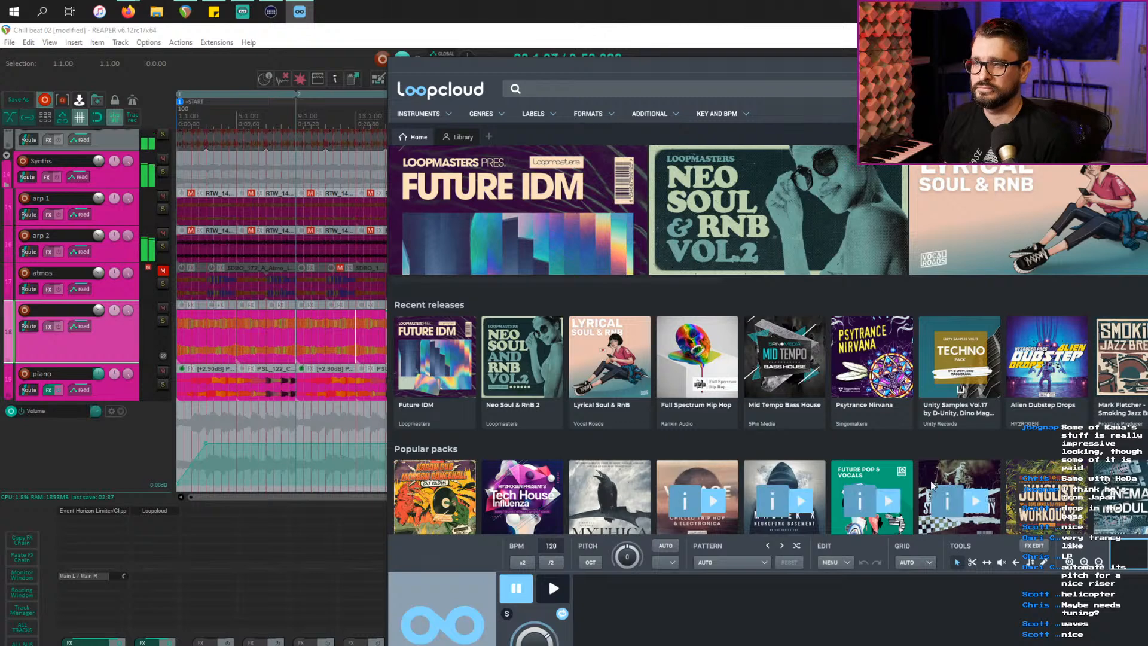
{"action": "left_click", "coordinate": [459, 137]}
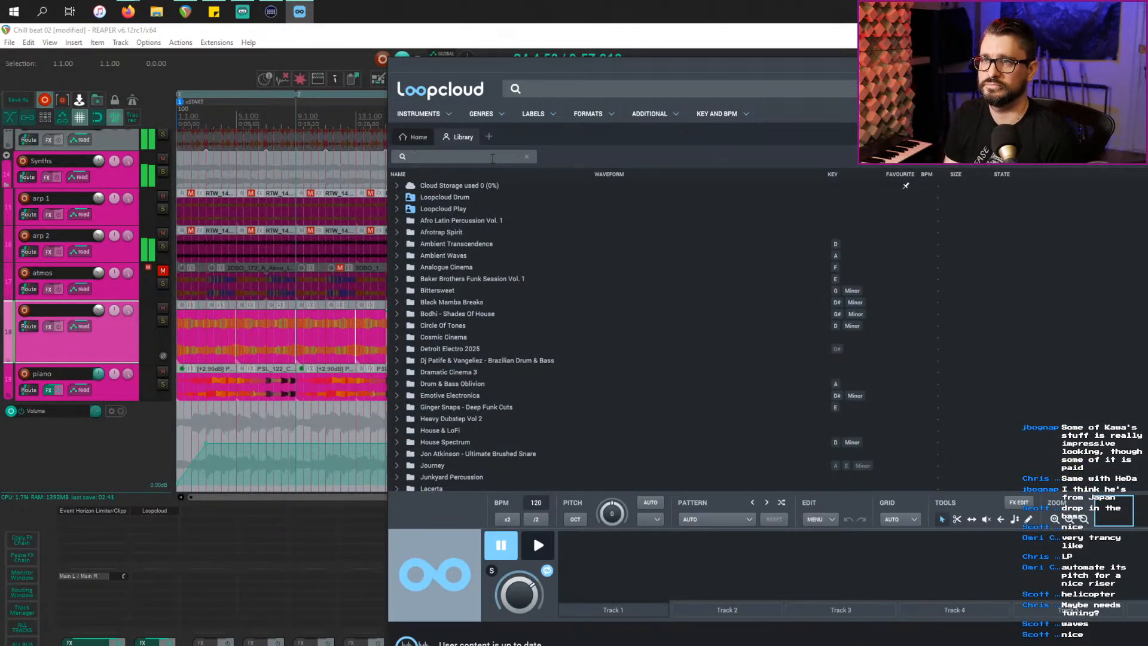
{"action": "type", "text": "rise"}
{"action": "key", "text": "Return"}
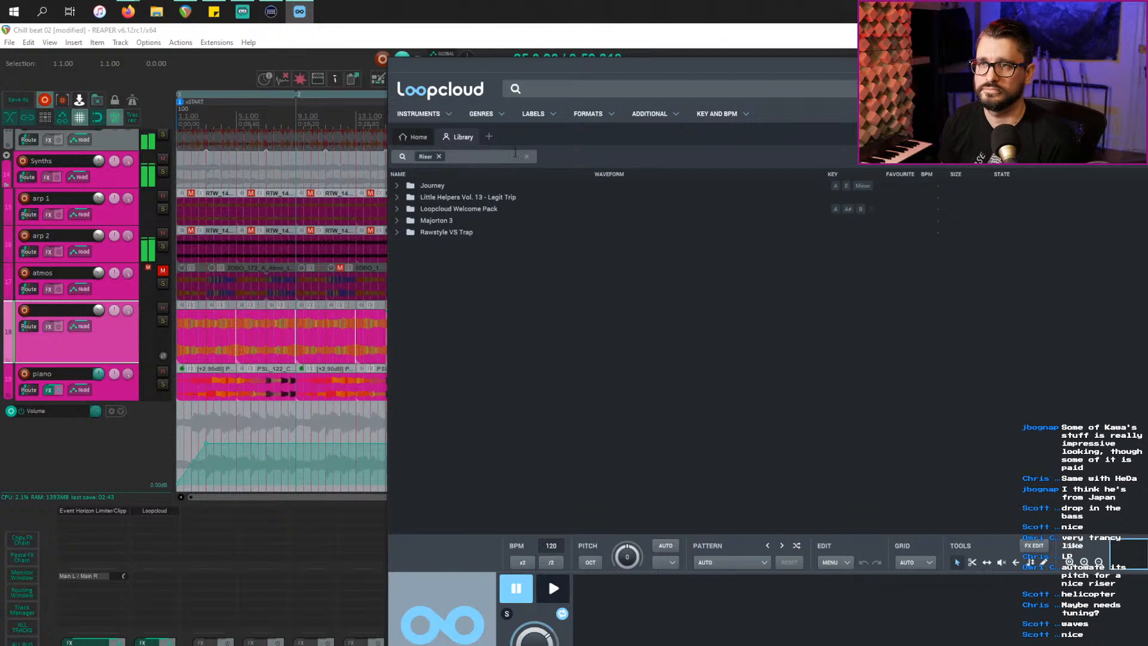
{"action": "left_click", "coordinate": [398, 187]}
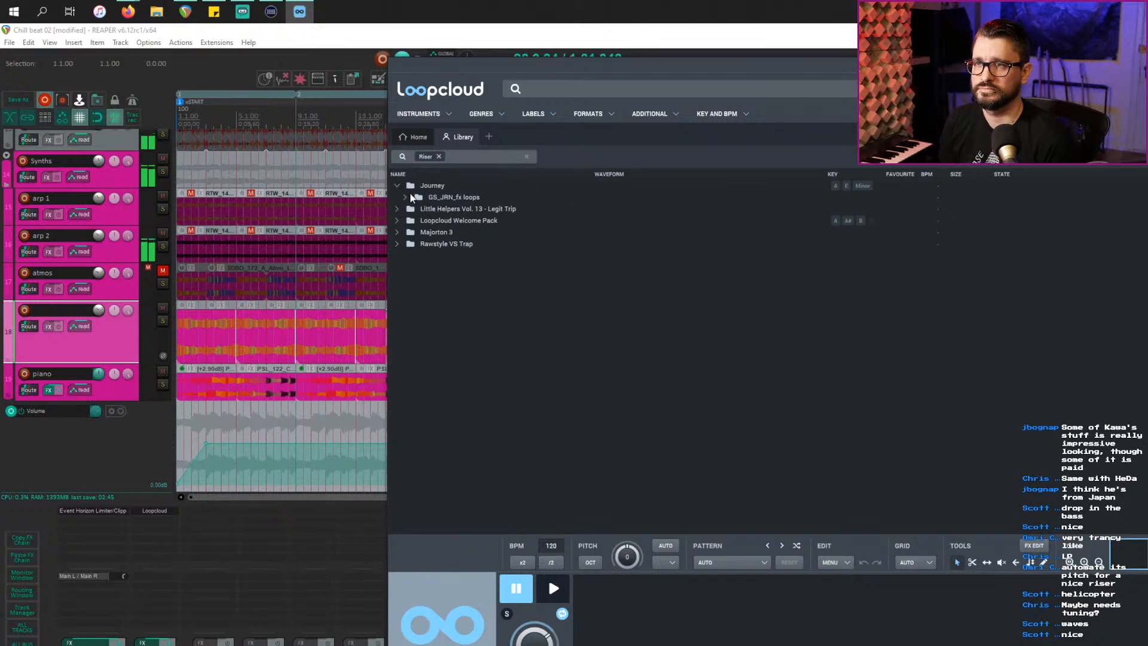
{"action": "left_click", "coordinate": [405, 197]}
{"action": "left_click", "coordinate": [412, 210]}
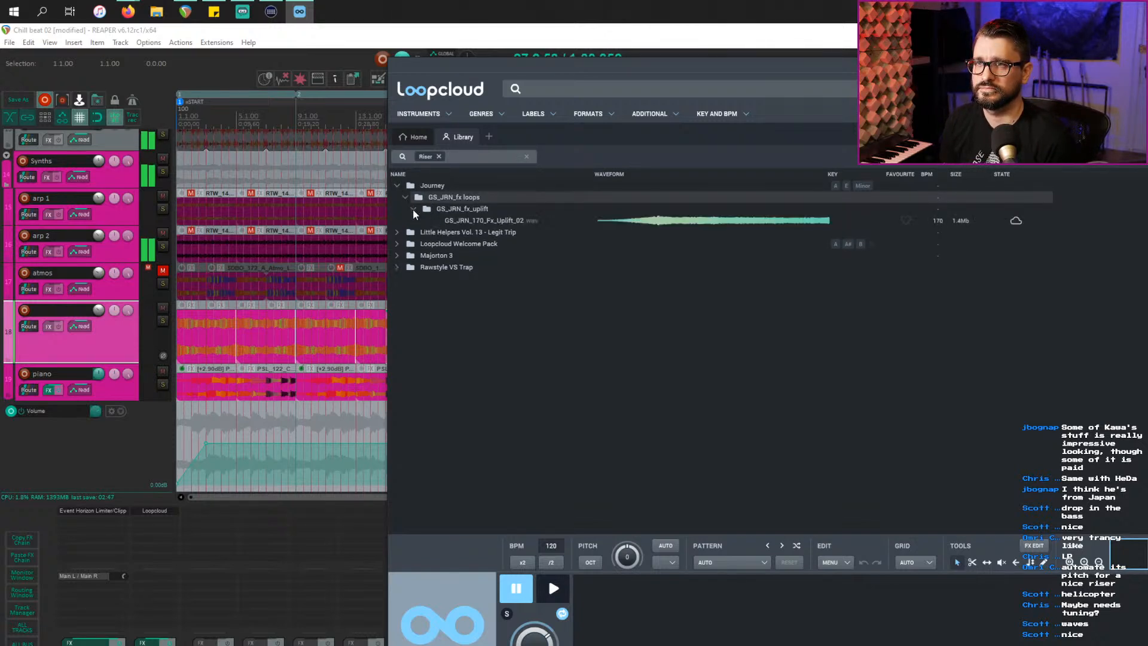
{"action": "left_click", "coordinate": [513, 221]}
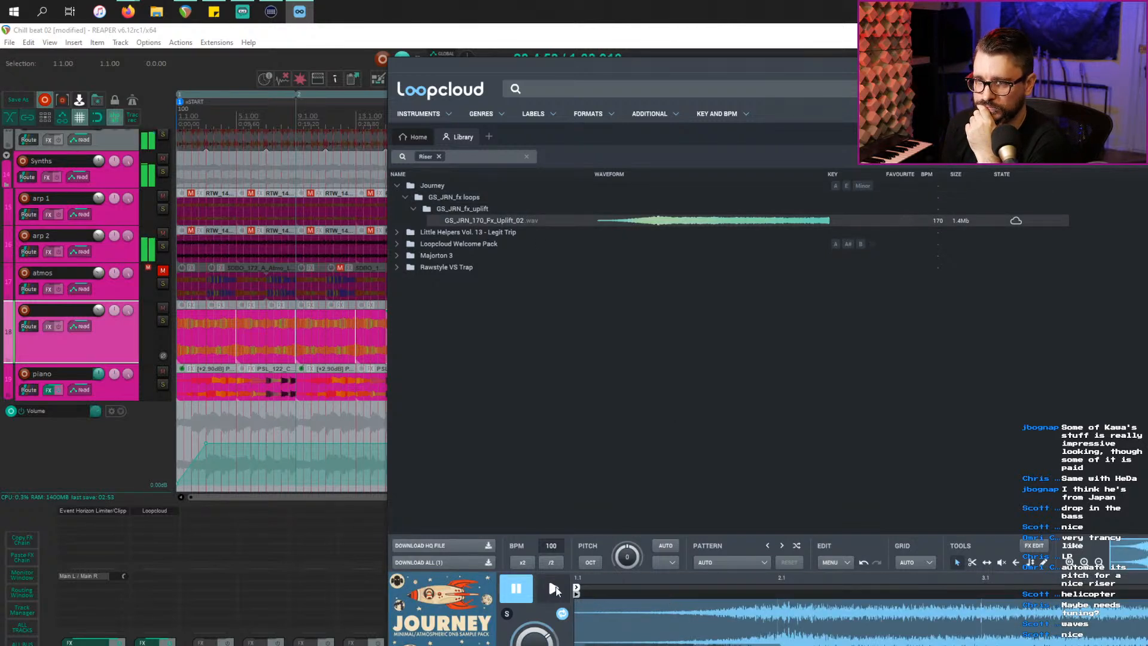
{"action": "left_click", "coordinate": [550, 589]}
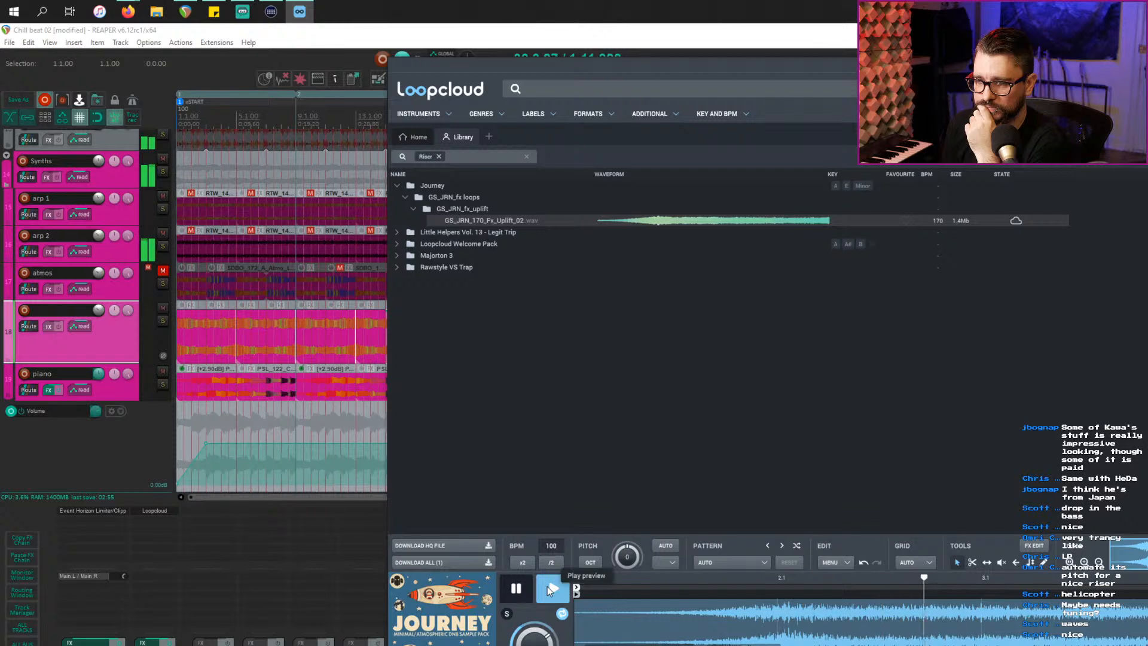
Step: Expand the Little Helpers Vol. 13 folders and preview SS_LH13_126_FX_LPS_03_Riser
{"action": "scroll", "coordinate": [145, 343], "scroll_direction": "up", "scroll_amount": 10}
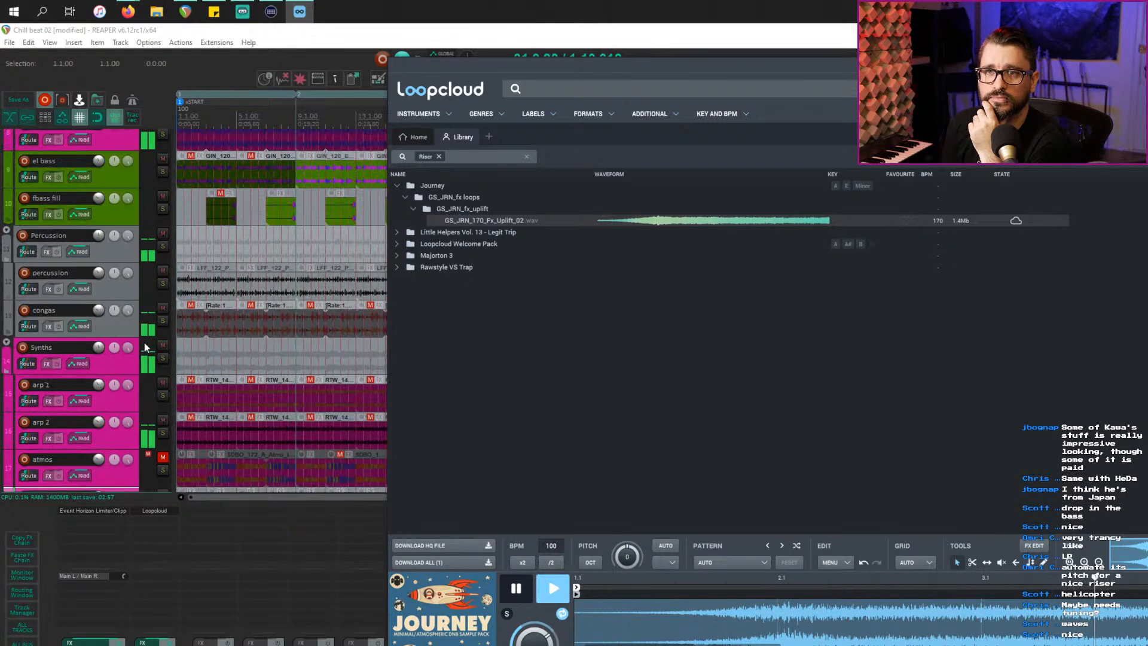
{"action": "left_click", "coordinate": [149, 157]}
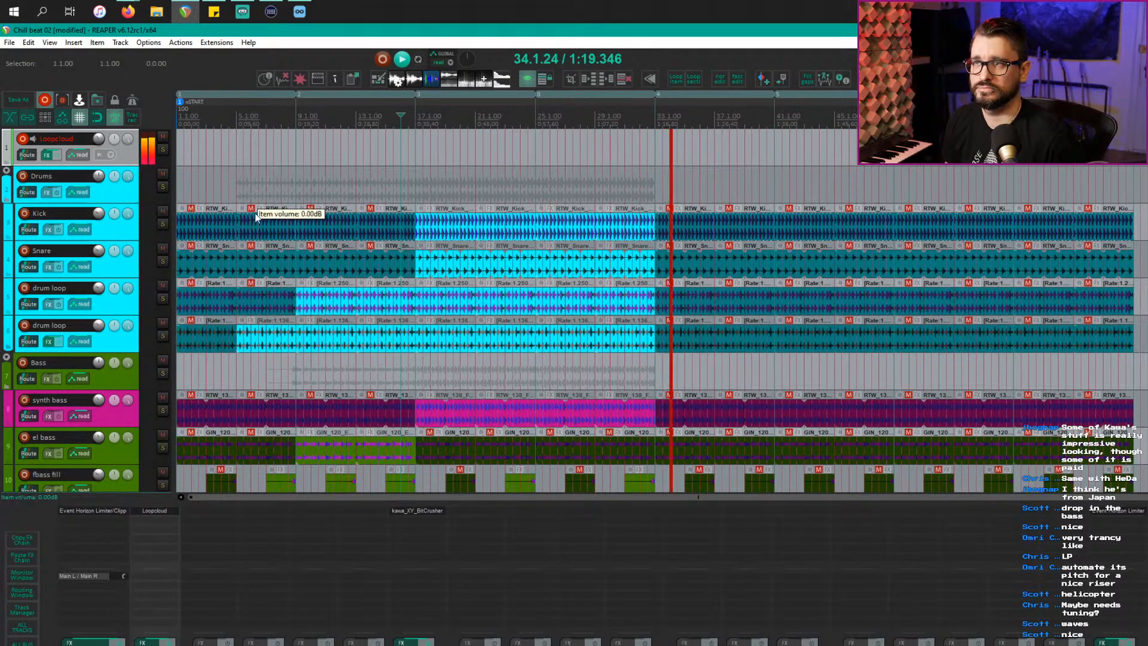
{"action": "key", "text": "alt+Tab"}
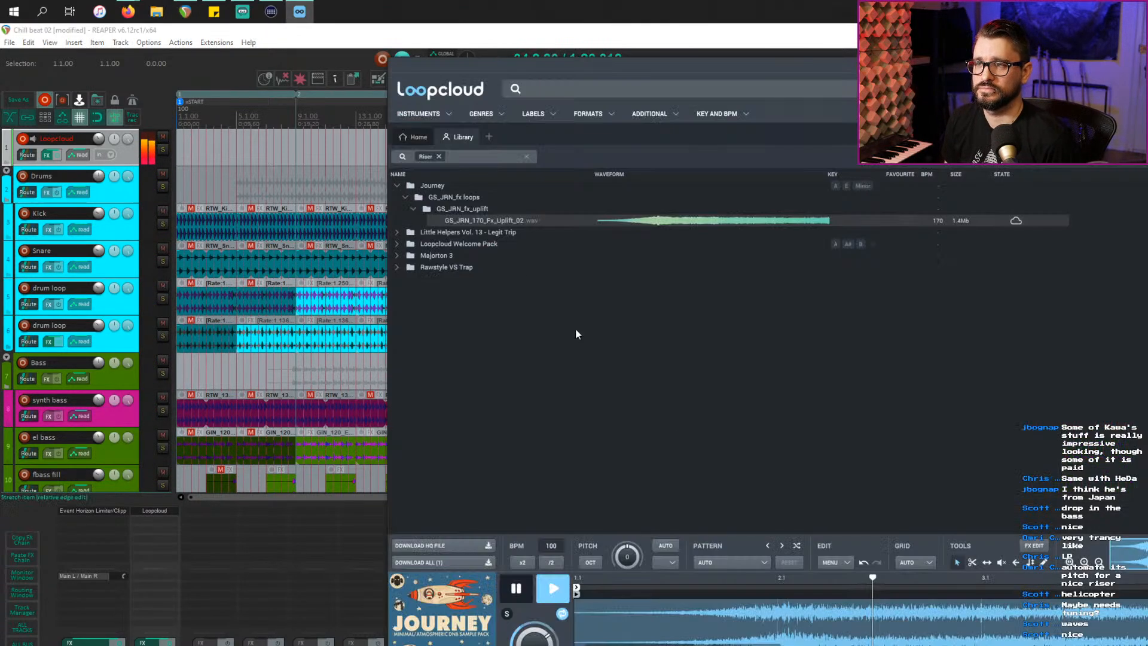
{"action": "left_click", "coordinate": [397, 233]}
{"action": "left_click", "coordinate": [405, 244]}
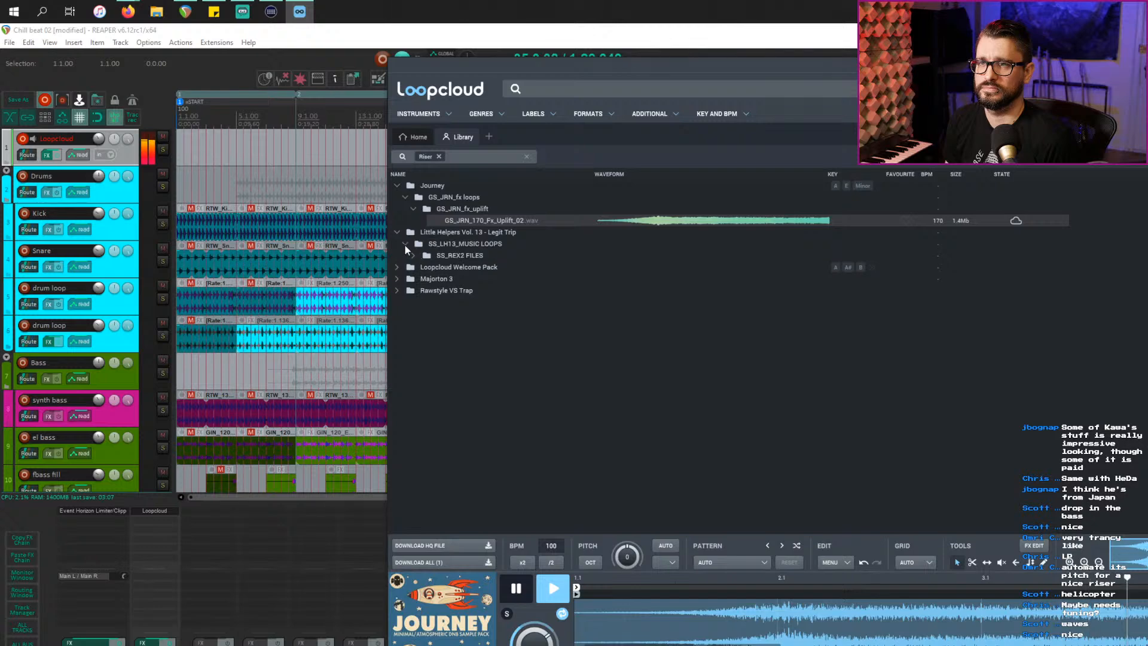
{"action": "left_click", "coordinate": [412, 254]}
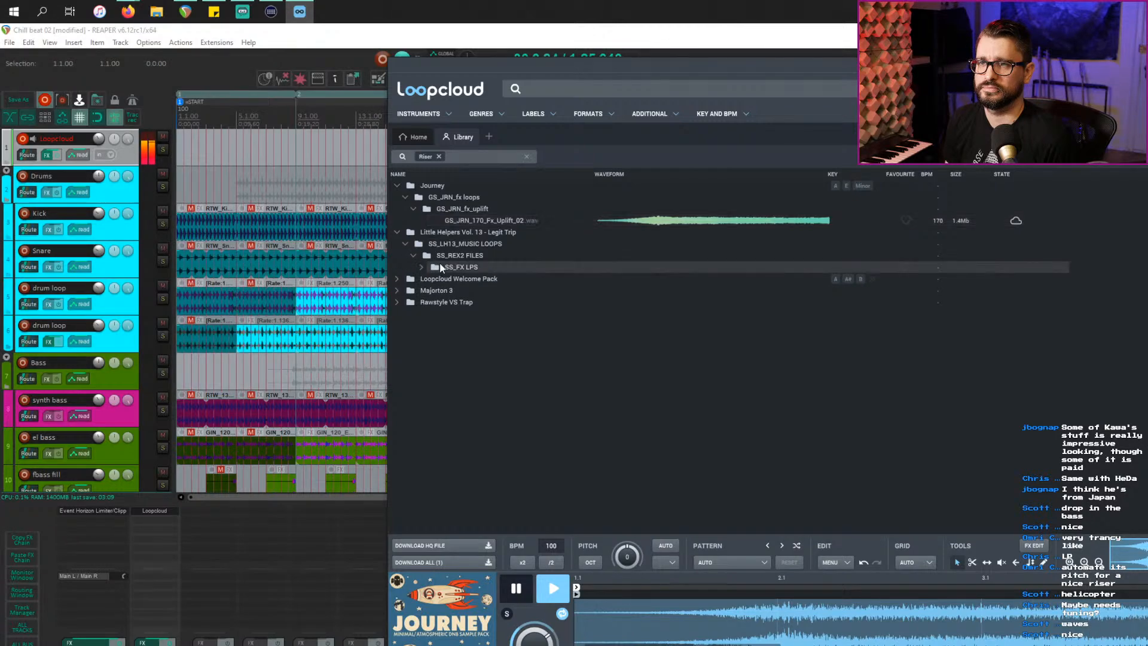
{"action": "left_click", "coordinate": [422, 268]}
{"action": "left_click", "coordinate": [510, 279]}
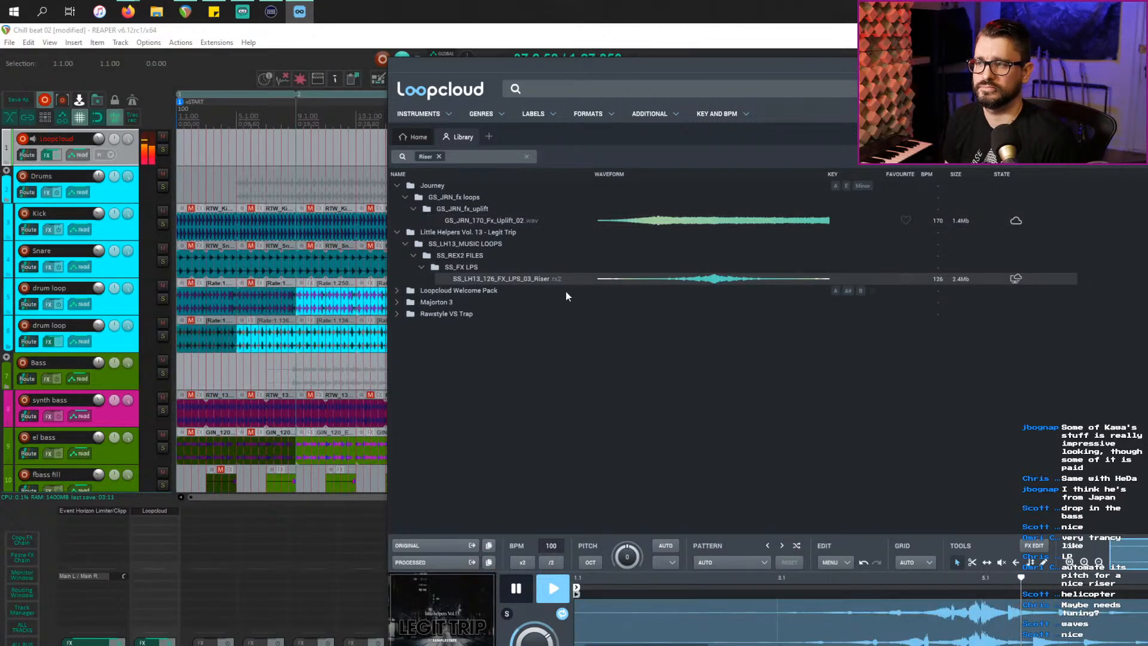
Step: Expand the Welcome Pack's Drum And Bass folder and open a new empty search tab
{"action": "left_click", "coordinate": [397, 290]}
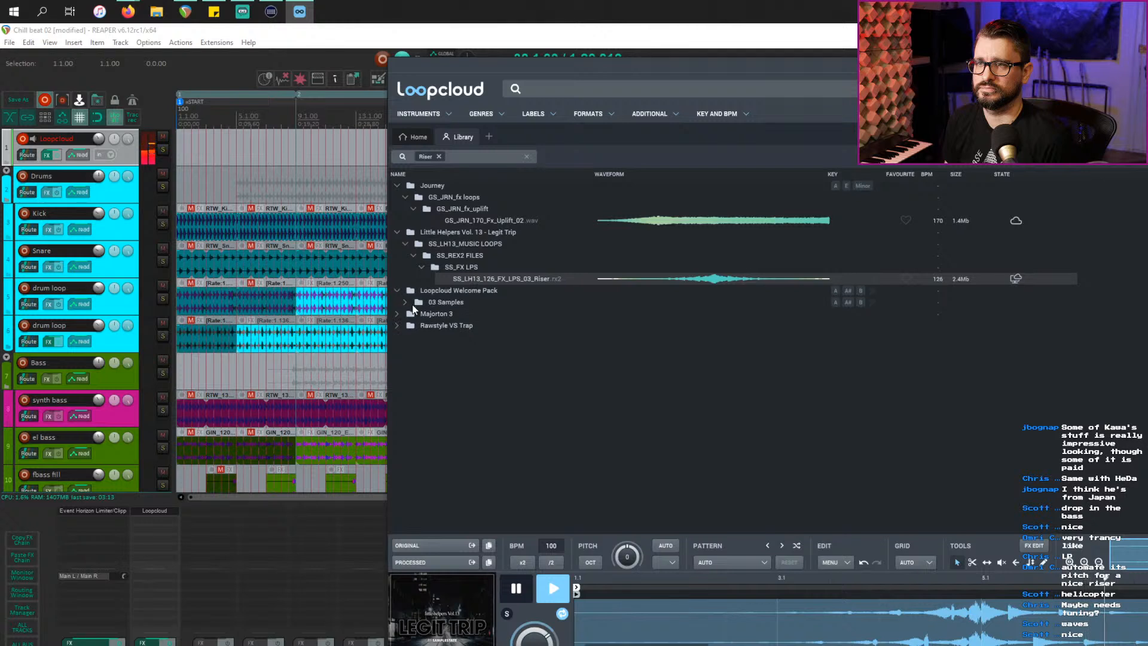
{"action": "left_click", "coordinate": [405, 302]}
{"action": "left_click", "coordinate": [412, 313]}
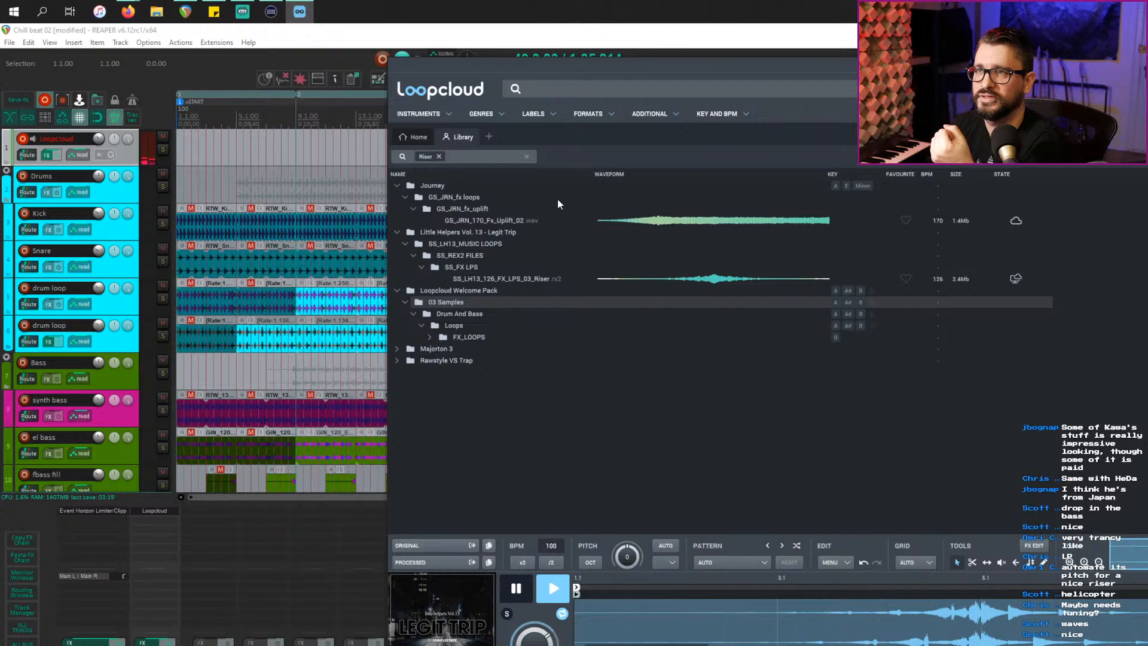
{"action": "left_click", "coordinate": [489, 137]}
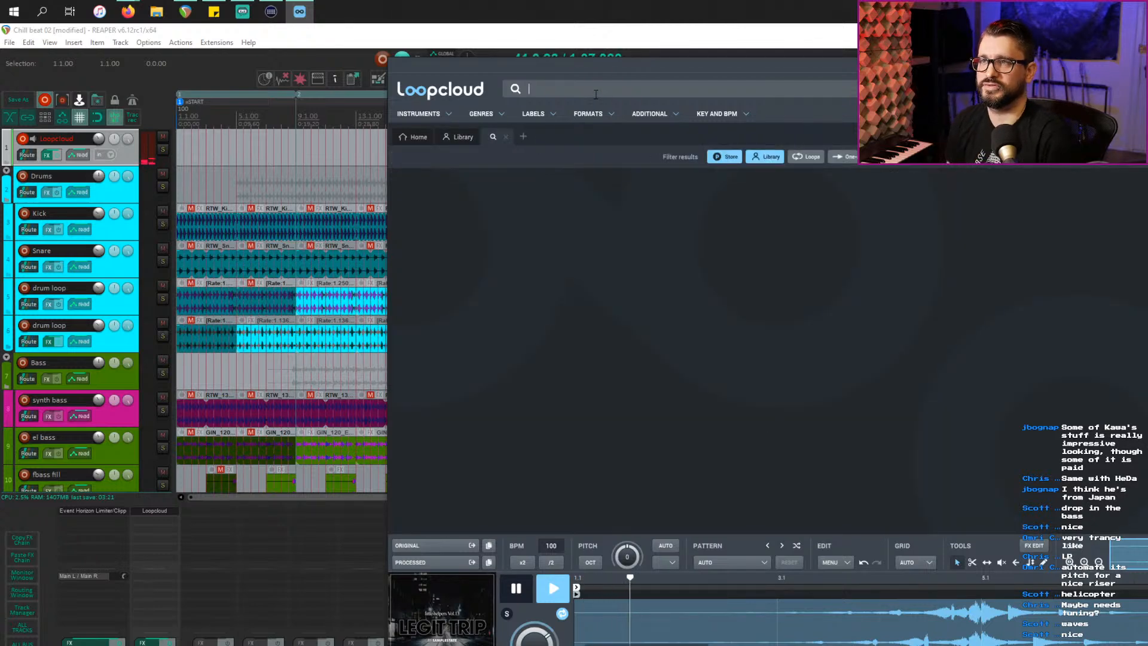
Step: Search 'riser' among library samples only and preview the two uplifter results
{"action": "left_click", "coordinate": [595, 89]}
{"action": "type", "text": "rapiser"}
{"action": "key", "text": "Return"}
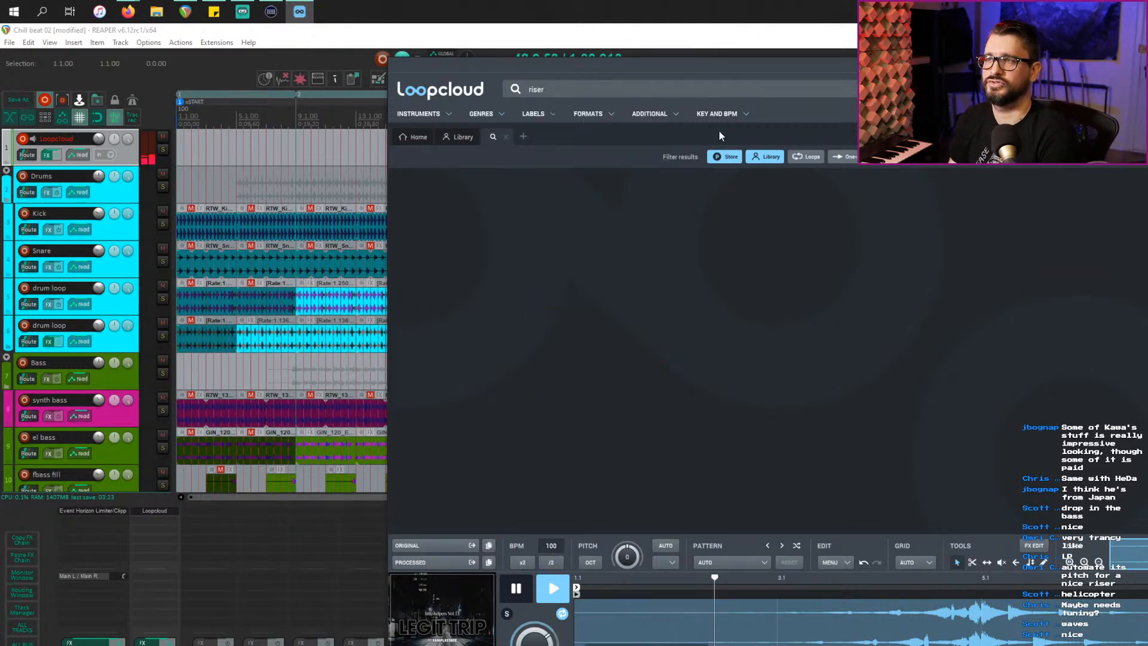
{"action": "left_click", "coordinate": [724, 156]}
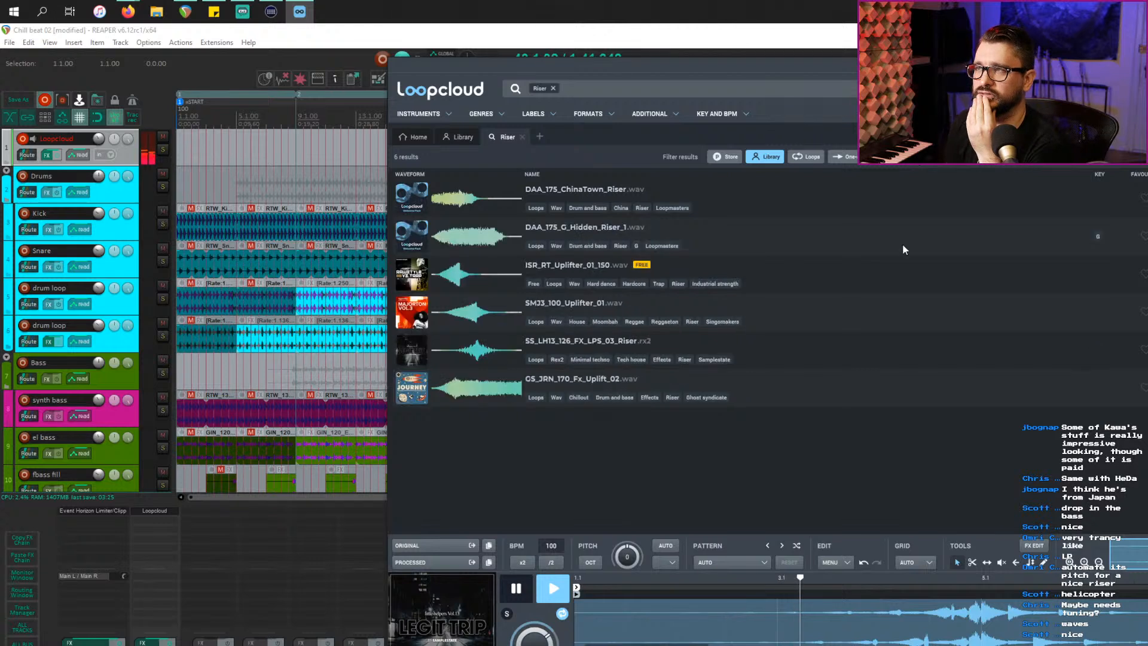
{"action": "left_click", "coordinate": [479, 273]}
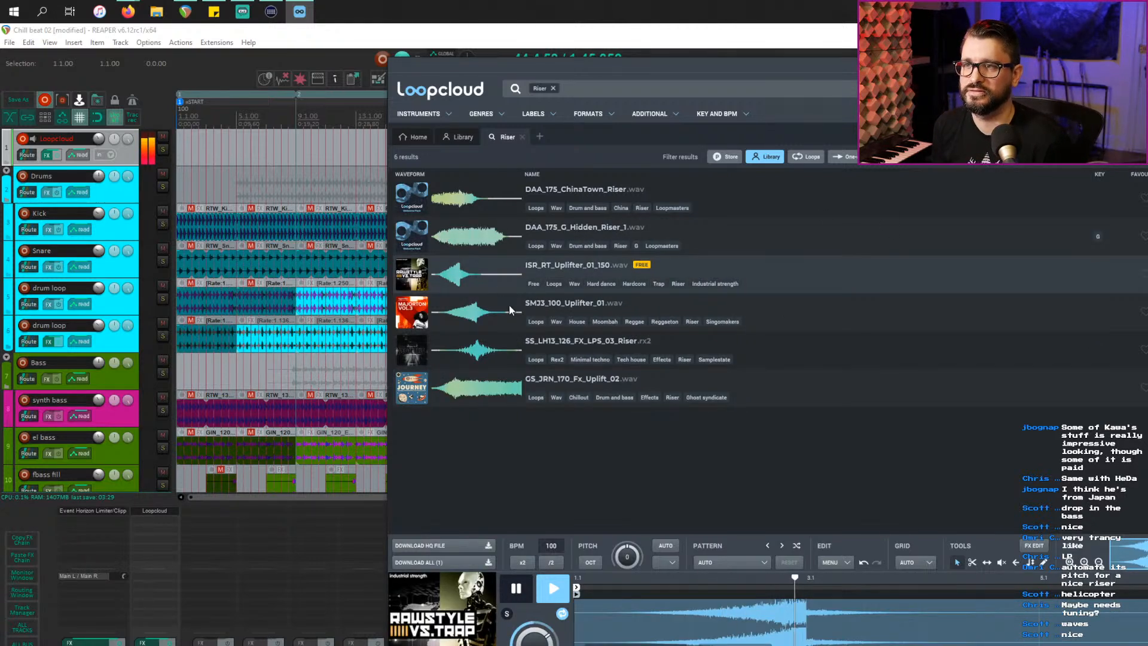
{"action": "left_click", "coordinate": [493, 314]}
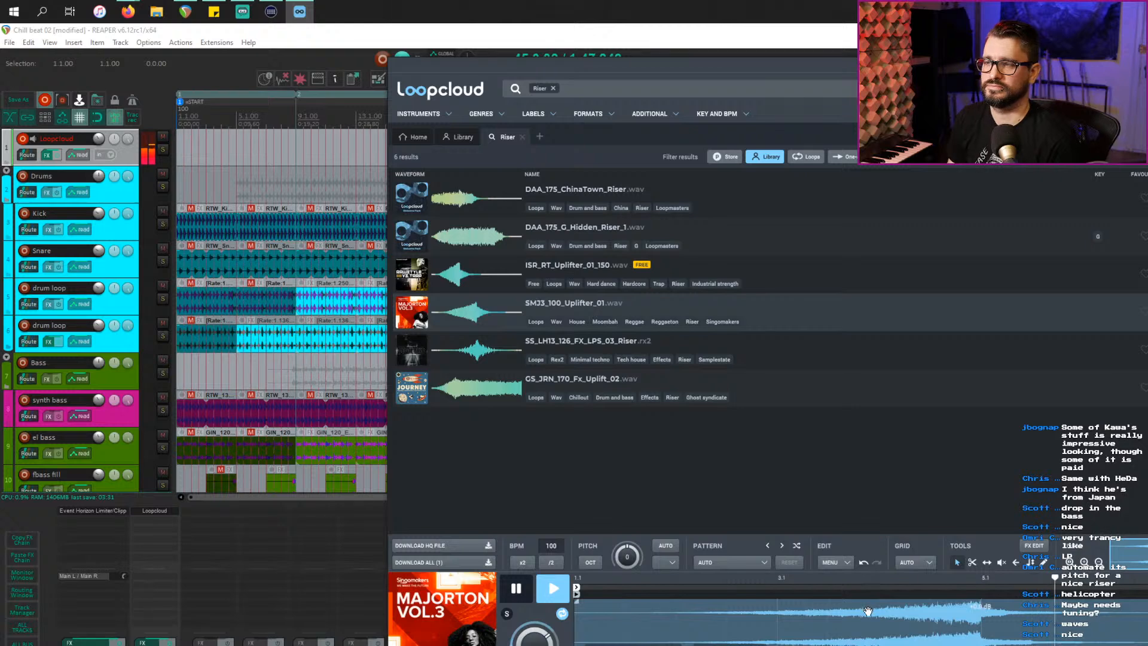
Step: Check the beat in REAPER, then audition the other risers, ending on ISR_RT_Uplifter_01_150
{"action": "left_click", "coordinate": [176, 136]}
{"action": "key", "text": "space"}
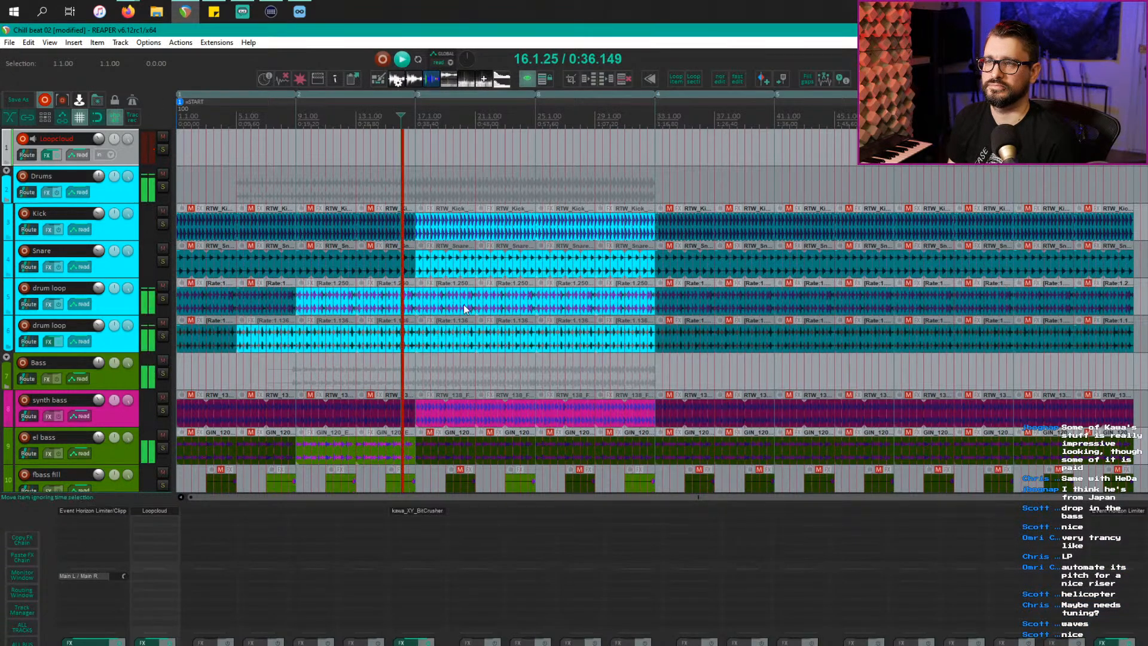
{"action": "key", "text": "space"}
{"action": "key", "text": "alt+Tab"}
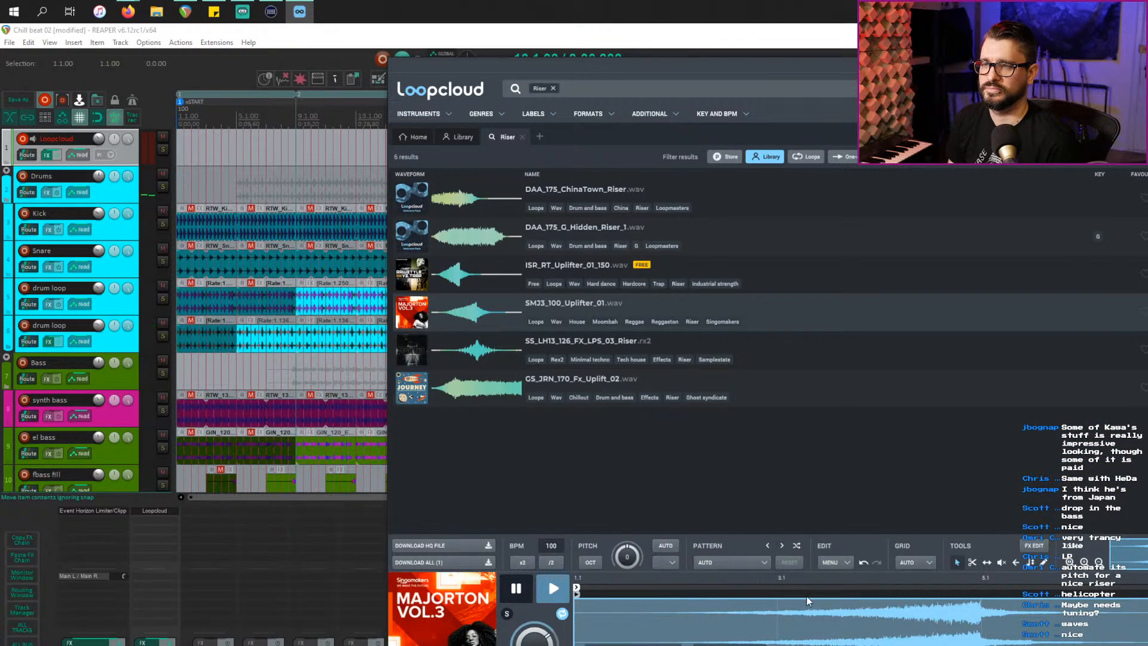
{"action": "left_click", "coordinate": [474, 355]}
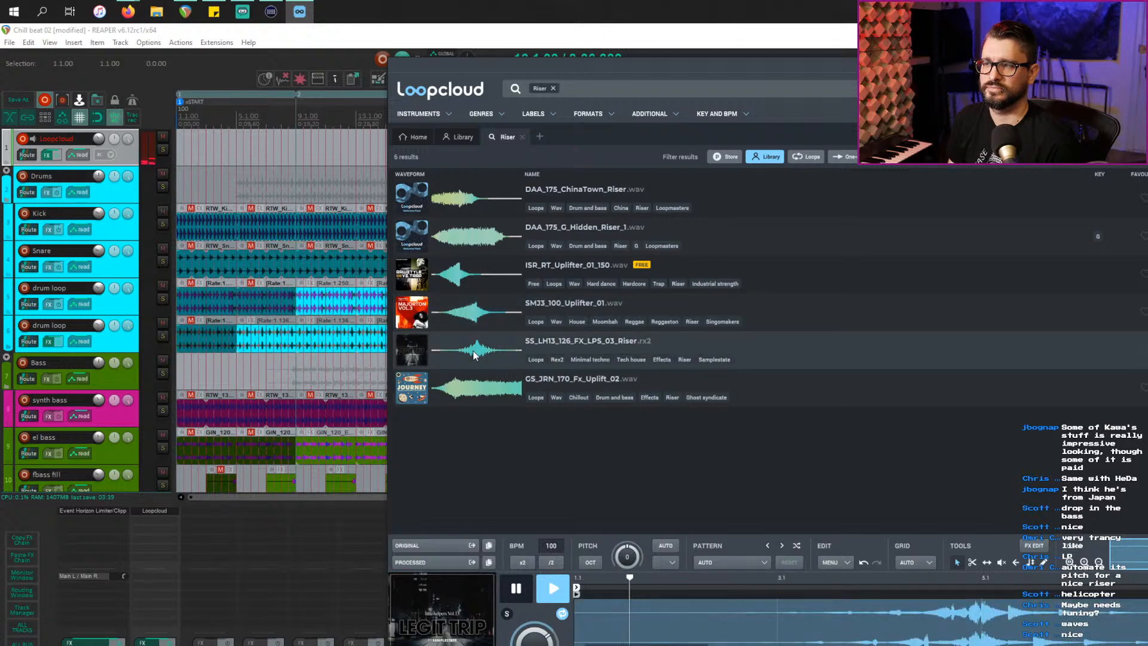
{"action": "left_click", "coordinate": [486, 244]}
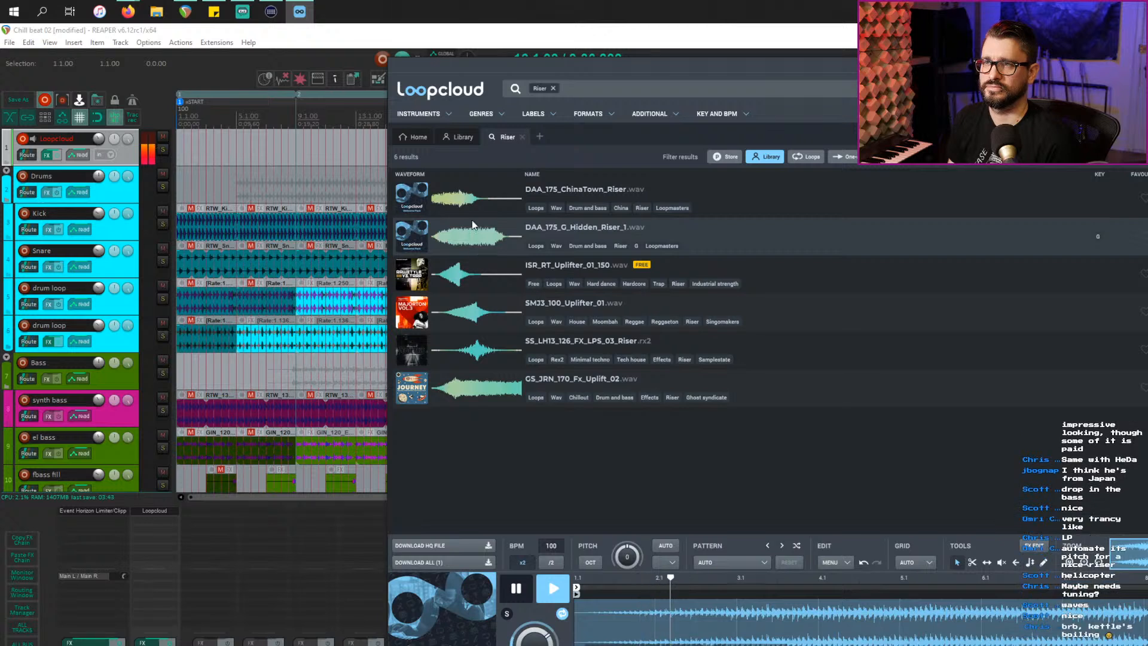
{"action": "left_click", "coordinate": [478, 206]}
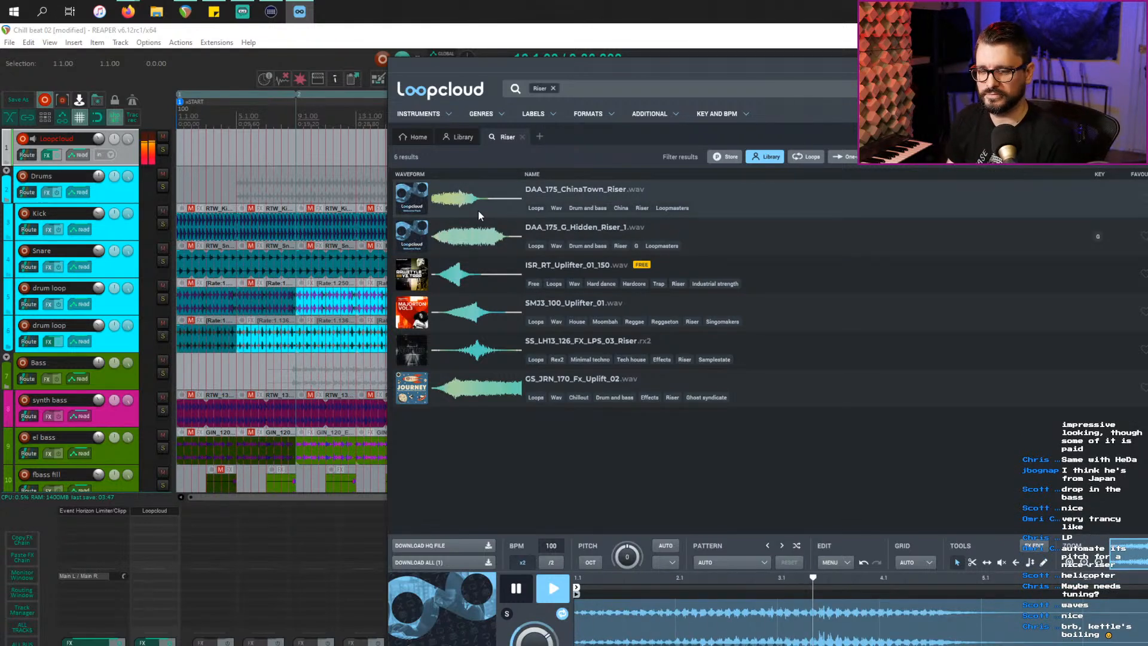
{"action": "left_click", "coordinate": [485, 274]}
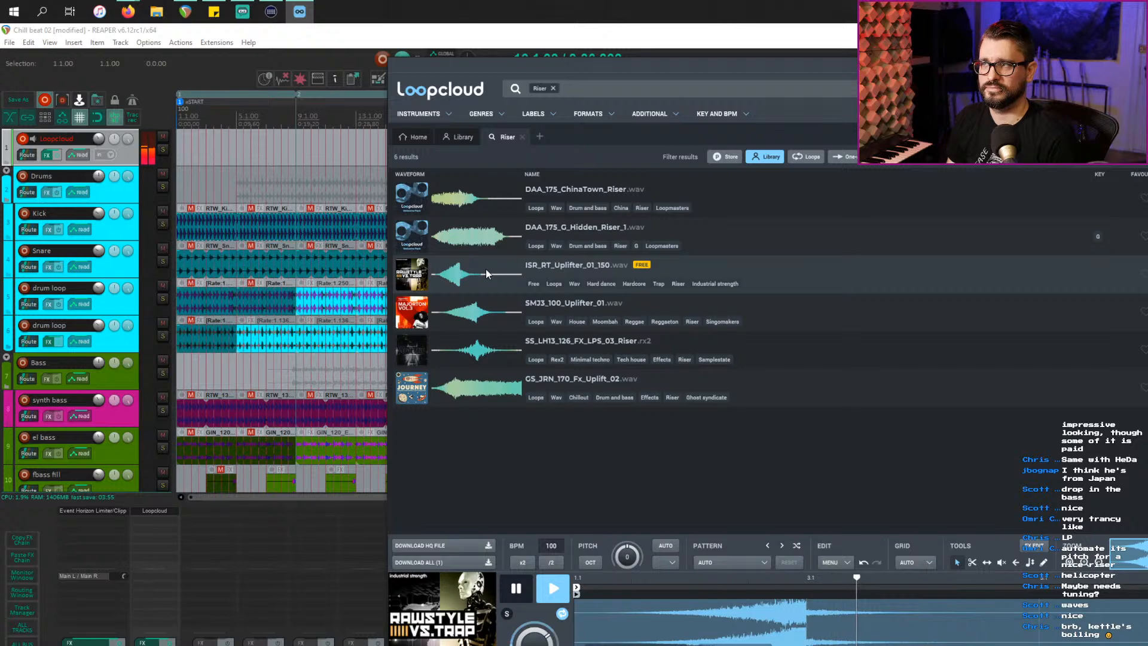
{"action": "key", "text": "space"}
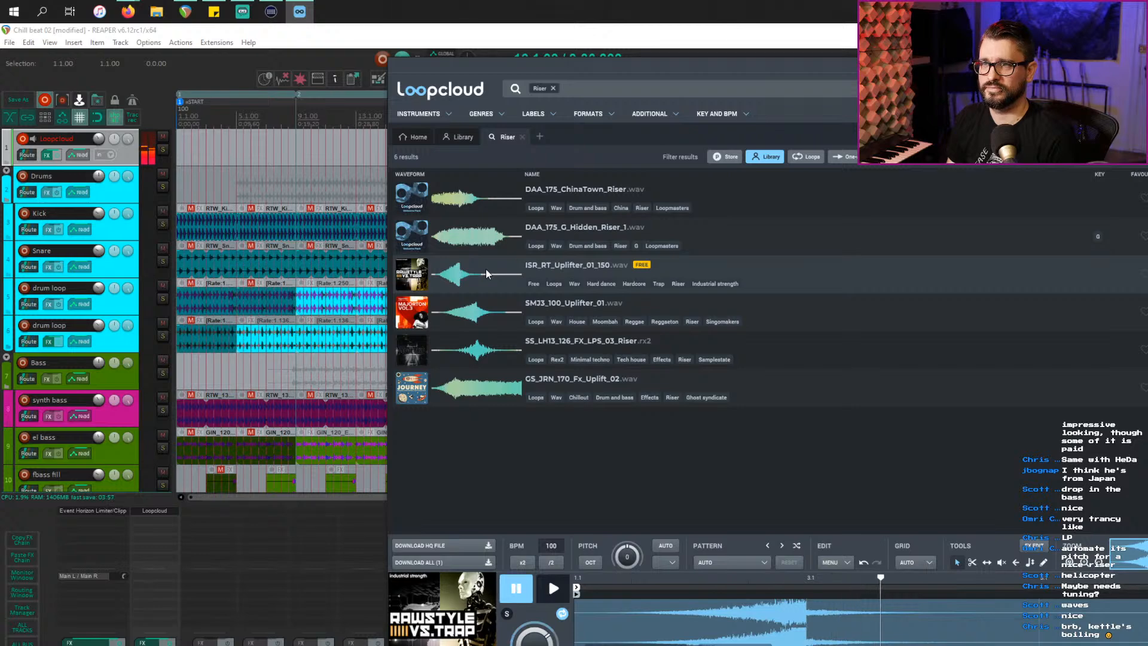
Step: Download ISR_RT_Uplifter_01_150 and insert a new empty track below Percussion in REAPER
{"action": "left_click", "coordinate": [434, 563]}
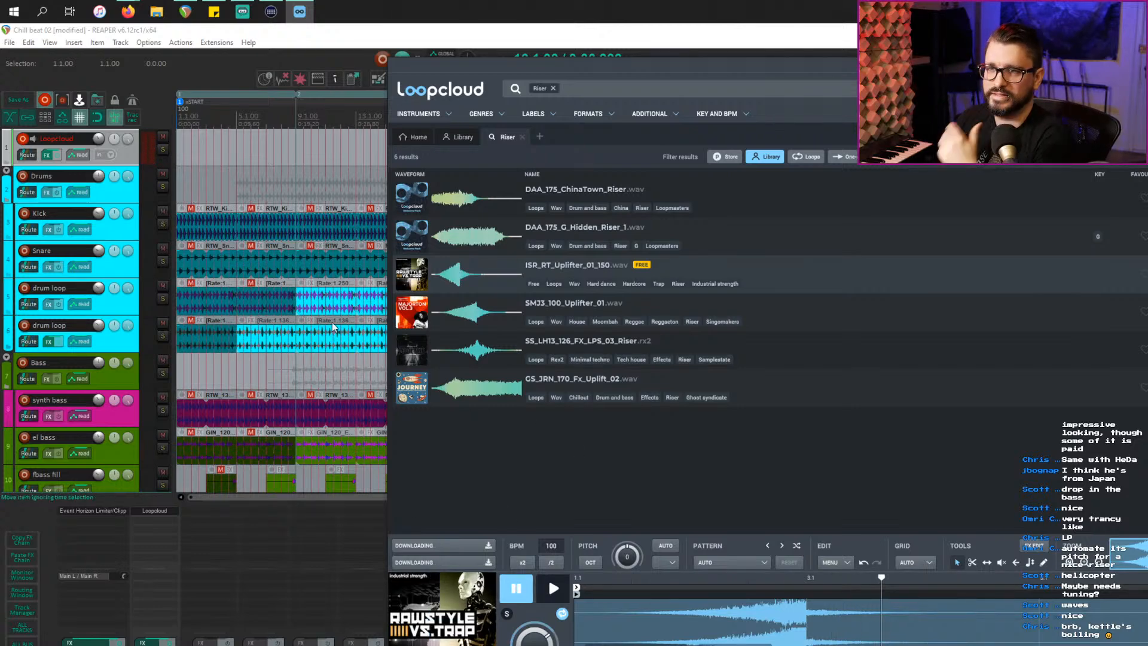
{"action": "scroll", "coordinate": [333, 326], "scroll_direction": "down", "scroll_amount": 3}
{"action": "left_click", "coordinate": [111, 266]}
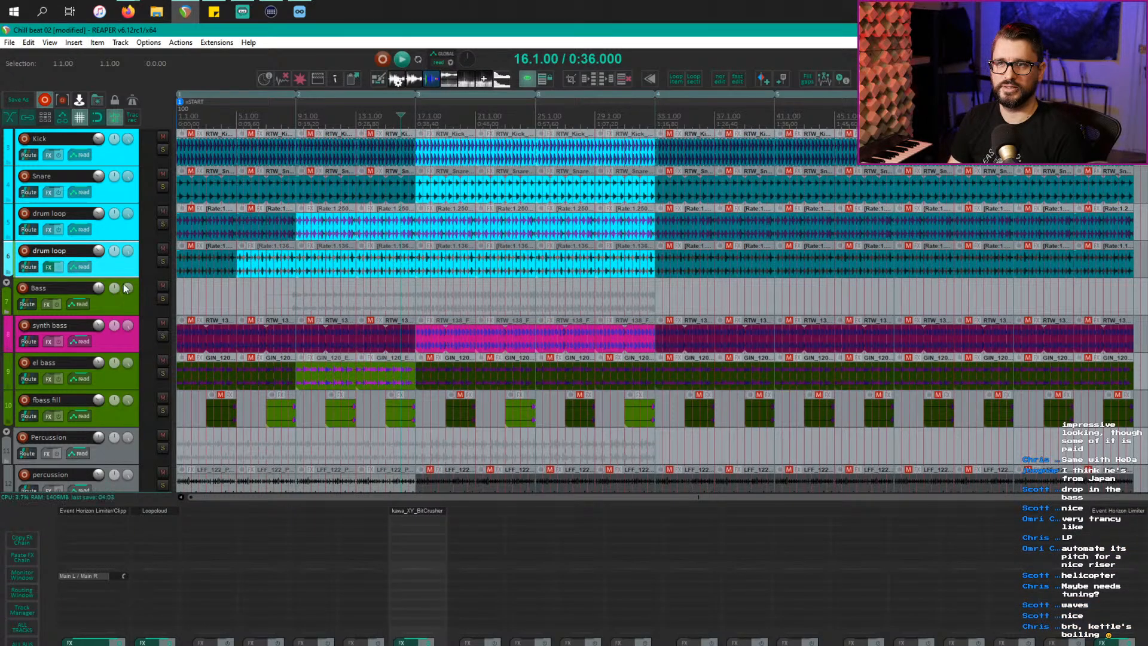
{"action": "scroll", "coordinate": [136, 453], "scroll_direction": "down", "scroll_amount": 1}
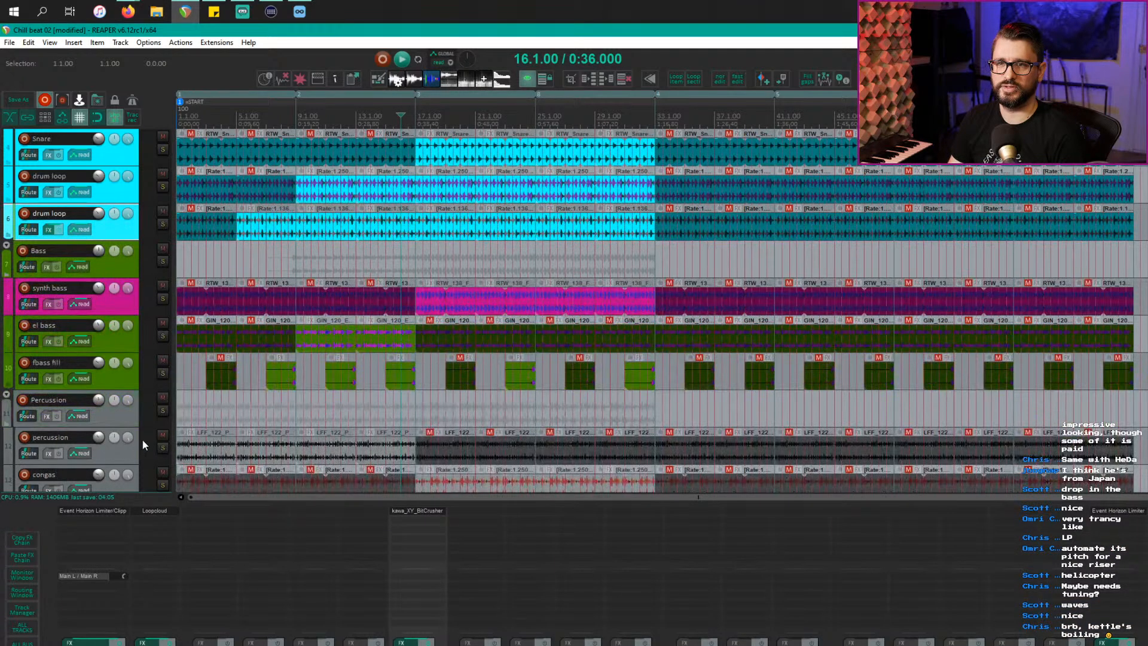
{"action": "left_click", "coordinate": [127, 420]}
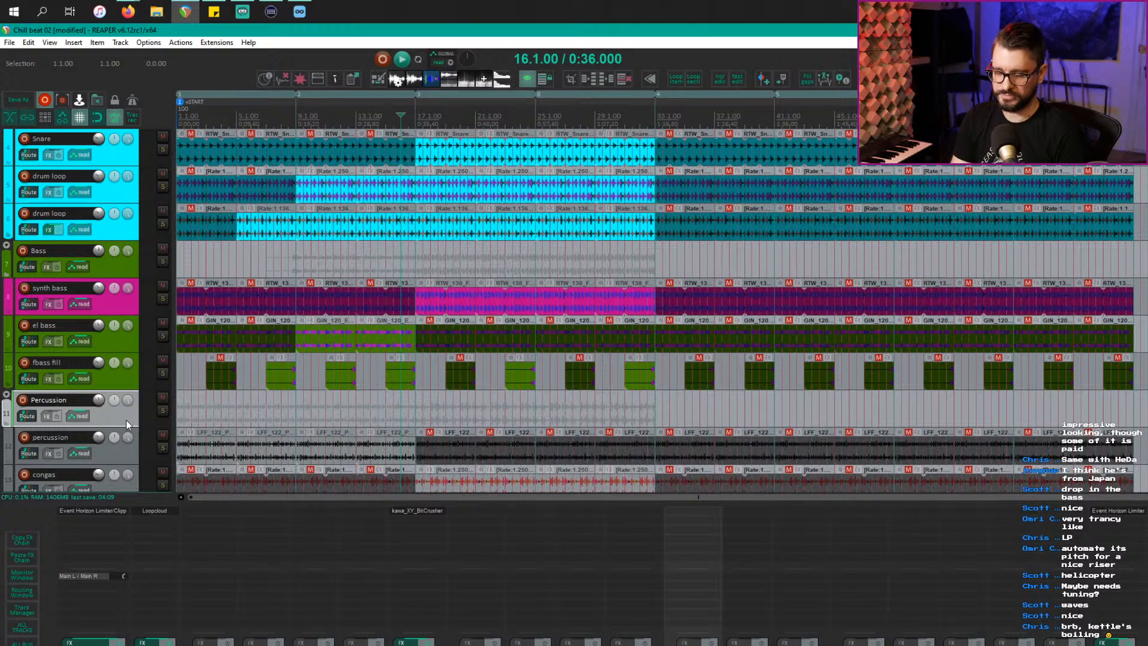
{"action": "key", "text": "ctrl+t"}
{"action": "key", "text": "alt+Tab"}
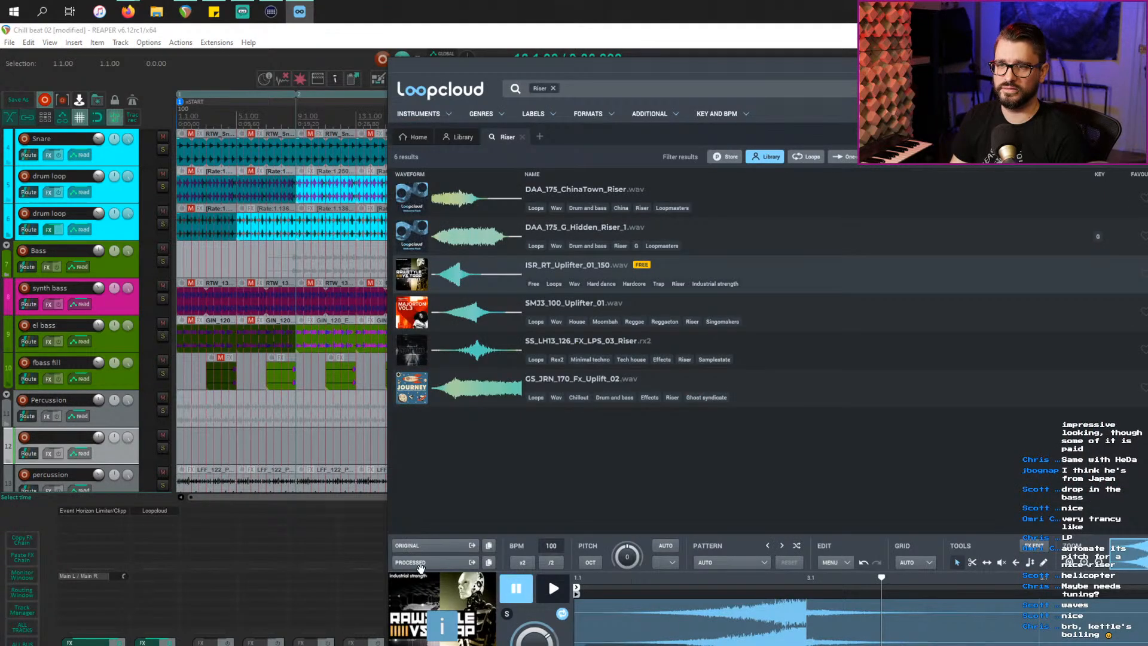
Step: Import the uplifter onto track 12, ignoring the tempo suggested by its filename
{"action": "left_click_drag", "start_coordinate": [420, 567], "coordinate": [270, 445]}
{"action": "left_click", "coordinate": [481, 439]}
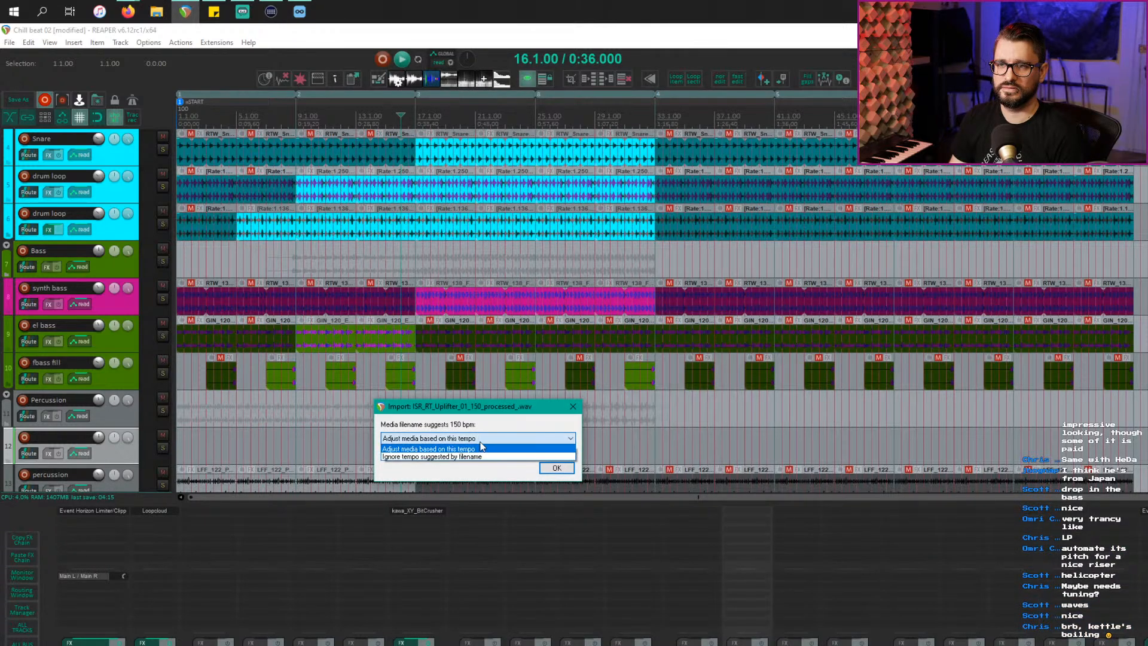
{"action": "left_click", "coordinate": [482, 447]}
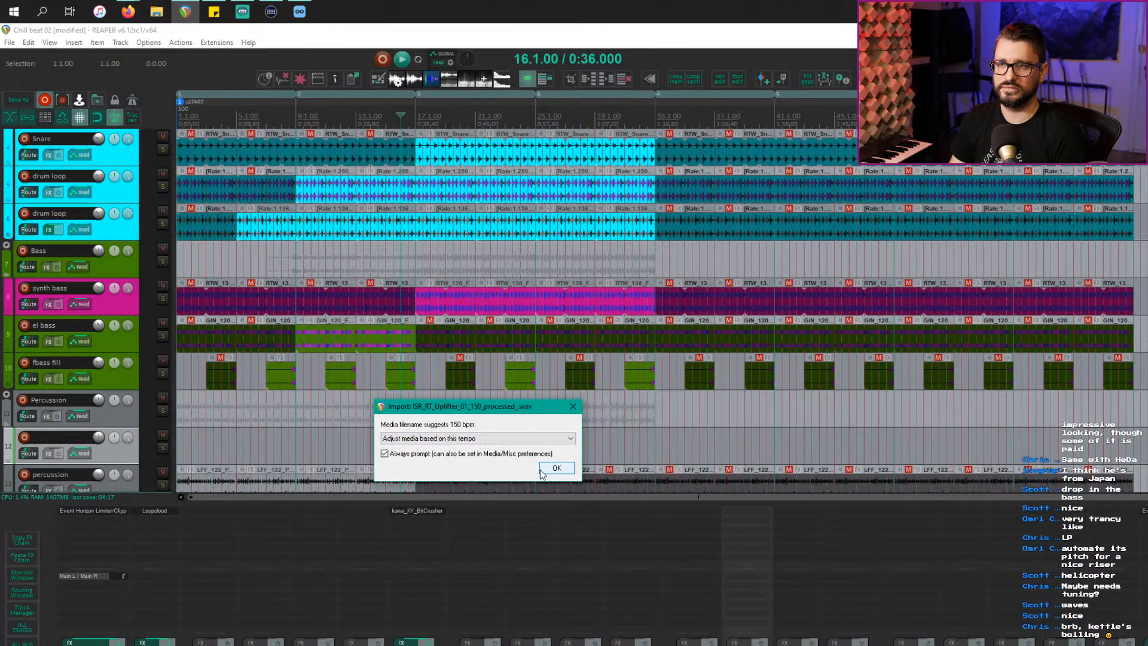
{"action": "left_click", "coordinate": [461, 442]}
{"action": "left_click", "coordinate": [463, 455]}
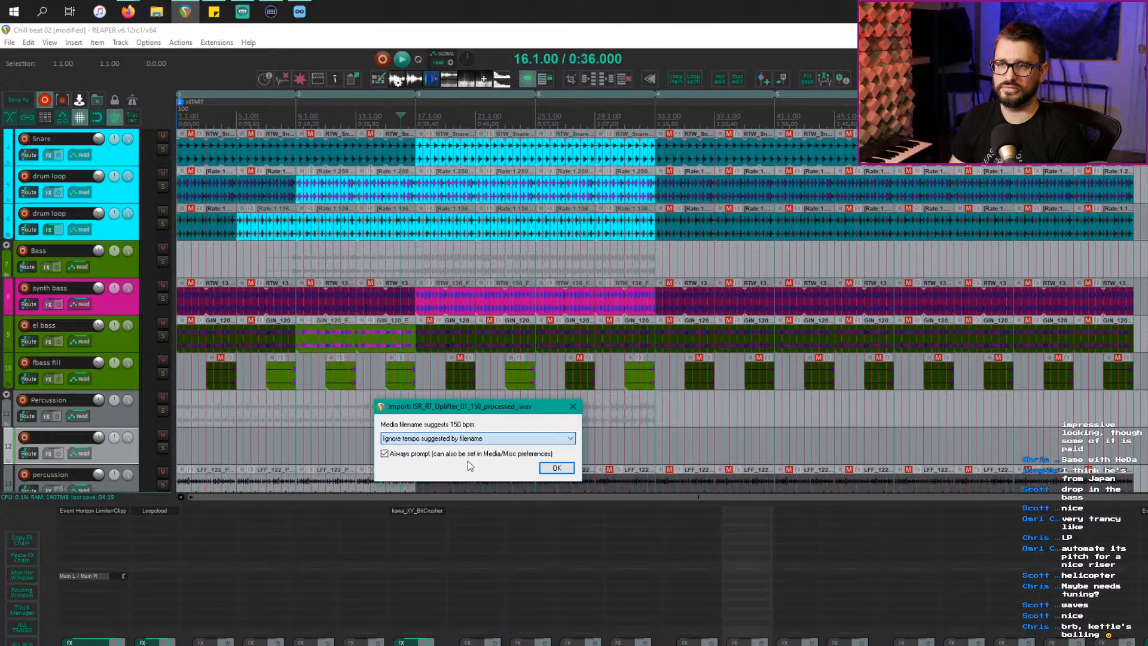
{"action": "left_click", "coordinate": [556, 468]}
Step: Enlarge the uplifter track and set the item's snap offset at its peak
{"action": "left_click", "coordinate": [440, 401]}
{"action": "left_click", "coordinate": [327, 461]}
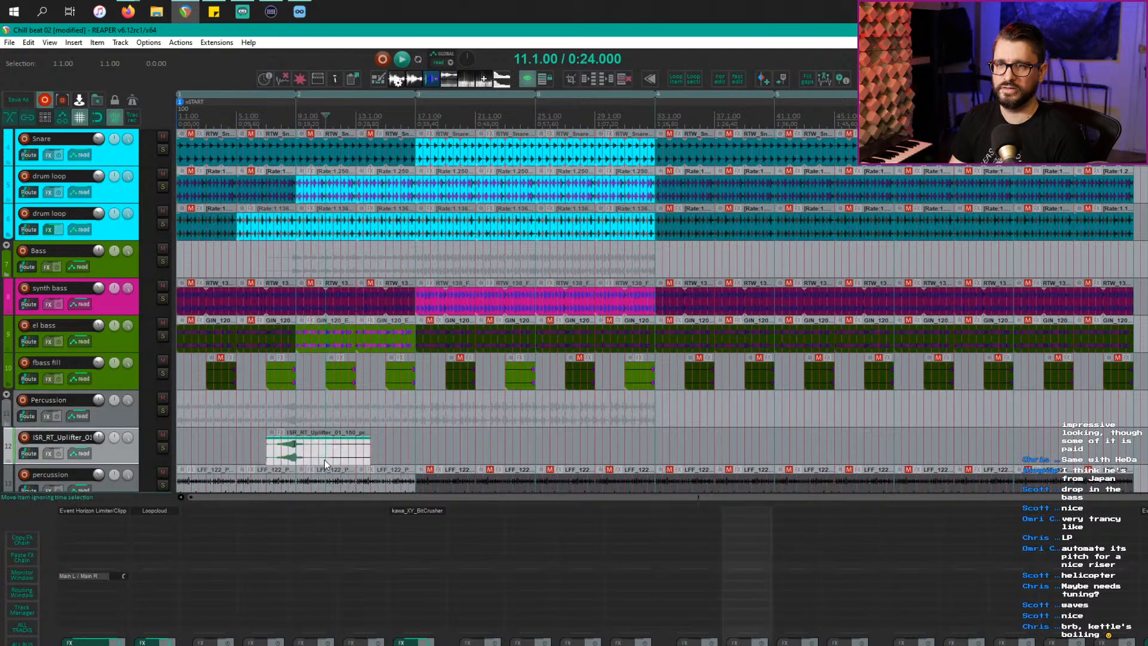
{"action": "scroll", "coordinate": [335, 466], "scroll_direction": "up", "scroll_amount": 5}
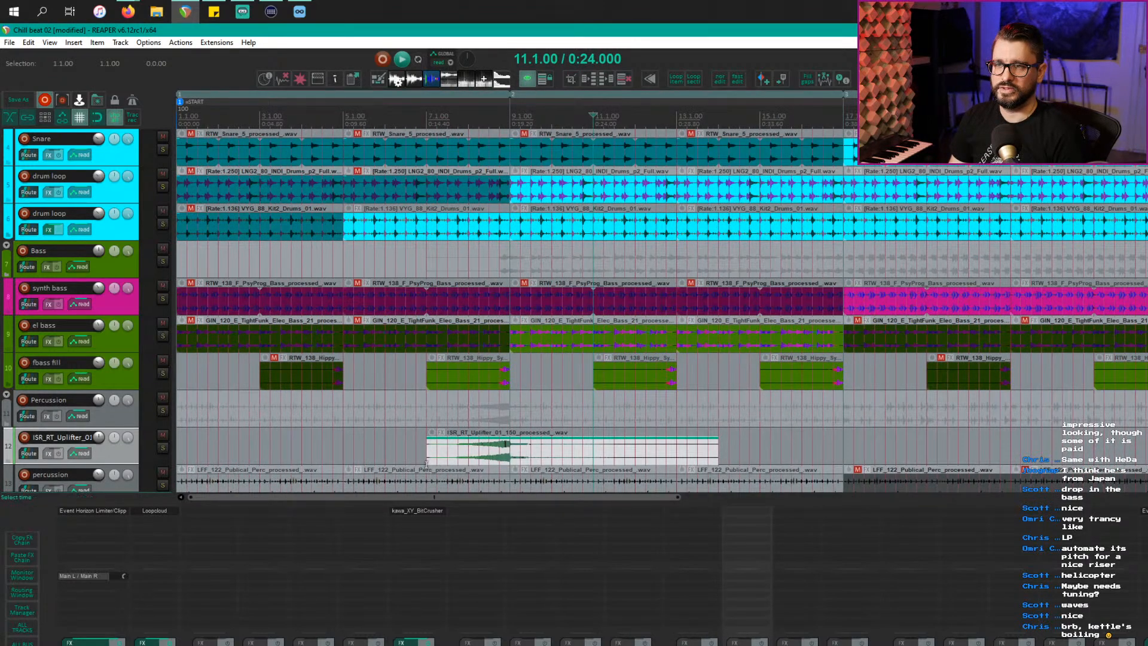
{"action": "left_click", "coordinate": [406, 448]}
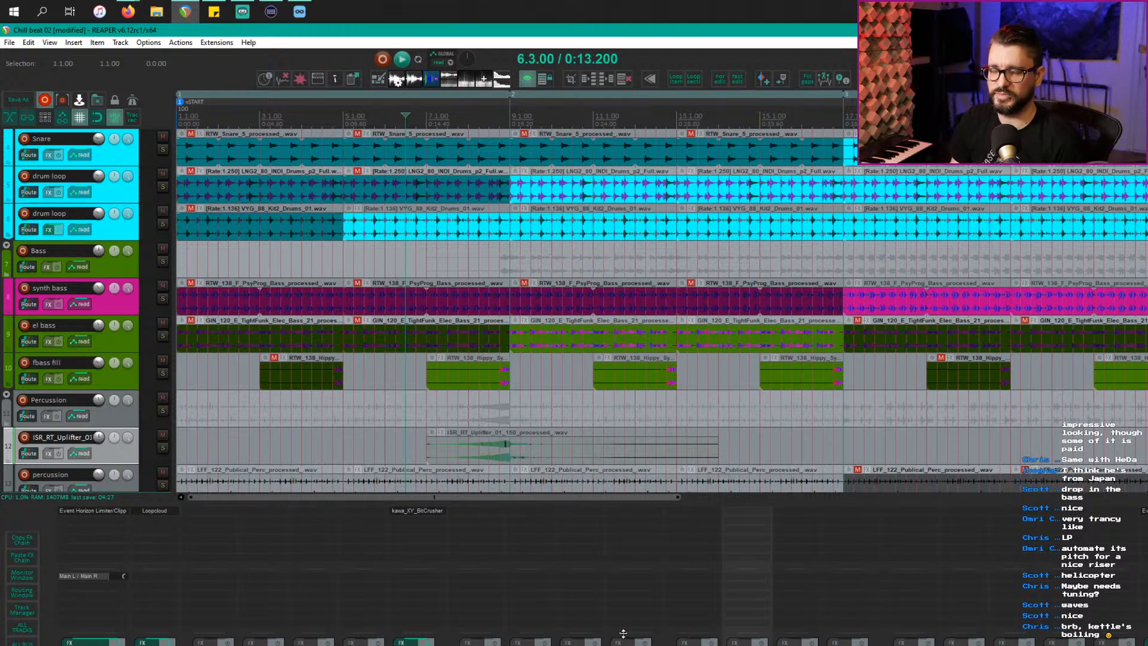
{"action": "left_click", "coordinate": [452, 459]}
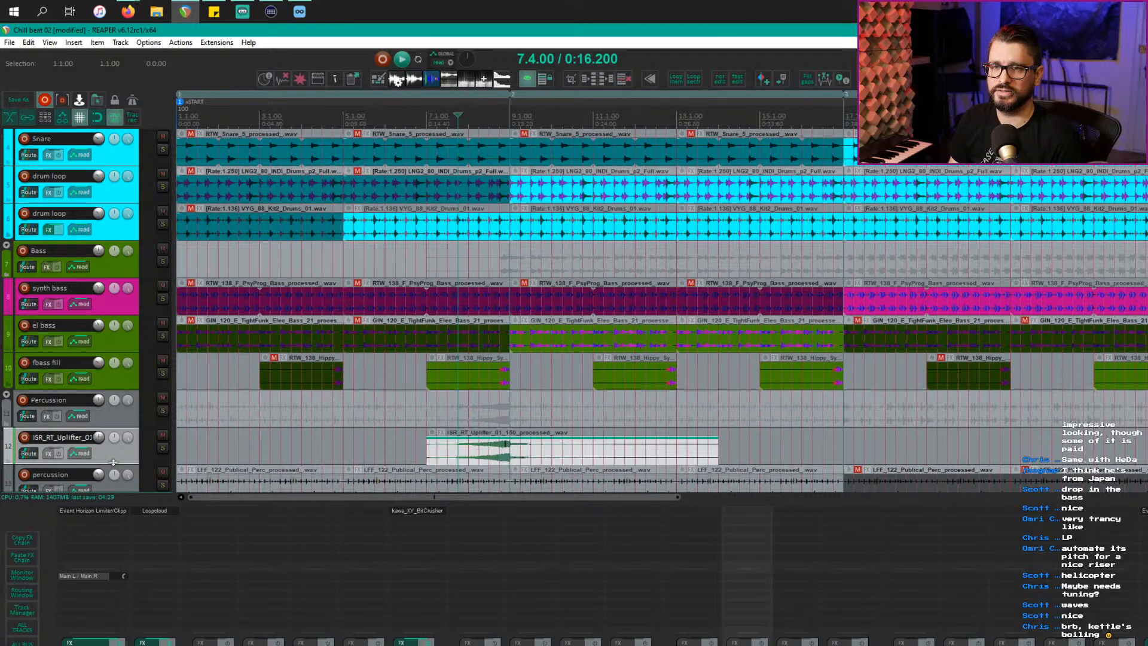
{"action": "left_click_drag", "start_coordinate": [113, 462], "coordinate": [123, 466]}
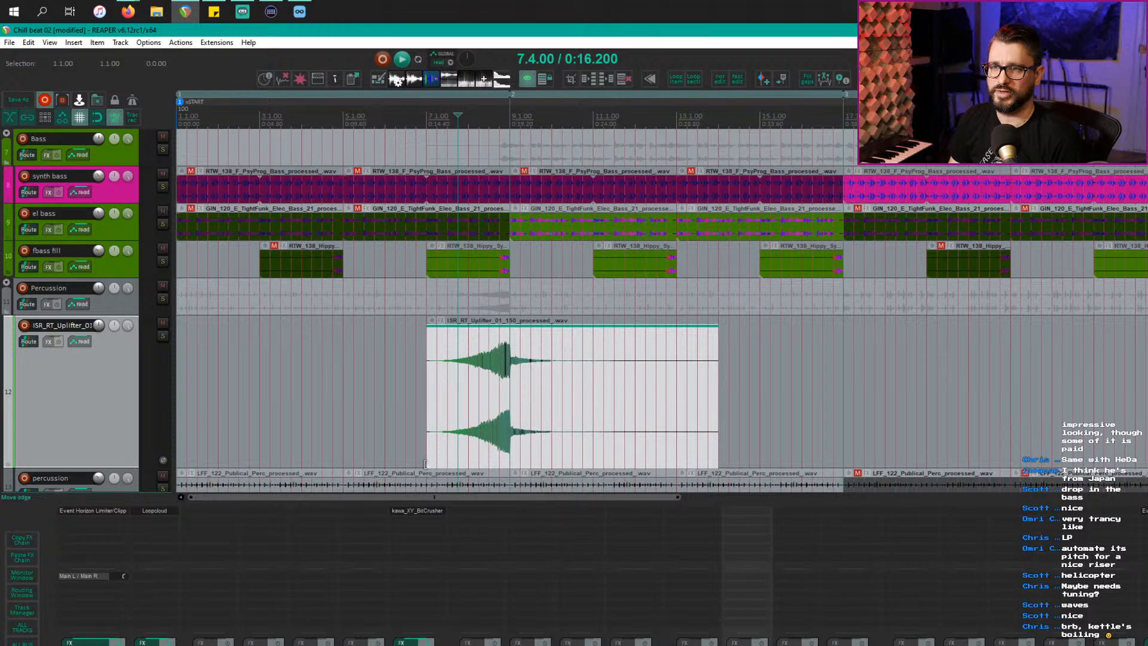
{"action": "left_click_drag", "start_coordinate": [430, 466], "coordinate": [509, 467]}
Step: Slide the uplifter to bar 15 so it peaks at the drop, then play the section
{"action": "left_click", "coordinate": [516, 455]}
{"action": "scroll", "coordinate": [519, 453], "scroll_direction": "up", "scroll_amount": 5}
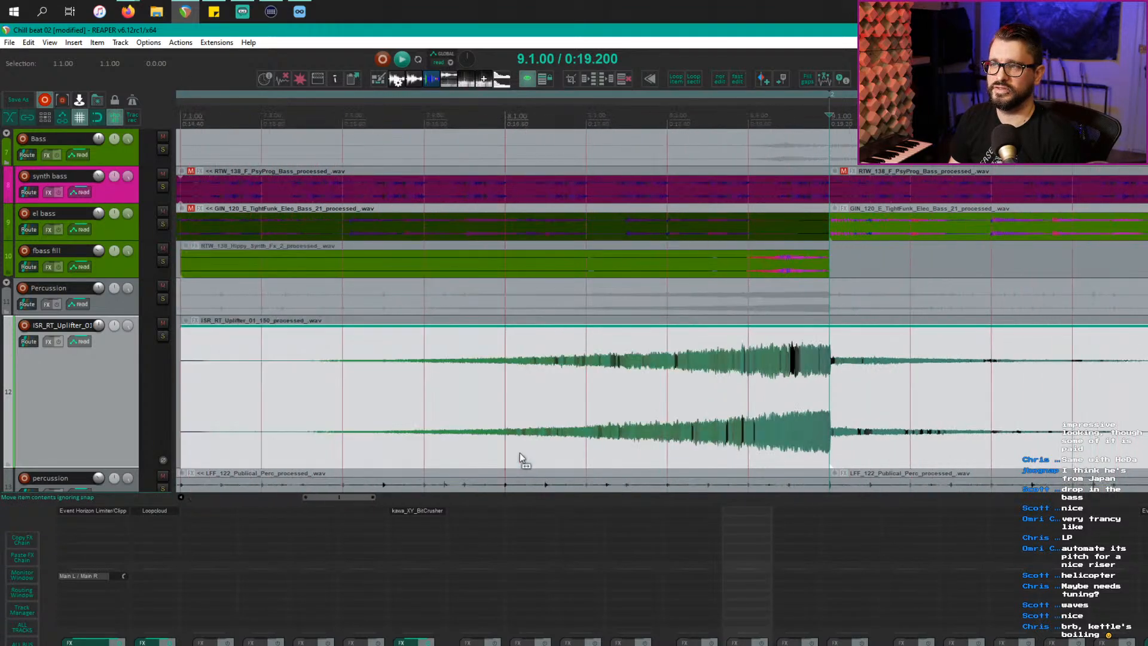
{"action": "scroll", "coordinate": [831, 461], "scroll_direction": "down", "scroll_amount": 5}
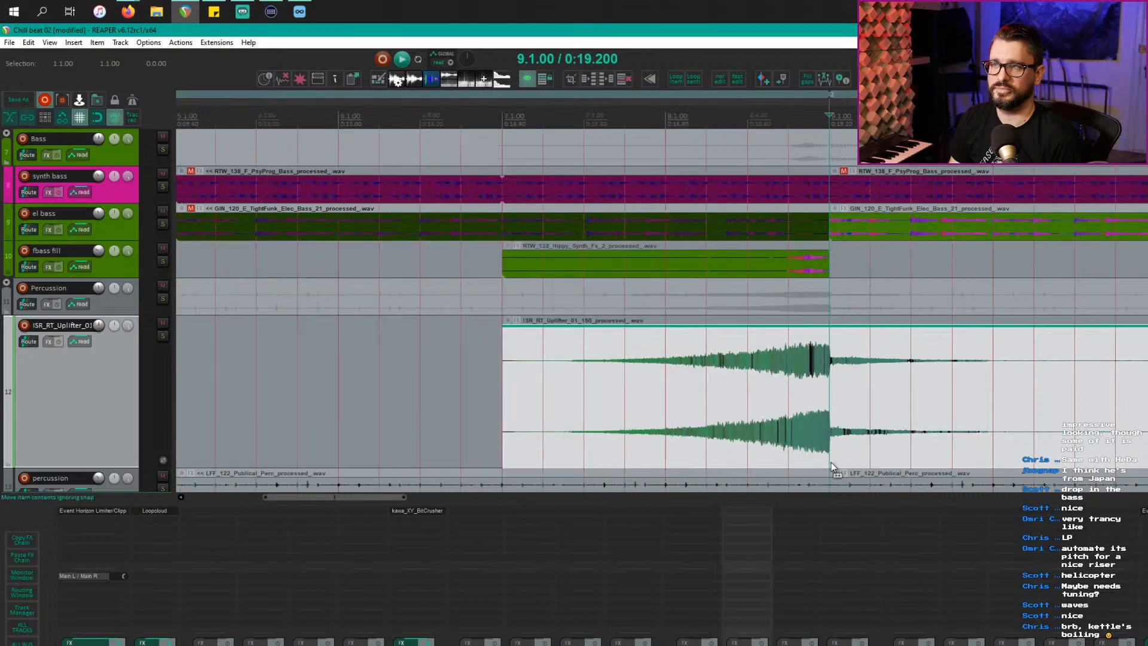
{"action": "left_click_drag", "start_coordinate": [677, 448], "coordinate": [610, 353]}
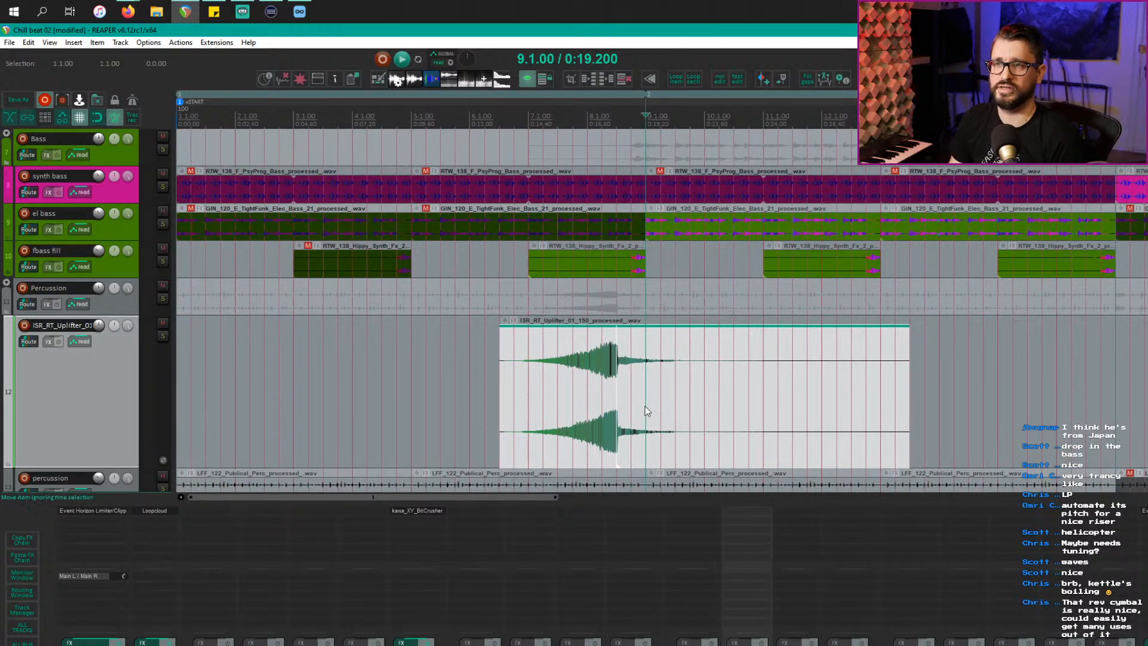
{"action": "scroll", "coordinate": [646, 412], "scroll_direction": "down", "scroll_amount": 5}
{"action": "left_click_drag", "start_coordinate": [330, 403], "coordinate": [513, 400]}
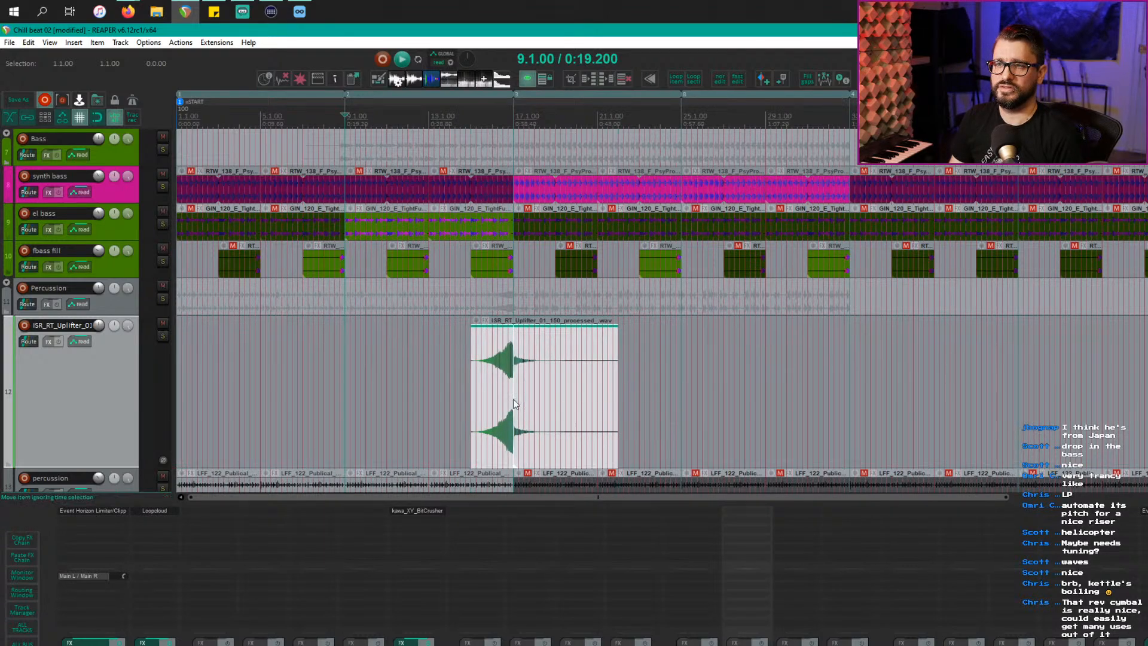
{"action": "left_click", "coordinate": [513, 400]}
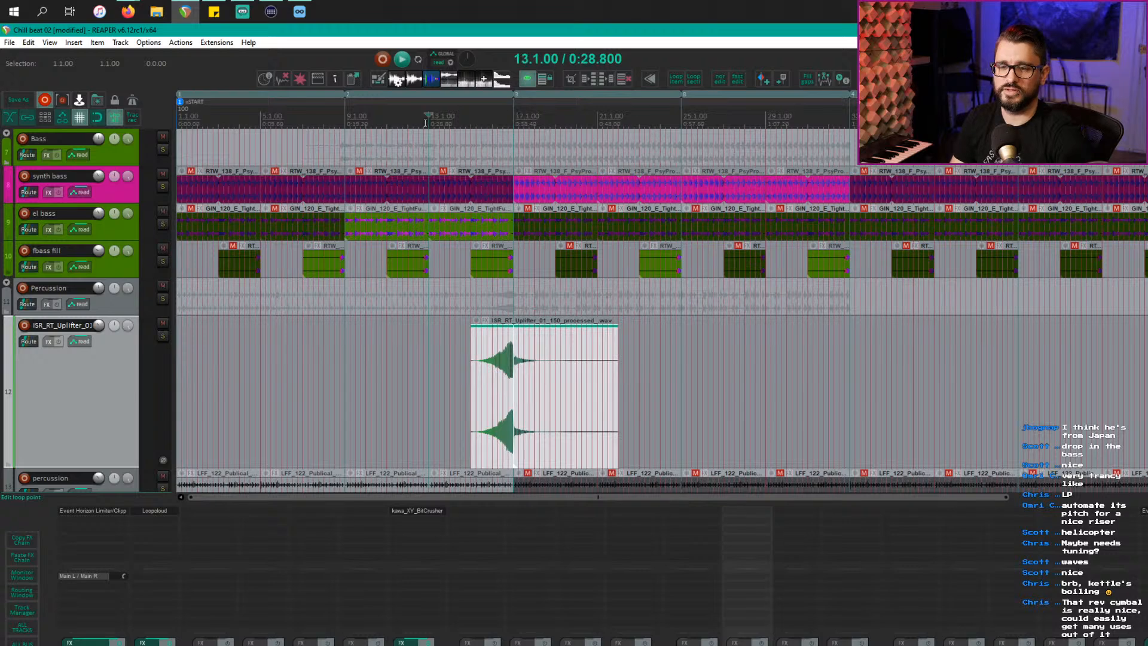
{"action": "key", "text": "space"}
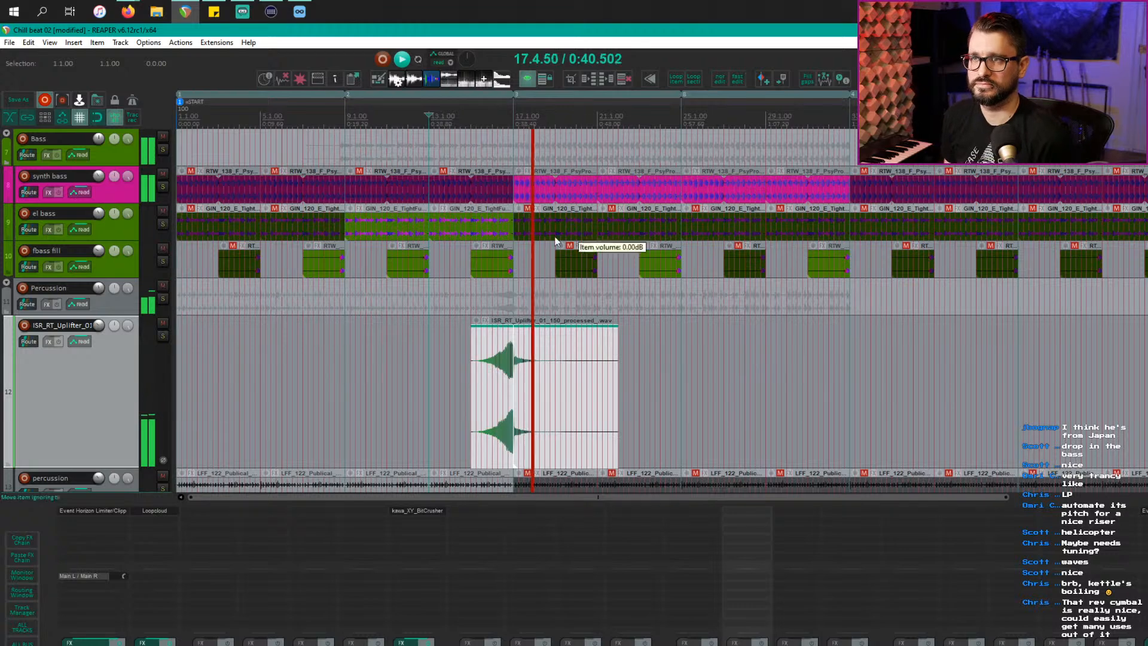
{"action": "scroll", "coordinate": [578, 389], "scroll_direction": "down", "scroll_amount": 2}
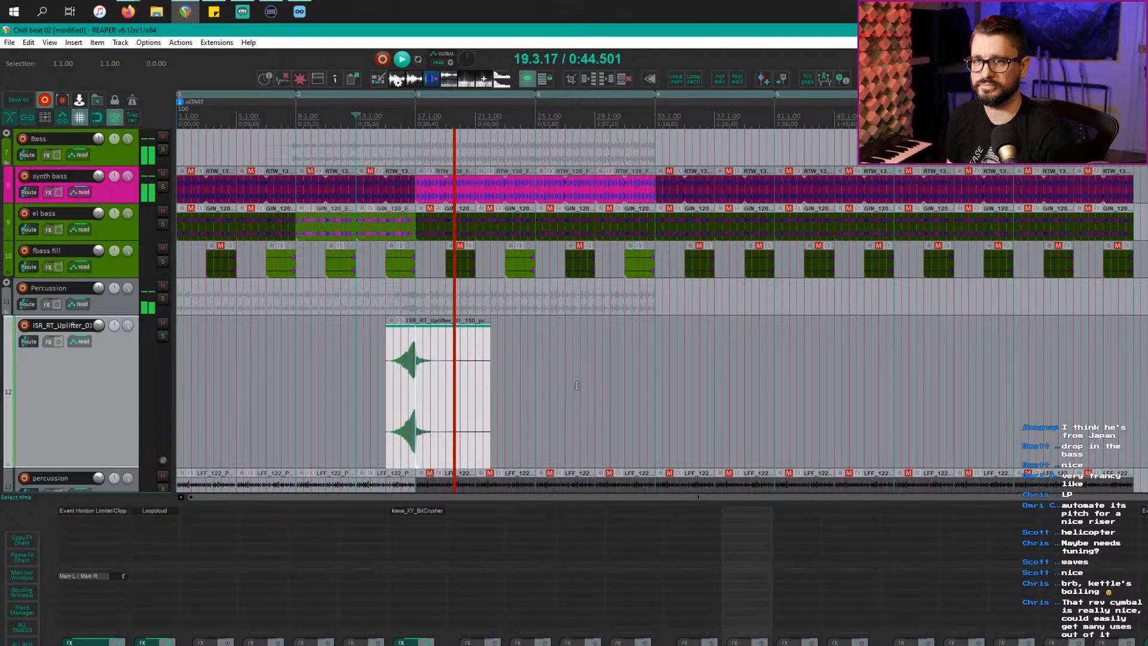
{"action": "scroll", "coordinate": [547, 318], "scroll_direction": "down", "scroll_amount": 2}
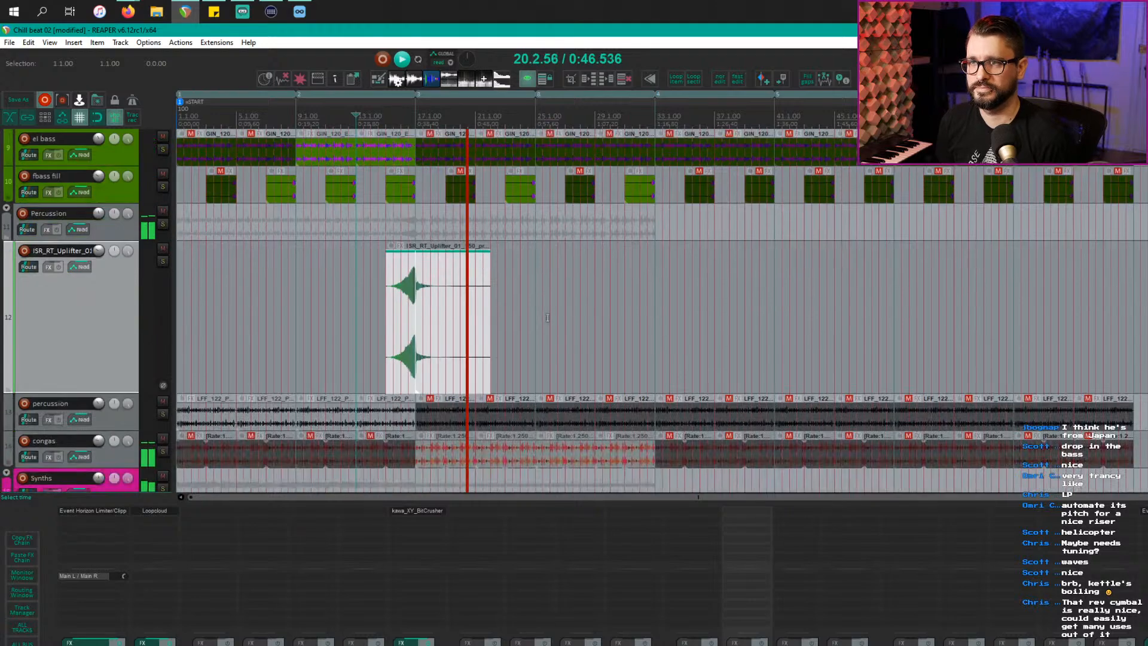
{"action": "scroll", "coordinate": [558, 325], "scroll_direction": "up", "scroll_amount": 3}
{"action": "scroll", "coordinate": [608, 336], "scroll_direction": "down", "scroll_amount": 4}
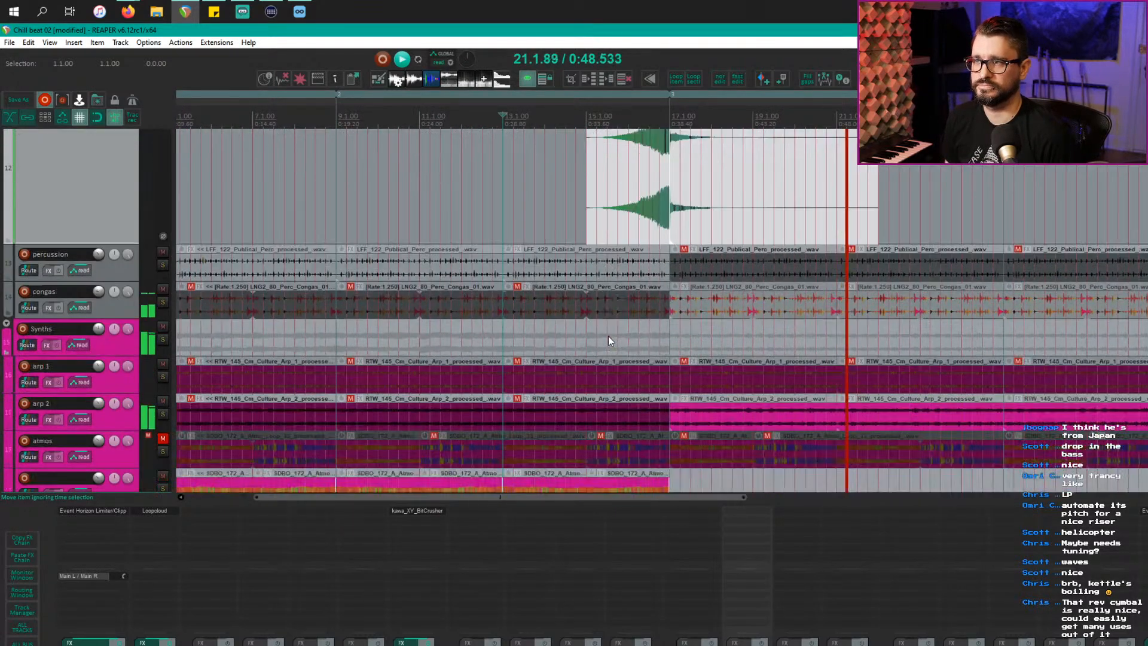
{"action": "scroll", "coordinate": [609, 340], "scroll_direction": "down", "scroll_amount": 2}
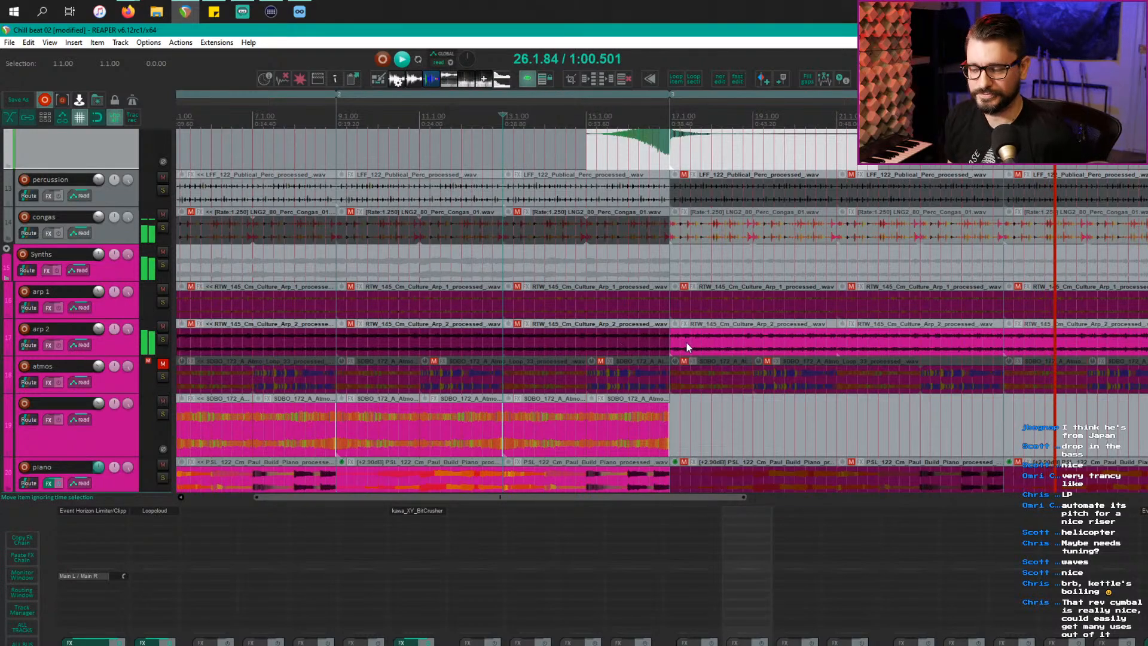
{"action": "scroll", "coordinate": [819, 328], "scroll_direction": "down", "scroll_amount": 5}
{"action": "scroll", "coordinate": [695, 379], "scroll_direction": "down", "scroll_amount": 1}
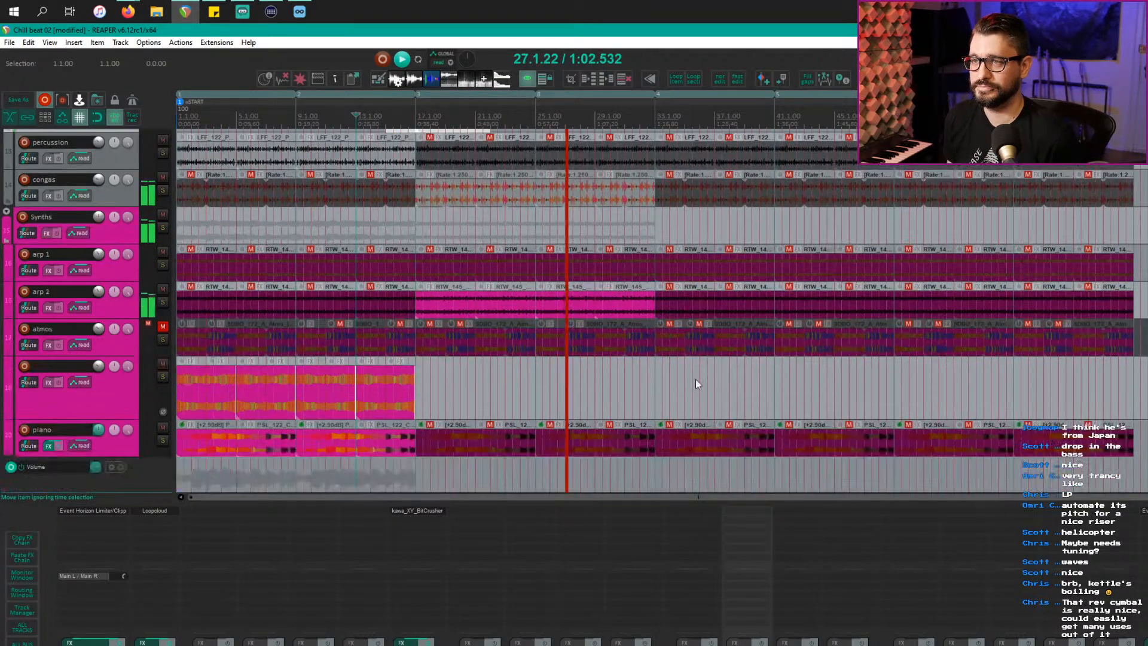
{"action": "scroll", "coordinate": [695, 379], "scroll_direction": "down", "scroll_amount": 3}
{"action": "scroll", "coordinate": [687, 376], "scroll_direction": "up", "scroll_amount": 8}
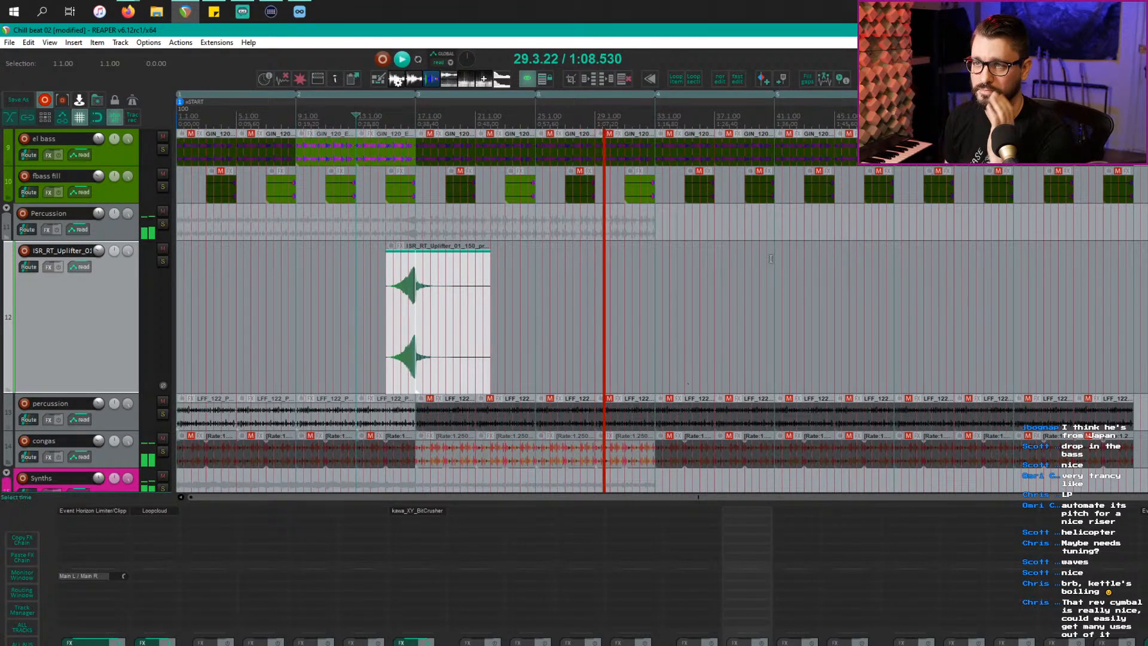
{"action": "scroll", "coordinate": [590, 338], "scroll_direction": "down", "scroll_amount": 6}
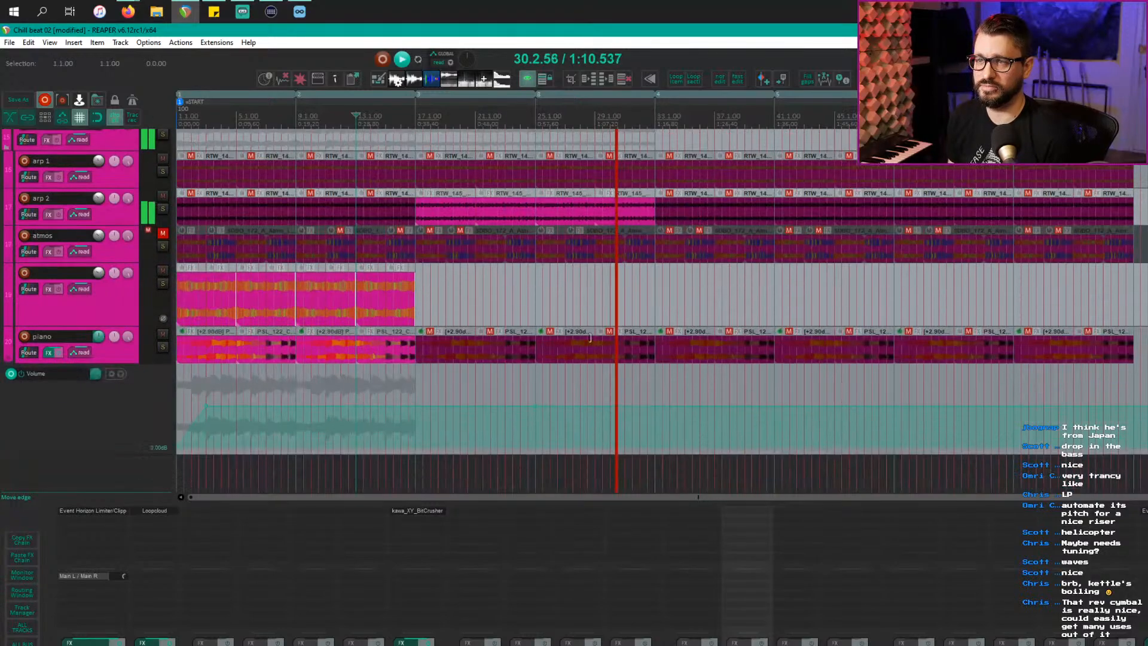
{"action": "scroll", "coordinate": [590, 338], "scroll_direction": "up", "scroll_amount": 3}
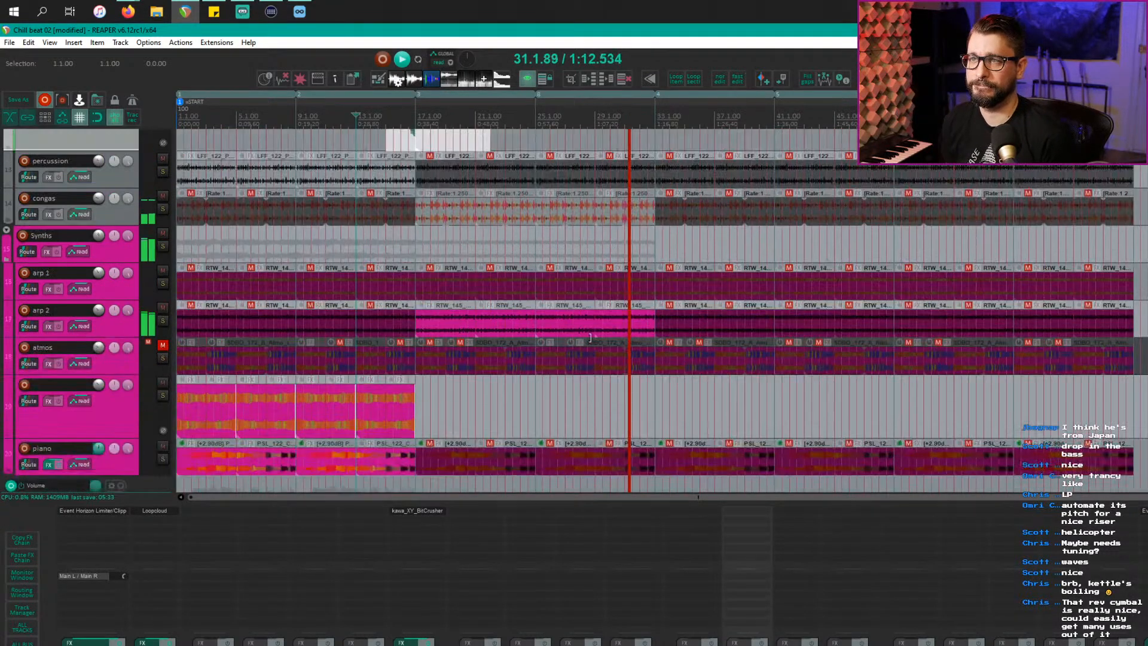
{"action": "scroll", "coordinate": [590, 338], "scroll_direction": "up", "scroll_amount": 6}
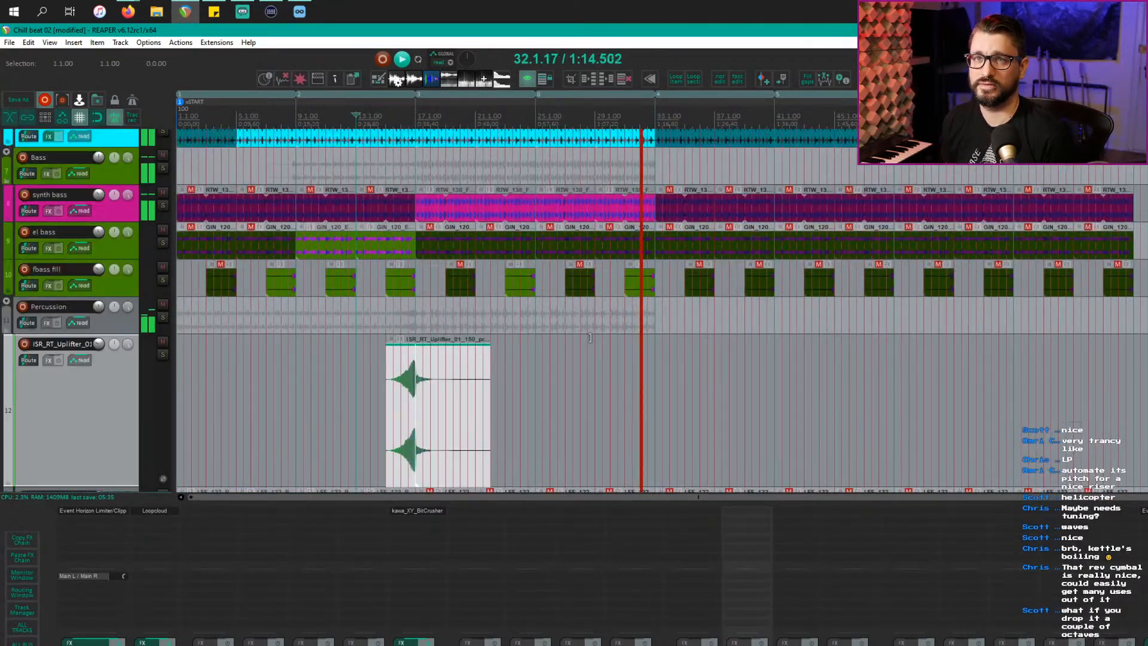
{"action": "scroll", "coordinate": [591, 338], "scroll_direction": "down", "scroll_amount": 2}
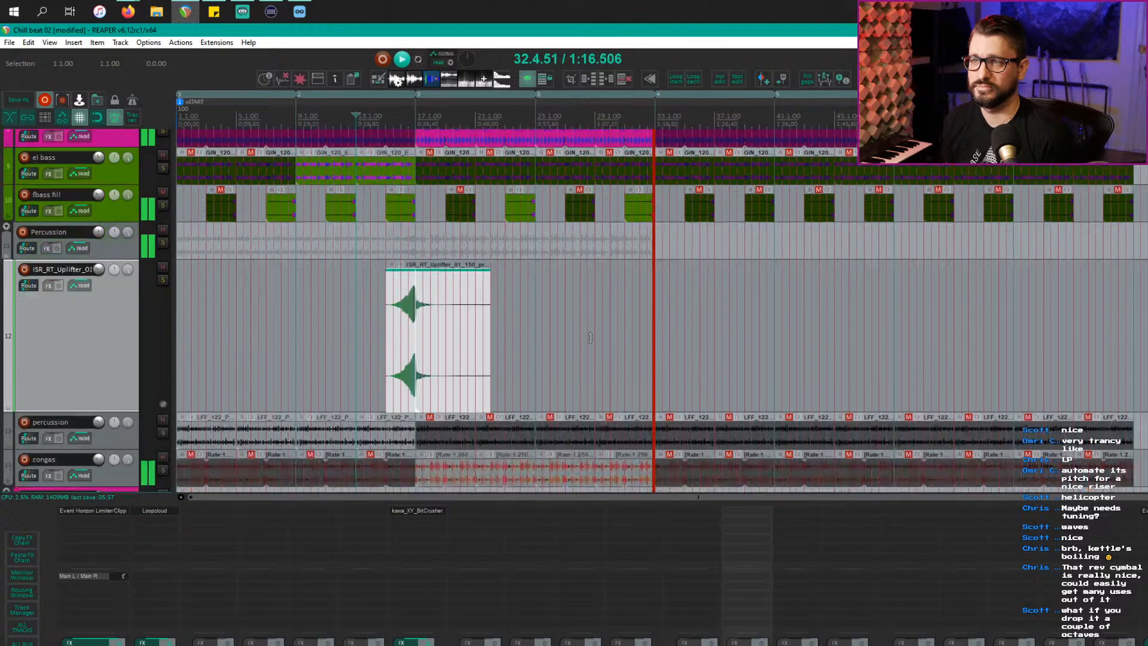
Step: Copy the uplifter riser to sit just before bar 33
{"action": "key", "text": "space"}
{"action": "left_click", "coordinate": [465, 359]}
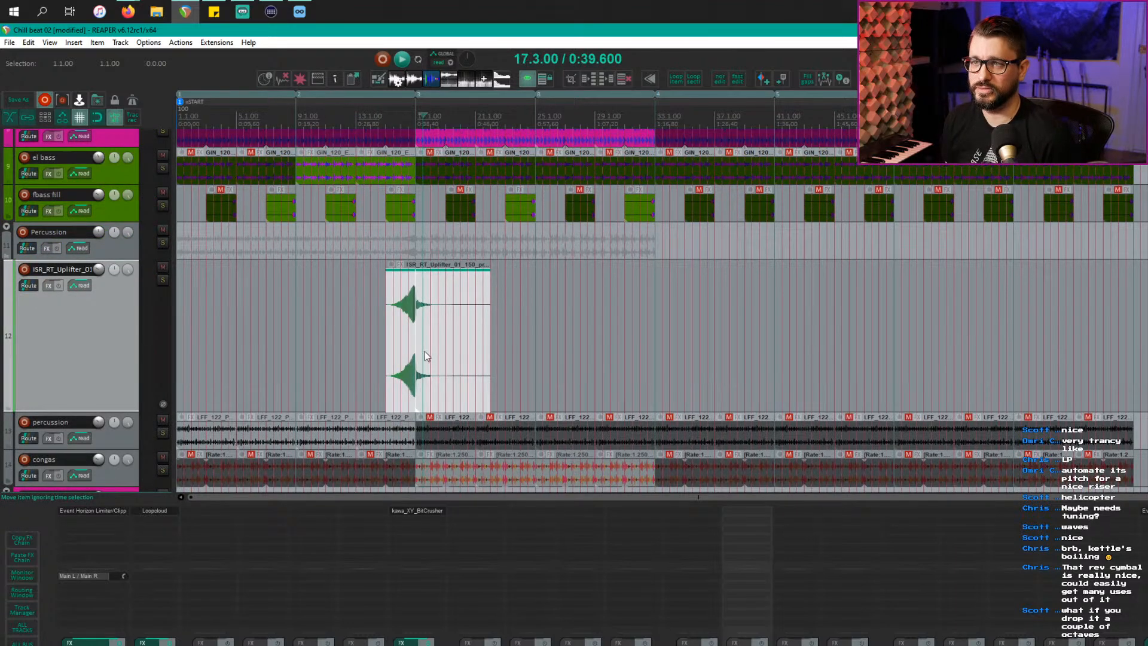
{"action": "left_click_drag", "start_coordinate": [407, 328], "coordinate": [650, 328]}
{"action": "scroll", "coordinate": [670, 137], "scroll_direction": "up", "scroll_amount": 3}
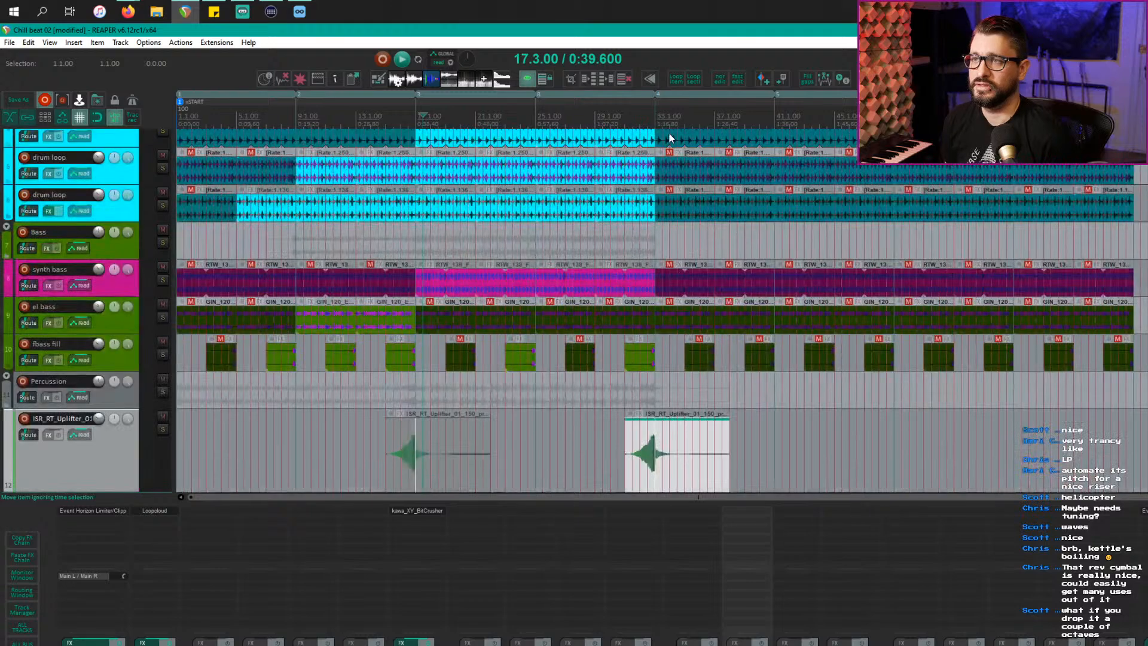
Step: Select the marker 4–5 range, unmute the drum loop items at bar 33, and play
{"action": "double_click", "coordinate": [703, 113]}
{"action": "scroll", "coordinate": [720, 325], "scroll_direction": "up", "scroll_amount": 3}
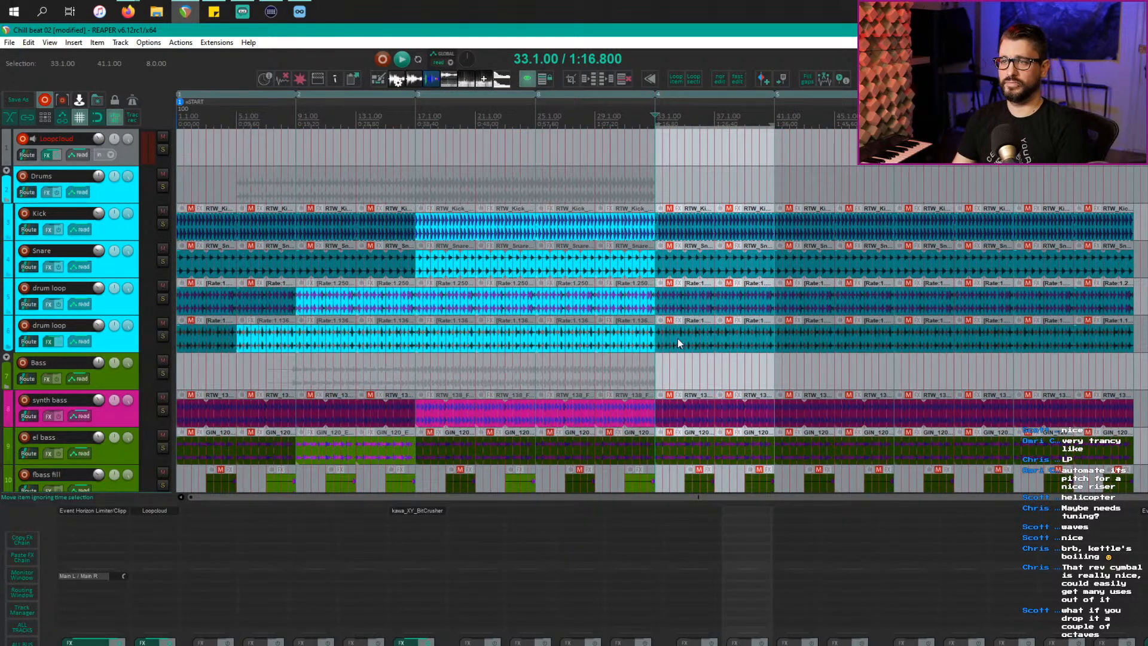
{"action": "left_click", "coordinate": [694, 305]}
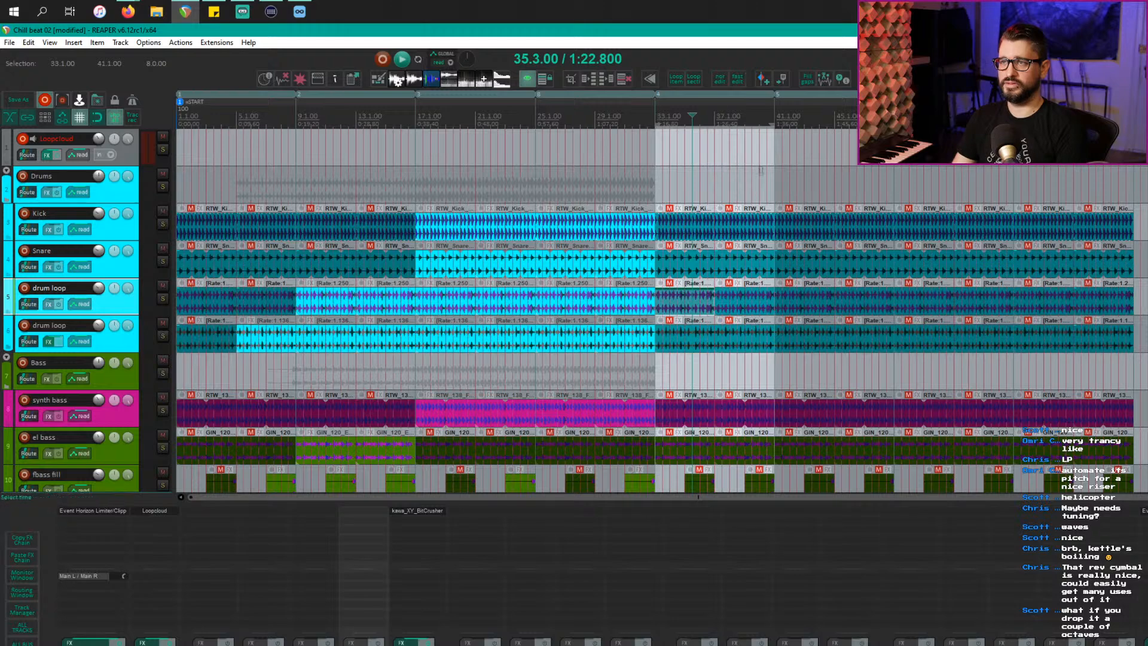
{"action": "left_click", "coordinate": [761, 338], "text": "shift"}
{"action": "key", "text": "alt+m"}
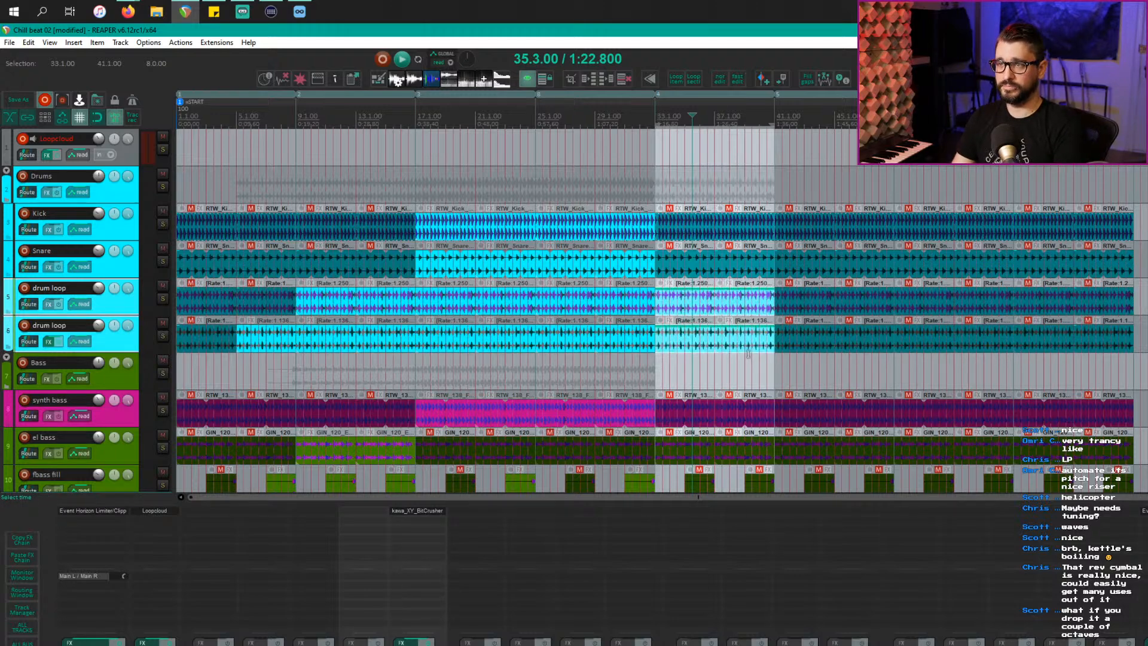
{"action": "key", "text": "space"}
Step: Unmute the percussion items at bars 33 and 37
{"action": "scroll", "coordinate": [688, 194], "scroll_direction": "down", "scroll_amount": 3}
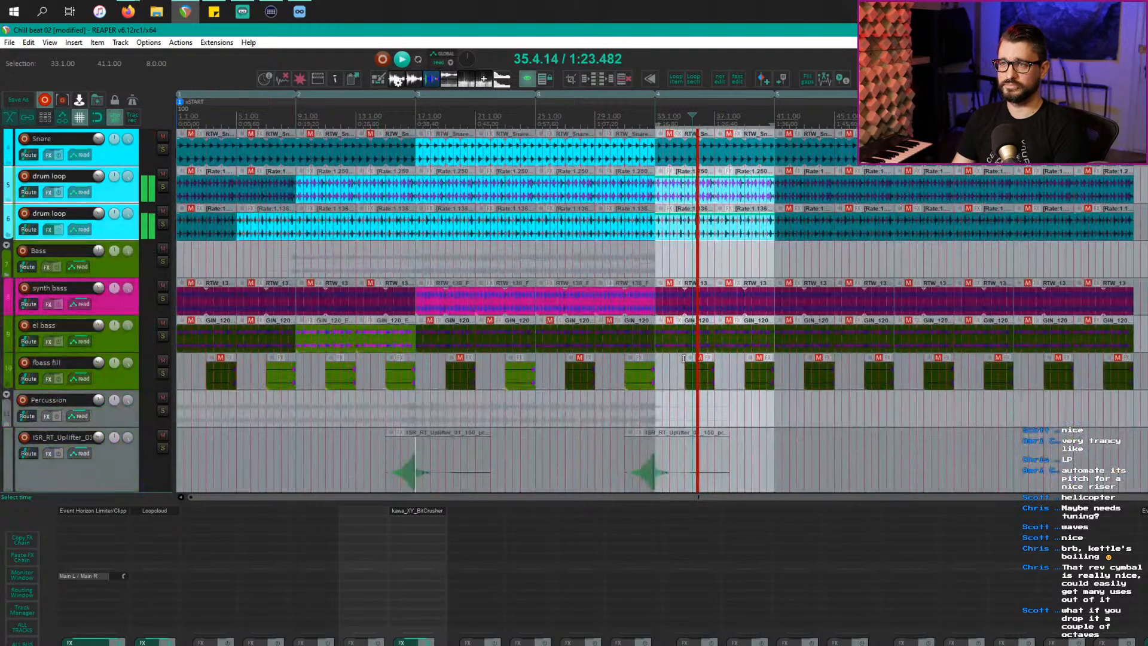
{"action": "scroll", "coordinate": [678, 349], "scroll_direction": "down", "scroll_amount": 1}
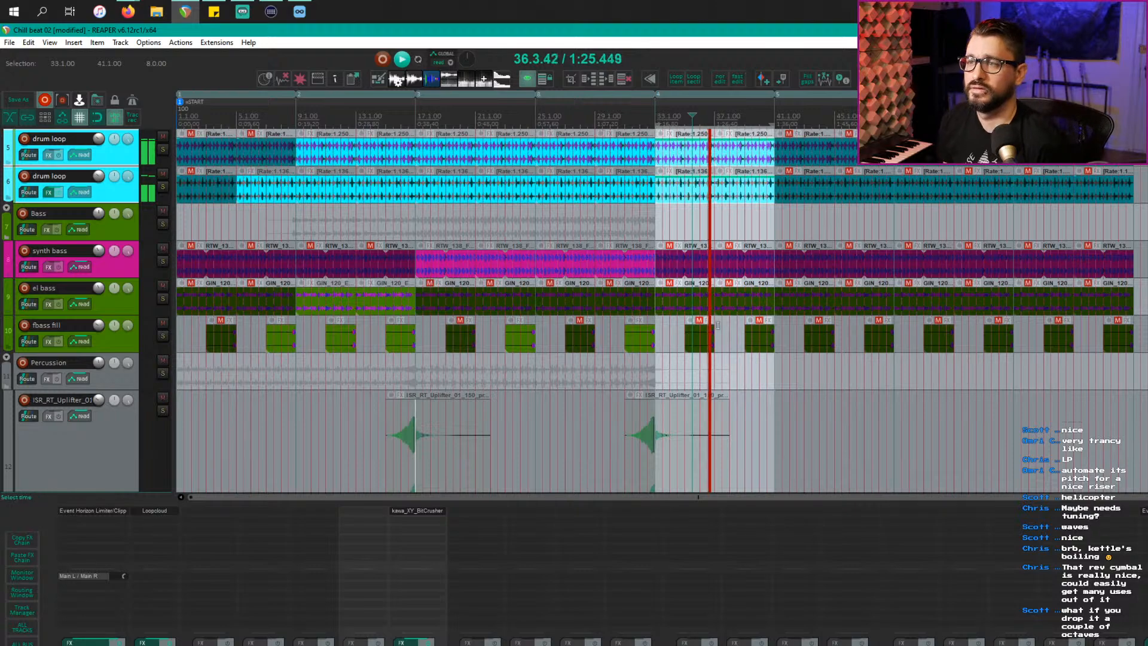
{"action": "left_click", "coordinate": [720, 297]}
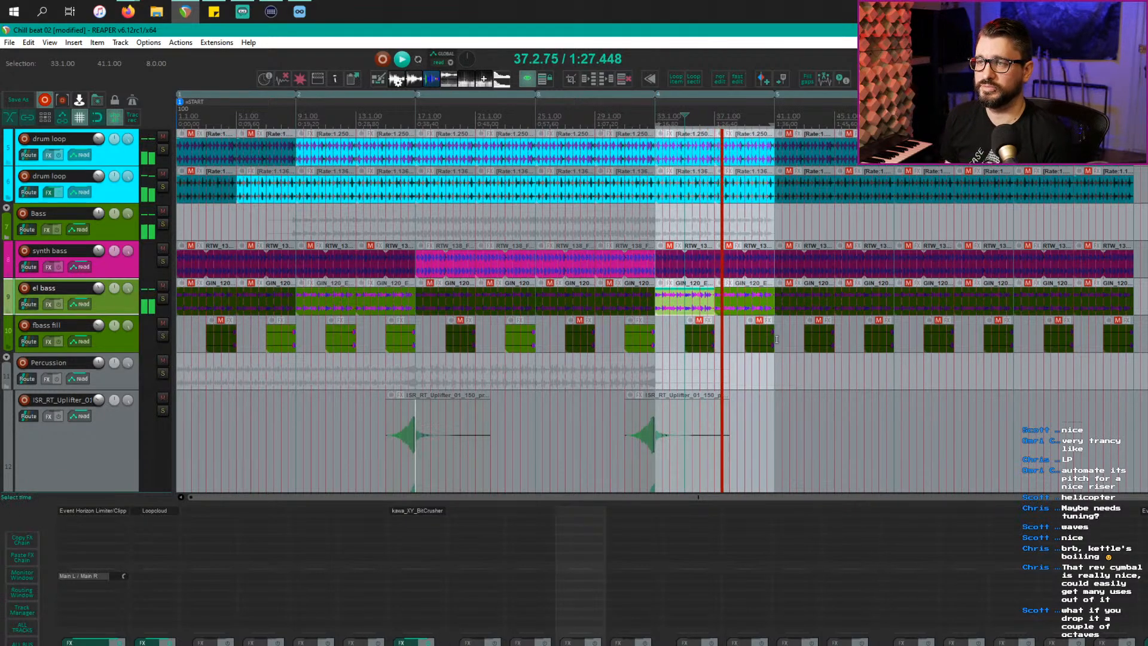
{"action": "scroll", "coordinate": [705, 340], "scroll_direction": "down", "scroll_amount": 5}
{"action": "scroll", "coordinate": [703, 341], "scroll_direction": "down", "scroll_amount": 2}
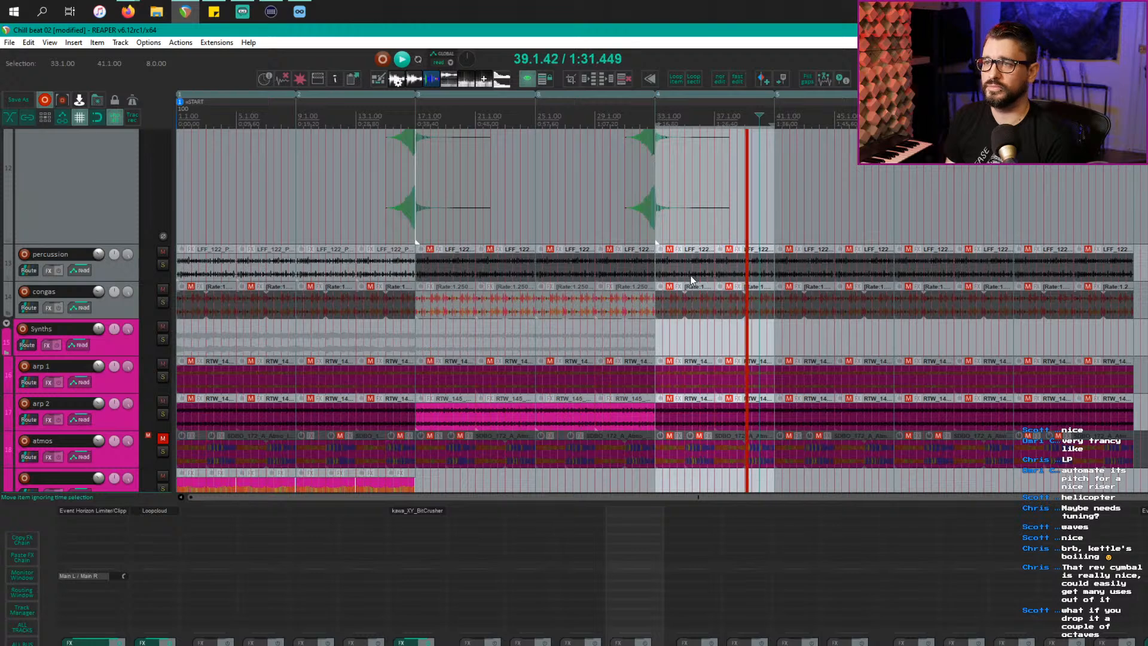
{"action": "left_click", "coordinate": [692, 278]}
{"action": "key", "text": "m"}
{"action": "left_click", "coordinate": [760, 278]}
{"action": "key", "text": "m"}
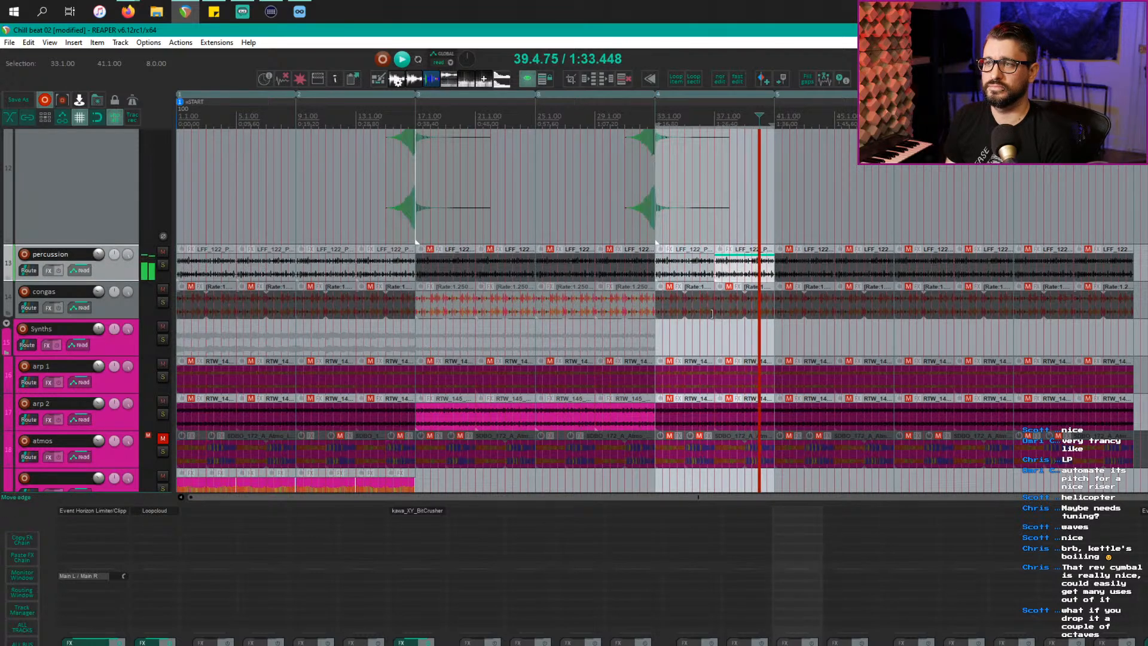
Step: Unmute the arp 1 items at bars 33 and 37 and replay from bar 33
{"action": "scroll", "coordinate": [701, 355], "scroll_direction": "down", "scroll_amount": 1}
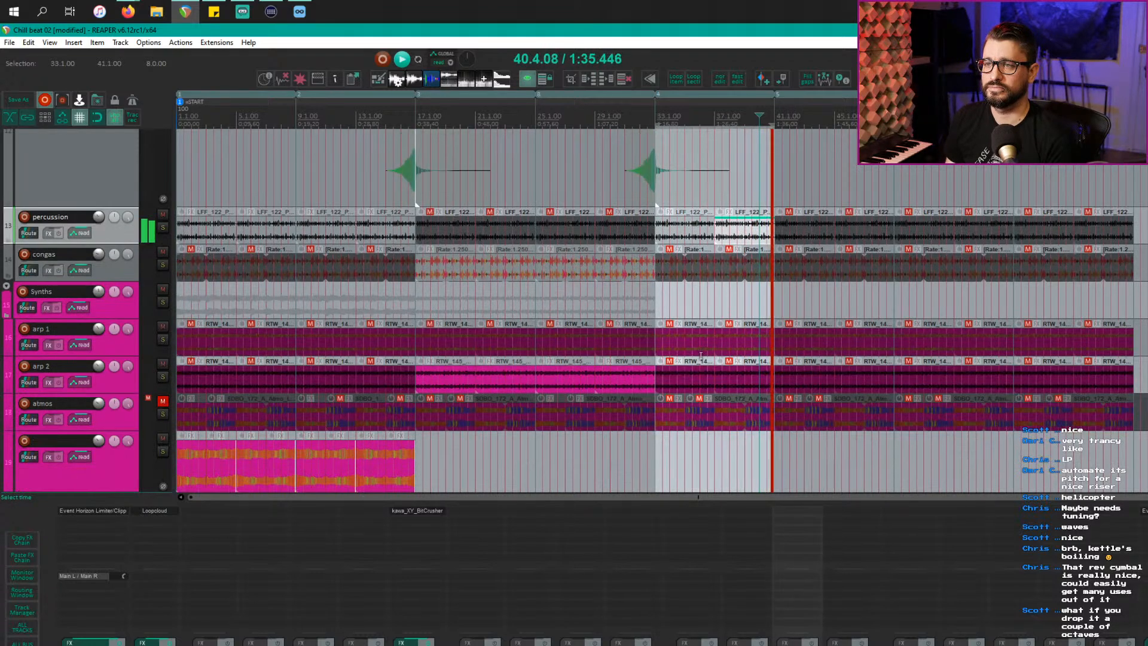
{"action": "left_click", "coordinate": [694, 344]}
{"action": "key", "text": "m"}
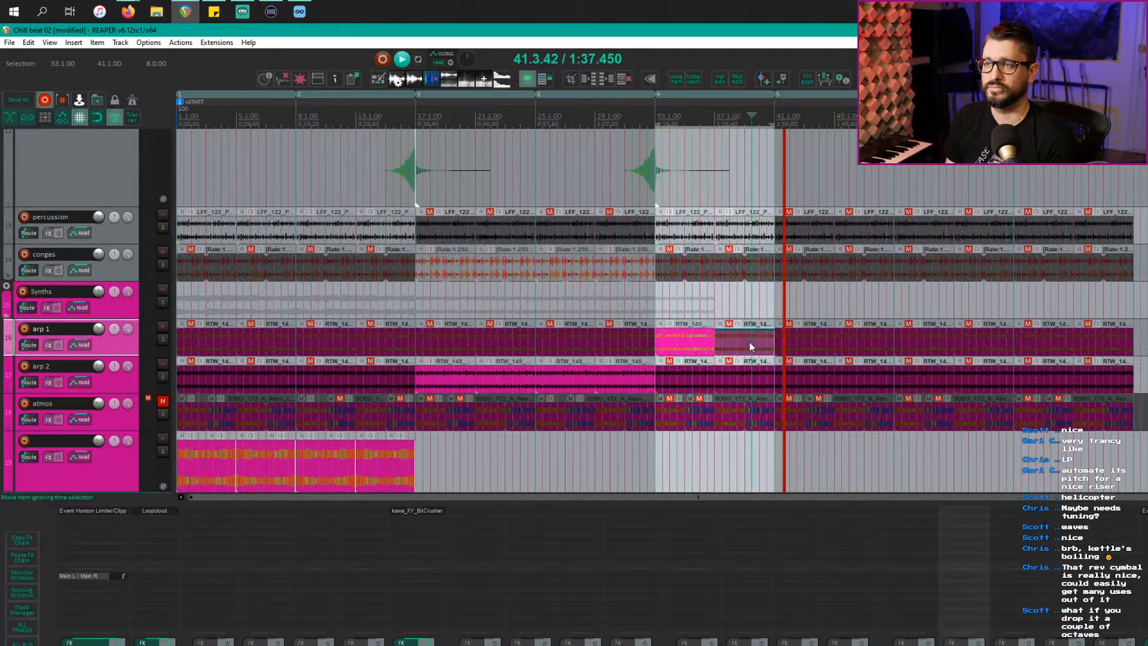
{"action": "left_click", "coordinate": [749, 342]}
{"action": "key", "text": "m"}
{"action": "key", "text": "space"}
{"action": "key", "text": "space"}
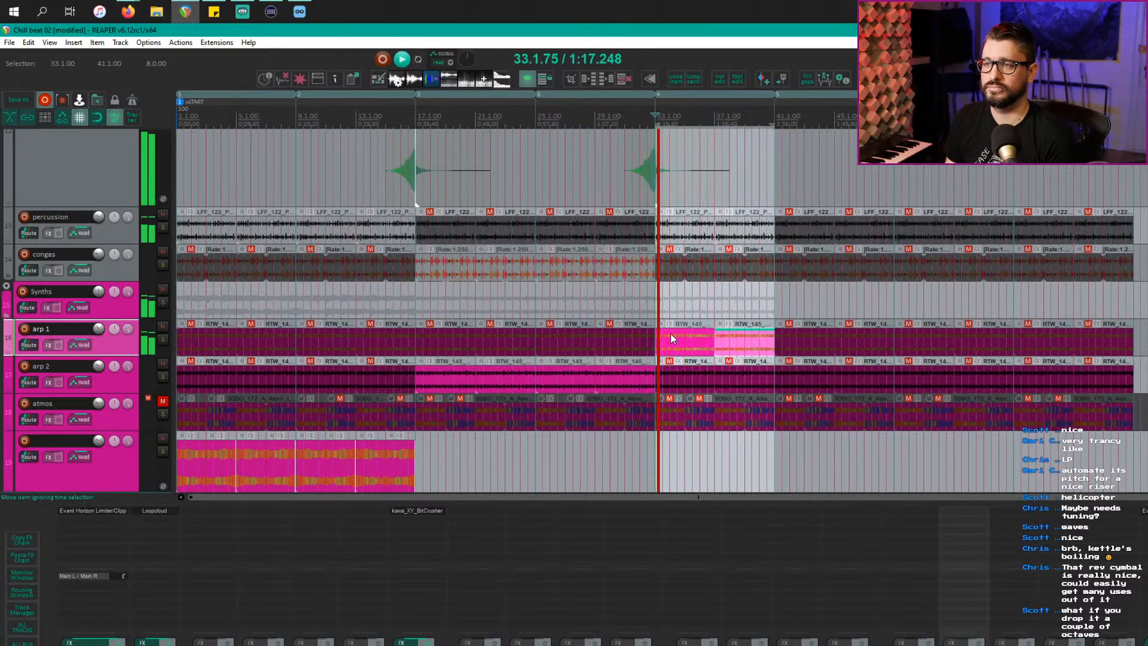
Step: Unmute the atmos items in the section and the whole atmos track
{"action": "scroll", "coordinate": [673, 382], "scroll_direction": "down", "scroll_amount": 2}
{"action": "scroll", "coordinate": [674, 382], "scroll_direction": "down", "scroll_amount": 1}
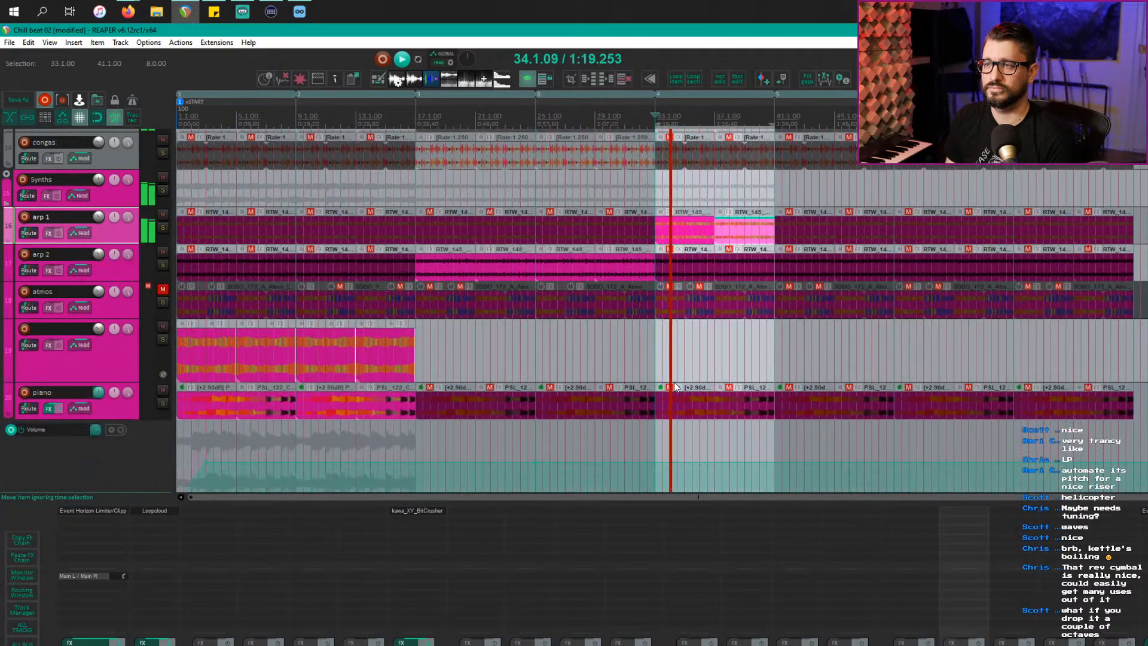
{"action": "scroll", "coordinate": [674, 382], "scroll_direction": "down", "scroll_amount": 1}
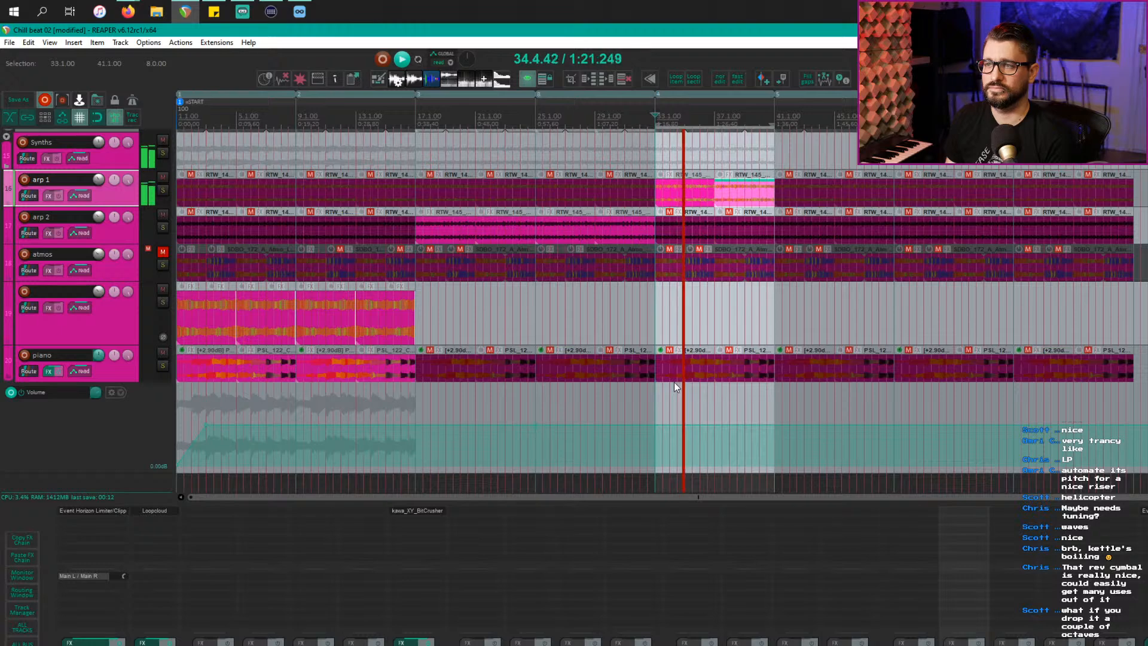
{"action": "left_click", "coordinate": [729, 275]}
{"action": "left_click", "coordinate": [758, 274]}
{"action": "key", "text": "m"}
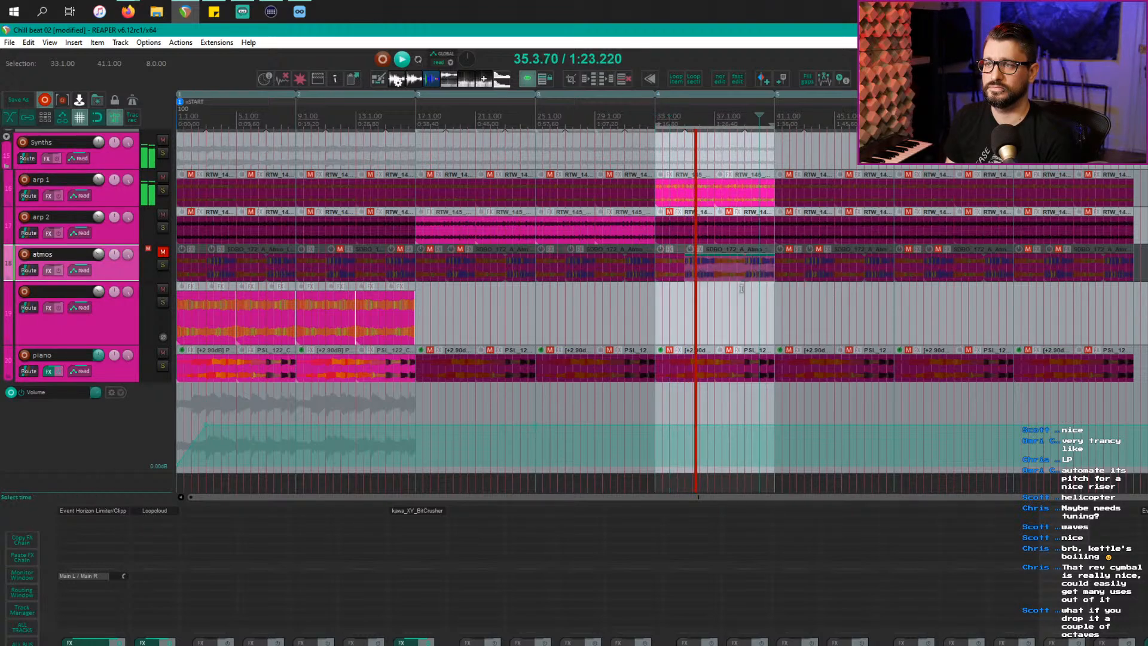
{"action": "left_click", "coordinate": [163, 254]}
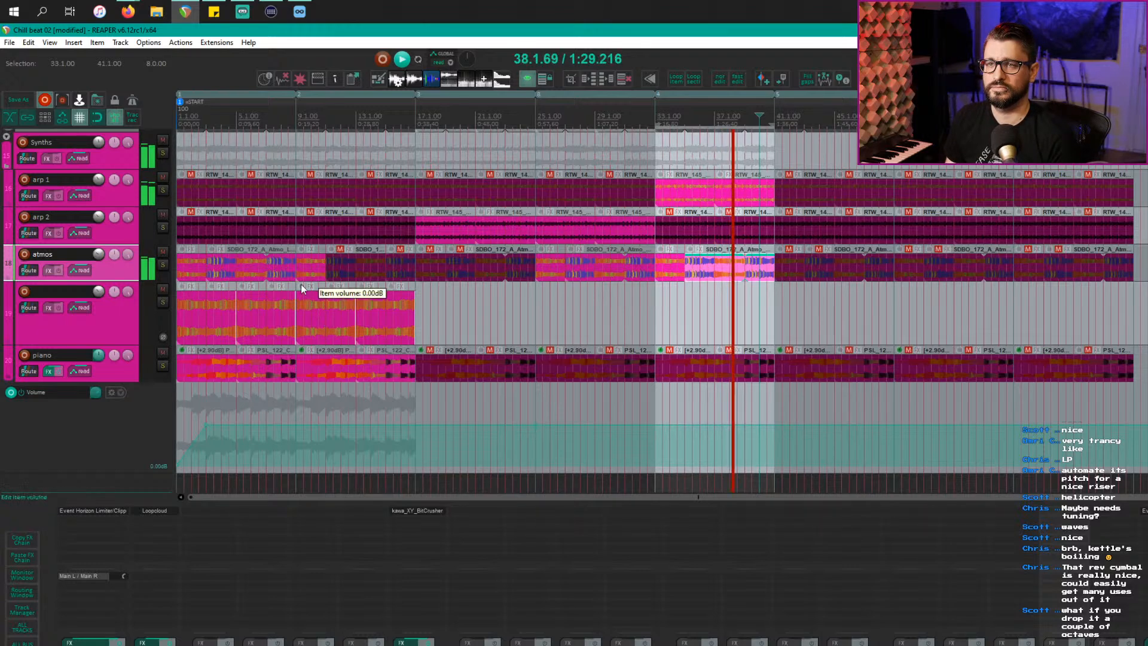
Step: Mute the opening atmos loop items and zoom in on the timeline
{"action": "left_click", "coordinate": [304, 268]}
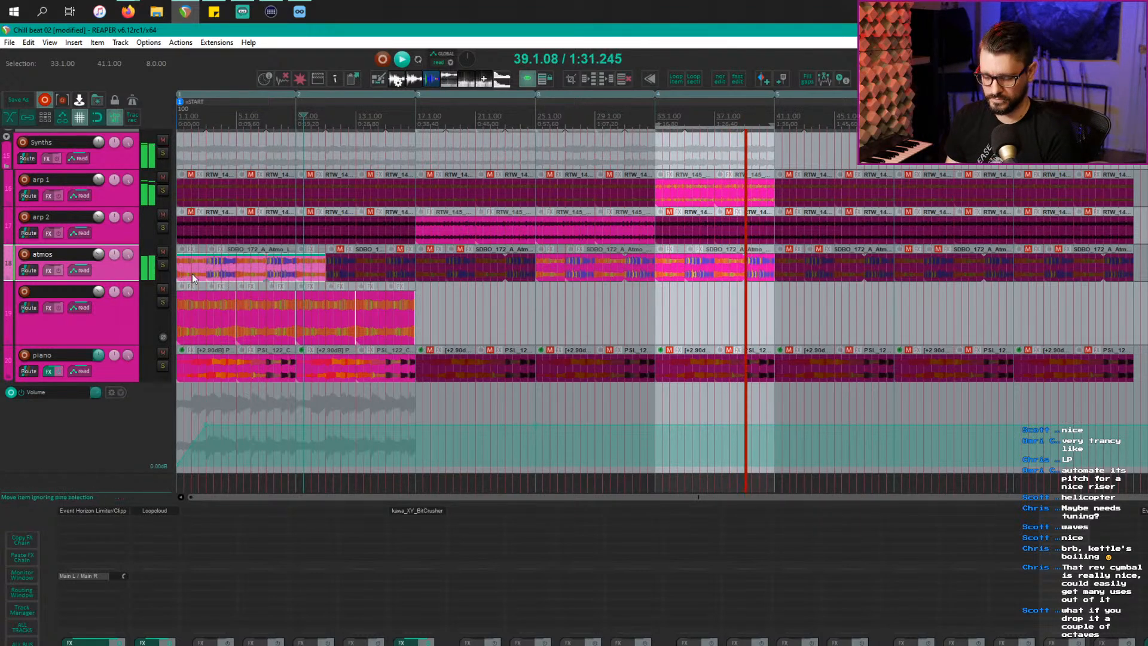
{"action": "key", "text": "ctrl+m"}
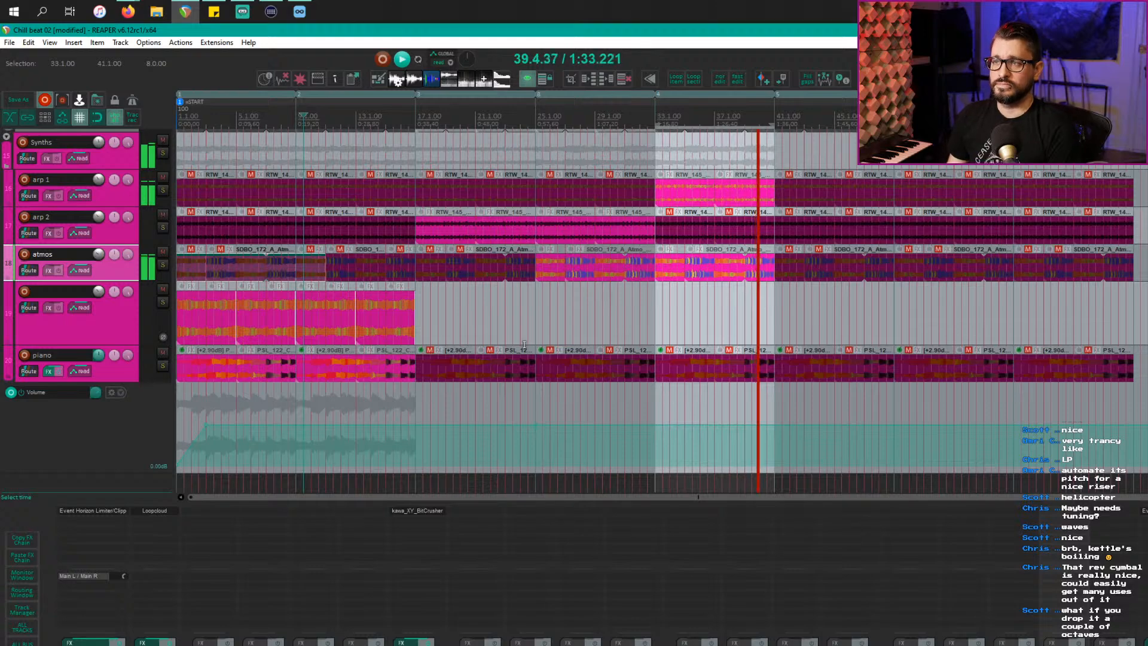
{"action": "scroll", "coordinate": [500, 351], "scroll_direction": "down", "scroll_amount": 2}
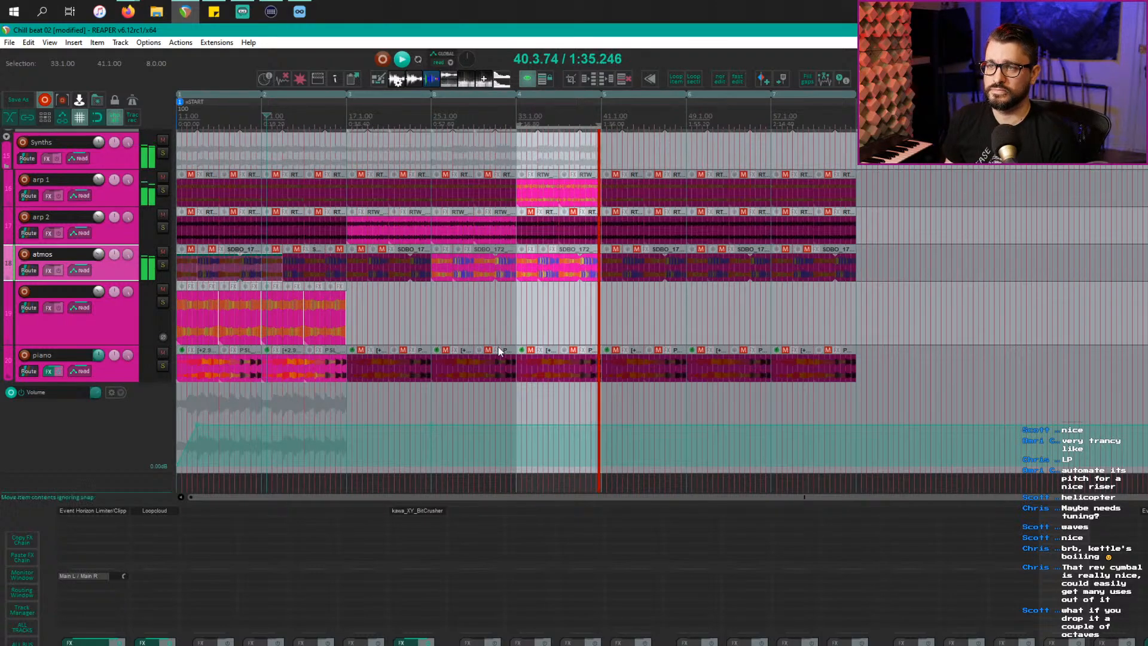
{"action": "scroll", "coordinate": [500, 351], "scroll_direction": "up", "scroll_amount": 2}
{"action": "key", "text": "space"}
{"action": "key", "text": "Escape"}
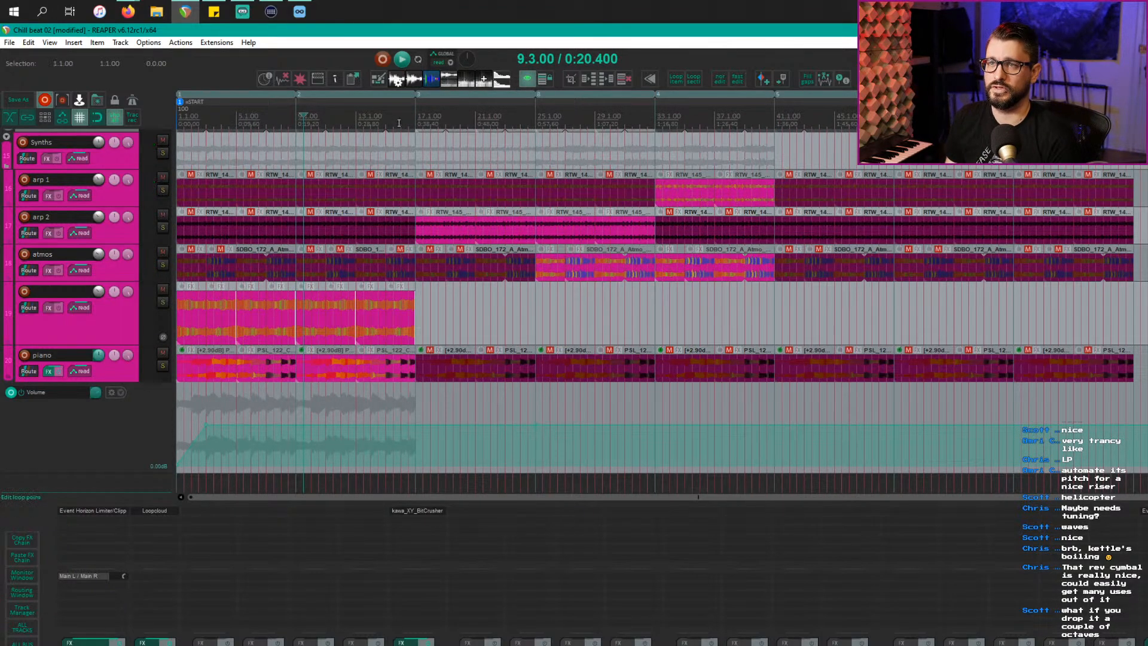
{"action": "scroll", "coordinate": [322, 173], "scroll_direction": "up", "scroll_amount": 6}
{"action": "scroll", "coordinate": [322, 173], "scroll_direction": "down", "scroll_amount": 3}
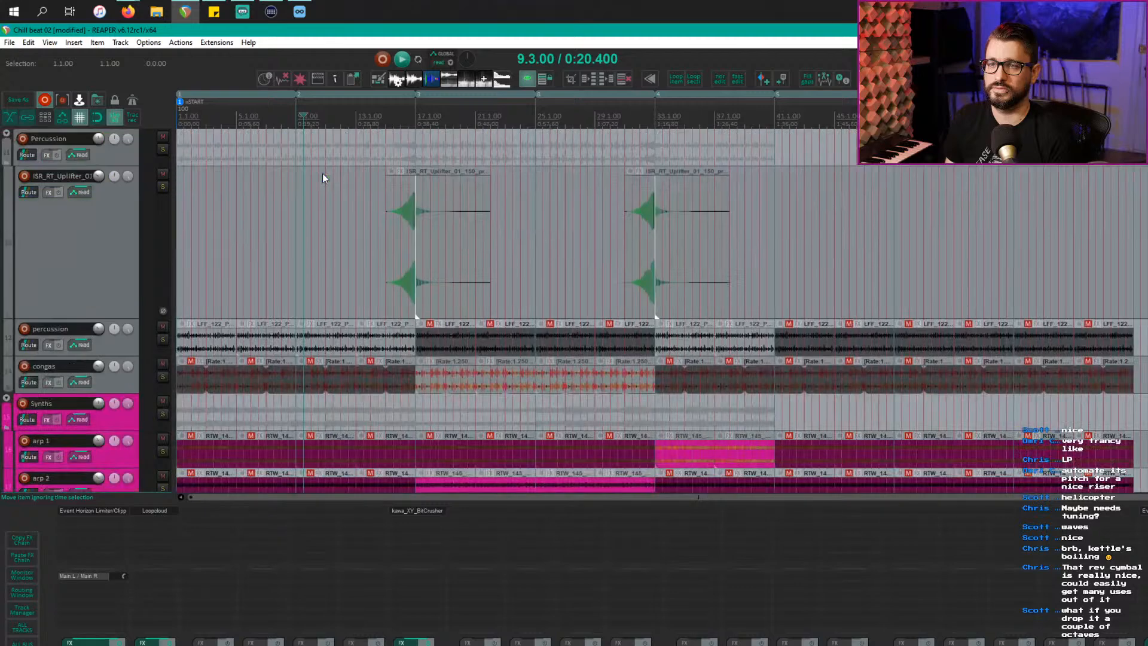
{"action": "scroll", "coordinate": [322, 173], "scroll_direction": "down", "scroll_amount": 2}
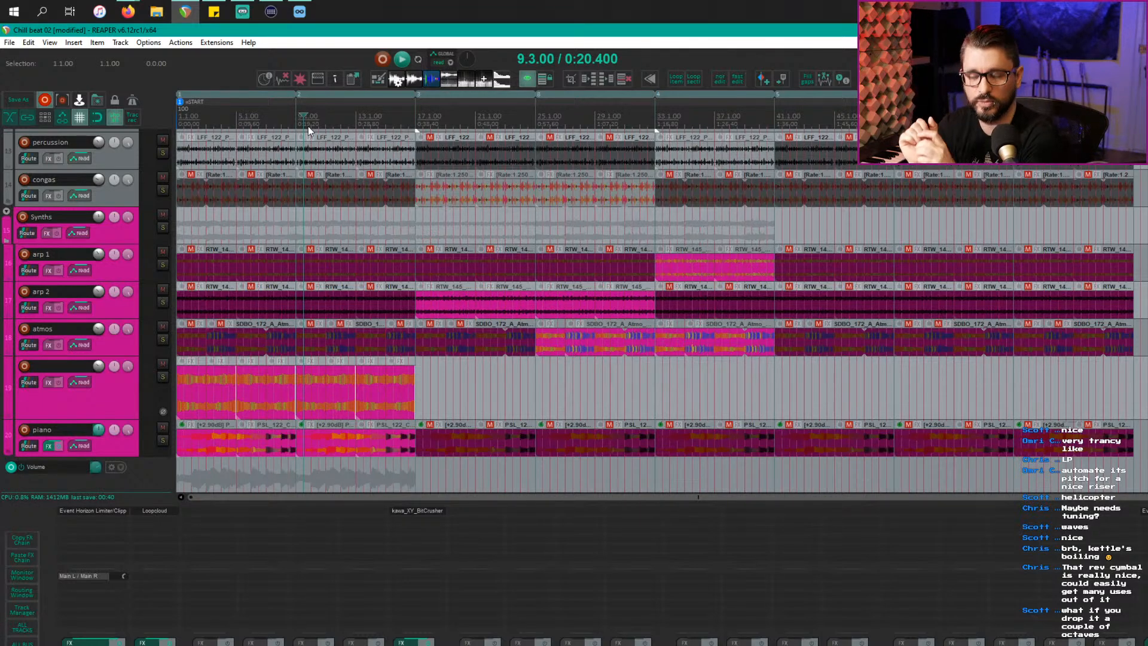
{"action": "scroll", "coordinate": [688, 257], "scroll_direction": "up", "scroll_amount": 5}
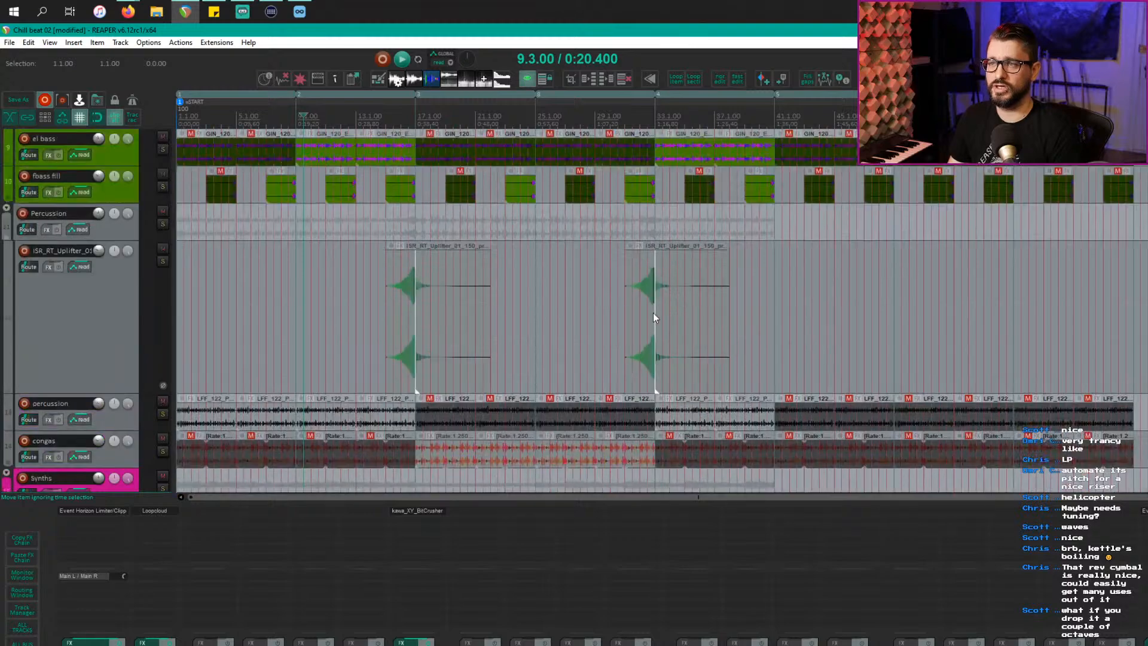
Step: Play the second uplifter riser solo from just before it, then stop
{"action": "left_click", "coordinate": [637, 309]}
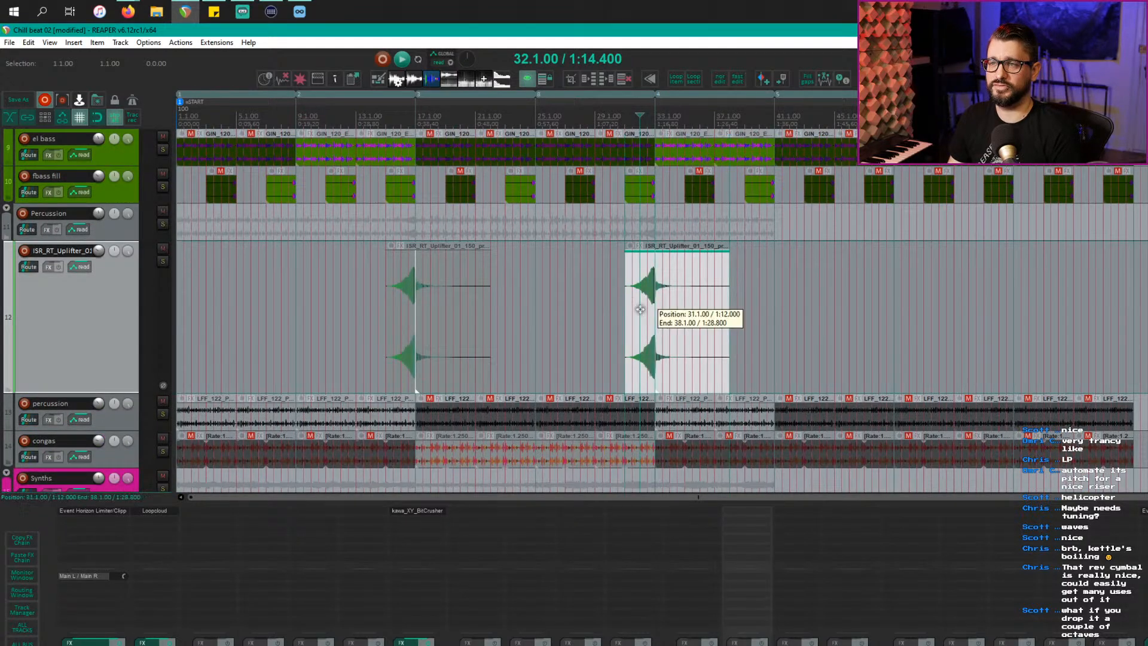
{"action": "left_click", "coordinate": [633, 302]}
{"action": "scroll", "coordinate": [635, 306], "scroll_direction": "down", "scroll_amount": 4}
{"action": "scroll", "coordinate": [635, 306], "scroll_direction": "down", "scroll_amount": 4}
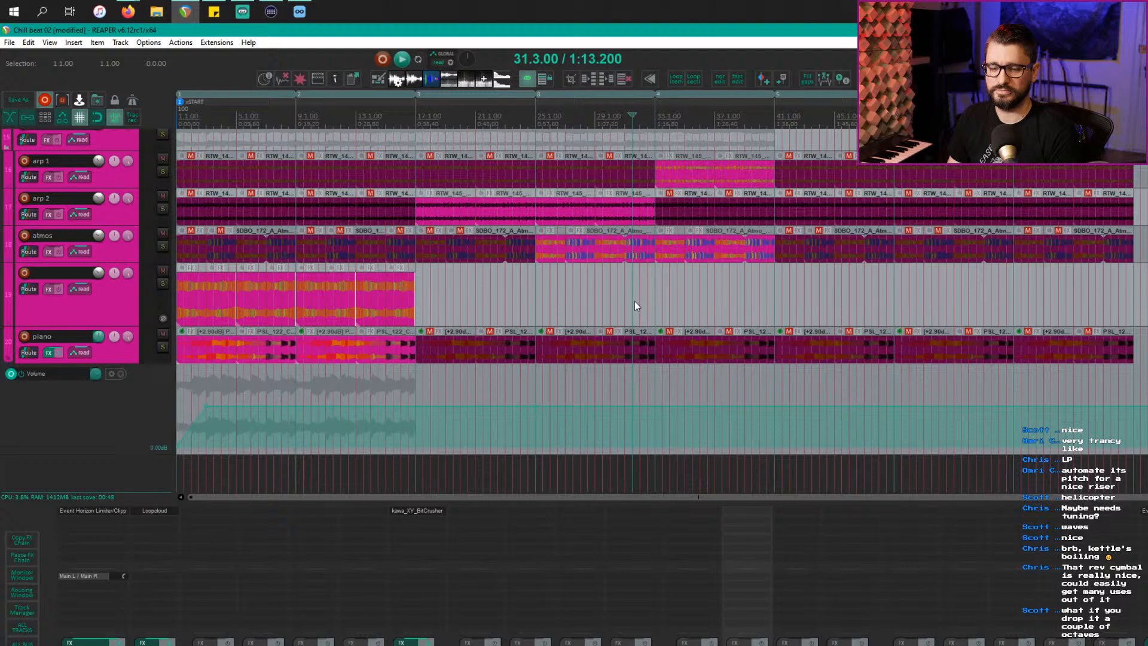
{"action": "scroll", "coordinate": [634, 300], "scroll_direction": "up", "scroll_amount": 6}
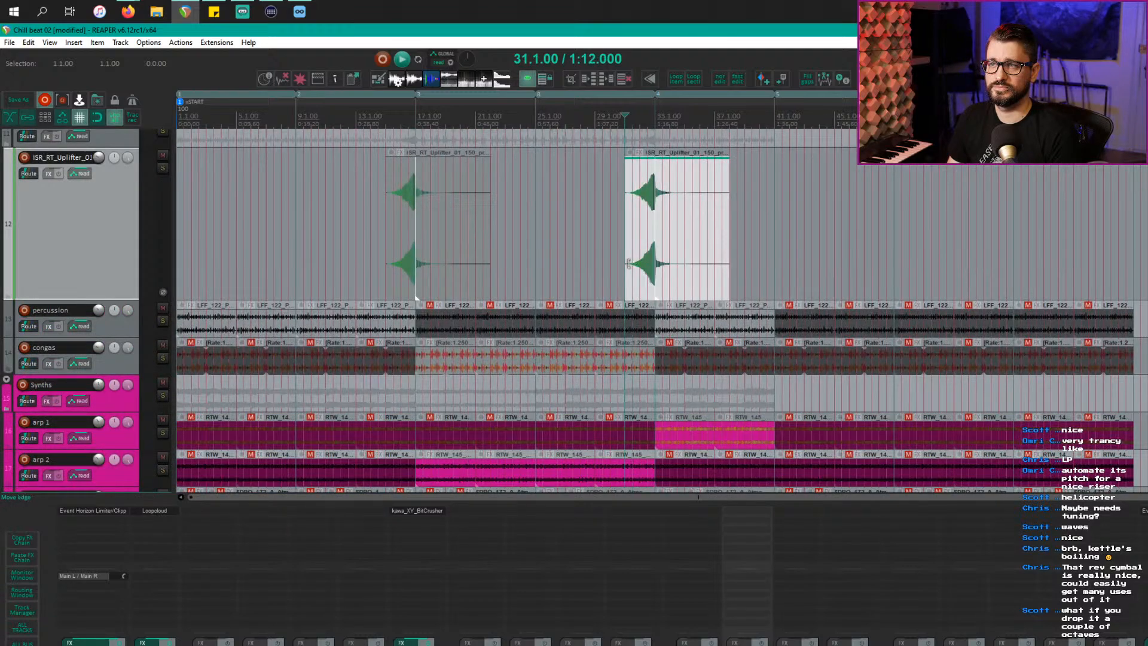
{"action": "key", "text": "ctrl+space"}
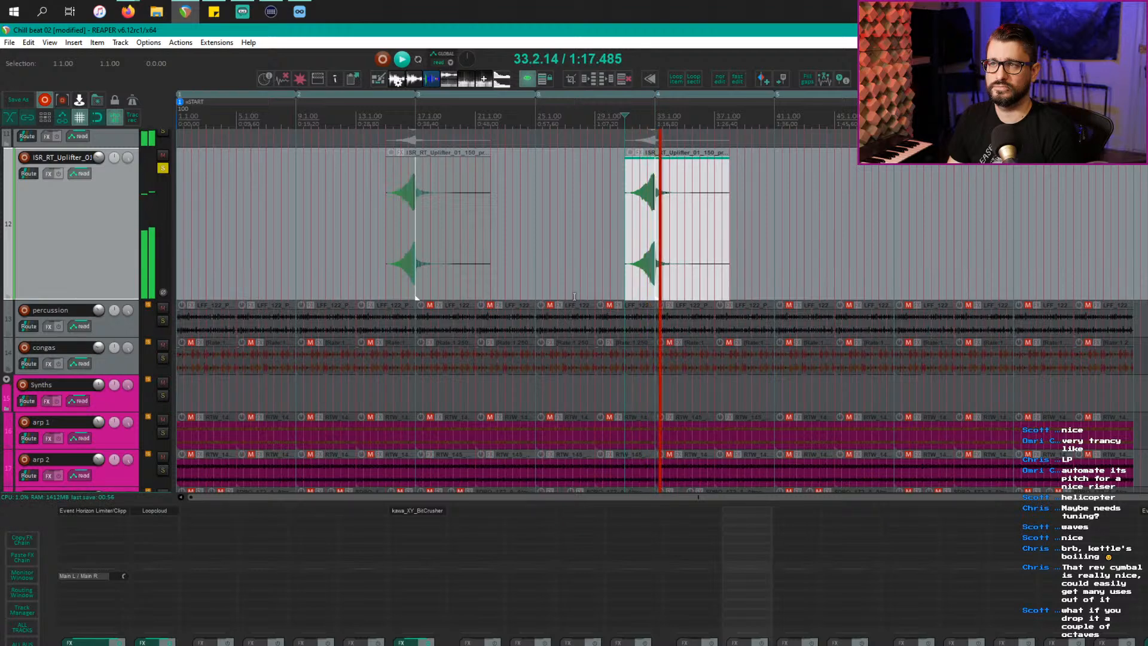
{"action": "key", "text": "space"}
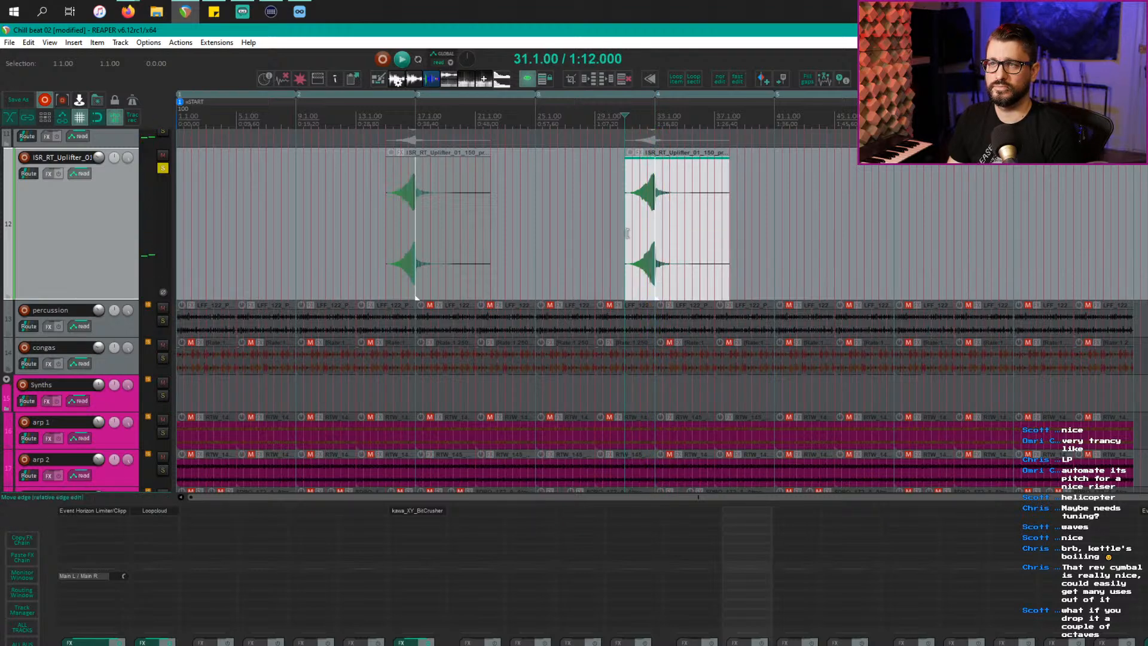
{"action": "scroll", "coordinate": [627, 233], "scroll_direction": "down", "scroll_amount": 5}
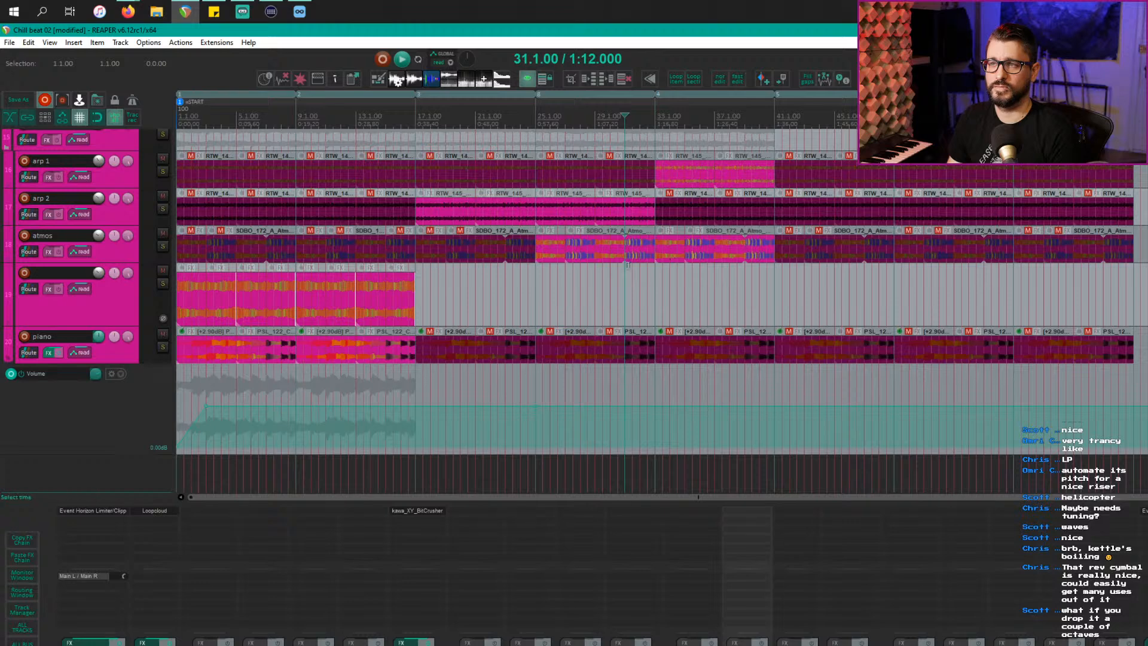
{"action": "scroll", "coordinate": [633, 264], "scroll_direction": "up", "scroll_amount": 1}
{"action": "scroll", "coordinate": [633, 264], "scroll_direction": "up", "scroll_amount": 2}
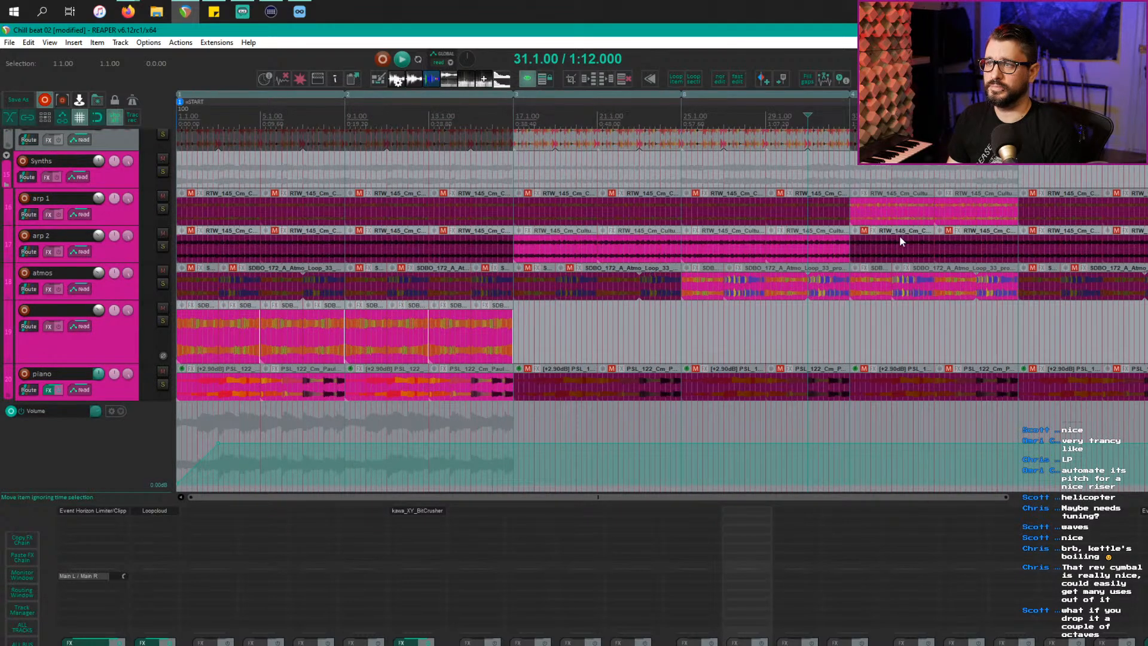
Step: Solo the arp 1 item before bar 33, set its pitch to -12 semitones, and preview it
{"action": "left_click", "coordinate": [848, 215]}
{"action": "key", "text": "F6"}
{"action": "key", "text": "space"}
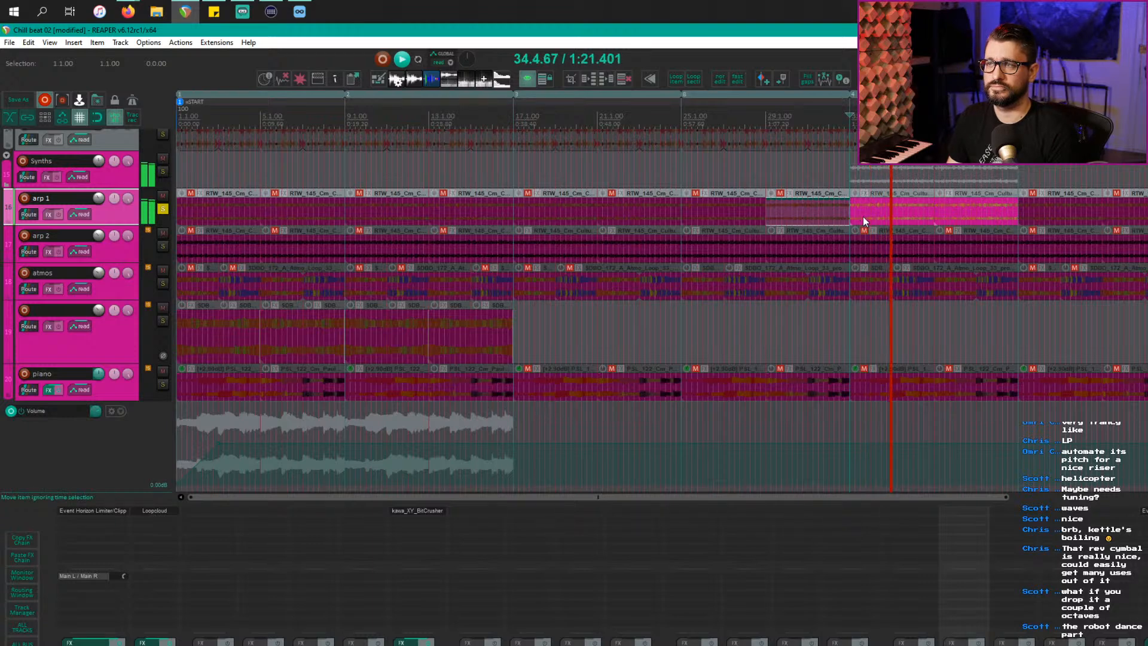
{"action": "key", "text": "space"}
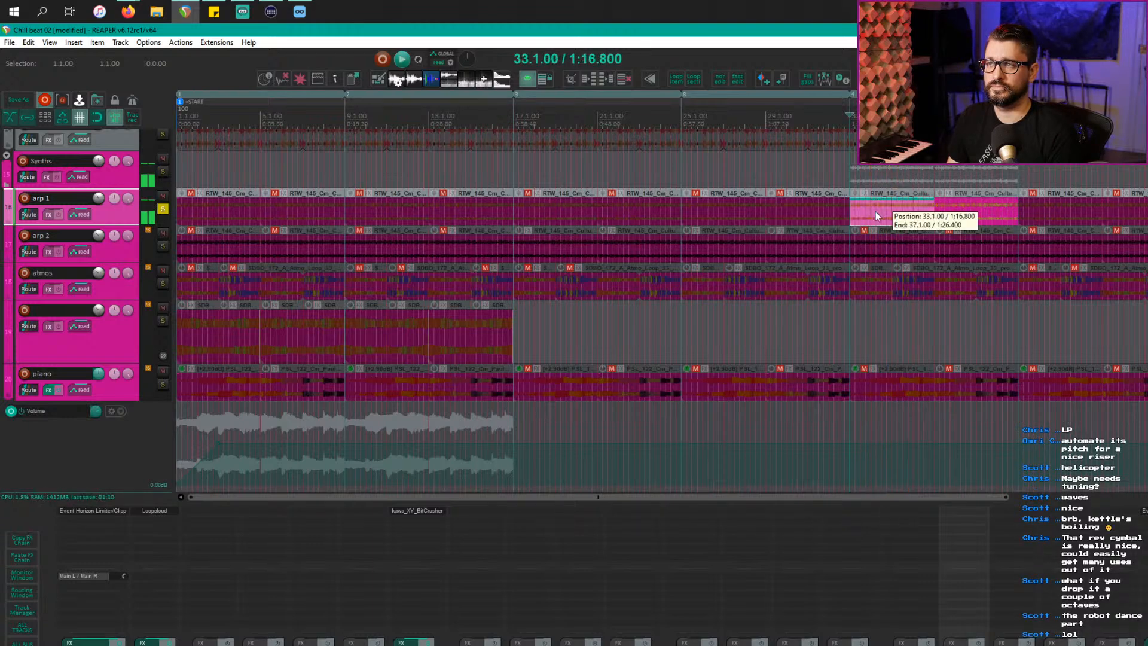
{"action": "double_click", "coordinate": [875, 210]}
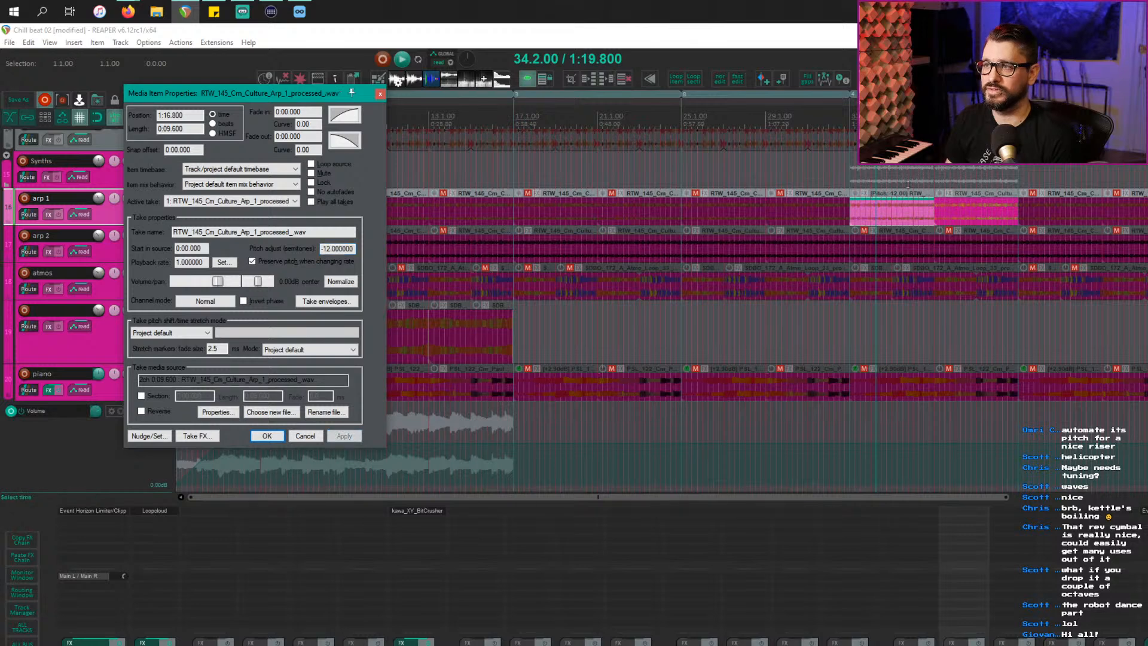
{"action": "left_click", "coordinate": [866, 207]}
{"action": "key", "text": "space"}
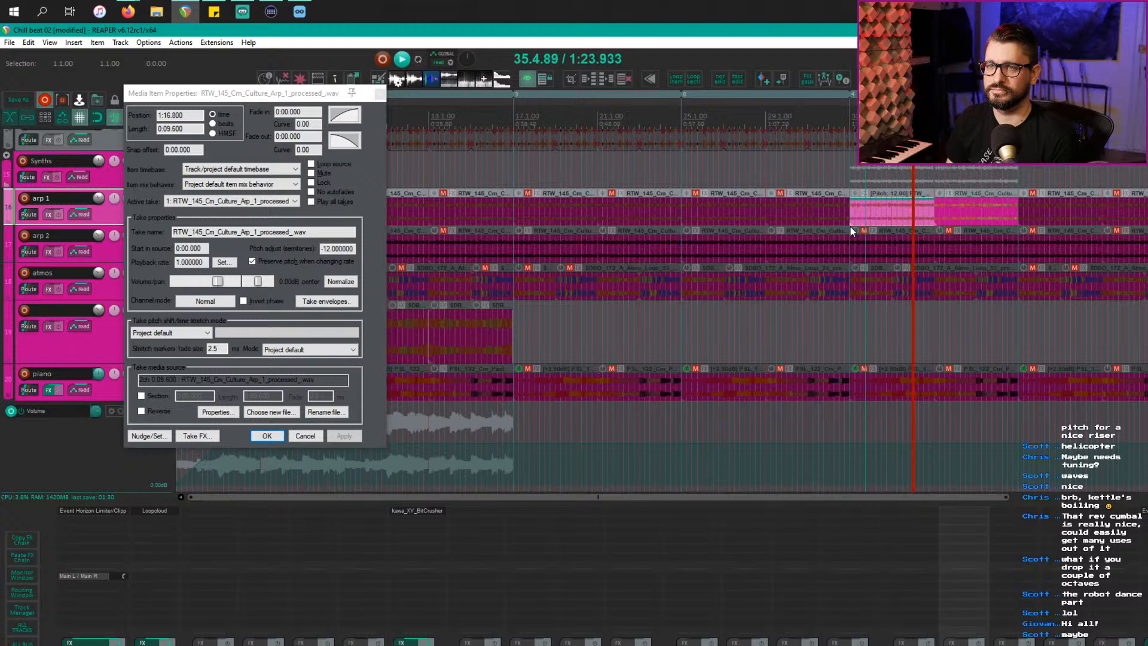
{"action": "key", "text": "space"}
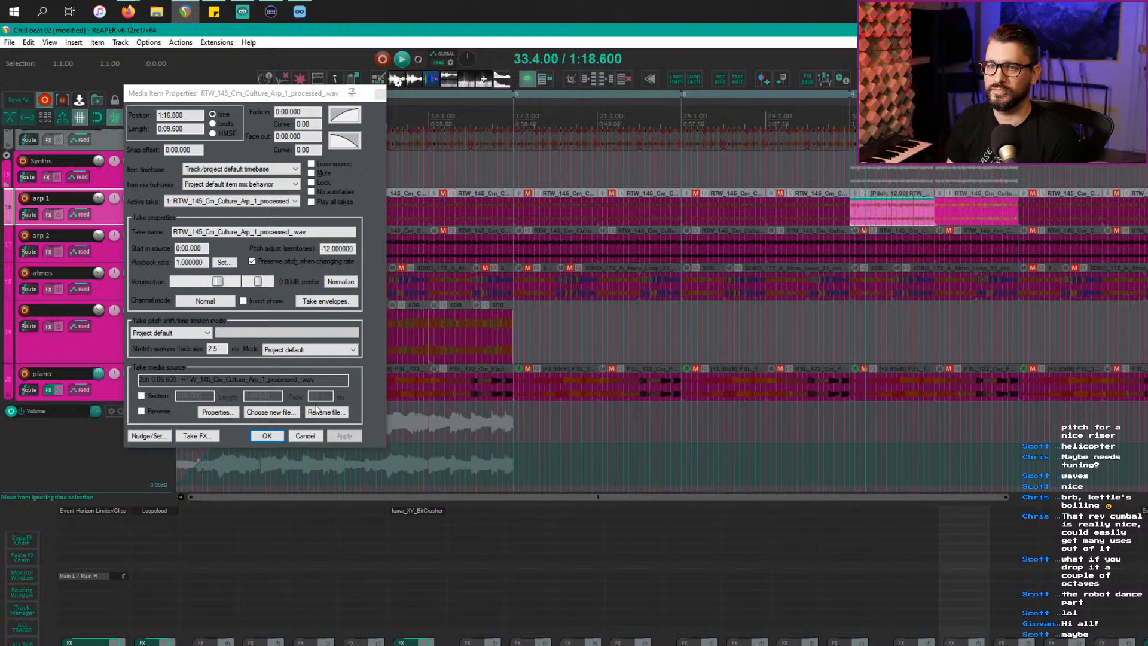
{"action": "left_click", "coordinate": [267, 436]}
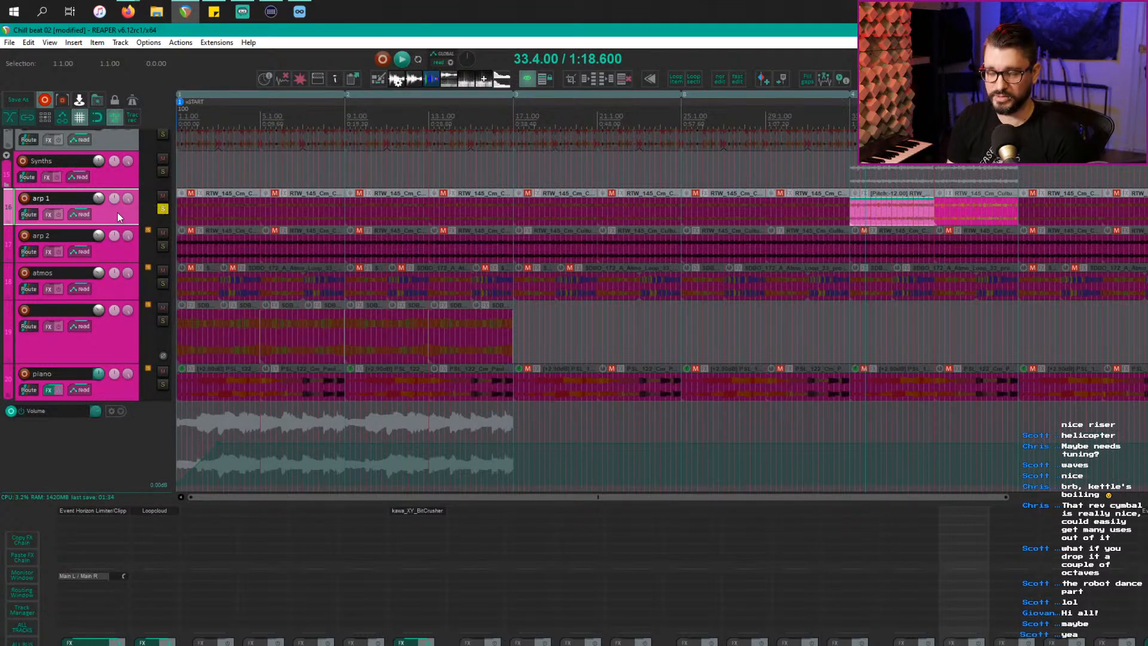
Step: Move the pitched arp item onto a new track below arp 1, refilling the gap on arp 1
{"action": "key", "text": "ctrl+t"}
{"action": "left_click_drag", "start_coordinate": [903, 206], "coordinate": [870, 255]}
{"action": "left_click", "coordinate": [890, 210]}
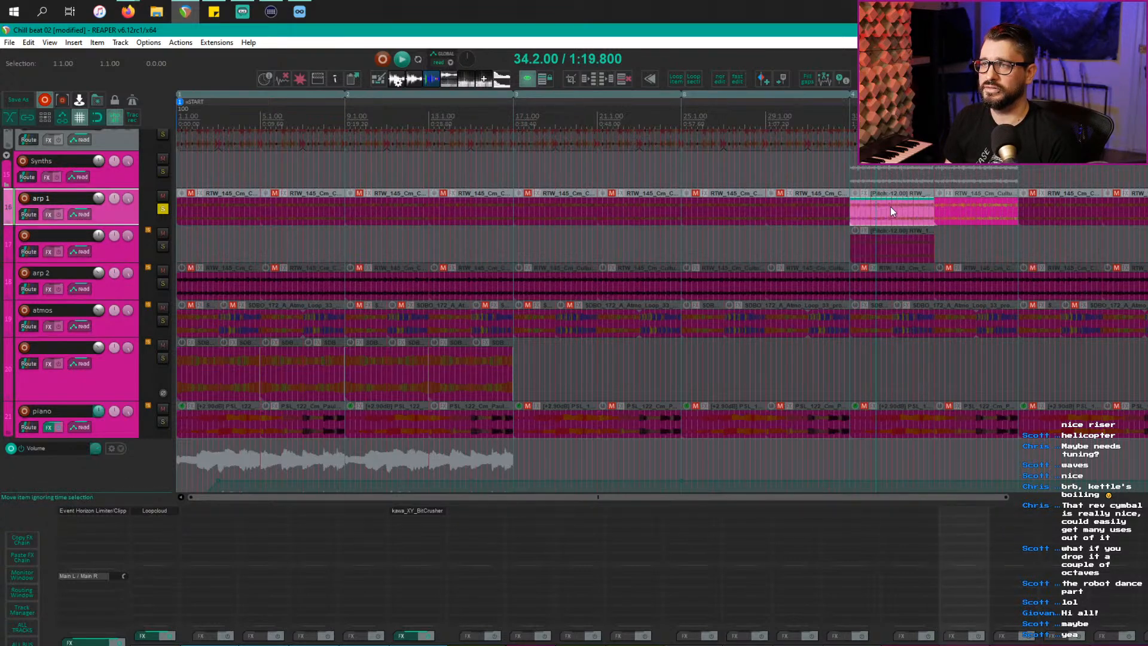
{"action": "left_click", "coordinate": [897, 211]}
{"action": "key", "text": "Delete"}
{"action": "left_click", "coordinate": [975, 218]}
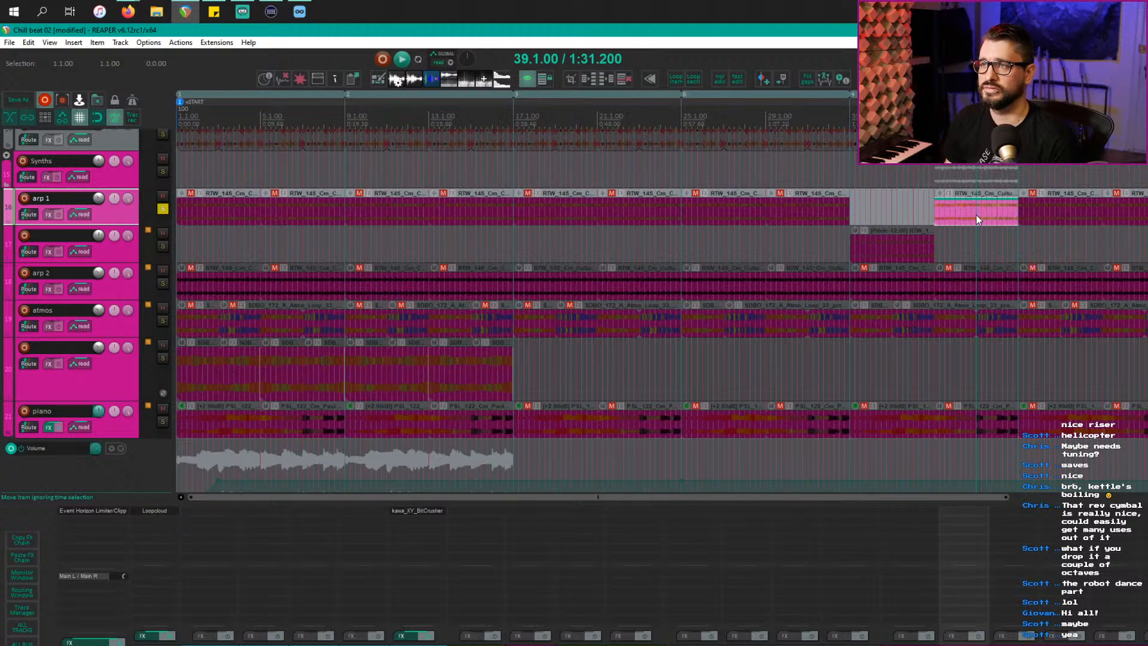
{"action": "left_click_drag", "start_coordinate": [976, 214], "coordinate": [894, 221]}
Step: Duplicate the pitched item on the new track and take arp 1 out of solo
{"action": "left_click", "coordinate": [903, 248]}
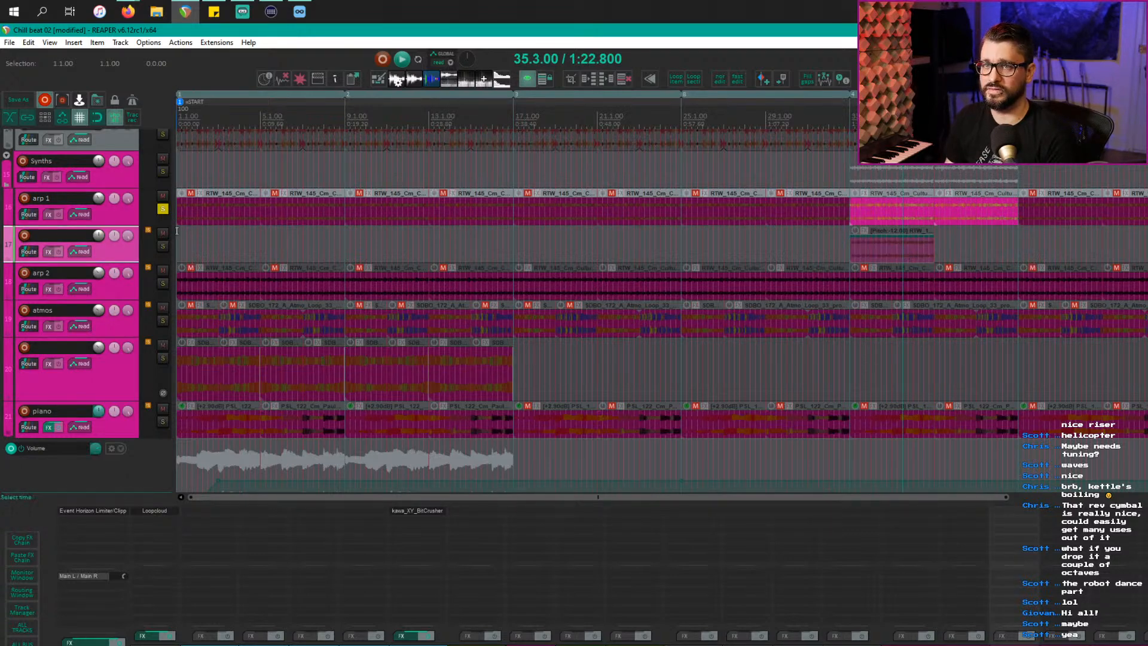
{"action": "left_click", "coordinate": [163, 209]}
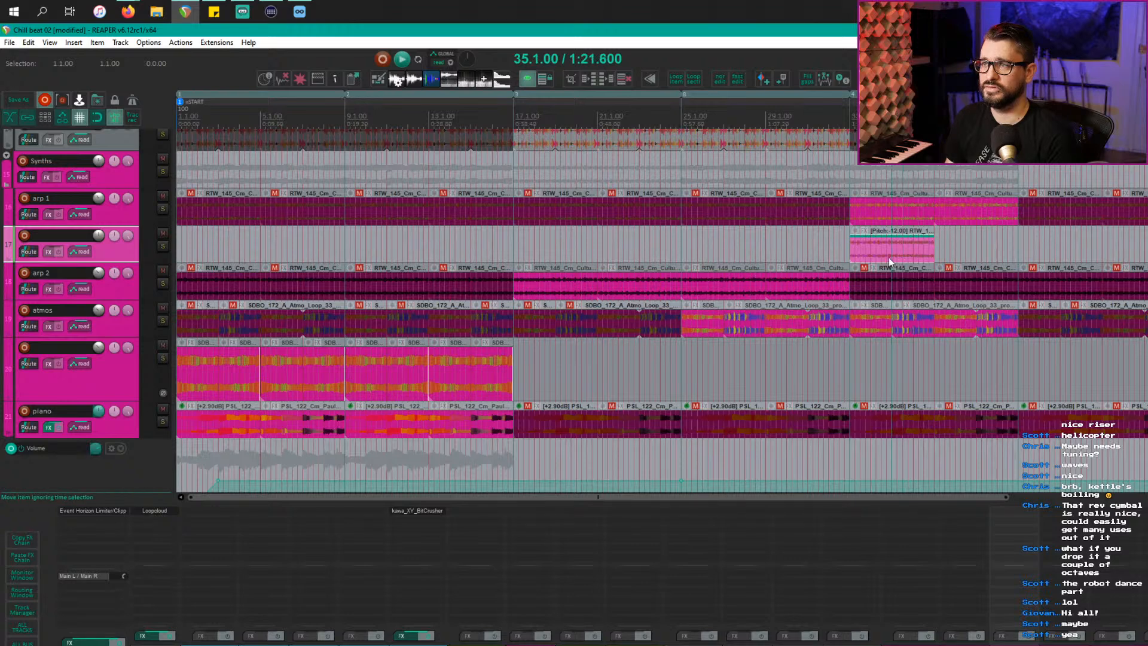
{"action": "key", "text": "ctrl+d"}
{"action": "left_click", "coordinate": [840, 252]}
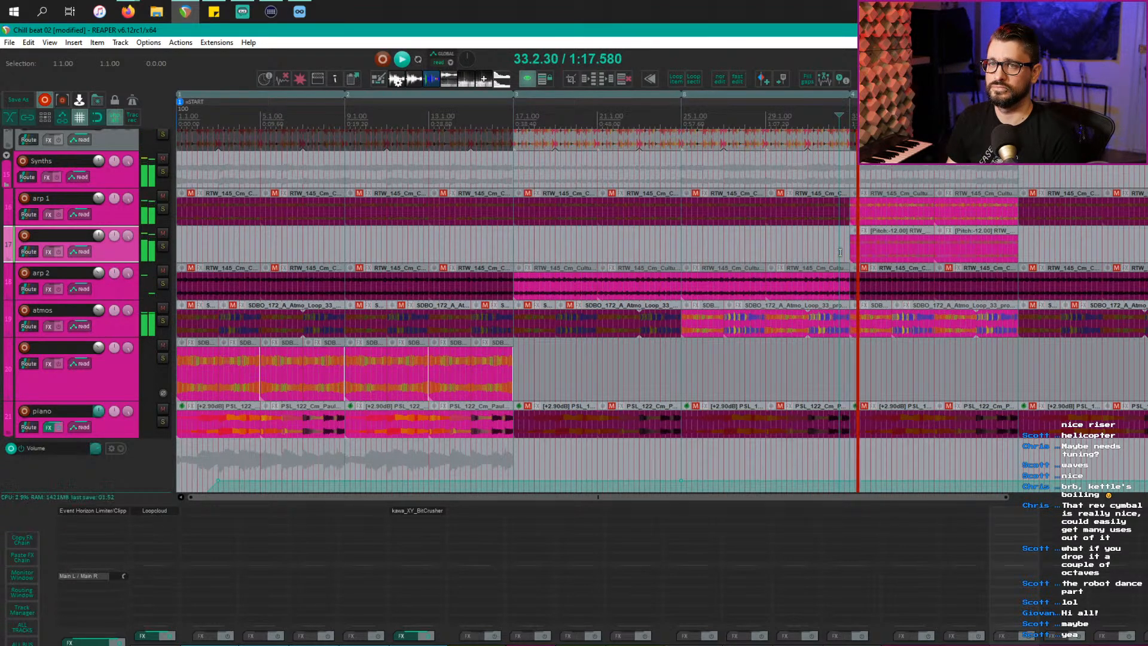
{"action": "left_click", "coordinate": [162, 246]}
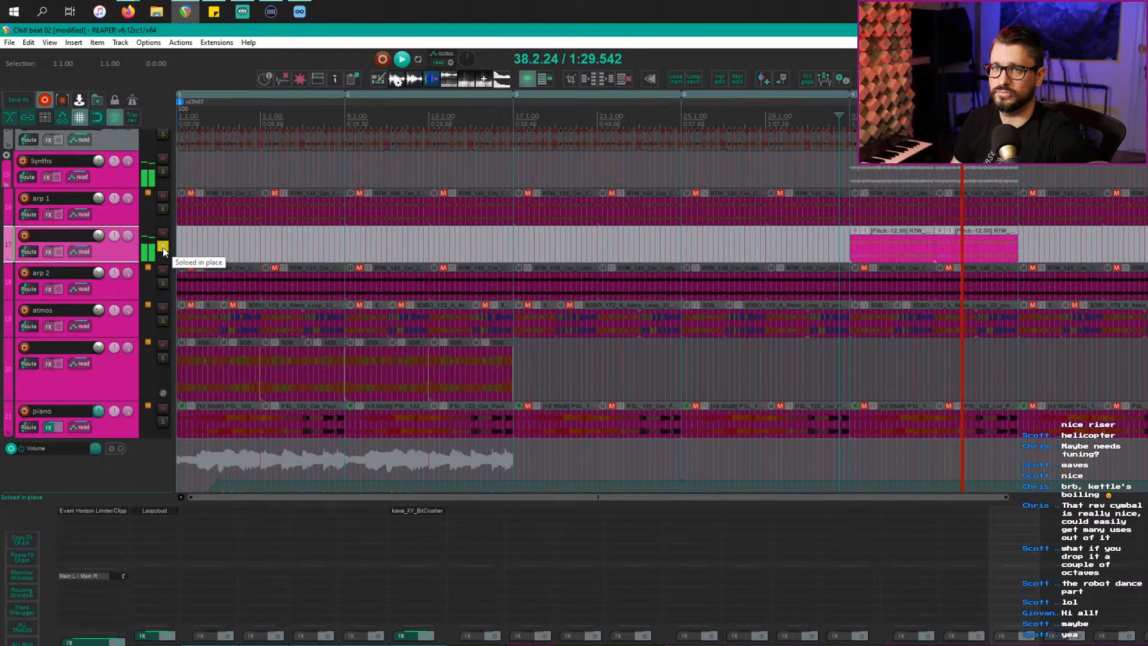
{"action": "left_click", "coordinate": [162, 246]}
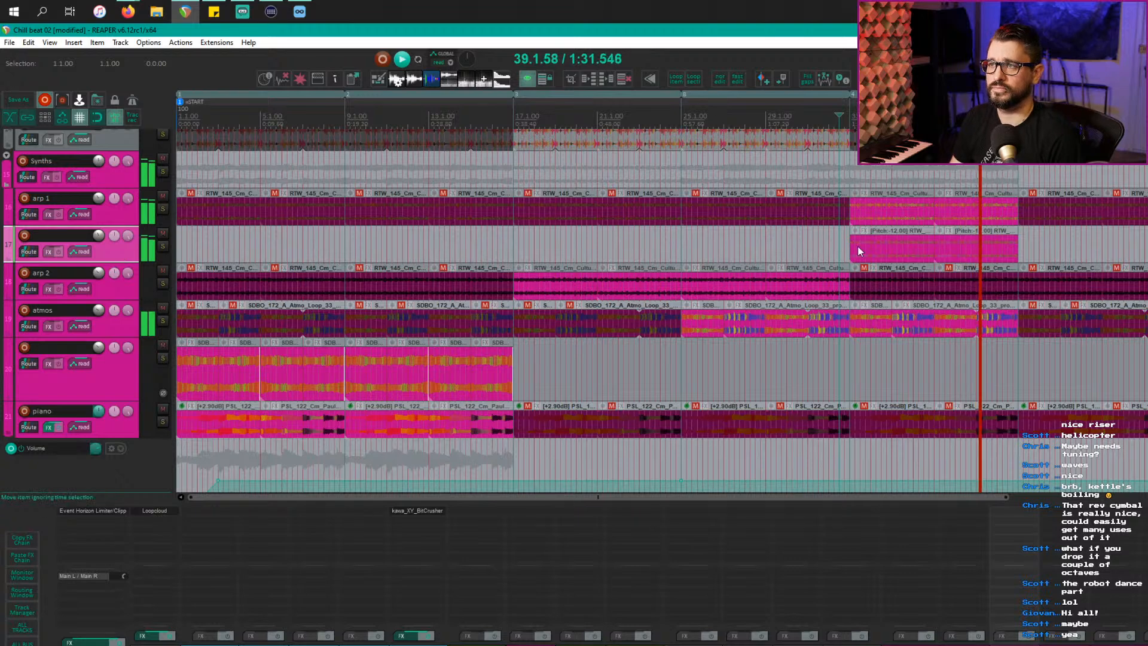
Step: Set the first pitched item's channel mode to mono, mixing left and right
{"action": "mouse_move", "coordinate": [894, 248]}
{"action": "left_mouse_down"}
{"action": "mouse_move", "coordinate": [919, 250]}
{"action": "mouse_move", "coordinate": [902, 246]}
{"action": "left_mouse_up"}
{"action": "double_click", "coordinate": [902, 246]}
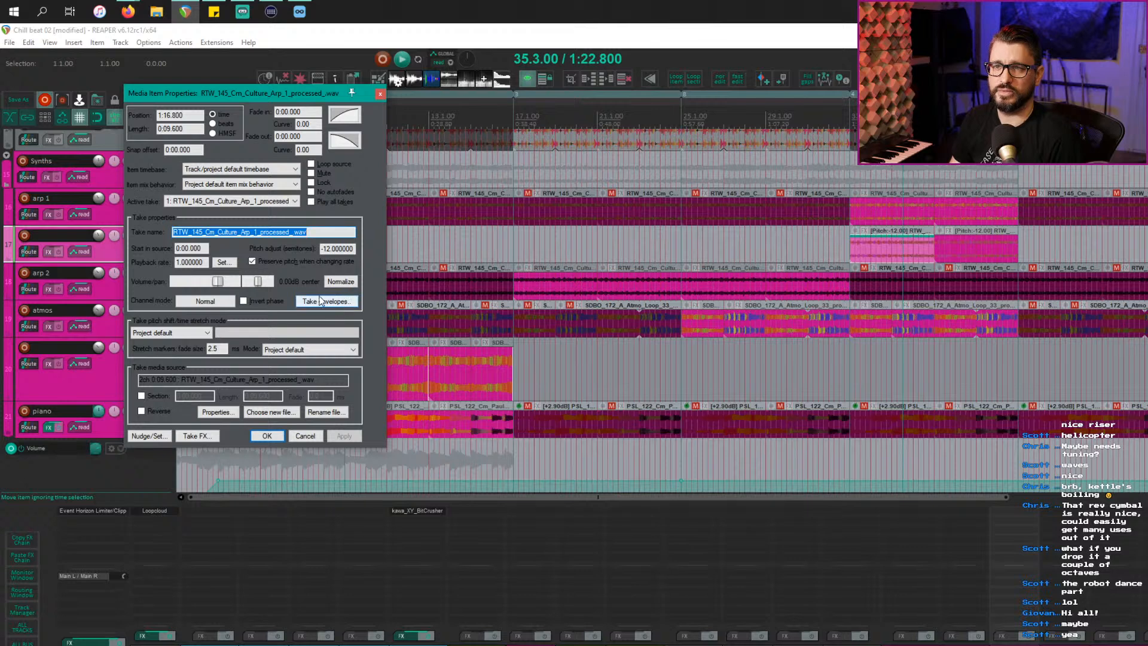
{"action": "left_click", "coordinate": [204, 302]}
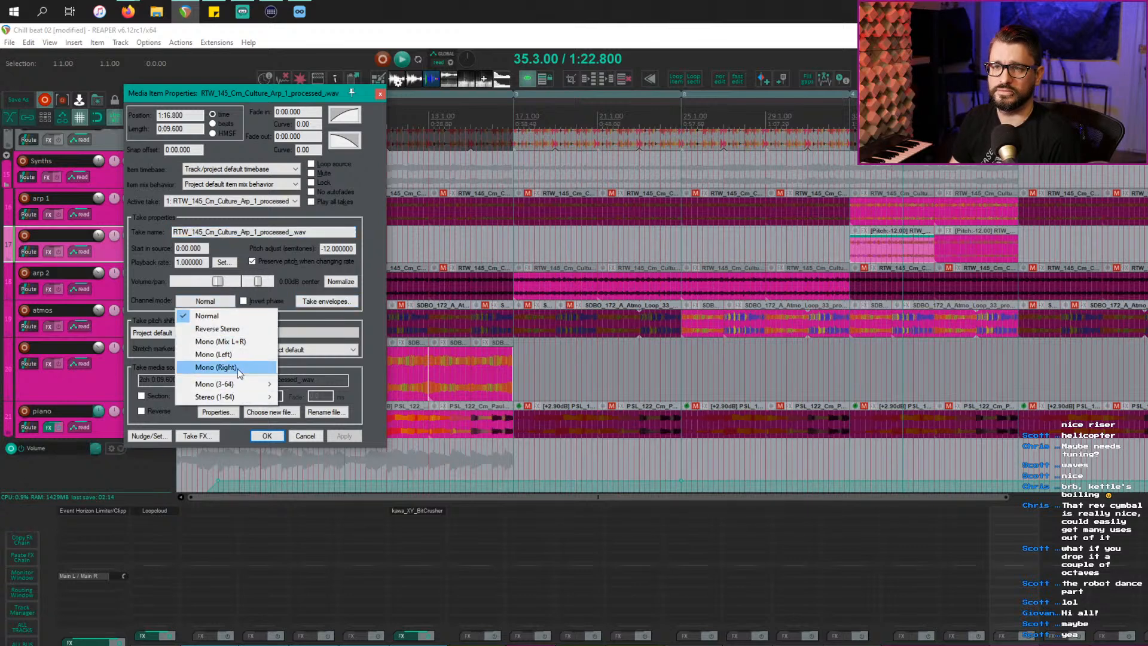
{"action": "left_click", "coordinate": [240, 347]}
{"action": "left_click", "coordinate": [267, 435]}
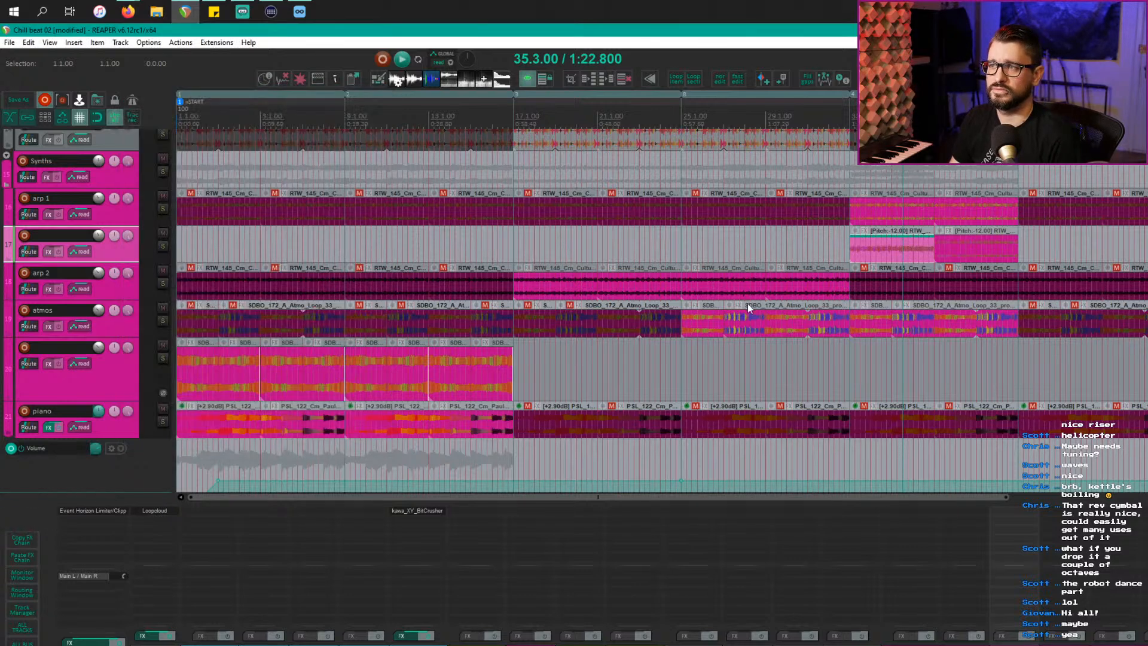
Step: Replace the second pitched item with a duplicate of the mono item and play it back
{"action": "left_click", "coordinate": [984, 253]}
{"action": "key", "text": "Delete"}
{"action": "left_click", "coordinate": [891, 253]}
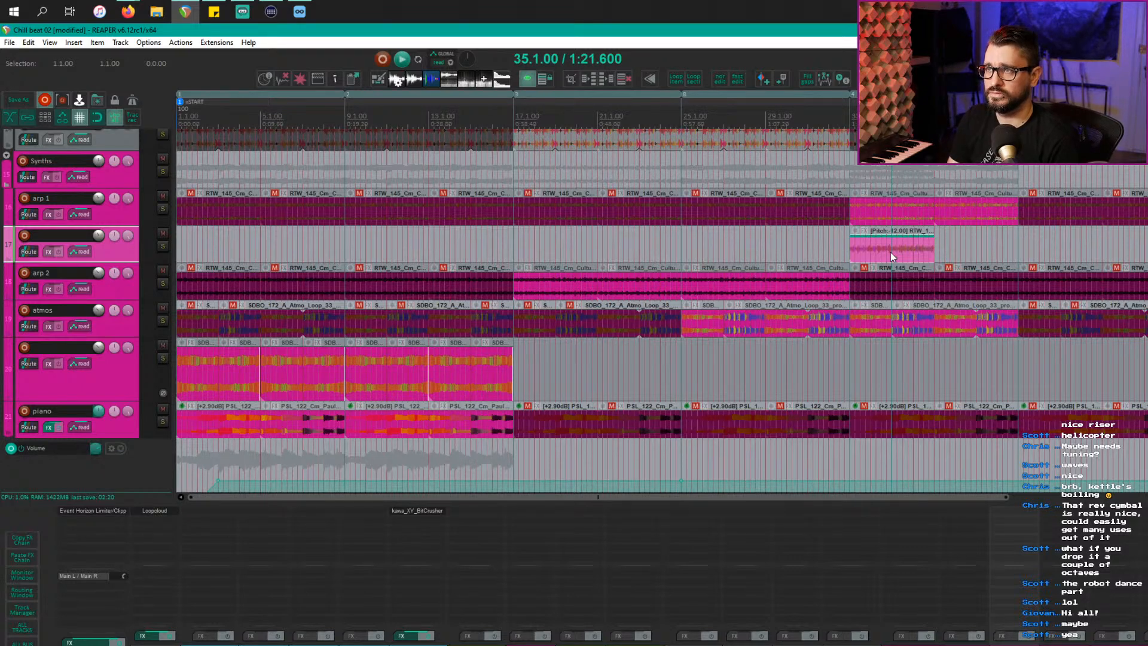
{"action": "key", "text": "ctrl+d"}
{"action": "left_click", "coordinate": [852, 244]}
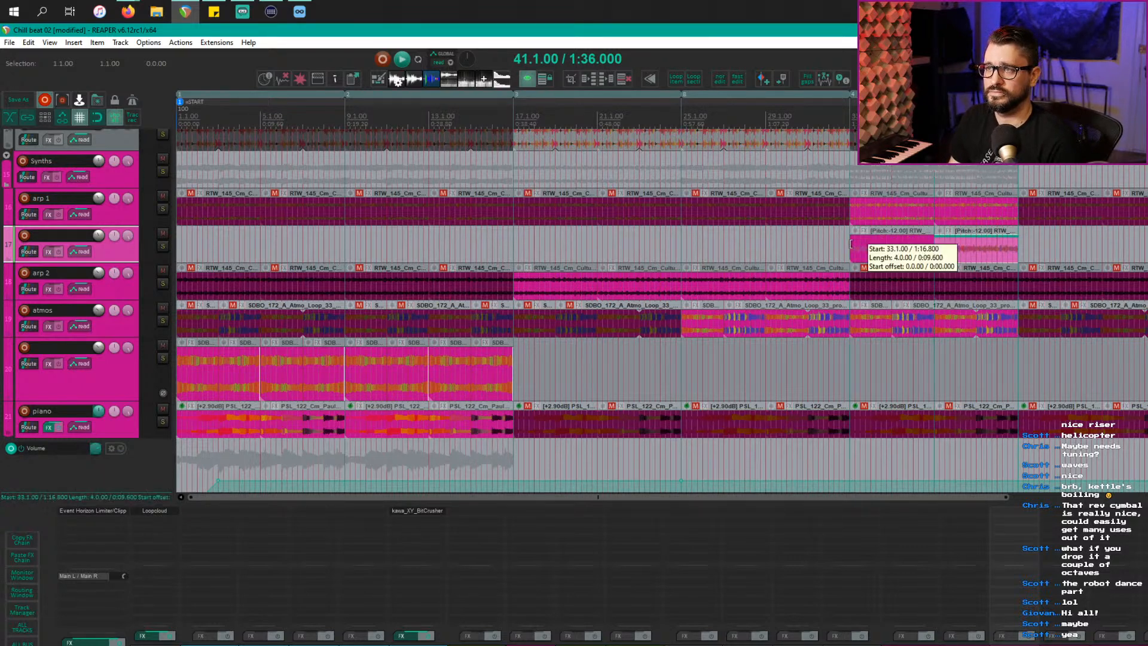
{"action": "key", "text": "space"}
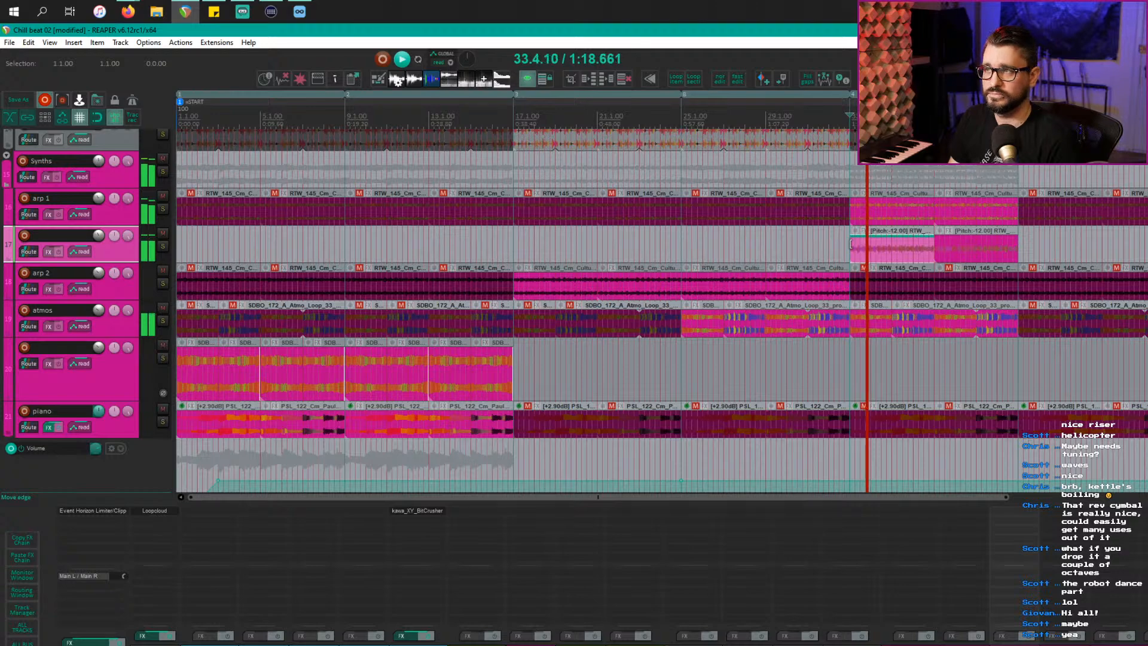
Step: Unmute the piano items starting at bar 41
{"action": "scroll", "coordinate": [850, 263], "scroll_direction": "down", "scroll_amount": 2}
{"action": "scroll", "coordinate": [724, 289], "scroll_direction": "down", "scroll_amount": 4}
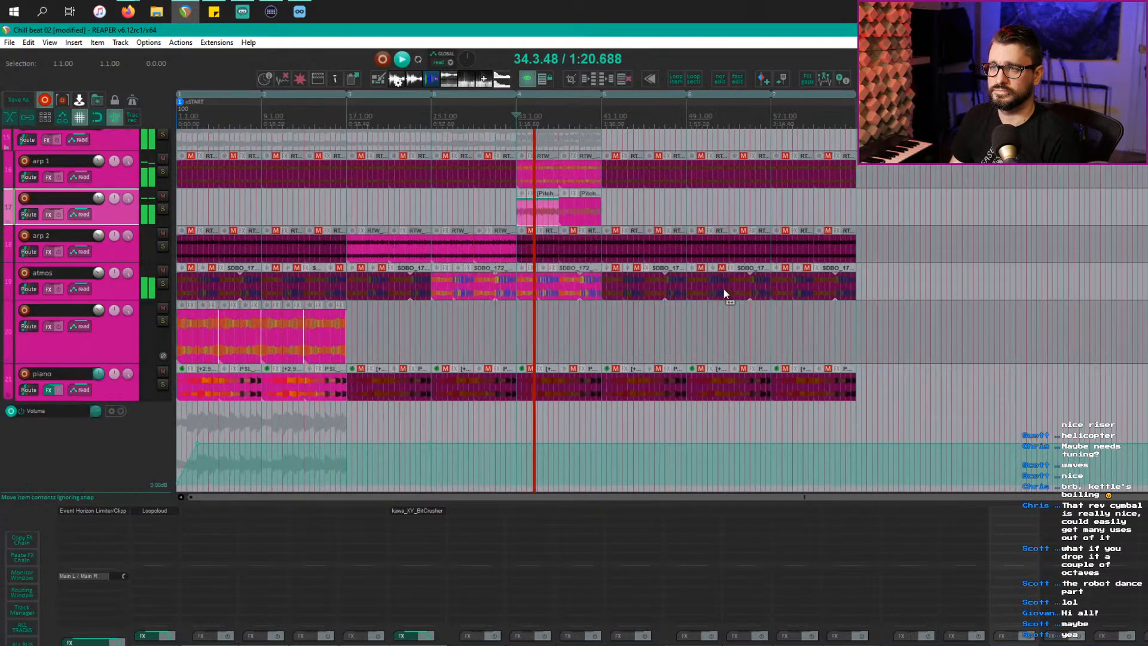
{"action": "scroll", "coordinate": [630, 311], "scroll_direction": "down", "scroll_amount": 3}
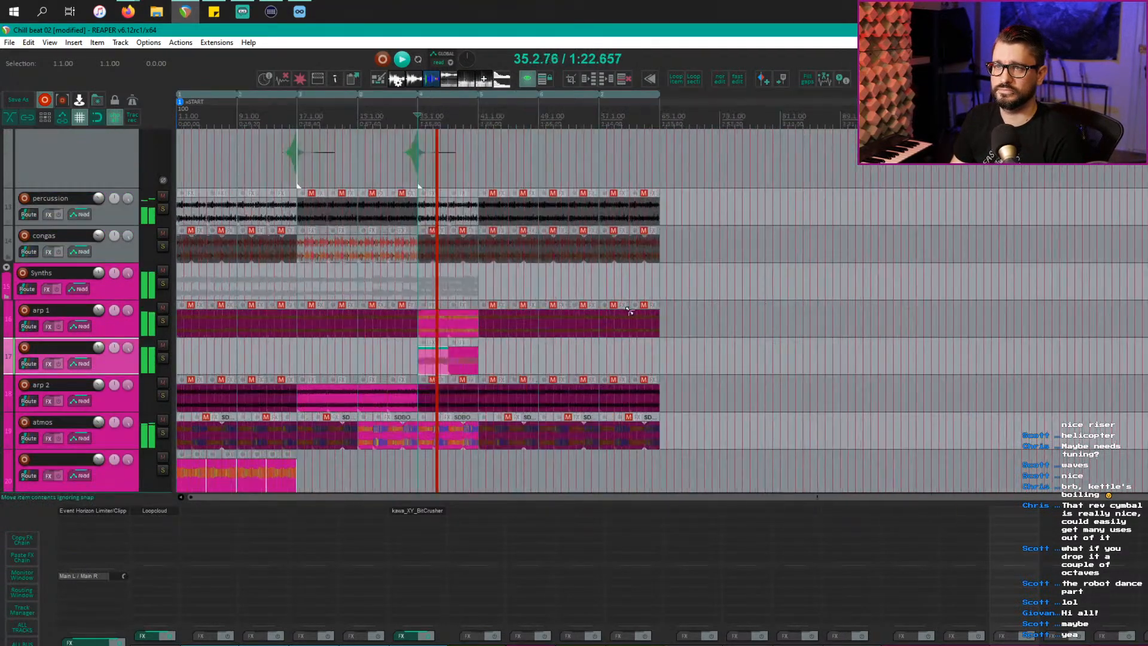
{"action": "scroll", "coordinate": [514, 348], "scroll_direction": "down", "scroll_amount": 1}
{"action": "scroll", "coordinate": [598, 335], "scroll_direction": "up", "scroll_amount": 4}
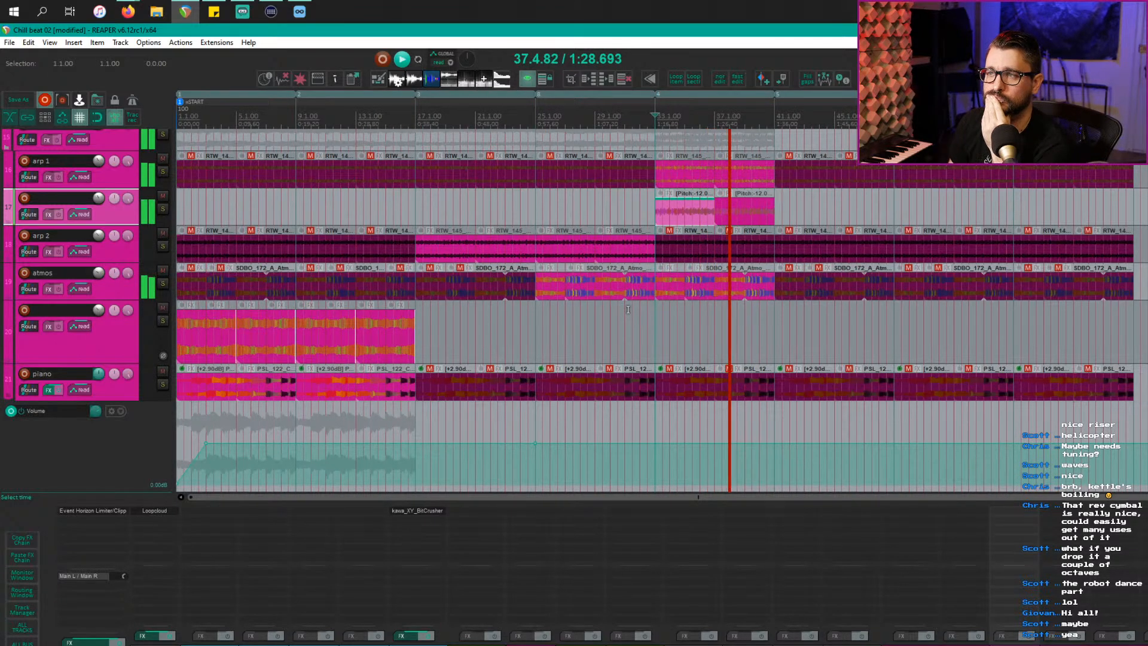
{"action": "scroll", "coordinate": [633, 317], "scroll_direction": "up", "scroll_amount": 1}
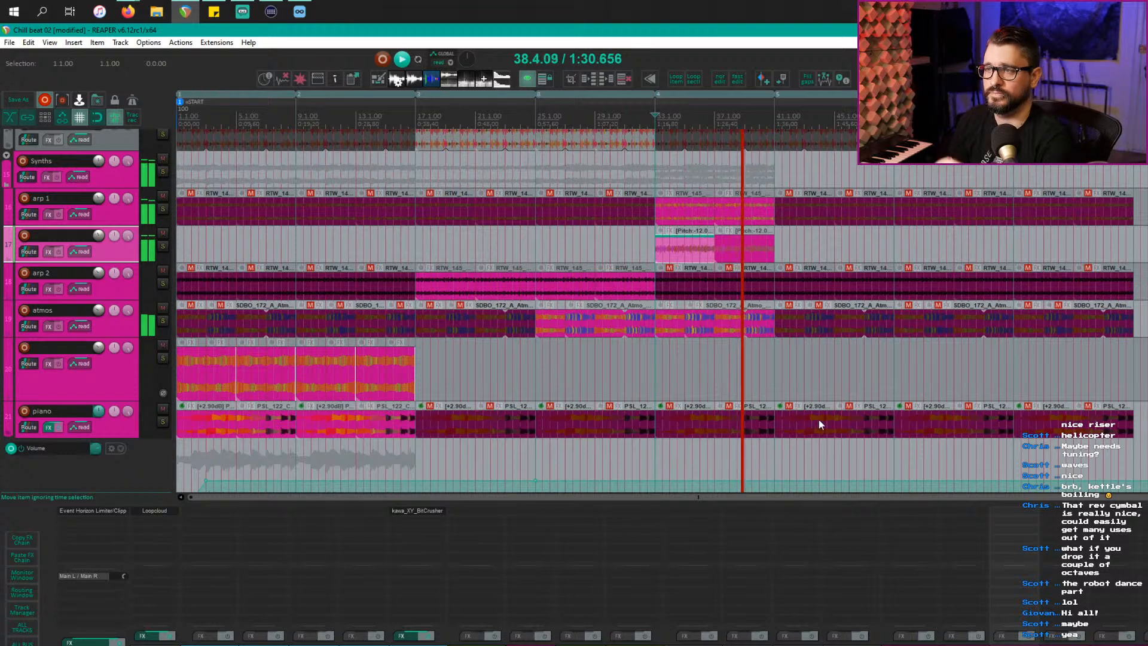
{"action": "left_click", "coordinate": [796, 429]}
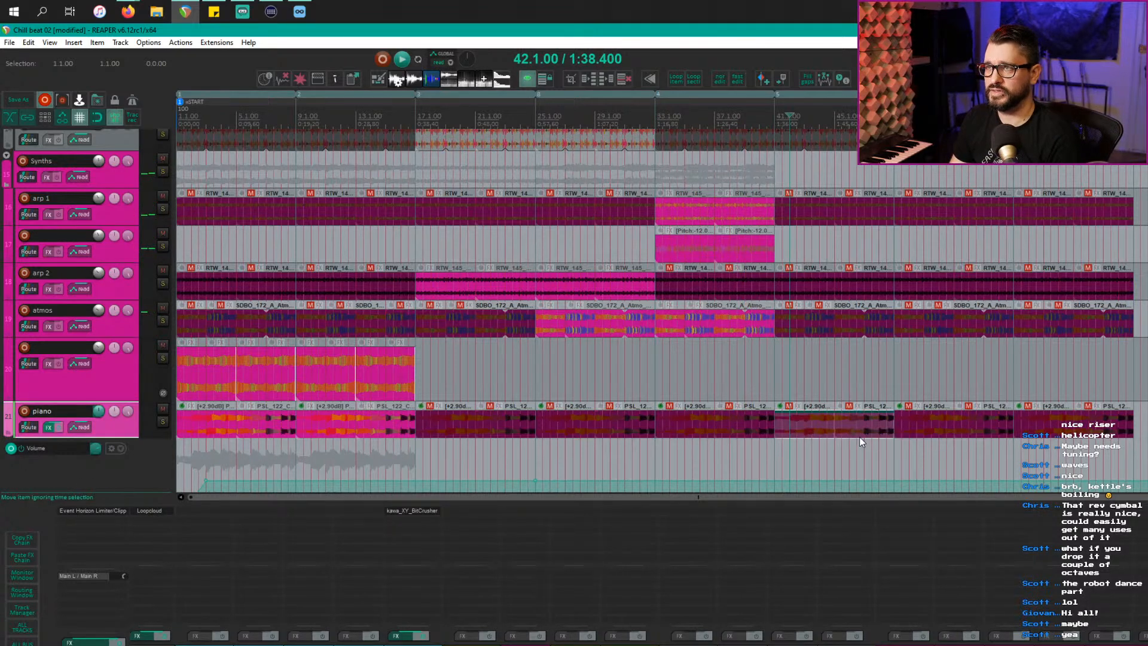
{"action": "key", "text": "ctrl+F5"}
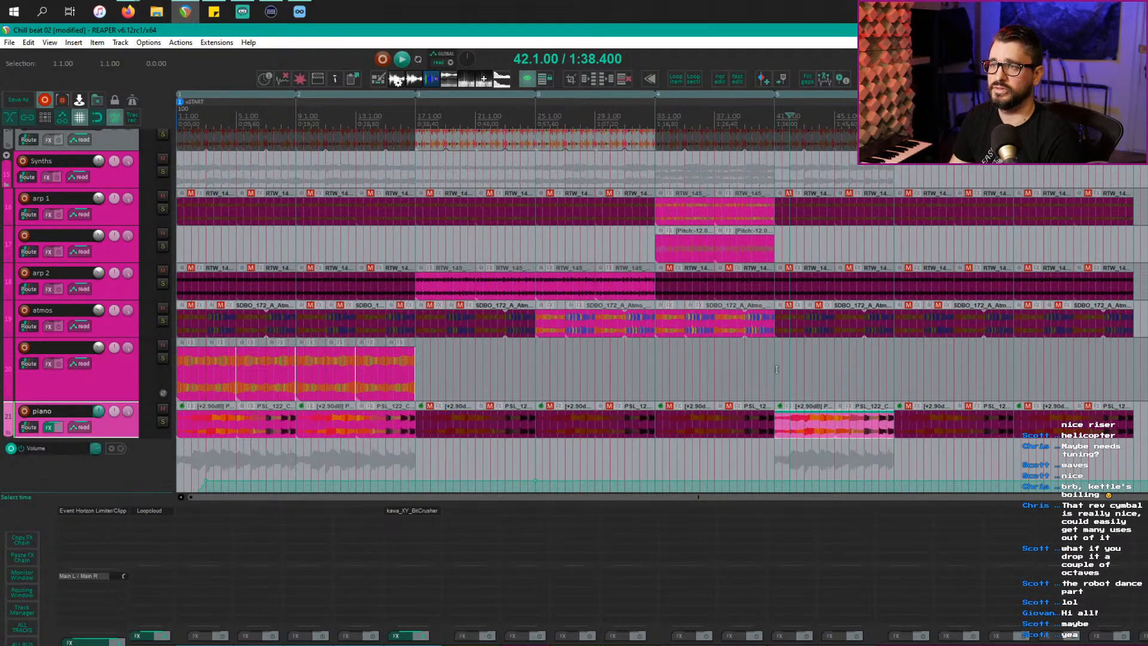
{"action": "left_click", "coordinate": [774, 373]}
Step: Unmute the percussion items at bars 41 and 45
{"action": "scroll", "coordinate": [801, 378], "scroll_direction": "up", "scroll_amount": 5}
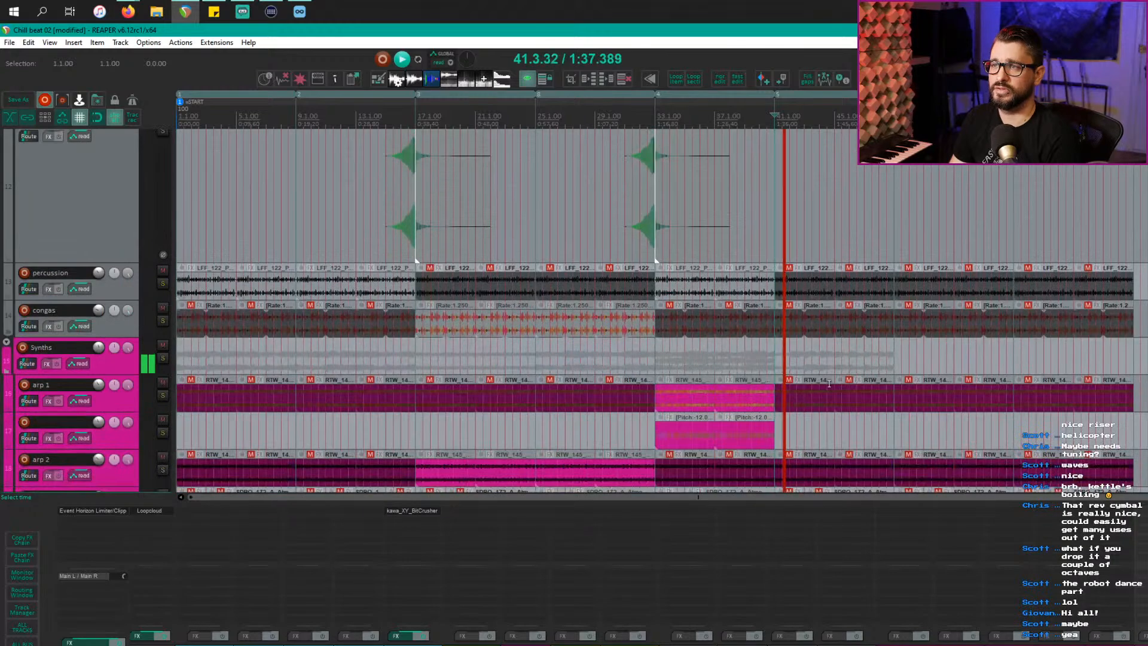
{"action": "left_click", "coordinate": [803, 284]}
{"action": "key", "text": "m"}
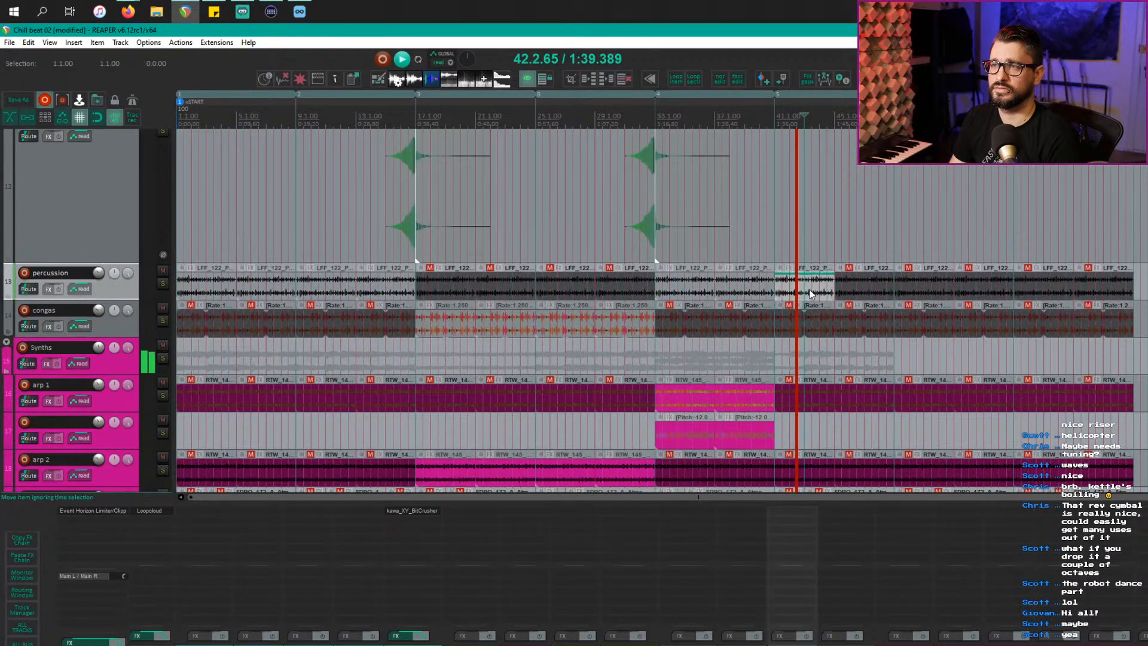
{"action": "left_click", "coordinate": [854, 291]}
{"action": "key", "text": "m"}
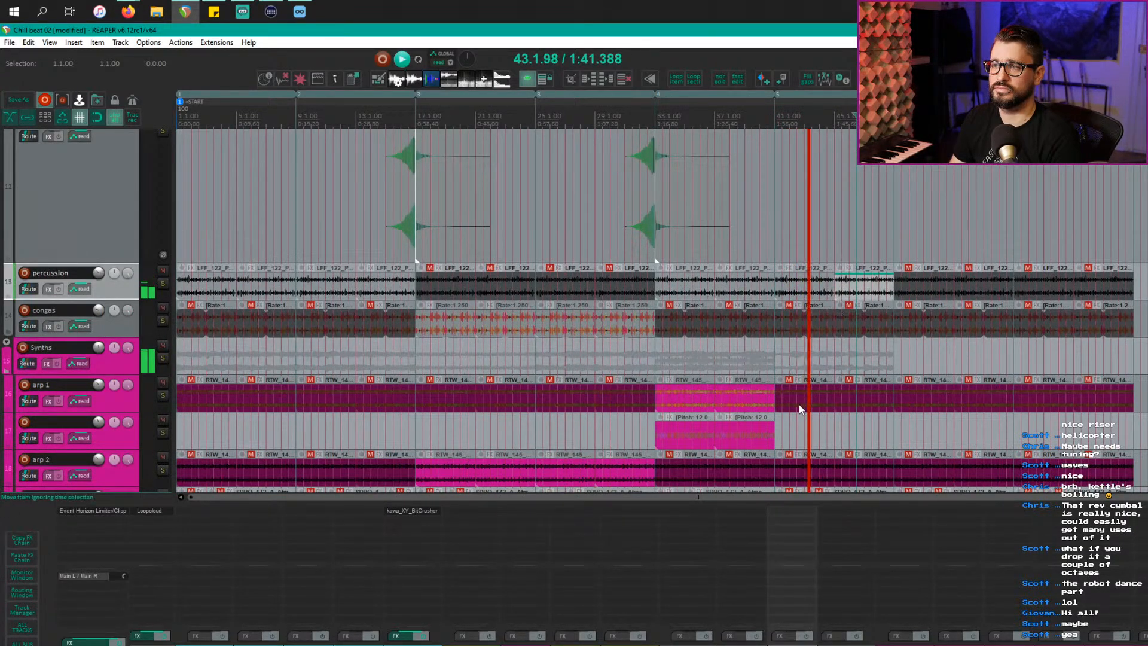
Step: Select the bars 41–49 range and unmute the Kick and Snare items at bars 41 and 45
{"action": "scroll", "coordinate": [811, 414], "scroll_direction": "down", "scroll_amount": 2}
{"action": "scroll", "coordinate": [811, 413], "scroll_direction": "down", "scroll_amount": 1}
{"action": "scroll", "coordinate": [811, 412], "scroll_direction": "up", "scroll_amount": 9}
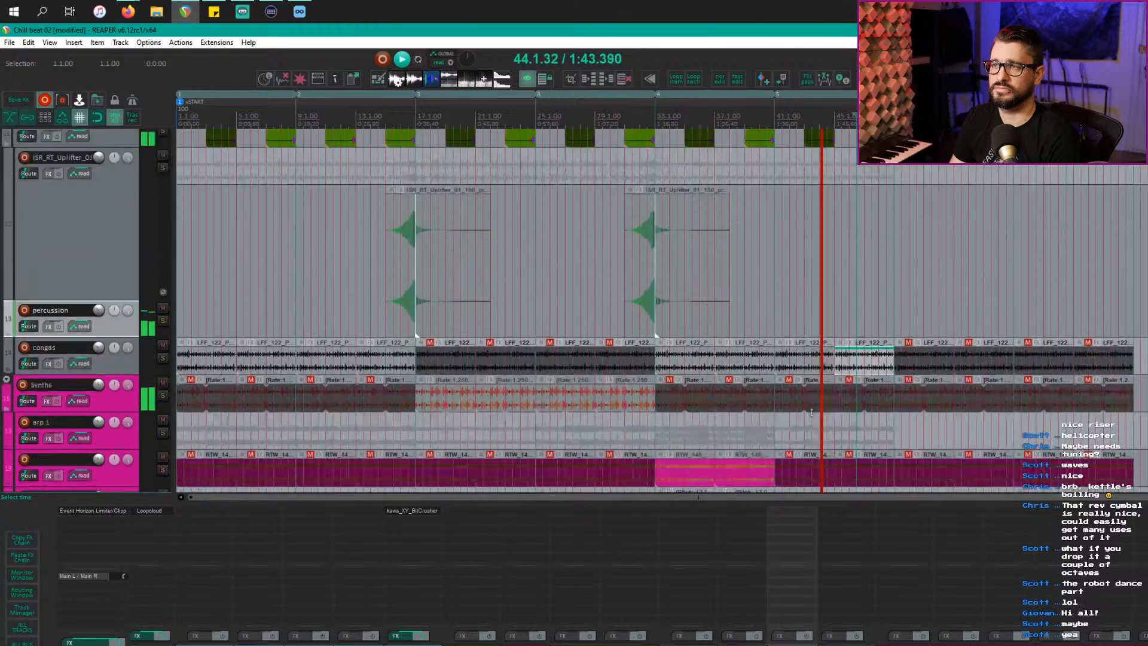
{"action": "scroll", "coordinate": [810, 359], "scroll_direction": "up", "scroll_amount": 1}
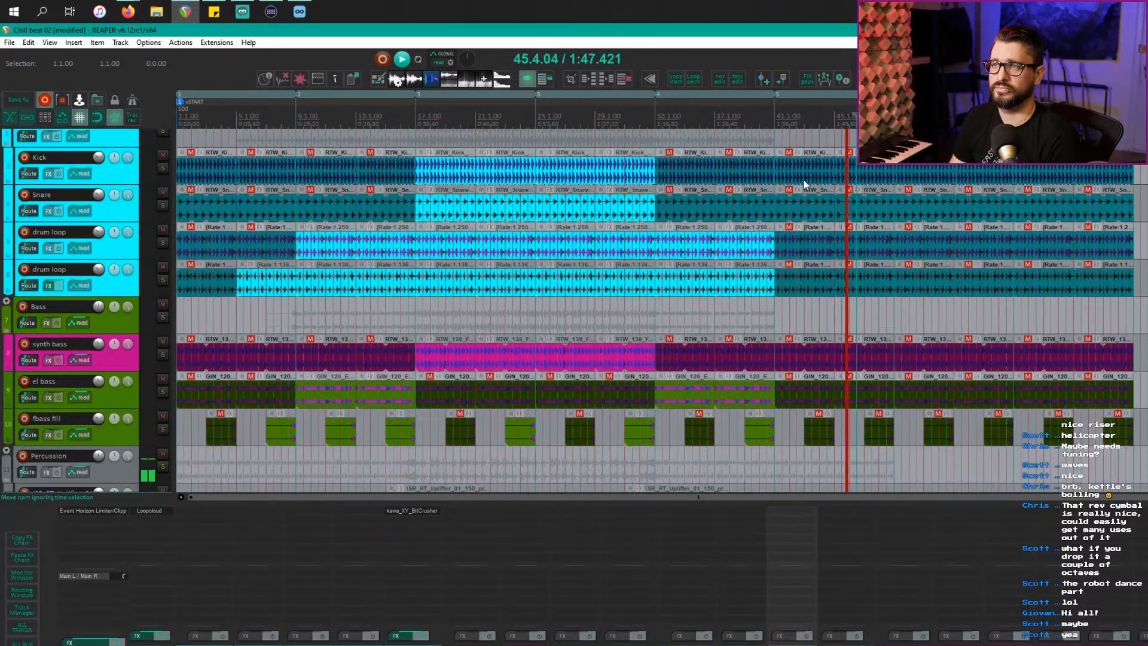
{"action": "double_click", "coordinate": [795, 297]}
{"action": "scroll", "coordinate": [684, 377], "scroll_direction": "down", "scroll_amount": 10}
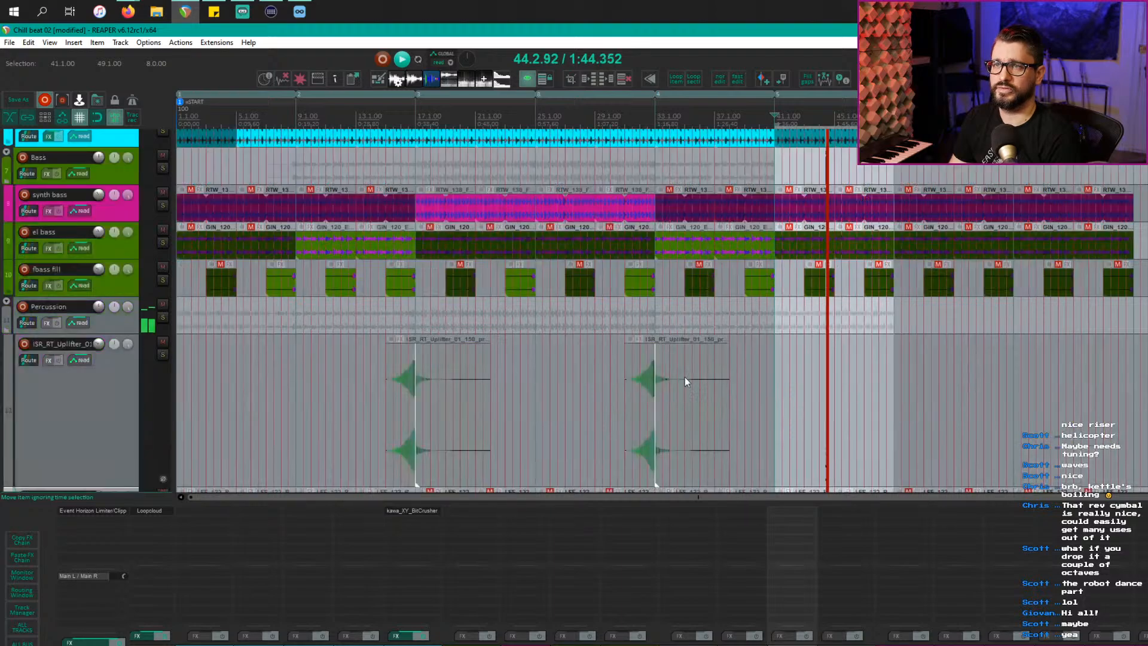
{"action": "scroll", "coordinate": [681, 381], "scroll_direction": "up", "scroll_amount": 12}
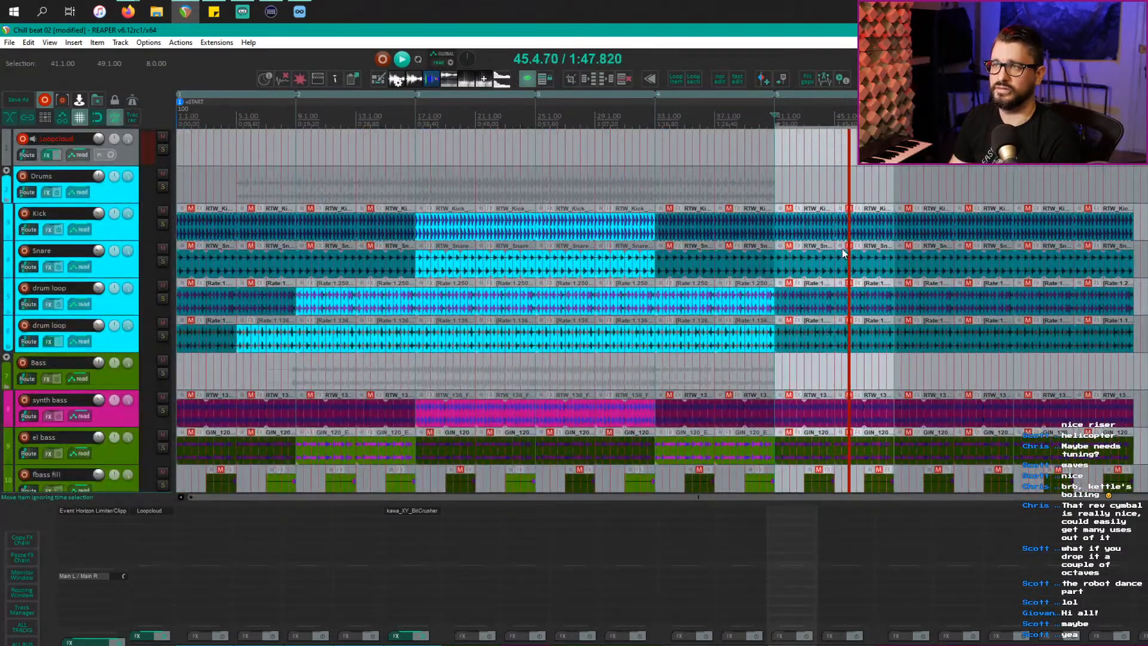
{"action": "left_click", "coordinate": [800, 230]}
{"action": "left_click", "coordinate": [861, 231]}
{"action": "left_click", "coordinate": [860, 268]}
{"action": "left_click", "coordinate": [800, 264]}
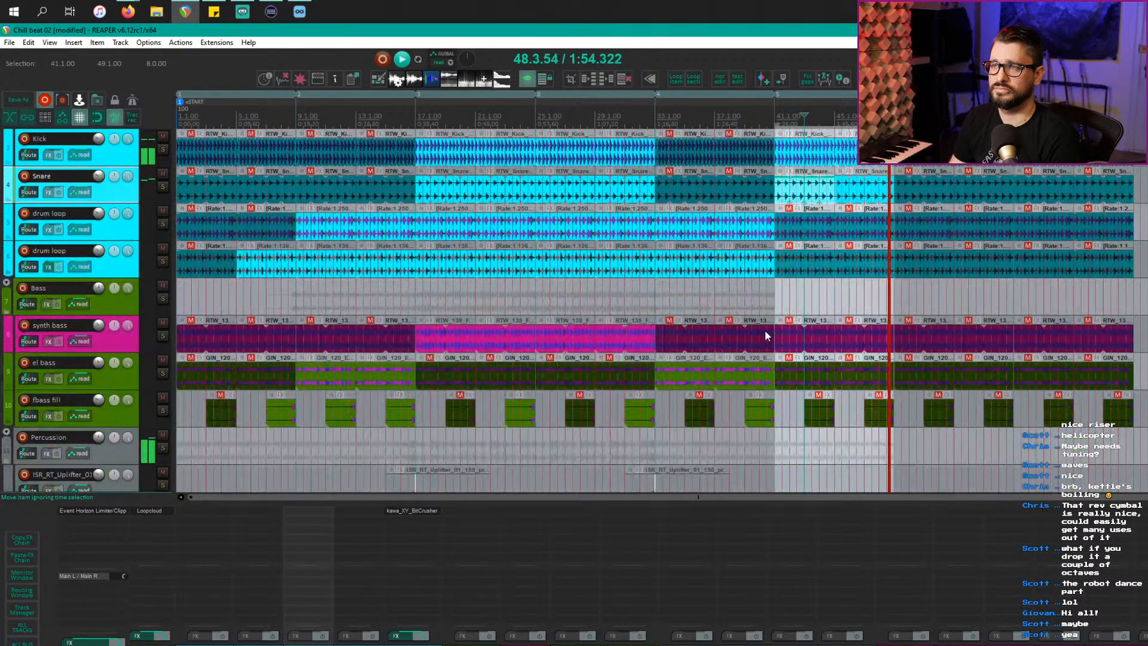
Step: Unmute the synth bass items at bars 41 and 45, play from bar 38, then return to bar 16
{"action": "scroll", "coordinate": [783, 326], "scroll_direction": "down", "scroll_amount": 4}
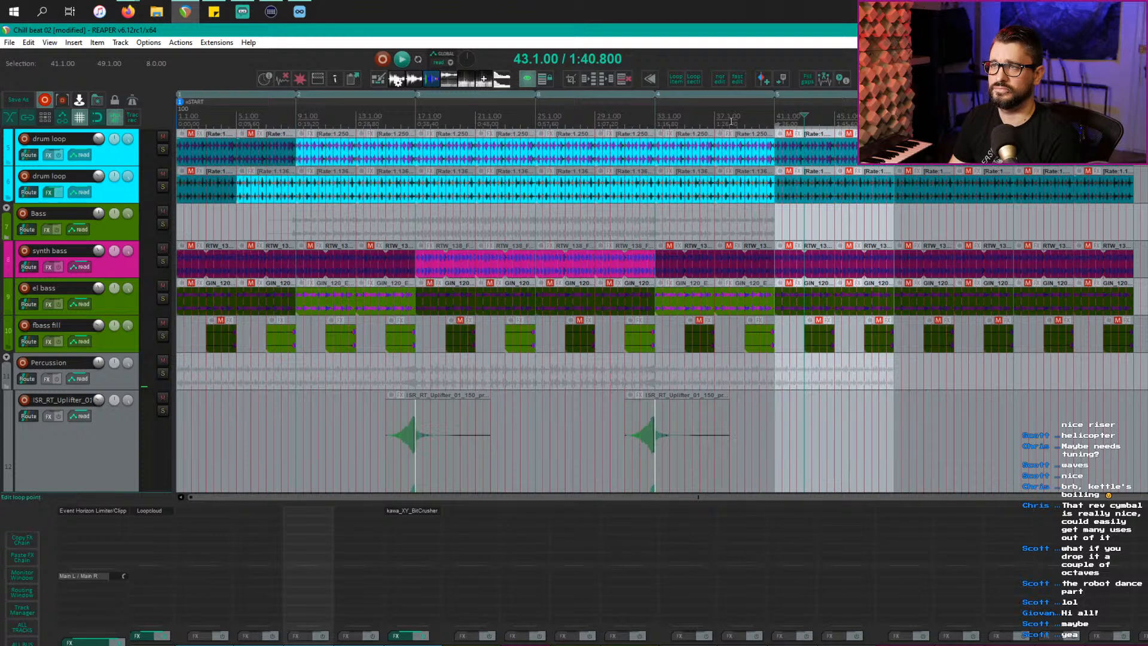
{"action": "left_click", "coordinate": [730, 337]}
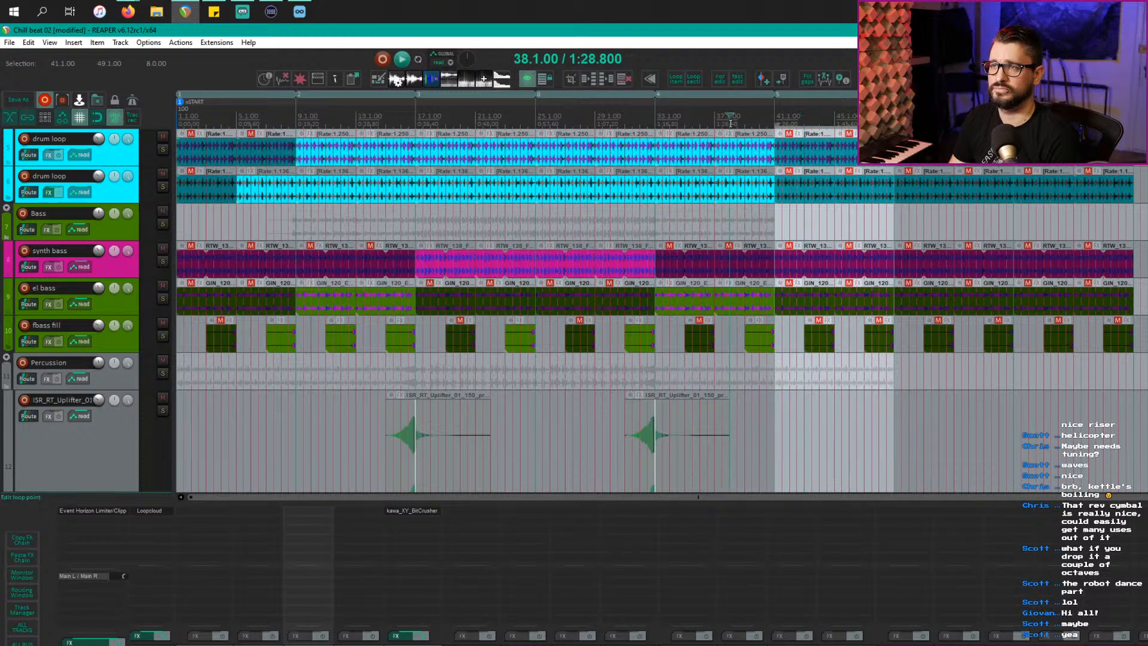
{"action": "left_click", "coordinate": [862, 271]}
{"action": "key", "text": "m"}
{"action": "left_click", "coordinate": [826, 264]}
{"action": "key", "text": "m"}
{"action": "key", "text": "space"}
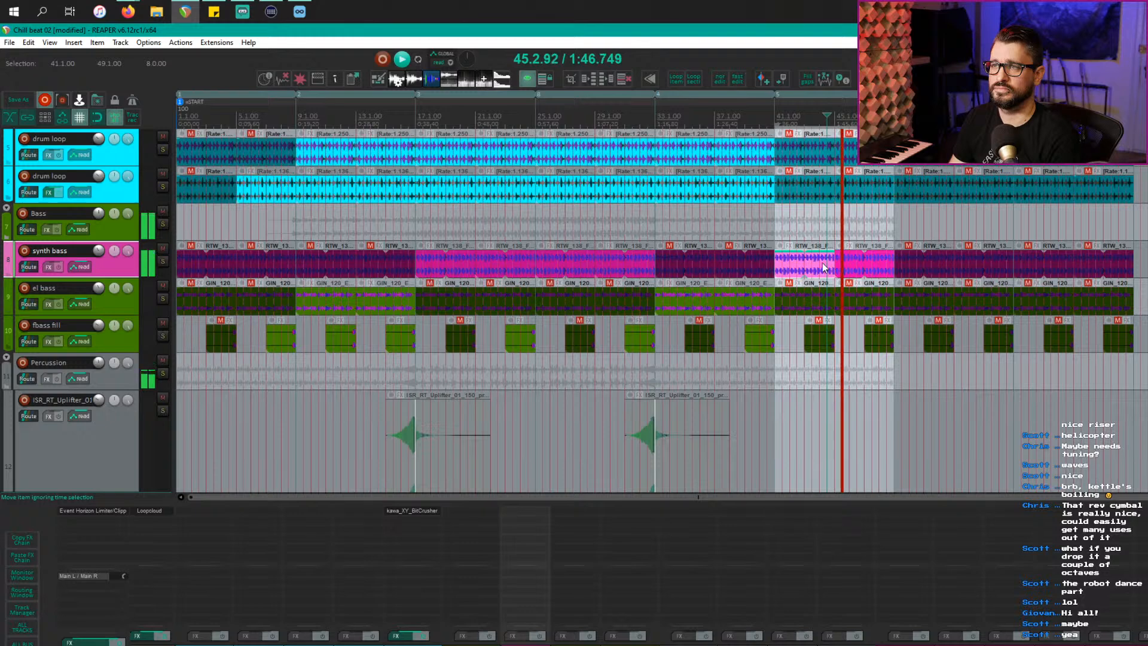
{"action": "key", "text": "space"}
{"action": "left_click", "coordinate": [728, 232]}
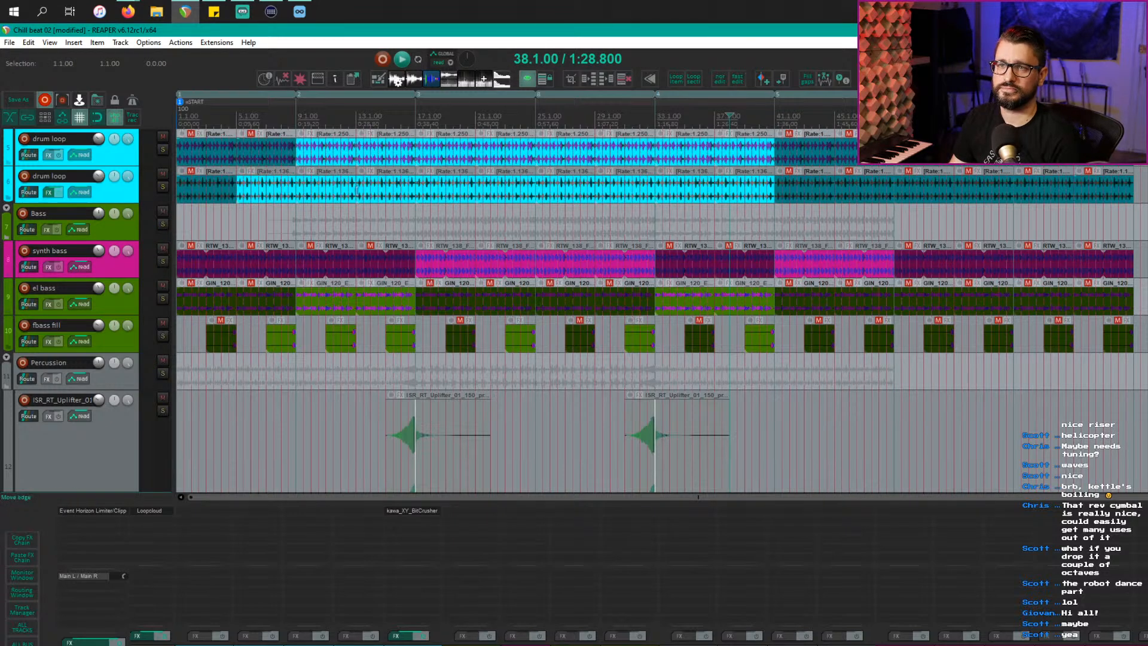
{"action": "left_click", "coordinate": [411, 226]}
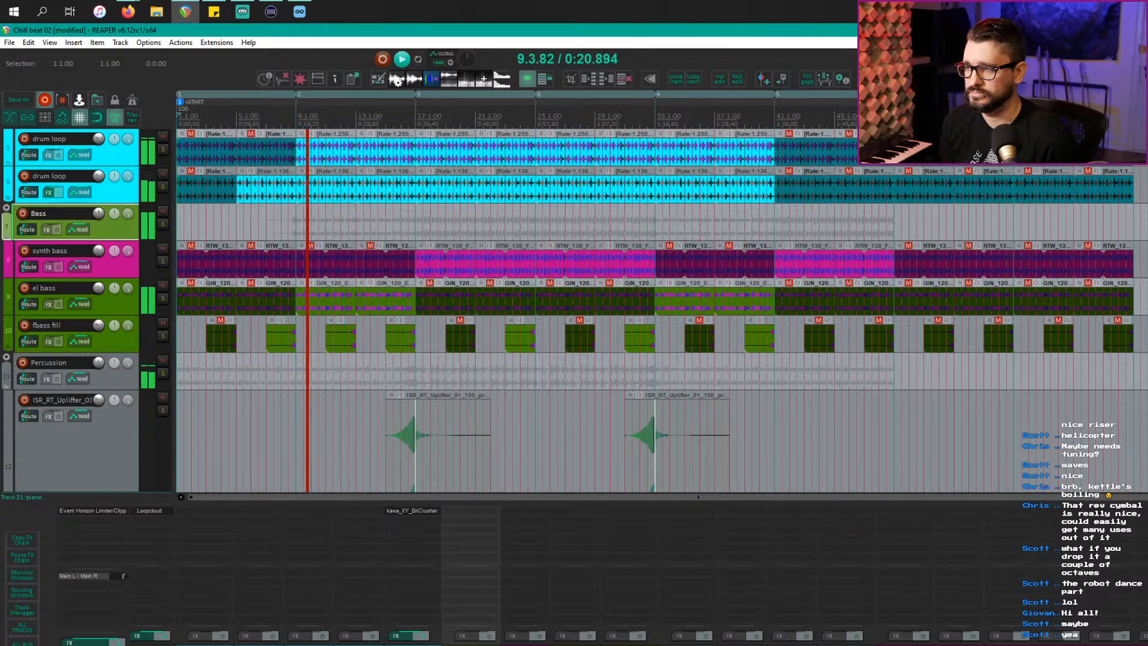
Step: Insert a track named 'verb 1' below piano and open its effects chain
{"action": "left_click", "coordinate": [42, 374]}
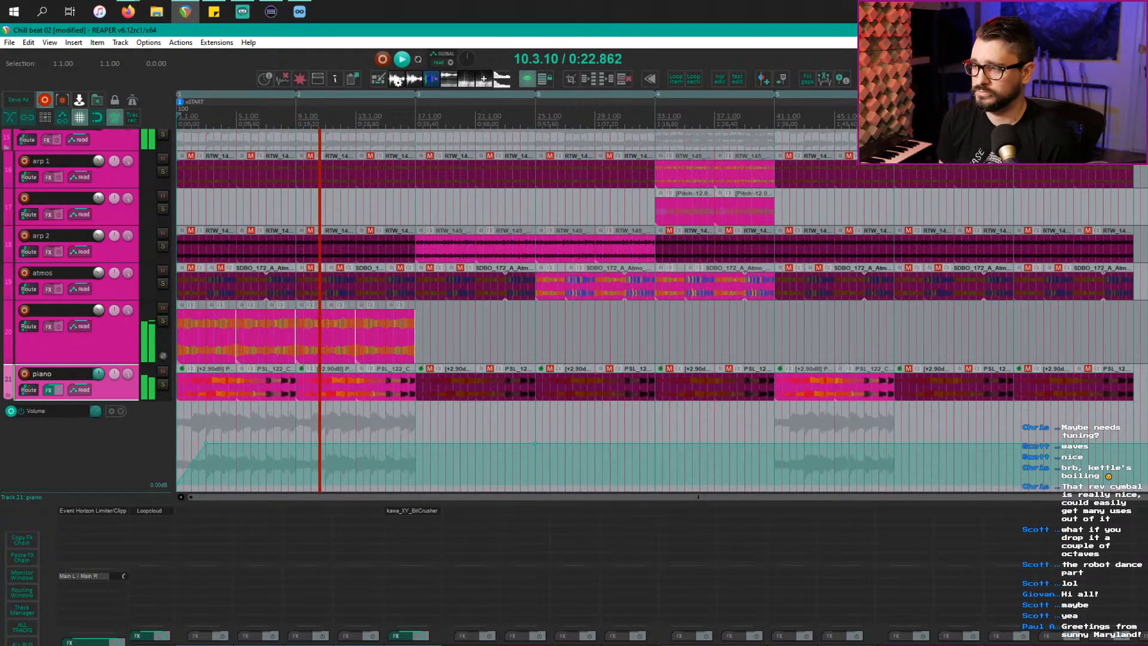
{"action": "key", "text": "ctrl+t"}
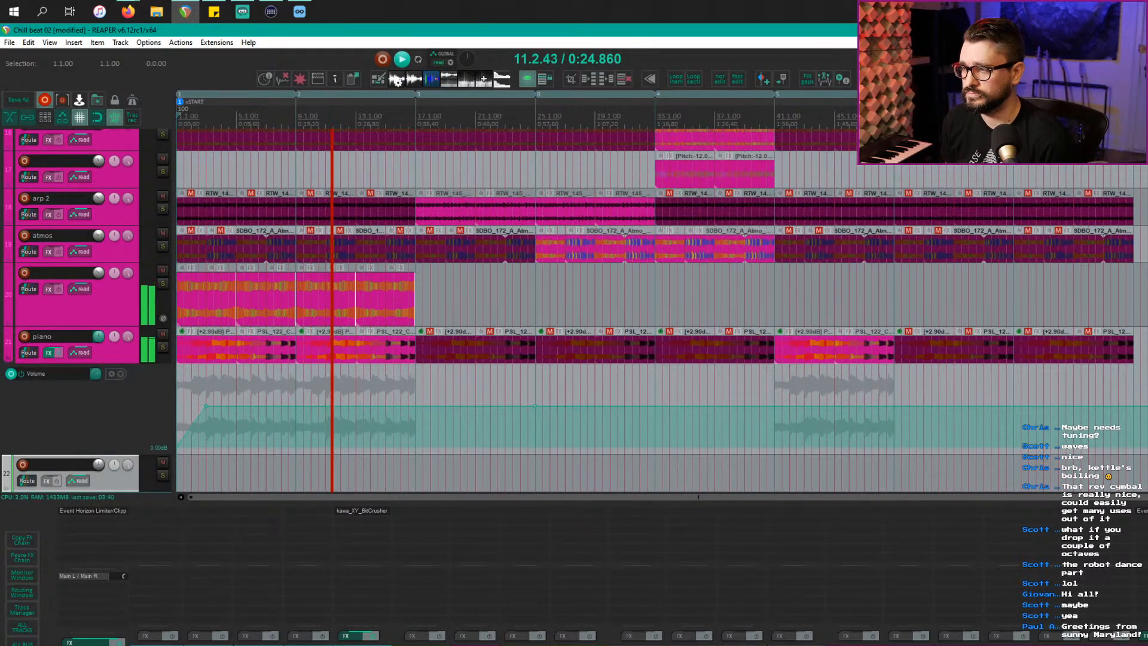
{"action": "type", "text": "verb 1"}
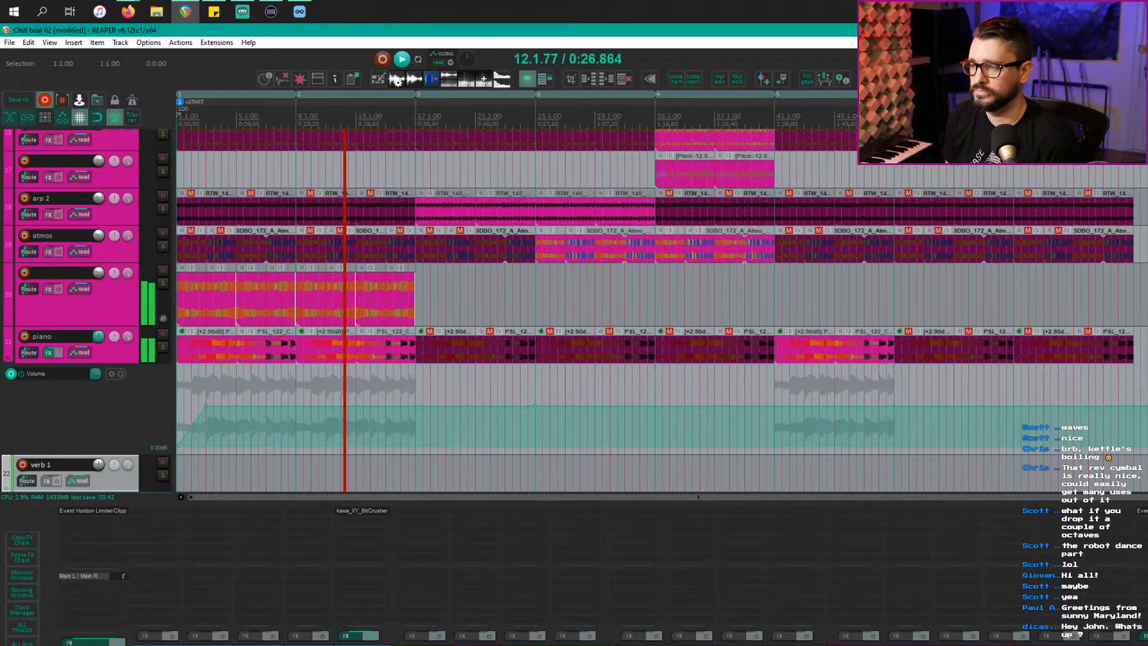
{"action": "key", "text": "Return"}
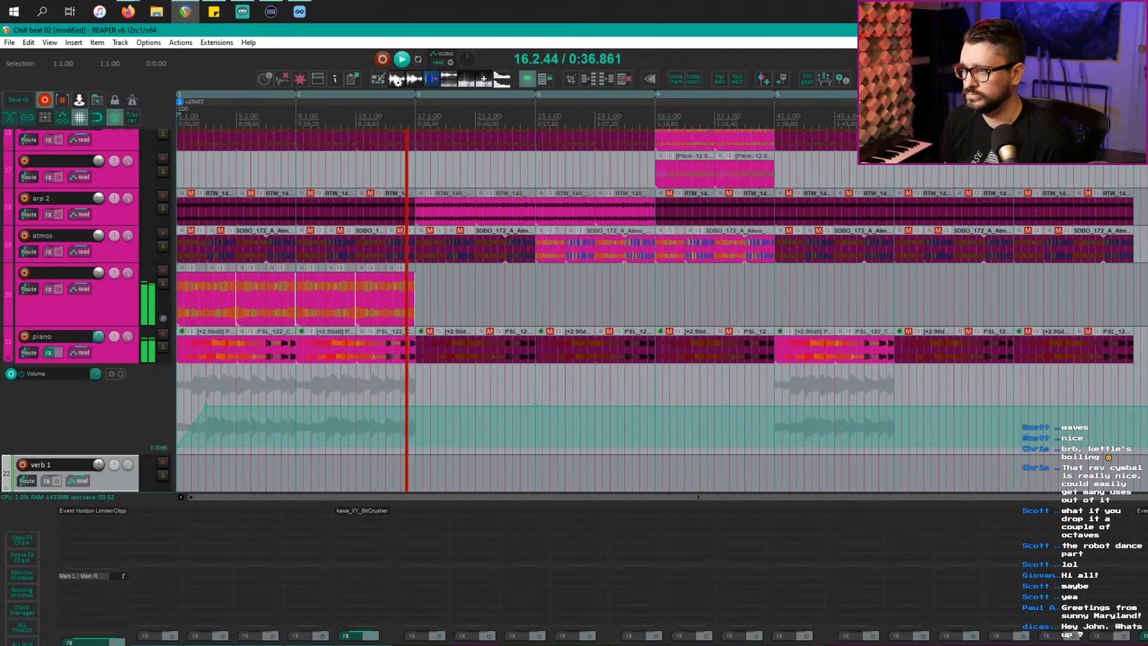
{"action": "key", "text": "f"}
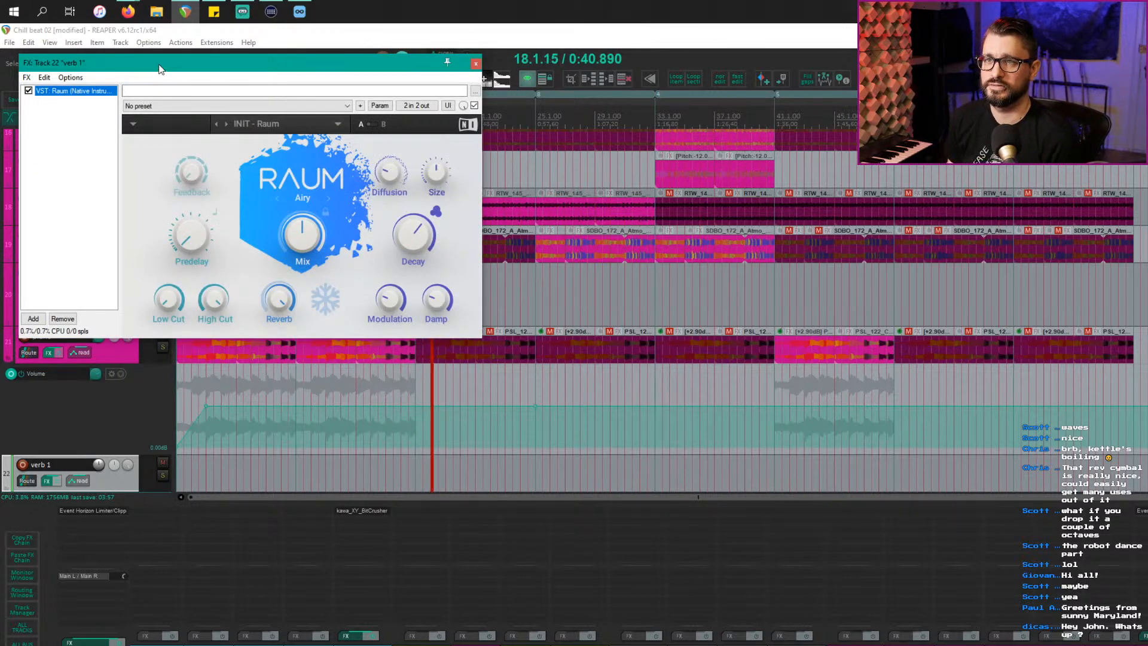
Step: Send a track into verb 1 at about -12.4 dB with Raum's mix at 100% wet
{"action": "left_click_drag", "start_coordinate": [154, 71], "coordinate": [380, 334]}
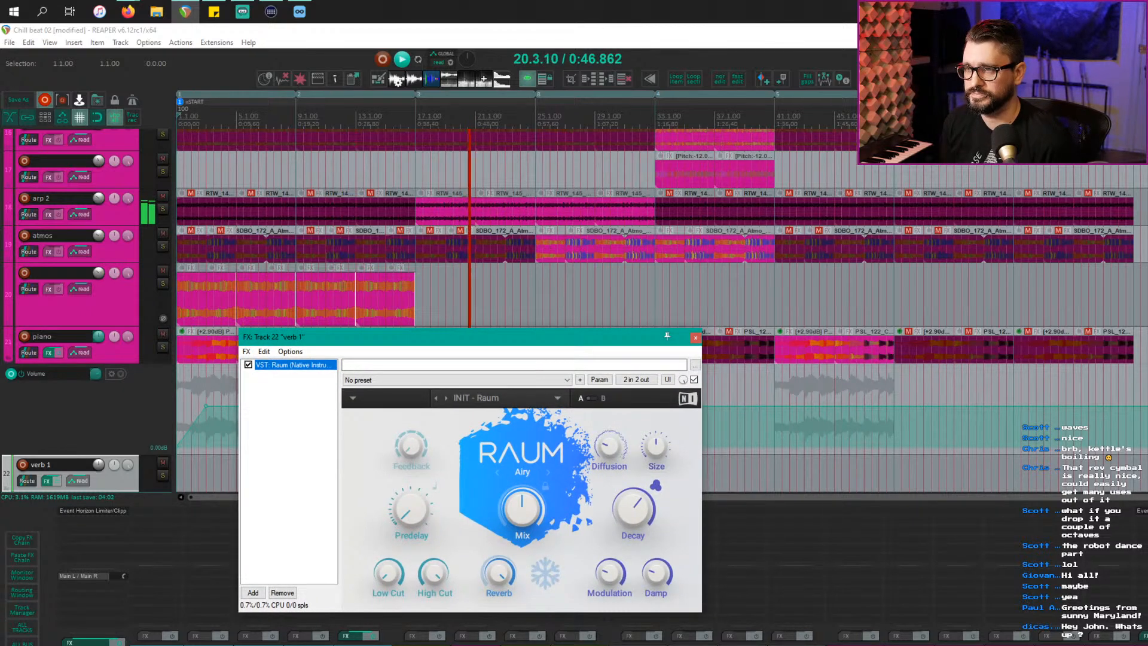
{"action": "left_click", "coordinate": [29, 214]}
{"action": "left_click_drag", "start_coordinate": [28, 214], "coordinate": [29, 478]}
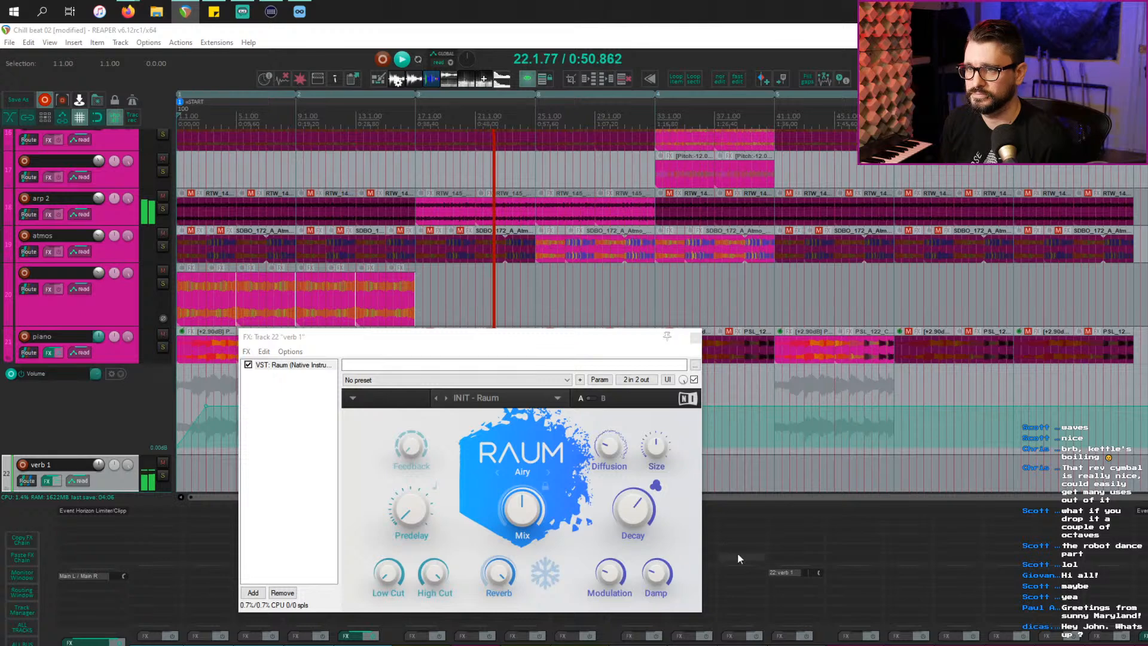
{"action": "left_click_drag", "start_coordinate": [525, 522], "coordinate": [531, 578]}
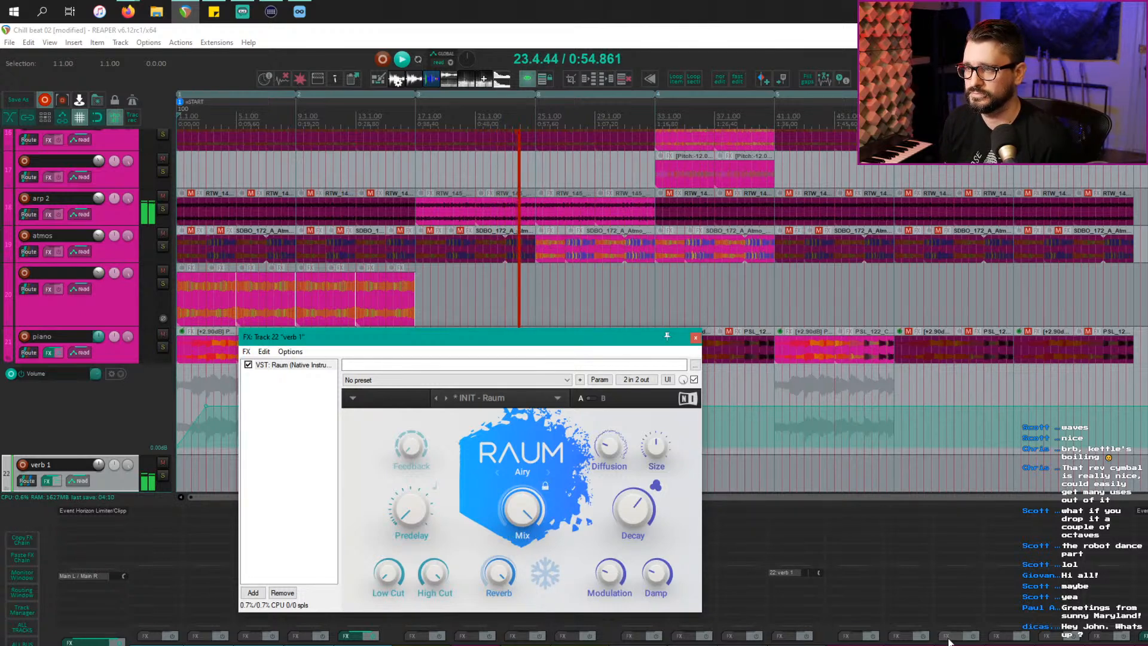
{"action": "left_click_drag", "start_coordinate": [819, 574], "coordinate": [819, 588]}
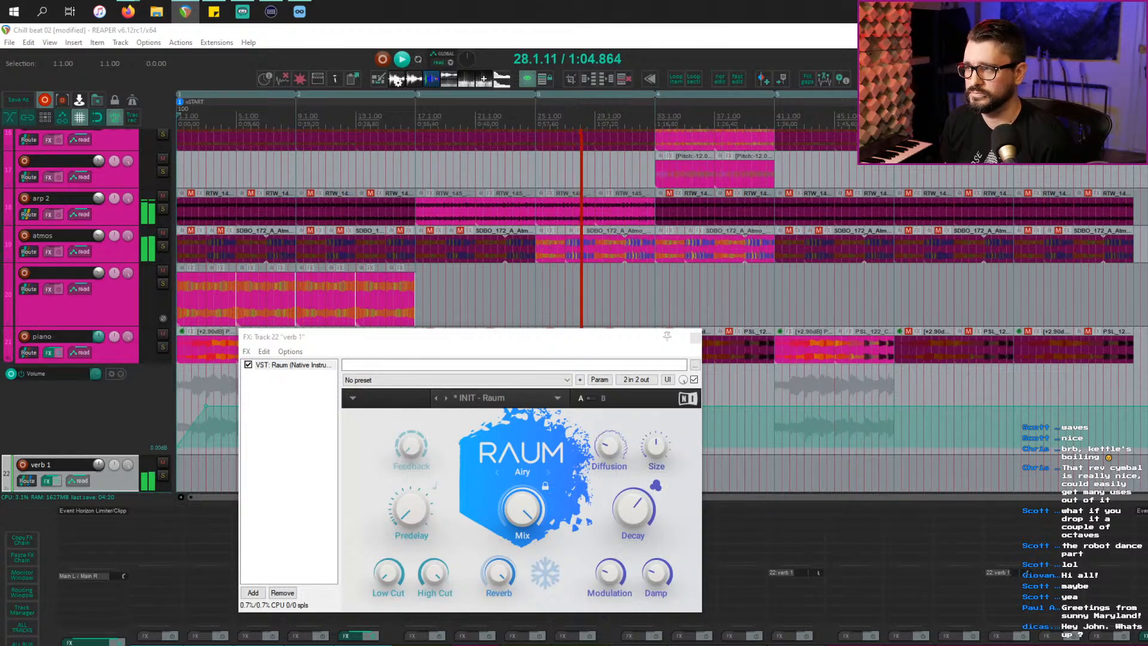
Step: Audition Raum's Cosmic and Grounded modes, settling back on Airy
{"action": "left_click", "coordinate": [547, 468]}
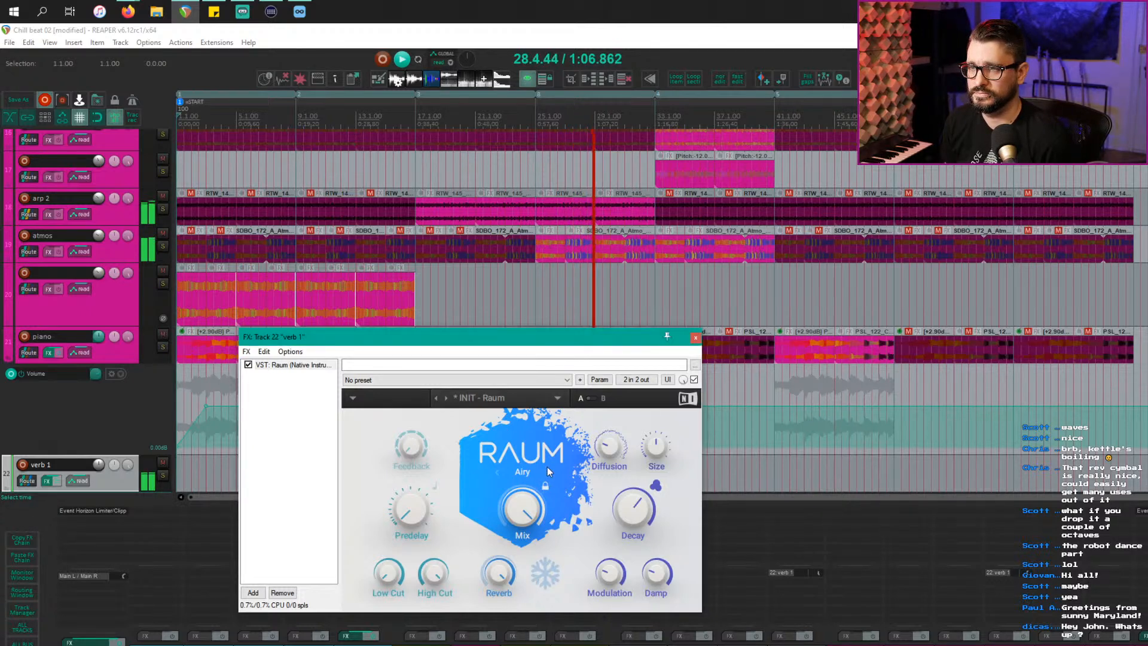
{"action": "left_click", "coordinate": [548, 473]}
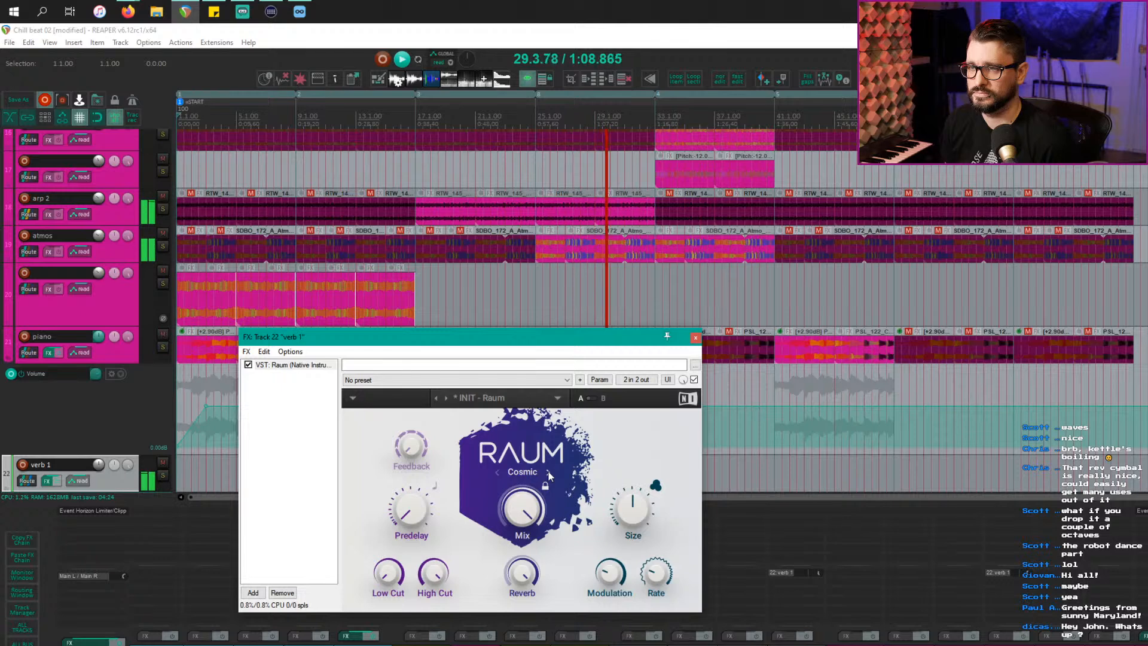
{"action": "left_click", "coordinate": [548, 472]}
{"action": "left_click", "coordinate": [550, 472]}
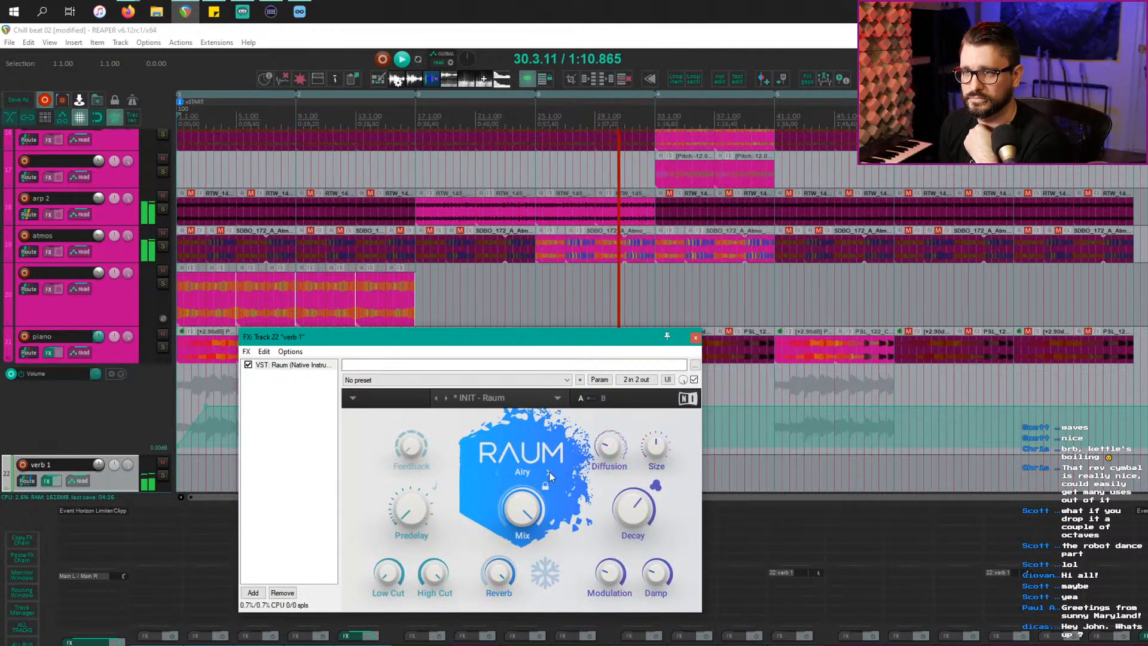
{"action": "left_click", "coordinate": [550, 472]}
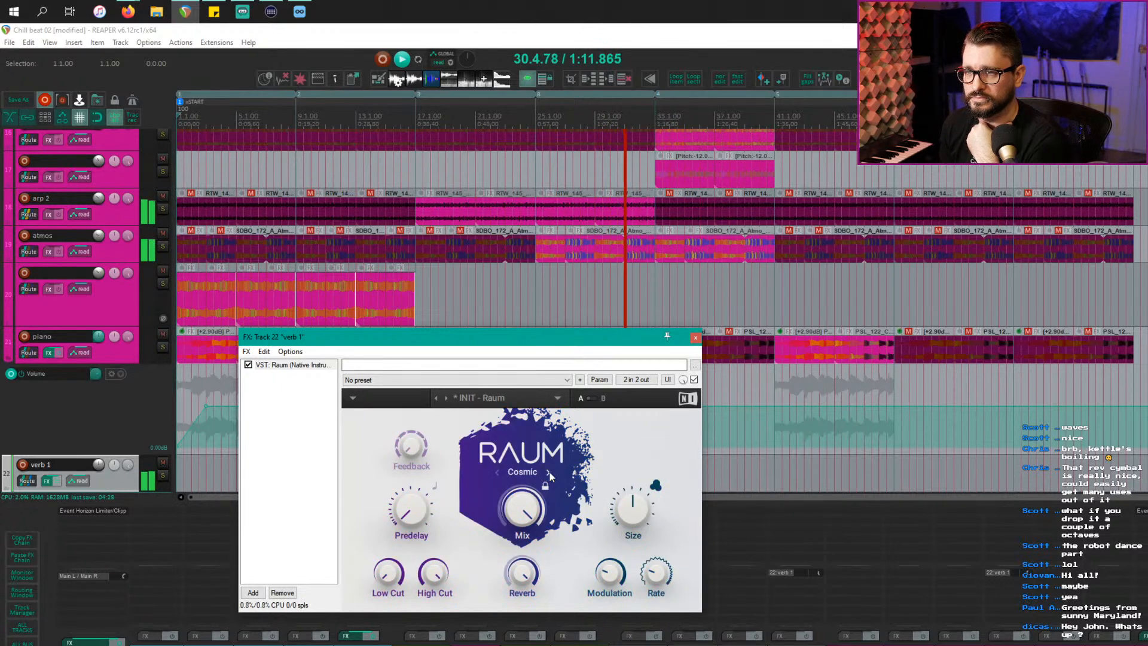
{"action": "left_click", "coordinate": [497, 472]}
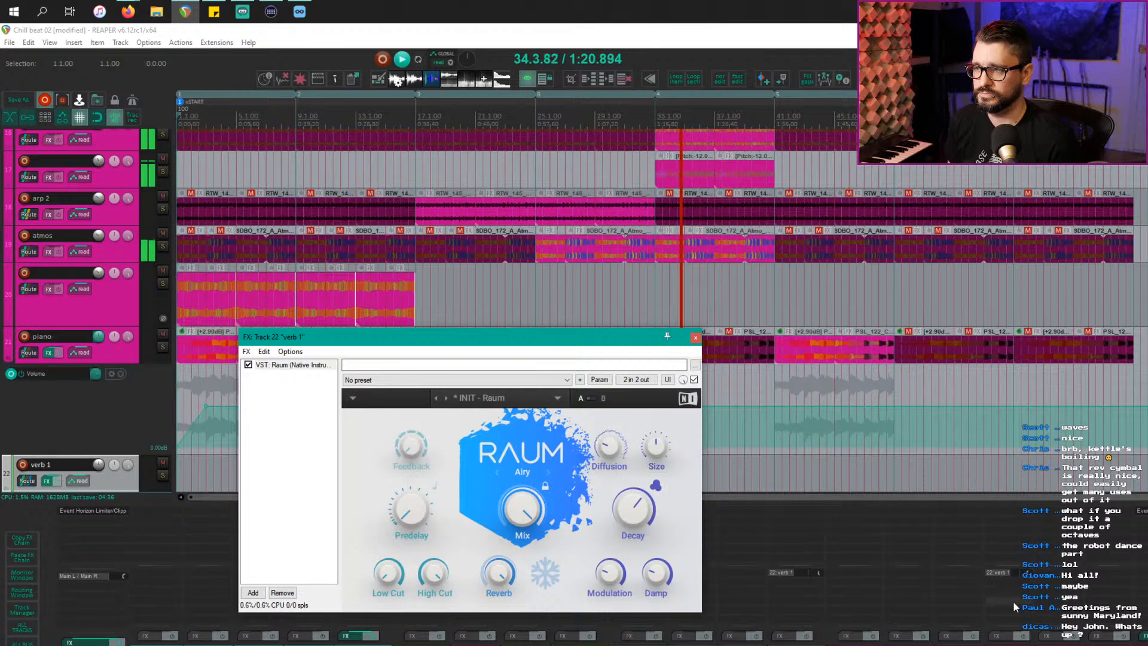
Step: Duplicate the send to verb 1, raise Raum's feedback, and close the effect window
{"action": "left_click_drag", "start_coordinate": [1000, 572], "coordinate": [900, 574]}
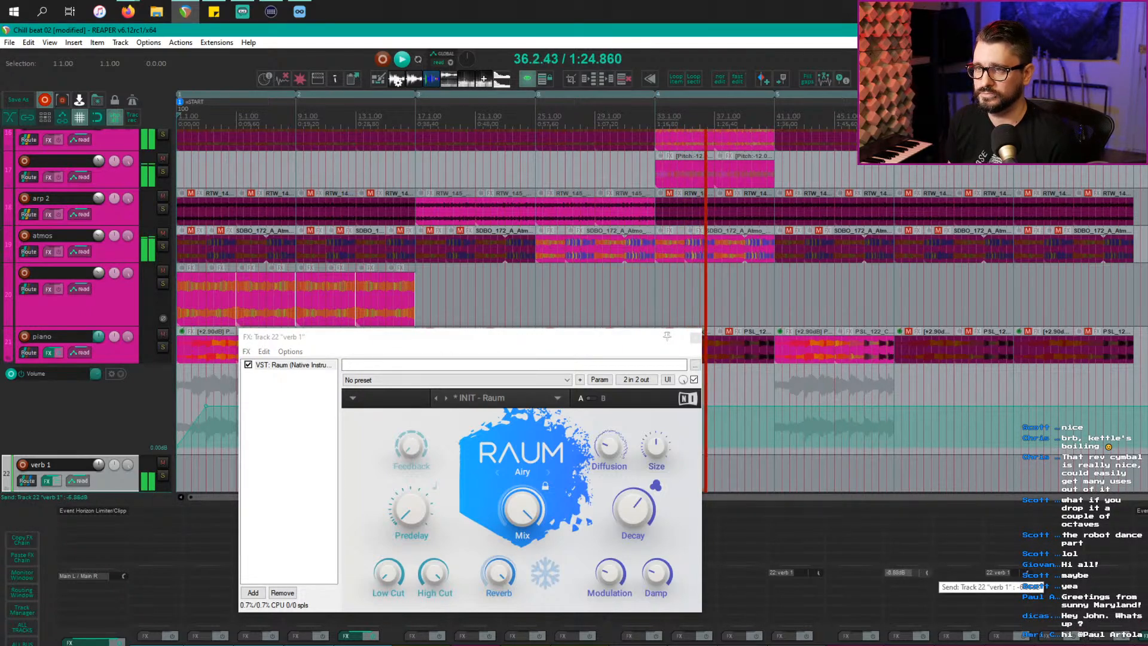
{"action": "left_click", "coordinate": [658, 572]}
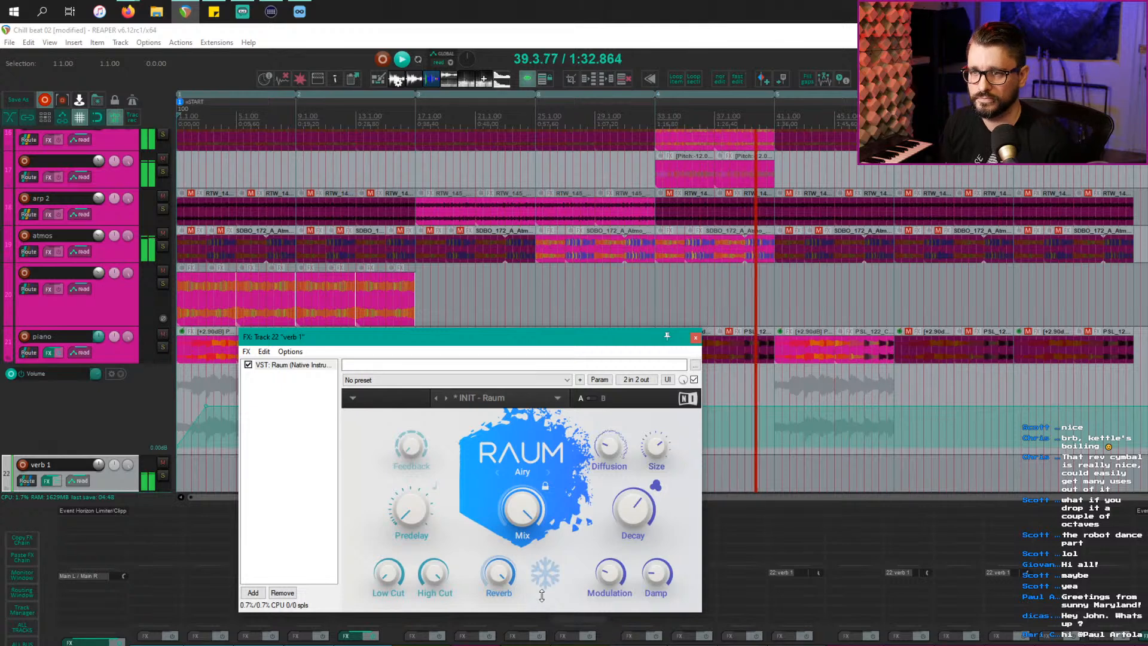
{"action": "left_click_drag", "start_coordinate": [409, 451], "coordinate": [409, 392]}
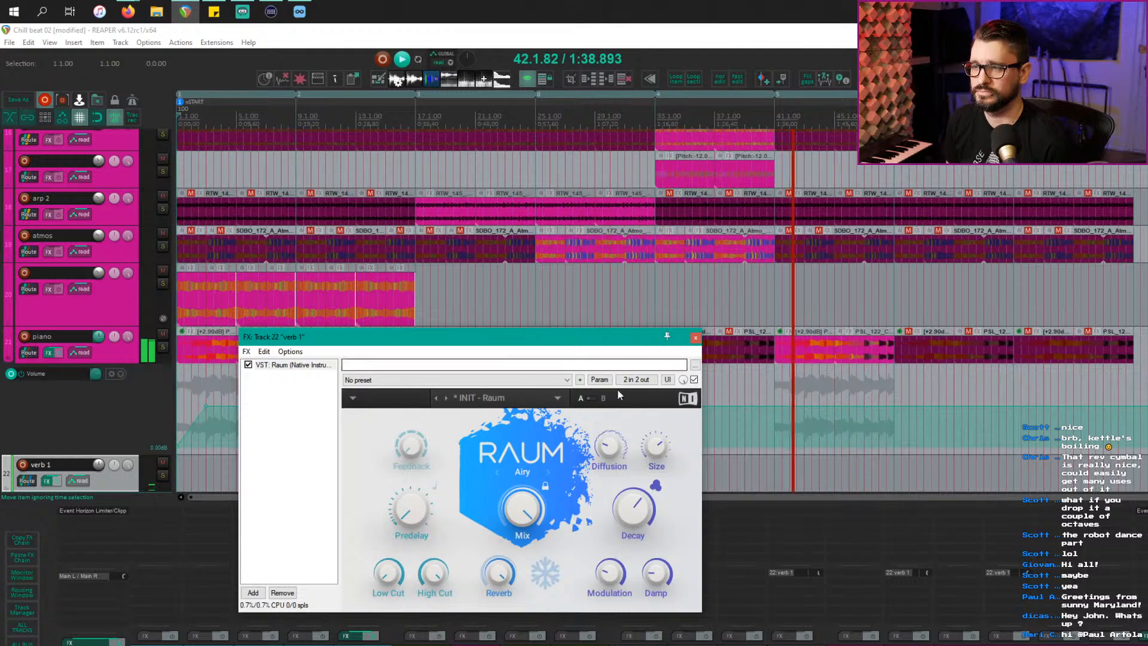
{"action": "left_click", "coordinate": [695, 337]}
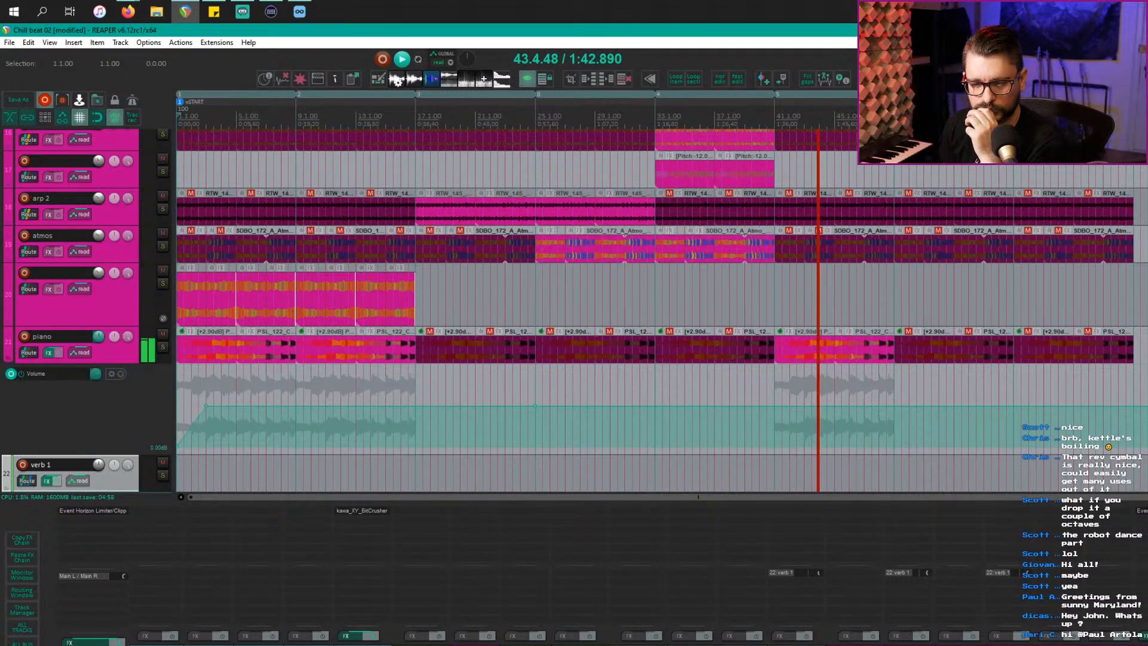
Step: Stop playback on the Uplifter track and place the edit point at 39.3.00
{"action": "scroll", "coordinate": [696, 395], "scroll_direction": "up", "scroll_amount": 5}
{"action": "scroll", "coordinate": [705, 421], "scroll_direction": "up", "scroll_amount": 8}
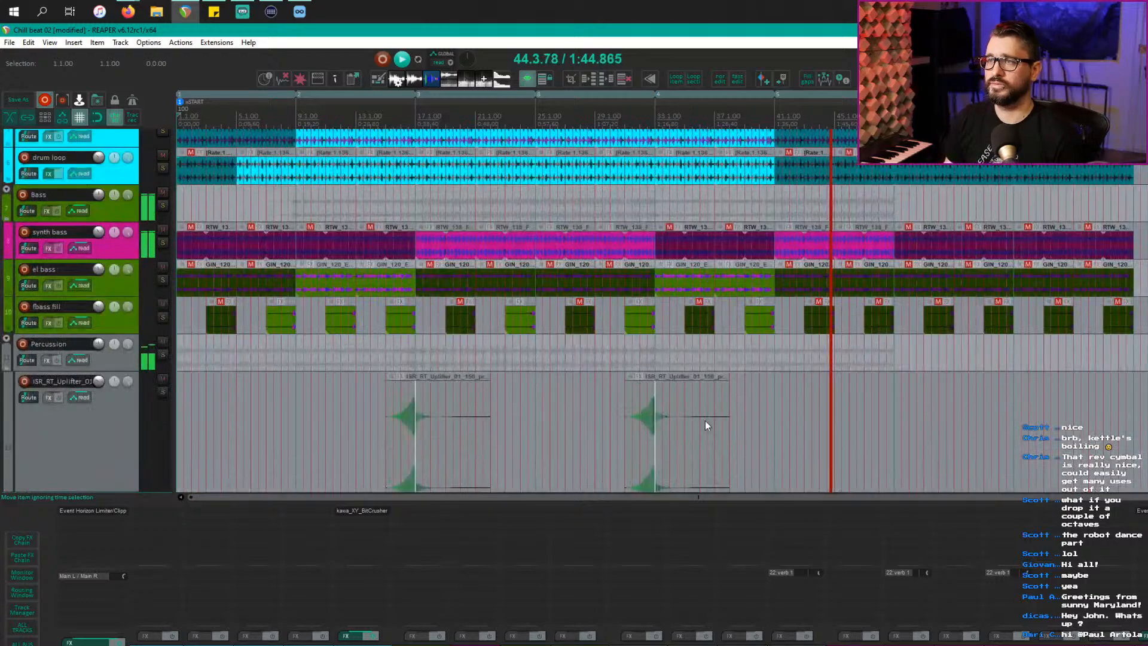
{"action": "scroll", "coordinate": [705, 418], "scroll_direction": "down", "scroll_amount": 2}
{"action": "scroll", "coordinate": [705, 423], "scroll_direction": "down", "scroll_amount": 3}
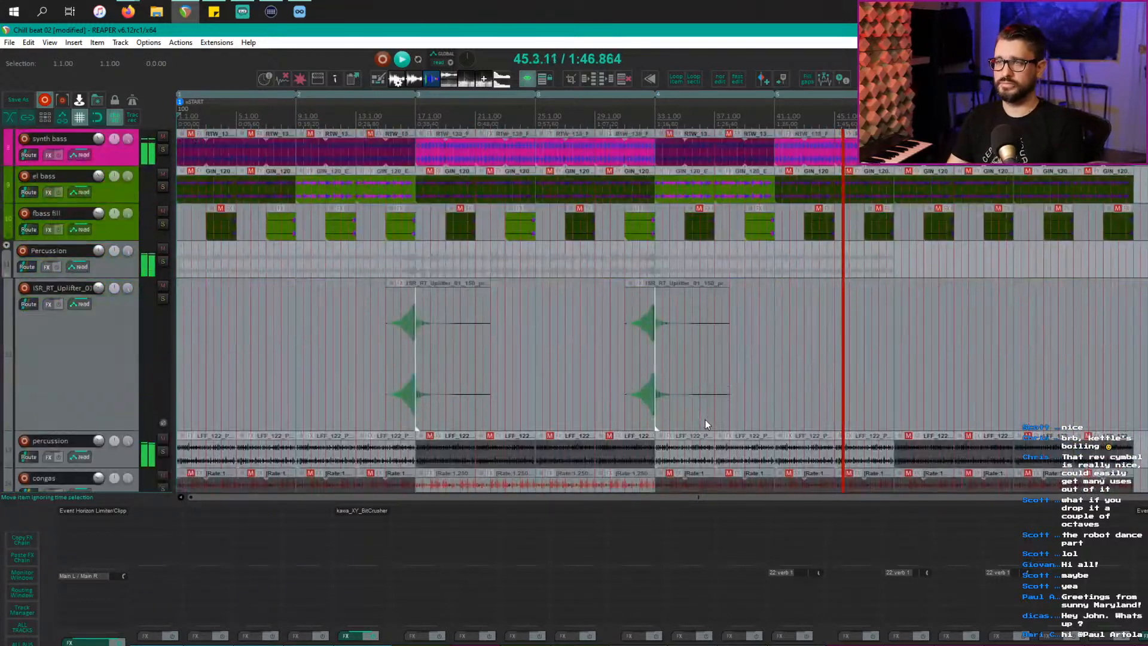
{"action": "scroll", "coordinate": [706, 423], "scroll_direction": "down", "scroll_amount": 2}
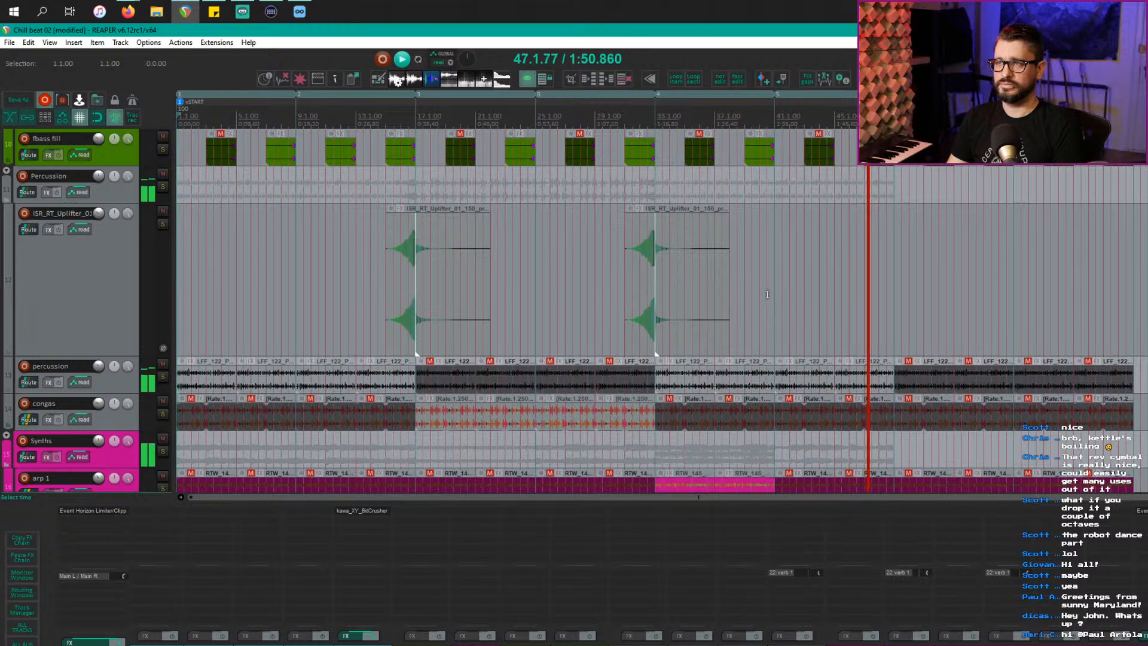
{"action": "left_click", "coordinate": [767, 323]}
{"action": "key", "text": "space"}
{"action": "scroll", "coordinate": [764, 354], "scroll_direction": "up", "scroll_amount": 2}
{"action": "left_click", "coordinate": [739, 156]}
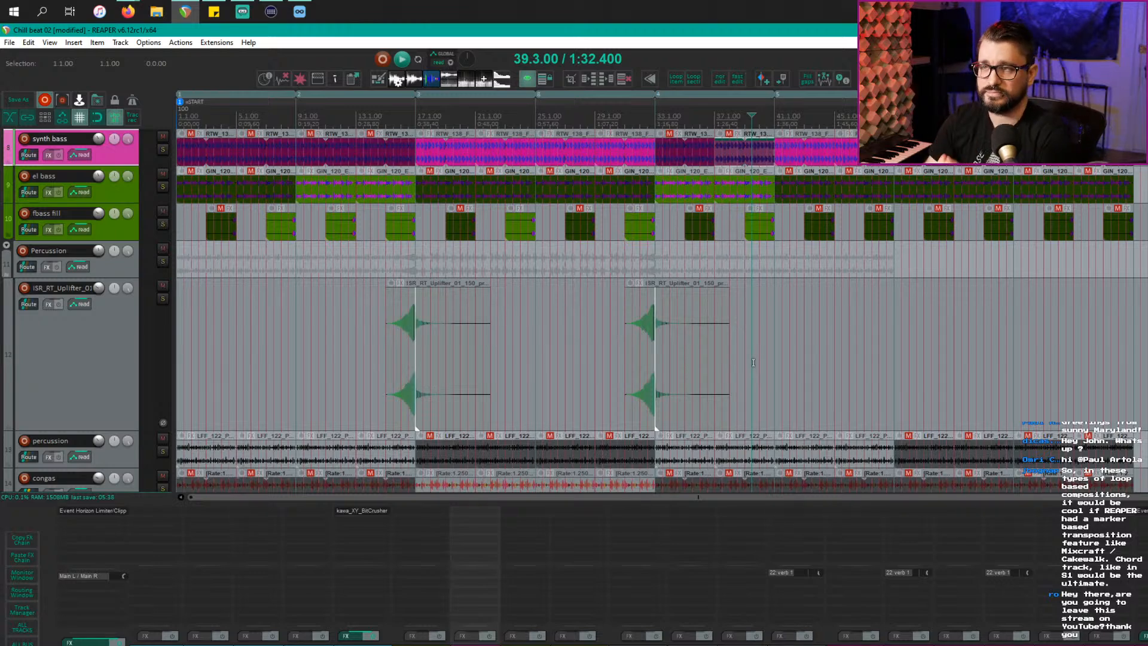
Step: Select the ISR_RT_Uplifter track and move the edit point to 41.3.00
{"action": "left_click", "coordinate": [812, 349]}
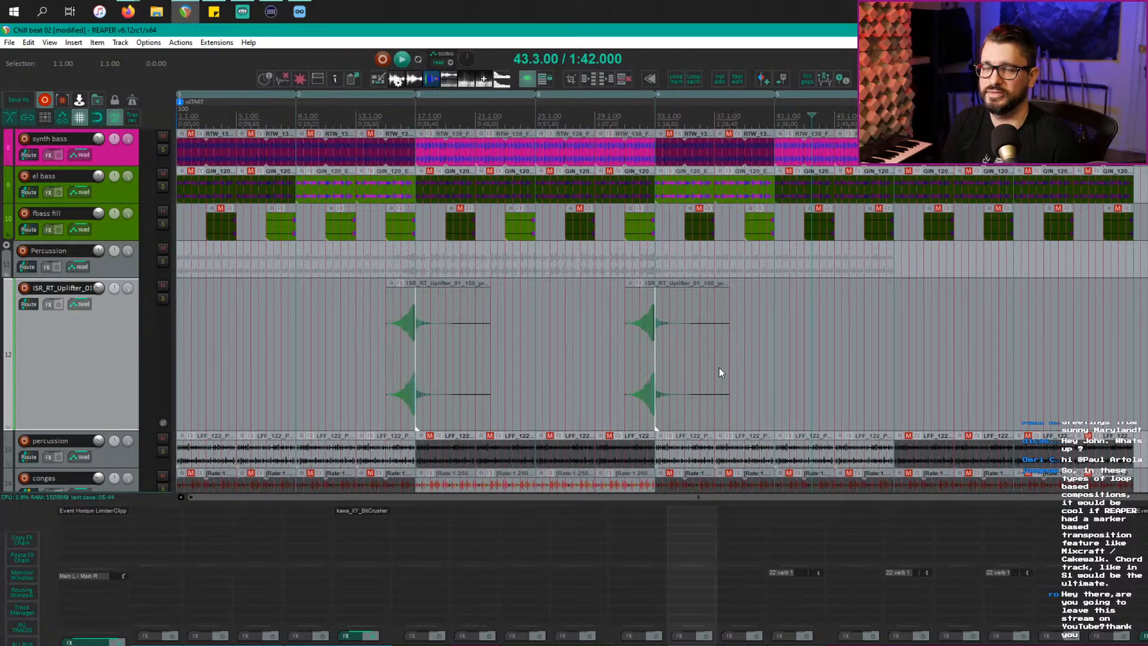
{"action": "double_click", "coordinate": [813, 115]}
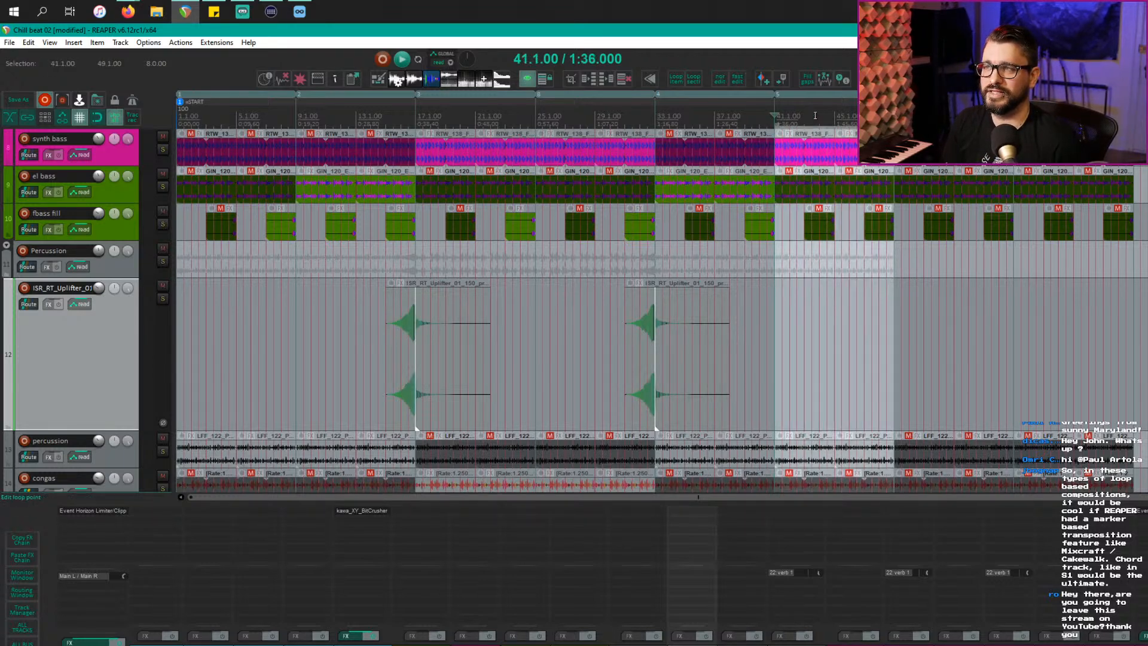
{"action": "left_click", "coordinate": [782, 303]}
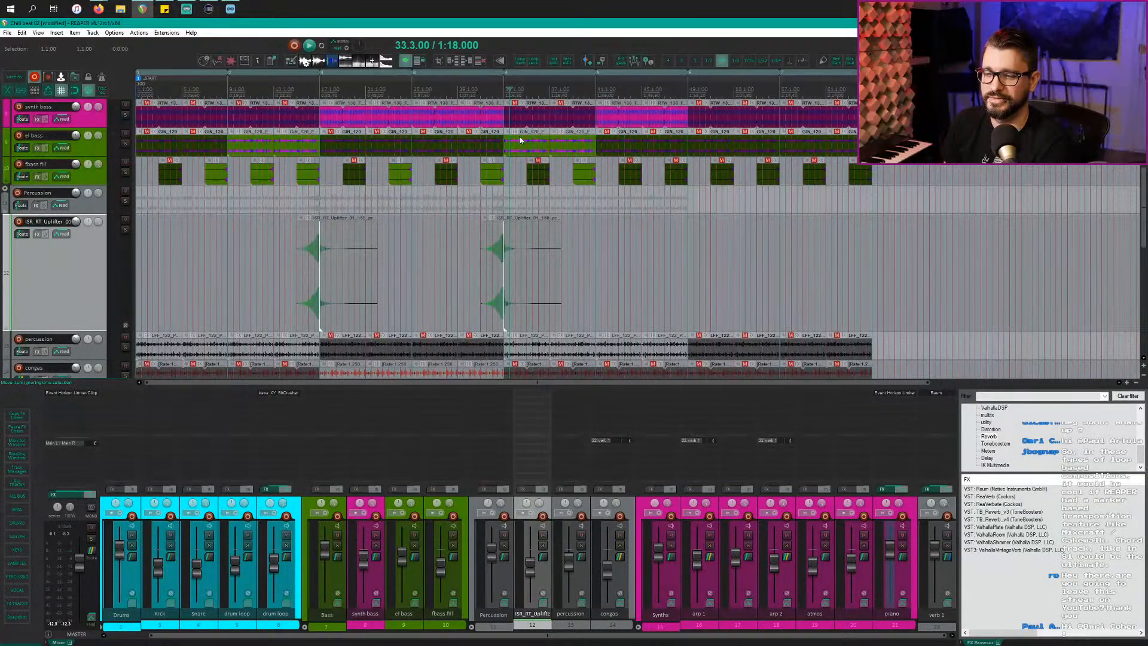
Step: Move the play position to 45.3.00 and bring up Loopcloud's Riser search results
{"action": "left_click", "coordinate": [180, 86]}
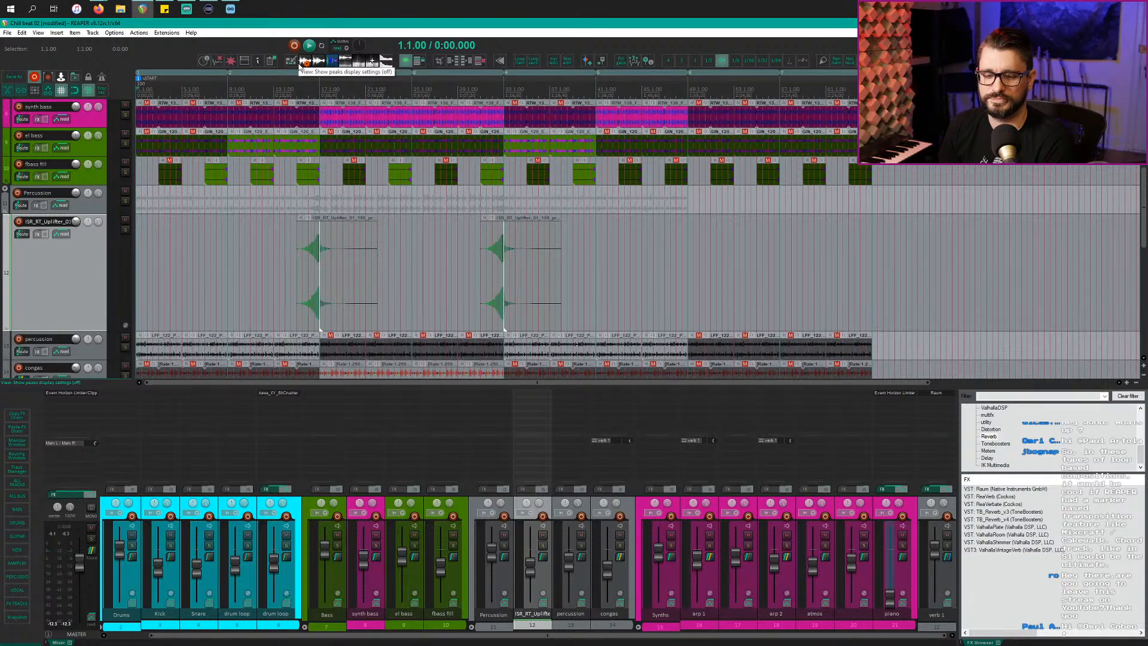
{"action": "left_click", "coordinate": [648, 90]}
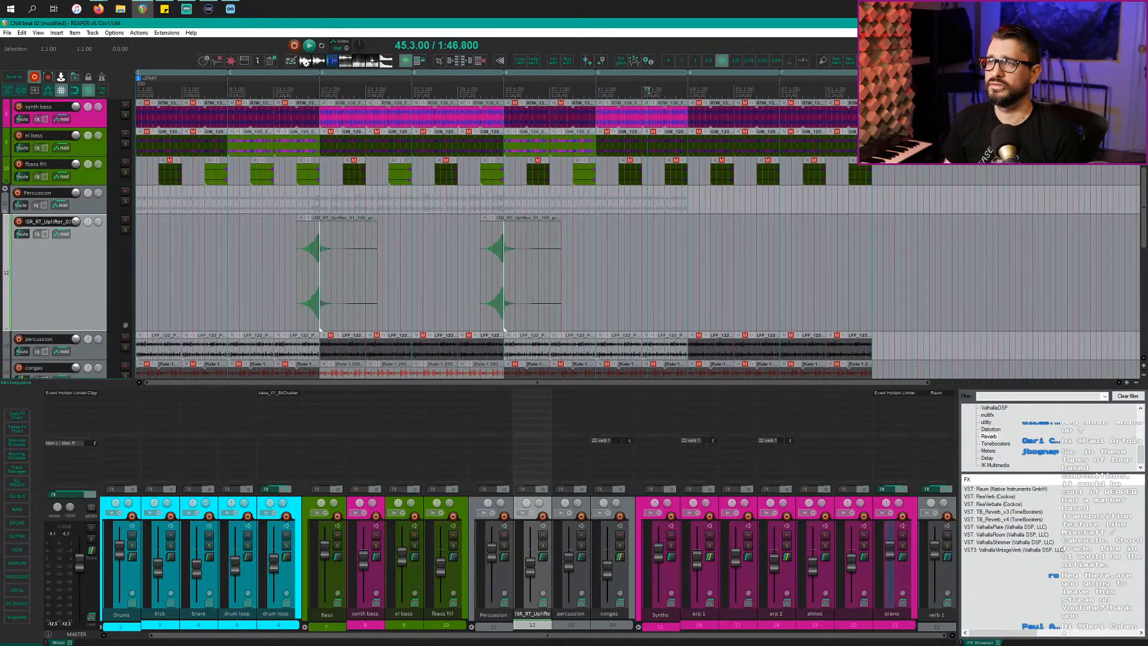
{"action": "key", "text": "alt+Tab"}
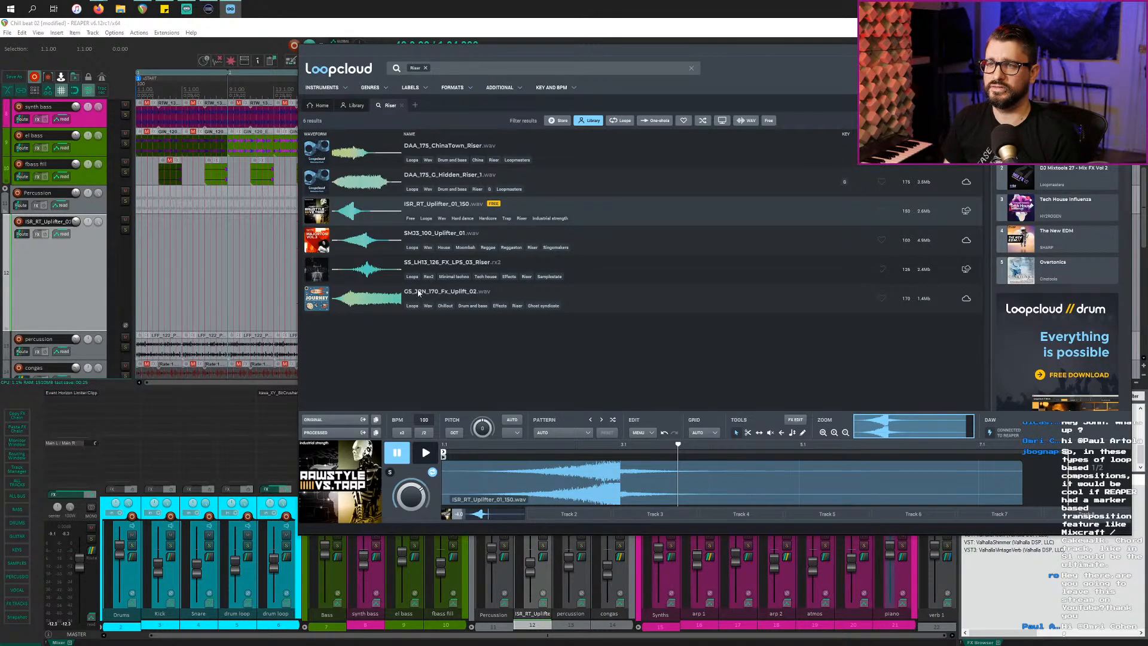
Step: Preview SMJ3_100_Uplifter_01, then widen the Riser search to the Store's 11091 results
{"action": "left_click", "coordinate": [378, 242]}
{"action": "left_click", "coordinate": [426, 453]}
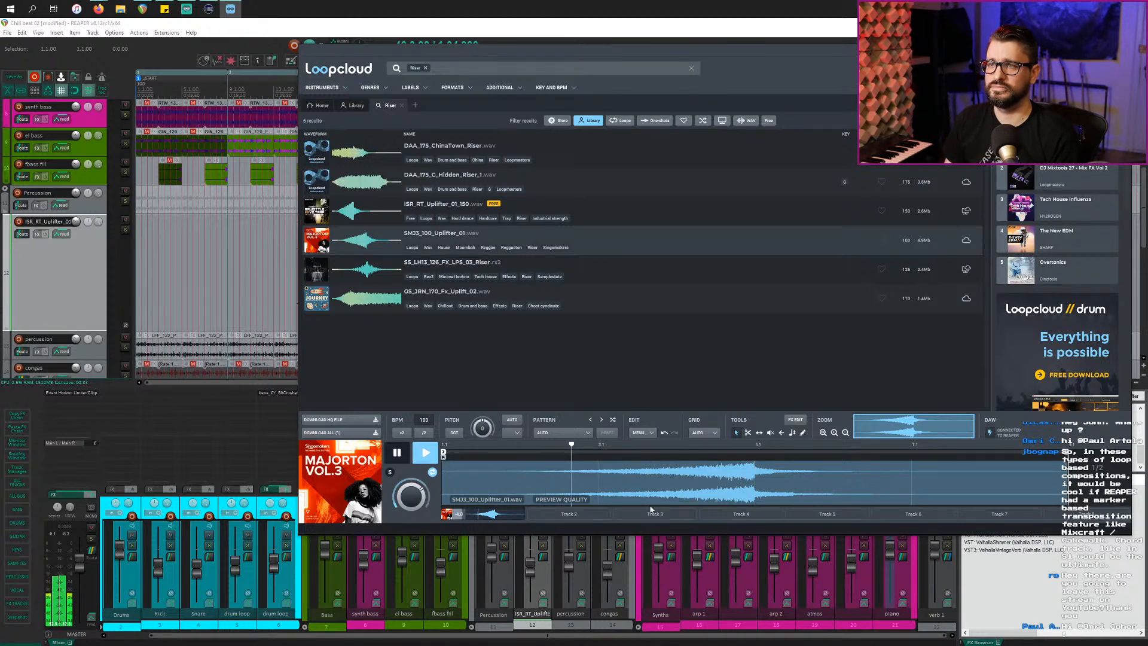
{"action": "left_click", "coordinate": [397, 453]}
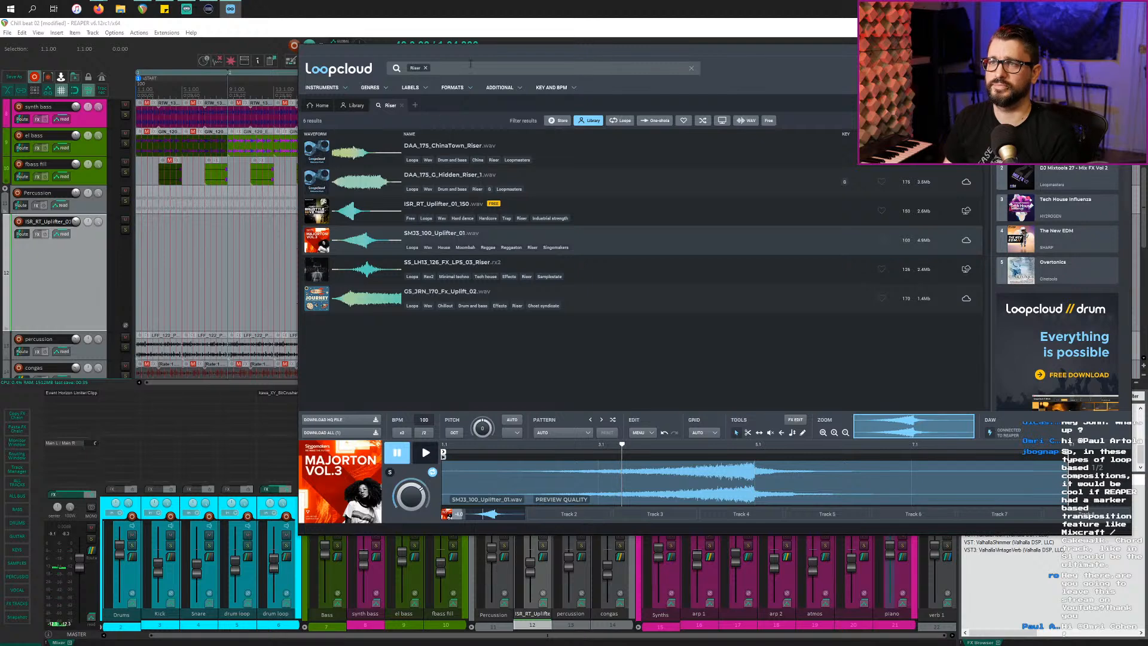
{"action": "left_click", "coordinate": [560, 121]}
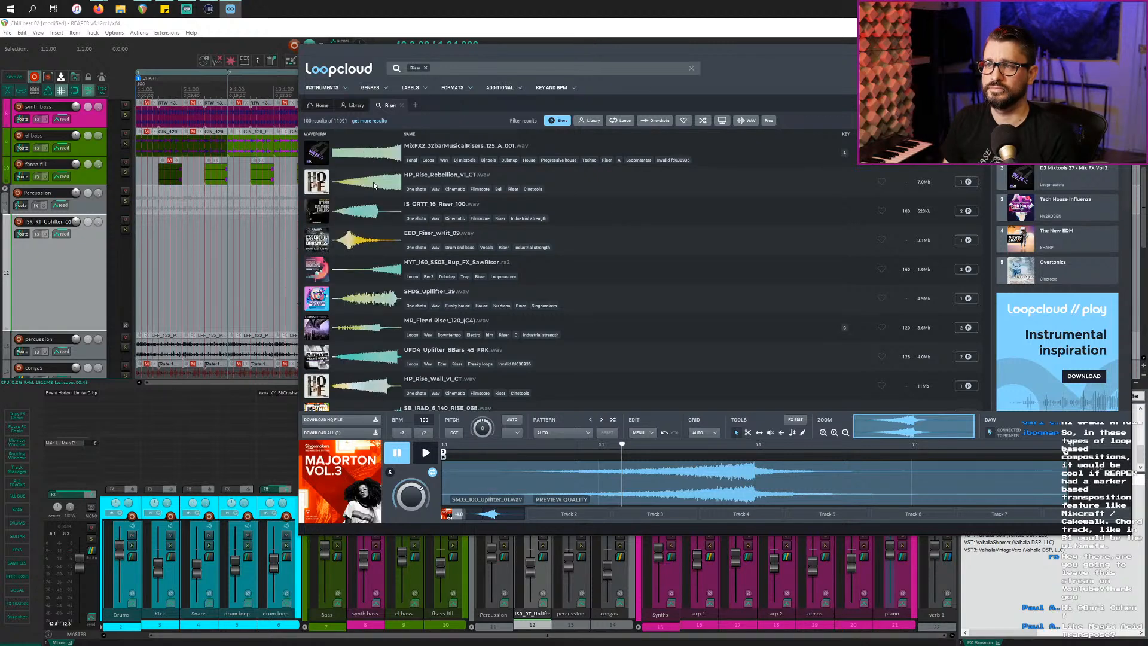
Step: Audition store risers from HP_Rise_Rebellion_v1_CT through HADD_Kit5_FX_Riser_150bpm
{"action": "left_click", "coordinate": [374, 185]}
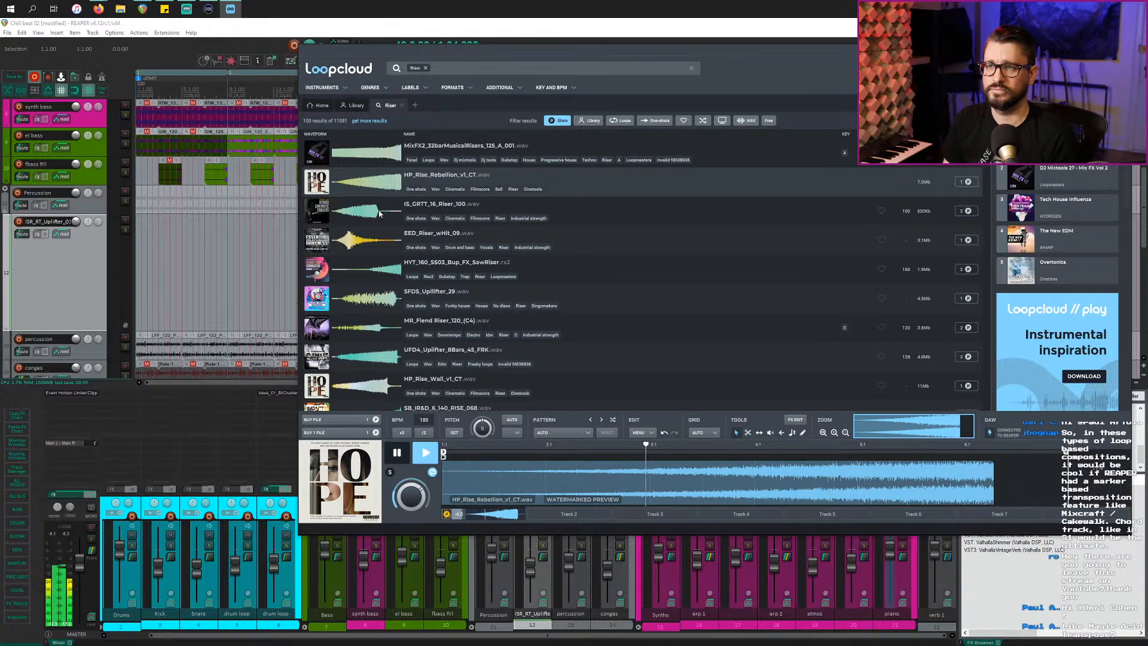
{"action": "left_click", "coordinate": [369, 245]}
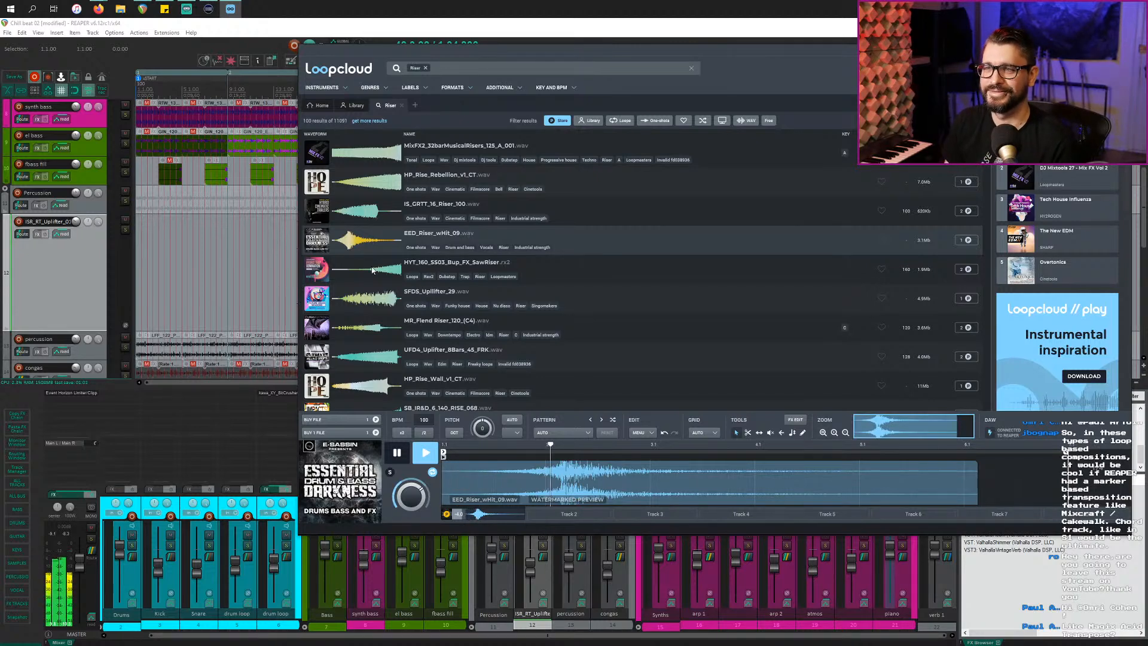
{"action": "left_click", "coordinate": [383, 391]}
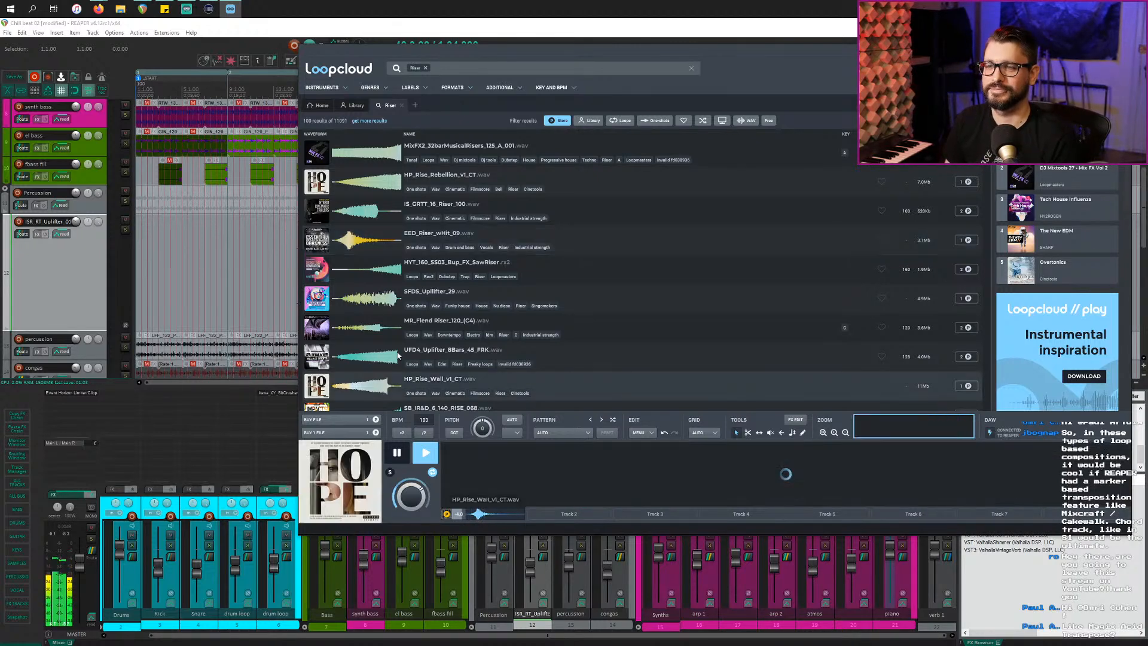
{"action": "scroll", "coordinate": [392, 364], "scroll_direction": "down", "scroll_amount": 3}
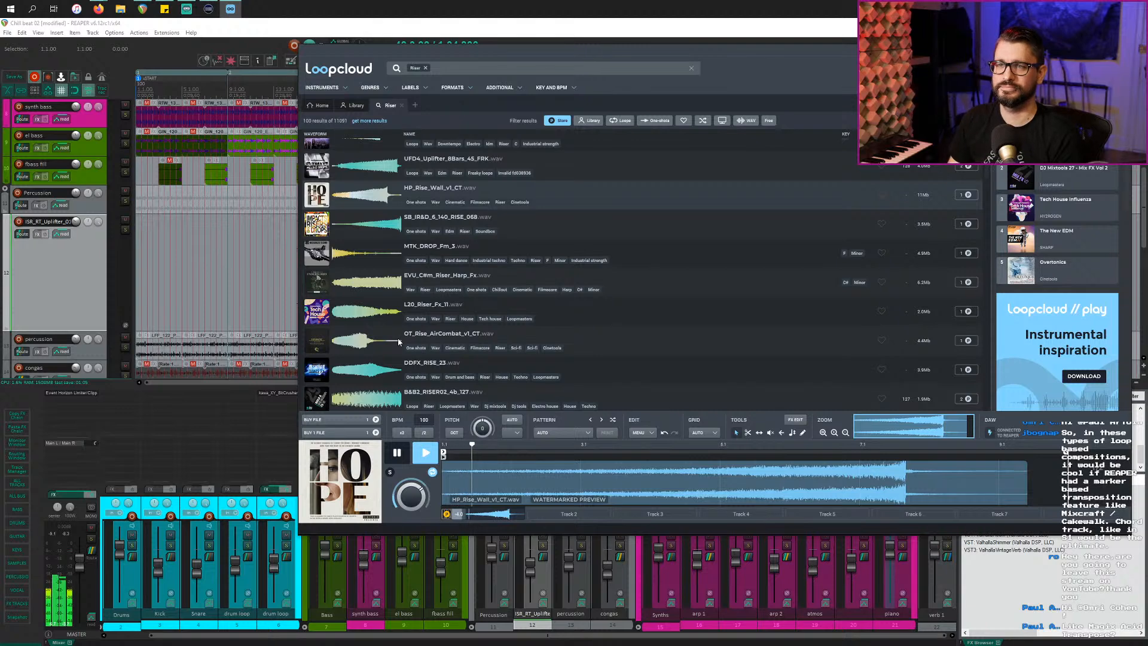
{"action": "left_click", "coordinate": [374, 252]}
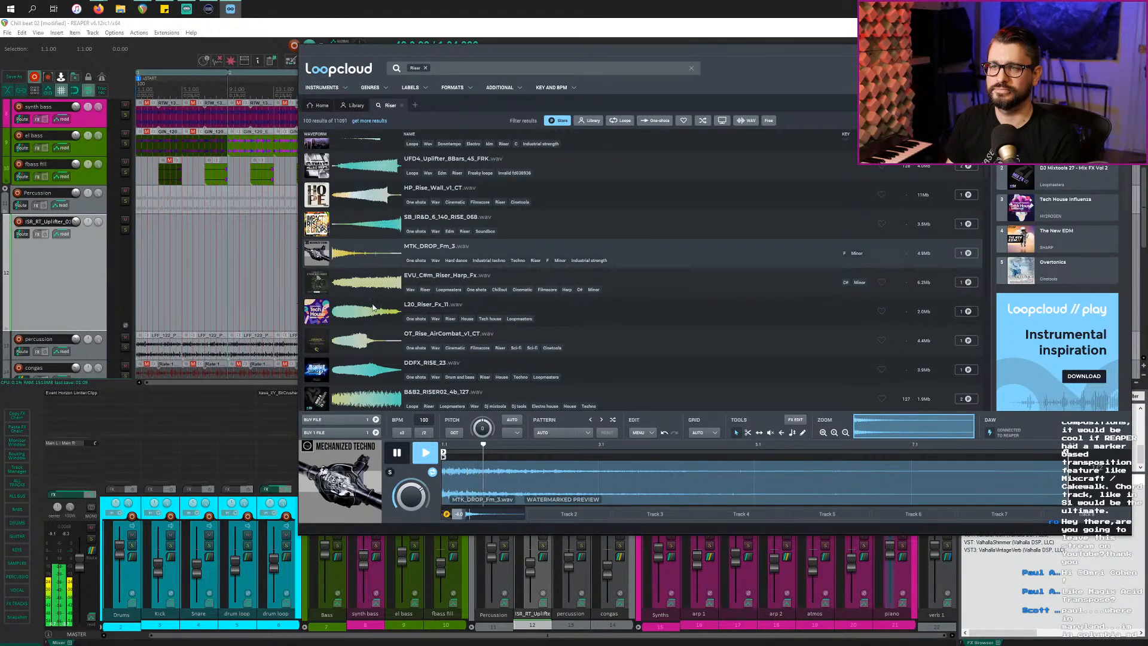
{"action": "left_click", "coordinate": [370, 353]}
{"action": "scroll", "coordinate": [371, 358], "scroll_direction": "down", "scroll_amount": 2}
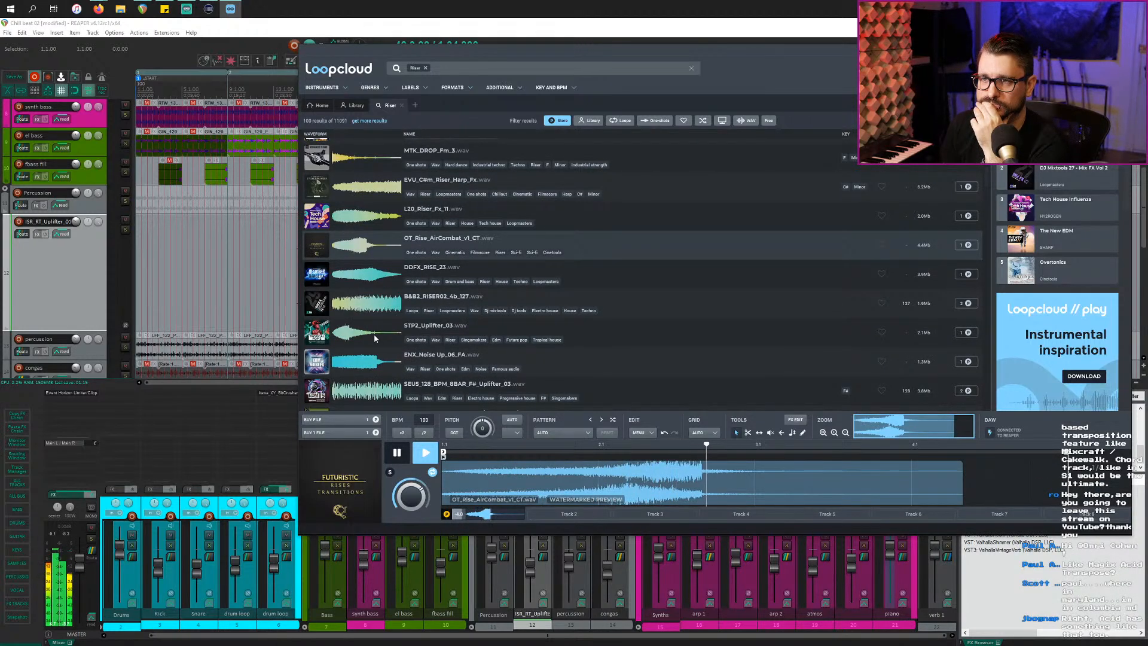
{"action": "left_click", "coordinate": [375, 336]}
{"action": "scroll", "coordinate": [374, 336], "scroll_direction": "down", "scroll_amount": 4}
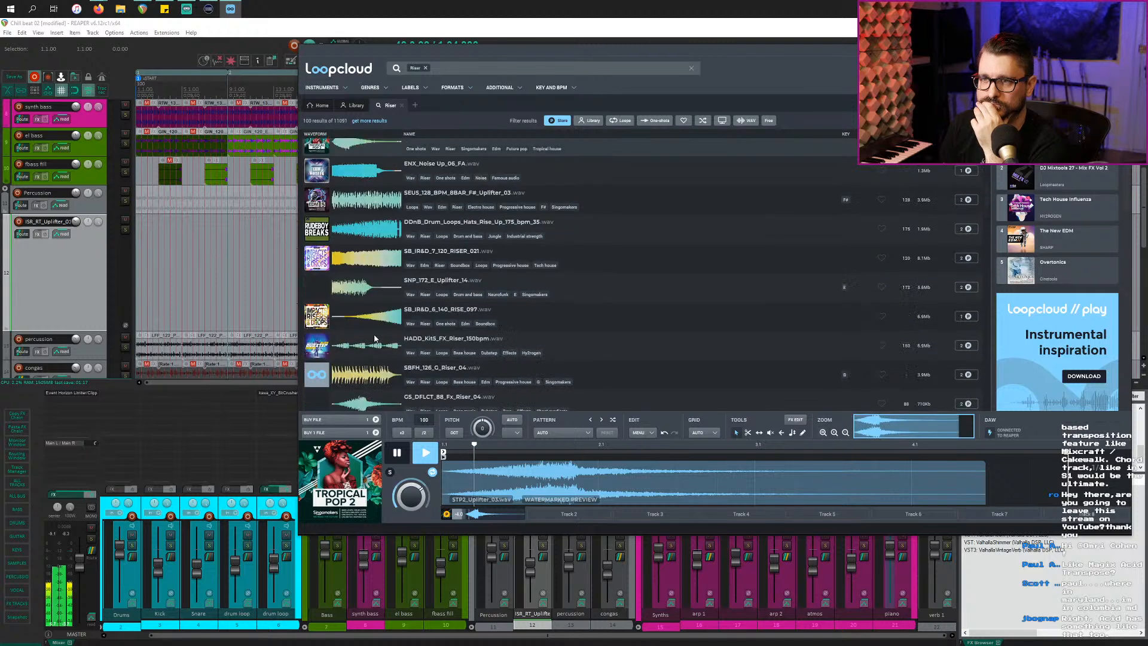
{"action": "left_click", "coordinate": [392, 400]}
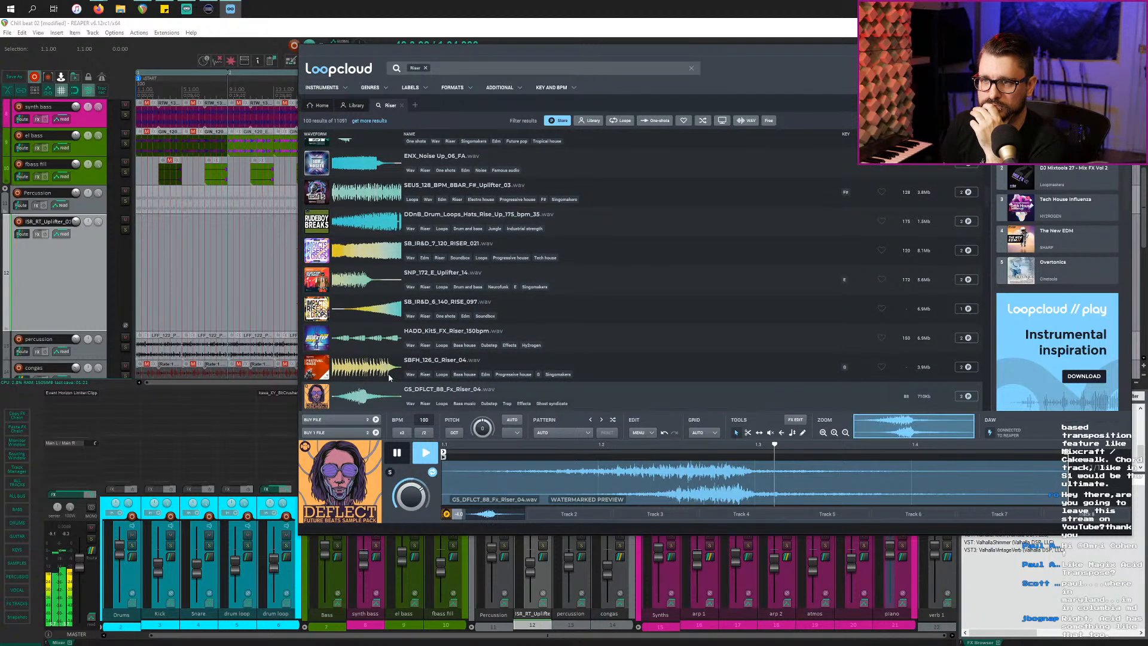
{"action": "left_click", "coordinate": [381, 341]}
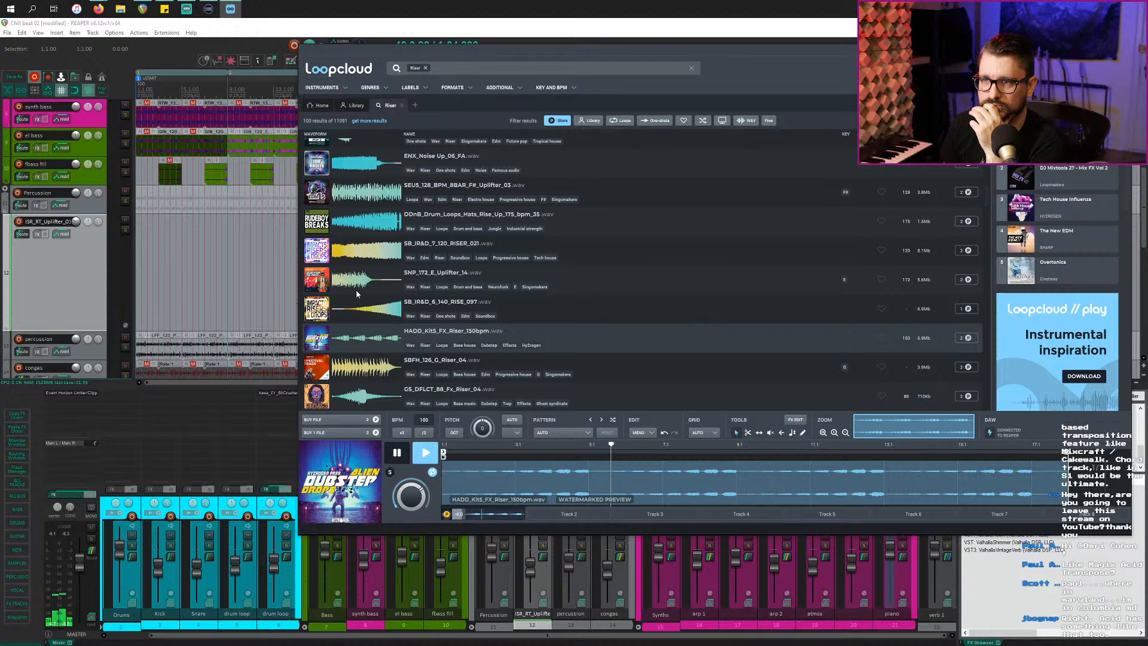
Step: Preview SB_IR&D_6_140_RISE_097 at double tempo, then at repeatedly halved tempos
{"action": "key", "text": "Up"}
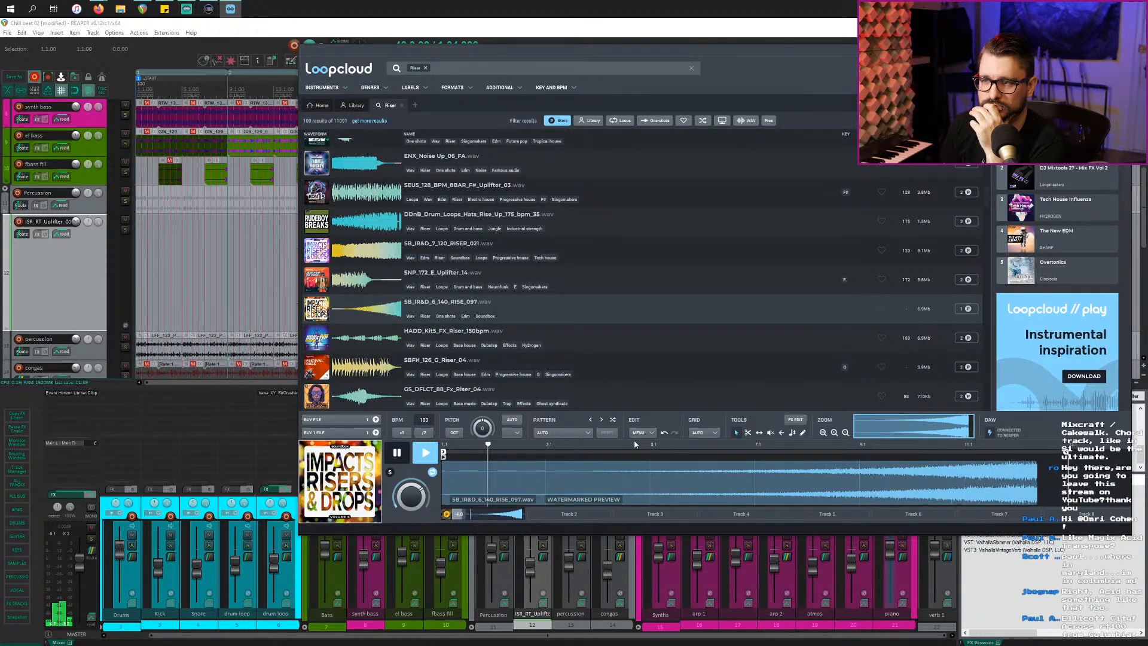
{"action": "left_click", "coordinate": [403, 433]}
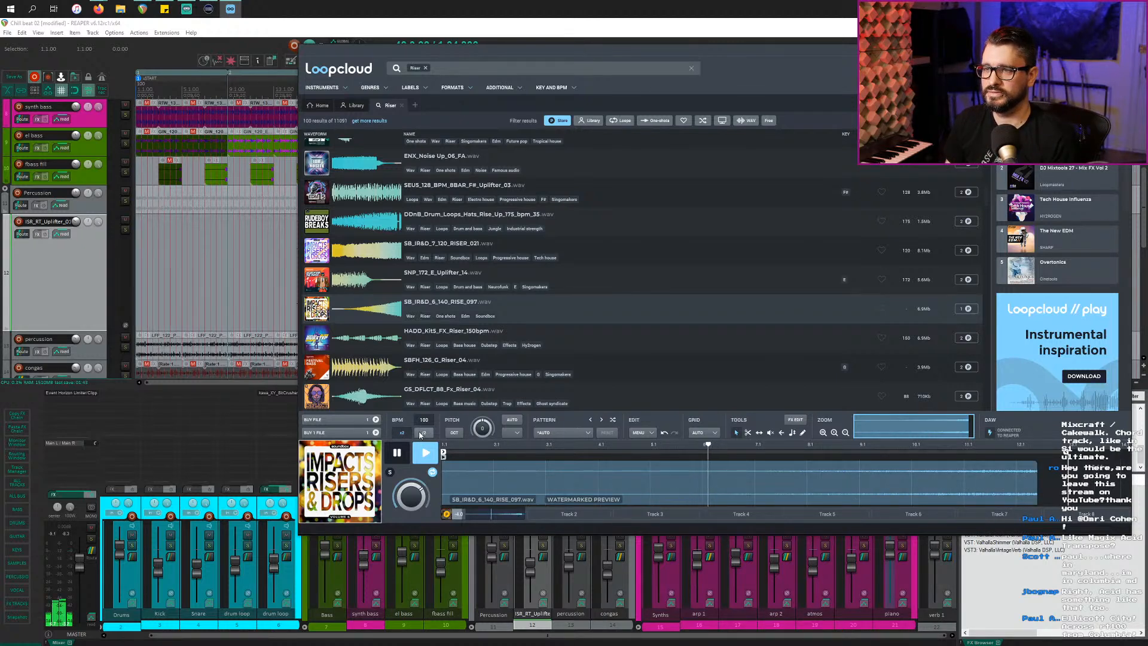
{"action": "left_click", "coordinate": [421, 433]}
{"action": "left_click", "coordinate": [424, 433]}
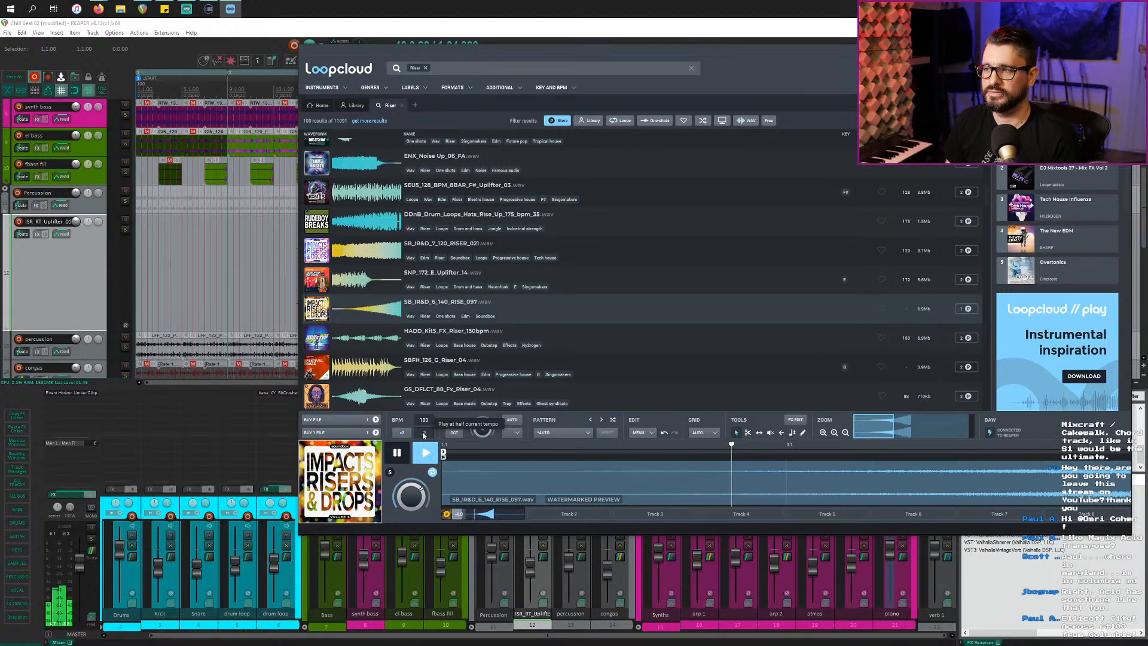
{"action": "left_click", "coordinate": [423, 433]}
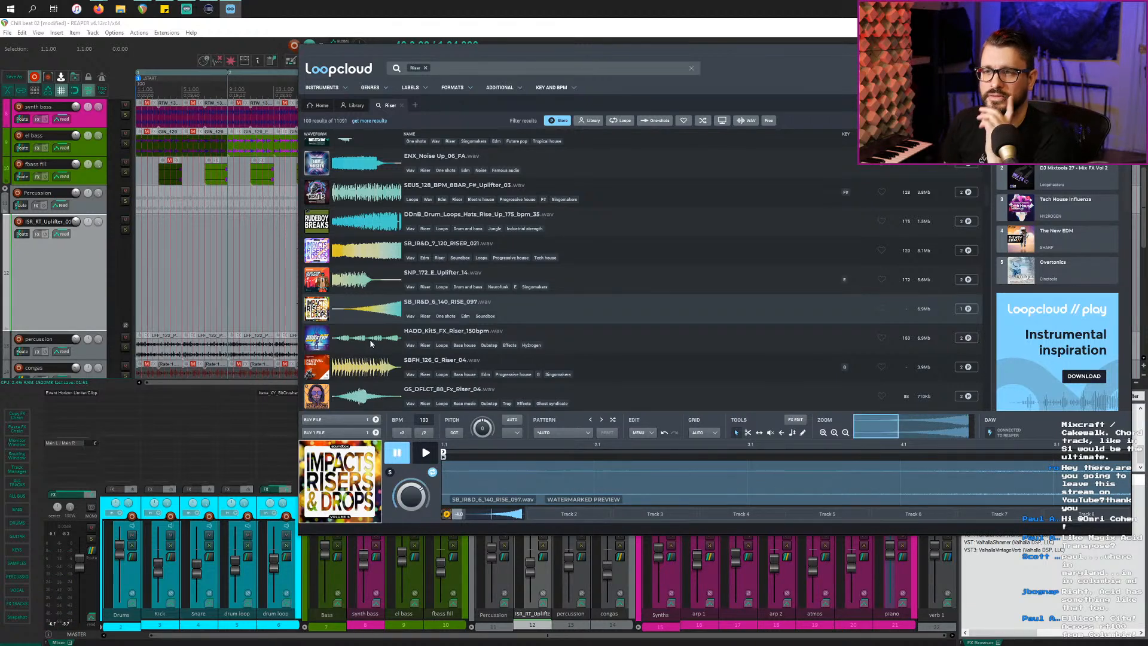
Step: Audition SB_IR&D_6_140_RISE_065, SECS_Uplifter_04, FDD_120_Uplifting_Fx_2, CAS_EDX2_Uplifter_06 and ISR_Godzilla_04_Uplifter_90
{"action": "scroll", "coordinate": [379, 379], "scroll_direction": "down", "scroll_amount": 3}
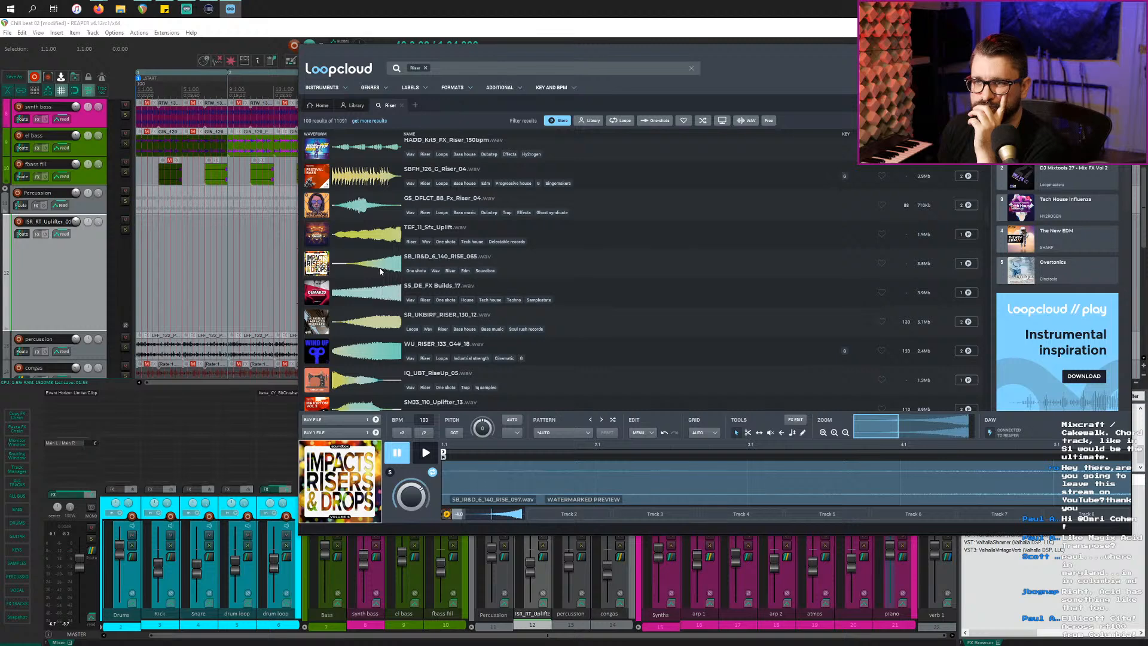
{"action": "left_click", "coordinate": [380, 271]}
{"action": "scroll", "coordinate": [378, 366], "scroll_direction": "down", "scroll_amount": 6}
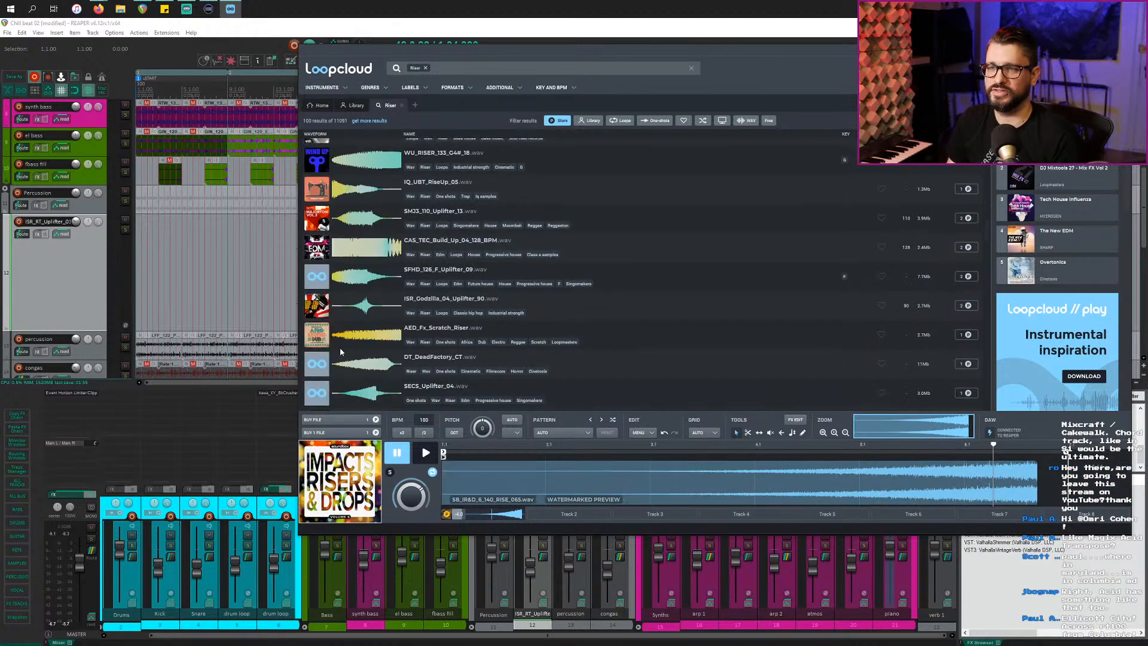
{"action": "left_click", "coordinate": [377, 299]}
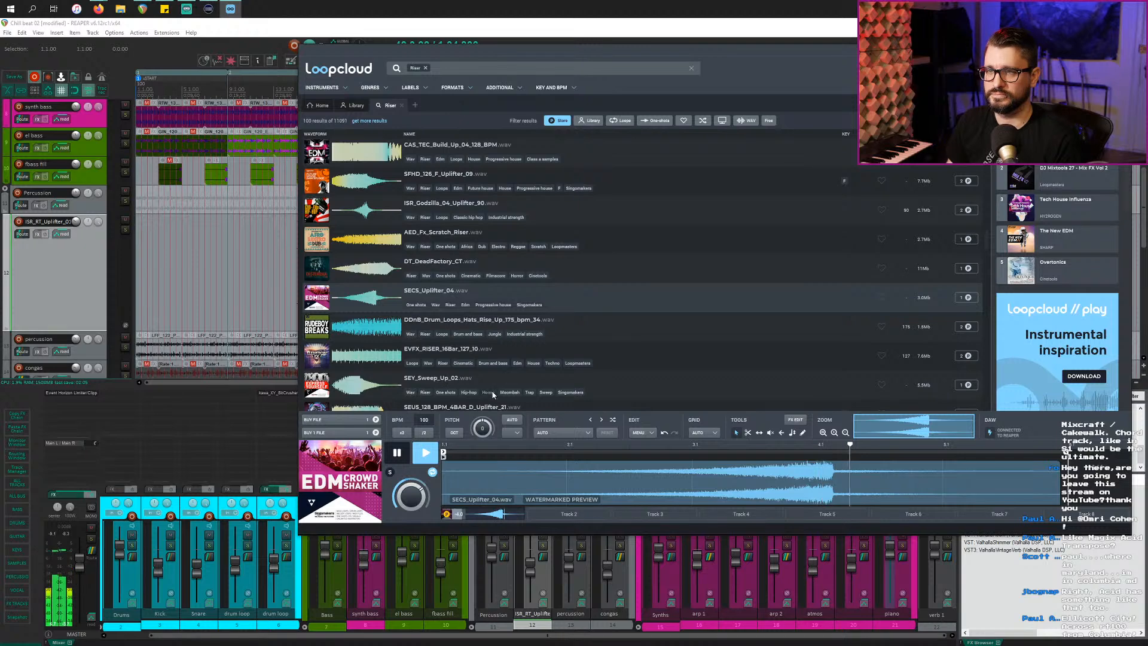
{"action": "scroll", "coordinate": [418, 383], "scroll_direction": "down", "scroll_amount": 3}
{"action": "left_click", "coordinate": [382, 385]}
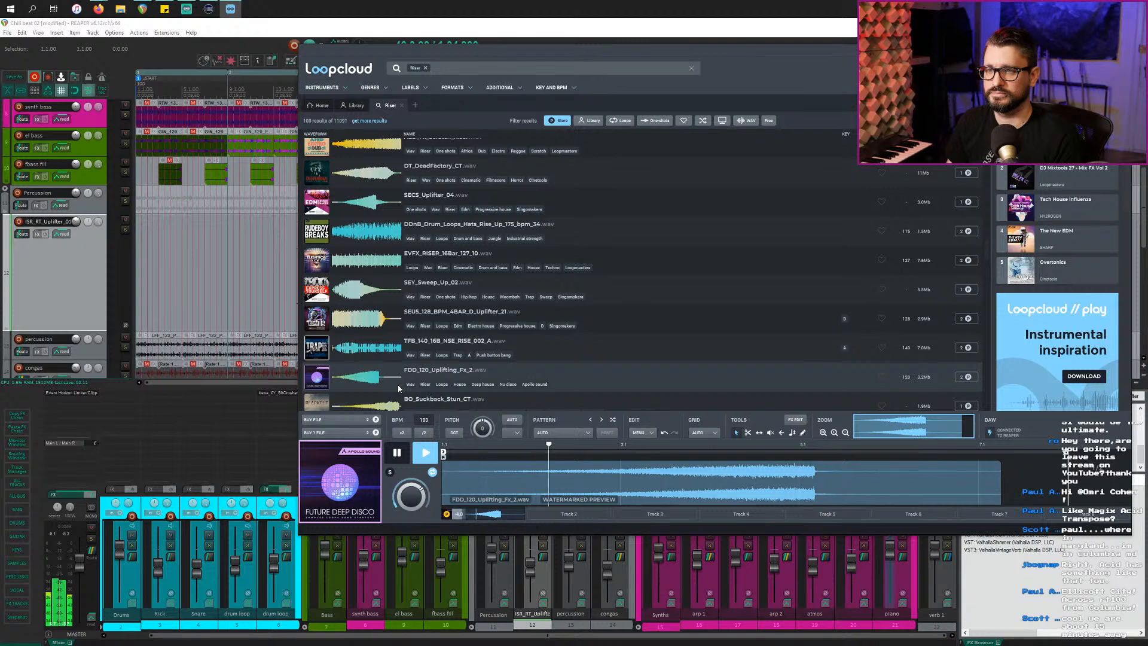
{"action": "scroll", "coordinate": [399, 389], "scroll_direction": "down", "scroll_amount": 3}
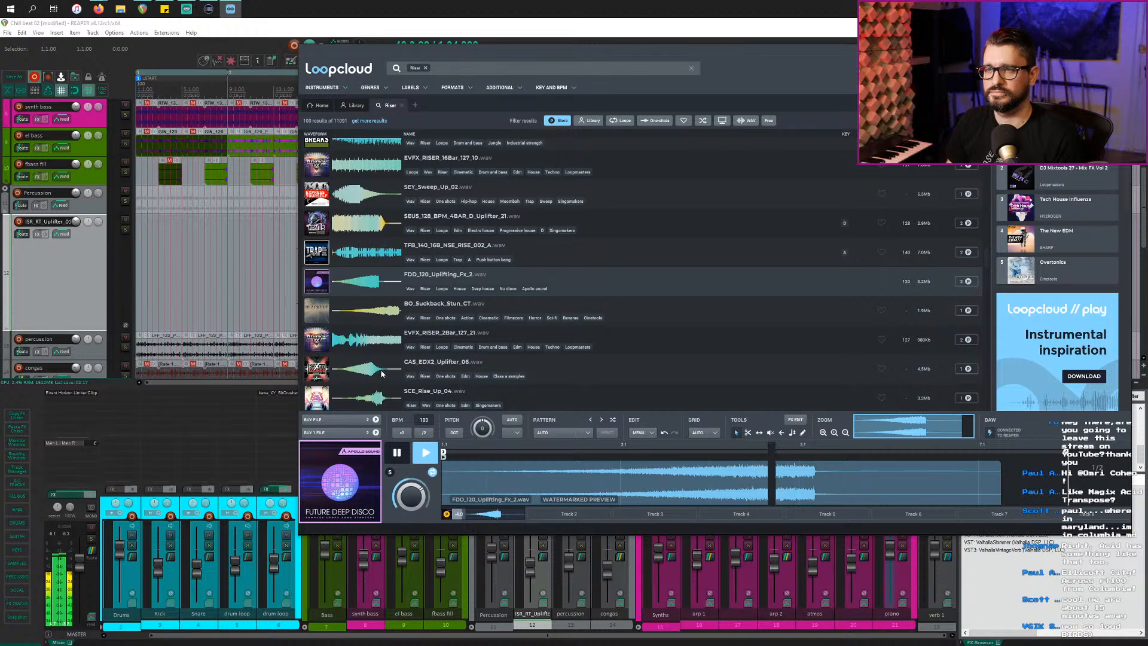
{"action": "left_click", "coordinate": [382, 382]}
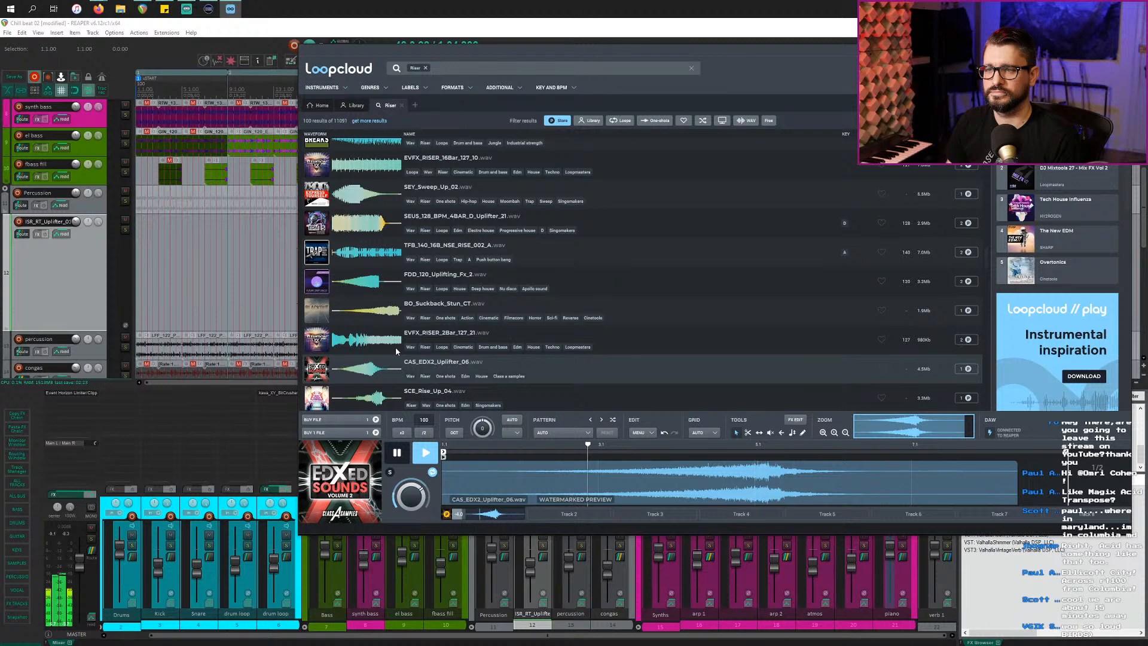
{"action": "scroll", "coordinate": [385, 307], "scroll_direction": "up", "scroll_amount": 2}
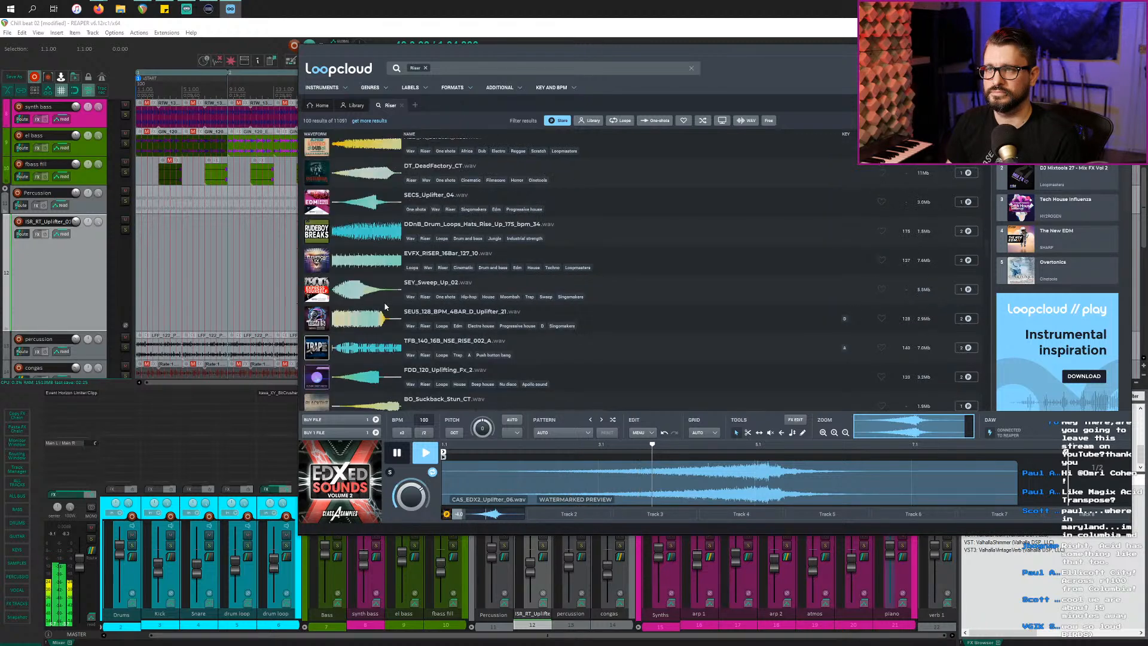
{"action": "left_click", "coordinate": [369, 203]}
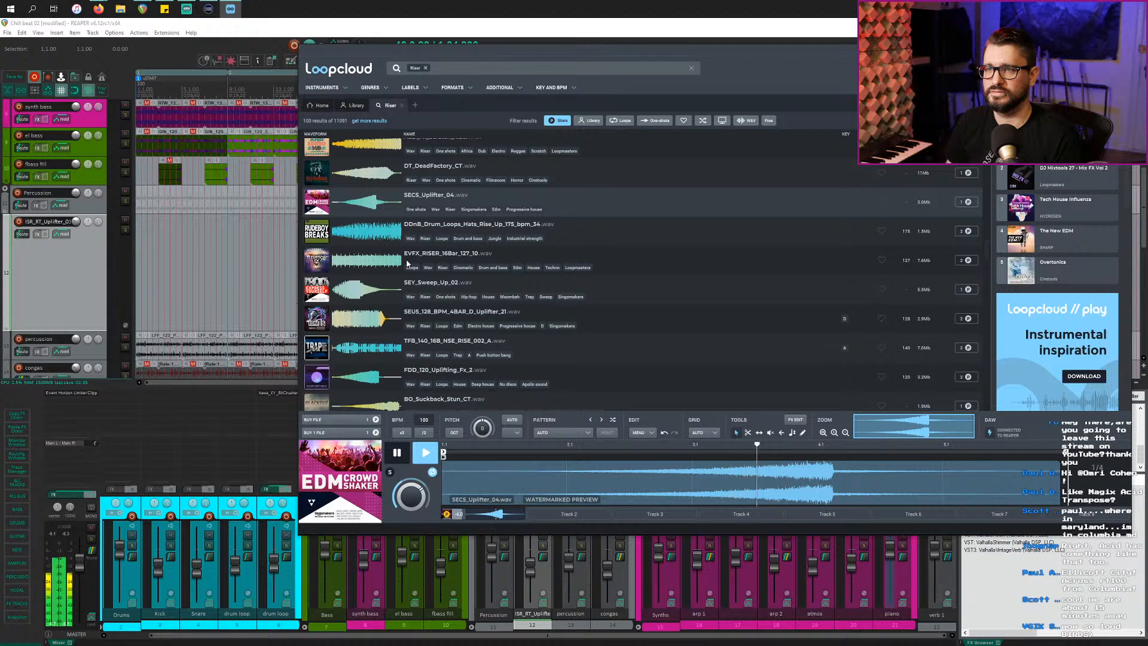
{"action": "scroll", "coordinate": [407, 263], "scroll_direction": "up", "scroll_amount": 3}
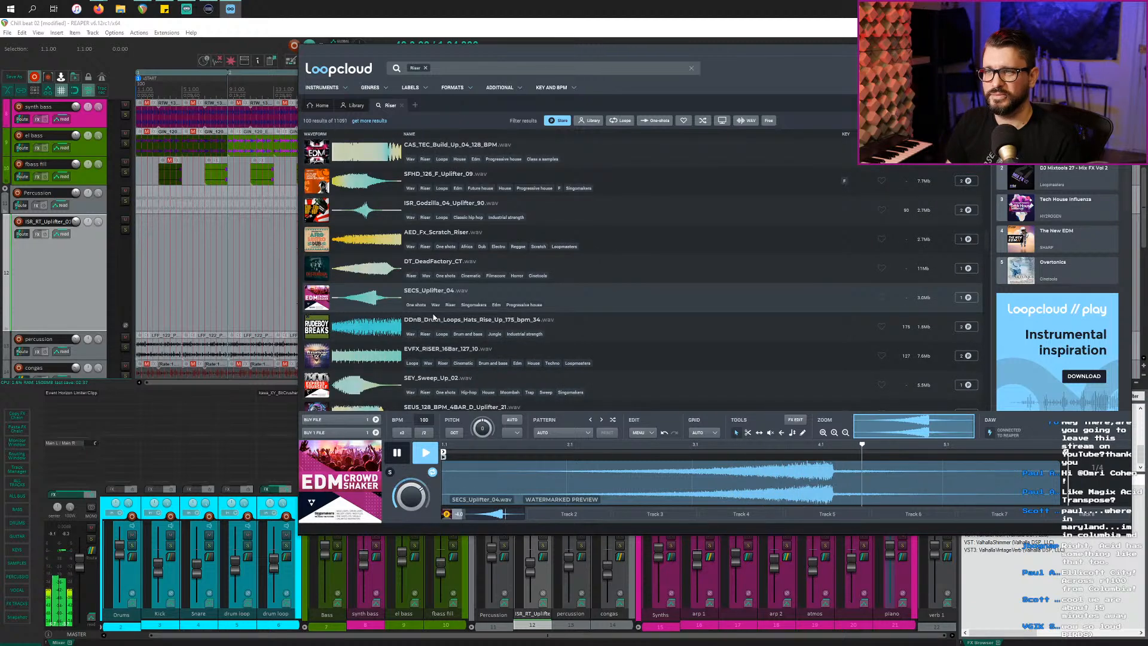
{"action": "left_click", "coordinate": [367, 209]}
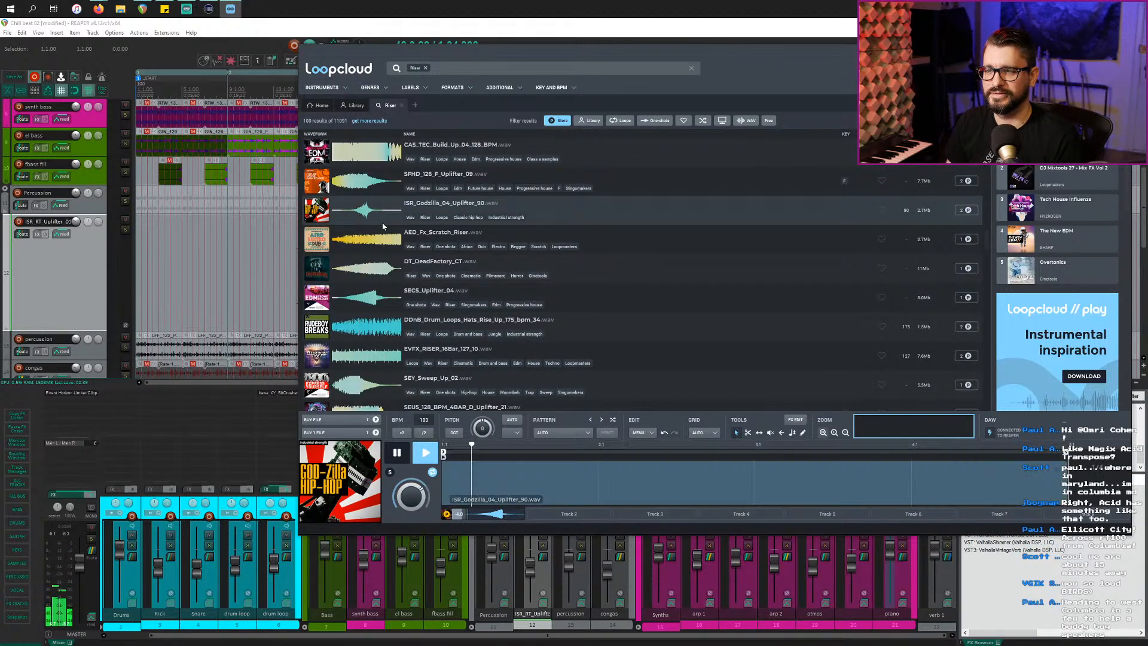
Step: Reload SECS_Uplifter_04 and add a new empty REAPER track below the uplifter track
{"action": "left_click", "coordinate": [376, 297]}
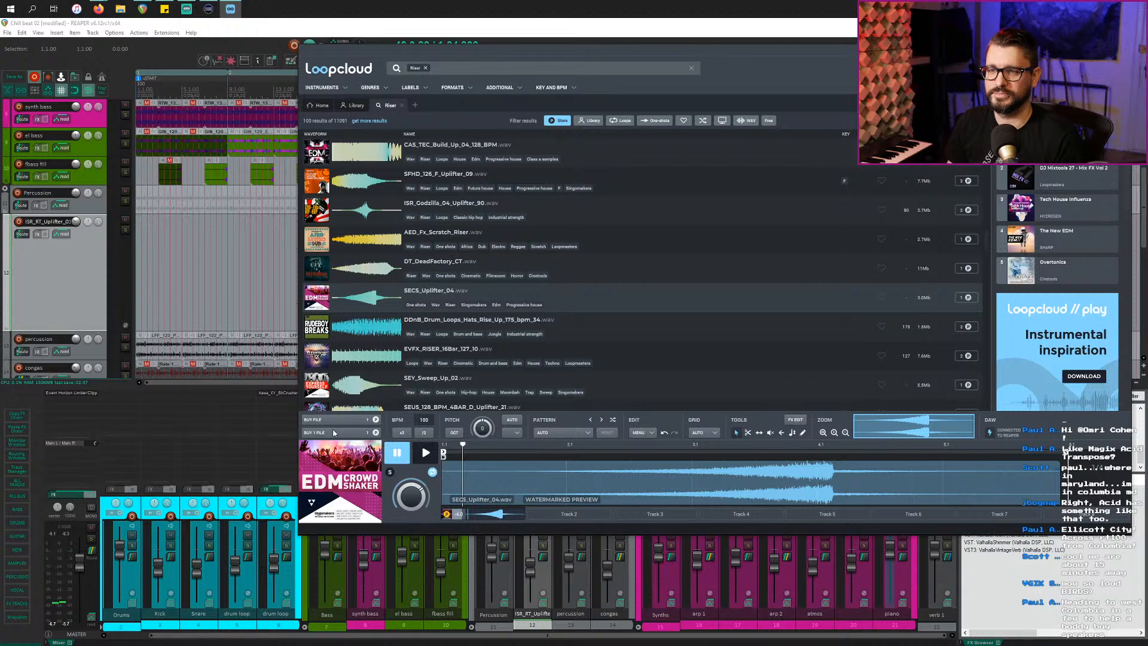
{"action": "left_click", "coordinate": [296, 402]}
{"action": "key", "text": "ctrl+t"}
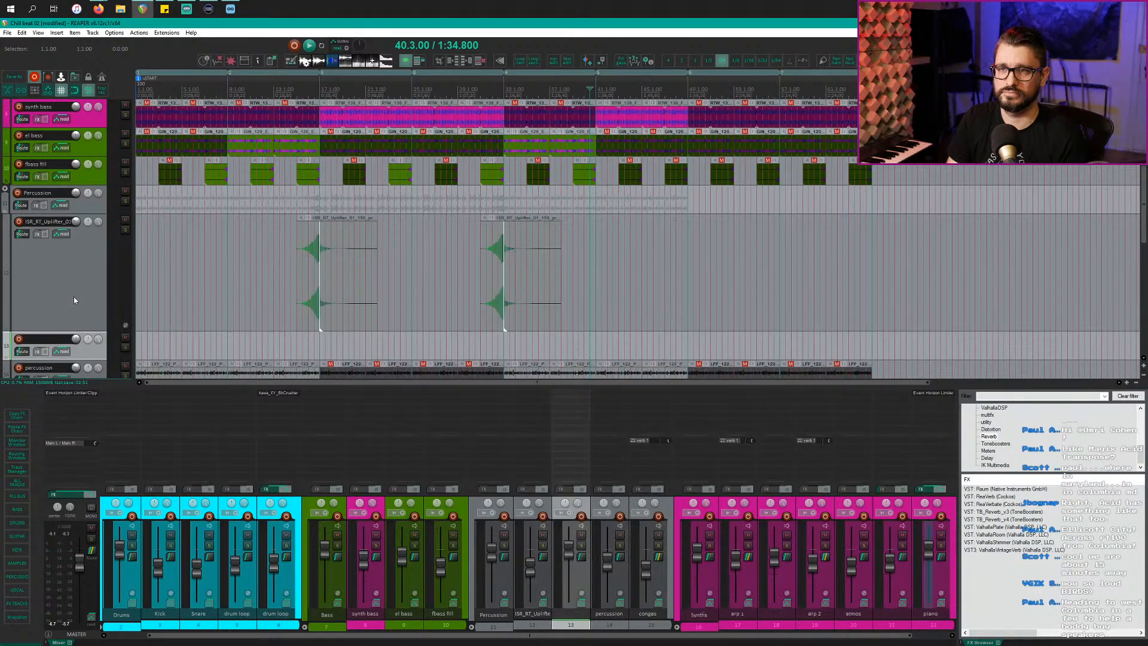
{"action": "key", "text": "alt+Tab"}
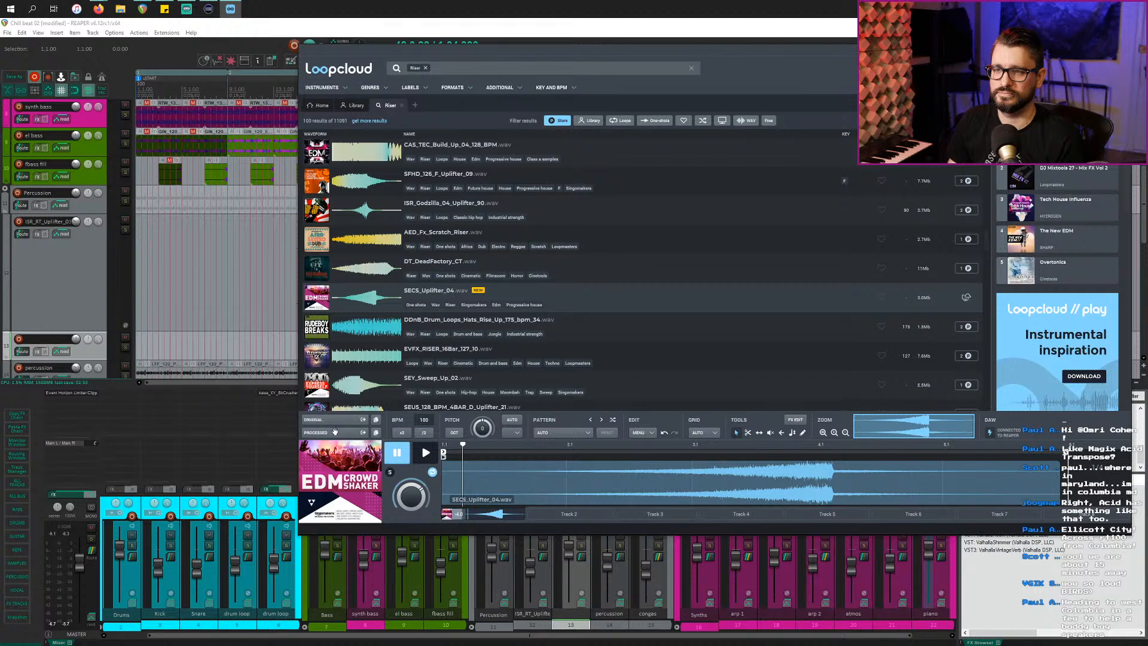
Step: Drop SECS_Uplifter_04 on the new track, snap offset at its peak, nudged earlier, then play
{"action": "left_click_drag", "start_coordinate": [338, 420], "coordinate": [594, 361]}
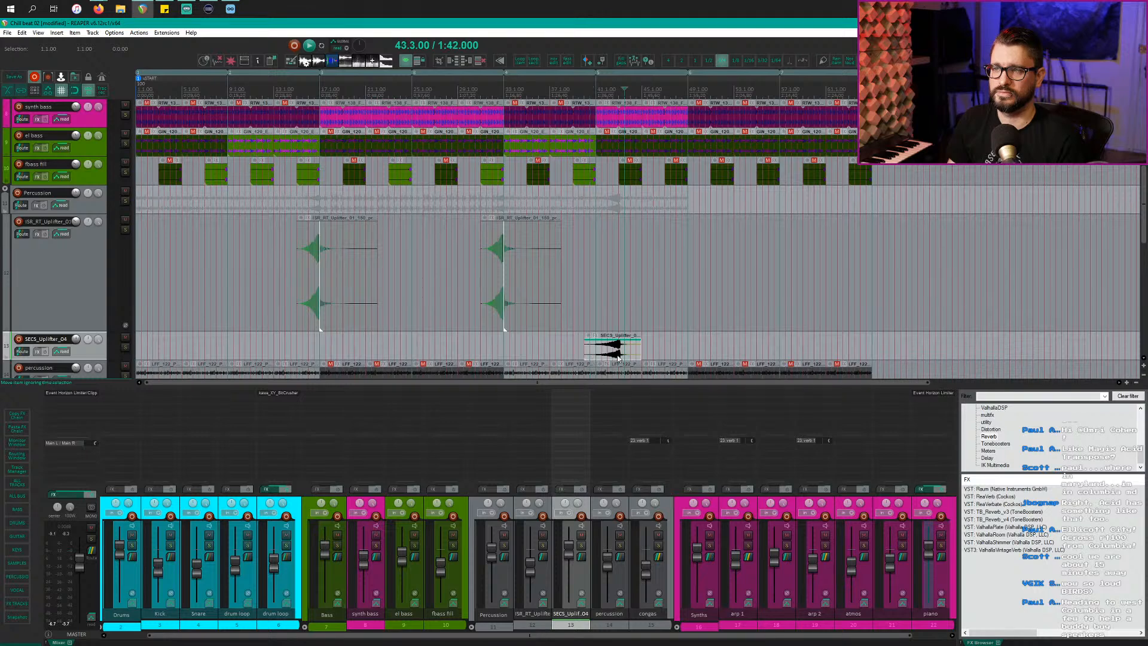
{"action": "scroll", "coordinate": [619, 357], "scroll_direction": "up", "scroll_amount": 5}
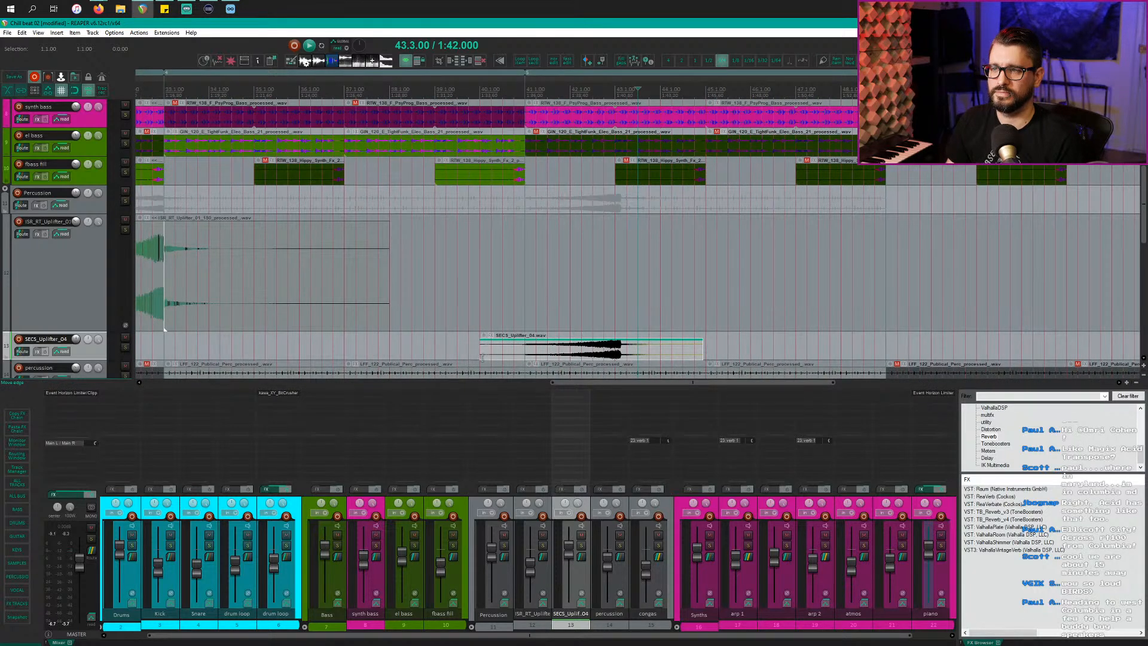
{"action": "scroll", "coordinate": [622, 363], "scroll_direction": "up", "scroll_amount": 4}
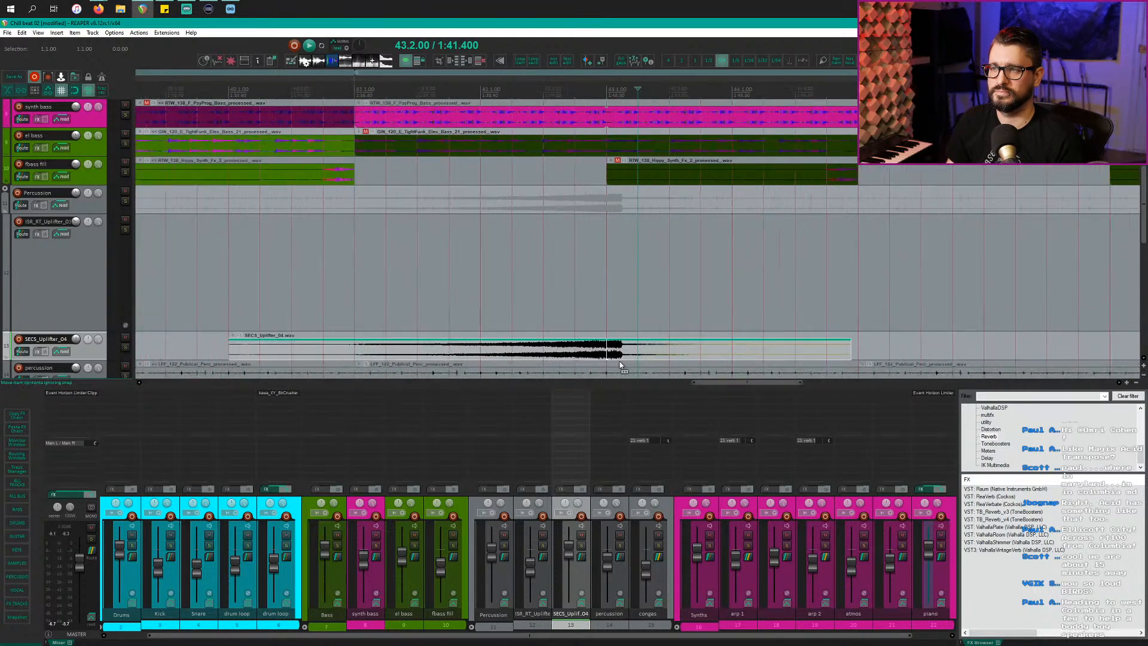
{"action": "scroll", "coordinate": [620, 364], "scroll_direction": "up", "scroll_amount": 3}
{"action": "left_click_drag", "start_coordinate": [576, 358], "coordinate": [607, 359]}
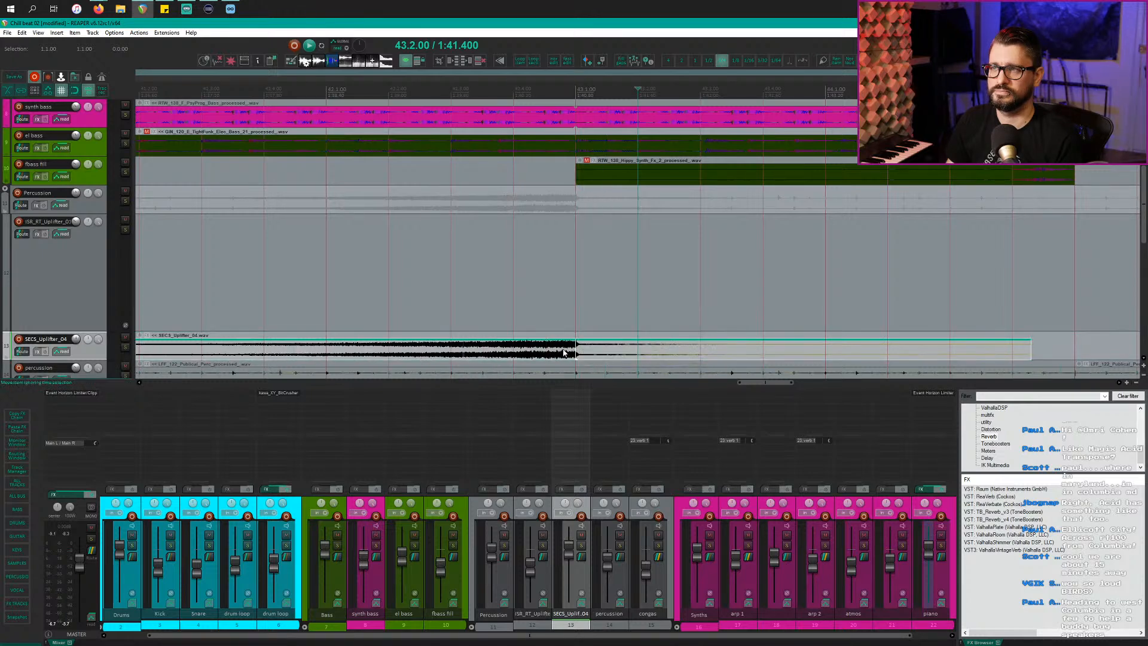
{"action": "scroll", "coordinate": [595, 353], "scroll_direction": "down", "scroll_amount": 10}
{"action": "left_click_drag", "start_coordinate": [602, 338], "coordinate": [556, 338]}
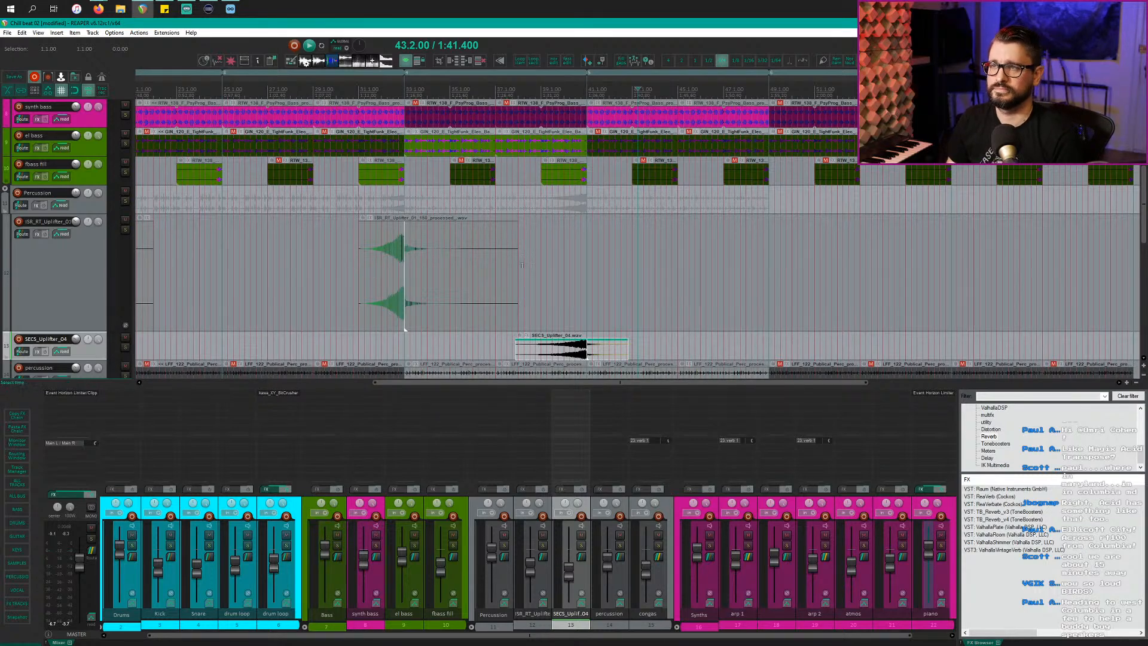
{"action": "left_click", "coordinate": [467, 271]}
{"action": "key", "text": "space"}
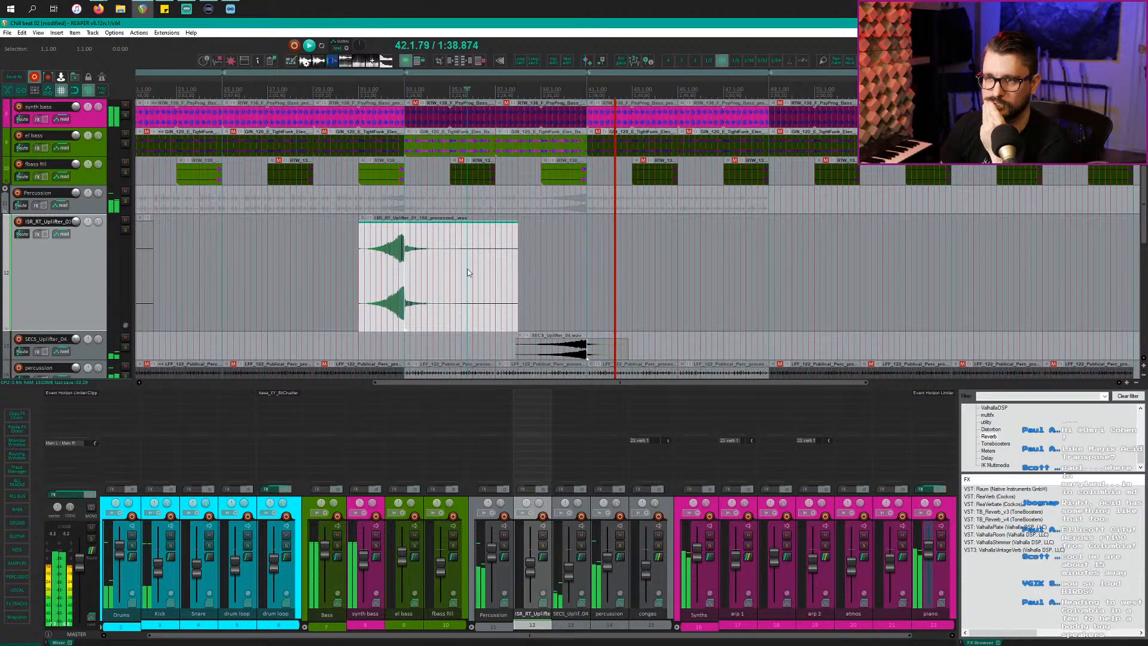
Step: Stop playback and set the play position to bar 43.4
{"action": "scroll", "coordinate": [538, 263], "scroll_direction": "down", "scroll_amount": 1}
{"action": "scroll", "coordinate": [594, 259], "scroll_direction": "down", "scroll_amount": 3}
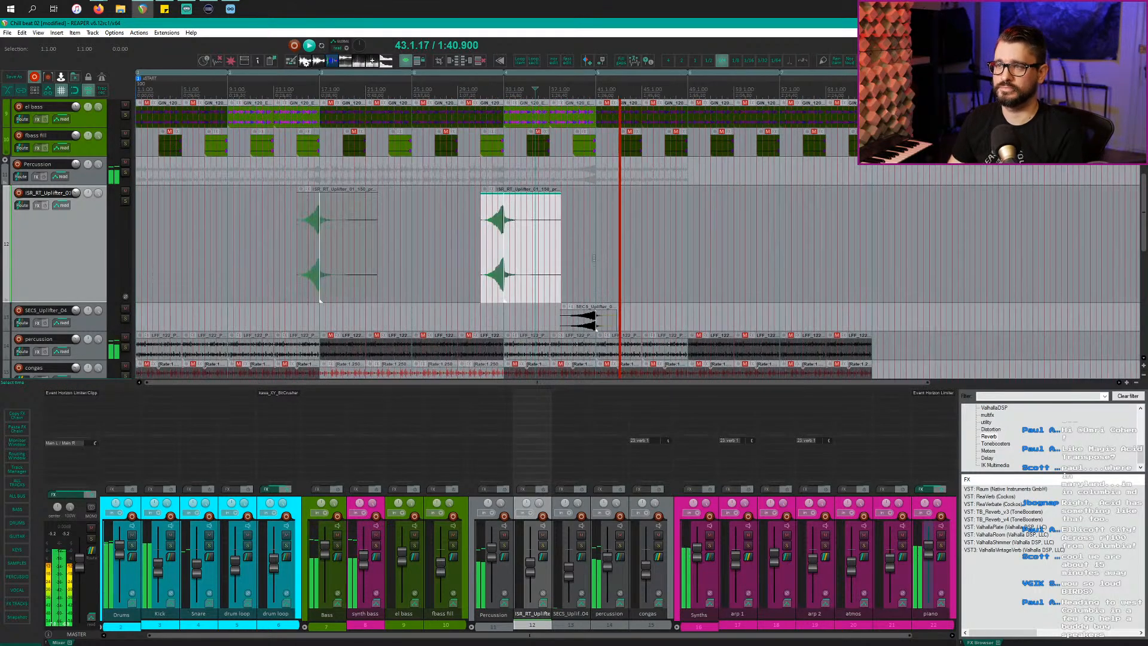
{"action": "scroll", "coordinate": [594, 259], "scroll_direction": "down", "scroll_amount": 9}
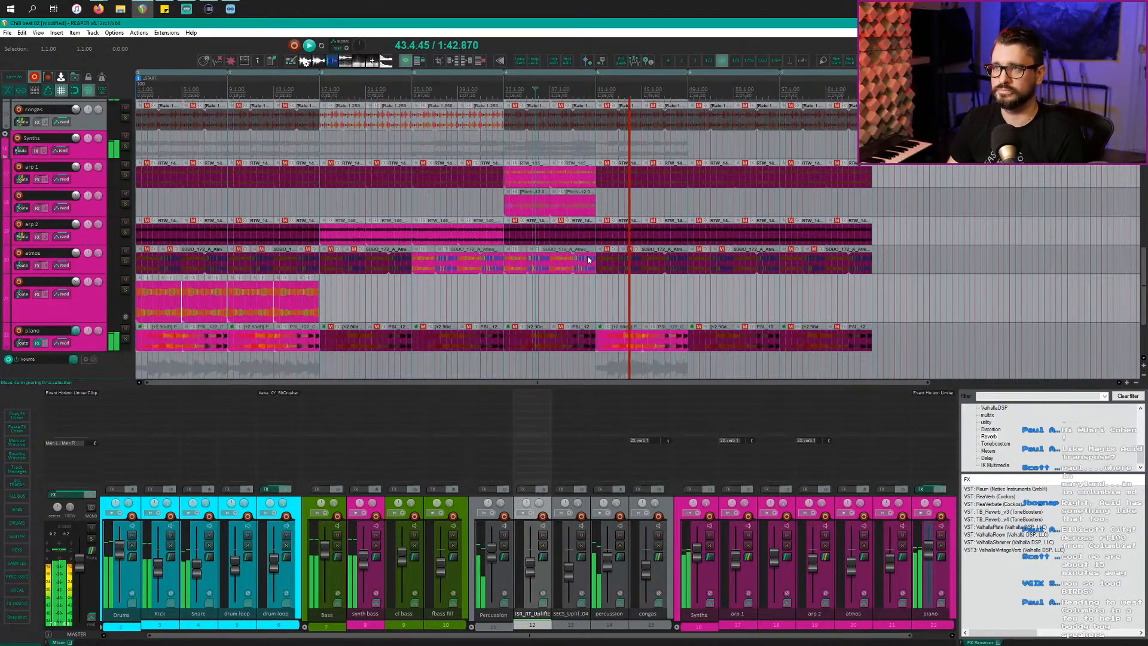
{"action": "scroll", "coordinate": [588, 260], "scroll_direction": "down", "scroll_amount": 1}
{"action": "scroll", "coordinate": [588, 260], "scroll_direction": "down", "scroll_amount": 1}
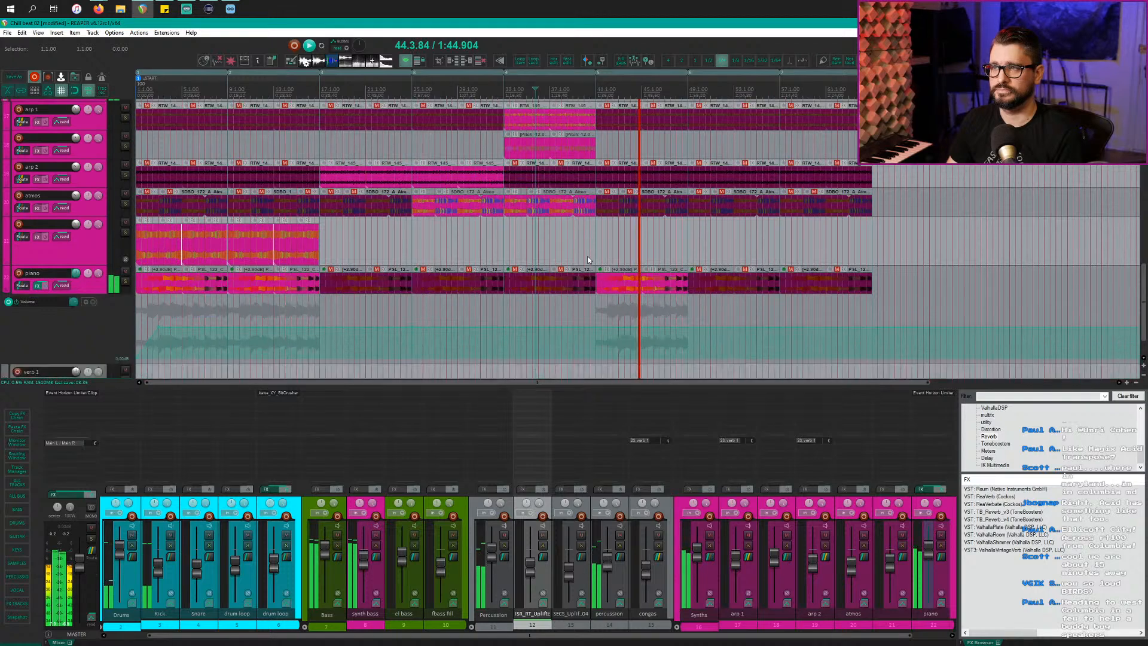
{"action": "scroll", "coordinate": [588, 259], "scroll_direction": "down", "scroll_amount": 2}
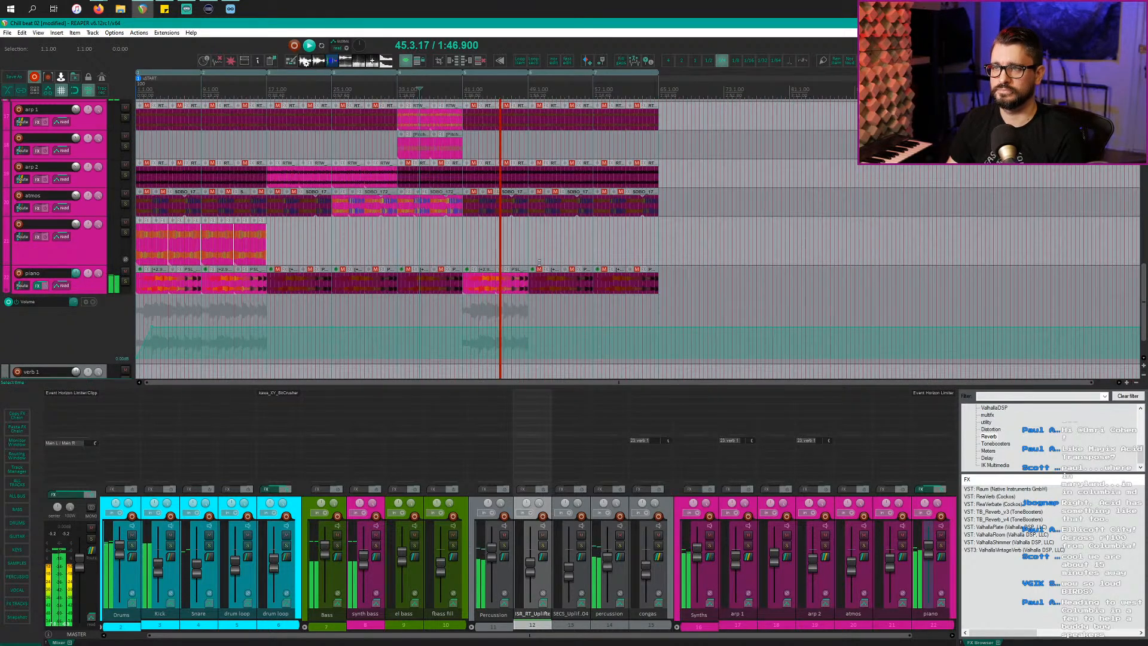
{"action": "scroll", "coordinate": [539, 263], "scroll_direction": "up", "scroll_amount": 2}
{"action": "scroll", "coordinate": [538, 266], "scroll_direction": "down", "scroll_amount": 2}
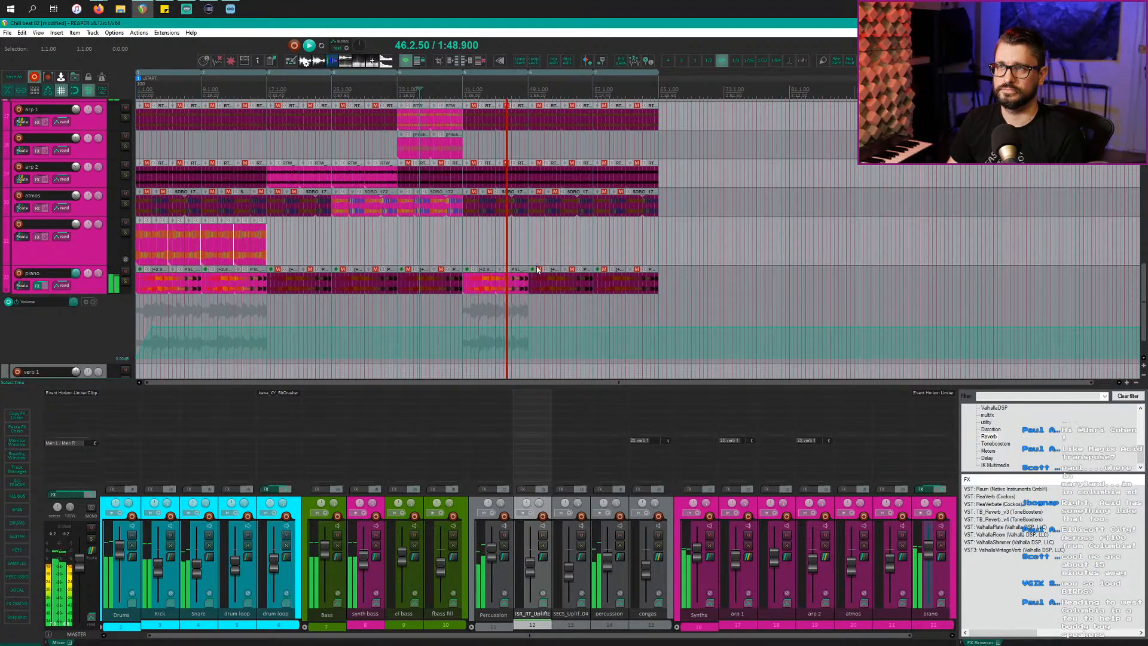
{"action": "scroll", "coordinate": [537, 269], "scroll_direction": "down", "scroll_amount": 1}
{"action": "scroll", "coordinate": [537, 269], "scroll_direction": "up", "scroll_amount": 1}
{"action": "scroll", "coordinate": [637, 270], "scroll_direction": "up", "scroll_amount": 3}
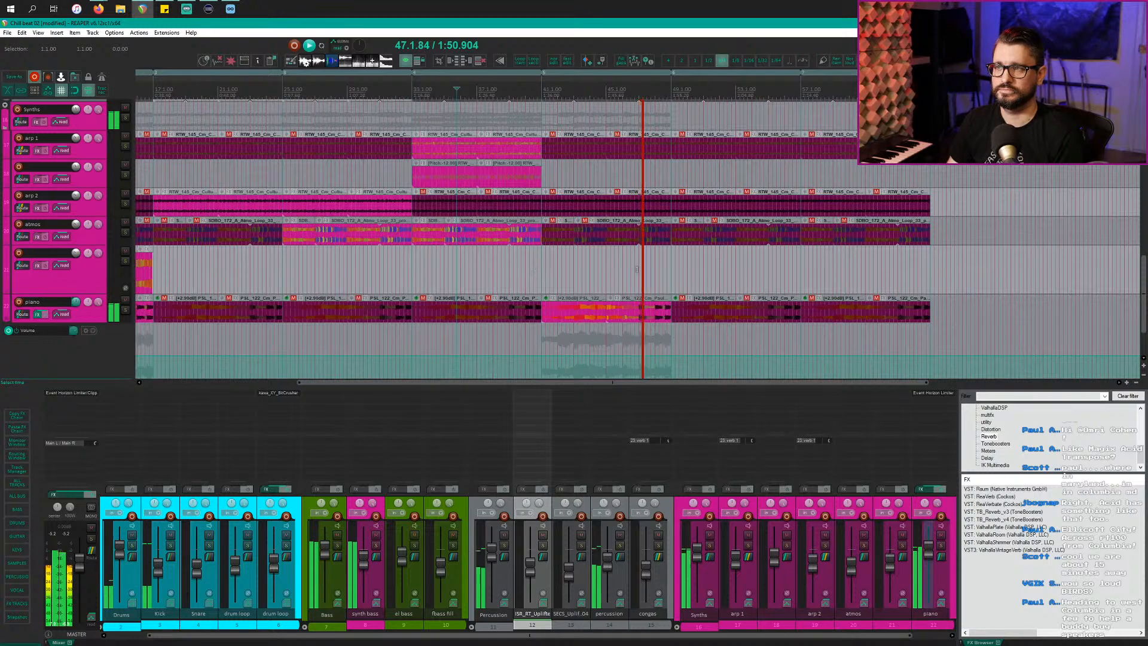
{"action": "scroll", "coordinate": [637, 269], "scroll_direction": "up", "scroll_amount": 4}
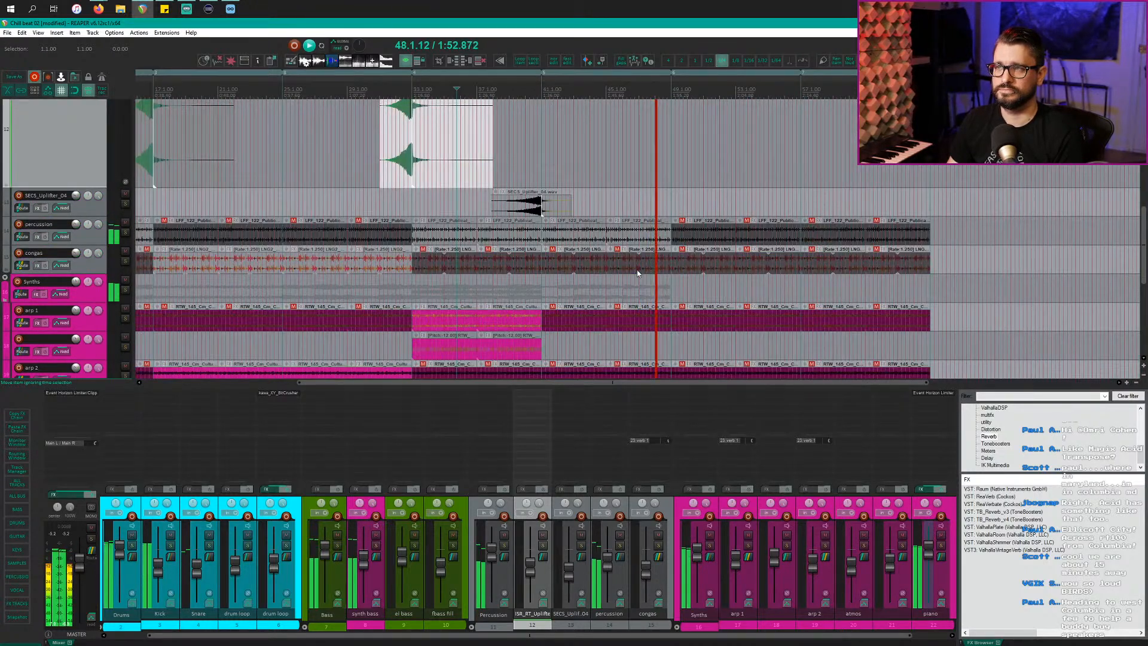
{"action": "scroll", "coordinate": [638, 274], "scroll_direction": "up", "scroll_amount": 4}
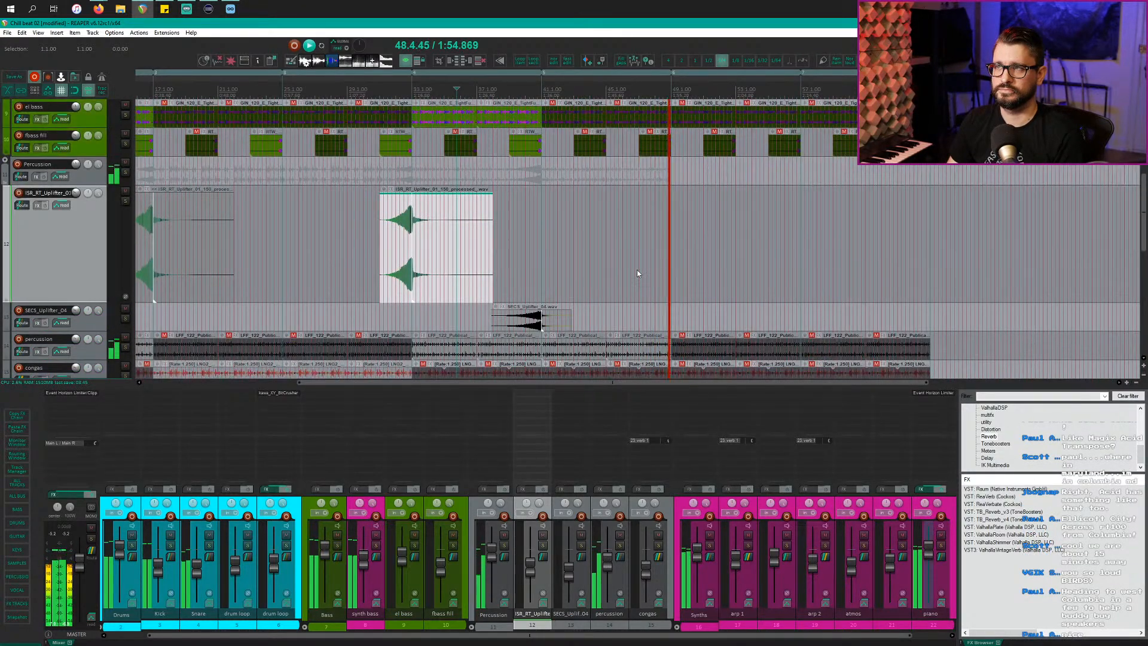
{"action": "key", "text": "space"}
{"action": "left_click", "coordinate": [586, 77]}
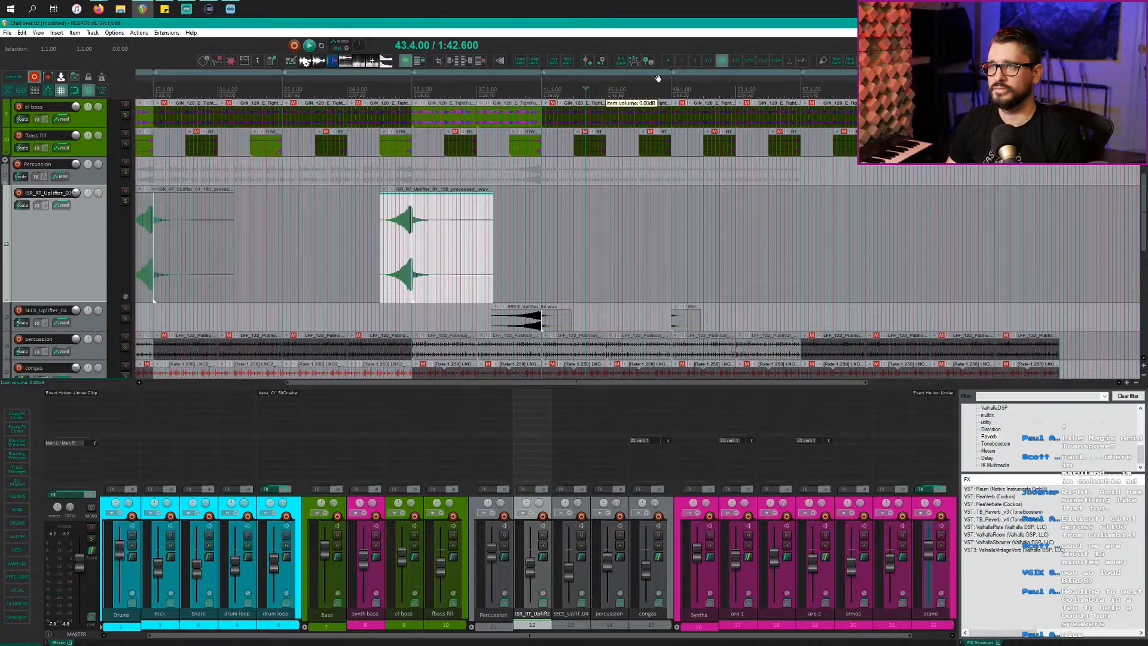
Step: Select the SECS_Uplifter_04 track and play from just before the drop near bar 48
{"action": "scroll", "coordinate": [677, 224], "scroll_direction": "down", "scroll_amount": 5}
{"action": "left_click", "coordinate": [683, 181]}
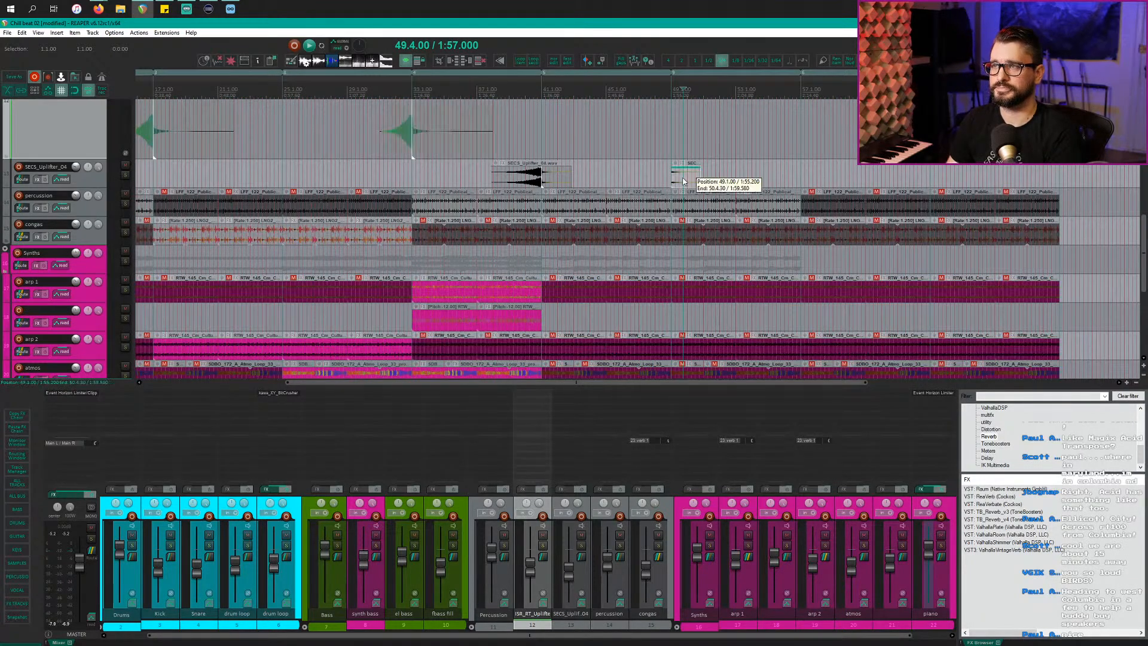
{"action": "scroll", "coordinate": [660, 240], "scroll_direction": "down", "scroll_amount": 2}
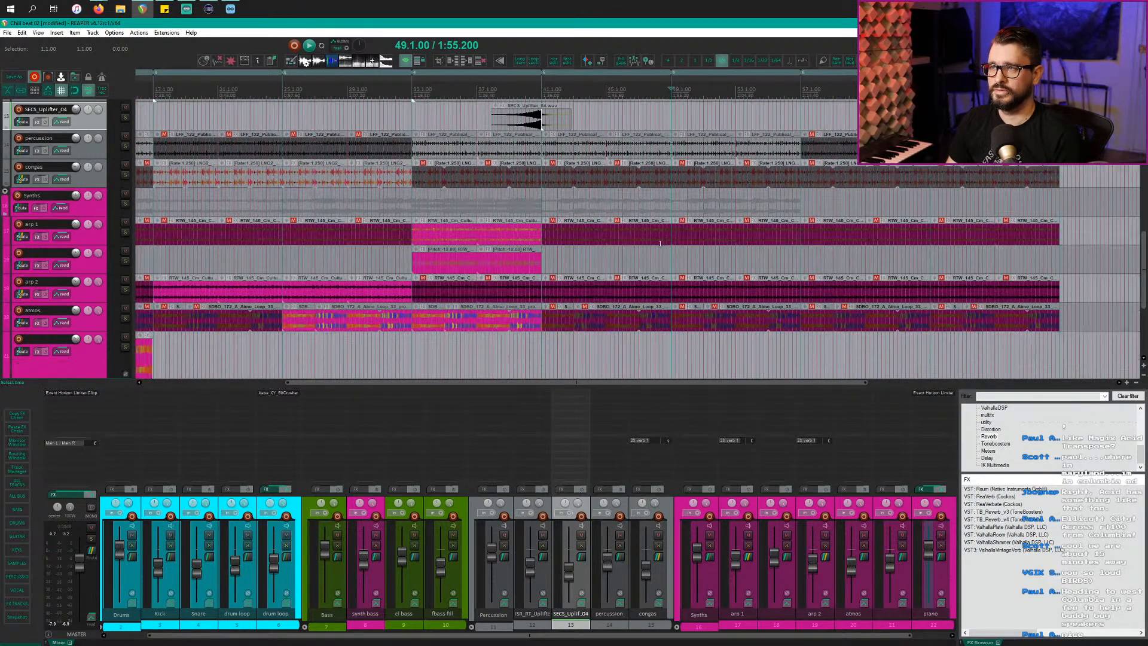
{"action": "scroll", "coordinate": [661, 241], "scroll_direction": "up", "scroll_amount": 8}
{"action": "scroll", "coordinate": [661, 243], "scroll_direction": "up", "scroll_amount": 1}
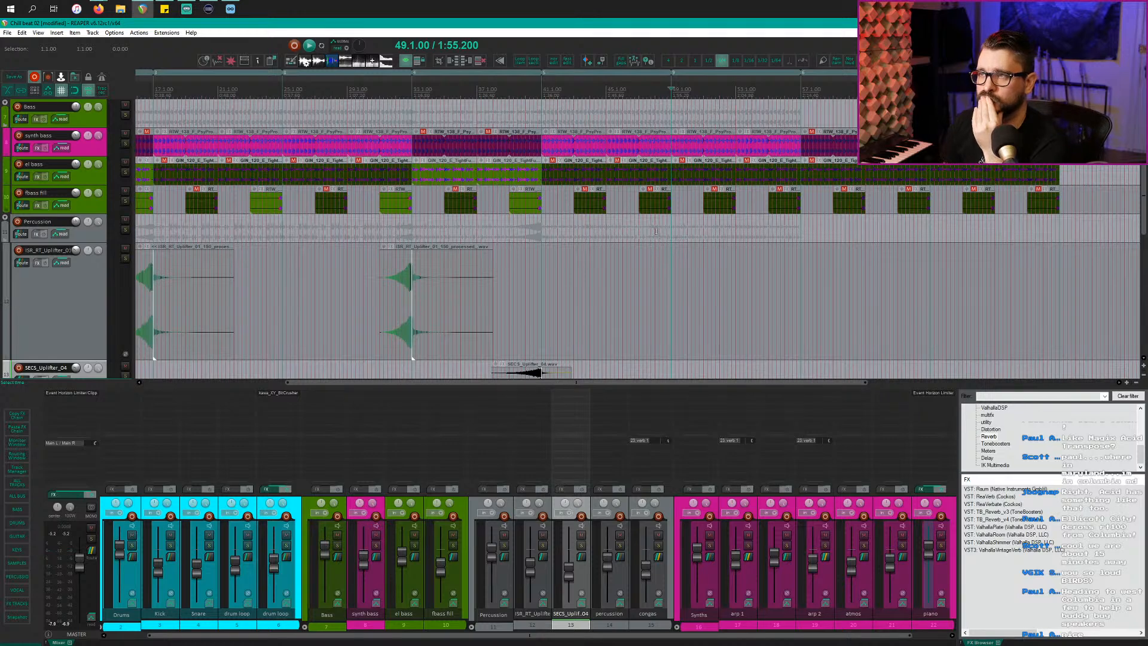
{"action": "left_click", "coordinate": [659, 206]}
{"action": "left_click", "coordinate": [653, 212]}
{"action": "key", "text": "space"}
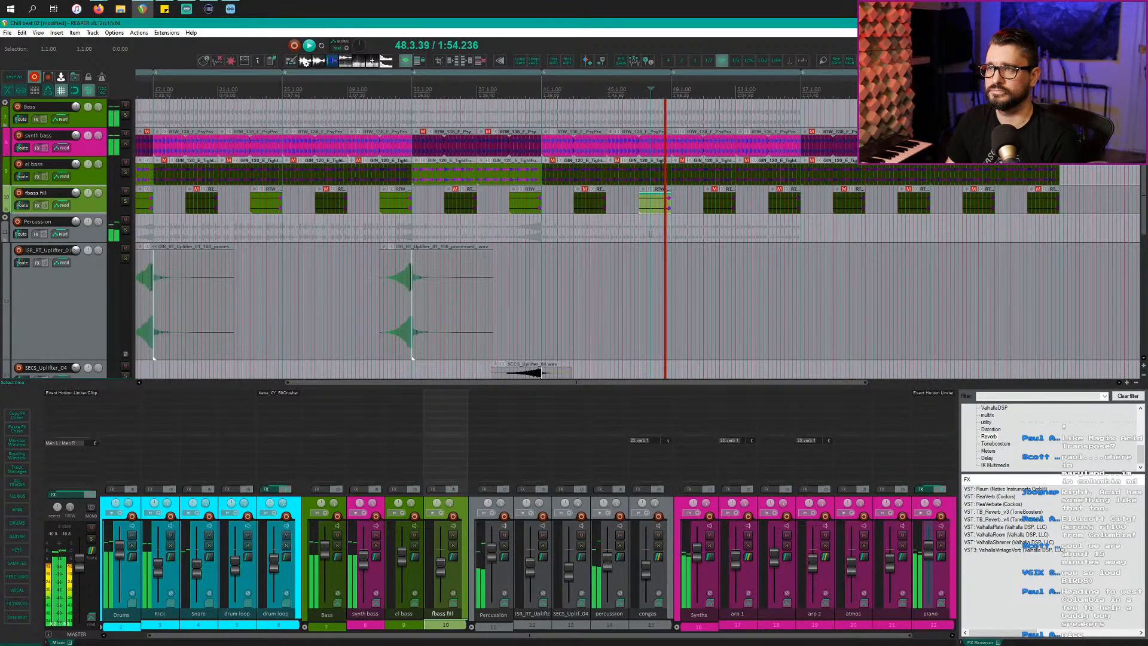
Step: Play the SECS_Uplifter_04 track and set a time selection matching the uplifter item
{"action": "scroll", "coordinate": [651, 233], "scroll_direction": "up", "scroll_amount": 3}
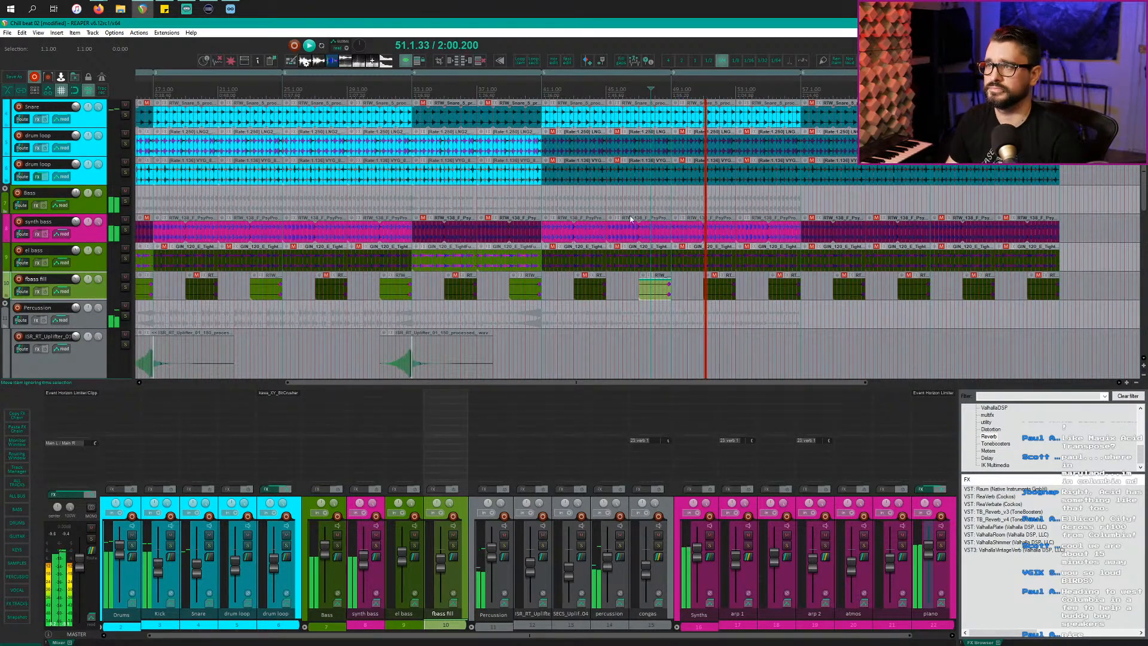
{"action": "scroll", "coordinate": [718, 197], "scroll_direction": "down", "scroll_amount": 10}
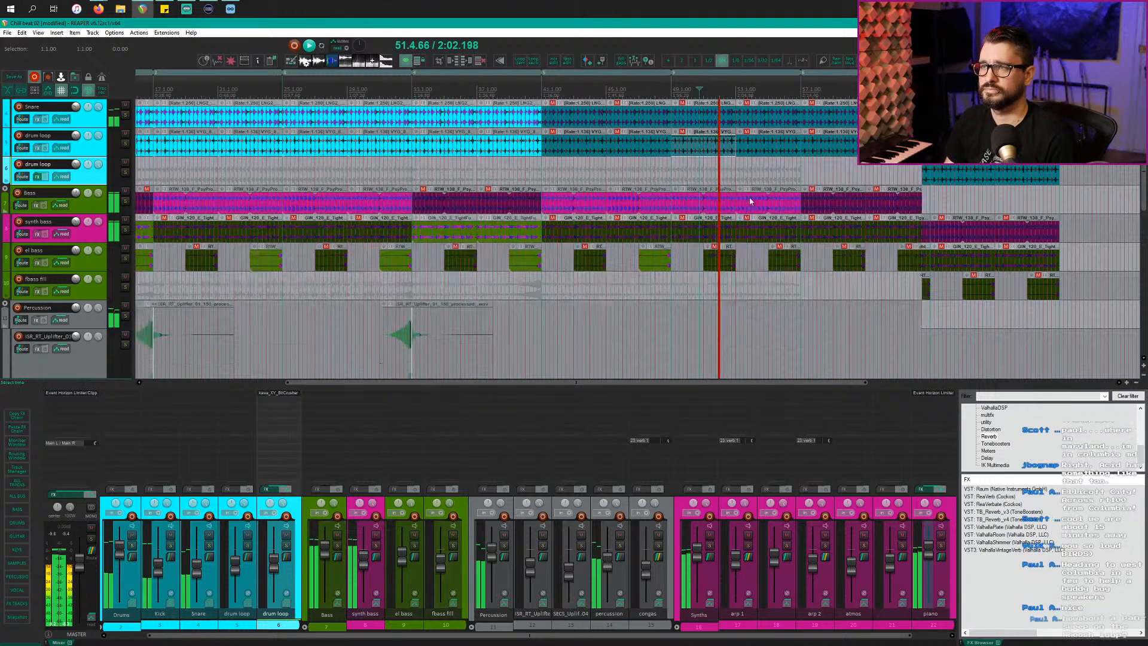
{"action": "scroll", "coordinate": [733, 236], "scroll_direction": "down", "scroll_amount": 1}
{"action": "left_click", "coordinate": [723, 243]}
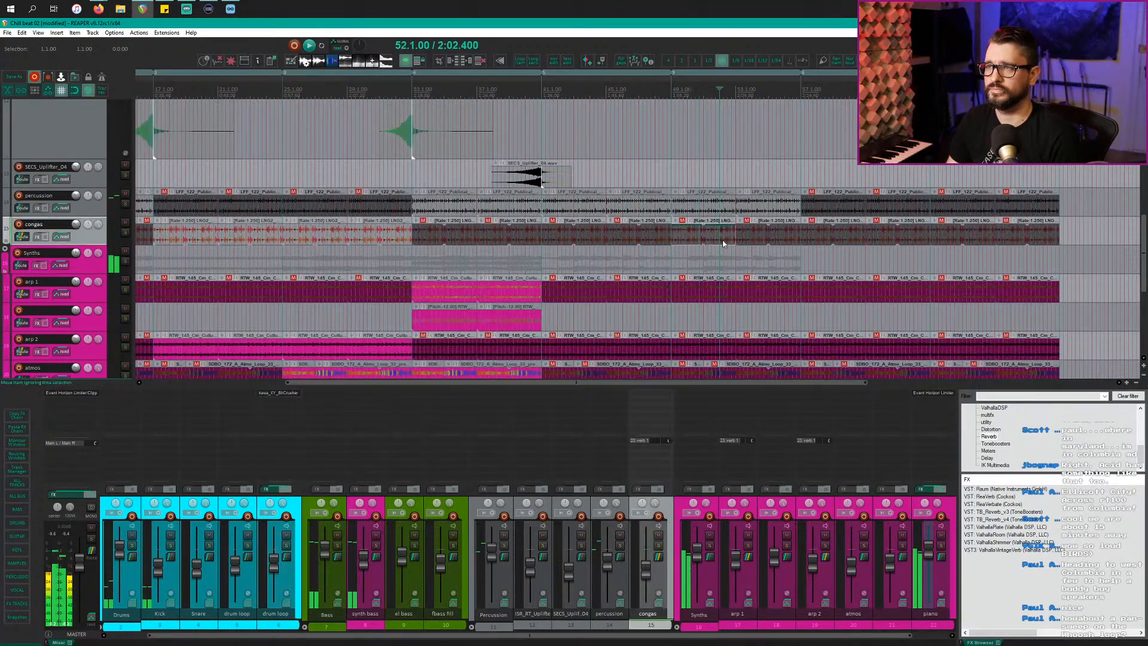
{"action": "left_click", "coordinate": [633, 173]}
{"action": "key", "text": "space"}
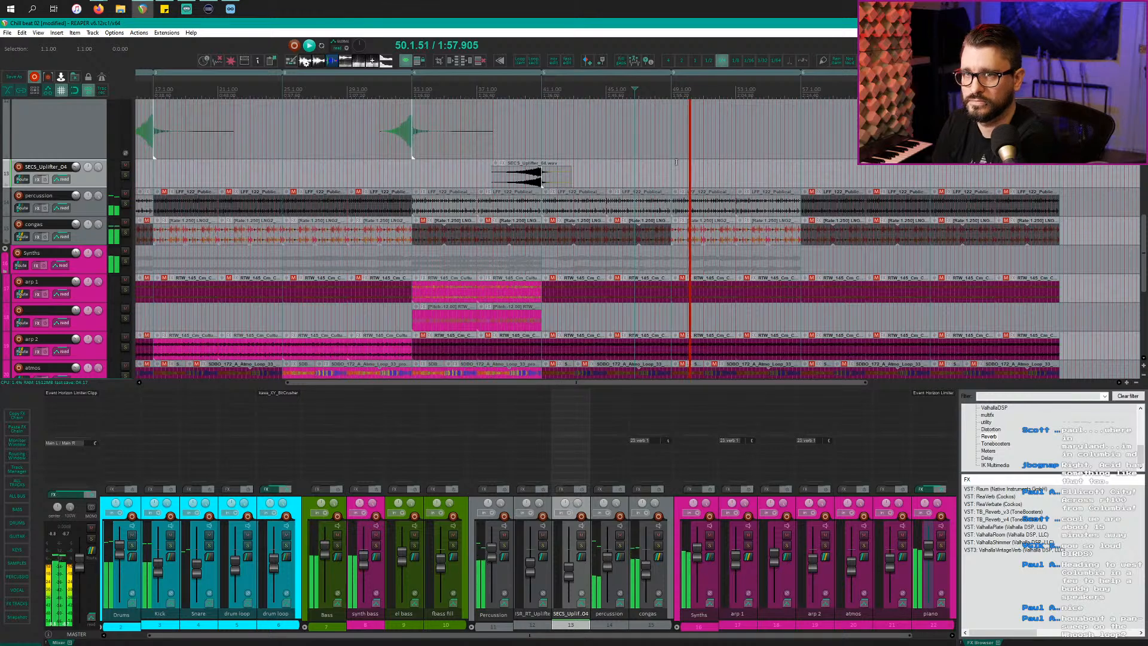
{"action": "scroll", "coordinate": [771, 213], "scroll_direction": "down", "scroll_amount": 2}
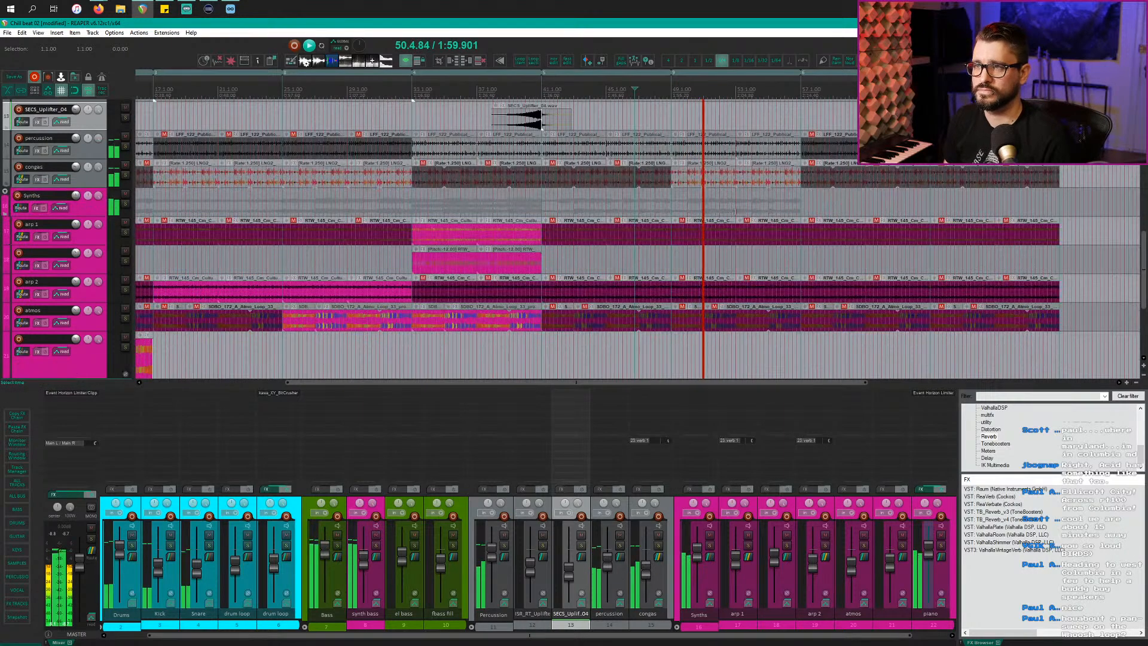
{"action": "scroll", "coordinate": [682, 242], "scroll_direction": "up", "scroll_amount": 3}
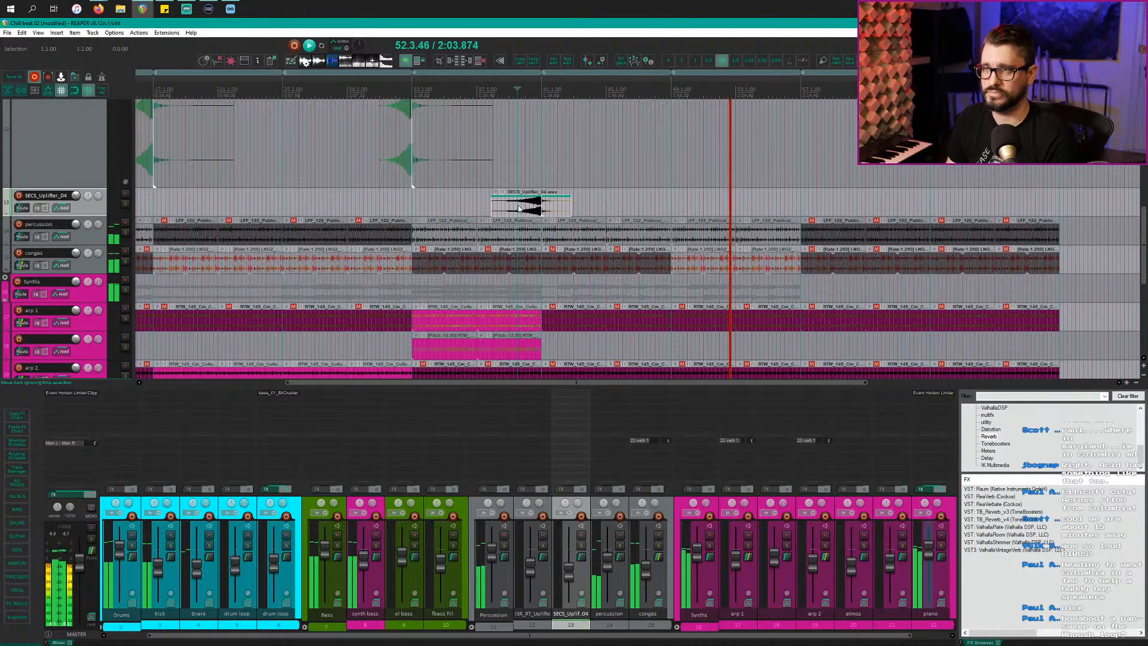
{"action": "left_click", "coordinate": [519, 208]}
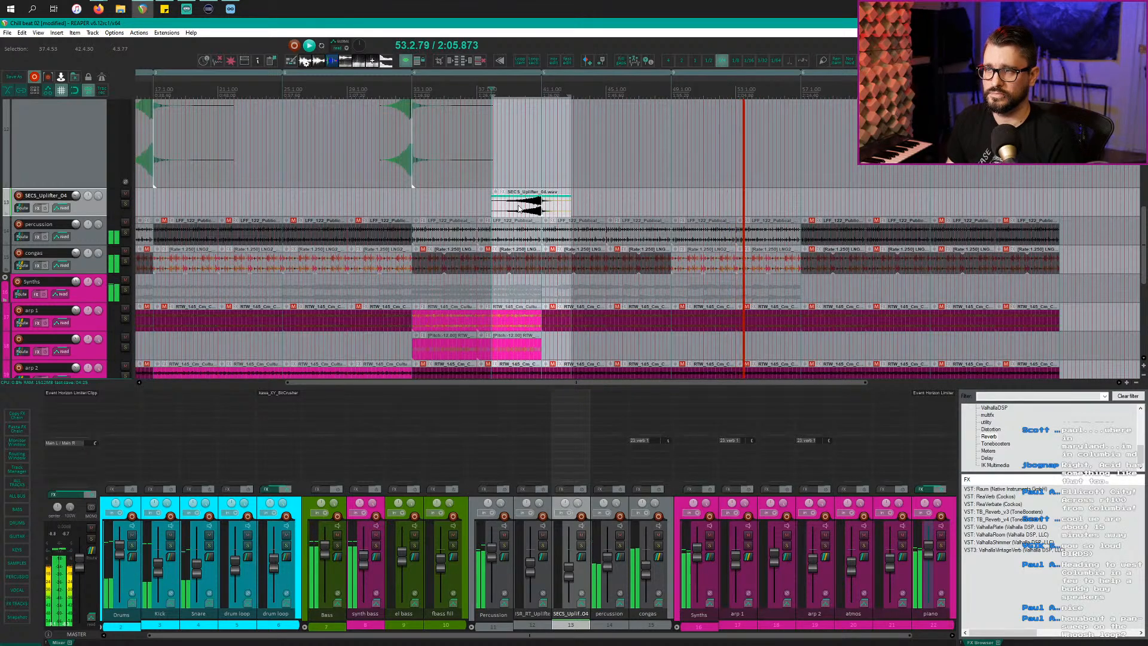
Step: Show the uplifter's Pan envelope in a taller lane, positioned at 38.2.00
{"action": "key", "text": "p"}
{"action": "scroll", "coordinate": [530, 242], "scroll_direction": "up", "scroll_amount": 3}
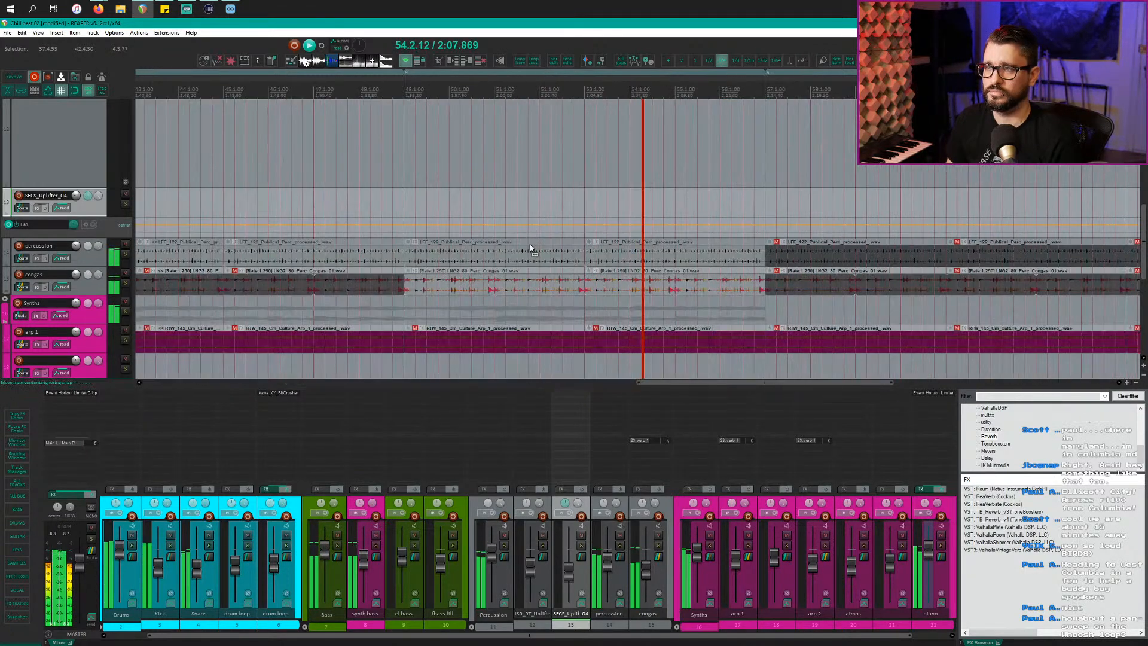
{"action": "scroll", "coordinate": [530, 244], "scroll_direction": "down", "scroll_amount": 3}
{"action": "key", "text": "space"}
{"action": "left_click", "coordinate": [404, 209]}
{"action": "scroll", "coordinate": [402, 224], "scroll_direction": "up", "scroll_amount": 5}
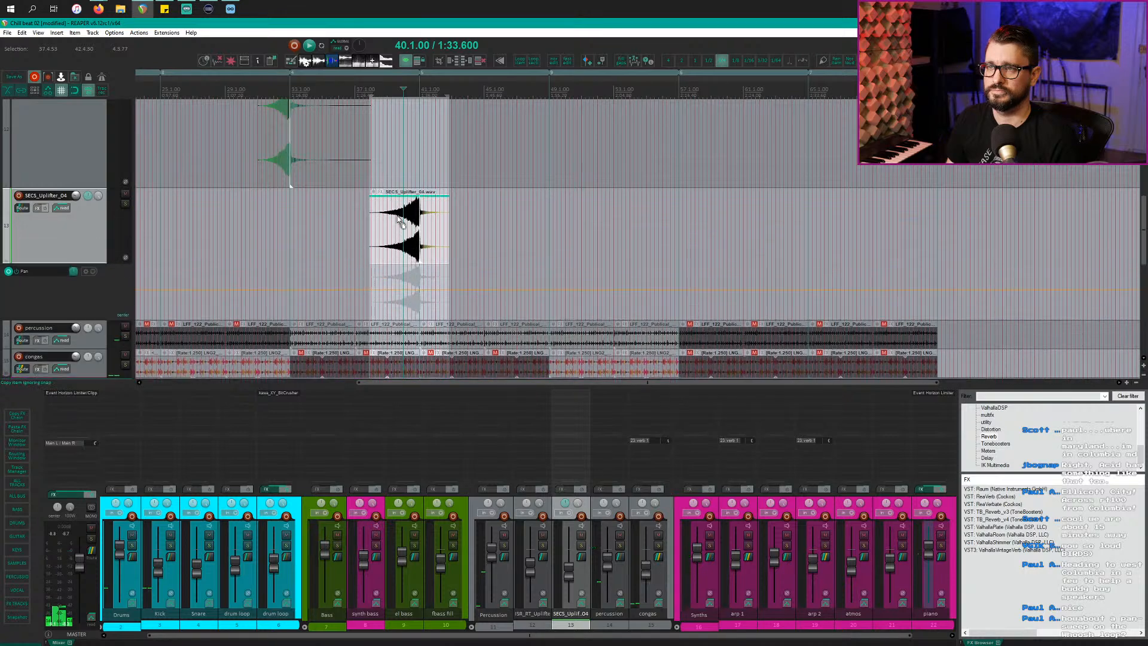
{"action": "scroll", "coordinate": [405, 254], "scroll_direction": "up", "scroll_amount": 3}
{"action": "scroll", "coordinate": [403, 252], "scroll_direction": "up", "scroll_amount": 2}
{"action": "scroll", "coordinate": [494, 259], "scroll_direction": "down", "scroll_amount": 2}
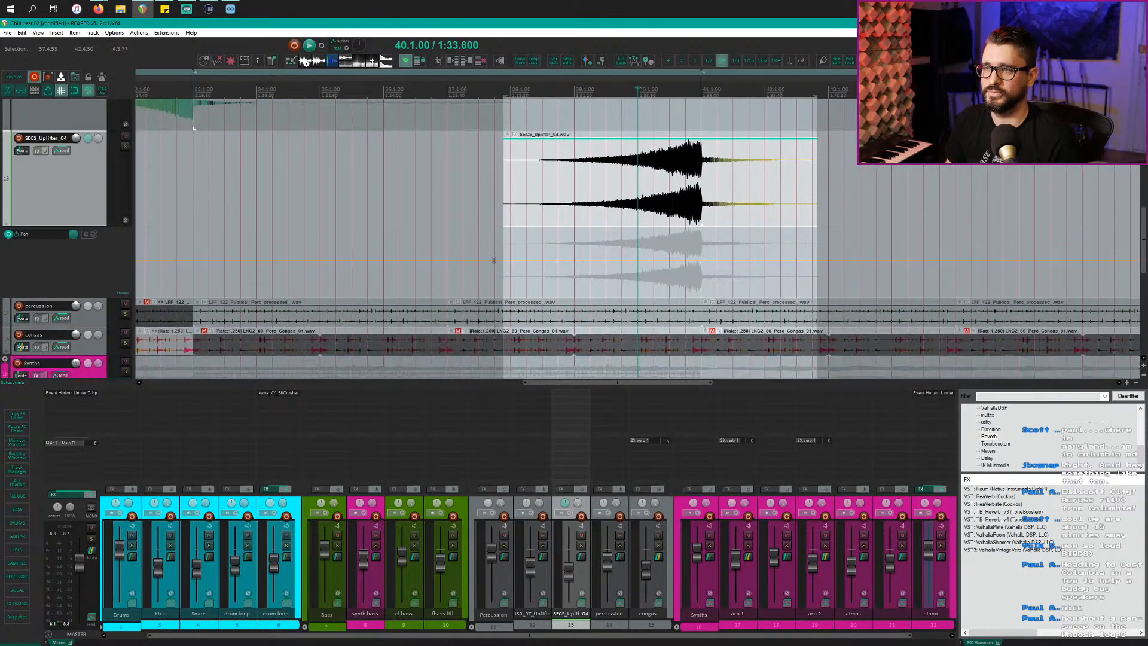
{"action": "left_click", "coordinate": [529, 292]}
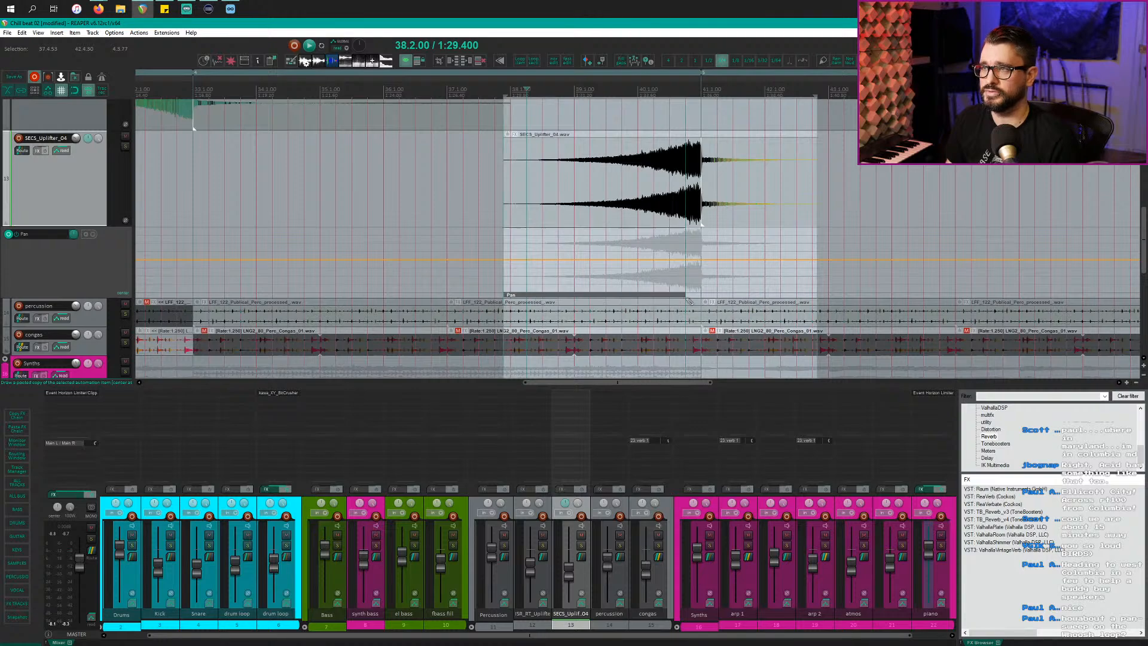
Step: Make the Pan automation item a 12-cycle triangle LFO with Freq skew 37
{"action": "double_click", "coordinate": [507, 296]}
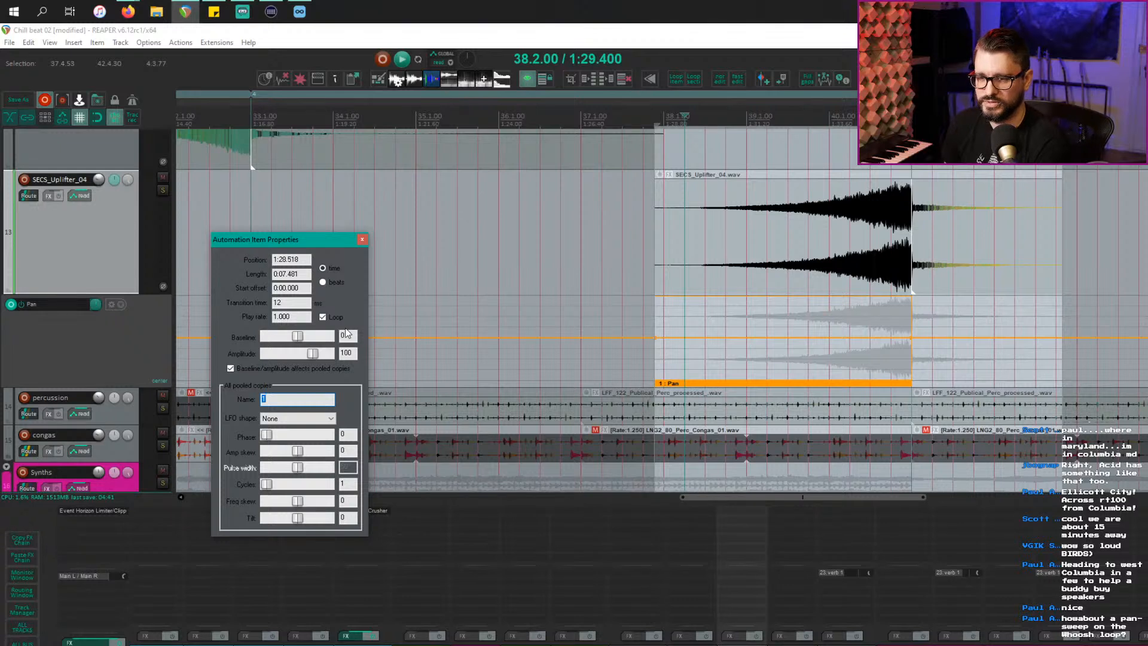
{"action": "left_click_drag", "start_coordinate": [315, 245], "coordinate": [435, 179]}
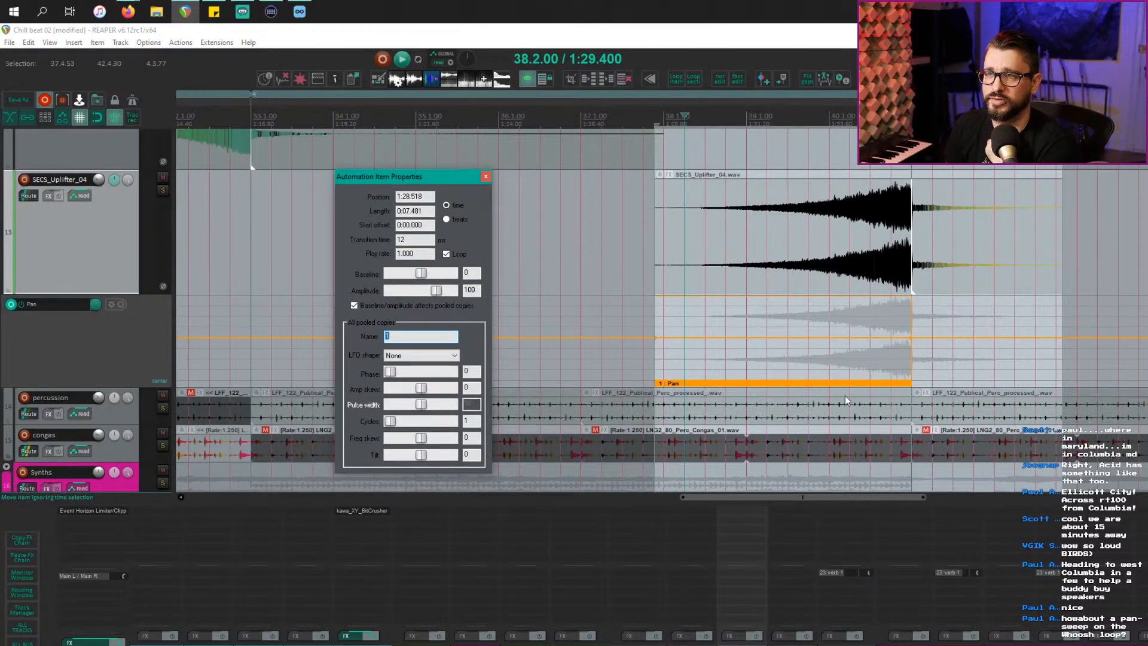
{"action": "left_click", "coordinate": [405, 357]}
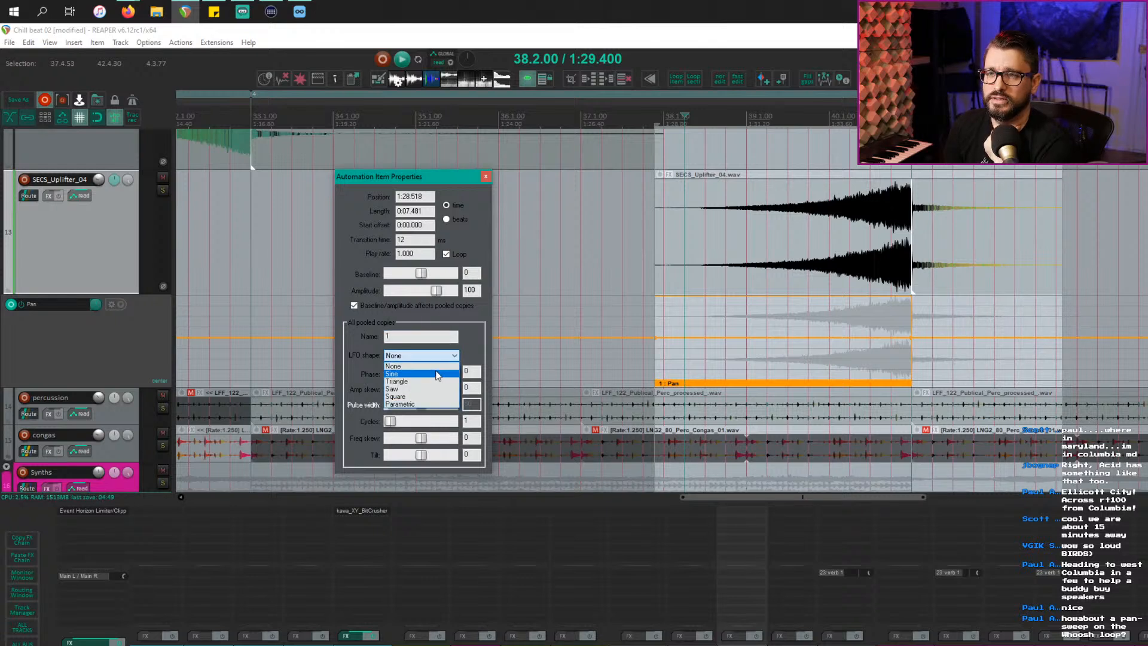
{"action": "left_click", "coordinate": [437, 382]}
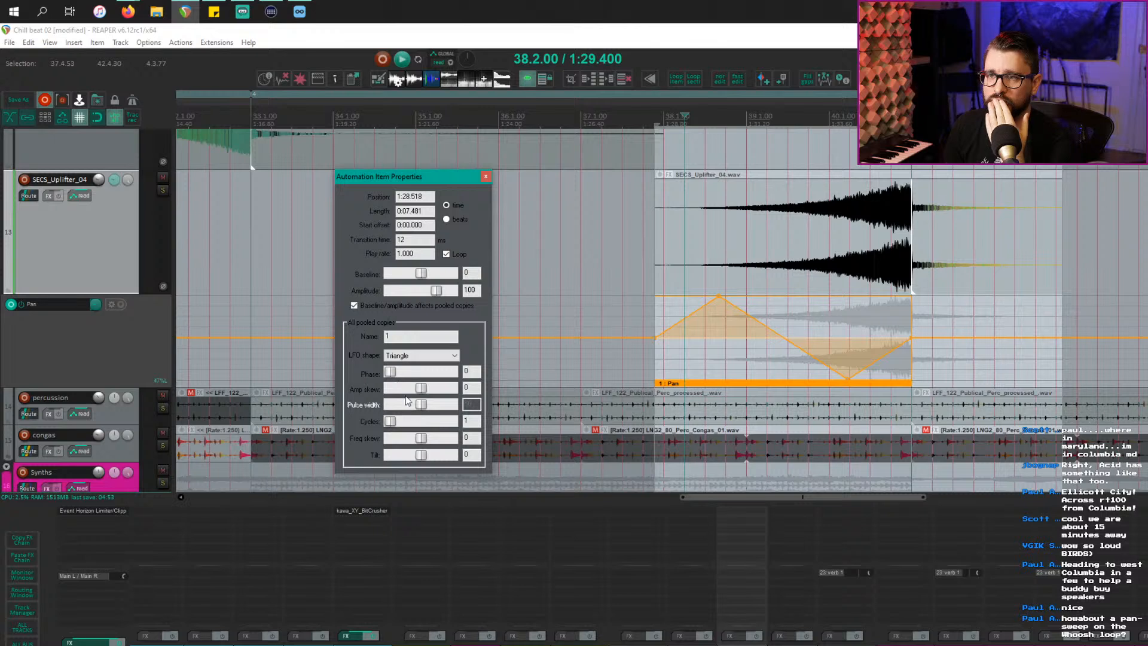
{"action": "left_click_drag", "start_coordinate": [389, 423], "coordinate": [396, 423]}
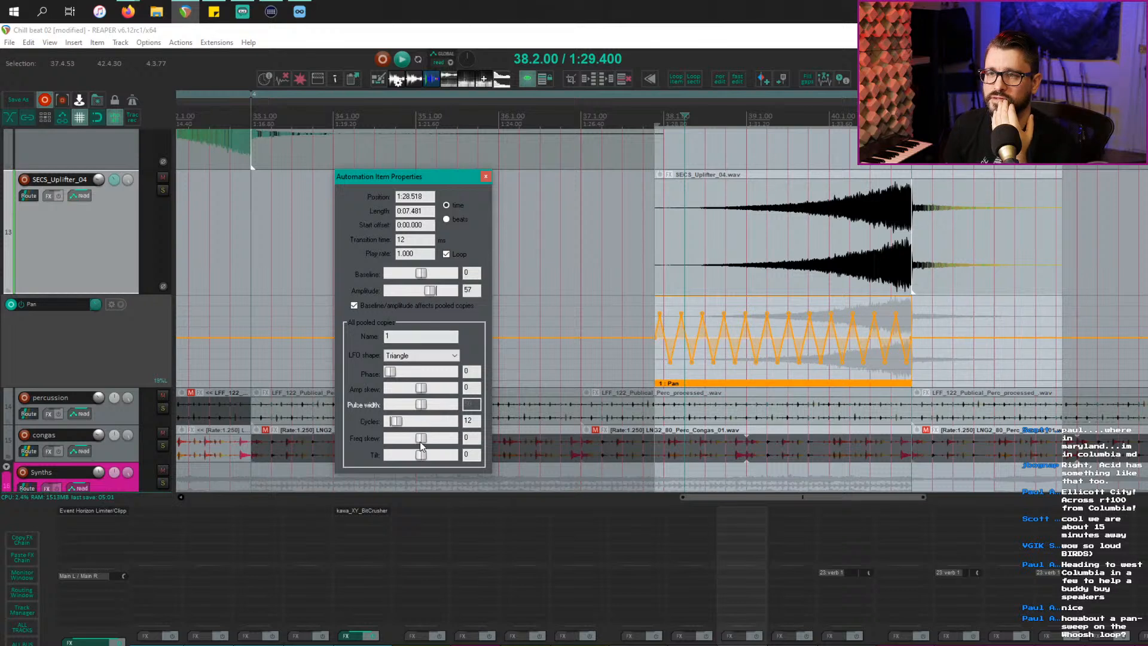
{"action": "left_click_drag", "start_coordinate": [423, 444], "coordinate": [446, 435]}
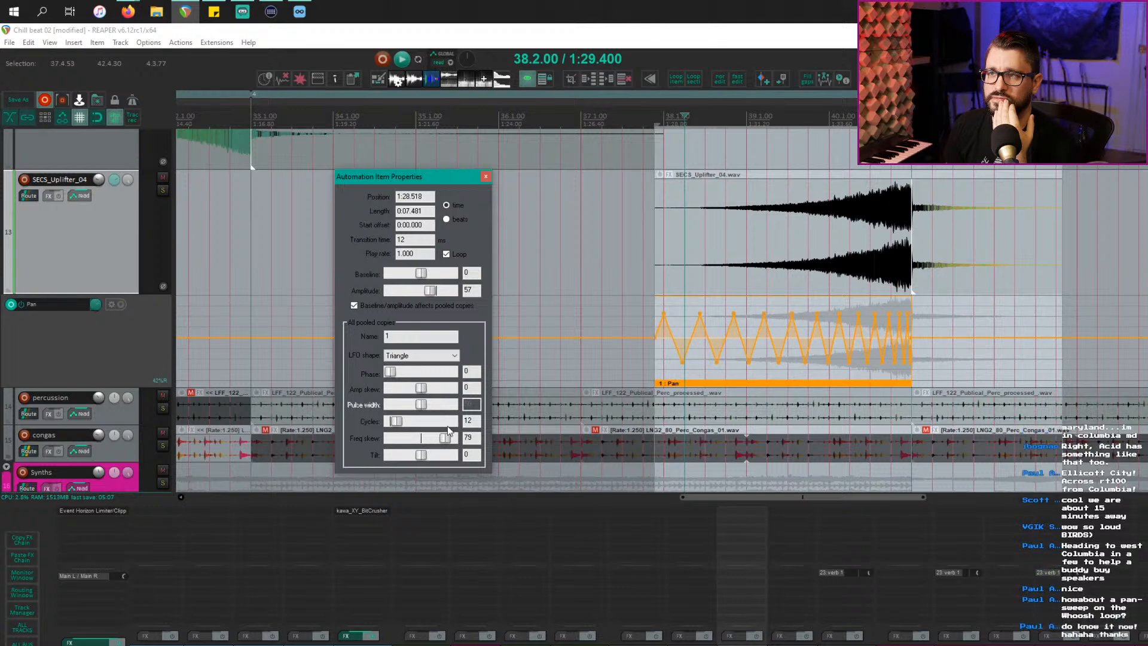
Step: Close the LFO properties and play the uplifter to hear its pan sweep
{"action": "left_click", "coordinate": [659, 253]}
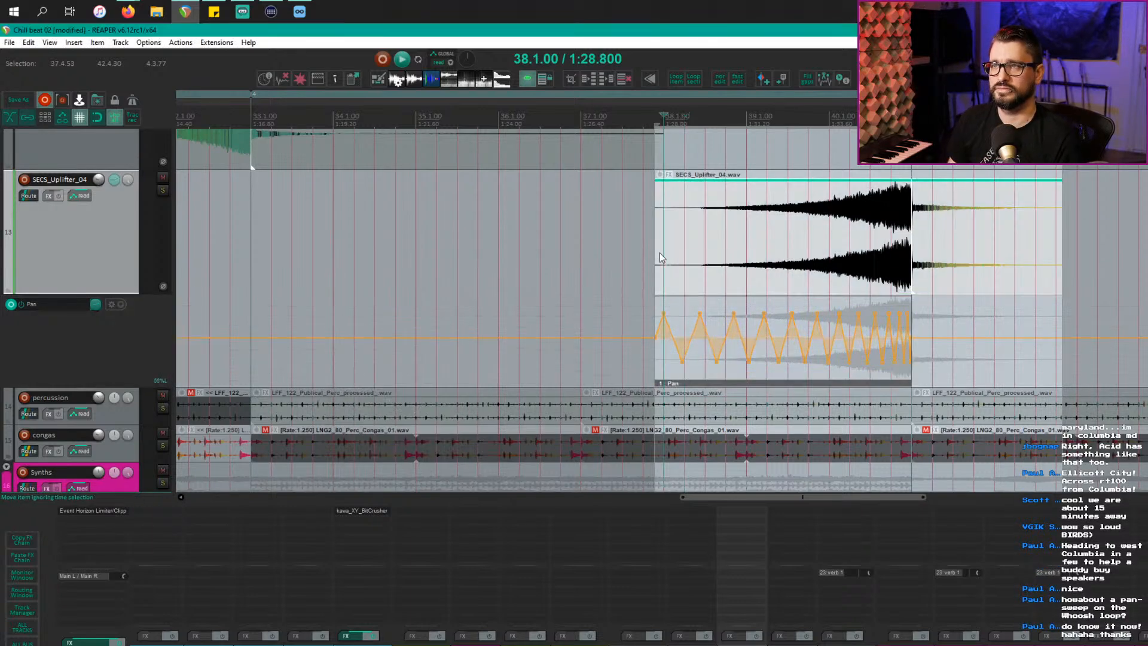
{"action": "key", "text": "space"}
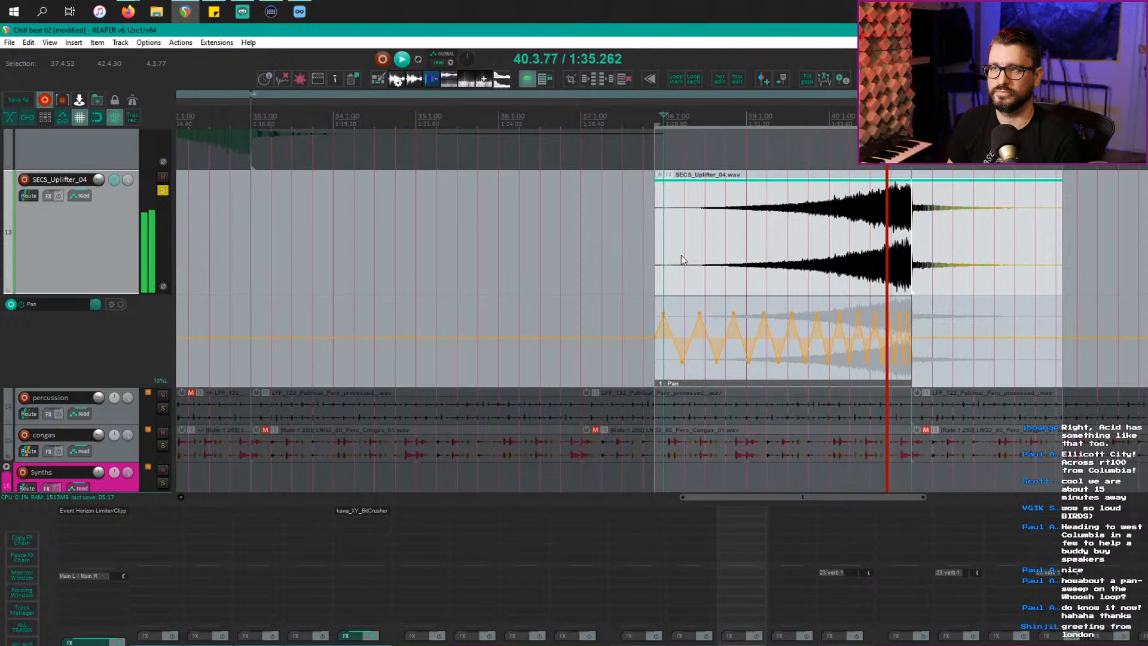
{"action": "key", "text": "space"}
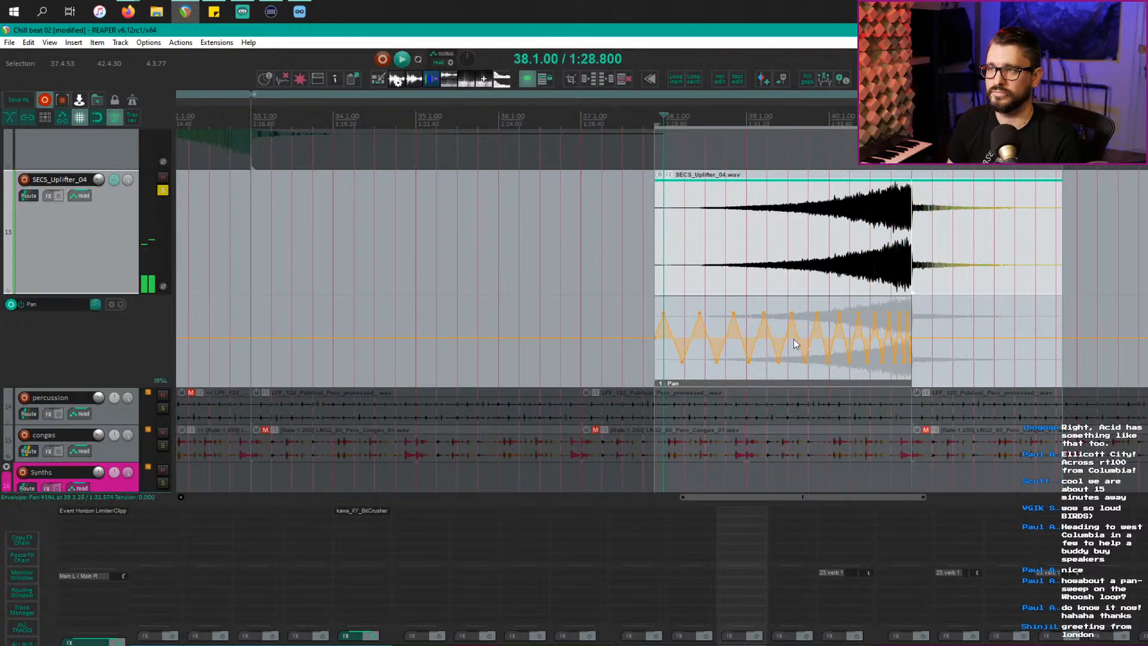
Step: Unsolo the uplifter and play it from just before its start in the full mix
{"action": "left_click", "coordinate": [162, 191]}
{"action": "left_click", "coordinate": [570, 237]}
{"action": "key", "text": "space"}
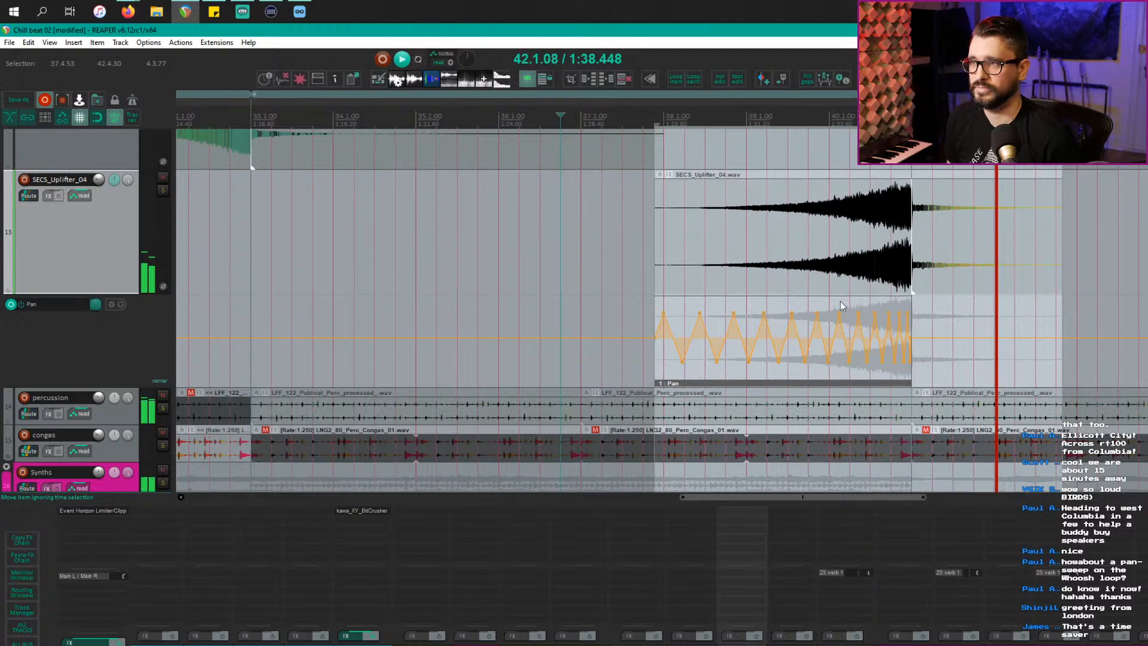
{"action": "left_click", "coordinate": [860, 388]}
{"action": "key", "text": "space"}
{"action": "scroll", "coordinate": [865, 388], "scroll_direction": "left", "scroll_amount": 5}
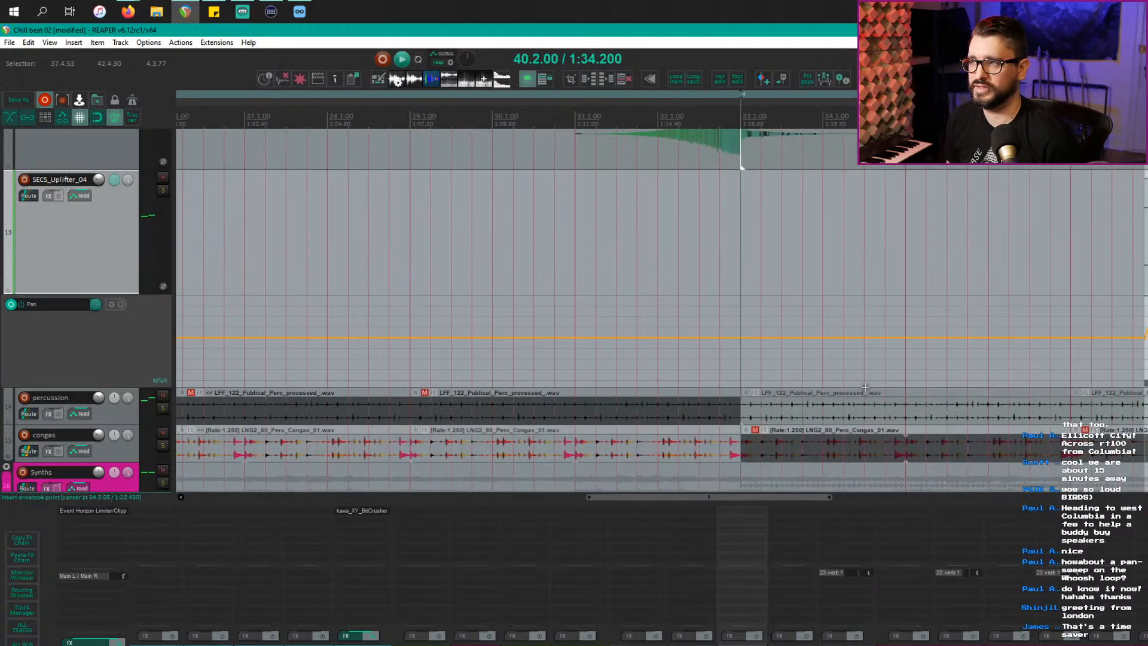
{"action": "scroll", "coordinate": [937, 386], "scroll_direction": "right", "scroll_amount": 5}
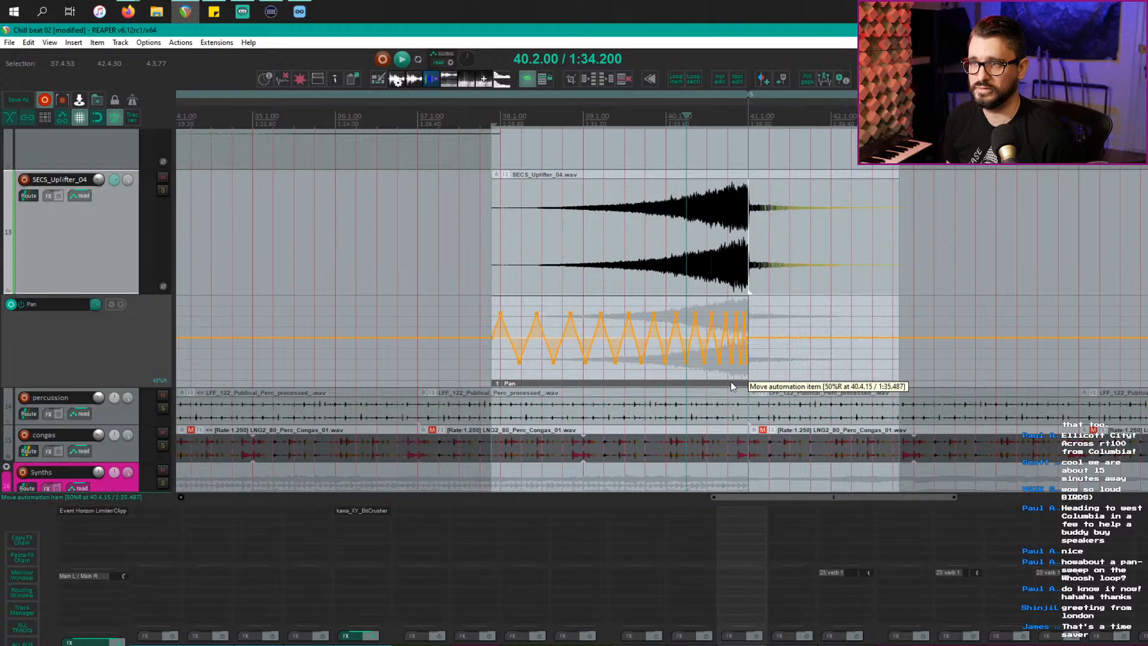
{"action": "left_click", "coordinate": [783, 383]}
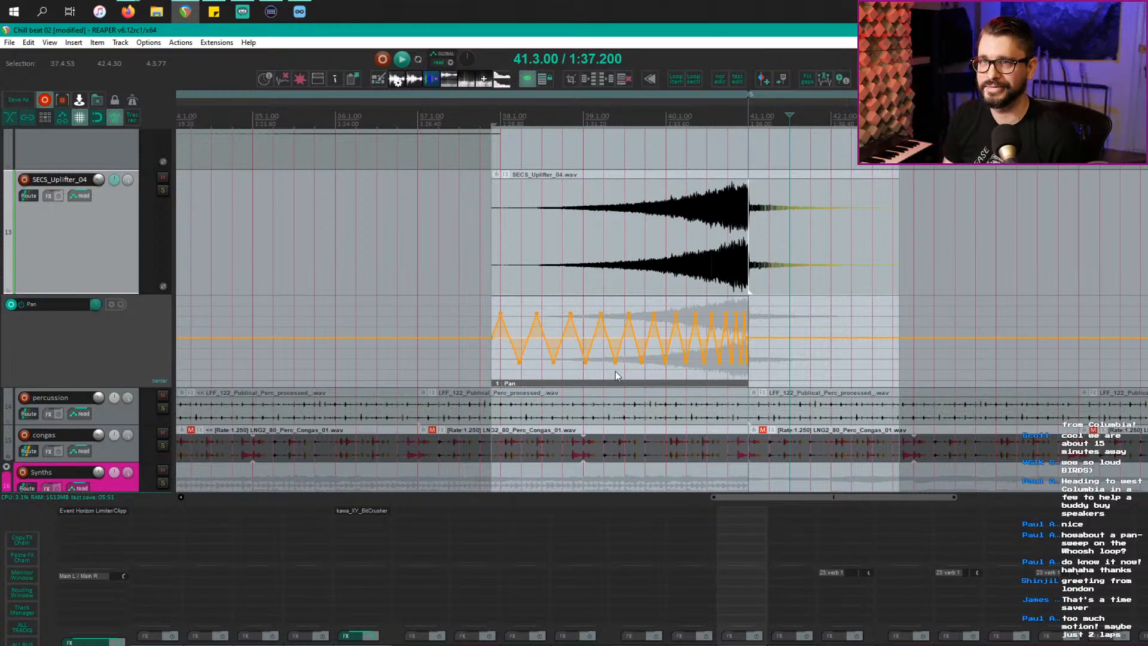
{"action": "key", "text": "super"}
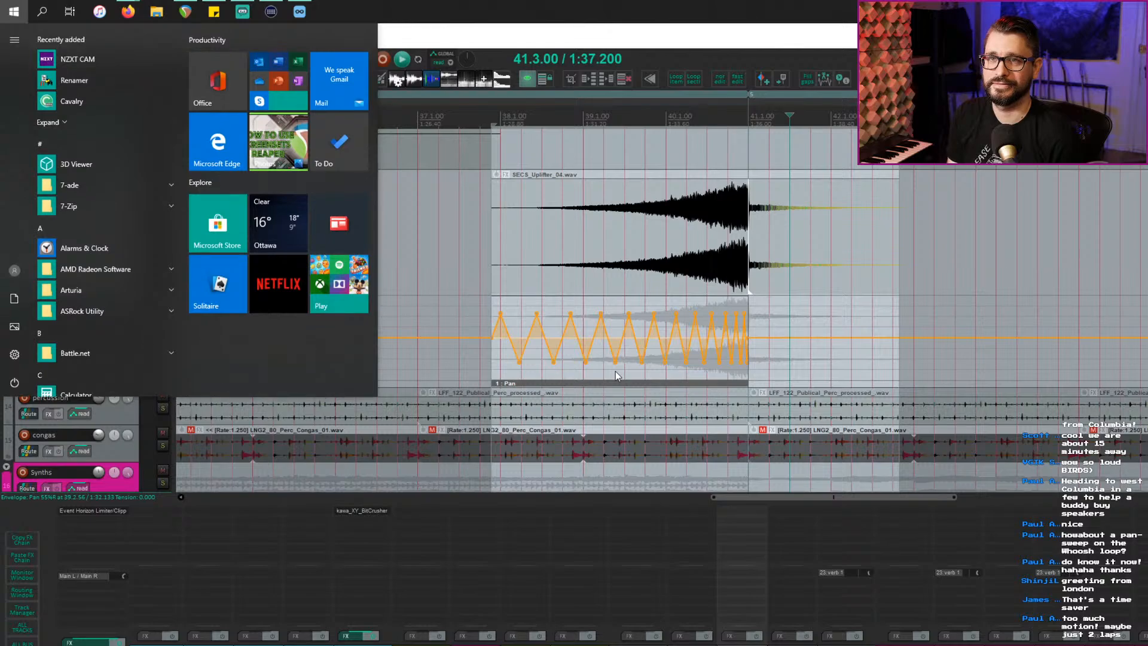
{"action": "type", "text": "gla"}
{"action": "key", "text": "Return"}
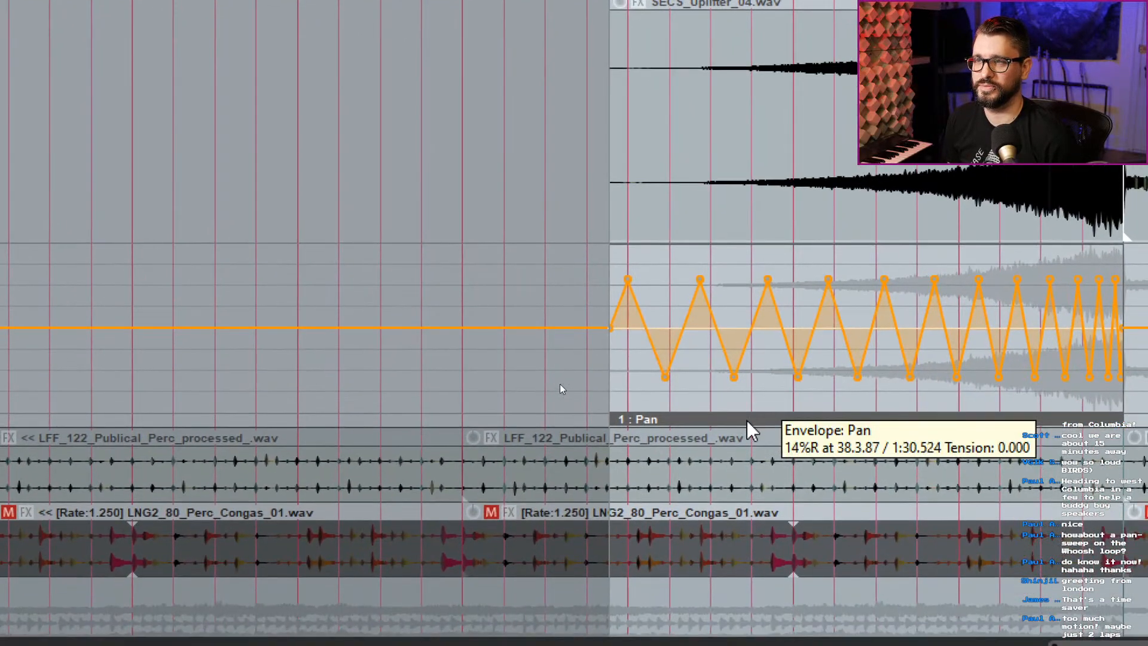
Step: Set the Pan LFO amplitude to 84 and play back the wider sweep
{"action": "double_click", "coordinate": [748, 421]}
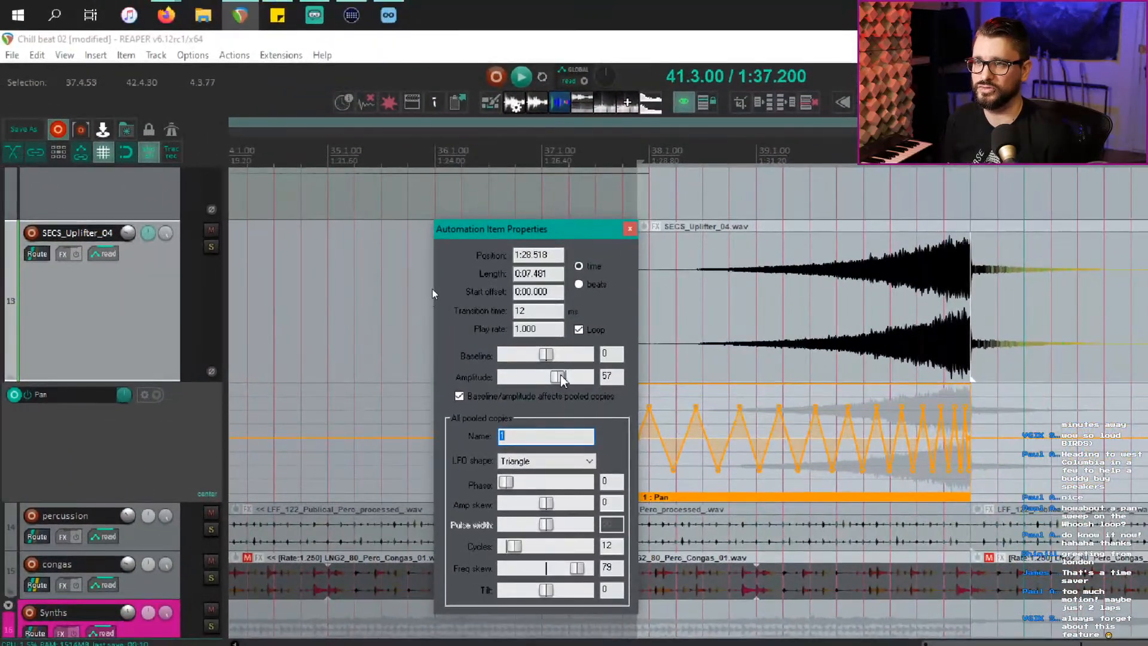
{"action": "left_click_drag", "start_coordinate": [675, 344], "coordinate": [678, 343]}
{"action": "left_click_drag", "start_coordinate": [565, 377], "coordinate": [566, 377]}
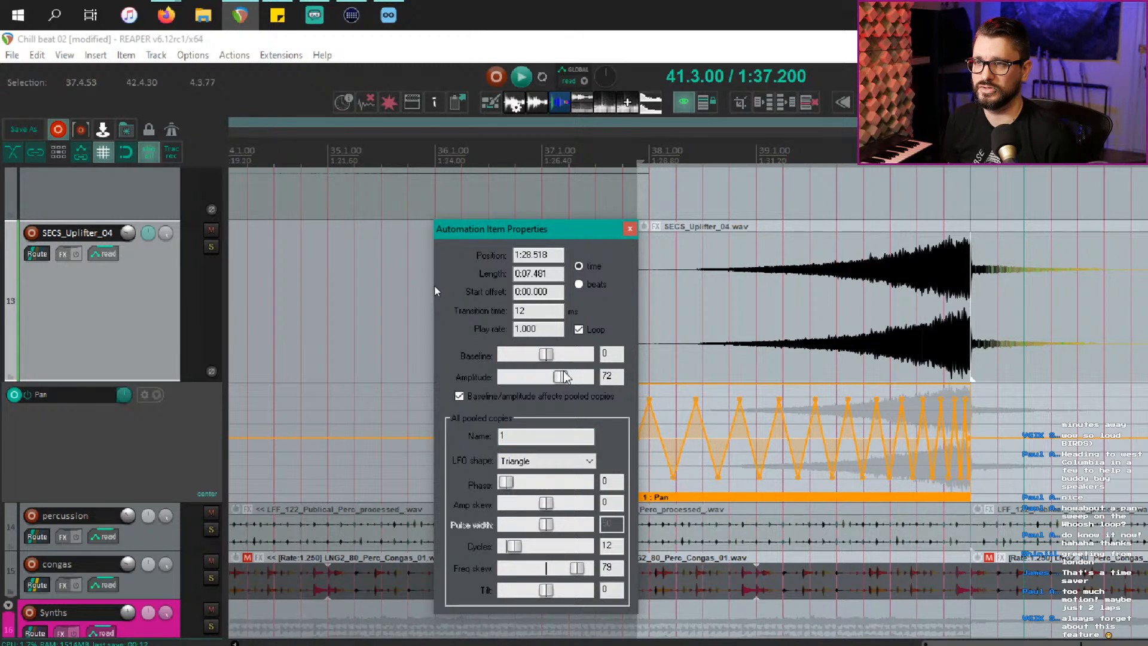
{"action": "double_click", "coordinate": [564, 372]}
{"action": "left_click_drag", "start_coordinate": [577, 226], "coordinate": [512, 232]}
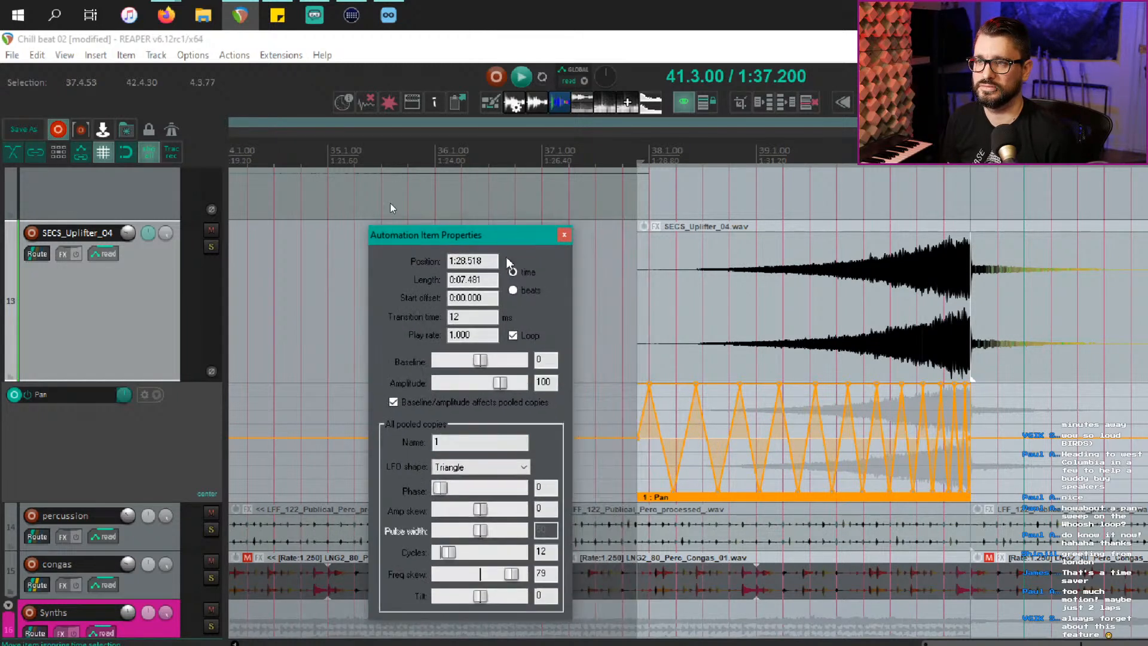
{"action": "left_click_drag", "start_coordinate": [501, 381], "coordinate": [500, 381]}
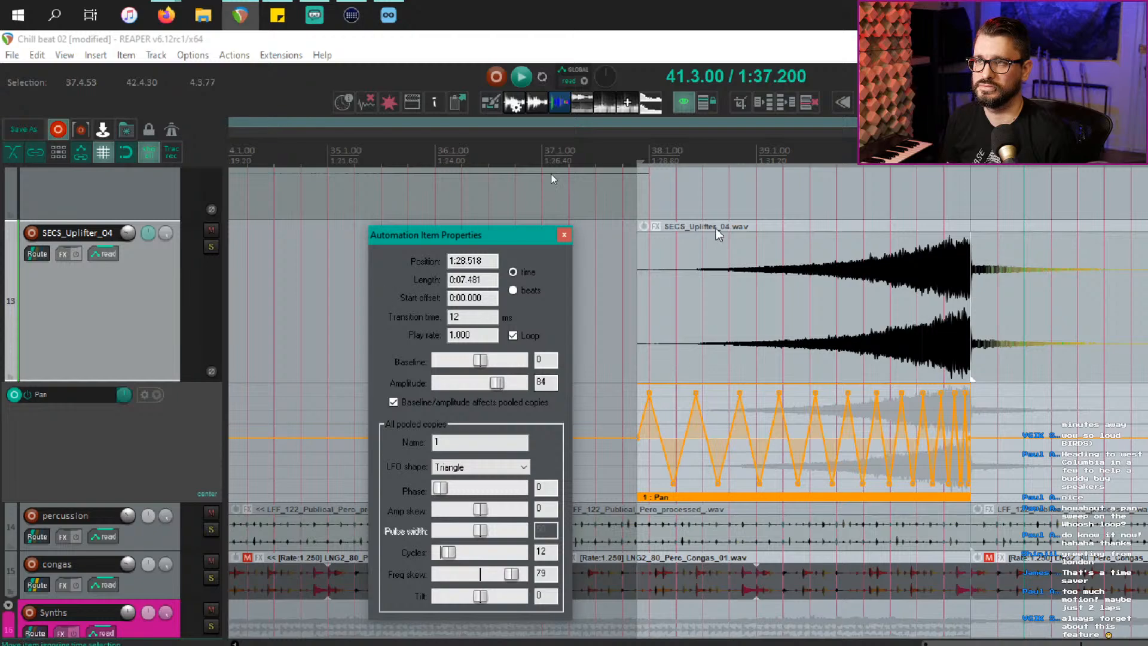
{"action": "left_click", "coordinate": [622, 239]}
{"action": "key", "text": "space"}
{"action": "left_click", "coordinate": [563, 235]}
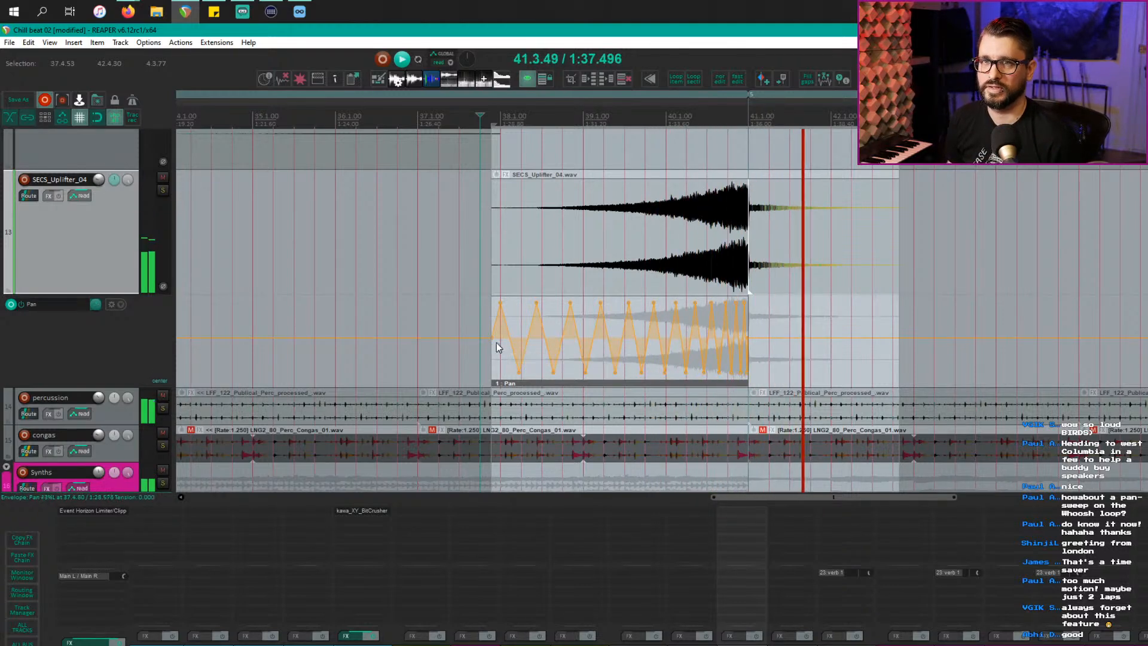
Step: Scroll down to the uplifter track and check its send to verb 1, then close it
{"action": "scroll", "coordinate": [501, 347], "scroll_direction": "down", "scroll_amount": 3}
{"action": "scroll", "coordinate": [500, 347], "scroll_direction": "down", "scroll_amount": 6}
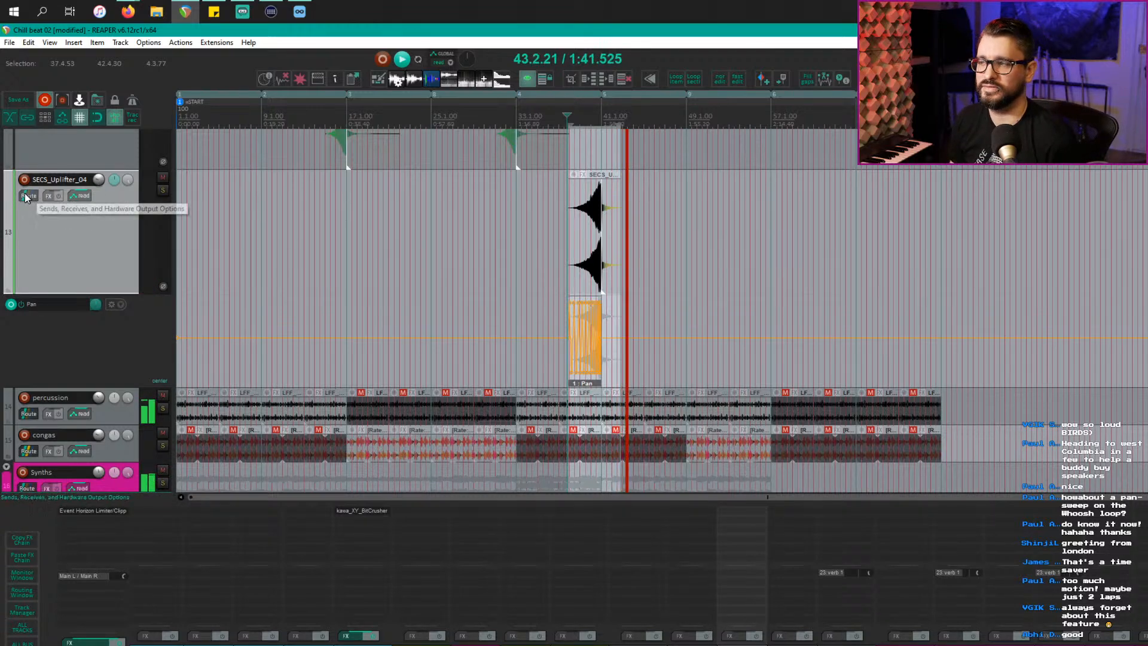
{"action": "scroll", "coordinate": [35, 198], "scroll_direction": "down", "scroll_amount": 2}
{"action": "scroll", "coordinate": [112, 198], "scroll_direction": "down", "scroll_amount": 10}
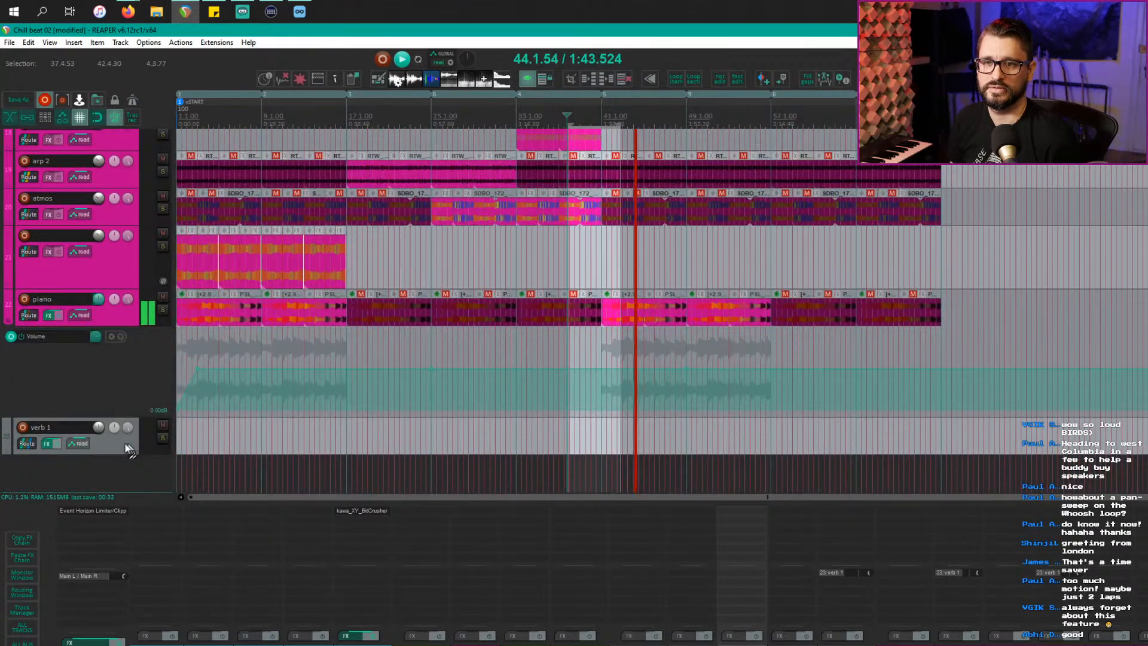
{"action": "left_click", "coordinate": [127, 449]}
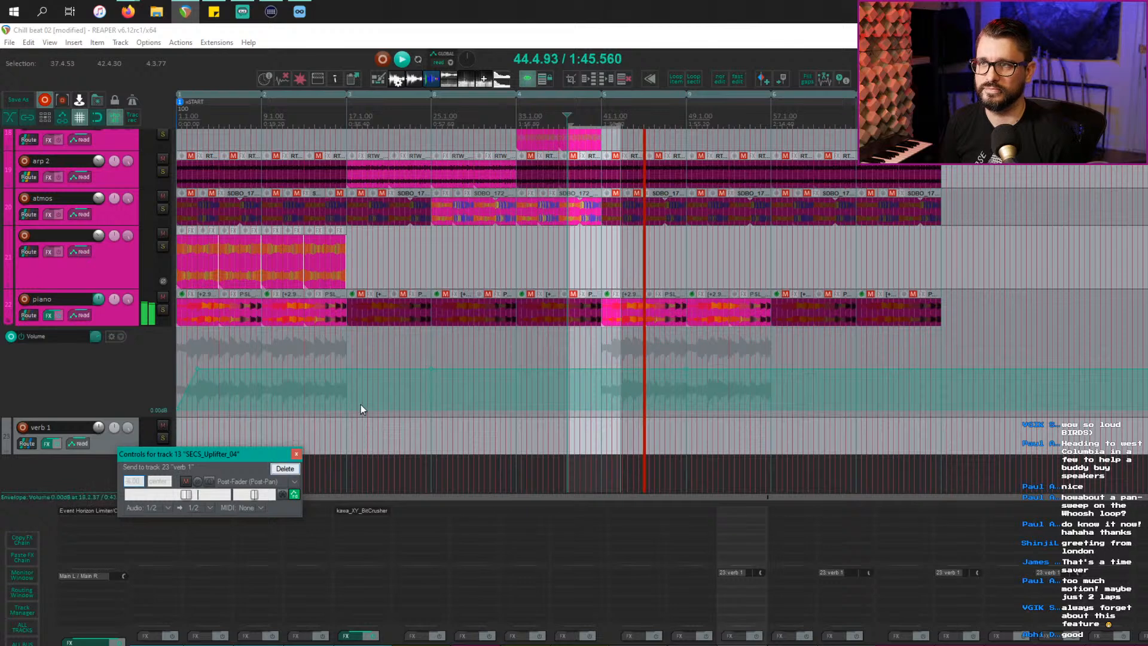
{"action": "left_click", "coordinate": [110, 264]}
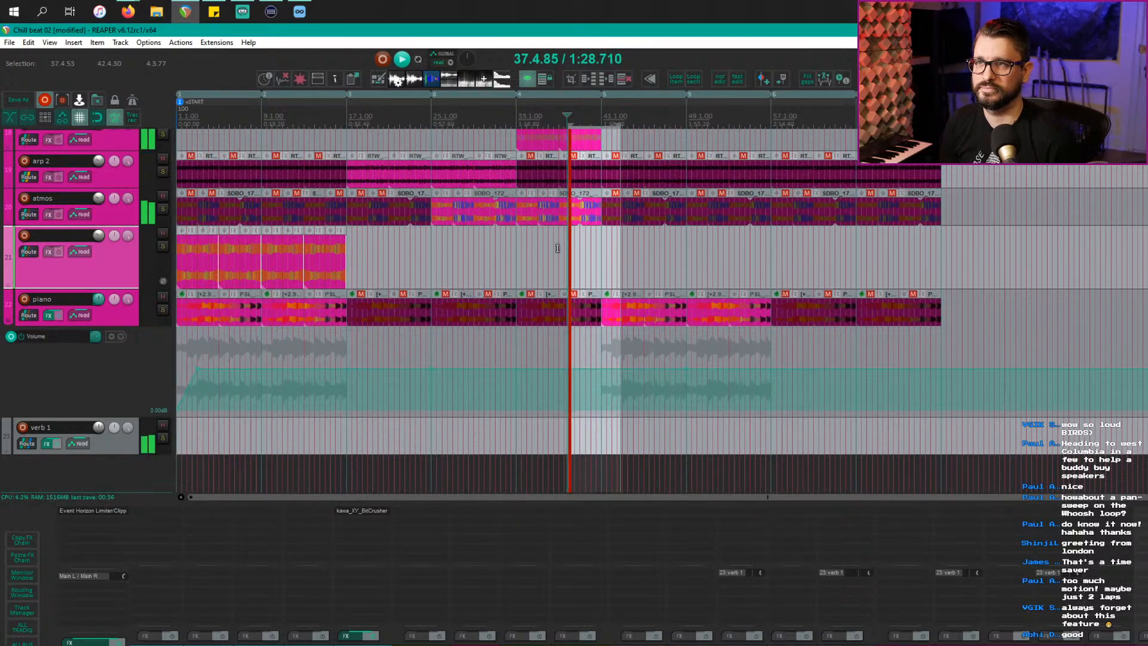
Step: Select the SECS_Uplifter_04 track, fit all tracks into view, and clear the time selection
{"action": "scroll", "coordinate": [558, 250], "scroll_direction": "up", "scroll_amount": 8}
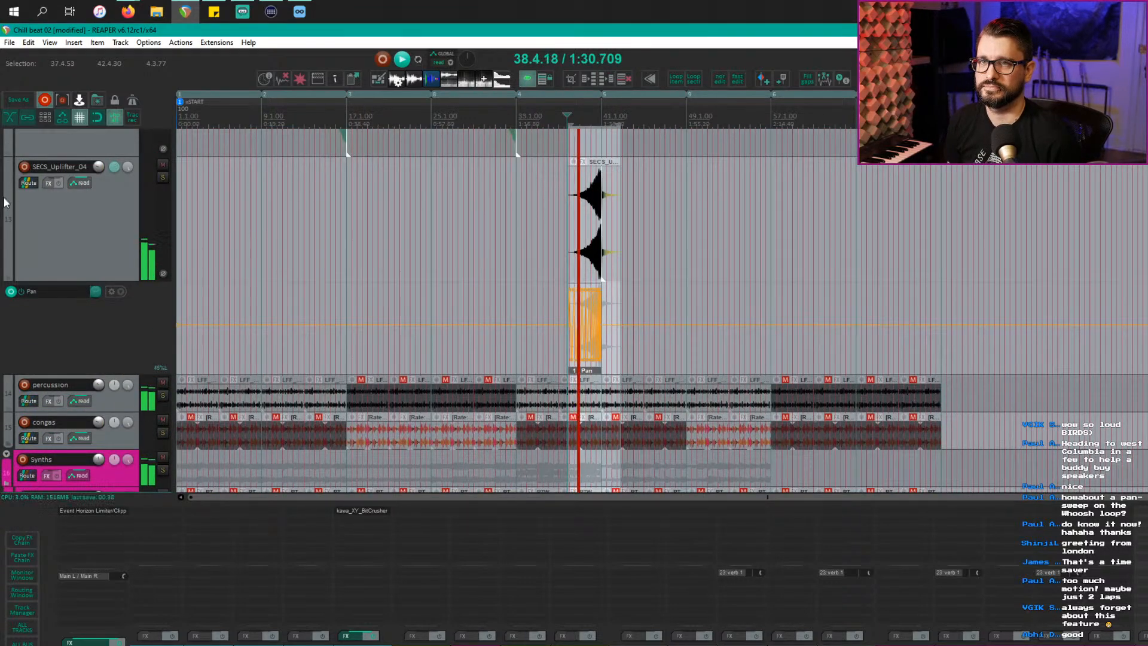
{"action": "left_click", "coordinate": [60, 215]}
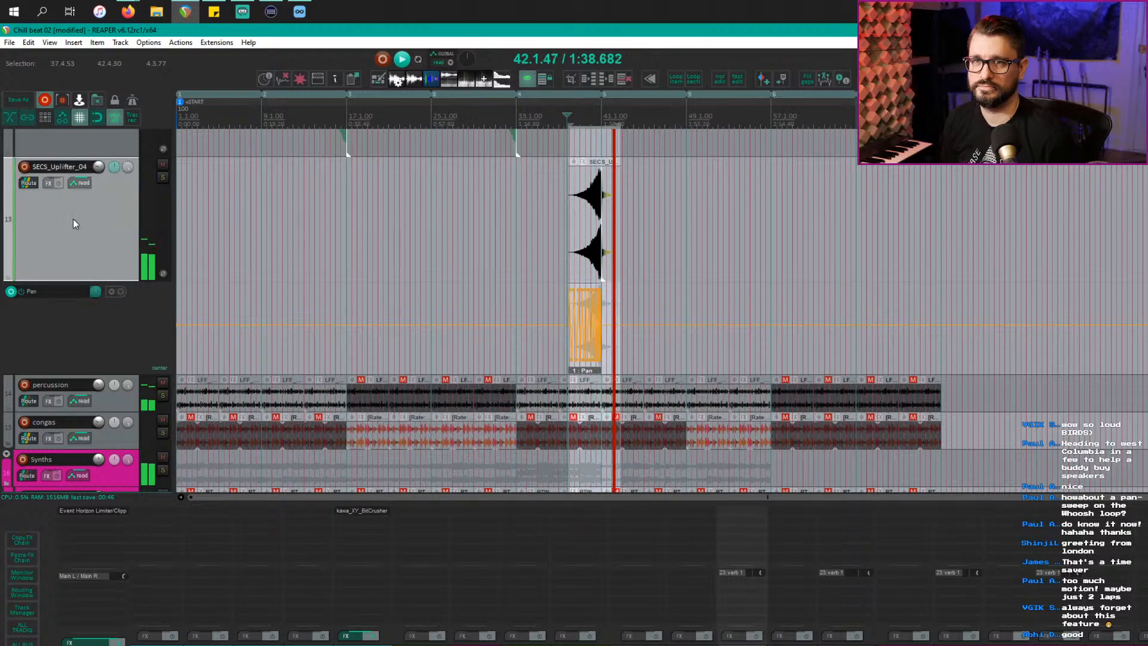
{"action": "left_click", "coordinate": [116, 120]}
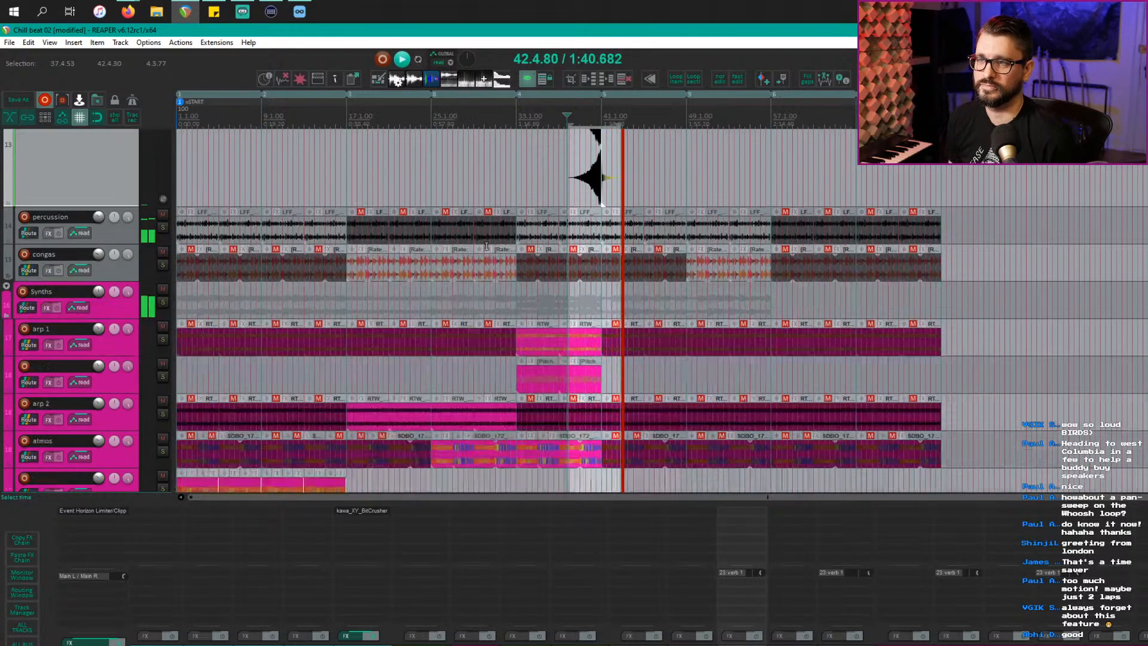
{"action": "scroll", "coordinate": [556, 290], "scroll_direction": "up", "scroll_amount": 8}
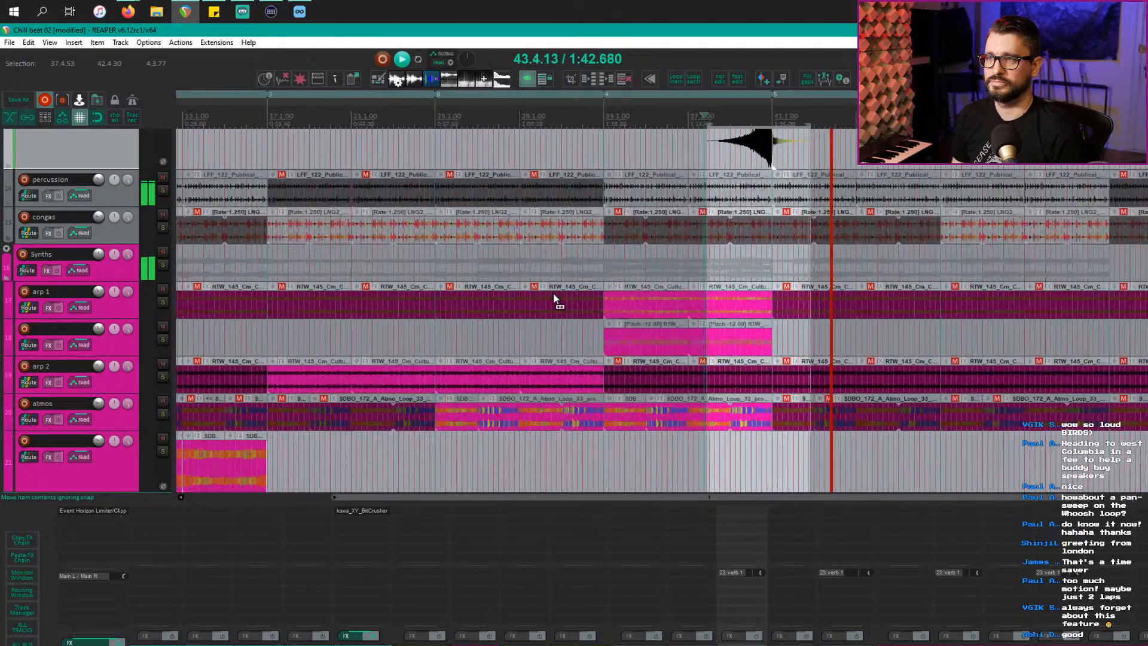
{"action": "scroll", "coordinate": [553, 293], "scroll_direction": "down", "scroll_amount": 1}
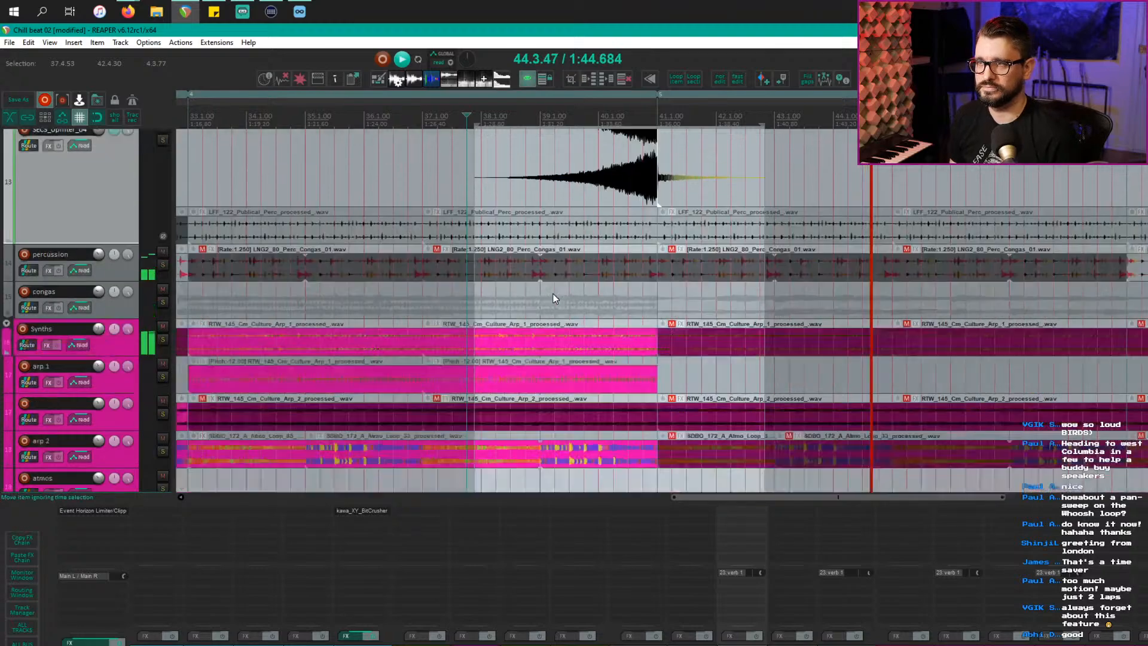
{"action": "left_click", "coordinate": [572, 291]}
Step: Scroll through the full arrangement, then bring up the Alt+Tab window switcher
{"action": "scroll", "coordinate": [574, 290], "scroll_direction": "up", "scroll_amount": 5}
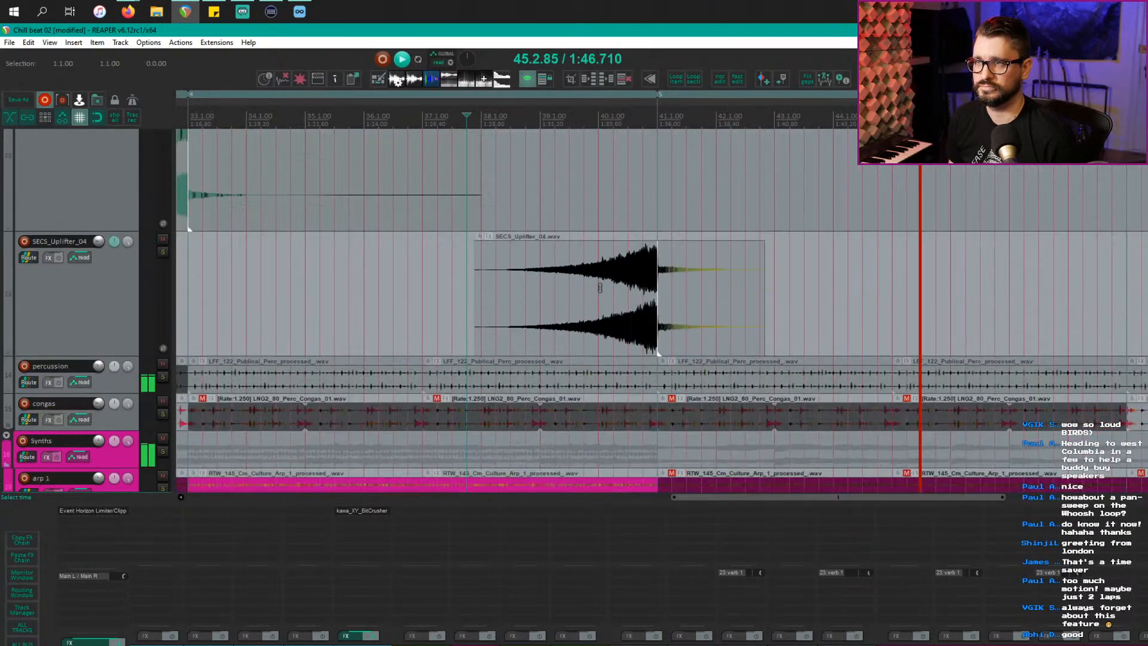
{"action": "scroll", "coordinate": [600, 287], "scroll_direction": "up", "scroll_amount": 2}
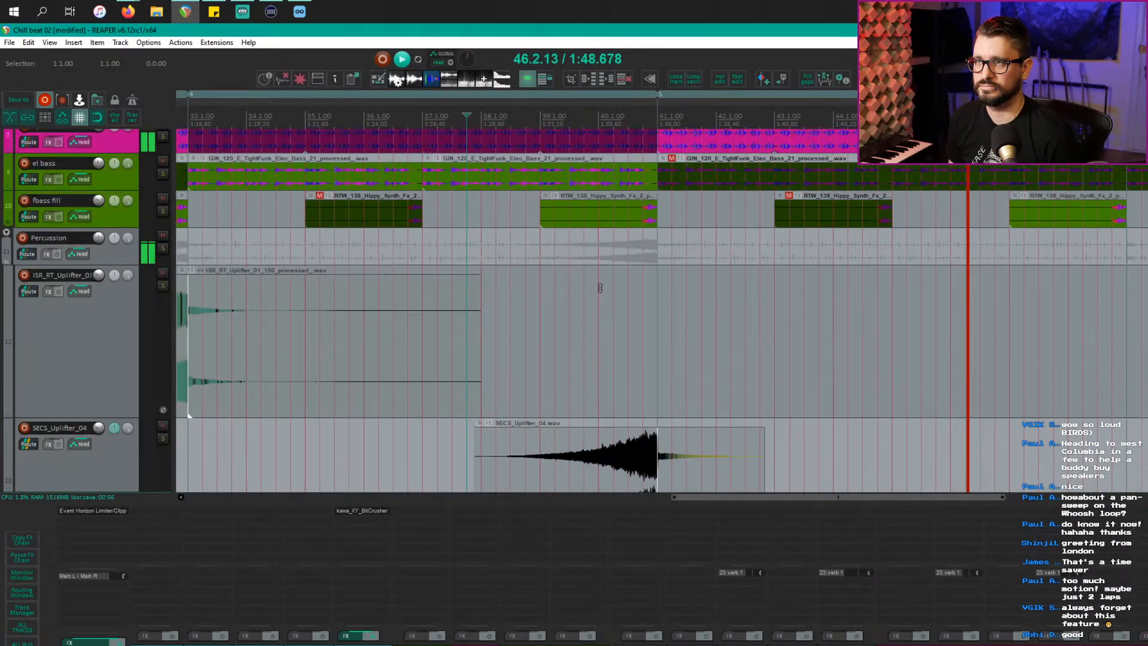
{"action": "scroll", "coordinate": [667, 285], "scroll_direction": "up", "scroll_amount": 5}
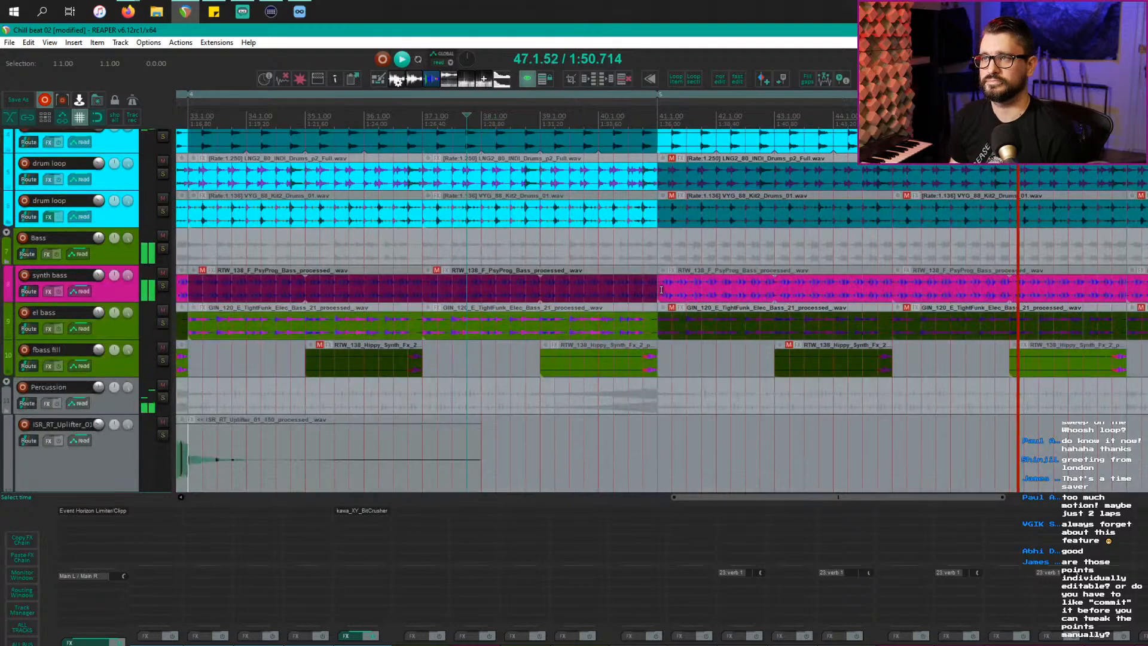
{"action": "scroll", "coordinate": [660, 290], "scroll_direction": "down", "scroll_amount": 3}
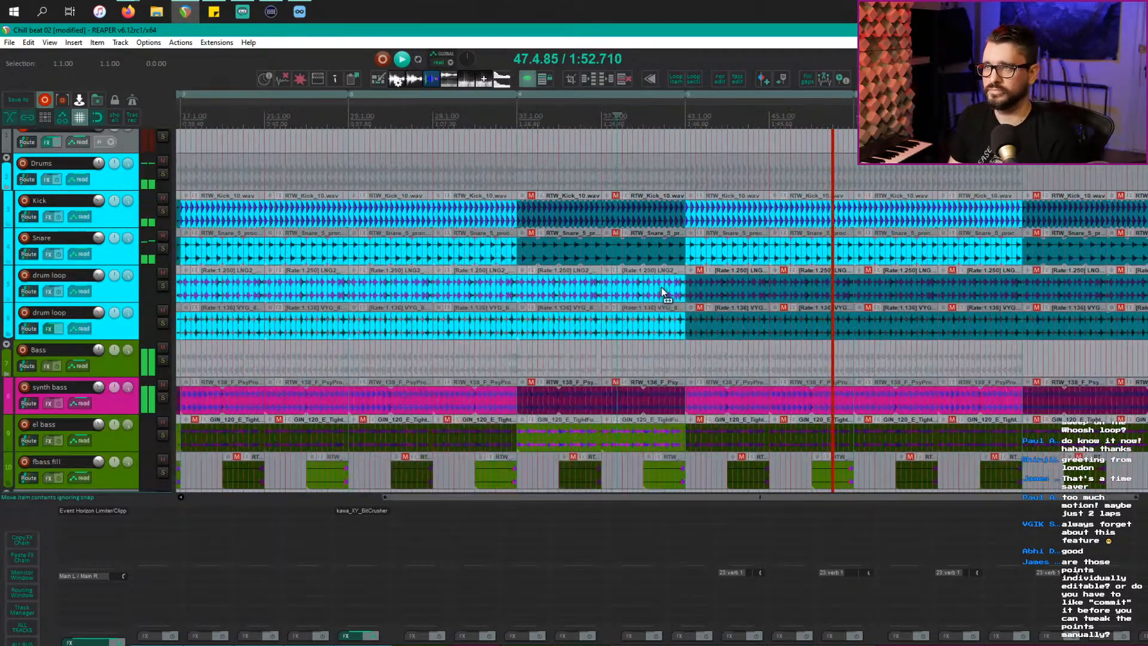
{"action": "scroll", "coordinate": [661, 293], "scroll_direction": "down", "scroll_amount": 3}
{"action": "scroll", "coordinate": [660, 293], "scroll_direction": "down", "scroll_amount": 8}
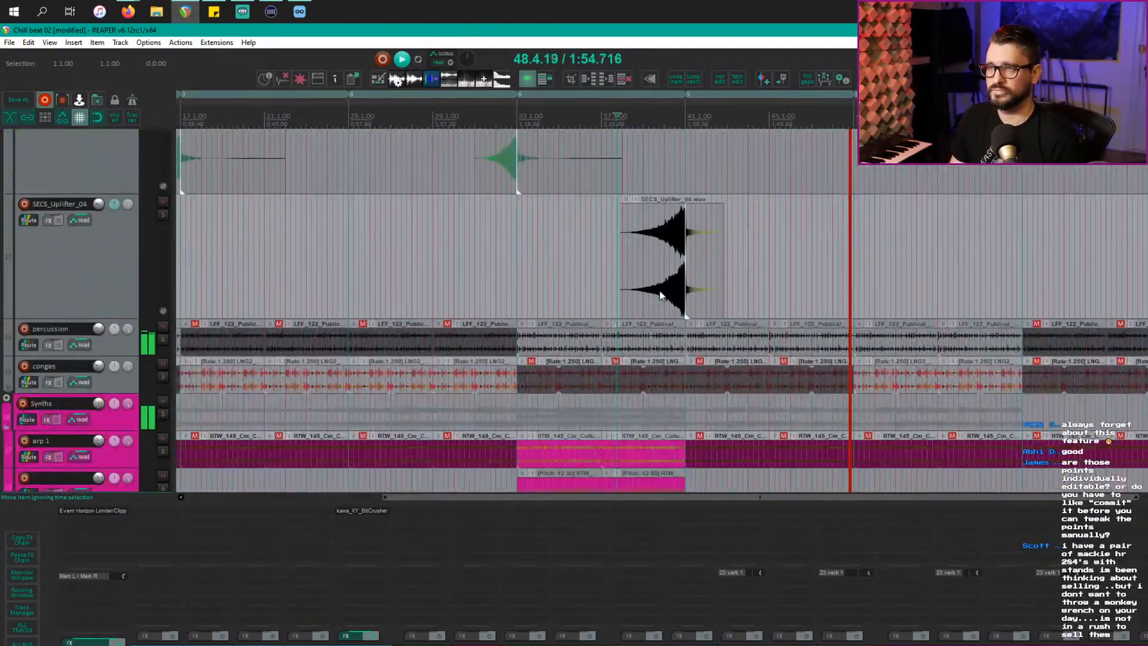
{"action": "scroll", "coordinate": [659, 291], "scroll_direction": "down", "scroll_amount": 2}
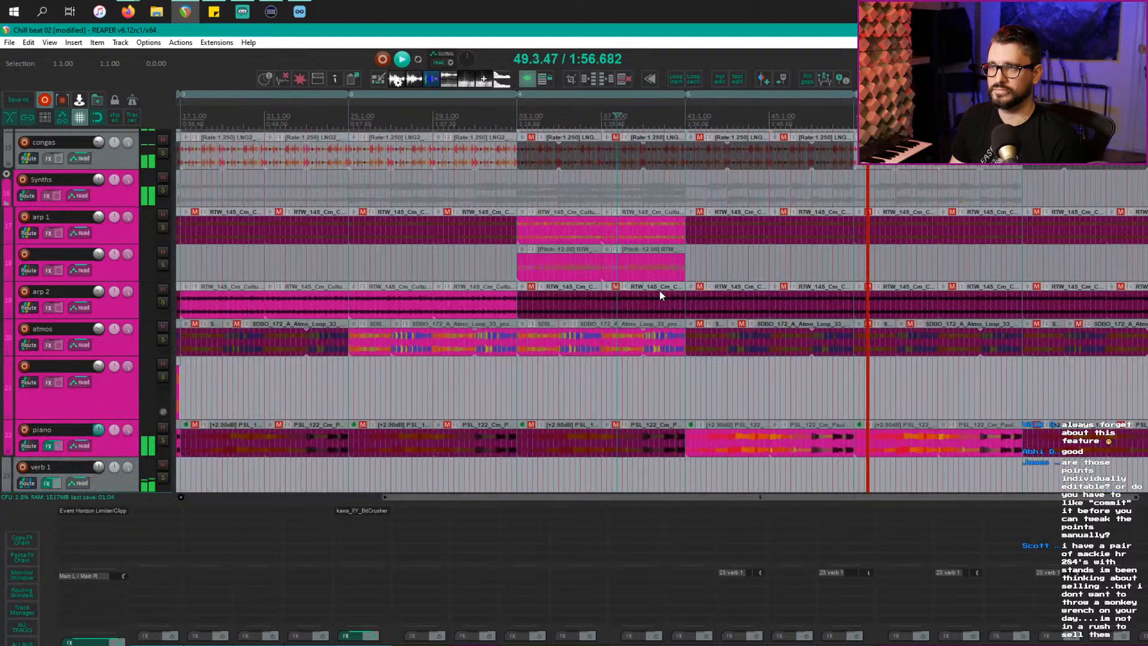
{"action": "scroll", "coordinate": [659, 291], "scroll_direction": "up", "scroll_amount": 3}
{"action": "scroll", "coordinate": [660, 295], "scroll_direction": "up", "scroll_amount": 5}
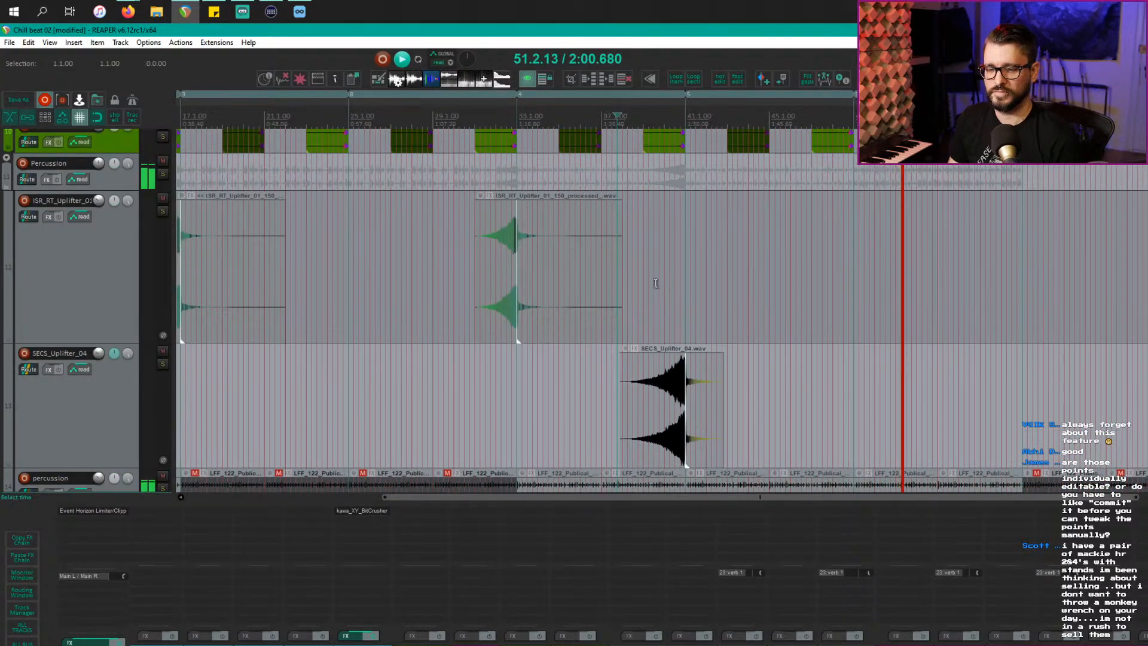
{"action": "key", "text": "alt+Tab"}
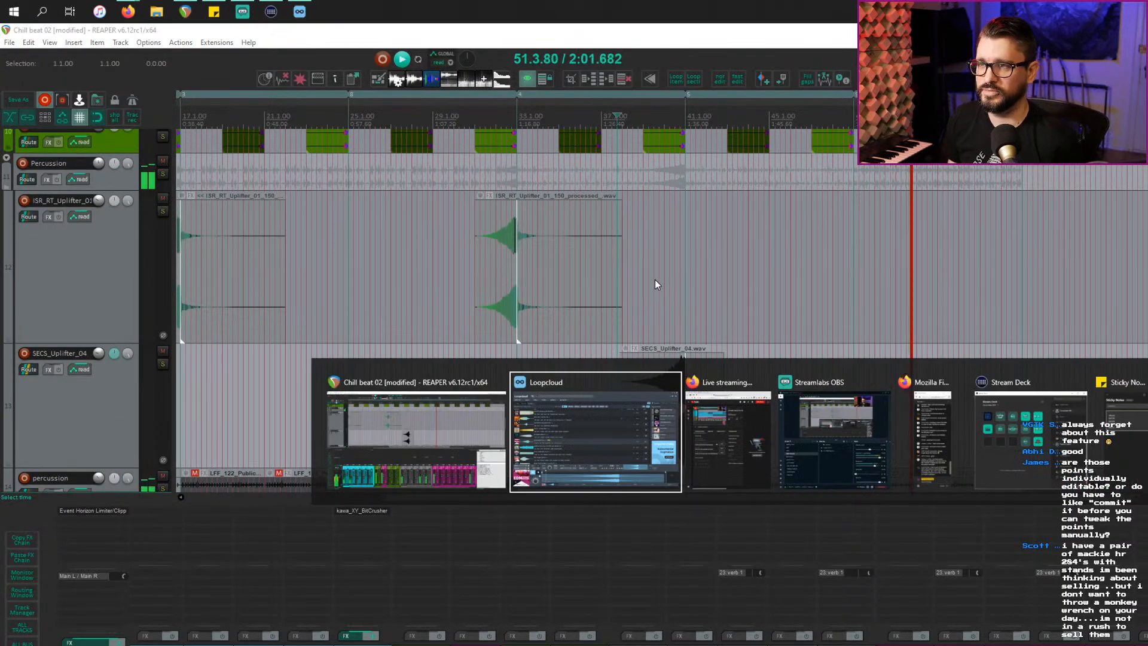
Step: Switch to Loopcloud and search for 'bang' in a new search tab
{"action": "left_click", "coordinate": [616, 393]}
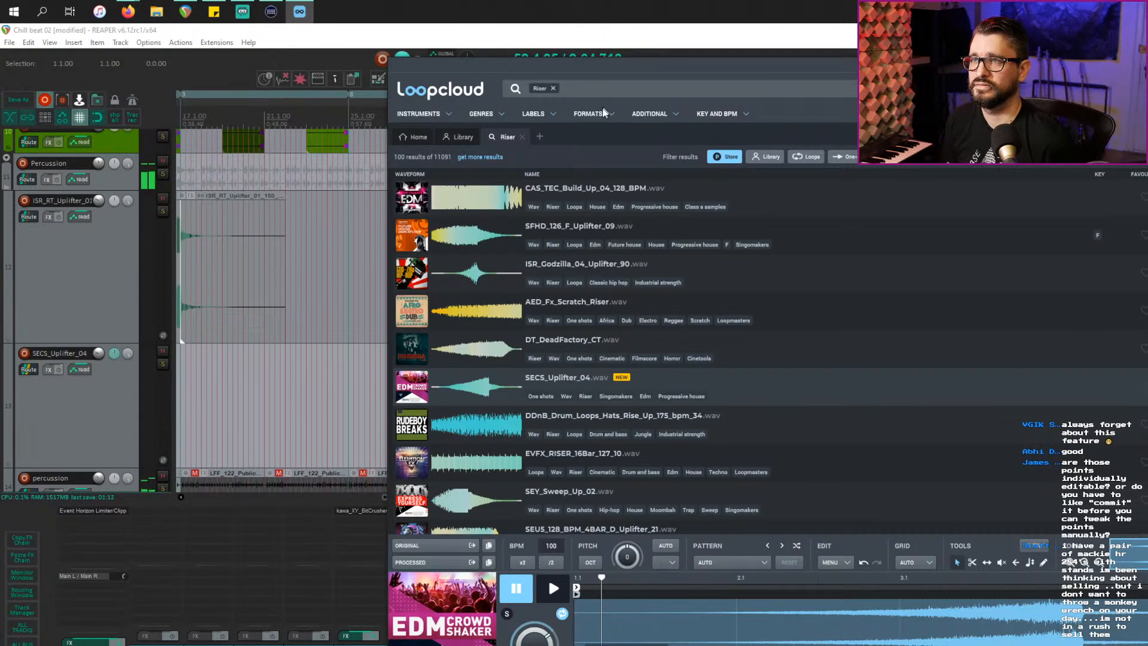
{"action": "left_click", "coordinate": [541, 137]}
{"action": "type", "text": "bang"}
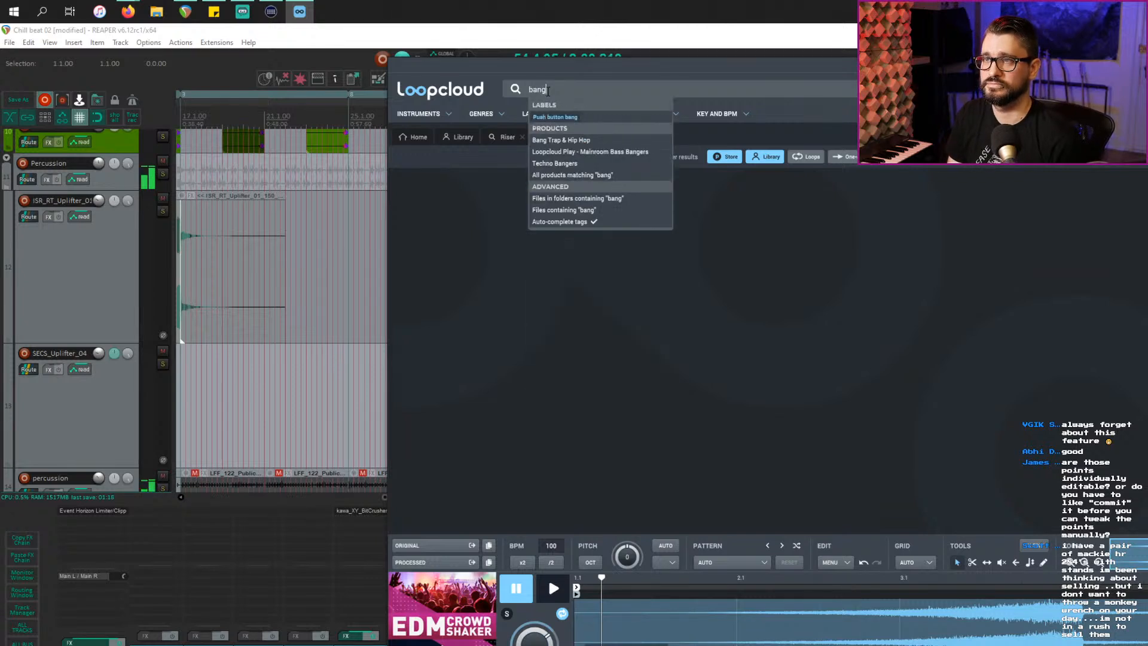
{"action": "key", "text": "Return"}
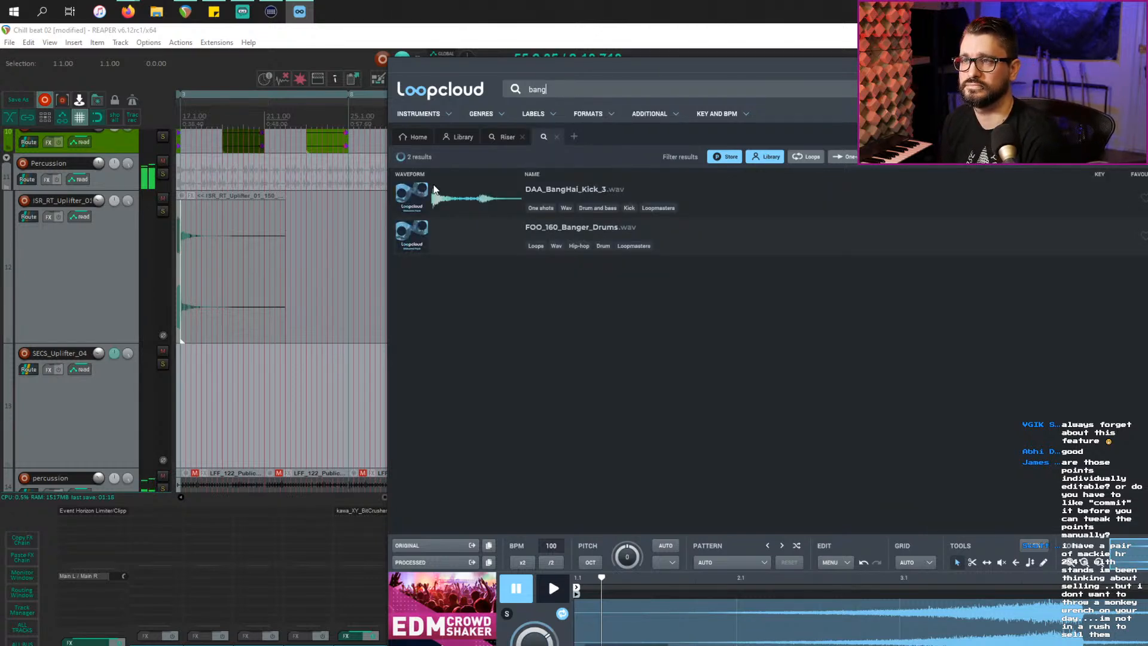
Step: Audition bang results: DAA_BangHai_Kick_3, Bang_Perc 4 and 2, US_HT_Clap_bang, vdm tom, Bang_121_FX 2
{"action": "left_click", "coordinate": [466, 199]}
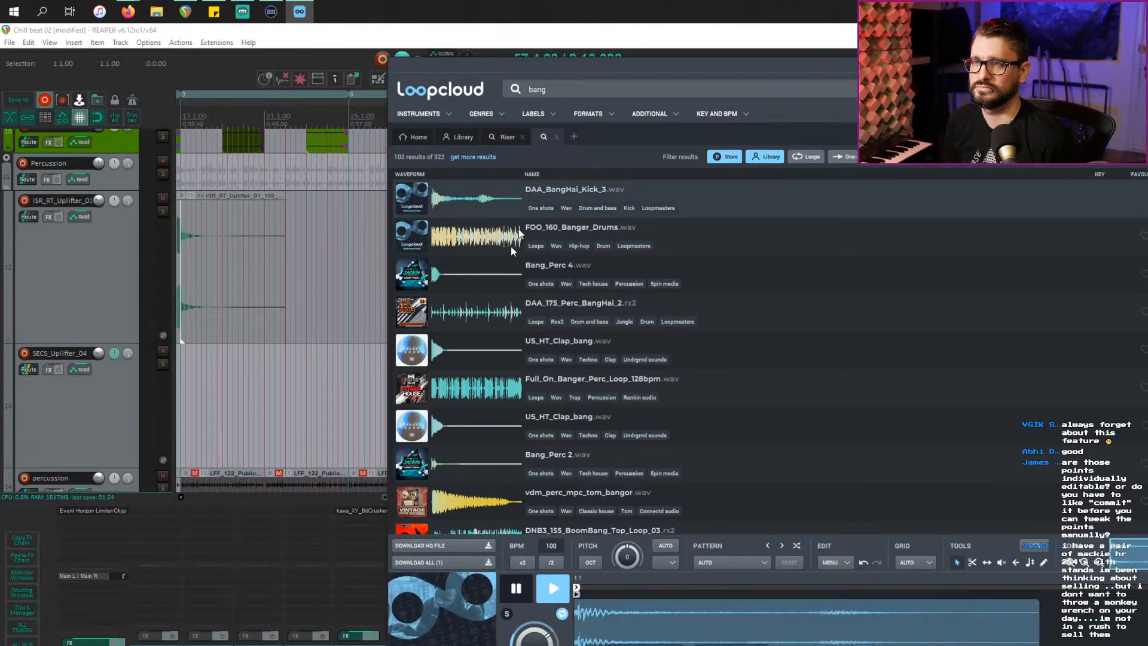
{"action": "left_click", "coordinate": [479, 281]}
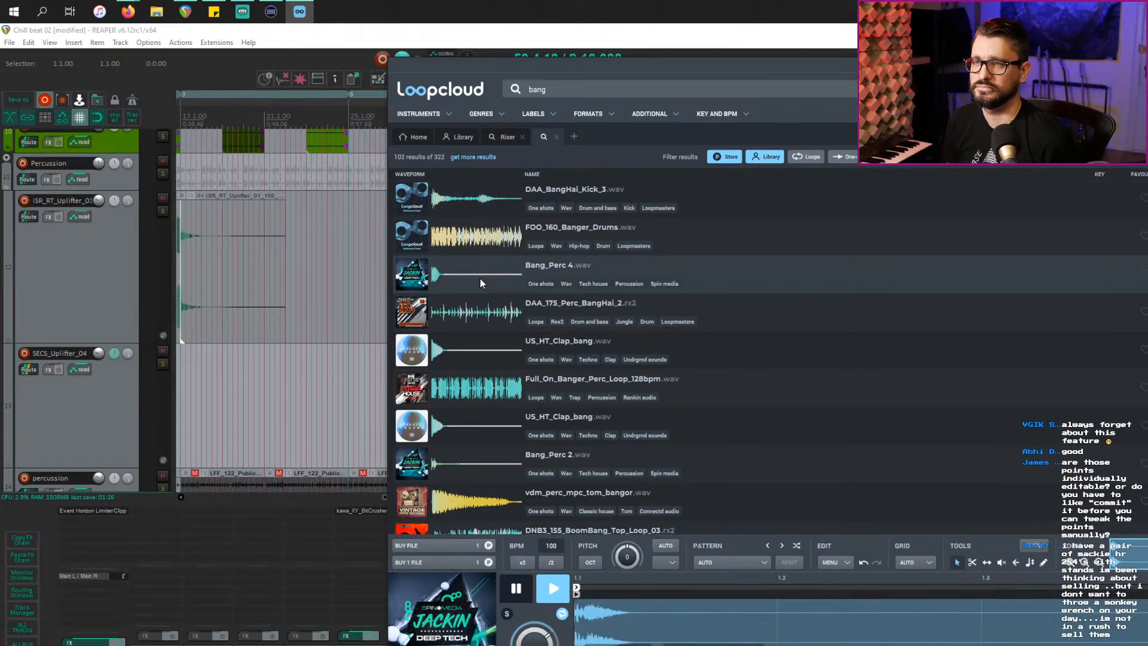
{"action": "left_click", "coordinate": [469, 339]}
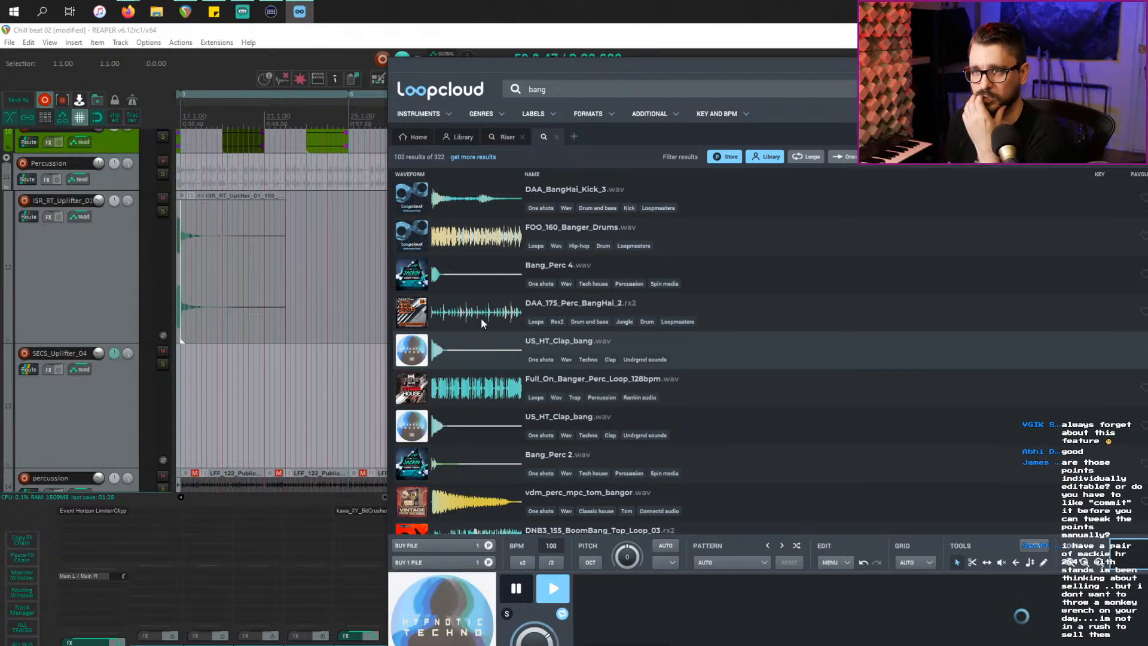
{"action": "left_click", "coordinate": [467, 422]}
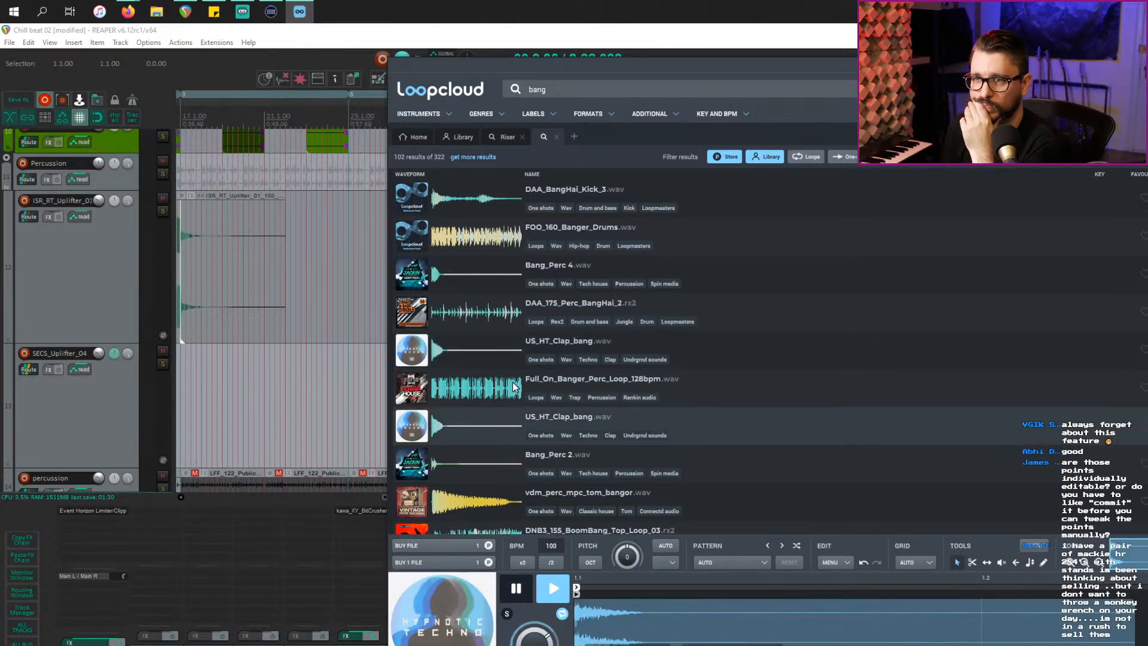
{"action": "scroll", "coordinate": [602, 391], "scroll_direction": "down", "scroll_amount": 4}
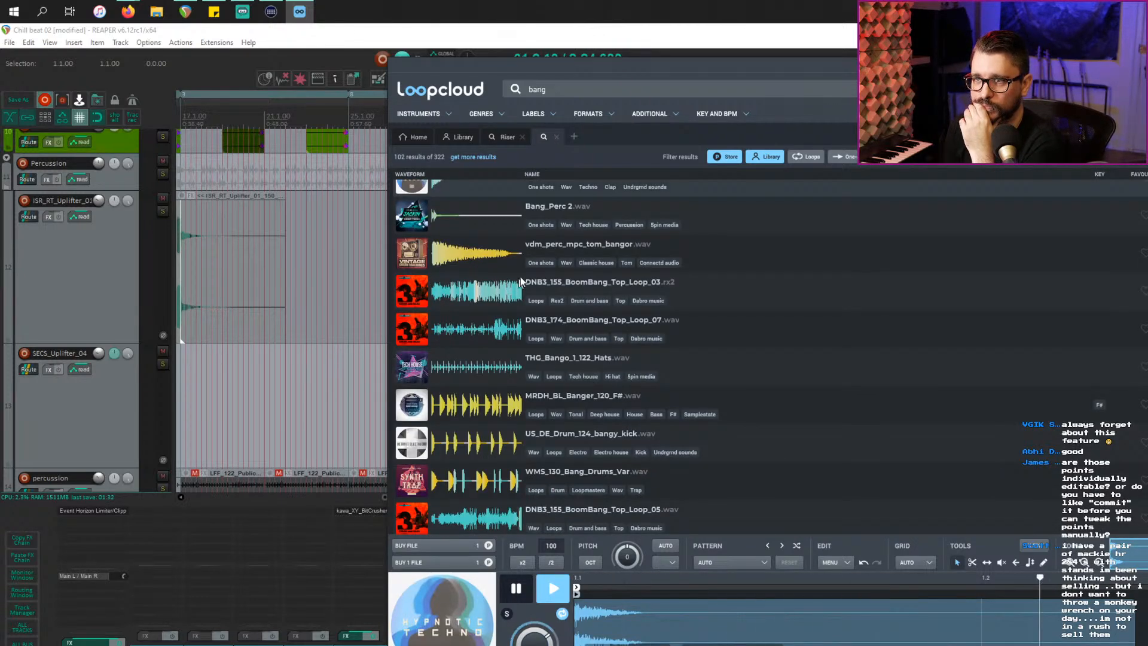
{"action": "left_click", "coordinate": [479, 218]}
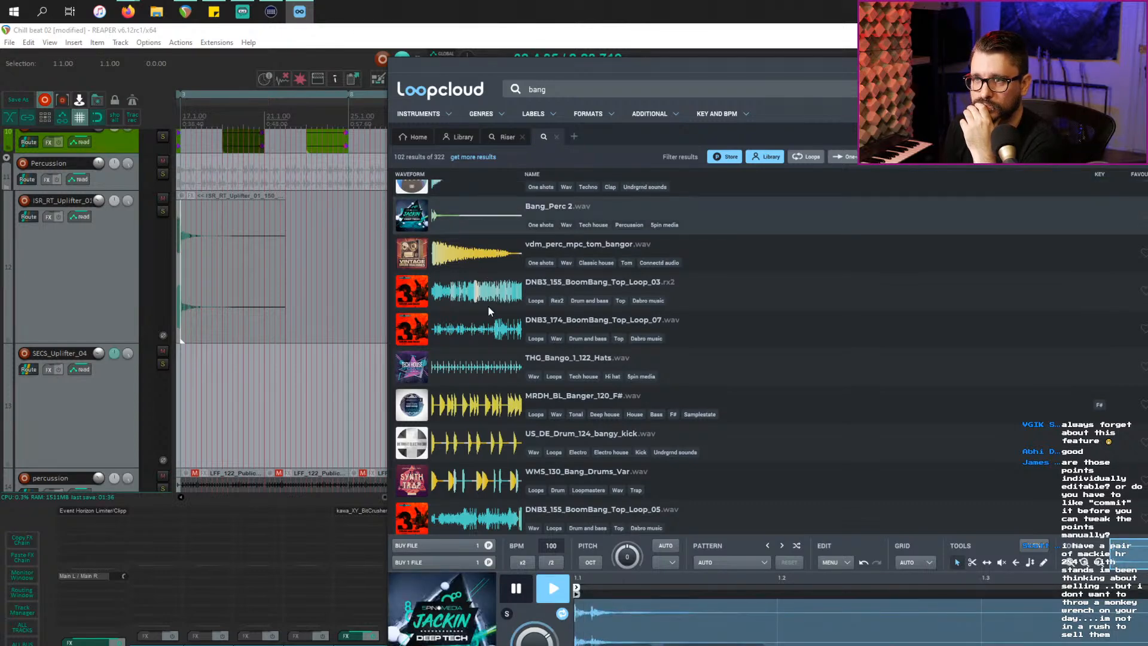
{"action": "left_click", "coordinate": [469, 254]}
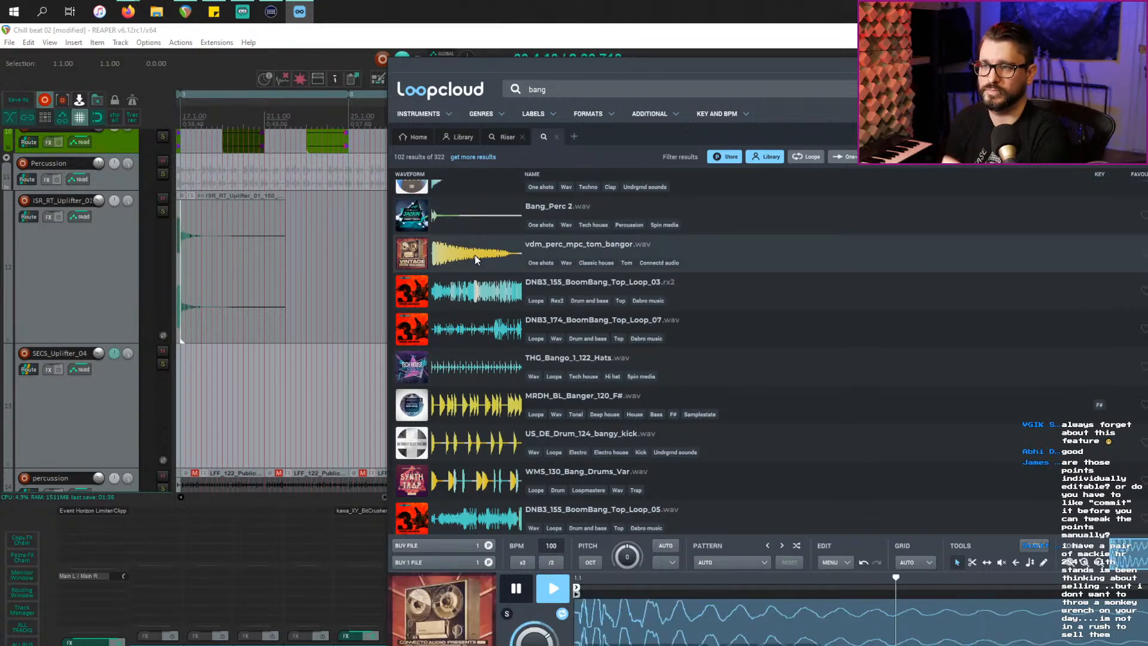
{"action": "scroll", "coordinate": [497, 402], "scroll_direction": "down", "scroll_amount": 3}
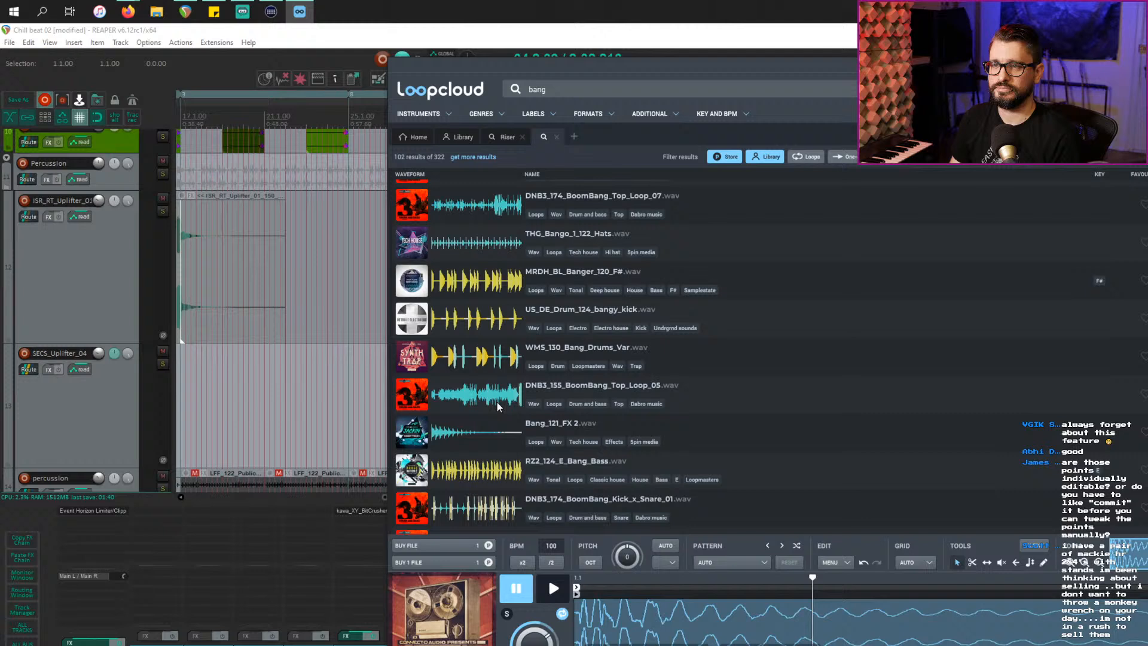
{"action": "left_click", "coordinate": [470, 432]}
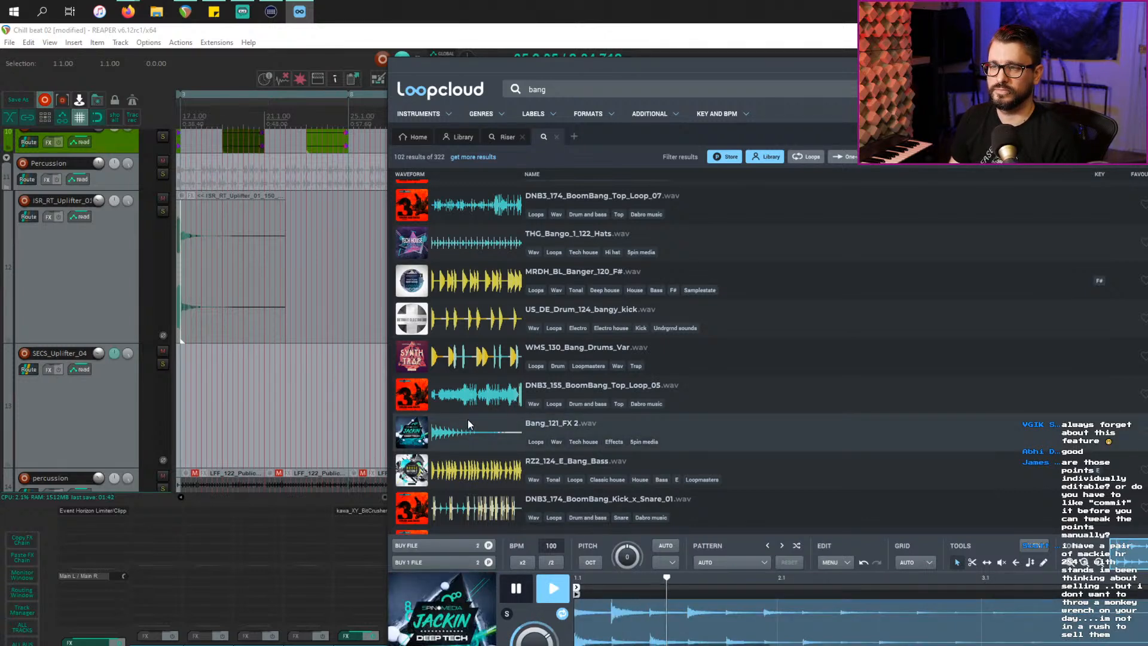
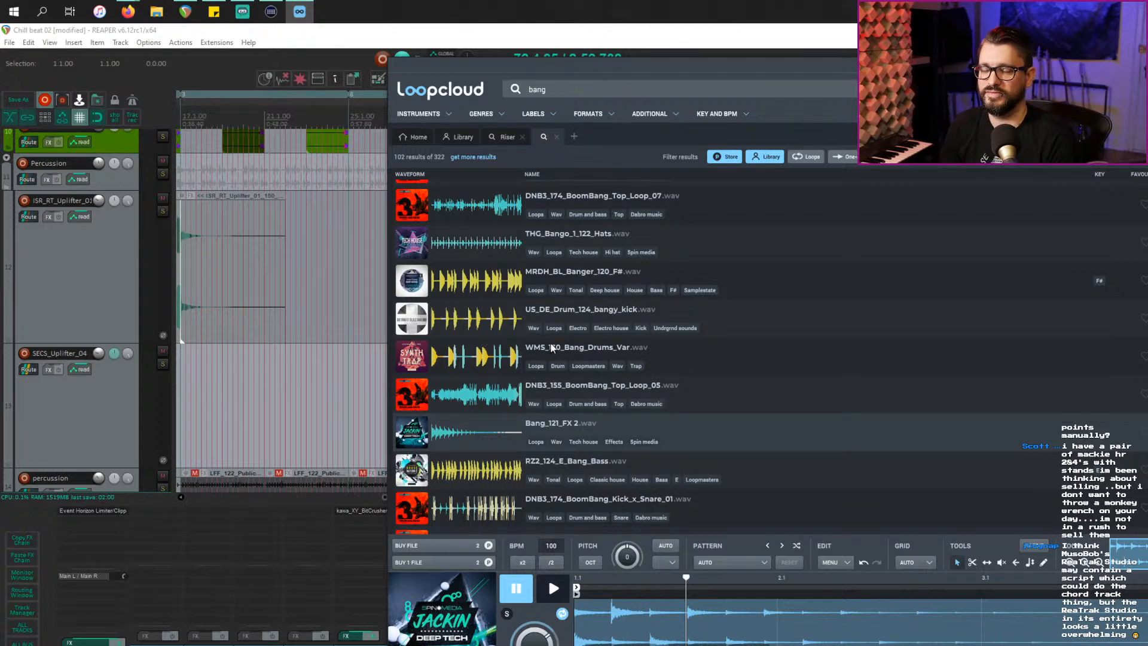
Step: Audition D1_Closed HH_Bango1 and RISE_BANG FX_027, glancing at REAPER before returning to Loopcloud
{"action": "scroll", "coordinate": [451, 368], "scroll_direction": "down", "scroll_amount": 3}
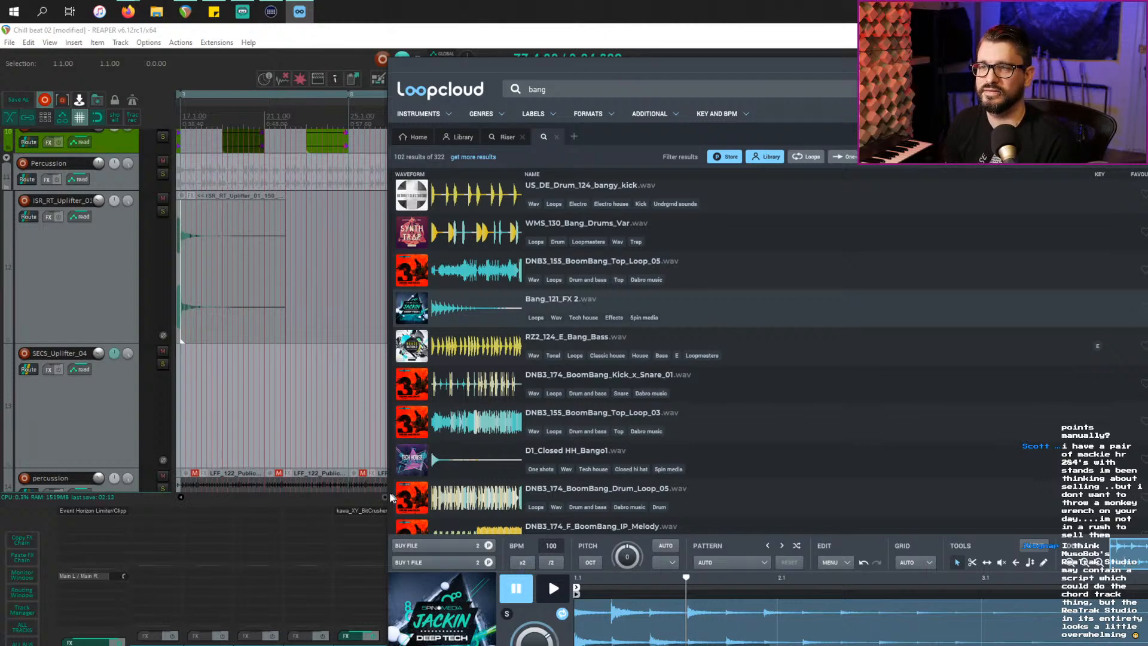
{"action": "left_click", "coordinate": [462, 473]}
{"action": "scroll", "coordinate": [479, 469], "scroll_direction": "down", "scroll_amount": 2}
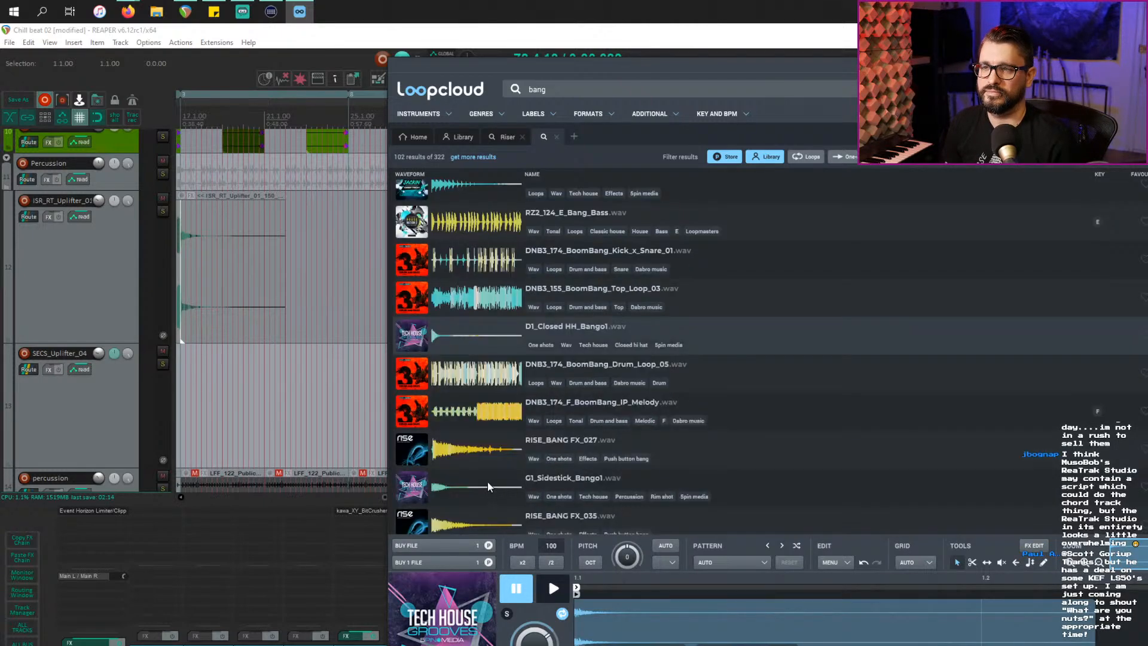
{"action": "left_click", "coordinate": [487, 451]}
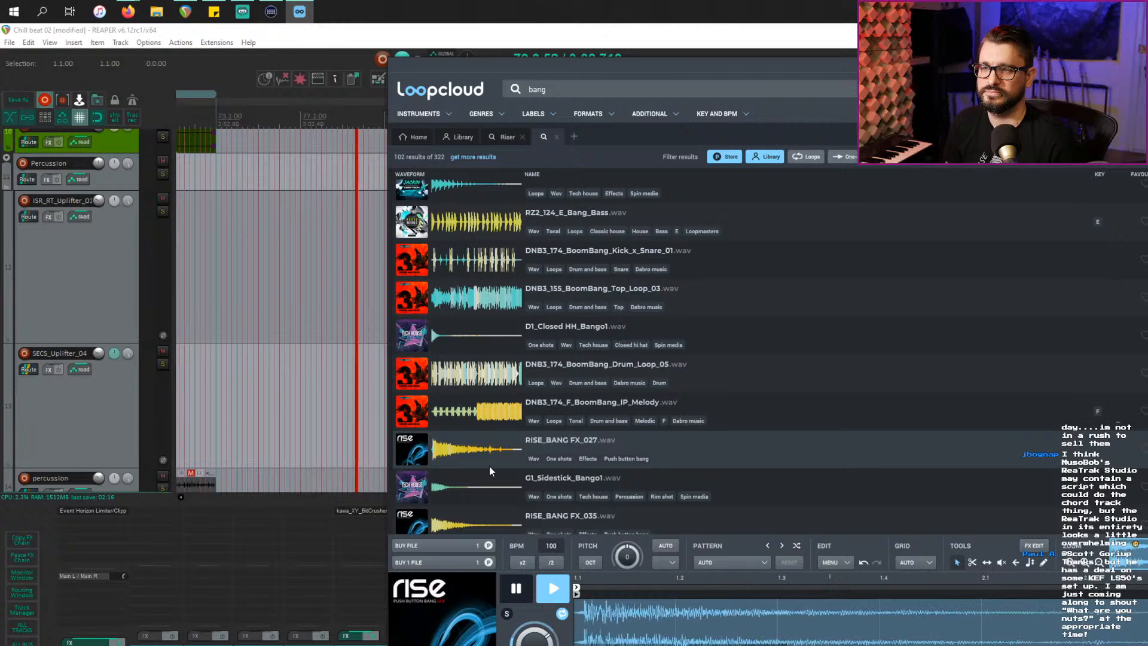
{"action": "left_click", "coordinate": [257, 386]}
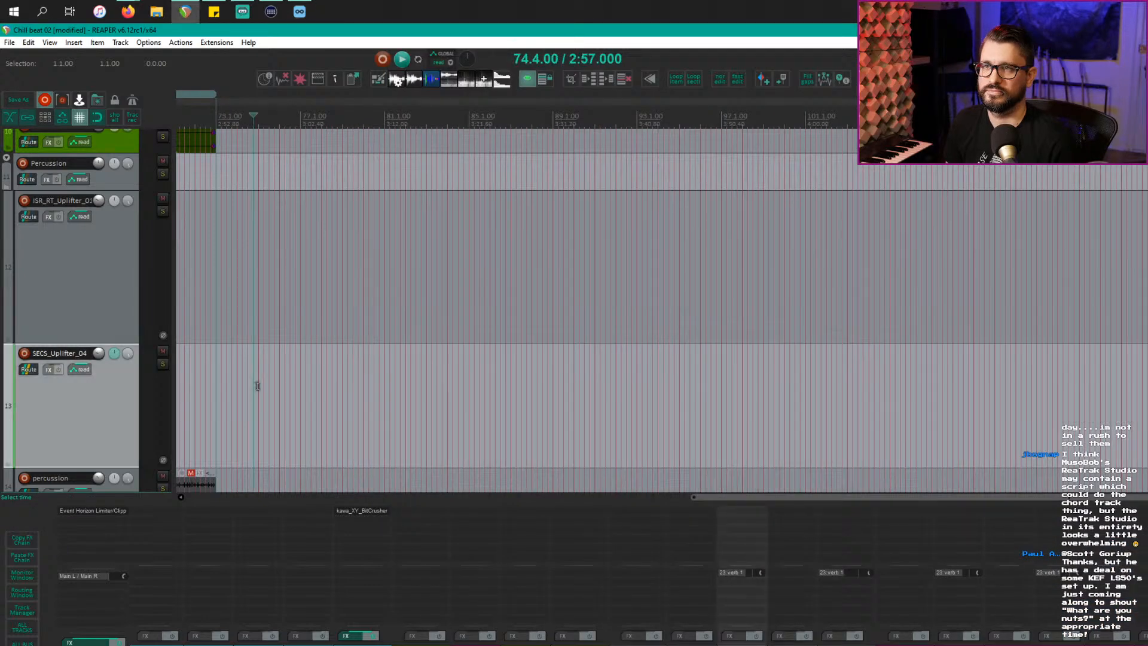
{"action": "key", "text": "alt+Tab"}
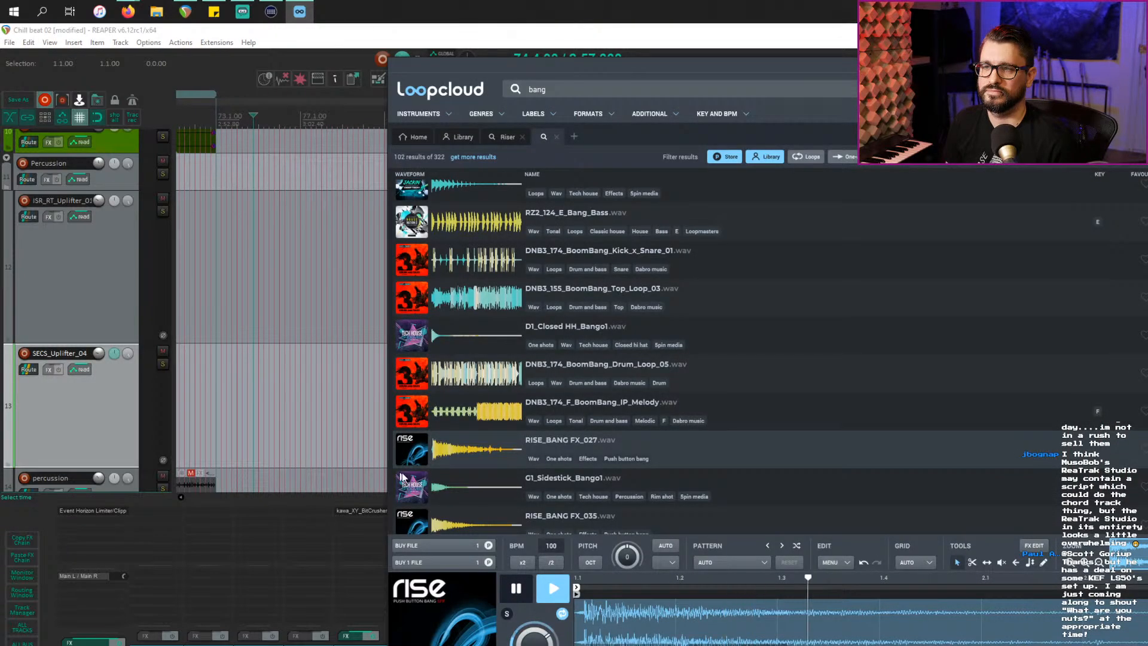
Step: Preview G1_Sidestick_Bango1, RISE_BANG FX_035, Bang_Hat 1, Bang_Bass_E1 and THG_Bango_4_122_Hats
{"action": "left_click", "coordinate": [408, 494]}
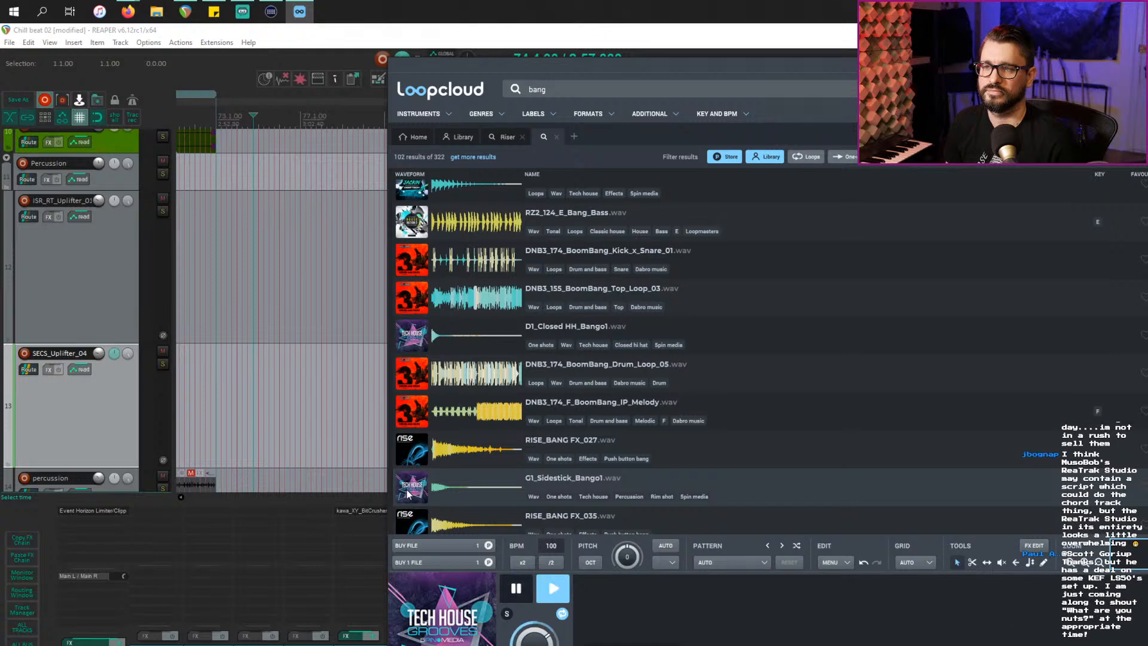
{"action": "scroll", "coordinate": [472, 372], "scroll_direction": "down", "scroll_amount": 4}
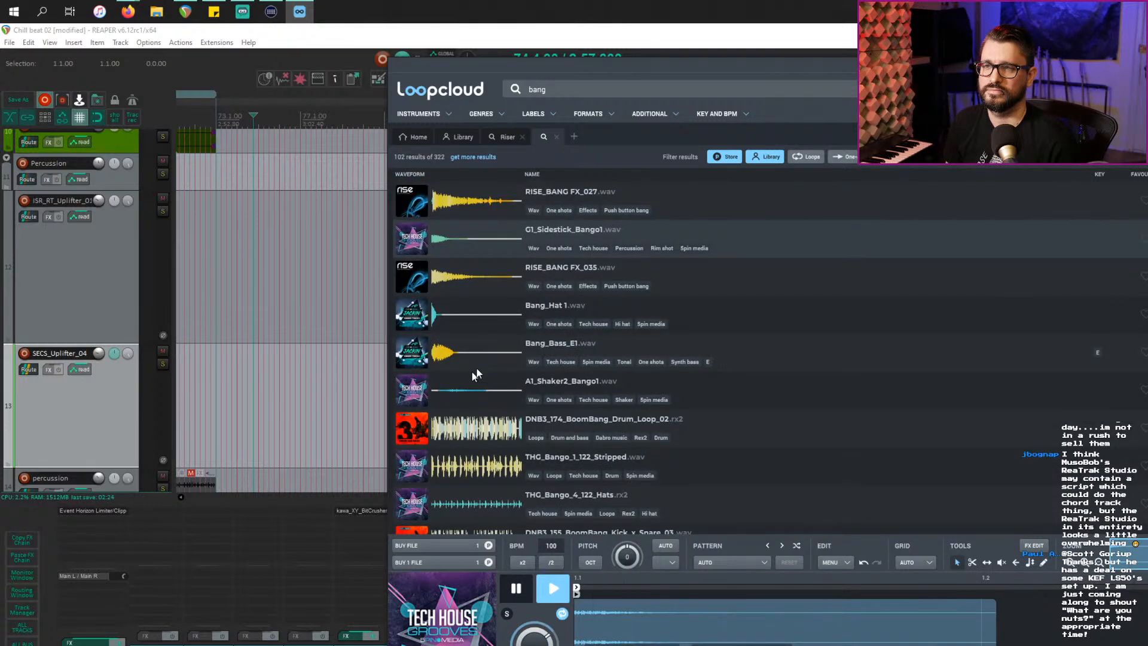
{"action": "key", "text": "Down"}
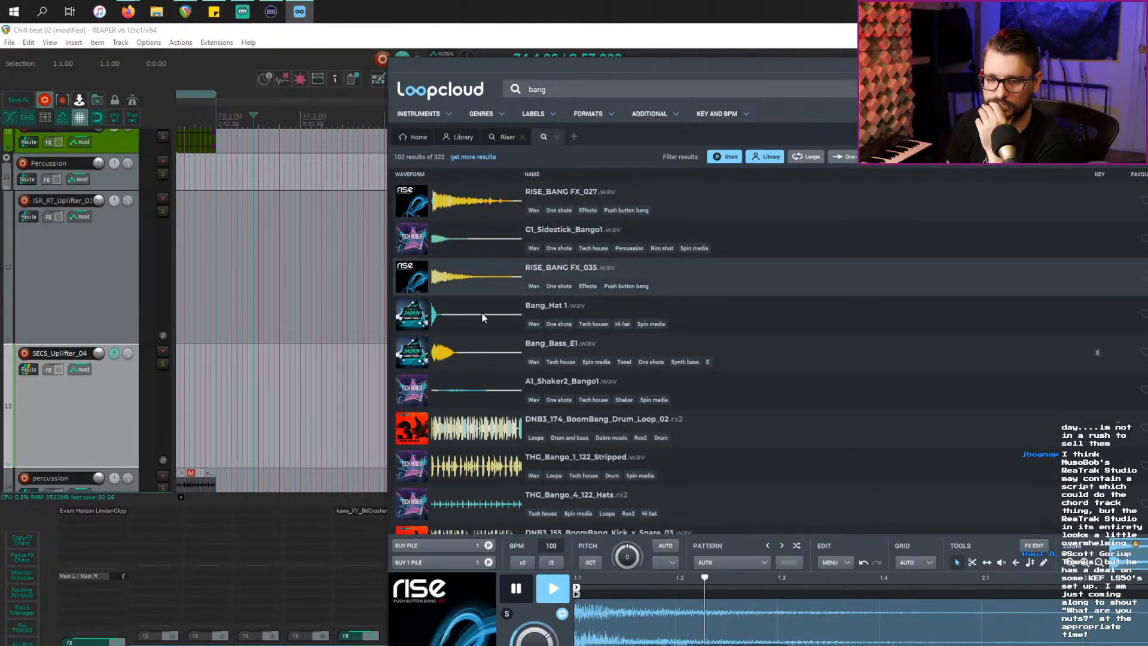
{"action": "key", "text": "Down"}
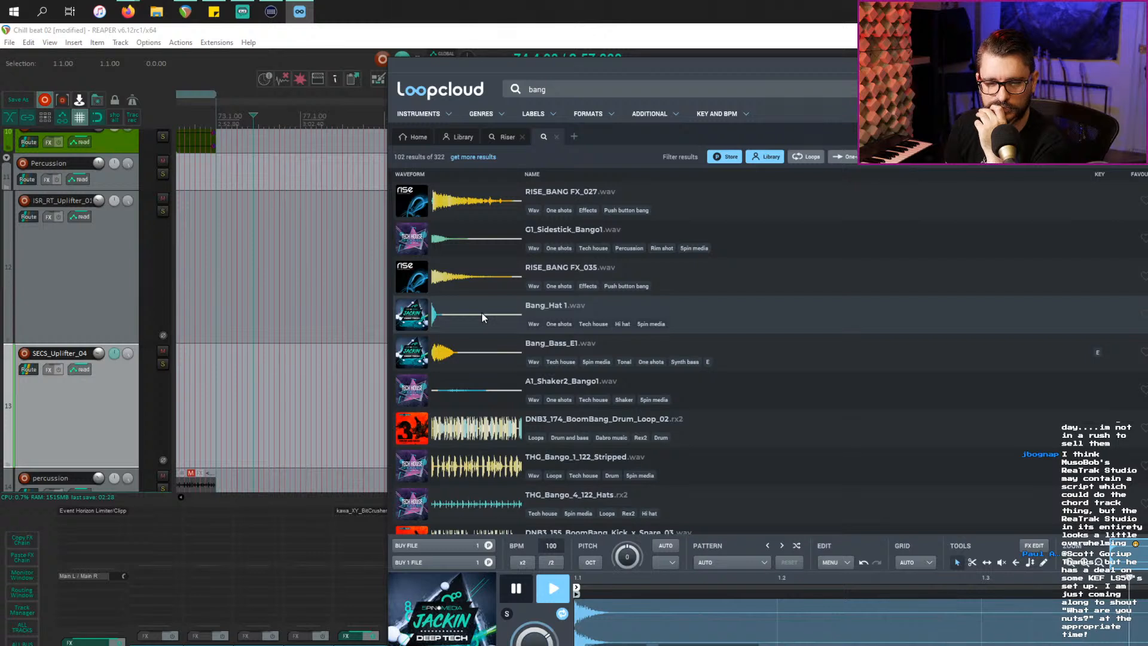
{"action": "key", "text": "Down"}
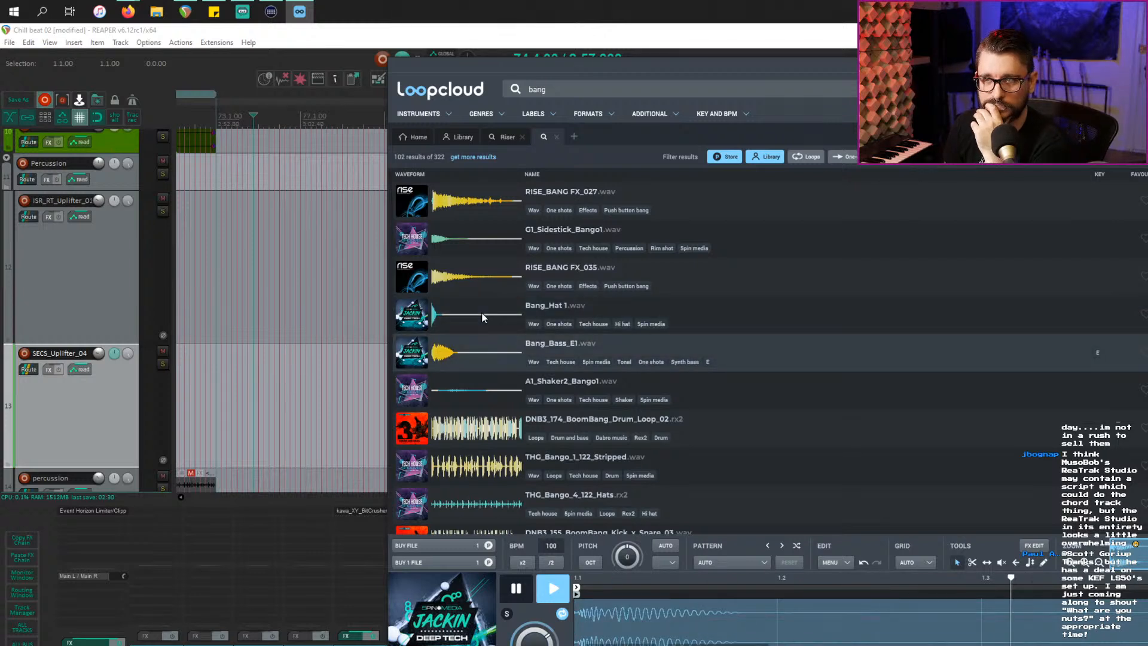
{"action": "key", "text": "Down"}
{"action": "key", "text": "Down"}
{"action": "key", "text": "Down"}
{"action": "key", "text": "Down"}
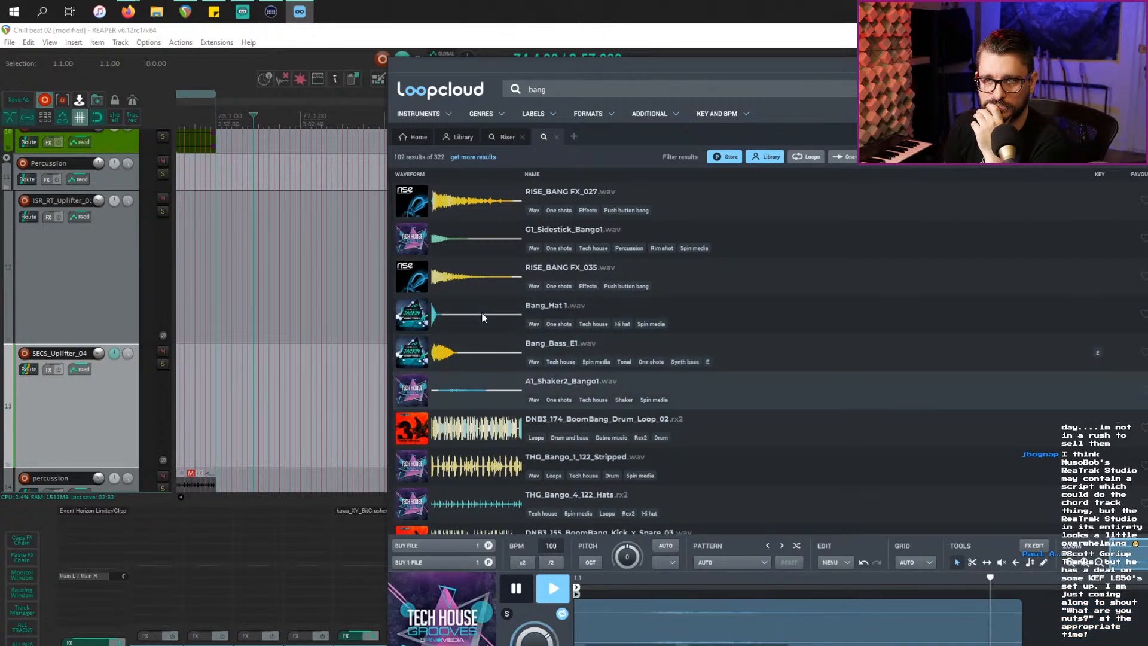
Step: Preview DNB3_155_BoomBang_Kick_x_Snare_03, RISE_BANG FX_045, C1#_Clap_Bango and RISE_BANG FX_003
{"action": "scroll", "coordinate": [484, 316], "scroll_direction": "down", "scroll_amount": 4}
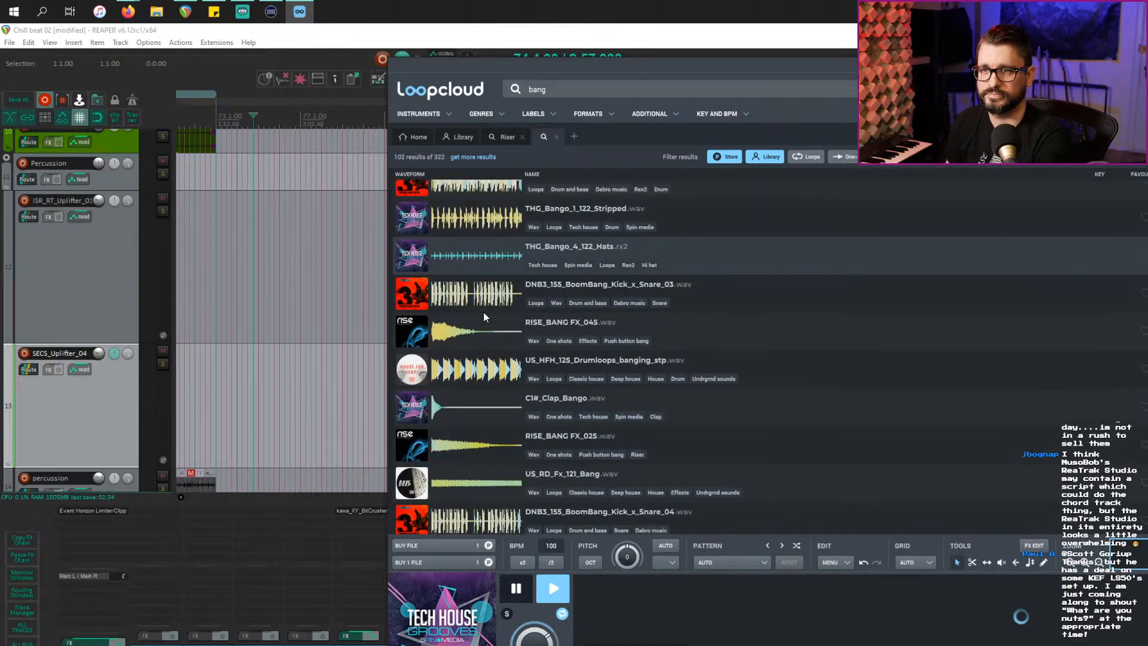
{"action": "key", "text": "Down"}
{"action": "key", "text": "Down"}
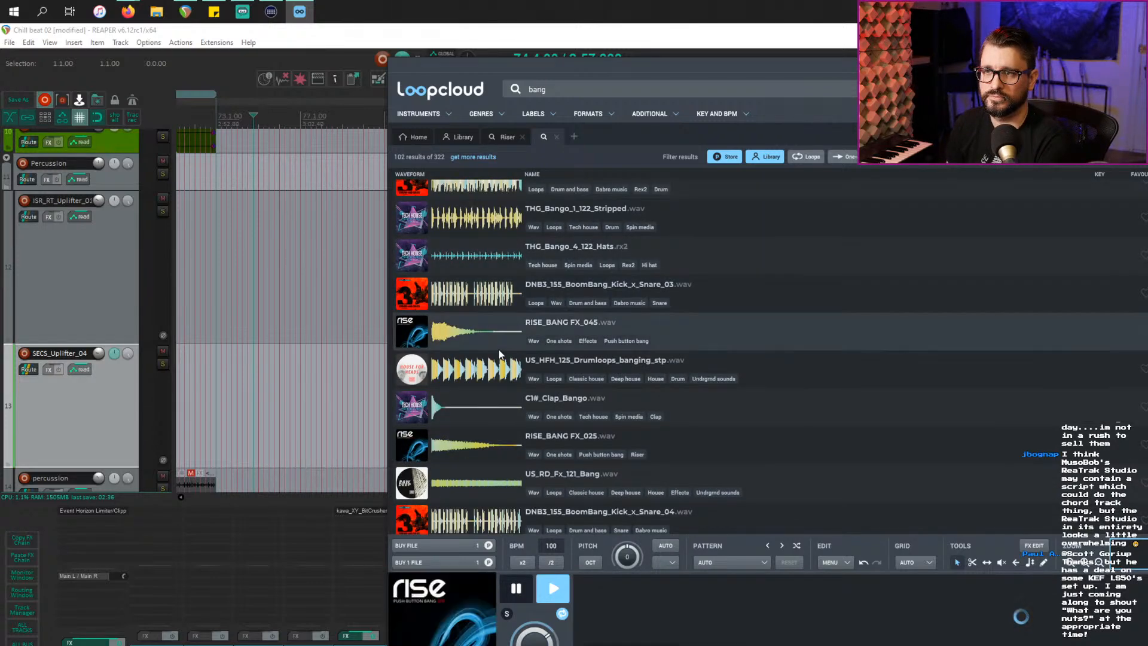
{"action": "key", "text": "Down"}
{"action": "key", "text": "Down"}
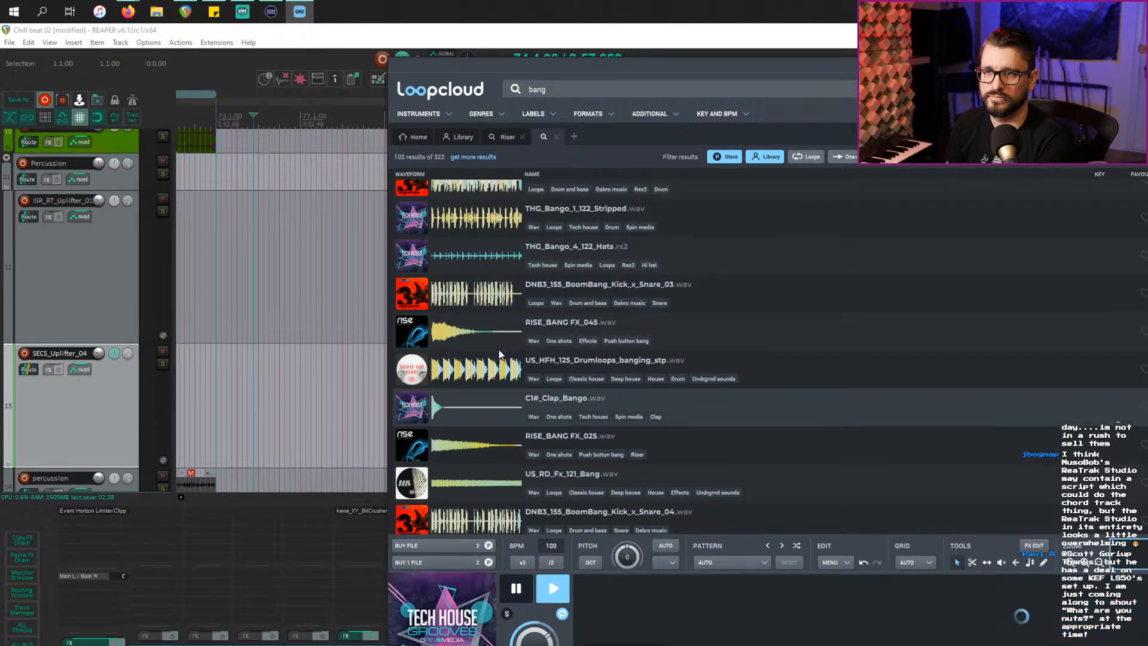
{"action": "key", "text": "Down"}
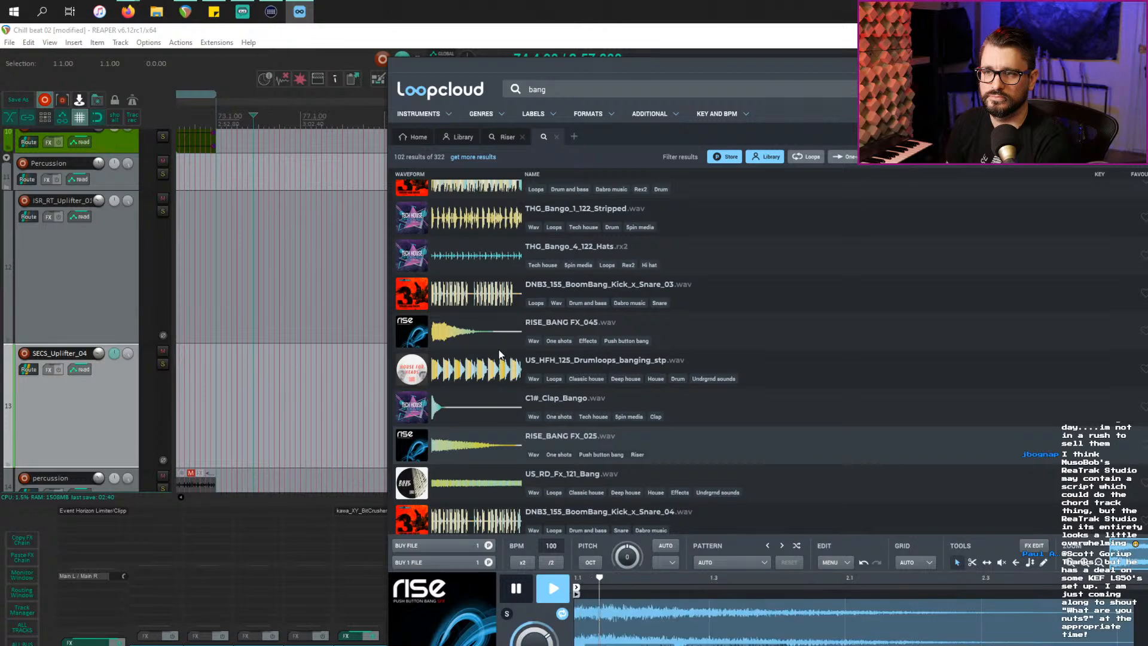
{"action": "scroll", "coordinate": [499, 354], "scroll_direction": "down", "scroll_amount": 2}
{"action": "scroll", "coordinate": [500, 354], "scroll_direction": "down", "scroll_amount": 4}
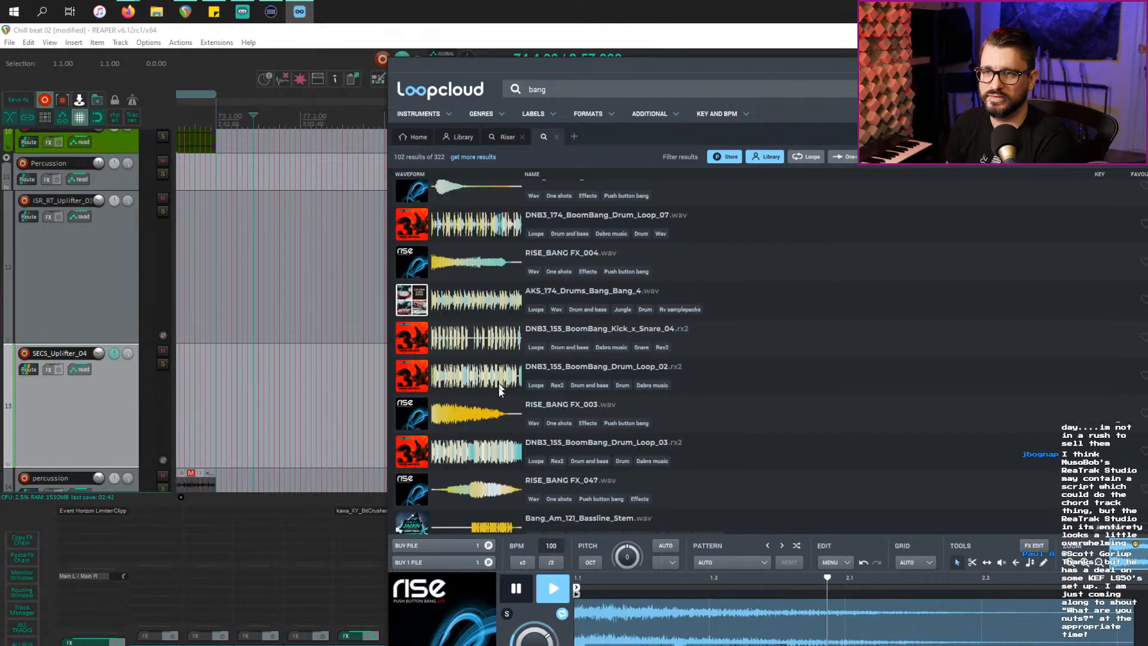
{"action": "left_click", "coordinate": [479, 418]}
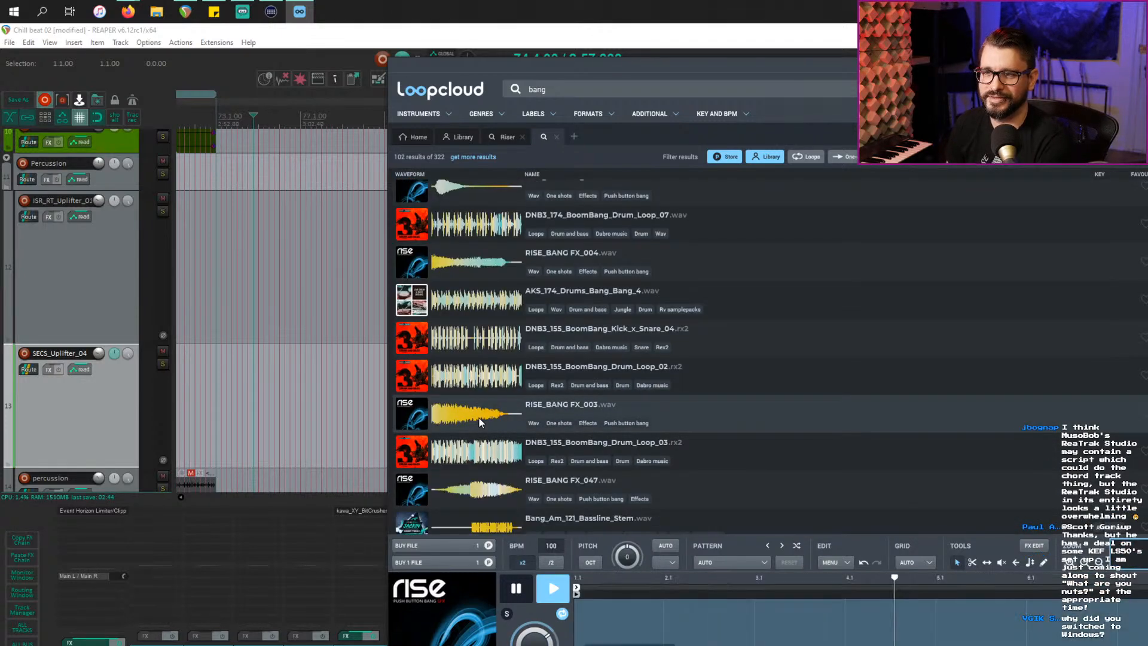
{"action": "scroll", "coordinate": [479, 418], "scroll_direction": "down", "scroll_amount": 2}
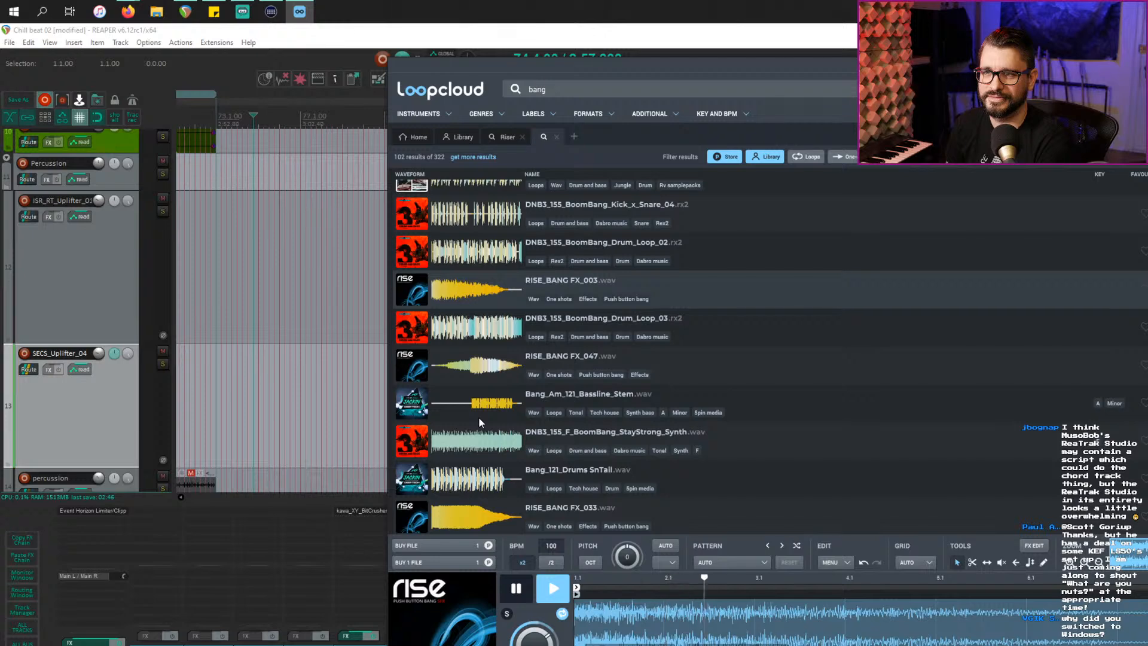
{"action": "scroll", "coordinate": [478, 418], "scroll_direction": "down", "scroll_amount": 4}
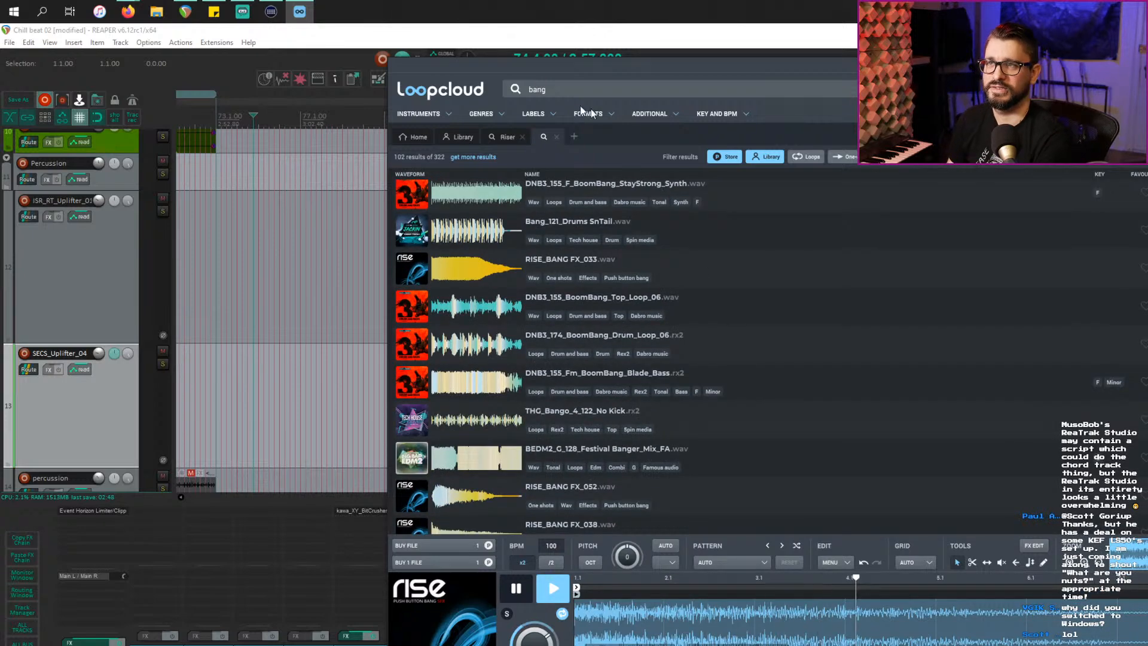
{"action": "left_click", "coordinate": [574, 88]}
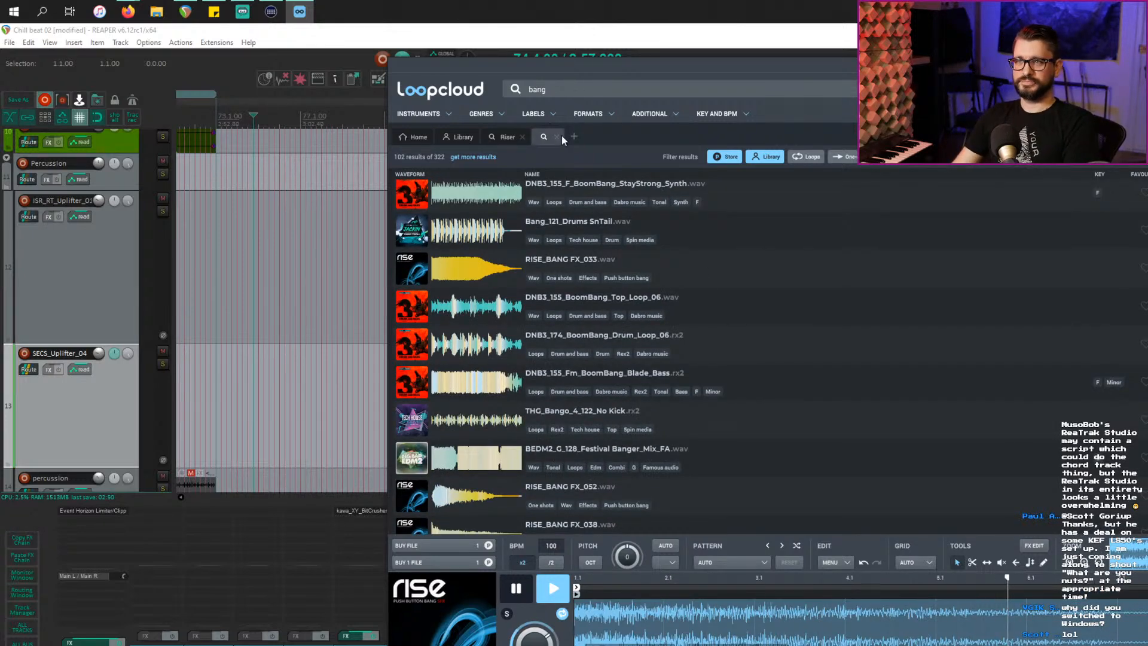
Step: Search for 'reverb' and preview DNB_Reverb_Snare 010_D#m, 013, 004_Am, 042_Fm and TG_Reverb Snare 1 and 3
{"action": "key", "text": "BackSpace"}
{"action": "key", "text": "BackSpace"}
{"action": "key", "text": "BackSpace"}
{"action": "key", "text": "BackSpace"}
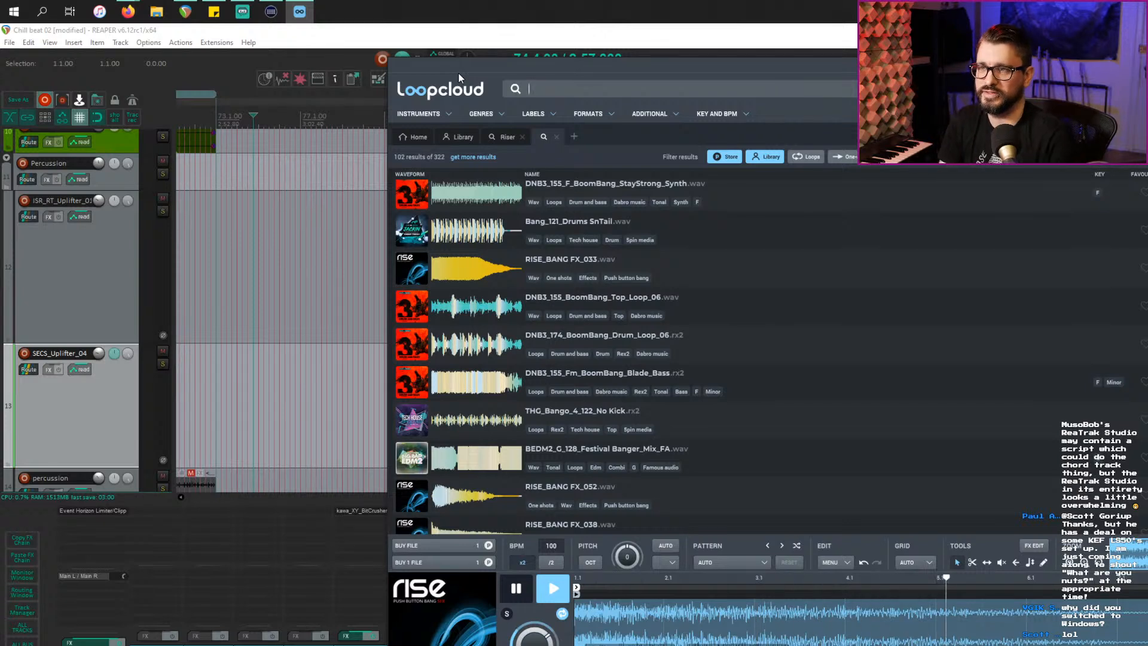
{"action": "type", "text": "reverb"}
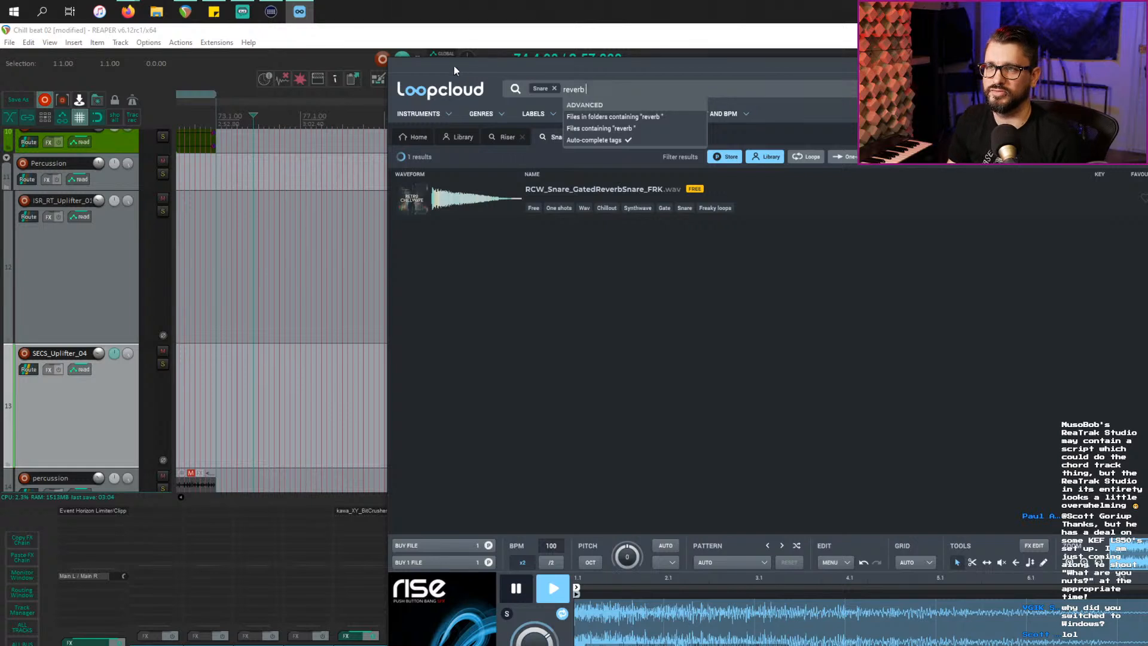
{"action": "left_click", "coordinate": [461, 208]}
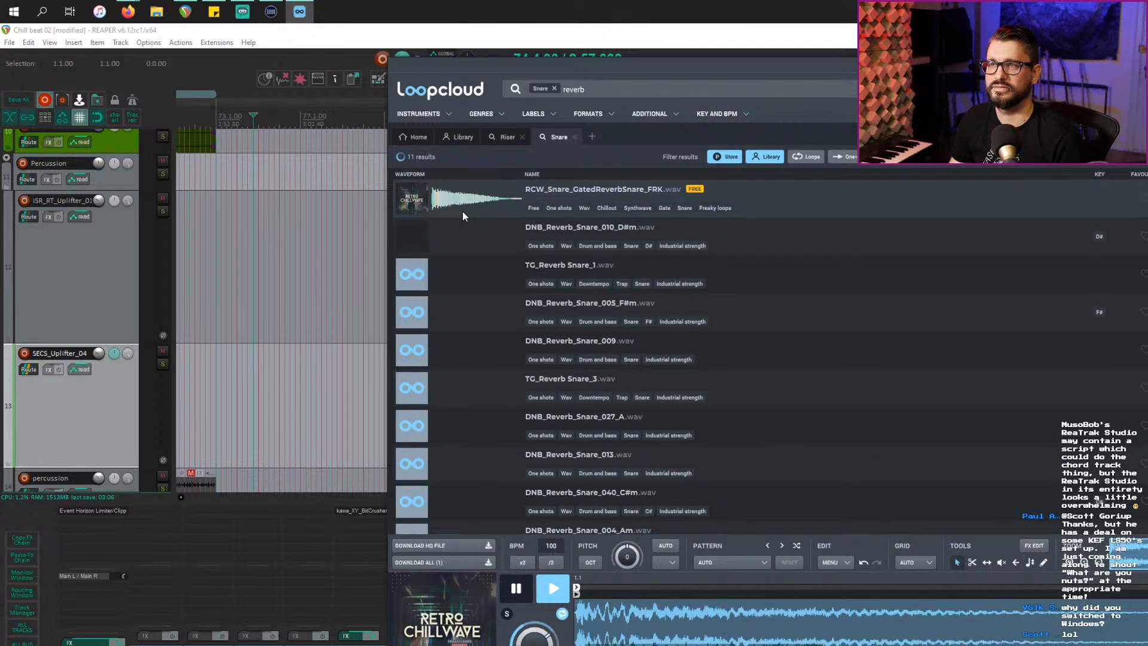
{"action": "key", "text": "Down"}
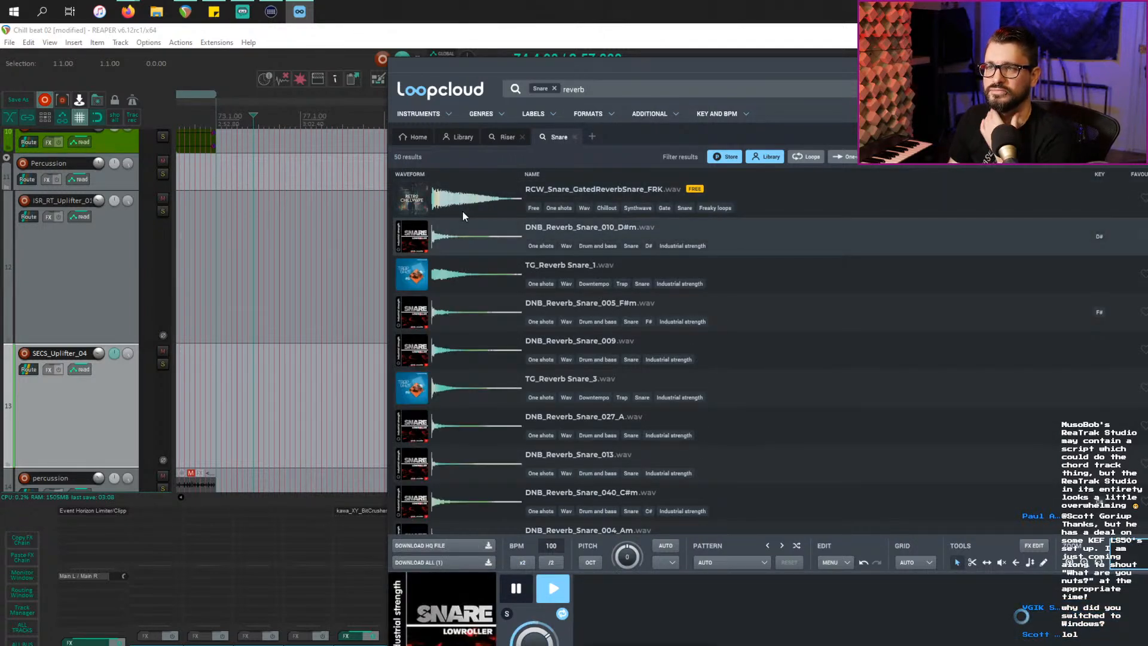
{"action": "key", "text": "Down"}
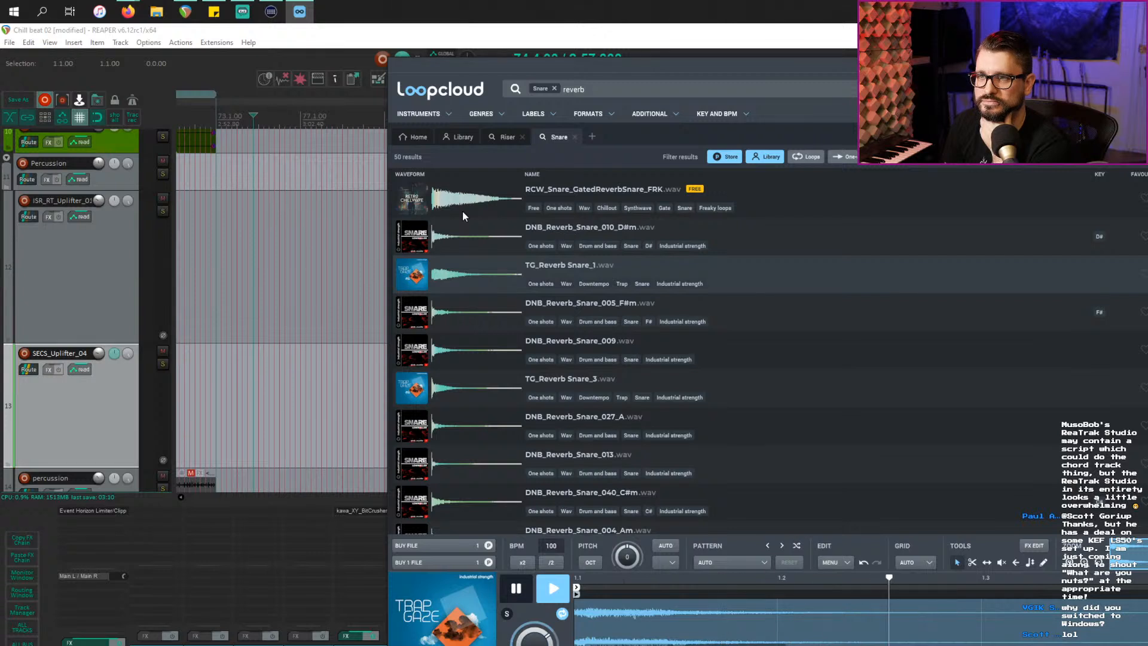
{"action": "key", "text": "Down"}
{"action": "key", "text": "Down"}
{"action": "key", "text": "Down"}
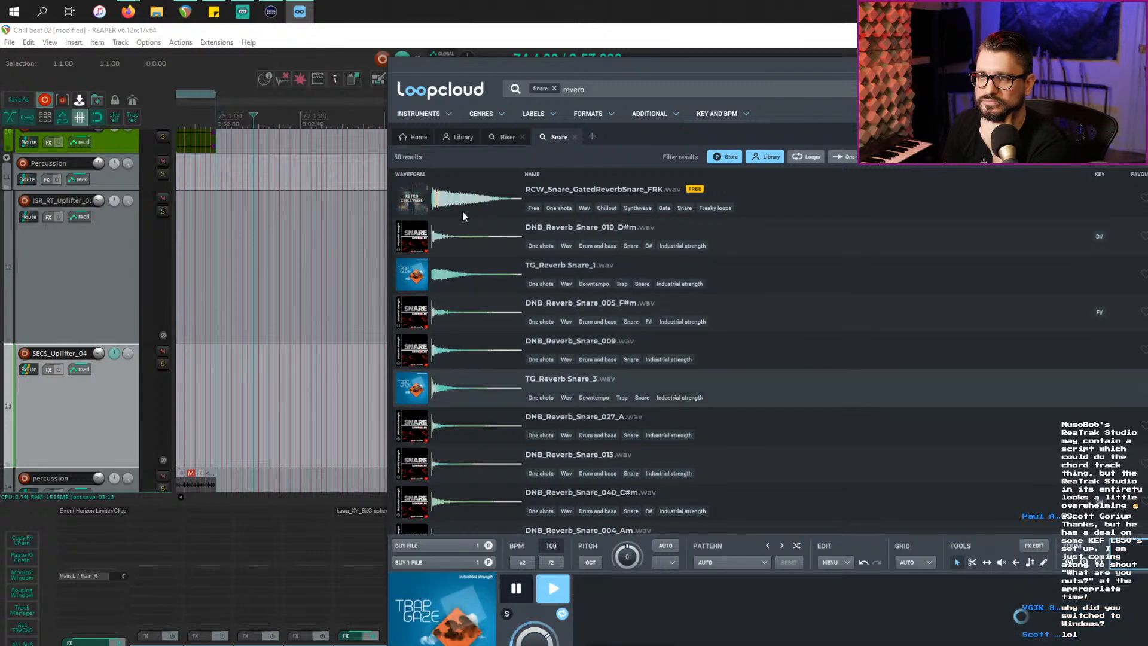
{"action": "key", "text": "Down"}
{"action": "key", "text": "Down"}
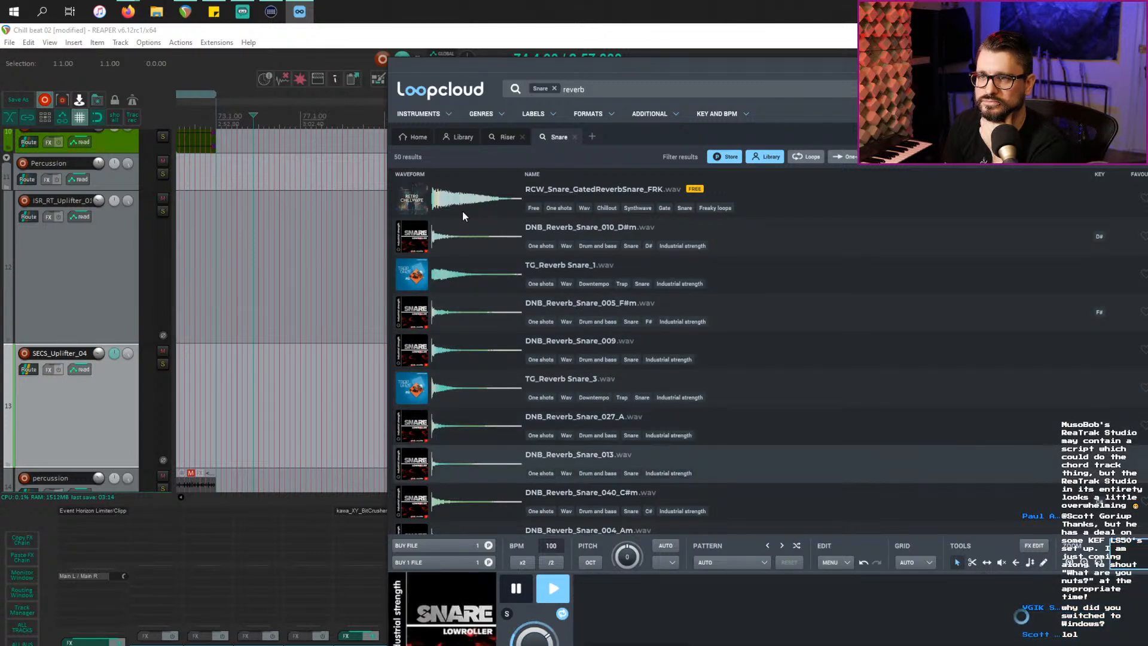
{"action": "key", "text": "Down"}
{"action": "key", "text": "Down"}
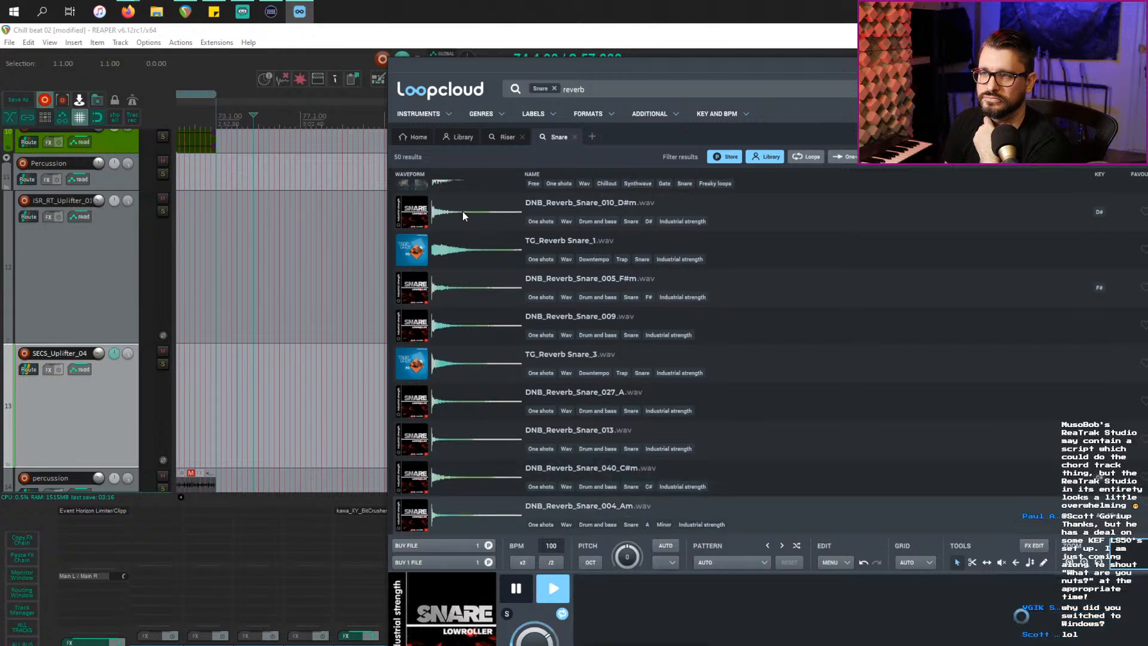
{"action": "key", "text": "Down"}
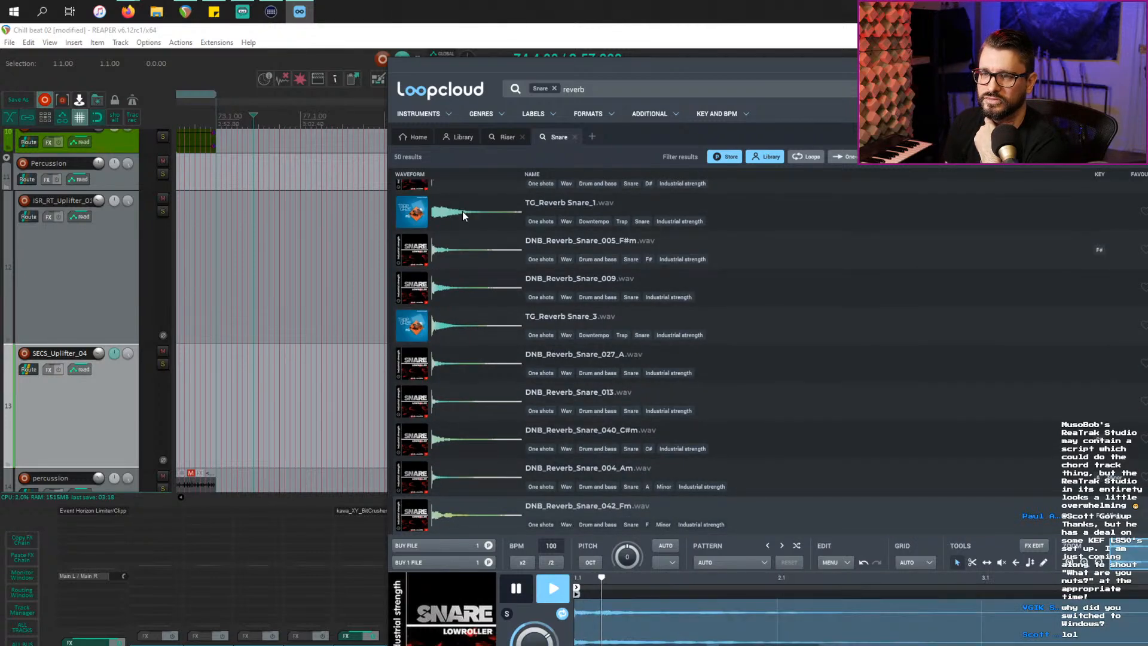
Step: Audition PB_DubSnareReverb_11, TRW_SIMMS_Snare_Reverb_01 and 06, DNB_Reverb_Snare_045_Cm and TRW_Big_Picc_Snare_Reverb
{"action": "scroll", "coordinate": [526, 292], "scroll_direction": "down", "scroll_amount": 5}
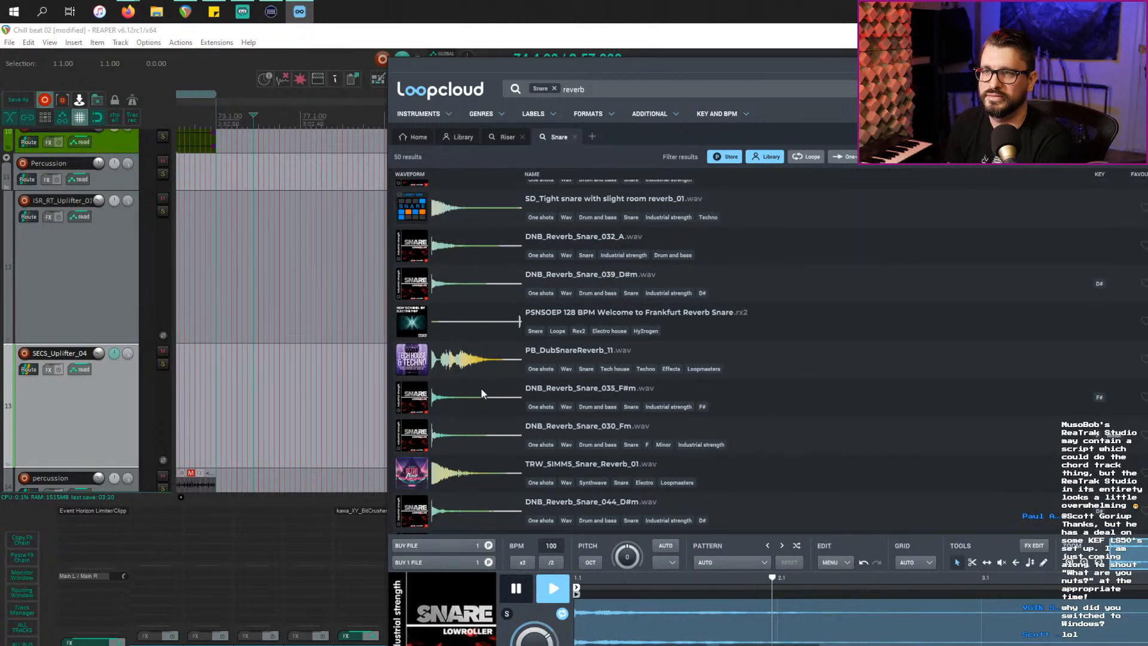
{"action": "left_click", "coordinate": [492, 363]}
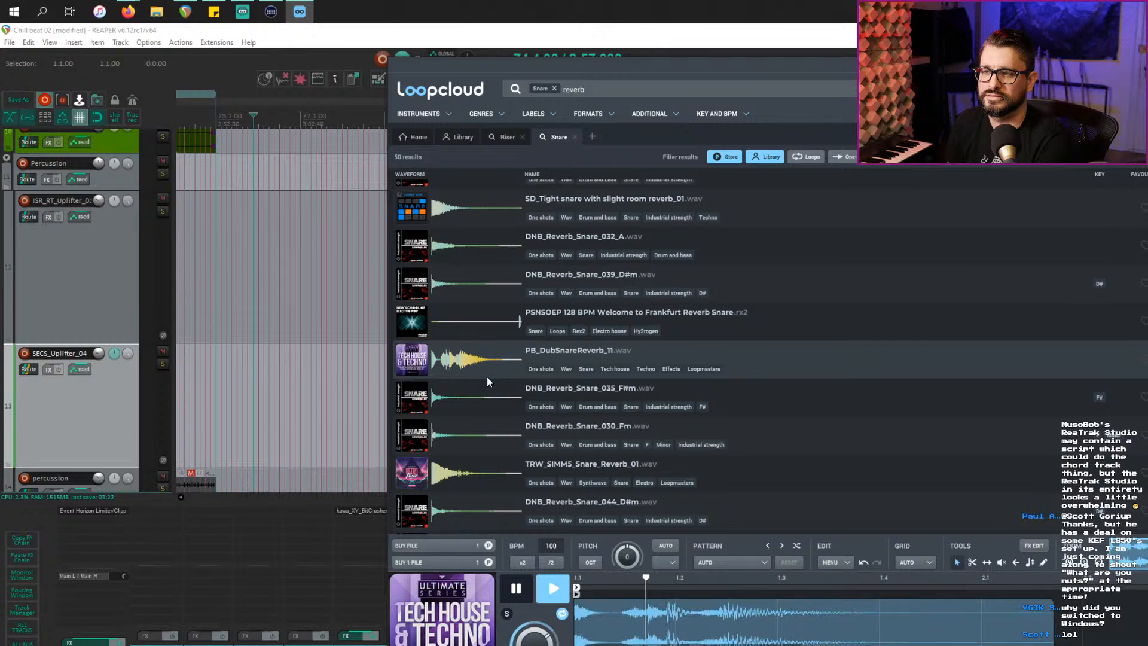
{"action": "left_click", "coordinate": [475, 467]}
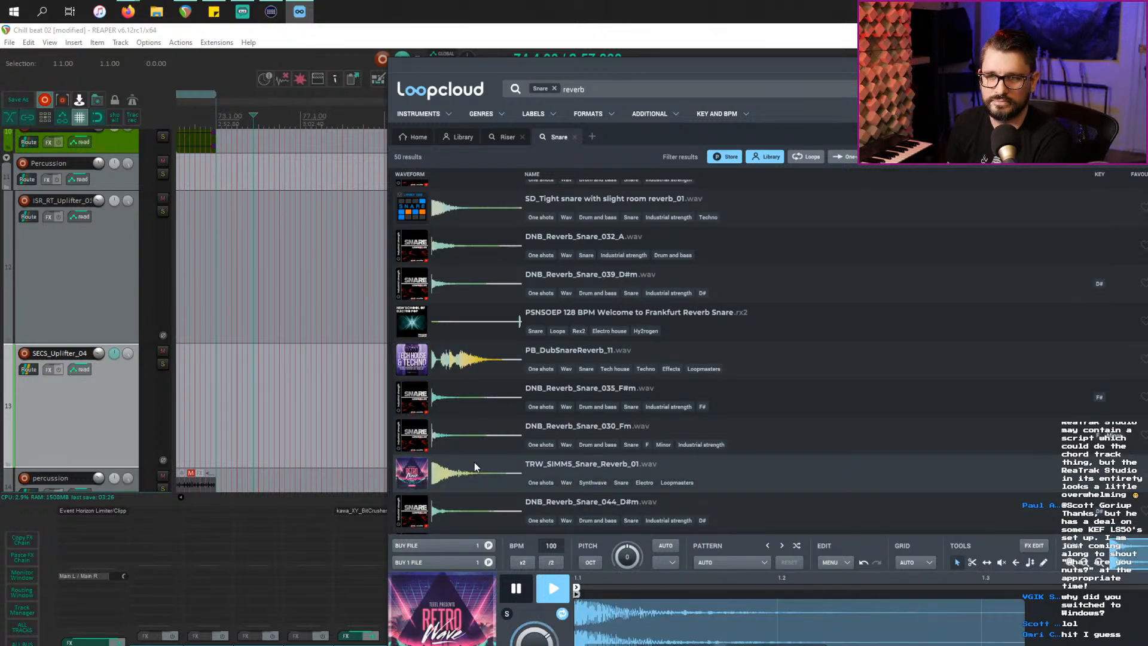
{"action": "scroll", "coordinate": [474, 462], "scroll_direction": "down", "scroll_amount": 3}
{"action": "left_click", "coordinate": [476, 464]}
{"action": "scroll", "coordinate": [476, 464], "scroll_direction": "down", "scroll_amount": 7}
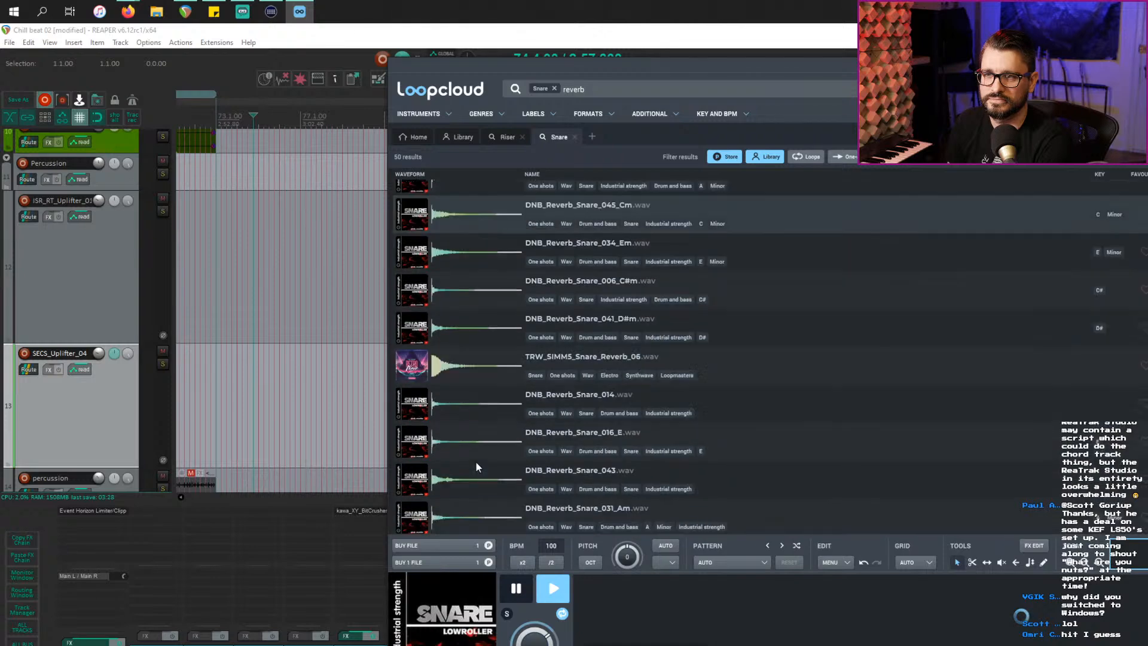
{"action": "left_click", "coordinate": [474, 382]}
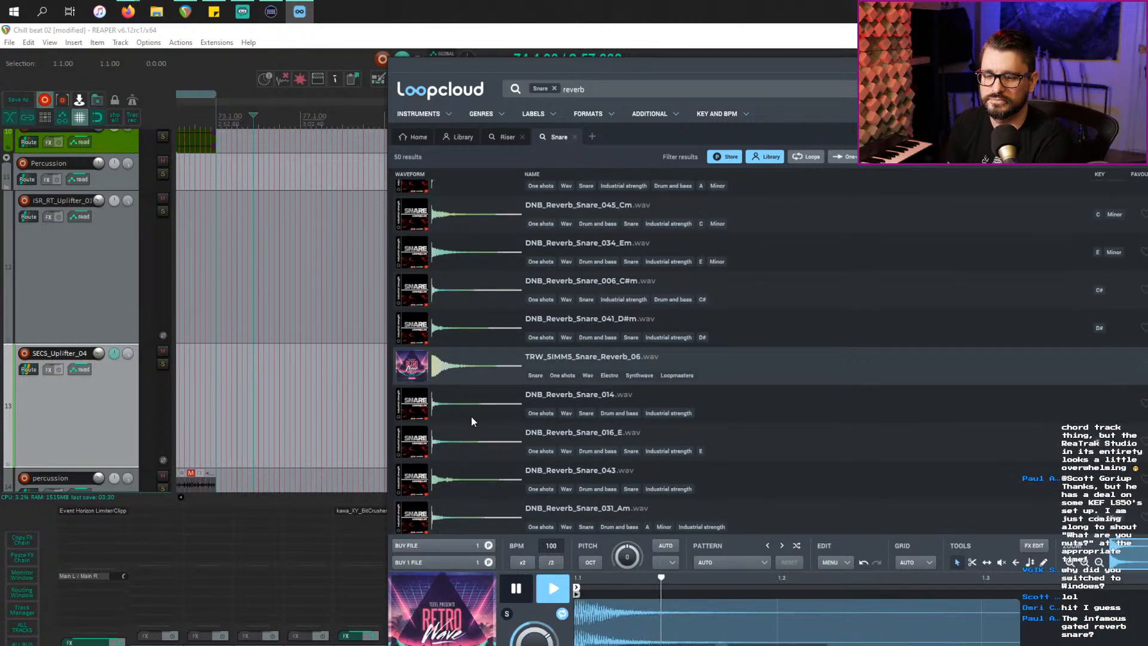
{"action": "scroll", "coordinate": [471, 421], "scroll_direction": "down", "scroll_amount": 3}
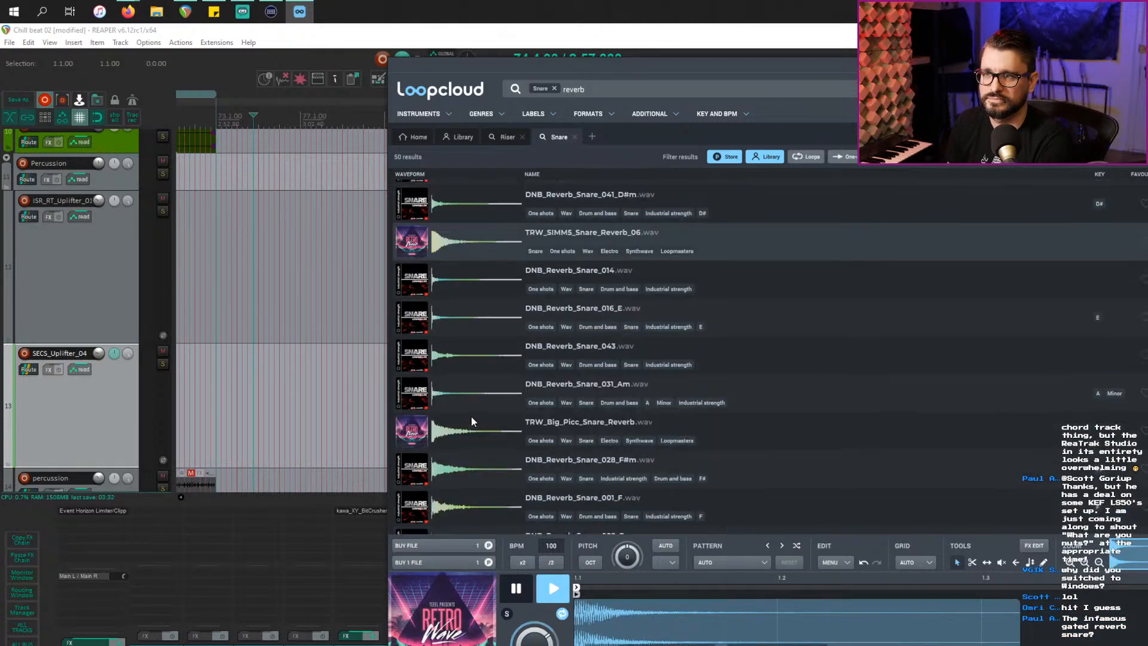
{"action": "left_click", "coordinate": [476, 430]}
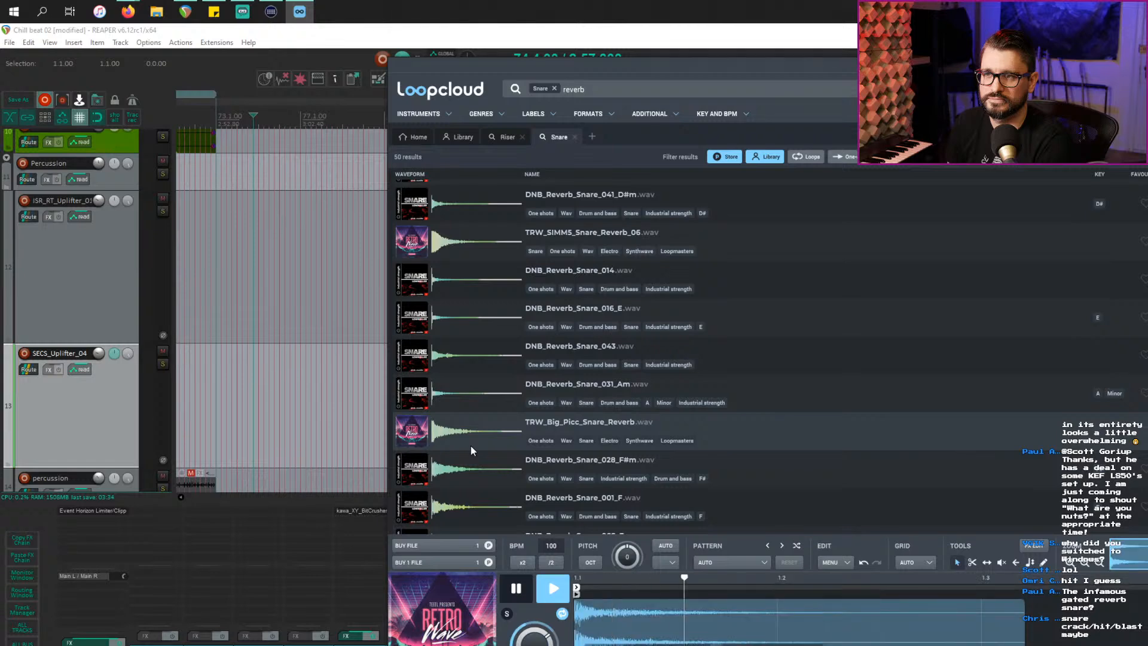
Step: Audition DNB_Reverb_Snare_028_F#m, DNB_Reverb_Snare_022_C# and TBD_Smash Reverb Snare G#
{"action": "scroll", "coordinate": [471, 446], "scroll_direction": "down", "scroll_amount": 3}
{"action": "key", "text": "Down"}
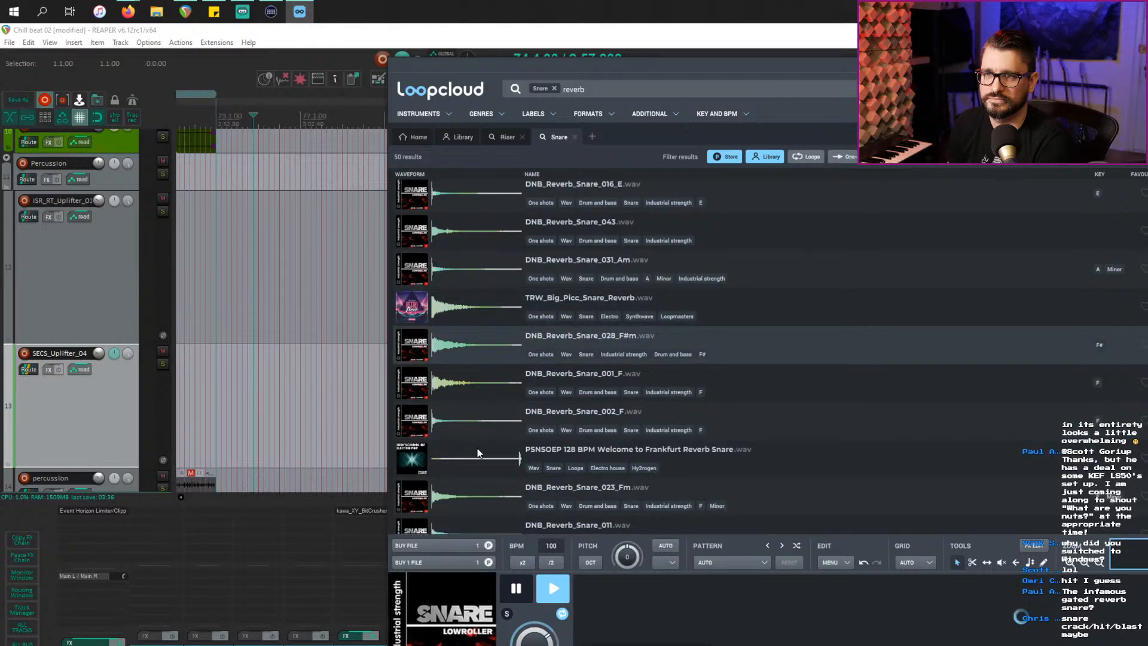
{"action": "scroll", "coordinate": [479, 461], "scroll_direction": "down", "scroll_amount": 3}
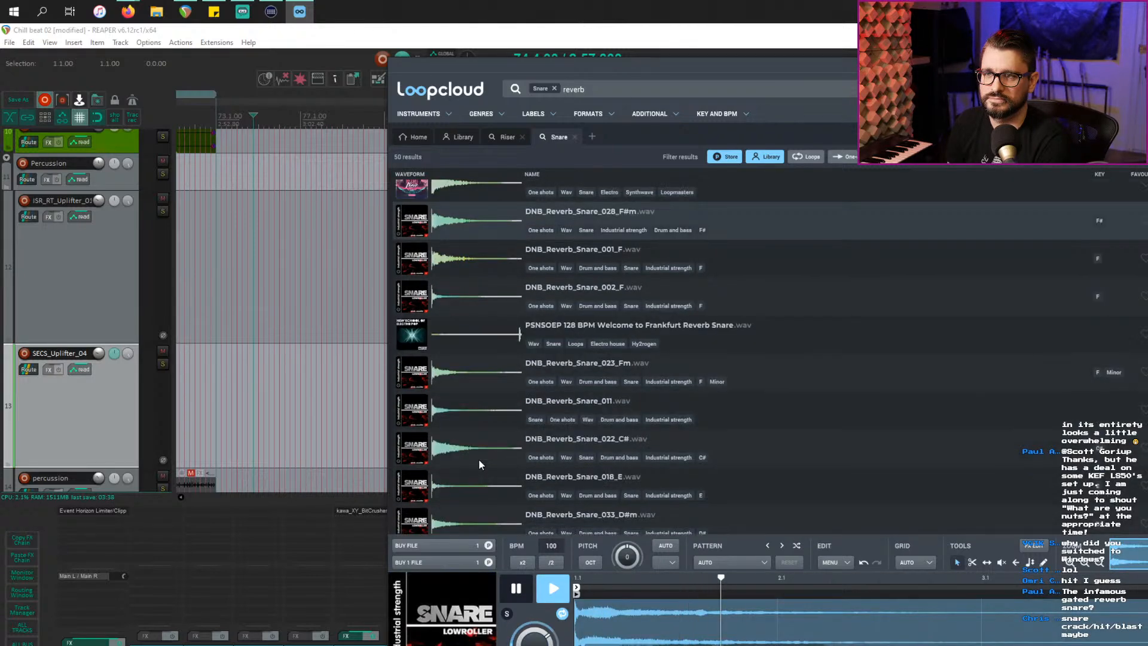
{"action": "left_click", "coordinate": [479, 446]}
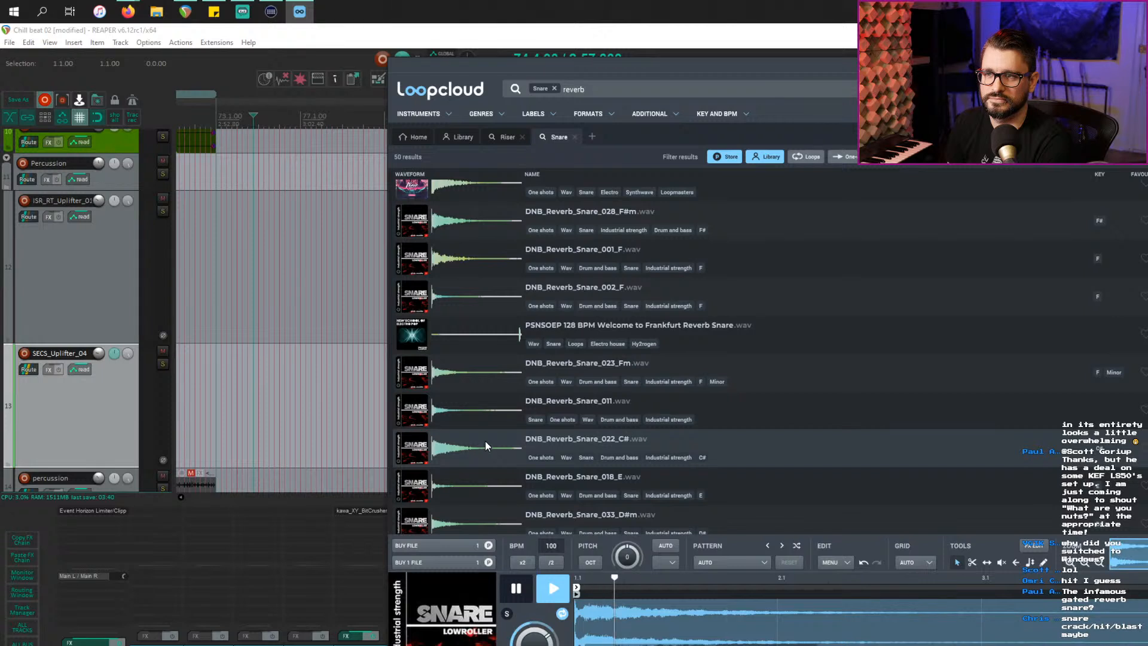
{"action": "scroll", "coordinate": [485, 440], "scroll_direction": "down", "scroll_amount": 3}
{"action": "left_click", "coordinate": [485, 437]}
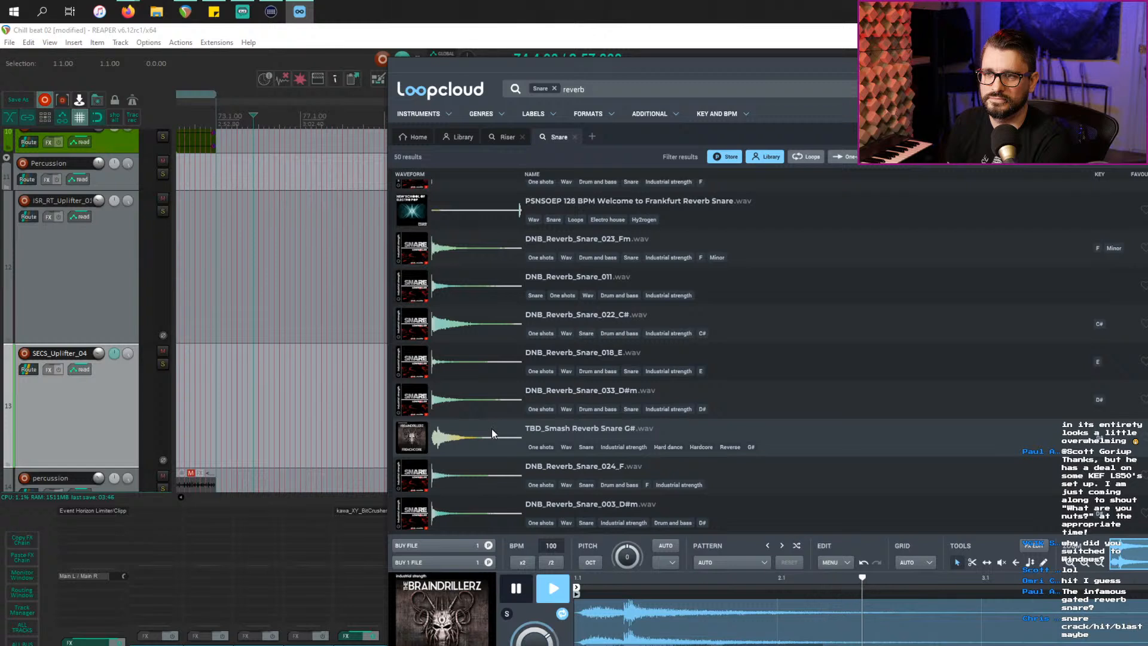
Step: Set the preview key to F and compare DNB reverb snares 033_D#m, 023_Fm, 011 and 022_C#
{"action": "key", "text": "Up"}
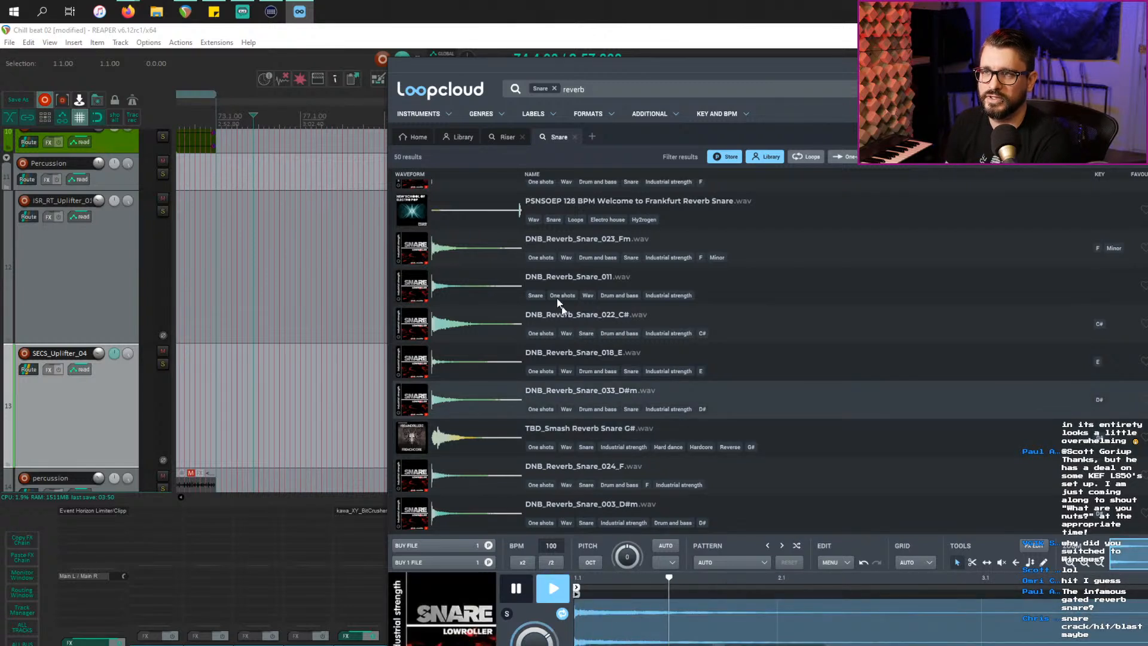
{"action": "left_click", "coordinate": [668, 562]}
{"action": "left_click", "coordinate": [663, 602]}
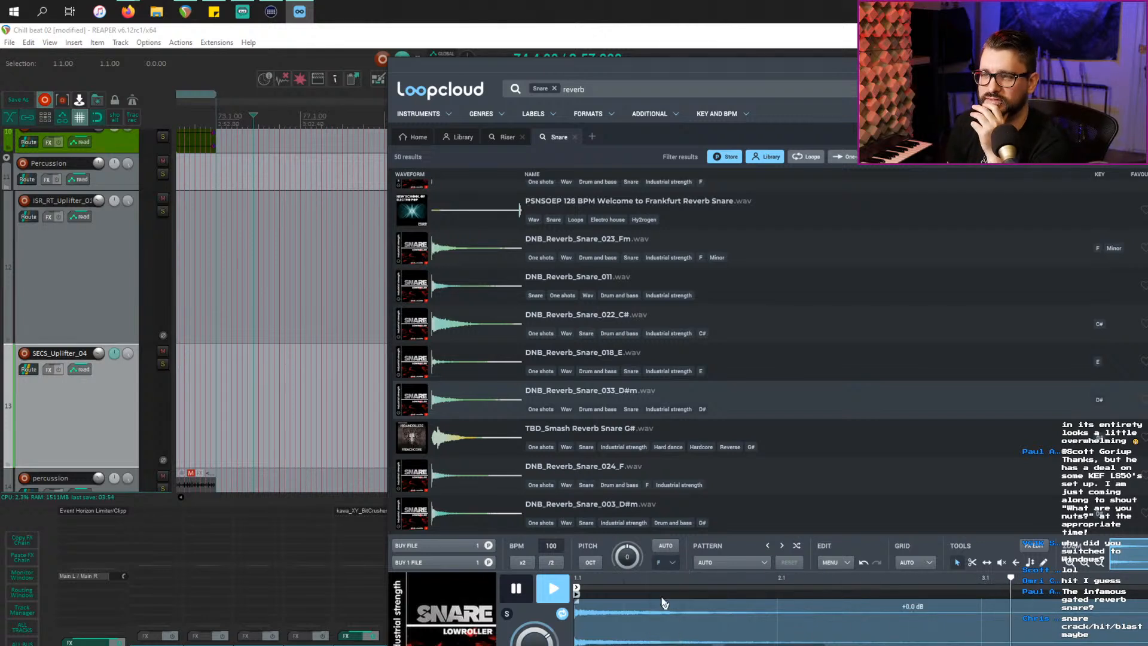
{"action": "left_click", "coordinate": [470, 248]}
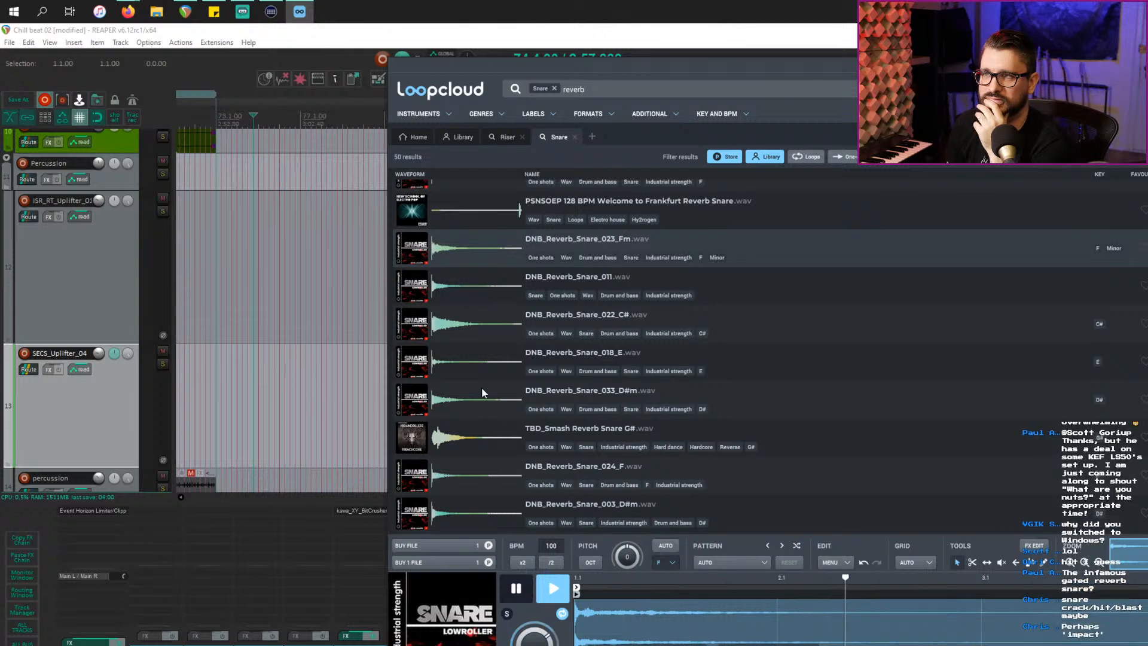
{"action": "left_click", "coordinate": [455, 299]}
{"action": "left_click", "coordinate": [465, 328]}
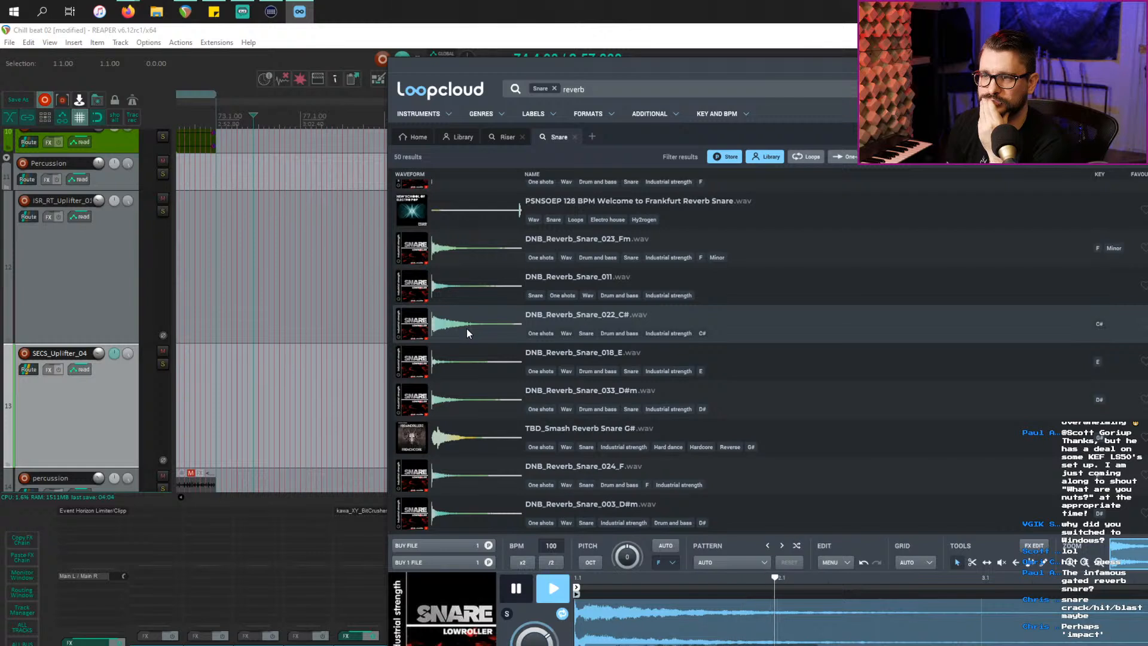
Step: Turn on automatic pitch matching and recheck 022_C#, TBD_Smash Reverb Snare G# and DNB_Reverb_Snare_020
{"action": "left_click", "coordinate": [666, 546]}
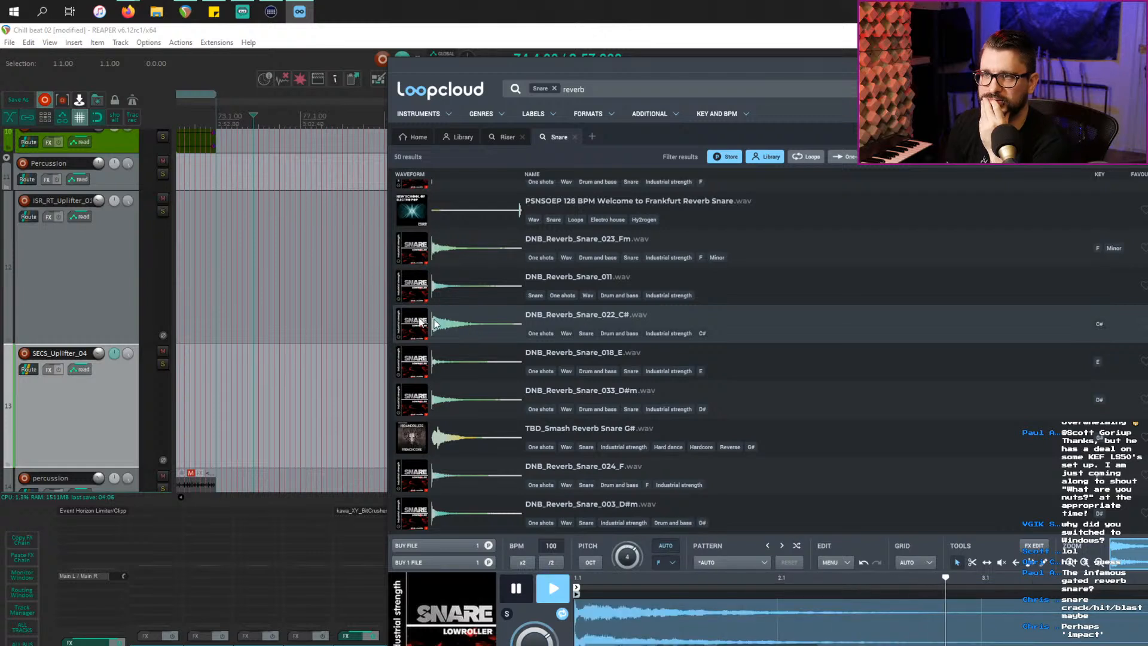
{"action": "left_click", "coordinate": [483, 319]}
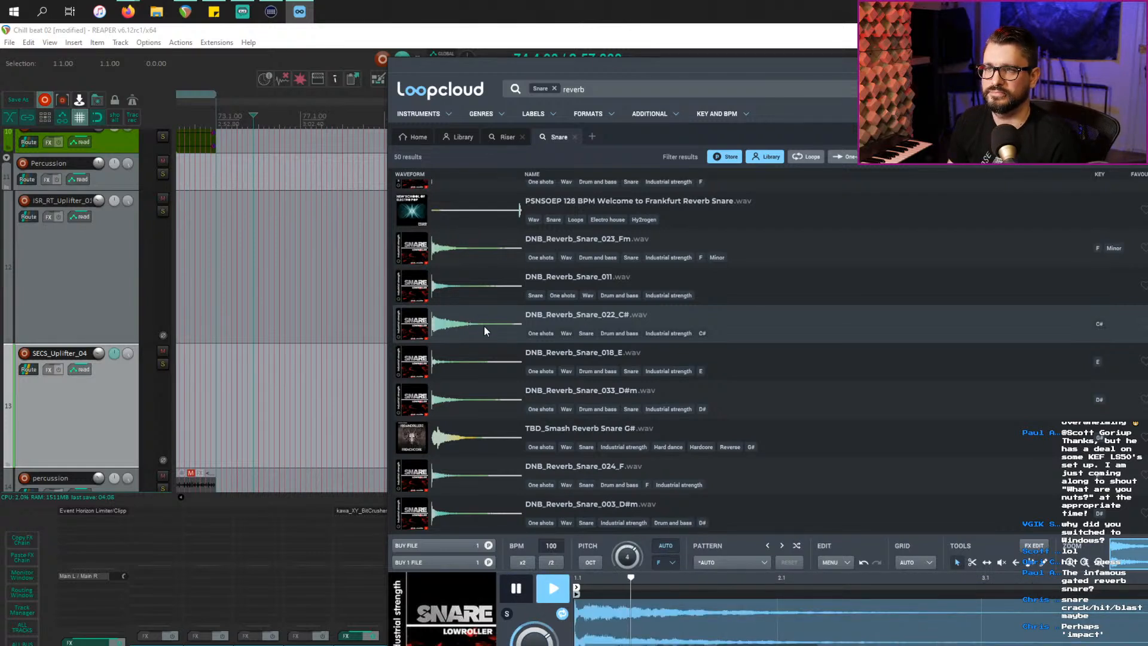
{"action": "left_click", "coordinate": [587, 564]}
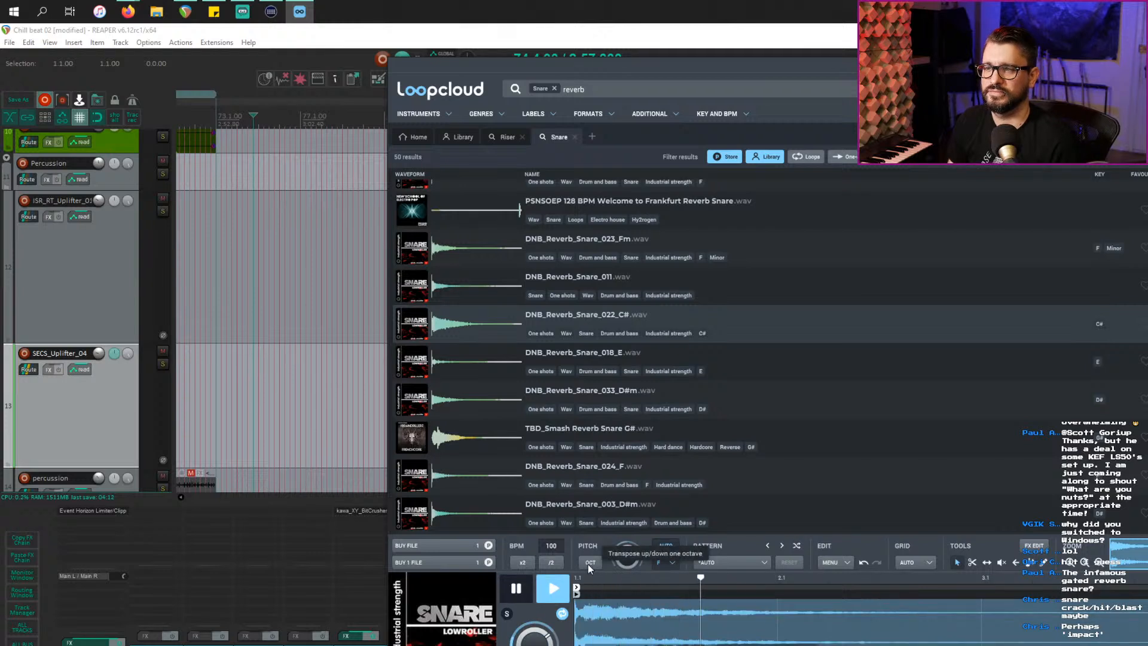
{"action": "left_click", "coordinate": [463, 446]}
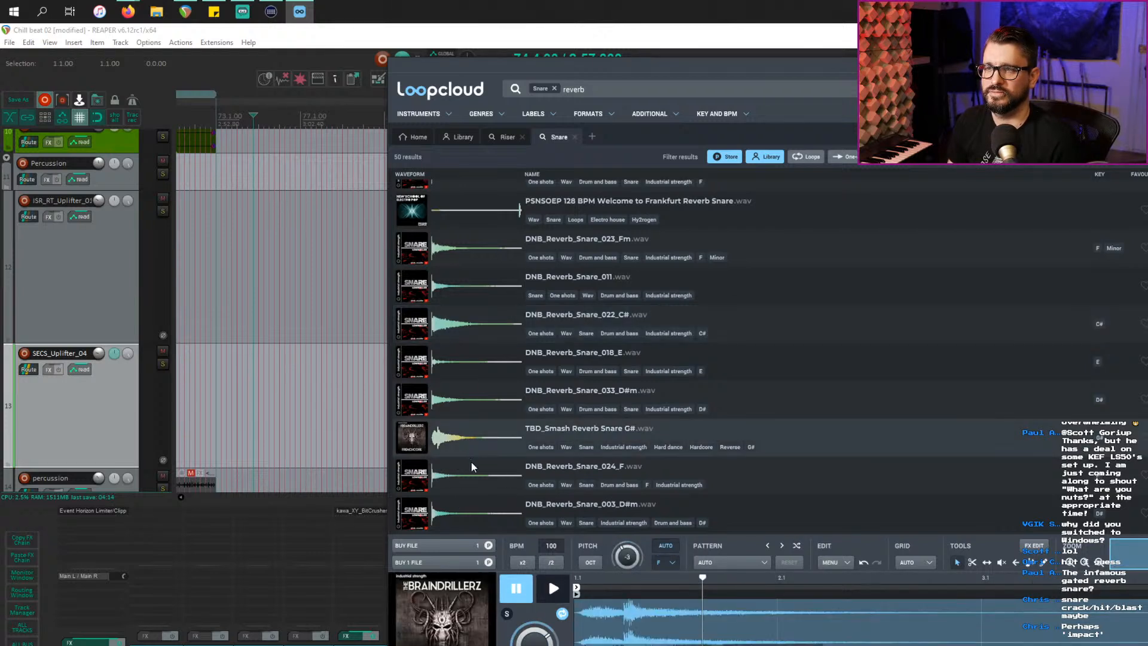
{"action": "scroll", "coordinate": [471, 467], "scroll_direction": "down", "scroll_amount": 3}
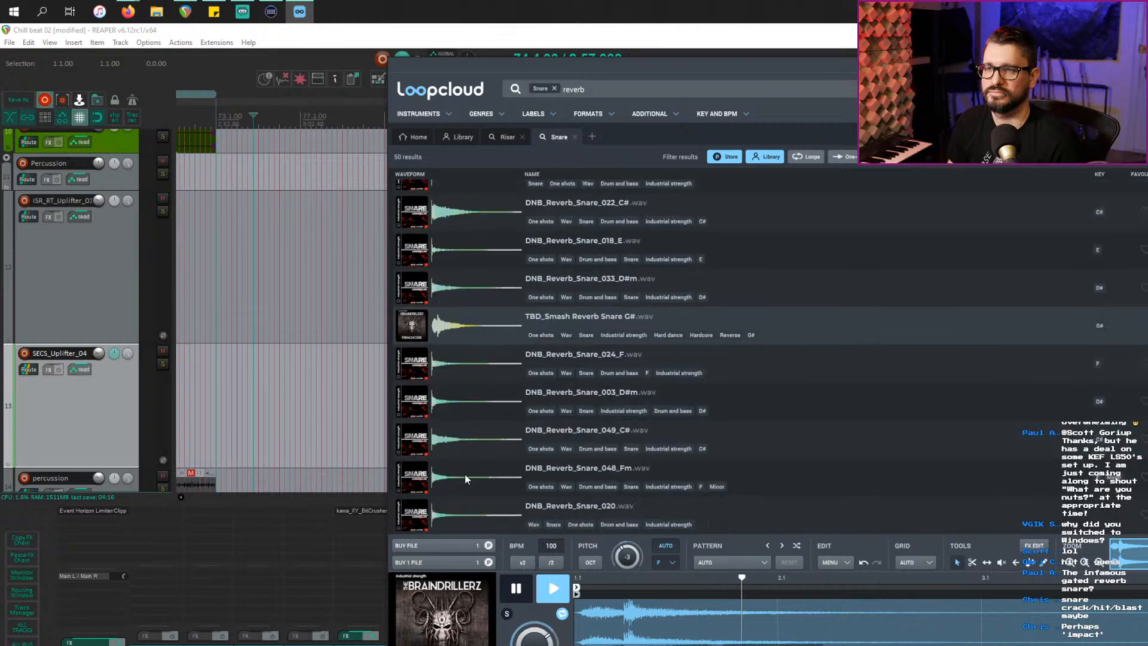
{"action": "left_click", "coordinate": [479, 515]}
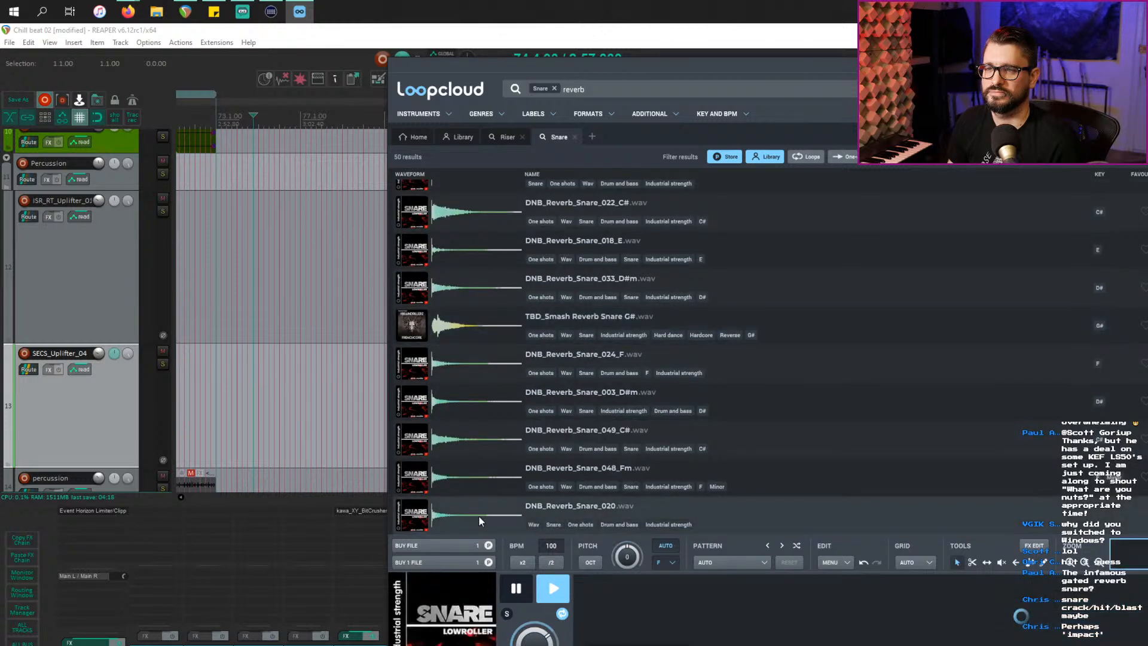
Step: Pick TBD_Smash Reverb Snare G#, shift its start one grid step later, and render a processed copy
{"action": "left_click", "coordinate": [664, 562]}
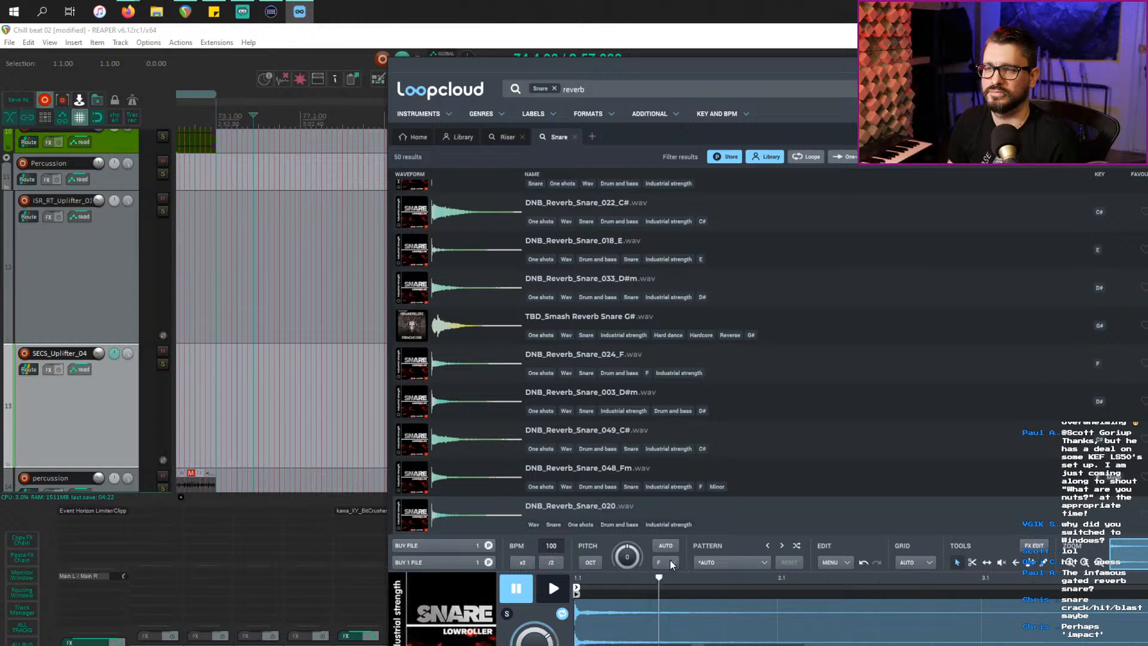
{"action": "left_click", "coordinate": [454, 334]}
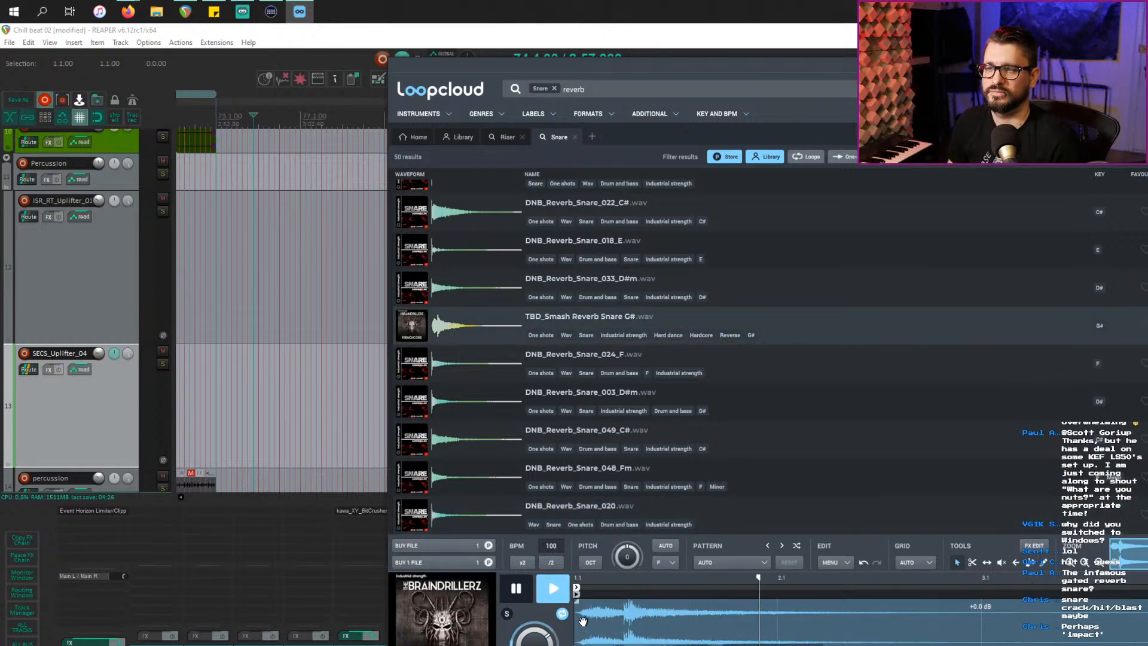
{"action": "key", "text": "space"}
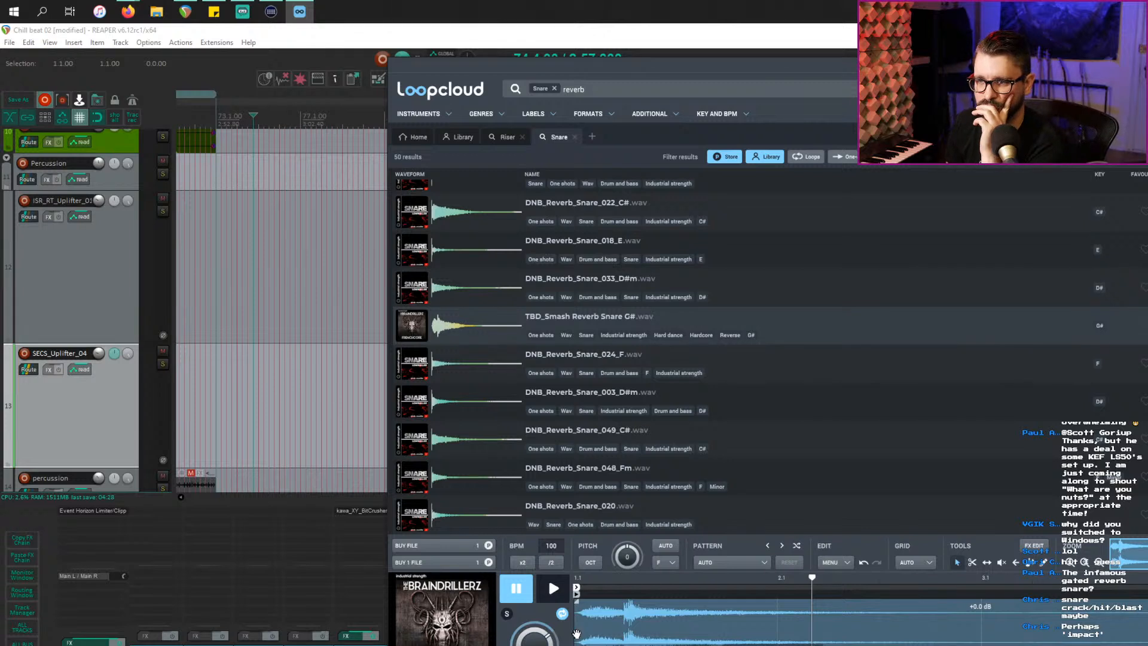
{"action": "mouse_move", "coordinate": [579, 635]}
{"action": "left_mouse_down"}
{"action": "mouse_move", "coordinate": [617, 632]}
{"action": "mouse_move", "coordinate": [580, 632]}
{"action": "left_mouse_up"}
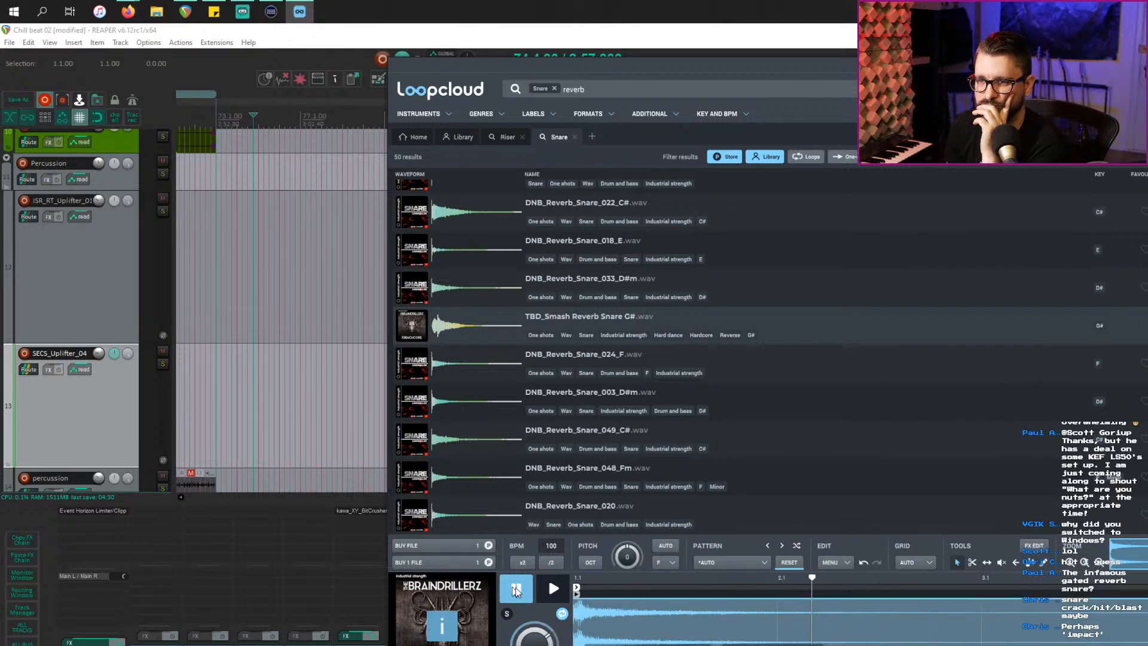
{"action": "left_click", "coordinate": [420, 564]}
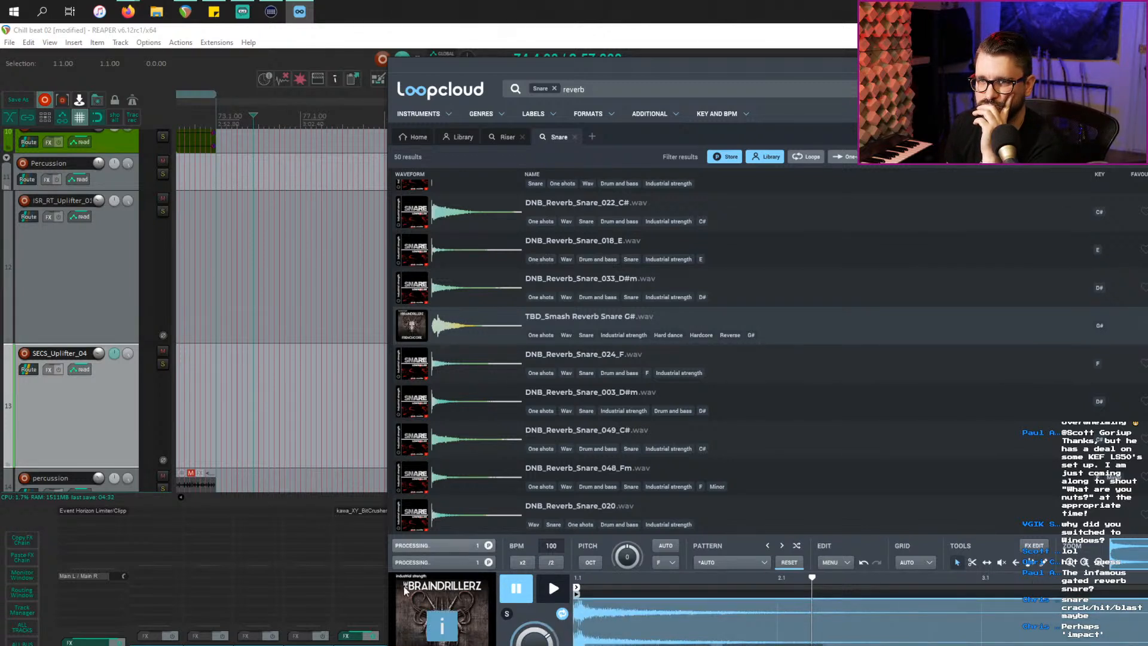
Step: Add a new empty track 13 to the REAPER project with Ctrl+T
{"action": "left_click", "coordinate": [110, 350]}
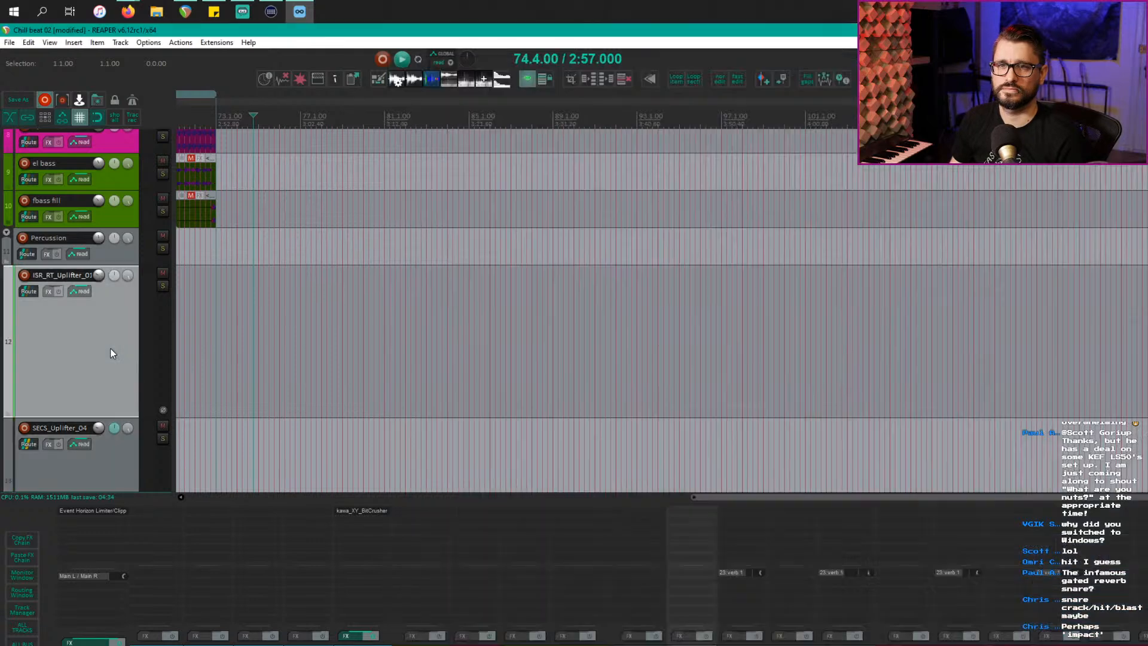
{"action": "key", "text": "ctrl+t"}
{"action": "key", "text": "alt+Tab"}
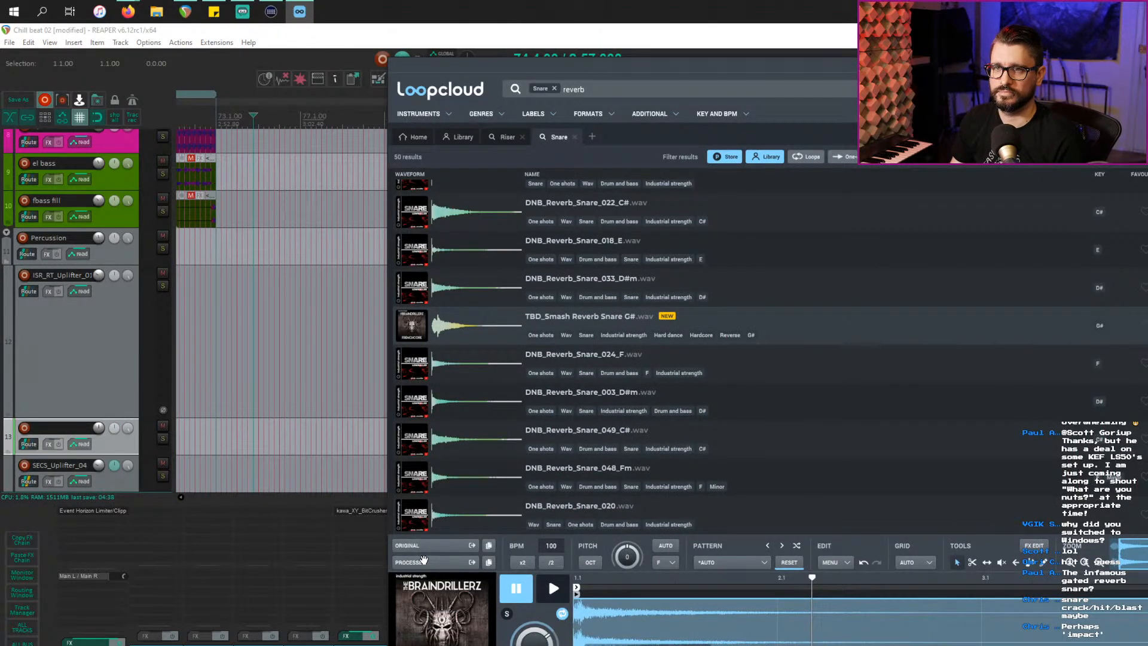
Step: Drag the processed TBD_Smash Reverb Snare G# into REAPER and place it on track 13
{"action": "left_click_drag", "start_coordinate": [420, 558], "coordinate": [274, 374]}
{"action": "scroll", "coordinate": [296, 389], "scroll_direction": "down", "scroll_amount": 6}
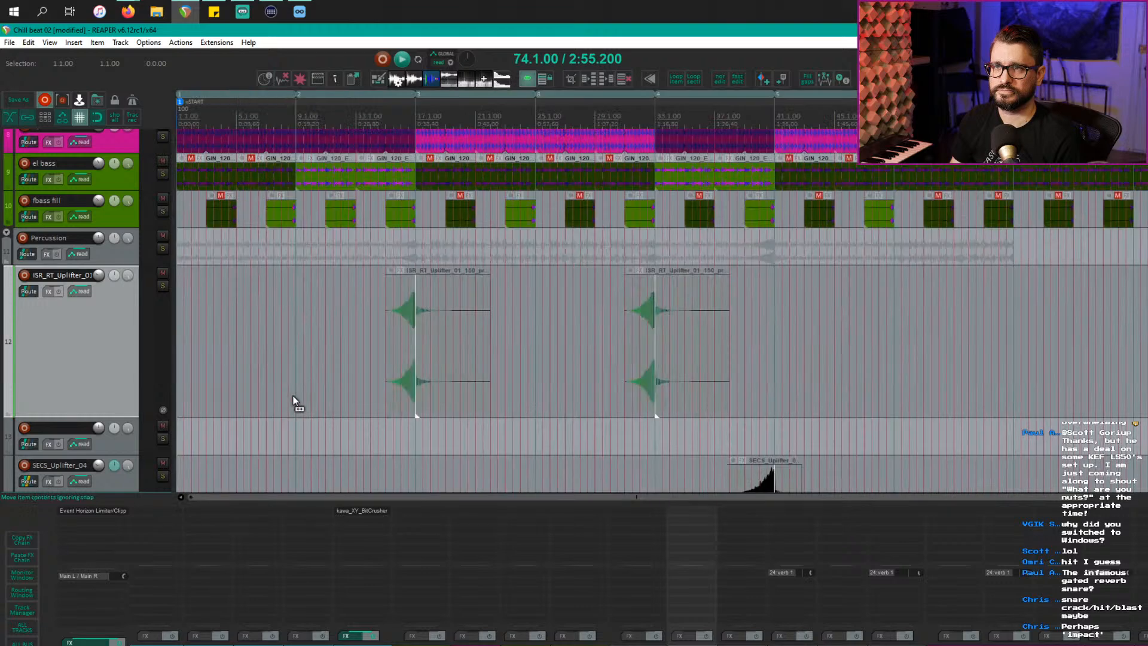
{"action": "left_click_drag", "start_coordinate": [972, 351], "coordinate": [704, 355]}
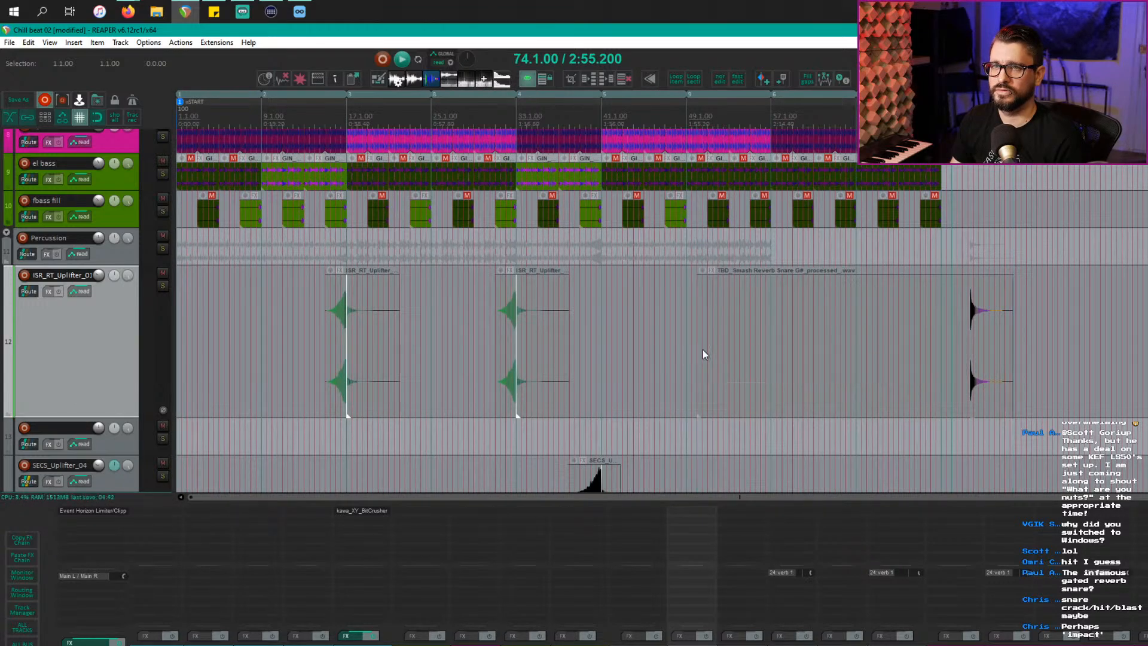
{"action": "key", "text": "ctrl+z"}
{"action": "left_click_drag", "start_coordinate": [991, 366], "coordinate": [628, 439]}
Step: Name track 13 'verb snare' and move its snare item to bar 41
{"action": "left_click", "coordinate": [52, 421]}
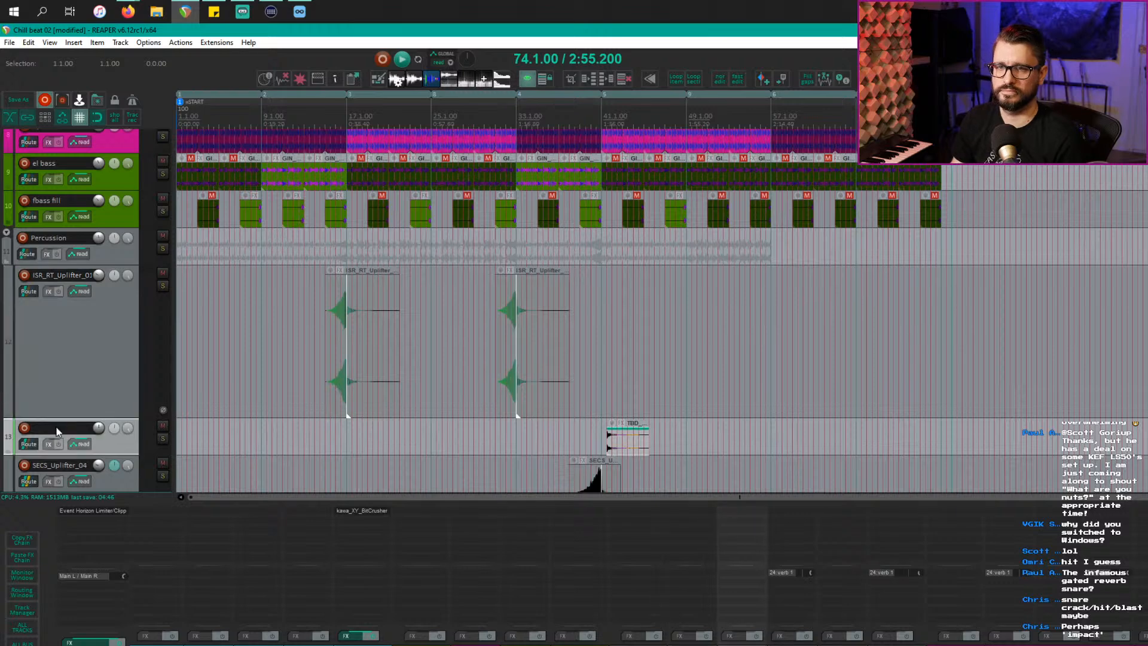
{"action": "double_click", "coordinate": [56, 428]}
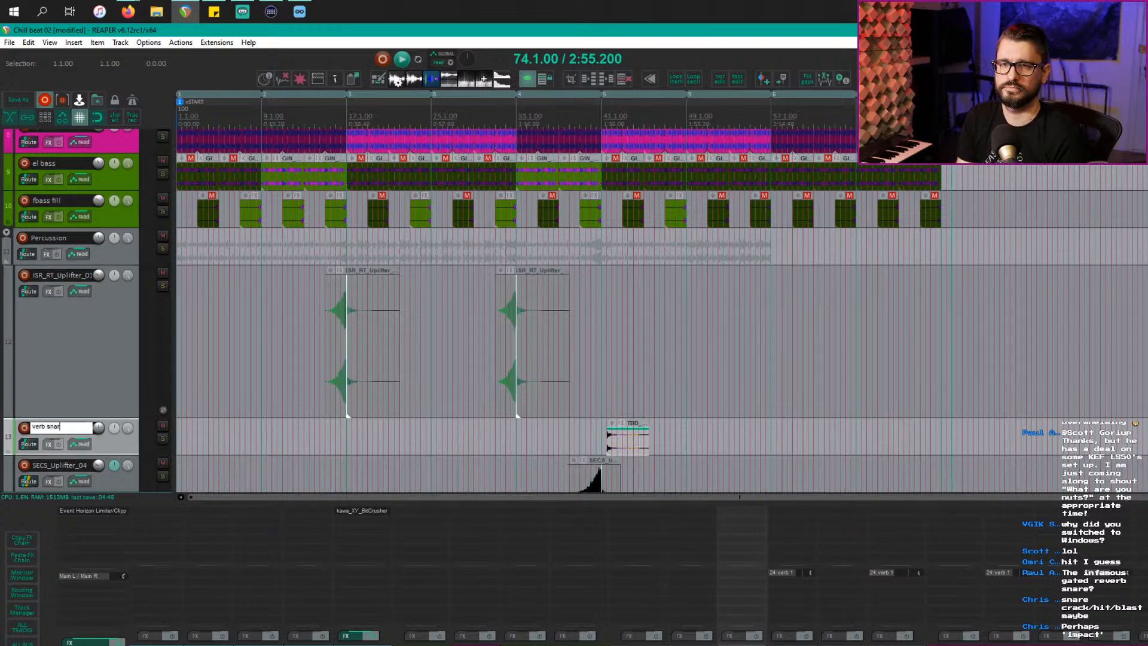
{"action": "left_click", "coordinate": [701, 343]}
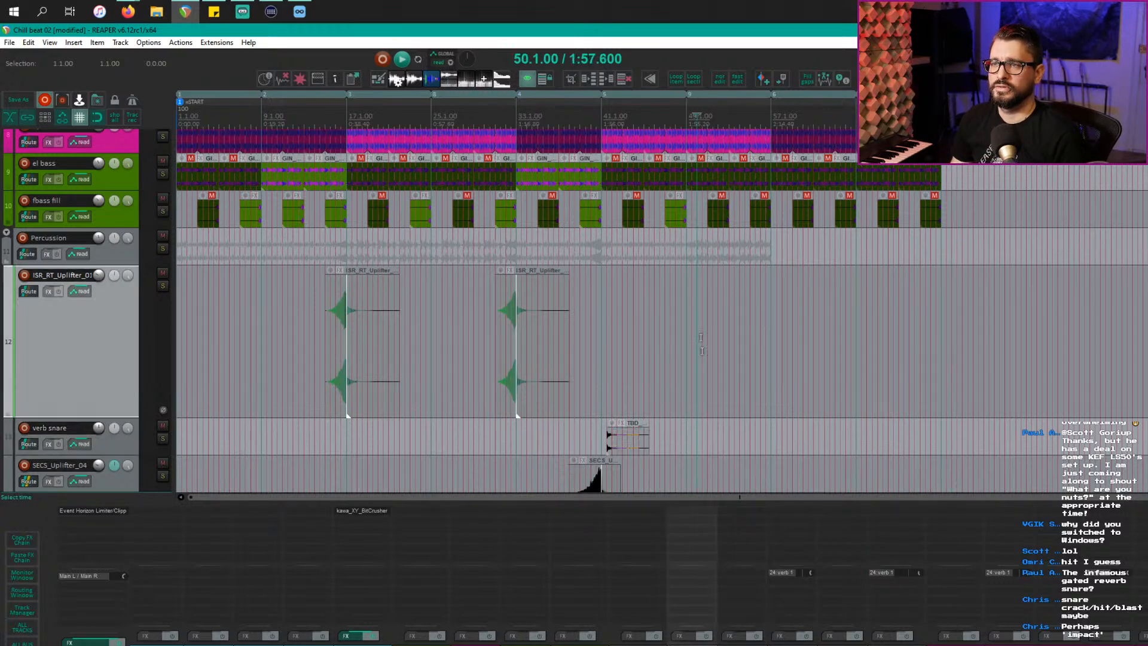
{"action": "scroll", "coordinate": [704, 347], "scroll_direction": "up", "scroll_amount": 5}
{"action": "left_click_drag", "start_coordinate": [402, 443], "coordinate": [367, 437]}
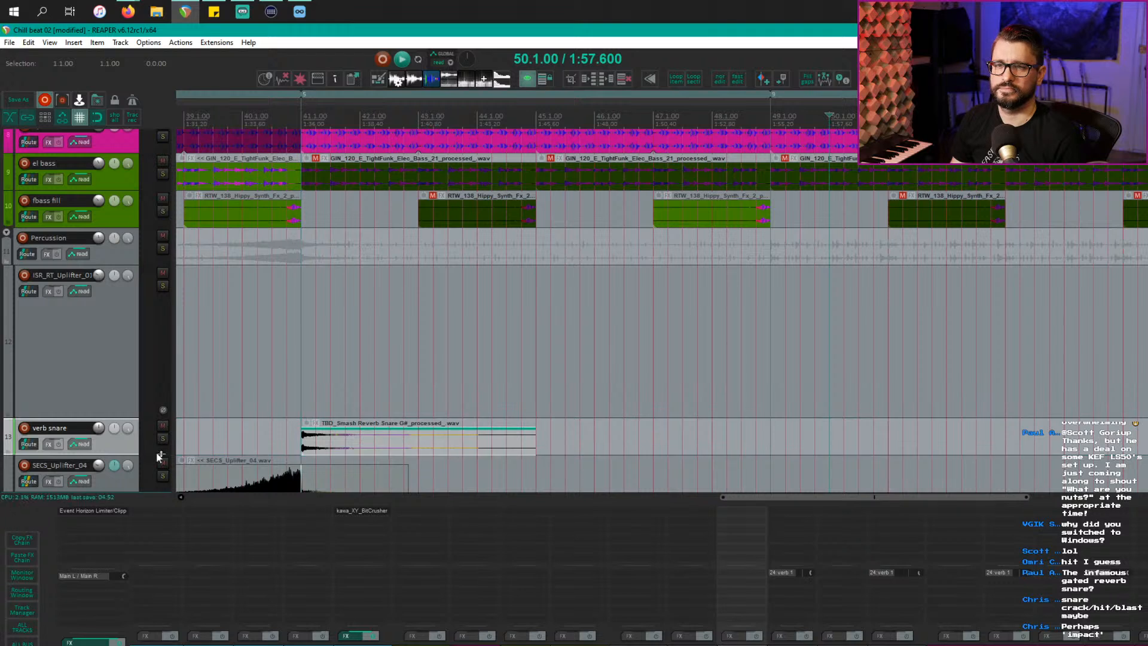
Step: Play the arrangement from just before bar 40 with the ISR_RT_Uplifter_01 track selected
{"action": "key", "text": "space"}
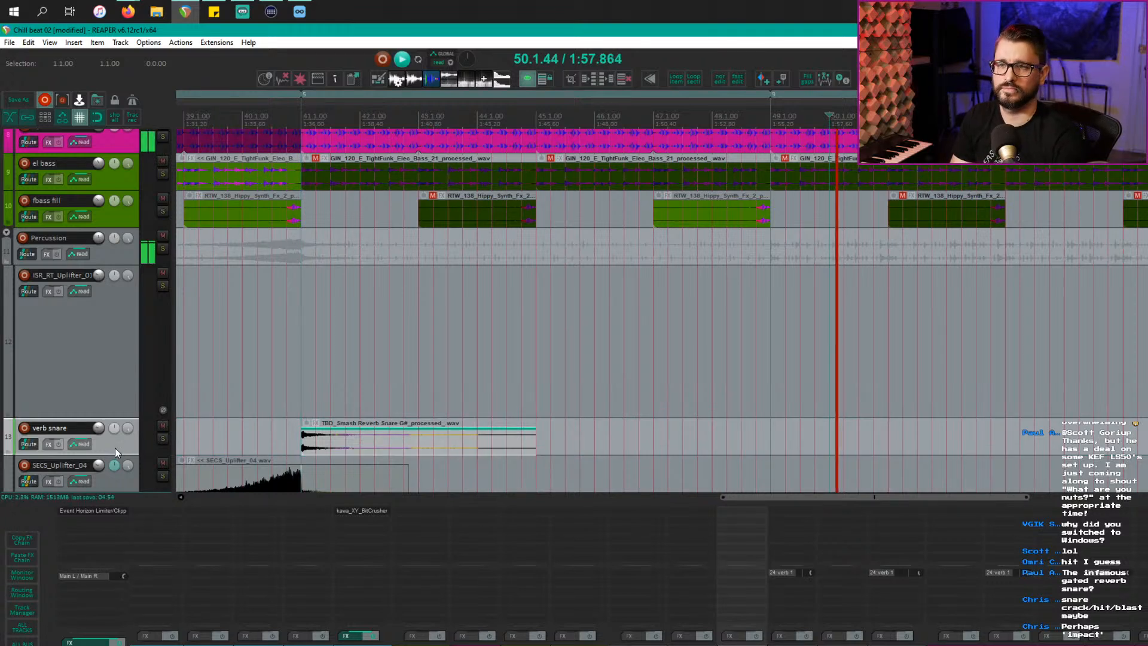
{"action": "left_click", "coordinate": [161, 361]}
{"action": "key", "text": "space"}
{"action": "left_click", "coordinate": [207, 364]}
{"action": "key", "text": "space"}
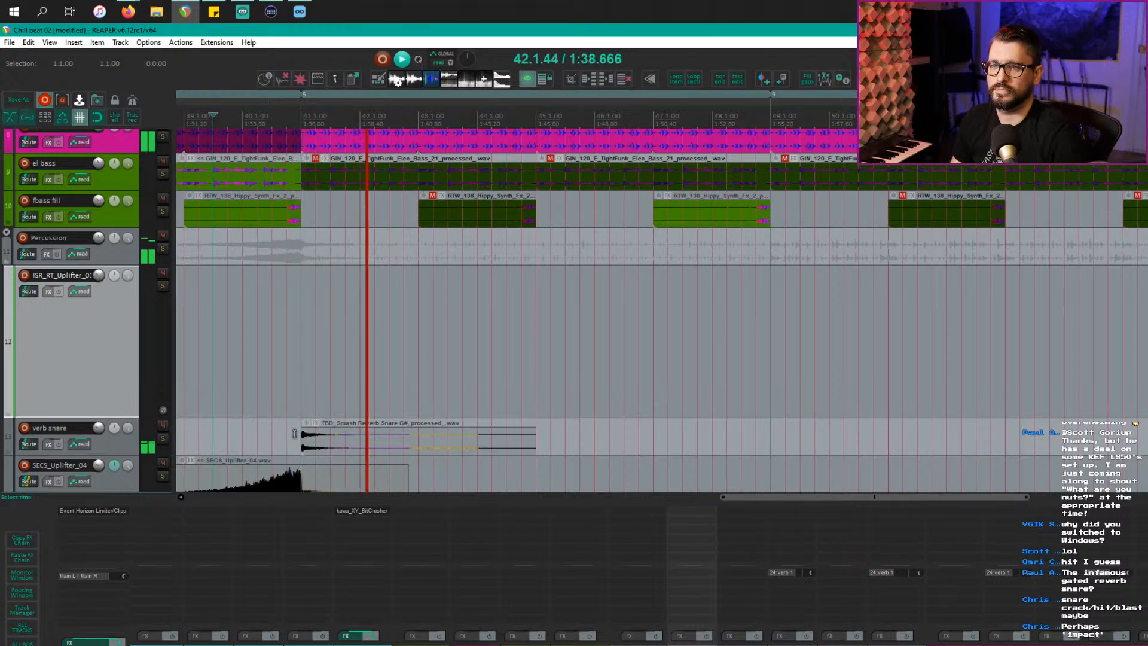
Step: Solo the verb snare track, play it from bar 41, then unsolo it
{"action": "left_click", "coordinate": [298, 442]}
{"action": "key", "text": "s"}
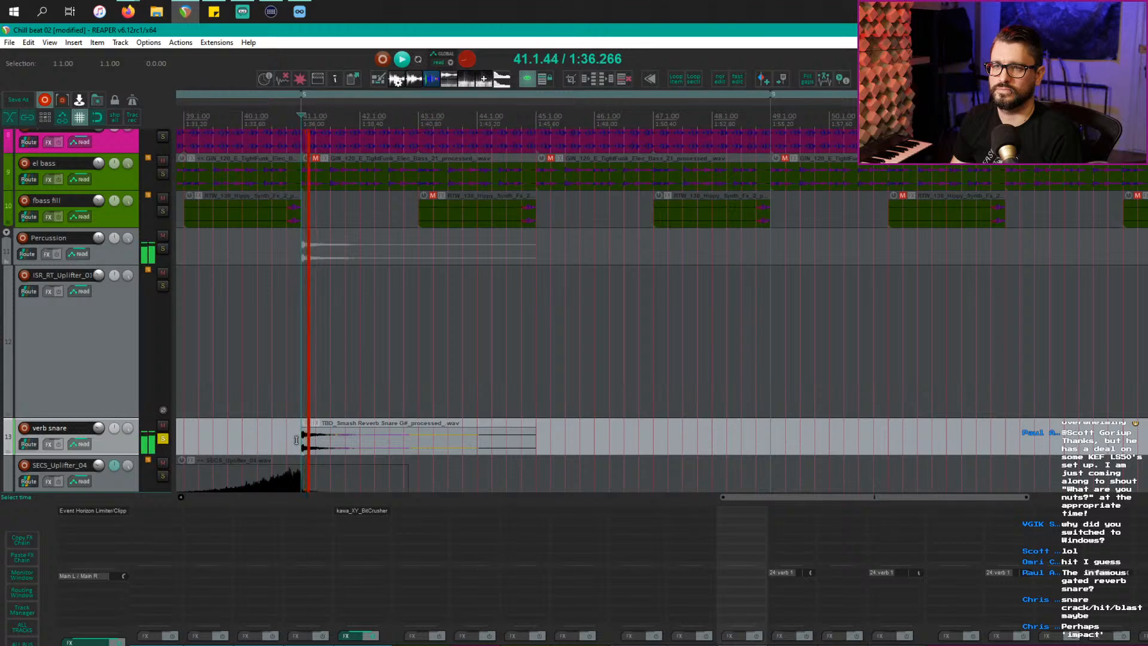
{"action": "scroll", "coordinate": [296, 440], "scroll_direction": "up", "scroll_amount": 3}
{"action": "key", "text": "space"}
{"action": "key", "text": "space"}
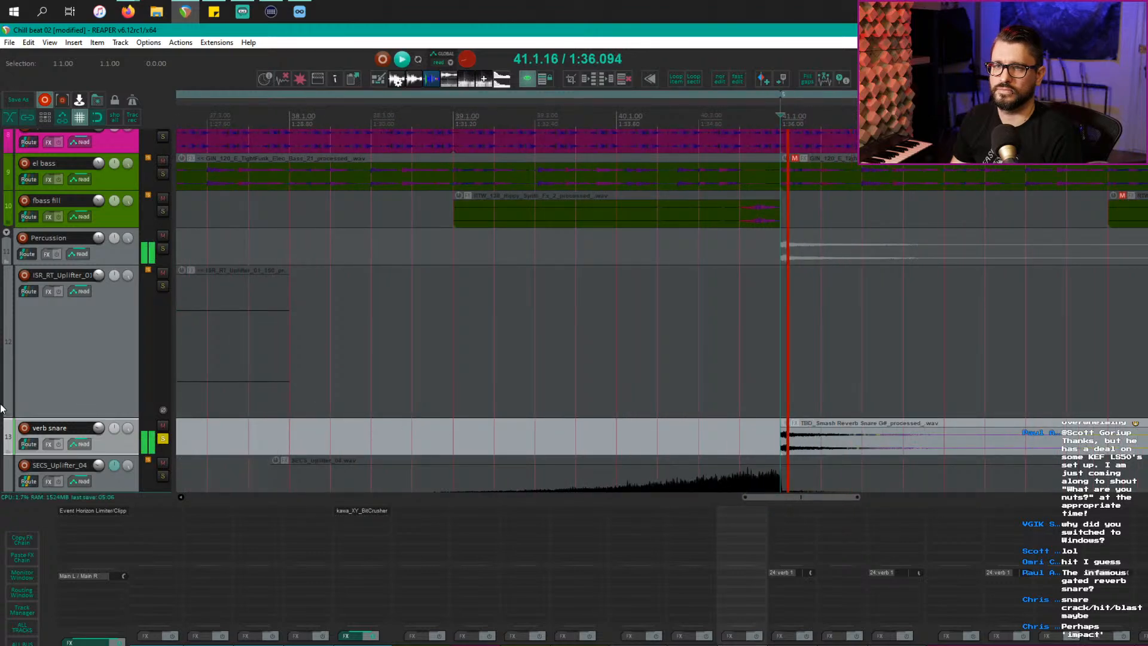
{"action": "key", "text": "space"}
{"action": "key", "text": "space"}
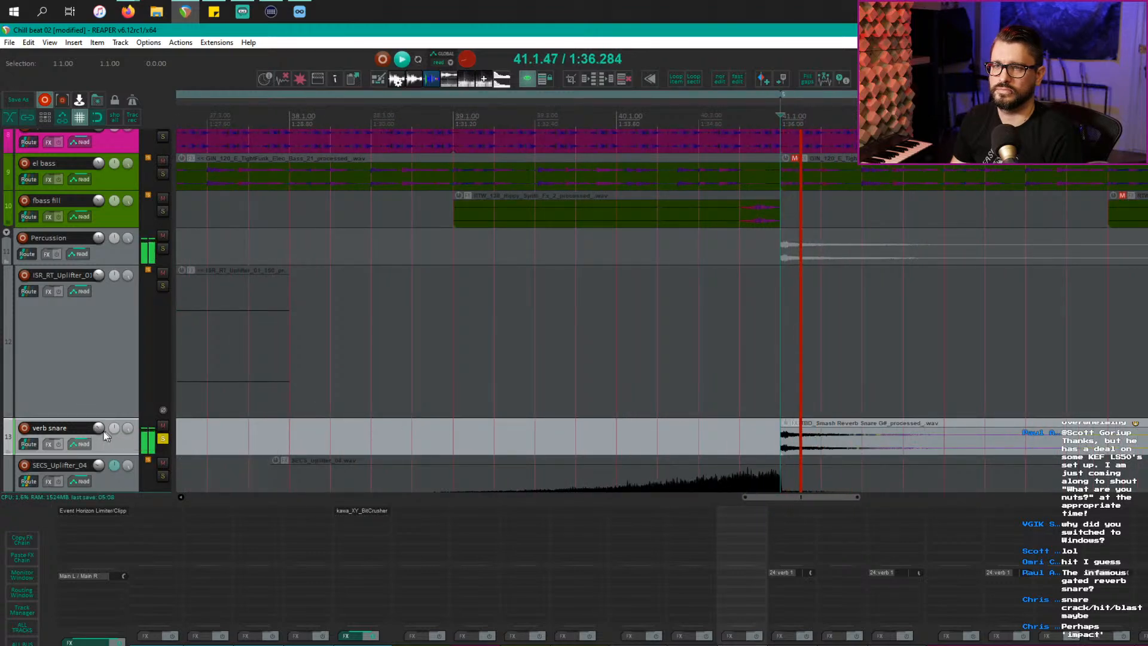
{"action": "key", "text": "space"}
{"action": "key", "text": "s"}
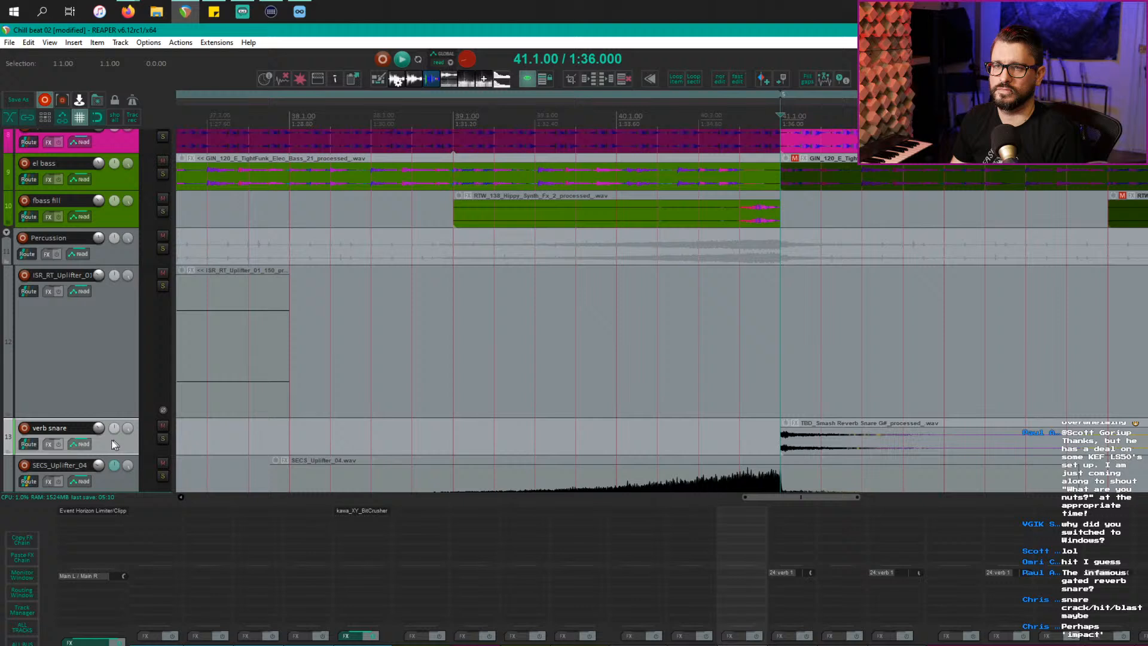
Step: Add a send from verb snare to the verb 1 track and play from 39.4.00
{"action": "left_click", "coordinate": [30, 445]}
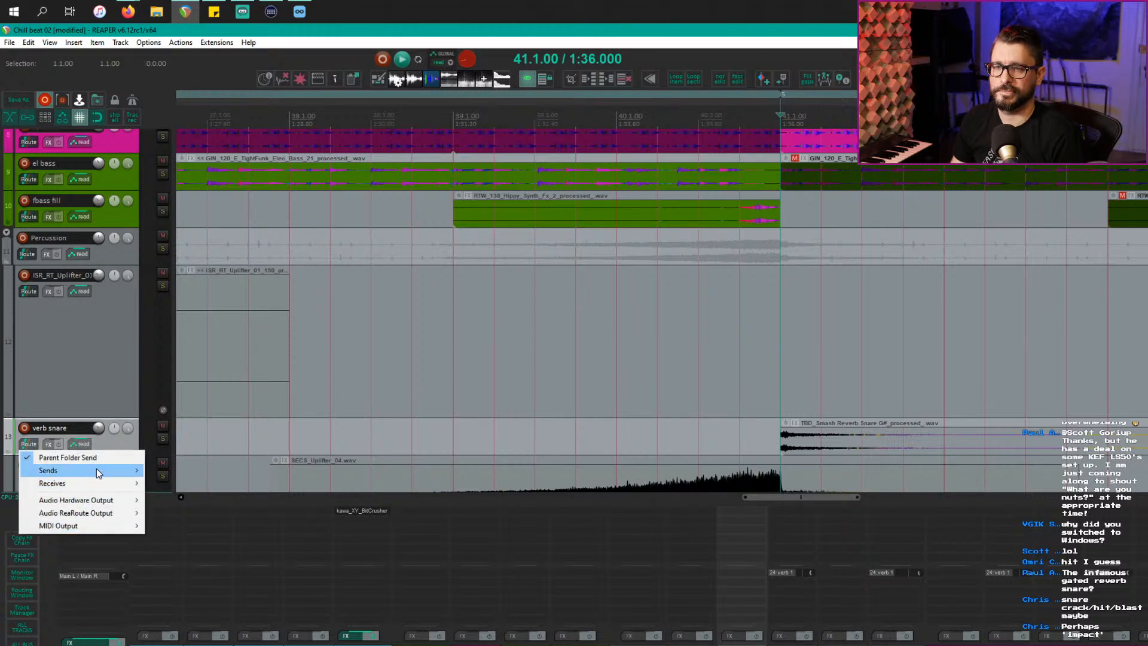
{"action": "mouse_move", "coordinate": [98, 473]}
{"action": "left_click", "coordinate": [204, 645]}
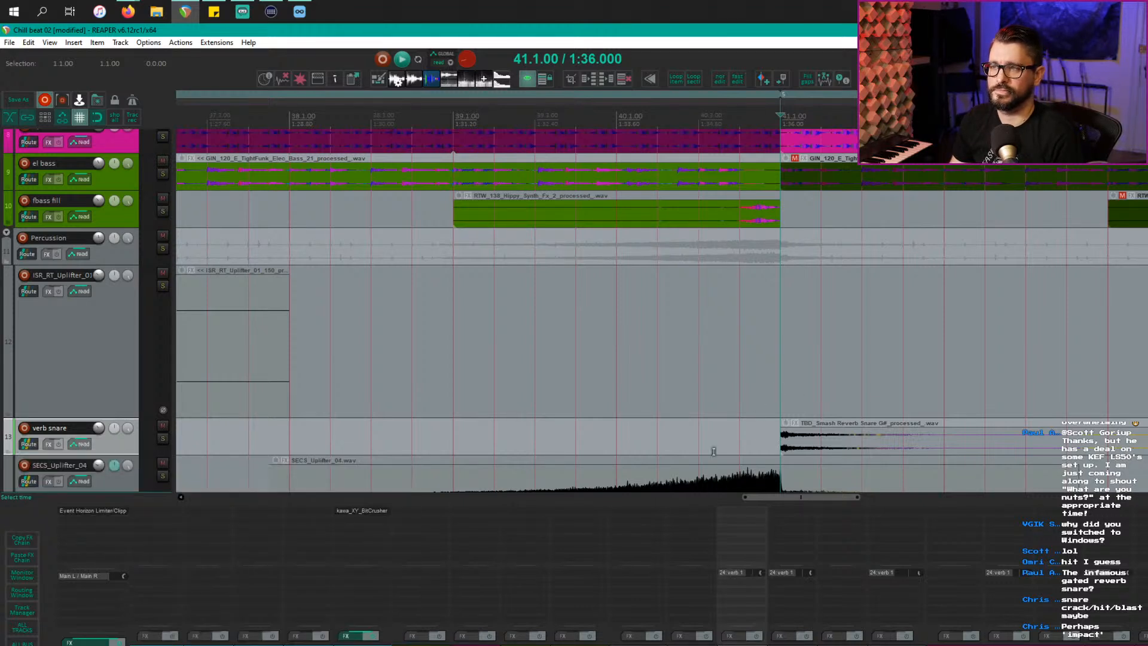
{"action": "left_click", "coordinate": [584, 431]}
{"action": "key", "text": "space"}
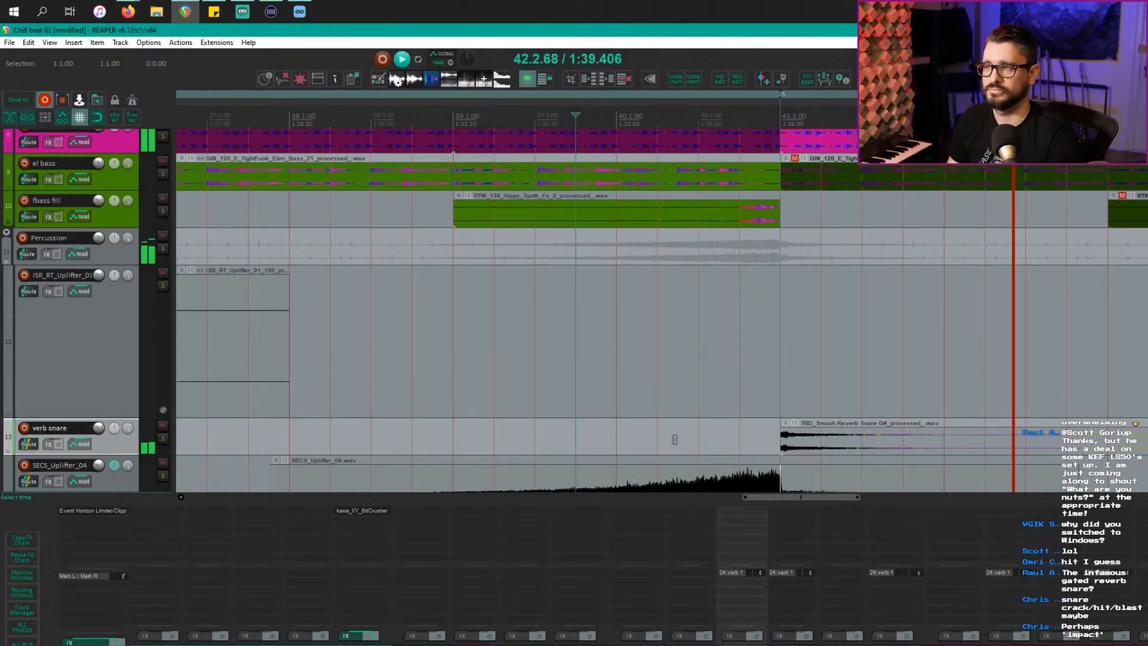
{"action": "scroll", "coordinate": [617, 397], "scroll_direction": "down", "scroll_amount": 2}
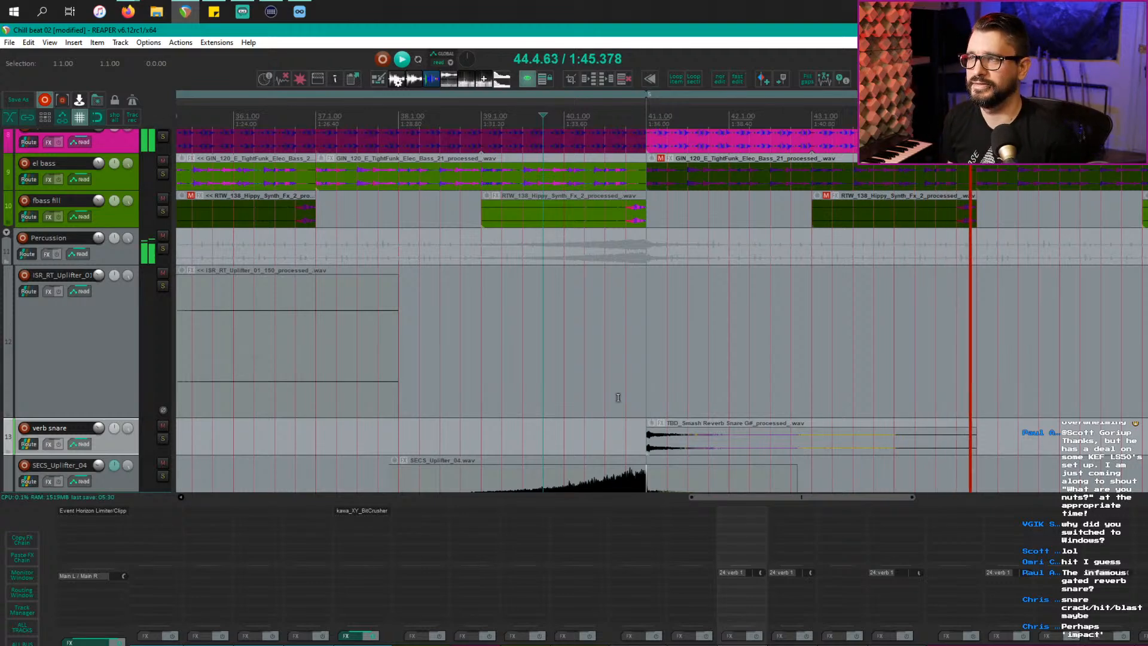
{"action": "scroll", "coordinate": [735, 313], "scroll_direction": "down", "scroll_amount": 6}
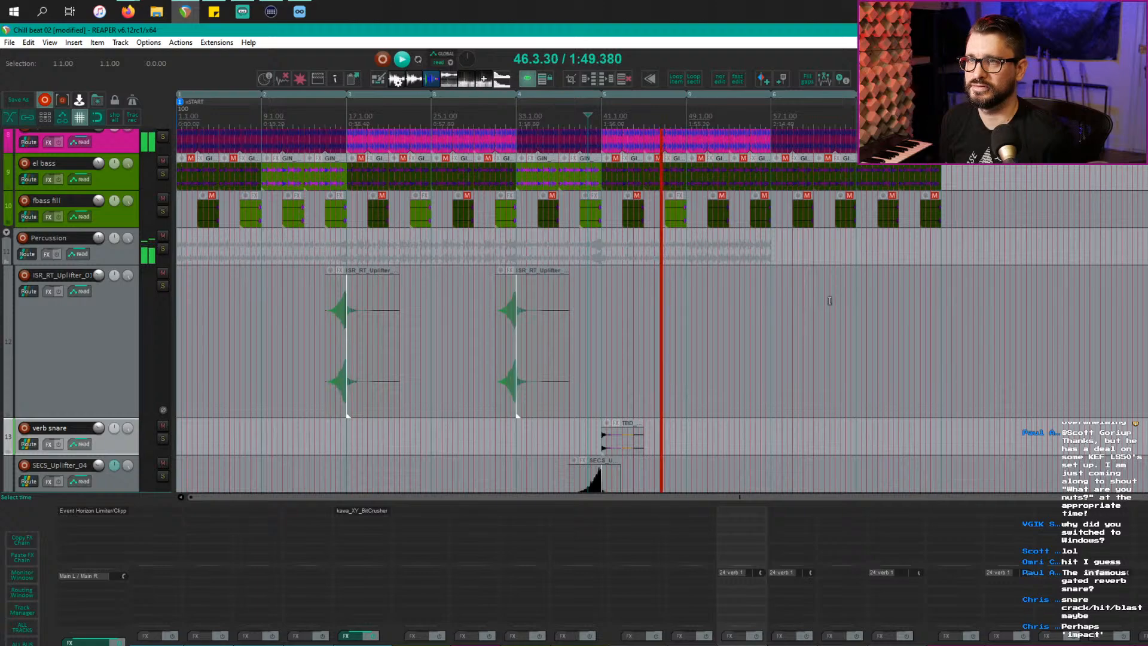
{"action": "scroll", "coordinate": [830, 302], "scroll_direction": "down", "scroll_amount": 4}
{"action": "scroll", "coordinate": [828, 302], "scroll_direction": "down", "scroll_amount": 2}
{"action": "scroll", "coordinate": [589, 318], "scroll_direction": "down", "scroll_amount": 8}
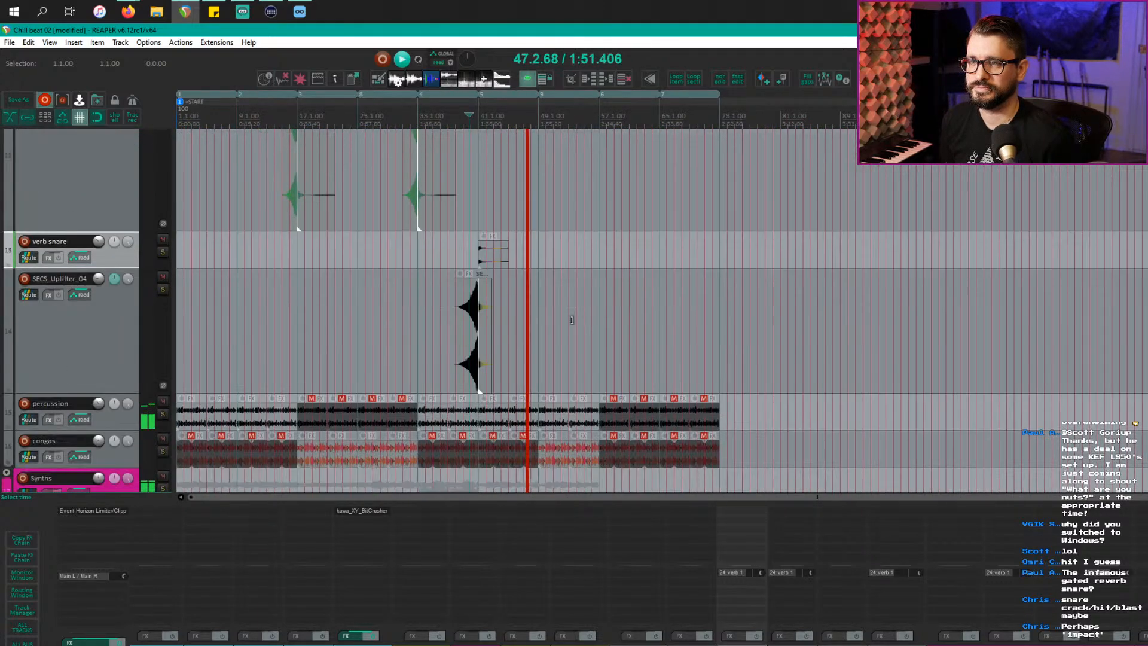
{"action": "scroll", "coordinate": [572, 320], "scroll_direction": "up", "scroll_amount": 3}
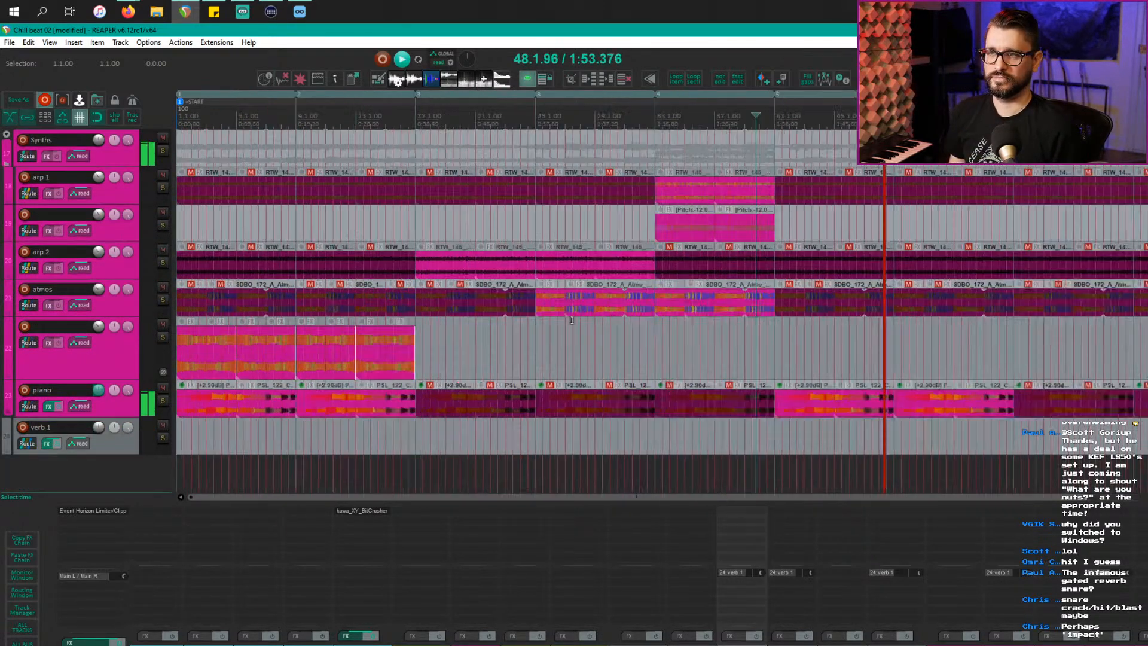
{"action": "scroll", "coordinate": [574, 320], "scroll_direction": "down", "scroll_amount": 3}
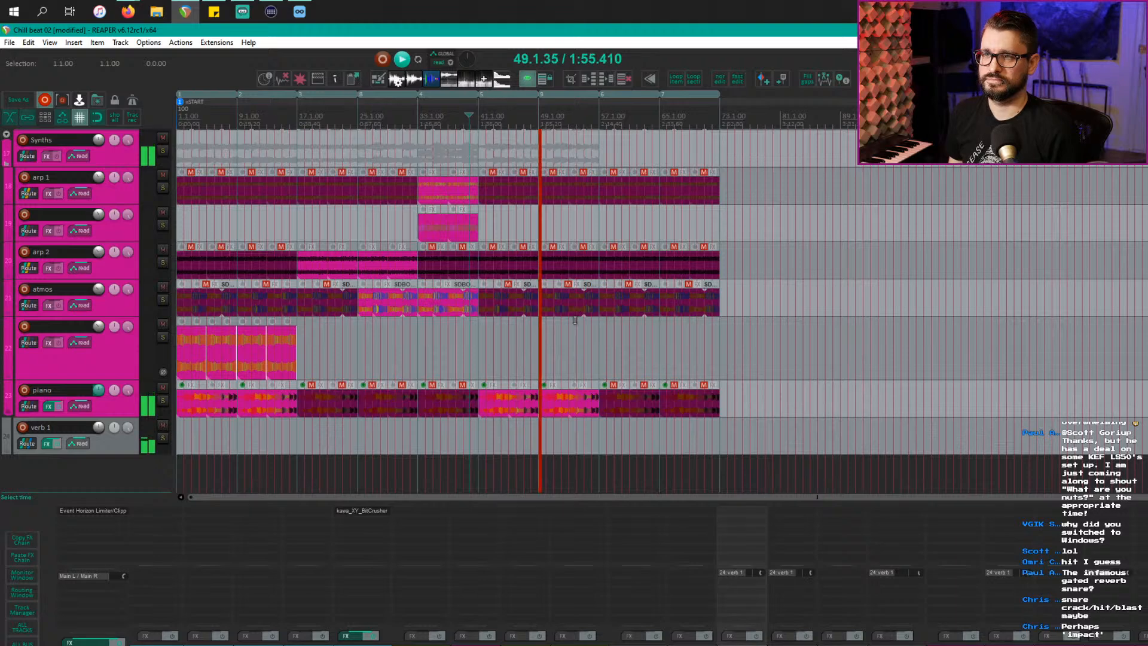
{"action": "scroll", "coordinate": [574, 321], "scroll_direction": "up", "scroll_amount": 2}
{"action": "scroll", "coordinate": [575, 322], "scroll_direction": "up", "scroll_amount": 2}
{"action": "scroll", "coordinate": [575, 323], "scroll_direction": "down", "scroll_amount": 2}
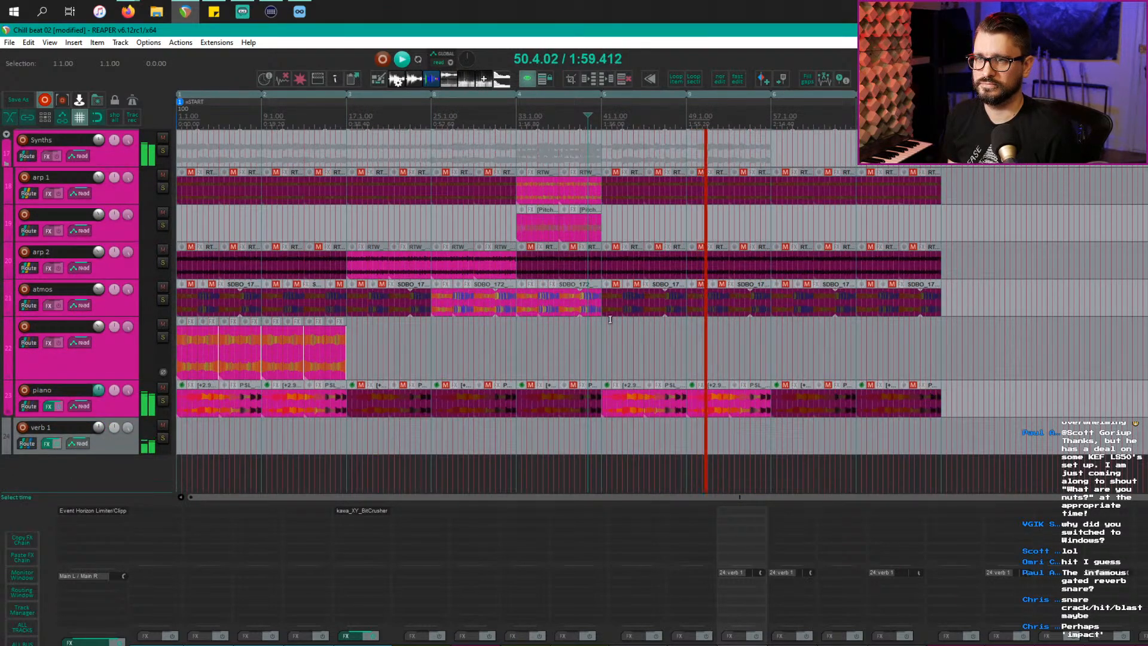
Step: Copy track 22's SDBO_172 atmos loops from bars 9–17 to bar 49, then play from bar 48
{"action": "key", "text": "space"}
{"action": "left_click", "coordinate": [315, 351]}
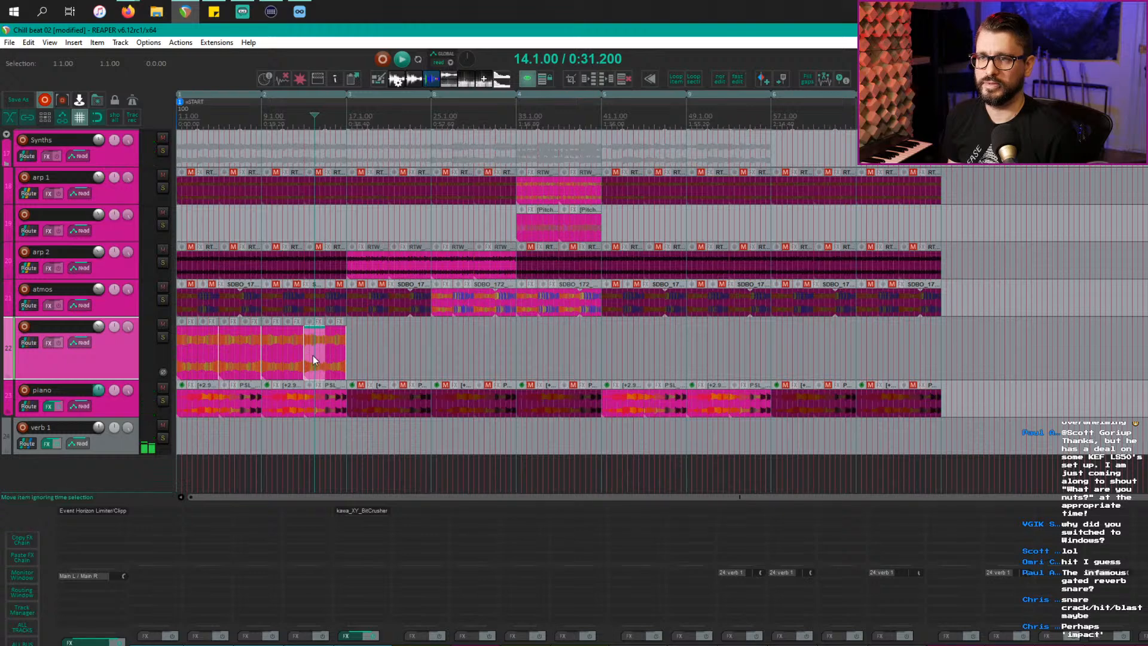
{"action": "left_click_drag", "start_coordinate": [265, 354], "coordinate": [340, 360]}
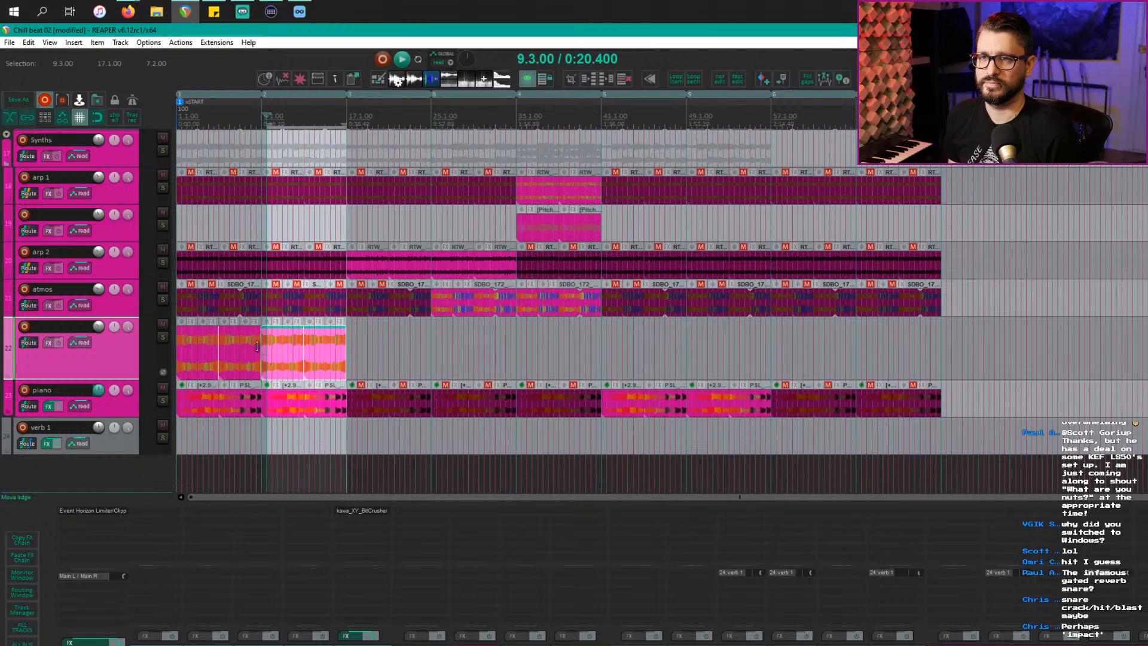
{"action": "scroll", "coordinate": [264, 346], "scroll_direction": "up", "scroll_amount": 3}
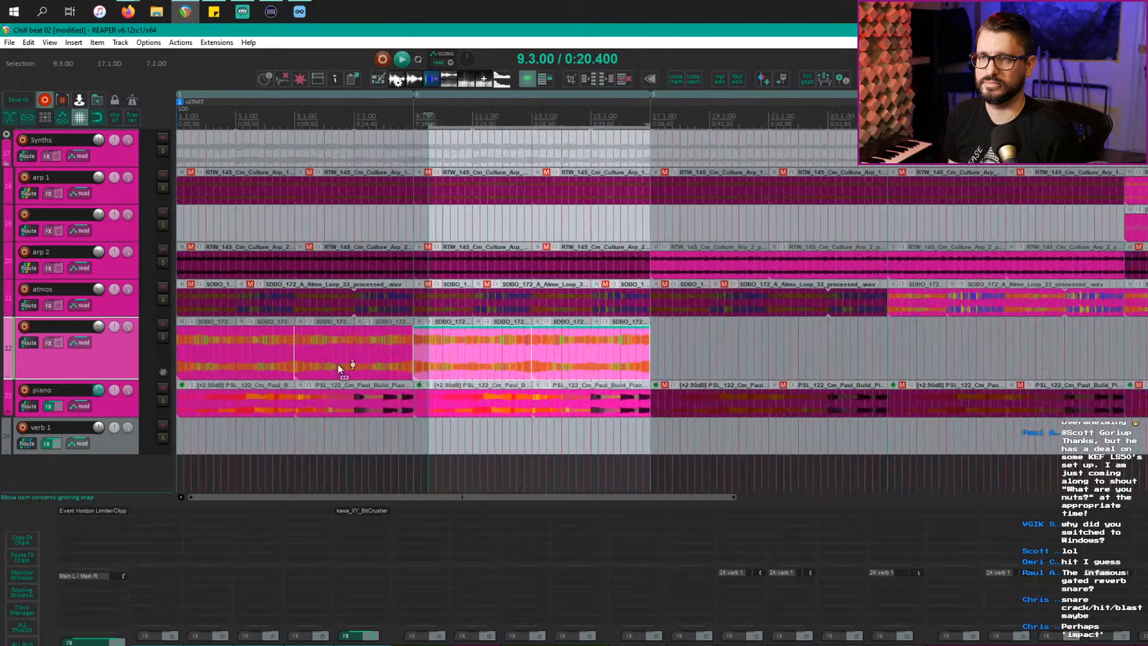
{"action": "left_click", "coordinate": [418, 359]}
{"action": "scroll", "coordinate": [433, 360], "scroll_direction": "down", "scroll_amount": 2}
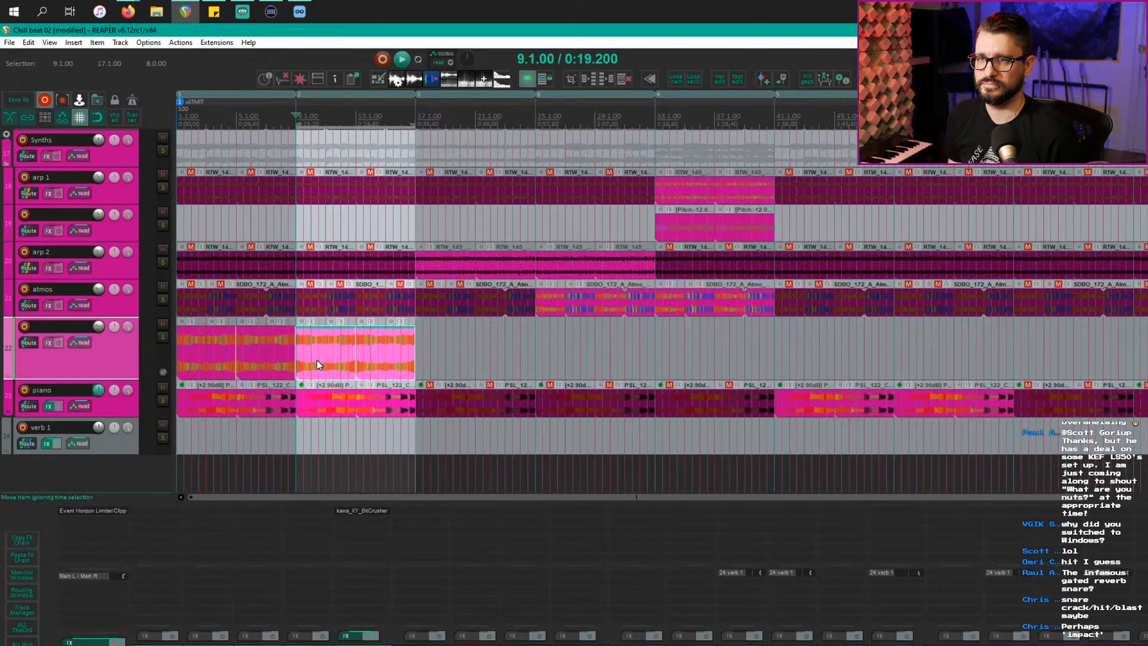
{"action": "left_click_drag", "start_coordinate": [317, 360], "coordinate": [916, 339]}
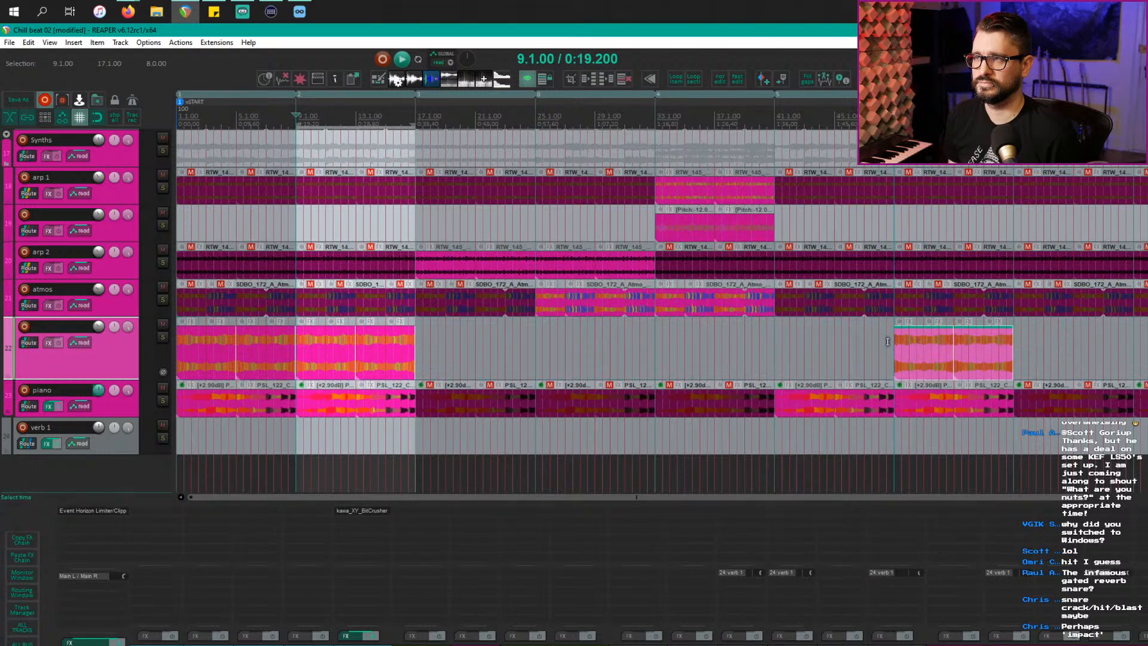
{"action": "left_click", "coordinate": [876, 342]}
{"action": "key", "text": "space"}
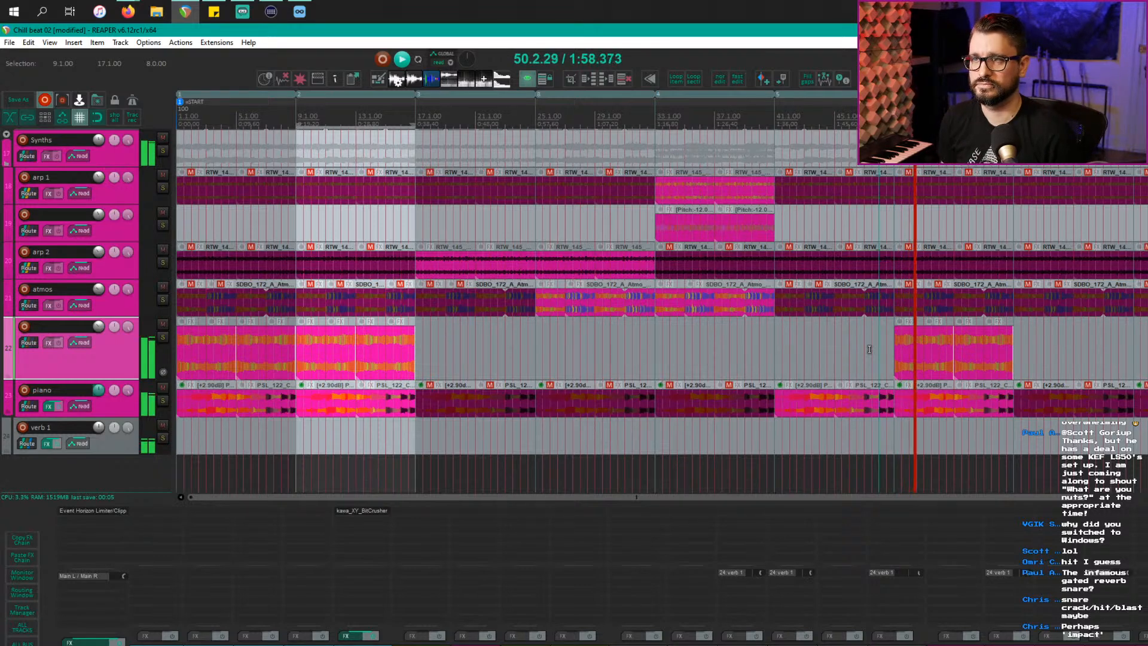
{"action": "scroll", "coordinate": [897, 328], "scroll_direction": "down", "scroll_amount": 2}
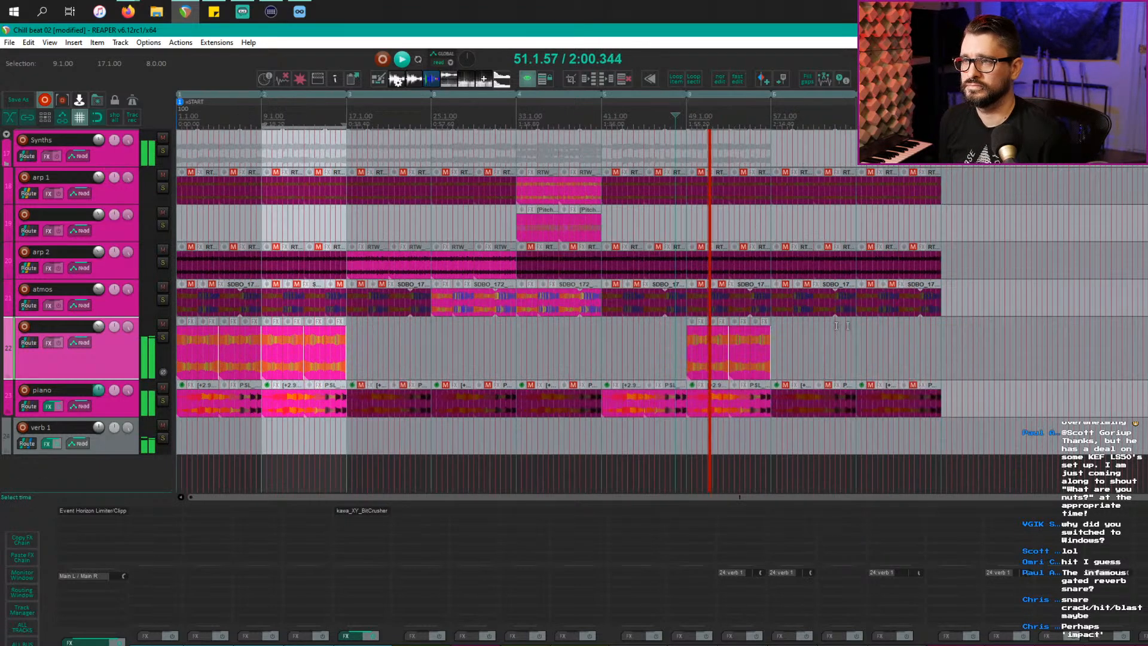
{"action": "scroll", "coordinate": [639, 330], "scroll_direction": "up", "scroll_amount": 1}
{"action": "scroll", "coordinate": [794, 334], "scroll_direction": "up", "scroll_amount": 6}
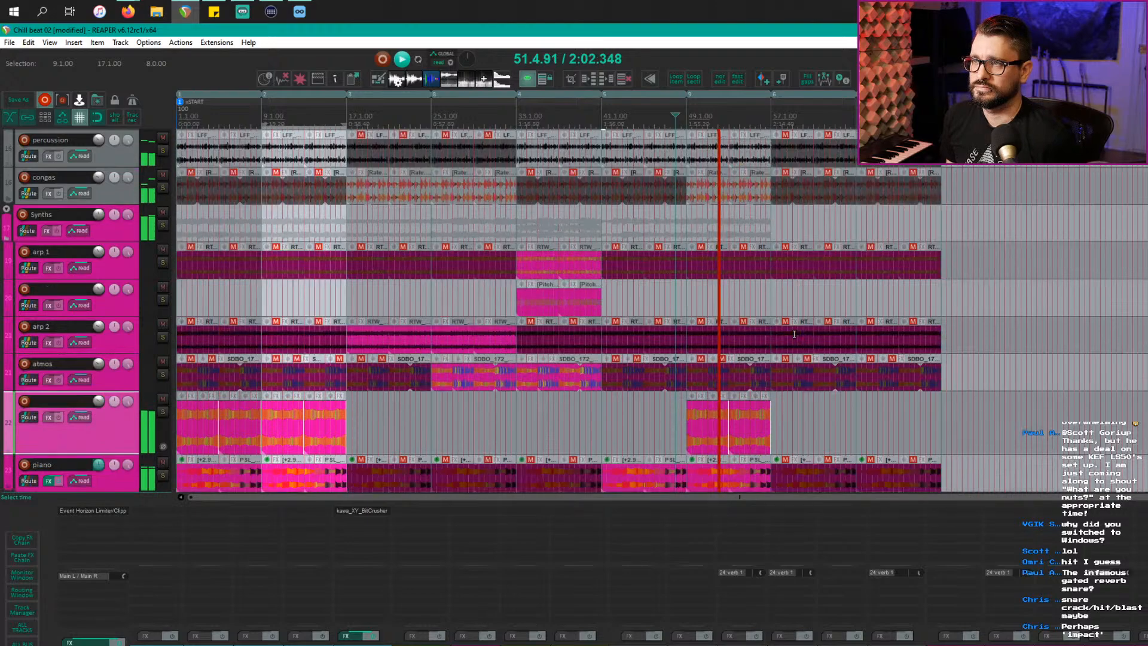
{"action": "scroll", "coordinate": [794, 334], "scroll_direction": "up", "scroll_amount": 8}
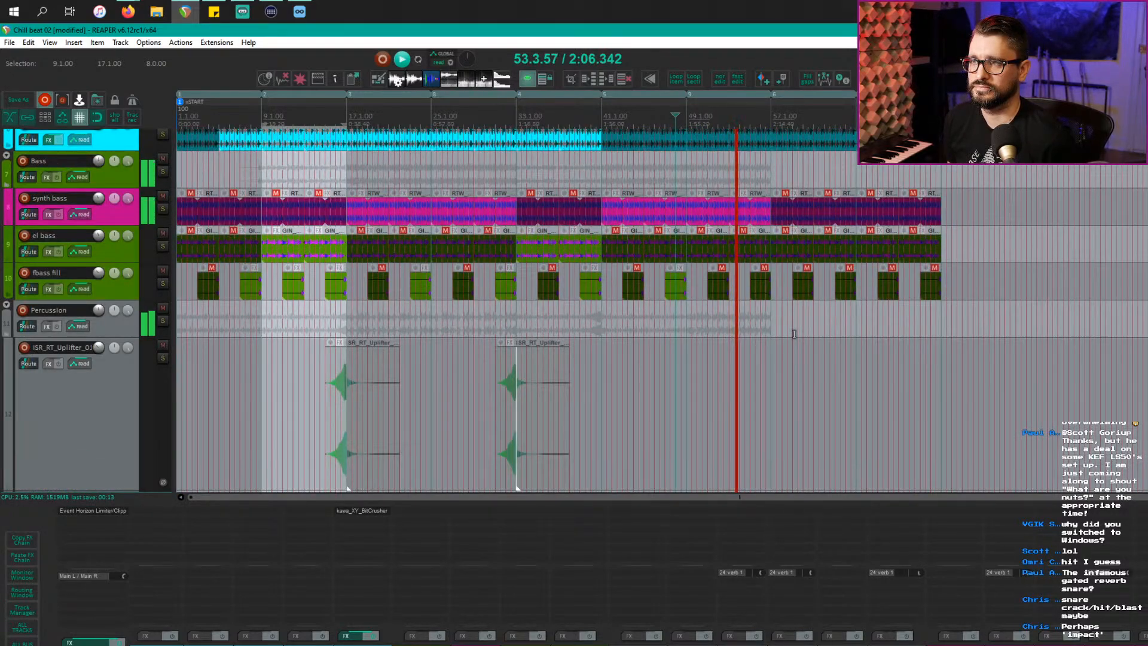
{"action": "scroll", "coordinate": [794, 334], "scroll_direction": "up", "scroll_amount": 1}
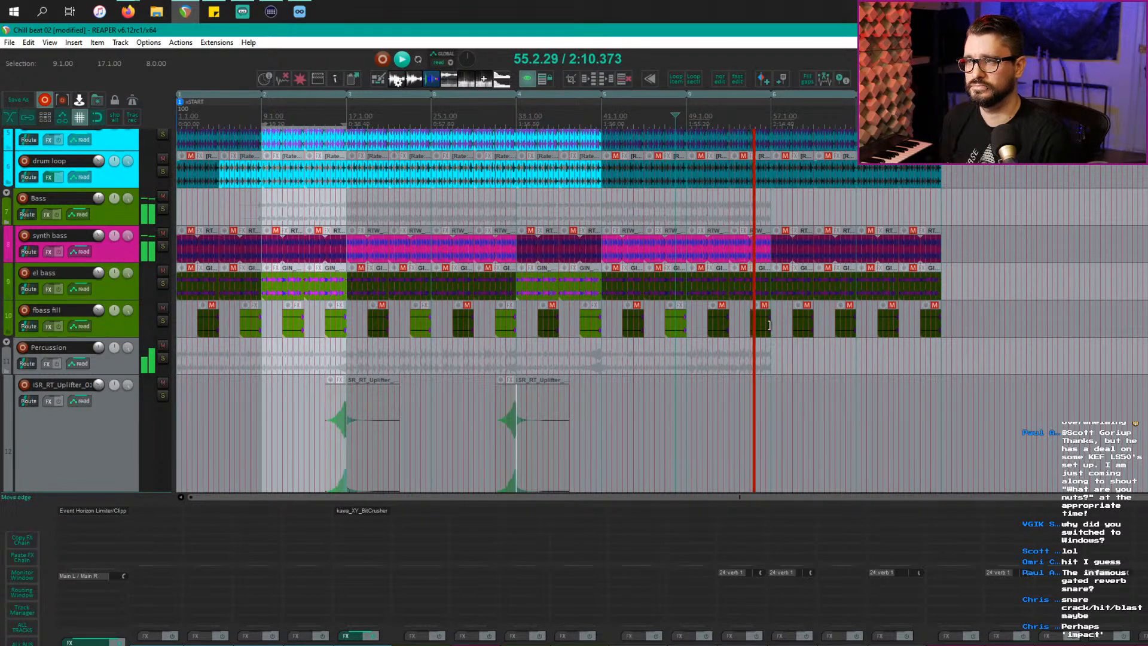
{"action": "left_click", "coordinate": [765, 329]}
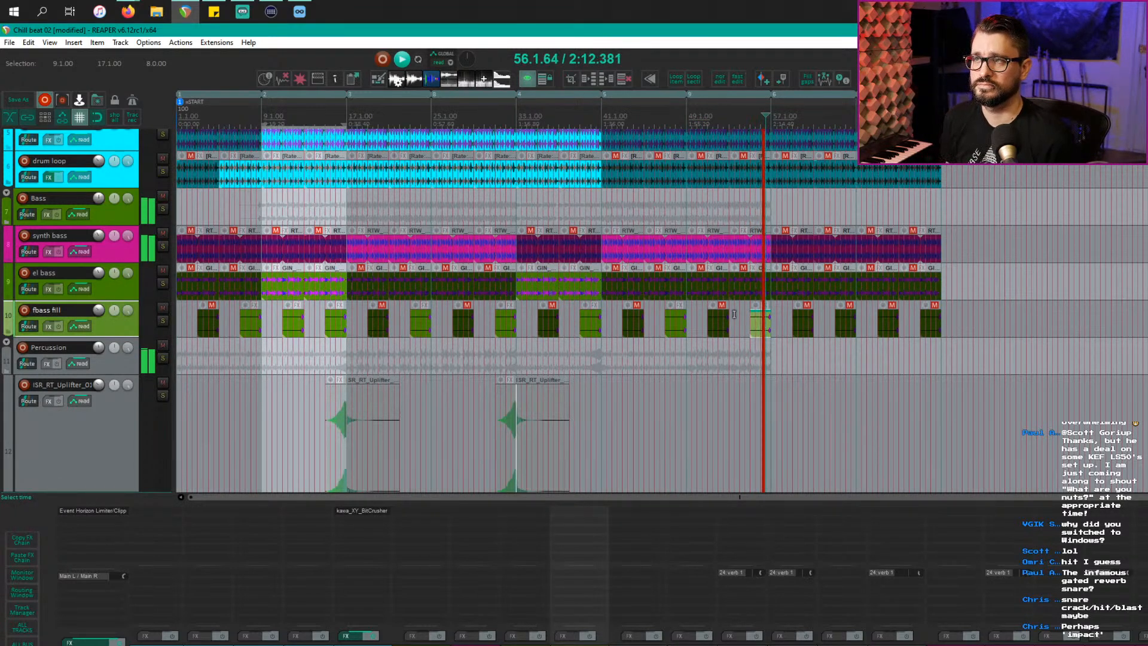
{"action": "scroll", "coordinate": [682, 336], "scroll_direction": "down", "scroll_amount": 2}
{"action": "scroll", "coordinate": [565, 347], "scroll_direction": "up", "scroll_amount": 1}
Step: Play briefly from bar 17, then move regions 6 and 7 right to around bar 90
{"action": "key", "text": "space"}
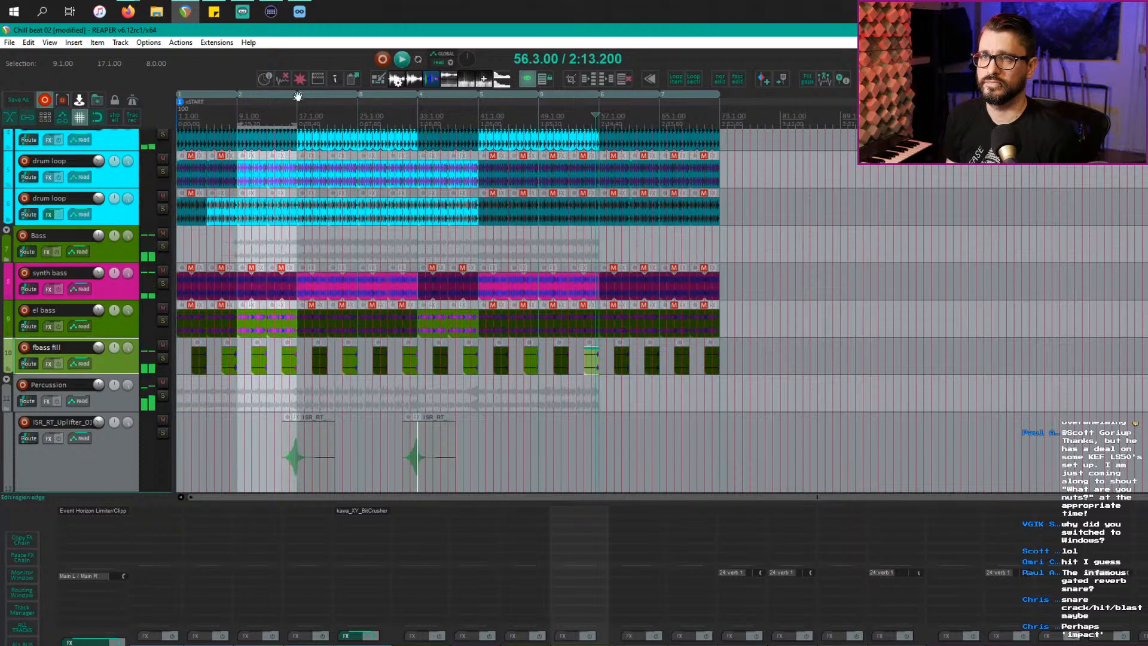
{"action": "key", "text": "space"}
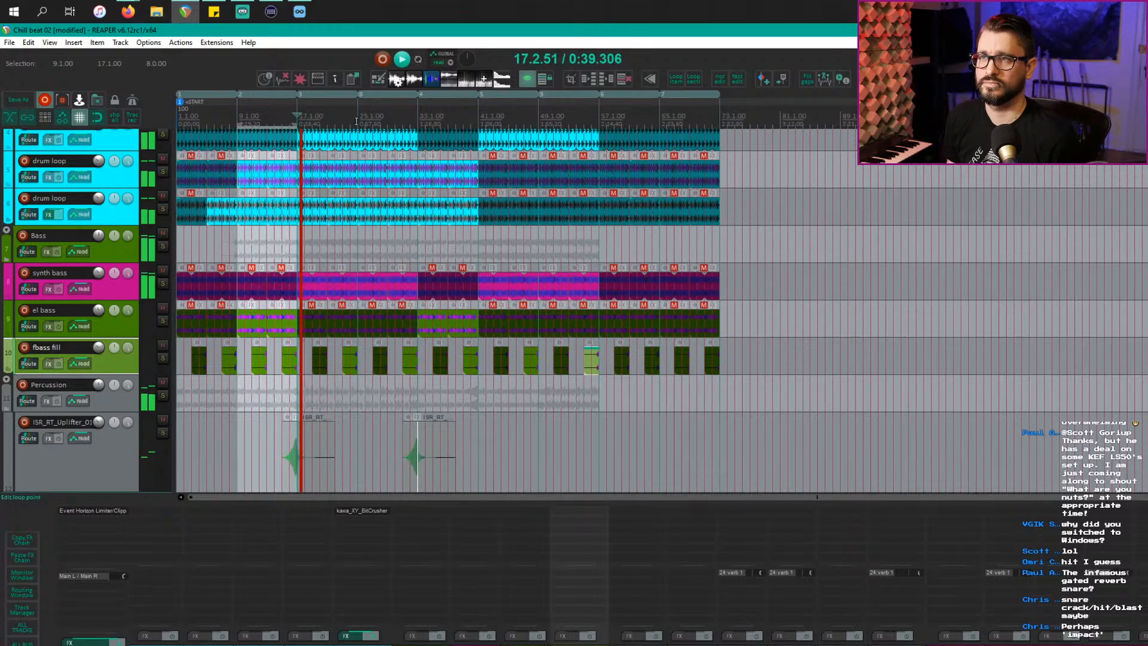
{"action": "key", "text": "space"}
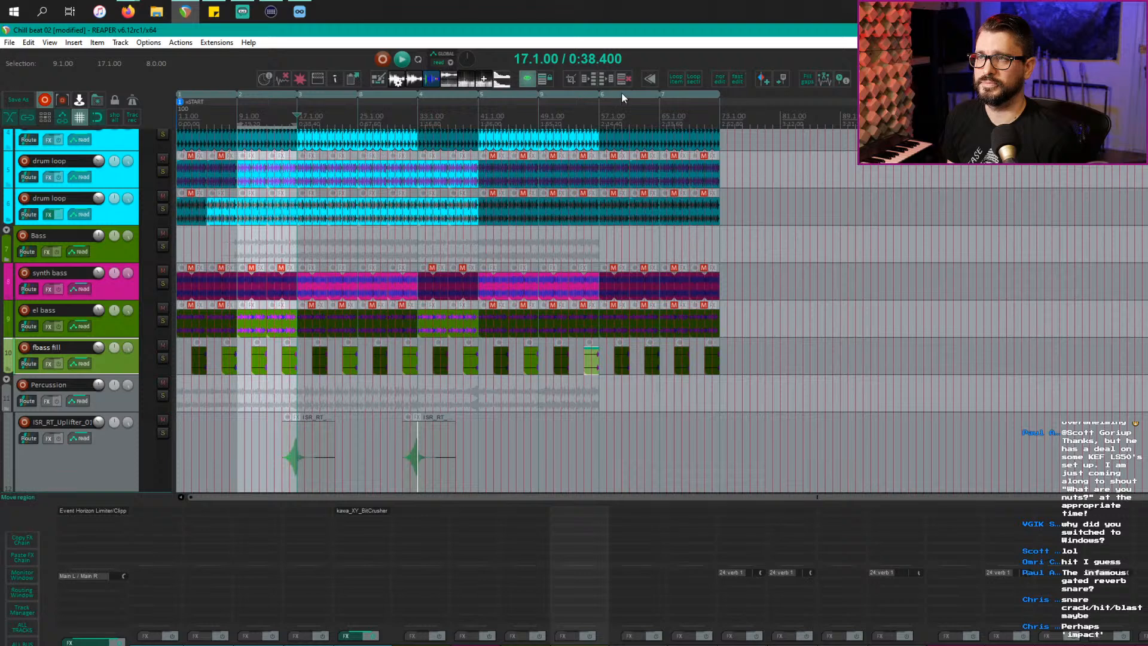
{"action": "left_click_drag", "start_coordinate": [622, 93], "coordinate": [870, 95]}
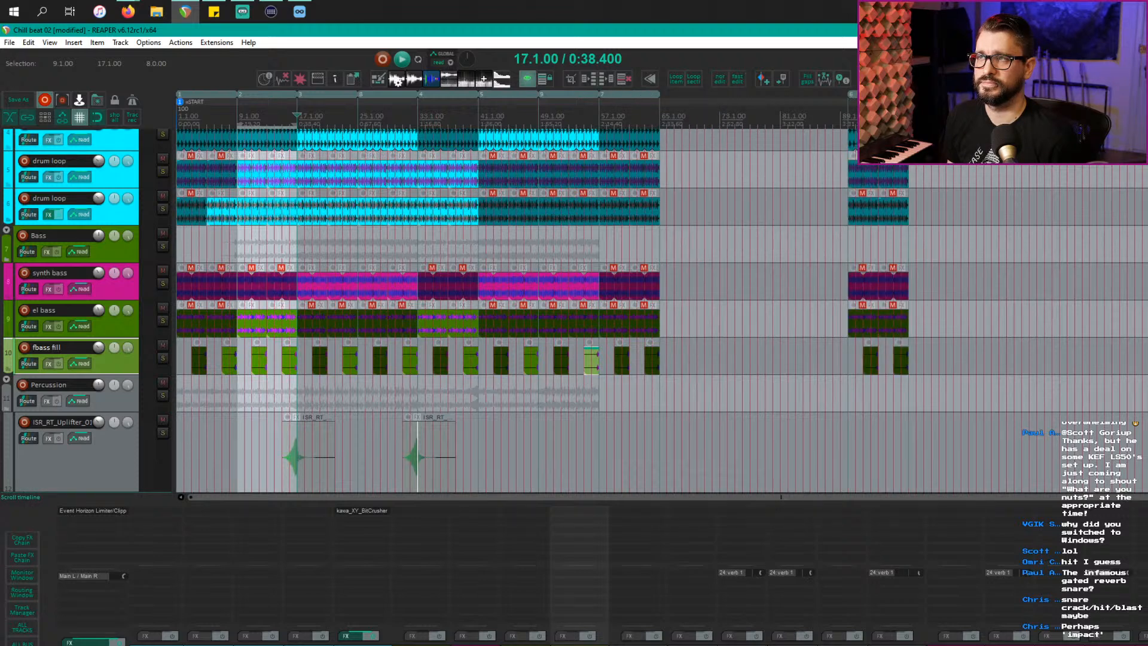
{"action": "left_click_drag", "start_coordinate": [730, 98], "coordinate": [657, 106]}
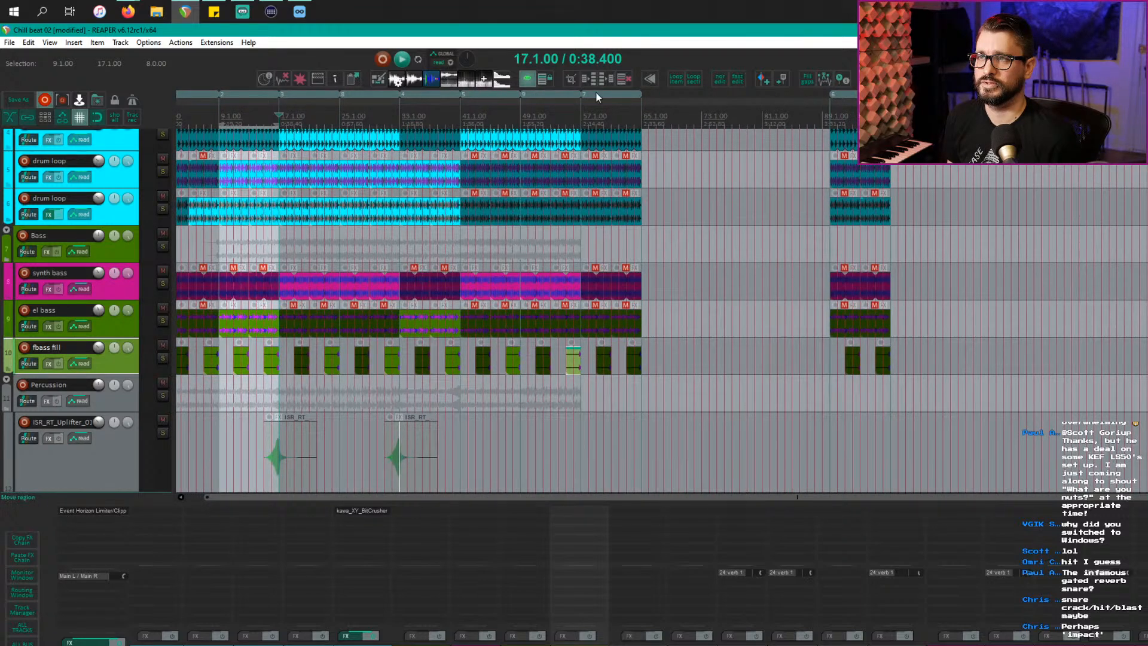
{"action": "left_click_drag", "start_coordinate": [749, 99], "coordinate": [748, 103]}
Step: Delete all contents from bar 69 to 112 and copy region 3 to bars 57–65
{"action": "left_click_drag", "start_coordinate": [677, 125], "coordinate": [1000, 125]}
{"action": "key", "text": "ctrl+shift+Delete"}
{"action": "key", "text": "Home"}
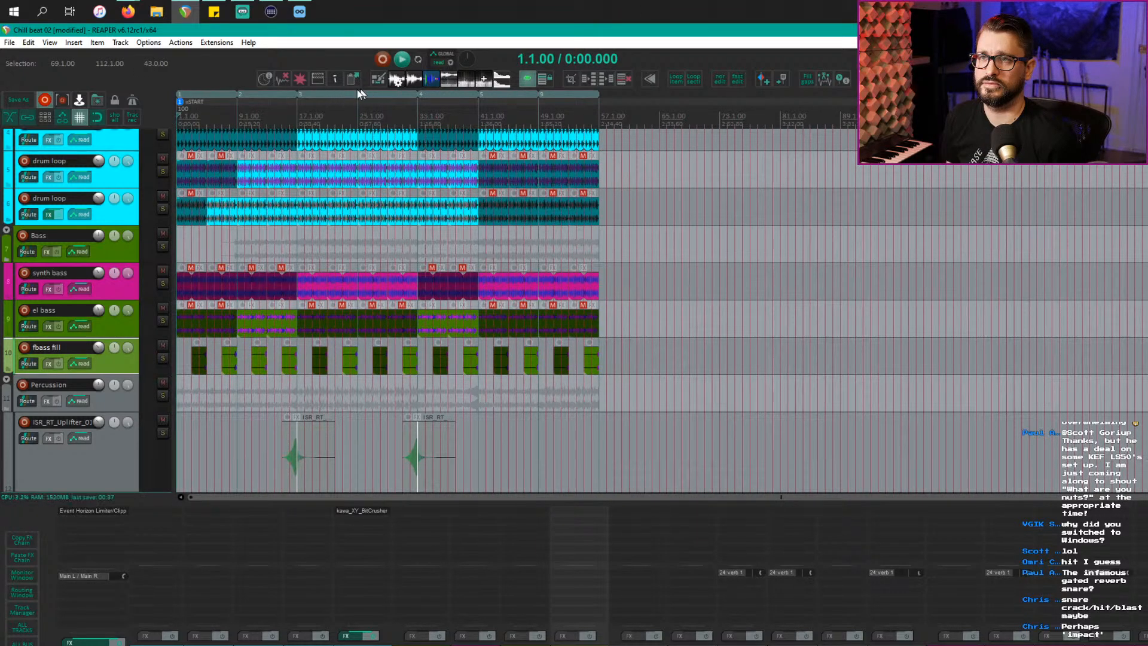
{"action": "left_click_drag", "start_coordinate": [344, 93], "coordinate": [717, 95]}
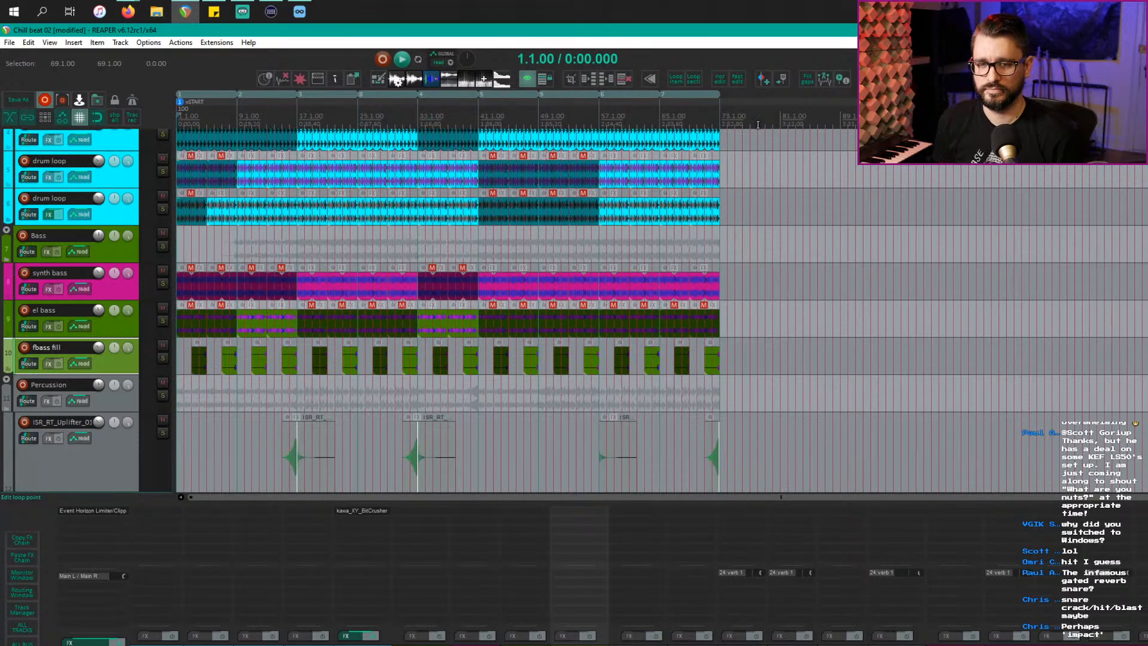
Step: Play Chill beat 02 from bar 1, switching to Firefox while it plays
{"action": "key", "text": "space"}
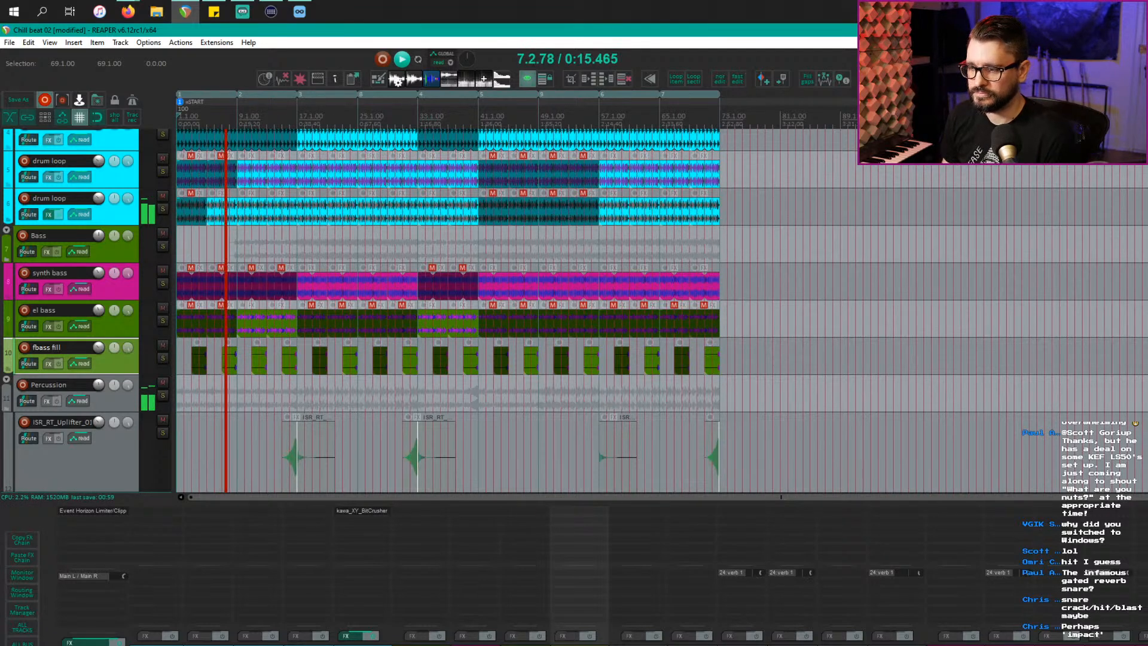
{"action": "key", "text": "alt+Tab"}
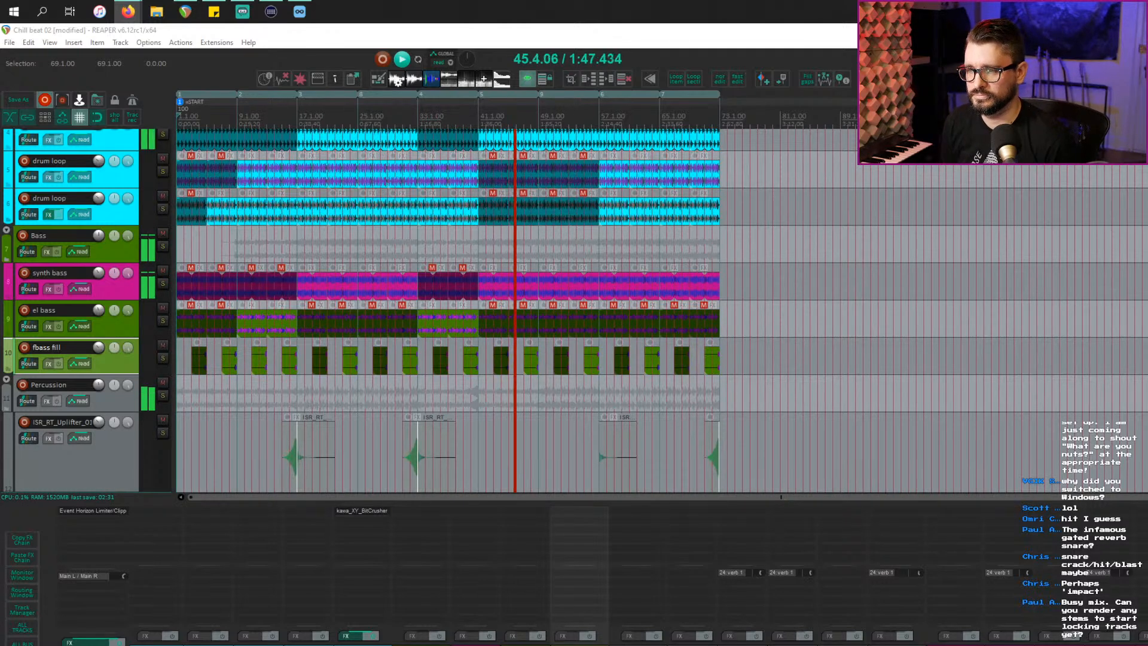
Step: Stop playback, zoom in around bar 41, and play the uplifter-into-verb-snare transition from bar 38
{"action": "left_click", "coordinate": [109, 457]}
{"action": "key", "text": "space"}
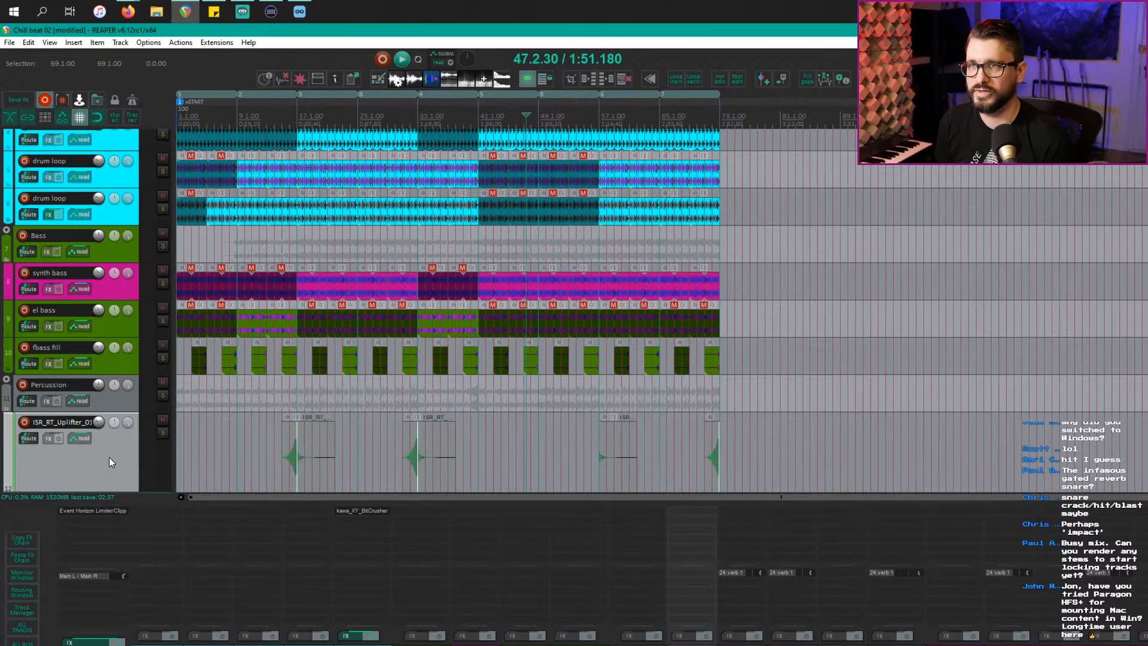
{"action": "scroll", "coordinate": [564, 369], "scroll_direction": "up", "scroll_amount": 5}
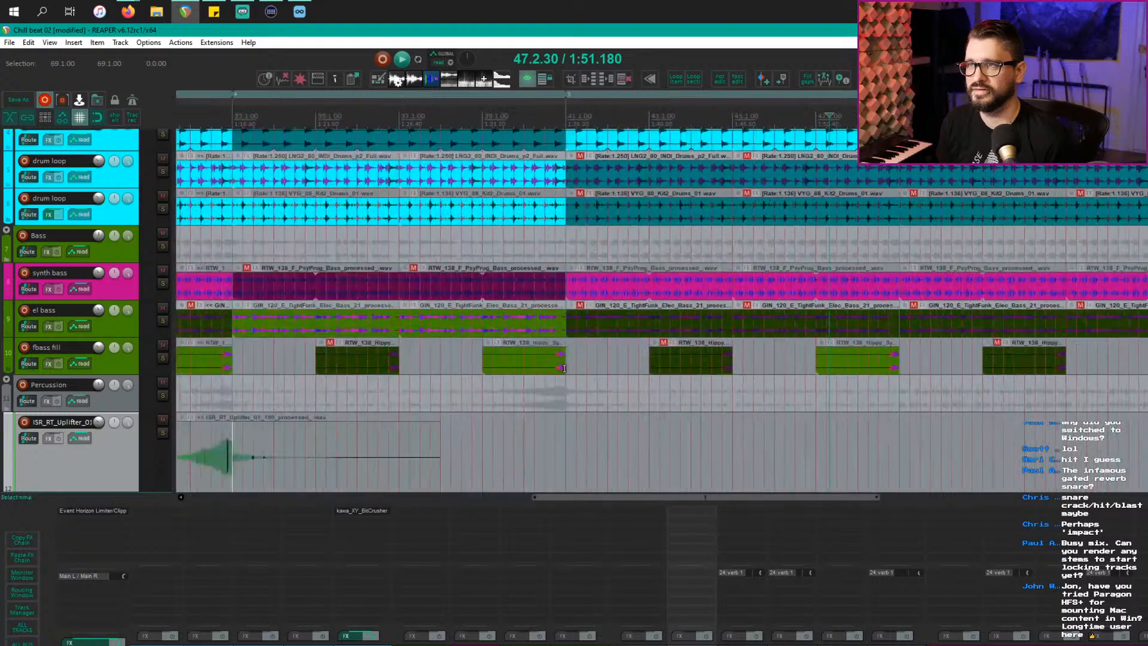
{"action": "scroll", "coordinate": [519, 371], "scroll_direction": "up", "scroll_amount": 3}
{"action": "scroll", "coordinate": [519, 370], "scroll_direction": "down", "scroll_amount": 6}
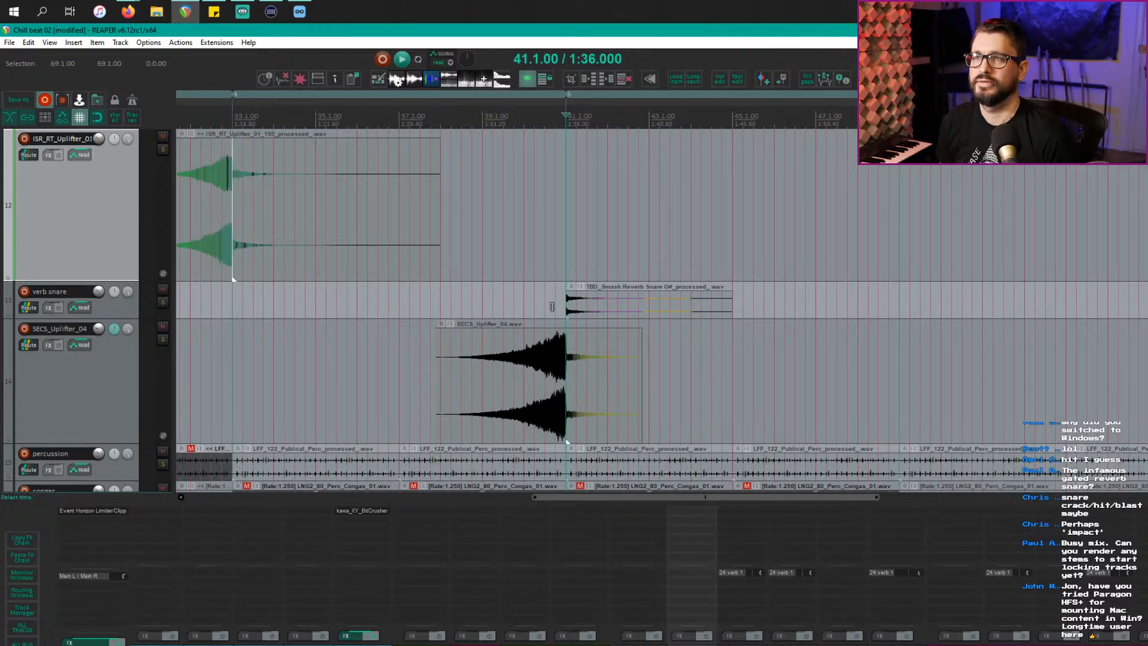
{"action": "left_click", "coordinate": [523, 295]}
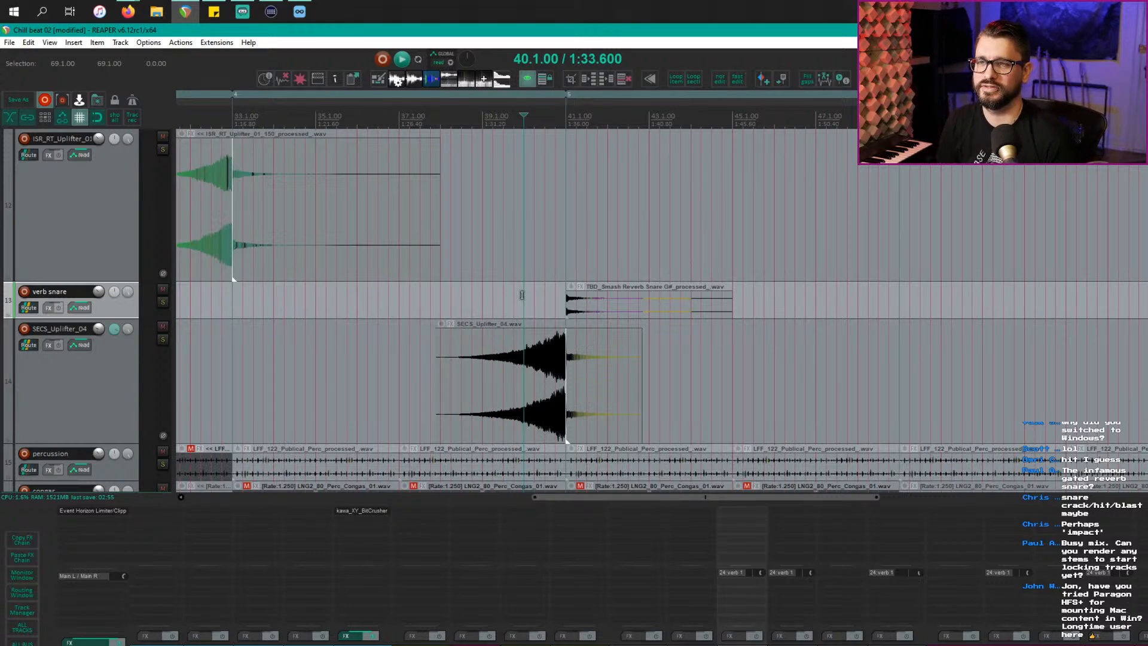
{"action": "left_click", "coordinate": [427, 296]}
{"action": "key", "text": "space"}
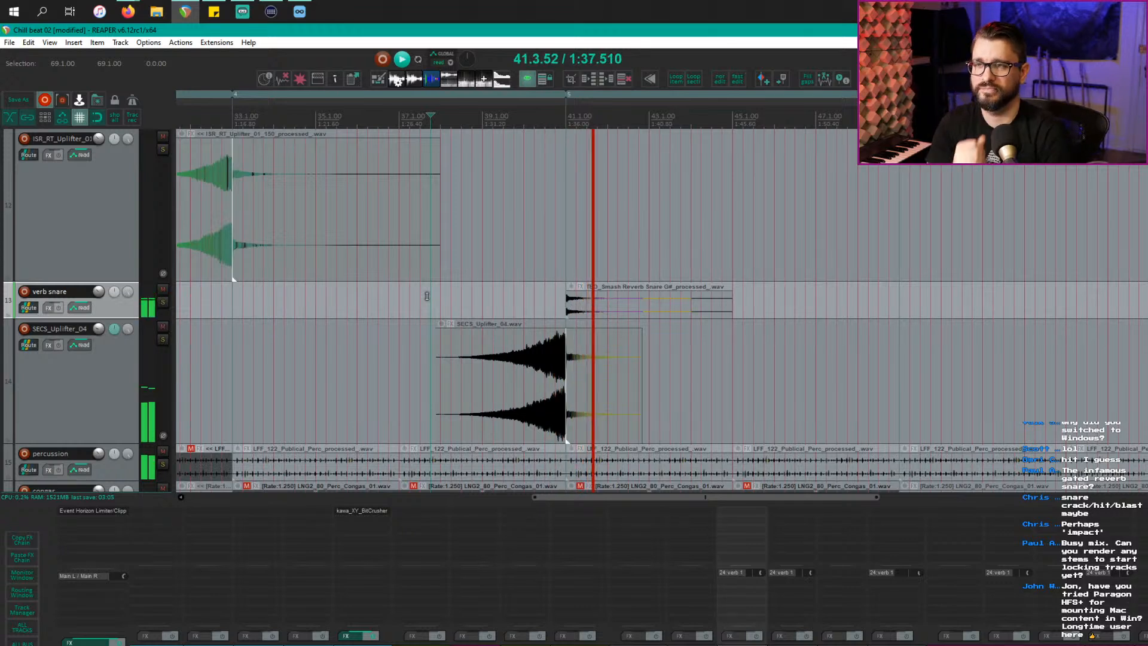
Step: Select the TBD_Smash reverb snare at 41.3.00 and audition it with the verb snare track soloed
{"action": "key", "text": "space"}
{"action": "left_click", "coordinate": [600, 307]}
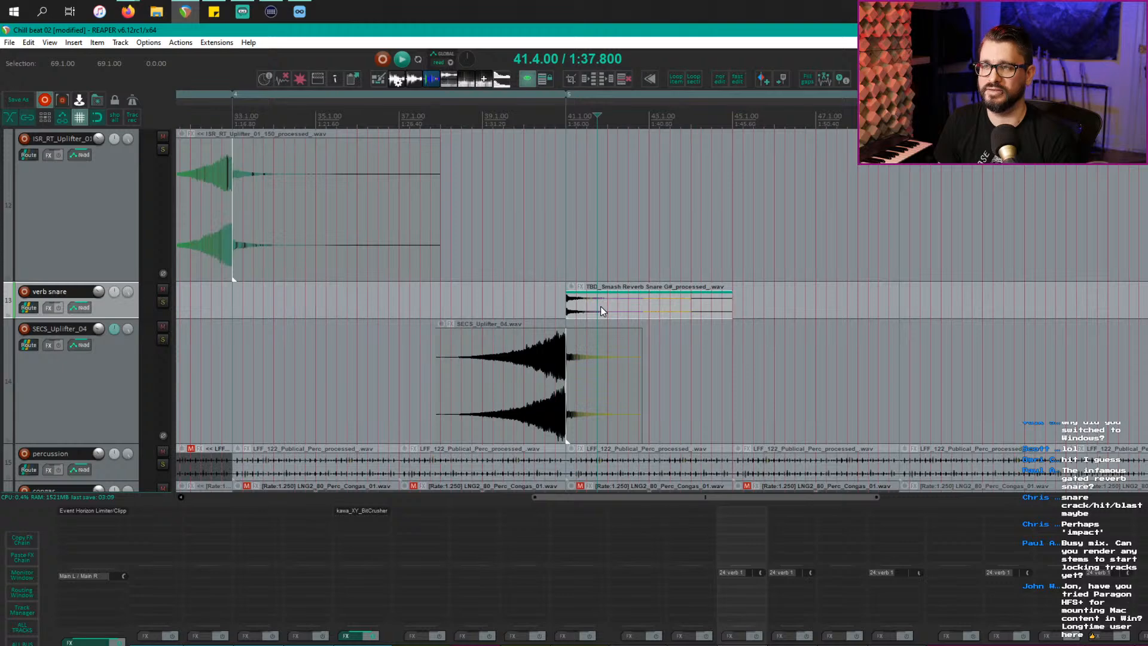
{"action": "left_click", "coordinate": [584, 307]}
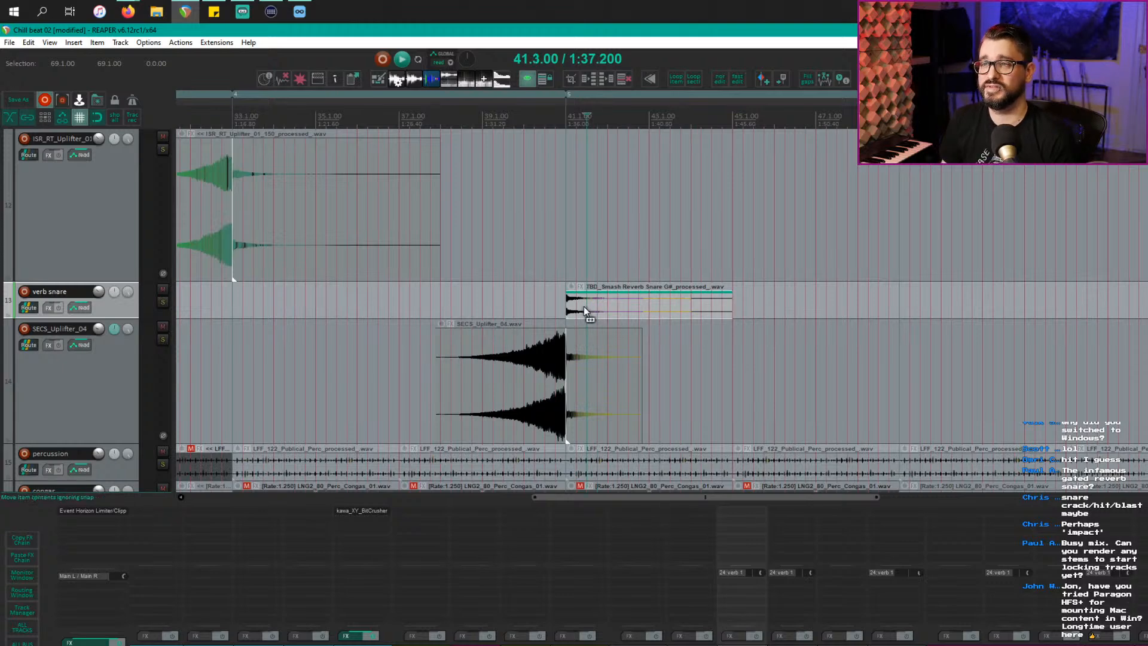
{"action": "scroll", "coordinate": [584, 327], "scroll_direction": "up", "scroll_amount": 6}
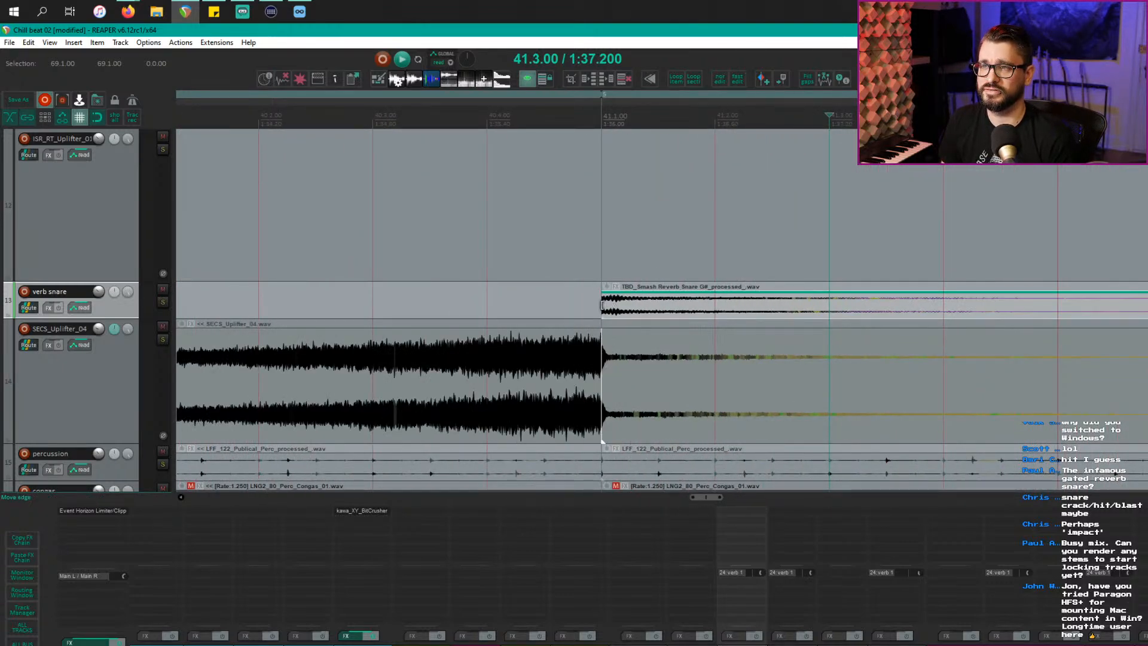
{"action": "key", "text": "F6"}
{"action": "key", "text": "space"}
{"action": "key", "text": "space"}
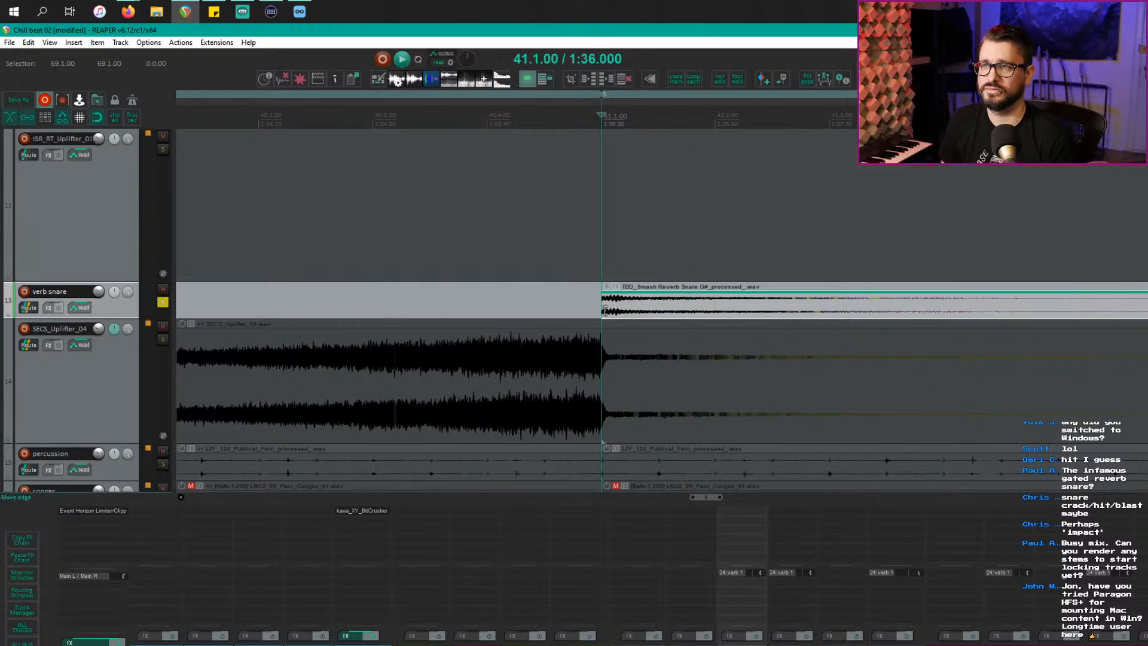
Step: Trim the reverb snare's start, boost it by 6 dB and add a short fade-in
{"action": "left_click_drag", "start_coordinate": [605, 310], "coordinate": [639, 247]}
{"action": "key", "text": "space"}
{"action": "key", "text": "space"}
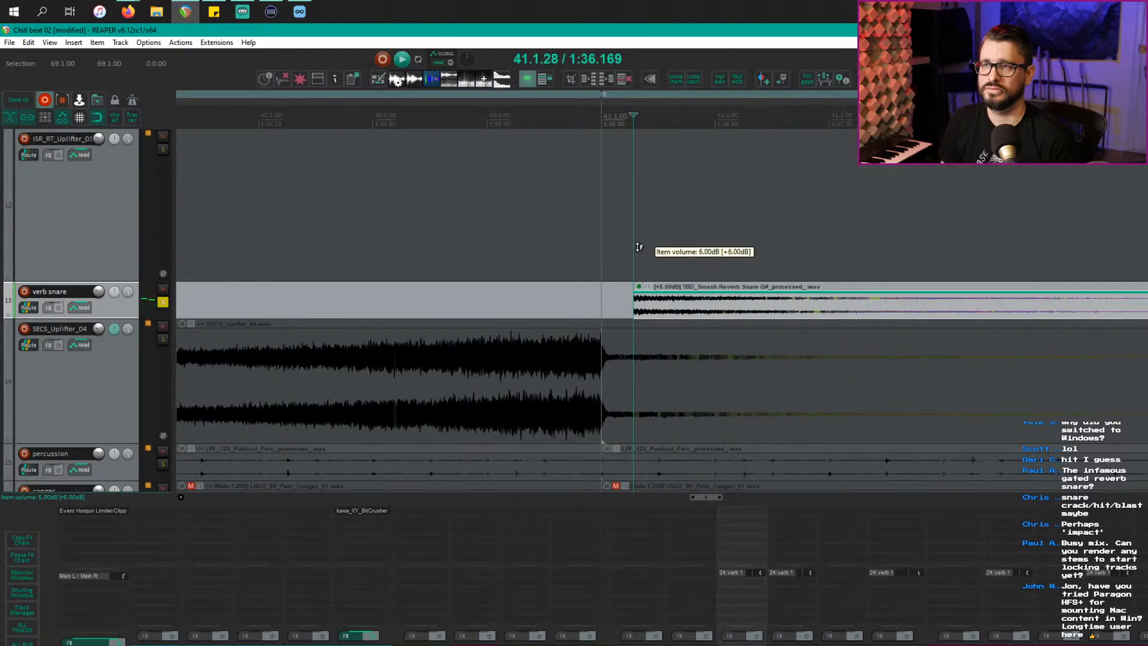
{"action": "key", "text": "space"}
{"action": "key", "text": "space"}
{"action": "left_click_drag", "start_coordinate": [635, 287], "coordinate": [643, 311]}
{"action": "key", "text": "space"}
{"action": "key", "text": "space"}
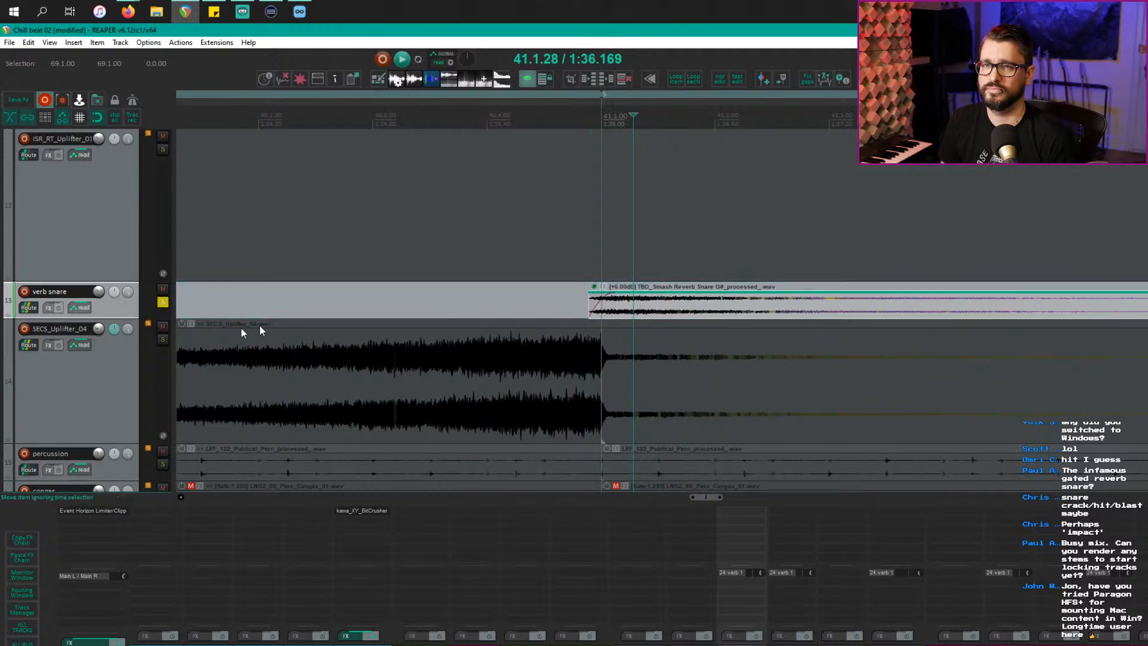
Step: Also solo SECS_Uplifter_04 and play the uplifter into the snare hit from near bar 40.3
{"action": "left_click", "coordinate": [162, 339]}
{"action": "left_click", "coordinate": [396, 311]}
{"action": "key", "text": "space"}
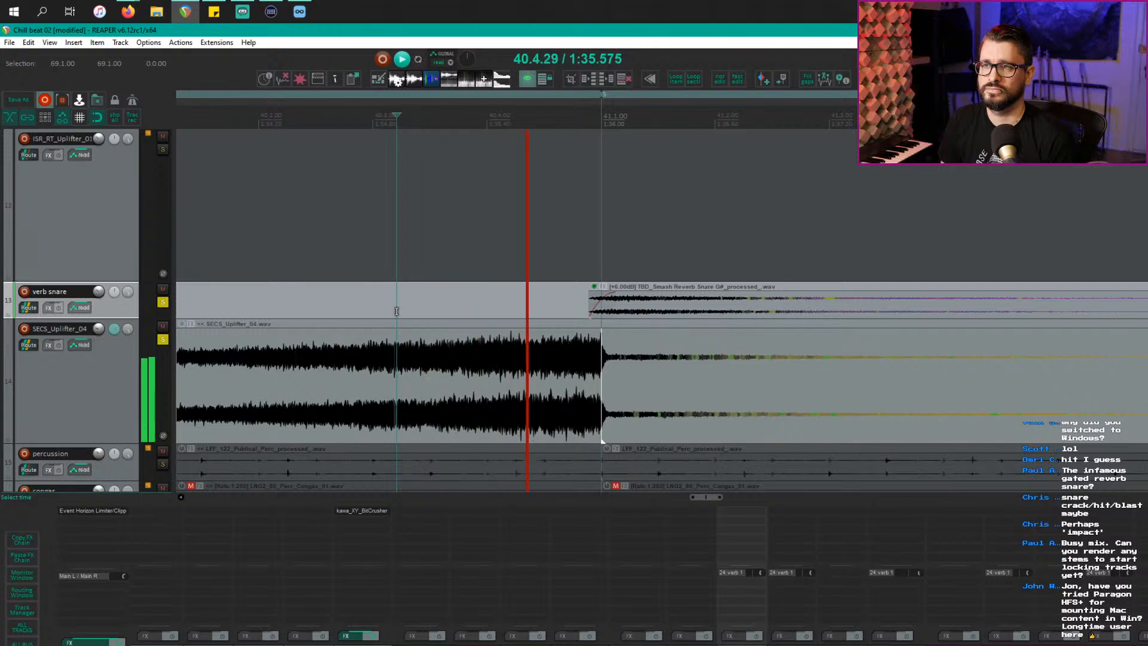
{"action": "key", "text": "space"}
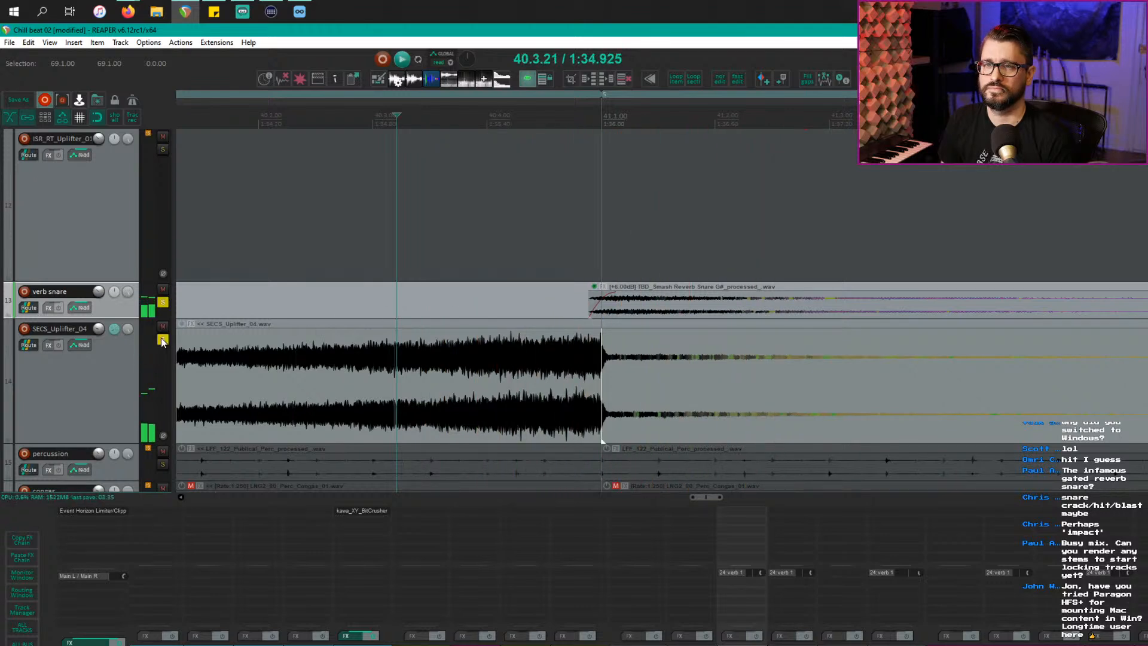
Step: Clear both solos and play the full mix through the transition
{"action": "left_click", "coordinate": [162, 302]}
{"action": "left_click", "coordinate": [298, 303]}
{"action": "key", "text": "space"}
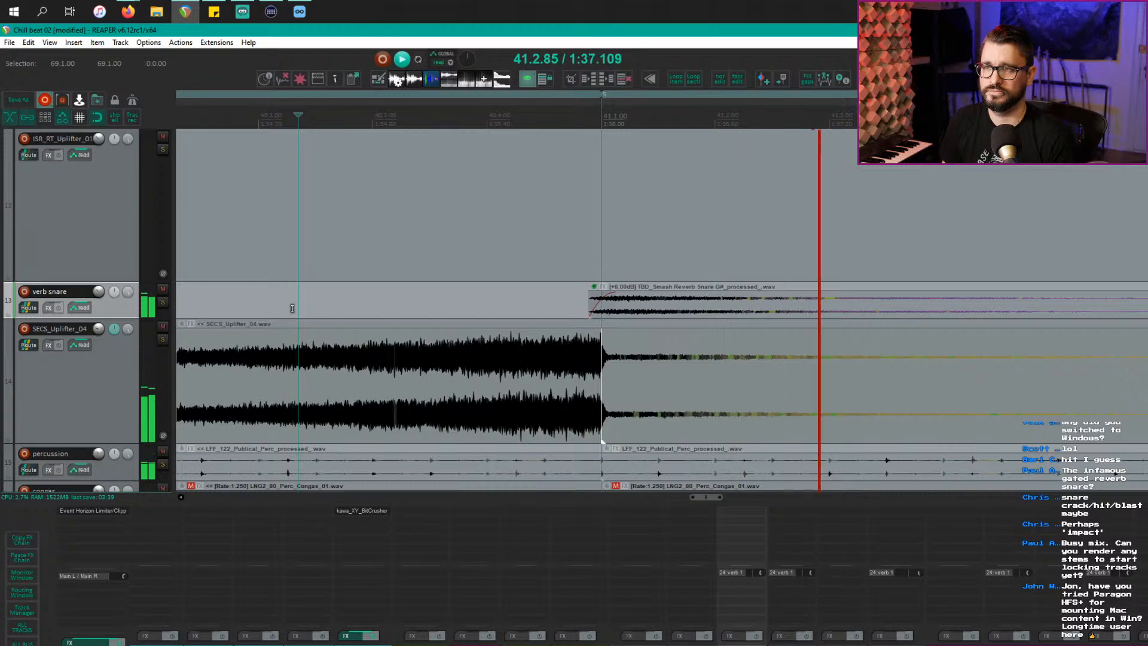
{"action": "scroll", "coordinate": [397, 367], "scroll_direction": "down", "scroll_amount": 3}
{"action": "scroll", "coordinate": [397, 367], "scroll_direction": "down", "scroll_amount": 2}
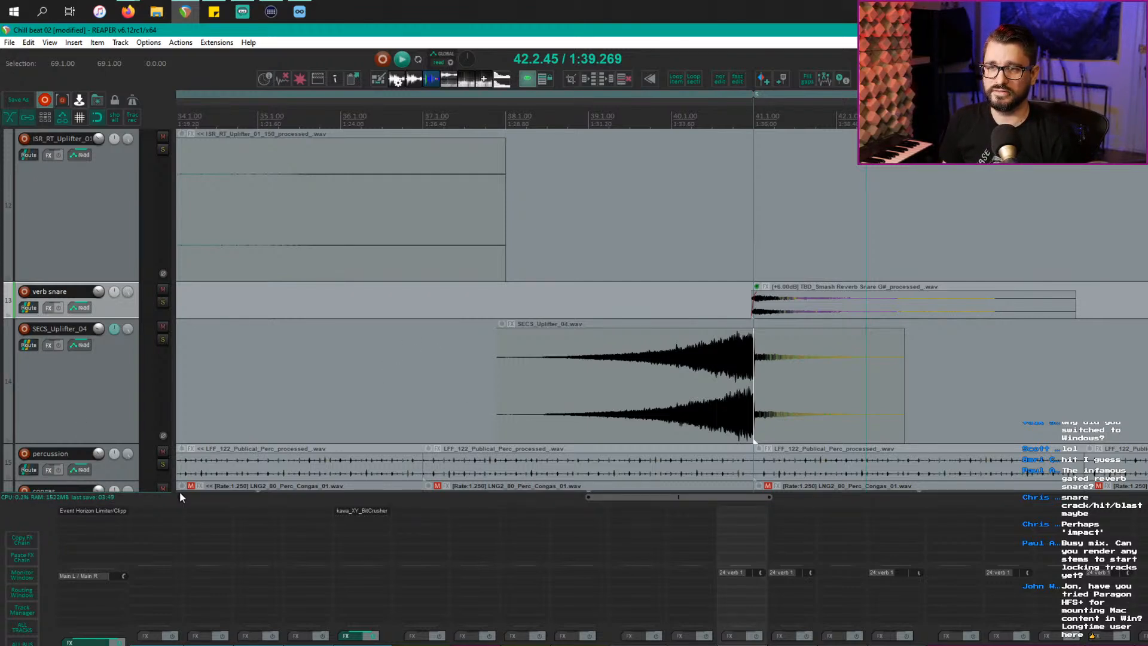
{"action": "scroll", "coordinate": [527, 264], "scroll_direction": "down", "scroll_amount": 7}
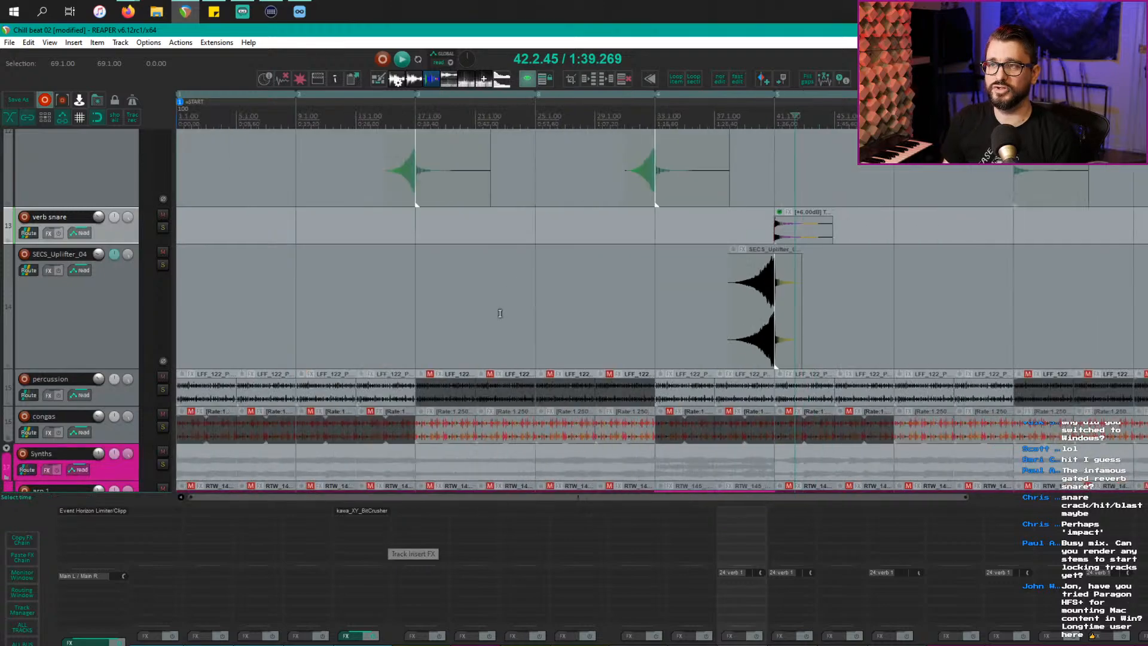
{"action": "scroll", "coordinate": [500, 313], "scroll_direction": "down", "scroll_amount": 6}
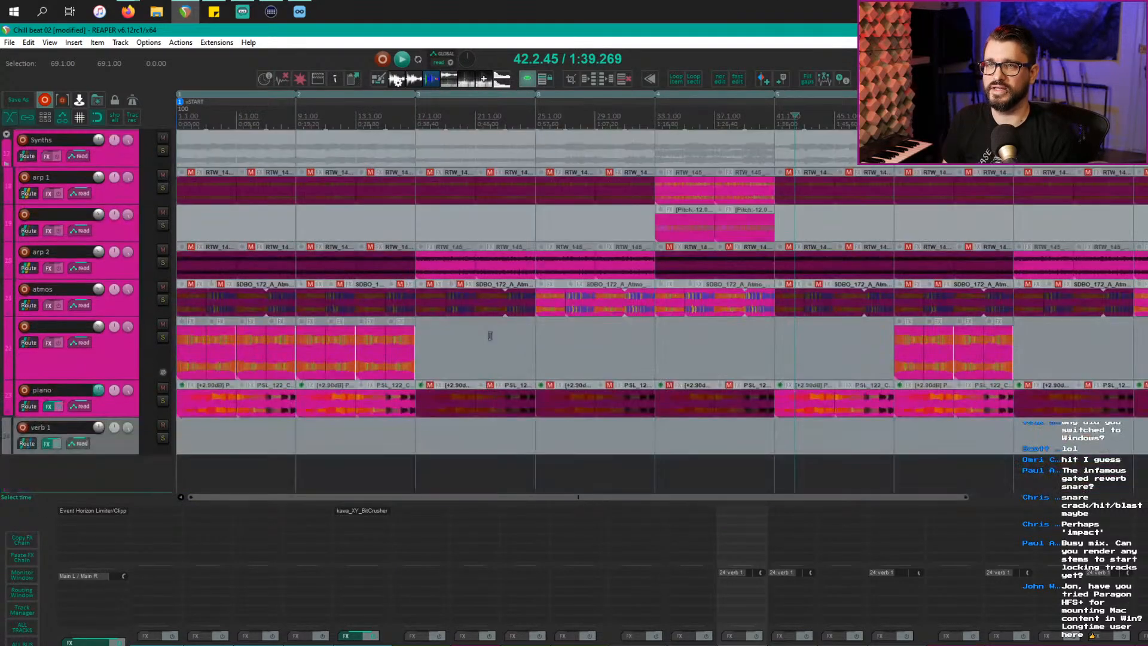
{"action": "scroll", "coordinate": [490, 335], "scroll_direction": "up", "scroll_amount": 6}
{"action": "left_click", "coordinate": [9, 43]}
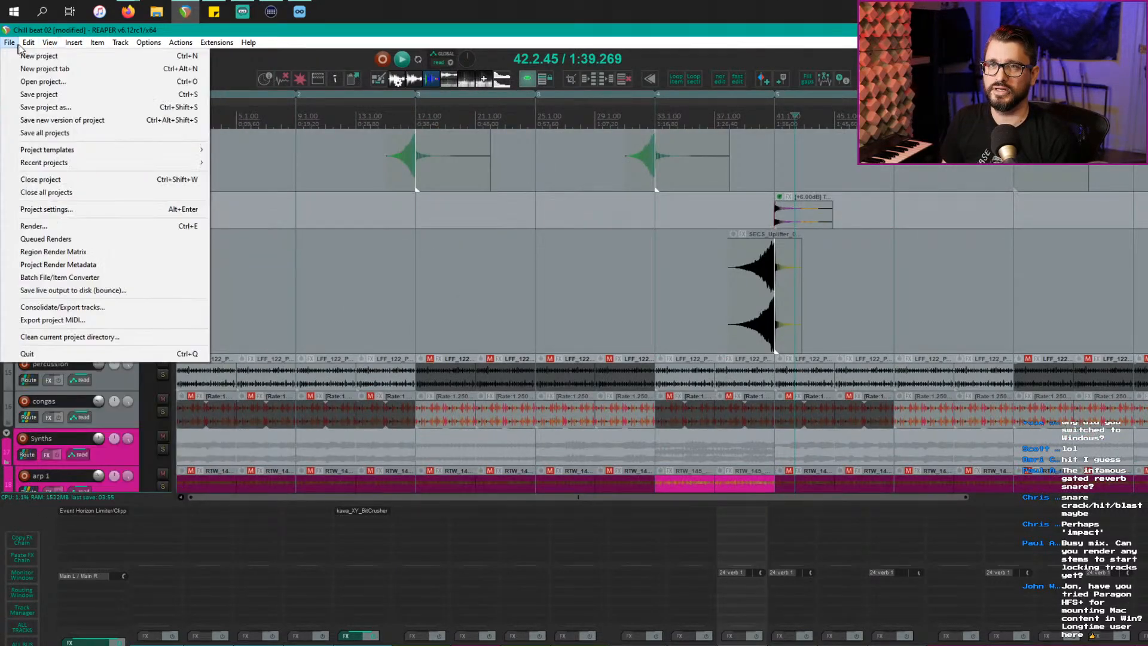
{"action": "mouse_move", "coordinate": [54, 47]}
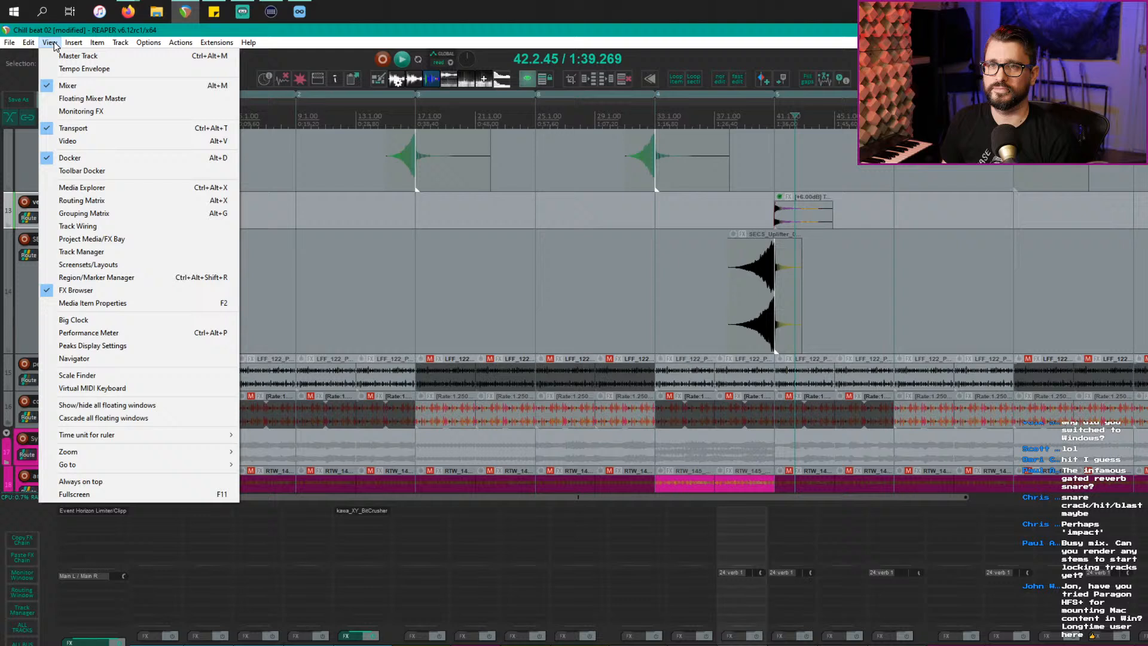
{"action": "left_click", "coordinate": [89, 332]}
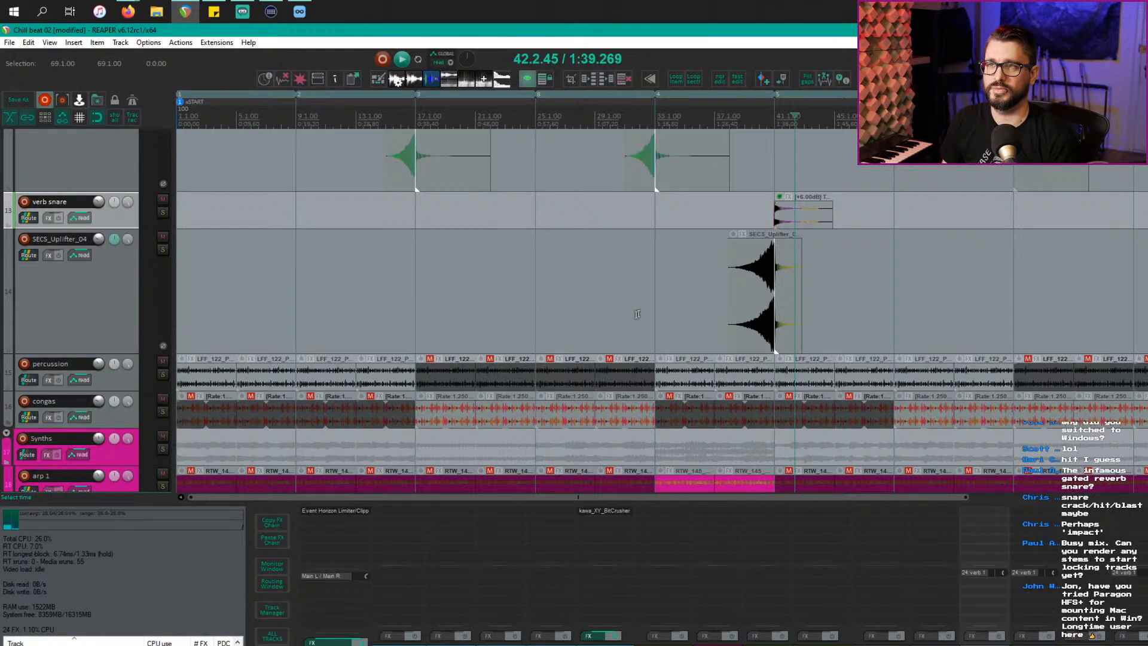
{"action": "left_click", "coordinate": [482, 285]}
{"action": "key", "text": "space"}
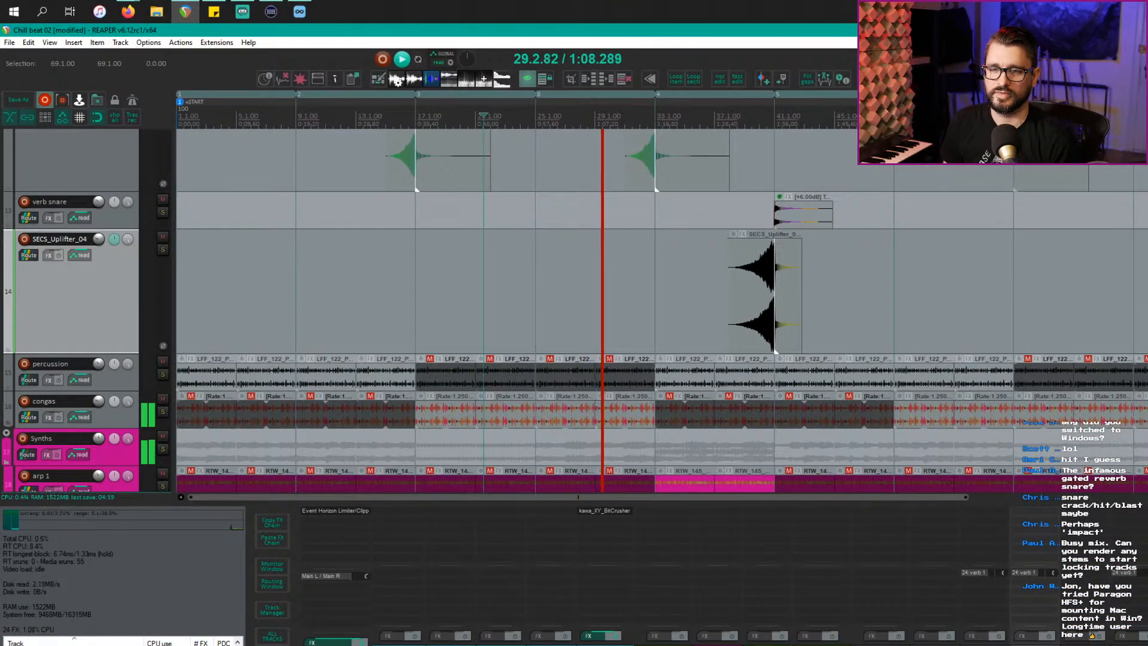
{"action": "key", "text": "ctrl+alt+p"}
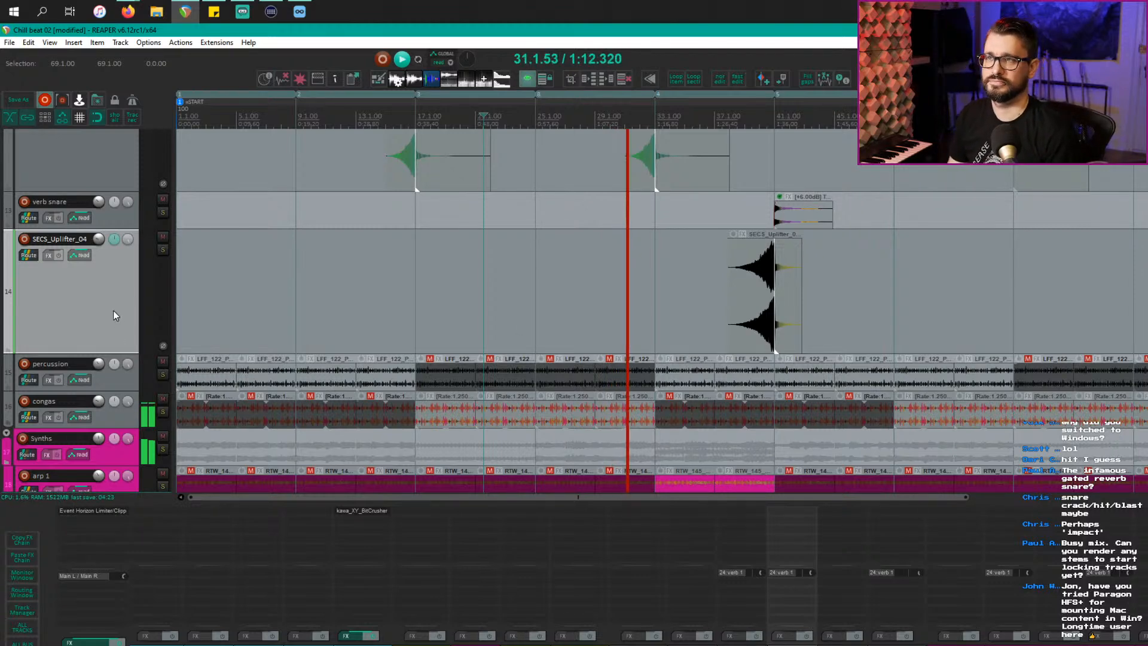
{"action": "scroll", "coordinate": [461, 422], "scroll_direction": "down", "scroll_amount": 2}
{"action": "scroll", "coordinate": [398, 413], "scroll_direction": "down", "scroll_amount": 3}
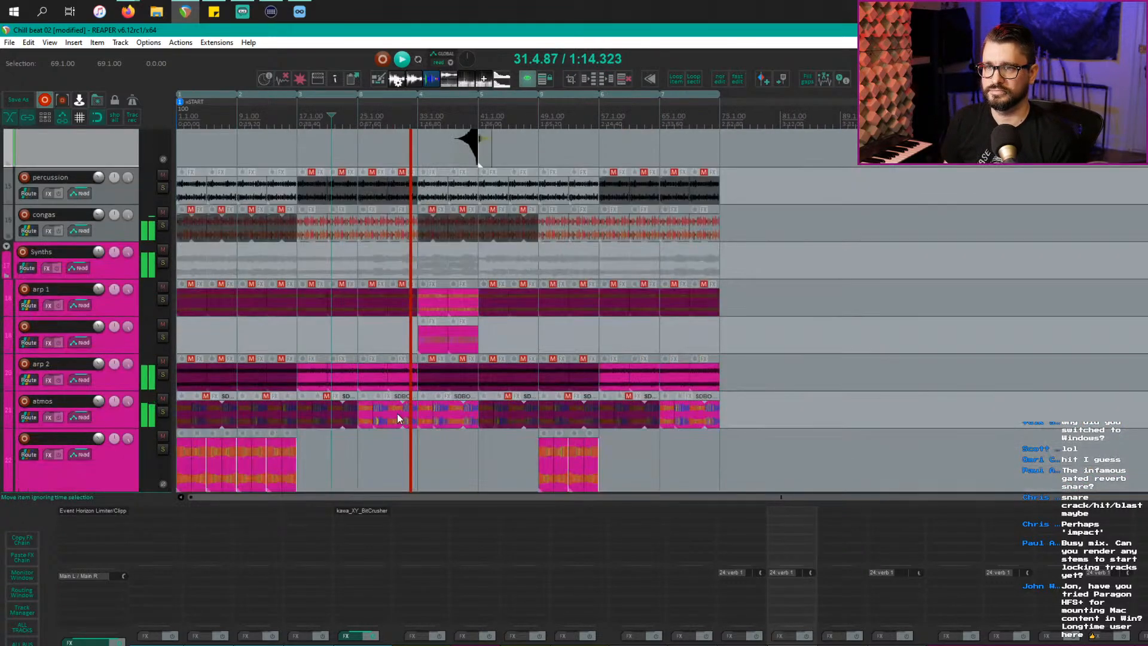
{"action": "scroll", "coordinate": [398, 417], "scroll_direction": "down", "scroll_amount": 3}
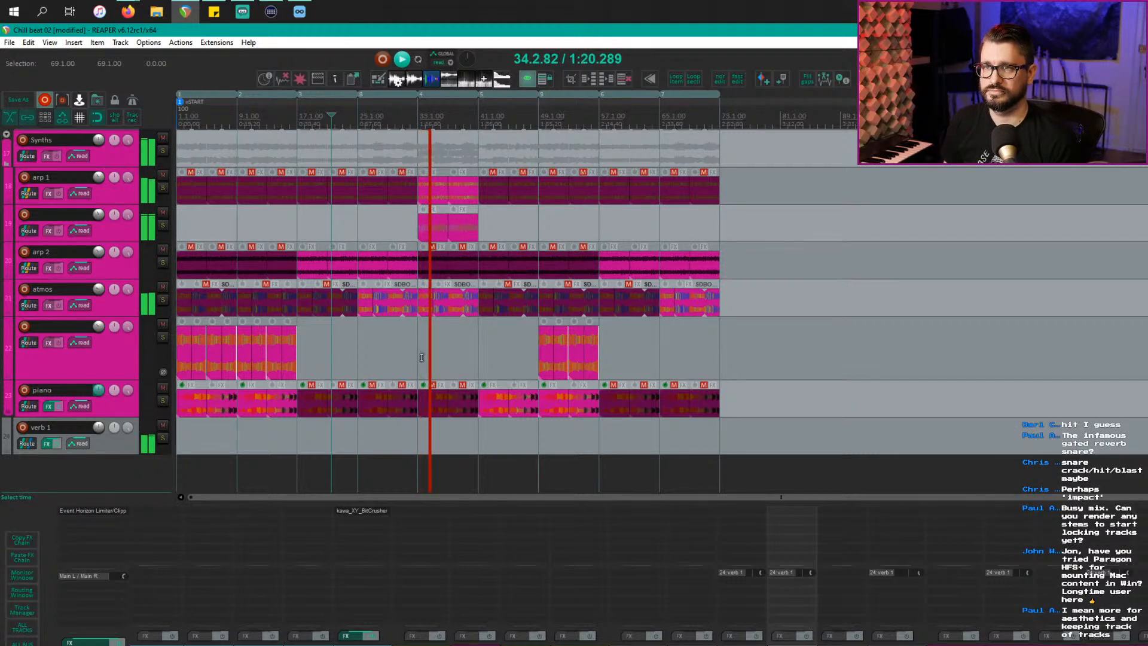
{"action": "scroll", "coordinate": [426, 359], "scroll_direction": "up", "scroll_amount": 2}
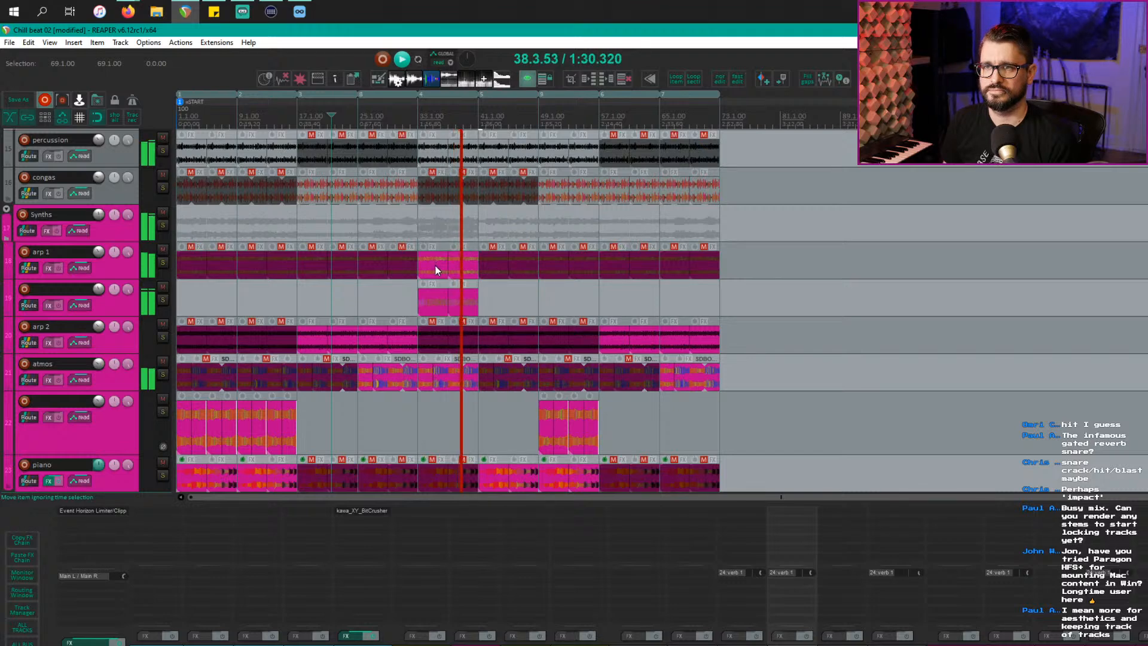
{"action": "scroll", "coordinate": [436, 266], "scroll_direction": "up", "scroll_amount": 5}
{"action": "scroll", "coordinate": [435, 289], "scroll_direction": "up", "scroll_amount": 8}
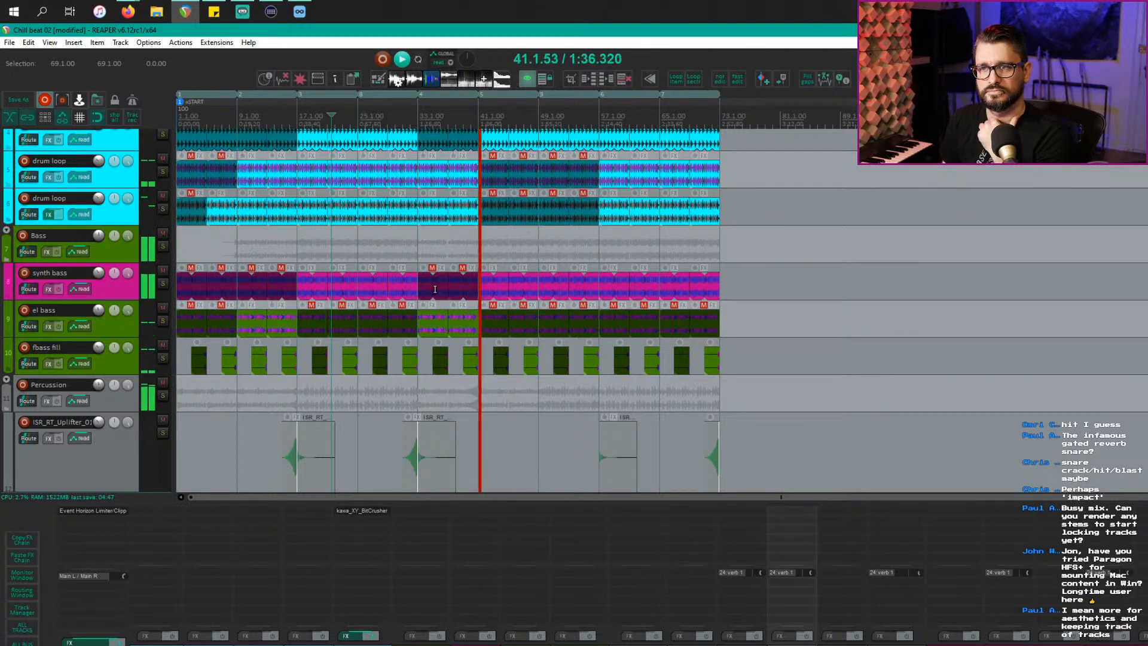
{"action": "scroll", "coordinate": [434, 289], "scroll_direction": "down", "scroll_amount": 3}
{"action": "scroll", "coordinate": [435, 289], "scroll_direction": "down", "scroll_amount": 8}
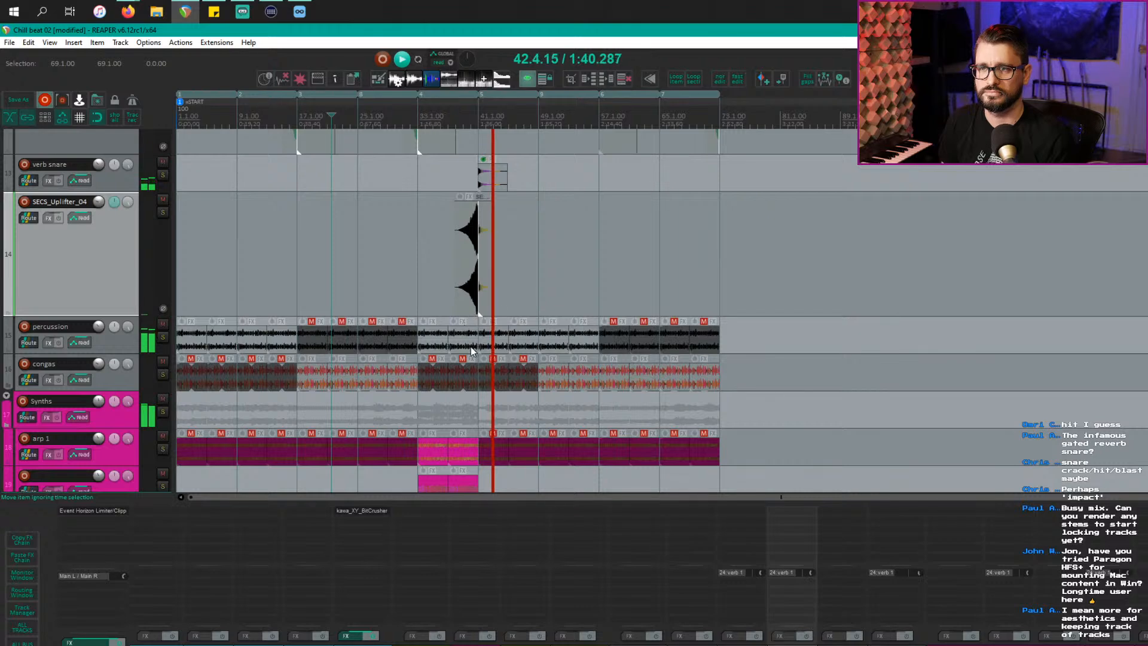
{"action": "scroll", "coordinate": [471, 359], "scroll_direction": "down", "scroll_amount": 3}
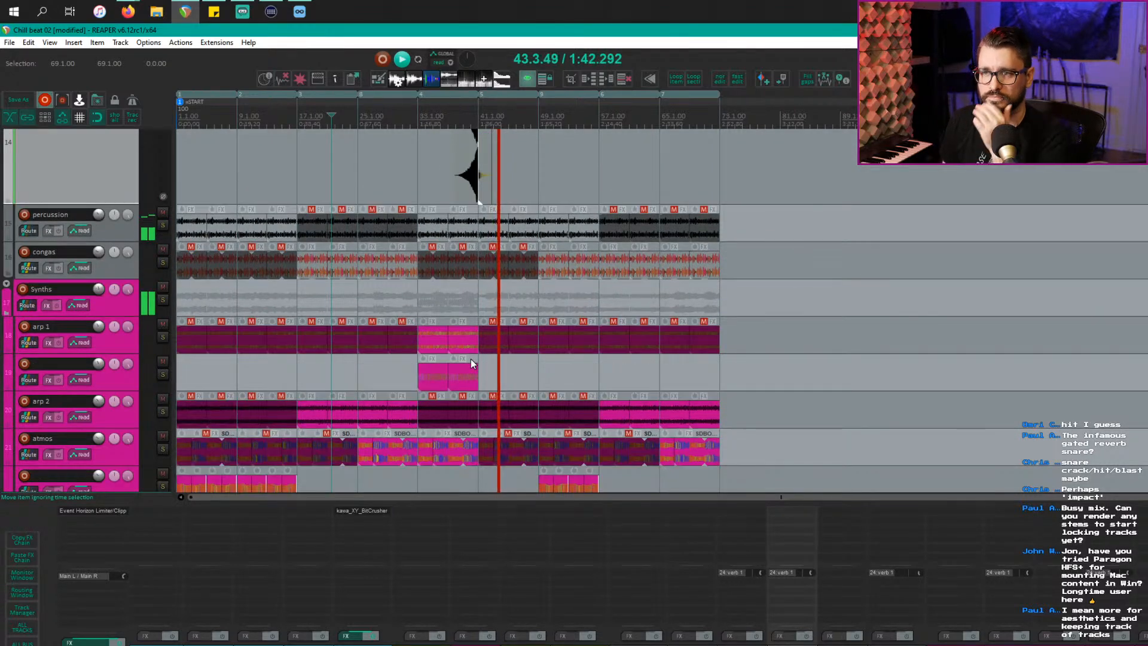
{"action": "scroll", "coordinate": [465, 357], "scroll_direction": "down", "scroll_amount": 2}
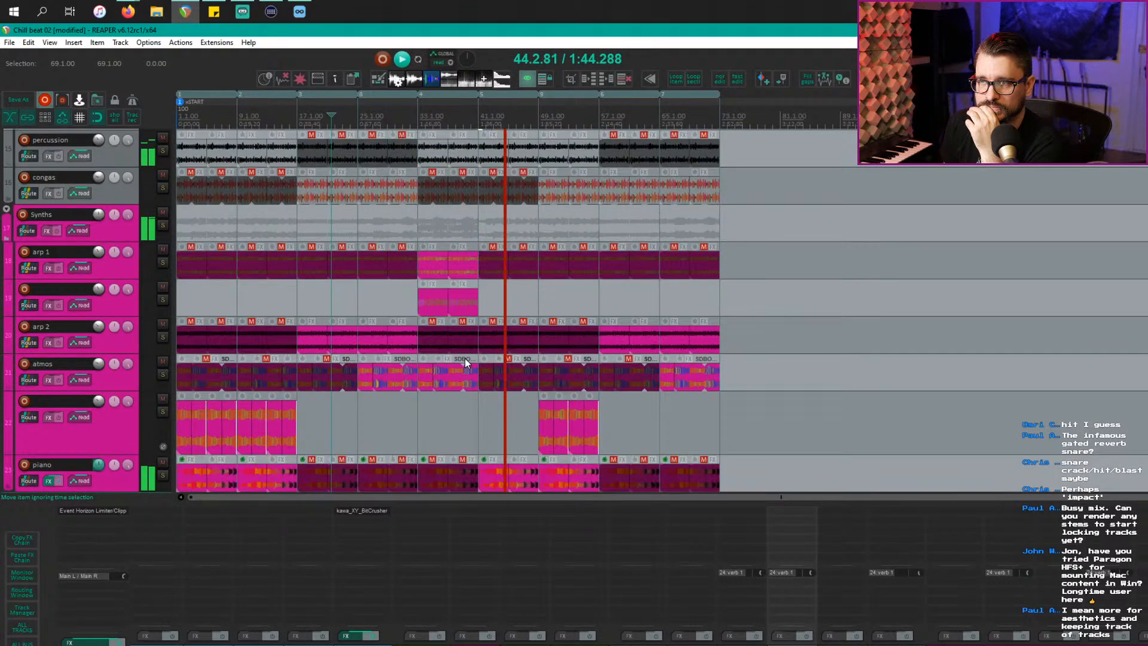
{"action": "scroll", "coordinate": [465, 362], "scroll_direction": "up", "scroll_amount": 10}
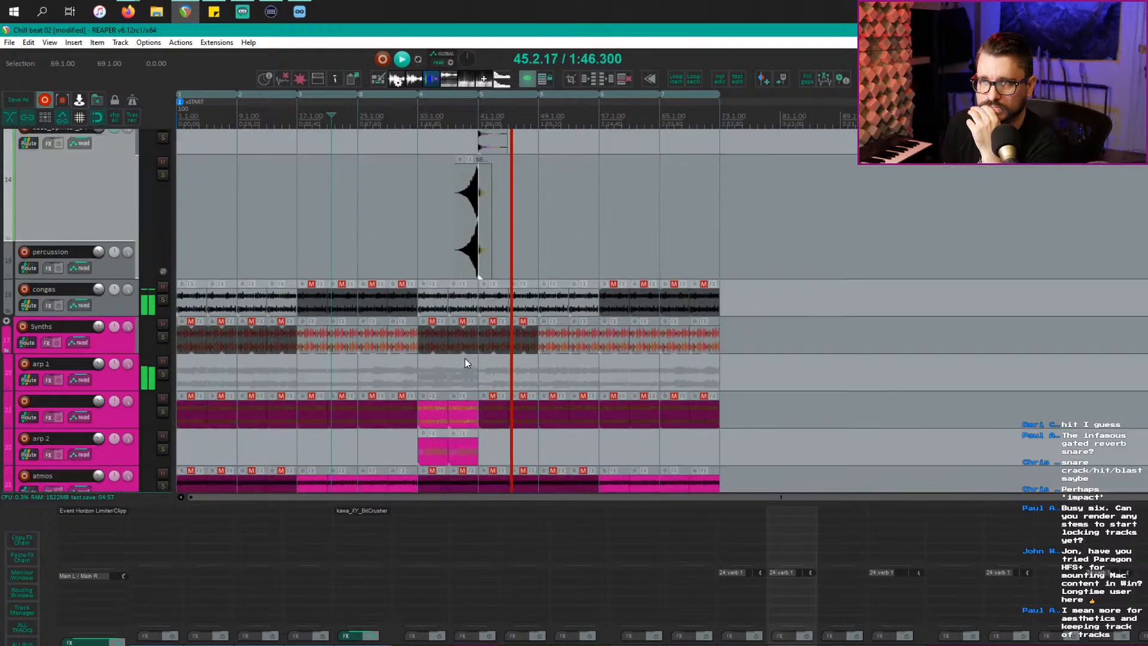
{"action": "scroll", "coordinate": [464, 357], "scroll_direction": "up", "scroll_amount": 1}
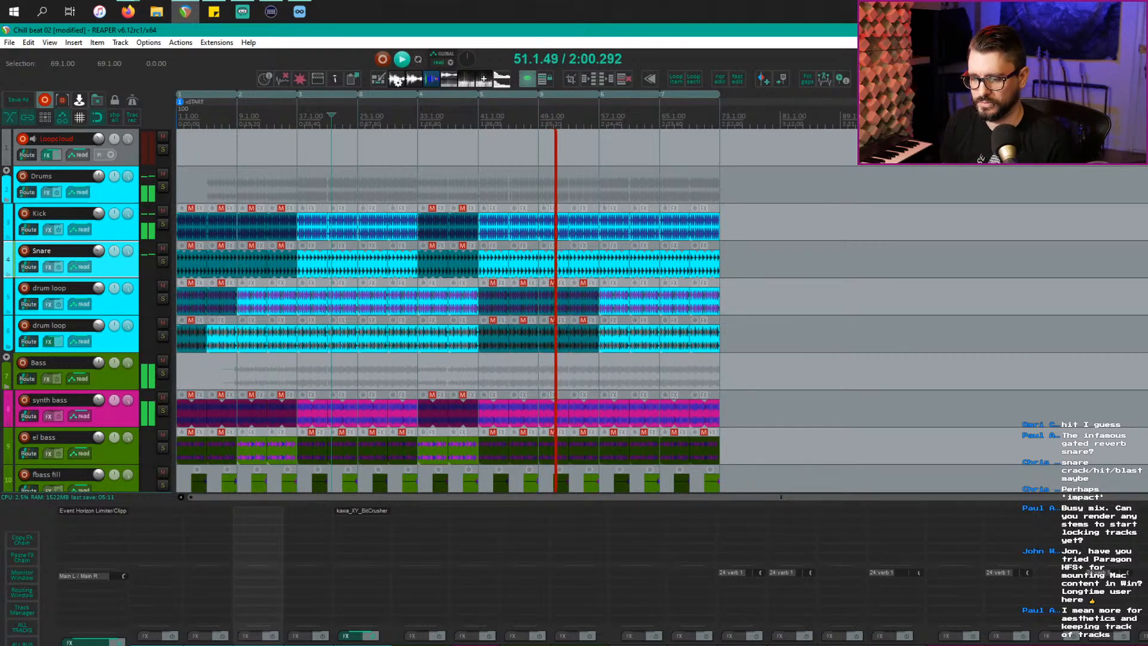
Step: Back in the beat project, solo the first drum loop track to hear it, then unsolo it
{"action": "key", "text": "alt+Tab"}
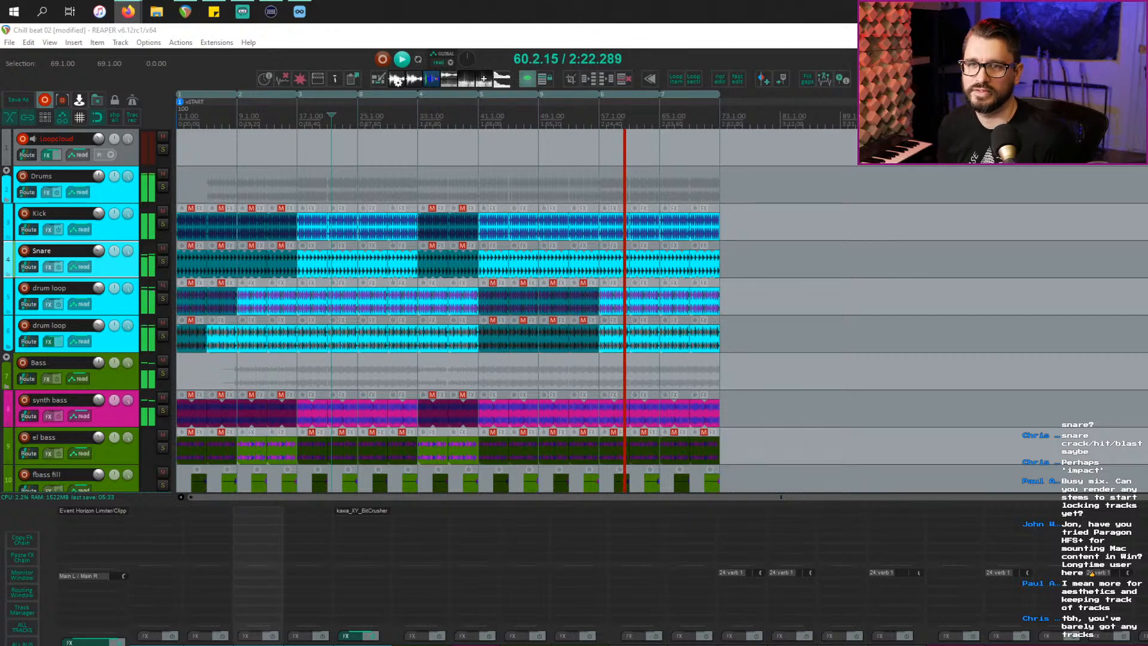
{"action": "left_click", "coordinate": [121, 379]}
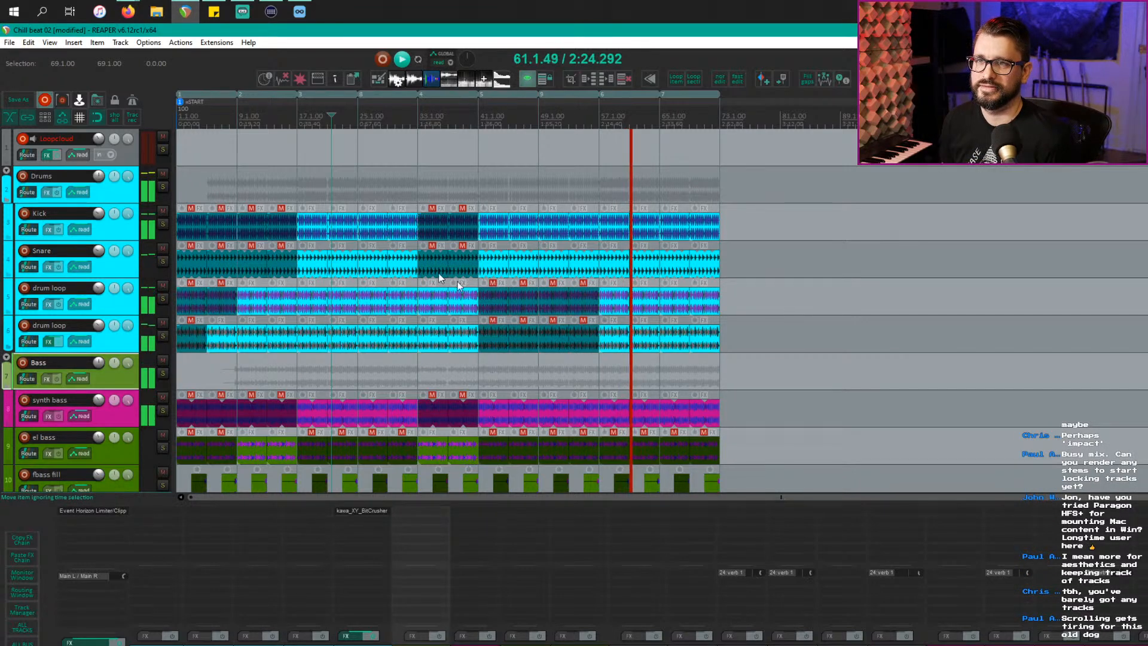
{"action": "left_click", "coordinate": [120, 310]}
{"action": "key", "text": "F6"}
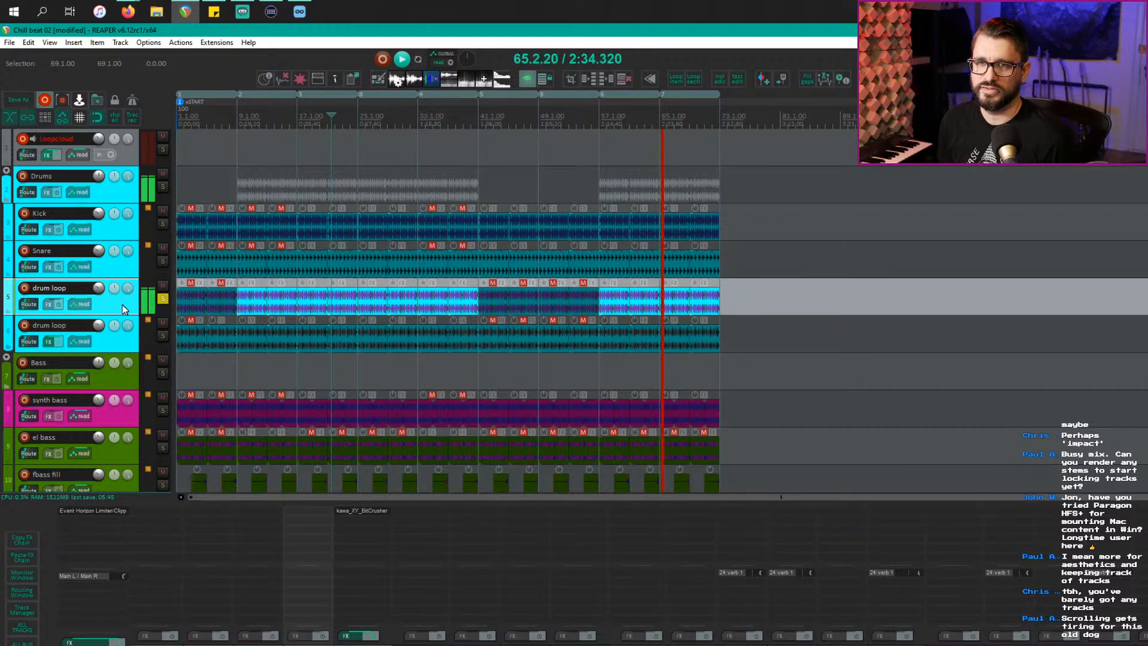
{"action": "left_click", "coordinate": [162, 299]}
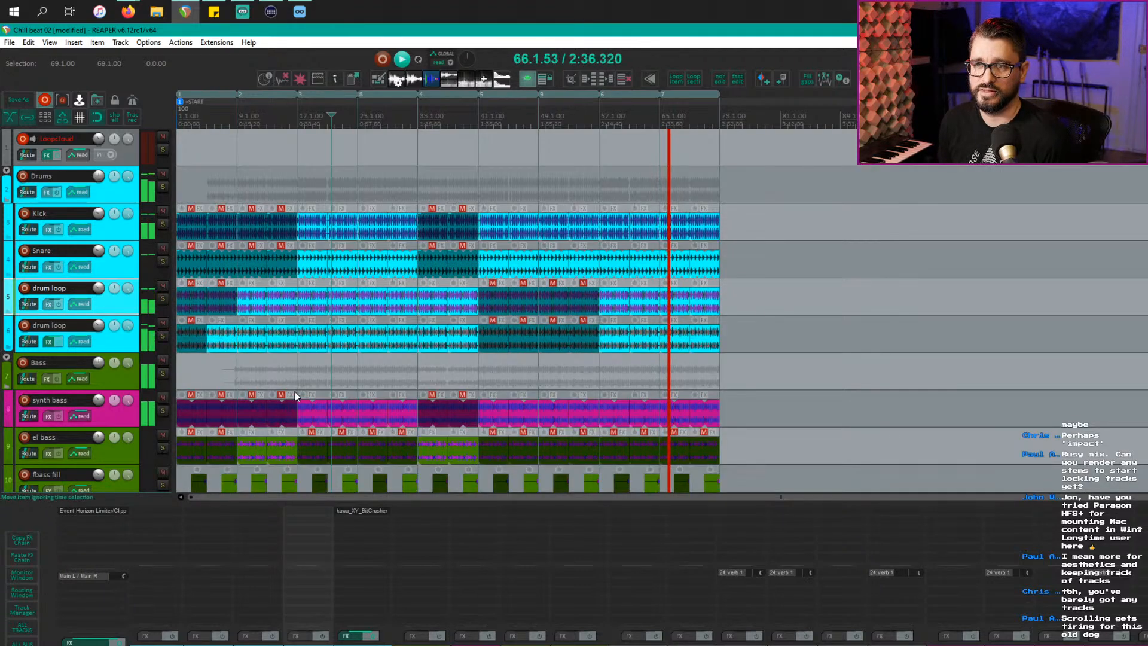
Step: Solo the second drum loop track, then stop playback and clear the solo
{"action": "scroll", "coordinate": [296, 392], "scroll_direction": "down", "scroll_amount": 2}
{"action": "left_click", "coordinate": [122, 274]}
{"action": "key", "text": "F6"}
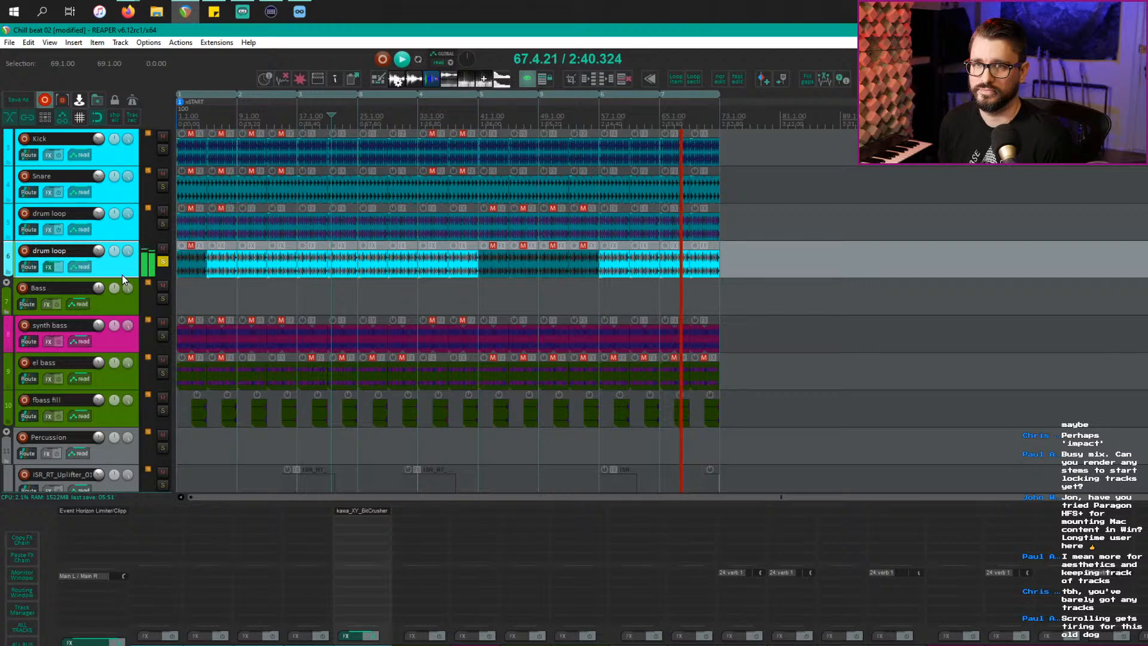
{"action": "key", "text": "space"}
{"action": "key", "text": "F6"}
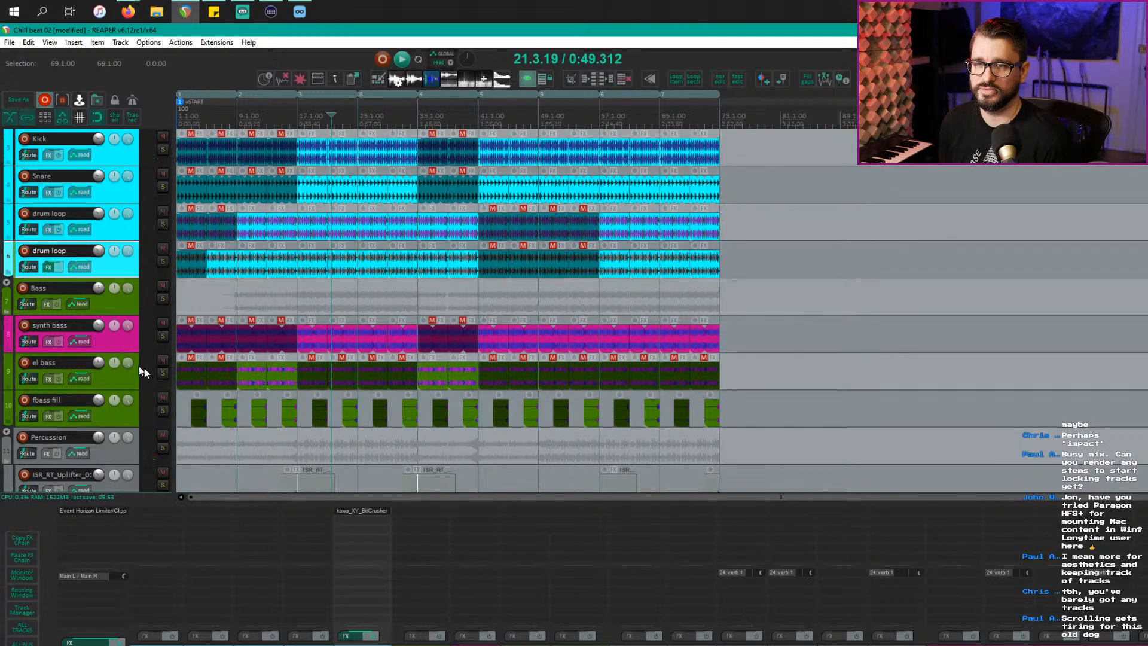
Step: Return the arrangement to the project start
{"action": "scroll", "coordinate": [171, 372], "scroll_direction": "down", "scroll_amount": 2}
{"action": "scroll", "coordinate": [170, 372], "scroll_direction": "up", "scroll_amount": 4}
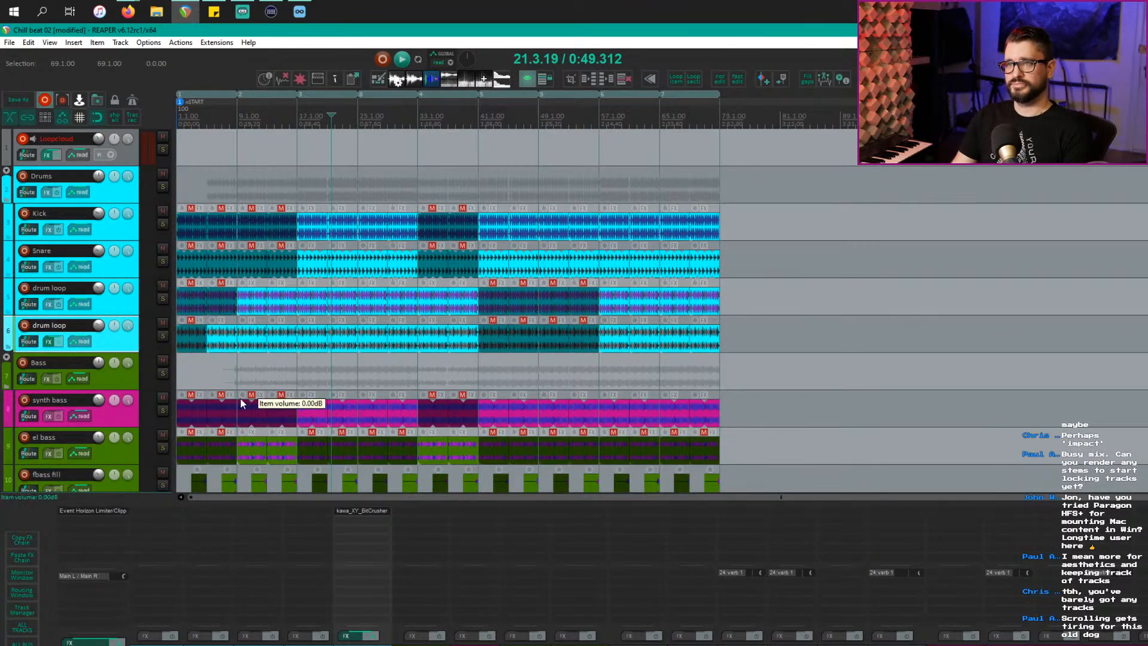
{"action": "scroll", "coordinate": [378, 307], "scroll_direction": "up", "scroll_amount": 2}
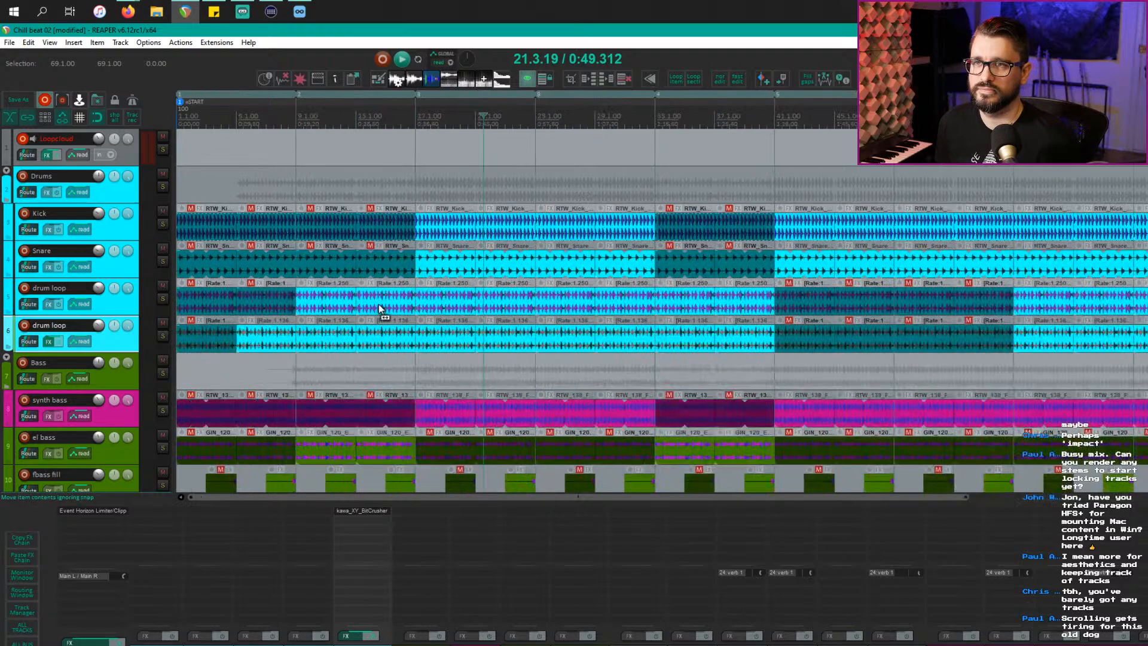
{"action": "scroll", "coordinate": [379, 307], "scroll_direction": "up", "scroll_amount": 1}
{"action": "key", "text": "Home"}
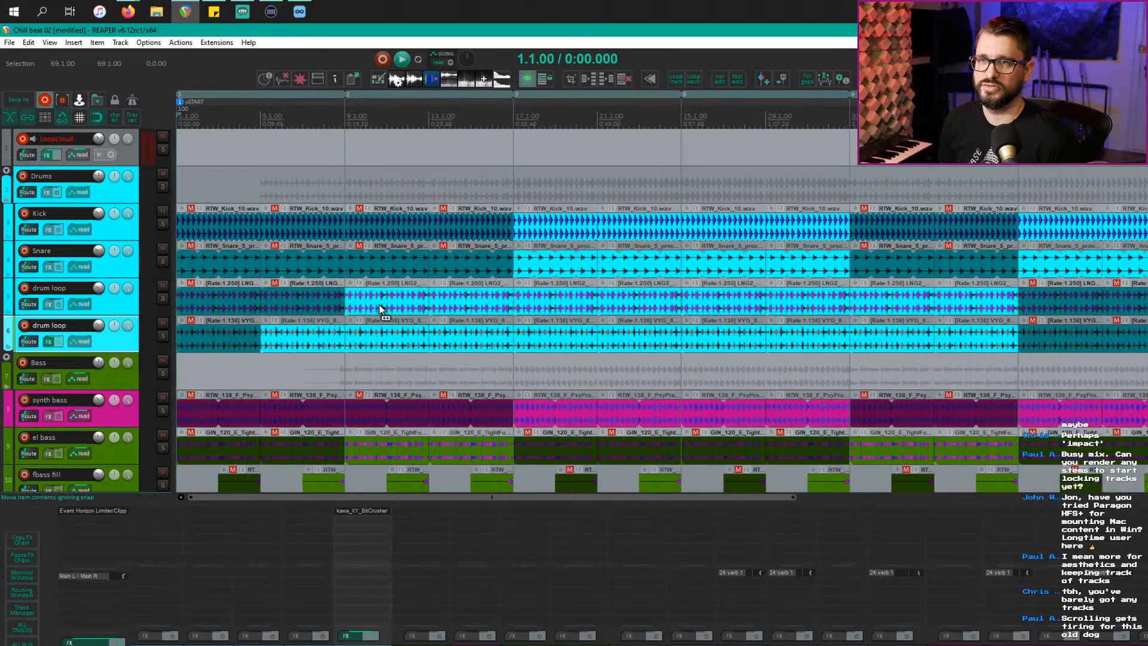
Step: Select the SECS_Uplifter_04 track and collapse it to minimum height
{"action": "scroll", "coordinate": [380, 307], "scroll_direction": "down", "scroll_amount": 2}
{"action": "scroll", "coordinate": [381, 317], "scroll_direction": "down", "scroll_amount": 10}
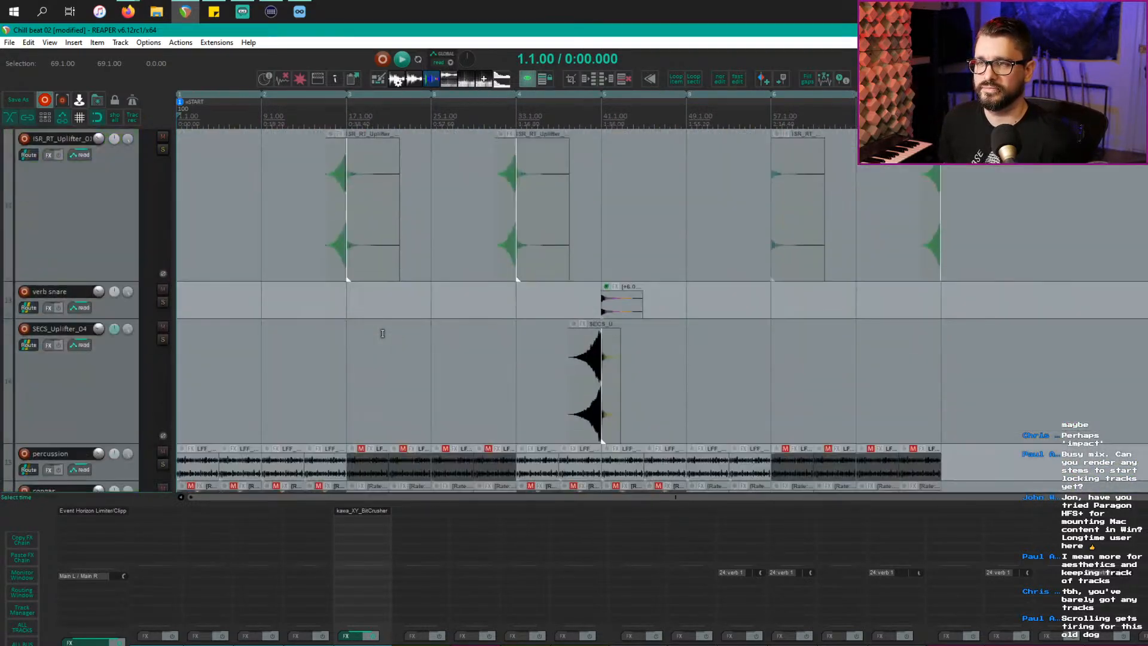
{"action": "scroll", "coordinate": [383, 333], "scroll_direction": "down", "scroll_amount": 8}
{"action": "scroll", "coordinate": [187, 343], "scroll_direction": "up", "scroll_amount": 6}
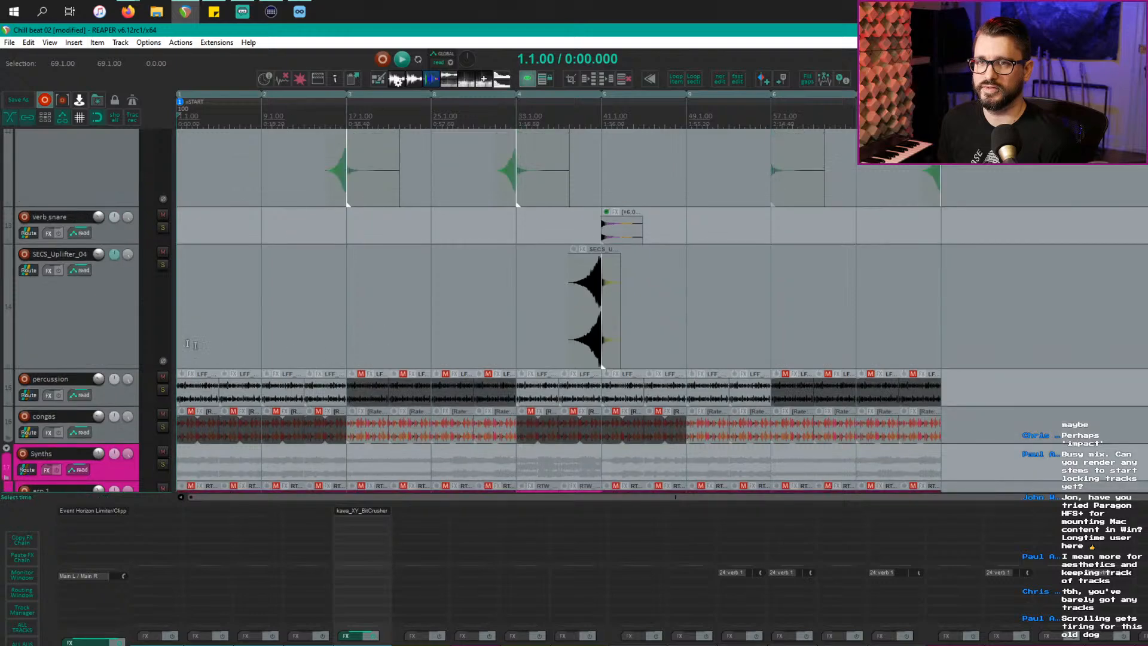
{"action": "left_click", "coordinate": [170, 357]}
{"action": "scroll", "coordinate": [170, 357], "scroll_direction": "down", "scroll_amount": 8}
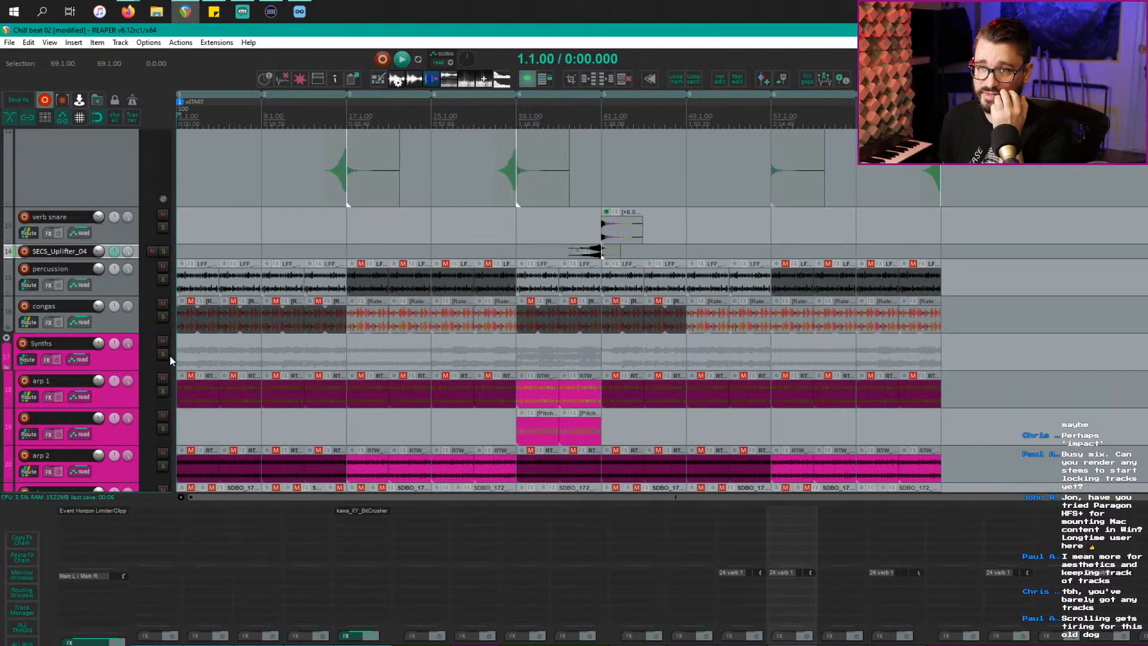
{"action": "scroll", "coordinate": [598, 418], "scroll_direction": "down", "scroll_amount": 4}
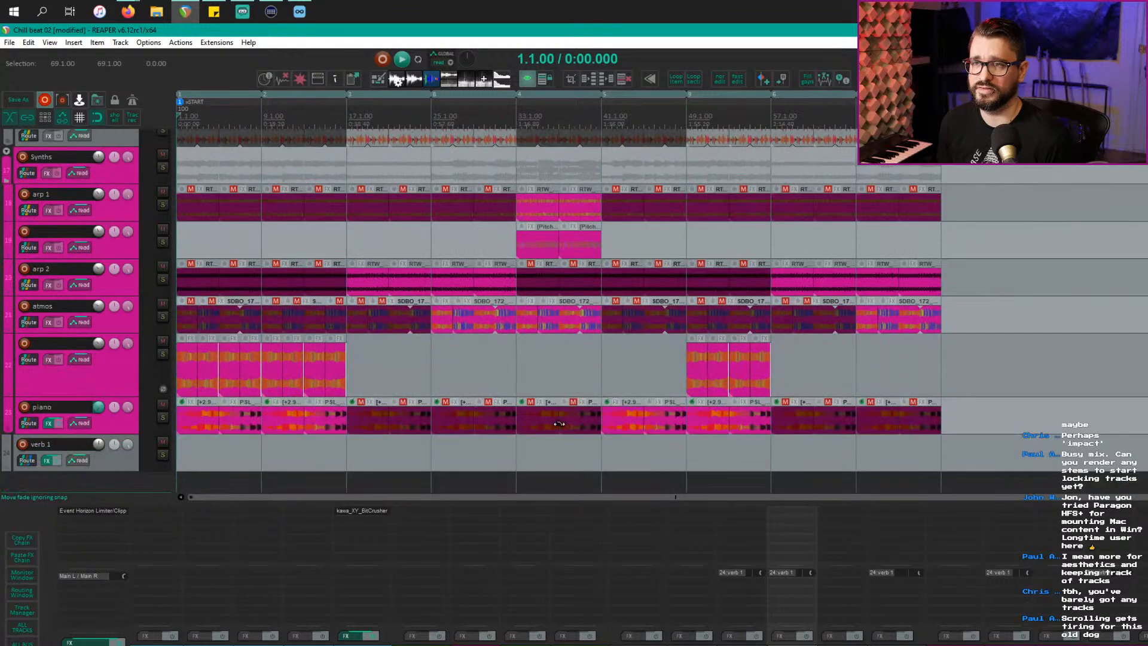
{"action": "scroll", "coordinate": [559, 424], "scroll_direction": "down", "scroll_amount": 1}
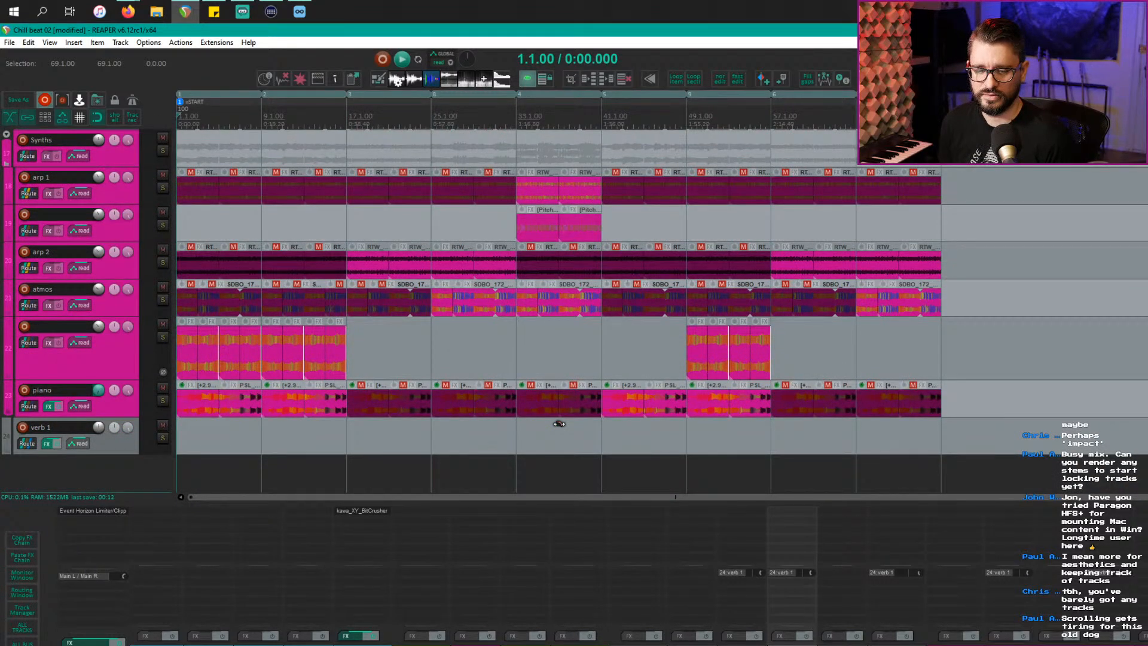
{"action": "scroll", "coordinate": [559, 423], "scroll_direction": "up", "scroll_amount": 5}
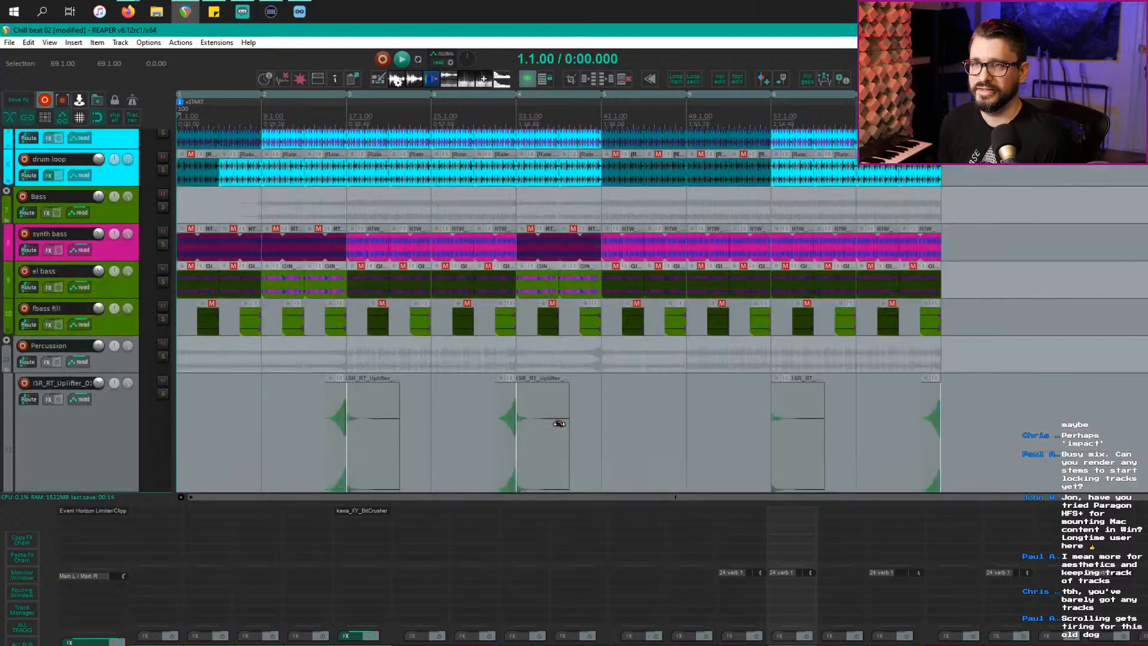
{"action": "scroll", "coordinate": [559, 423], "scroll_direction": "down", "scroll_amount": 5}
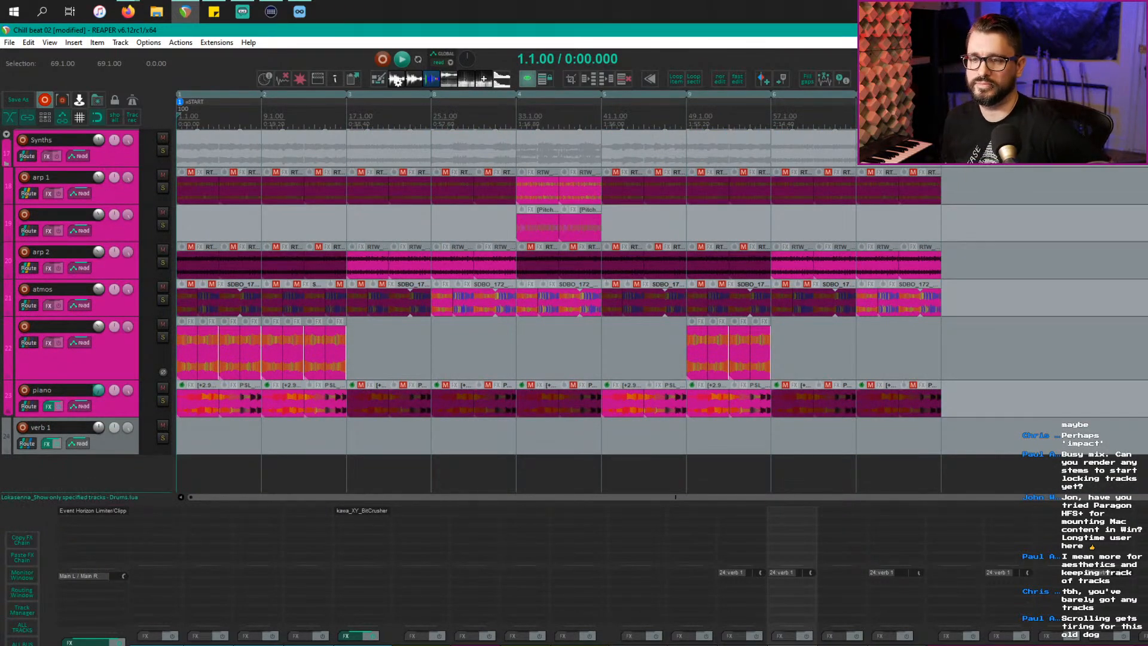
Step: Select the ISR uplifter track and show only the bass group's tracks with F2
{"action": "scroll", "coordinate": [598, 574], "scroll_direction": "left", "scroll_amount": 1}
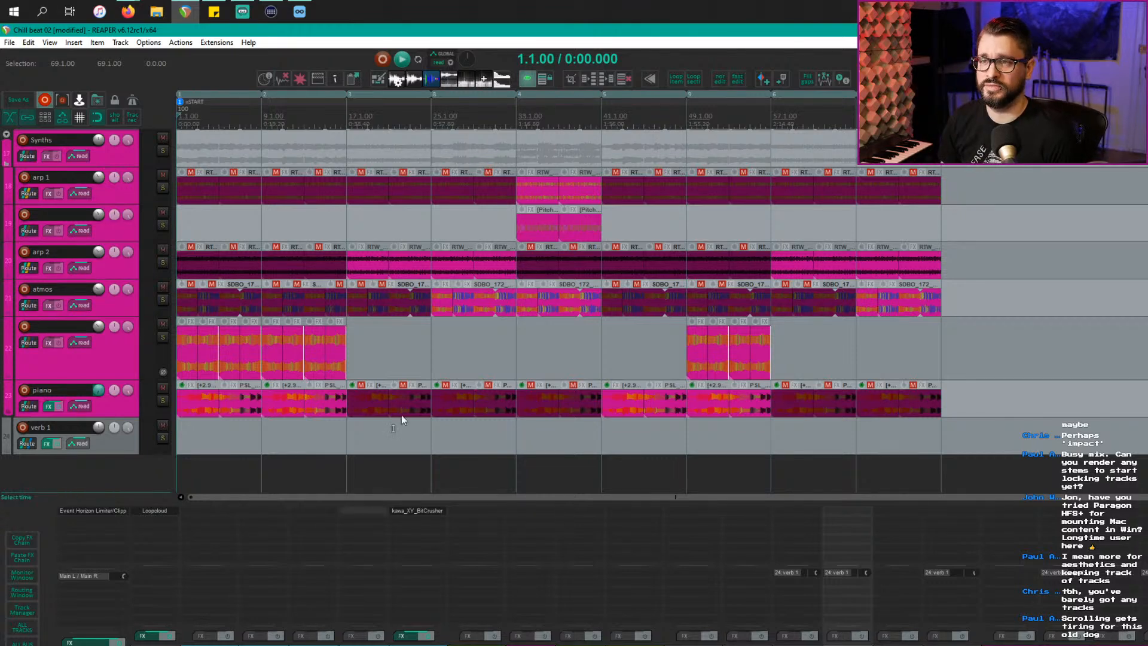
{"action": "scroll", "coordinate": [378, 251], "scroll_direction": "up", "scroll_amount": 8}
{"action": "scroll", "coordinate": [367, 351], "scroll_direction": "down", "scroll_amount": 3}
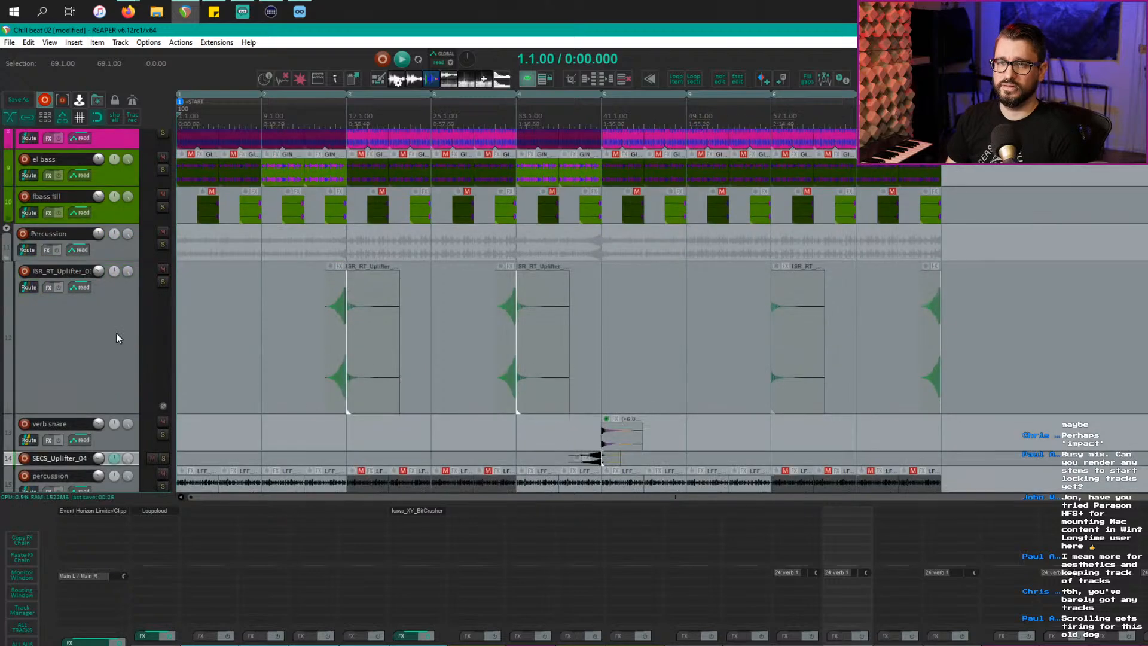
{"action": "left_click", "coordinate": [116, 335]}
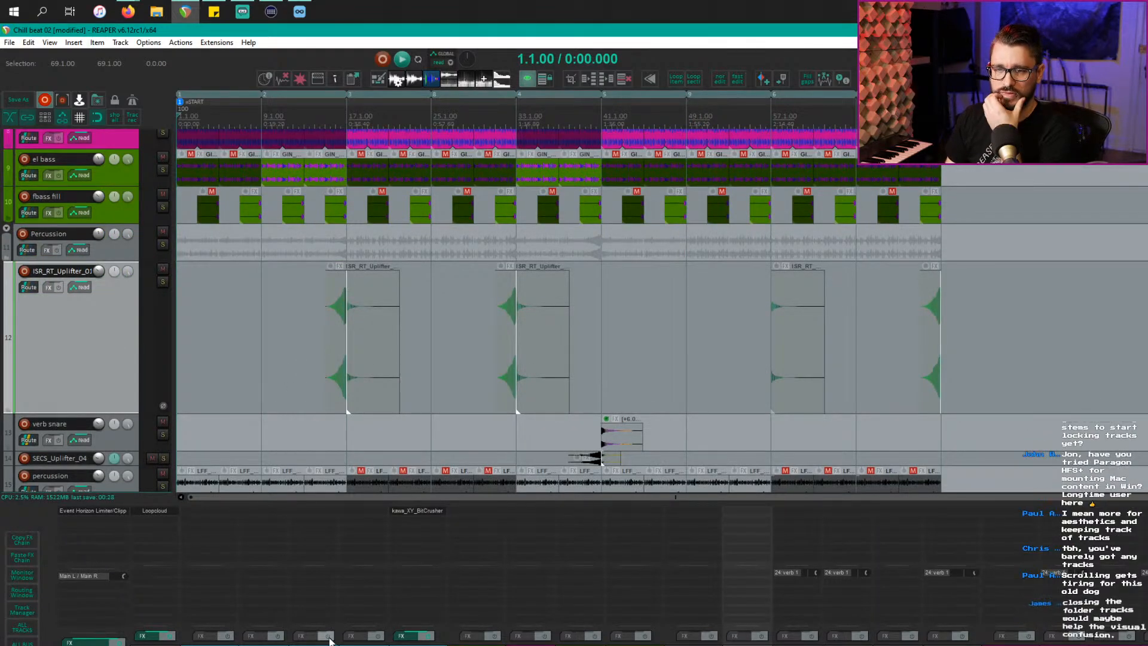
{"action": "key", "text": "F2"}
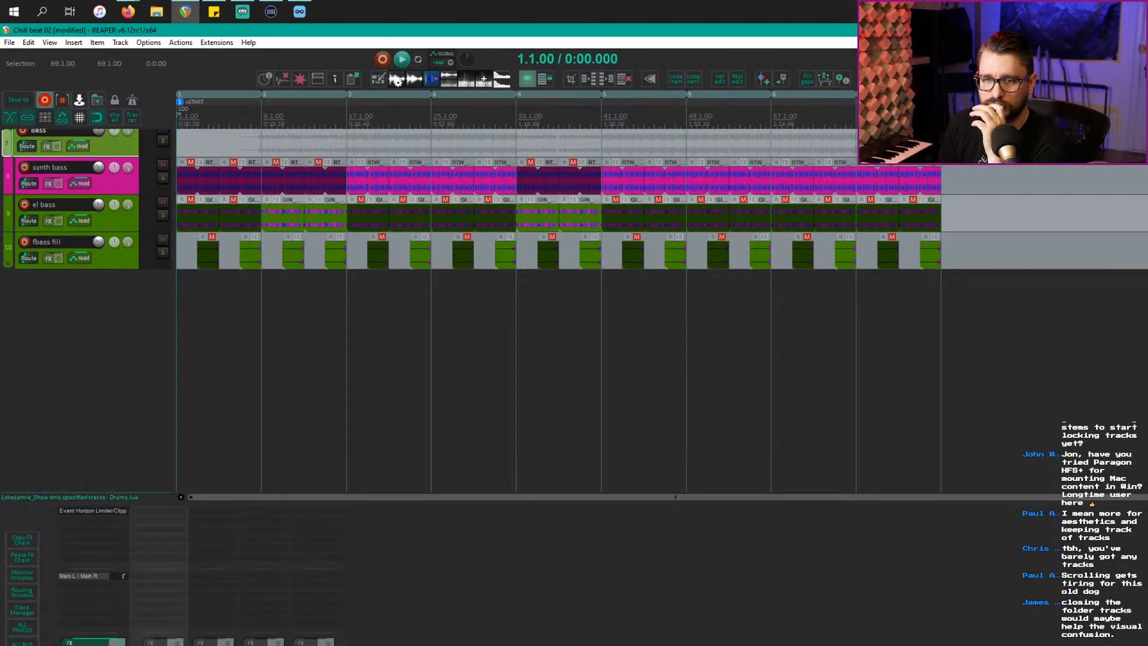
Step: Cycle through the Drums, bass and percussion group views, then show all tracks
{"action": "key", "text": "F1"}
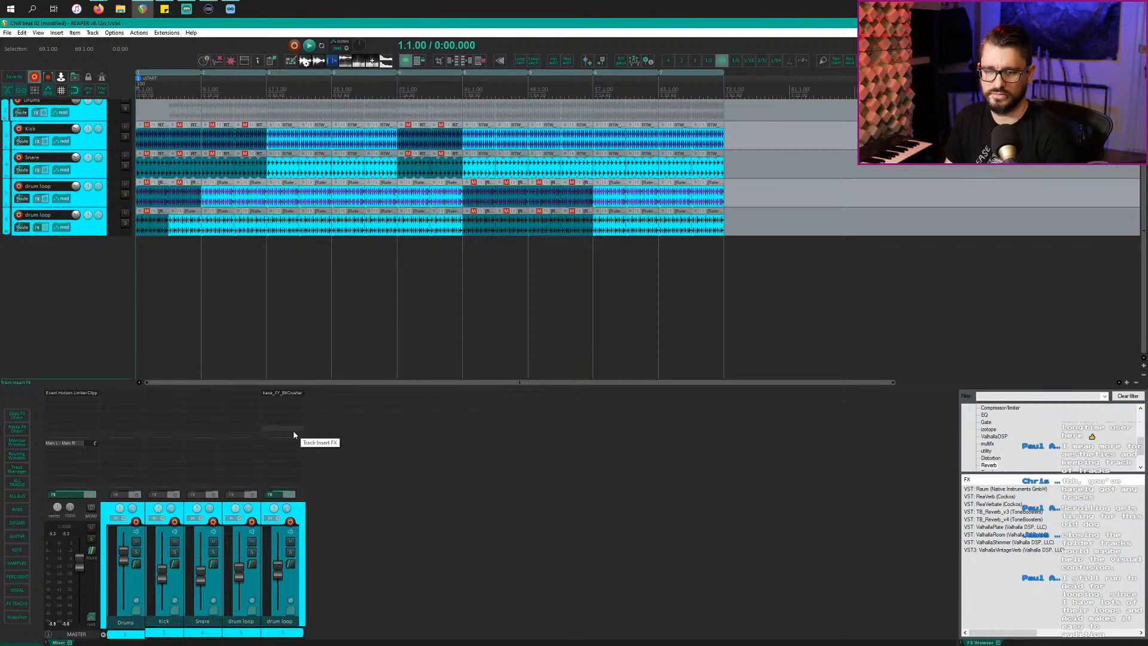
{"action": "left_click", "coordinate": [20, 511]}
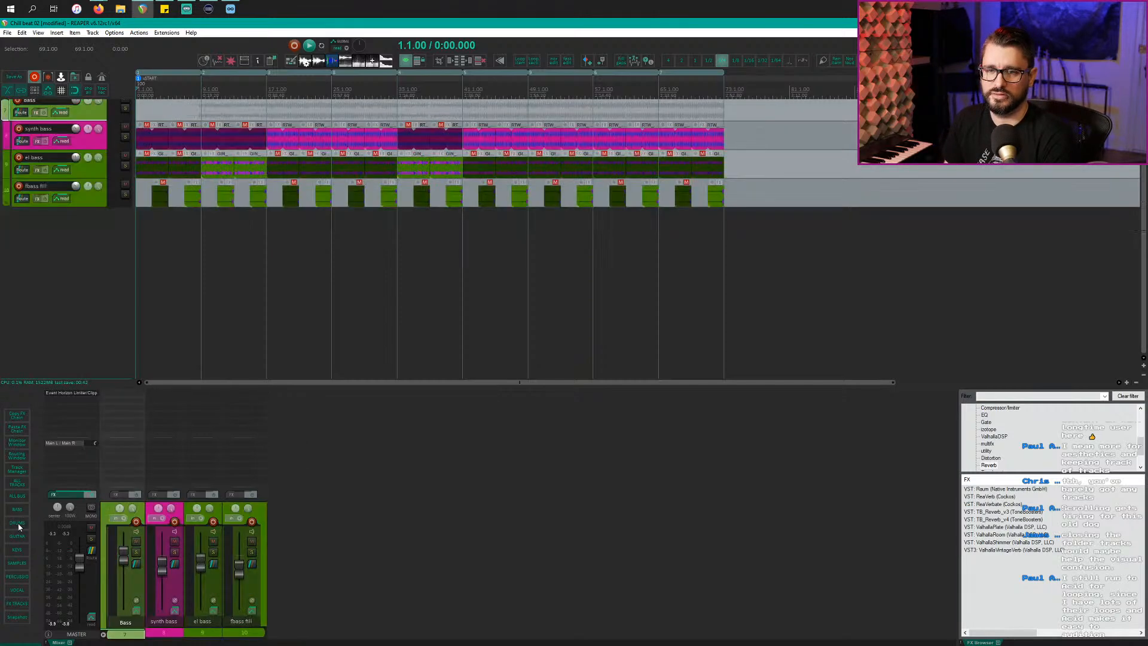
{"action": "left_click", "coordinate": [20, 525]}
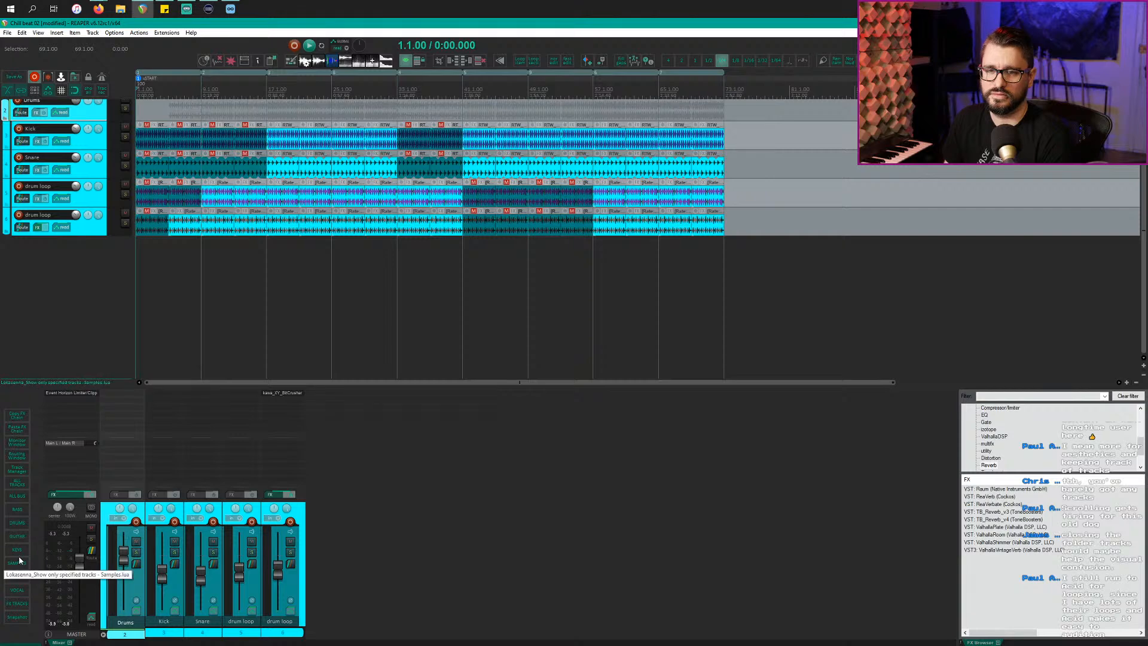
{"action": "left_click", "coordinate": [17, 582]}
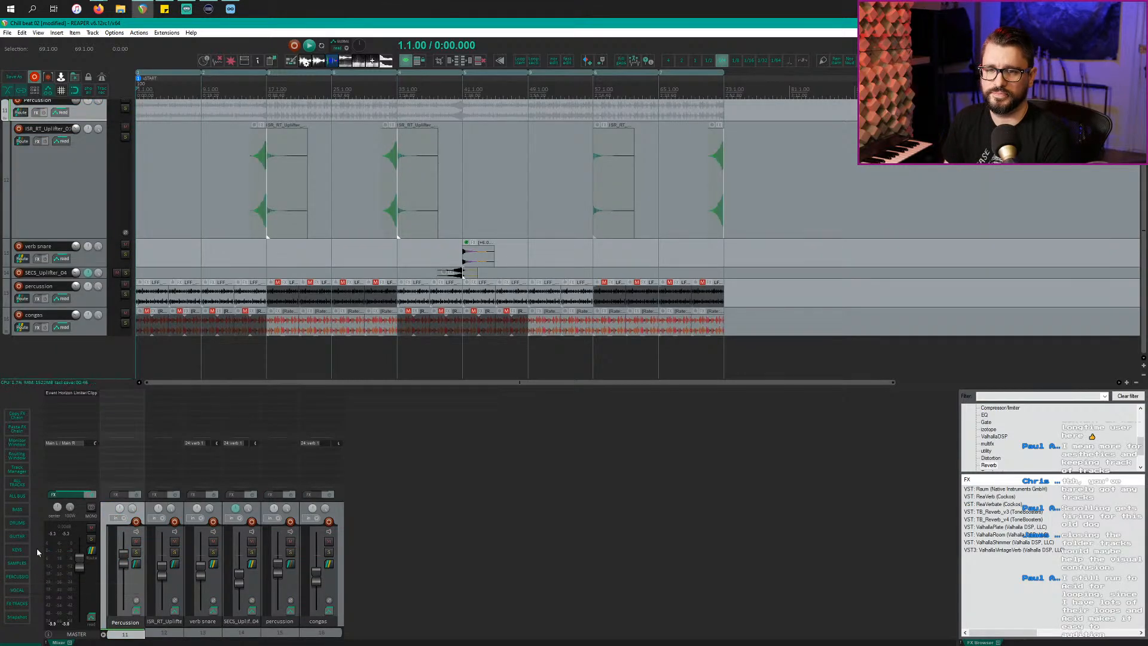
{"action": "left_click", "coordinate": [16, 486]}
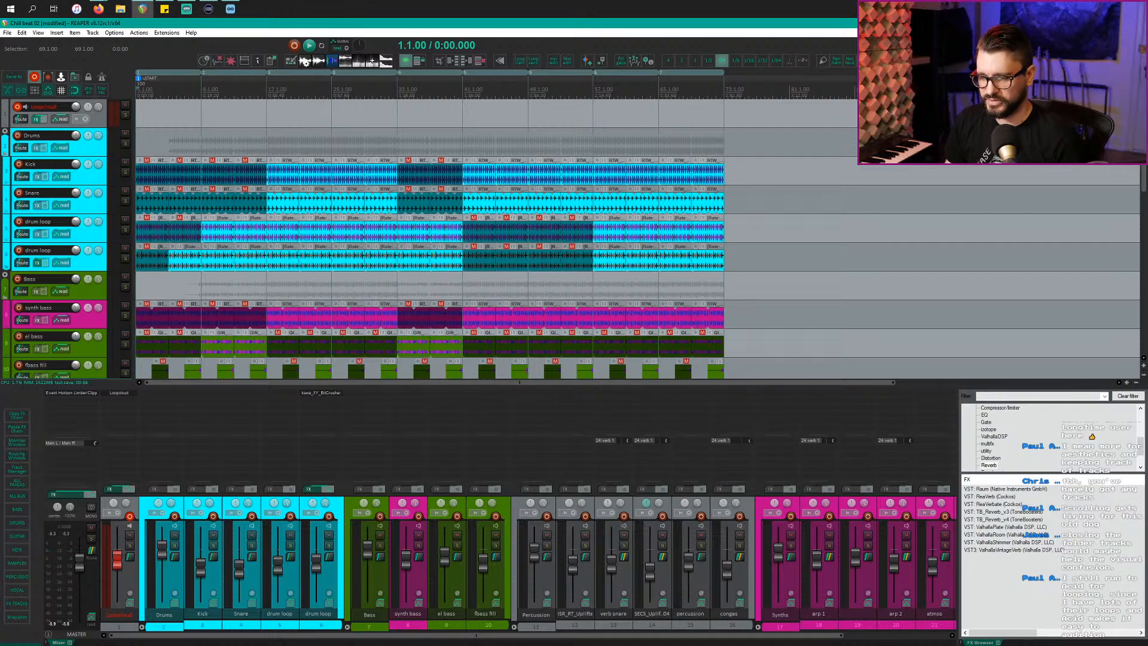
Step: Return to the REAPER project and select the drum loop track
{"action": "key", "text": "alt+Tab"}
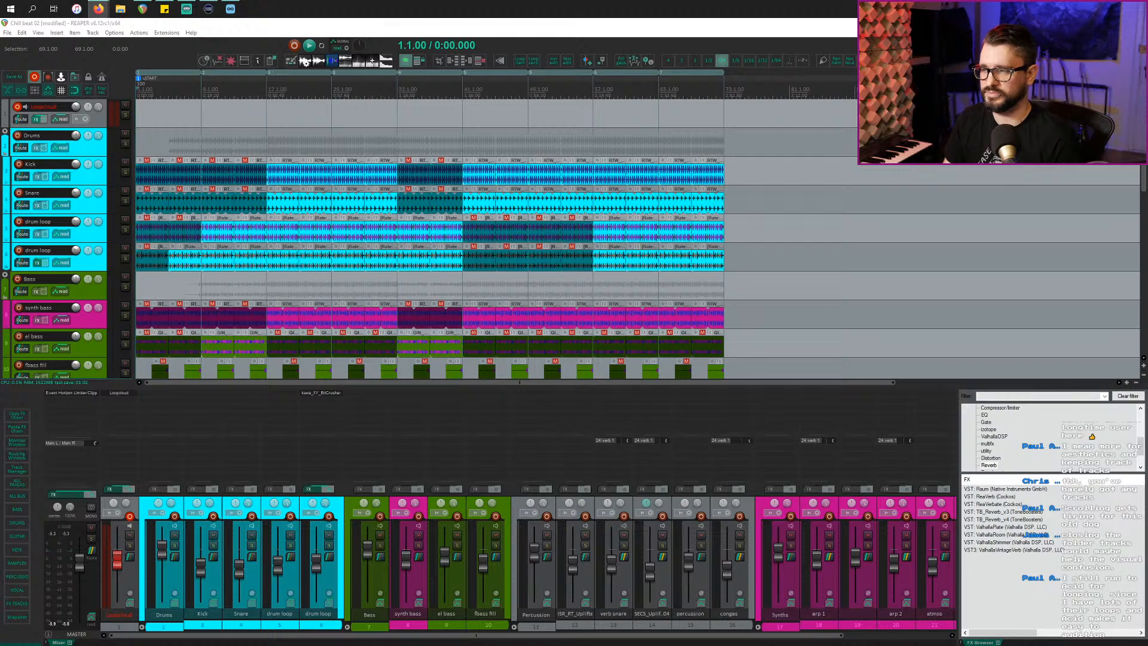
{"action": "key", "text": "alt+Tab"}
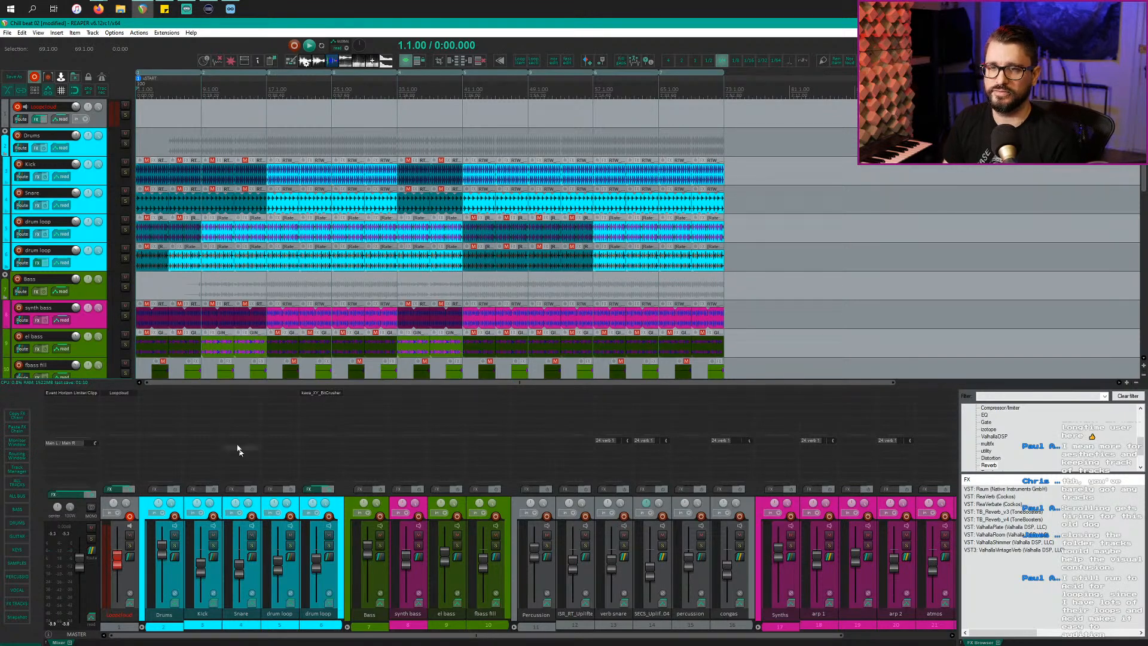
{"action": "left_click", "coordinate": [81, 240]}
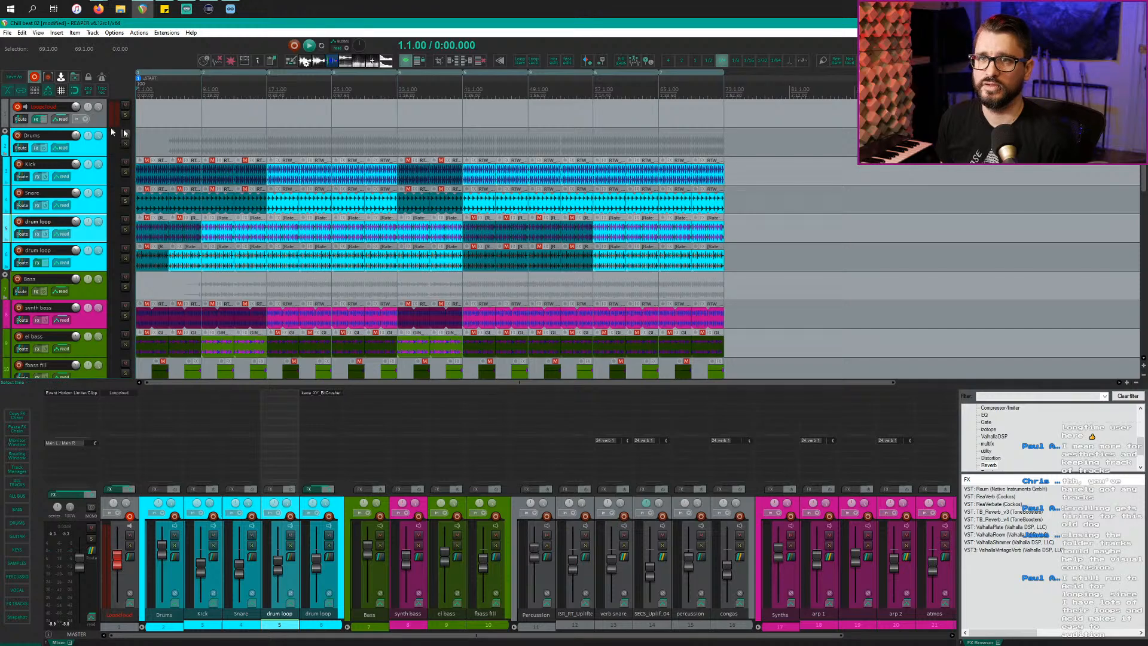
Step: Search for closed hi hat loops in the personal library and preview SPM_Kit5_90_Hihat_Closed
{"action": "key", "text": "alt+Tab"}
{"action": "key", "text": "alt+Tab"}
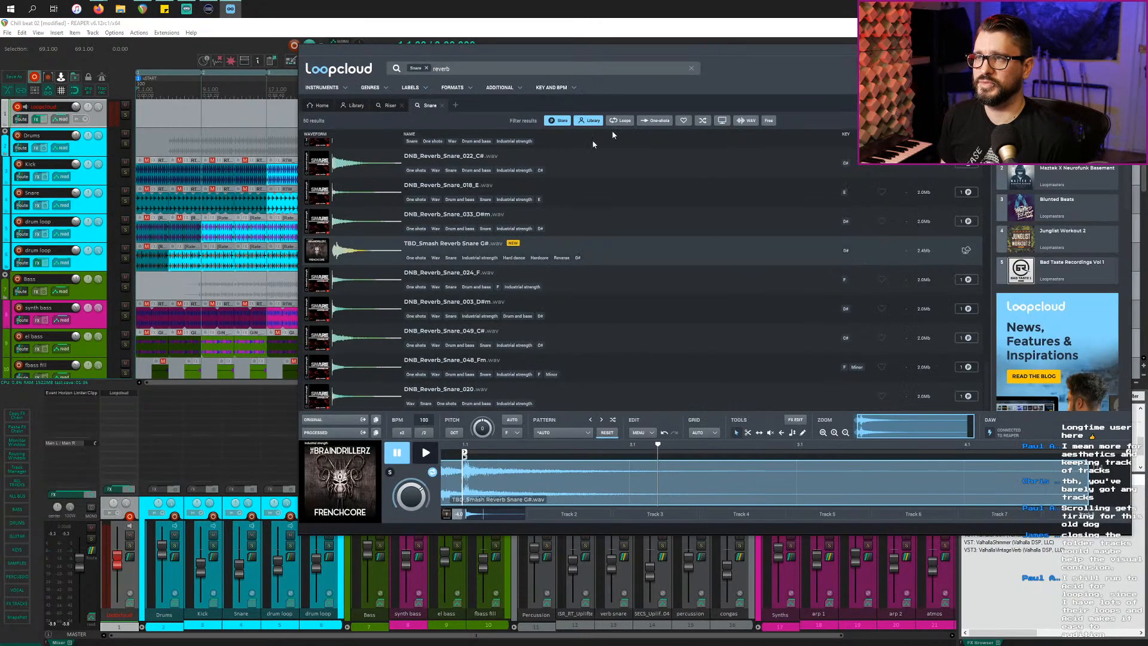
{"action": "left_click", "coordinate": [455, 105]}
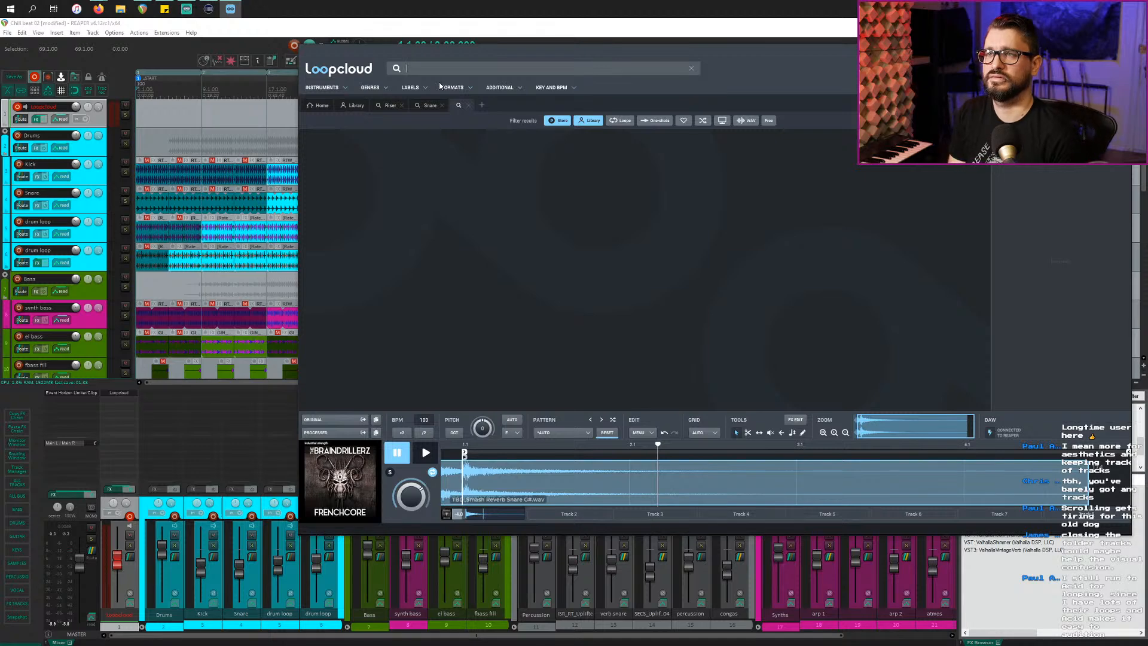
{"action": "type", "text": "hihat"}
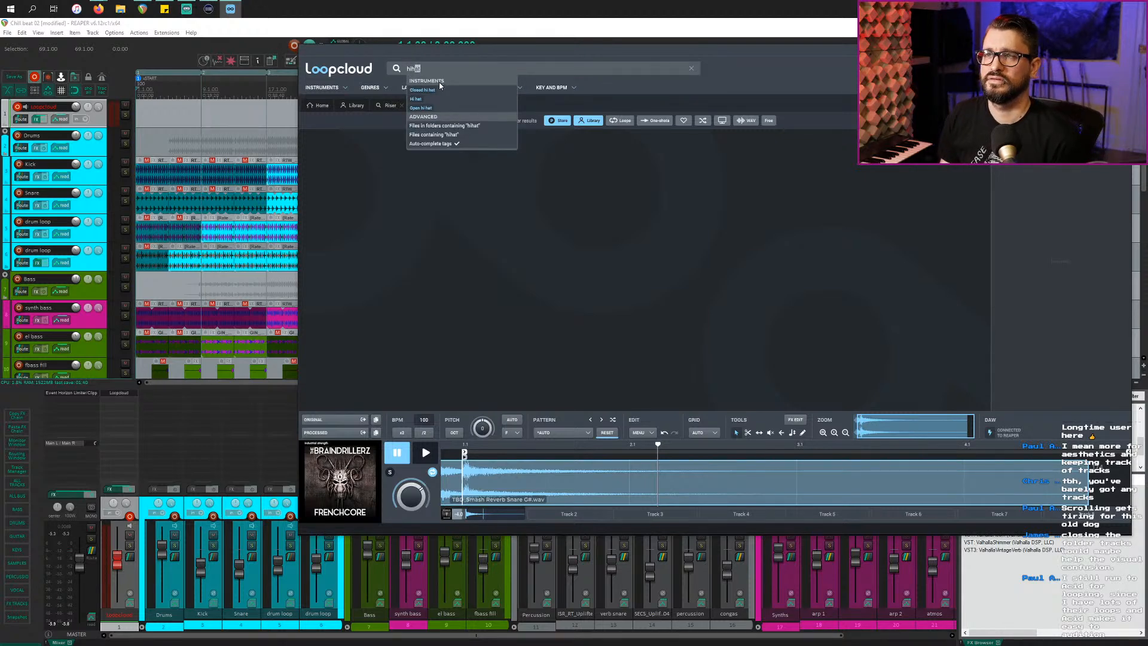
{"action": "left_click", "coordinate": [429, 90]}
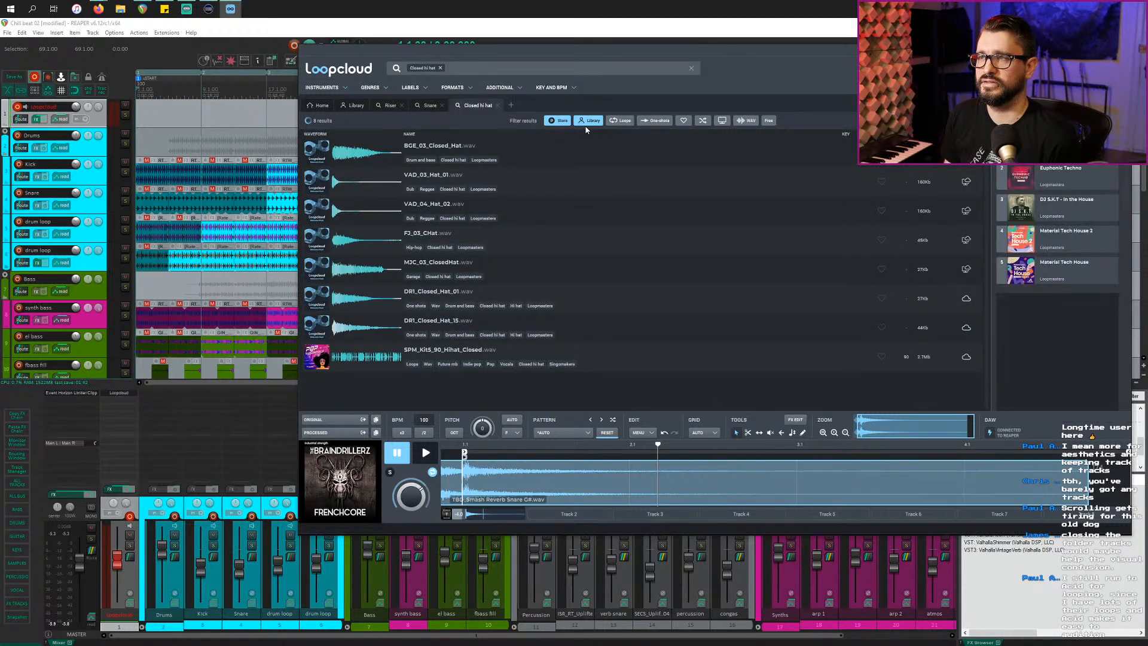
{"action": "left_click", "coordinate": [554, 121]}
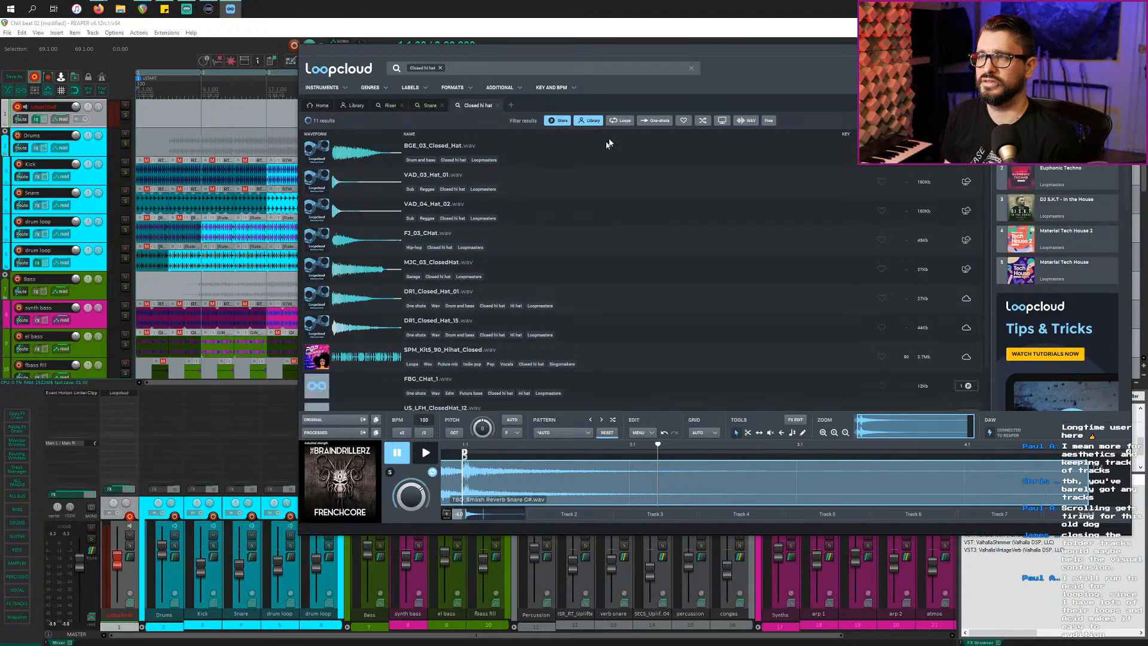
{"action": "left_click", "coordinate": [582, 122]}
{"action": "left_click", "coordinate": [612, 122]}
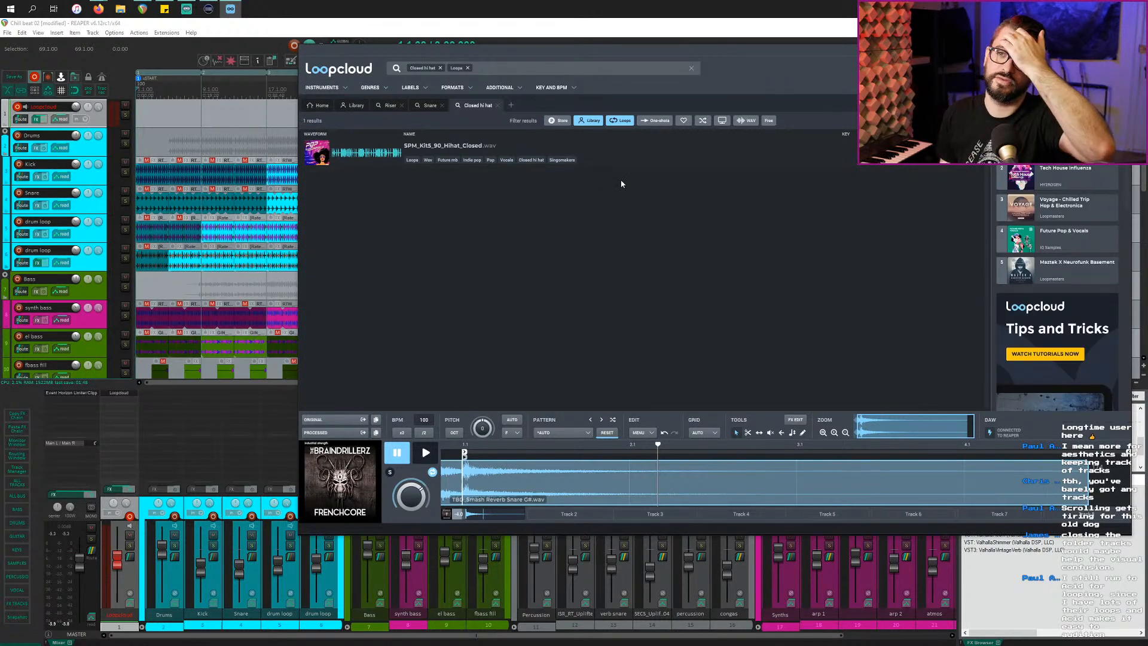
{"action": "left_click", "coordinate": [622, 161]}
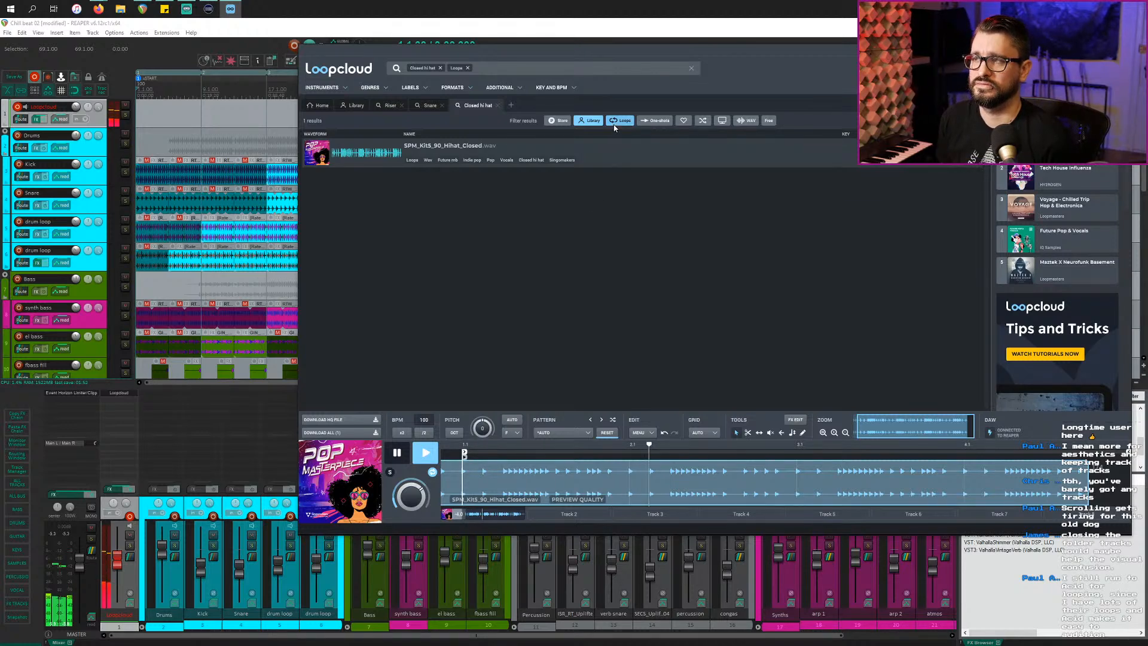
Step: Filter to free store loops and preview DTH_124_Closed_Hats_07, UE_Closed Hi Hat 1_120_1 and IFO_74_CHat_Perc_03
{"action": "left_click", "coordinate": [594, 122]}
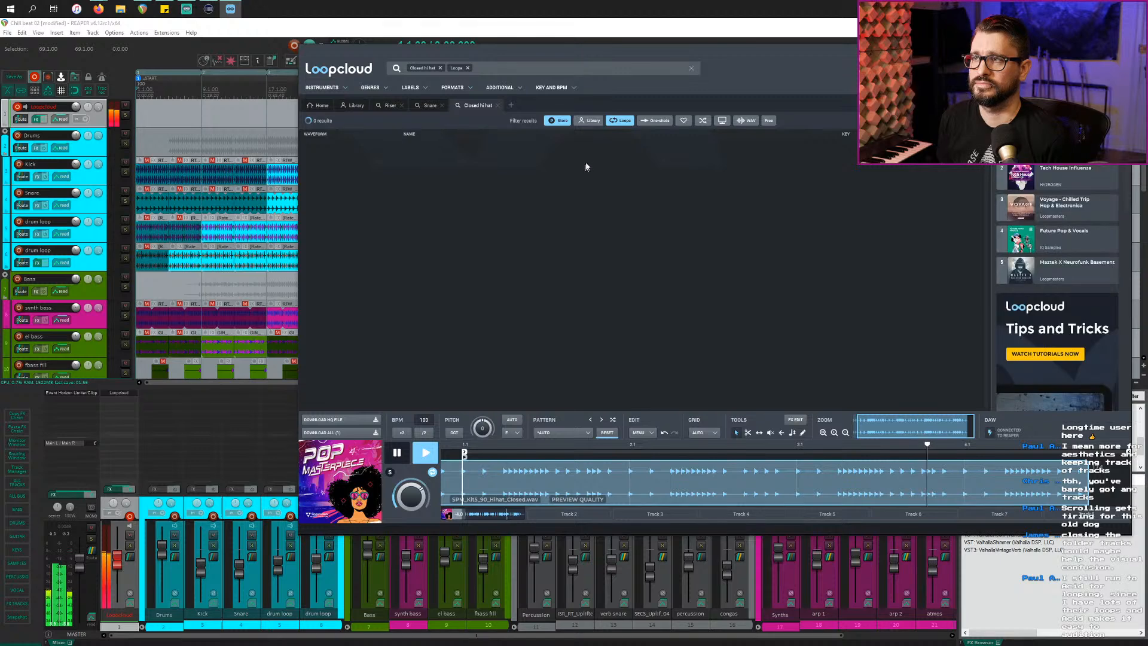
{"action": "left_click", "coordinate": [640, 151]}
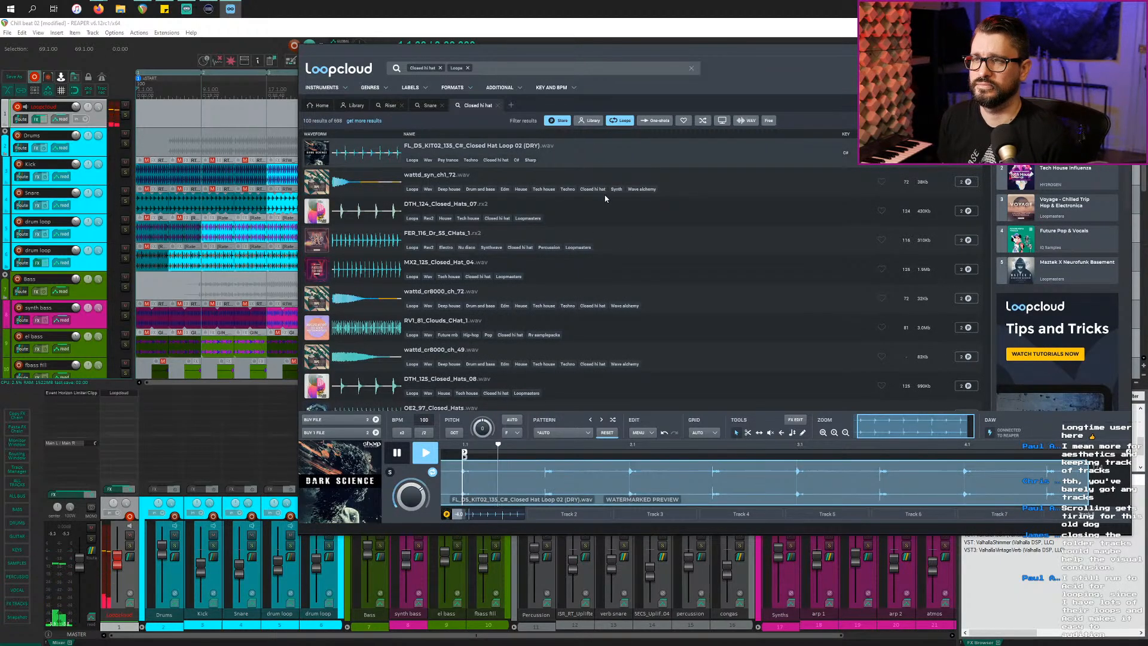
{"action": "left_click", "coordinate": [601, 224]}
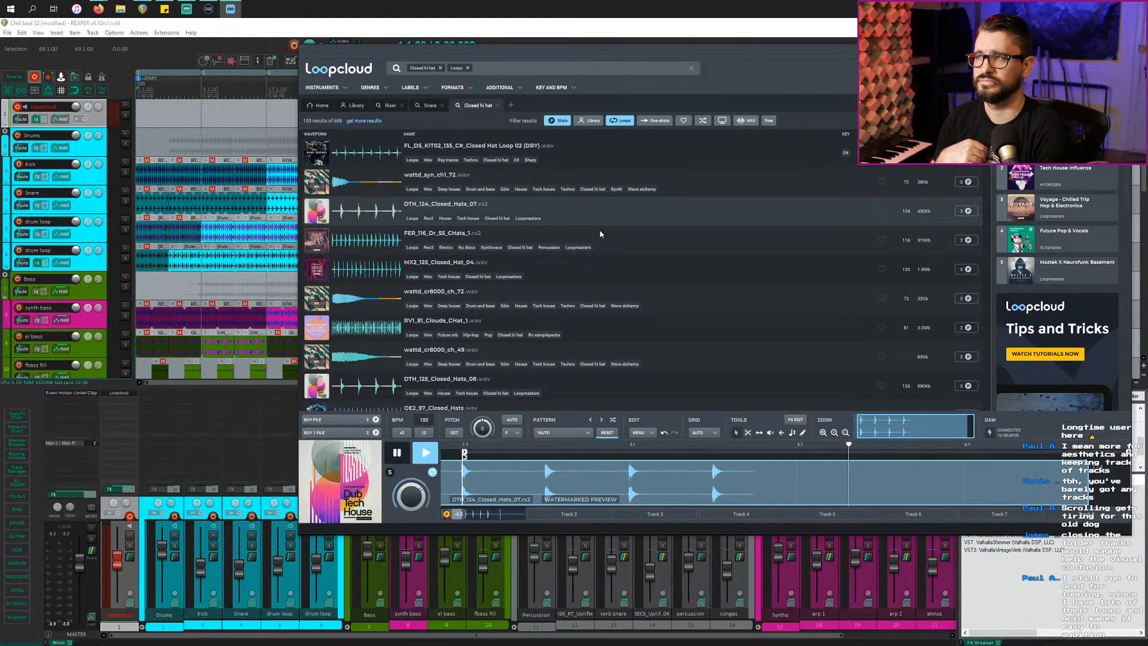
{"action": "left_click", "coordinate": [770, 121]}
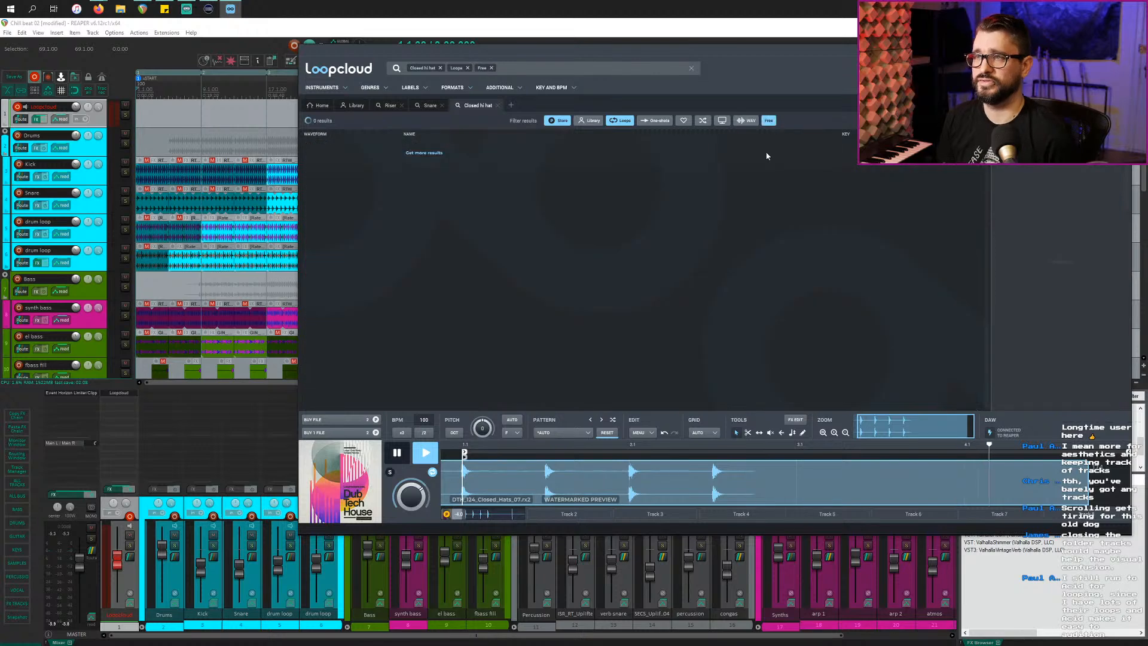
{"action": "left_click", "coordinate": [667, 151]}
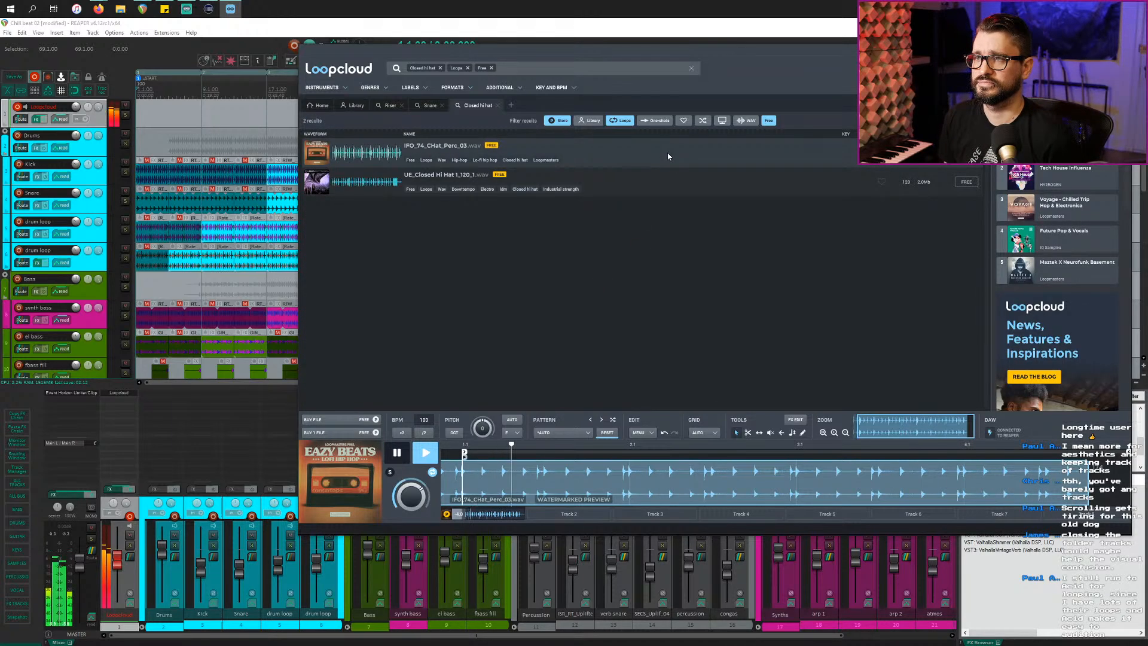
{"action": "left_click", "coordinate": [672, 187]}
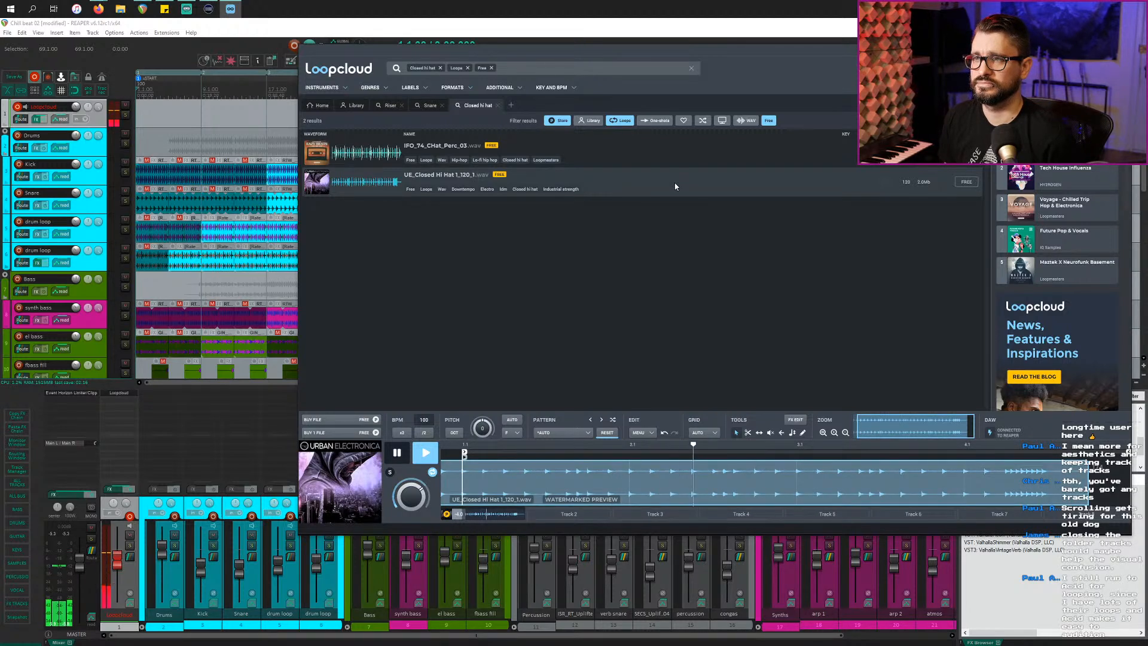
{"action": "left_click", "coordinate": [680, 154]}
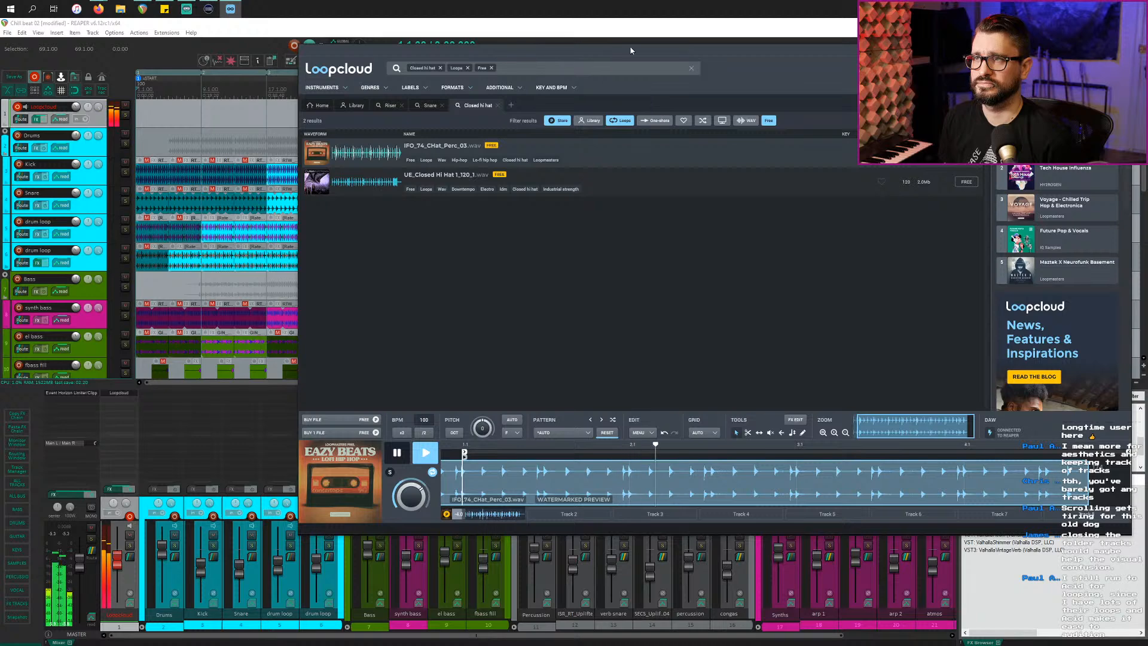
{"action": "left_click_drag", "start_coordinate": [630, 50], "coordinate": [763, 296]}
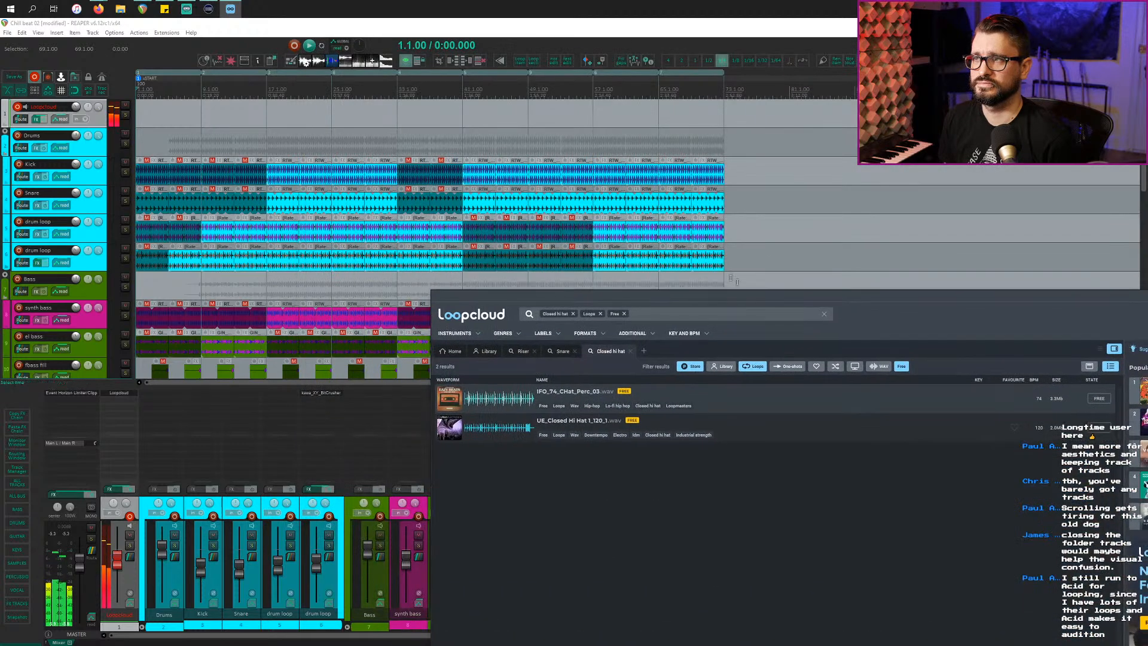
Step: Play bars 57–65 of the beat and preview UE_Closed Hi Hat 1_120_1 over it
{"action": "double_click", "coordinate": [613, 93]}
{"action": "key", "text": "space"}
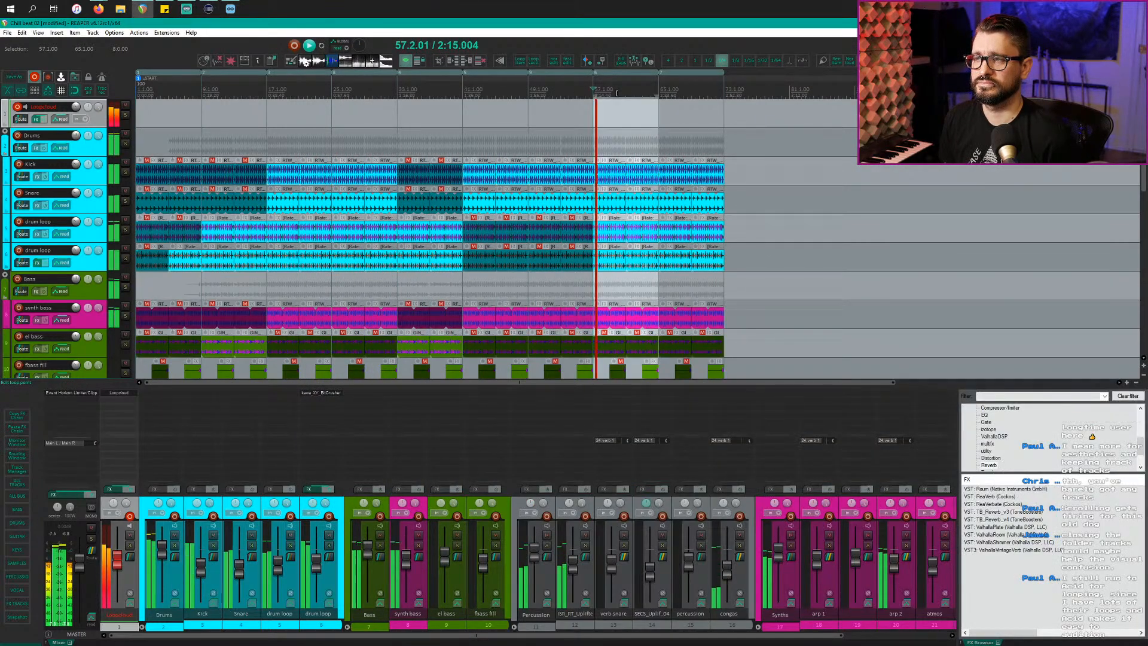
{"action": "key", "text": "alt+Tab"}
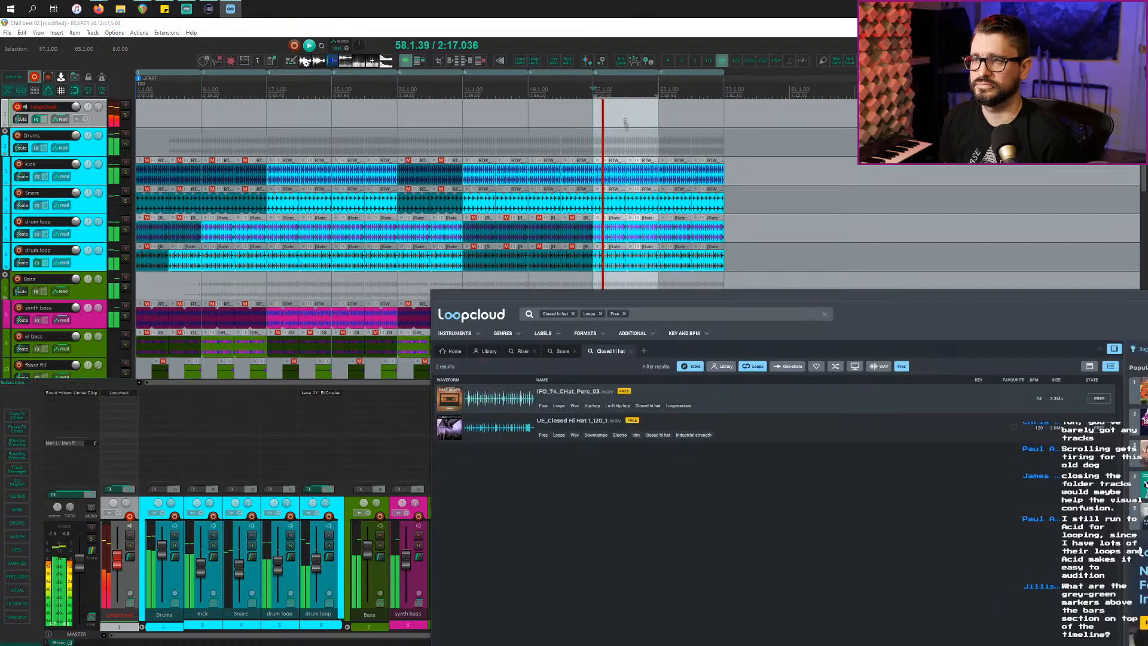
{"action": "left_click_drag", "start_coordinate": [826, 297], "coordinate": [612, 183]}
{"action": "left_click", "coordinate": [636, 317]}
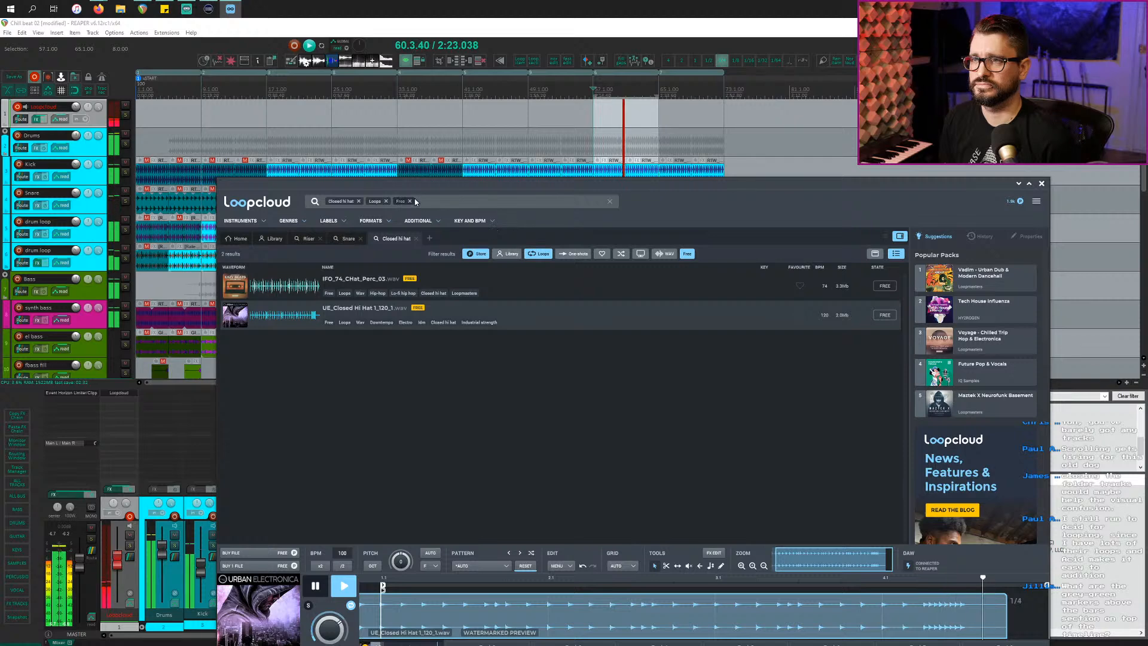
Step: Broaden the search to all free hat loops and preview 13_PsyTools_Hatloop_138
{"action": "left_click", "coordinate": [359, 201]}
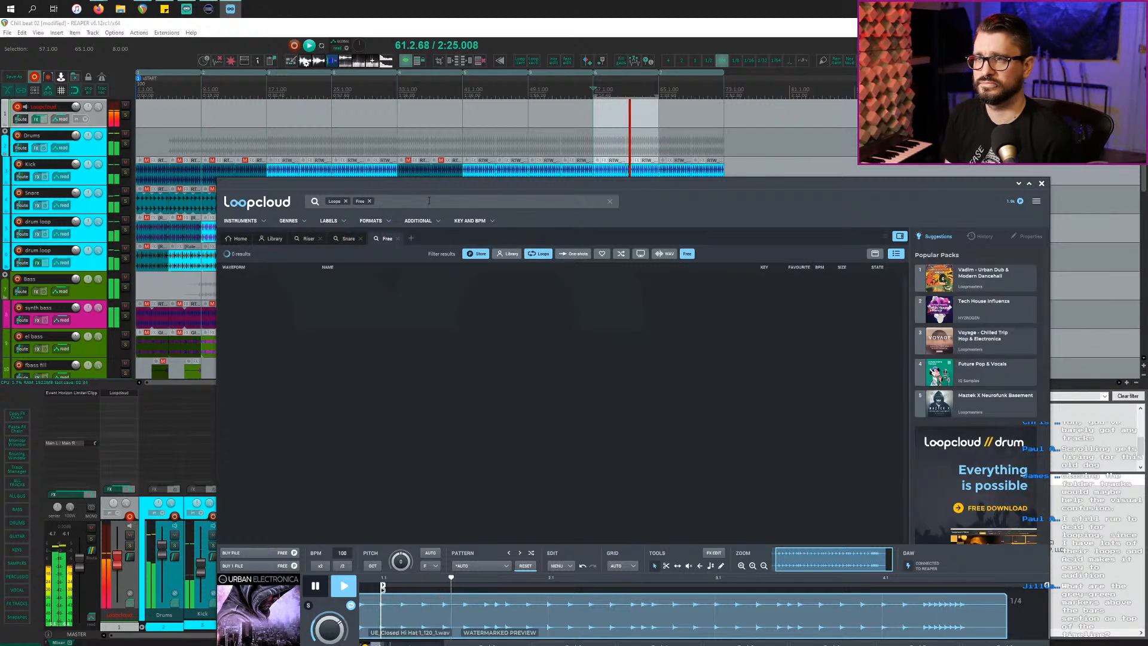
{"action": "type", "text": "h"}
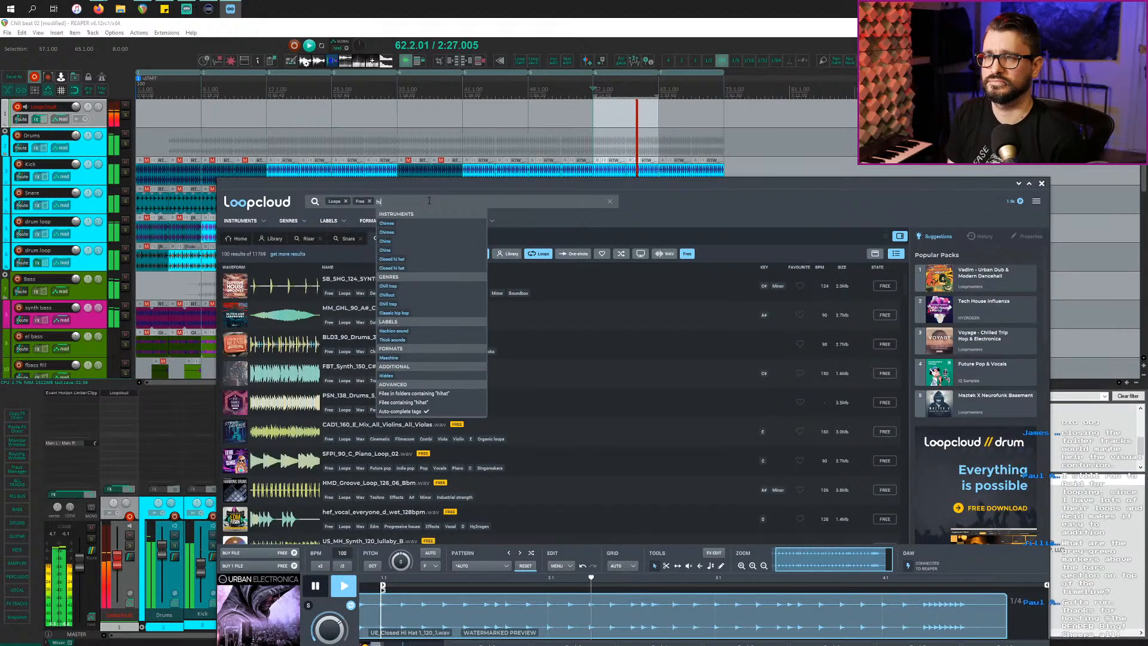
{"action": "type", "text": "at"}
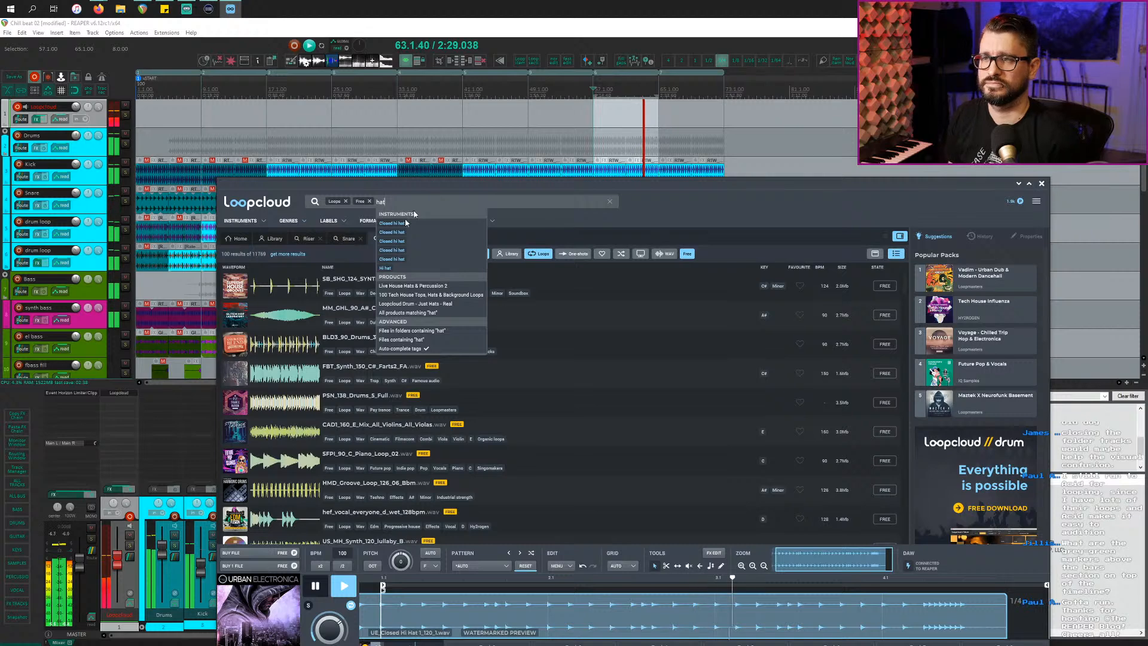
{"action": "left_click", "coordinate": [385, 268]}
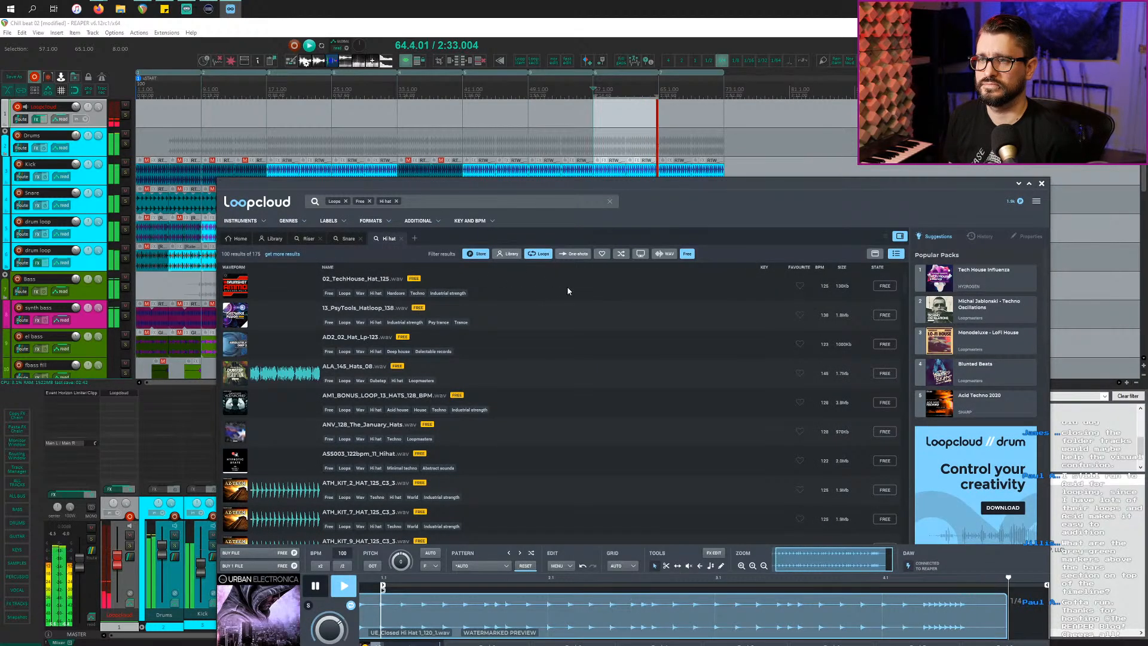
{"action": "left_click", "coordinate": [569, 288]}
{"action": "left_click", "coordinate": [569, 316]}
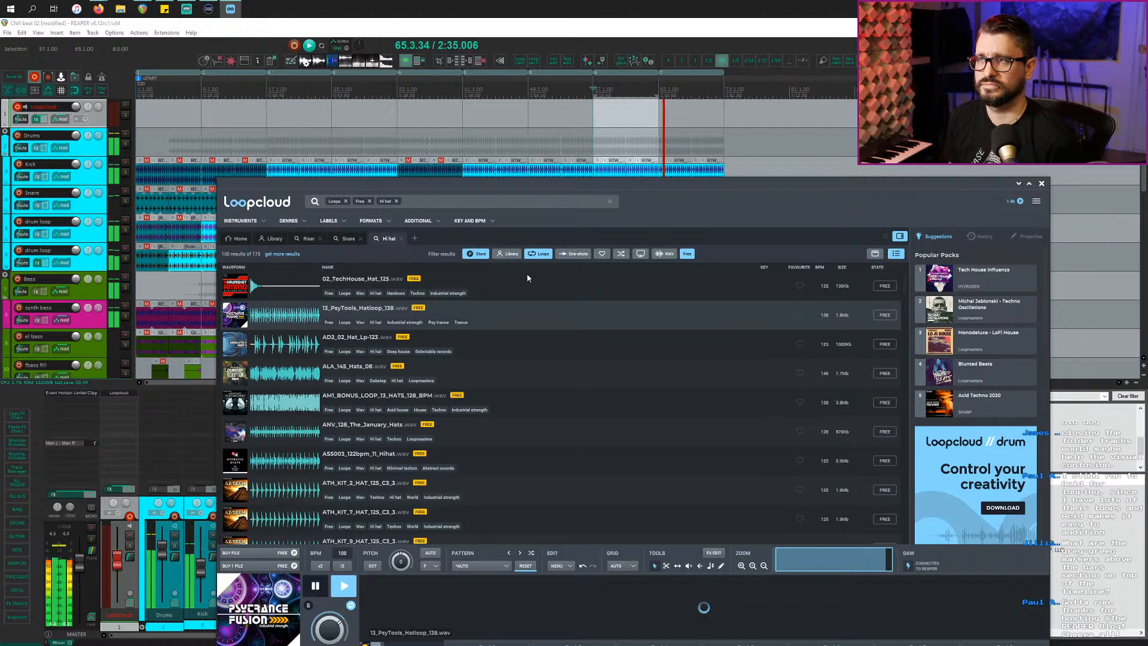
{"action": "left_click", "coordinate": [322, 50]}
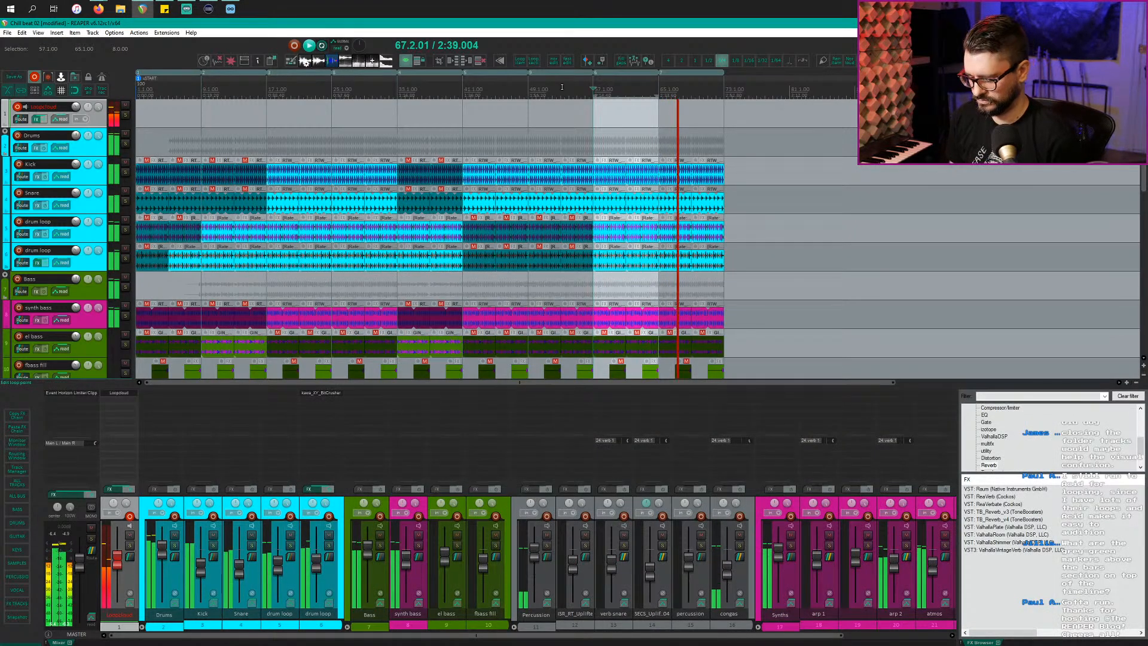
{"action": "key", "text": "alt+Tab"}
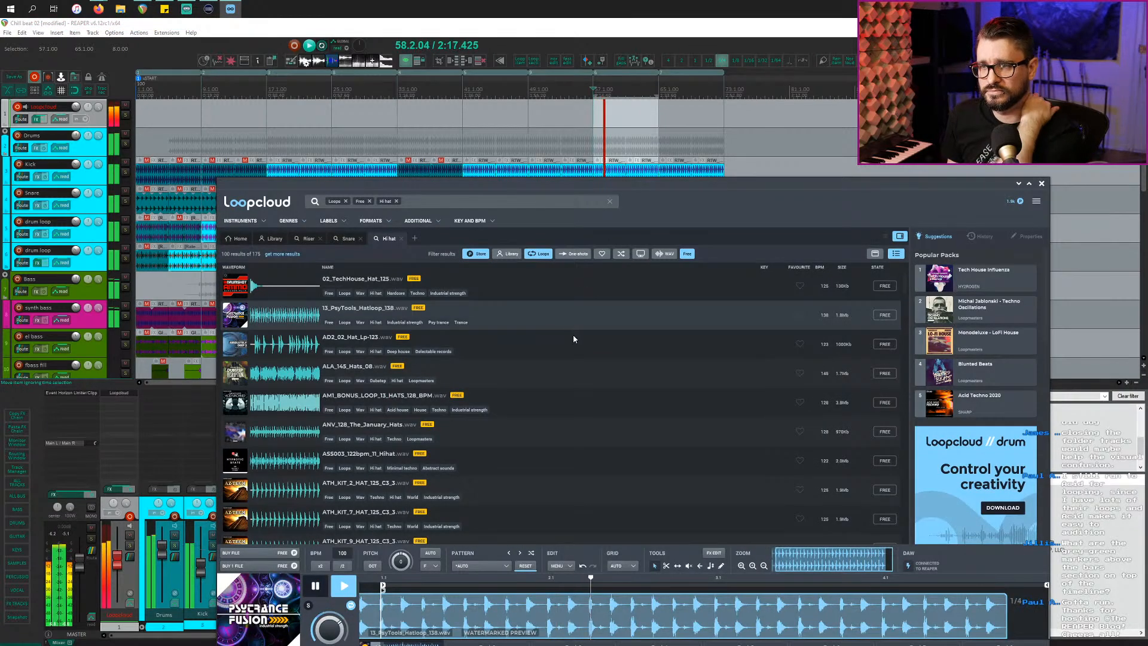
Step: Preview loops from AD2_02_Hat_Lp-123 through ATH_KIT_7_HAT_125_C3_3, resetting the pattern to auto
{"action": "left_click", "coordinate": [579, 346]}
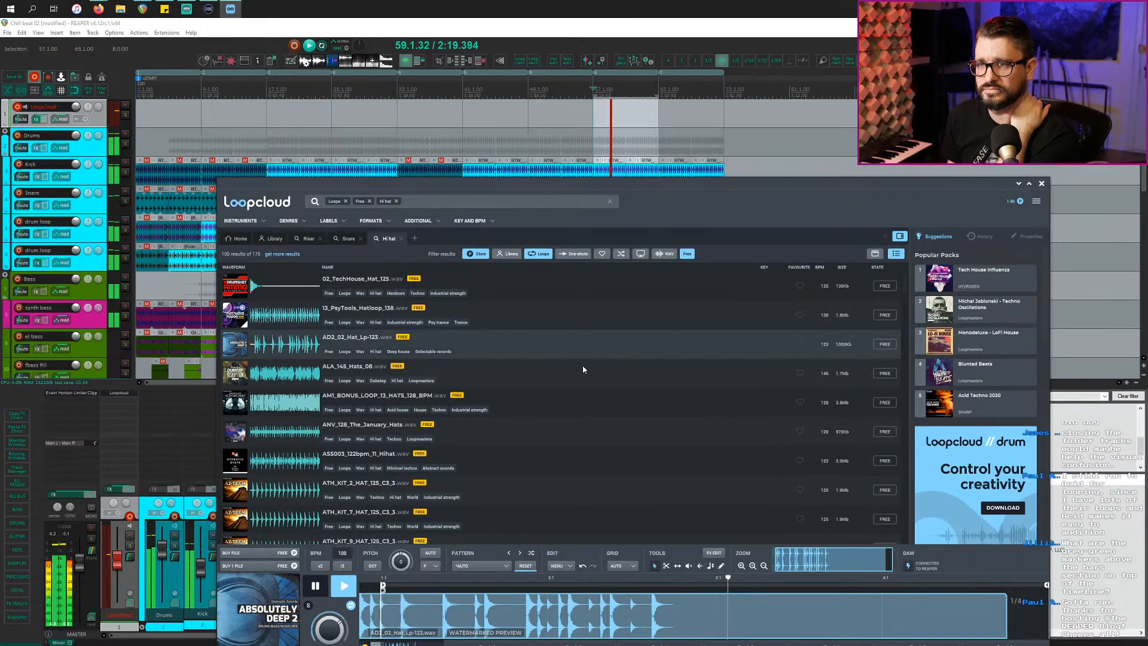
{"action": "left_click", "coordinate": [586, 374]}
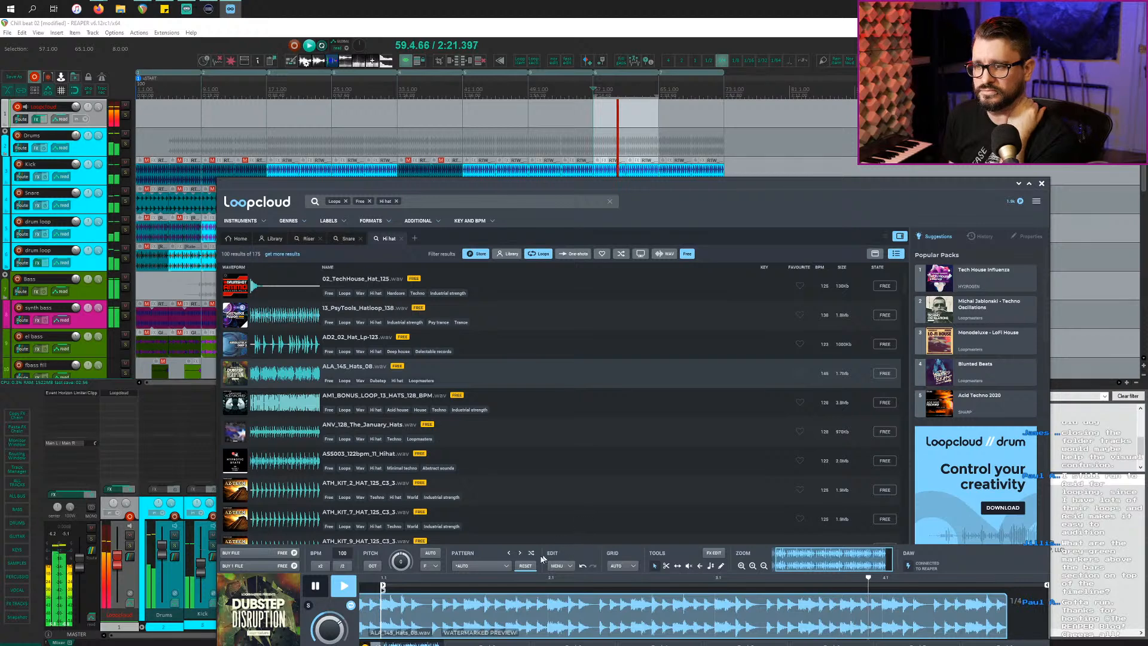
{"action": "left_click", "coordinate": [526, 566]}
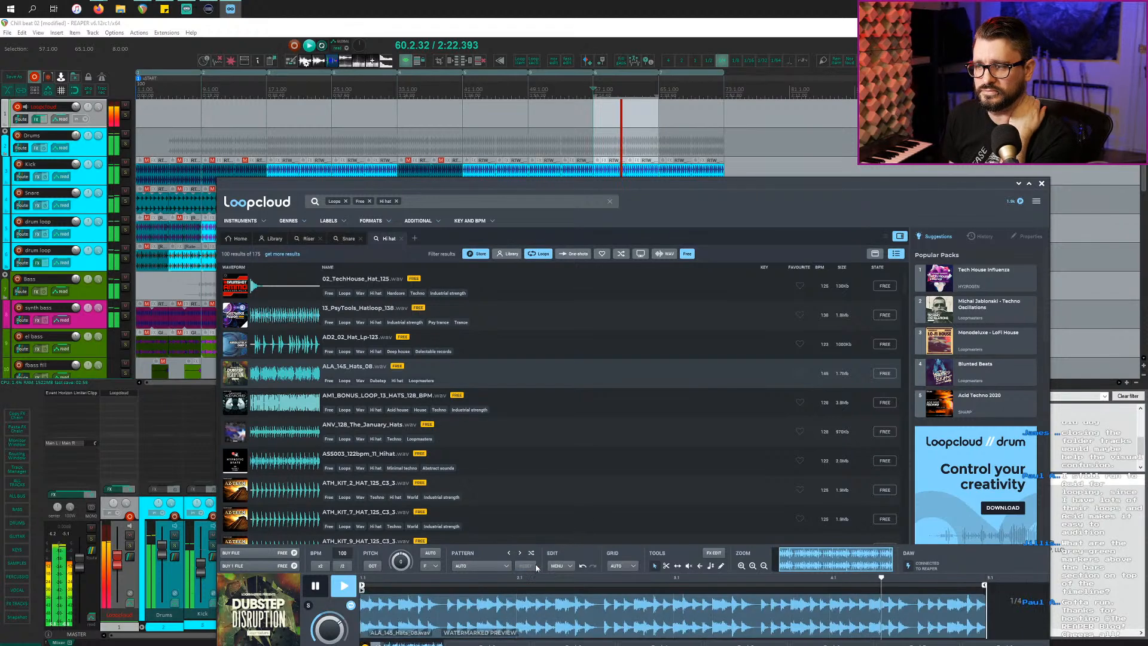
{"action": "left_click", "coordinate": [543, 404]}
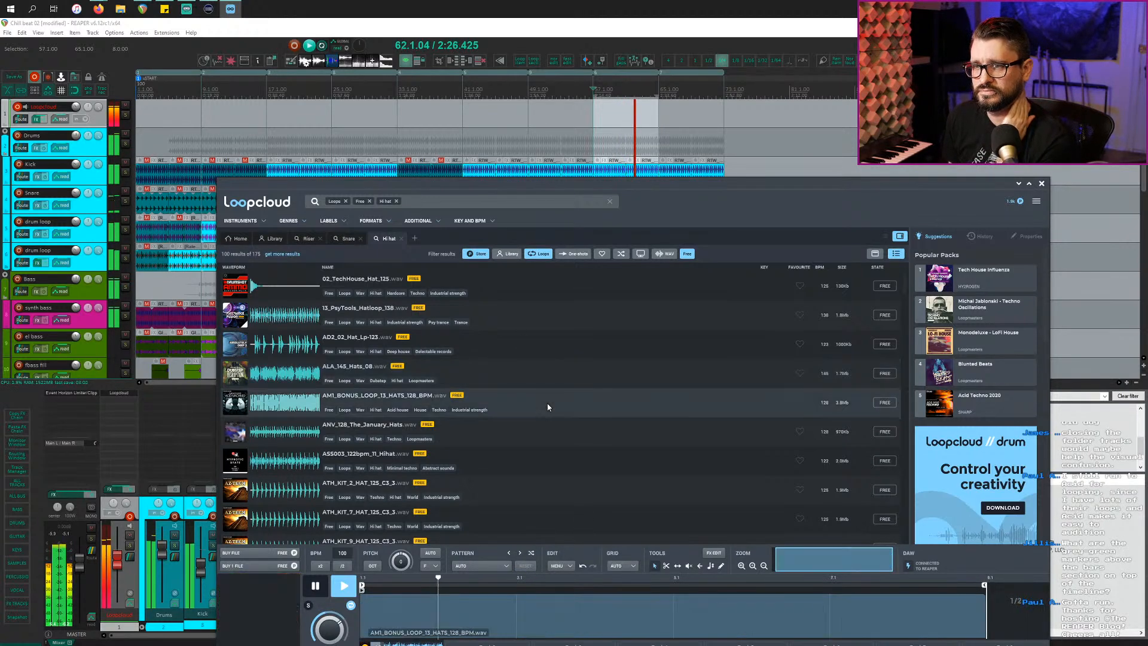
{"action": "left_click", "coordinate": [531, 442]}
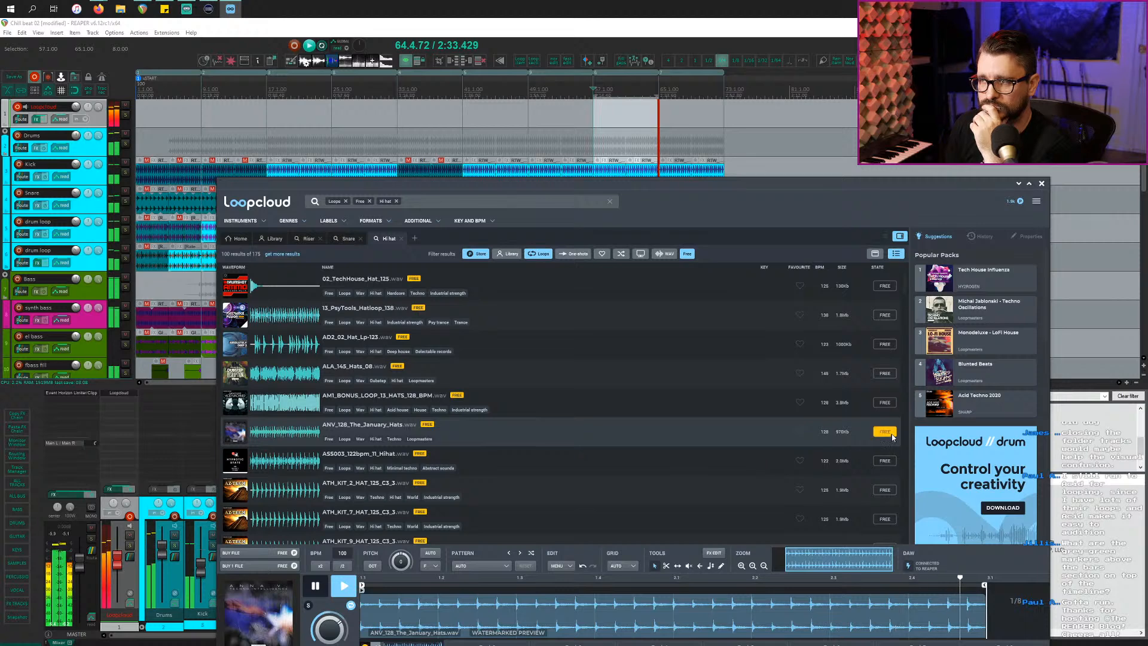
{"action": "left_click", "coordinate": [523, 464]}
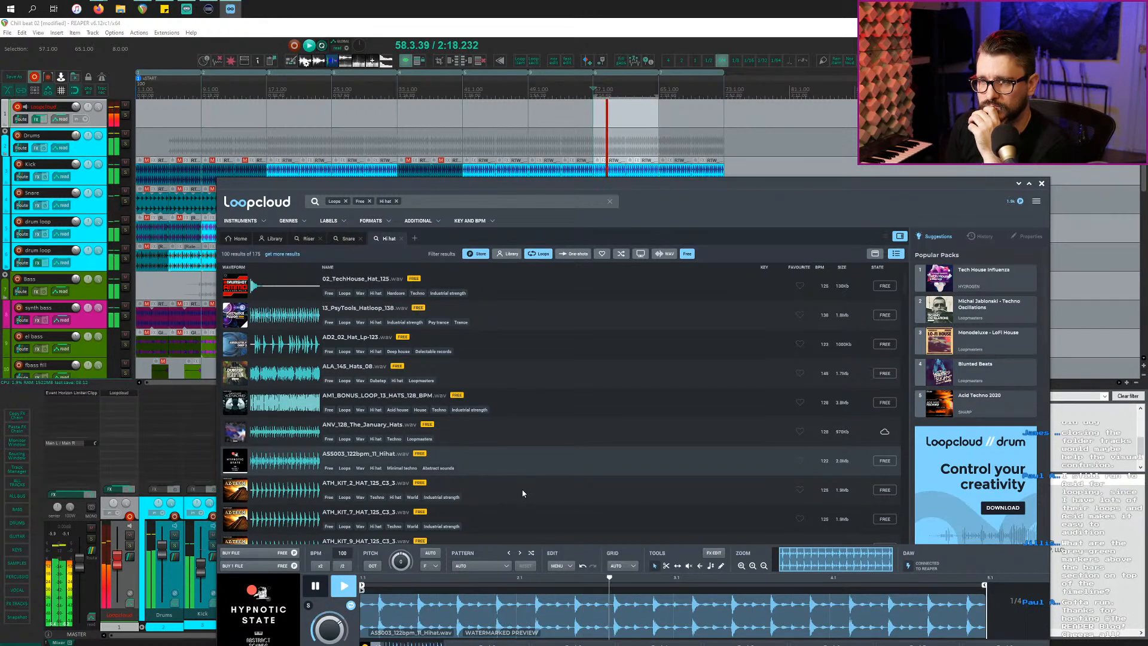
{"action": "left_click", "coordinate": [523, 492]}
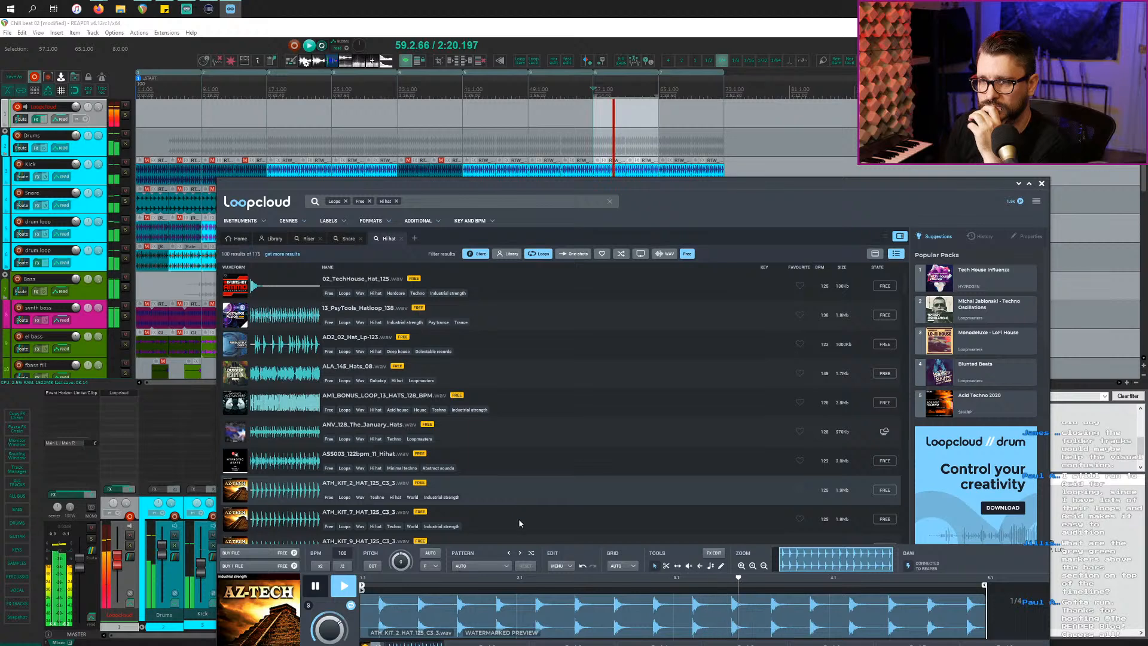
{"action": "left_click", "coordinate": [518, 520]}
Step: Preview loops from ATH_KIT_10_HAT_125_C3_3 through BUG_110_Ori_Verse_Kick_Hats_2
{"action": "scroll", "coordinate": [520, 496], "scroll_direction": "down", "scroll_amount": 3}
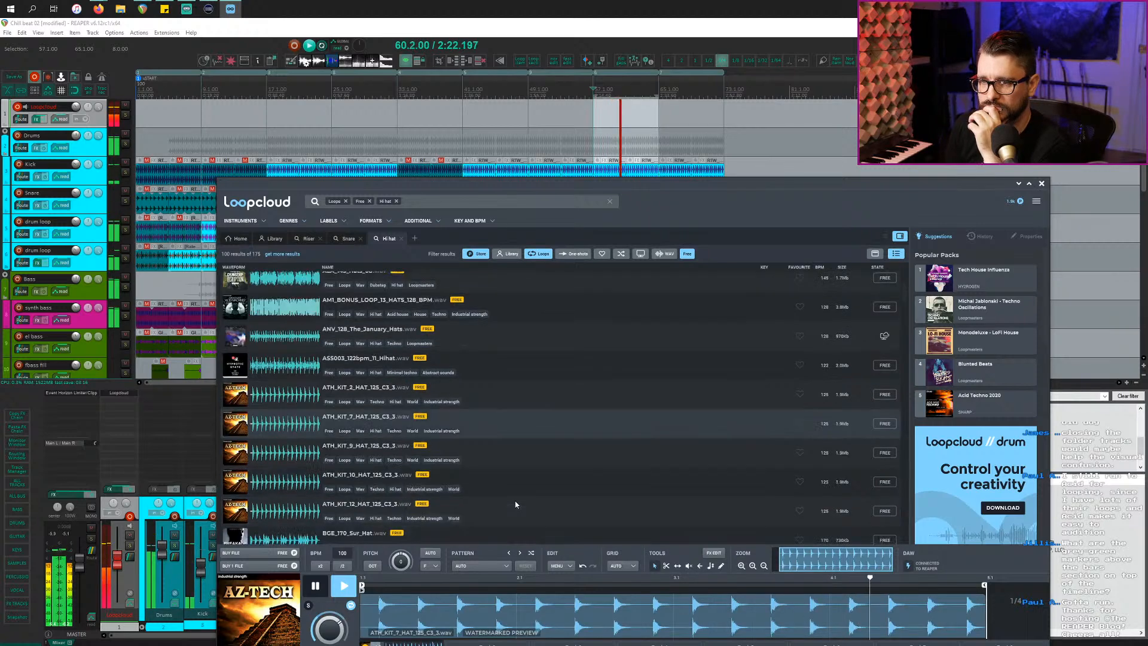
{"action": "left_click", "coordinate": [524, 478]}
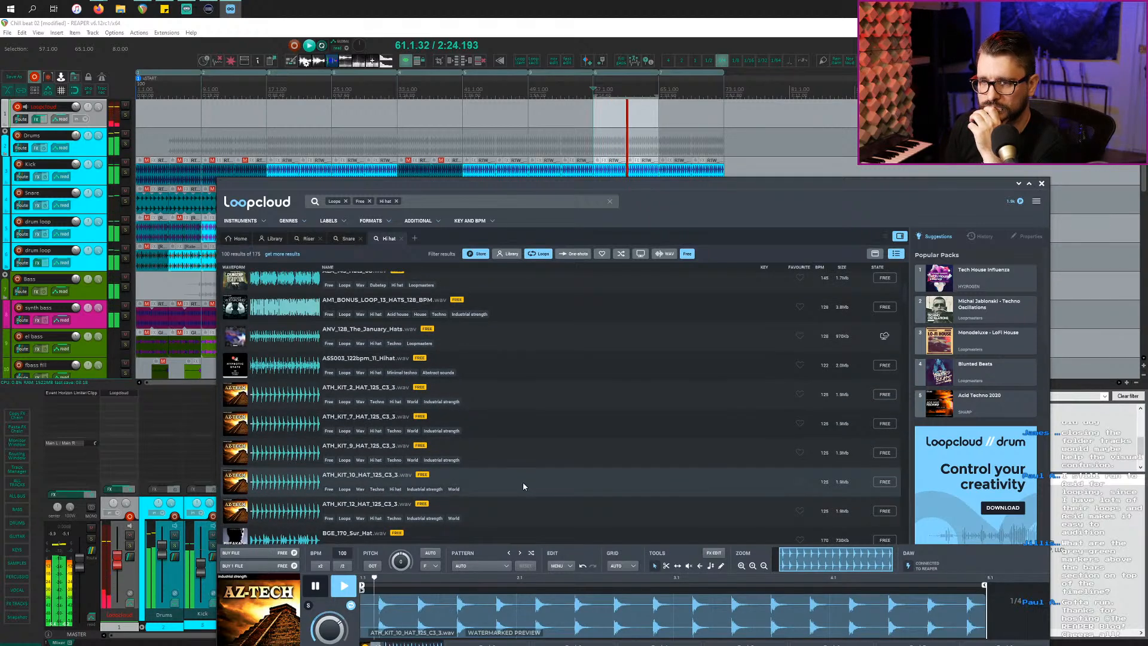
{"action": "left_click", "coordinate": [517, 514]}
{"action": "scroll", "coordinate": [519, 516], "scroll_direction": "down", "scroll_amount": 3}
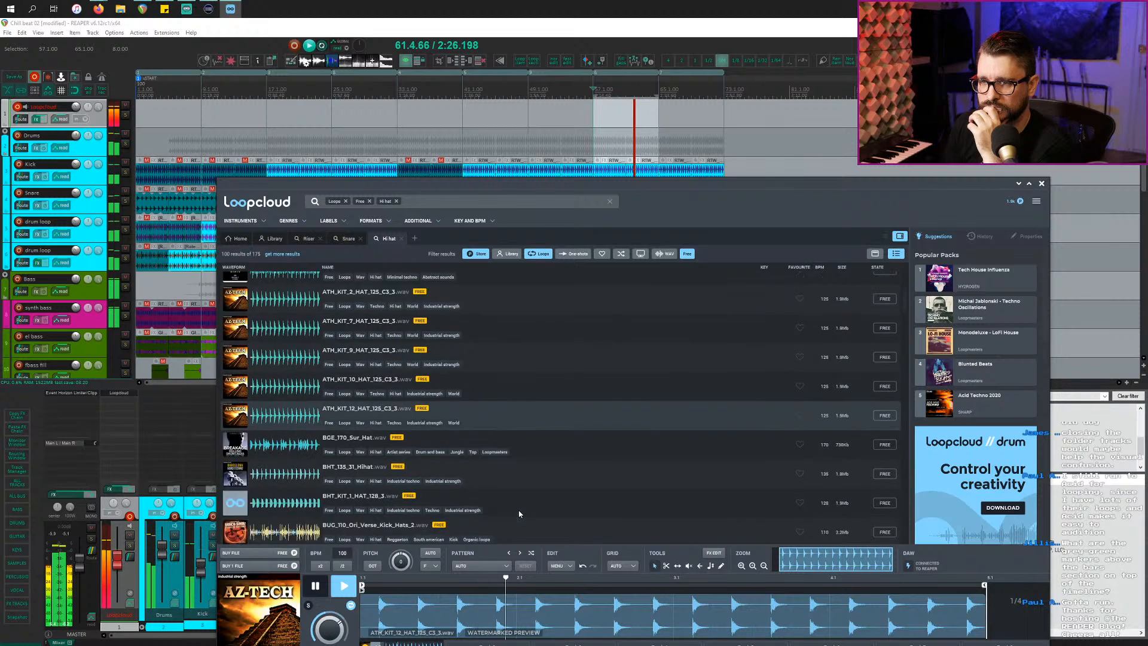
{"action": "left_click", "coordinate": [559, 444]}
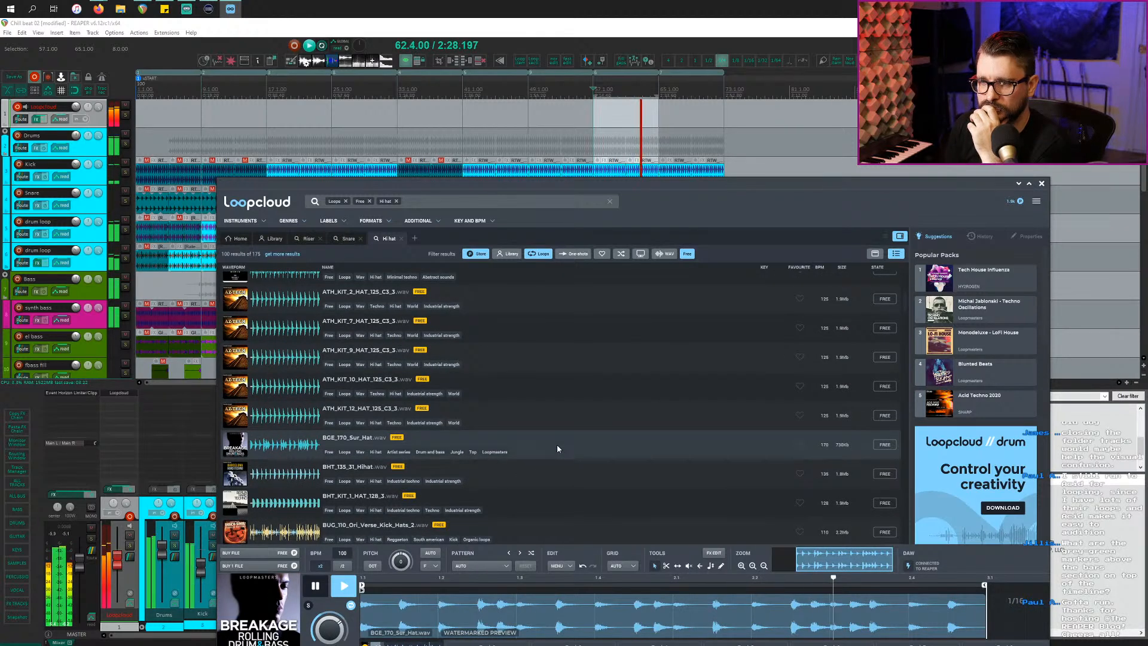
{"action": "left_click", "coordinate": [553, 488]}
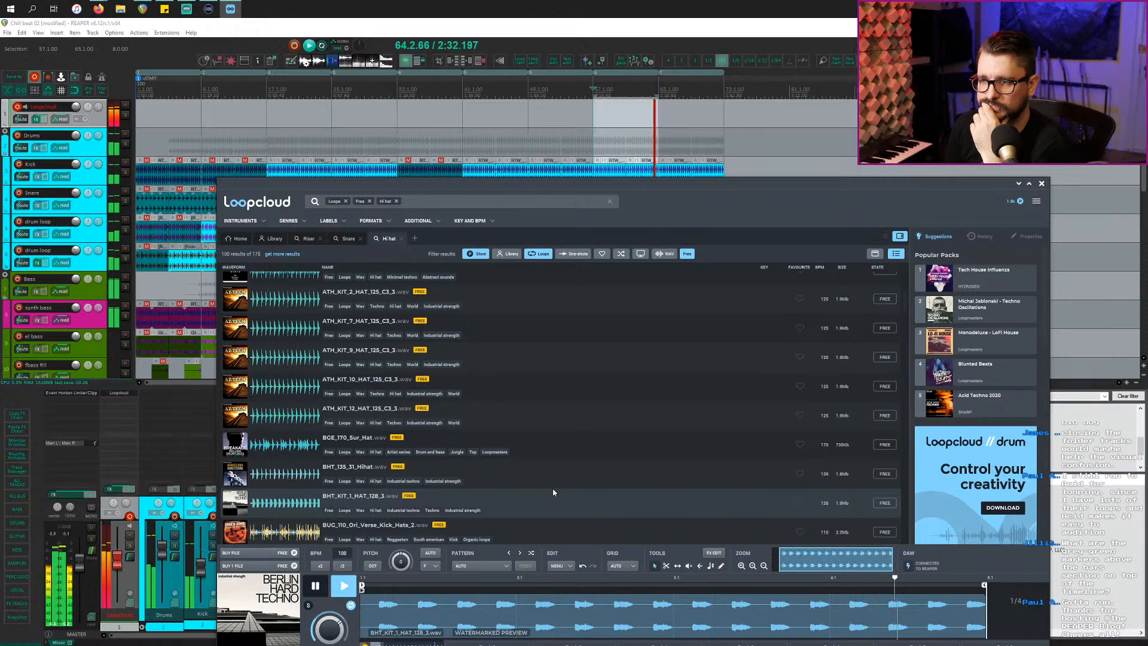
{"action": "left_click", "coordinate": [553, 478]}
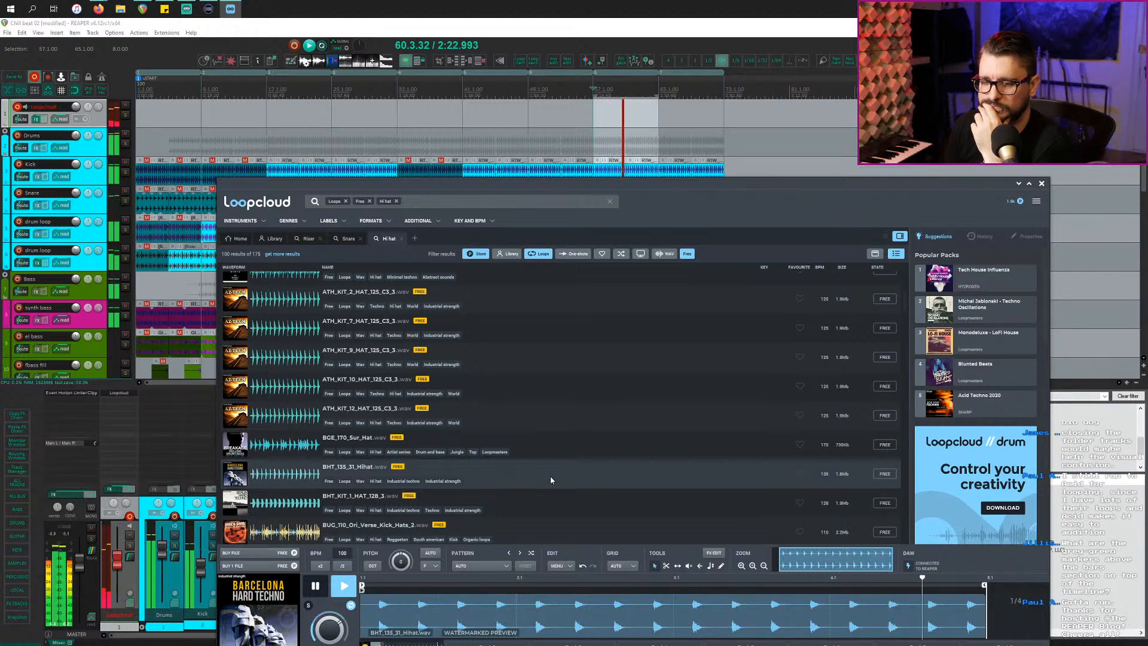
{"action": "left_click", "coordinate": [542, 512]}
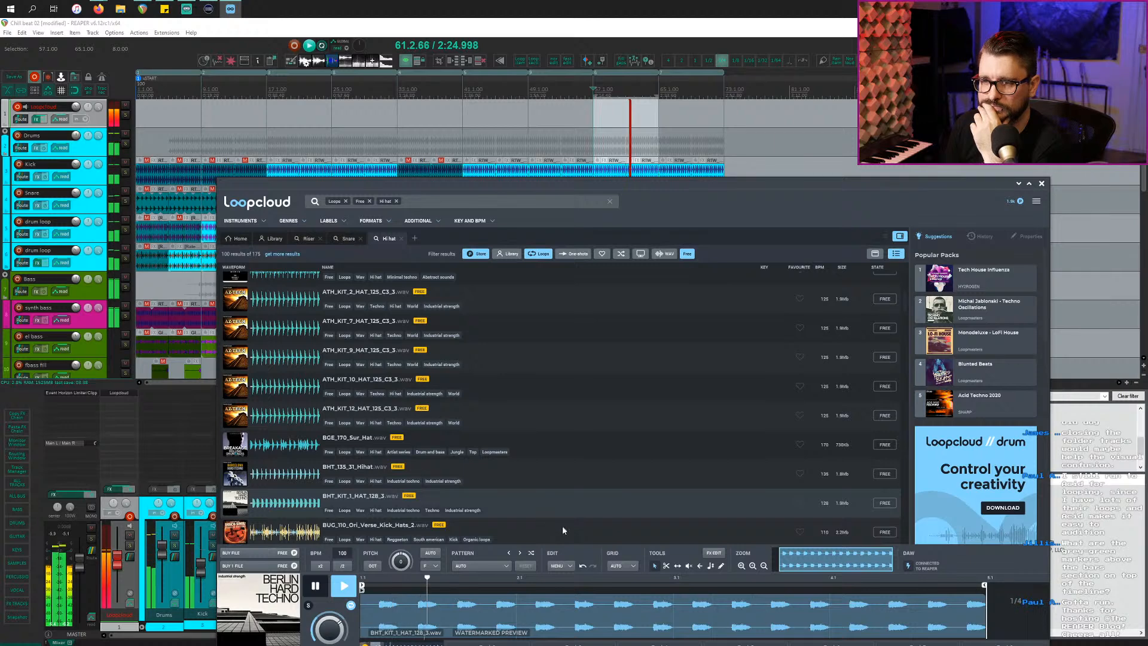
{"action": "left_click", "coordinate": [562, 525]}
Step: Preview CTB_80_Cru_Hats_Straight_Trplt and CT_13_HIHAT_LOOP_126, then return to 13_PsyTools_Hatloop_138
{"action": "scroll", "coordinate": [561, 515], "scroll_direction": "down", "scroll_amount": 3}
{"action": "scroll", "coordinate": [561, 515], "scroll_direction": "down", "scroll_amount": 3}
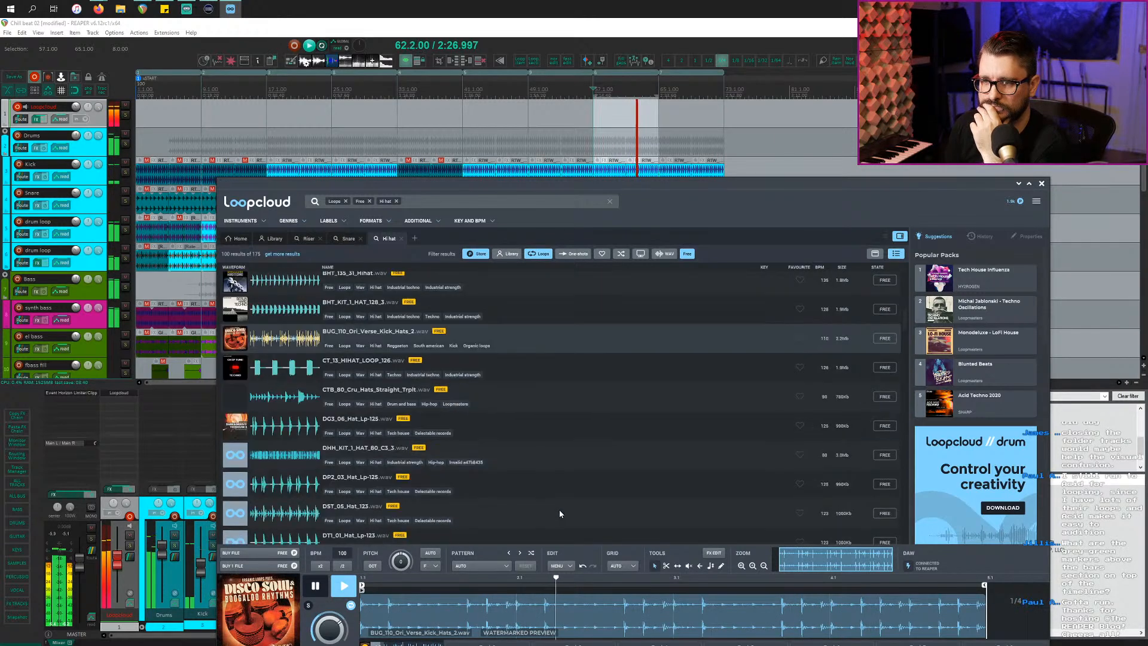
{"action": "left_click", "coordinate": [558, 406]}
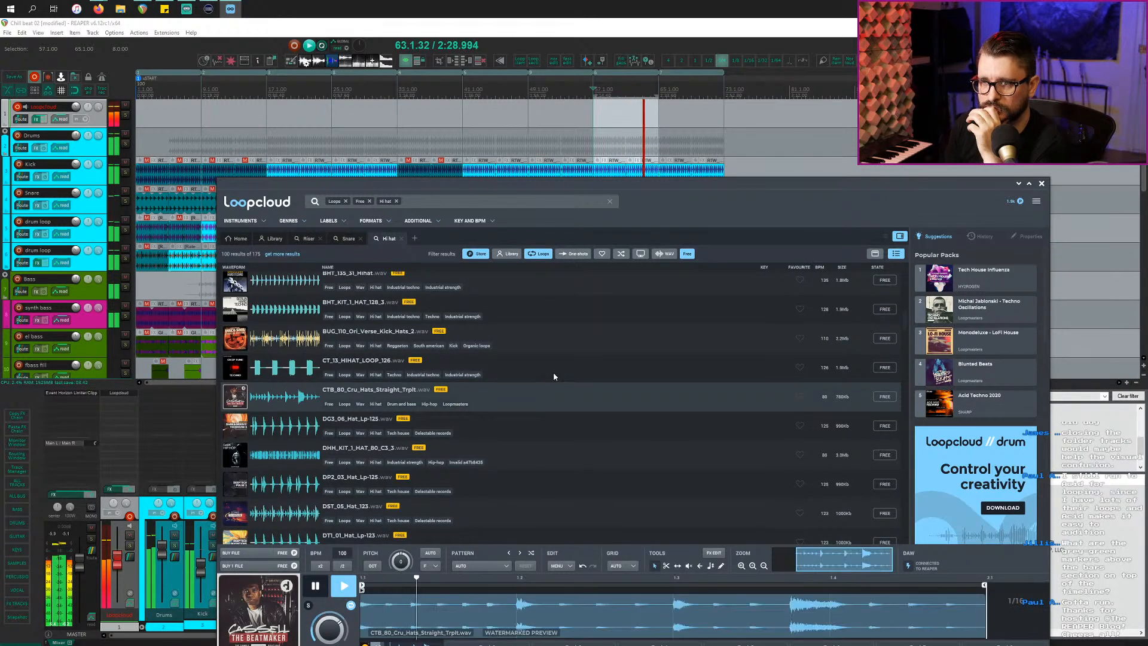
{"action": "left_click", "coordinate": [554, 372]}
{"action": "scroll", "coordinate": [556, 463], "scroll_direction": "up", "scroll_amount": 5}
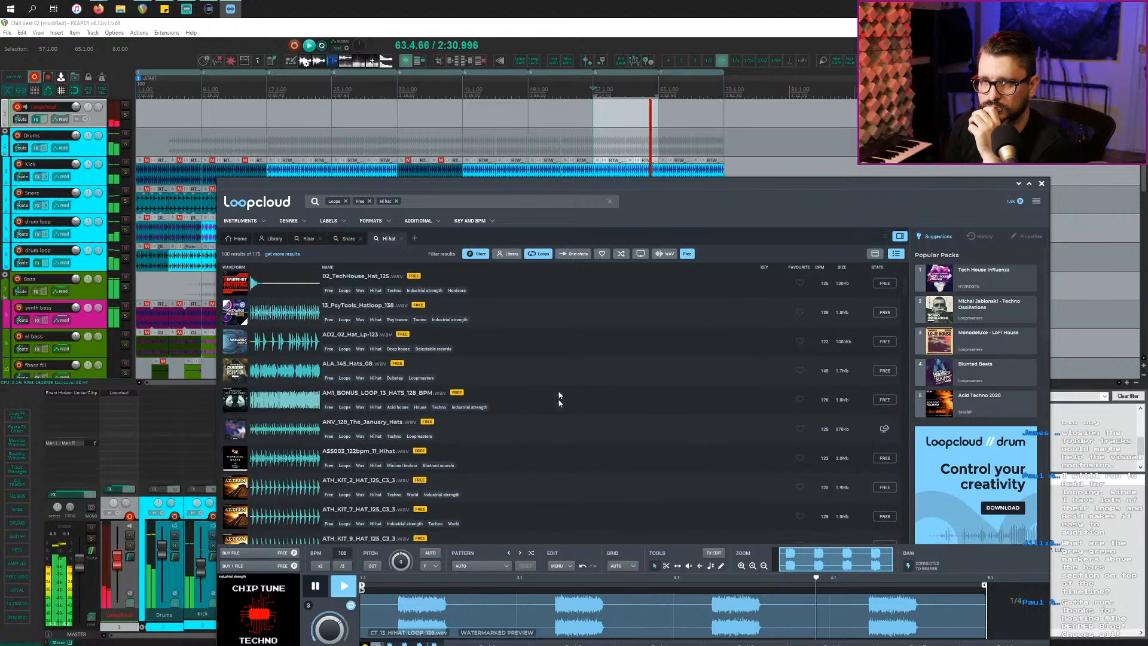
{"action": "left_click", "coordinate": [562, 365]}
{"action": "key", "text": "Up"}
{"action": "key", "text": "Up"}
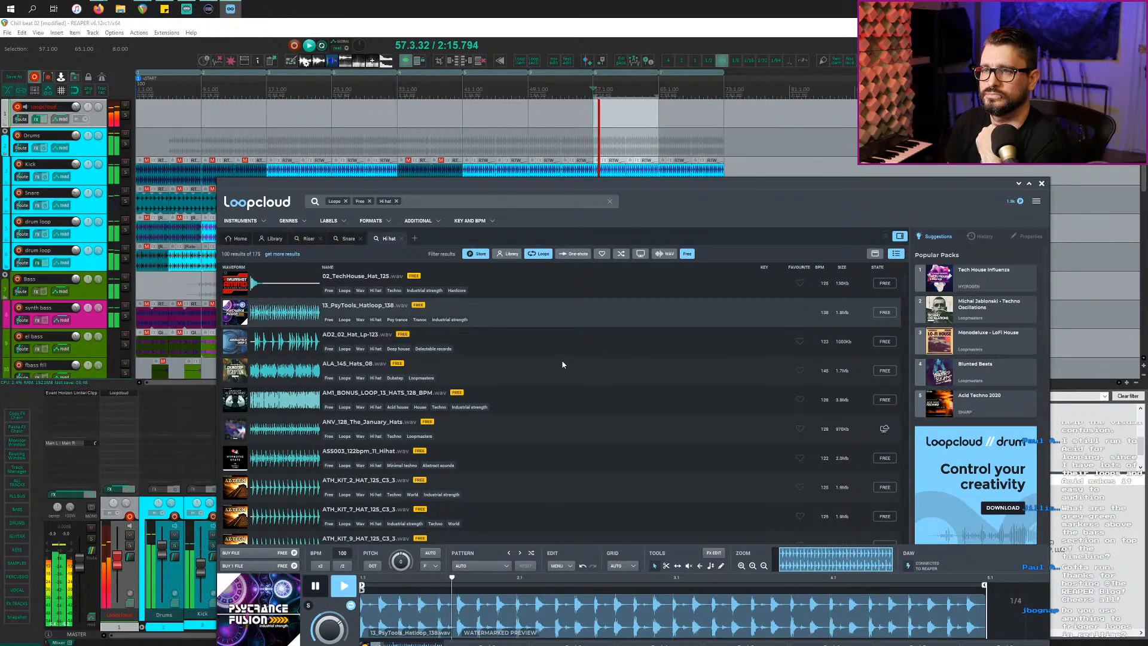
Step: Get 13_PsyTools_Hatloop_138 for free, then preview the next loops down to ASS003_122bpm_11_Hihat
{"action": "left_click", "coordinate": [885, 312]}
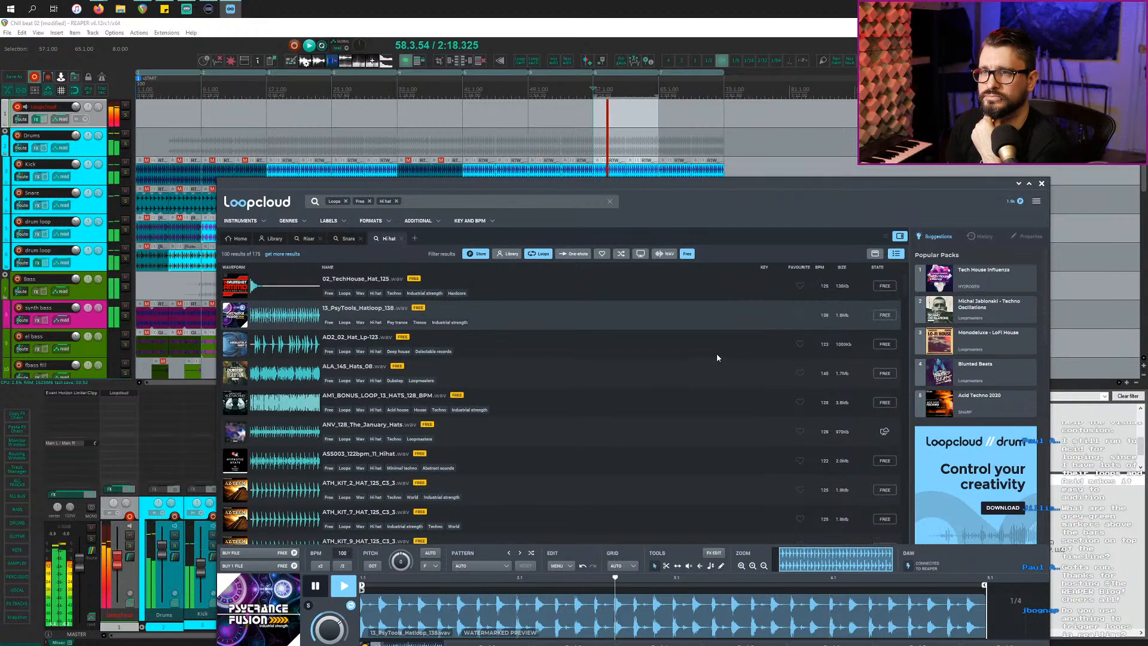
{"action": "left_click", "coordinate": [580, 343]}
{"action": "left_click", "coordinate": [645, 373]}
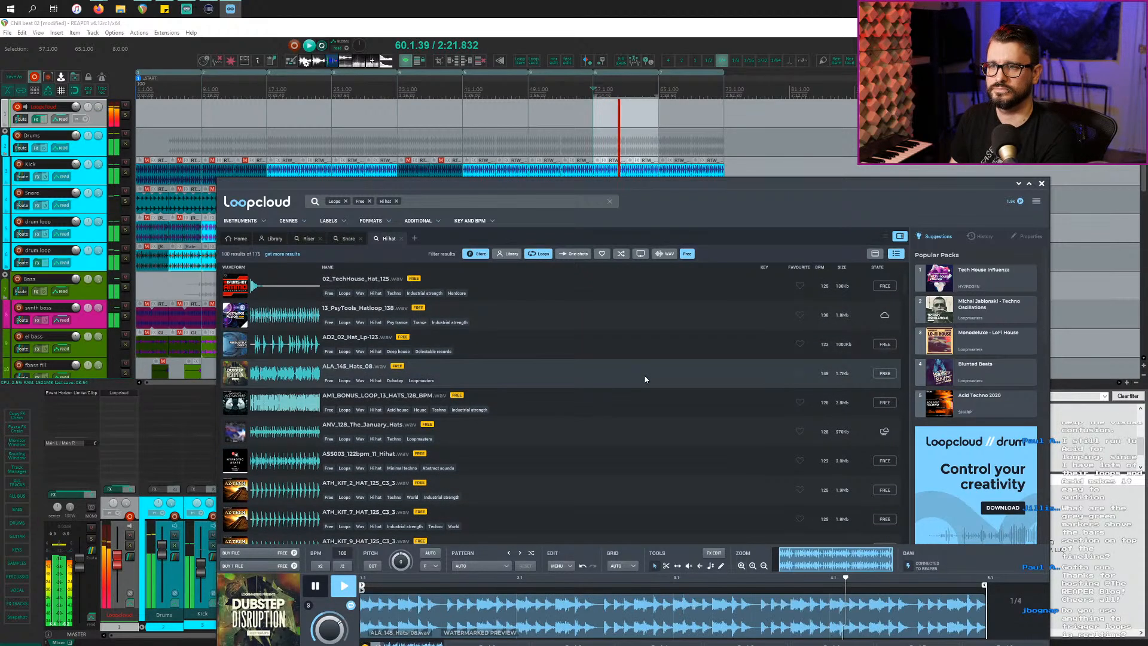
{"action": "key", "text": "Down"}
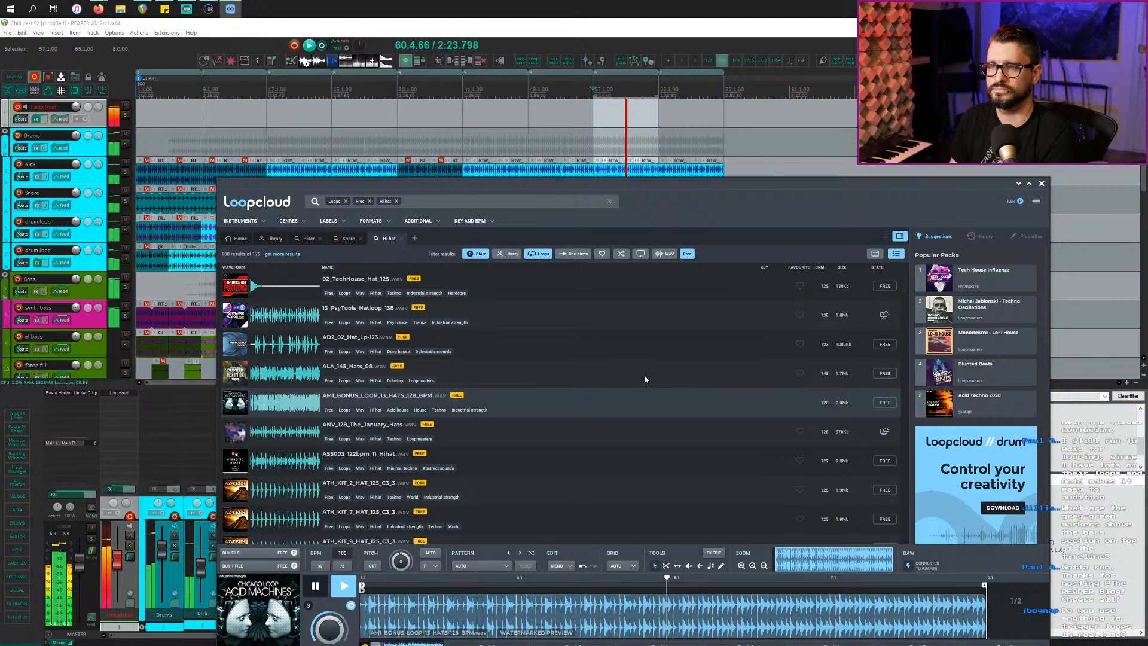
{"action": "key", "text": "Down"}
{"action": "key", "text": "Down"}
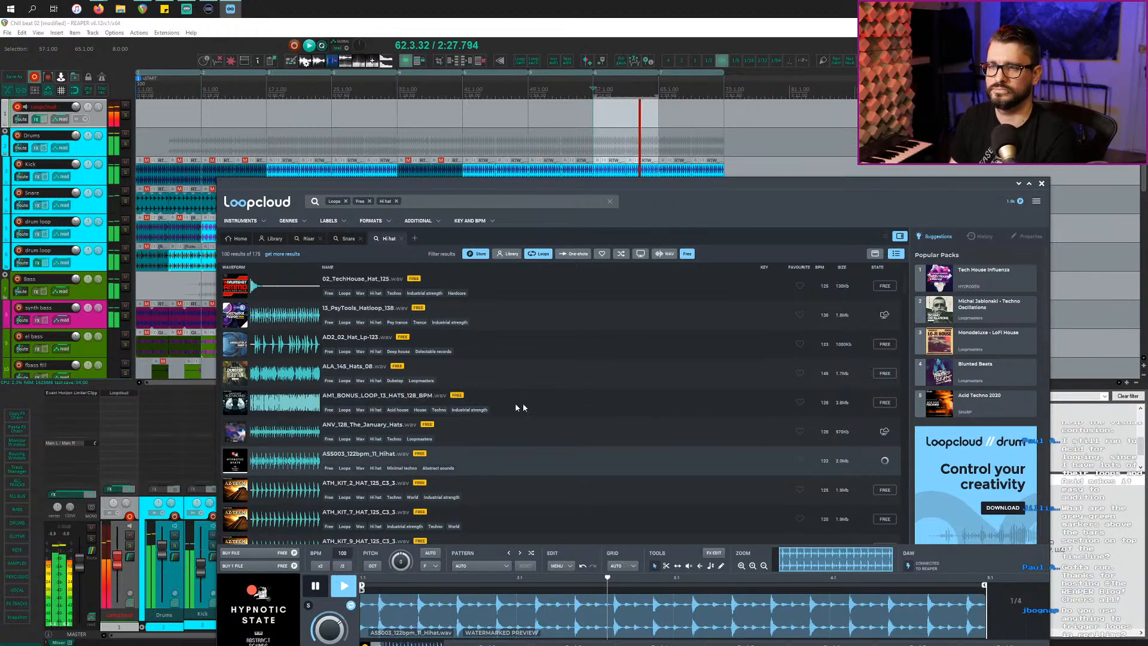
{"action": "left_click_drag", "start_coordinate": [457, 185], "coordinate": [566, 163]}
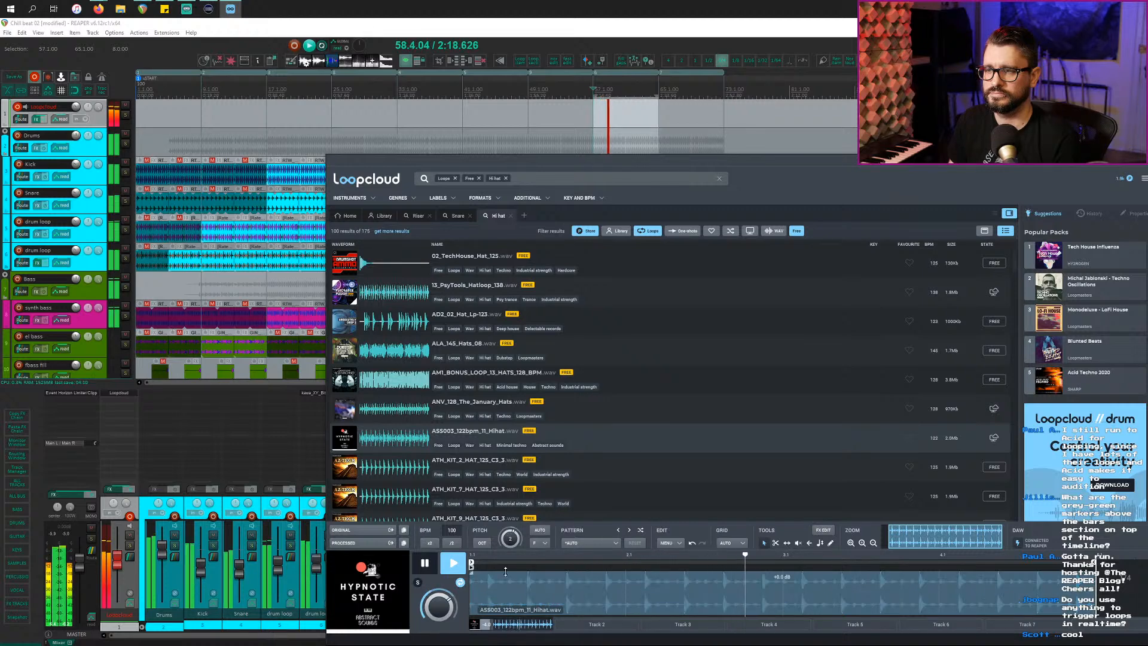
Step: Raise the hihat loop's preview pitch by one step and stop REAPER playback
{"action": "left_click_drag", "start_coordinate": [510, 553], "coordinate": [507, 558]}
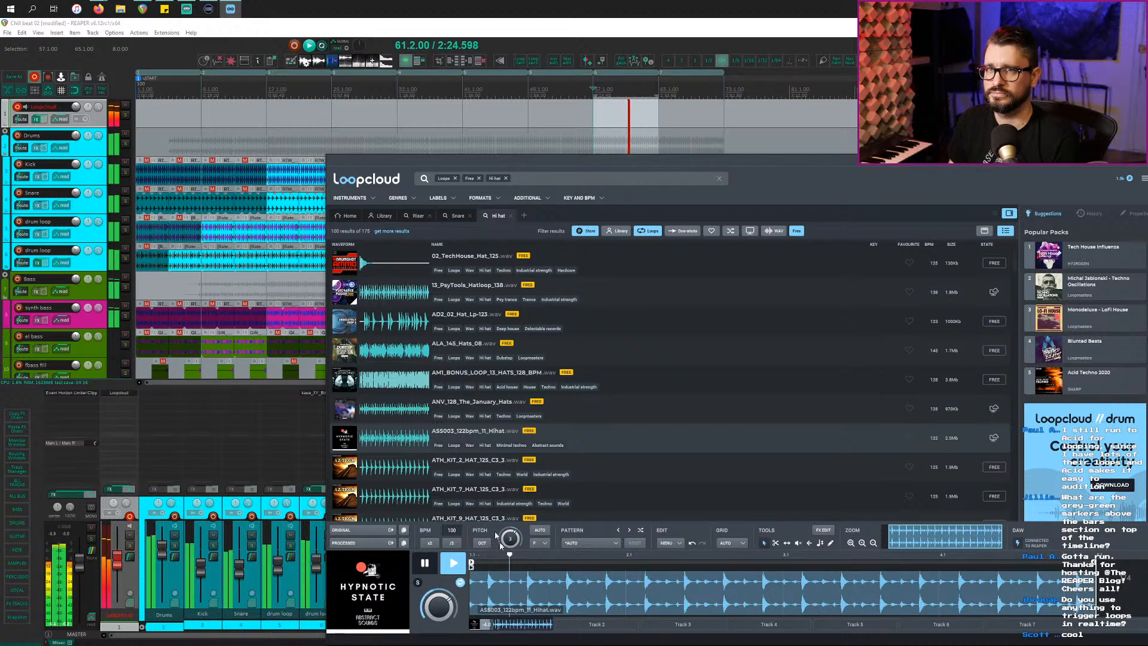
{"action": "left_click", "coordinate": [111, 171]}
{"action": "key", "text": "space"}
{"action": "key", "text": "alt+Tab"}
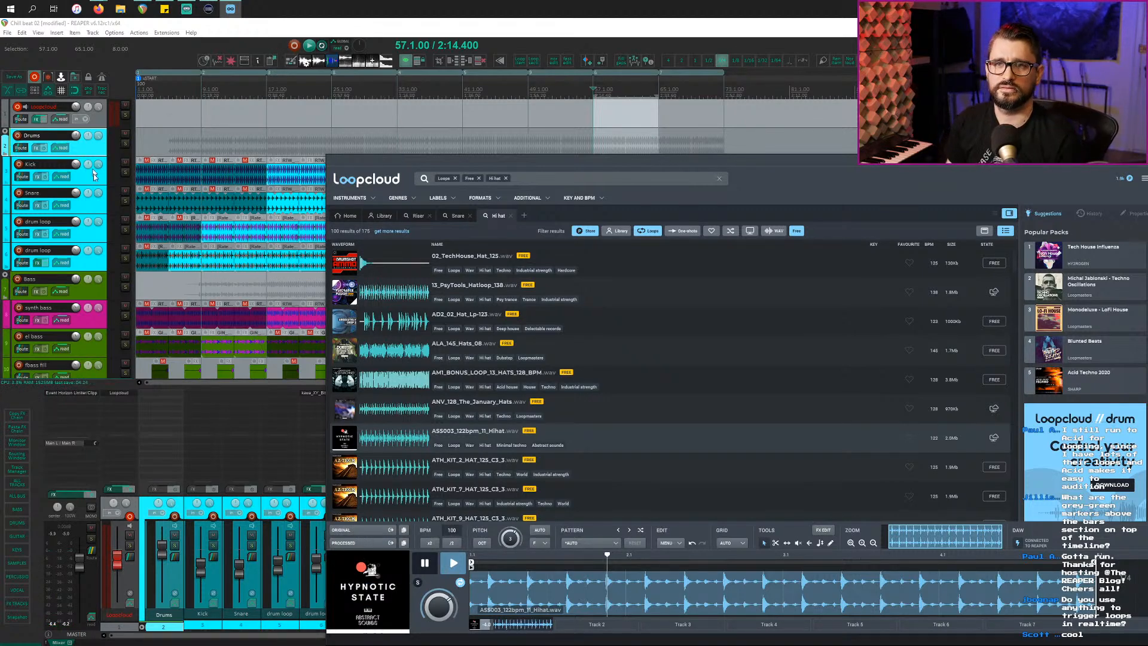
Step: Insert a new track below drum loop and drop the hihat loop onto it at bar 57
{"action": "left_click", "coordinate": [94, 199]}
{"action": "left_click", "coordinate": [91, 263]}
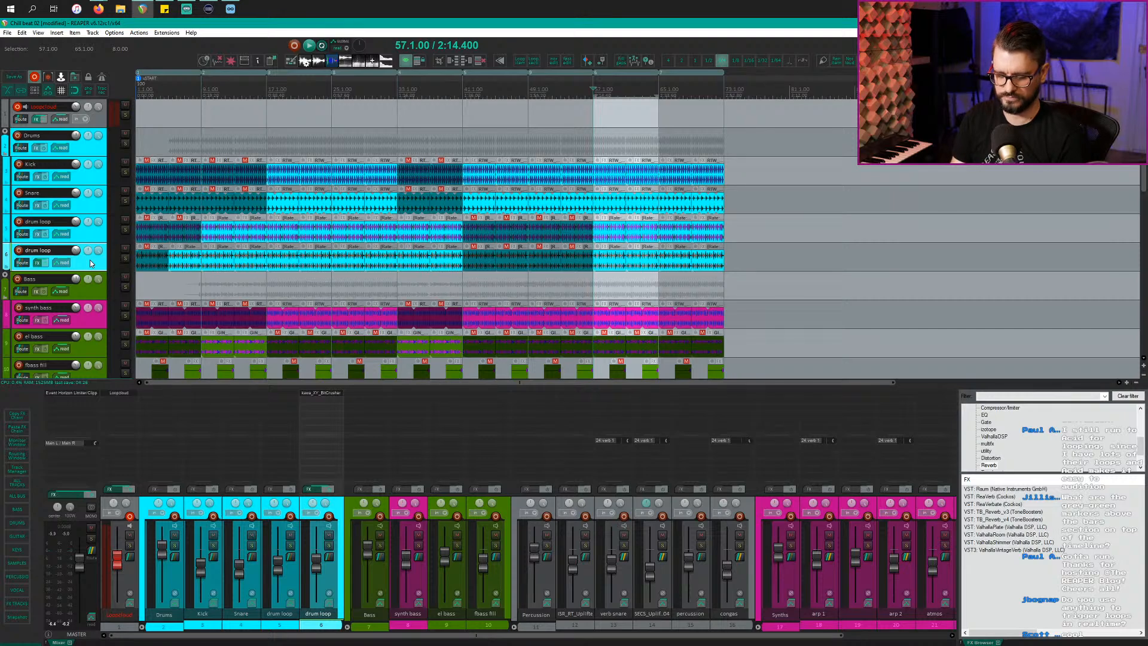
{"action": "key", "text": "ctrl+t"}
{"action": "key", "text": "alt+Tab"}
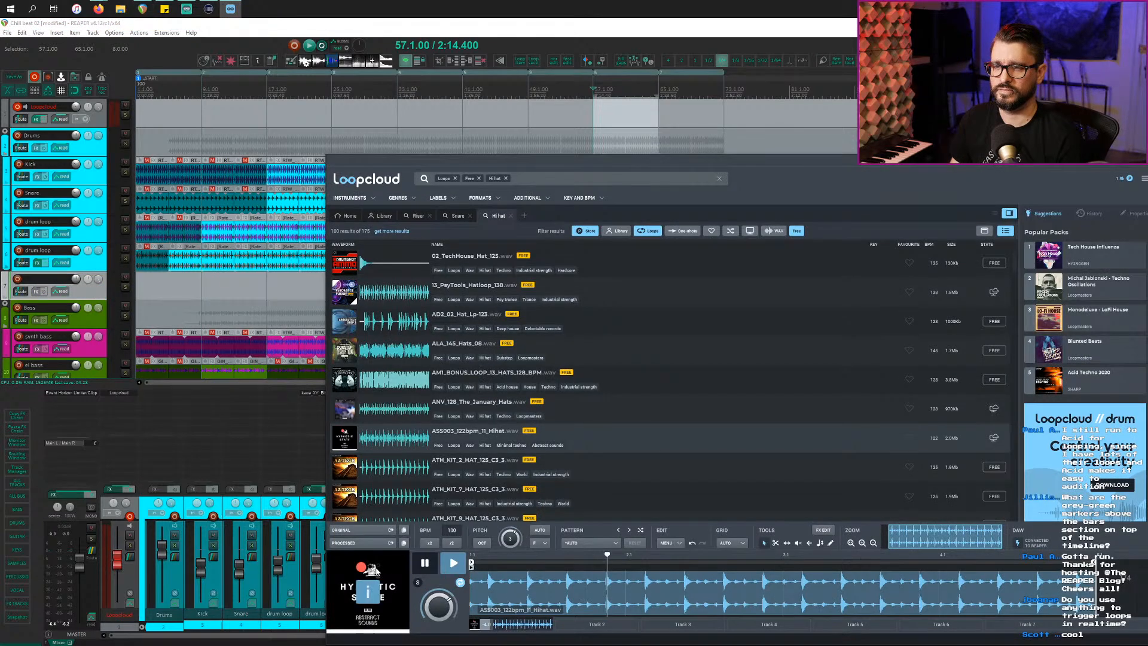
{"action": "left_click_drag", "start_coordinate": [350, 542], "coordinate": [724, 283]}
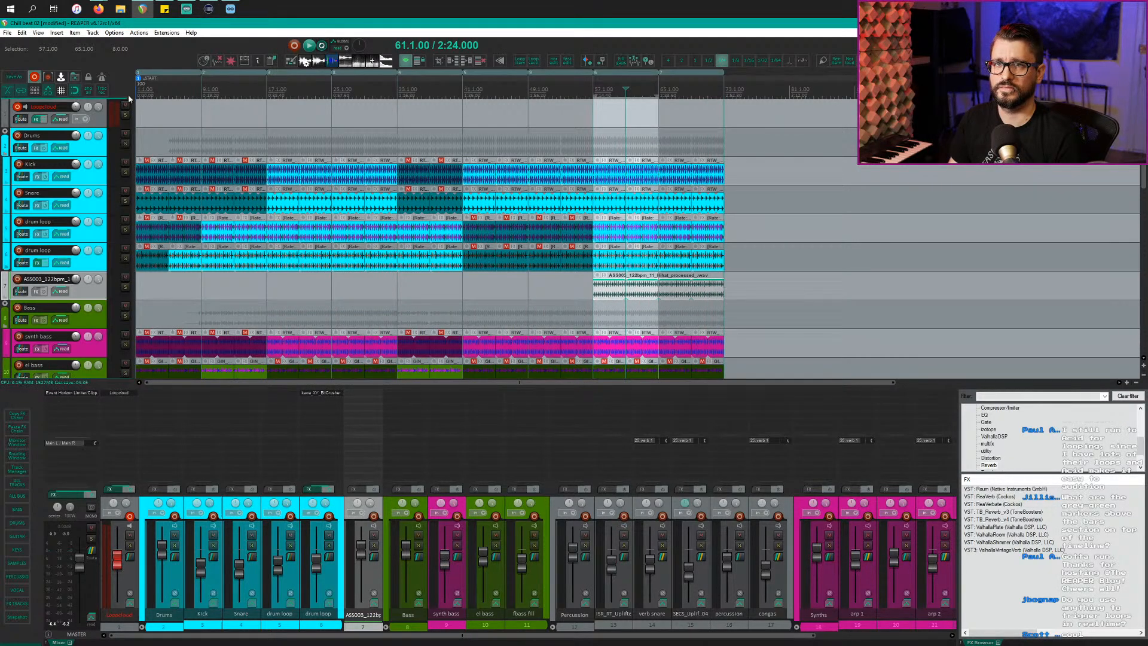
Step: Turn on the grid, play from bar 55, and move the hihat loop track into the Drums folder
{"action": "left_click", "coordinate": [62, 90]}
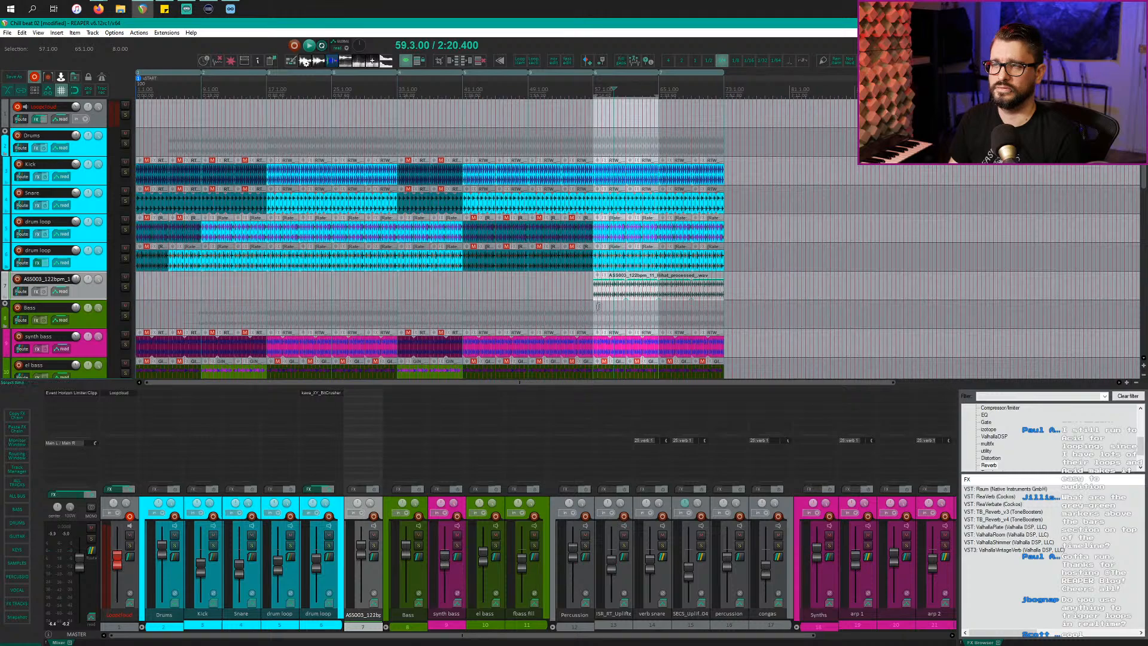
{"action": "scroll", "coordinate": [598, 306], "scroll_direction": "up", "scroll_amount": 3}
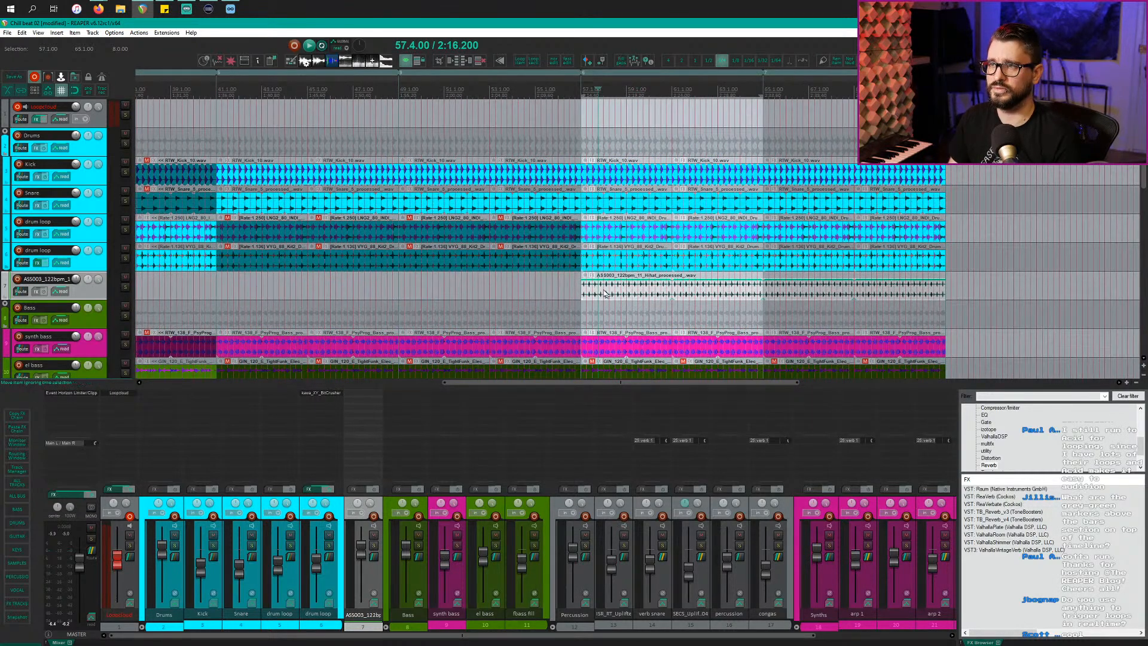
{"action": "left_click", "coordinate": [543, 288]}
{"action": "key", "text": "space"}
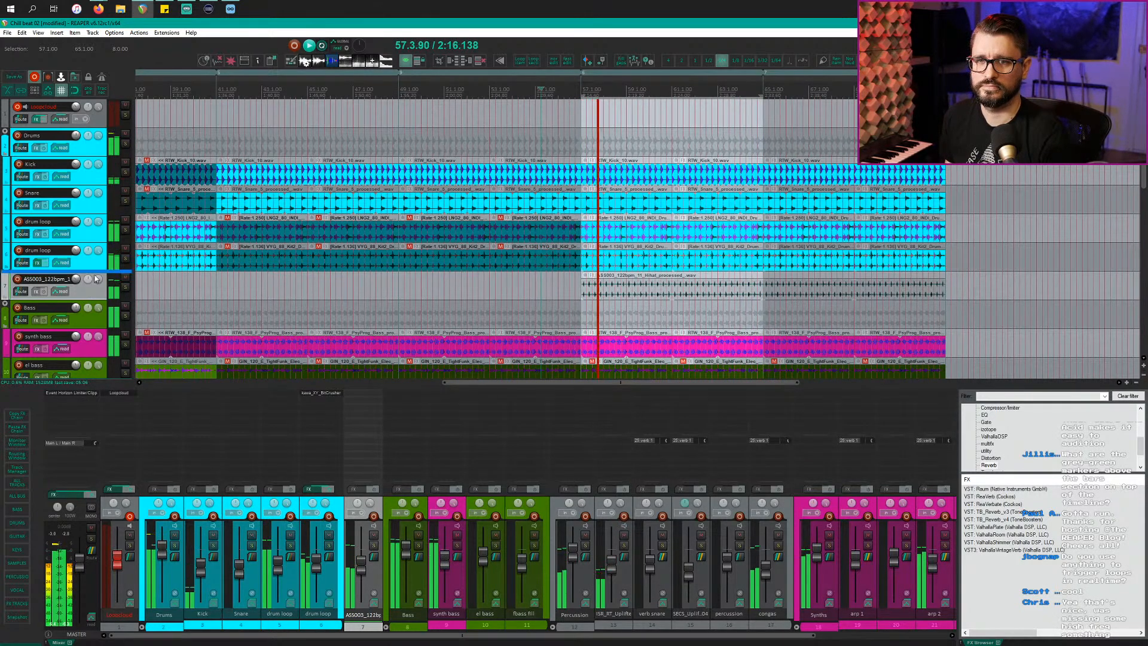
{"action": "left_click_drag", "start_coordinate": [95, 263], "coordinate": [85, 252]}
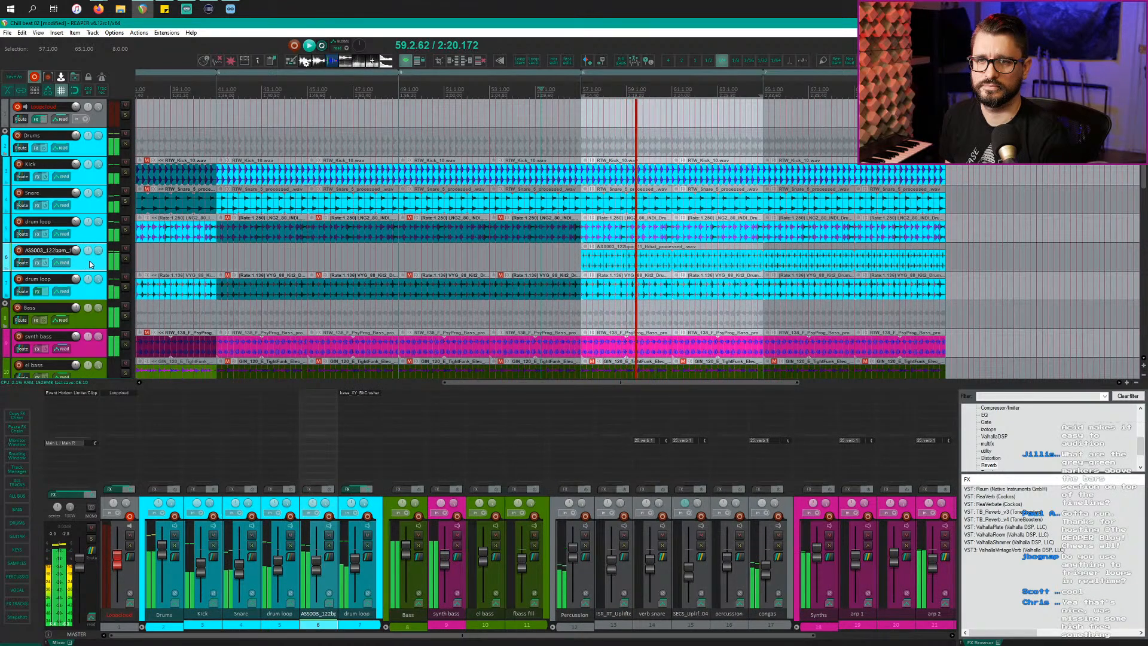
Step: Rename the AS5003_122bpm loop track in the Drums folder to 'hihat', then stop playback
{"action": "double_click", "coordinate": [48, 251]}
{"action": "type", "text": "hihat"}
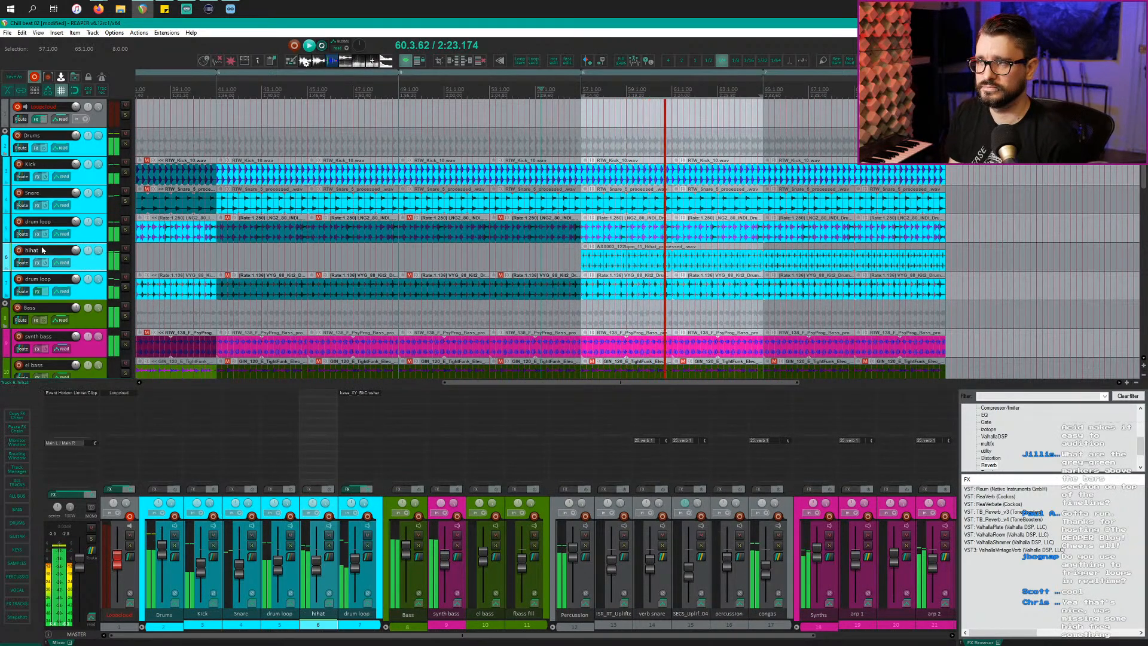
{"action": "key", "text": "Return"}
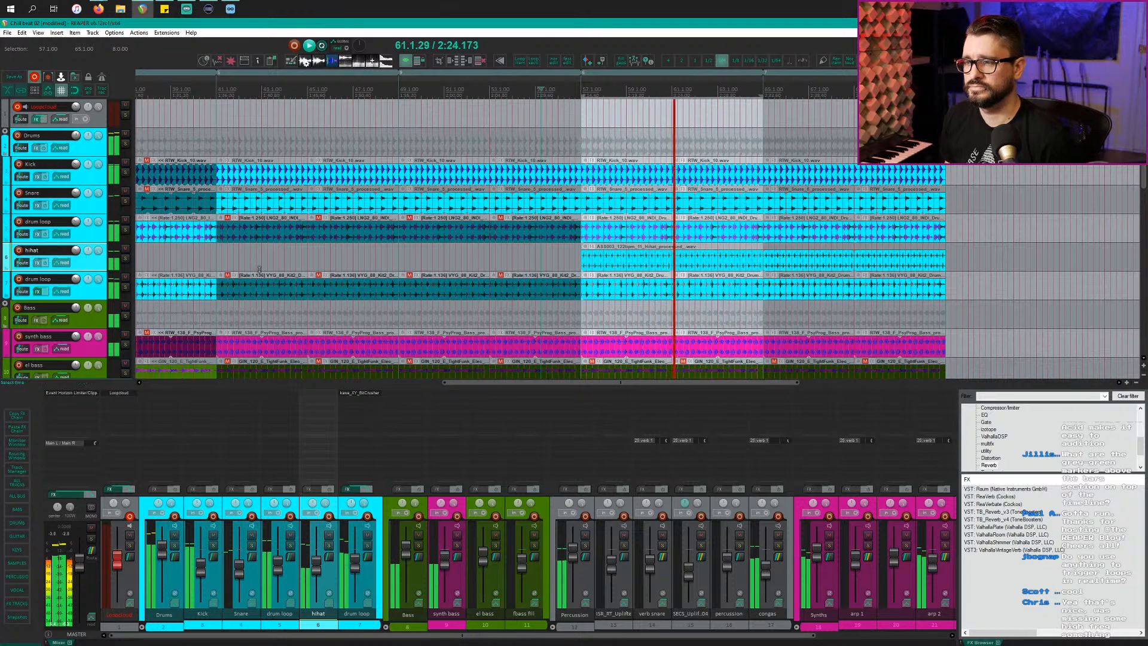
{"action": "key", "text": "space"}
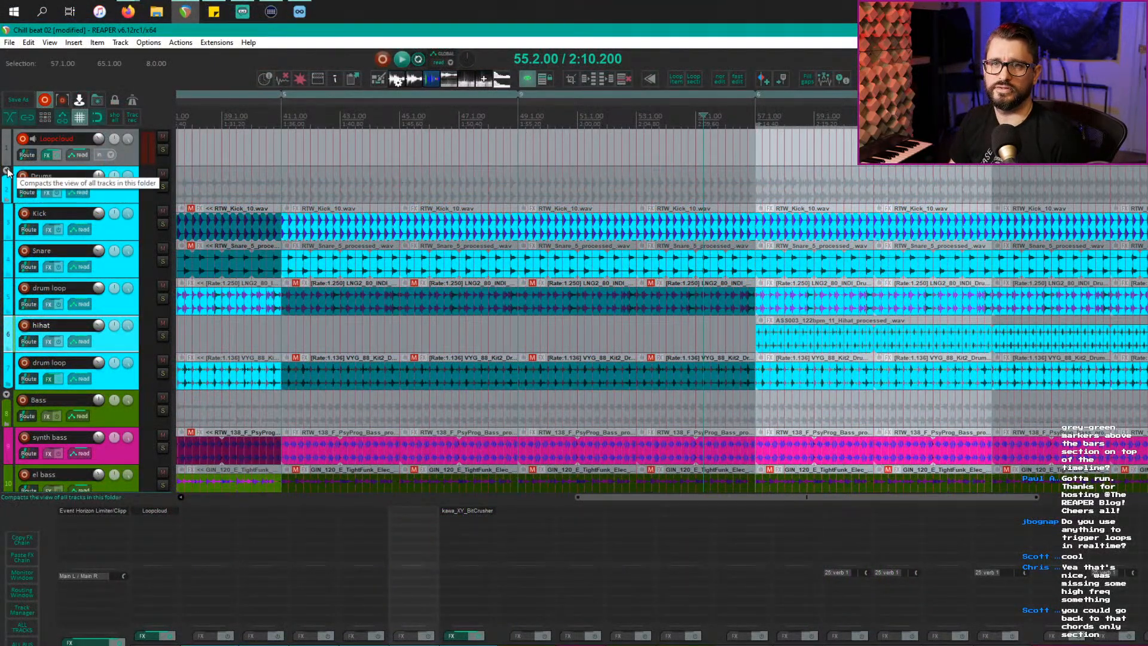
{"action": "left_click", "coordinate": [7, 171]}
{"action": "left_click", "coordinate": [7, 171]}
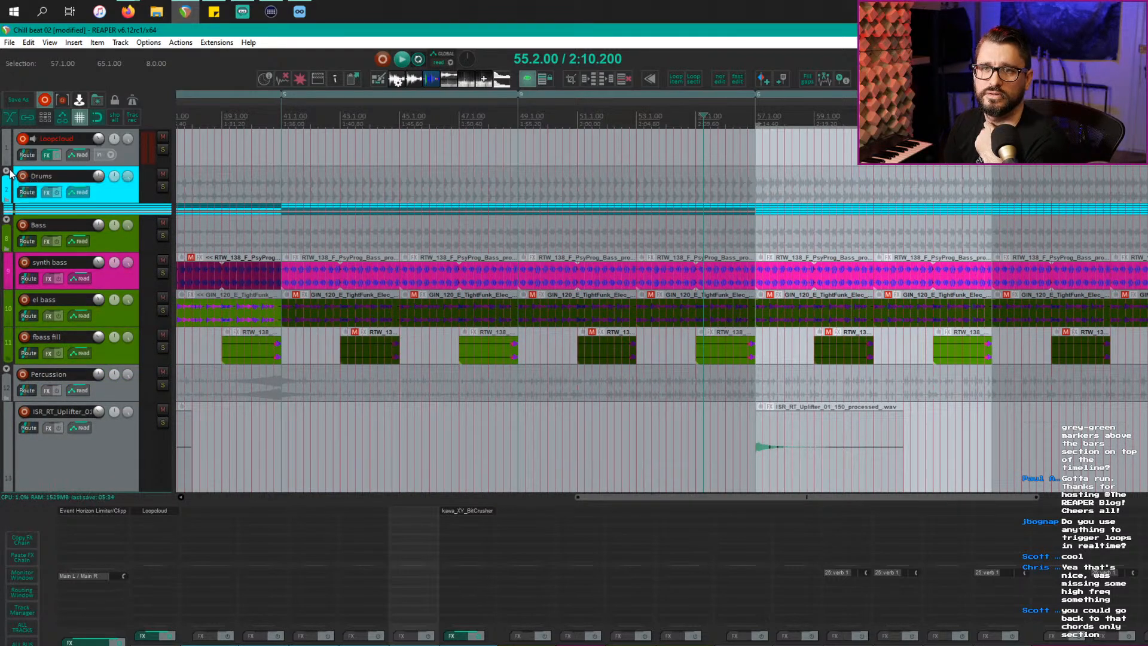
{"action": "left_click", "coordinate": [8, 171]}
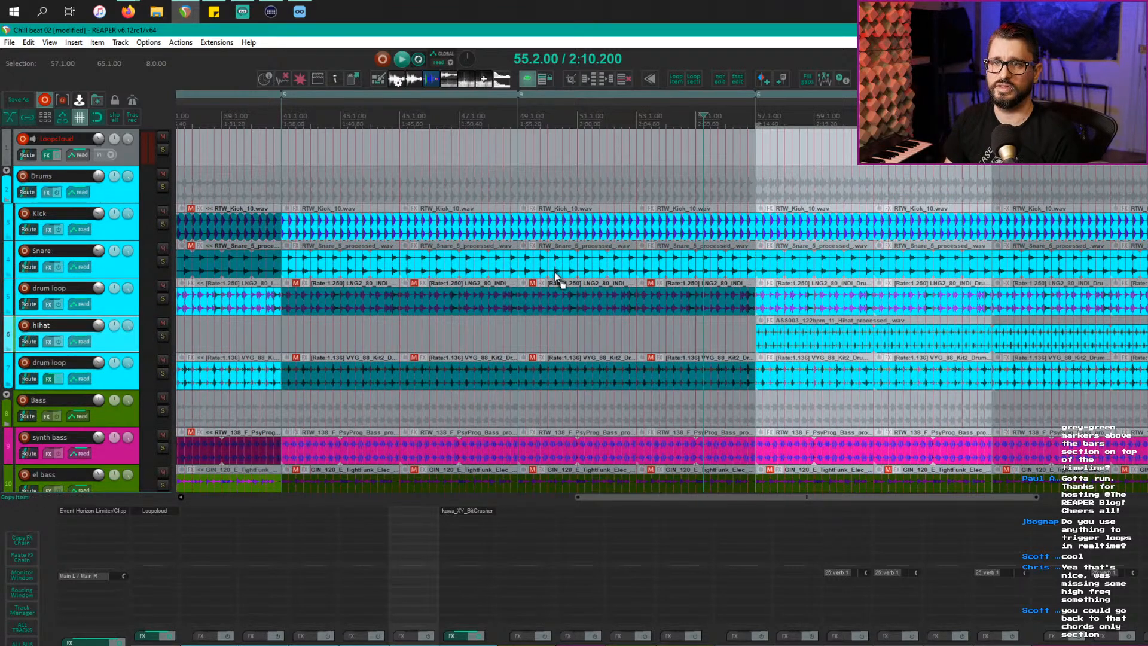
{"action": "scroll", "coordinate": [555, 272], "scroll_direction": "up", "scroll_amount": 2}
{"action": "scroll", "coordinate": [555, 272], "scroll_direction": "down", "scroll_amount": 2}
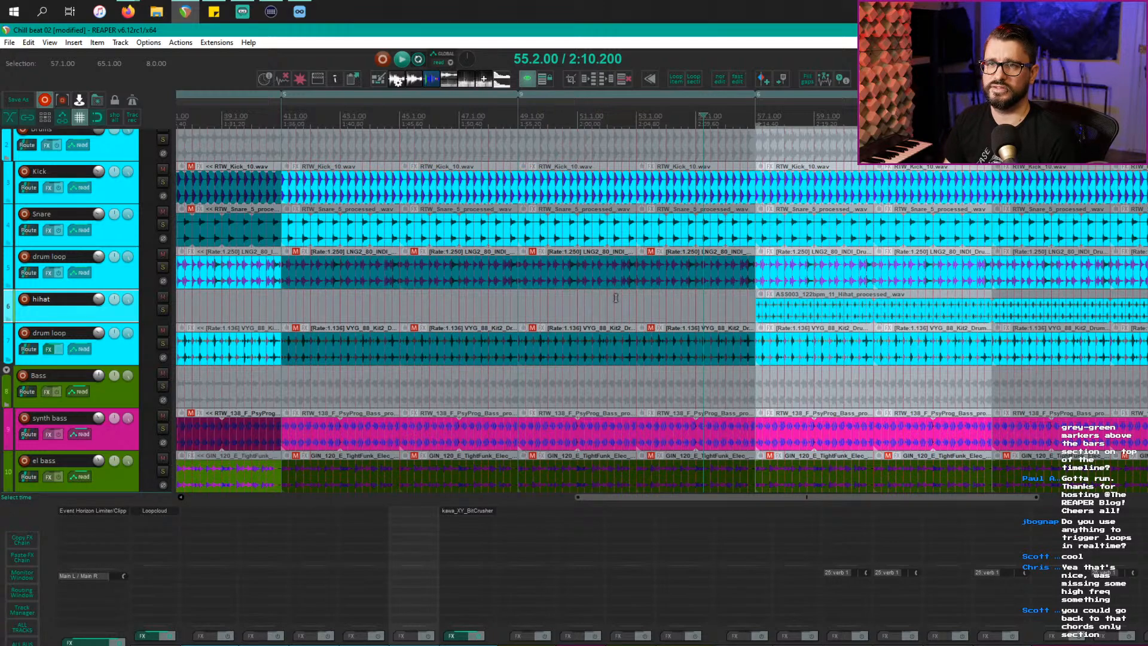
{"action": "scroll", "coordinate": [554, 299], "scroll_direction": "down", "scroll_amount": 5}
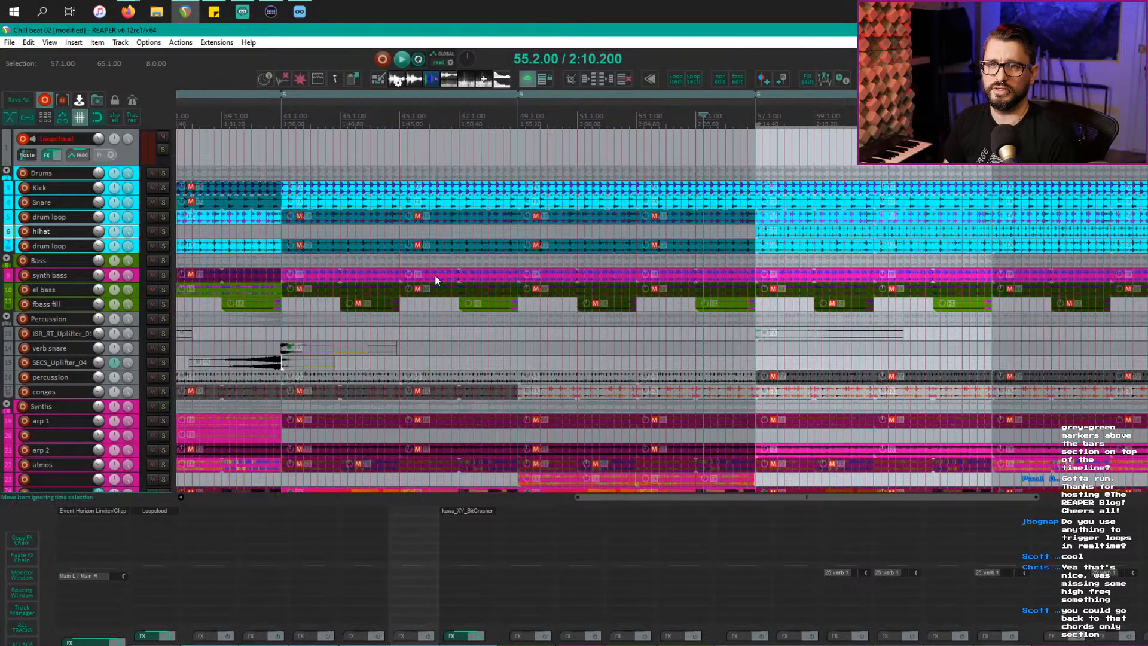
{"action": "scroll", "coordinate": [386, 302], "scroll_direction": "up", "scroll_amount": 5}
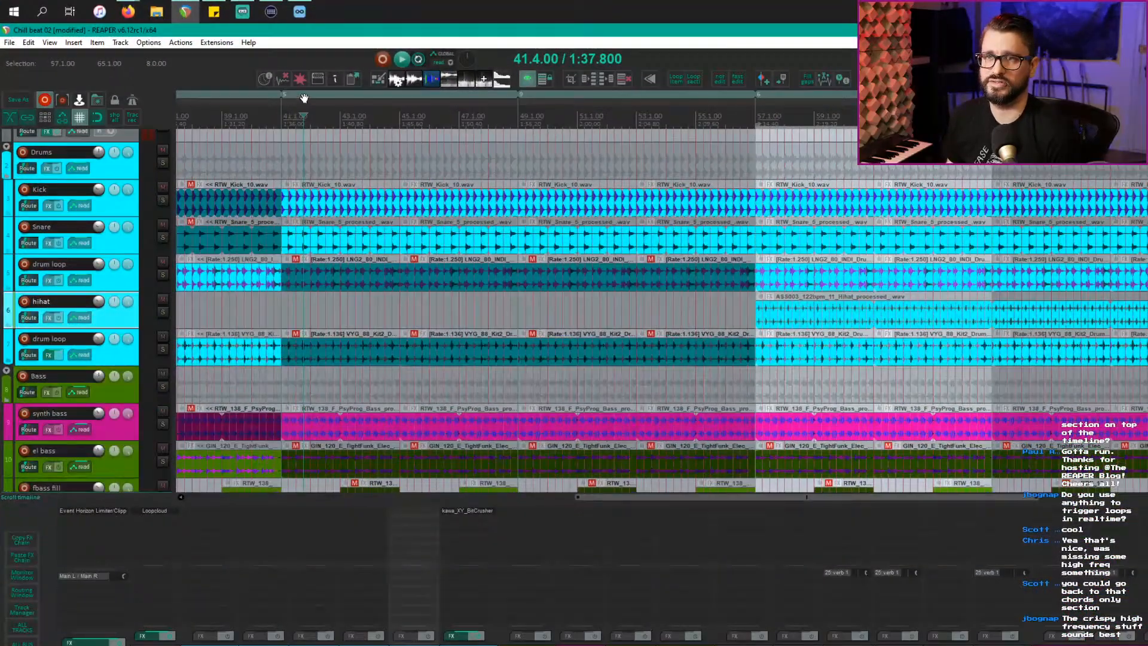
Step: Select the regions at bars 41 and 49, then bring up the context menu for the bar-41 region
{"action": "left_click", "coordinate": [305, 95]}
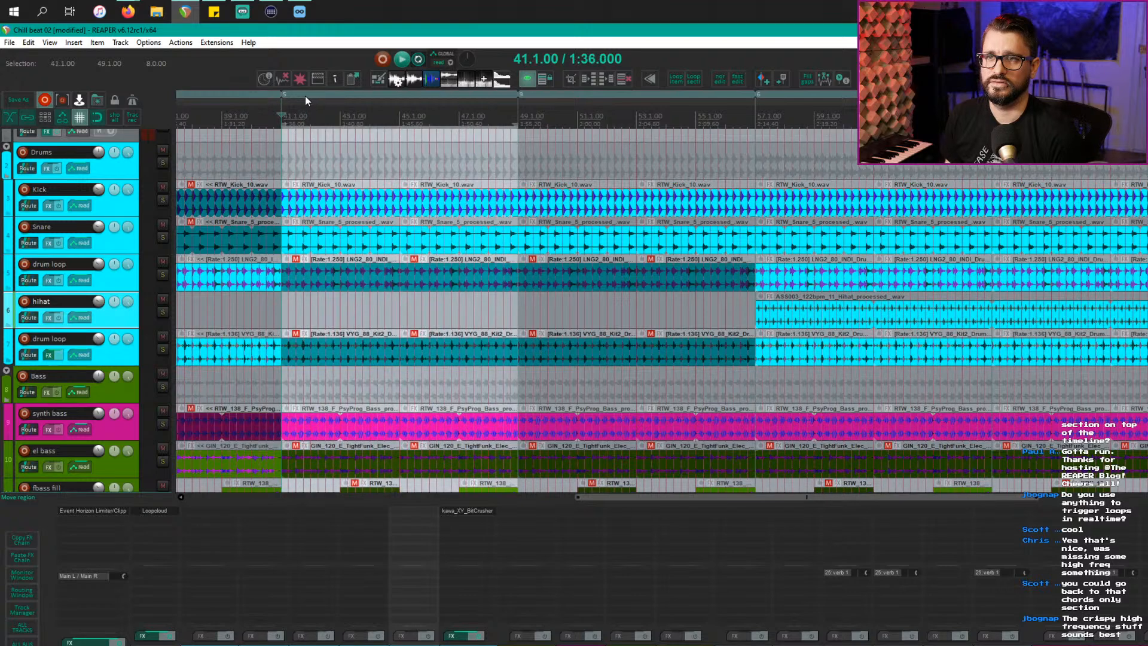
{"action": "left_click", "coordinate": [563, 97]}
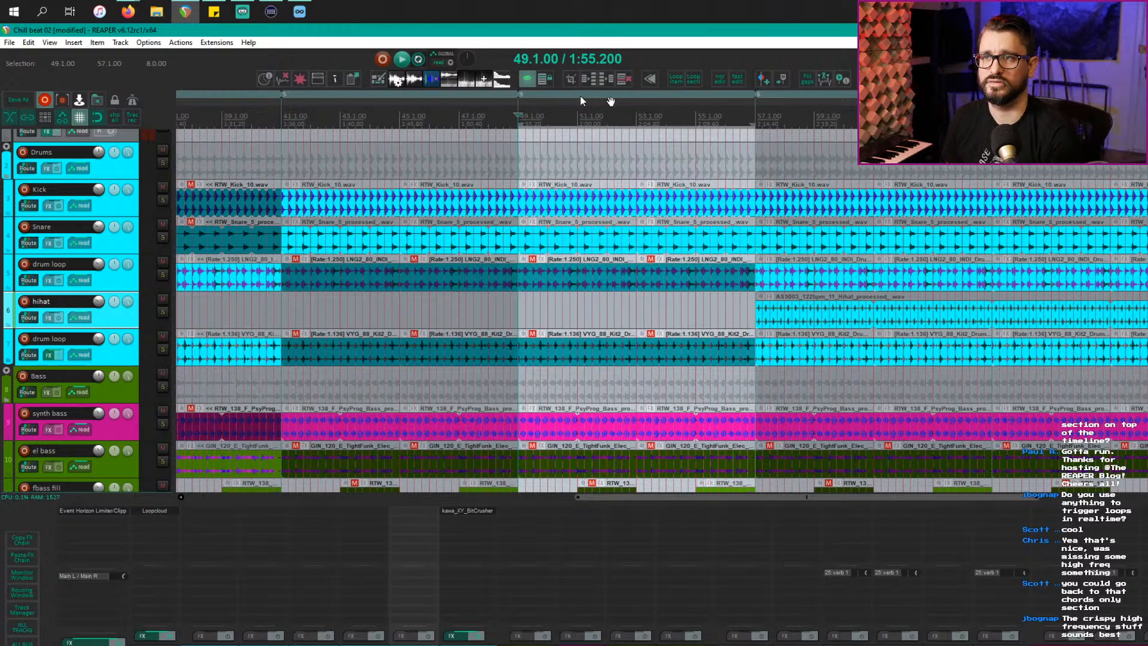
{"action": "right_click", "coordinate": [350, 98]}
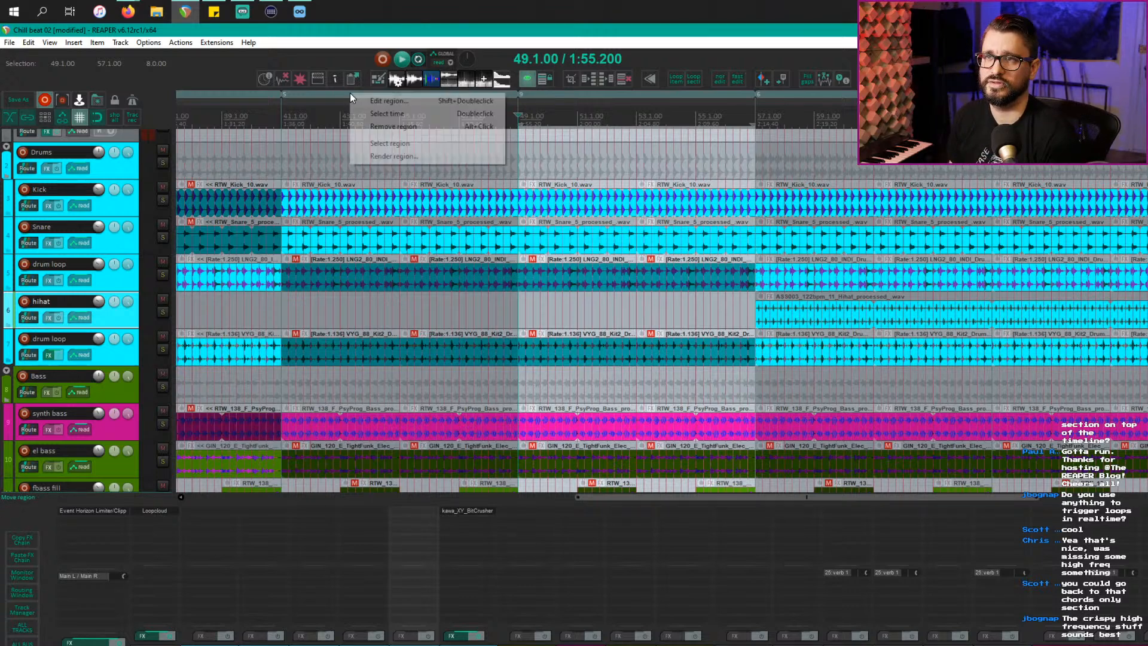
Step: Rename the bar 41–49 region to 'main' and give it a blue colour
{"action": "left_click", "coordinate": [443, 99]}
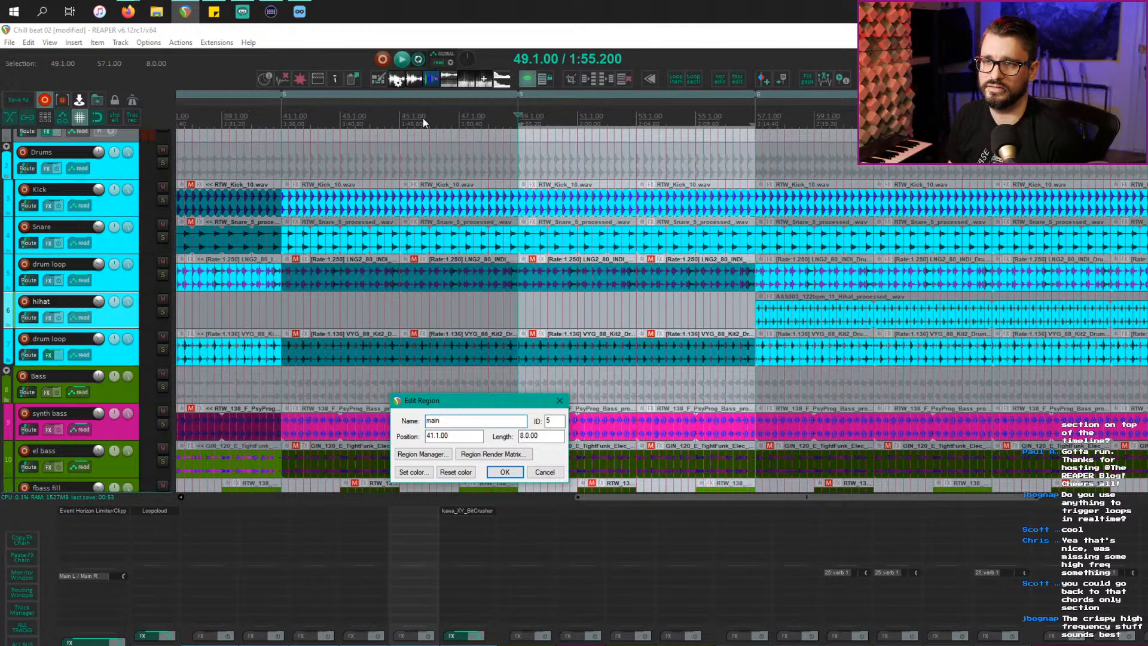
{"action": "left_click", "coordinate": [415, 472]}
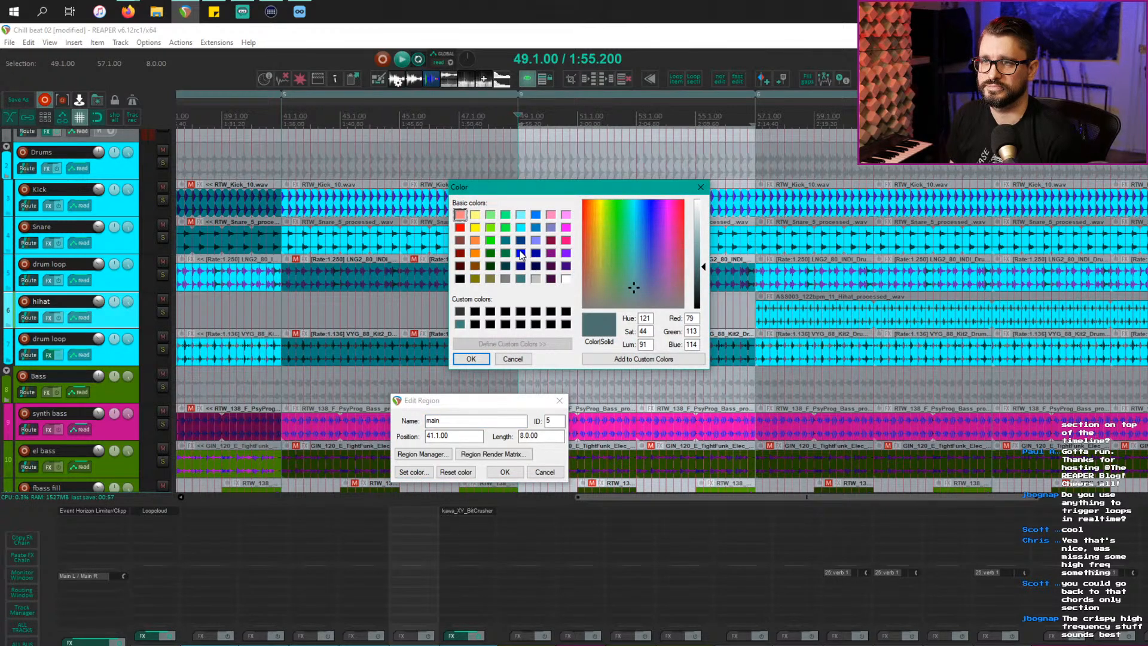
{"action": "left_click", "coordinate": [521, 253]}
{"action": "left_click", "coordinate": [472, 359]}
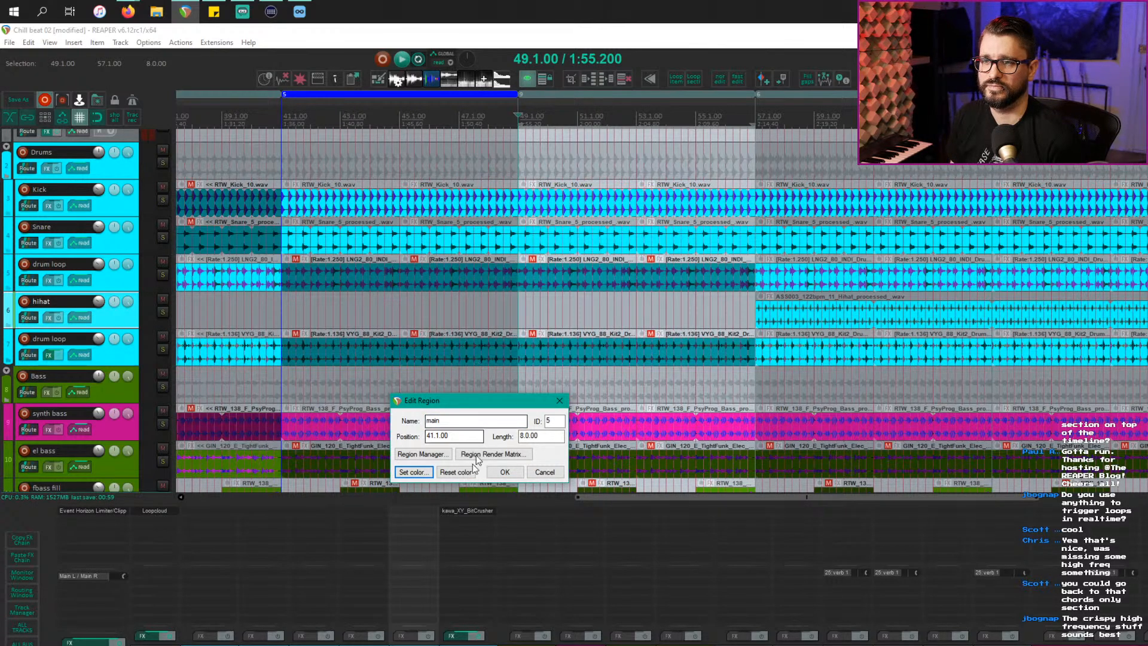
{"action": "left_click", "coordinate": [505, 472]}
{"action": "left_click", "coordinate": [422, 122]}
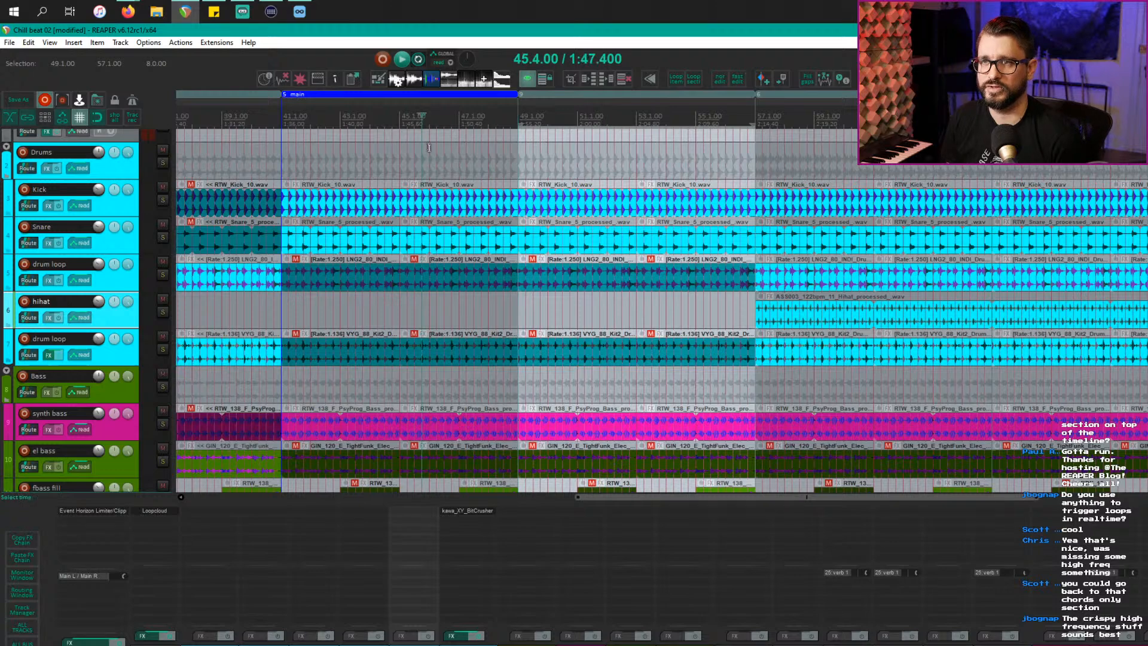
{"action": "left_click", "coordinate": [435, 157]}
{"action": "scroll", "coordinate": [434, 214], "scroll_direction": "down", "scroll_amount": 5}
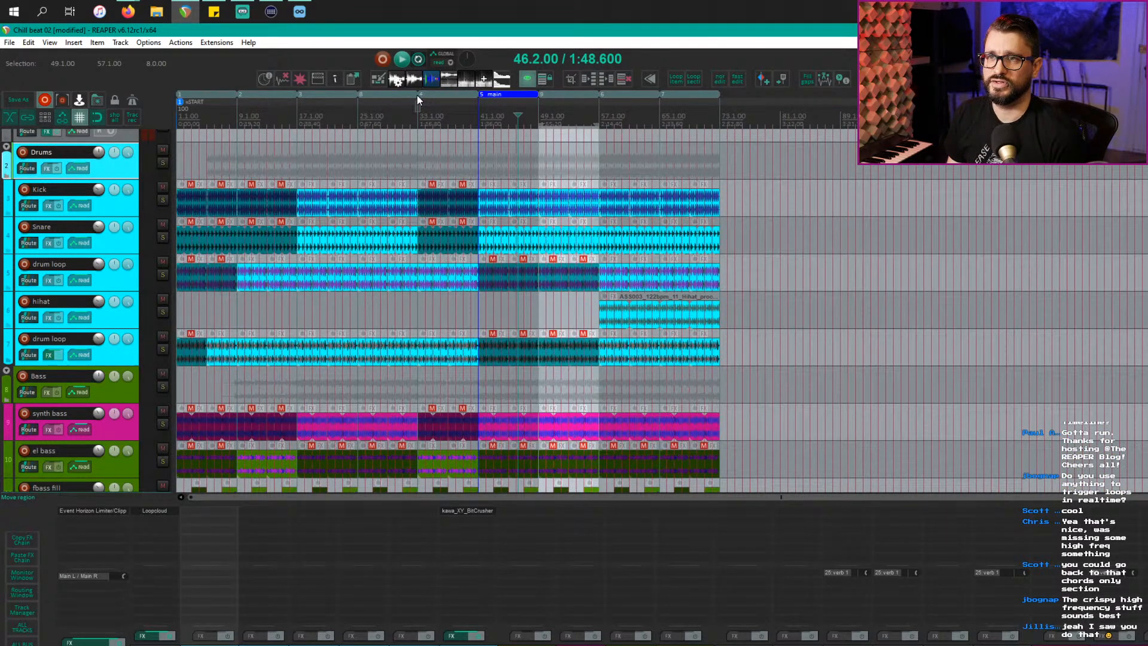
{"action": "left_click_drag", "start_coordinate": [358, 98], "coordinate": [911, 201]}
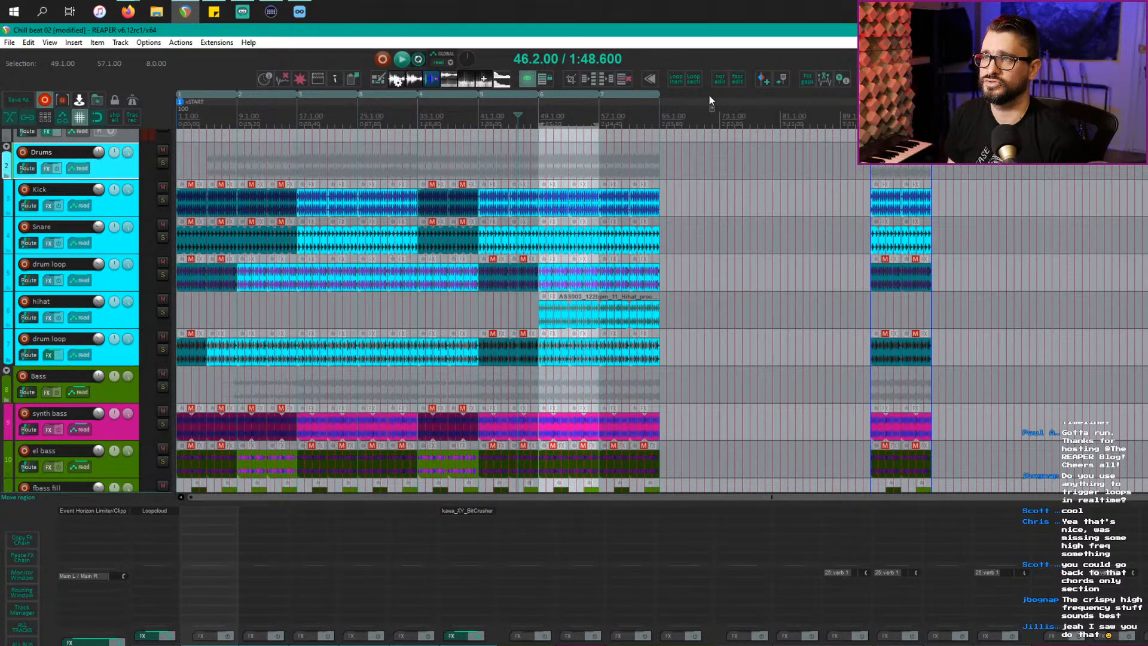
{"action": "left_click_drag", "start_coordinate": [711, 100], "coordinate": [713, 99]}
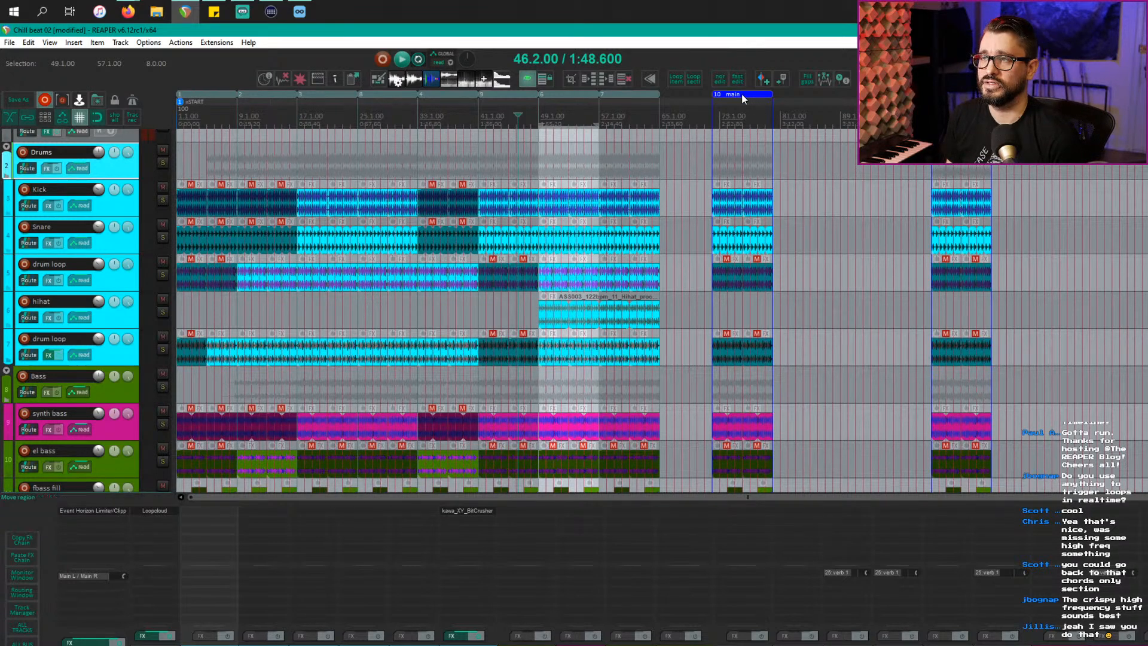
{"action": "key", "text": "ctrl+z"}
{"action": "key", "text": "ctrl+z"}
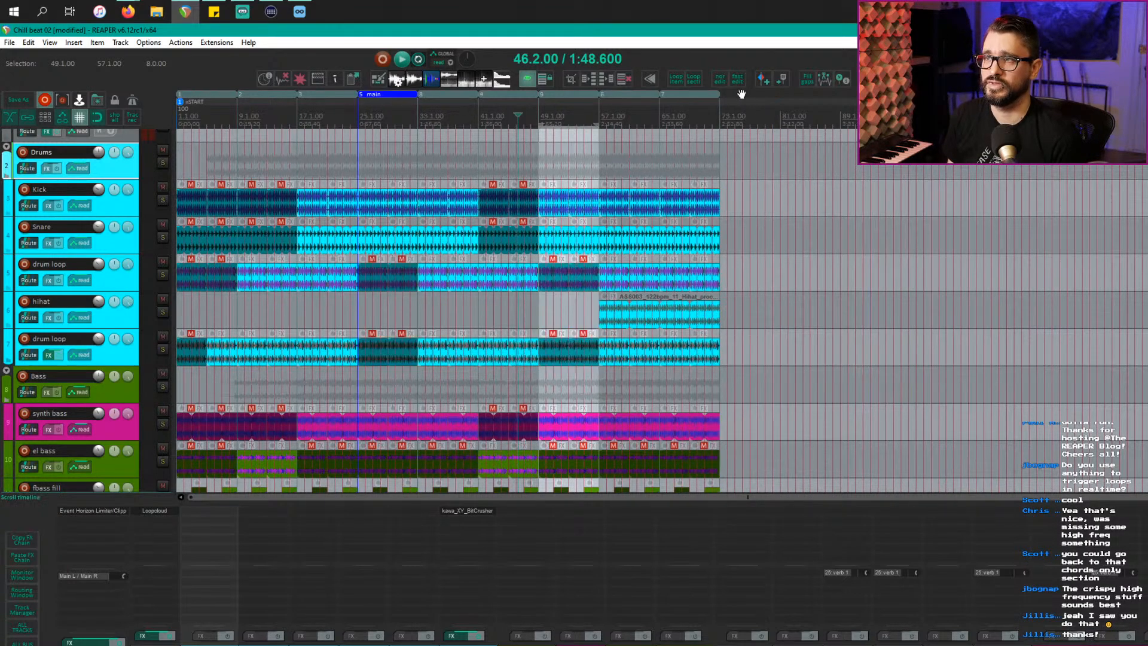
{"action": "key", "text": "ctrl+z"}
{"action": "key", "text": "ctrl+z"}
{"action": "left_click", "coordinate": [476, 130]}
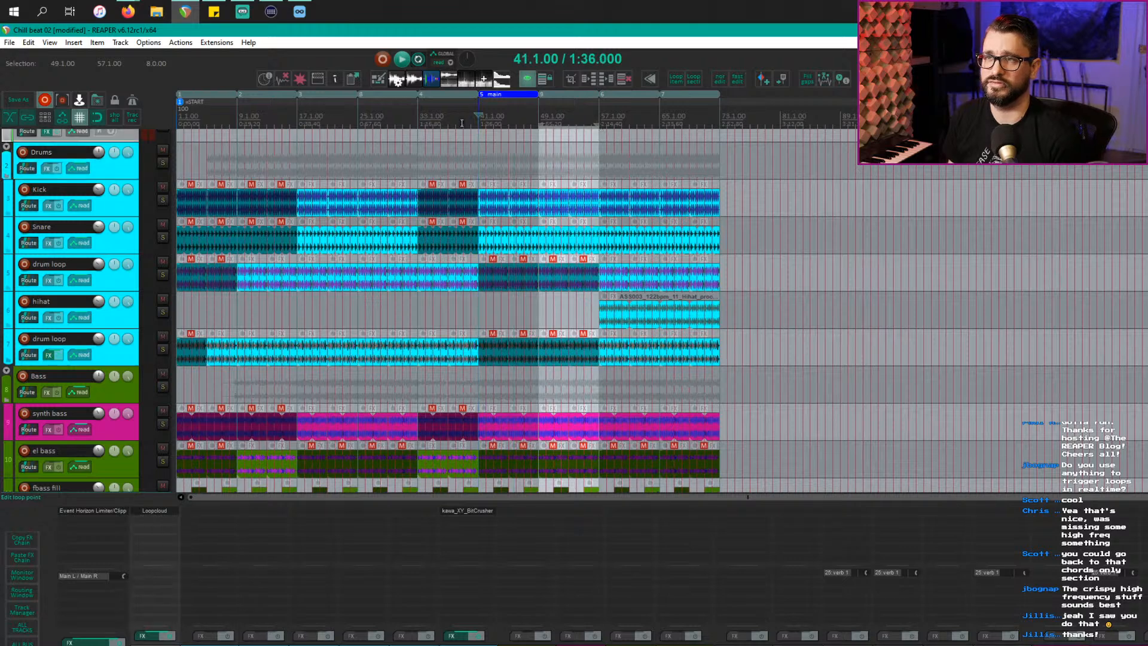
{"action": "left_click", "coordinate": [464, 125]}
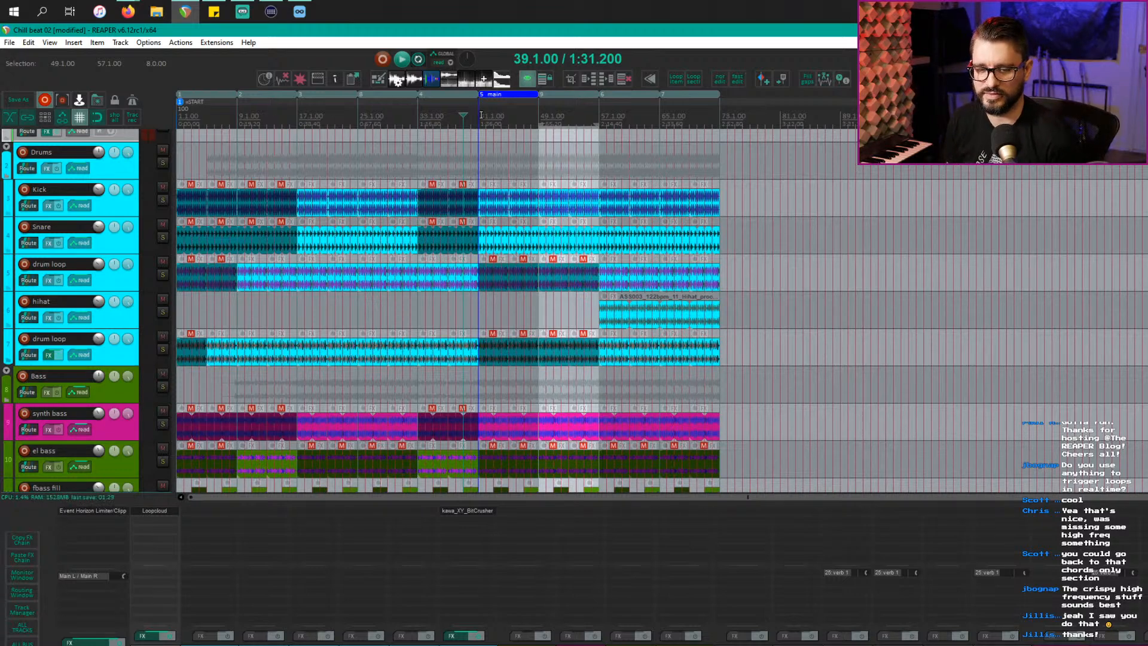
{"action": "left_click", "coordinate": [515, 168]}
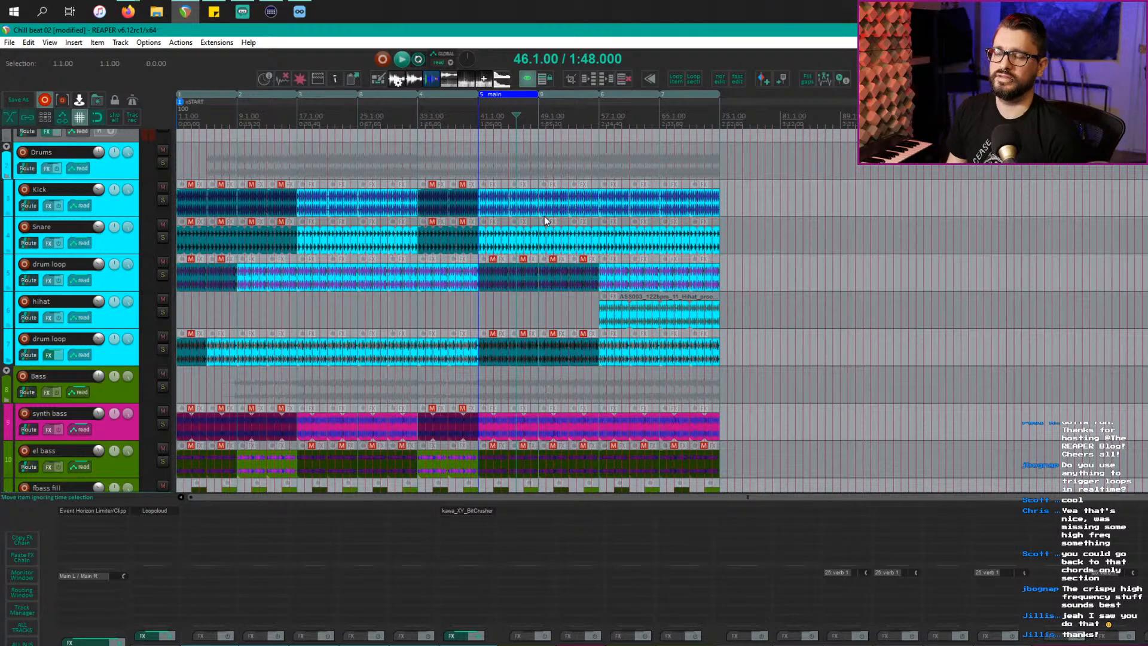
Step: Set the play start to bar 58.4 on the hihat loop, solo the hihat track and play
{"action": "scroll", "coordinate": [547, 242], "scroll_direction": "up", "scroll_amount": 4}
{"action": "scroll", "coordinate": [548, 242], "scroll_direction": "down", "scroll_amount": 2}
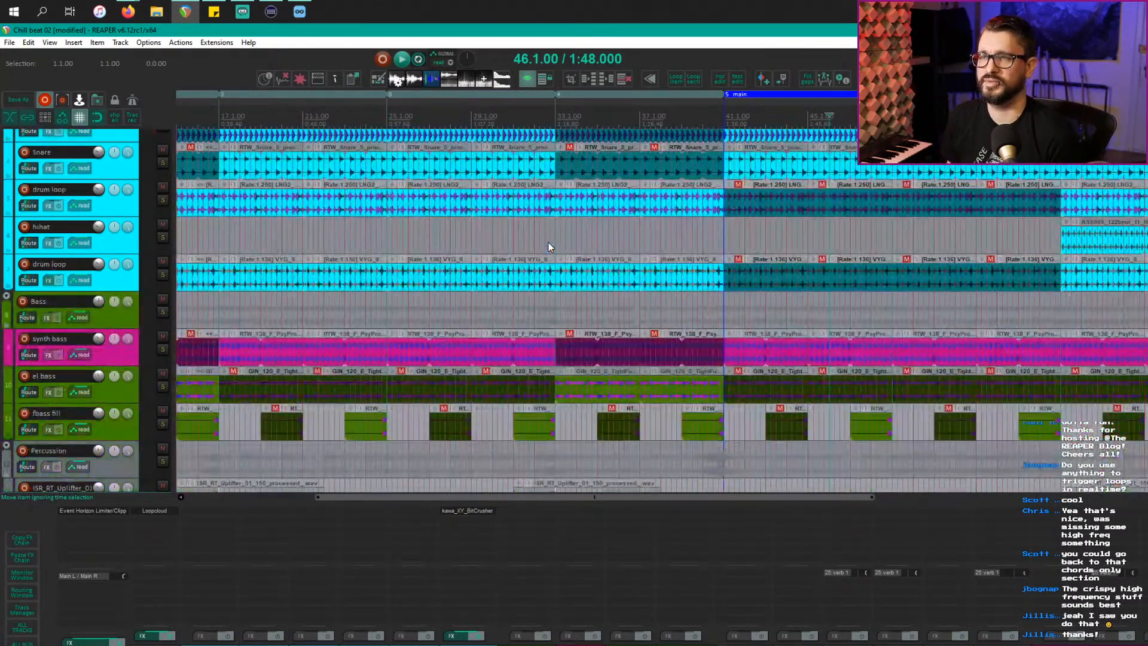
{"action": "scroll", "coordinate": [548, 242], "scroll_direction": "right", "scroll_amount": 4}
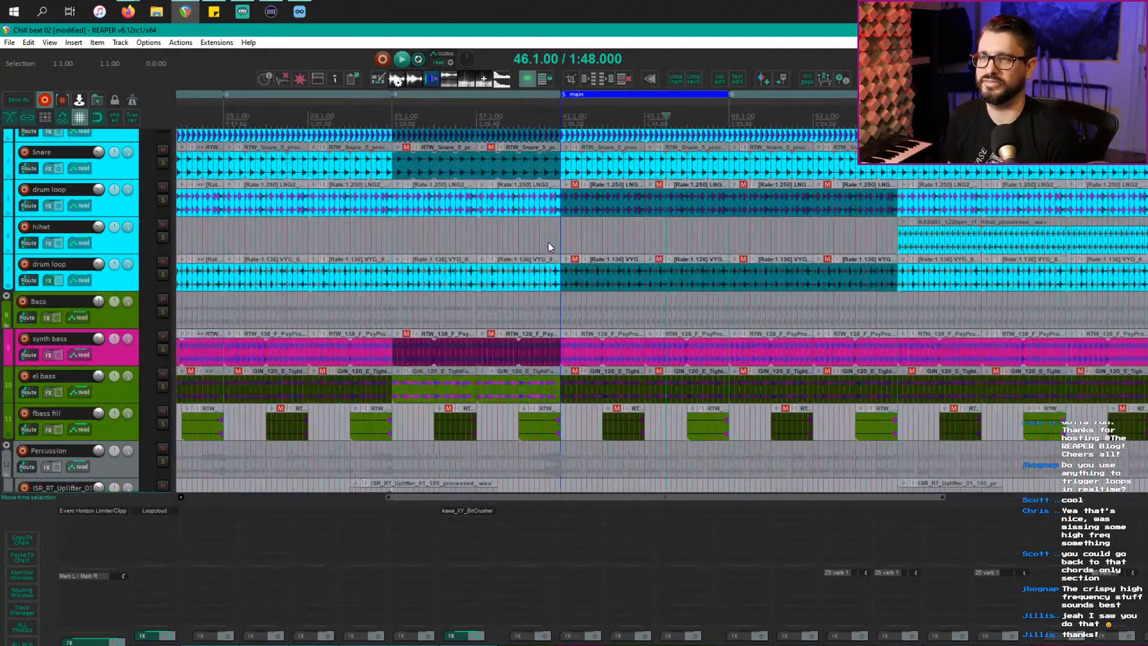
{"action": "scroll", "coordinate": [548, 242], "scroll_direction": "down", "scroll_amount": 2}
{"action": "scroll", "coordinate": [548, 243], "scroll_direction": "down", "scroll_amount": 3}
{"action": "scroll", "coordinate": [485, 246], "scroll_direction": "up", "scroll_amount": 8}
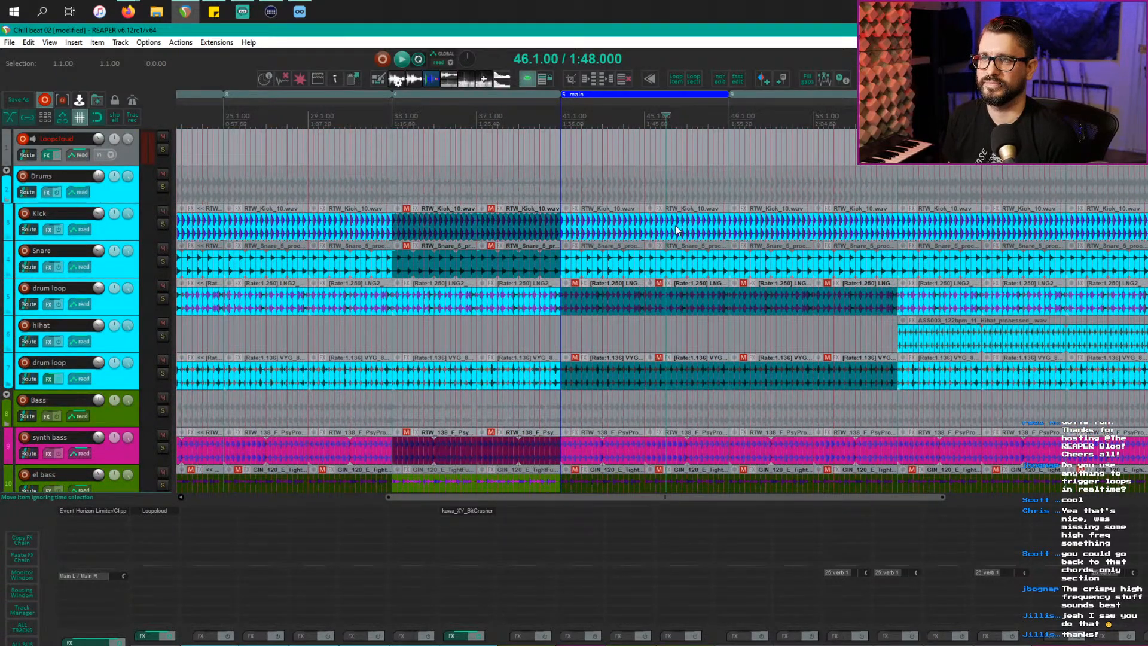
{"action": "scroll", "coordinate": [672, 315], "scroll_direction": "down", "scroll_amount": 1}
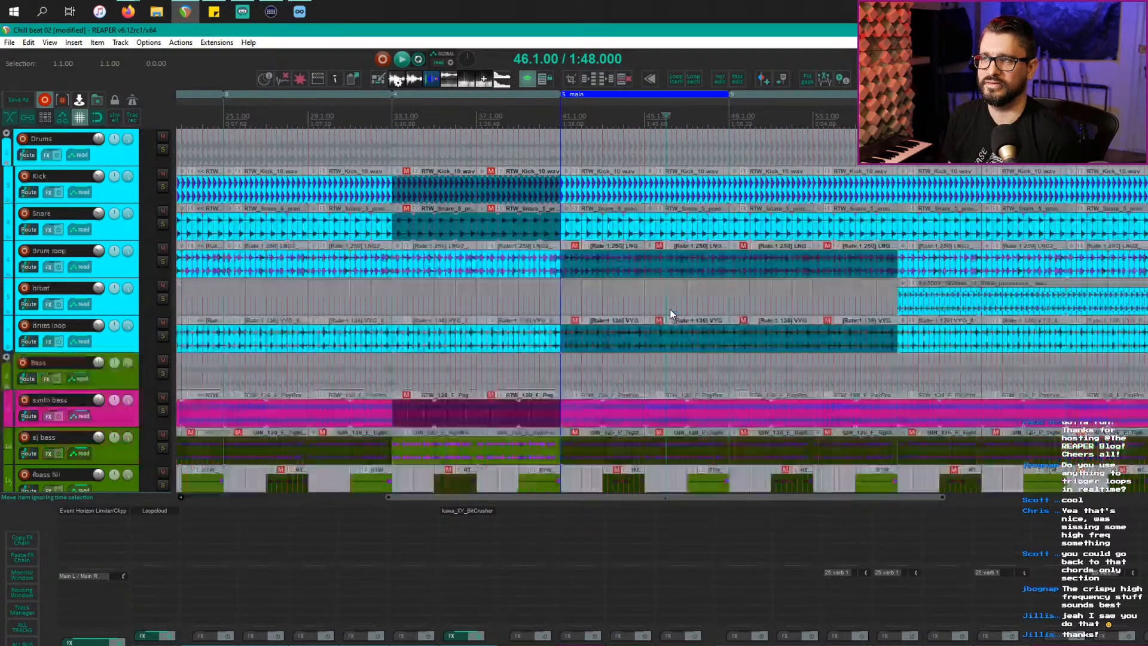
{"action": "left_click", "coordinate": [959, 301]}
{"action": "scroll", "coordinate": [941, 304], "scroll_direction": "up", "scroll_amount": 2}
{"action": "scroll", "coordinate": [941, 304], "scroll_direction": "up", "scroll_amount": 1}
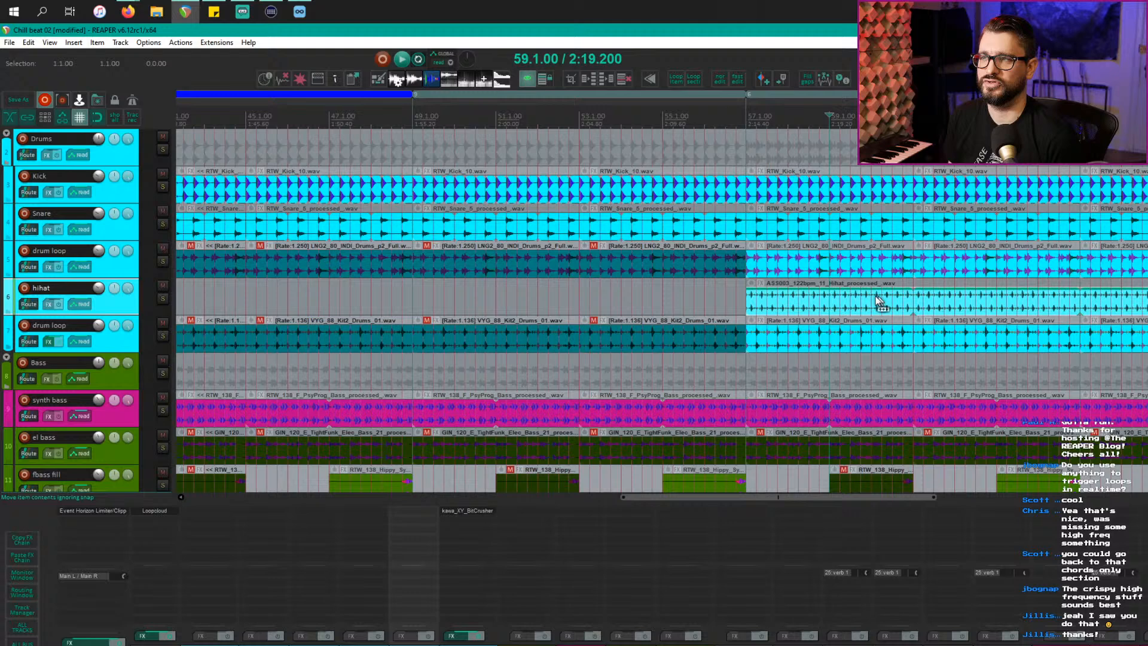
{"action": "left_click", "coordinate": [824, 308]}
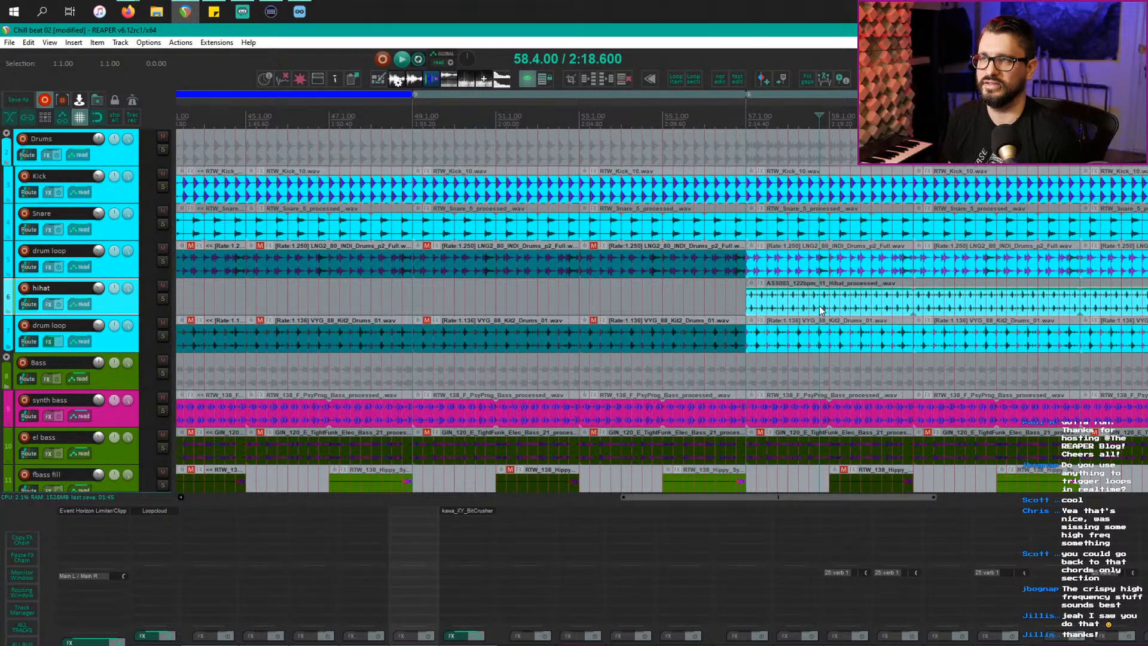
{"action": "key", "text": "F6"}
{"action": "key", "text": "space"}
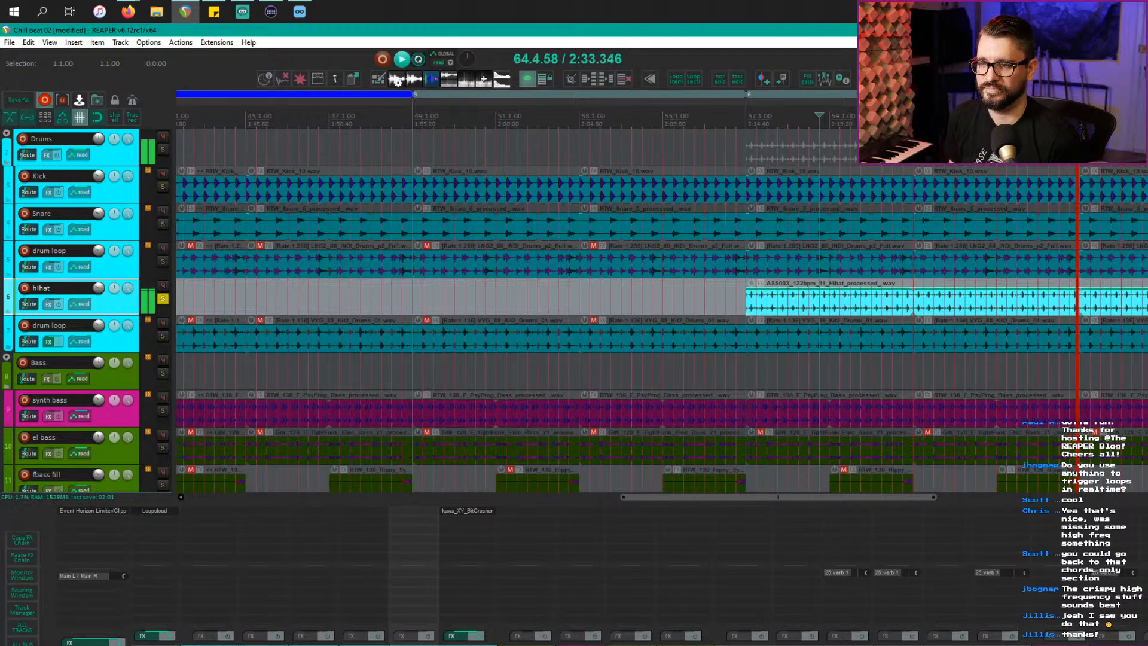
Step: Add ReaEQ to the hihat with a narrow 4.7 dB dip near 6.7 kHz and a low cut below about 1.6 kHz
{"action": "key", "text": "e"}
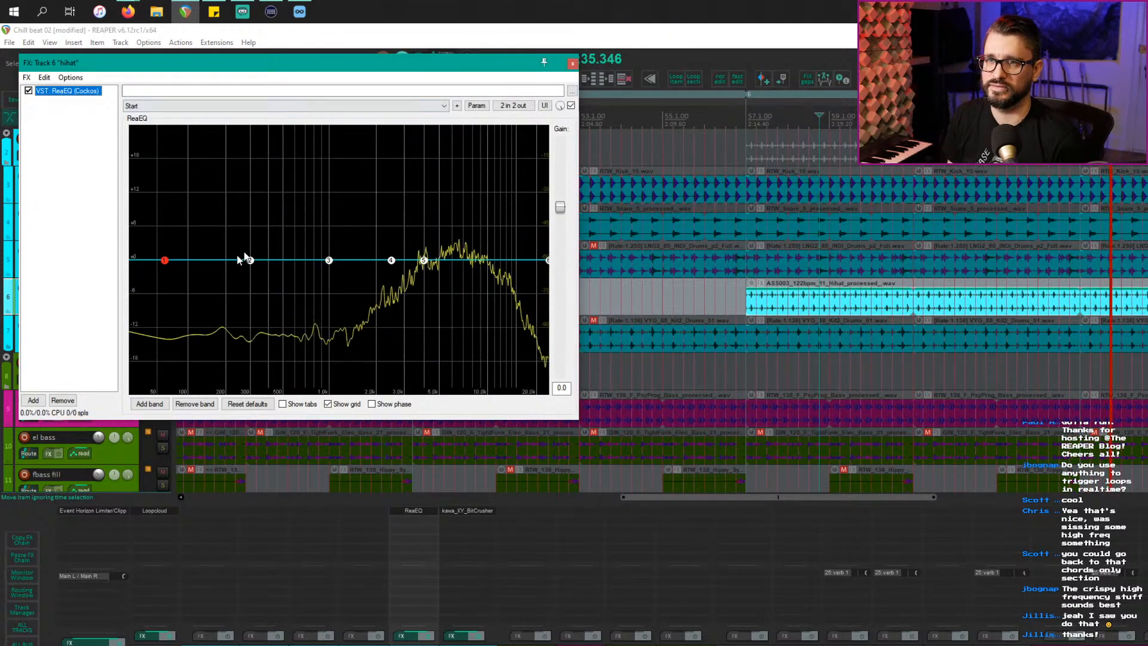
{"action": "left_click_drag", "start_coordinate": [250, 261], "coordinate": [461, 292]}
{"action": "scroll", "coordinate": [469, 181], "scroll_direction": "down", "scroll_amount": 8}
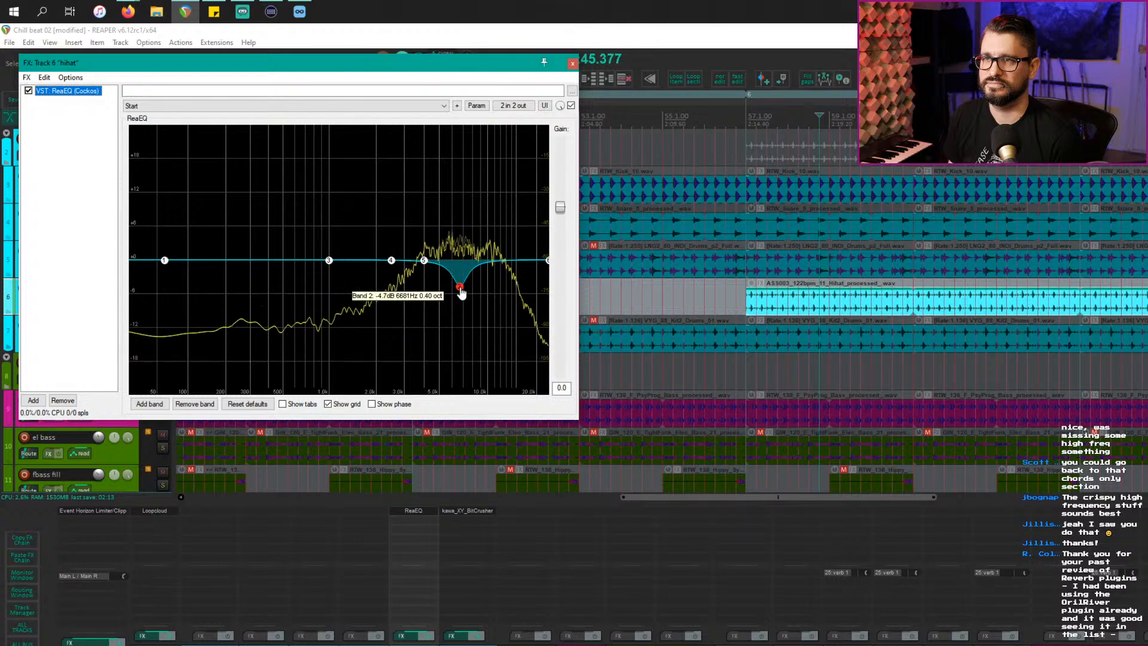
{"action": "left_click_drag", "start_coordinate": [170, 262], "coordinate": [375, 549]}
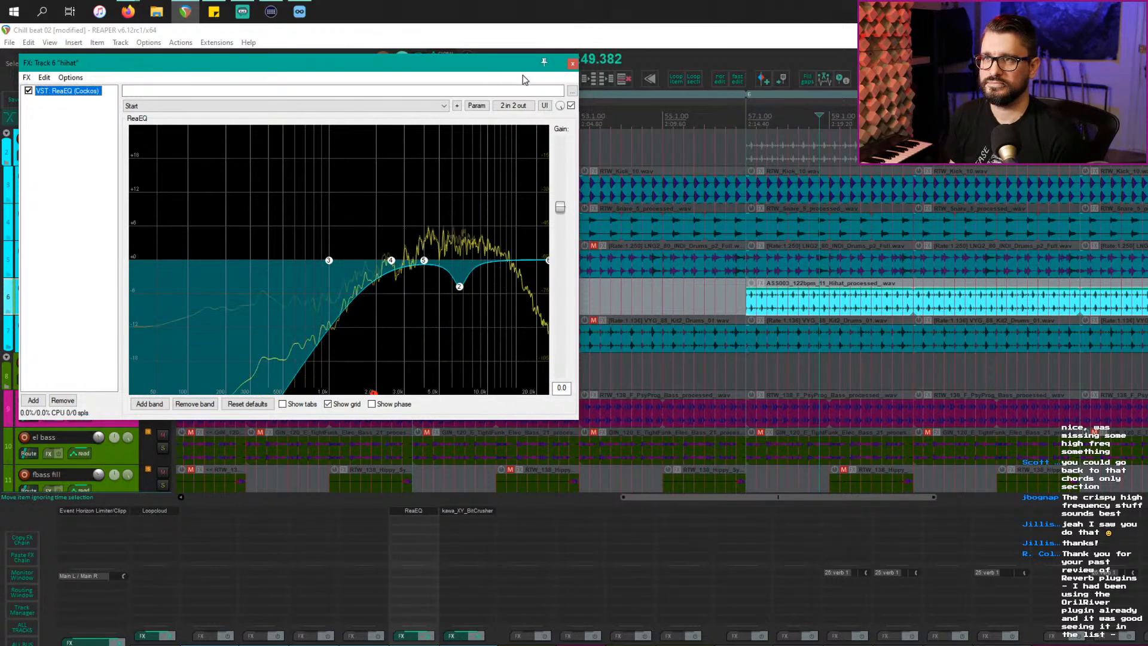
{"action": "left_click", "coordinate": [573, 64]}
{"action": "scroll", "coordinate": [868, 311], "scroll_direction": "down", "scroll_amount": 3}
Step: Stop playback and play the full unsoloed mix from bar 55
{"action": "key", "text": "space"}
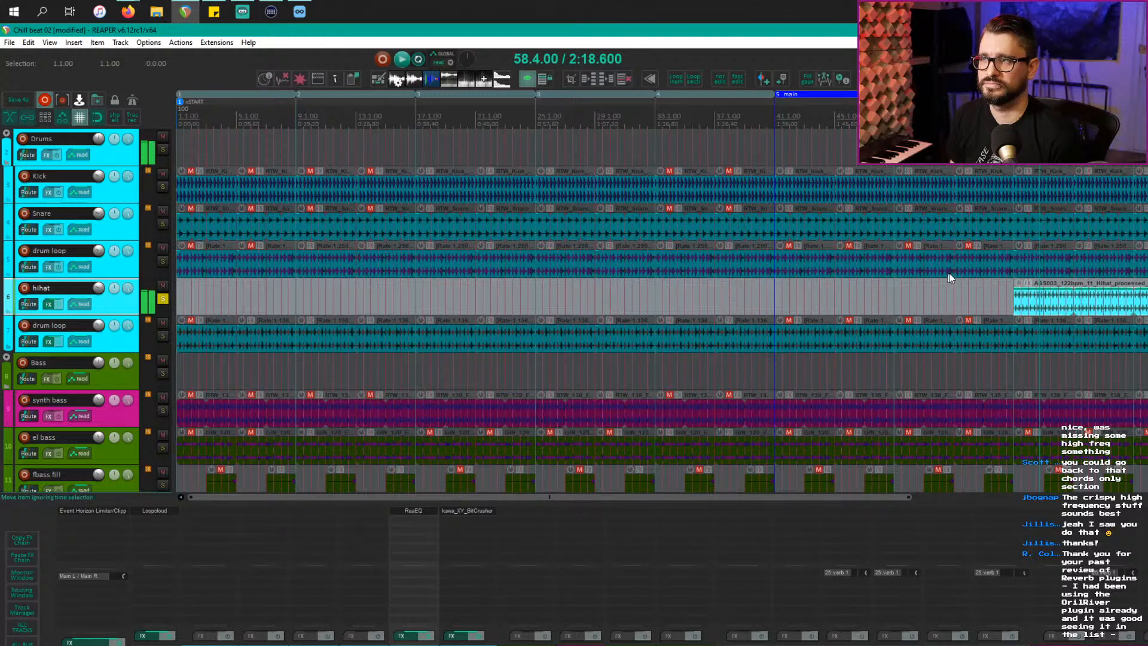
{"action": "left_click", "coordinate": [986, 298]}
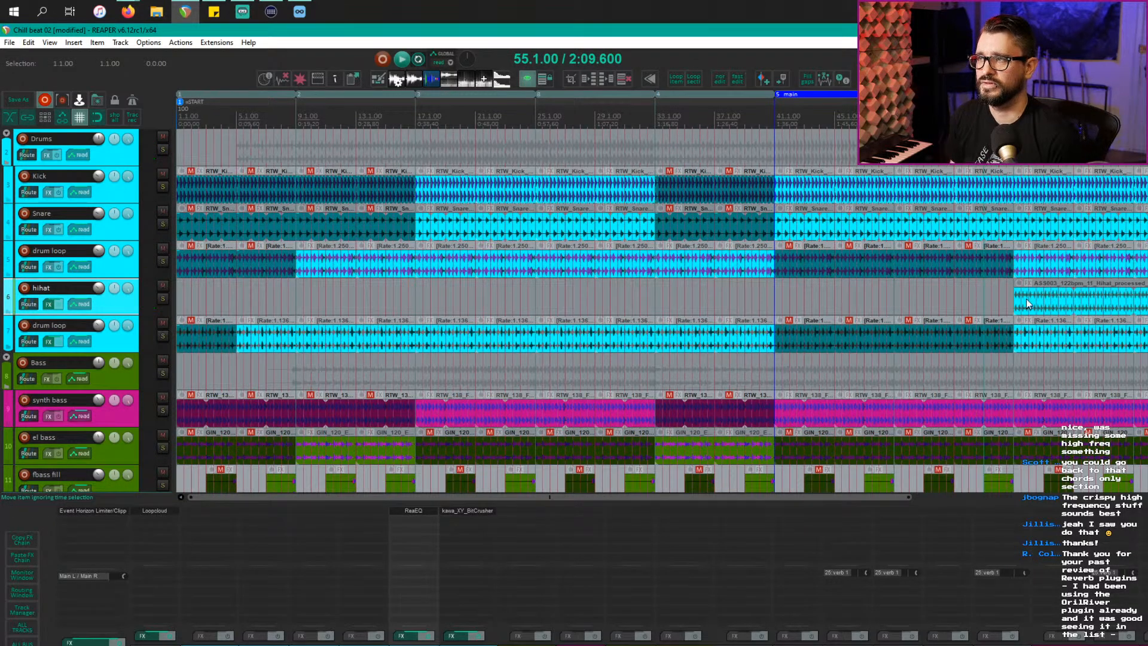
{"action": "key", "text": "space"}
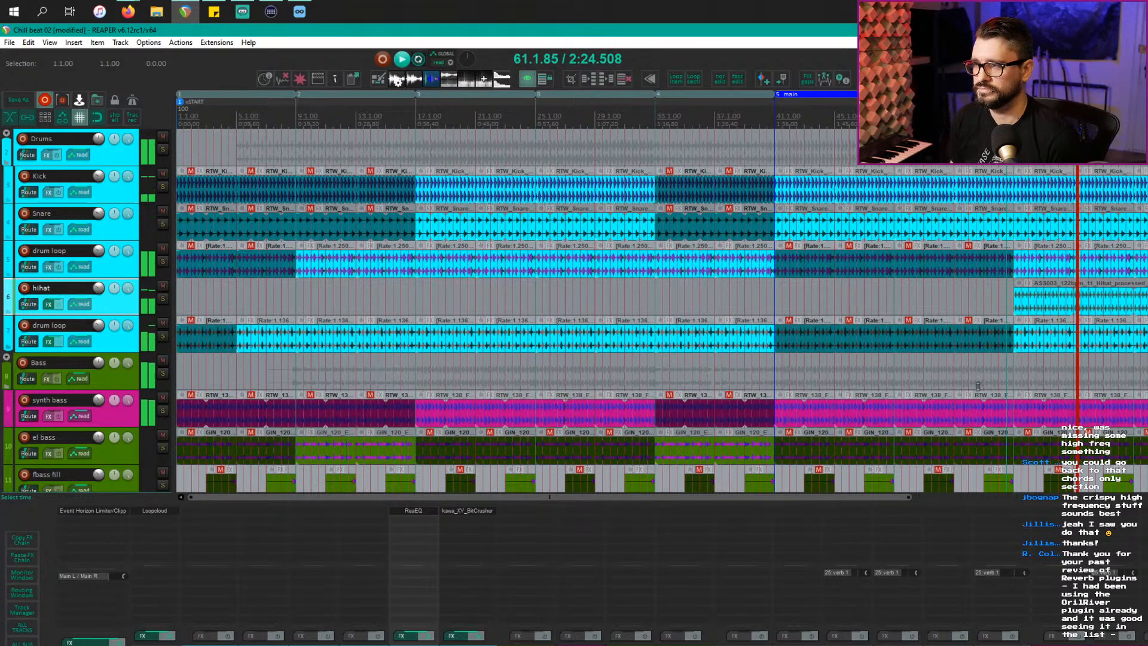
{"action": "scroll", "coordinate": [981, 374], "scroll_direction": "down", "scroll_amount": 2}
{"action": "scroll", "coordinate": [974, 371], "scroll_direction": "down", "scroll_amount": 4}
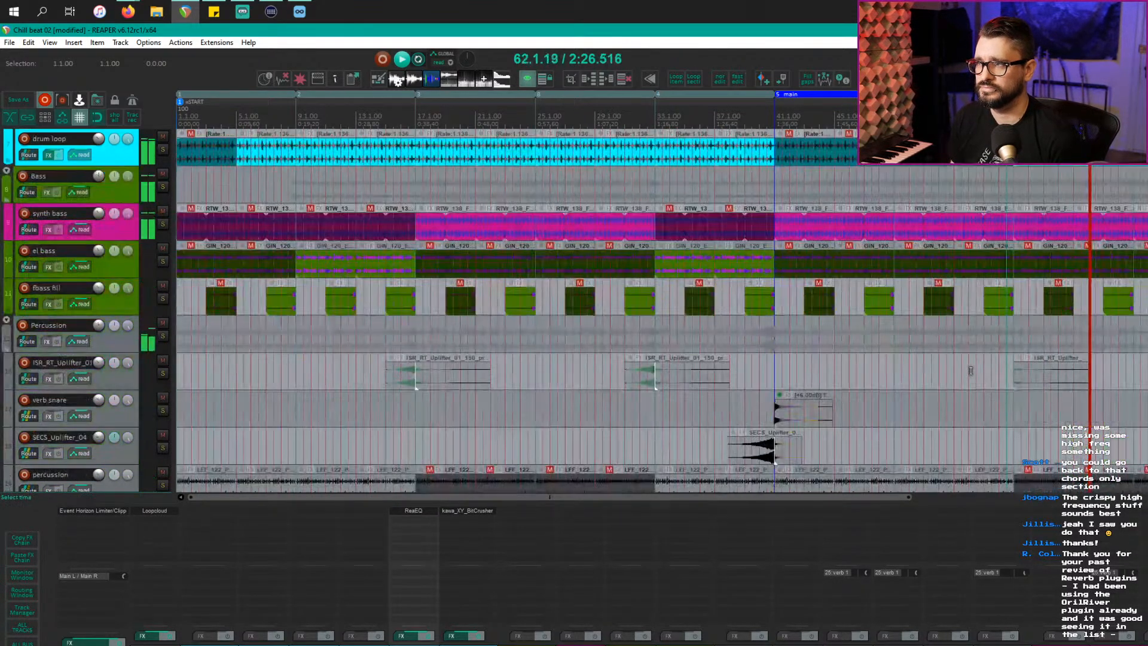
{"action": "scroll", "coordinate": [971, 371], "scroll_direction": "down", "scroll_amount": 2}
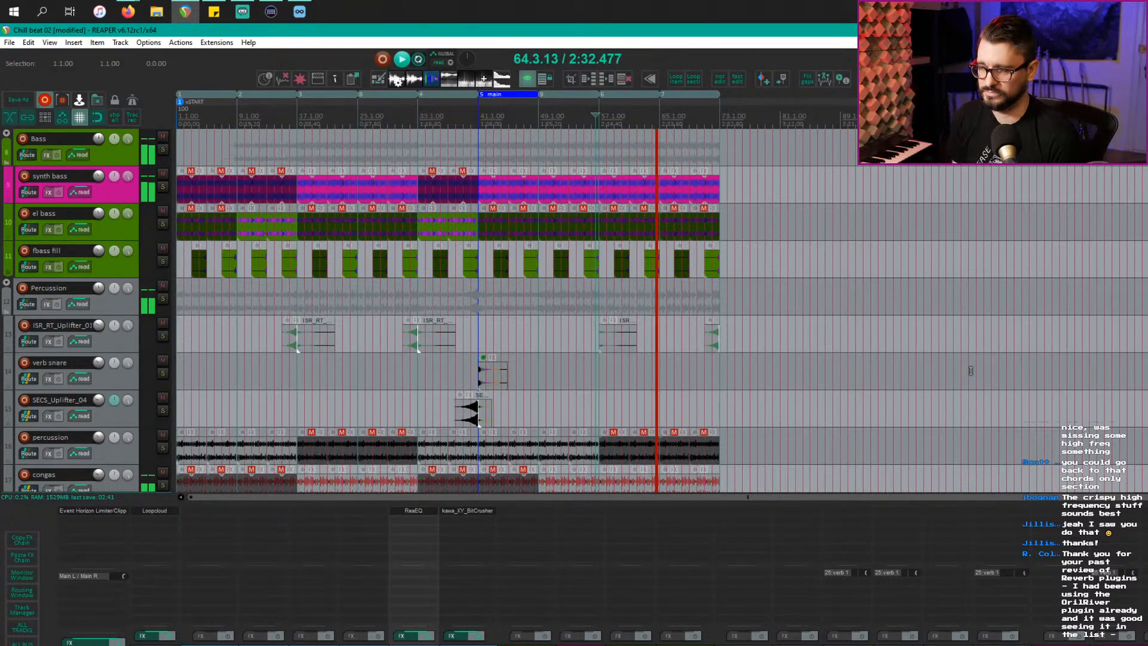
Step: Save Chill beat 02 while listening through the arrangement, then stop and save again
{"action": "key", "text": "ctrl+s"}
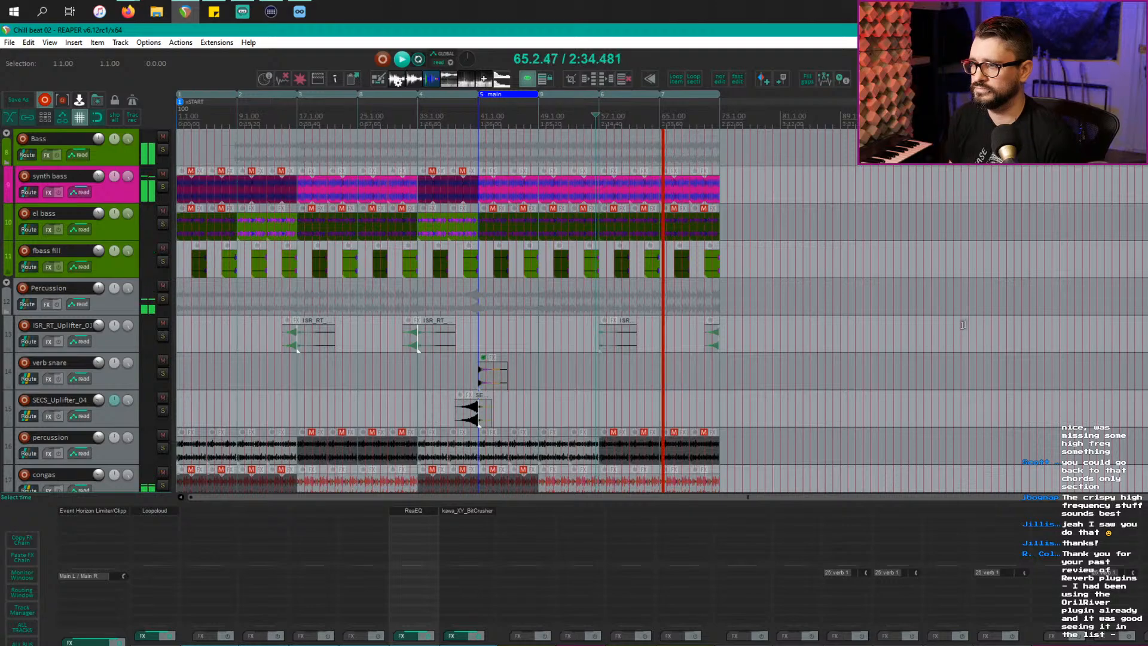
{"action": "scroll", "coordinate": [635, 331], "scroll_direction": "down", "scroll_amount": 10}
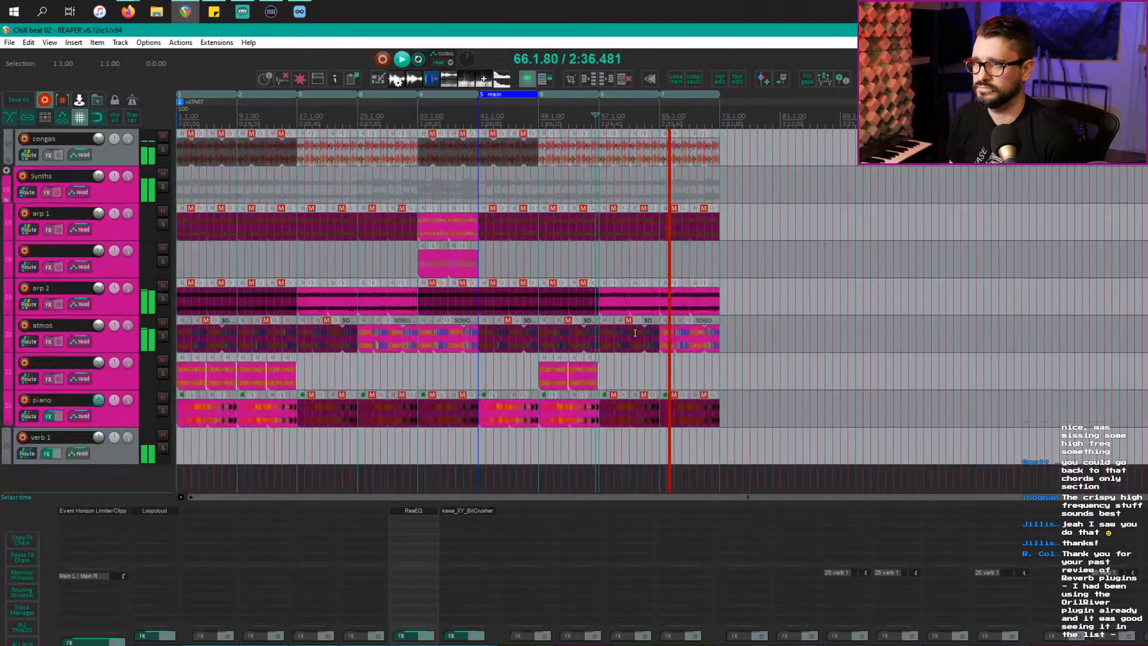
{"action": "scroll", "coordinate": [635, 332], "scroll_direction": "up", "scroll_amount": 3}
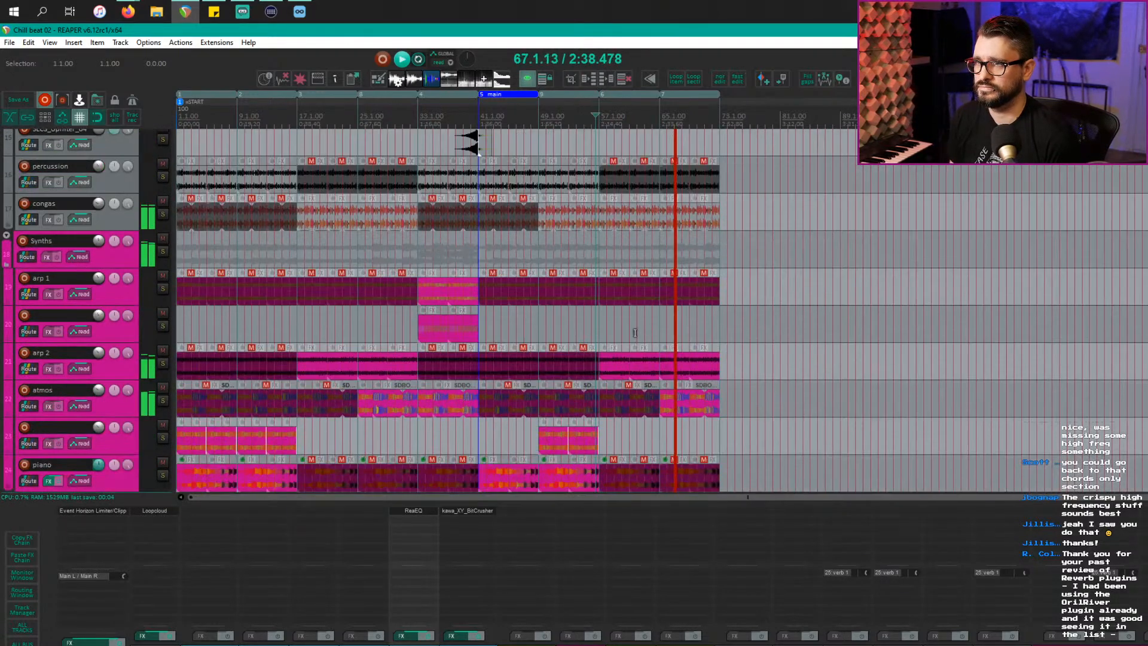
{"action": "scroll", "coordinate": [635, 333], "scroll_direction": "down", "scroll_amount": 2}
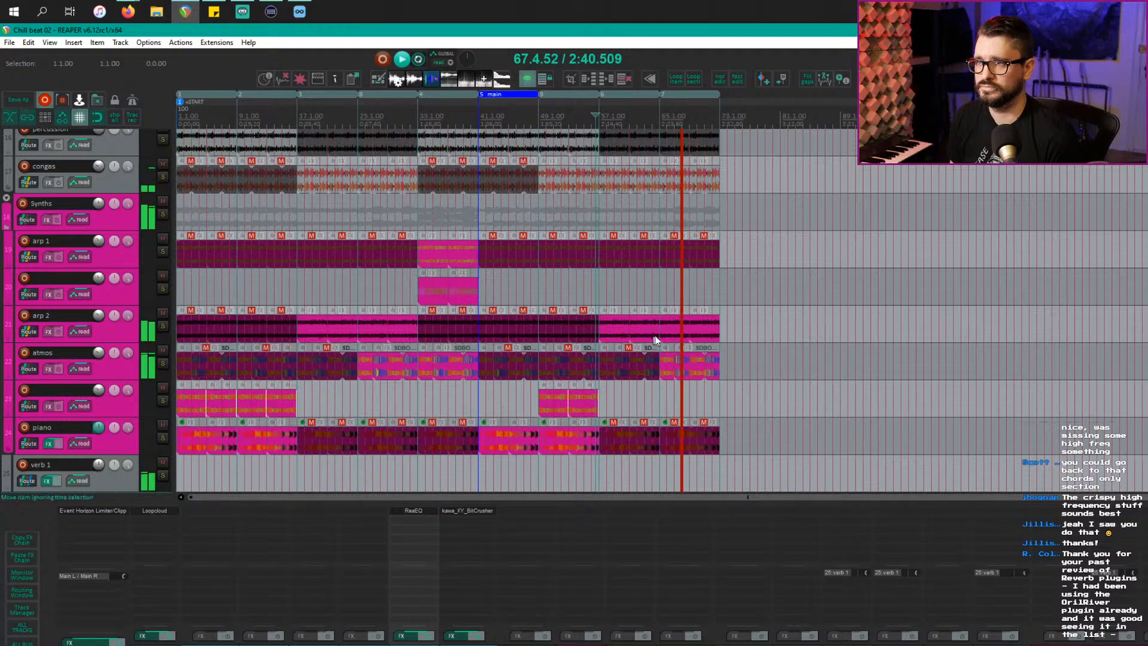
{"action": "scroll", "coordinate": [693, 338], "scroll_direction": "up", "scroll_amount": 2}
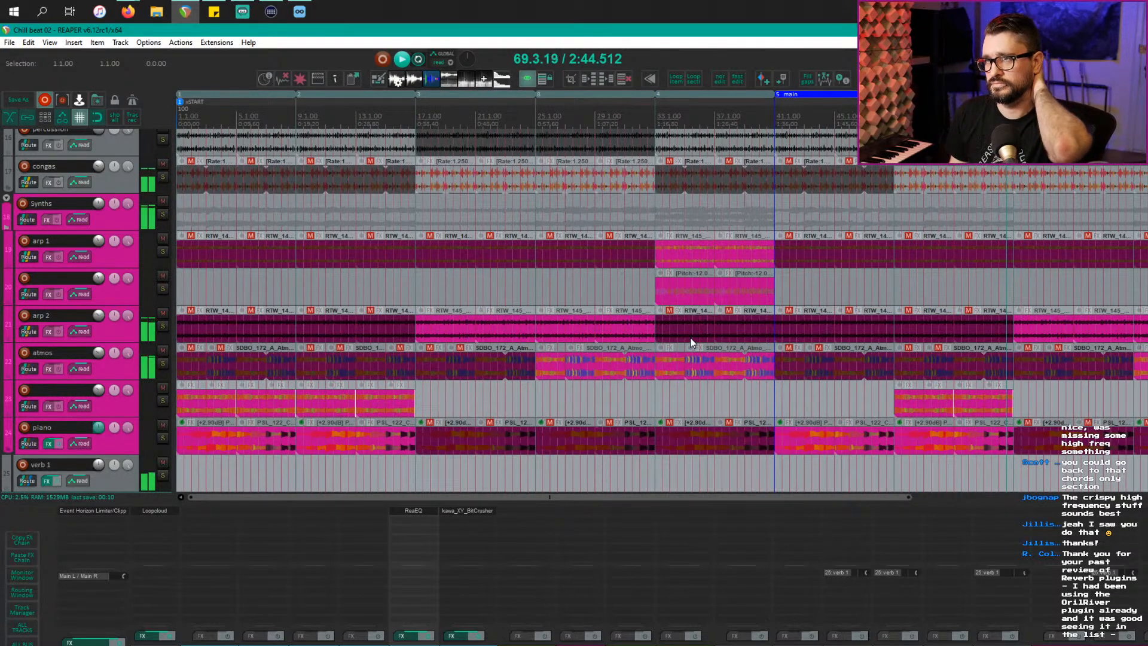
{"action": "scroll", "coordinate": [690, 341], "scroll_direction": "up", "scroll_amount": 5}
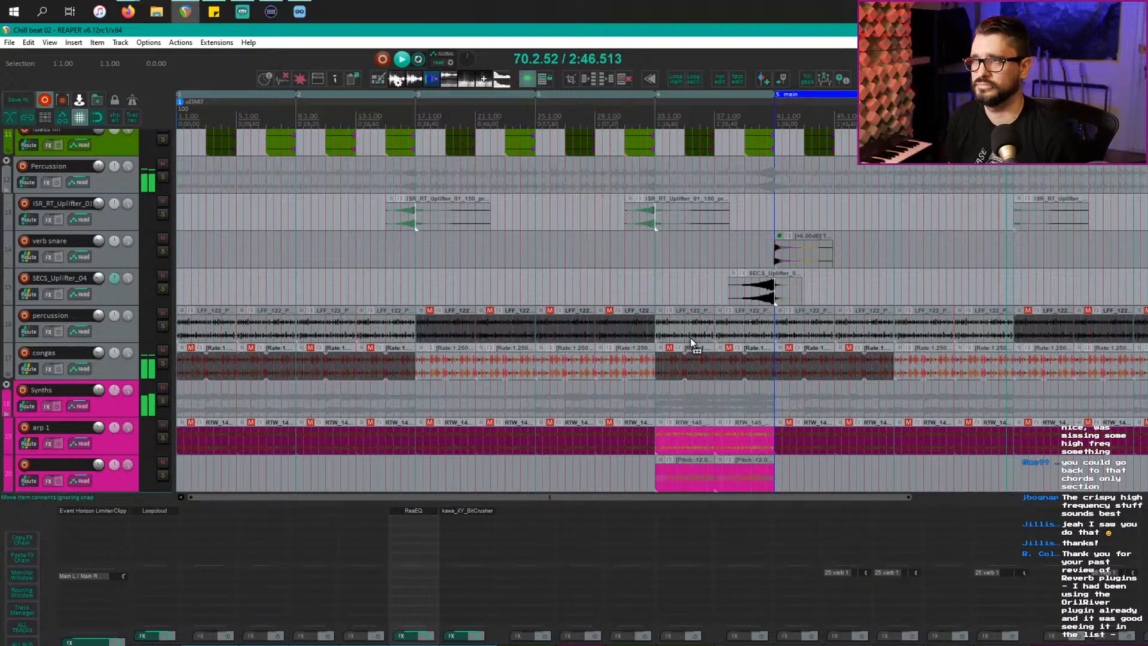
{"action": "scroll", "coordinate": [692, 342], "scroll_direction": "down", "scroll_amount": 2}
{"action": "scroll", "coordinate": [691, 340], "scroll_direction": "down", "scroll_amount": 1}
{"action": "scroll", "coordinate": [691, 339], "scroll_direction": "up", "scroll_amount": 1}
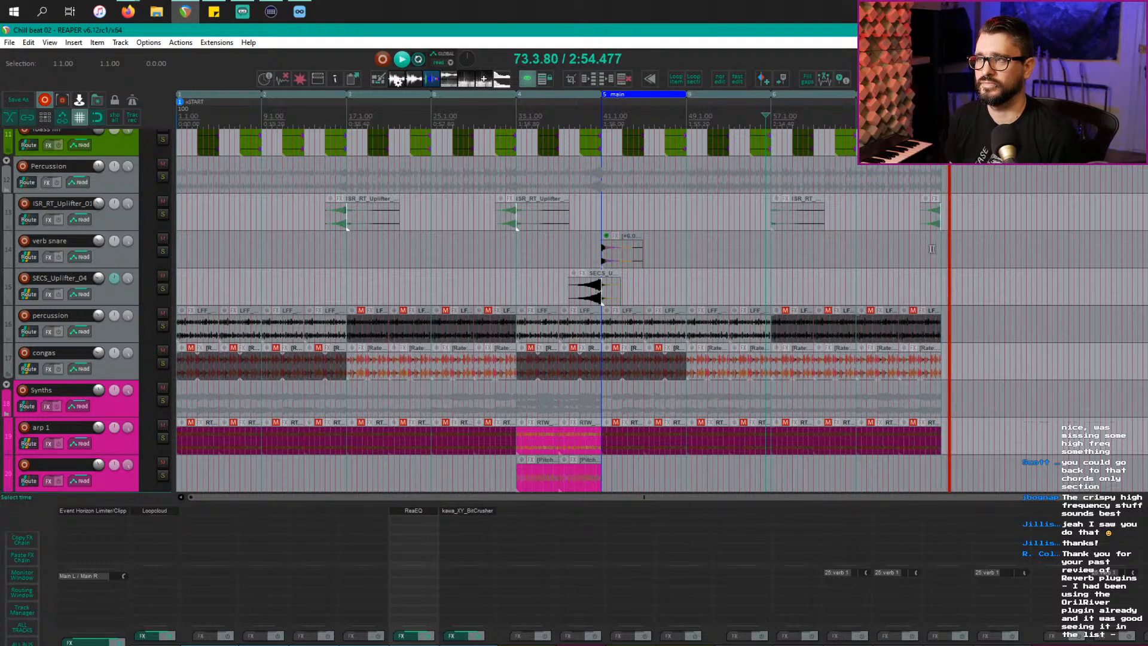
{"action": "left_click", "coordinate": [940, 243]}
{"action": "key", "text": "space"}
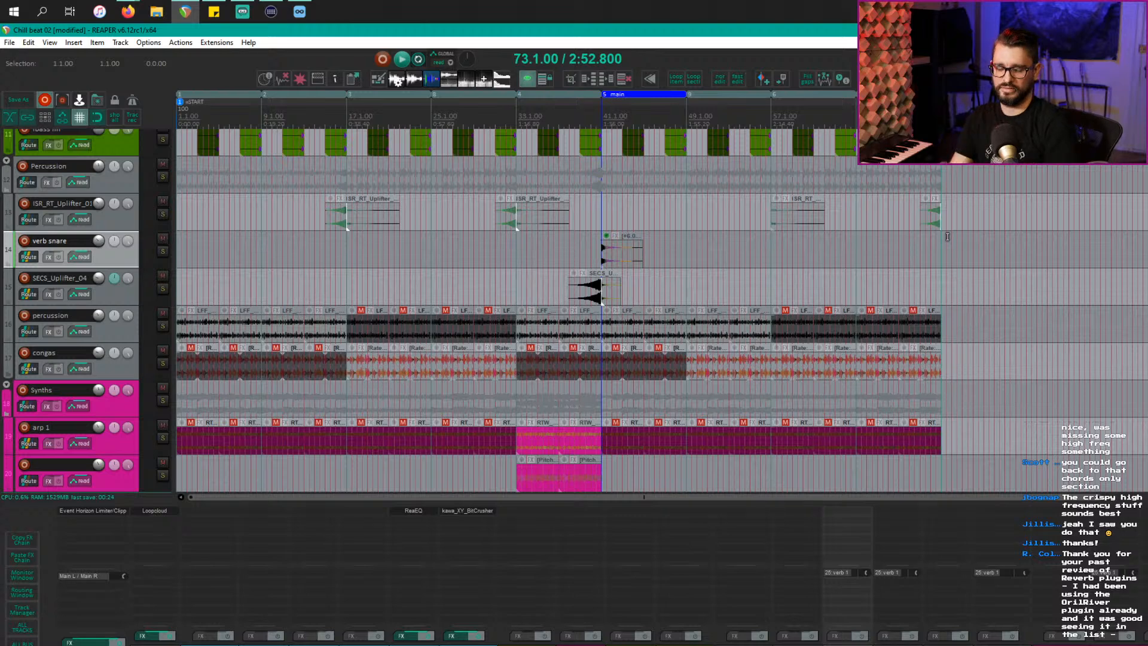
{"action": "key", "text": "ctrl+s"}
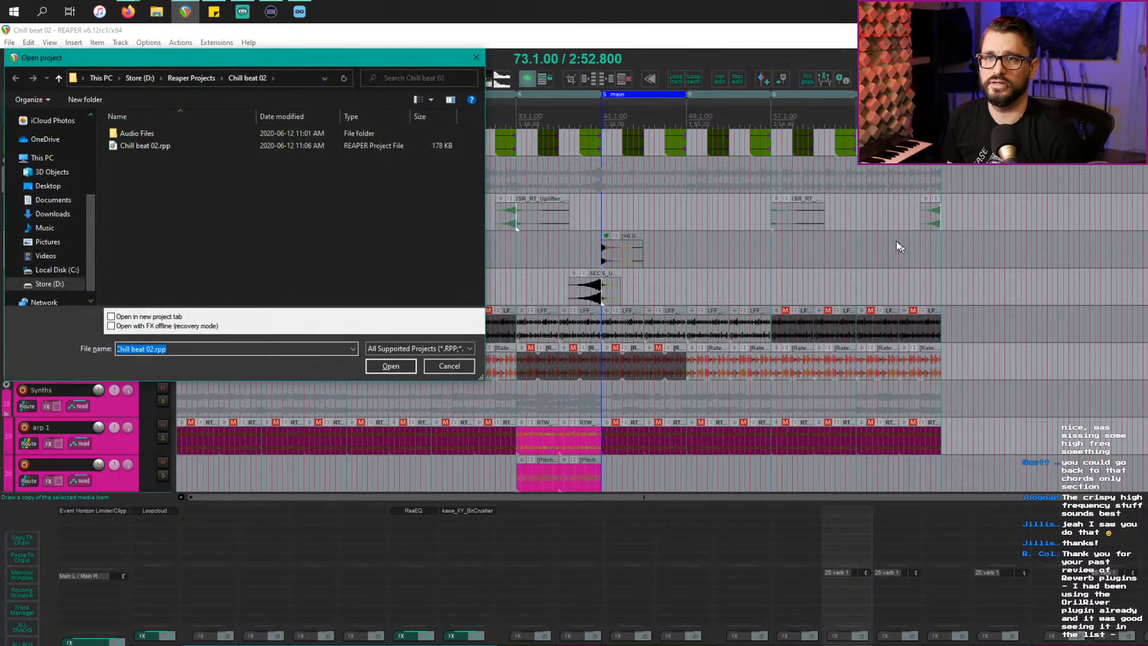
Step: Go up to Reaper Projects and open chill beat 01.rpp from its folder
{"action": "left_click", "coordinate": [185, 78]}
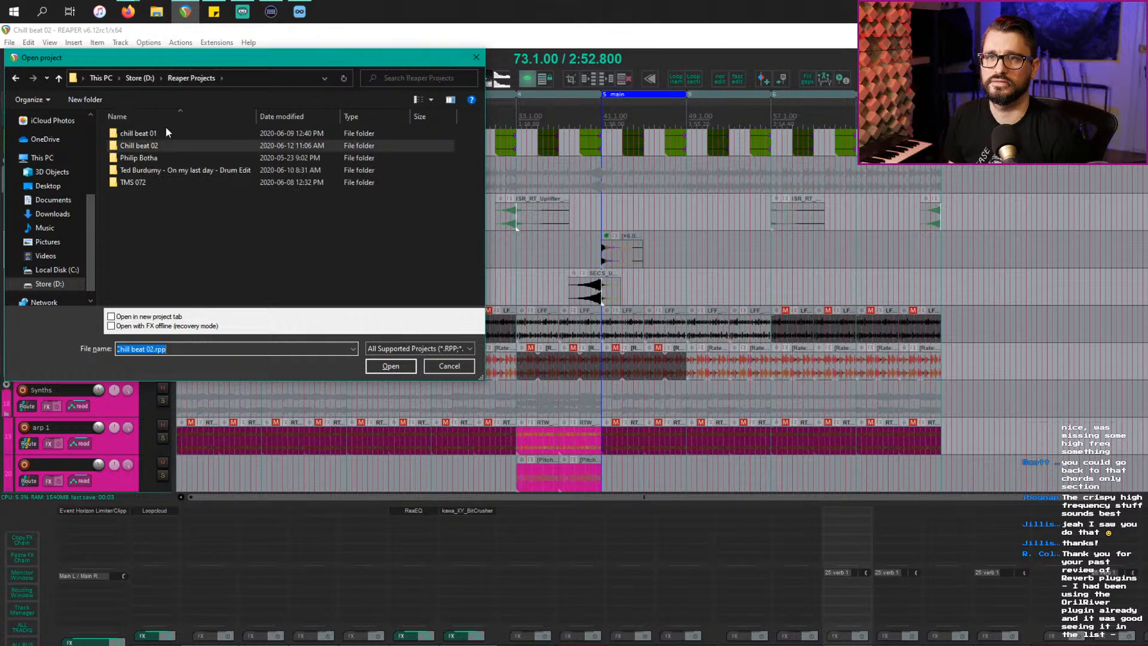
{"action": "double_click", "coordinate": [169, 134]}
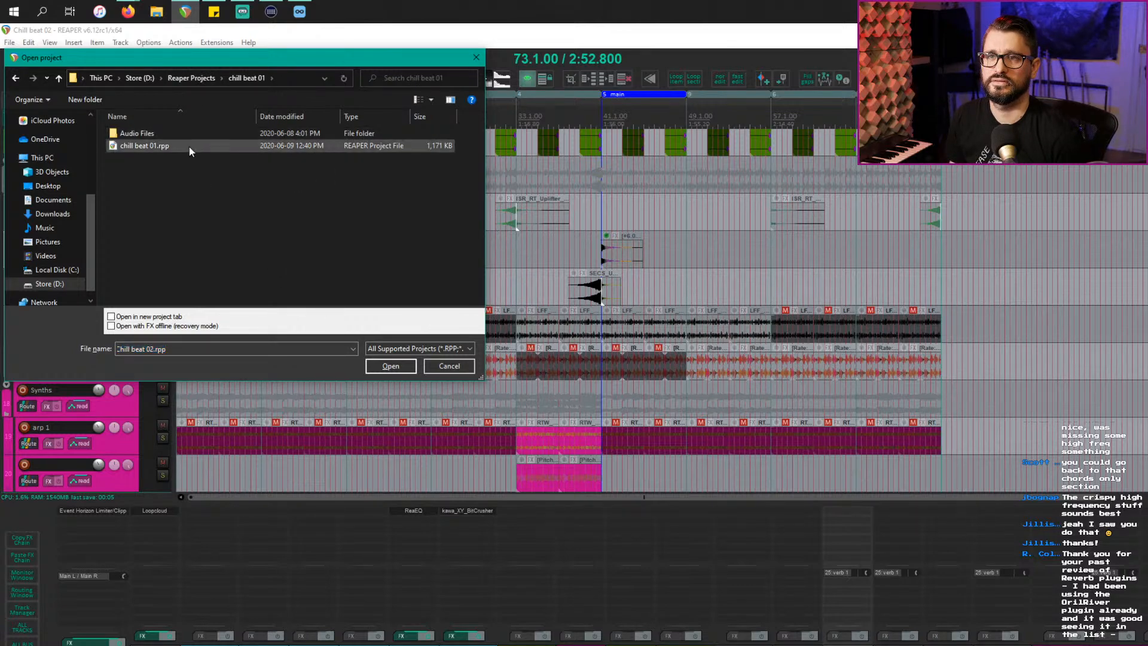
{"action": "double_click", "coordinate": [189, 146]}
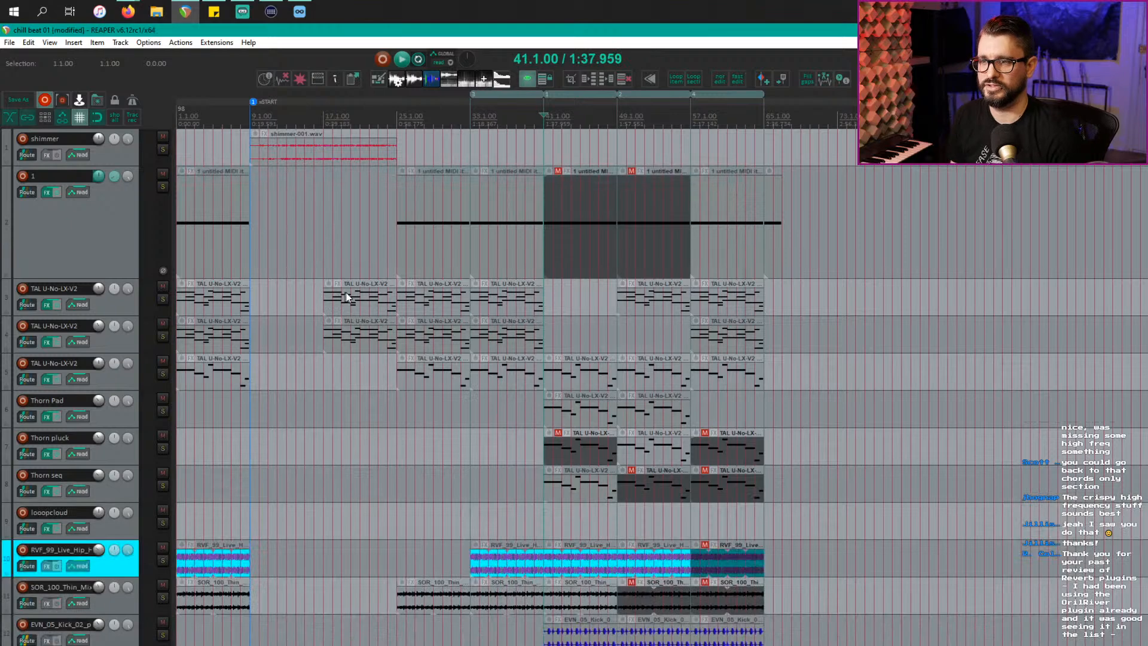
{"action": "key", "text": "alt+Tab"}
{"action": "left_click", "coordinate": [733, 339]}
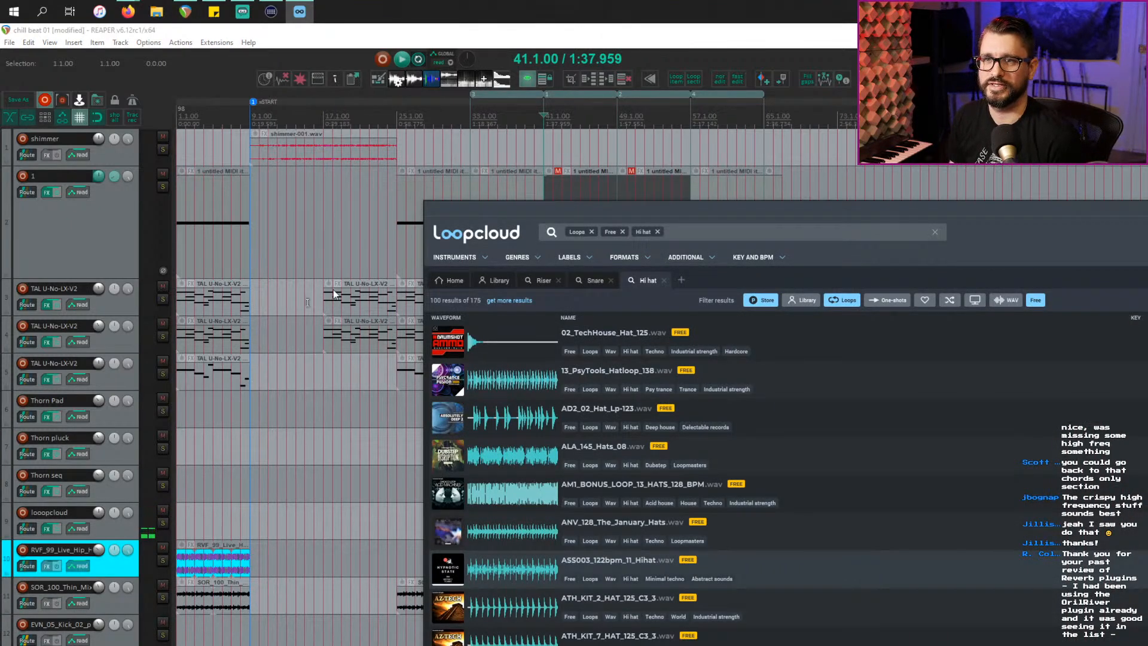
{"action": "left_click", "coordinate": [323, 242]}
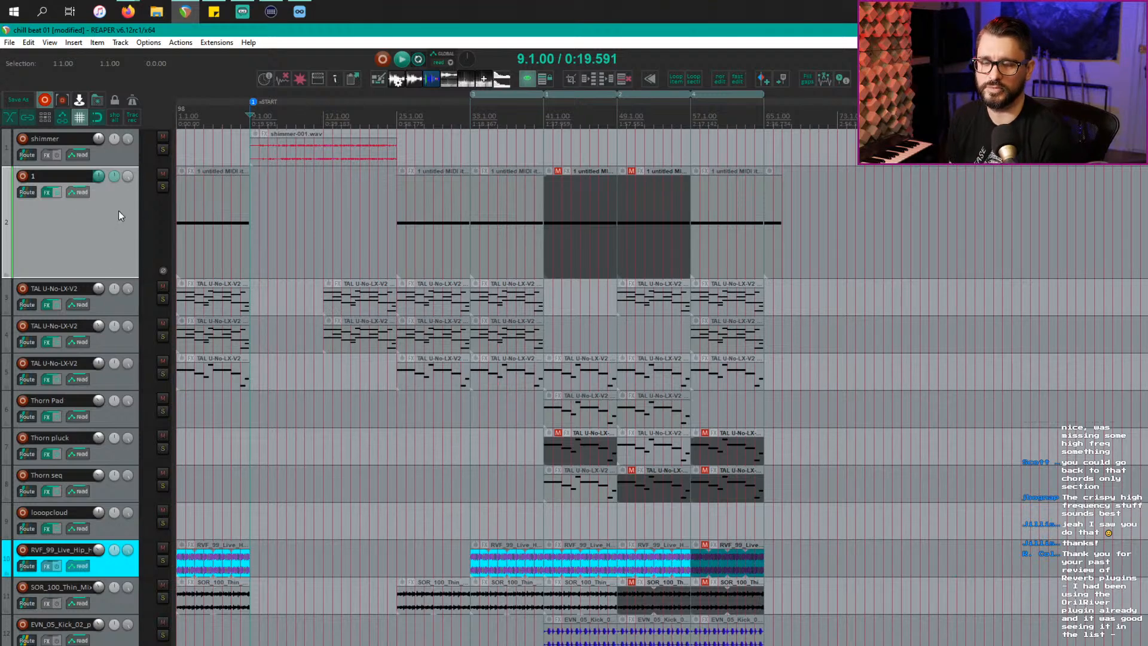
Step: Check track 2's TAL-U-NO-LX synth, then play from the shimmer-001.wav item at bar 9
{"action": "key", "text": "f"}
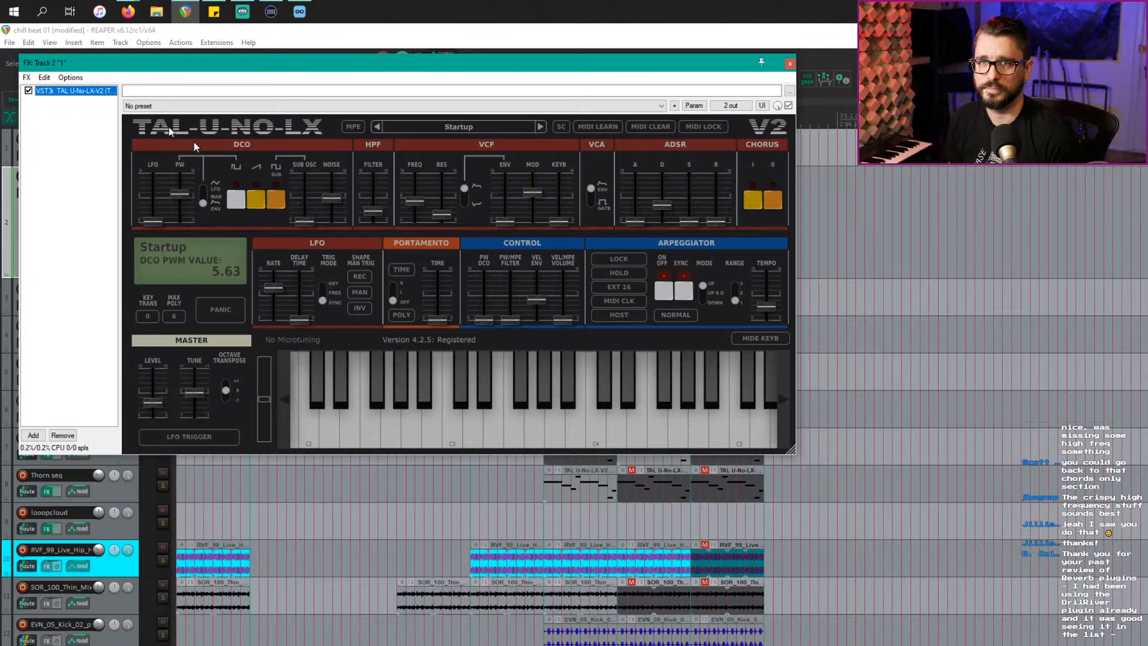
{"action": "left_click", "coordinate": [789, 63]}
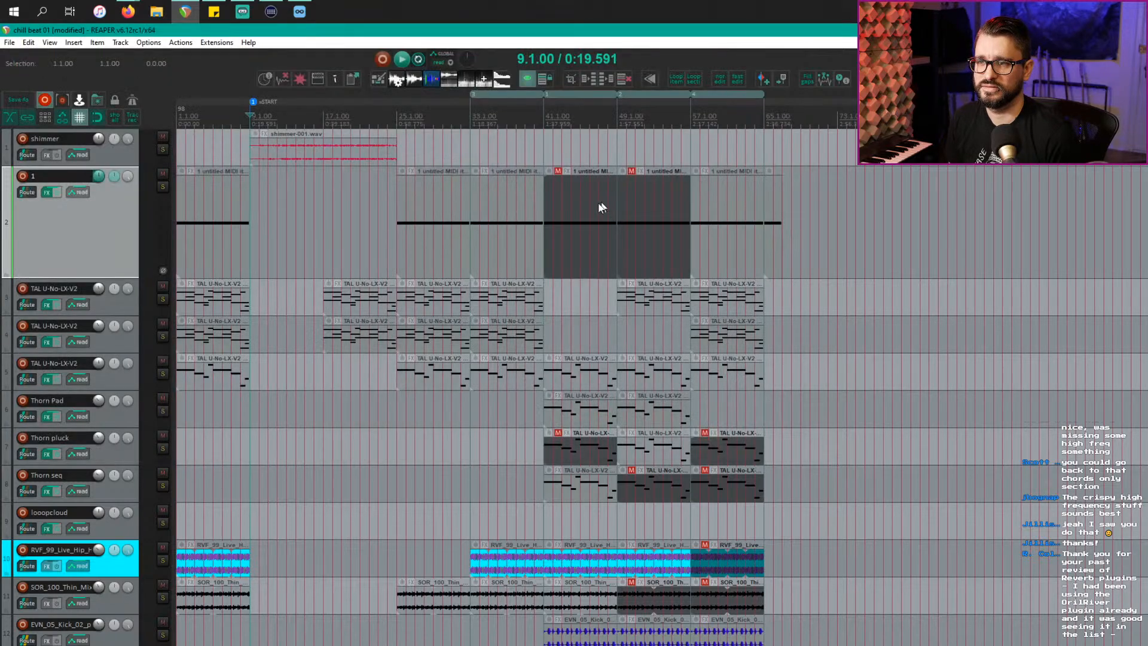
{"action": "left_click", "coordinate": [303, 159]}
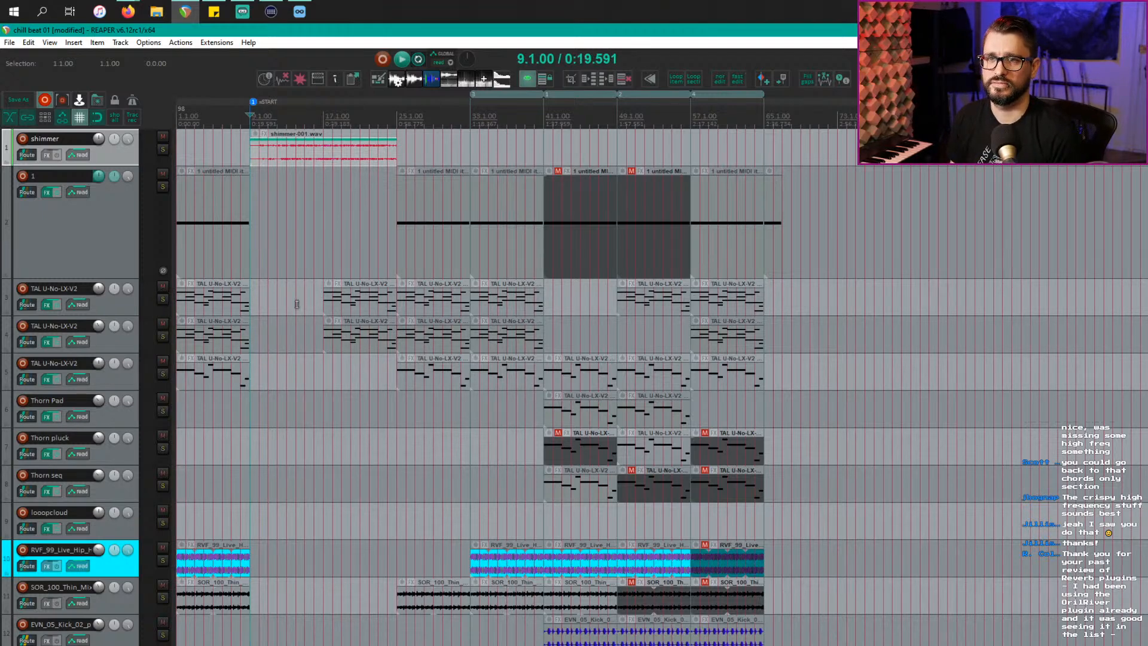
{"action": "key", "text": "space"}
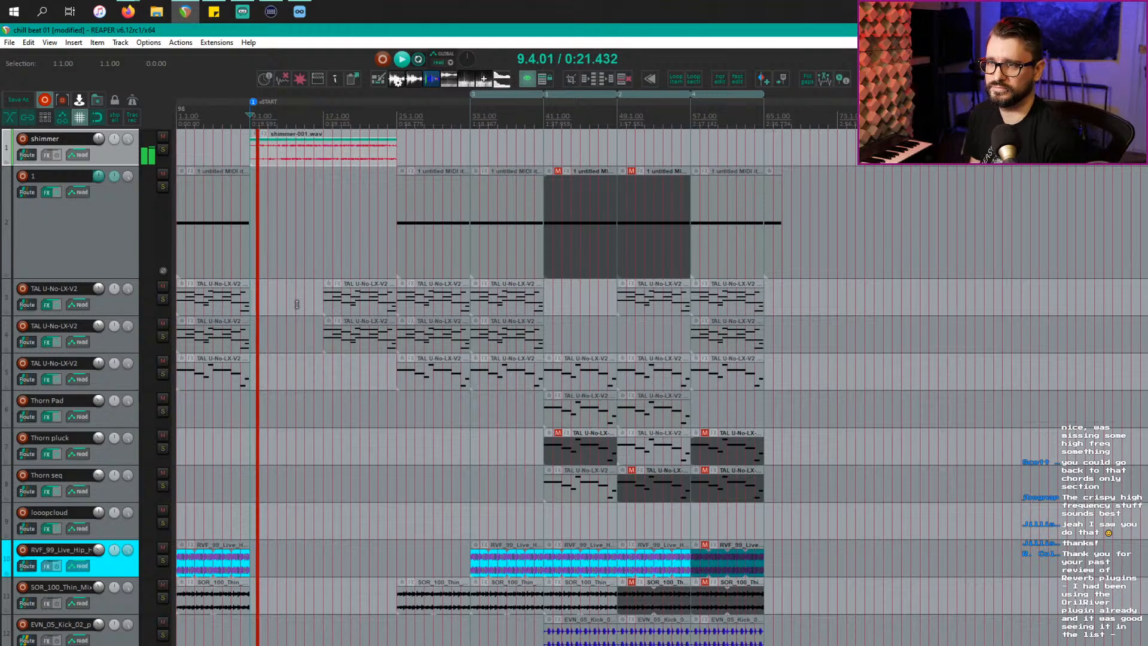
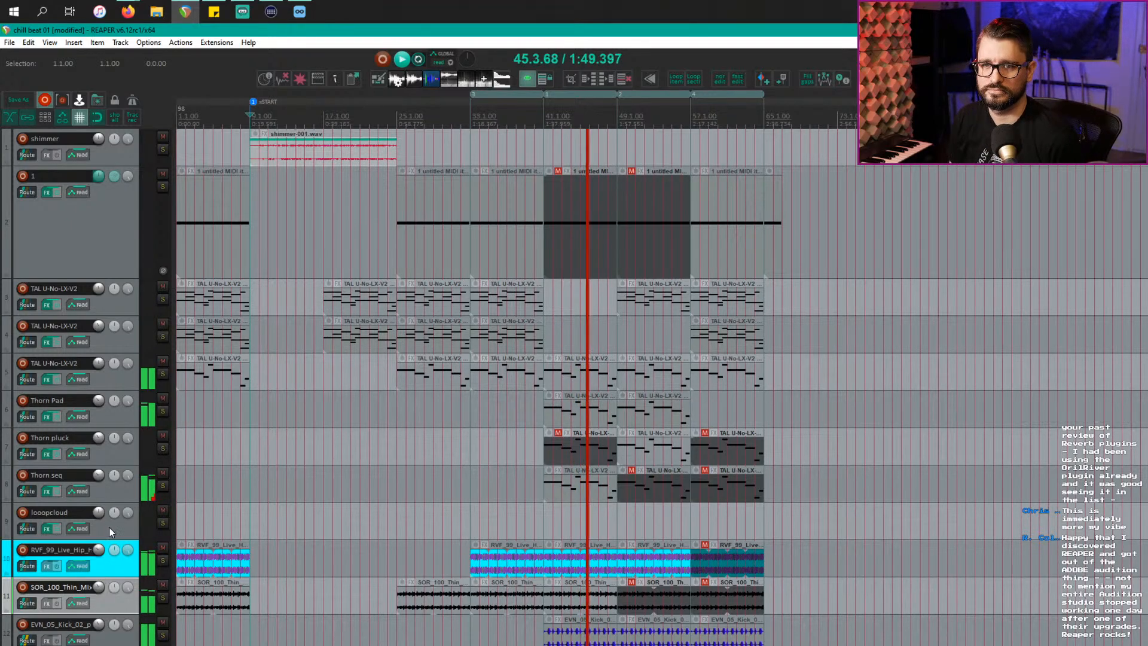
Step: Drag the loopcloud track to the top and give tracks 2–12 random colours
{"action": "left_click_drag", "start_coordinate": [108, 526], "coordinate": [121, 146]}
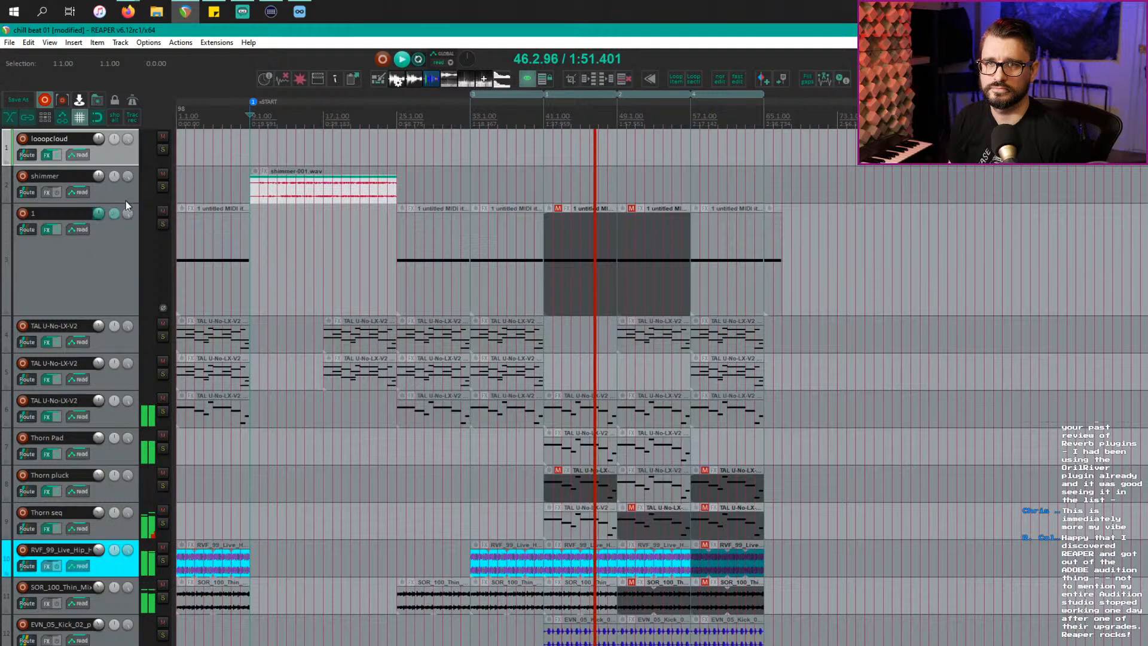
{"action": "left_click", "coordinate": [158, 644], "text": "shift"}
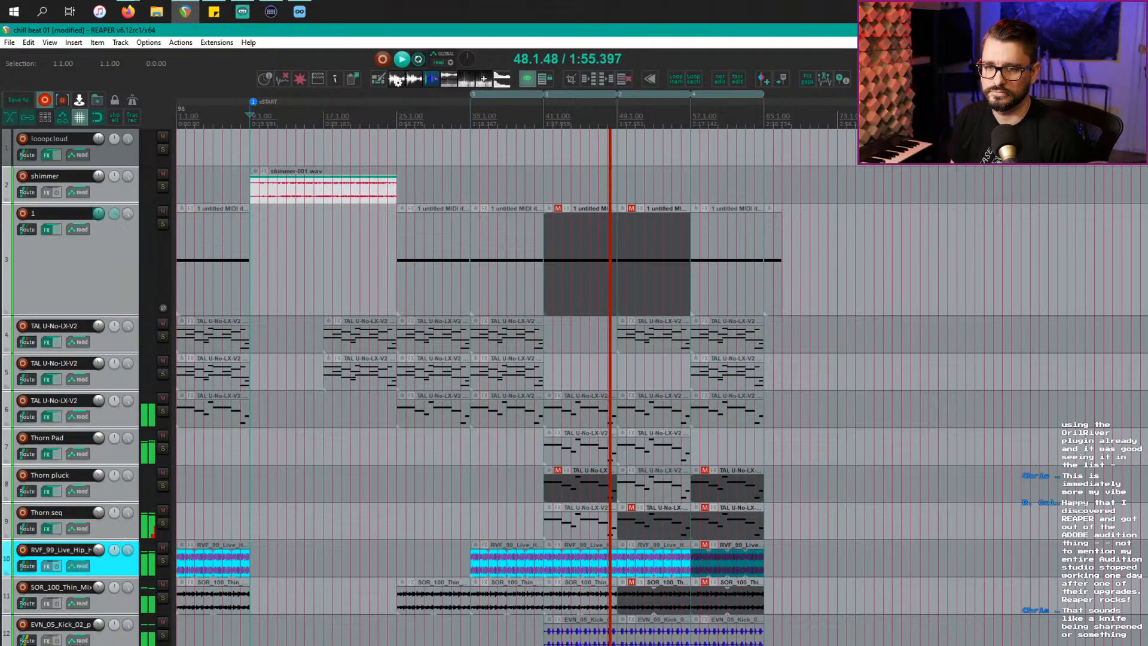
{"action": "key", "text": "shift+c"}
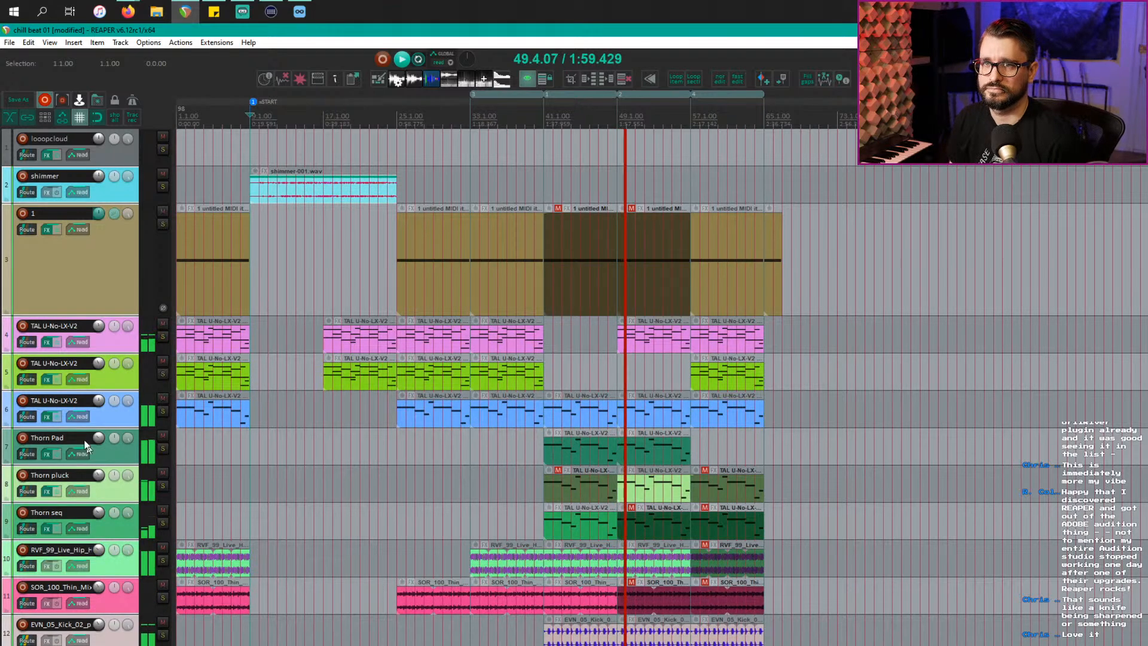
{"action": "left_click", "coordinate": [99, 275]}
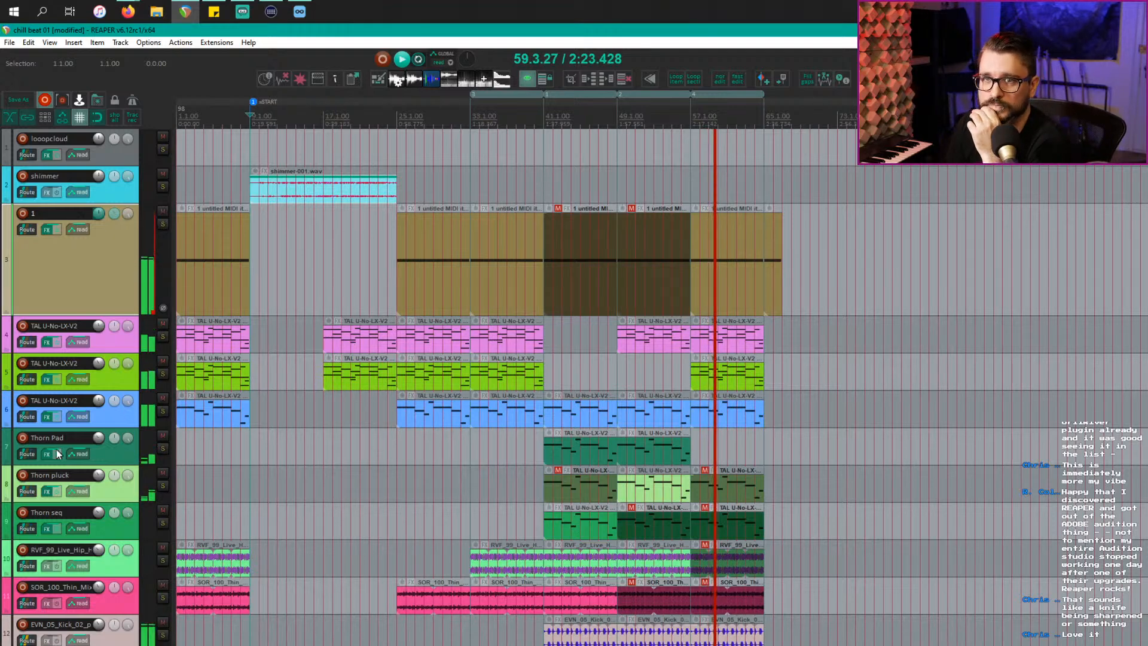
Step: Rename track 3 to 'noise hat'
{"action": "double_click", "coordinate": [54, 213]}
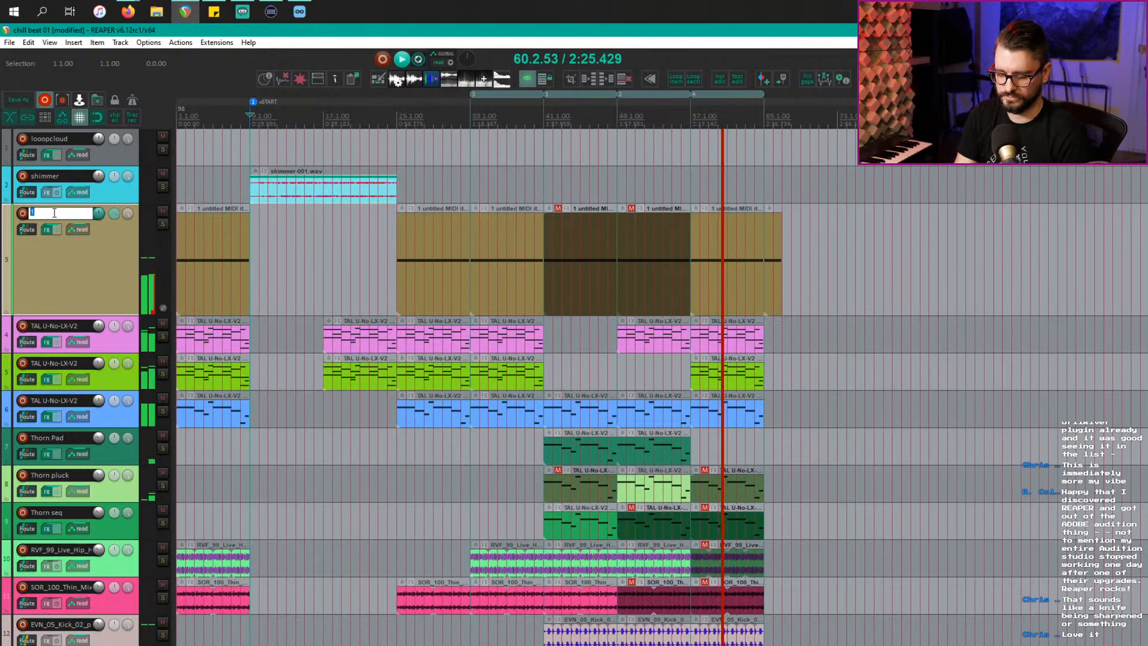
{"action": "type", "text": "noise hat"}
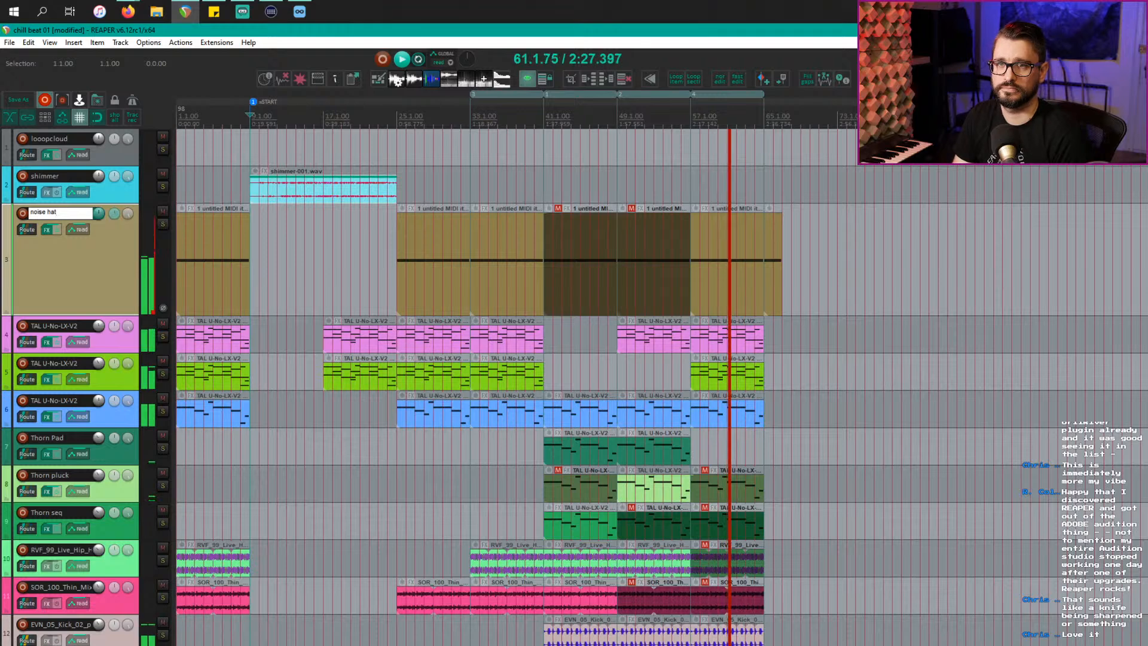
{"action": "key", "text": "Return"}
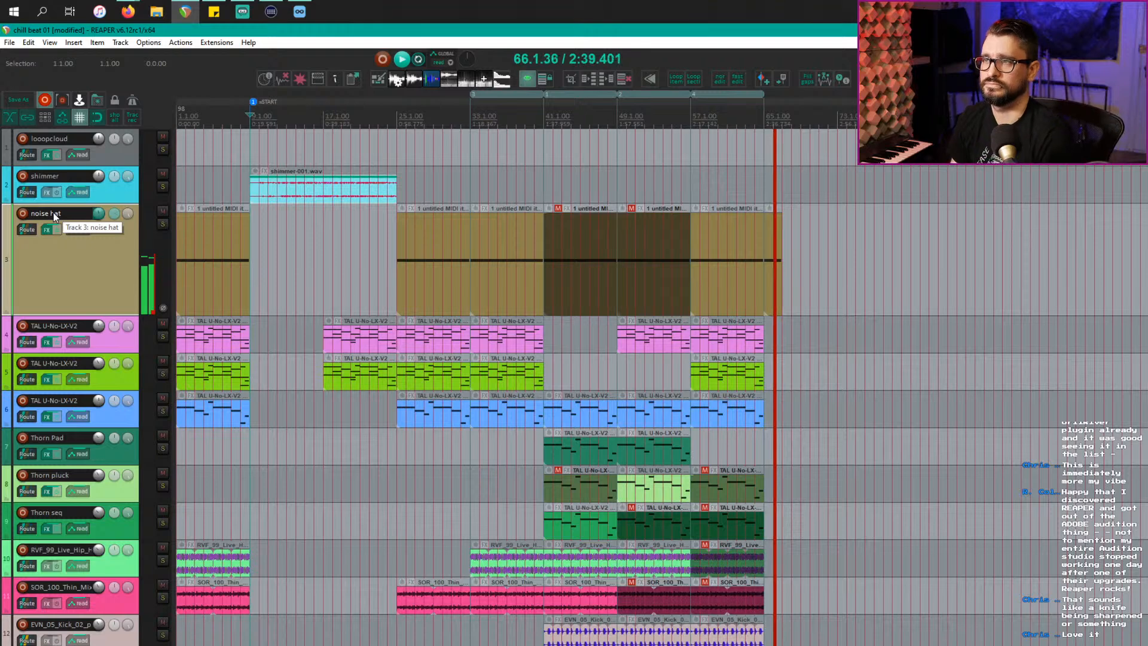
Step: Stop playback and turn bars 65–69 into a new region
{"action": "scroll", "coordinate": [755, 179], "scroll_direction": "up", "scroll_amount": 3}
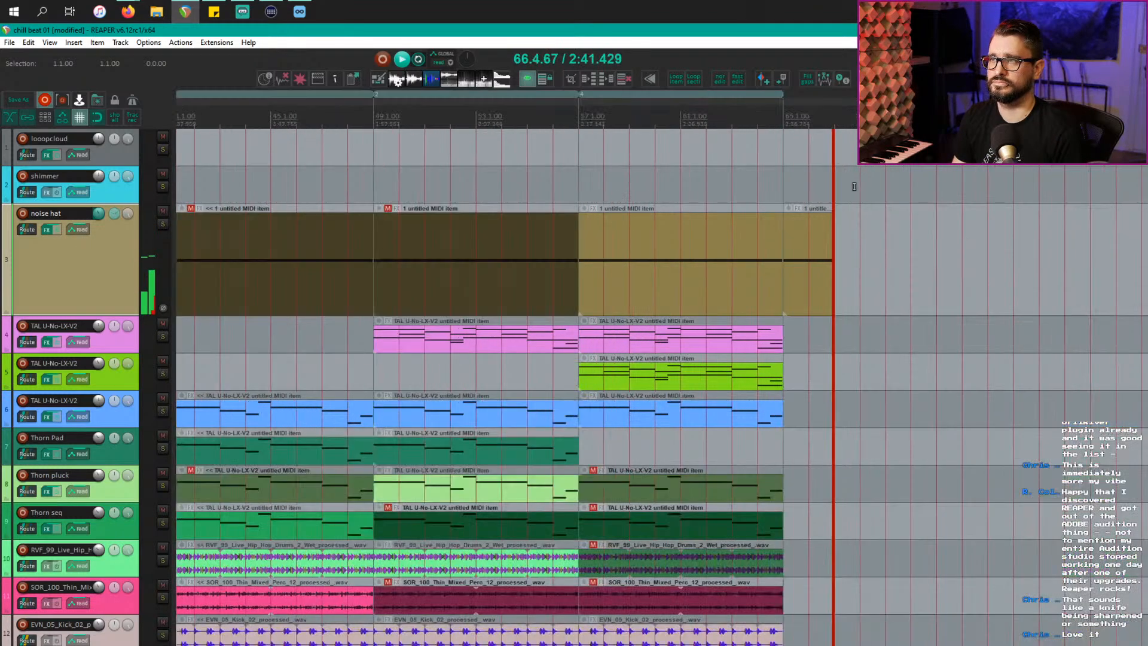
{"action": "key", "text": "space"}
{"action": "left_click_drag", "start_coordinate": [885, 118], "coordinate": [787, 118]}
{"action": "key", "text": "shift+r"}
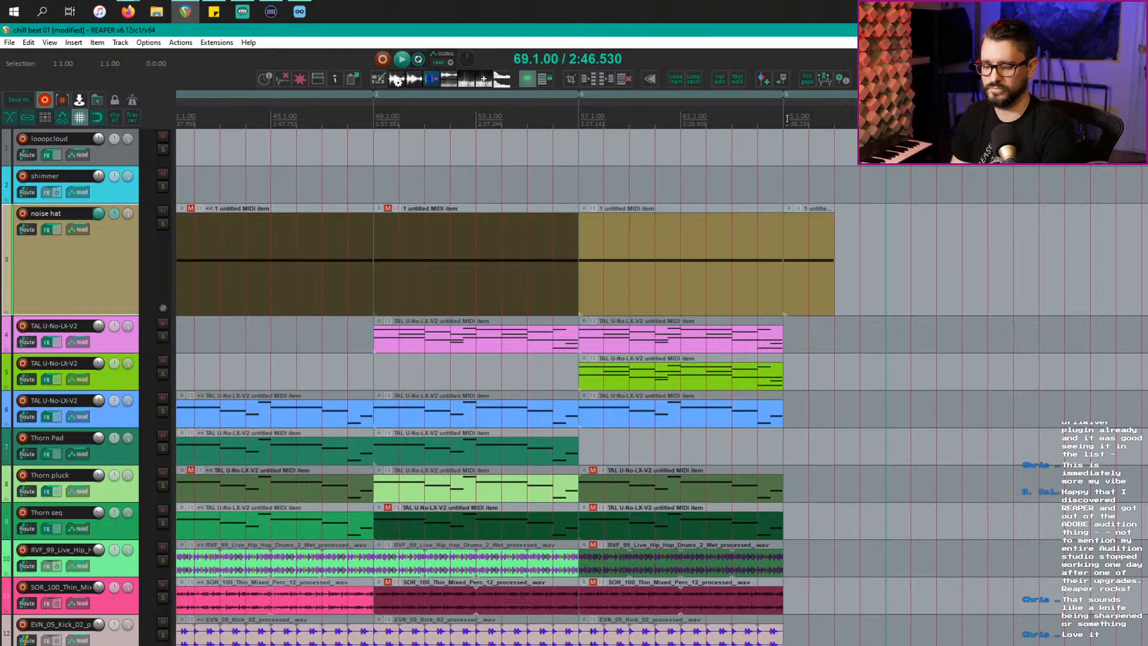
{"action": "left_click", "coordinate": [661, 177]}
{"action": "scroll", "coordinate": [662, 181], "scroll_direction": "down", "scroll_amount": 2}
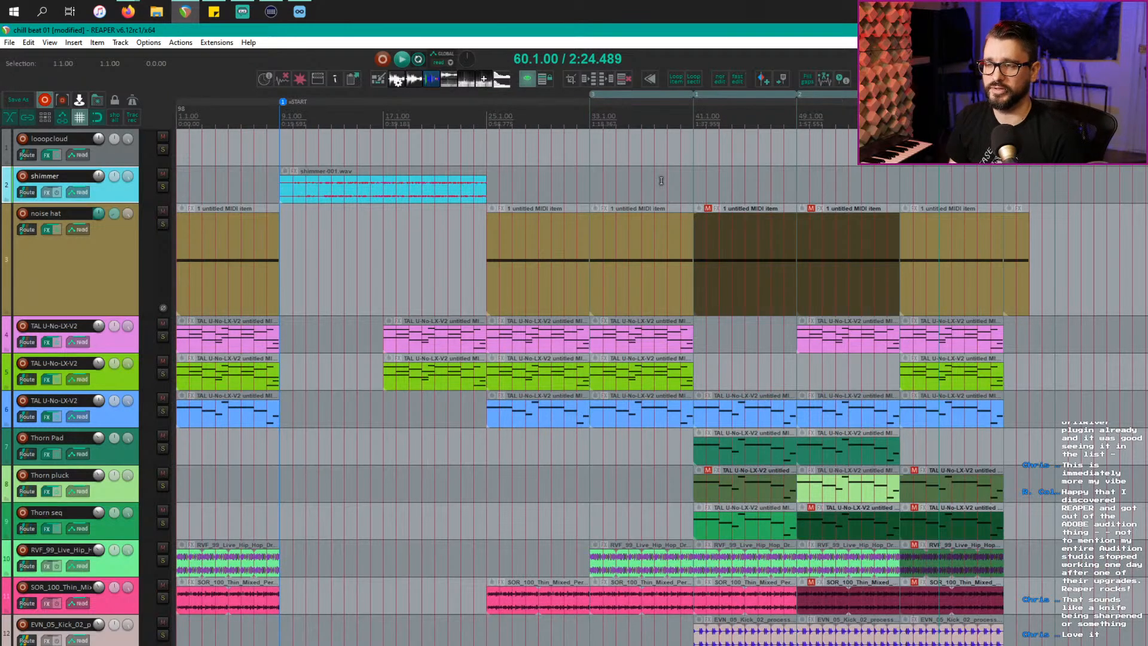
{"action": "scroll", "coordinate": [662, 181], "scroll_direction": "down", "scroll_amount": 1}
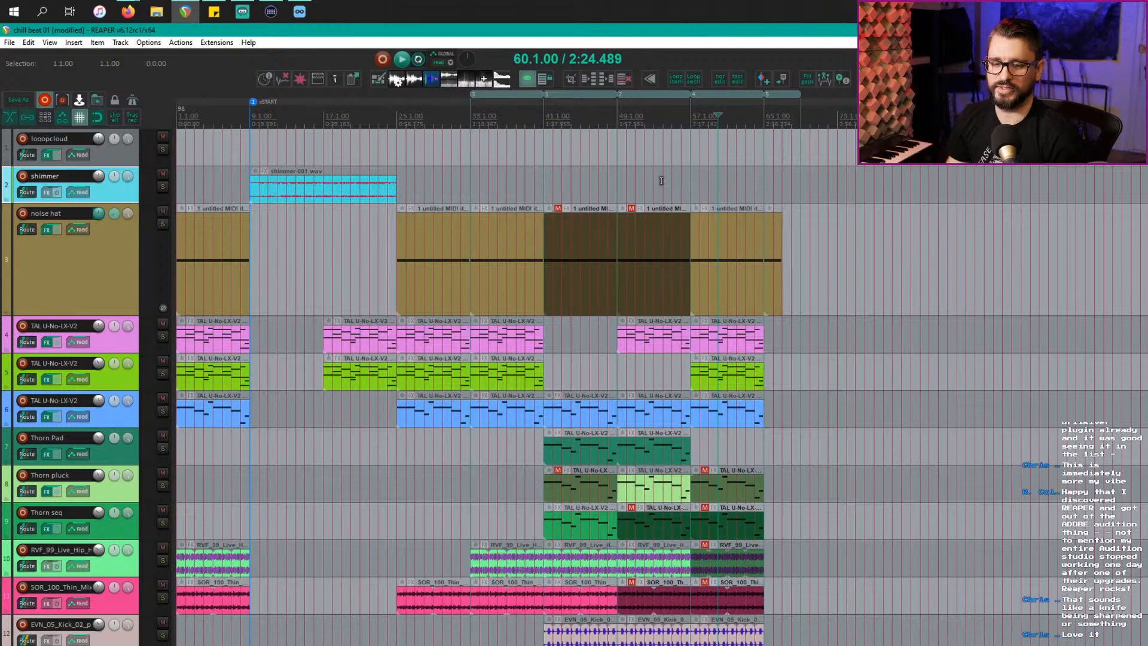
Step: Solo the noise hat track and loop-play its clip at bar 25
{"action": "left_click", "coordinate": [424, 281]}
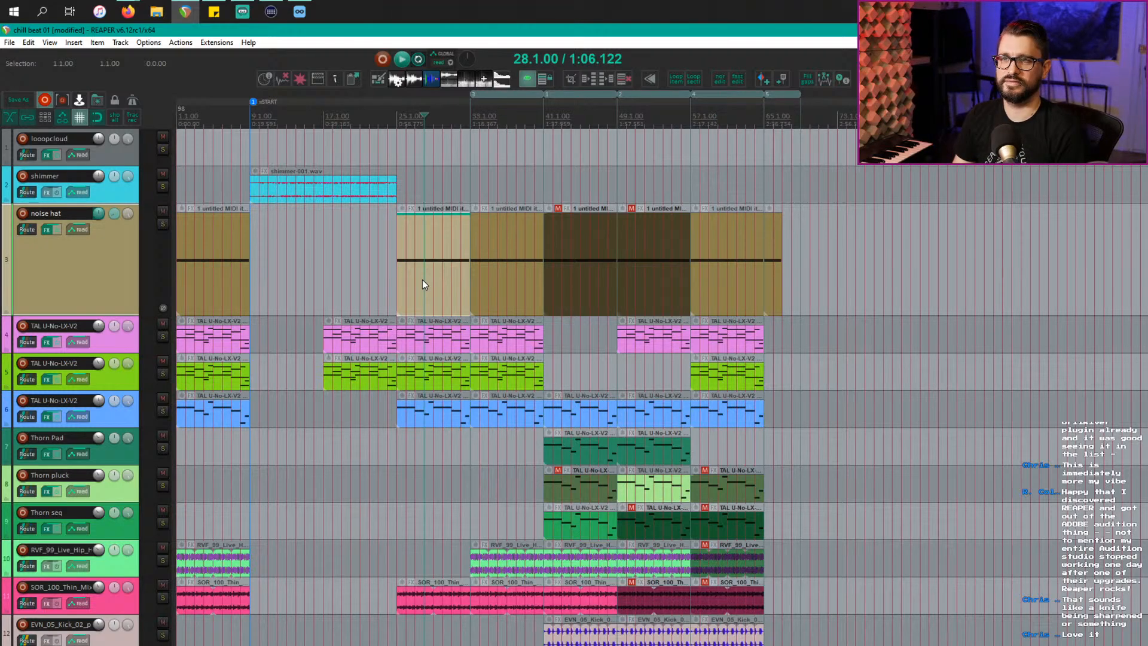
{"action": "key", "text": "l"}
{"action": "key", "text": "space"}
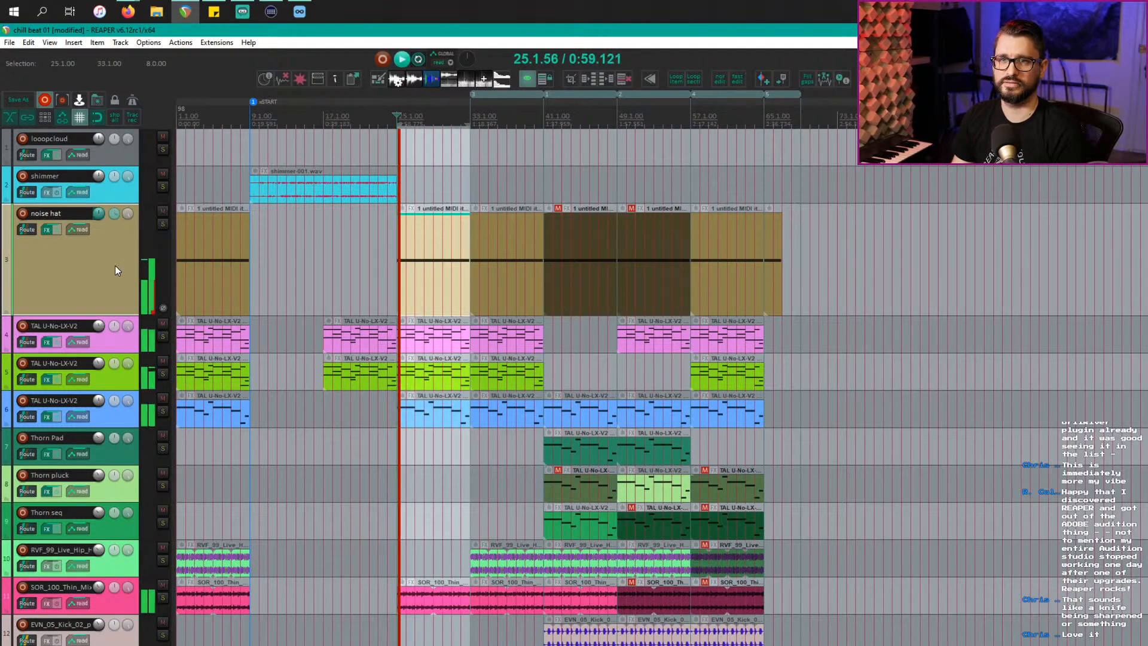
{"action": "key", "text": "F6"}
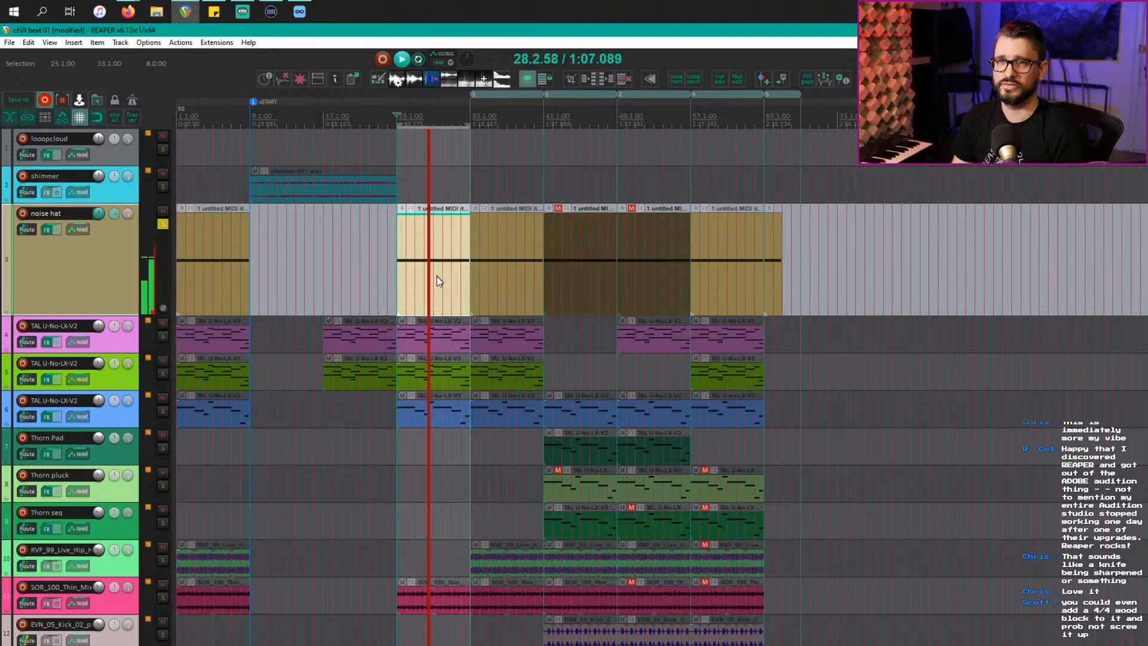
Step: Open the noise hat TAL-U-NO-LX synth and show its volume, pan and filter envelopes
{"action": "scroll", "coordinate": [440, 281], "scroll_direction": "up", "scroll_amount": 3}
{"action": "key", "text": "f"}
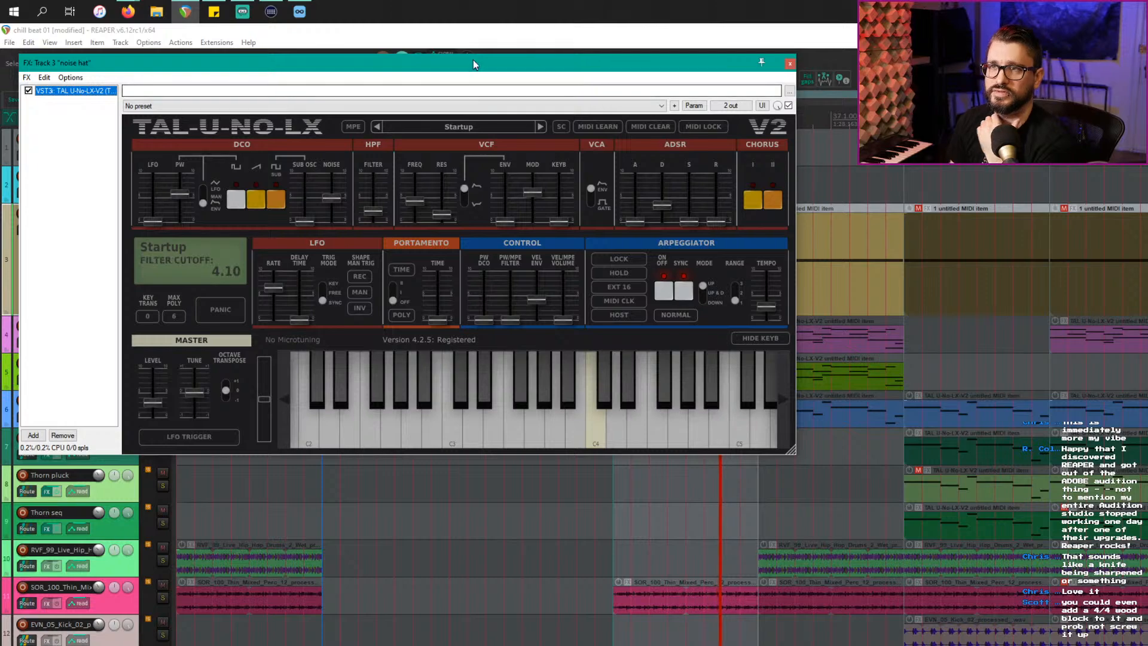
{"action": "left_click_drag", "start_coordinate": [472, 61], "coordinate": [561, 338]}
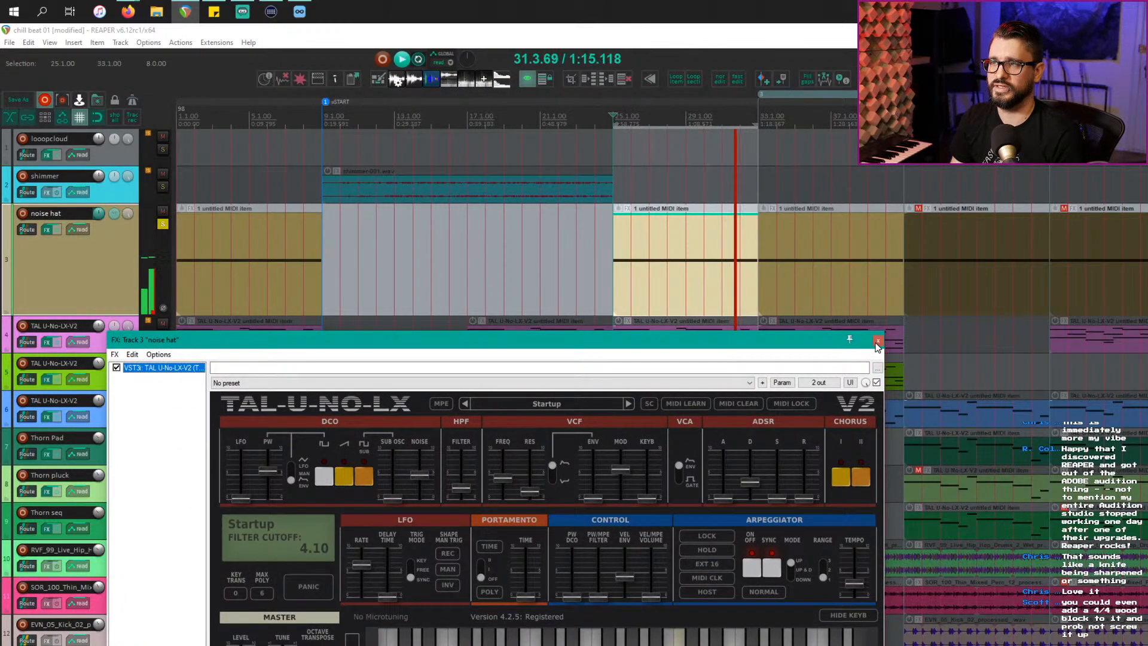
{"action": "key", "text": "space"}
{"action": "left_click", "coordinate": [1145, 260]}
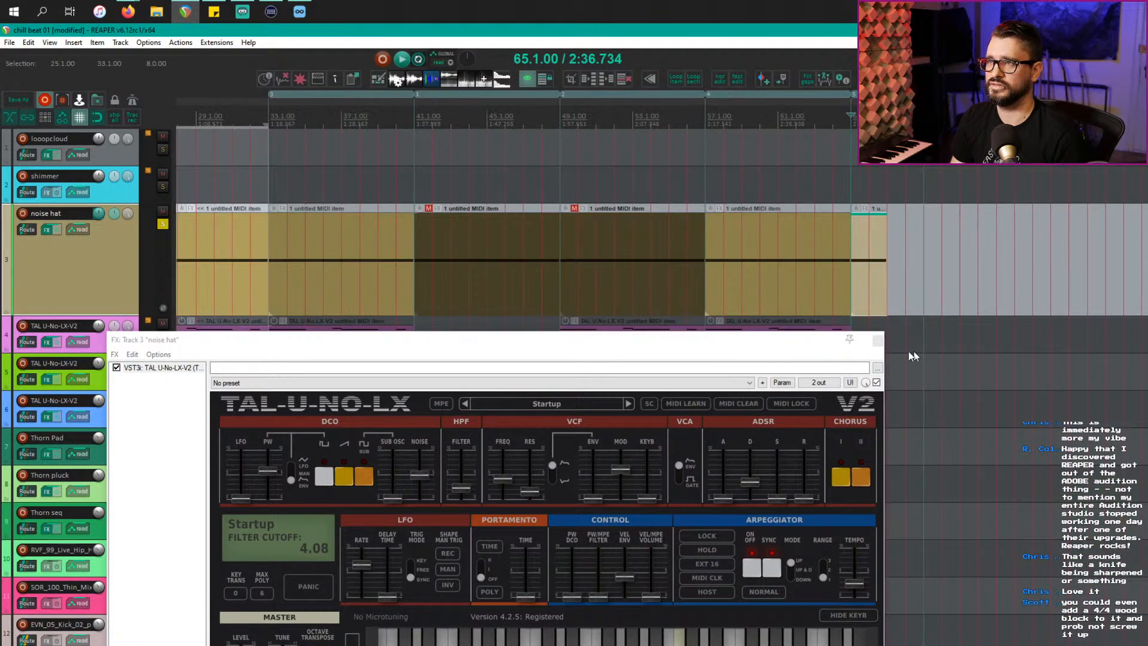
{"action": "left_click_drag", "start_coordinate": [609, 351], "coordinate": [771, 399]}
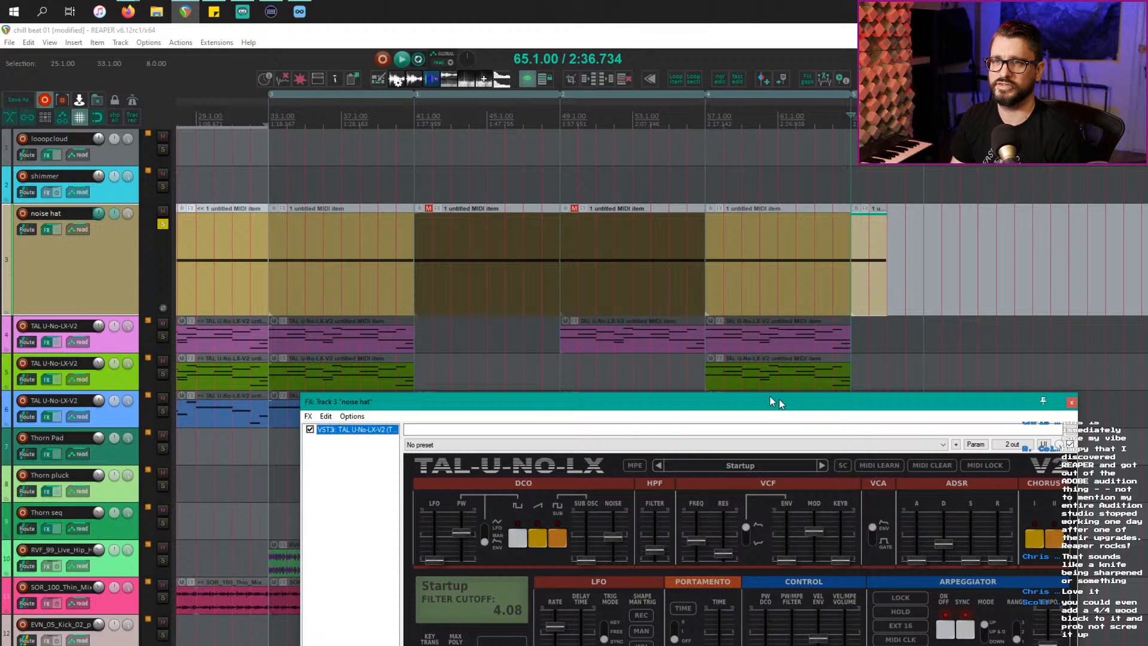
{"action": "left_click", "coordinate": [125, 286]}
{"action": "left_click", "coordinate": [115, 118]}
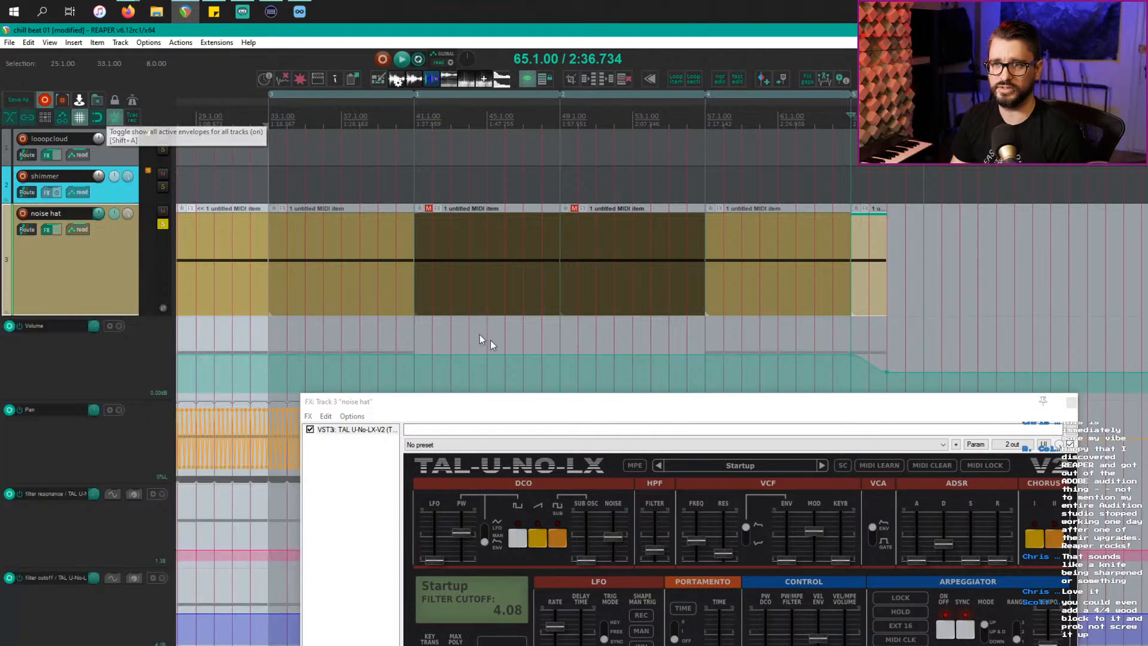
Step: Audition the noise hat track, then close its synth window and unsolo it
{"action": "left_click_drag", "start_coordinate": [561, 402], "coordinate": [758, 579]}
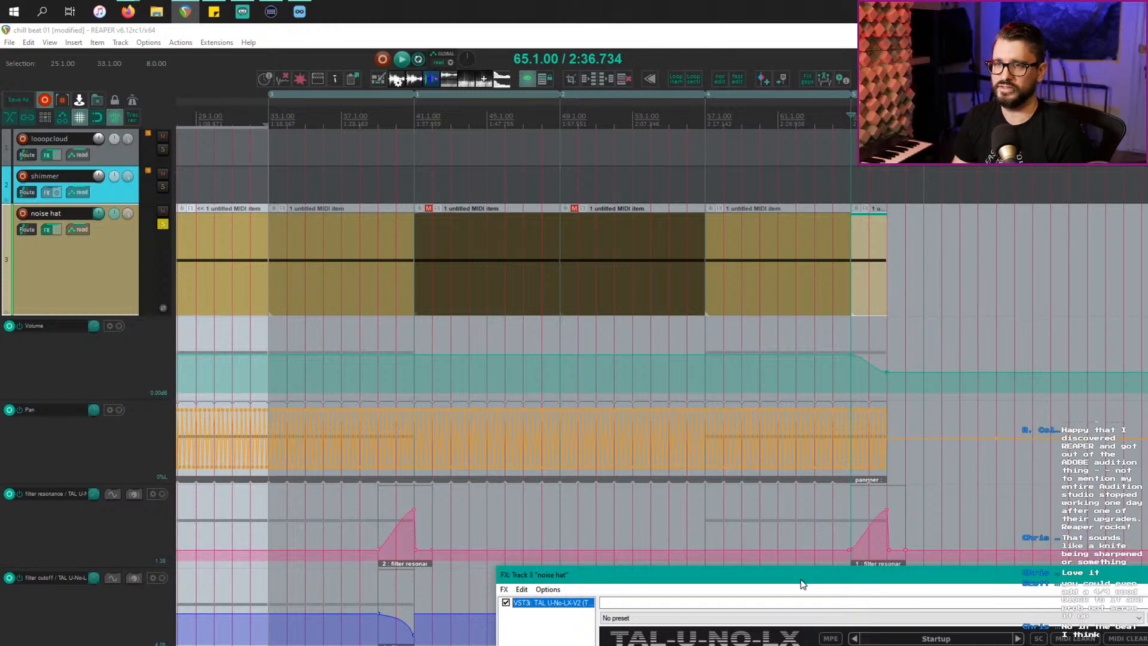
{"action": "left_click", "coordinate": [376, 113]}
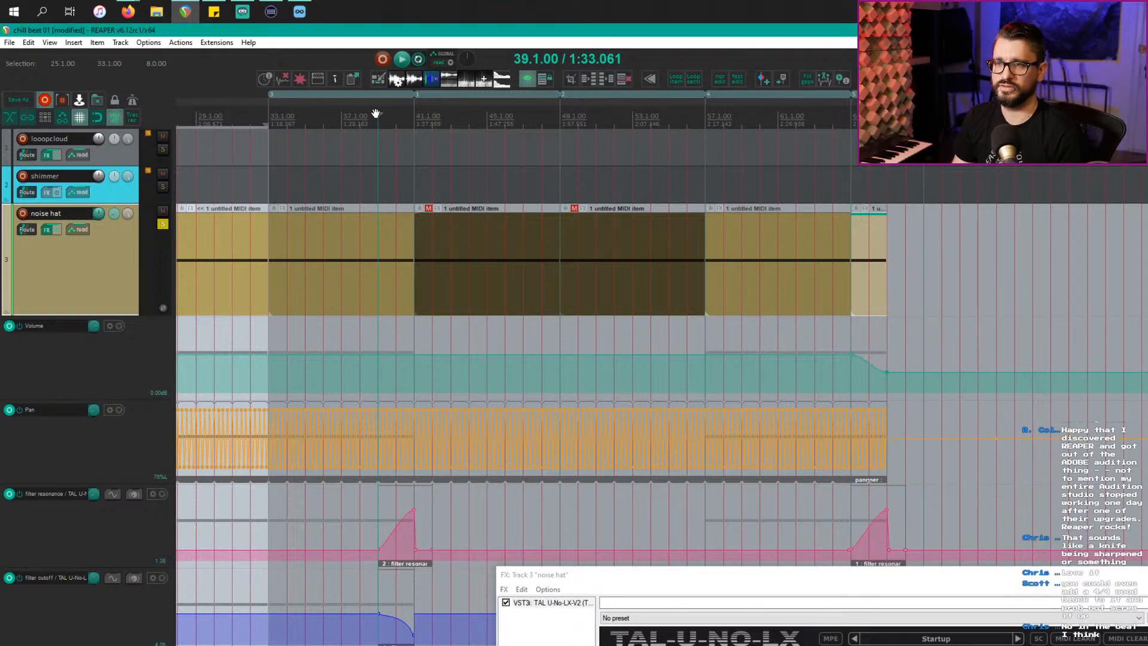
{"action": "key", "text": "space"}
{"action": "left_click_drag", "start_coordinate": [945, 577], "coordinate": [942, 348]}
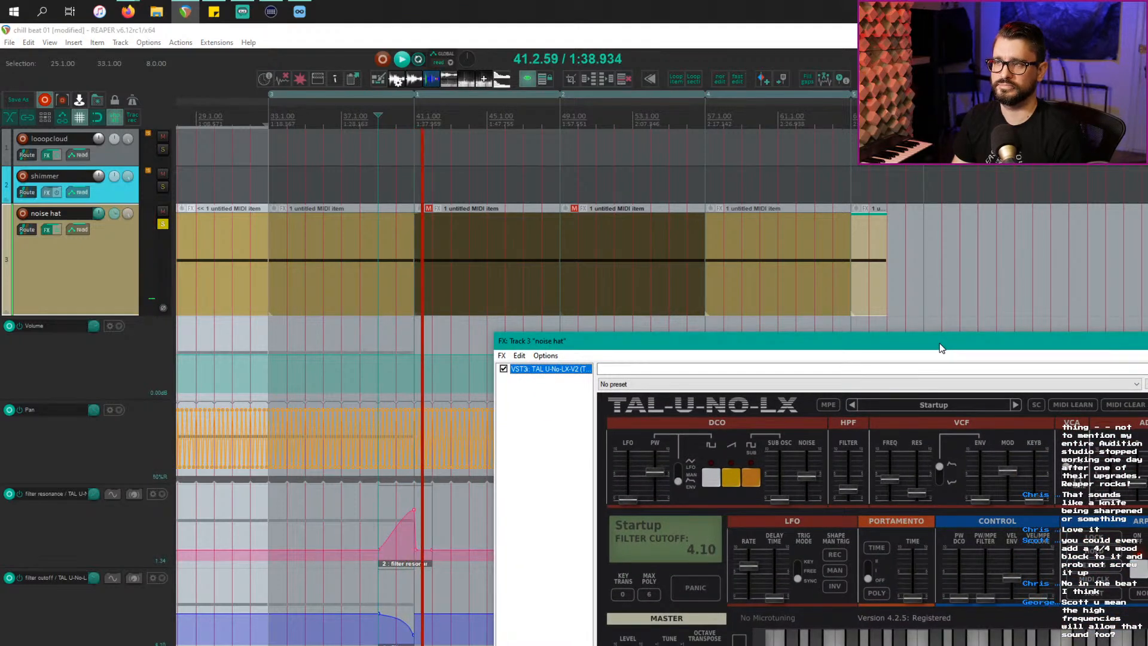
{"action": "key", "text": "space"}
{"action": "left_click_drag", "start_coordinate": [941, 348], "coordinate": [891, 412]}
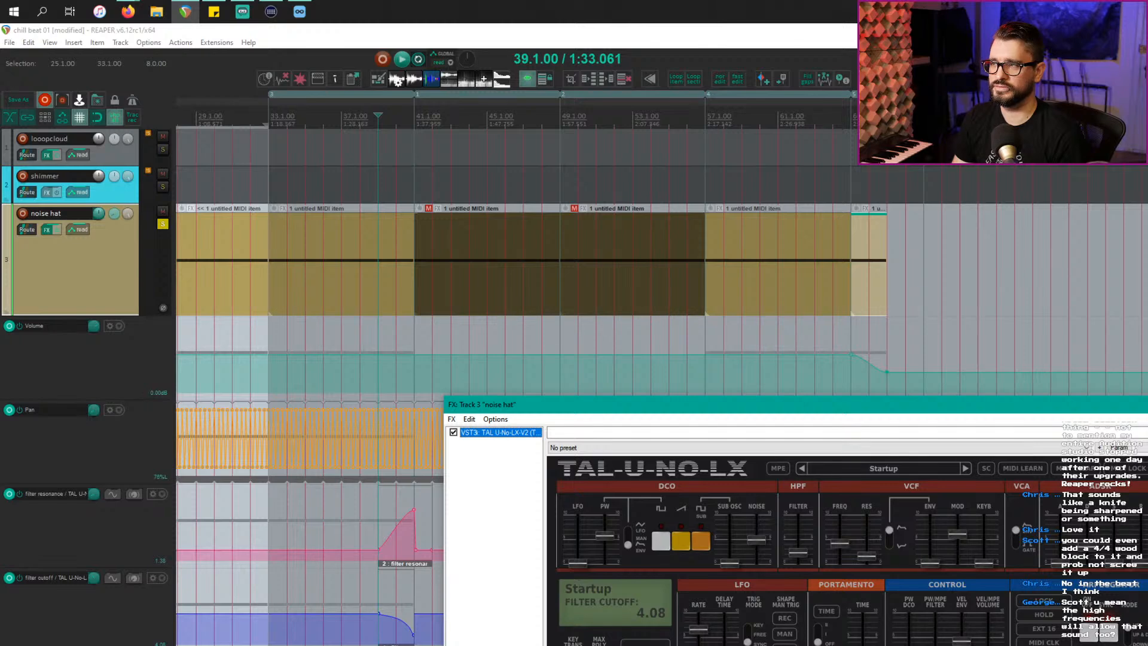
{"action": "key", "text": "Escape"}
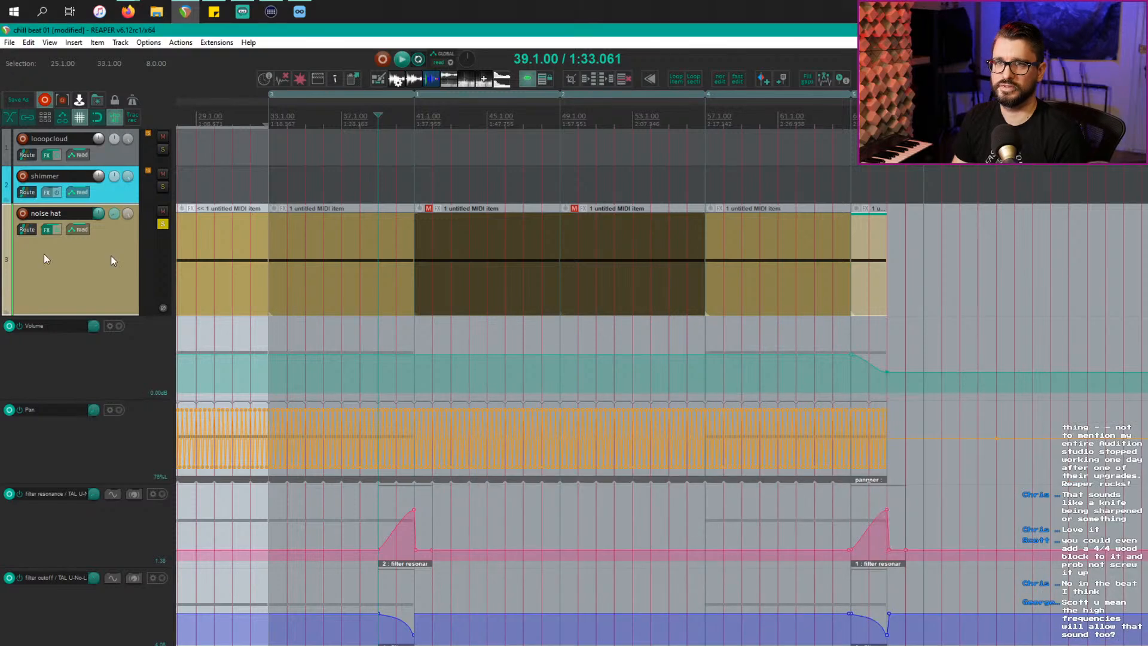
{"action": "left_click", "coordinate": [162, 225]}
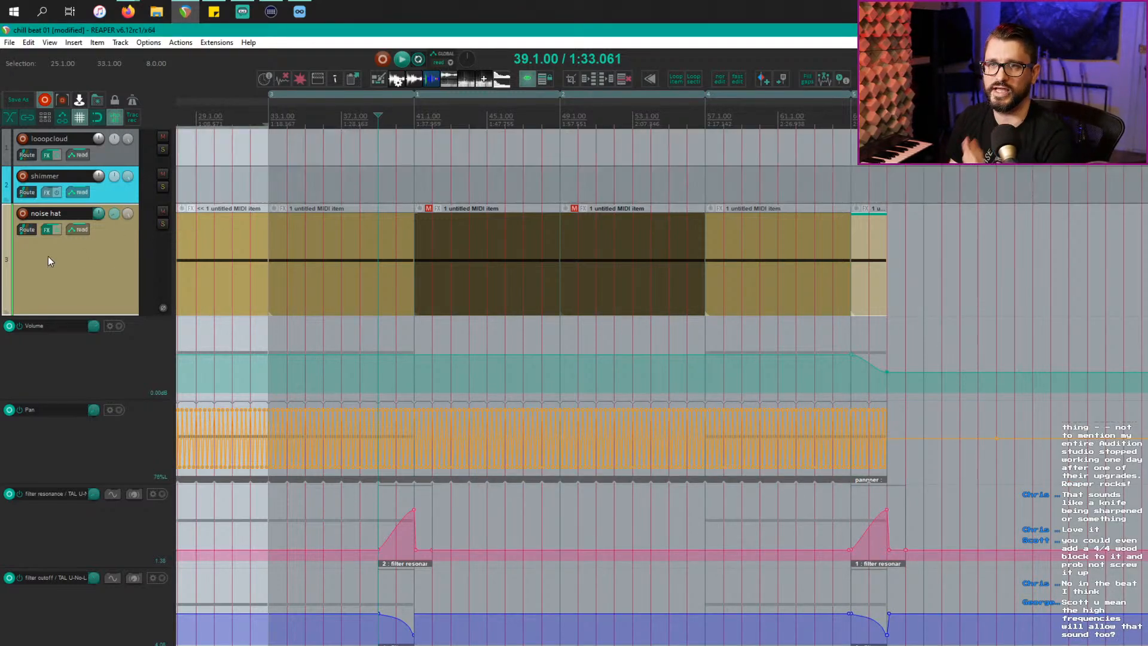
Step: Hide the envelope lanes and open track 4's 24 Mellow Piano synth
{"action": "left_click", "coordinate": [114, 117]}
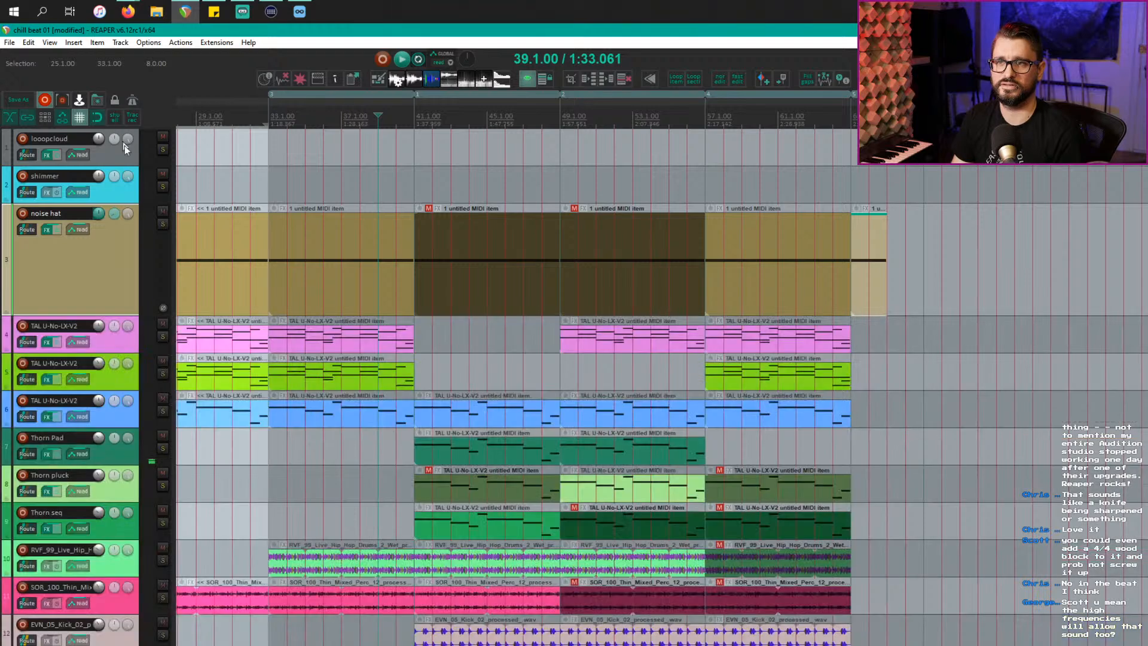
{"action": "left_click", "coordinate": [126, 339]}
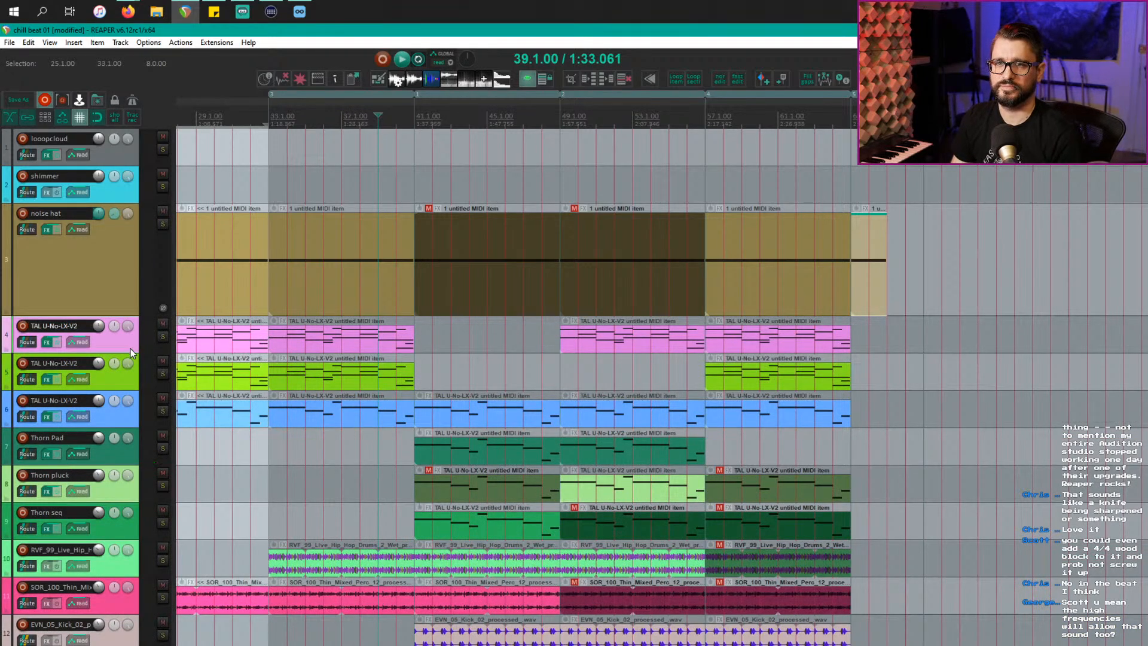
{"action": "key", "text": "f"}
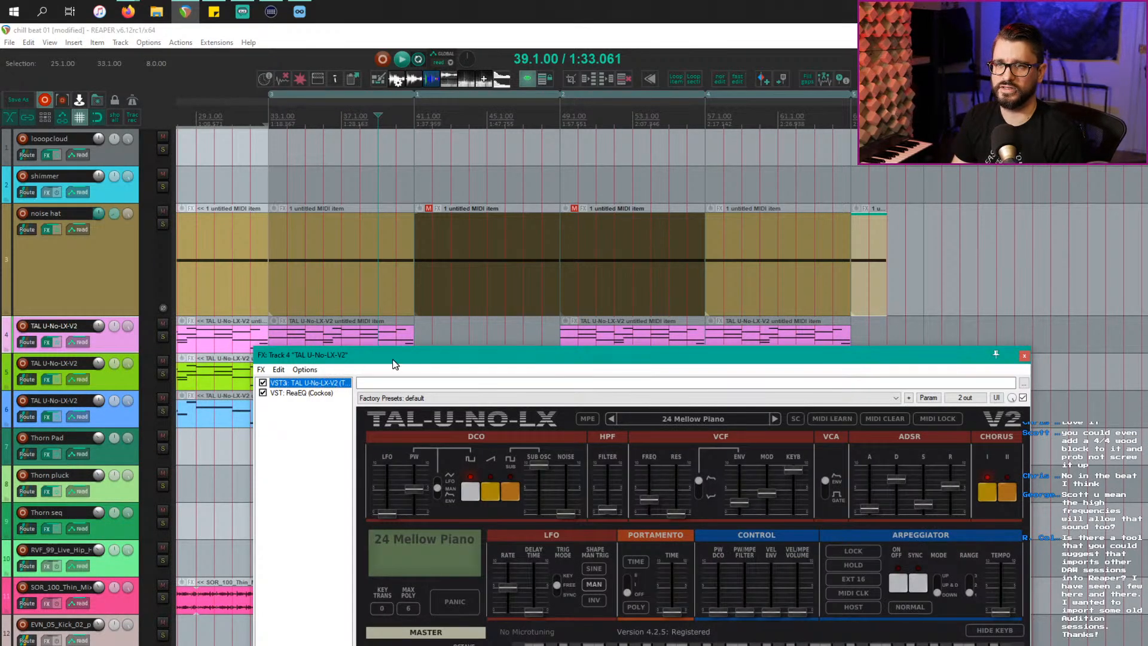
{"action": "left_click_drag", "start_coordinate": [386, 358], "coordinate": [652, 304]}
Step: Open track 5's 23 Celesta synth alongside, then close both synth windows
{"action": "left_click", "coordinate": [115, 377]}
{"action": "key", "text": "f"}
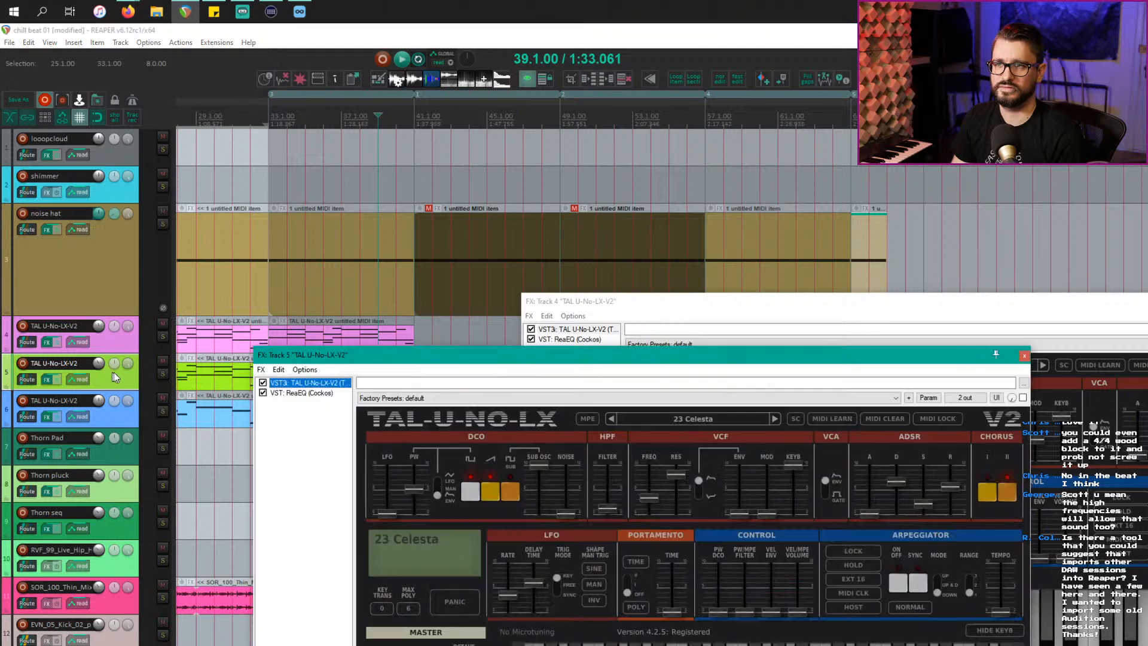
{"action": "left_click_drag", "start_coordinate": [481, 362], "coordinate": [331, 369]}
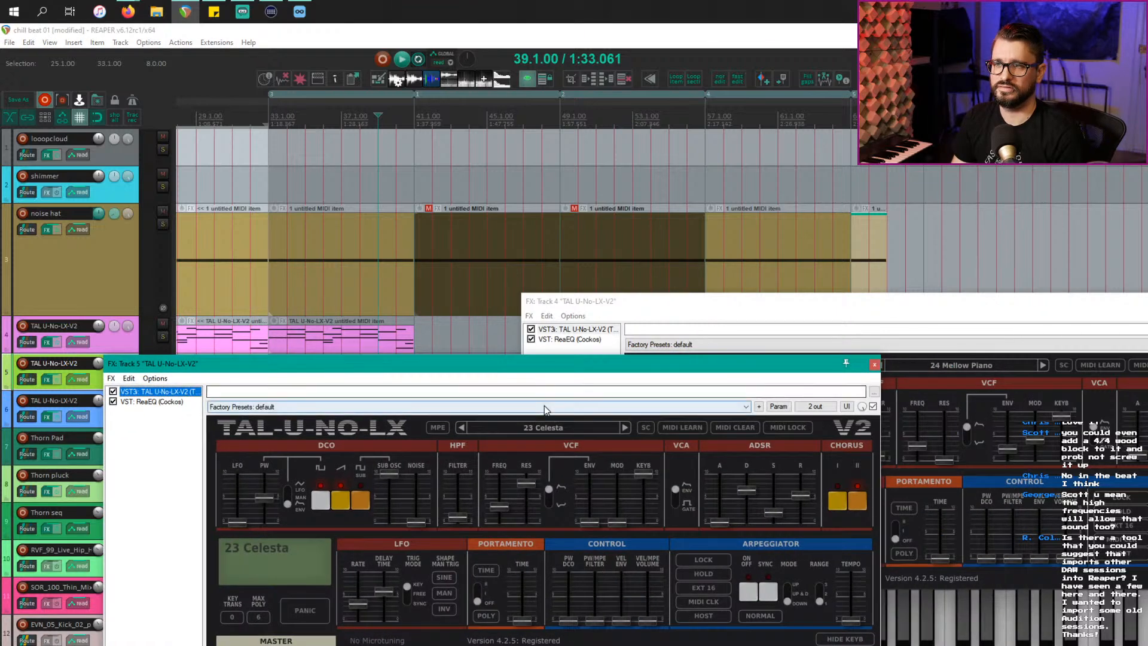
{"action": "left_click_drag", "start_coordinate": [724, 305], "coordinate": [728, 295]}
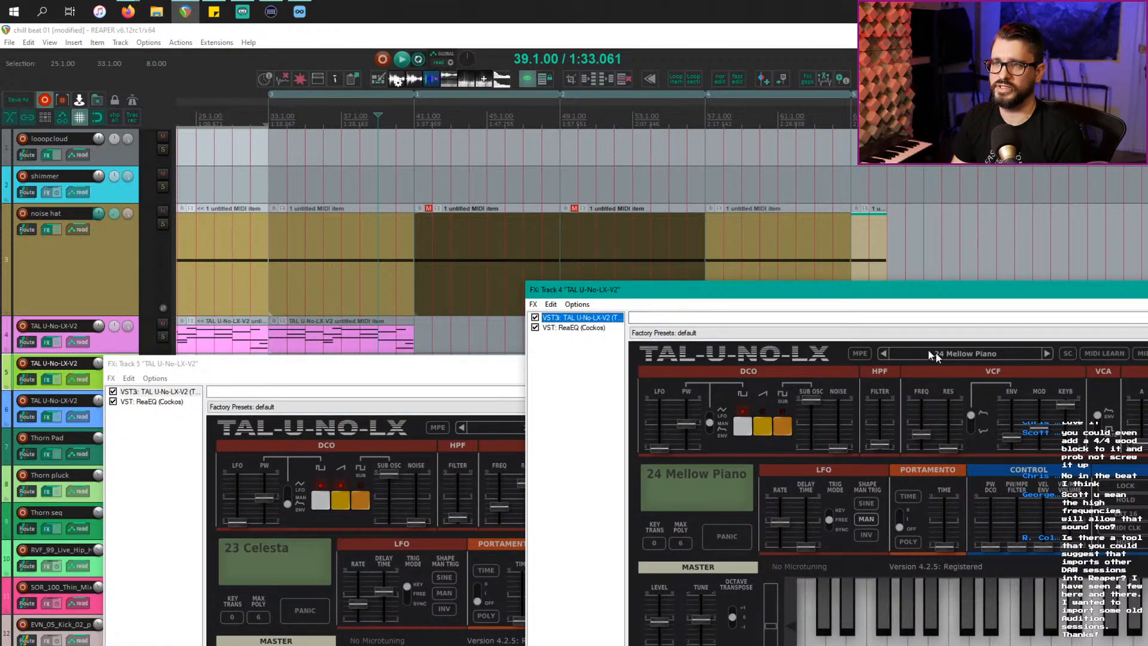
{"action": "key", "text": "Escape"}
{"action": "left_click", "coordinate": [438, 364]}
{"action": "key", "text": "Escape"}
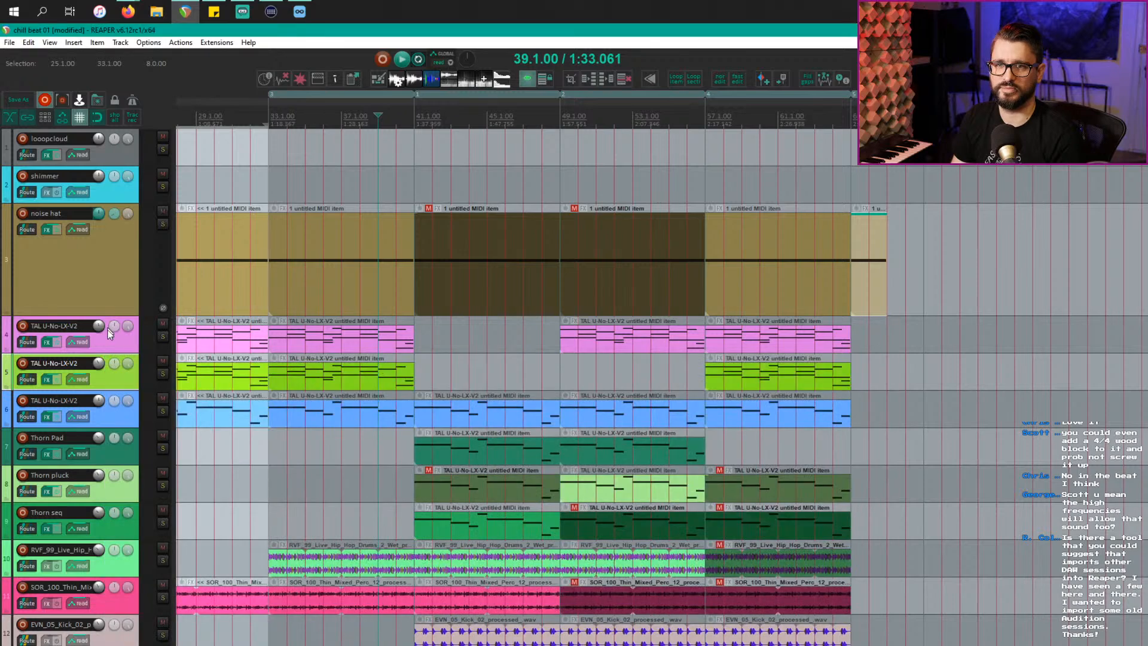
{"action": "left_click", "coordinate": [124, 342]}
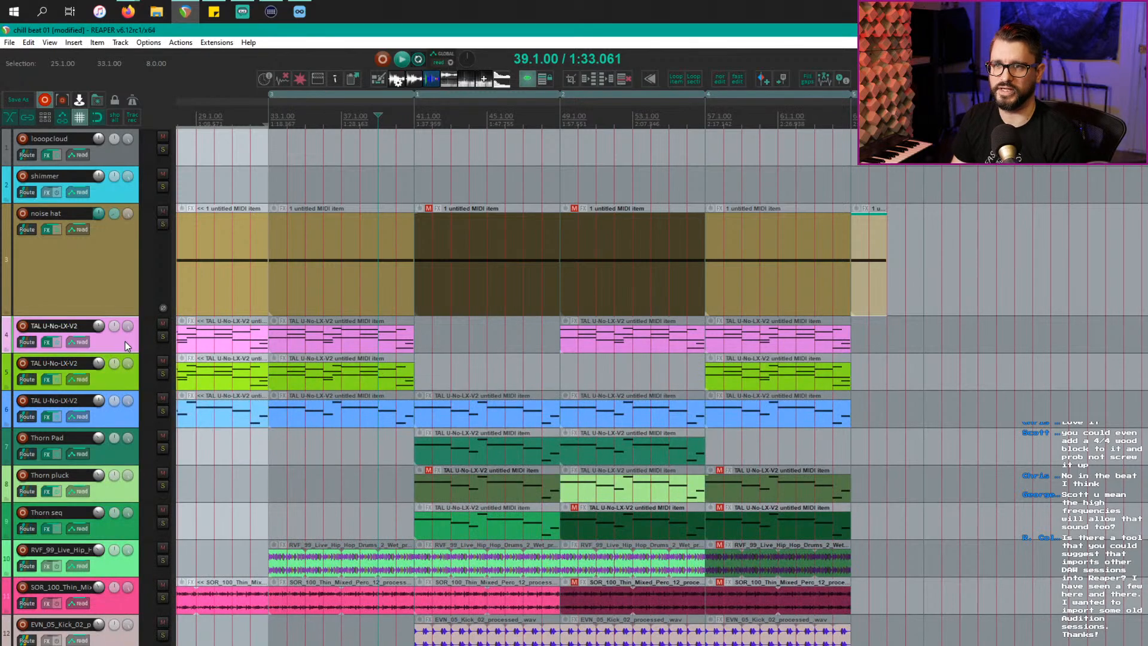
Step: Select bars 33–41 and audition tracks 4 and 5 soloed
{"action": "double_click", "coordinate": [299, 113]}
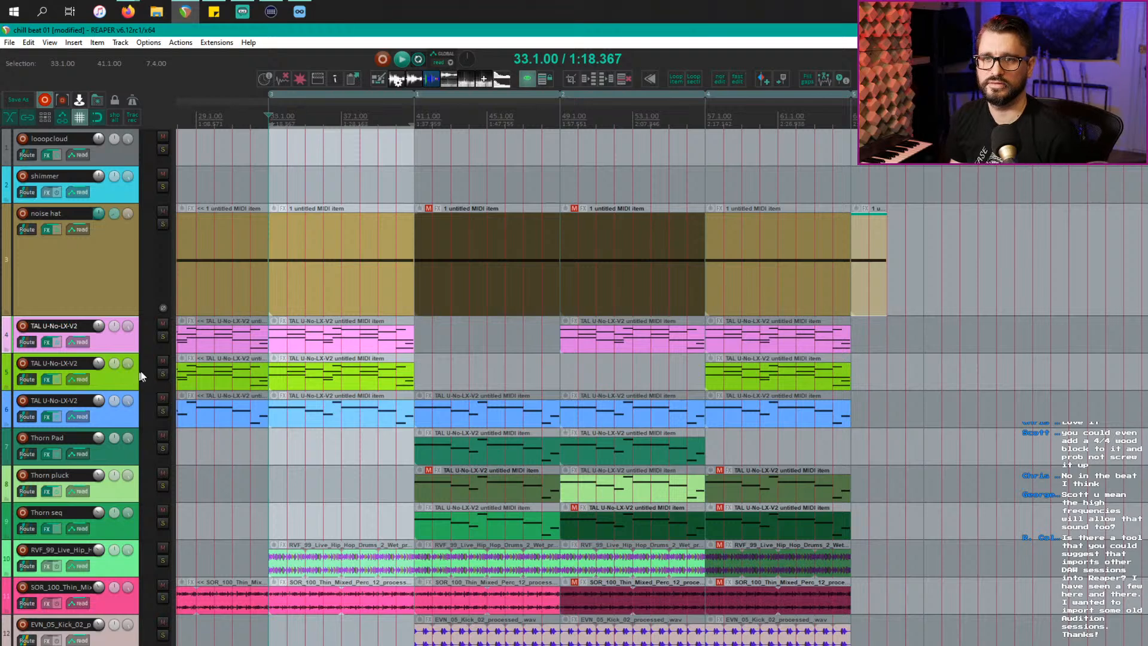
{"action": "left_click", "coordinate": [162, 374]}
{"action": "left_click", "coordinate": [276, 342]}
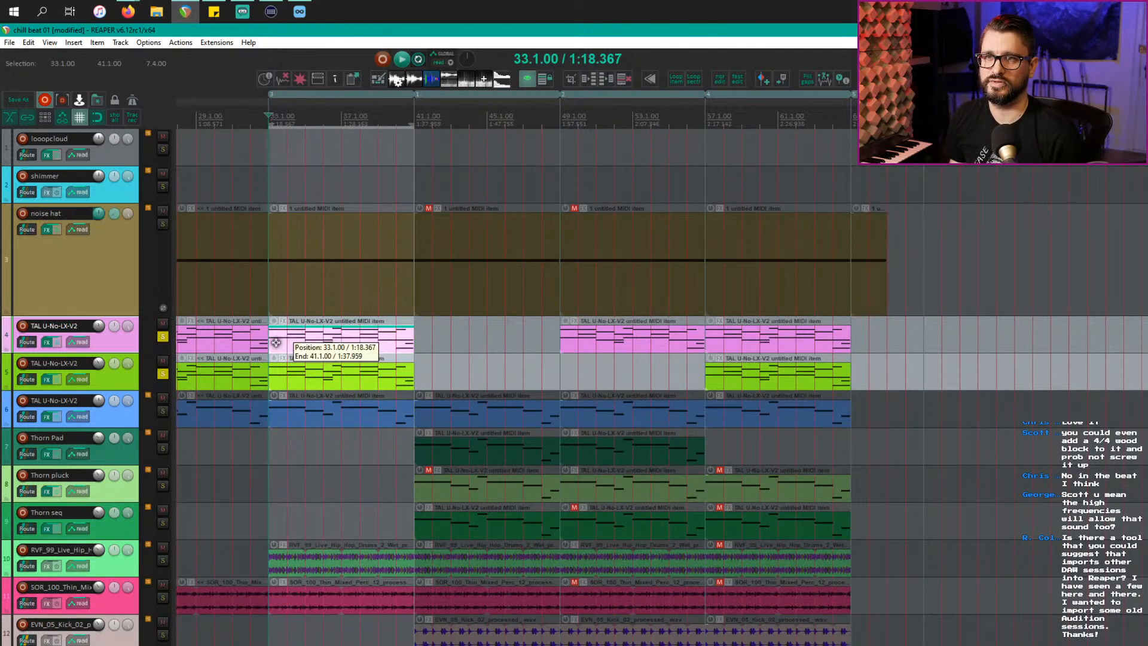
{"action": "key", "text": "space"}
{"action": "left_click", "coordinate": [115, 117]}
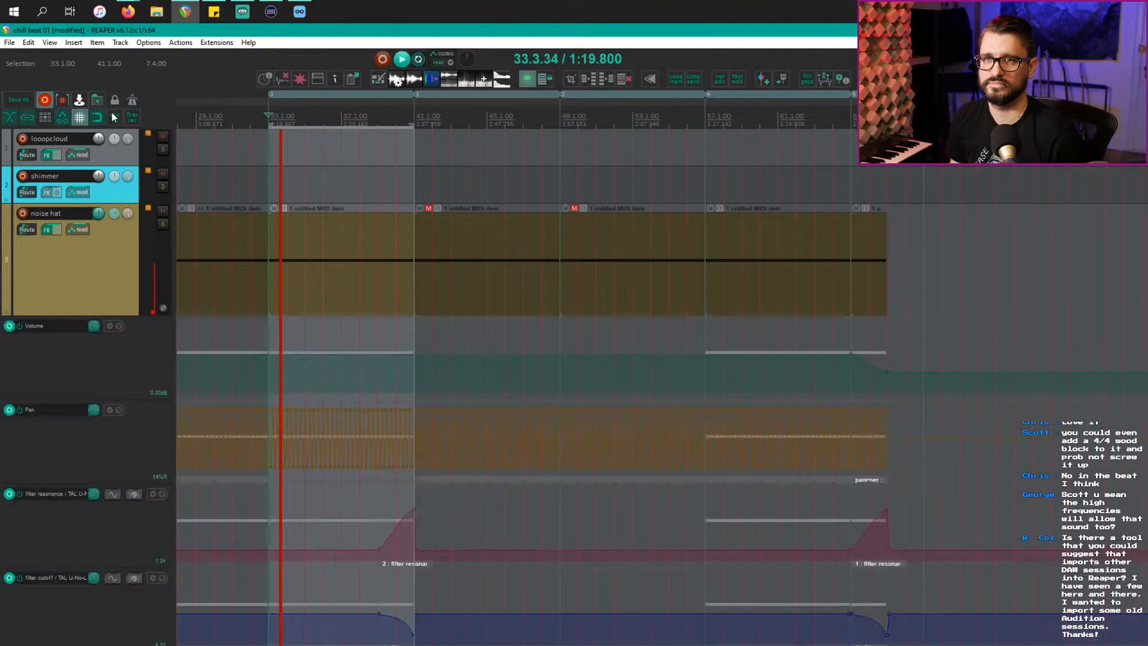
{"action": "left_click", "coordinate": [114, 117]}
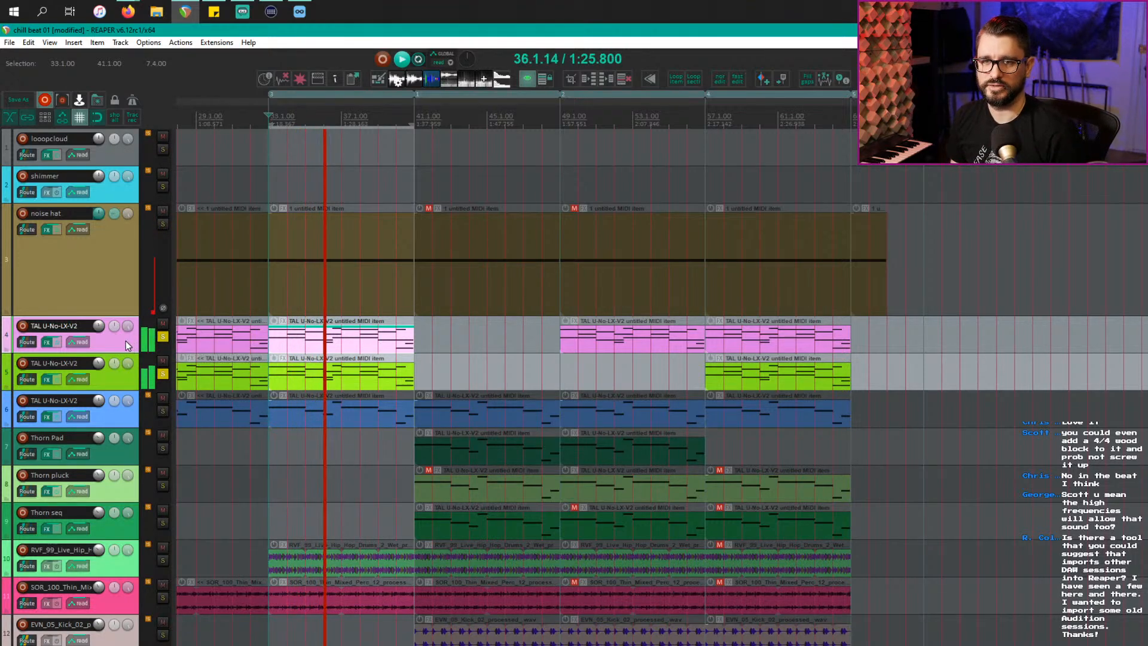
{"action": "key", "text": "space"}
Step: Move the solo to track 6 and open its 08-15 Bass synth while playing
{"action": "left_click", "coordinate": [164, 340], "text": "ctrl"}
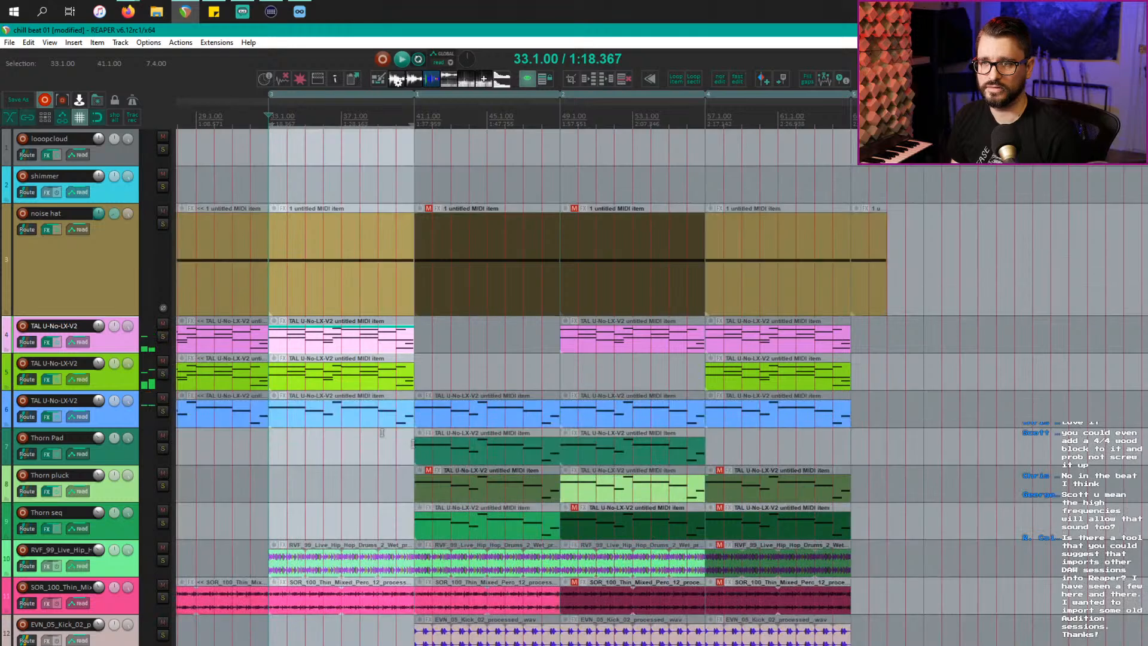
{"action": "left_click", "coordinate": [162, 412]}
{"action": "key", "text": "space"}
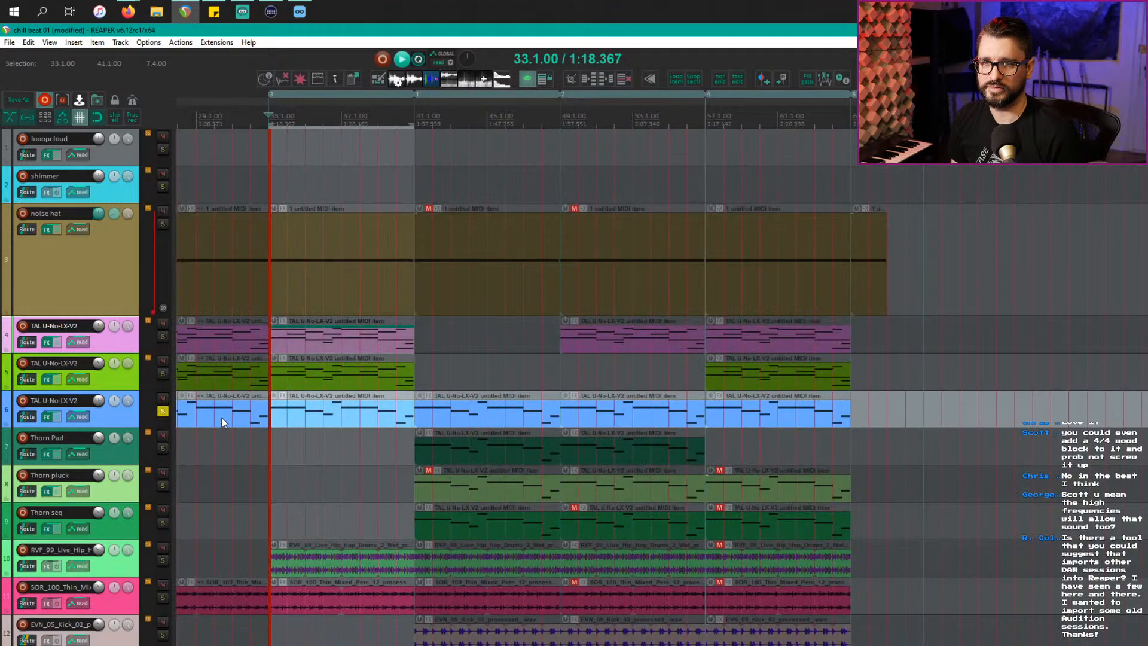
{"action": "left_click", "coordinate": [124, 418]}
{"action": "key", "text": "f"}
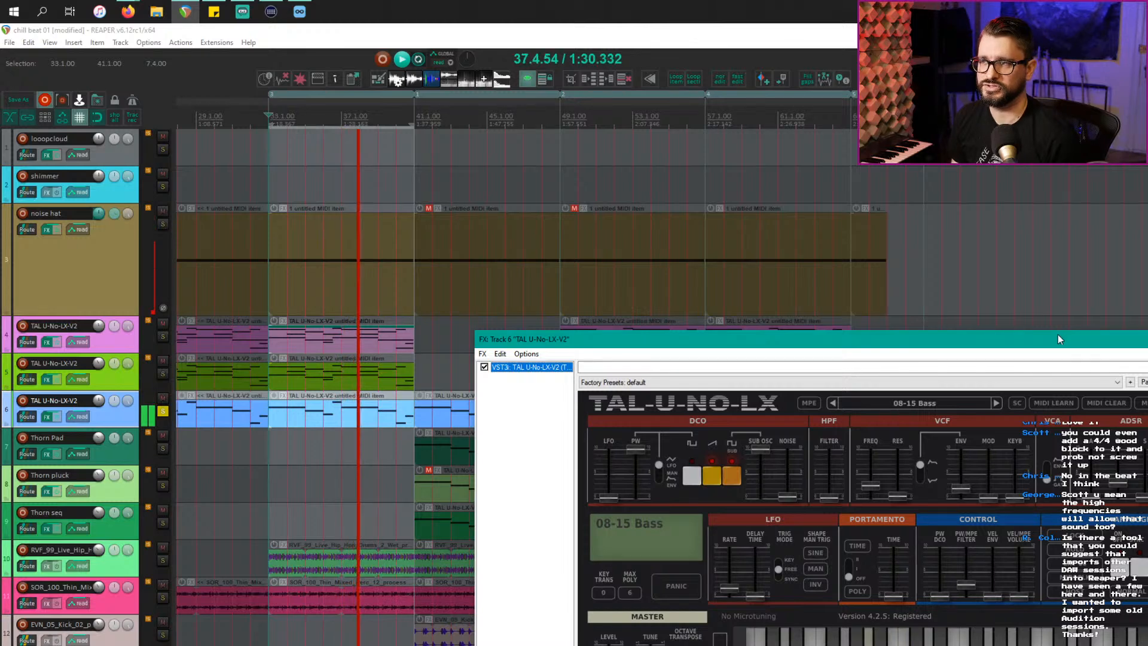
Step: Add the TR5 White 2A compressor after track 6's synth
{"action": "left_click_drag", "start_coordinate": [1058, 339], "coordinate": [1090, 276]}
{"action": "left_click", "coordinate": [128, 419]}
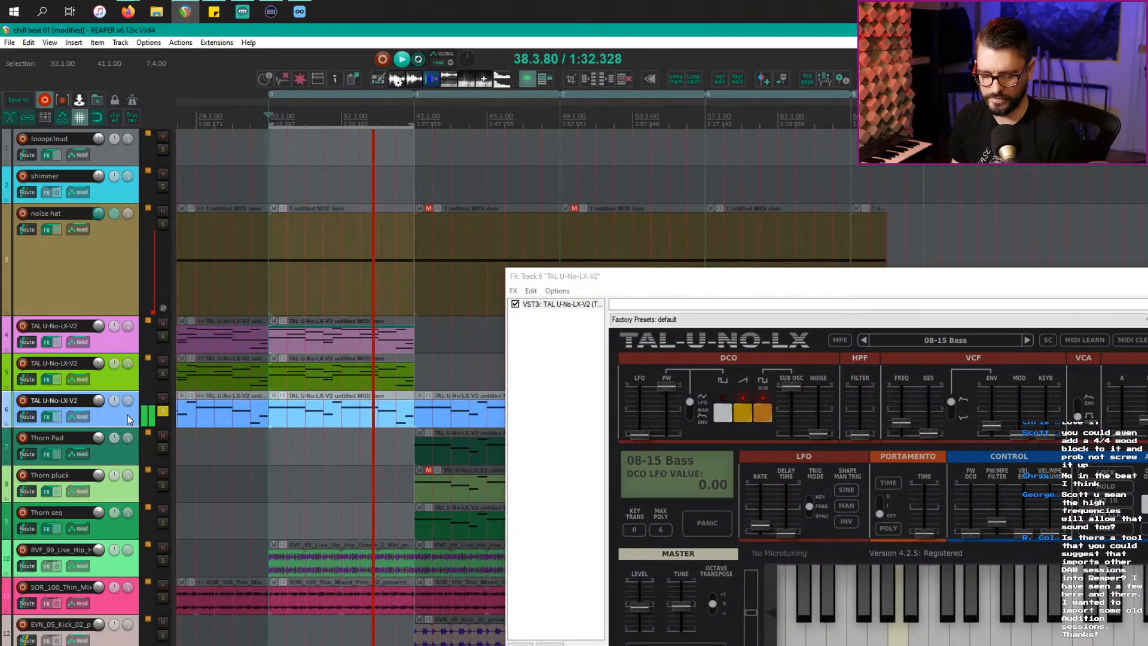
{"action": "double_click", "coordinate": [555, 617]}
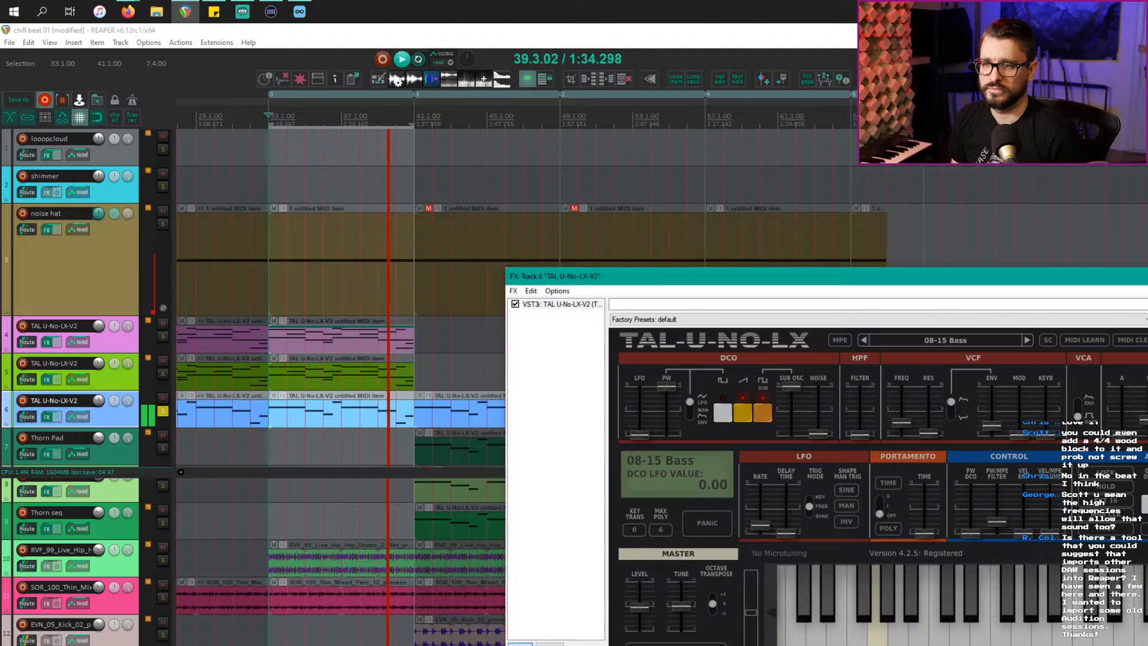
{"action": "left_click", "coordinate": [53, 617]}
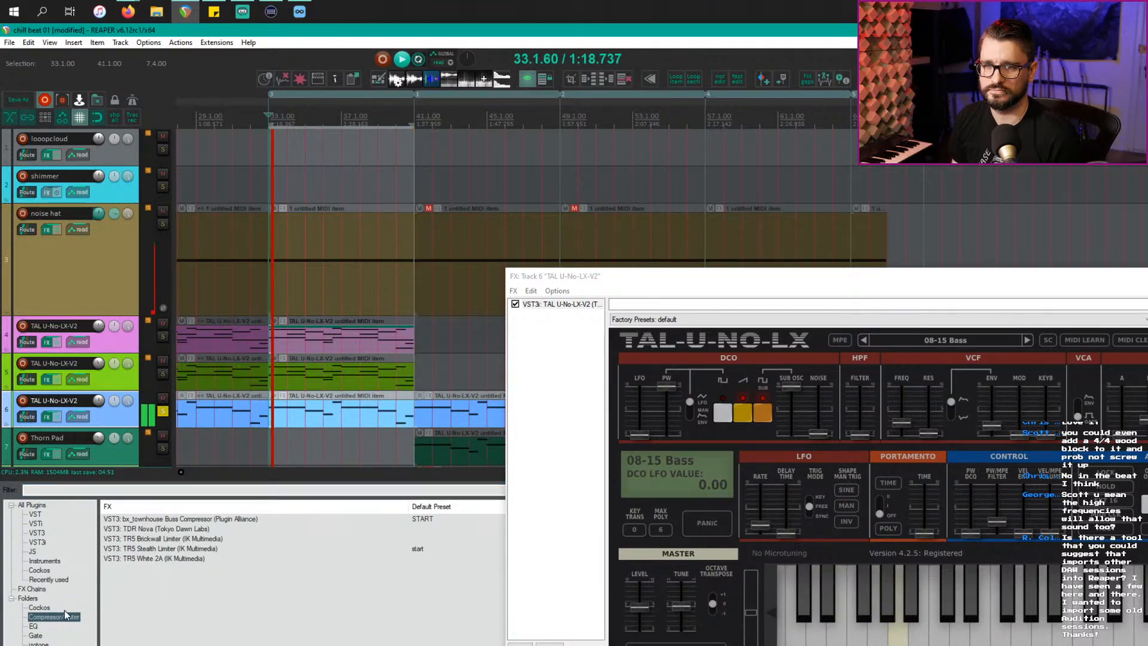
{"action": "left_click", "coordinate": [155, 559]}
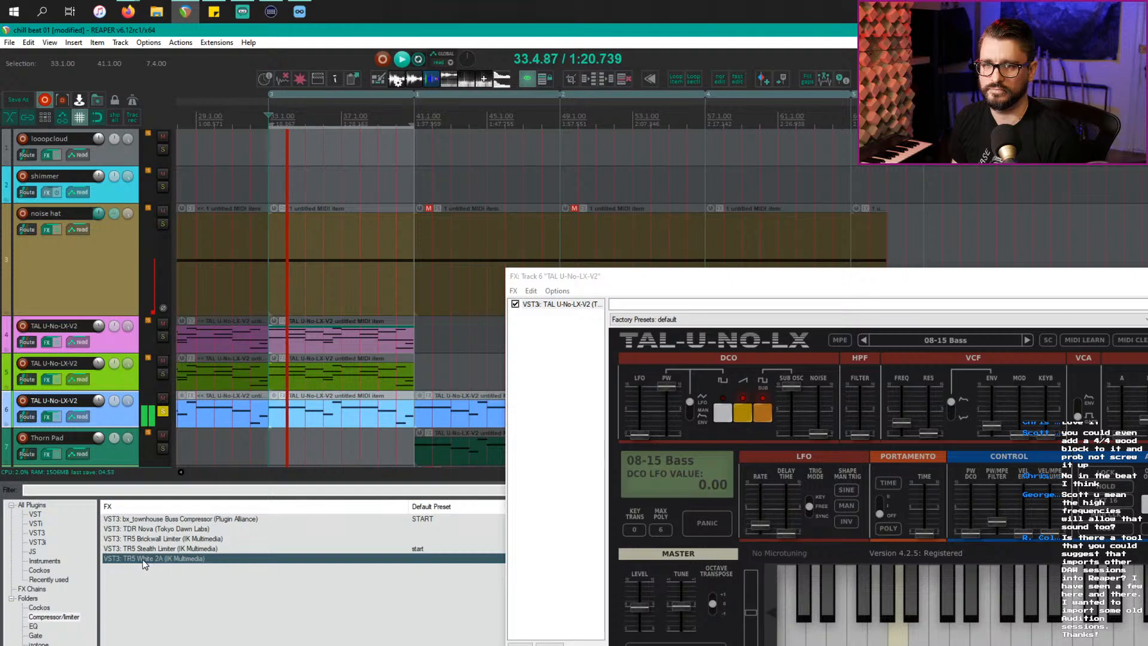
{"action": "left_click_drag", "start_coordinate": [143, 565], "coordinate": [532, 404]}
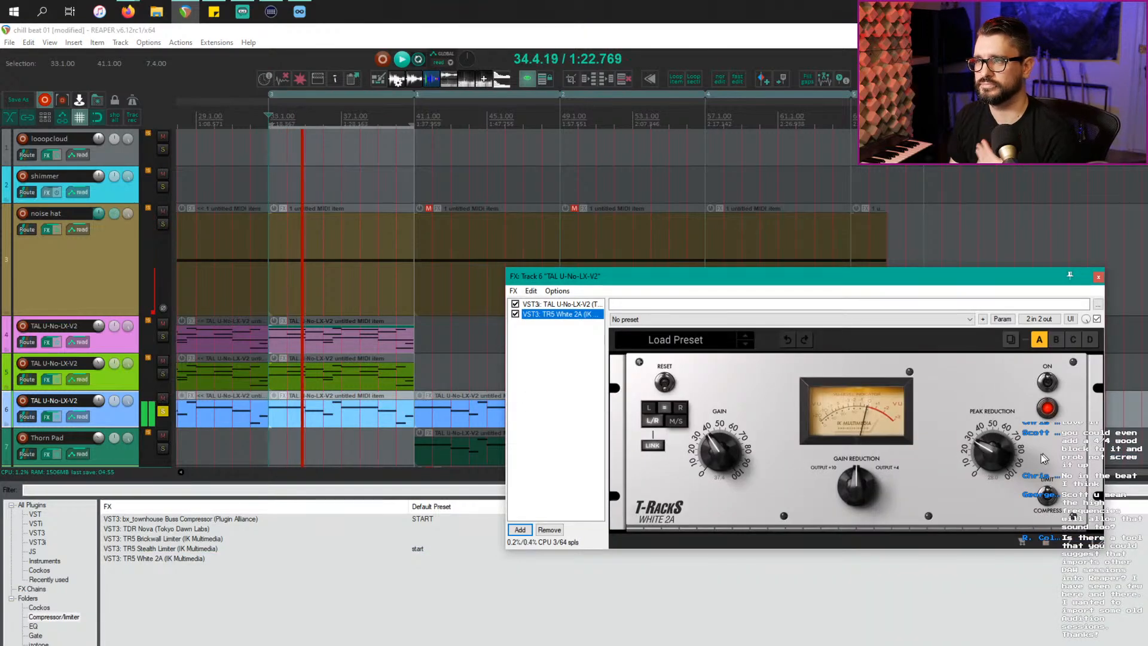
Step: Raise the compressor's peak reduction to about 60 and compare it bypassed
{"action": "left_click_drag", "start_coordinate": [1000, 453], "coordinate": [1000, 399]}
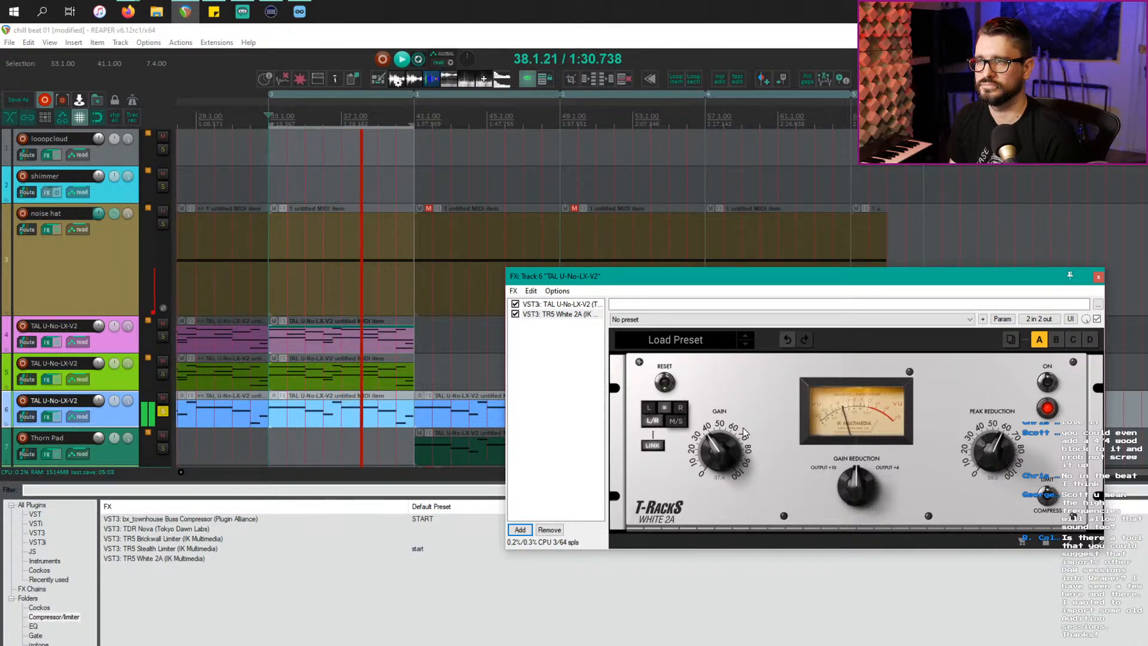
{"action": "left_click", "coordinate": [1047, 382]}
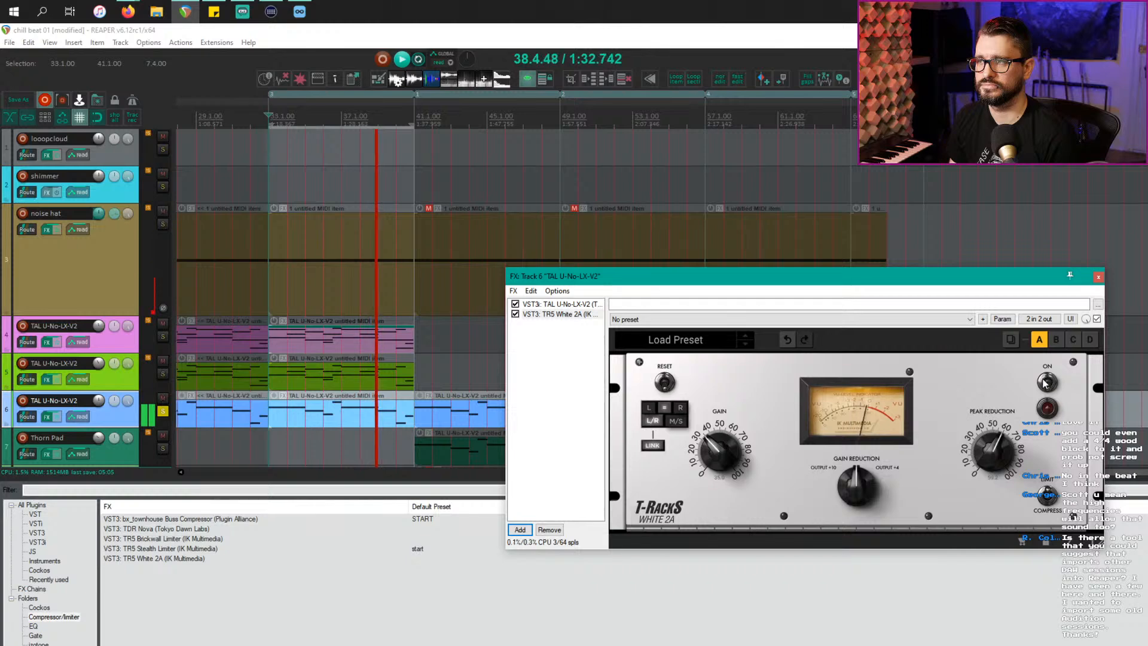
{"action": "left_click", "coordinate": [1046, 382]}
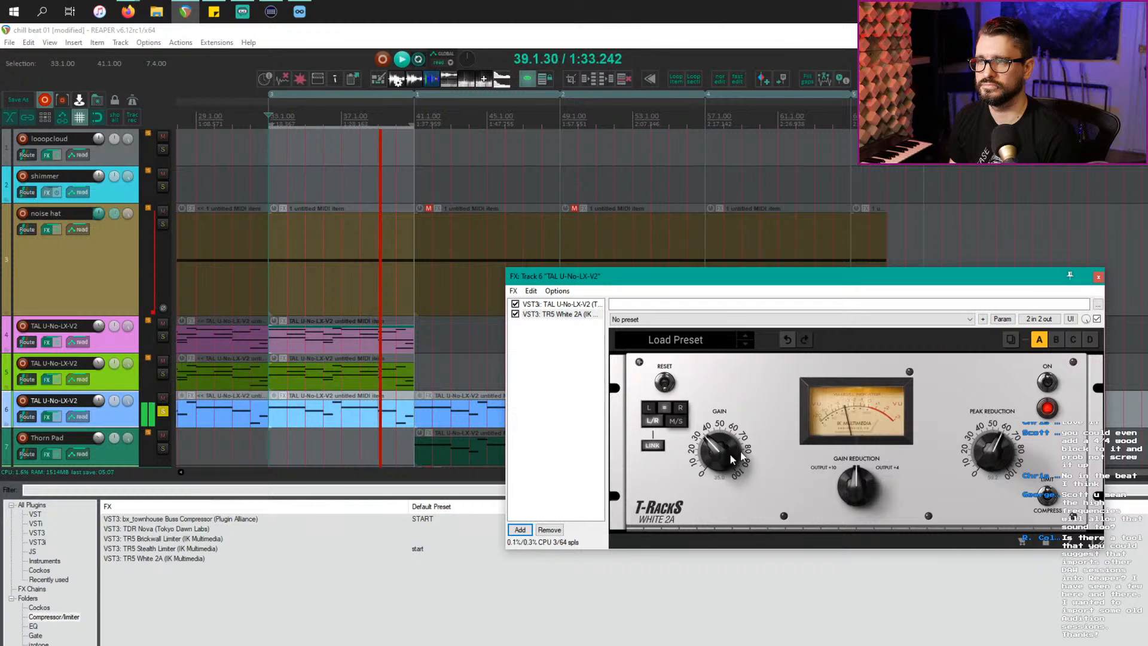
Step: Close track 6's effects window, unsolo it and stop playback
{"action": "left_click", "coordinate": [1098, 277]}
{"action": "left_click", "coordinate": [163, 411]}
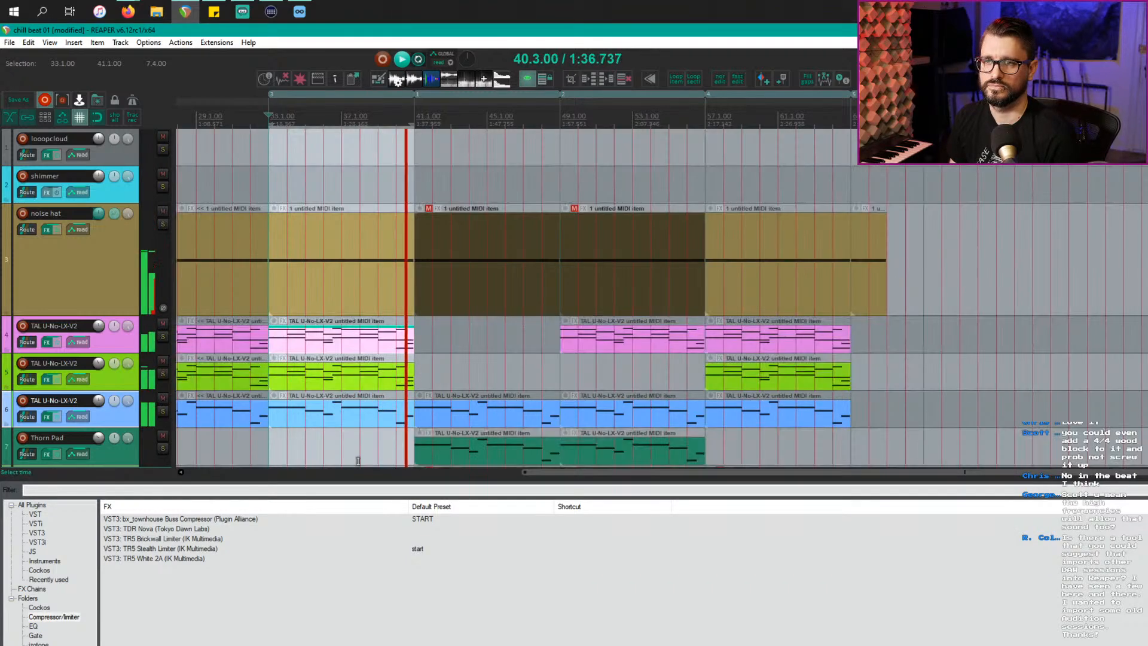
{"action": "scroll", "coordinate": [358, 461], "scroll_direction": "down", "scroll_amount": 1}
{"action": "scroll", "coordinate": [358, 461], "scroll_direction": "down", "scroll_amount": 1}
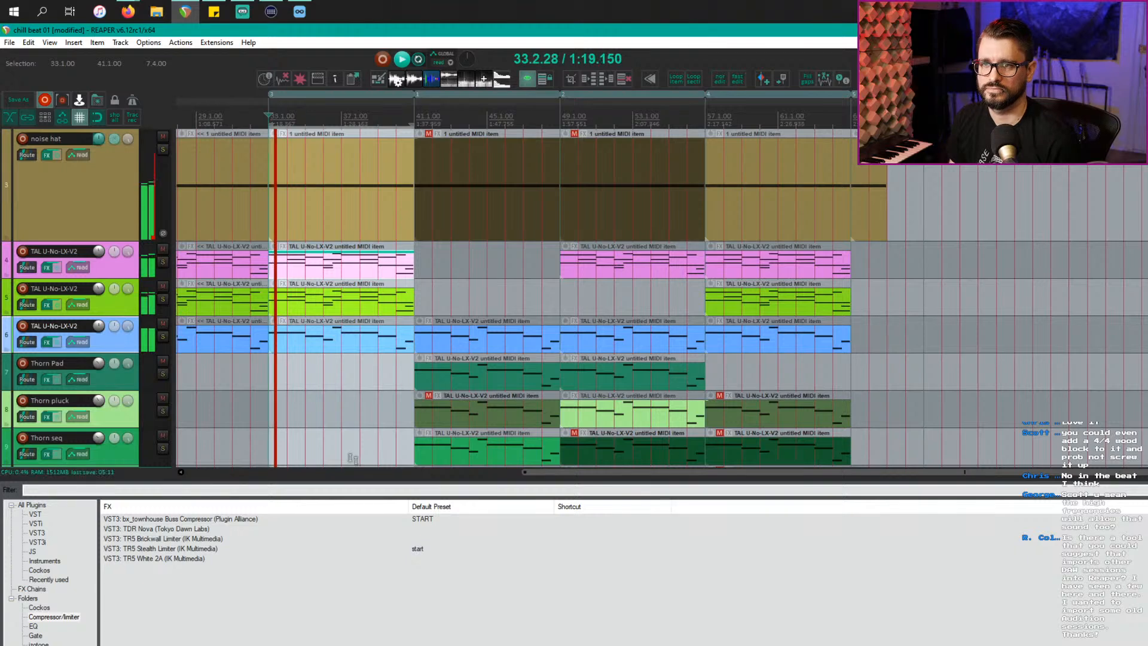
{"action": "scroll", "coordinate": [269, 382], "scroll_direction": "down", "scroll_amount": 1}
{"action": "key", "text": "space"}
{"action": "scroll", "coordinate": [263, 370], "scroll_direction": "down", "scroll_amount": 1}
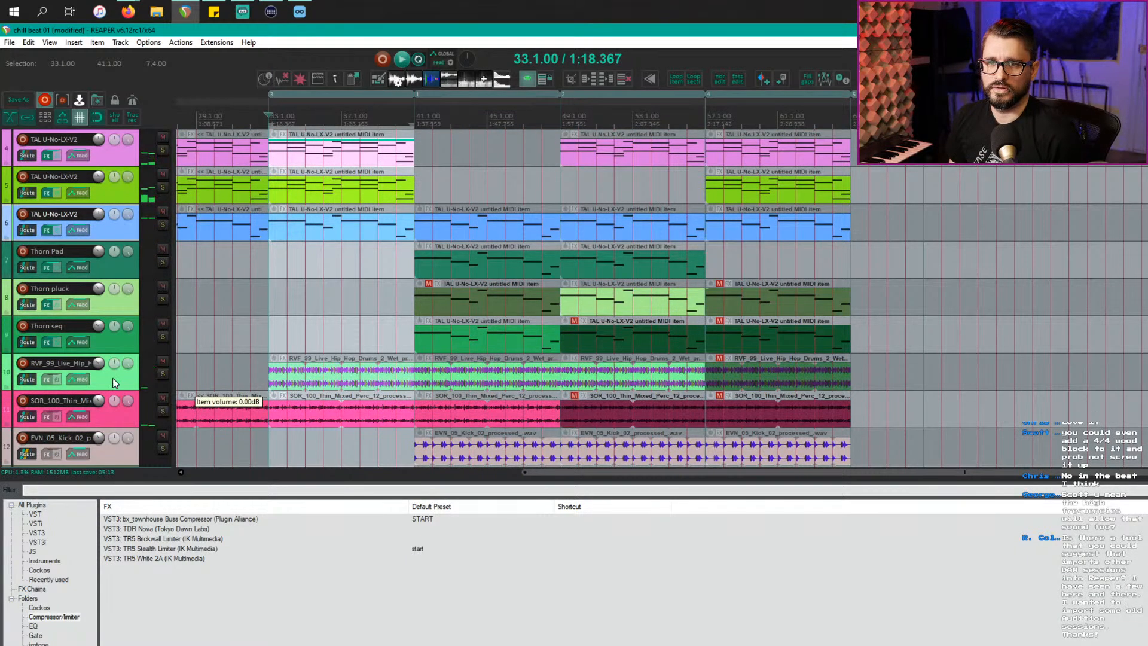
Step: Solo and audition the RVF_99 drum loop on track 10, then unsolo it
{"action": "left_click", "coordinate": [162, 374]}
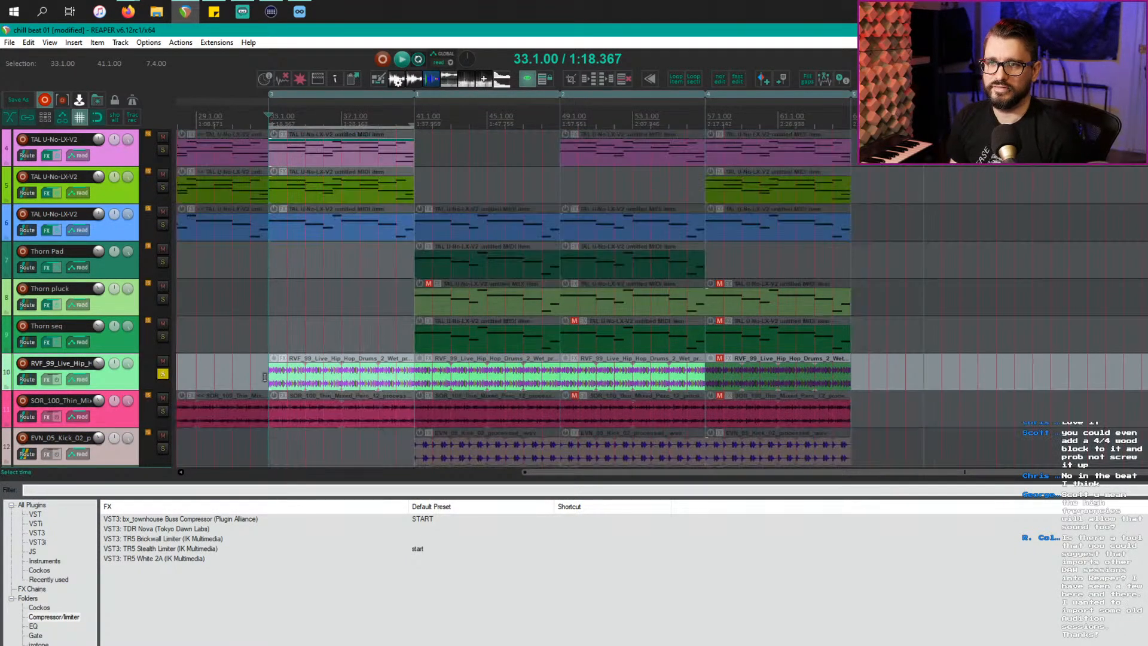
{"action": "left_click", "coordinate": [270, 380]}
{"action": "key", "text": "space"}
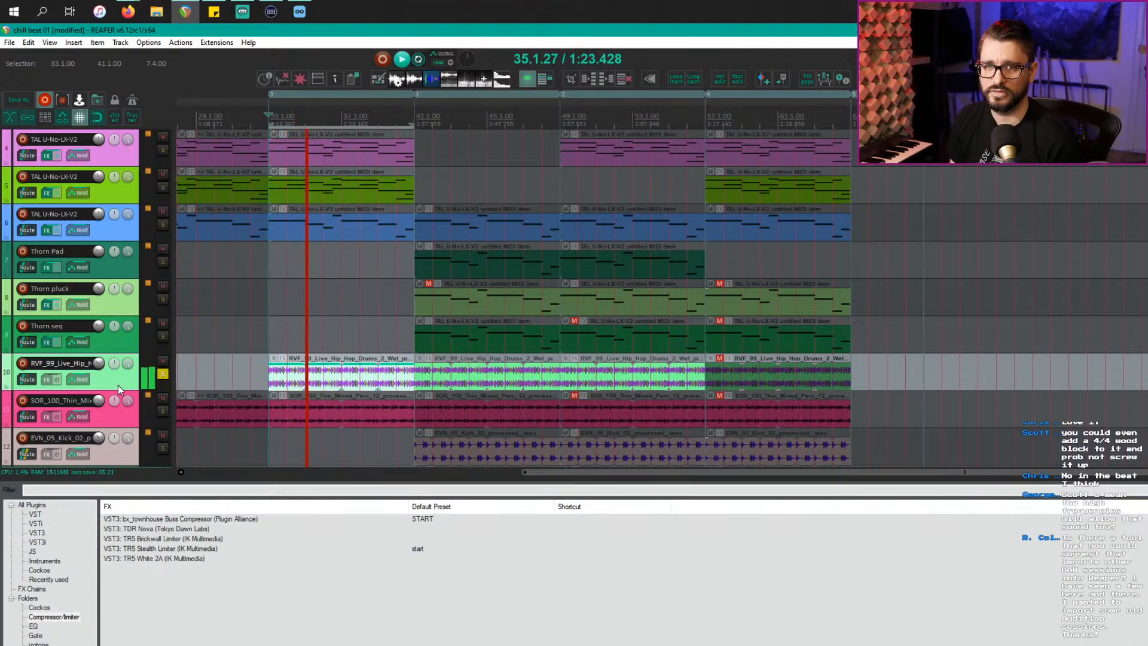
{"action": "left_click", "coordinate": [26, 379]}
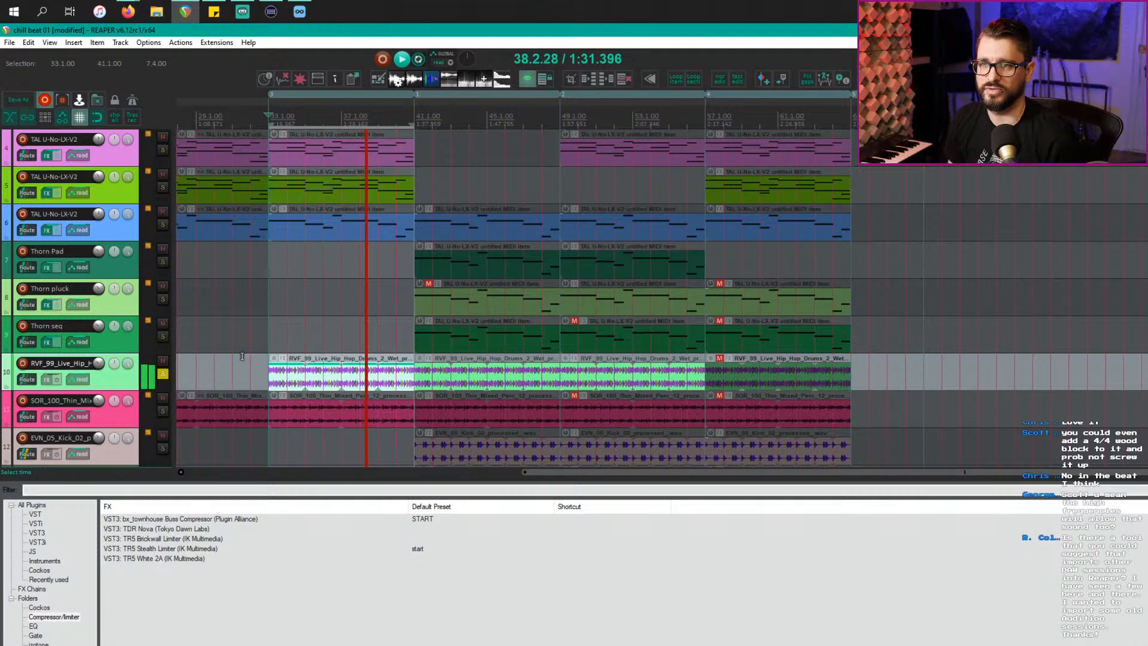
{"action": "scroll", "coordinate": [327, 383], "scroll_direction": "up", "scroll_amount": 4}
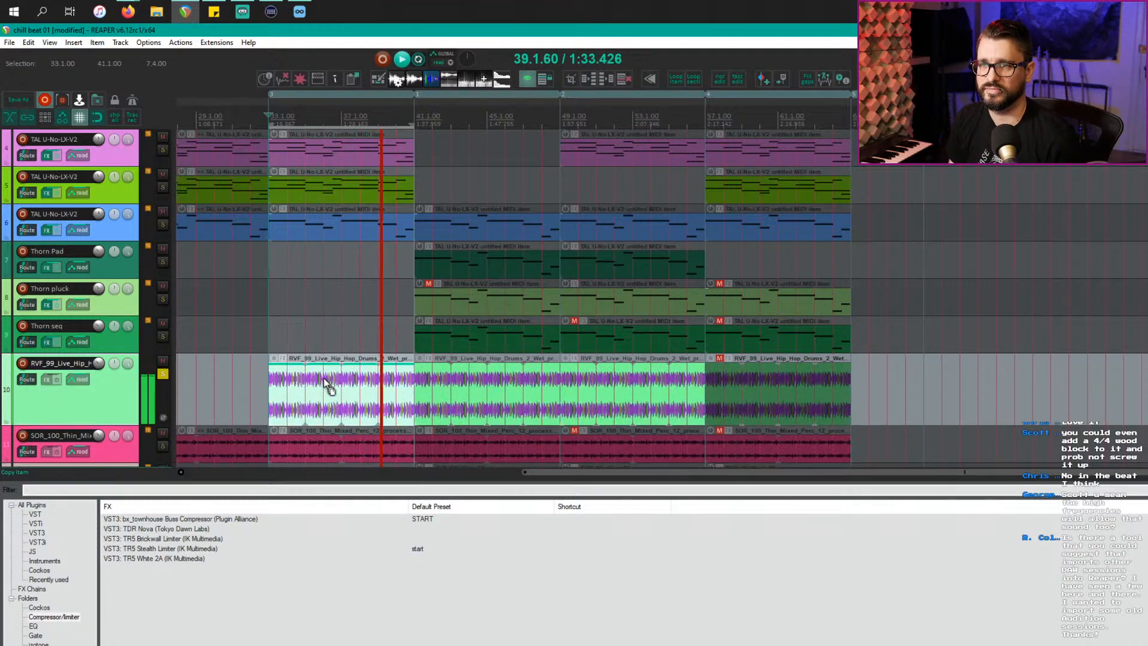
{"action": "scroll", "coordinate": [390, 390], "scroll_direction": "up", "scroll_amount": 3}
{"action": "scroll", "coordinate": [383, 386], "scroll_direction": "up", "scroll_amount": 3}
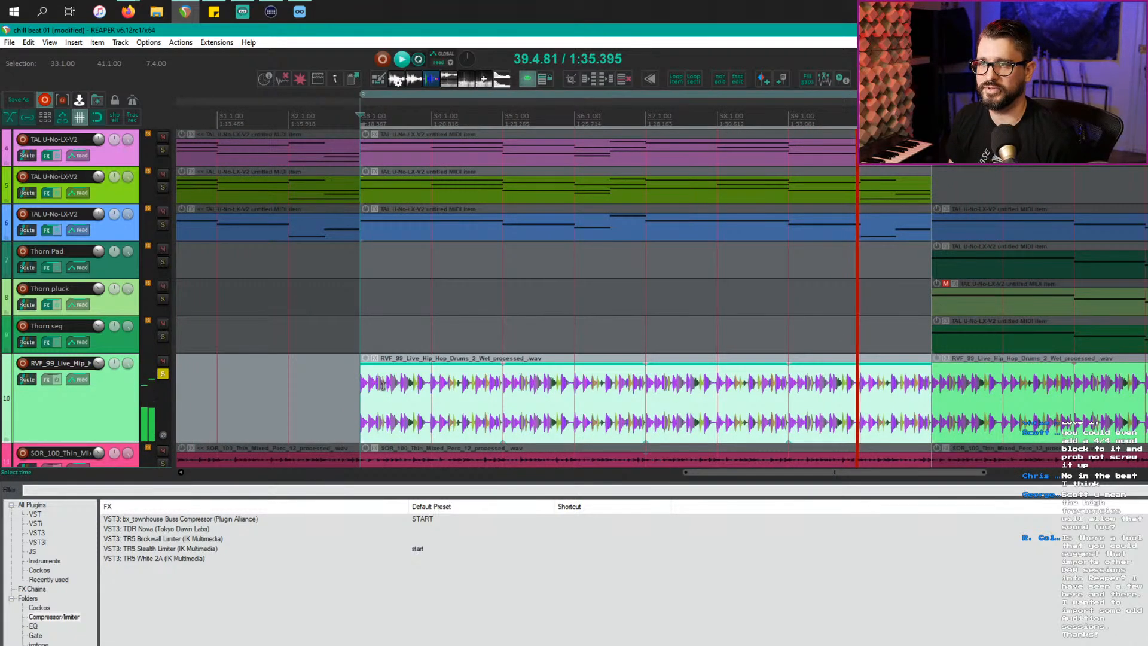
{"action": "left_click", "coordinate": [163, 375]}
Step: Solo and audition the SOR_100 Thin Mixed Perc track 11
{"action": "scroll", "coordinate": [226, 395], "scroll_direction": "down", "scroll_amount": 3}
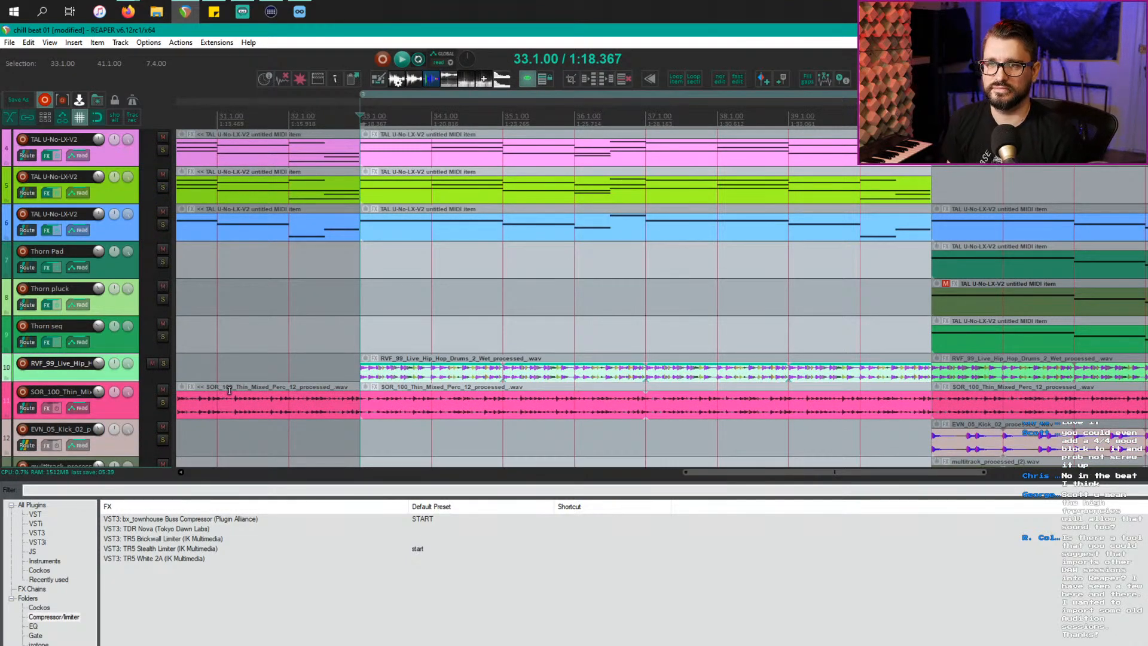
{"action": "left_click", "coordinate": [162, 402]}
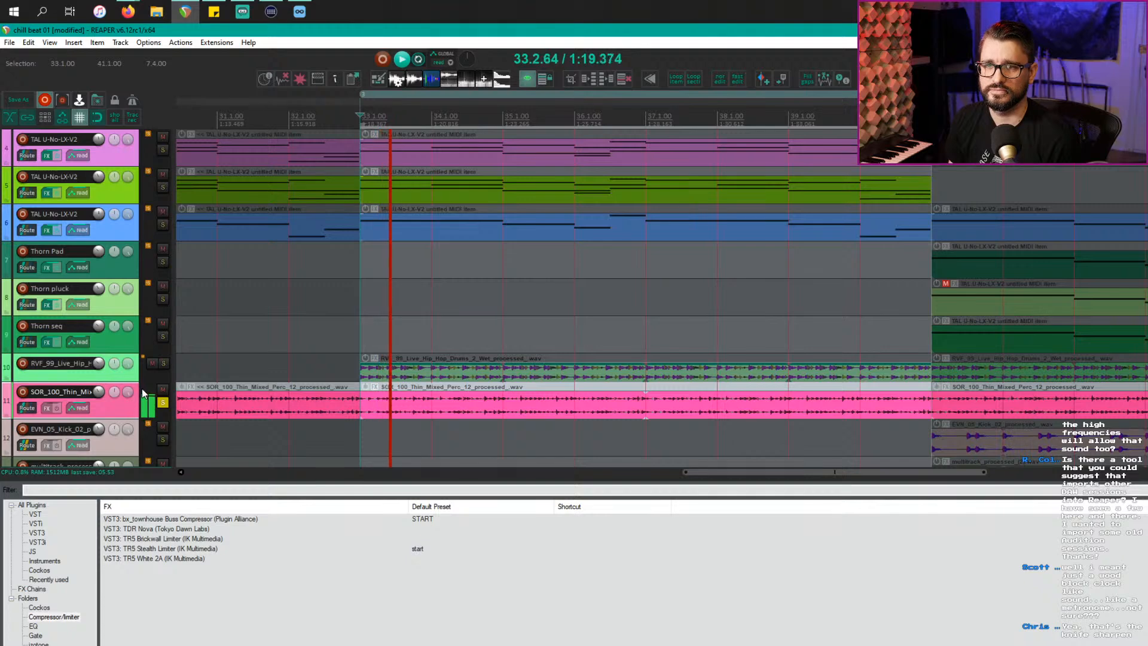
{"action": "left_click", "coordinate": [235, 406]}
{"action": "scroll", "coordinate": [235, 407], "scroll_direction": "up", "scroll_amount": 2}
{"action": "scroll", "coordinate": [340, 334], "scroll_direction": "up", "scroll_amount": 3}
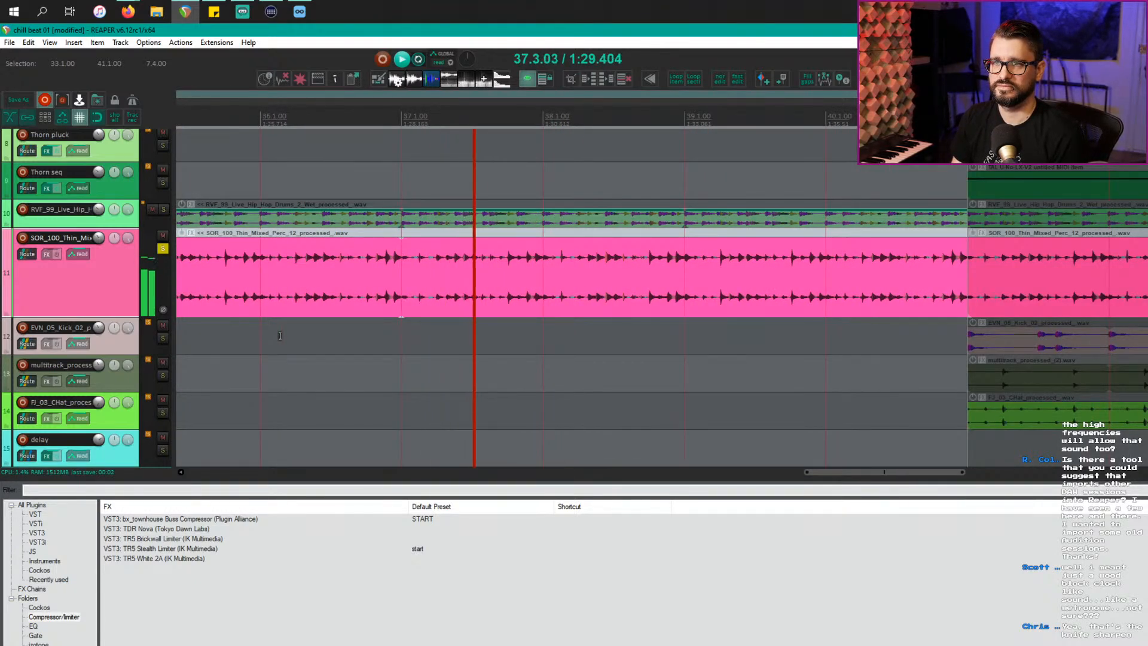
{"action": "key", "text": "space"}
{"action": "scroll", "coordinate": [389, 313], "scroll_direction": "down", "scroll_amount": 10}
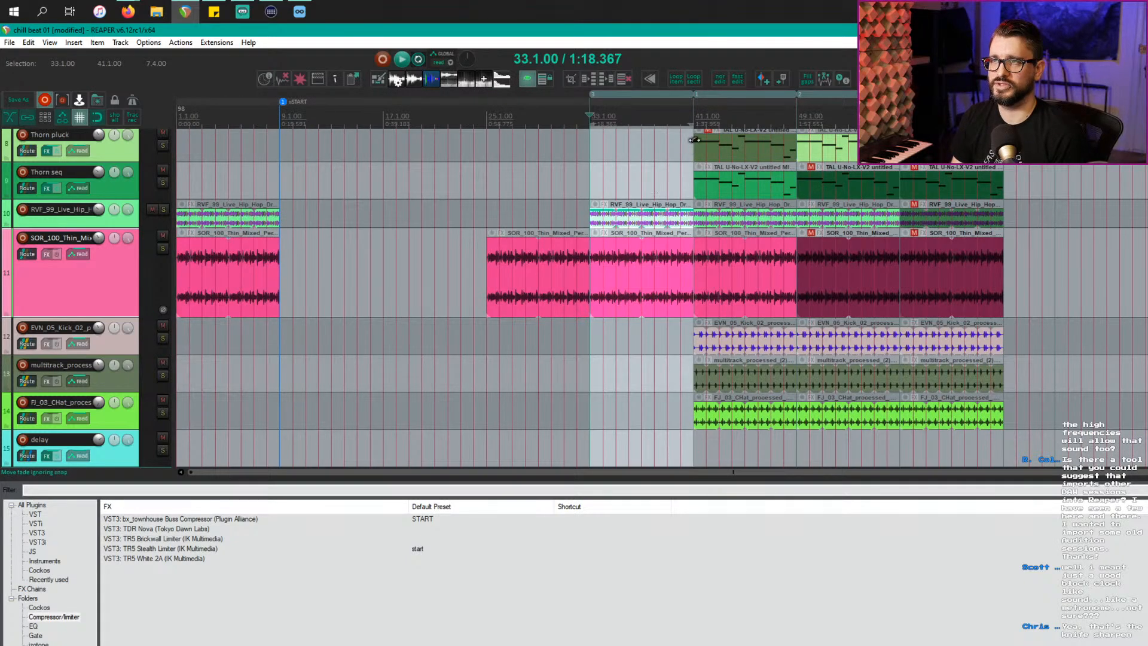
Step: Select bars 41–49 and play the kick and multitrack drums soloed
{"action": "left_click", "coordinate": [702, 293]}
{"action": "scroll", "coordinate": [709, 326], "scroll_direction": "up", "scroll_amount": 5}
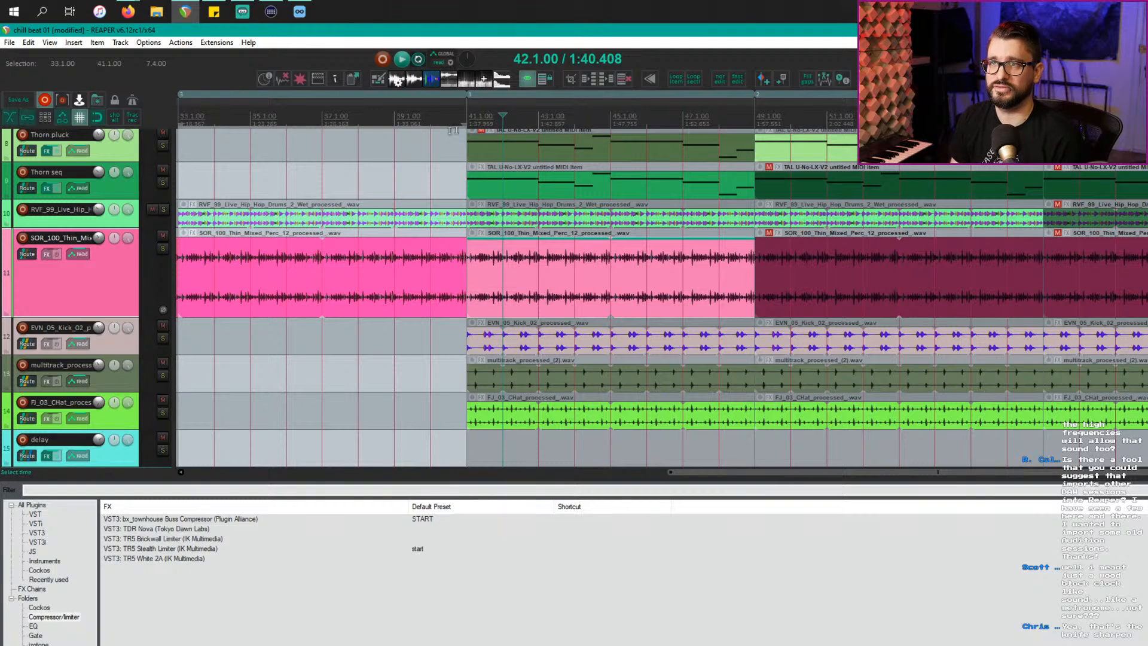
{"action": "left_click", "coordinate": [576, 138]}
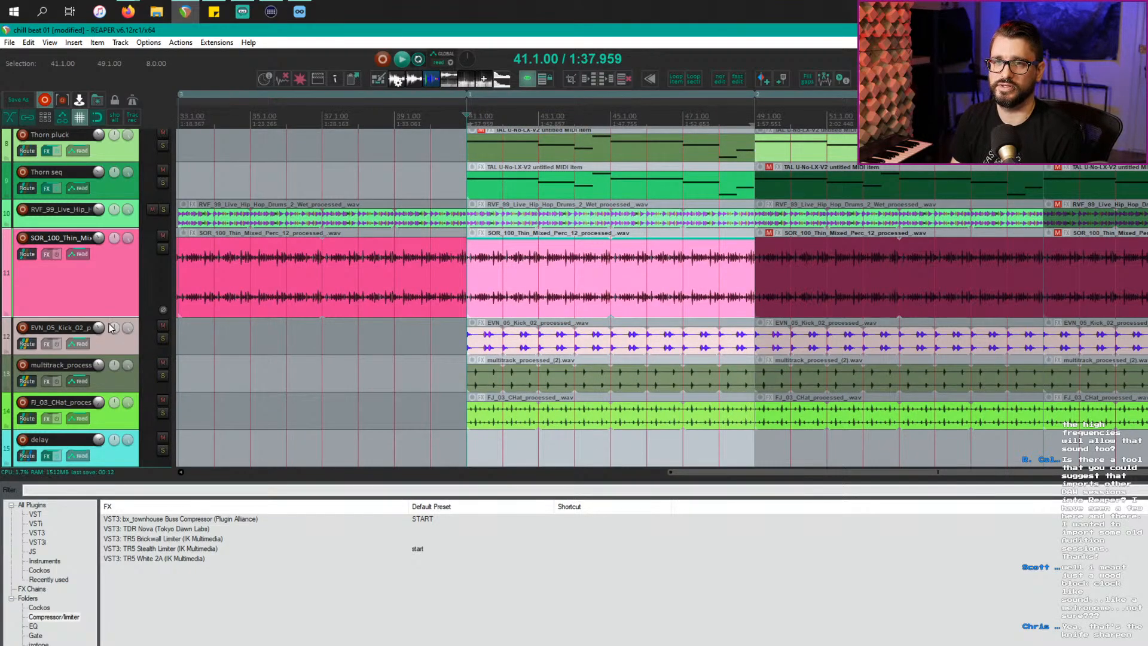
{"action": "left_click", "coordinate": [125, 344]}
{"action": "left_click_drag", "start_coordinate": [162, 338], "coordinate": [162, 369]}
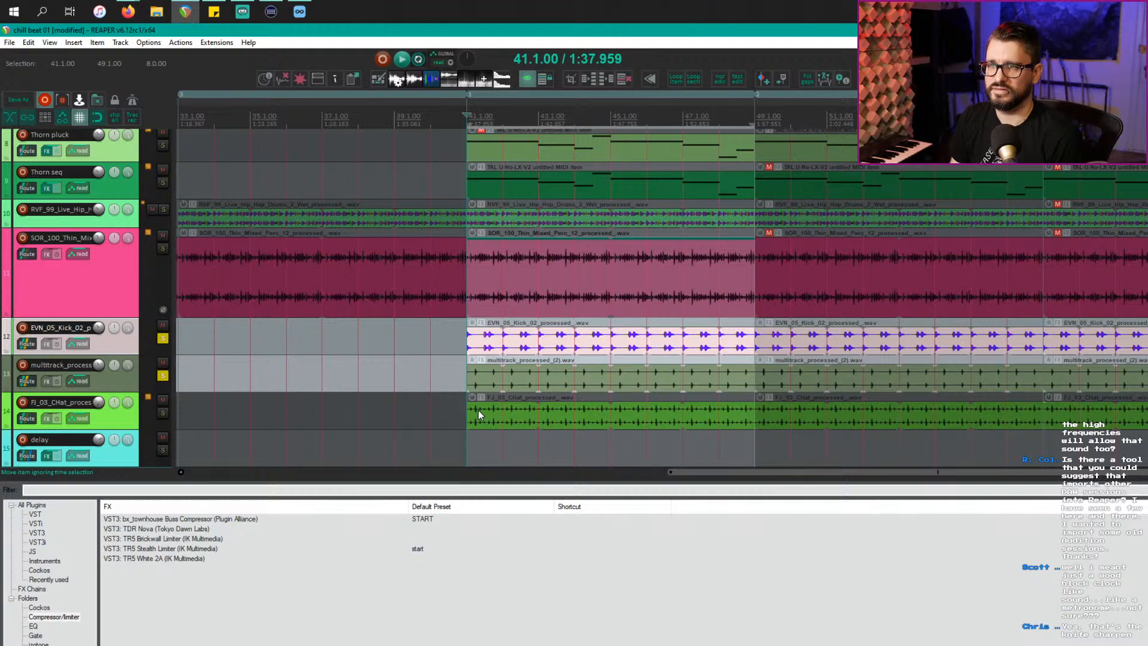
{"action": "key", "text": "space"}
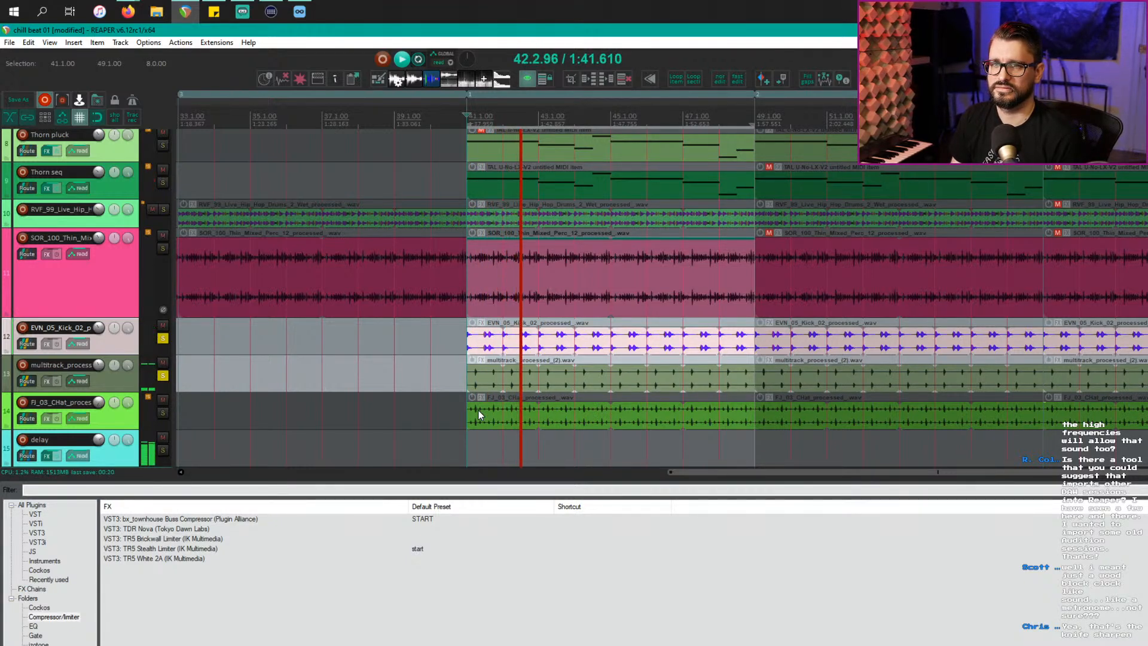
Step: Check the delay track's effects, then solo only the hi-hat track from bar 43
{"action": "scroll", "coordinate": [479, 410], "scroll_direction": "down", "scroll_amount": 1}
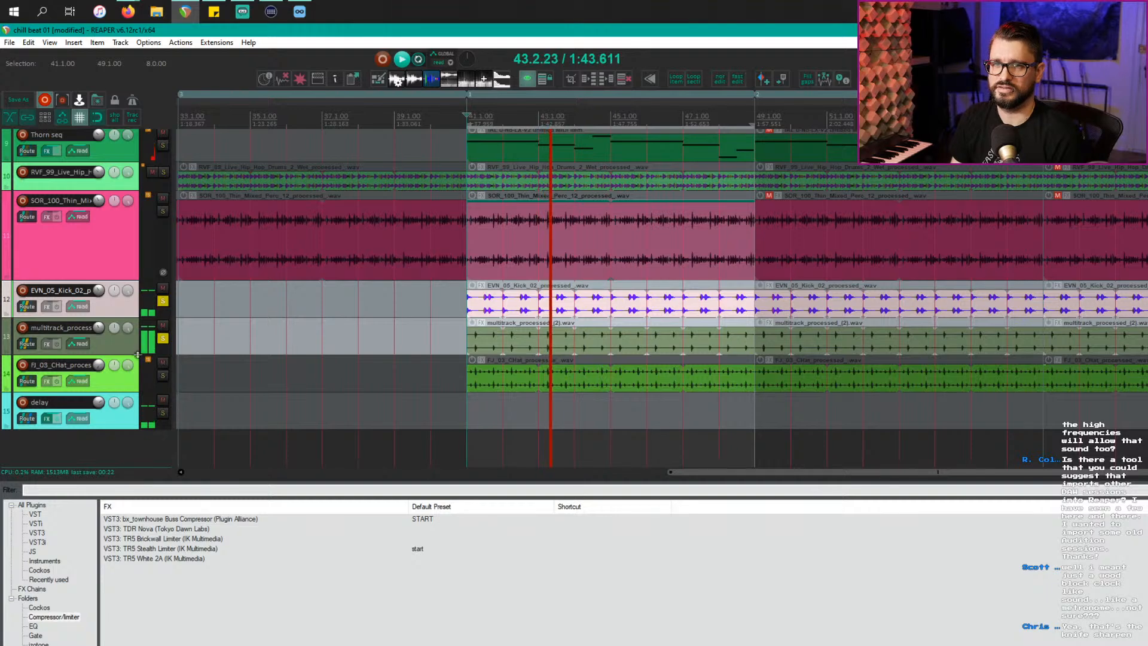
{"action": "left_click", "coordinate": [117, 423]}
{"action": "key", "text": "f"}
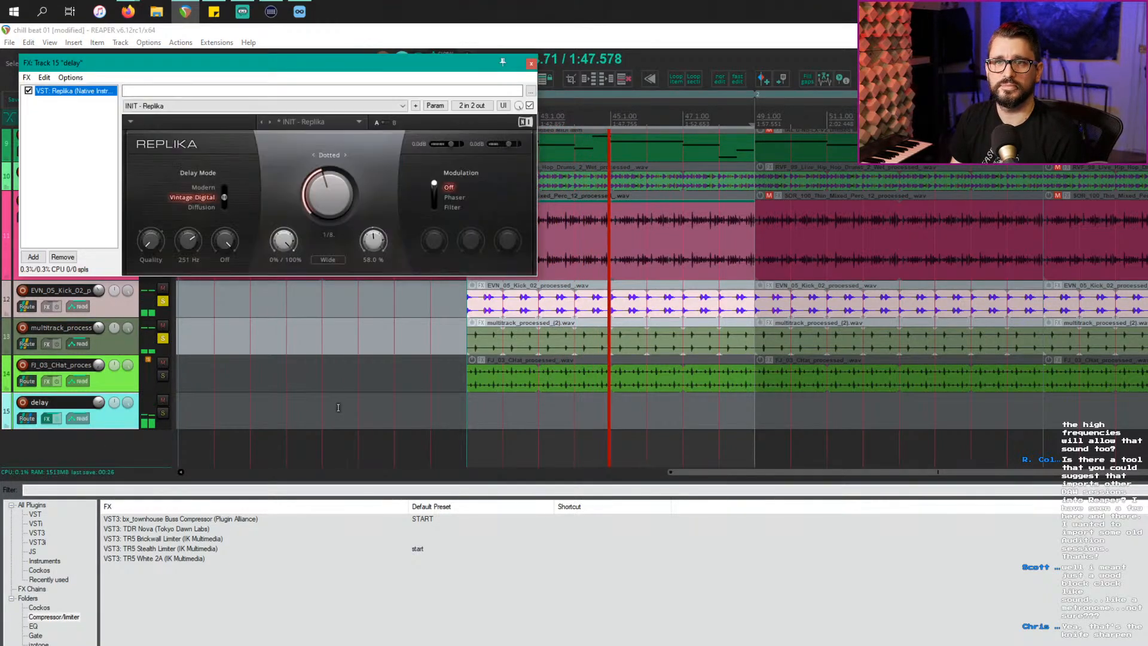
{"action": "left_click", "coordinate": [531, 64]}
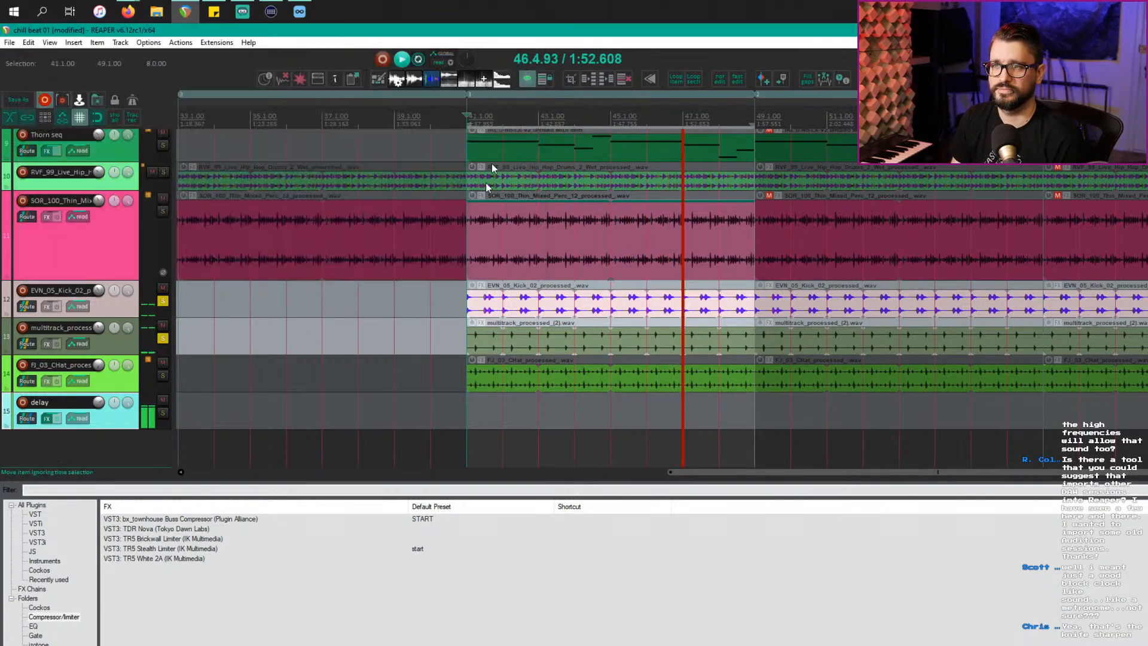
{"action": "left_click", "coordinate": [163, 375]}
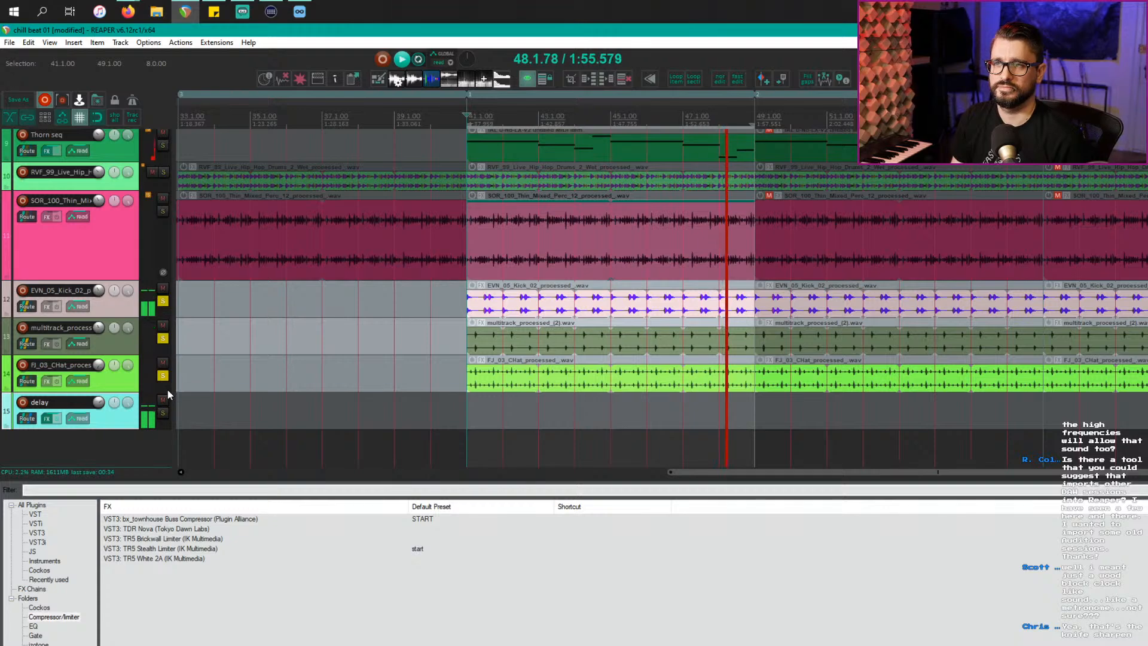
{"action": "left_click", "coordinate": [163, 338]}
{"action": "left_click", "coordinate": [162, 301]}
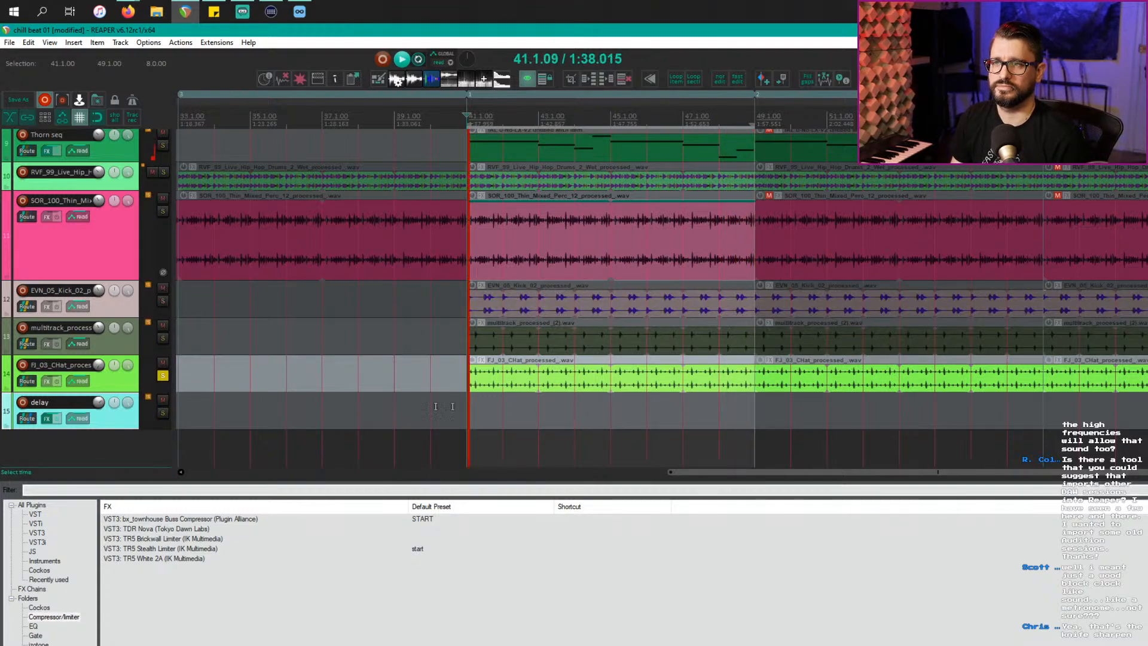
{"action": "left_click", "coordinate": [550, 404]}
Step: Show the FJ_03_CHat hi-hat track's volume envelope lane and unsolo it
{"action": "left_click", "coordinate": [110, 387]}
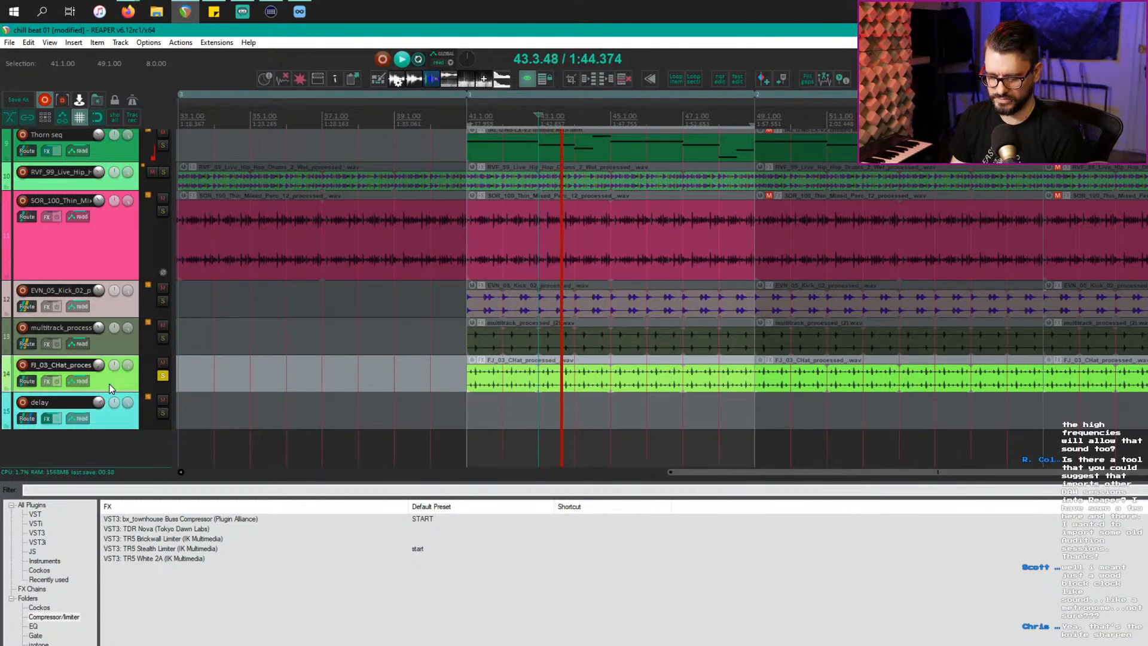
{"action": "key", "text": "v"}
{"action": "key", "text": "v"}
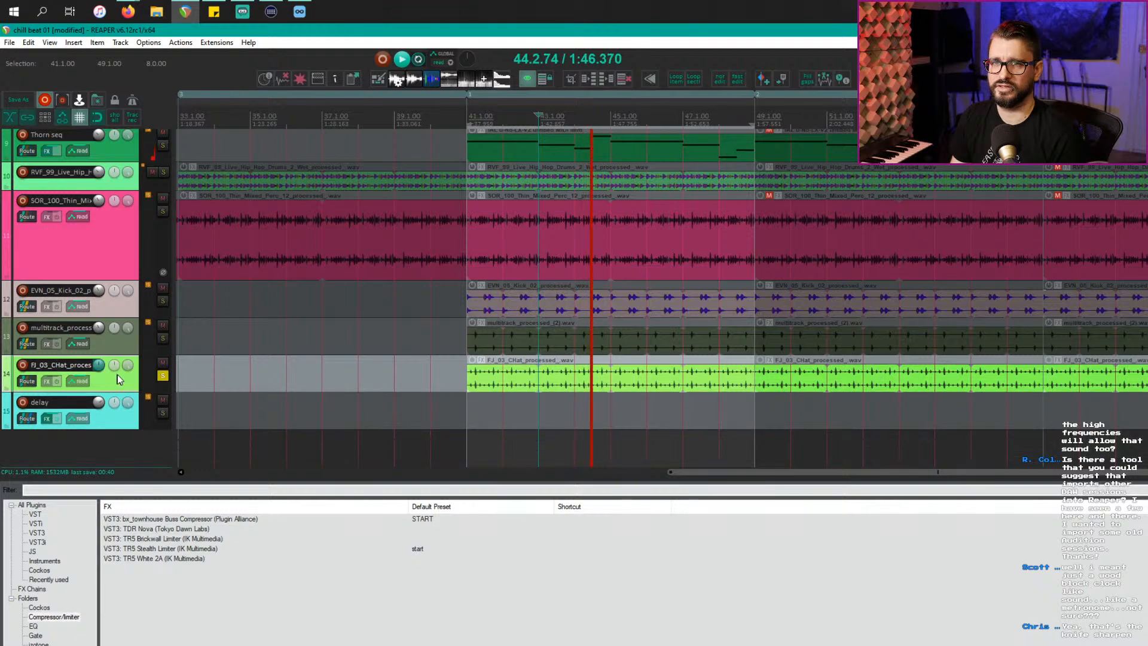
{"action": "left_click", "coordinate": [152, 375]}
{"action": "left_click", "coordinate": [161, 377]}
{"action": "left_click", "coordinate": [162, 376]}
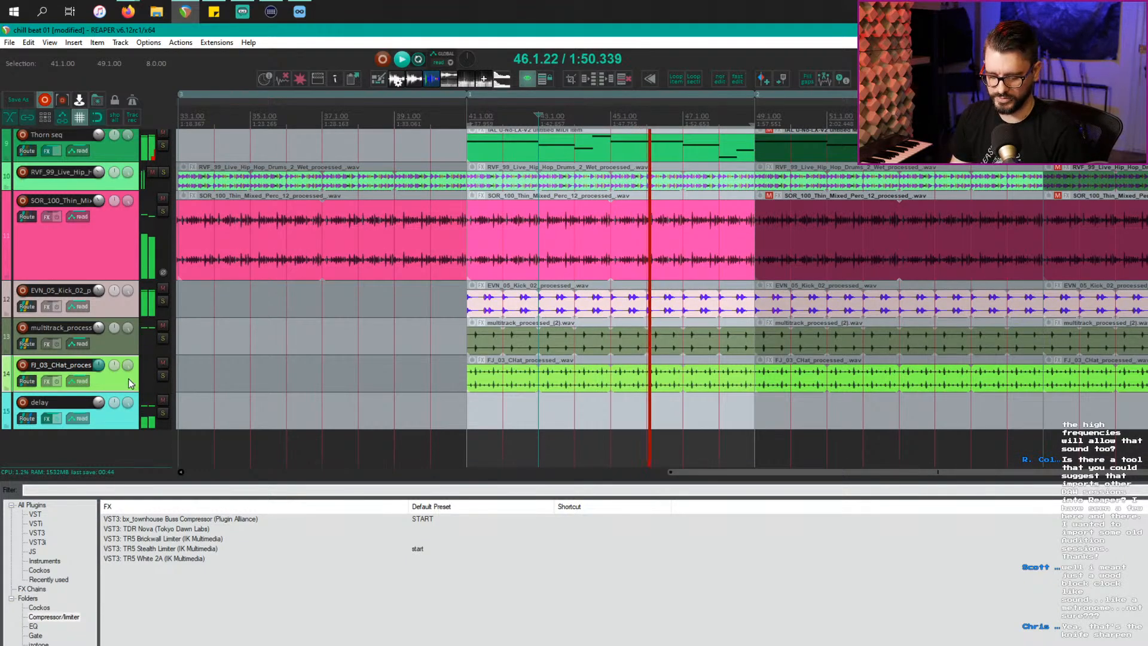
{"action": "key", "text": "v"}
{"action": "key", "text": "space"}
{"action": "scroll", "coordinate": [488, 448], "scroll_direction": "down", "scroll_amount": 4}
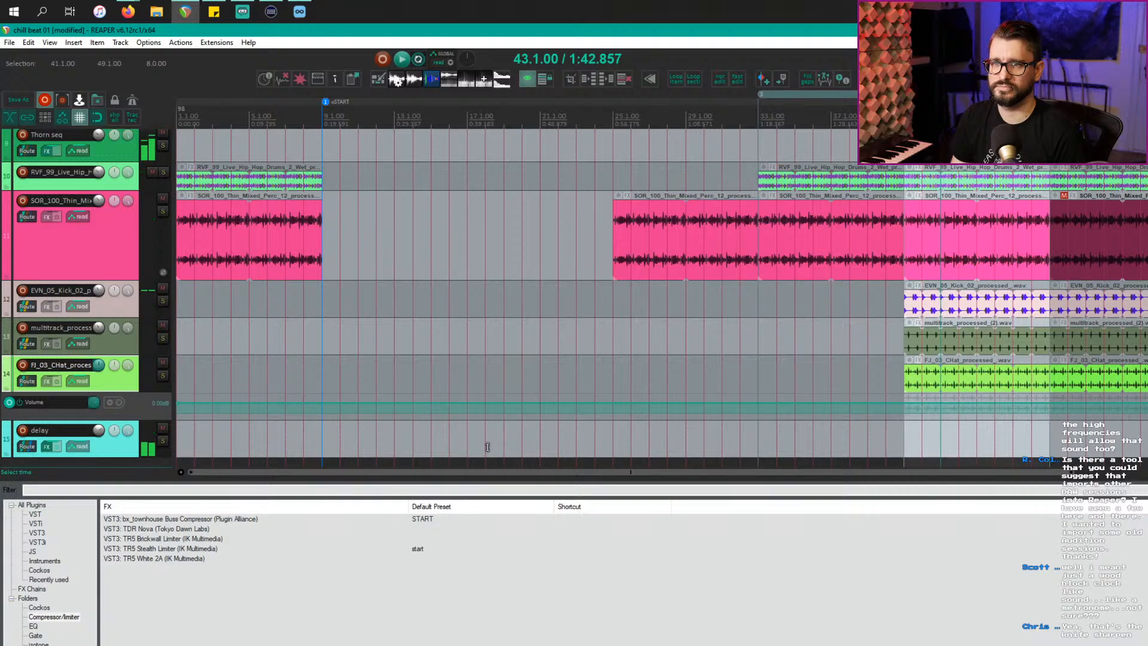
Step: Set the global automation override to No global override
{"action": "key", "text": "space"}
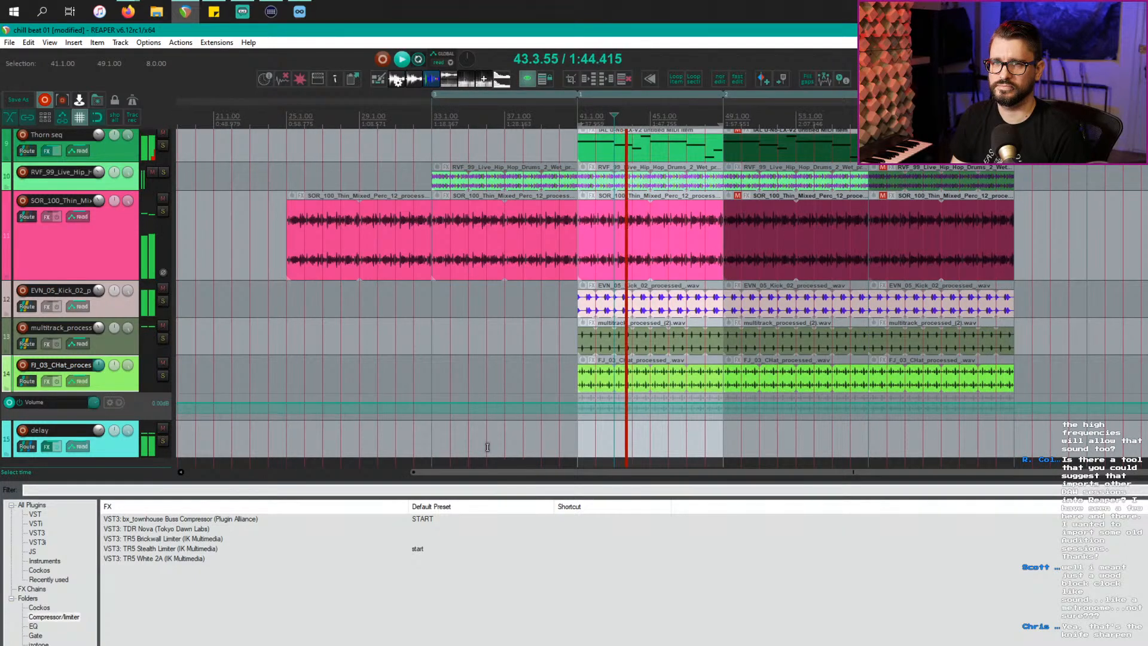
{"action": "key", "text": "space"}
{"action": "left_click", "coordinate": [674, 392]}
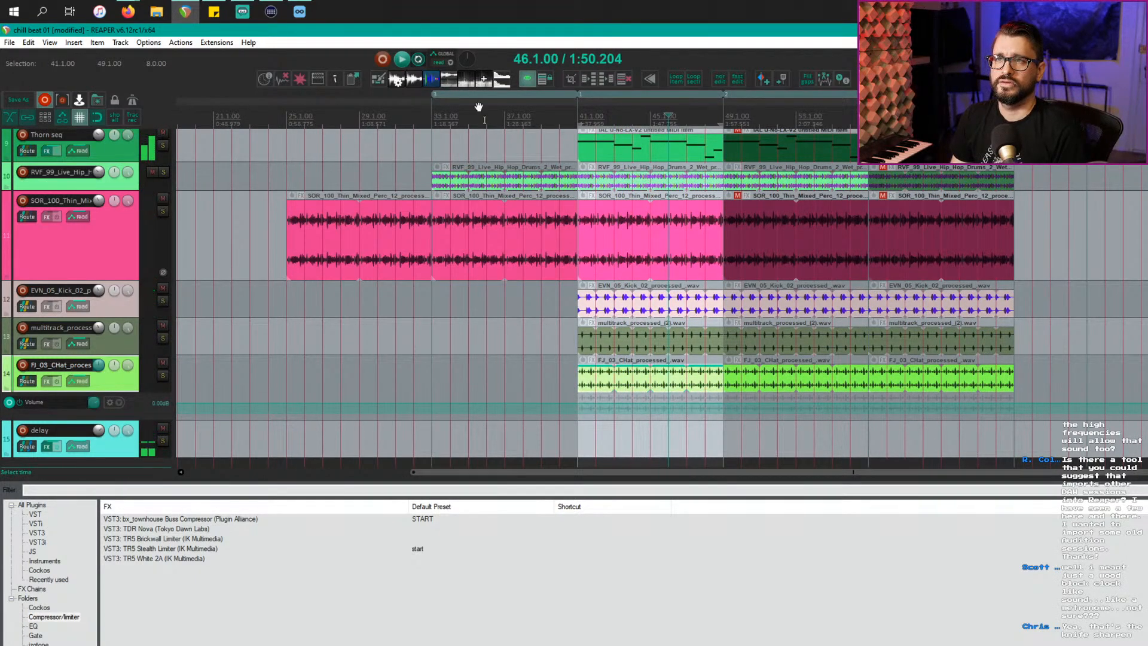
{"action": "left_click", "coordinate": [451, 62]}
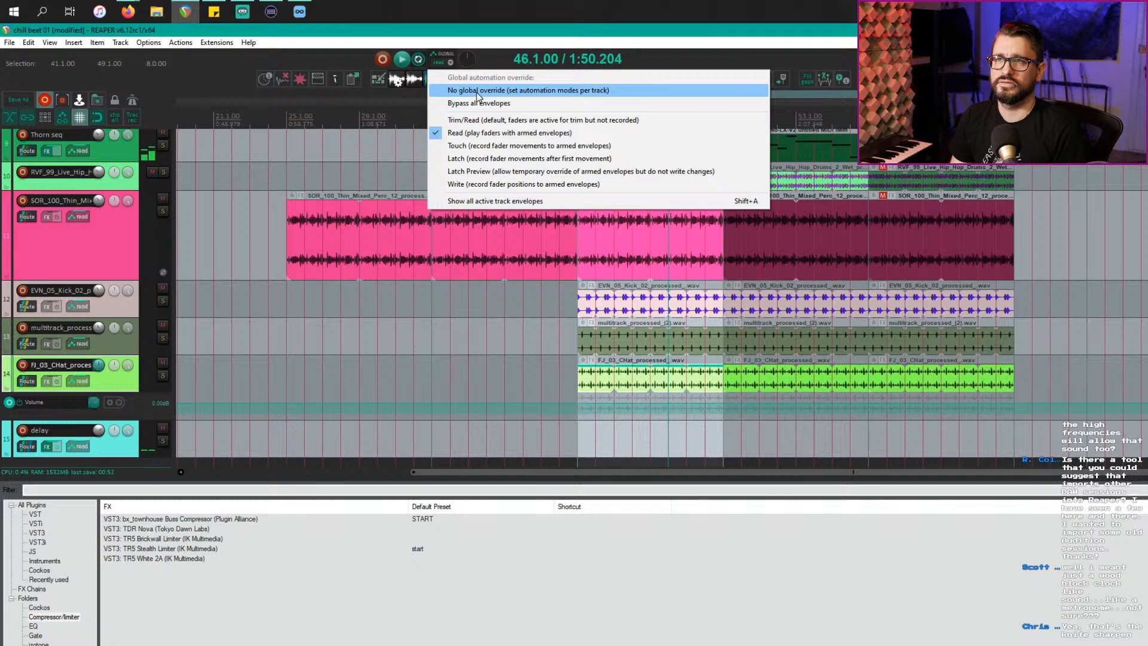
{"action": "left_click", "coordinate": [479, 90]}
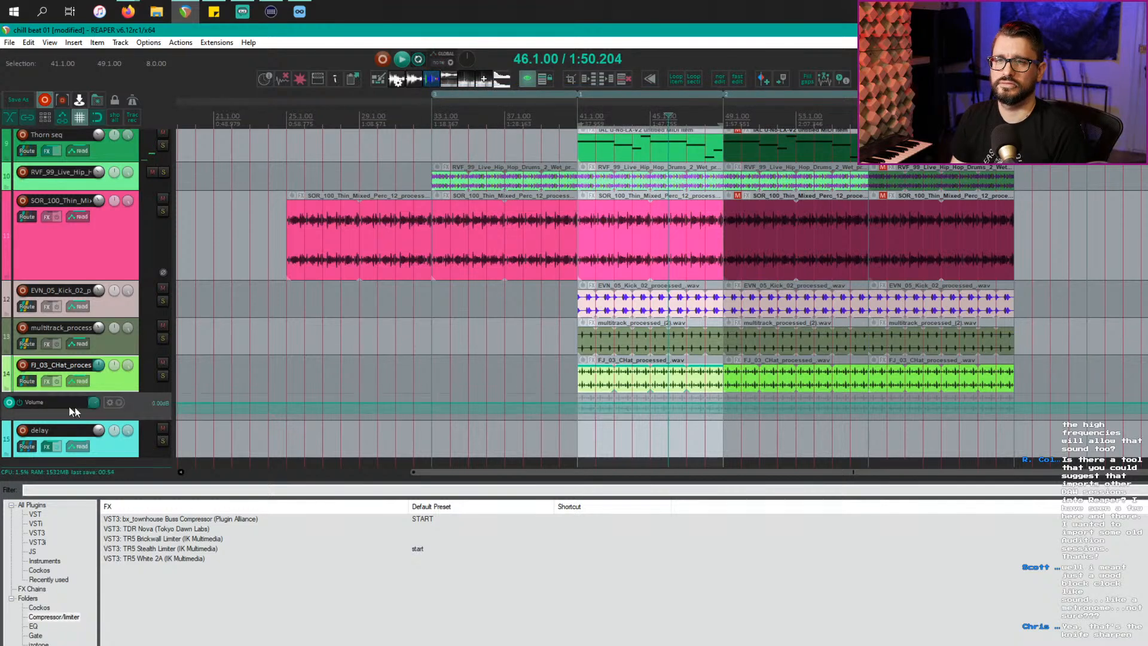
Step: Clear the hi-hat volume envelope and play from about bar 43
{"action": "right_click", "coordinate": [107, 409]}
{"action": "left_click", "coordinate": [151, 441]}
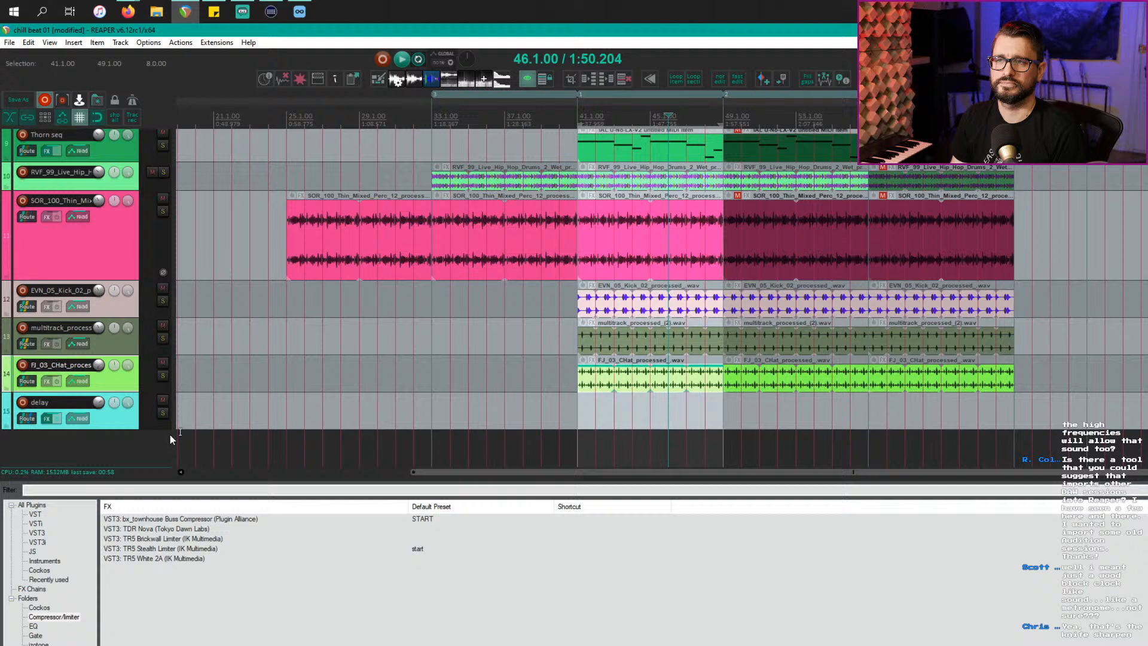
{"action": "left_click", "coordinate": [615, 378]}
{"action": "key", "text": "space"}
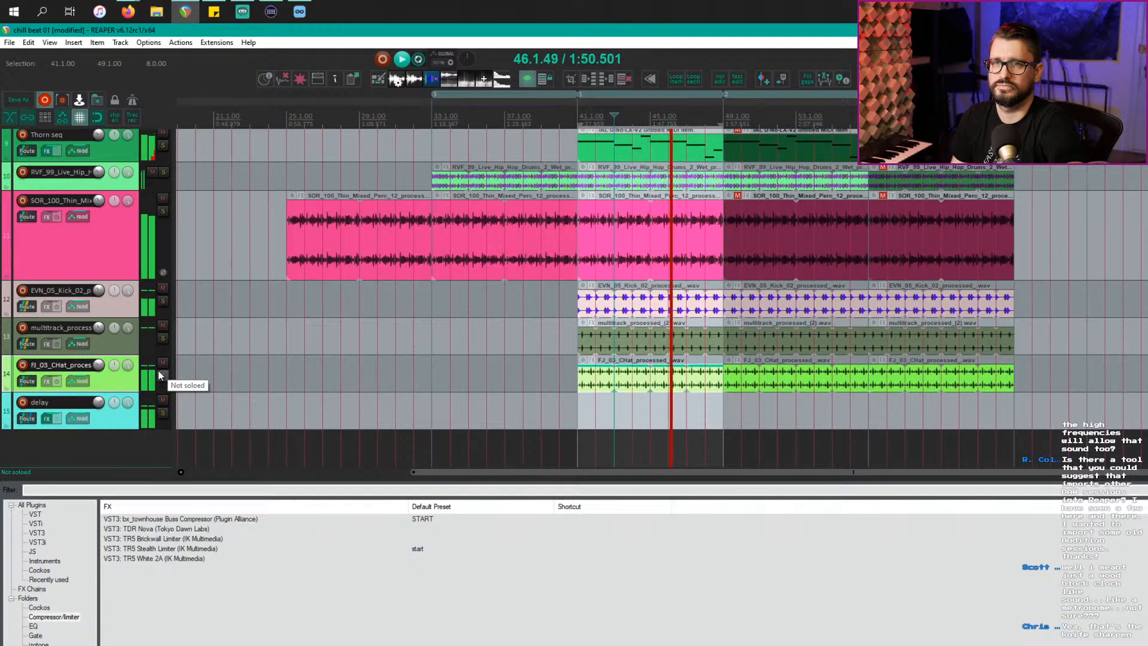
Step: Clear the bar 41–49 time selection, scroll through the whole arrangement as it plays, then stop
{"action": "left_click", "coordinate": [598, 341]}
{"action": "scroll", "coordinate": [647, 333], "scroll_direction": "down", "scroll_amount": 4}
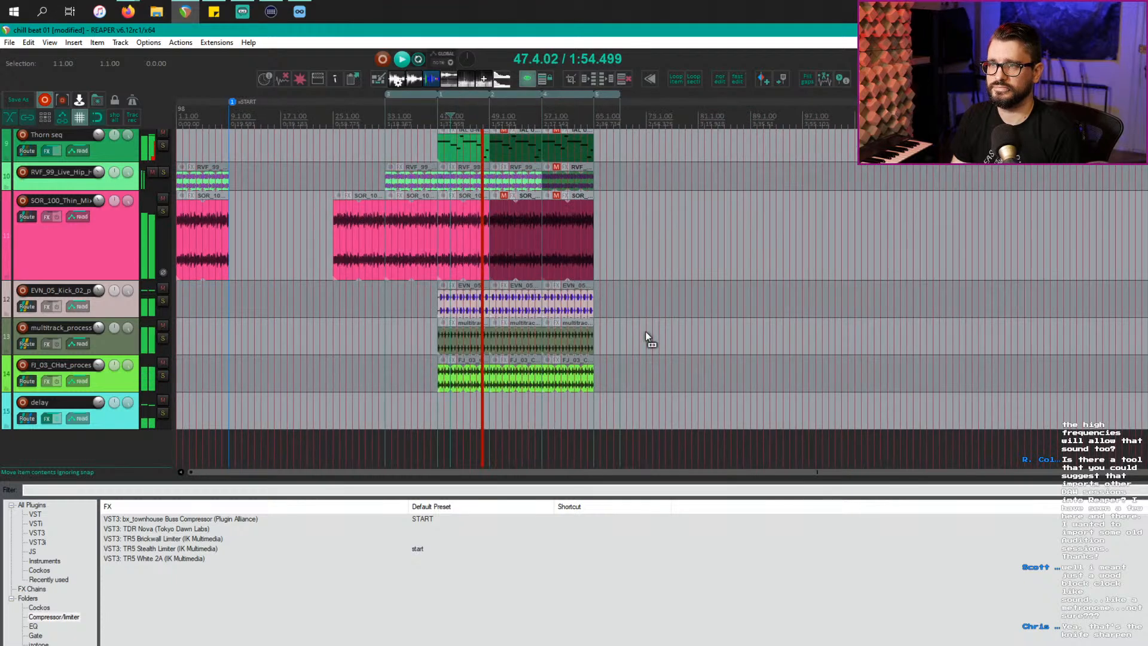
{"action": "scroll", "coordinate": [647, 338], "scroll_direction": "up", "scroll_amount": 3}
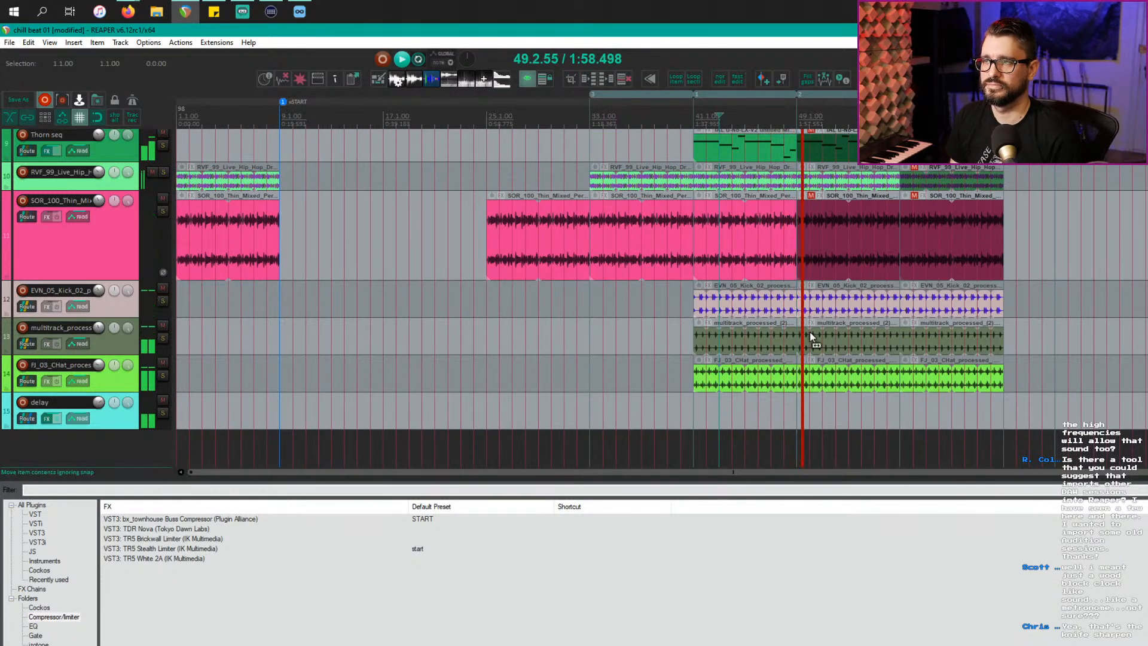
{"action": "scroll", "coordinate": [810, 331], "scroll_direction": "up", "scroll_amount": 2}
{"action": "scroll", "coordinate": [813, 332], "scroll_direction": "up", "scroll_amount": 1}
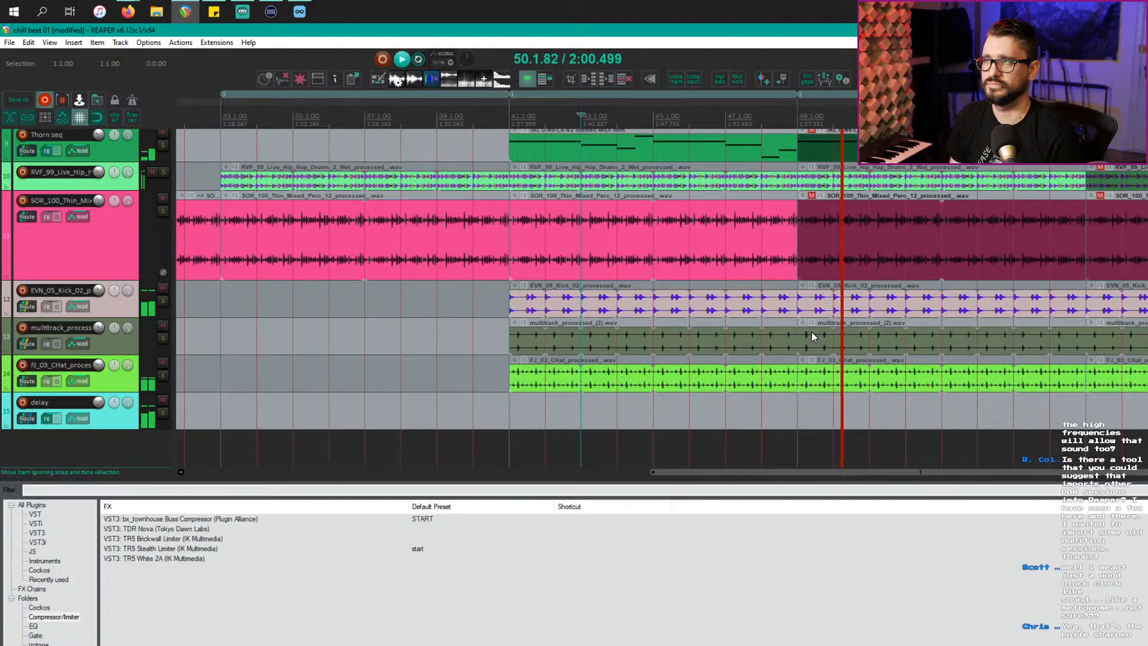
{"action": "scroll", "coordinate": [812, 332], "scroll_direction": "down", "scroll_amount": 3}
{"action": "scroll", "coordinate": [652, 359], "scroll_direction": "up", "scroll_amount": 3}
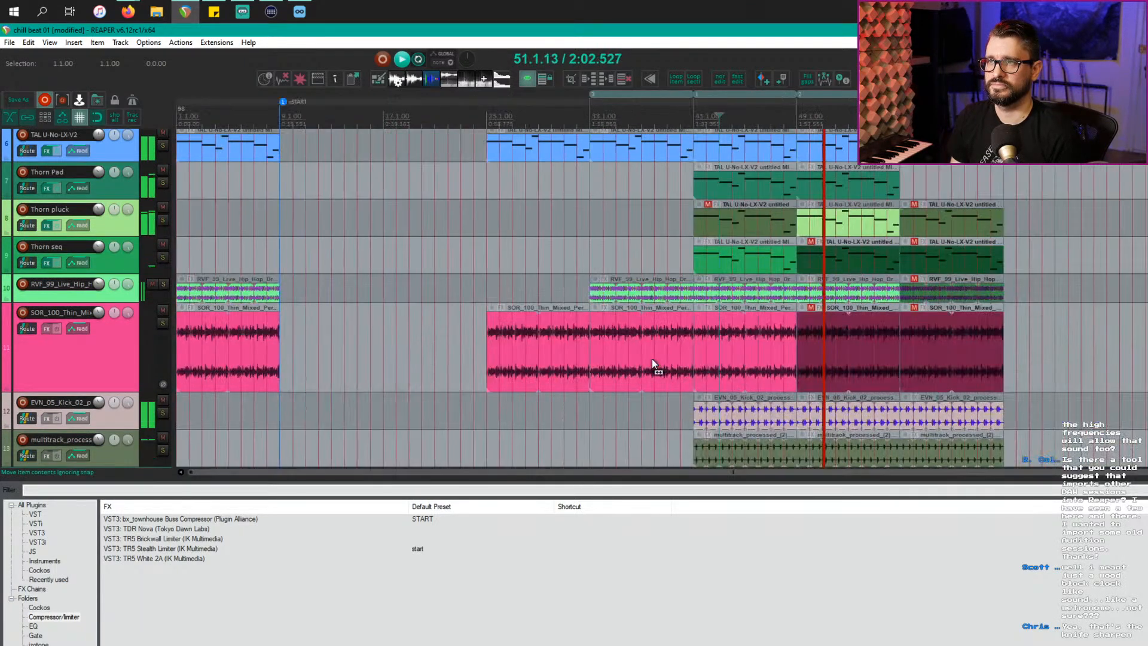
{"action": "scroll", "coordinate": [652, 359], "scroll_direction": "down", "scroll_amount": 2}
{"action": "scroll", "coordinate": [652, 359], "scroll_direction": "up", "scroll_amount": 2}
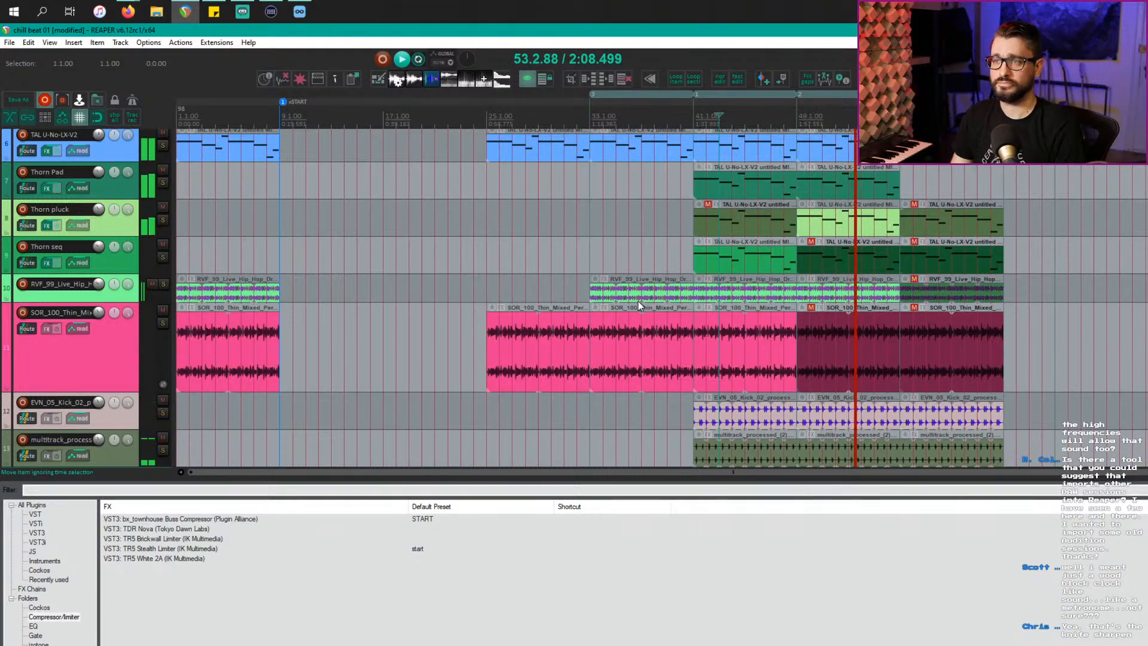
{"action": "scroll", "coordinate": [637, 306], "scroll_direction": "up", "scroll_amount": 5}
{"action": "scroll", "coordinate": [637, 309], "scroll_direction": "down", "scroll_amount": 2}
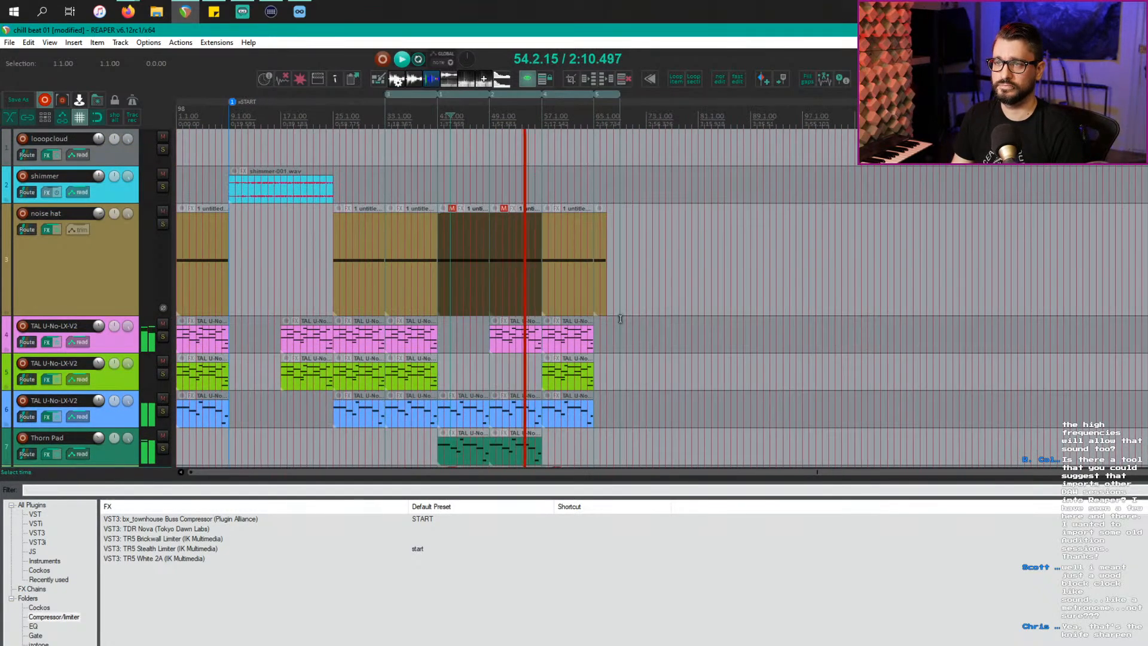
{"action": "scroll", "coordinate": [620, 319], "scroll_direction": "up", "scroll_amount": 2}
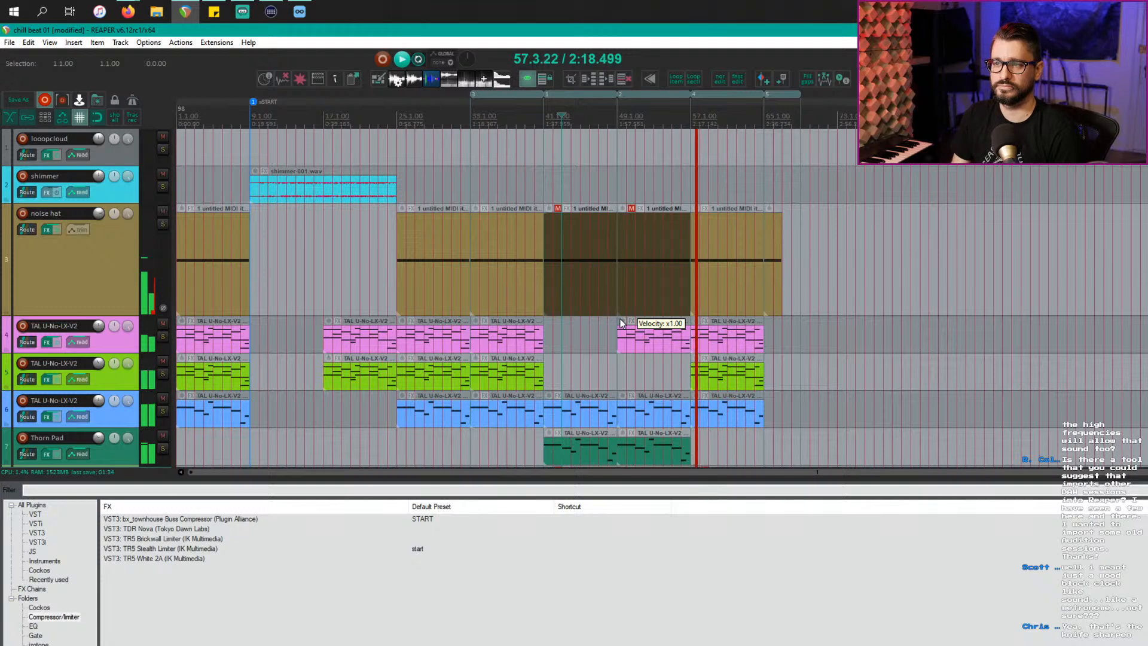
{"action": "scroll", "coordinate": [619, 323], "scroll_direction": "down", "scroll_amount": 5}
{"action": "key", "text": "space"}
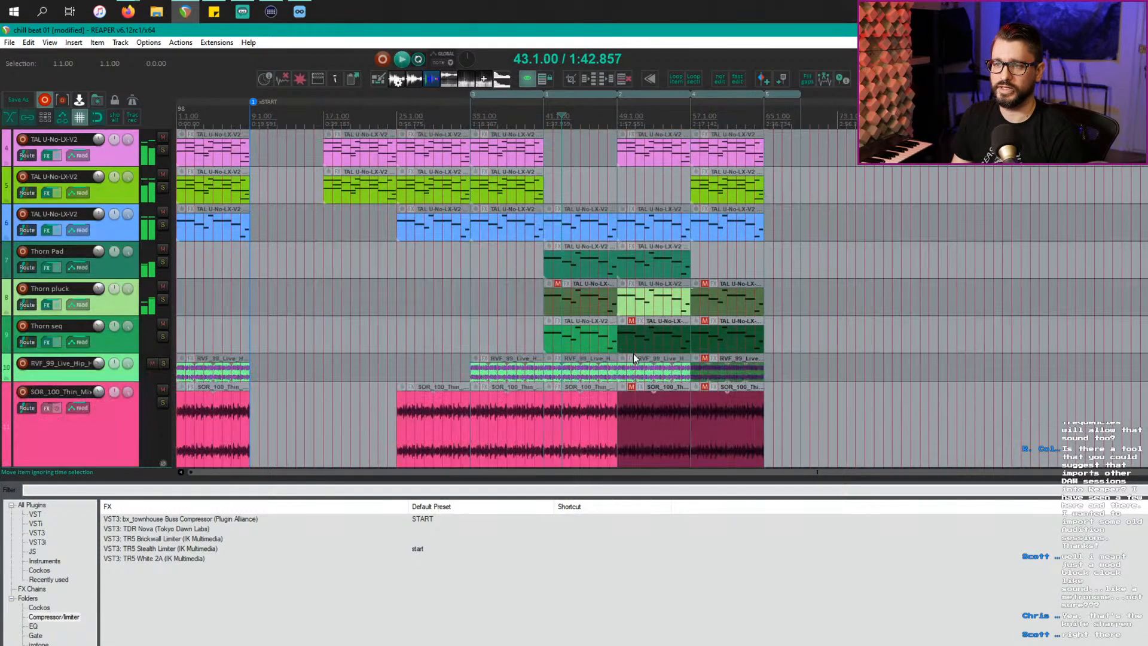
Step: Audition the soloed Thorn Pad from bar 41 with its synth window open, then close it
{"action": "left_click", "coordinate": [583, 268]}
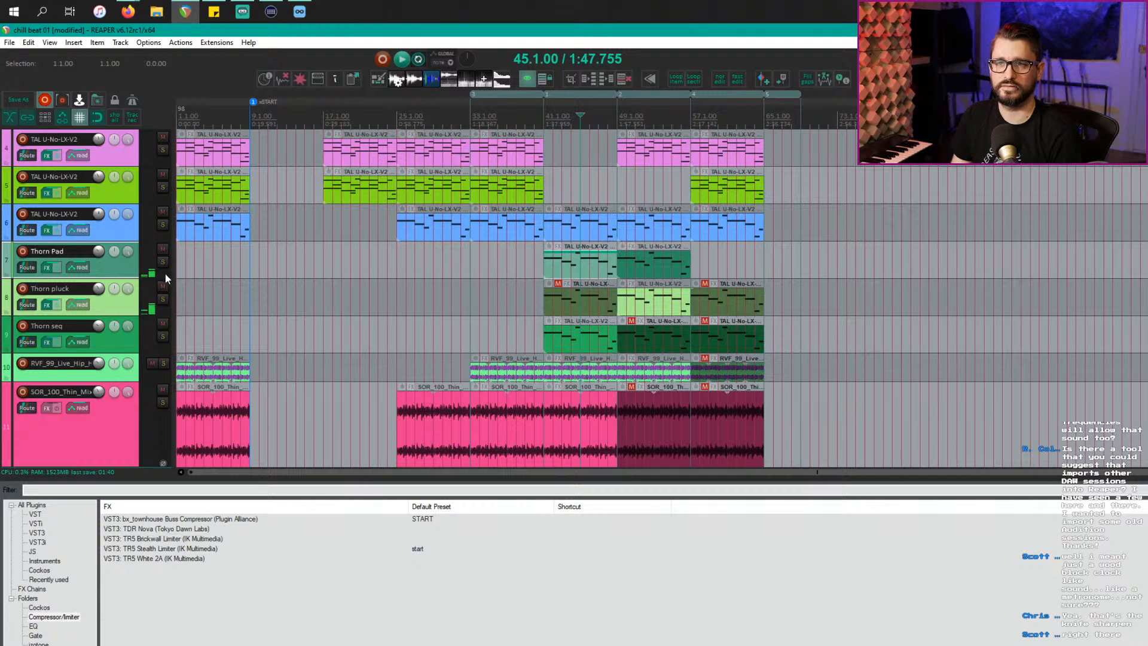
{"action": "double_click", "coordinate": [542, 270]}
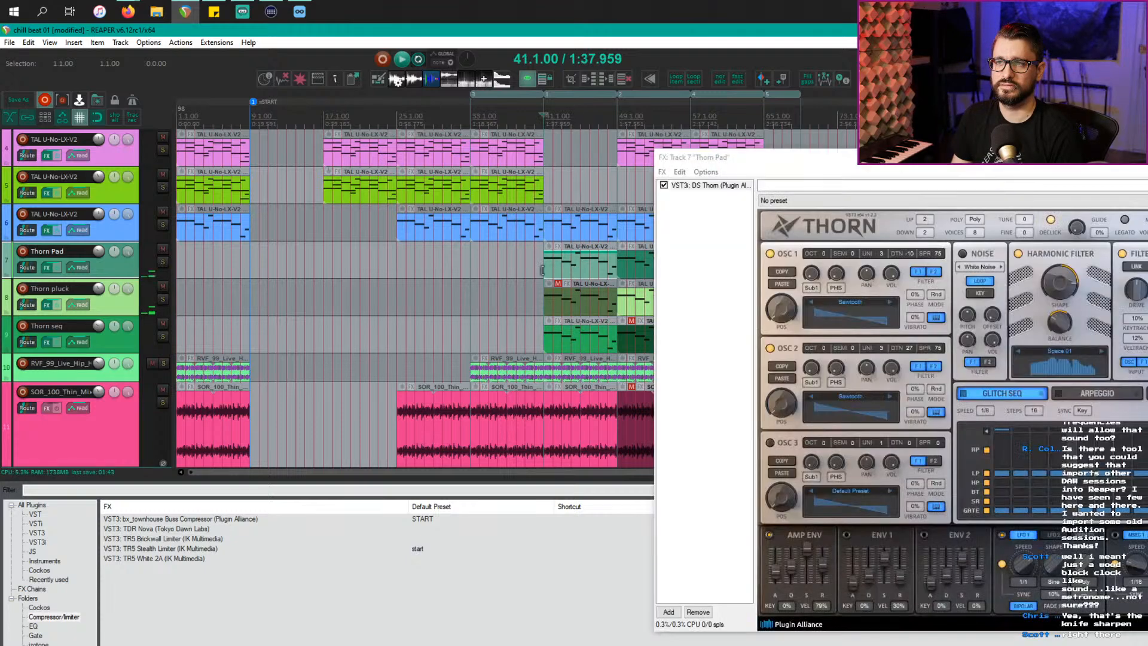
{"action": "key", "text": "space"}
{"action": "left_click", "coordinate": [163, 261]}
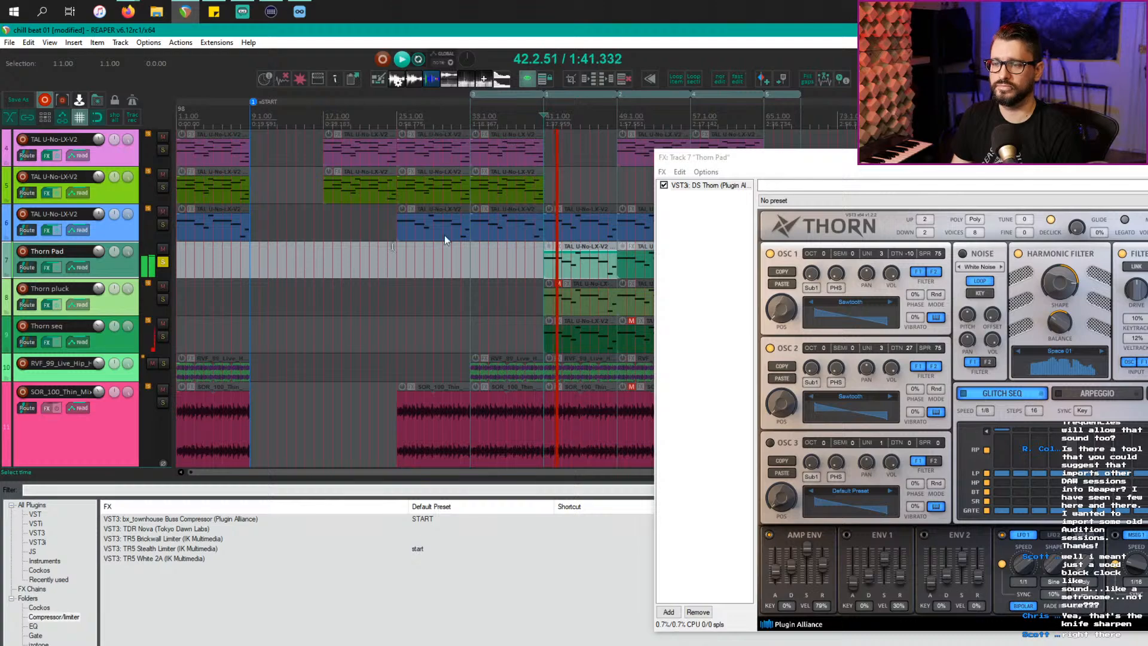
{"action": "left_click_drag", "start_coordinate": [990, 159], "coordinate": [371, 162]}
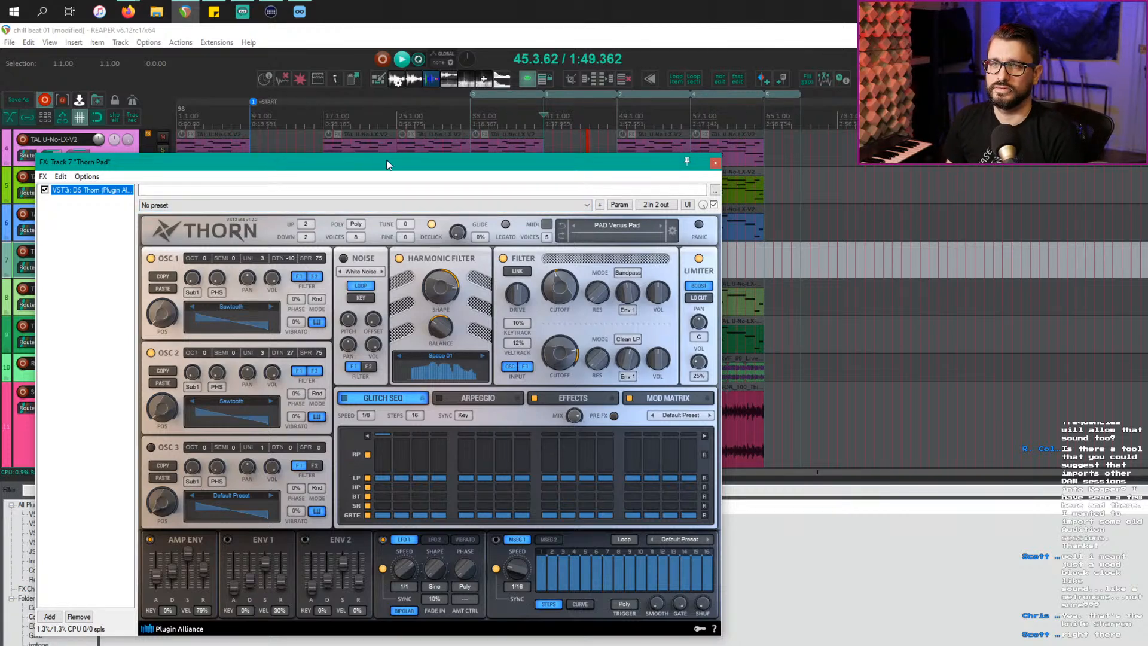
{"action": "left_click", "coordinate": [715, 163]}
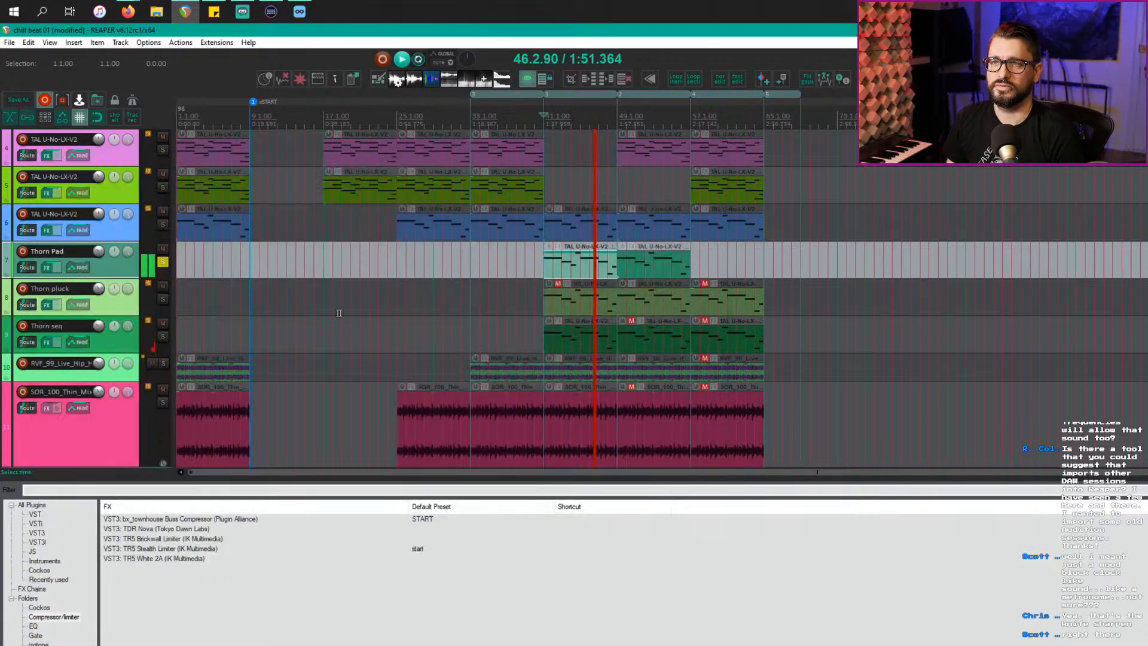
Step: Solo Thorn pluck, play from its bar 49 item, and open its Thorn synth window
{"action": "left_click", "coordinate": [162, 299]}
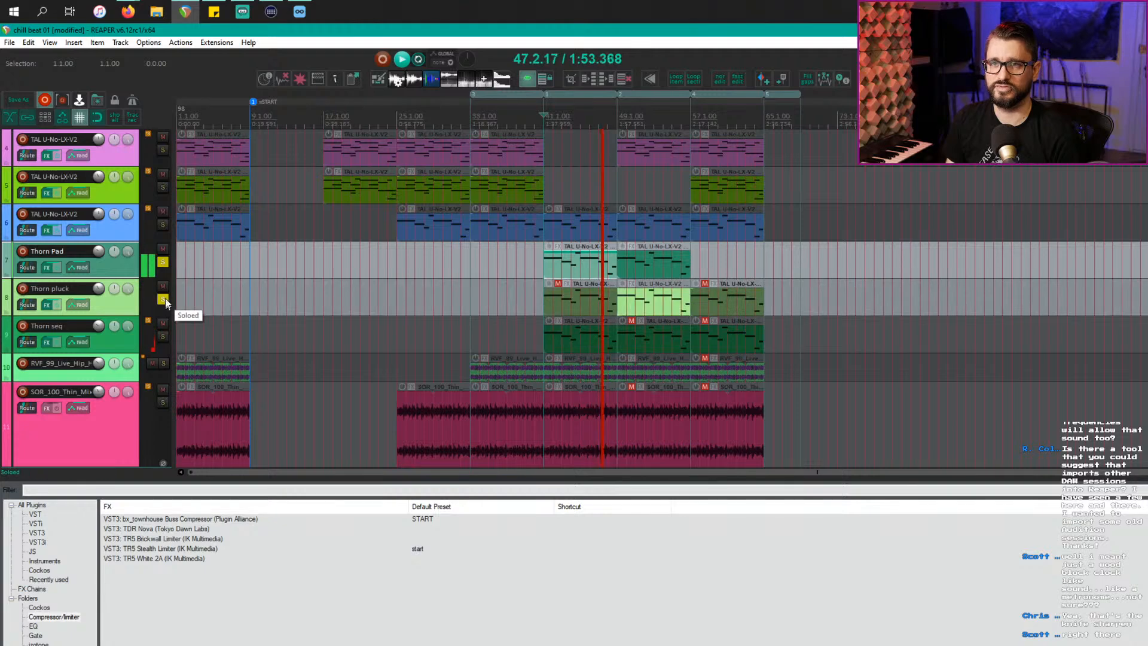
{"action": "key", "text": "space"}
{"action": "left_click", "coordinate": [616, 294]}
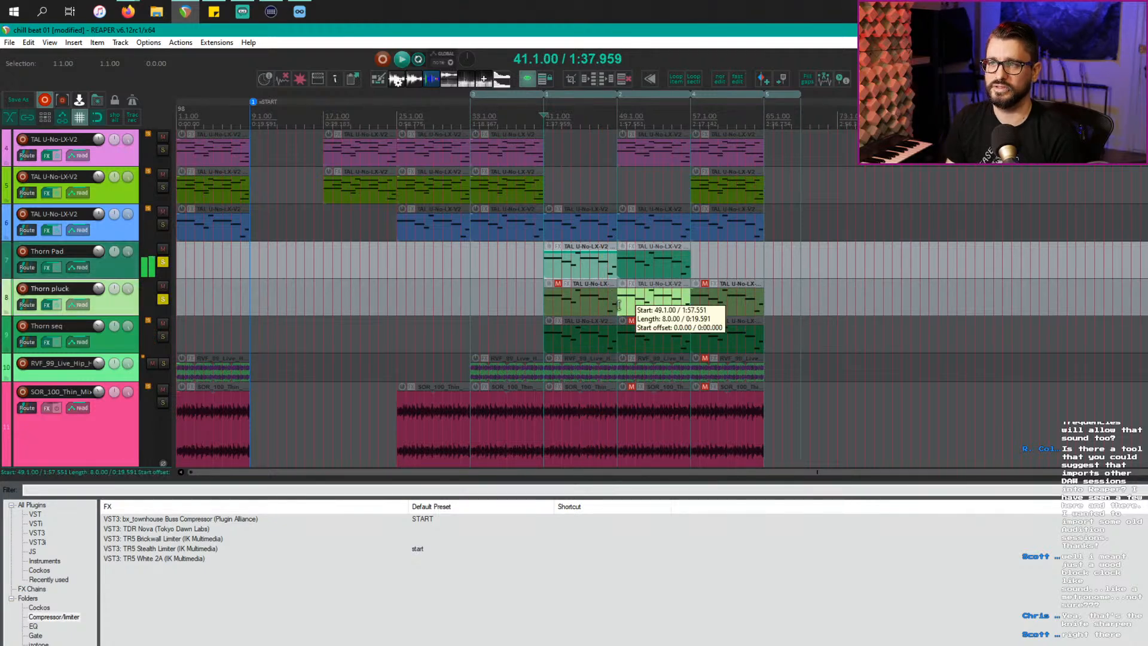
{"action": "key", "text": "space"}
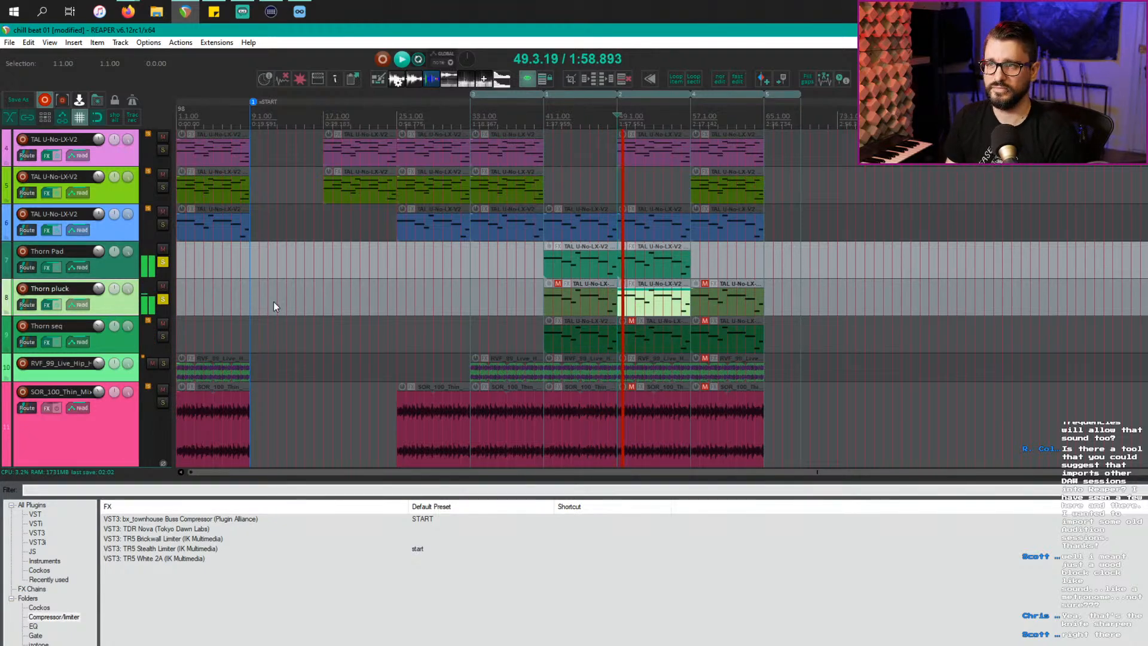
{"action": "key", "text": "f"}
{"action": "left_click_drag", "start_coordinate": [823, 159], "coordinate": [276, 200]}
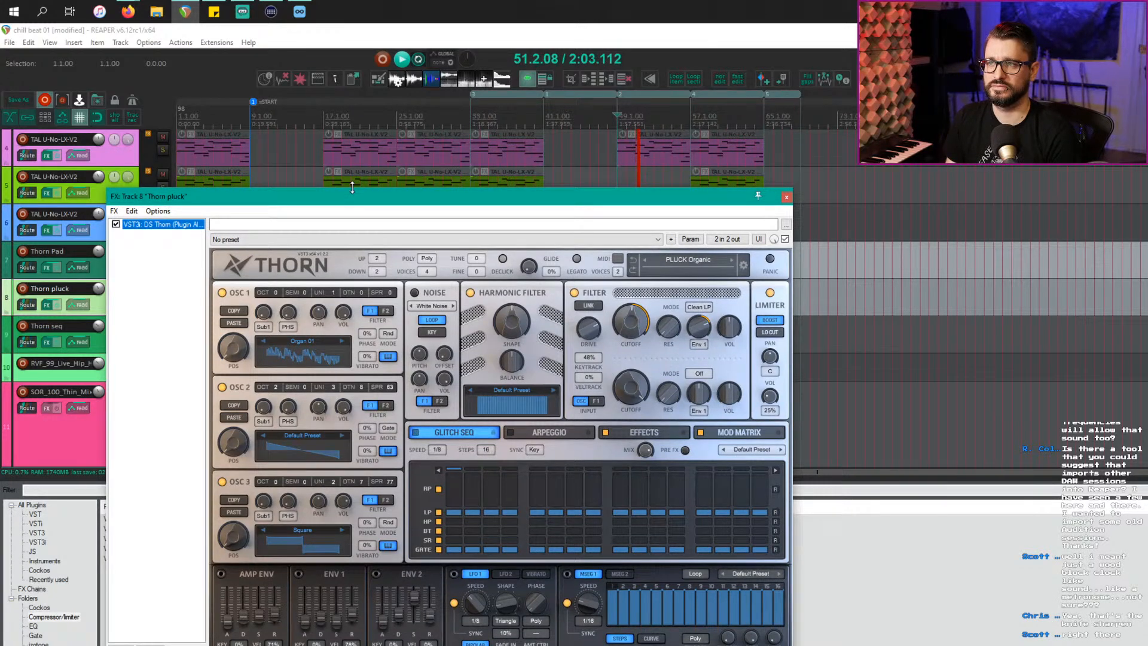
Step: Close the pluck synth, move the solo from Thorn pluck to Thorn seq, and play from bar 41
{"action": "left_click", "coordinate": [786, 198]}
{"action": "key", "text": "space"}
{"action": "left_click", "coordinate": [164, 300]}
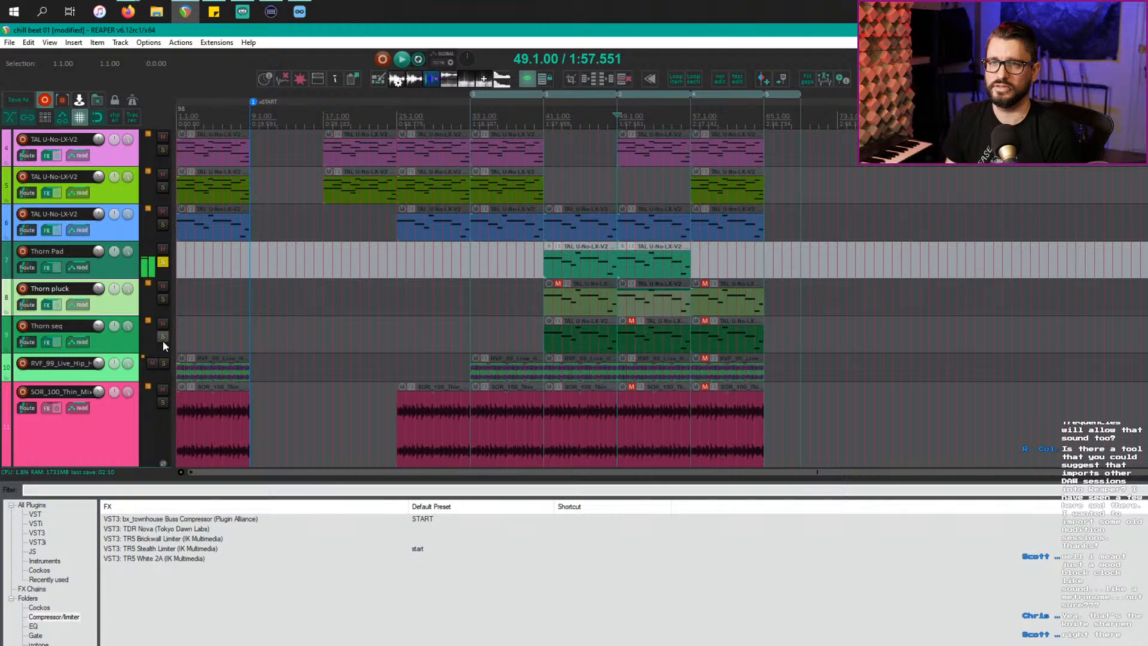
{"action": "left_click", "coordinate": [162, 337]}
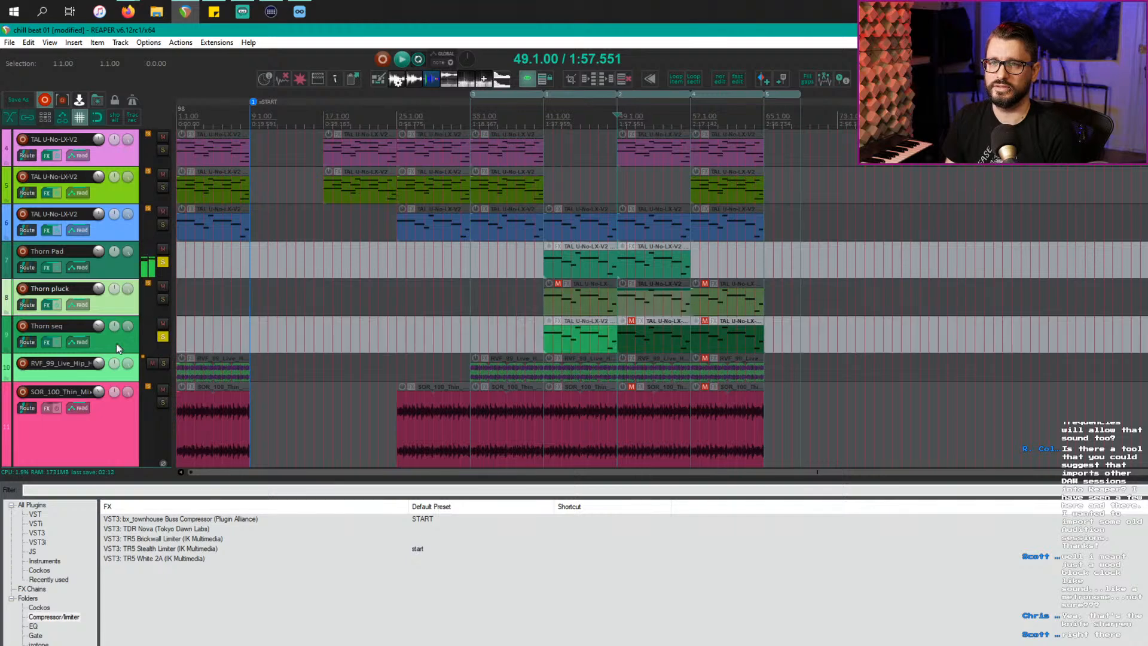
{"action": "left_click", "coordinate": [548, 338]}
{"action": "key", "text": "space"}
Step: Review the Thorn seq synth's ARPEGGIO and EFFECTS settings, then close its window
{"action": "left_click", "coordinate": [47, 342]}
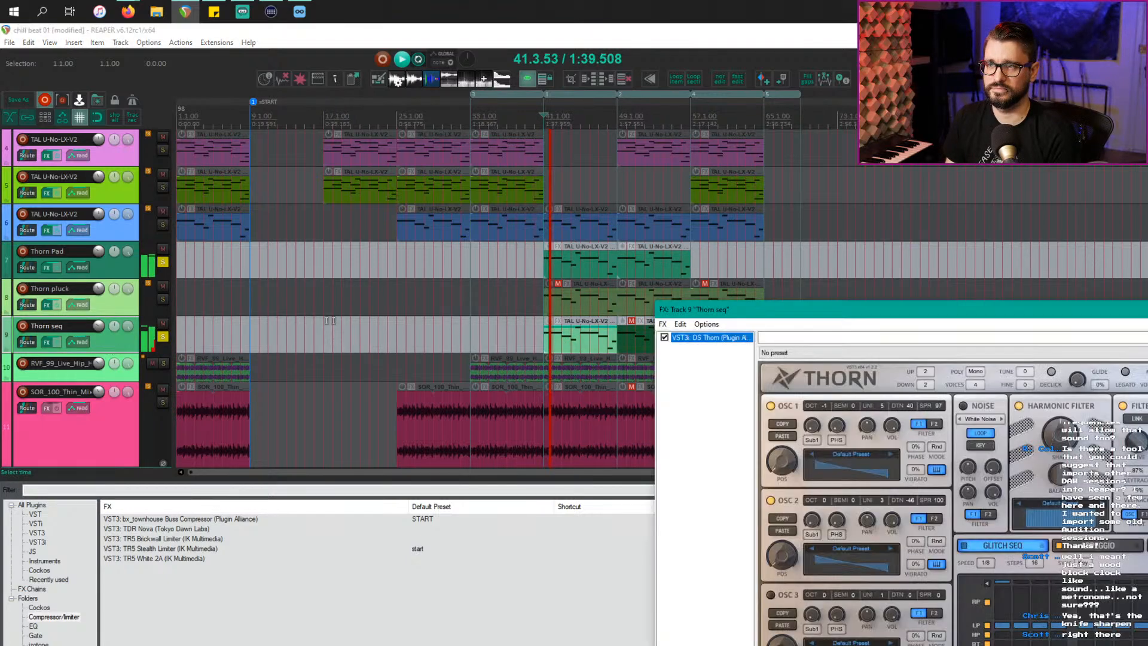
{"action": "left_click_drag", "start_coordinate": [744, 323], "coordinate": [150, 202]}
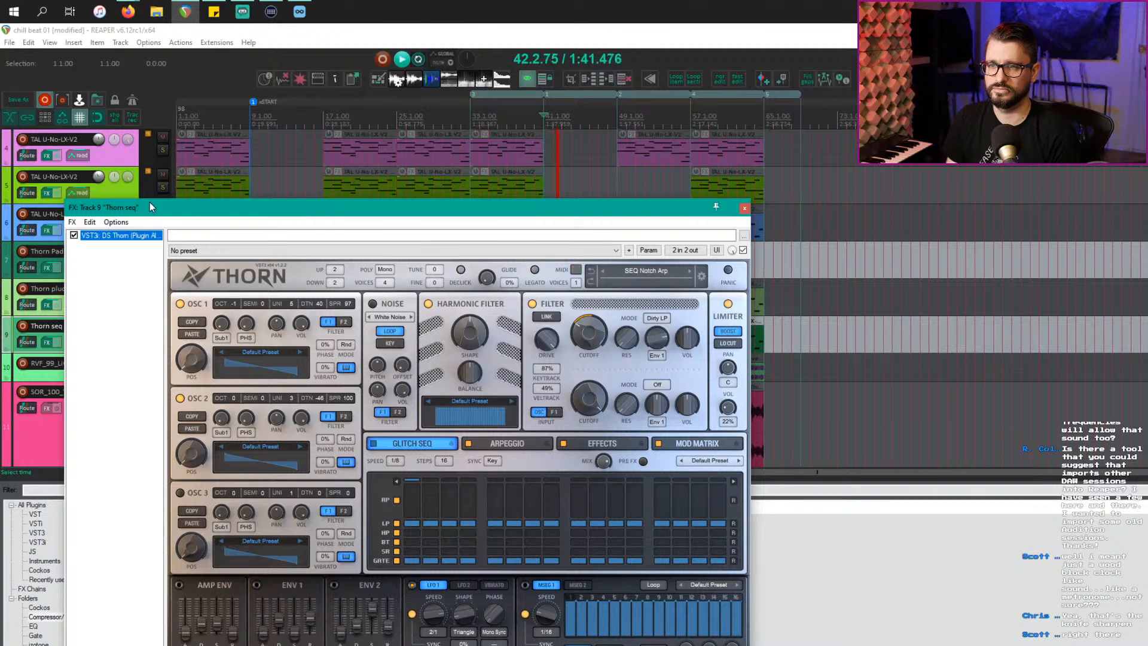
{"action": "left_click", "coordinate": [534, 445]}
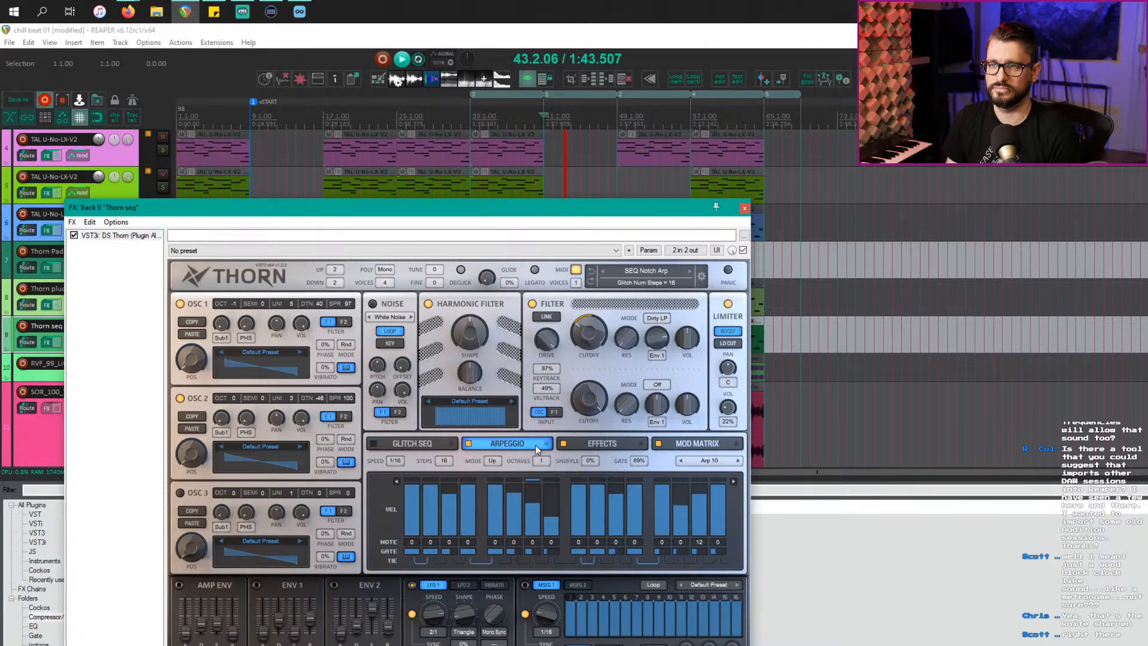
{"action": "left_click", "coordinate": [589, 444]}
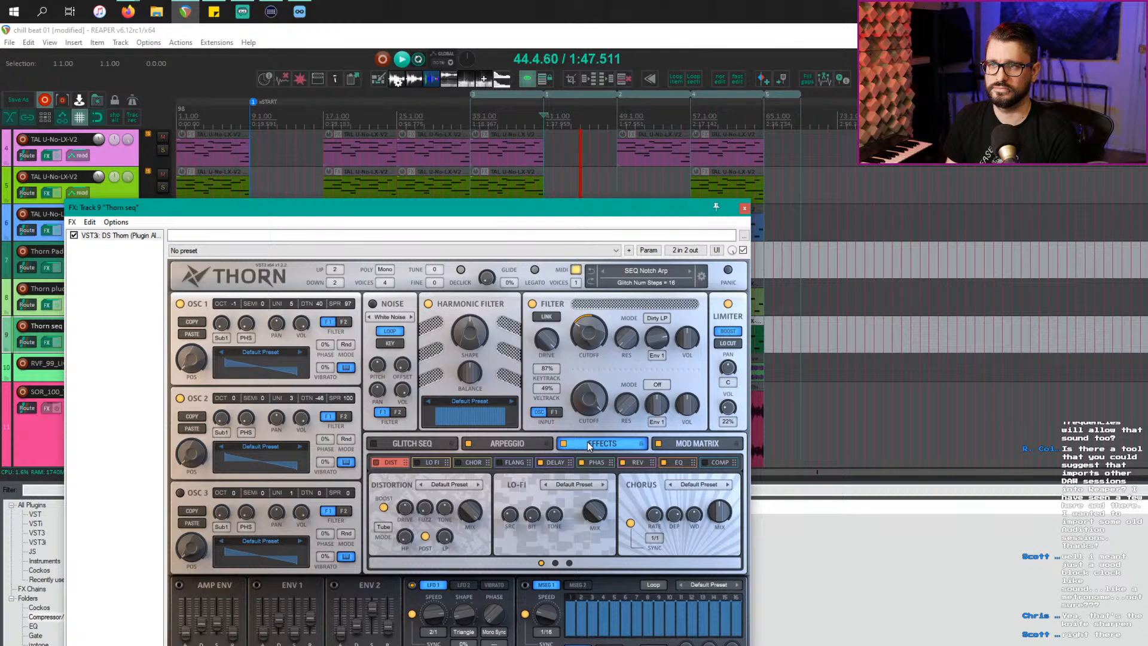
{"action": "left_click", "coordinate": [745, 208]}
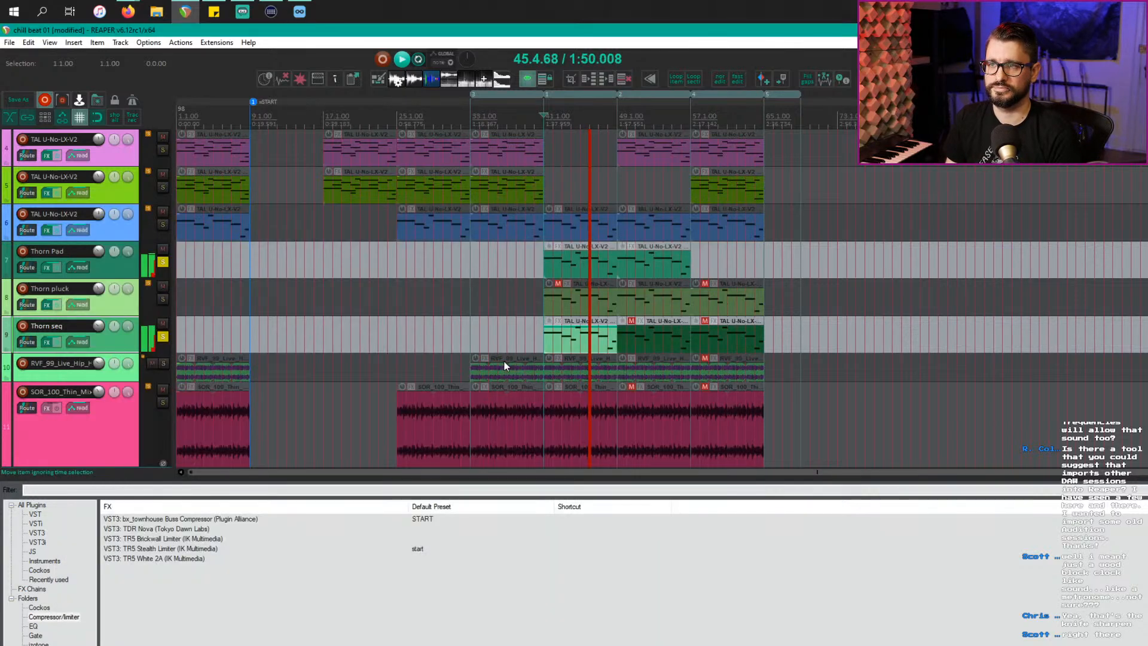
Step: Unsolo Thorn seq and Thorn Pad and set the time selection from 9.1.00 to 69.1.00
{"action": "left_click", "coordinate": [162, 336]}
{"action": "left_click", "coordinate": [162, 263]}
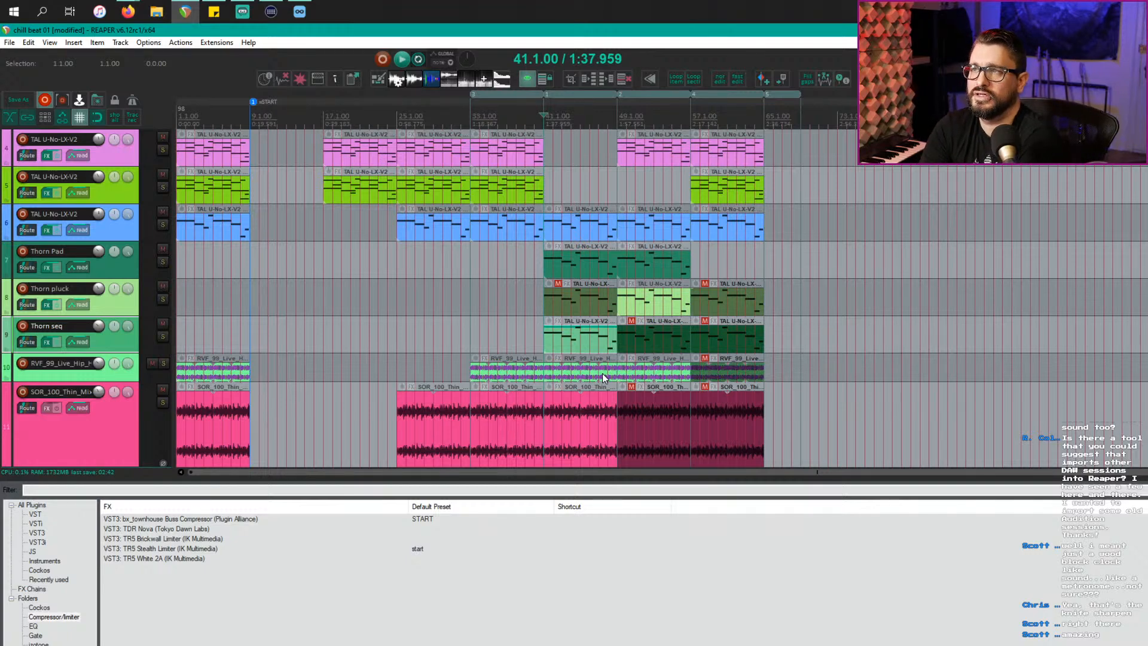
{"action": "double_click", "coordinate": [293, 116]}
{"action": "left_click_drag", "start_coordinate": [467, 123], "coordinate": [802, 123]}
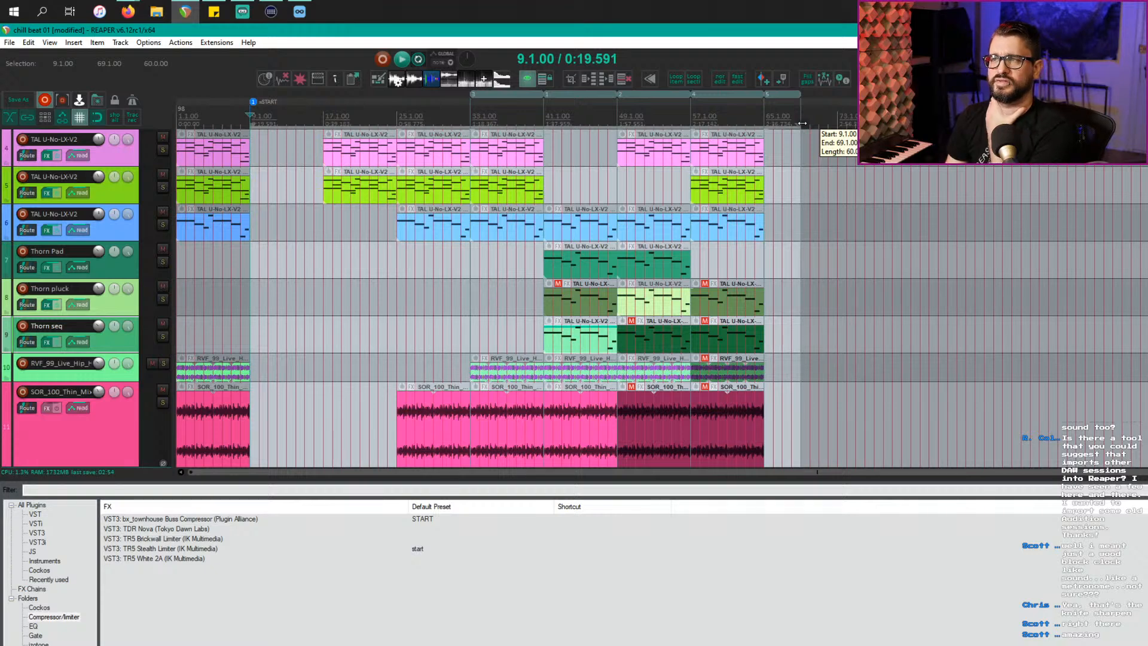
{"action": "mouse_move", "coordinate": [799, 123]}
{"action": "left_mouse_down"}
{"action": "mouse_move", "coordinate": [779, 123]}
{"action": "mouse_move", "coordinate": [797, 124]}
{"action": "left_mouse_up"}
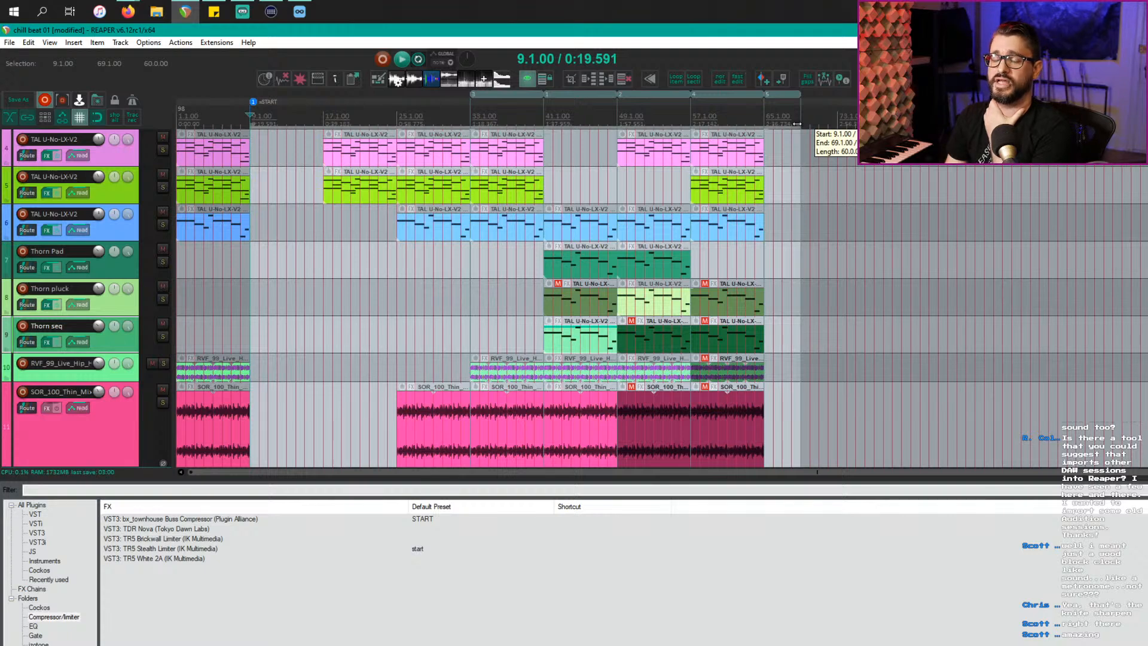
{"action": "scroll", "coordinate": [395, 175], "scroll_direction": "up", "scroll_amount": 5}
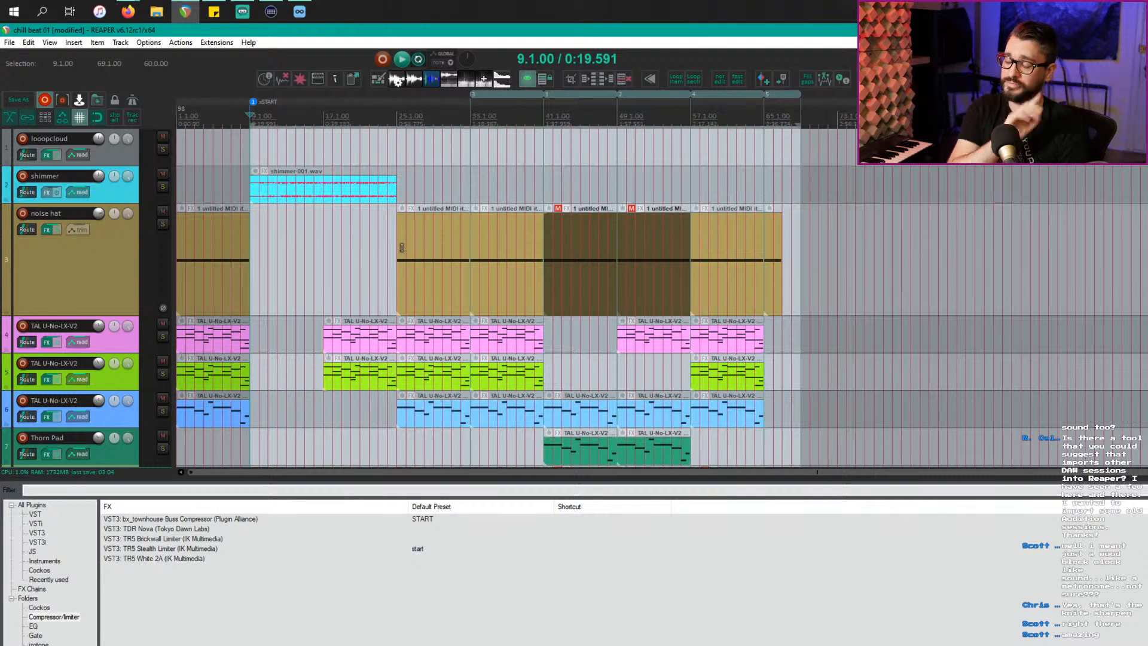
Step: Play from bar 9 scrolling the tracks, briefly opening and closing the Thorn seq synth
{"action": "scroll", "coordinate": [375, 211], "scroll_direction": "down", "scroll_amount": 9}
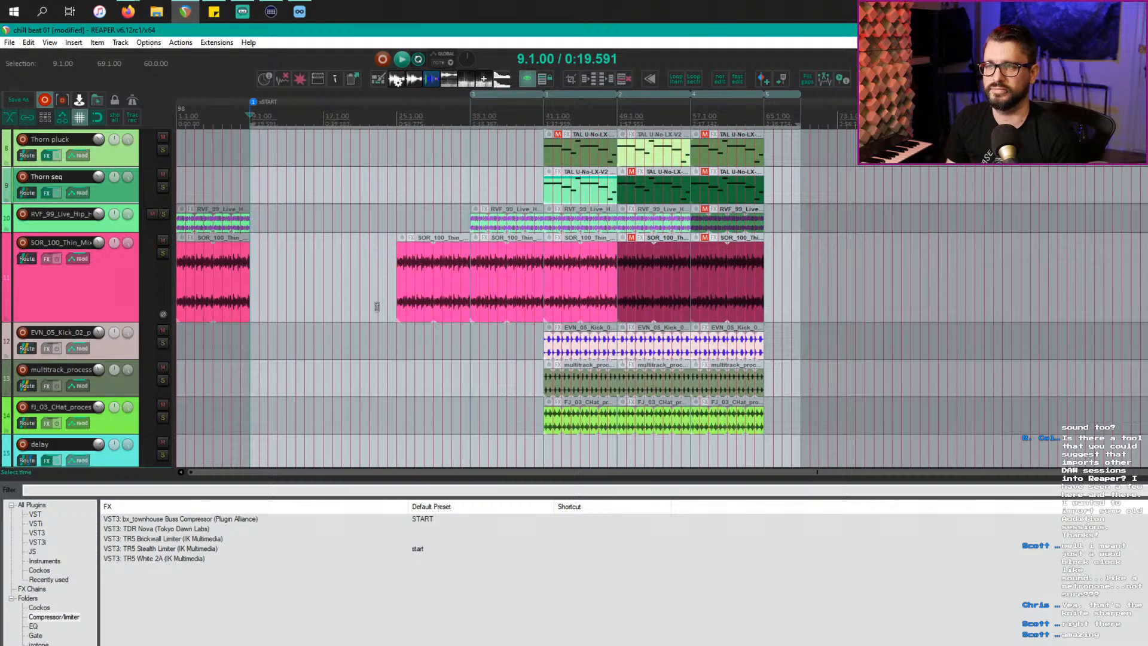
{"action": "scroll", "coordinate": [514, 274], "scroll_direction": "up", "scroll_amount": 8}
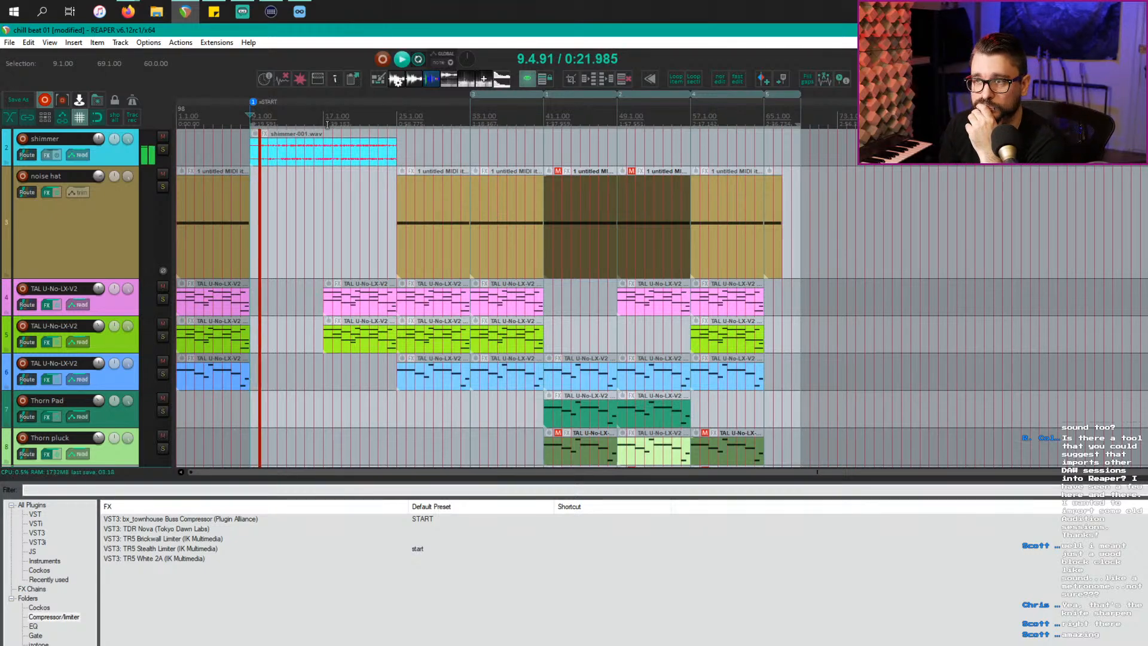
{"action": "scroll", "coordinate": [281, 220], "scroll_direction": "down", "scroll_amount": 1}
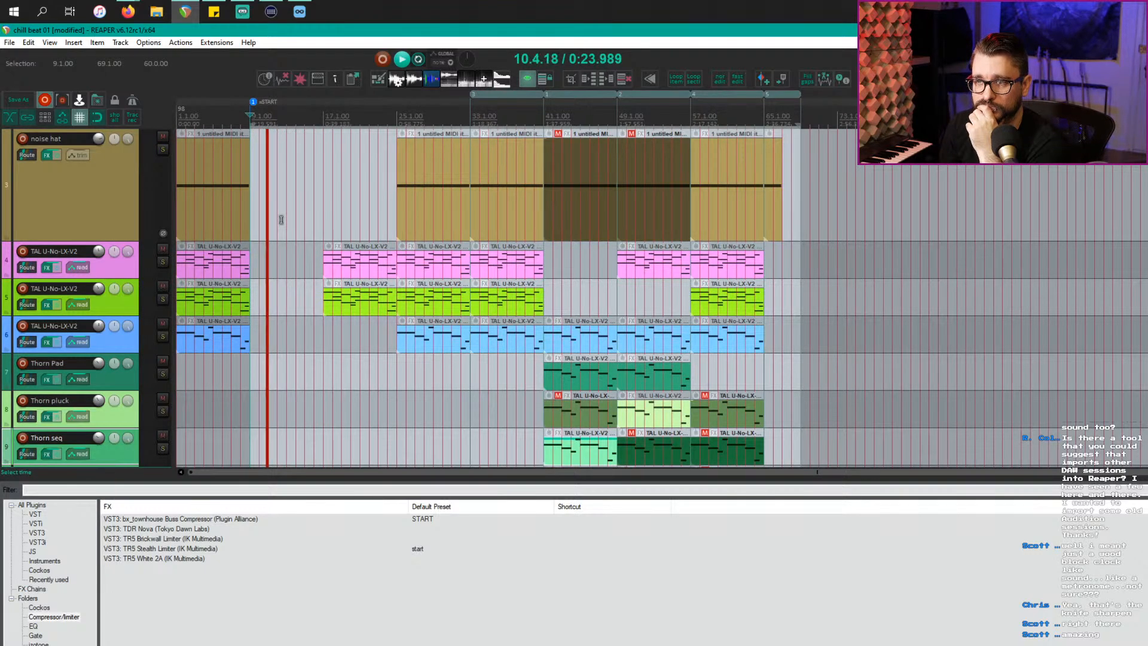
{"action": "scroll", "coordinate": [281, 219], "scroll_direction": "down", "scroll_amount": 1}
{"action": "scroll", "coordinate": [281, 220], "scroll_direction": "down", "scroll_amount": 1}
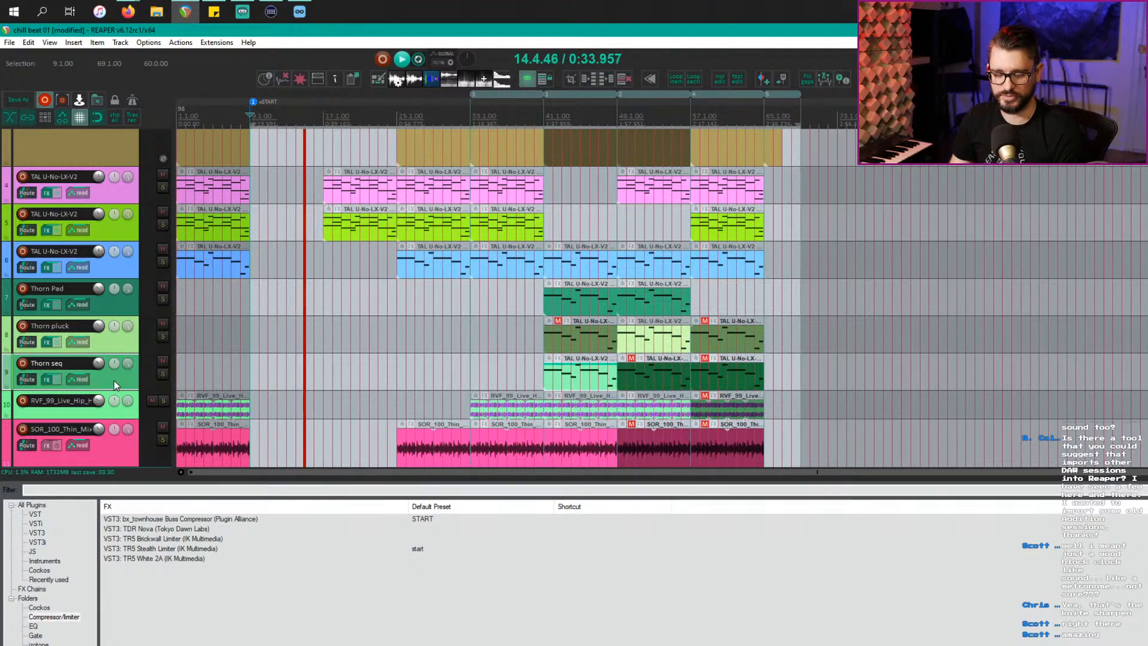
{"action": "key", "text": "f"}
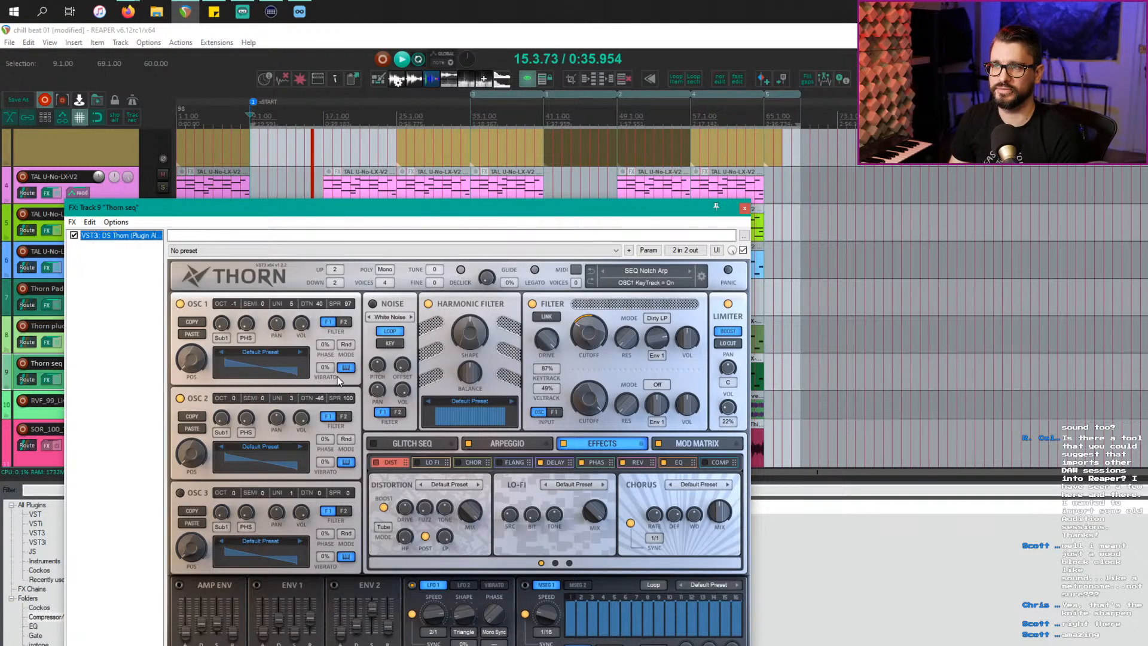
{"action": "left_click", "coordinate": [745, 208]}
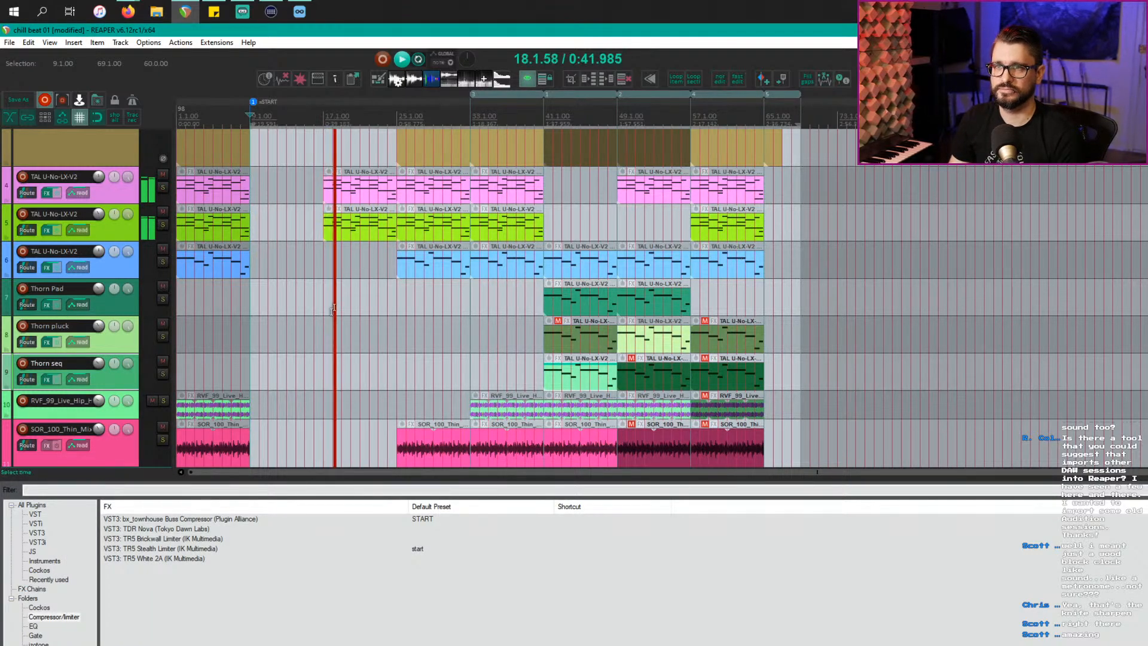
Step: Keep reviewing the tracks past bar 25, then bring up the window switcher for Loopcloud
{"action": "scroll", "coordinate": [321, 339], "scroll_direction": "up", "scroll_amount": 3}
{"action": "scroll", "coordinate": [320, 338], "scroll_direction": "up", "scroll_amount": 1}
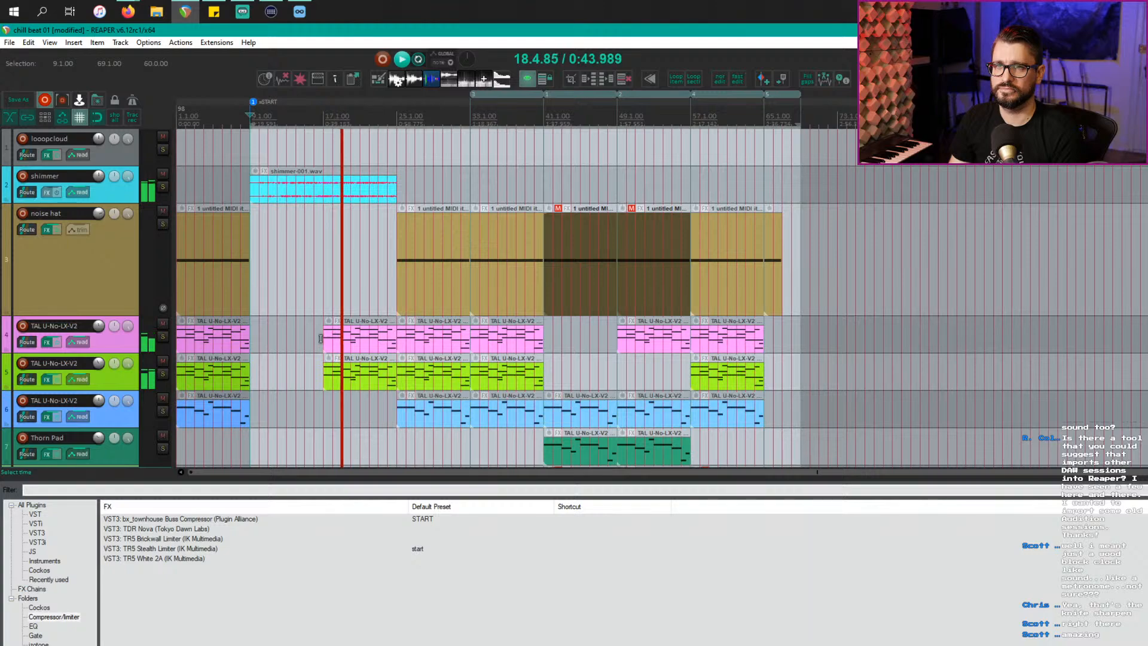
{"action": "scroll", "coordinate": [321, 338], "scroll_direction": "down", "scroll_amount": 6}
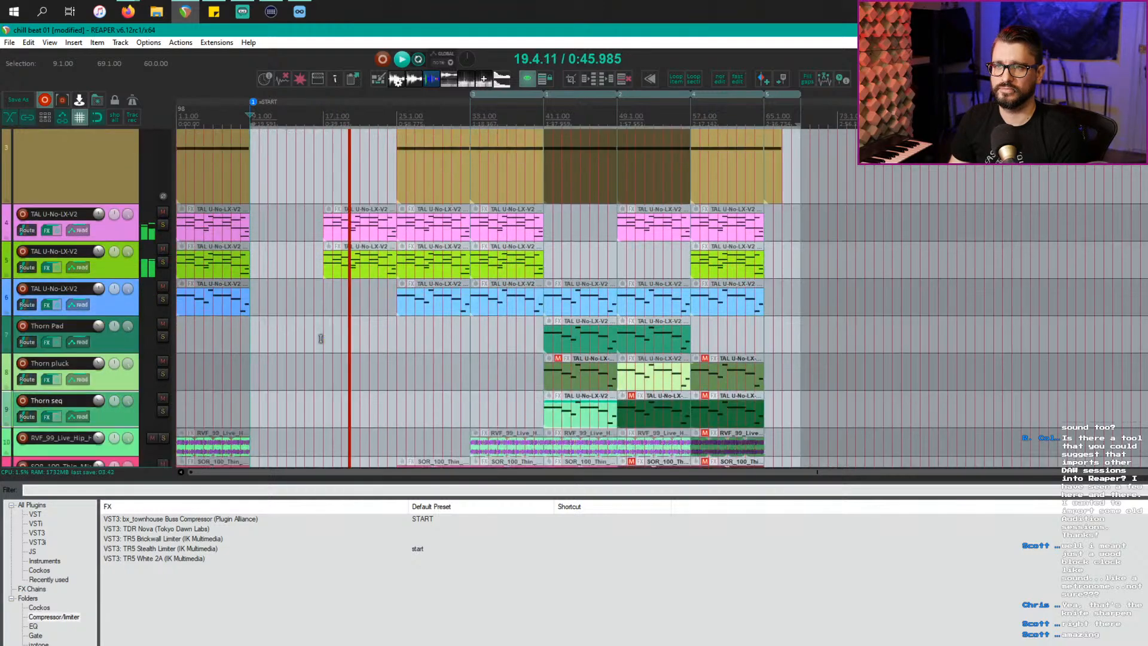
{"action": "scroll", "coordinate": [320, 339], "scroll_direction": "down", "scroll_amount": 3}
{"action": "scroll", "coordinate": [320, 339], "scroll_direction": "up", "scroll_amount": 5}
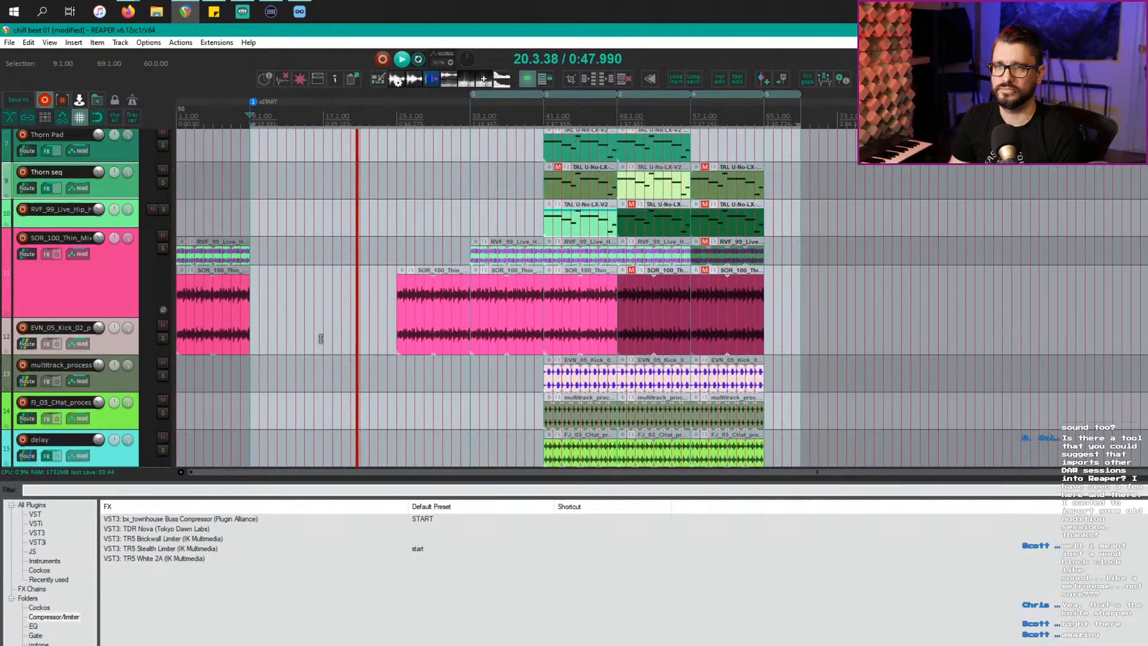
{"action": "scroll", "coordinate": [321, 338], "scroll_direction": "up", "scroll_amount": 4}
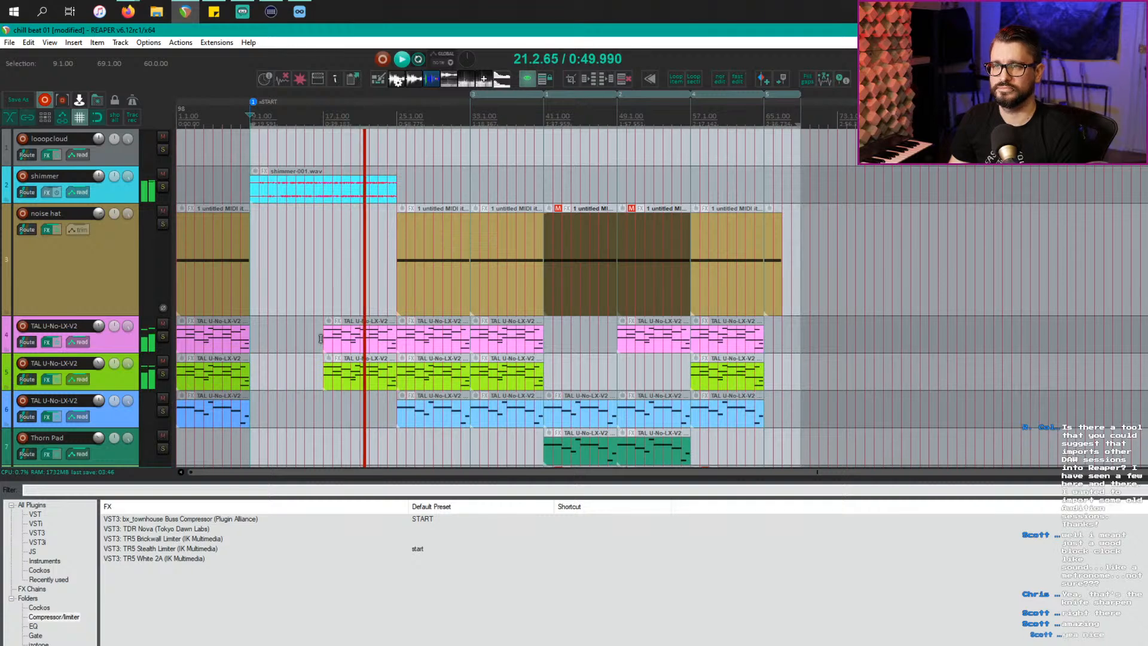
{"action": "scroll", "coordinate": [322, 340], "scroll_direction": "down", "scroll_amount": 1}
{"action": "scroll", "coordinate": [322, 339], "scroll_direction": "down", "scroll_amount": 3}
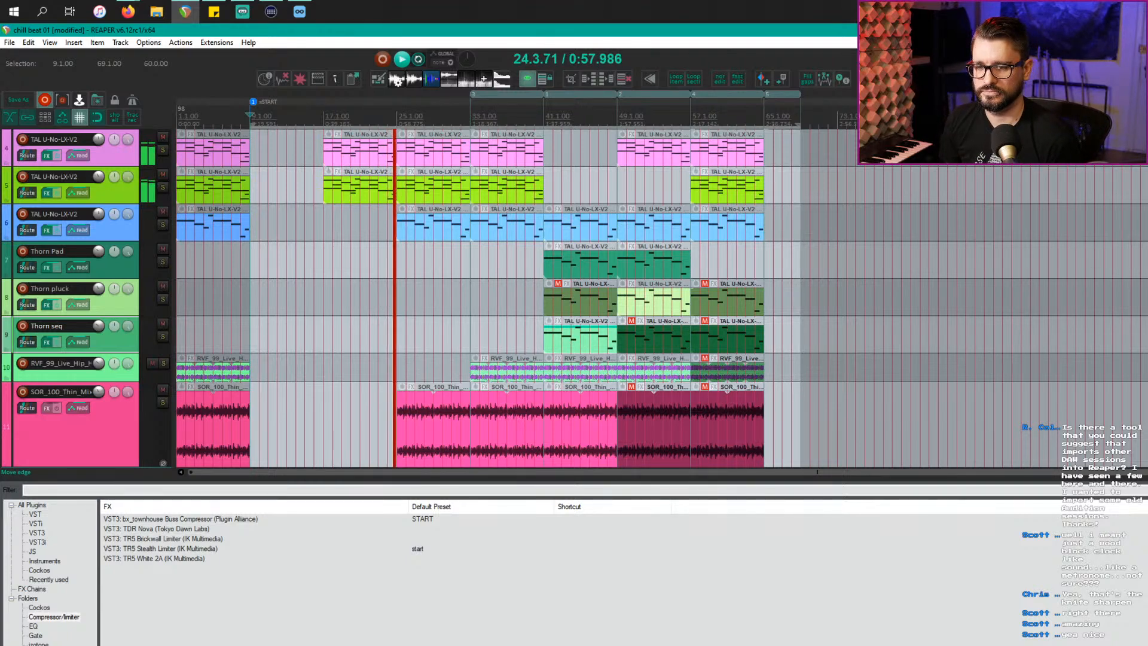
{"action": "key", "text": "alt+Tab"}
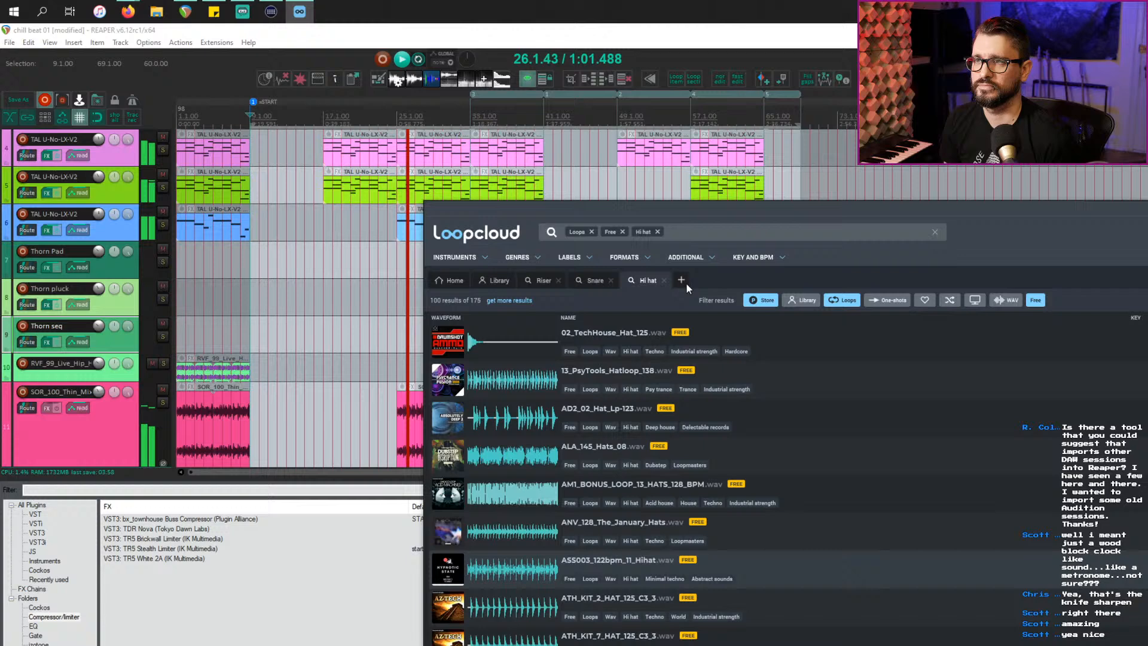
Step: Search Loopcloud for 'crackle' and adjust the Loops and Library filters to get 71 results
{"action": "left_click", "coordinate": [686, 281]}
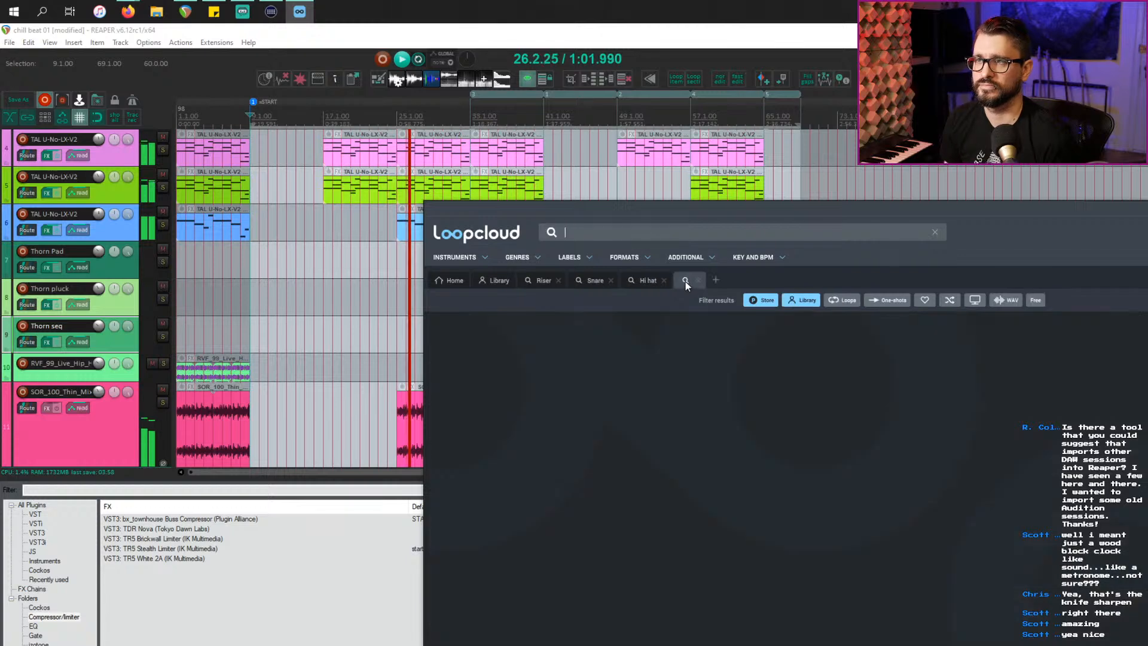
{"action": "type", "text": "crackle"}
{"action": "key", "text": "Return"}
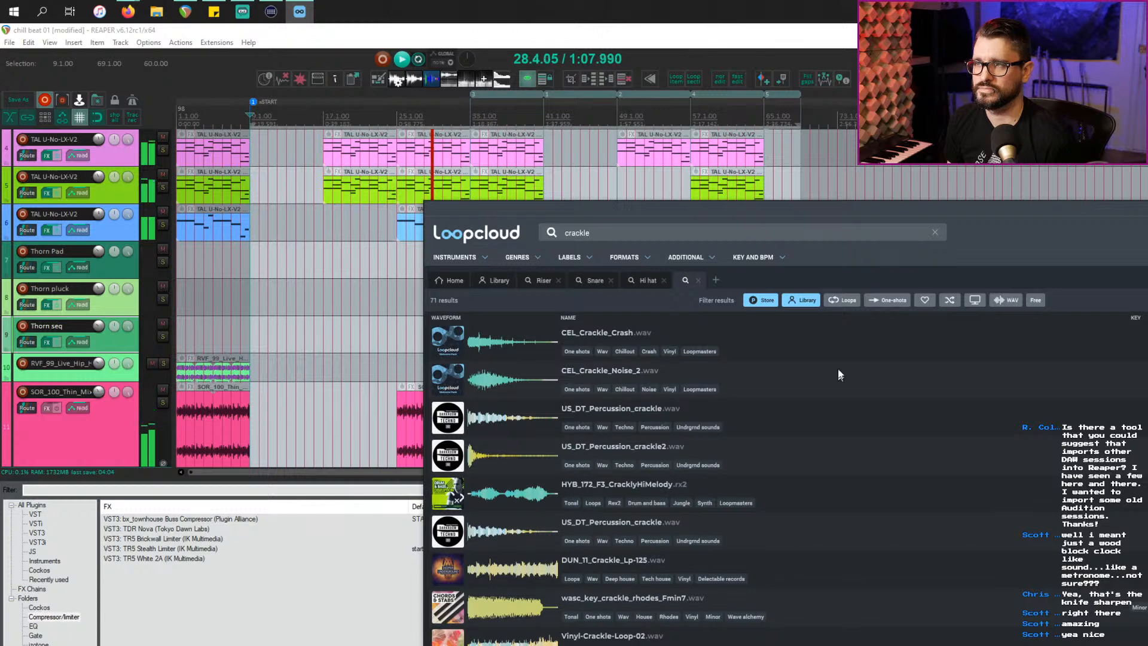
{"action": "left_click", "coordinate": [847, 298]}
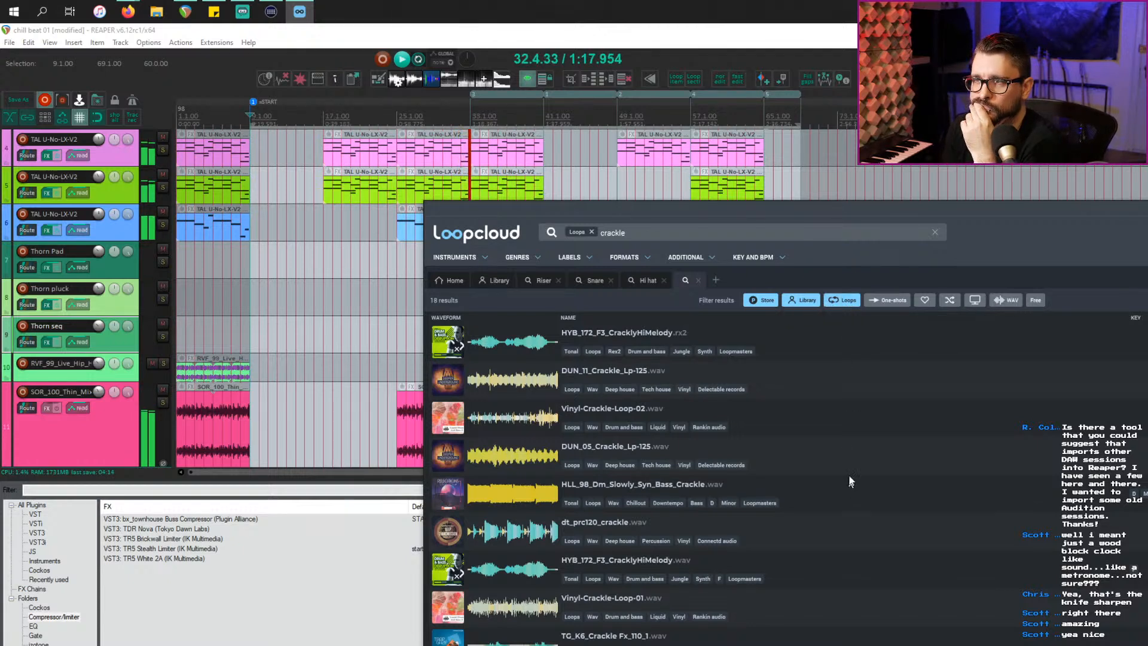
{"action": "left_click", "coordinate": [839, 299]}
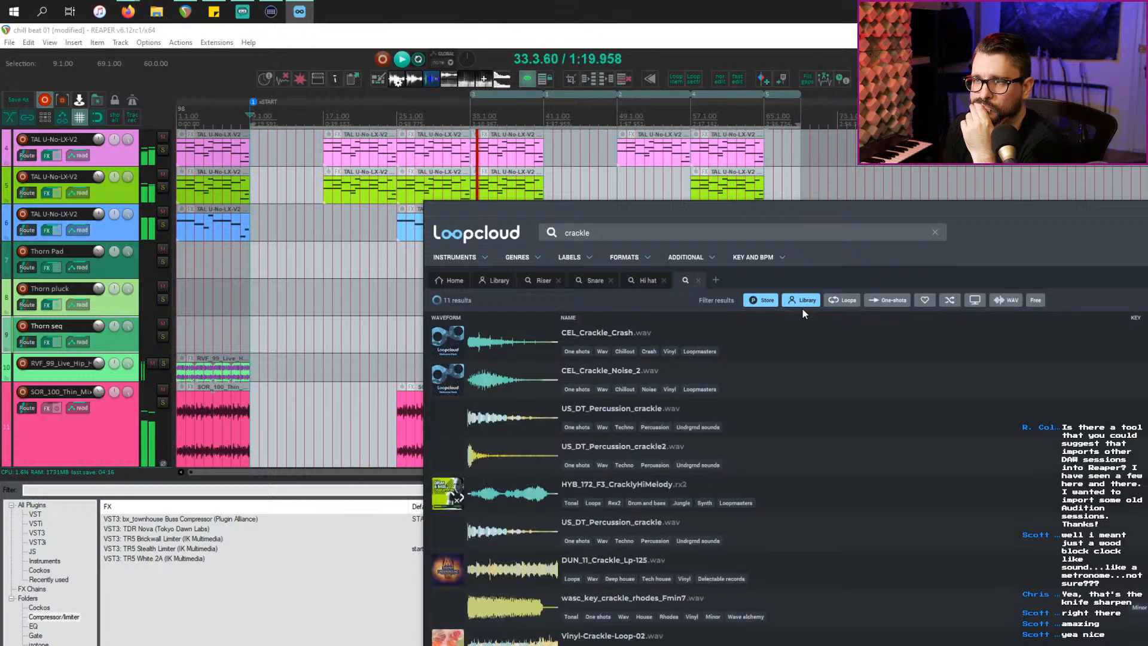
{"action": "left_click", "coordinate": [793, 306]}
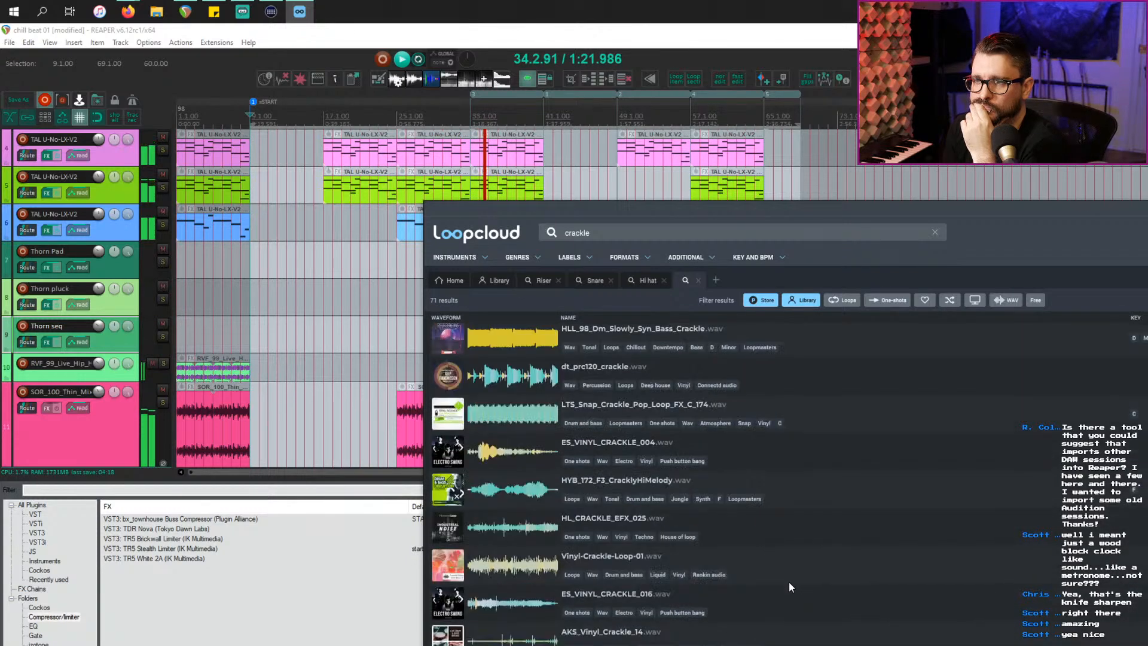
Step: Browse the crackle results, audition TG_K6_Crackle Fx_110_1, and pick HL_CRACKLE_EFX_028
{"action": "scroll", "coordinate": [788, 582], "scroll_direction": "down", "scroll_amount": 2}
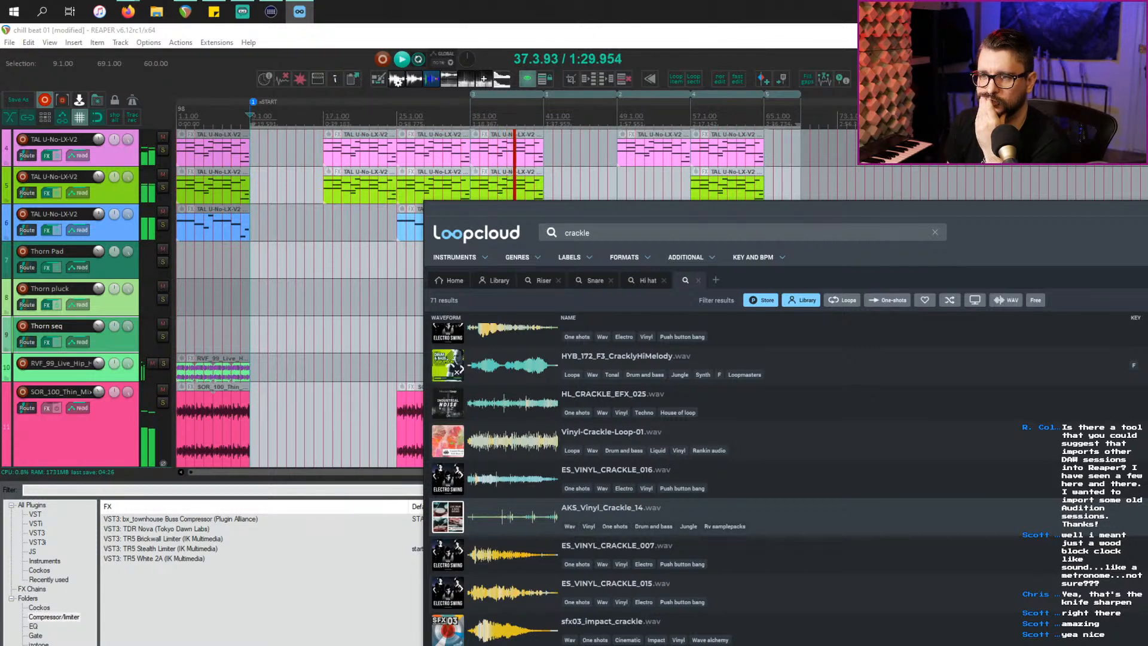
{"action": "scroll", "coordinate": [610, 594], "scroll_direction": "down", "scroll_amount": 2}
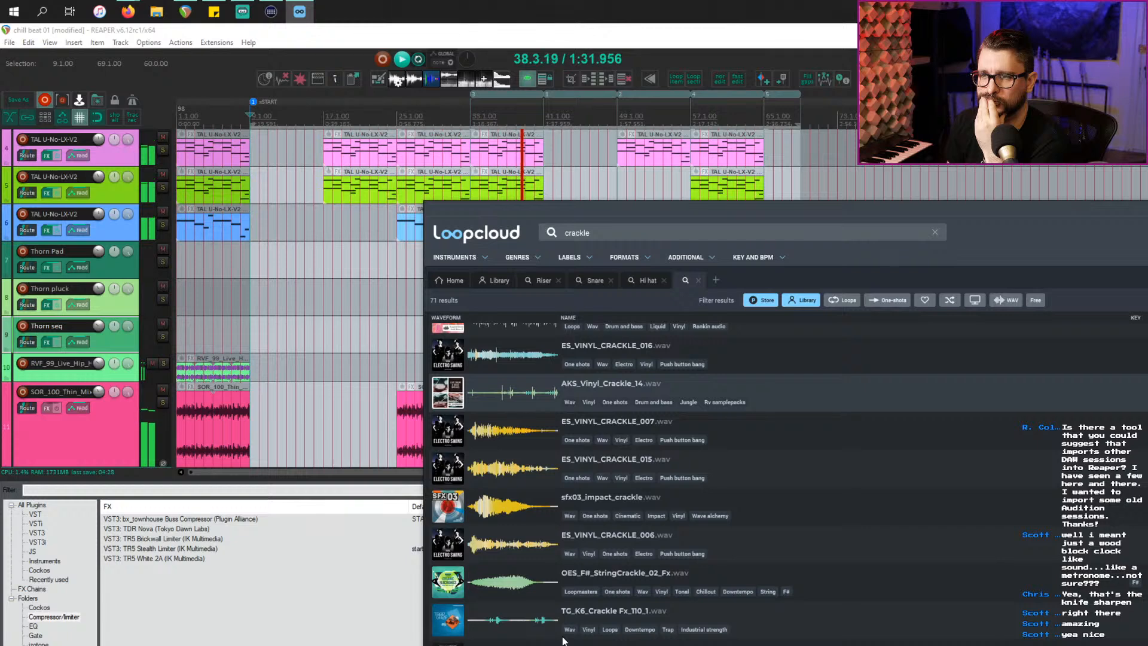
{"action": "left_click", "coordinate": [518, 623]}
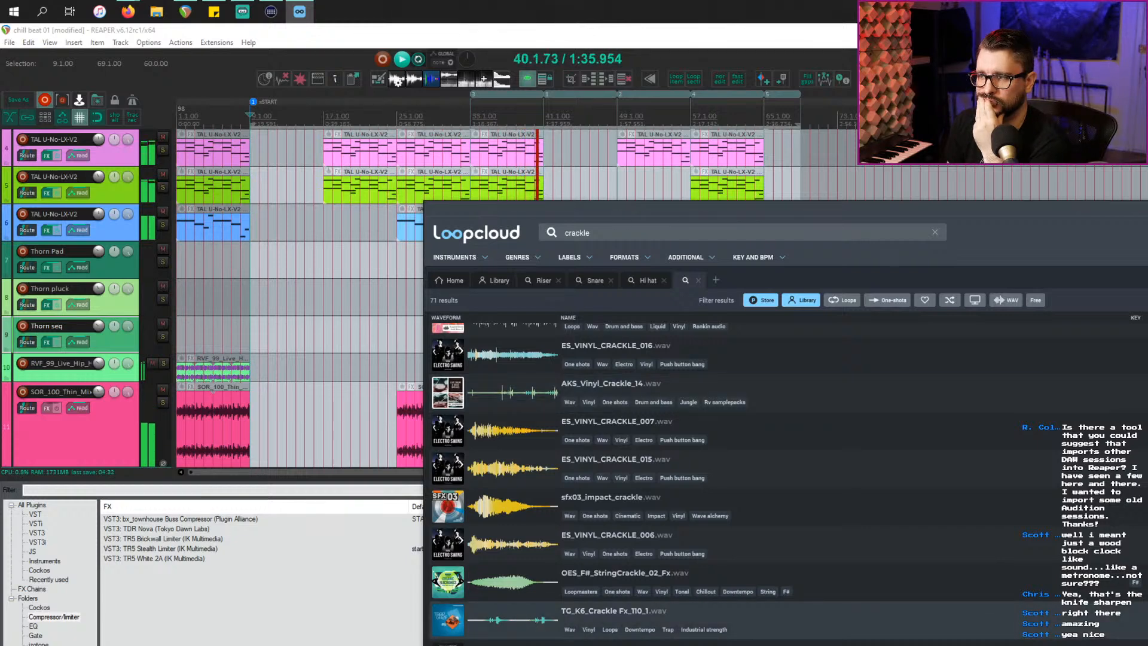
{"action": "scroll", "coordinate": [707, 605], "scroll_direction": "down", "scroll_amount": 2}
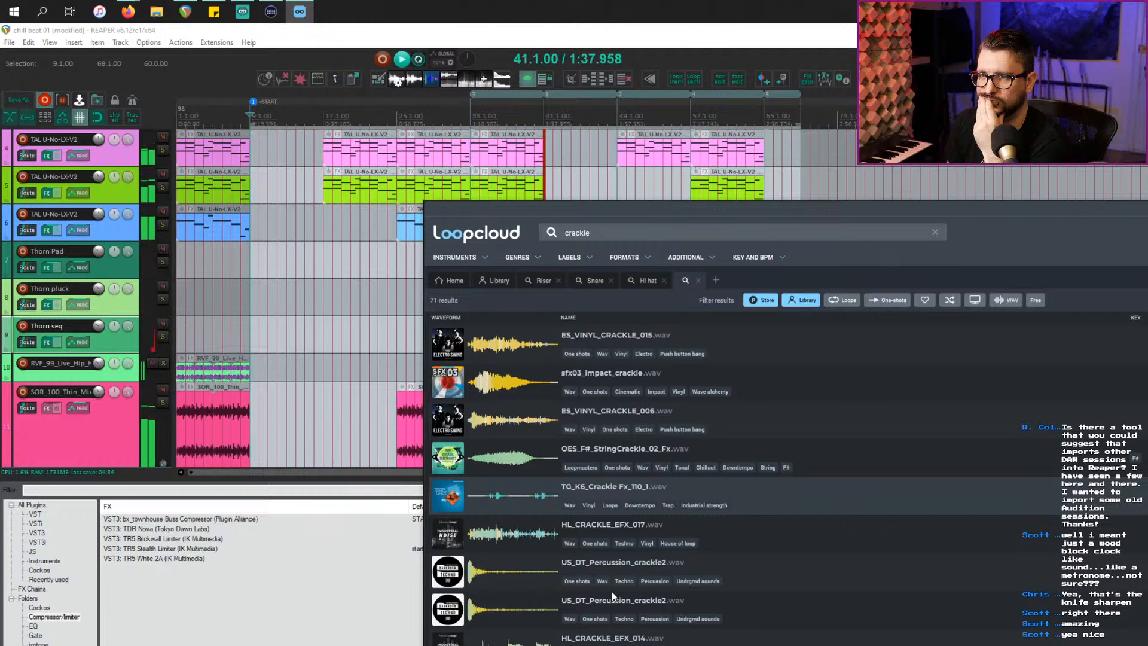
{"action": "scroll", "coordinate": [758, 598], "scroll_direction": "down", "scroll_amount": 4}
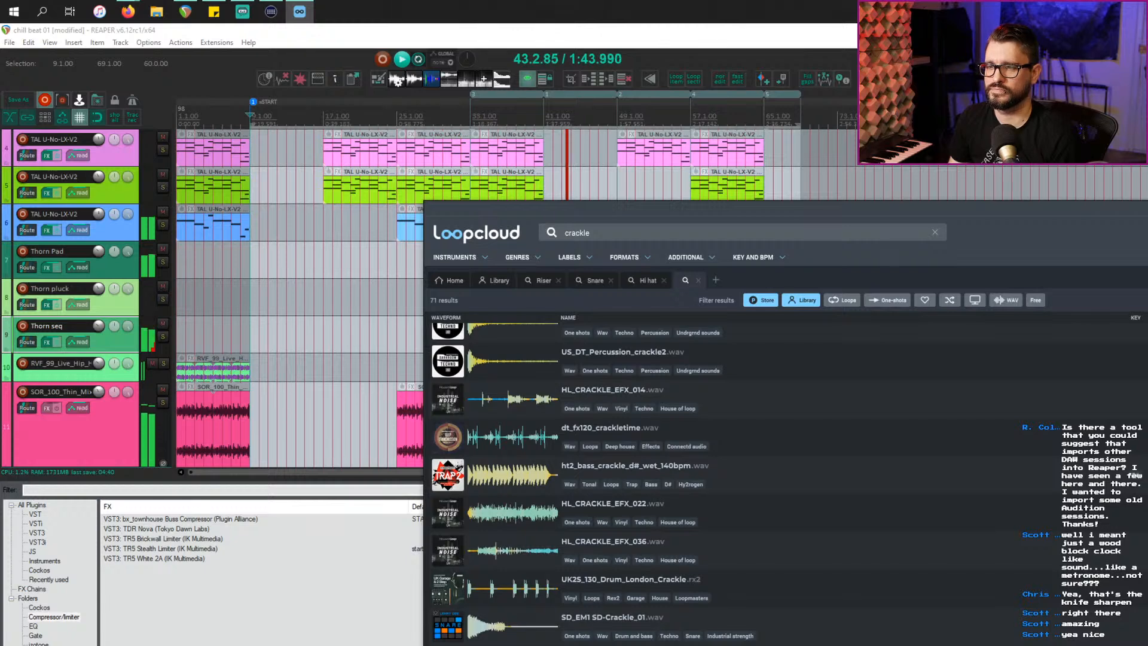
{"action": "scroll", "coordinate": [711, 606], "scroll_direction": "down", "scroll_amount": 2}
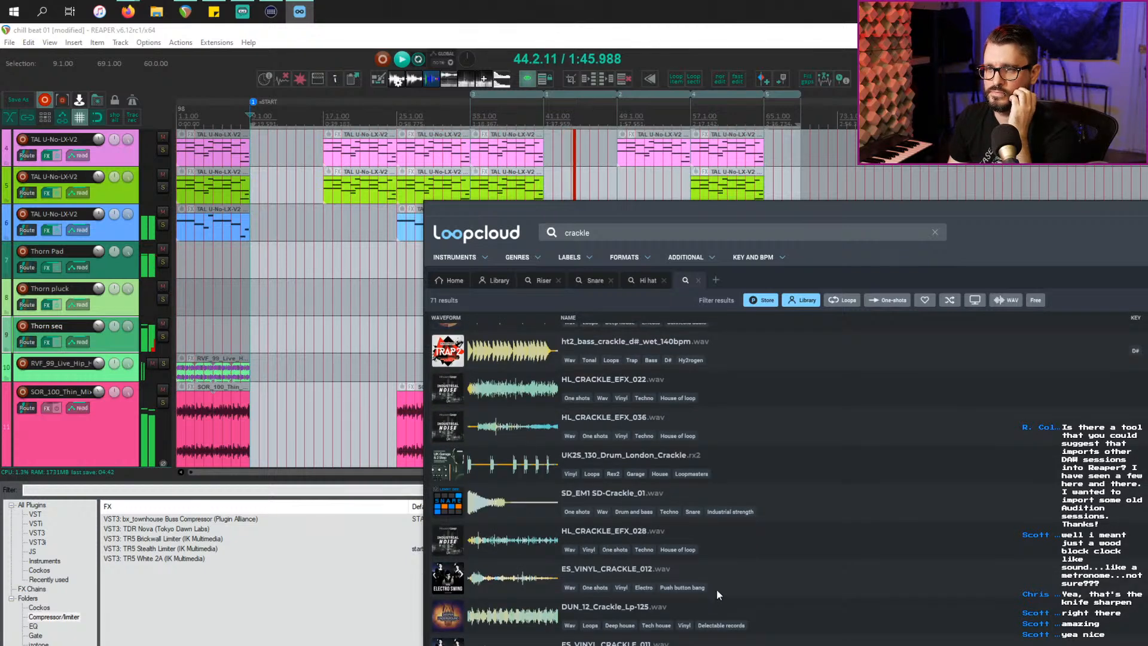
{"action": "left_click", "coordinate": [760, 552]}
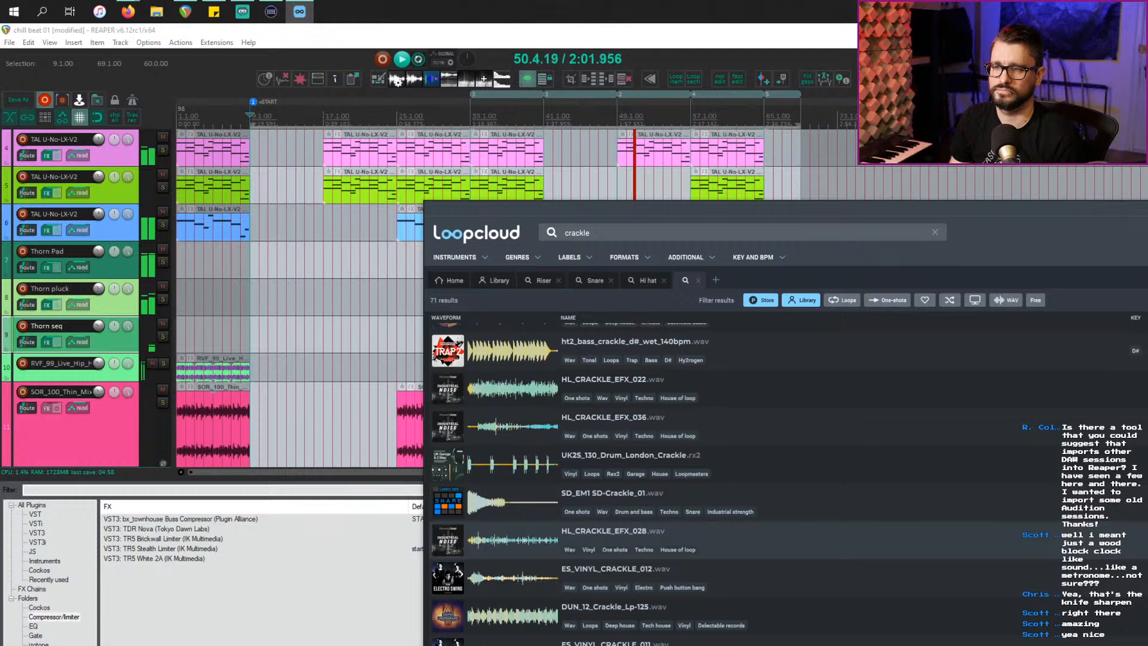
Step: Place Loopcloud beside REAPER and drop HL_CRACKLE_EFX_028 onto a new track 16
{"action": "left_click_drag", "start_coordinate": [584, 213], "coordinate": [913, 268]}
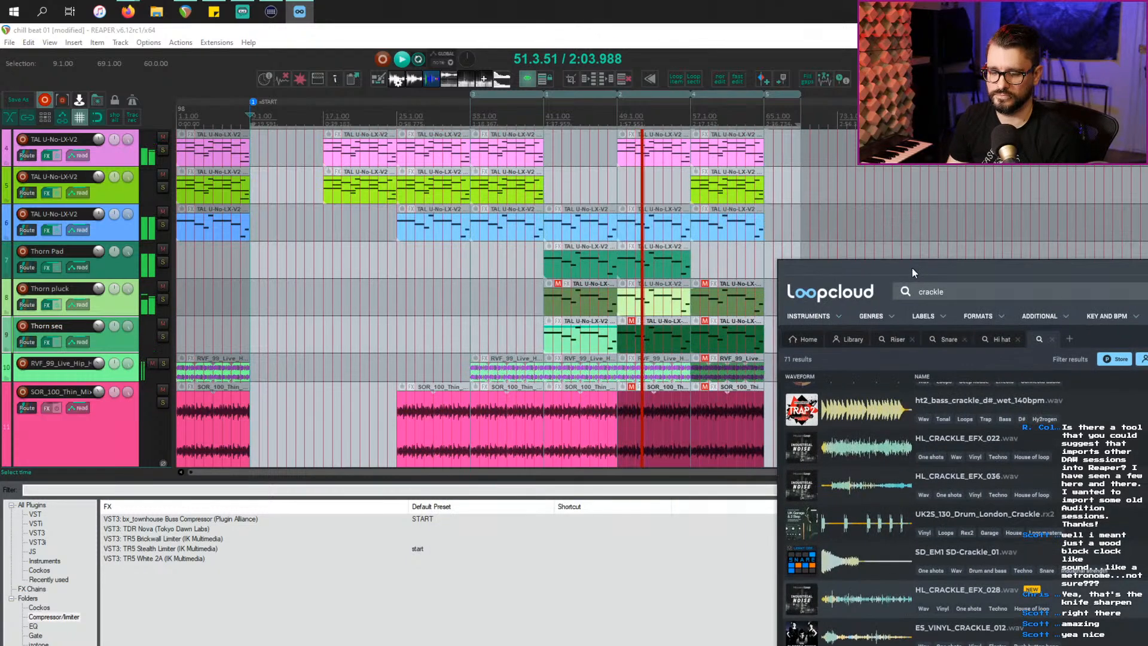
{"action": "left_click", "coordinate": [442, 308]}
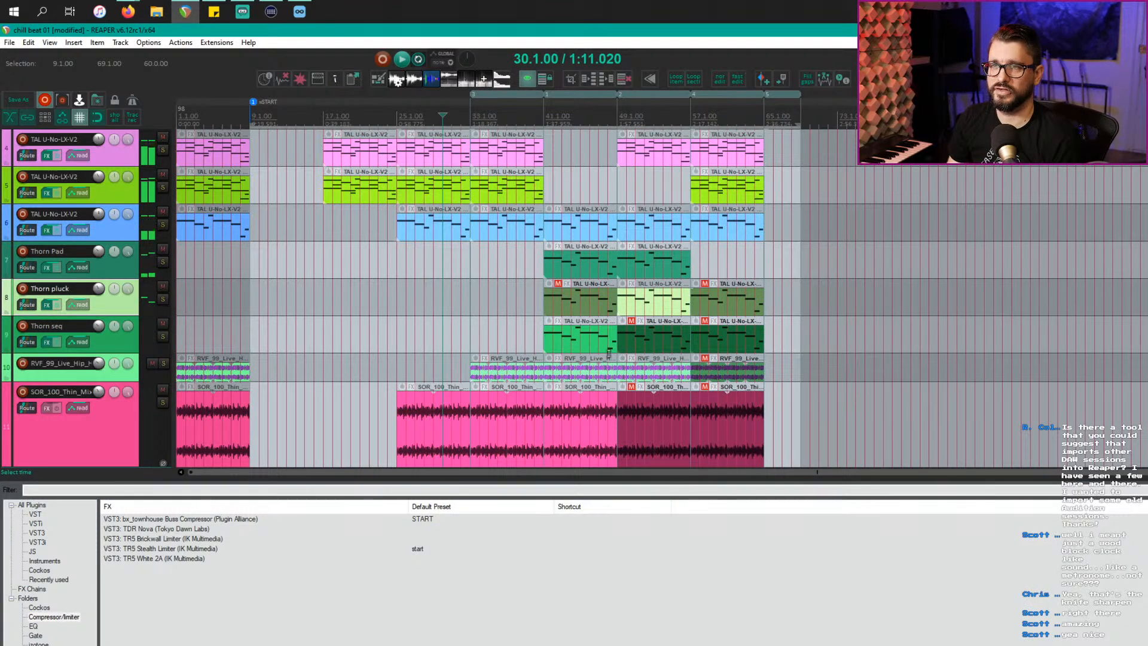
{"action": "key", "text": "alt+Tab"}
{"action": "left_click", "coordinate": [660, 300]}
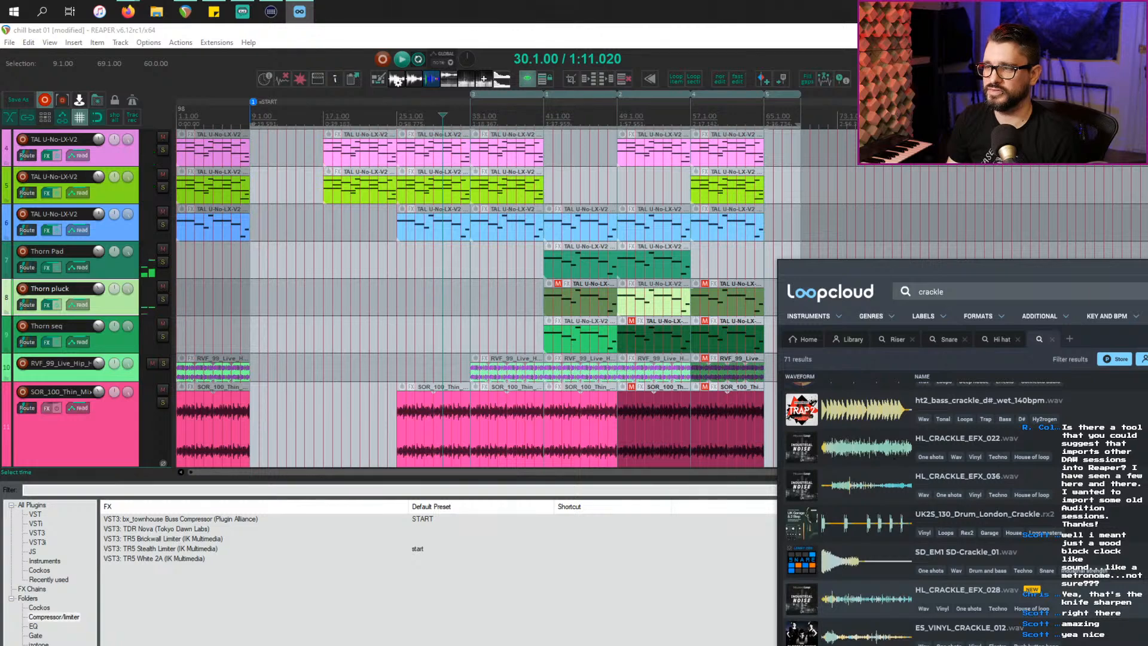
{"action": "left_click_drag", "start_coordinate": [884, 281], "coordinate": [1022, 250]}
{"action": "scroll", "coordinate": [558, 373], "scroll_direction": "down", "scroll_amount": 5}
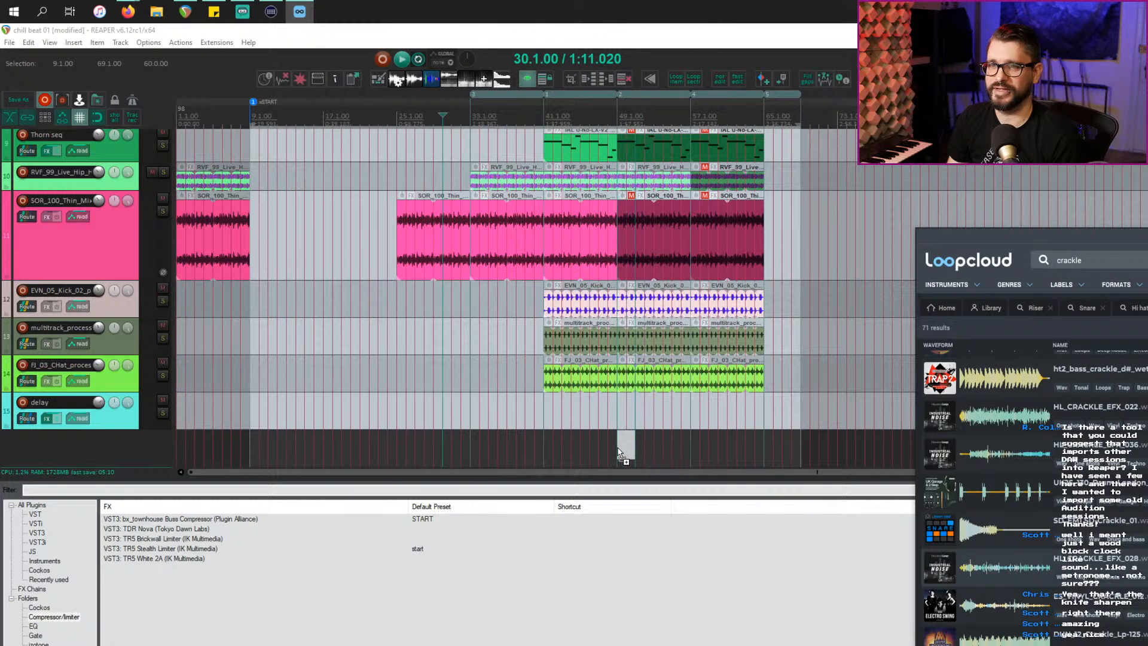
{"action": "left_click_drag", "start_coordinate": [618, 453], "coordinate": [619, 453]}
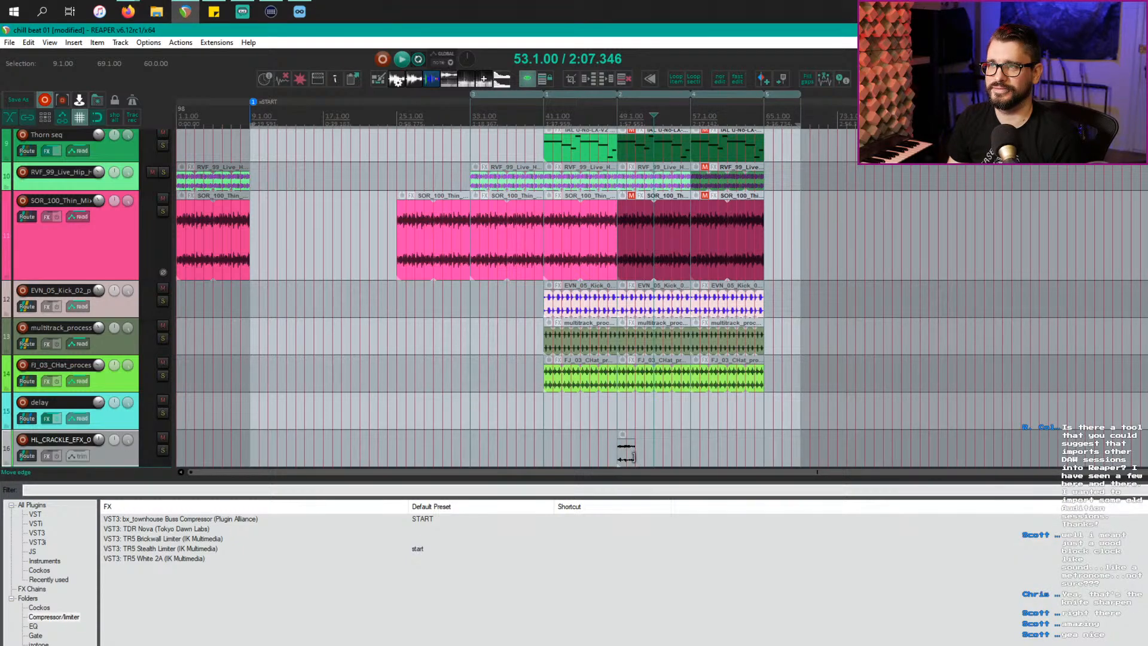
Step: Loop the crackle item, start it at bar 9, trim its length, and play from bar 9
{"action": "left_click_drag", "start_coordinate": [633, 457], "coordinate": [796, 458]}
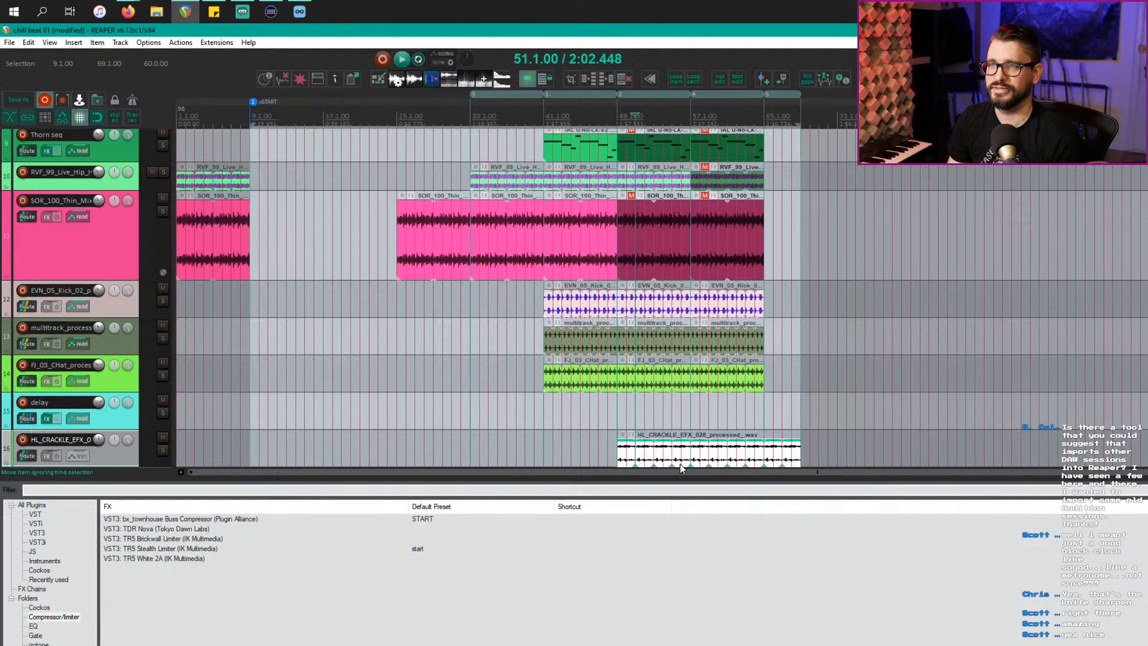
{"action": "left_click_drag", "start_coordinate": [673, 453], "coordinate": [309, 453]}
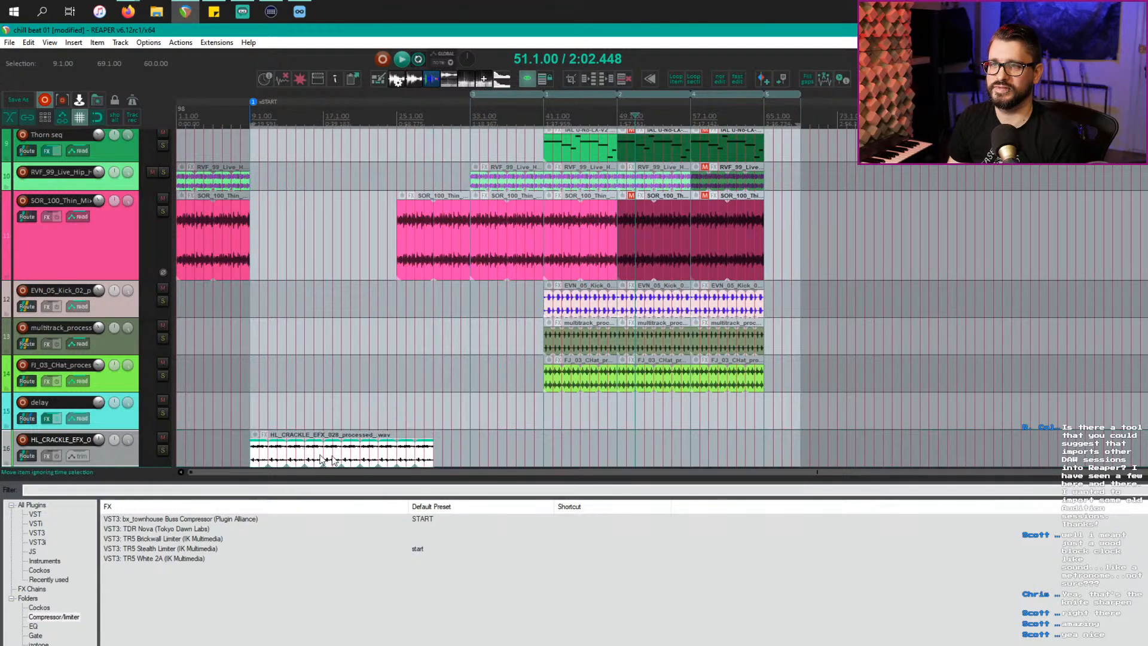
{"action": "left_click_drag", "start_coordinate": [431, 456], "coordinate": [467, 452]}
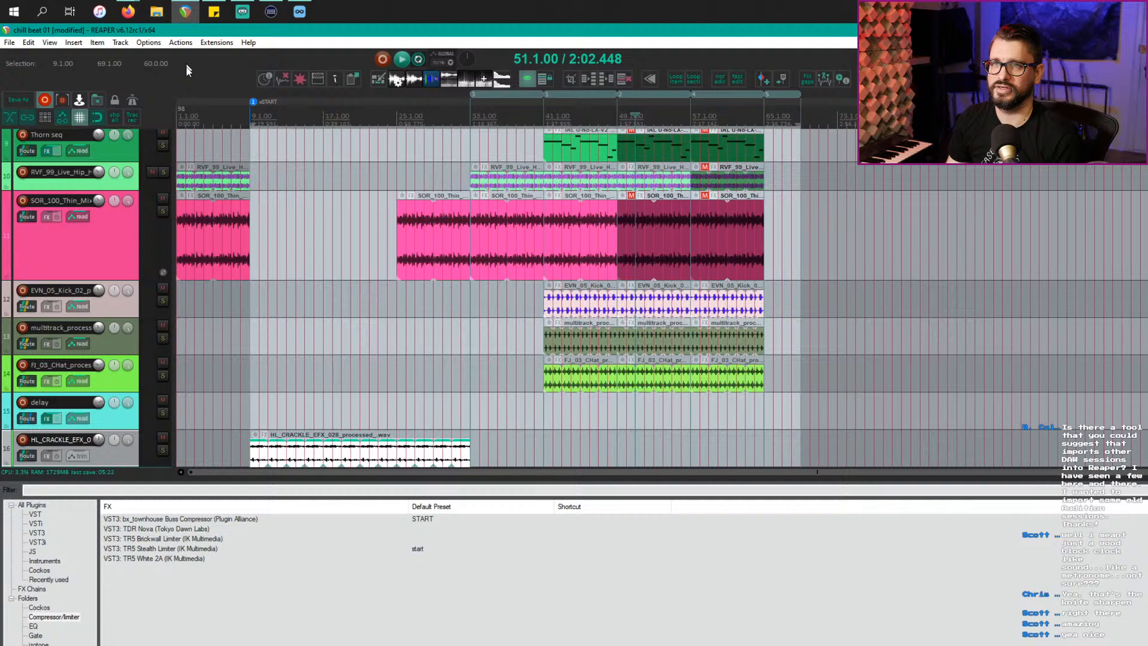
{"action": "left_click", "coordinate": [260, 121]}
{"action": "key", "text": "space"}
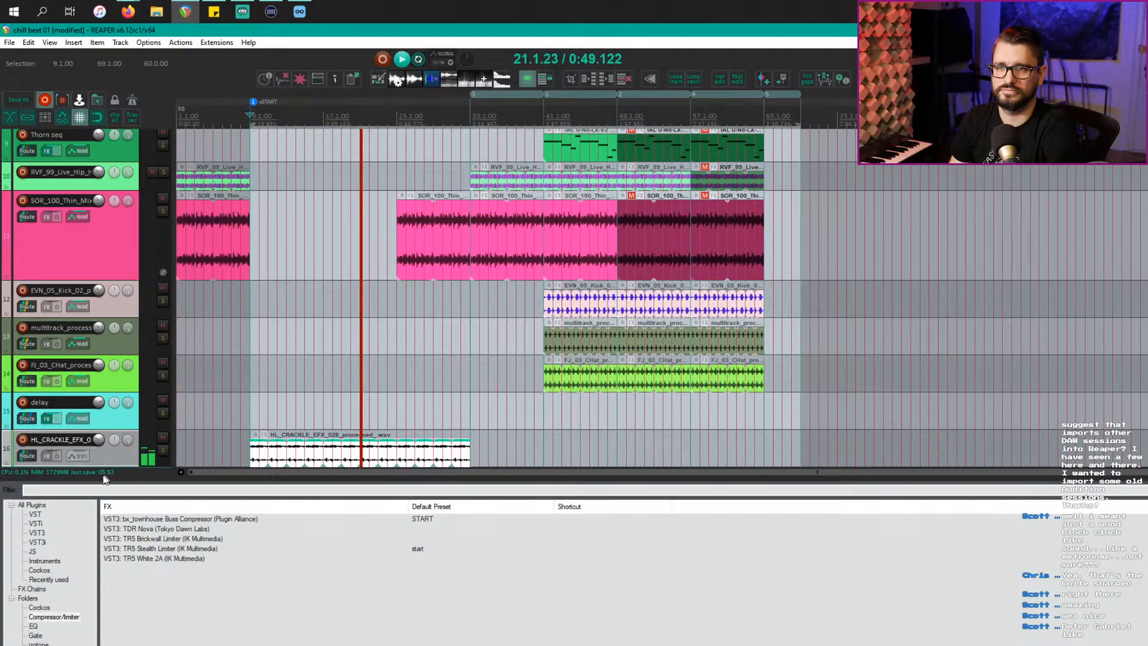
Step: Add JS: General Dynamics from the Cockos folder to the crackle track, sloping its curve above the knee
{"action": "right_click", "coordinate": [47, 456]}
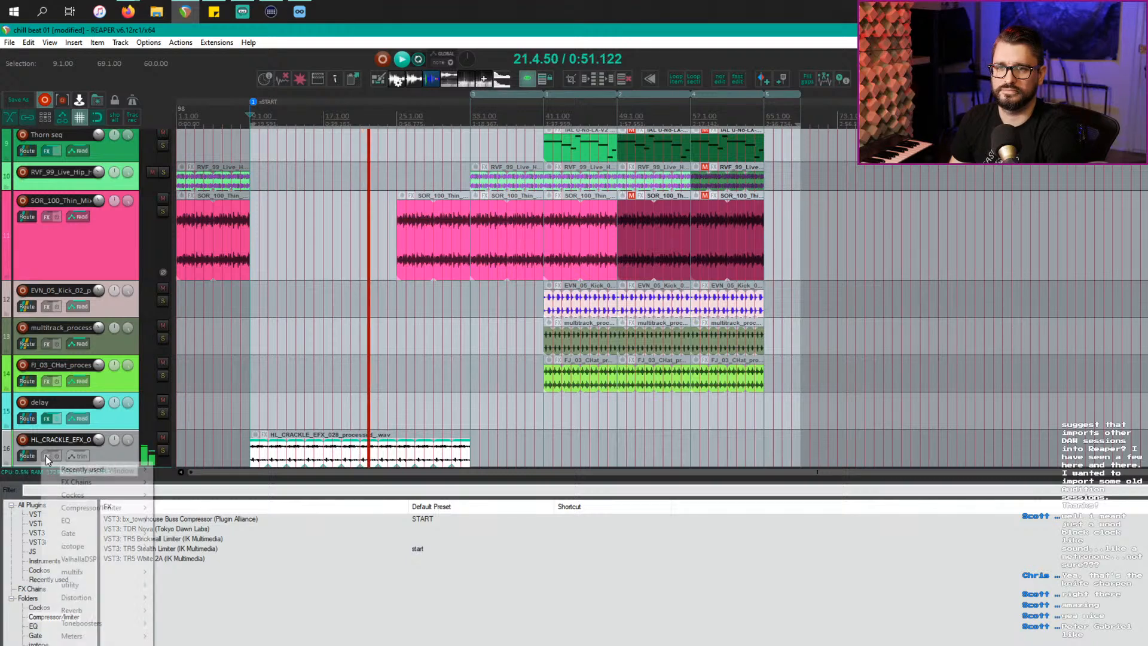
{"action": "left_click", "coordinate": [2, 630]}
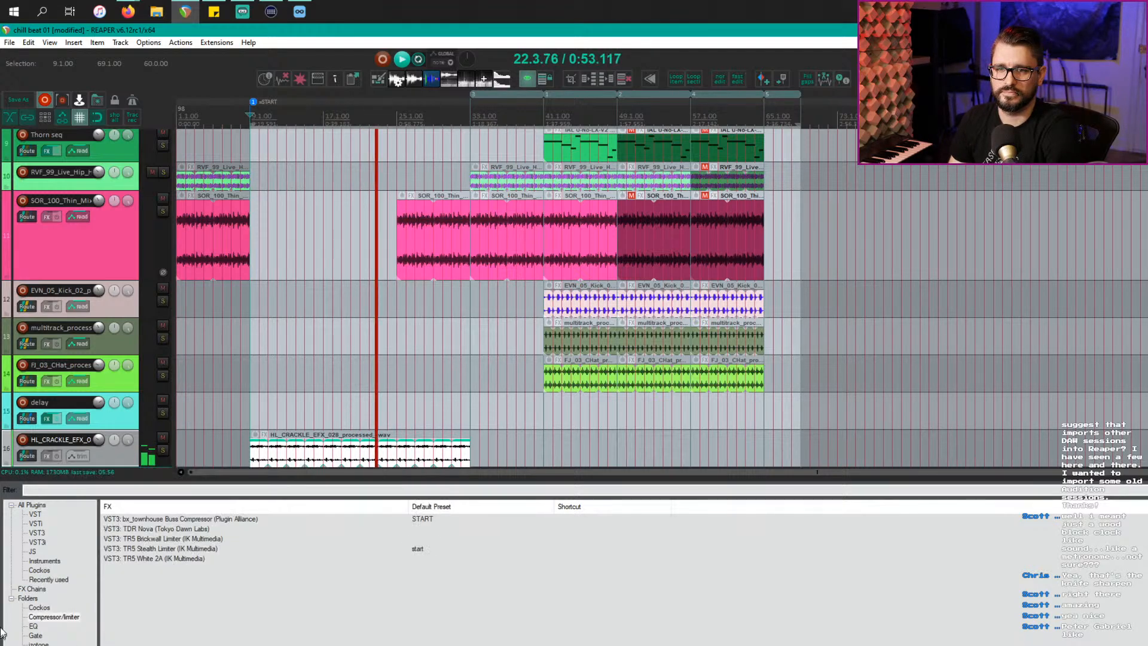
{"action": "left_click", "coordinate": [39, 607]}
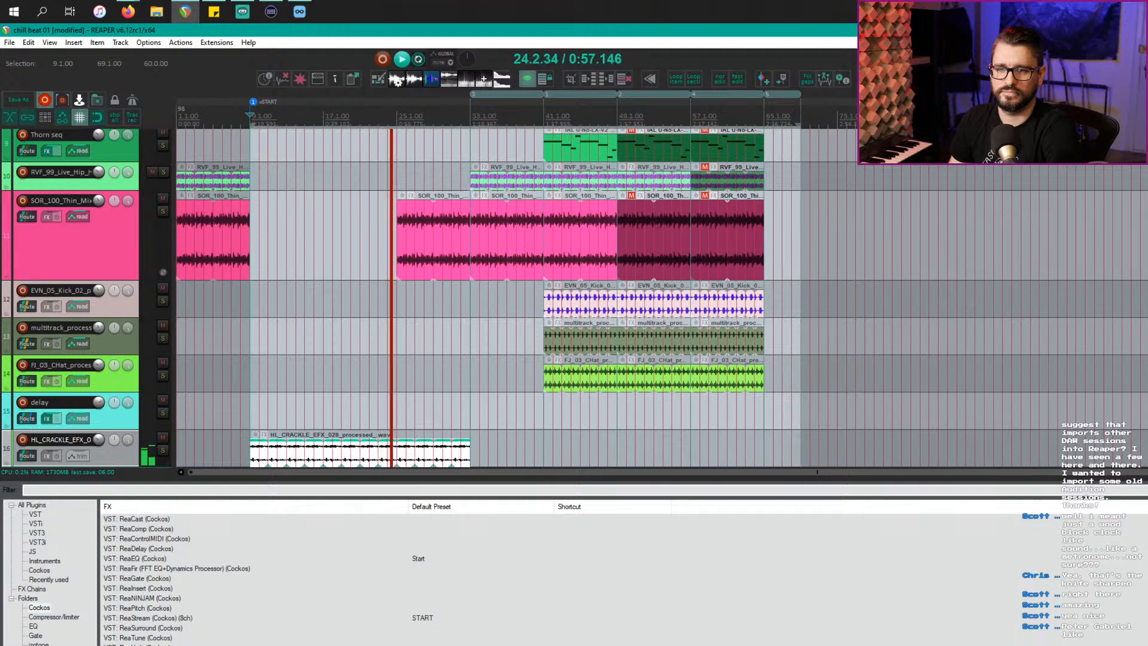
{"action": "left_click_drag", "start_coordinate": [123, 645], "coordinate": [112, 449]}
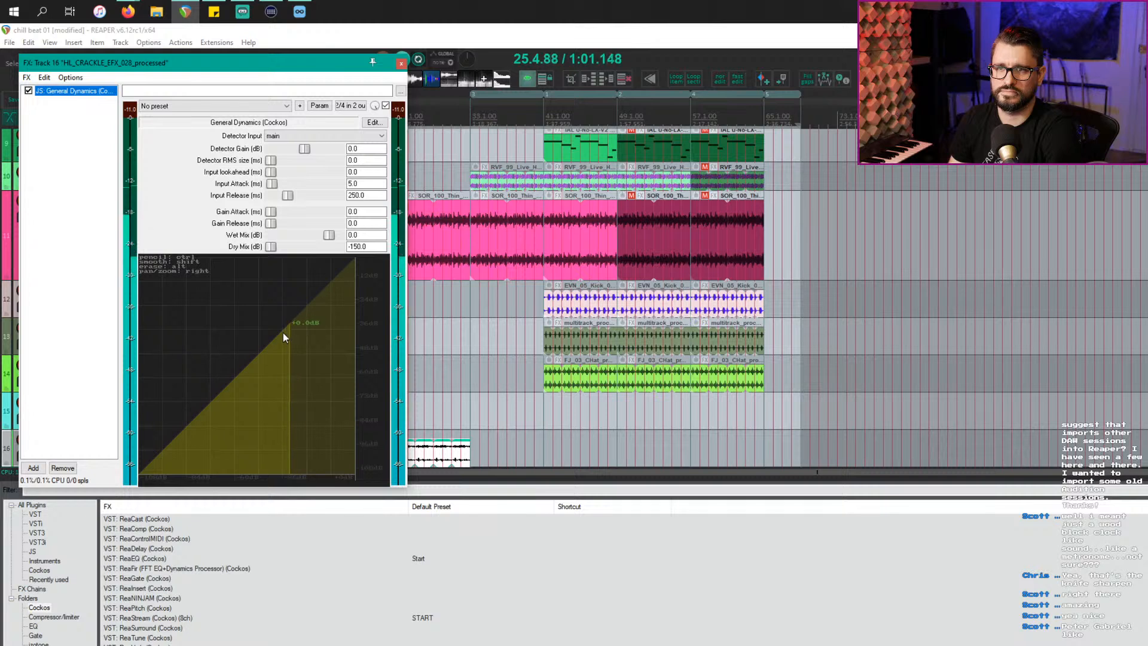
{"action": "left_click_drag", "start_coordinate": [282, 333], "coordinate": [361, 327]}
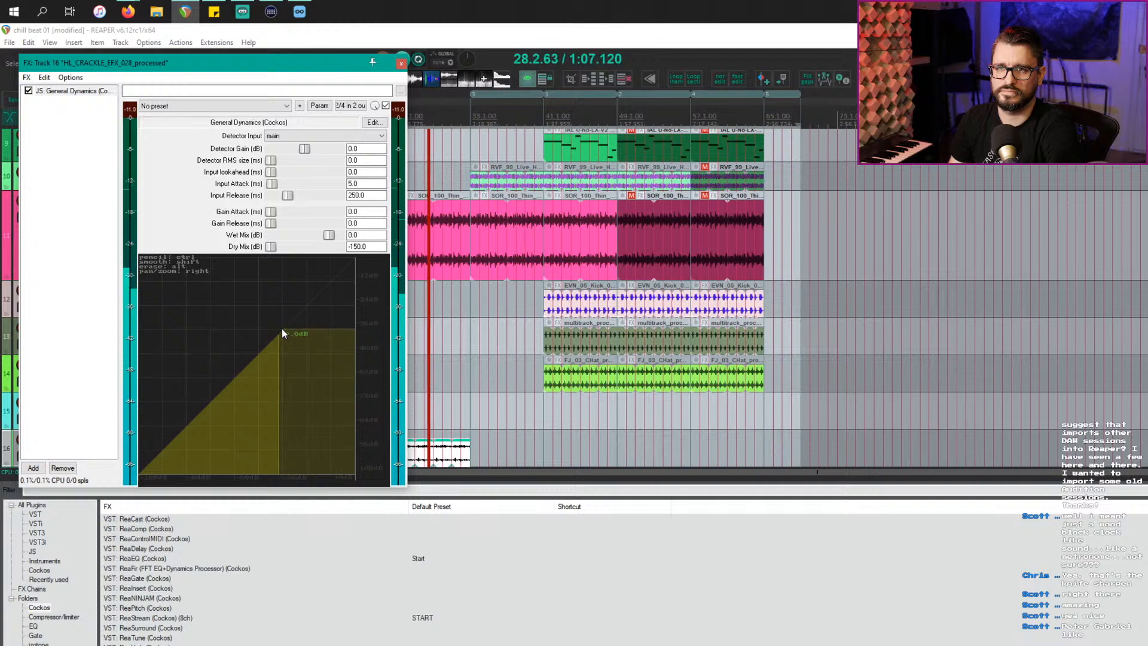
{"action": "left_click_drag", "start_coordinate": [341, 327], "coordinate": [353, 316]}
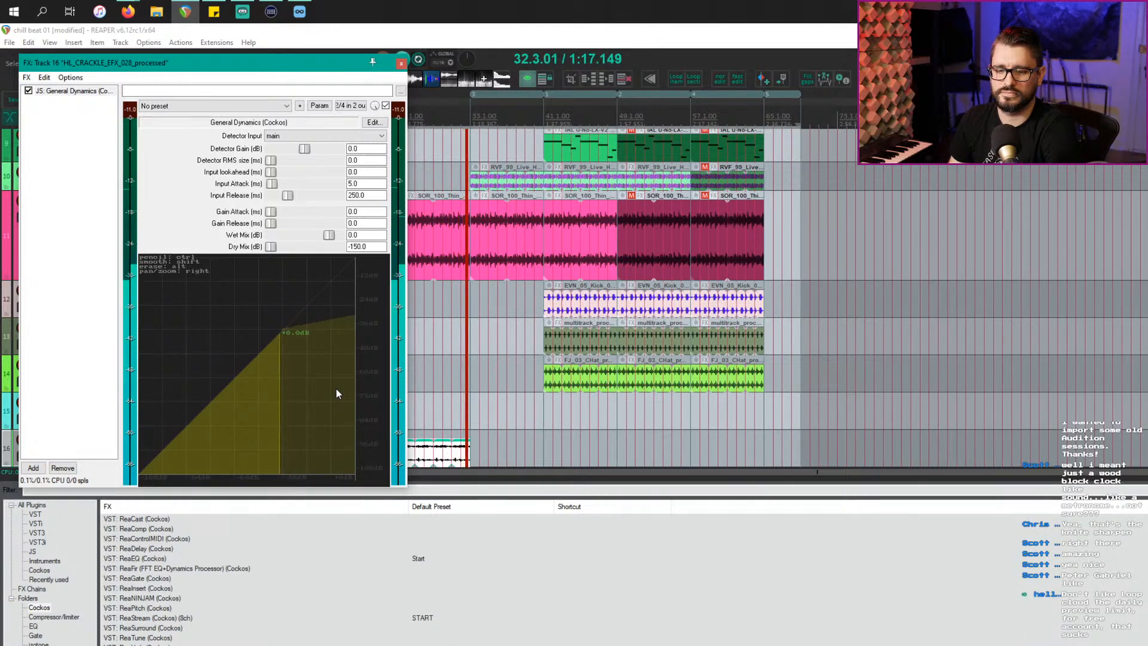
{"action": "left_click", "coordinate": [401, 62]}
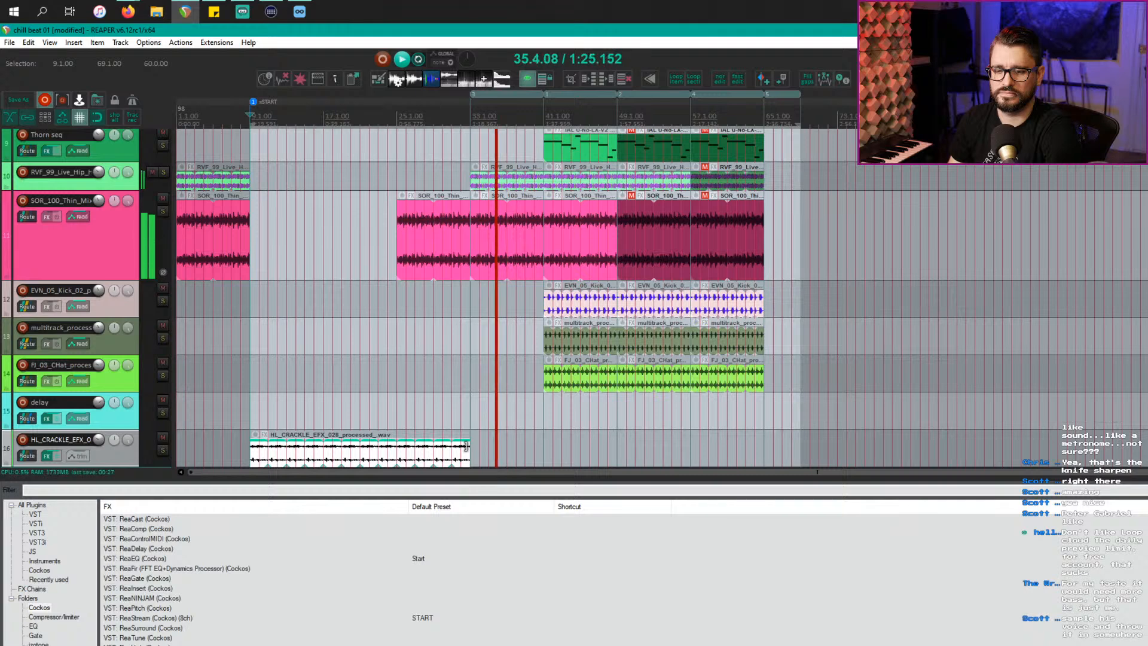
Step: Lengthen the crackle item further, stop playback, and put the edit cursor at bar 25
{"action": "left_click_drag", "start_coordinate": [466, 446], "coordinate": [544, 453]}
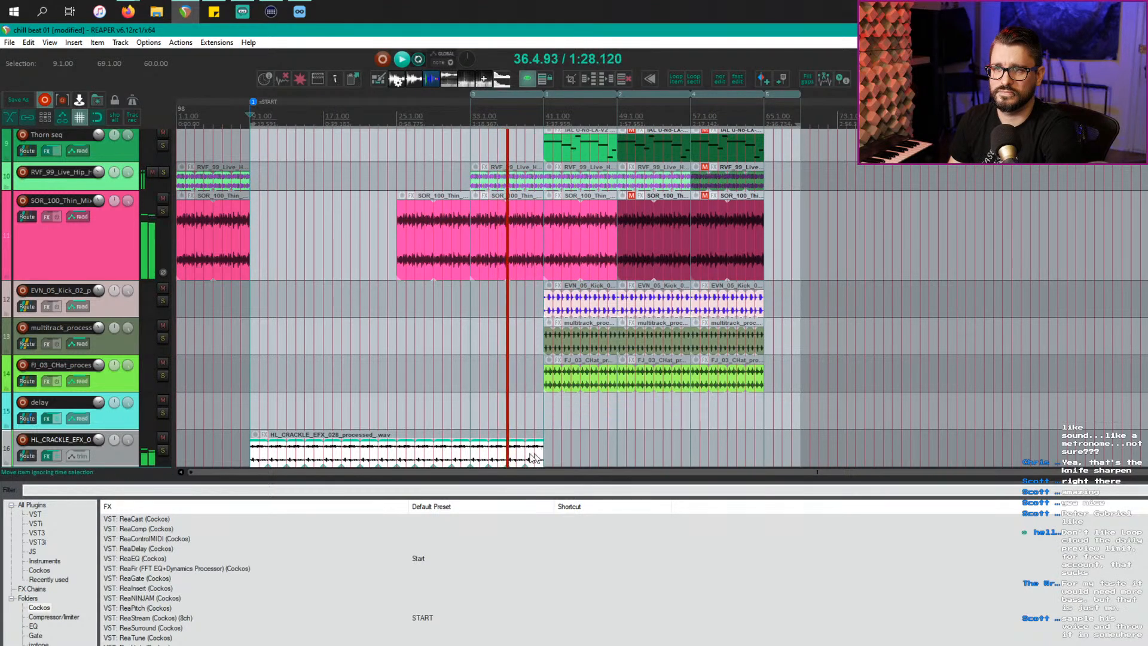
{"action": "left_click", "coordinate": [468, 459]}
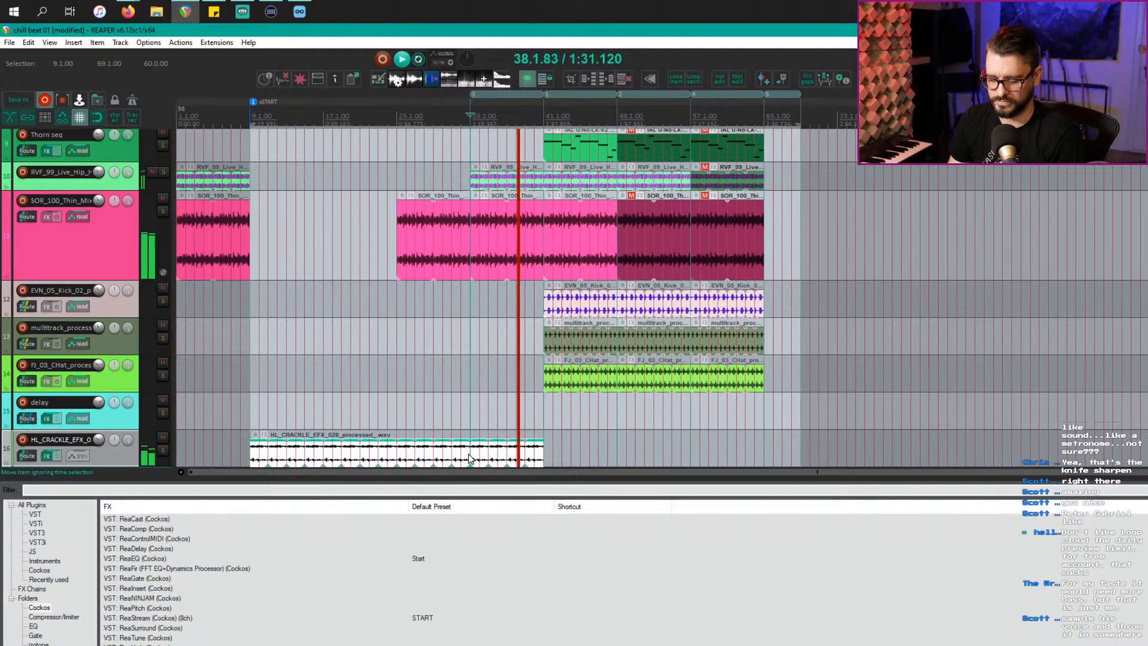
{"action": "key", "text": "space"}
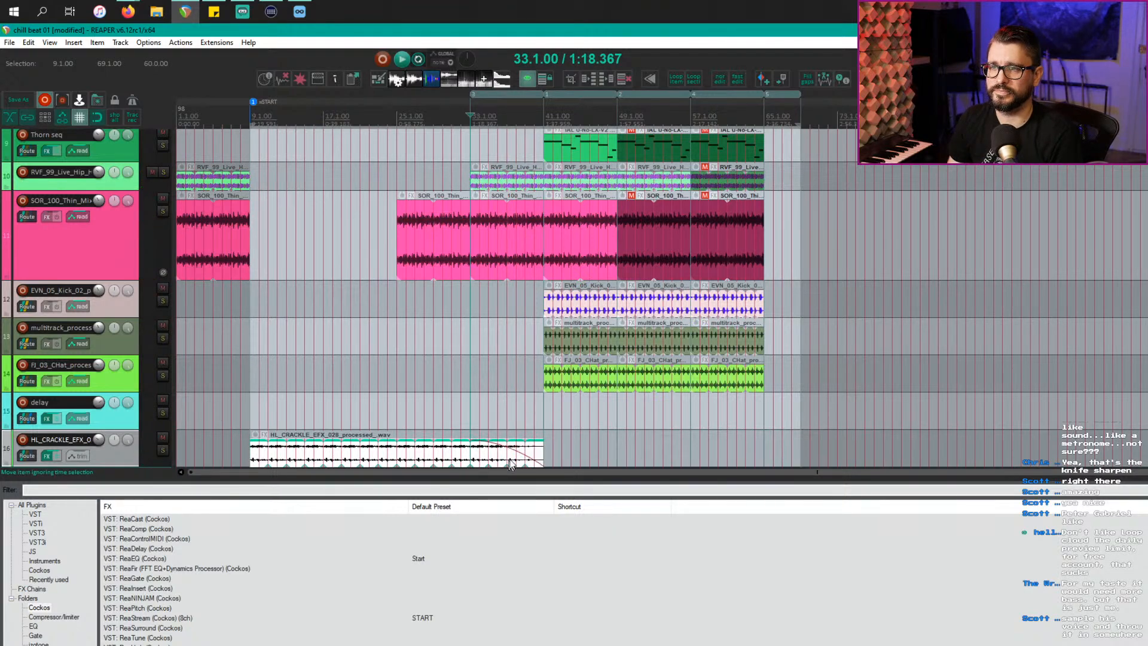
{"action": "left_click", "coordinate": [395, 376]}
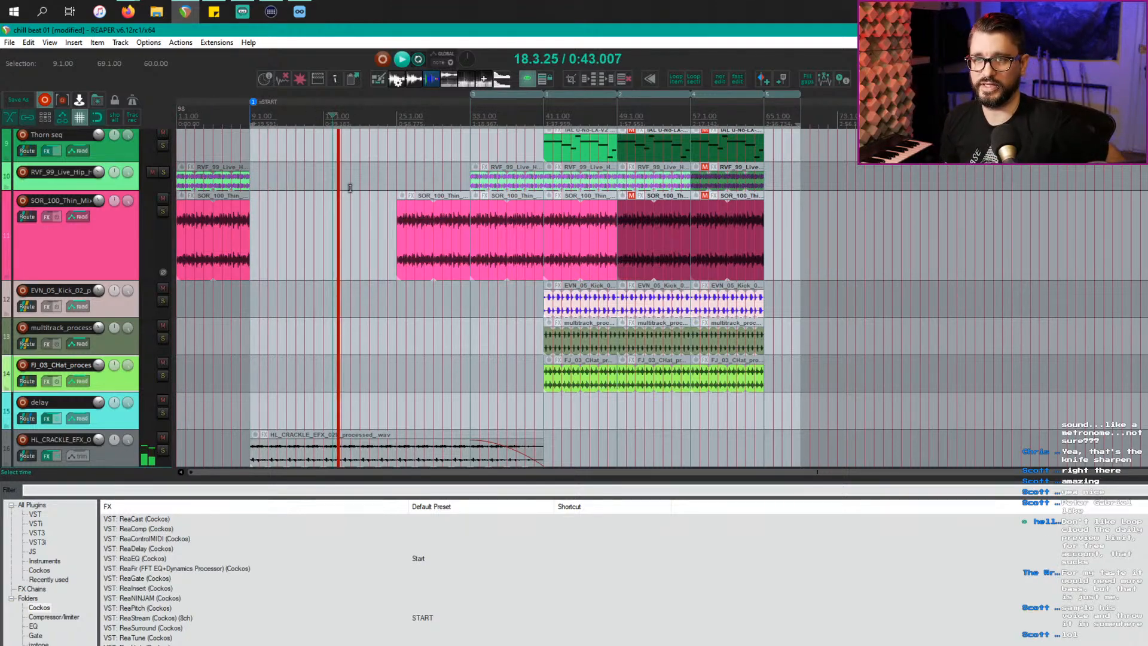
Step: Select the HL_CRACKLE track and open its FX chain showing General Dynamics
{"action": "scroll", "coordinate": [344, 246], "scroll_direction": "up", "scroll_amount": 3}
{"action": "scroll", "coordinate": [344, 246], "scroll_direction": "up", "scroll_amount": 3}
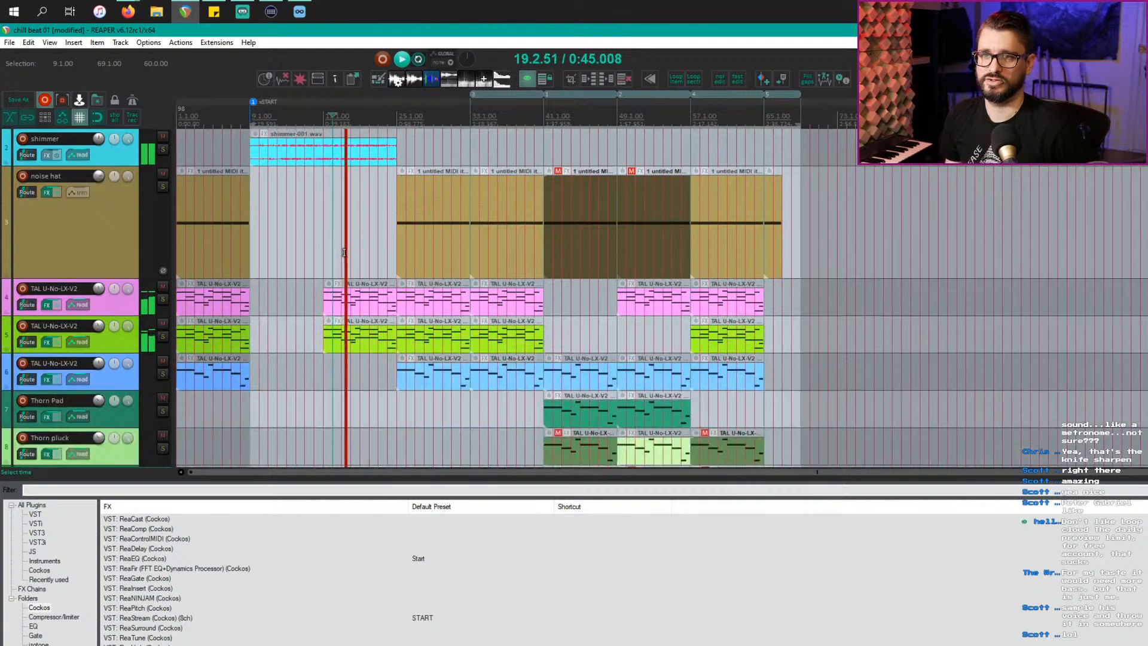
{"action": "scroll", "coordinate": [344, 253], "scroll_direction": "down", "scroll_amount": 3}
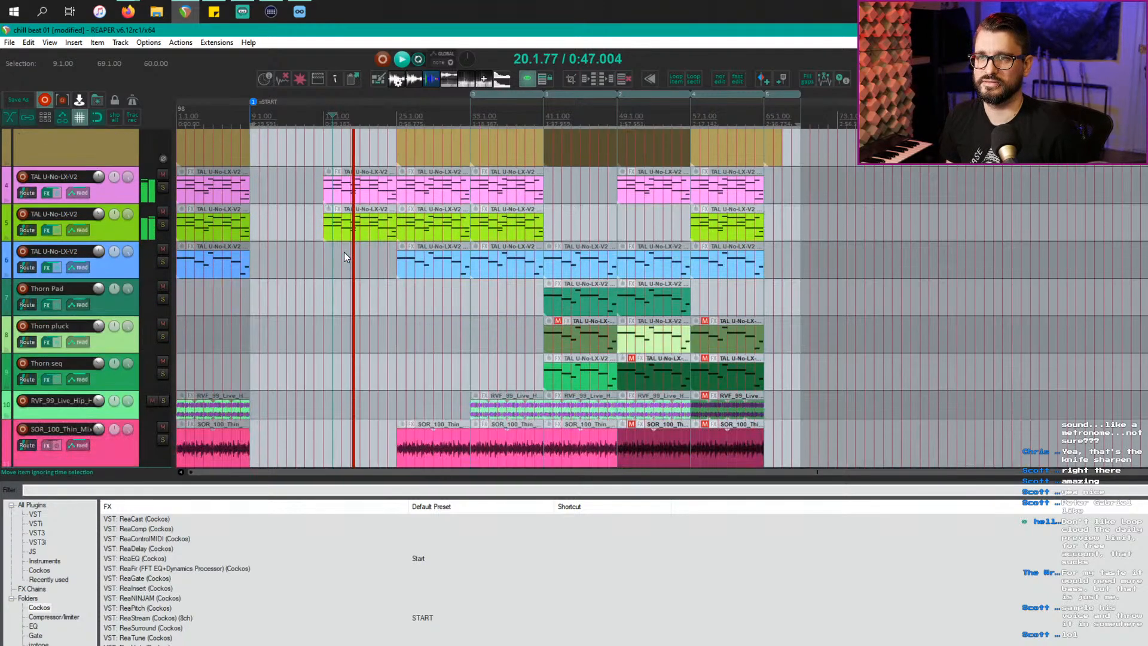
{"action": "scroll", "coordinate": [343, 252], "scroll_direction": "down", "scroll_amount": 5}
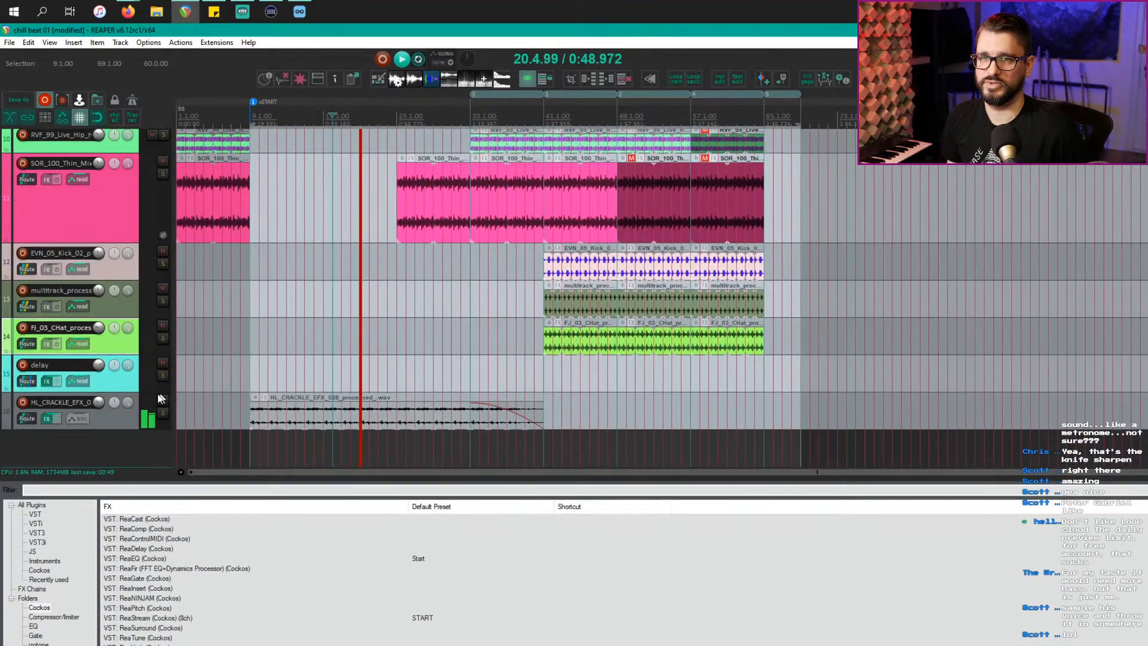
{"action": "left_click", "coordinate": [112, 424]}
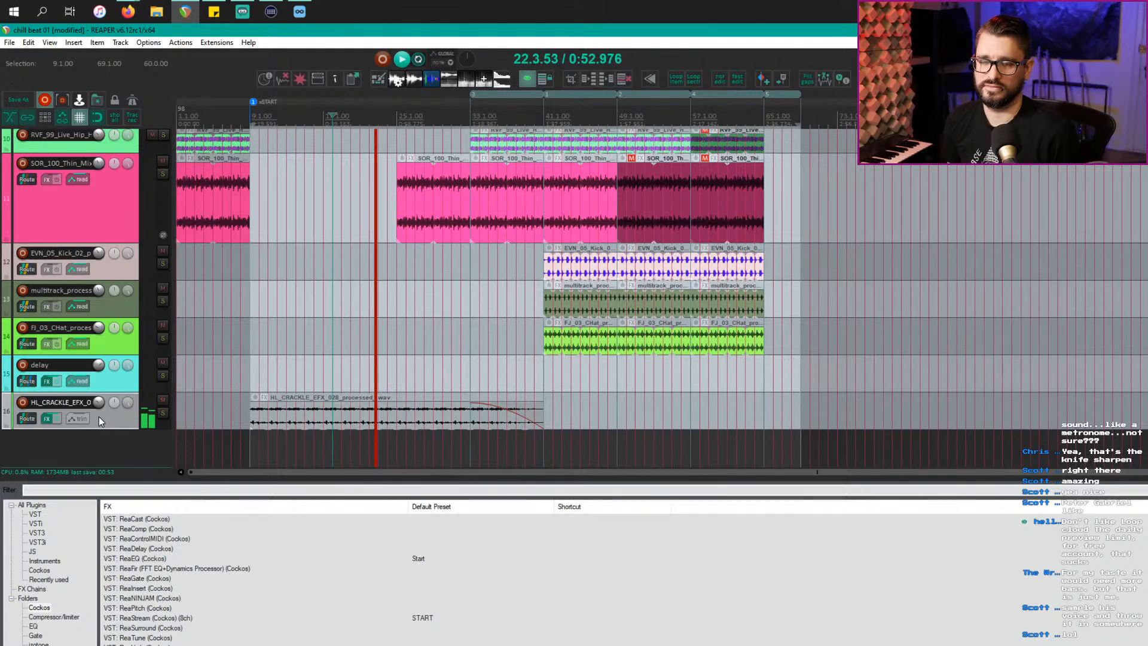
{"action": "key", "text": "f"}
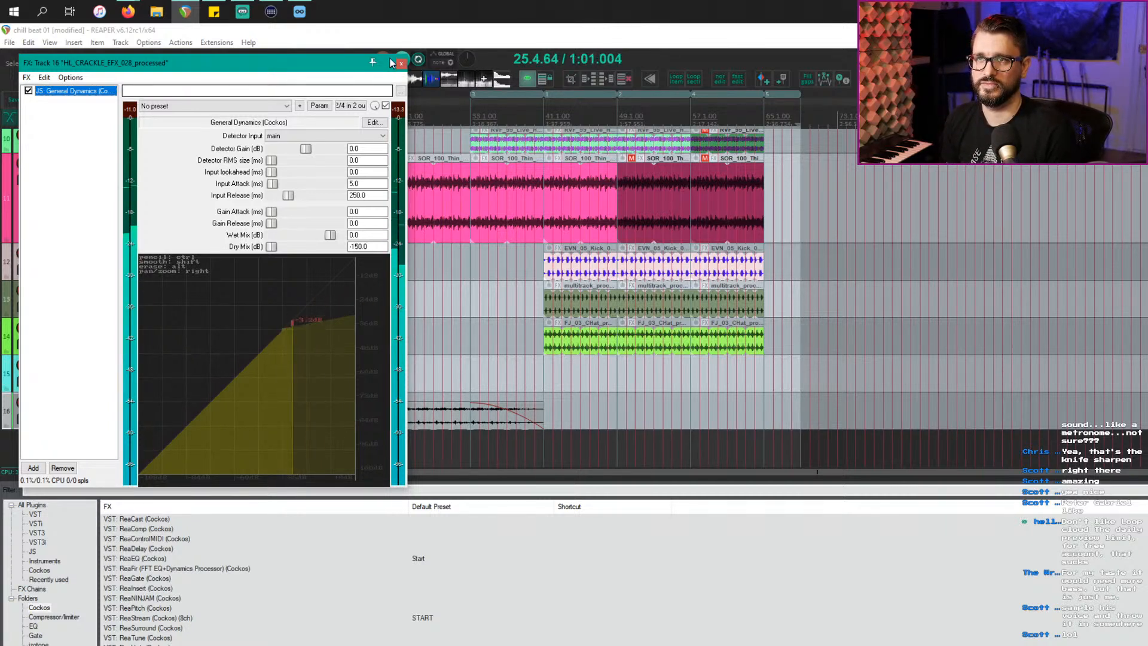
Step: Zoom the General Dynamics graph, drag a new segment across its curve, then return to the arrangement
{"action": "scroll", "coordinate": [308, 321], "scroll_direction": "up", "scroll_amount": 2}
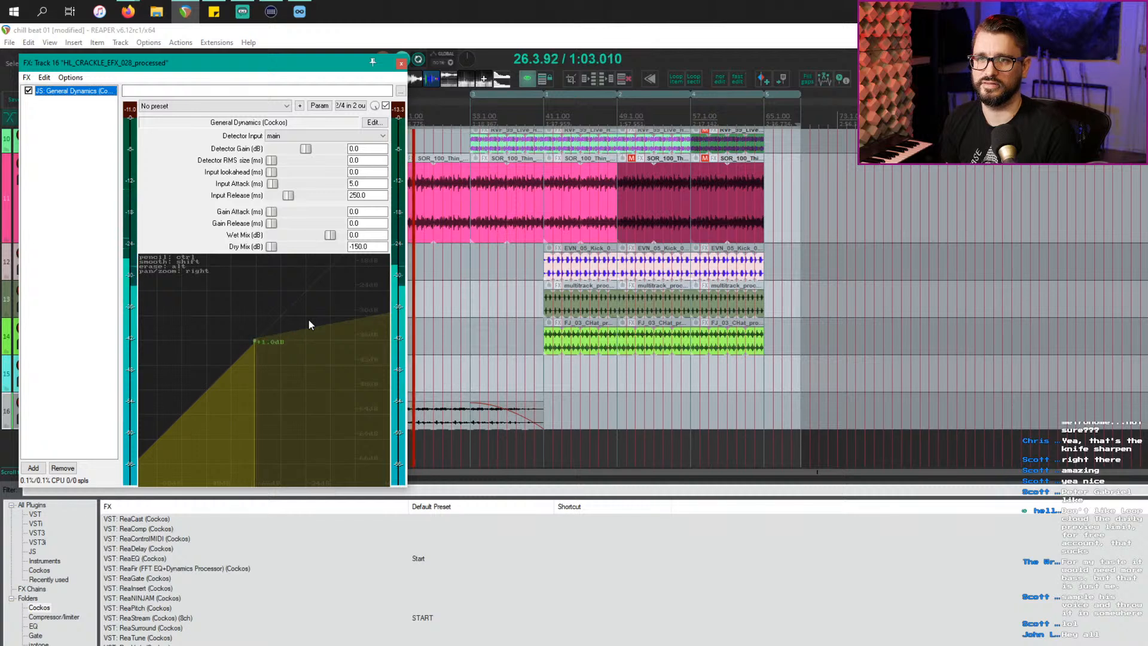
{"action": "scroll", "coordinate": [309, 321], "scroll_direction": "down", "scroll_amount": 4}
{"action": "scroll", "coordinate": [300, 326], "scroll_direction": "up", "scroll_amount": 4}
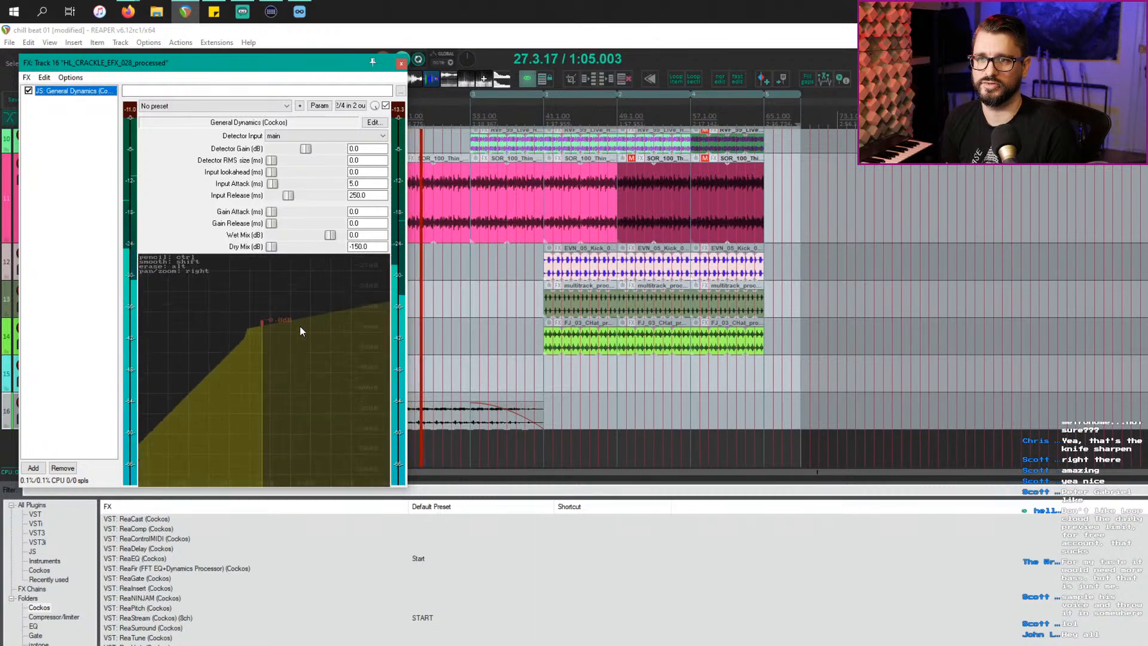
{"action": "left_click_drag", "start_coordinate": [228, 339], "coordinate": [411, 324]}
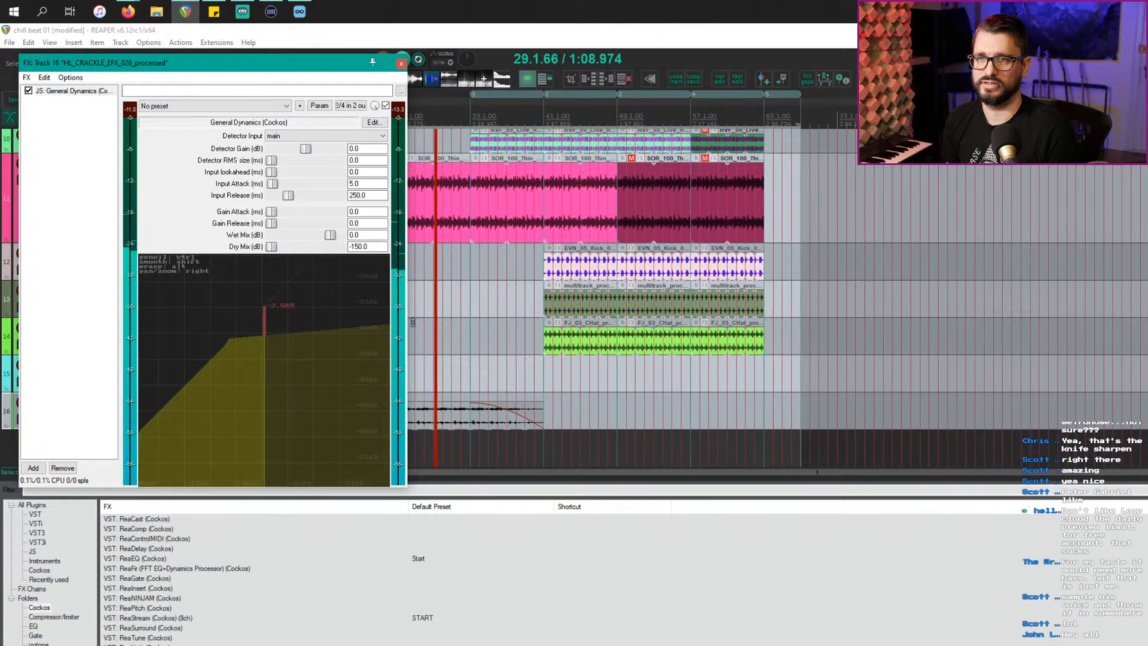
{"action": "left_click", "coordinate": [432, 278]}
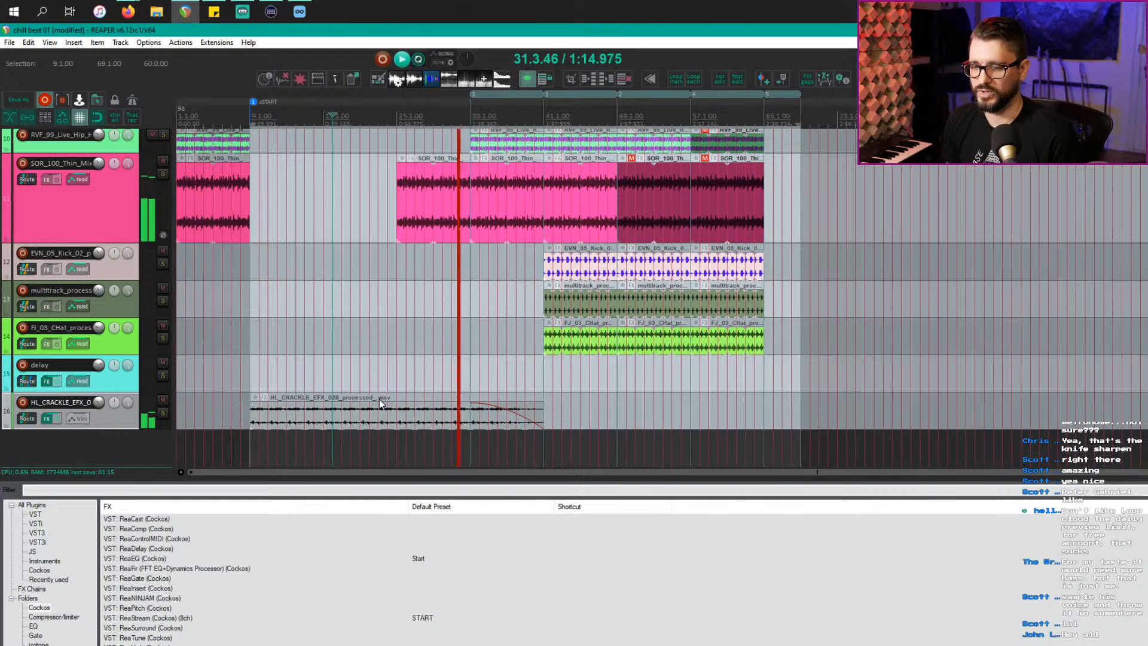
Step: Dismiss the window switcher and return focus to REAPER's arrangement
{"action": "key", "text": "alt+Tab"}
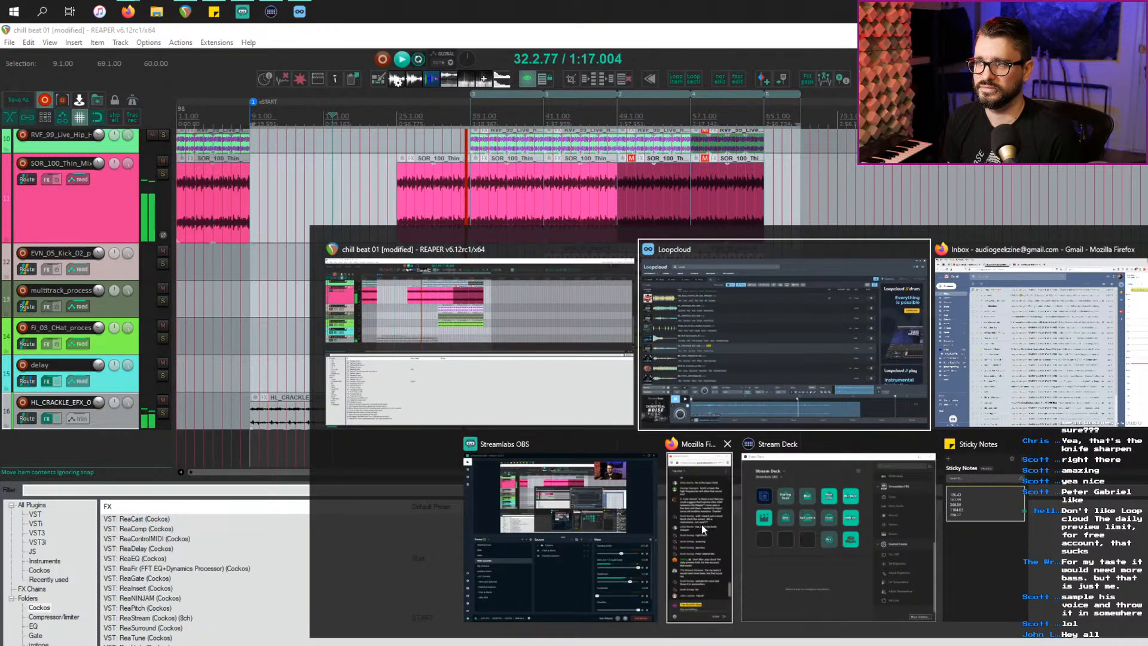
{"action": "key", "text": "Escape"}
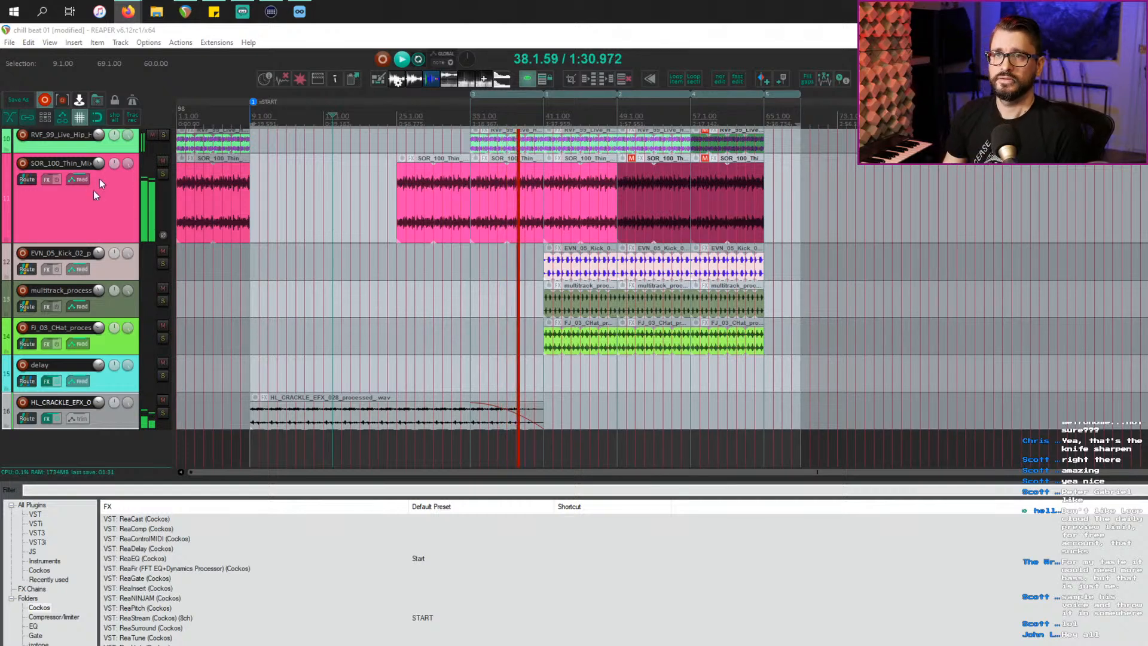
{"action": "left_click", "coordinate": [125, 85]}
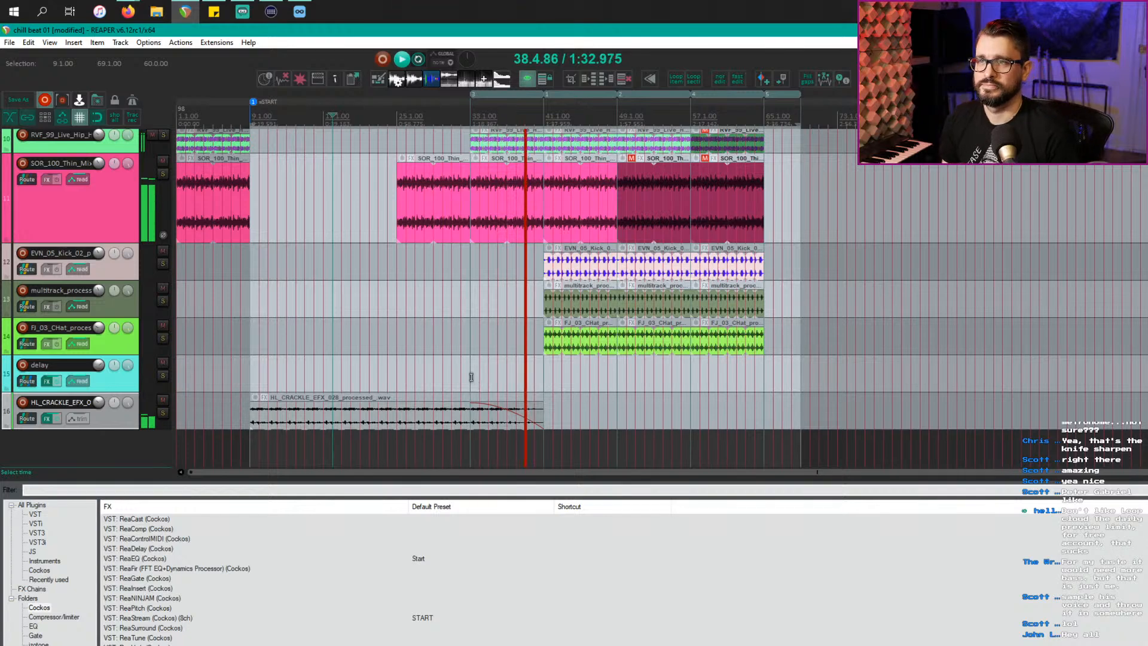
Step: Look through the tracks and jump the play position to bar 49
{"action": "scroll", "coordinate": [476, 379], "scroll_direction": "down", "scroll_amount": 2}
{"action": "scroll", "coordinate": [478, 379], "scroll_direction": "down", "scroll_amount": 1}
{"action": "scroll", "coordinate": [477, 388], "scroll_direction": "up", "scroll_amount": 1}
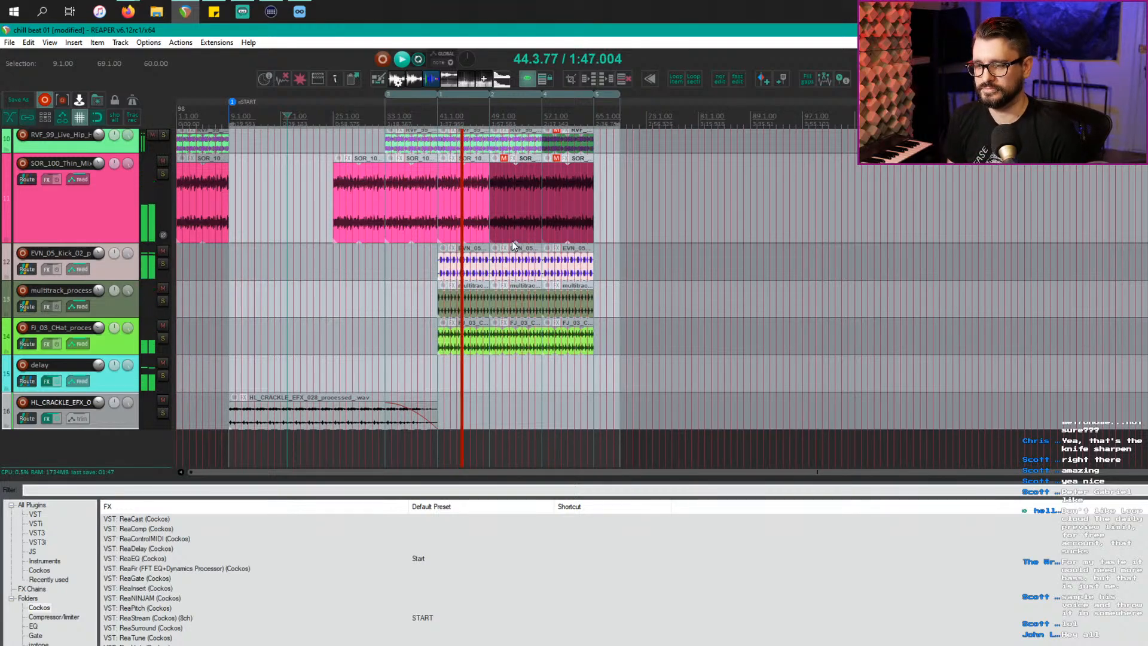
{"action": "scroll", "coordinate": [502, 269], "scroll_direction": "up", "scroll_amount": 4}
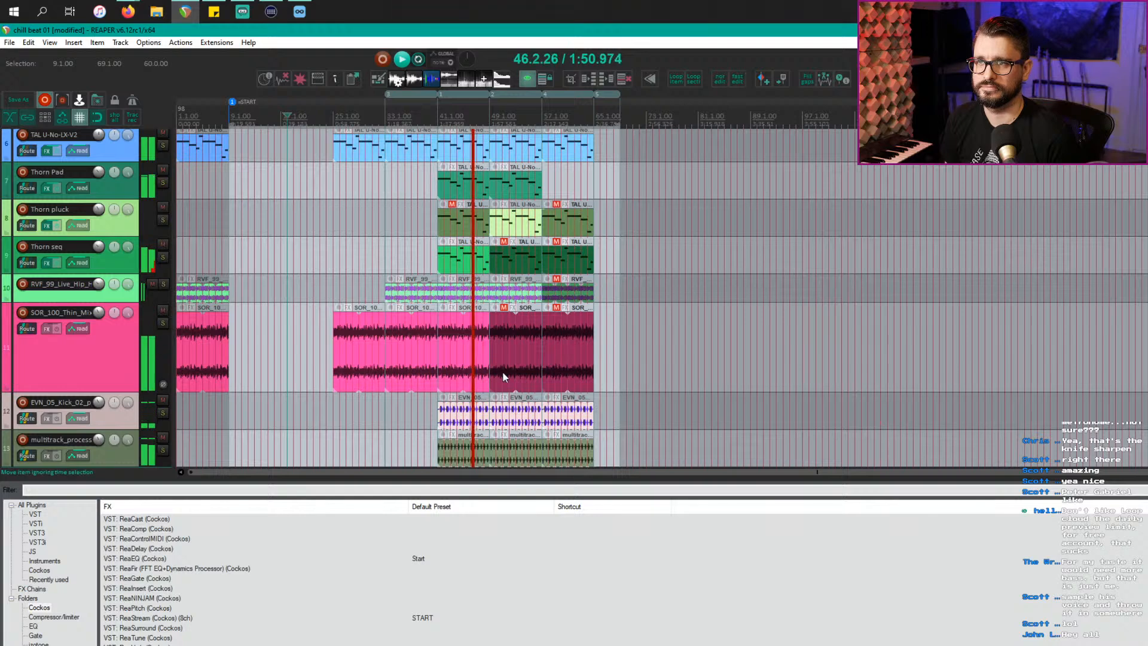
{"action": "scroll", "coordinate": [500, 378], "scroll_direction": "up", "scroll_amount": 1}
{"action": "scroll", "coordinate": [505, 378], "scroll_direction": "down", "scroll_amount": 1}
{"action": "scroll", "coordinate": [502, 376], "scroll_direction": "down", "scroll_amount": 1}
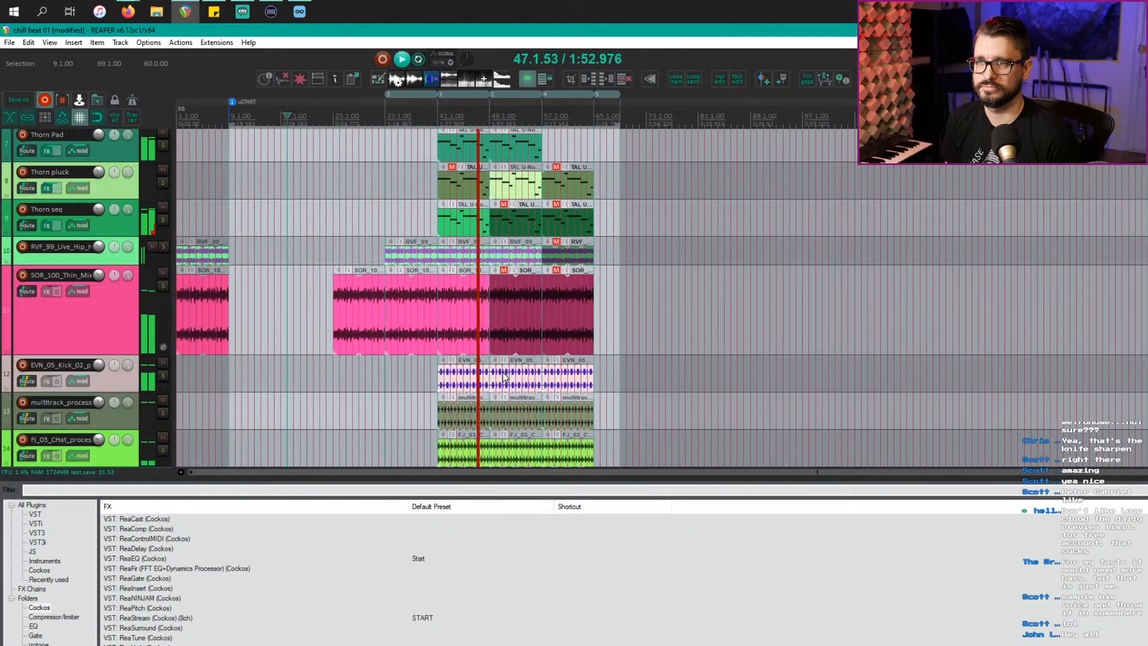
{"action": "scroll", "coordinate": [502, 377], "scroll_direction": "down", "scroll_amount": 1}
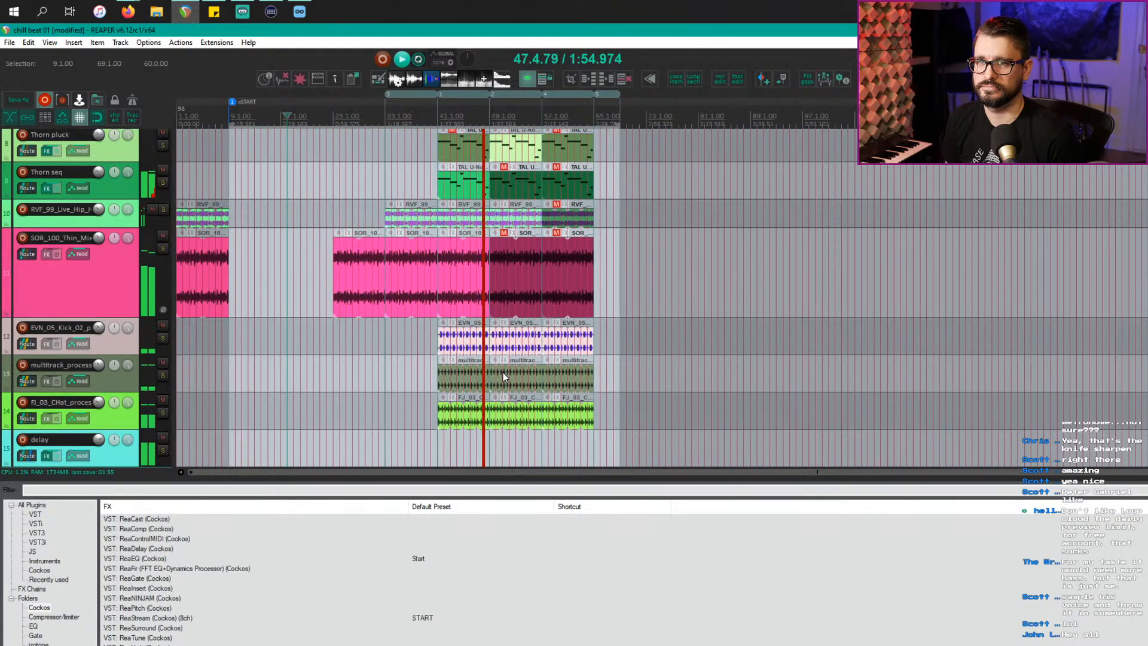
{"action": "scroll", "coordinate": [502, 377], "scroll_direction": "up", "scroll_amount": 2}
{"action": "scroll", "coordinate": [502, 377], "scroll_direction": "up", "scroll_amount": 3}
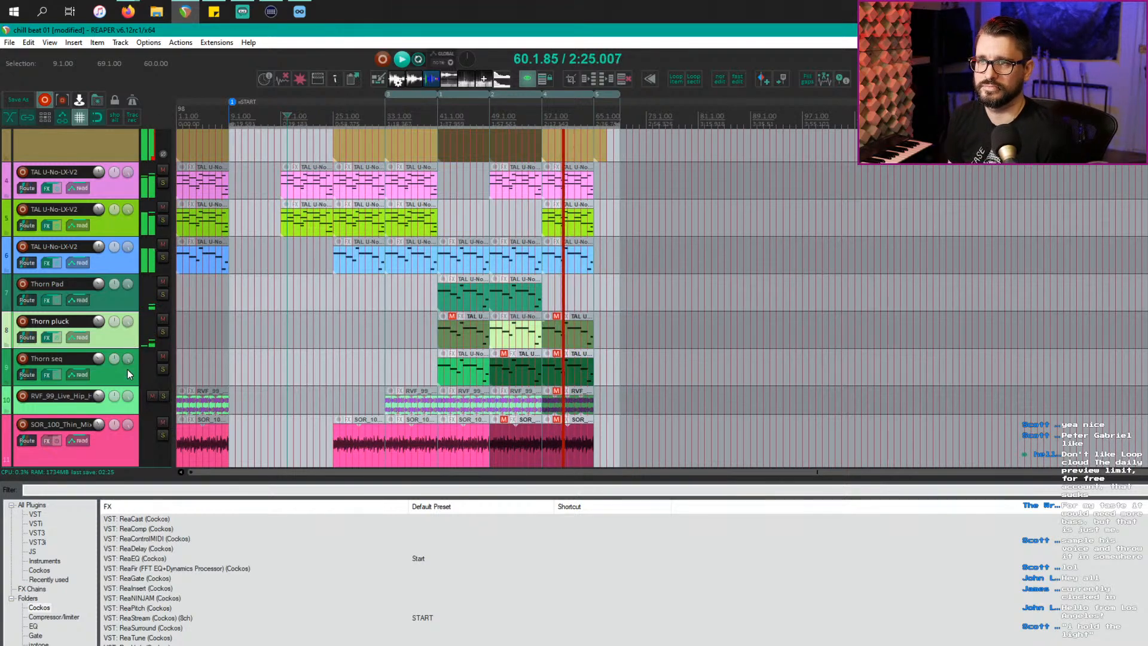
{"action": "scroll", "coordinate": [554, 385], "scroll_direction": "up", "scroll_amount": 4}
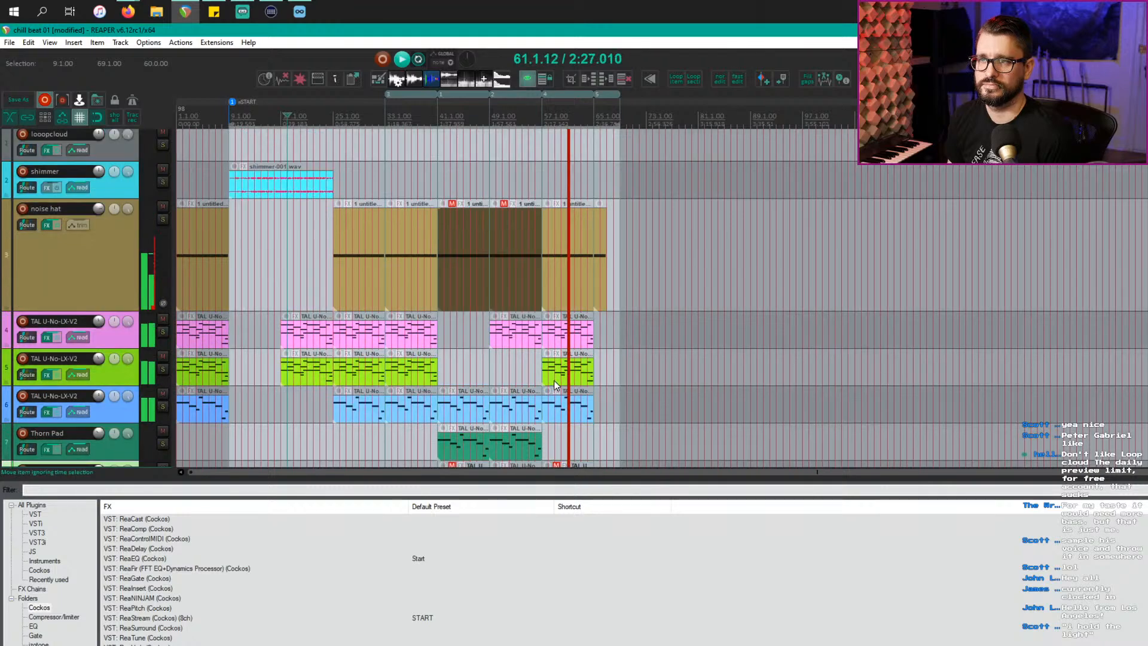
{"action": "scroll", "coordinate": [553, 385], "scroll_direction": "down", "scroll_amount": 3}
{"action": "scroll", "coordinate": [553, 381], "scroll_direction": "down", "scroll_amount": 3}
{"action": "scroll", "coordinate": [554, 380], "scroll_direction": "up", "scroll_amount": 3}
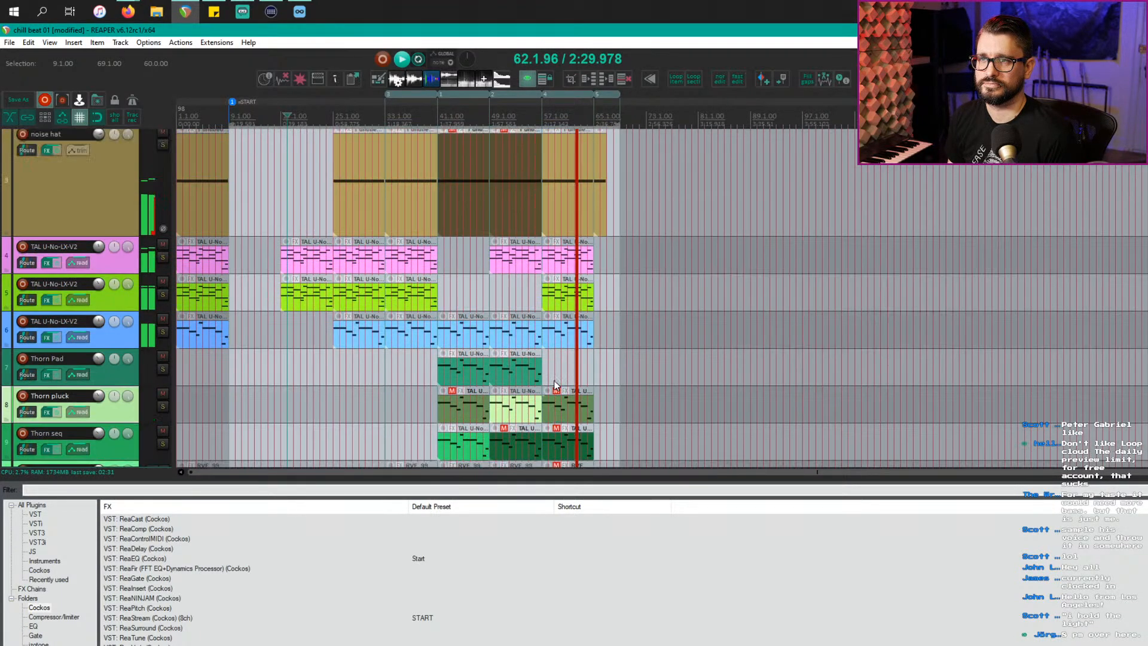
{"action": "scroll", "coordinate": [553, 385], "scroll_direction": "up", "scroll_amount": 2}
{"action": "left_click", "coordinate": [485, 298]}
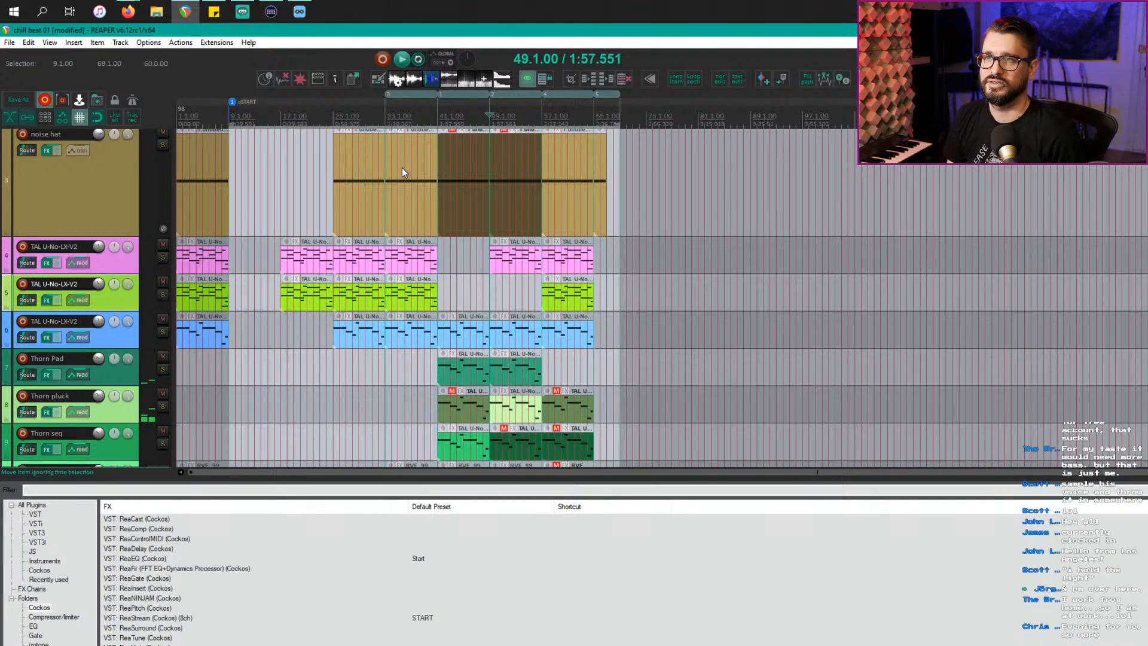
Step: Time-select region 3 (bars 33–41) and play it, jumping ahead to bars 45 and 58
{"action": "double_click", "coordinate": [392, 95]}
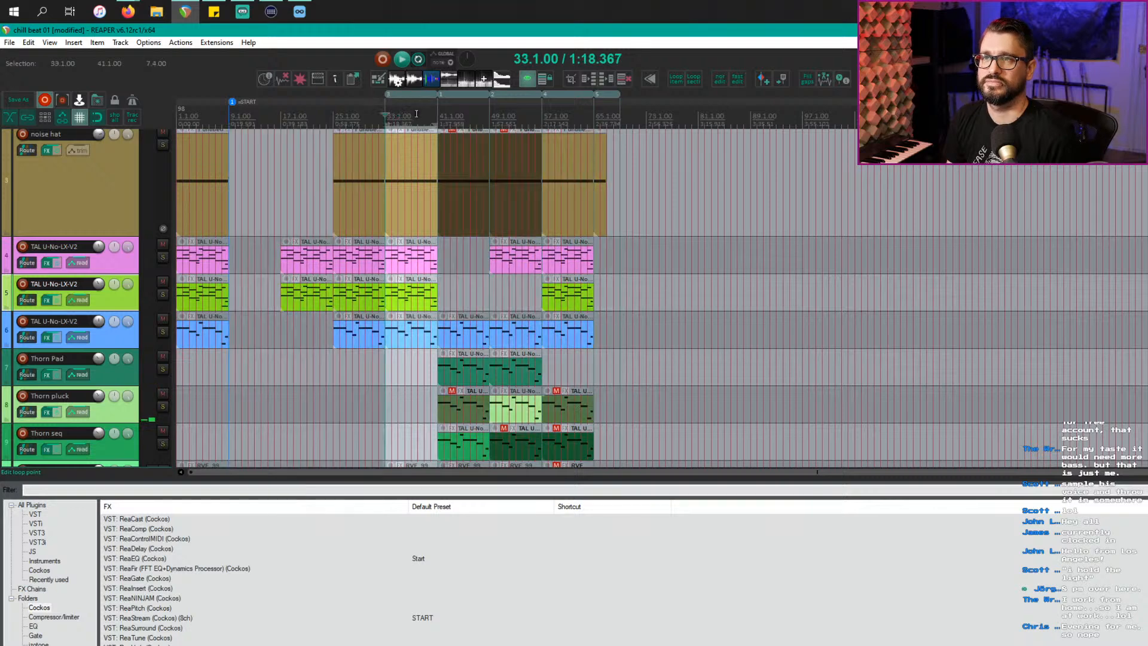
{"action": "key", "text": "space"}
{"action": "scroll", "coordinate": [478, 242], "scroll_direction": "up", "scroll_amount": 2}
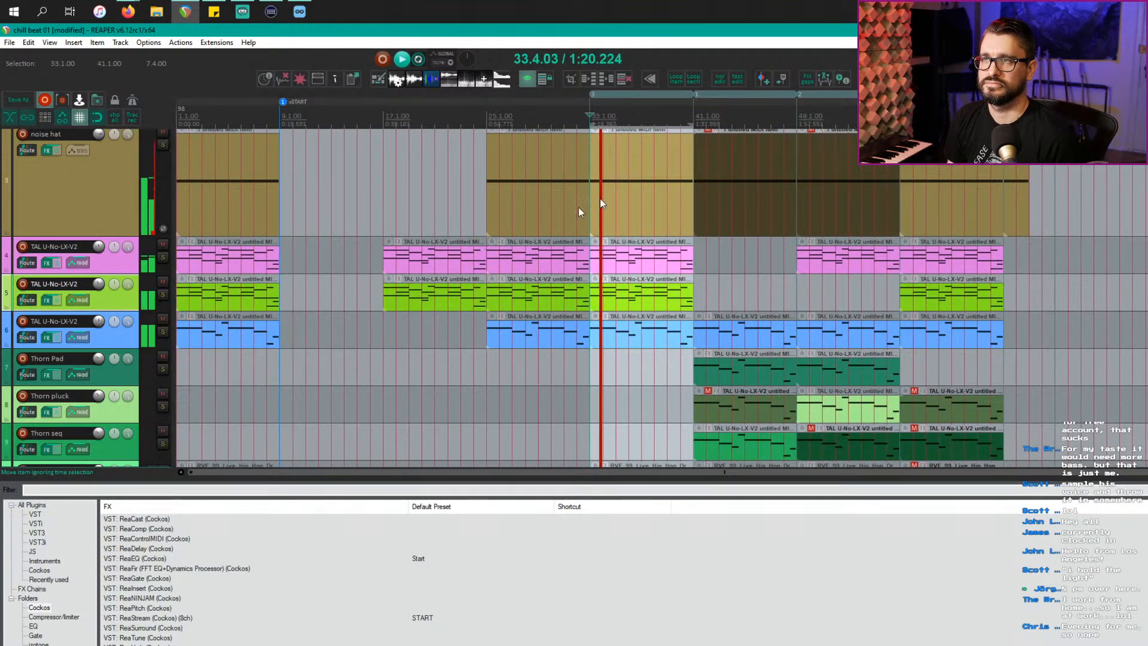
{"action": "left_click", "coordinate": [748, 116]}
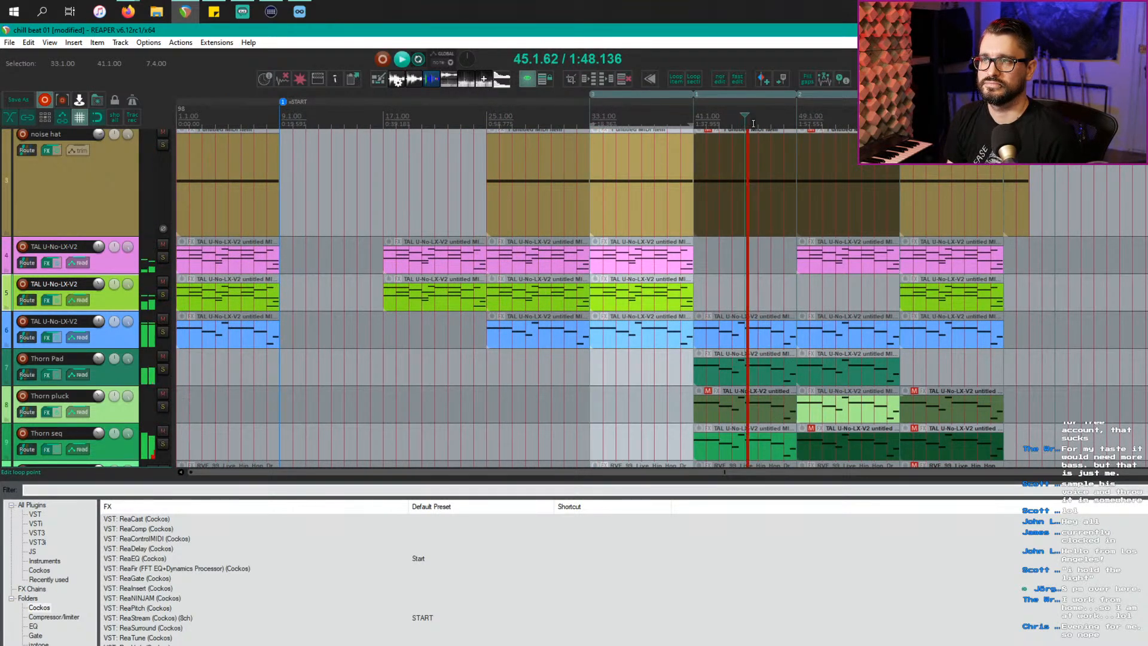
{"action": "left_click", "coordinate": [914, 117]}
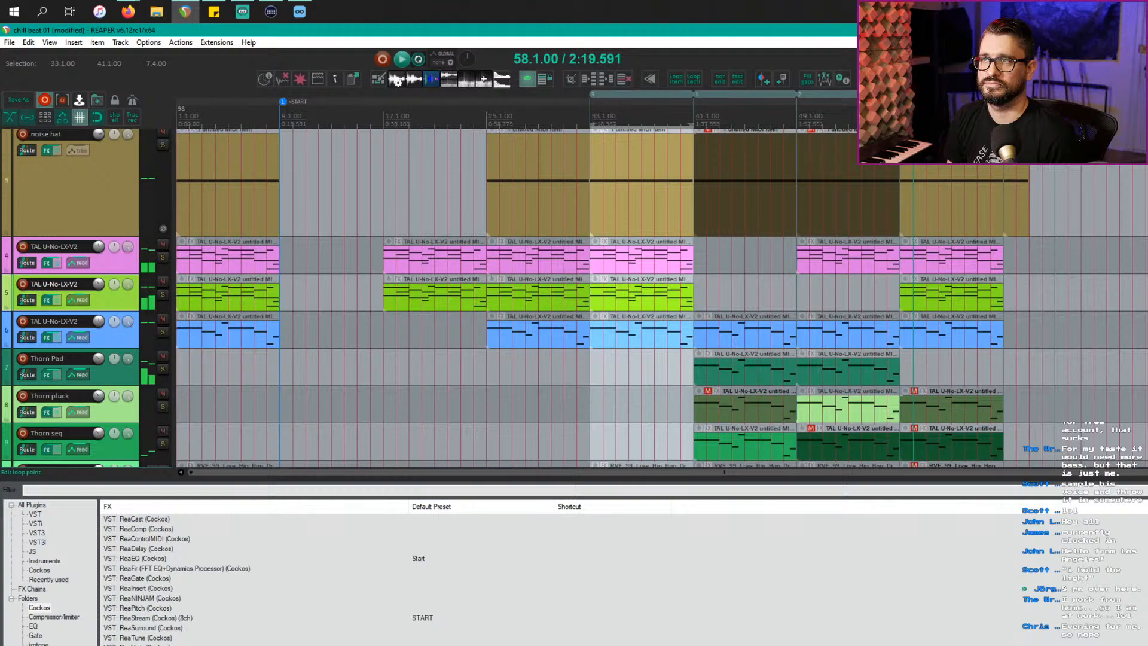
Step: Restart playback, stop it, and scroll the arrange view to review the tracks
{"action": "scroll", "coordinate": [875, 185], "scroll_direction": "up", "scroll_amount": 3}
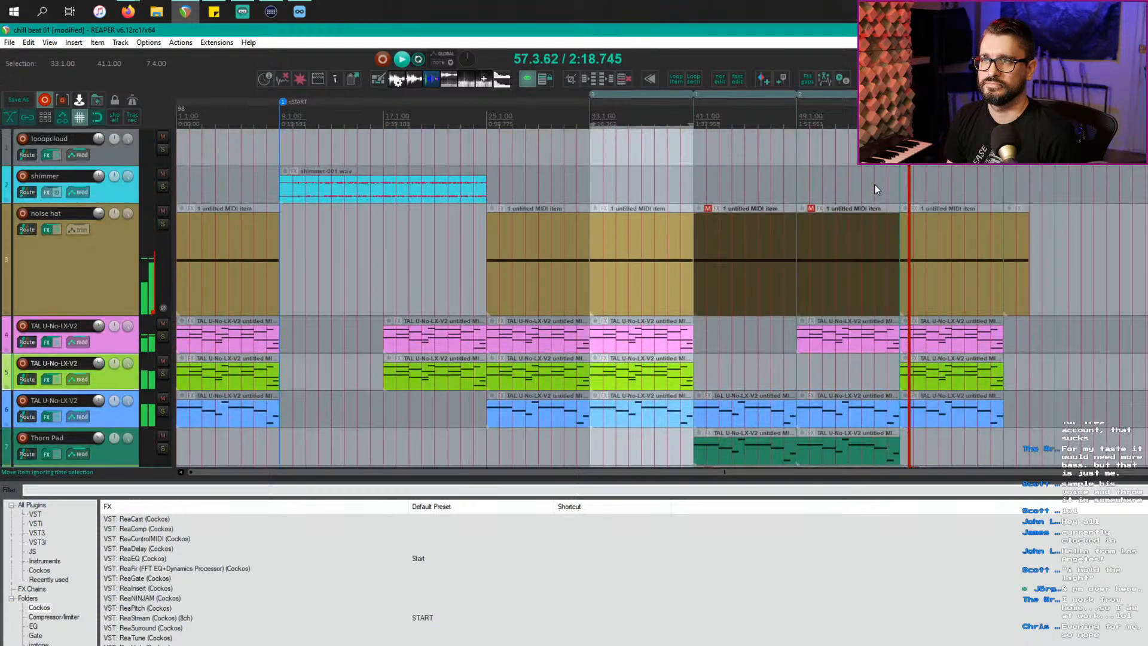
{"action": "scroll", "coordinate": [874, 189], "scroll_direction": "down", "scroll_amount": 10}
{"action": "scroll", "coordinate": [874, 189], "scroll_direction": "up", "scroll_amount": 3}
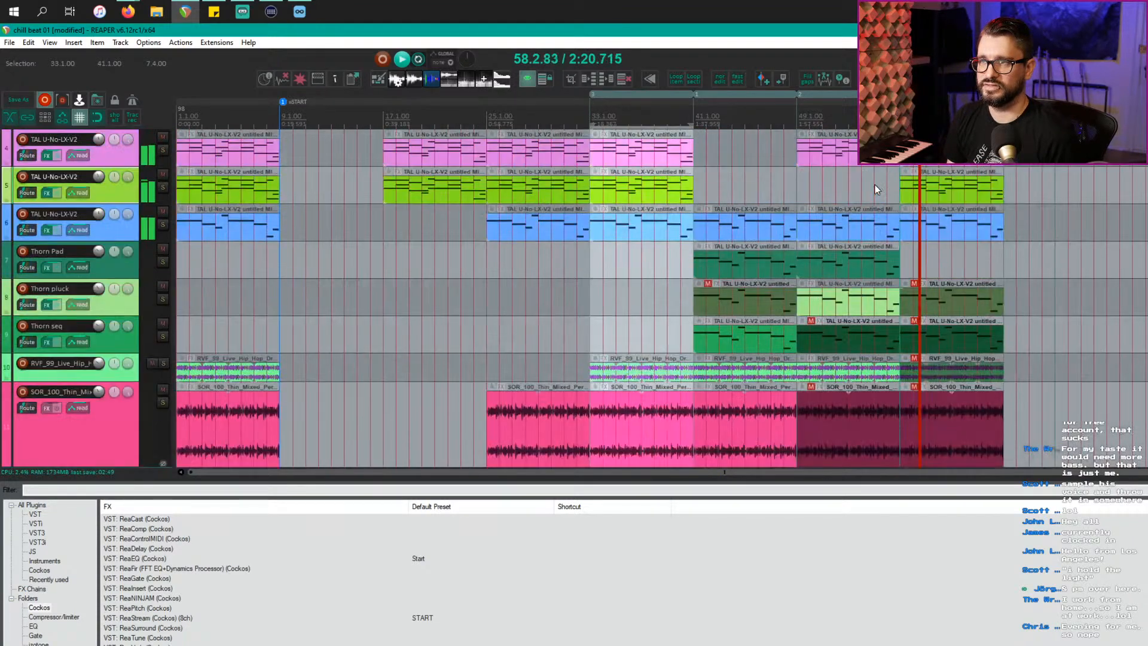
{"action": "scroll", "coordinate": [875, 189], "scroll_direction": "up", "scroll_amount": 1}
{"action": "key", "text": "space"}
{"action": "key", "text": "space"}
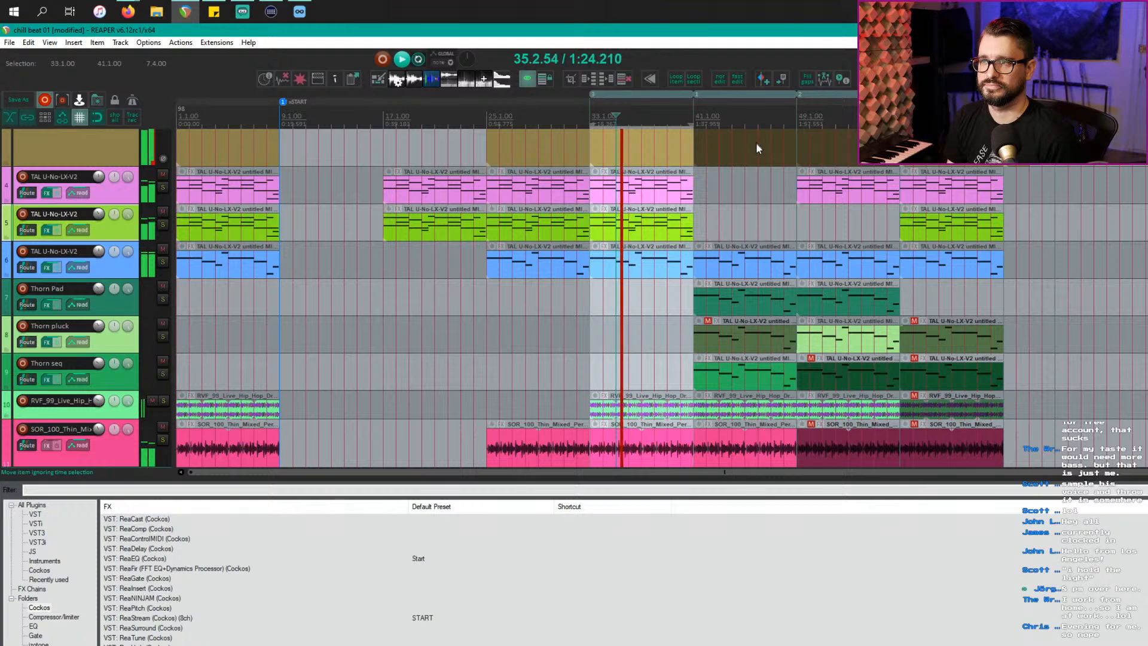
{"action": "scroll", "coordinate": [756, 148], "scroll_direction": "down", "scroll_amount": 3}
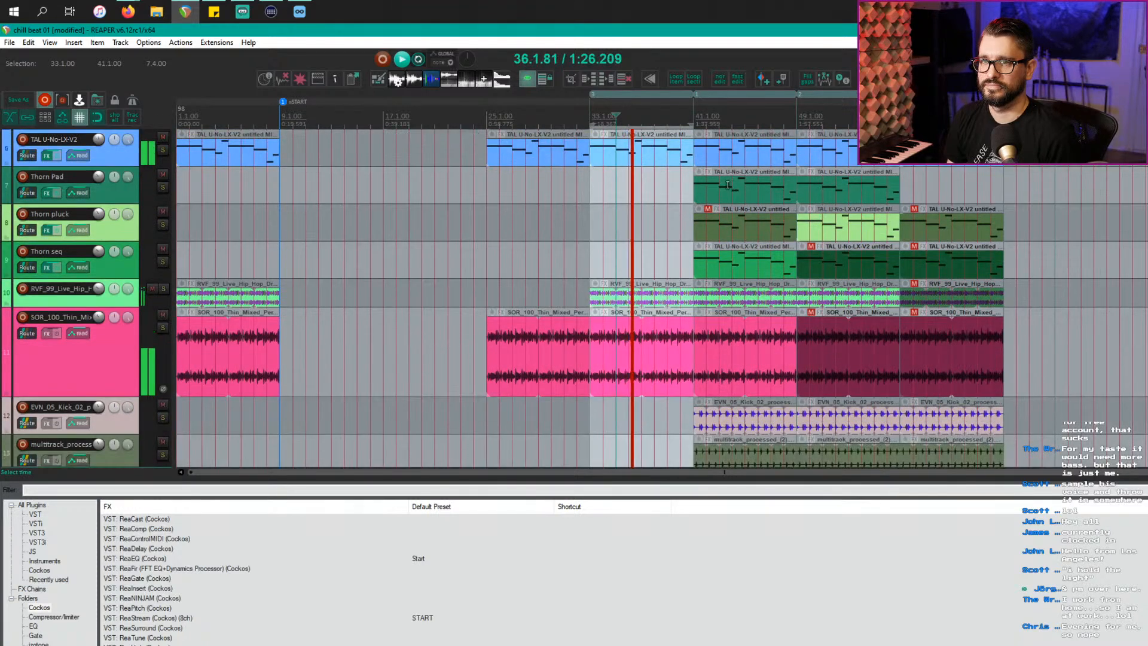
{"action": "key", "text": "space"}
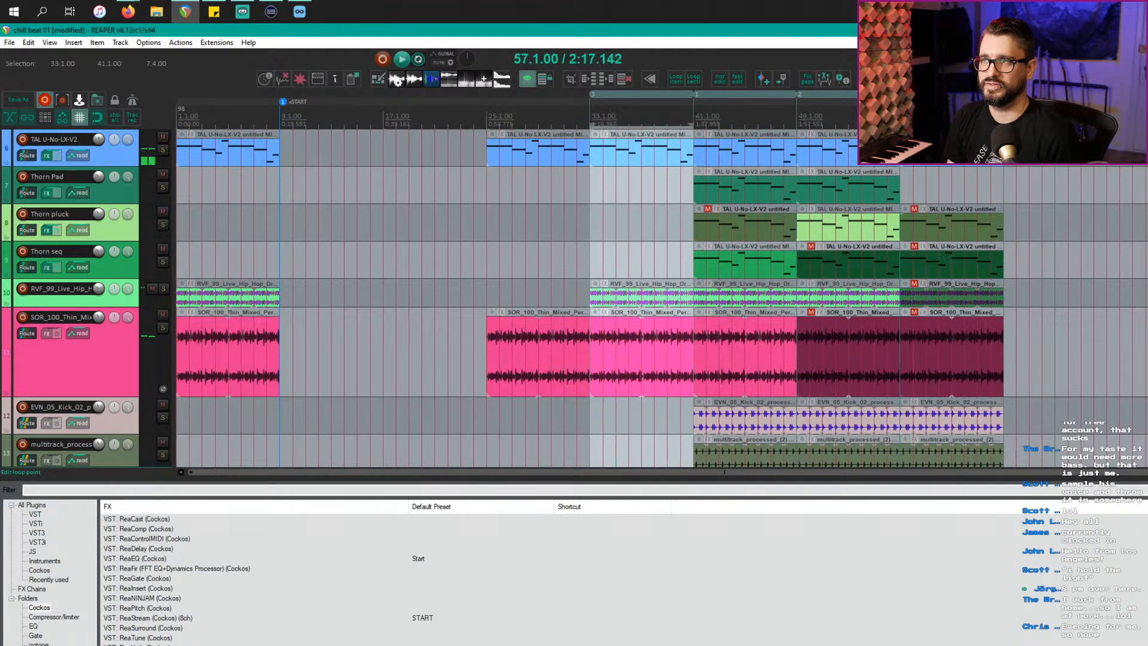
{"action": "scroll", "coordinate": [902, 166], "scroll_direction": "down", "scroll_amount": 4}
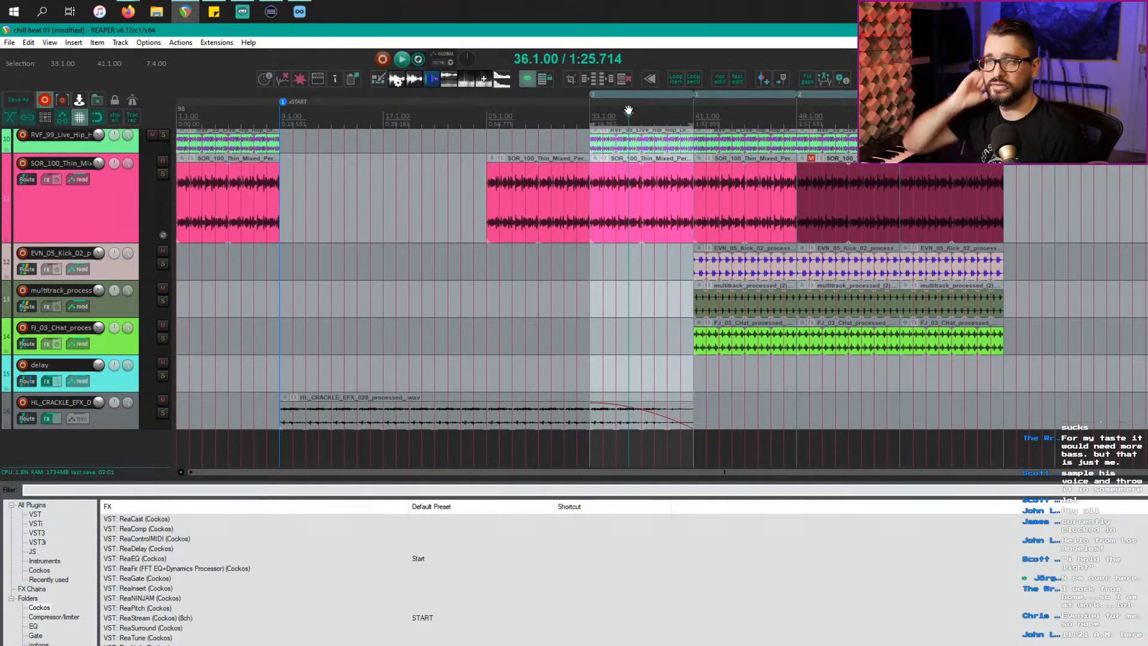
{"action": "scroll", "coordinate": [727, 408], "scroll_direction": "up", "scroll_amount": 6}
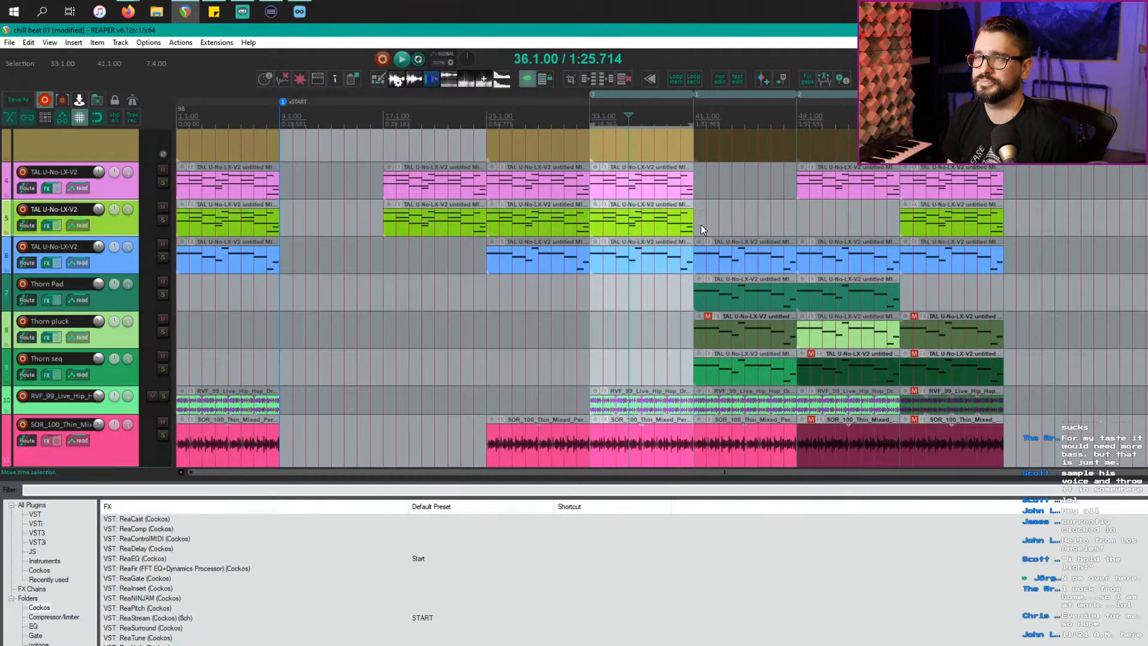
{"action": "scroll", "coordinate": [701, 227], "scroll_direction": "right", "scroll_amount": 3}
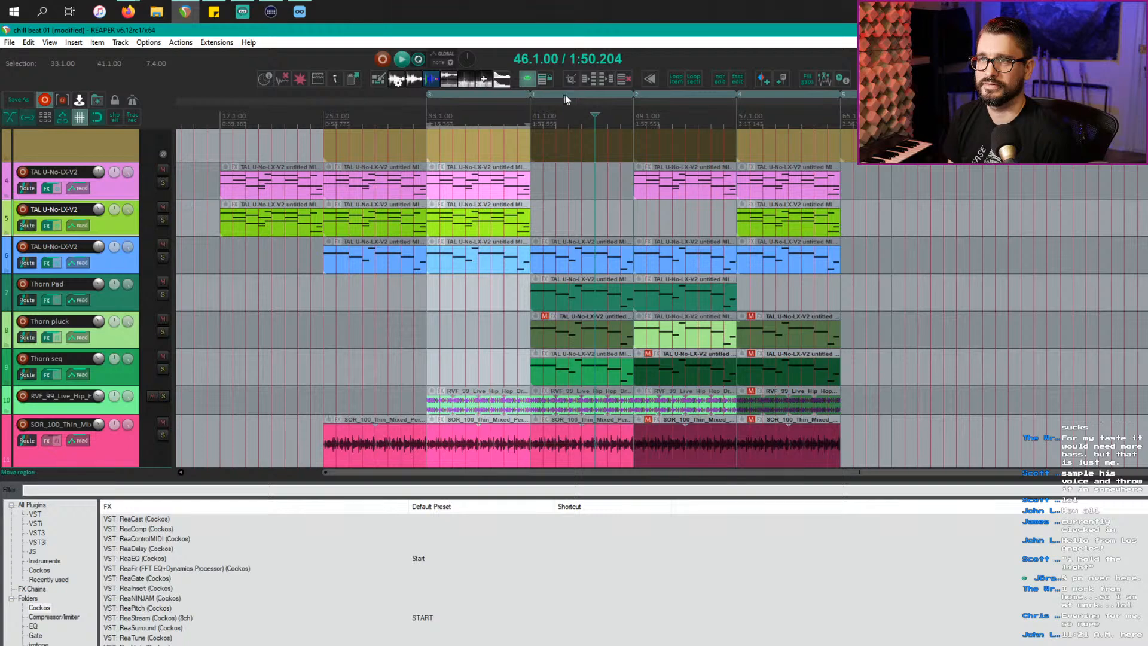
Step: Move a song section to bar 65 and duplicate the bar-73 section into the next slot
{"action": "left_click_drag", "start_coordinate": [639, 98], "coordinate": [716, 100]}
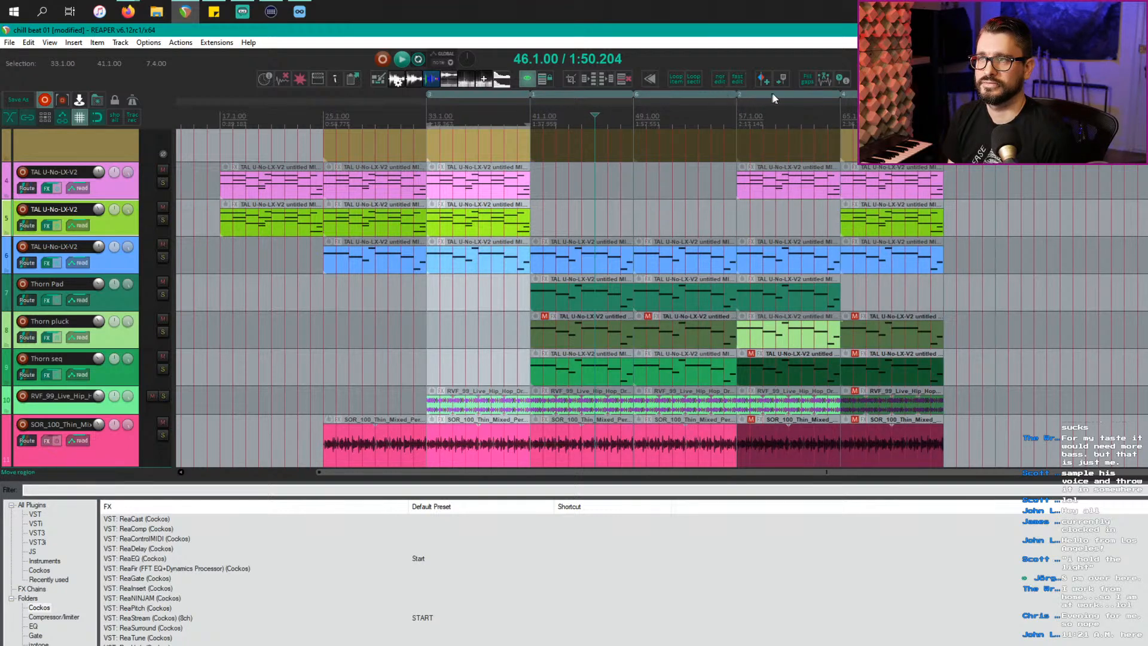
{"action": "left_click_drag", "start_coordinate": [827, 92], "coordinate": [827, 91]}
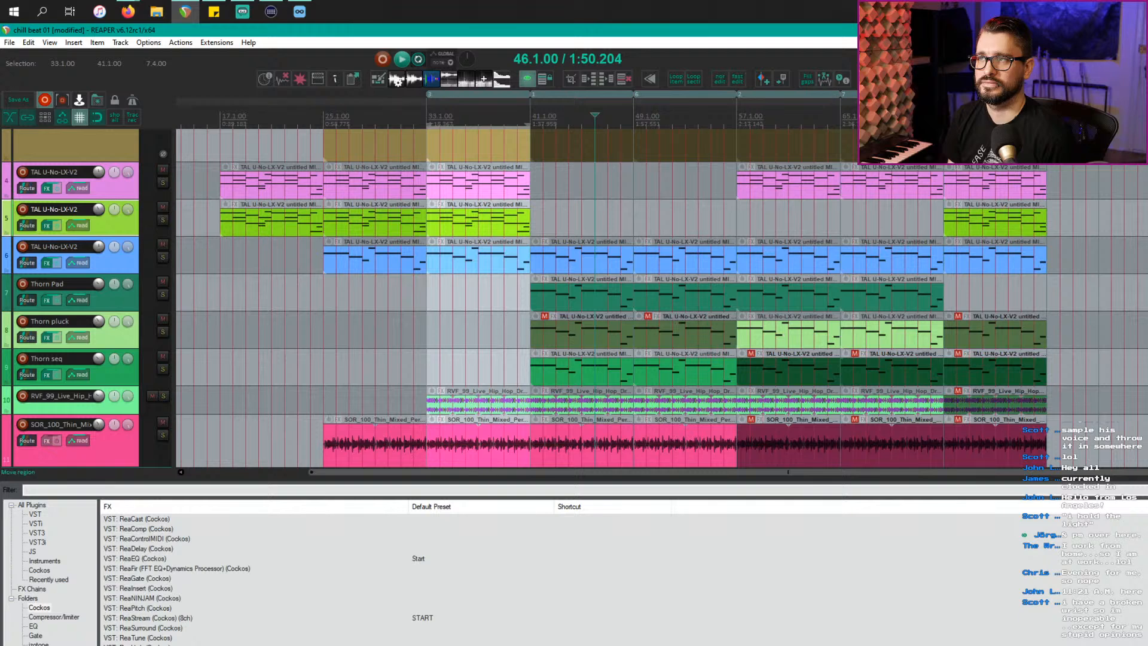
{"action": "left_click_drag", "start_coordinate": [963, 95], "coordinate": [1066, 94]}
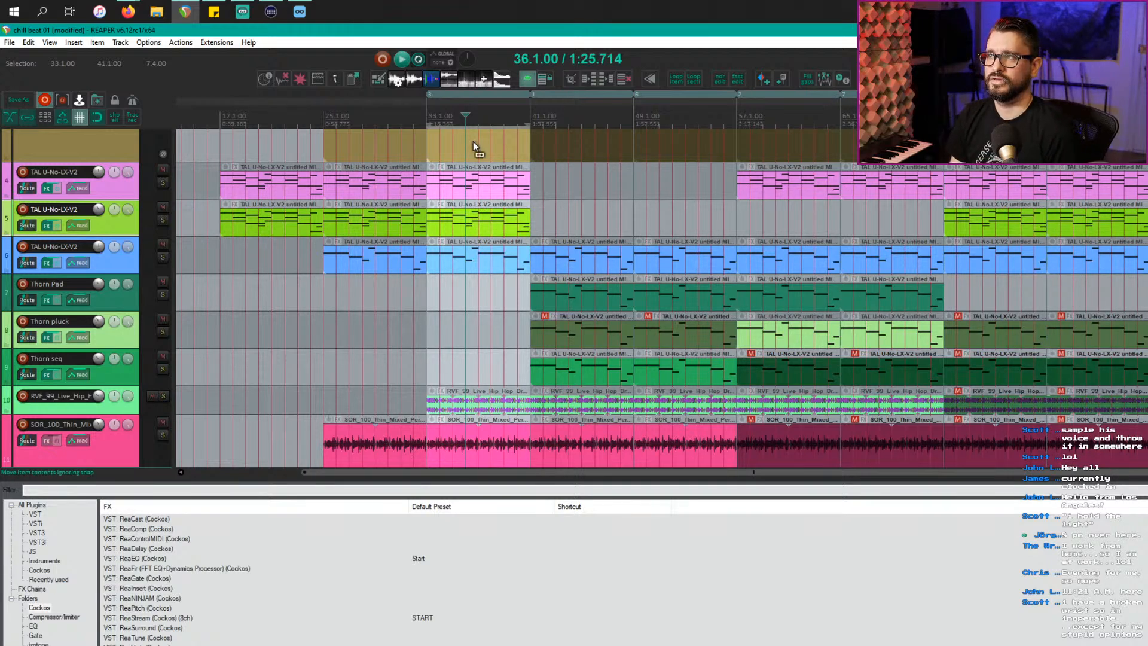
{"action": "scroll", "coordinate": [473, 141], "scroll_direction": "down", "scroll_amount": 4}
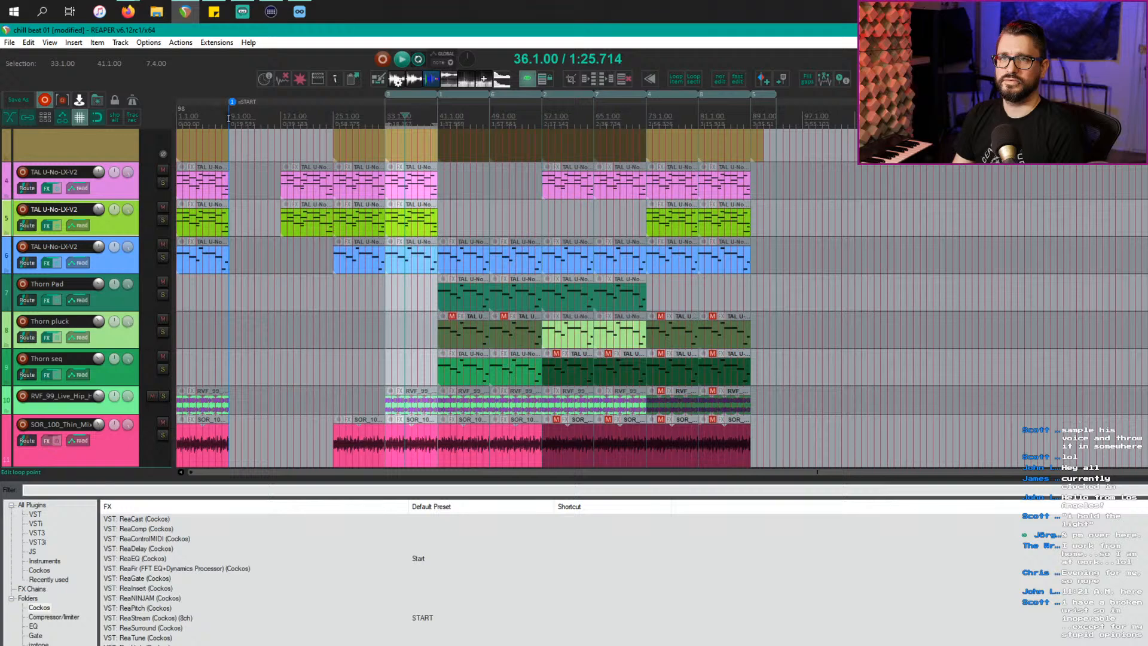
Step: Select bars 9–93, clear the time selection, and play the arrangement from bar 41
{"action": "left_click_drag", "start_coordinate": [229, 118], "coordinate": [751, 100]}
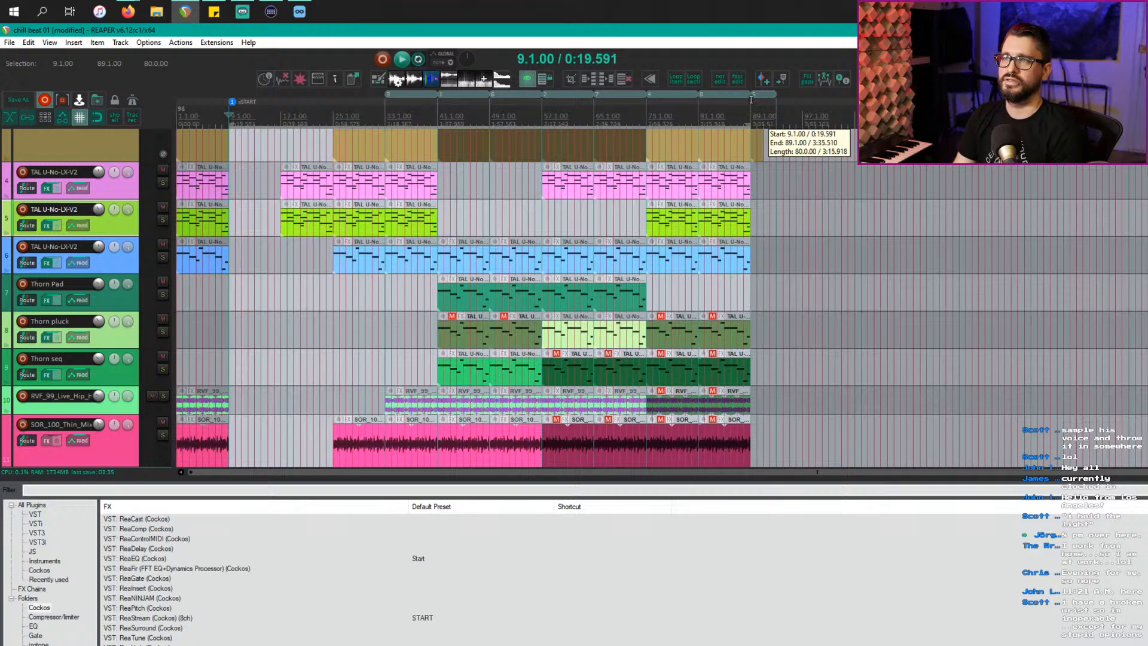
{"action": "left_click_drag", "start_coordinate": [751, 100], "coordinate": [774, 99]}
{"action": "key", "text": "Escape"}
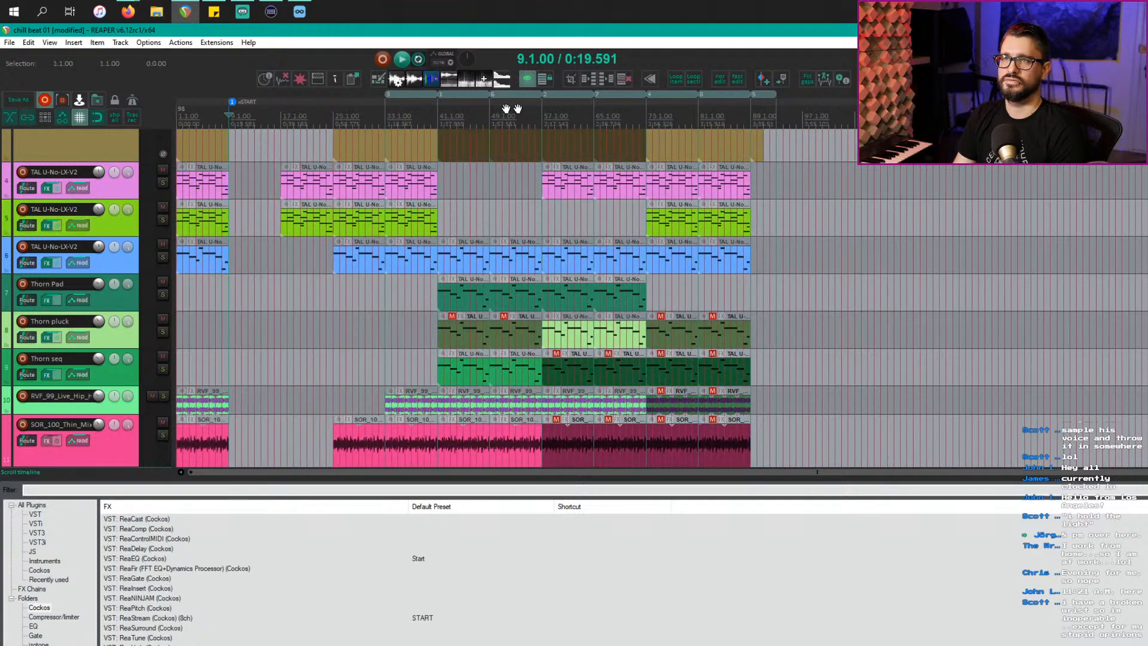
{"action": "left_click", "coordinate": [439, 116]}
{"action": "key", "text": "space"}
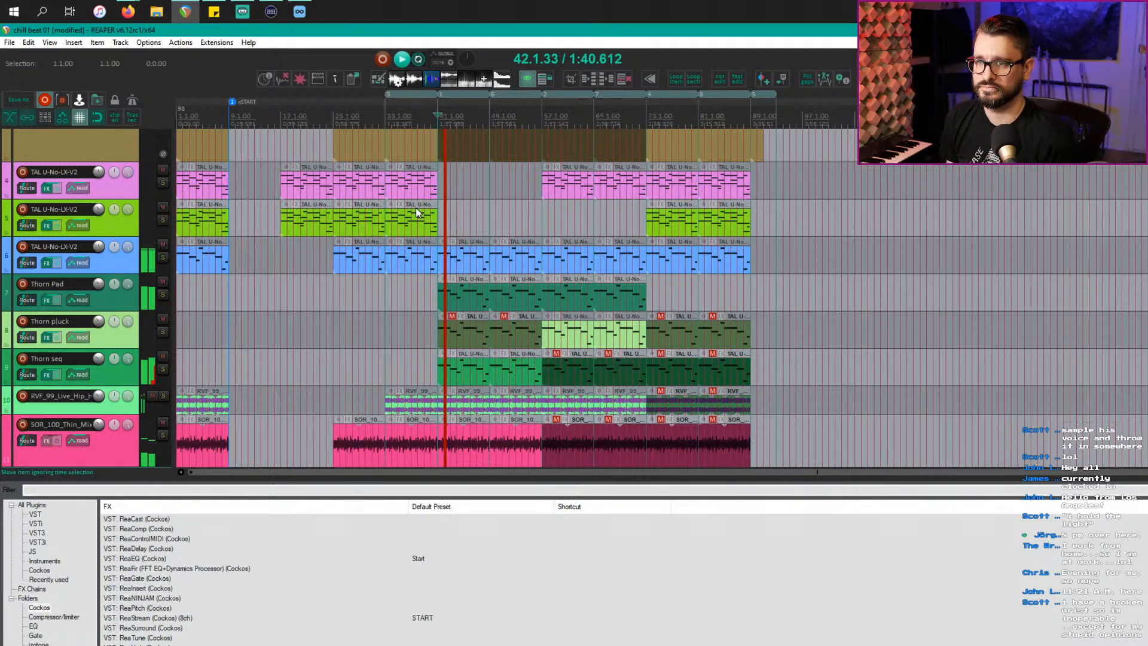
{"action": "scroll", "coordinate": [425, 207], "scroll_direction": "down", "scroll_amount": 2}
{"action": "scroll", "coordinate": [424, 210], "scroll_direction": "down", "scroll_amount": 4}
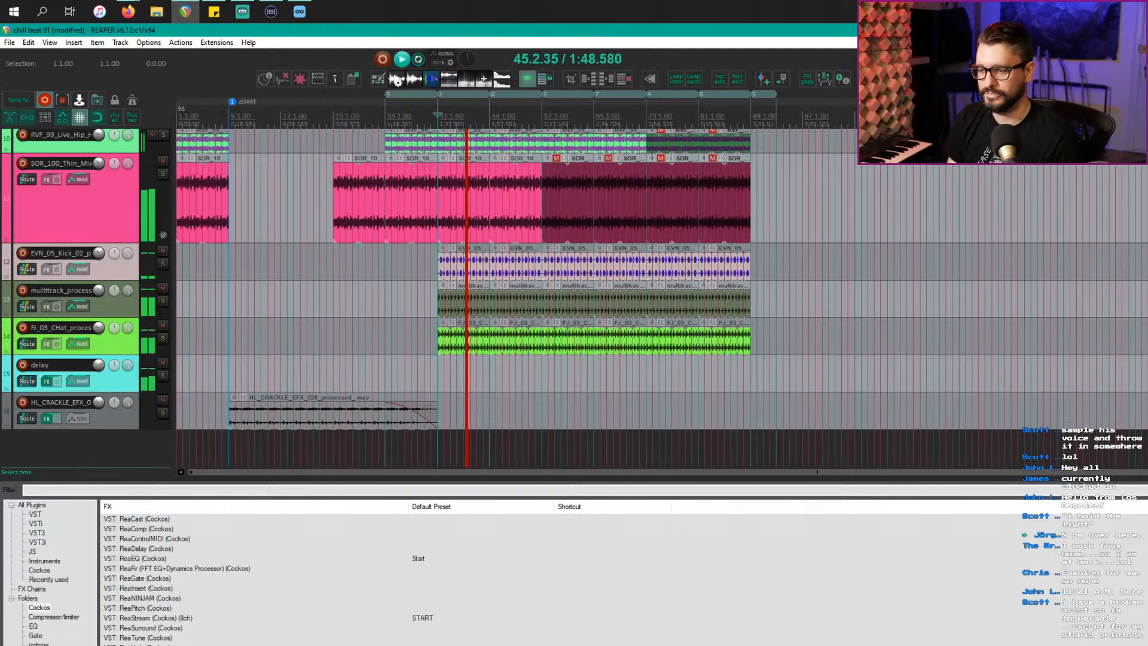
{"action": "key", "text": "alt+Tab"}
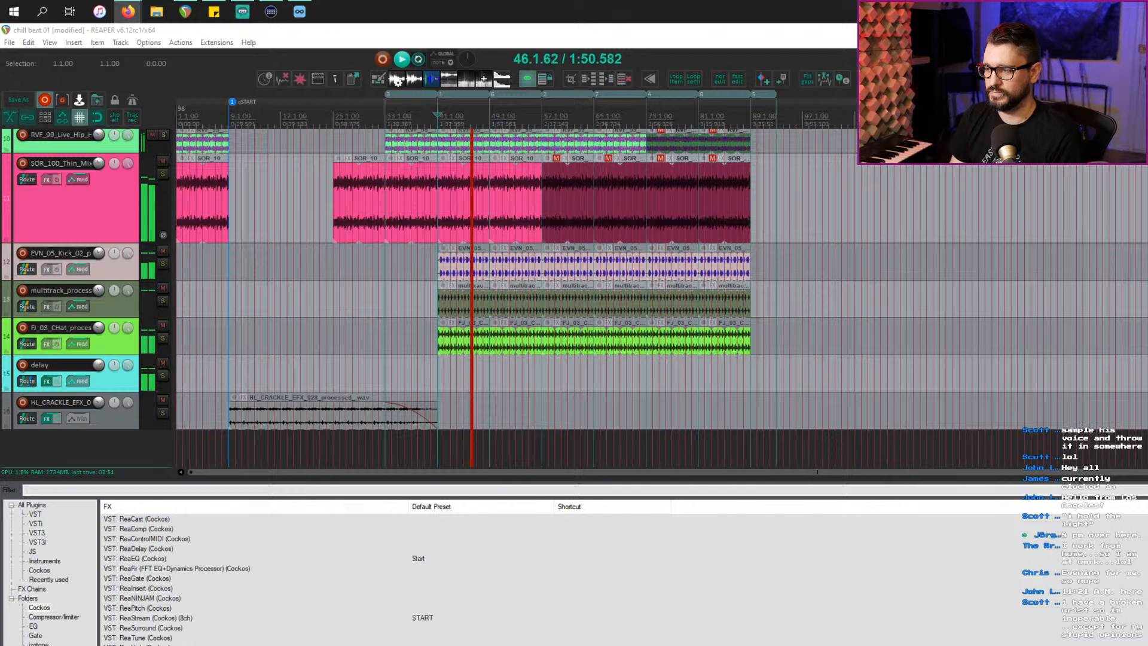
Step: Bring Loopcloud over the project, add an empty search tab, then return to REAPER
{"action": "key", "text": "alt+Tab"}
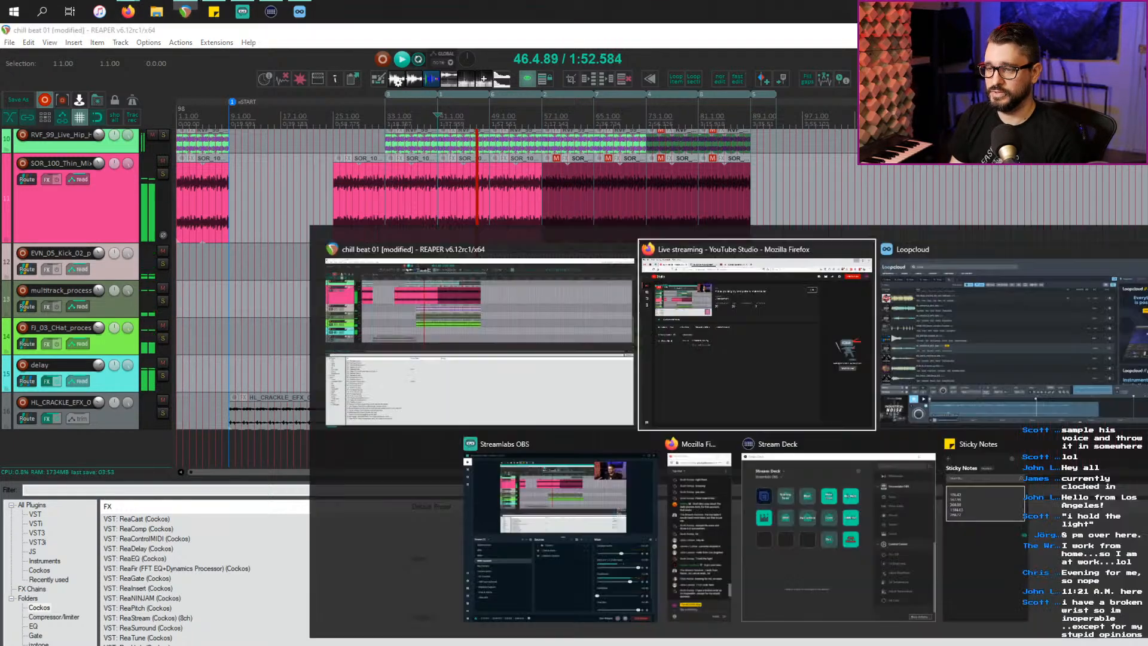
{"action": "left_click", "coordinate": [982, 338]}
{"action": "left_click_drag", "start_coordinate": [1041, 231], "coordinate": [723, 270]}
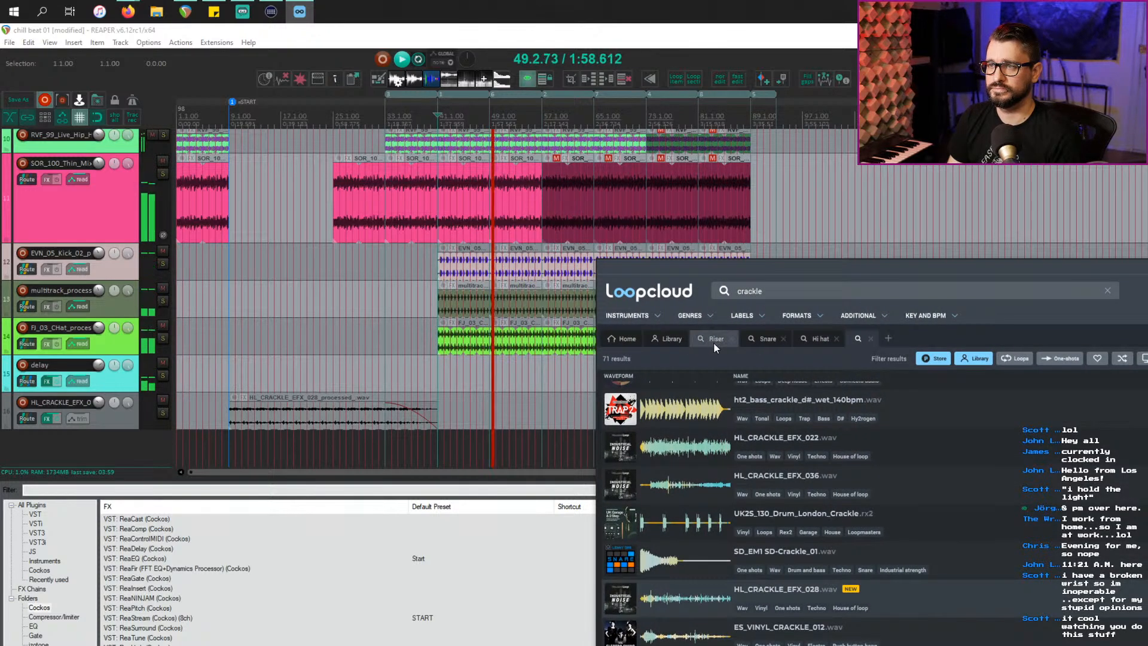
{"action": "left_click", "coordinate": [888, 338]}
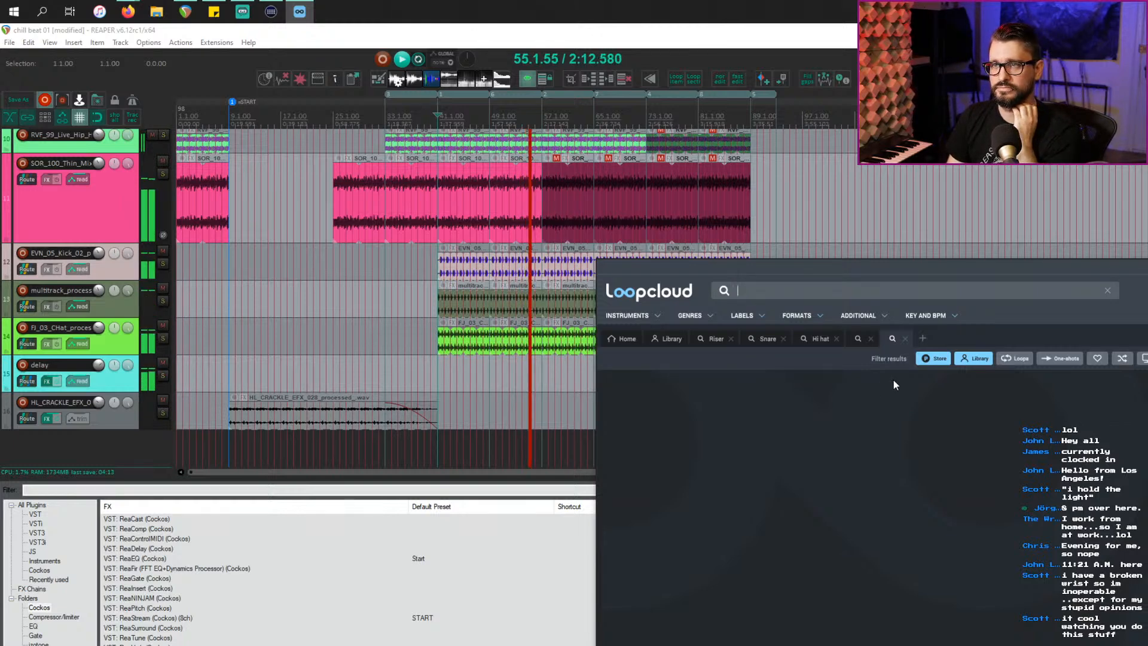
{"action": "scroll", "coordinate": [495, 379], "scroll_direction": "up", "scroll_amount": 4}
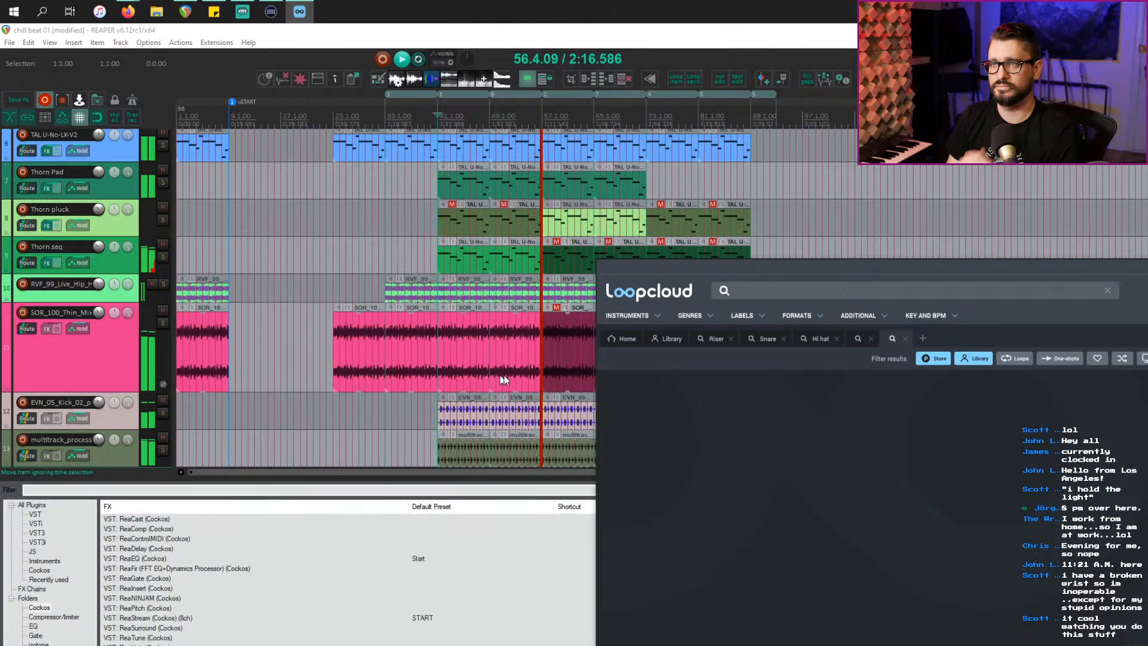
{"action": "left_click", "coordinate": [103, 353]}
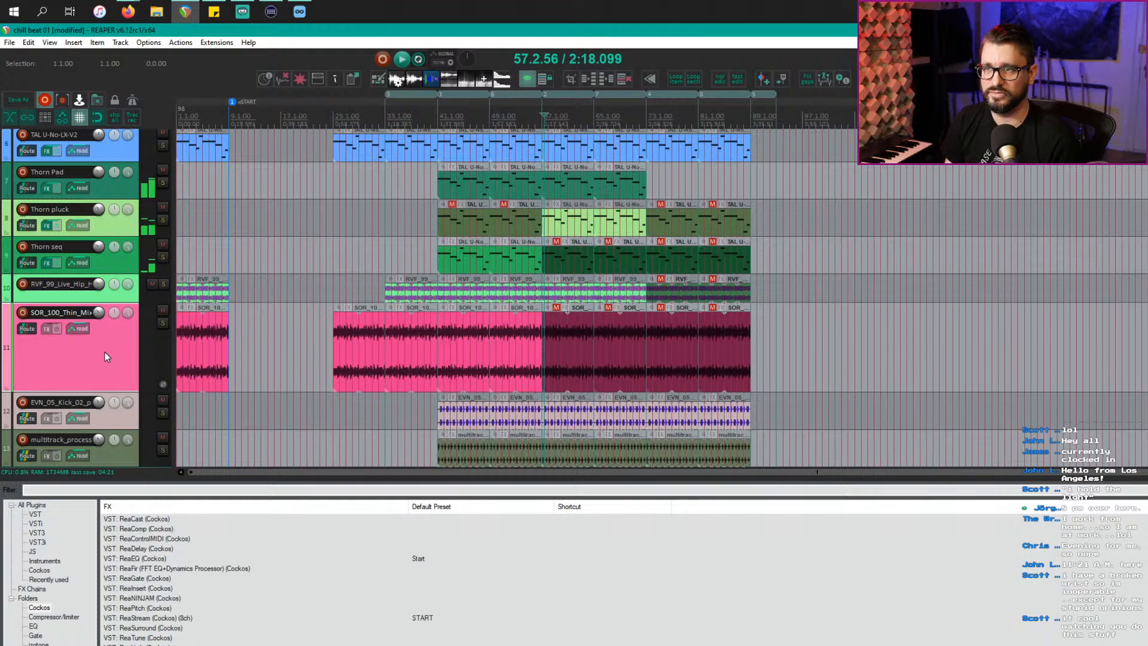
Step: Solo the Thorn seq and Thorn pluck tracks in turn to audition them
{"action": "scroll", "coordinate": [479, 329], "scroll_direction": "up", "scroll_amount": 4}
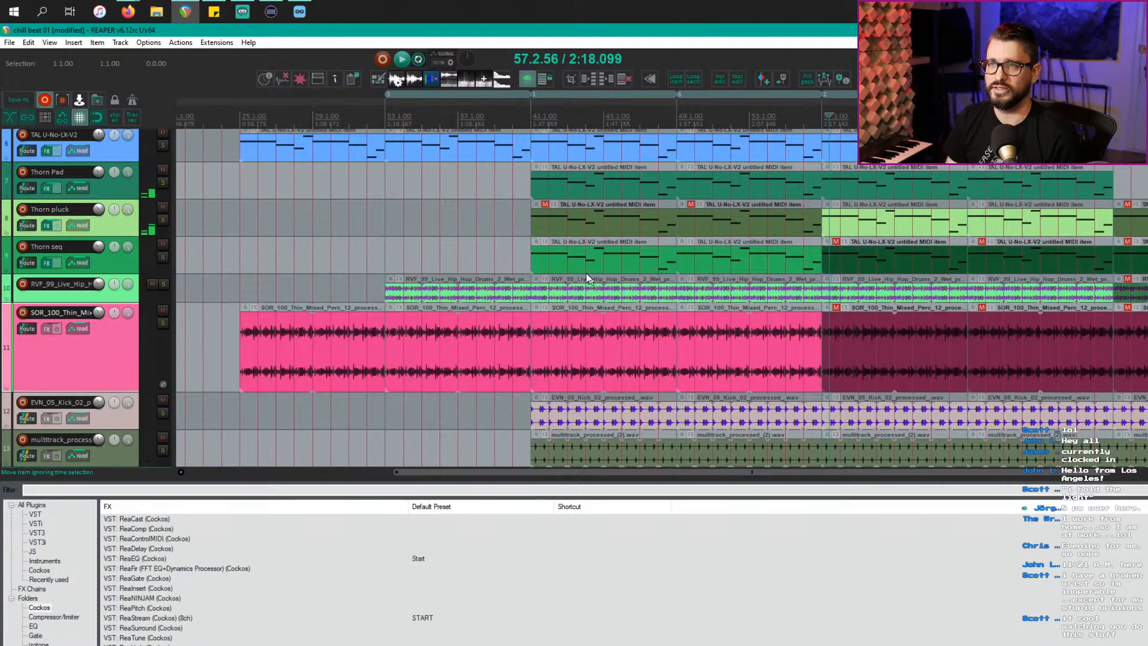
{"action": "left_click", "coordinate": [162, 257]}
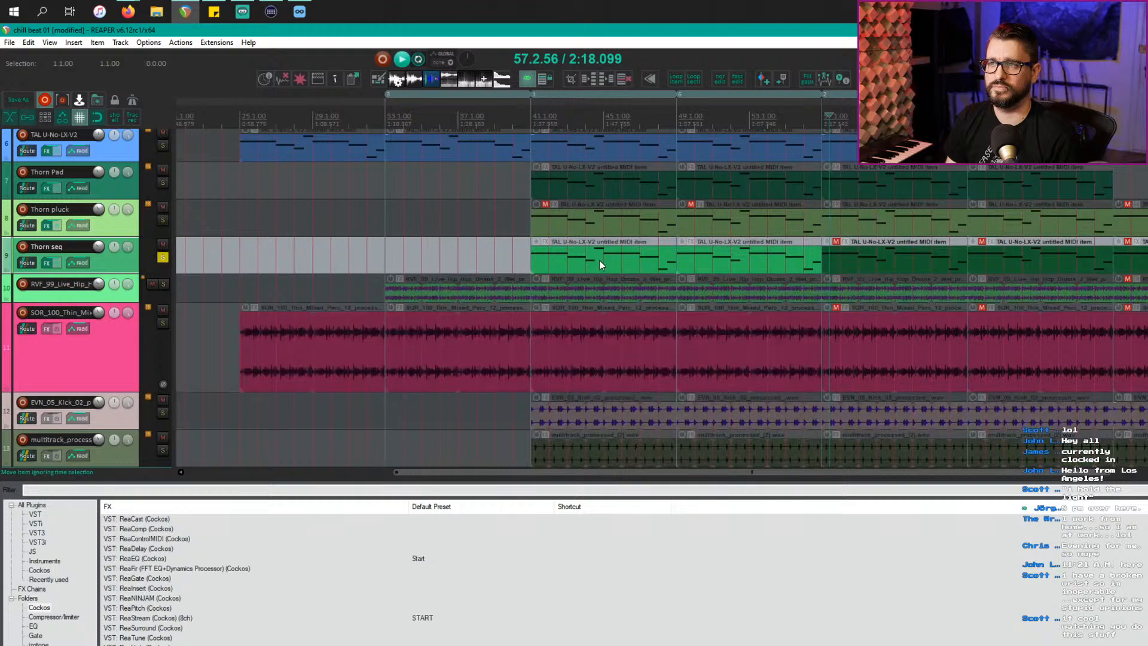
{"action": "left_click", "coordinate": [687, 264]}
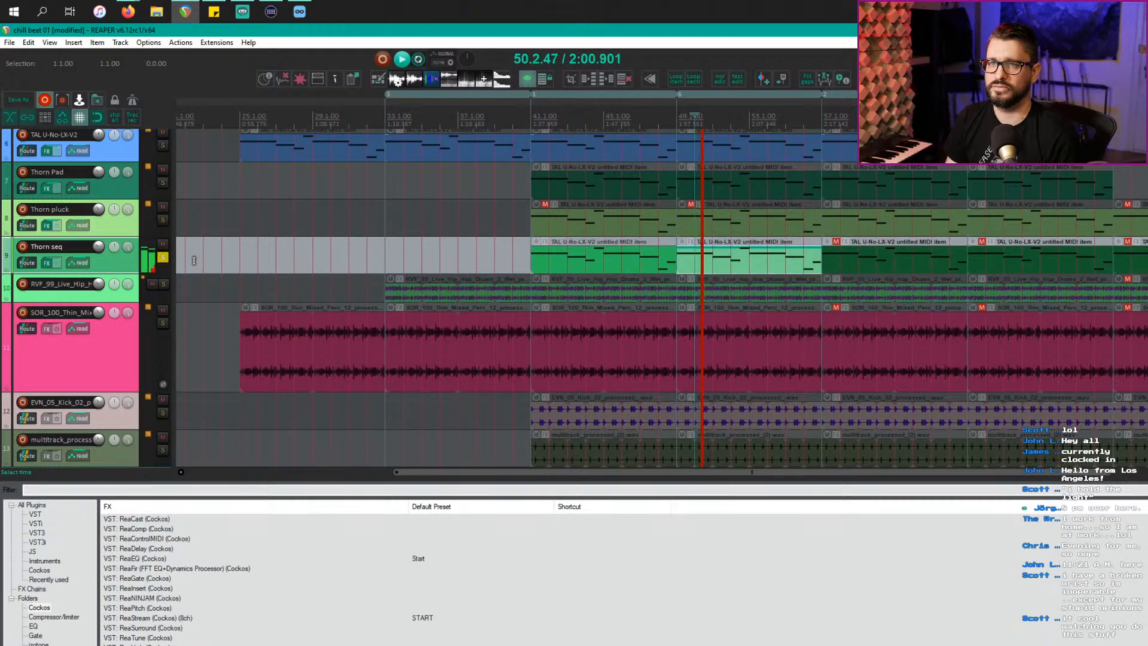
{"action": "left_click", "coordinate": [163, 257]}
{"action": "left_click", "coordinate": [161, 221]}
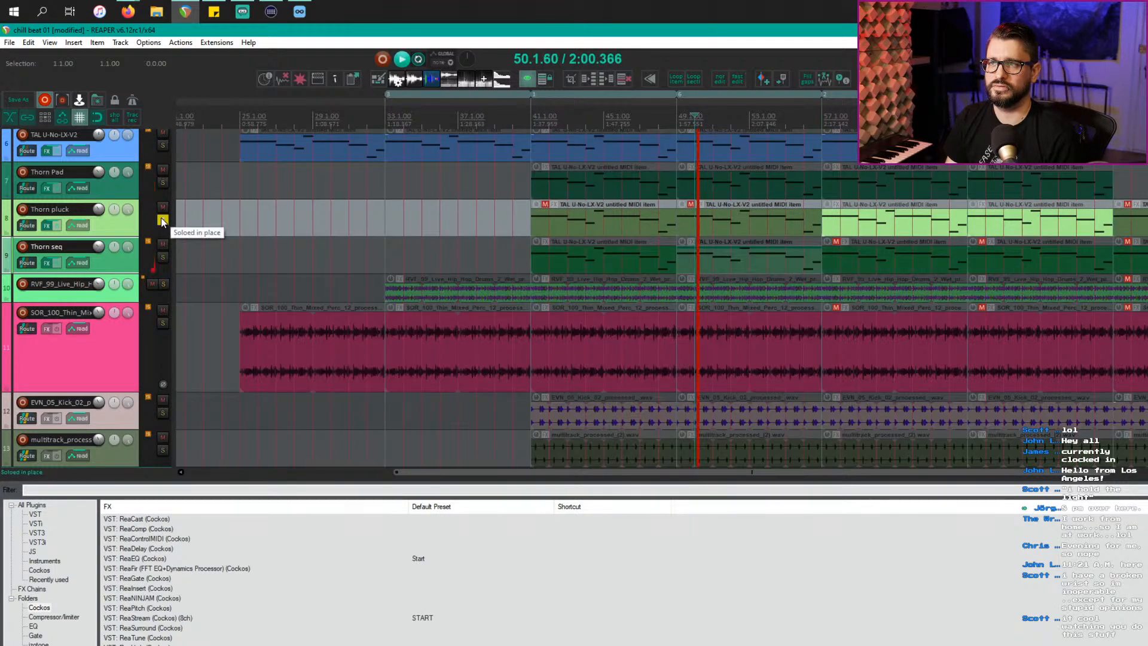
{"action": "left_click", "coordinate": [161, 221]}
Step: Solo and briefly play Thorn Pad, then open its FX chain with ReaEQ after DS Thorn
{"action": "left_click", "coordinate": [162, 183]}
{"action": "key", "text": "space"}
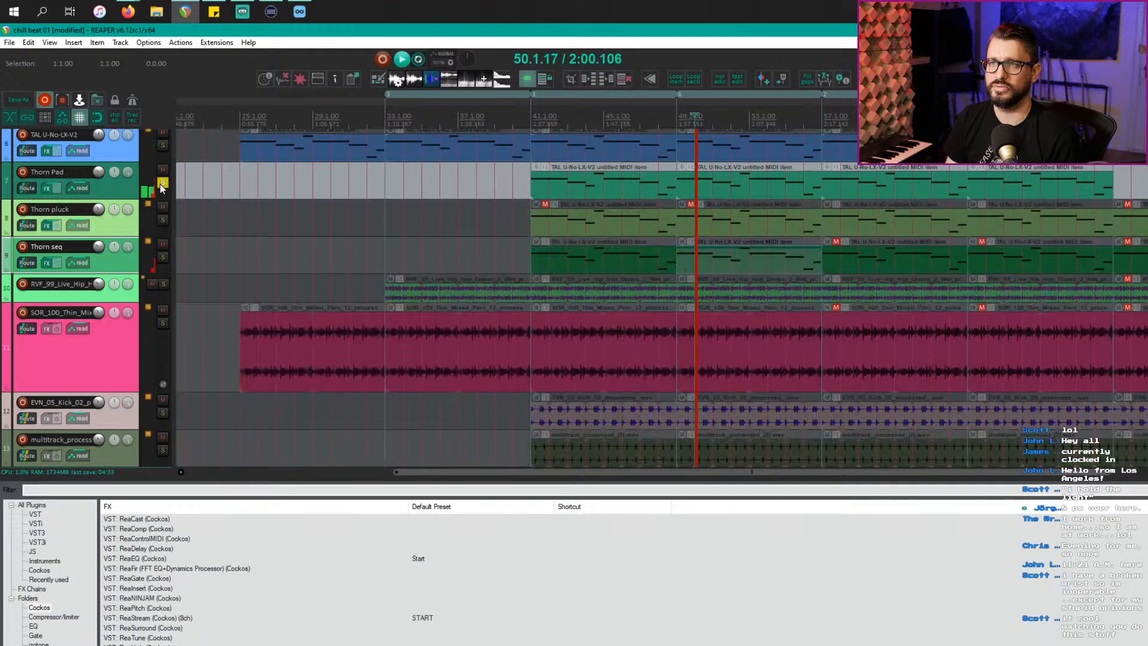
{"action": "key", "text": "space"}
{"action": "left_click", "coordinate": [162, 182]}
{"action": "left_click", "coordinate": [102, 198]}
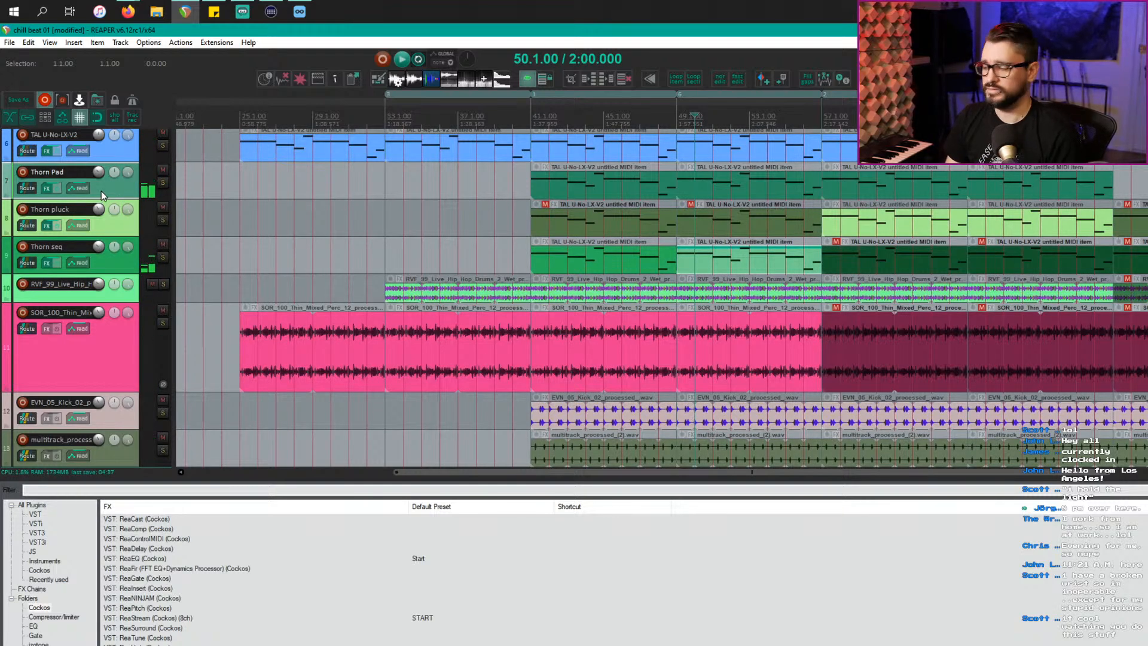
{"action": "key", "text": "f"}
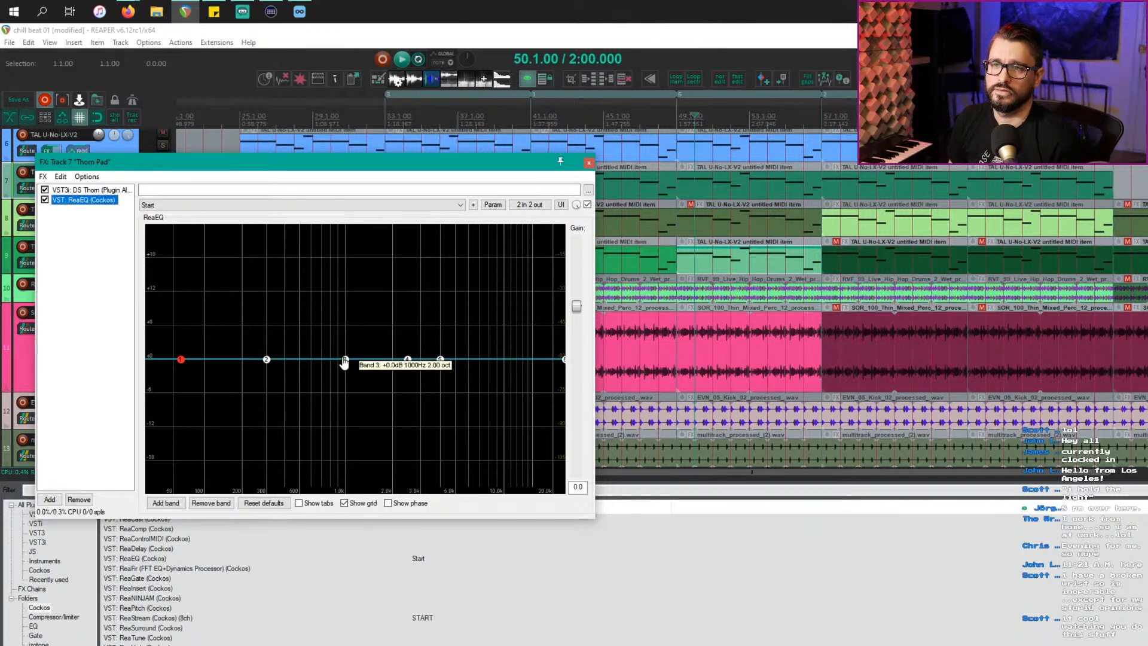
Step: Time-select from bar 42 to bar 57 and start playback
{"action": "left_click", "coordinate": [742, 114]}
{"action": "left_click", "coordinate": [579, 116]}
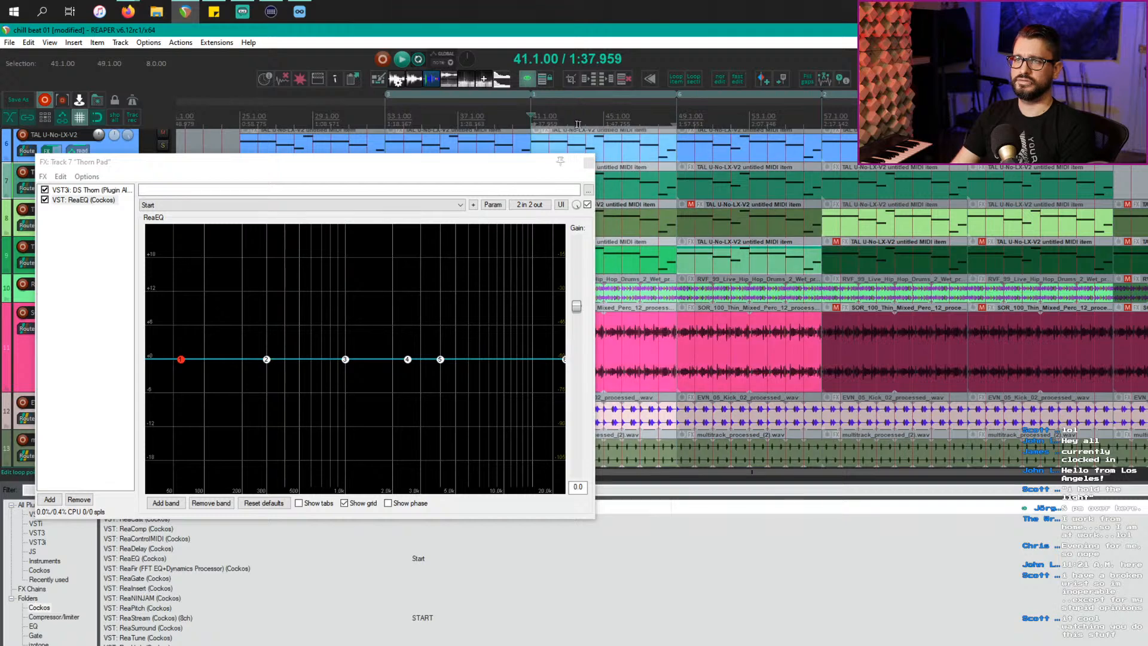
{"action": "left_click", "coordinate": [804, 118]}
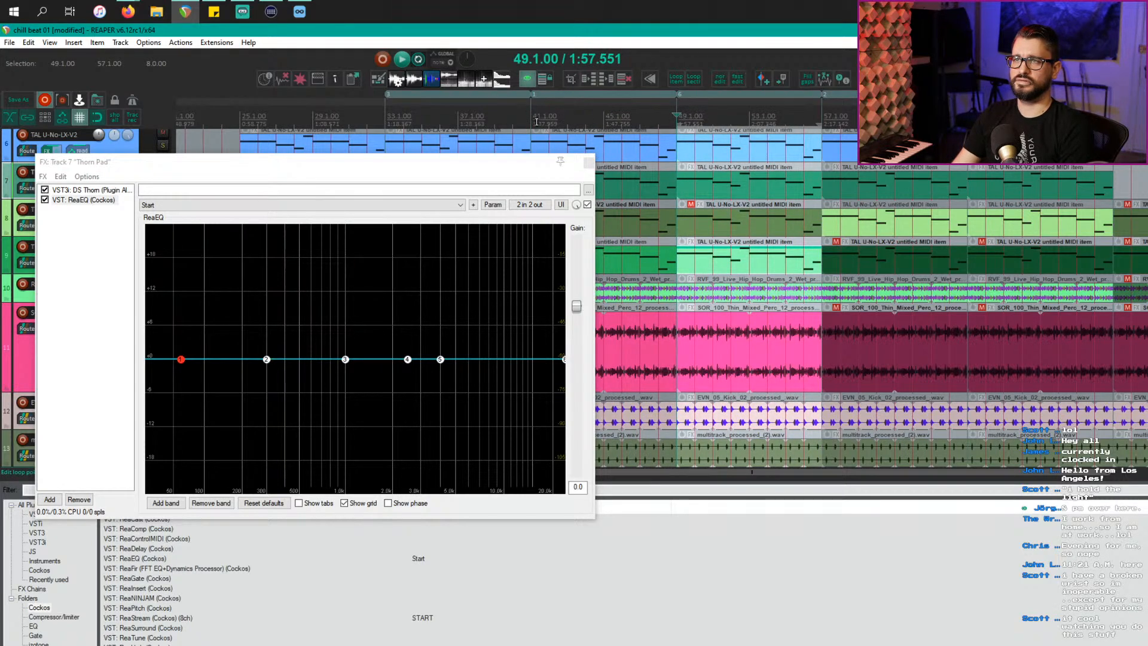
{"action": "left_click_drag", "start_coordinate": [682, 124], "coordinate": [547, 124]}
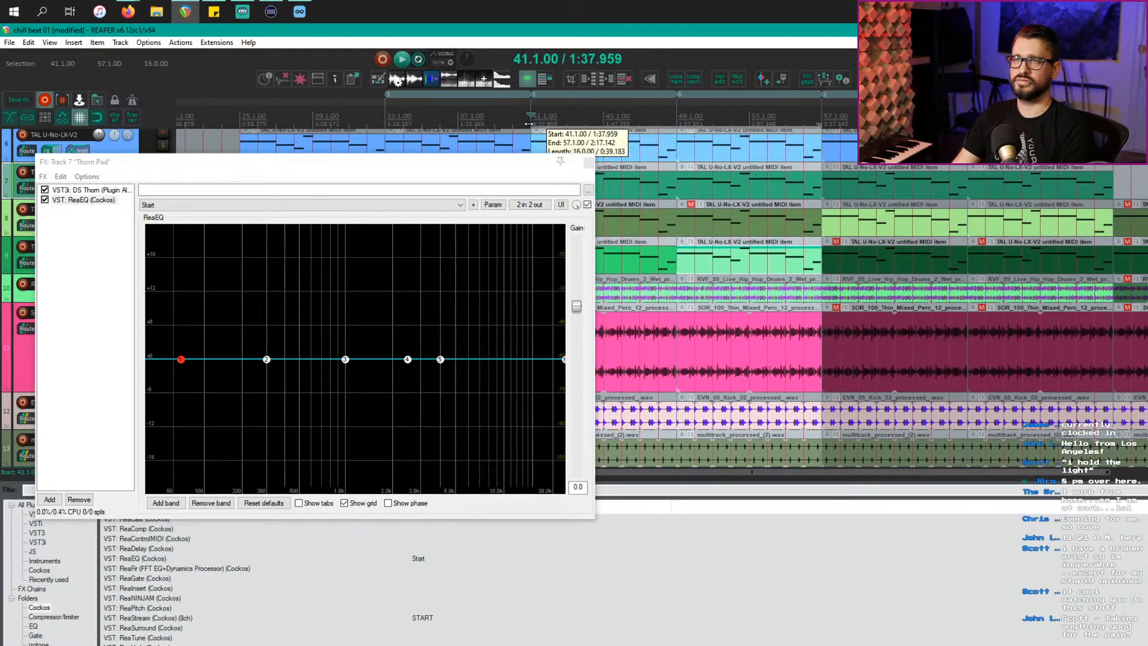
{"action": "key", "text": "space"}
Step: Boost band 3 +5 dB at 425 Hz, cut the low shelf about 4 dB, and boost band 4 +6.3 dB, showing its gain envelope
{"action": "left_click_drag", "start_coordinate": [345, 360], "coordinate": [277, 384]}
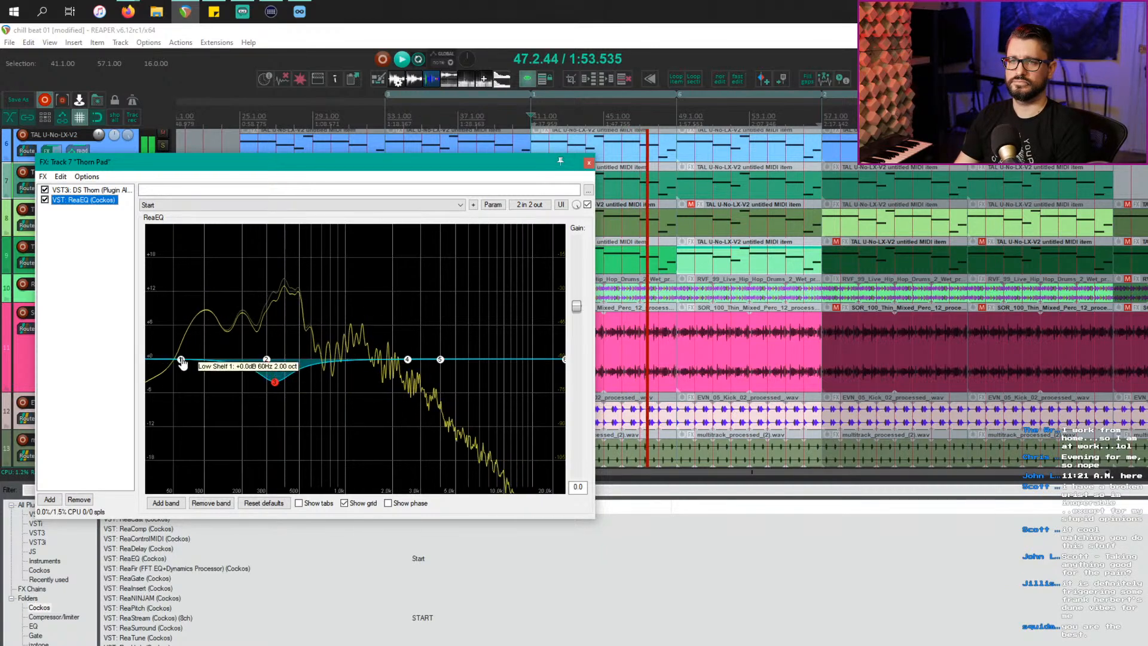
{"action": "left_click_drag", "start_coordinate": [182, 363], "coordinate": [169, 386]}
{"action": "left_click", "coordinate": [408, 361]}
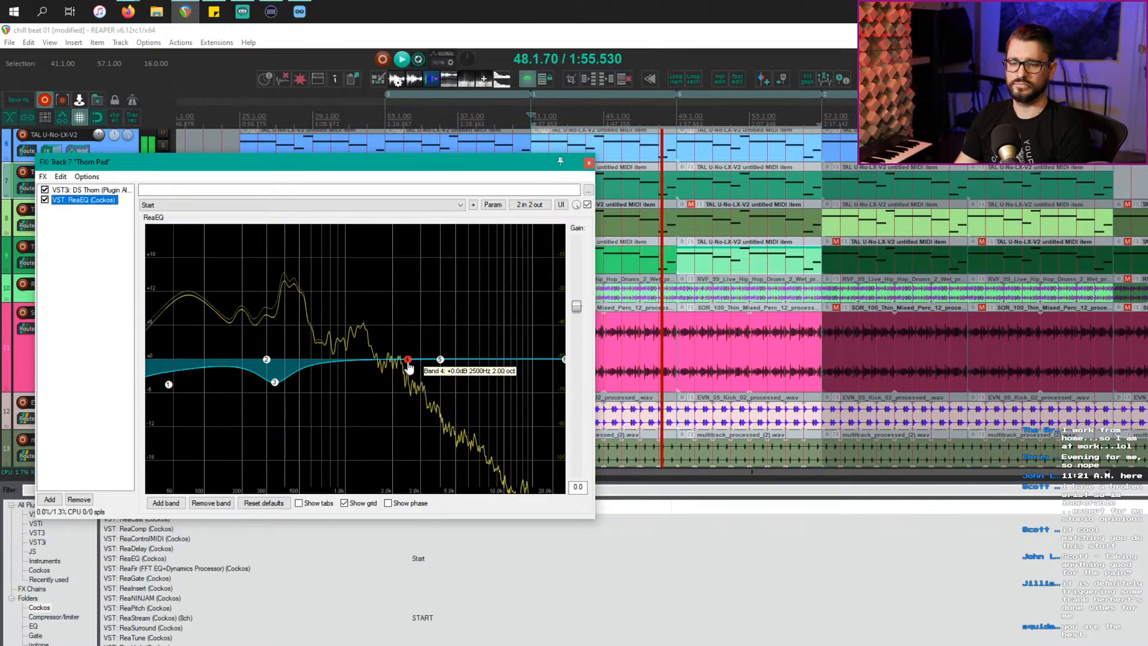
{"action": "left_click_drag", "start_coordinate": [410, 366], "coordinate": [350, 332]}
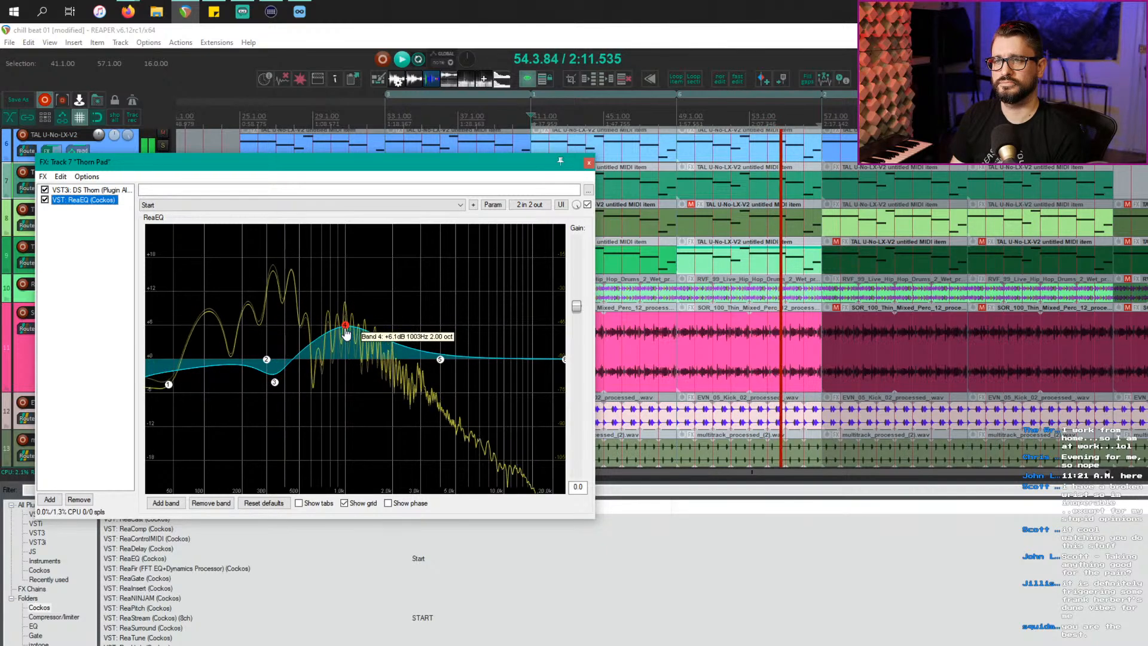
{"action": "left_click", "coordinate": [492, 205]}
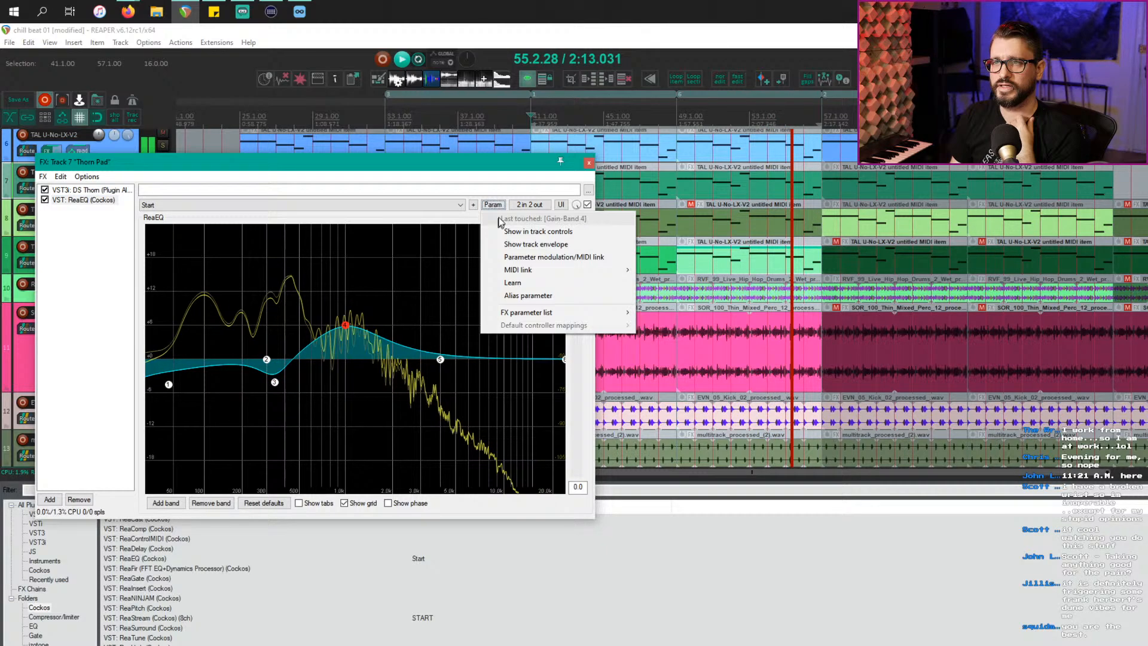
{"action": "left_click", "coordinate": [590, 246]}
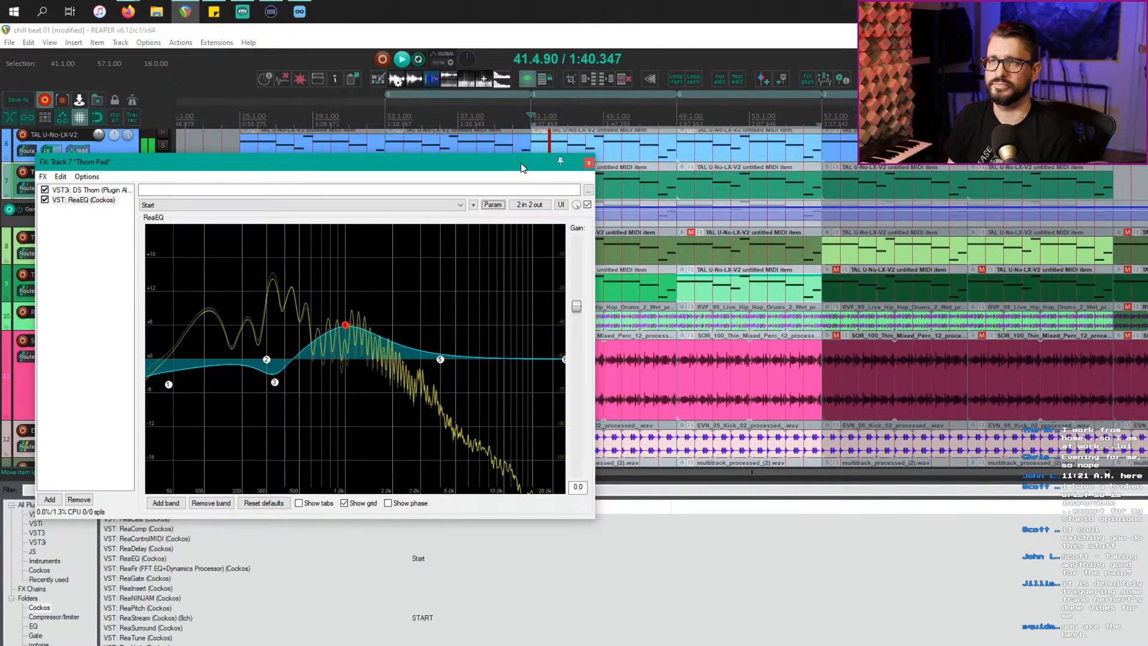
Step: Enlarge the band 4 gain envelope lane, stop playback, and draw then undo a gain curve
{"action": "left_click_drag", "start_coordinate": [522, 168], "coordinate": [605, 372]}
{"action": "left_click", "coordinate": [152, 226]}
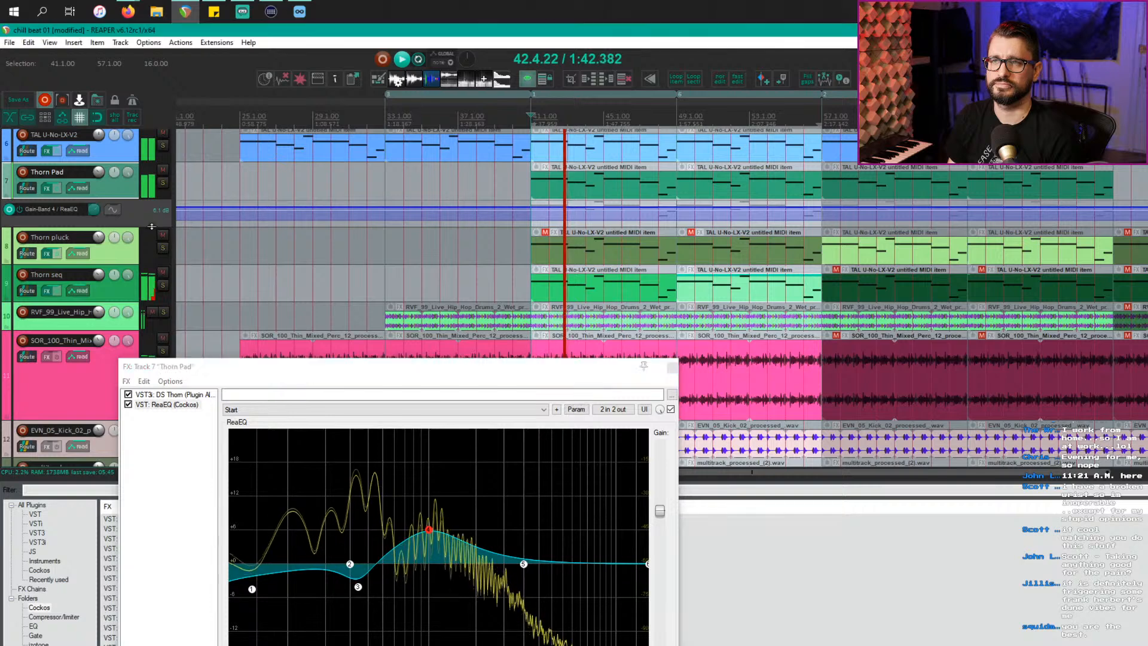
{"action": "left_click_drag", "start_coordinate": [151, 226], "coordinate": [151, 308]}
{"action": "key", "text": "space"}
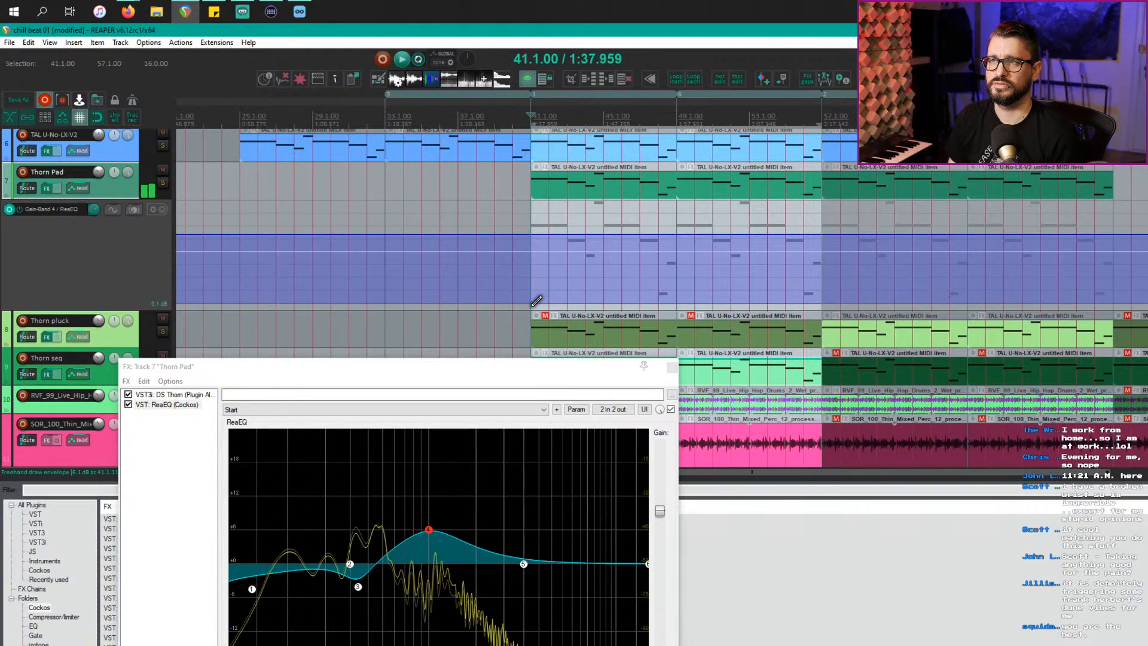
{"action": "left_click_drag", "start_coordinate": [532, 302], "coordinate": [643, 300]}
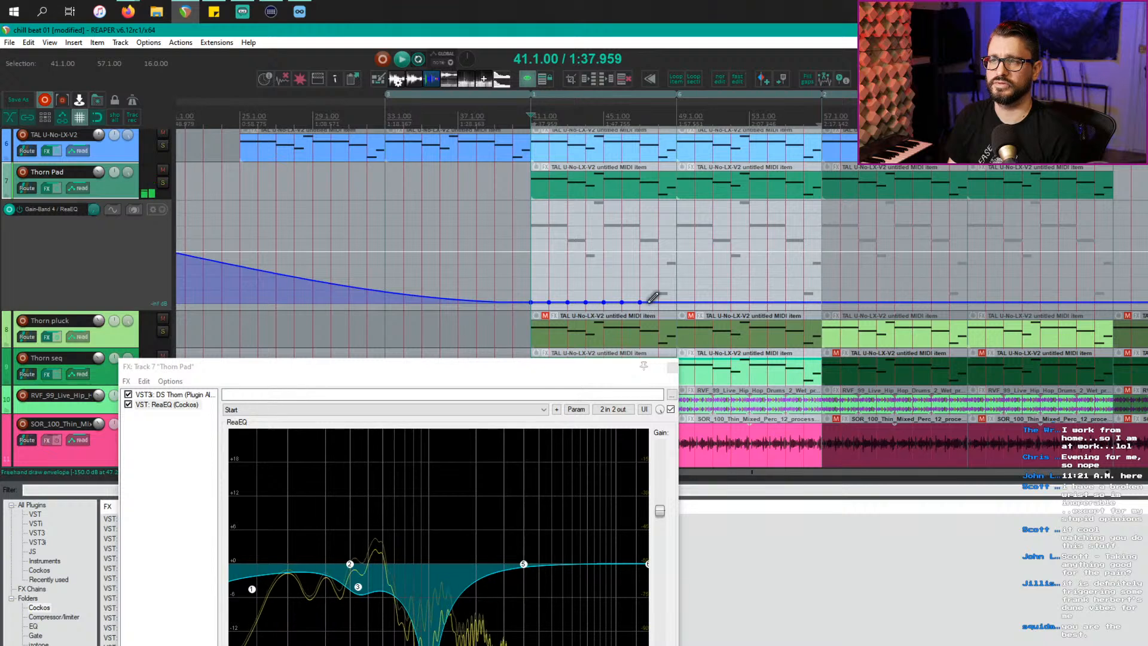
{"action": "key", "text": "ctrl+z"}
Step: Create a gain automation item over bars 41–49, then try and undo gain line edits
{"action": "left_click_drag", "start_coordinate": [543, 308], "coordinate": [663, 309]}
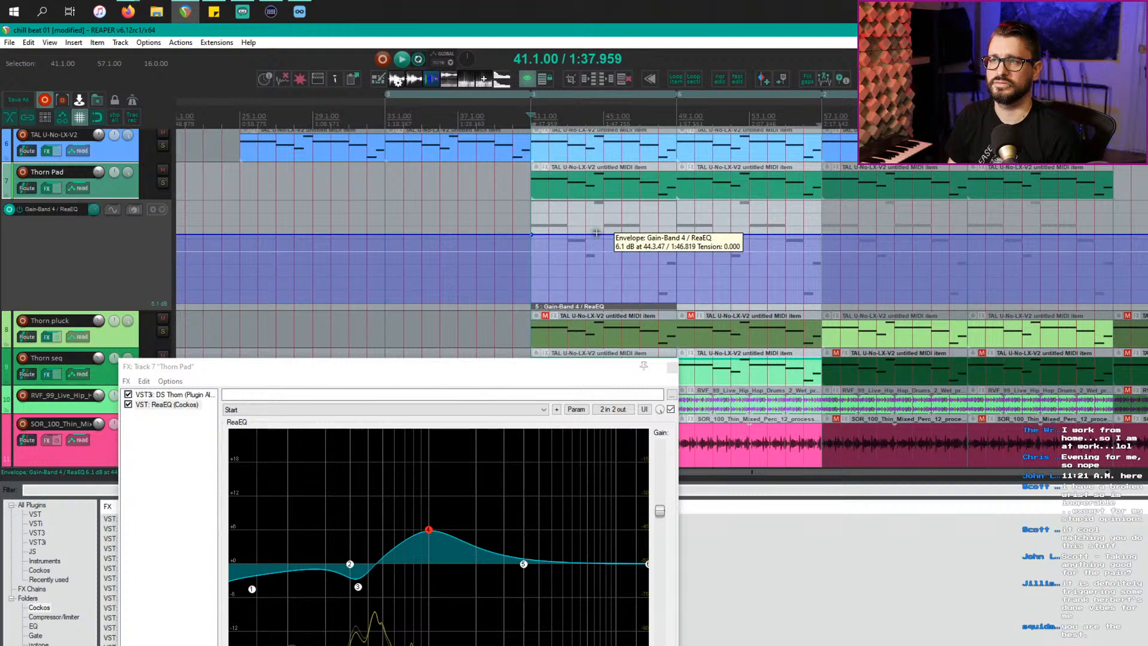
{"action": "left_click_drag", "start_coordinate": [596, 233], "coordinate": [597, 221]}
{"action": "key", "text": "ctrl+z"}
{"action": "key", "text": "Escape"}
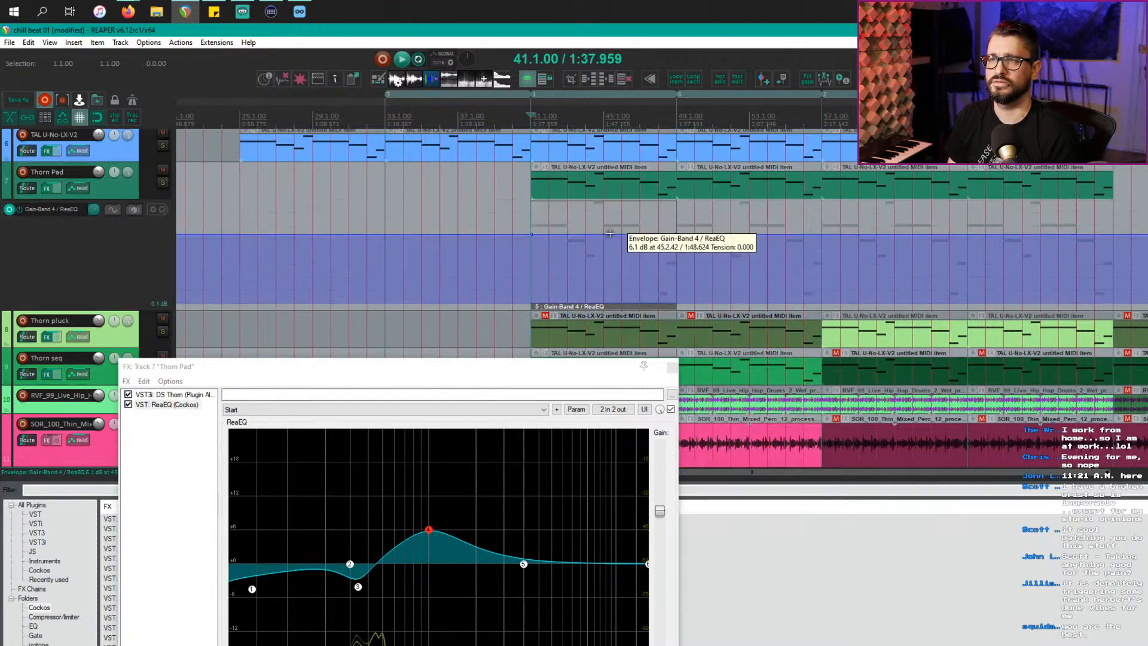
{"action": "left_click", "coordinate": [606, 233]}
{"action": "left_click_drag", "start_coordinate": [602, 235], "coordinate": [604, 222]}
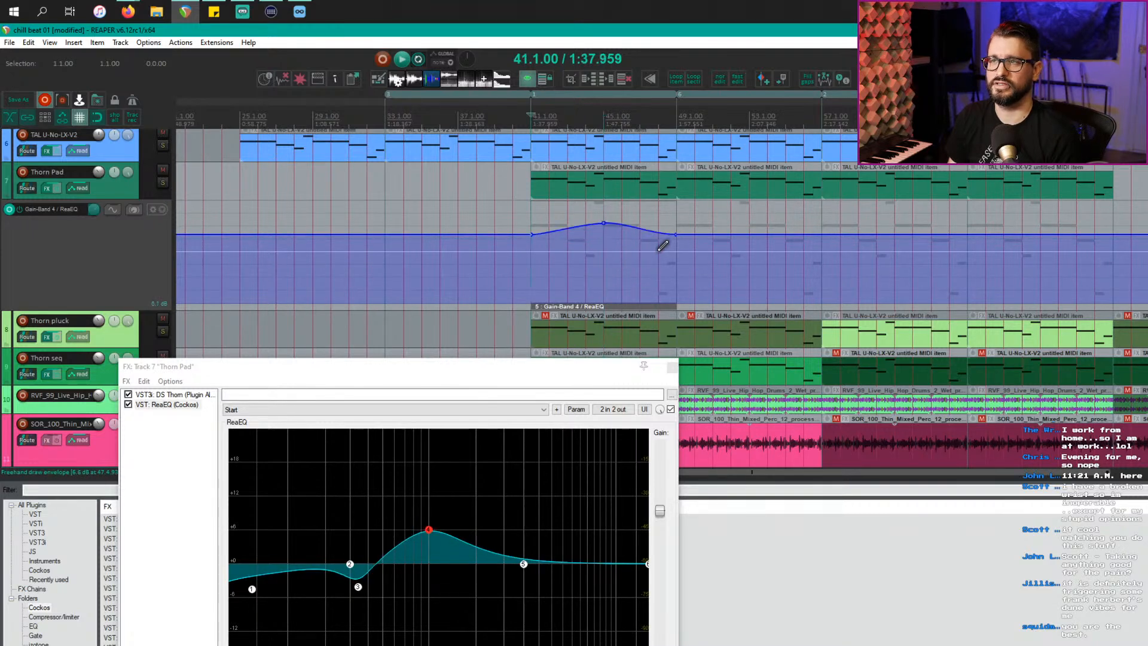
{"action": "key", "text": "ctrl+z"}
{"action": "key", "text": "ctrl+z"}
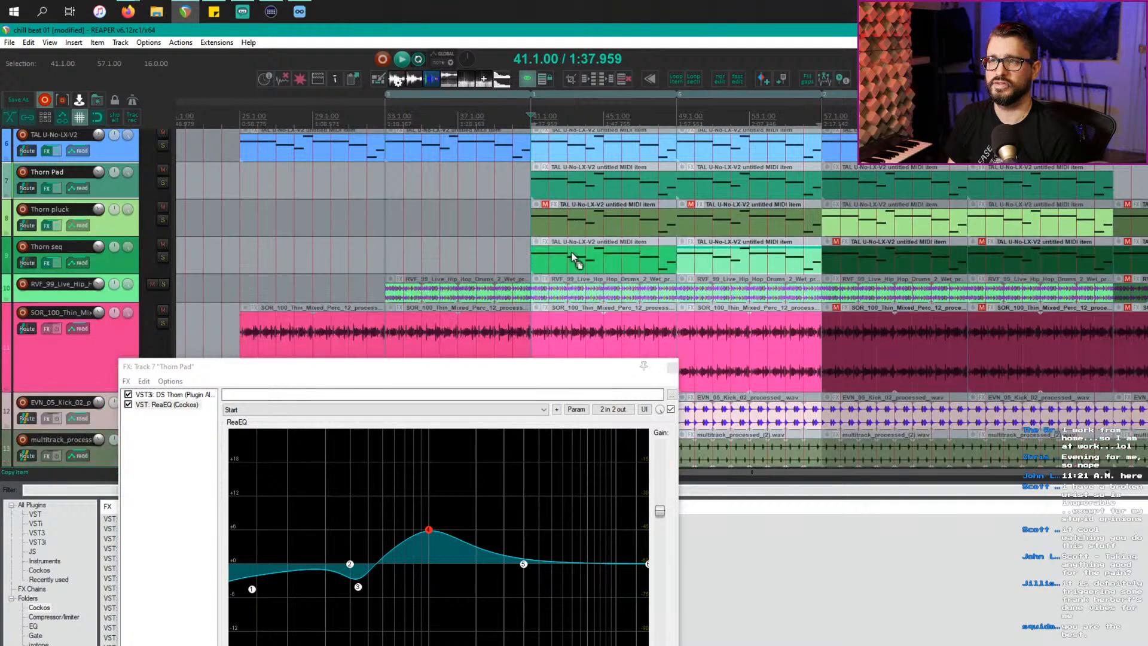
Step: Undo the gain envelope, then redo once to restore the shaped EQ curve
{"action": "left_click", "coordinate": [425, 530]}
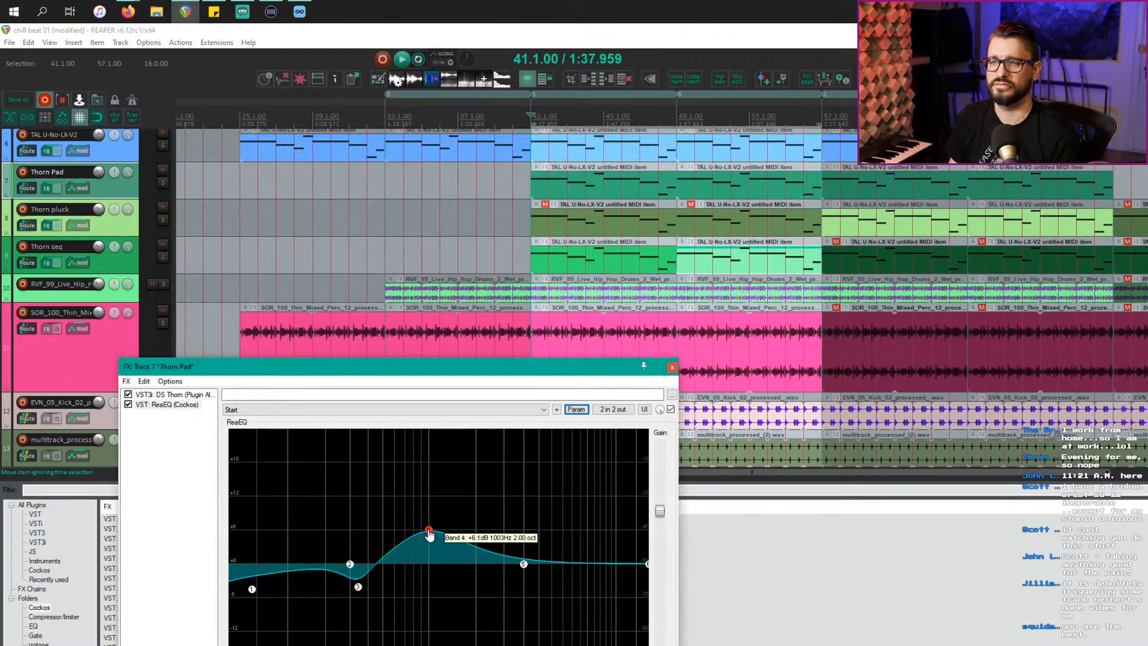
{"action": "key", "text": "ctrl+z"}
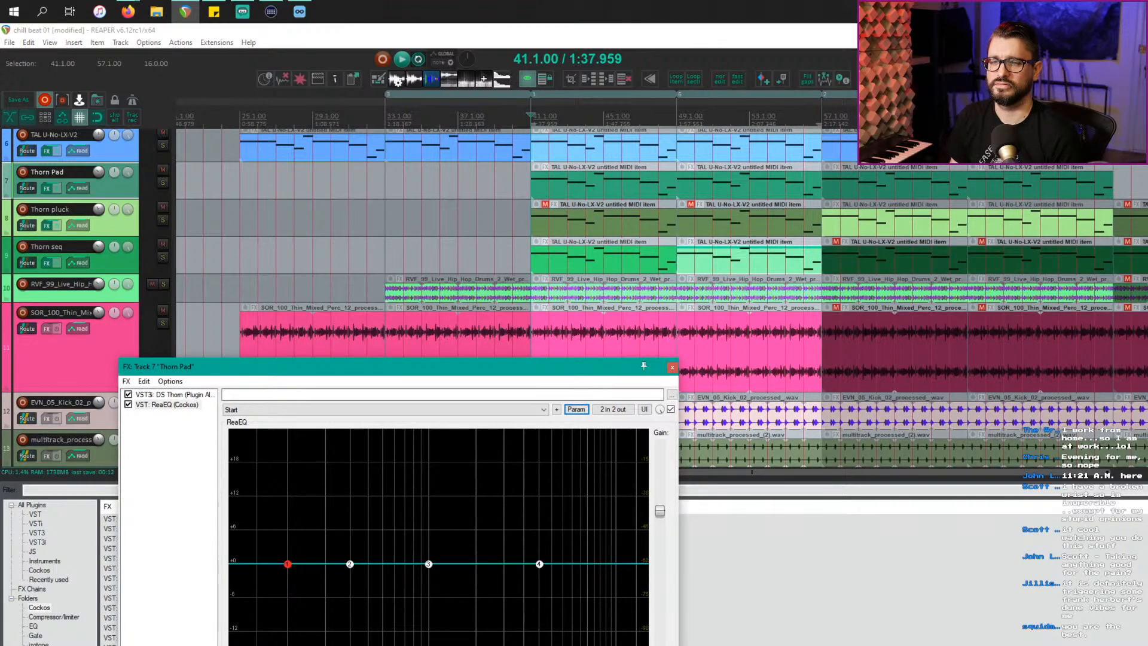
{"action": "key", "text": "ctrl+shift+z"}
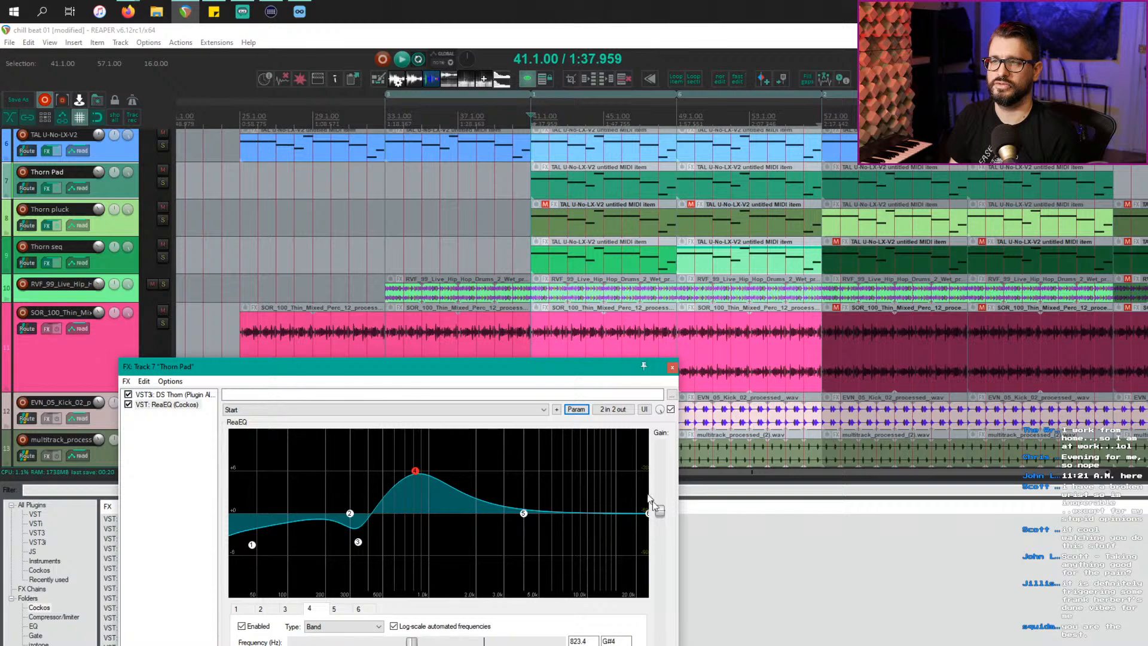
Step: Show the band 4 frequency envelope and enlarge the Thorn Pad track to fit it
{"action": "left_click", "coordinate": [578, 411]}
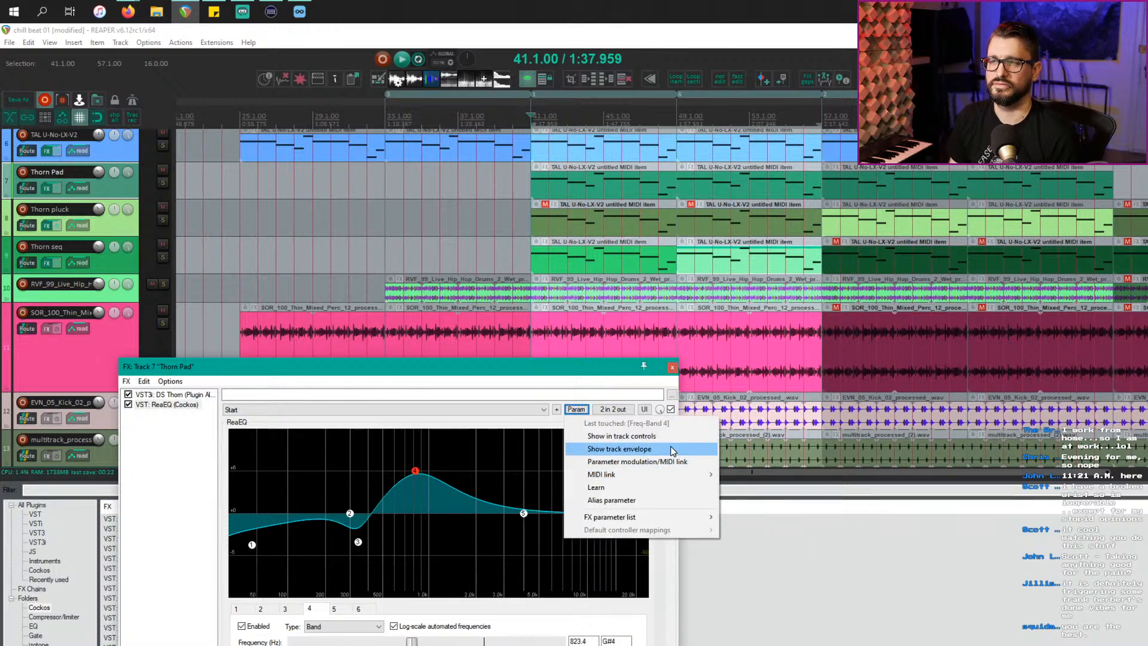
{"action": "left_click", "coordinate": [673, 451]}
{"action": "left_click", "coordinate": [673, 367]}
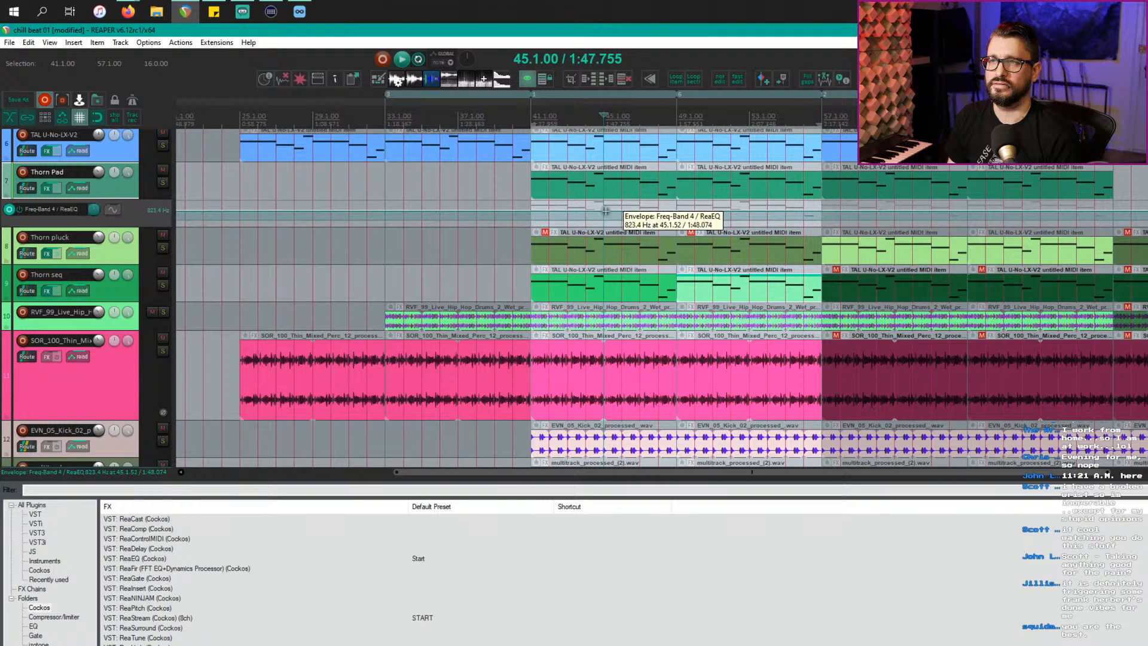
{"action": "left_click_drag", "start_coordinate": [130, 197], "coordinate": [132, 283]}
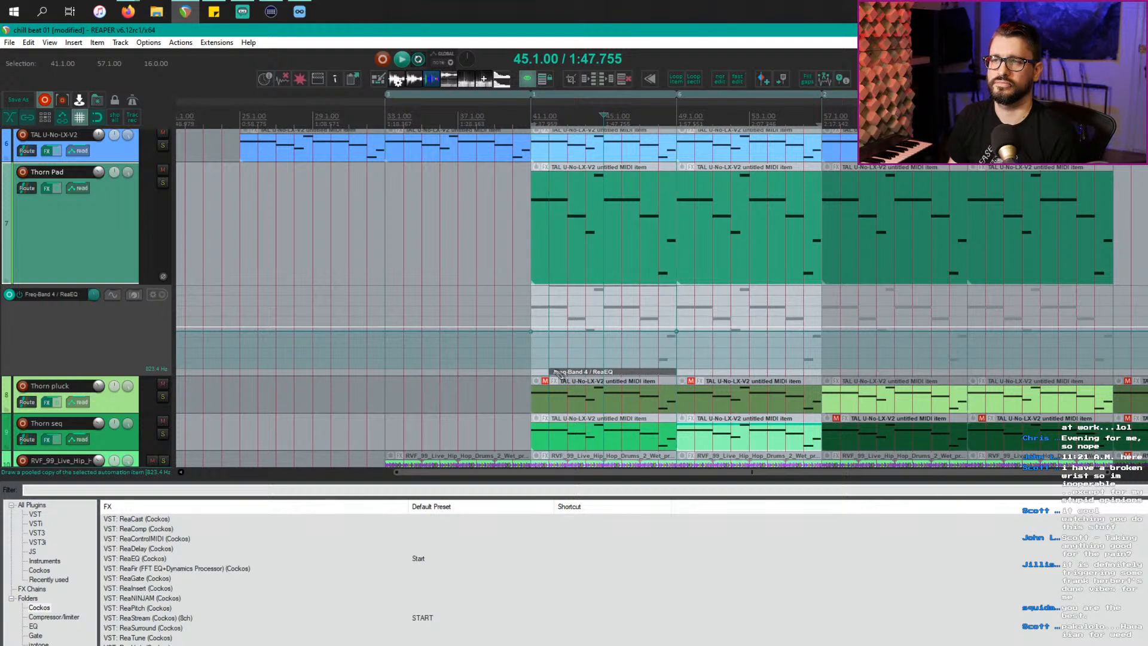
Step: Shape the frequency envelope into a bump peaking near 1732 Hz and play from bar 41
{"action": "left_click_drag", "start_coordinate": [602, 332], "coordinate": [602, 318]}
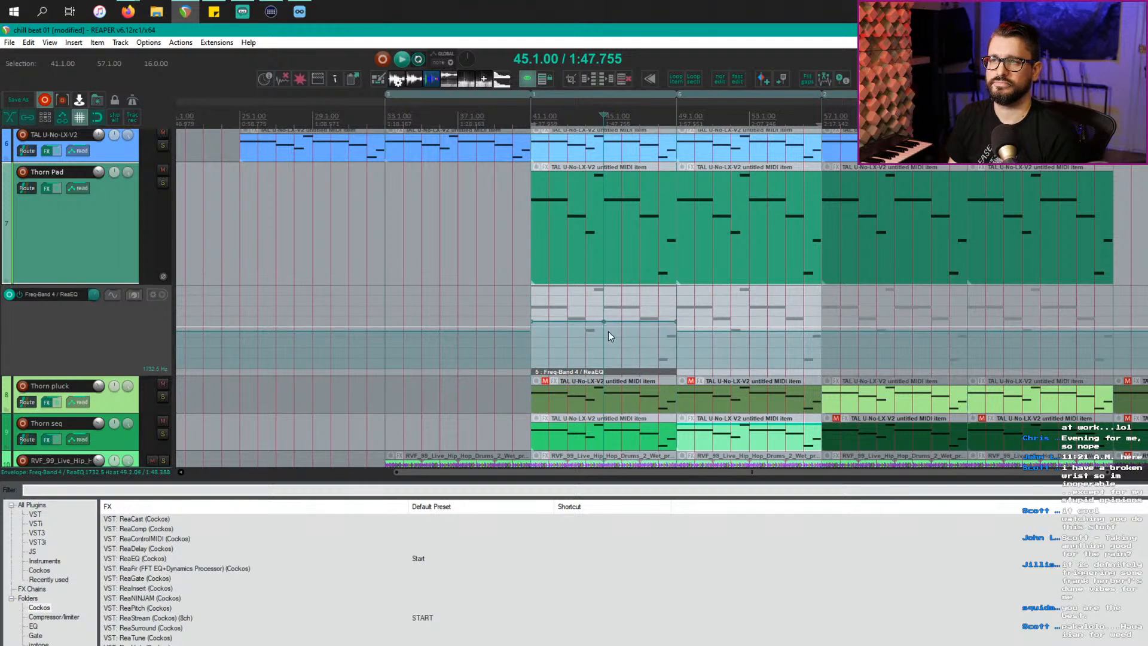
{"action": "left_click_drag", "start_coordinate": [531, 322], "coordinate": [531, 328]}
{"action": "left_click_drag", "start_coordinate": [675, 320], "coordinate": [675, 328]}
{"action": "left_click", "coordinate": [525, 114]}
{"action": "key", "text": "space"}
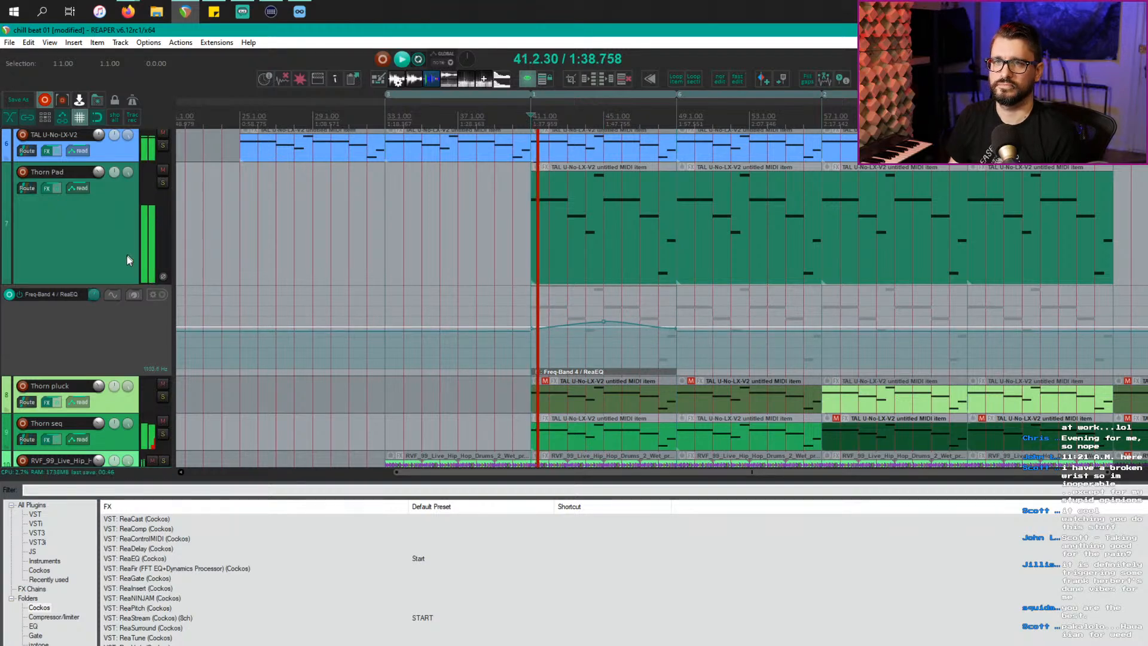
Step: Raise the sweep's peak, shorten the automation item so it repeats, and time-select bars 9–93
{"action": "left_click", "coordinate": [91, 246]}
{"action": "double_click", "coordinate": [101, 251]}
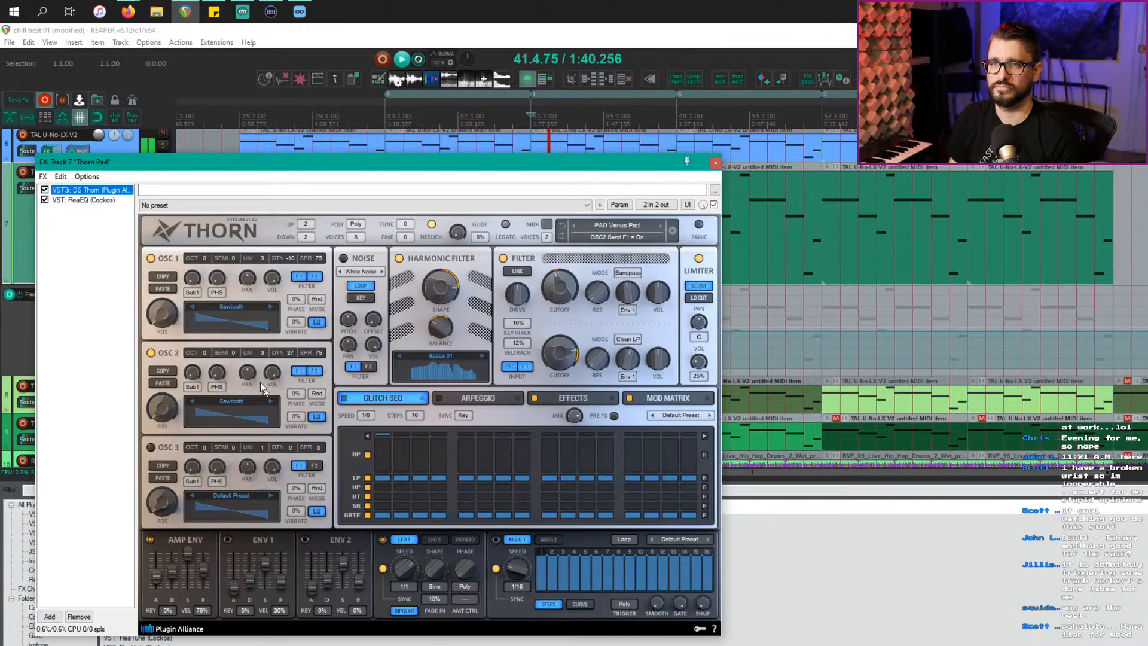
{"action": "left_click", "coordinate": [102, 201]}
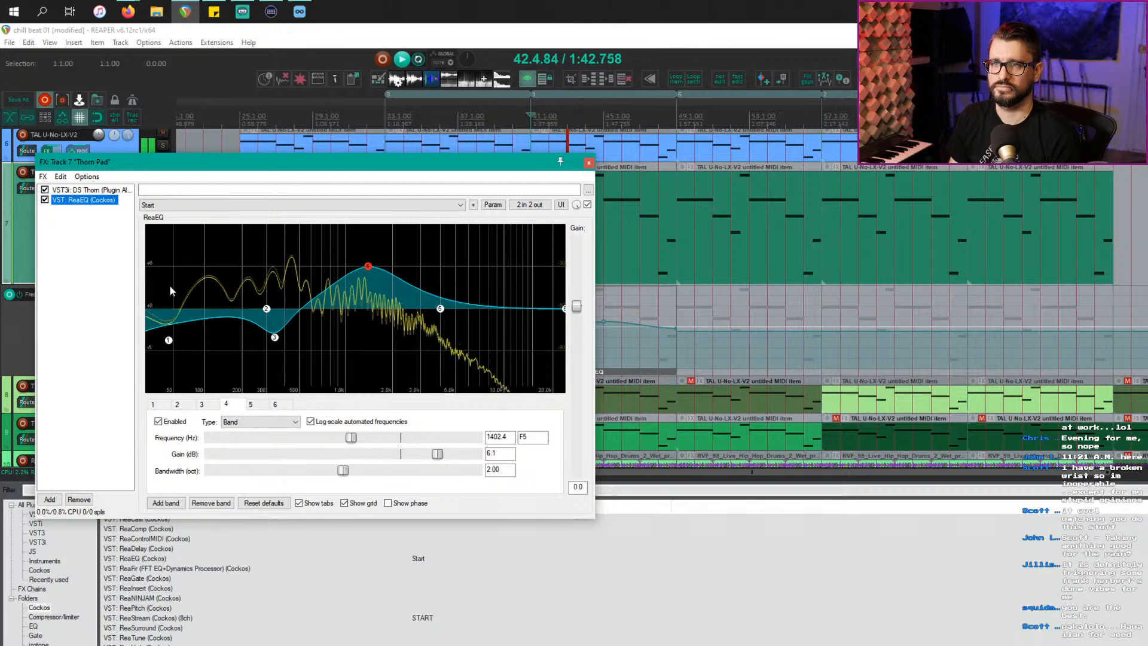
{"action": "left_click_drag", "start_coordinate": [359, 161], "coordinate": [285, 246]}
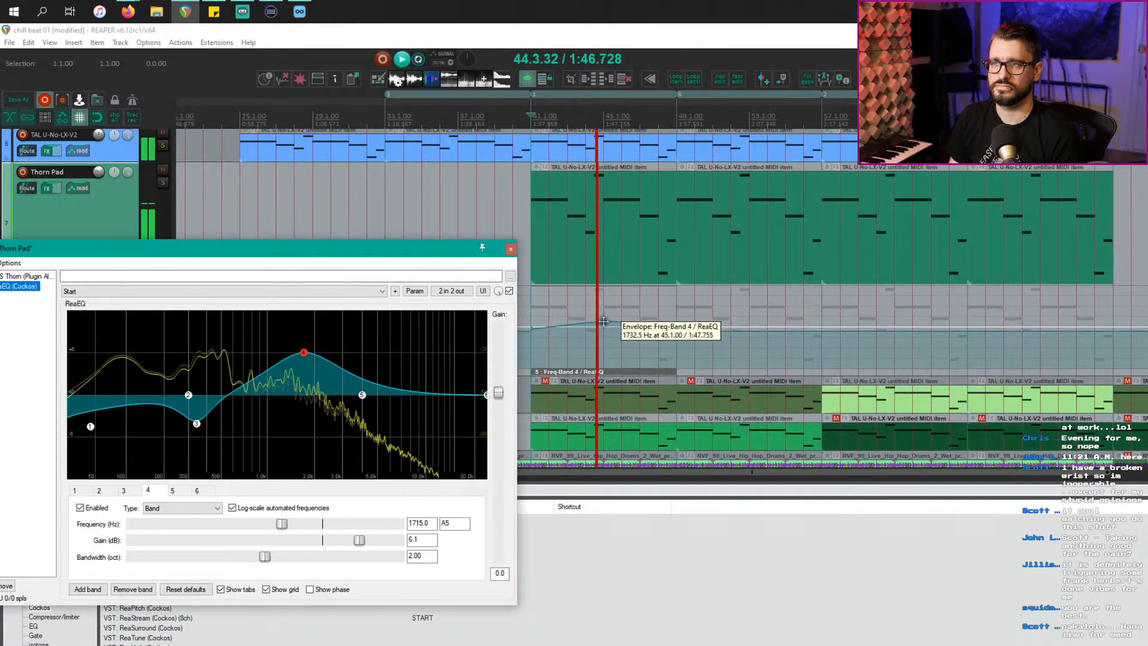
{"action": "left_click_drag", "start_coordinate": [603, 321], "coordinate": [609, 311]}
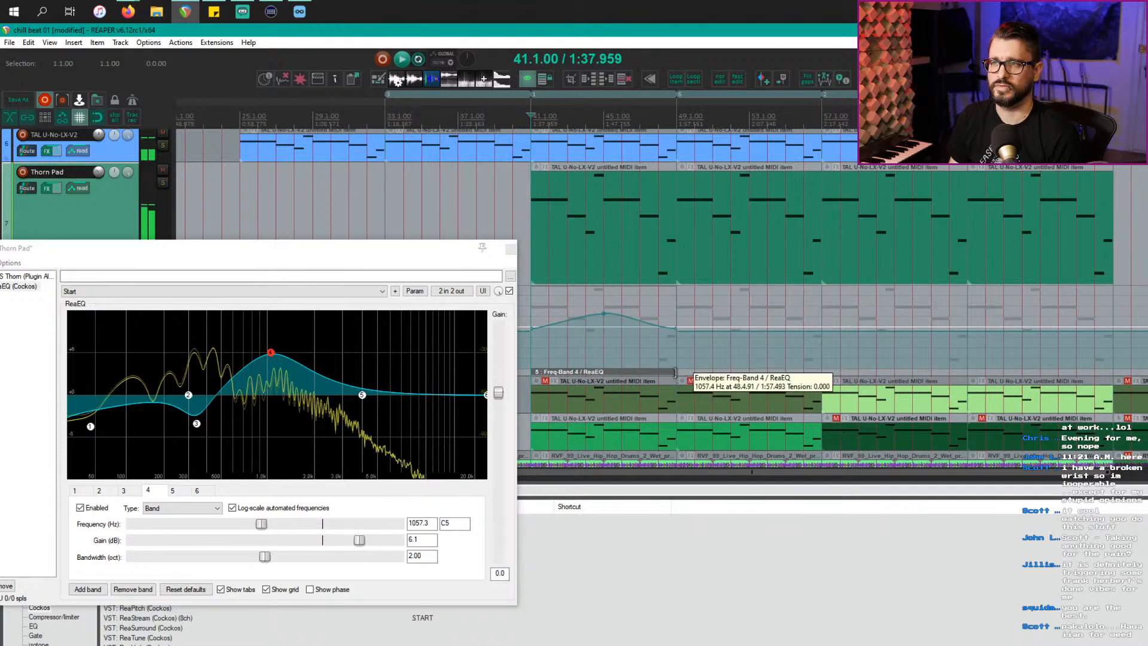
{"action": "left_click_drag", "start_coordinate": [674, 371], "coordinate": [1111, 379]}
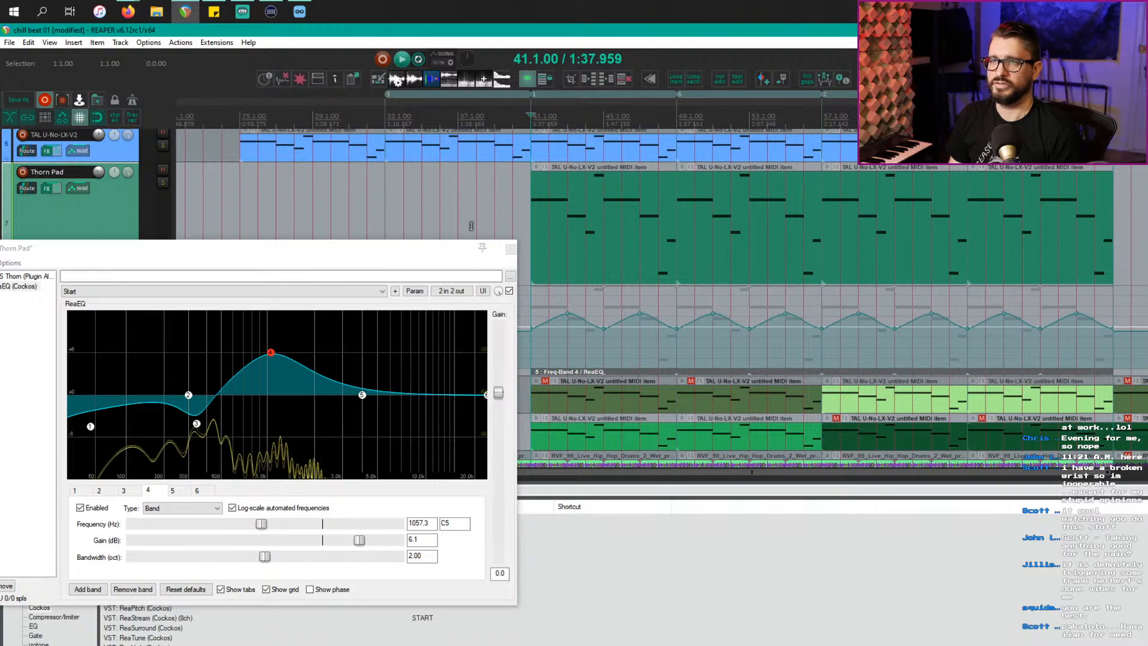
{"action": "left_click", "coordinate": [514, 253]}
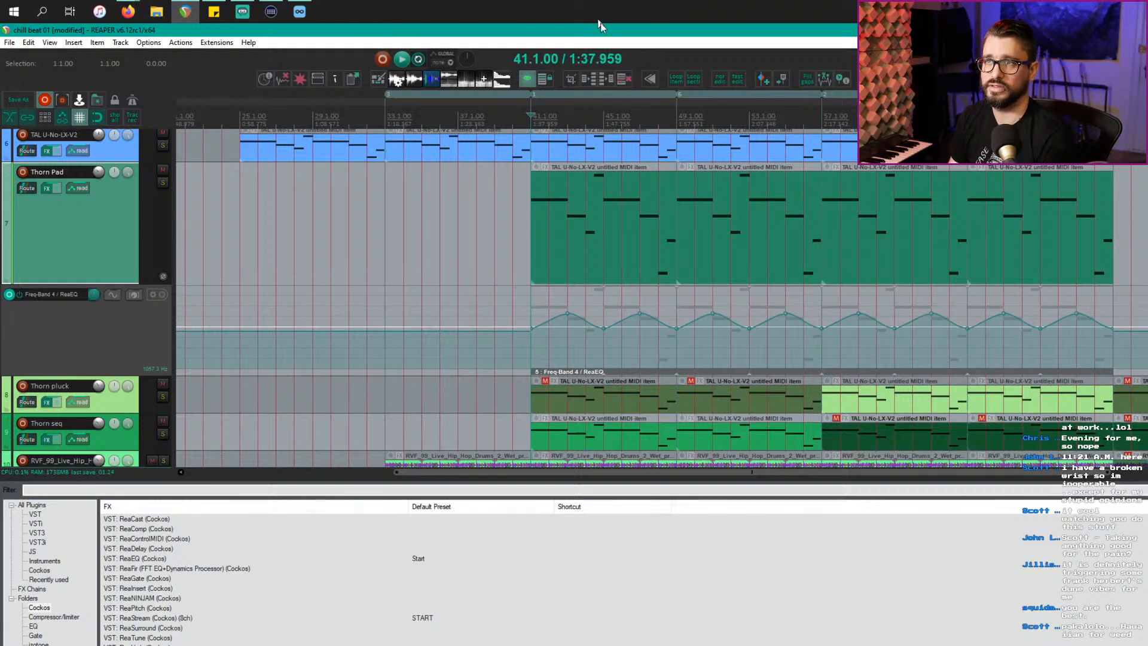
{"action": "scroll", "coordinate": [636, 143], "scroll_direction": "down", "scroll_amount": 4}
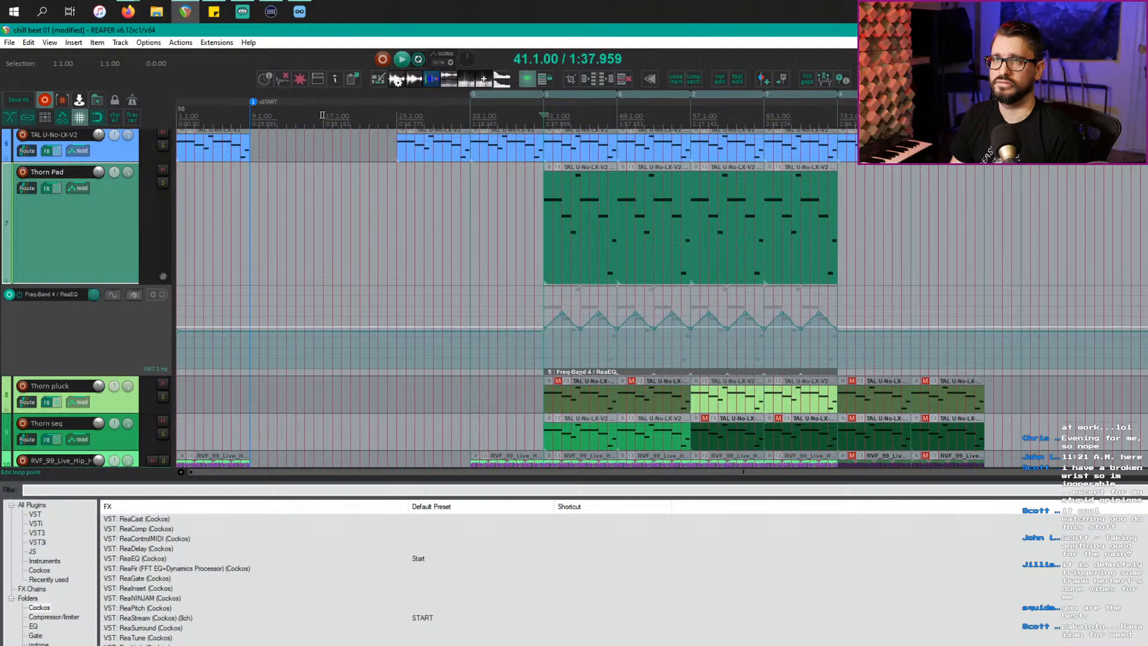
{"action": "left_click_drag", "start_coordinate": [251, 119], "coordinate": [1021, 119]}
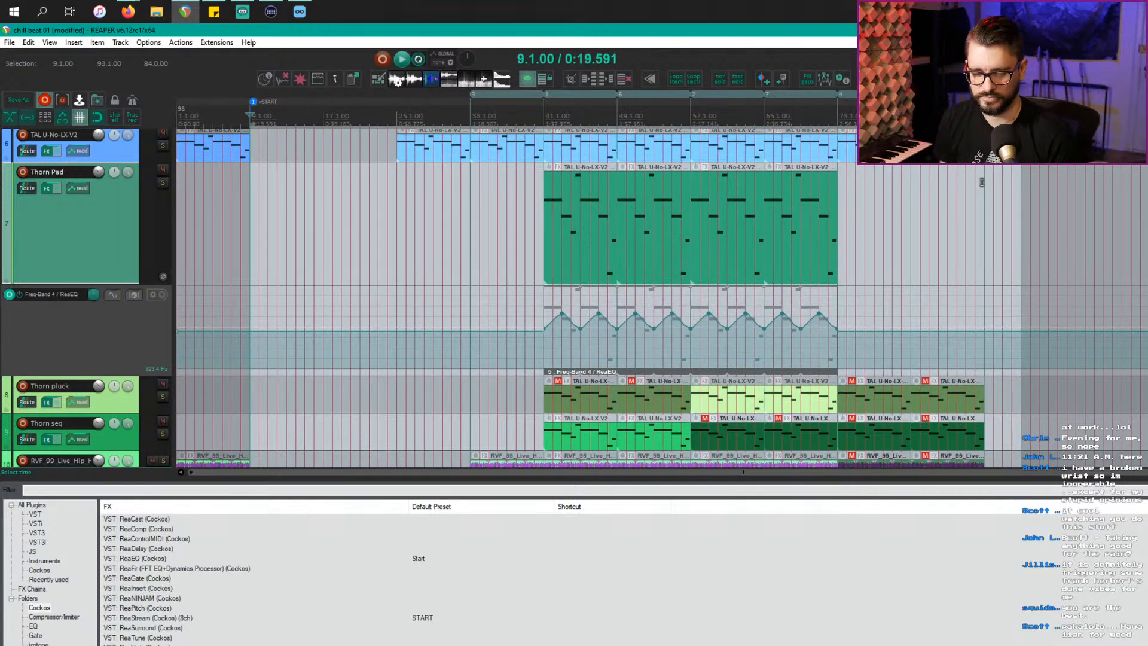
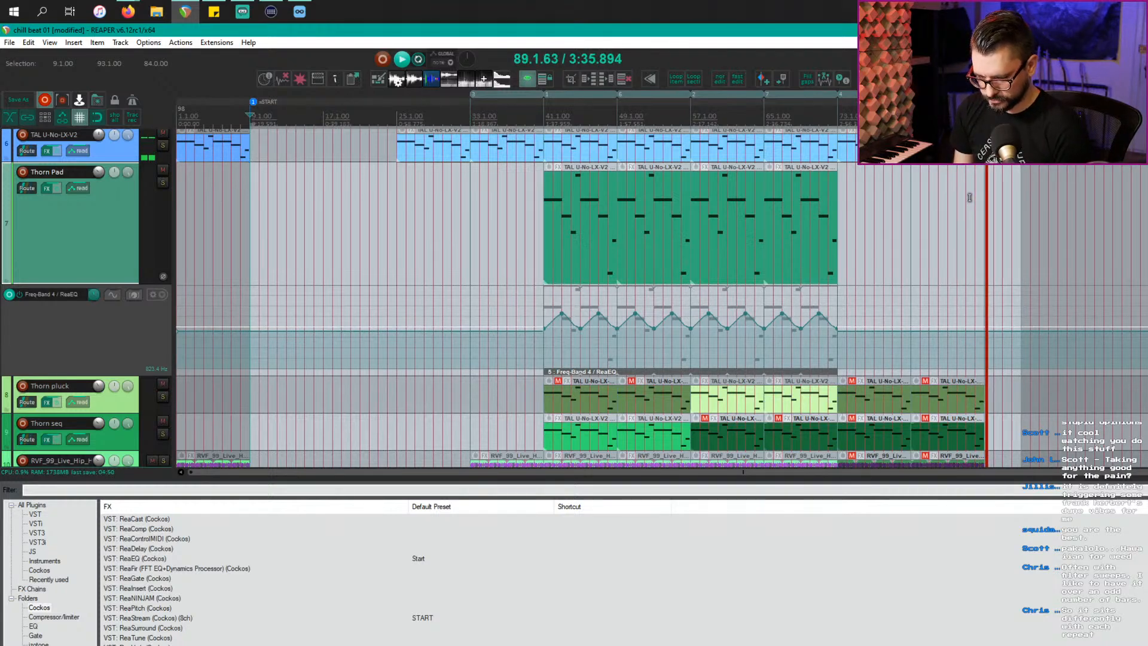
Step: Play the pad from bar 41 while briefly checking the Thorn Pad's EQ
{"action": "key", "text": "space"}
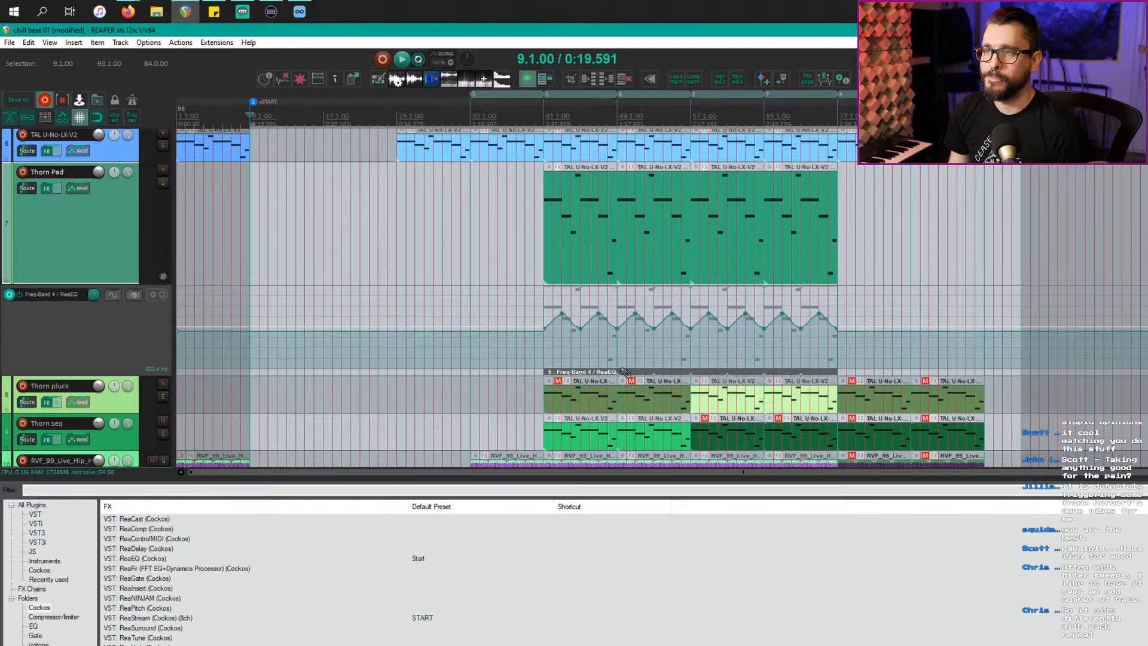
{"action": "scroll", "coordinate": [625, 372], "scroll_direction": "up", "scroll_amount": 5}
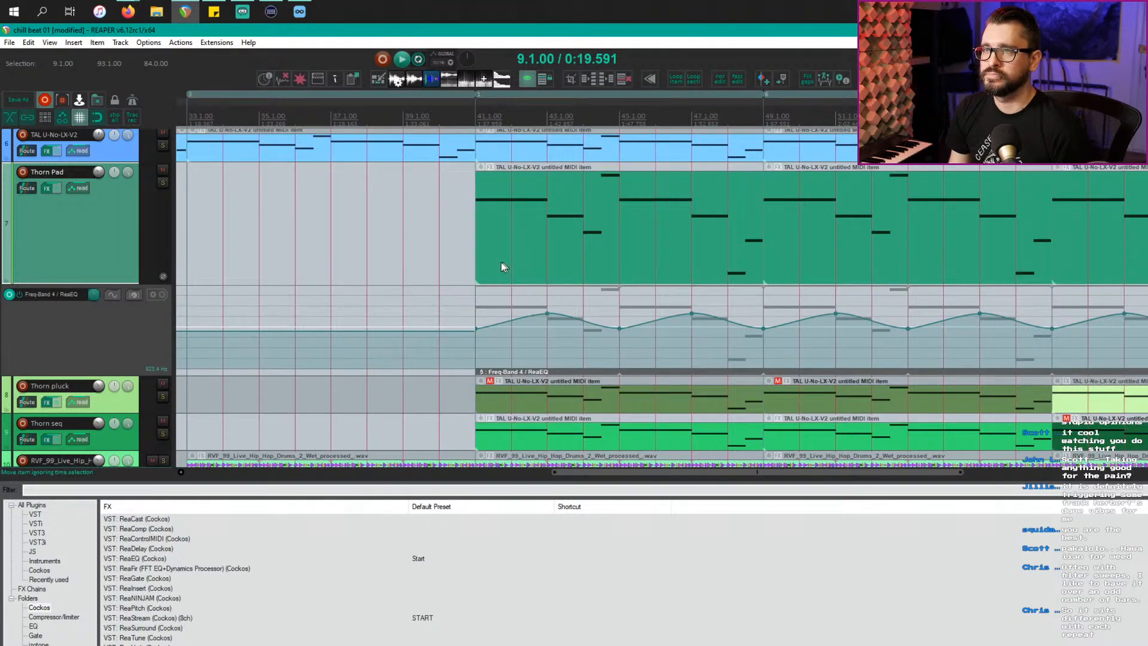
{"action": "left_click", "coordinate": [502, 268]}
{"action": "key", "text": "space"}
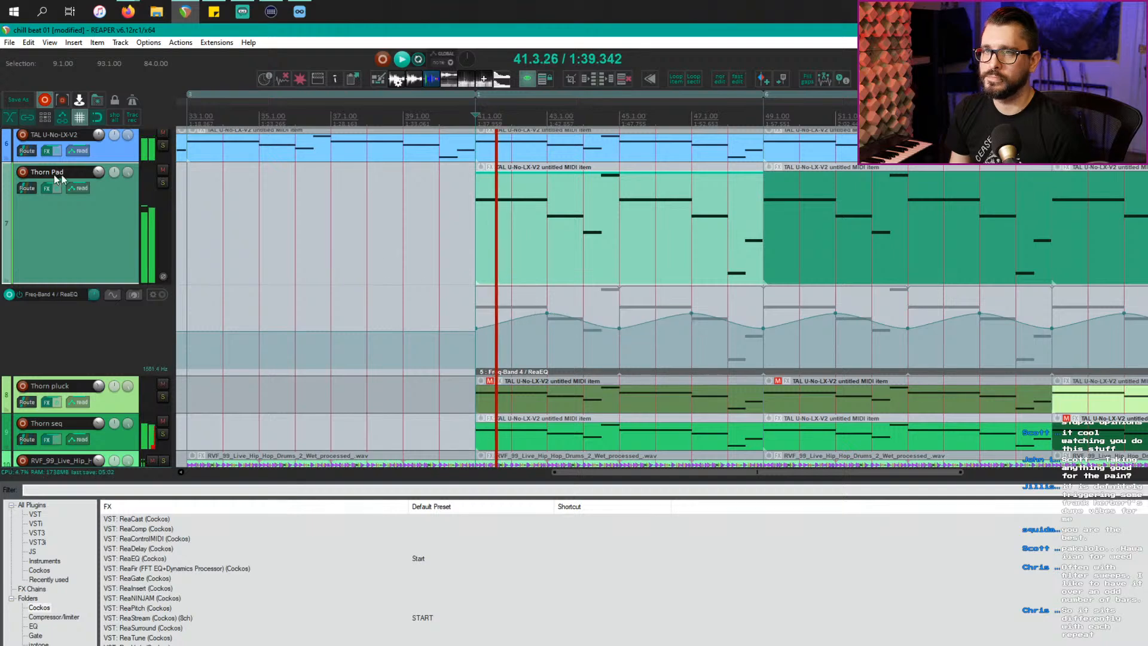
{"action": "left_click", "coordinate": [48, 189]}
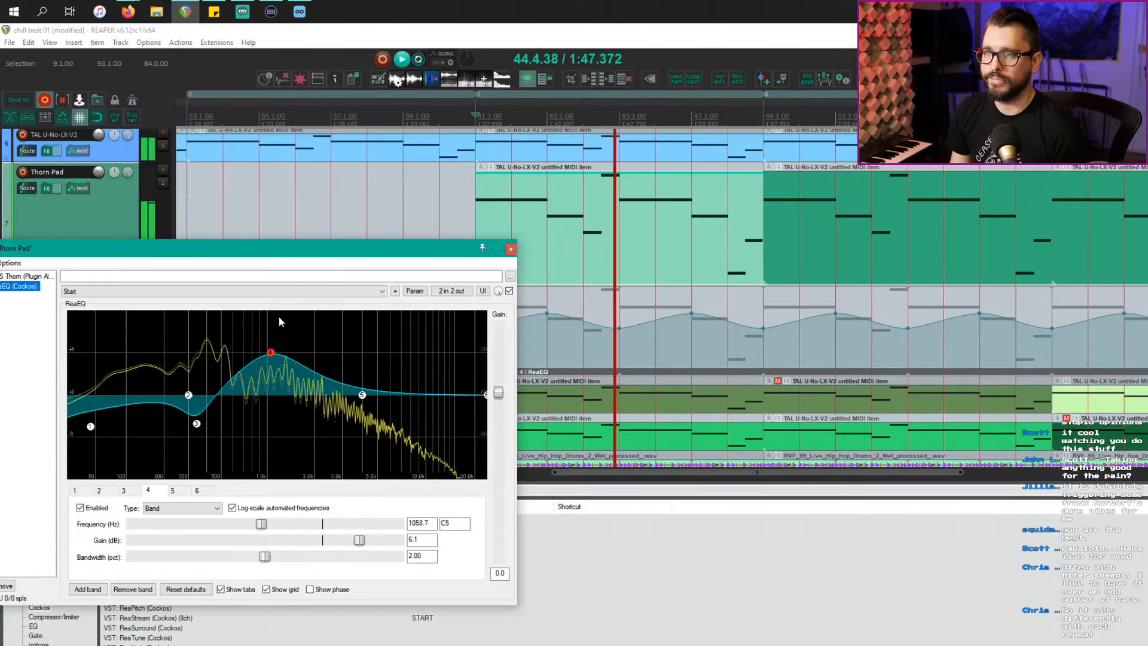
{"action": "left_click", "coordinate": [511, 249]}
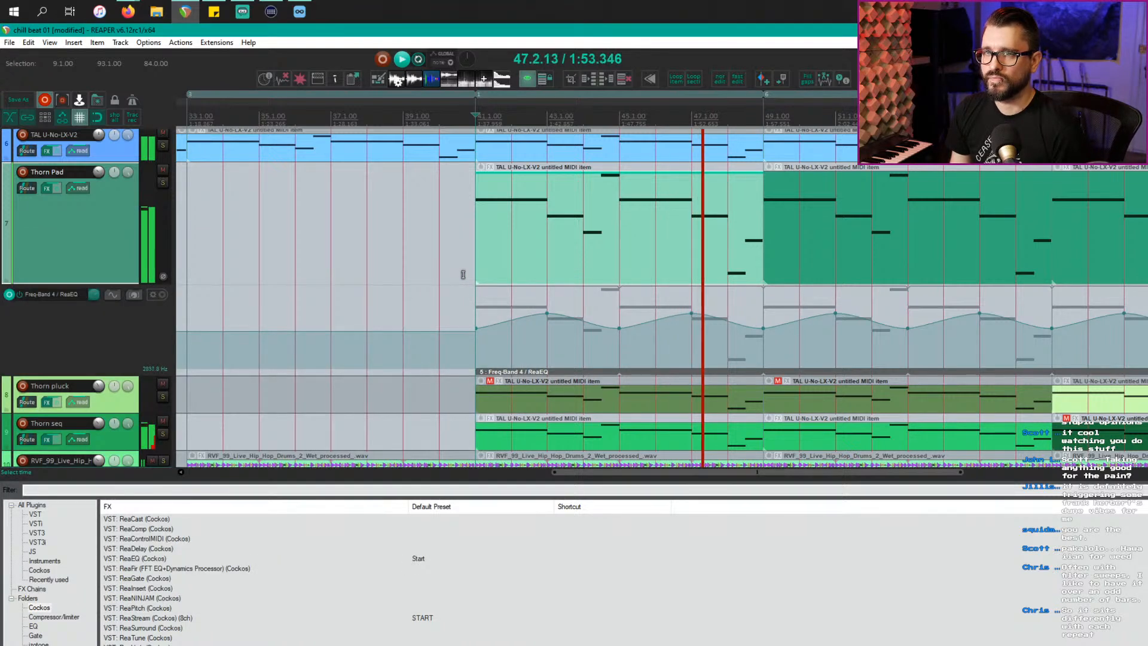
{"action": "key", "text": "space"}
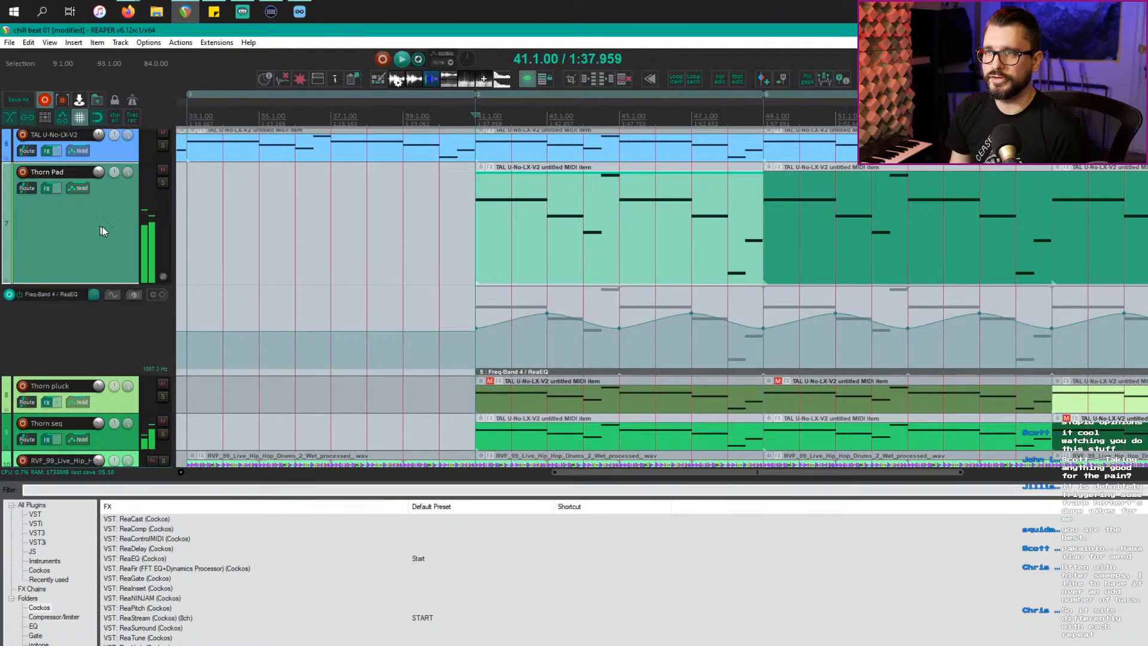
Step: Lower ReaEQ band 4 gain slightly on Thorn Pad and show its Gain-Band 4 automation lane
{"action": "right_click", "coordinate": [47, 188]}
{"action": "left_click", "coordinate": [65, 209]}
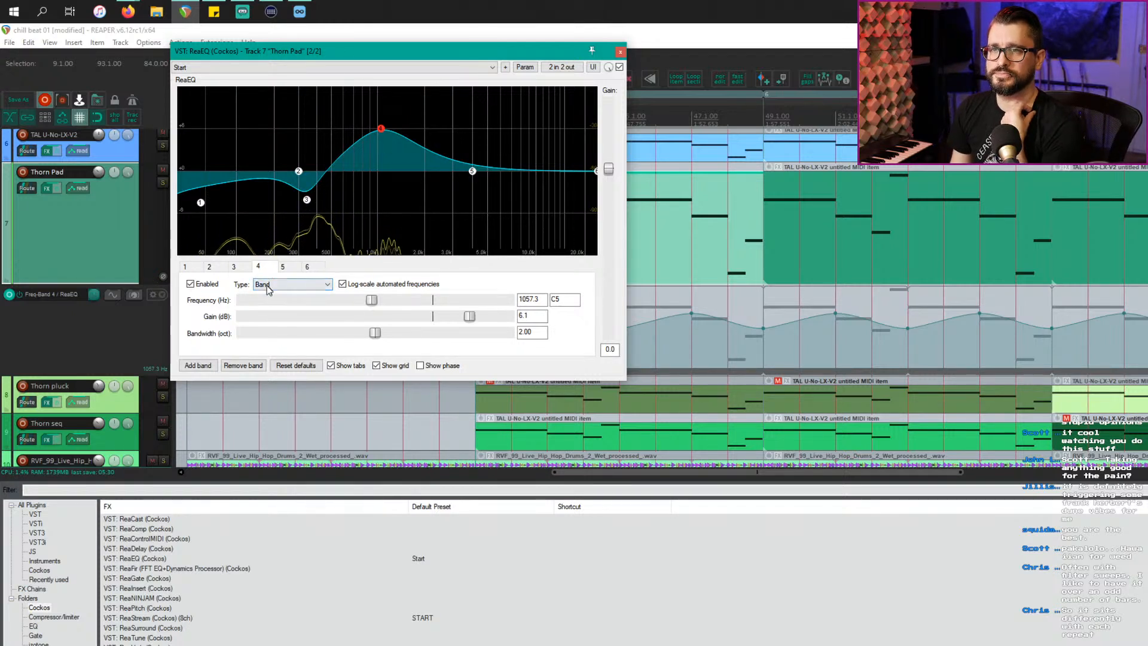
{"action": "left_click_drag", "start_coordinate": [469, 321], "coordinate": [461, 320]}
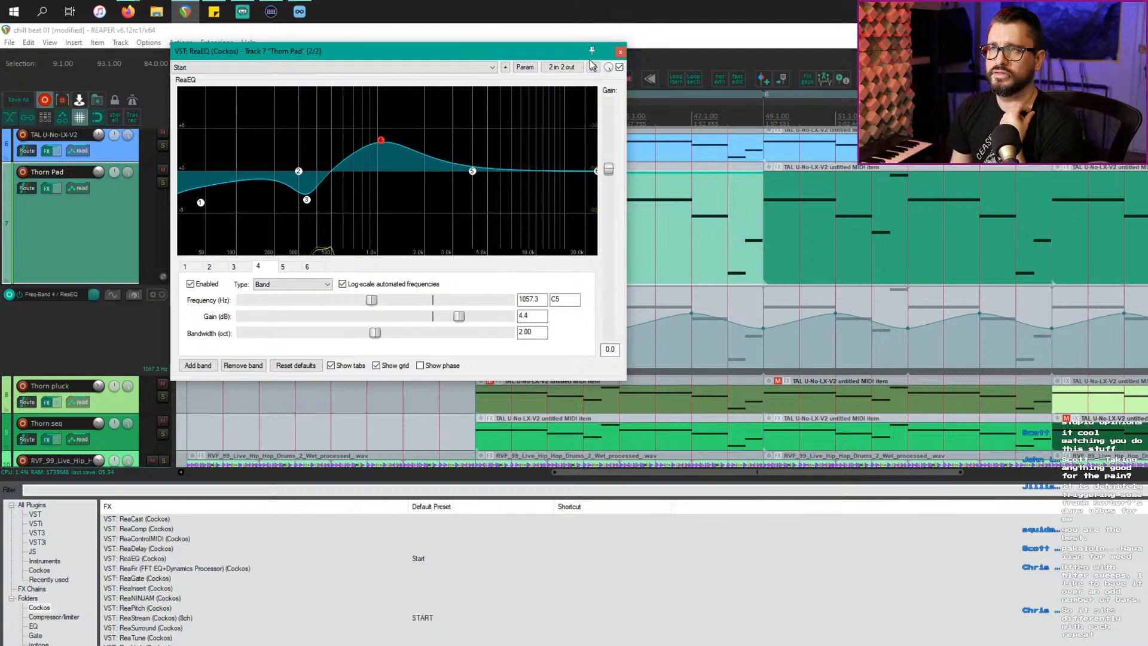
{"action": "left_click", "coordinate": [524, 67]}
{"action": "left_click", "coordinate": [568, 109]}
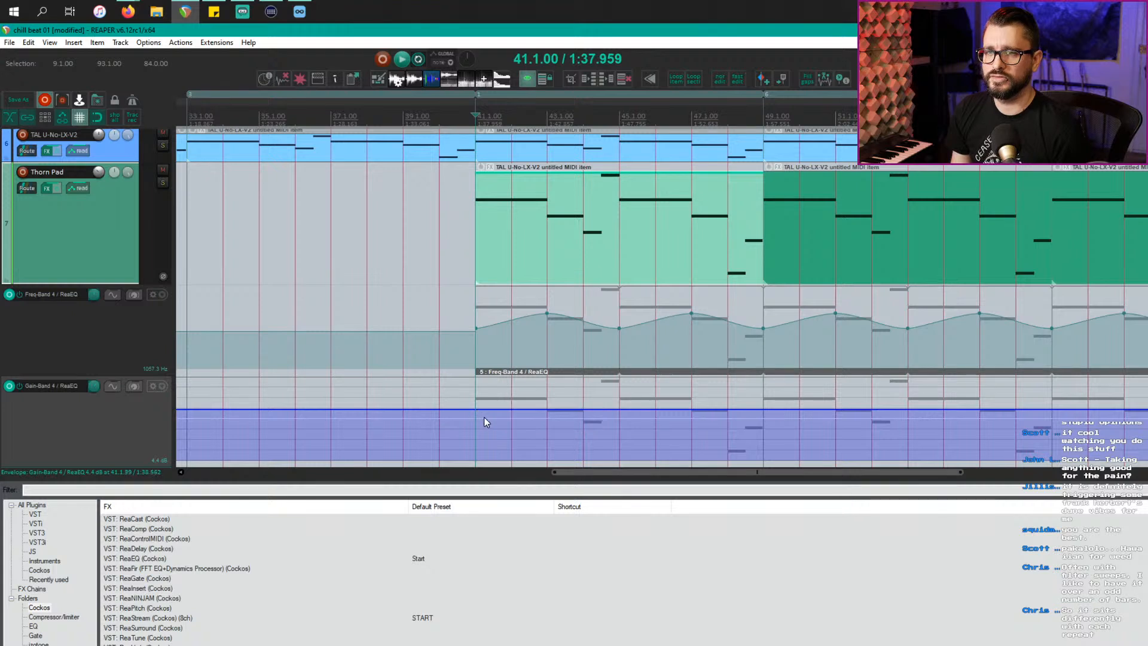
{"action": "scroll", "coordinate": [487, 417], "scroll_direction": "down", "scroll_amount": 1}
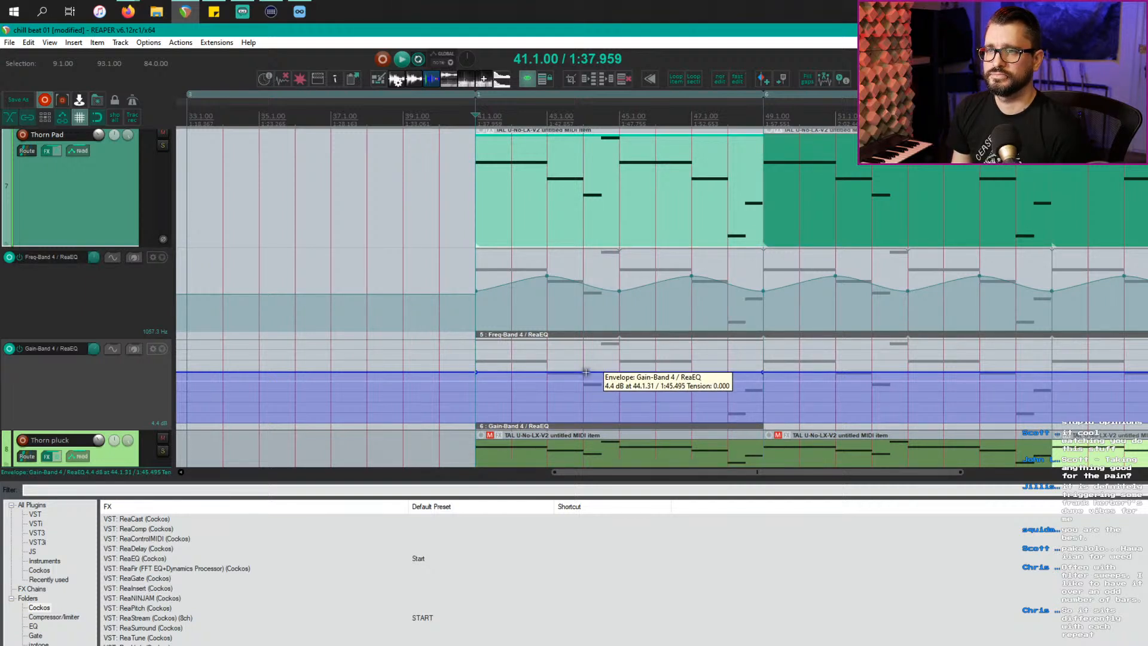
Step: Add a Gain-Band 4 point at bar 45, drag it to reshape the curve, and play from bar 41
{"action": "key", "text": "Escape"}
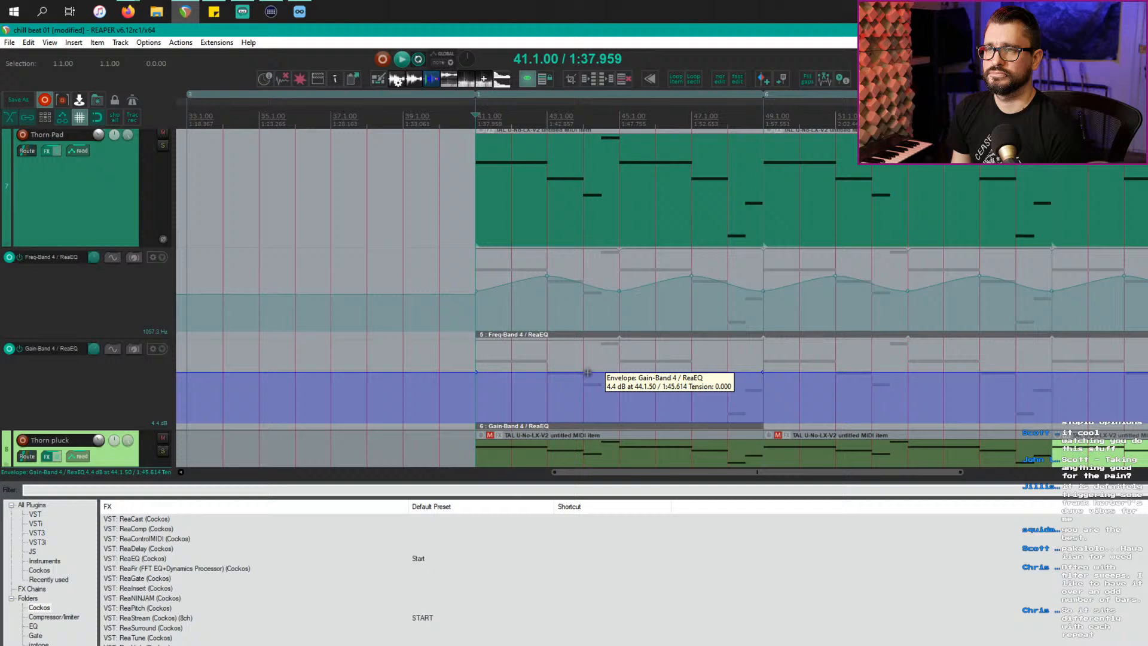
{"action": "left_click", "coordinate": [620, 372]}
{"action": "left_click_drag", "start_coordinate": [620, 366], "coordinate": [622, 377]}
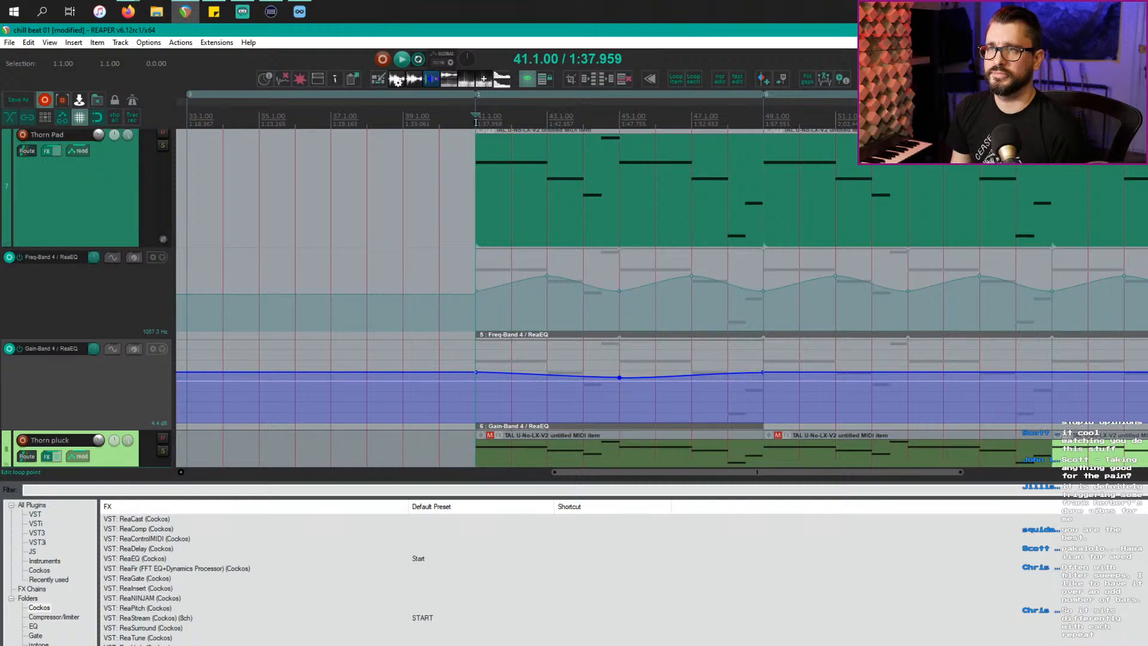
{"action": "key", "text": "space"}
Step: In Thorn Pad's FX chain, lower the DS Thorn distortion mix from 15% to 8%
{"action": "left_click", "coordinate": [76, 230]}
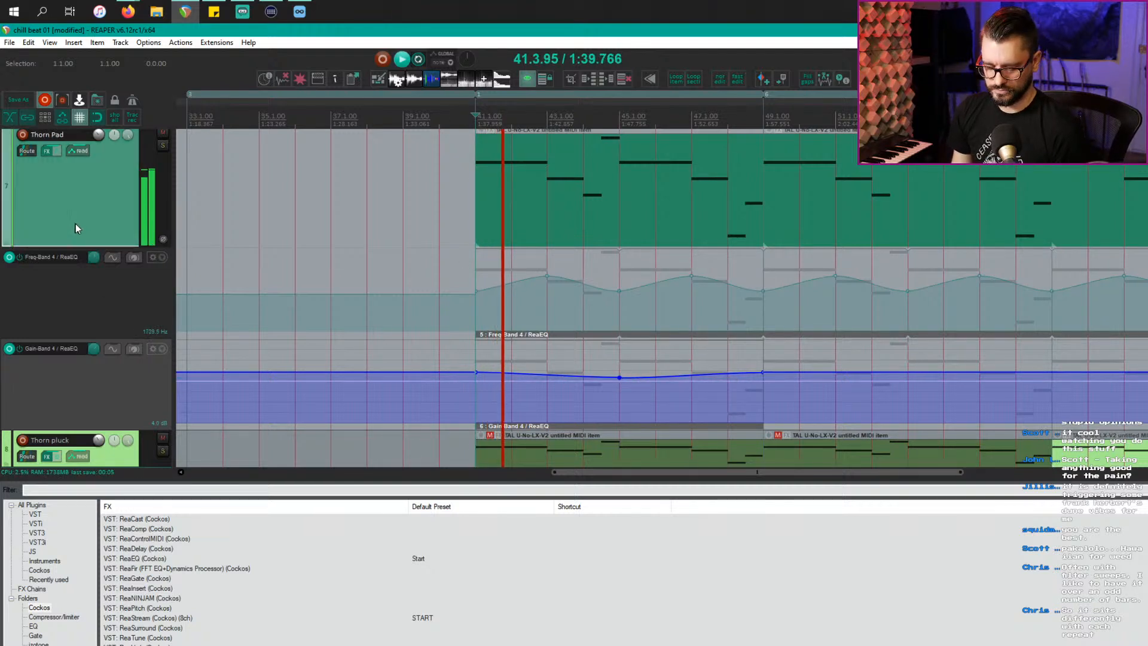
{"action": "key", "text": "f"}
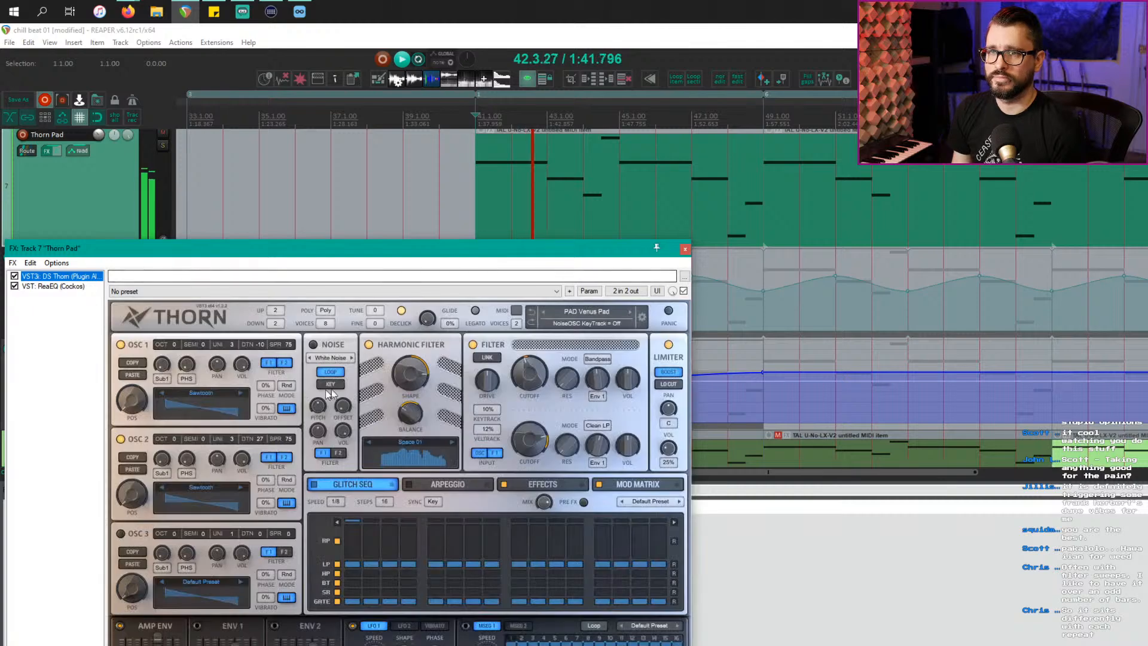
{"action": "left_click", "coordinate": [55, 286]}
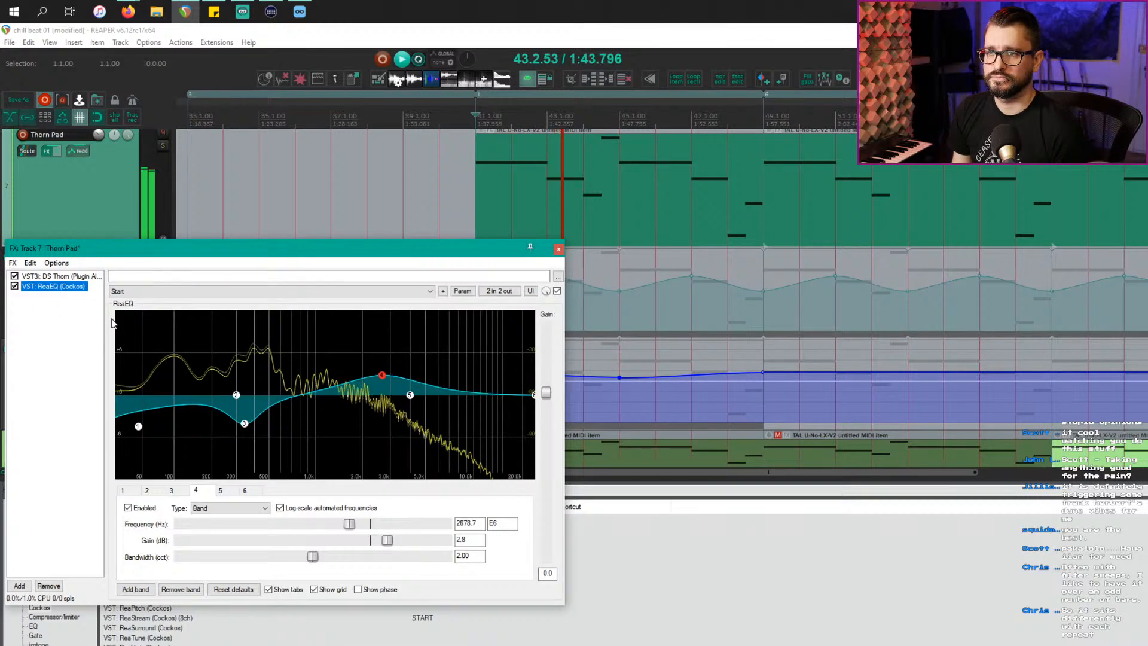
{"action": "left_click", "coordinate": [81, 277]}
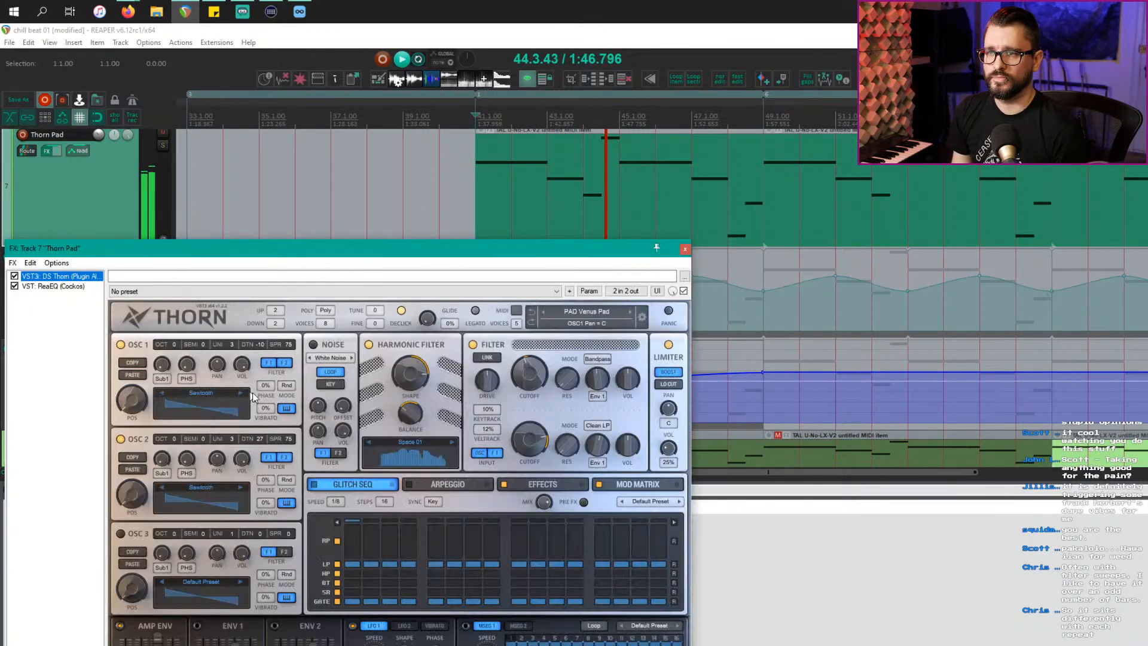
{"action": "left_click", "coordinate": [537, 486]}
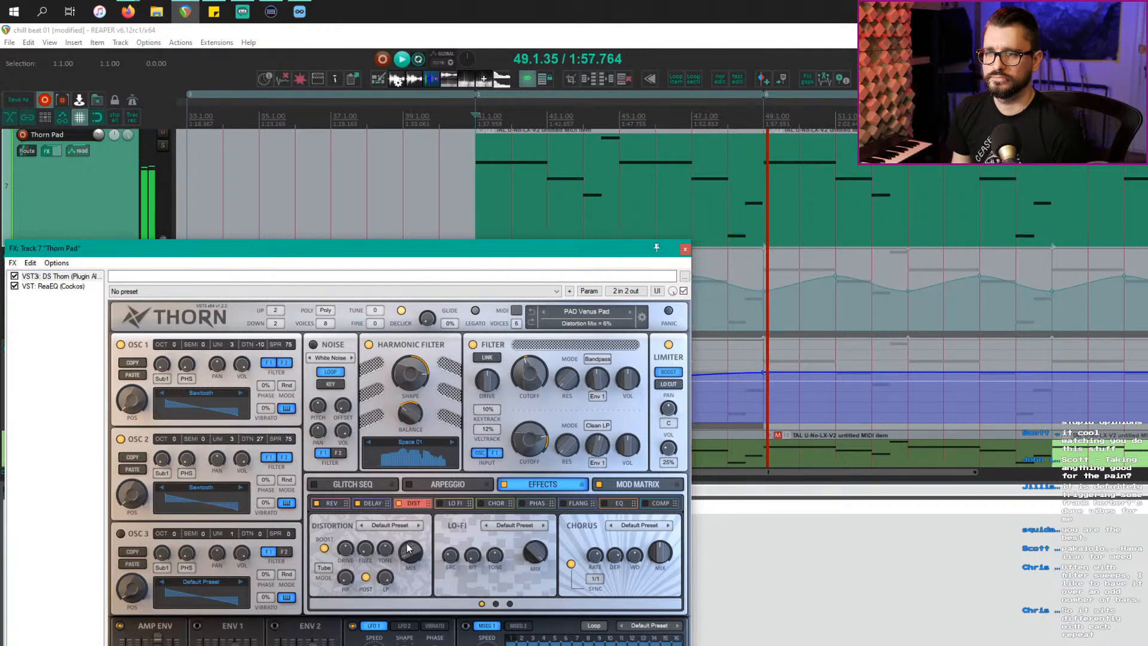
{"action": "mouse_move", "coordinate": [408, 537]}
{"action": "left_mouse_down"}
{"action": "mouse_move", "coordinate": [409, 547]}
{"action": "mouse_move", "coordinate": [405, 507]}
{"action": "mouse_move", "coordinate": [405, 555]}
{"action": "left_mouse_up"}
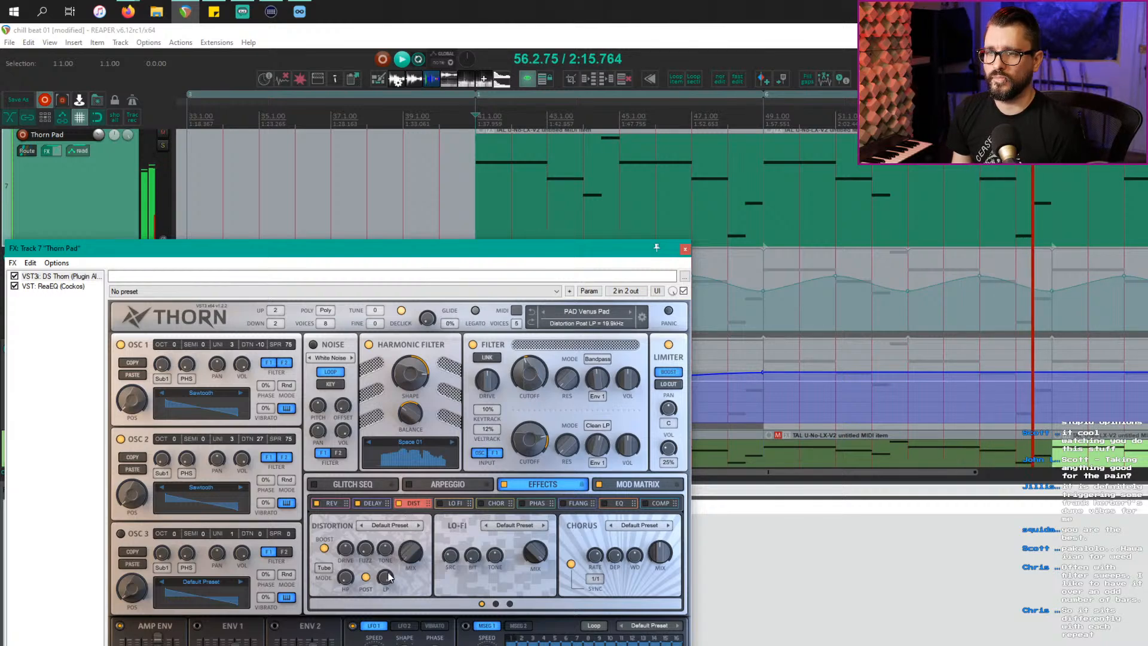
Step: Compare the distortion and delay effect settings during playback, then move the synth window aside
{"action": "left_click", "coordinate": [399, 503]}
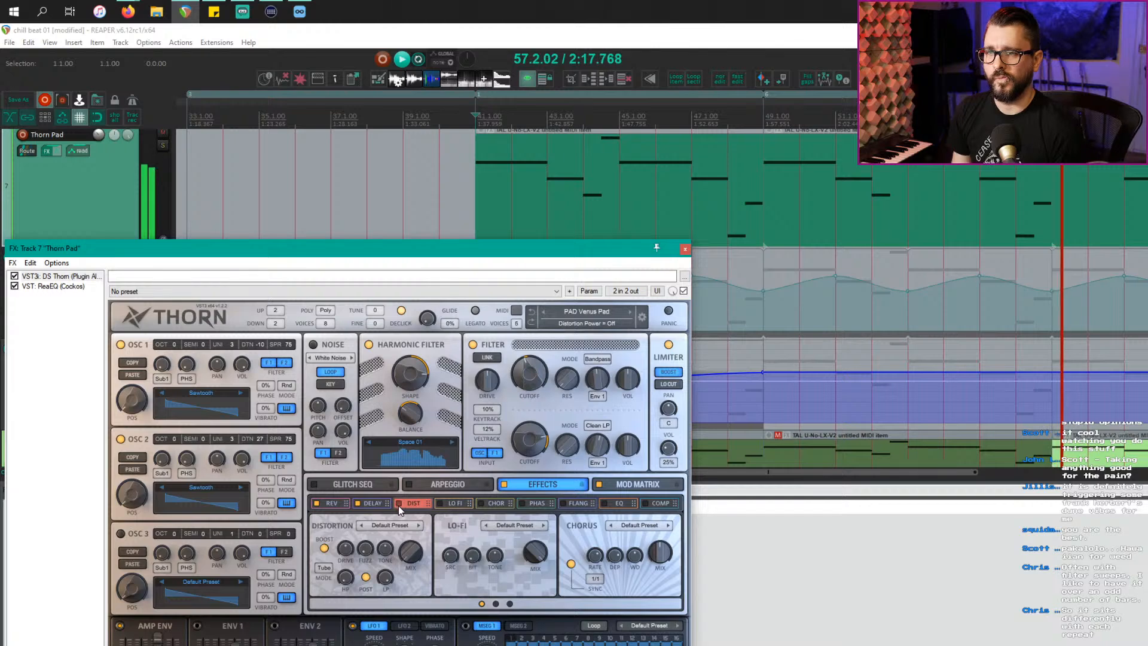
{"action": "left_click", "coordinate": [373, 503]}
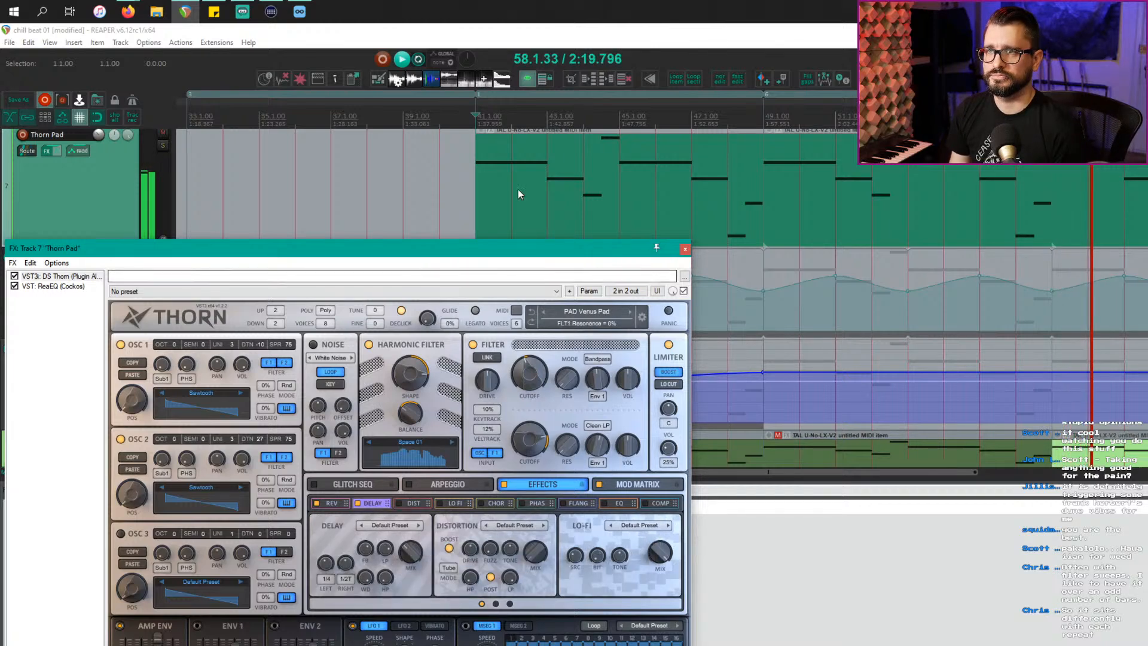
{"action": "key", "text": "space"}
{"action": "key", "text": "space"}
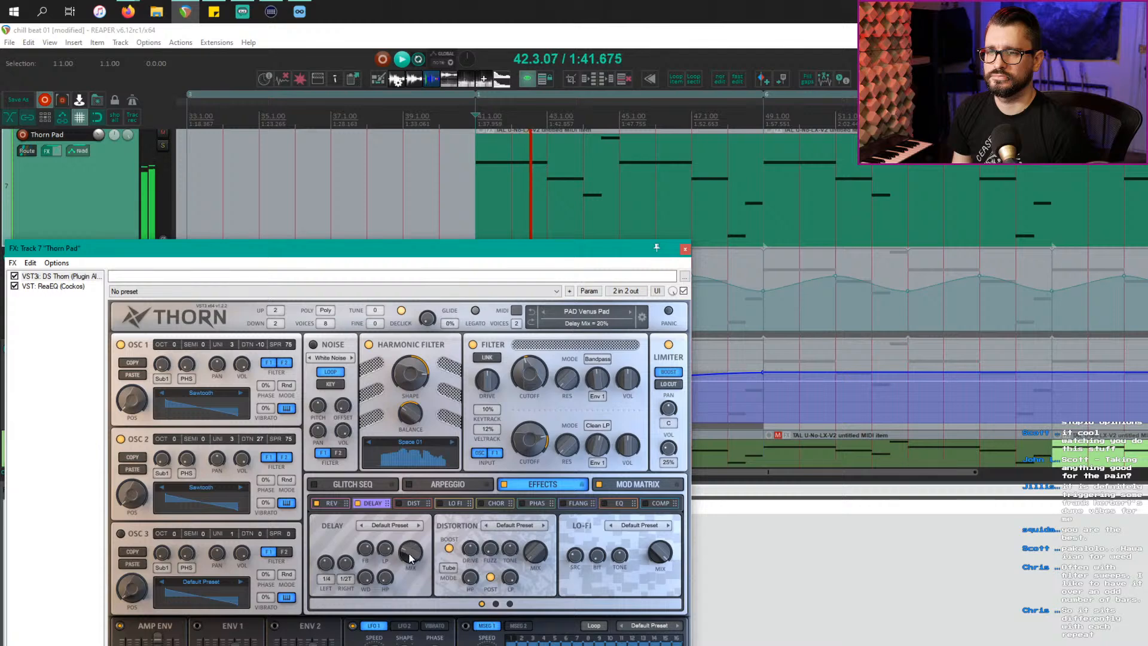
{"action": "left_click", "coordinate": [403, 506]}
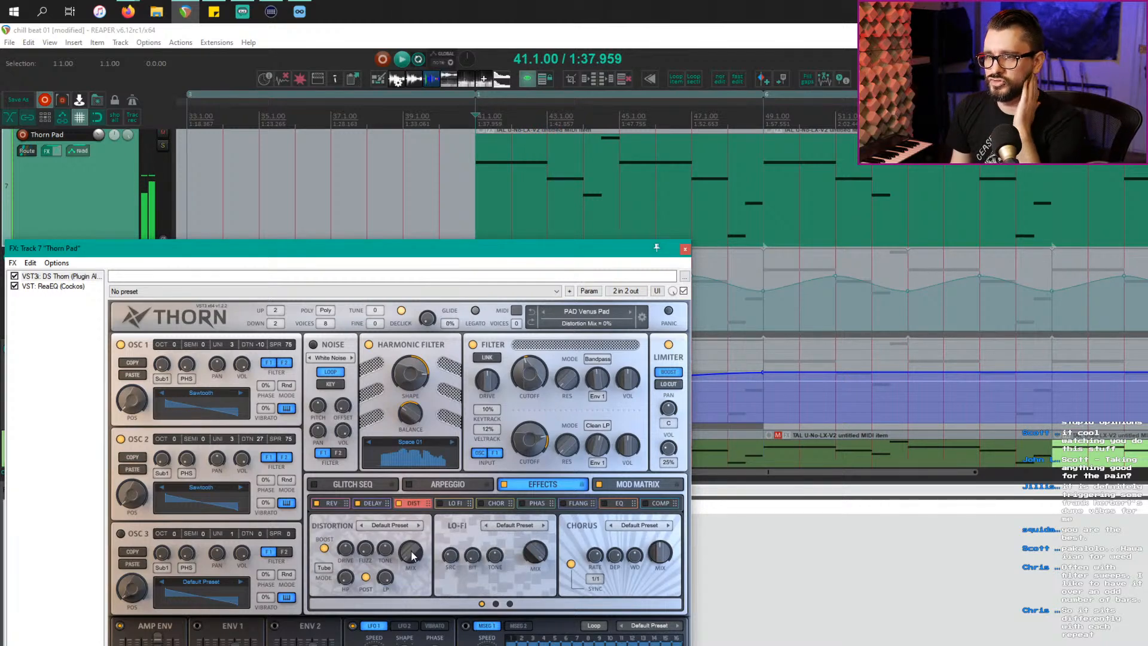
{"action": "left_click_drag", "start_coordinate": [500, 254], "coordinate": [702, 320]}
{"action": "left_click", "coordinate": [30, 149]}
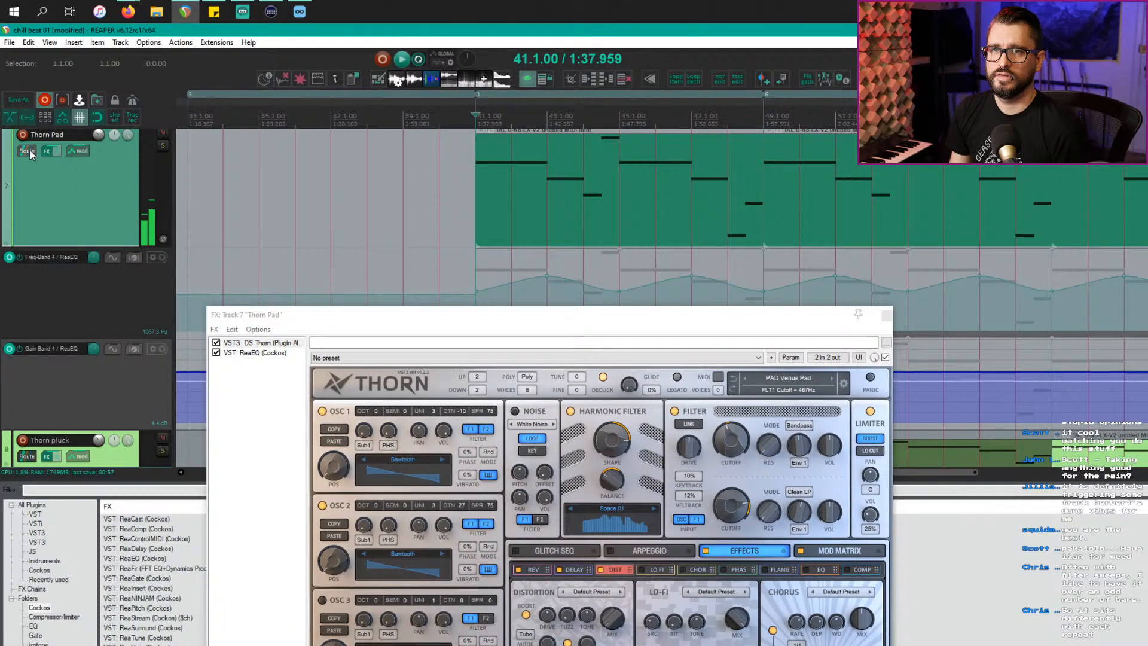
Step: Set Thorn Pad to Latch and record a wavy Distortion Mix ride (13%, 18%, 34%) from bar 41
{"action": "left_click", "coordinate": [71, 152]}
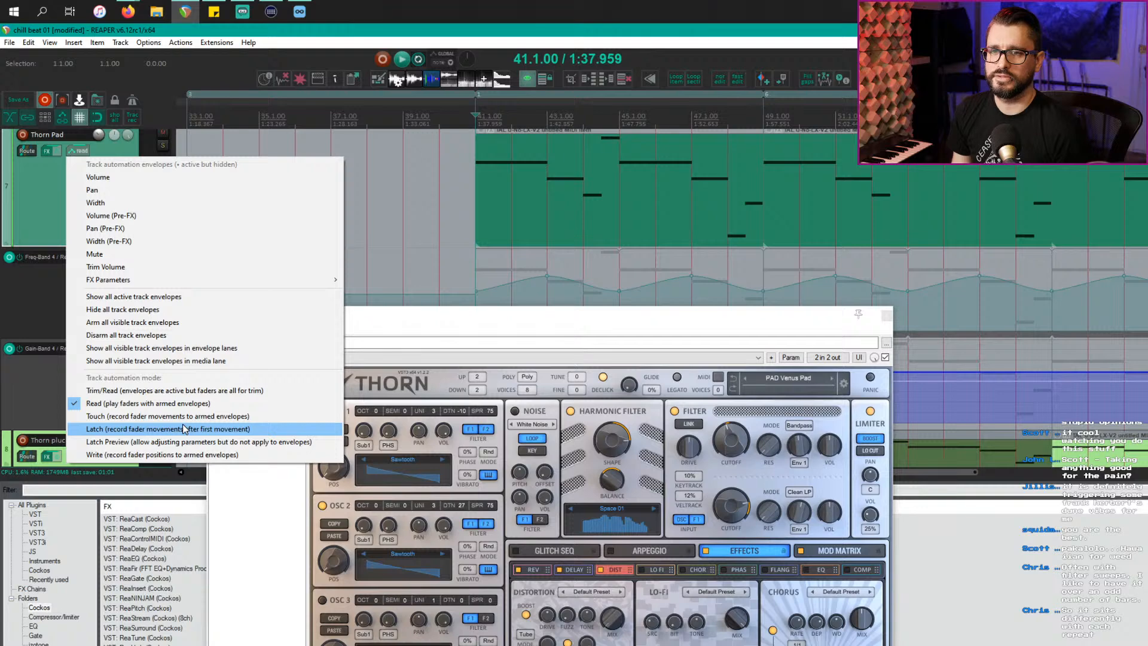
{"action": "left_click", "coordinate": [182, 429]}
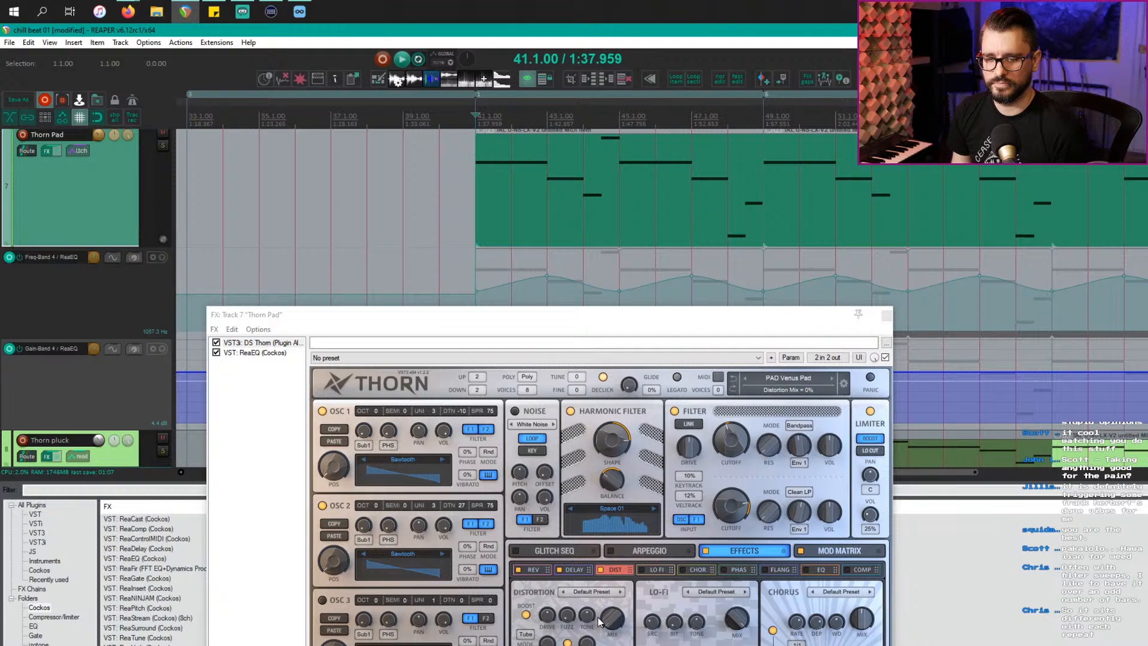
{"action": "key", "text": "space"}
{"action": "left_click_drag", "start_coordinate": [600, 622], "coordinate": [612, 577]}
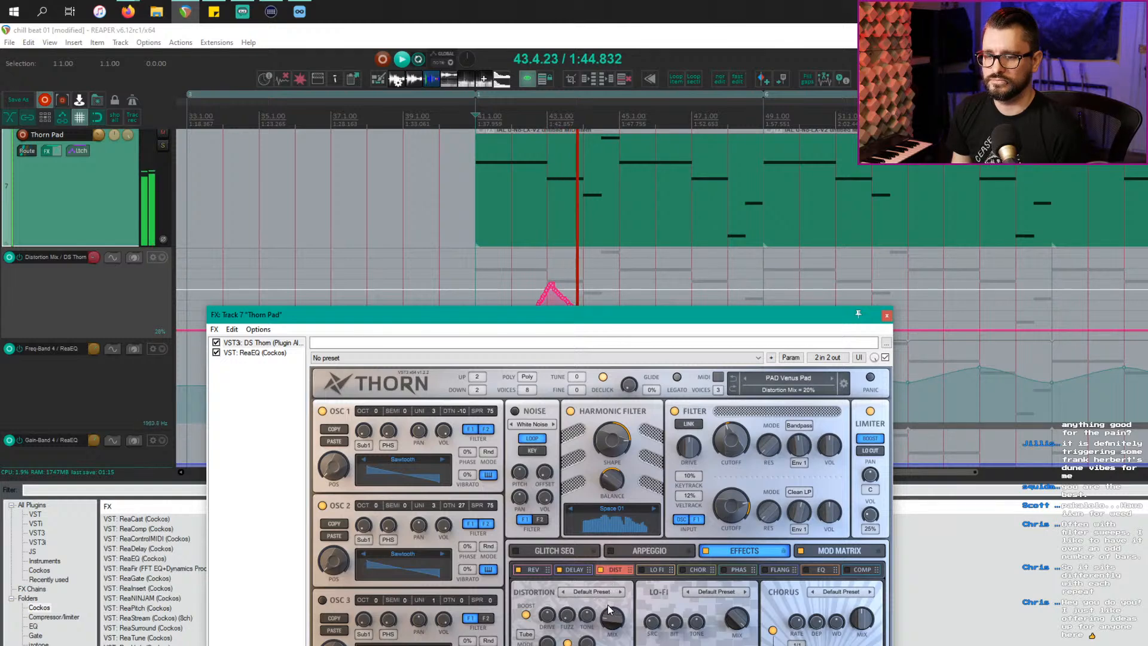
{"action": "mouse_move", "coordinate": [608, 605]}
{"action": "left_mouse_down"}
{"action": "mouse_move", "coordinate": [608, 587]}
{"action": "mouse_move", "coordinate": [611, 619]}
{"action": "mouse_move", "coordinate": [613, 602]}
{"action": "left_mouse_up"}
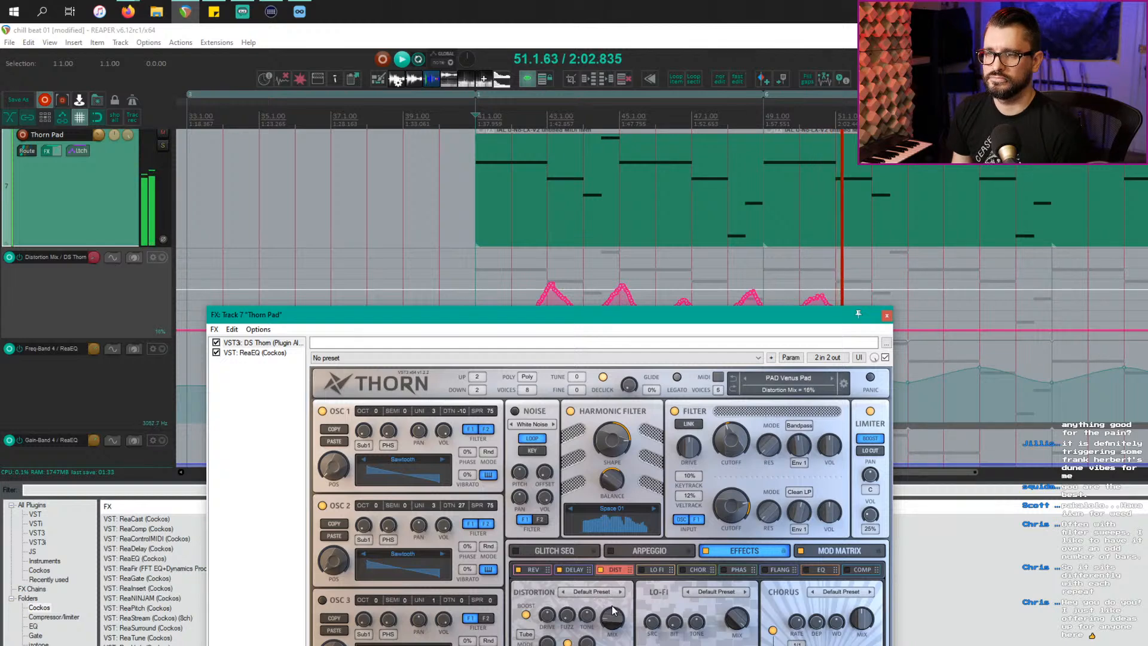
{"action": "mouse_move", "coordinate": [612, 605]}
{"action": "left_mouse_down"}
{"action": "mouse_move", "coordinate": [619, 591]}
{"action": "mouse_move", "coordinate": [616, 616]}
{"action": "mouse_move", "coordinate": [618, 589]}
{"action": "mouse_move", "coordinate": [611, 621]}
{"action": "left_mouse_up"}
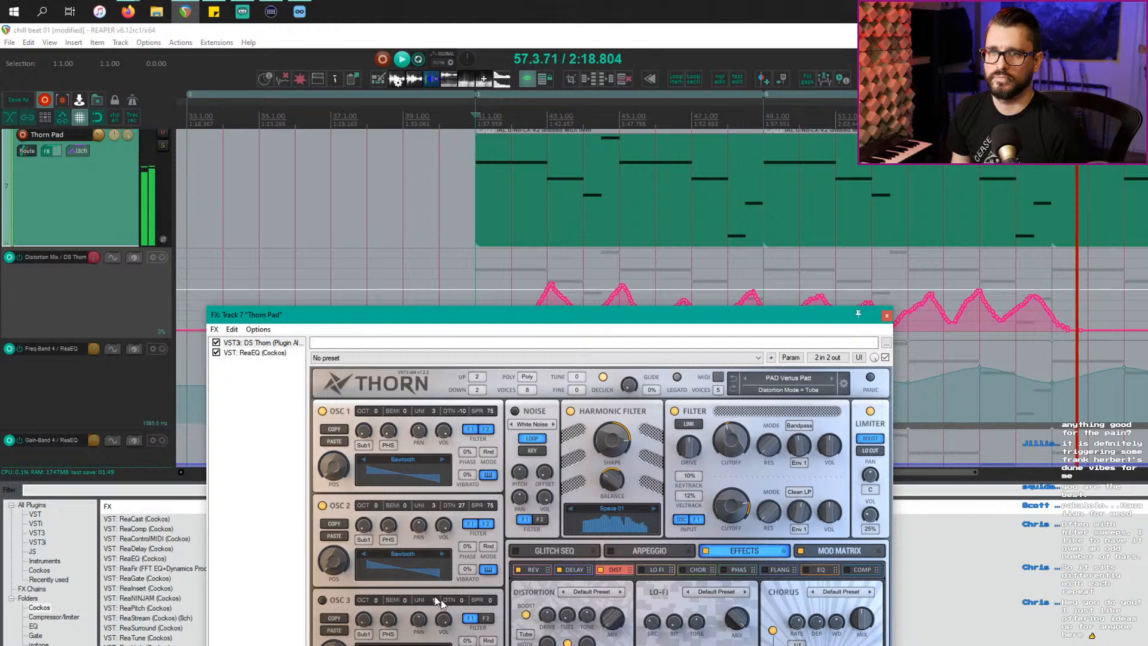
Step: Stop playback and switch the Thorn Pad track's automation mode to Read
{"action": "left_click", "coordinate": [98, 236]}
{"action": "key", "text": "space"}
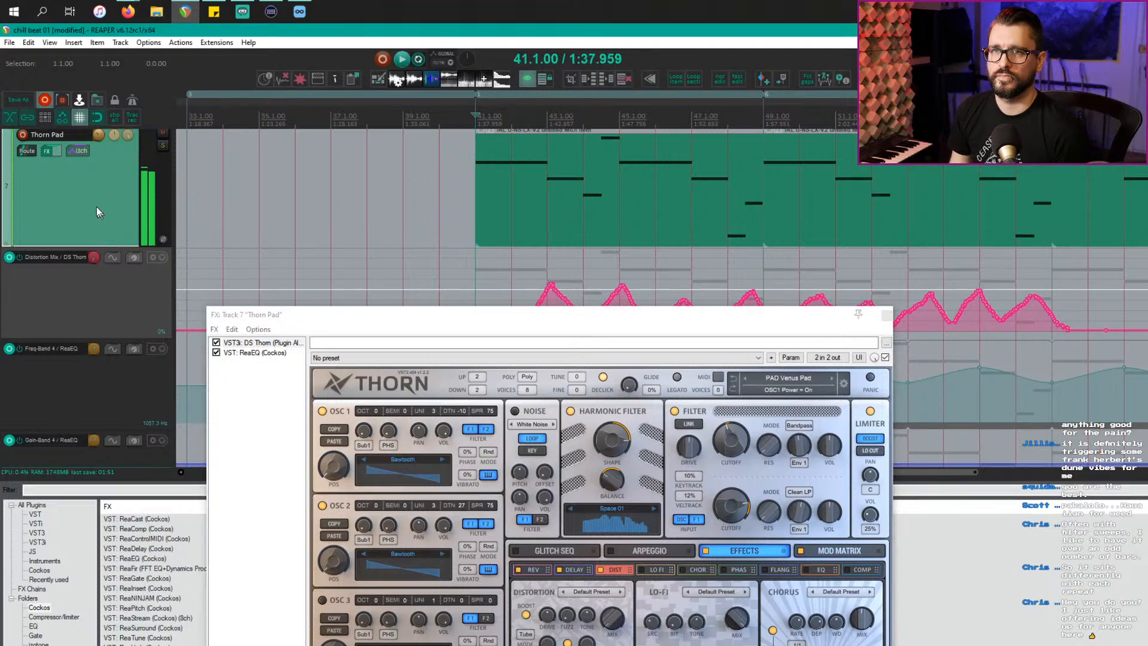
{"action": "left_click", "coordinate": [70, 153]}
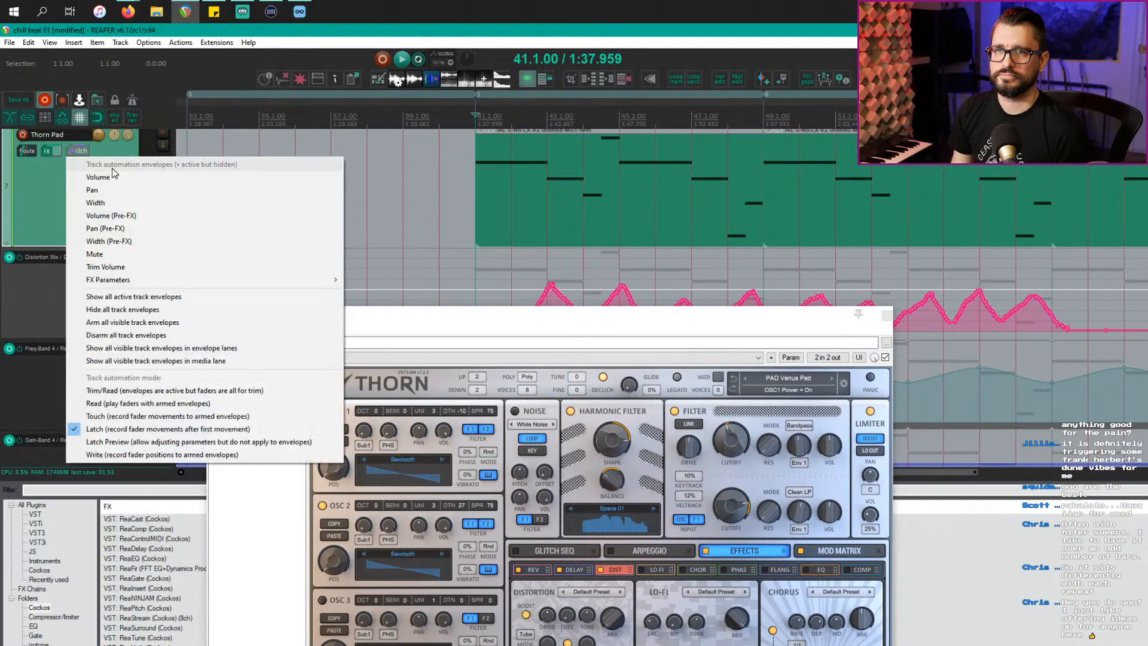
{"action": "left_click", "coordinate": [157, 391]}
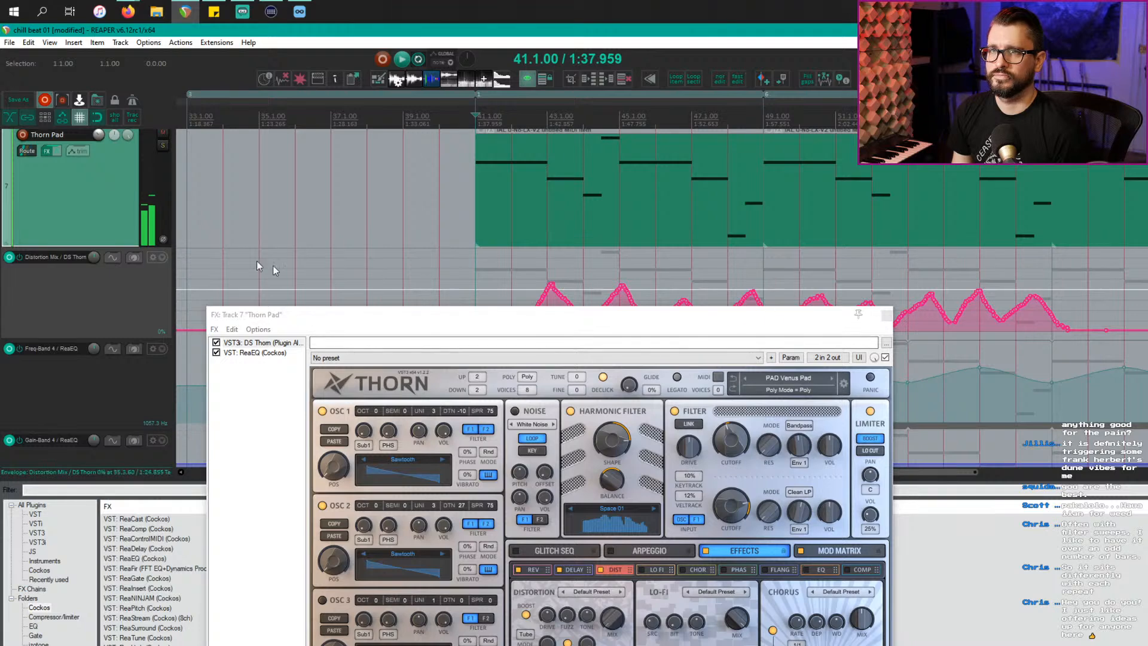
{"action": "left_click", "coordinate": [76, 151]}
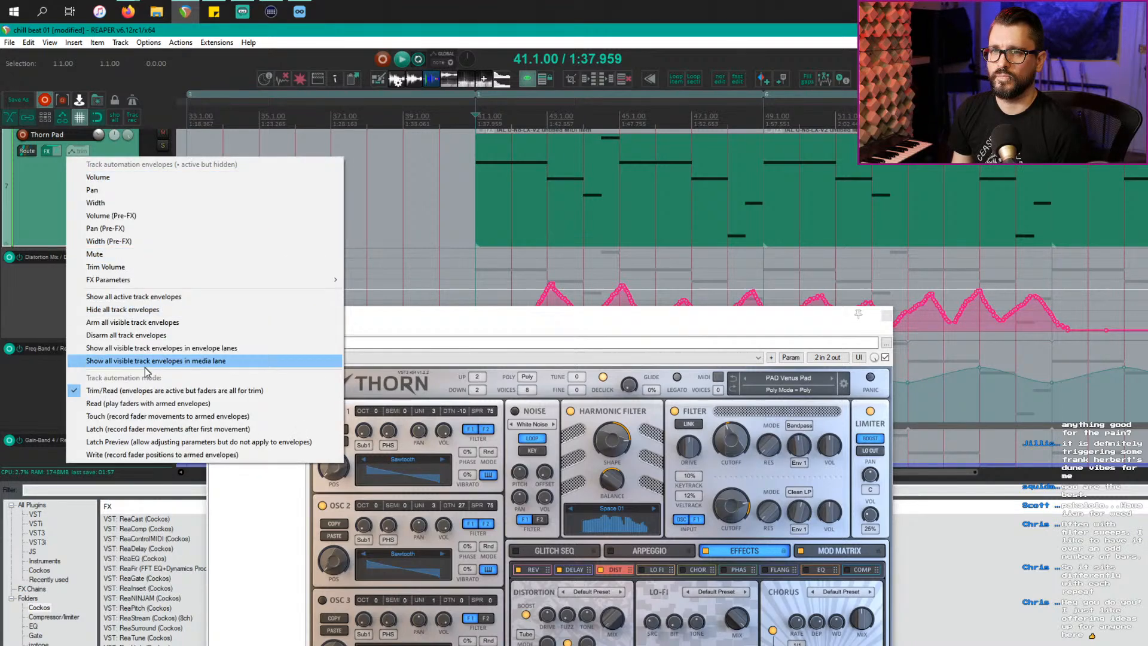
{"action": "left_click", "coordinate": [148, 403]}
Step: Close the Thorn synth and extend the Gain-Band 4 automation item so its pattern repeats across the pad
{"action": "left_click", "coordinate": [887, 317]}
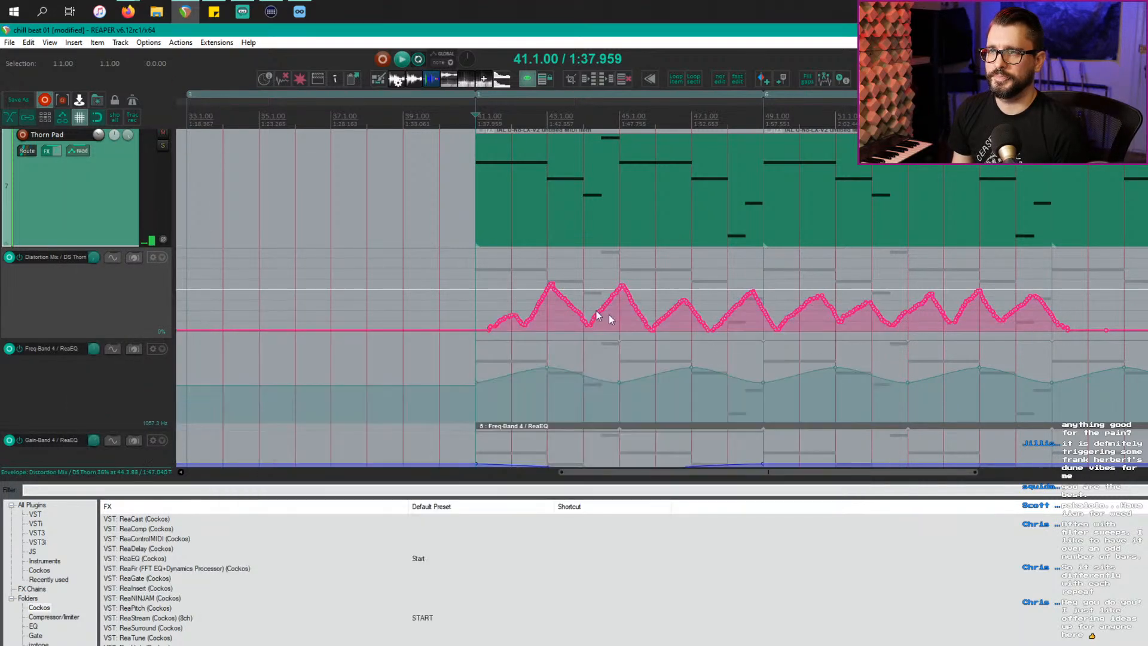
{"action": "scroll", "coordinate": [518, 353], "scroll_direction": "down", "scroll_amount": 3}
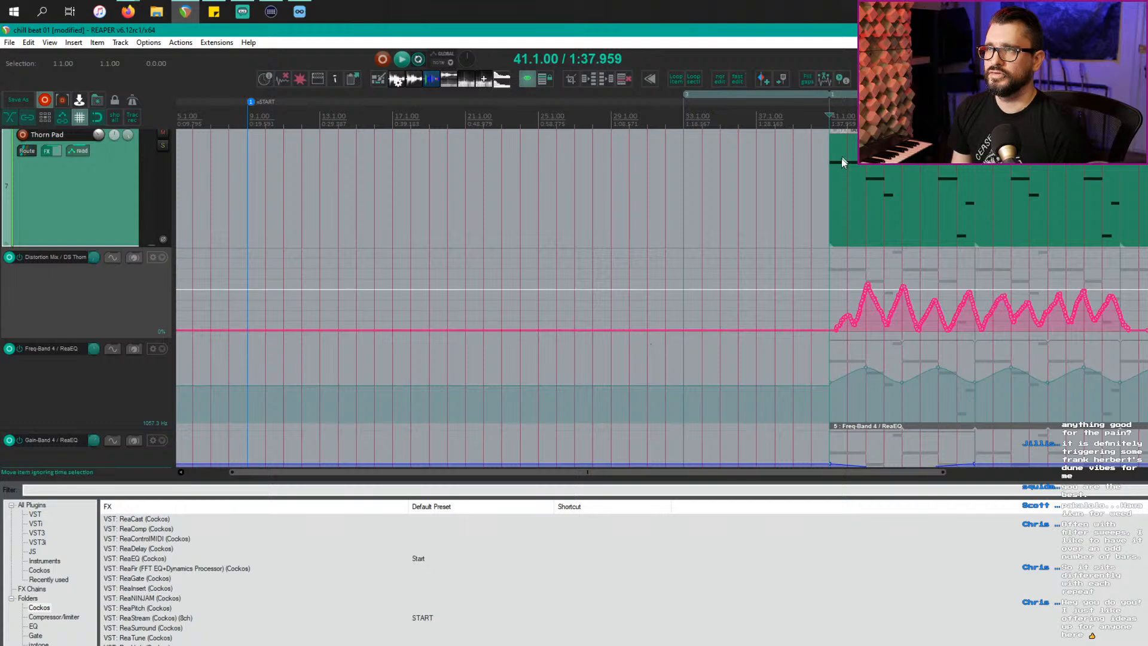
{"action": "scroll", "coordinate": [758, 329], "scroll_direction": "right", "scroll_amount": 3}
{"action": "scroll", "coordinate": [677, 368], "scroll_direction": "down", "scroll_amount": 2}
{"action": "scroll", "coordinate": [677, 369], "scroll_direction": "down", "scroll_amount": 1}
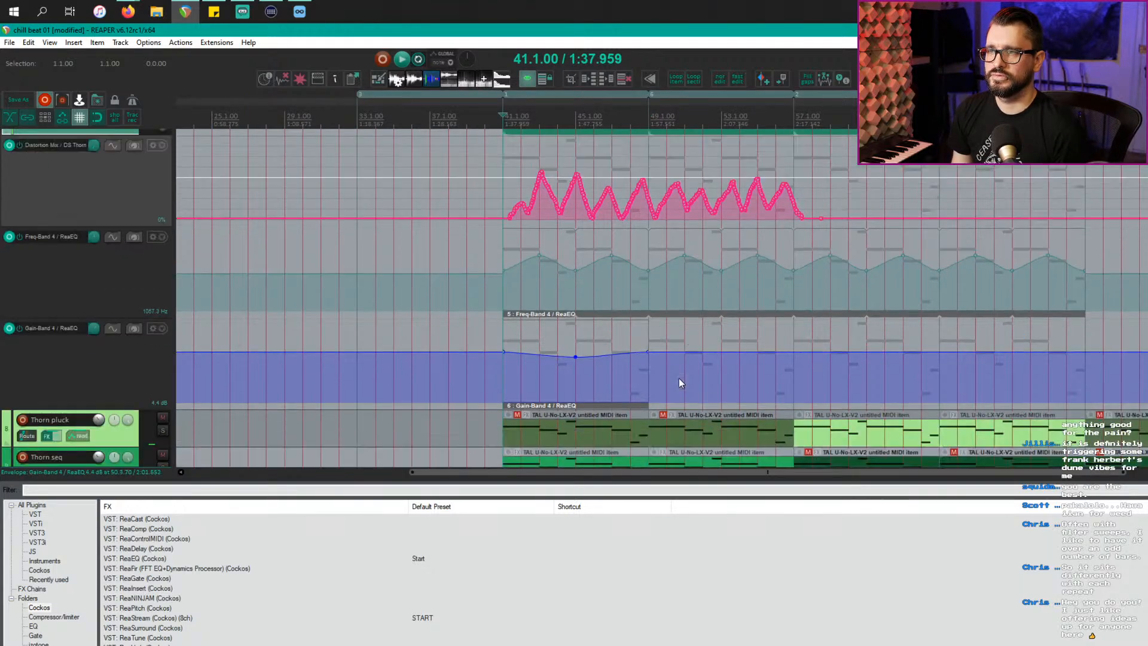
{"action": "left_click", "coordinate": [644, 405]}
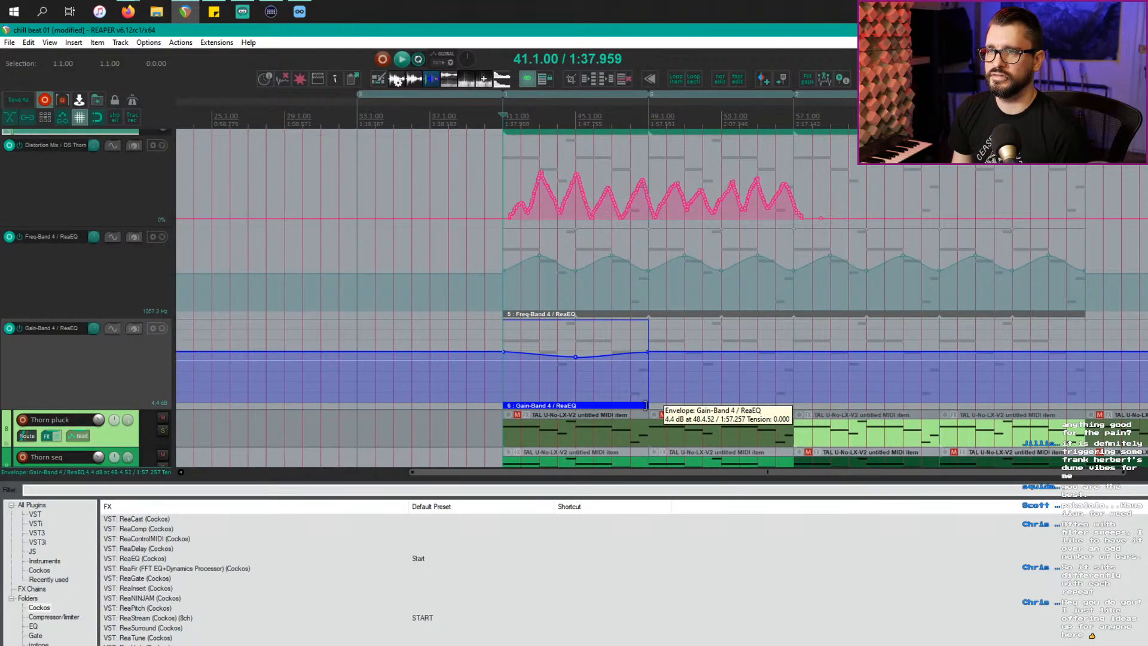
{"action": "left_click_drag", "start_coordinate": [645, 406], "coordinate": [1086, 406]}
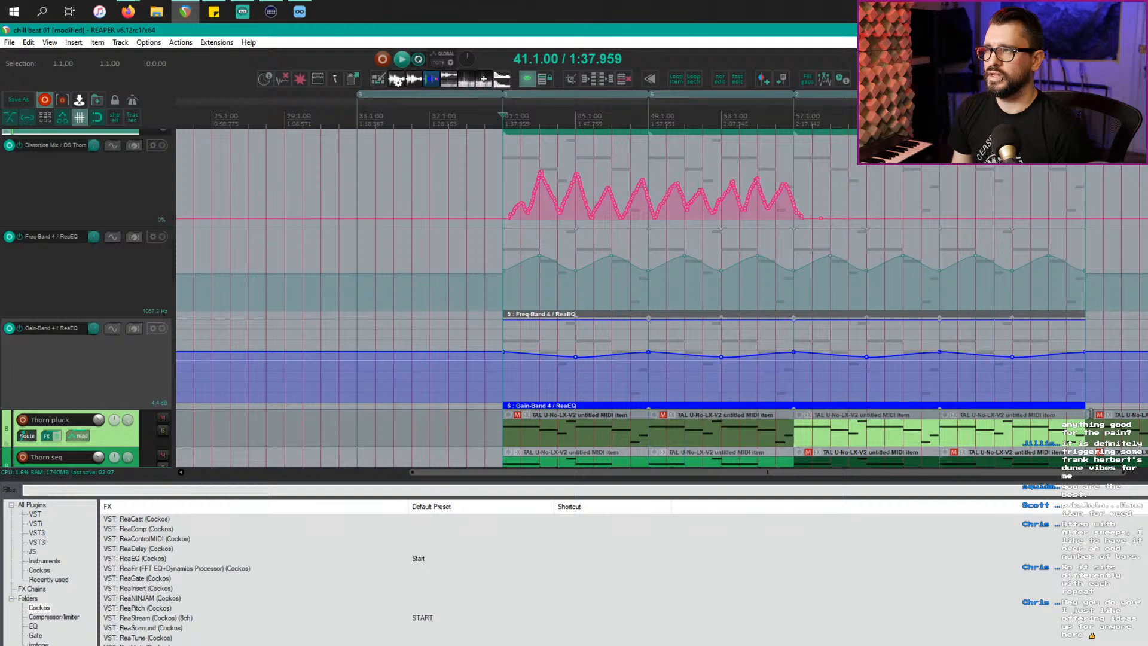
{"action": "scroll", "coordinate": [809, 312], "scroll_direction": "down", "scroll_amount": 2}
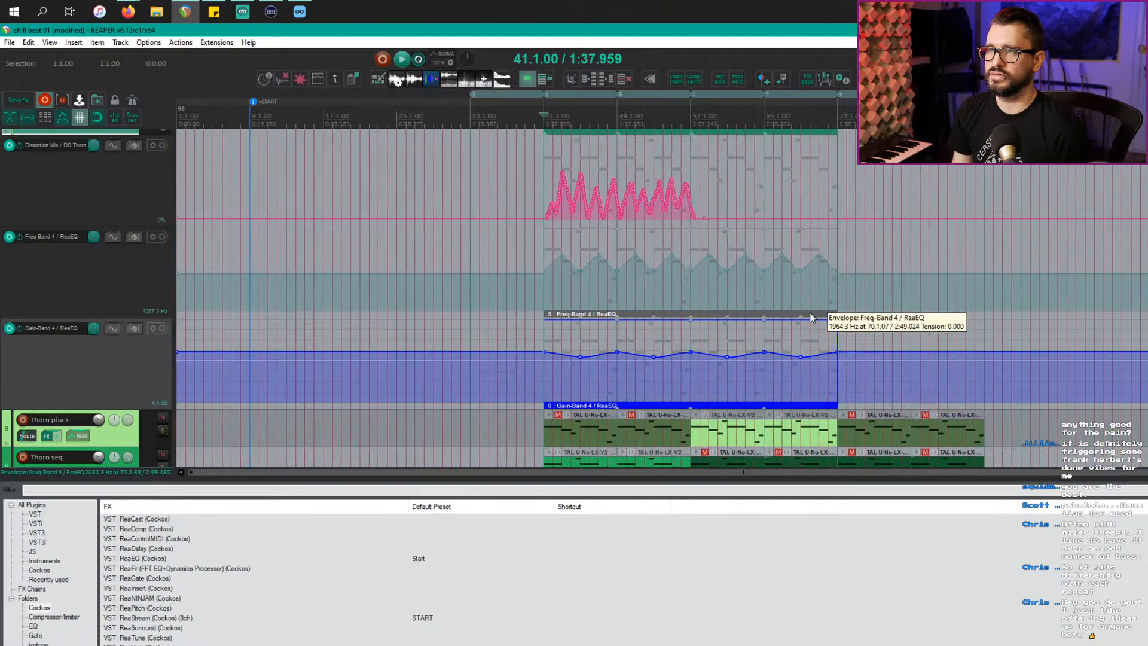
{"action": "scroll", "coordinate": [810, 312], "scroll_direction": "up", "scroll_amount": 4}
{"action": "scroll", "coordinate": [810, 314], "scroll_direction": "up", "scroll_amount": 5}
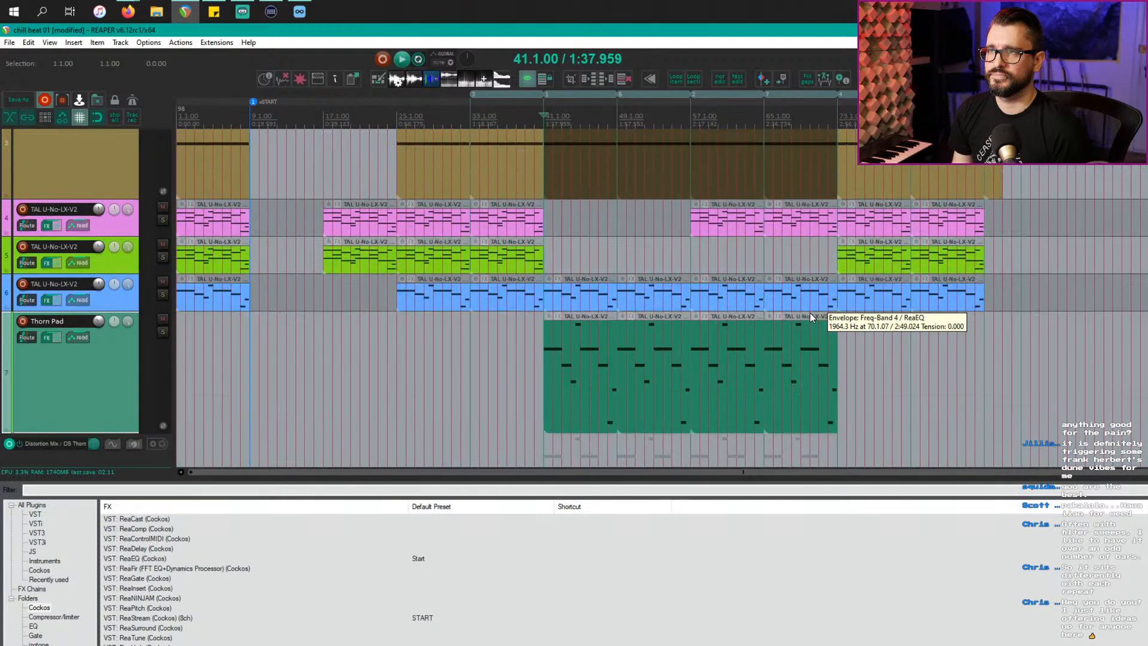
{"action": "scroll", "coordinate": [811, 314], "scroll_direction": "down", "scroll_amount": 2}
{"action": "scroll", "coordinate": [587, 309], "scroll_direction": "down", "scroll_amount": 3}
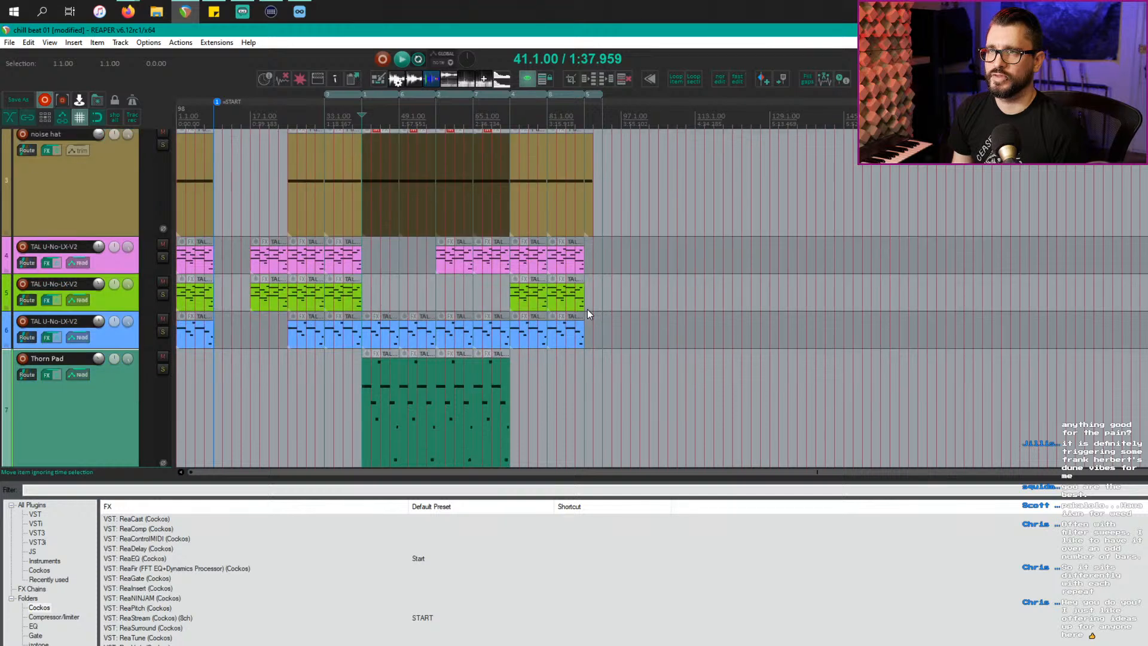
Step: Return to the project start, save chill beat 01, and start a new empty project
{"action": "left_click", "coordinate": [334, 202]}
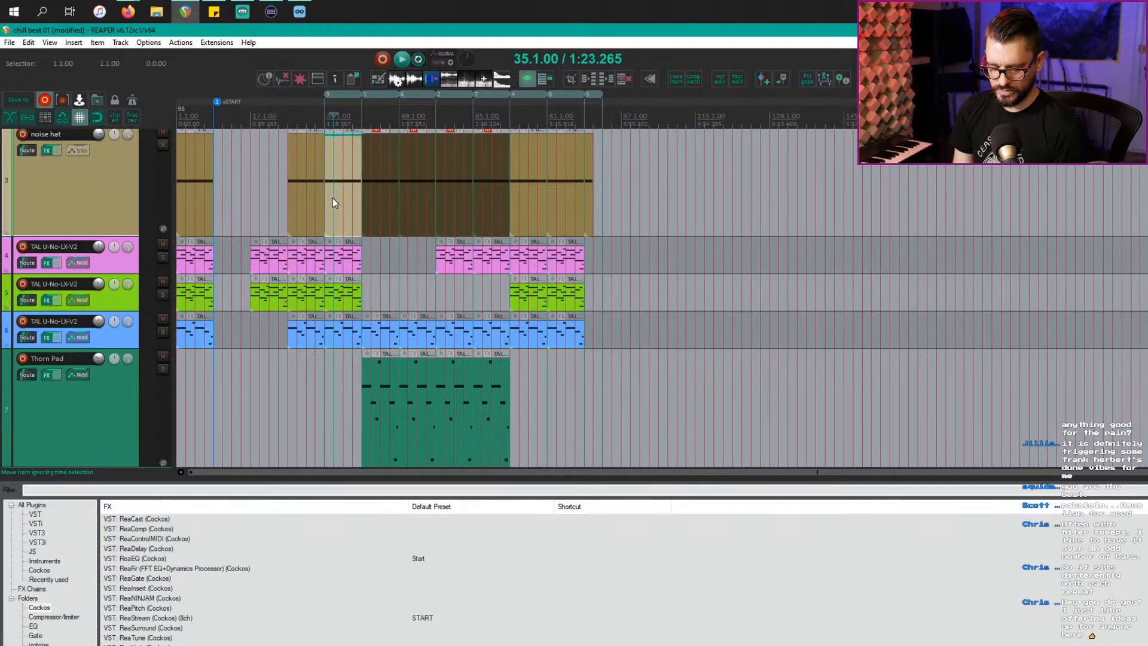
{"action": "key", "text": "Home"}
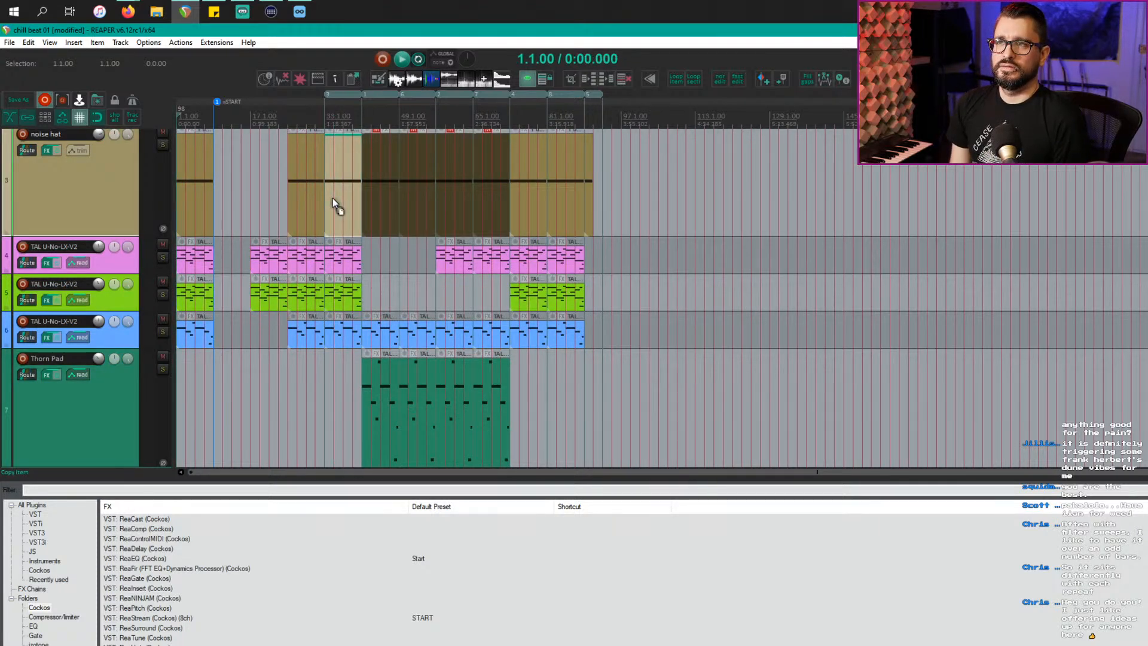
{"action": "key", "text": "ctrl+s"}
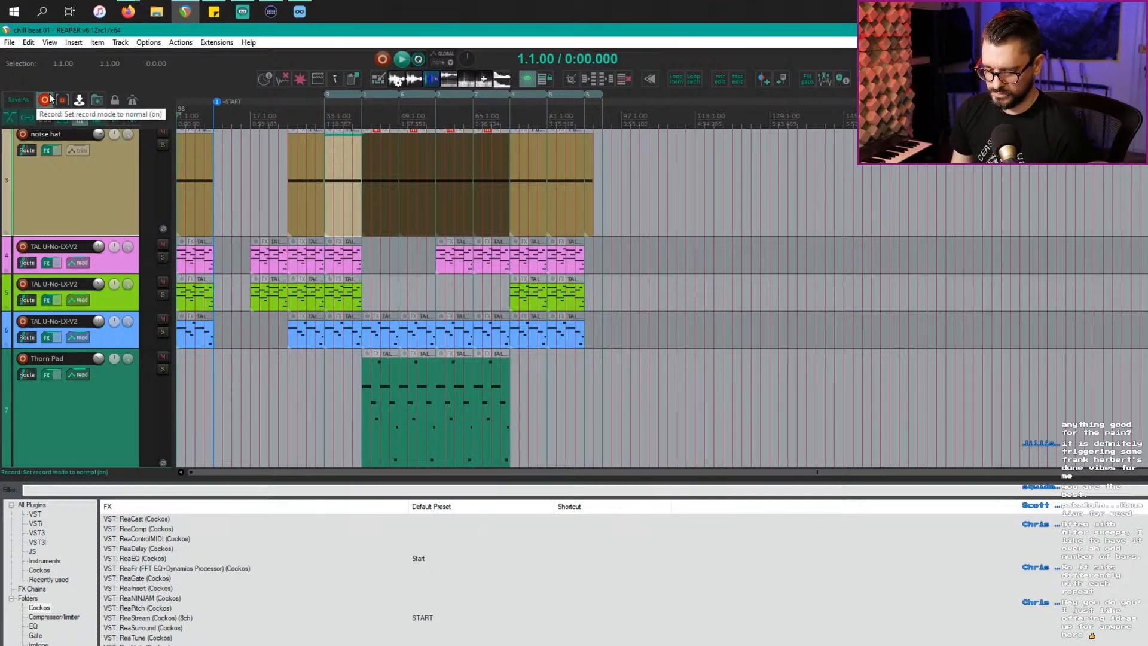
{"action": "key", "text": "ctrl+n"}
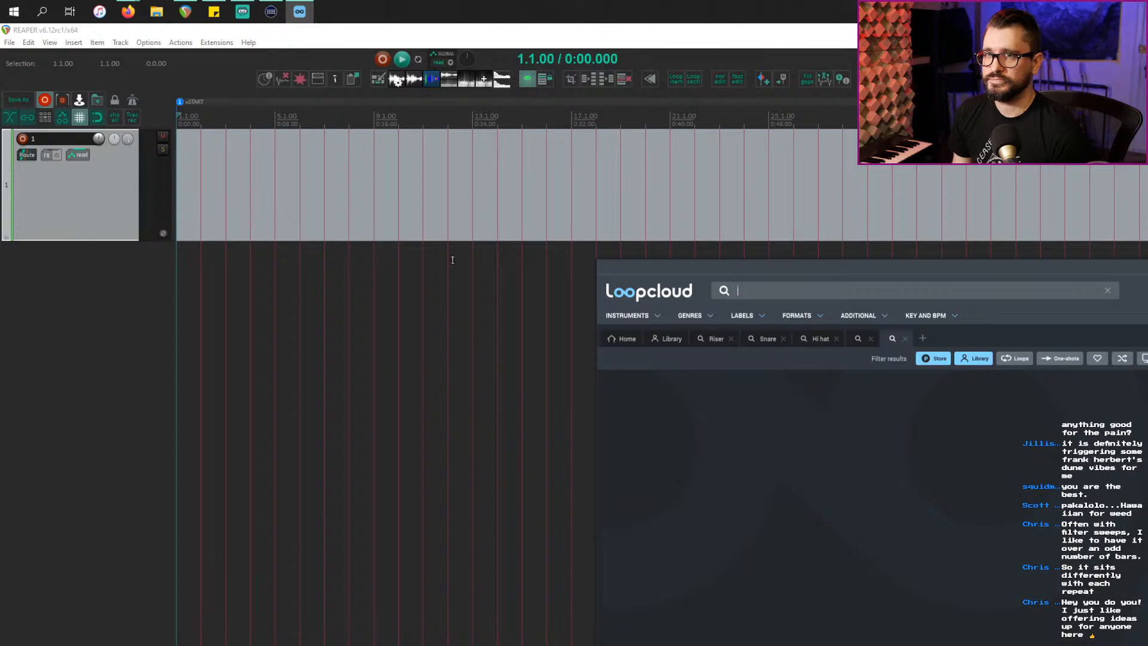
Step: Insert a new virtual instrument track hosting Loopcloud and delete the empty first track
{"action": "right_click", "coordinate": [61, 306]}
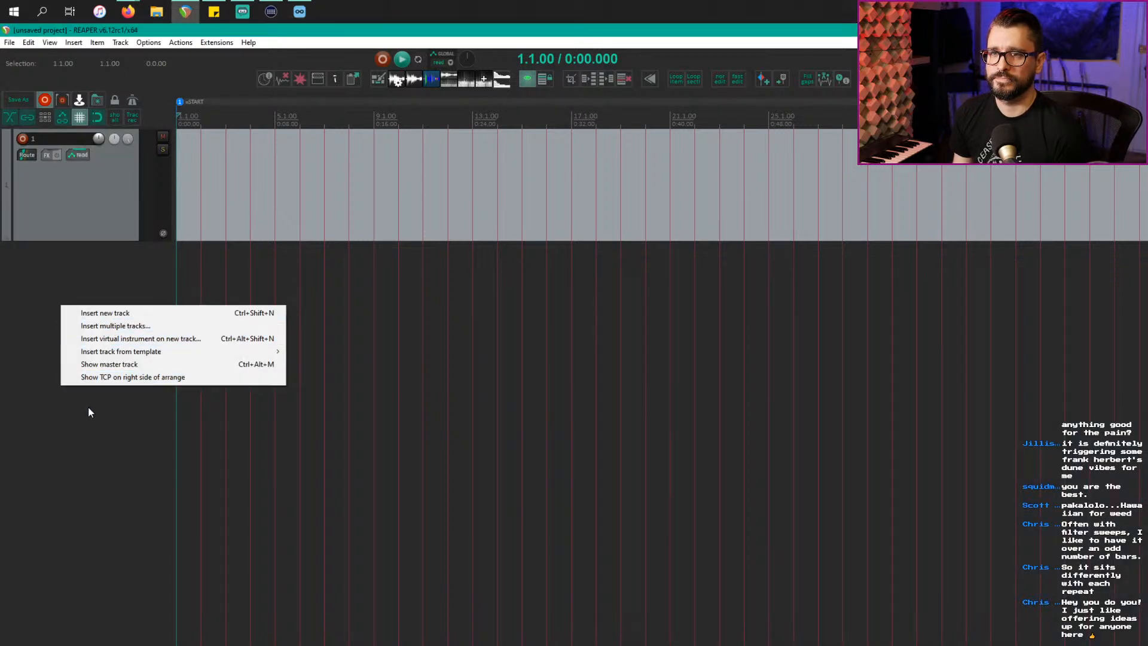
{"action": "left_click", "coordinate": [82, 361]}
{"action": "right_click", "coordinate": [82, 361]}
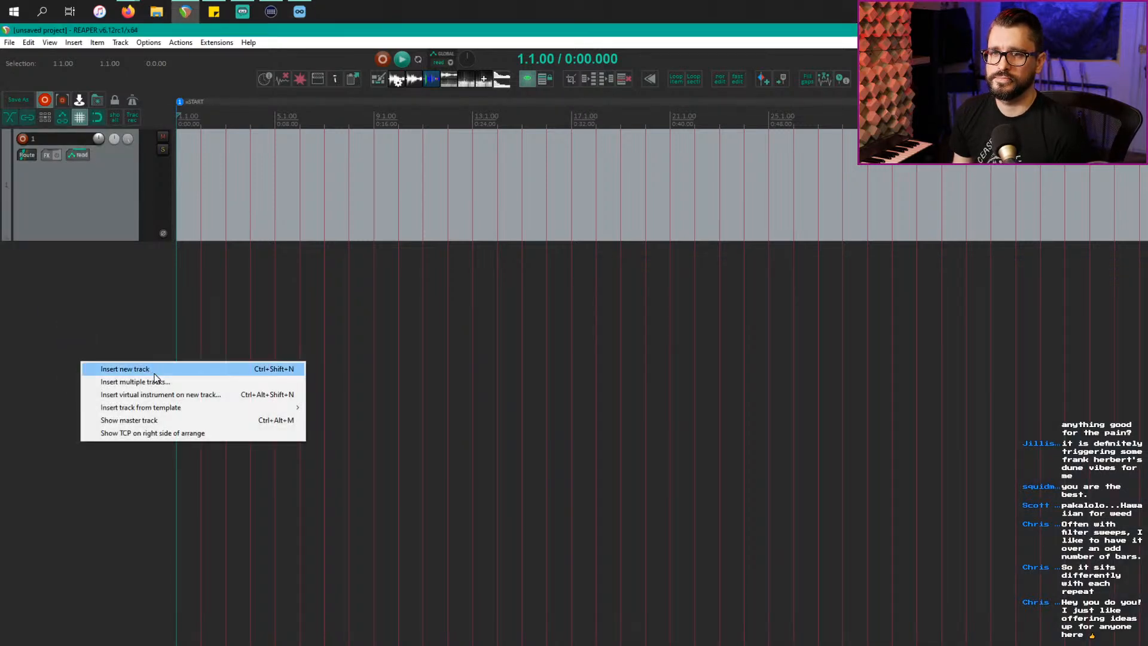
{"action": "left_click", "coordinate": [168, 394]}
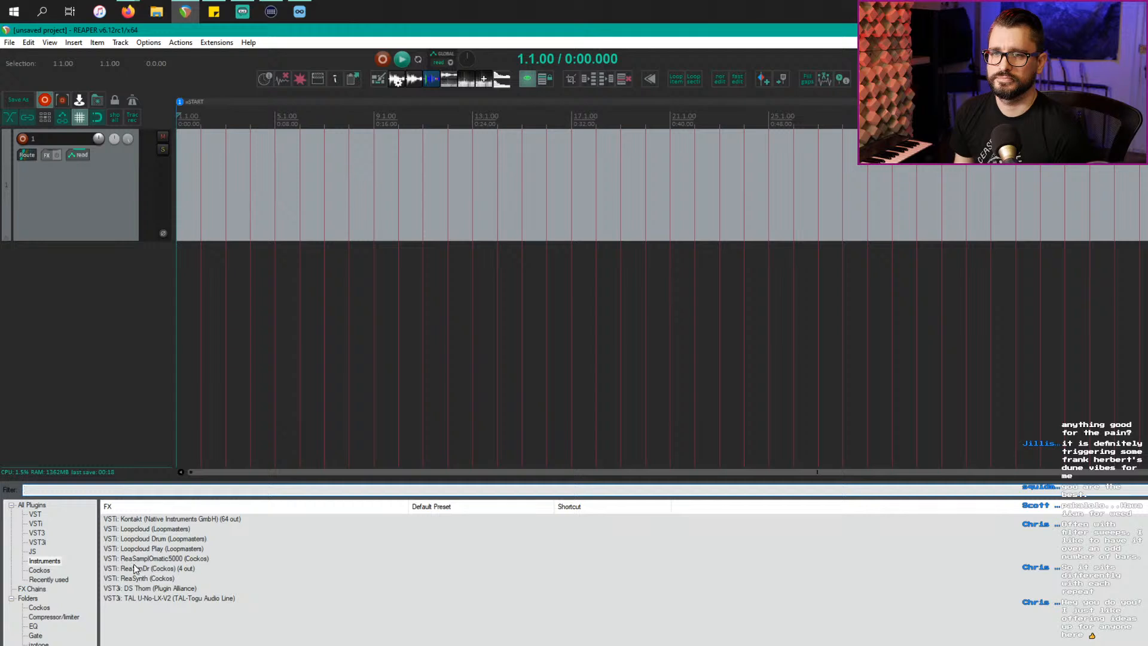
{"action": "double_click", "coordinate": [174, 529]}
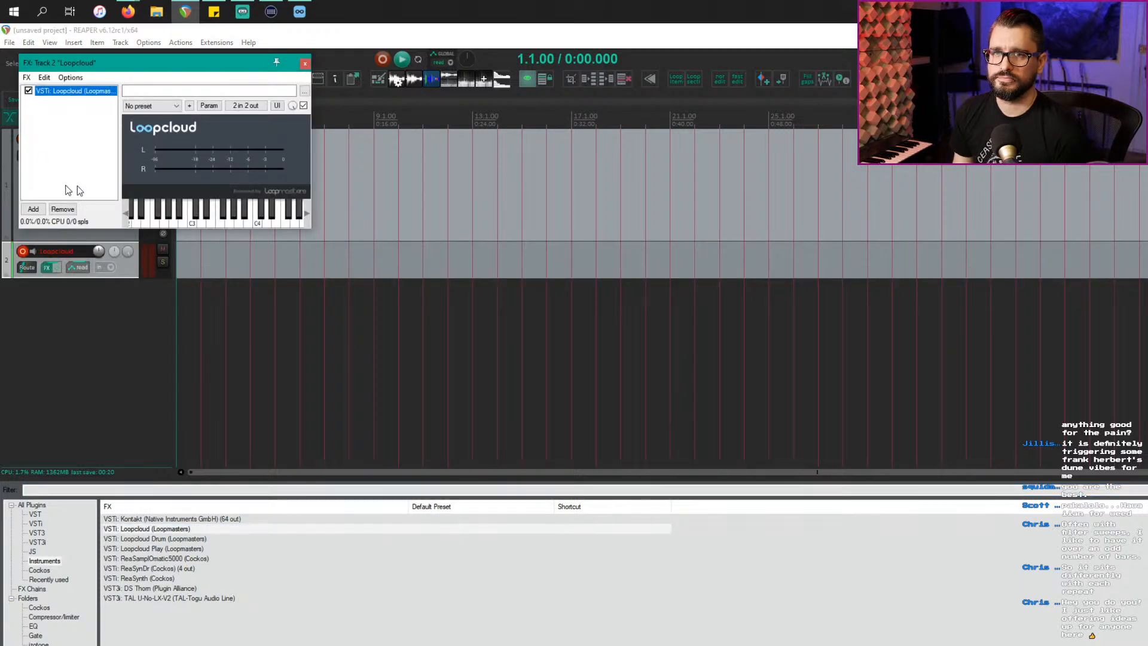
{"action": "key", "text": "Escape"}
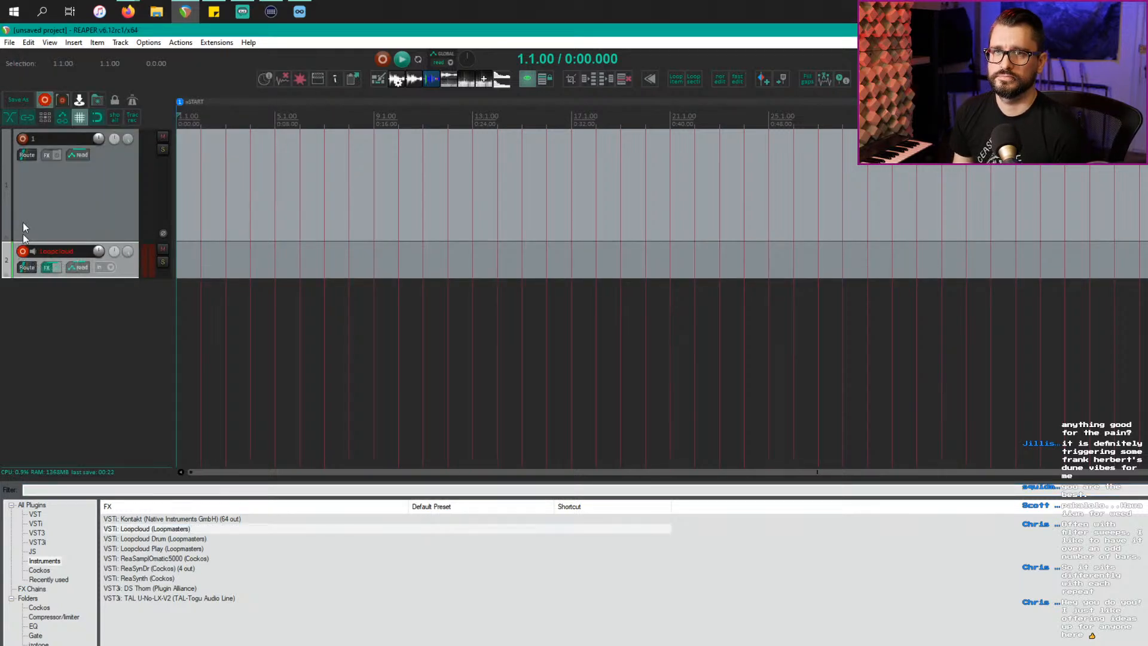
{"action": "left_click", "coordinate": [36, 190]}
{"action": "key", "text": "Delete"}
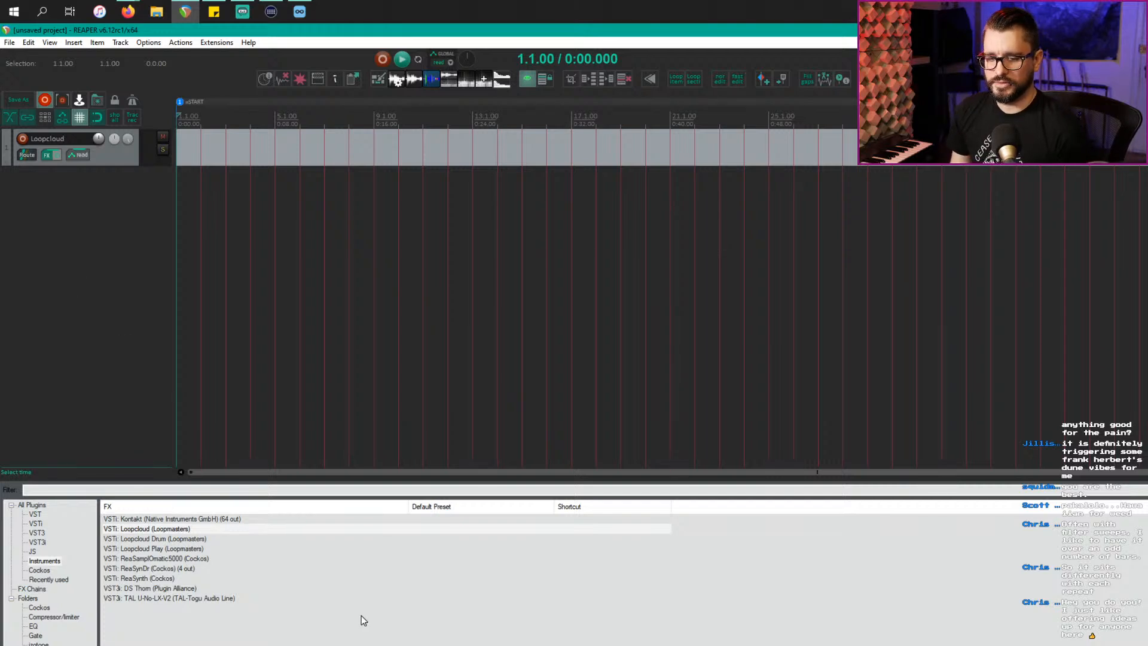
{"action": "key", "text": "alt+Tab"}
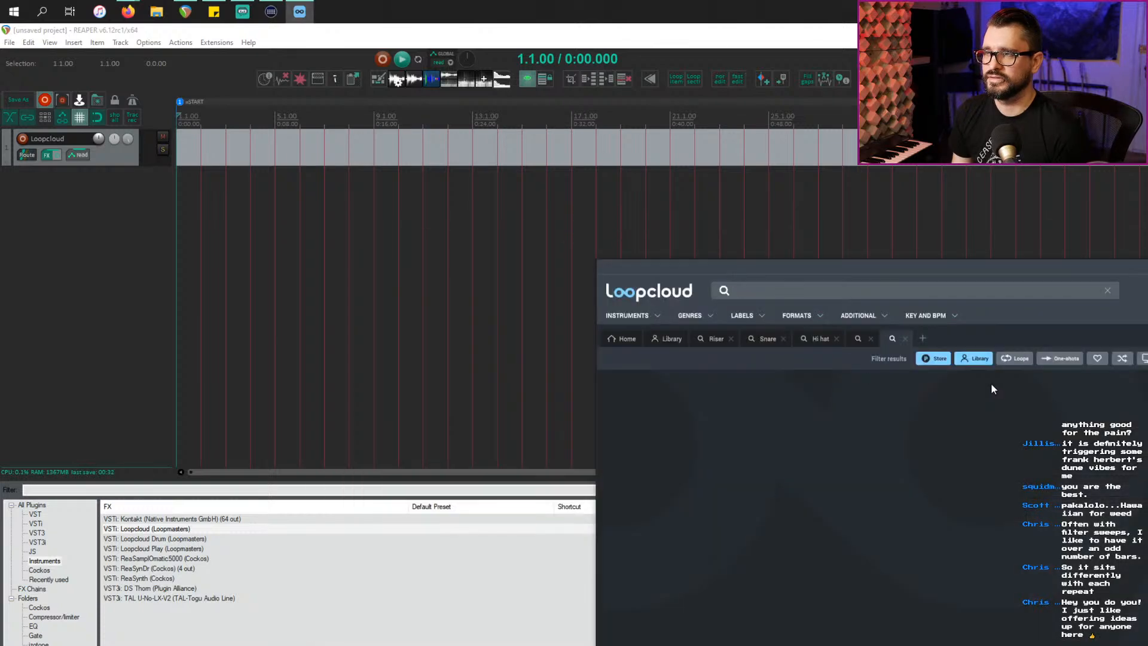
Step: In Loopcloud's sample library, run a new search for 'kick'
{"action": "key", "text": "alt+Tab"}
{"action": "left_click", "coordinate": [1005, 376]}
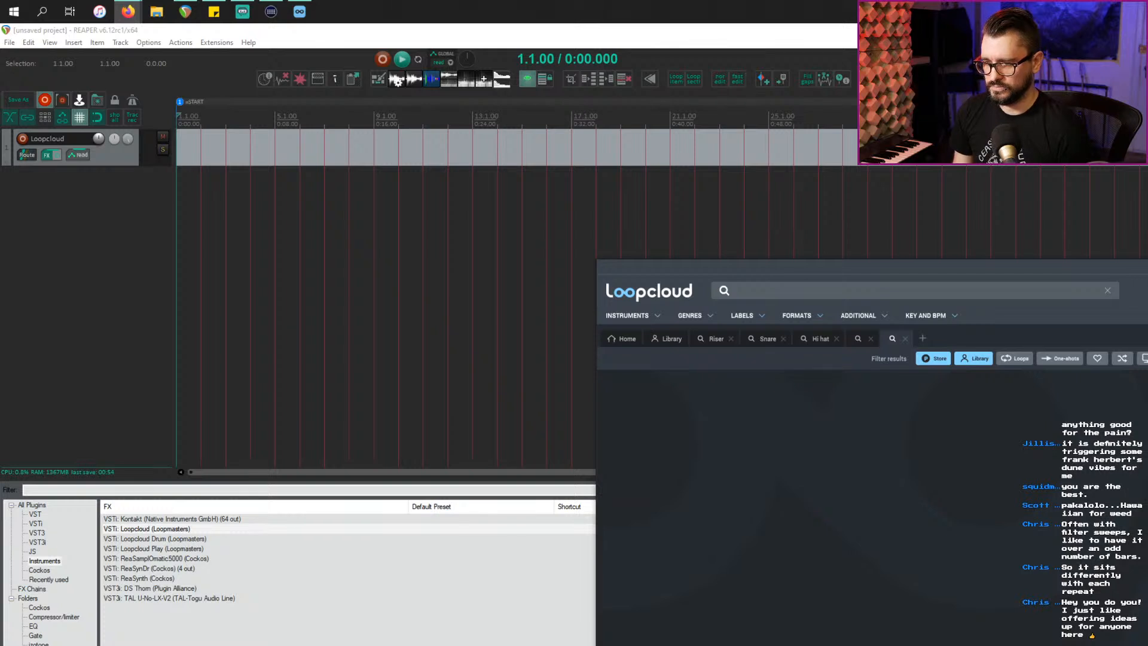
{"action": "key", "text": "alt+Tab"}
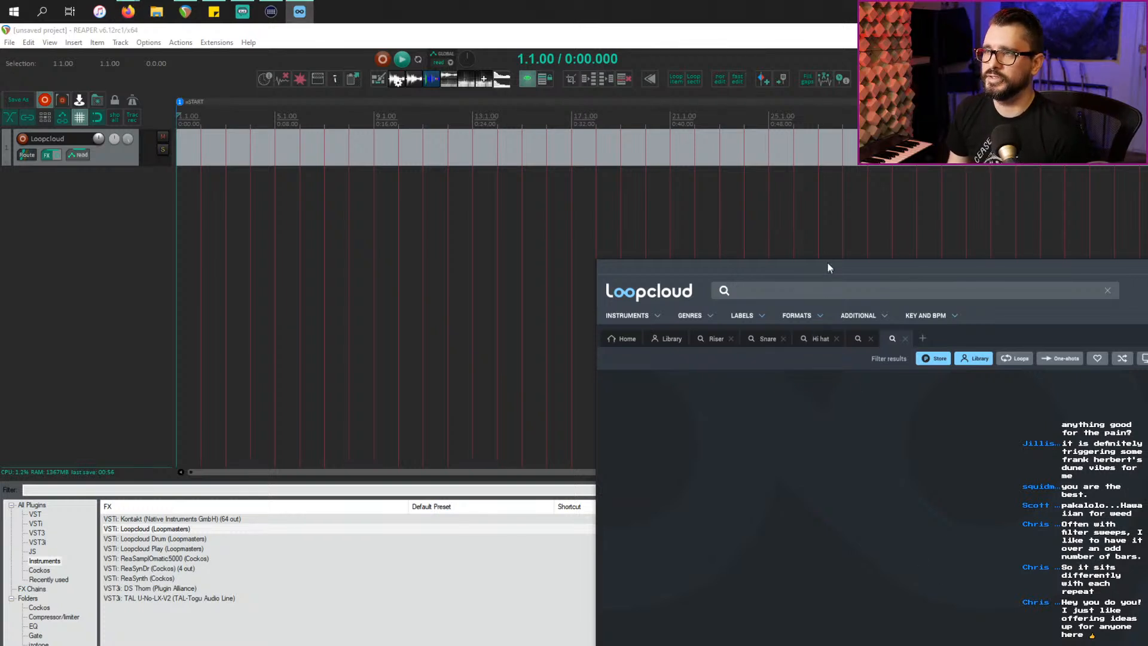
{"action": "left_click_drag", "start_coordinate": [821, 271], "coordinate": [660, 204]}
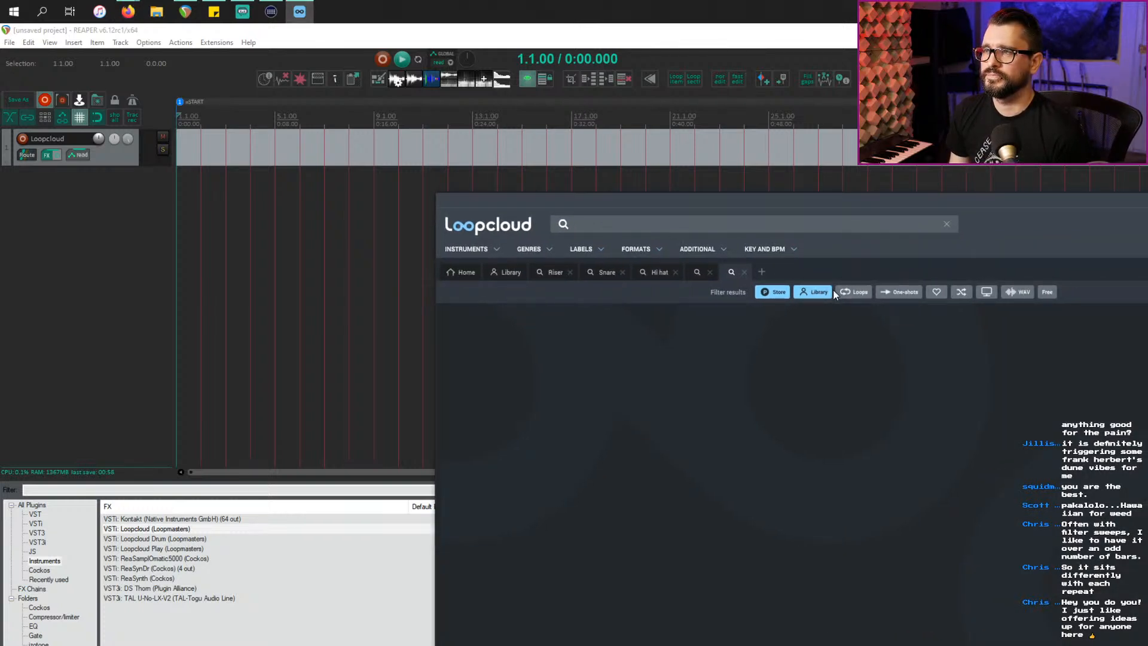
{"action": "left_click", "coordinate": [497, 275]}
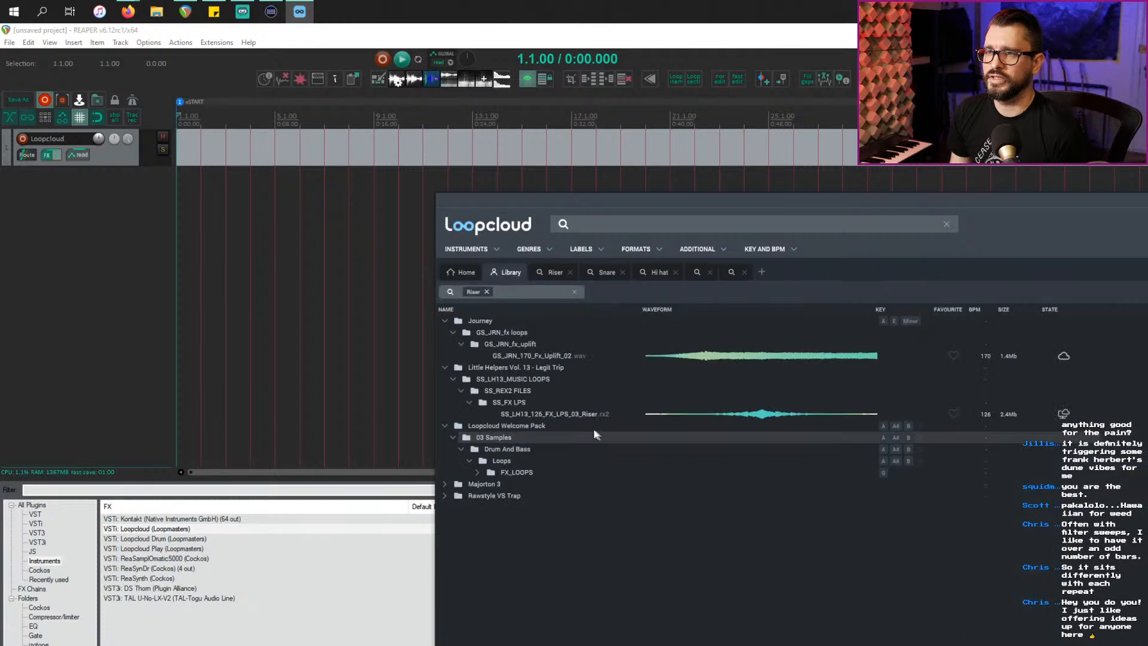
{"action": "left_click", "coordinate": [761, 272]}
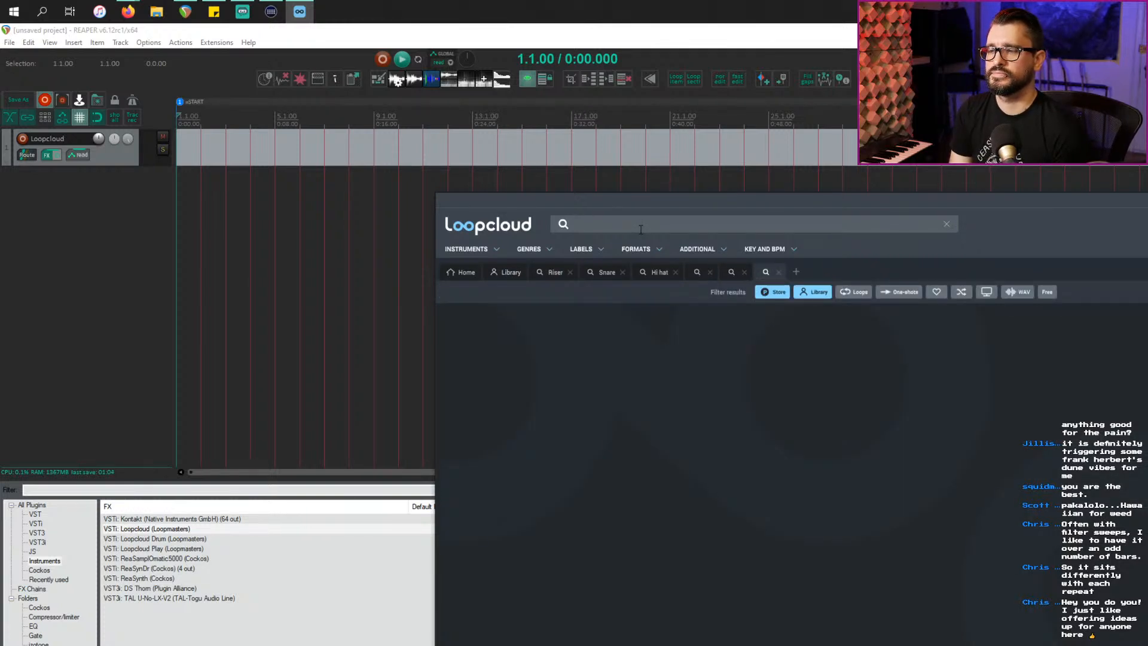
{"action": "type", "text": "kick"}
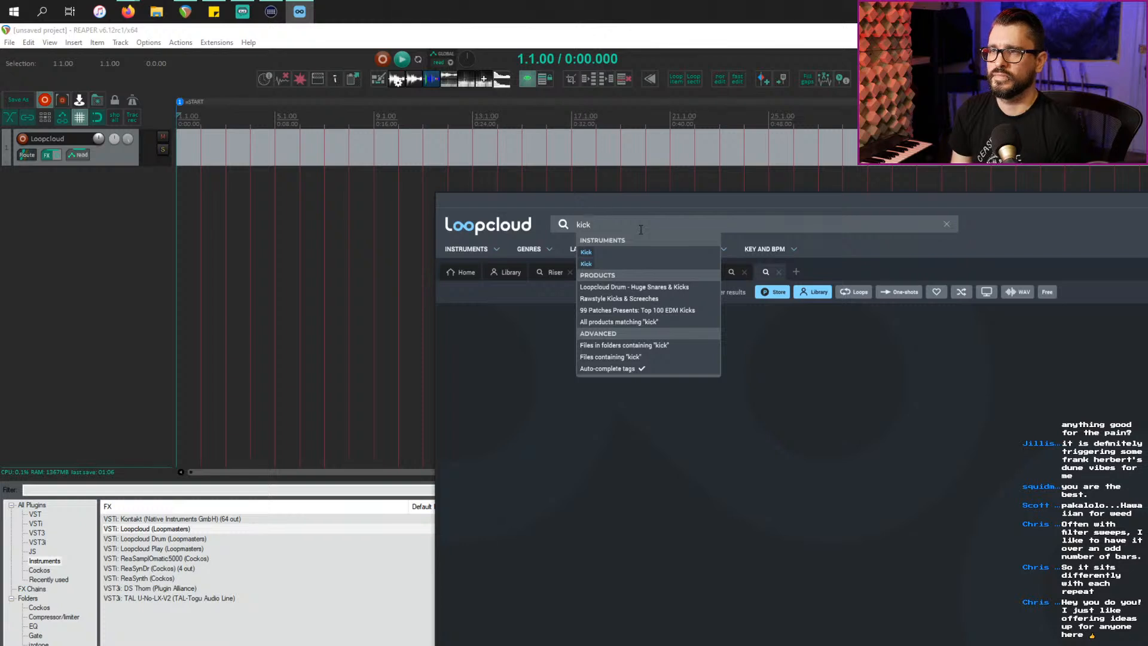
{"action": "key", "text": "Return"}
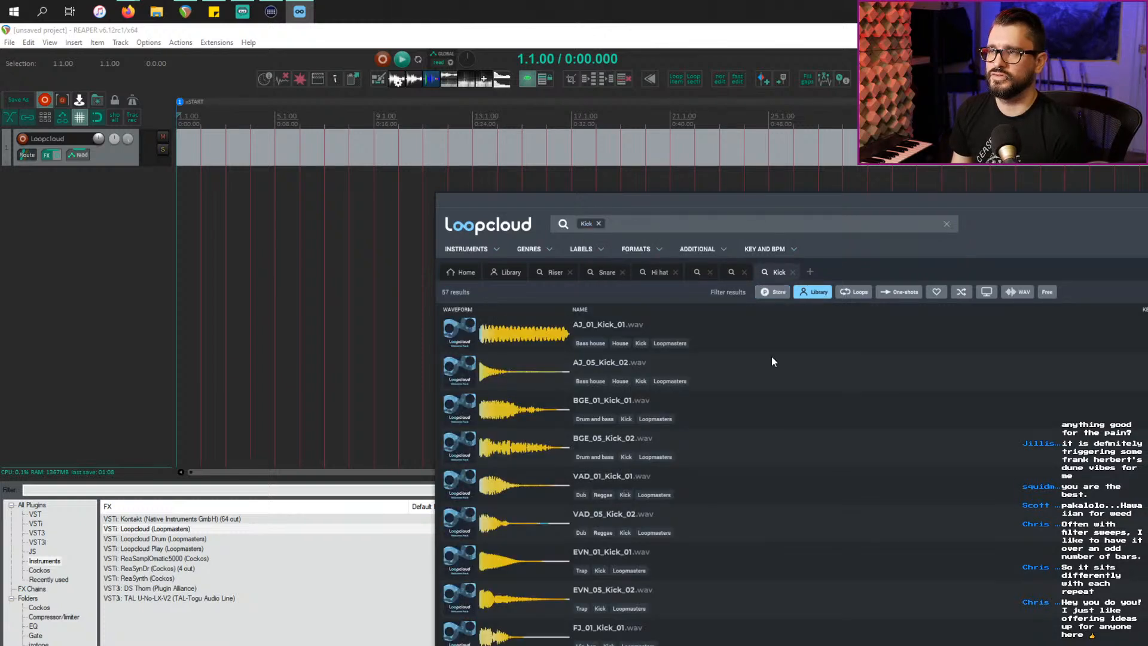
Step: Audition the kick results, settle on BGE_05_Kick_02, and return to REAPER
{"action": "left_click", "coordinate": [536, 346]}
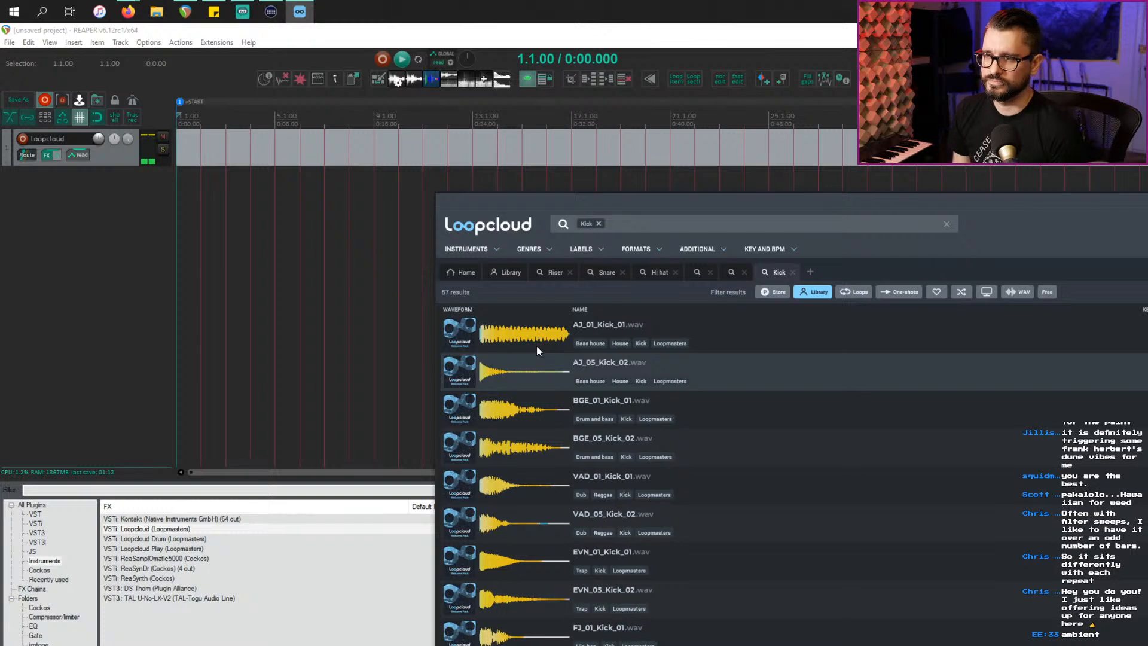
{"action": "key", "text": "Down"}
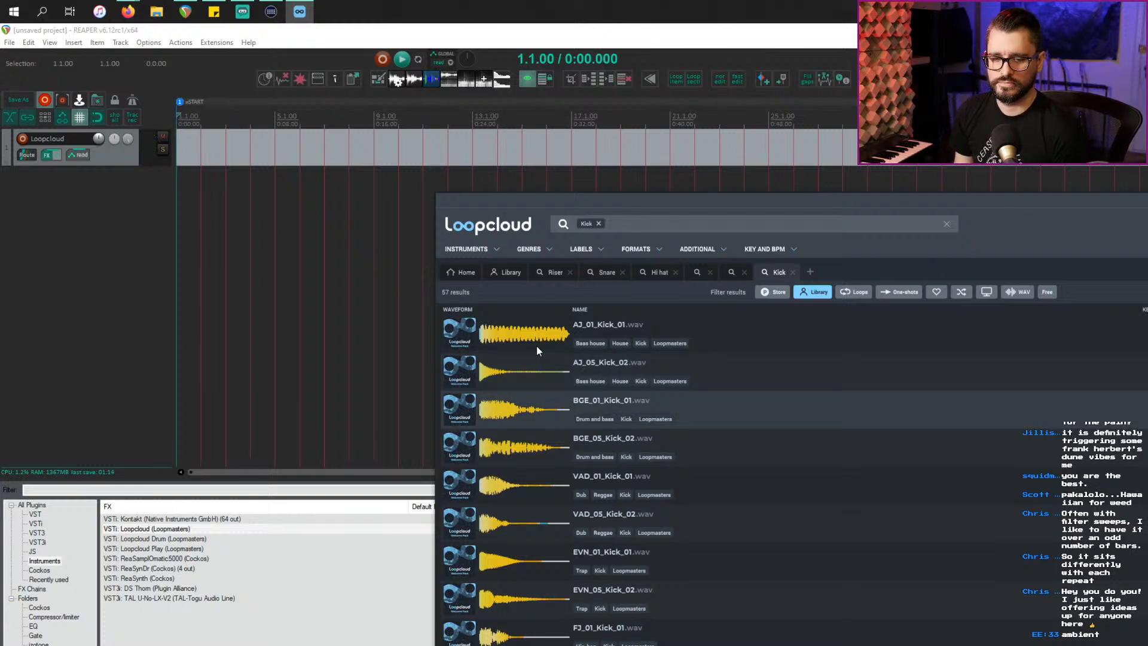
{"action": "key", "text": "Down"}
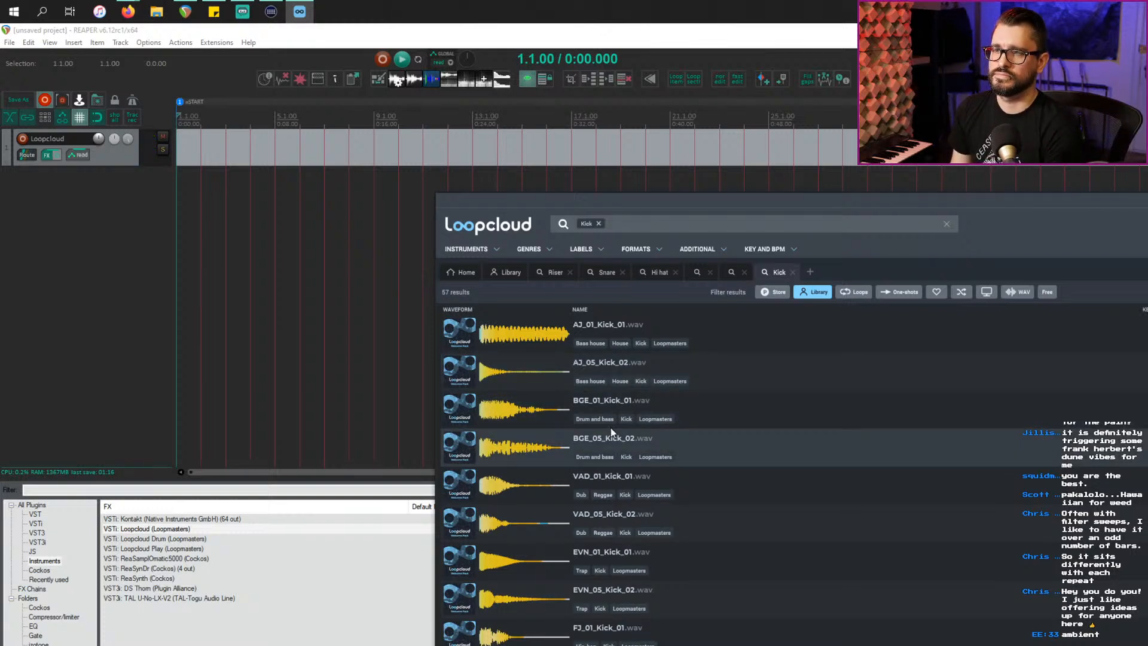
{"action": "key", "text": "Down"}
{"action": "key", "text": "Up"}
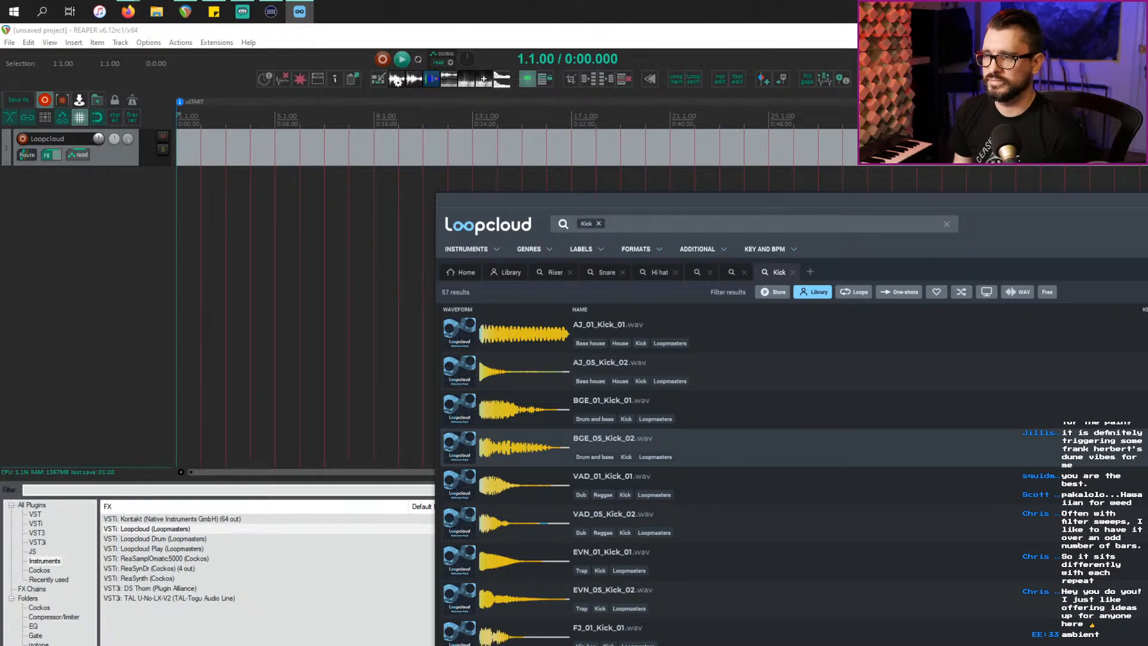
{"action": "key", "text": "space"}
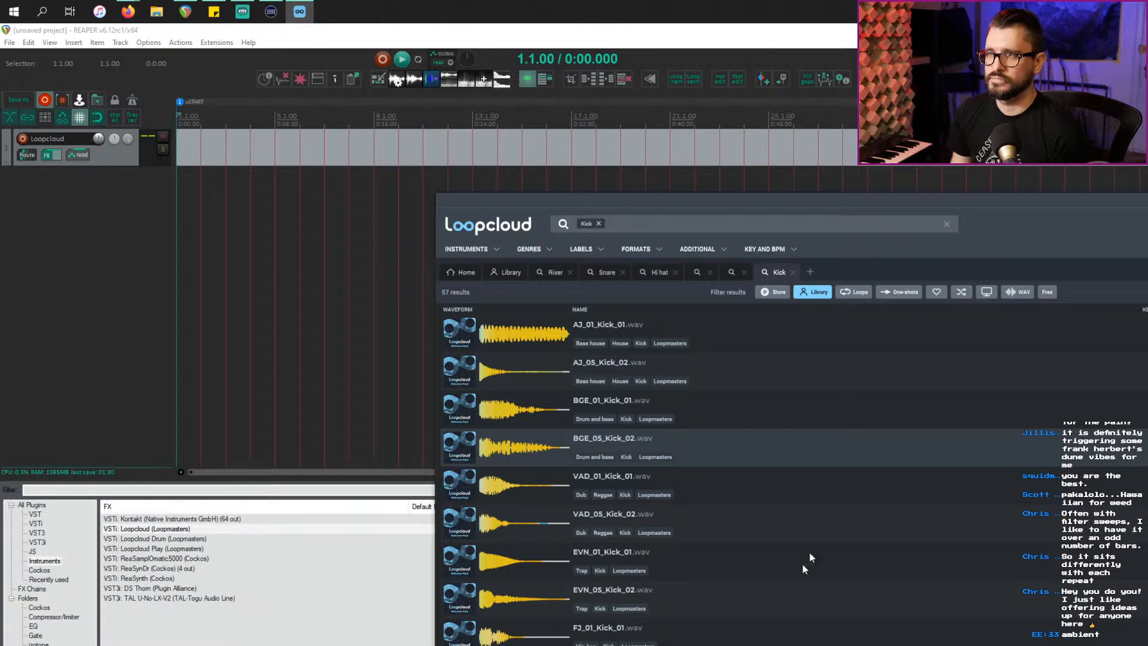
{"action": "left_click", "coordinate": [342, 158]}
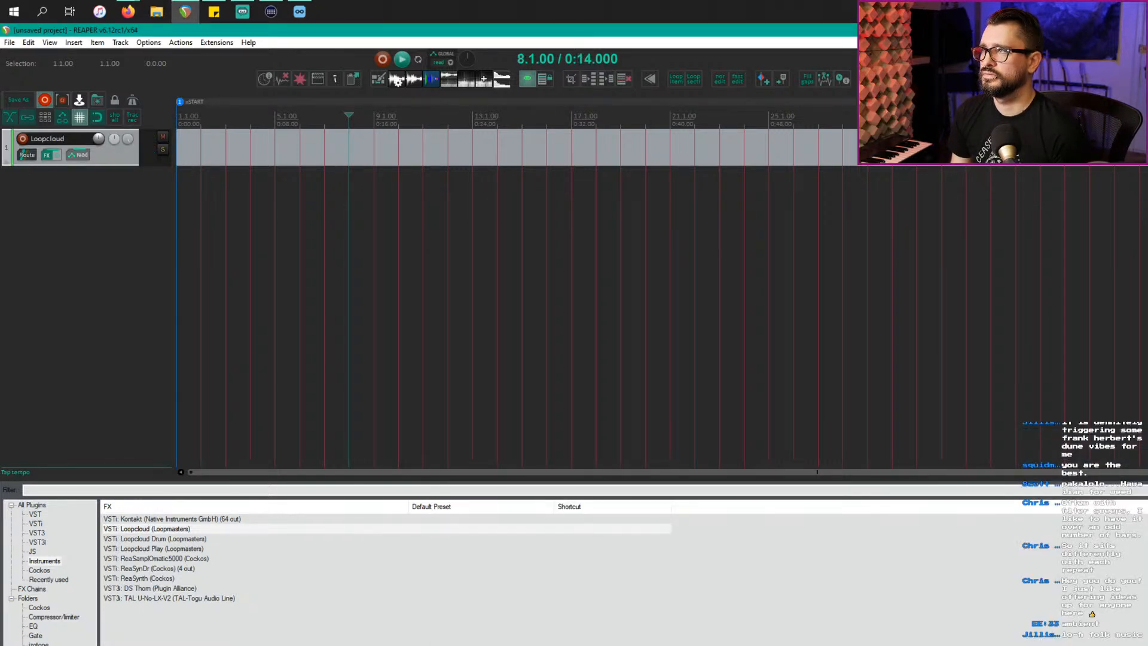
Step: Tap in the project tempo and return to the project start
{"action": "left_click", "coordinate": [1064, 60]}
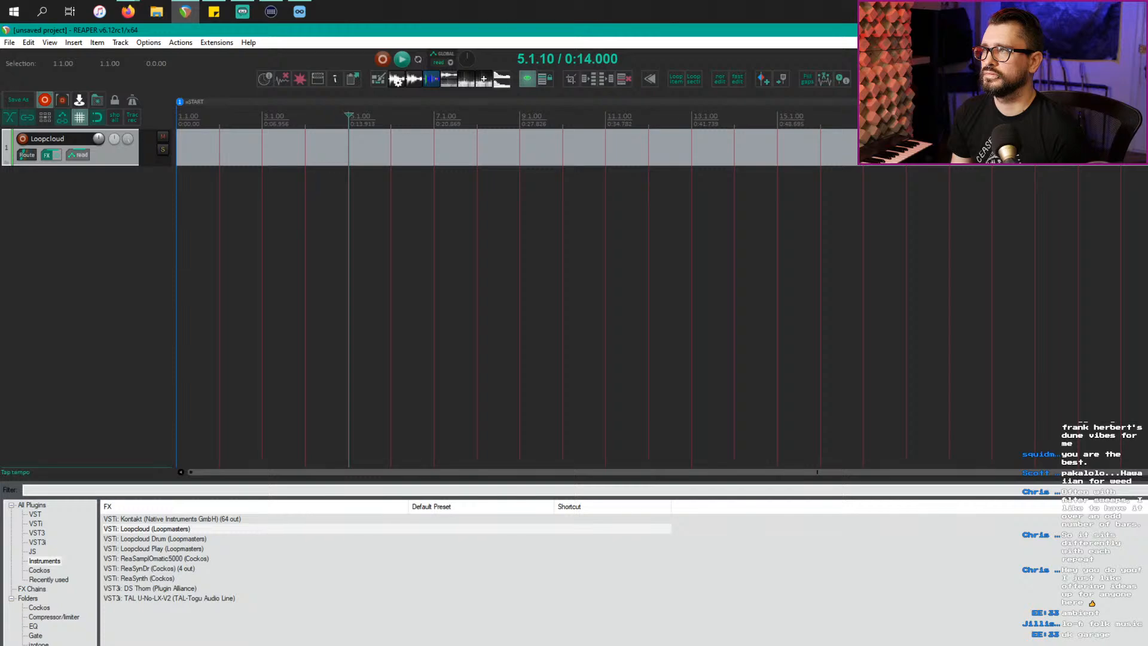
{"action": "left_click", "coordinate": [1064, 60]}
{"action": "left_click", "coordinate": [752, 153]}
{"action": "key", "text": "Home"}
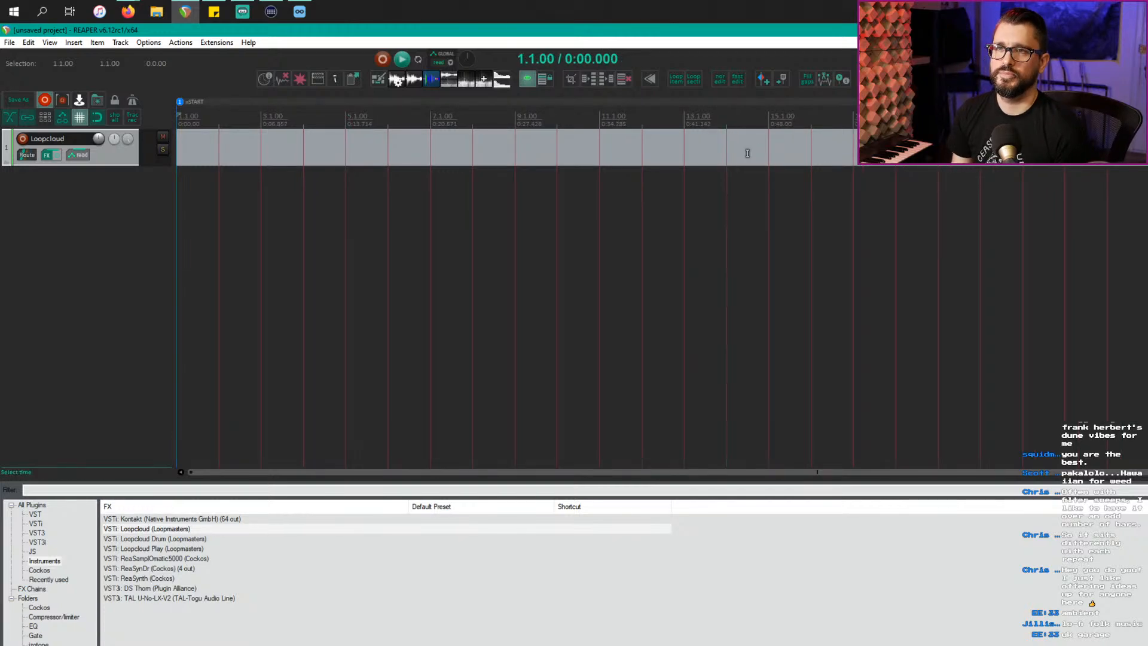
Step: Drag BGE_05_Kick_02 from Loopcloud onto a new track, loop it across 16 bars, and play it
{"action": "key", "text": "alt+Tab"}
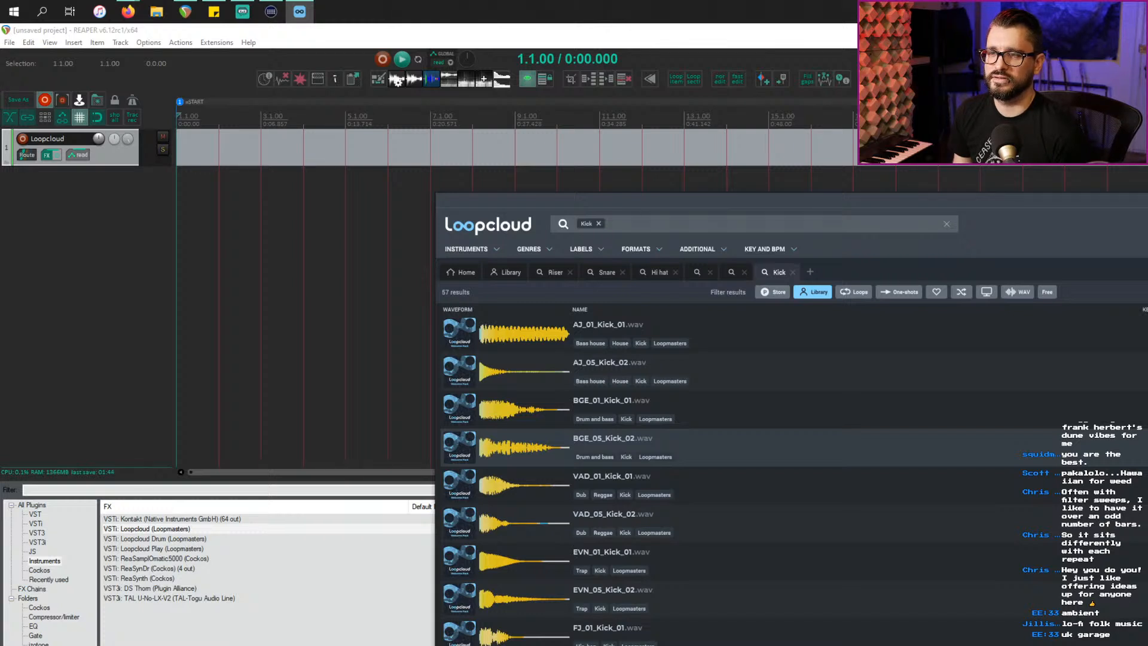
{"action": "left_click_drag", "start_coordinate": [167, 382], "coordinate": [121, 362]}
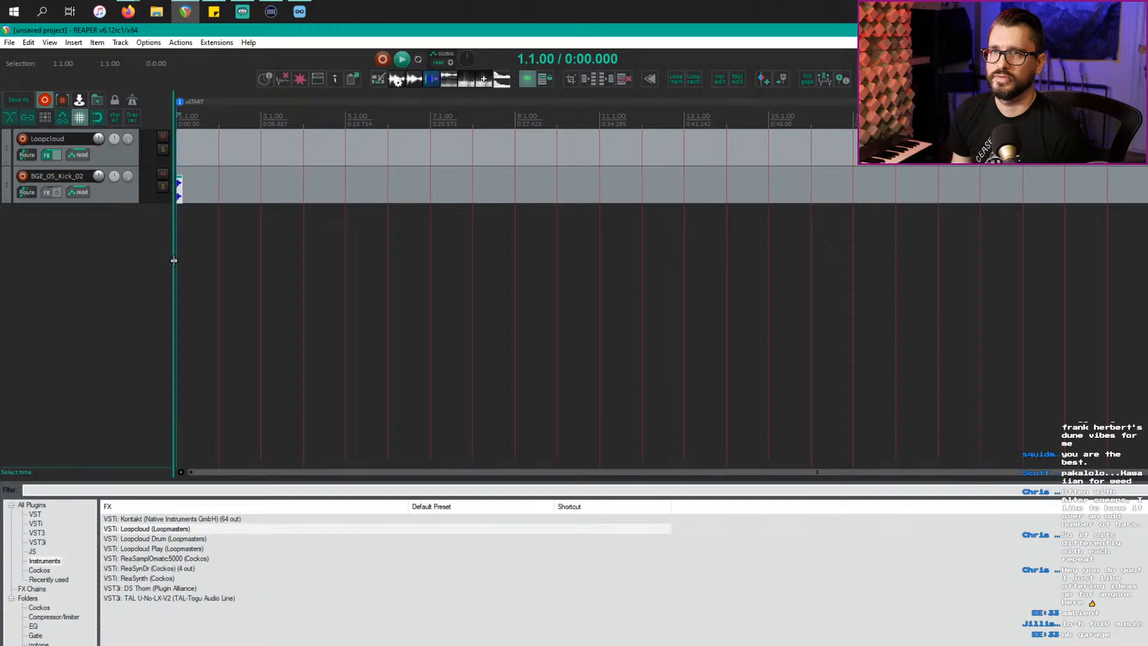
{"action": "scroll", "coordinate": [182, 194], "scroll_direction": "up", "scroll_amount": 2}
{"action": "left_click_drag", "start_coordinate": [192, 193], "coordinate": [1120, 190]}
{"action": "scroll", "coordinate": [313, 252], "scroll_direction": "down", "scroll_amount": 2}
{"action": "scroll", "coordinate": [438, 118], "scroll_direction": "down", "scroll_amount": 2}
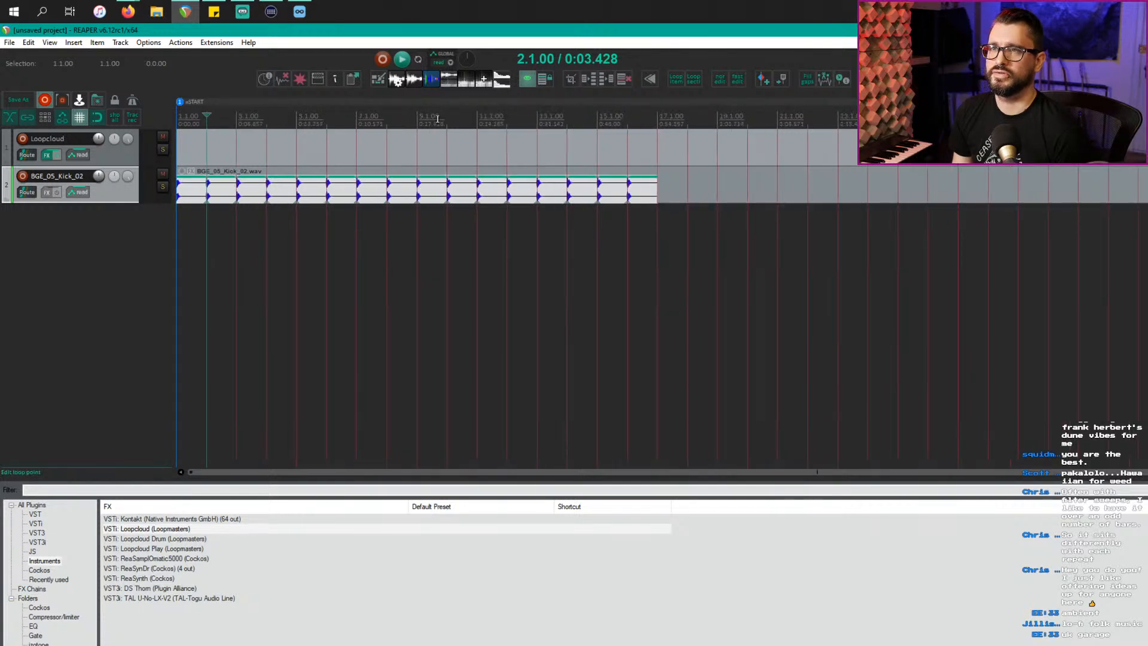
{"action": "double_click", "coordinate": [435, 120]}
{"action": "key", "text": "space"}
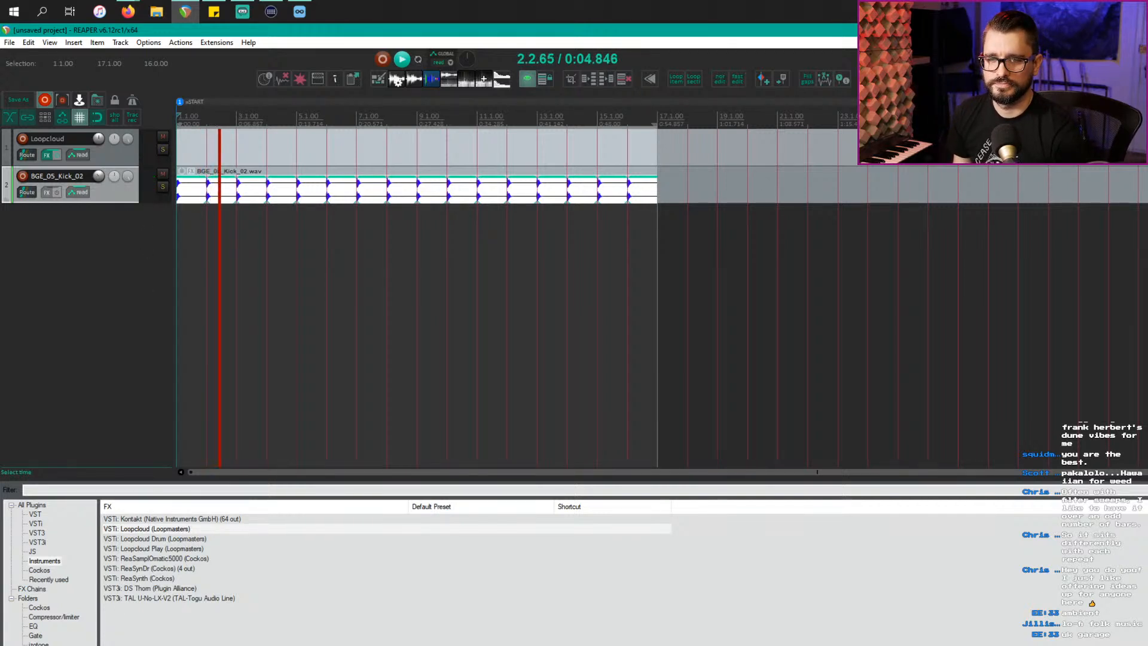
Step: Add Raum reverb to the kick track and step through its presets to Cosmic Paranoia
{"action": "left_click", "coordinate": [40, 645]}
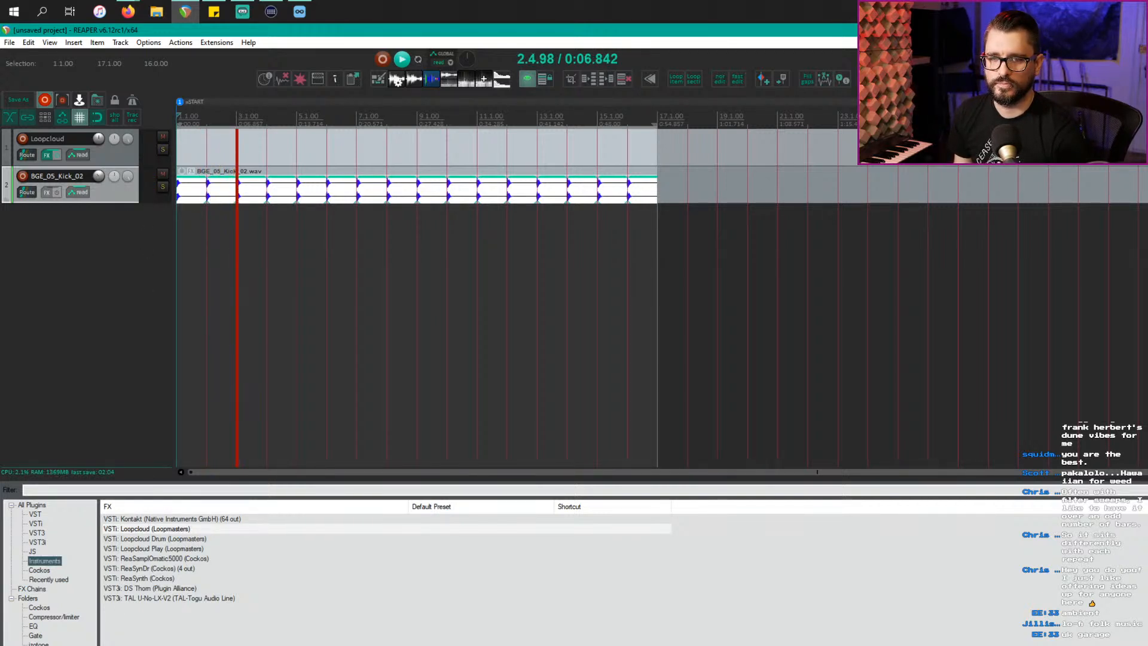
{"action": "left_click", "coordinate": [152, 520]}
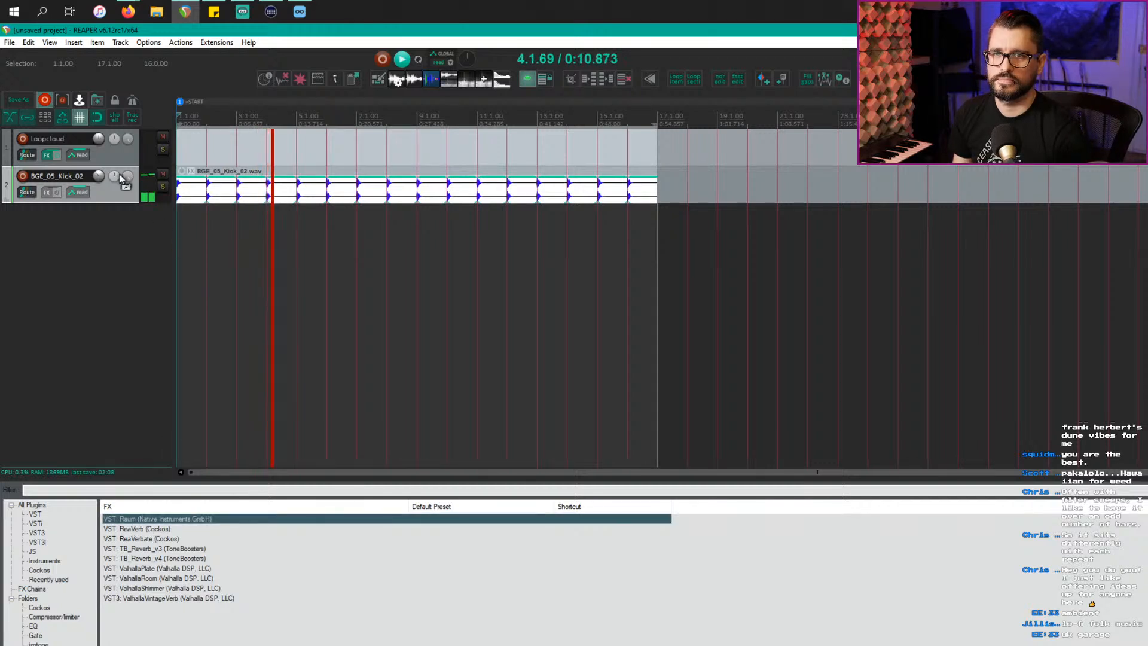
{"action": "left_click_drag", "start_coordinate": [110, 199], "coordinate": [111, 197]}
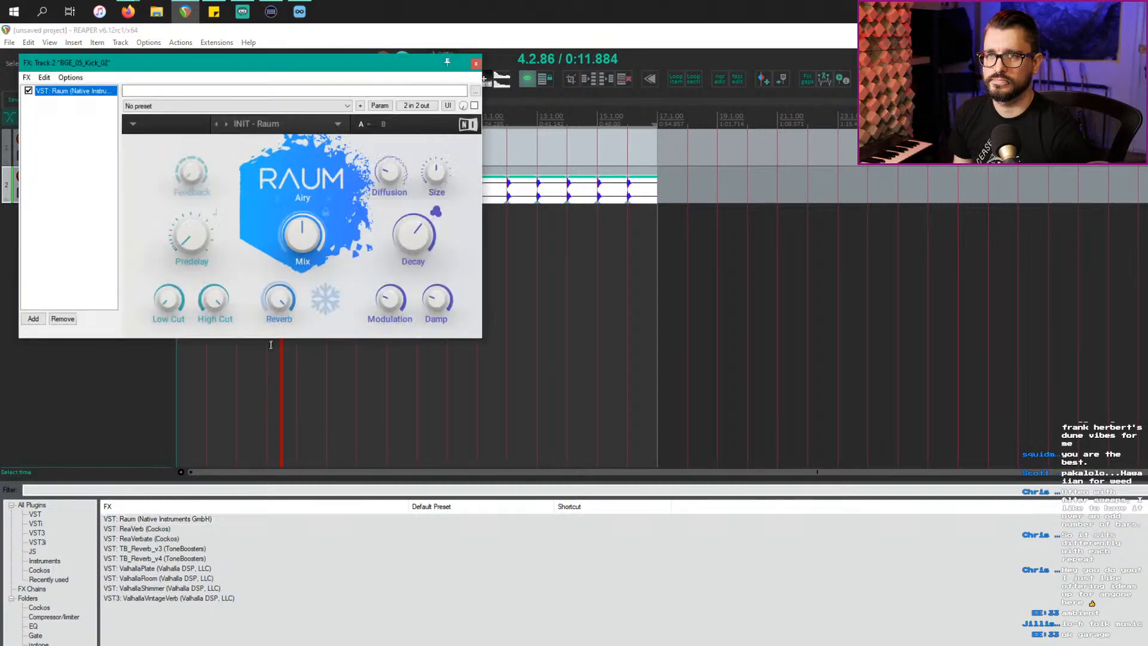
{"action": "left_click", "coordinate": [262, 125]}
{"action": "mouse_move", "coordinate": [297, 143]}
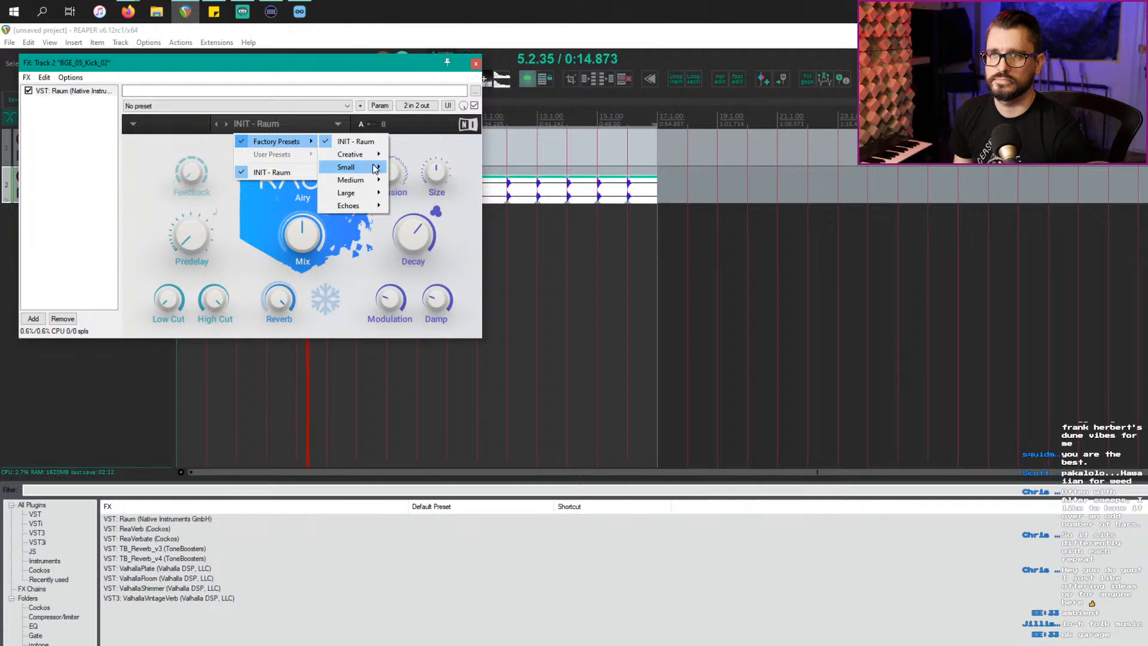
{"action": "mouse_move", "coordinate": [376, 168]}
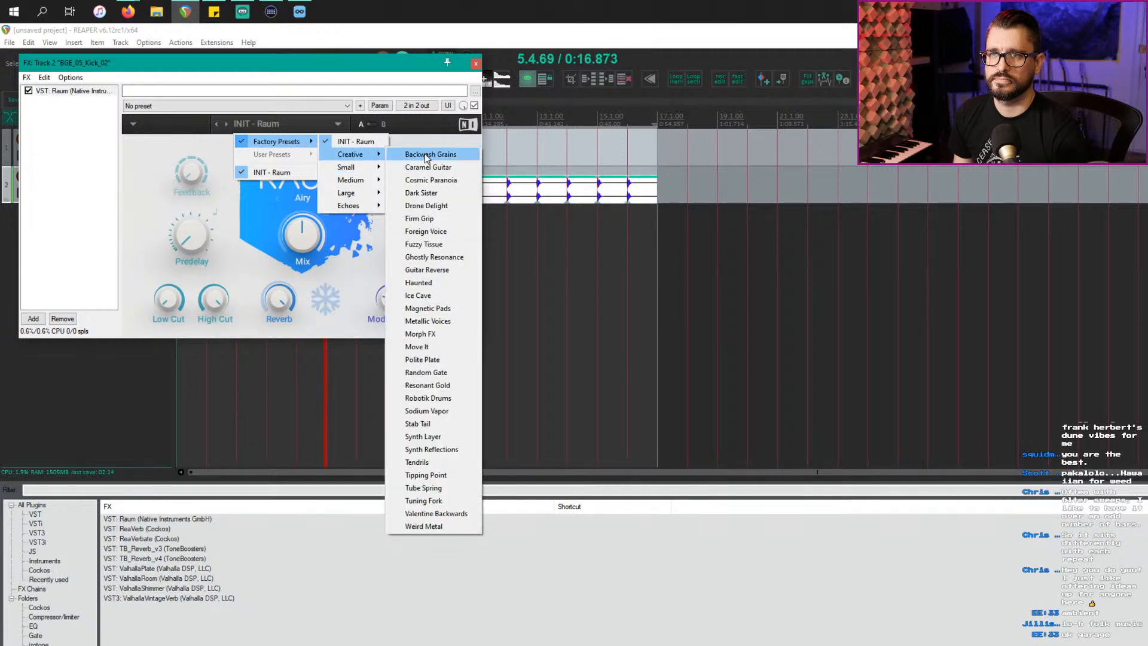
{"action": "left_click", "coordinate": [424, 153]}
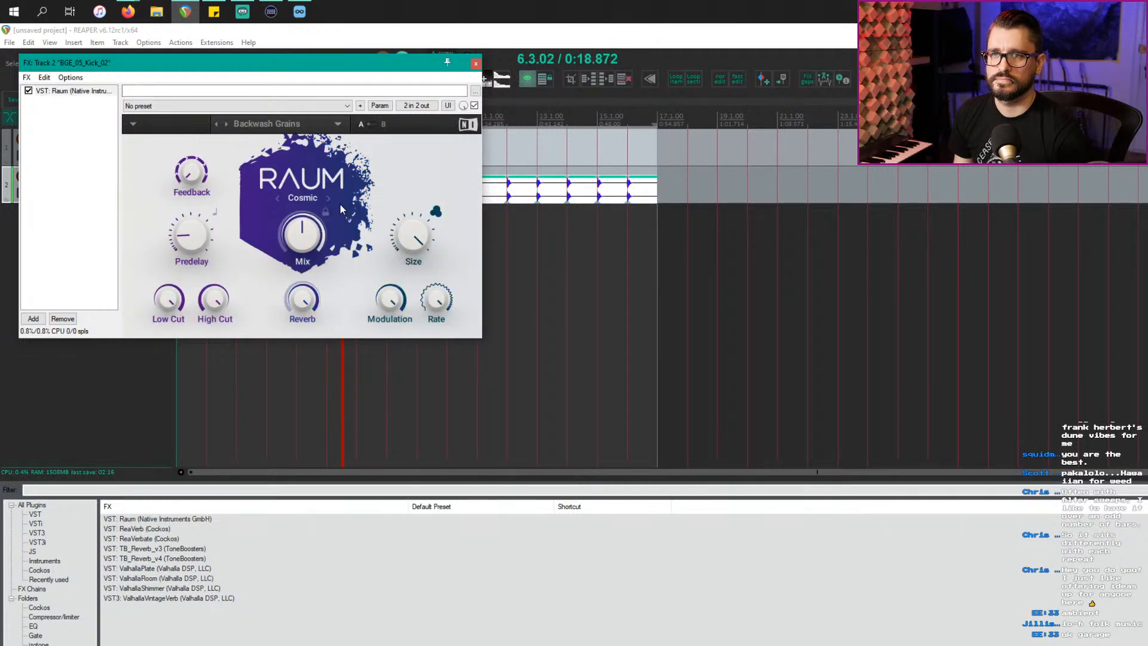
{"action": "left_click", "coordinate": [229, 127]}
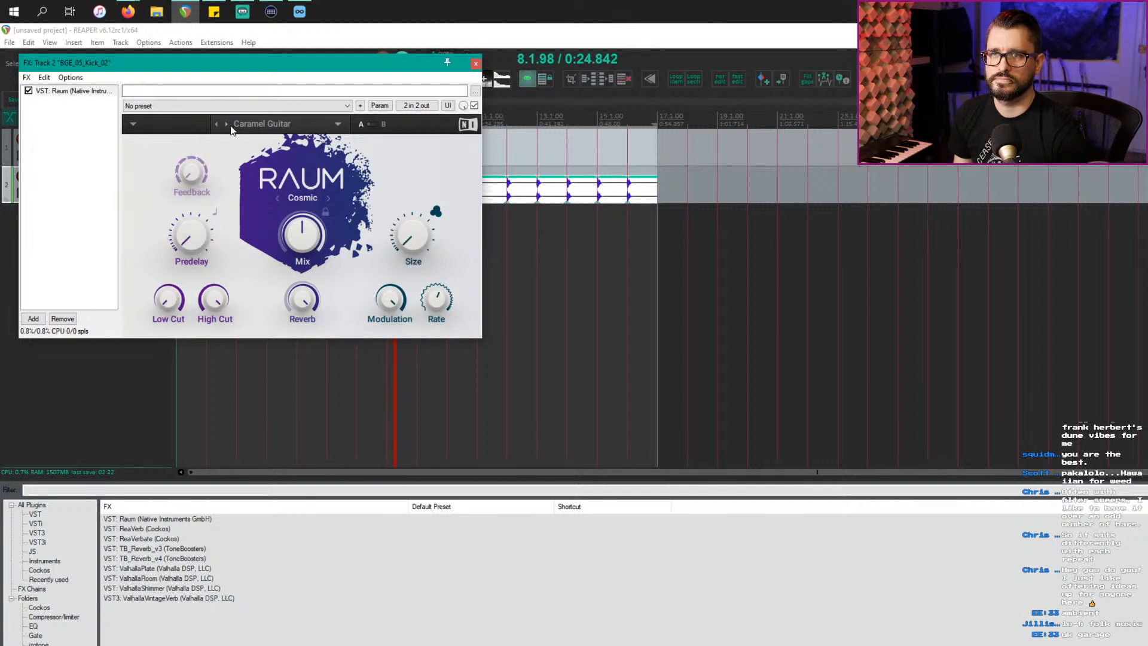
{"action": "left_click", "coordinate": [230, 126]}
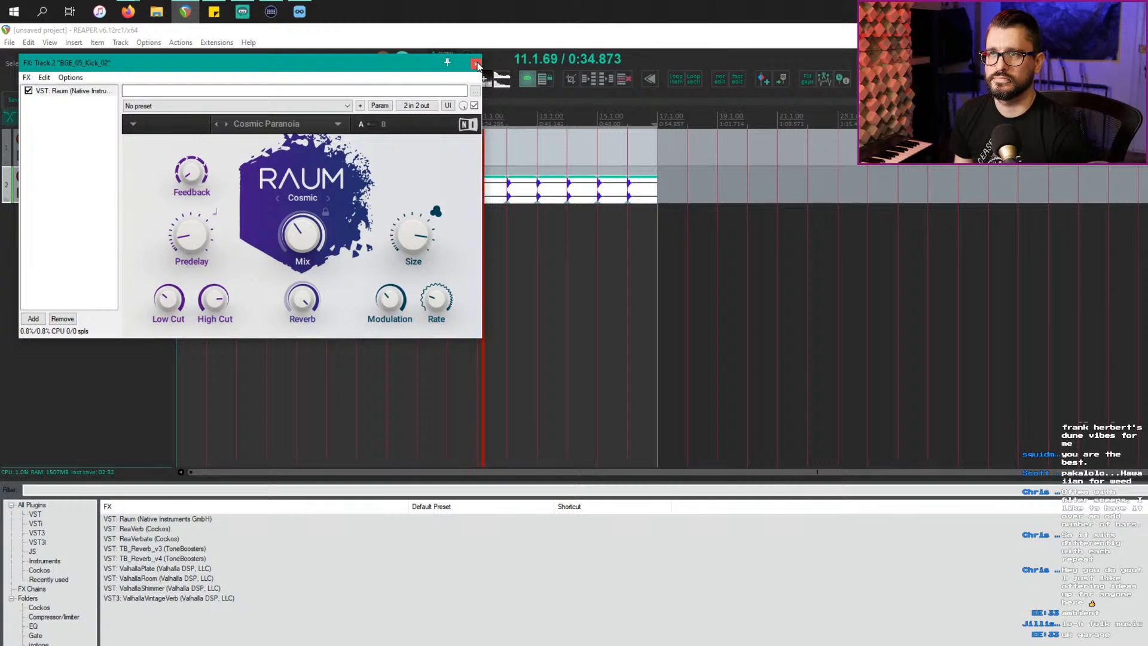
{"action": "left_click_drag", "start_coordinate": [371, 67], "coordinate": [620, 125]}
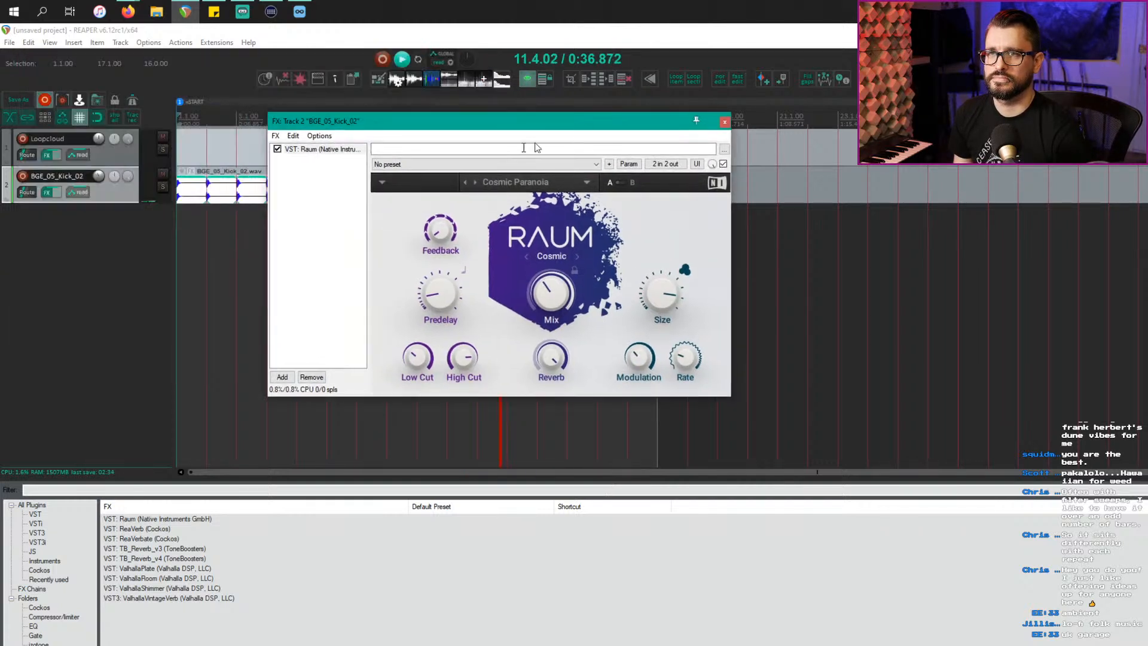
{"action": "left_click", "coordinate": [111, 202]}
Step: Put ReaEQ before Raum with a broad band 4 cut of about -10 dB, then return to Loopcloud
{"action": "key", "text": "e"}
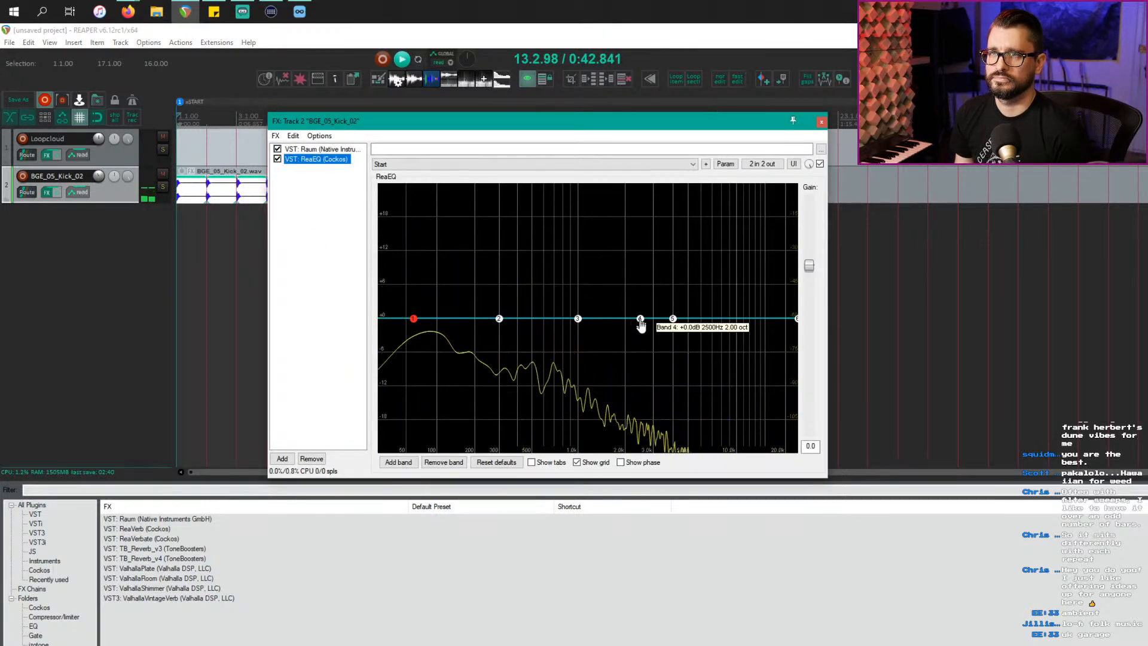
{"action": "left_click_drag", "start_coordinate": [639, 318], "coordinate": [630, 368]}
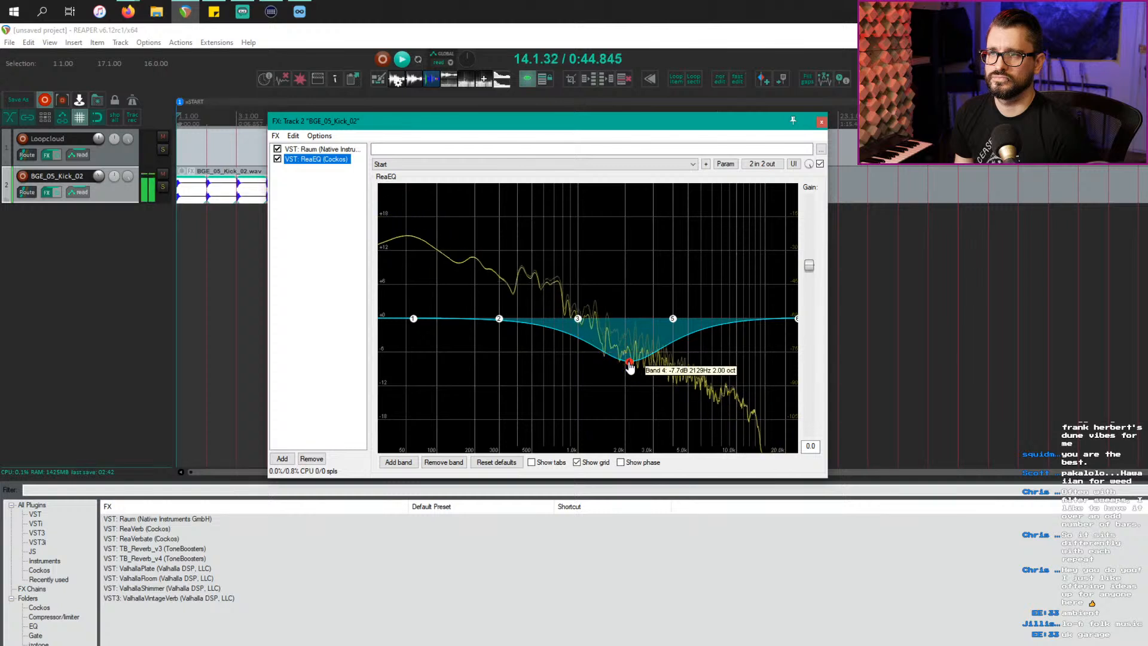
{"action": "left_click_drag", "start_coordinate": [345, 160], "coordinate": [347, 150]}
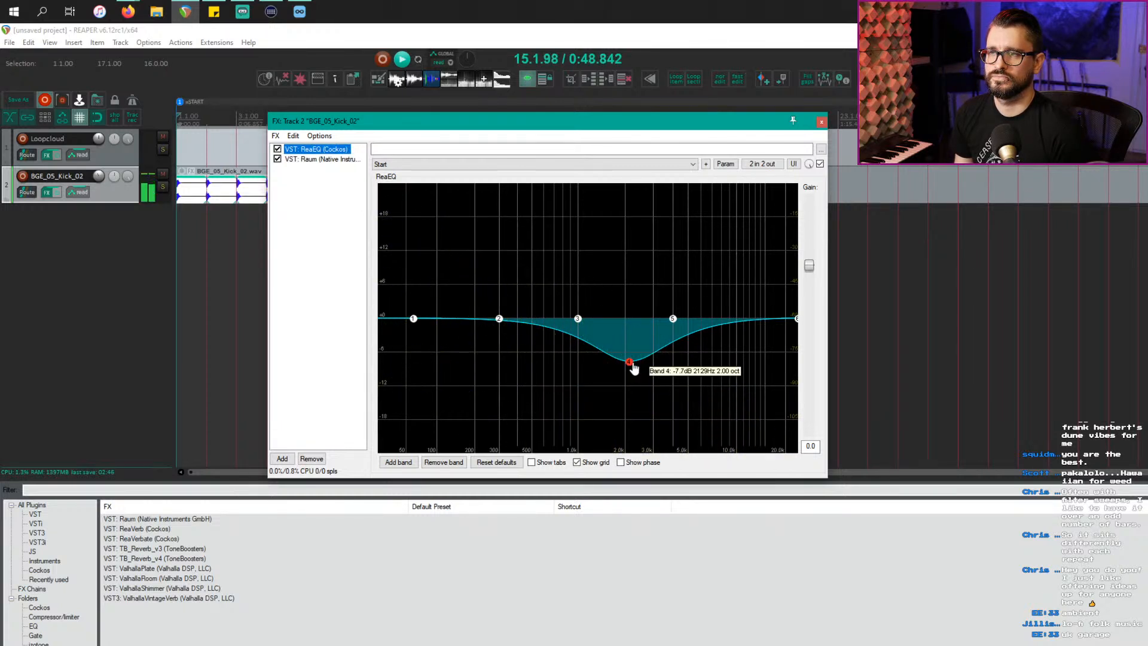
{"action": "left_click_drag", "start_coordinate": [634, 369], "coordinate": [659, 380]}
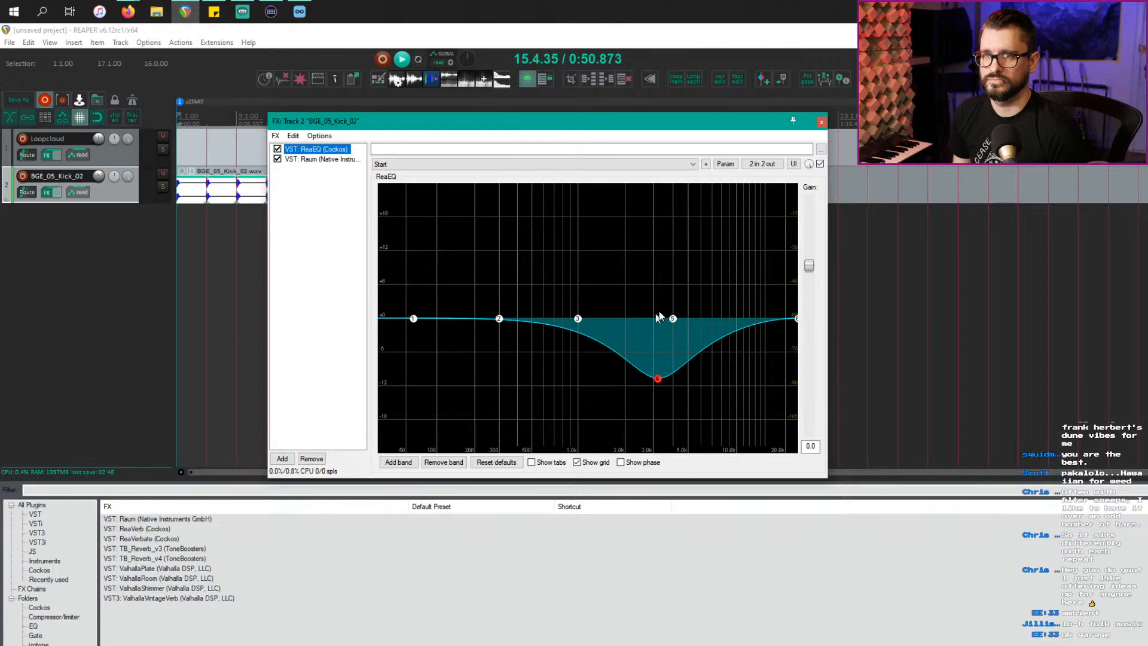
{"action": "left_click", "coordinate": [821, 122]}
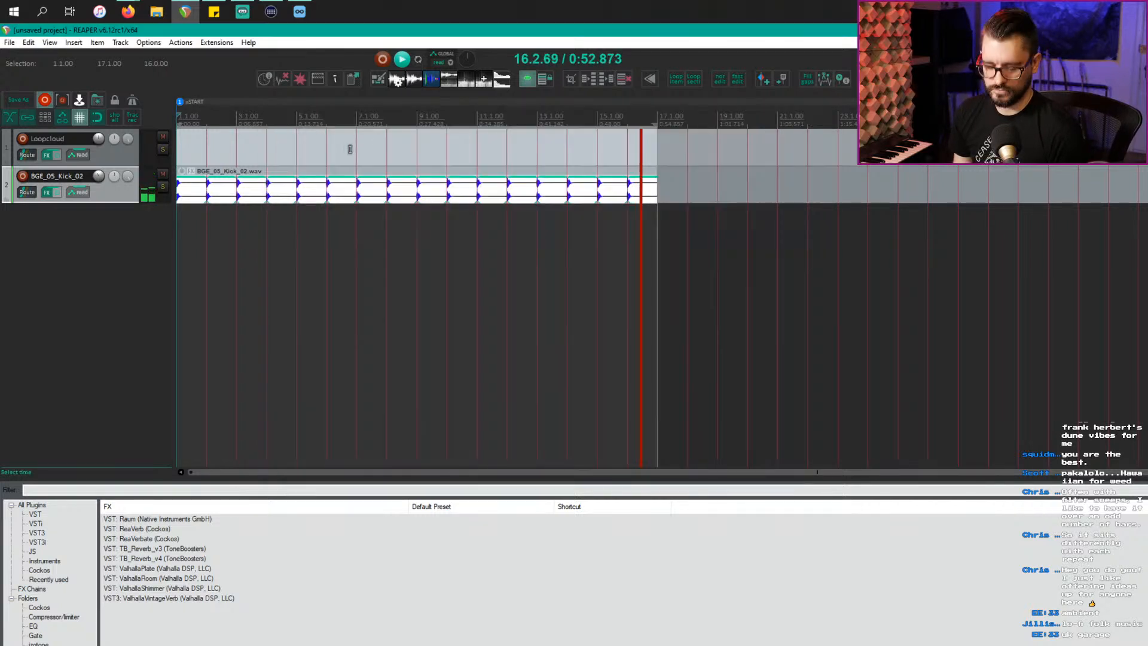
{"action": "left_click", "coordinate": [137, 293]}
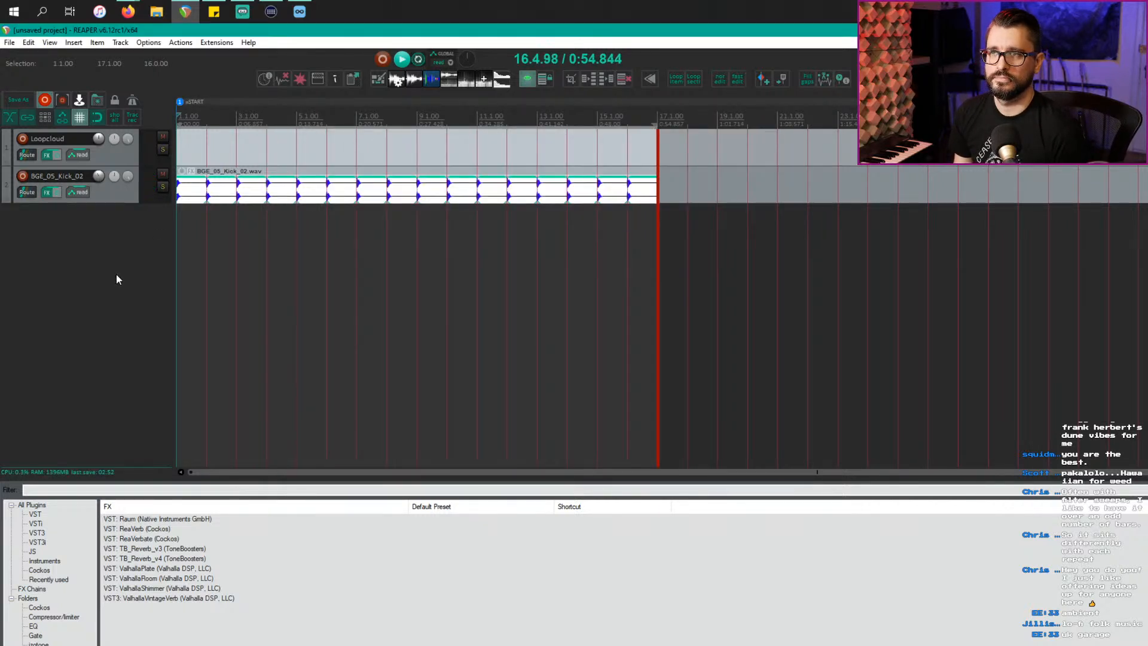
{"action": "key", "text": "alt+Tab"}
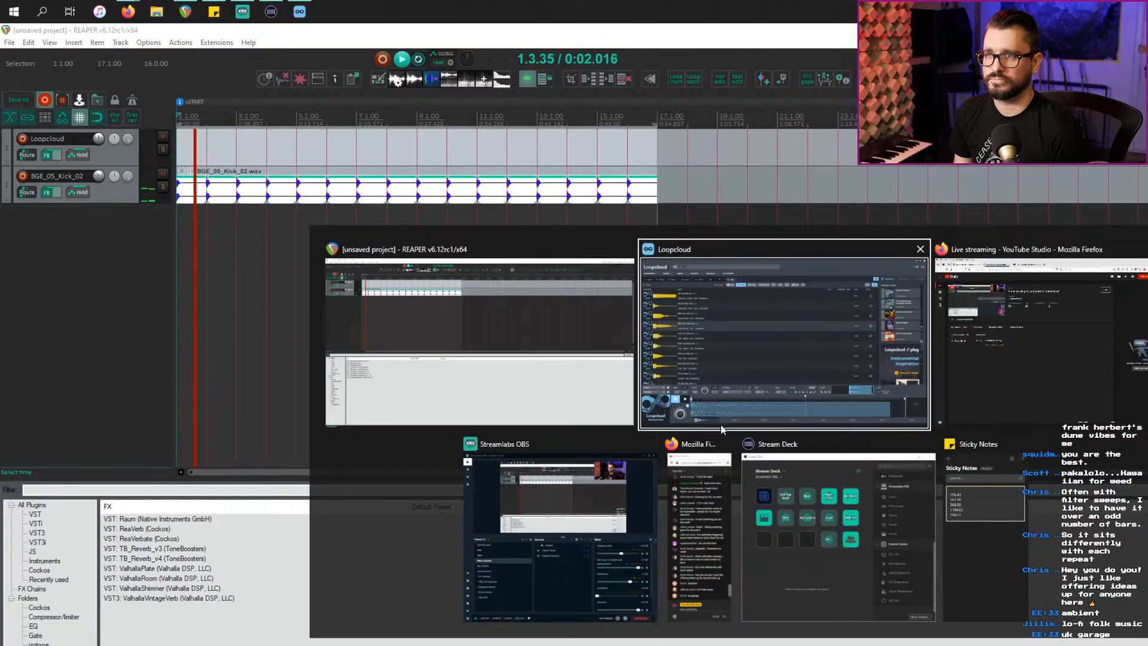
{"action": "left_click", "coordinate": [720, 424]}
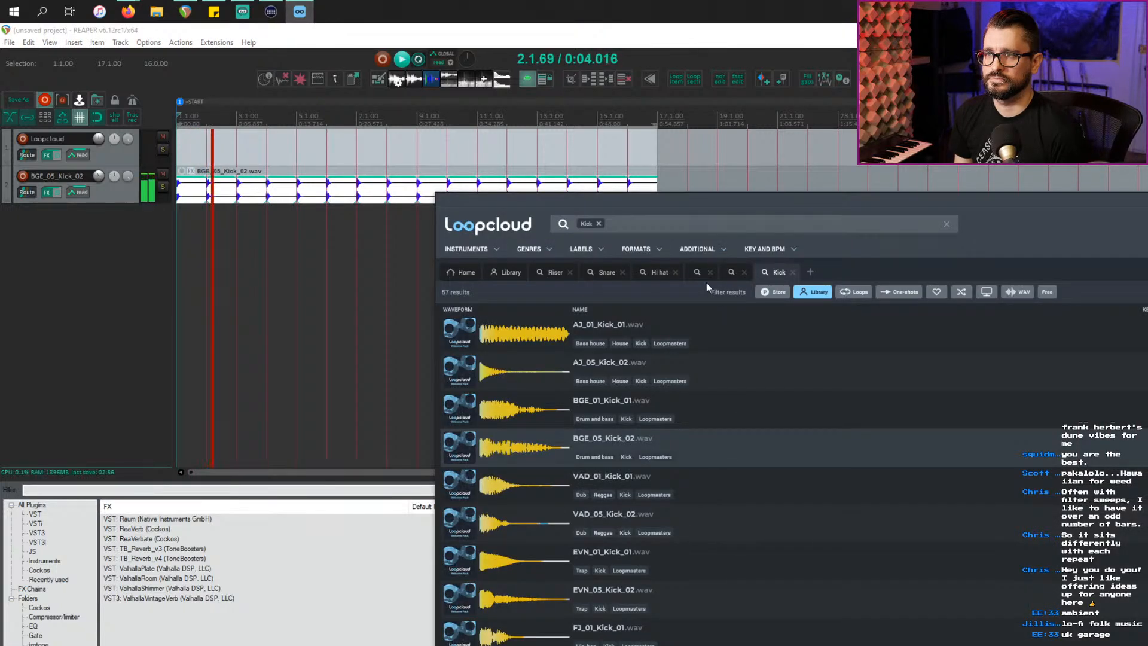
Step: Search Loopcloud for 'ambient' and audition results from SMD_70 through BON_135 to ACM_120_Amin_Happy_Analog_Pad
{"action": "left_click", "coordinate": [810, 272]}
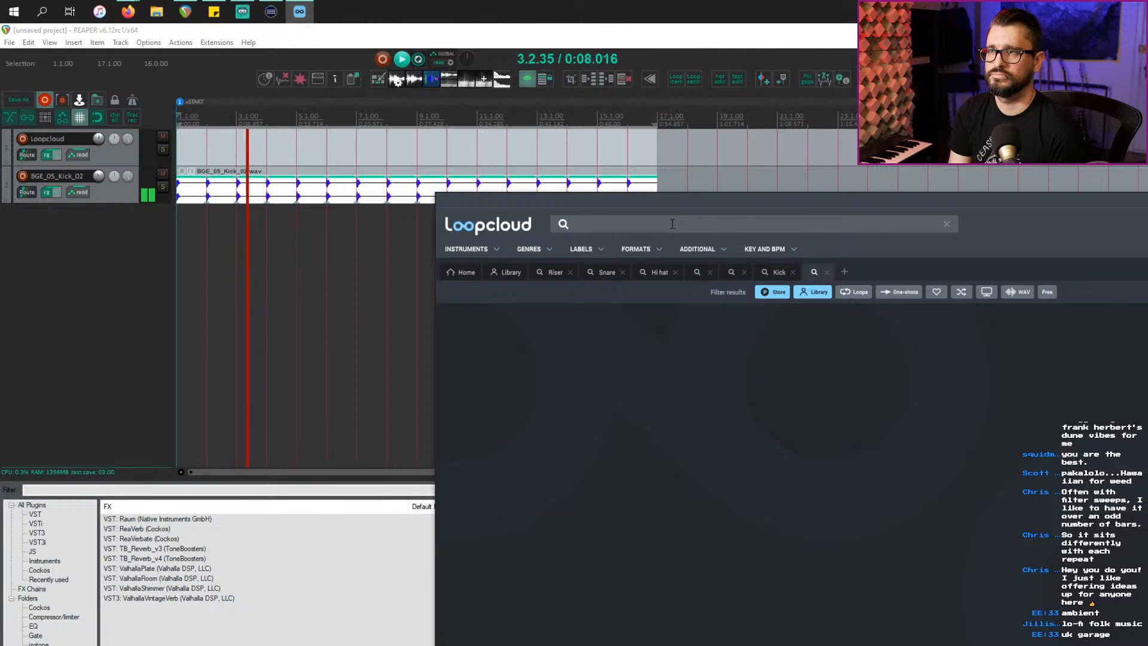
{"action": "type", "text": "ambient"}
{"action": "key", "text": "Return"}
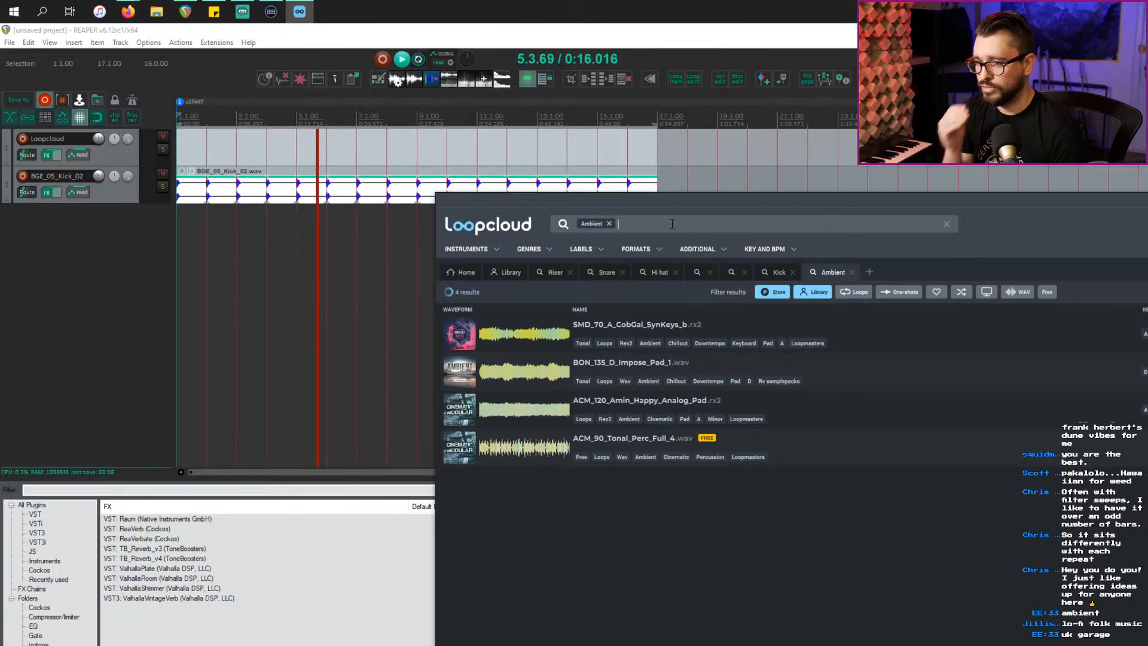
{"action": "left_click", "coordinate": [886, 337]}
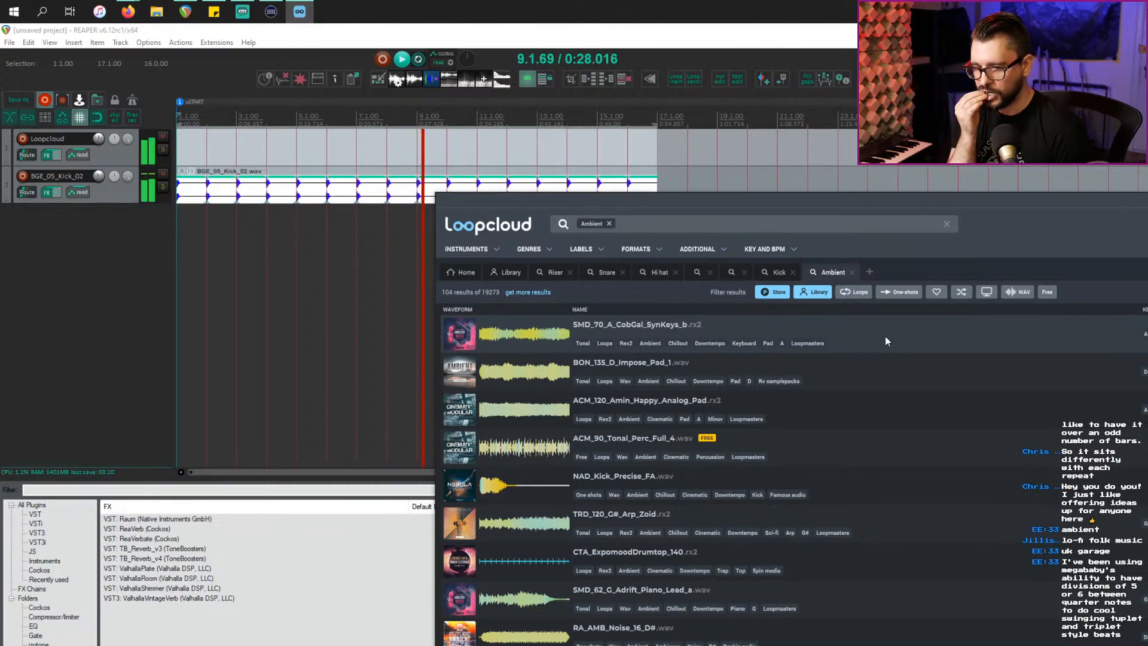
{"action": "key", "text": "Down"}
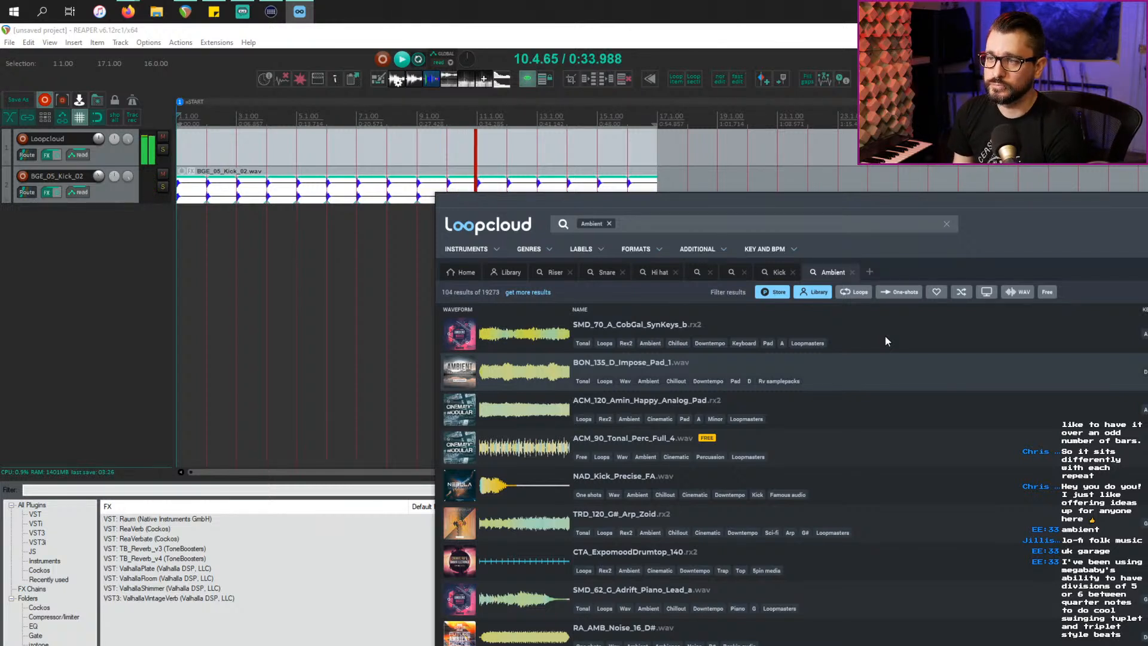
{"action": "key", "text": "Down"}
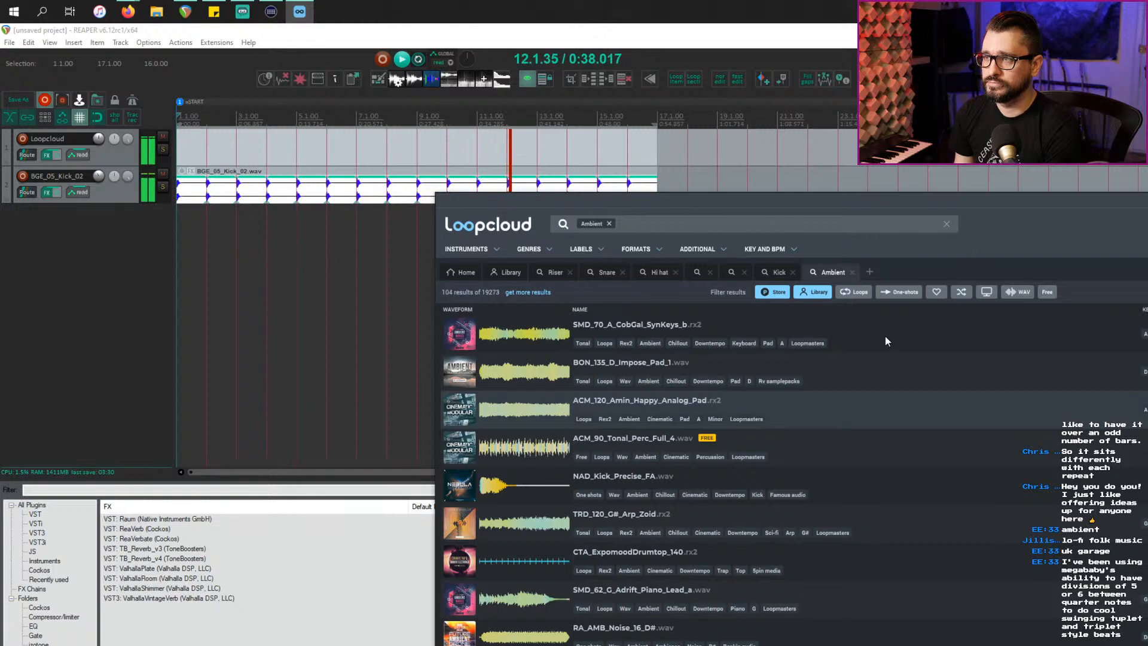
Step: Step down the Ambient results to audition the ACM_90_Tonal_Perc_Full_4 loop
{"action": "key", "text": "Down"}
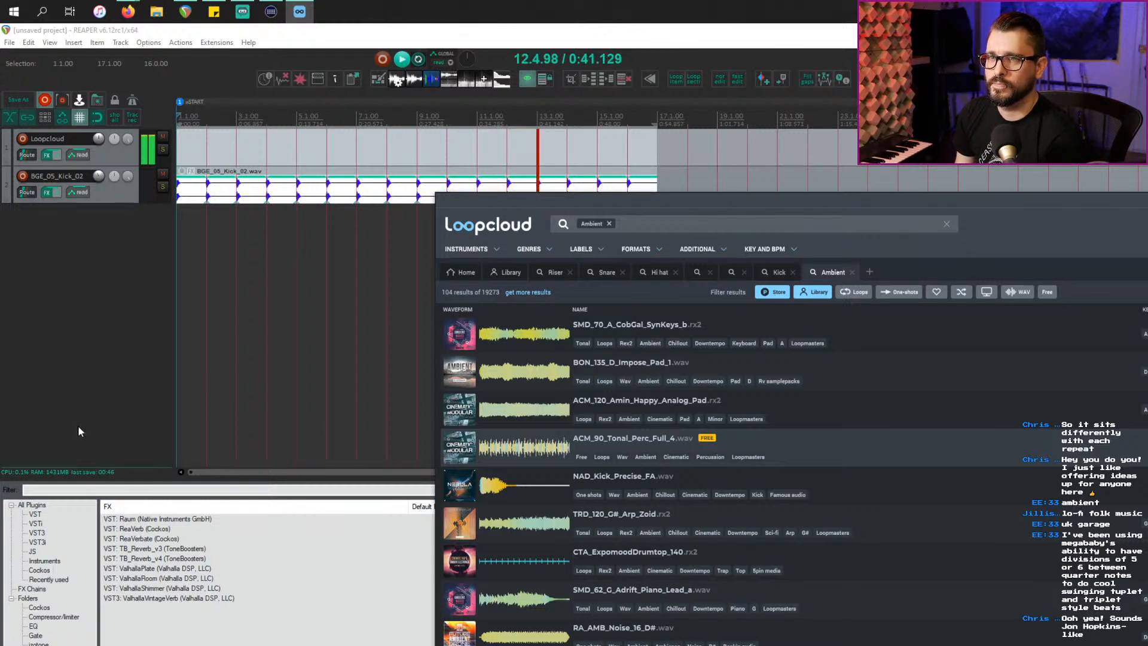
Step: Add ACM_90_Tonal_Perc_Full_4 to REAPER as a new track 3, then switch back to Loopcloud
{"action": "left_click_drag", "start_coordinate": [579, 197], "coordinate": [617, 212]}
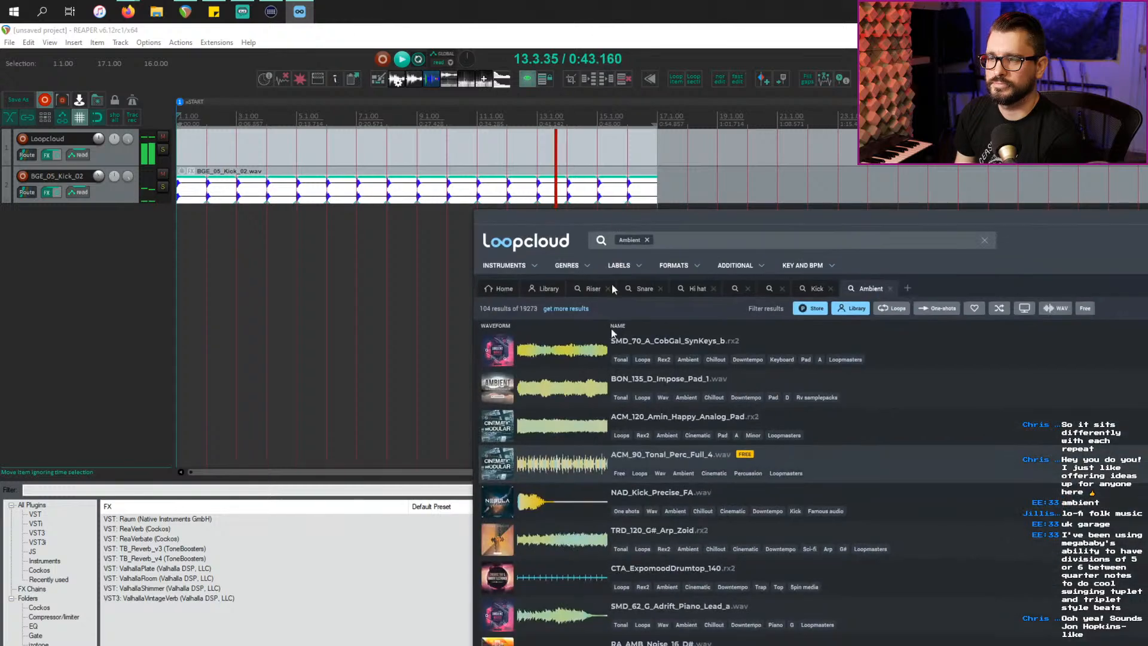
{"action": "left_click_drag", "start_coordinate": [664, 459], "coordinate": [98, 364]}
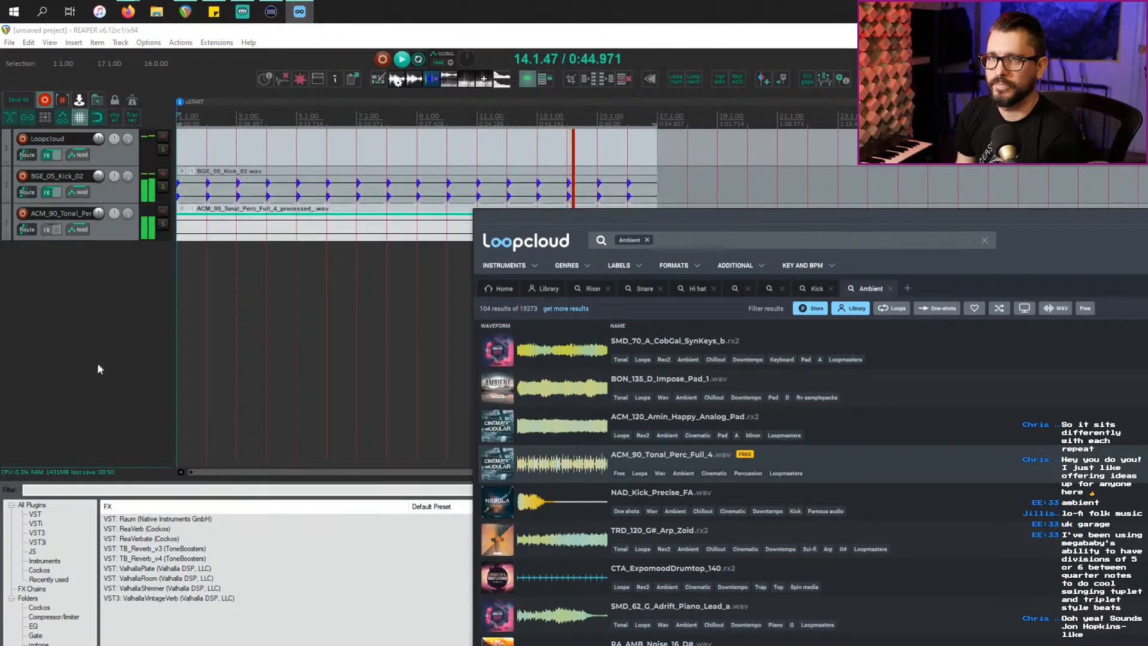
{"action": "left_click", "coordinate": [99, 362]}
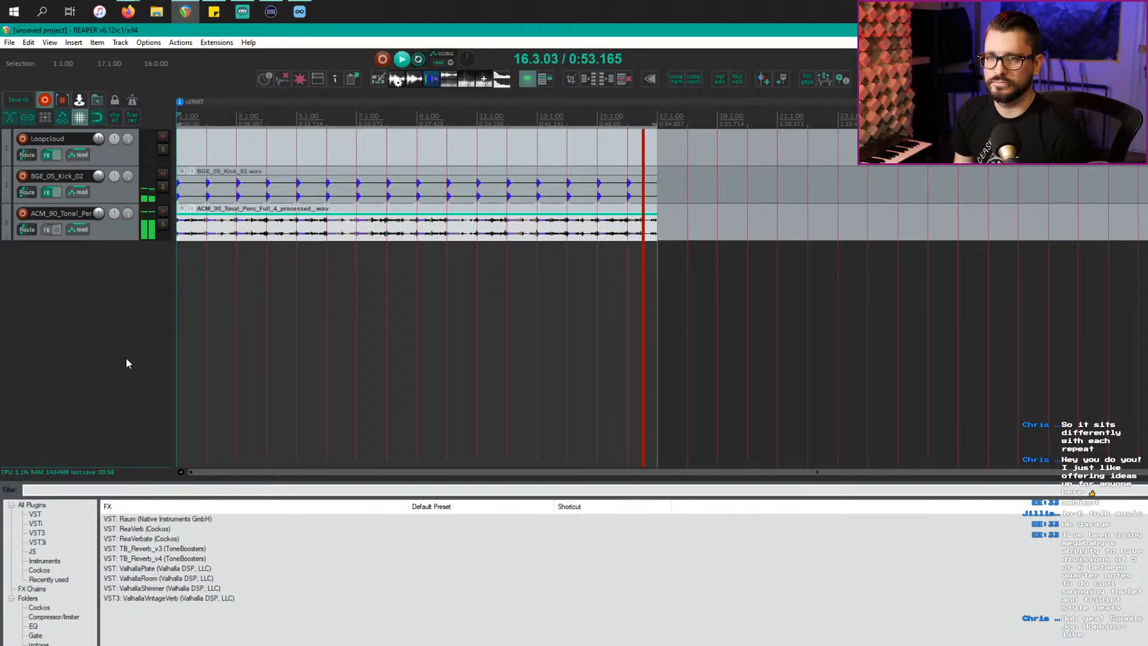
{"action": "key", "text": "alt+Tab"}
Step: Audition successive Loopcloud results from NAD_Kick_Precise_FA down to ZA2_90_Djembe_4
{"action": "left_click_drag", "start_coordinate": [1061, 221], "coordinate": [730, 102]}
{"action": "key", "text": "Down"}
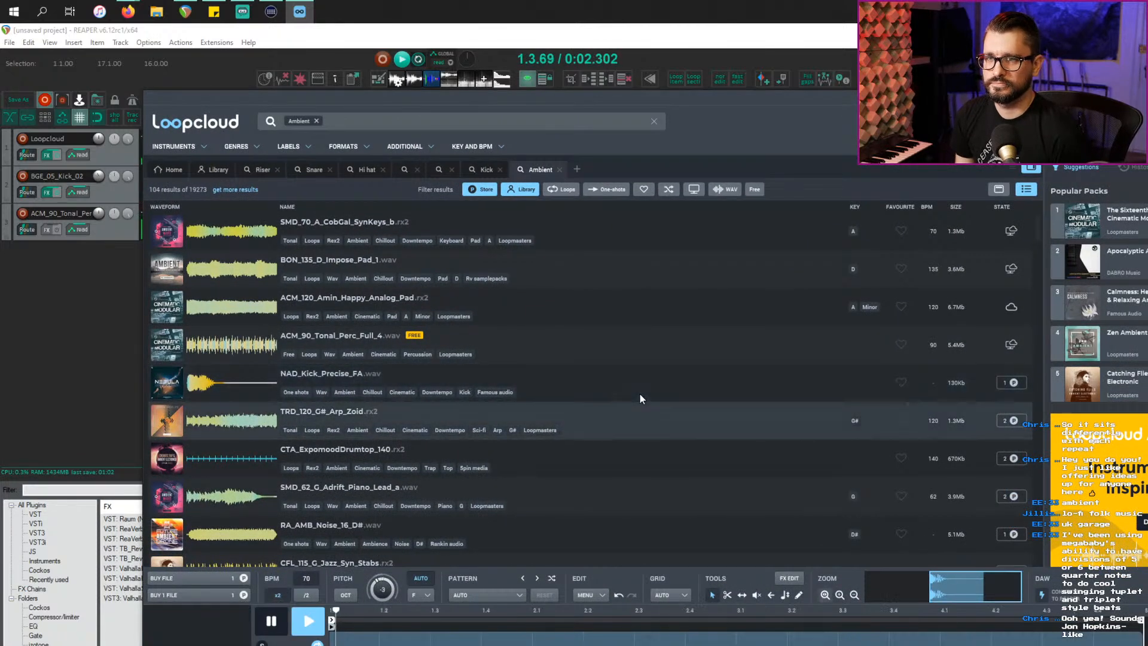
{"action": "key", "text": "Down"}
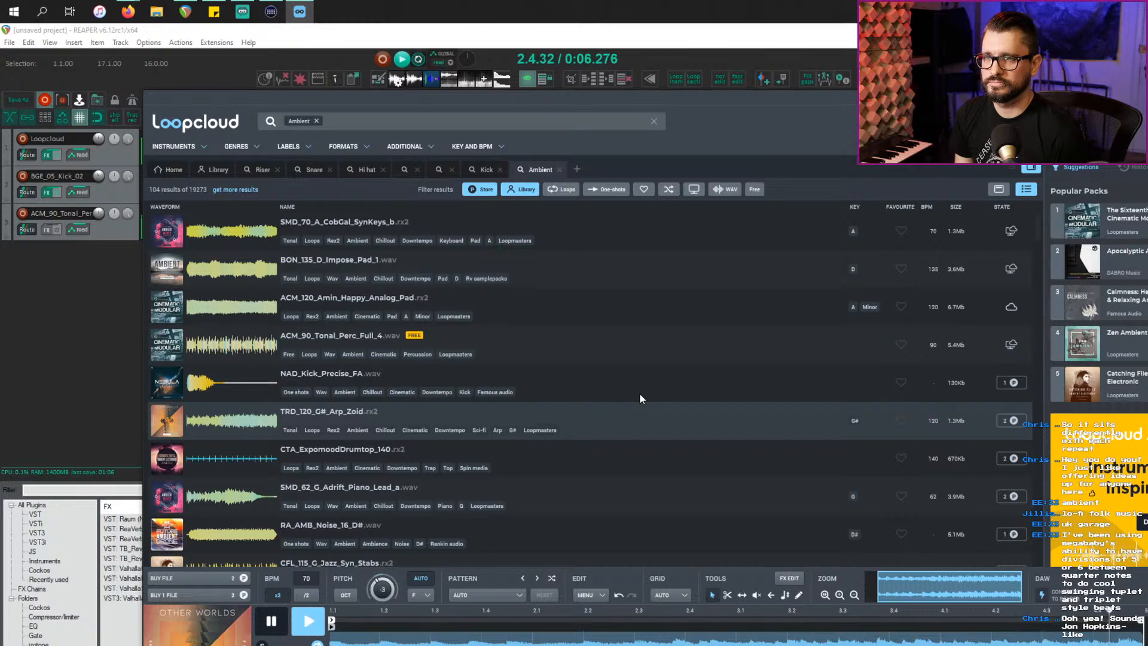
{"action": "key", "text": "Down"}
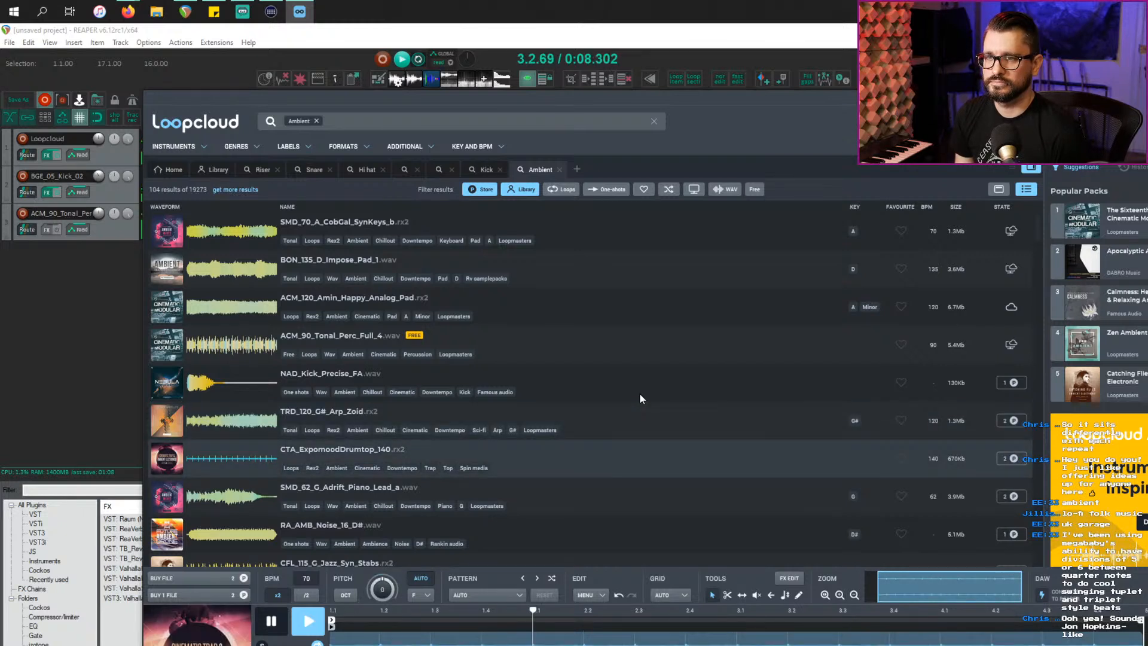
{"action": "key", "text": "Down"}
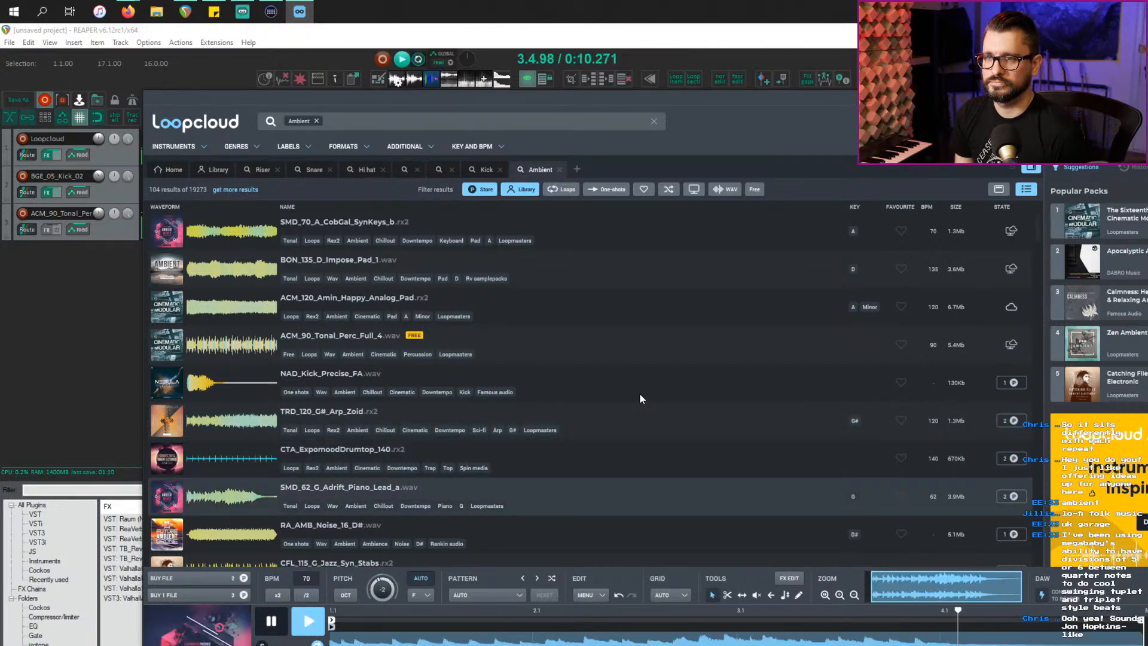
{"action": "key", "text": "Down"}
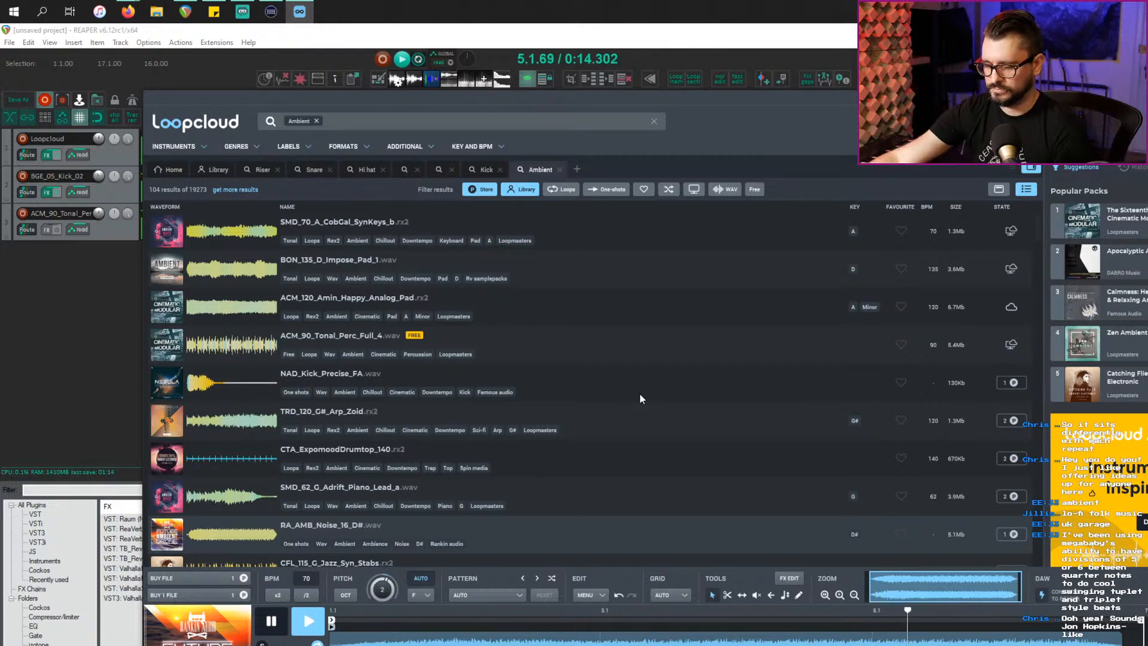
{"action": "key", "text": "Down"}
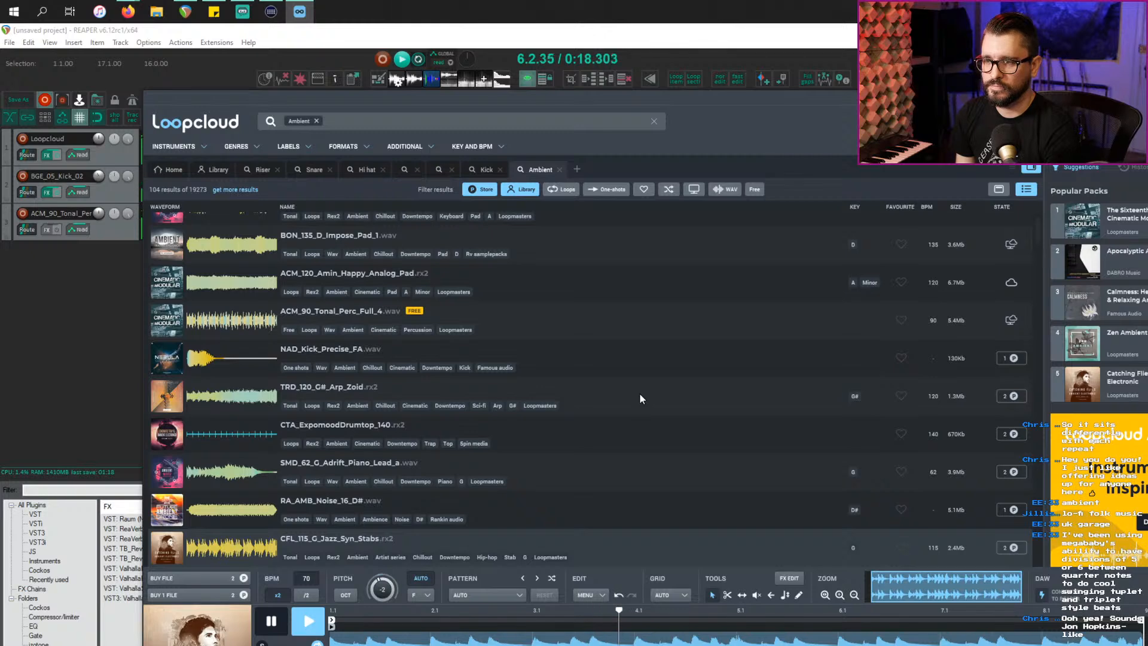
{"action": "key", "text": "Down"}
{"action": "key", "text": "Down"}
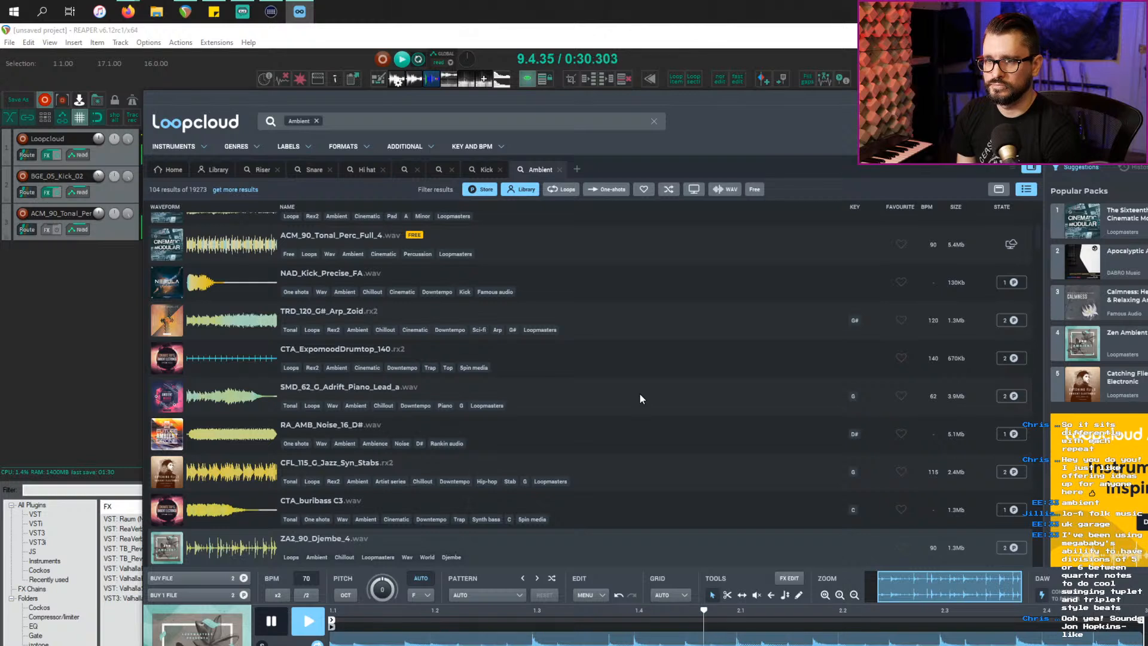
Step: Buy and download ZA2_90_Djembe_4, adding its processed file to REAPER as track 4
{"action": "left_click", "coordinate": [202, 597]}
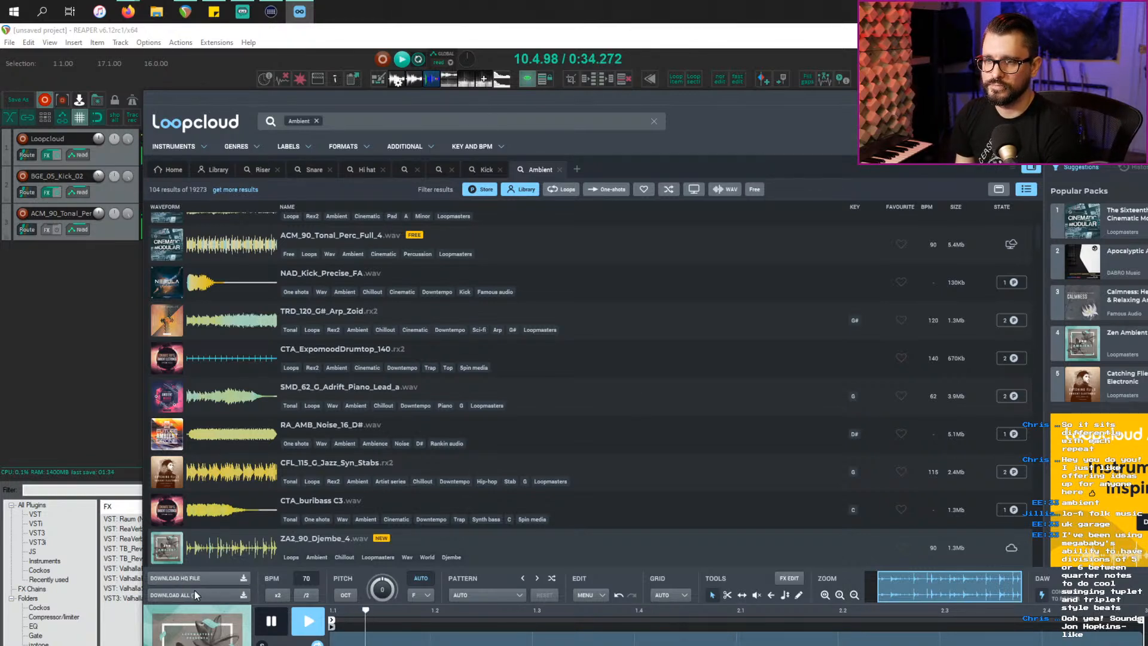
{"action": "left_click", "coordinate": [183, 596]}
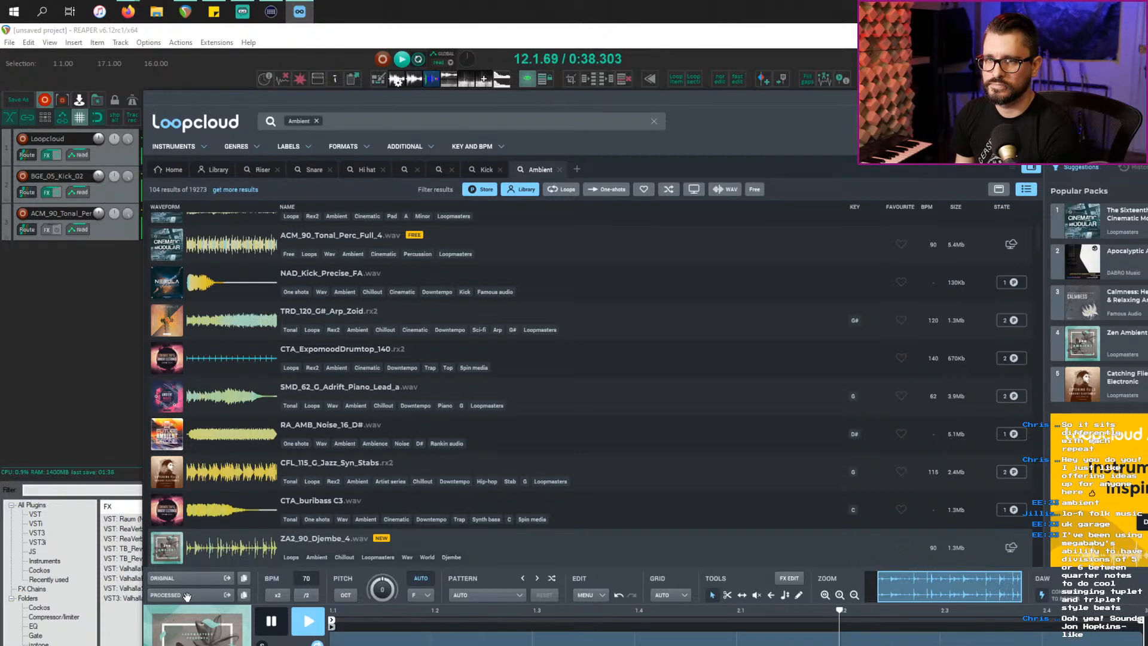
{"action": "left_click_drag", "start_coordinate": [187, 596], "coordinate": [52, 424]}
{"action": "left_click", "coordinate": [54, 418]}
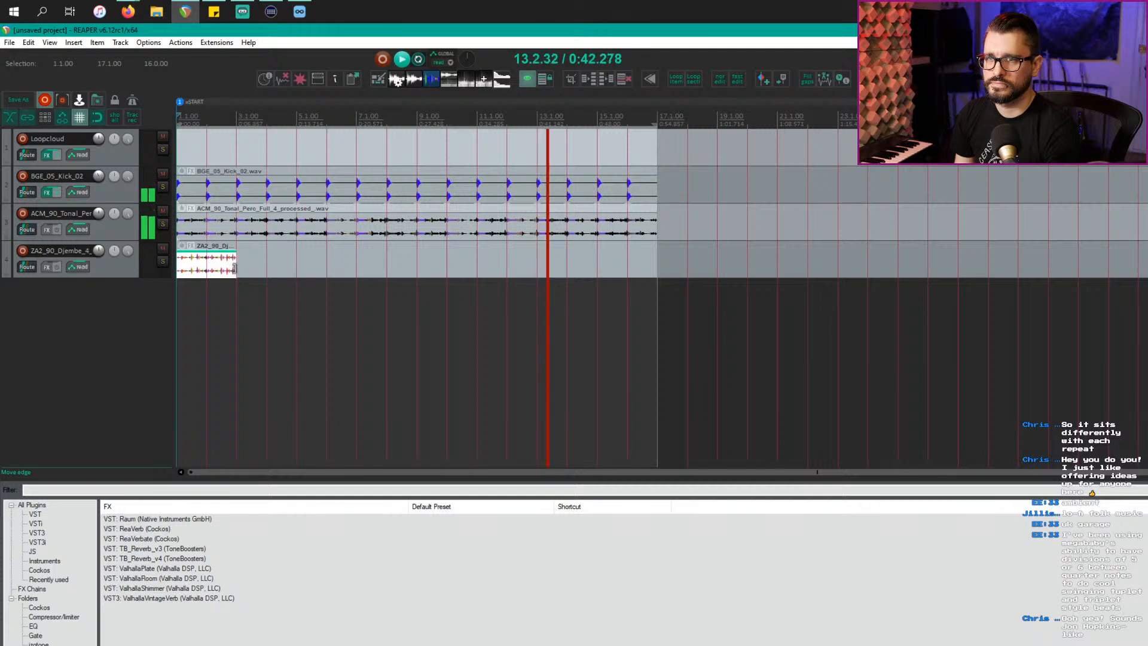
Step: Stretch the djembe item to bar 17 and copy the ReaEQ plus Raum chain onto track 4
{"action": "left_click_drag", "start_coordinate": [232, 271], "coordinate": [657, 255]}
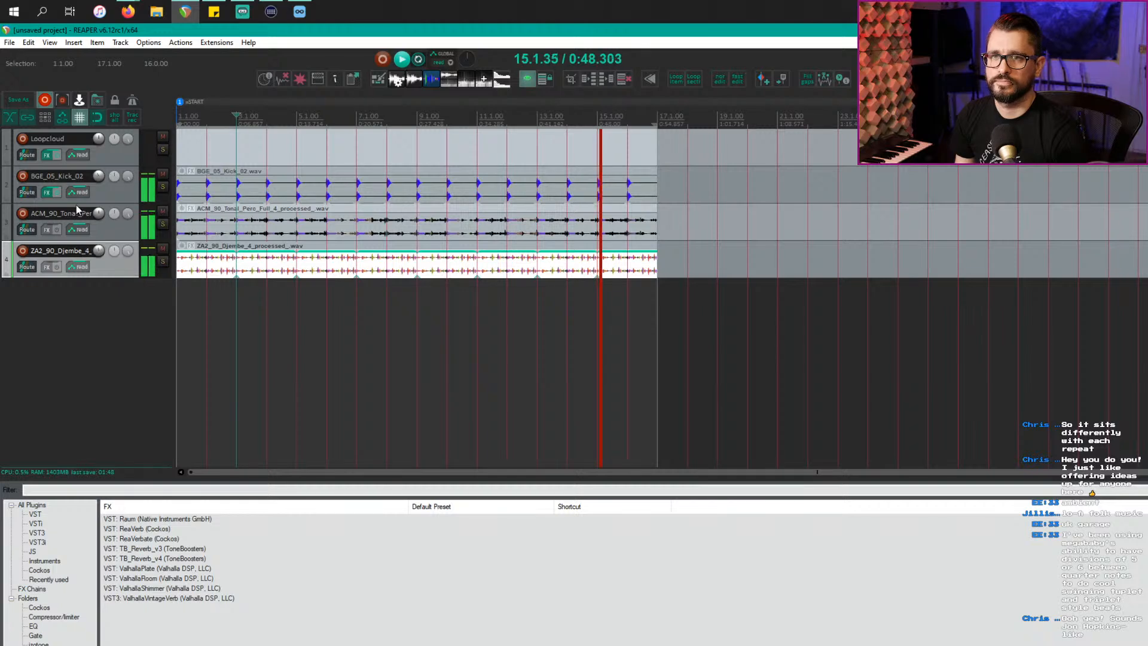
{"action": "left_click_drag", "start_coordinate": [114, 267], "coordinate": [114, 270]}
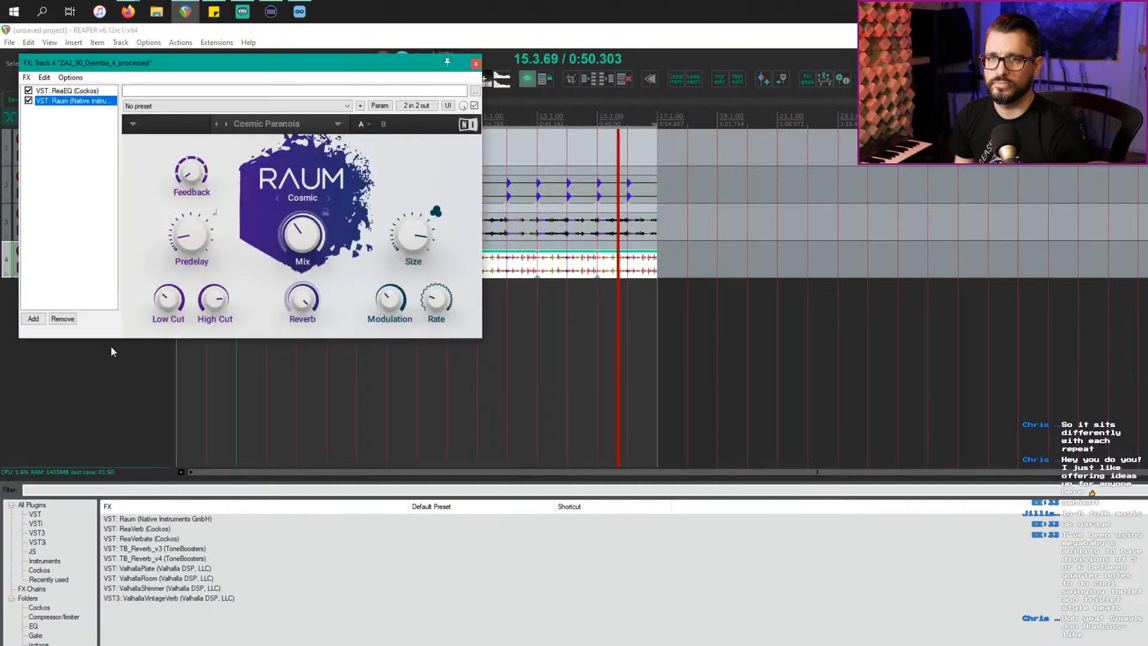
{"action": "left_click_drag", "start_coordinate": [118, 68], "coordinate": [494, 225]}
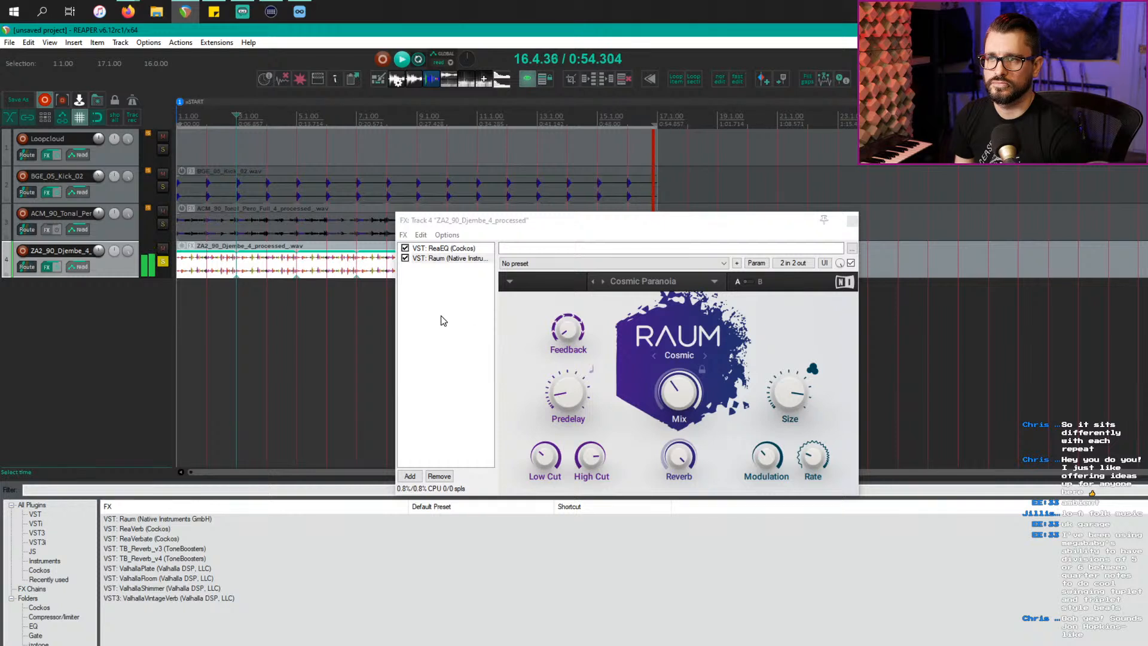
Step: Load the Magnetic Pads preset in Raum on the djembe track
{"action": "left_click", "coordinate": [646, 286]}
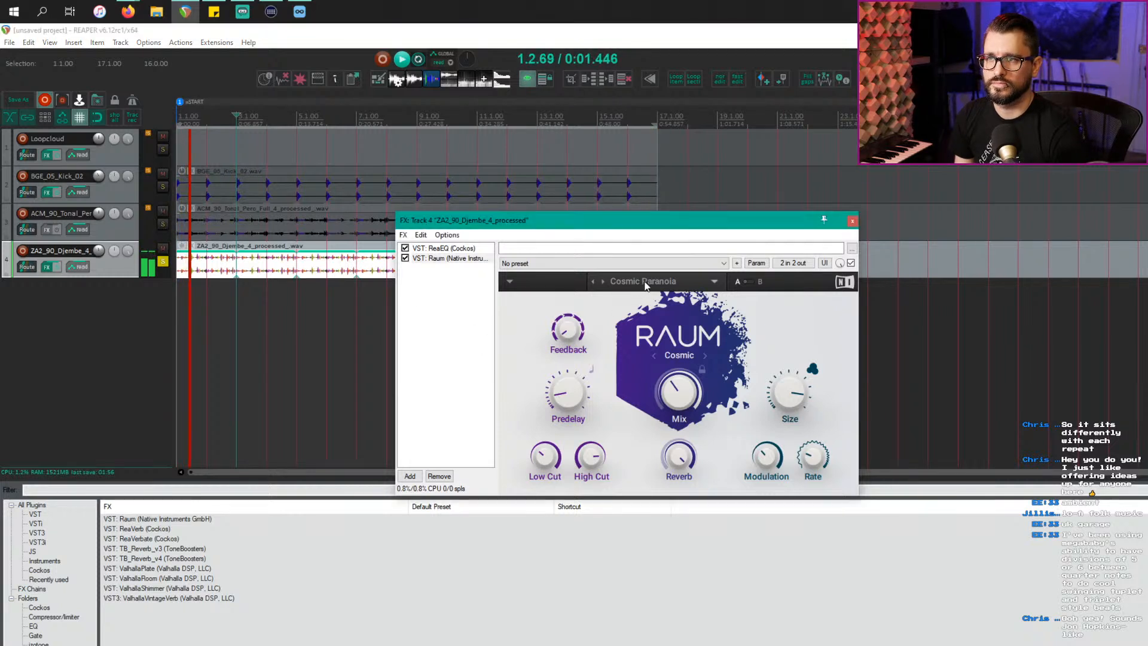
{"action": "left_click", "coordinate": [646, 285]}
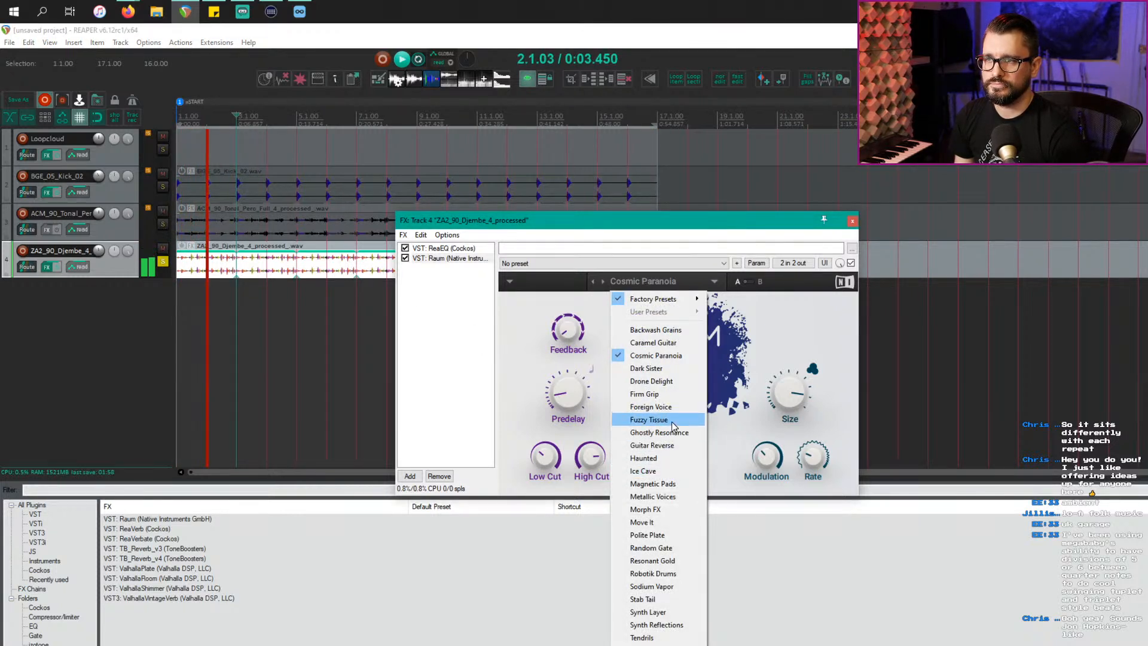
{"action": "left_click", "coordinate": [698, 472]}
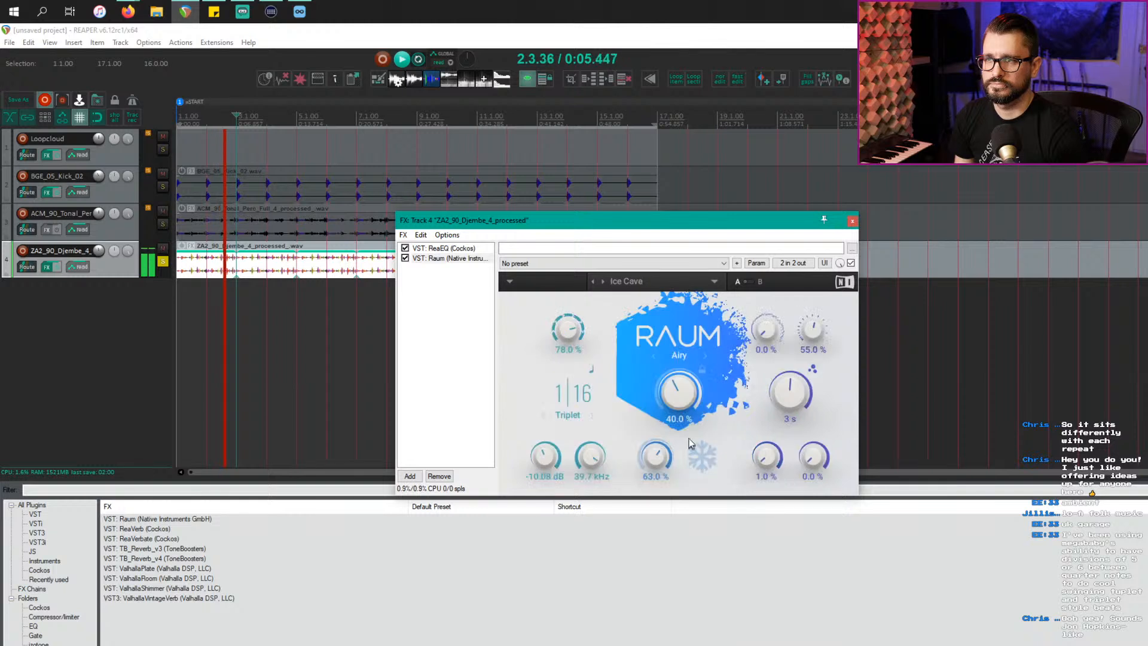
{"action": "left_click", "coordinate": [604, 283]}
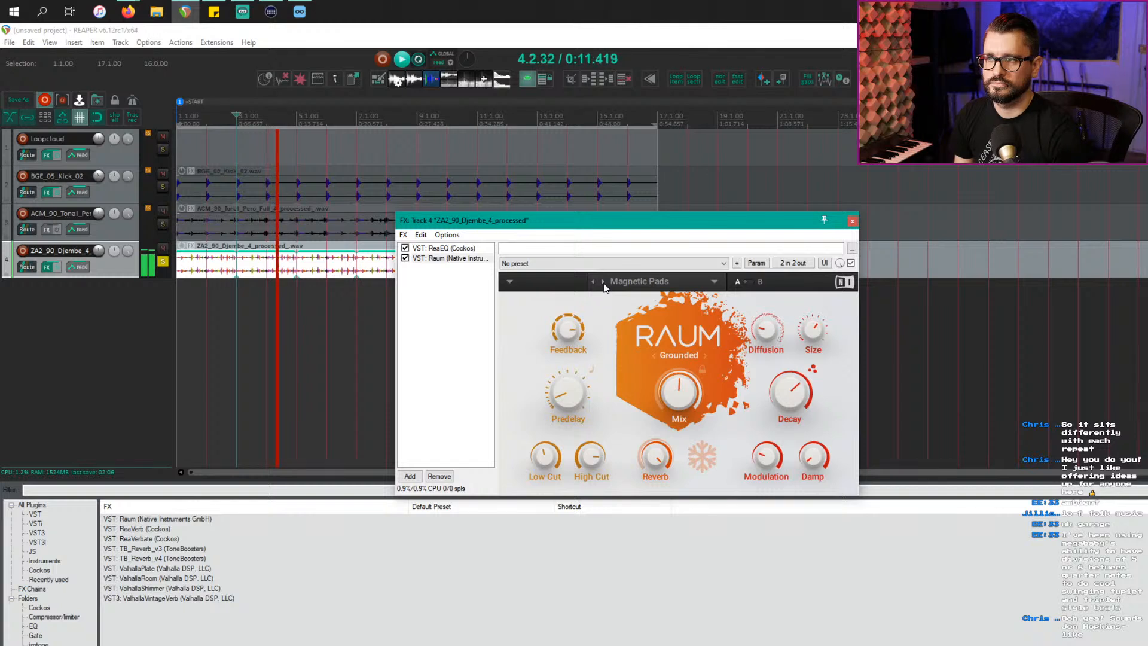
Step: Reduce Raum's size to 19.5% and mix to 32.5%, soloing the kick alongside the djembe
{"action": "mouse_move", "coordinate": [819, 340]}
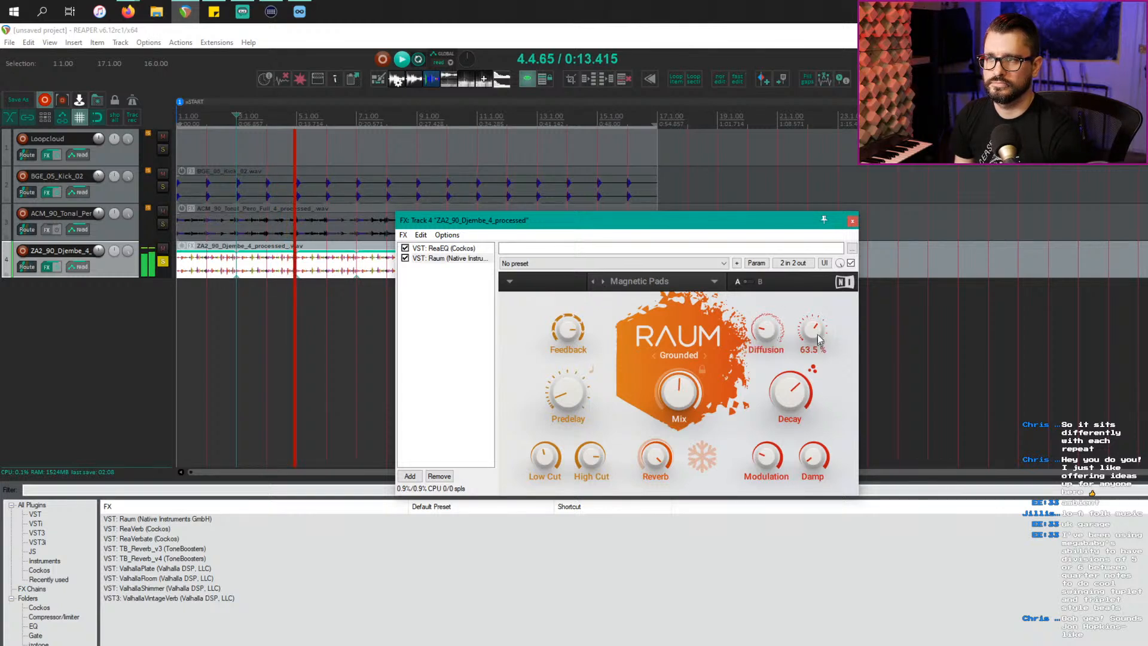
{"action": "left_click_drag", "start_coordinate": [819, 340], "coordinate": [819, 365]}
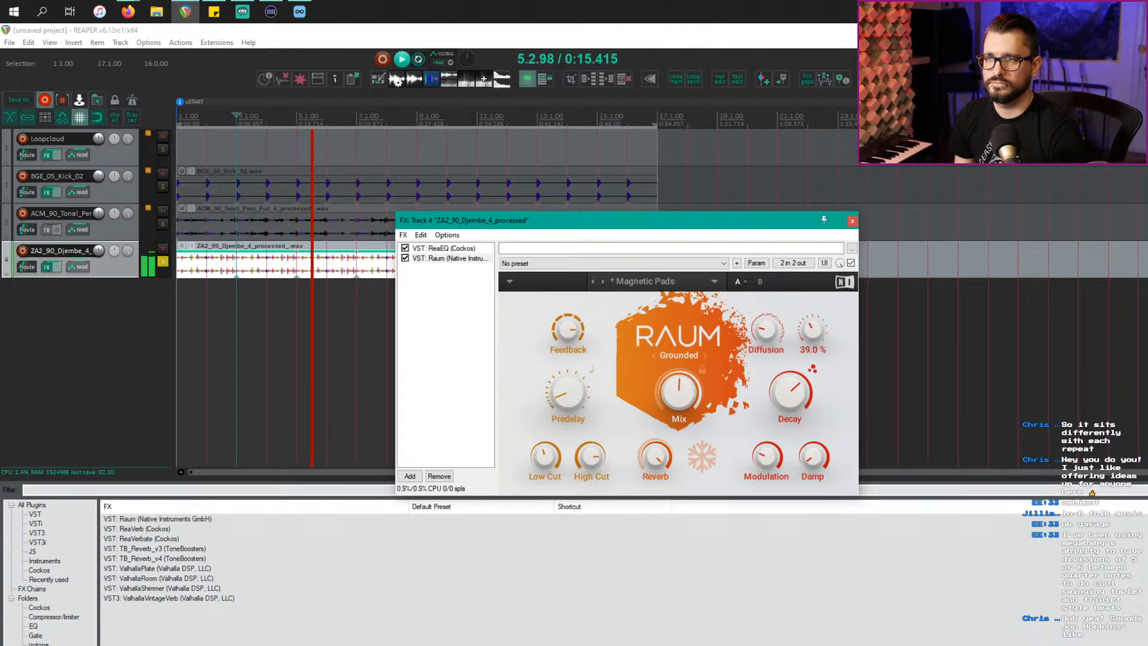
{"action": "mouse_move", "coordinate": [820, 365]}
{"action": "left_mouse_down"}
{"action": "mouse_move", "coordinate": [819, 379]}
{"action": "mouse_move", "coordinate": [819, 363]}
{"action": "left_mouse_up"}
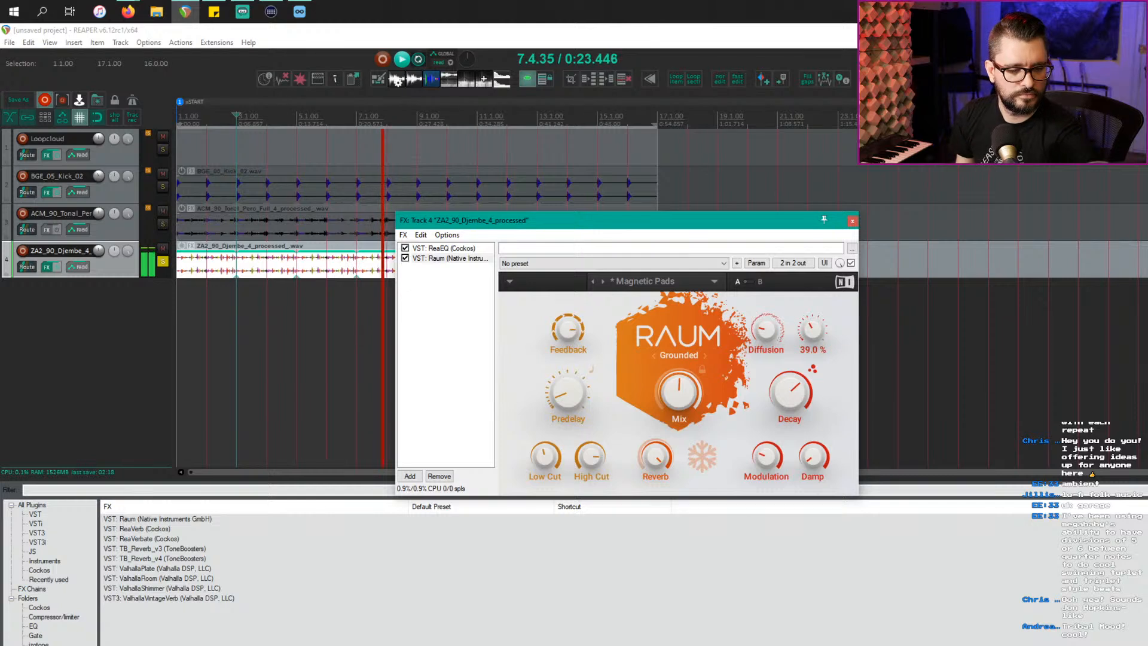
{"action": "left_click", "coordinate": [165, 188]}
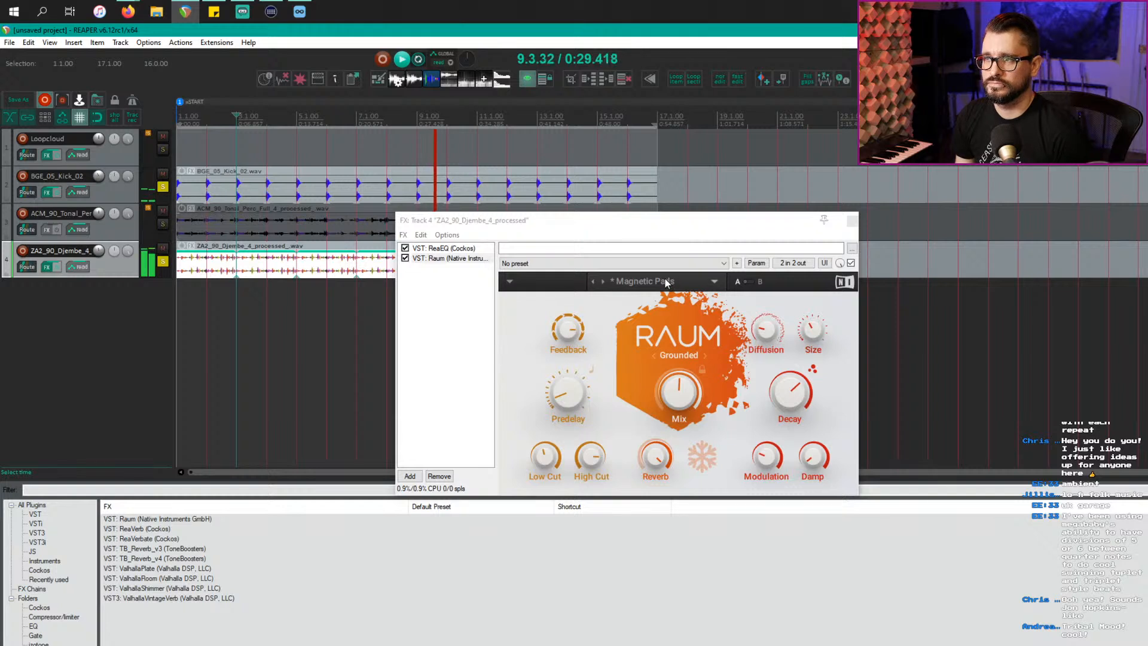
{"action": "left_click_drag", "start_coordinate": [679, 391], "coordinate": [679, 406]}
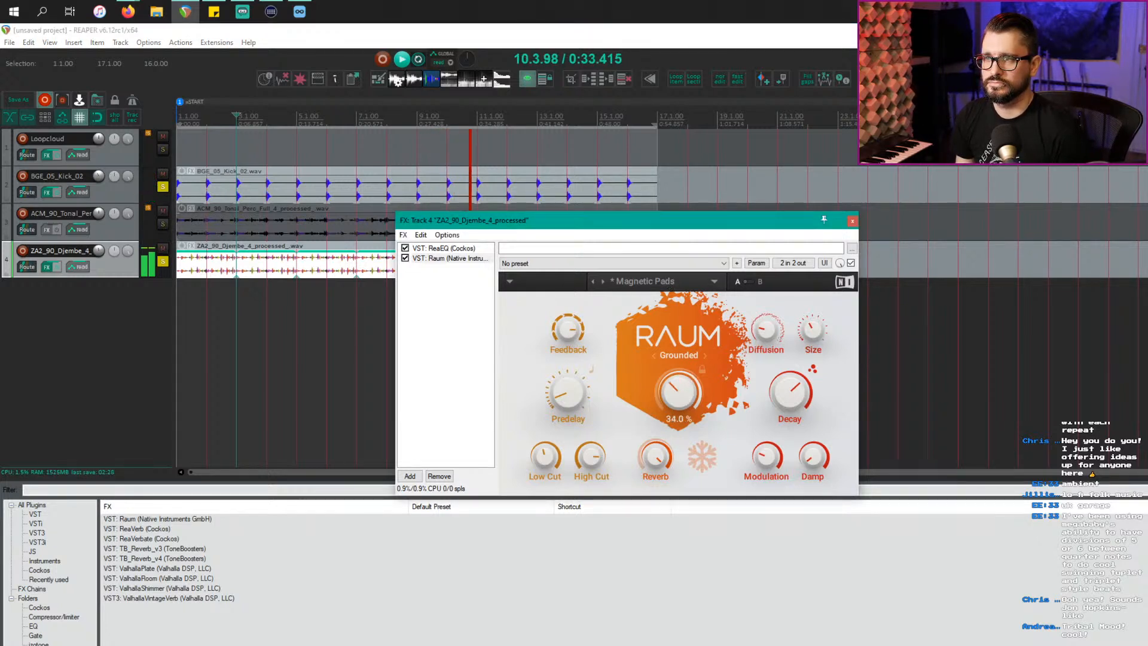
{"action": "left_click", "coordinate": [426, 248]}
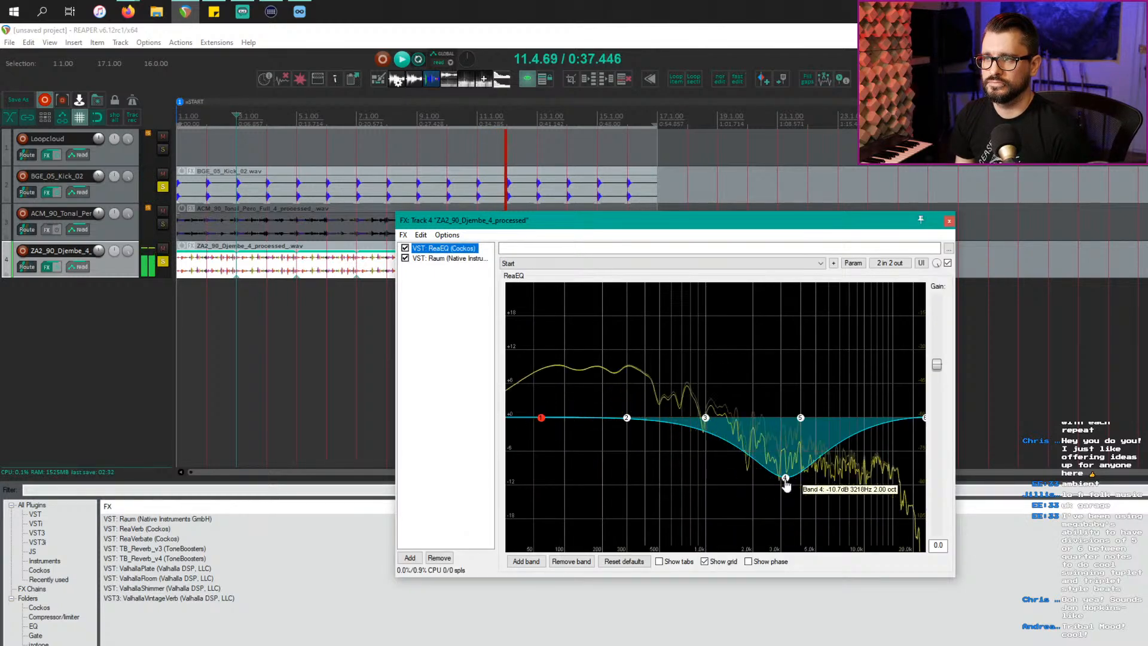
Step: Turn djembe ReaEQ band 4 into a 5 dB boost at 681.3 Hz
{"action": "left_click_drag", "start_coordinate": [785, 482], "coordinate": [594, 363]}
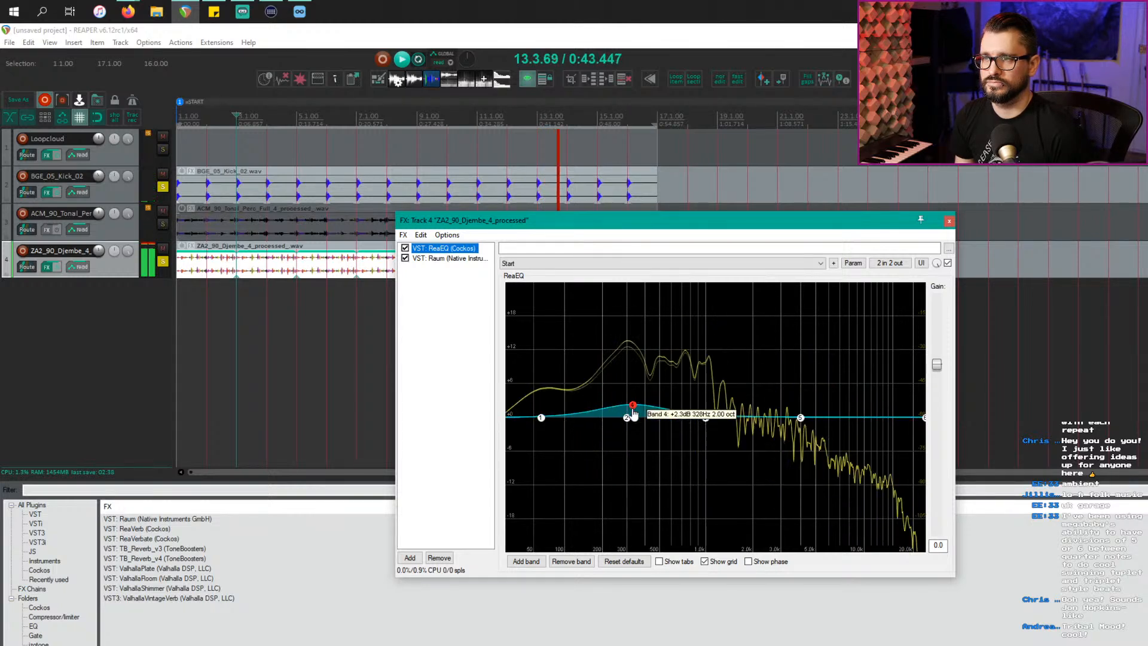
{"action": "left_click_drag", "start_coordinate": [634, 415], "coordinate": [656, 361]}
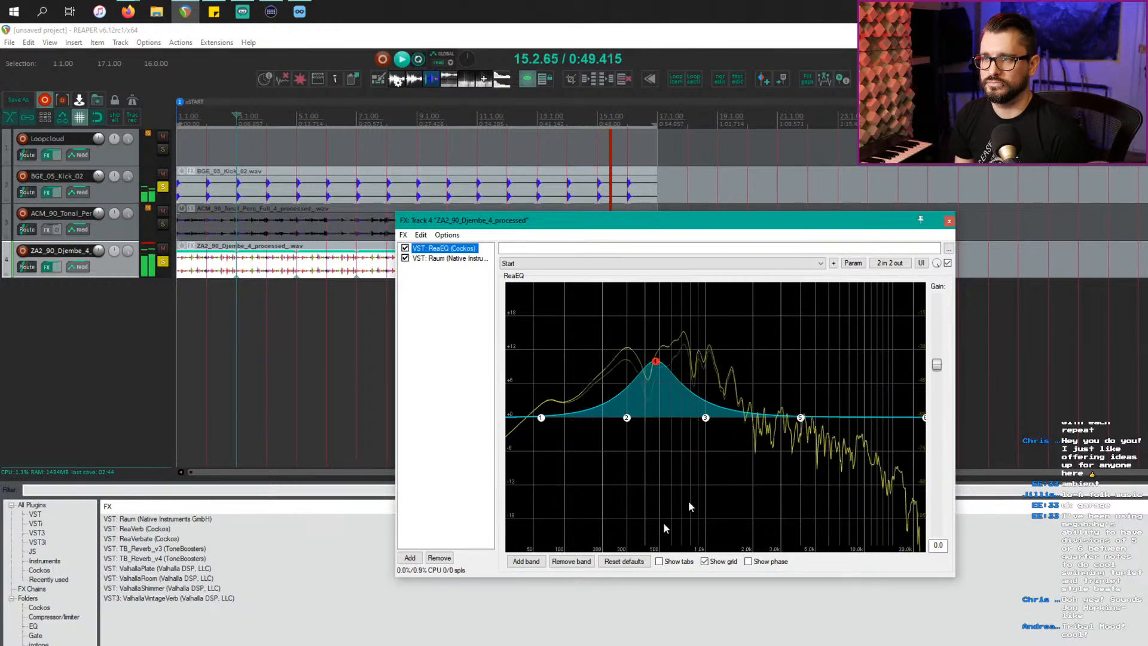
{"action": "left_click", "coordinate": [678, 562]}
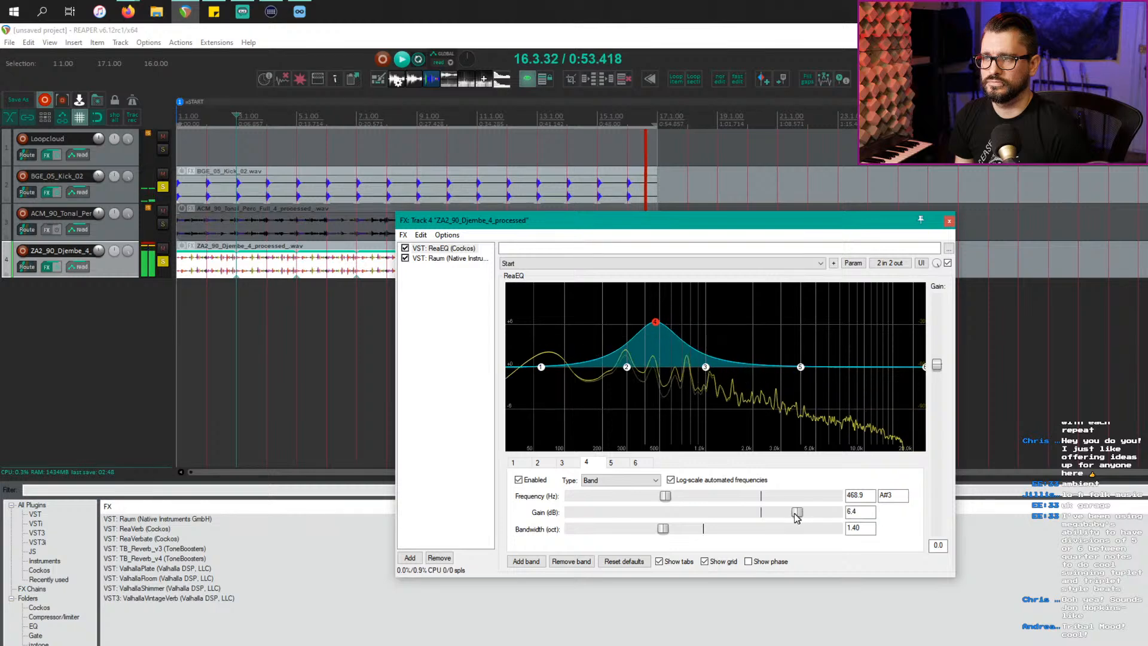
{"action": "left_click_drag", "start_coordinate": [689, 500], "coordinate": [681, 500]}
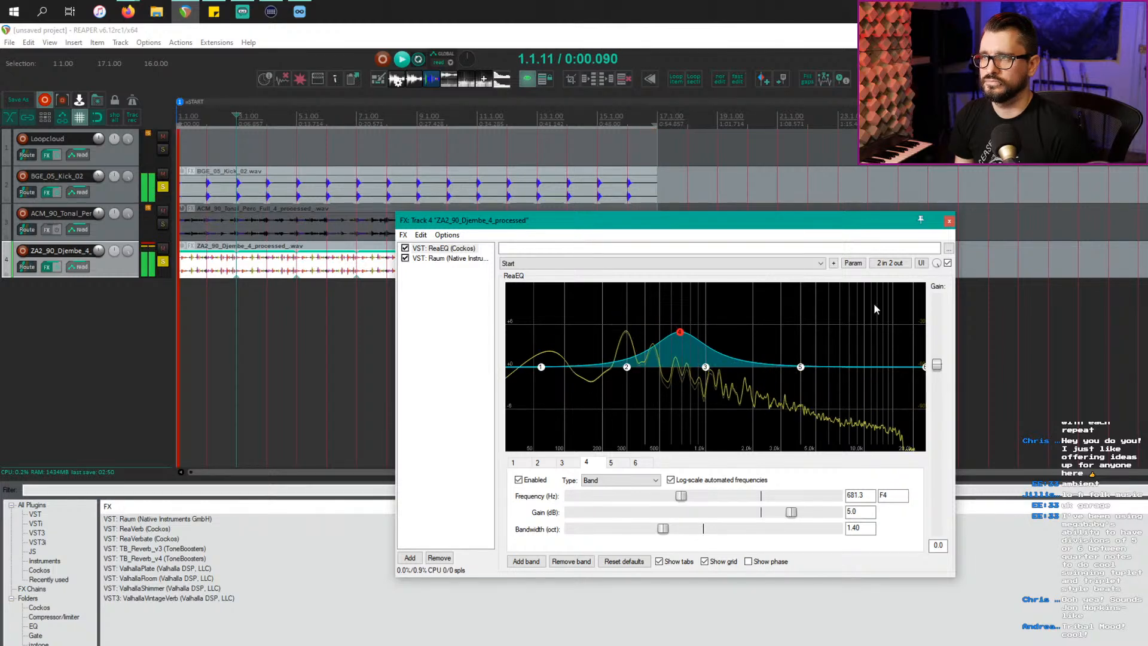
Step: Enable LFO parameter modulation on band 4's frequency
{"action": "left_click", "coordinate": [855, 266]}
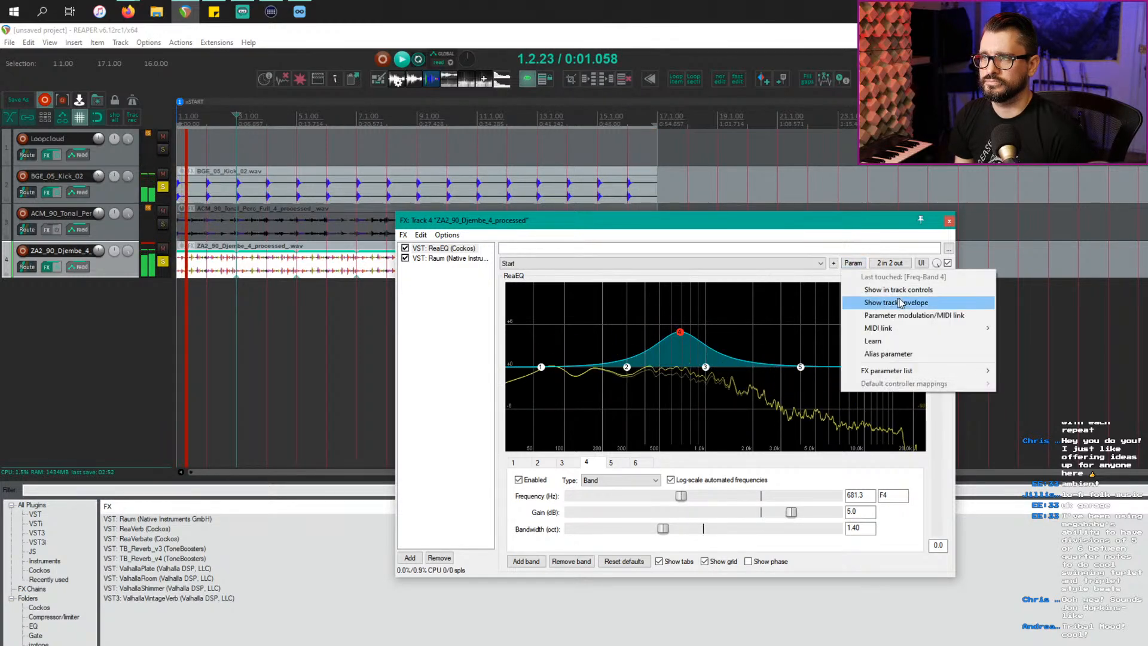
{"action": "left_click", "coordinate": [935, 317]}
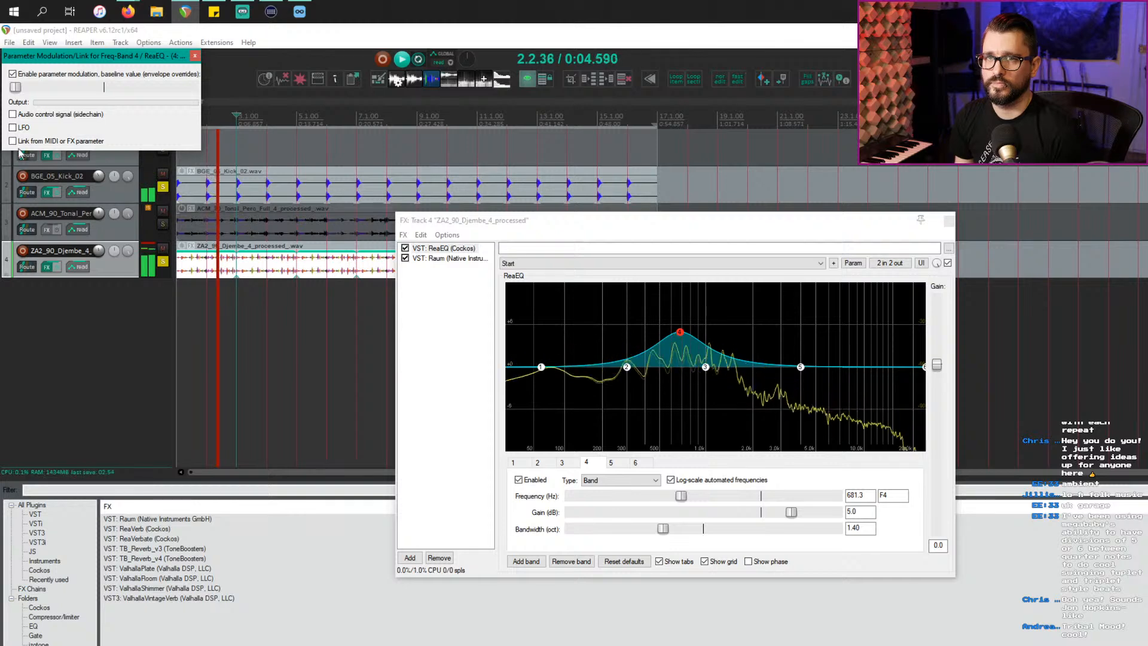
{"action": "left_click", "coordinate": [13, 128]}
Step: Give band 4's LFO a random shape, centred direction and a slightly lowered baseline
{"action": "left_click", "coordinate": [69, 140]}
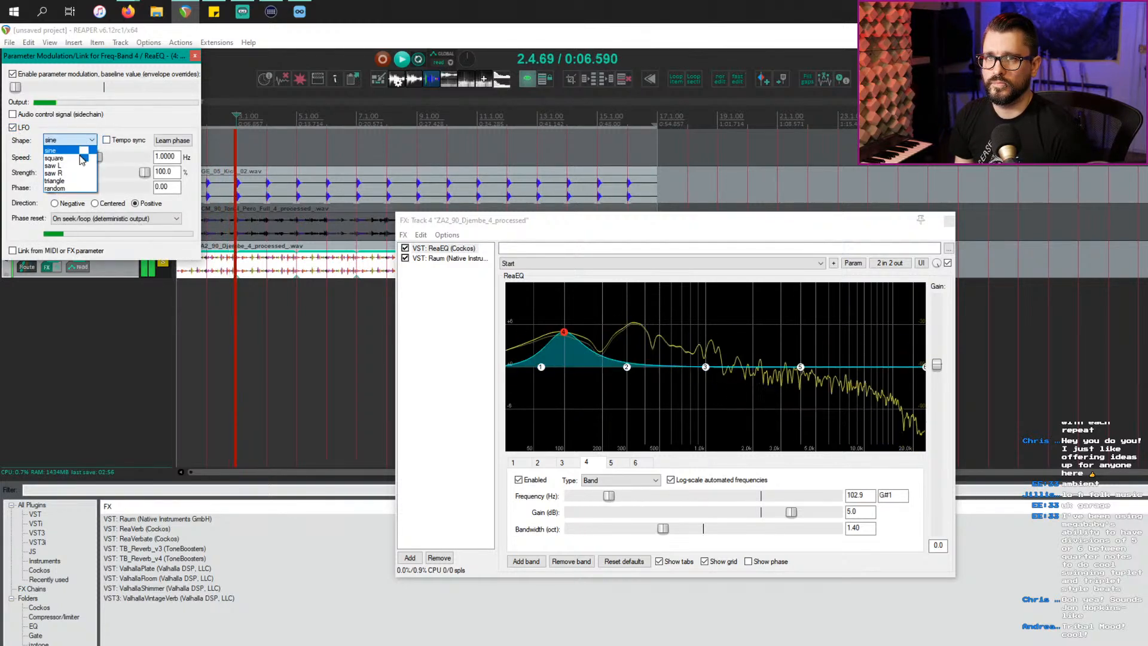
{"action": "left_click", "coordinate": [81, 189]}
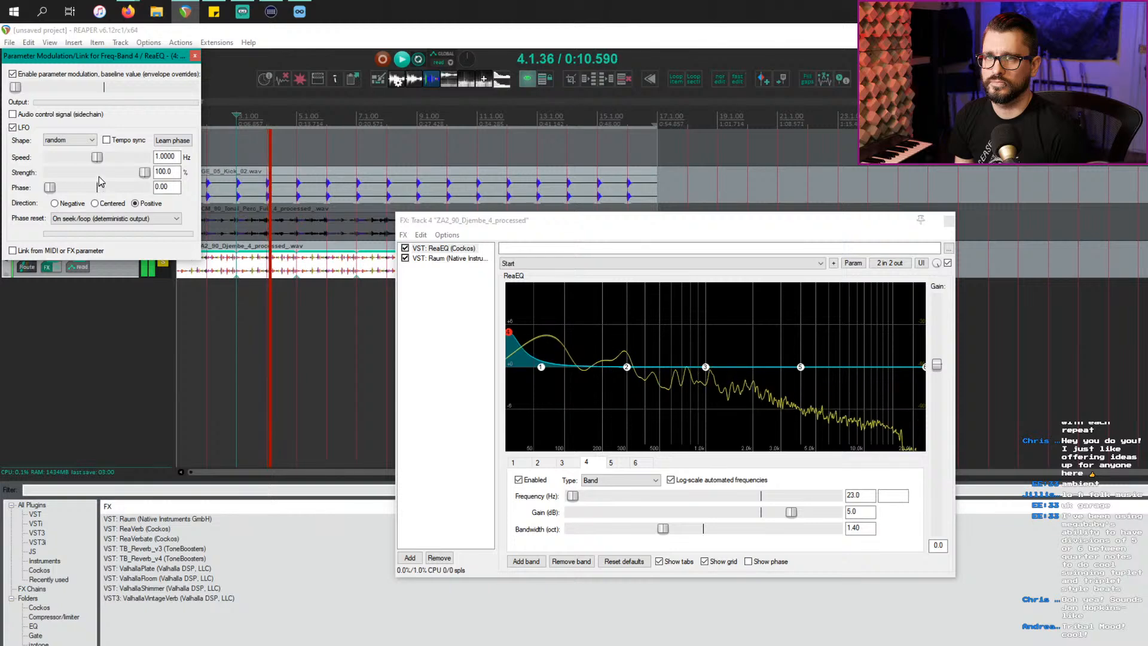
{"action": "left_click_drag", "start_coordinate": [97, 158], "coordinate": [125, 174]}
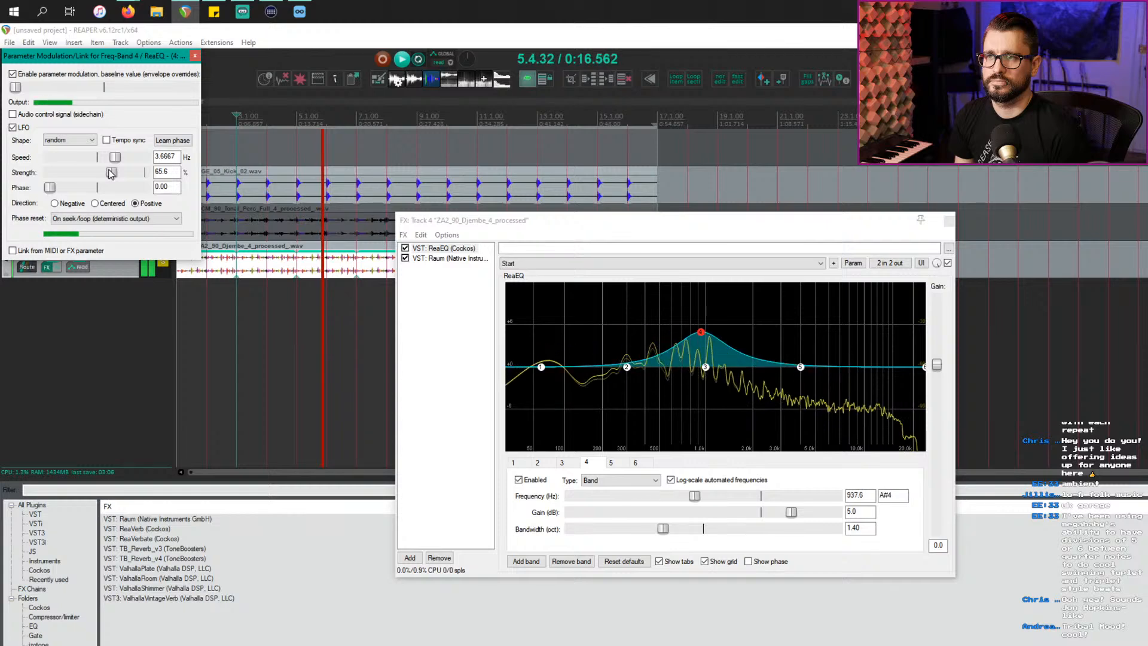
{"action": "double_click", "coordinate": [16, 88]}
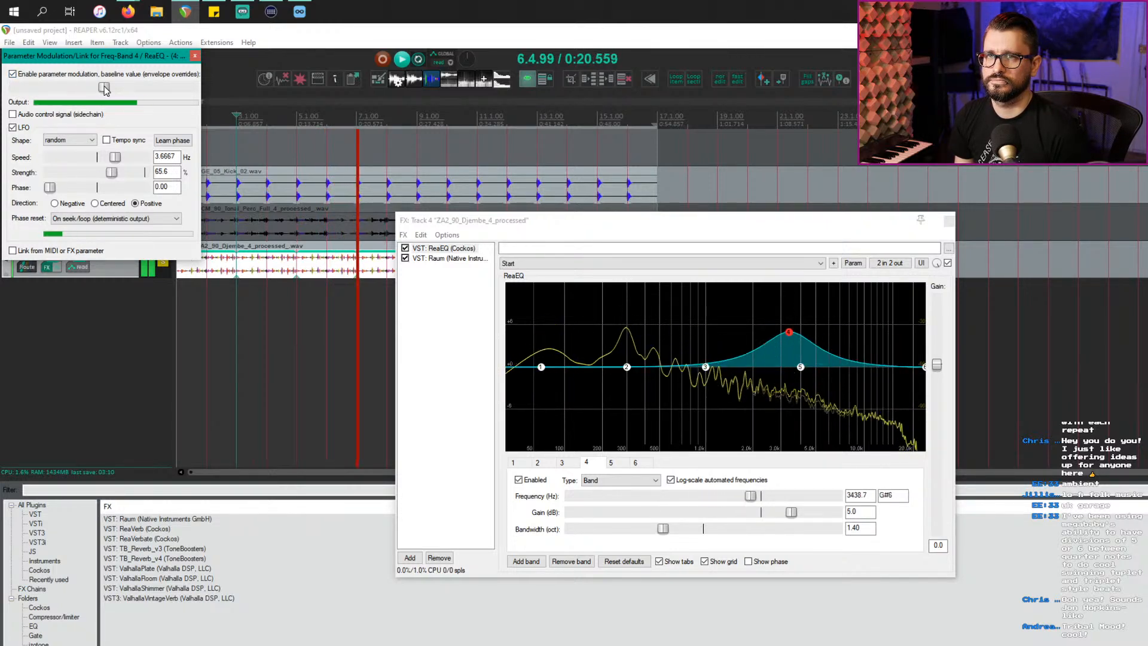
{"action": "left_click_drag", "start_coordinate": [104, 88], "coordinate": [88, 89]}
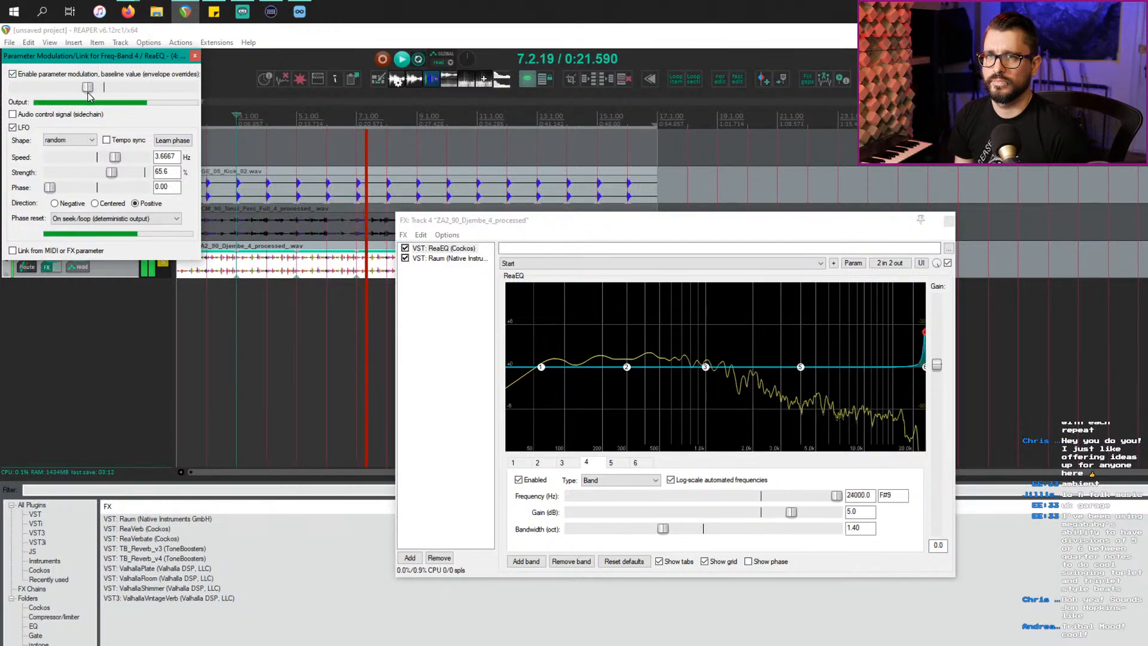
{"action": "left_click", "coordinate": [95, 204]}
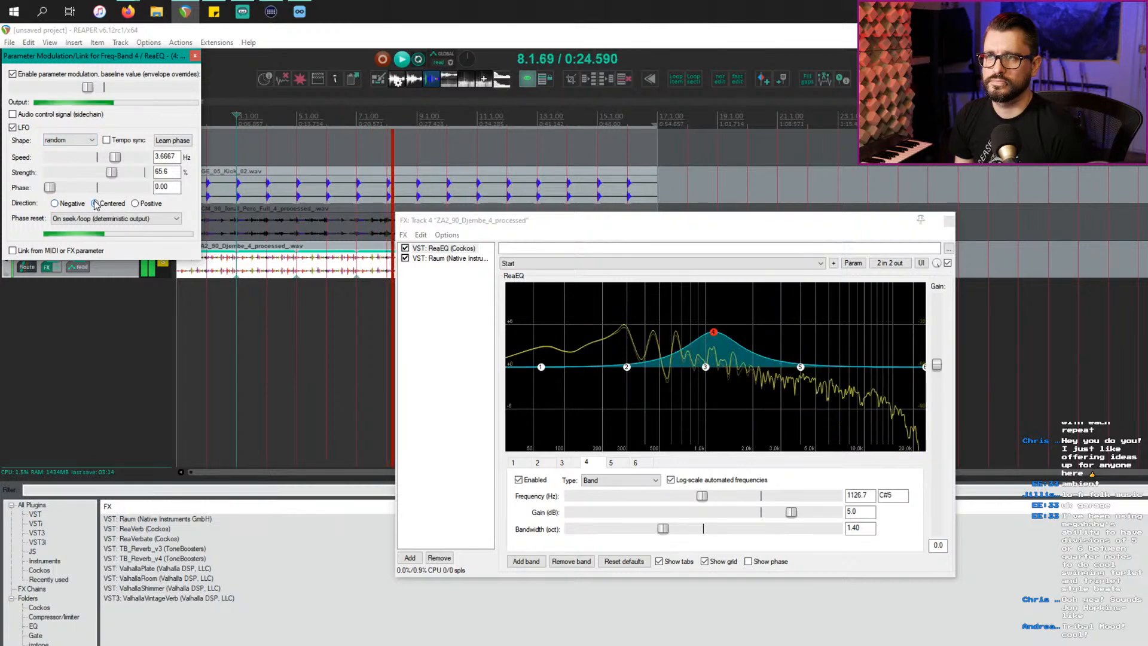
Step: After trying a square shape, keep the random LFO and tempo-sync it at 1 QN
{"action": "left_click", "coordinate": [78, 140]}
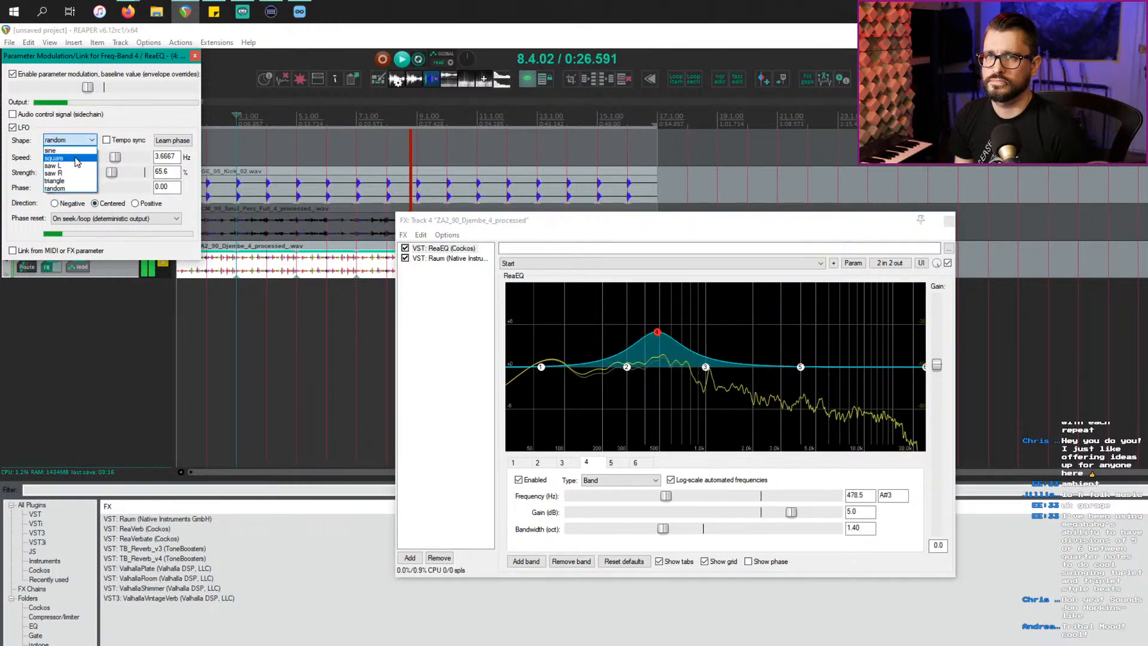
{"action": "left_click", "coordinate": [77, 159]}
{"action": "left_click", "coordinate": [72, 140]}
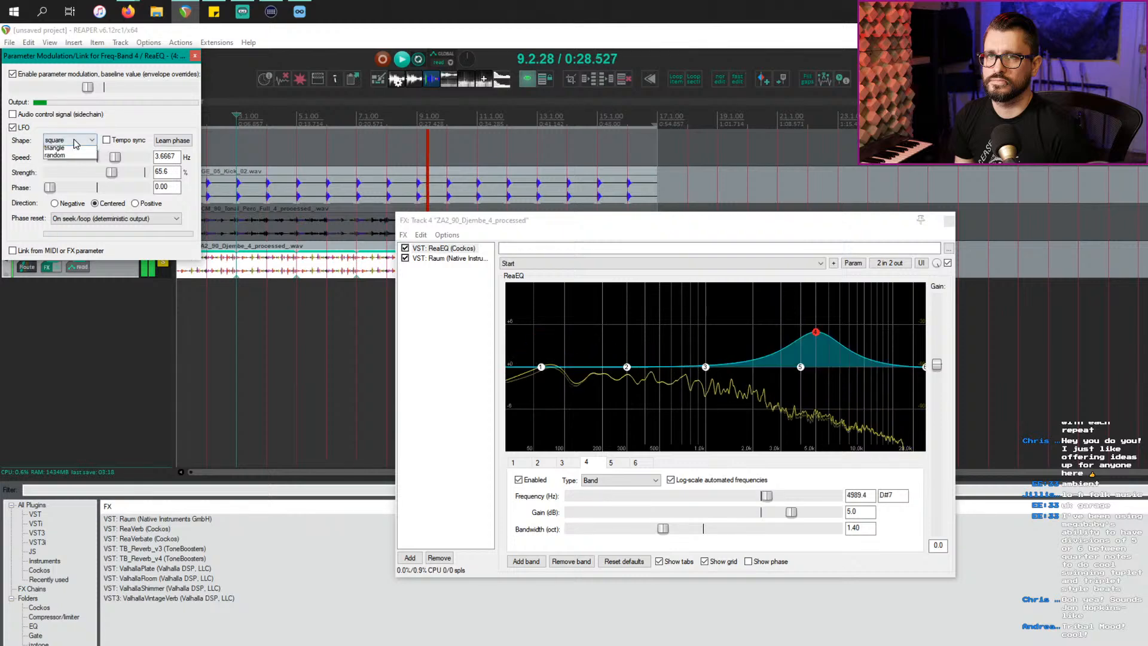
{"action": "left_click", "coordinate": [79, 188]}
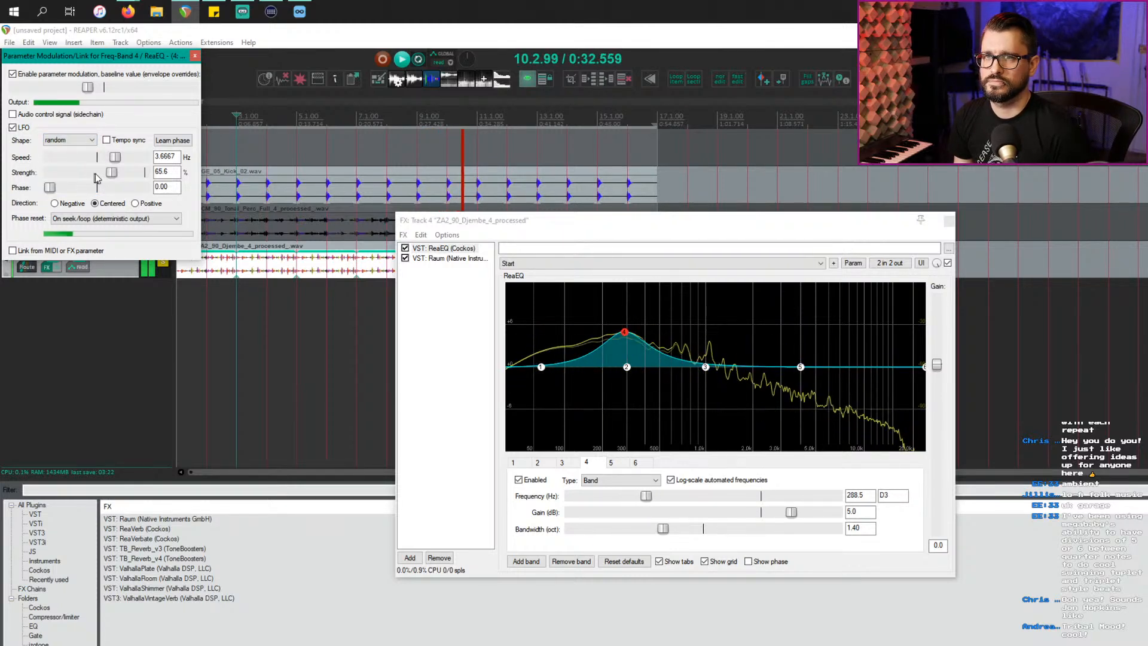
{"action": "left_click", "coordinate": [117, 142]}
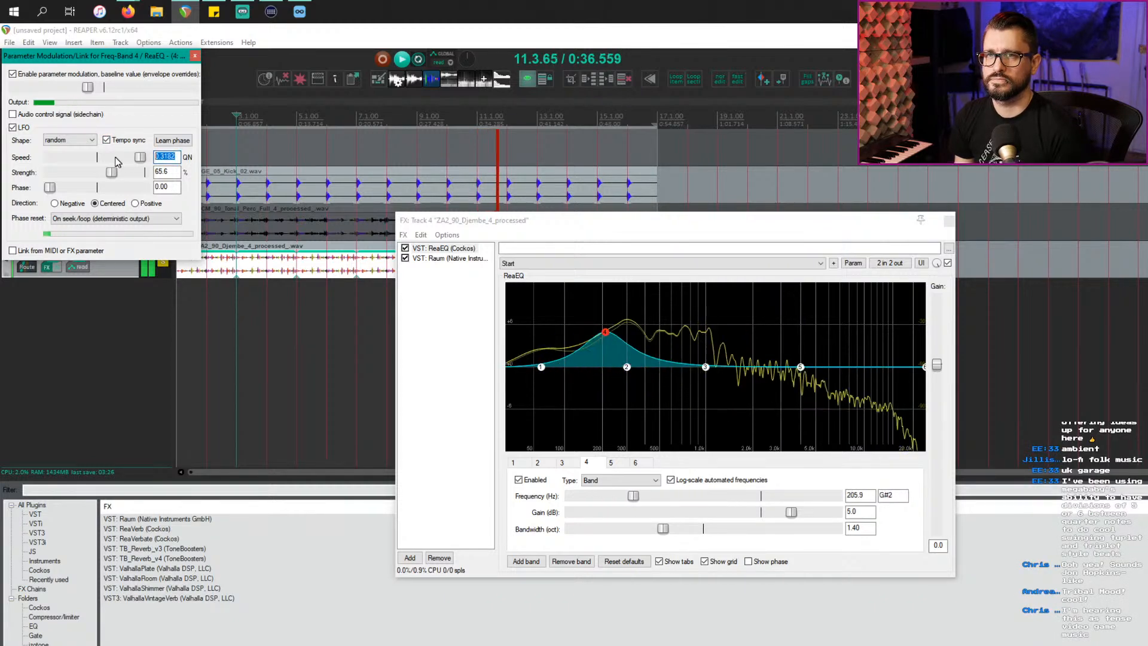
{"action": "type", "text": "1"}
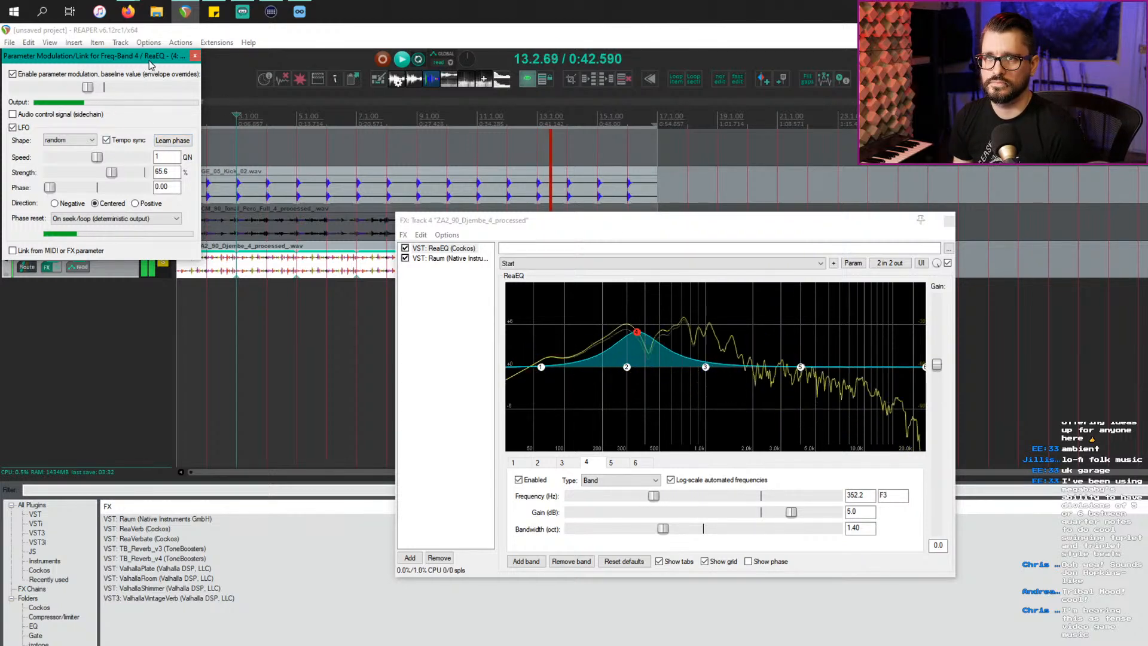
{"action": "left_click_drag", "start_coordinate": [150, 66], "coordinate": [315, 187]}
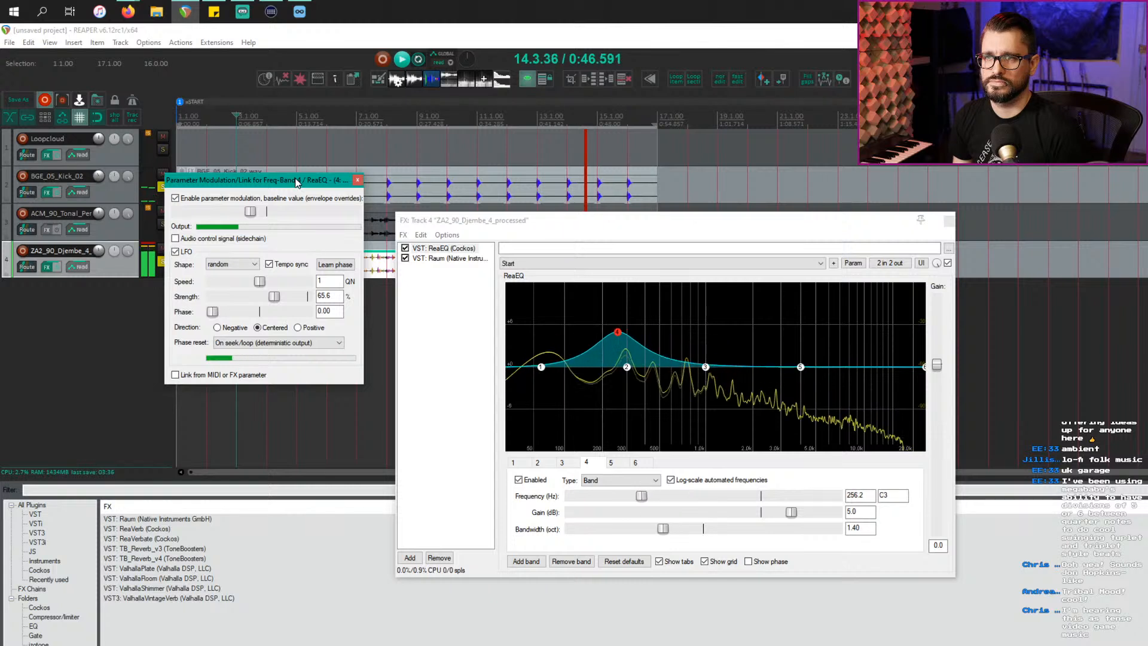
Step: Boost band 3 by 3 dB at 1887.6 Hz with 1.06-octave bandwidth and log-scale automated frequencies
{"action": "double_click", "coordinate": [254, 211]}
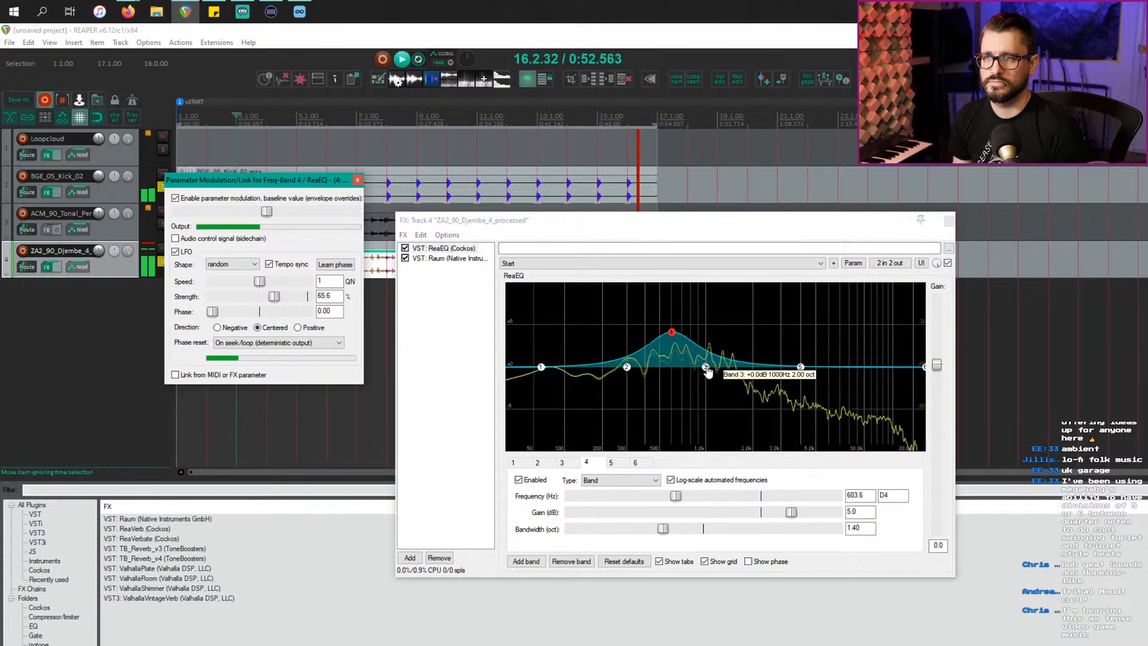
{"action": "left_click_drag", "start_coordinate": [707, 367], "coordinate": [714, 347]}
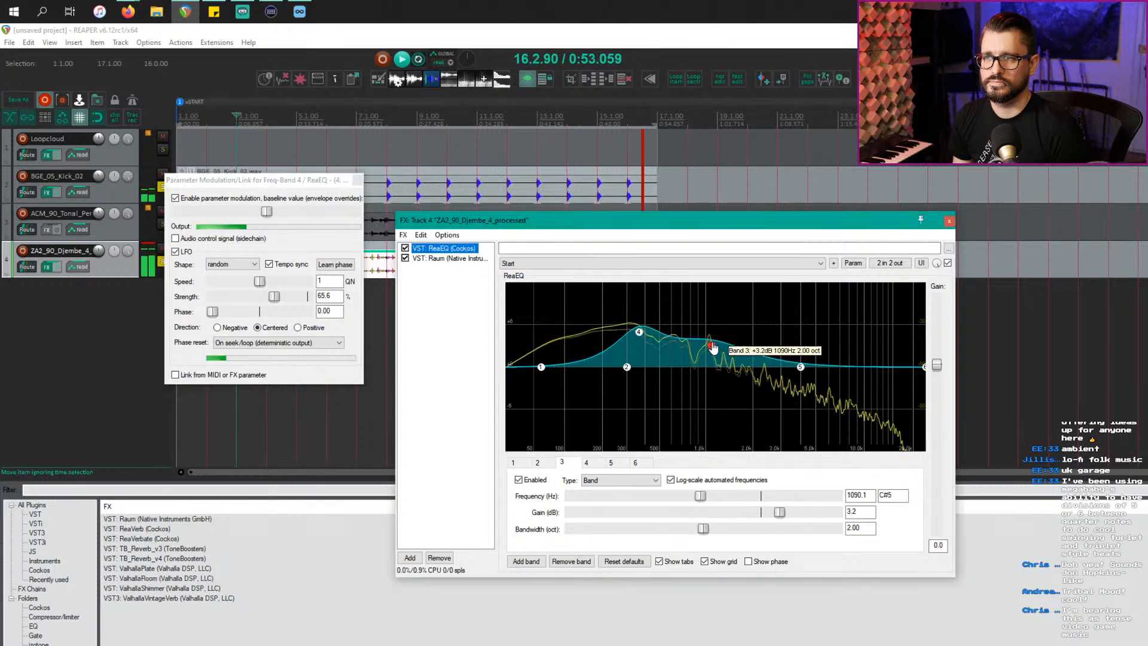
{"action": "left_click", "coordinate": [671, 480]}
{"action": "left_click_drag", "start_coordinate": [703, 529], "coordinate": [642, 532]}
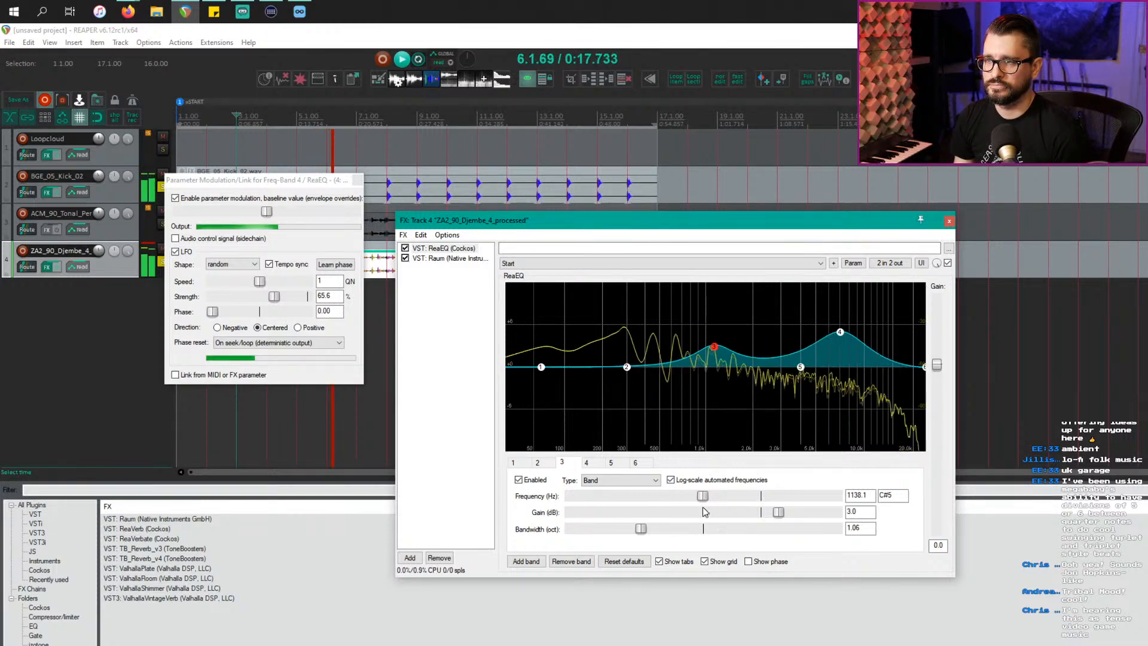
{"action": "left_click_drag", "start_coordinate": [704, 497], "coordinate": [728, 497]}
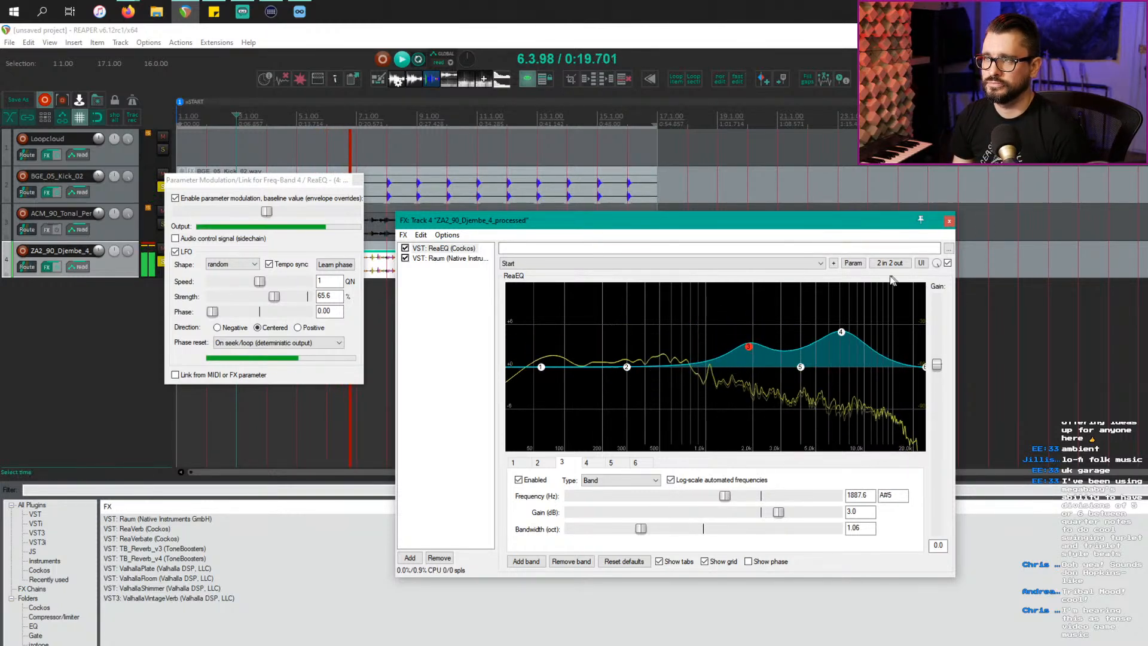
{"action": "left_click", "coordinate": [853, 264]}
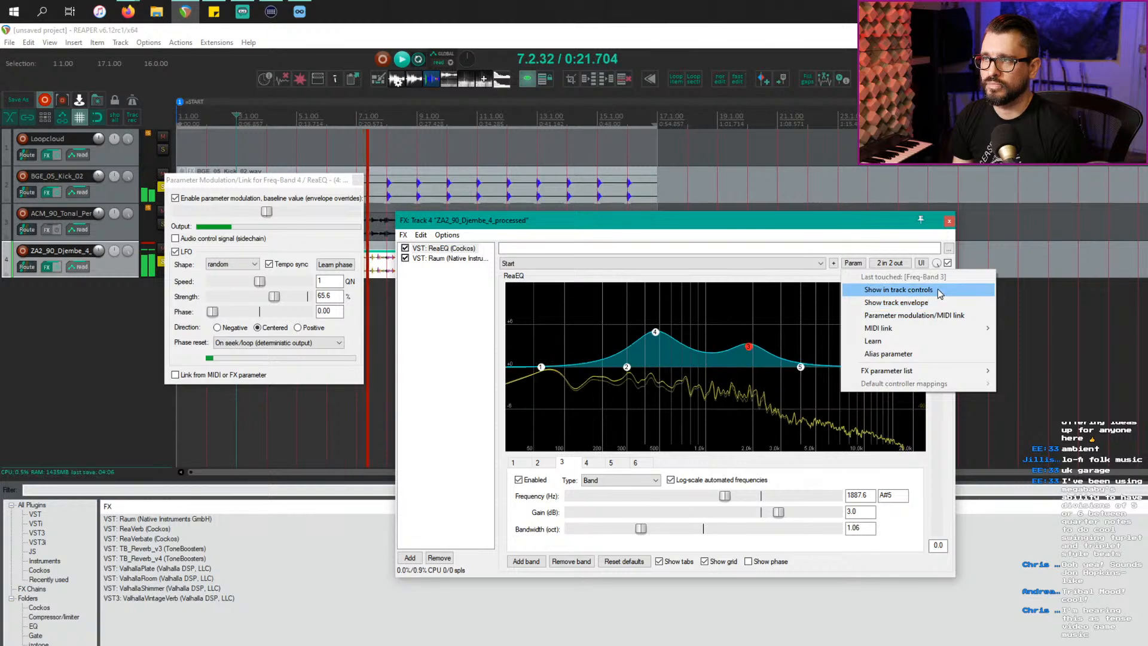
Step: Modulate band 3's frequency with a random, centred LFO at 1.5 QN, 77.9% strength, raised baseline
{"action": "left_click", "coordinate": [915, 315]}
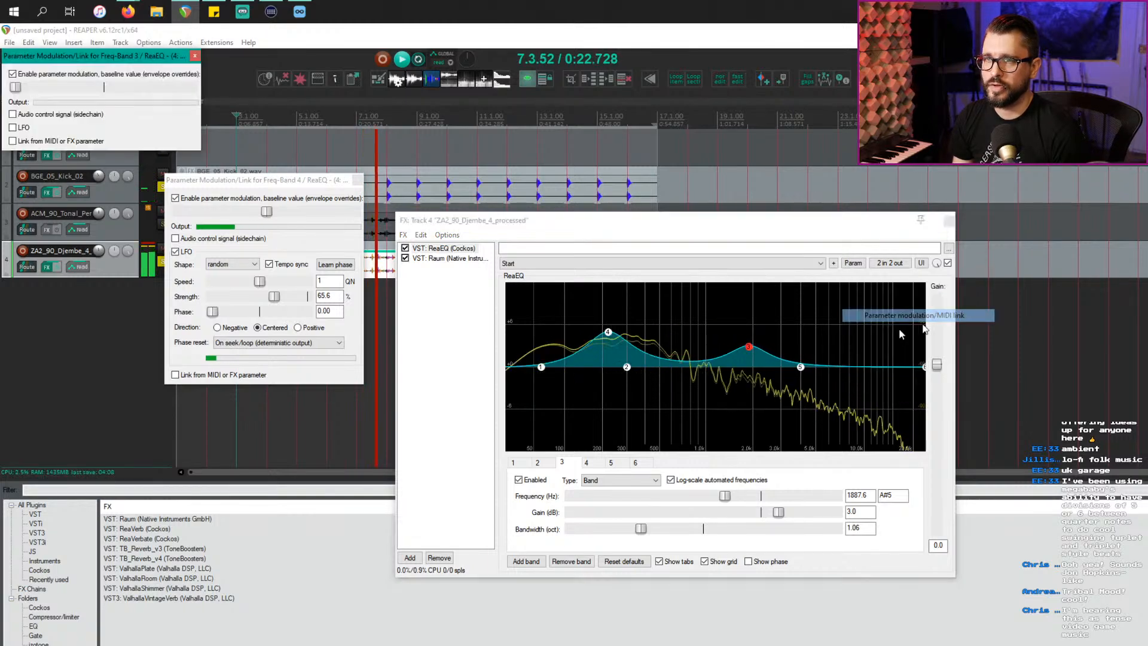
{"action": "left_click", "coordinate": [12, 127]}
{"action": "left_click", "coordinate": [69, 140]}
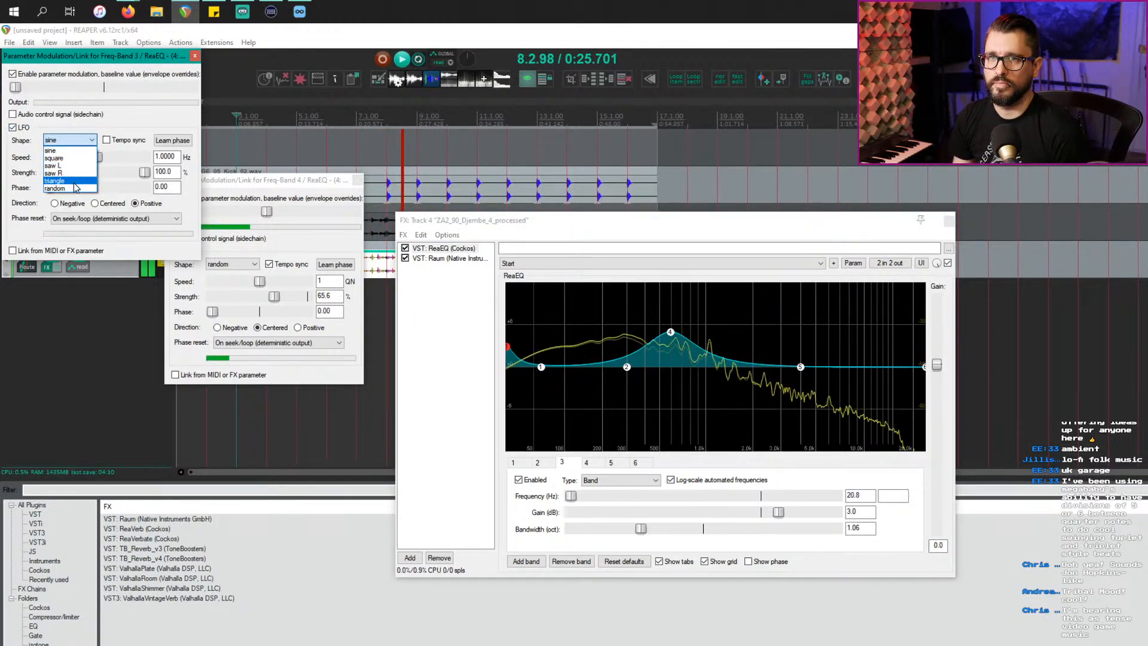
{"action": "left_click", "coordinate": [76, 188]}
{"action": "left_click", "coordinate": [104, 206]}
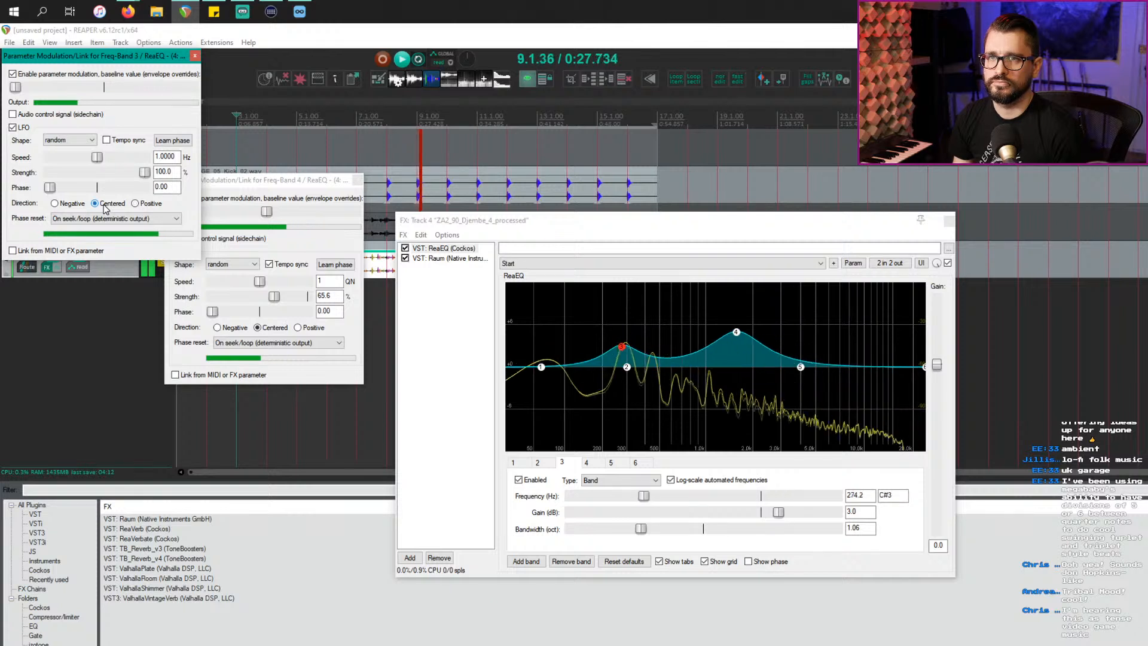
{"action": "left_click_drag", "start_coordinate": [43, 94], "coordinate": [92, 97]}
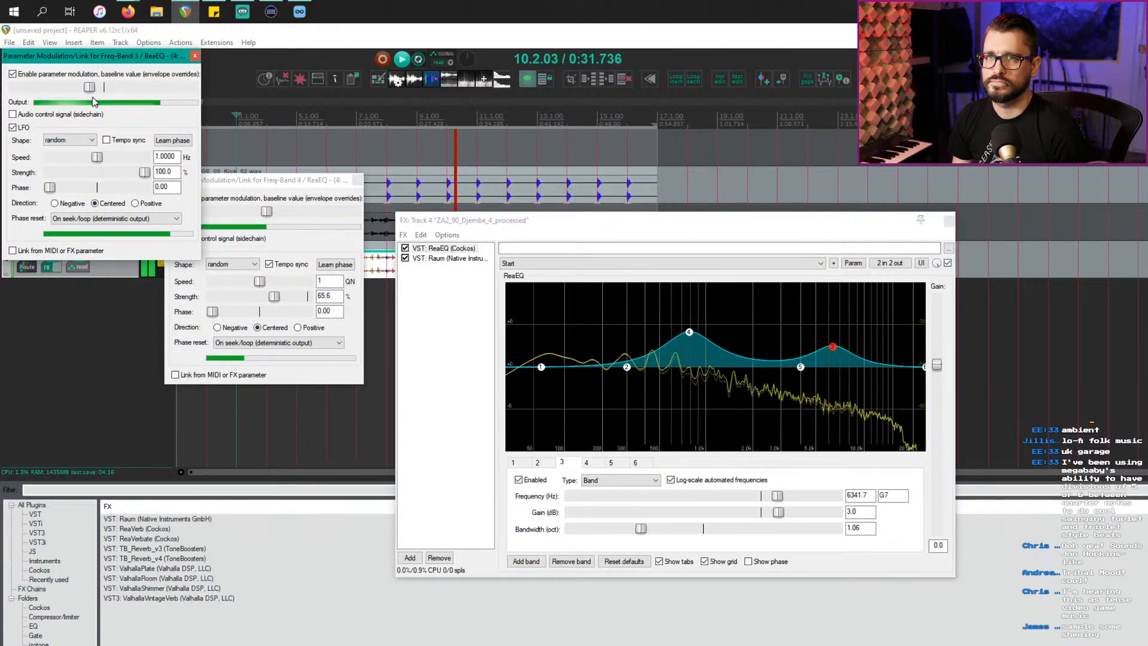
{"action": "left_click", "coordinate": [106, 139]}
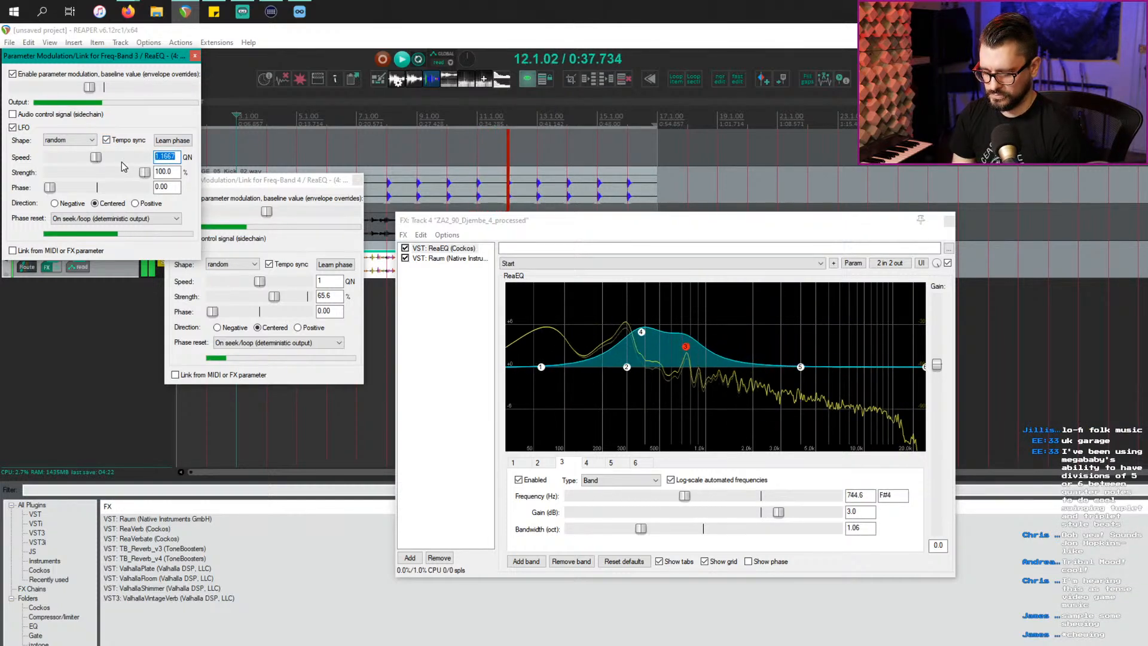
{"action": "type", "text": "1.5"}
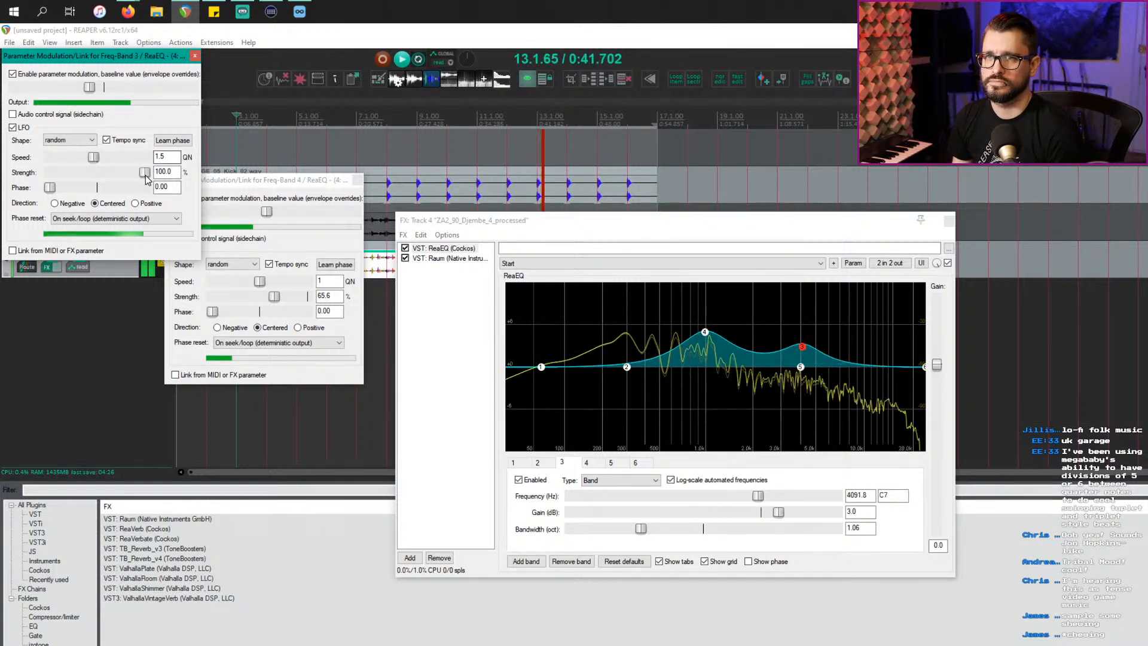
{"action": "left_click_drag", "start_coordinate": [145, 172], "coordinate": [124, 174]}
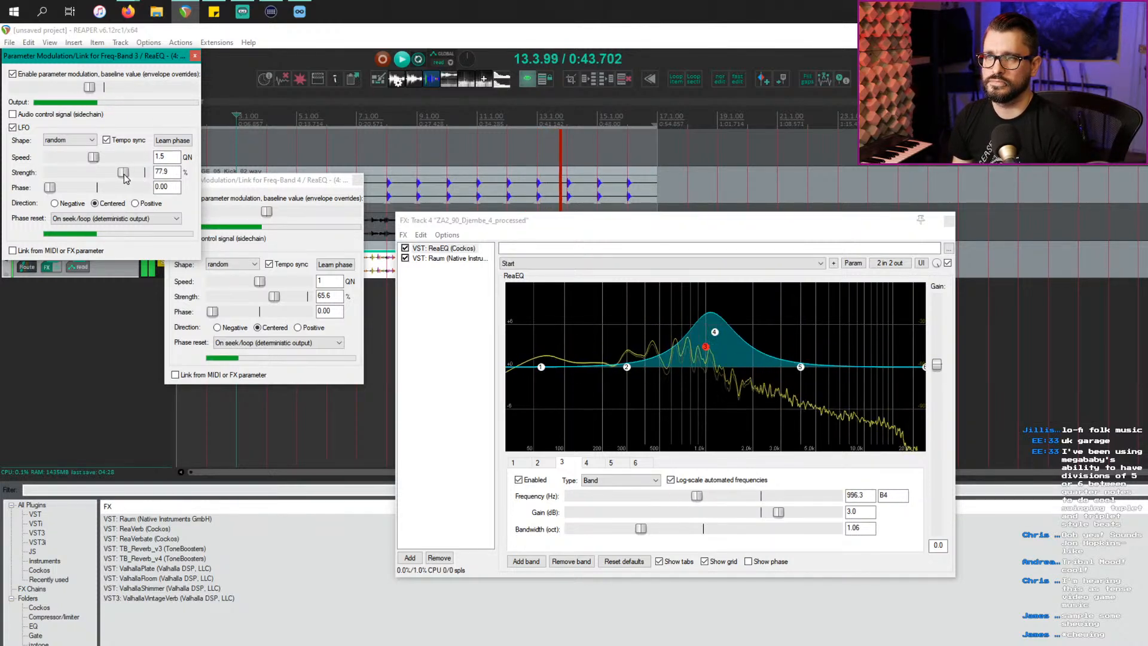
{"action": "left_click", "coordinate": [195, 56]}
Step: Close the modulation and FX windows, unsolo the djembe and kick tracks, and return to Loopcloud
{"action": "left_click", "coordinate": [357, 181]}
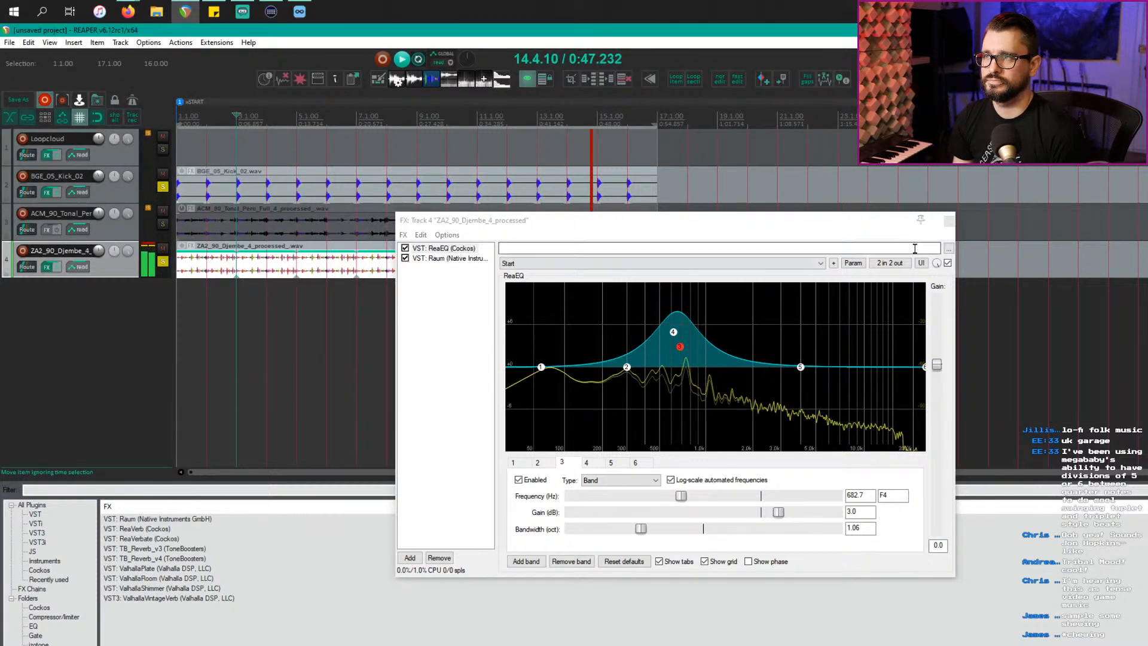
{"action": "left_click", "coordinate": [948, 221]}
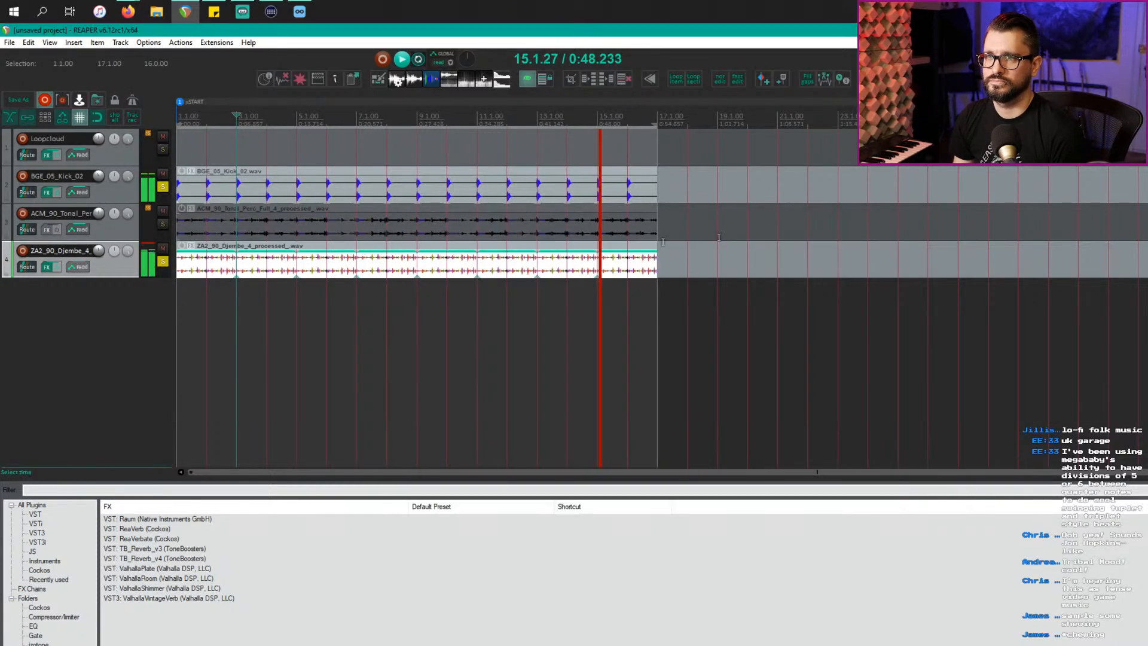
{"action": "left_click", "coordinate": [162, 263]}
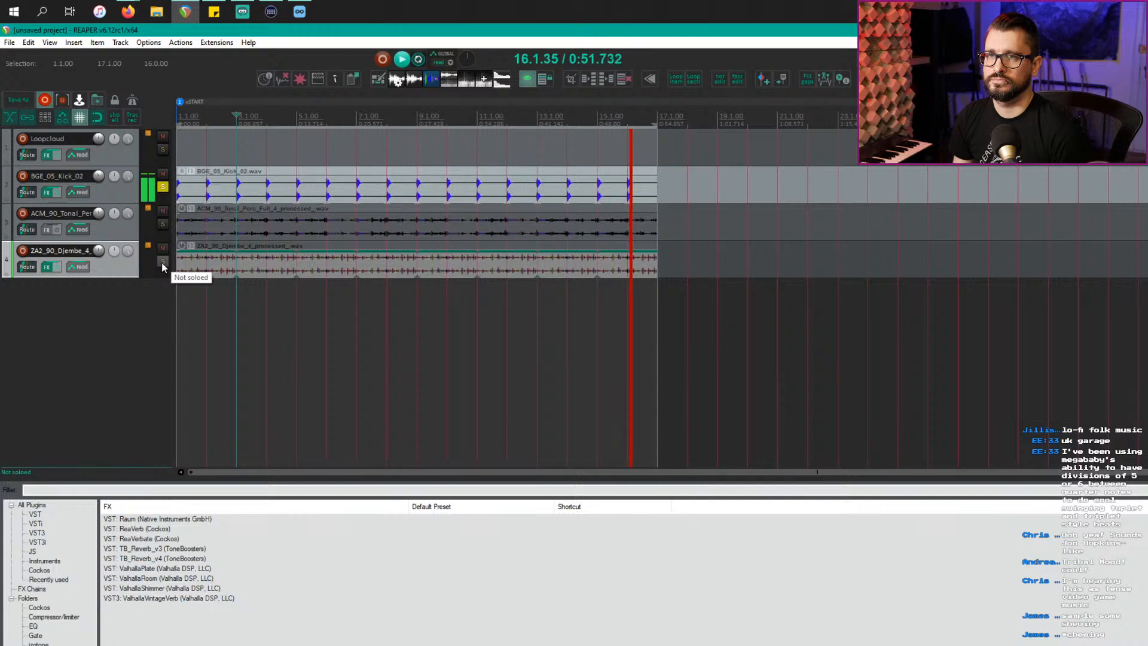
{"action": "left_click", "coordinate": [163, 187]}
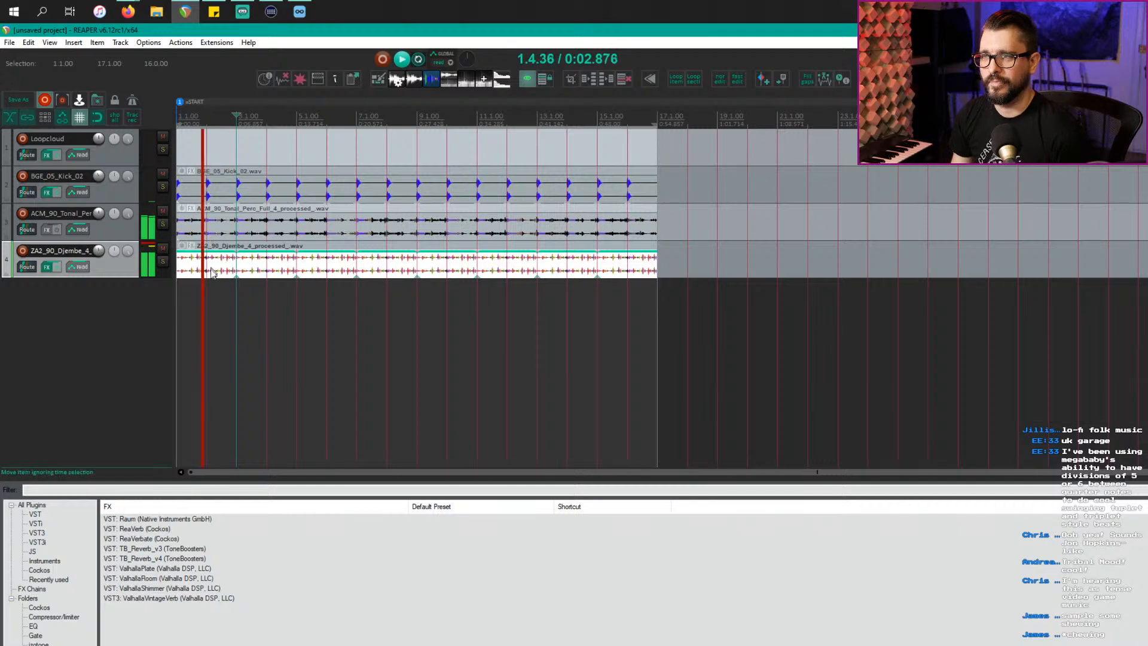
{"action": "key", "text": "alt+Tab"}
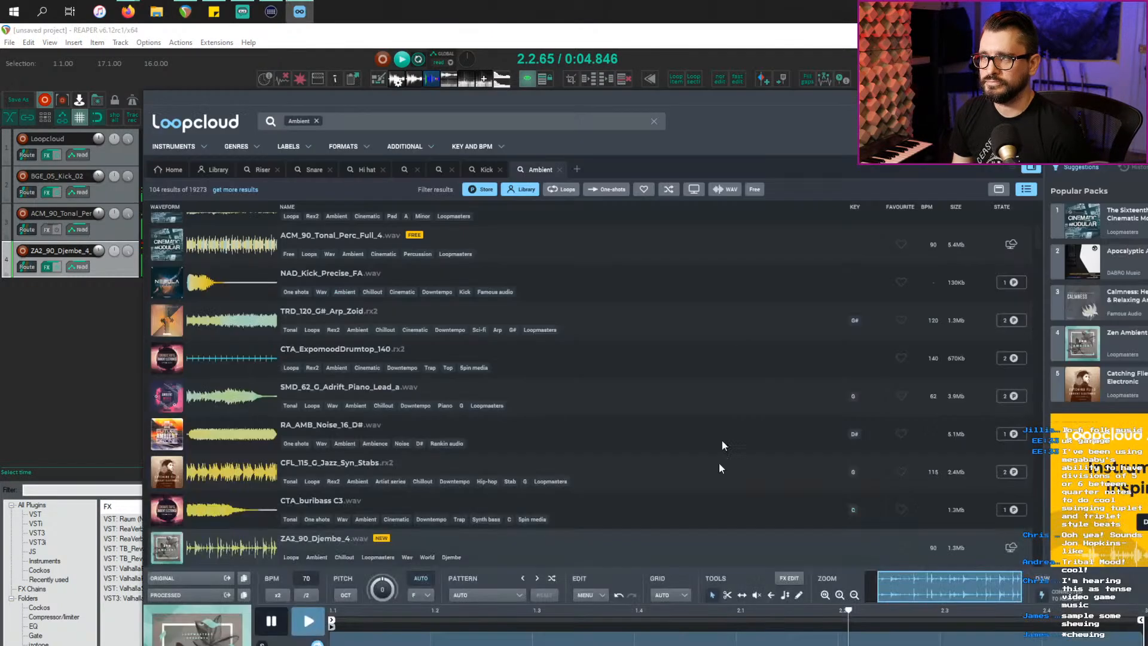
Step: Audition NAD_FX_UpAndDown_Gremlin_FA and reposition the Loopcloud window over REAPER
{"action": "scroll", "coordinate": [494, 507], "scroll_direction": "down", "scroll_amount": 5}
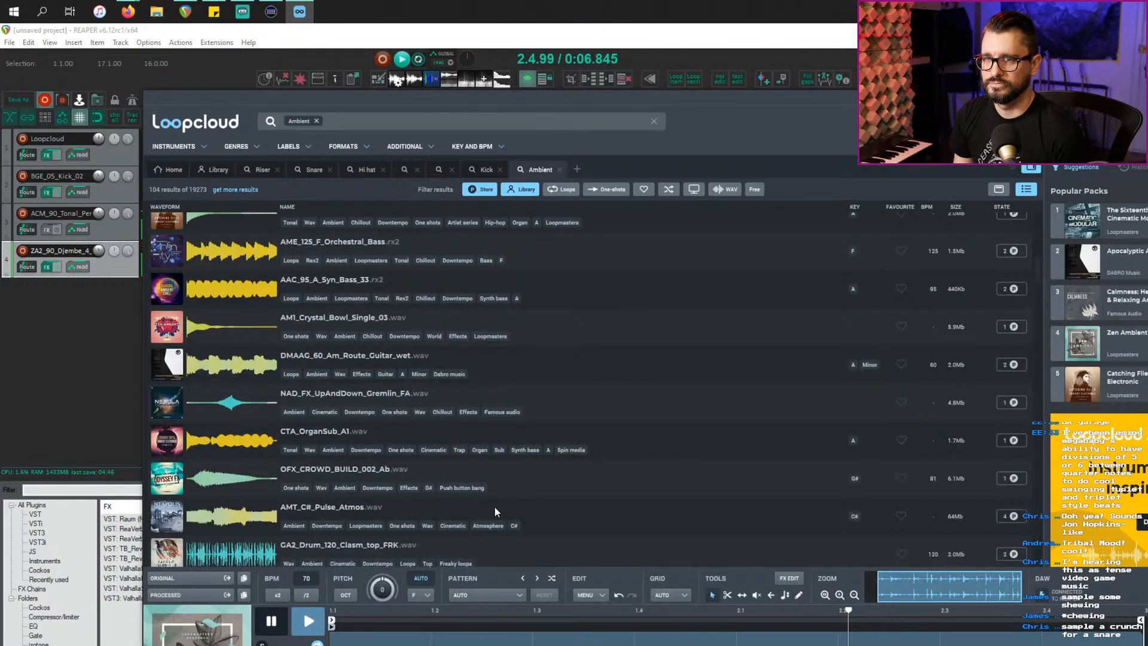
{"action": "left_click", "coordinate": [635, 404]}
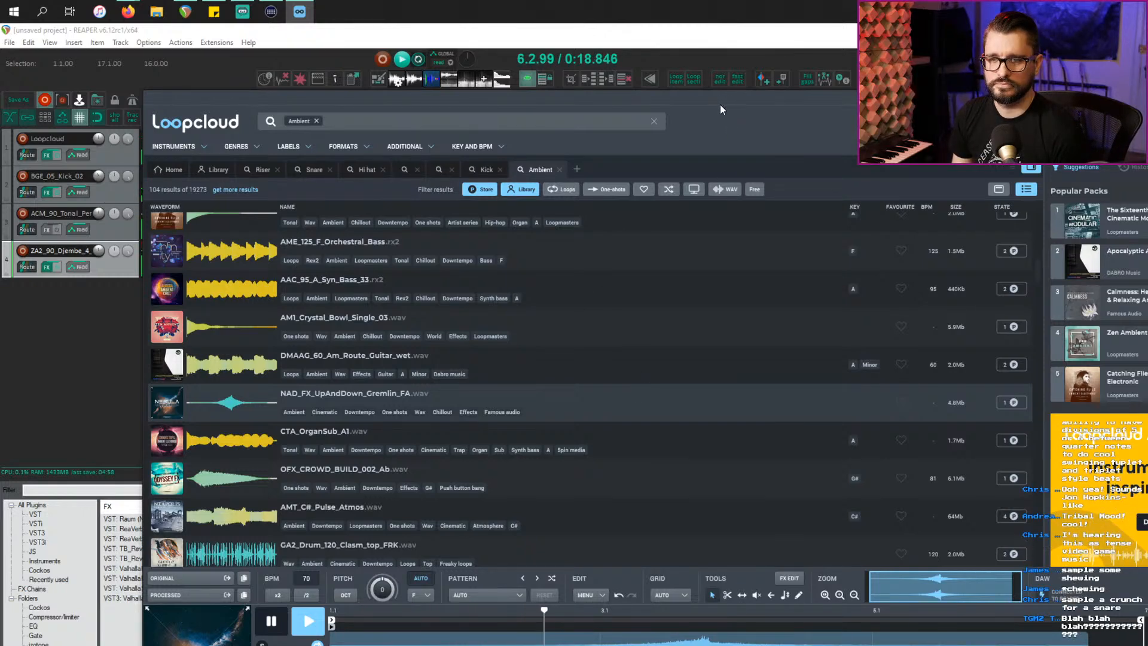
{"action": "left_click_drag", "start_coordinate": [720, 104], "coordinate": [841, 156]}
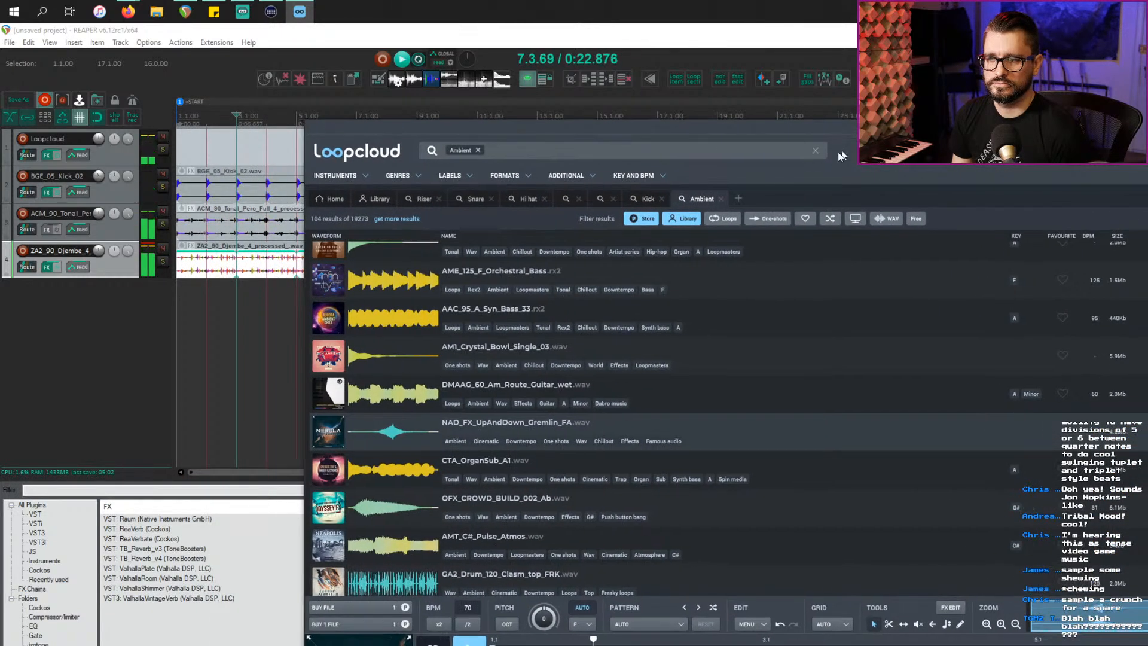
{"action": "left_click", "coordinate": [230, 307]}
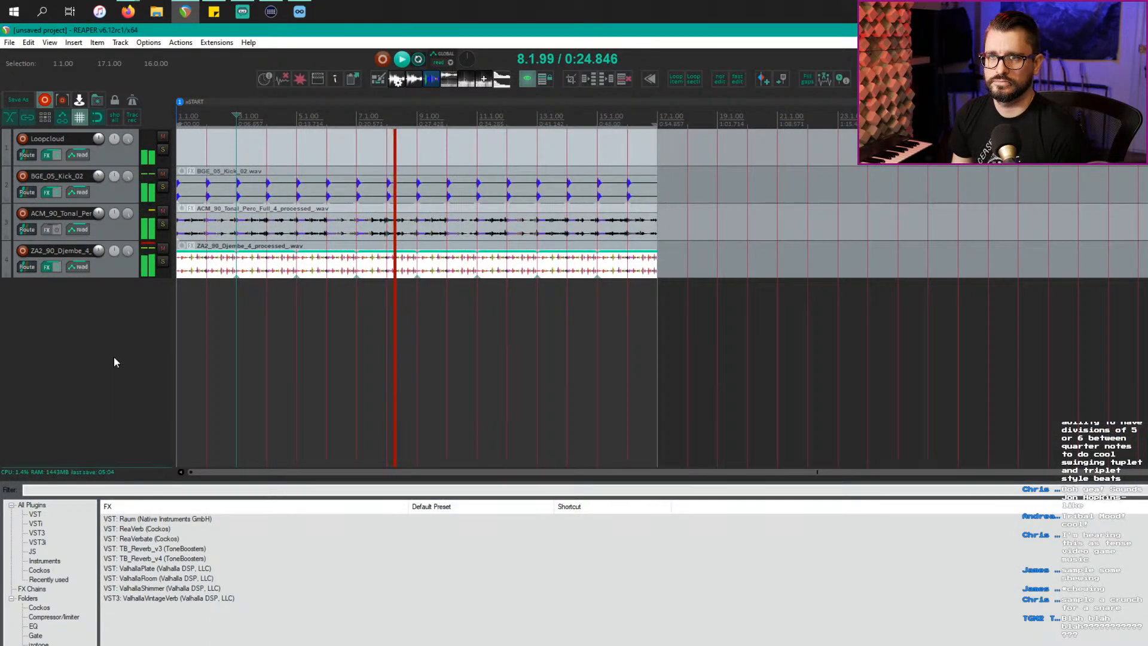
{"action": "key", "text": "alt+Tab"}
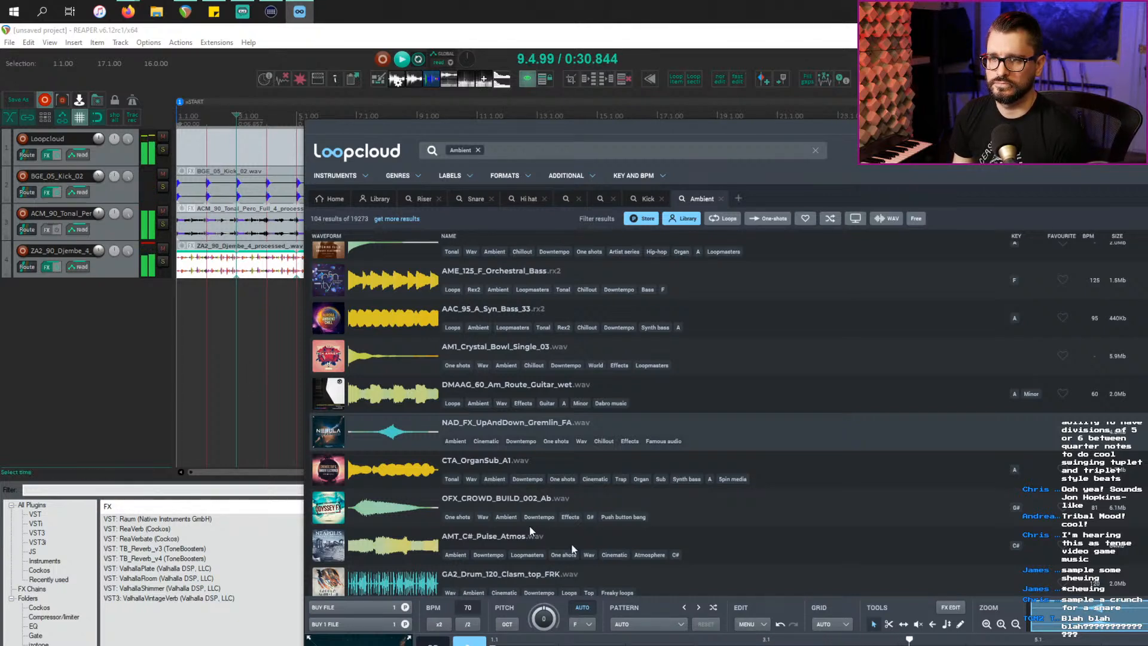
Step: Audition OFX_CROWD_BUILD_002_Ab, GA2_Drum_120_Clasm_top_FRK (with octave shifts), 90_Drums_01_BL05 and DSL_Perc_105_Pulse_FRK
{"action": "left_click", "coordinate": [712, 525]}
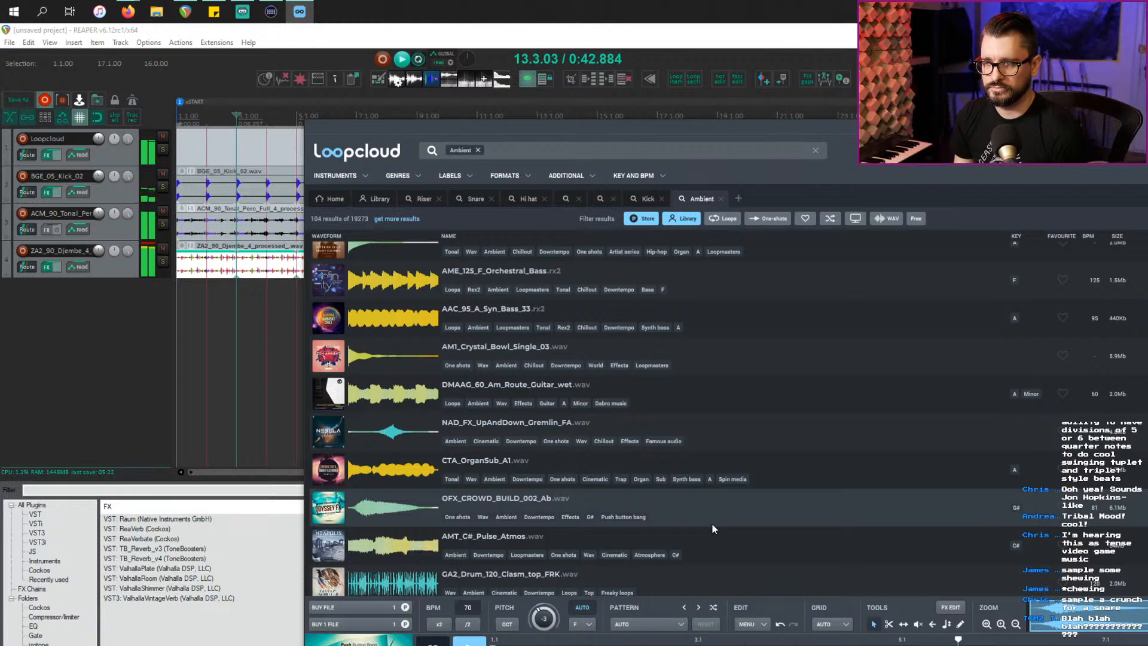
{"action": "scroll", "coordinate": [680, 544], "scroll_direction": "down", "scroll_amount": 3}
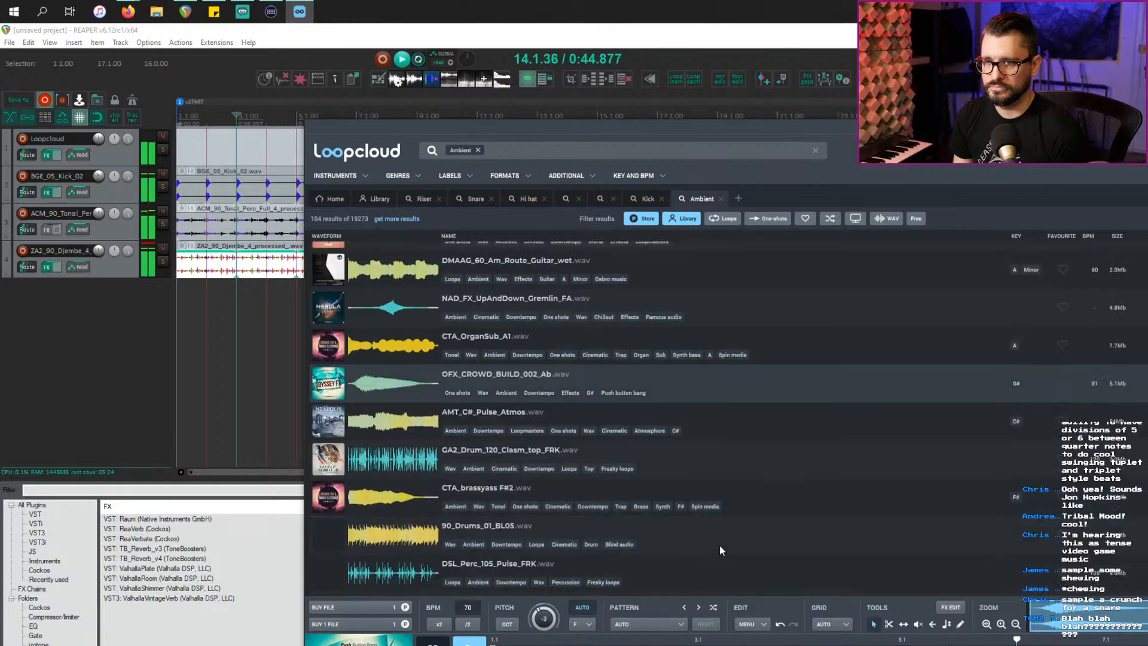
{"action": "left_click", "coordinate": [728, 470]}
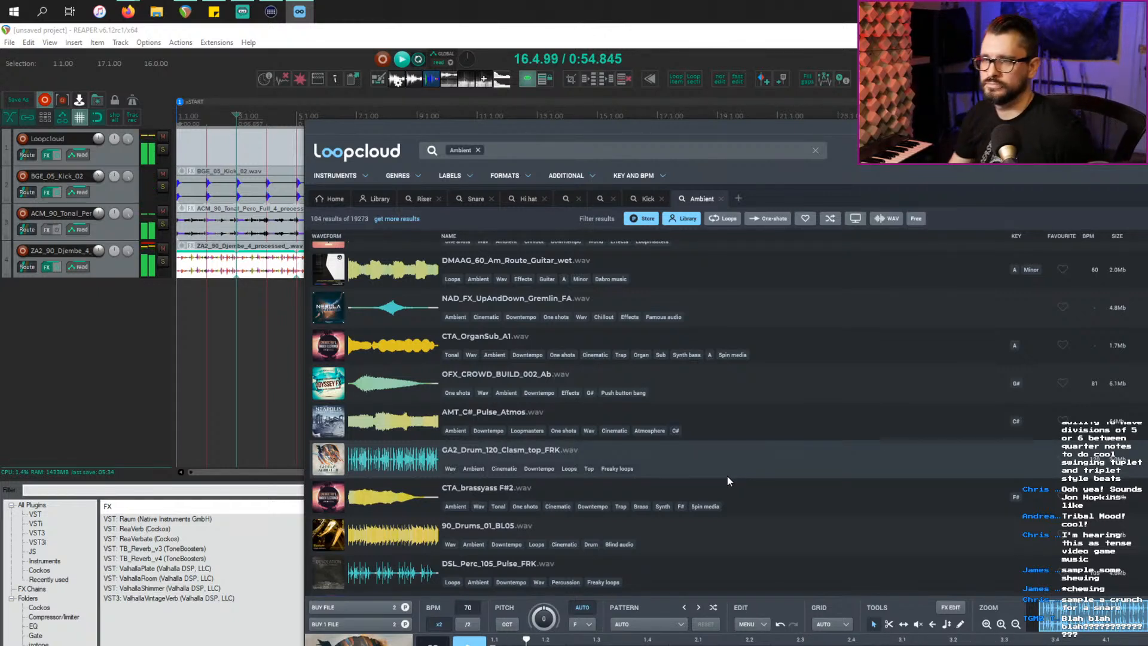
{"action": "left_click", "coordinate": [507, 625]}
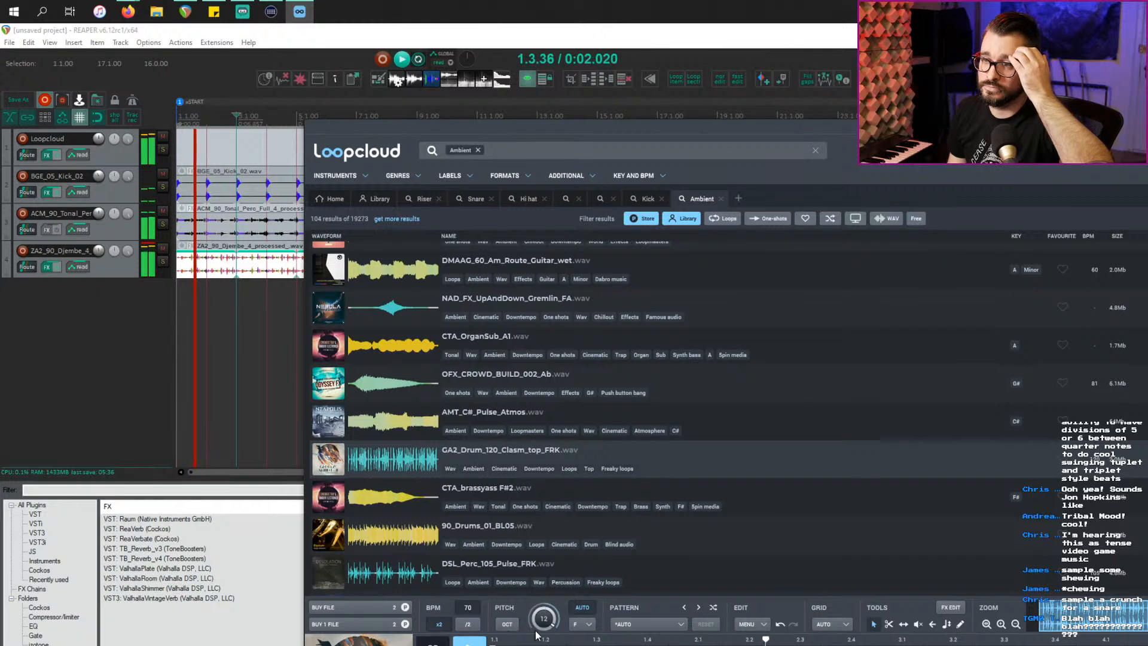
{"action": "left_click", "coordinate": [508, 625]}
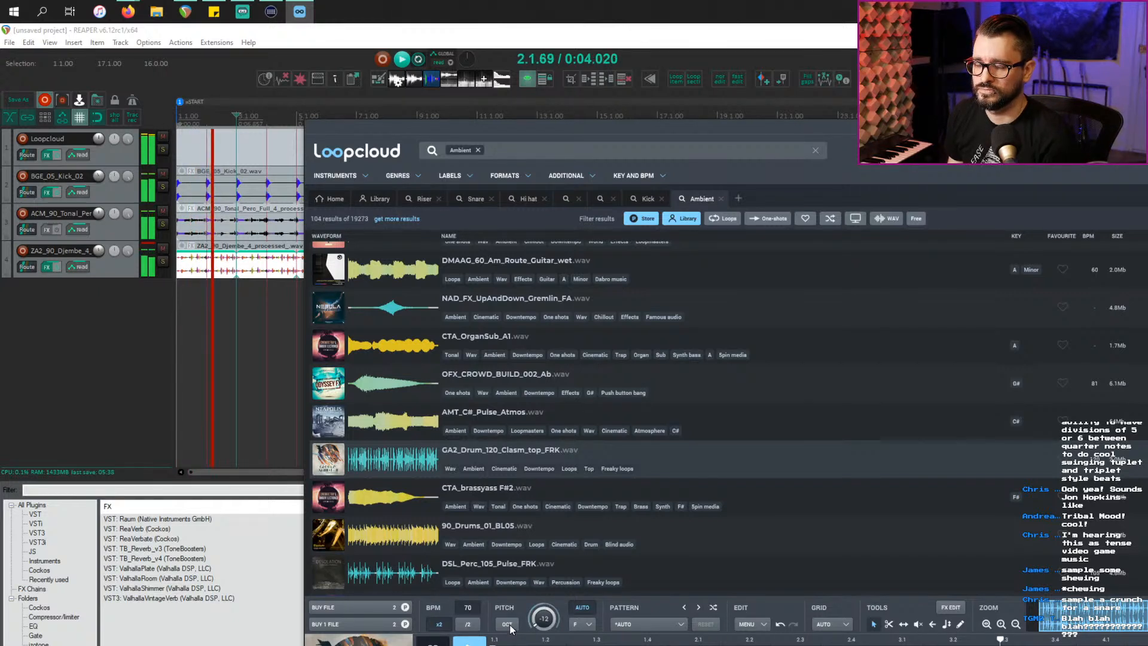
{"action": "left_click", "coordinate": [580, 525]}
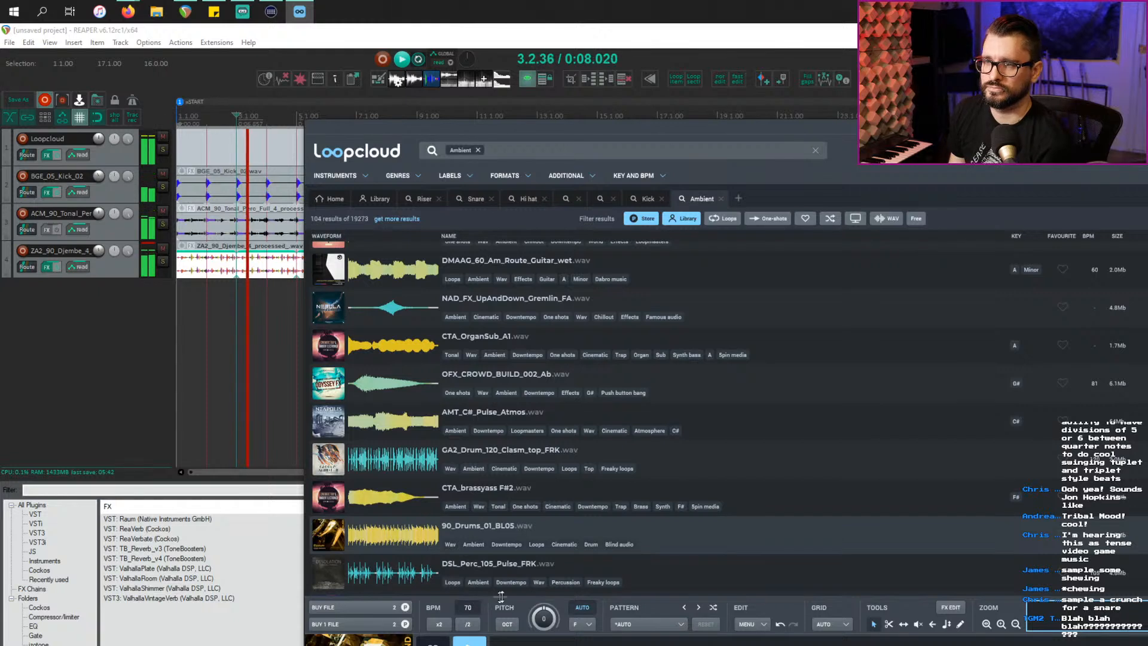
{"action": "left_click", "coordinate": [423, 583]}
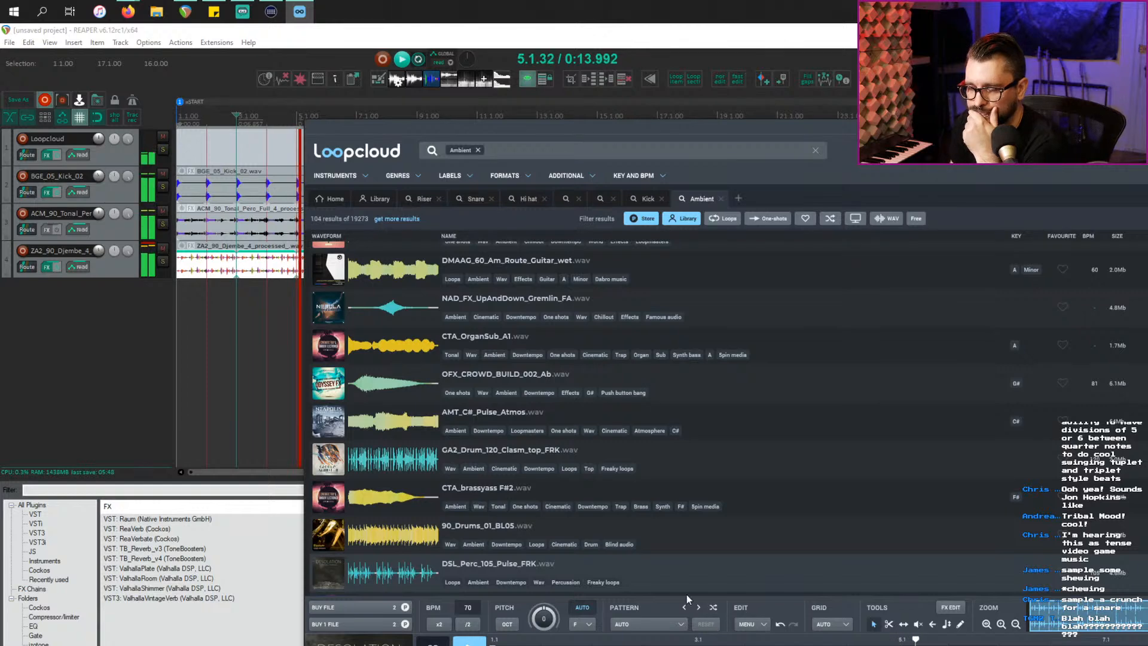
Step: Audition ACM_MS_F#5_Ring_Syn and then the SMD_65_Time_Uni_Hats loop further down
{"action": "scroll", "coordinate": [575, 545], "scroll_direction": "down", "scroll_amount": 3}
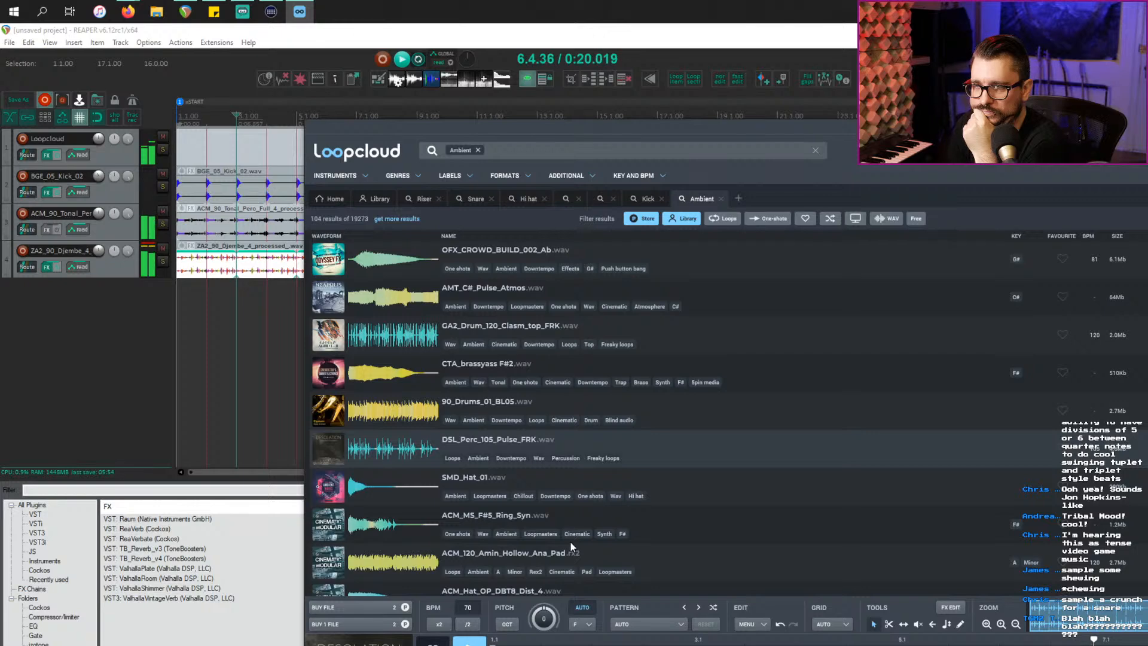
{"action": "left_click", "coordinate": [726, 527]}
{"action": "scroll", "coordinate": [634, 554], "scroll_direction": "down", "scroll_amount": 2}
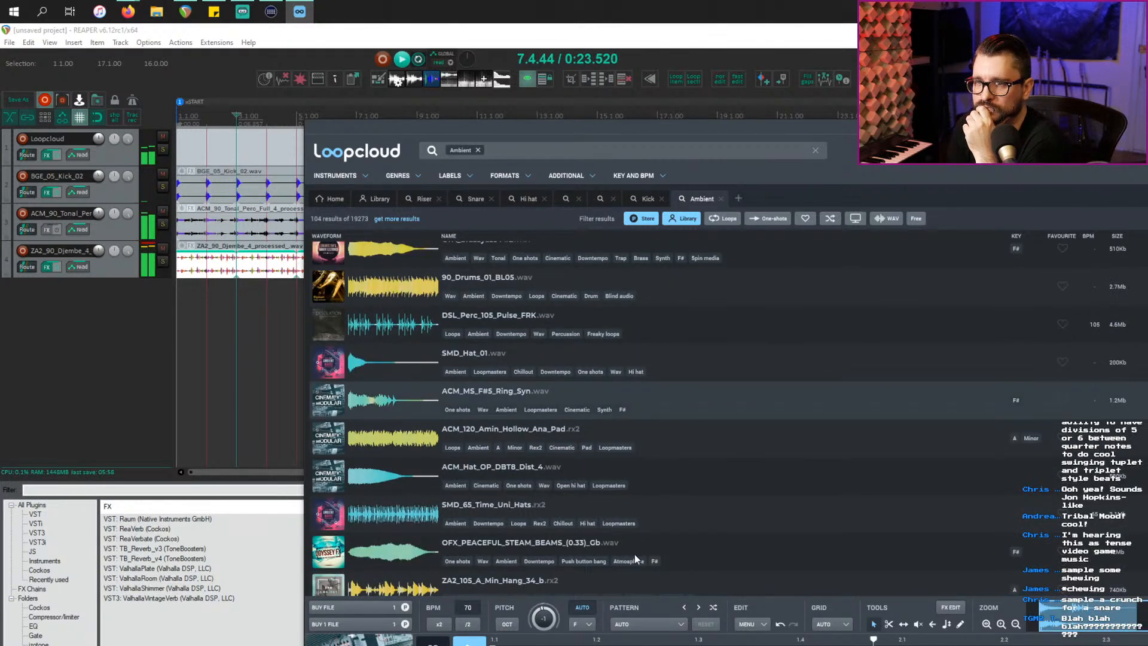
{"action": "left_click", "coordinate": [669, 512]}
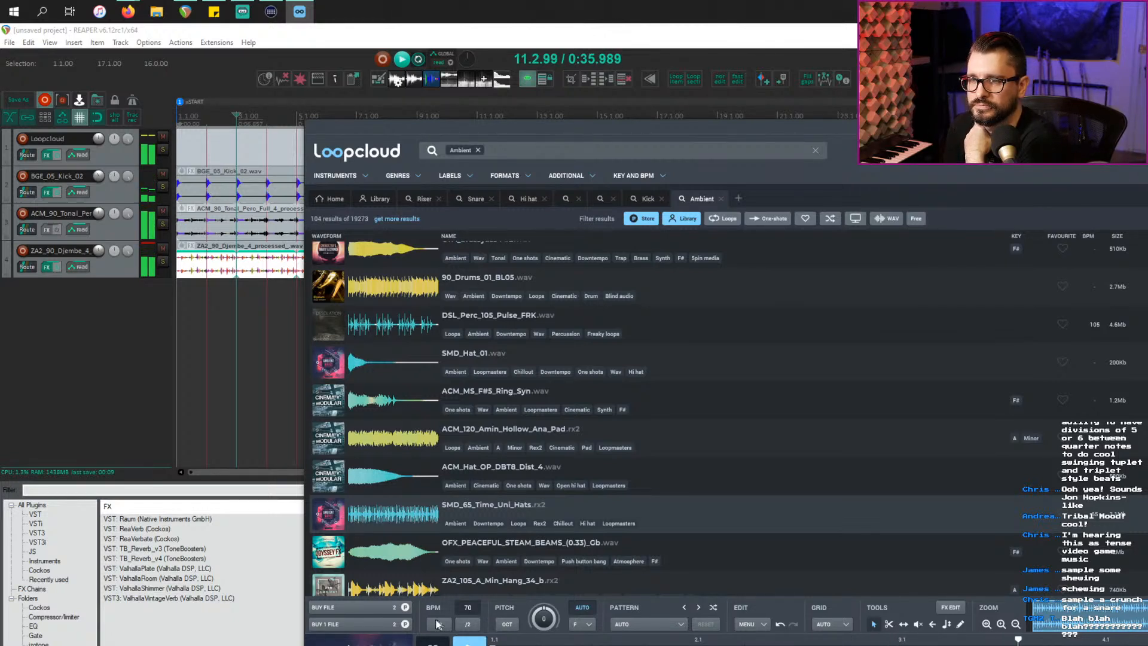
Step: Buy SMD_65_Time_Uni_Hats and drop its processed file into REAPER as track 5
{"action": "left_click", "coordinate": [382, 625]}
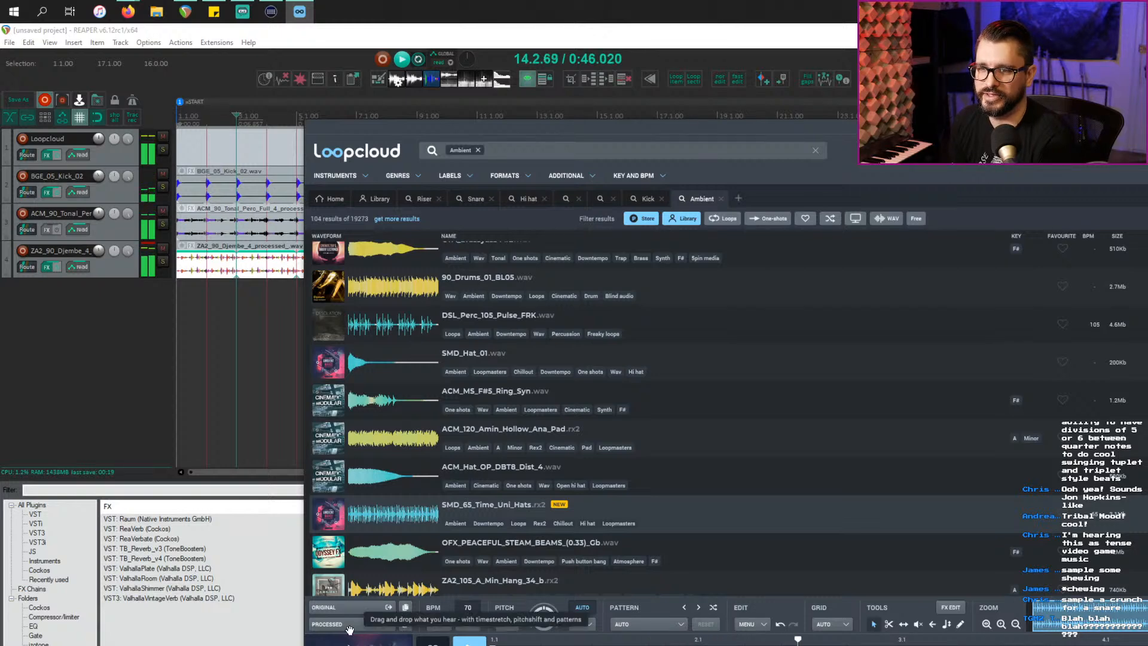
{"action": "left_click_drag", "start_coordinate": [350, 630], "coordinate": [108, 483]}
{"action": "left_click_drag", "start_coordinate": [26, 410], "coordinate": [25, 410]}
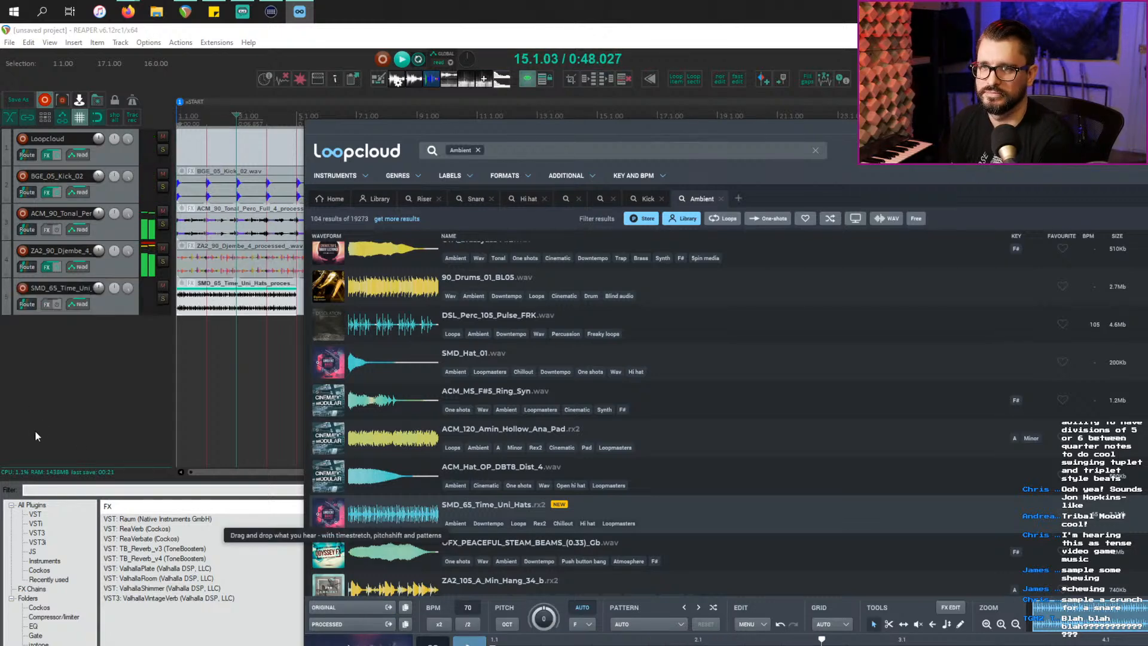
Step: Stretch the SMD_65_Time_Uni_Hats item to loop through bar 17, then show the mixer docker
{"action": "left_click", "coordinate": [117, 304]}
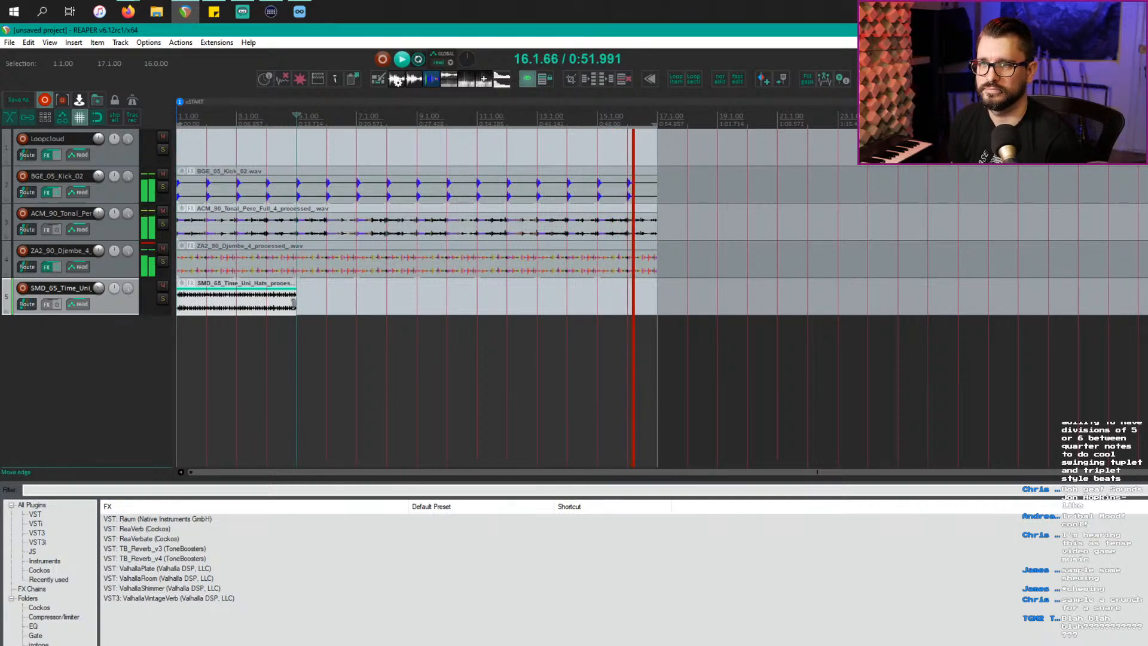
{"action": "left_click_drag", "start_coordinate": [296, 299], "coordinate": [651, 302]}
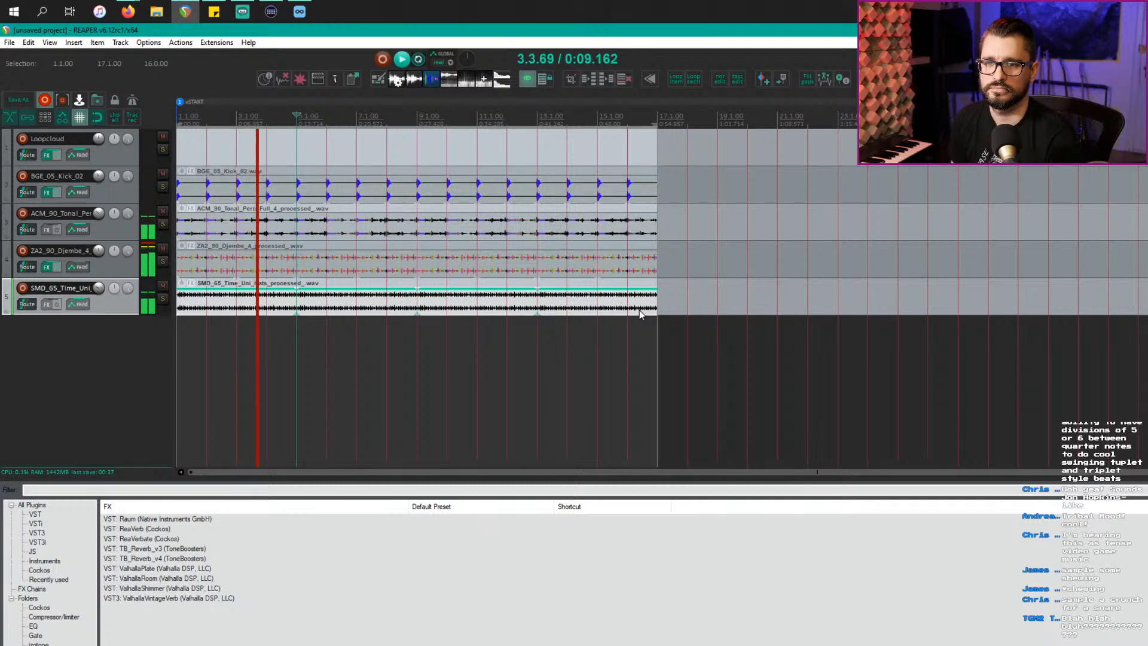
{"action": "left_click", "coordinate": [60, 399]}
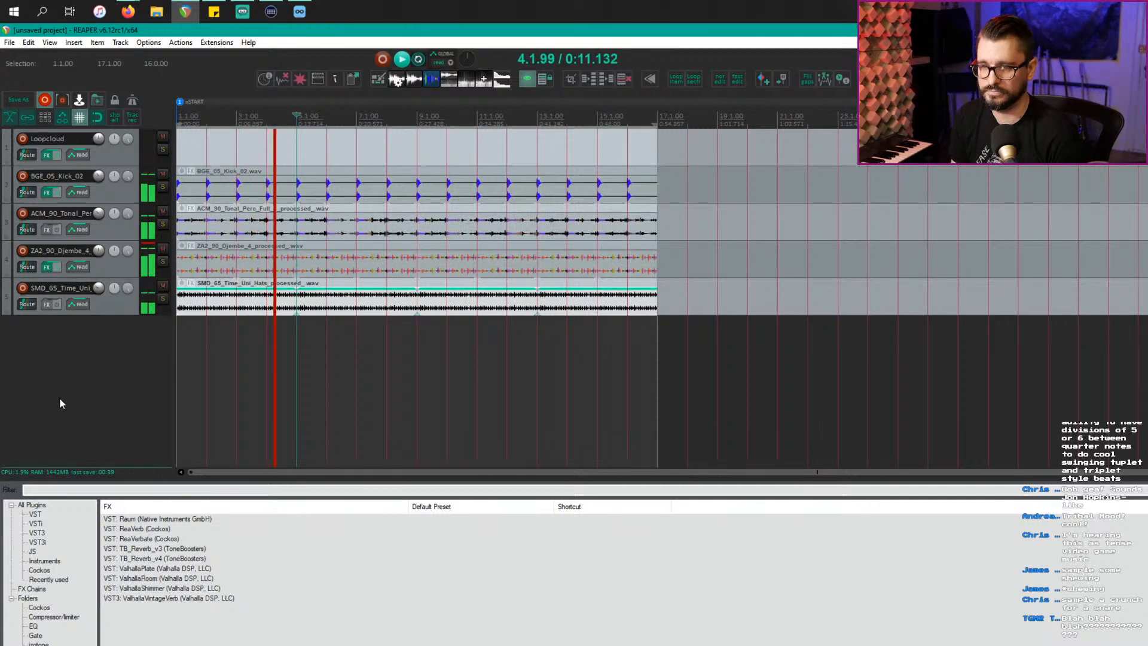
{"action": "key", "text": "ctrl+m"}
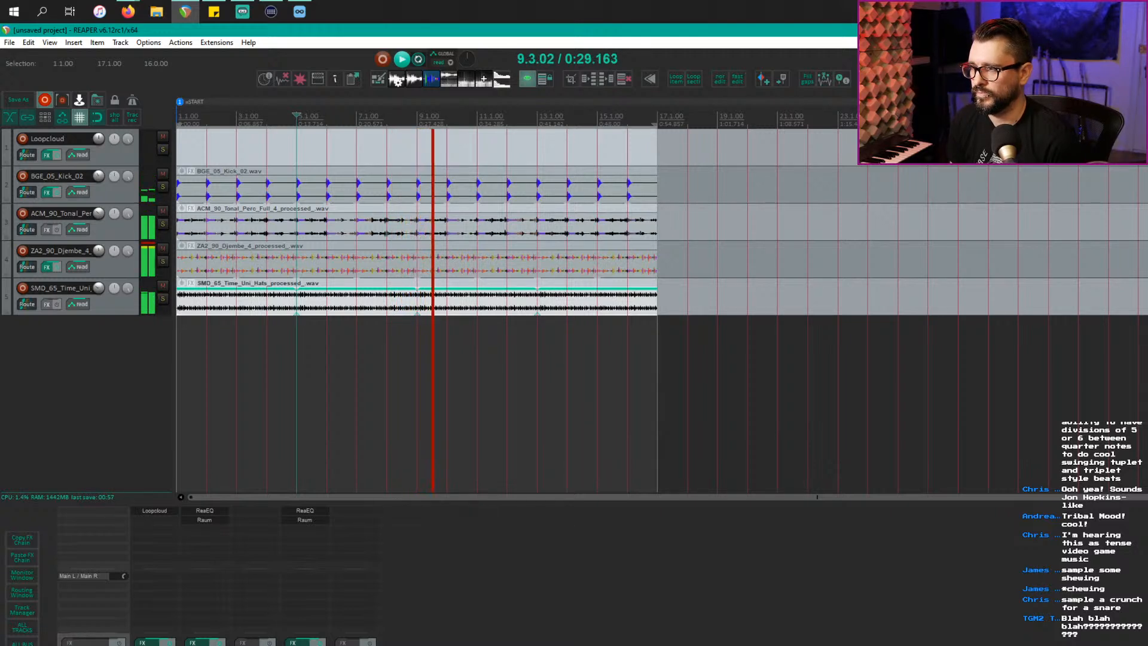
Step: Add Event Horizon Limiter/Clipper to the master track's FX chain and close the FX window
{"action": "left_click_drag", "start_coordinate": [259, 525], "coordinate": [107, 518]}
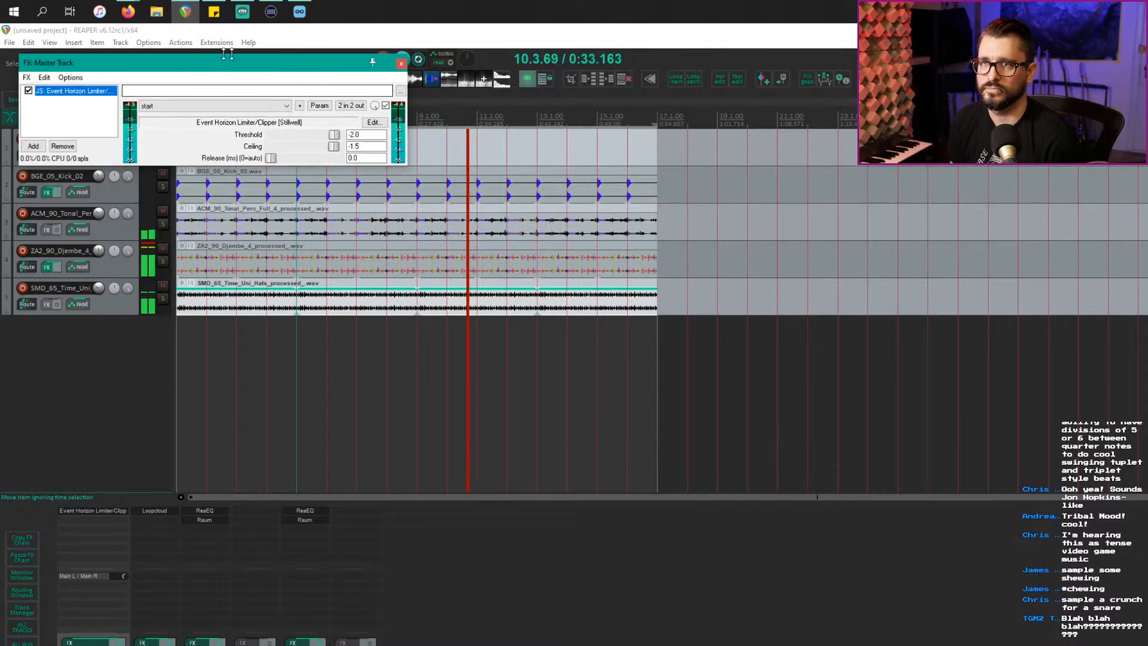
{"action": "left_click", "coordinate": [401, 63]}
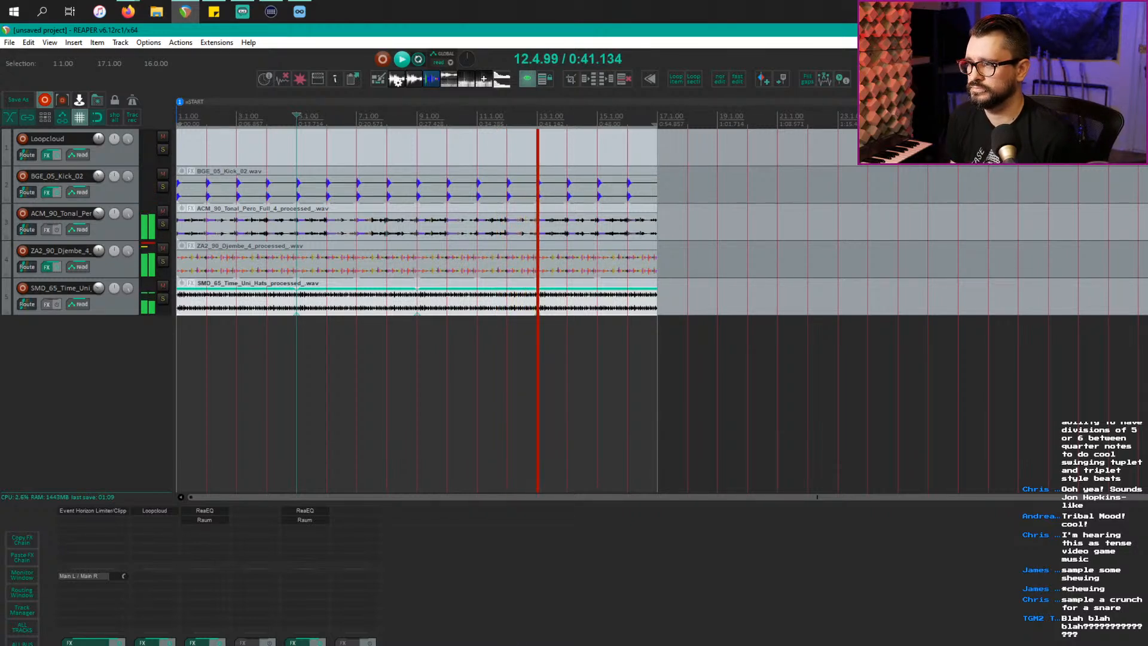
Step: Audition Loopcloud samples ACM_Hat_OP_DBT8_Dist_4, SMD_Hat_01, ACM_MS_F#5_Ring_Syn and NAD_FX_UpAndDown_Gremlin_FA
{"action": "key", "text": "alt+Tab"}
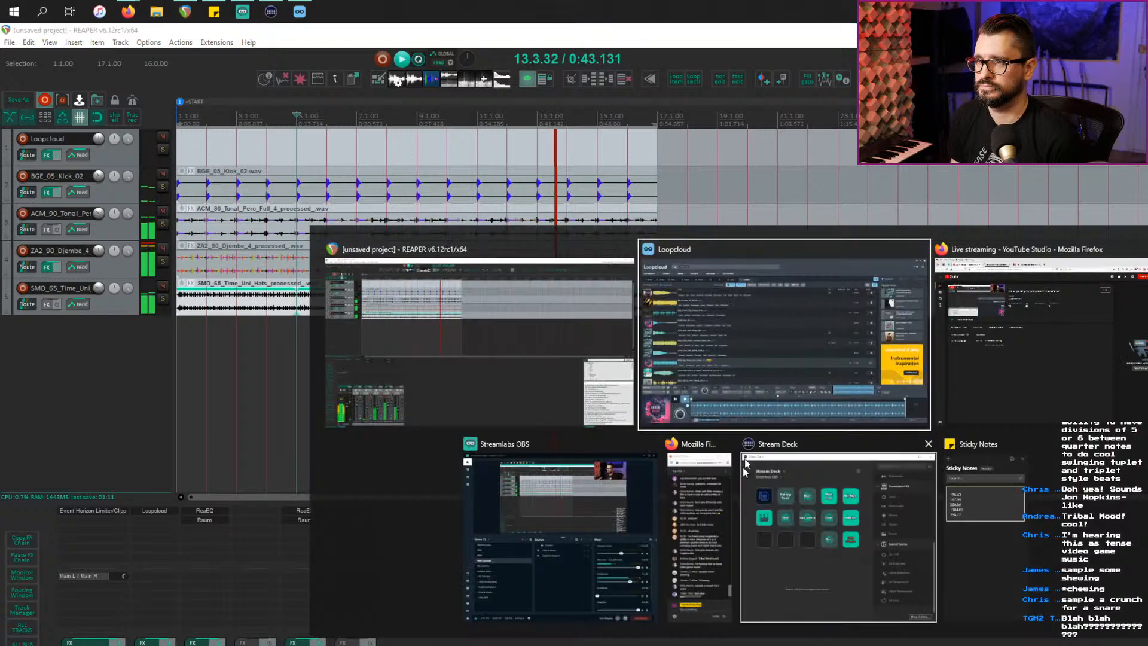
{"action": "scroll", "coordinate": [777, 534], "scroll_direction": "down", "scroll_amount": 3}
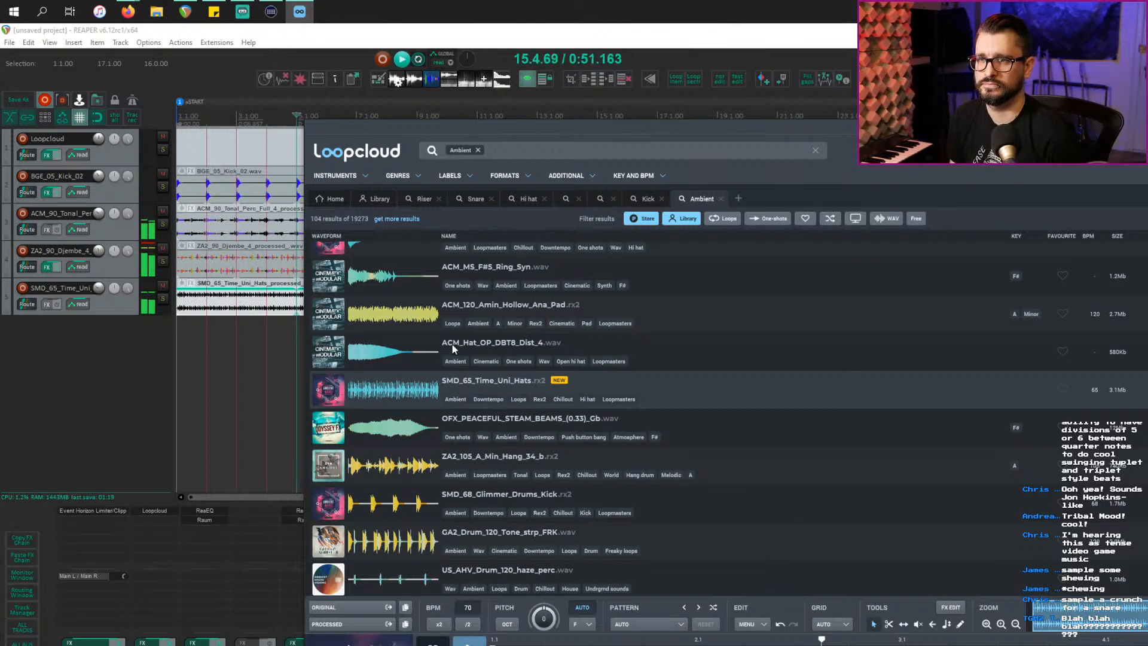
{"action": "left_click", "coordinate": [702, 355]}
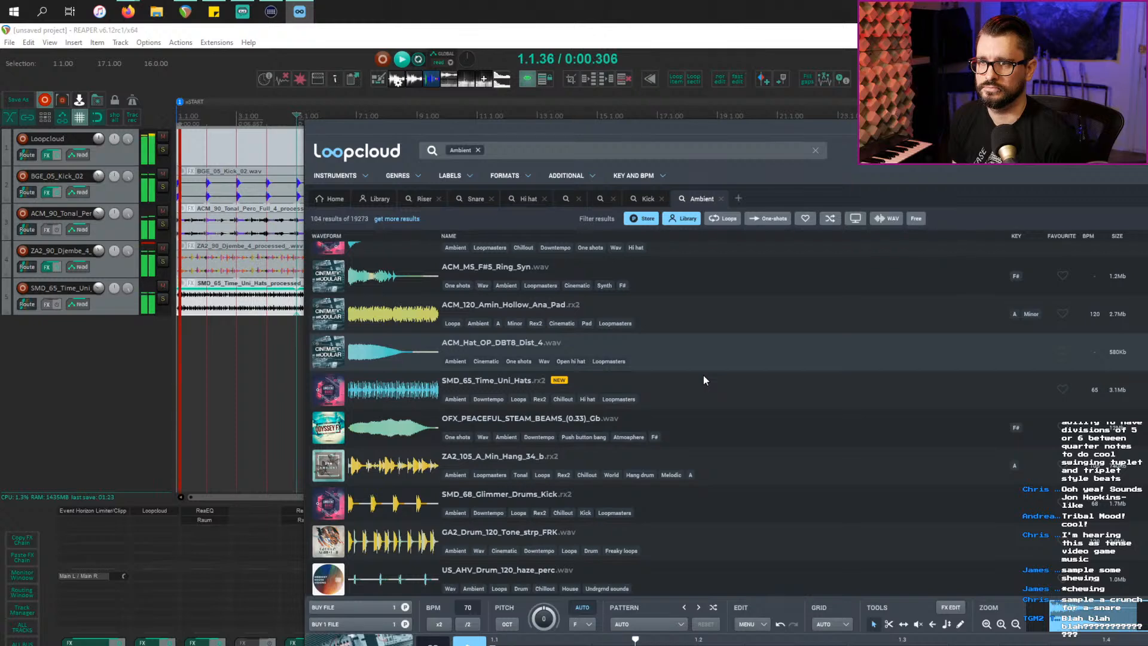
{"action": "scroll", "coordinate": [705, 382], "scroll_direction": "up", "scroll_amount": 3}
{"action": "left_click", "coordinate": [712, 367]}
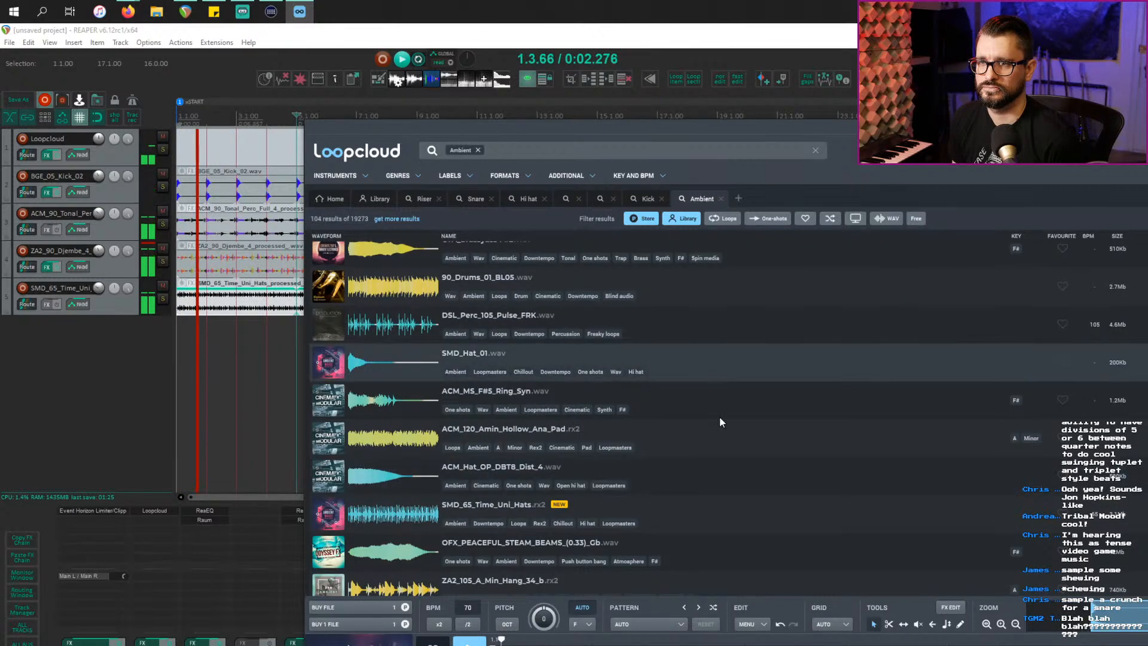
{"action": "left_click", "coordinate": [721, 411]}
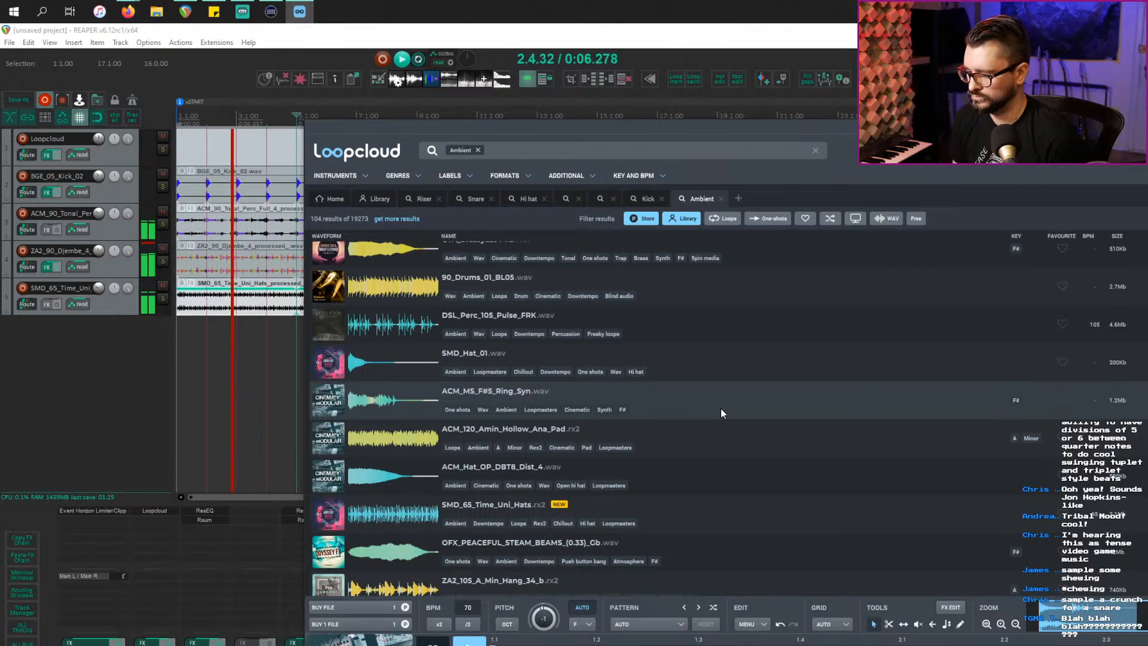
{"action": "scroll", "coordinate": [721, 413], "scroll_direction": "down", "scroll_amount": 5}
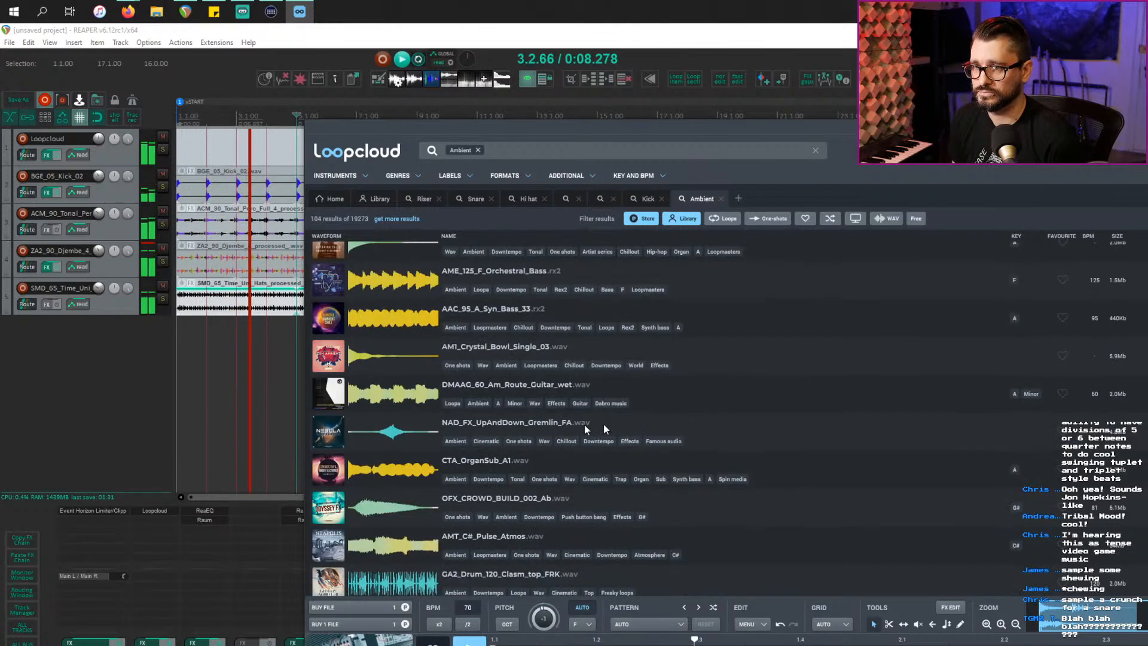
{"action": "left_click", "coordinate": [750, 431]}
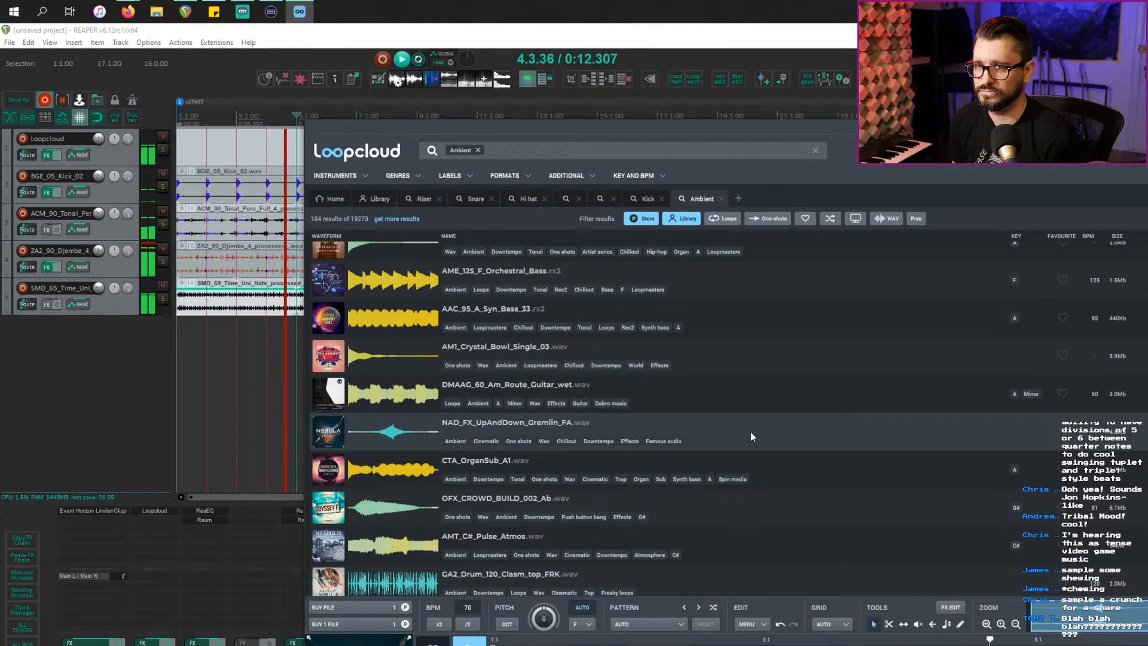
Step: Buy the Gremlin FX sample and drag it into REAPER as track 6, around bar 6
{"action": "left_click", "coordinate": [378, 608]}
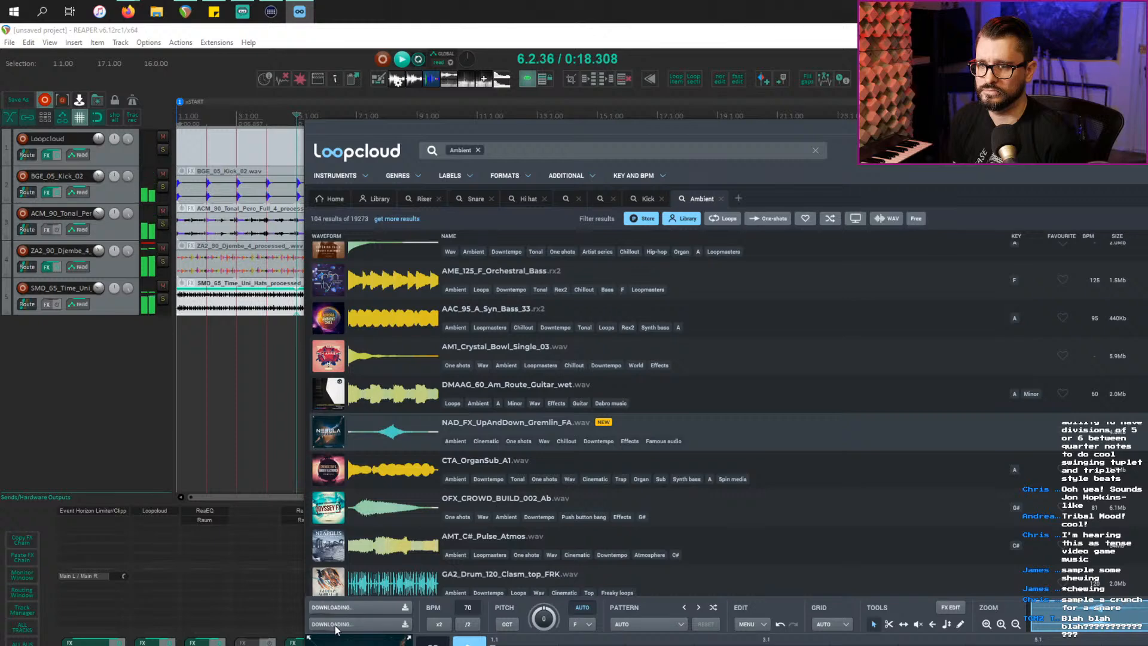
{"action": "left_click_drag", "start_coordinate": [158, 411], "coordinate": [203, 417]}
{"action": "left_click_drag", "start_coordinate": [284, 333], "coordinate": [393, 347]}
{"action": "key", "text": "space"}
Step: Move the Gremlin item later so it starts around bar 13
{"action": "left_click", "coordinate": [396, 349]}
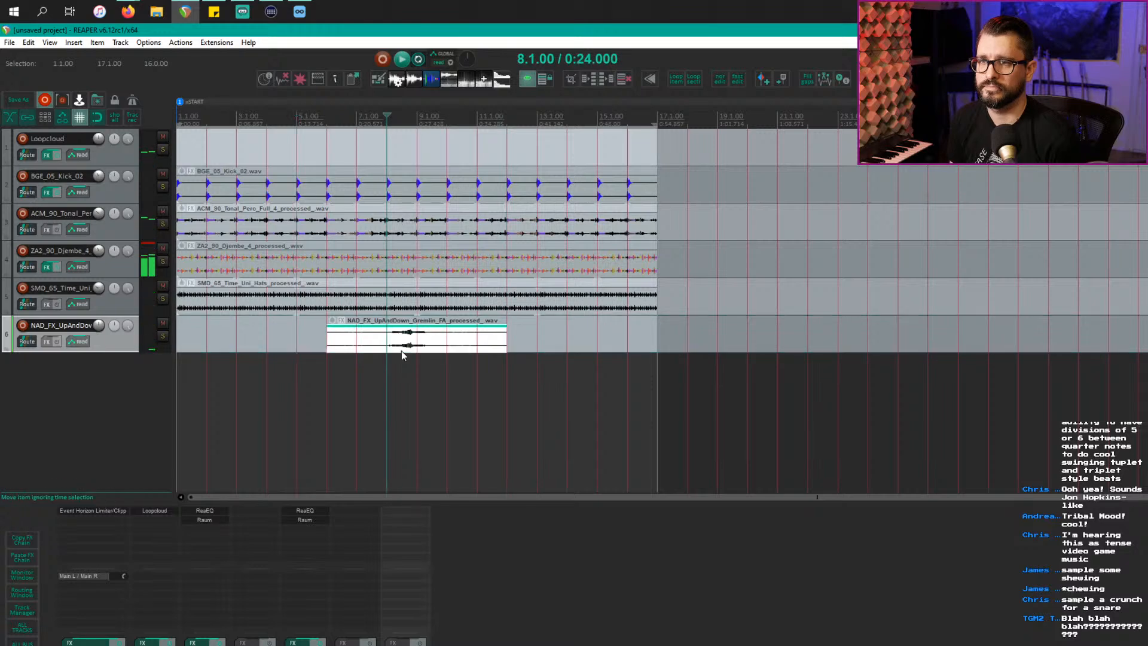
{"action": "scroll", "coordinate": [401, 350], "scroll_direction": "up", "scroll_amount": 5}
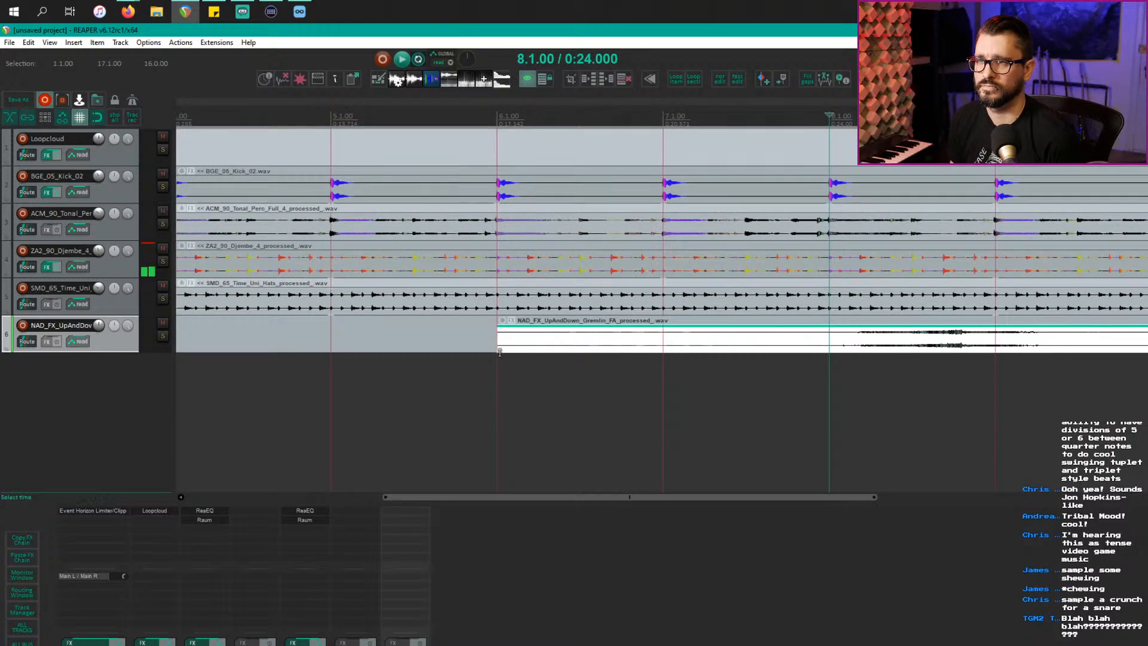
{"action": "mouse_move", "coordinate": [499, 353]}
{"action": "left_mouse_down"}
{"action": "mouse_move", "coordinate": [956, 360]}
{"action": "mouse_move", "coordinate": [965, 356]}
{"action": "mouse_move", "coordinate": [846, 346]}
{"action": "mouse_move", "coordinate": [993, 347]}
{"action": "left_mouse_up"}
{"action": "scroll", "coordinate": [792, 425], "scroll_direction": "down", "scroll_amount": 4}
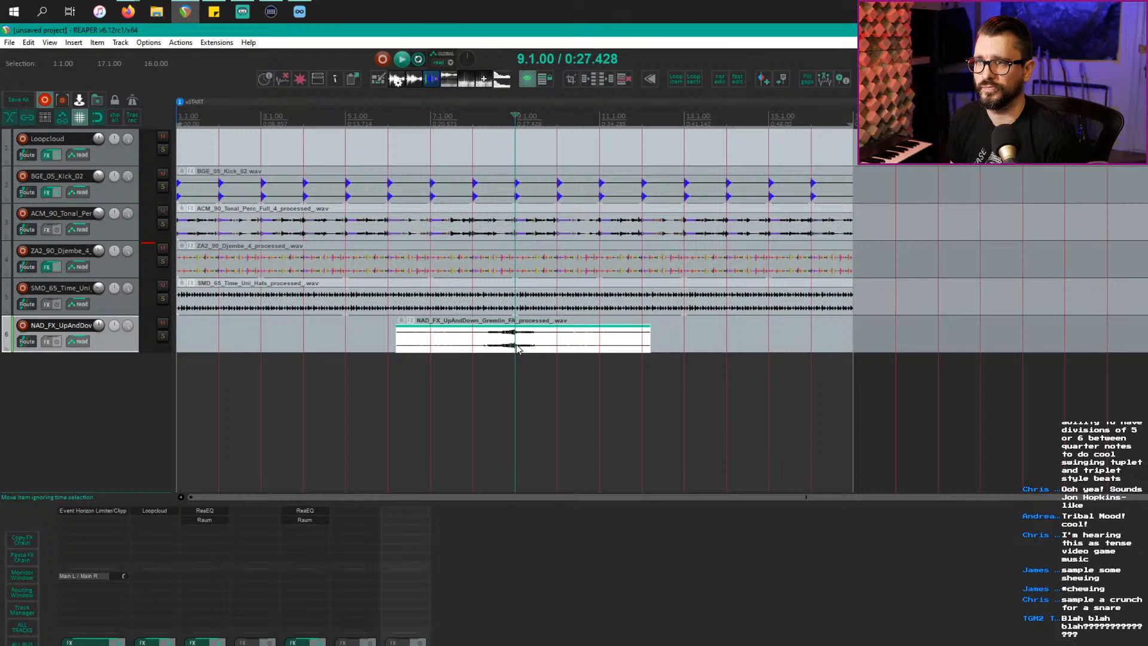
{"action": "left_click_drag", "start_coordinate": [518, 350], "coordinate": [821, 340]}
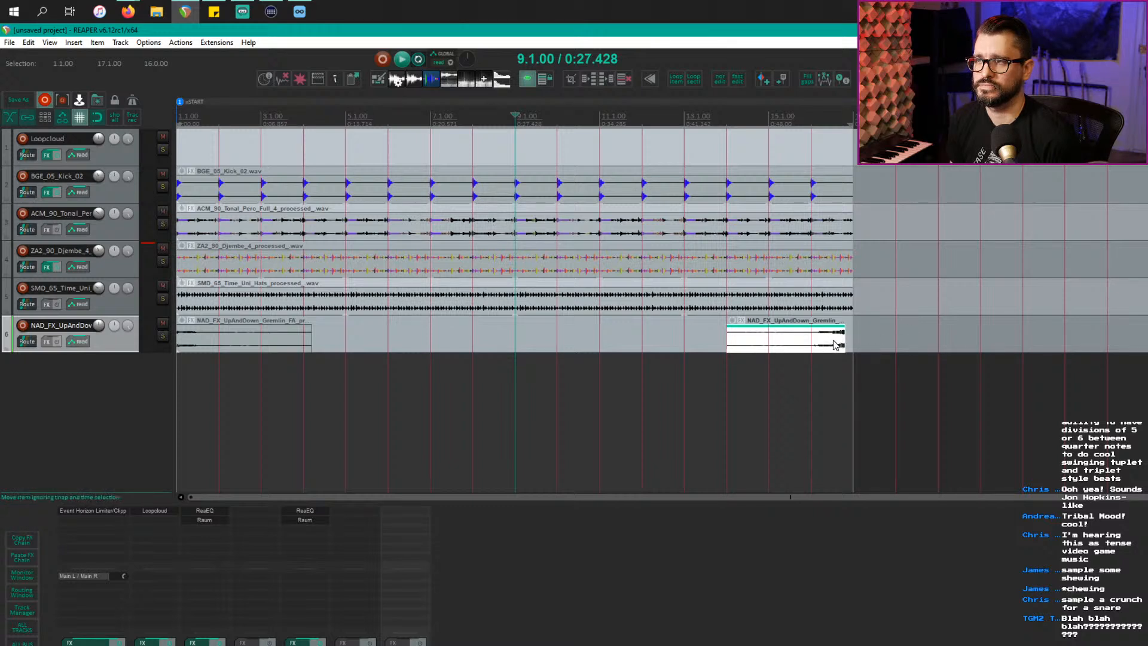
{"action": "left_click_drag", "start_coordinate": [835, 345], "coordinate": [845, 339]}
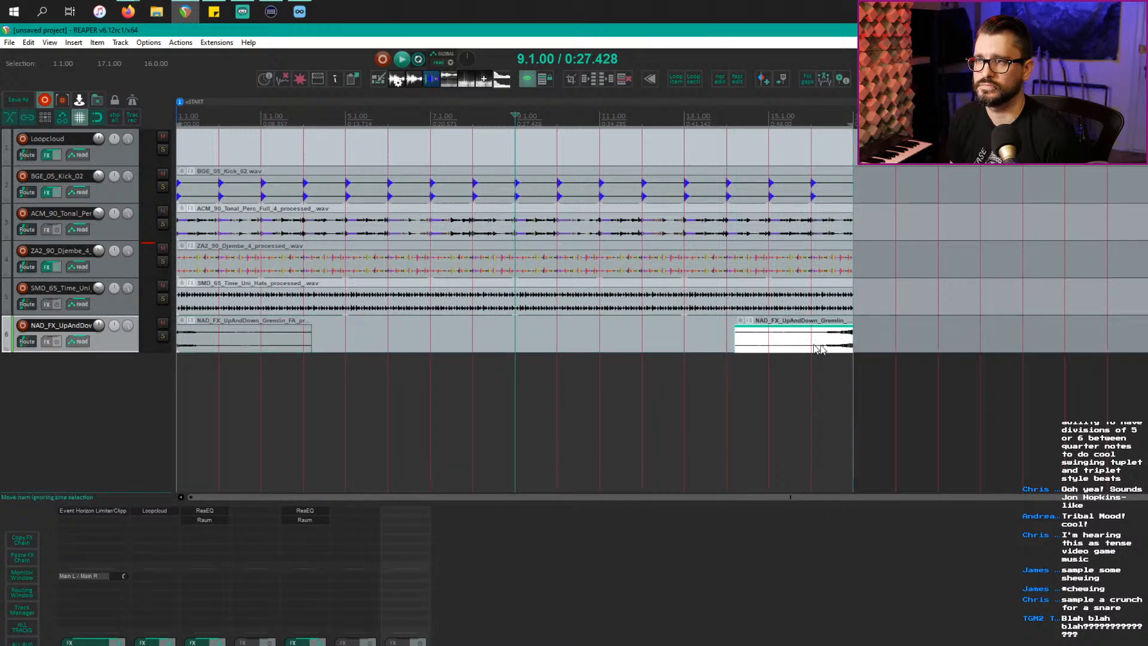
Step: Play from near bar 16 and extend the last Gremlin item to end at bar 17
{"action": "left_click", "coordinate": [812, 346]}
{"action": "key", "text": "space"}
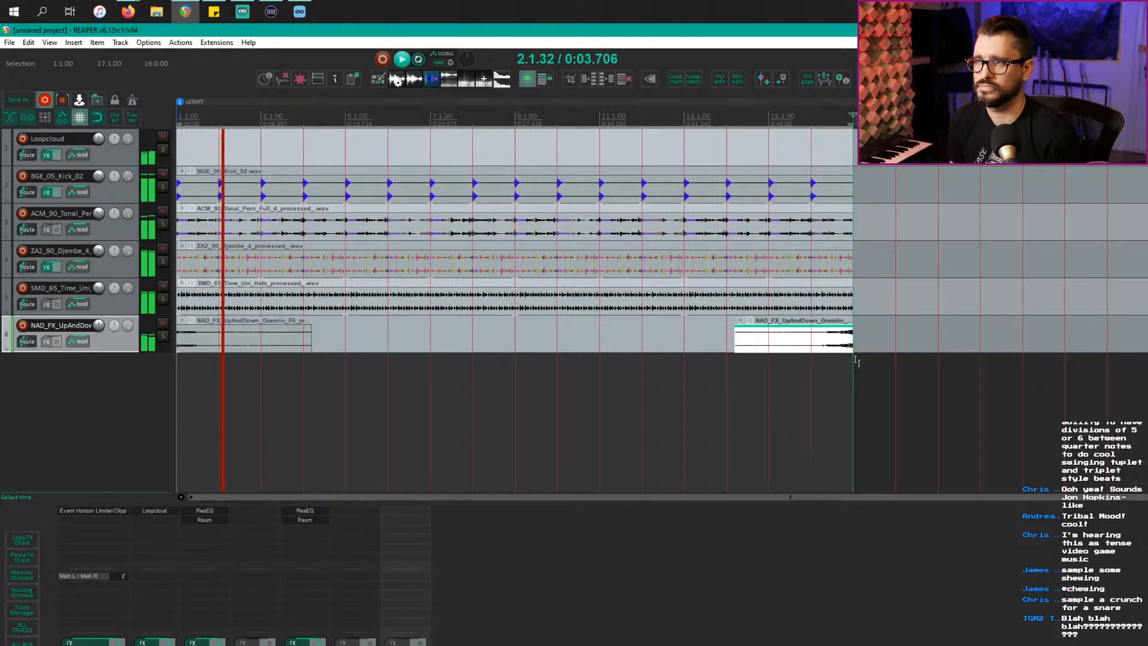
{"action": "scroll", "coordinate": [880, 379], "scroll_direction": "up", "scroll_amount": 5}
{"action": "scroll", "coordinate": [879, 379], "scroll_direction": "up", "scroll_amount": 4}
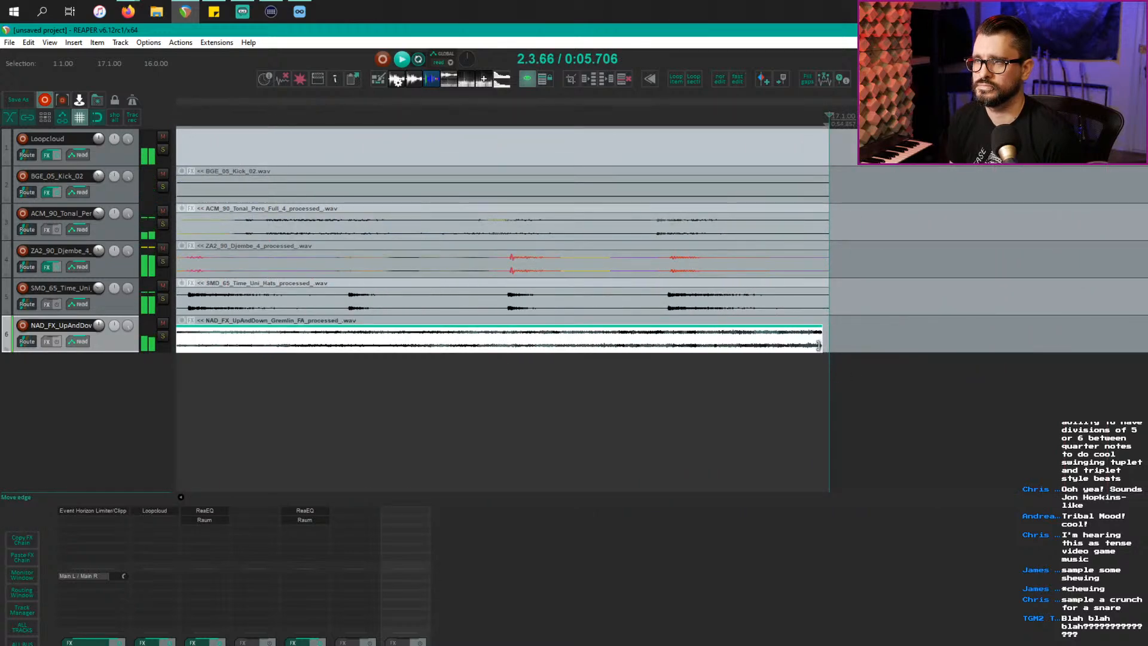
{"action": "left_click_drag", "start_coordinate": [818, 345], "coordinate": [828, 346]}
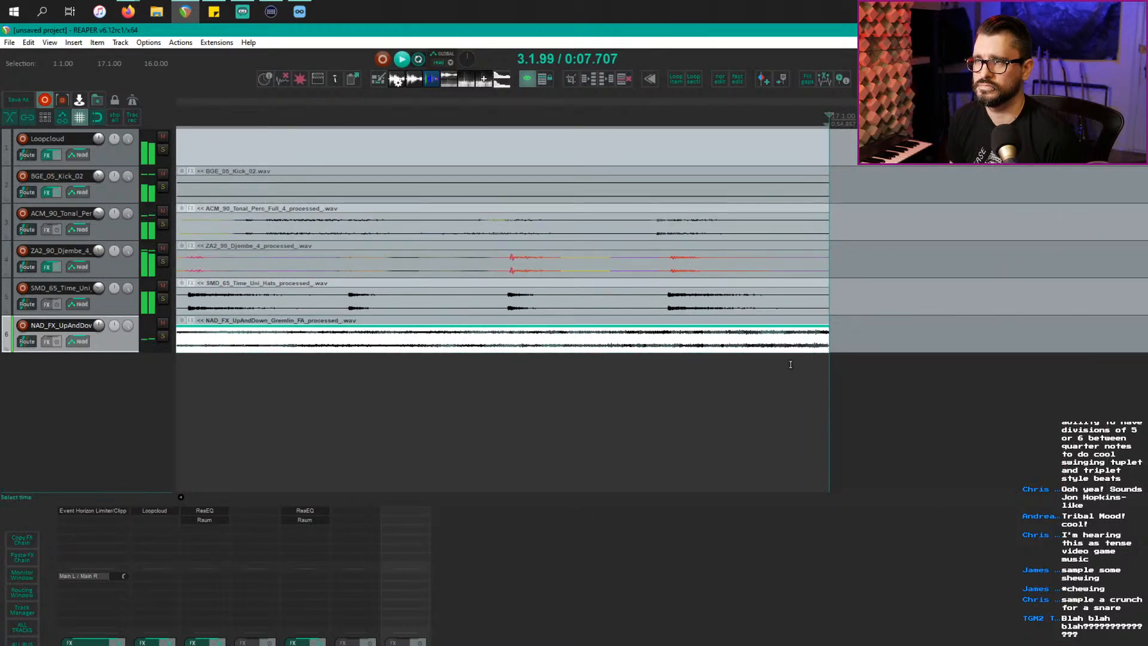
{"action": "scroll", "coordinate": [757, 364], "scroll_direction": "down", "scroll_amount": 8}
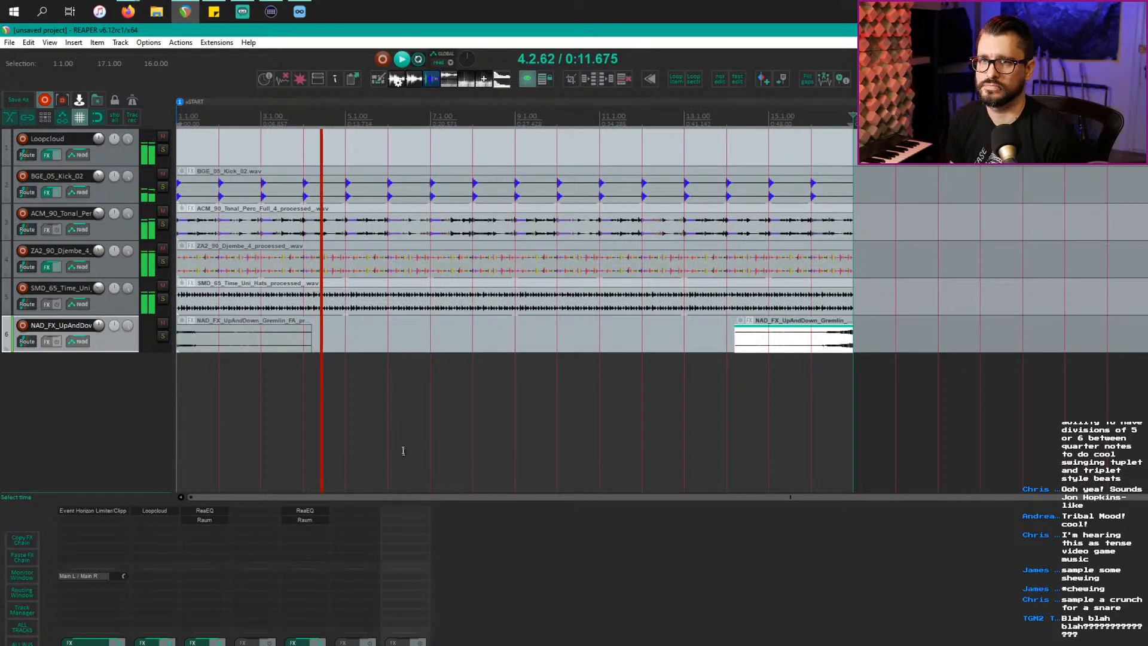
{"action": "key", "text": "alt+Tab"}
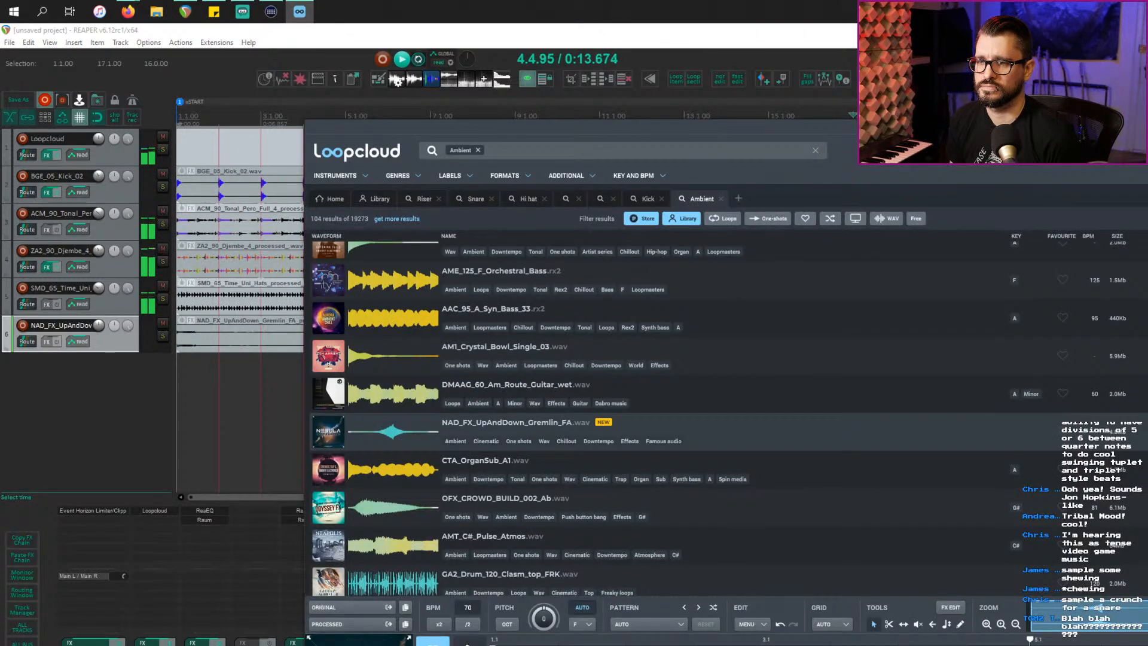
Step: Open the Maztek X Neurofunk Basement pack from Popular packs on Loopcloud's Home page
{"action": "left_click", "coordinate": [120, 432]}
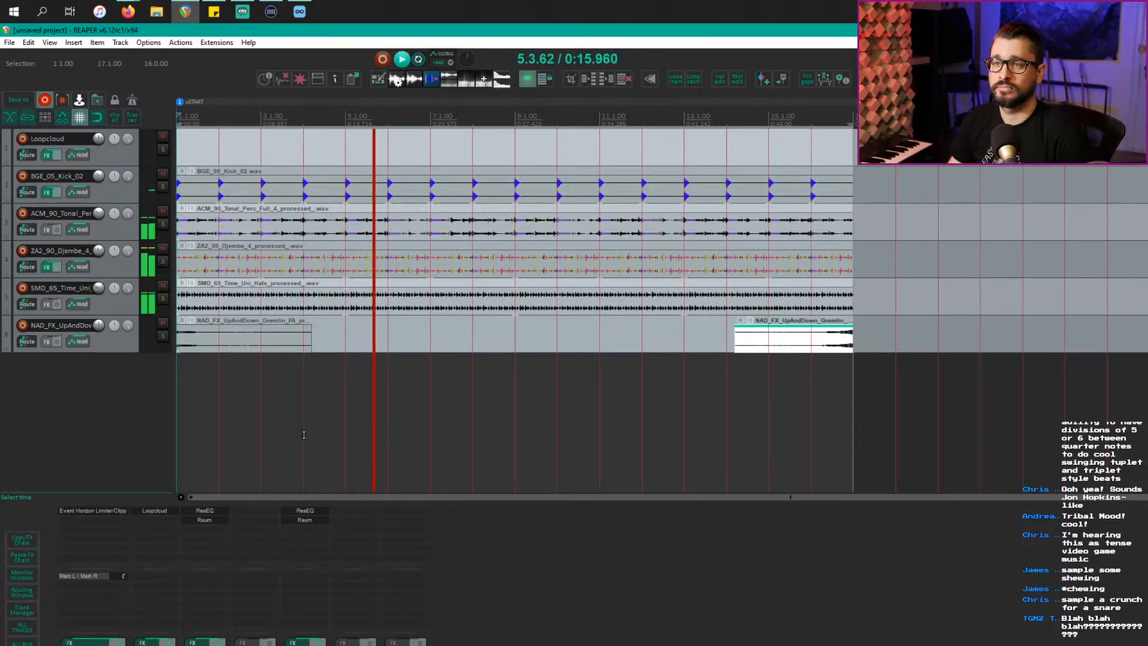
{"action": "key", "text": "alt+Tab"}
{"action": "left_click", "coordinate": [776, 397]}
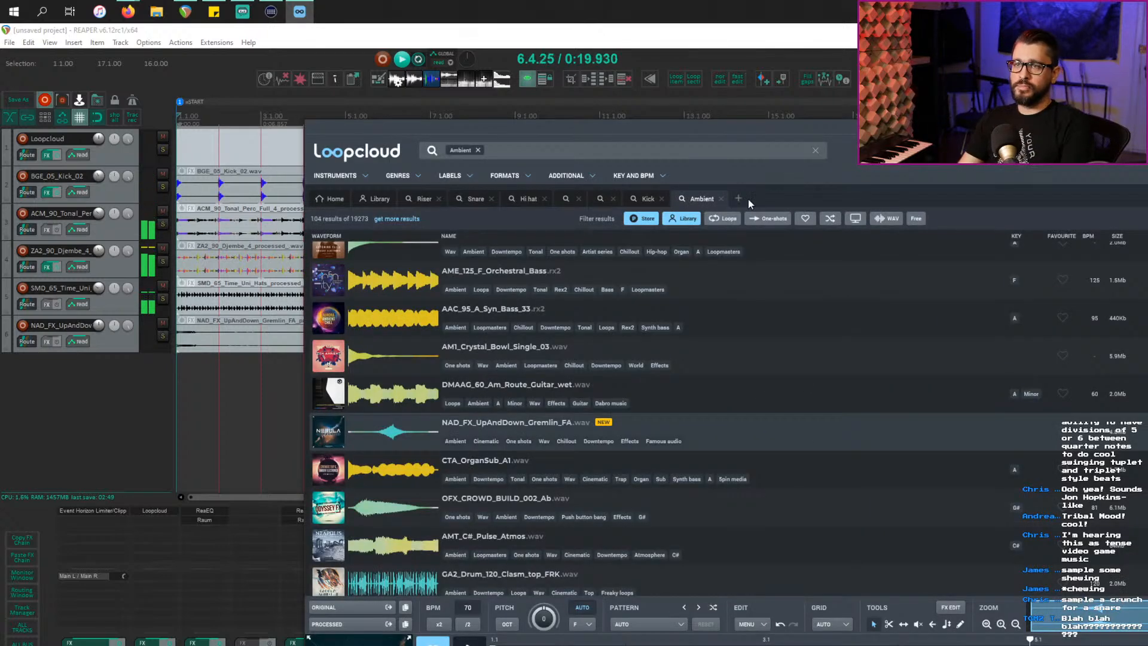
{"action": "left_click", "coordinate": [331, 199]}
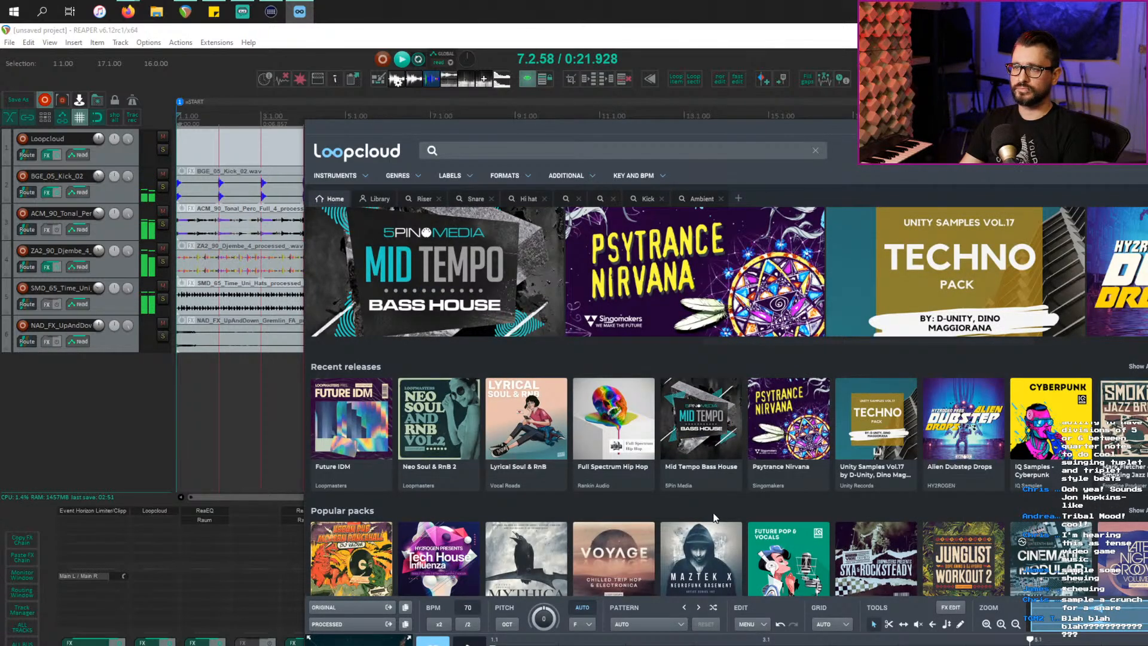
{"action": "scroll", "coordinate": [757, 525], "scroll_direction": "down", "scroll_amount": 1}
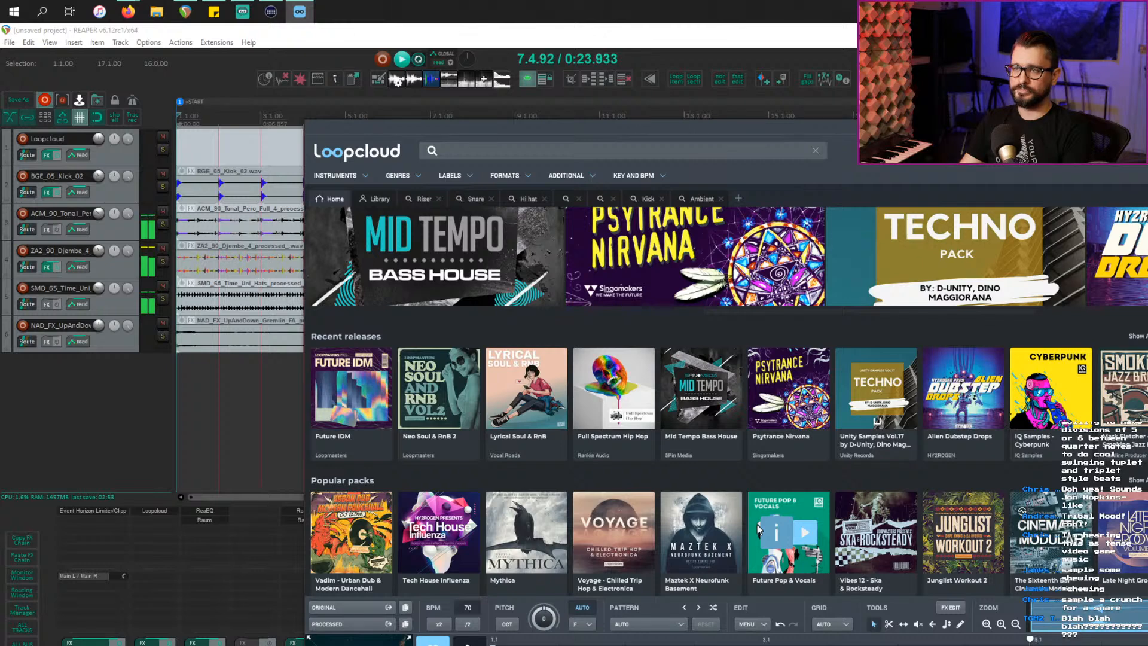
{"action": "scroll", "coordinate": [757, 525], "scroll_direction": "down", "scroll_amount": 2}
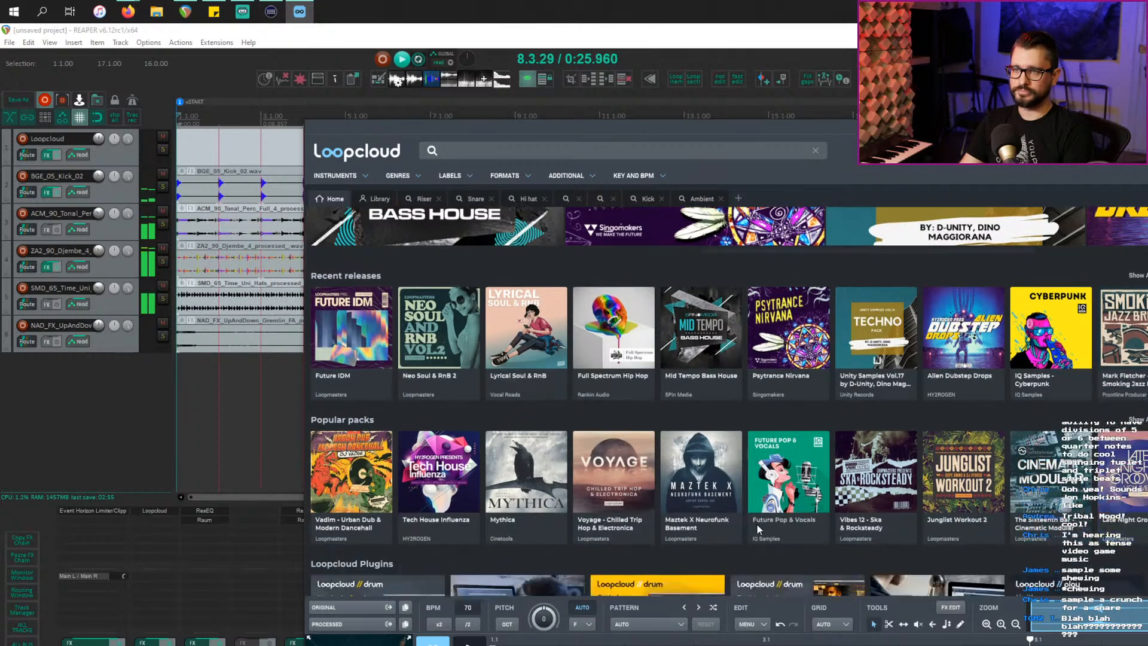
{"action": "scroll", "coordinate": [757, 525], "scroll_direction": "down", "scroll_amount": 1}
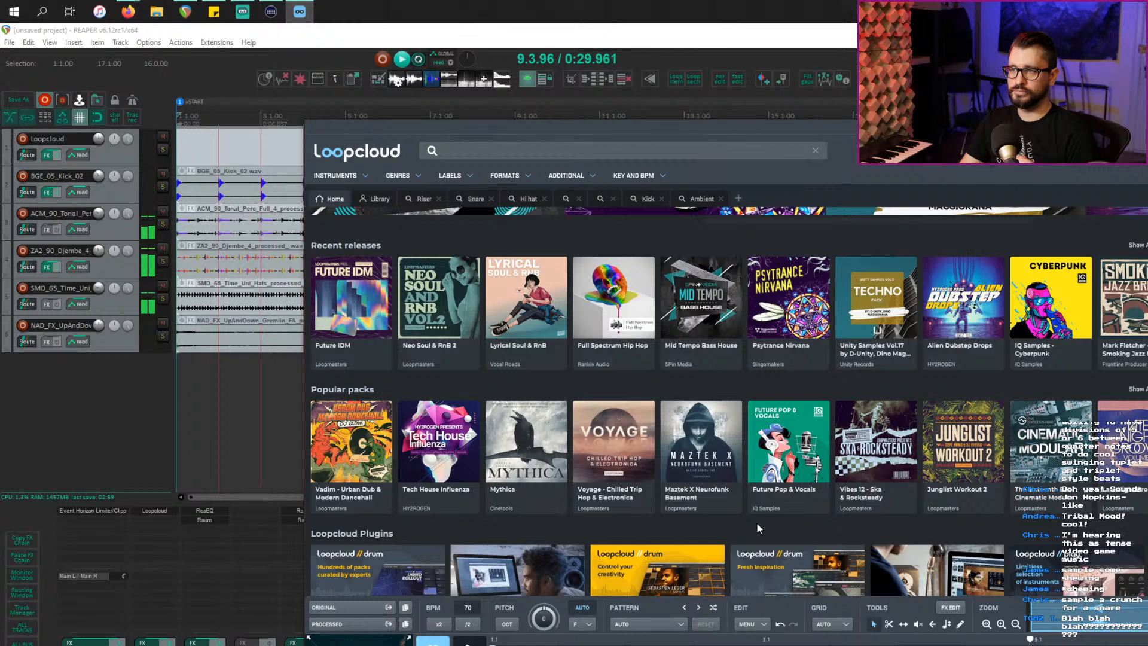
{"action": "scroll", "coordinate": [756, 522], "scroll_direction": "down", "scroll_amount": 1}
{"action": "left_click", "coordinate": [727, 457]}
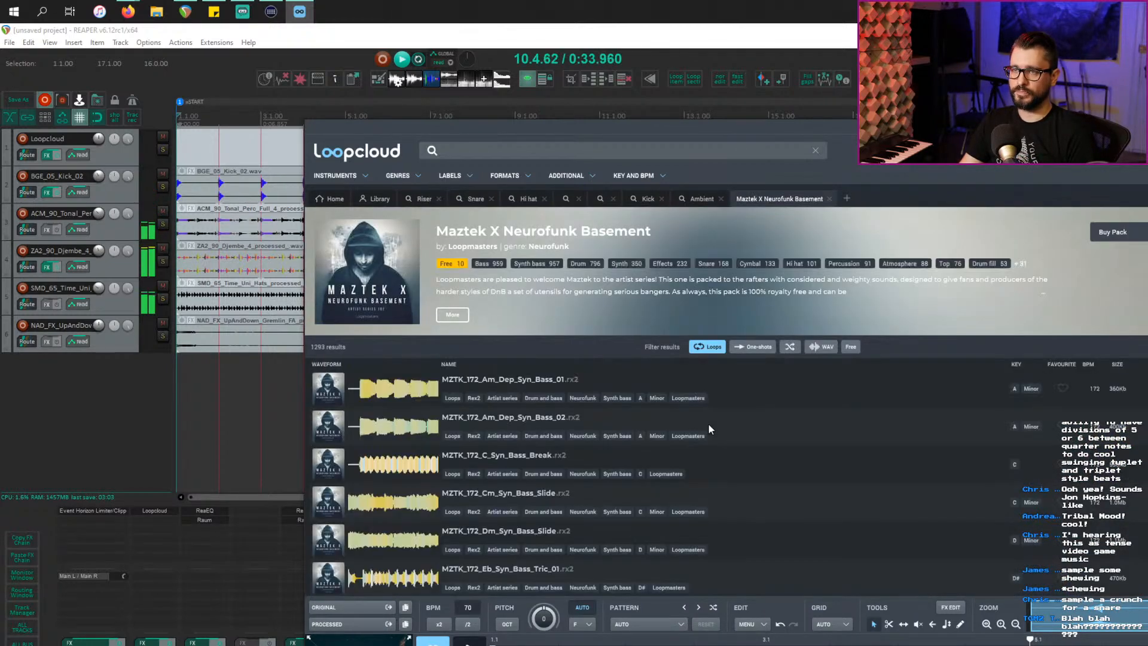
{"action": "left_click", "coordinate": [844, 396]}
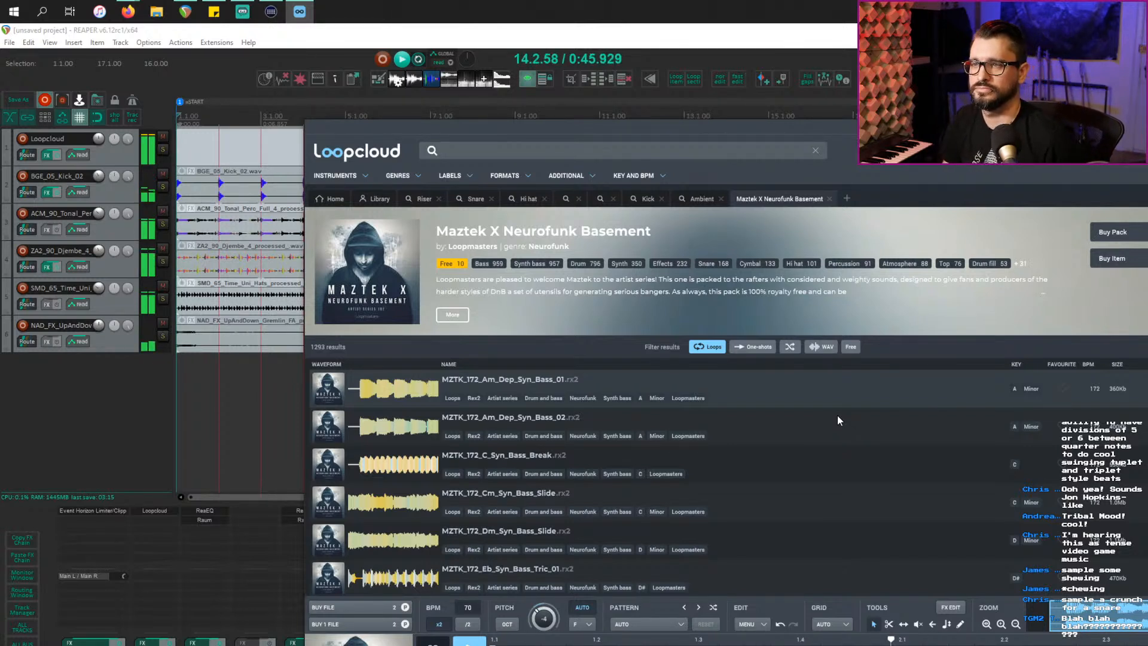
{"action": "left_click", "coordinate": [825, 430]}
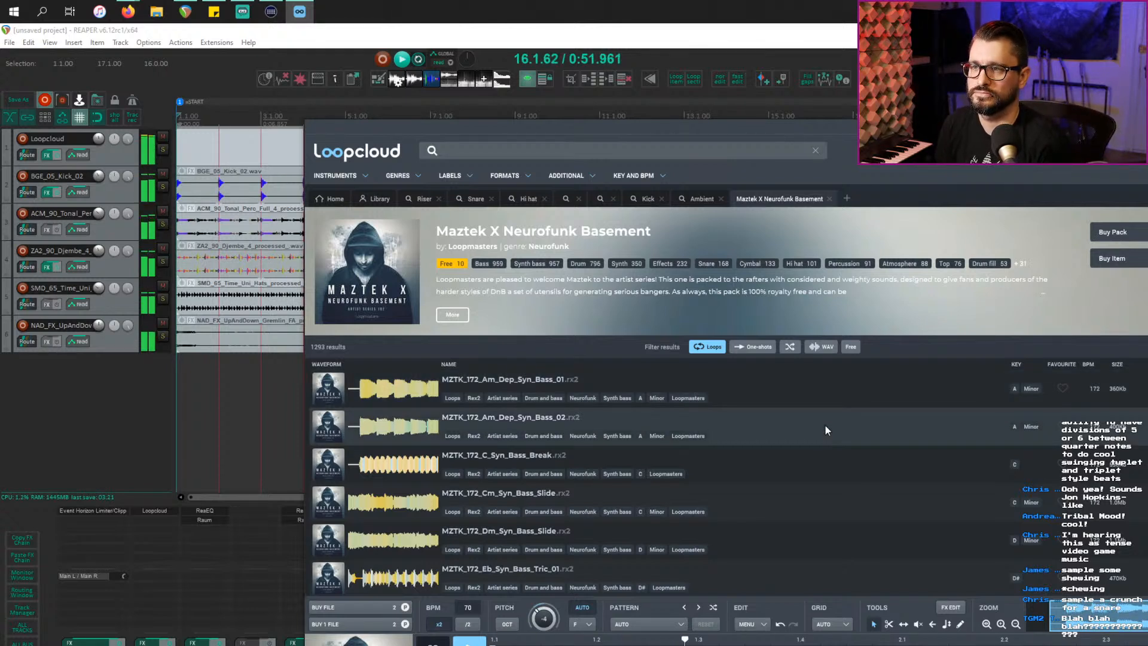
{"action": "left_click", "coordinate": [834, 508]}
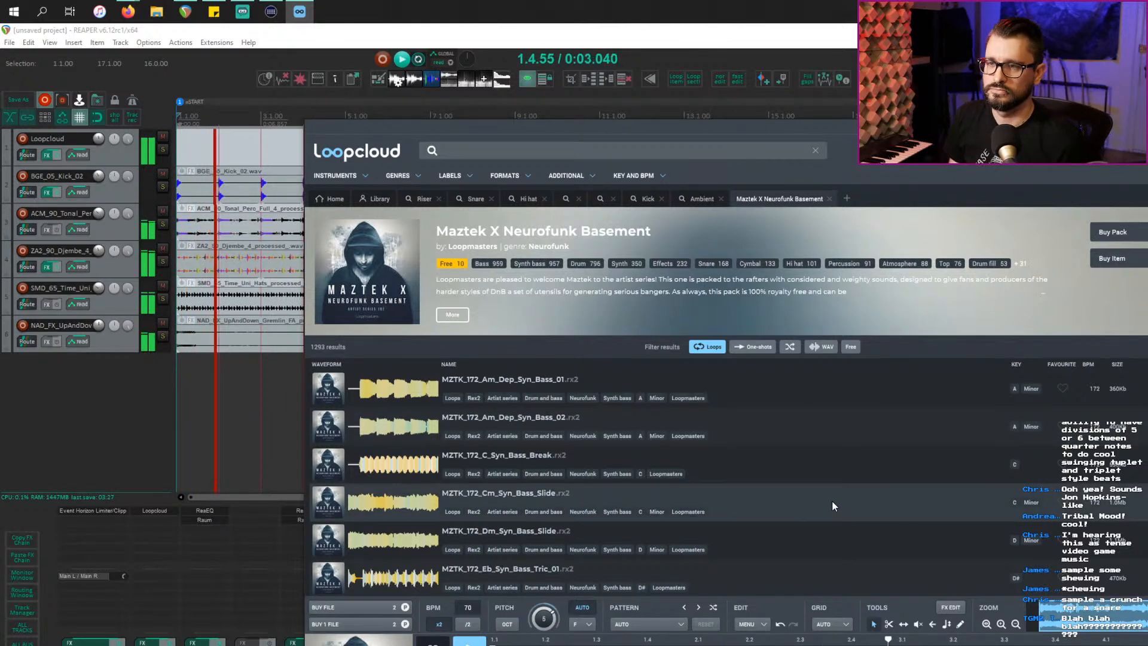
{"action": "key", "text": "Down"}
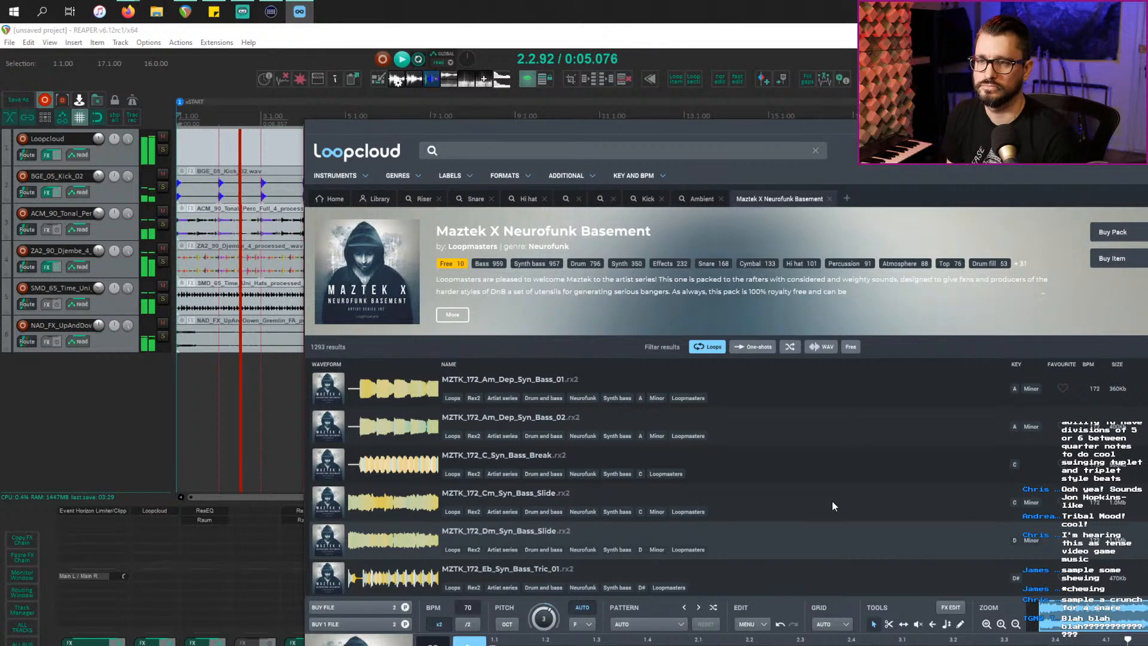
{"action": "key", "text": "Down"}
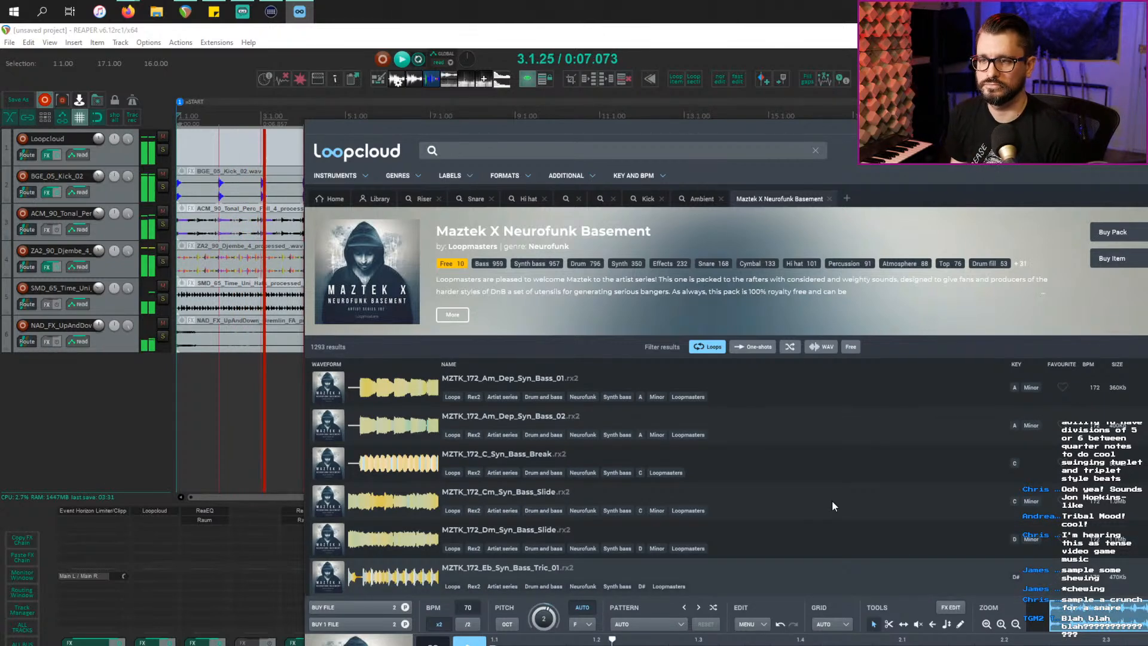
{"action": "scroll", "coordinate": [820, 514], "scroll_direction": "down", "scroll_amount": 5}
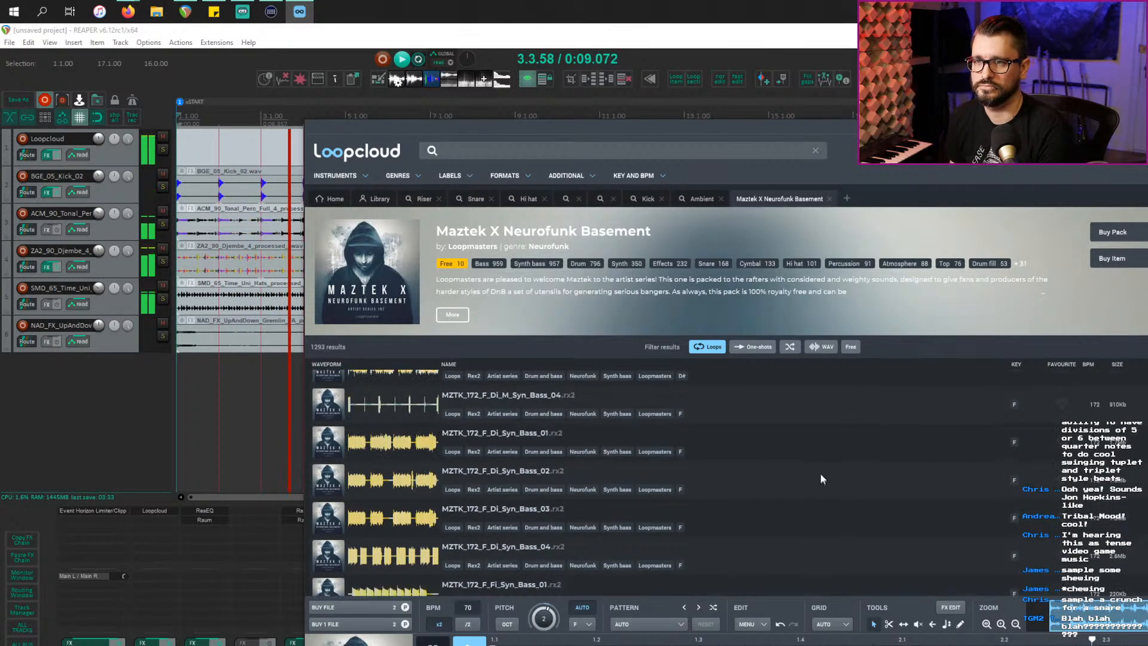
{"action": "left_click", "coordinate": [841, 458]}
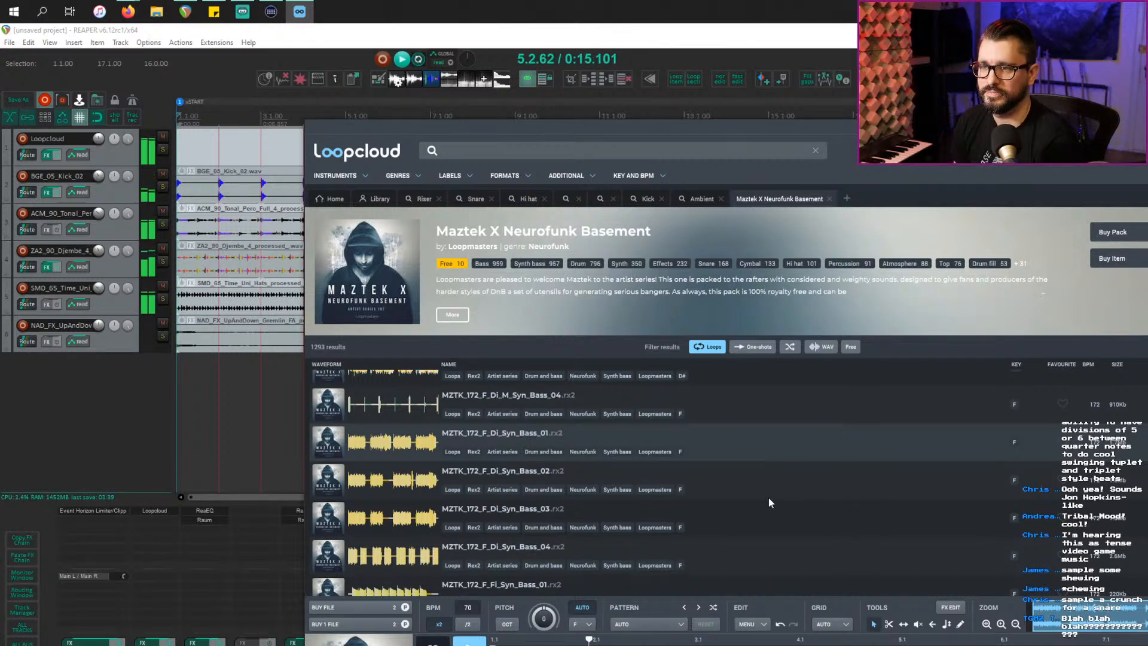
{"action": "scroll", "coordinate": [769, 496], "scroll_direction": "up", "scroll_amount": 5}
{"action": "left_click", "coordinate": [785, 388]}
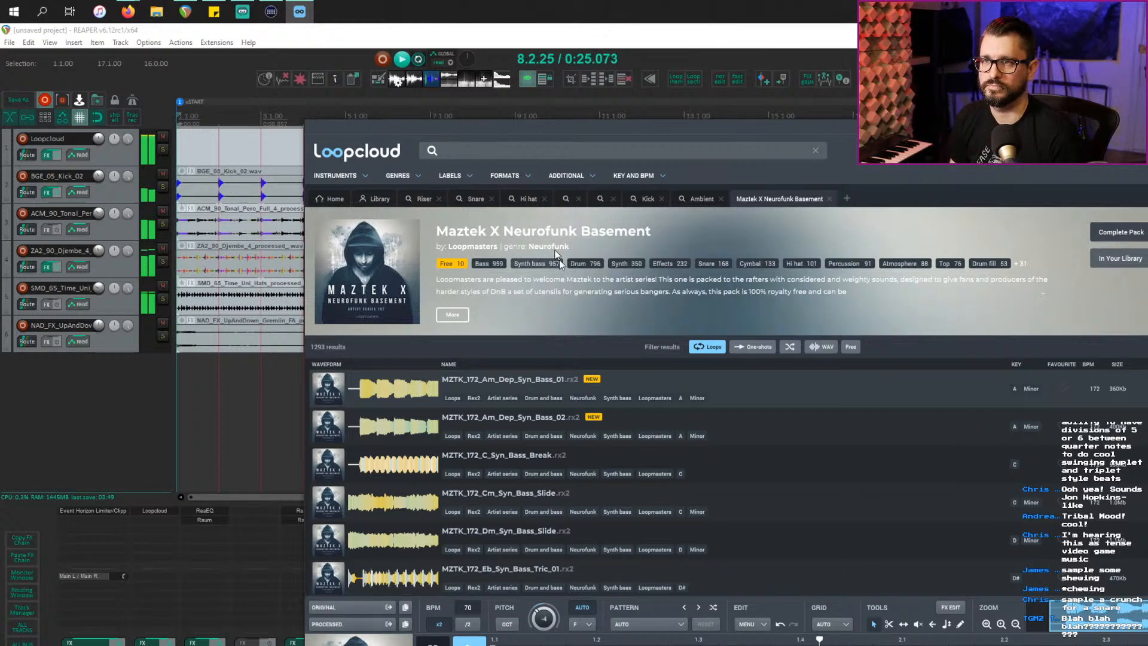
Step: Import MZTK_172_Am_Dep_Syn_Bass_01 onto track 7 as a single loopable media item
{"action": "left_click_drag", "start_coordinate": [502, 128], "coordinate": [749, 354]}
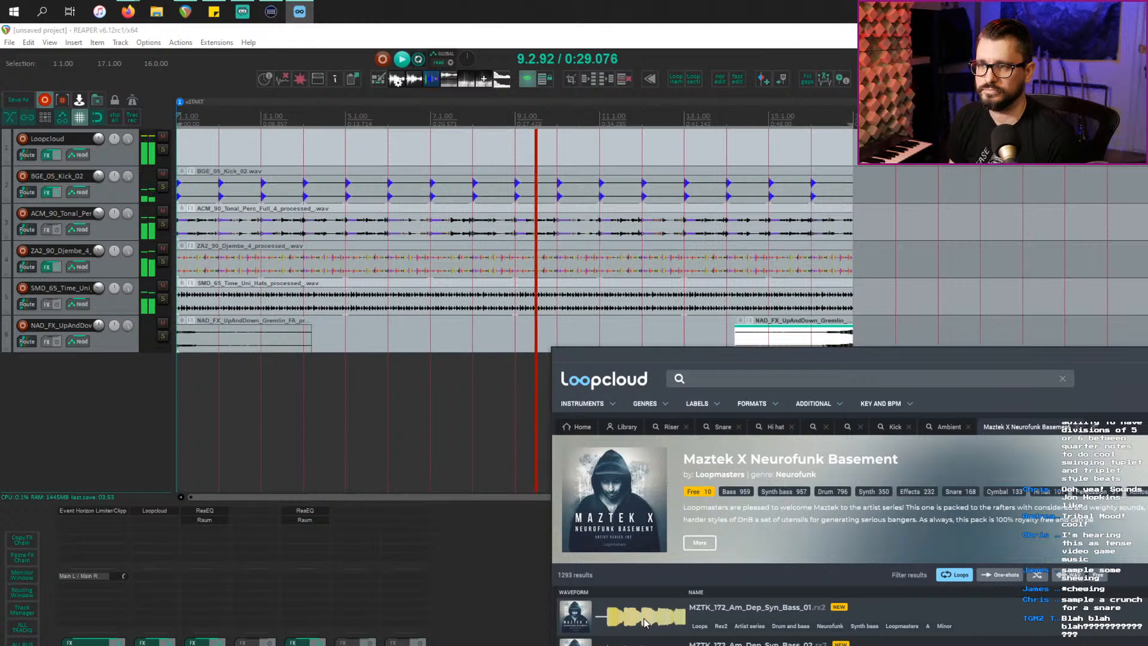
{"action": "left_click_drag", "start_coordinate": [645, 622], "coordinate": [114, 423]}
{"action": "left_click", "coordinate": [501, 473]}
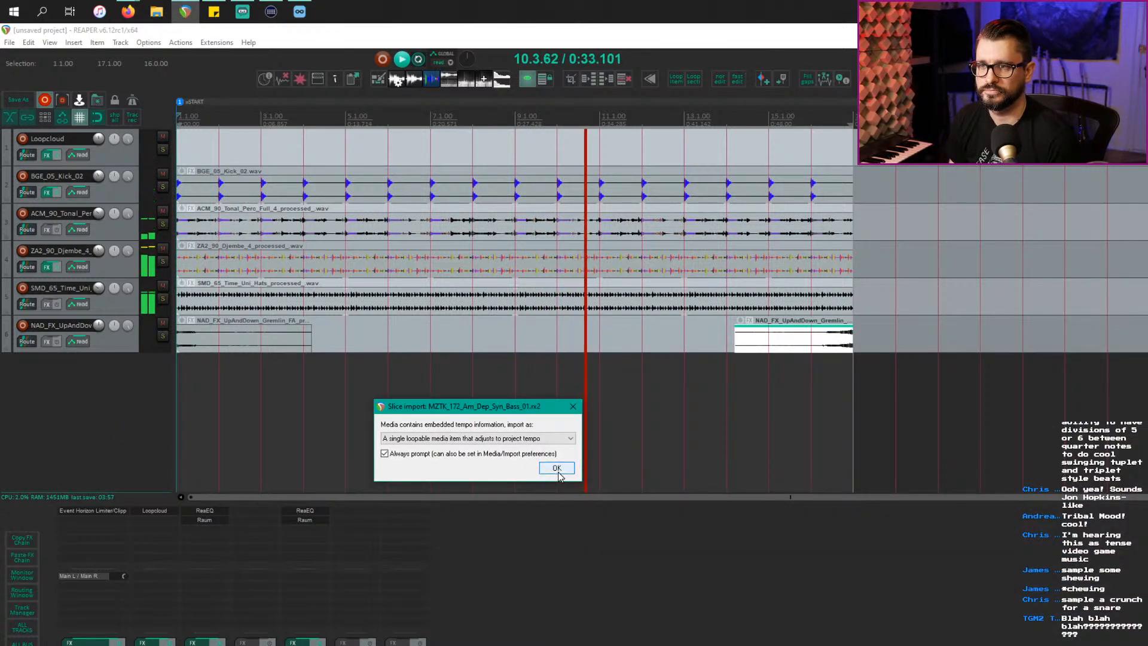
{"action": "left_click", "coordinate": [530, 439]}
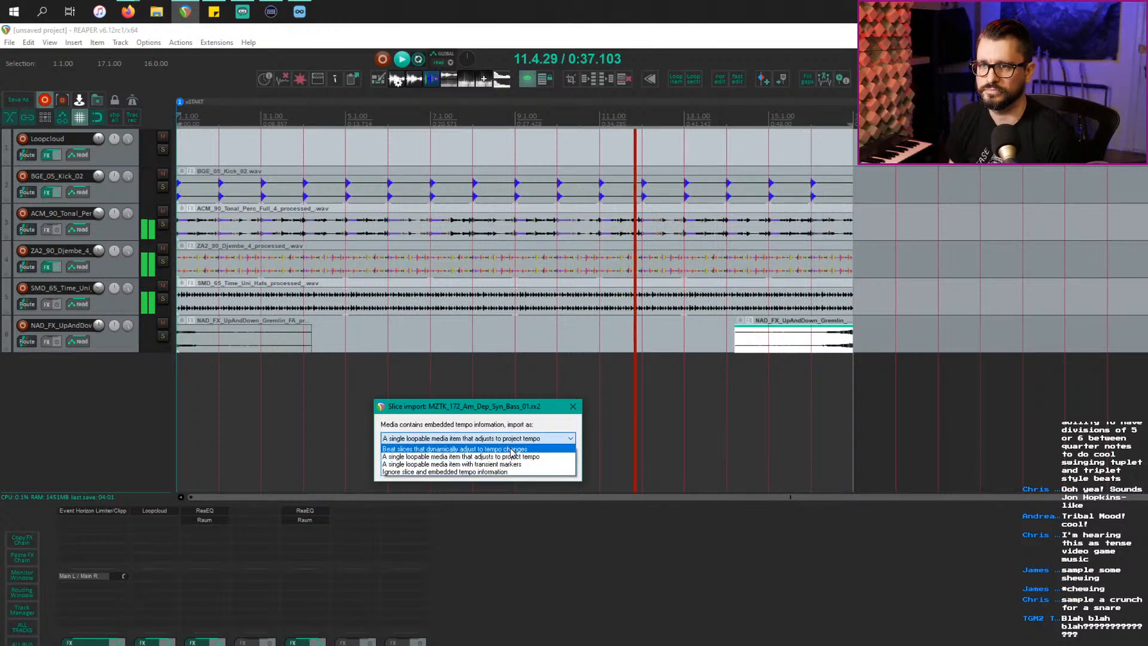
{"action": "left_click", "coordinate": [512, 449]}
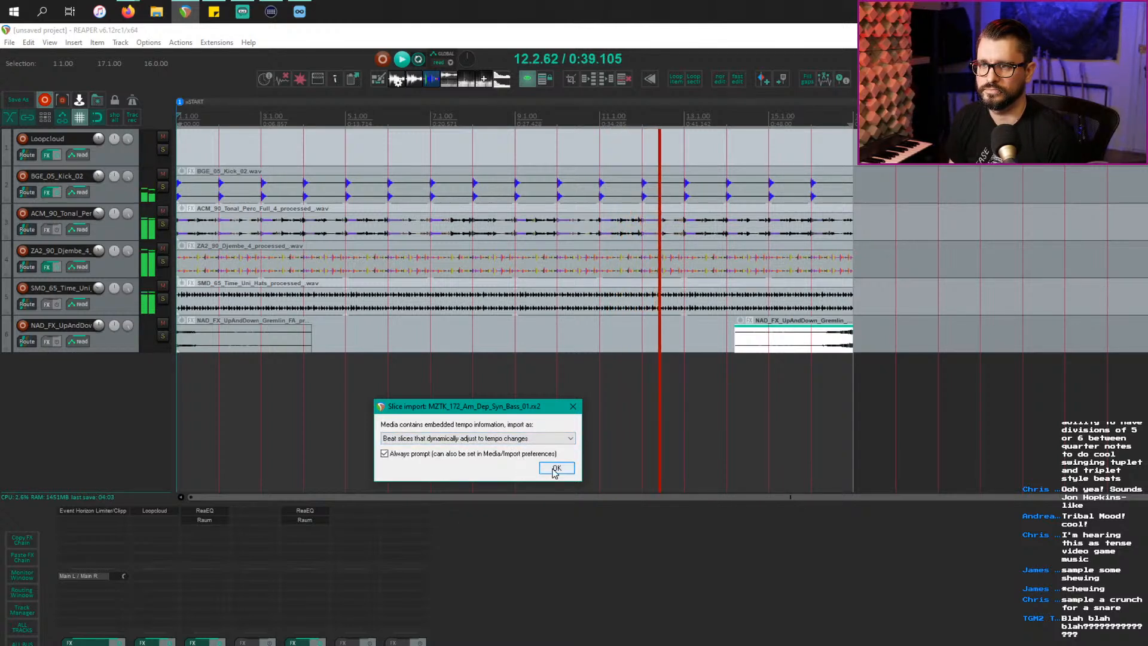
{"action": "left_click", "coordinate": [508, 440]}
{"action": "left_click", "coordinate": [506, 456]}
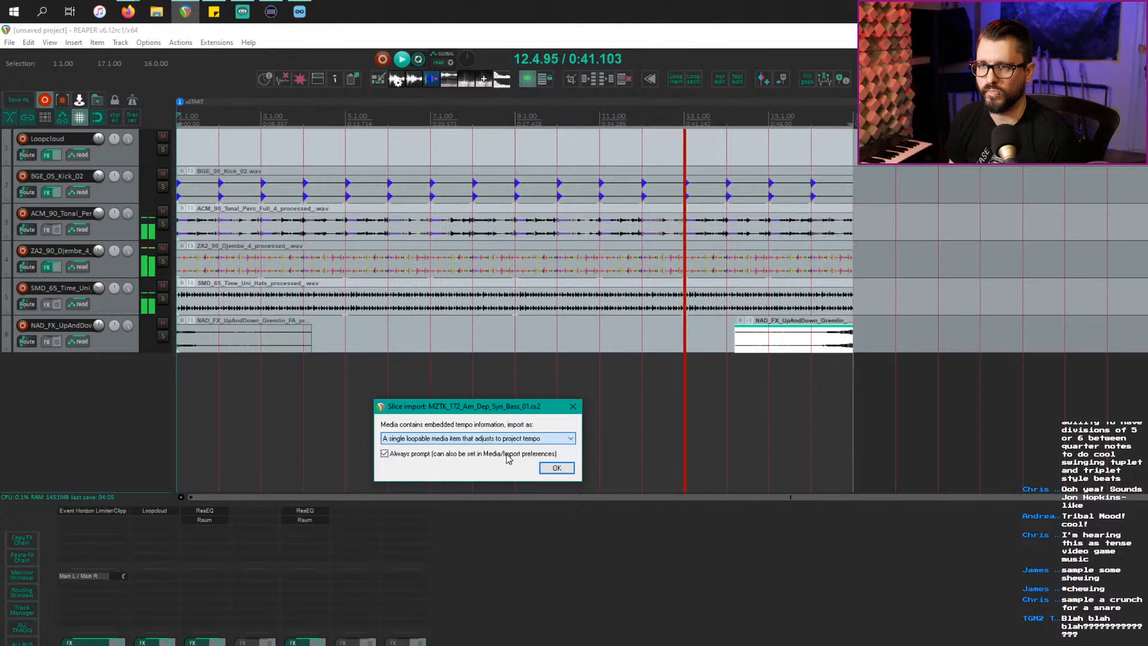
{"action": "left_click", "coordinate": [554, 469]}
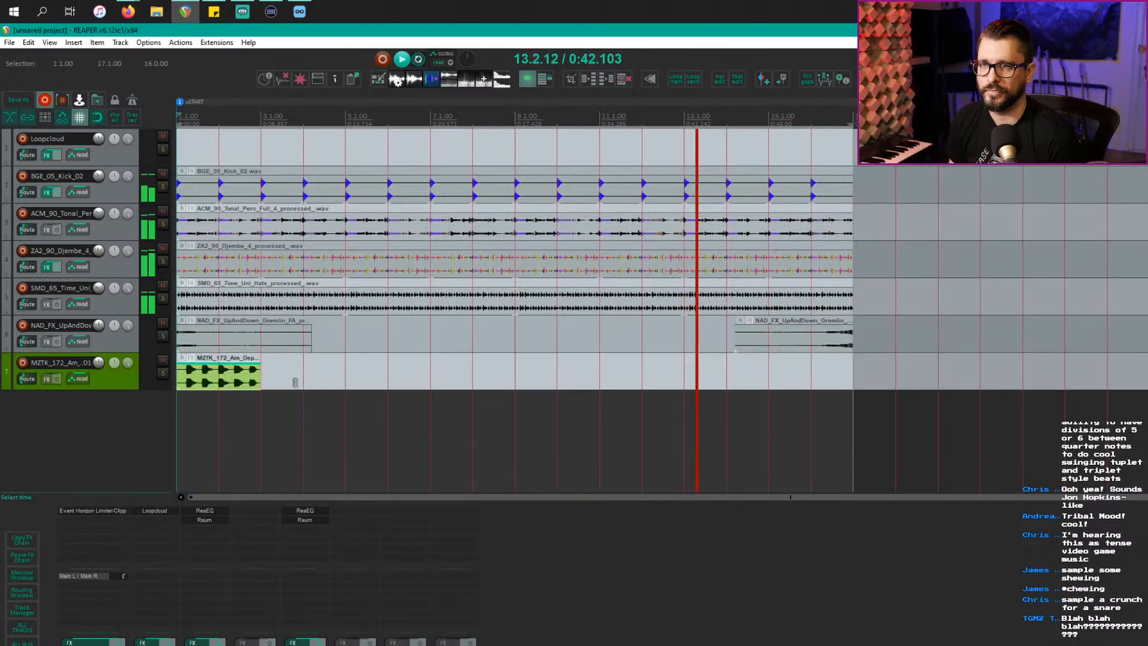
Step: Stretch Bass_01 to bars 1–5, then import Am_Dep_Syn_Bass_02 onto track 8
{"action": "left_click", "coordinate": [259, 383]}
{"action": "left_click_drag", "start_coordinate": [259, 383], "coordinate": [347, 384]}
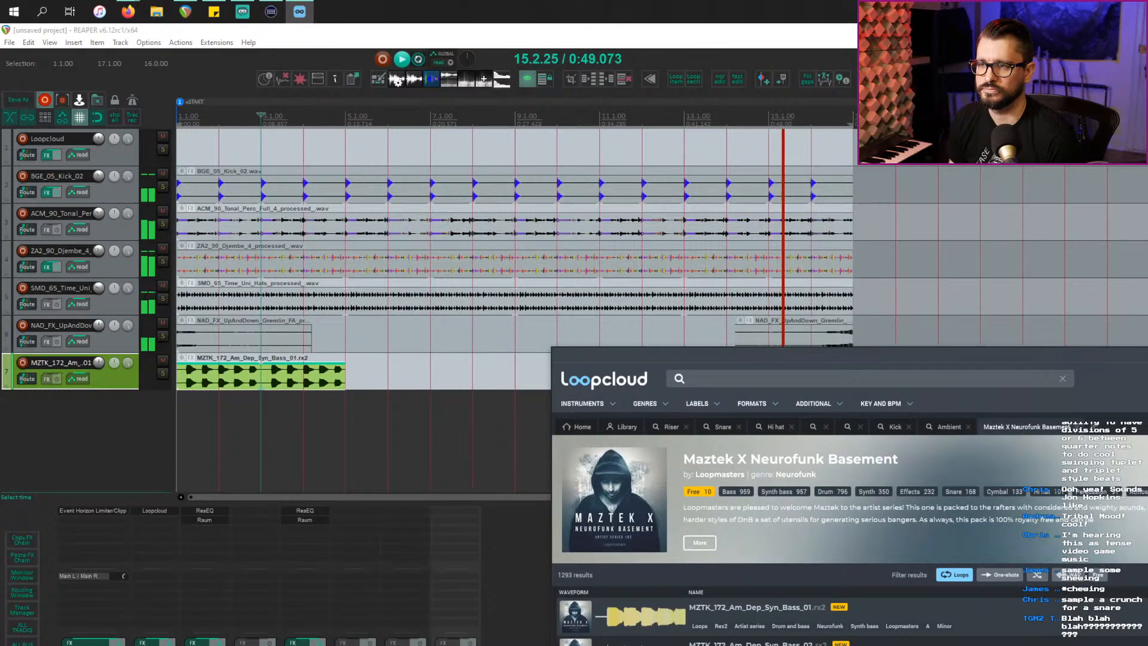
{"action": "left_click_drag", "start_coordinate": [646, 644], "coordinate": [362, 415]}
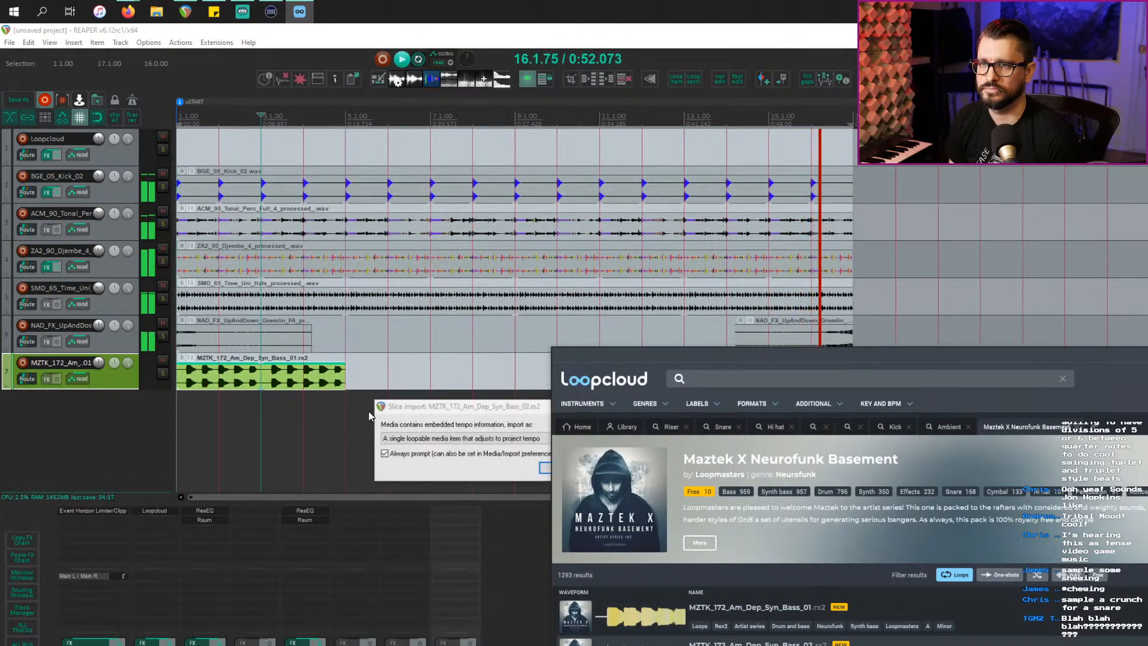
{"action": "left_click", "coordinate": [545, 471]}
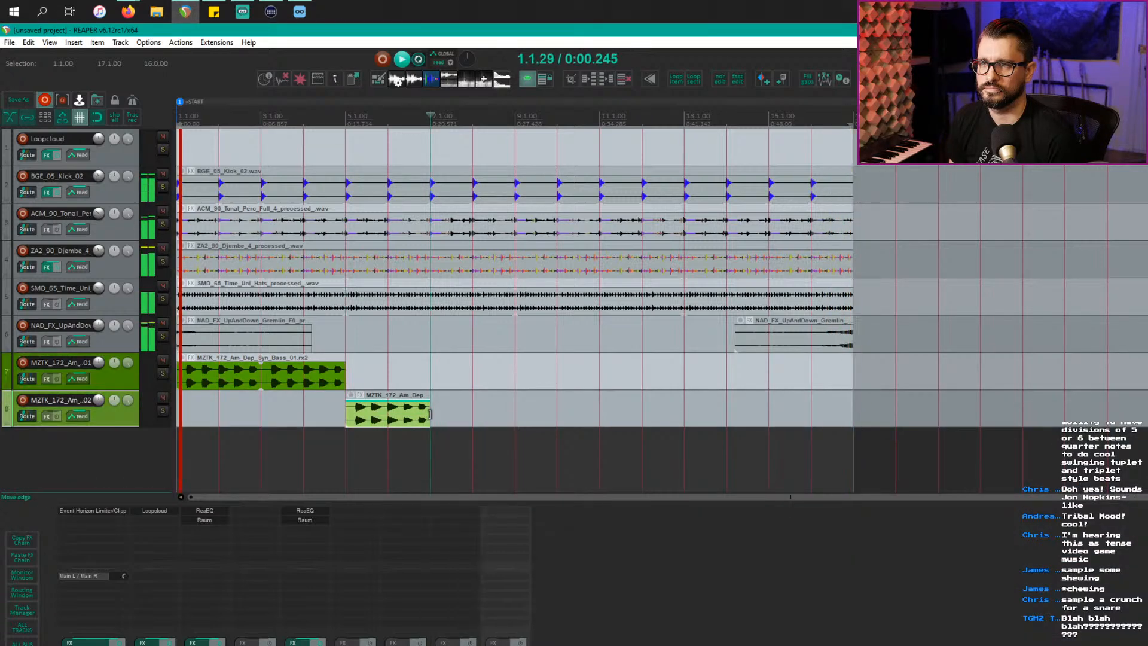
Step: Delete both original MZTK Am_Dep_Syn_Bass items from tracks 7 and 8
{"action": "left_click_drag", "start_coordinate": [429, 414], "coordinate": [515, 416]}
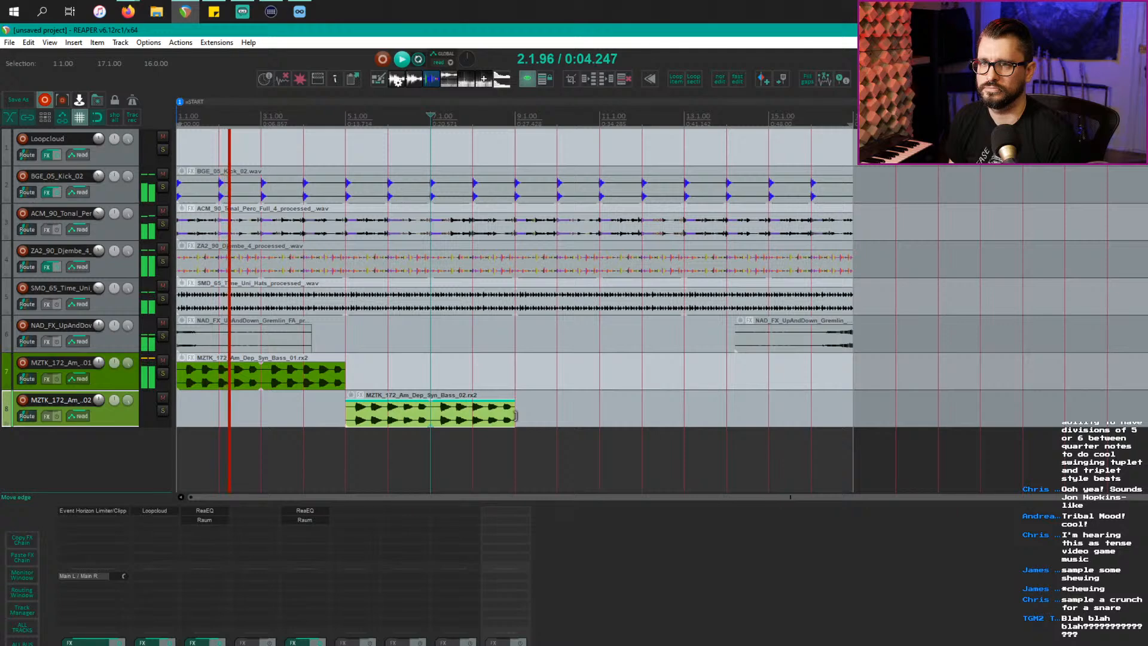
{"action": "scroll", "coordinate": [403, 423], "scroll_direction": "up", "scroll_amount": 2}
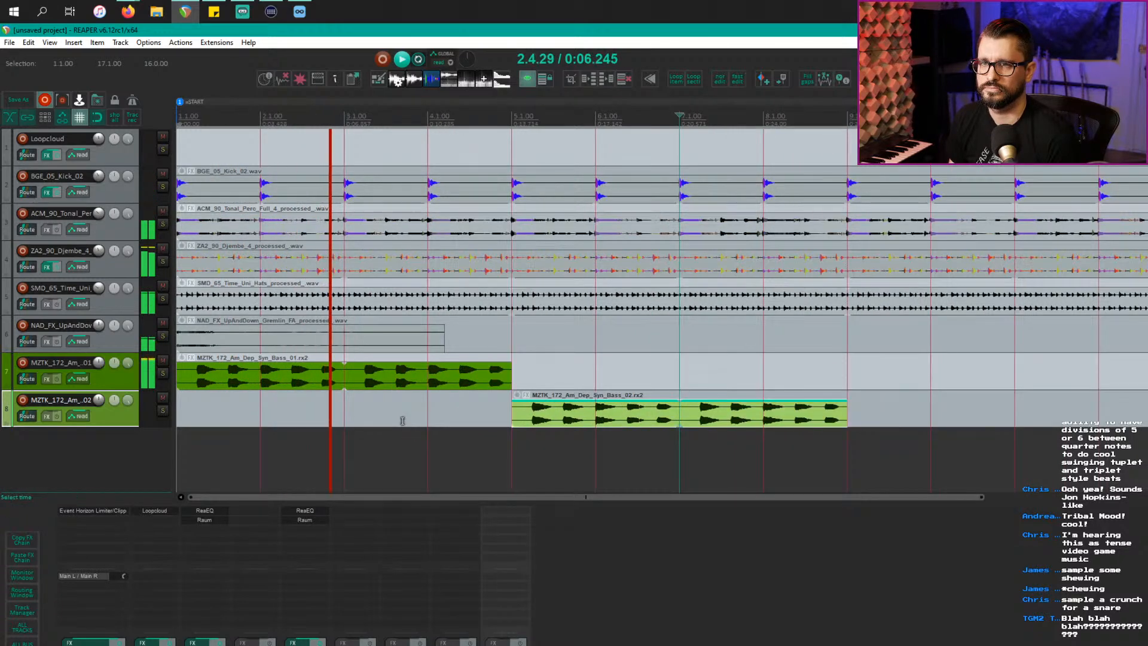
{"action": "key", "text": "space"}
{"action": "left_click", "coordinate": [373, 370]}
{"action": "left_click", "coordinate": [592, 421]}
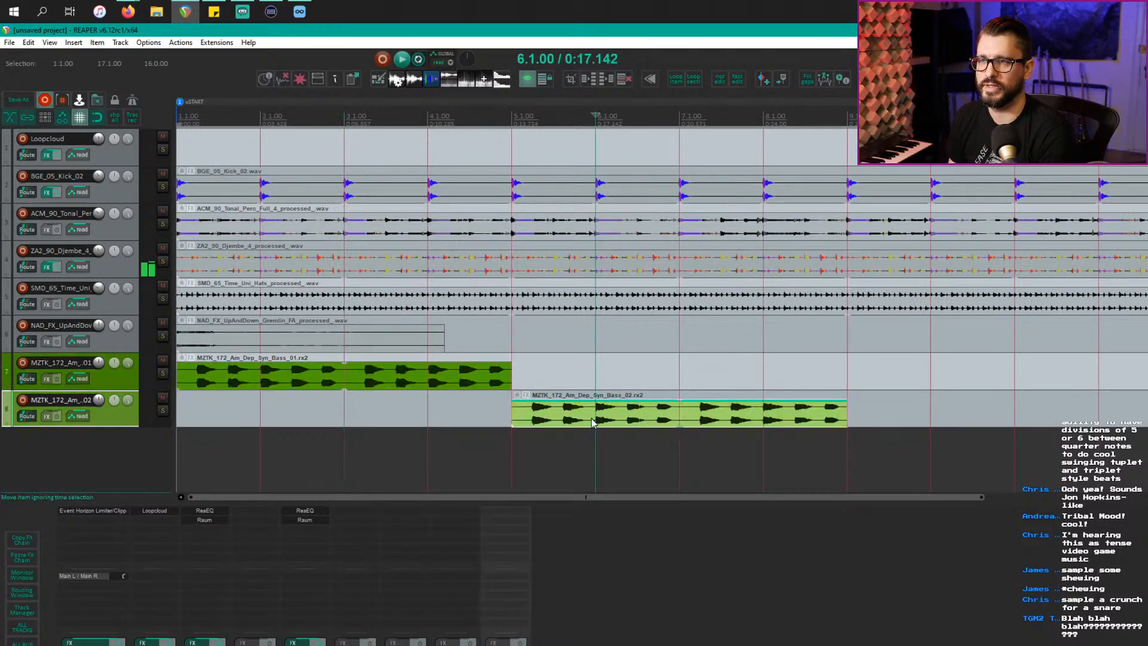
{"action": "key", "text": "Delete"}
{"action": "left_click", "coordinate": [429, 367]}
{"action": "key", "text": "Delete"}
Step: Place the processed Am_Dep_Syn_Bass_02 loop on track 8, spanning bars 1–3
{"action": "key", "text": "alt+Tab"}
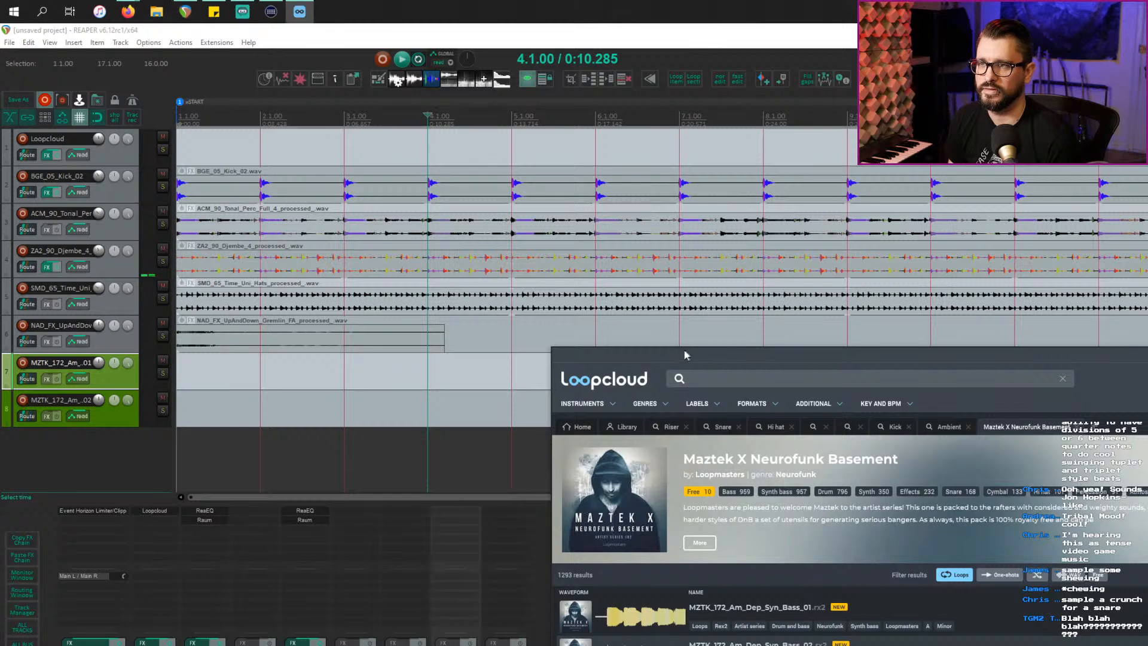
{"action": "left_click_drag", "start_coordinate": [684, 355], "coordinate": [614, 111]}
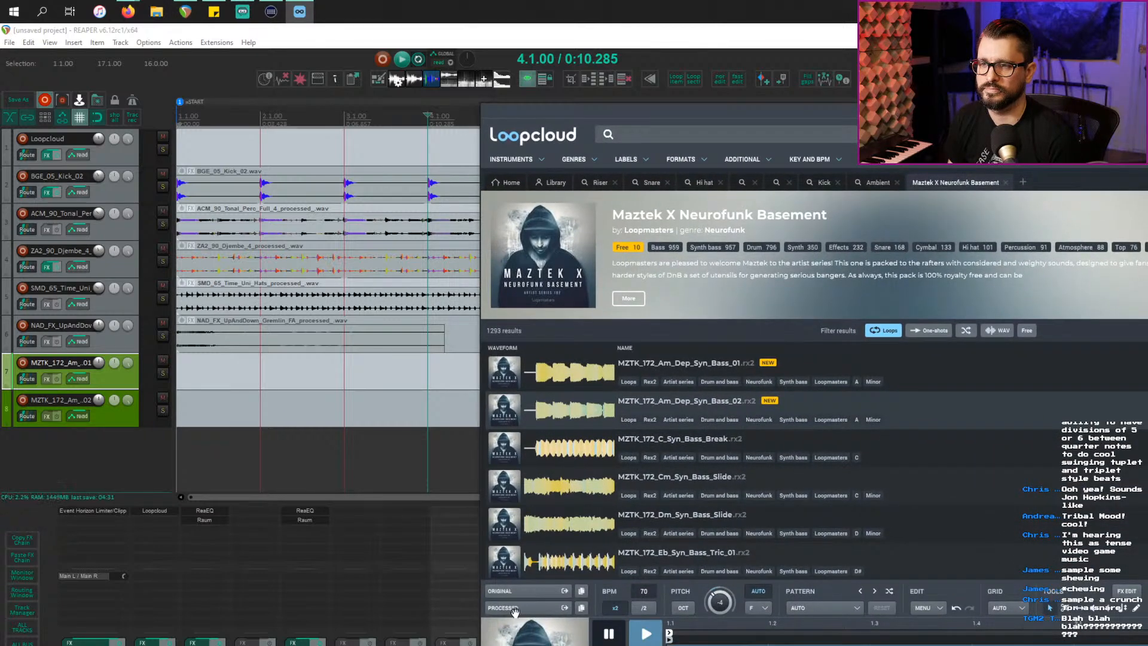
{"action": "left_click_drag", "start_coordinate": [519, 608], "coordinate": [198, 407]}
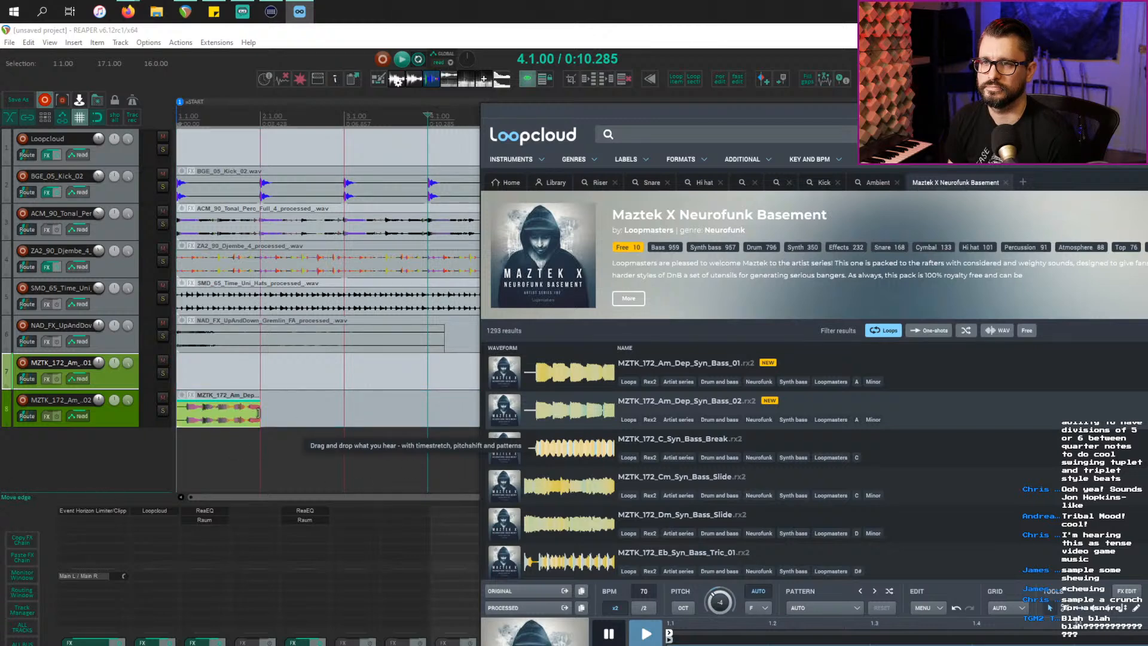
{"action": "left_click_drag", "start_coordinate": [258, 412], "coordinate": [345, 418]}
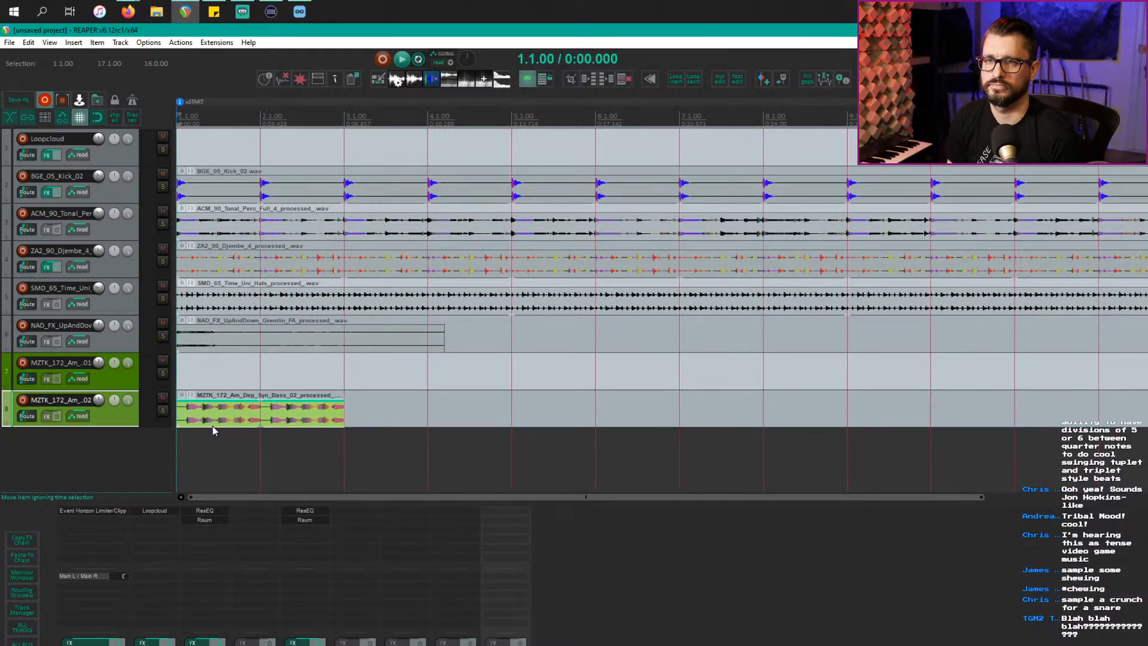
{"action": "key", "text": "space"}
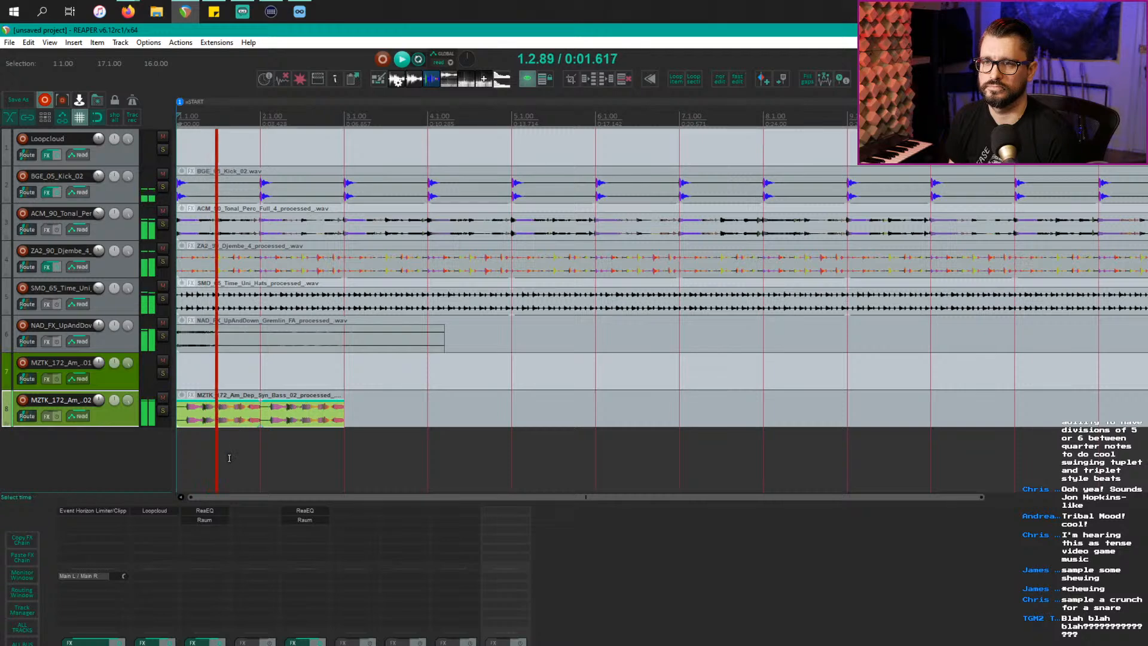
{"action": "scroll", "coordinate": [229, 458], "scroll_direction": "down", "scroll_amount": 2}
{"action": "scroll", "coordinate": [226, 451], "scroll_direction": "up", "scroll_amount": 2}
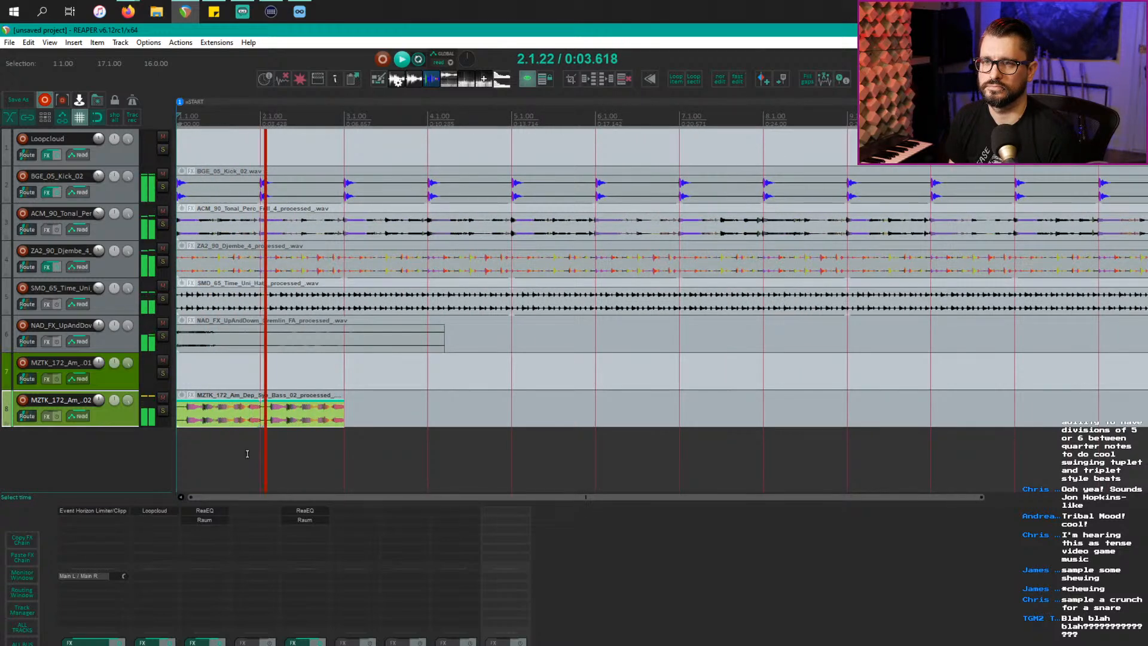
Step: Place the processed Am_Dep_Syn_Bass_01 loop on track 7, spanning bars 3–5
{"action": "left_click", "coordinate": [307, 424]}
{"action": "key", "text": "space"}
{"action": "key", "text": "alt+Tab"}
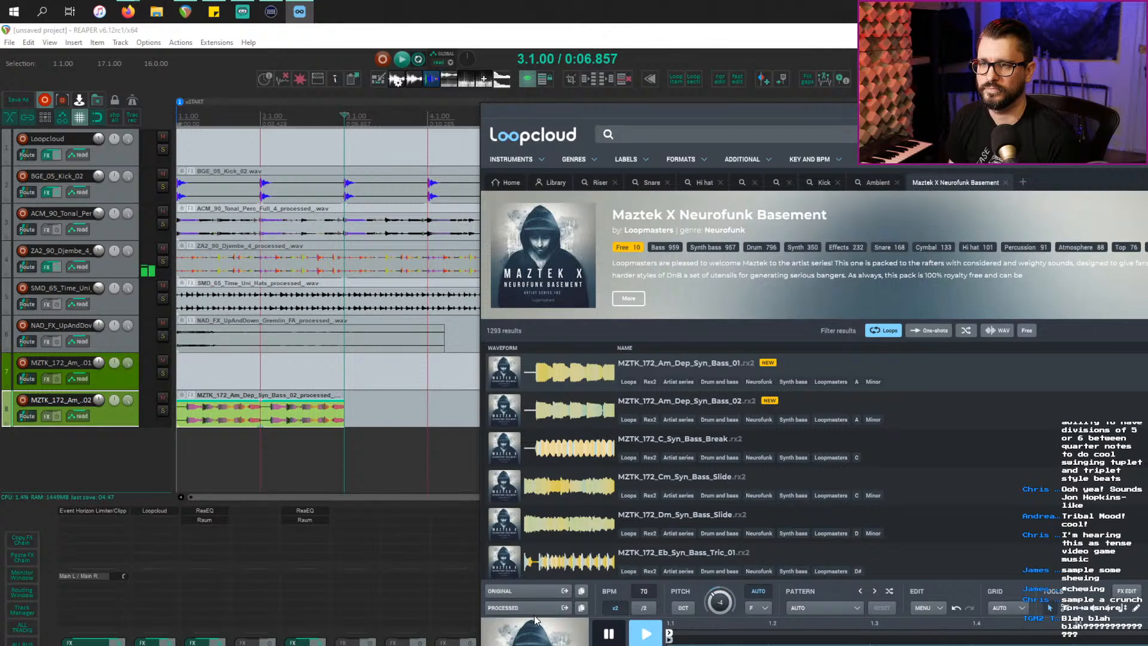
{"action": "left_click_drag", "start_coordinate": [513, 607], "coordinate": [366, 374]}
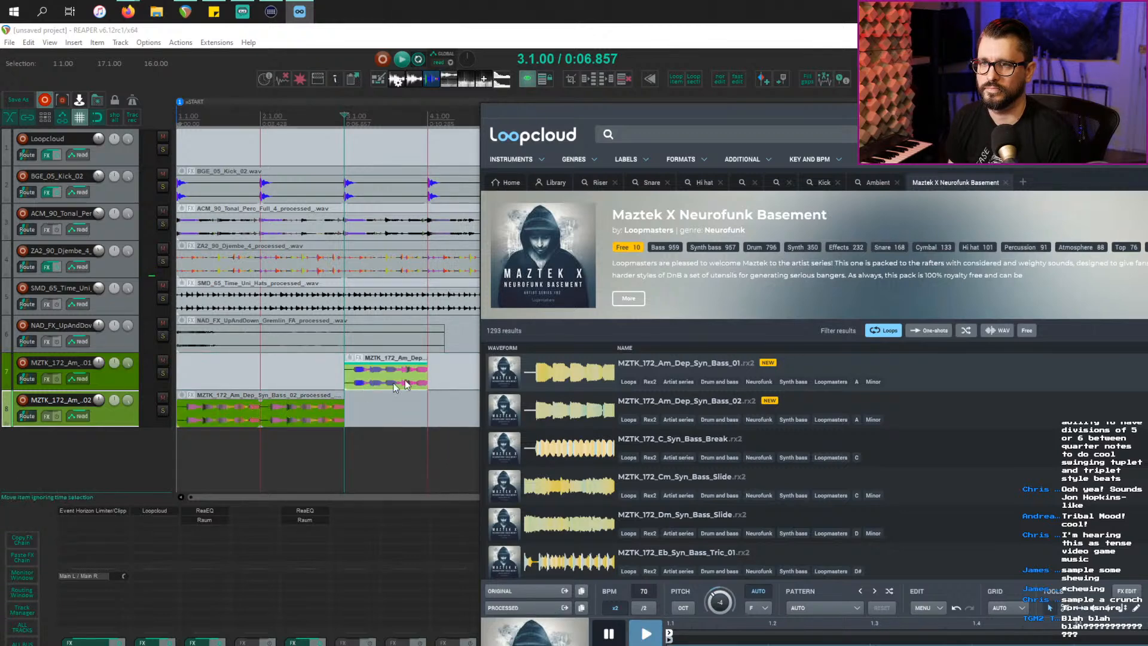
{"action": "left_click", "coordinate": [425, 375]}
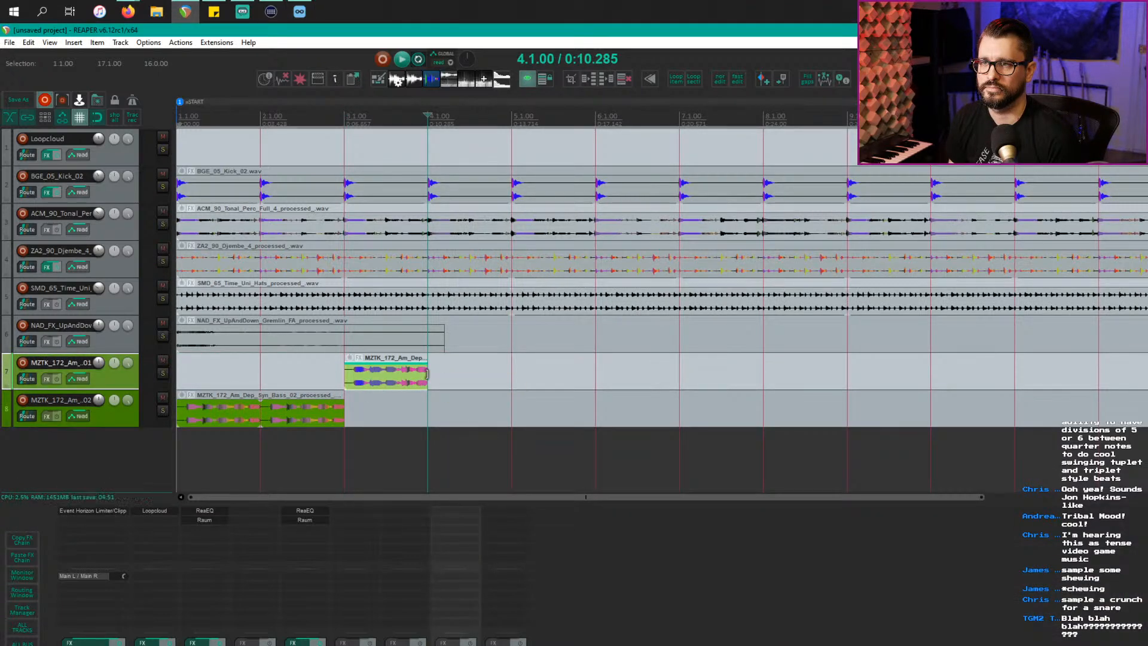
{"action": "left_click_drag", "start_coordinate": [424, 374], "coordinate": [512, 377]}
Step: Split the track 7 bass loop at bar 4 and the track 8 loop at bar 2
{"action": "left_click", "coordinate": [266, 376]}
{"action": "key", "text": "space"}
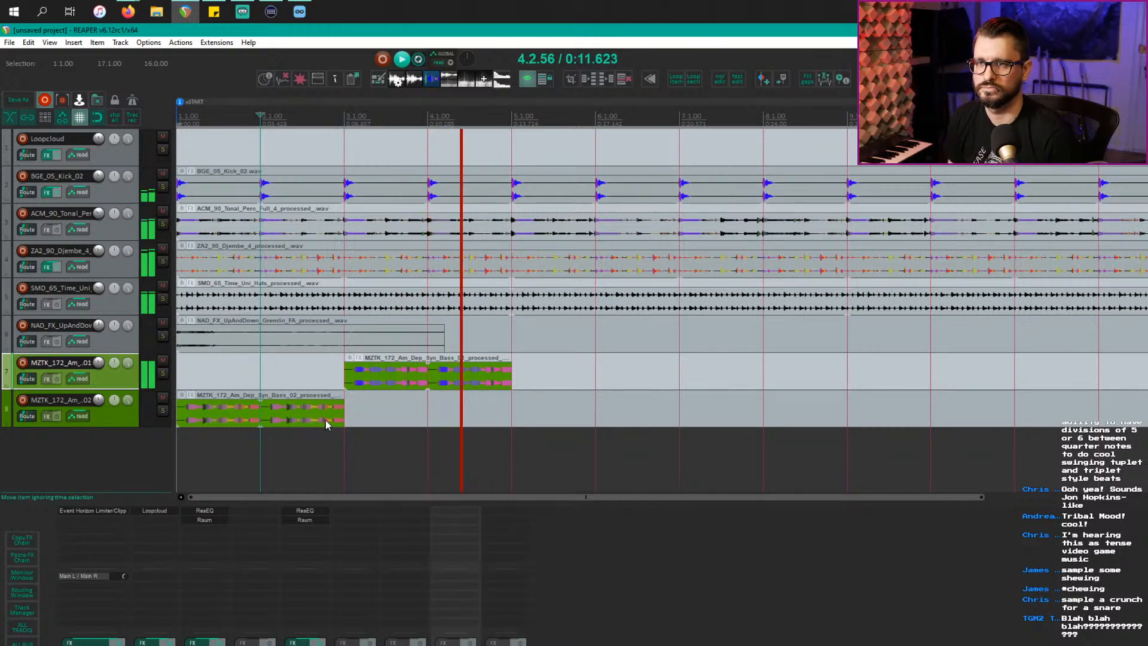
{"action": "key", "text": "space"}
{"action": "left_click", "coordinate": [441, 390]}
{"action": "left_click", "coordinate": [429, 388]}
{"action": "key", "text": "s"}
{"action": "left_click", "coordinate": [267, 424]}
{"action": "key", "text": "s"}
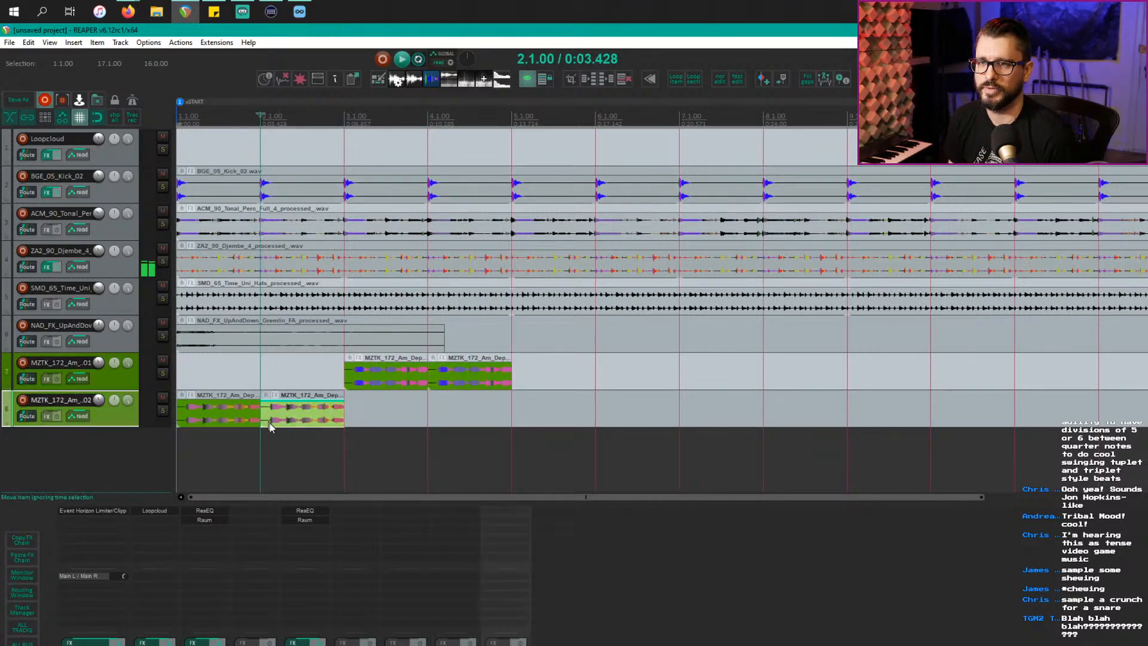
{"action": "left_click", "coordinate": [311, 445]}
Step: Arrange the pieces to alternate tracks 7 and 8 each bar, then loop-play bars 1–5
{"action": "left_click_drag", "start_coordinate": [293, 410], "coordinate": [431, 409]}
{"action": "left_click_drag", "start_coordinate": [367, 377], "coordinate": [199, 376]}
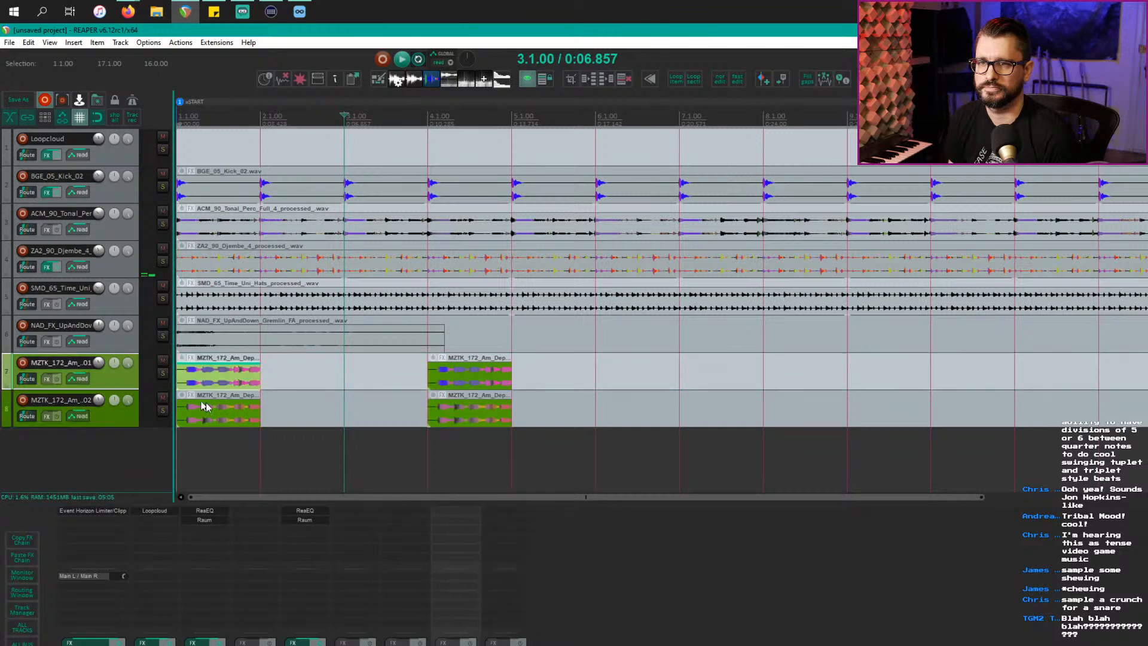
{"action": "left_click_drag", "start_coordinate": [234, 411], "coordinate": [317, 412]}
{"action": "left_click_drag", "start_coordinate": [486, 370], "coordinate": [402, 372]}
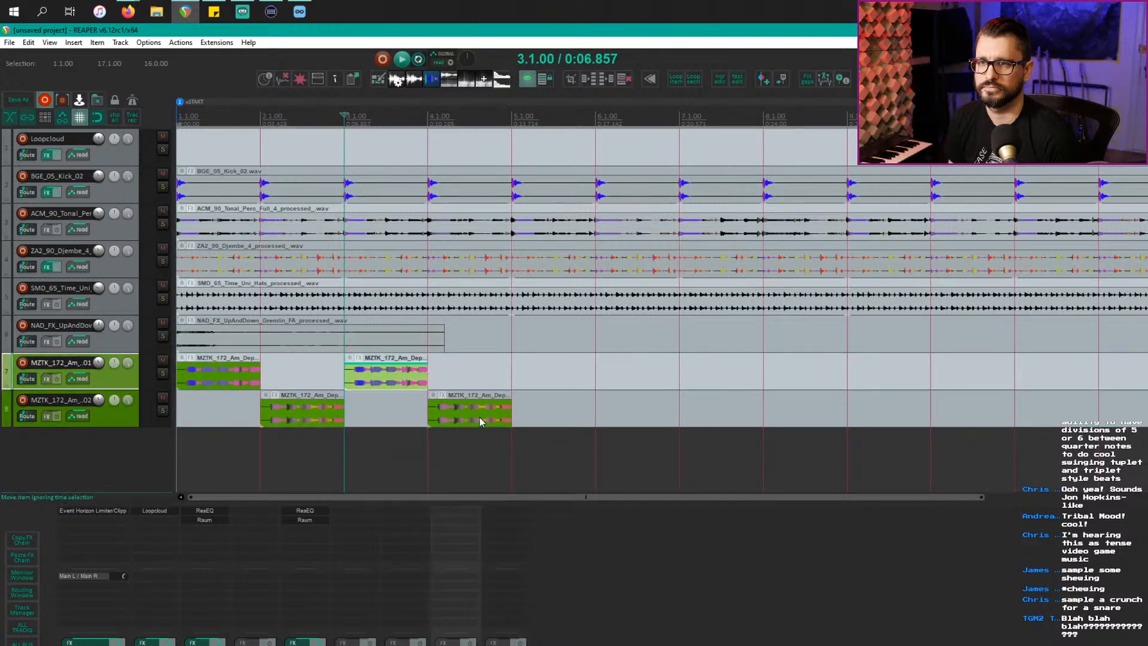
{"action": "left_click_drag", "start_coordinate": [522, 426], "coordinate": [78, 325]}
{"action": "key", "text": "space"}
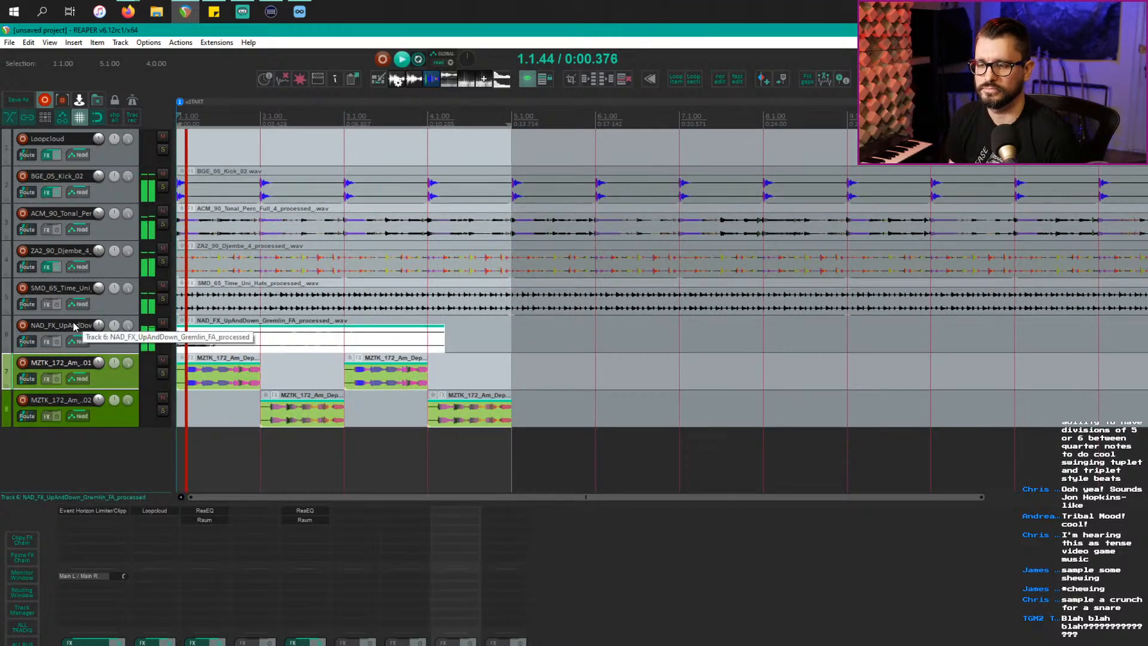
{"action": "key", "text": "alt+Tab"}
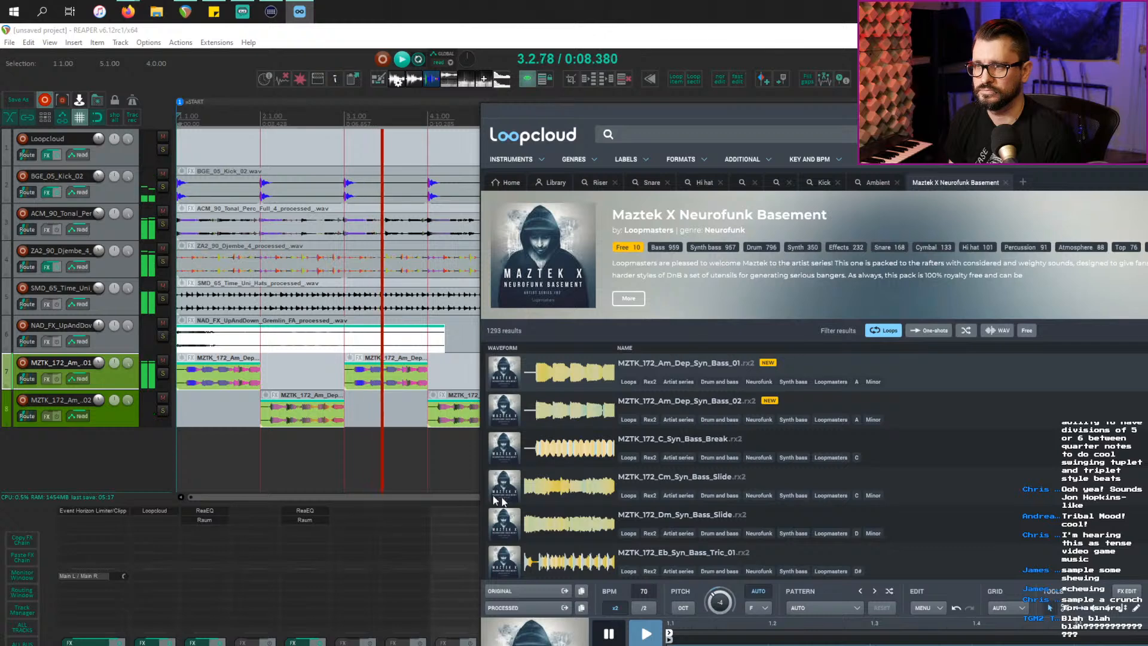
{"action": "scroll", "coordinate": [385, 462], "scroll_direction": "down", "scroll_amount": 2}
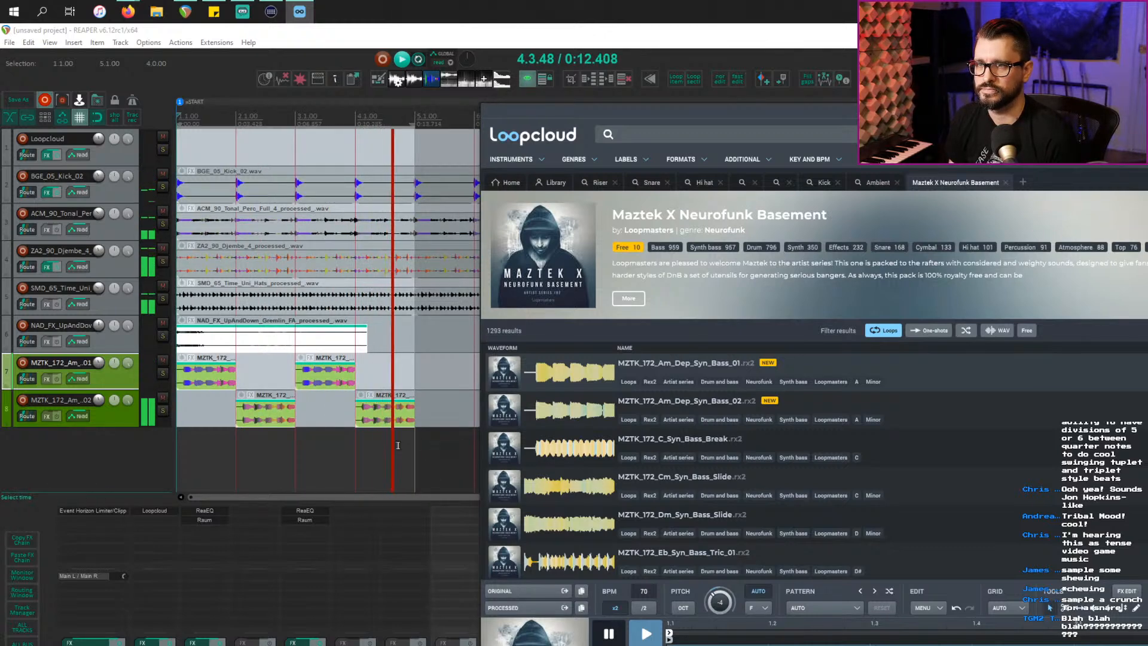
{"action": "left_click", "coordinate": [411, 424]}
Step: Audition MZTK_172_F_Fi_Syn_Bass_M_01 and MZTK_172_F_Jump_Syn_Bass_03 in Loopcloud
{"action": "left_click", "coordinate": [426, 425]}
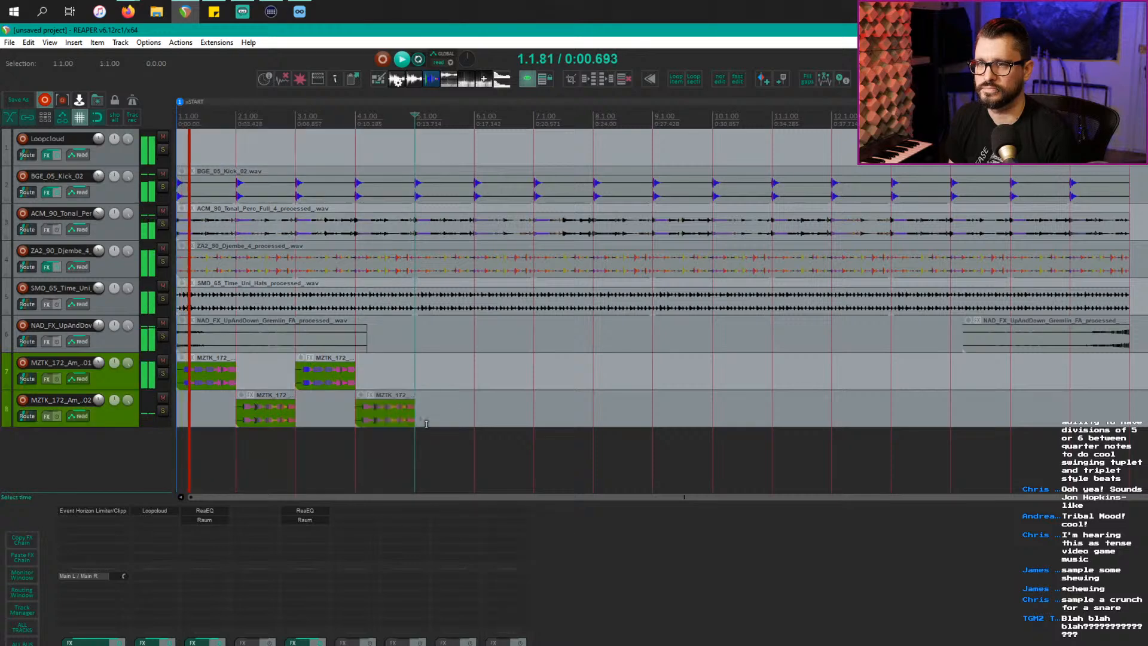
{"action": "key", "text": "space"}
{"action": "key", "text": "alt+Tab"}
{"action": "scroll", "coordinate": [678, 568], "scroll_direction": "down", "scroll_amount": 5}
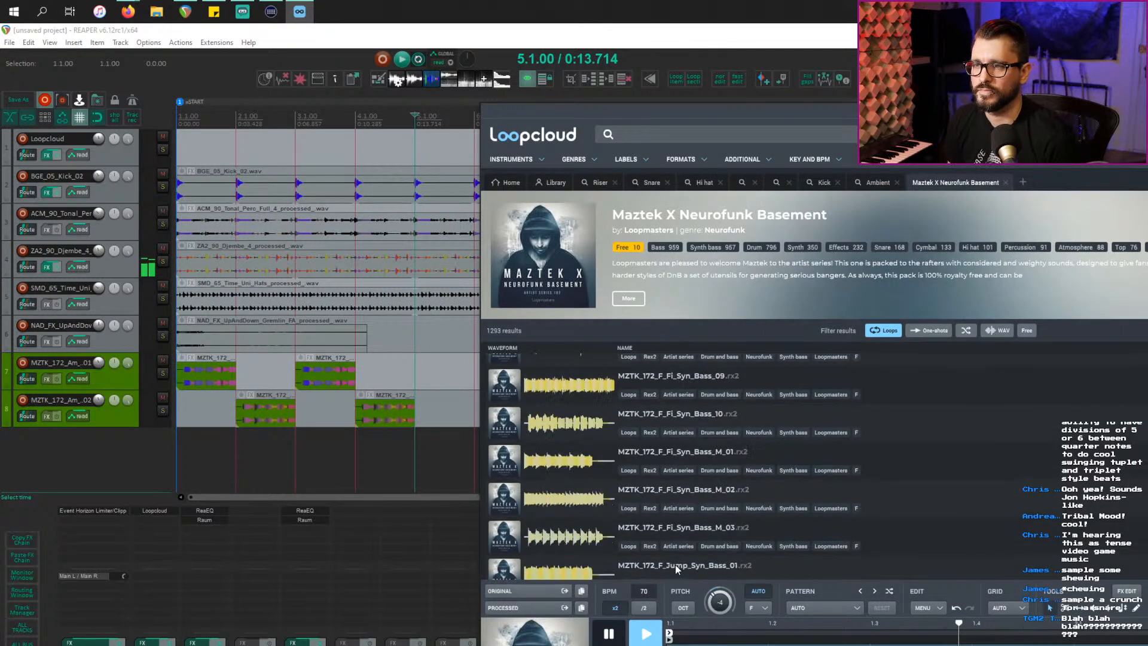
{"action": "left_click", "coordinate": [556, 475]}
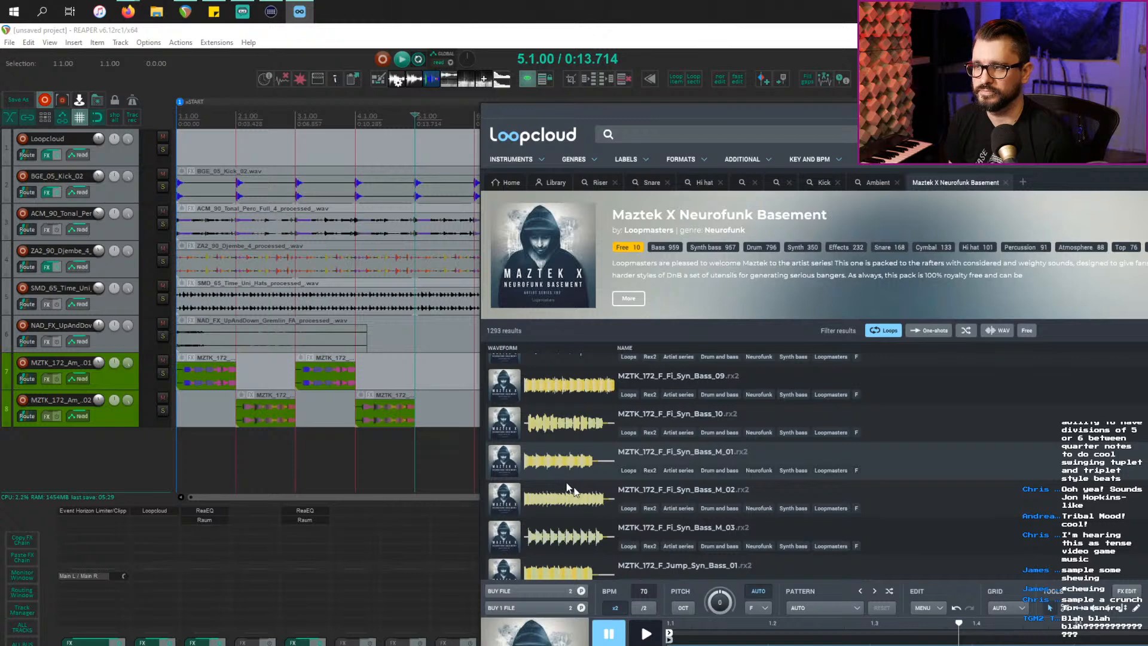
{"action": "left_click", "coordinate": [649, 637]}
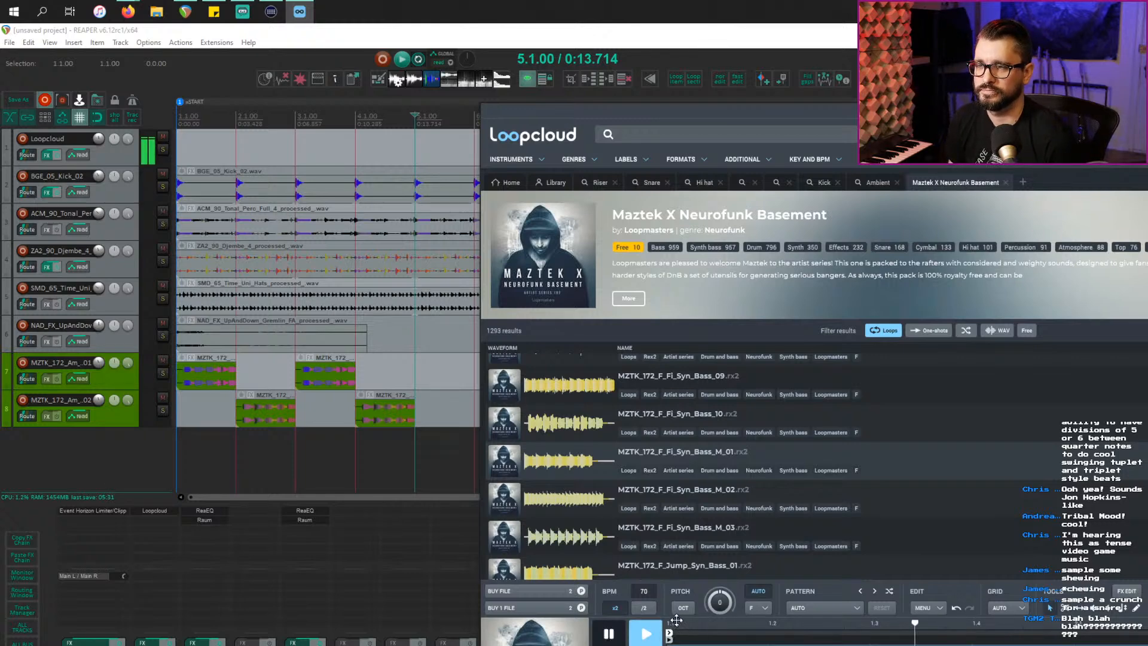
{"action": "key", "text": "alt+Tab"}
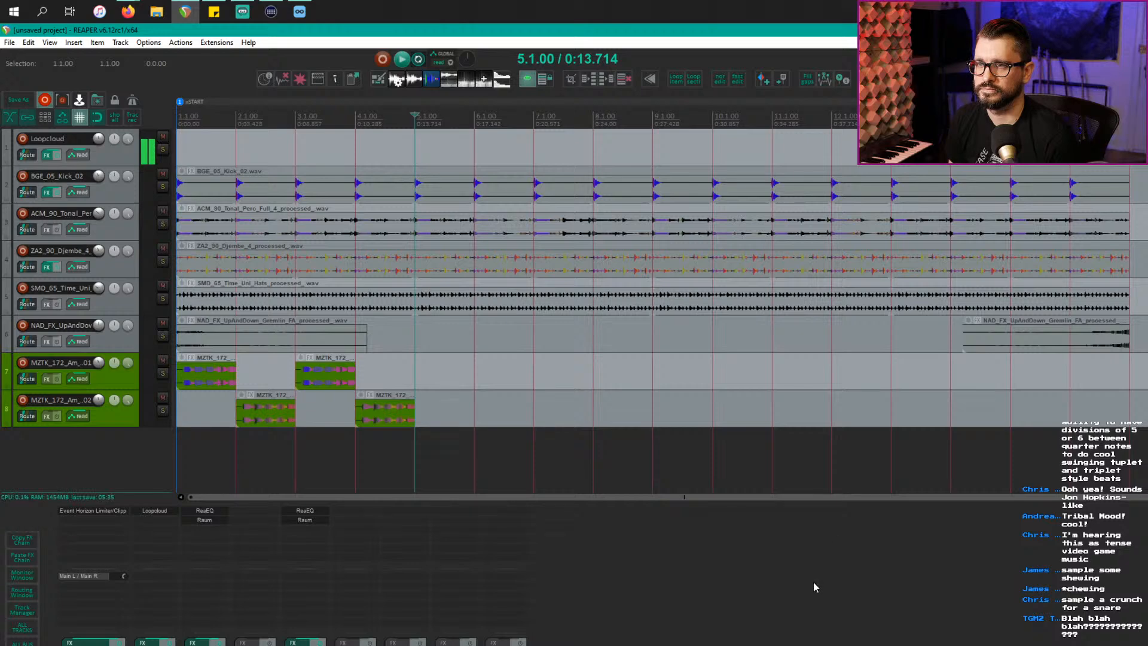
{"action": "key", "text": "alt+Tab"}
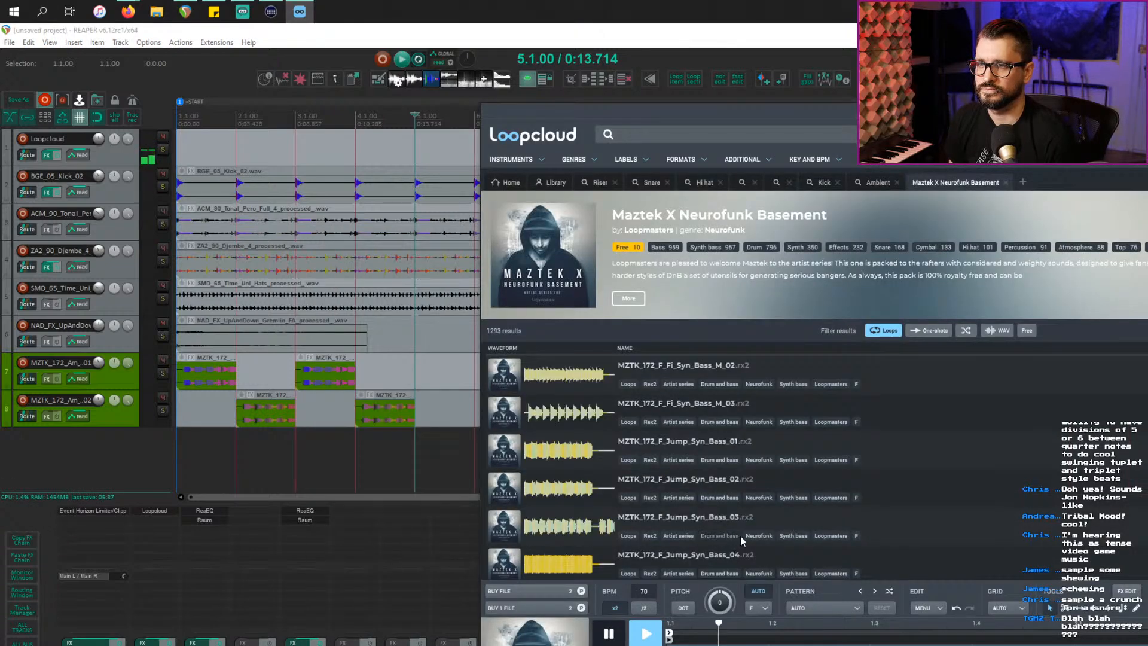
{"action": "left_click", "coordinate": [620, 531]}
{"action": "scroll", "coordinate": [839, 536], "scroll_direction": "down", "scroll_amount": 5}
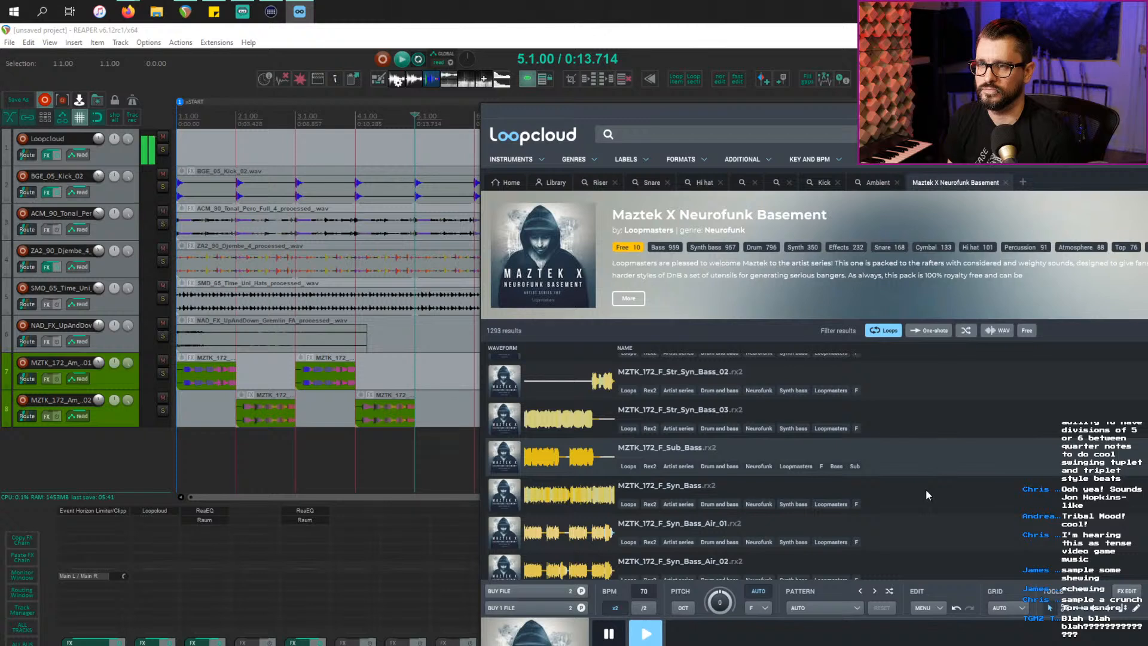
{"action": "scroll", "coordinate": [414, 450], "scroll_direction": "down", "scroll_amount": 2}
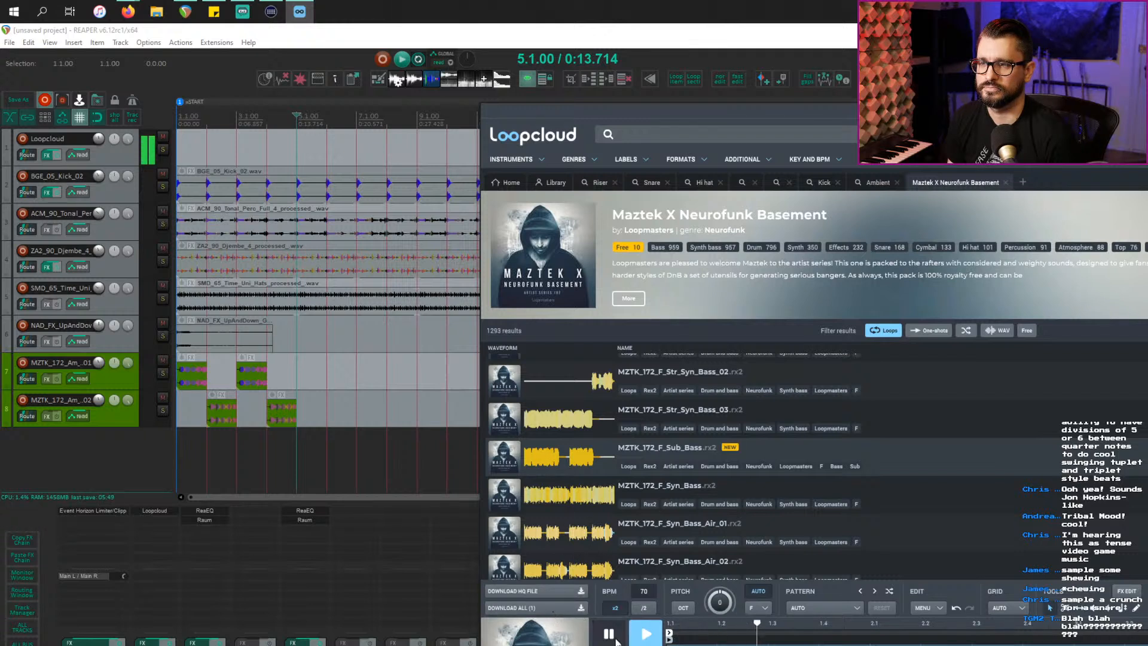
Step: Add the processed MZTK_172_F_Sub_Bass loop on a new track 9 at bar 9 and play it
{"action": "left_click", "coordinate": [533, 454]}
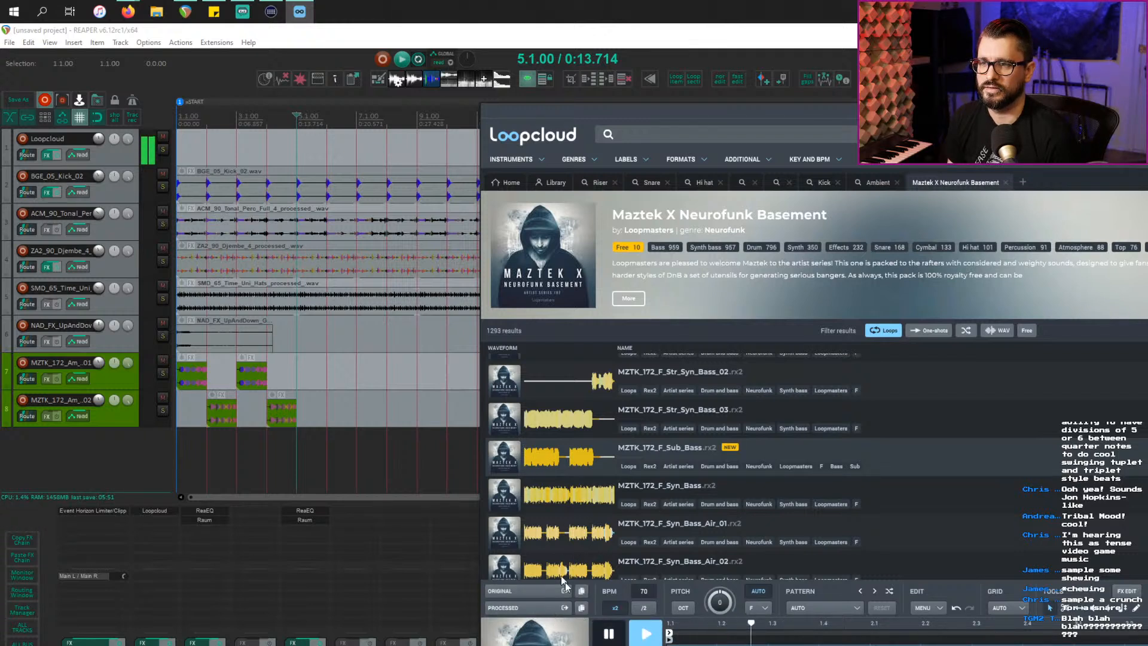
{"action": "left_click_drag", "start_coordinate": [546, 610], "coordinate": [410, 470]}
{"action": "left_click", "coordinate": [394, 470]}
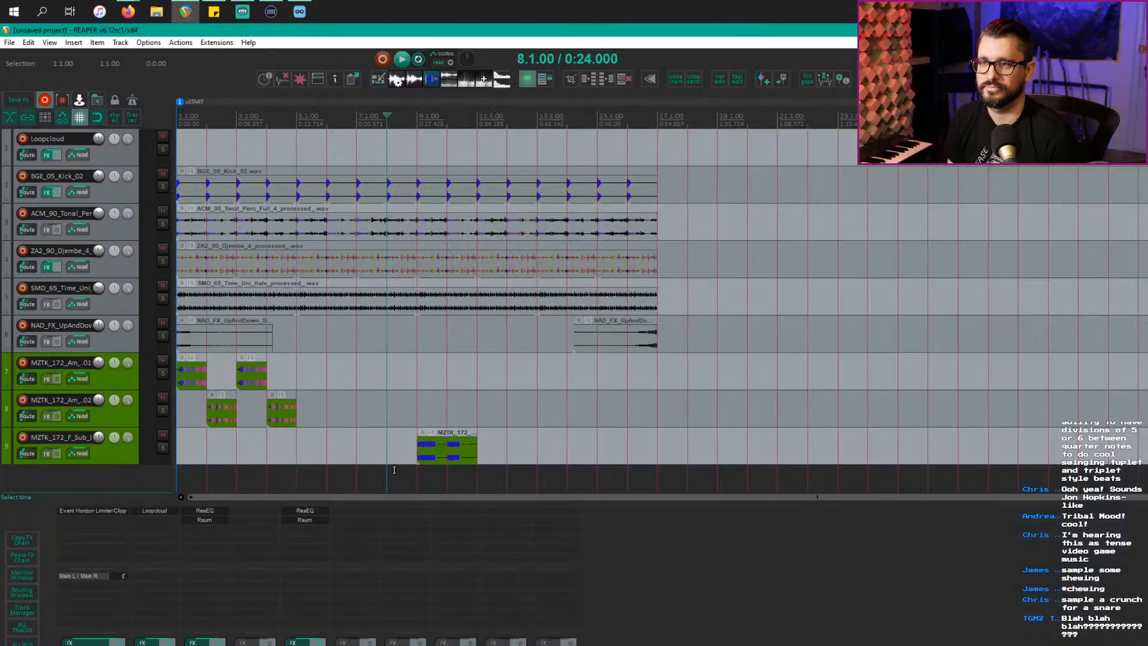
{"action": "left_click", "coordinate": [411, 458]}
{"action": "key", "text": "space"}
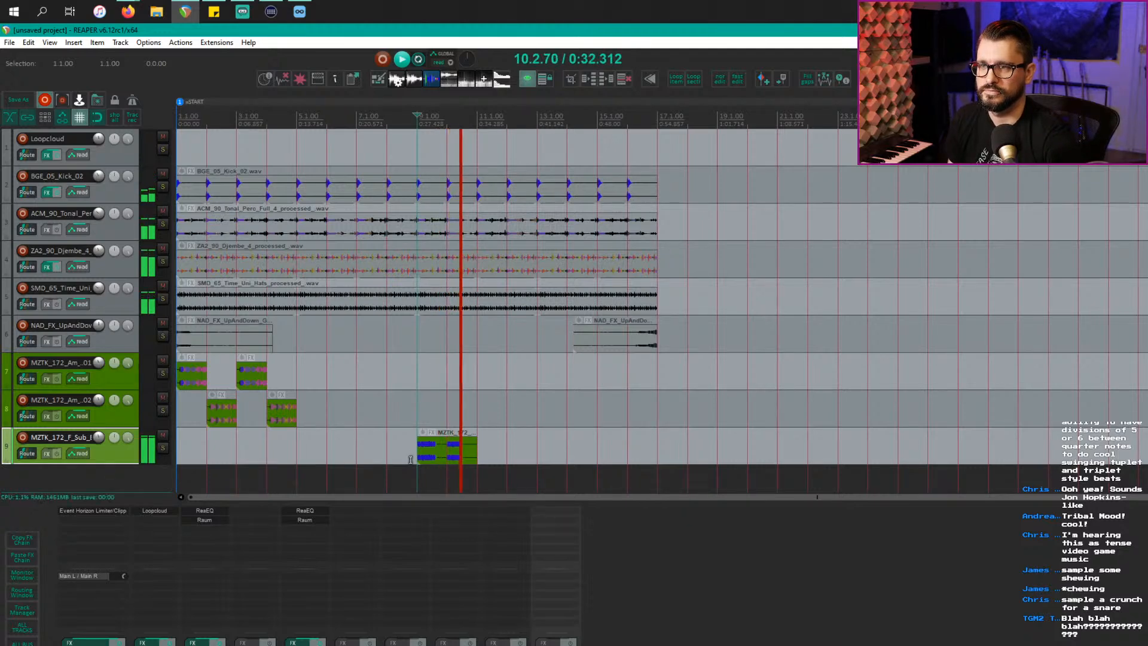
{"action": "key", "text": "space"}
Step: Audition the Syn_Bass_Air_02 and Air_01 loops, then loop-play bars 5–9
{"action": "key", "text": "alt+Tab"}
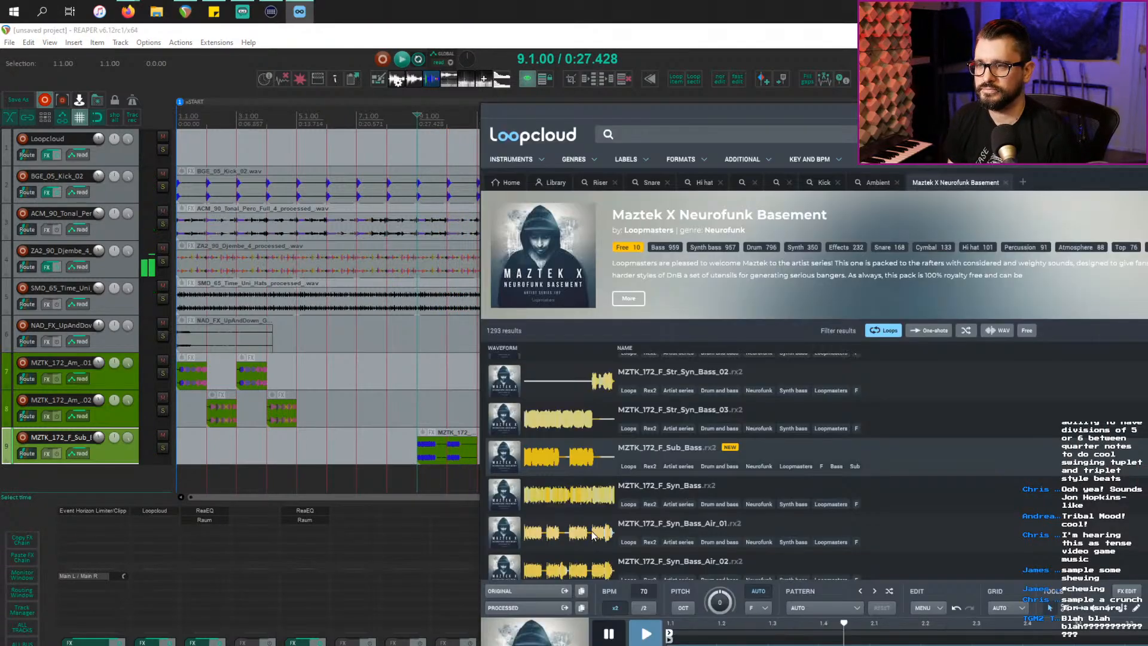
{"action": "left_click", "coordinate": [600, 567]}
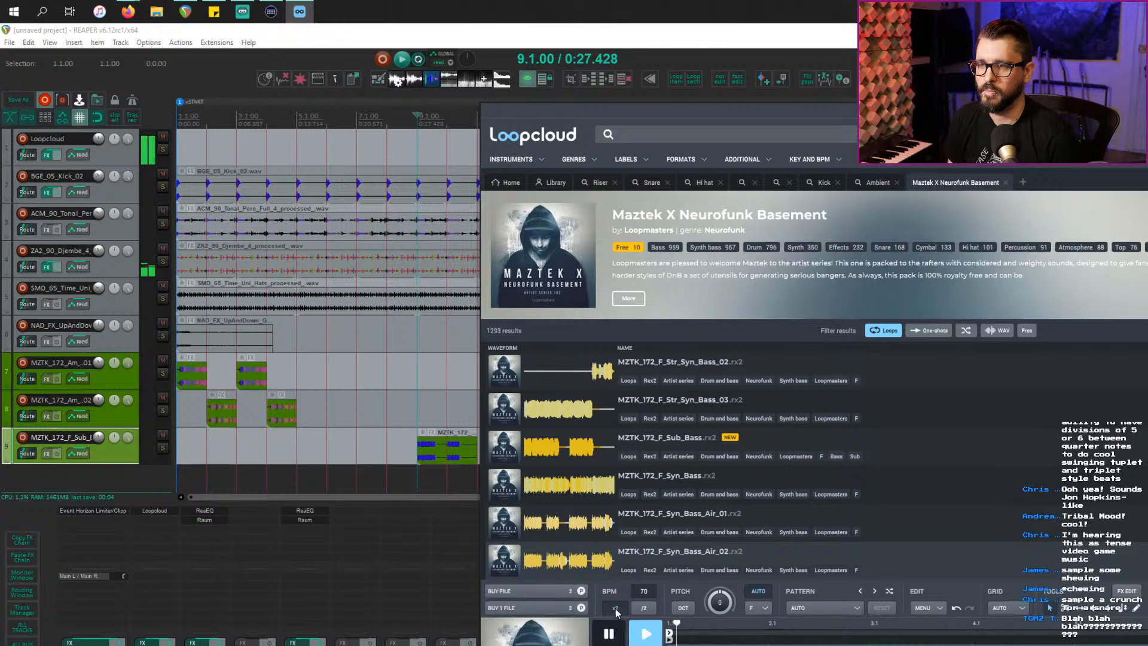
{"action": "left_click", "coordinate": [587, 535]}
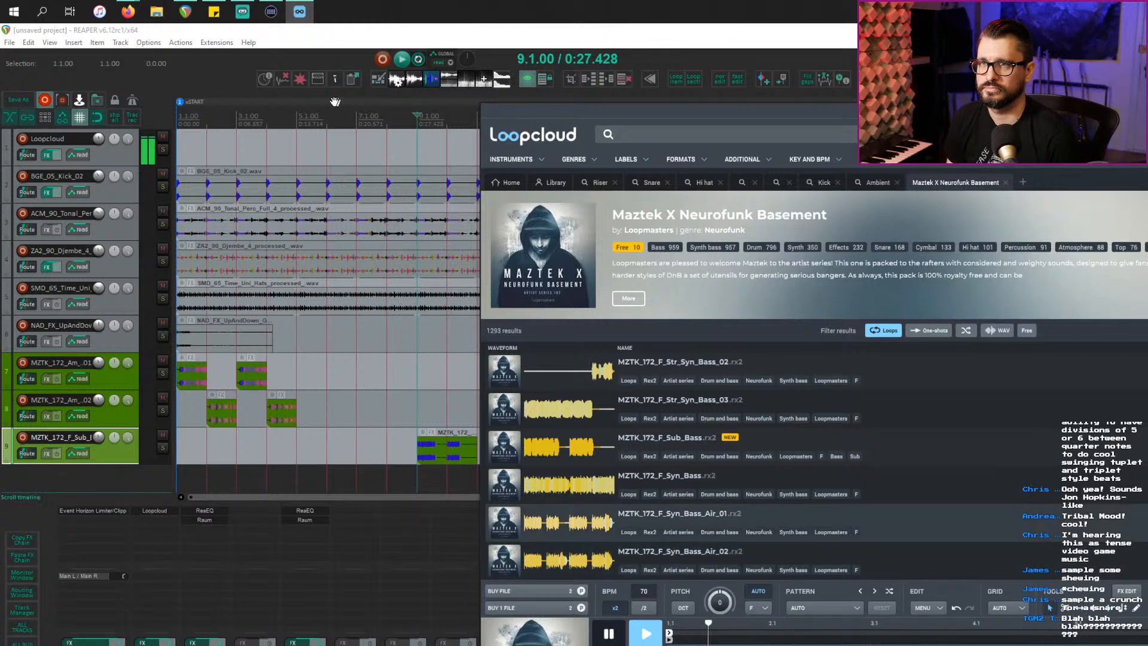
{"action": "left_click_drag", "start_coordinate": [298, 123], "coordinate": [418, 124]}
{"action": "key", "text": "space"}
{"action": "key", "text": "alt+Tab"}
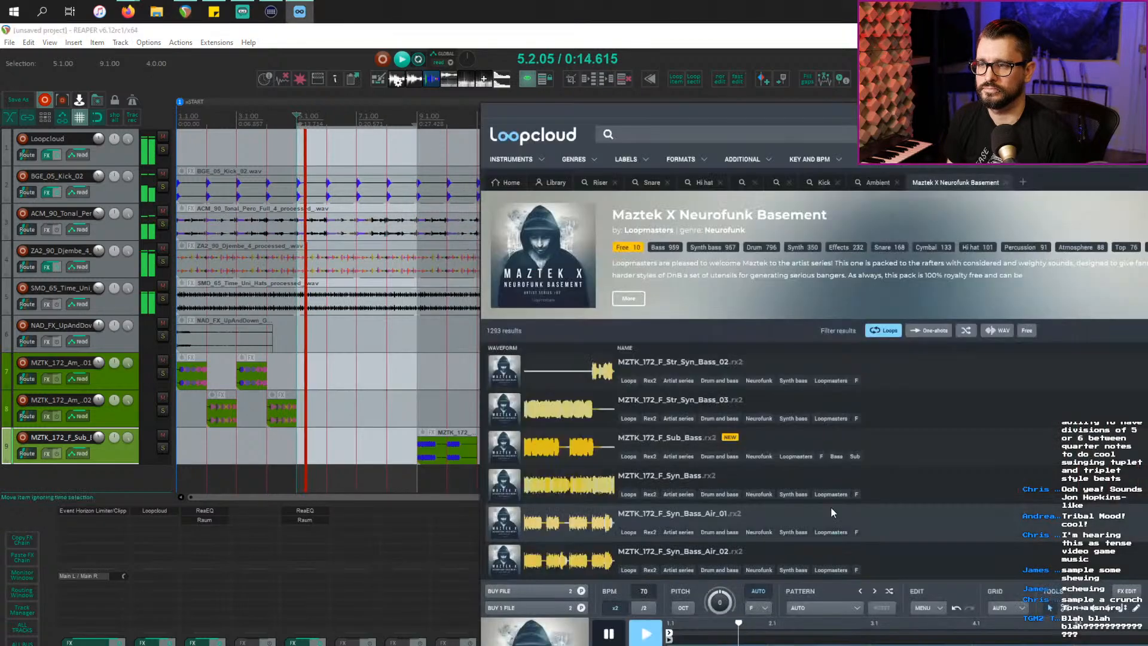
{"action": "scroll", "coordinate": [784, 517], "scroll_direction": "down", "scroll_amount": 3}
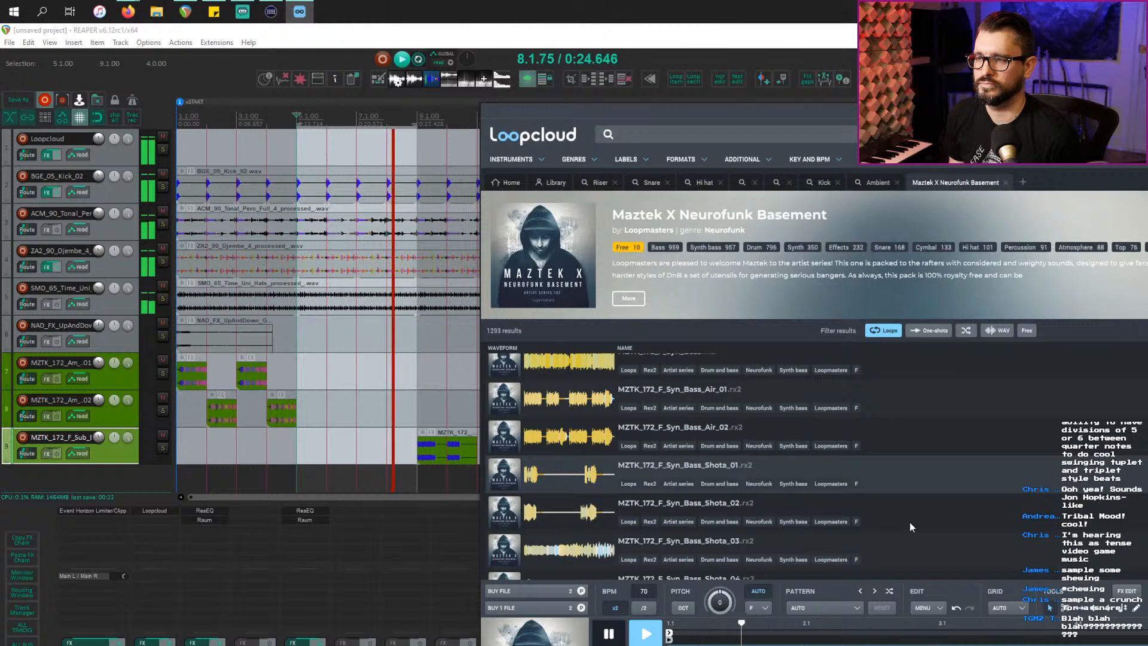
Step: Check Firefox, then return to Loopcloud and audition MZTK_172_F_Syn_Bass_Shota_05
{"action": "key", "text": "alt+Tab"}
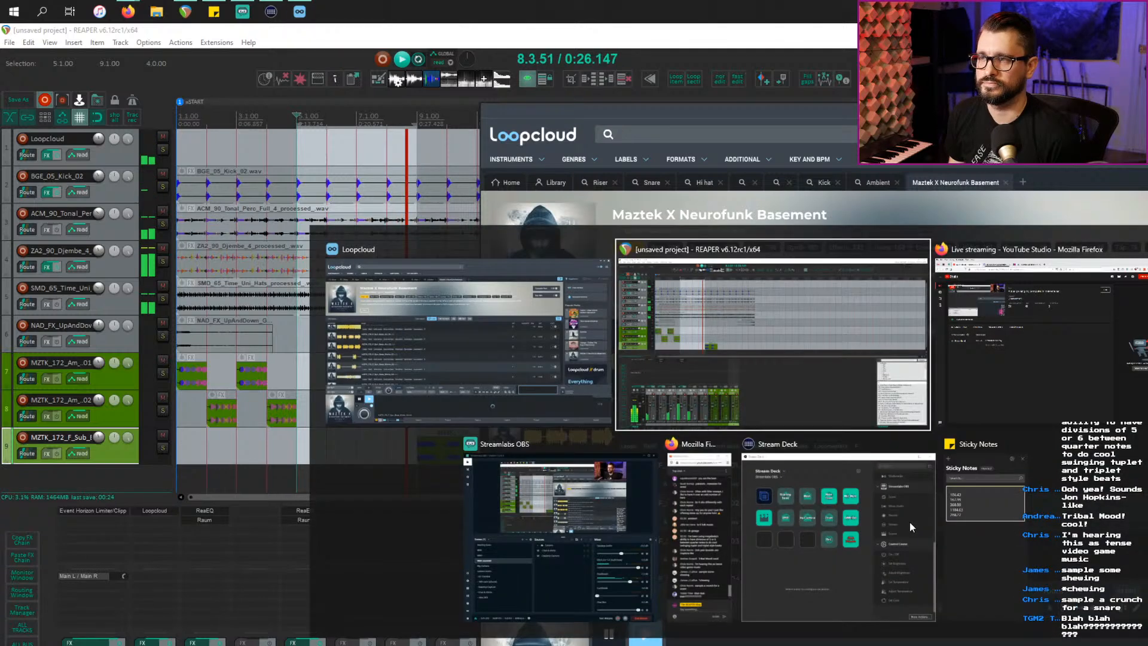
{"action": "left_click", "coordinate": [970, 367]}
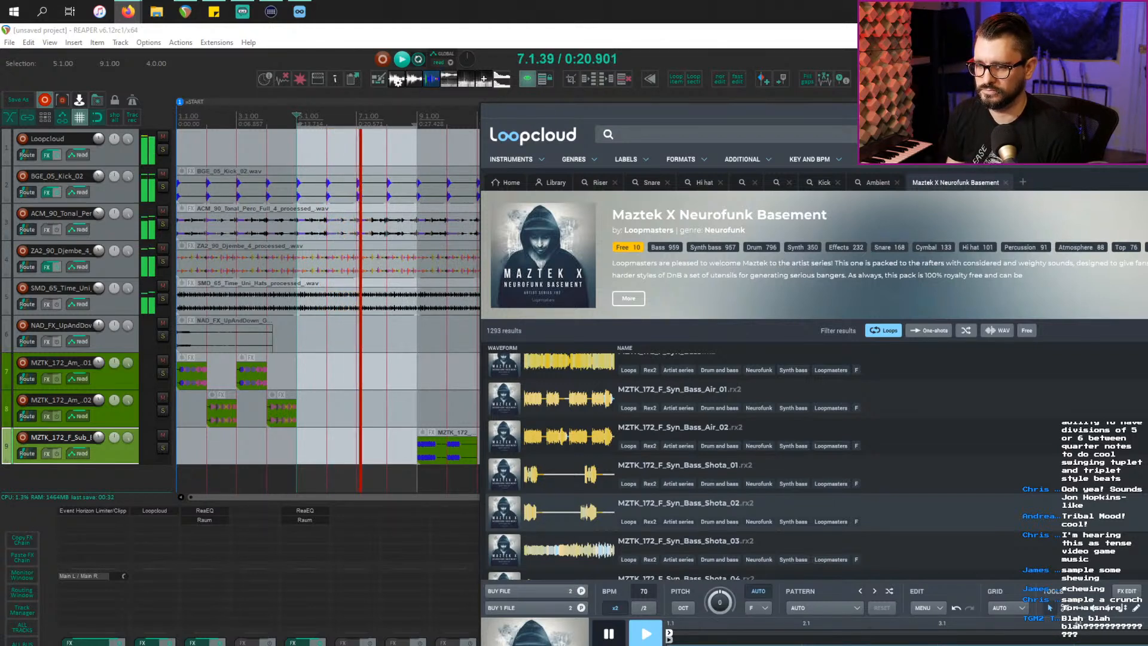
{"action": "left_click", "coordinate": [568, 512]}
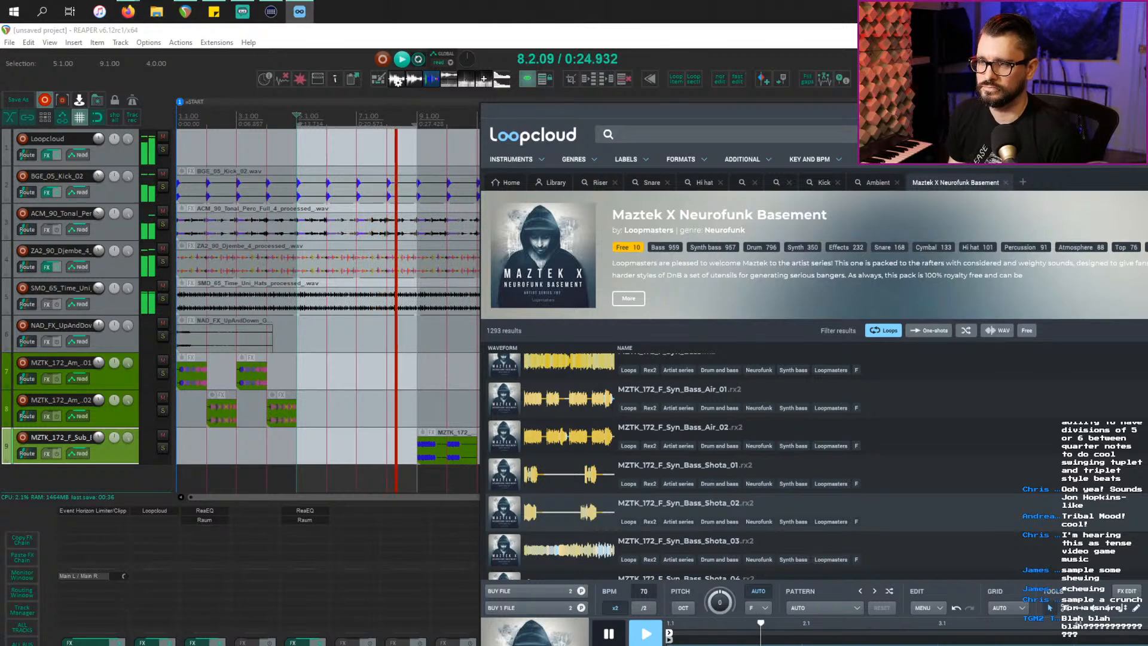
{"action": "scroll", "coordinate": [579, 533], "scroll_direction": "down", "scroll_amount": 3}
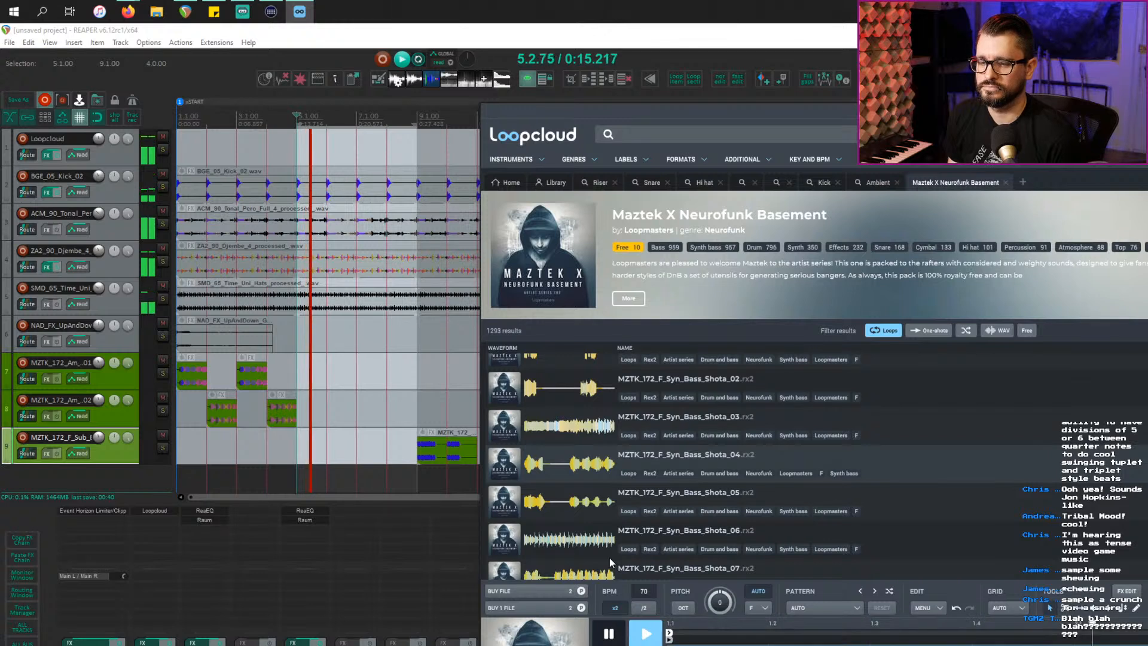
{"action": "left_click", "coordinate": [595, 507]}
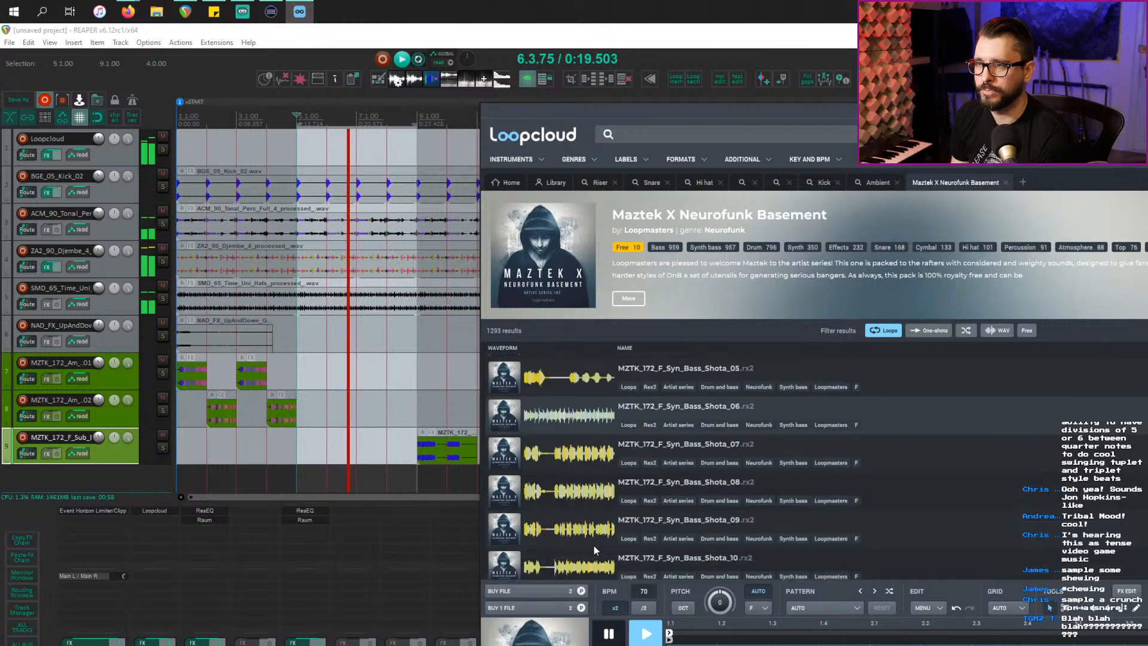
{"action": "scroll", "coordinate": [594, 545], "scroll_direction": "down", "scroll_amount": 3}
Step: Audition the Shota_07, Shota_08 and F#_V bass loops, then download MZTK_172_F#_V_Syn_Bass_Bo
{"action": "left_click", "coordinate": [589, 460]}
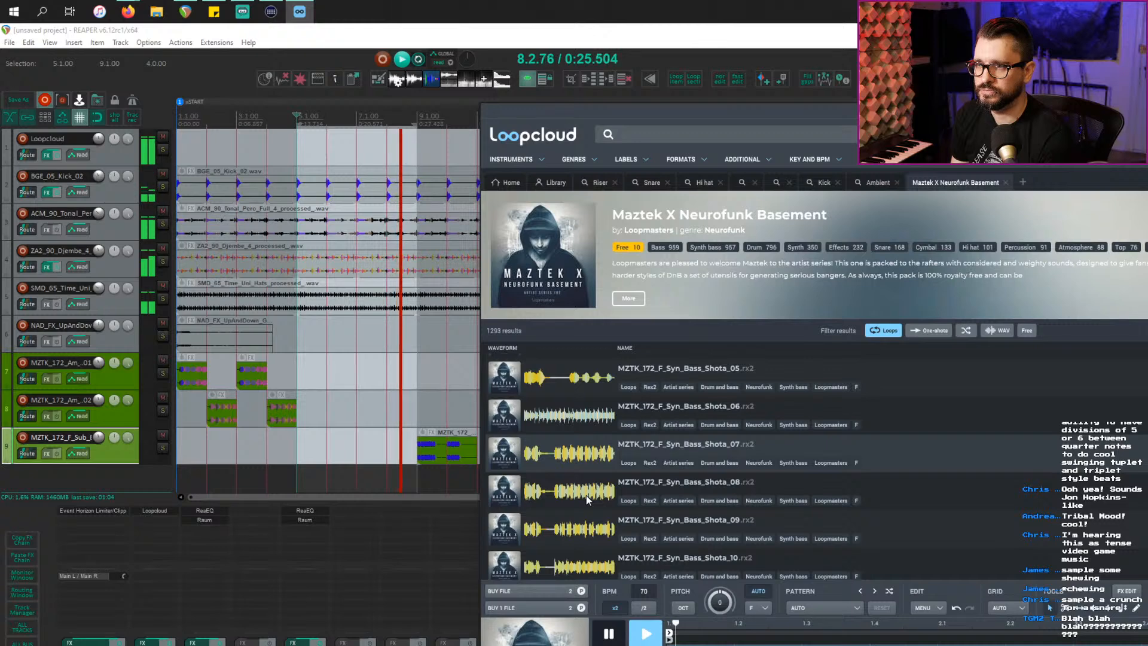
{"action": "left_click", "coordinate": [586, 495]}
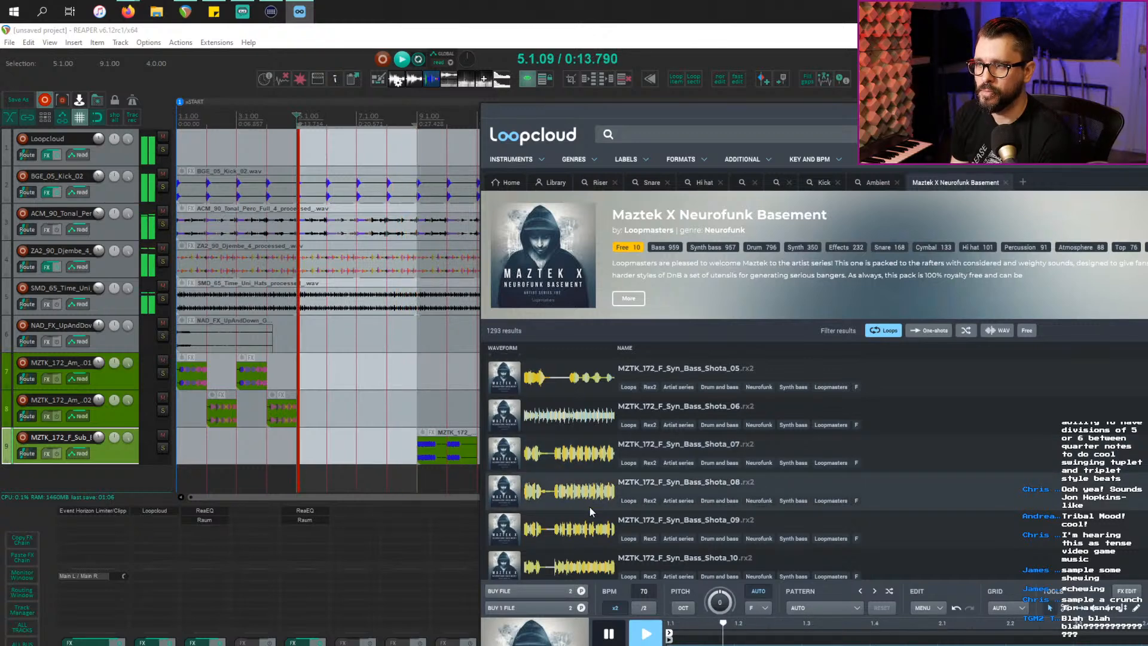
{"action": "scroll", "coordinate": [591, 538], "scroll_direction": "down", "scroll_amount": 5}
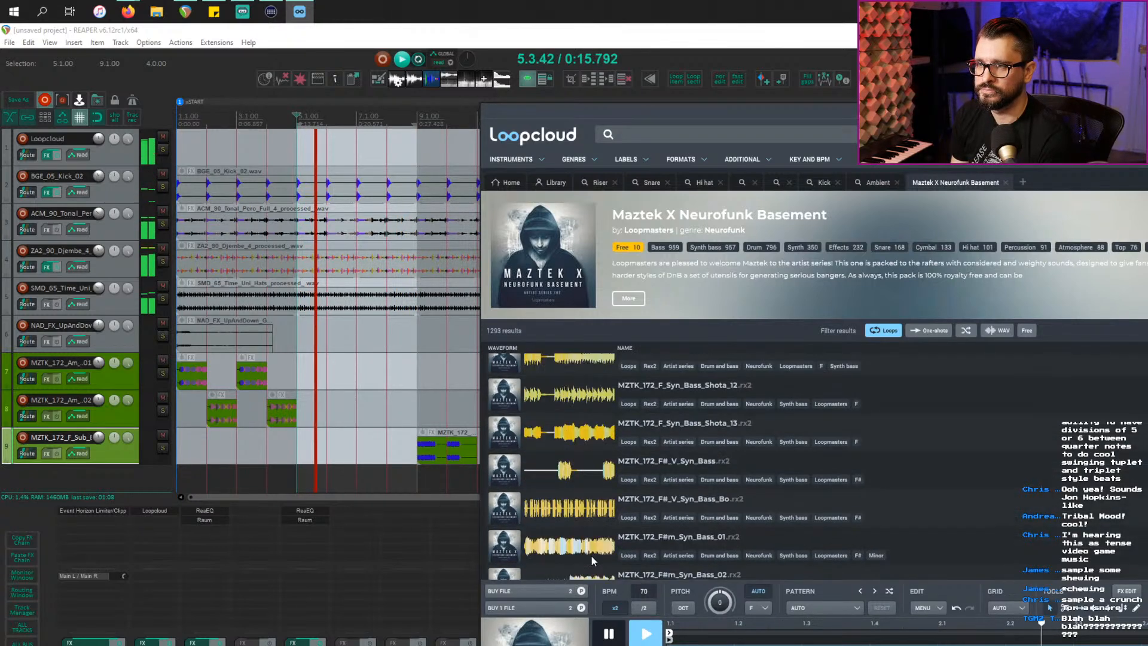
{"action": "left_click", "coordinate": [589, 483]}
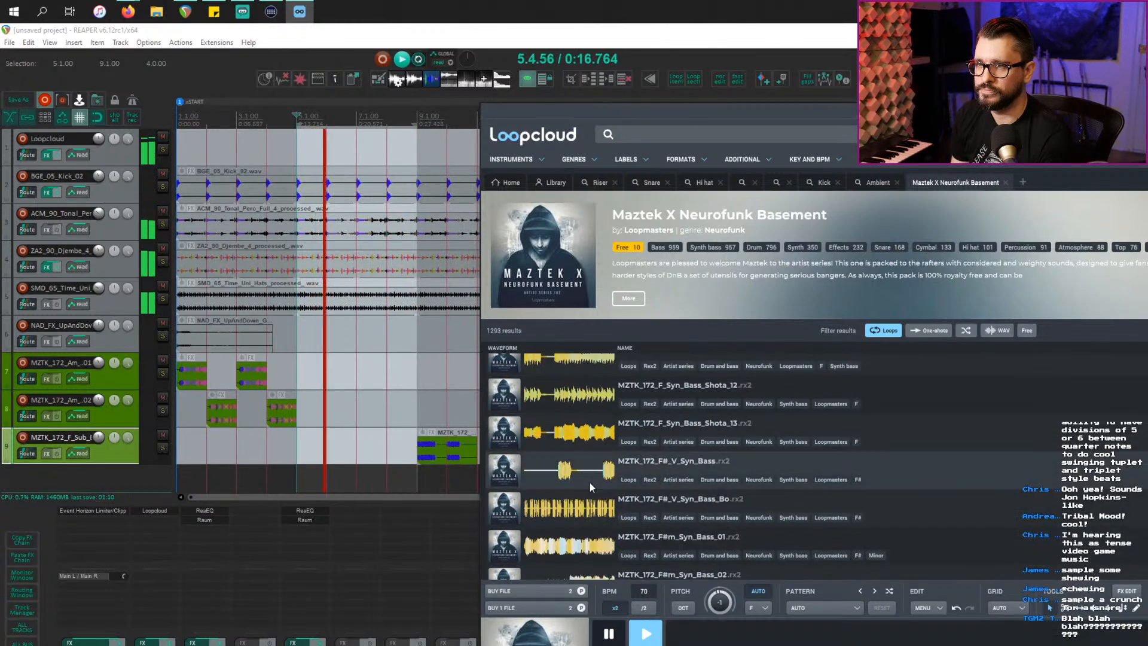
{"action": "left_click", "coordinate": [587, 515]}
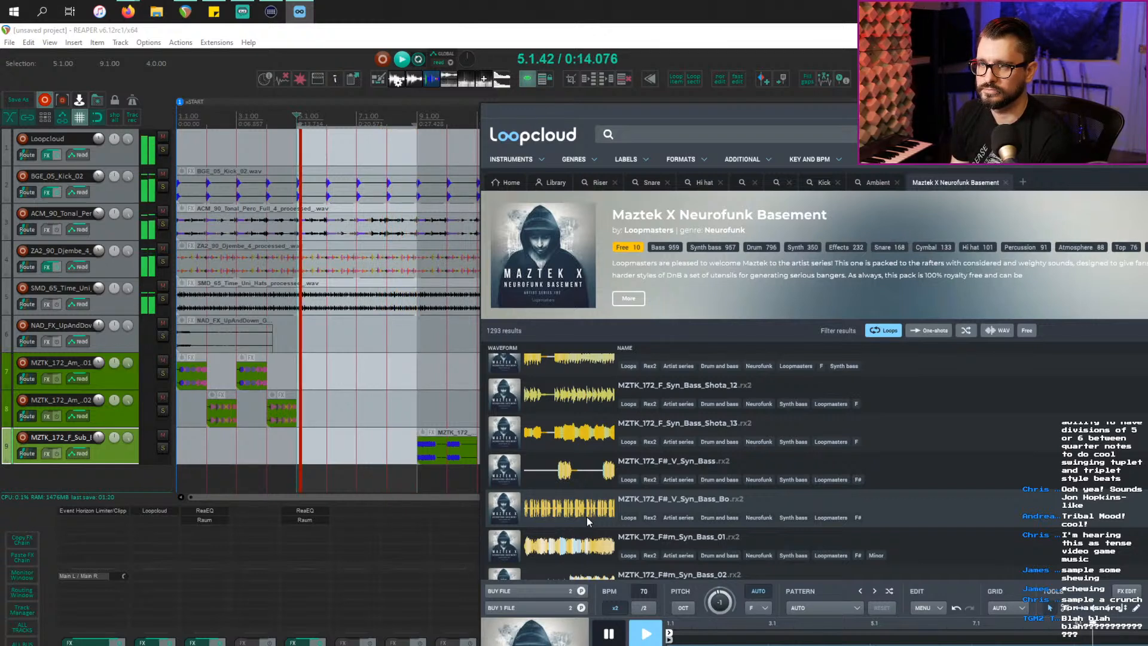
{"action": "left_click", "coordinate": [562, 609]}
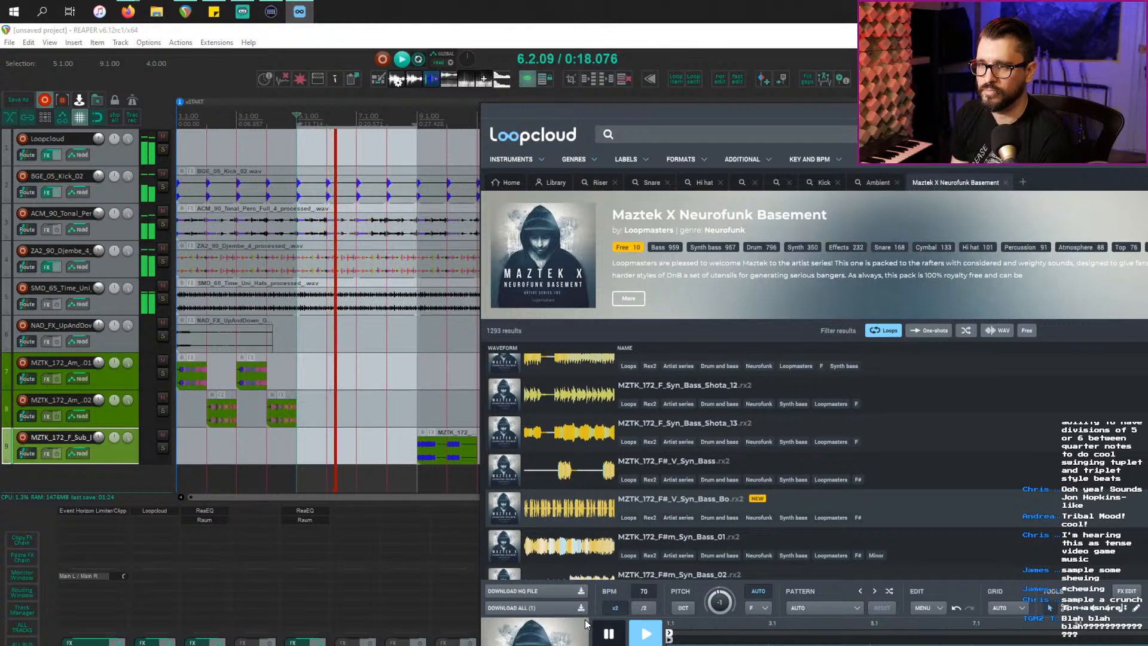
{"action": "left_click", "coordinate": [609, 632]}
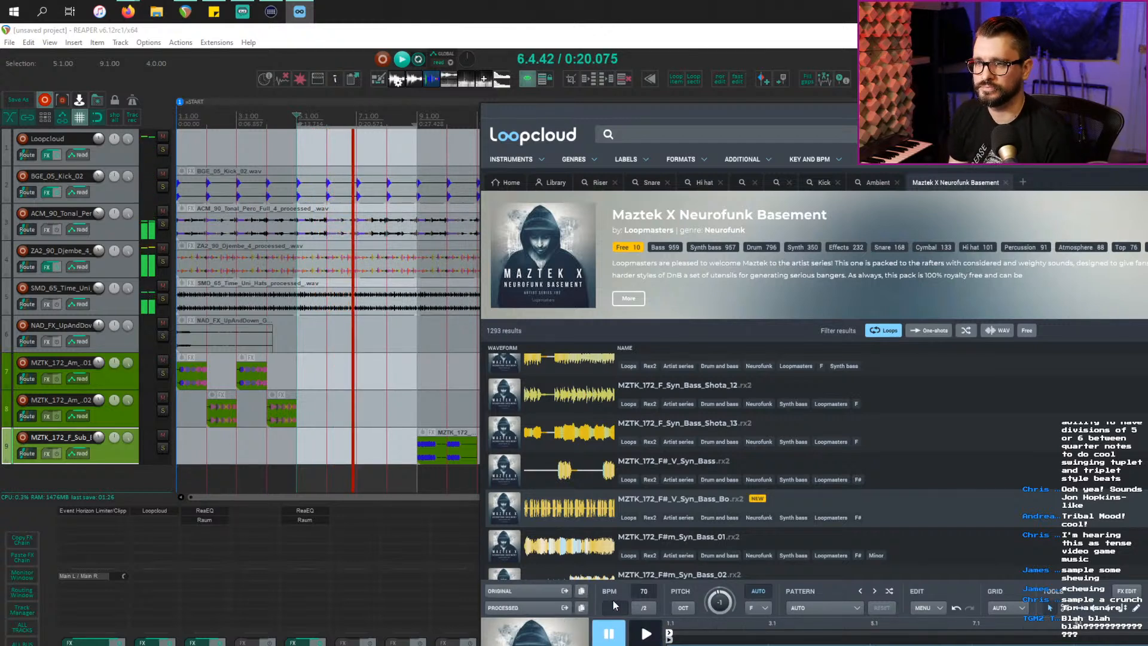
Step: Add the MZTK_172_F#_V_Syn_Bass_Bo loop on track 10 from bar 5, trimmed to end at bar 7
{"action": "left_click_drag", "start_coordinate": [526, 608], "coordinate": [343, 479]}
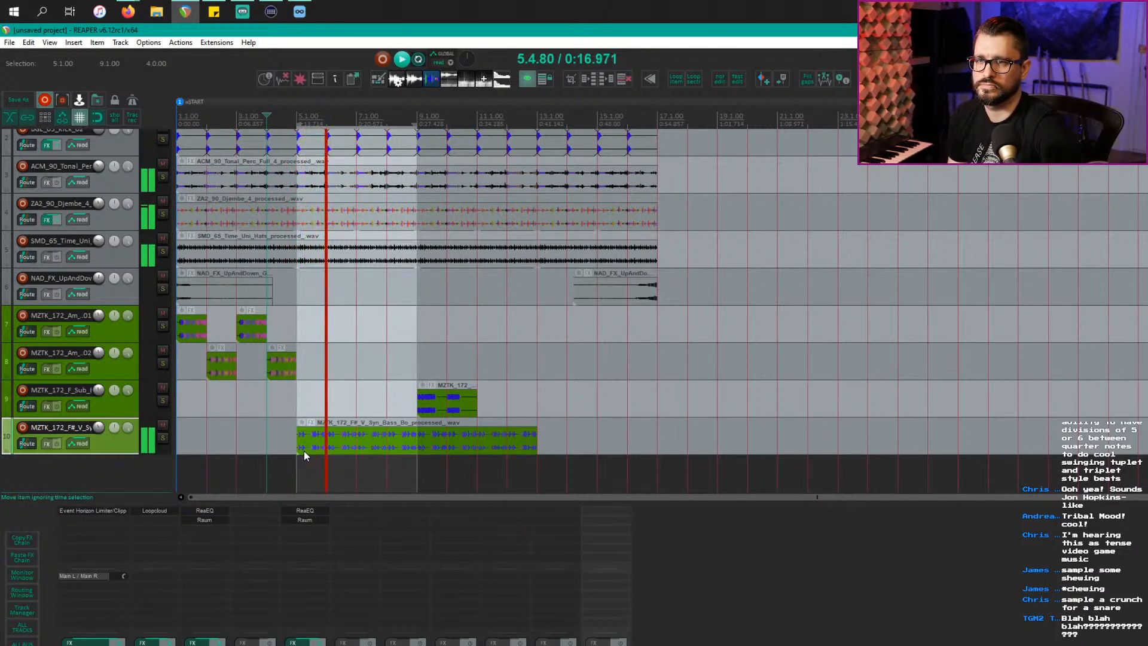
{"action": "scroll", "coordinate": [410, 466], "scroll_direction": "up", "scroll_amount": 4}
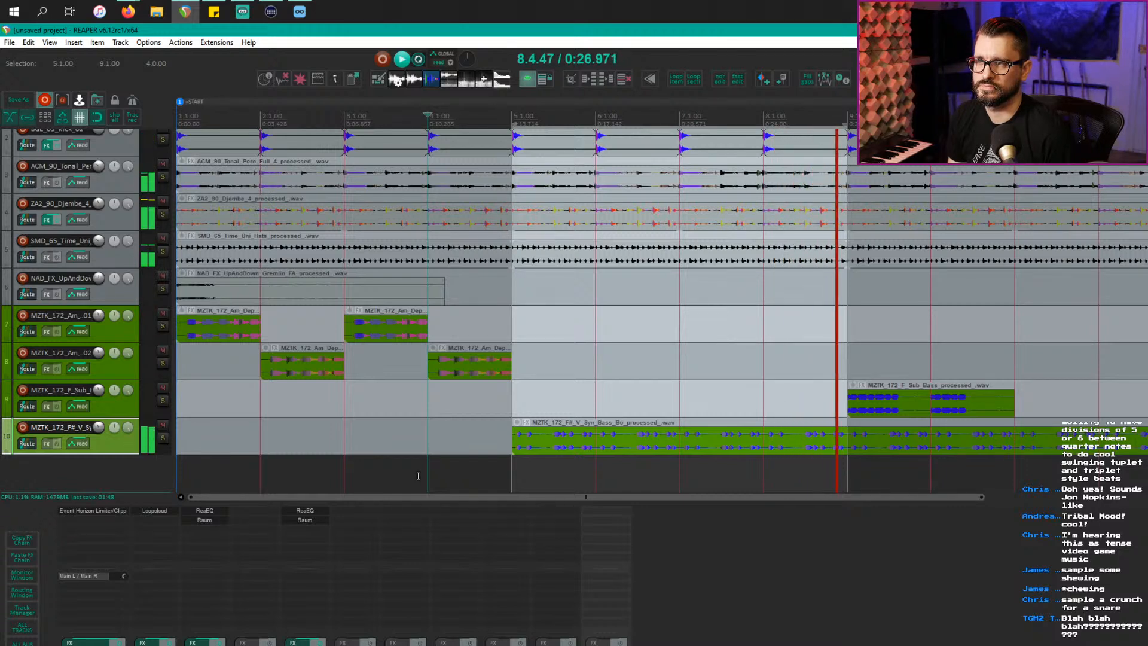
{"action": "left_click", "coordinate": [684, 450]}
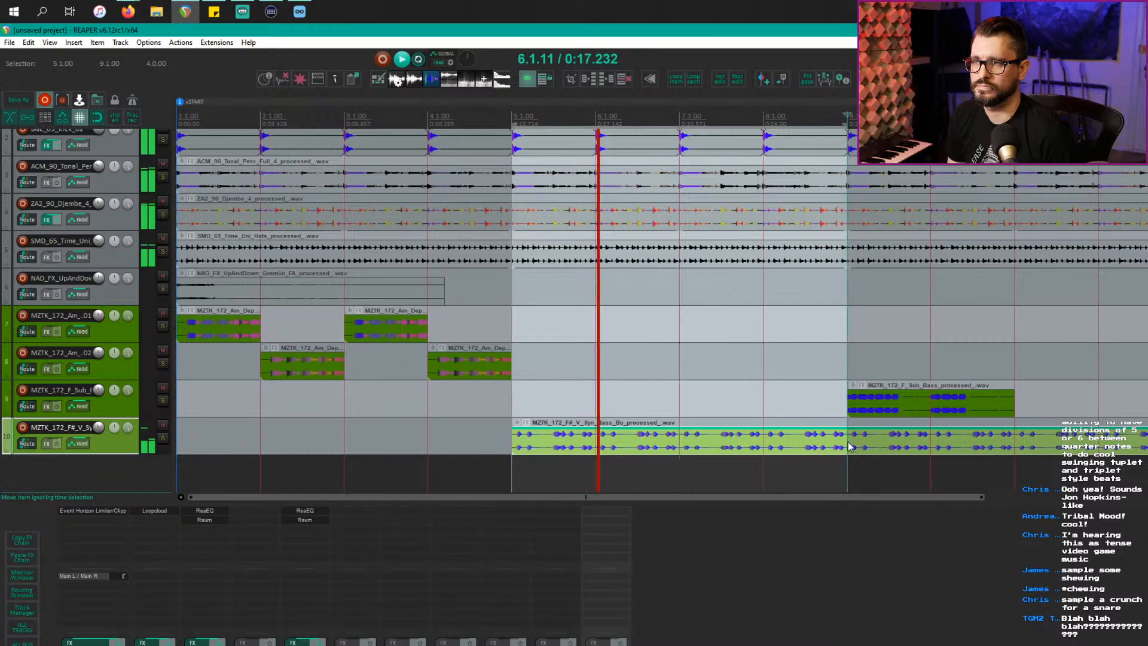
{"action": "key", "text": "space"}
{"action": "key", "text": "s"}
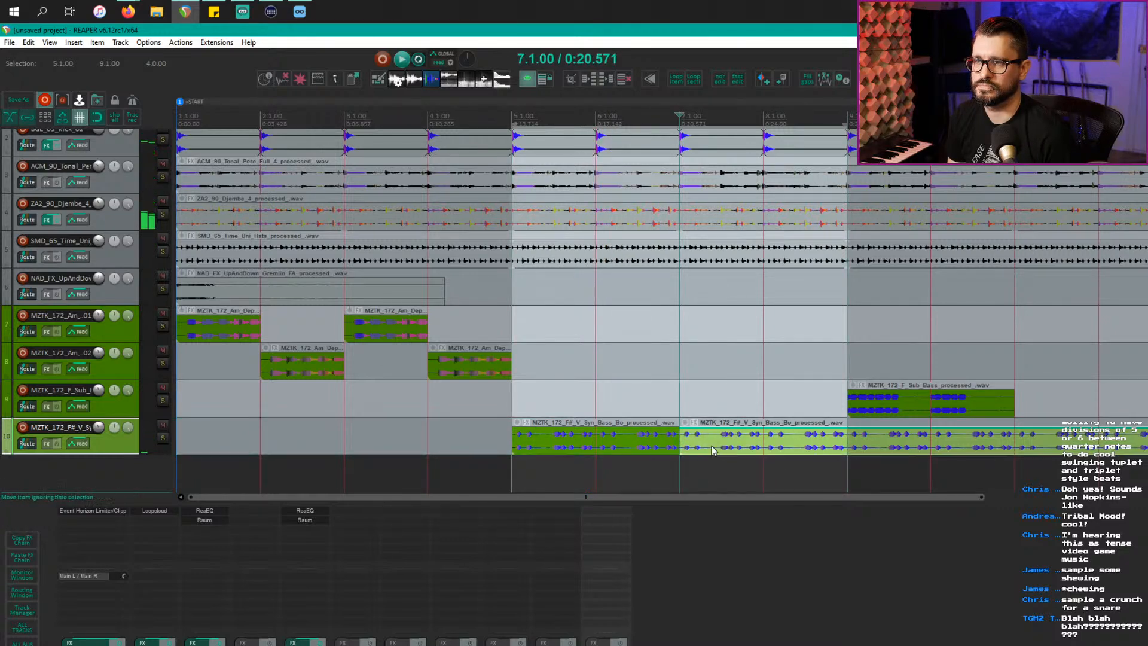
{"action": "key", "text": "Delete"}
{"action": "left_click", "coordinate": [597, 412]}
Step: Set the edit position at bar 7, then audition the Syn_Bass_Shota_13, MZTK_172_Fm_V_Syn_Bass and Eb_Deep_Syn_Bass loops
{"action": "left_click", "coordinate": [679, 397]}
{"action": "key", "text": "alt+Tab"}
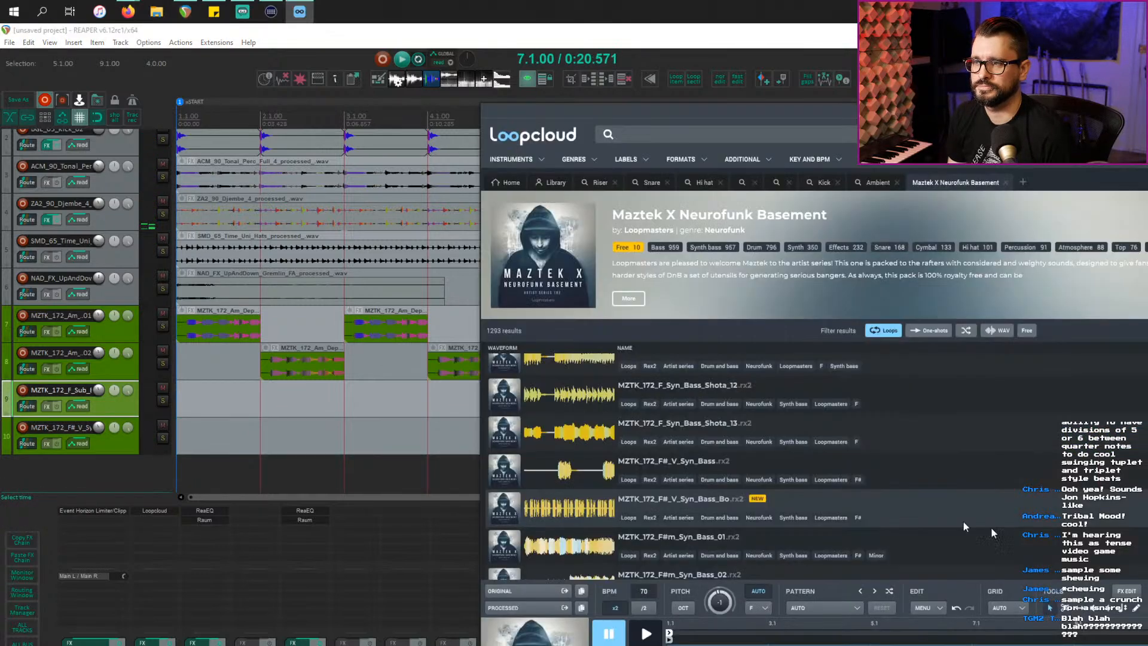
{"action": "left_click", "coordinate": [570, 448]}
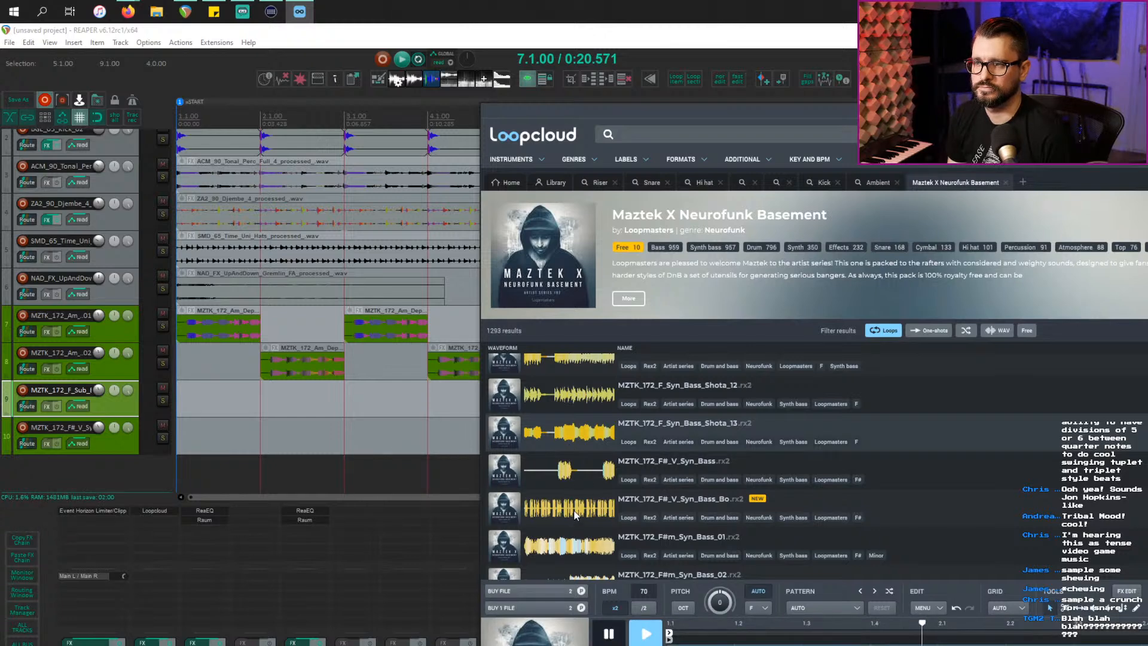
{"action": "scroll", "coordinate": [577, 520], "scroll_direction": "down", "scroll_amount": 5}
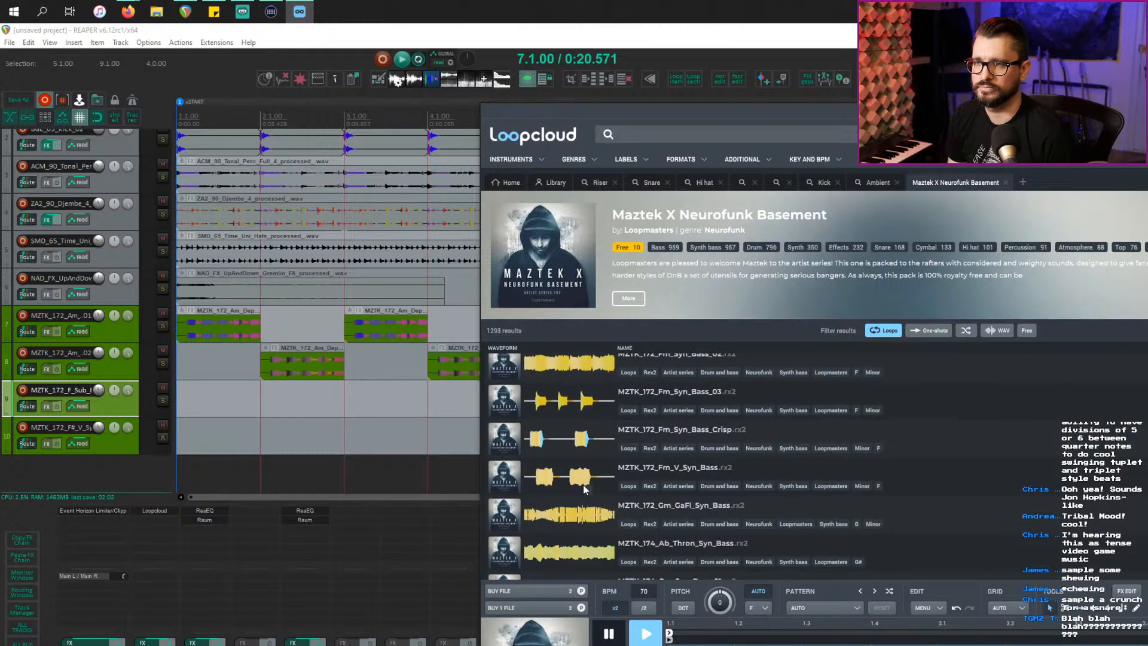
{"action": "left_click", "coordinate": [584, 487]}
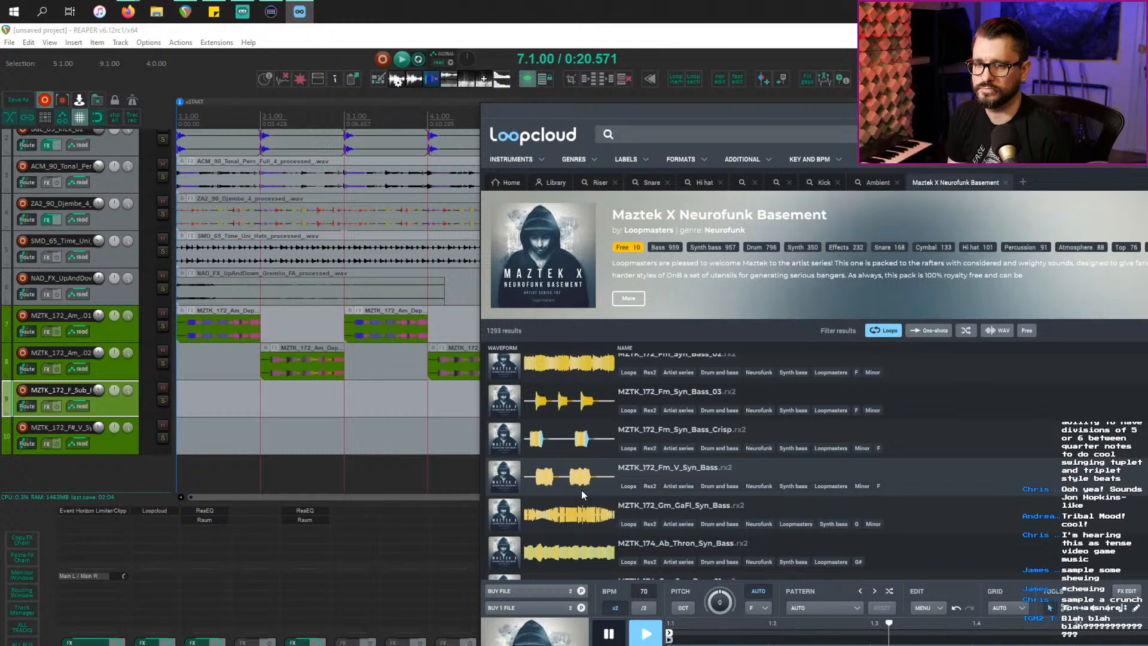
{"action": "scroll", "coordinate": [589, 502], "scroll_direction": "down", "scroll_amount": 3}
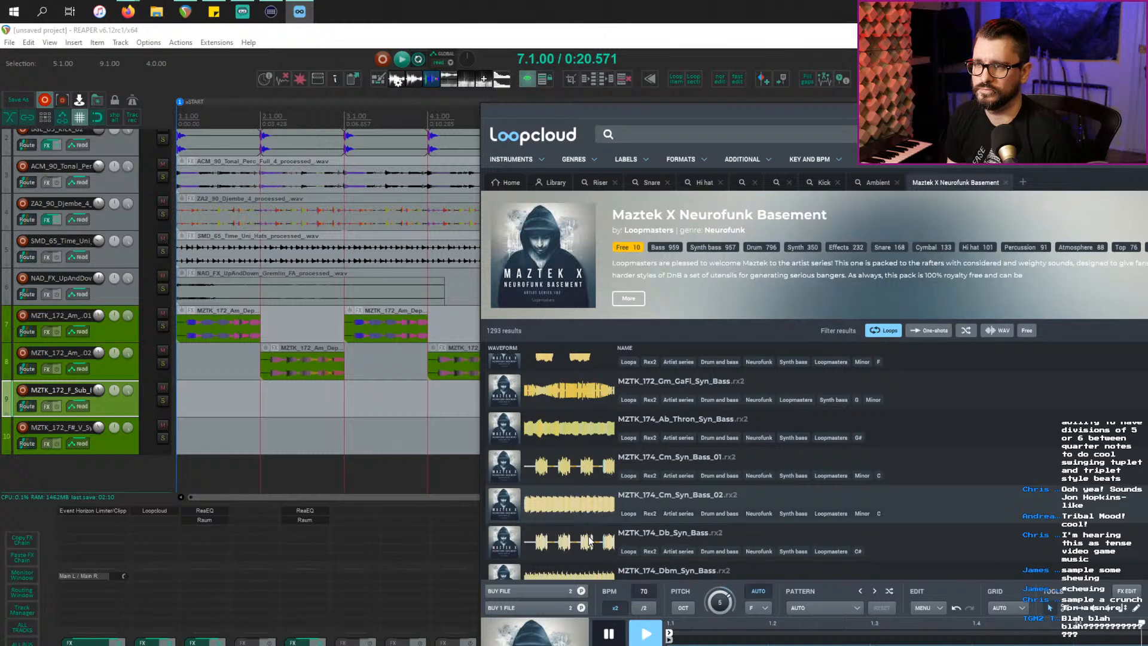
{"action": "scroll", "coordinate": [591, 547], "scroll_direction": "down", "scroll_amount": 5}
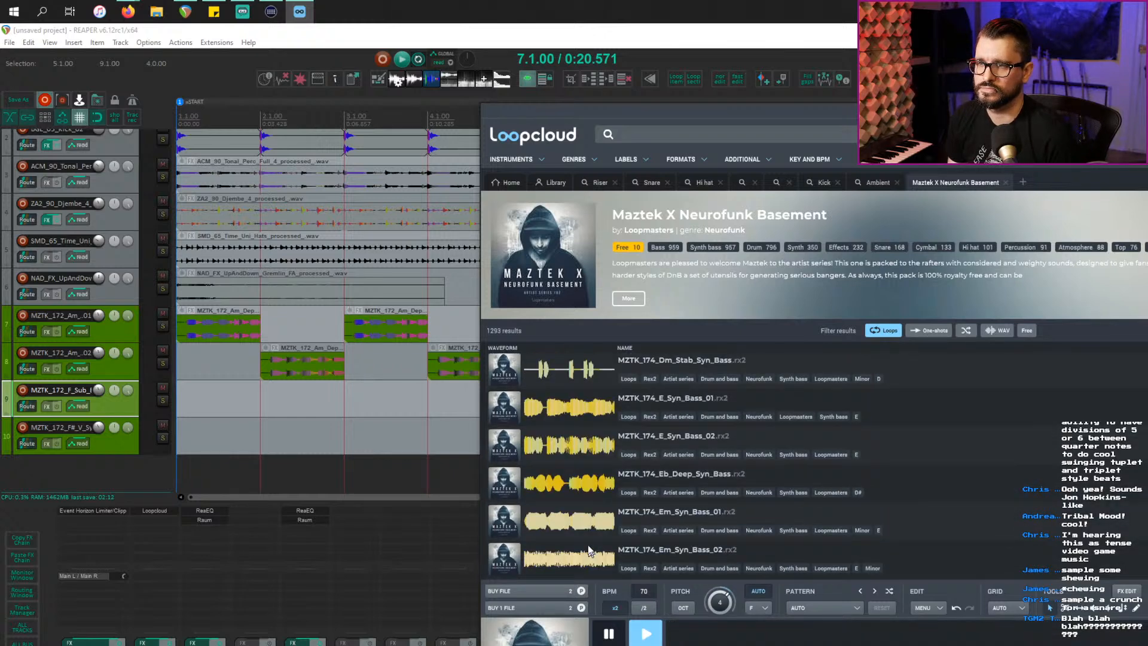
{"action": "left_click", "coordinate": [580, 487]}
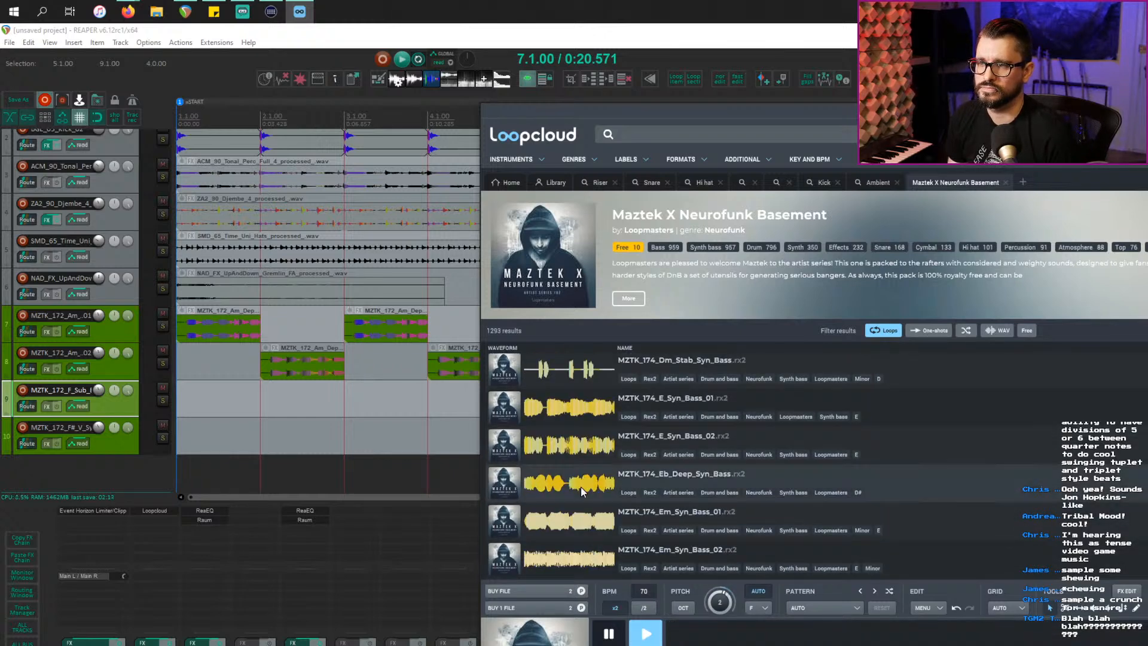
{"action": "left_click", "coordinate": [333, 436]}
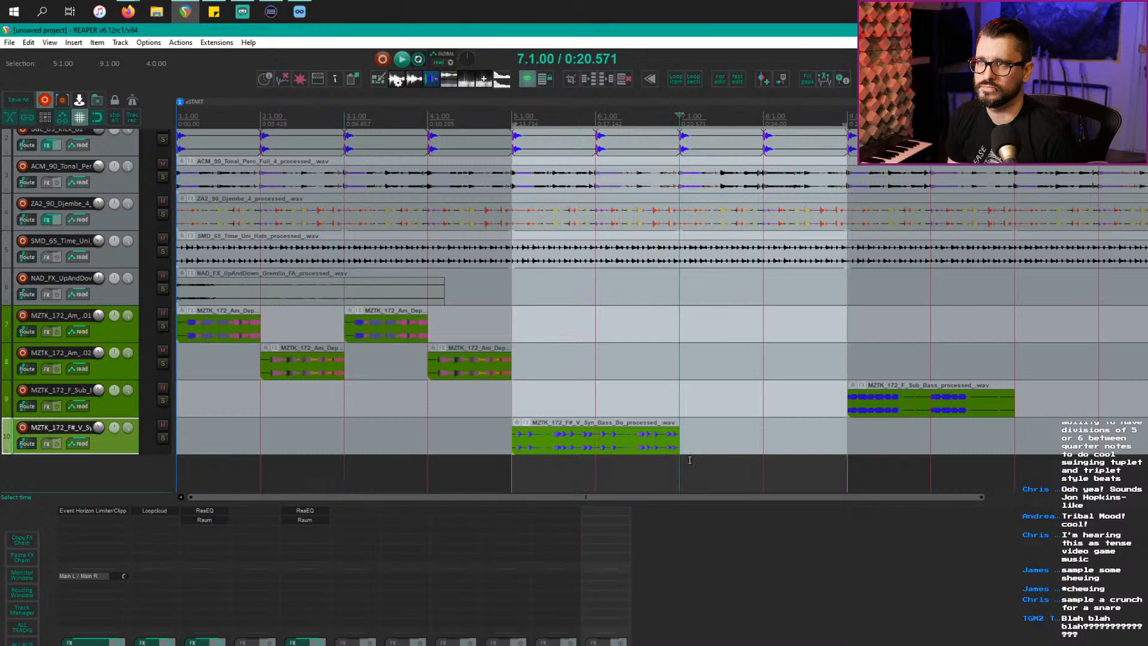
{"action": "key", "text": "alt+Tab"}
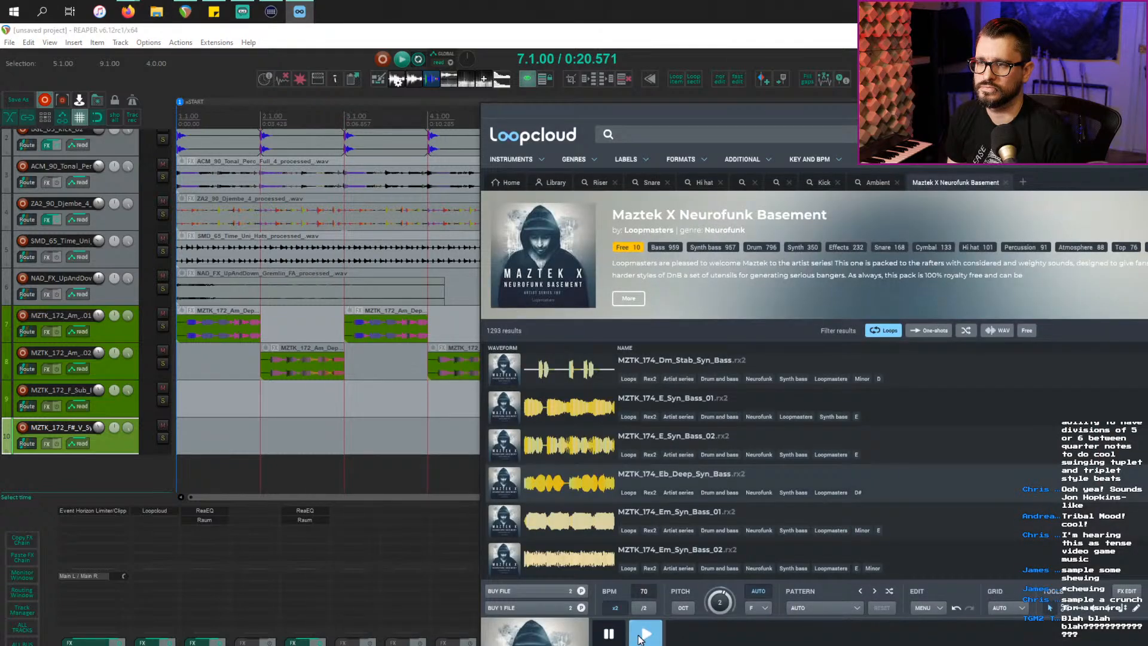
Step: Compare Em_Syn_Bass_01 with Eb_Deep_Syn_Bass, then load MZTK_174_Em_V_Syn_Bass for preview
{"action": "left_click", "coordinate": [589, 531]}
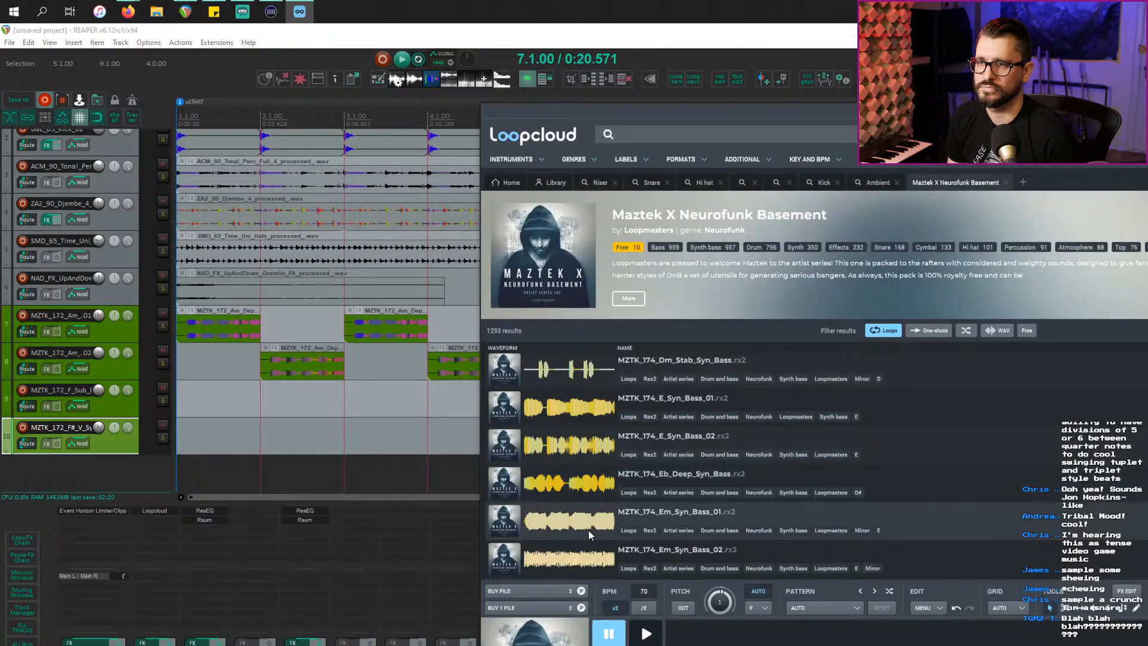
{"action": "left_click", "coordinate": [647, 635]}
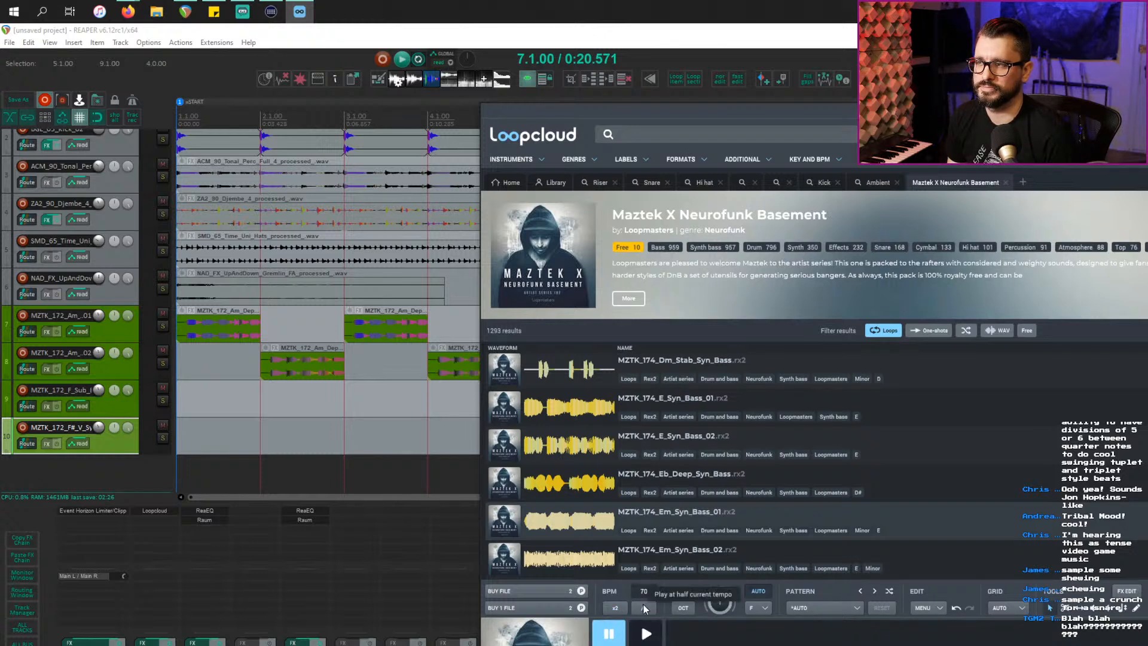
{"action": "left_click", "coordinate": [618, 635]}
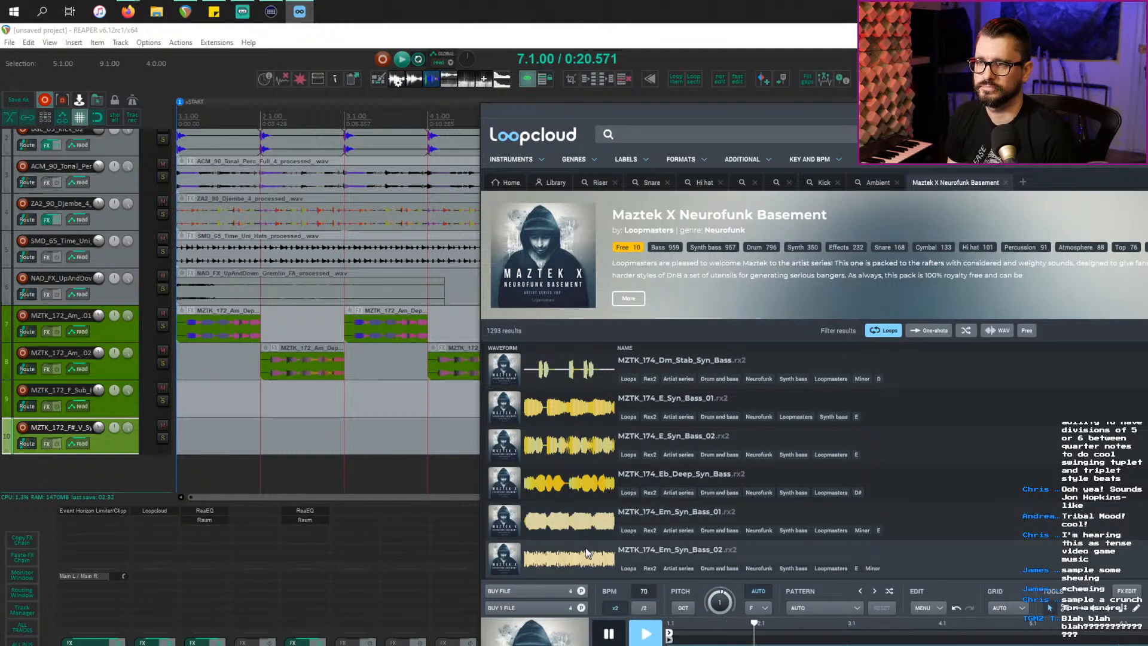
{"action": "left_click", "coordinate": [576, 496]}
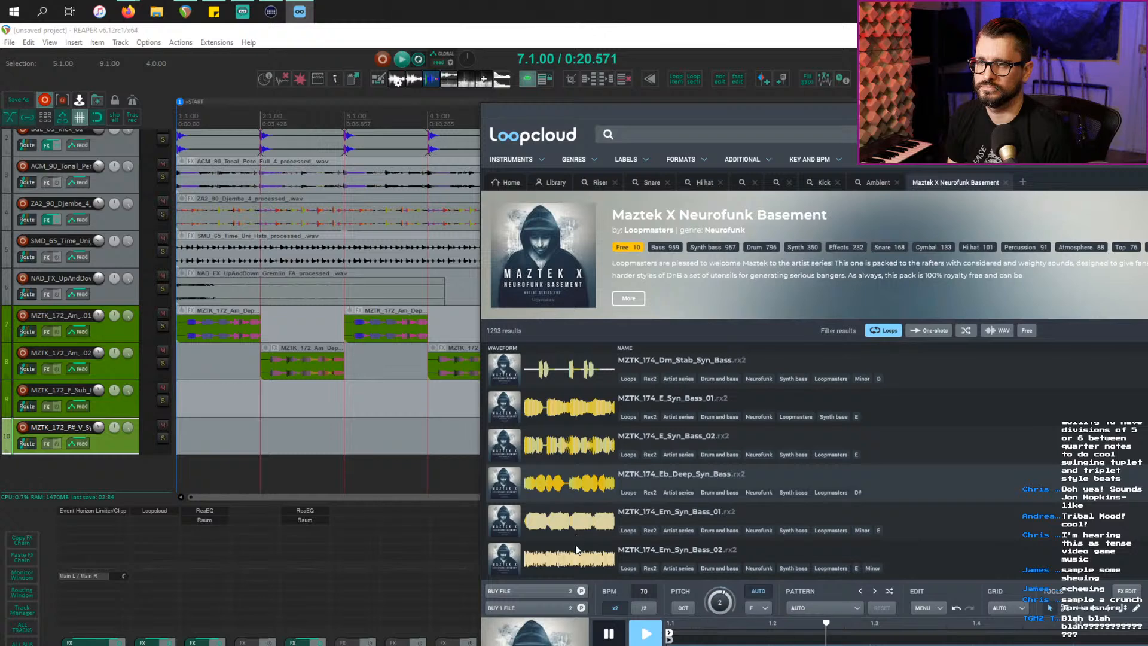
{"action": "left_click", "coordinate": [579, 531]}
{"action": "scroll", "coordinate": [578, 560], "scroll_direction": "down", "scroll_amount": 5}
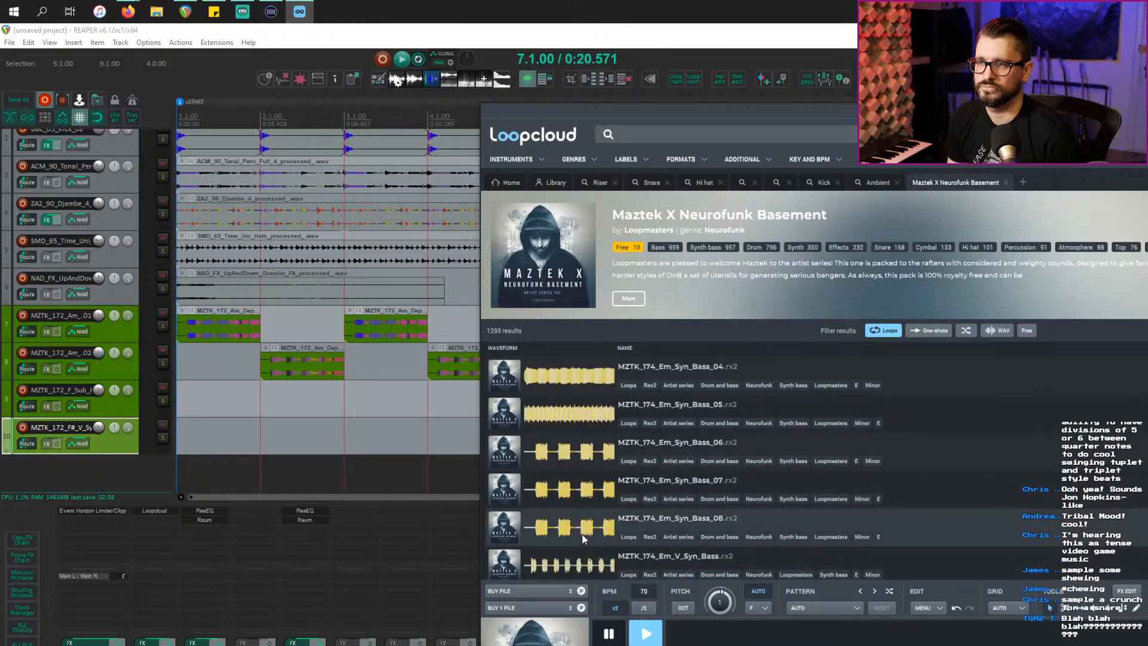
{"action": "left_click", "coordinate": [581, 542]}
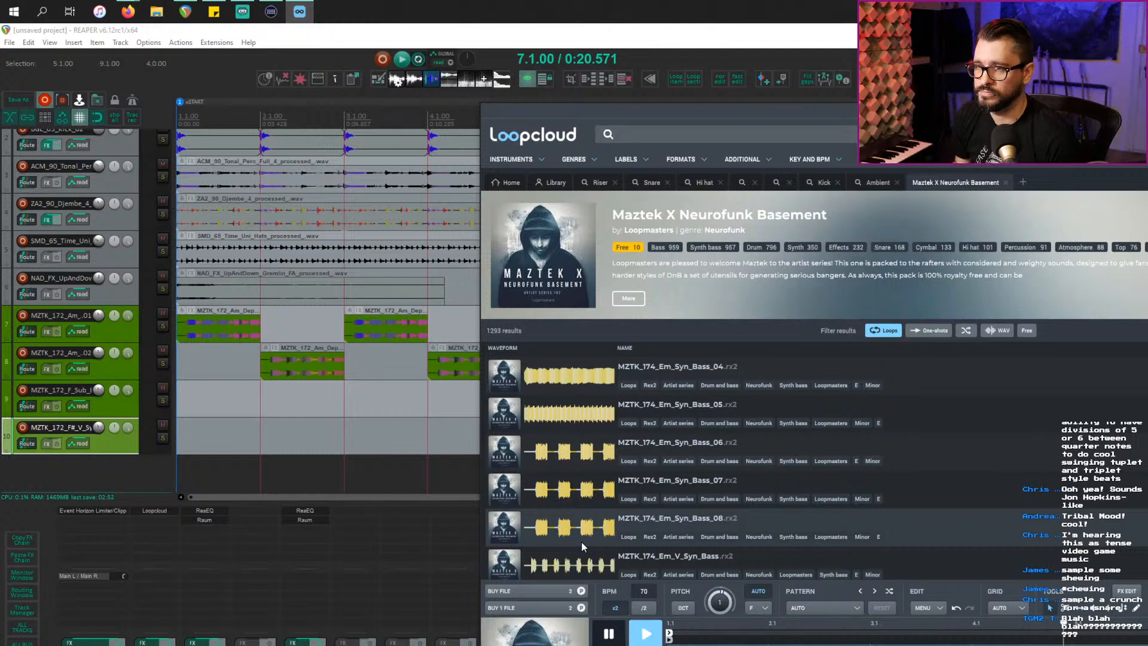
{"action": "left_click", "coordinate": [571, 563]}
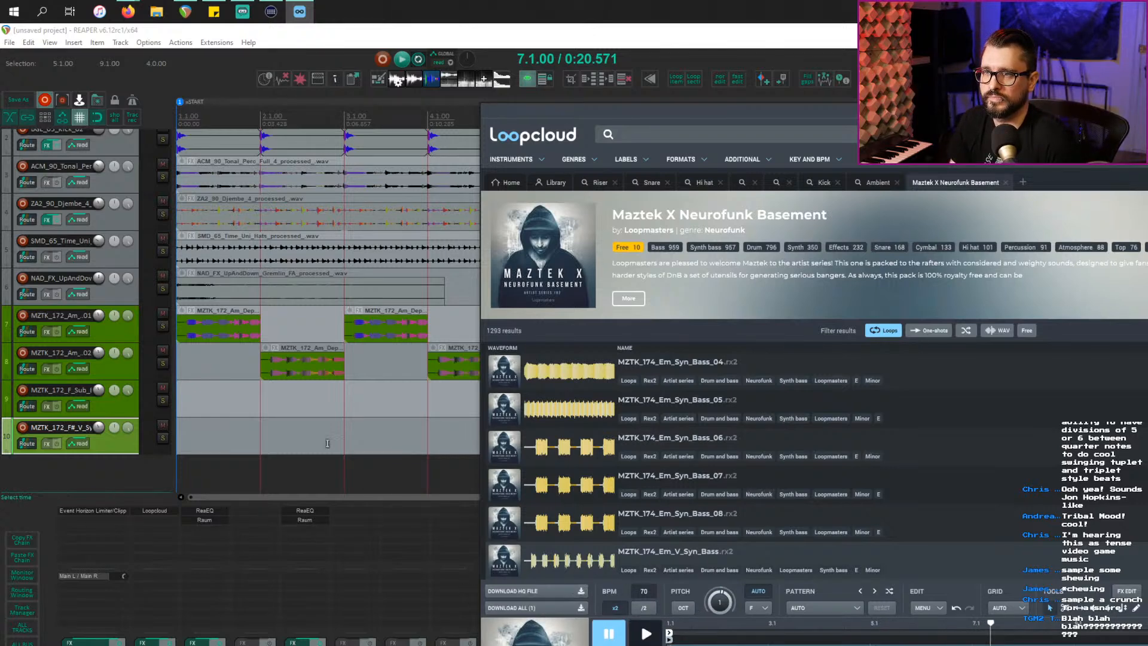
{"action": "scroll", "coordinate": [327, 443], "scroll_direction": "down", "scroll_amount": 3}
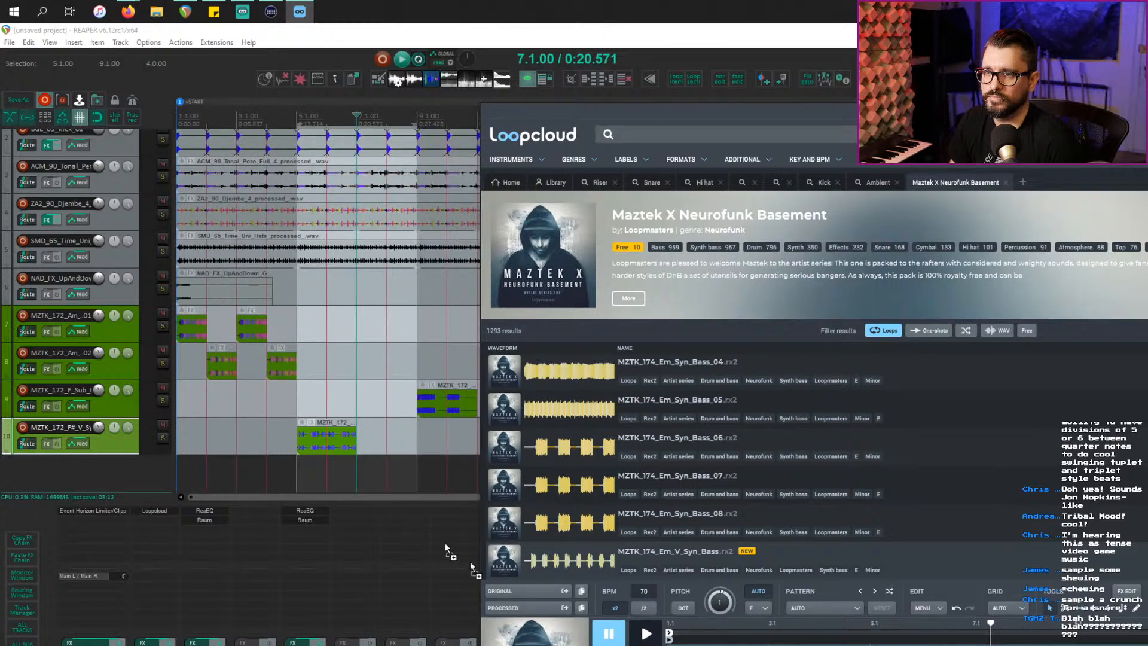
Step: Place MZTK_174_Em_V_Syn_Bass on new track 11 ending at bar 9, then play bars 1–17
{"action": "left_click_drag", "start_coordinate": [470, 561], "coordinate": [342, 479]}
{"action": "left_click", "coordinate": [379, 482]}
{"action": "scroll", "coordinate": [389, 479], "scroll_direction": "down", "scroll_amount": 2}
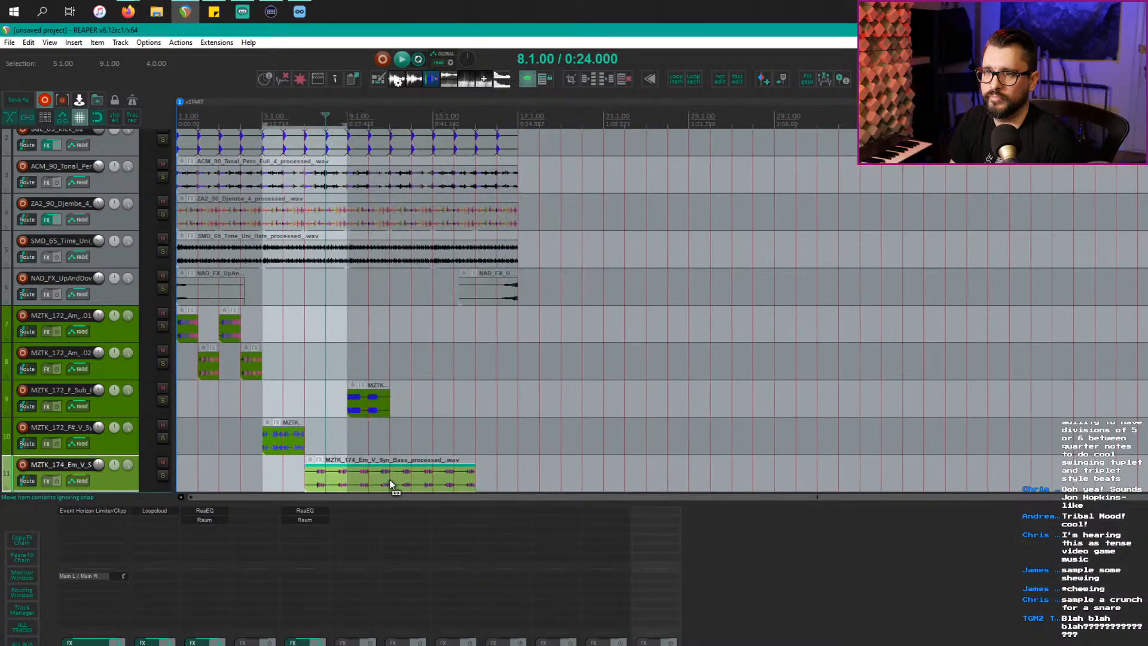
{"action": "left_click", "coordinate": [345, 477]}
{"action": "key", "text": "s"}
{"action": "key", "text": "Delete"}
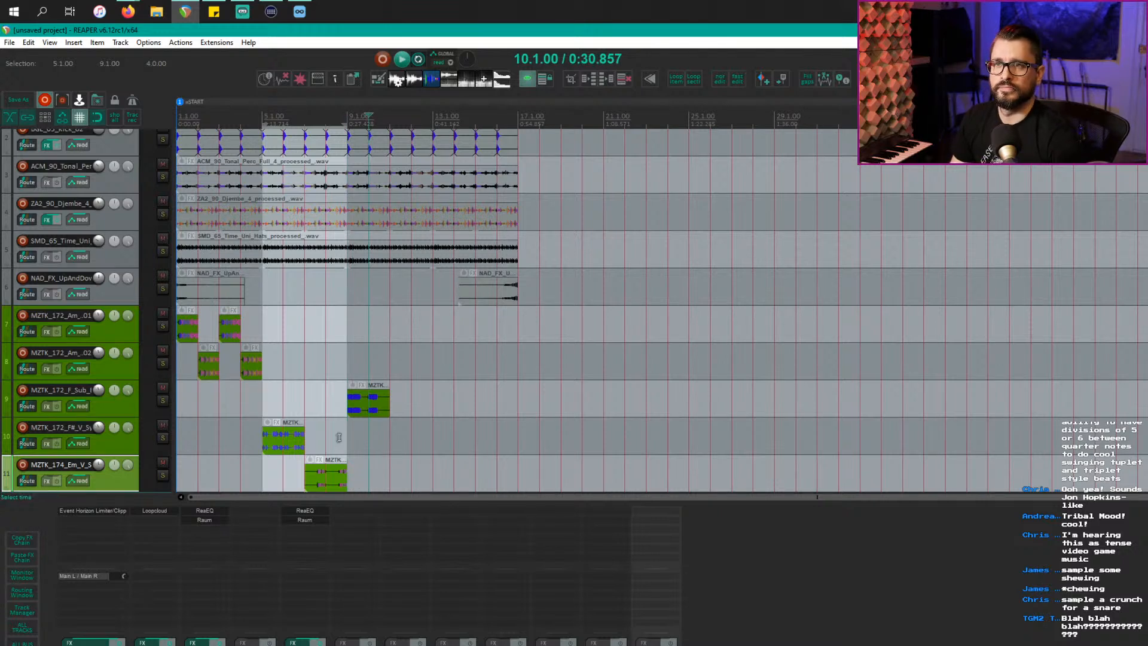
{"action": "double_click", "coordinate": [435, 118]}
{"action": "key", "text": "space"}
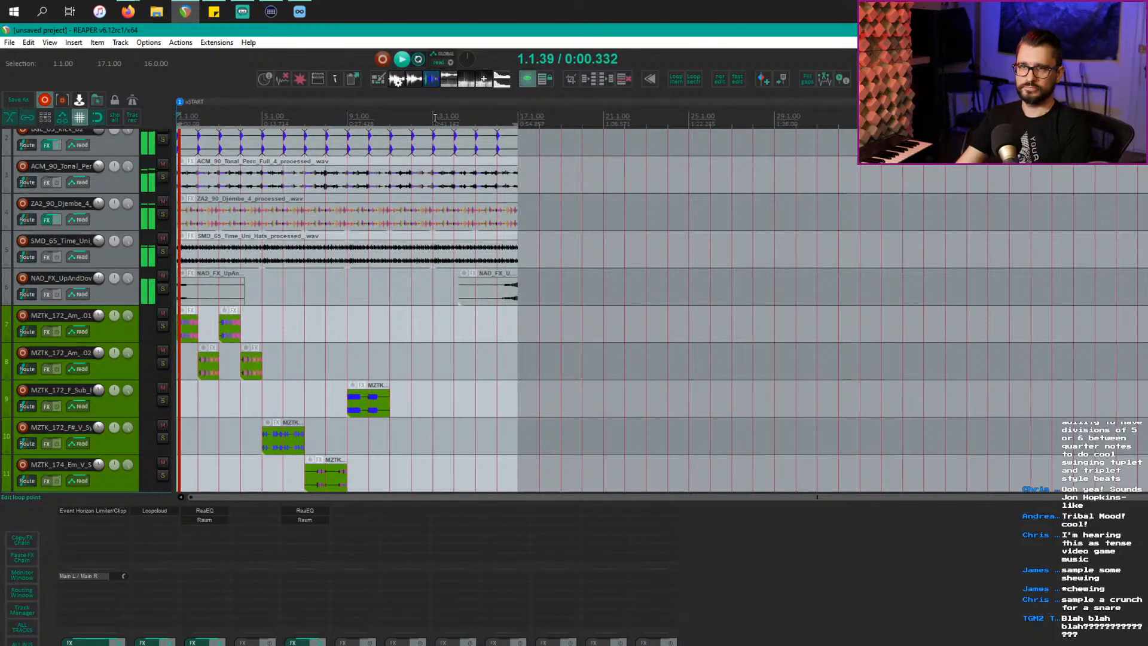
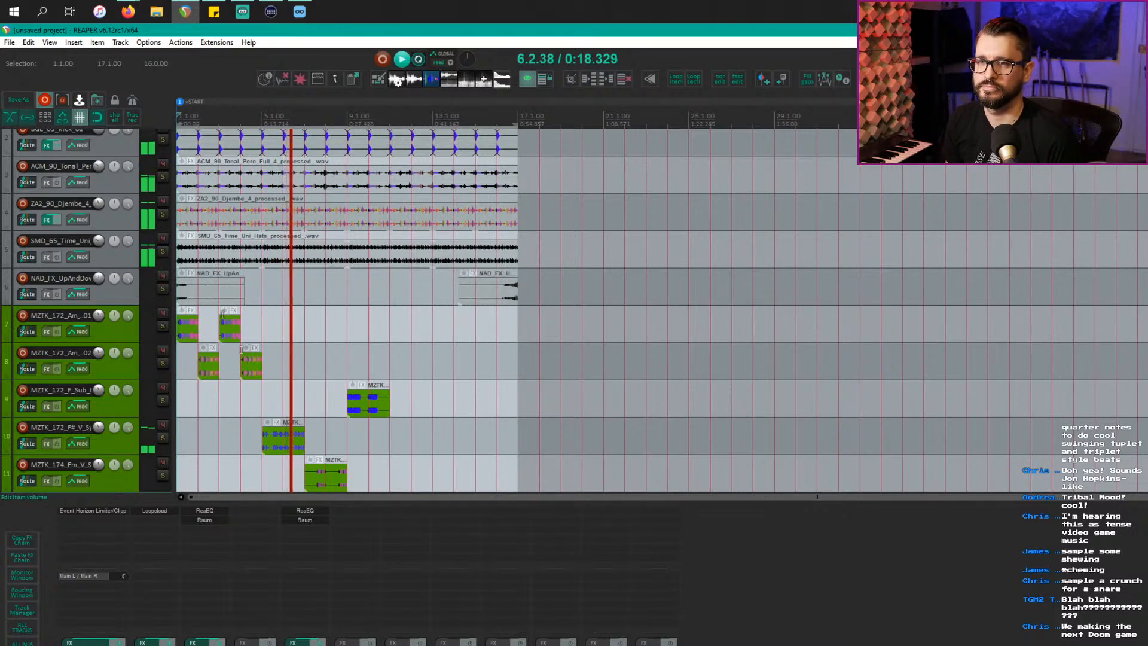
Step: Move the MZTK_174_Em_V_Syn_Bass clip on track 11 to bar 9 and play it back
{"action": "scroll", "coordinate": [378, 456], "scroll_direction": "up", "scroll_amount": 2}
{"action": "scroll", "coordinate": [377, 456], "scroll_direction": "up", "scroll_amount": 1}
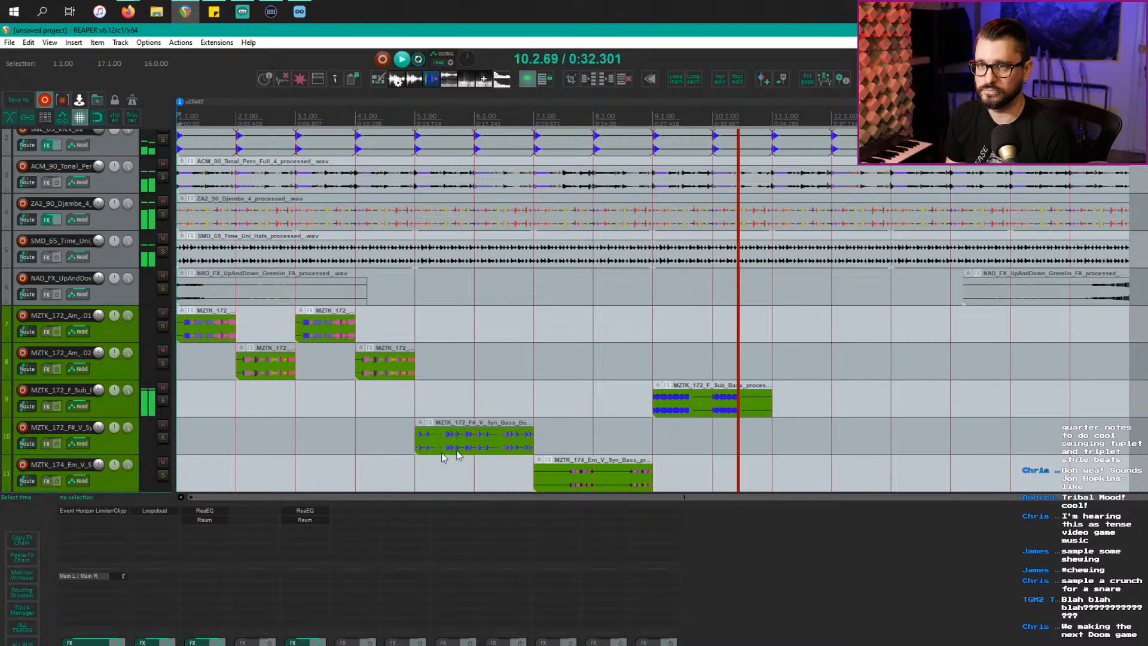
{"action": "left_click", "coordinate": [574, 432]}
{"action": "left_click_drag", "start_coordinate": [546, 473], "coordinate": [666, 472]}
{"action": "key", "text": "space"}
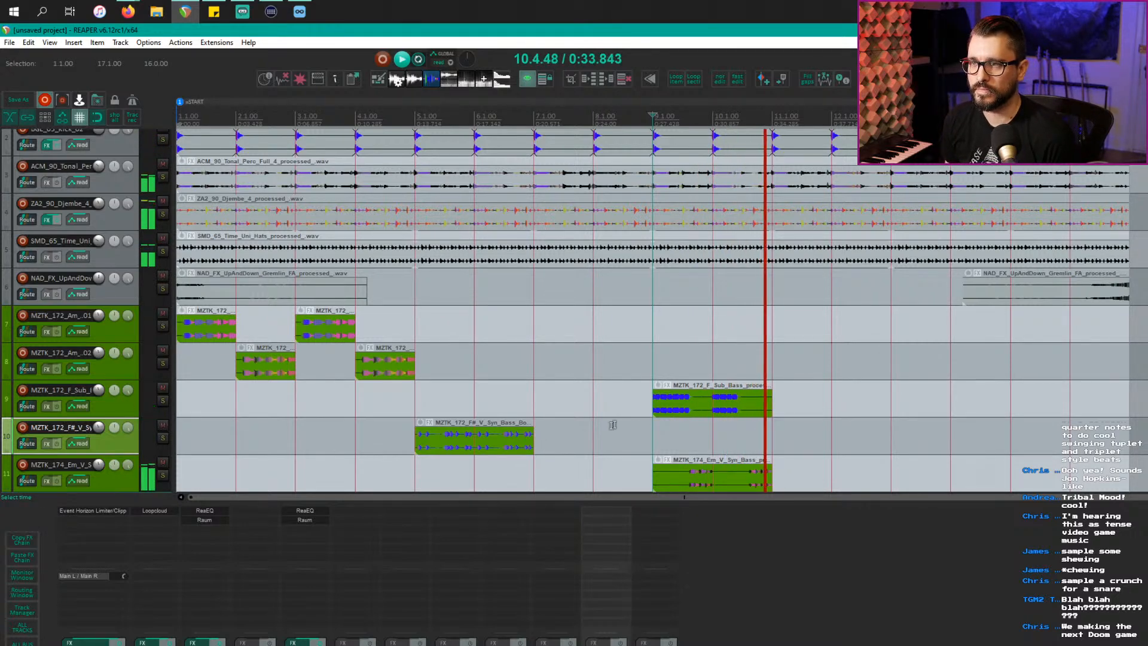
{"action": "key", "text": "space"}
{"action": "scroll", "coordinate": [477, 451], "scroll_direction": "up", "scroll_amount": 2}
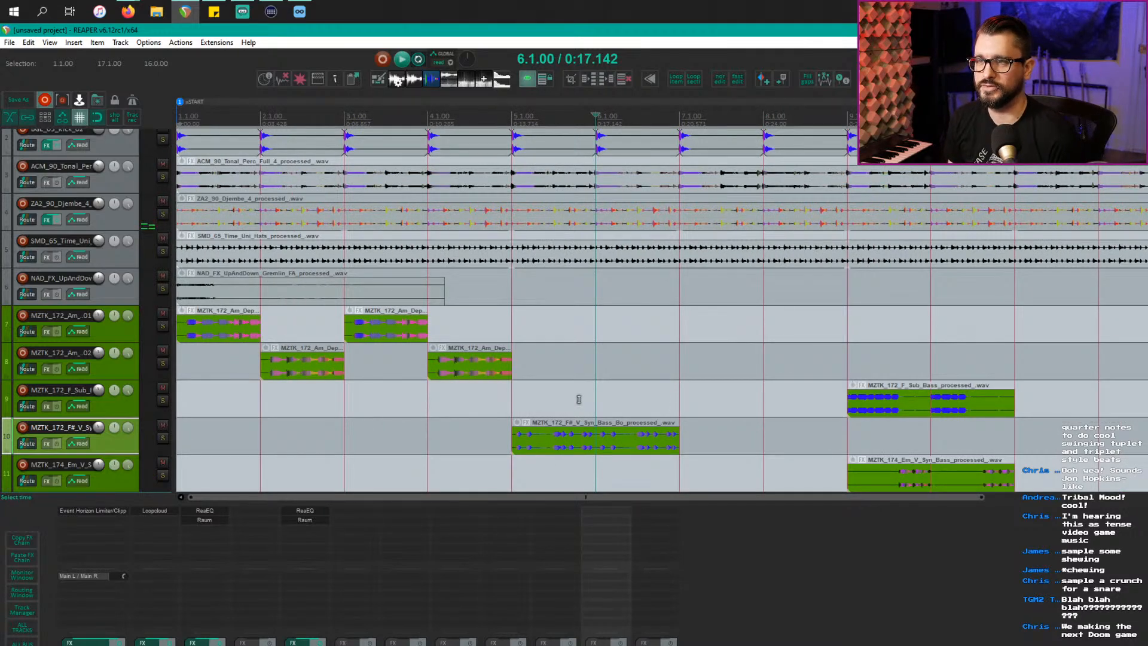
Step: Split the F# synth bass clip at bar 6, trying its first half at bar 4 before returning it to bar 5
{"action": "left_click", "coordinate": [596, 441]}
{"action": "key", "text": "s"}
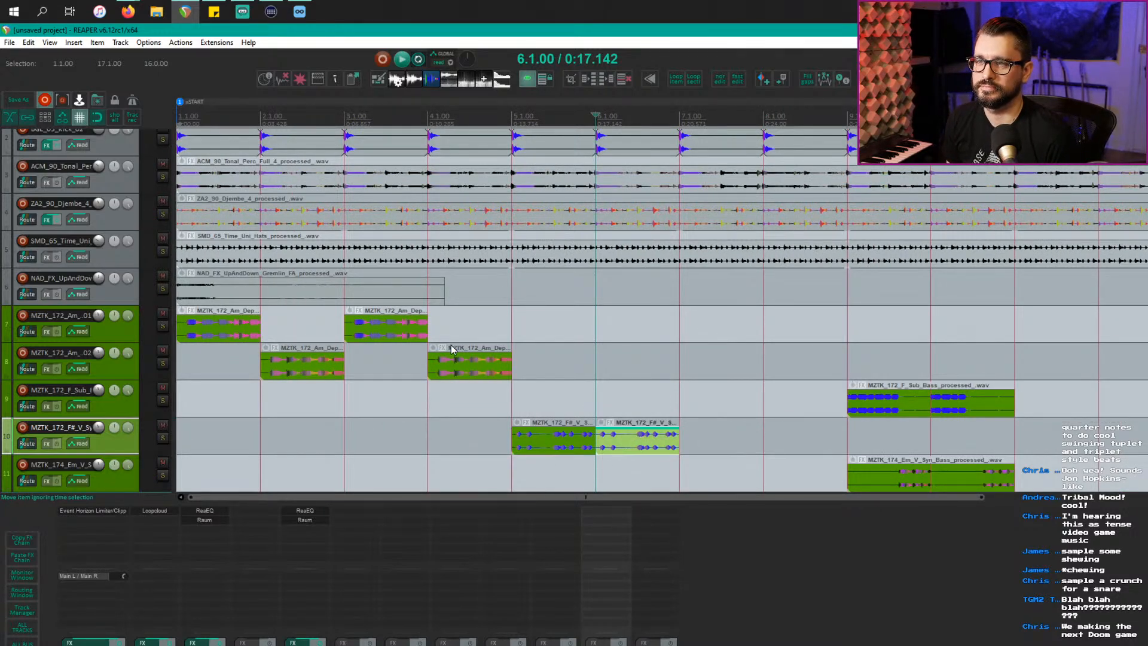
{"action": "left_click", "coordinate": [473, 377]}
{"action": "left_click", "coordinate": [465, 414]}
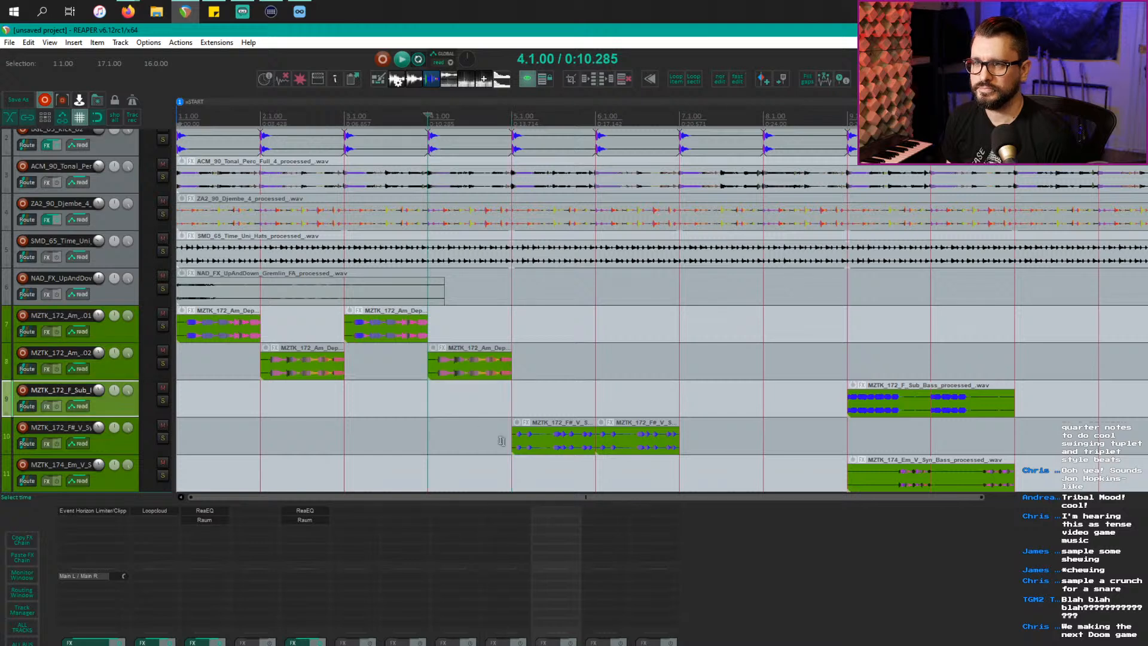
{"action": "left_click_drag", "start_coordinate": [518, 446], "coordinate": [431, 447]}
{"action": "left_click", "coordinate": [429, 402]}
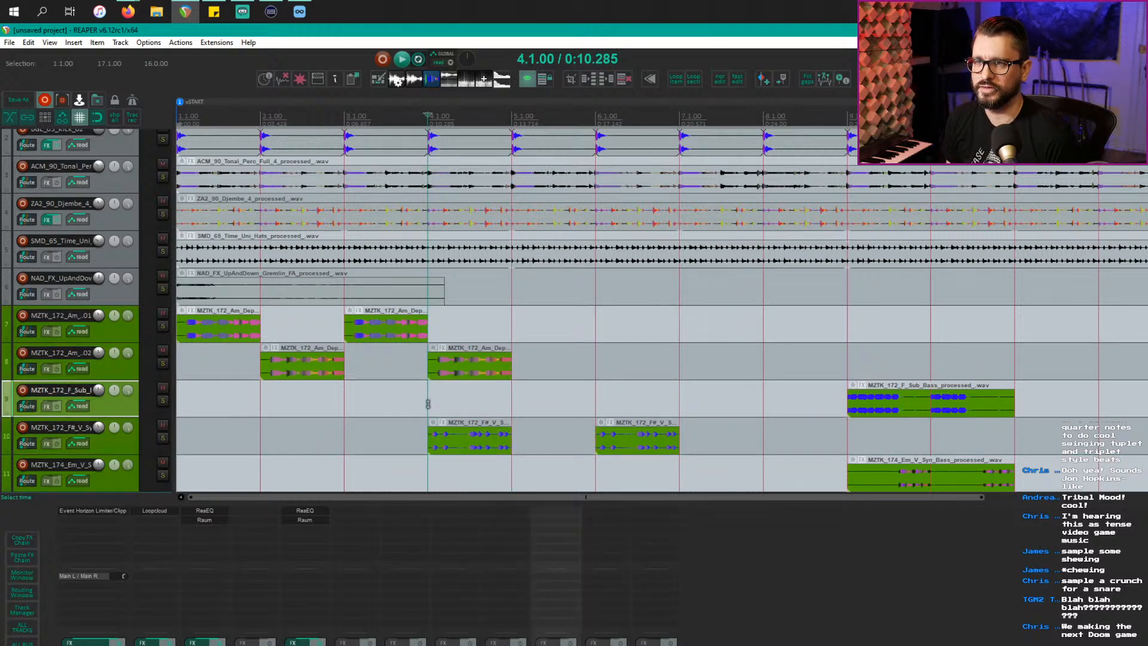
{"action": "key", "text": "space"}
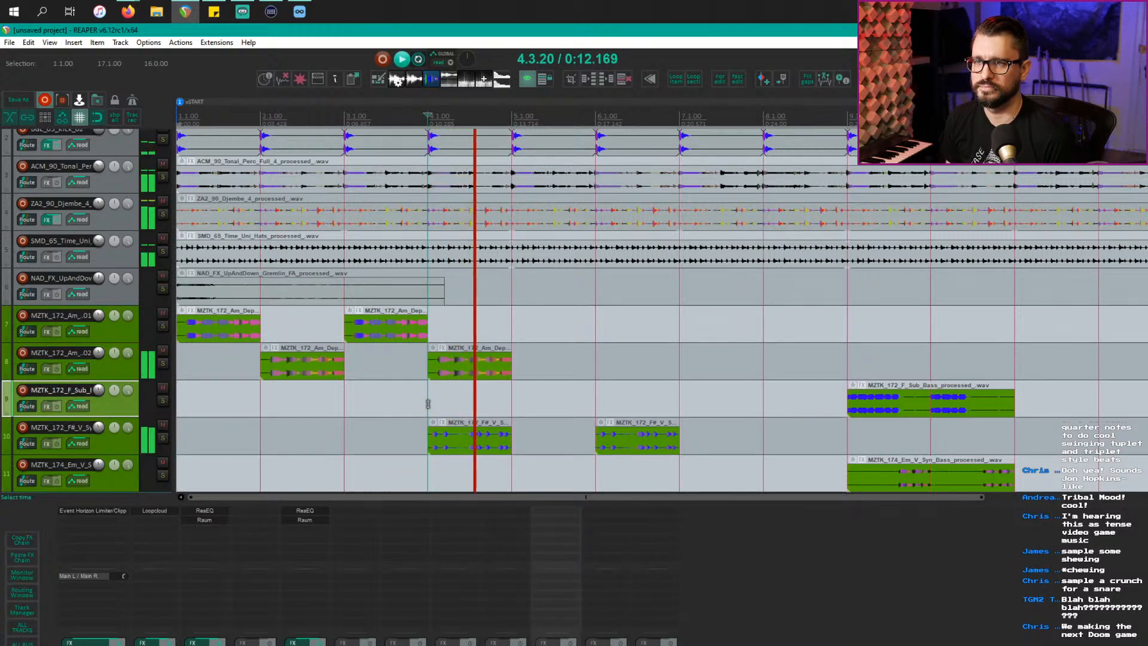
{"action": "key", "text": "space"}
{"action": "left_click_drag", "start_coordinate": [476, 434], "coordinate": [560, 434]}
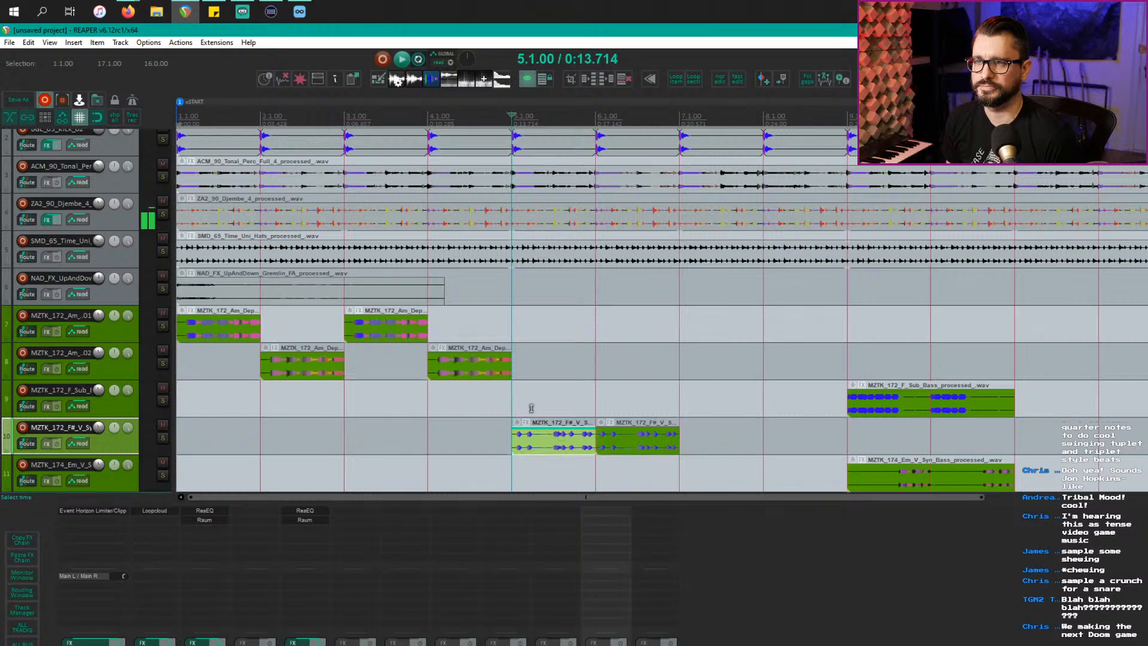
{"action": "left_click", "coordinate": [530, 409]}
Step: Move the F sub bass and Em synth bass clips together to bar 7
{"action": "scroll", "coordinate": [526, 427], "scroll_direction": "up", "scroll_amount": 3}
{"action": "scroll", "coordinate": [527, 427], "scroll_direction": "right", "scroll_amount": 4}
{"action": "scroll", "coordinate": [526, 427], "scroll_direction": "down", "scroll_amount": 5}
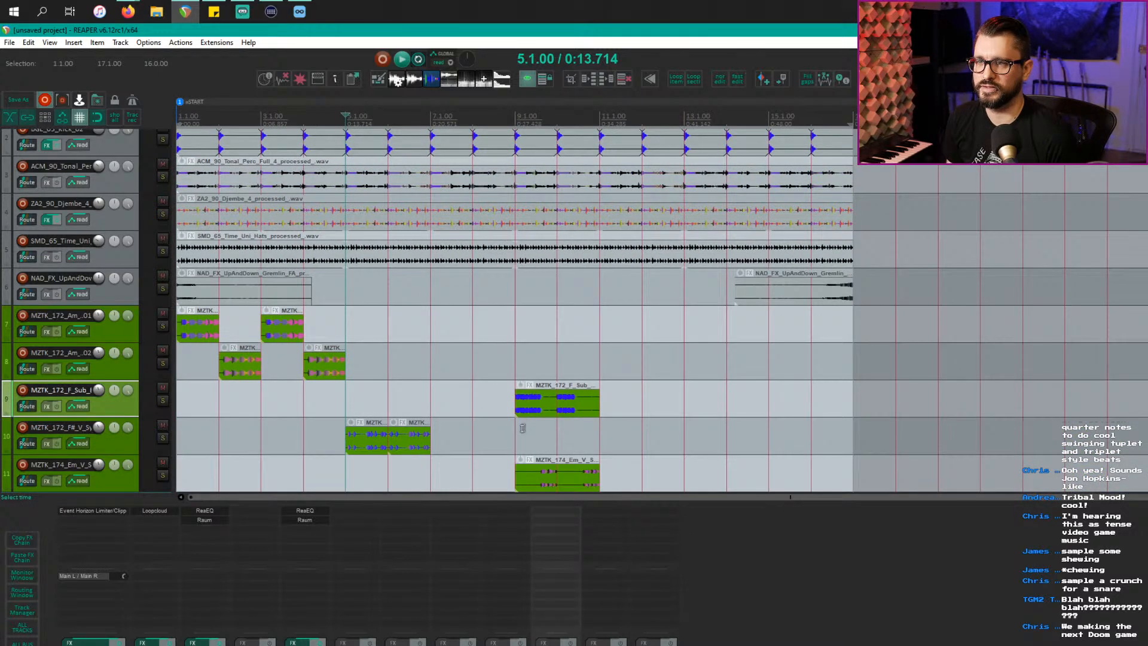
{"action": "left_click", "coordinate": [524, 407]}
{"action": "left_click", "coordinate": [543, 476], "text": "ctrl"}
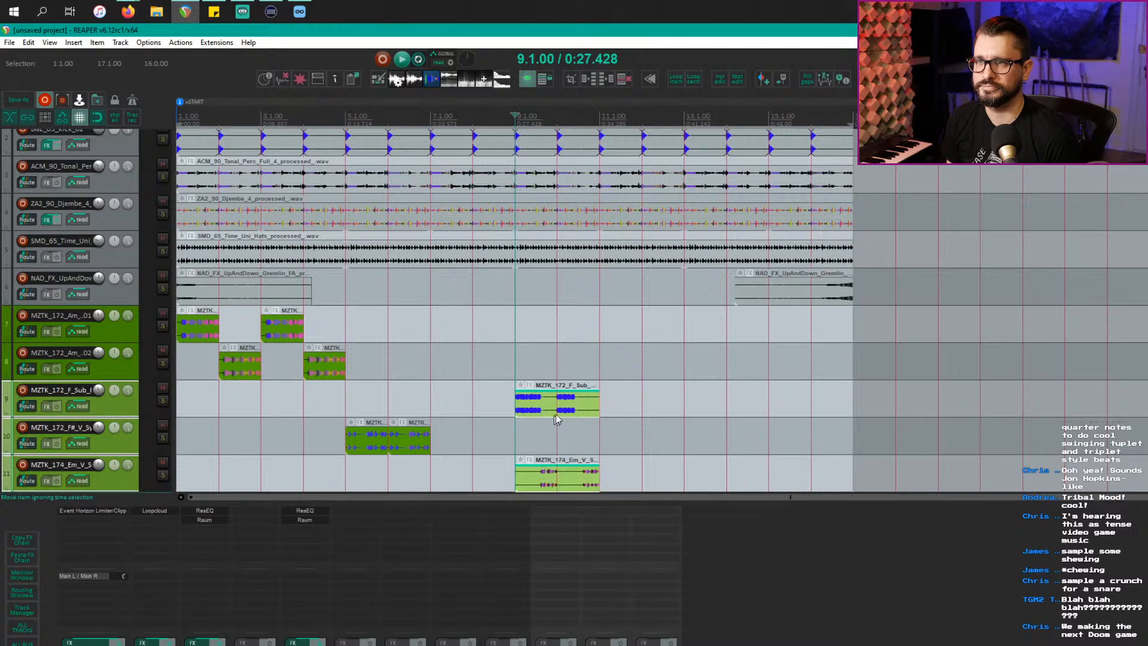
{"action": "left_click_drag", "start_coordinate": [556, 411], "coordinate": [472, 406]}
Step: Play the arrangement from bars 5 and 4 to hear the new bass order
{"action": "left_click", "coordinate": [358, 381]}
{"action": "key", "text": "space"}
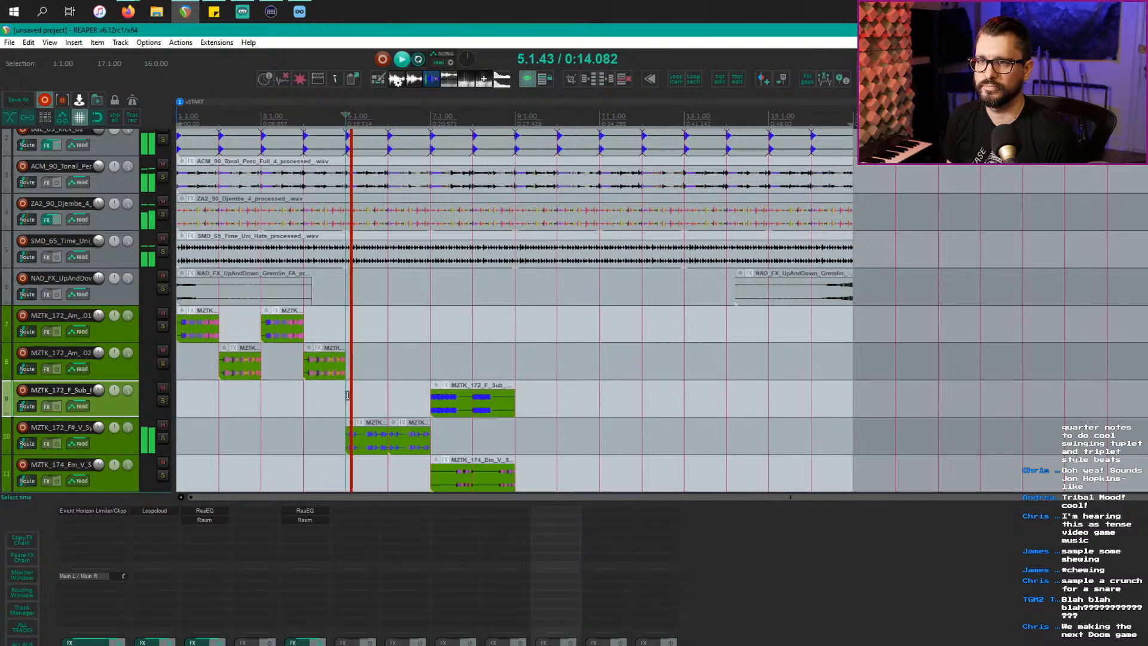
{"action": "scroll", "coordinate": [364, 396], "scroll_direction": "up", "scroll_amount": 3}
{"action": "key", "text": "space"}
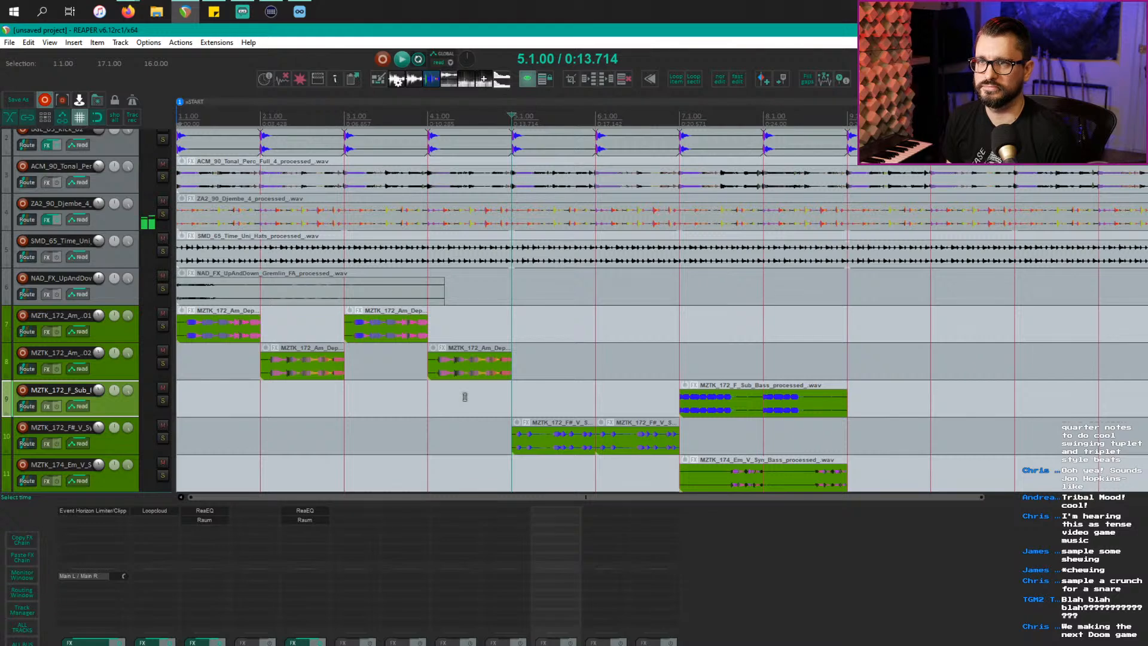
{"action": "scroll", "coordinate": [465, 396], "scroll_direction": "down", "scroll_amount": 2}
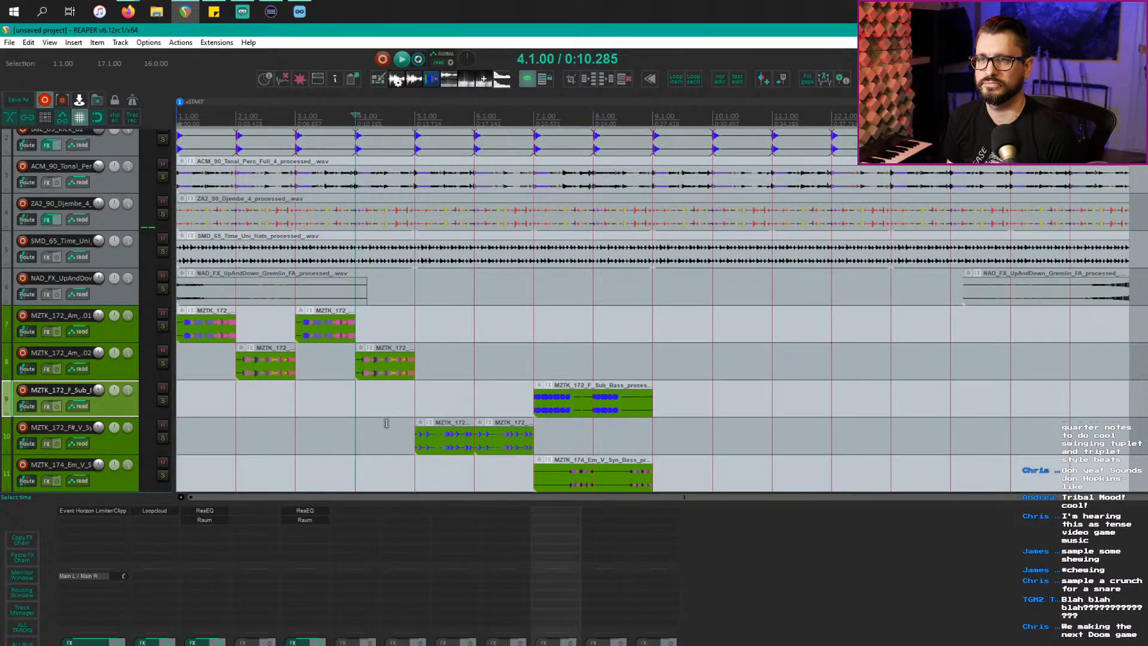
{"action": "key", "text": "space"}
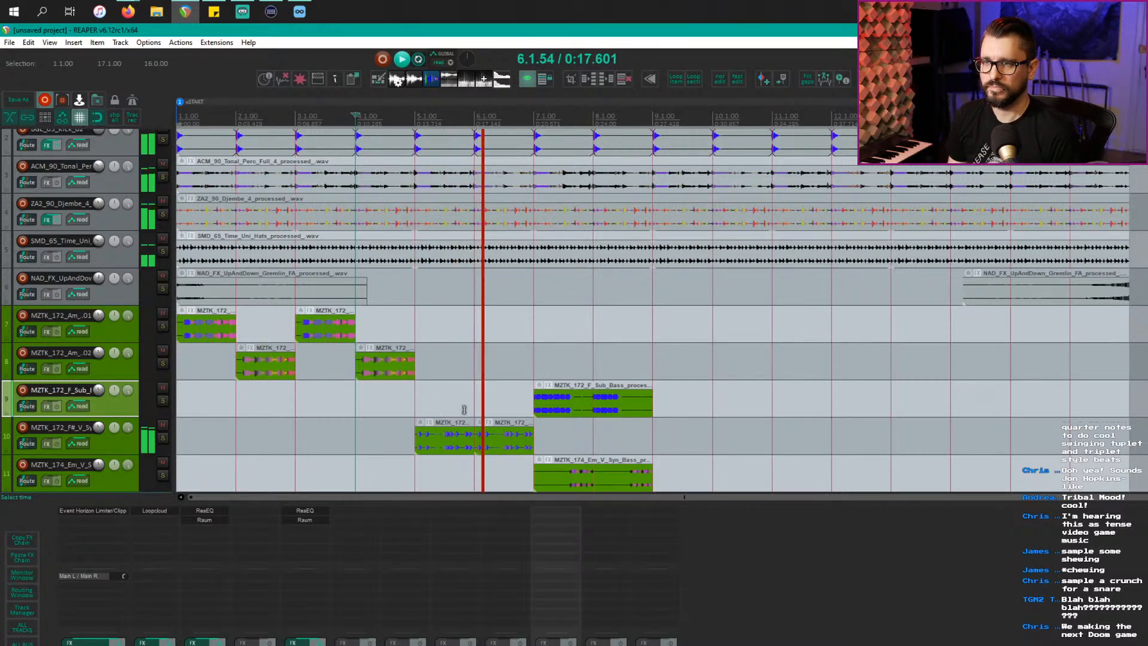
{"action": "scroll", "coordinate": [474, 411], "scroll_direction": "up", "scroll_amount": 4}
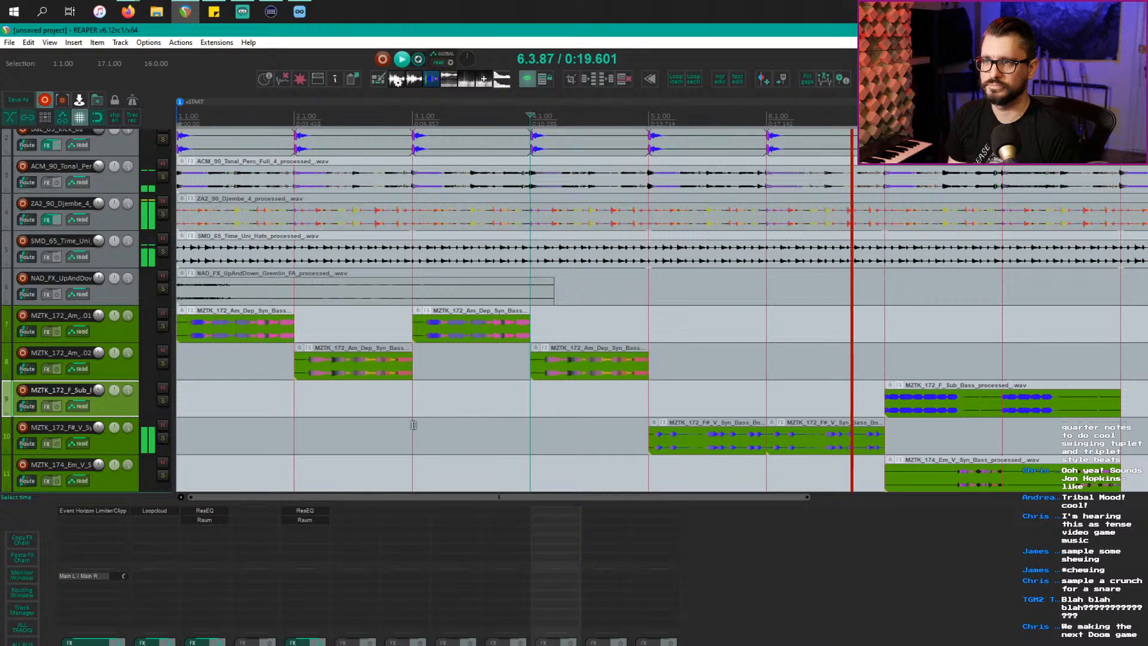
{"action": "key", "text": "space"}
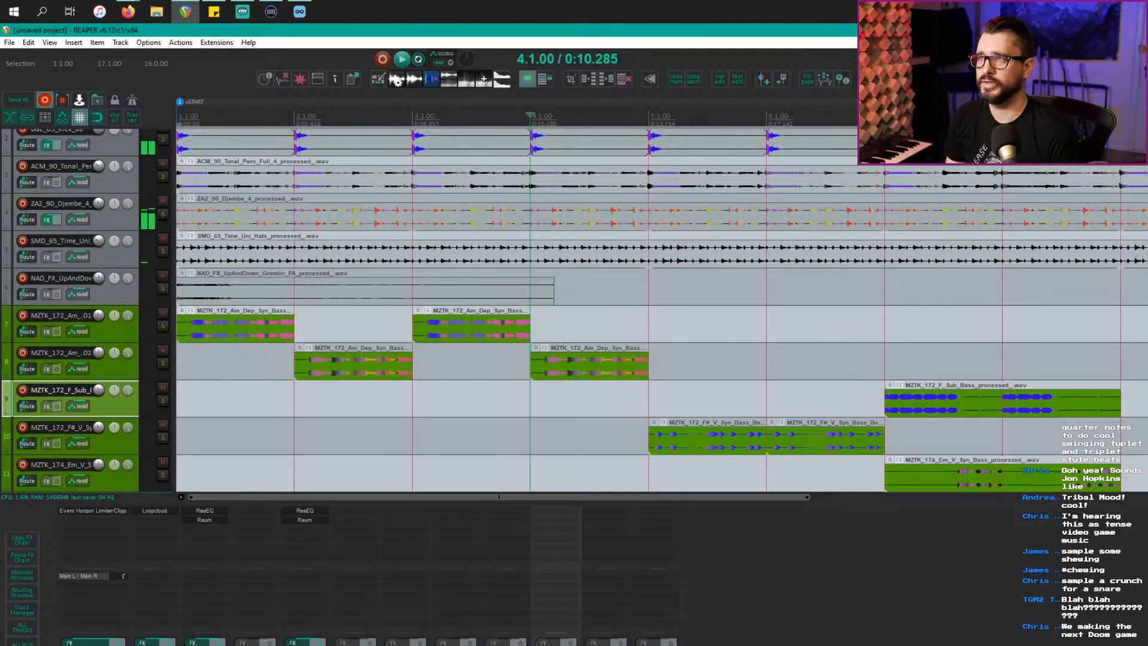
Step: With a 1/8 grid, copy one-beat F sub bass slices as stabs into bars 5 and 6
{"action": "key", "text": "8"}
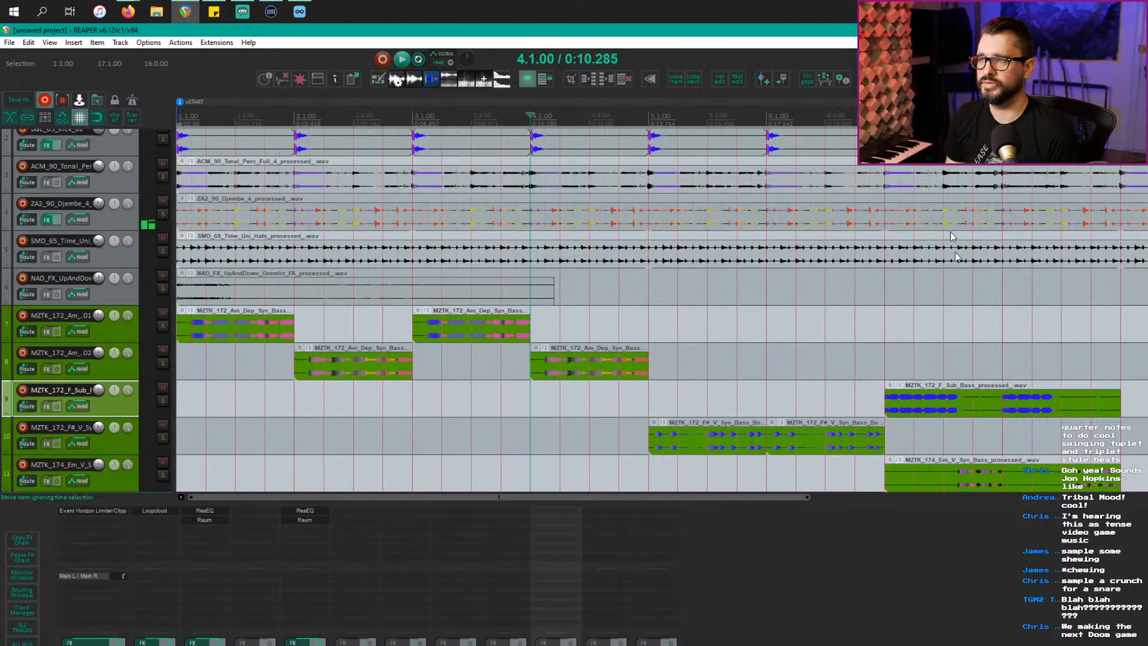
{"action": "left_click", "coordinate": [916, 411]}
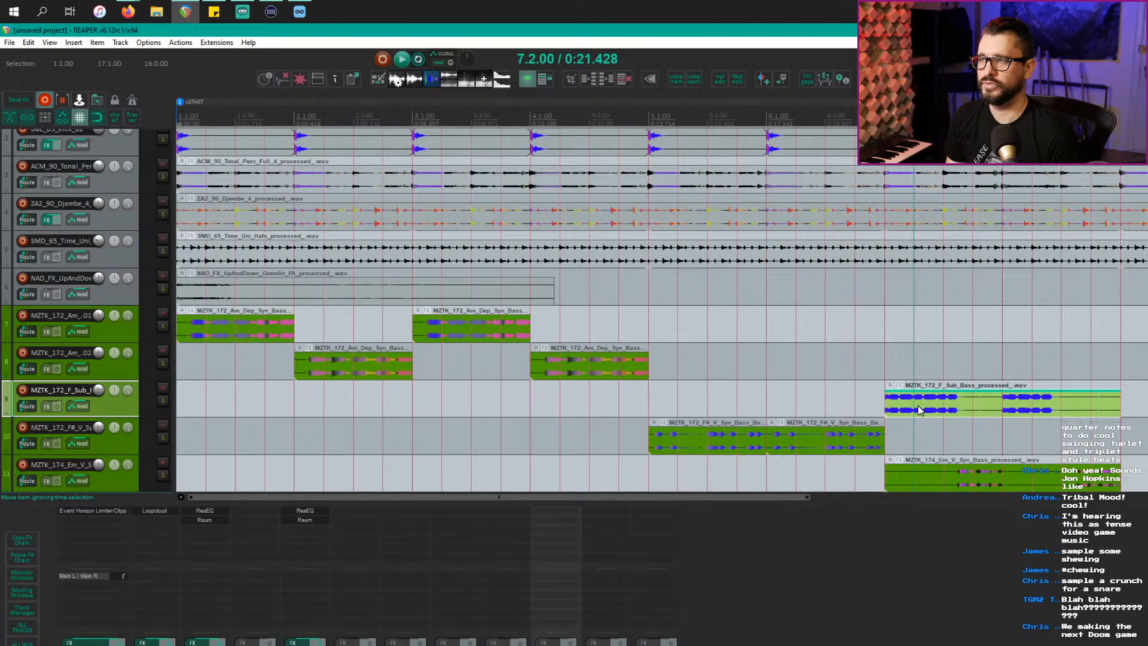
{"action": "left_click_drag", "start_coordinate": [919, 409], "coordinate": [692, 395]}
{"action": "key", "text": "ctrl+z"}
{"action": "left_click_drag", "start_coordinate": [929, 396], "coordinate": [705, 388]}
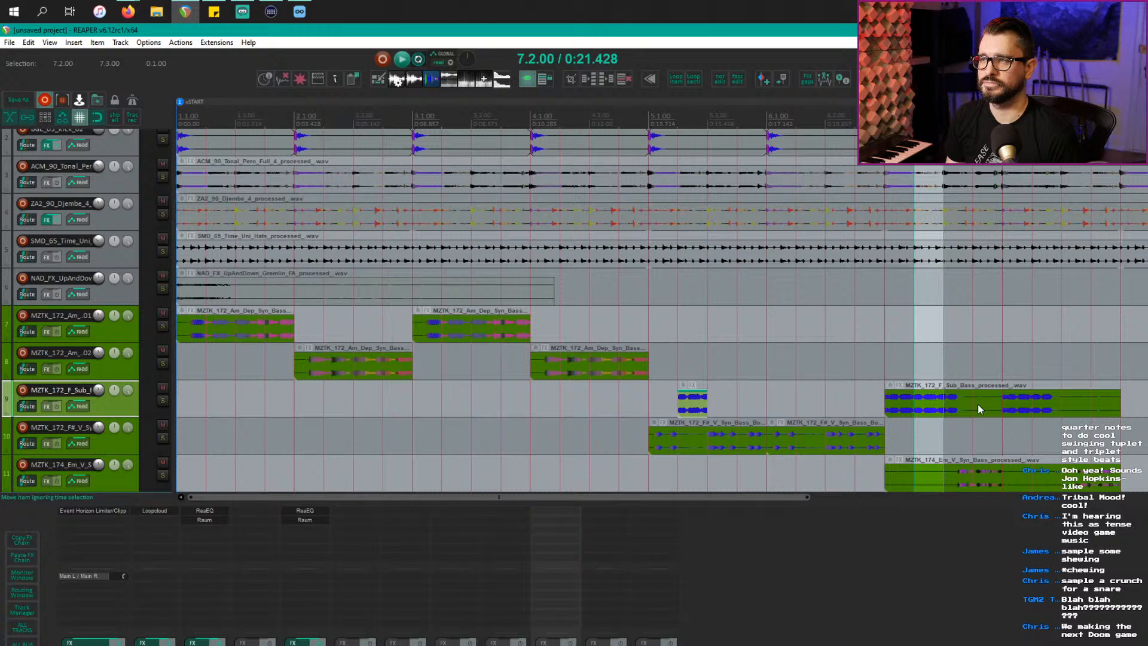
{"action": "left_click_drag", "start_coordinate": [1014, 410], "coordinate": [820, 398]}
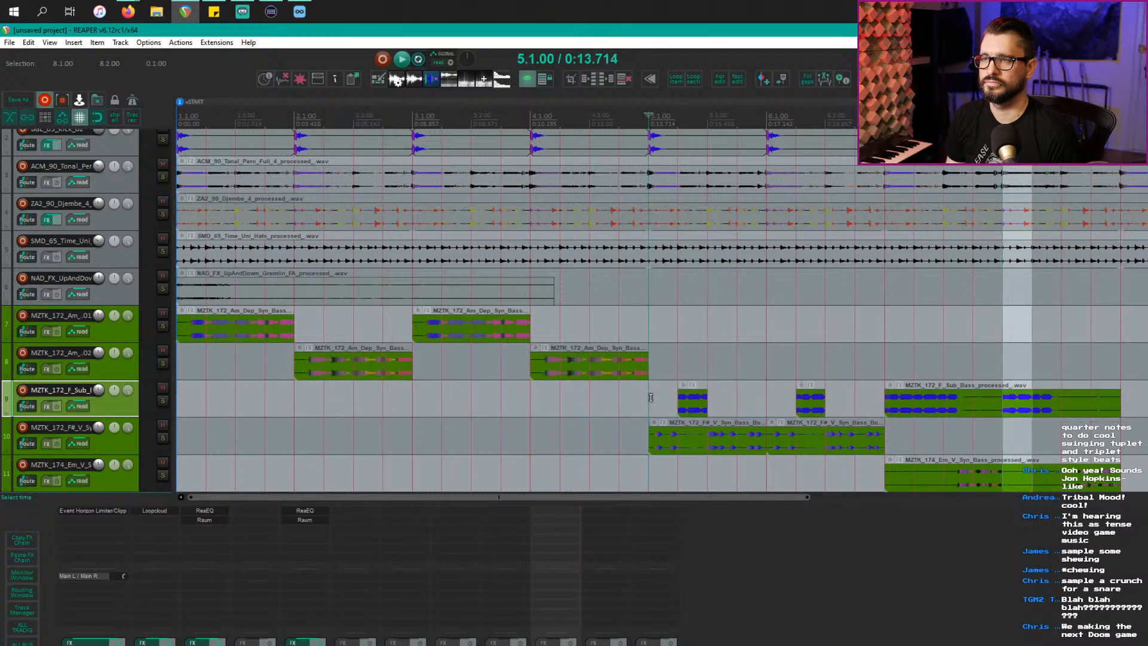
{"action": "key", "text": "space"}
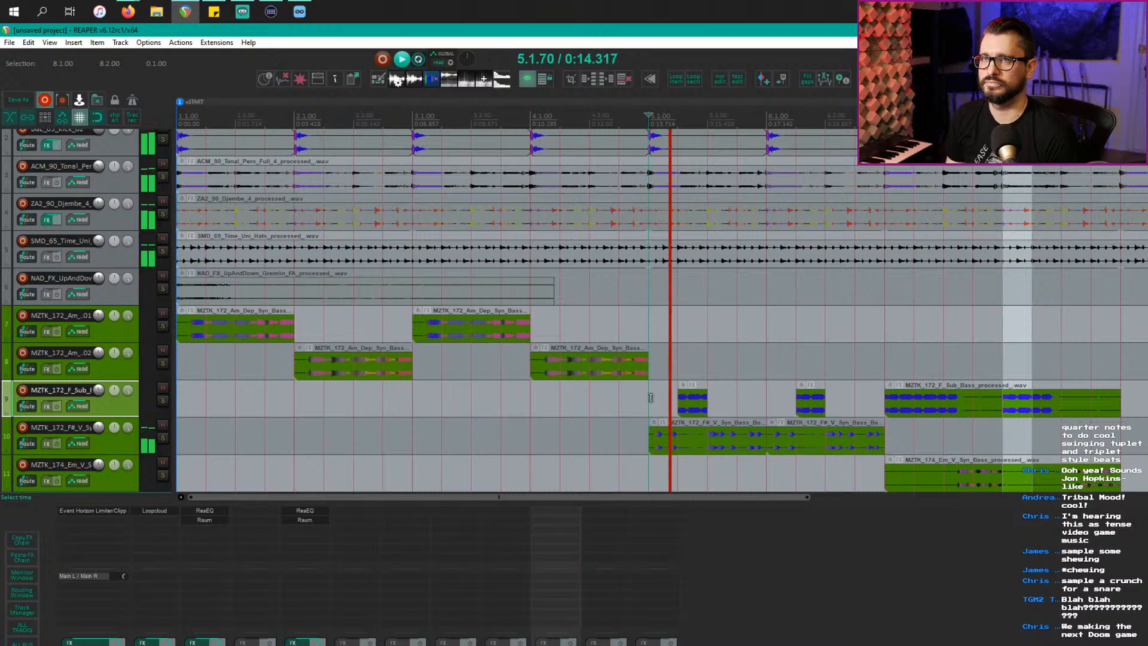
{"action": "key", "text": "Escape"}
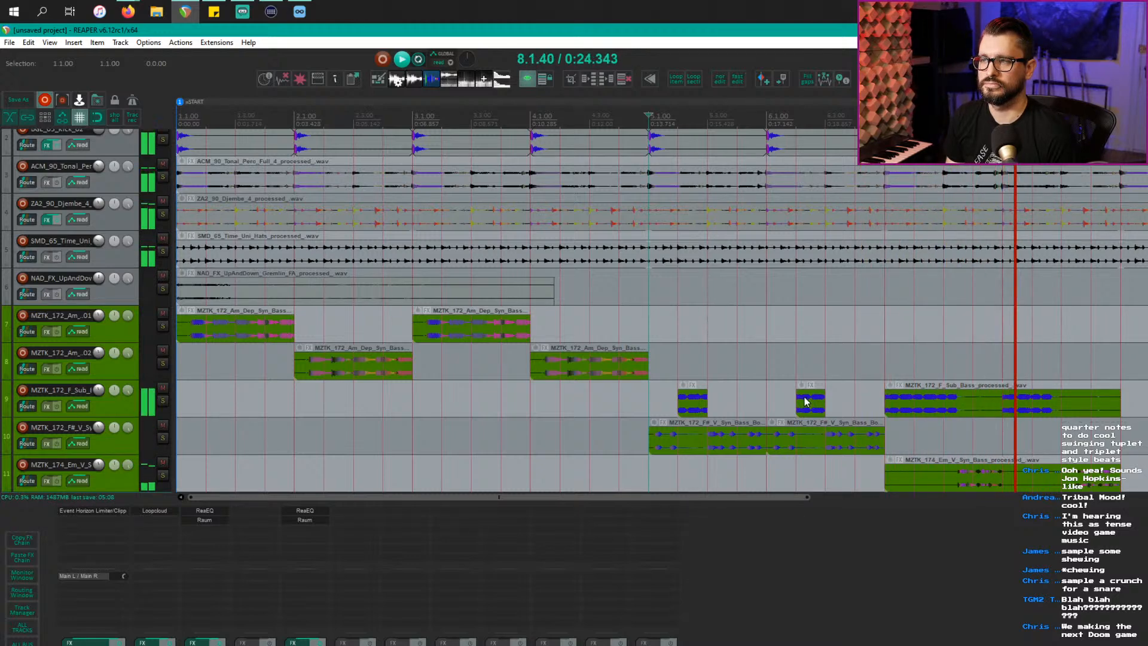
{"action": "scroll", "coordinate": [801, 402], "scroll_direction": "down", "scroll_amount": 2}
{"action": "key", "text": "space"}
Step: Split both F# bass clips at beat 4 of bars 5 and 6 and copy Em bass beats there
{"action": "left_click", "coordinate": [620, 412]}
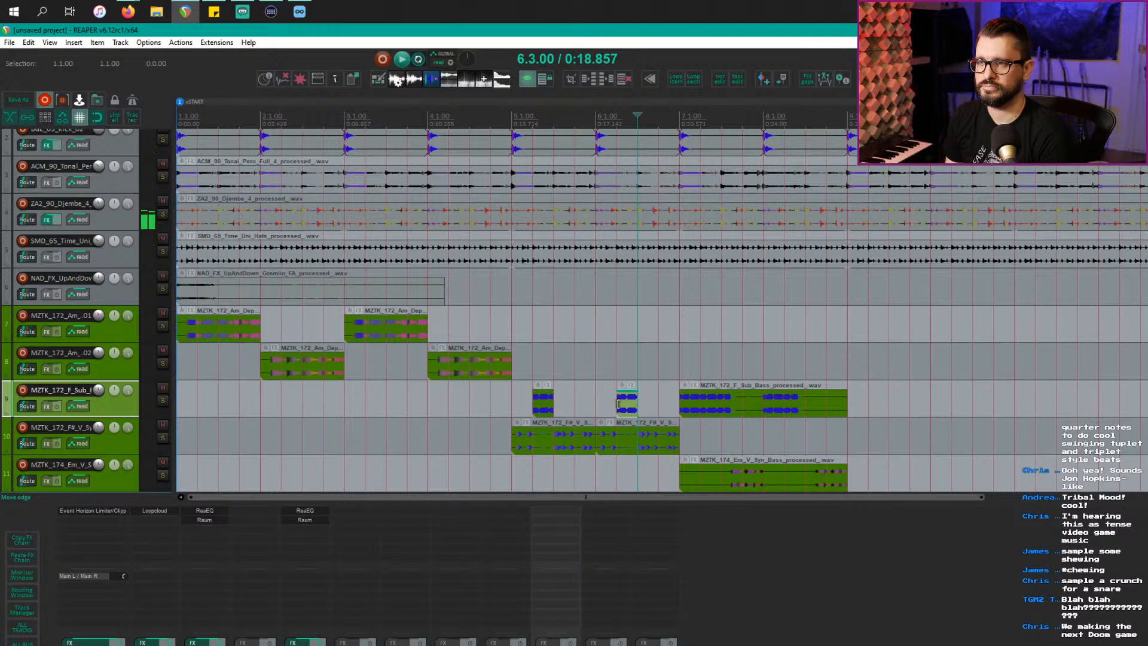
{"action": "left_click", "coordinate": [554, 449]}
{"action": "key", "text": "space"}
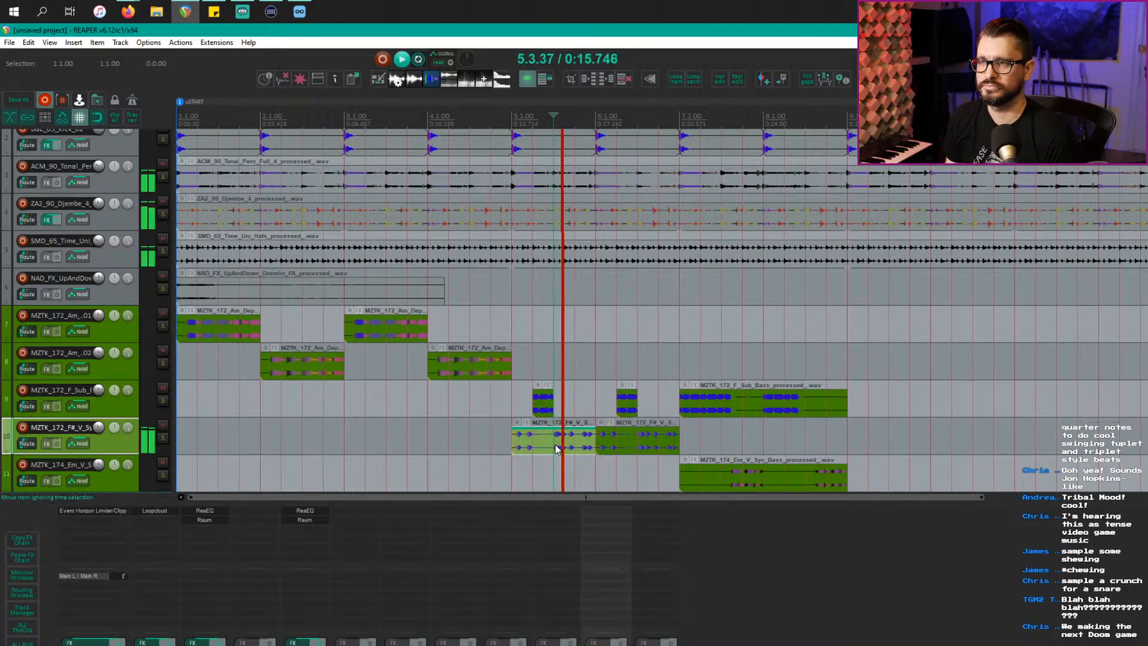
{"action": "key", "text": "space"}
{"action": "left_click", "coordinate": [578, 448]}
{"action": "key", "text": "s"}
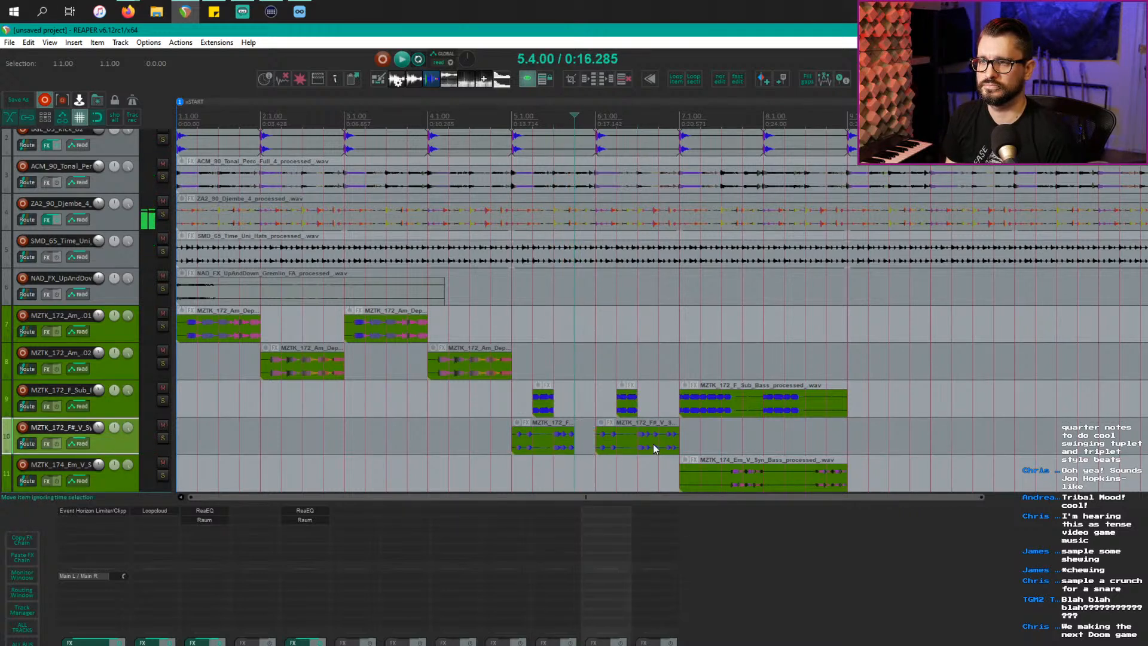
{"action": "left_click", "coordinate": [663, 449]}
{"action": "key", "text": "s"}
{"action": "left_click_drag", "start_coordinate": [740, 479], "coordinate": [588, 476]}
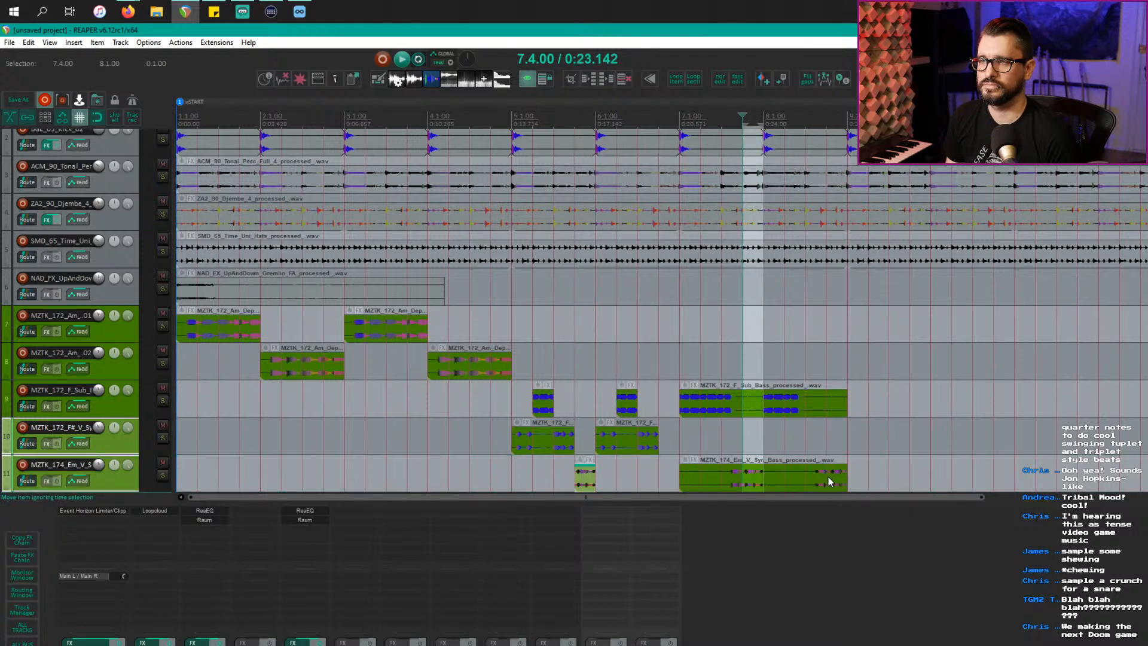
{"action": "left_click_drag", "start_coordinate": [828, 476], "coordinate": [672, 471]}
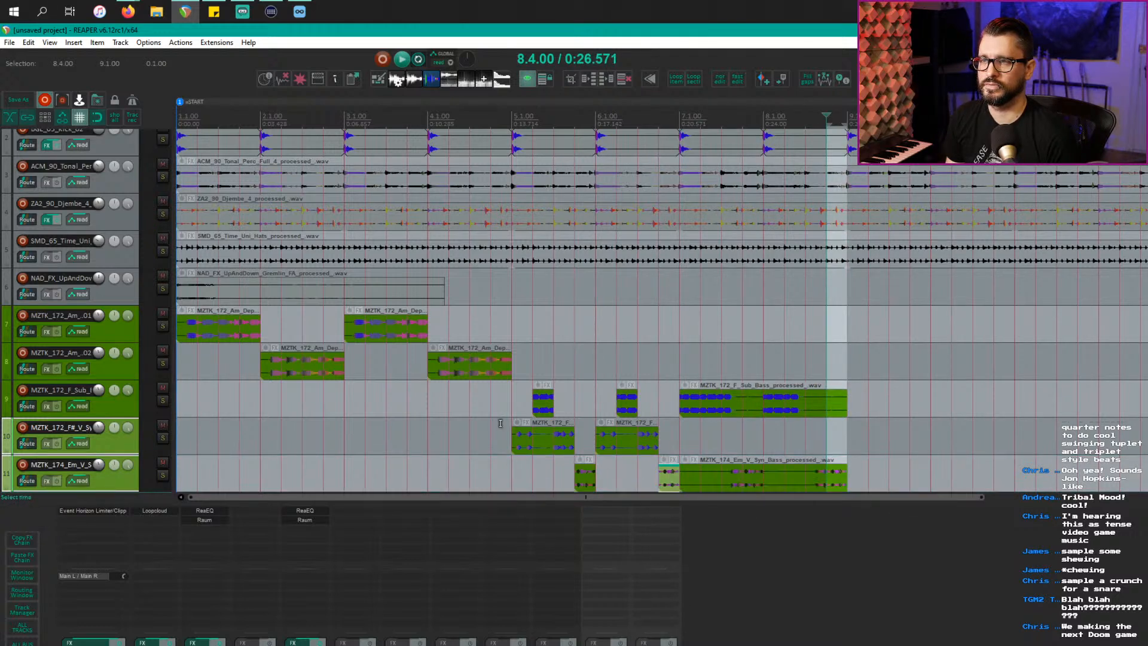
{"action": "left_click", "coordinate": [525, 440]}
{"action": "key", "text": "space"}
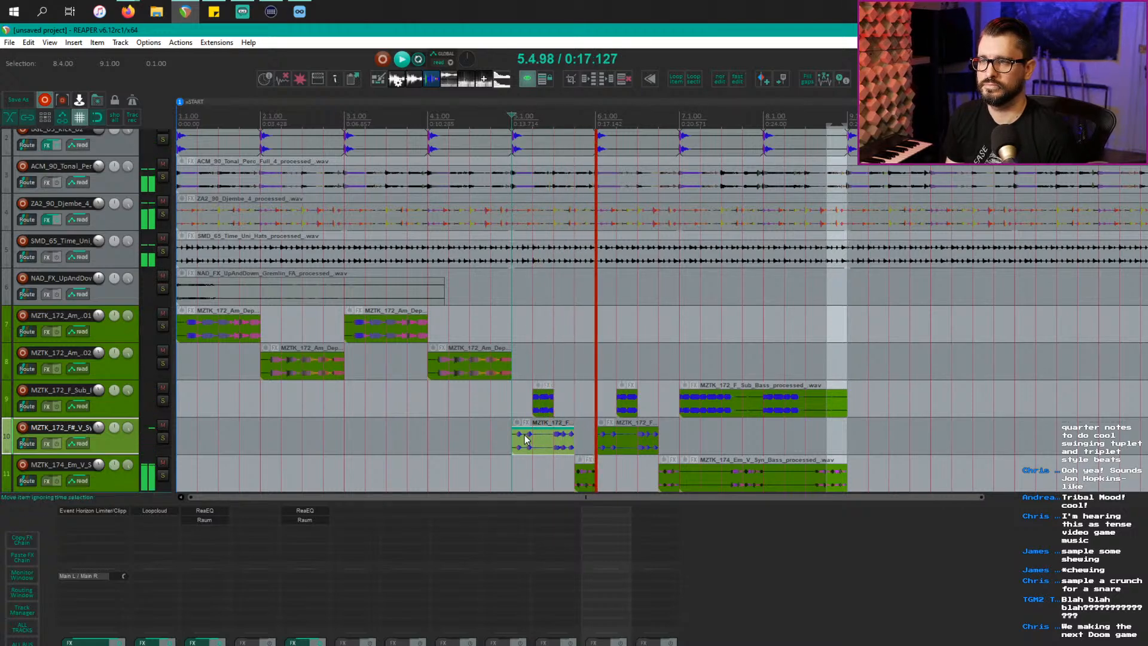
Step: Clear the time selection, zoom out to fit the arrangement, stop playback, and select bars 1–5
{"action": "scroll", "coordinate": [597, 430], "scroll_direction": "up", "scroll_amount": 3}
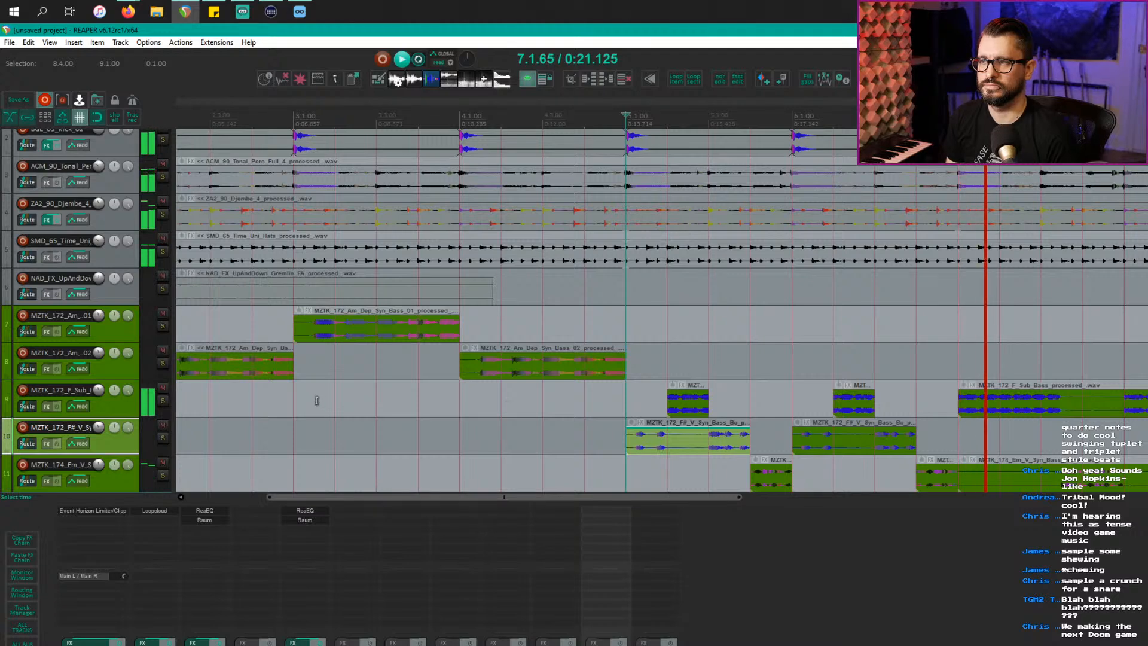
{"action": "scroll", "coordinate": [320, 400], "scroll_direction": "down", "scroll_amount": 2}
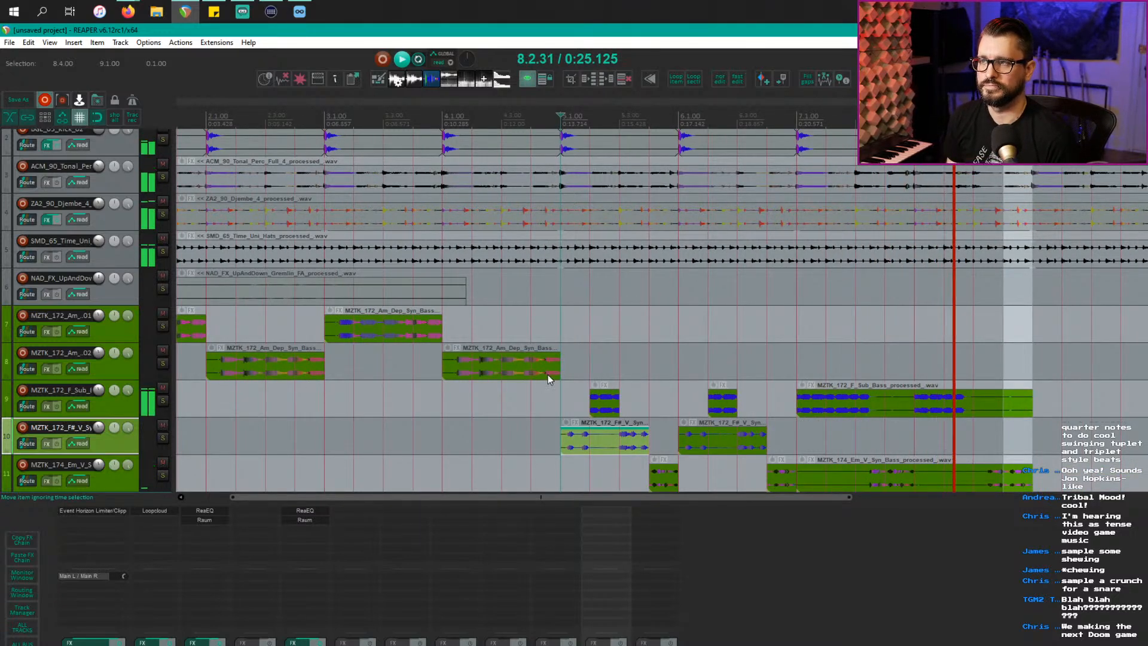
{"action": "left_click", "coordinate": [580, 412]}
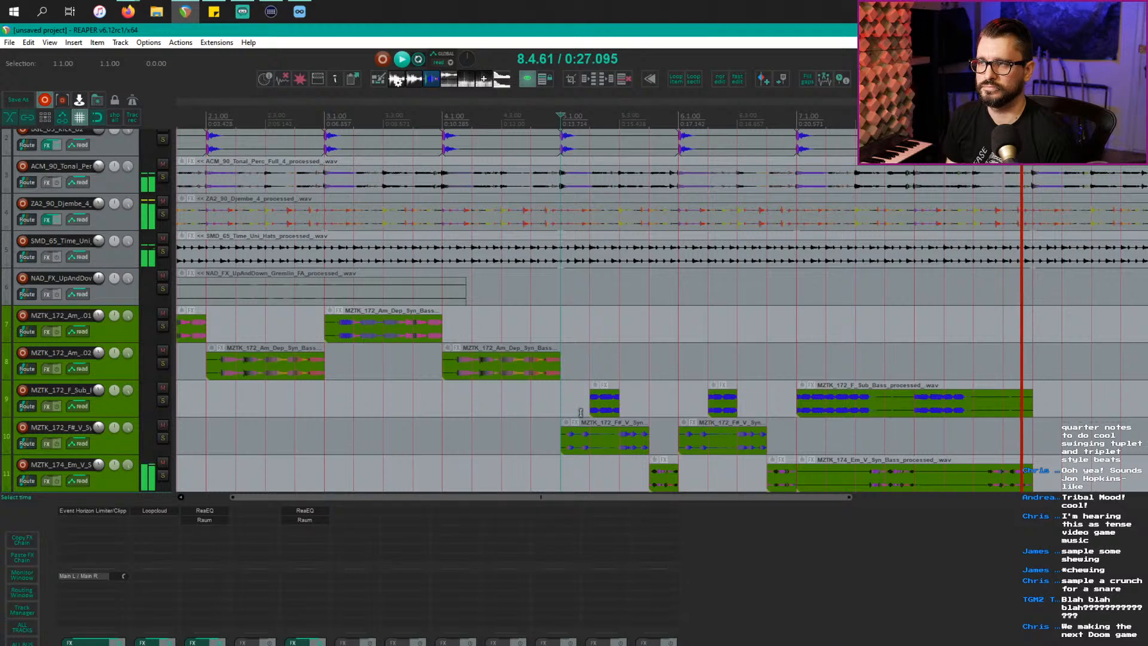
{"action": "scroll", "coordinate": [581, 413], "scroll_direction": "down", "scroll_amount": 3}
{"action": "key", "text": "space"}
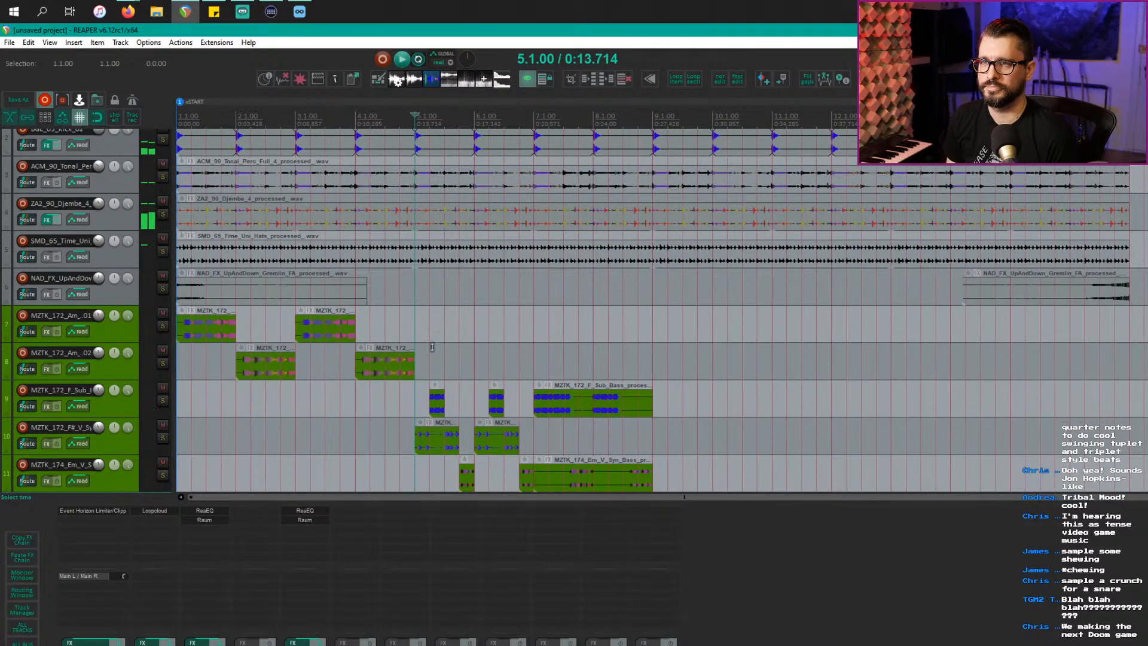
{"action": "left_click", "coordinate": [444, 395]}
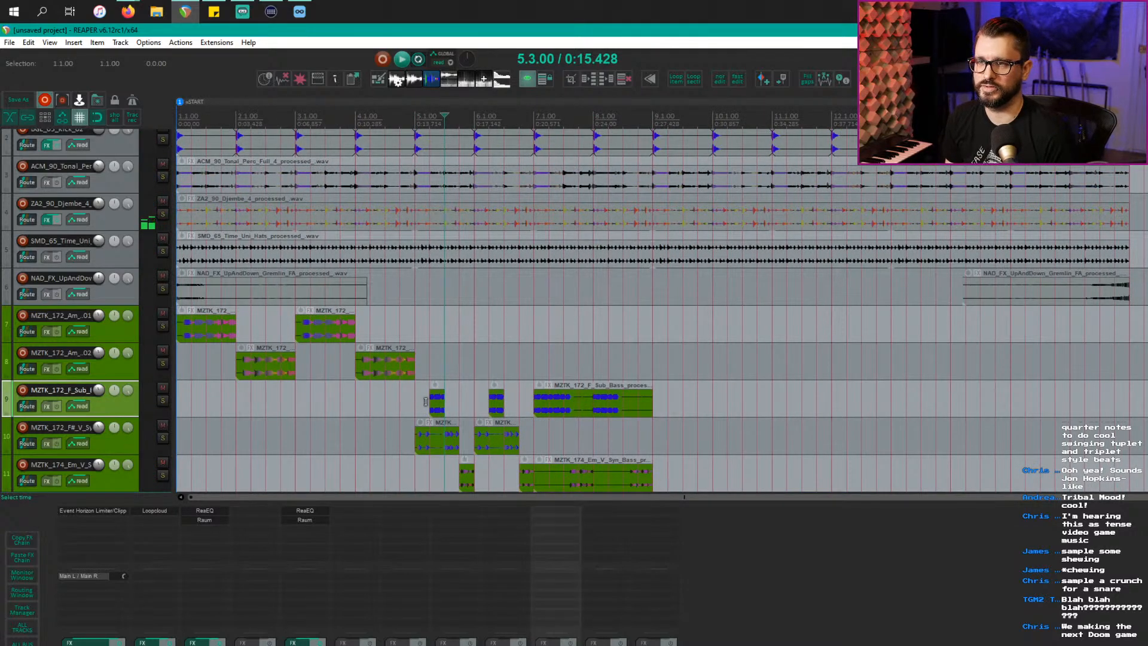
{"action": "left_click_drag", "start_coordinate": [417, 405], "coordinate": [153, 368]}
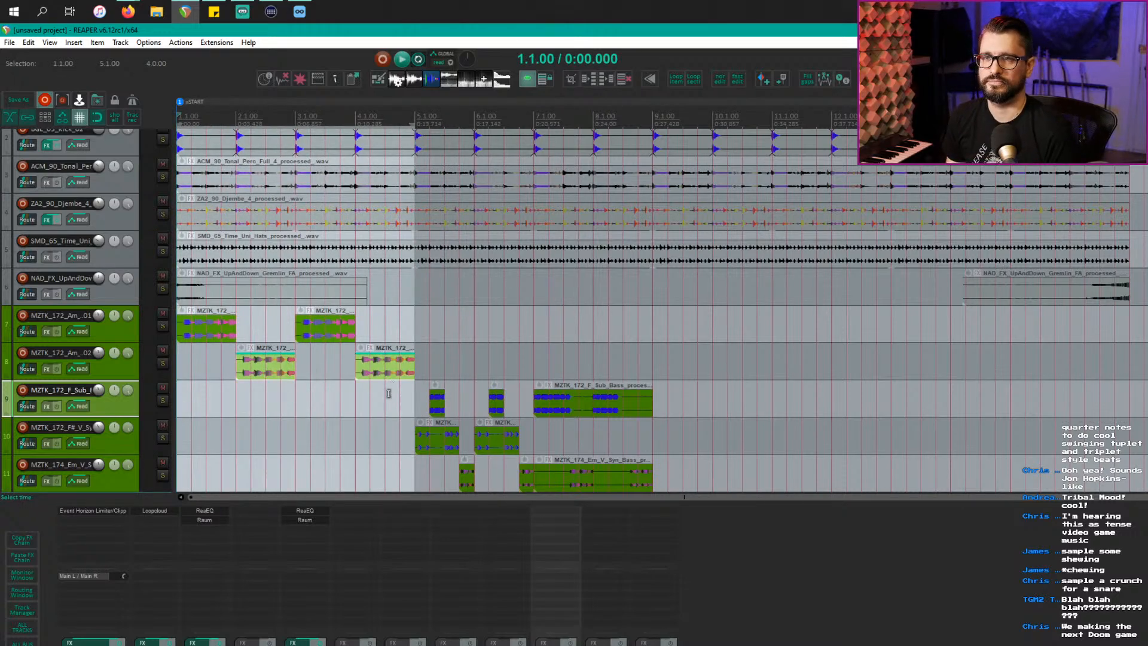
{"action": "scroll", "coordinate": [389, 393], "scroll_direction": "down", "scroll_amount": 3}
Step: Mute bass tracks 7–11 and play the arrangement from the start to hear only drums
{"action": "left_click", "coordinate": [288, 315]}
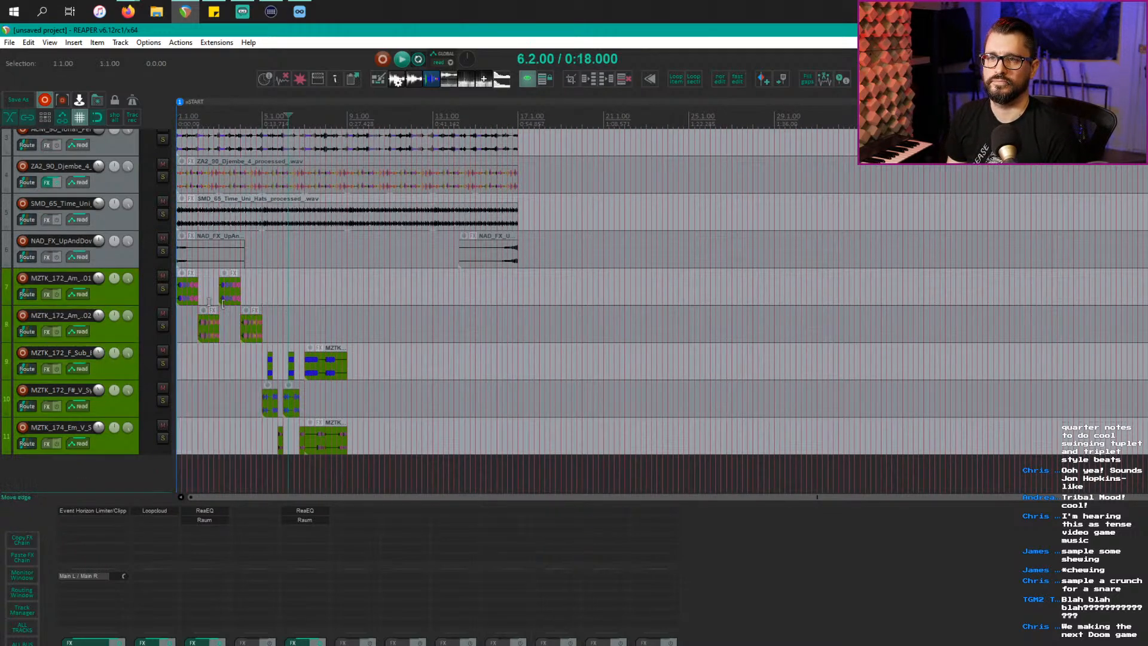
{"action": "left_click", "coordinate": [162, 276]}
{"action": "left_click", "coordinate": [308, 335]}
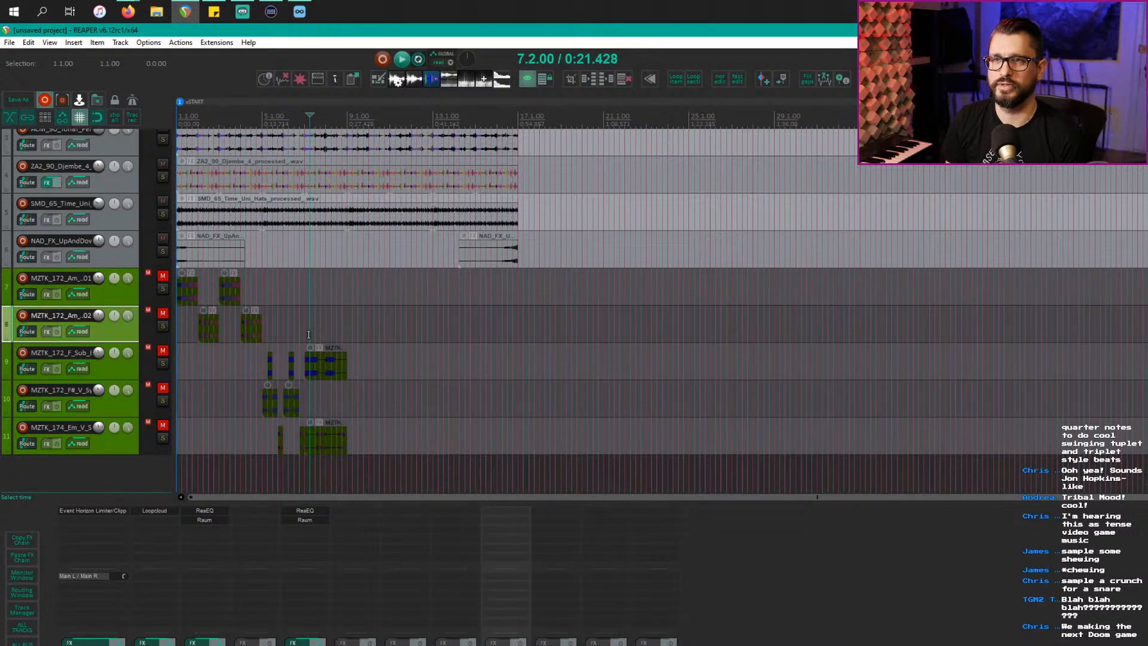
{"action": "key", "text": "space"}
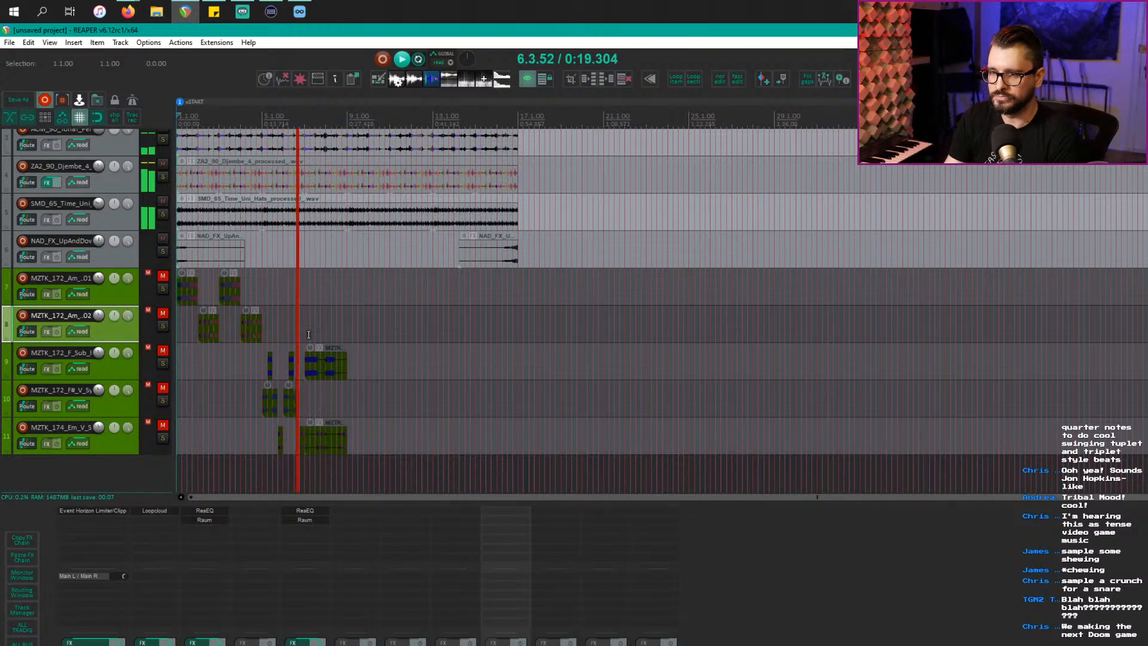
{"action": "left_click", "coordinate": [753, 595]}
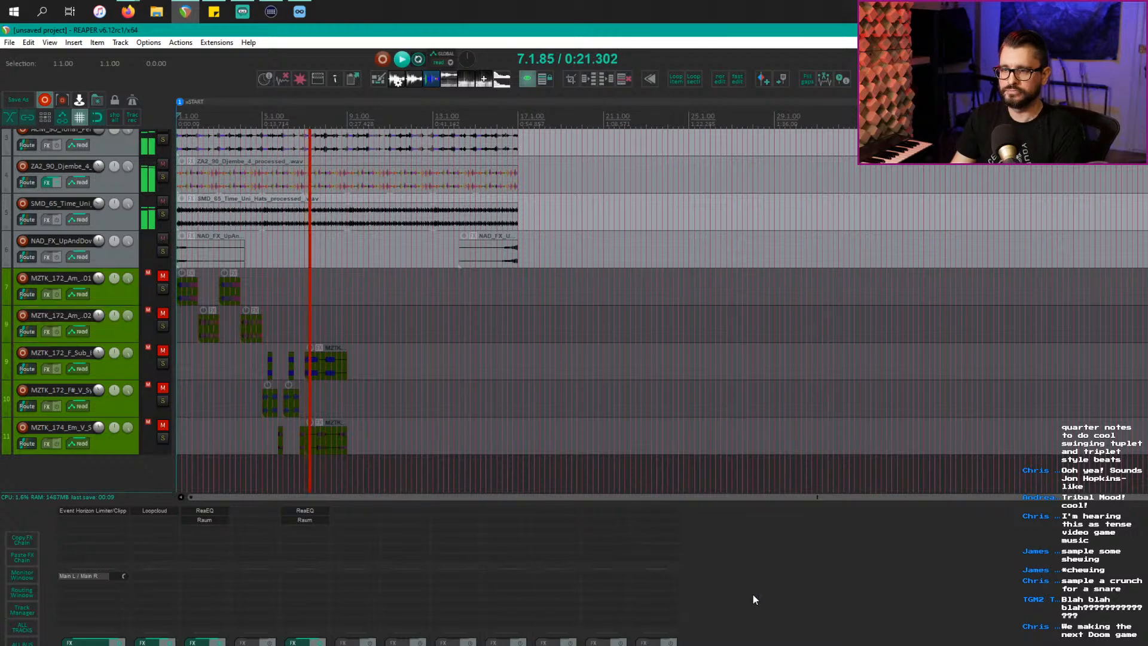
{"action": "key", "text": "alt+Tab"}
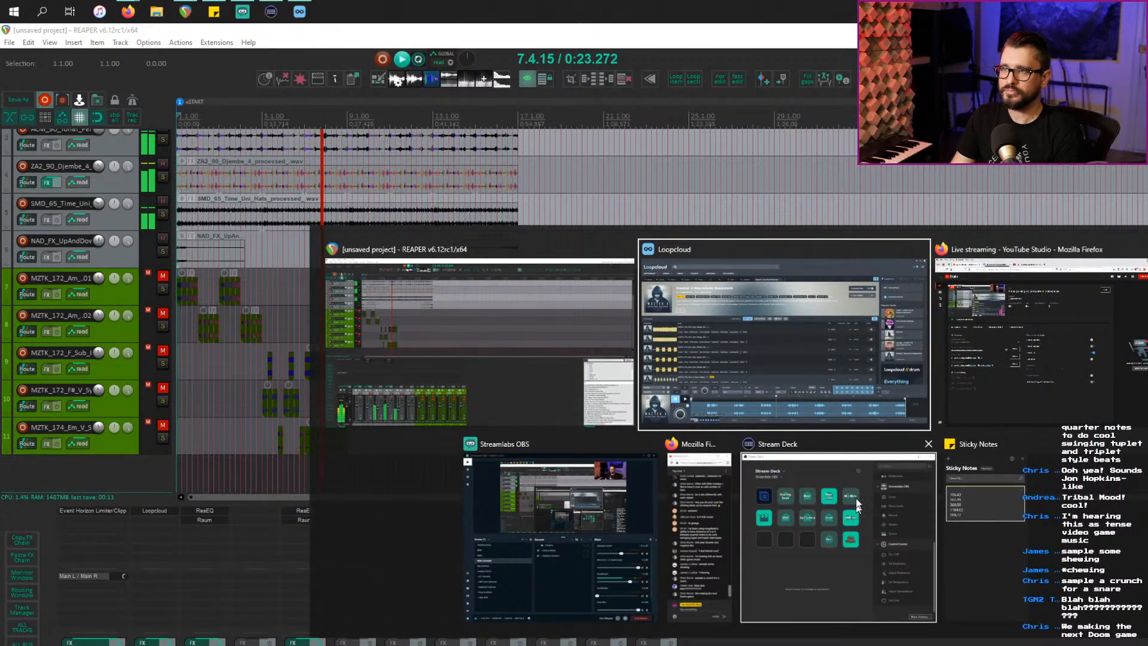
Step: In Loopcloud, close the Maztek X Neurofunk Basement tab and search the Drone tag, showing all 104 results
{"action": "left_click", "coordinate": [823, 368]}
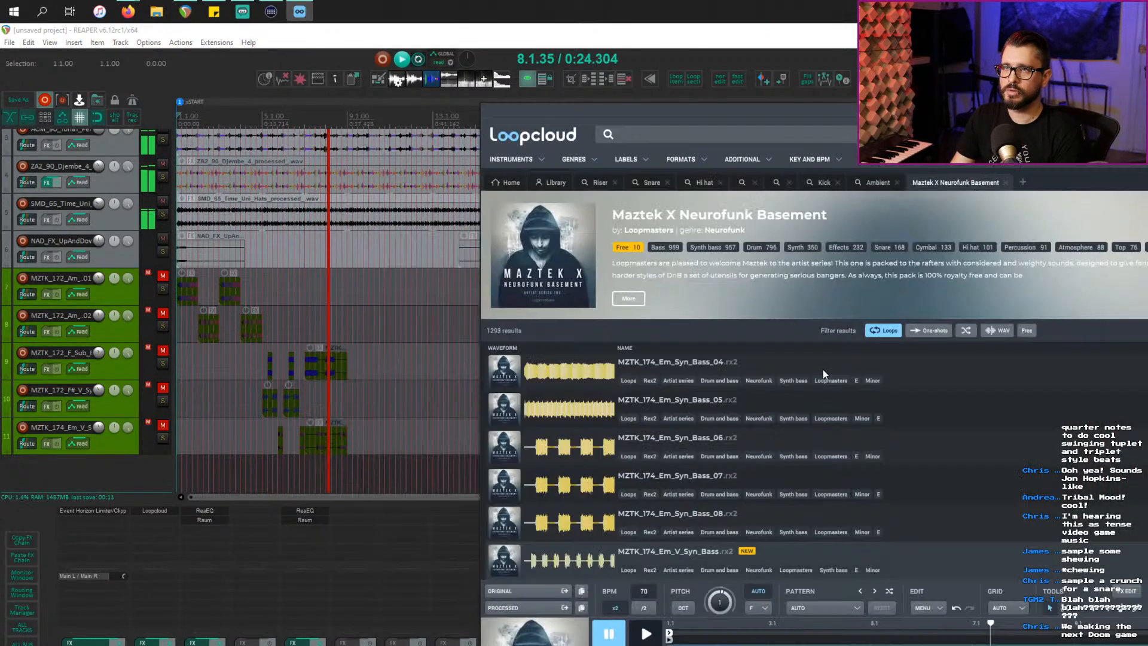
{"action": "double_click", "coordinate": [305, 110]}
{"action": "left_click", "coordinate": [429, 120]}
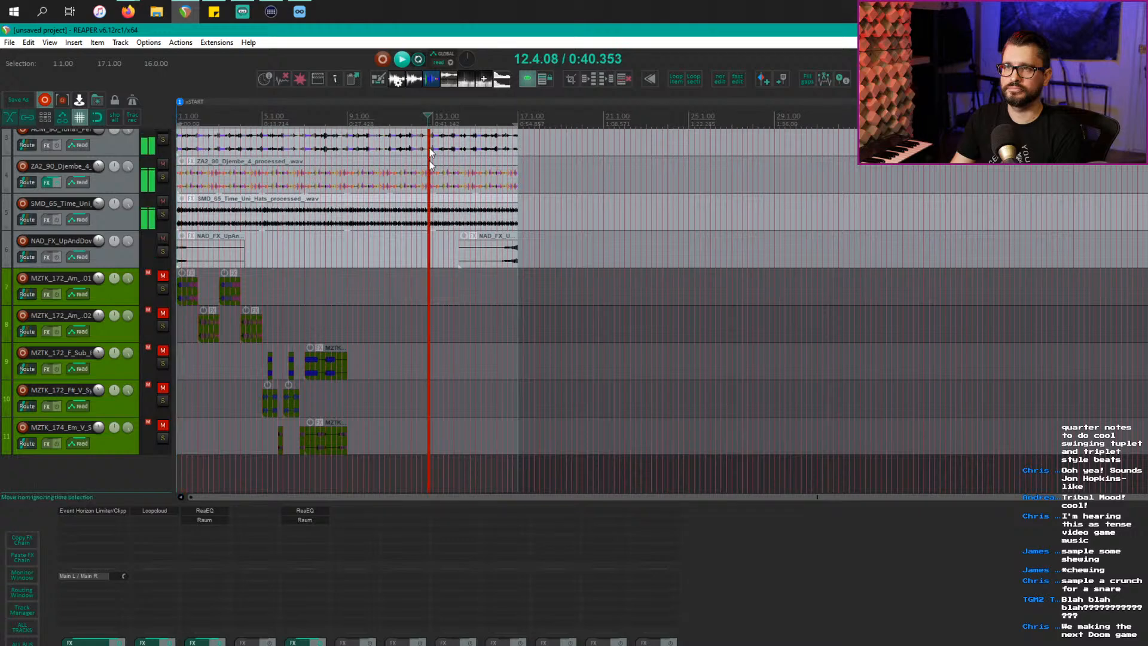
{"action": "key", "text": "alt+Tab"}
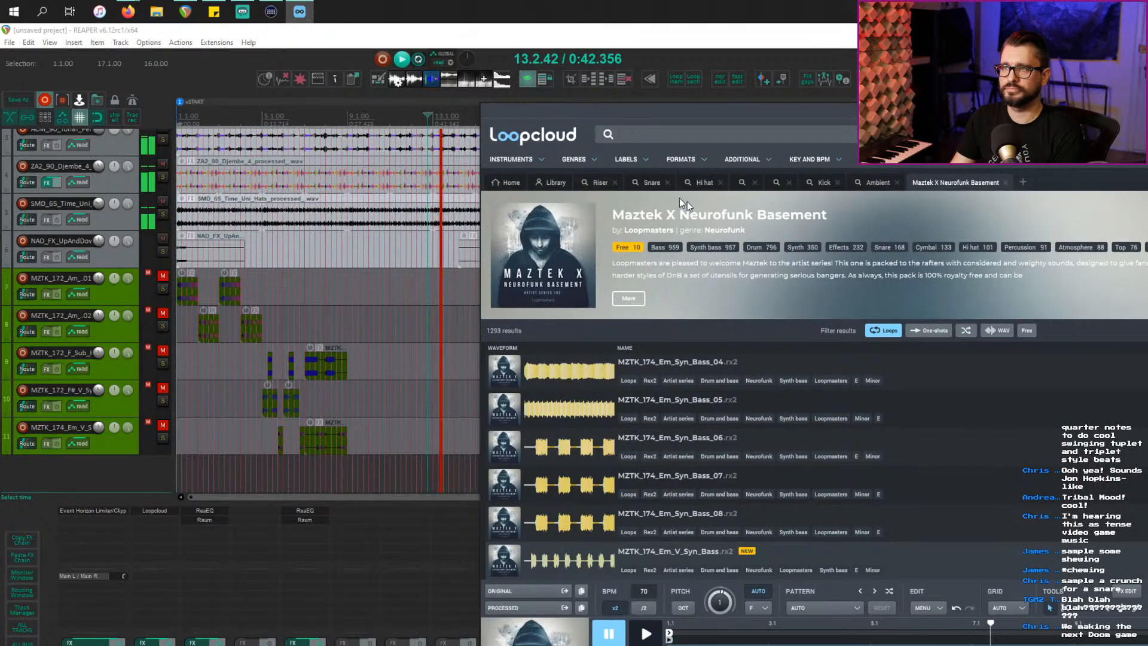
{"action": "left_click", "coordinate": [1005, 181]}
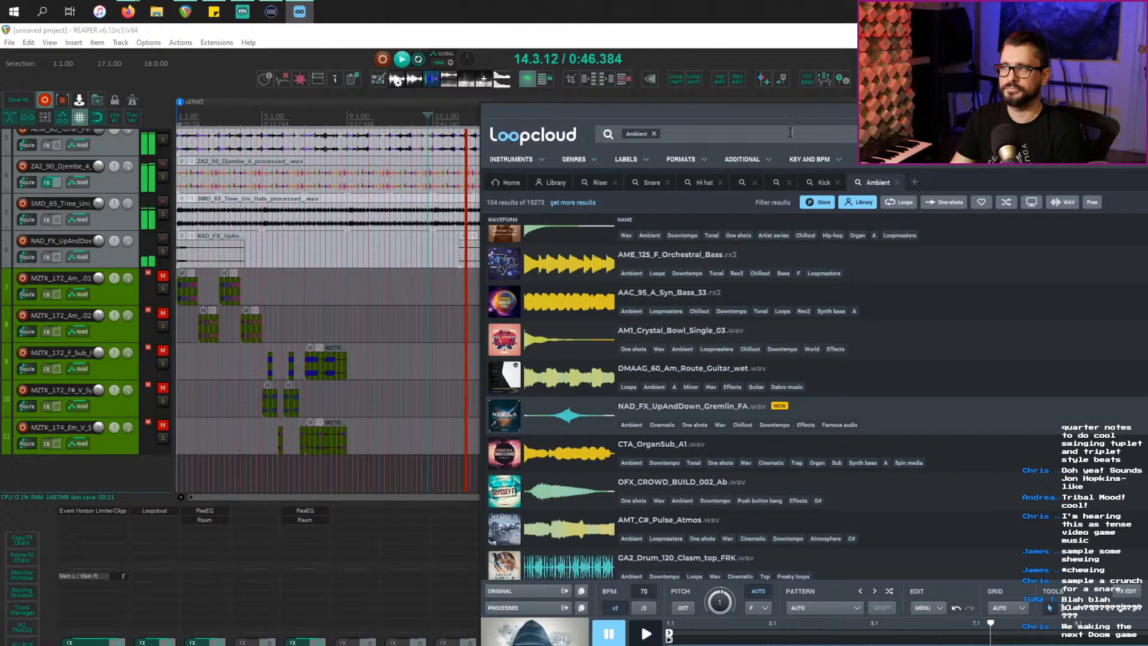
{"action": "left_click", "coordinate": [659, 136]}
{"action": "type", "text": "drone"}
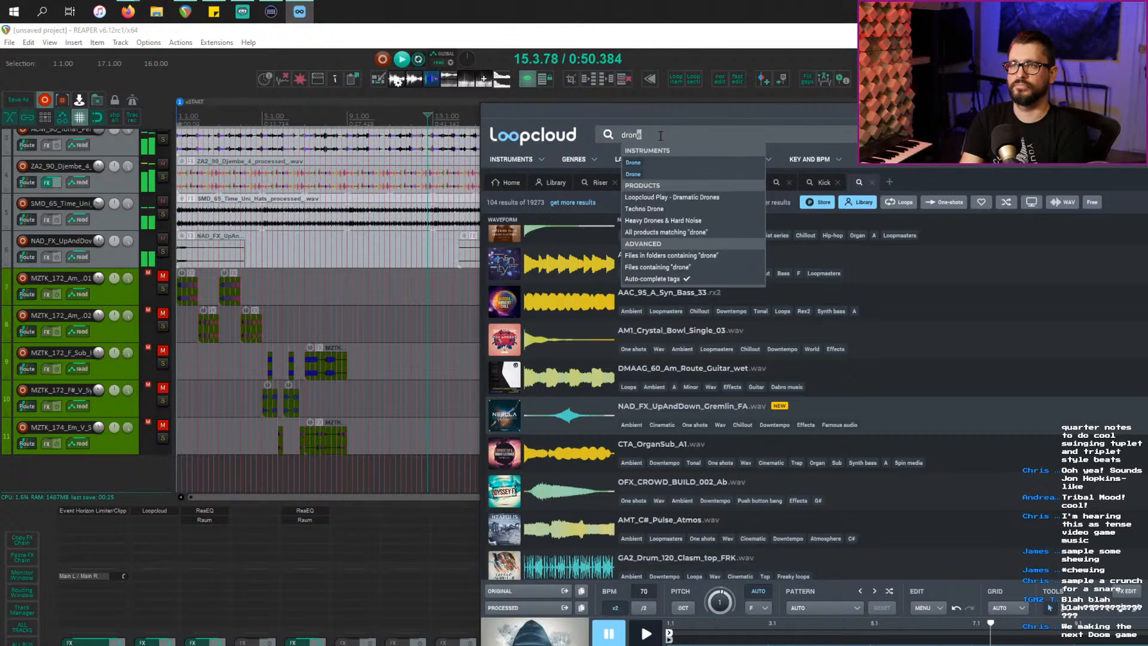
{"action": "key", "text": "Return"}
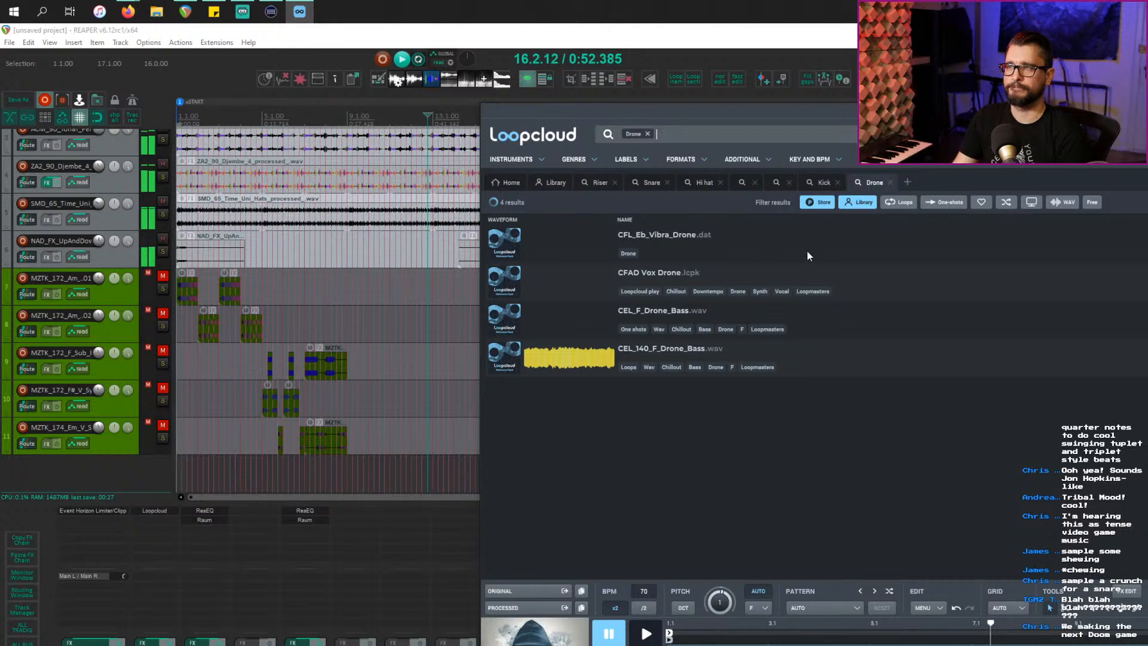
{"action": "left_click", "coordinate": [895, 236]}
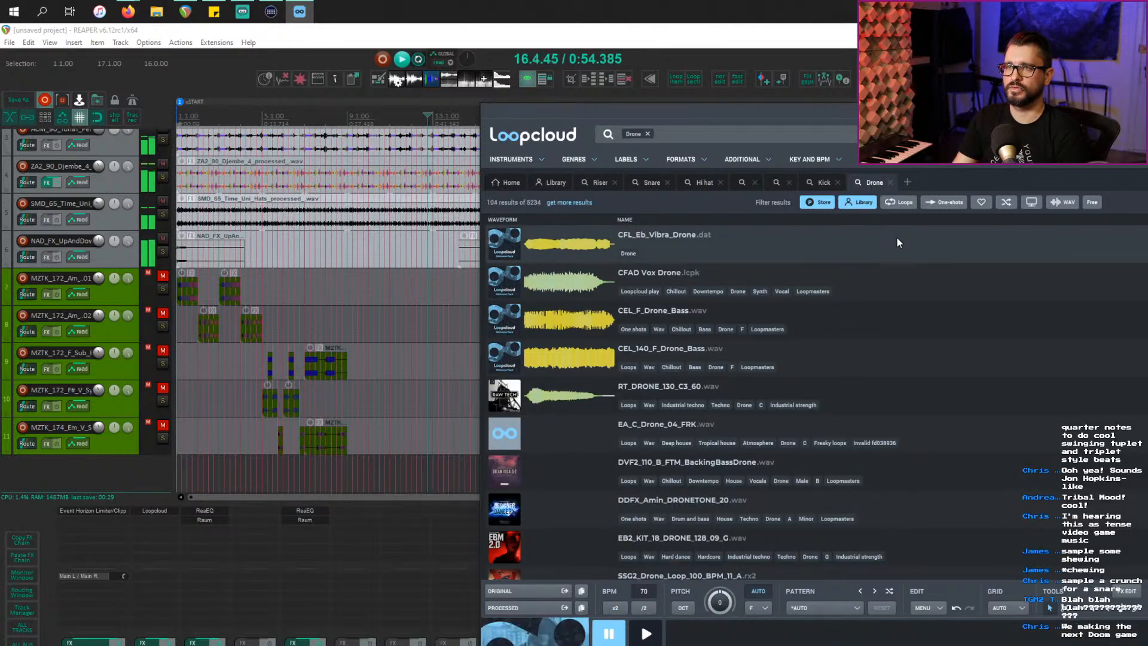
Step: Audition CEL drone samples, add CEL_F_Drone_Bass to REAPER as a new track, and mute it
{"action": "left_click", "coordinate": [924, 322]}
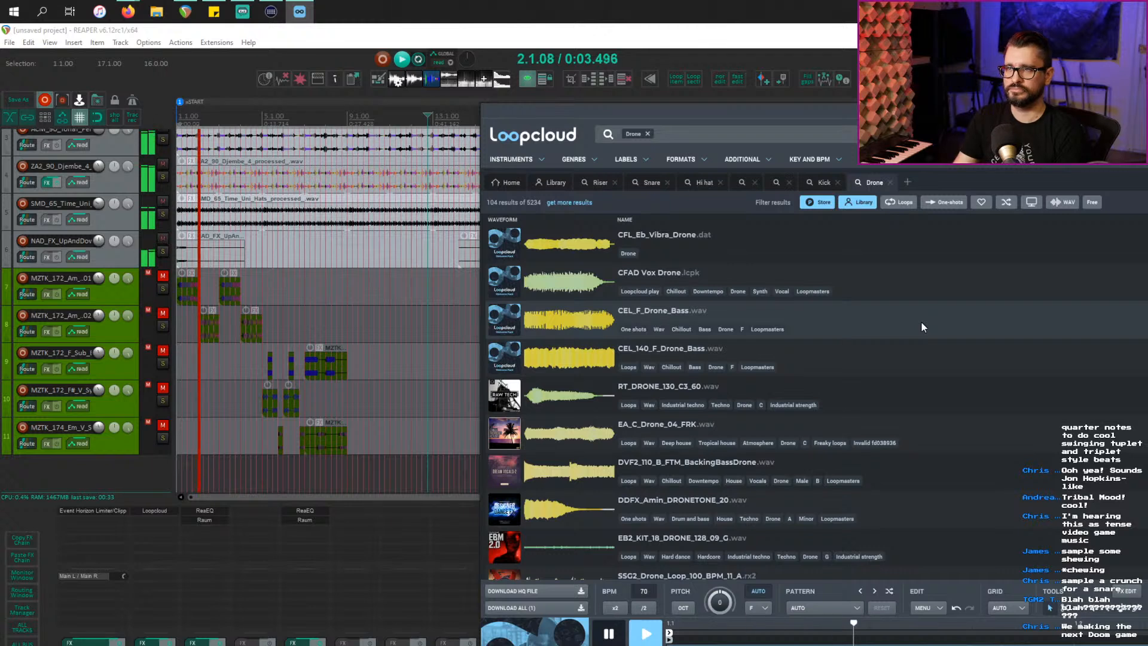
{"action": "left_click", "coordinate": [925, 357]}
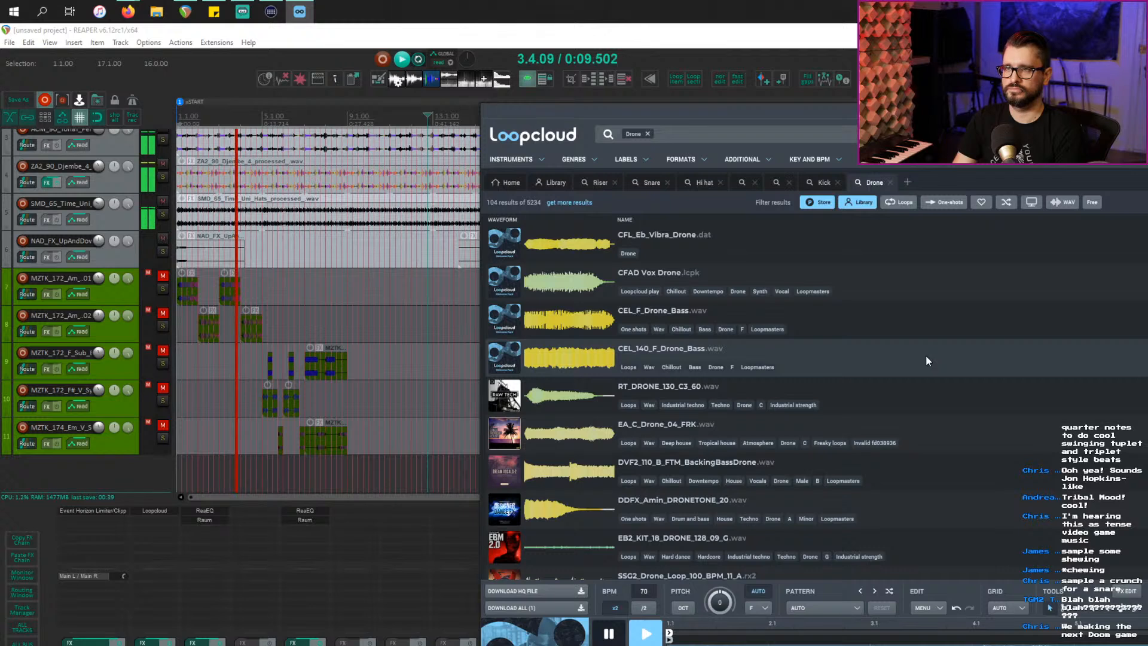
{"action": "key", "text": "Up"}
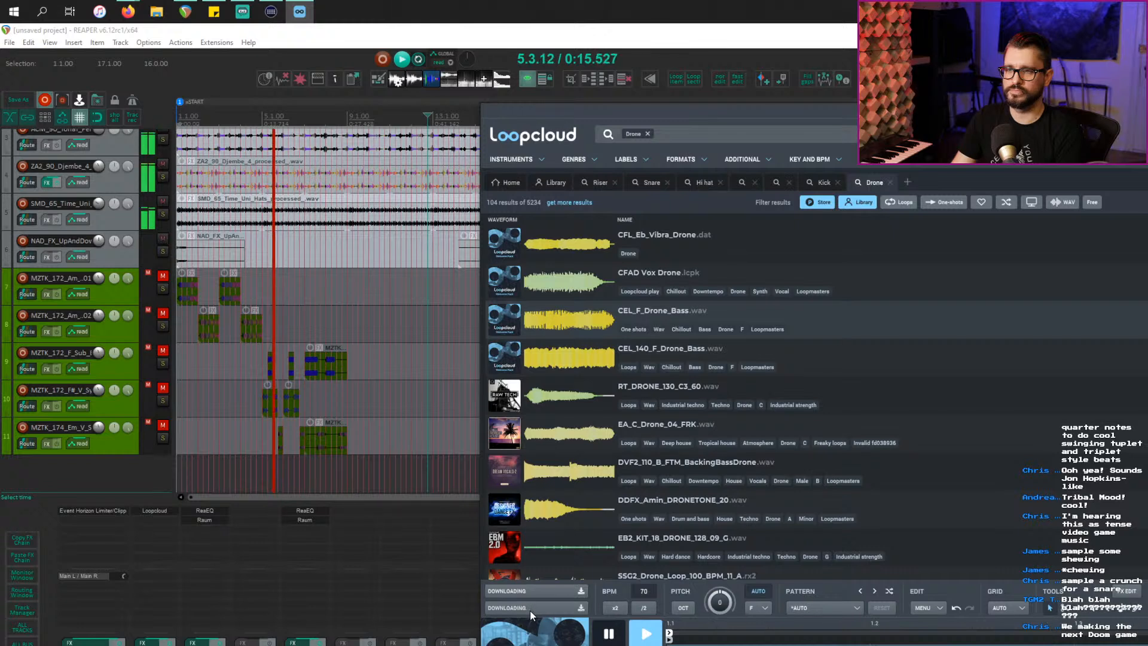
{"action": "left_click_drag", "start_coordinate": [511, 326], "coordinate": [223, 512]}
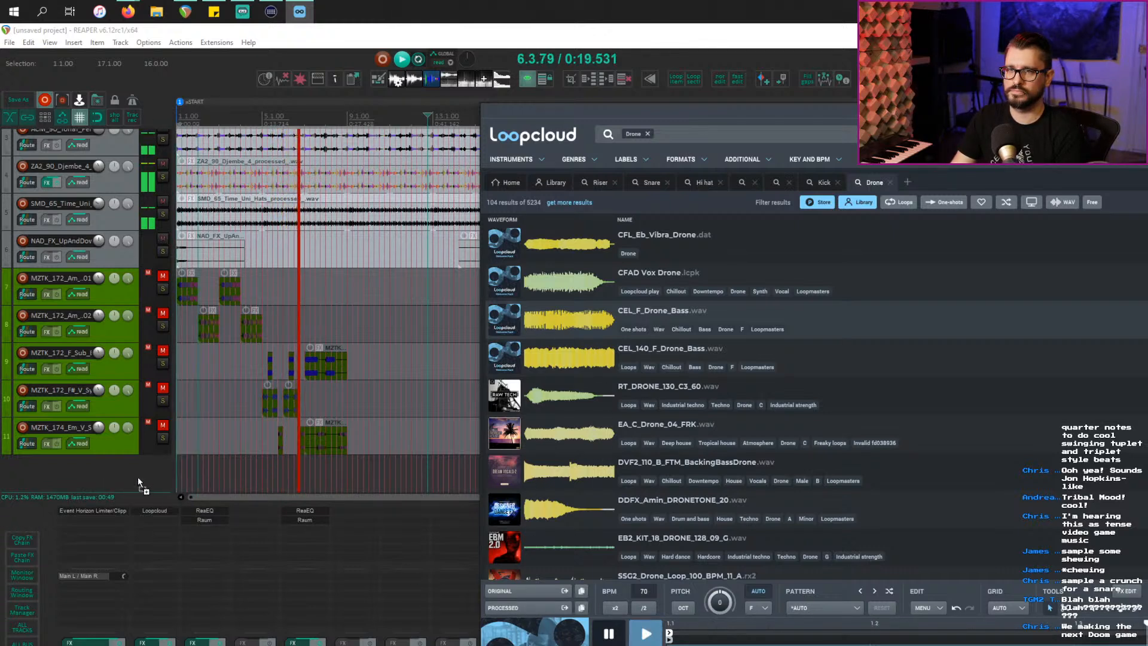
{"action": "left_click_drag", "start_coordinate": [138, 478], "coordinate": [139, 479]}
{"action": "scroll", "coordinate": [166, 487], "scroll_direction": "down", "scroll_amount": 1}
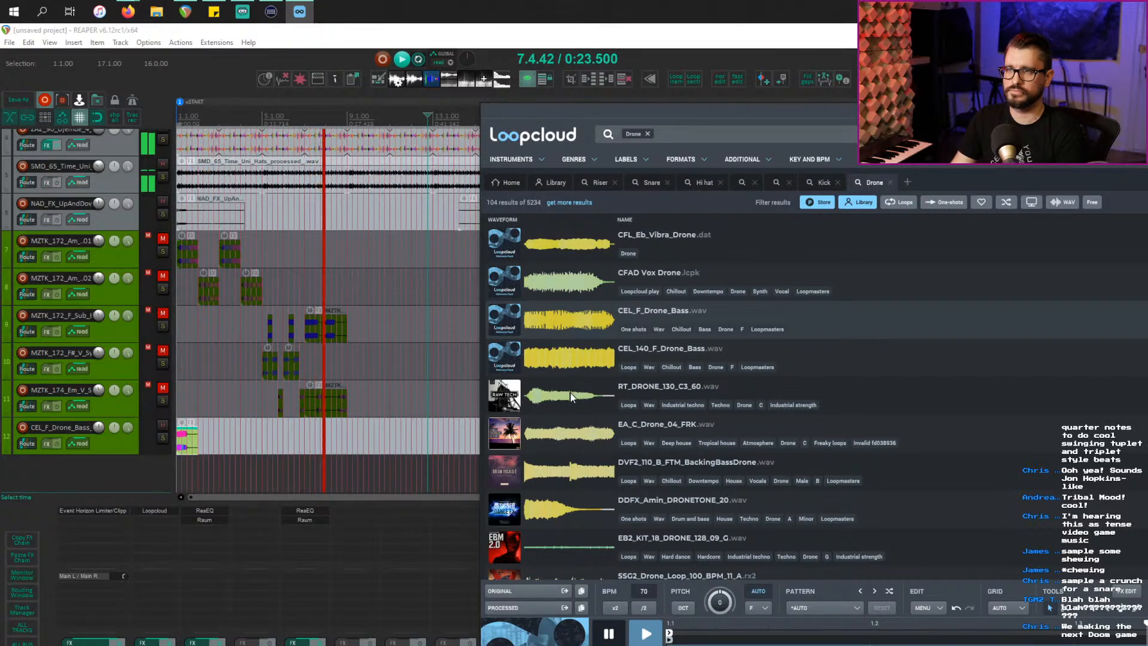
{"action": "left_click", "coordinate": [565, 375]}
{"action": "left_click", "coordinate": [162, 425]}
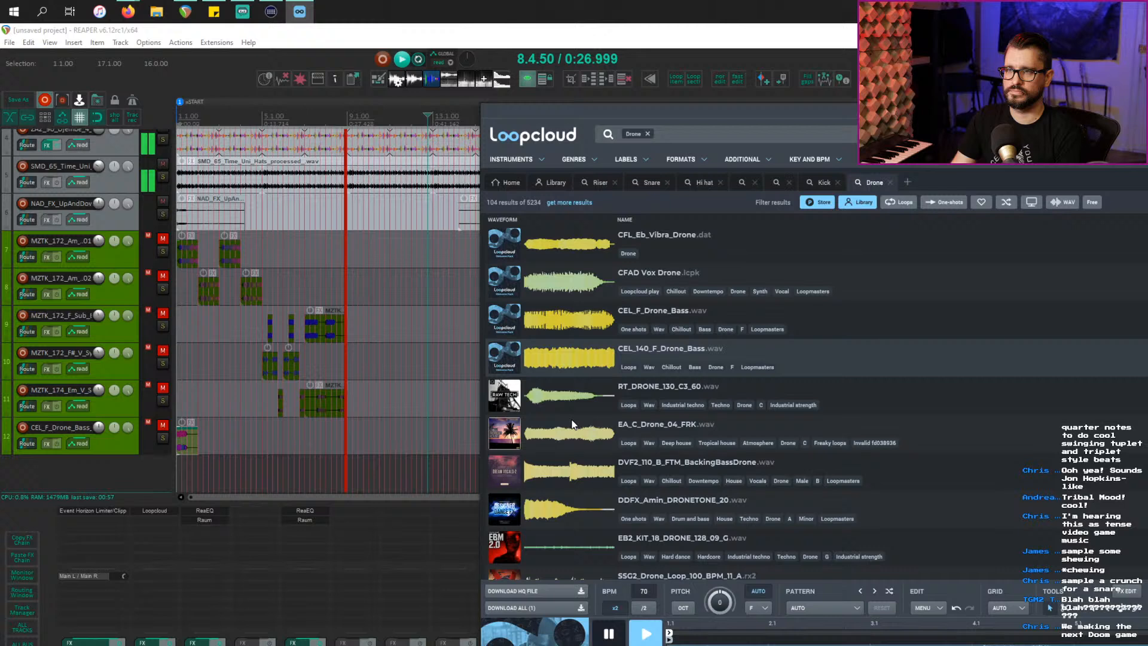
Step: Audition more drones, buy DVF2_110_B_FTM_BackingBassDrone, and add its processed version as a new track
{"action": "left_click", "coordinate": [572, 424]}
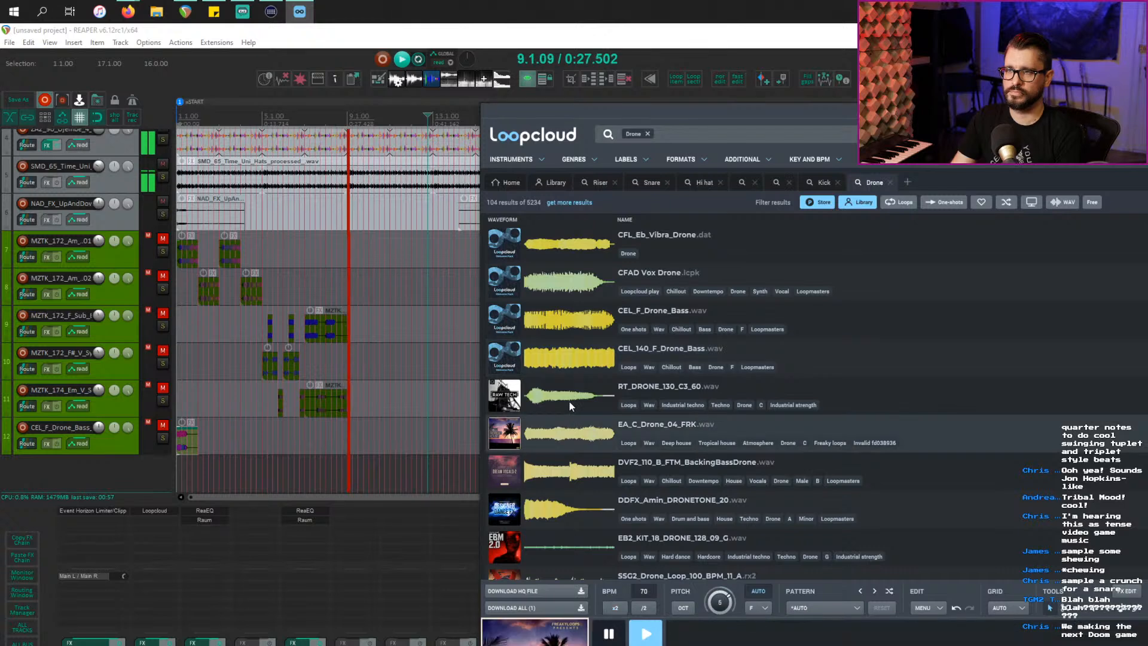
{"action": "left_click", "coordinate": [569, 401]}
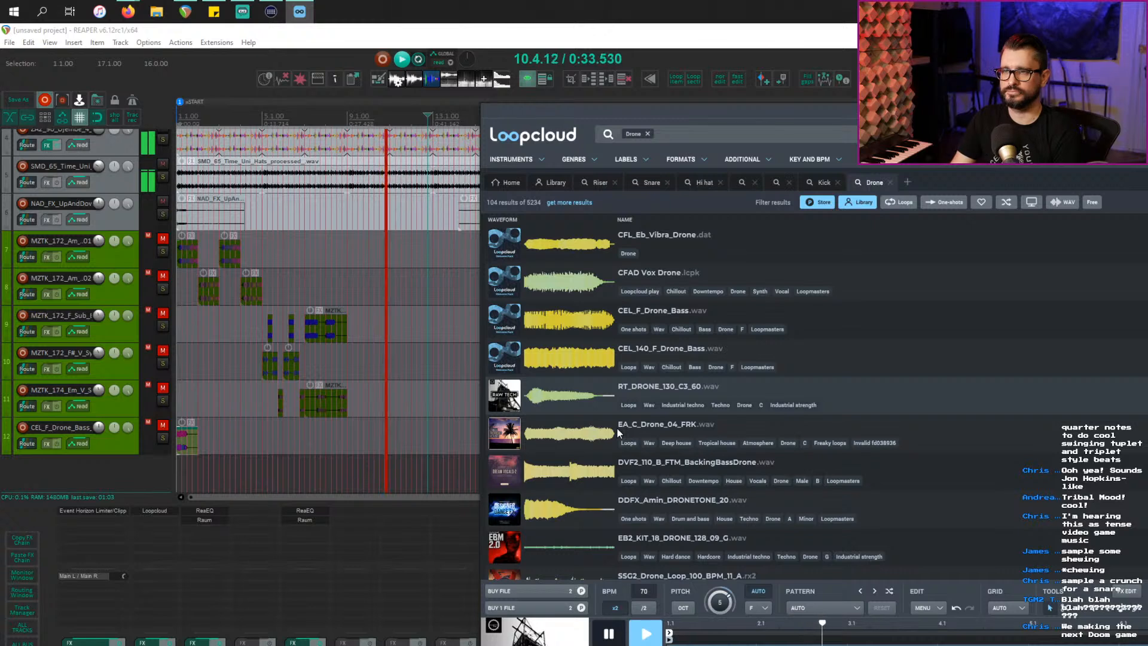
{"action": "left_click", "coordinate": [568, 472]}
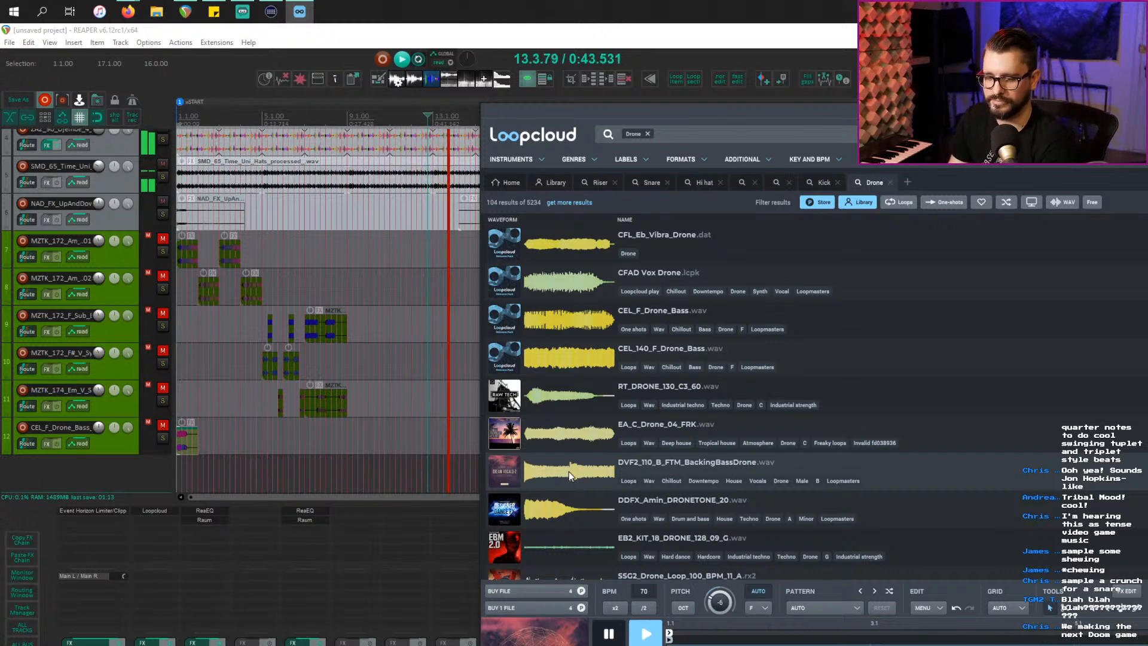
{"action": "left_click", "coordinate": [543, 602]}
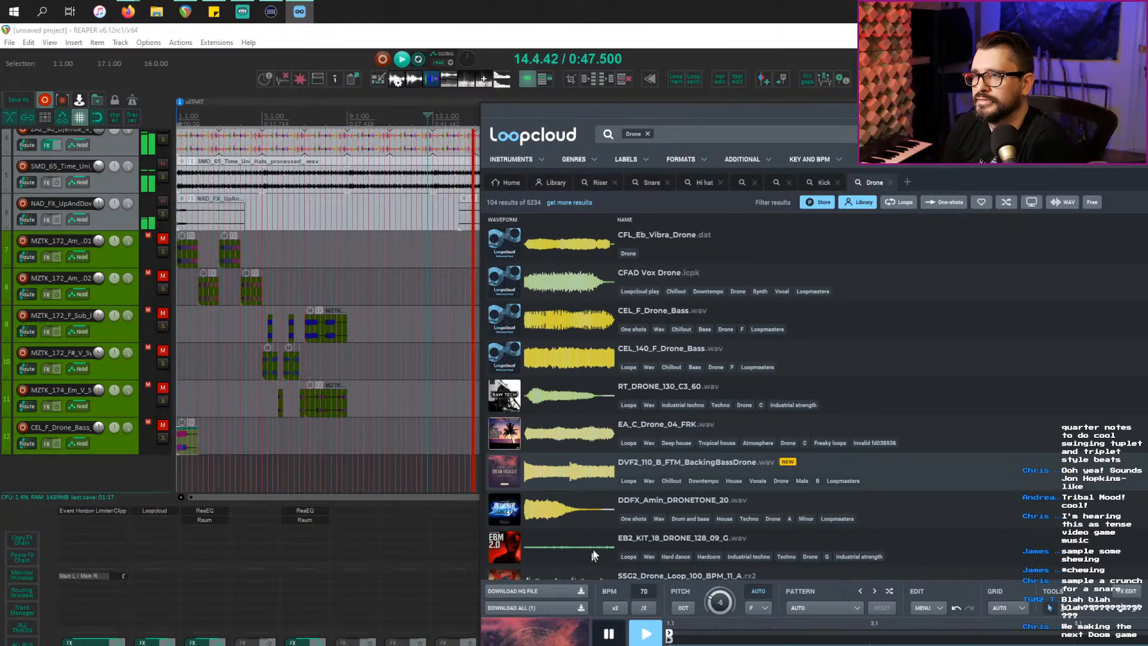
{"action": "scroll", "coordinate": [597, 540], "scroll_direction": "down", "scroll_amount": 3}
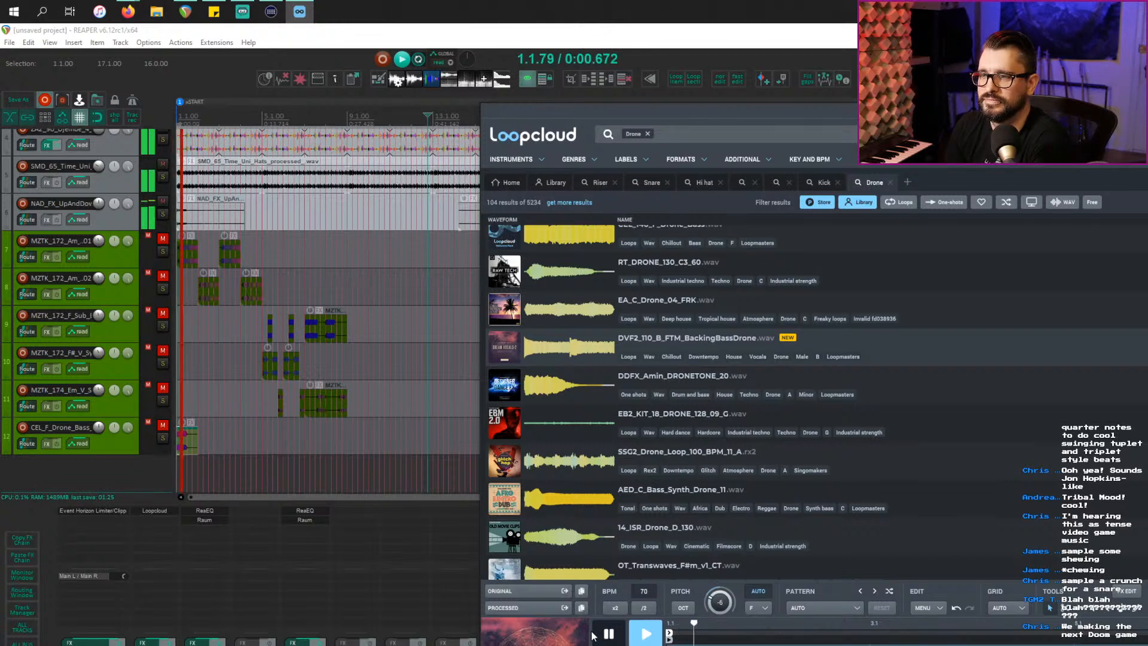
{"action": "left_click_drag", "start_coordinate": [517, 608], "coordinate": [140, 479]}
Step: Extend the backing drone to the arrangement's end and move the drone track up between tracks 7 and 8
{"action": "left_click", "coordinate": [341, 474]}
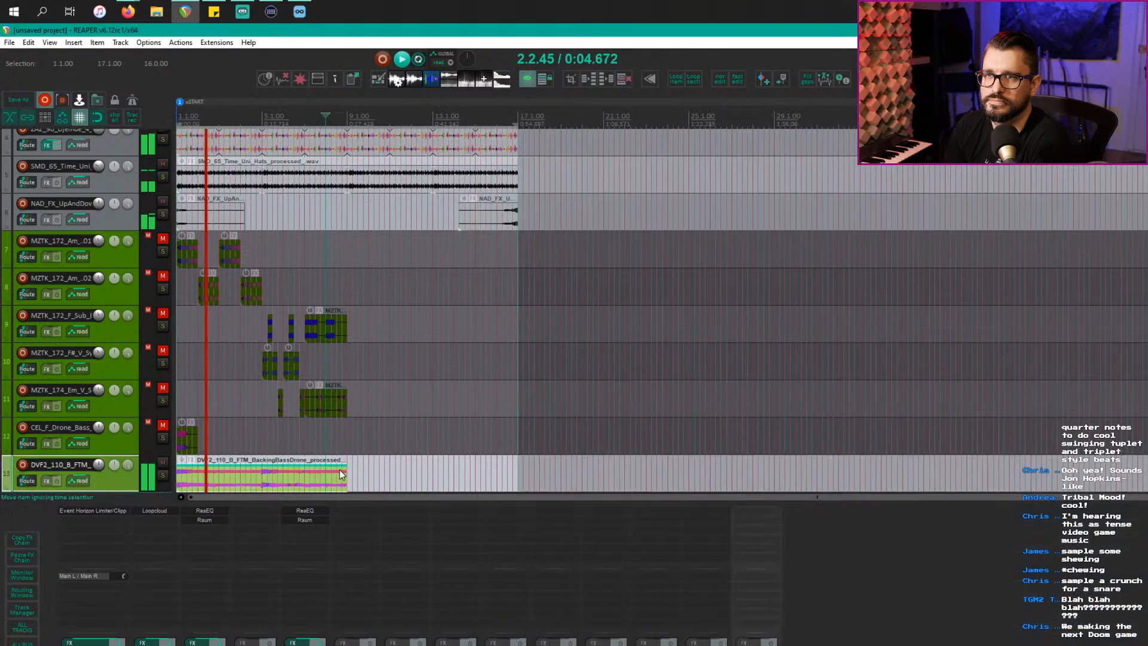
{"action": "left_click_drag", "start_coordinate": [344, 479], "coordinate": [516, 476]}
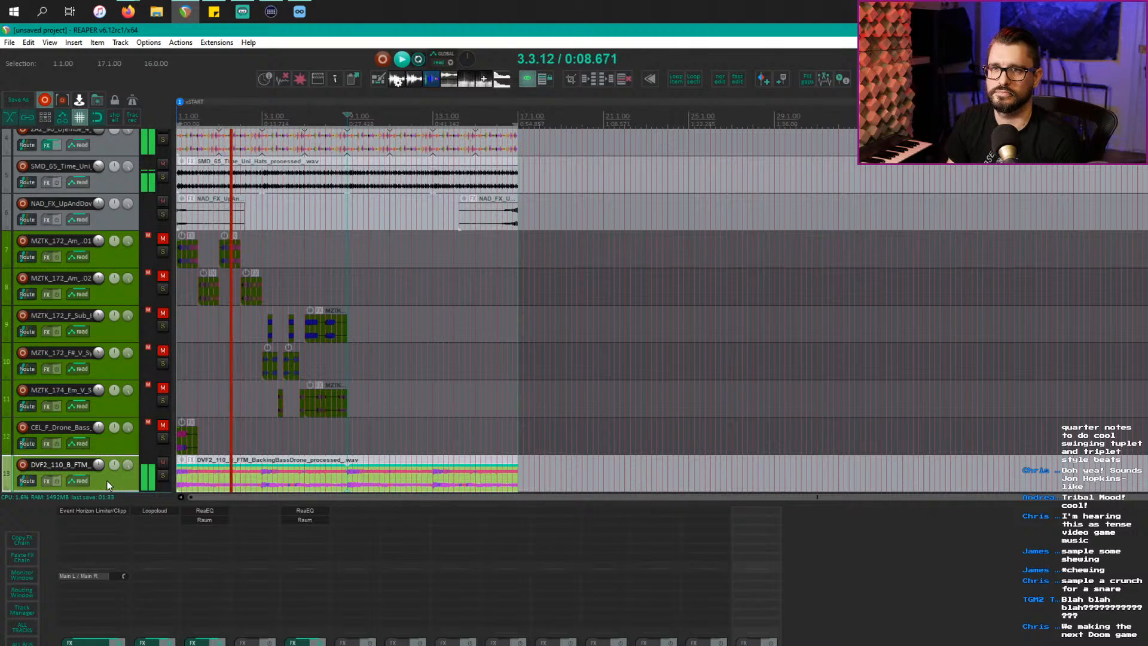
{"action": "left_click_drag", "start_coordinate": [108, 482], "coordinate": [69, 195]}
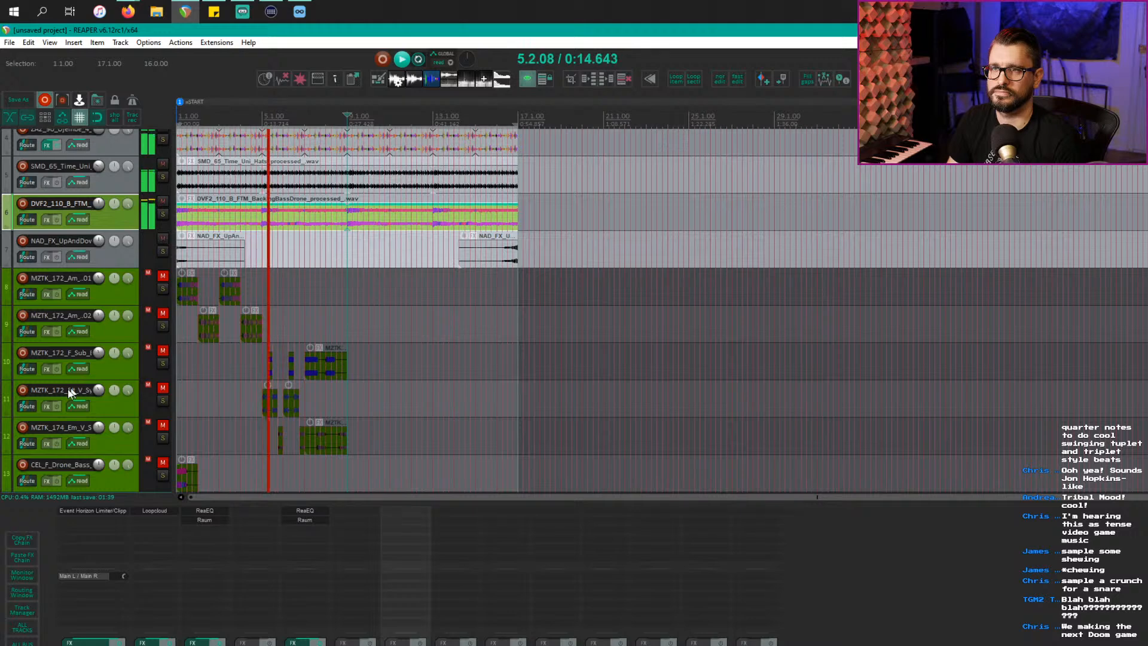
{"action": "scroll", "coordinate": [78, 383], "scroll_direction": "down", "scroll_amount": 1}
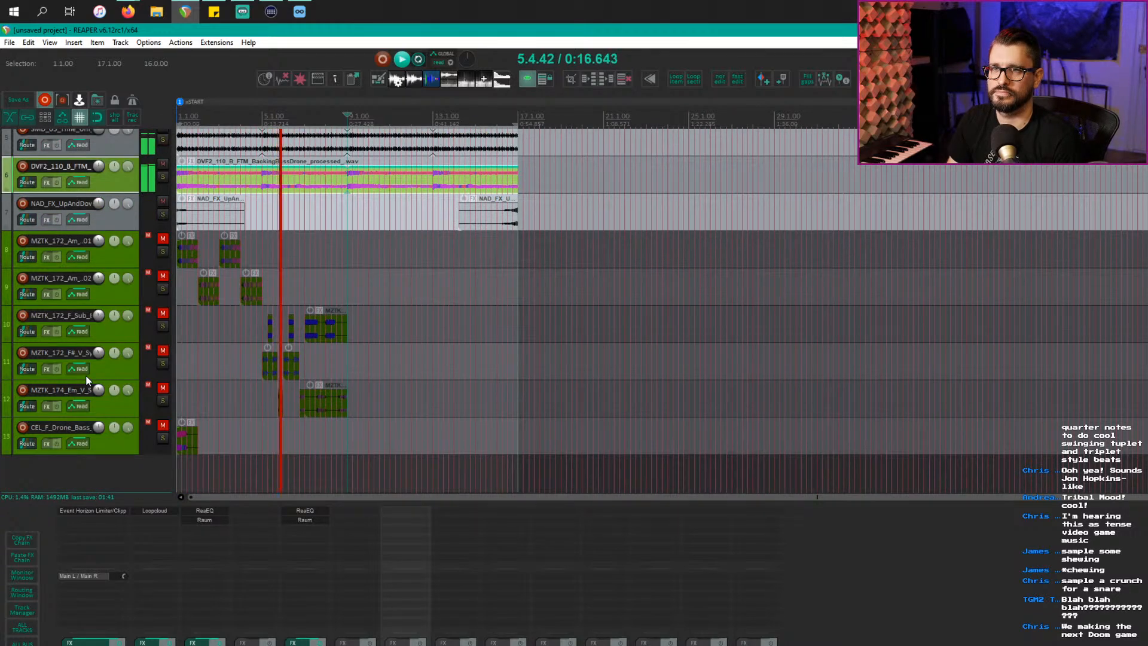
{"action": "key", "text": "equal"}
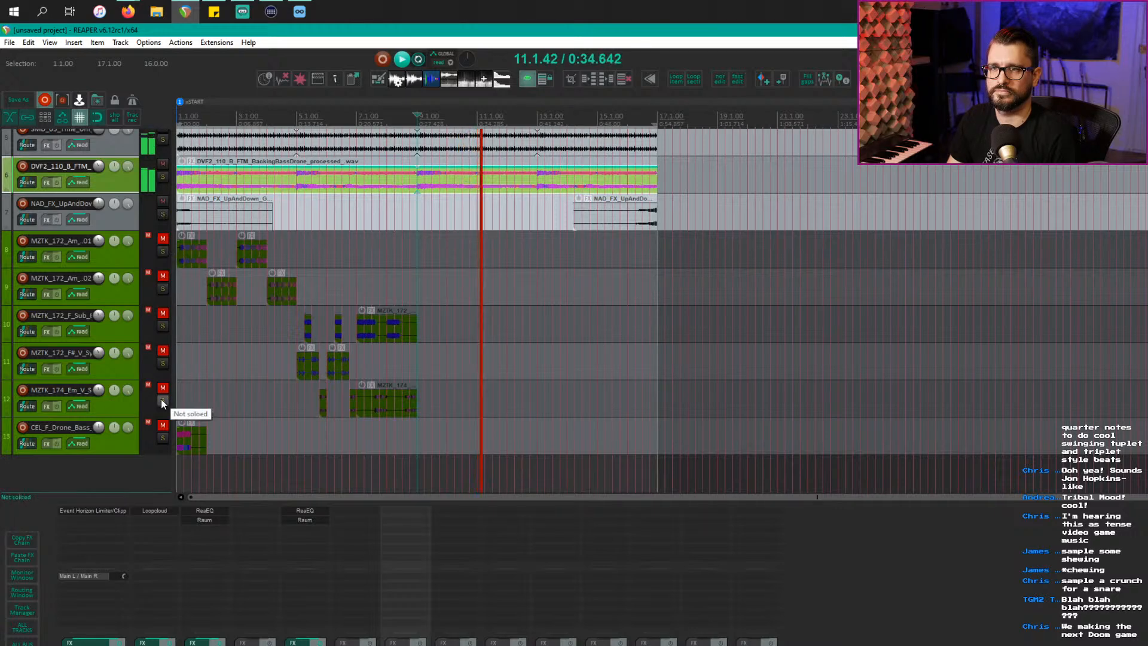
{"action": "scroll", "coordinate": [245, 437], "scroll_direction": "up", "scroll_amount": 2}
{"action": "scroll", "coordinate": [245, 437], "scroll_direction": "up", "scroll_amount": 1}
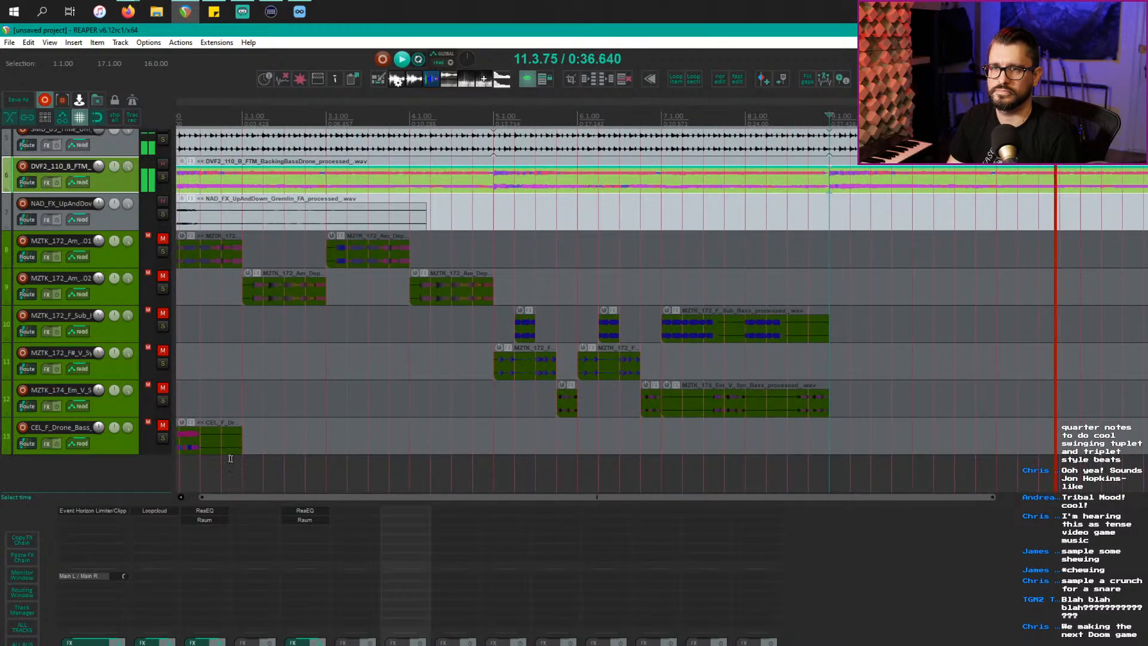
Step: Move the drone bass item to bar 5, unmute tracks 8–13, shorten the Em bass item, and copy the drone after it
{"action": "left_click_drag", "start_coordinate": [190, 446], "coordinate": [584, 443]}
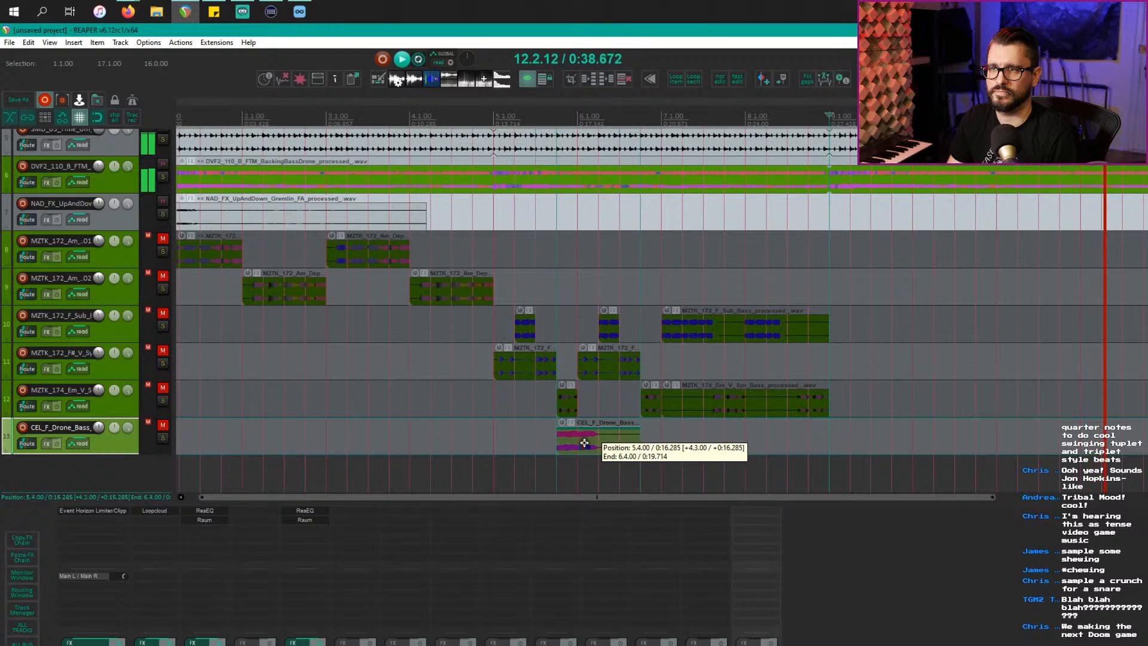
{"action": "left_click", "coordinate": [566, 411]}
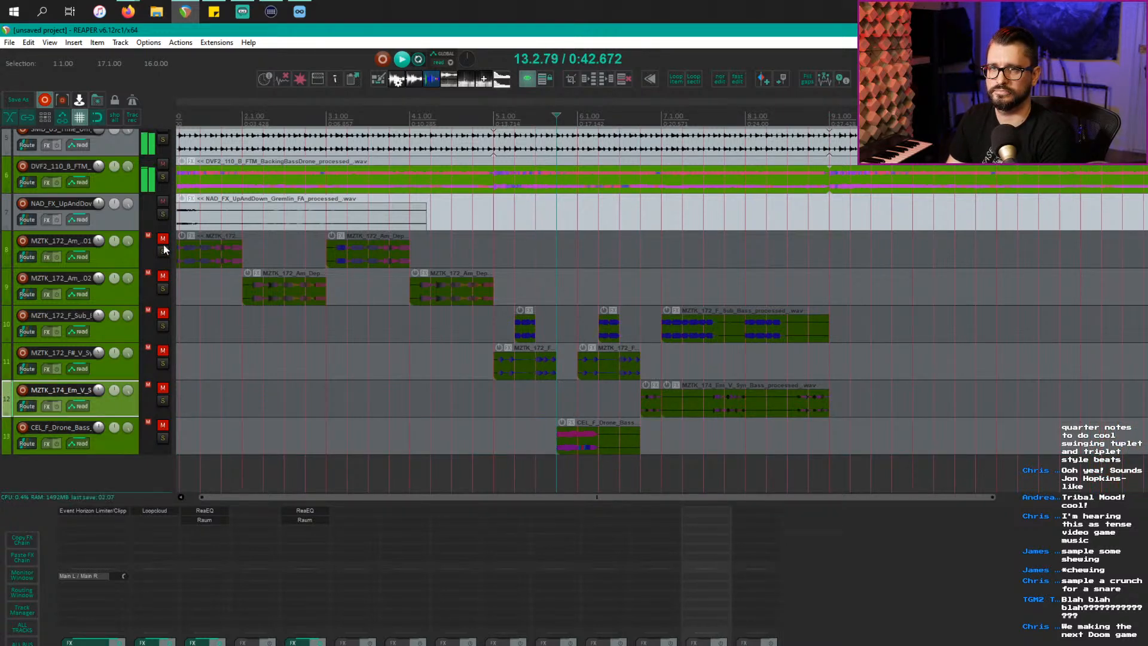
{"action": "left_click_drag", "start_coordinate": [162, 241], "coordinate": [169, 437]}
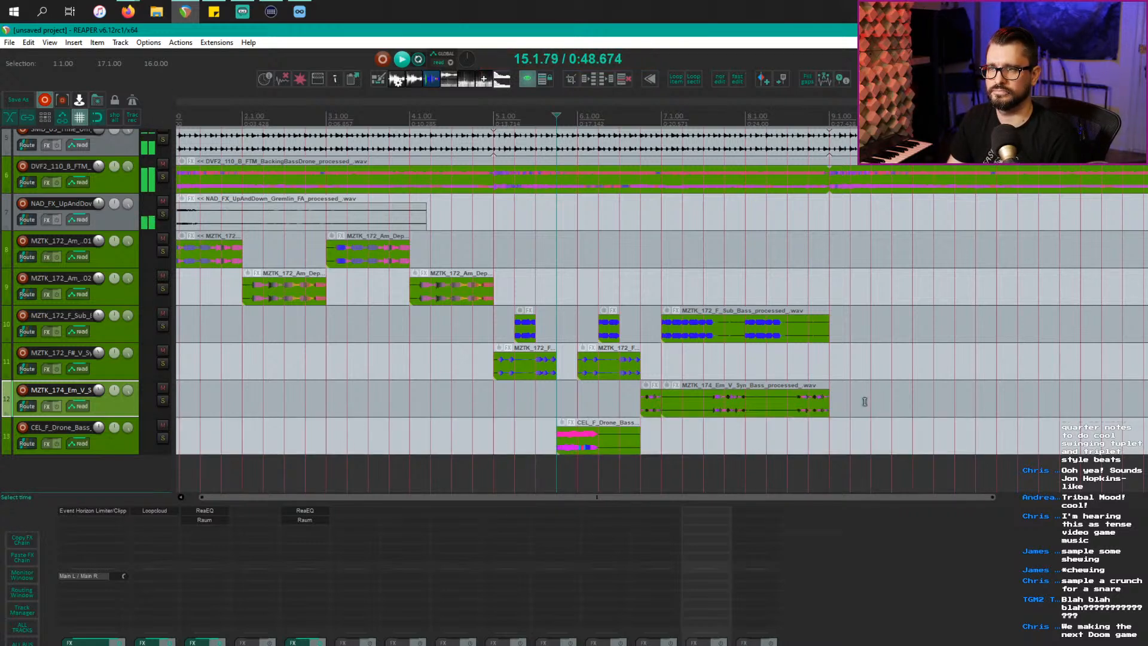
{"action": "left_click_drag", "start_coordinate": [826, 401], "coordinate": [787, 401]}
{"action": "left_click_drag", "start_coordinate": [571, 448], "coordinate": [801, 447]}
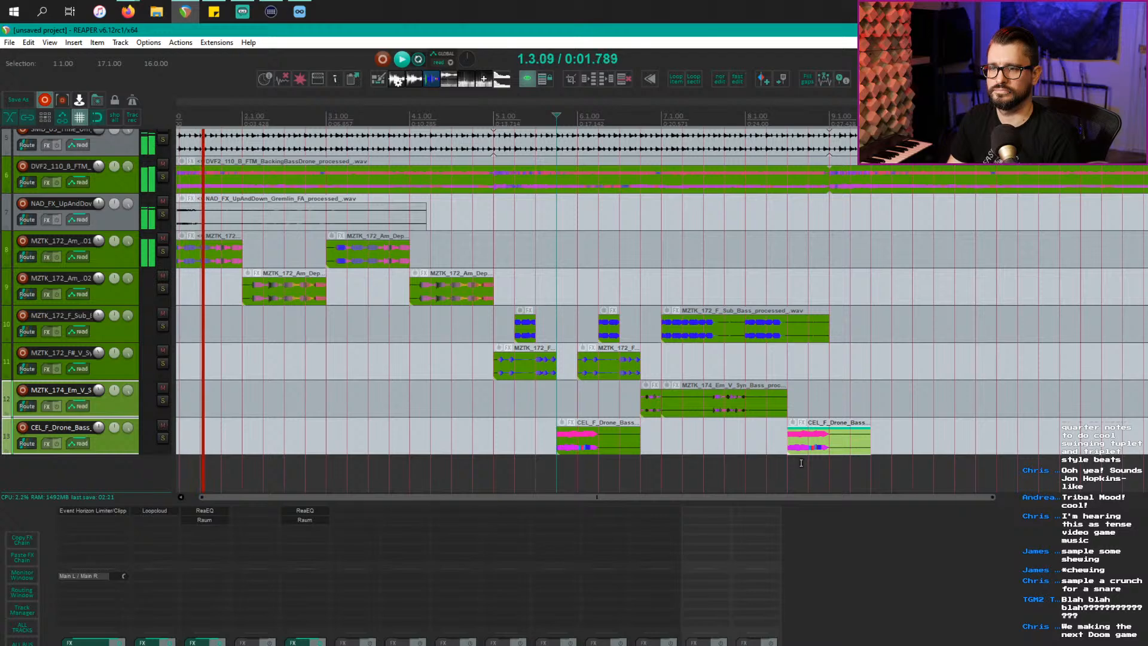
{"action": "key", "text": "alt+Tab"}
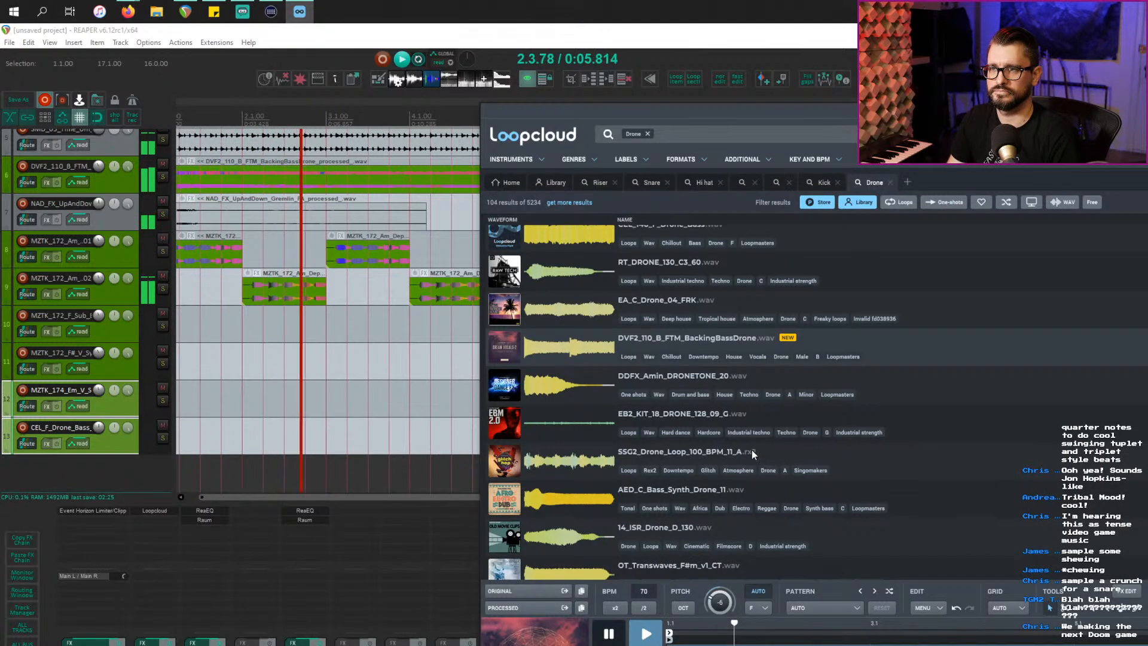
Step: Switch back to REAPER during playback, then reach the Loopcloud window through the window overview
{"action": "key", "text": "alt+Tab"}
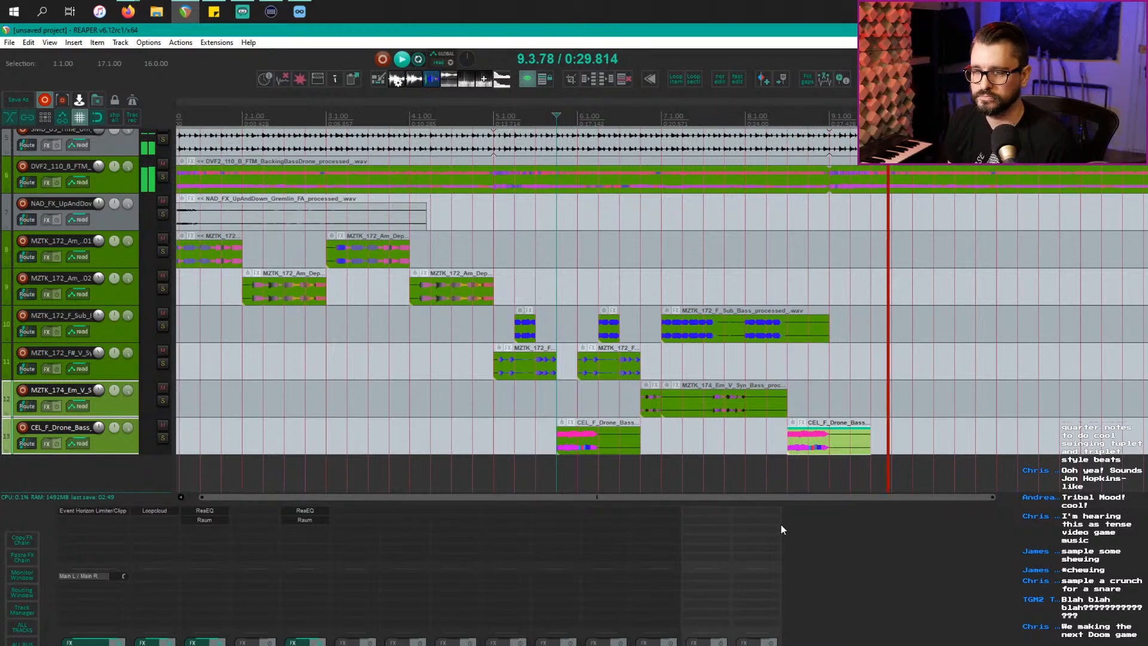
{"action": "scroll", "coordinate": [742, 412], "scroll_direction": "down", "scroll_amount": 3}
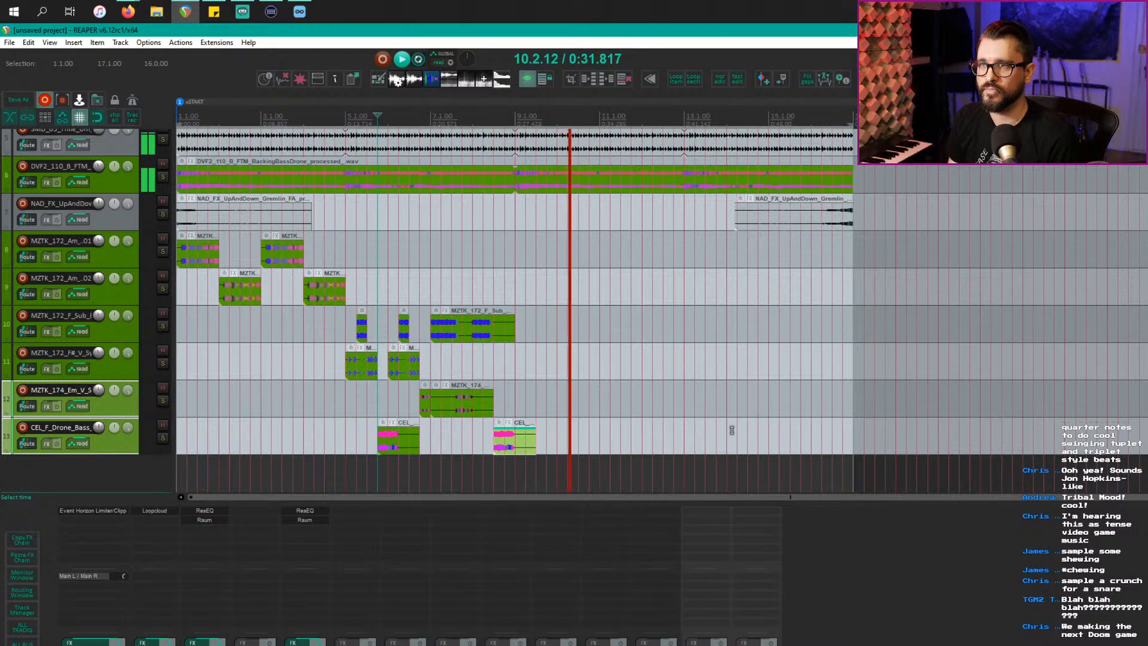
{"action": "key", "text": "super+Tab"}
Step: Audition the EB2_KIT_18_DRONE, SSG2_Drone_Loop, 14_ISR_Drone_D_130, EON_GhostMelody and ERR_B_Drone_Syn samples
{"action": "left_click", "coordinate": [821, 421]}
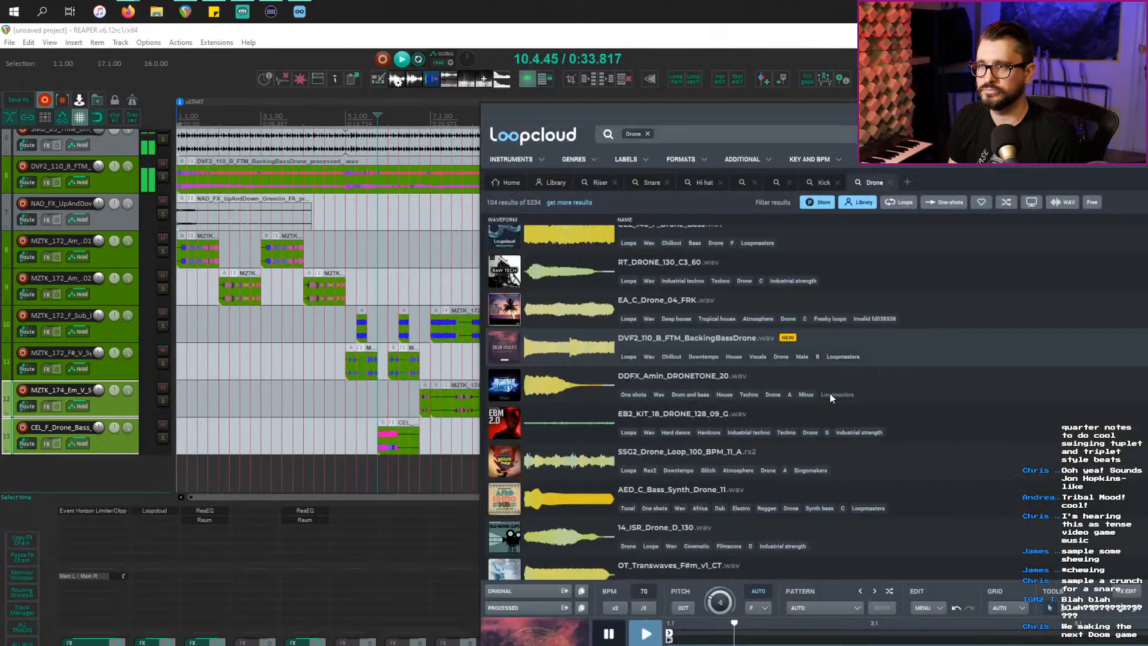
{"action": "left_click", "coordinate": [579, 415]}
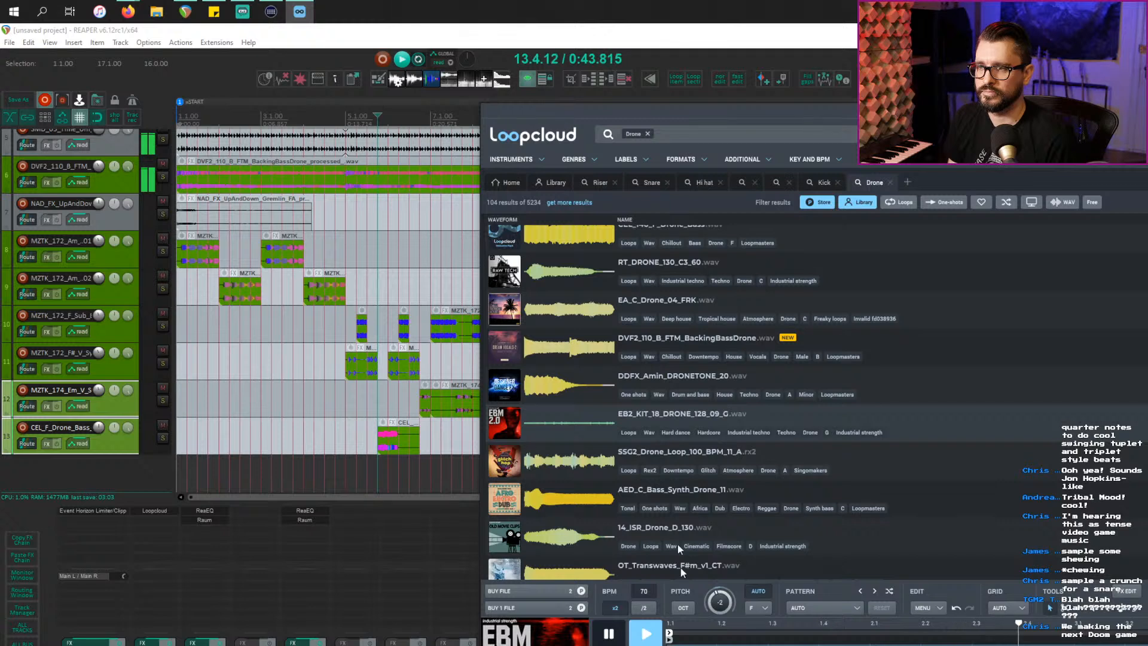
{"action": "left_click", "coordinate": [583, 464]}
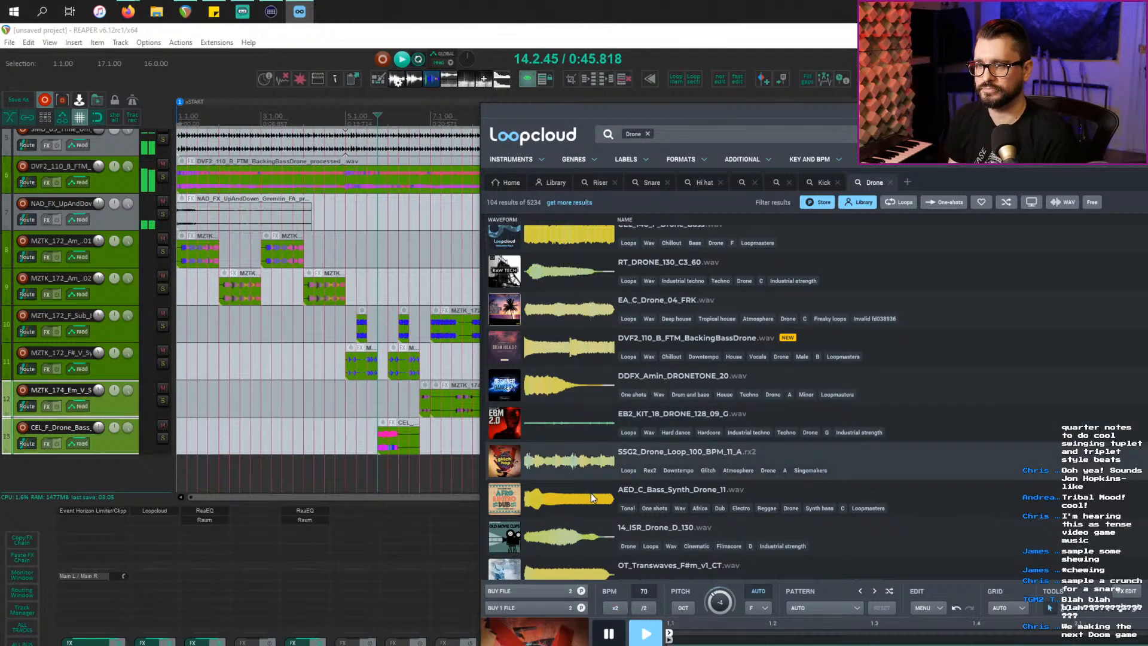
{"action": "left_click", "coordinate": [582, 536]}
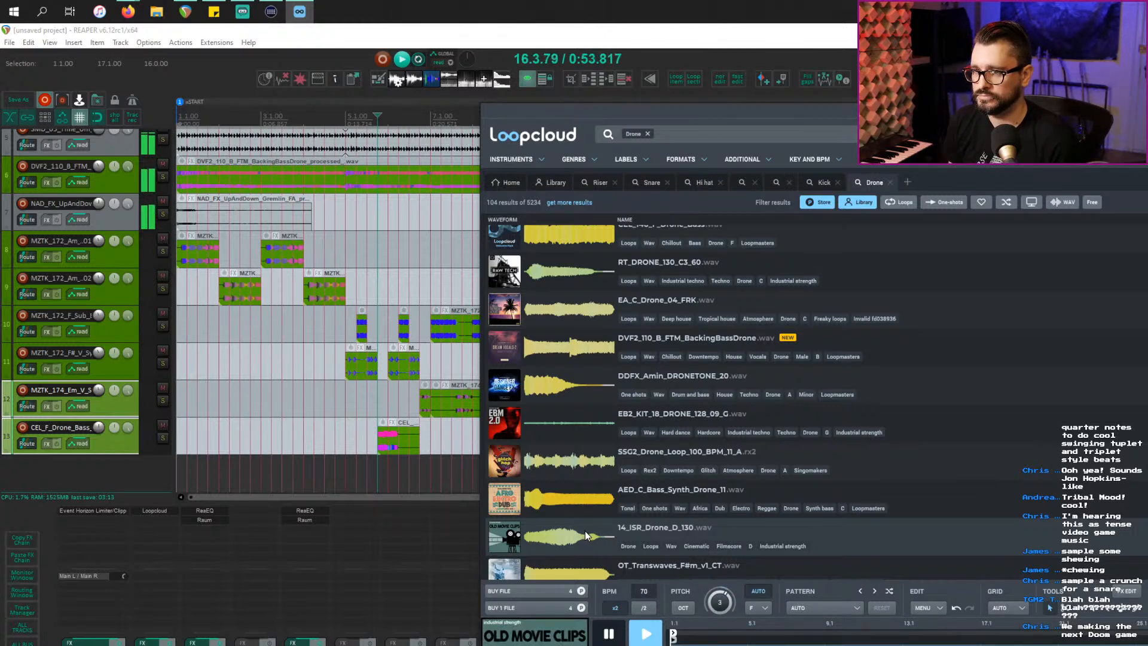
{"action": "scroll", "coordinate": [585, 530], "scroll_direction": "down", "scroll_amount": 2}
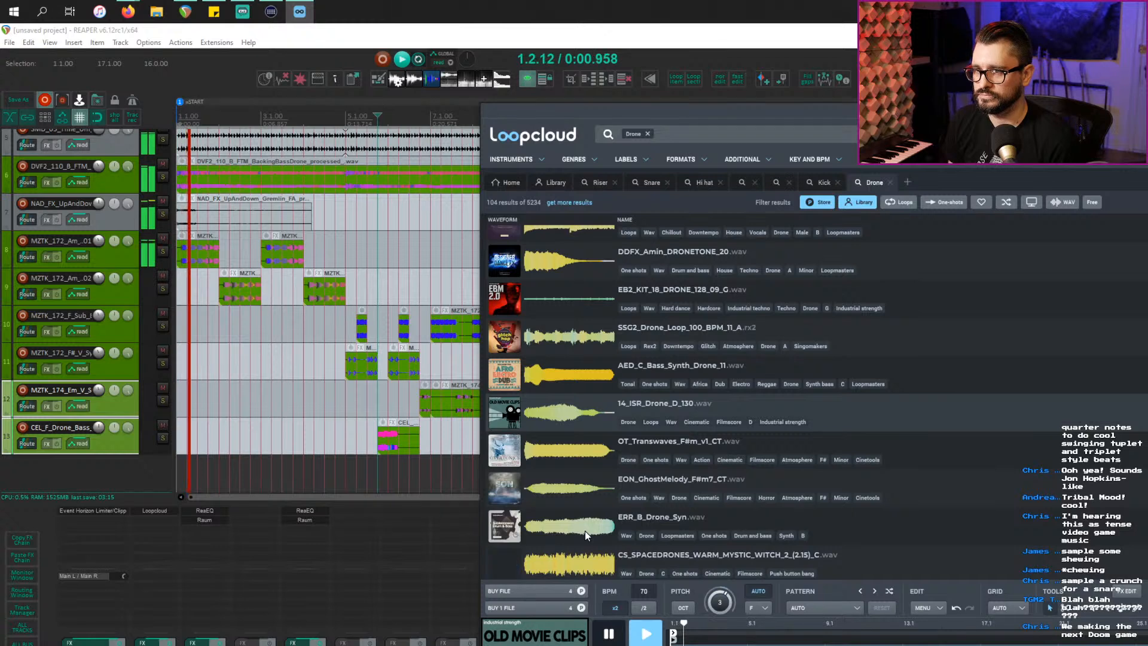
{"action": "left_click", "coordinate": [581, 504]}
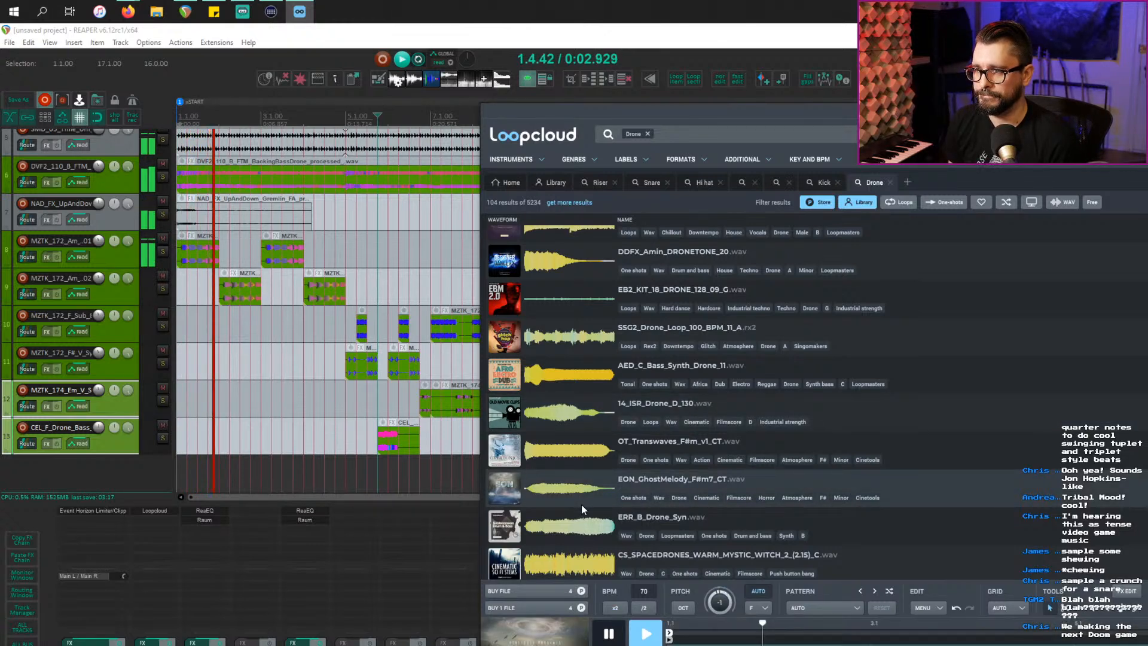
{"action": "left_click", "coordinate": [583, 537]}
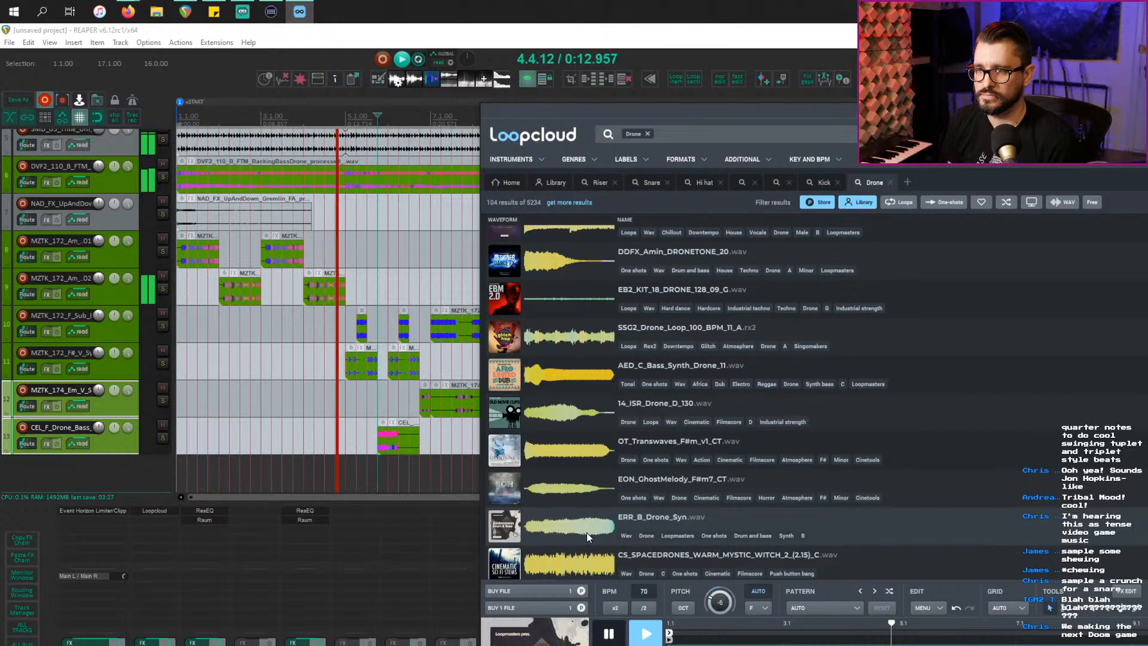
{"action": "scroll", "coordinate": [587, 532], "scroll_direction": "down", "scroll_amount": 3}
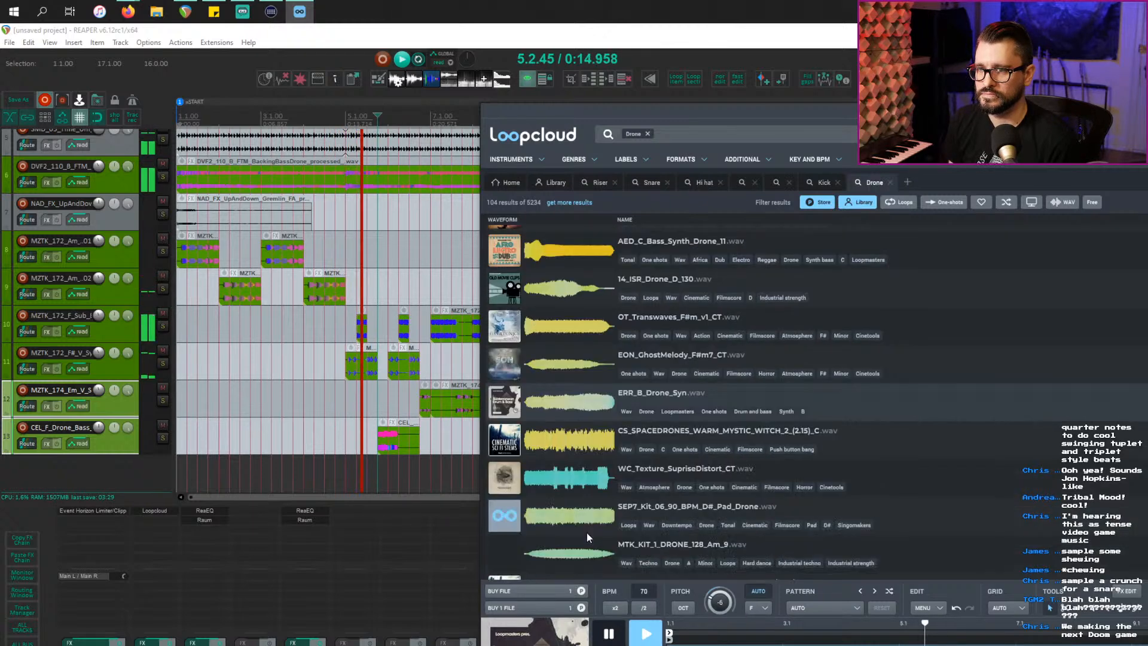
Step: Audition, buy and download MTK_KIT_1_DRONE_128_Am_9, then add its processed version to REAPER as track 14
{"action": "left_click", "coordinate": [588, 553]}
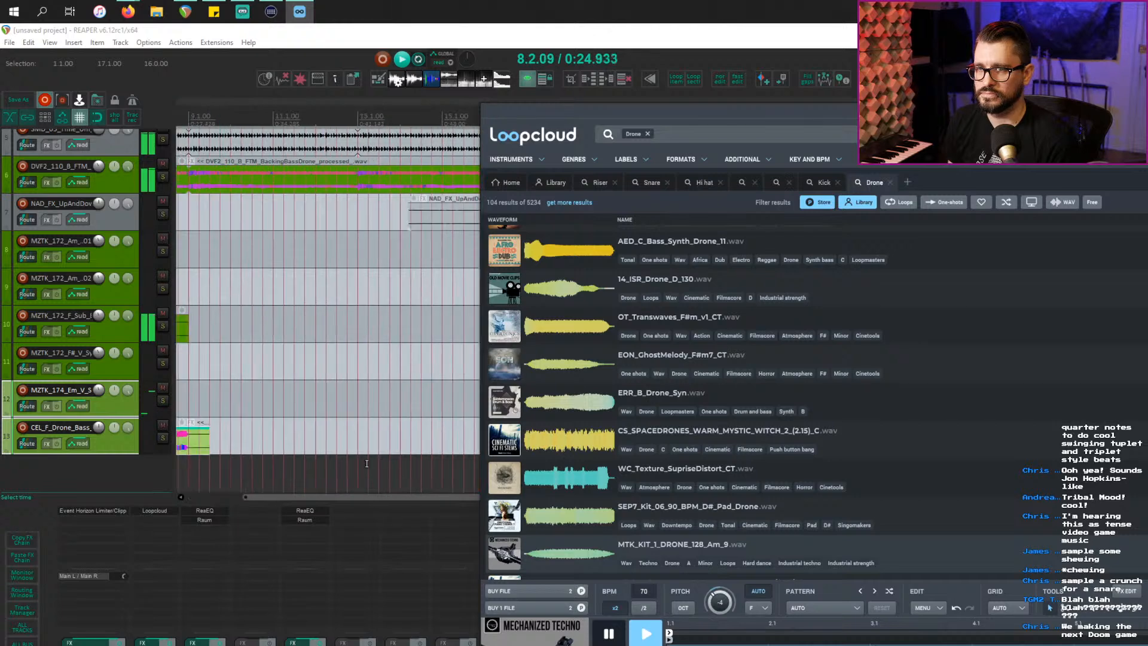
{"action": "scroll", "coordinate": [366, 463], "scroll_direction": "down", "scroll_amount": 3}
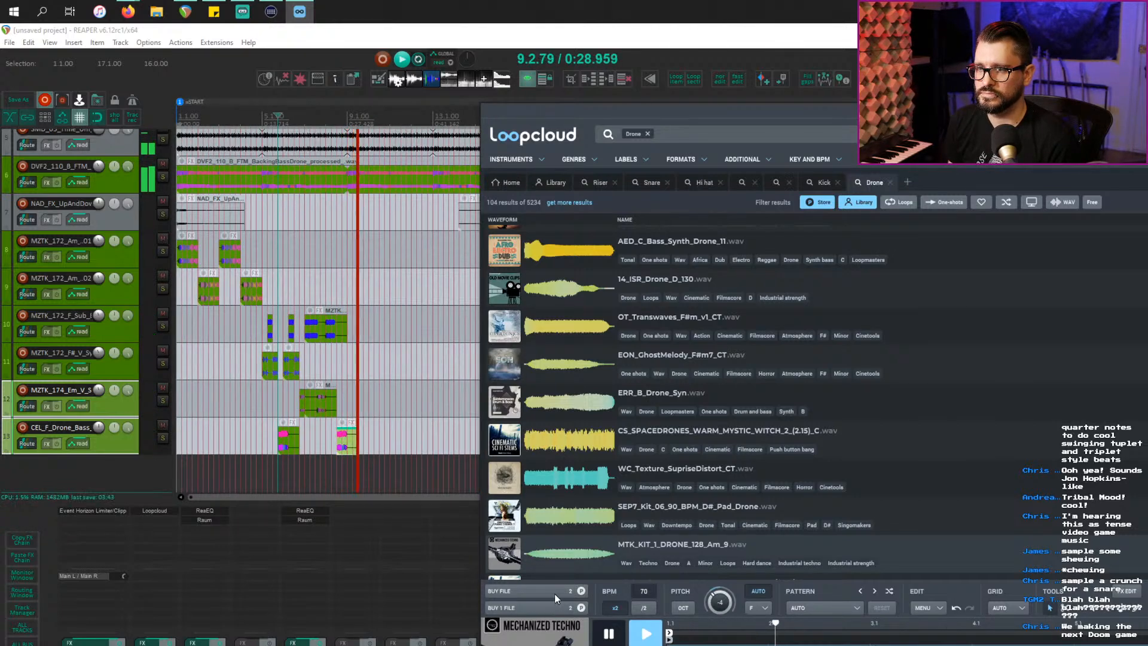
{"action": "left_click", "coordinate": [537, 608]}
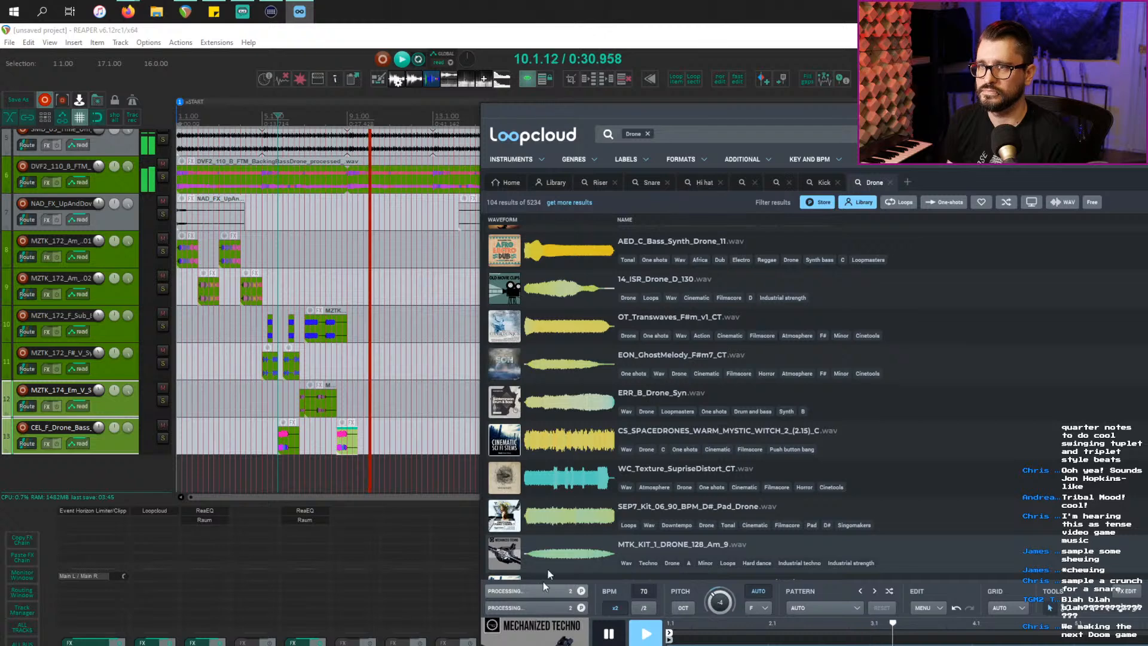
{"action": "left_click_drag", "start_coordinate": [609, 105], "coordinate": [848, 113]}
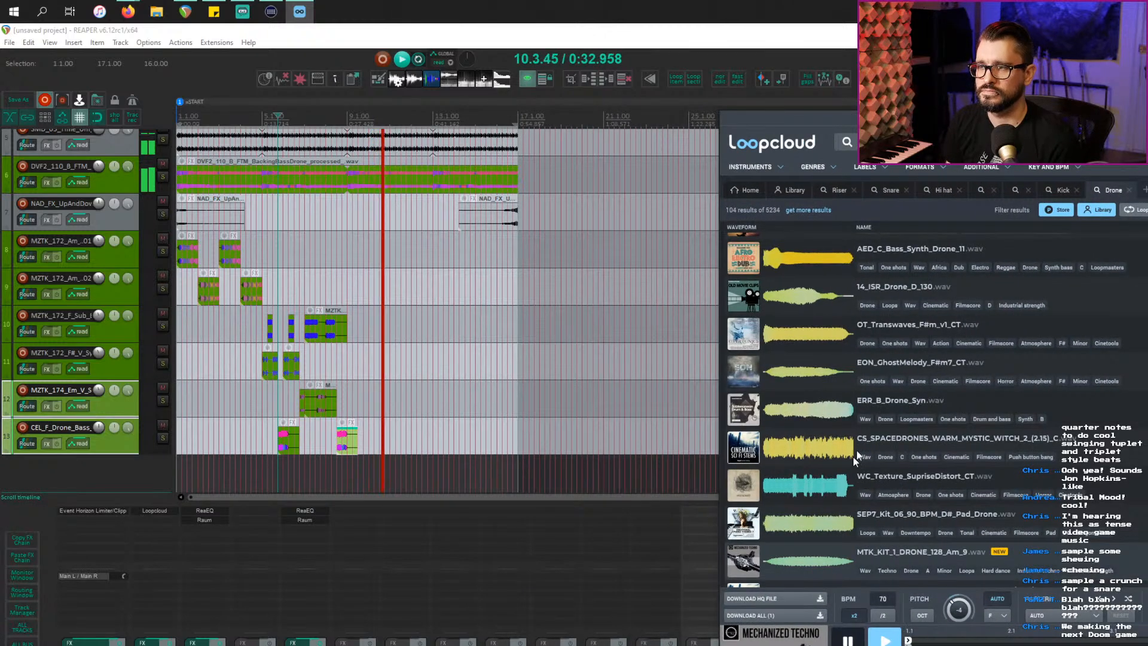
{"action": "left_click", "coordinate": [765, 615]}
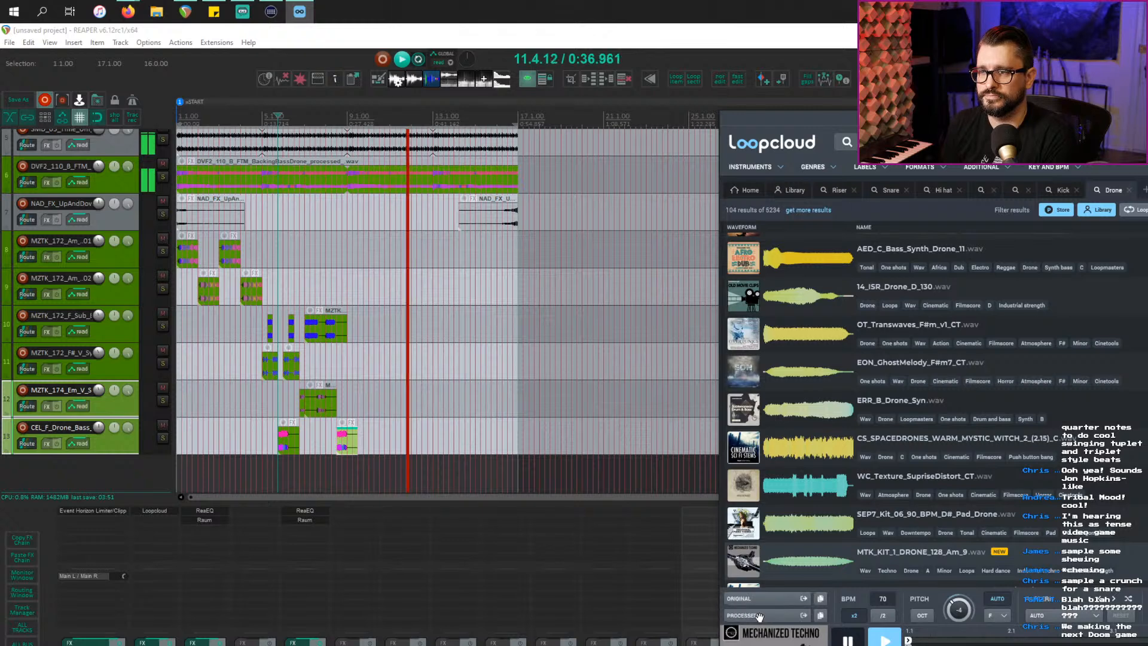
{"action": "left_click_drag", "start_coordinate": [758, 616], "coordinate": [348, 473]}
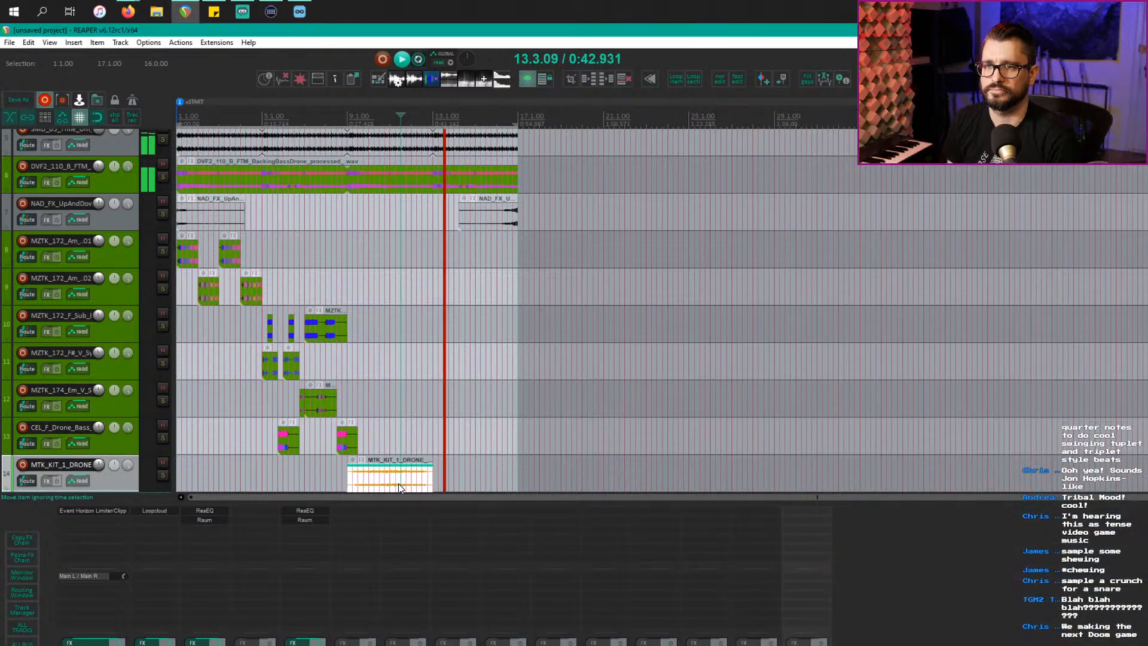
Step: Solo the drone track and audition it from 9.2.00, then stop playback
{"action": "scroll", "coordinate": [399, 490], "scroll_direction": "up", "scroll_amount": 3}
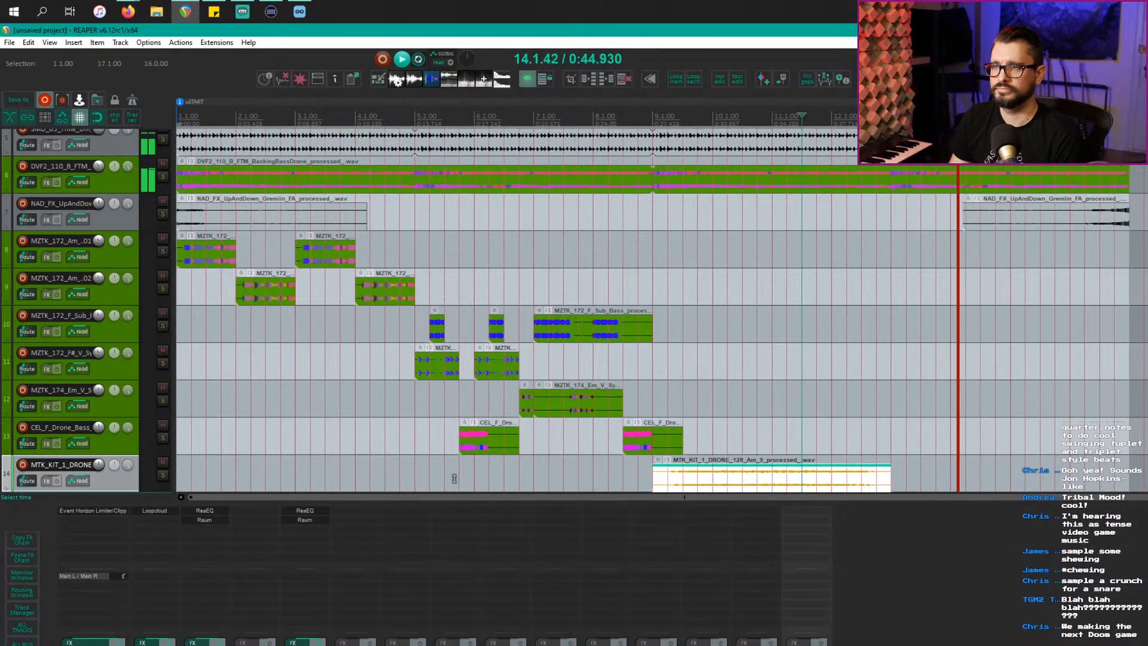
{"action": "scroll", "coordinate": [463, 479], "scroll_direction": "down", "scroll_amount": 1}
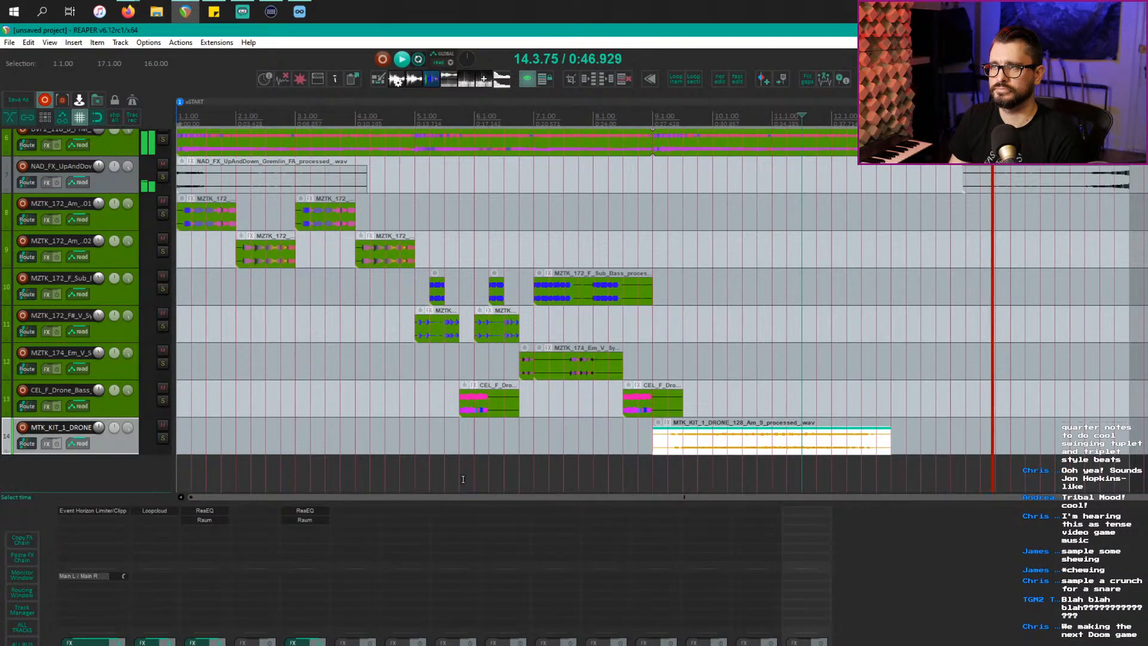
{"action": "left_click", "coordinate": [673, 457]}
{"action": "key", "text": "space"}
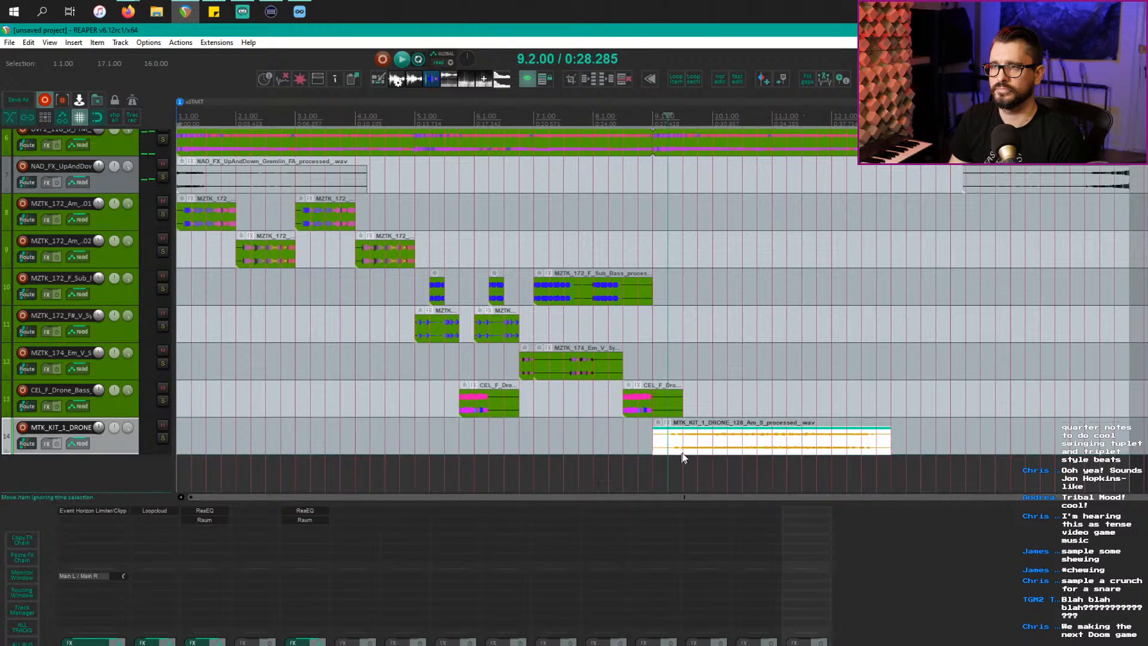
{"action": "key", "text": "F6"}
{"action": "key", "text": "space"}
{"action": "scroll", "coordinate": [680, 458], "scroll_direction": "up", "scroll_amount": 1}
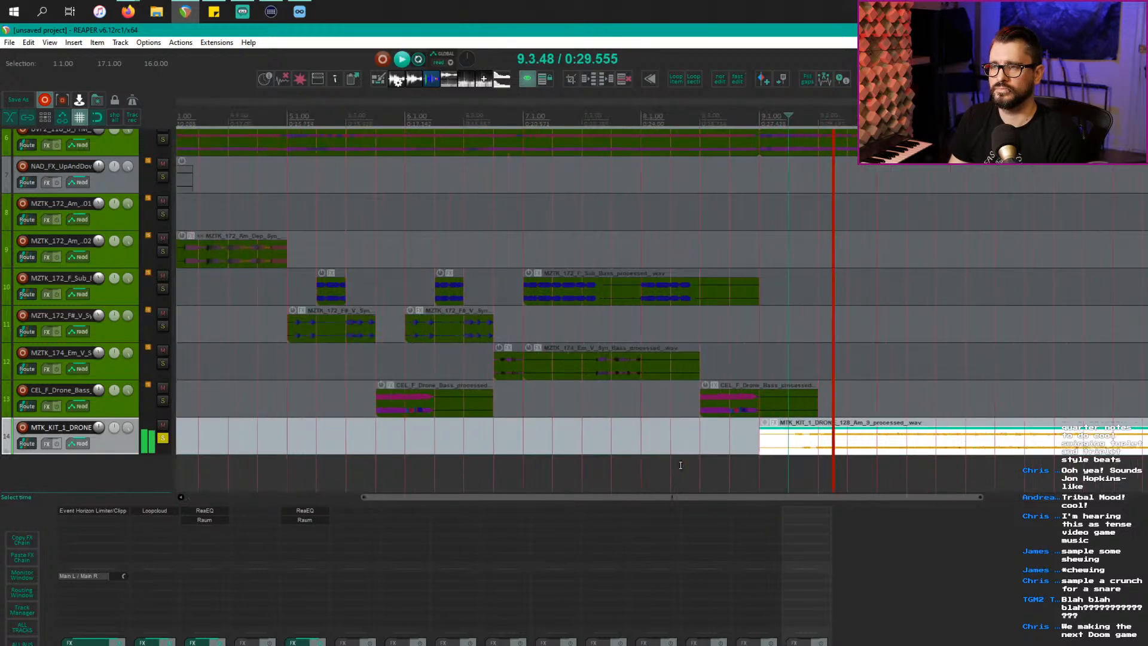
{"action": "scroll", "coordinate": [679, 470], "scroll_direction": "right", "scroll_amount": 3}
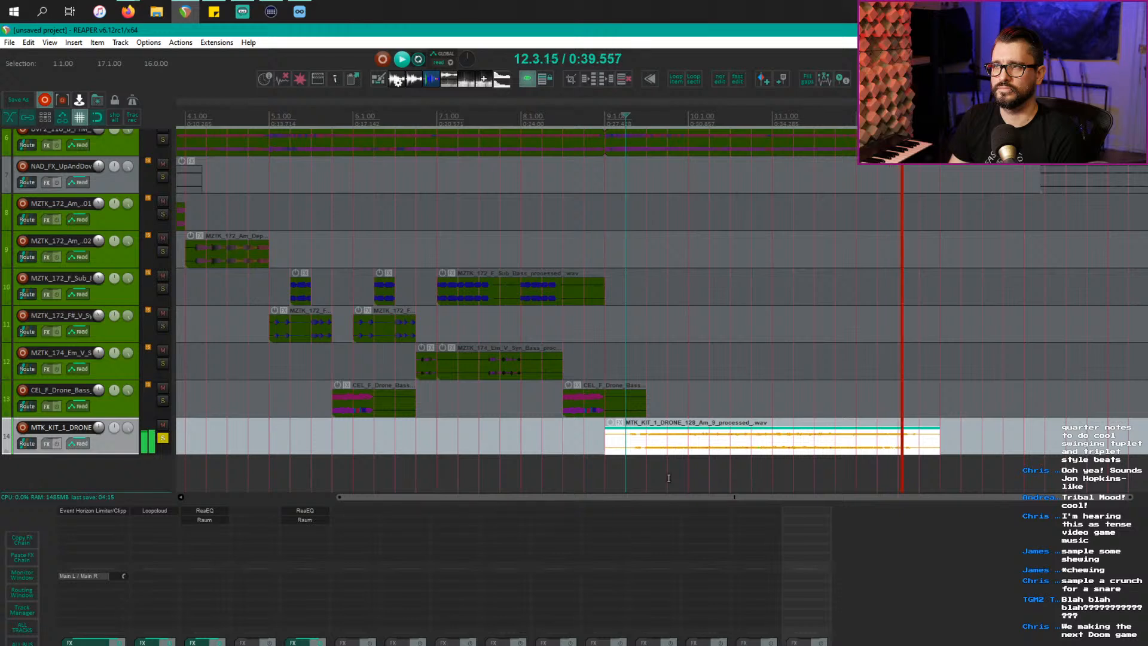
{"action": "key", "text": "space"}
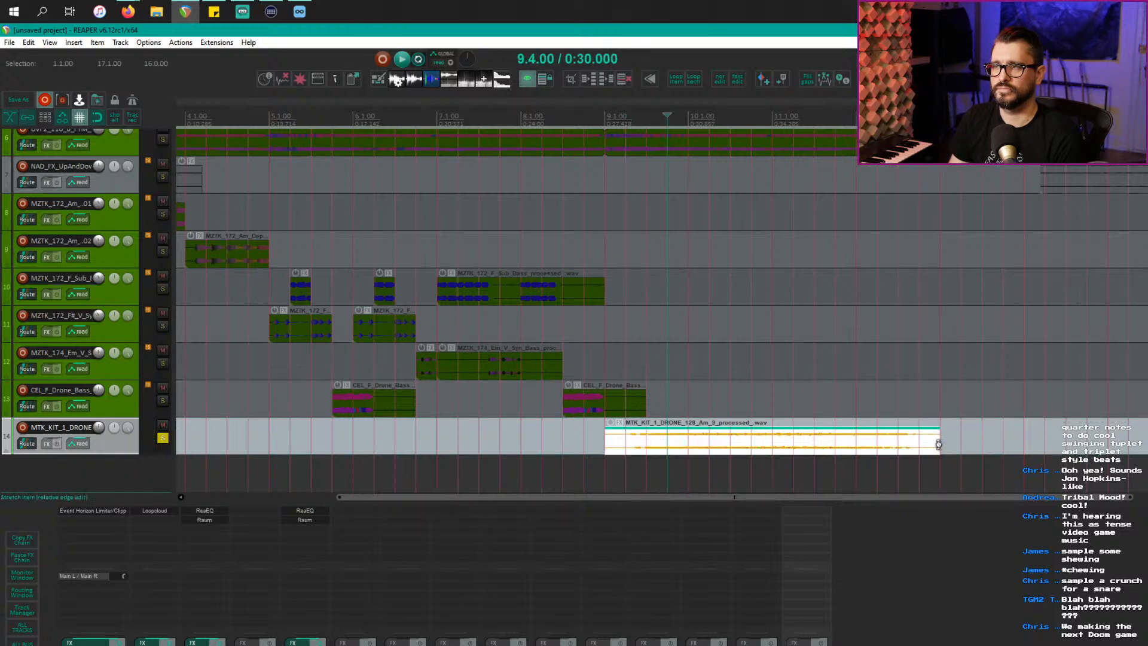
Step: Stretch the drone loop to rate 0.889, nudge it earlier, and select bars 9 to 13
{"action": "left_click_drag", "start_coordinate": [938, 444], "coordinate": [982, 442]}
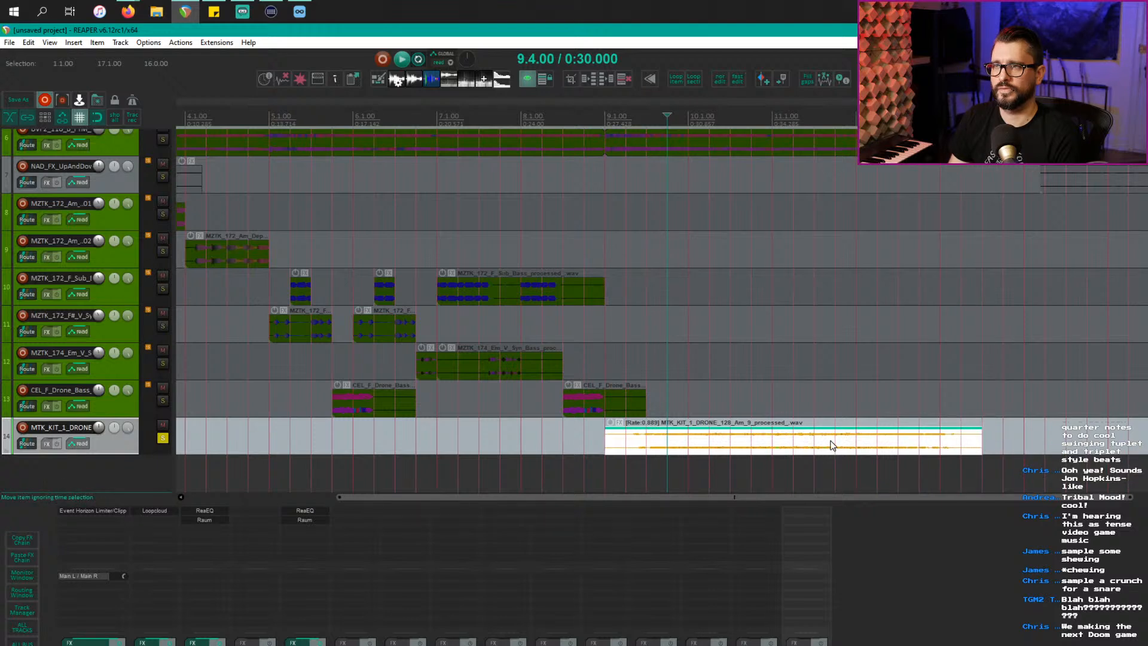
{"action": "left_click_drag", "start_coordinate": [831, 445], "coordinate": [808, 441]}
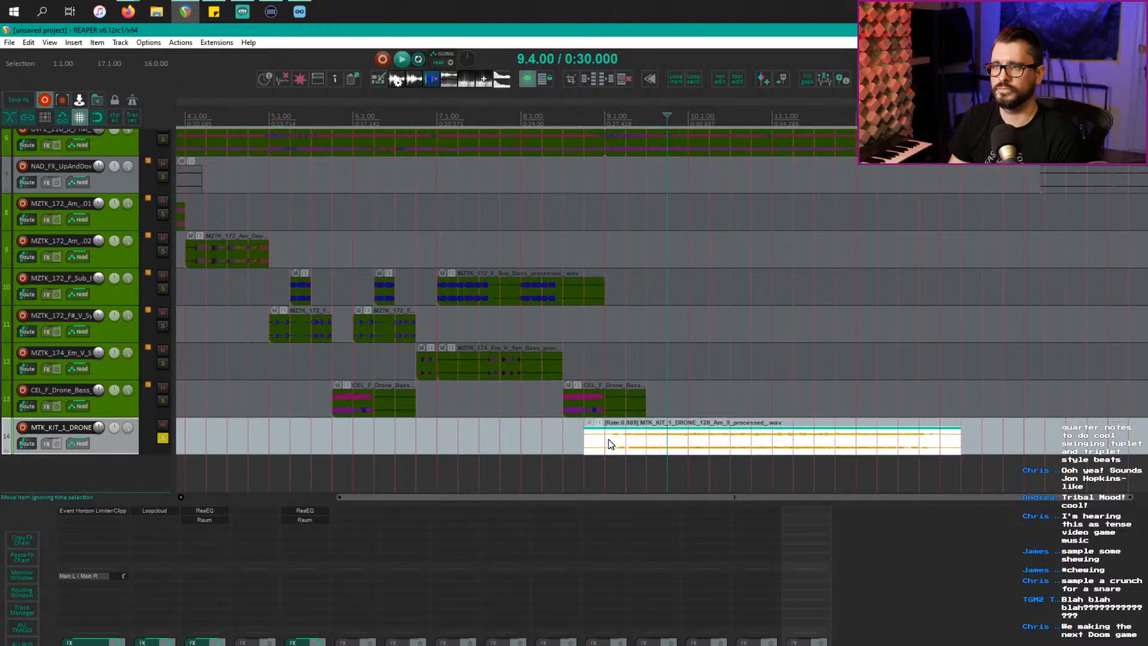
{"action": "left_click_drag", "start_coordinate": [609, 443], "coordinate": [941, 453]}
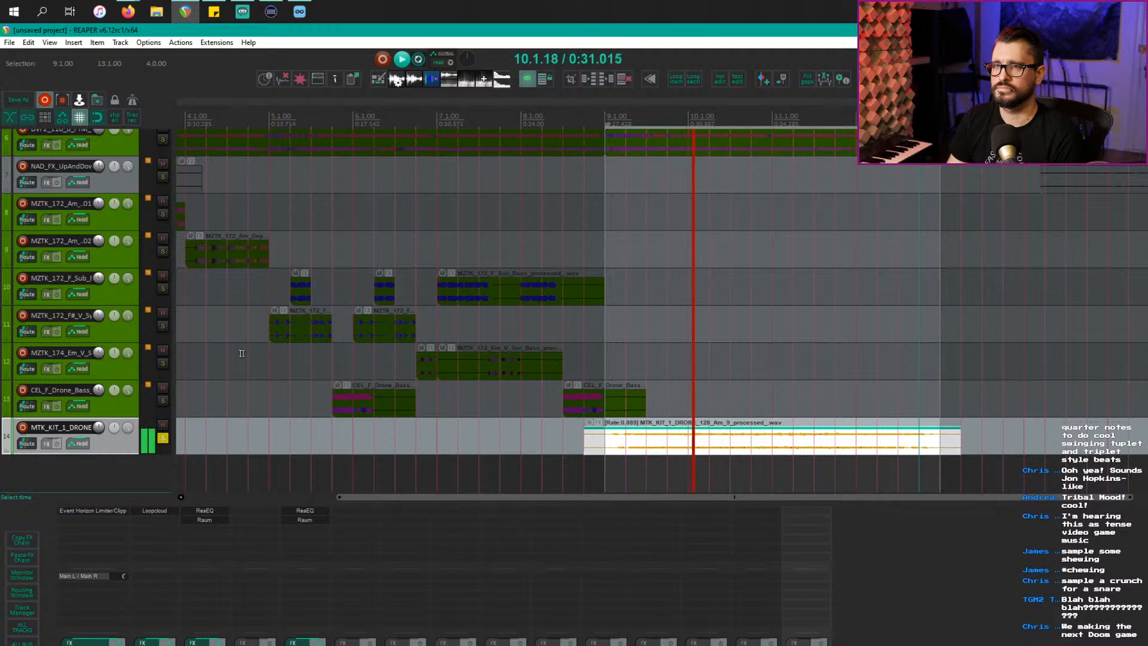
{"action": "left_click", "coordinate": [163, 439]}
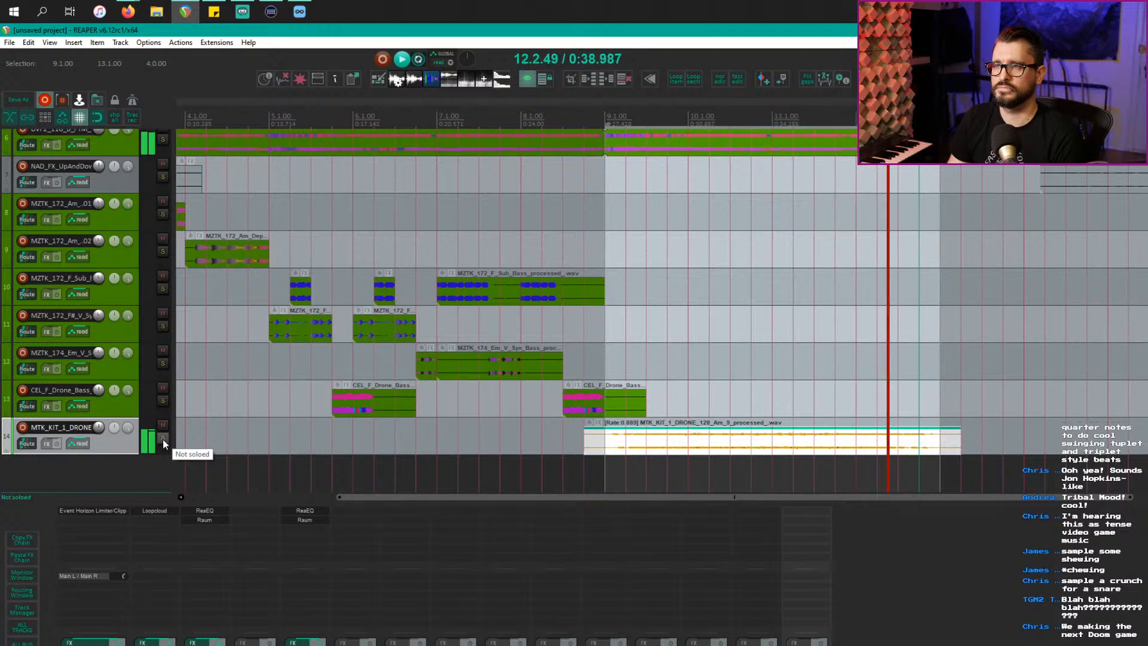
{"action": "left_click", "coordinate": [163, 439]}
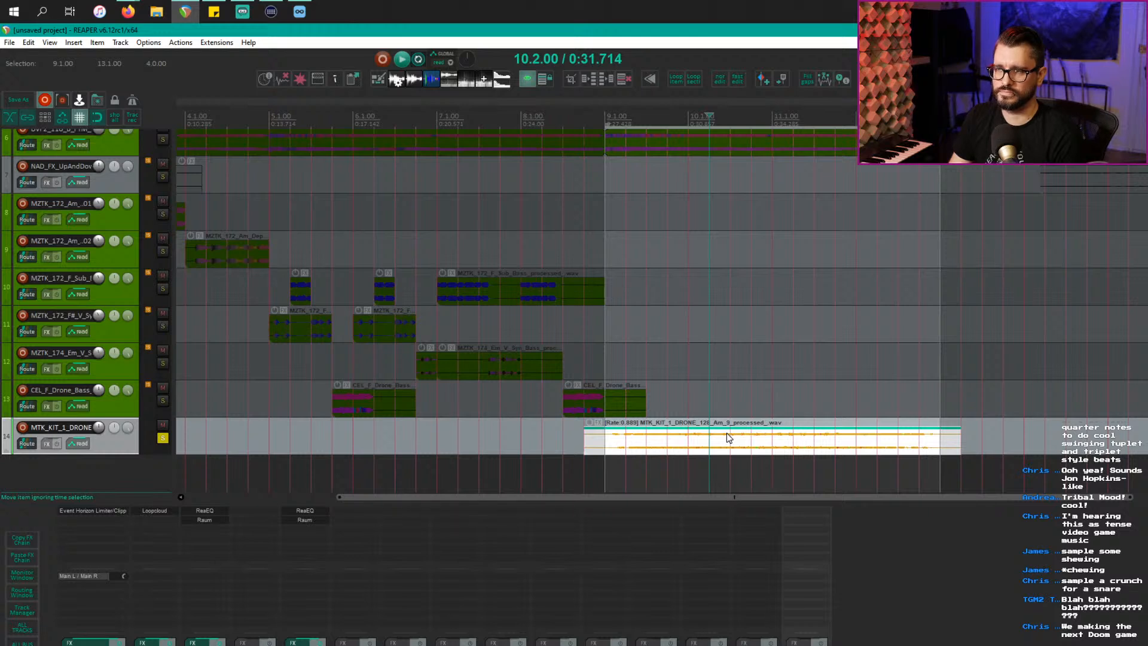
Step: Trim the drone to bars 9–13, duplicate it, and overlap the copy to crossfade
{"action": "left_click", "coordinate": [727, 433]}
{"action": "key", "text": "ctrl+p"}
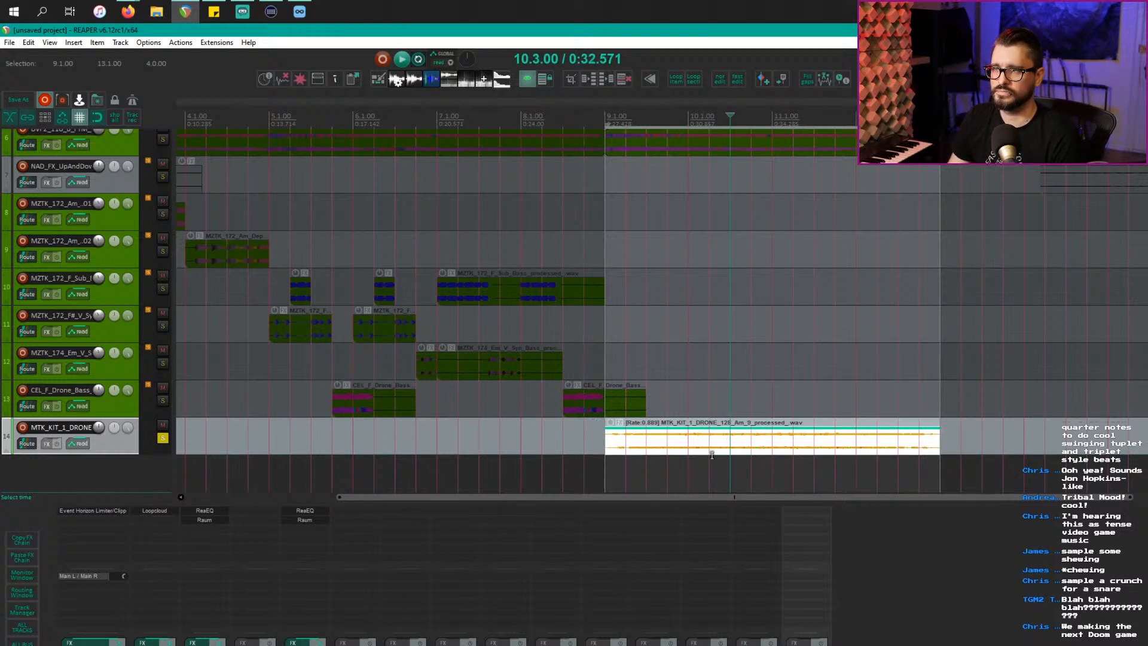
{"action": "key", "text": "ctrl+d"}
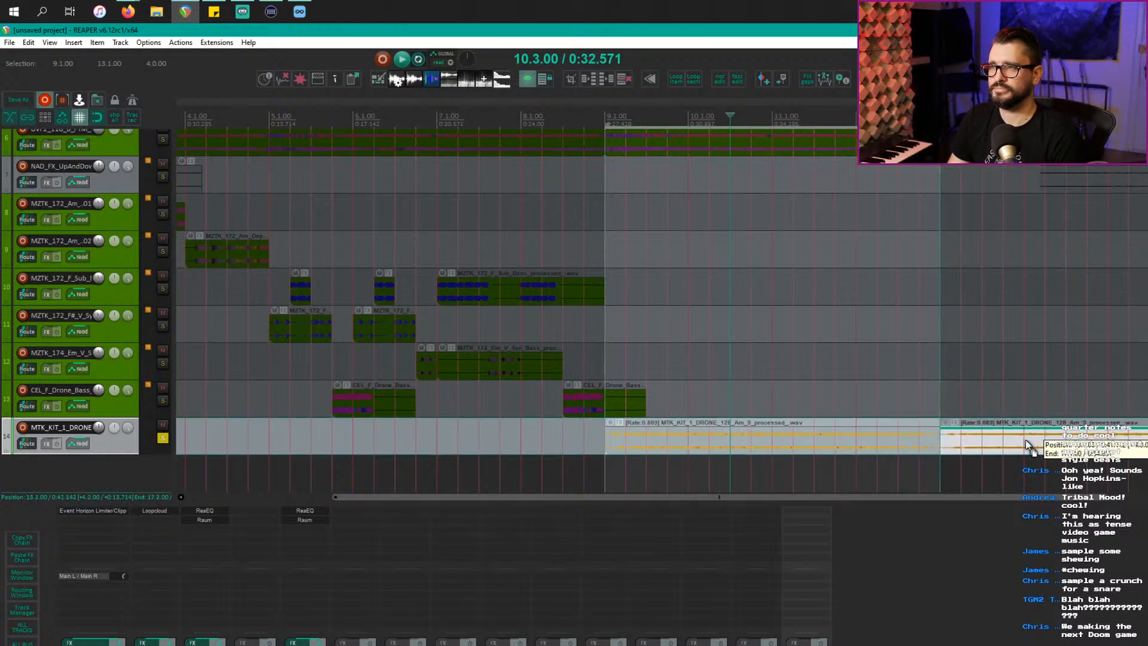
{"action": "left_click_drag", "start_coordinate": [943, 443], "coordinate": [920, 444]}
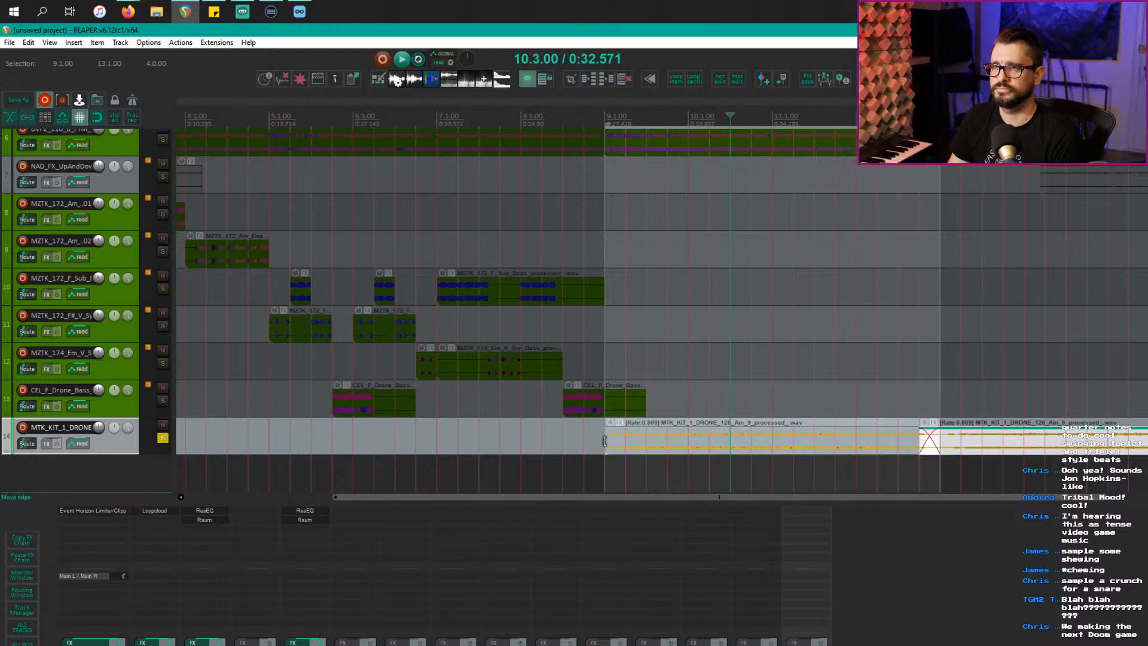
{"action": "mouse_move", "coordinate": [607, 441]}
{"action": "left_mouse_down"}
{"action": "mouse_move", "coordinate": [585, 446]}
{"action": "mouse_move", "coordinate": [606, 455]}
{"action": "left_mouse_up"}
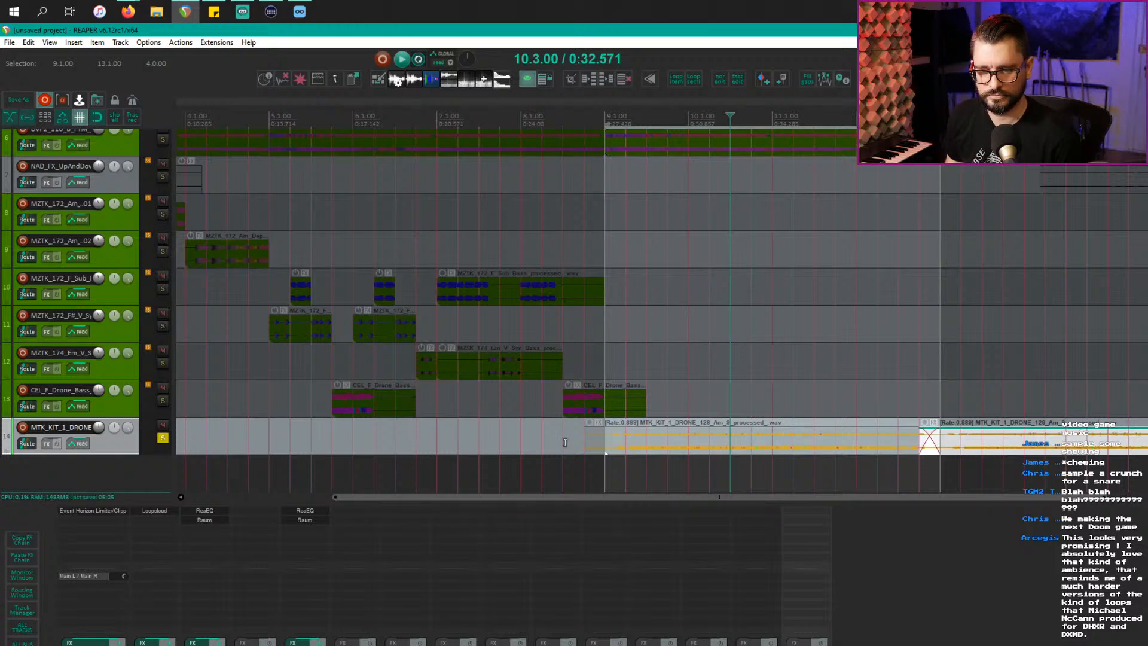
Step: Clear the time selection, unsolo the drone track, and select track 12's bass part
{"action": "scroll", "coordinate": [568, 440], "scroll_direction": "down", "scroll_amount": 5}
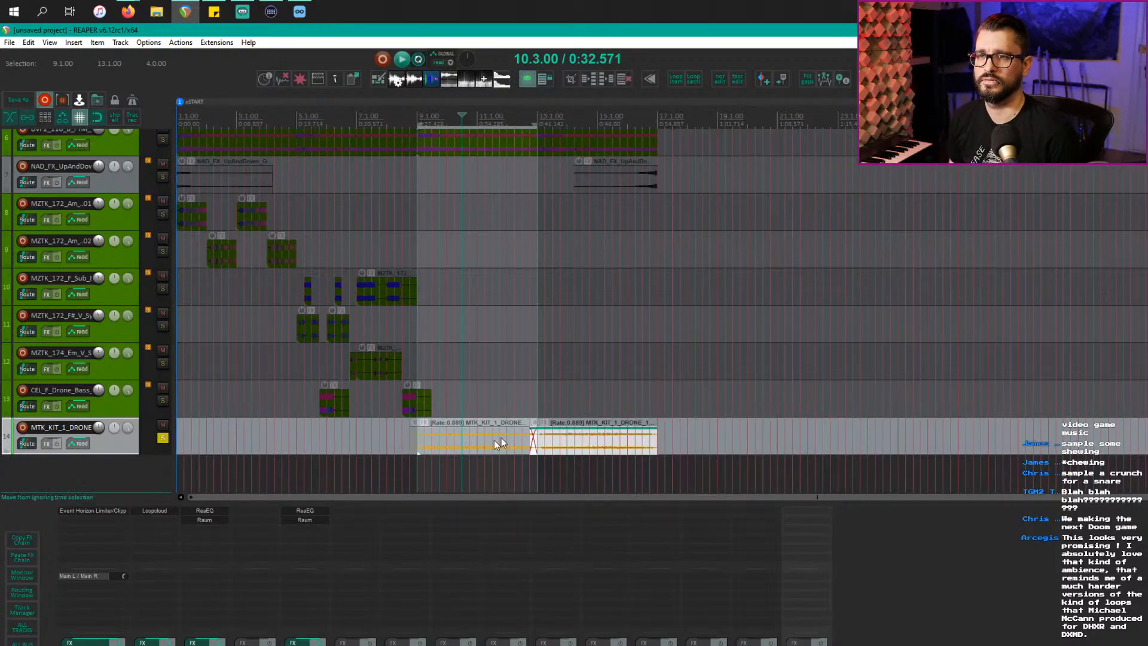
{"action": "left_click", "coordinate": [476, 448]}
{"action": "left_click", "coordinate": [165, 440]}
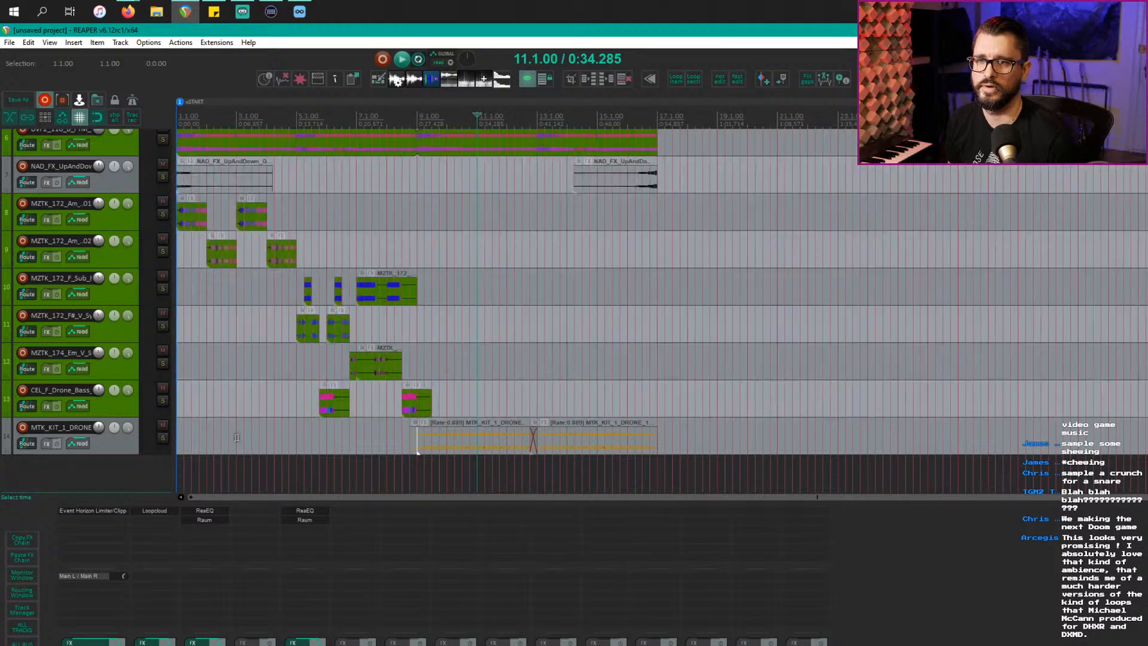
{"action": "left_click", "coordinate": [433, 444]}
{"action": "left_click", "coordinate": [666, 444]}
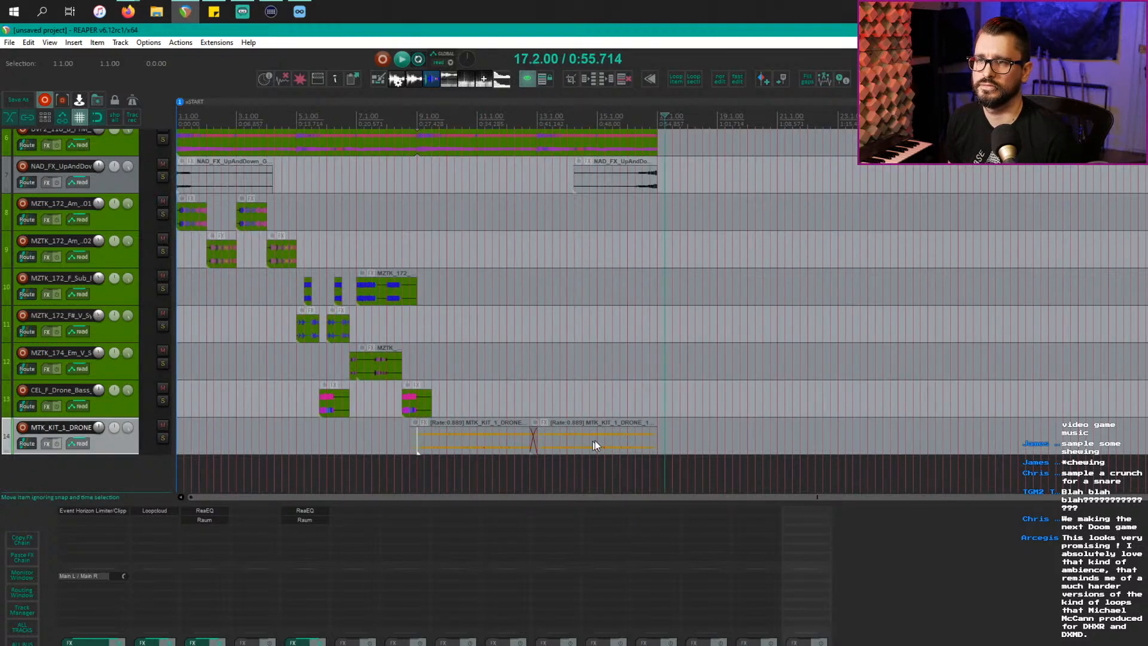
{"action": "left_click", "coordinate": [467, 445]}
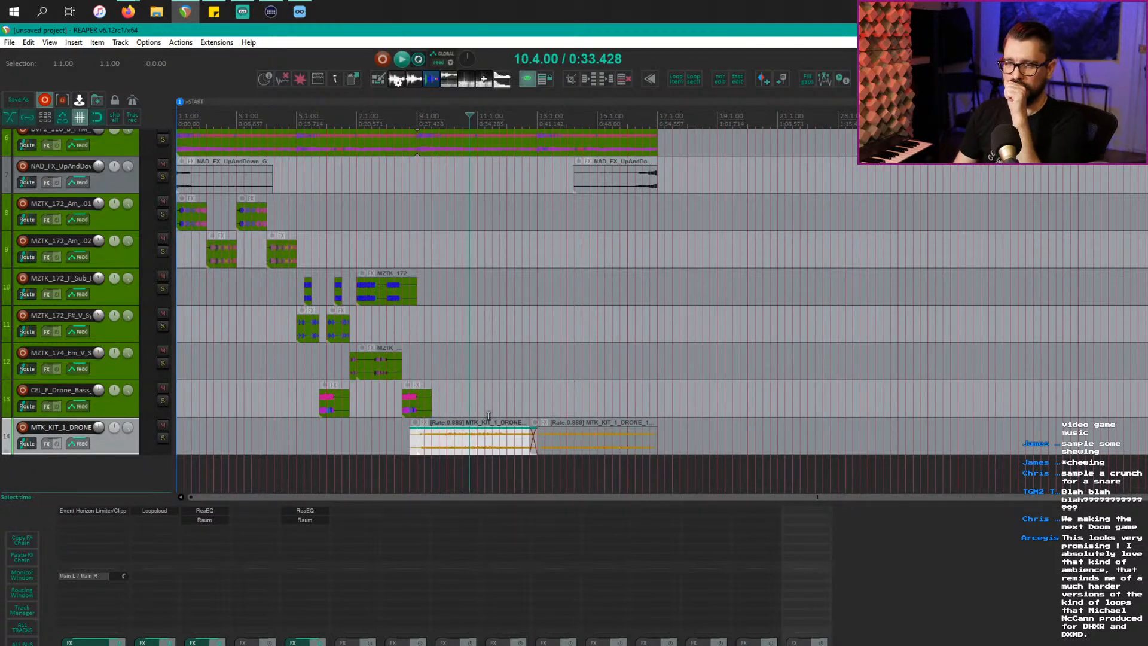
{"action": "left_click", "coordinate": [432, 362]}
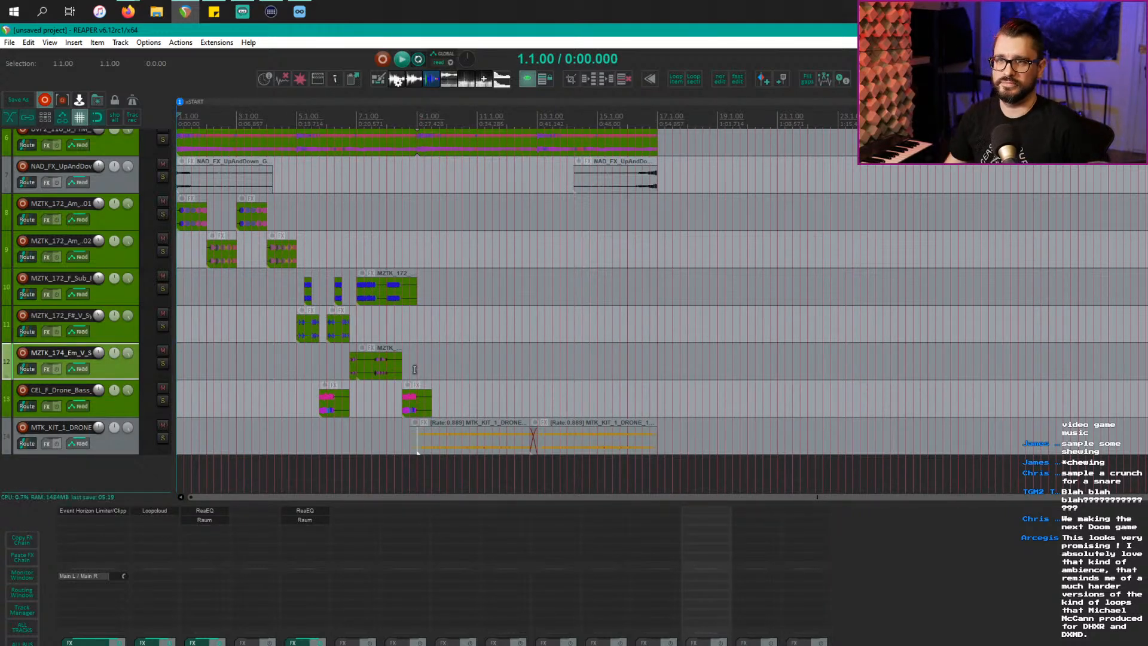
Step: Briefly solo track 10's sub bass part, then select the drone item
{"action": "left_click", "coordinate": [362, 295]}
{"action": "key", "text": "F6"}
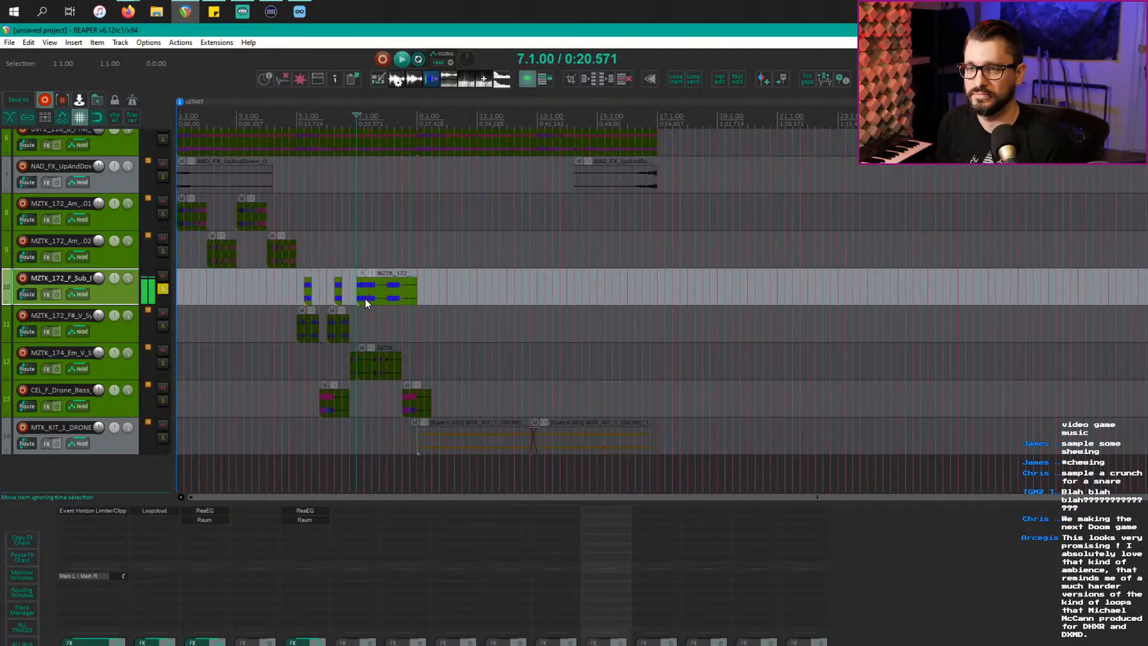
{"action": "key", "text": "F6"}
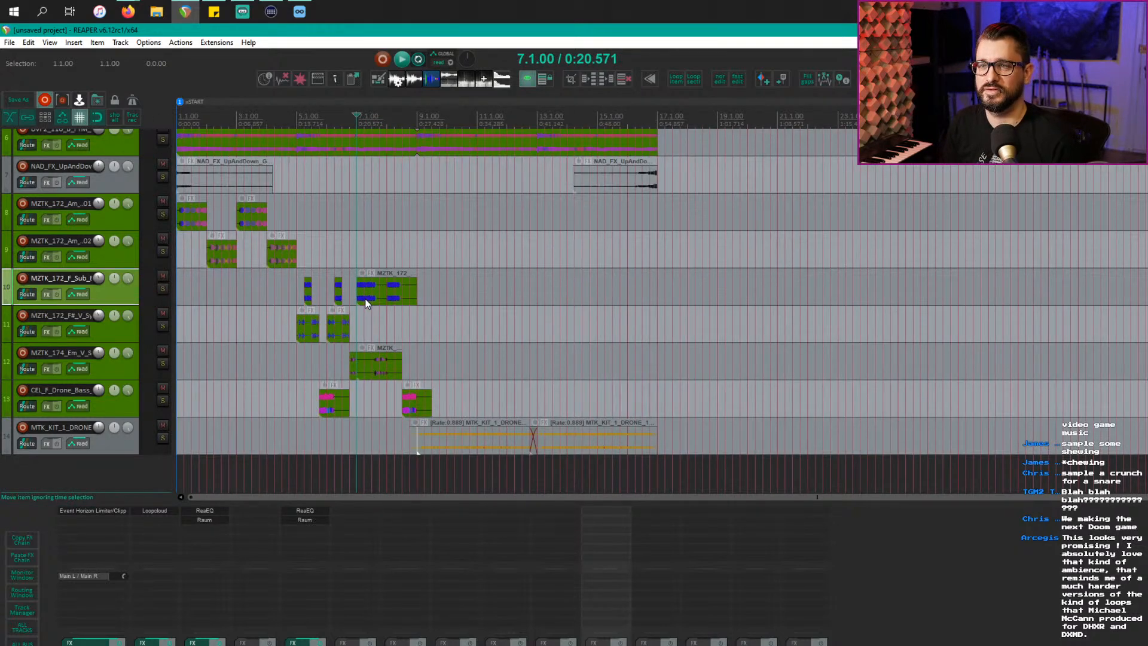
{"action": "scroll", "coordinate": [298, 355], "scroll_direction": "up", "scroll_amount": 3}
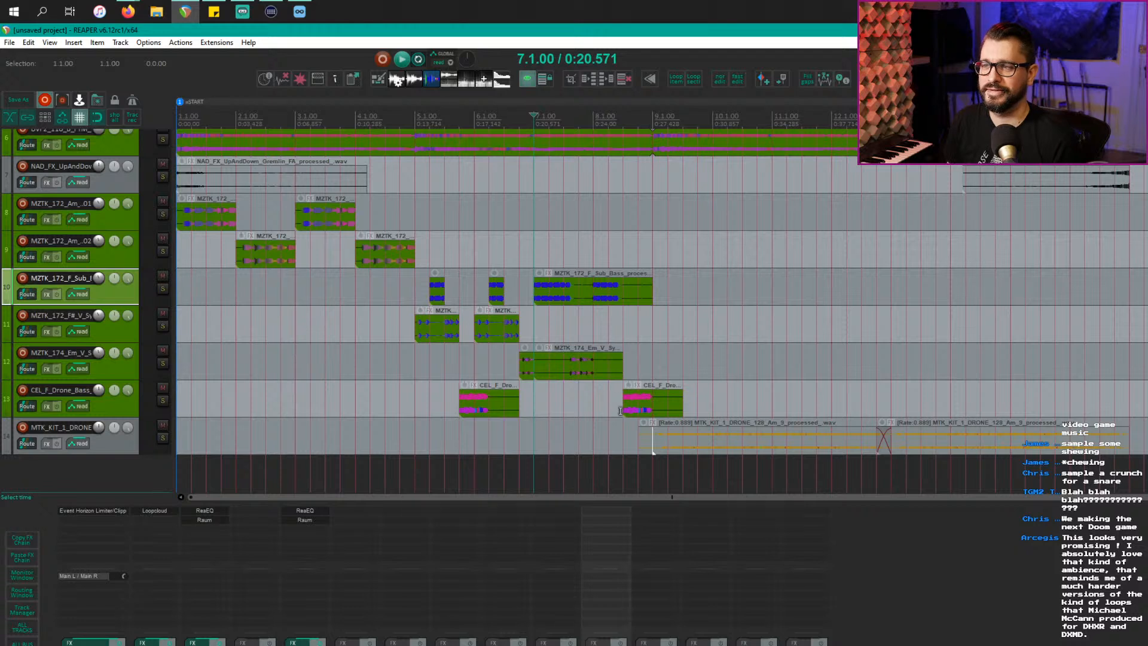
{"action": "left_click", "coordinate": [658, 446]}
Step: Lengthen the second drone copy's end and set bars 9 to 17 as the time selection
{"action": "left_click", "coordinate": [772, 439]}
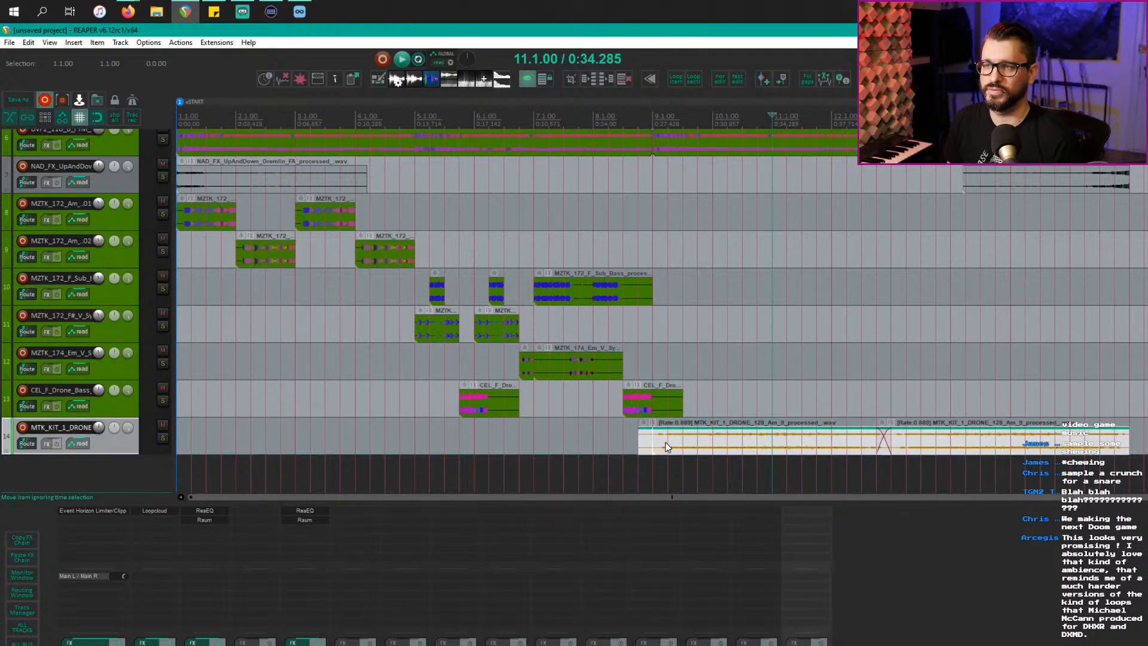
{"action": "scroll", "coordinate": [749, 432], "scroll_direction": "down", "scroll_amount": 1}
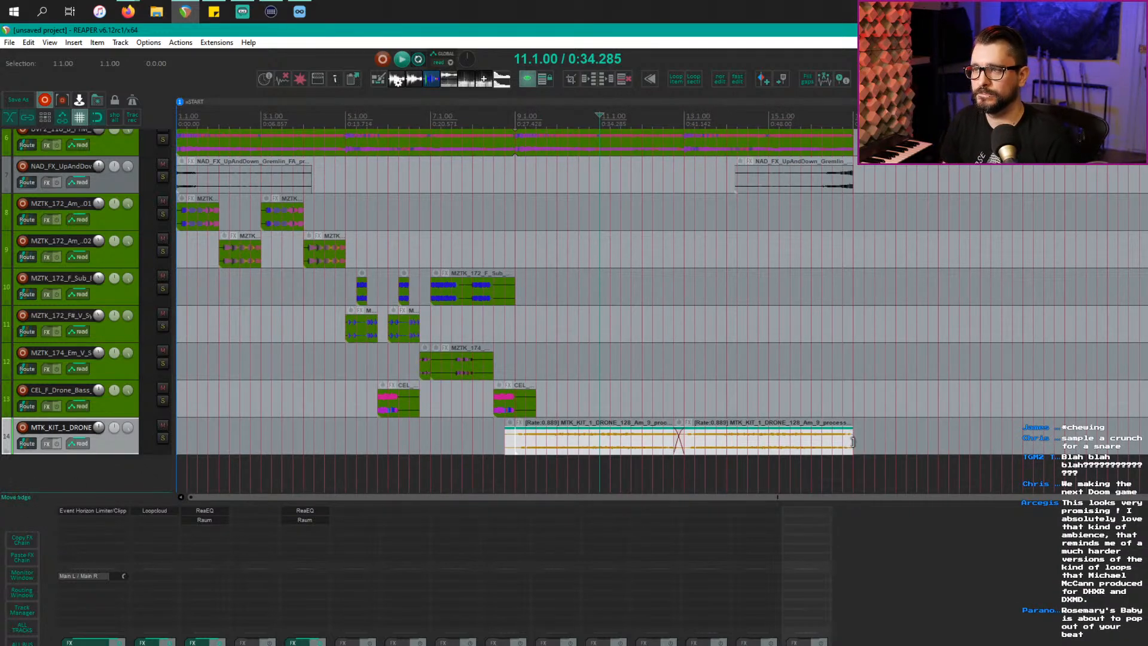
{"action": "left_click_drag", "start_coordinate": [853, 441], "coordinate": [864, 441]}
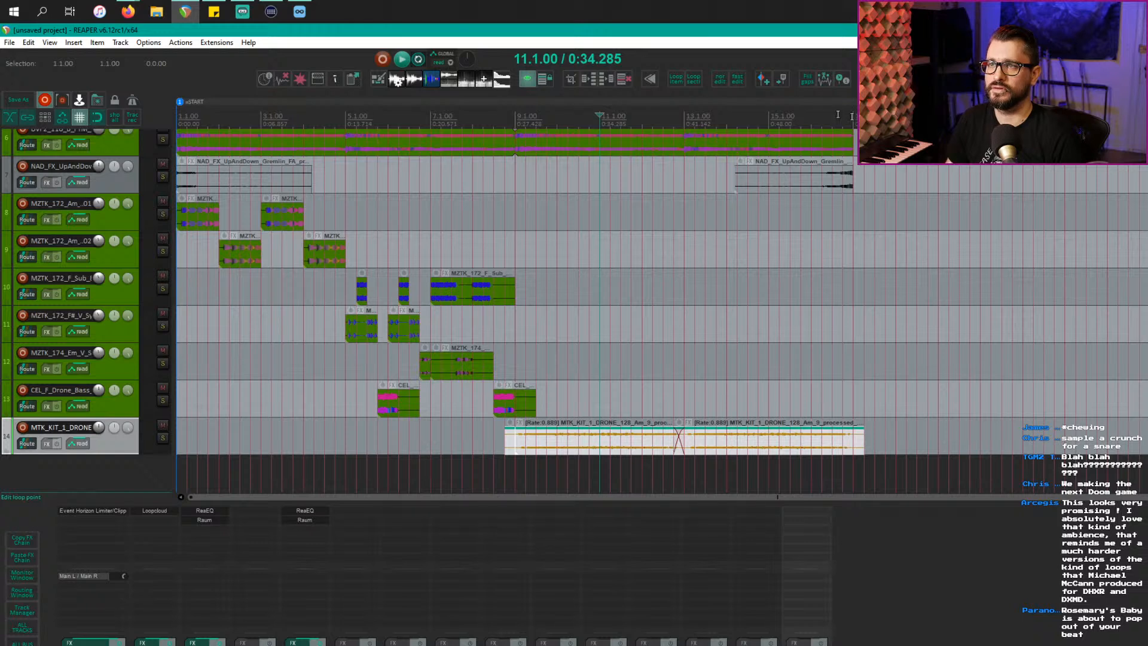
{"action": "left_click_drag", "start_coordinate": [852, 116], "coordinate": [516, 110]}
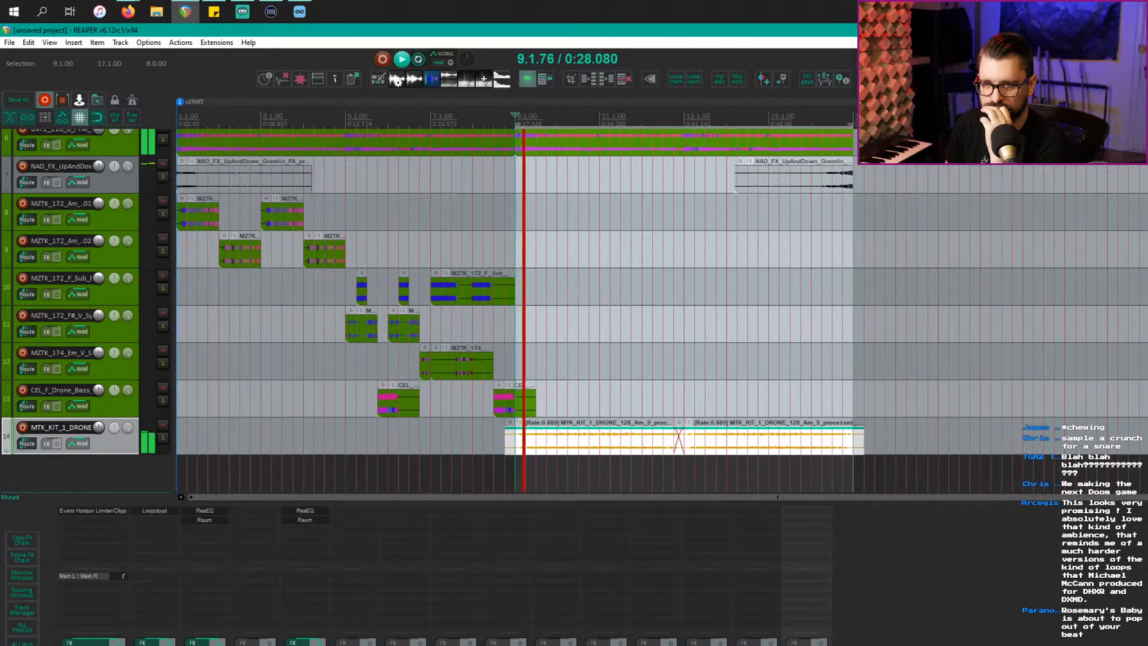
Step: Add track 15 with the BYOME effect and send track 2 into it
{"action": "double_click", "coordinate": [78, 473]}
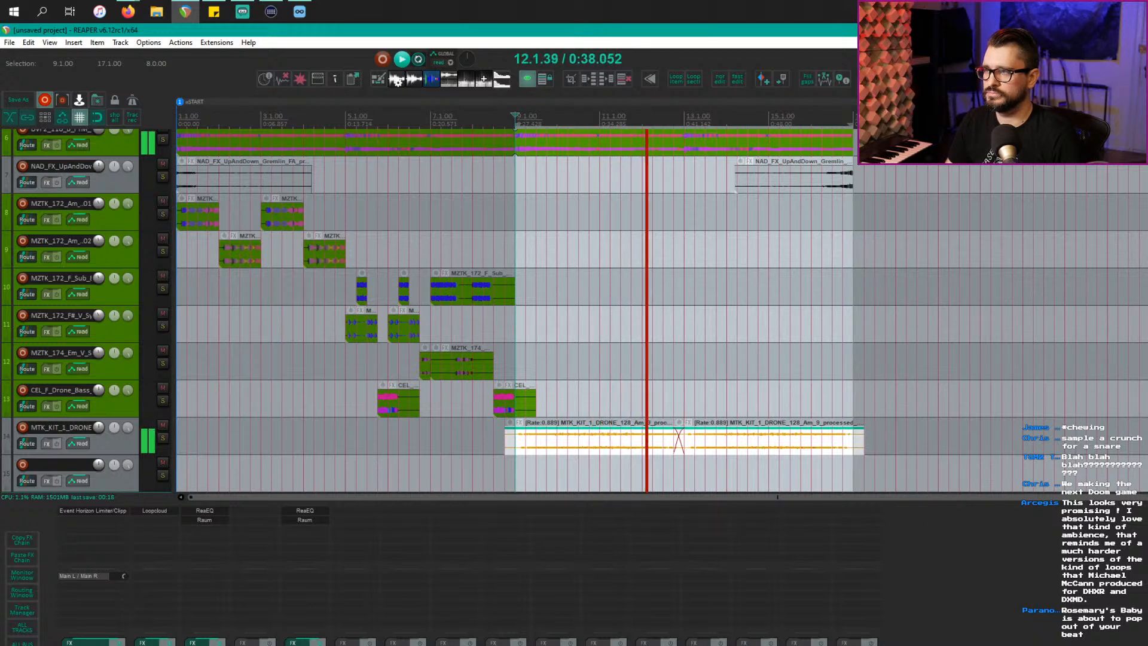
{"action": "left_click_drag", "start_coordinate": [881, 527], "coordinate": [854, 528]}
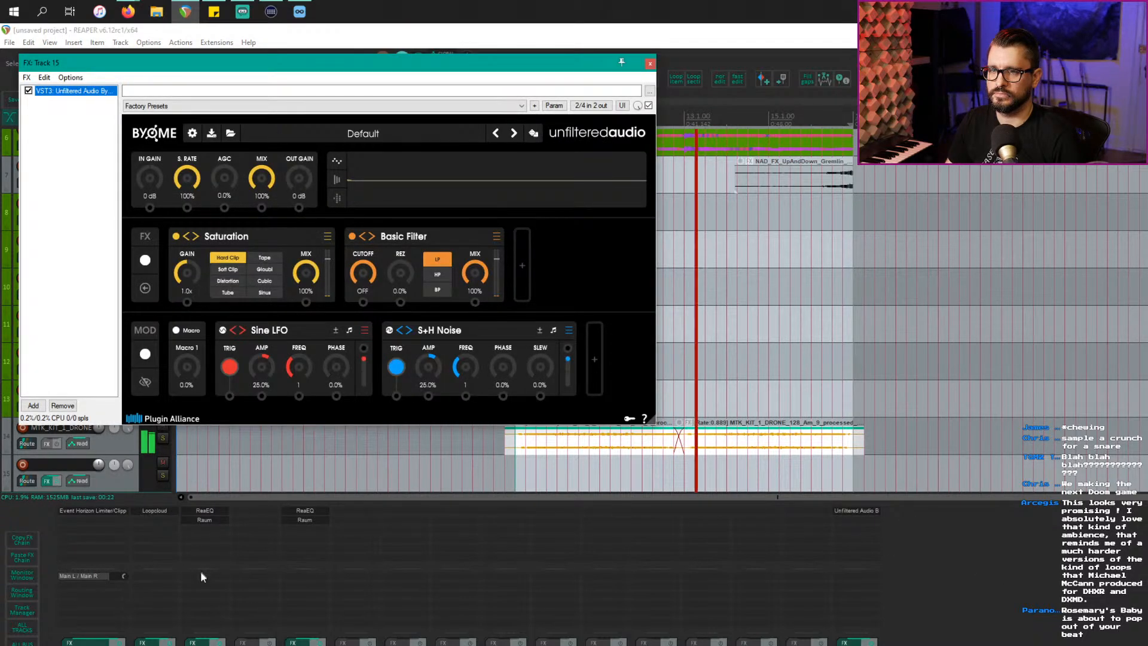
{"action": "left_click", "coordinate": [229, 582]}
{"action": "left_click_drag", "start_coordinate": [870, 537], "coordinate": [866, 543]}
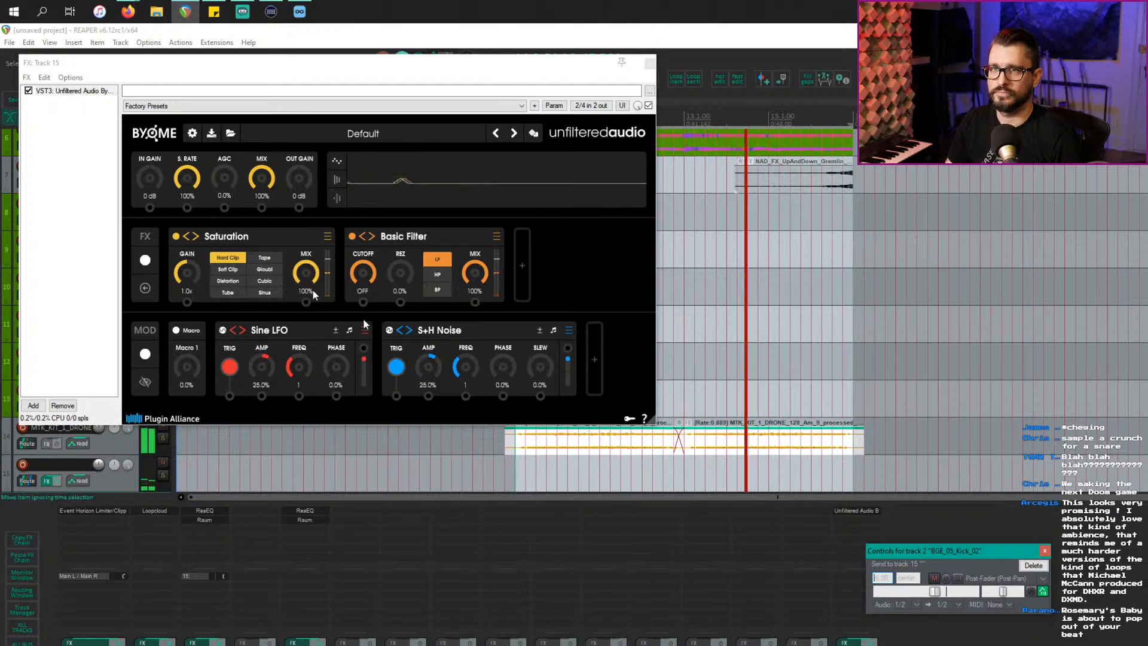
Step: Load BYOME's Almanac_Droid_1 preset, step through the next presets, and solo the effect track
{"action": "left_click", "coordinate": [367, 137]}
{"action": "left_click", "coordinate": [368, 137]}
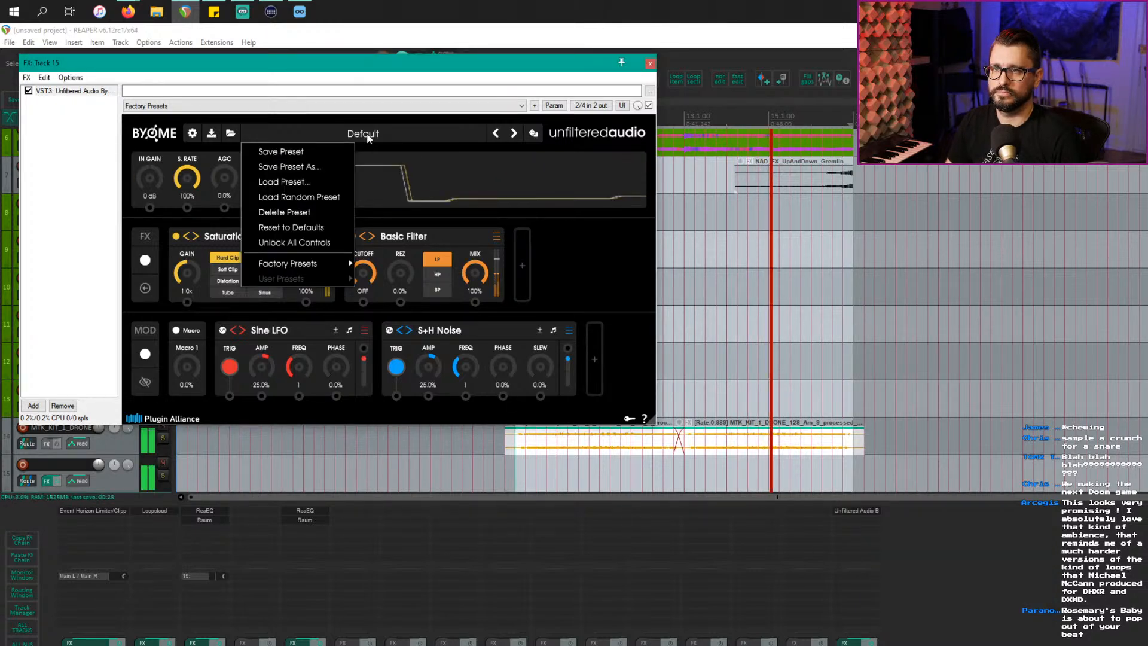
{"action": "mouse_move", "coordinate": [336, 263]}
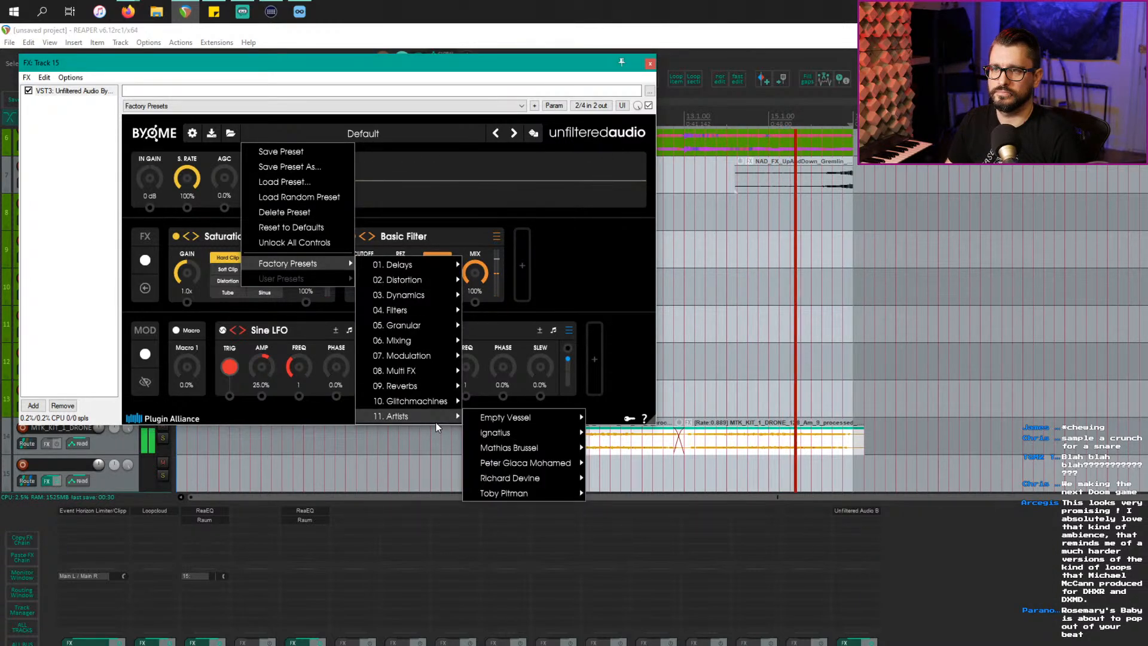
{"action": "mouse_move", "coordinate": [433, 405]}
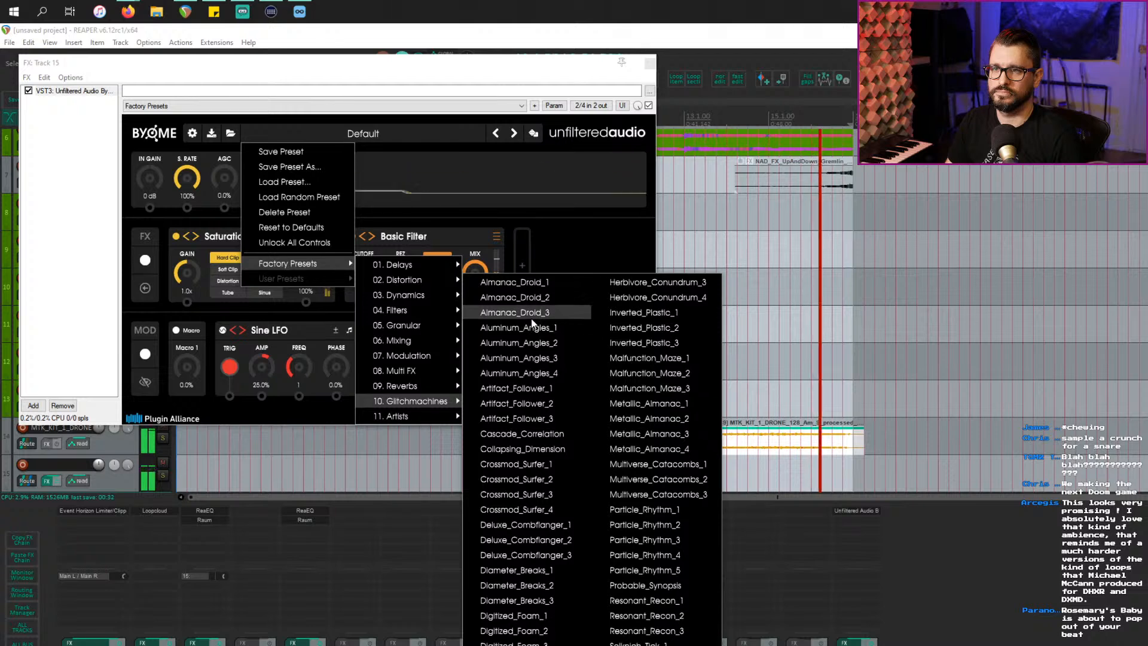
{"action": "left_click", "coordinate": [543, 285]}
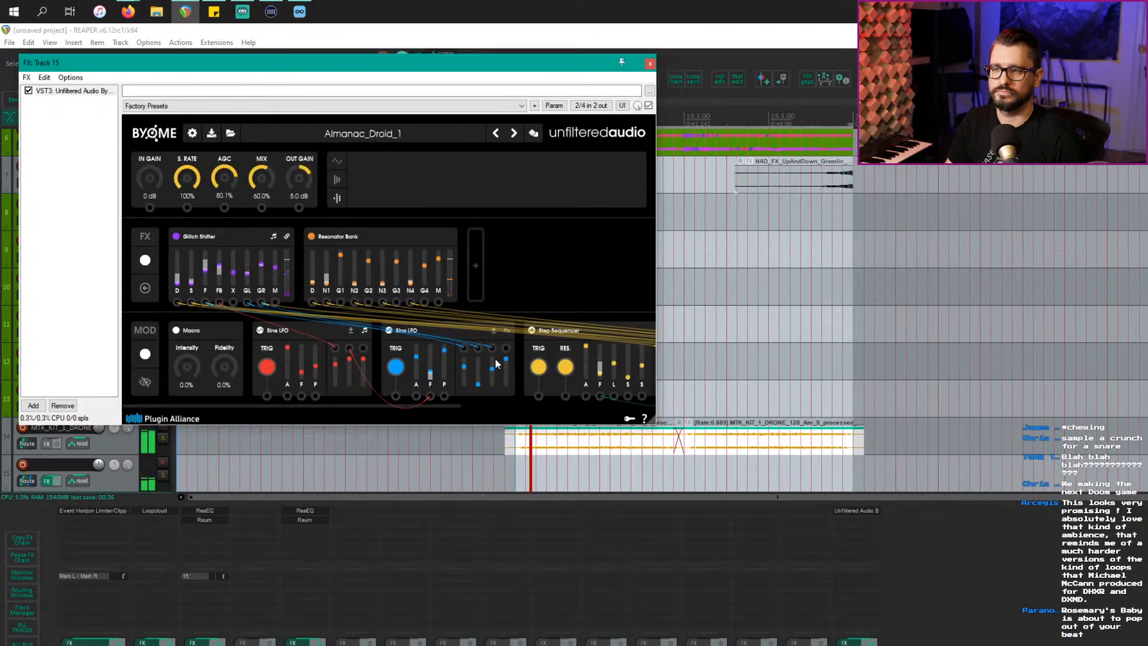
{"action": "left_click", "coordinate": [516, 134]}
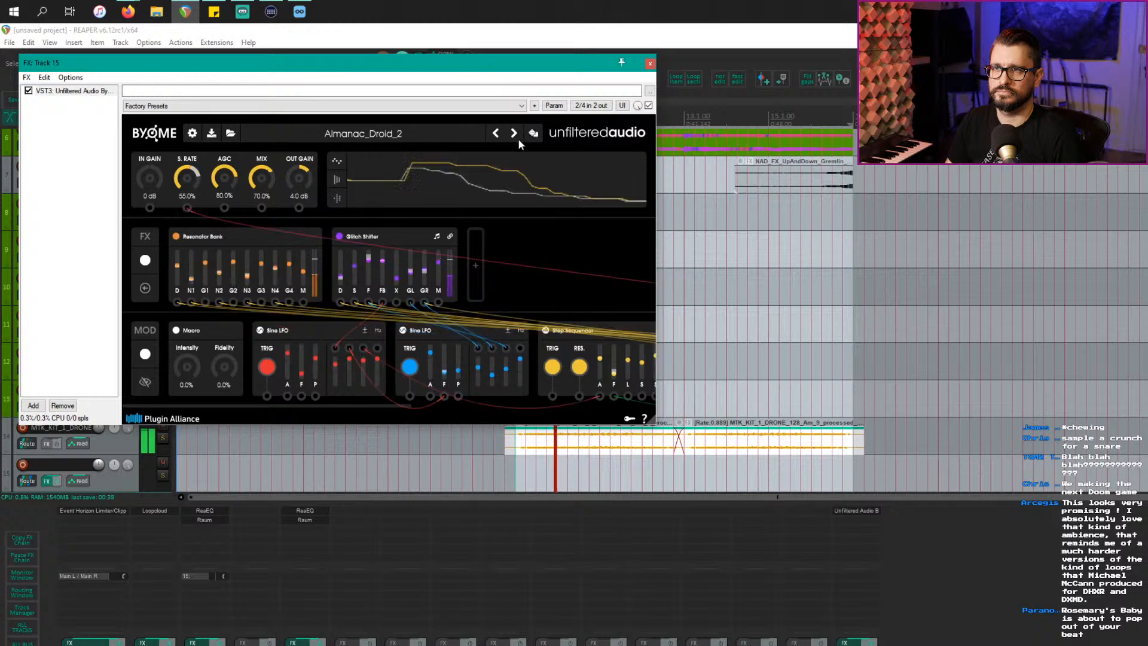
{"action": "left_click", "coordinate": [516, 133]}
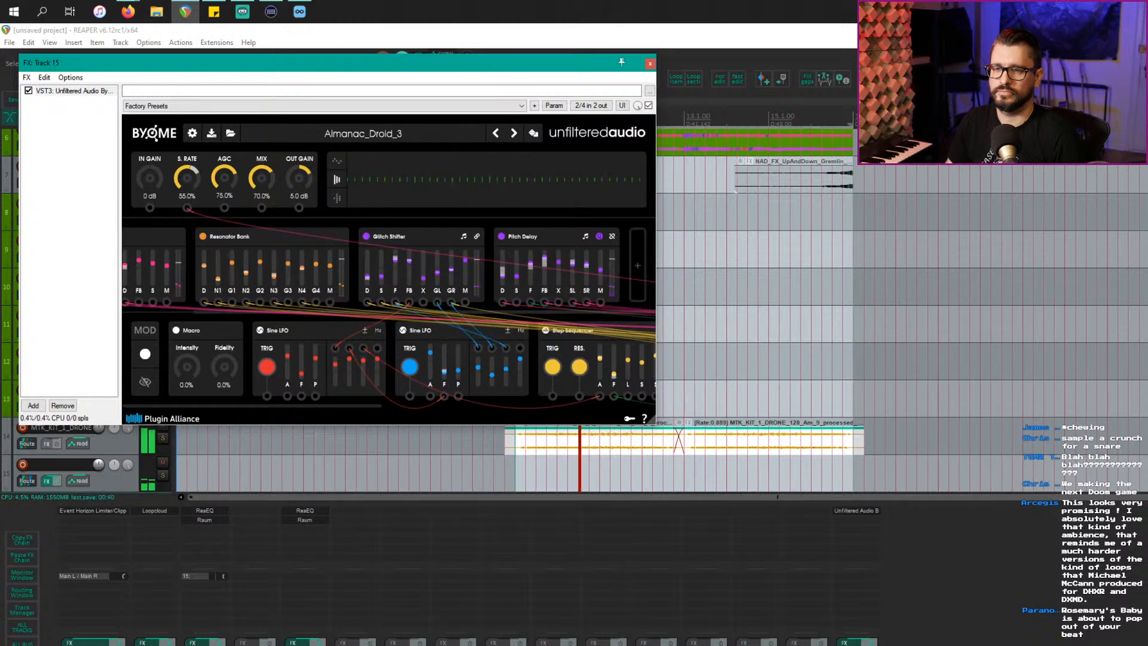
{"action": "left_click", "coordinate": [228, 645]}
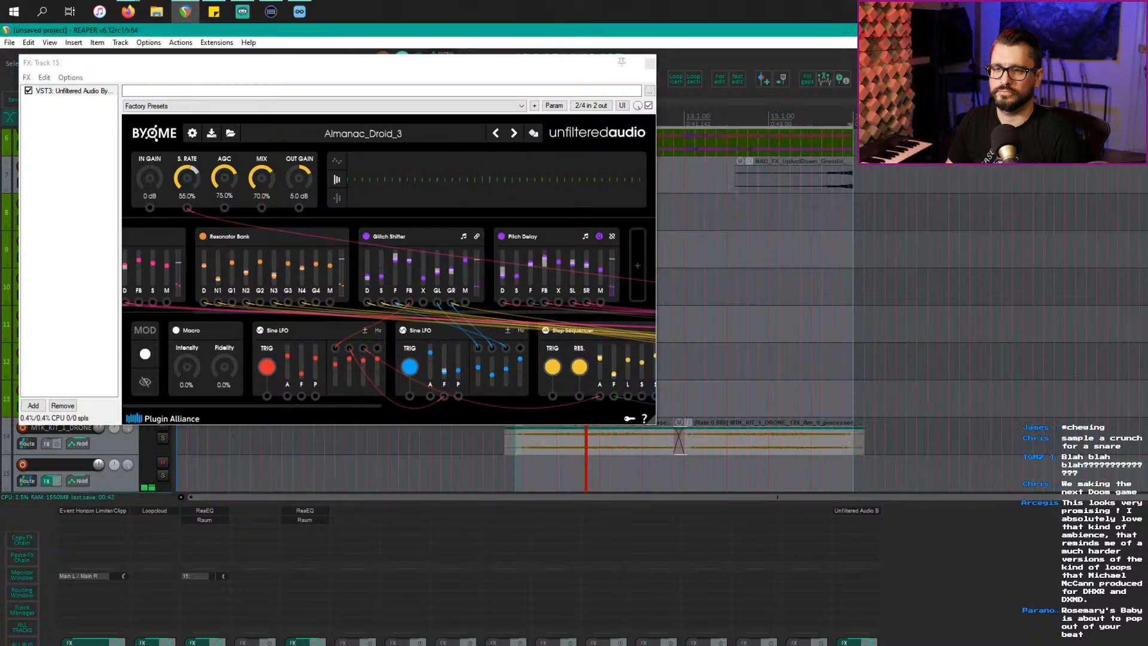
Step: Choose Factory Presets > 01. Delays > 5th Sequence Delay in BYOME
{"action": "left_click", "coordinate": [515, 134]}
{"action": "left_click", "coordinate": [407, 136]}
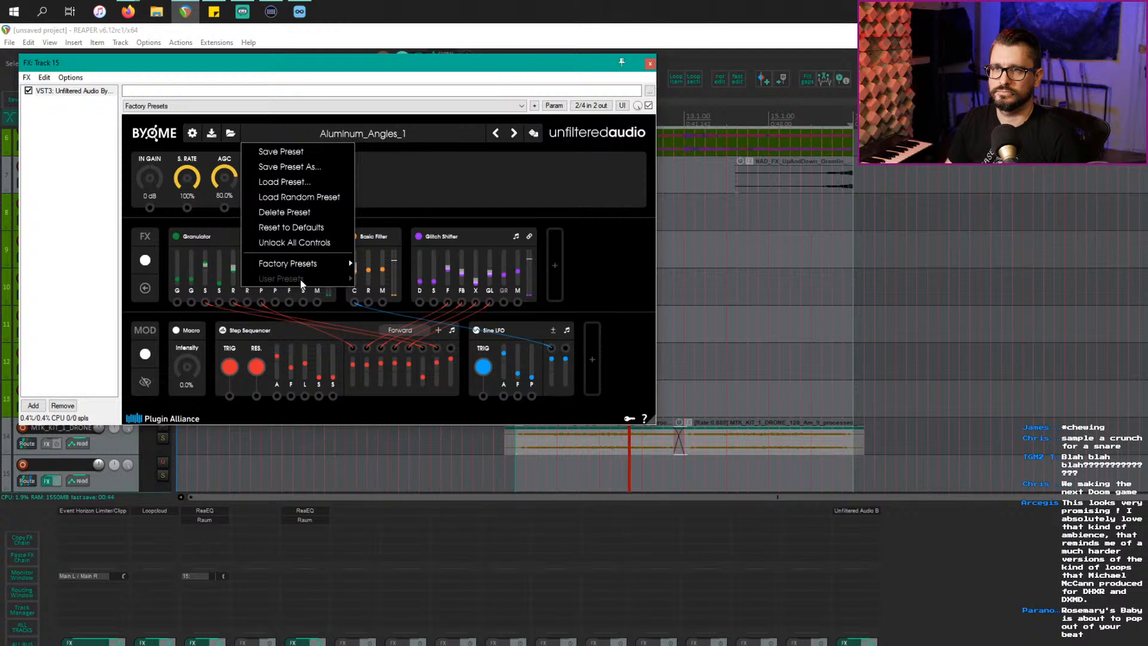
{"action": "mouse_move", "coordinate": [312, 267]}
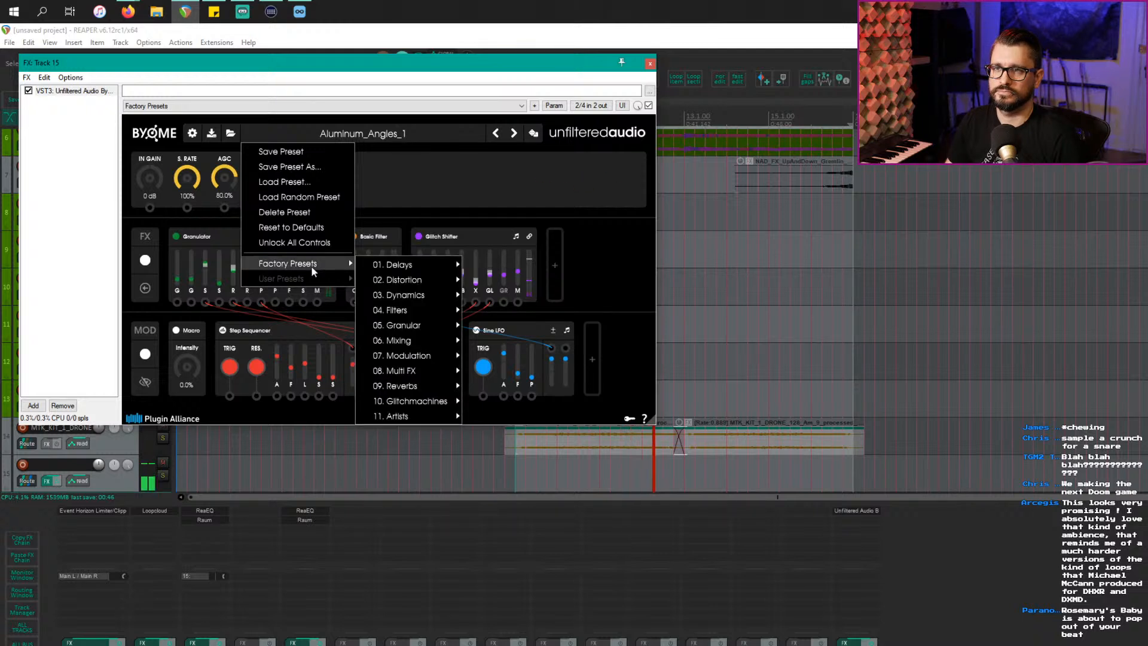
{"action": "mouse_move", "coordinate": [443, 263]}
{"action": "left_click", "coordinate": [484, 265]}
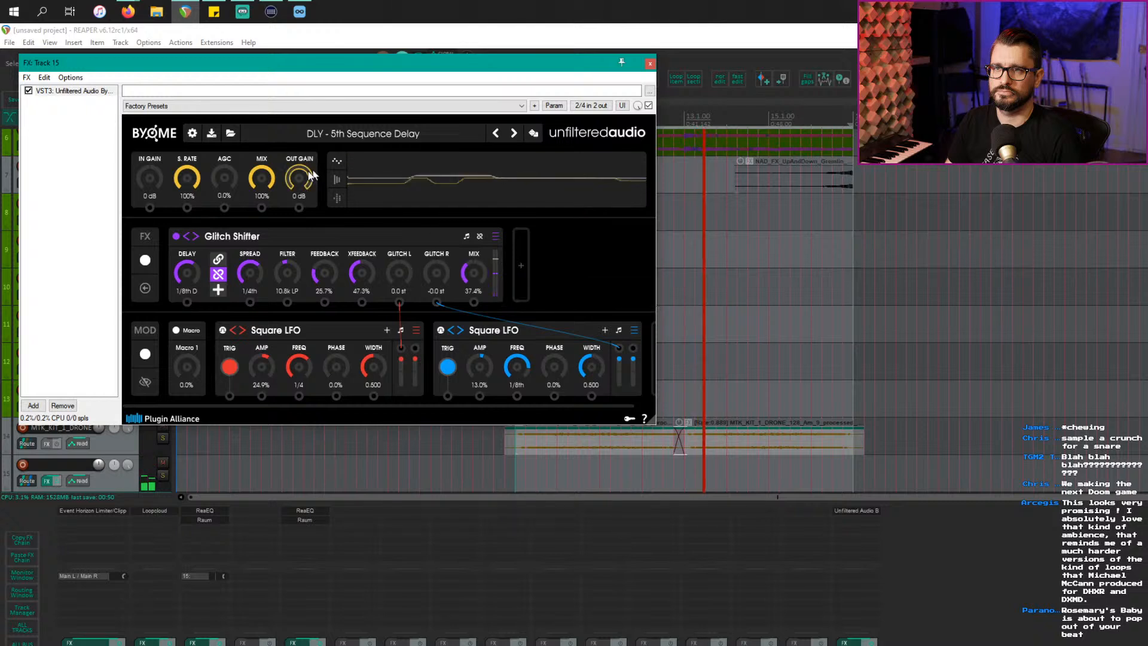
Step: Step through delay presets to DLY - Bargain Bin Chip, then unsolo
{"action": "left_click", "coordinate": [513, 137]}
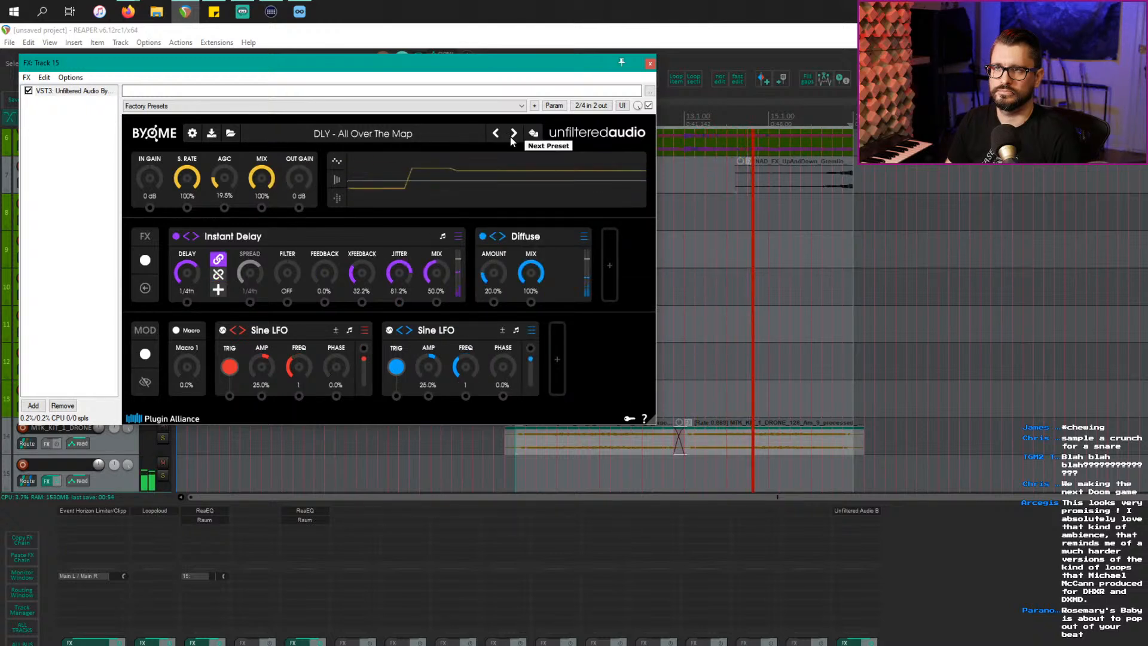
{"action": "left_click", "coordinate": [512, 137]}
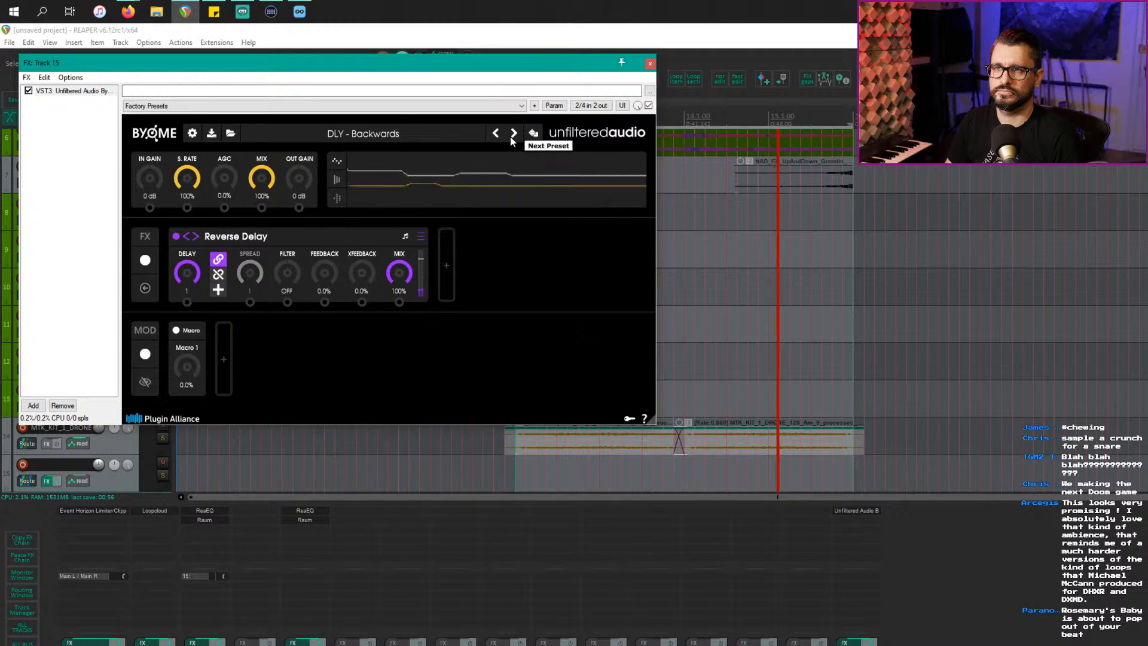
{"action": "left_click", "coordinate": [512, 137]}
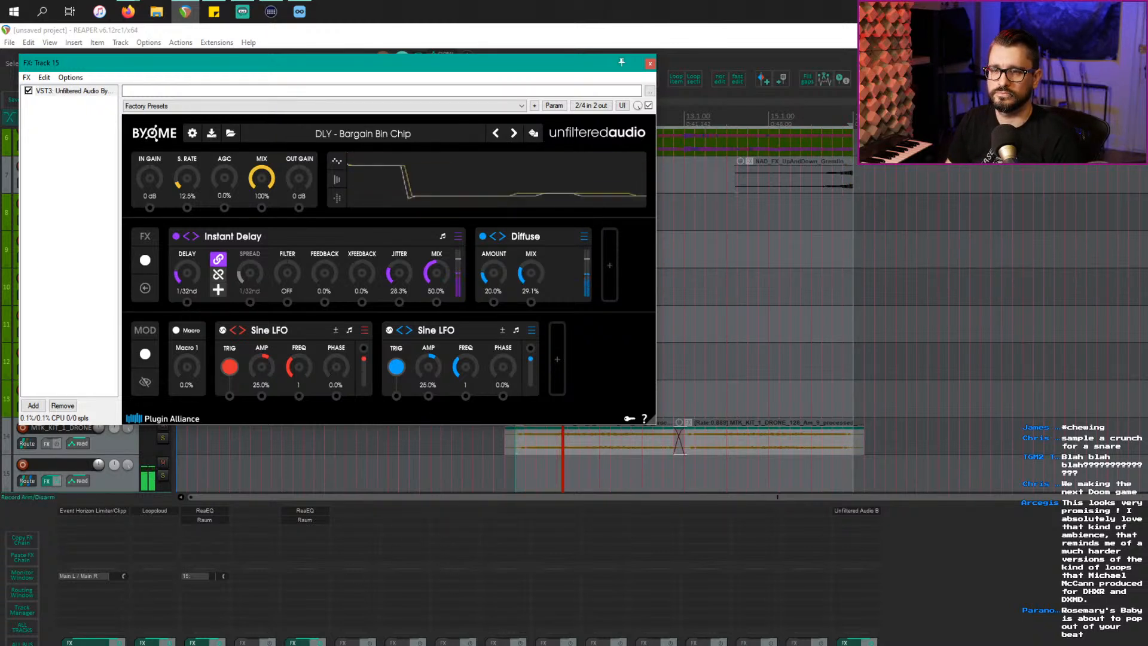
{"action": "left_click", "coordinate": [204, 645]}
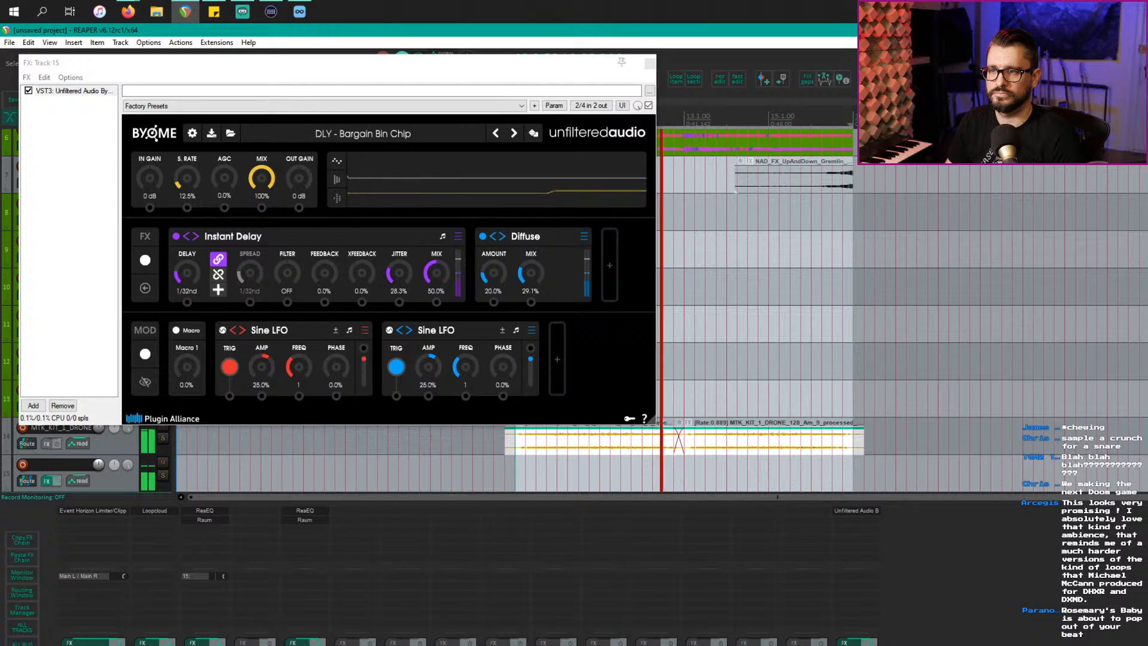
Step: Name track 15 'byome' and close the BYOME effects window
{"action": "left_click", "coordinate": [856, 645]}
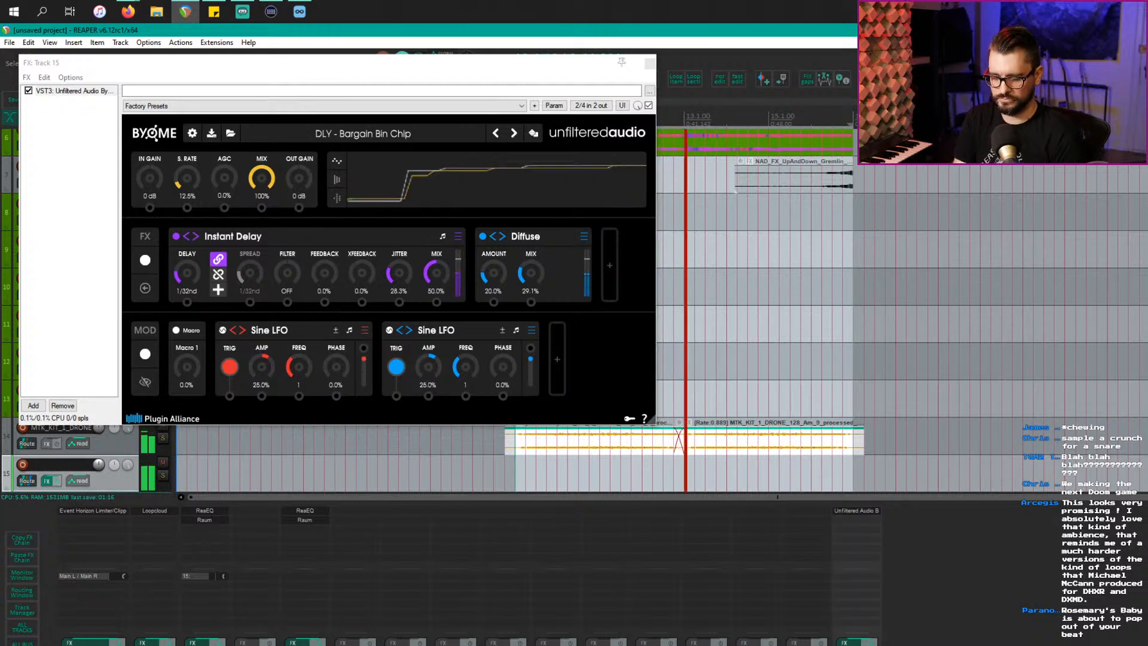
{"action": "type", "text": "byome"}
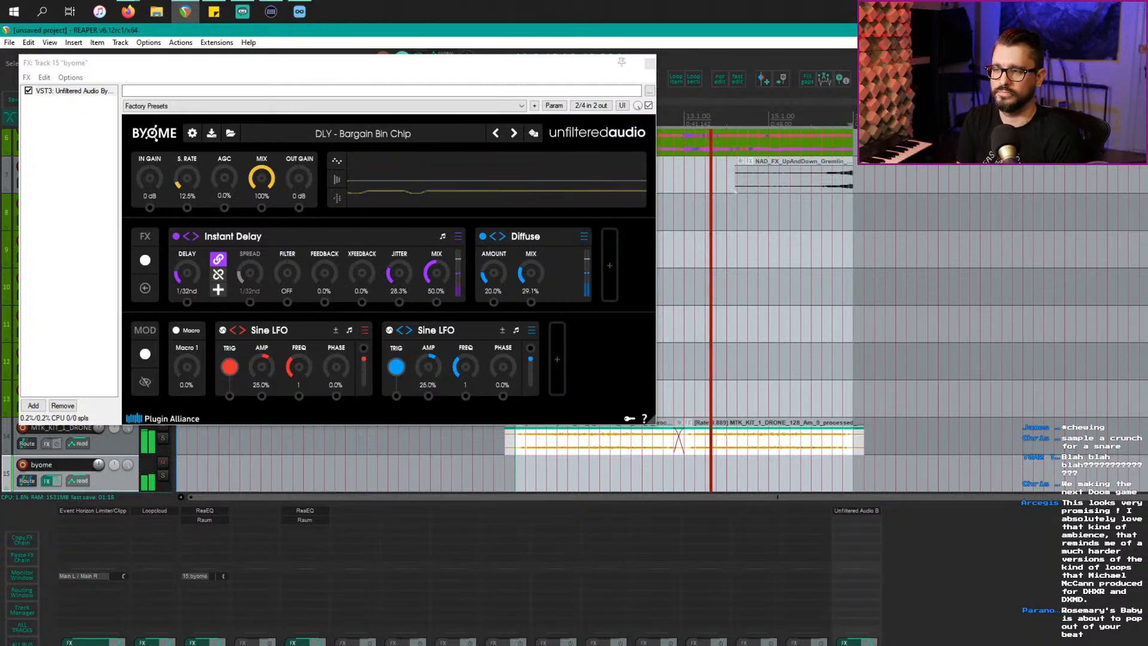
{"action": "key", "text": "Return"}
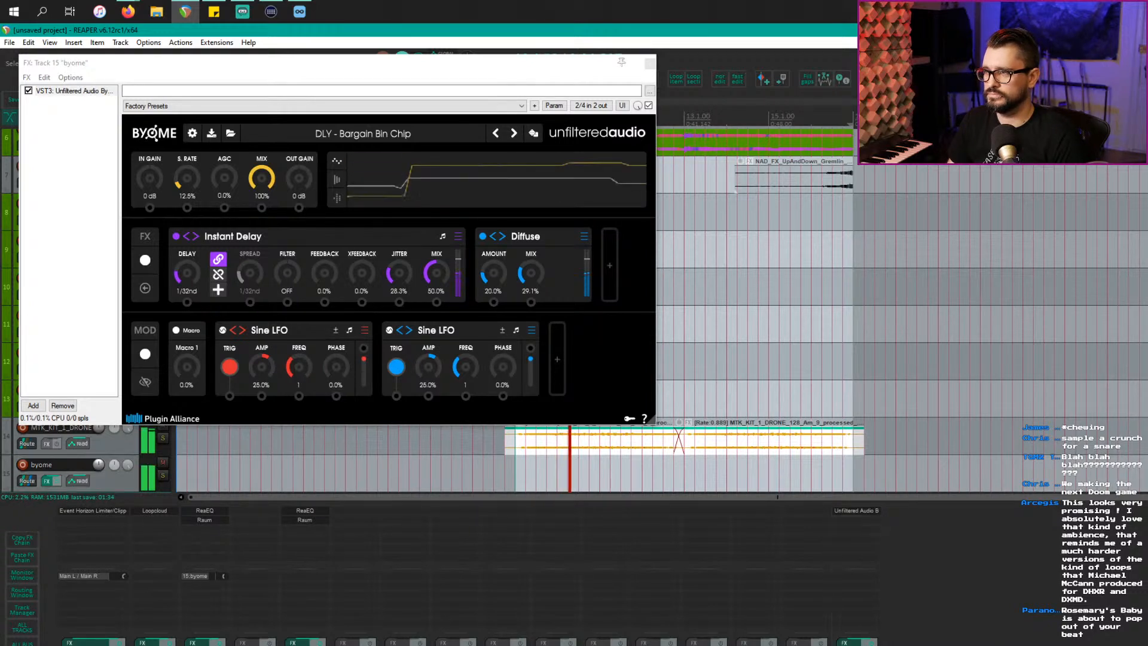
{"action": "left_click", "coordinate": [633, 375]}
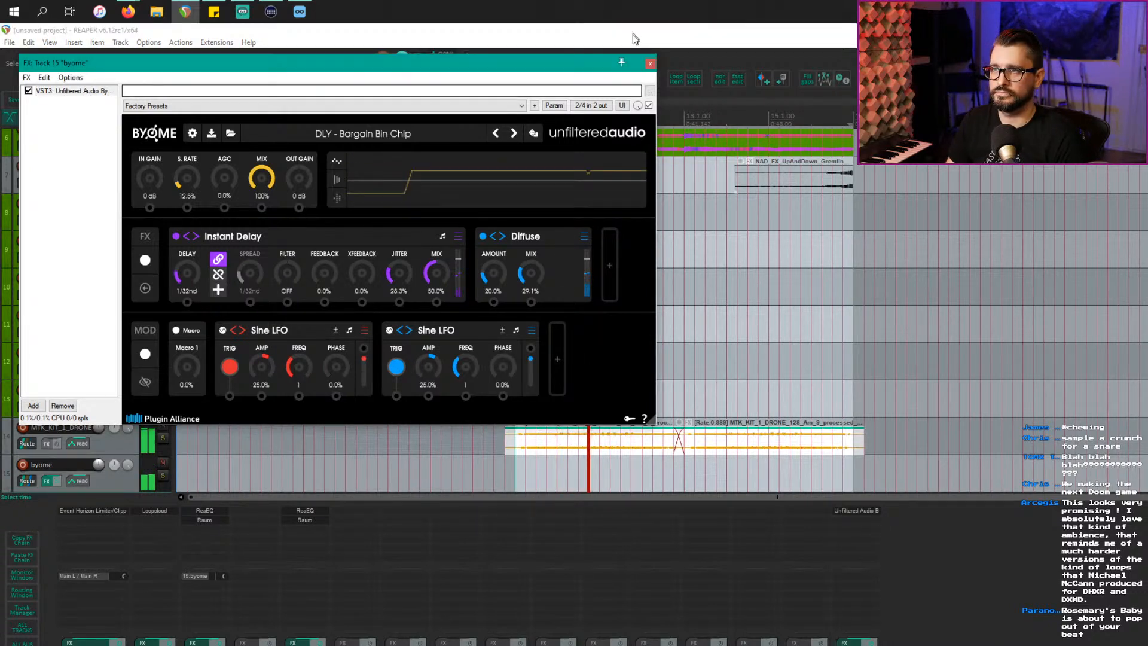
{"action": "left_click", "coordinate": [651, 66]}
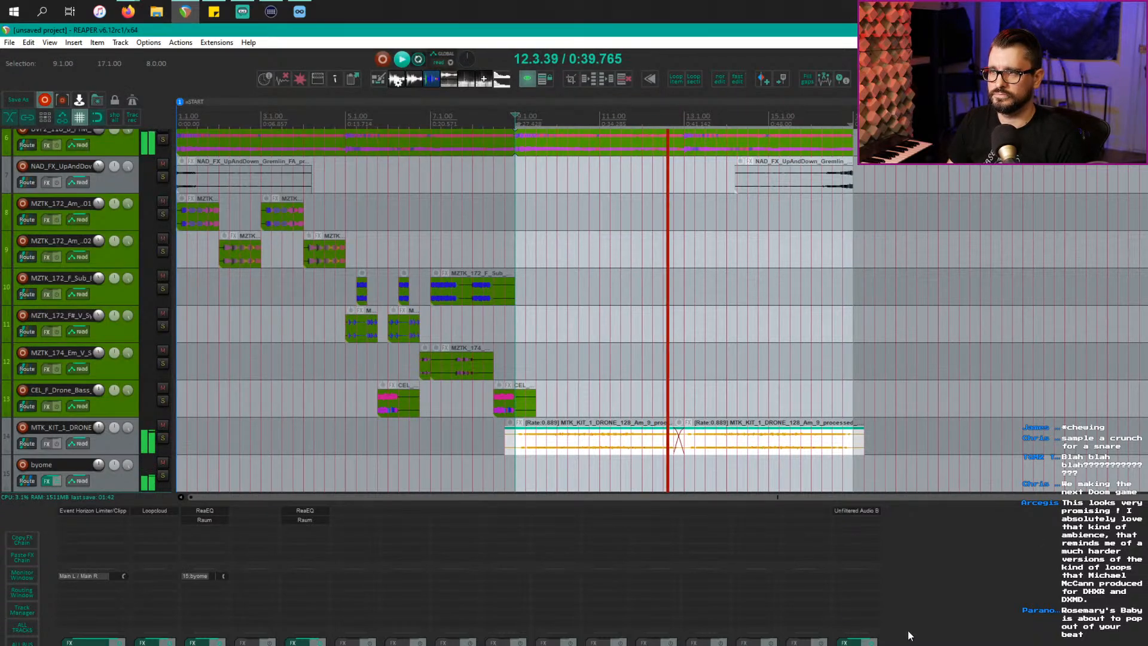
Step: Insert track 16 and put JS kawa_XY_BitCrusher on it
{"action": "key", "text": "ctrl+t"}
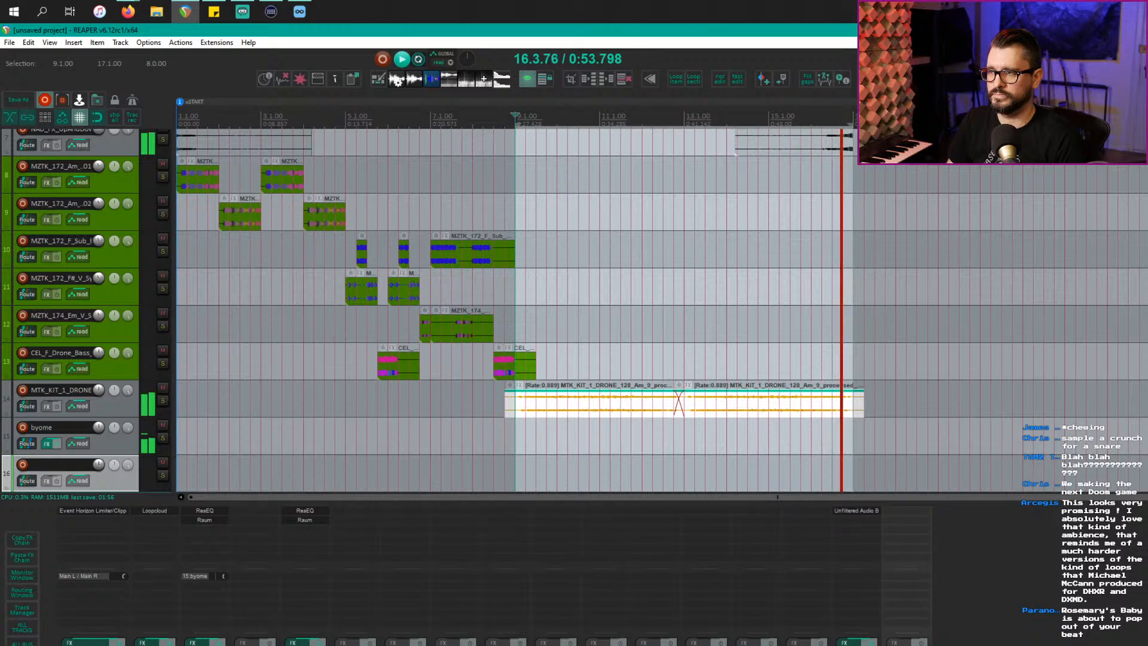
{"action": "left_click_drag", "start_coordinate": [928, 554], "coordinate": [890, 537]}
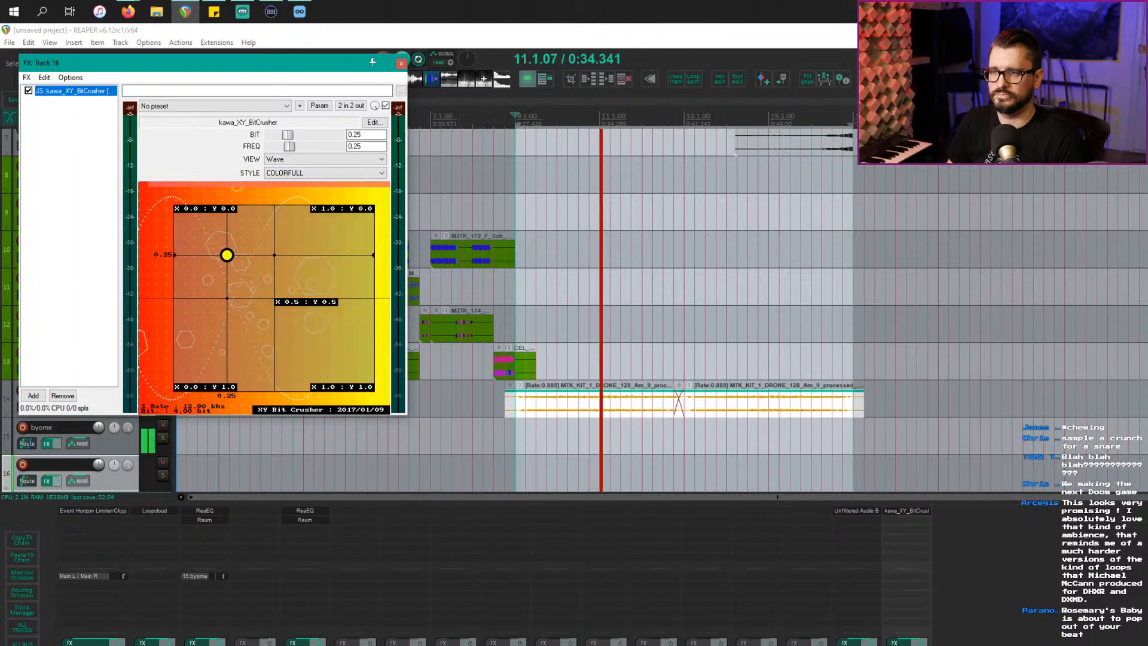
Step: Send track 14 to track 16, set BIT 0.35 and FREQ 0.81, and lower track 16's volume slightly
{"action": "left_click", "coordinate": [921, 605]}
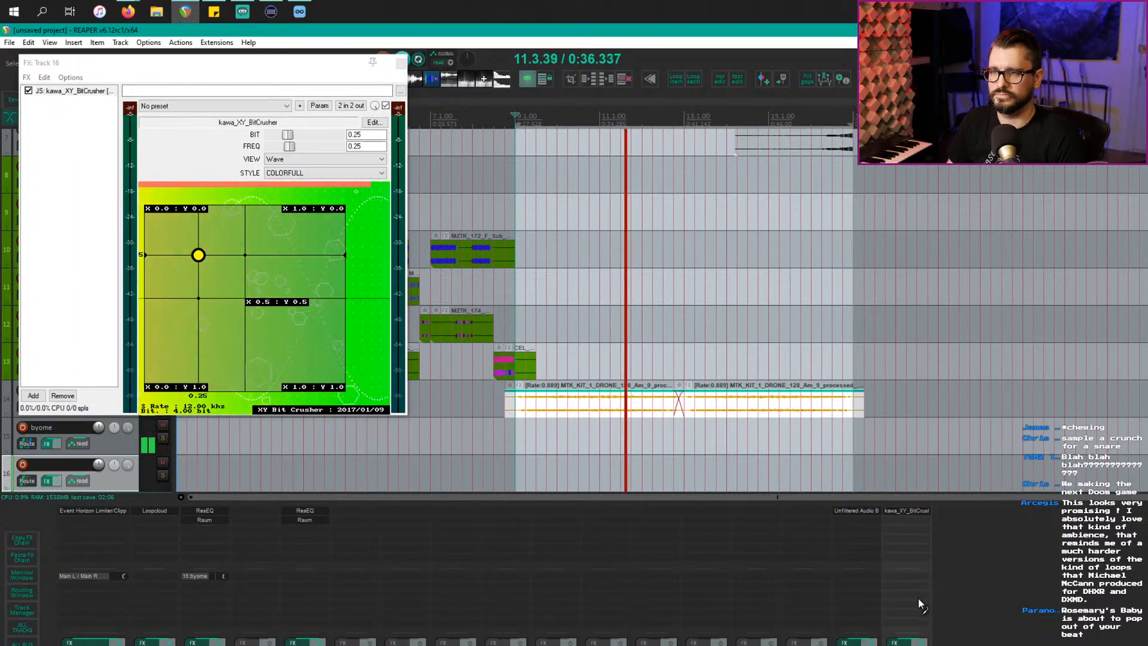
{"action": "left_click_drag", "start_coordinate": [920, 602], "coordinate": [921, 605]}
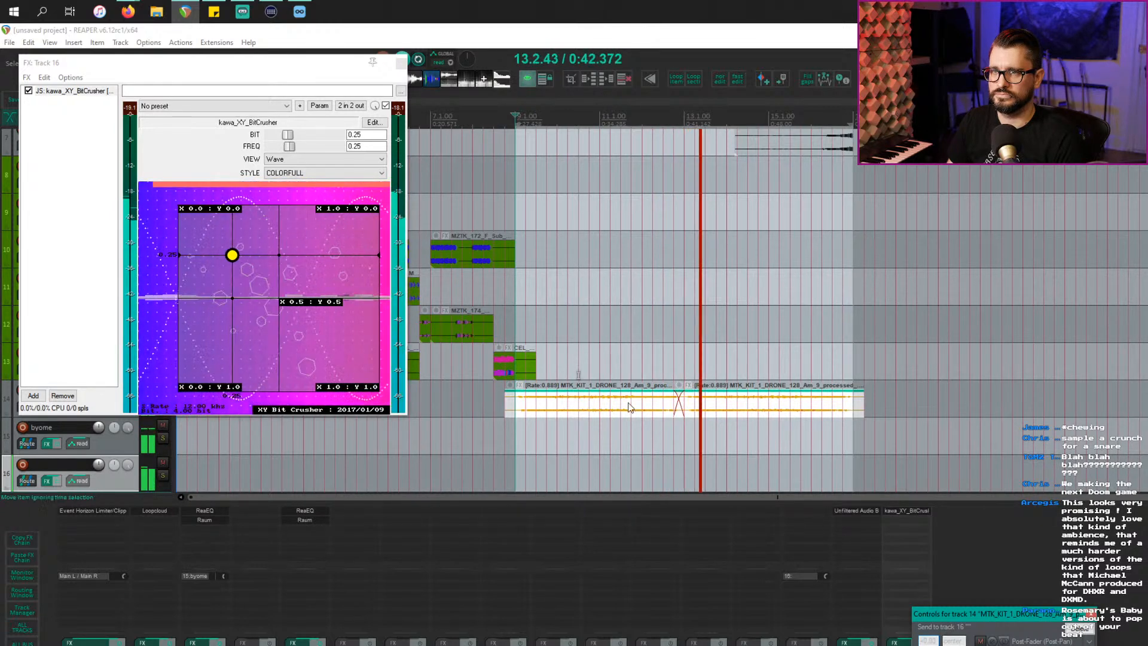
{"action": "left_click_drag", "start_coordinate": [232, 255], "coordinate": [317, 274]}
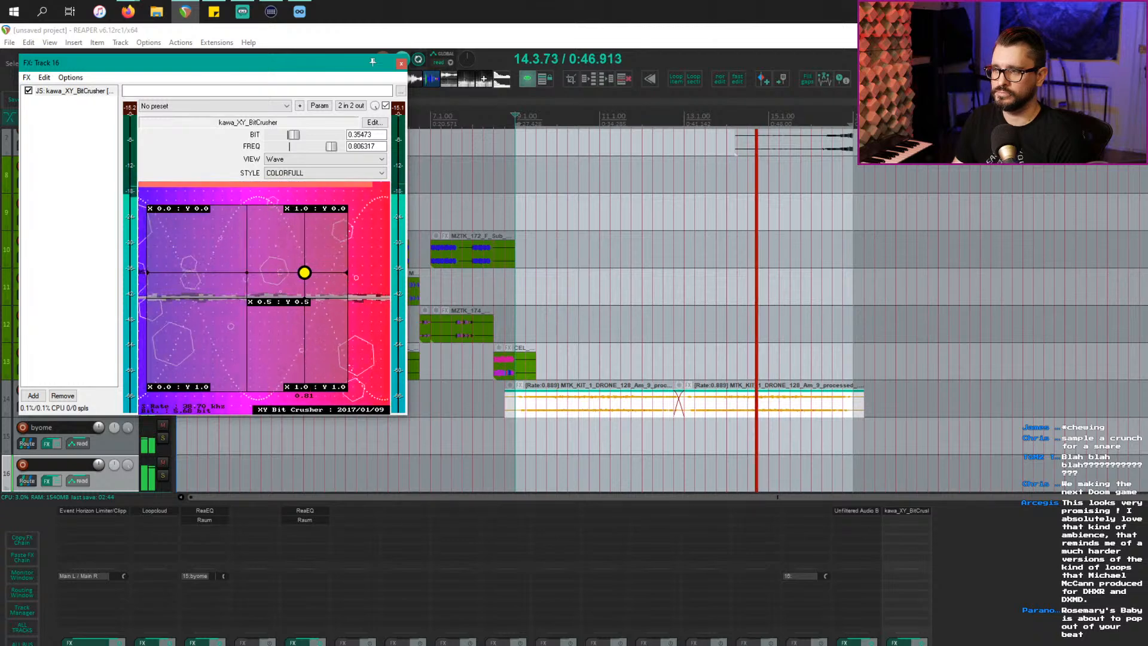
{"action": "left_click_drag", "start_coordinate": [99, 464], "coordinate": [98, 473]}
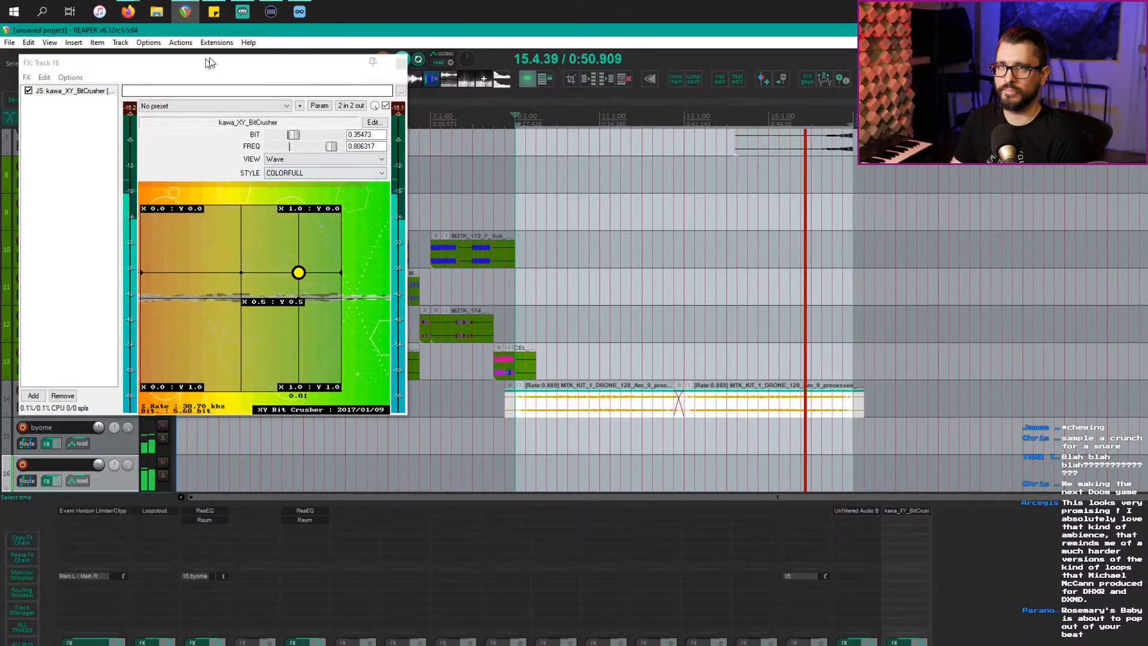
{"action": "left_click_drag", "start_coordinate": [210, 62], "coordinate": [330, 166]}
Step: Move the MZTK_172_F_Sub clip on track 10 to 13.1.00 and play from there
{"action": "left_click", "coordinate": [500, 252]}
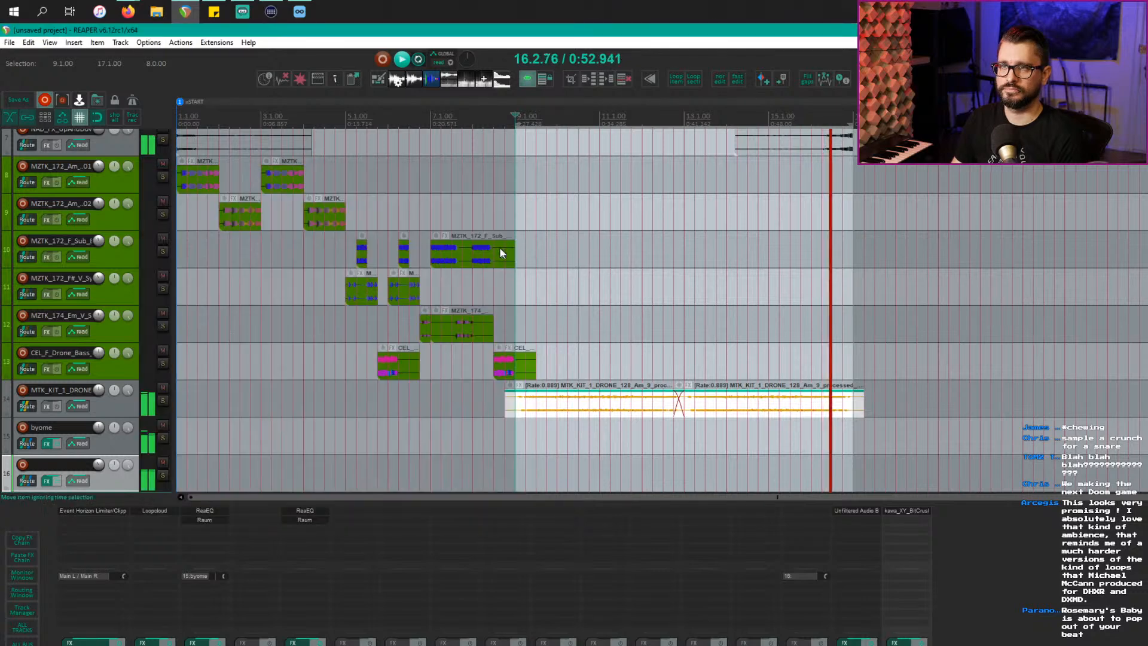
{"action": "left_click", "coordinate": [444, 260]}
{"action": "key", "text": "space"}
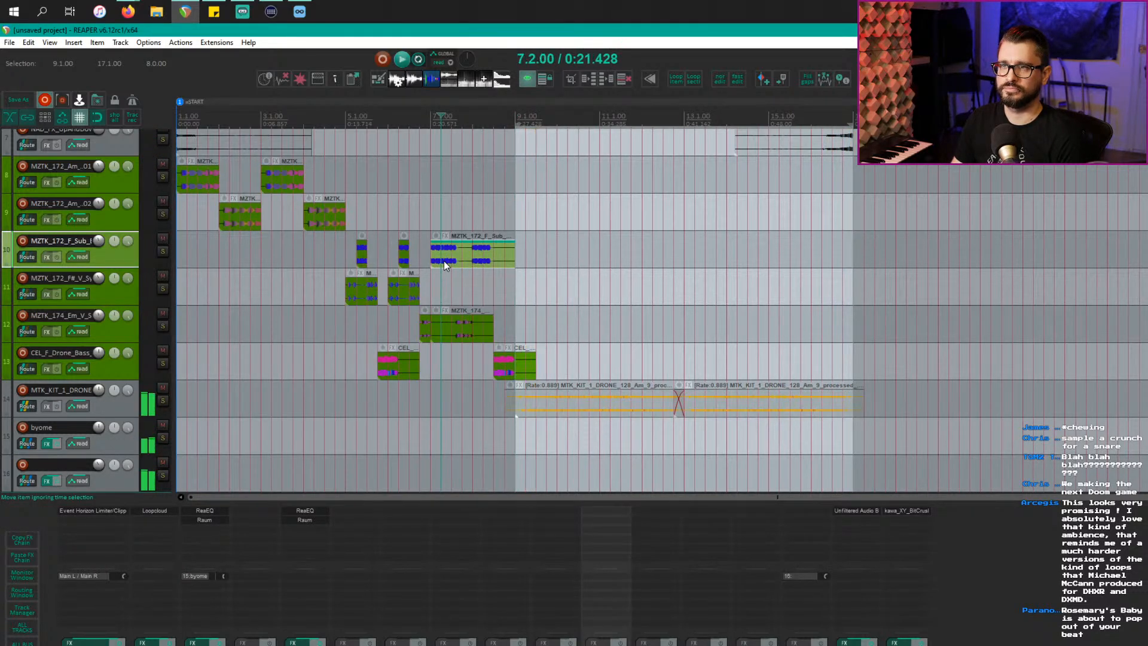
{"action": "left_click_drag", "start_coordinate": [444, 260], "coordinate": [858, 216]}
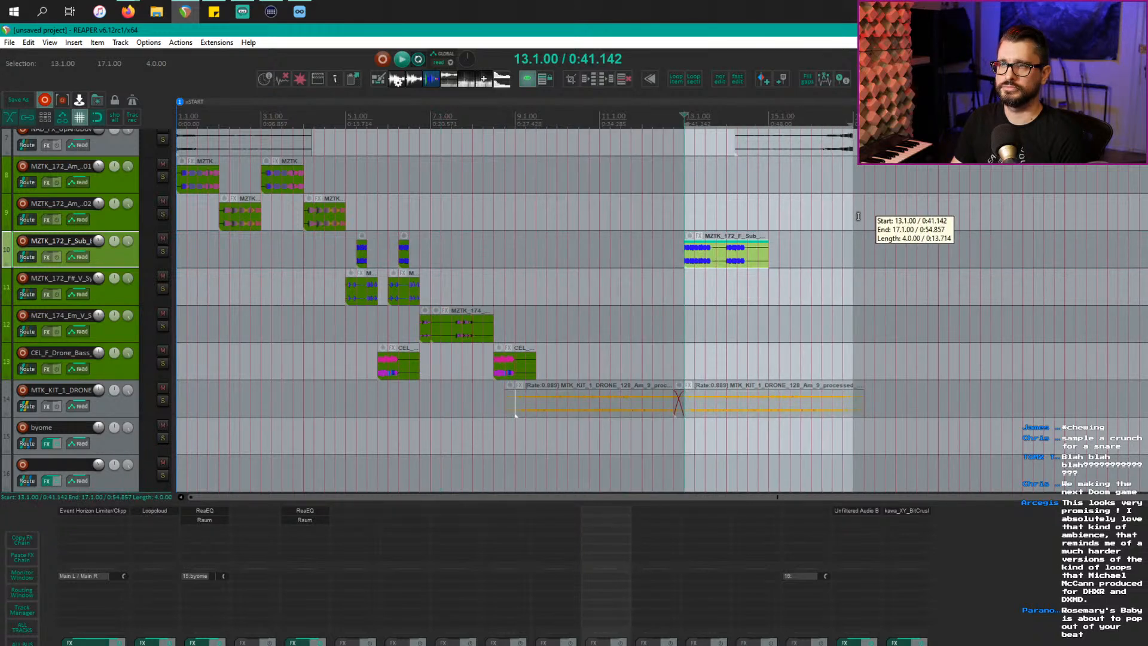
{"action": "key", "text": "space"}
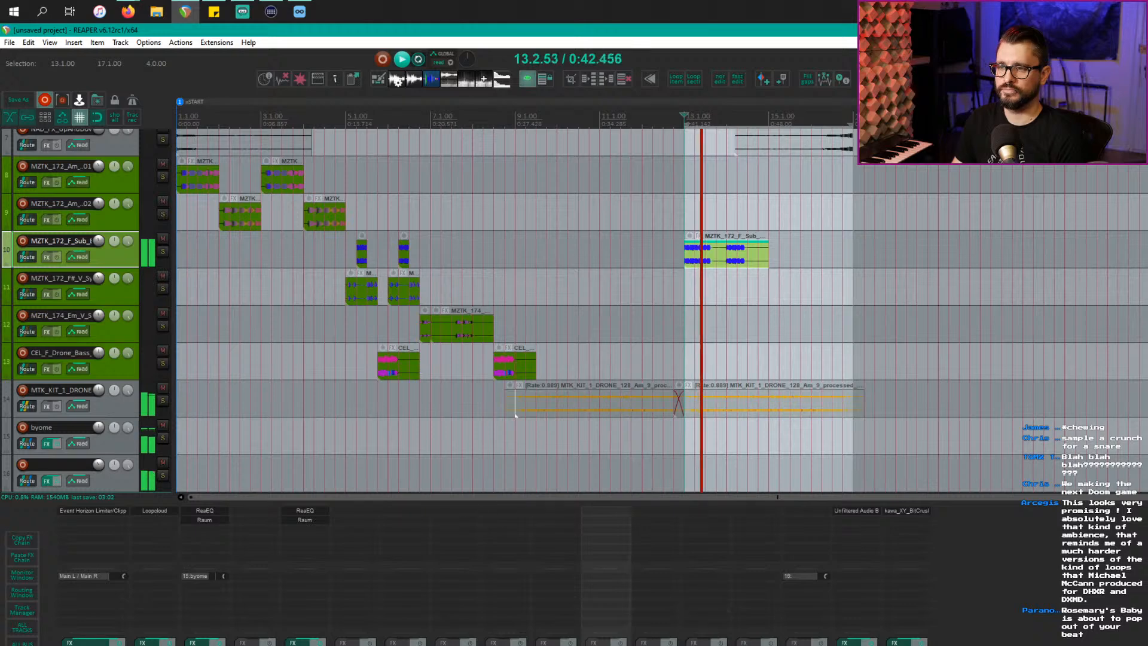
Step: Send track 10 to the BitCrusher track and lower the crusher's BIT and FREQ
{"action": "left_click_drag", "start_coordinate": [606, 645], "coordinate": [909, 584]}
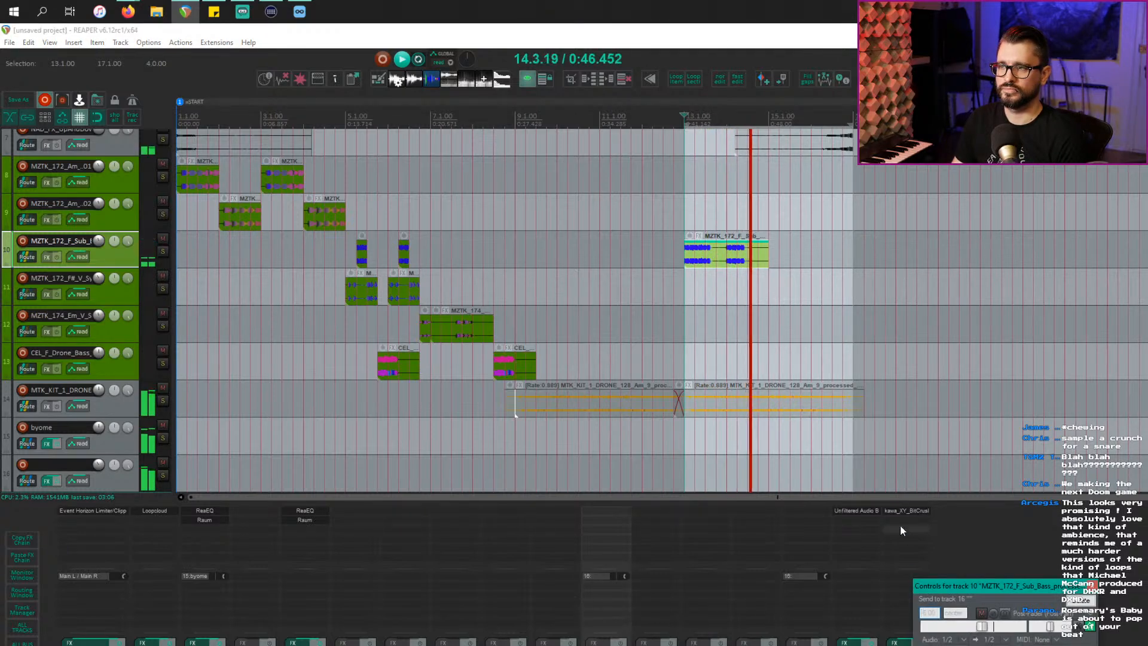
{"action": "left_click", "coordinate": [906, 510]}
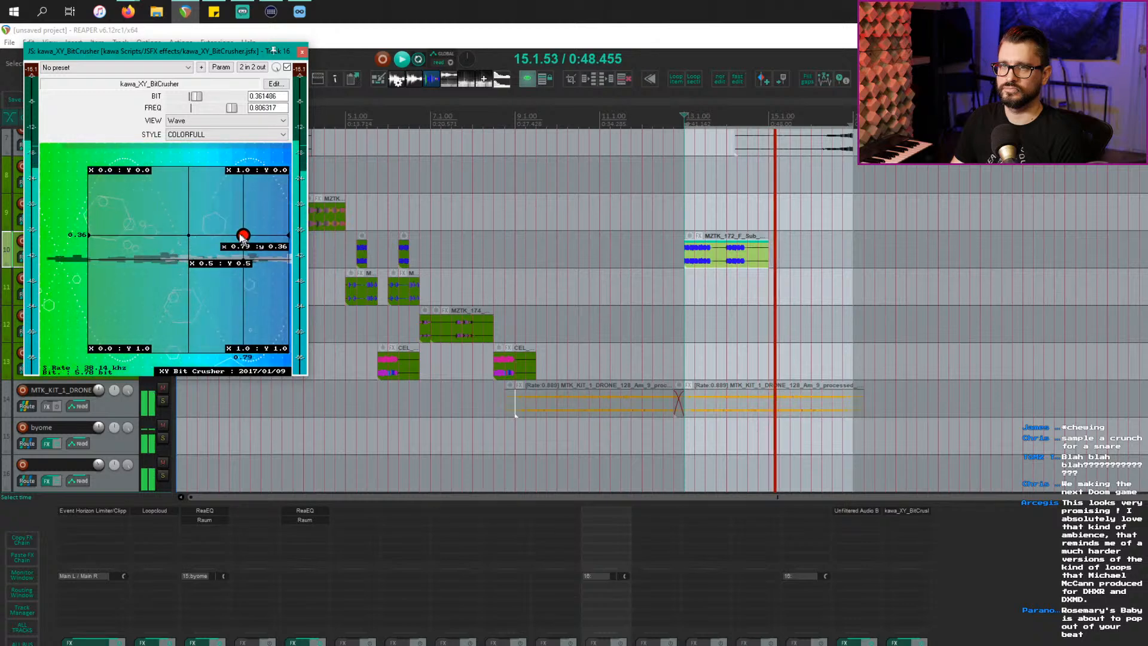
{"action": "left_click_drag", "start_coordinate": [242, 235], "coordinate": [73, 214]}
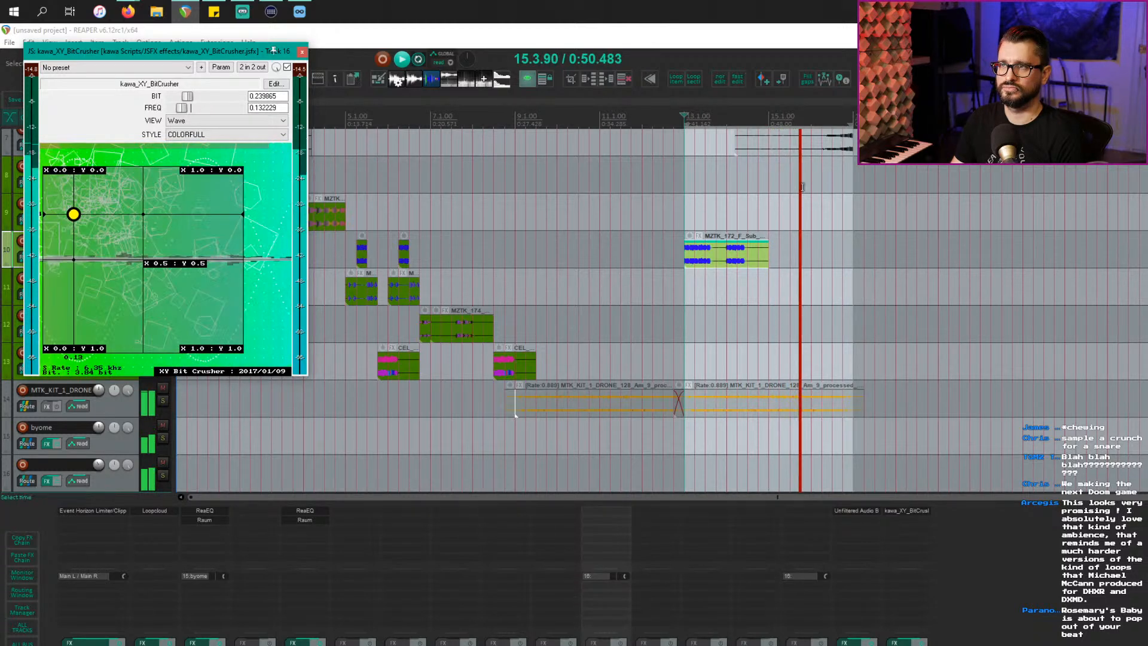
Step: Place a copy of the F Sub clip after it and set BIT 0.358108, FREQ 0.071454
{"action": "left_click", "coordinate": [716, 256]}
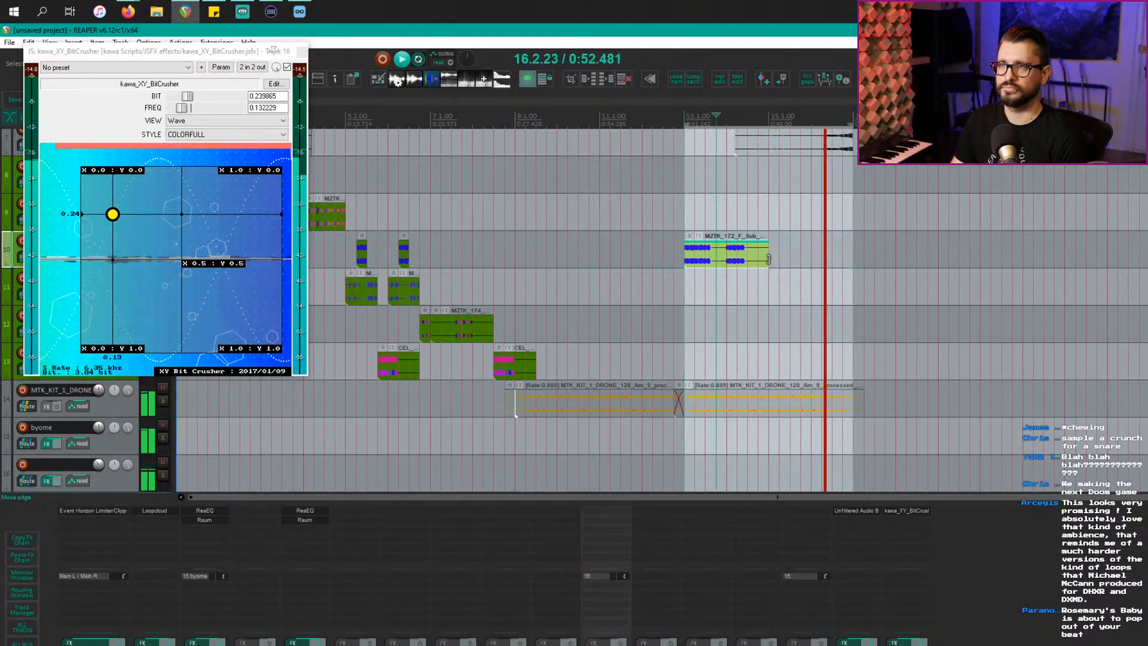
{"action": "mouse_move", "coordinate": [768, 259]}
{"action": "left_mouse_down"}
{"action": "mouse_move", "coordinate": [859, 258]}
{"action": "mouse_move", "coordinate": [767, 257]}
{"action": "left_mouse_up"}
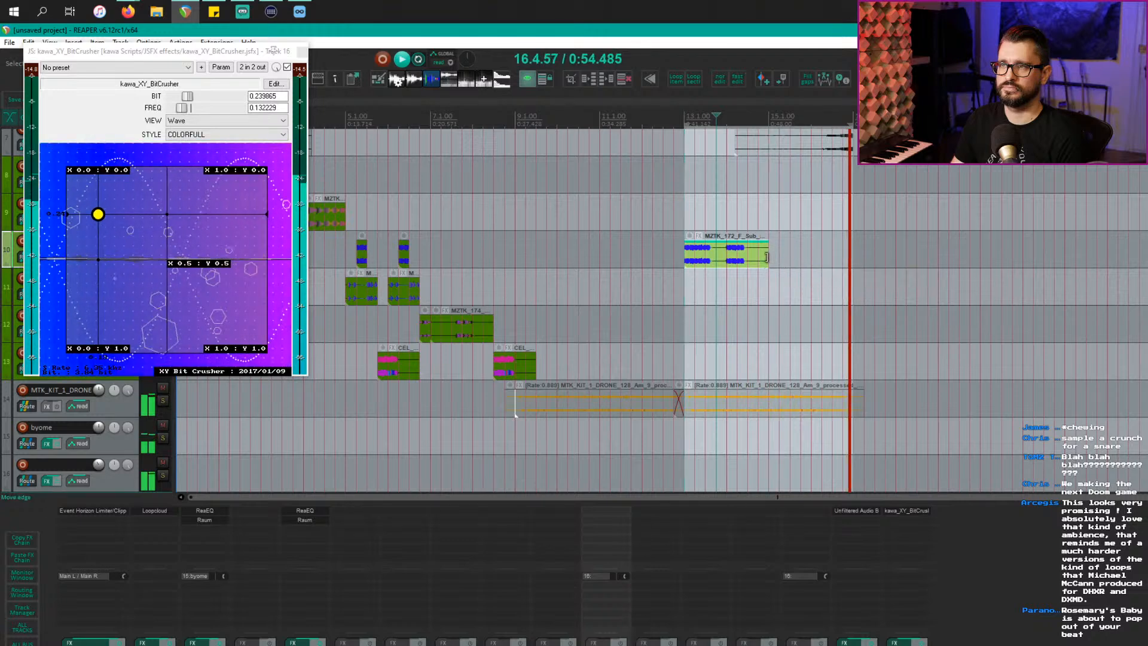
{"action": "left_click_drag", "start_coordinate": [695, 261], "coordinate": [777, 257]}
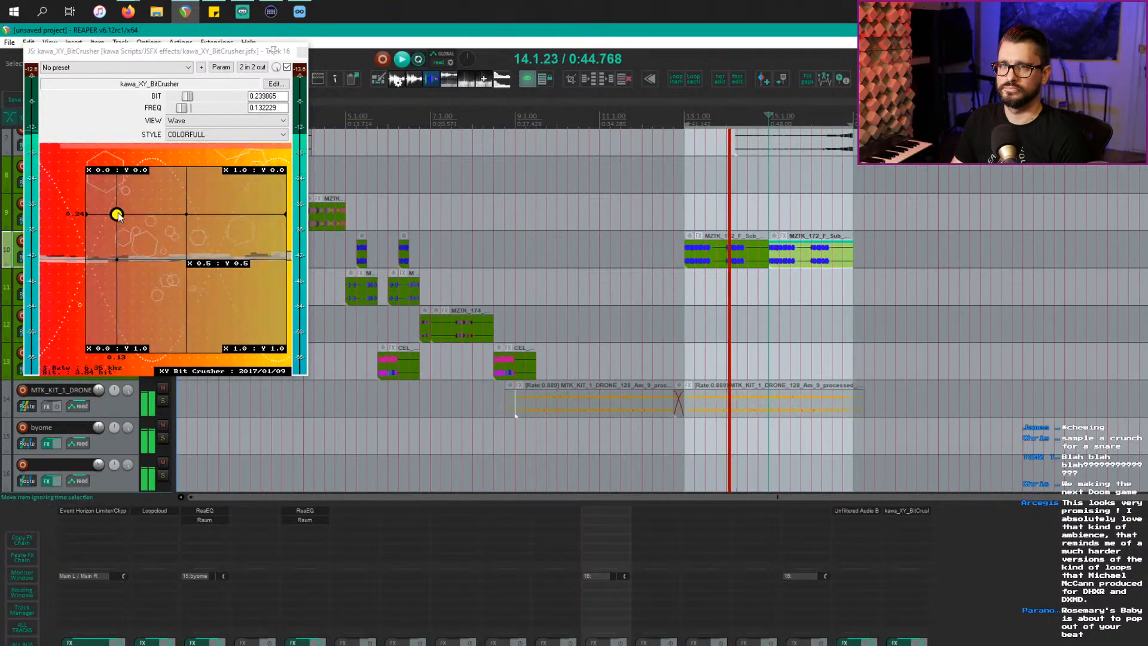
{"action": "left_click_drag", "start_coordinate": [120, 214], "coordinate": [101, 236]}
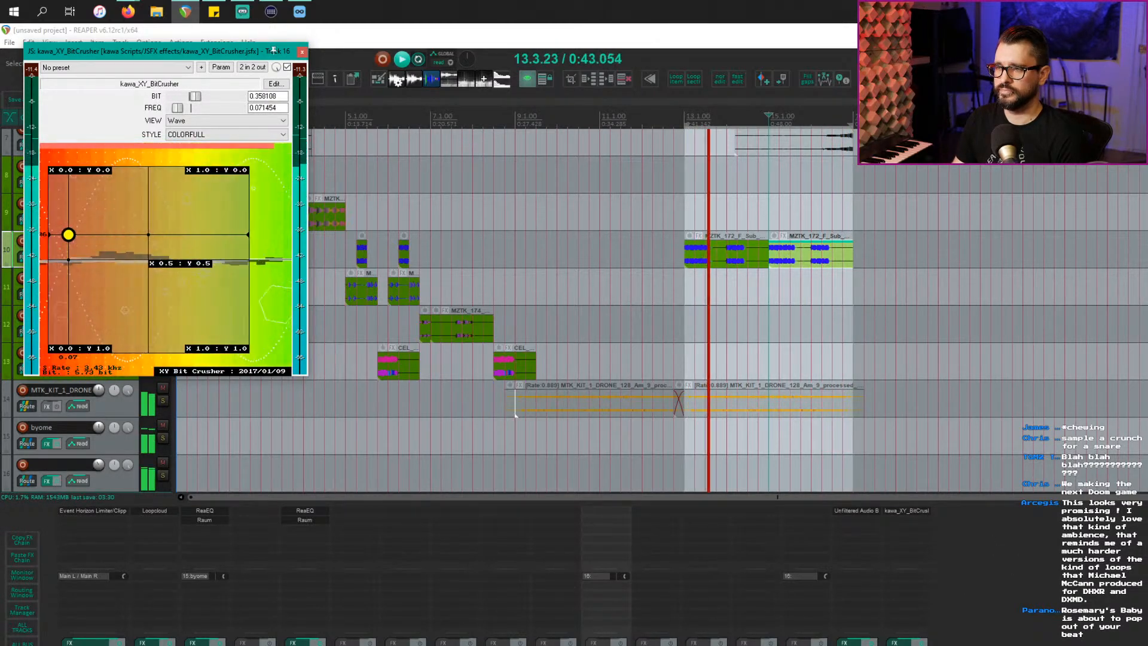
{"action": "left_click", "coordinate": [57, 465]}
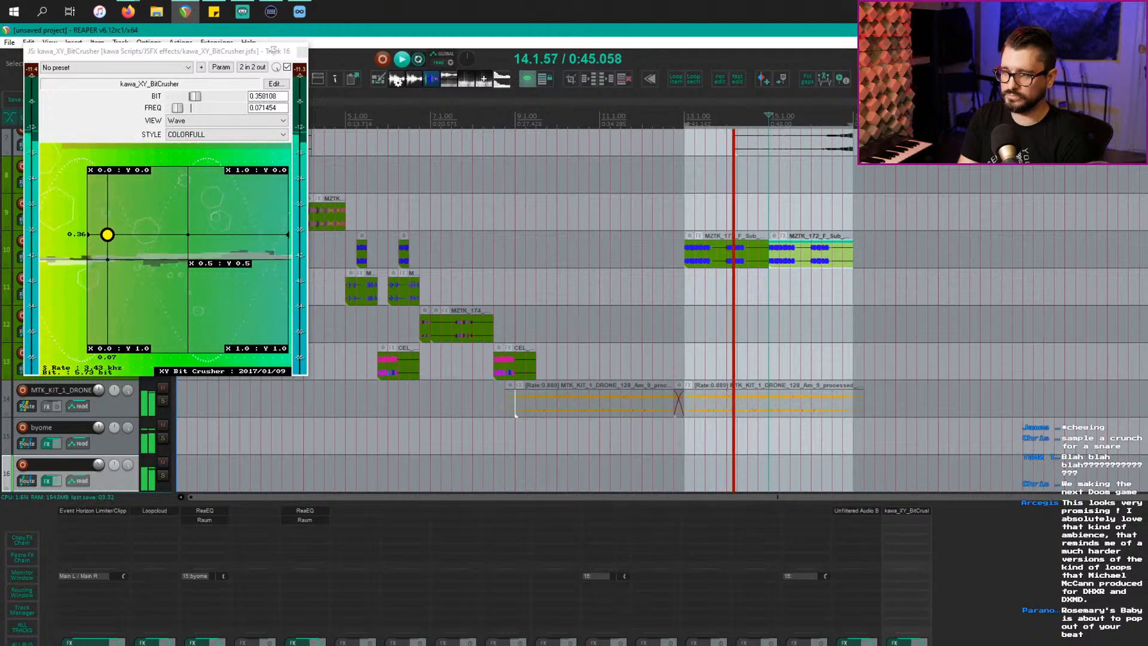
Step: Name track 16 'bitcrush' and show only JS plugins in the FX browser
{"action": "type", "text": "bitcrush"}
{"action": "key", "text": "Return"}
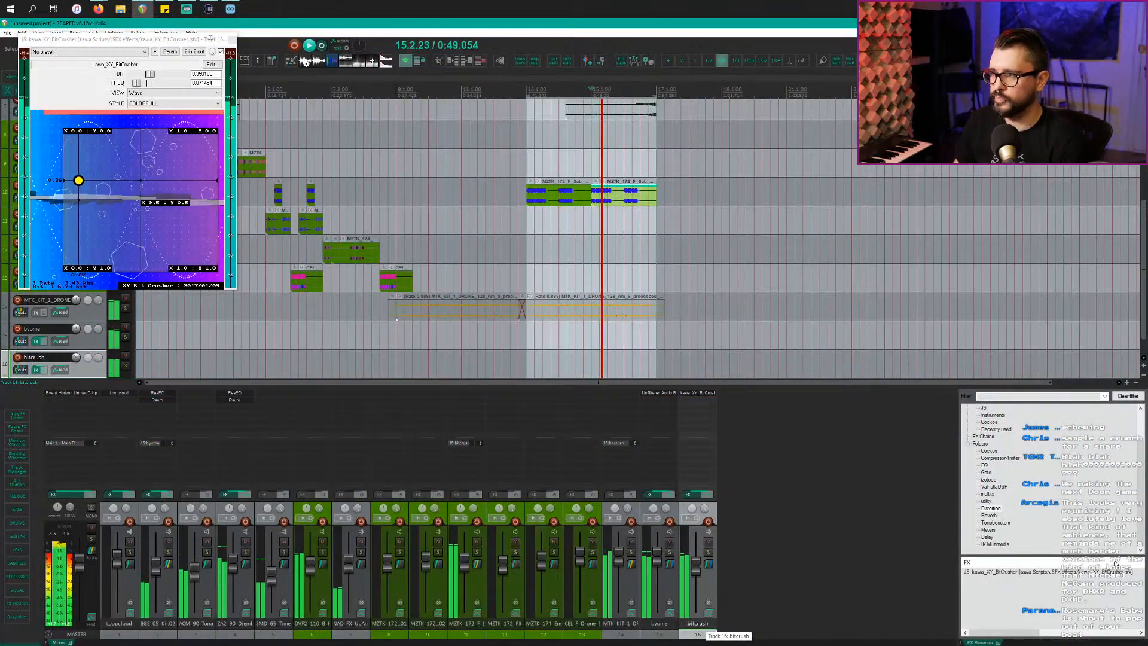
{"action": "left_click", "coordinate": [985, 444]}
{"action": "scroll", "coordinate": [990, 435], "scroll_direction": "up", "scroll_amount": 2}
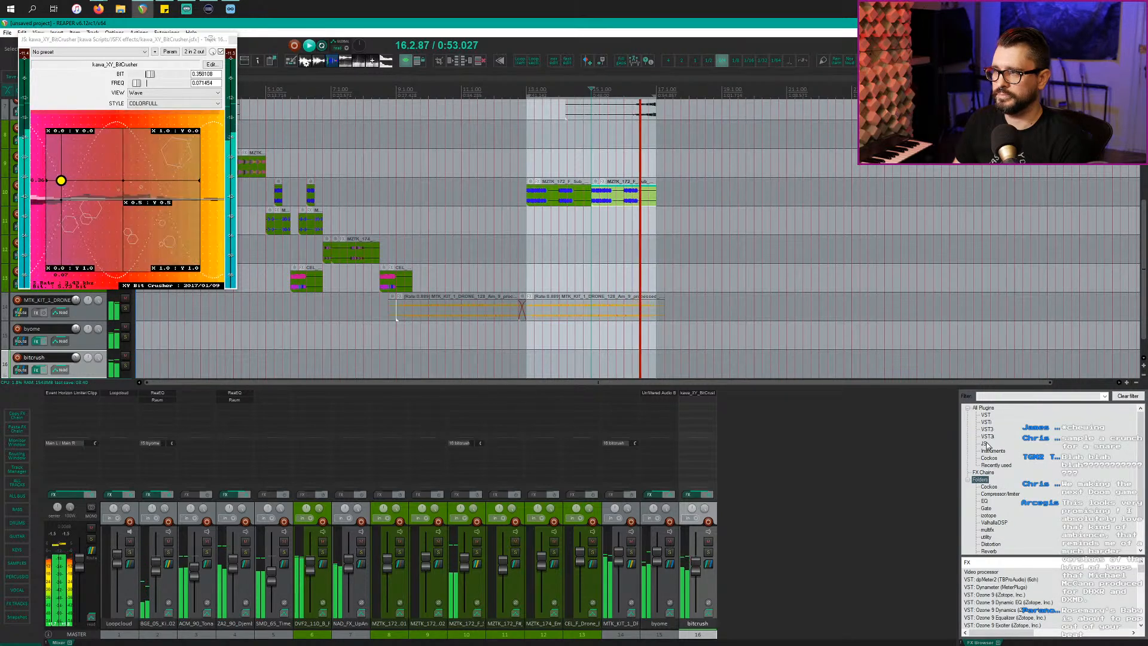
{"action": "left_click", "coordinate": [986, 444]}
Step: Narrow the FX browser to distortion plugins, select Graphical Waveshaper, and add empty track 17
{"action": "left_click_drag", "start_coordinate": [992, 557], "coordinate": [993, 459]}
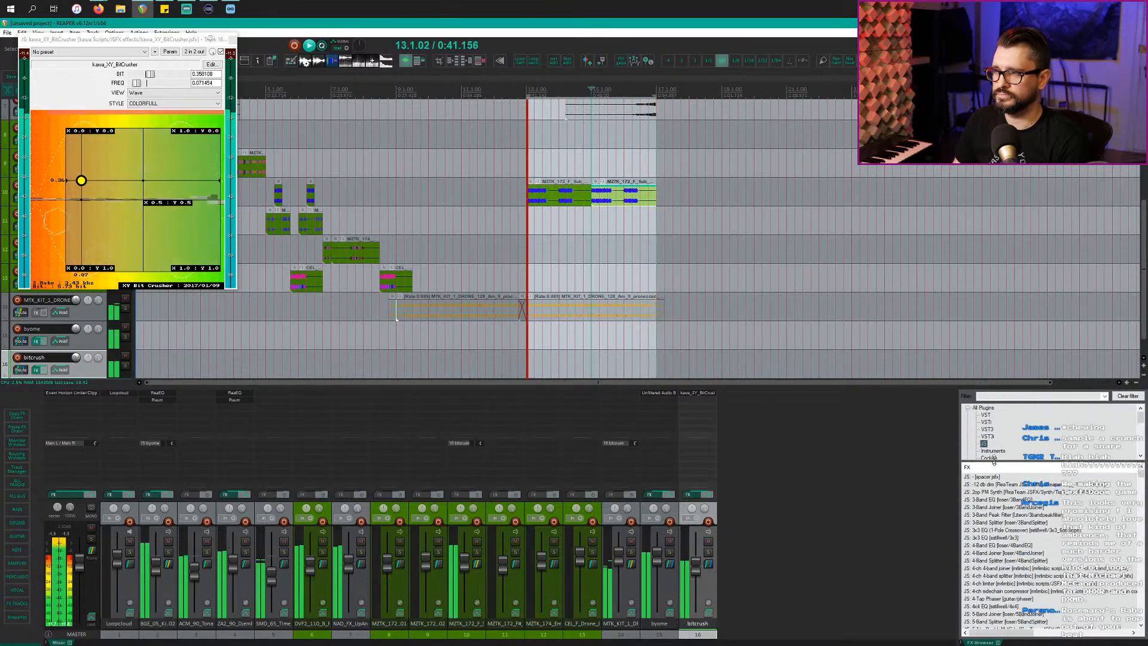
{"action": "scroll", "coordinate": [988, 577], "scroll_direction": "down", "scroll_amount": 10}
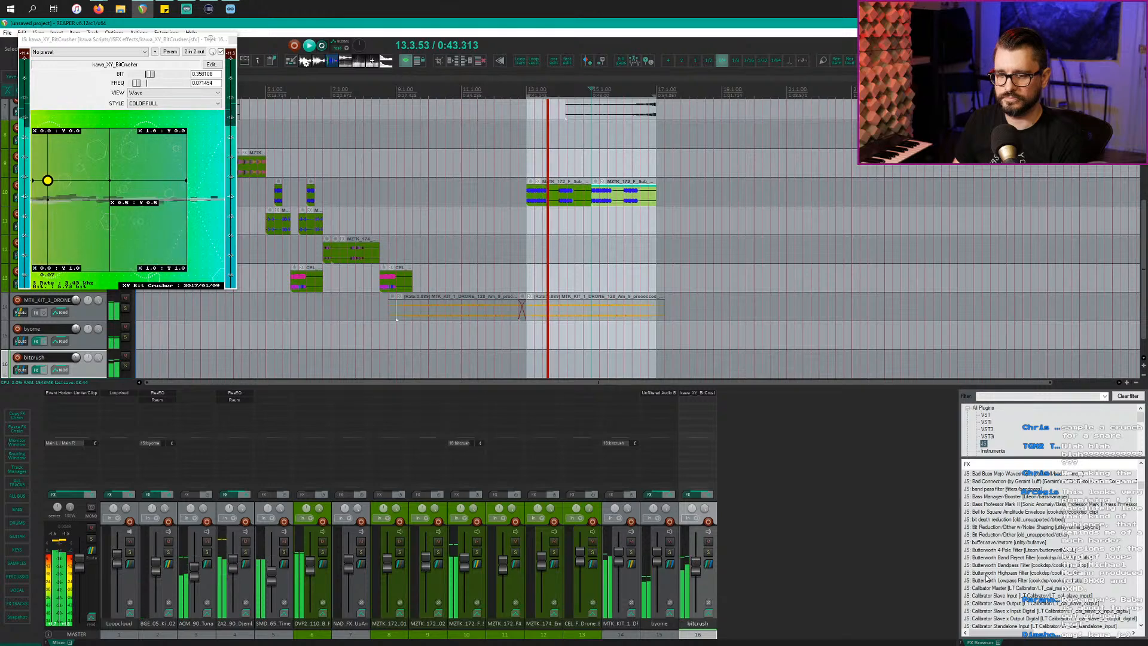
{"action": "scroll", "coordinate": [988, 577], "scroll_direction": "down", "scroll_amount": 5}
{"action": "scroll", "coordinate": [989, 579], "scroll_direction": "down", "scroll_amount": 9}
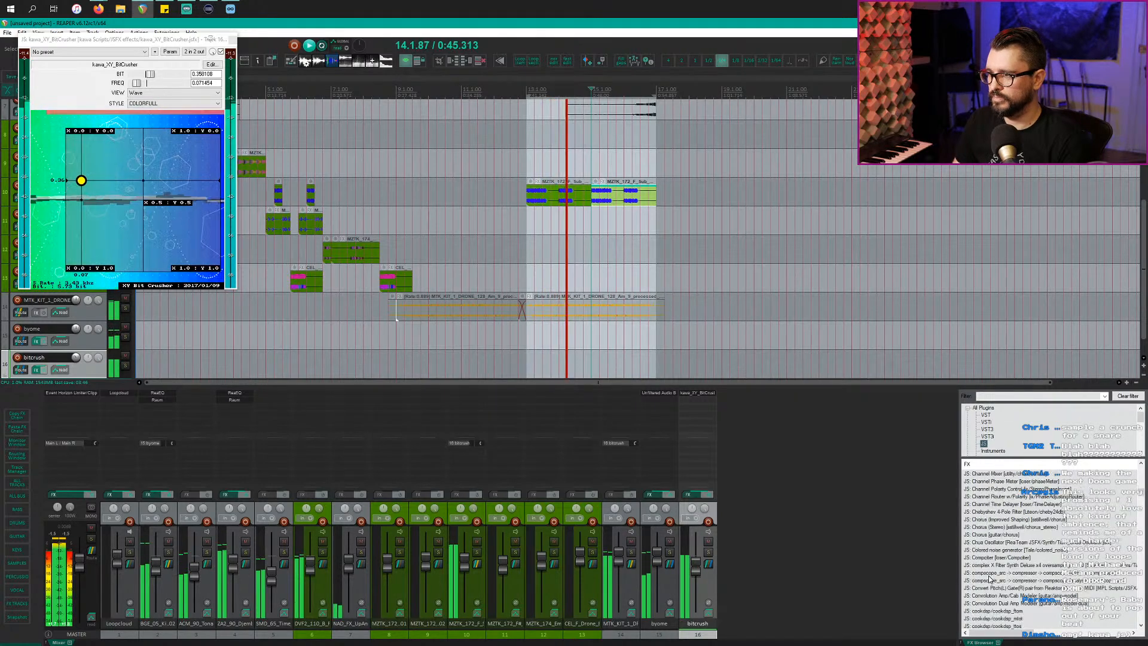
{"action": "scroll", "coordinate": [989, 579], "scroll_direction": "down", "scroll_amount": 8}
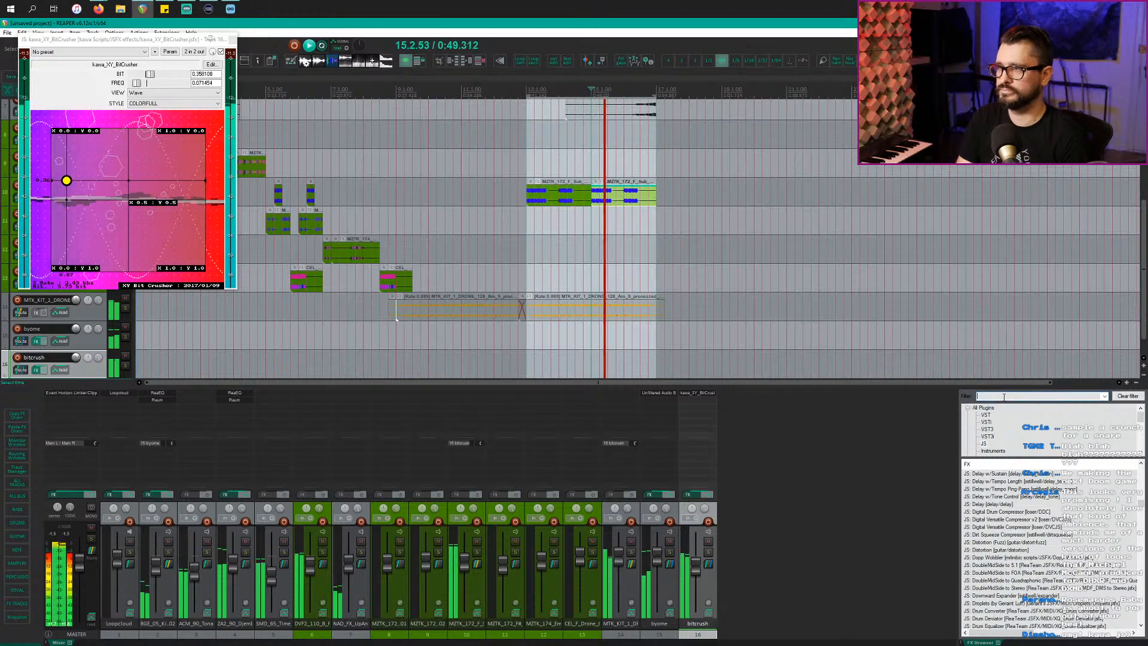
{"action": "type", "text": "t"}
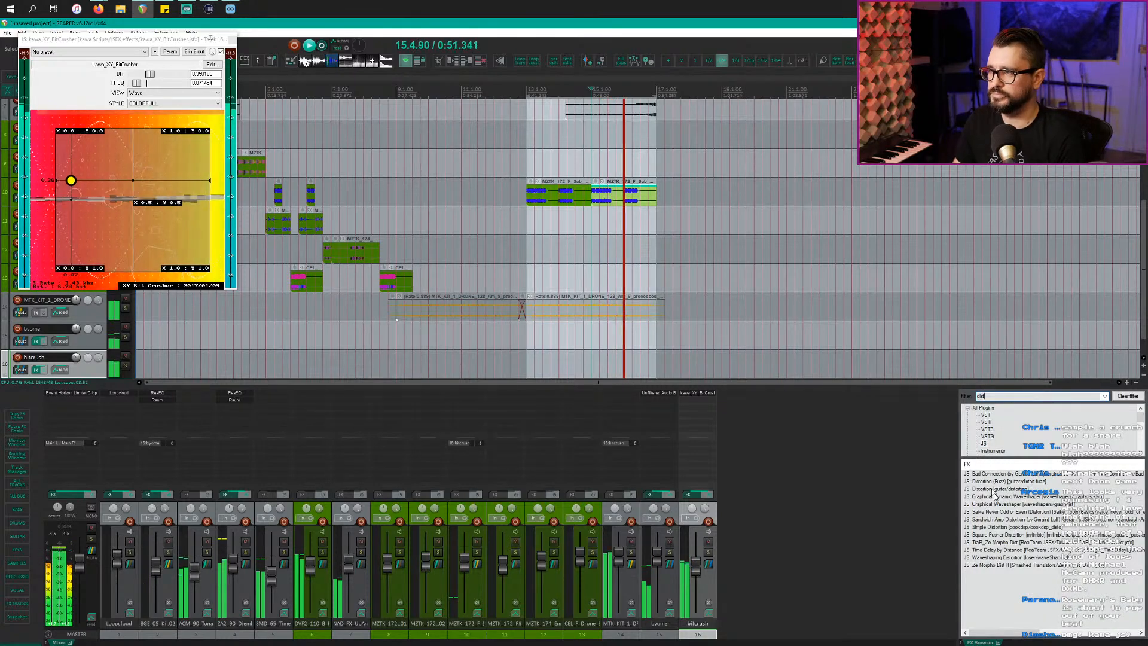
{"action": "left_click", "coordinate": [995, 483]}
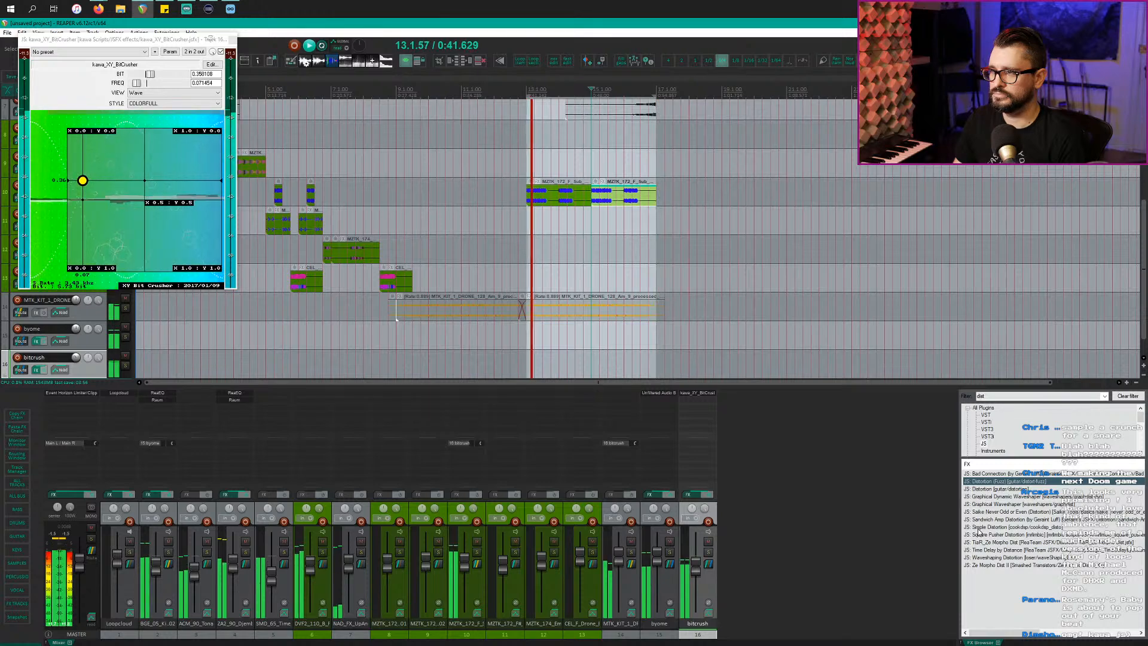
{"action": "left_click", "coordinate": [992, 505]}
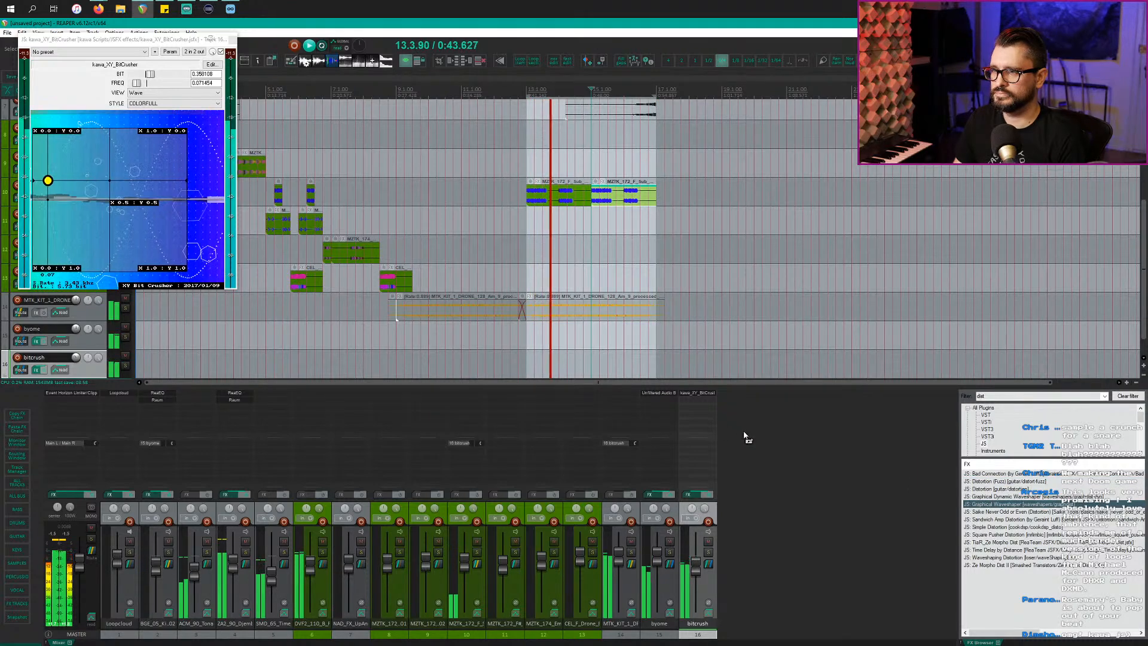
{"action": "key", "text": "ctrl+t"}
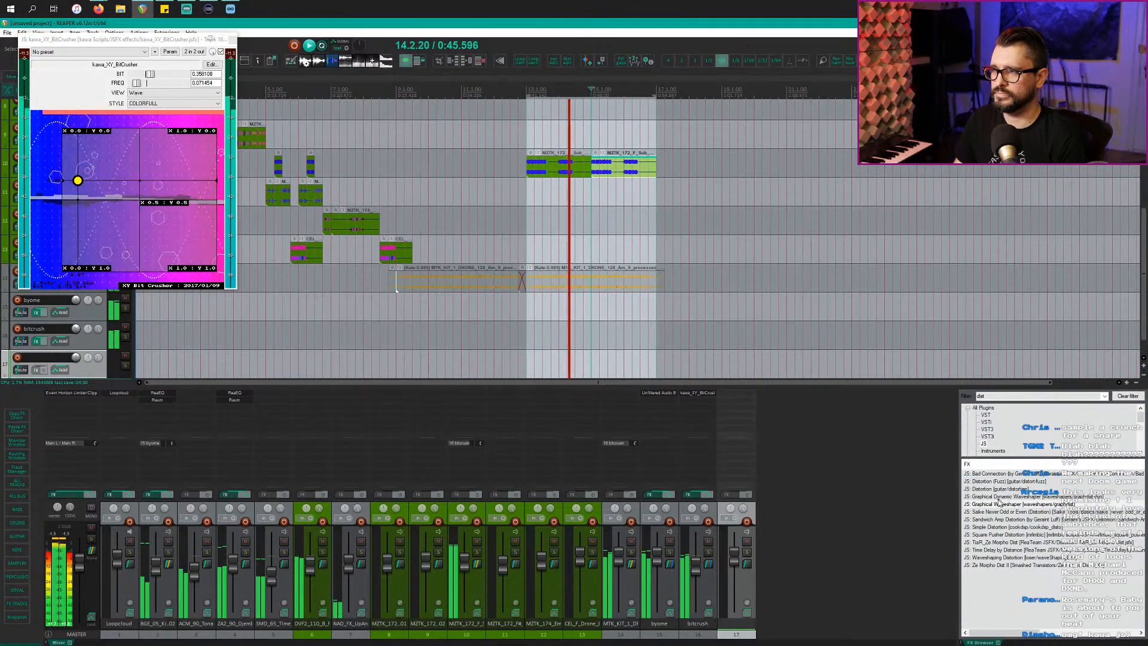
Step: Put Graphical Waveshaper on track 17 and send track 10 into it
{"action": "left_click_drag", "start_coordinate": [728, 419], "coordinate": [734, 409]}
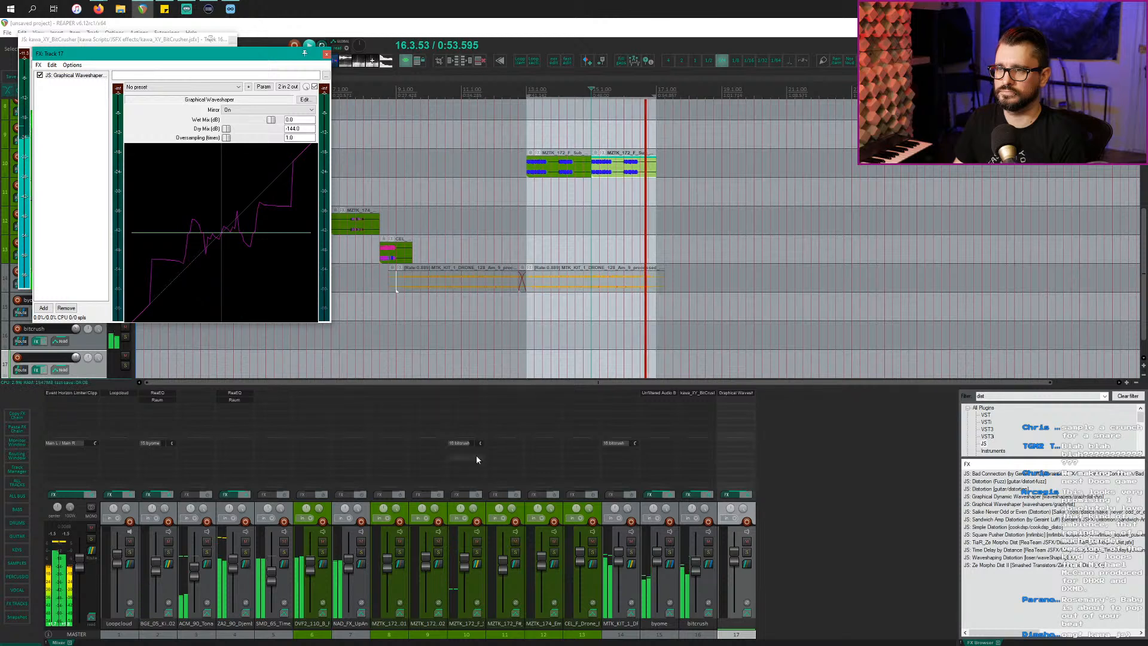
{"action": "left_click_drag", "start_coordinate": [472, 452], "coordinate": [480, 454]}
{"action": "left_click_drag", "start_coordinate": [728, 416], "coordinate": [730, 417]}
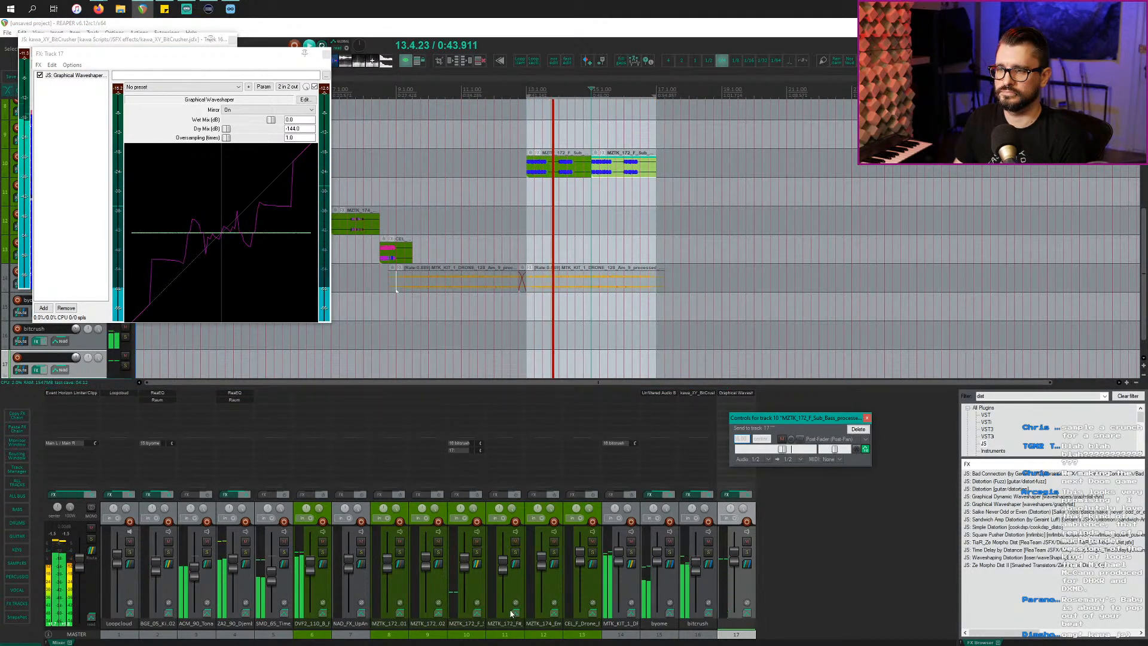
Step: Insert a new empty track after track 7, NAD_FX_UpAndDown
{"action": "left_click", "coordinate": [465, 626]}
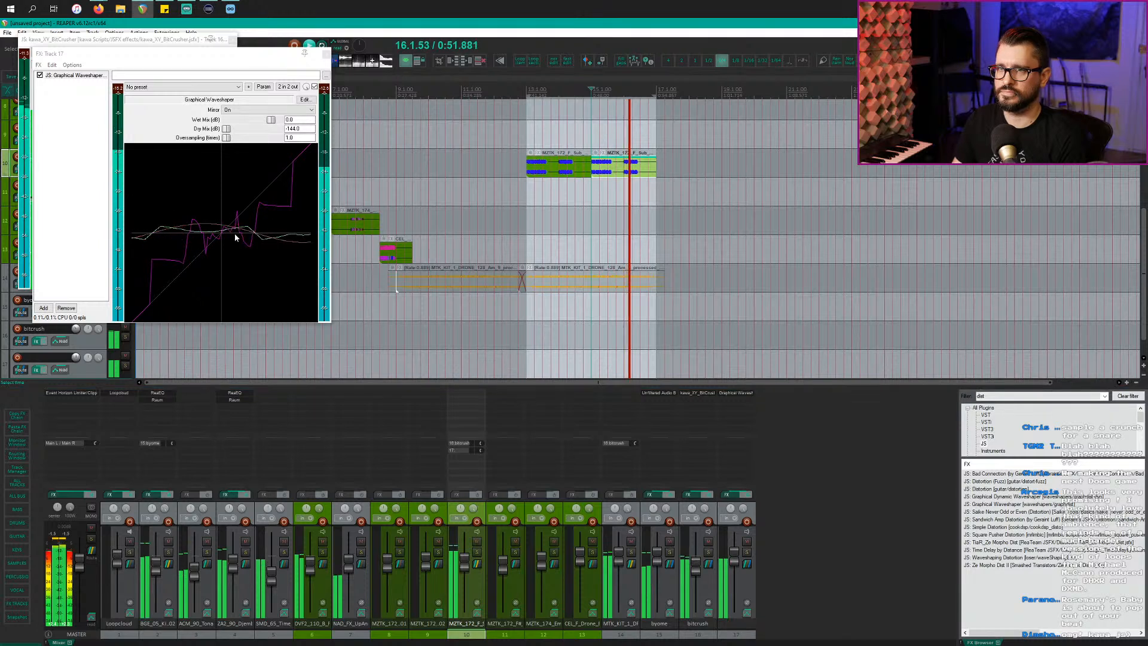
{"action": "left_click", "coordinate": [227, 217]}
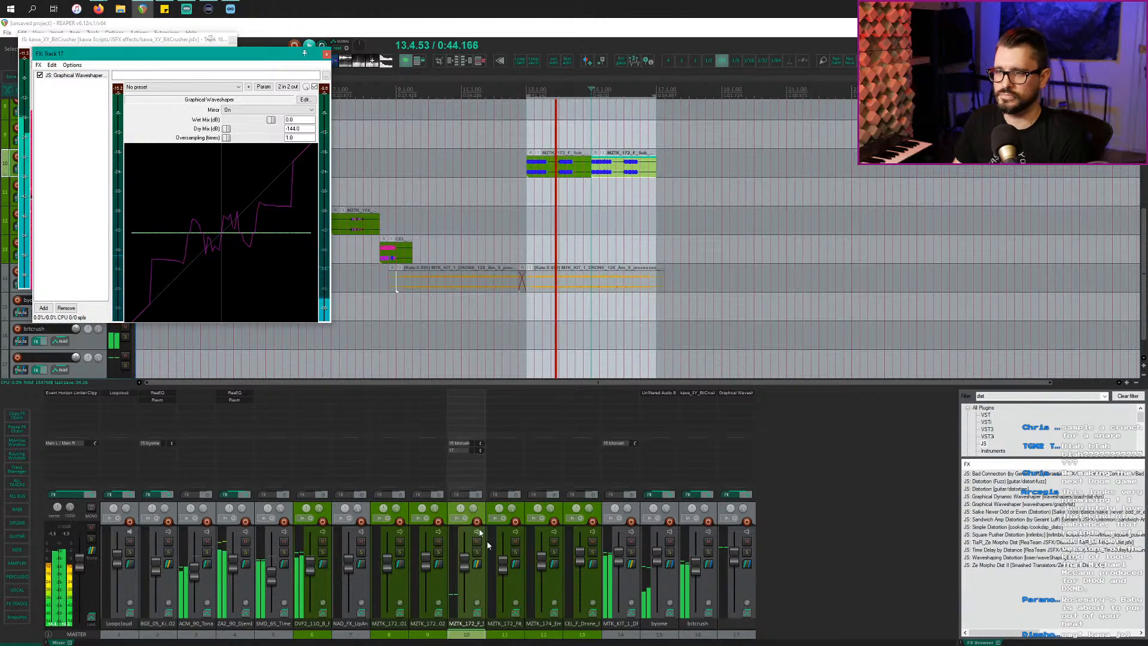
{"action": "left_click", "coordinate": [485, 576]}
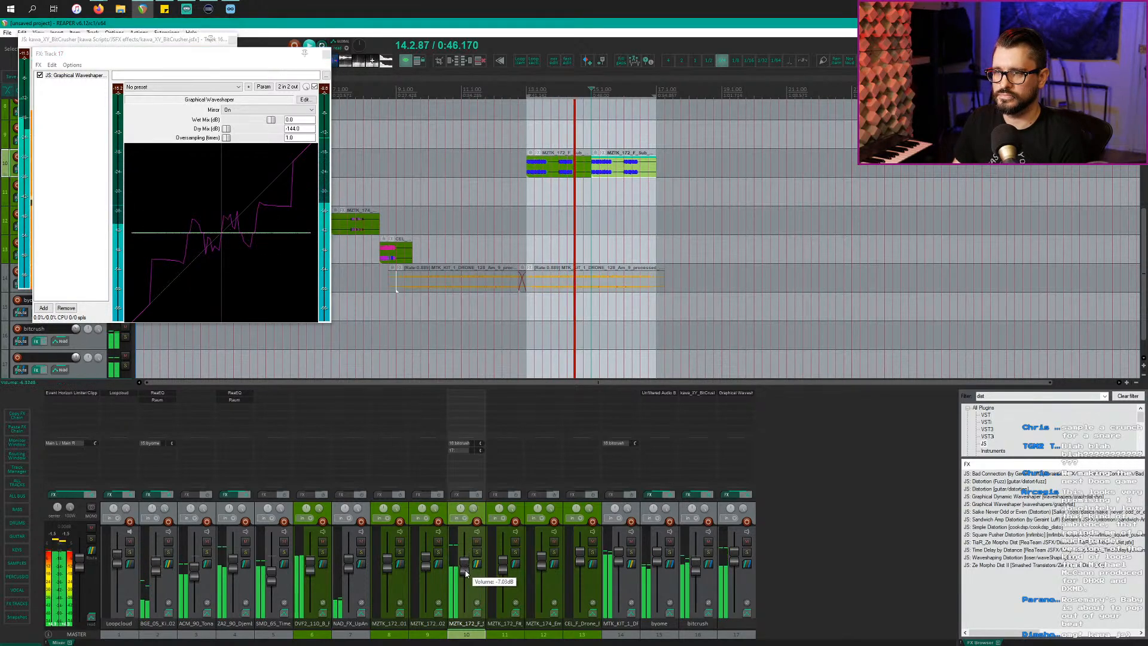
{"action": "left_click", "coordinate": [358, 634]}
{"action": "key", "text": "ctrl+t"}
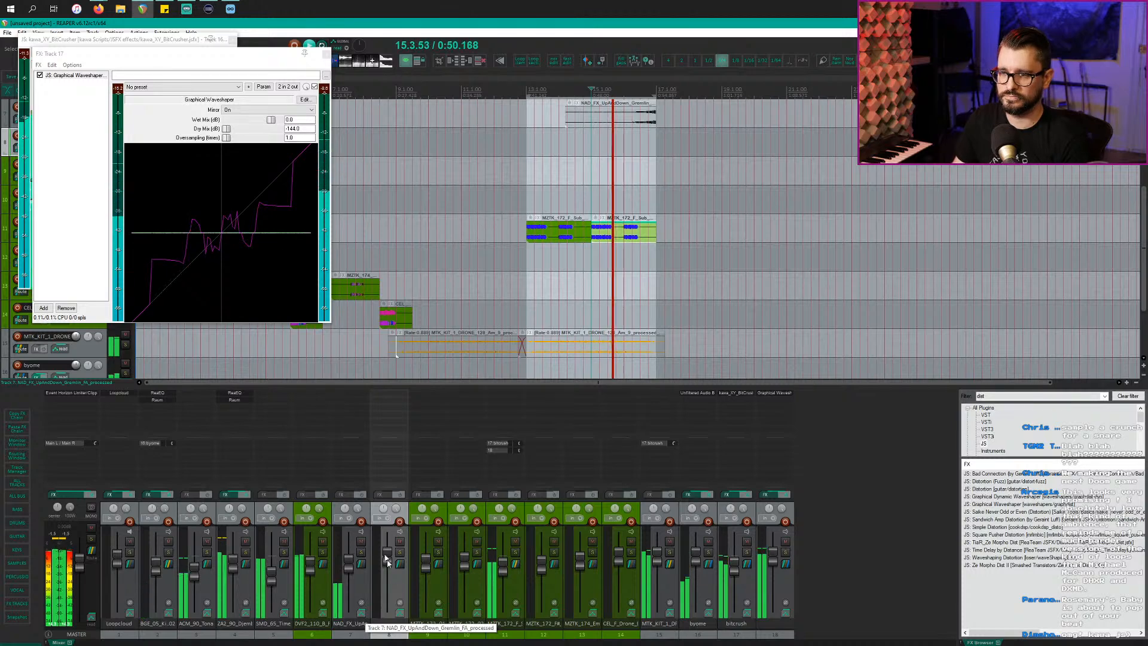
Step: Name the new track 'Bass' and fold tracks 9–13 under it as a folder
{"action": "type", "text": "Bas"}
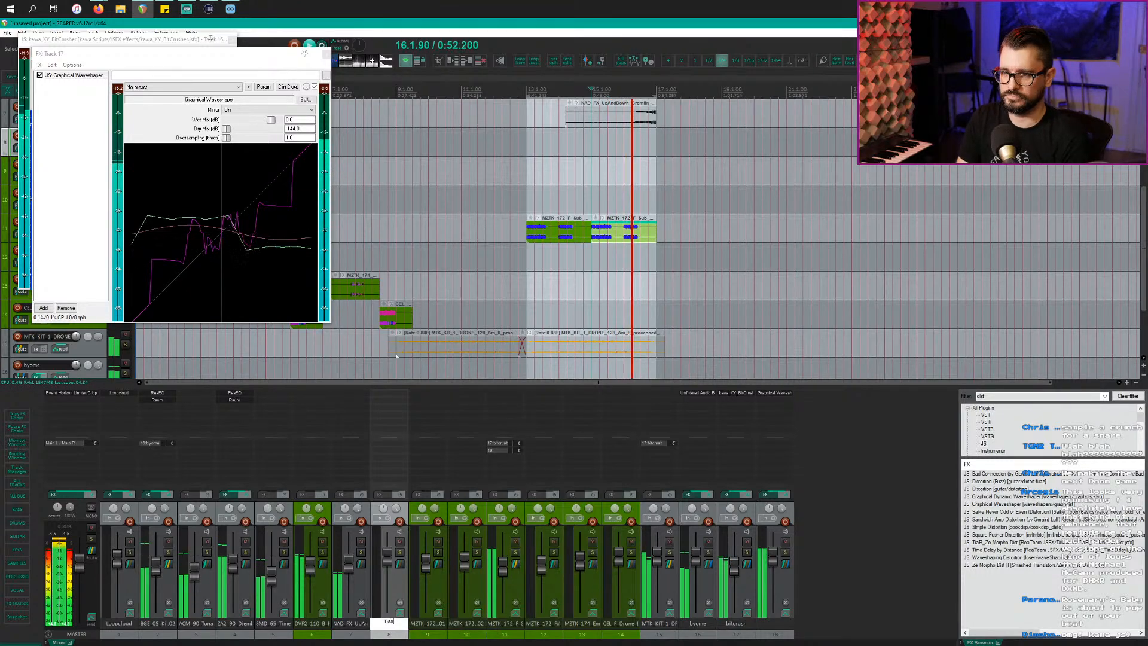
{"action": "type", "text": "s"}
{"action": "key", "text": "Return"}
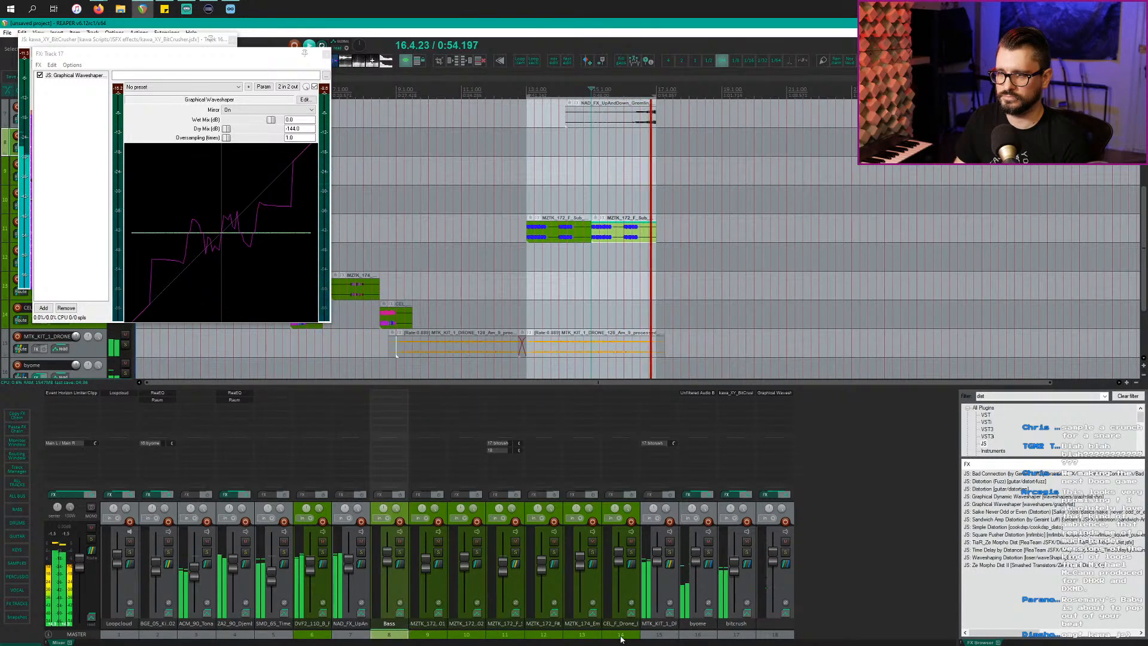
{"action": "left_click", "coordinate": [588, 638], "text": "shift"}
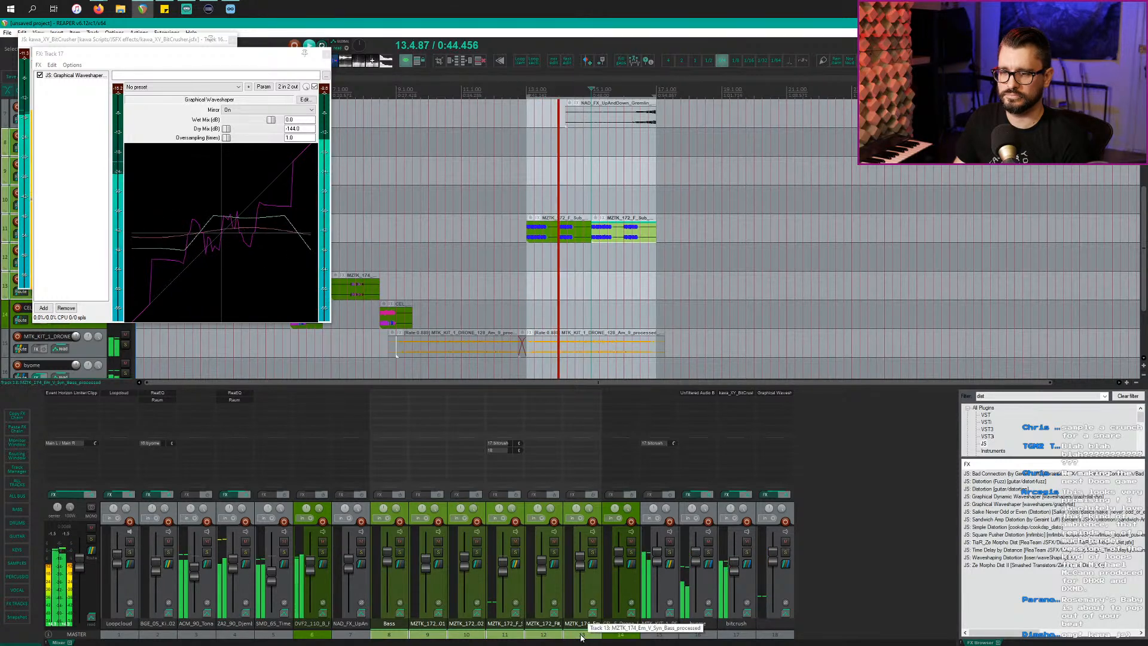
{"action": "key", "text": "f"}
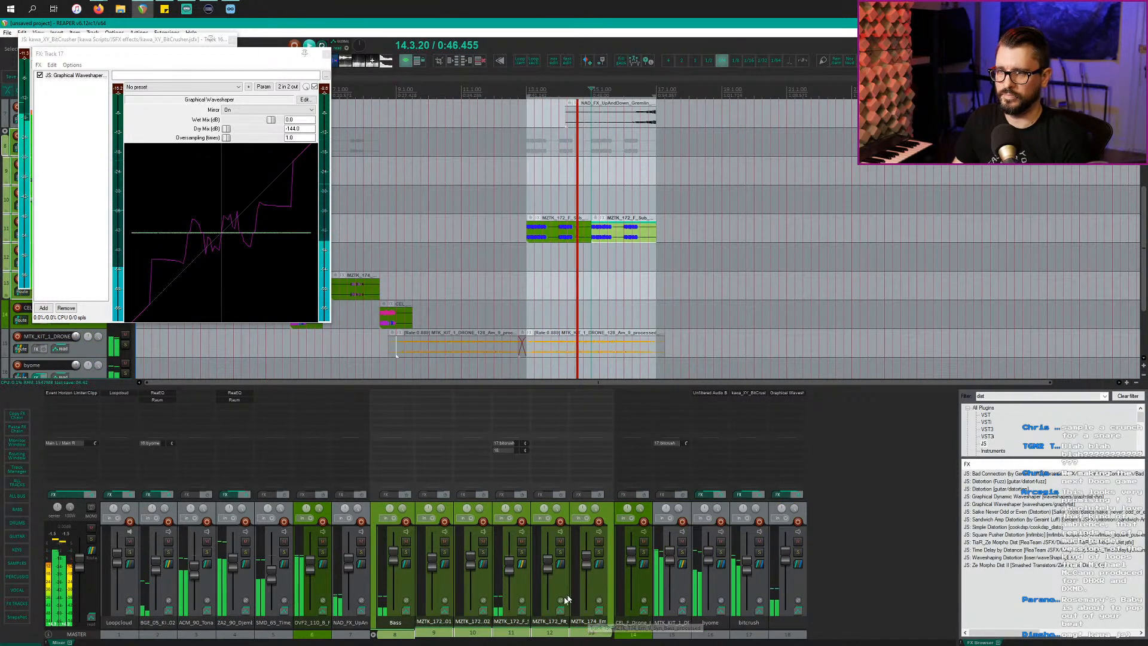
Step: Move track 11's waveshaper and bitcrush sends onto the Bass track
{"action": "mouse_move", "coordinate": [502, 455]}
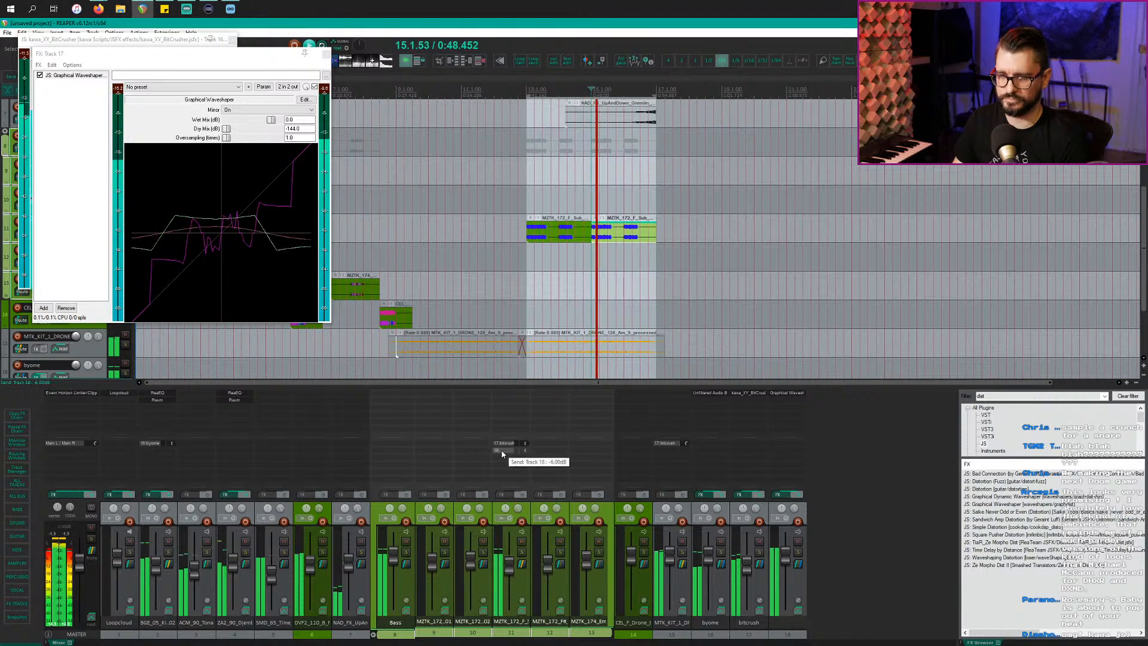
{"action": "left_click_drag", "start_coordinate": [402, 453], "coordinate": [396, 452]}
{"action": "left_click_drag", "start_coordinate": [508, 444], "coordinate": [394, 455]}
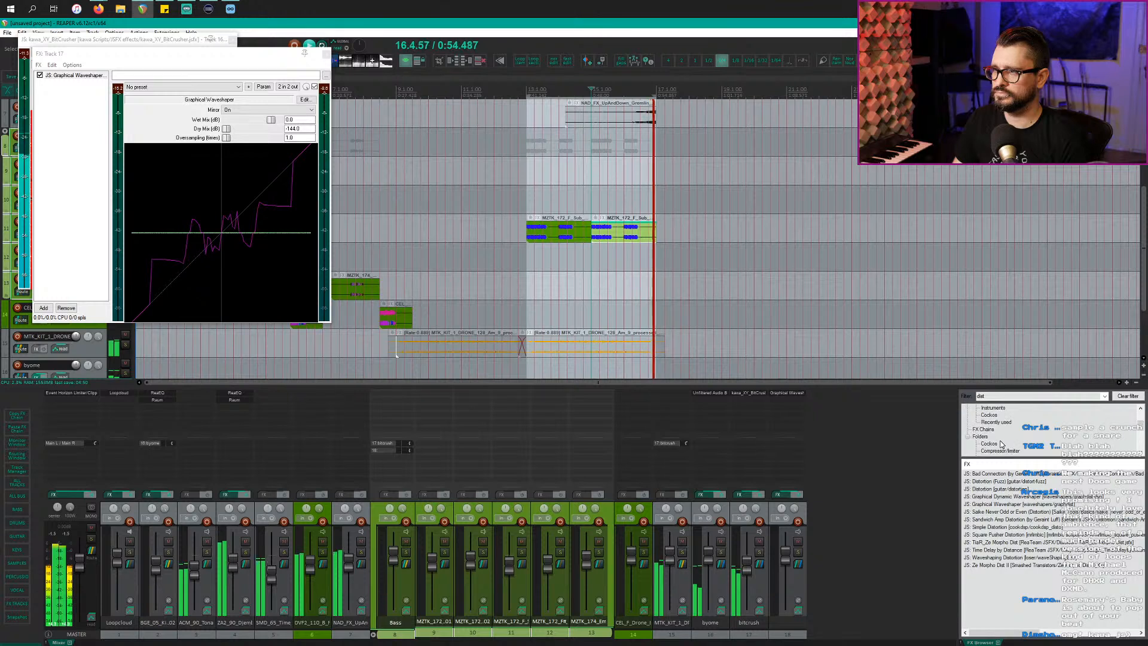
Step: Add the bx_townhouse Buss Compressor to the Bass track's FX chain and turn its Attack down
{"action": "left_click", "coordinate": [1000, 452]}
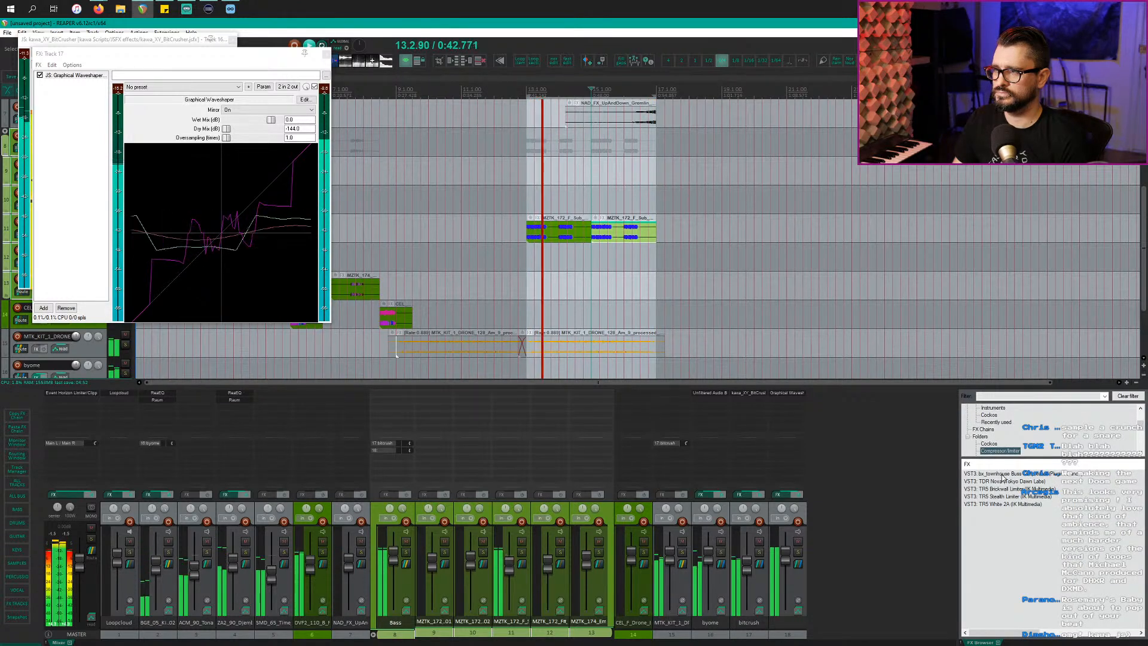
{"action": "left_click", "coordinate": [1000, 474]}
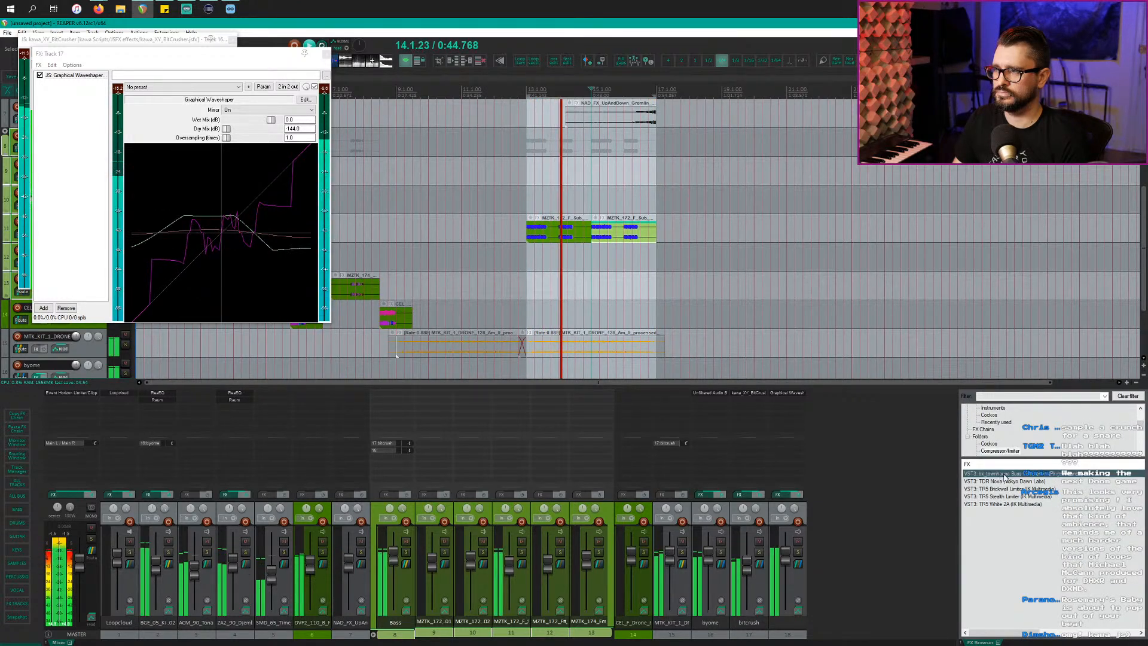
{"action": "left_click", "coordinate": [391, 412]}
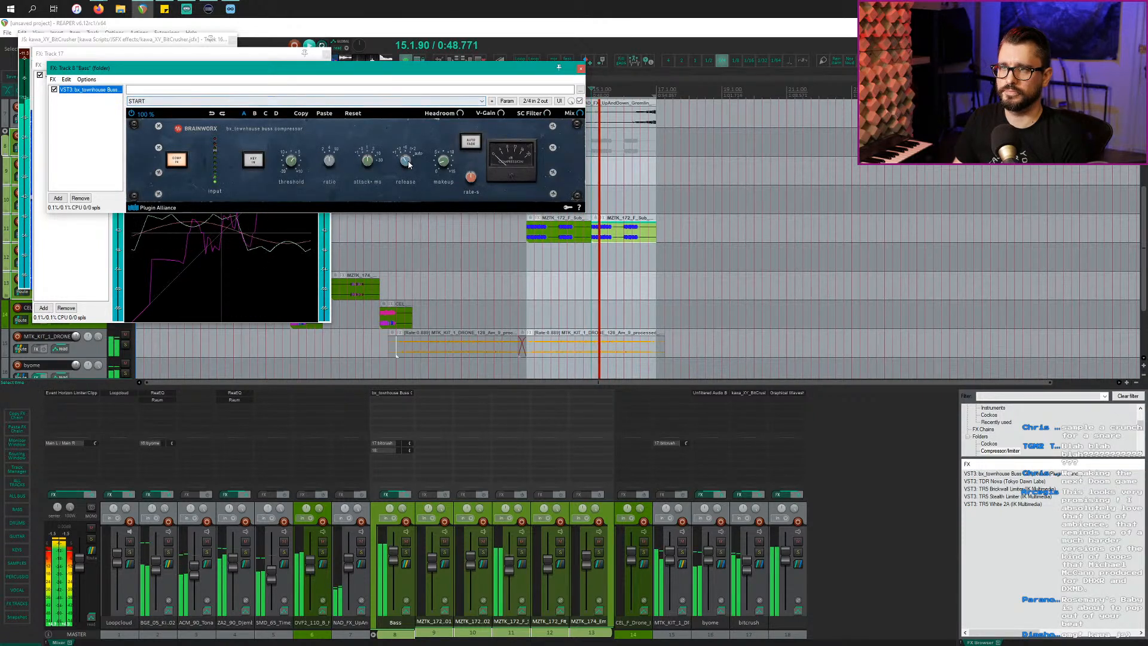
{"action": "left_click_drag", "start_coordinate": [368, 162], "coordinate": [368, 191]}
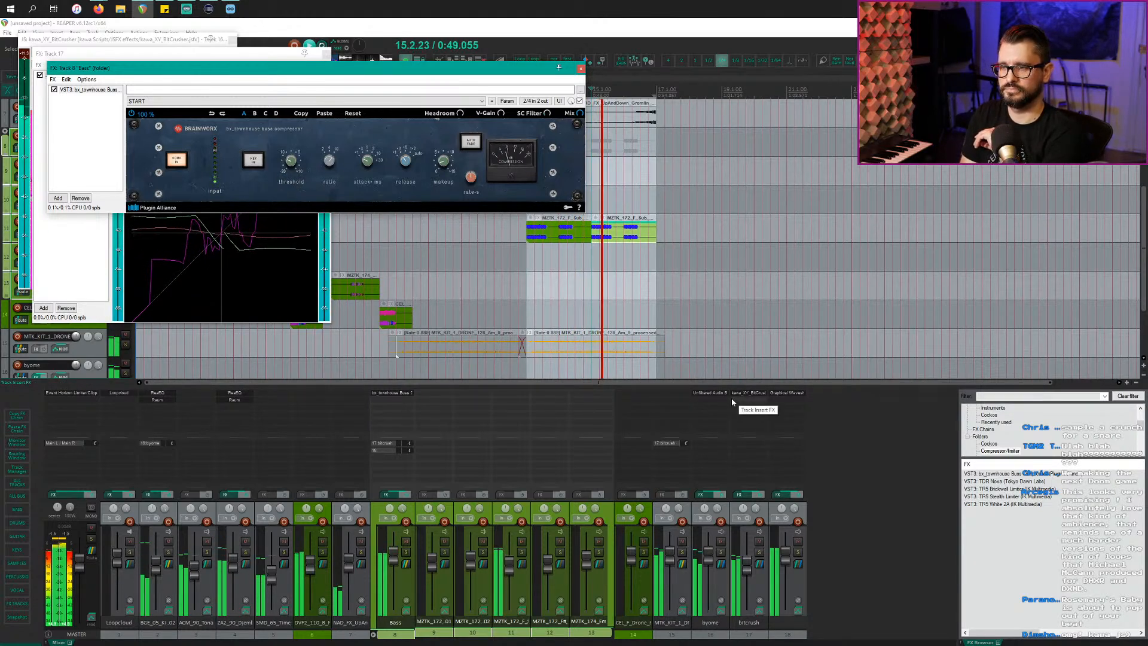
{"action": "left_click", "coordinate": [135, 284]}
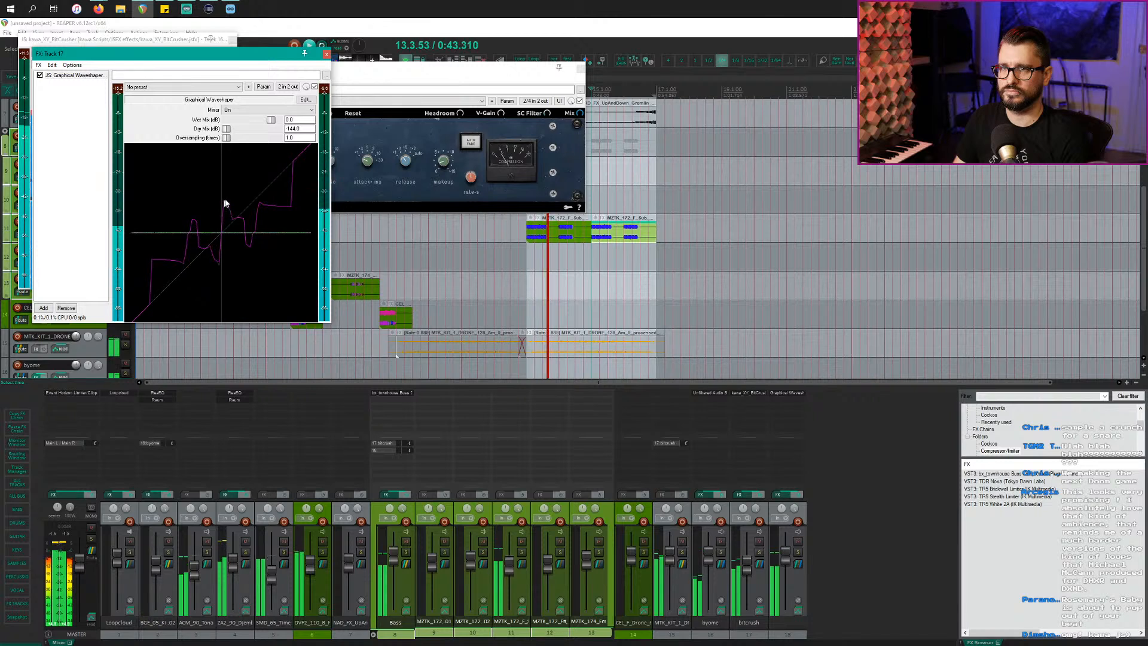
Step: Turn off the waveshaper's Mirror, draw a jagged spiky curve, and raise track 18 to about +5.8 dB
{"action": "left_click", "coordinate": [233, 110]}
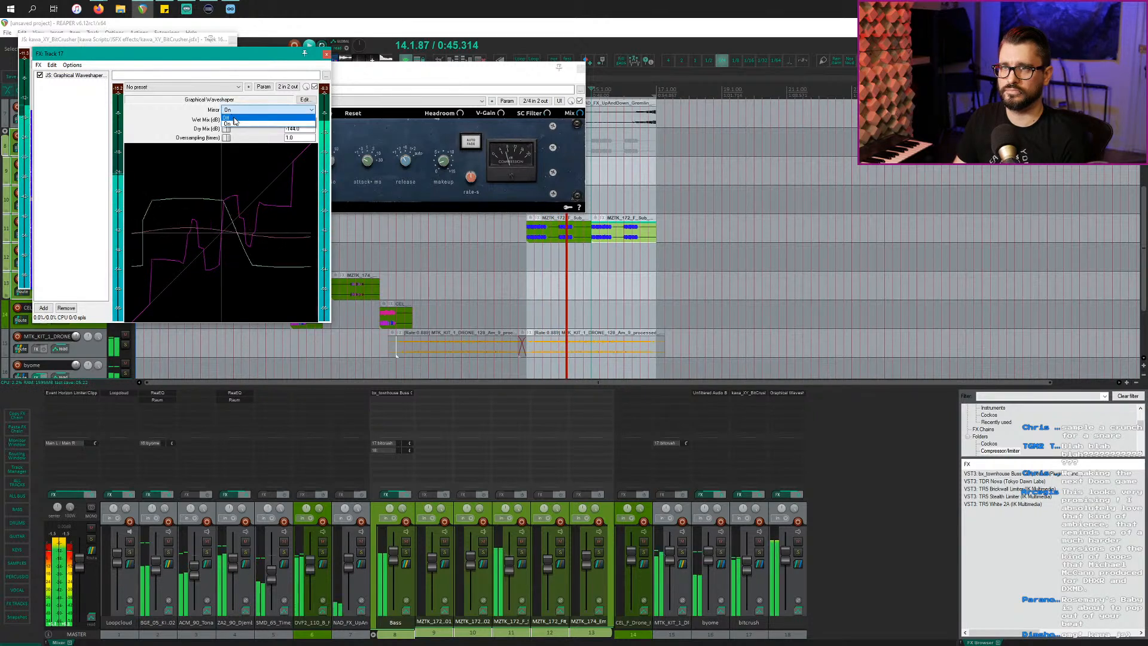
{"action": "left_click", "coordinate": [234, 118]}
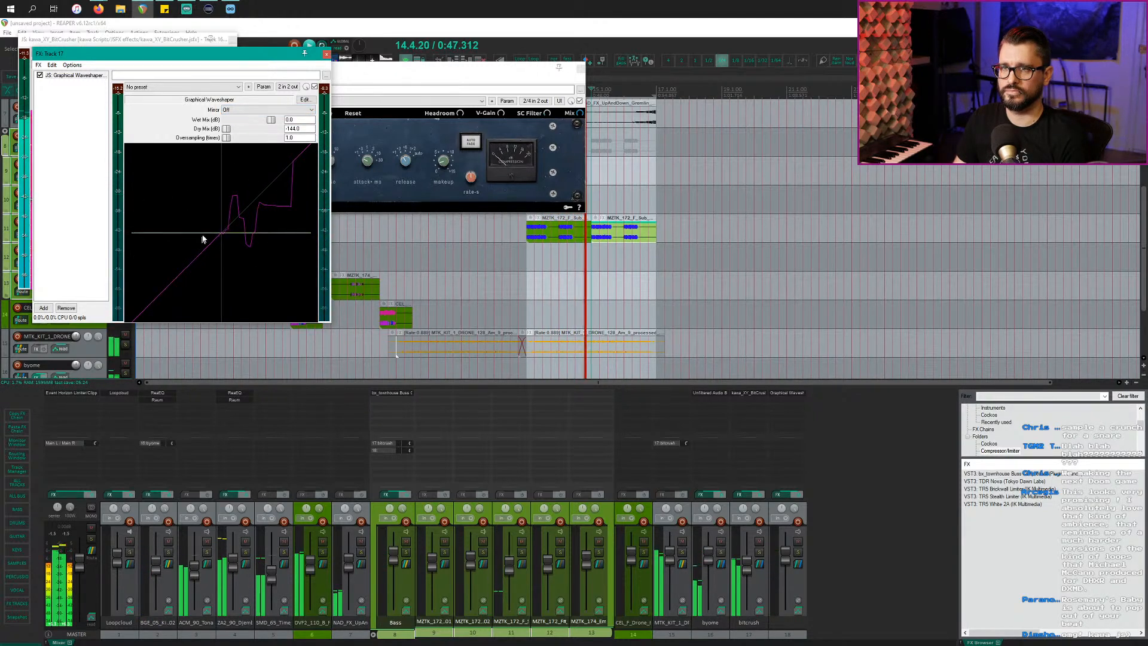
{"action": "mouse_move", "coordinate": [202, 236]}
{"action": "left_mouse_down"}
{"action": "mouse_move", "coordinate": [176, 257]}
{"action": "mouse_move", "coordinate": [213, 252]}
{"action": "mouse_move", "coordinate": [239, 202]}
{"action": "mouse_move", "coordinate": [249, 213]}
{"action": "mouse_move", "coordinate": [184, 259]}
{"action": "mouse_move", "coordinate": [179, 317]}
{"action": "mouse_move", "coordinate": [205, 226]}
{"action": "mouse_move", "coordinate": [259, 192]}
{"action": "left_mouse_up"}
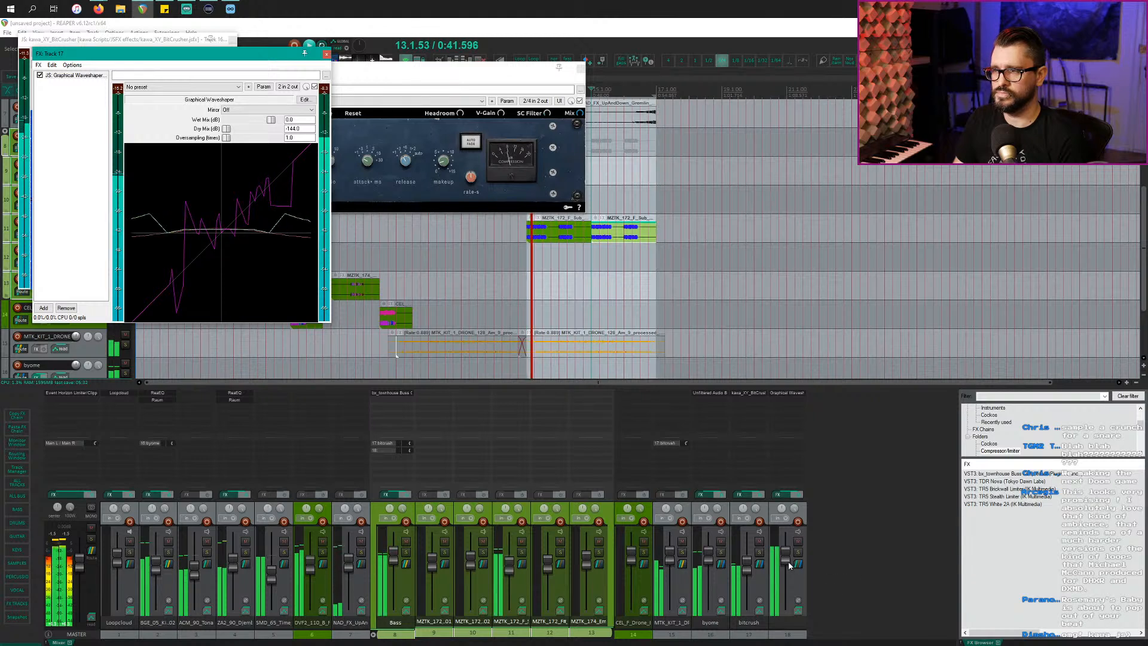
{"action": "left_click_drag", "start_coordinate": [789, 565], "coordinate": [787, 560]}
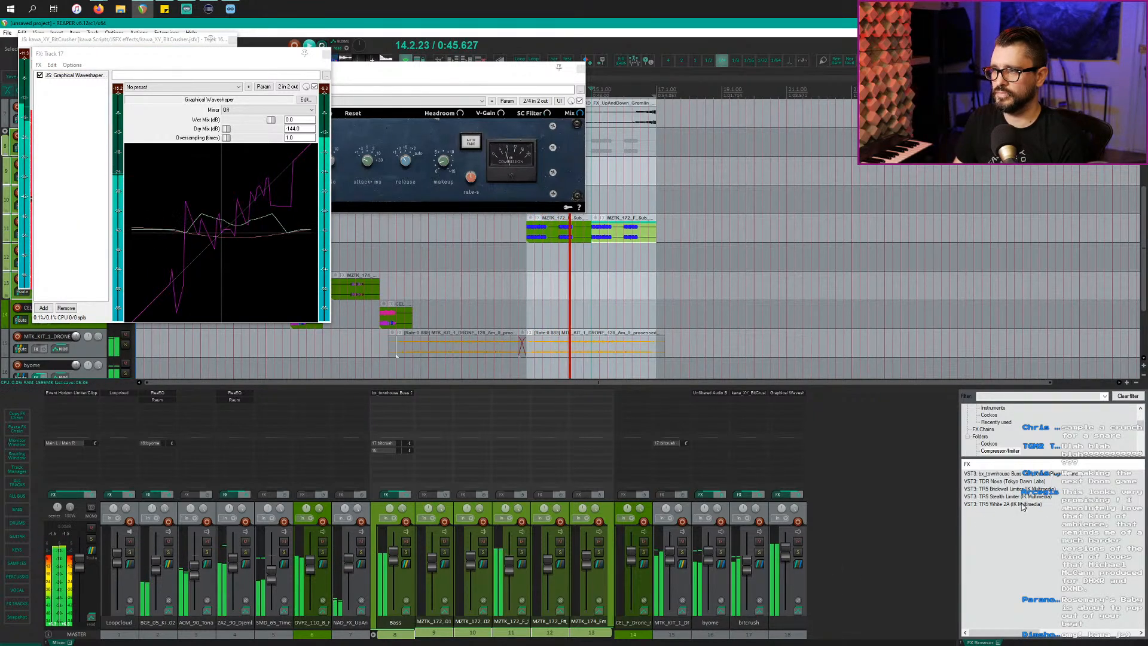
{"action": "scroll", "coordinate": [1011, 449], "scroll_direction": "down", "scroll_amount": 3}
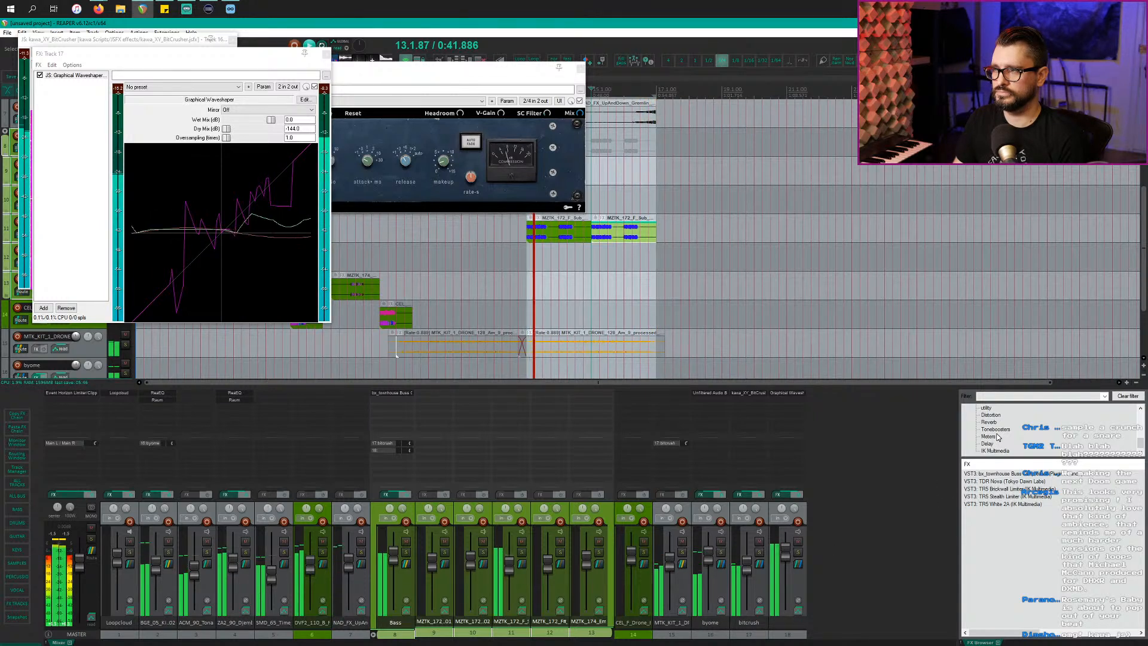
Step: Set the Bass sends to bitcrush track 17 and waveshaper track 18 to Pre-Fader (Post-FX)
{"action": "right_click", "coordinate": [393, 444]}
{"action": "left_click", "coordinate": [412, 453]}
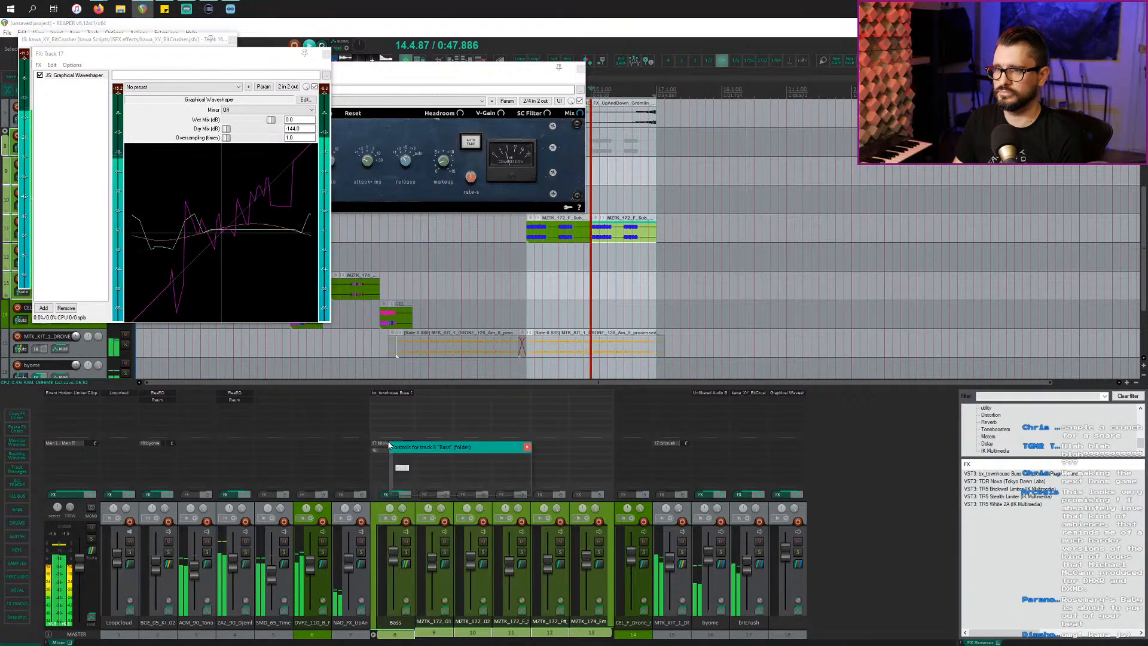
{"action": "left_click", "coordinate": [490, 468]}
{"action": "left_click", "coordinate": [488, 490]}
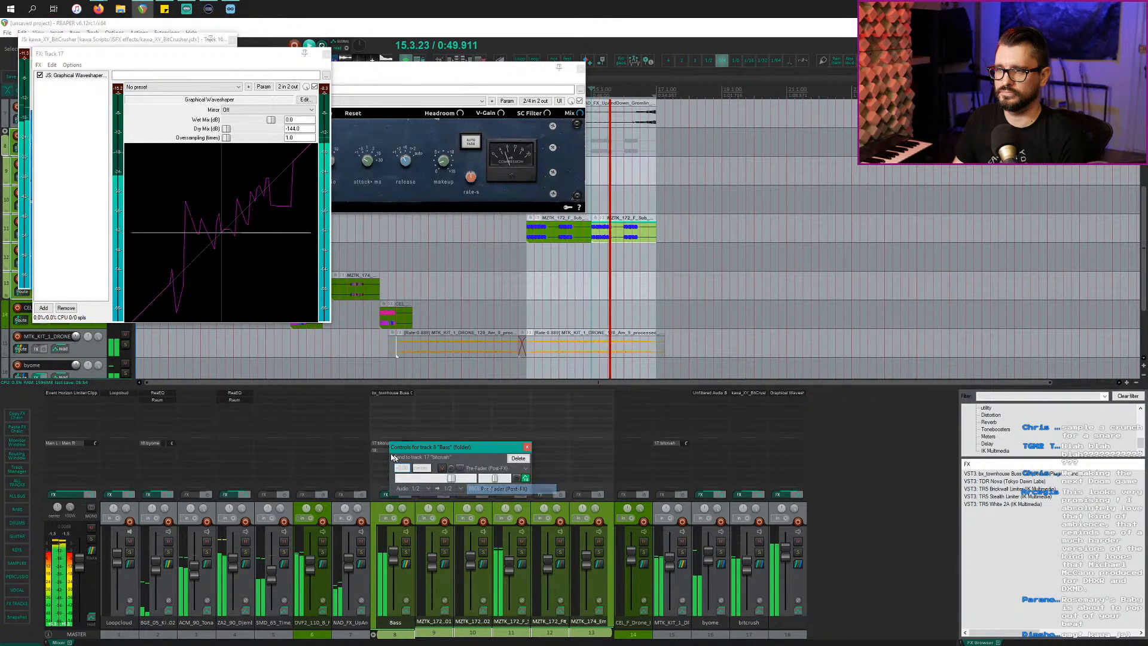
{"action": "left_click", "coordinate": [381, 451]}
{"action": "left_click", "coordinate": [470, 477]}
{"action": "left_click", "coordinate": [489, 498]}
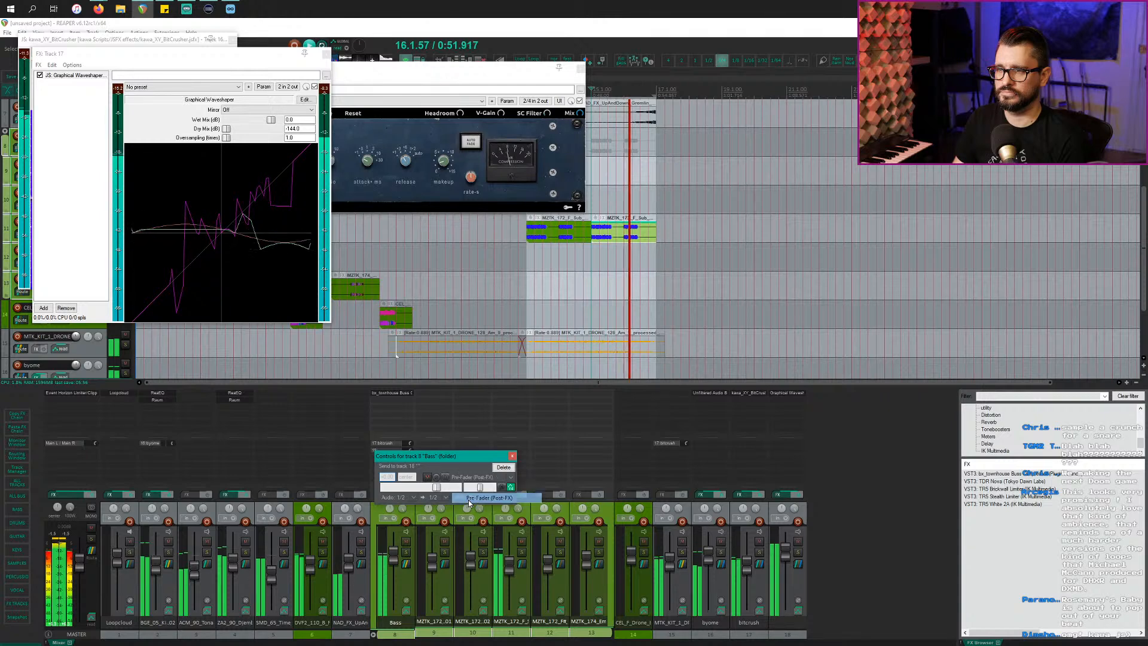
{"action": "left_click", "coordinate": [512, 456]}
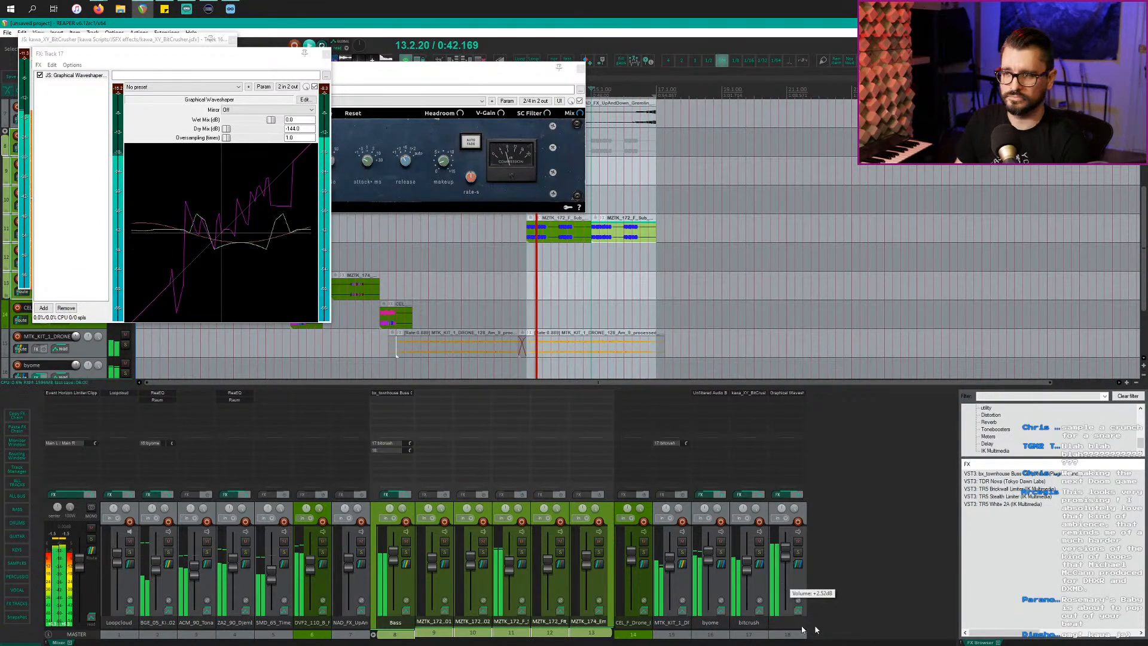
{"action": "left_click", "coordinate": [803, 589]}
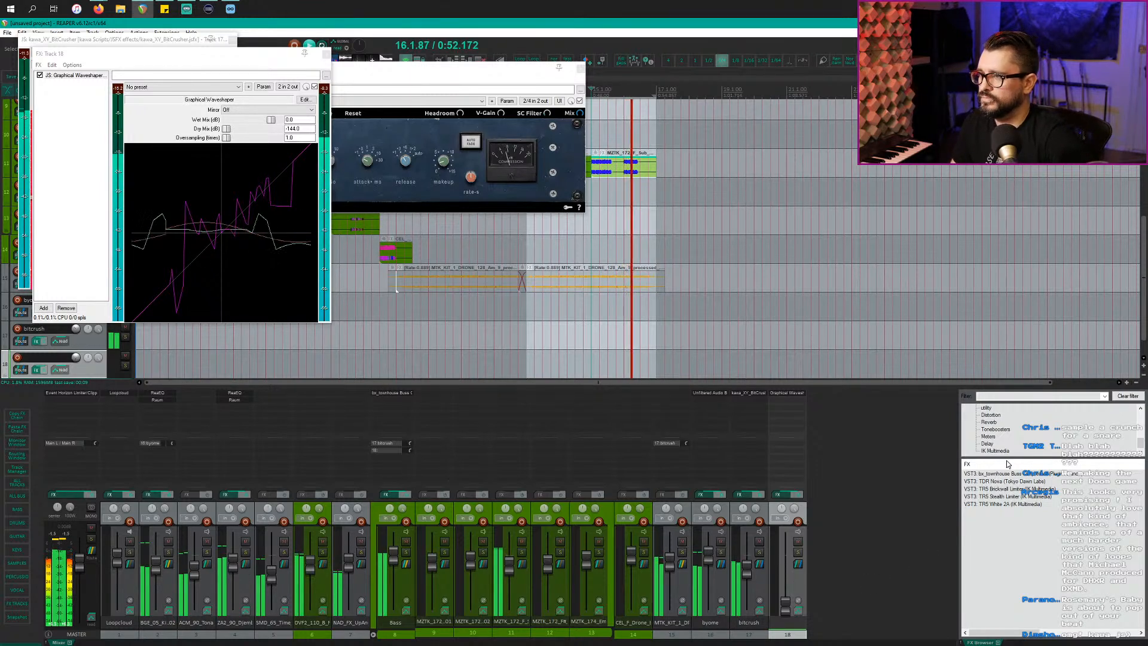
Step: Deselect track 18, enlarge the FX browser folder list, and insert an empty track 19 at the end
{"action": "left_click", "coordinate": [894, 505]}
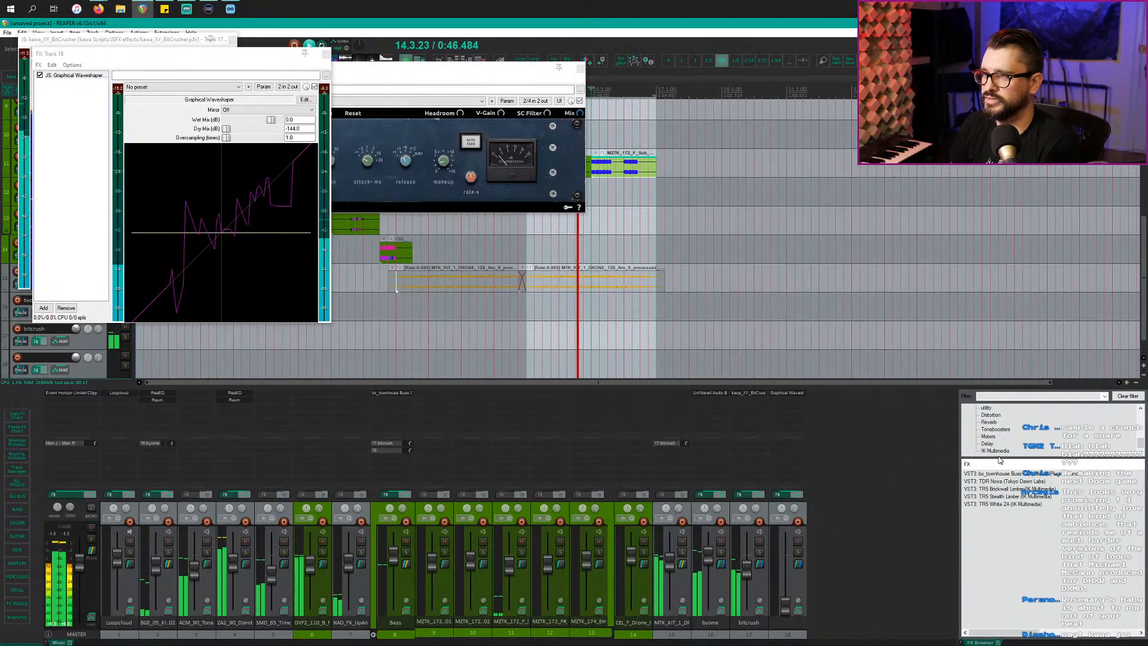
{"action": "left_click_drag", "start_coordinate": [998, 457], "coordinate": [1000, 523]}
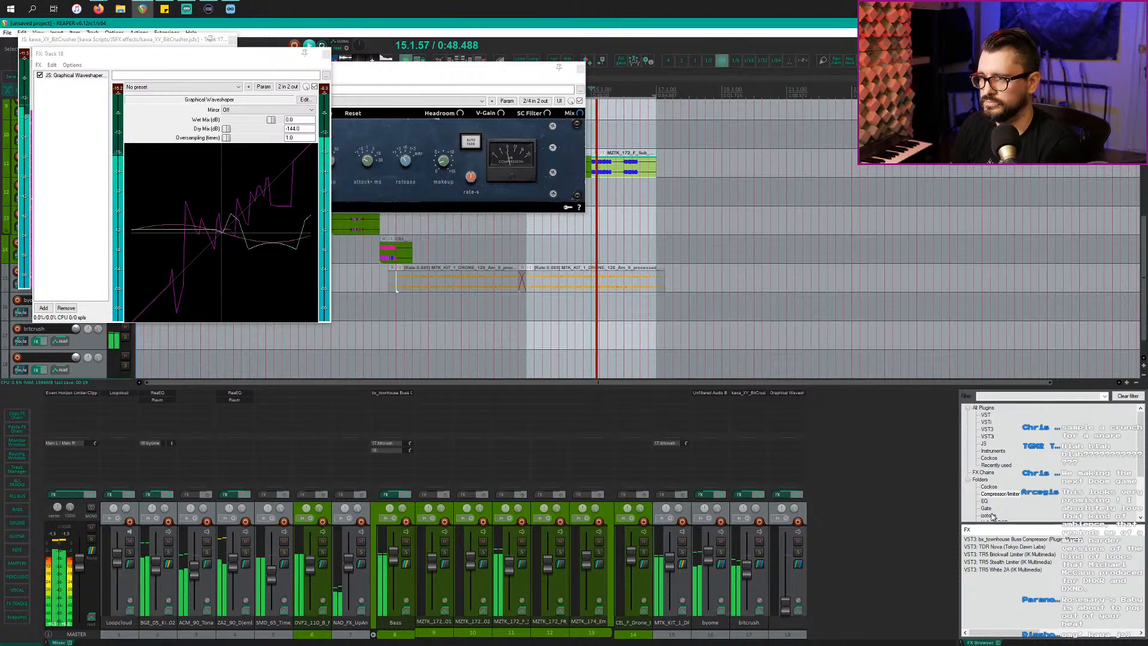
{"action": "double_click", "coordinate": [840, 478]}
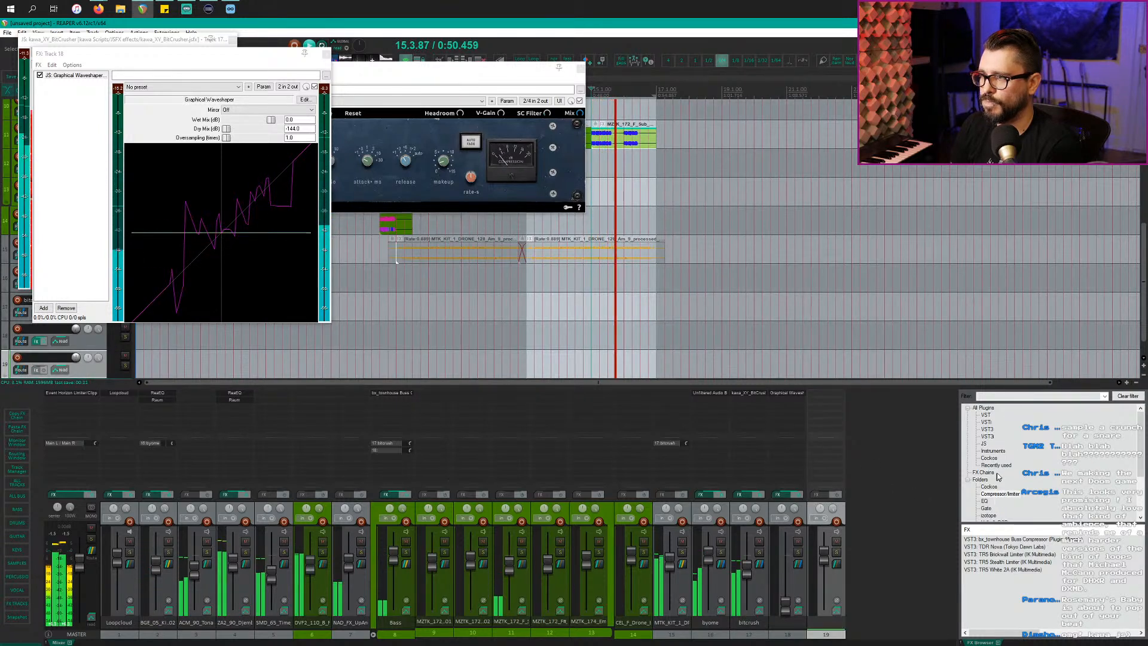
{"action": "scroll", "coordinate": [1002, 472], "scroll_direction": "down", "scroll_amount": 3}
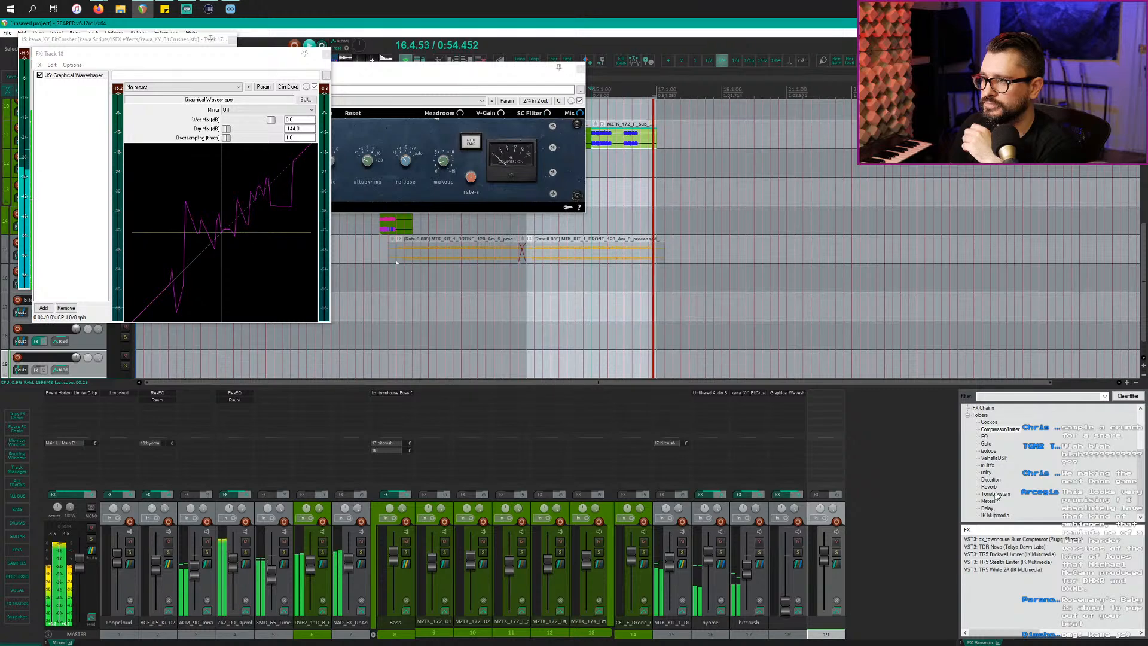
Step: Add AmpliTube 4 from the IK Multimedia folder to track 19
{"action": "left_click", "coordinate": [995, 515]}
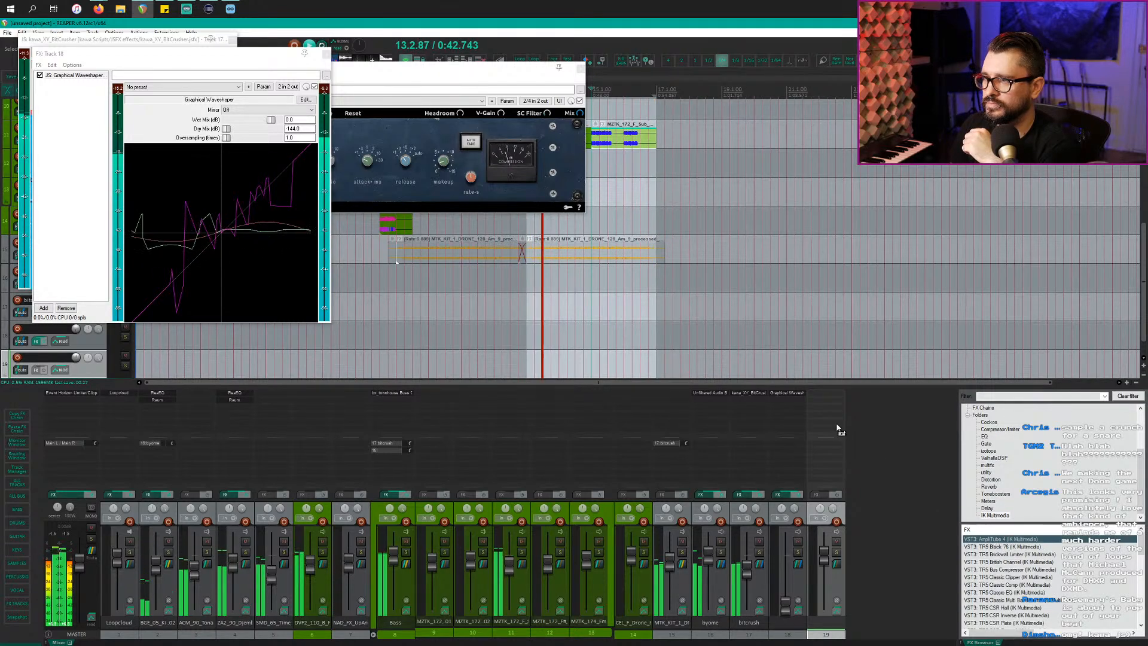
{"action": "left_click", "coordinate": [809, 453]}
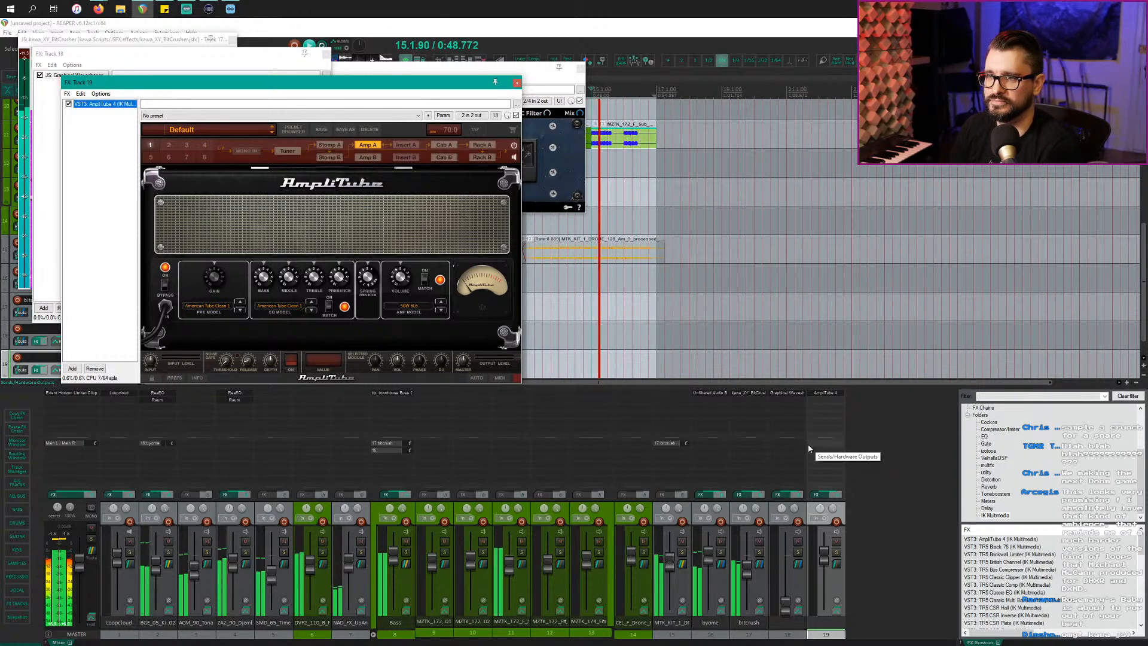
{"action": "left_click", "coordinate": [799, 440]}
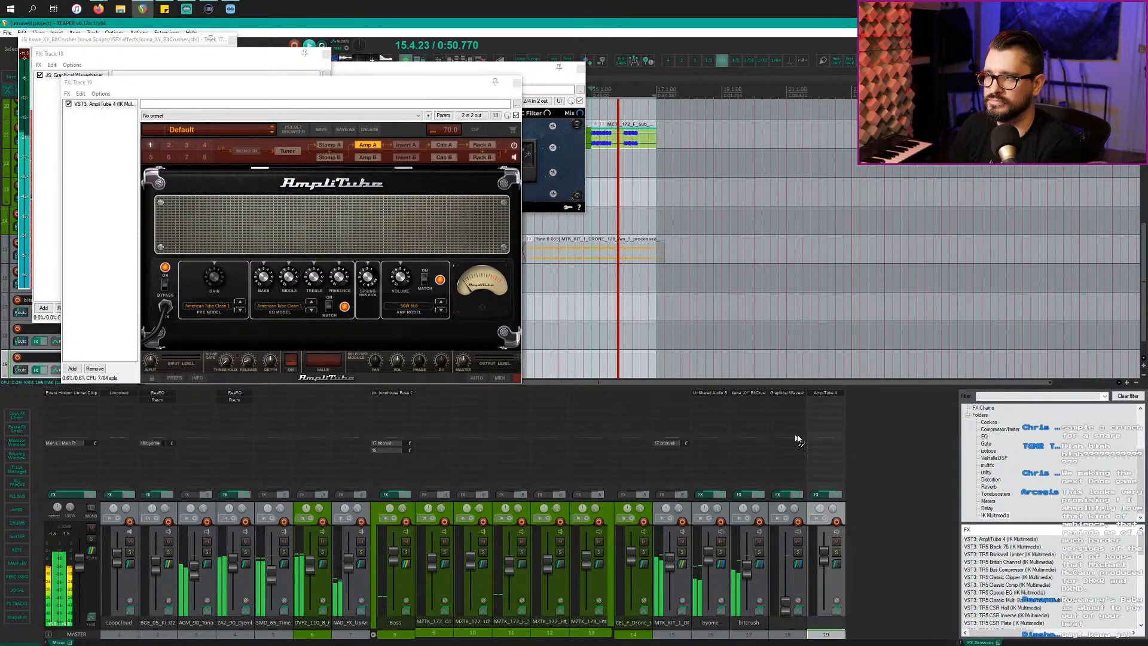
Step: Create a pre-fader send from the Bass track to track 19
{"action": "left_click_drag", "start_coordinate": [821, 424], "coordinate": [822, 426]}
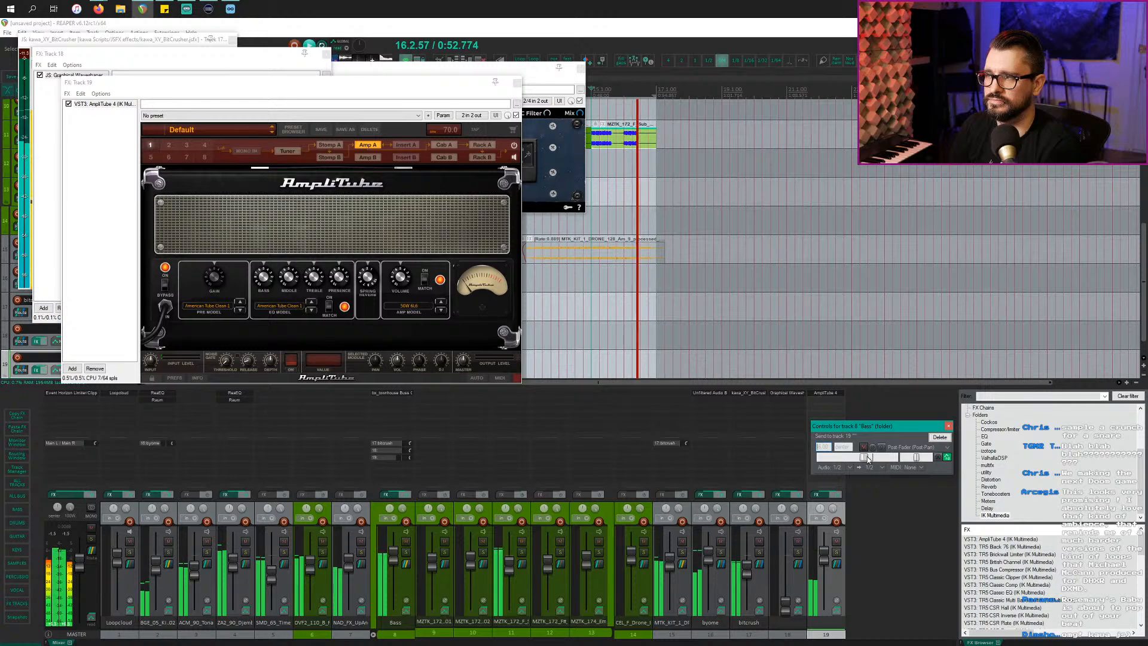
{"action": "left_click", "coordinate": [915, 447]}
{"action": "left_click", "coordinate": [915, 482]}
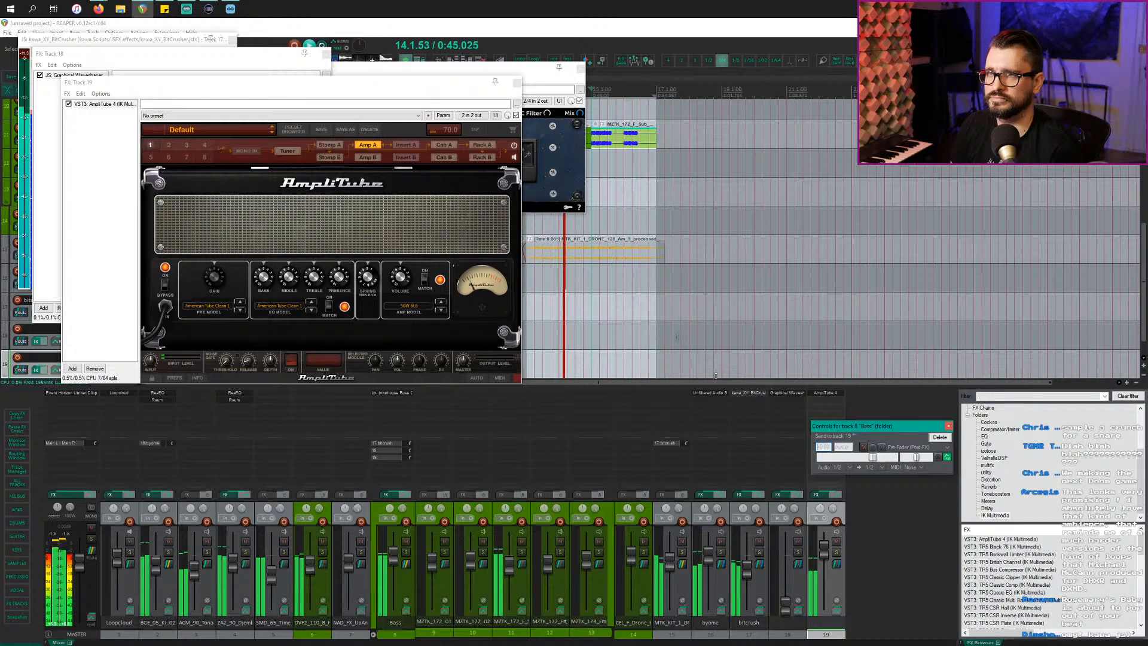
{"action": "left_click", "coordinate": [231, 128]}
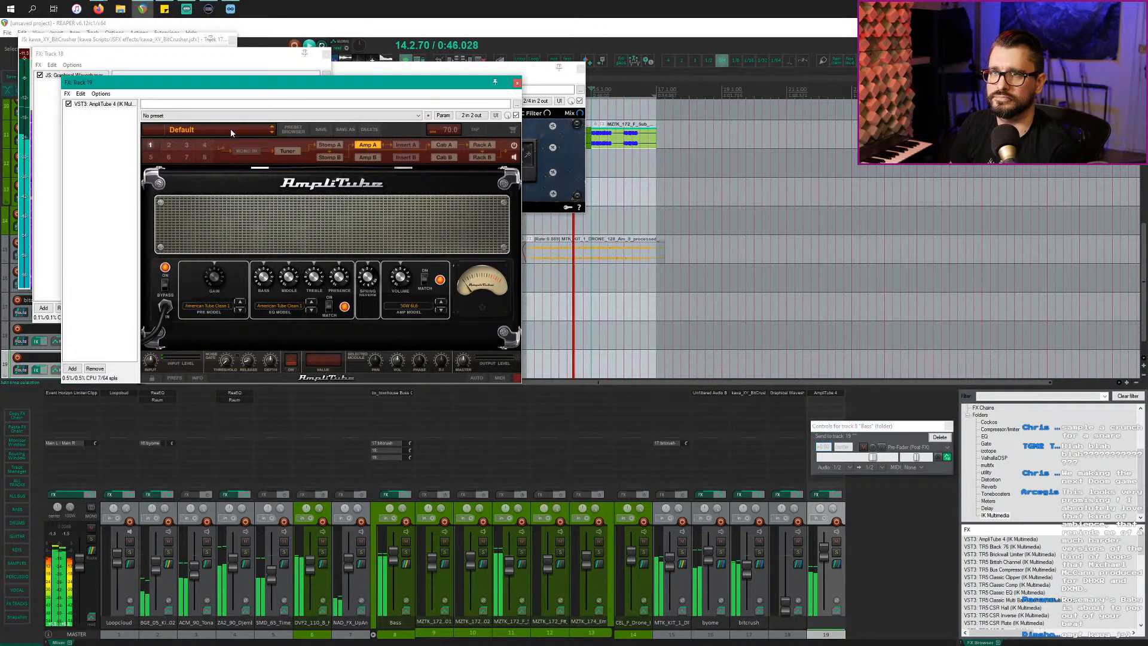
Step: Load the Jet City 20 amp model in AmpliTube and solo the Bass track in place
{"action": "left_click", "coordinate": [285, 211]}
{"action": "left_click", "coordinate": [207, 306]}
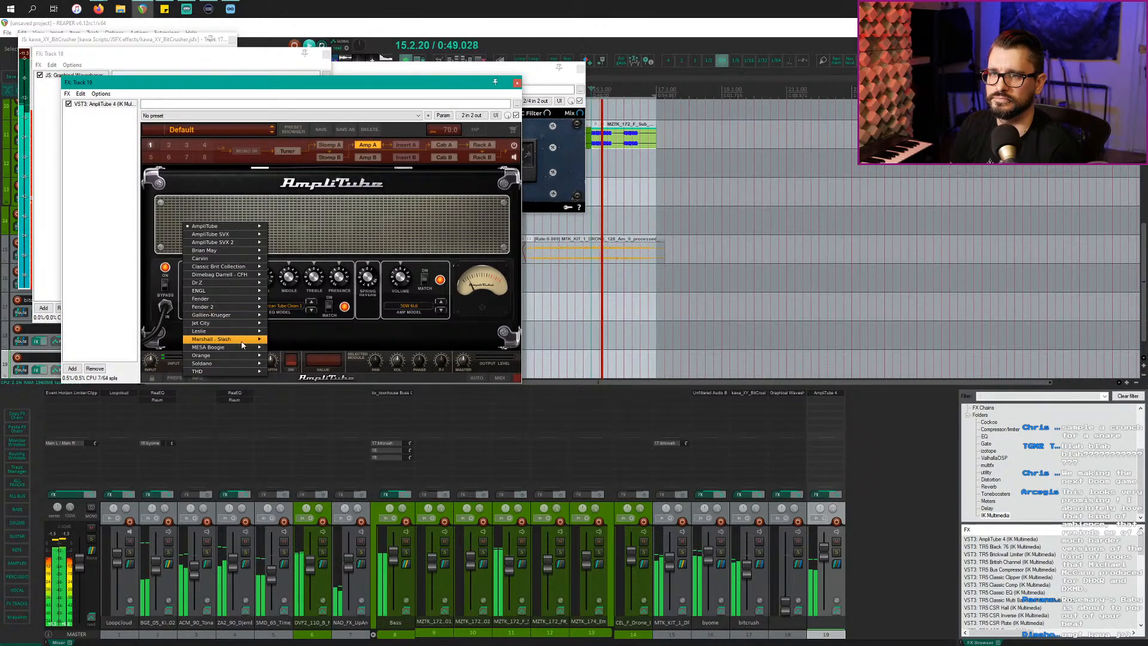
{"action": "mouse_move", "coordinate": [239, 324]}
{"action": "left_click", "coordinate": [281, 319]}
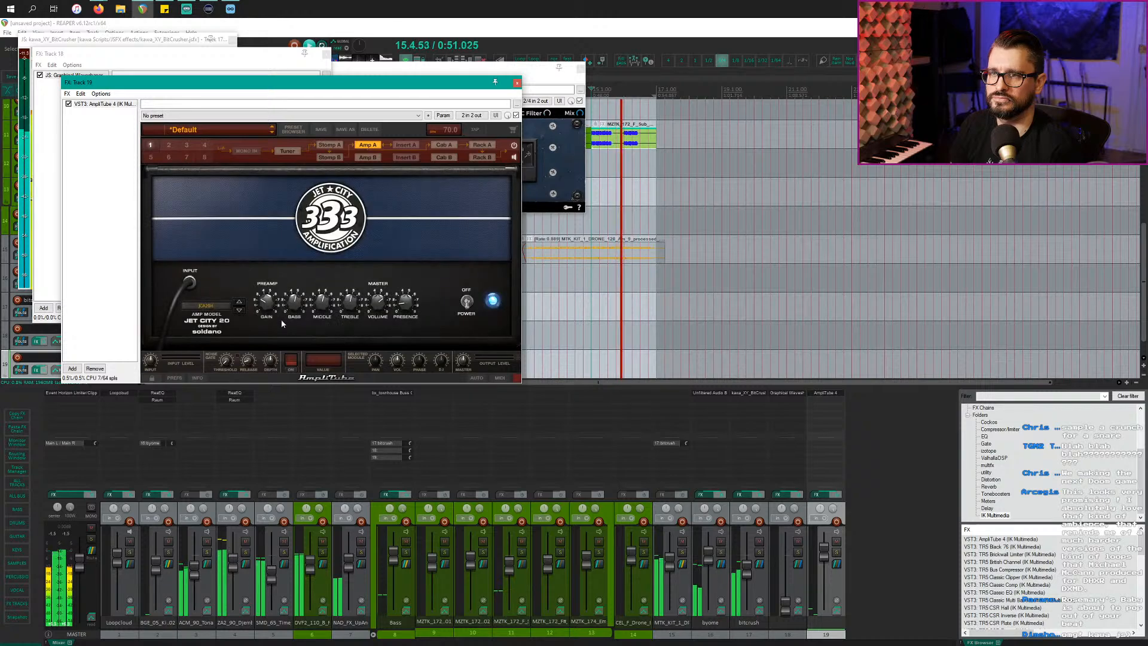
{"action": "left_click", "coordinate": [407, 553]}
{"action": "left_click", "coordinate": [406, 552]}
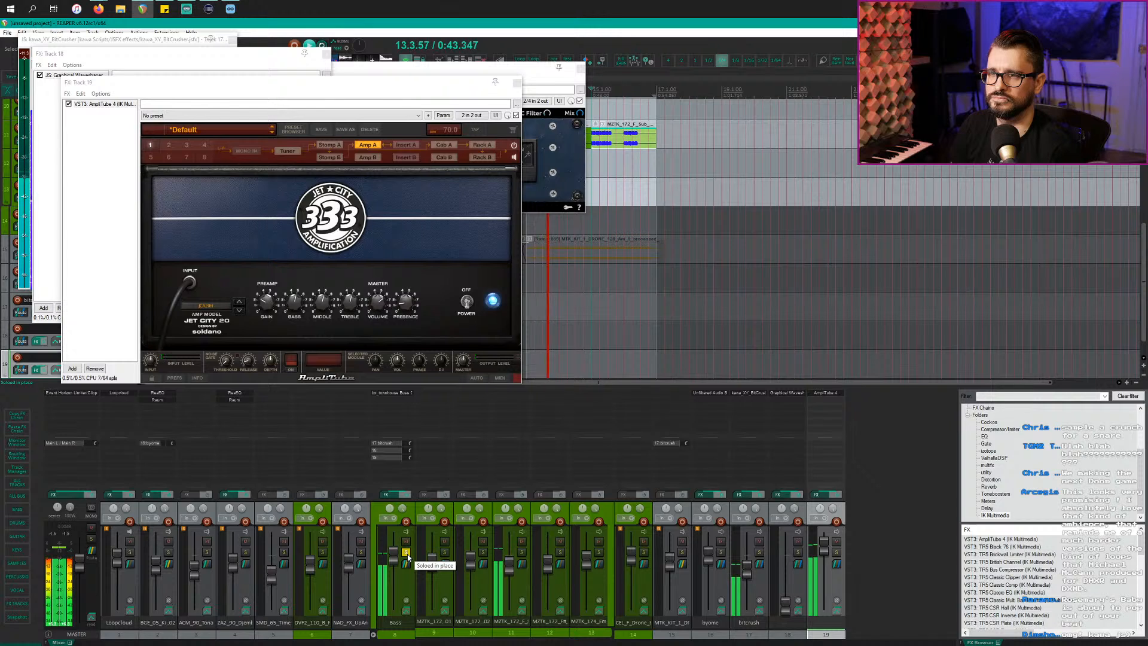
Step: Rename track 18 to 'dist 1' and track 19 to 'amp', then tweak the amp's Gain and Middle
{"action": "double_click", "coordinate": [796, 620]}
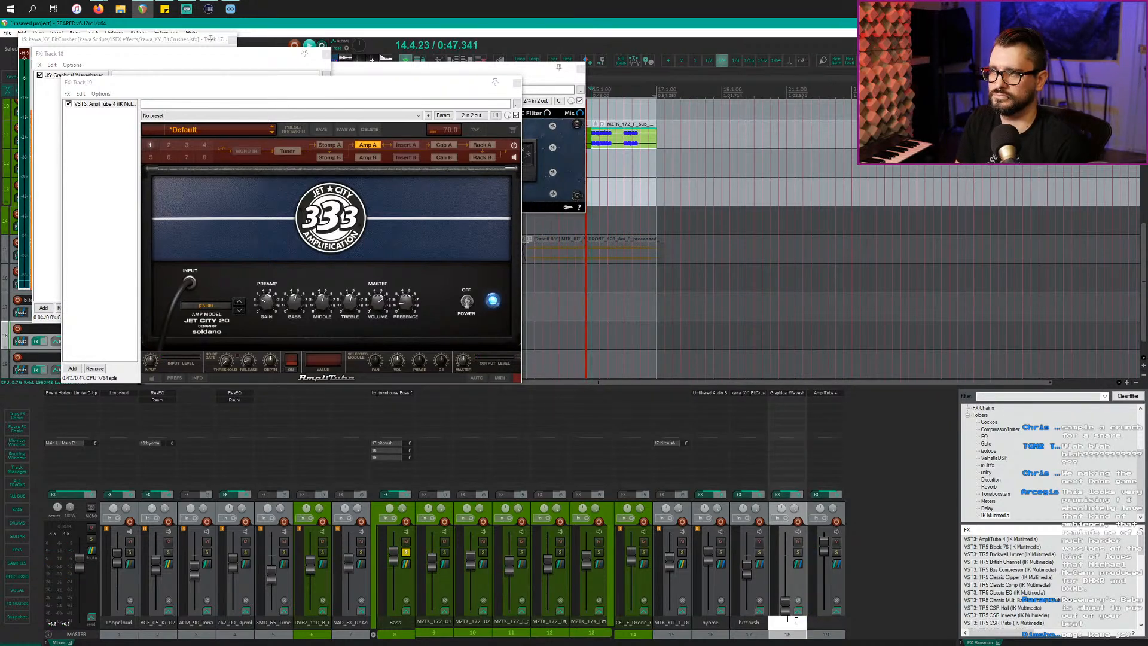
{"action": "type", "text": "dist"}
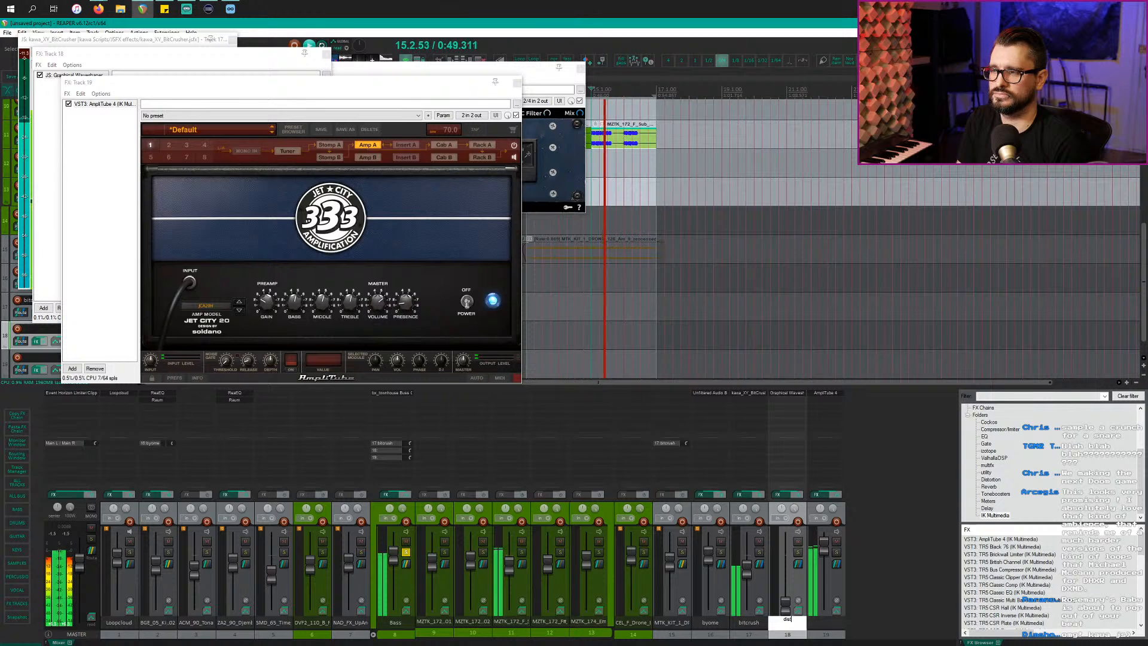
{"action": "type", "text": " 1"}
{"action": "key", "text": "Return"}
{"action": "type", "text": "am"}
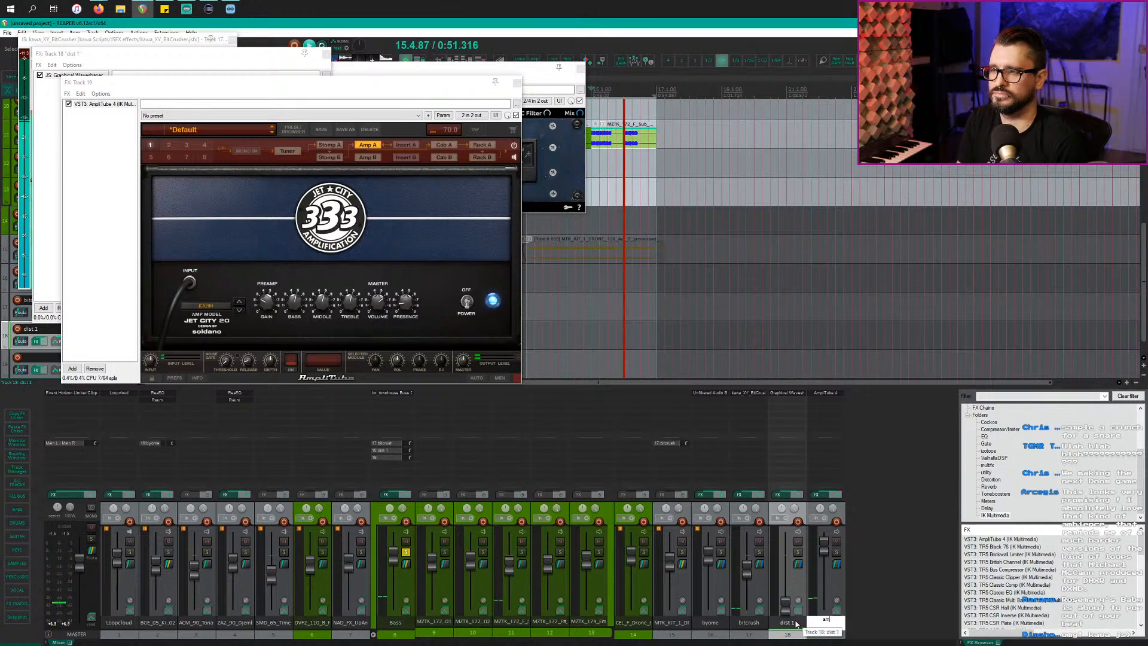
{"action": "type", "text": "p"}
{"action": "key", "text": "Return"}
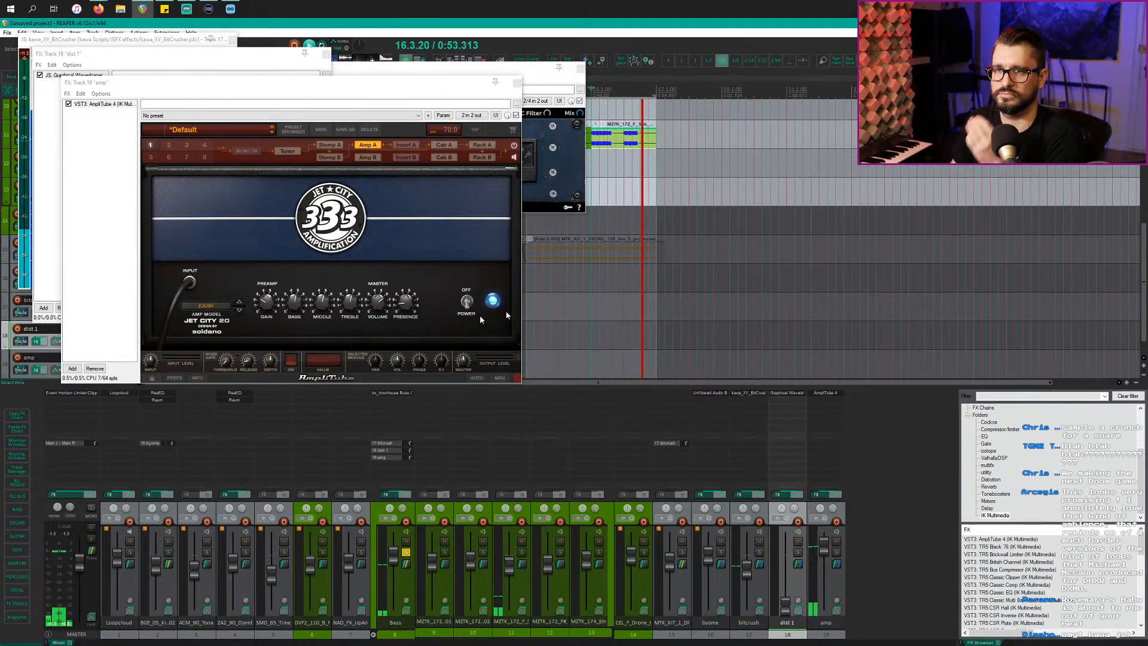
{"action": "left_click", "coordinate": [261, 305]}
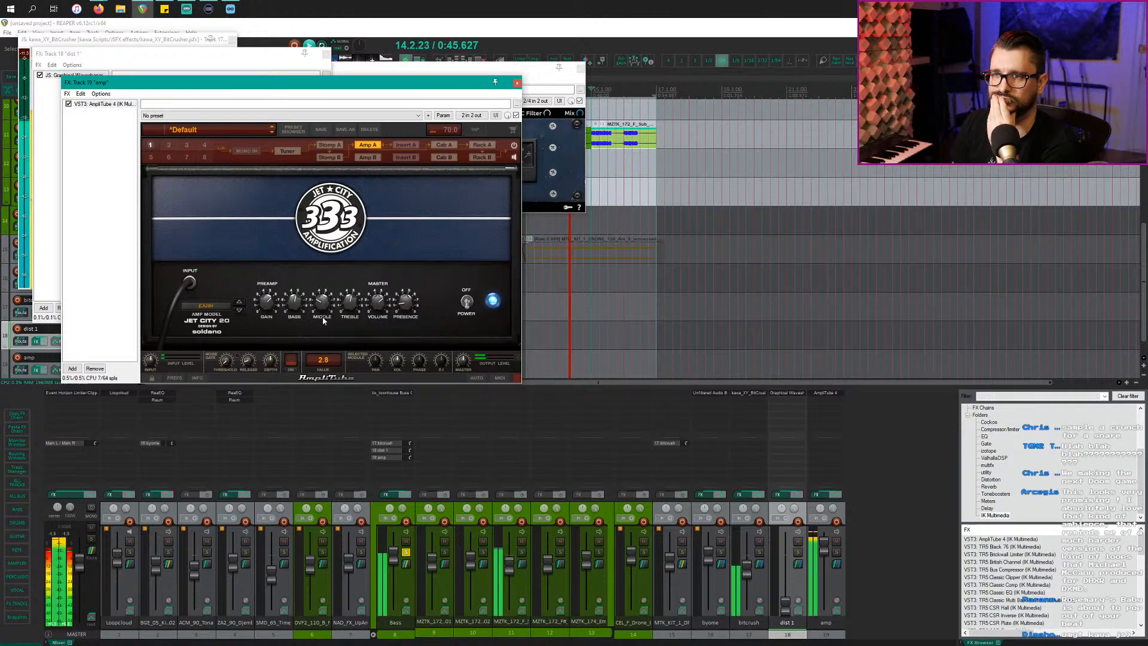
{"action": "left_click_drag", "start_coordinate": [323, 323], "coordinate": [324, 322]}
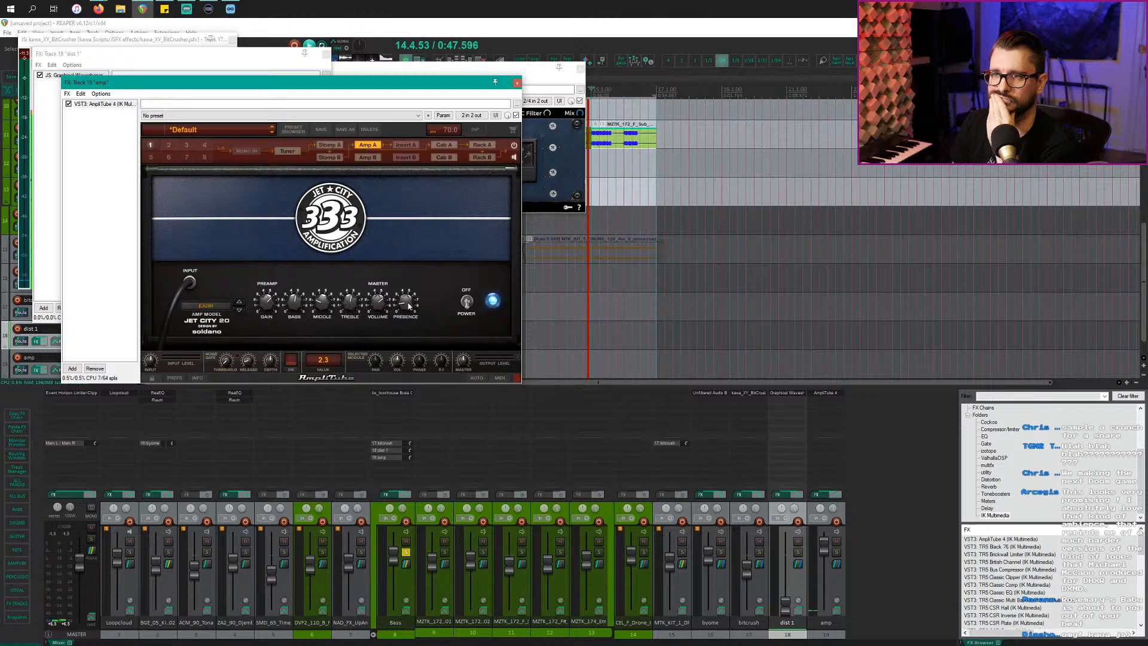
Step: Bring up the cabinet mic level faders and set the second mic to -11.2 dB
{"action": "left_click", "coordinate": [444, 145]}
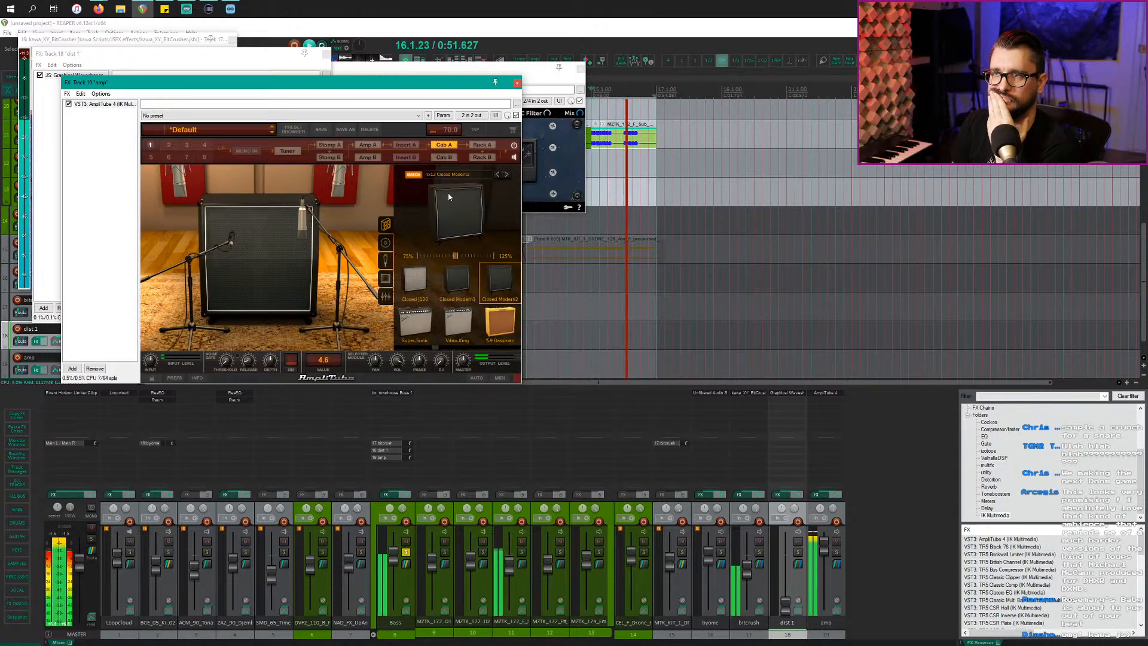
{"action": "left_click", "coordinate": [386, 266]}
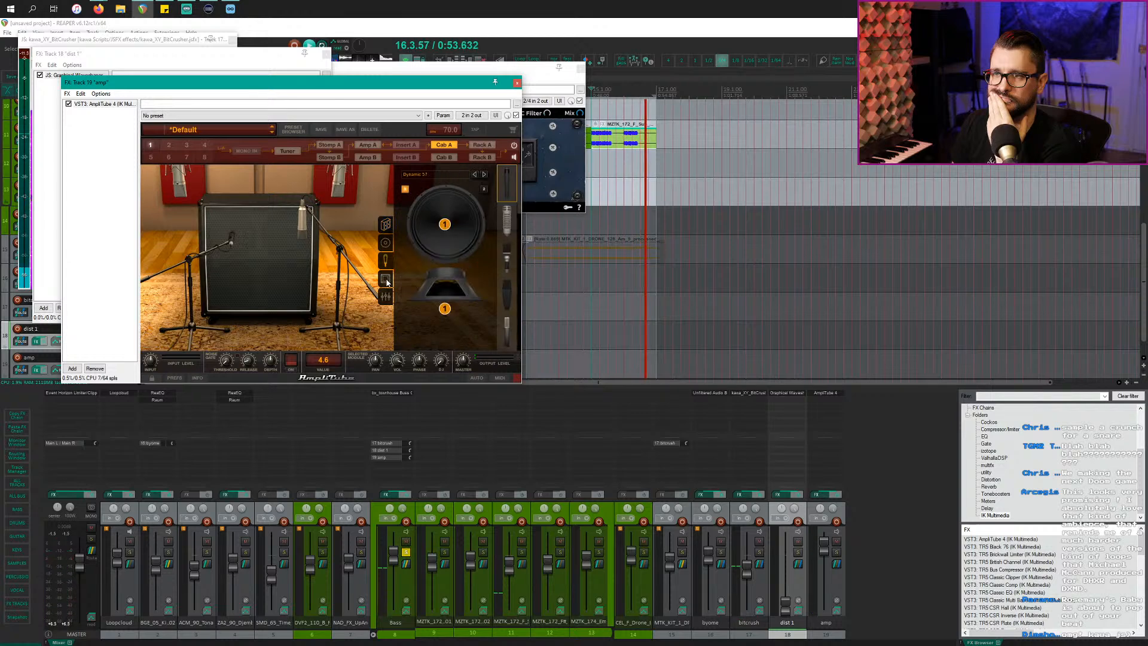
{"action": "left_click", "coordinate": [386, 279]}
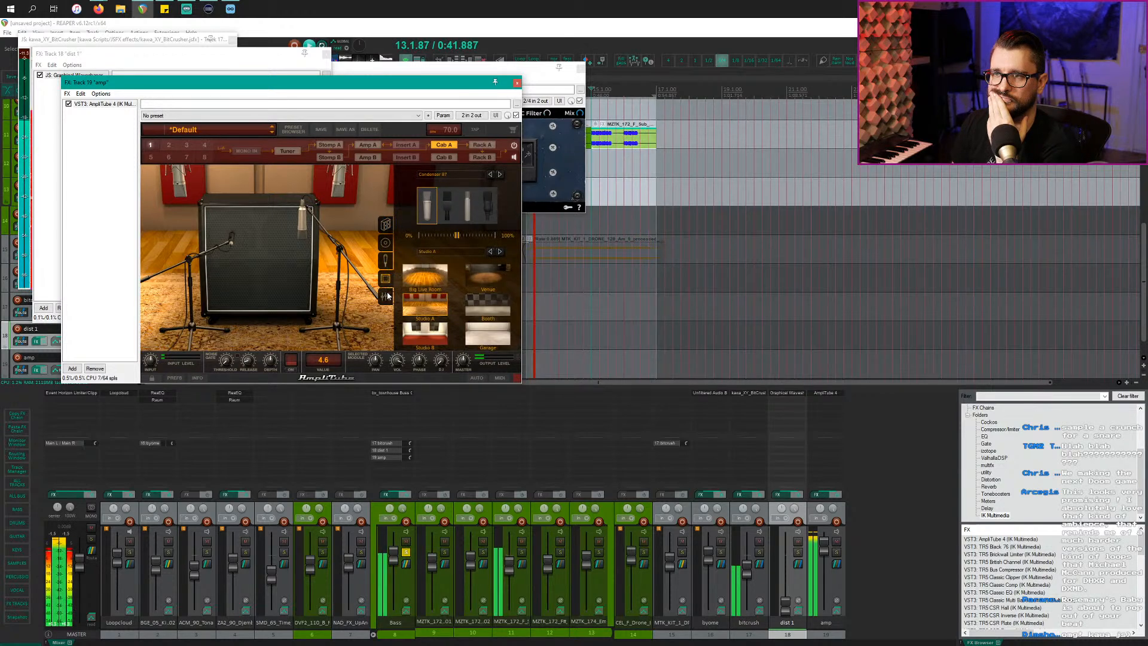
{"action": "left_click", "coordinate": [386, 297]}
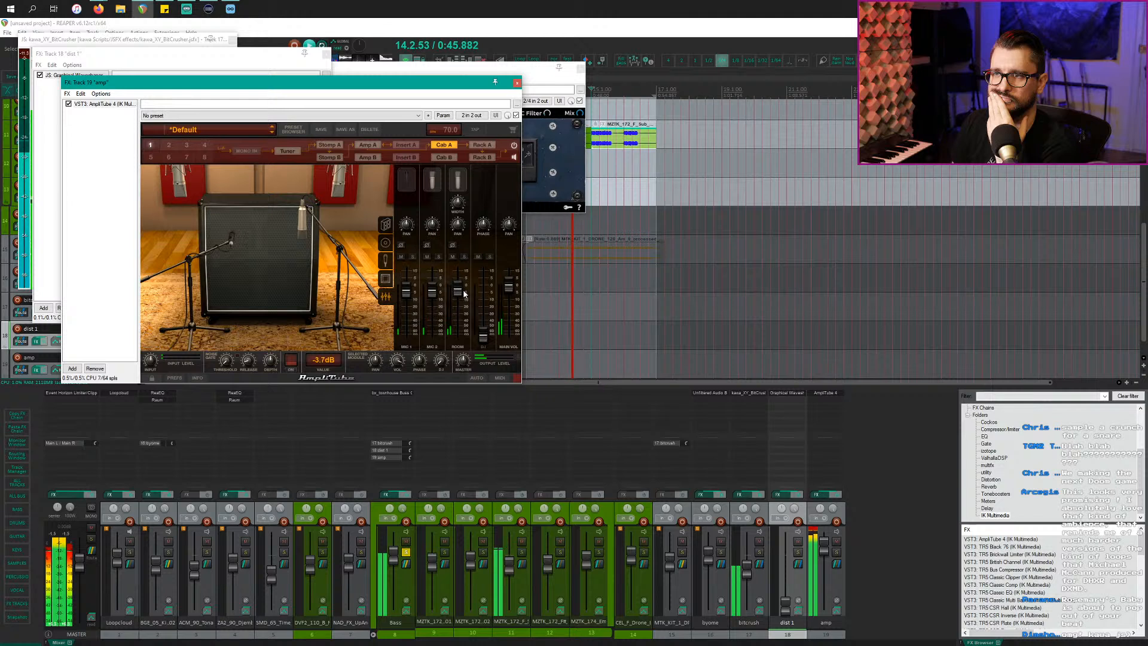
{"action": "left_click_drag", "start_coordinate": [432, 291], "coordinate": [407, 299]}
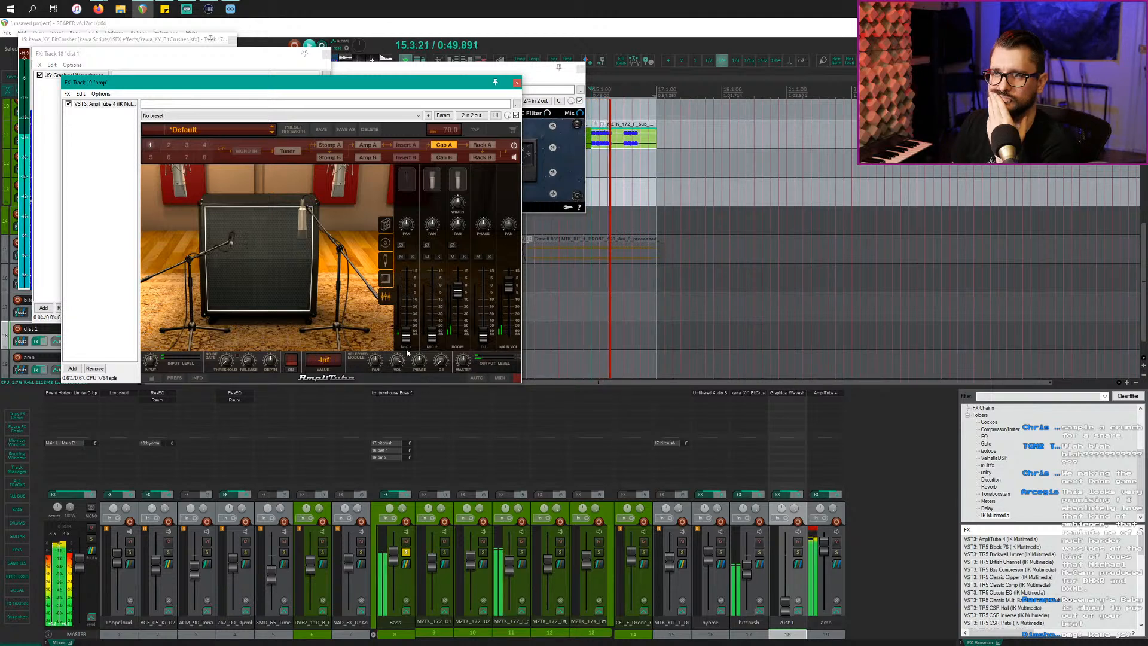
{"action": "left_click_drag", "start_coordinate": [432, 338], "coordinate": [433, 302]}
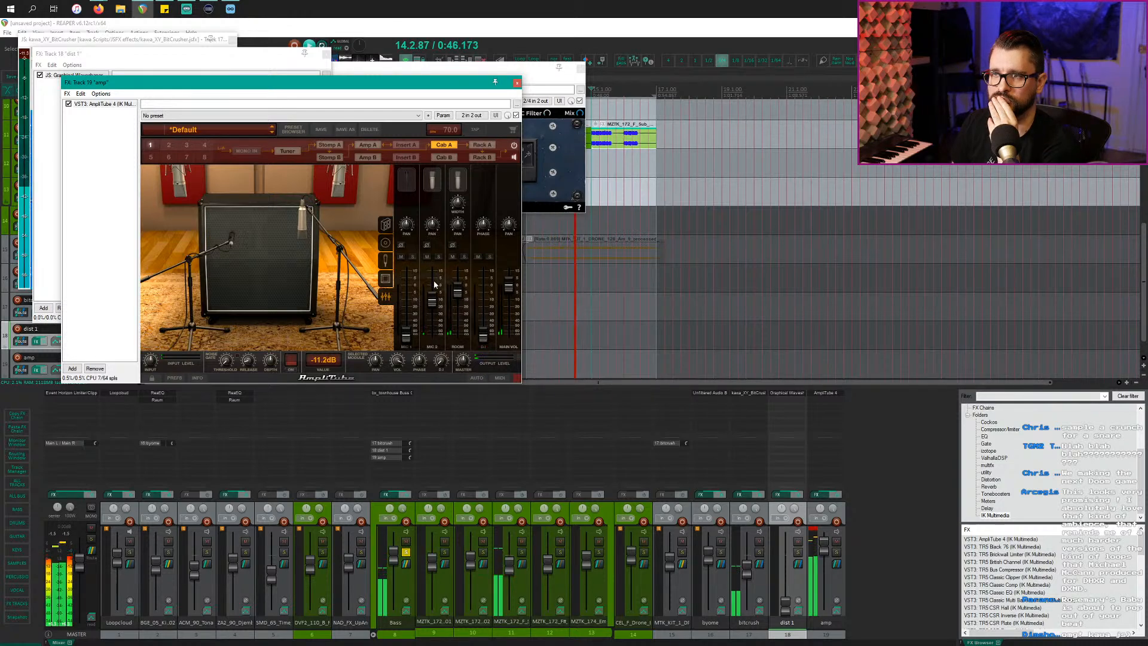
Step: Set the cab mics to Dynamic 20 and Velo-8 and centre the mic on the speaker cone
{"action": "left_click", "coordinate": [385, 243]}
{"action": "left_click", "coordinate": [386, 259]}
{"action": "left_click", "coordinate": [506, 222]}
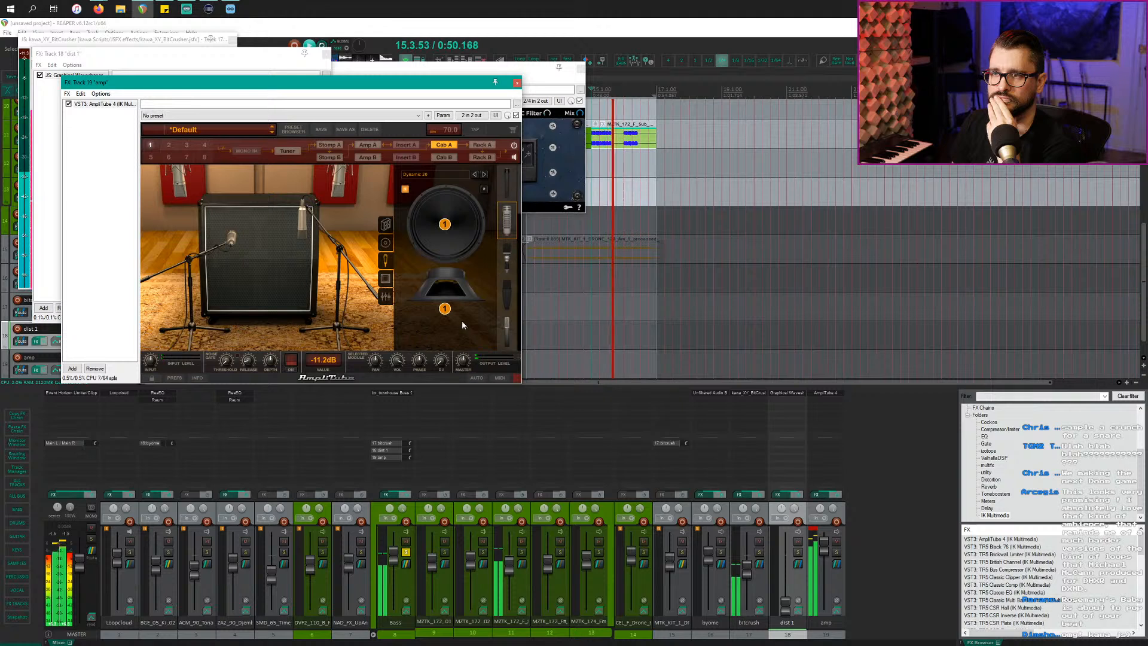
{"action": "left_click", "coordinate": [483, 189]}
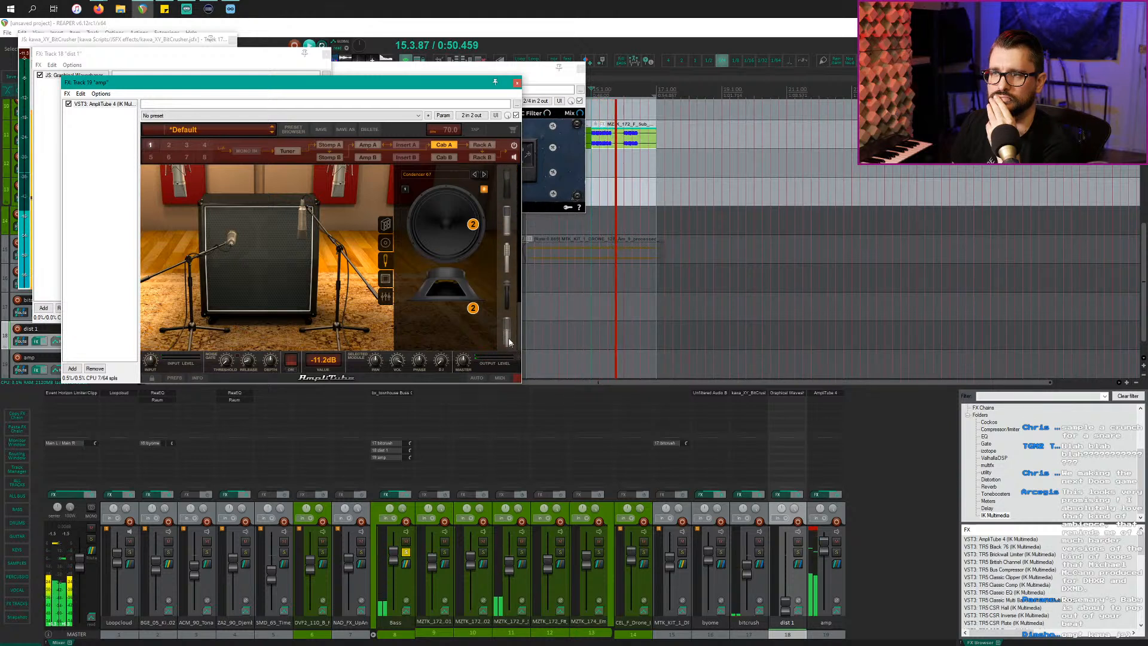
{"action": "left_click", "coordinate": [506, 297]}
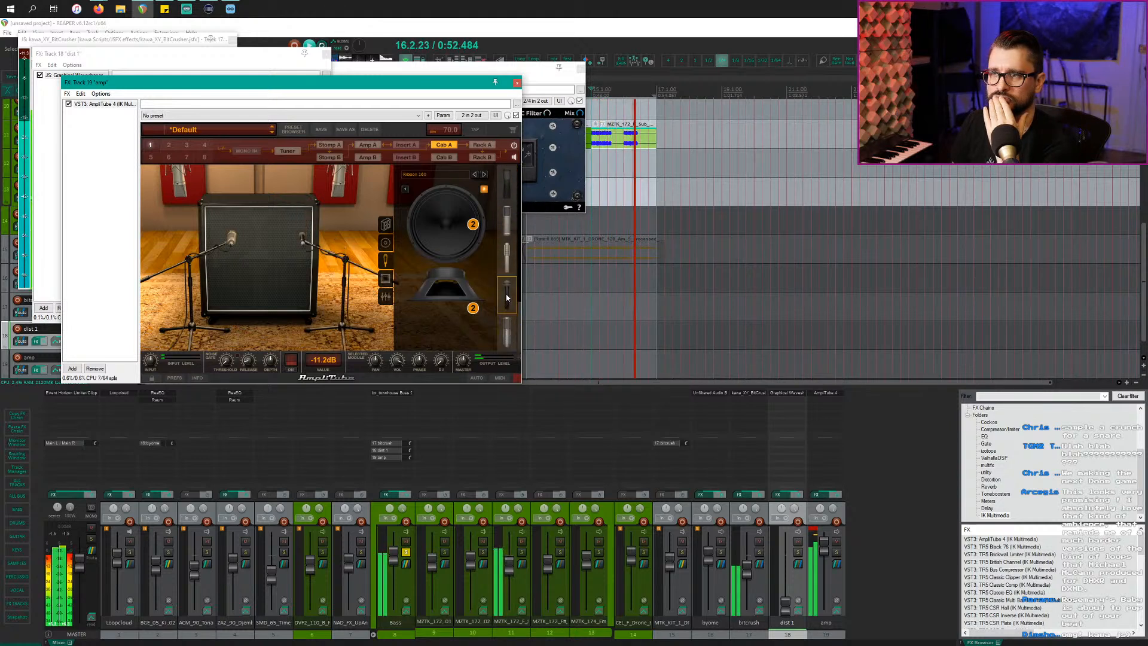
{"action": "left_click", "coordinate": [505, 328]}
{"action": "mouse_move", "coordinate": [473, 224]}
{"action": "left_mouse_down"}
{"action": "mouse_move", "coordinate": [442, 222]}
{"action": "mouse_move", "coordinate": [455, 235]}
{"action": "left_mouse_up"}
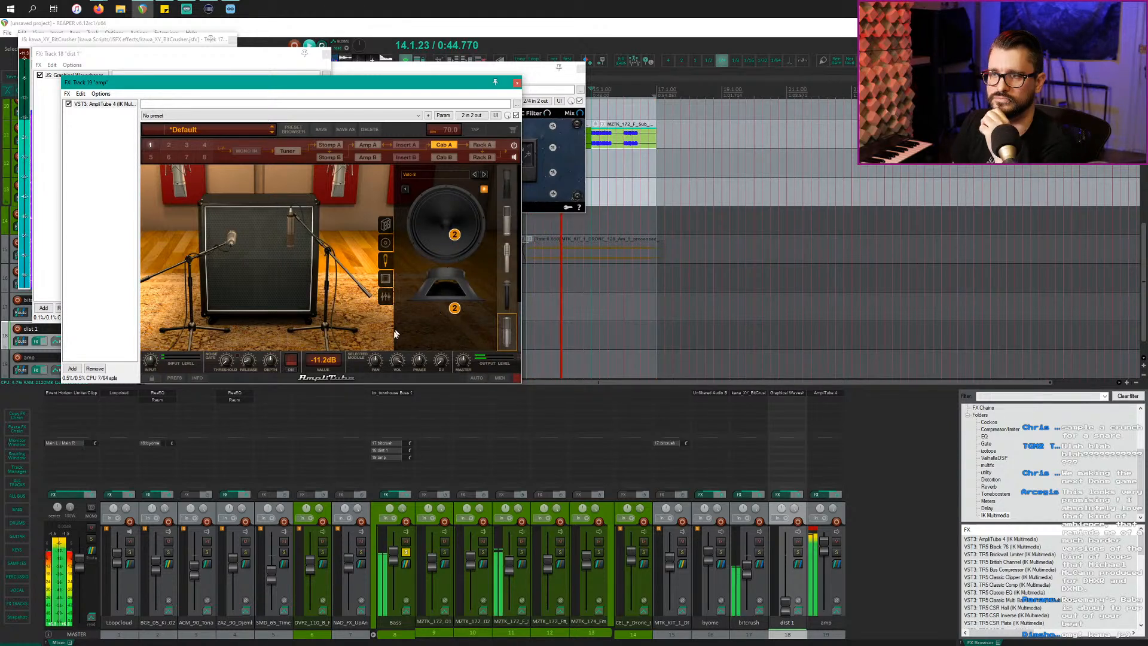
Step: Audition Condenser 414 and 12 room mics, then settle on Condenser 87
{"action": "left_click", "coordinate": [386, 296]}
{"action": "left_click", "coordinate": [385, 280]}
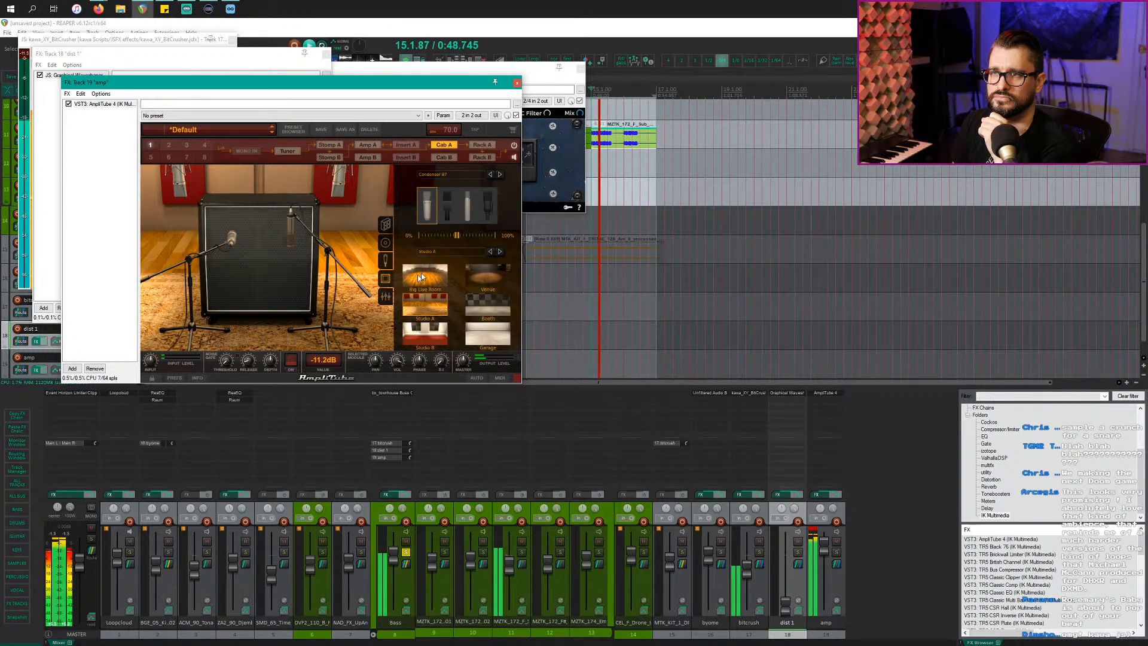
{"action": "left_click", "coordinate": [447, 205]}
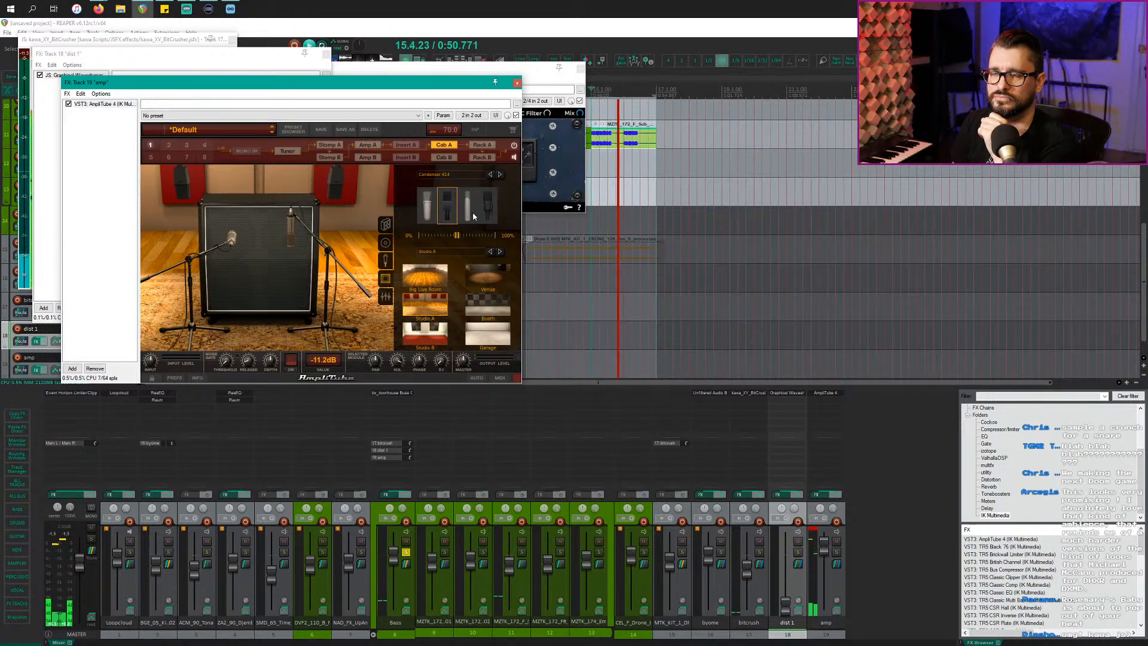
{"action": "left_click", "coordinate": [472, 213]}
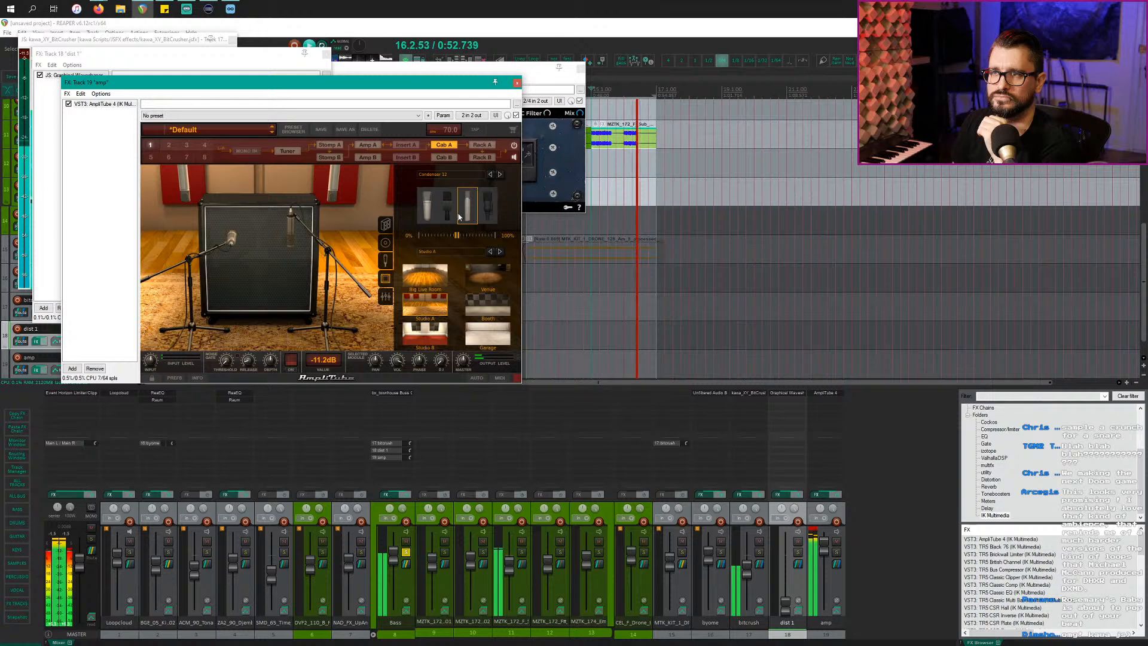
{"action": "left_click", "coordinate": [430, 211]}
Step: Audition Booth, Studio B and Big Live Room, settle on the Garage room, and unsolo Bass
{"action": "left_click", "coordinate": [496, 252]}
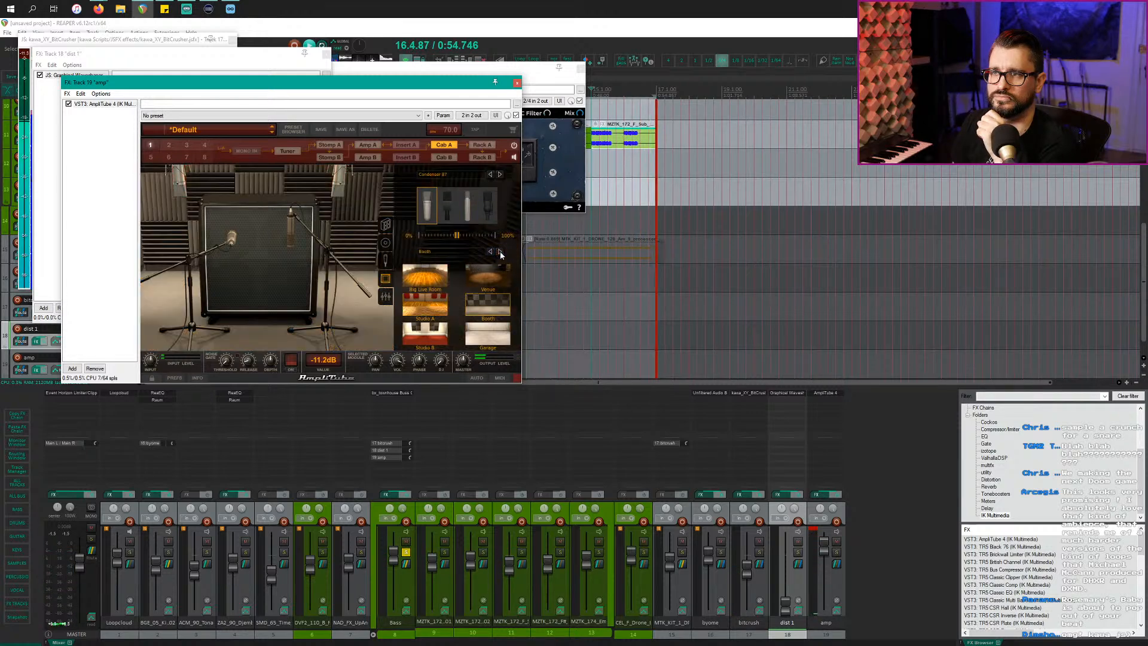
{"action": "left_click", "coordinate": [435, 334]}
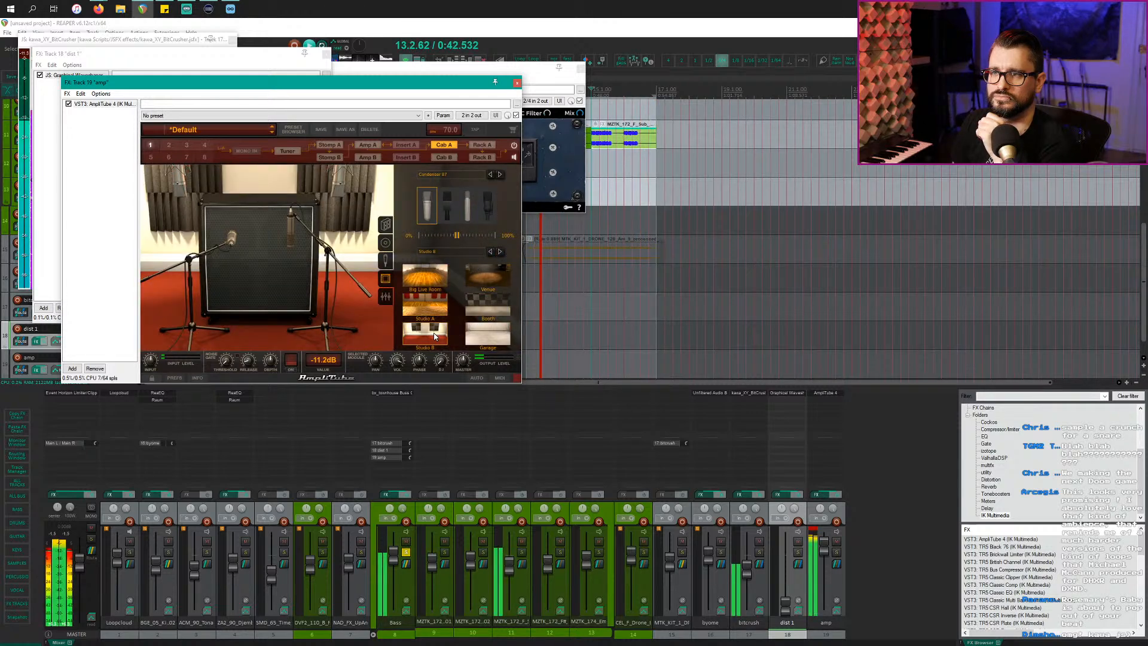
{"action": "left_click", "coordinate": [479, 334]}
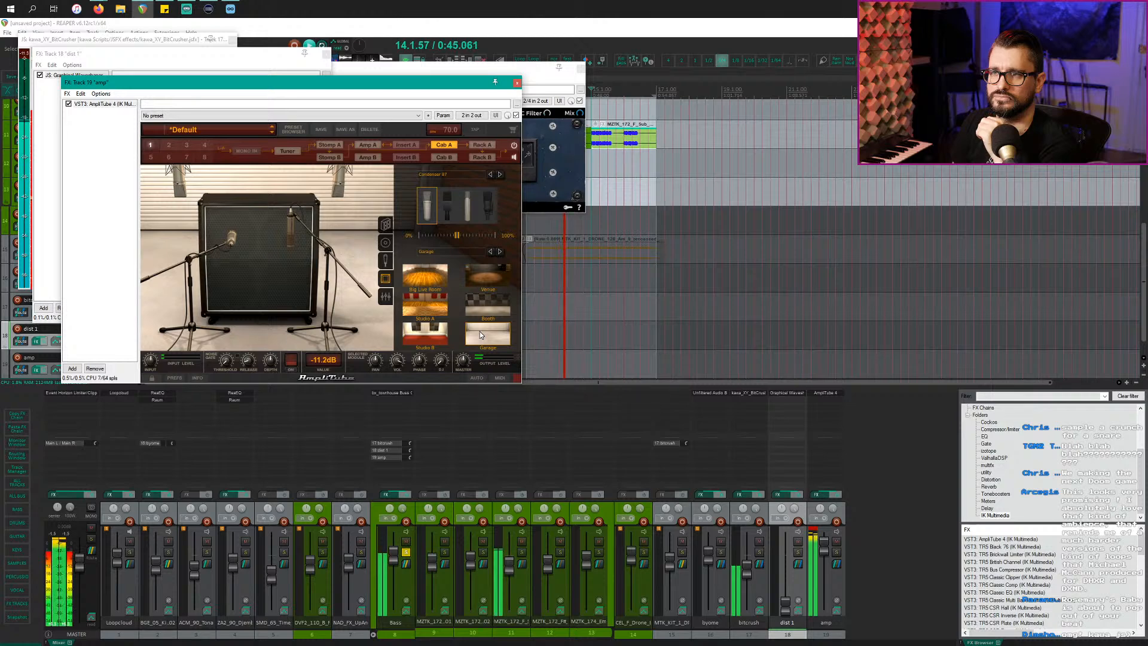
{"action": "left_click", "coordinate": [436, 280]}
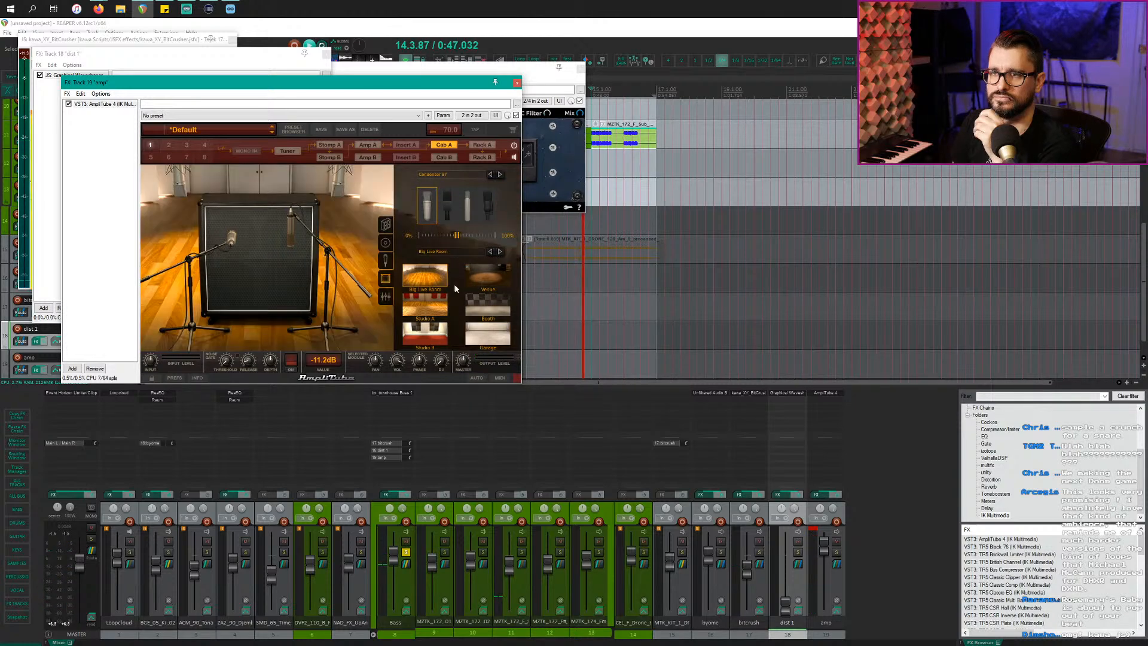
{"action": "left_click", "coordinate": [484, 312]}
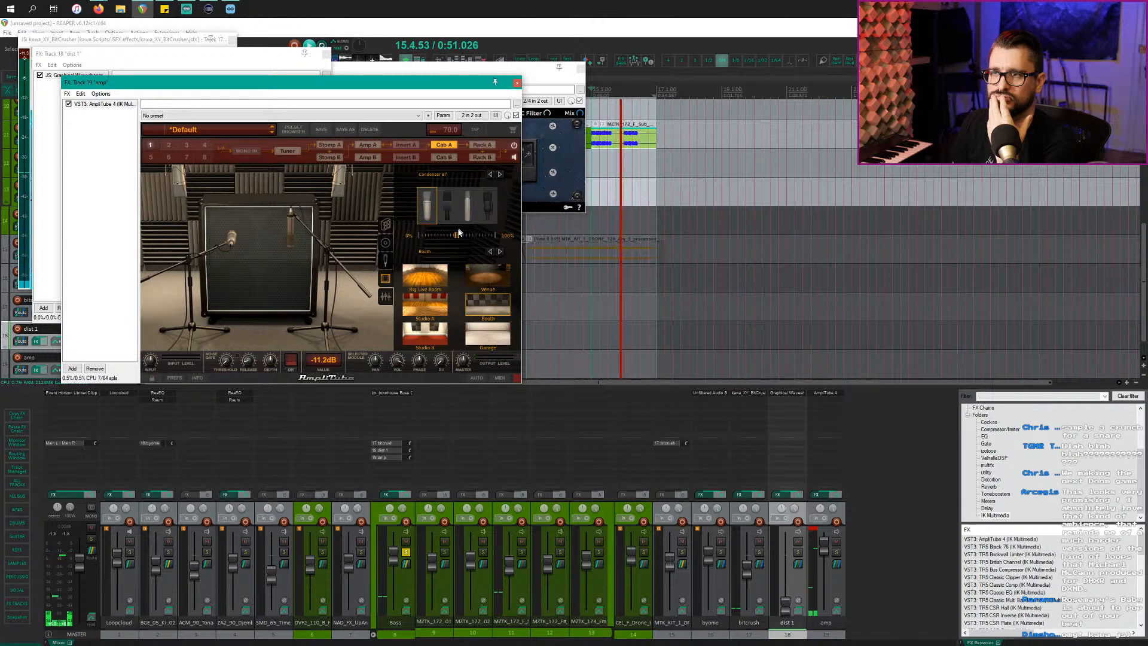
{"action": "left_click", "coordinate": [483, 333]}
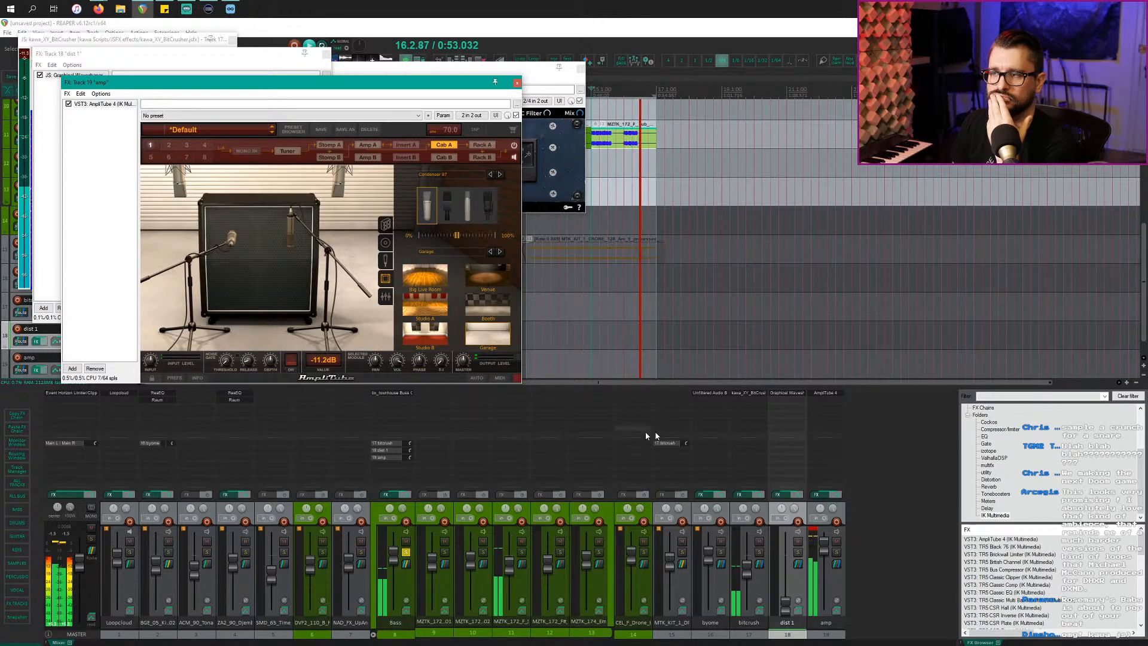
{"action": "left_click", "coordinate": [406, 553]}
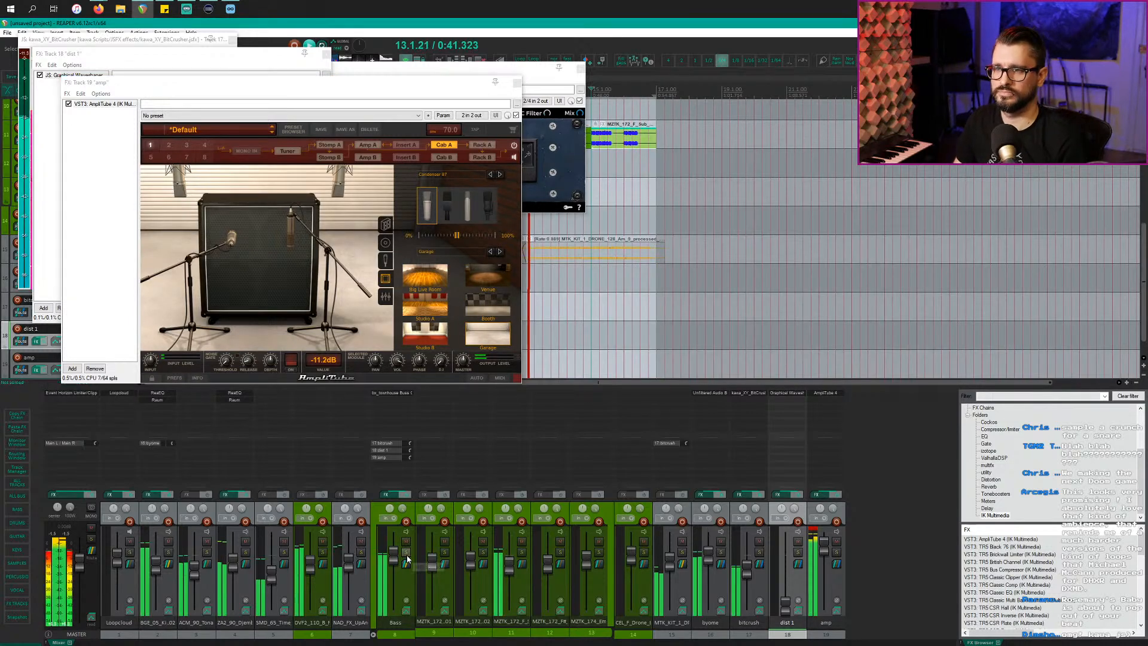
Step: Close the AmpliTube window and bring REAPER's arrangement back to the front
{"action": "left_click", "coordinate": [376, 88]}
{"action": "key", "text": "Escape"}
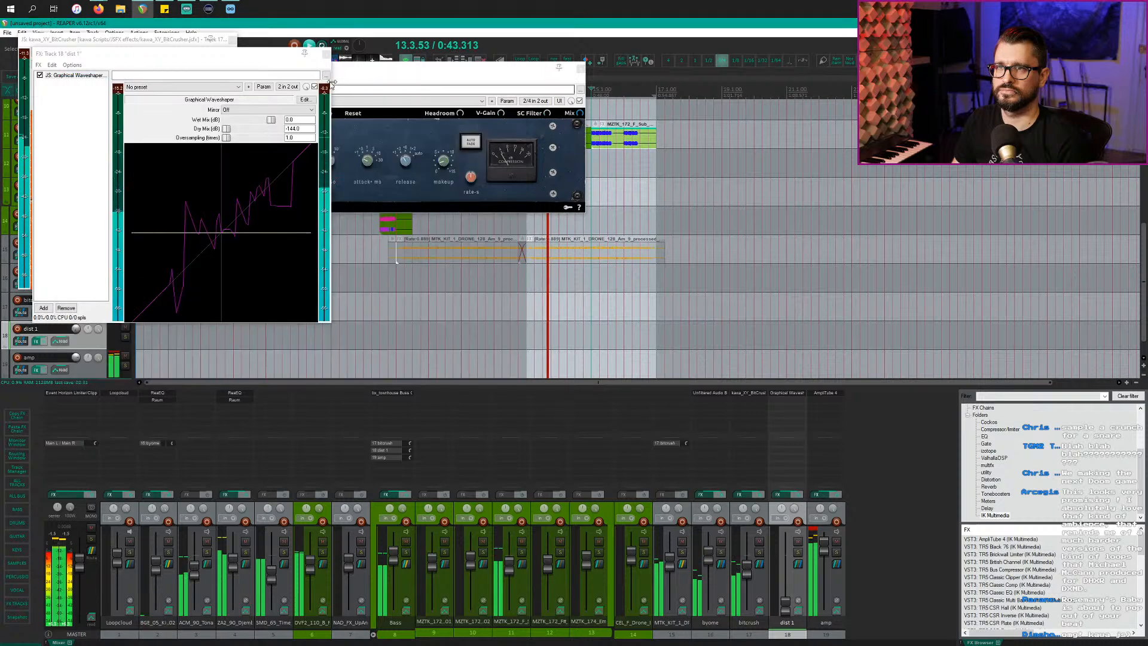
{"action": "key", "text": "alt+Tab"}
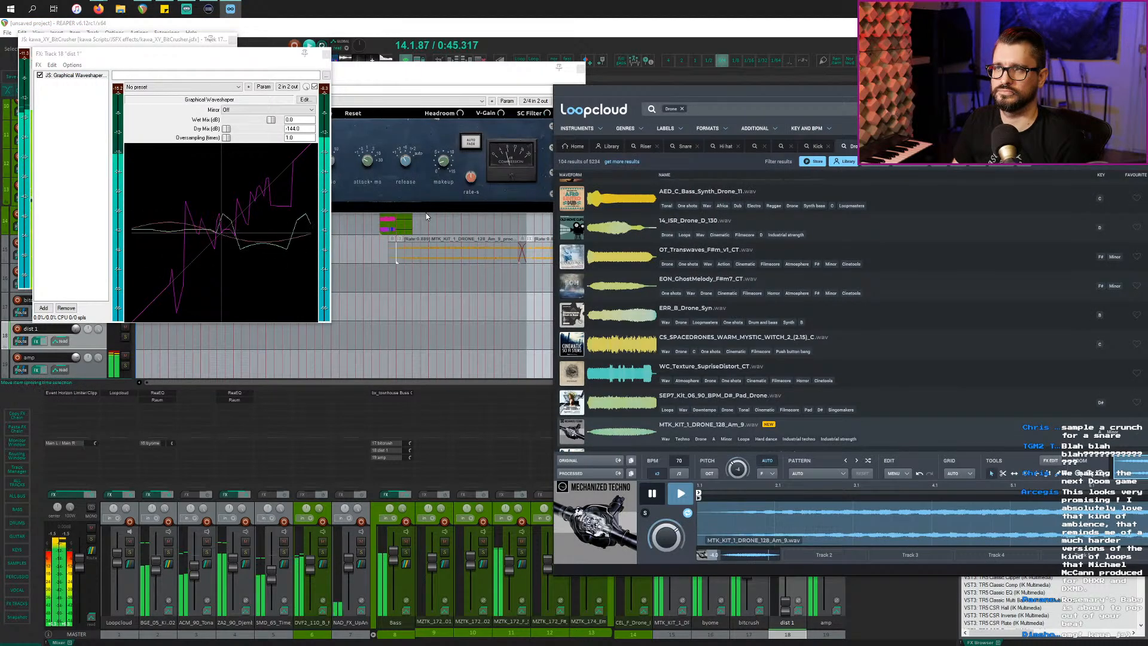
{"action": "left_click", "coordinate": [421, 258]}
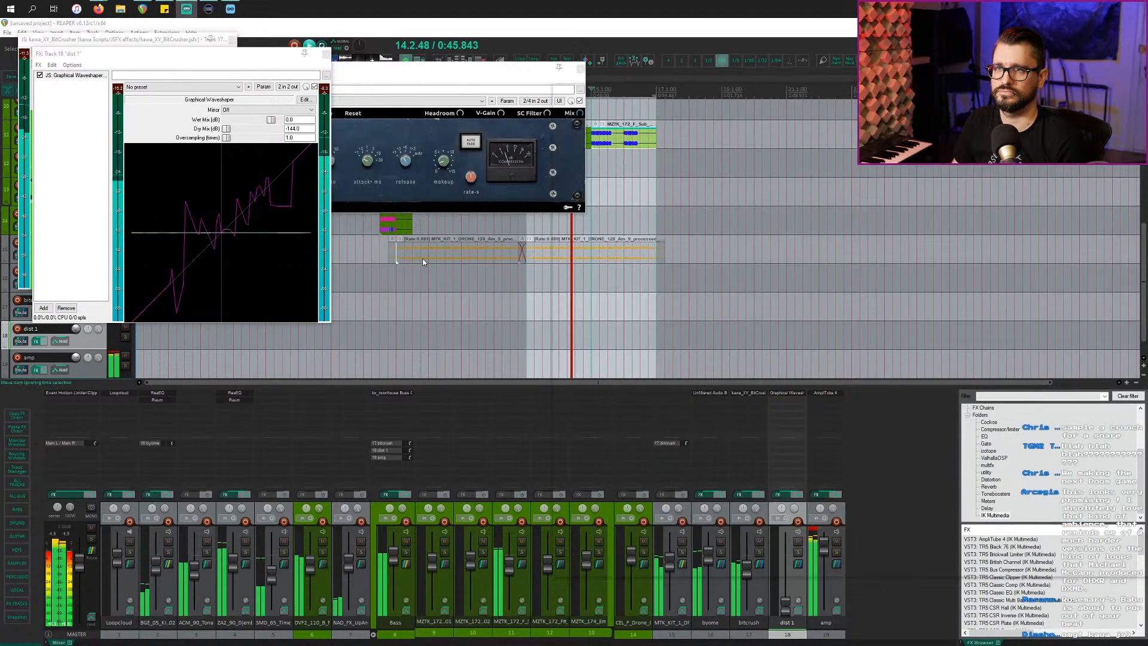
Step: Stop playback, move the edit position to bar 8 beat 2, and select tracks 12 and 13
{"action": "left_click", "coordinate": [354, 255]}
{"action": "key", "text": "space"}
{"action": "left_click", "coordinate": [380, 276]}
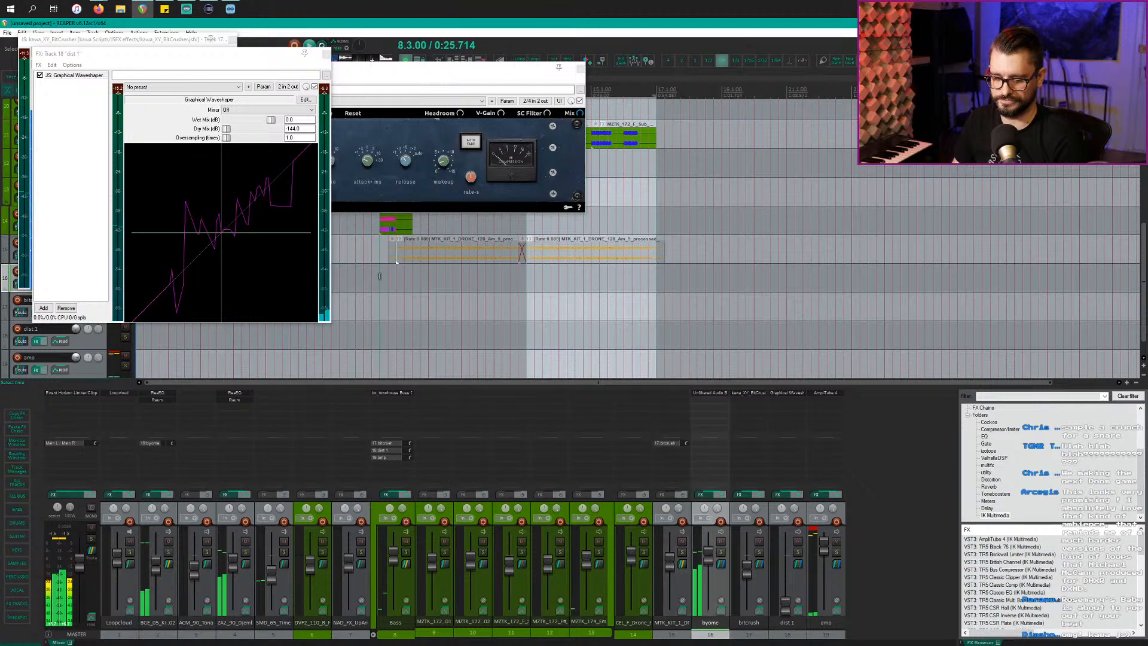
{"action": "left_click", "coordinate": [371, 265]}
{"action": "scroll", "coordinate": [371, 270], "scroll_direction": "up", "scroll_amount": 3}
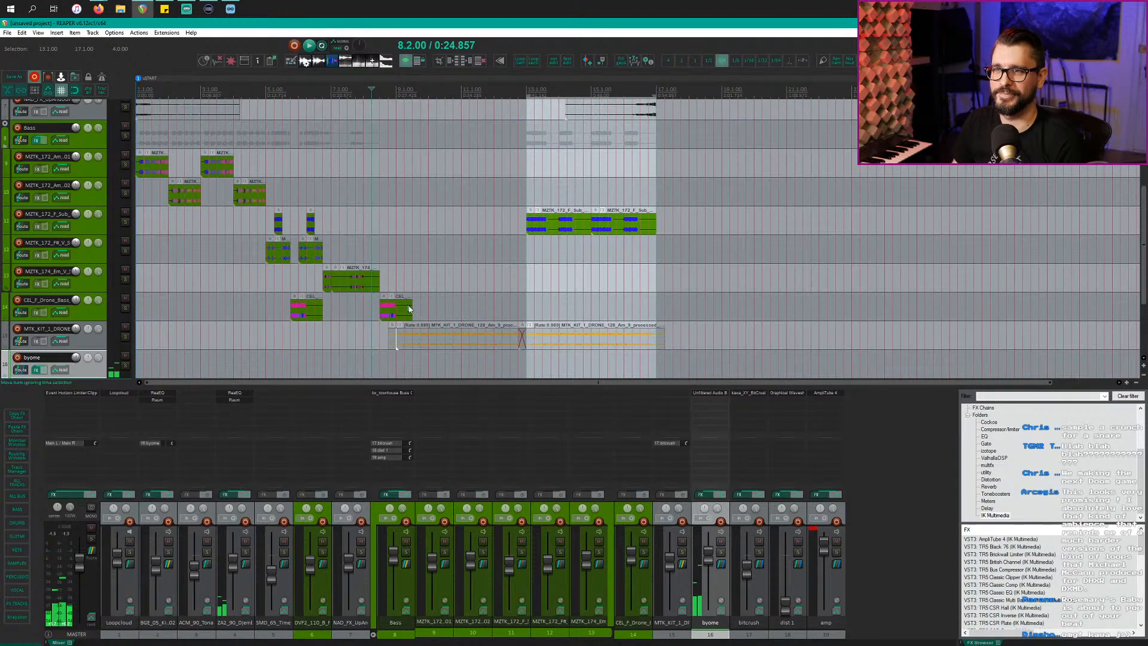
{"action": "left_click", "coordinate": [470, 275]}
{"action": "left_click", "coordinate": [273, 261]}
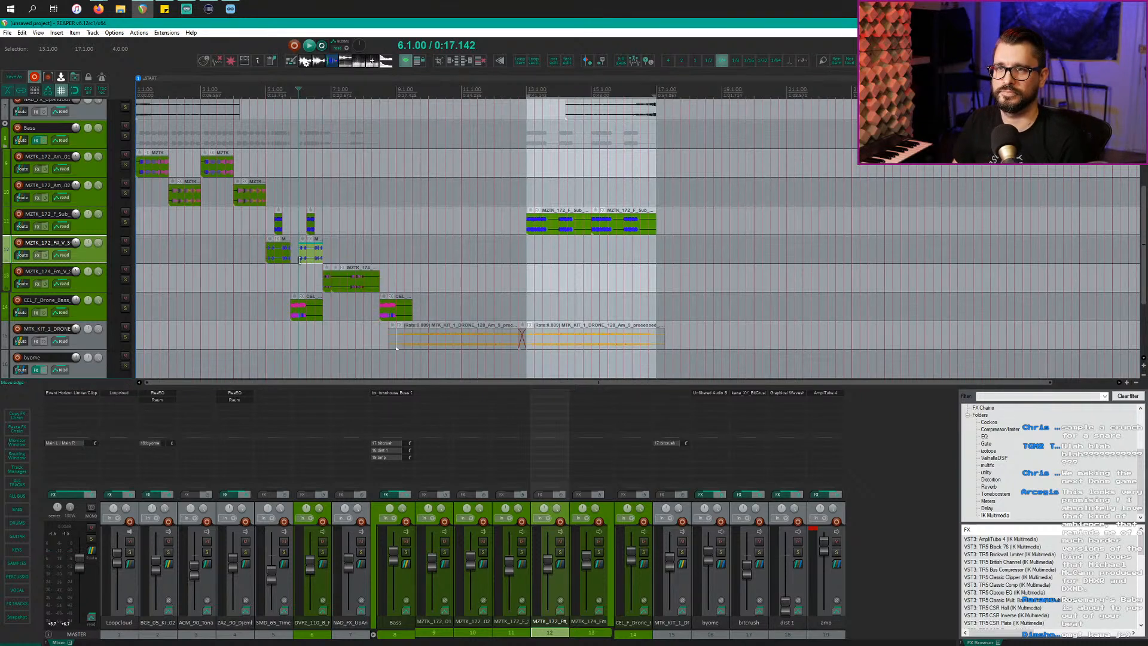
Step: Solo the Bass track and play the project back from the start
{"action": "left_click", "coordinate": [95, 141]}
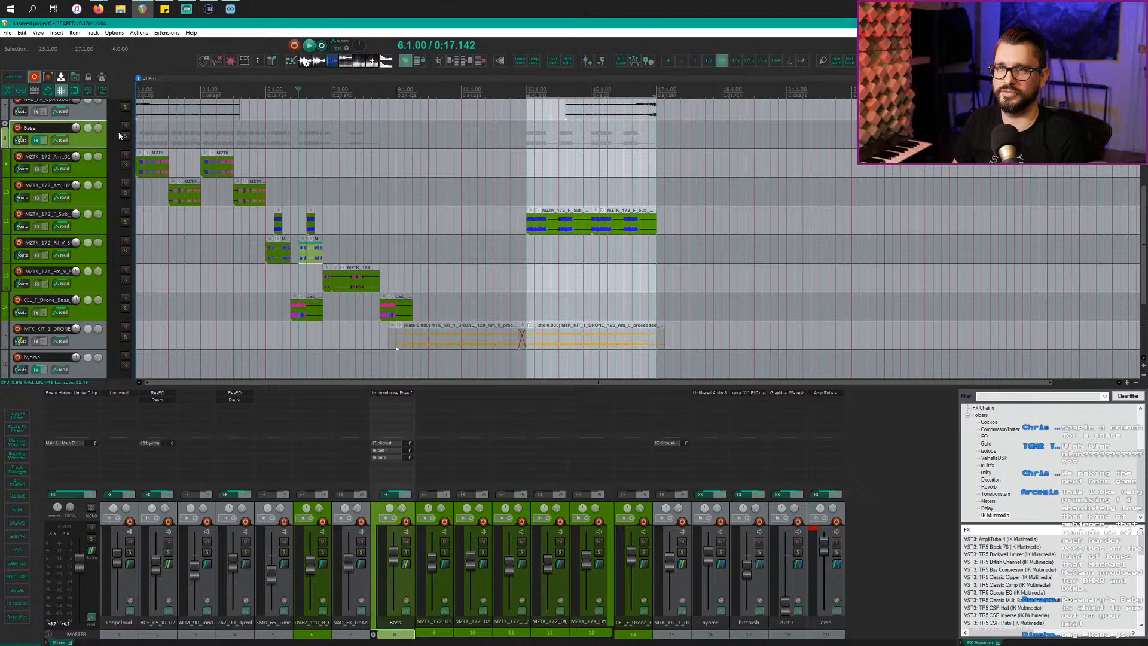
{"action": "left_click", "coordinate": [125, 136]}
{"action": "left_click", "coordinate": [836, 583]}
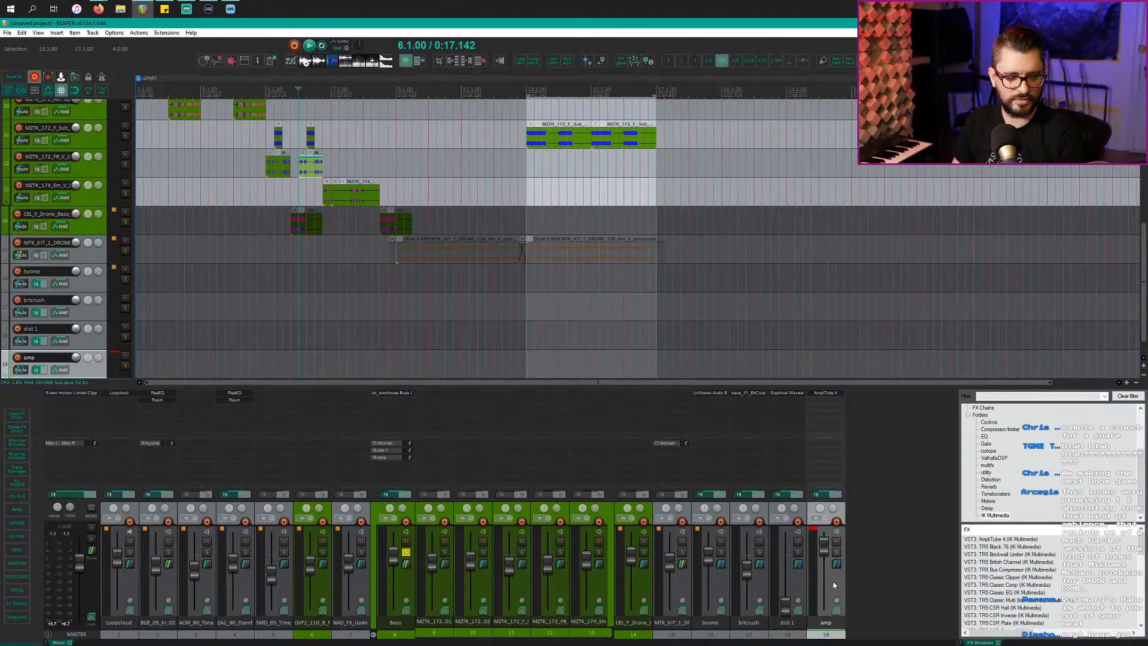
{"action": "key", "text": "space"}
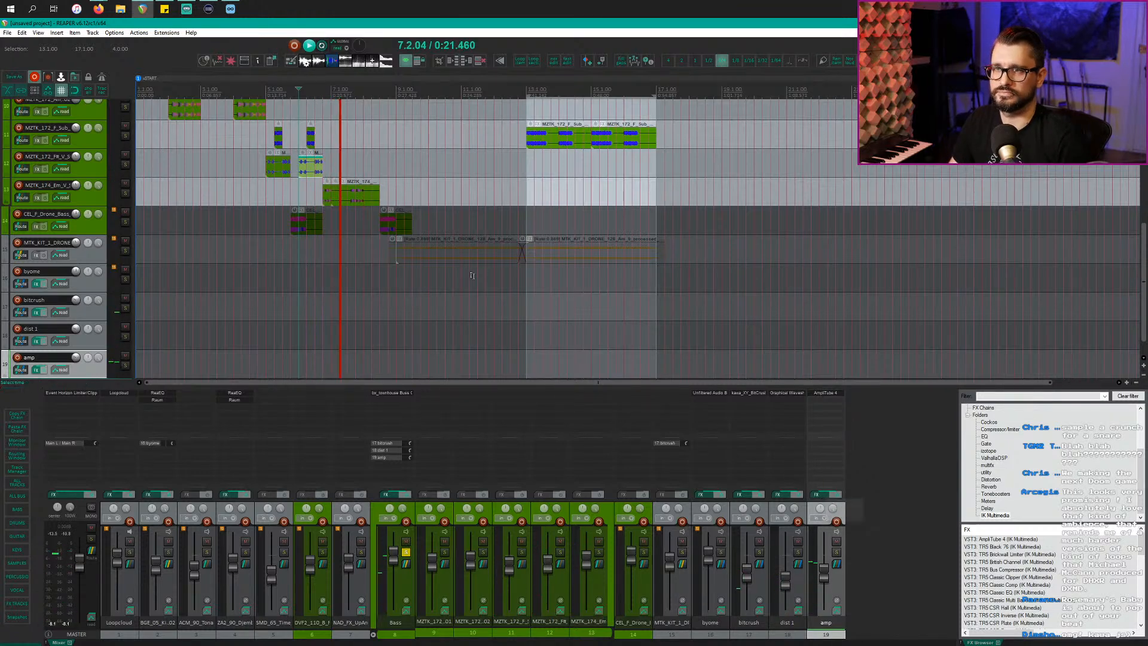
{"action": "scroll", "coordinate": [198, 196], "scroll_direction": "up", "scroll_amount": 3}
{"action": "left_click", "coordinate": [139, 217]}
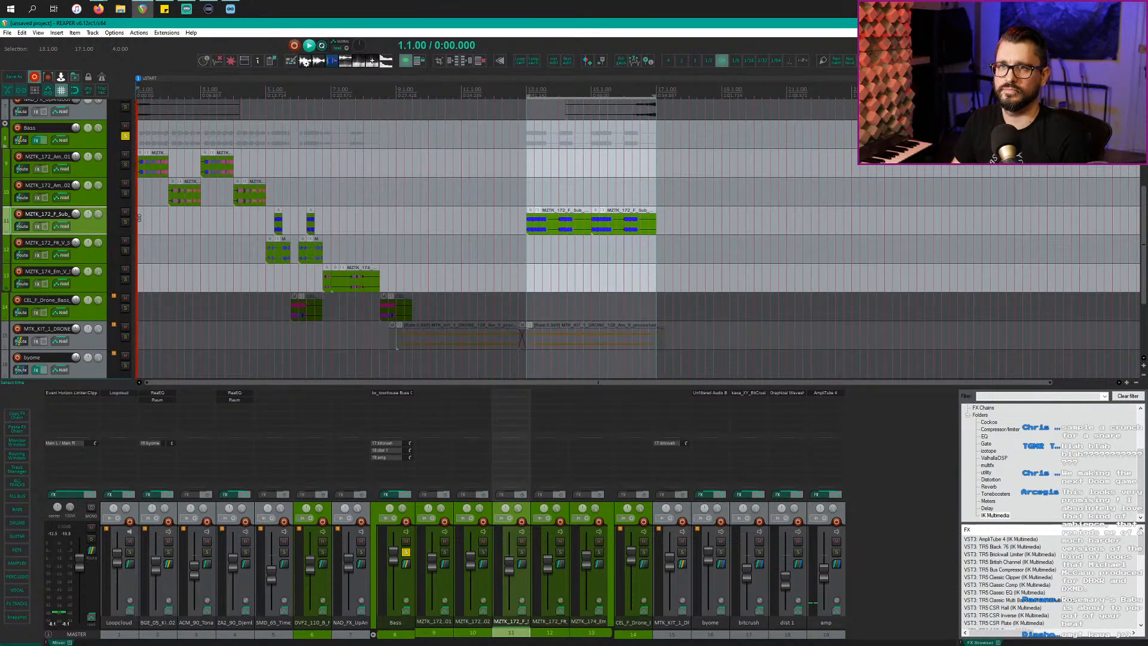
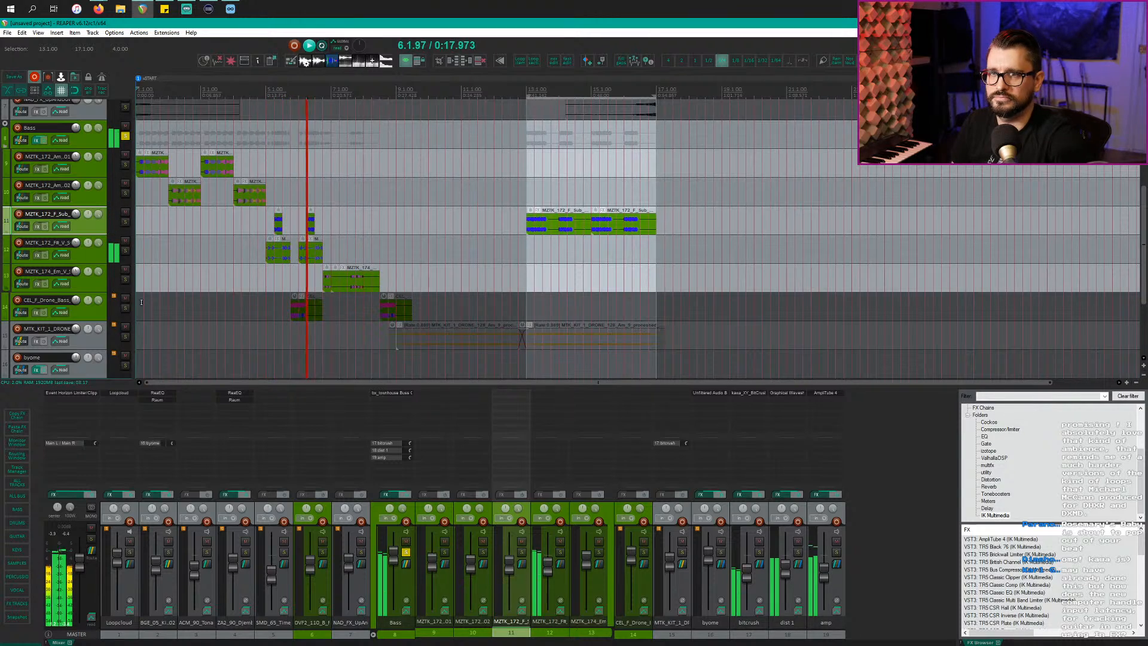
Step: Move the CEL_F_Drone_Bass track up one row and copy its drone item to bar 13
{"action": "left_click_drag", "start_coordinate": [90, 306], "coordinate": [99, 274]}
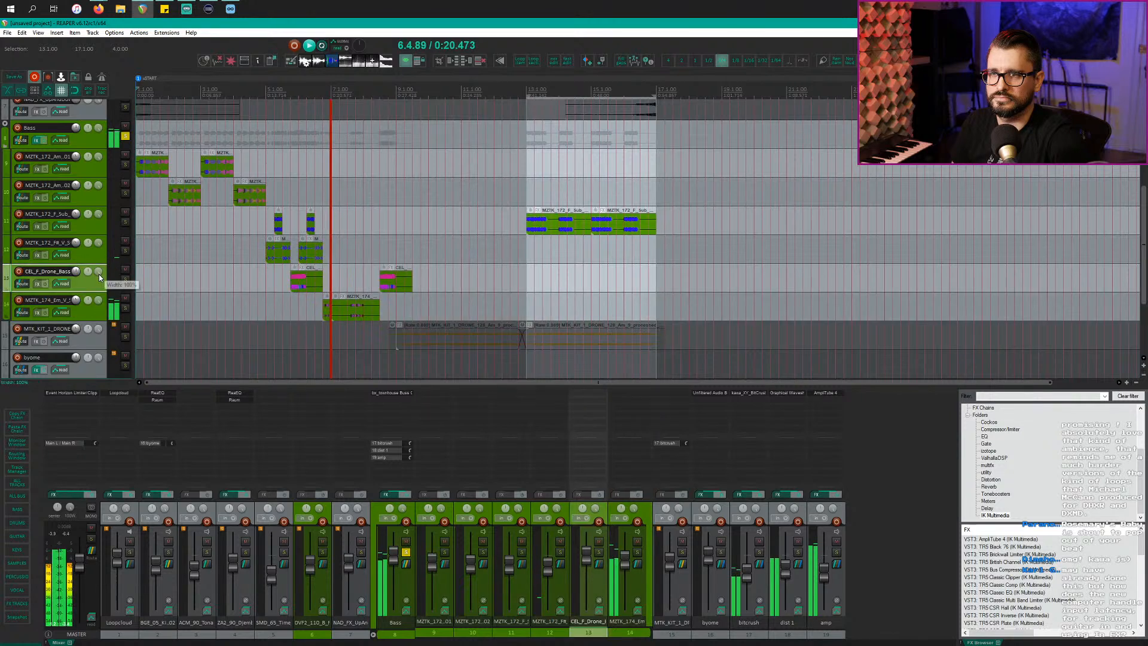
{"action": "left_click", "coordinate": [294, 288]}
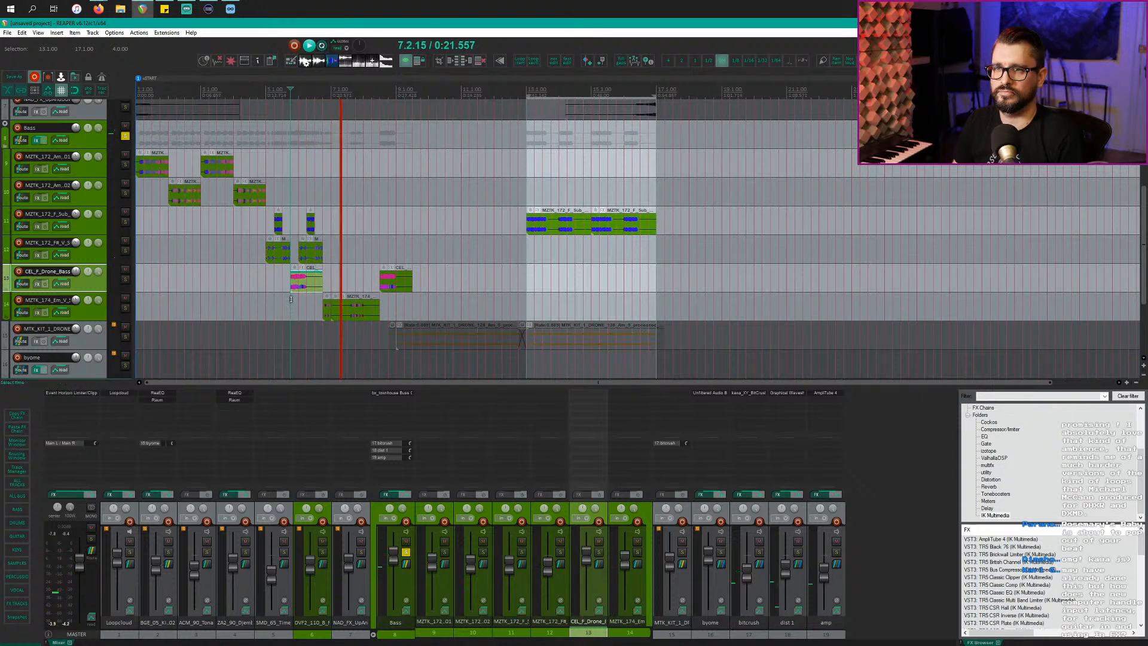
{"action": "left_click_drag", "start_coordinate": [392, 293], "coordinate": [554, 288]}
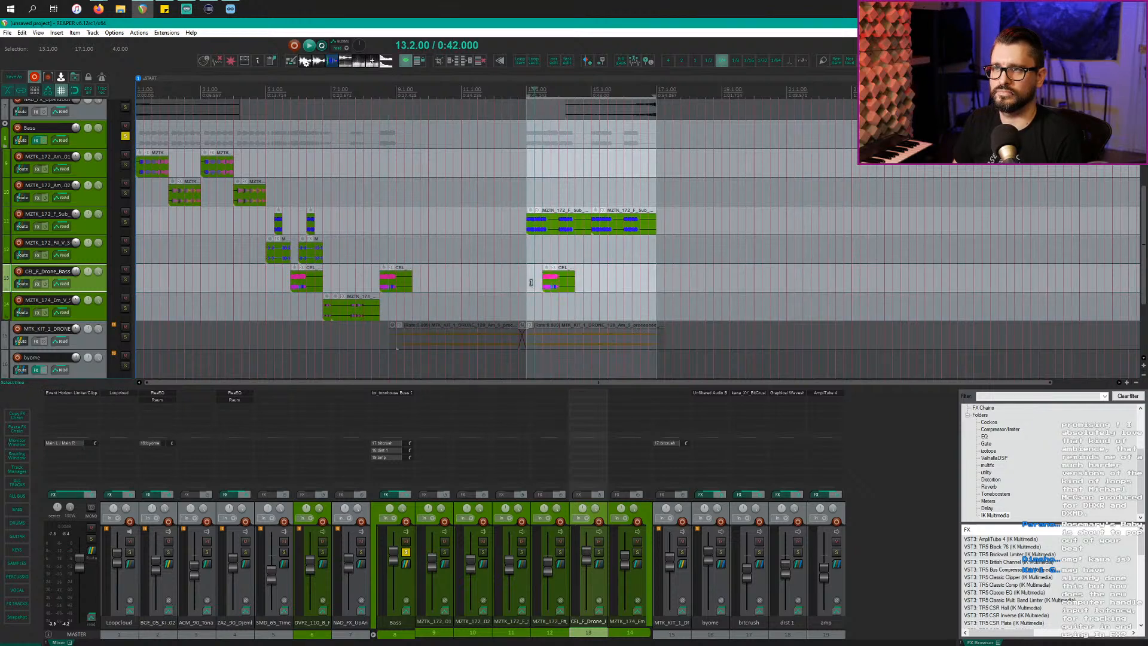
{"action": "key", "text": "space"}
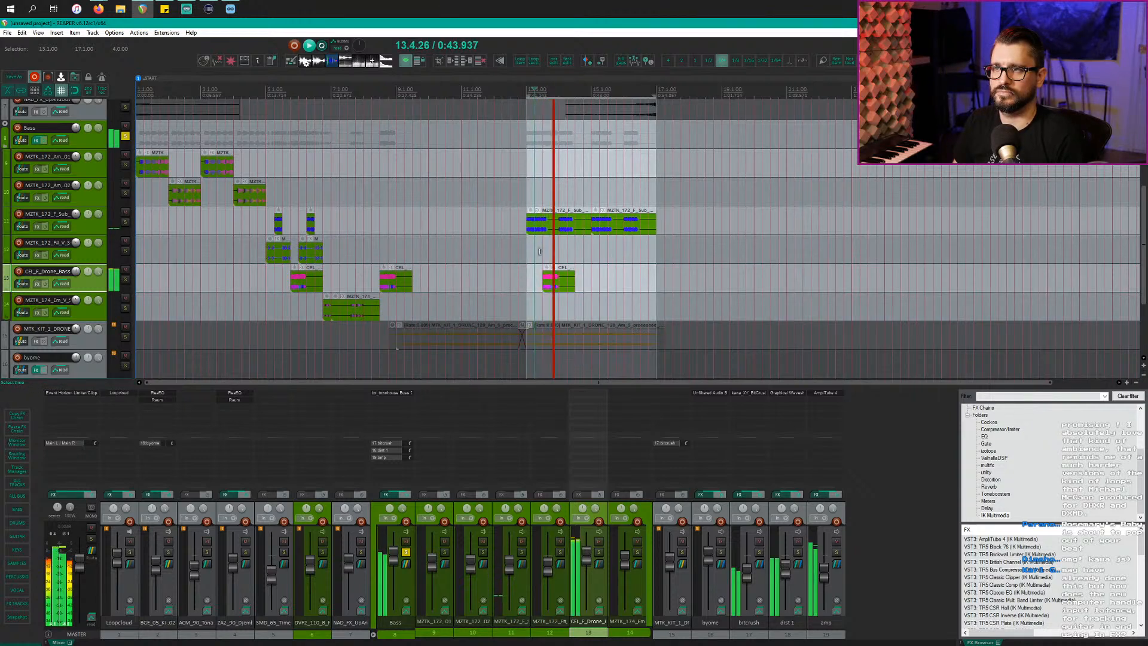
{"action": "key", "text": "space"}
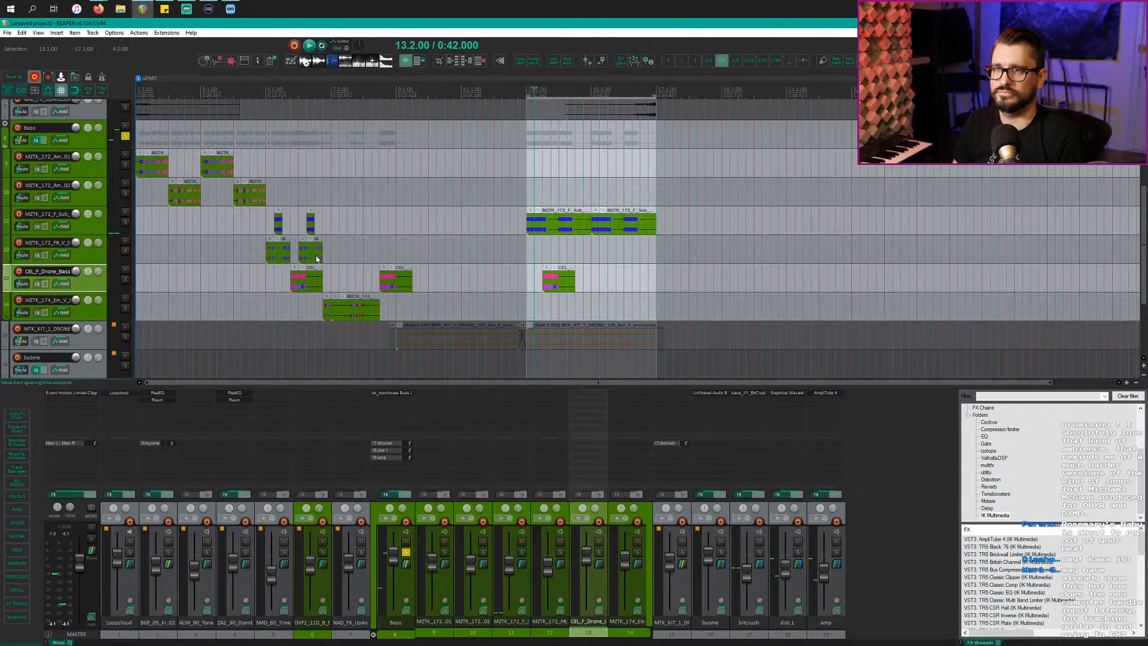
Step: Copy the short bass item to 14.3.00 and audition the section from bar 13
{"action": "left_click", "coordinate": [316, 259]}
{"action": "left_click_drag", "start_coordinate": [318, 258], "coordinate": [579, 253]}
{"action": "left_click", "coordinate": [546, 230]}
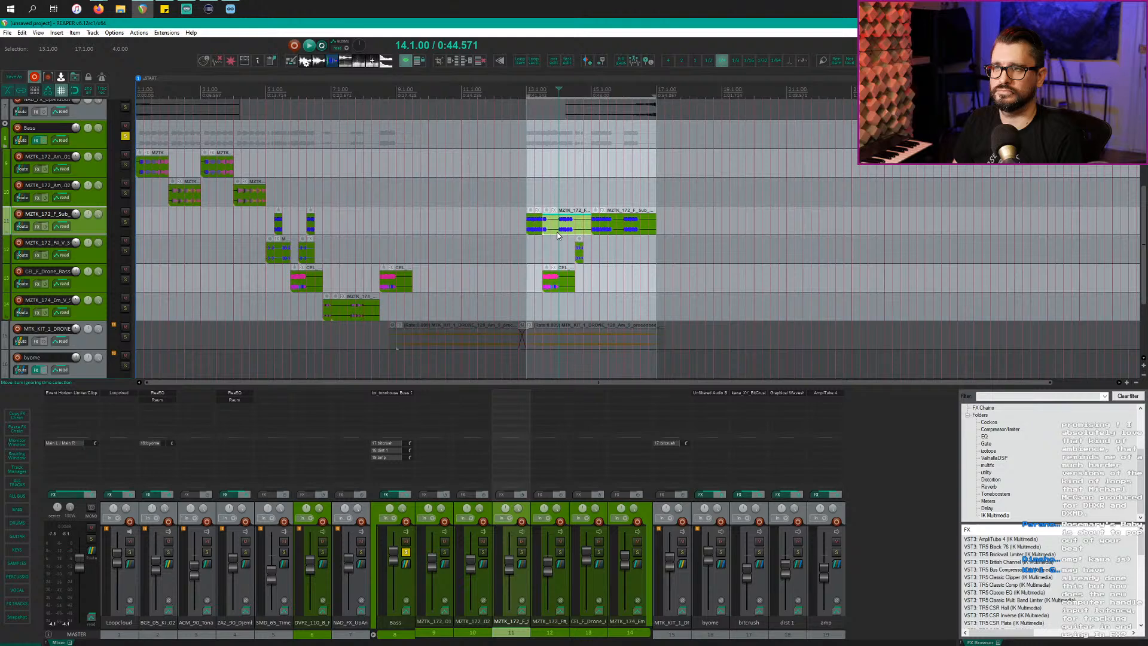
{"action": "scroll", "coordinate": [550, 246], "scroll_direction": "up", "scroll_amount": 3}
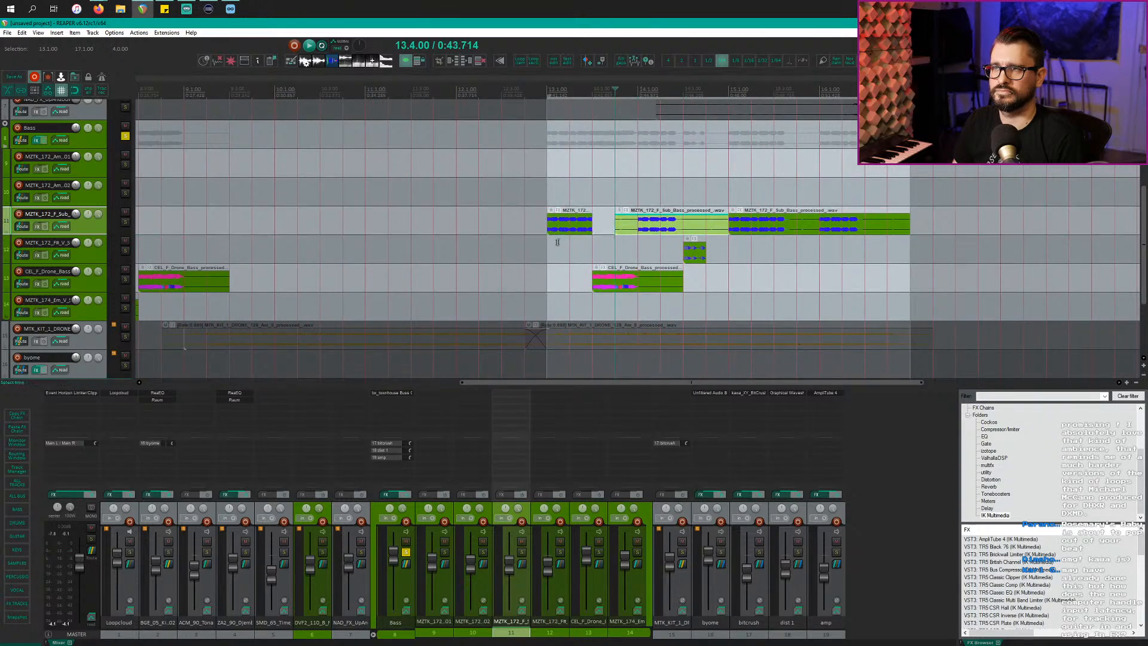
{"action": "left_click", "coordinate": [558, 248]}
{"action": "key", "text": "space"}
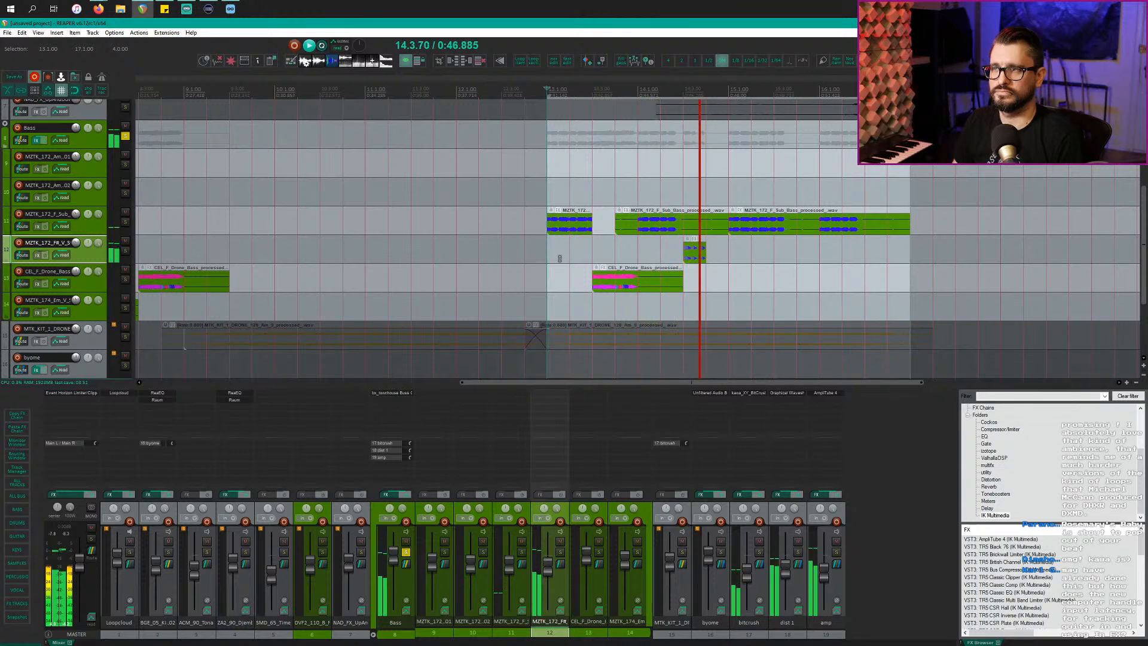
{"action": "scroll", "coordinate": [646, 281], "scroll_direction": "down", "scroll_amount": 5}
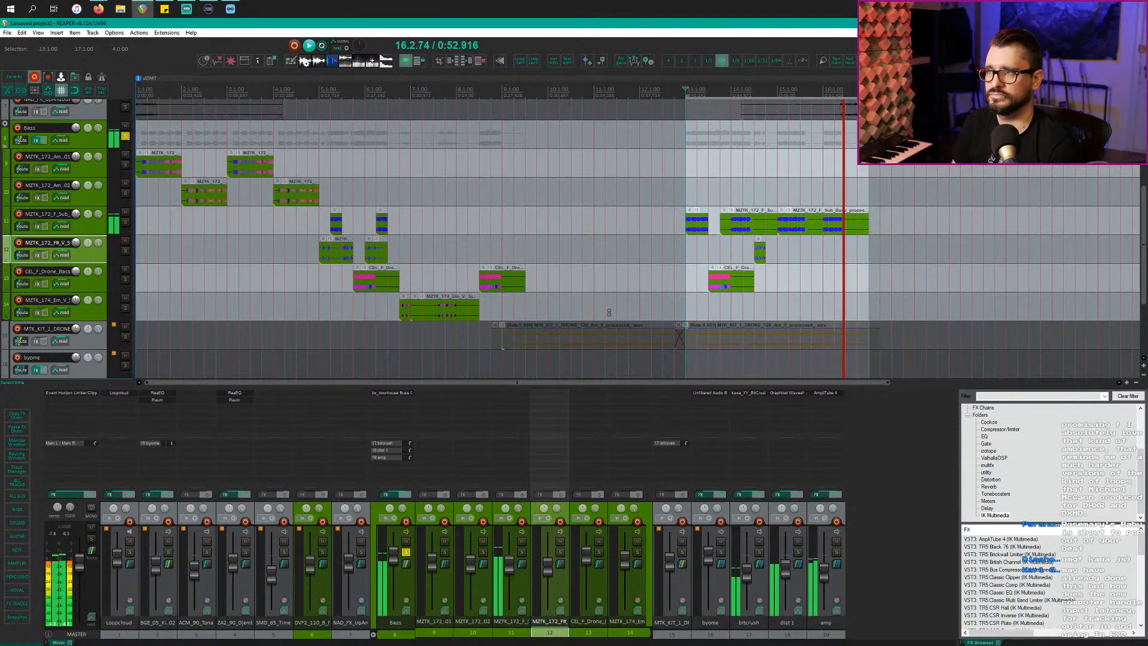
{"action": "key", "text": "space"}
Step: Copy the drone bass item further right and place the copy at 16.2.00
{"action": "left_click", "coordinate": [731, 291]}
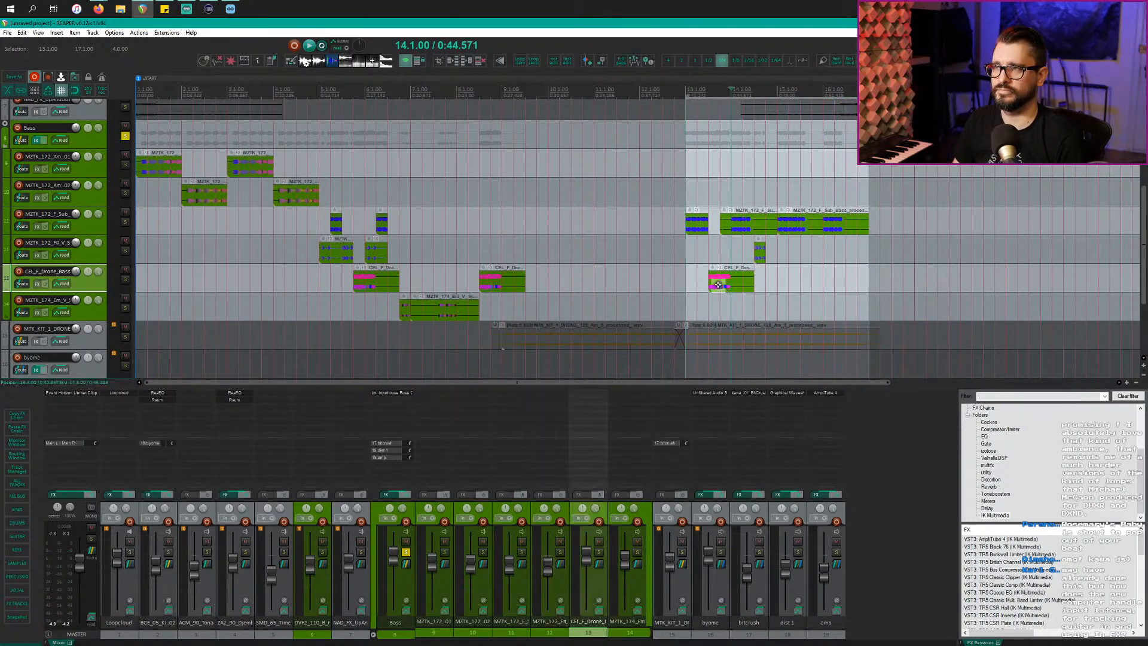
{"action": "left_click_drag", "start_coordinate": [720, 291], "coordinate": [841, 281]}
{"action": "left_click", "coordinate": [821, 283]}
{"action": "key", "text": "space"}
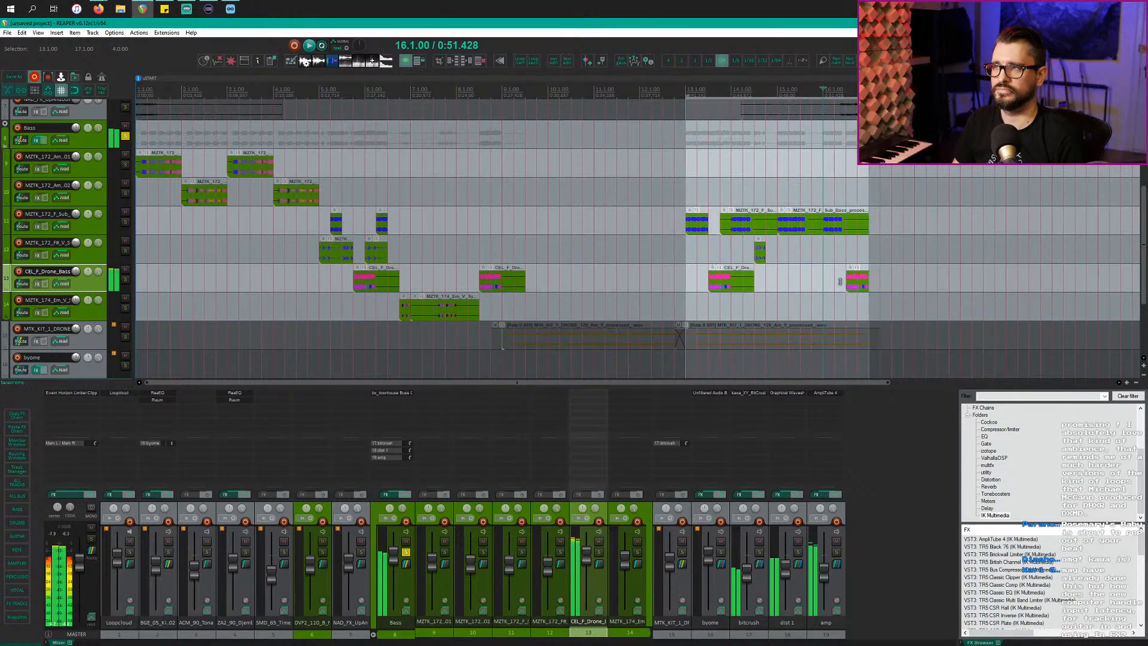
{"action": "scroll", "coordinate": [840, 281], "scroll_direction": "up", "scroll_amount": 4}
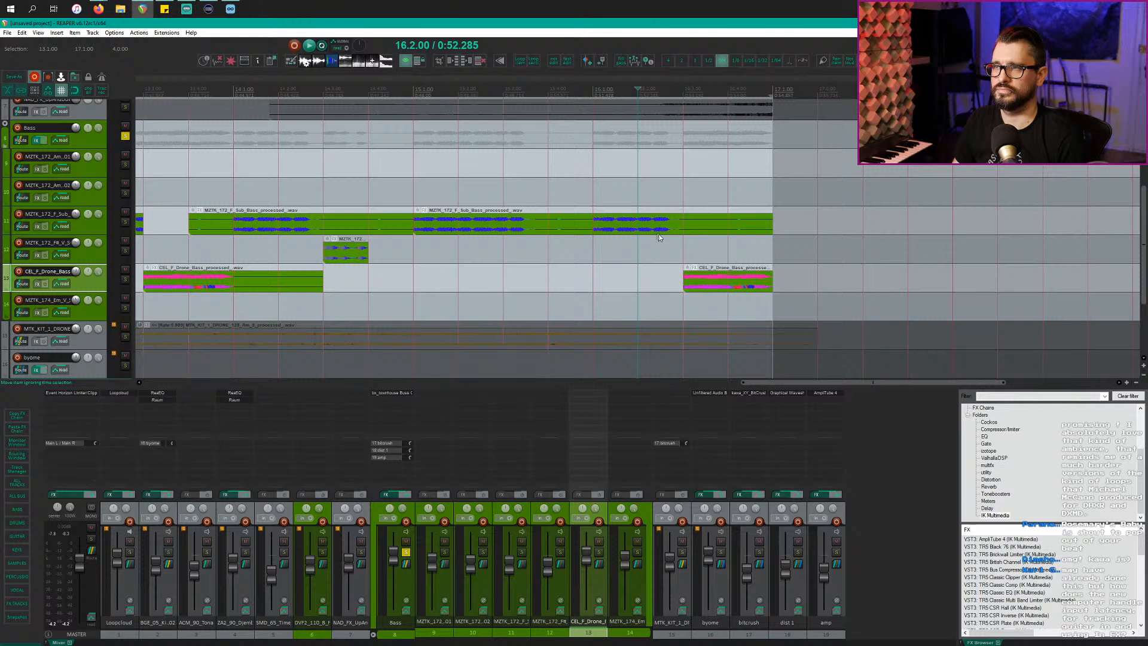
{"action": "scroll", "coordinate": [715, 279], "scroll_direction": "down", "scroll_amount": 2}
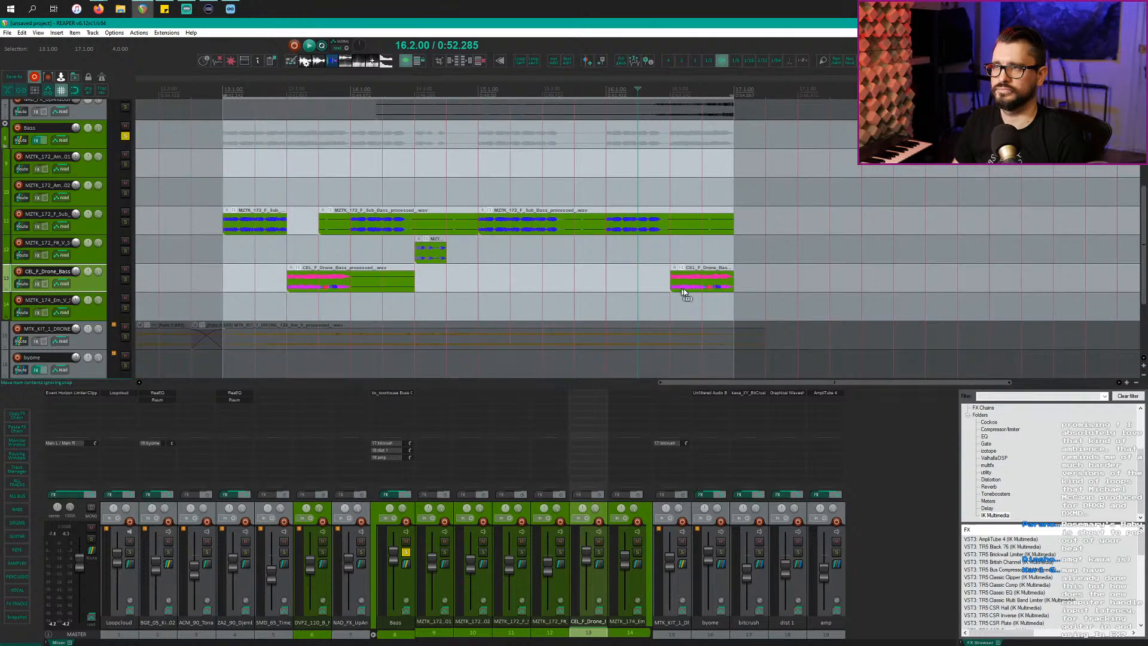
{"action": "left_click_drag", "start_coordinate": [685, 280], "coordinate": [655, 278]}
Step: Split the sub-bass item, start it at 16.3.00, end it at 17.1.00, and shift the drone copy to 16.3.00
{"action": "left_click", "coordinate": [661, 231]}
{"action": "key", "text": "s"}
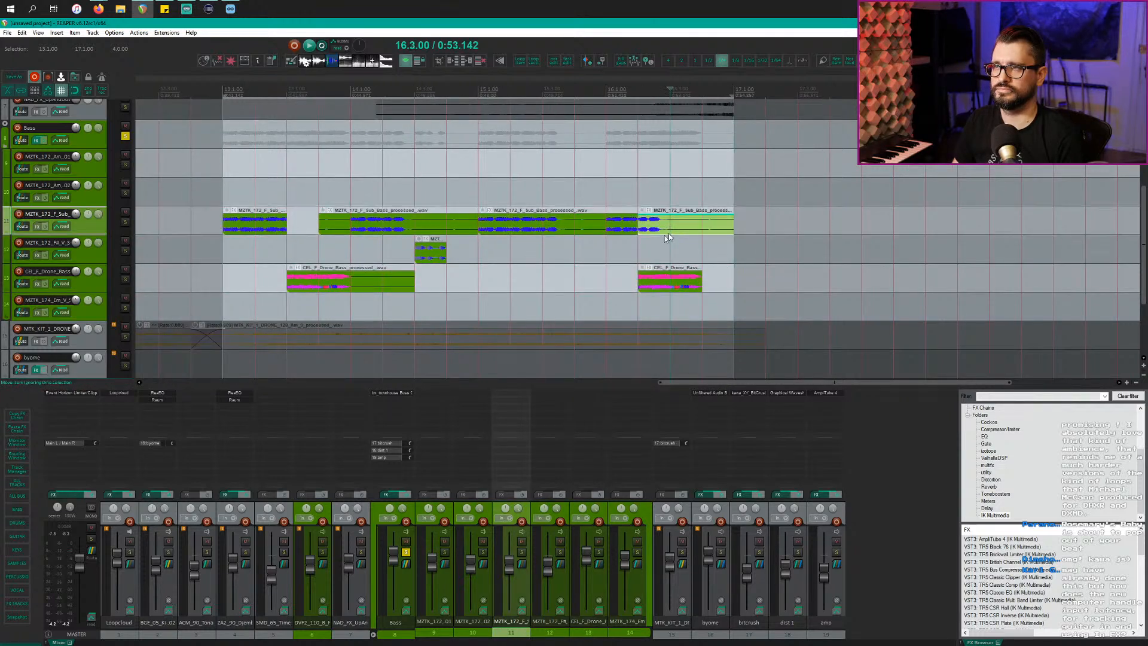
{"action": "key", "text": "a"}
{"action": "left_click", "coordinate": [594, 247]}
{"action": "key", "text": "space"}
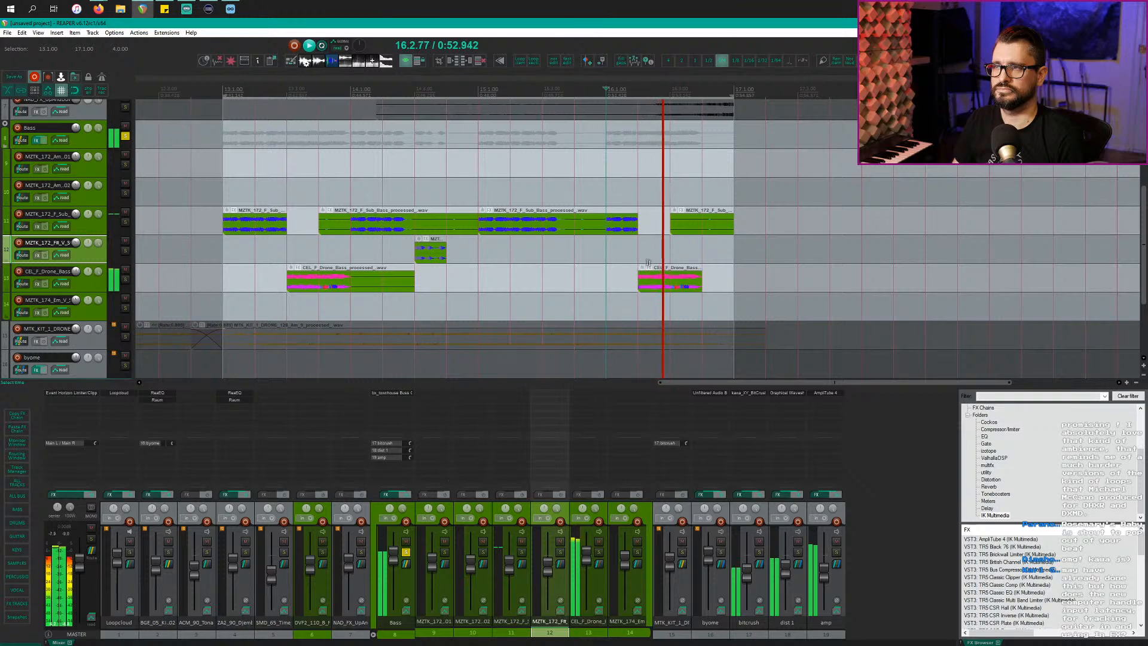
{"action": "key", "text": "space"}
{"action": "left_click_drag", "start_coordinate": [648, 267], "coordinate": [681, 268]}
{"action": "left_click_drag", "start_coordinate": [636, 220], "coordinate": [669, 221]}
Step: Play the bass variation back from the short bass item to check it
{"action": "left_click", "coordinate": [420, 260]}
{"action": "key", "text": "space"}
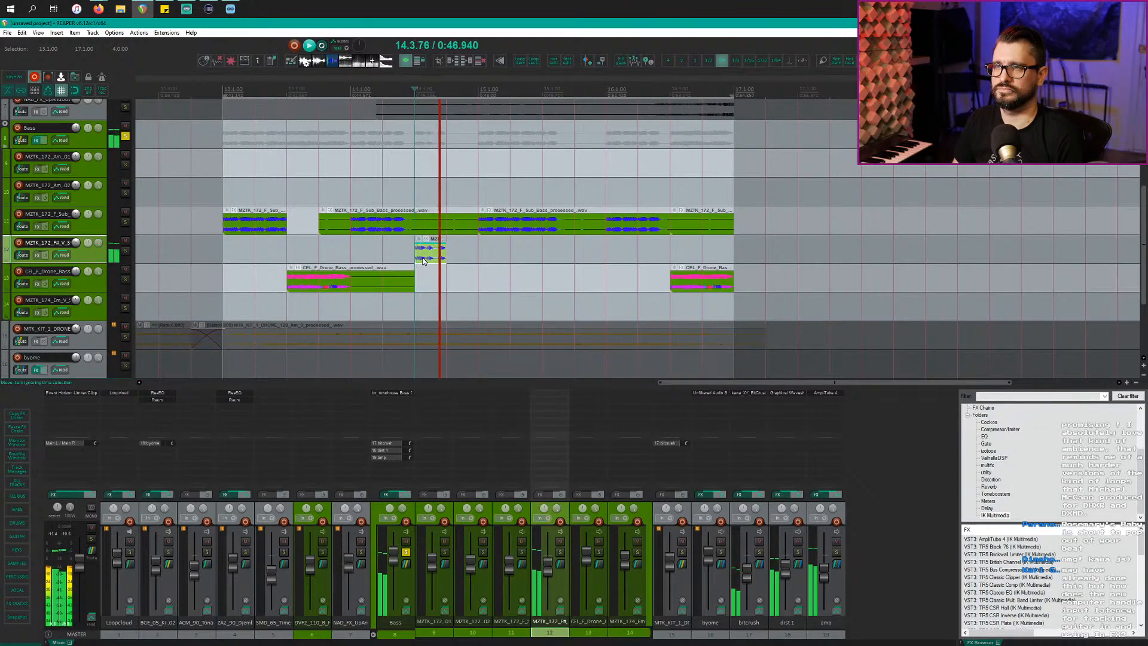
{"action": "scroll", "coordinate": [358, 234], "scroll_direction": "down", "scroll_amount": 4}
{"action": "key", "text": "space"}
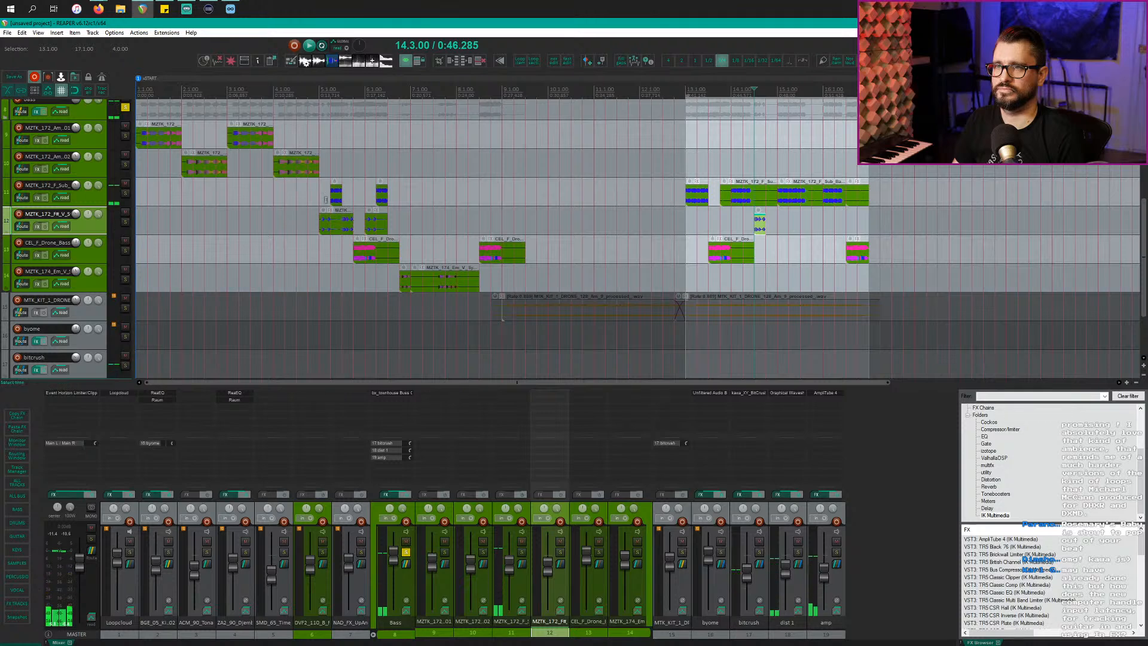
Step: Mark the one-beat range 4.3.00–4.4.00 and shift it to 4.4.50–5.1.00
{"action": "left_click", "coordinate": [284, 171]}
{"action": "key", "text": "space"}
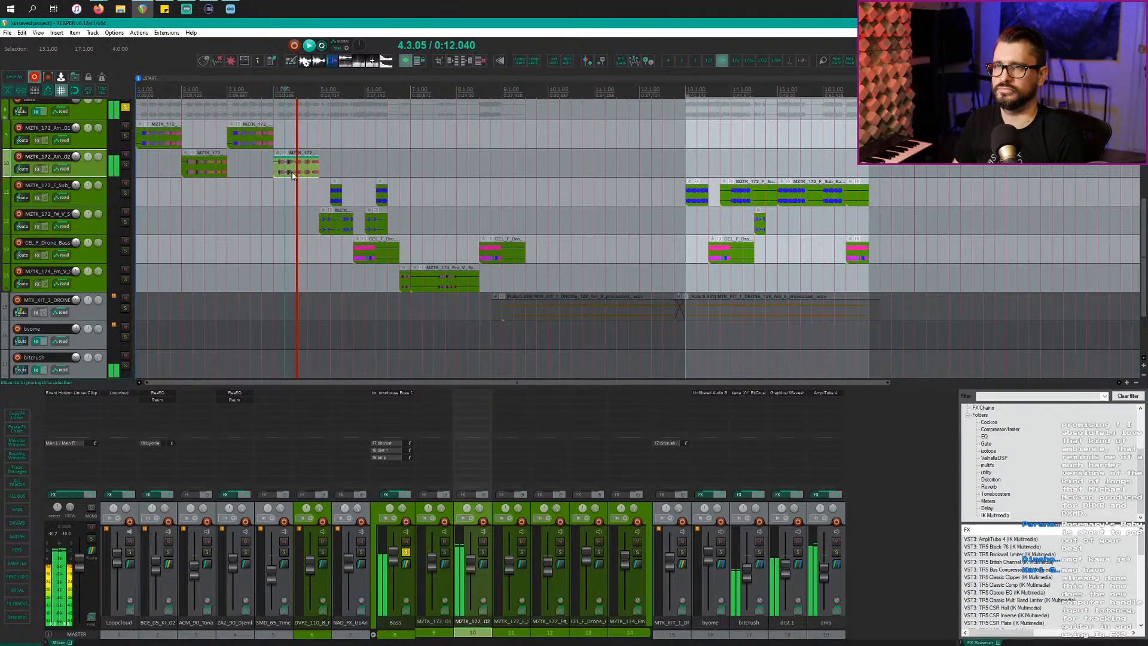
{"action": "key", "text": "space"}
{"action": "left_click_drag", "start_coordinate": [296, 173], "coordinate": [304, 173]}
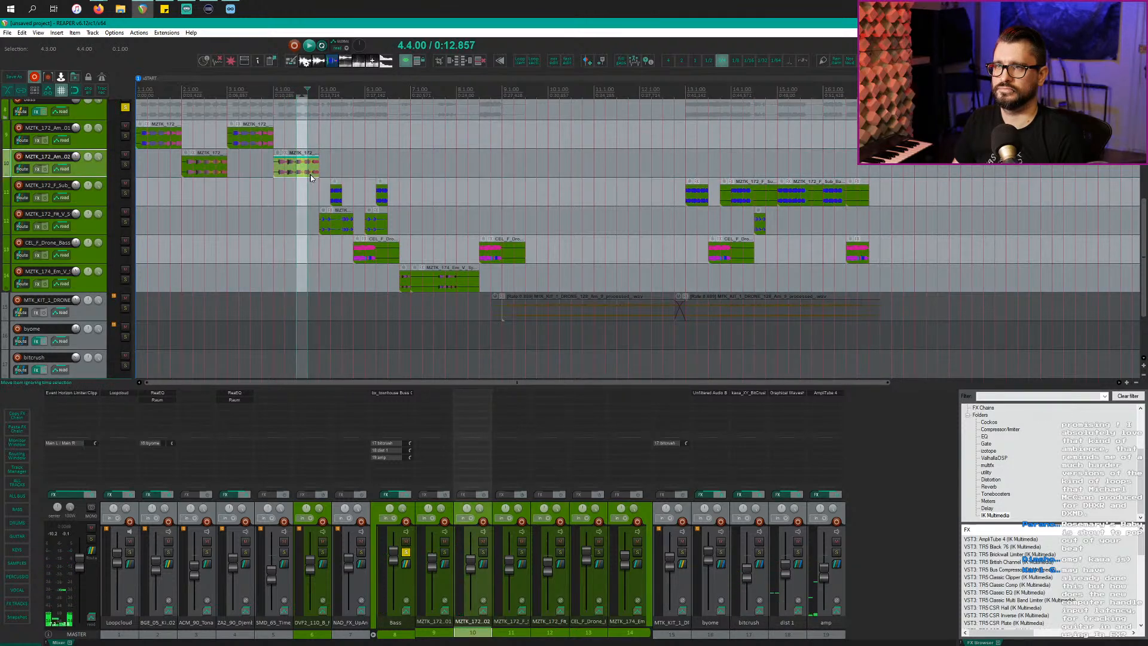
{"action": "scroll", "coordinate": [323, 206], "scroll_direction": "up", "scroll_amount": 4}
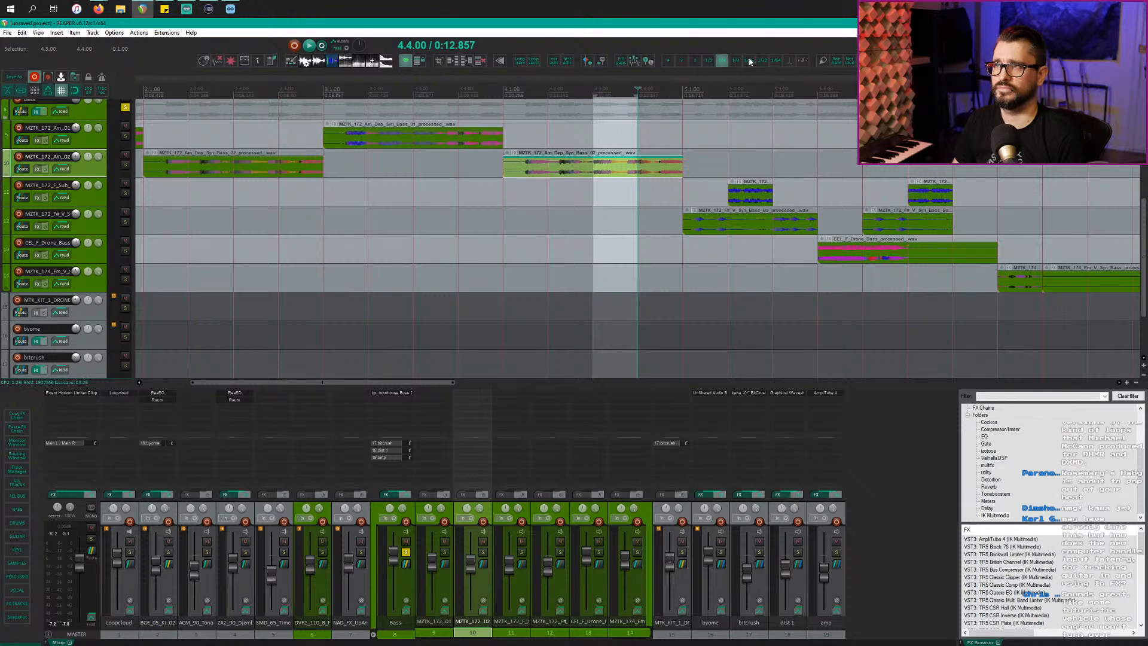
{"action": "left_click_drag", "start_coordinate": [660, 177], "coordinate": [680, 174]}
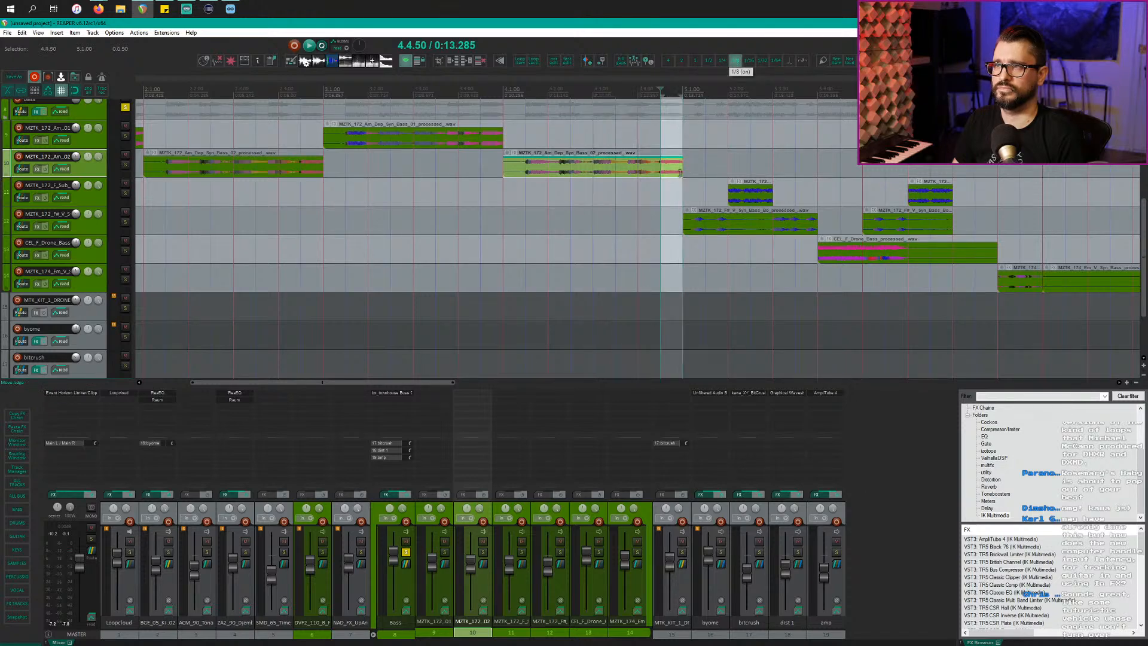
{"action": "scroll", "coordinate": [670, 175], "scroll_direction": "down", "scroll_amount": 5}
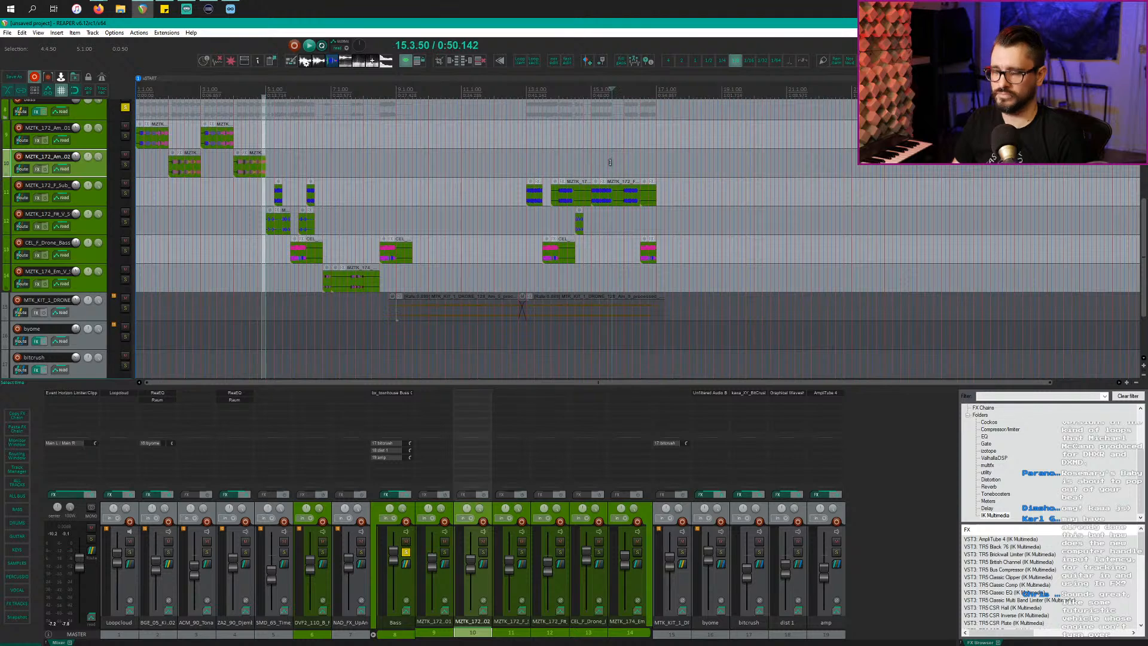
Step: Trim the track-10 item to start at 16.3.00, move it slightly earlier, and audition it
{"action": "scroll", "coordinate": [628, 179], "scroll_direction": "up", "scroll_amount": 5}
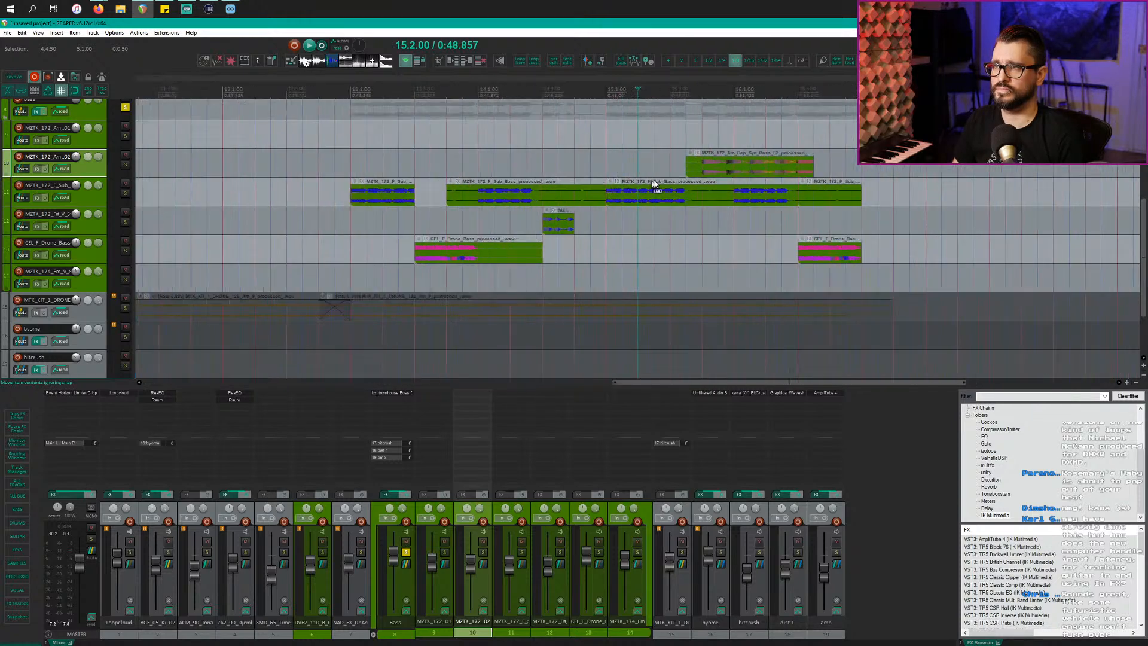
{"action": "left_click", "coordinate": [795, 172]}
{"action": "key", "text": "a"}
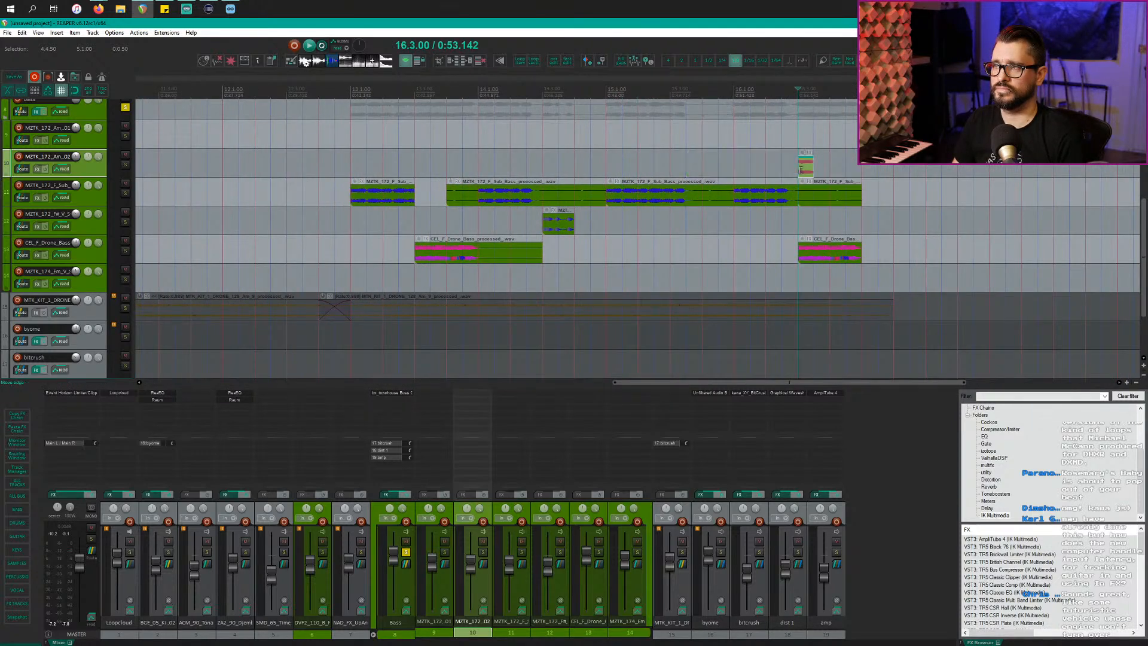
{"action": "left_click_drag", "start_coordinate": [806, 169], "coordinate": [790, 168]}
{"action": "left_click", "coordinate": [744, 163]}
{"action": "key", "text": "space"}
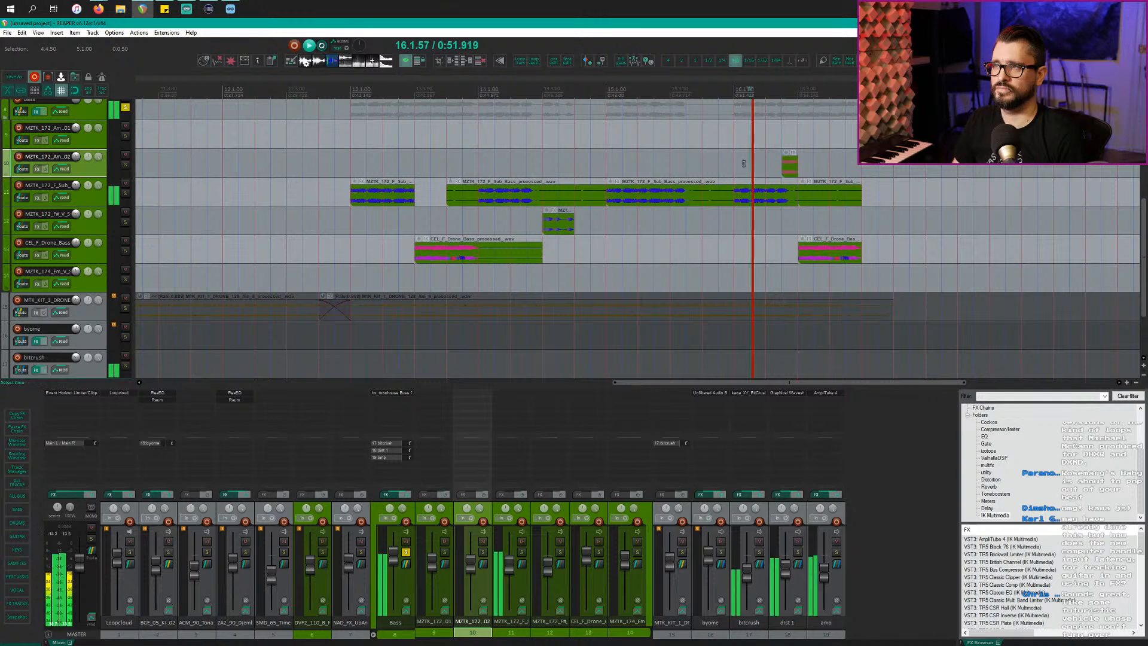
Step: Copy the short track-10 piece to around bar 14.3, extending its start earlier
{"action": "left_click", "coordinate": [793, 172]}
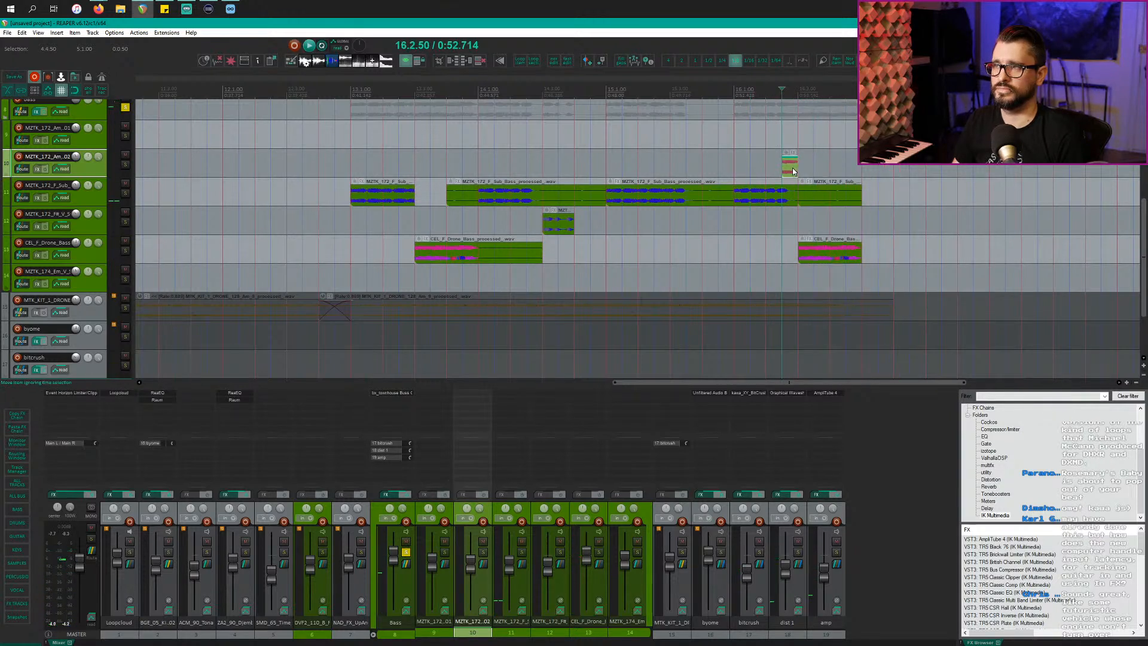
{"action": "left_click_drag", "start_coordinate": [793, 172], "coordinate": [601, 168]}
{"action": "left_click", "coordinate": [543, 157]}
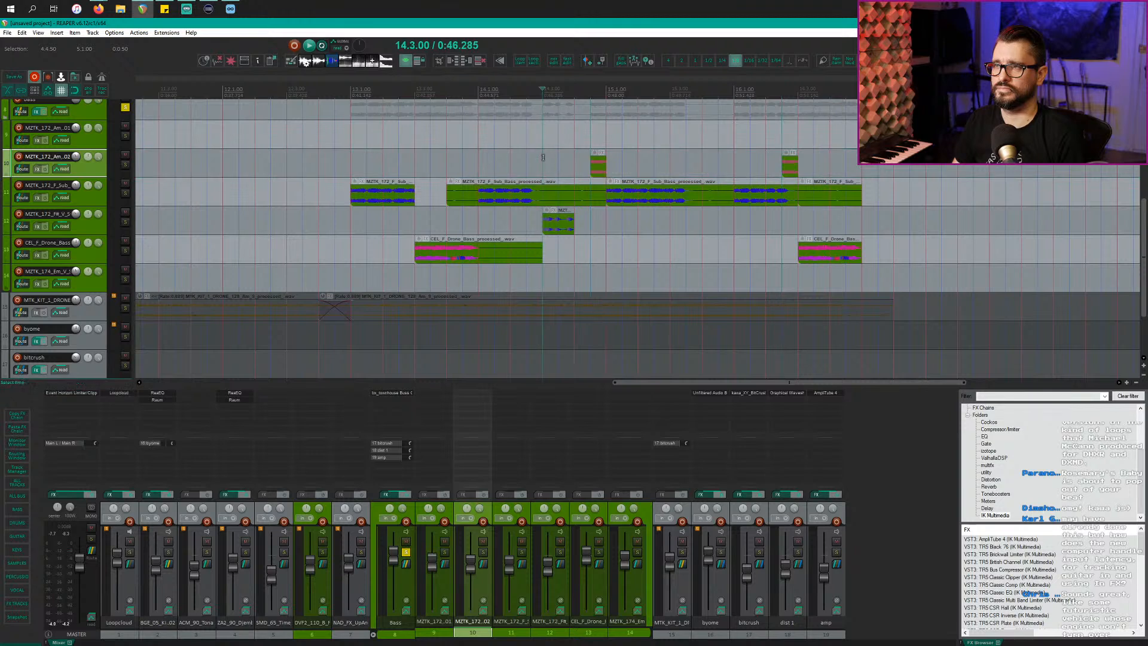
{"action": "key", "text": "space"}
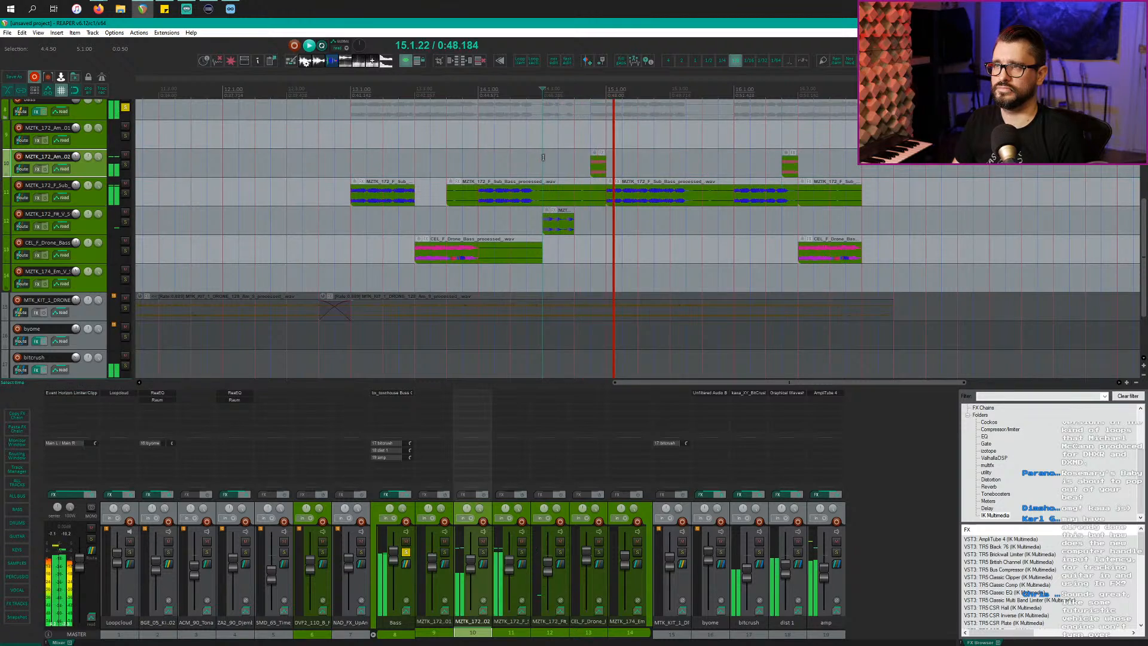
{"action": "mouse_move", "coordinate": [590, 165]}
{"action": "left_mouse_down"}
{"action": "mouse_move", "coordinate": [460, 166]}
{"action": "mouse_move", "coordinate": [579, 174]}
{"action": "left_mouse_up"}
{"action": "left_click", "coordinate": [527, 168]}
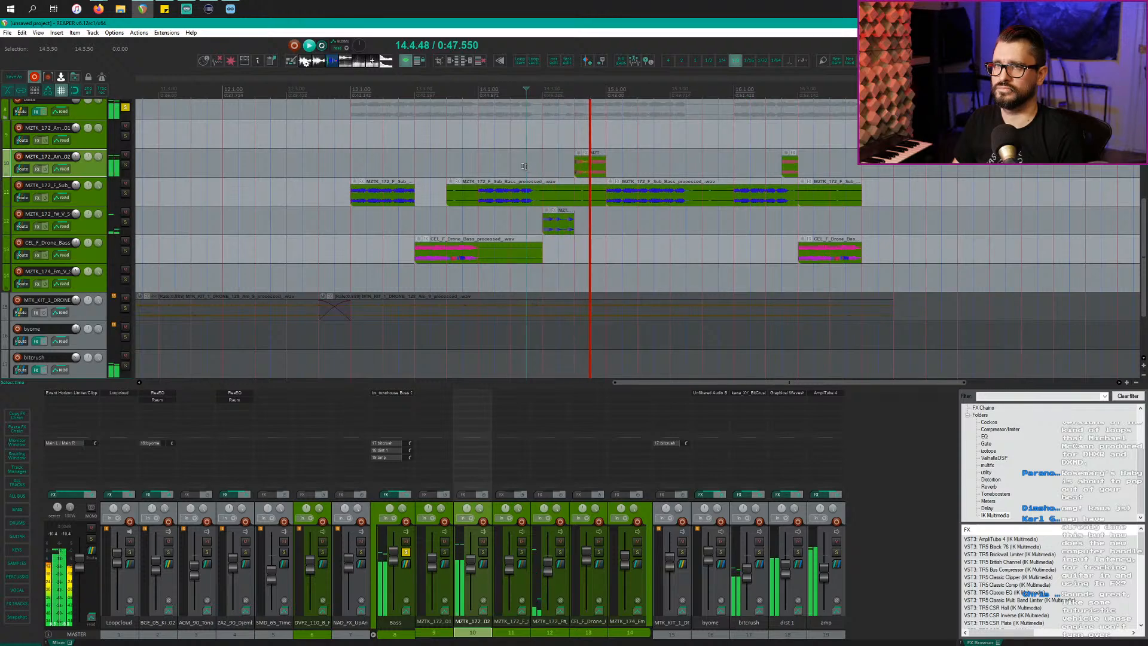
Step: Stop playback and select the time range from bar 13 to the end of bar 16
{"action": "scroll", "coordinate": [599, 180], "scroll_direction": "down", "scroll_amount": 2}
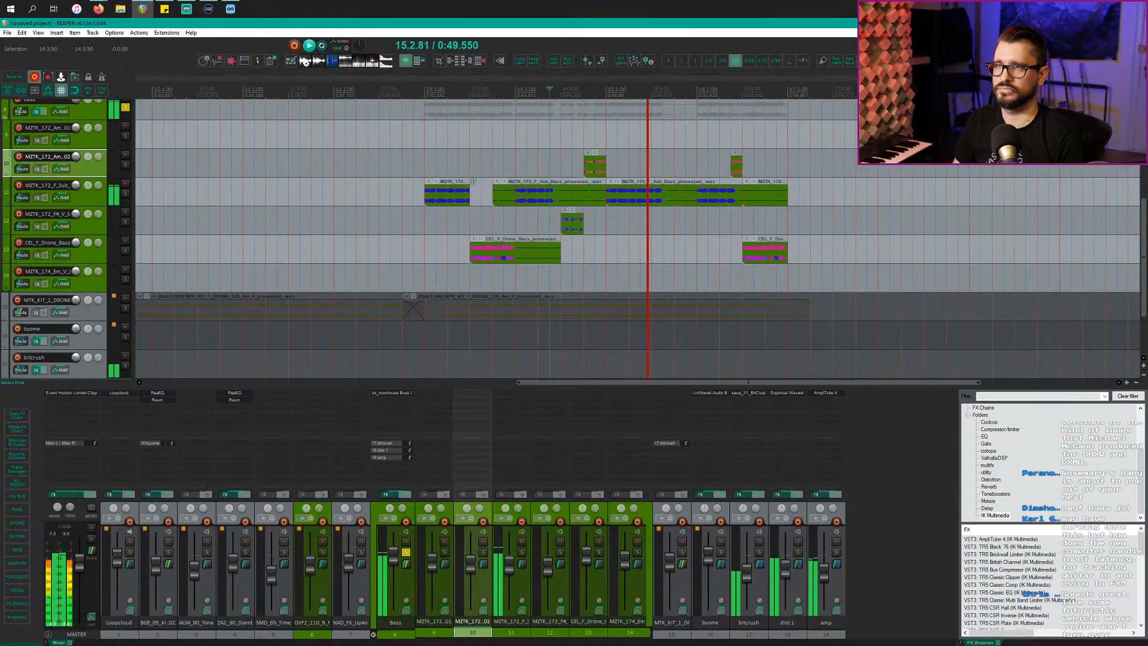
{"action": "key", "text": "space"}
{"action": "left_click_drag", "start_coordinate": [471, 94], "coordinate": [729, 92]}
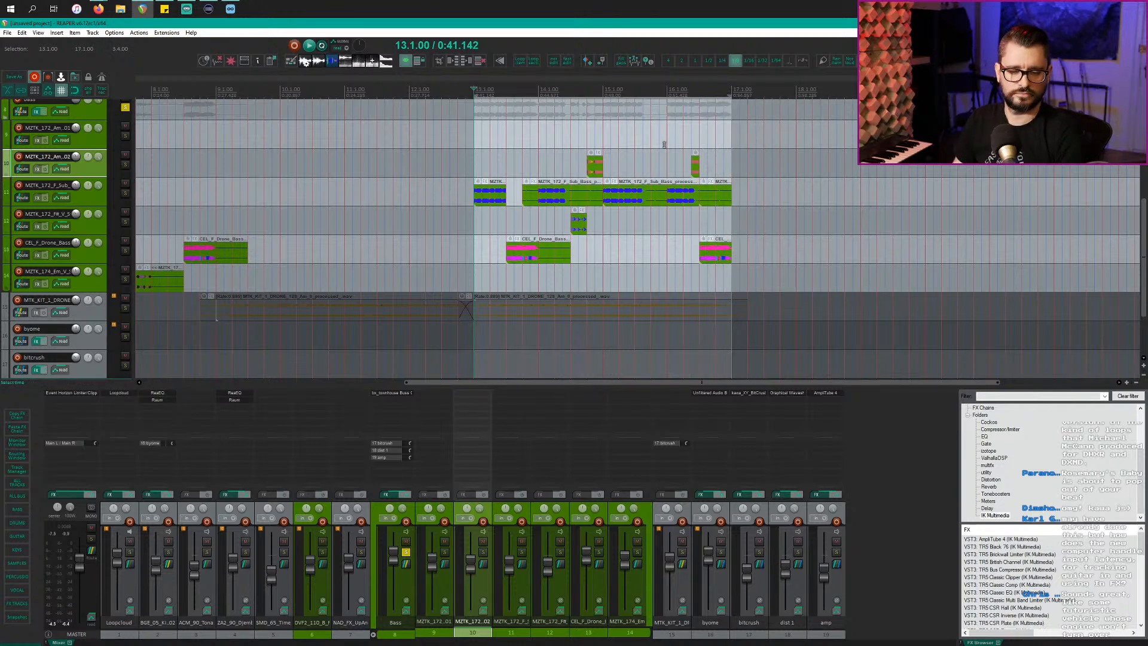
Step: Unsolo Bass, play bars 13–16, and open dist 1's XY Bit Crusher at BIT 0.35, FREQ 0.07
{"action": "left_click", "coordinate": [124, 109]}
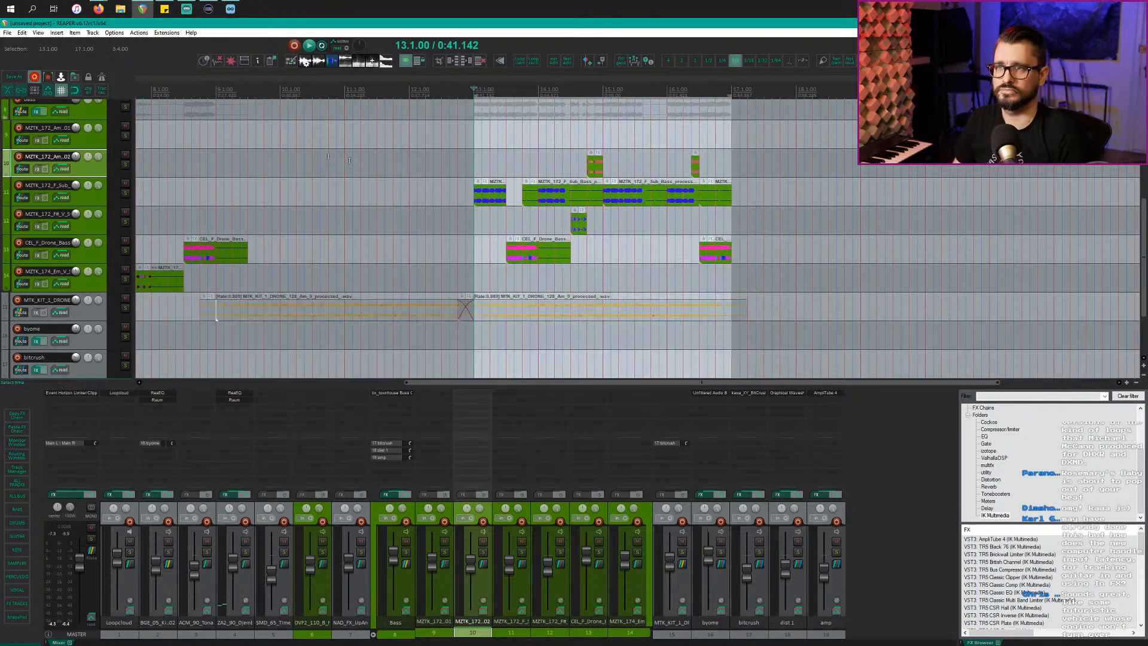
{"action": "key", "text": "space"}
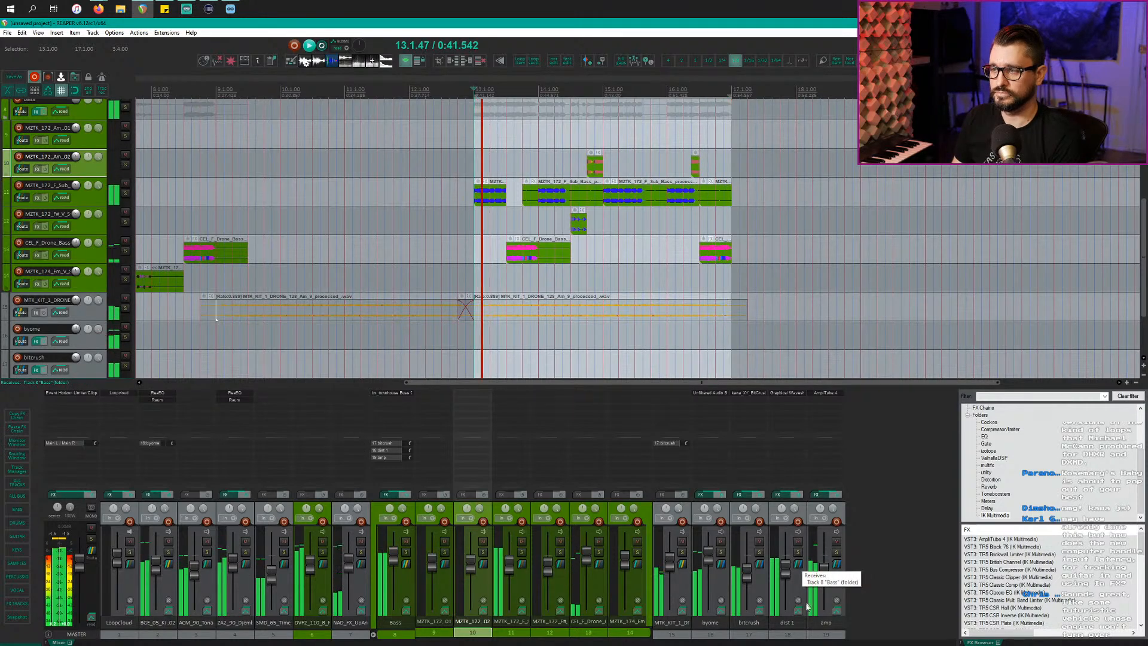
{"action": "left_click", "coordinate": [850, 585]}
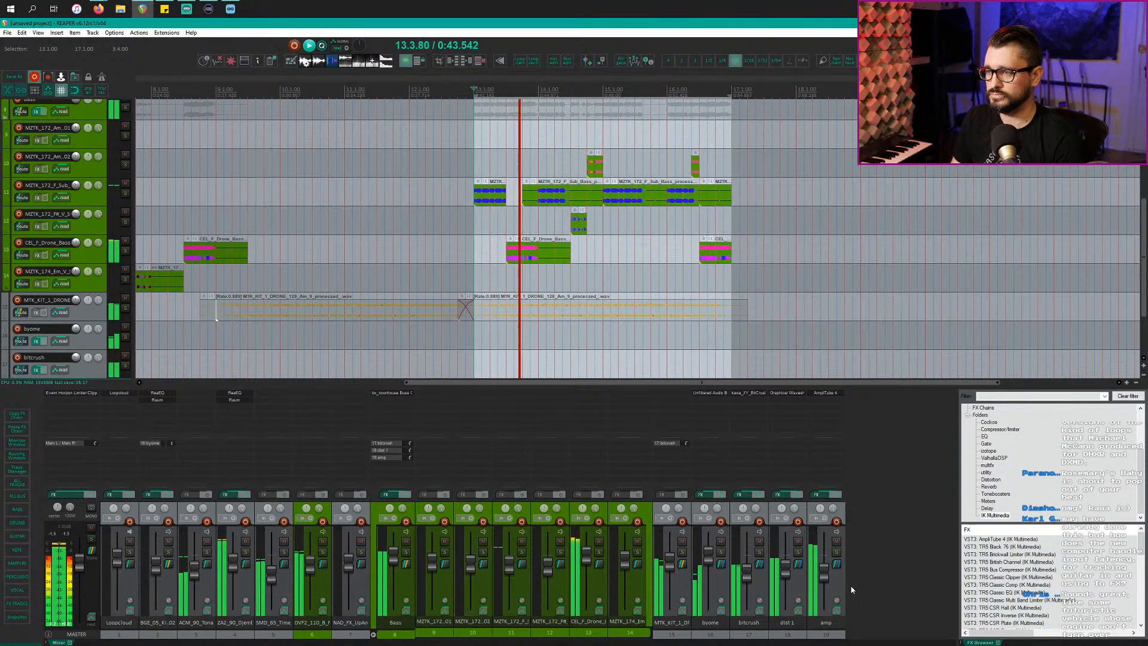
{"action": "left_click", "coordinate": [801, 584]}
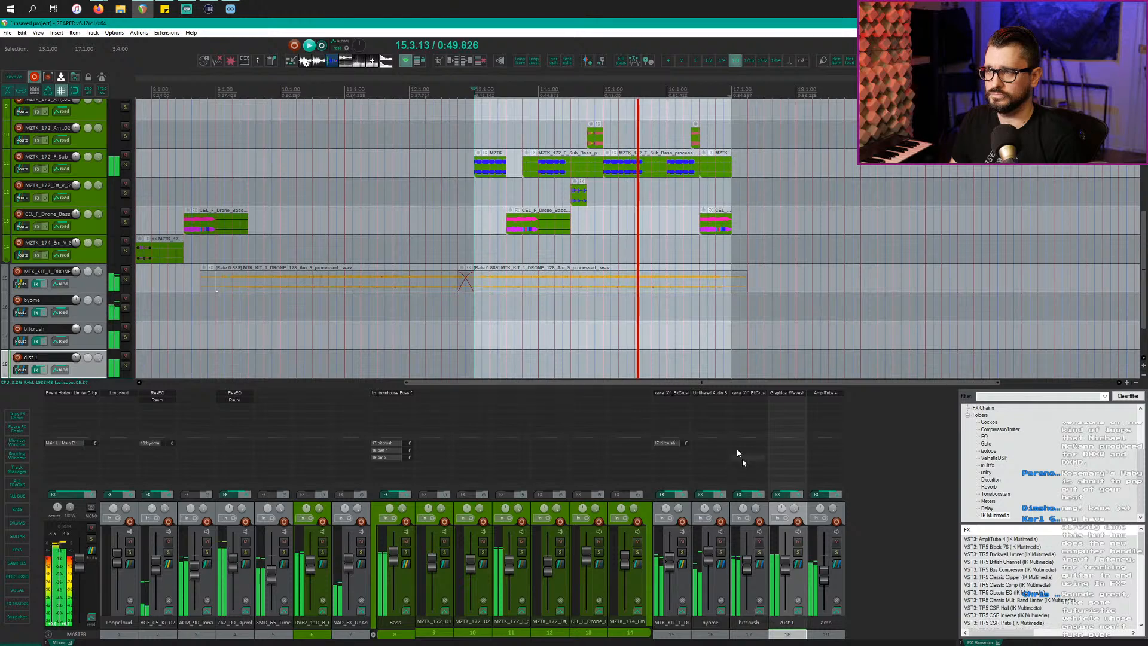
{"action": "left_click", "coordinate": [673, 393]}
{"action": "mouse_move", "coordinate": [82, 180]}
{"action": "left_mouse_down"}
{"action": "mouse_move", "coordinate": [82, 159]}
{"action": "mouse_move", "coordinate": [131, 160]}
{"action": "mouse_move", "coordinate": [111, 163]}
{"action": "mouse_move", "coordinate": [103, 184]}
{"action": "mouse_move", "coordinate": [81, 177]}
{"action": "left_mouse_up"}
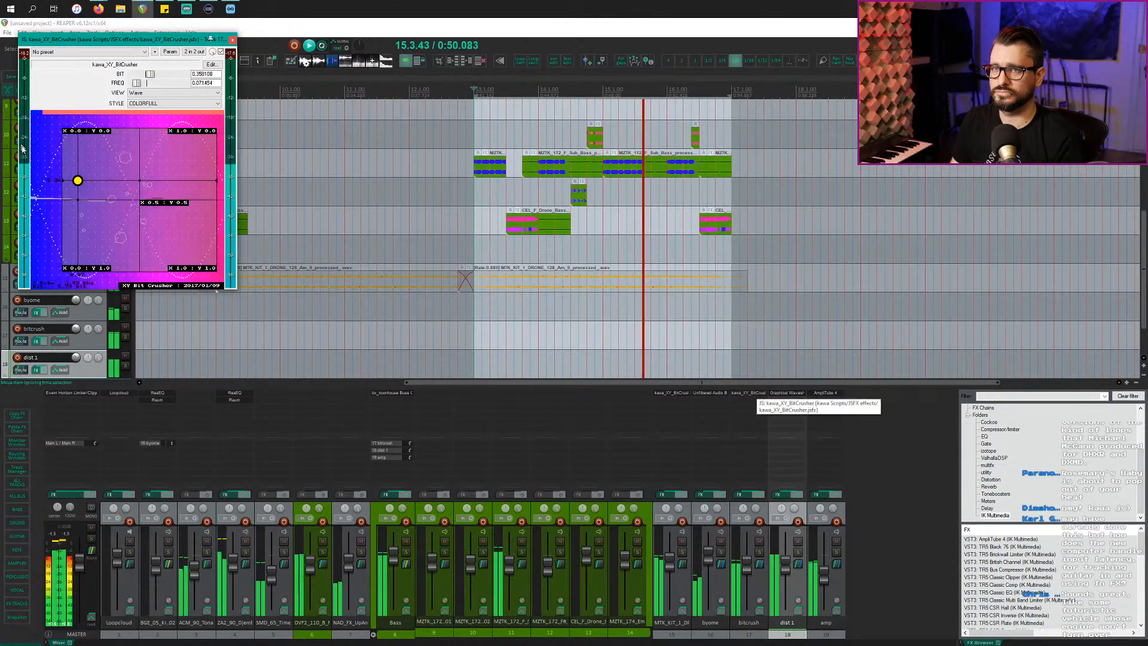
Step: Sweep the XY Bit Crusher and settle it at BIT 0.26, FREQ 0.197
{"action": "left_click_drag", "start_coordinate": [87, 179], "coordinate": [172, 212]}
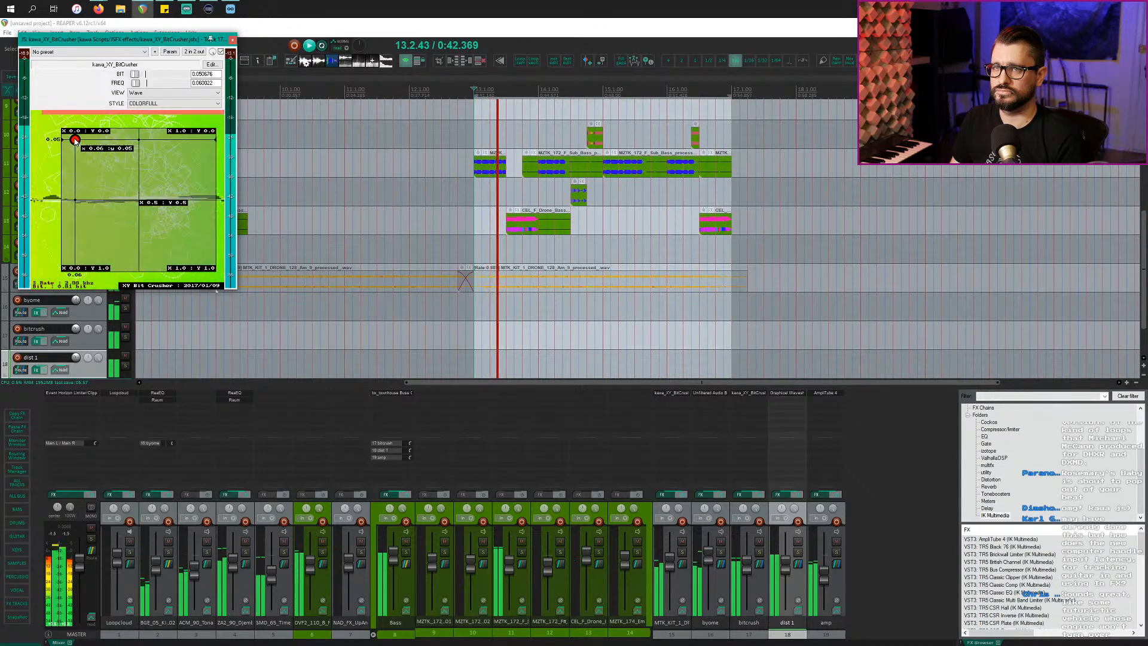
{"action": "left_click_drag", "start_coordinate": [75, 140], "coordinate": [51, 149]}
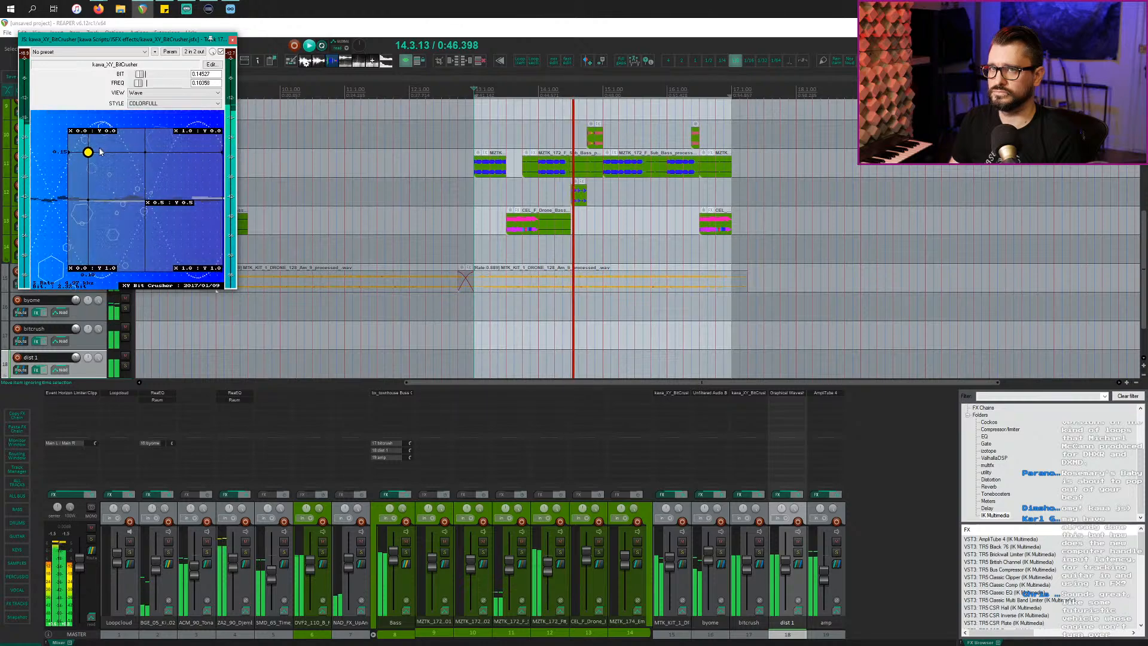
{"action": "left_click_drag", "start_coordinate": [89, 152], "coordinate": [87, 167]}
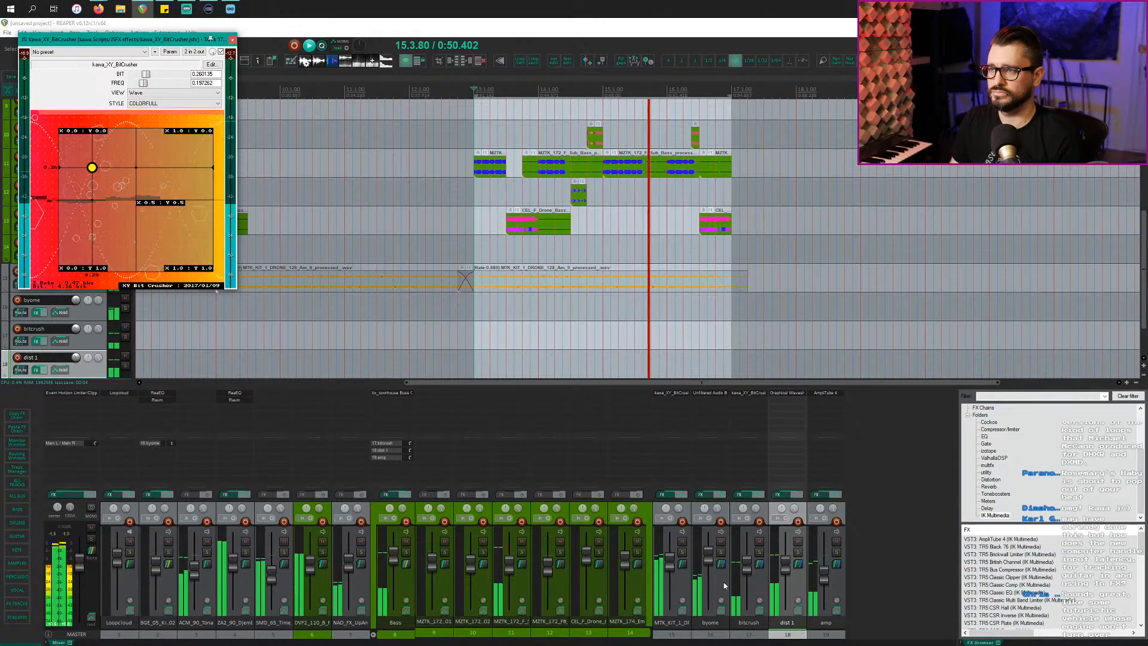
Step: Insert a new track after byome and name it 'Bass FX'
{"action": "left_click", "coordinate": [837, 585]}
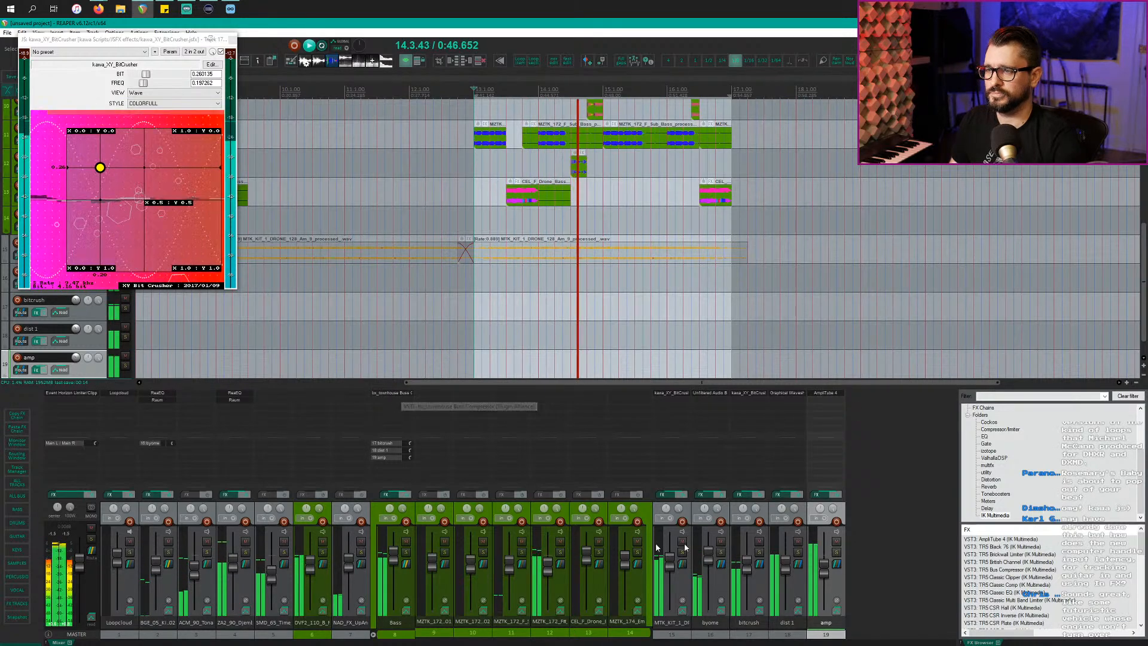
{"action": "left_click", "coordinate": [724, 586]}
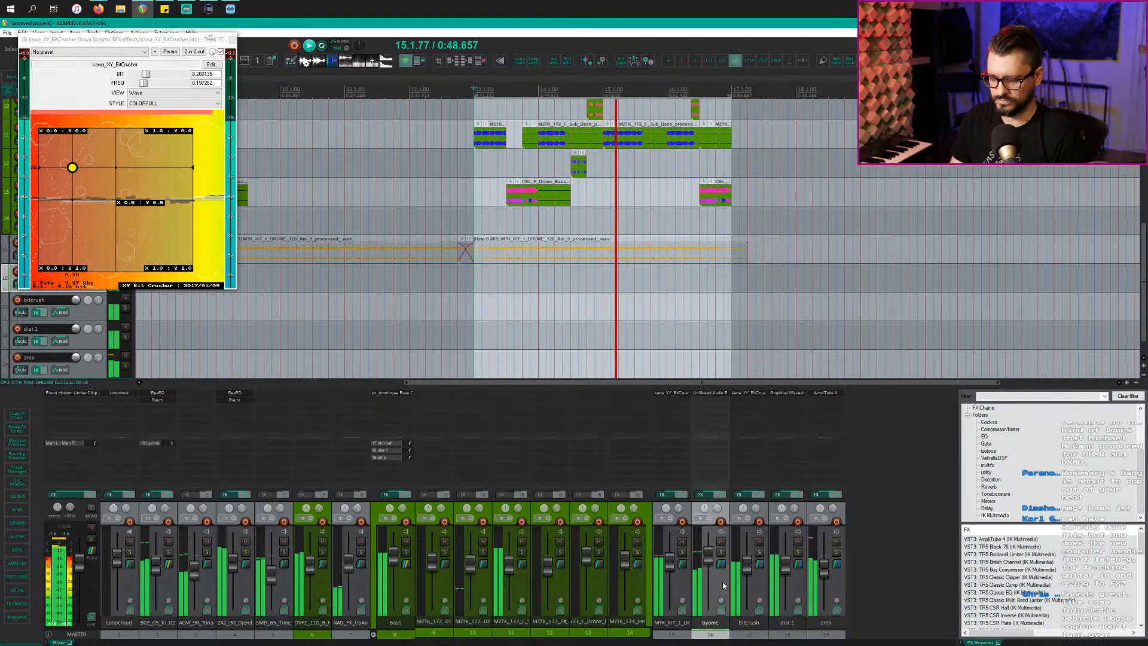
{"action": "key", "text": "ctrl+t"}
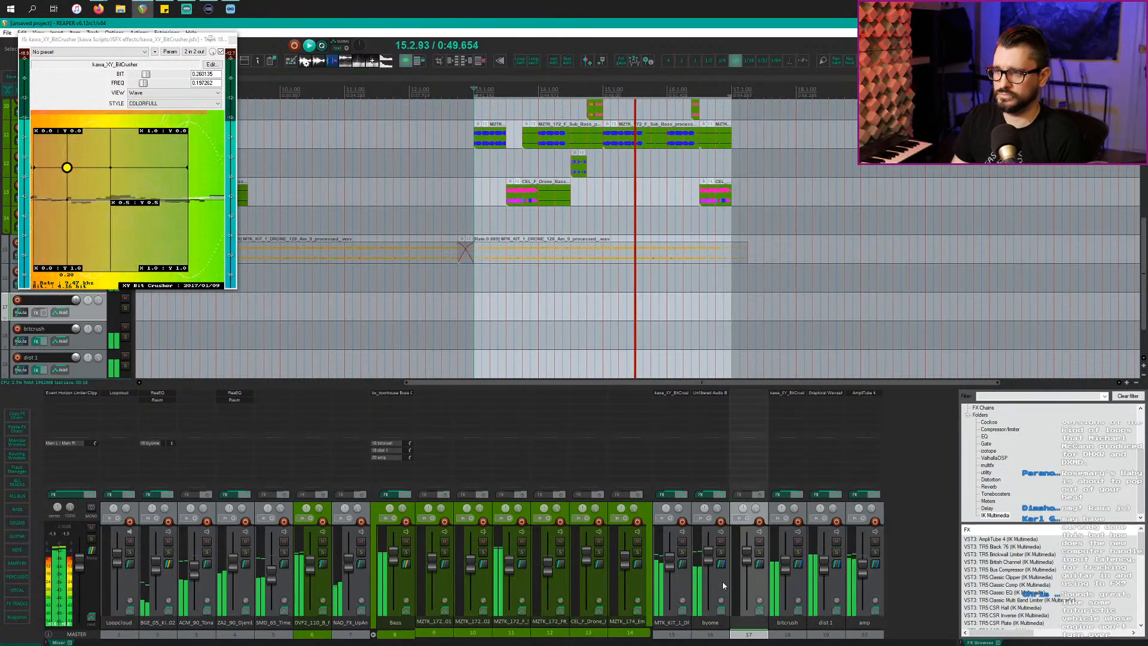
{"action": "double_click", "coordinate": [749, 622]}
{"action": "type", "text": "Bass F"}
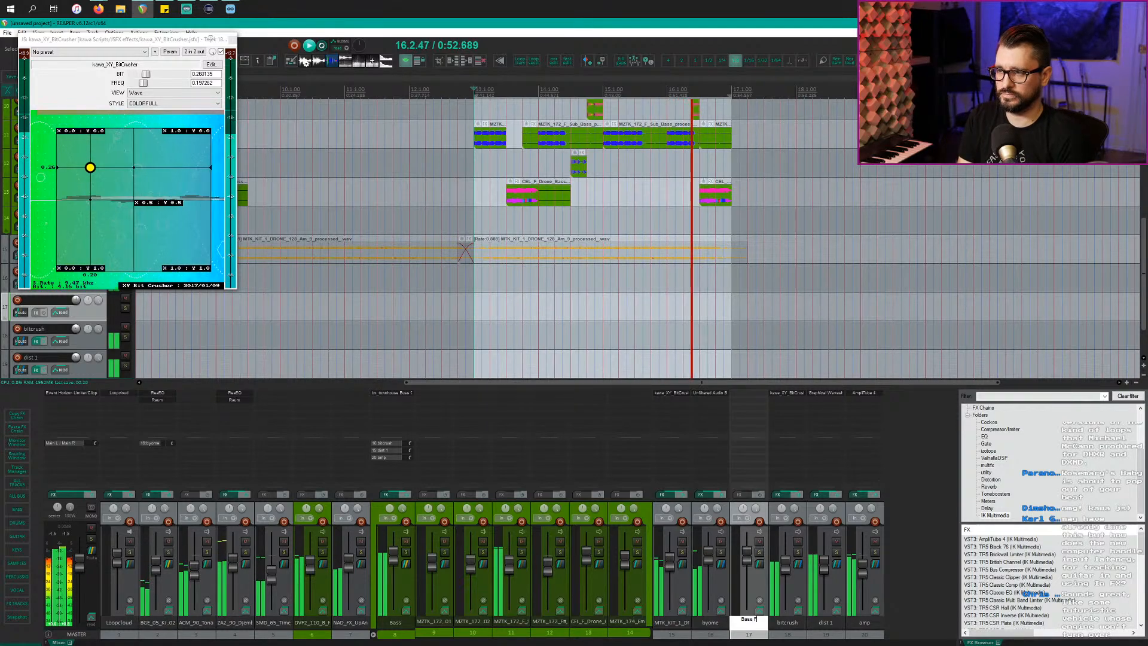
{"action": "type", "text": "X"}
{"action": "key", "text": "Return"}
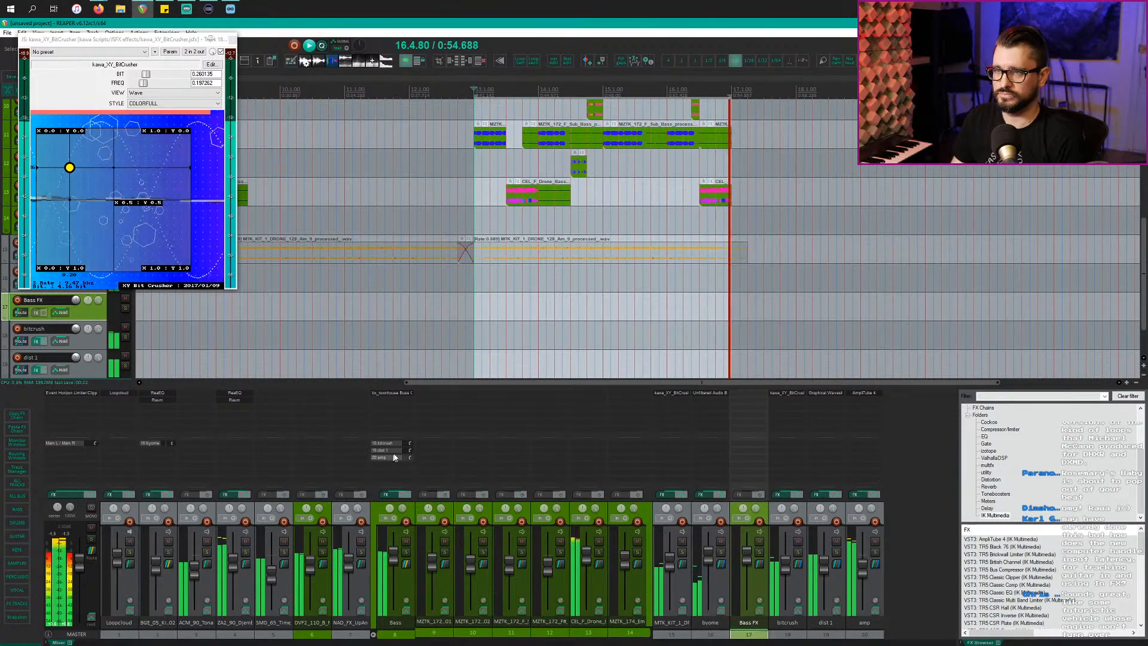
Step: Copy the bx_townhouse buss compressor onto Bass FX and make it a folder for bitcrush, dist 1 and amp
{"action": "left_click_drag", "start_coordinate": [755, 396], "coordinate": [755, 398]}
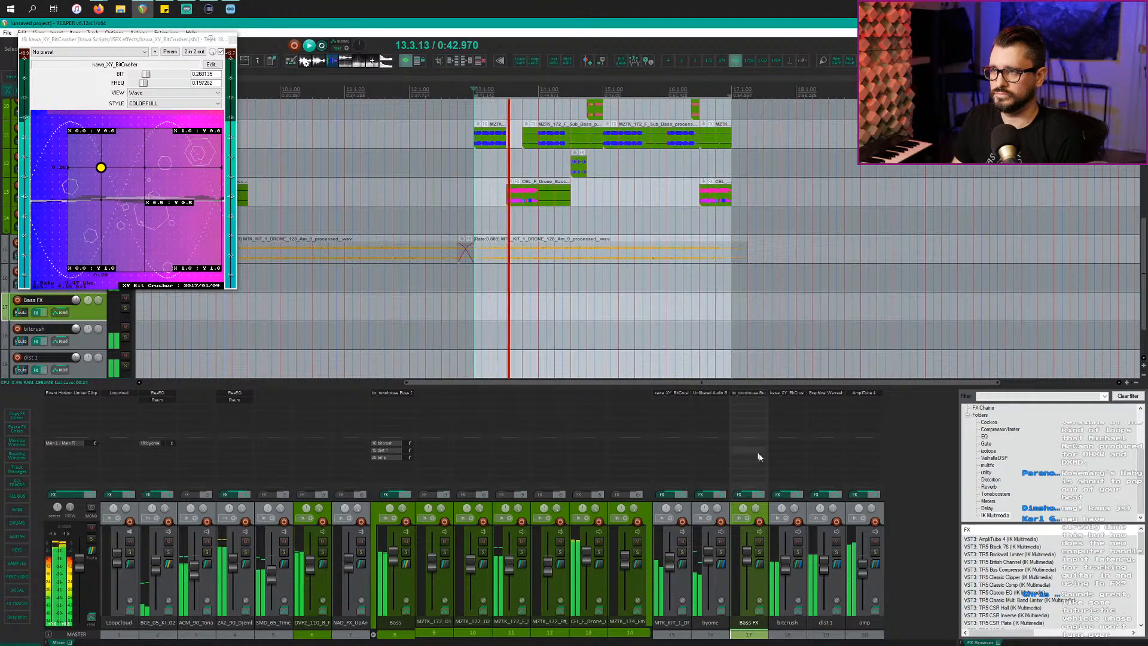
{"action": "left_click", "coordinate": [873, 584], "text": "shift"}
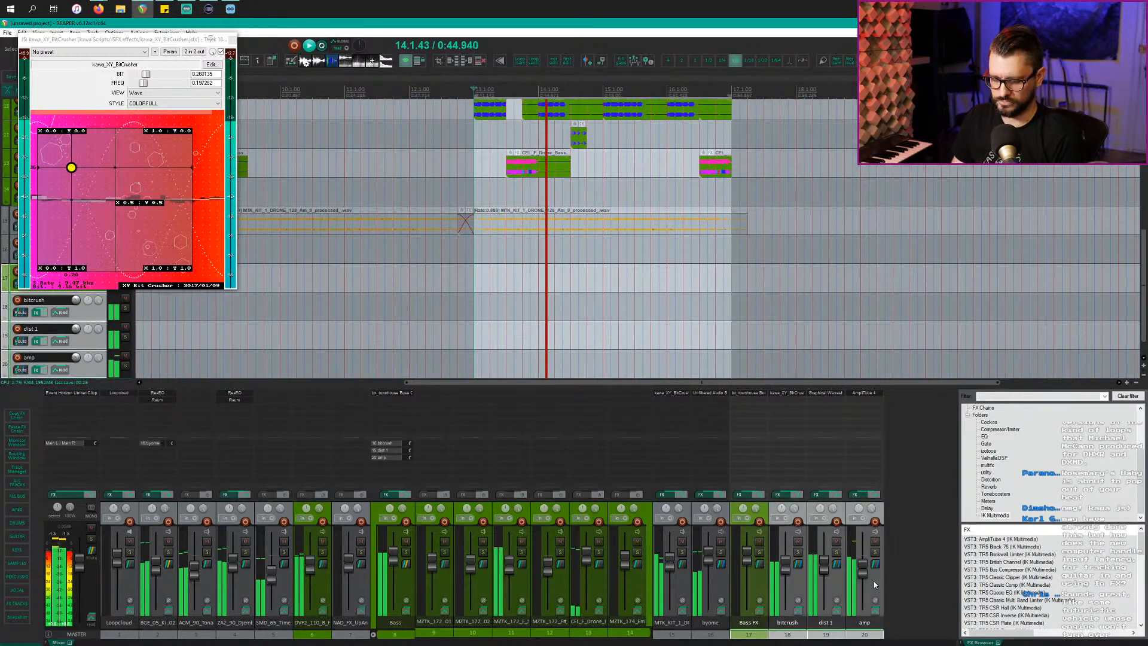
{"action": "key", "text": "f"}
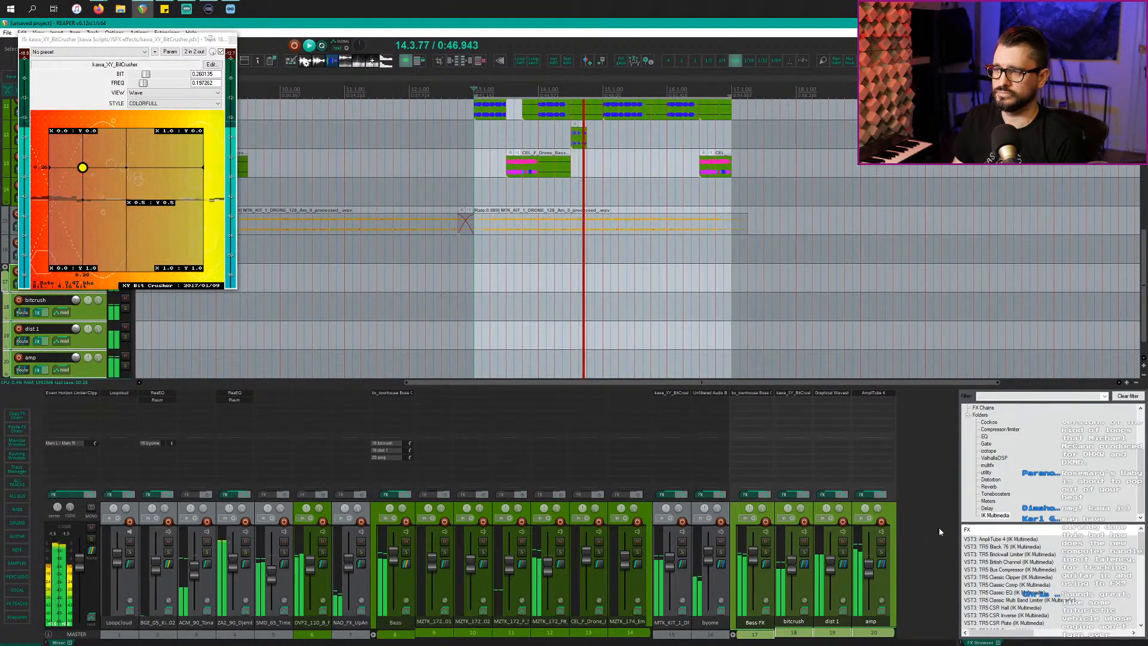
{"action": "left_click", "coordinate": [750, 393]}
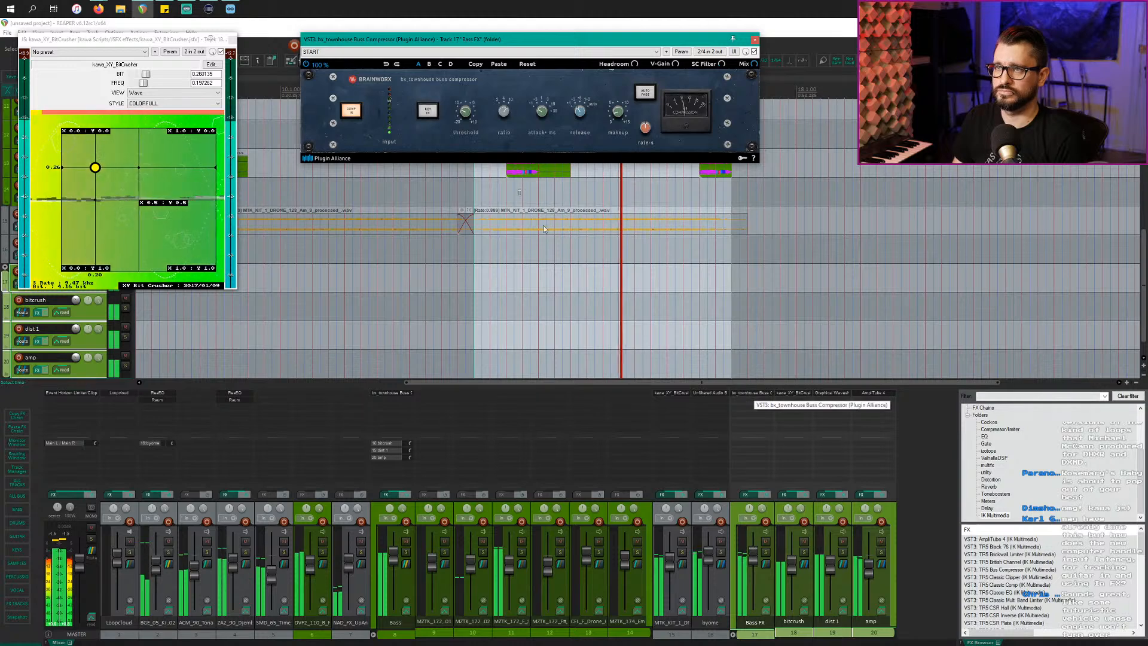
Step: Raise the Bass FX compressor threshold to -1.7 dB, then select the amp track
{"action": "left_click_drag", "start_coordinate": [467, 112], "coordinate": [471, 94]}
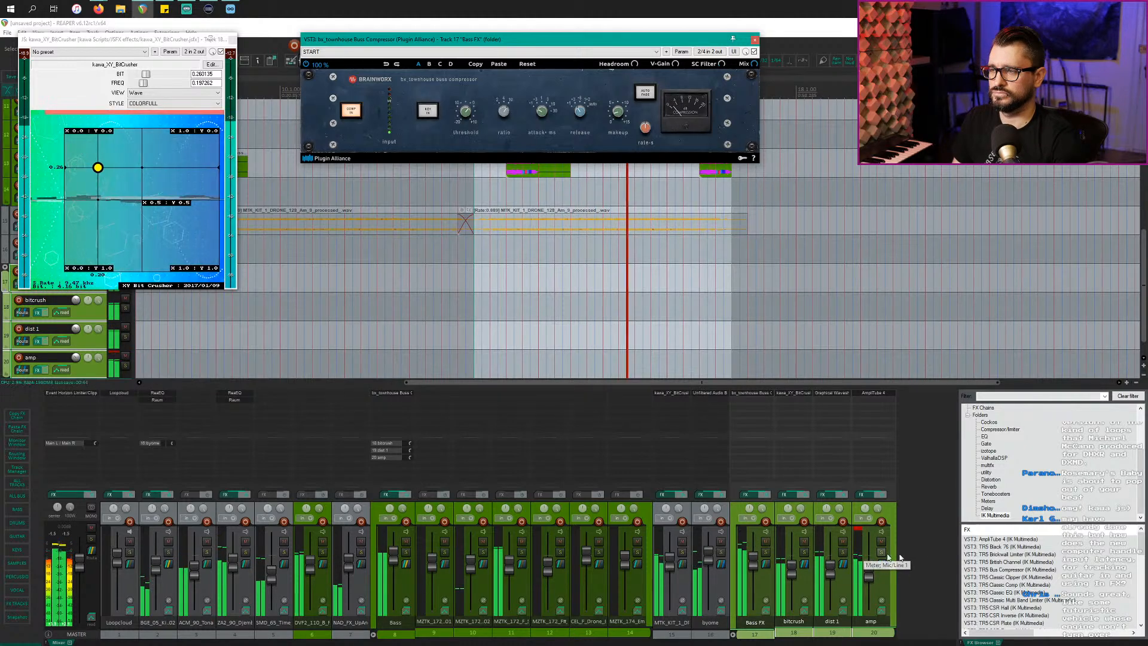
{"action": "left_click", "coordinate": [882, 590]}
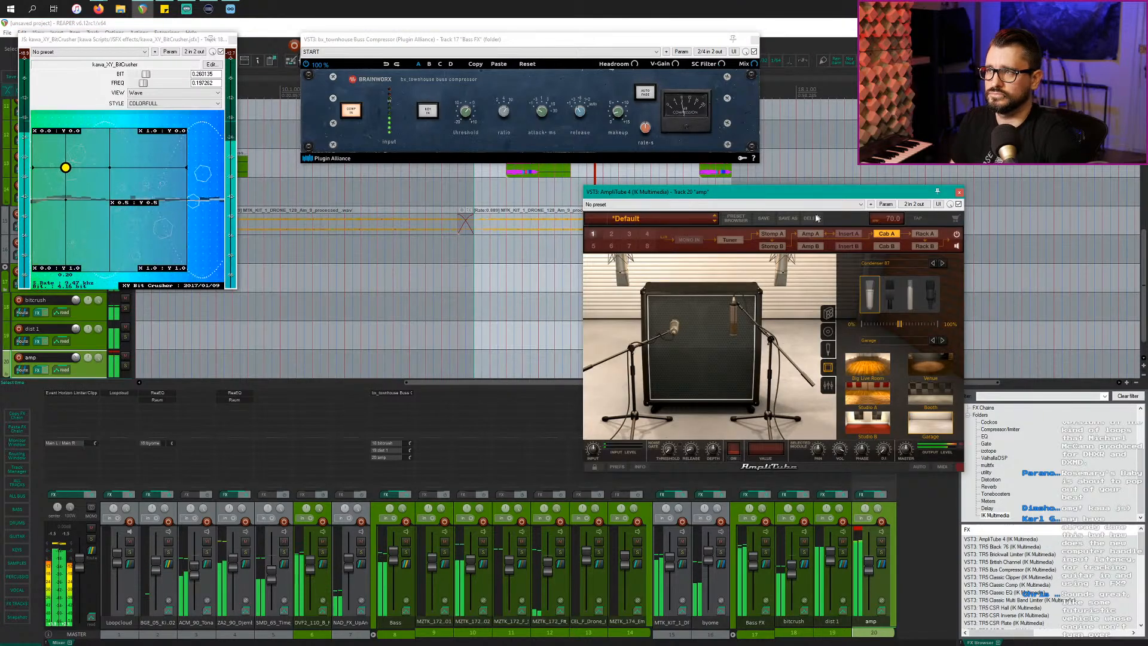
Step: Load a Crusher pedal into AmpliTube's third stomp slot with cutoff about 203.6 Hz
{"action": "left_click", "coordinate": [779, 236]}
{"action": "left_click", "coordinate": [742, 431]}
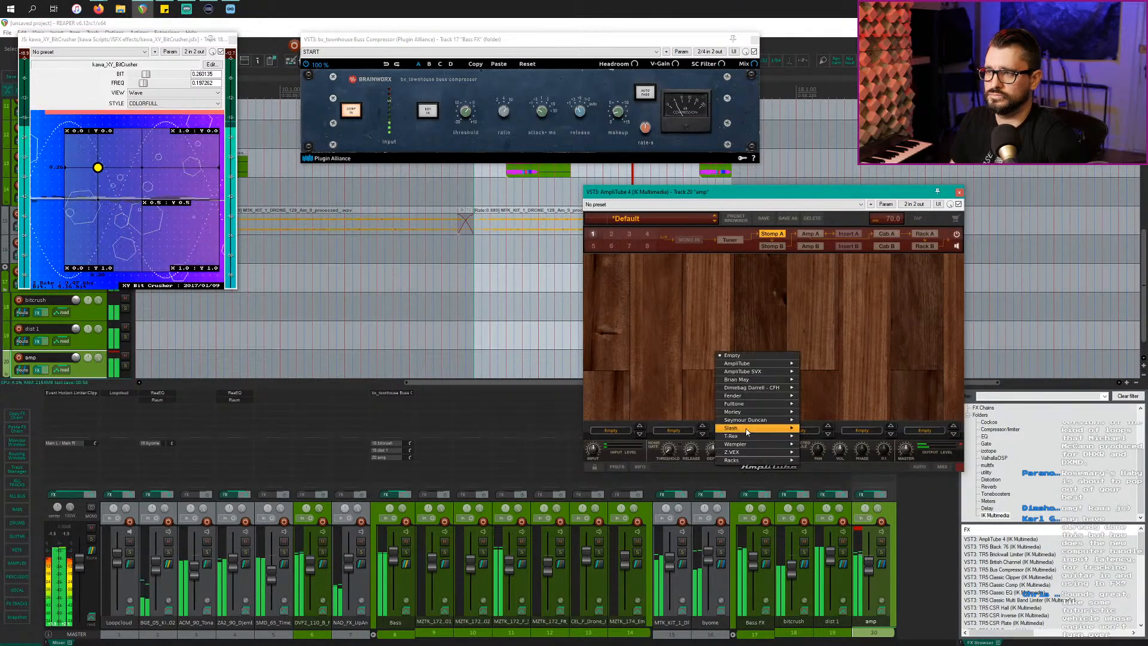
{"action": "mouse_move", "coordinate": [770, 364]}
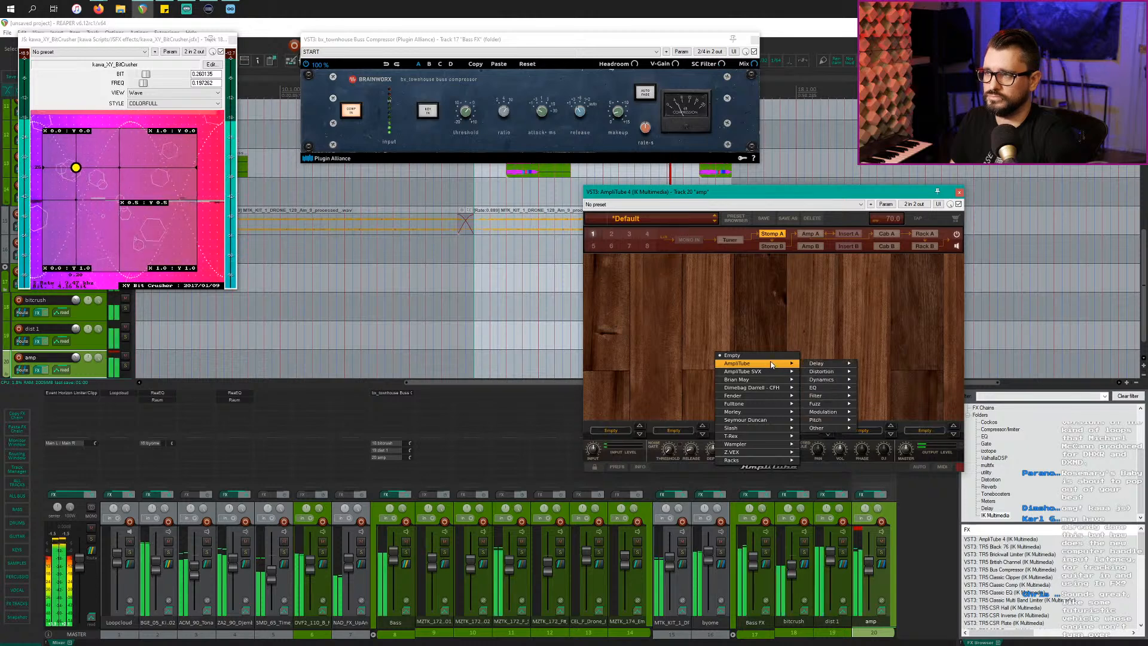
{"action": "mouse_move", "coordinate": [835, 373]}
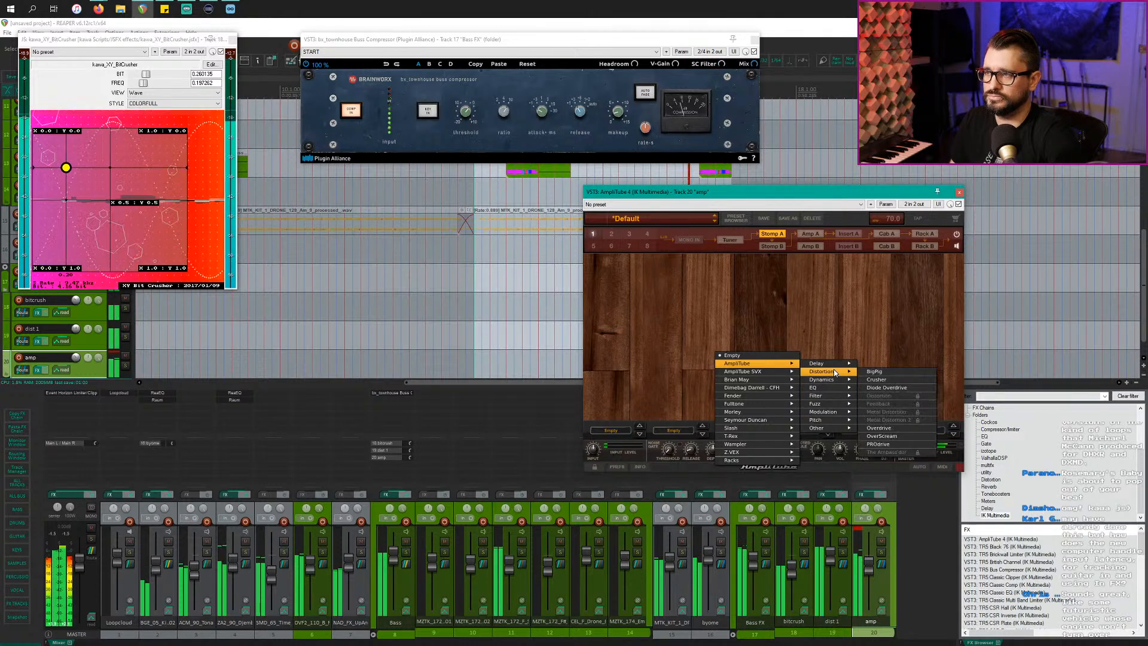
{"action": "left_click", "coordinate": [896, 382]}
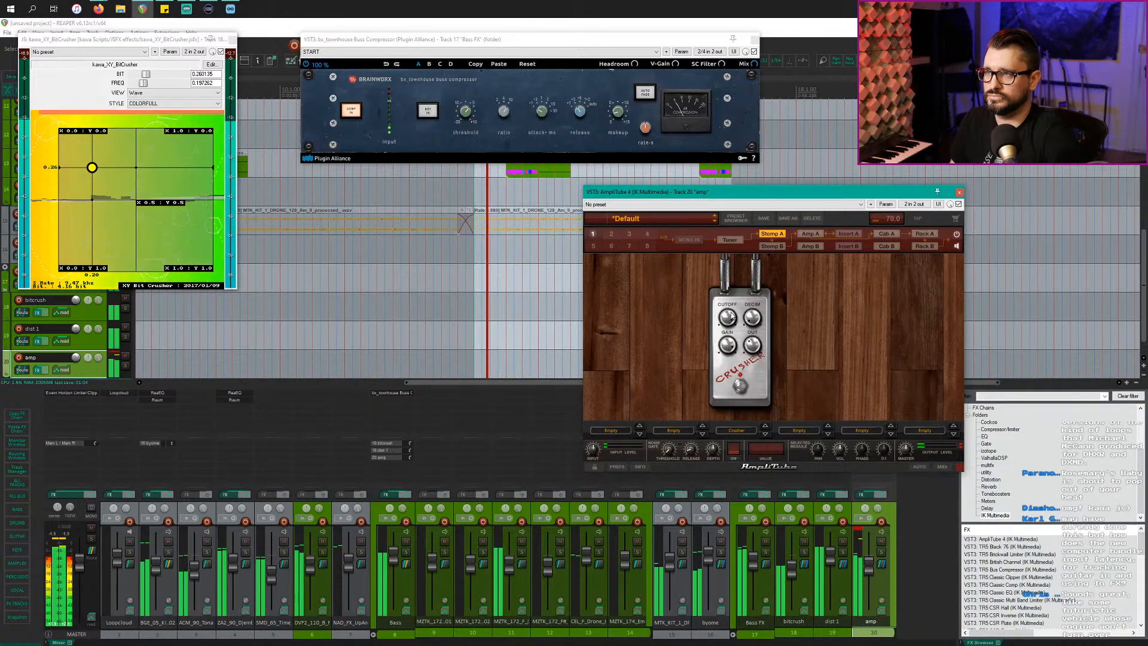
{"action": "left_click_drag", "start_coordinate": [736, 353], "coordinate": [757, 287]}
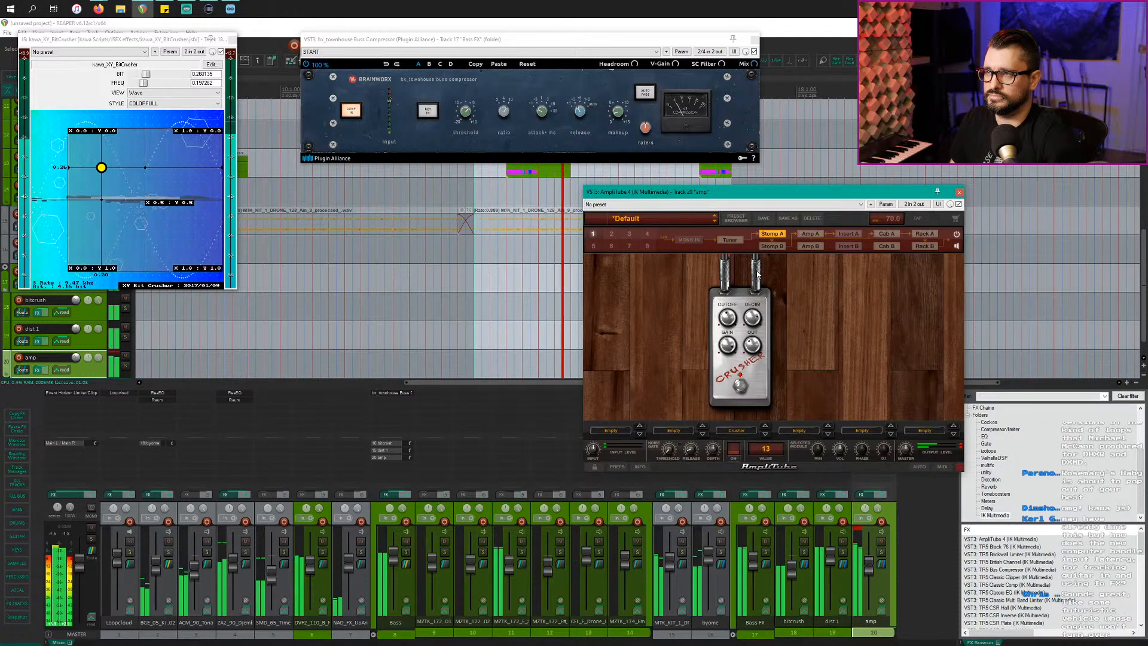
Step: Swap the Crusher for an X-Chorus pedal and solo the amp track
{"action": "left_click", "coordinate": [739, 431]}
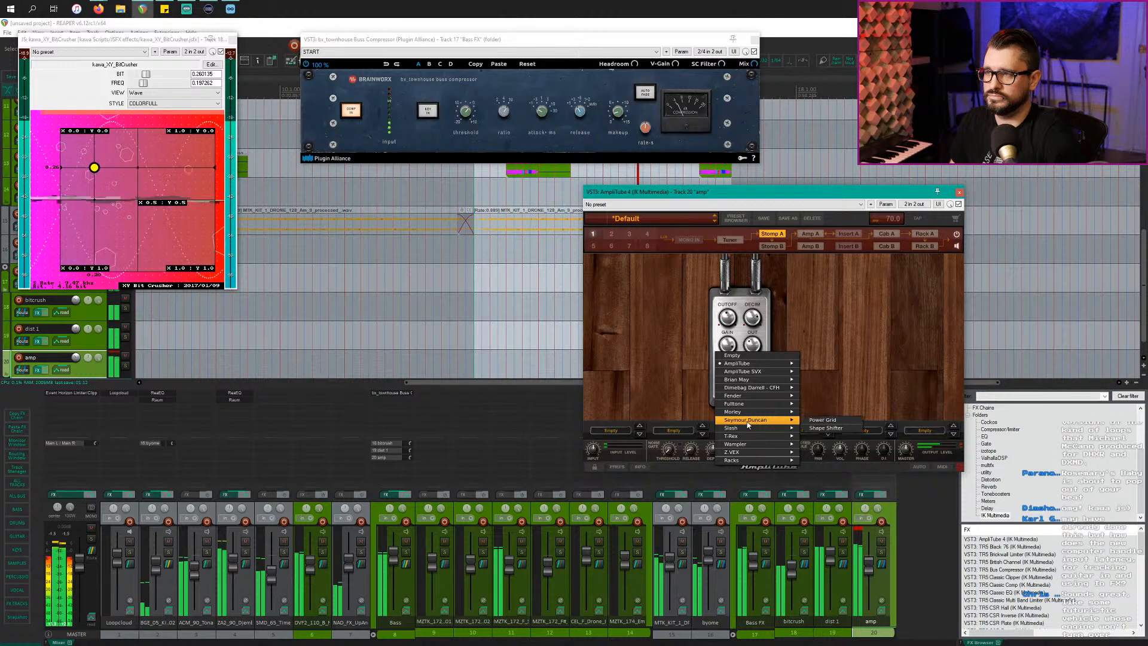
{"action": "mouse_move", "coordinate": [748, 430]}
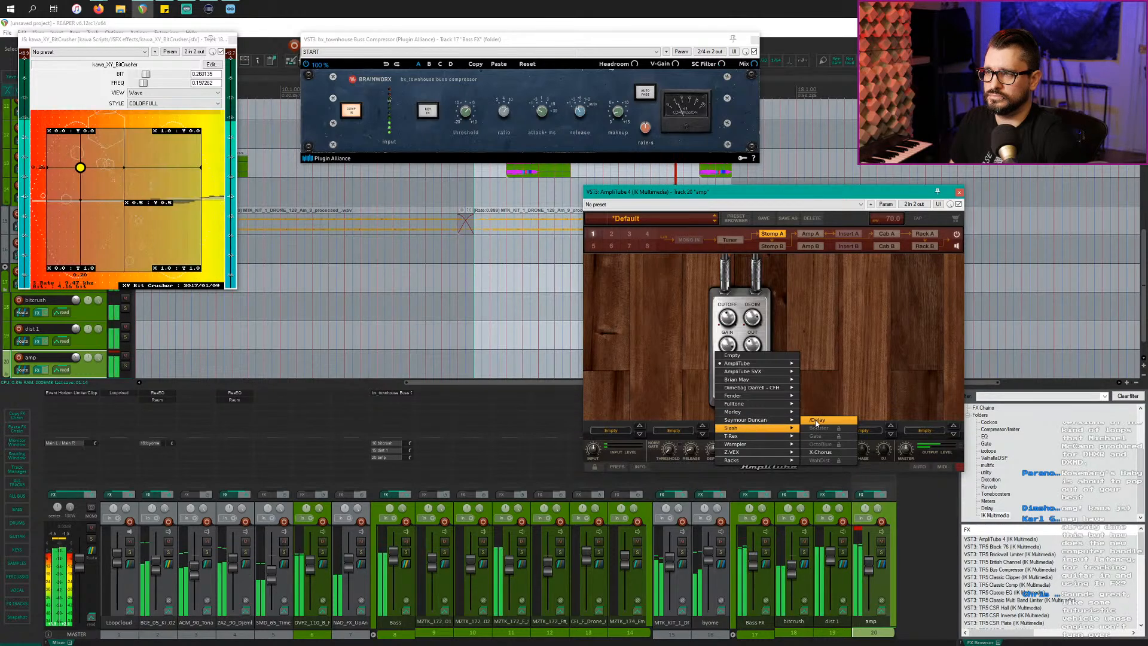
{"action": "left_click", "coordinate": [821, 452]}
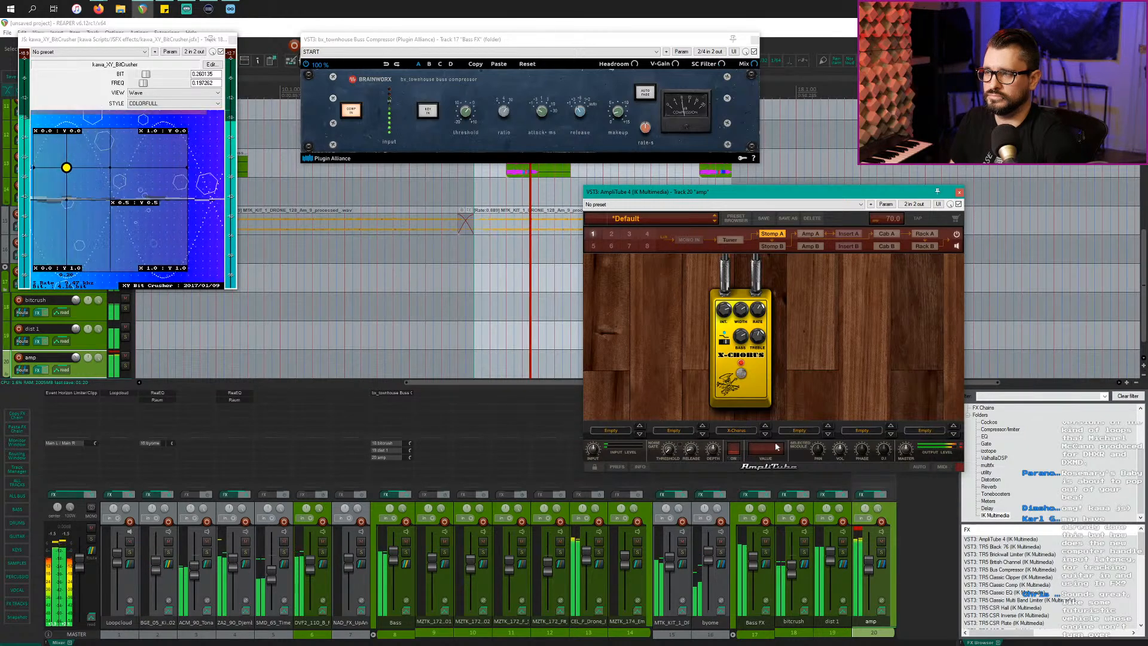
{"action": "left_click", "coordinate": [882, 552]}
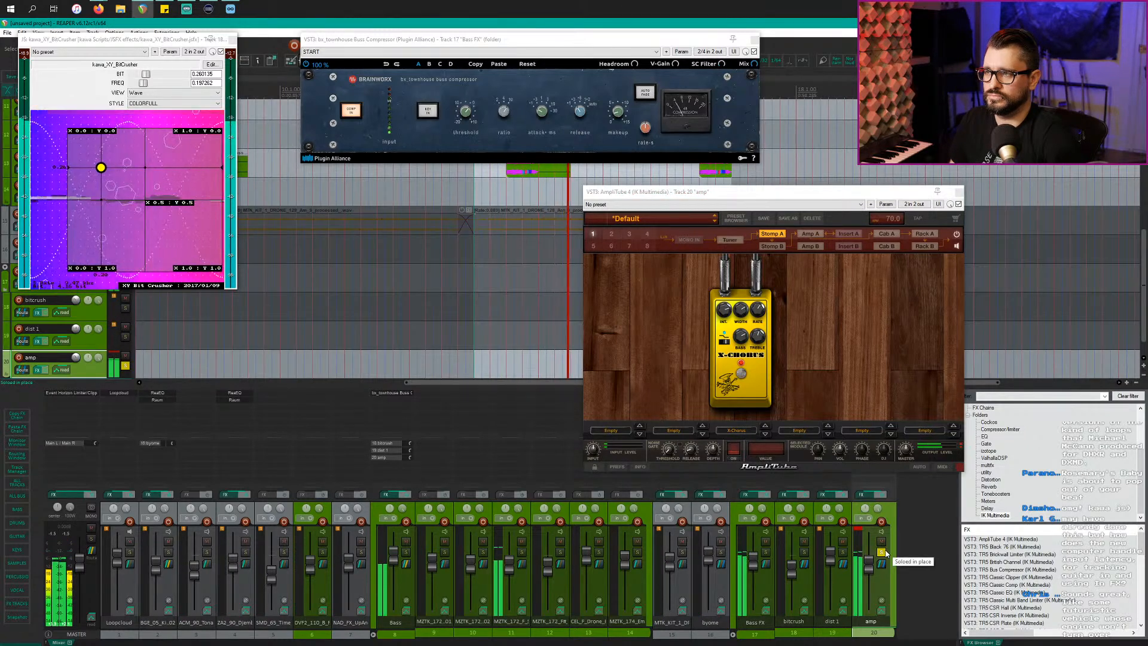
Step: Add a Fender Blender pedal ahead of the X-Chorus and unsolo the amp track
{"action": "left_click", "coordinate": [804, 432]}
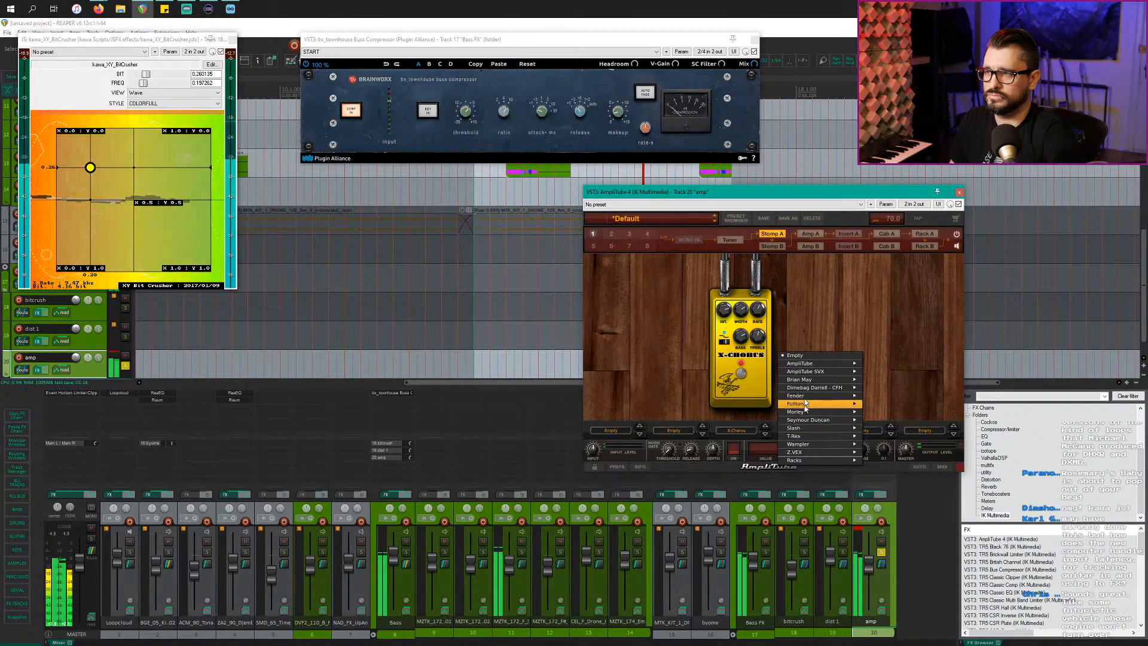
{"action": "mouse_move", "coordinate": [847, 398]}
{"action": "left_click", "coordinate": [885, 396]}
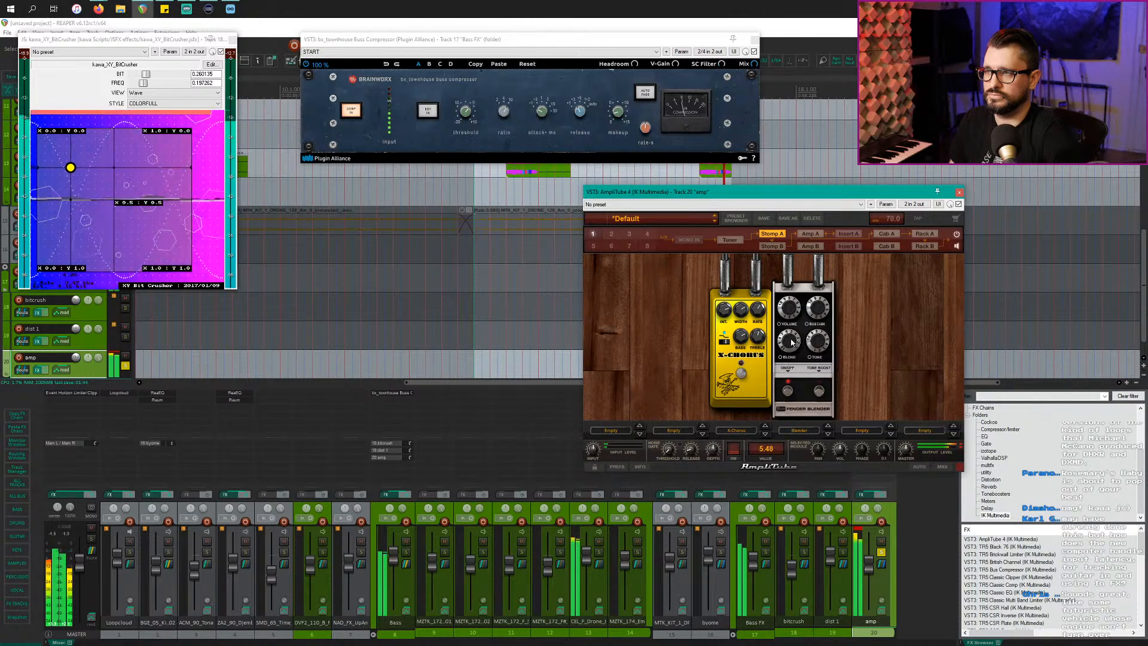
{"action": "left_click_drag", "start_coordinate": [757, 376], "coordinate": [871, 380]}
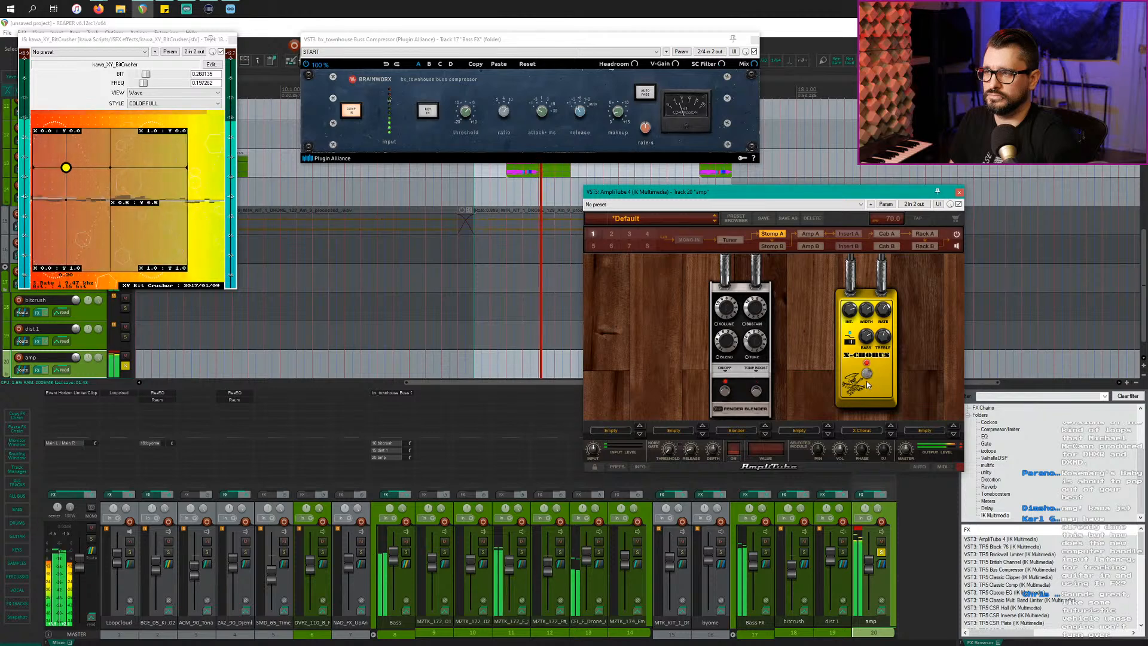
{"action": "left_click", "coordinate": [881, 552]}
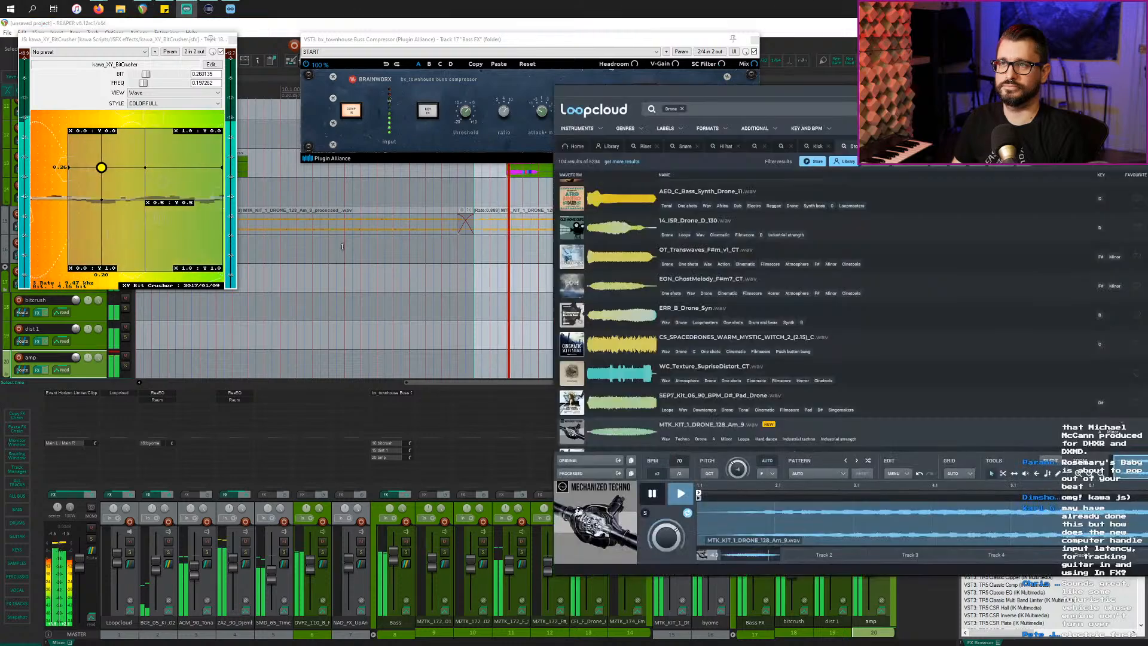
Step: Start playback and hide all floating plugin windows and the mixer
{"action": "left_click", "coordinate": [360, 282]}
{"action": "key", "text": "space"}
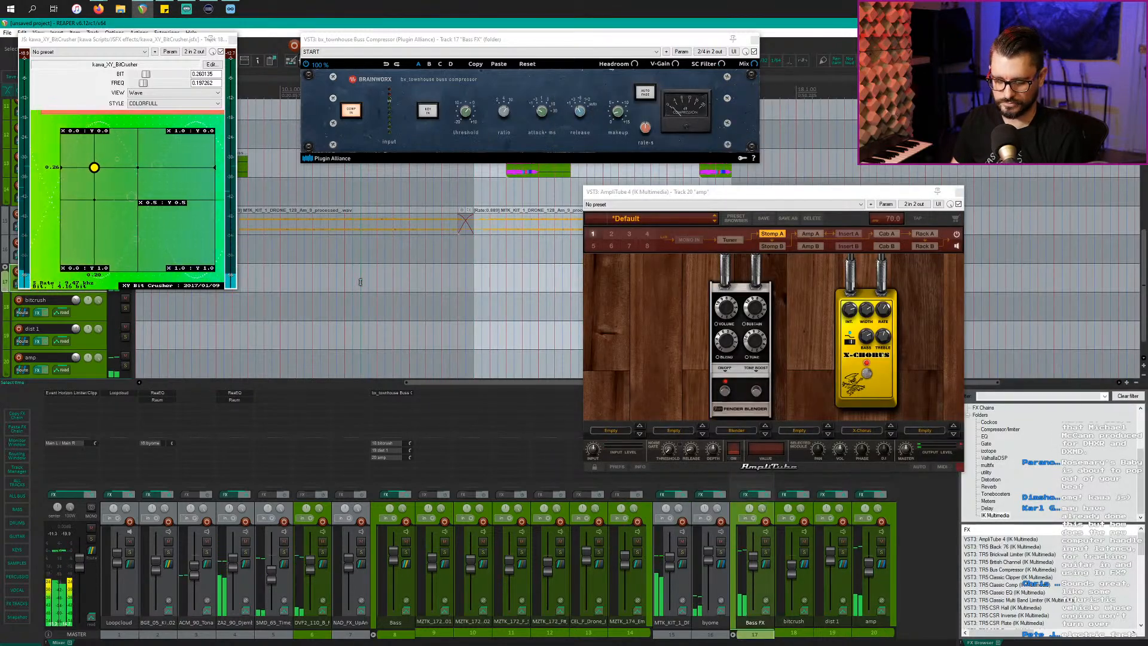
{"action": "key", "text": "Escape"}
{"action": "key", "text": "alt+shift+d"}
{"action": "scroll", "coordinate": [361, 283], "scroll_direction": "down", "scroll_amount": 3}
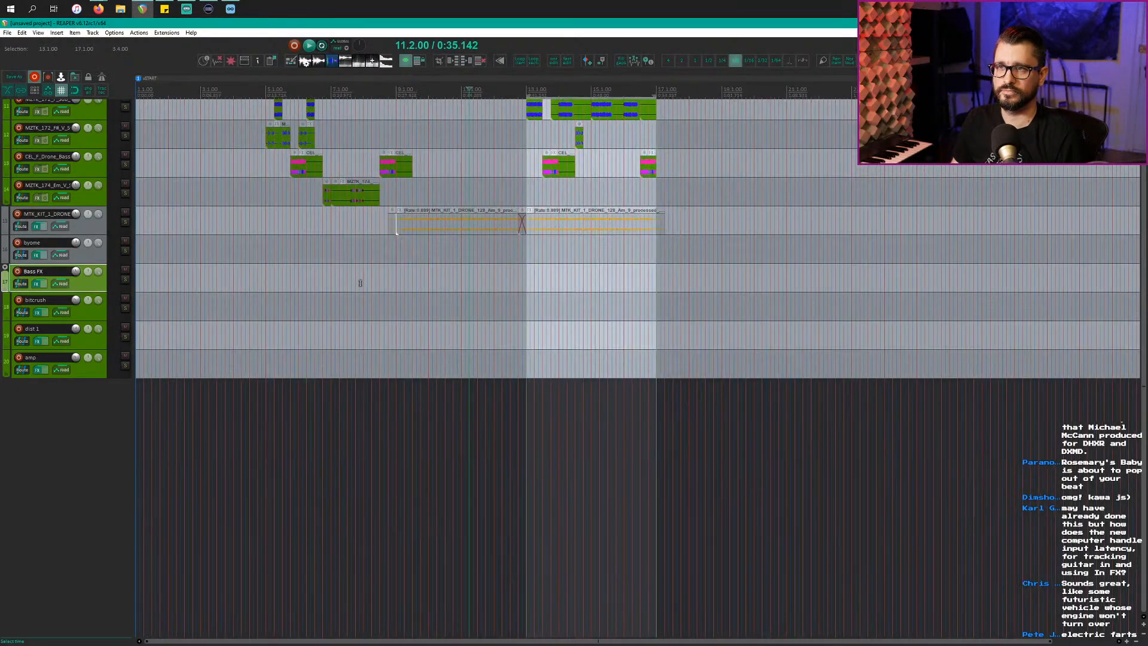
{"action": "scroll", "coordinate": [360, 284], "scroll_direction": "up", "scroll_amount": 4}
{"action": "scroll", "coordinate": [361, 282], "scroll_direction": "up", "scroll_amount": 3}
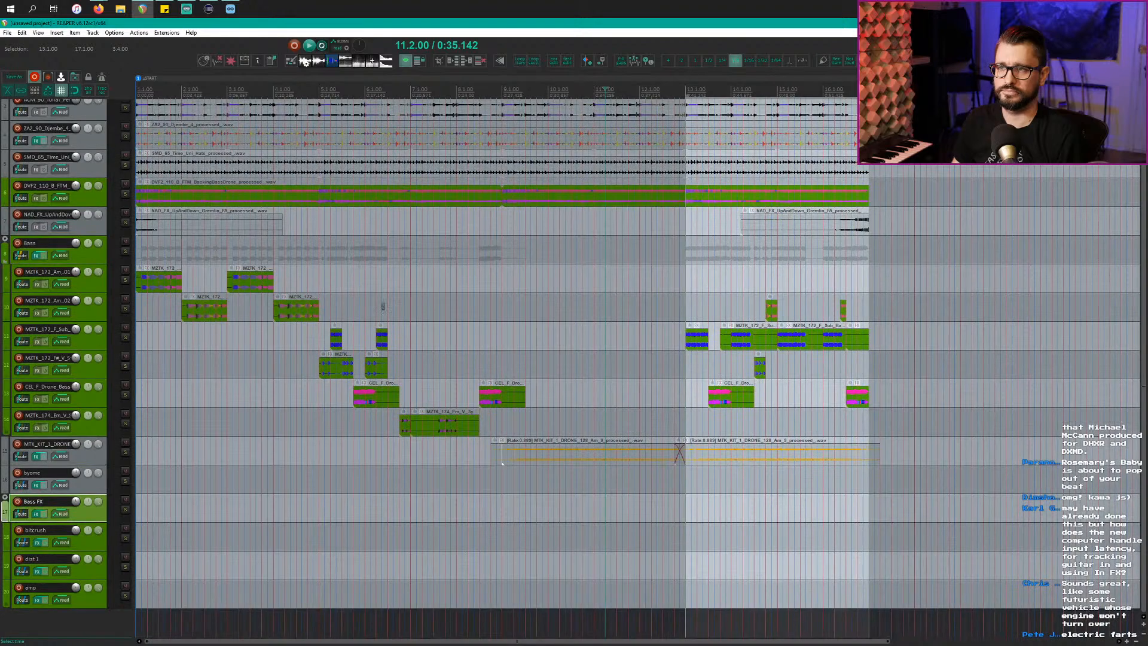
Step: Mute every clip from bar 13 back to the start and play the arrangement through
{"action": "mouse_move", "coordinate": [685, 426]}
{"action": "left_mouse_down"}
{"action": "mouse_move", "coordinate": [36, 383]}
{"action": "mouse_move", "coordinate": [18, 239]}
{"action": "mouse_move", "coordinate": [2, 270]}
{"action": "left_mouse_up"}
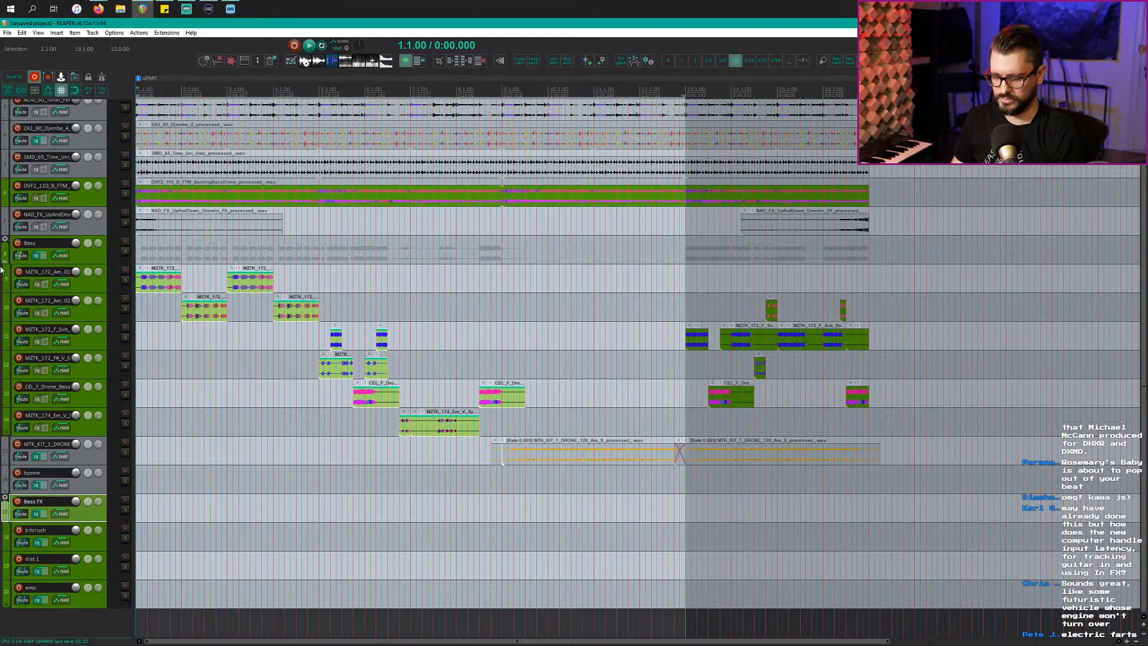
{"action": "key", "text": "u"}
{"action": "left_click", "coordinate": [567, 338]}
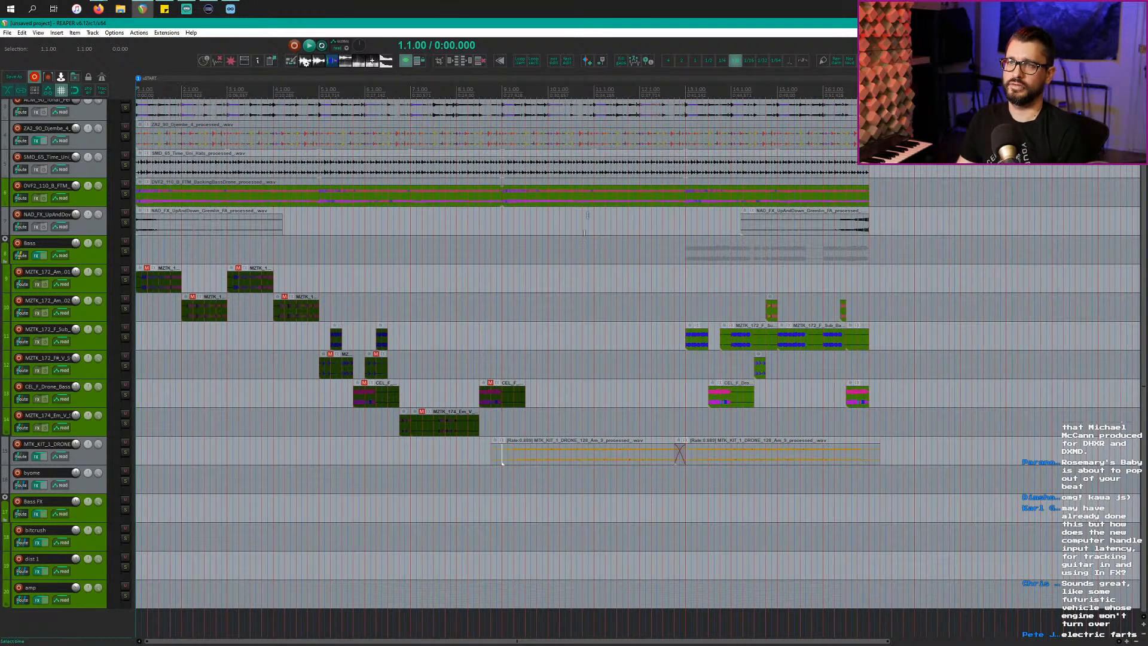
{"action": "key", "text": "space"}
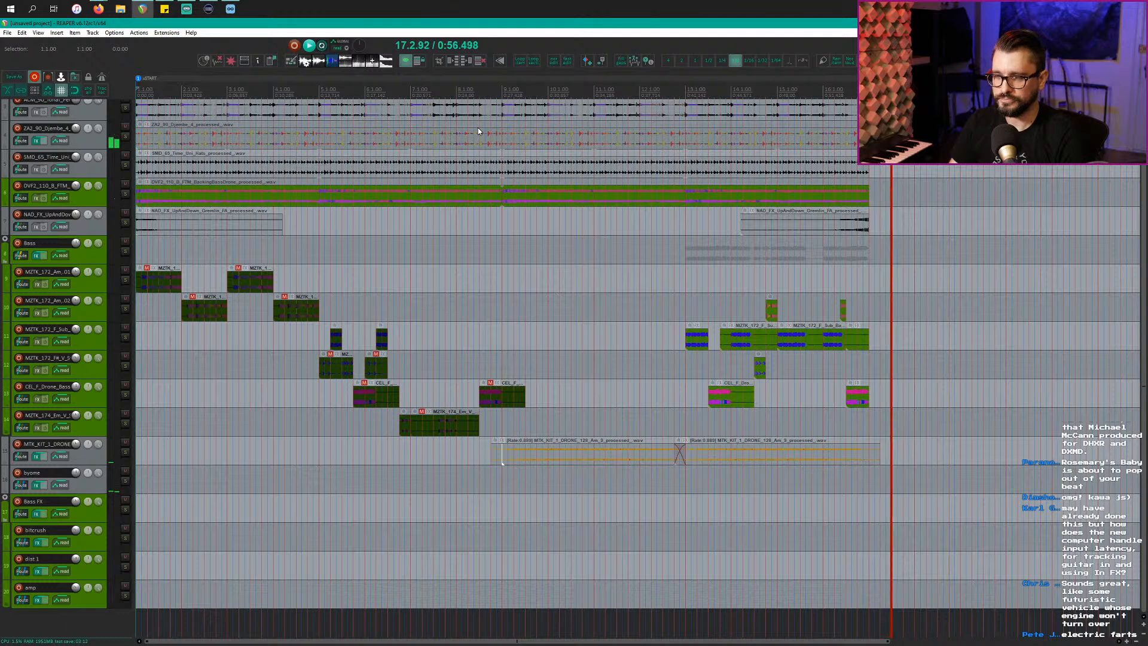
{"action": "key", "text": "space"}
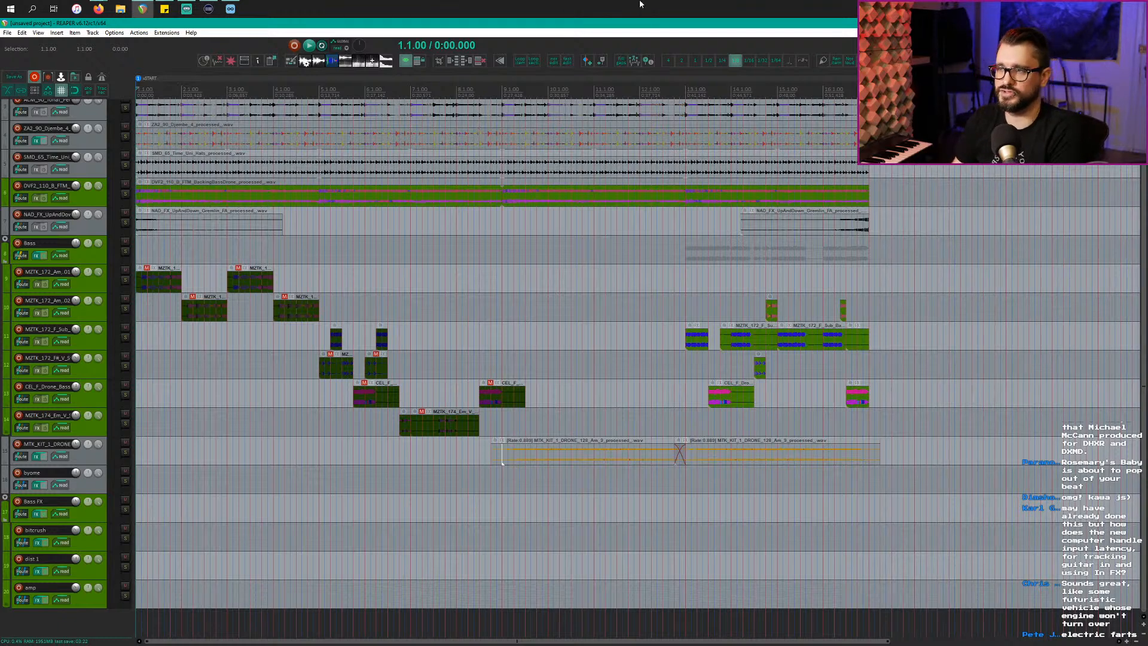
Step: Copy the short sub-bass clip from bar 13 to bar 9 and loop it out to bar 13
{"action": "left_click", "coordinate": [688, 344]}
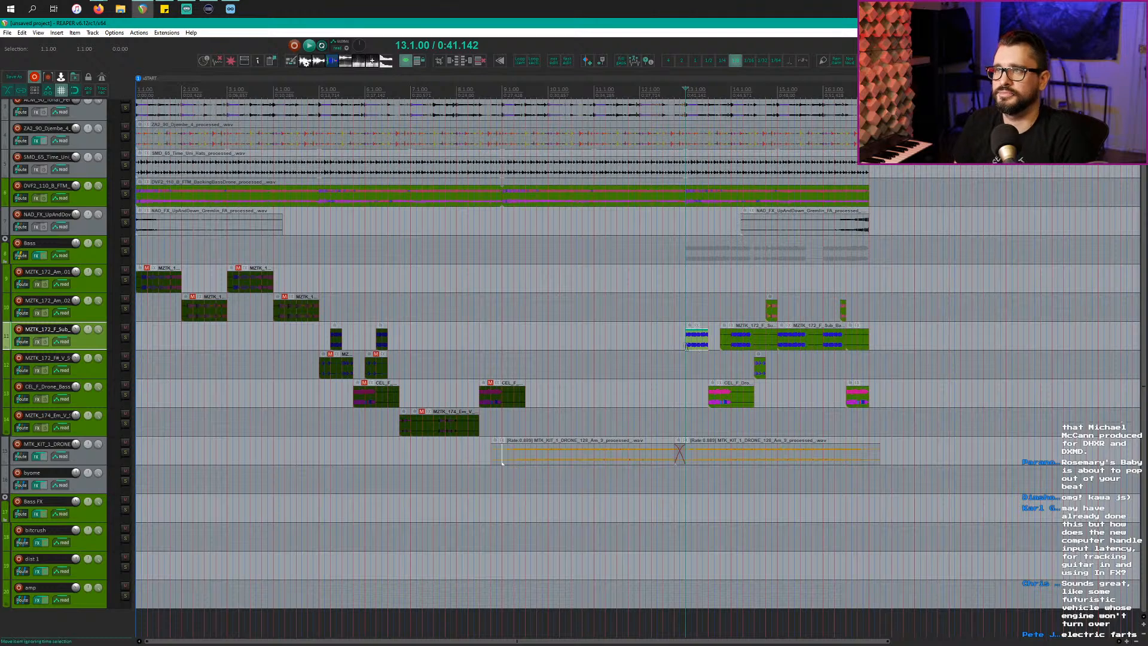
{"action": "left_click", "coordinate": [661, 344]}
{"action": "scroll", "coordinate": [660, 344], "scroll_direction": "down", "scroll_amount": 1}
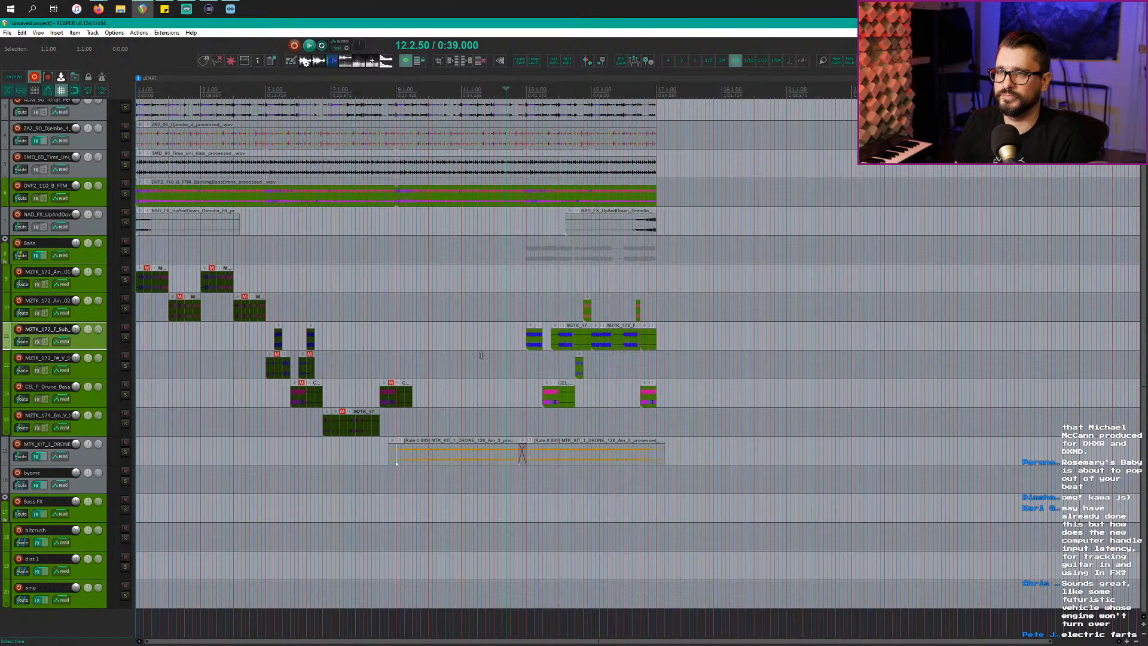
{"action": "scroll", "coordinate": [694, 345], "scroll_direction": "up", "scroll_amount": 2}
{"action": "left_click", "coordinate": [701, 347]}
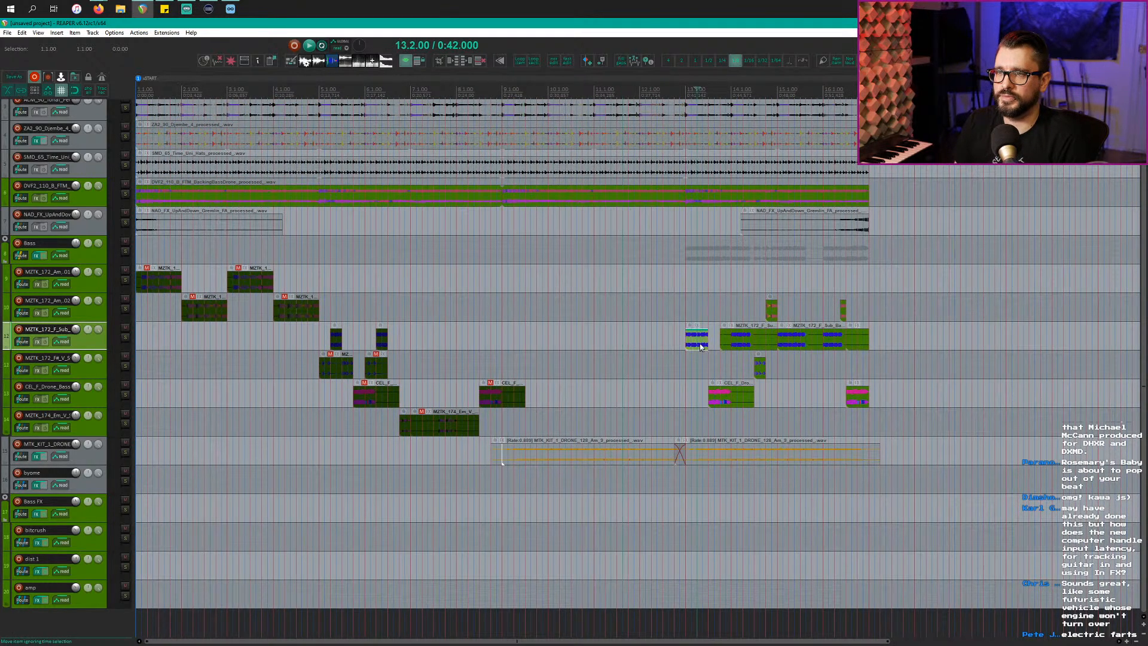
{"action": "left_click_drag", "start_coordinate": [700, 339], "coordinate": [594, 343]}
{"action": "left_click", "coordinate": [470, 311]}
{"action": "left_click", "coordinate": [449, 333]}
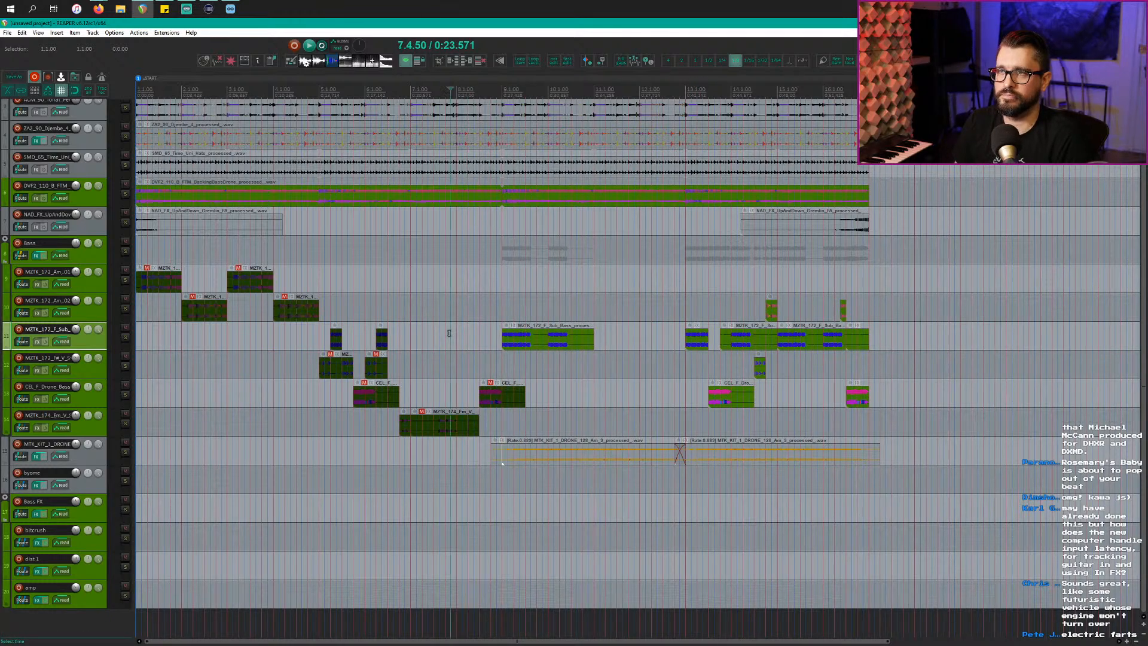
{"action": "key", "text": "space"}
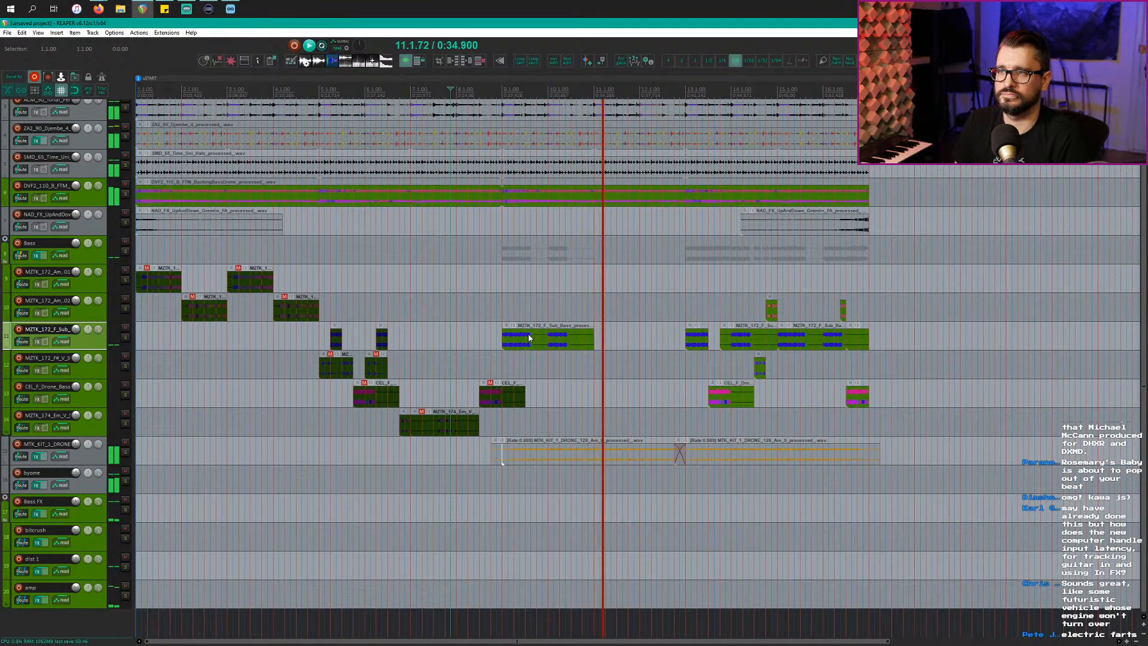
{"action": "left_click", "coordinate": [592, 339]}
{"action": "left_click_drag", "start_coordinate": [592, 339], "coordinate": [683, 350]}
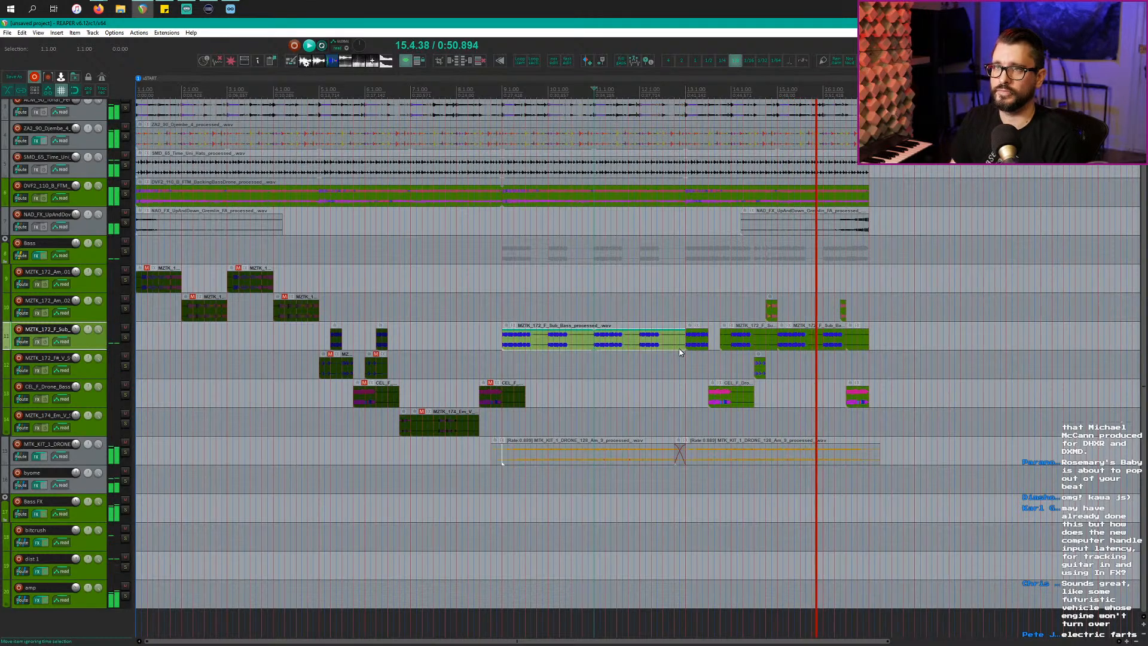
Step: Save the project as 'Industrial Beat 01' in Store (D:) > Reaper Projects
{"action": "left_click", "coordinate": [14, 76]}
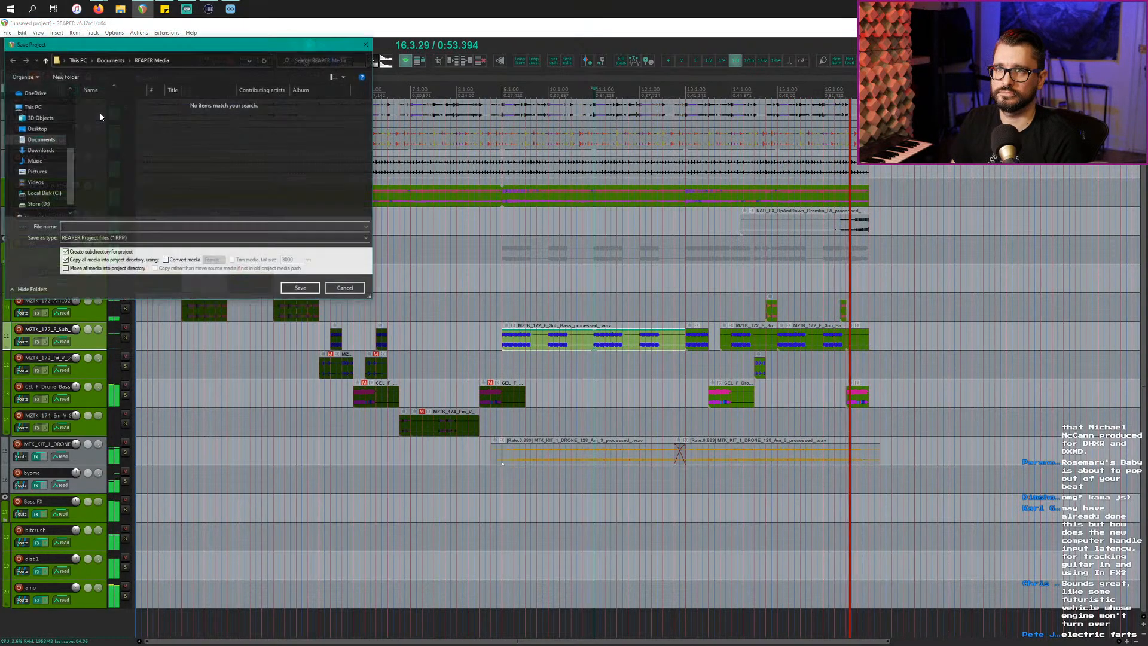
{"action": "left_click", "coordinate": [40, 189]}
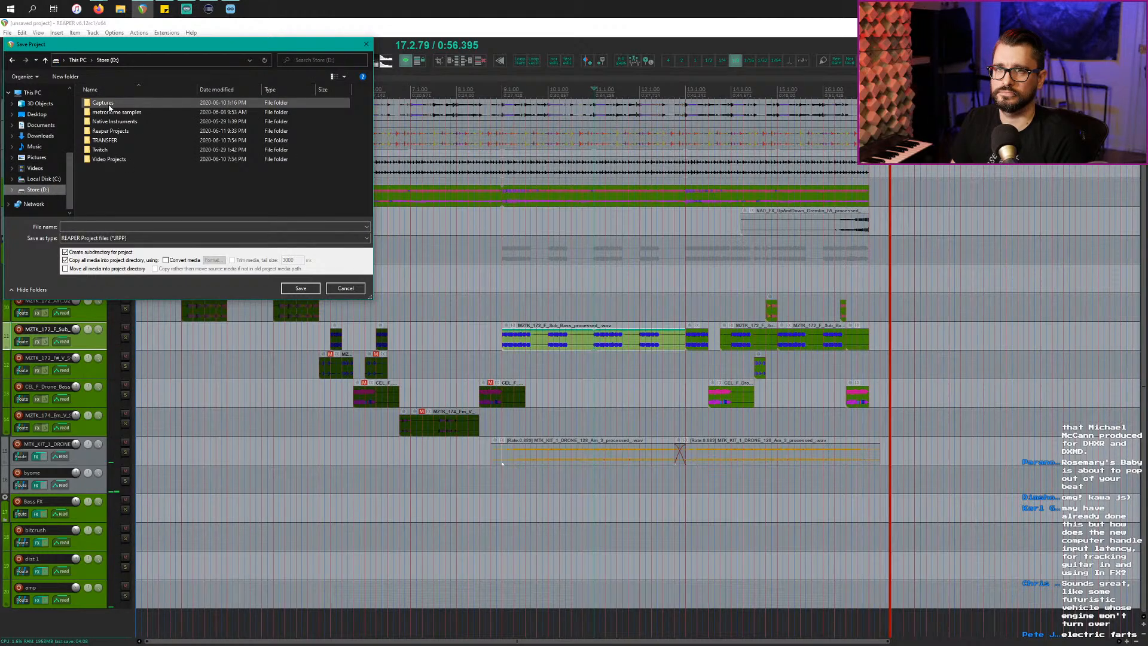
{"action": "double_click", "coordinate": [128, 131]}
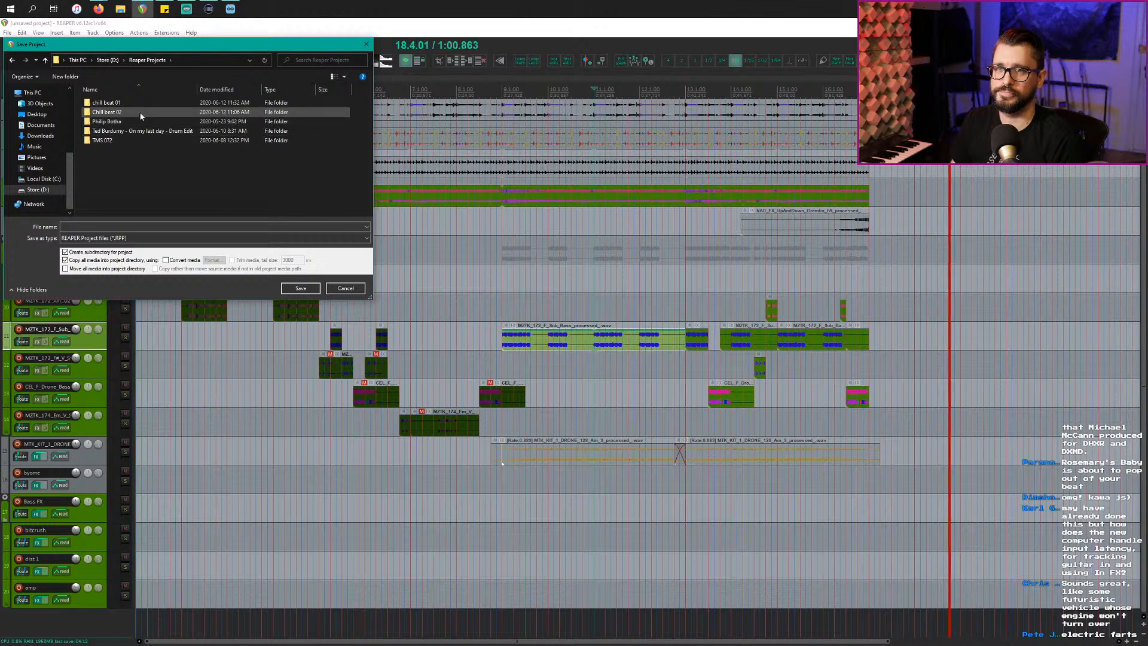
{"action": "left_click", "coordinate": [87, 226]}
{"action": "type", "text": "Industrial"}
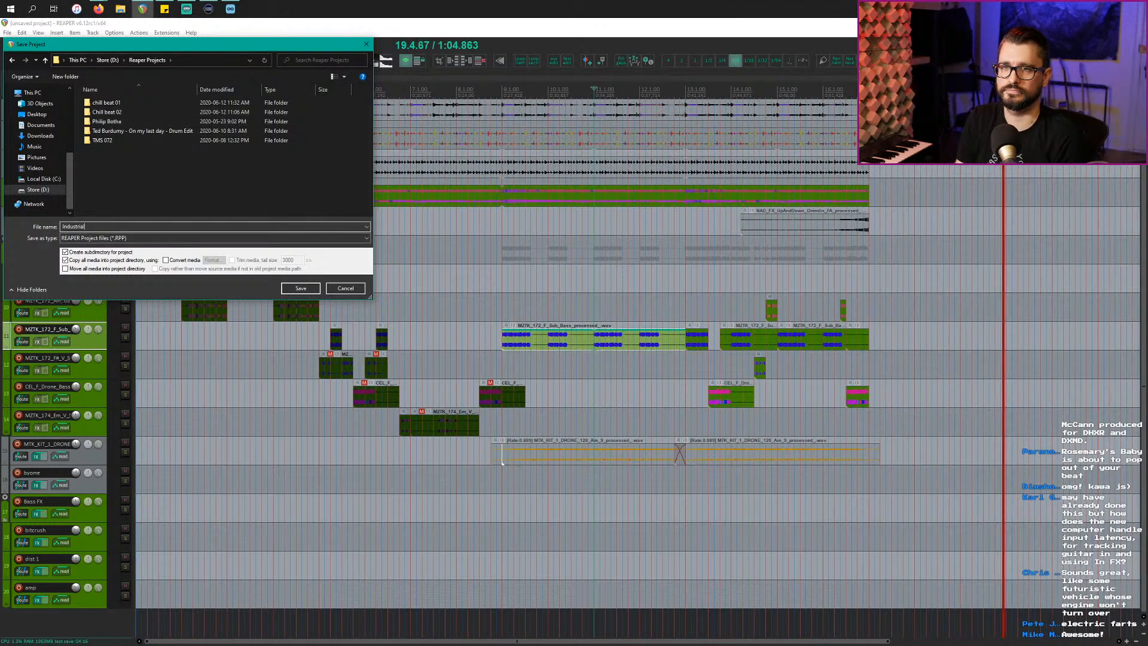
{"action": "type", "text": " Beat 01"}
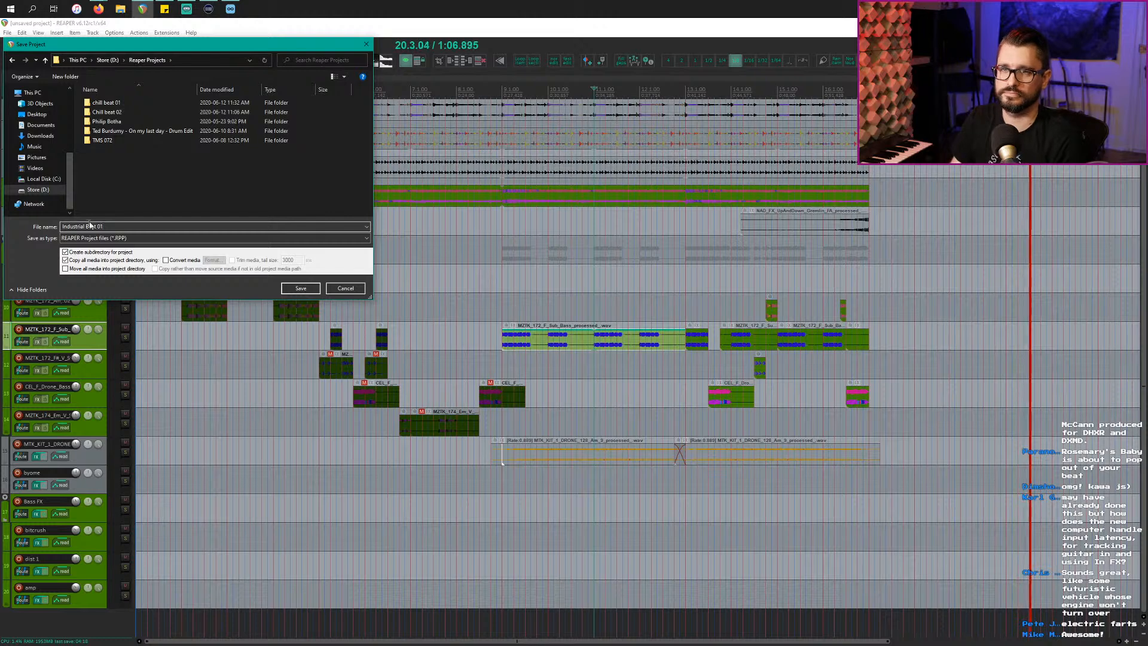
{"action": "left_click", "coordinate": [299, 288]}
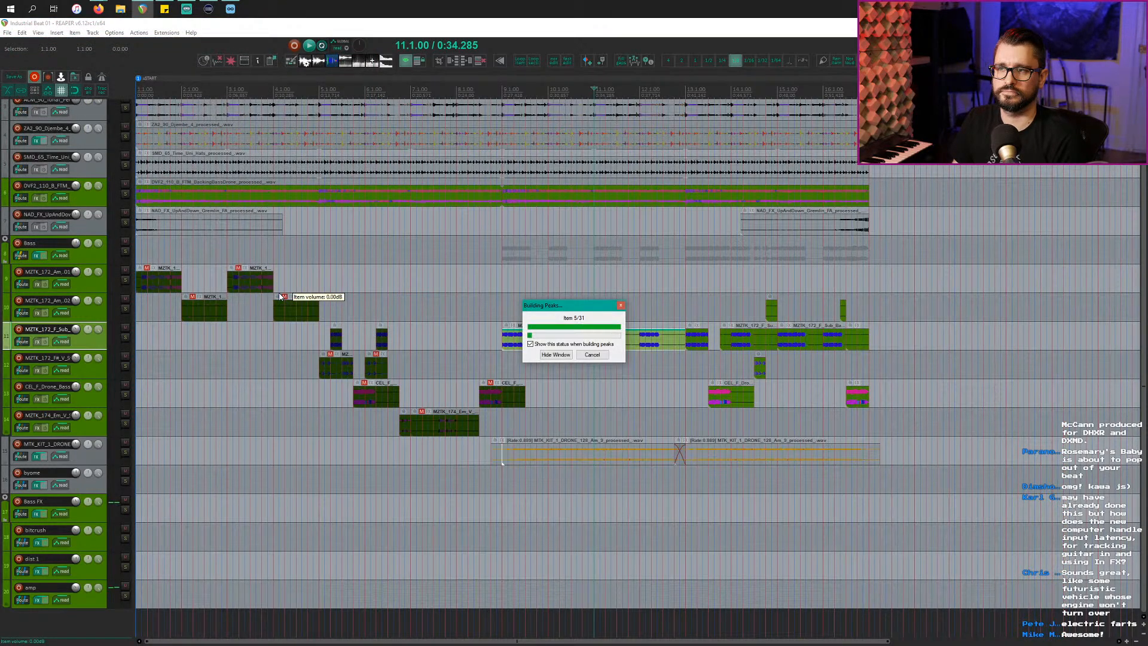
Step: Return to the project start, save the beat project, and start a new empty project
{"action": "left_click", "coordinate": [361, 273]}
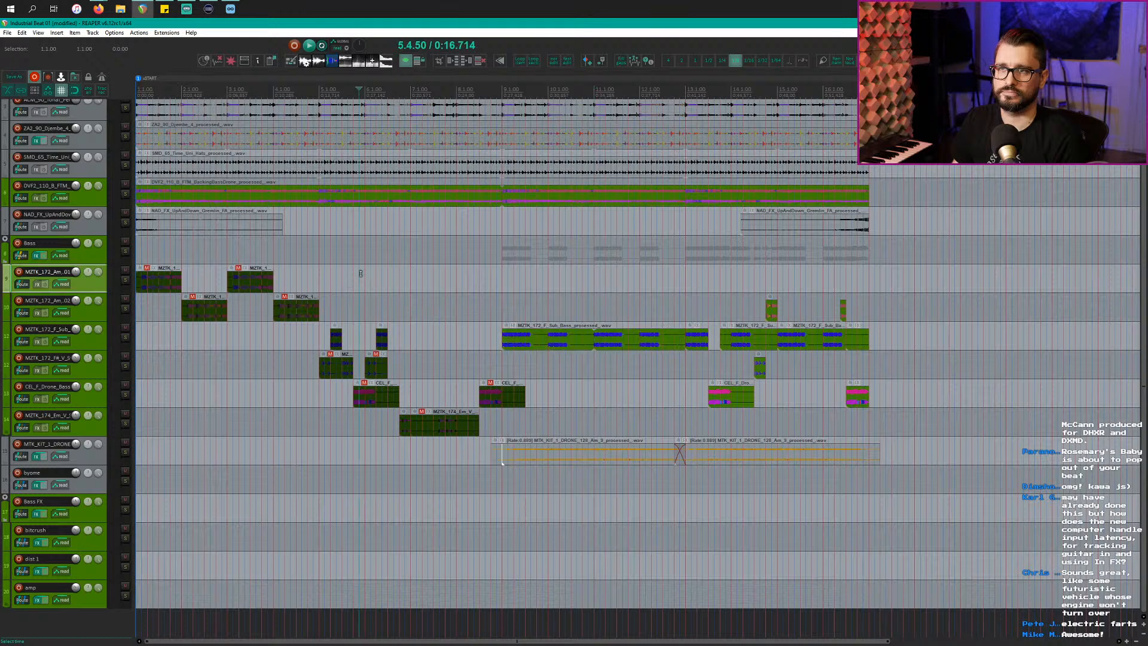
{"action": "key", "text": "Home"}
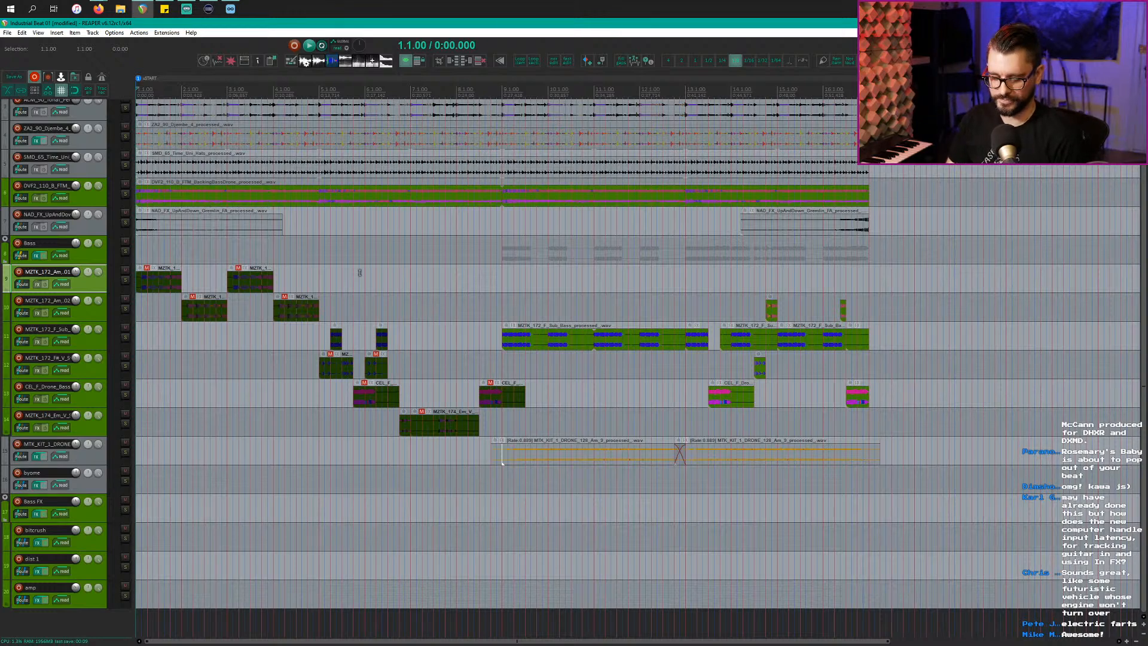
{"action": "key", "text": "ctrl+s"}
{"action": "key", "text": "ctrl+n"}
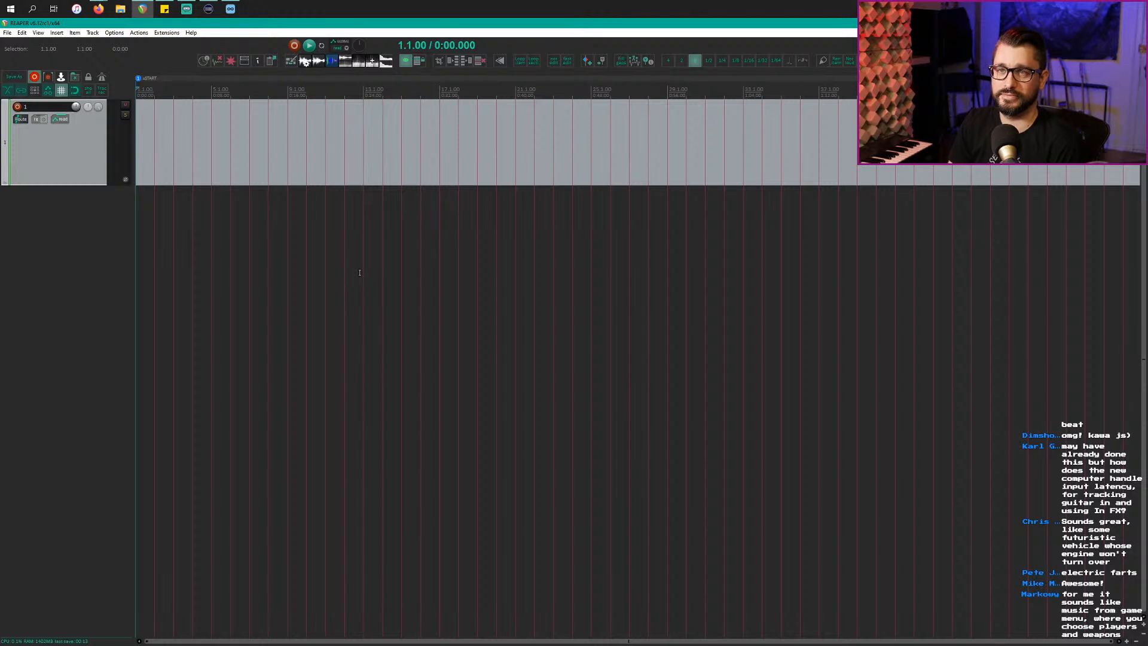
Step: Stop Loopcloud's sample preview and insert a virtual instrument on a new track
{"action": "key", "text": "alt+Tab"}
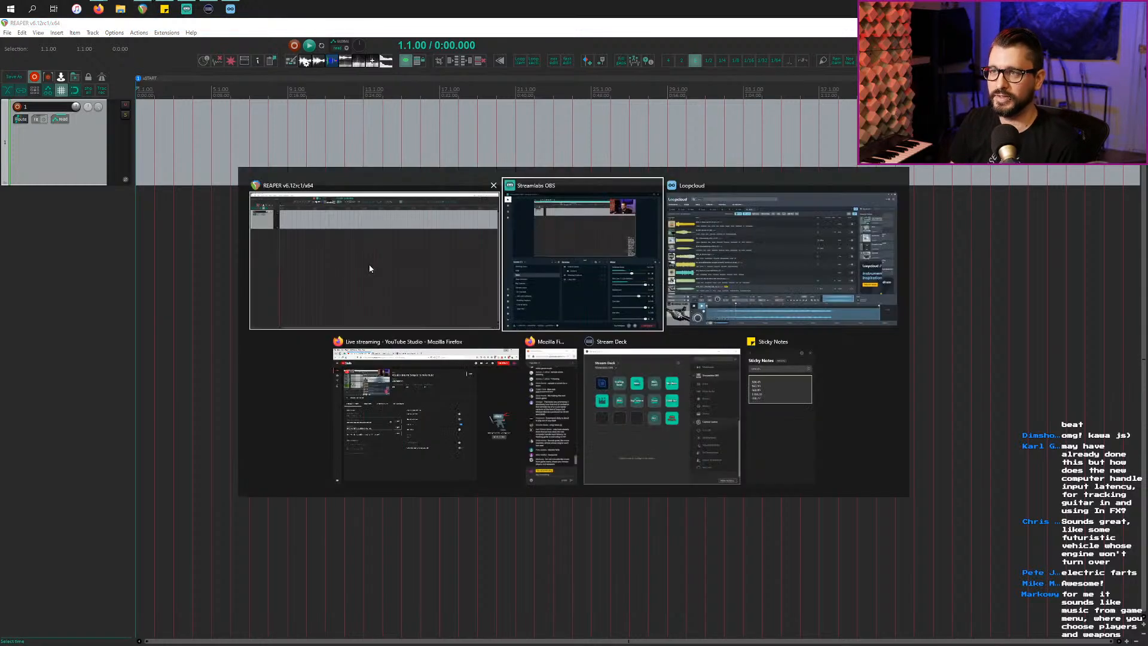
{"action": "left_click", "coordinate": [740, 238]}
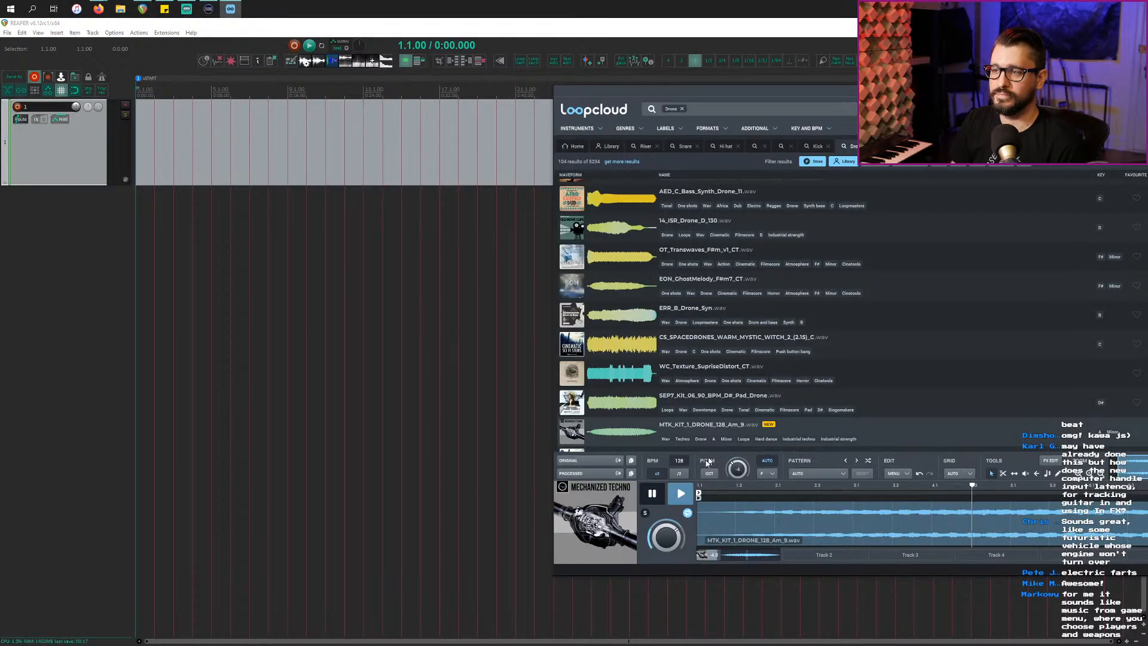
{"action": "left_click", "coordinate": [651, 494]}
{"action": "left_click", "coordinate": [397, 366]}
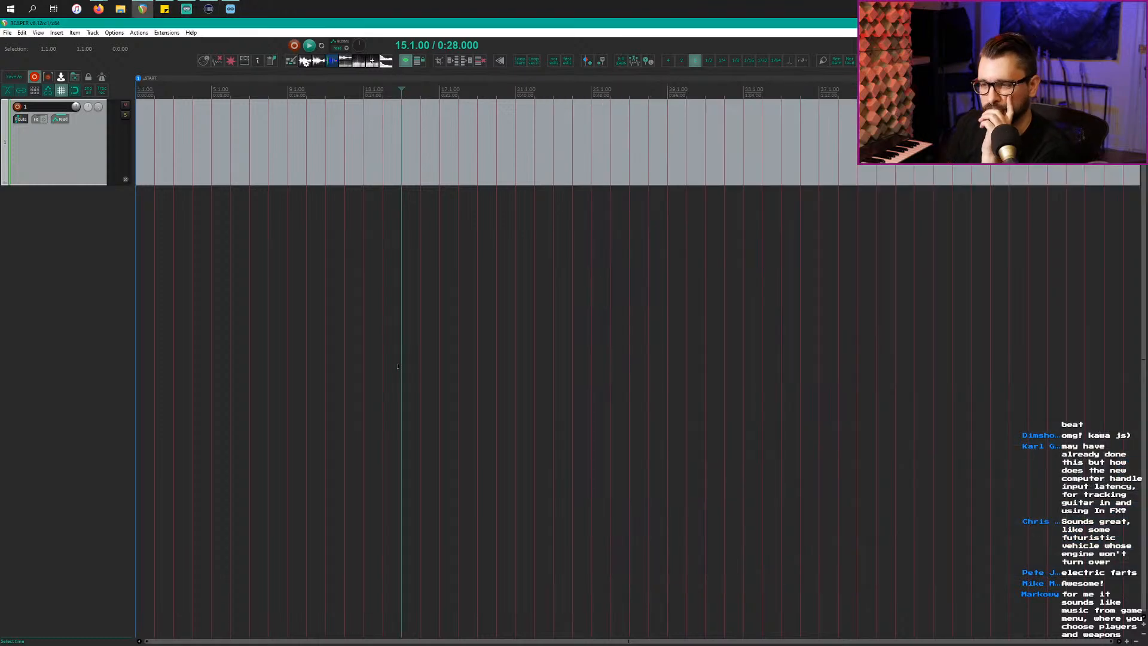
{"action": "right_click", "coordinate": [91, 254]}
{"action": "left_click", "coordinate": [150, 281]}
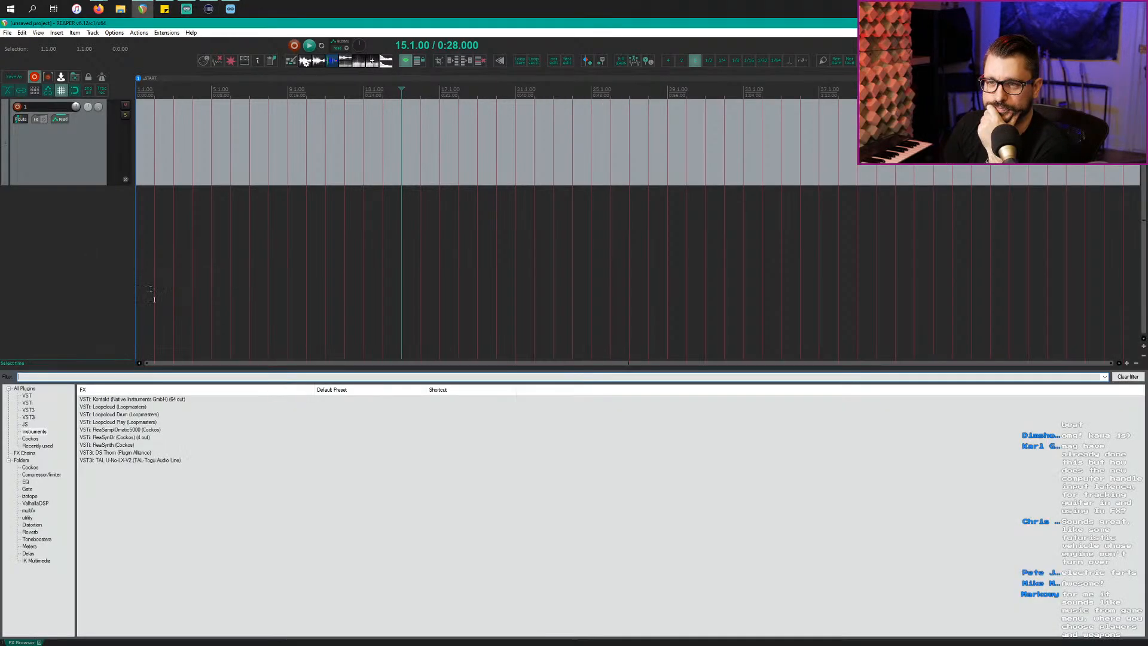
Step: Try several timeline positions and settle the play position at bar 21 (0:40)
{"action": "left_click", "coordinate": [194, 401]}
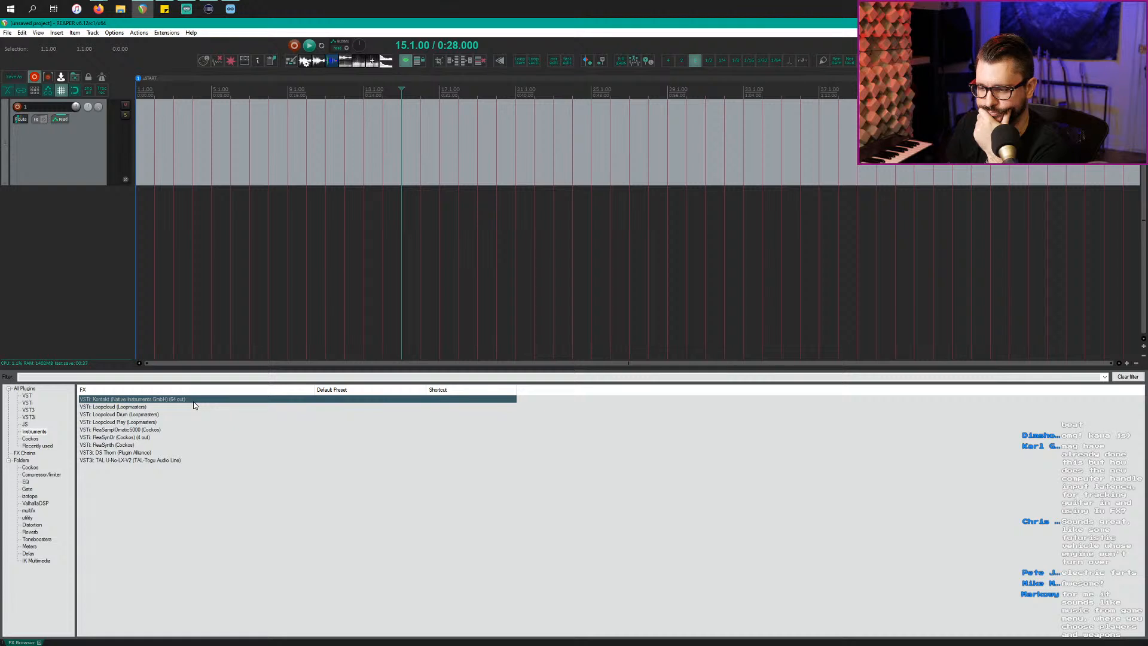
{"action": "key", "text": "alt+Tab"}
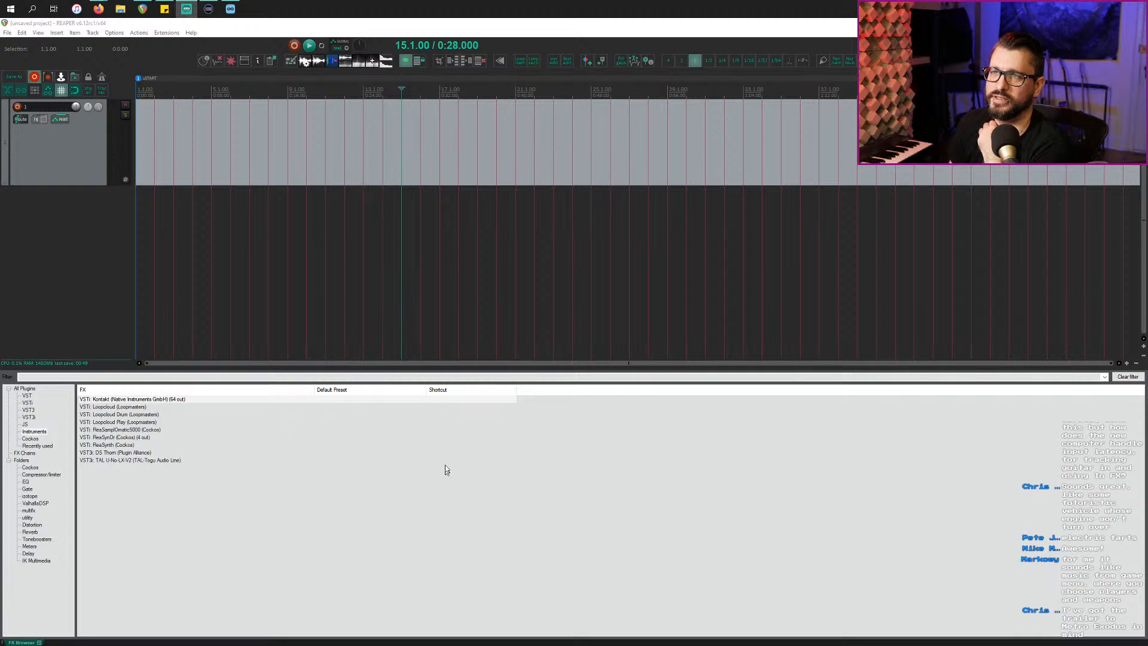
{"action": "left_click", "coordinate": [377, 244]}
{"action": "key", "text": "Home"}
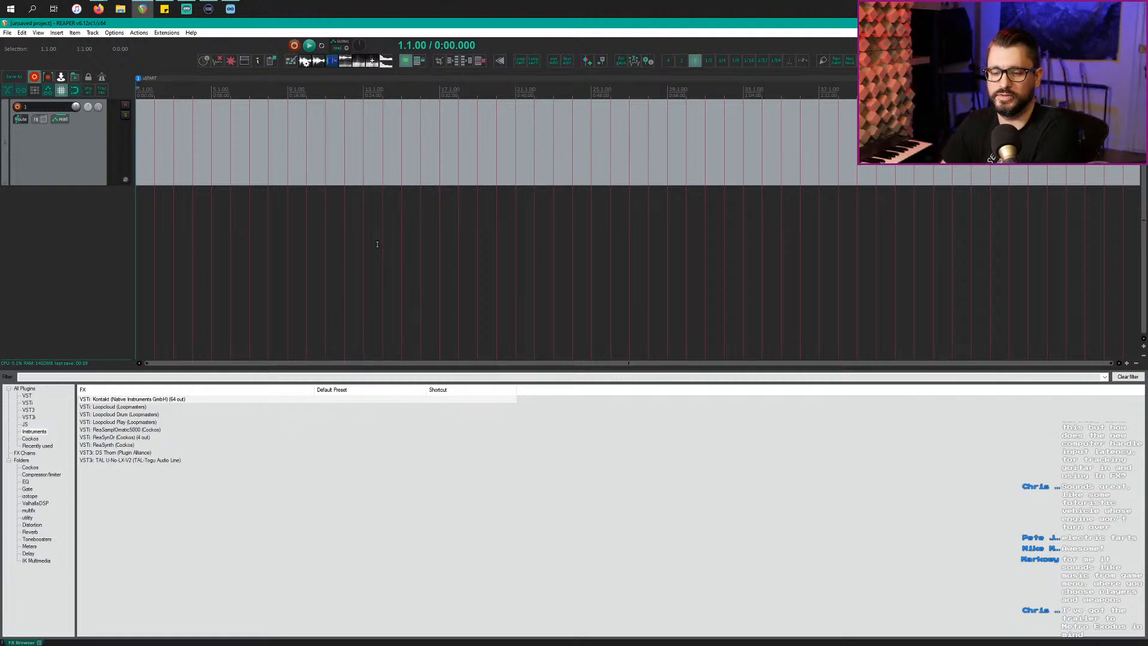
{"action": "left_click", "coordinate": [392, 226]}
{"action": "scroll", "coordinate": [389, 230], "scroll_direction": "down", "scroll_amount": 5}
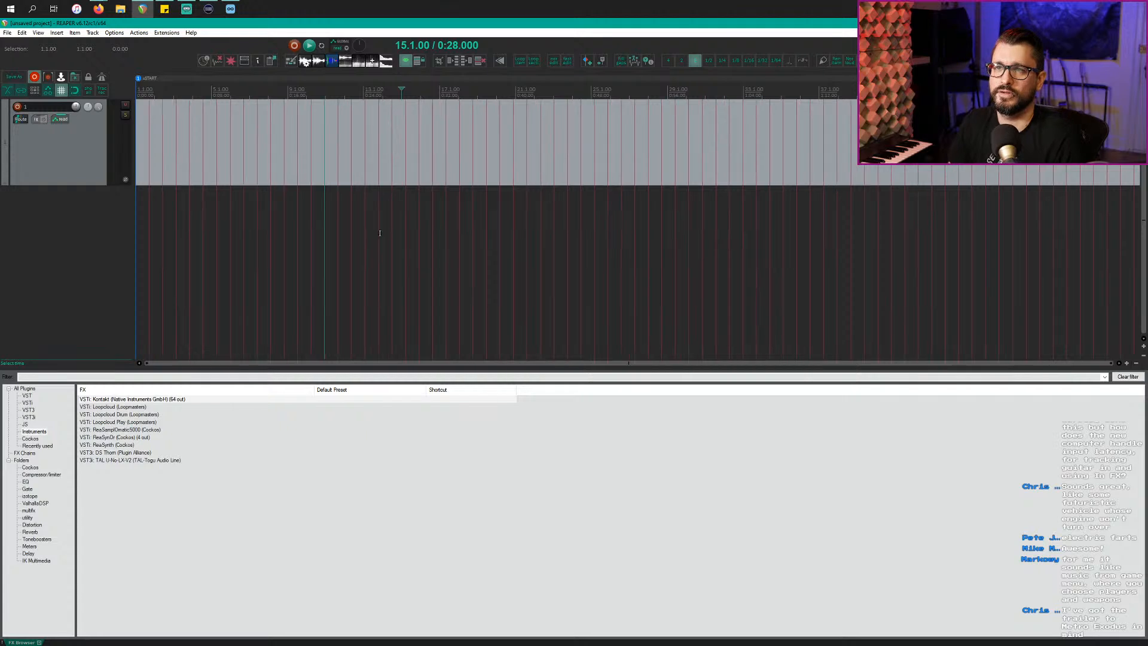
{"action": "scroll", "coordinate": [378, 234], "scroll_direction": "up", "scroll_amount": 3}
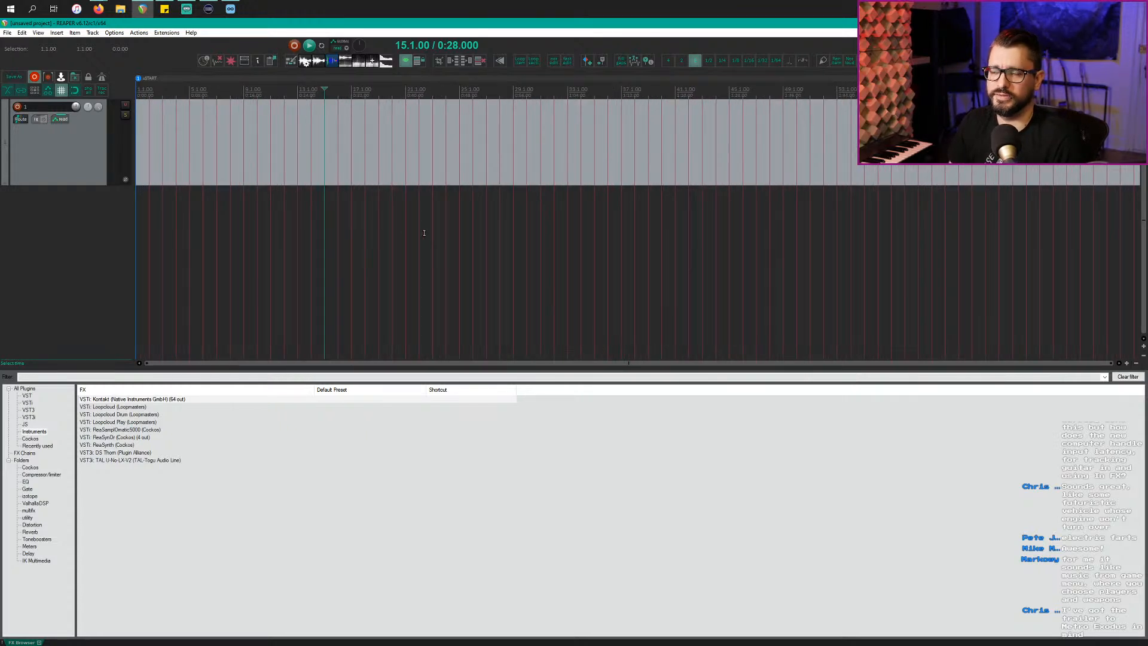
{"action": "left_click", "coordinate": [390, 245]}
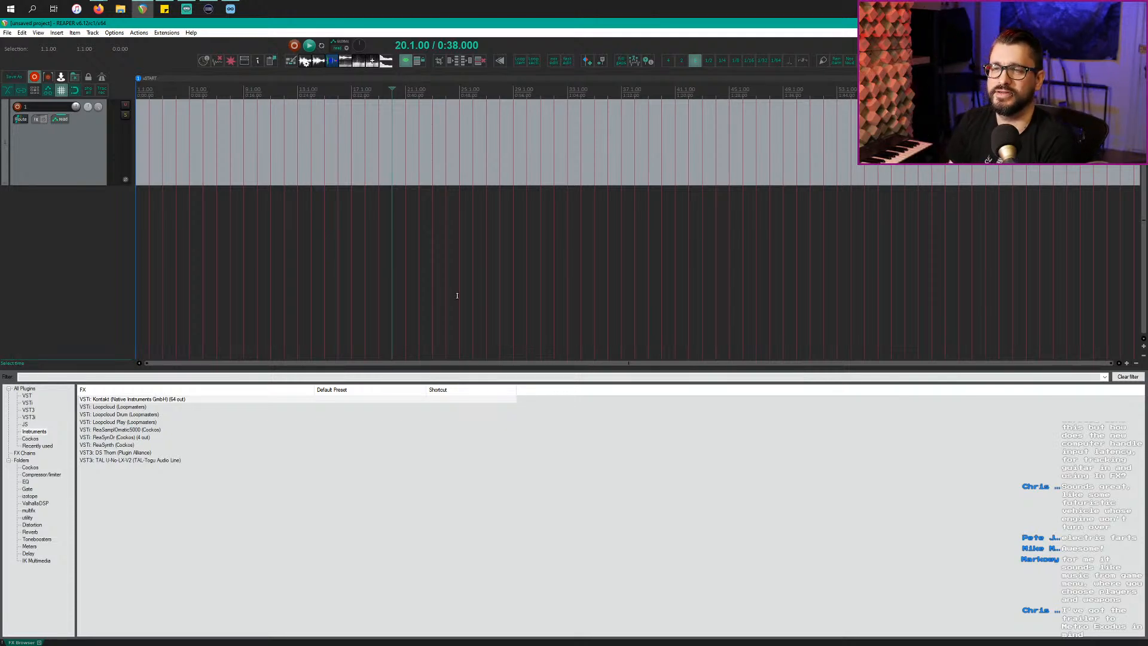
{"action": "left_click", "coordinate": [419, 267]}
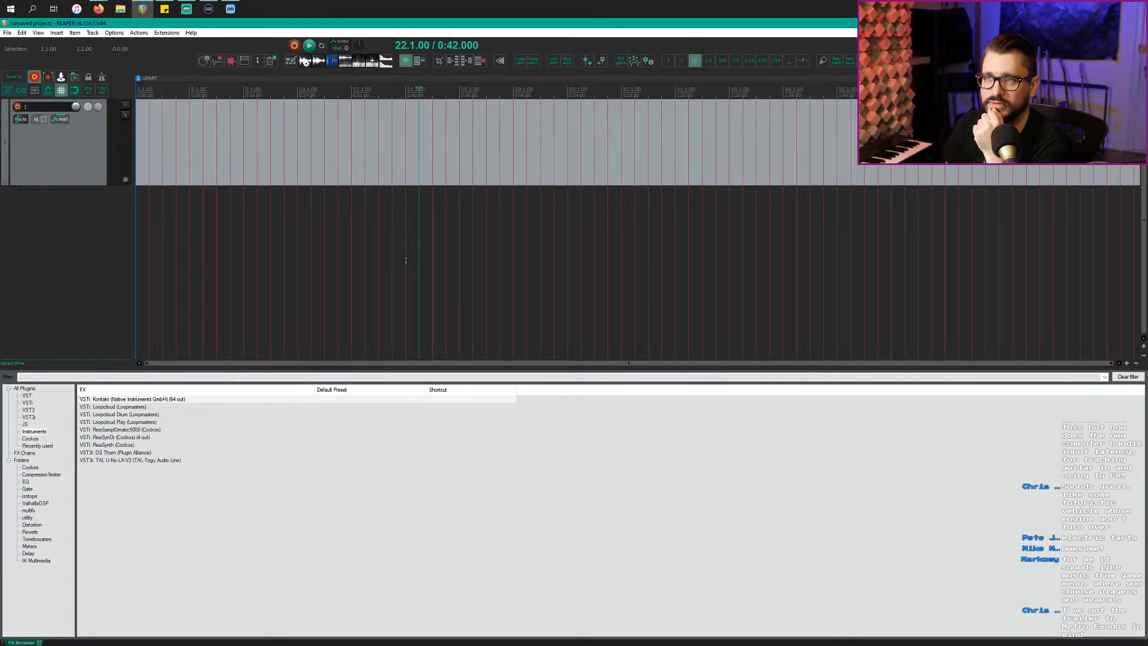
{"action": "left_click", "coordinate": [405, 260]}
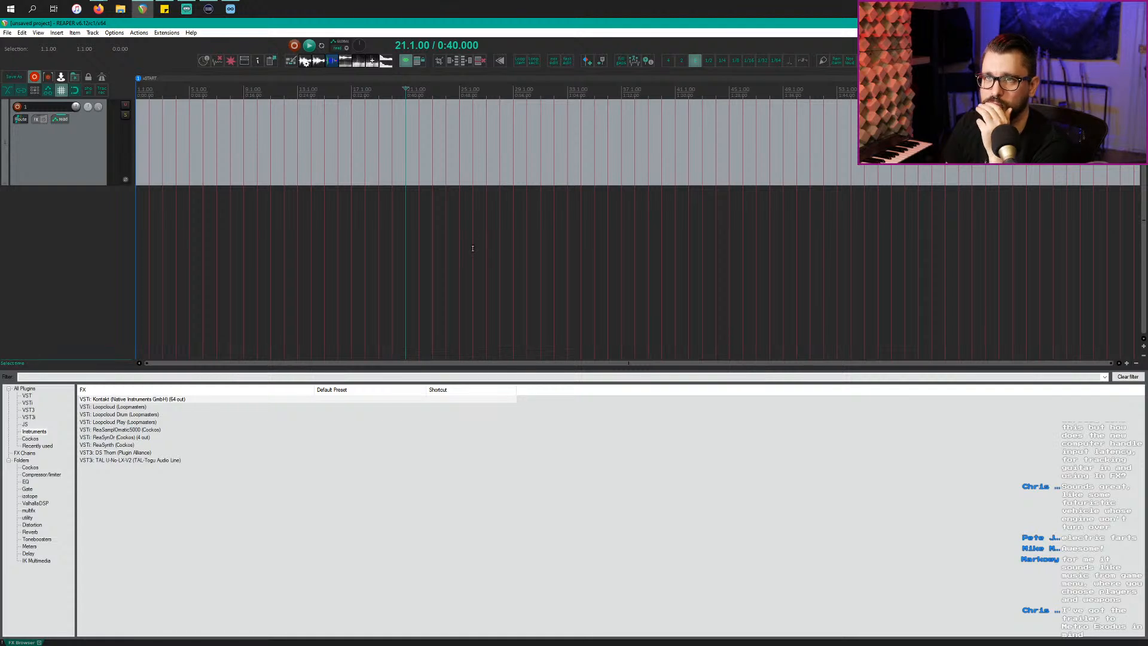
Step: Select track 1 and pick VST3i TAL-U-No-LX-V2 in the FX Browser
{"action": "left_click", "coordinate": [88, 159]}
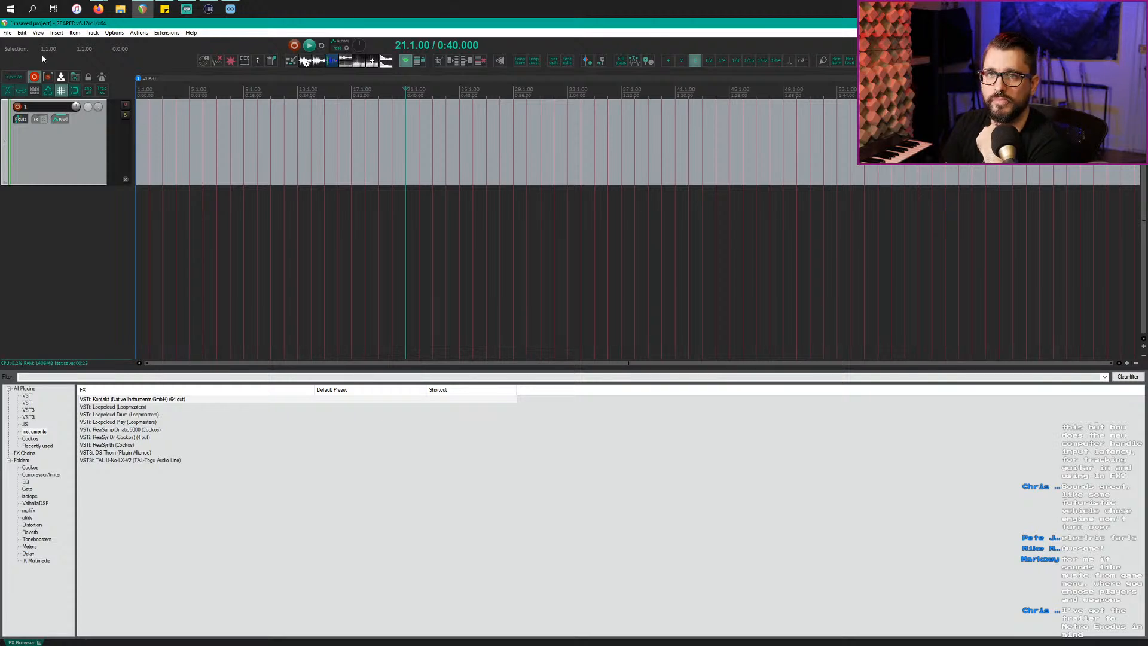
{"action": "right_click", "coordinate": [72, 247]}
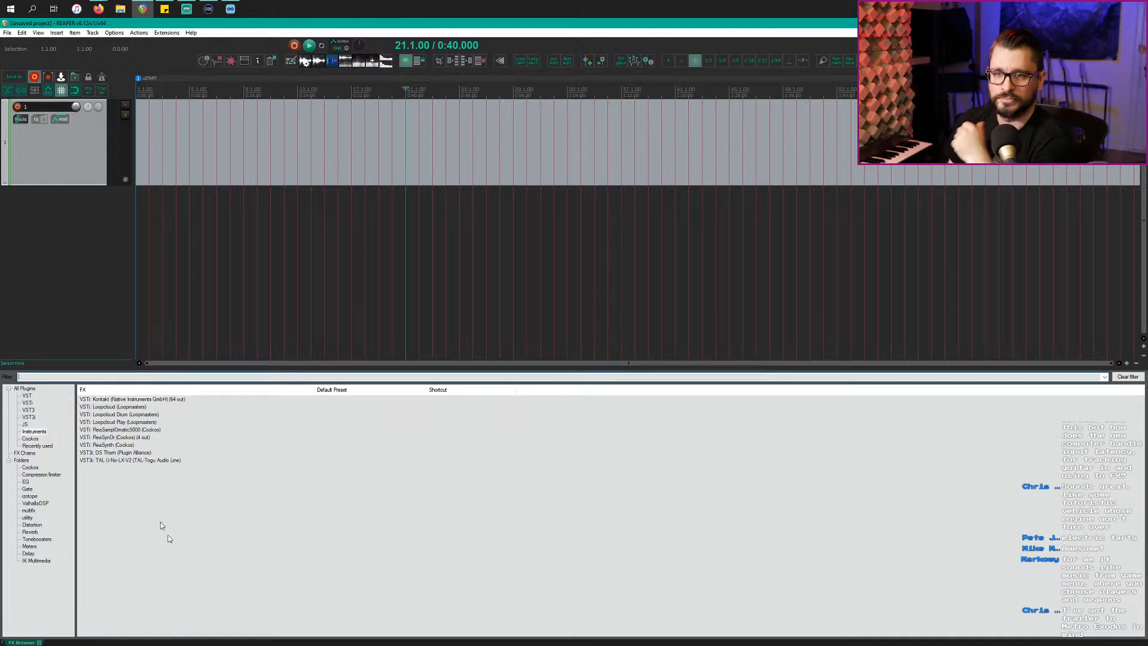
{"action": "left_click", "coordinate": [148, 460]}
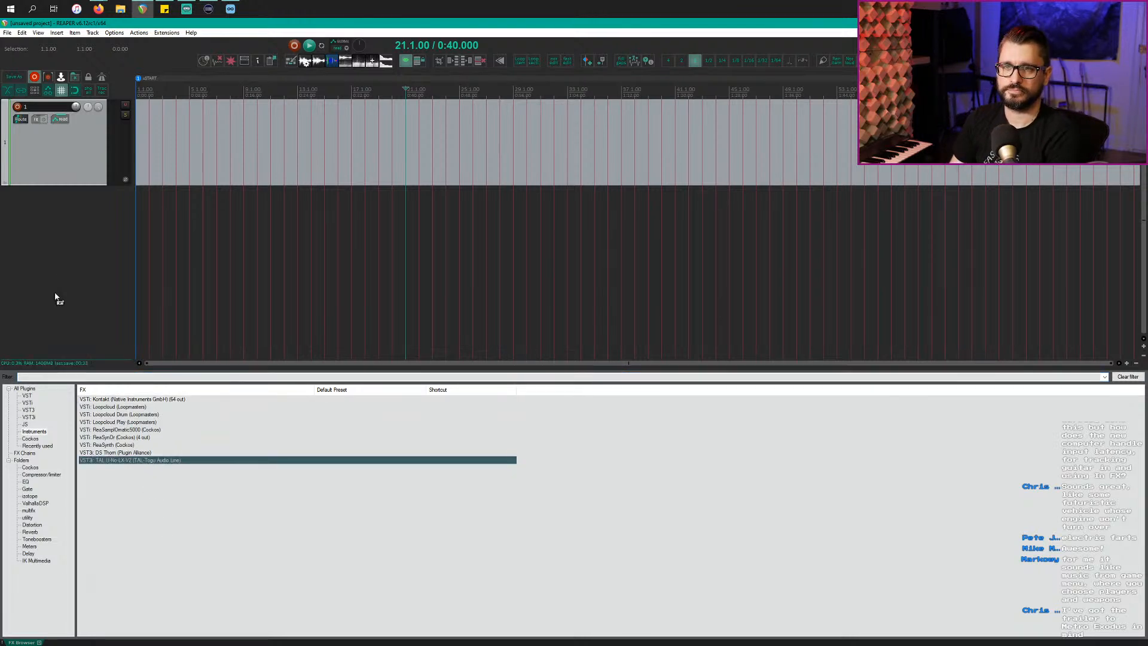
Step: Insert TAL-U-NO-LX V2 on new Track 2, move its window down, and reveal the FMR Presets Bank
{"action": "key", "text": "Return"}
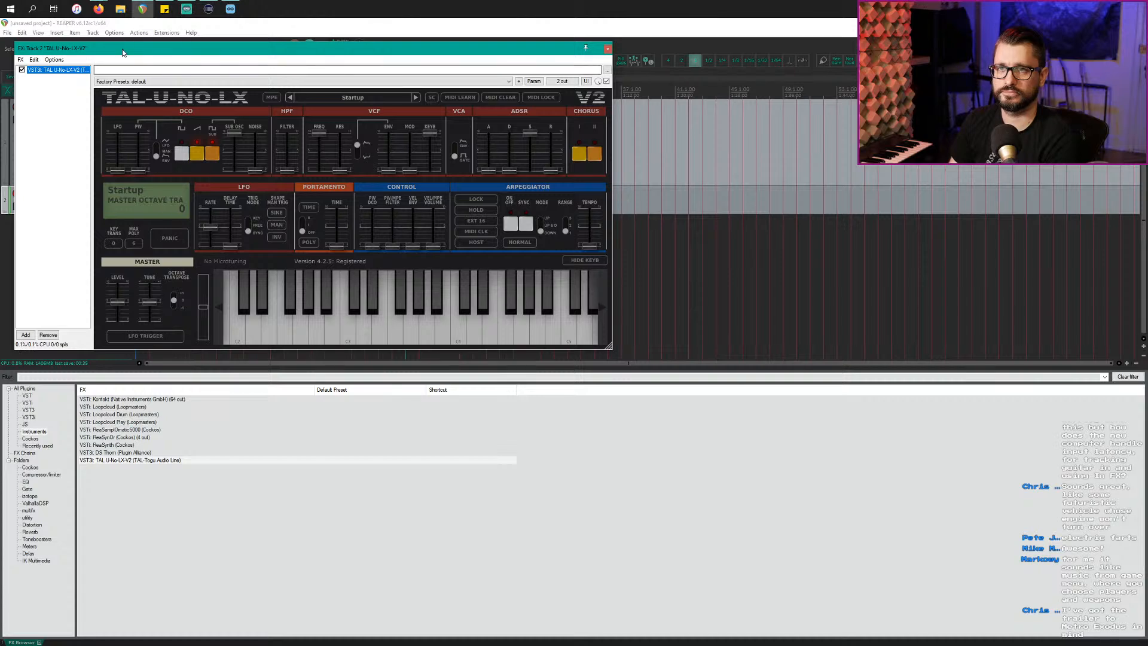
{"action": "left_click_drag", "start_coordinate": [123, 49], "coordinate": [126, 99]}
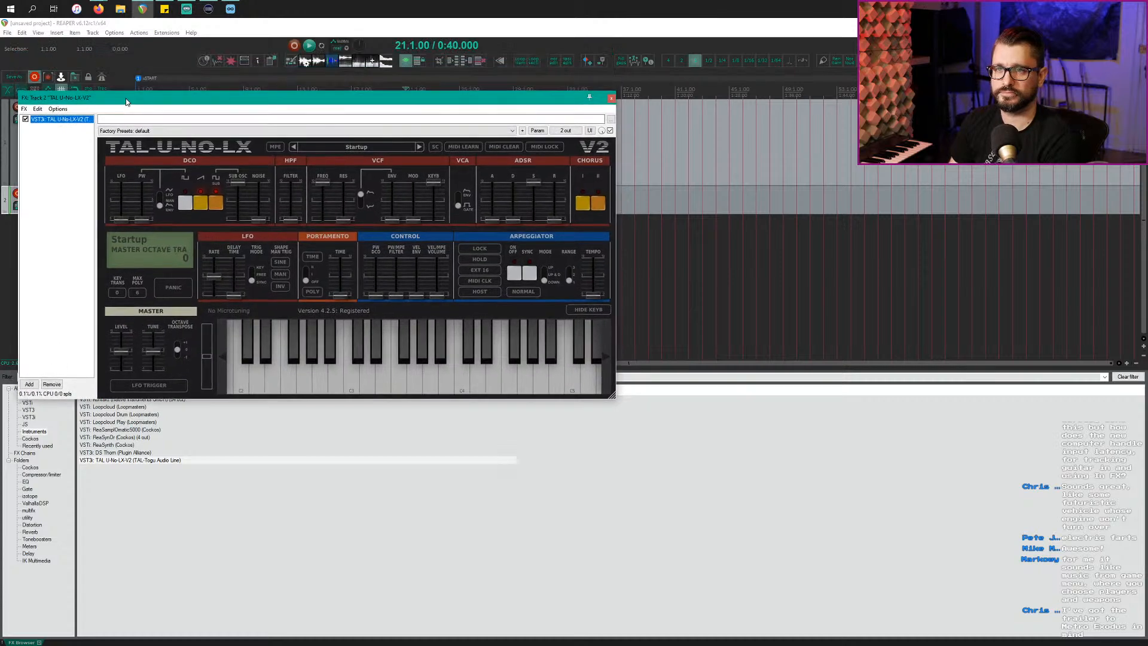
{"action": "left_click", "coordinate": [337, 146]}
{"action": "mouse_move", "coordinate": [379, 298]}
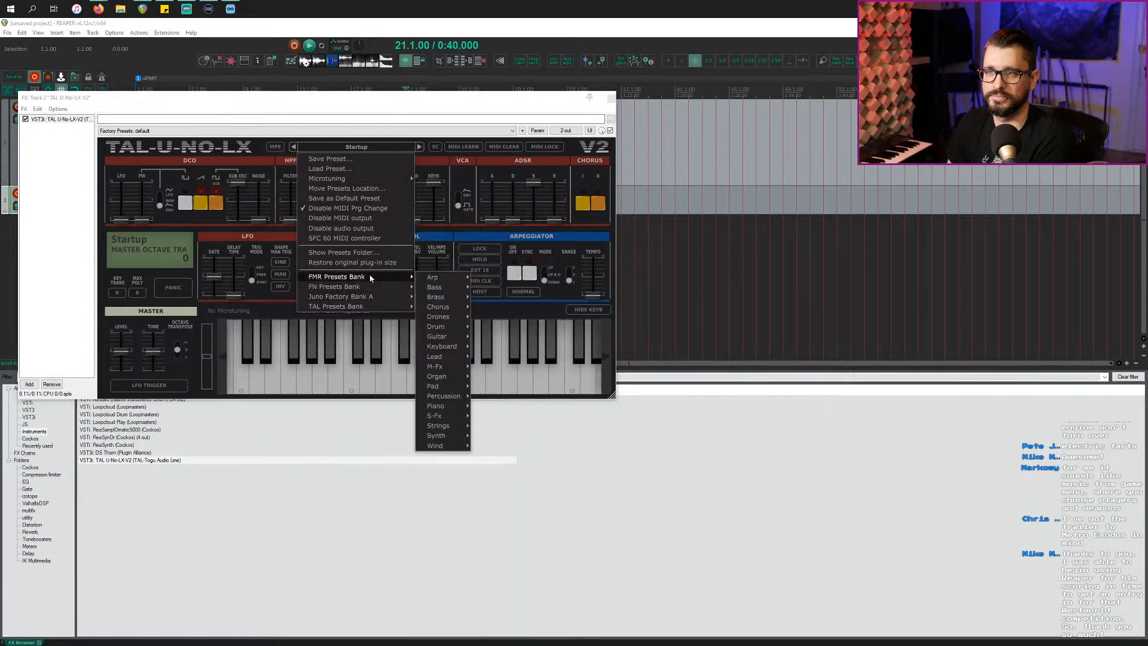
Step: Load ARP Cold Thinking Arpeggio FMR, then step three presets forward to ARP PWM LFO Arpeggio FMR
{"action": "mouse_move", "coordinate": [423, 281]}
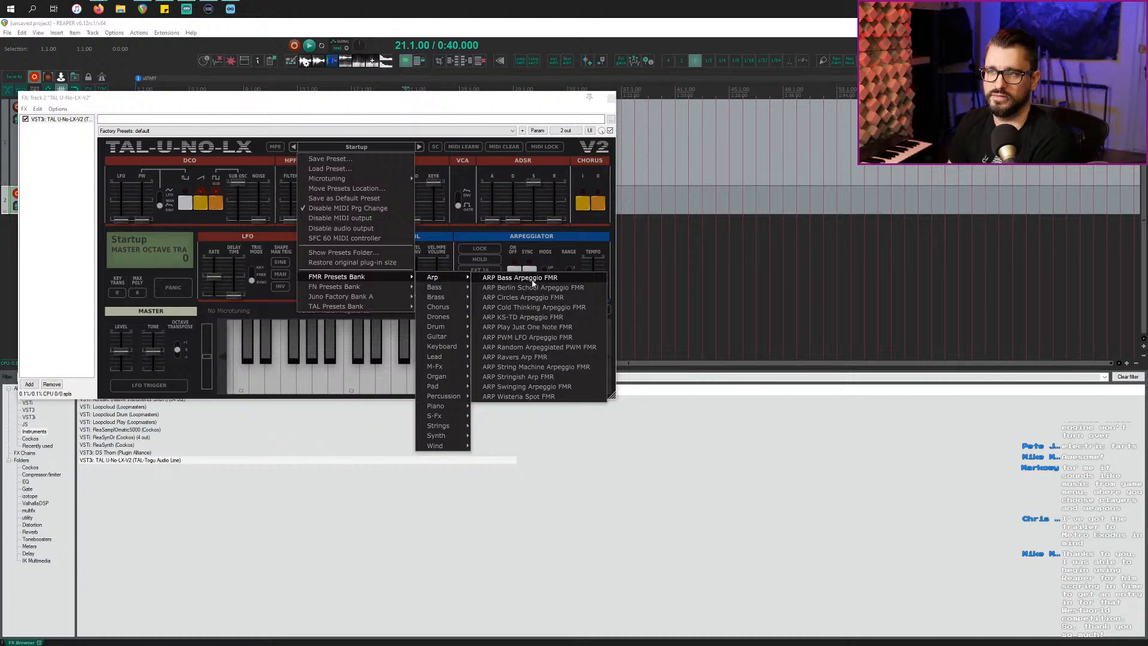
{"action": "left_click", "coordinate": [527, 308]}
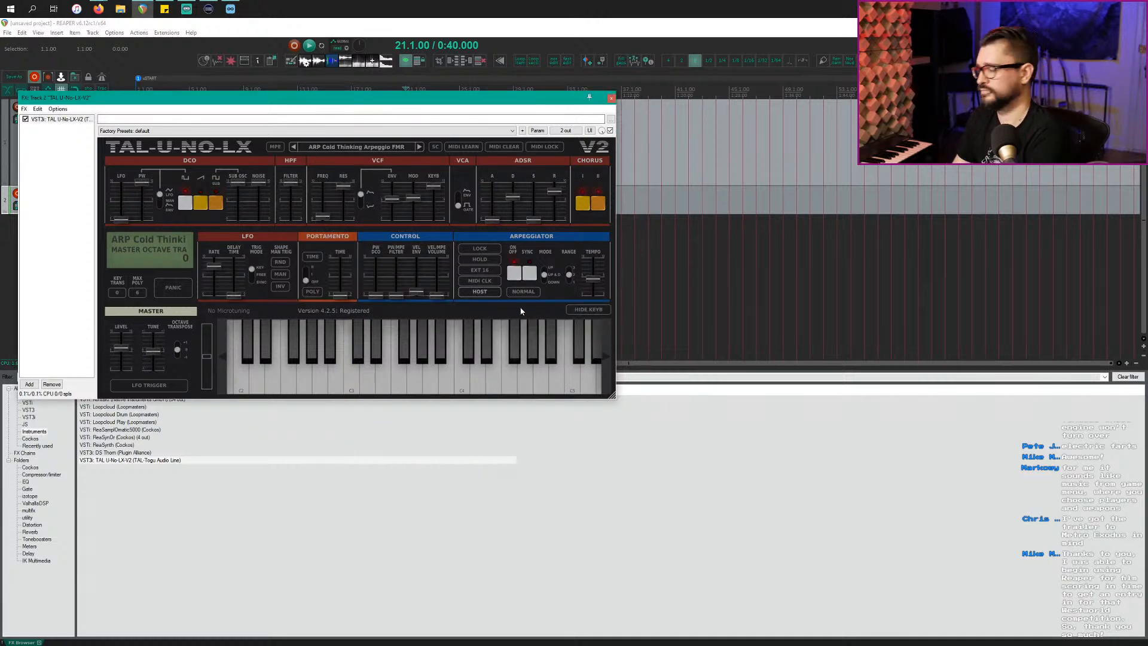
{"action": "left_click", "coordinate": [420, 147]}
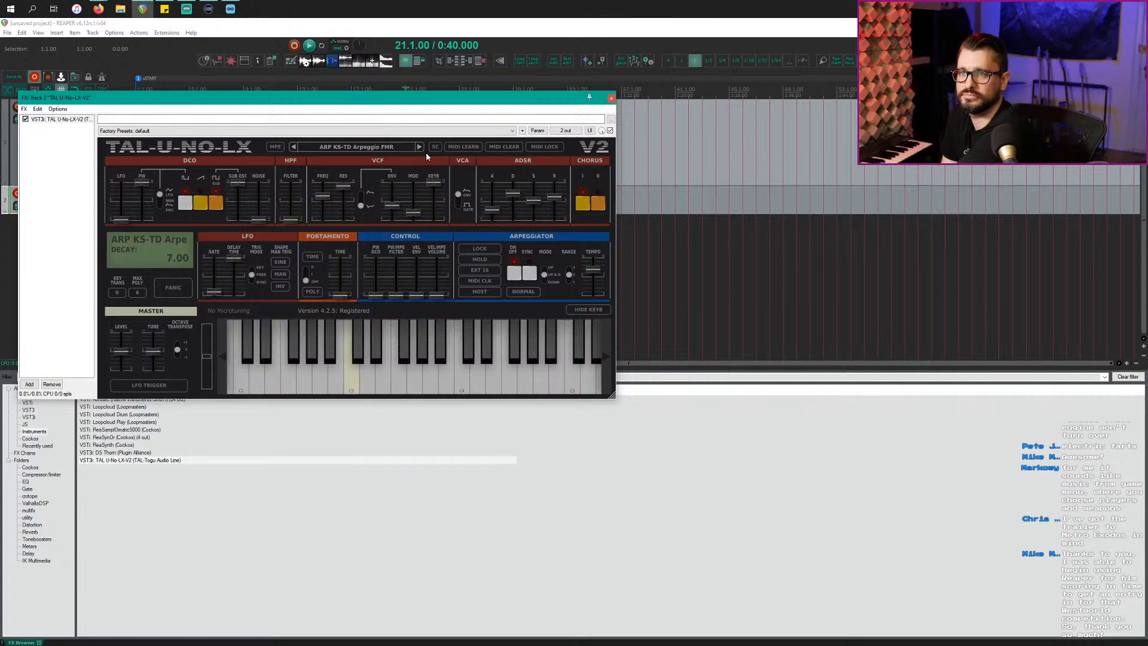
{"action": "left_click", "coordinate": [420, 147]}
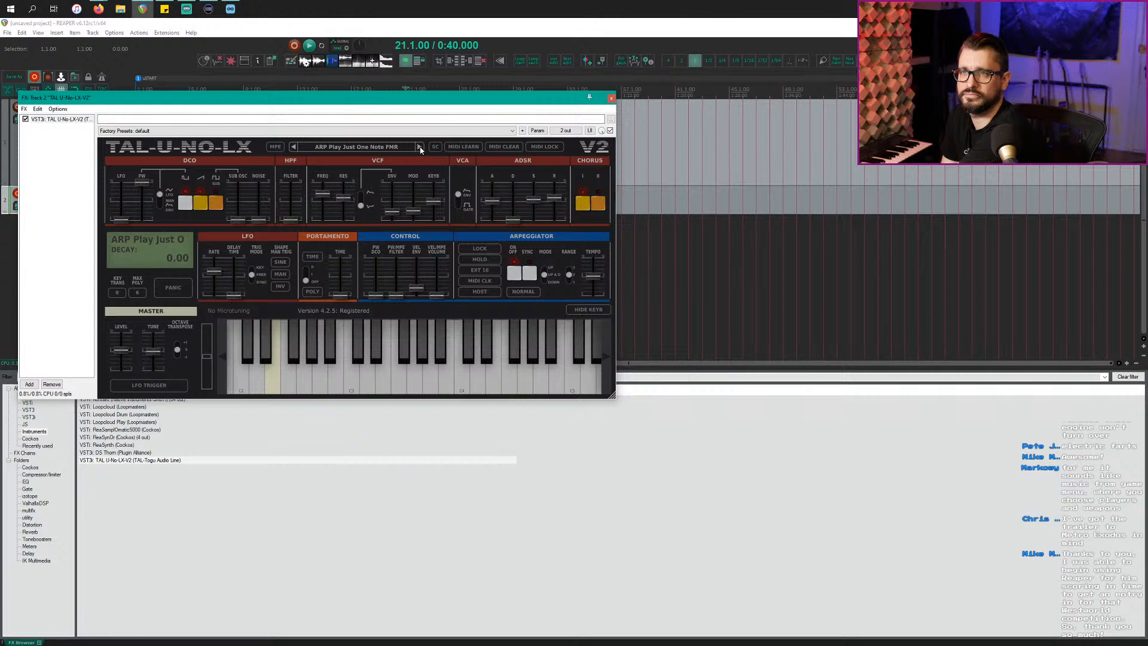
{"action": "left_click", "coordinate": [420, 147]}
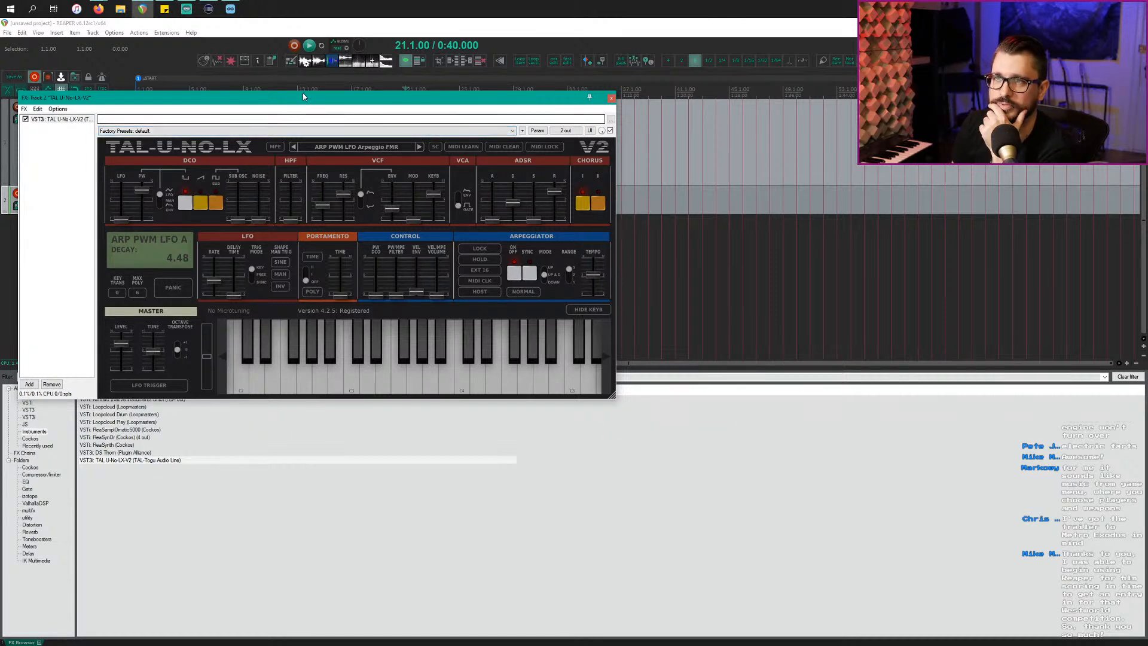
Step: Nudge VCF resonance up, set sub-oscillator volume to 4.31, toggle DCO buttons, then select Loopcloud
{"action": "left_click_drag", "start_coordinate": [304, 99], "coordinate": [556, 183]}
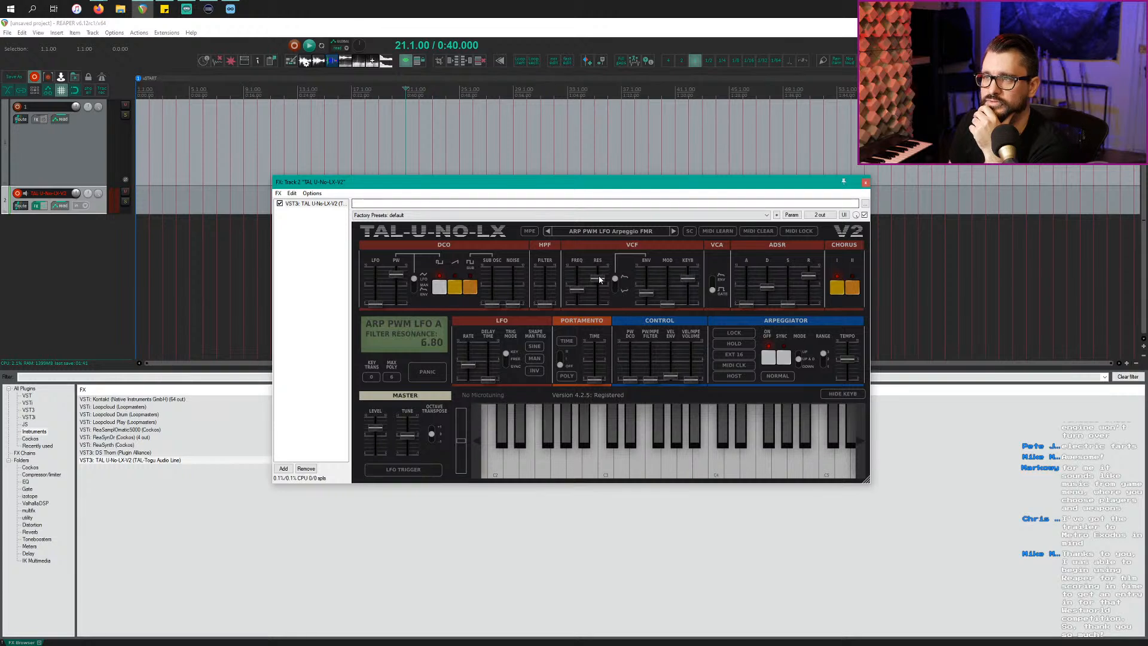
{"action": "left_click_drag", "start_coordinate": [602, 289], "coordinate": [601, 290]}
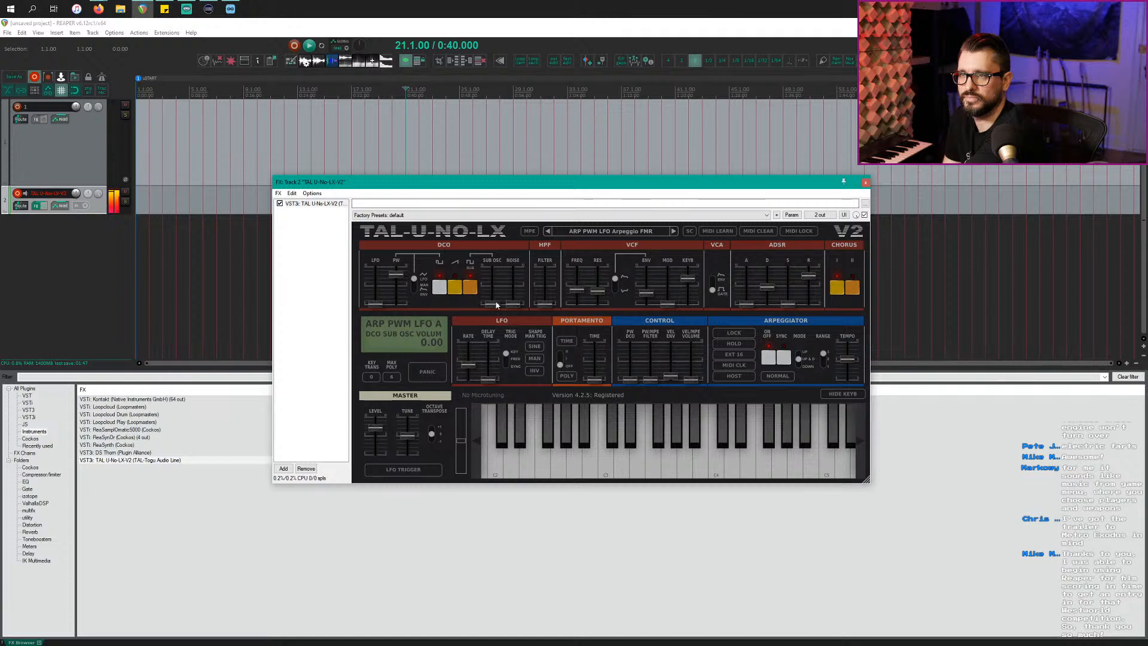
{"action": "left_click_drag", "start_coordinate": [497, 286], "coordinate": [476, 291]}
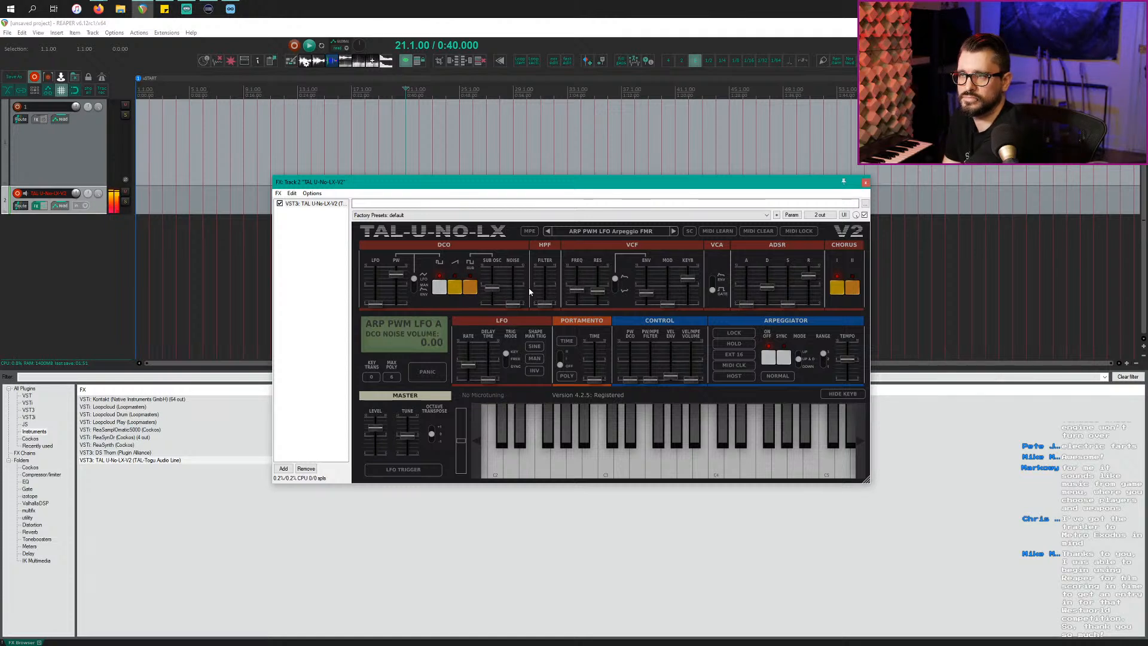
{"action": "left_click", "coordinate": [469, 293]}
{"action": "left_click", "coordinate": [442, 293]}
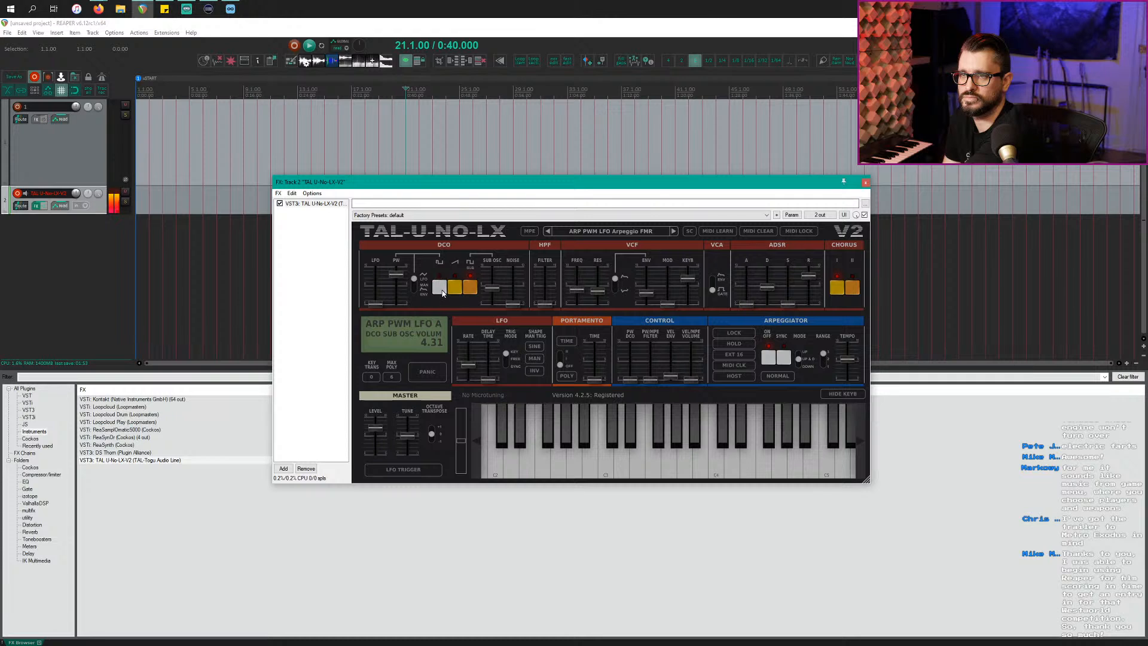
{"action": "left_click", "coordinate": [473, 289]}
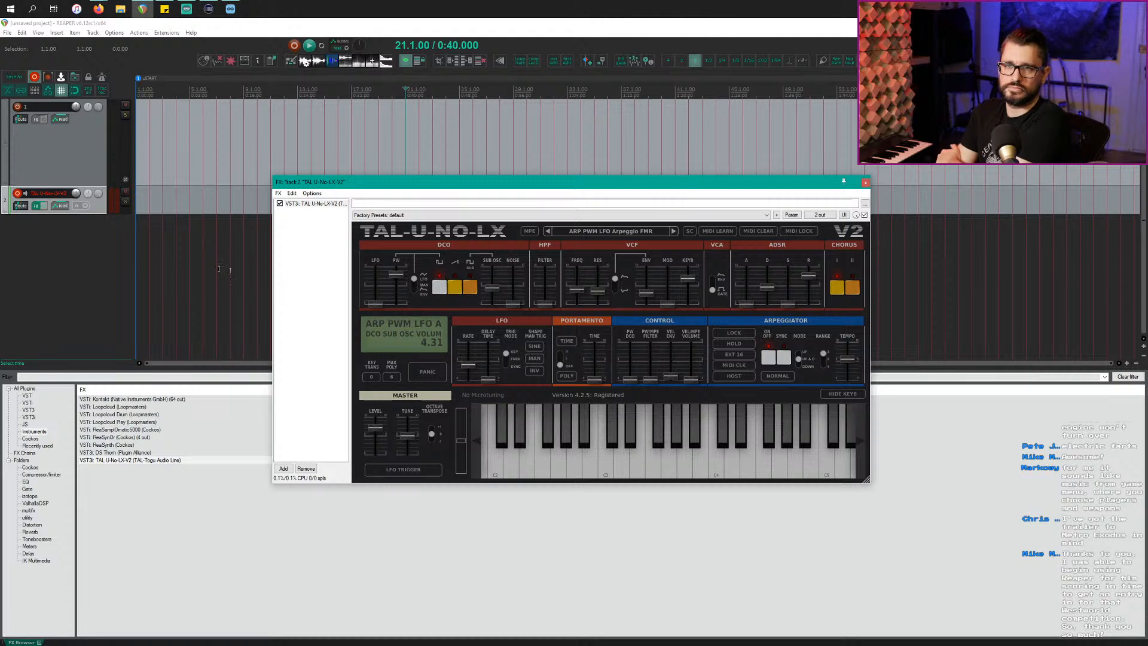
{"action": "left_click", "coordinate": [70, 293]}
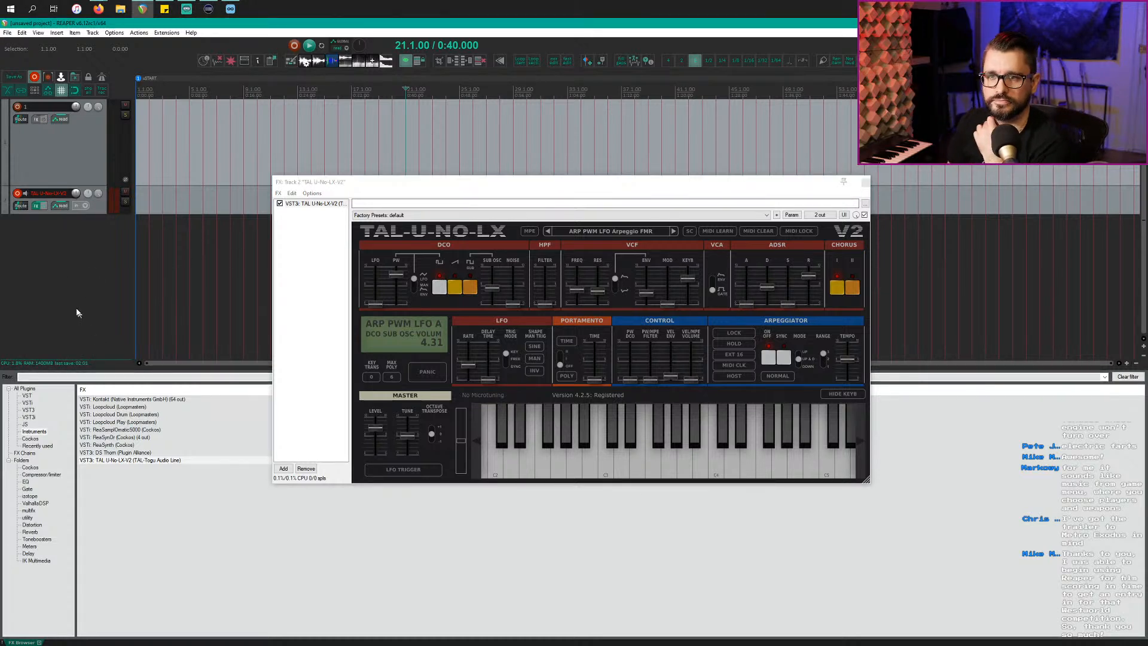
{"action": "left_click", "coordinate": [124, 408]}
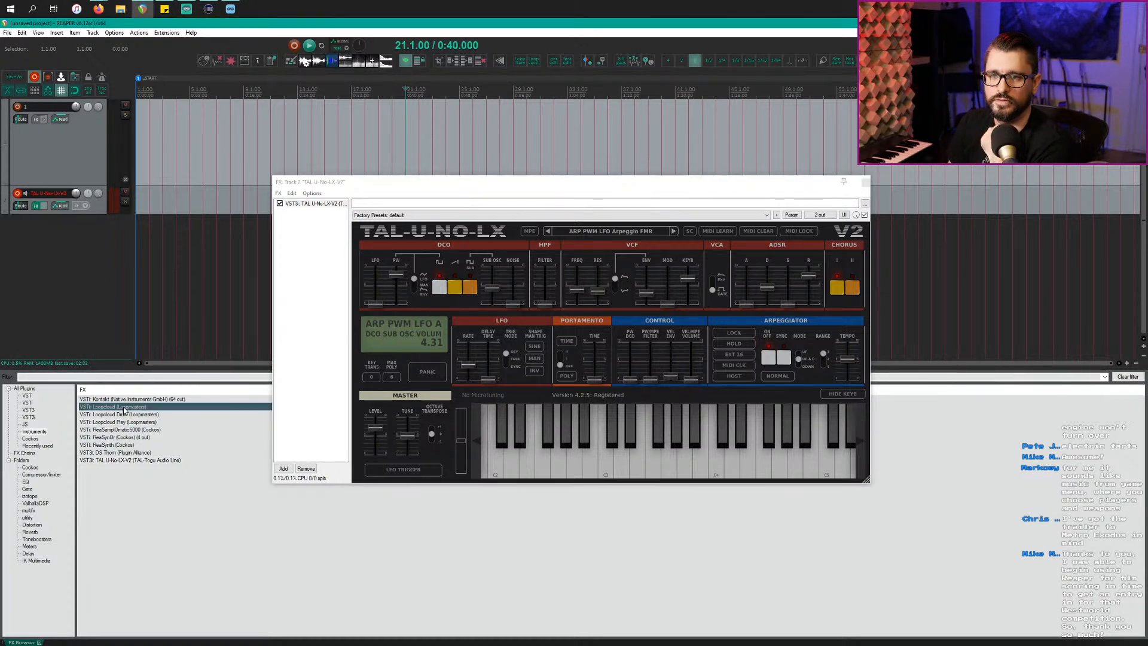
Step: Add a new track hosting the Loopcloud plugin and bring the Loopcloud app forward
{"action": "double_click", "coordinate": [126, 408]}
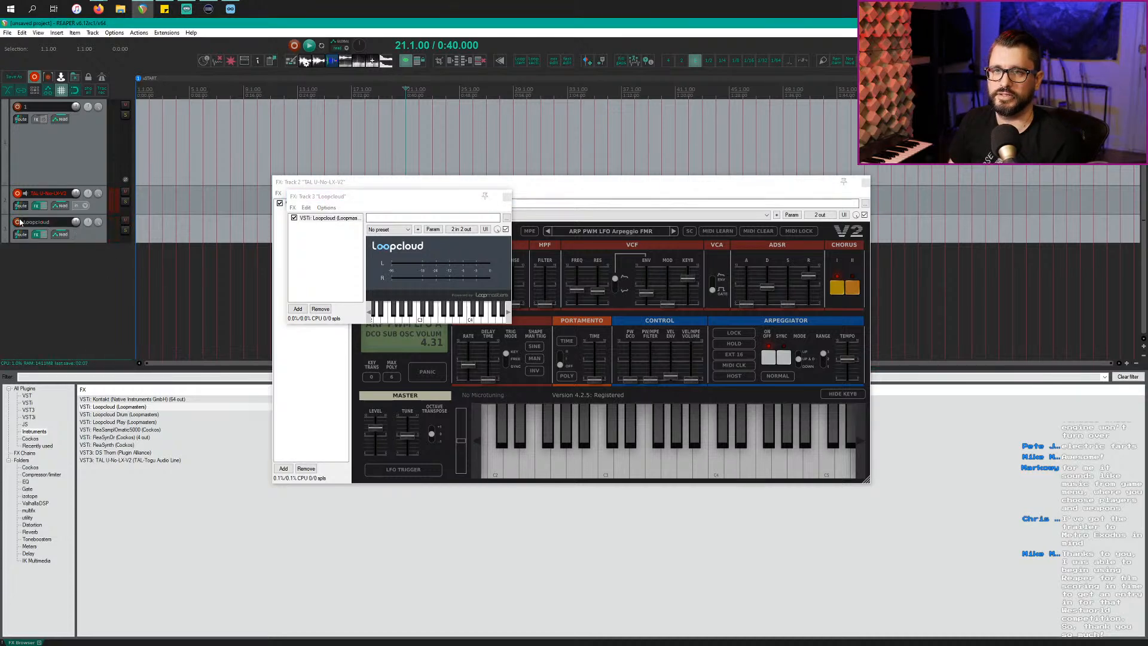
{"action": "key", "text": "alt+Tab"}
{"action": "left_click", "coordinate": [753, 280]}
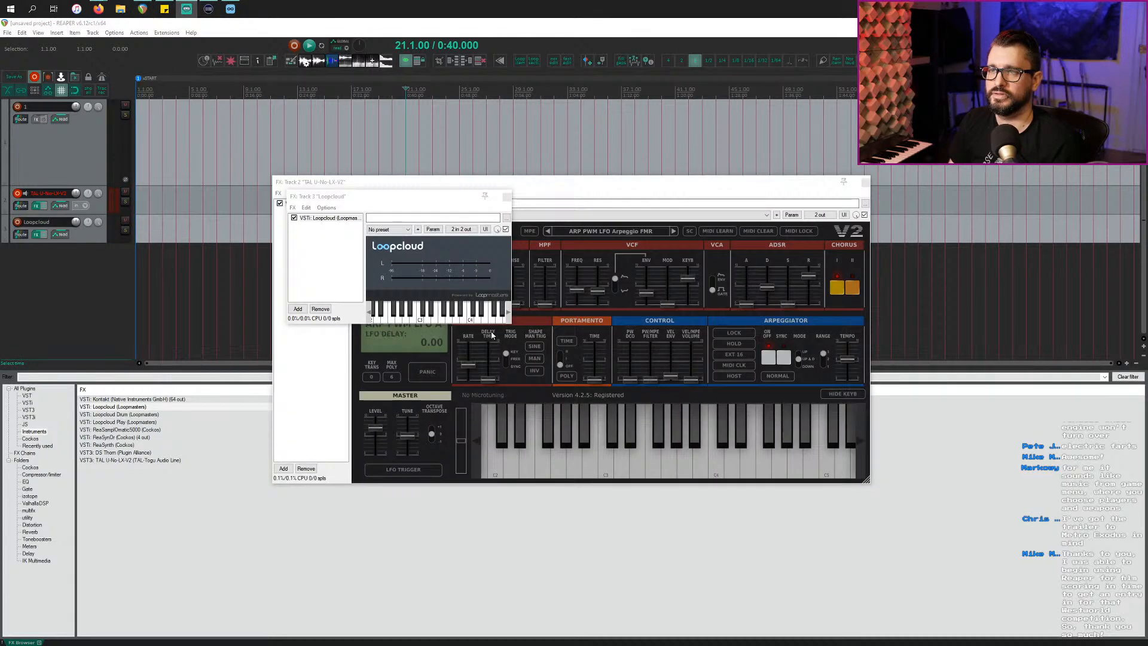
{"action": "key", "text": "alt+Tab"}
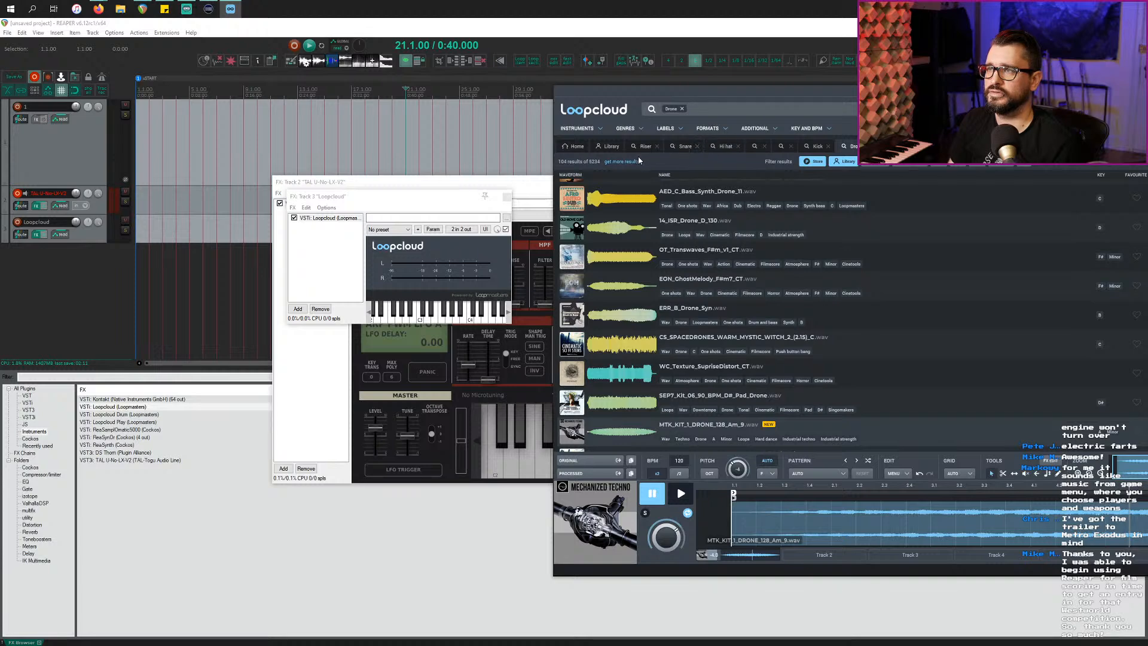
Step: From the Snare search, preview DNB_Reverb_Snare_022_C#, AJ_02_Snare and BGE_02_Snare_01
{"action": "left_click", "coordinate": [683, 147]}
{"action": "type", "text": "reverb"}
{"action": "left_click", "coordinate": [617, 207]}
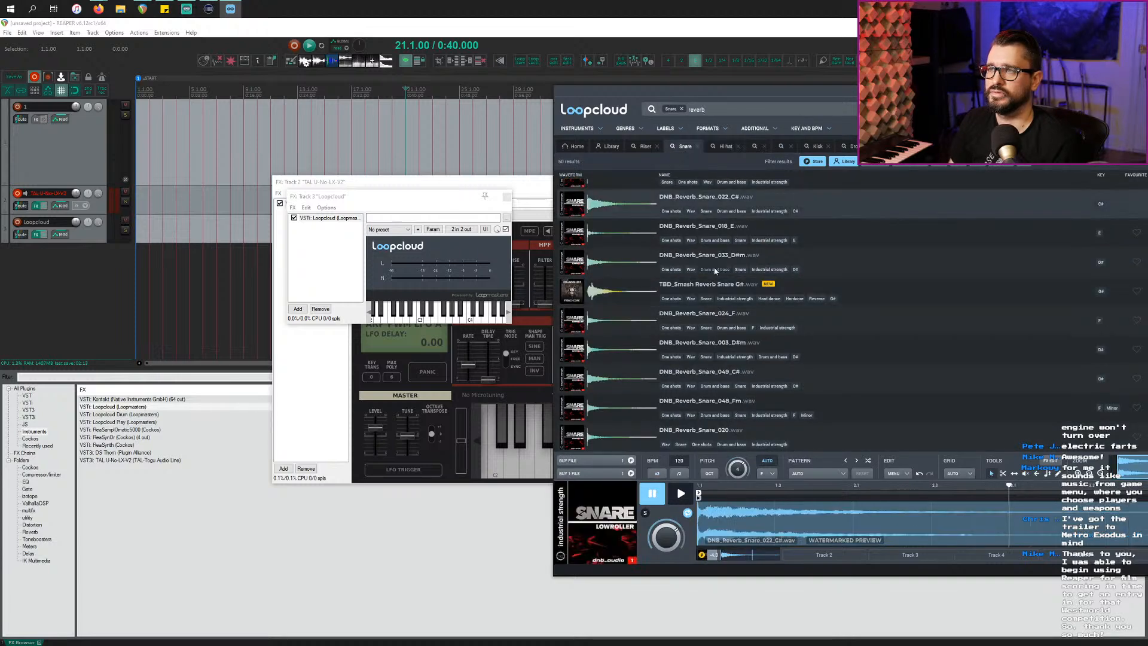
{"action": "scroll", "coordinate": [739, 209], "scroll_direction": "down", "scroll_amount": 5}
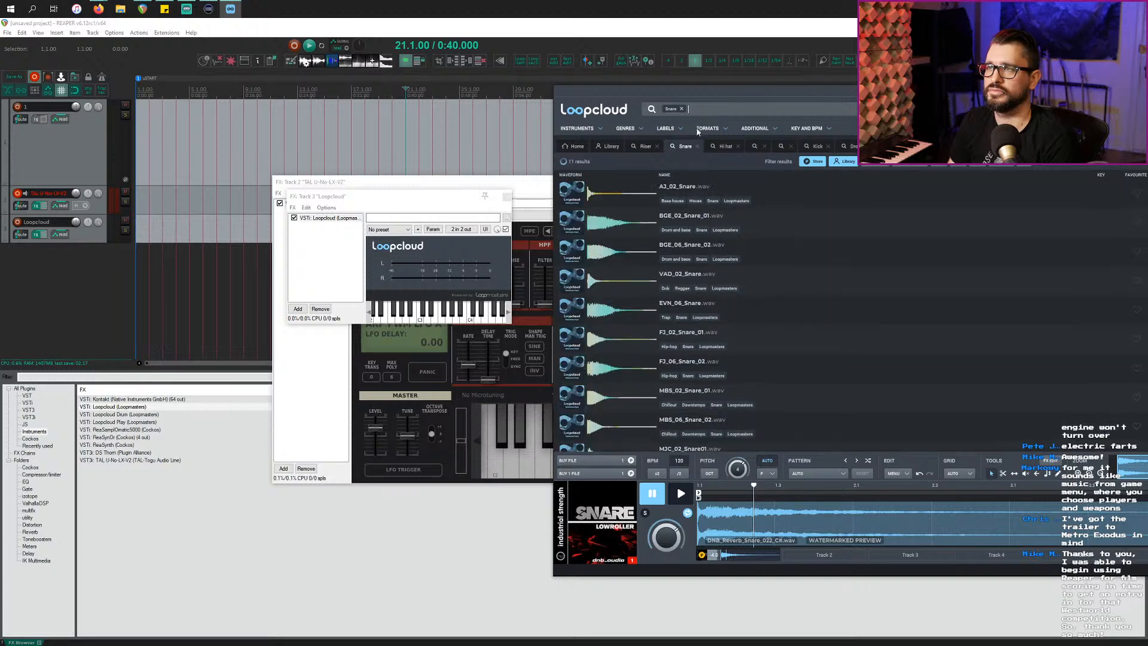
{"action": "left_click", "coordinate": [623, 195]}
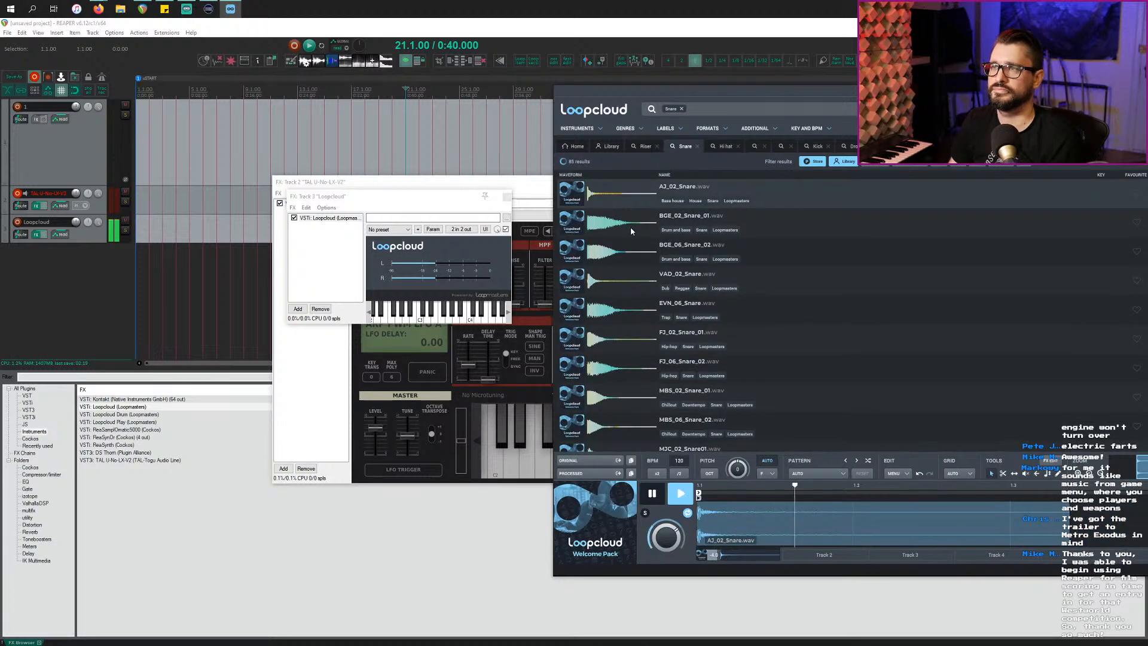
{"action": "left_click_drag", "start_coordinate": [604, 97], "coordinate": [432, 89]}
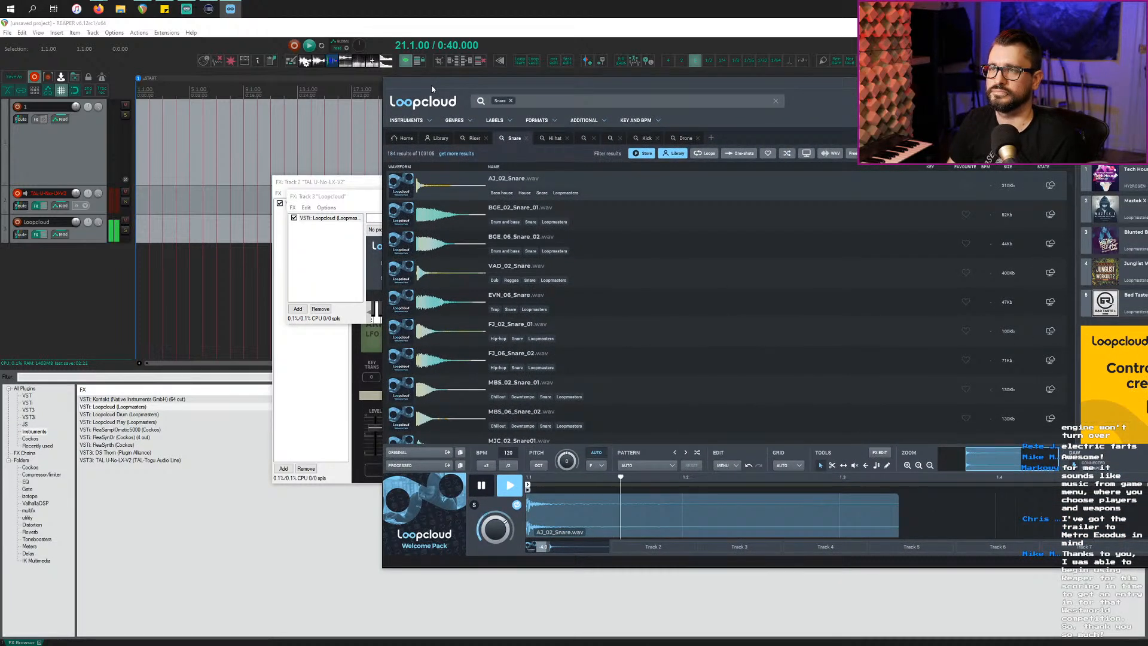
{"action": "left_click", "coordinate": [708, 229]}
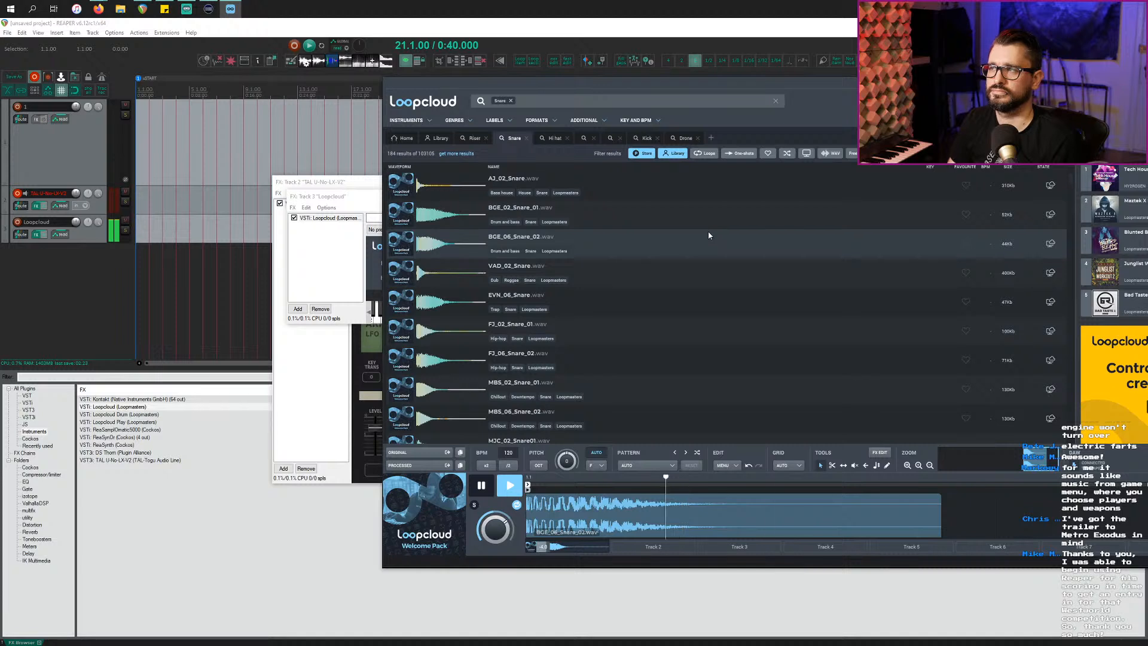
Step: Audition the following snares, comparing SEFA_Clap_Snare_35 and PHA_02_Snare, up to SLT_02_Snare
{"action": "key", "text": "Down"}
{"action": "key", "text": "Down"}
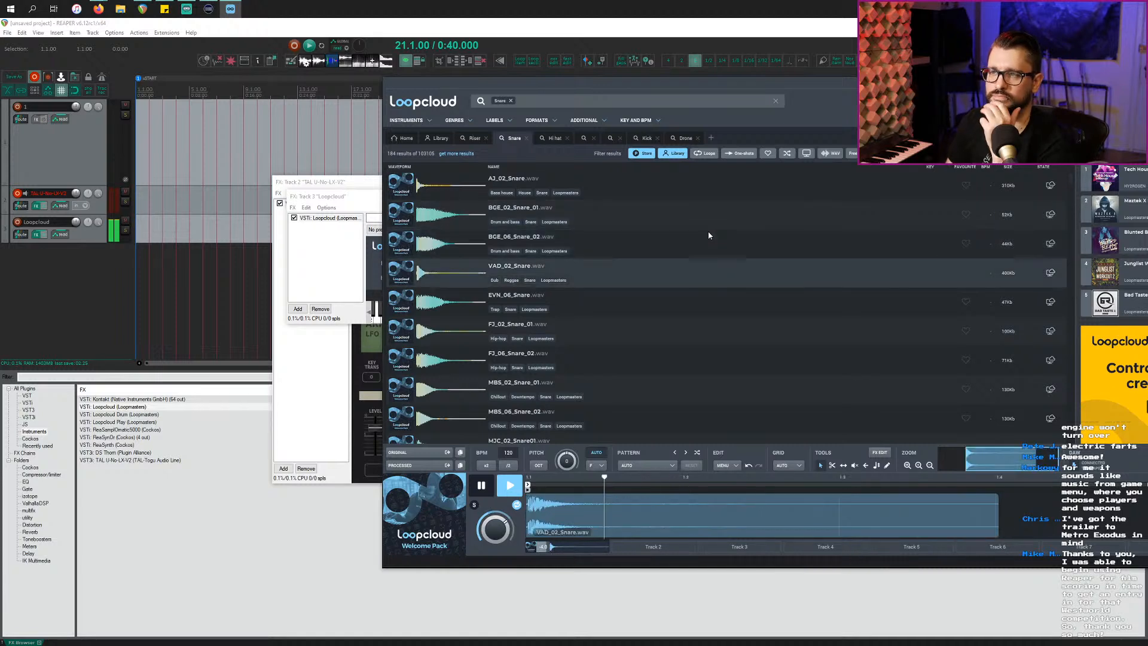
{"action": "key", "text": "Down"}
{"action": "key", "text": "Down"}
{"action": "key", "text": "Down"}
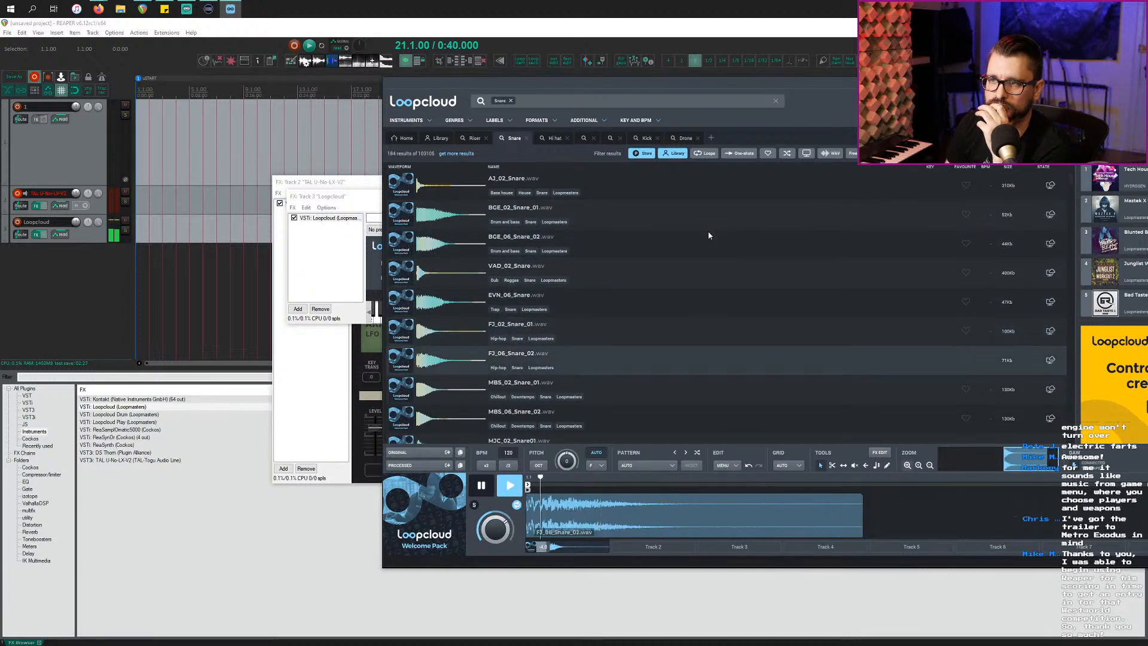
{"action": "key", "text": "Down"}
{"action": "key", "text": "Down"}
{"action": "key", "text": "Down"}
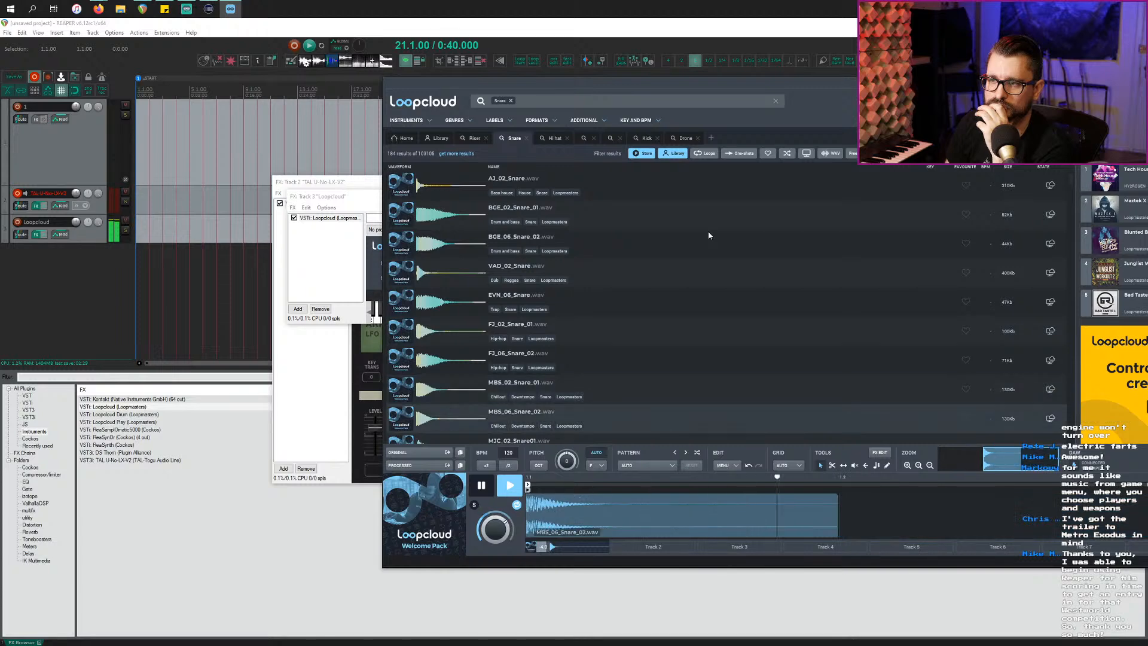
{"action": "key", "text": "Down"}
{"action": "key", "text": "Down"}
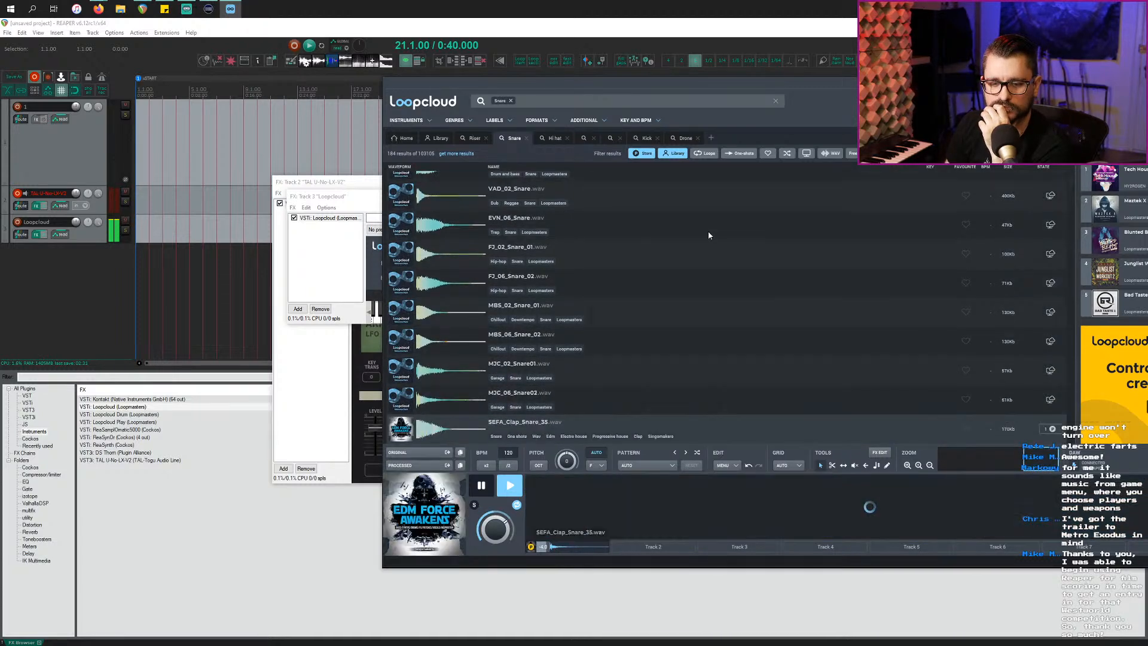
{"action": "key", "text": "Down"}
{"action": "key", "text": "Up"}
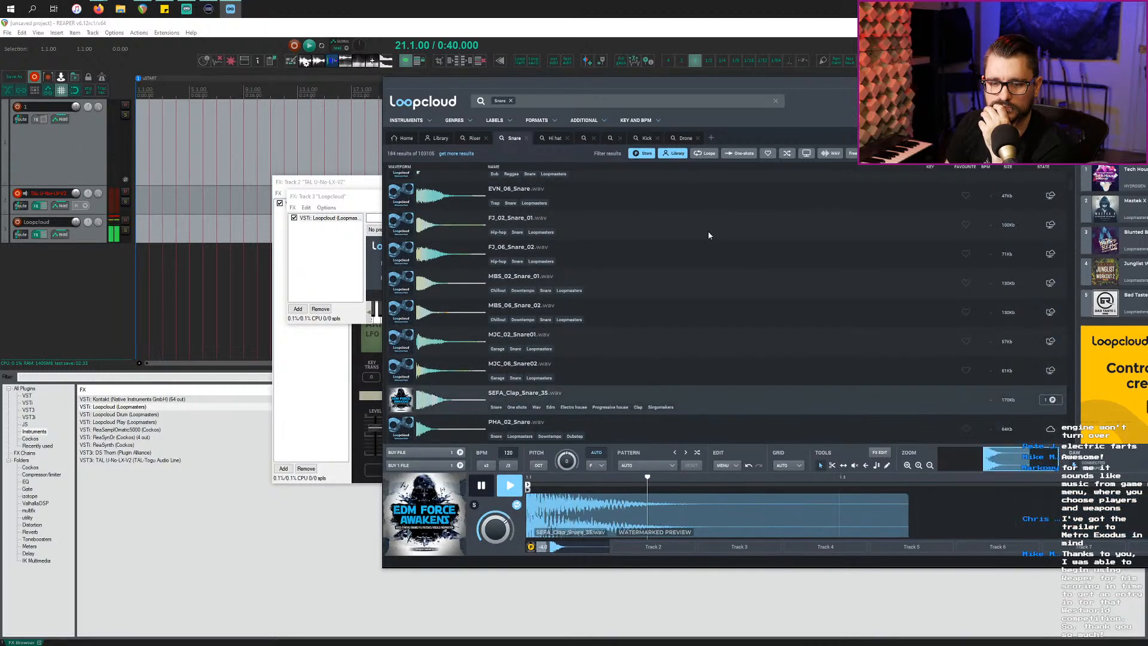
{"action": "key", "text": "Down"}
{"action": "key", "text": "Down"}
{"action": "key", "text": "Down"}
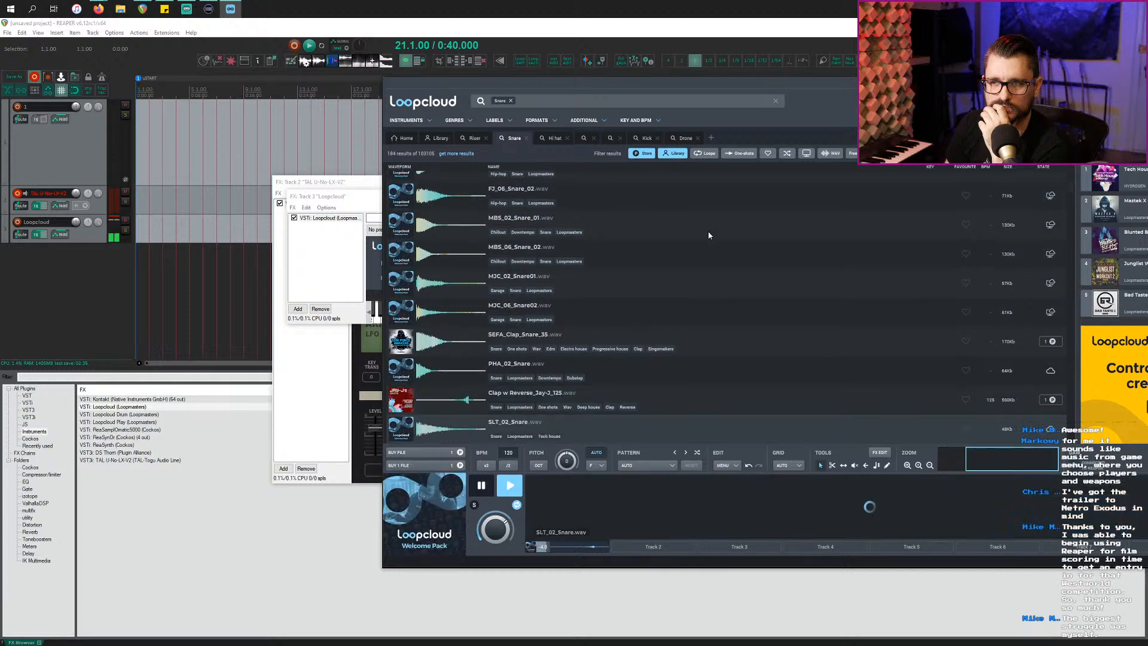
{"action": "key", "text": "Down"}
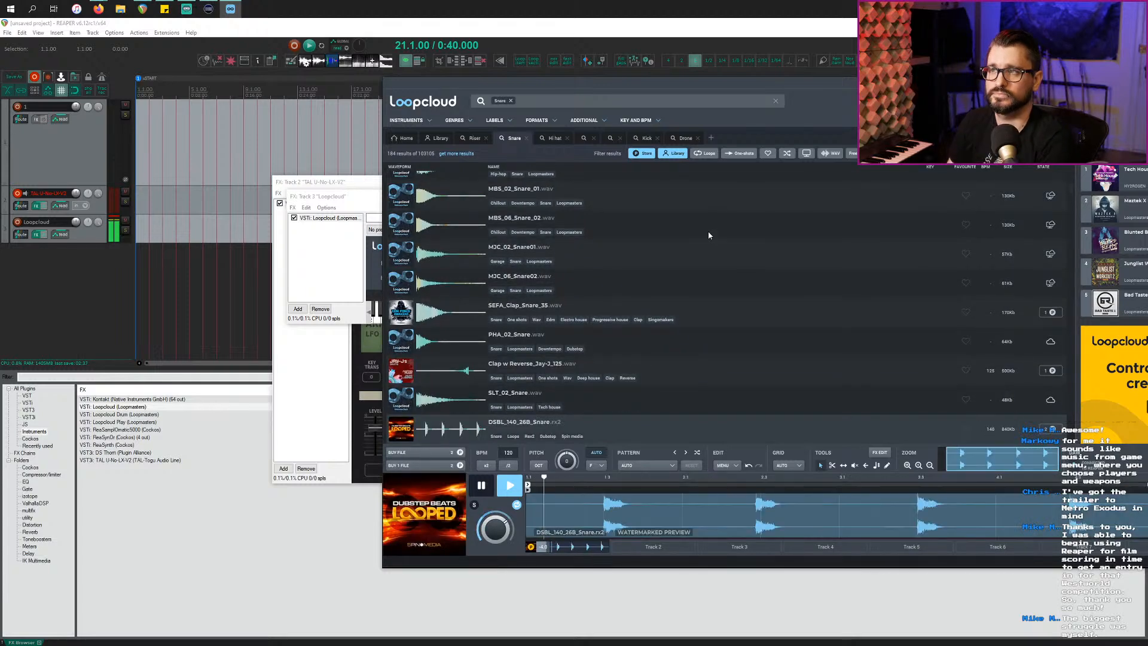
Step: Limit results to library samples, audition MBS_02_Snare_01 and its neighbours, then pause
{"action": "left_click", "coordinate": [643, 153]}
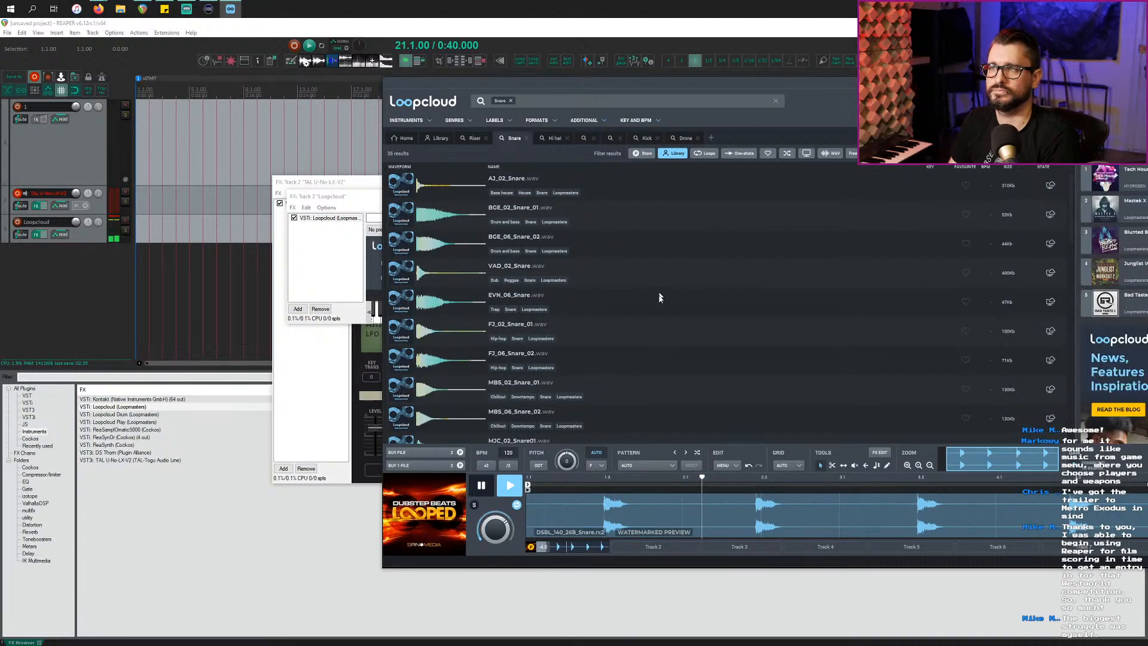
{"action": "left_click", "coordinate": [633, 383]}
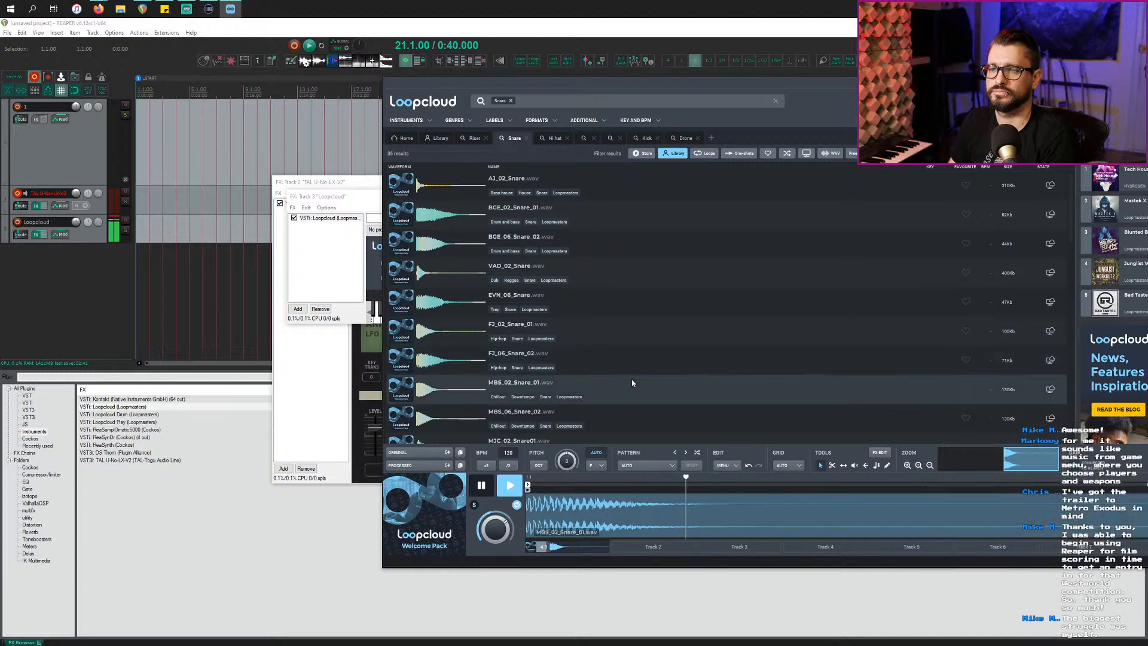
{"action": "key", "text": "Down"}
{"action": "key", "text": "Down"}
{"action": "key", "text": "Down"}
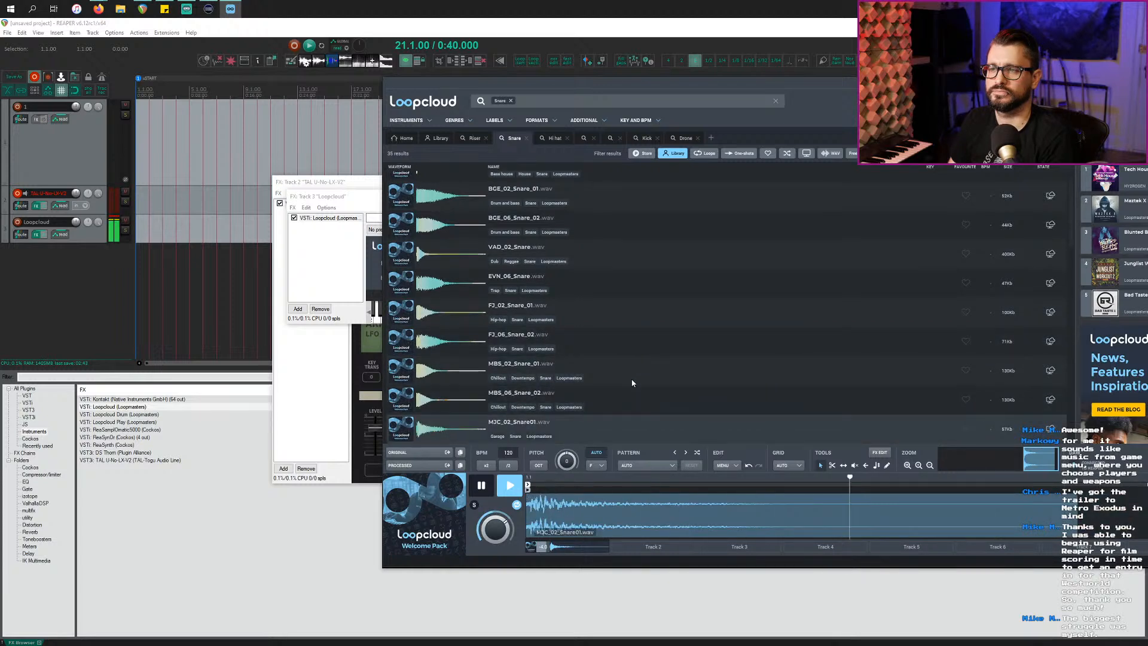
{"action": "key", "text": "Down"}
{"action": "key", "text": "Up"}
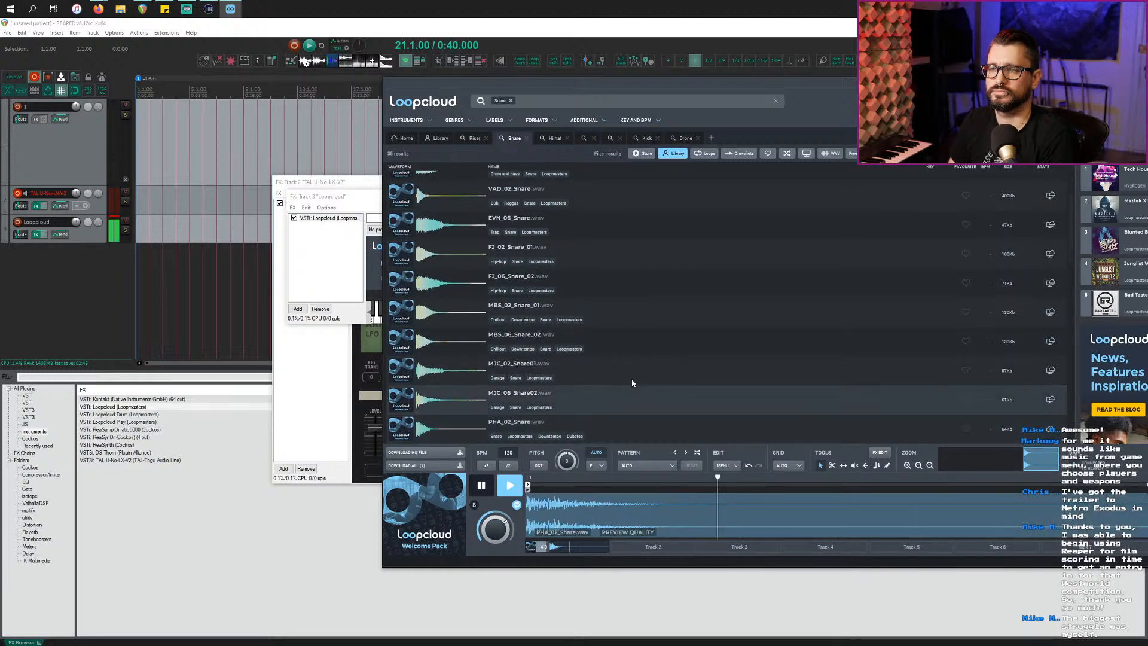
{"action": "key", "text": "space"}
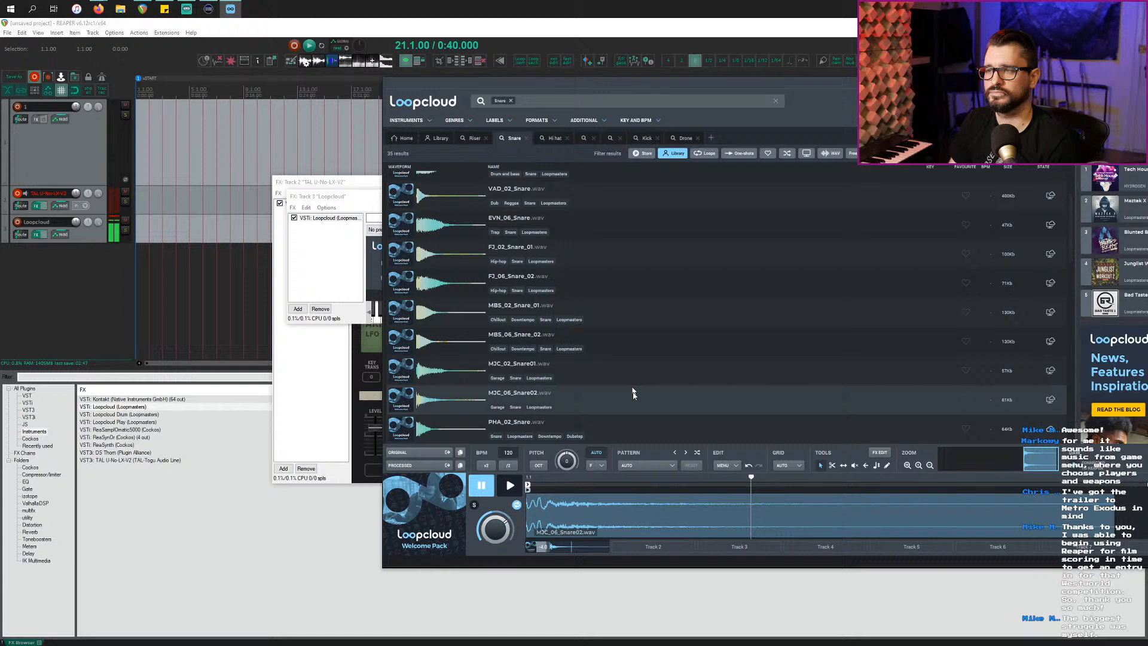
Step: Apply the Simple Snare pattern, play the snare, and start REAPER project playback
{"action": "left_click", "coordinate": [663, 466]}
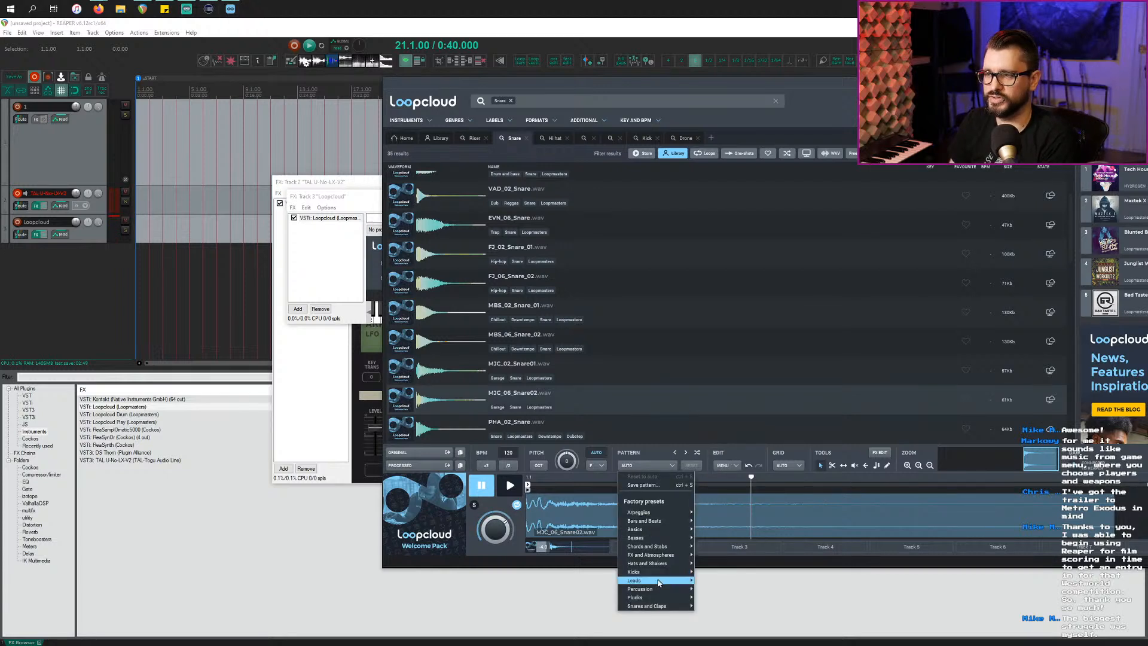
{"action": "mouse_move", "coordinate": [659, 606]}
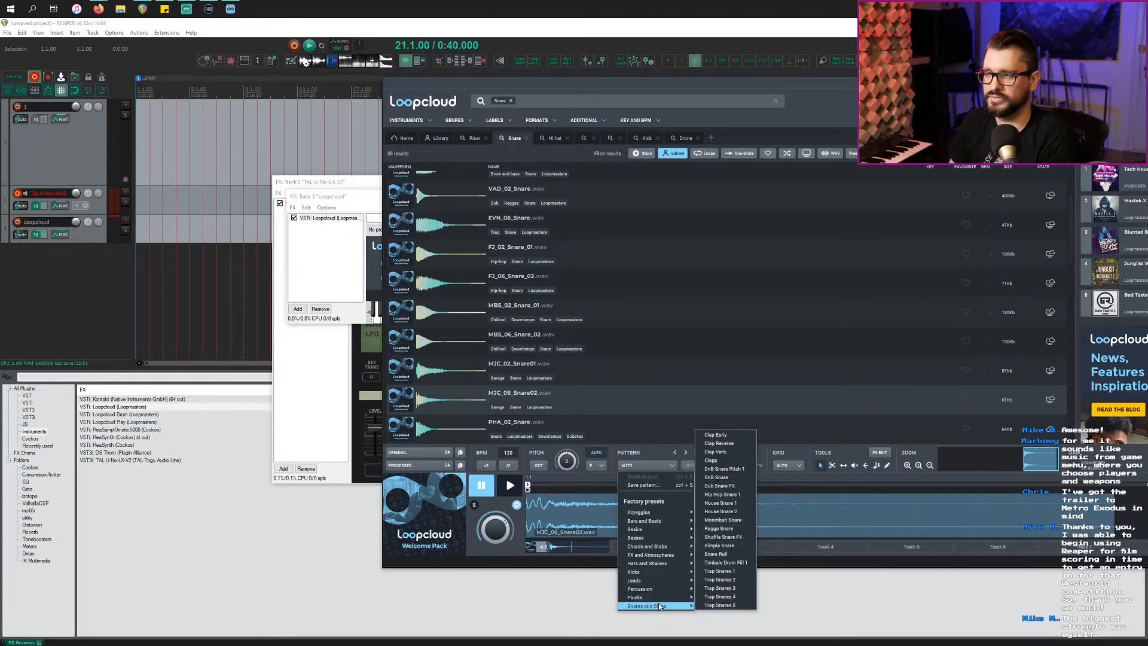
{"action": "left_click", "coordinate": [739, 546]}
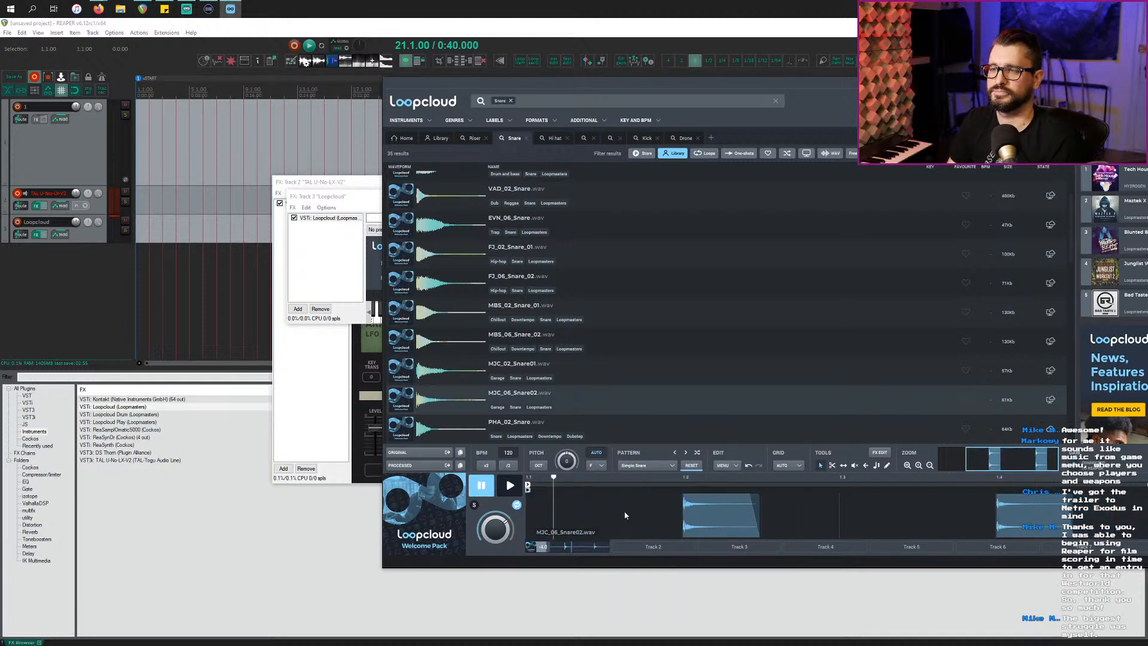
{"action": "left_click", "coordinate": [509, 487]}
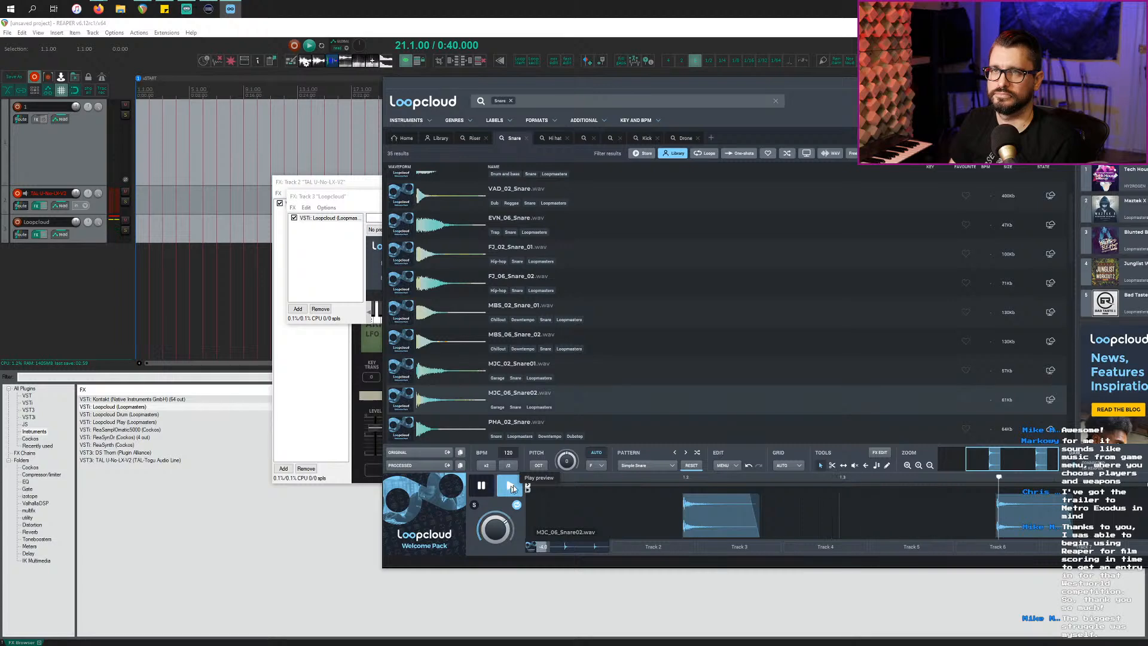
{"action": "left_click", "coordinate": [191, 272]}
{"action": "key", "text": "space"}
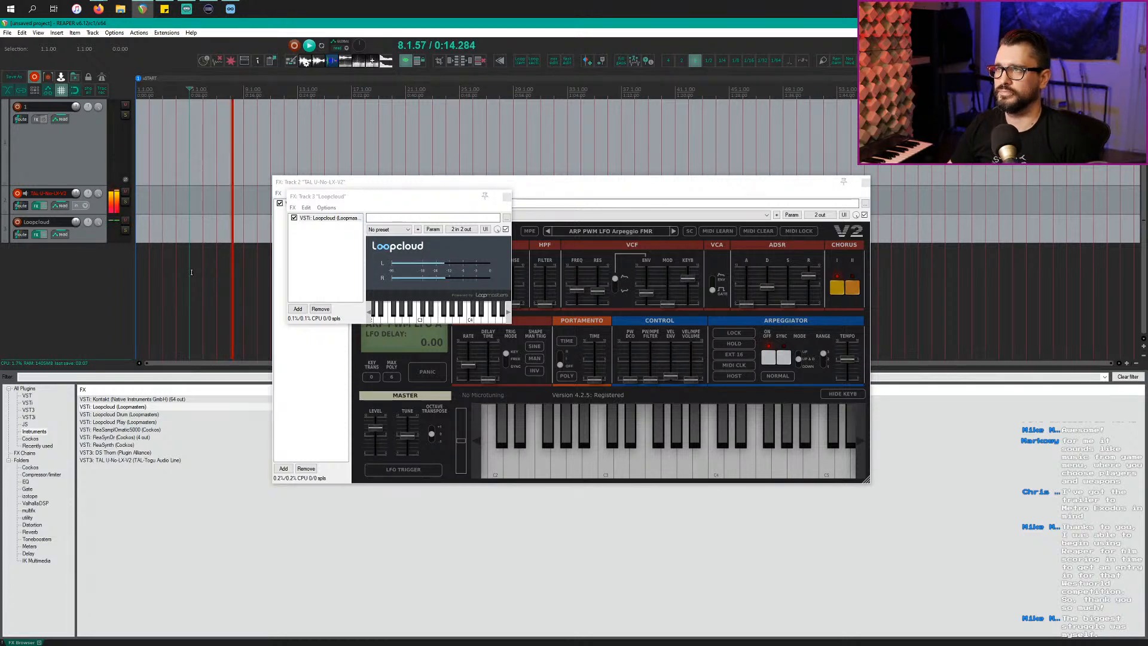
Step: Set the TAL-U-NO-LX arpeggiator to Up & Down mode at a 1/16 rate
{"action": "left_click", "coordinate": [575, 184]}
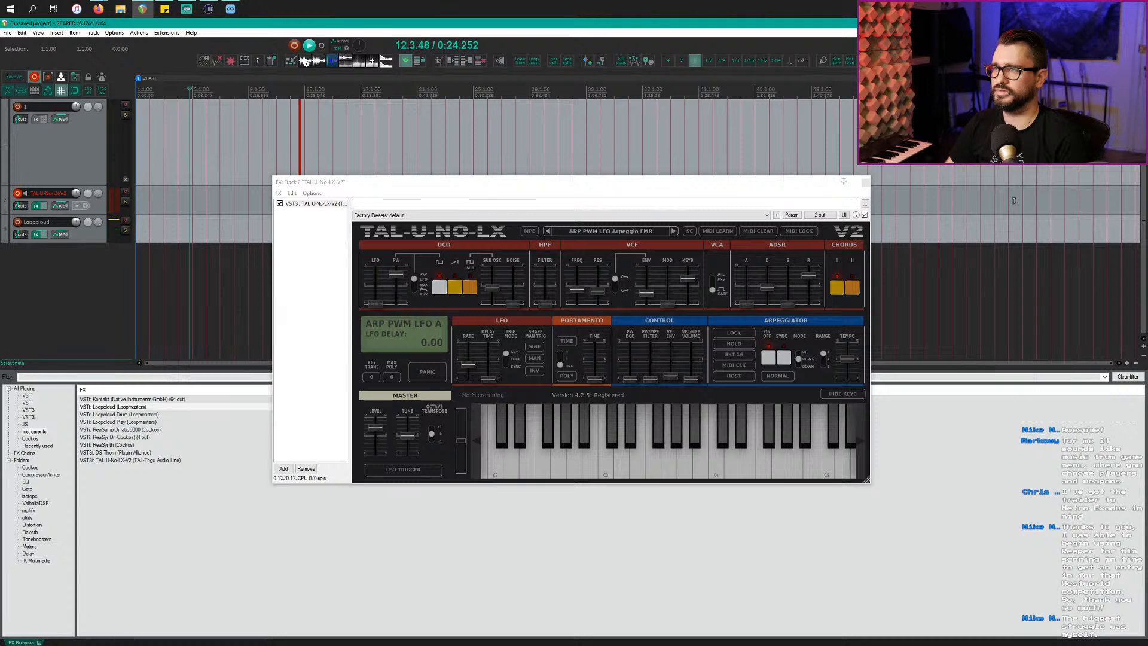
{"action": "left_click", "coordinate": [801, 359]}
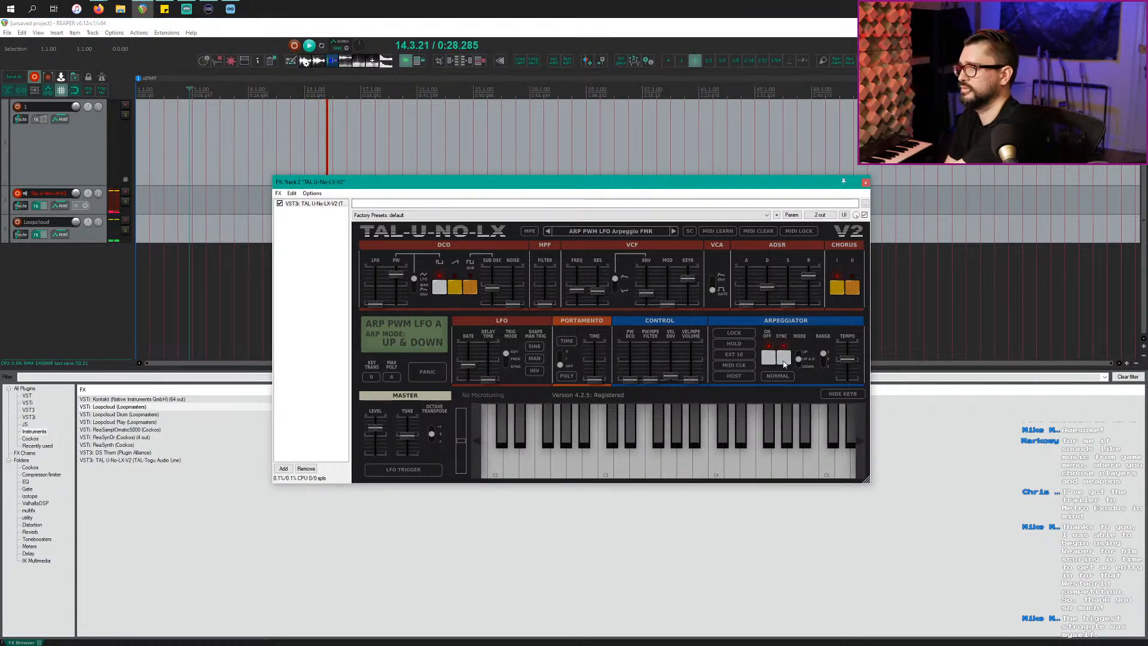
{"action": "left_click_drag", "start_coordinate": [849, 359], "coordinate": [853, 393]}
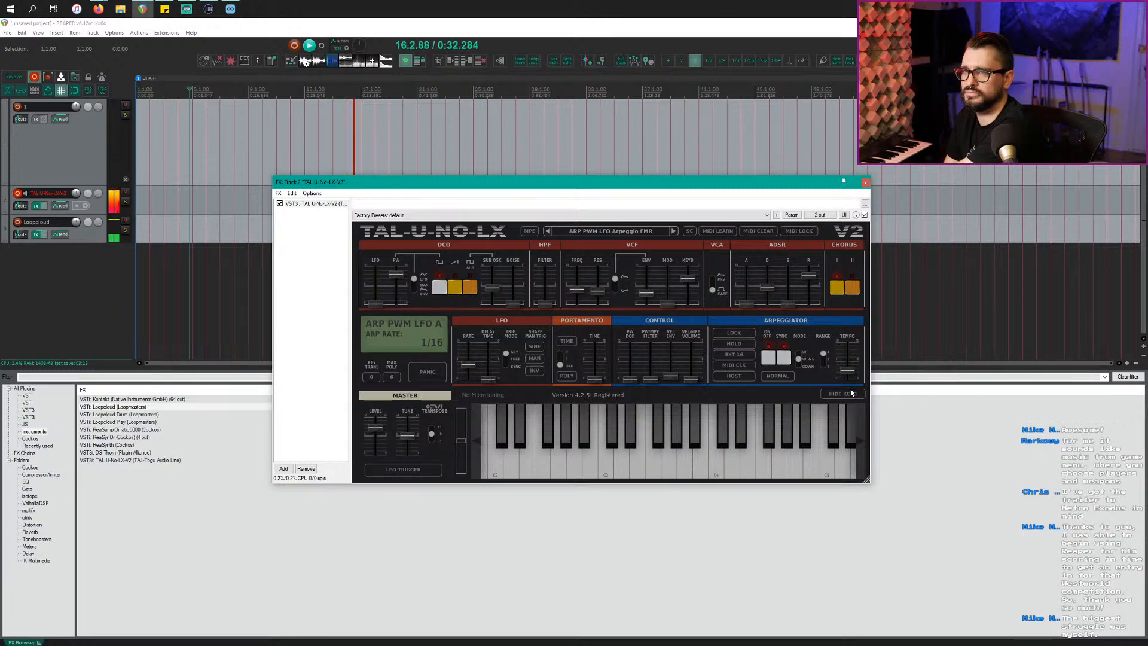
Step: Set the project tempo to 98 BPM
{"action": "left_click", "coordinate": [909, 24]}
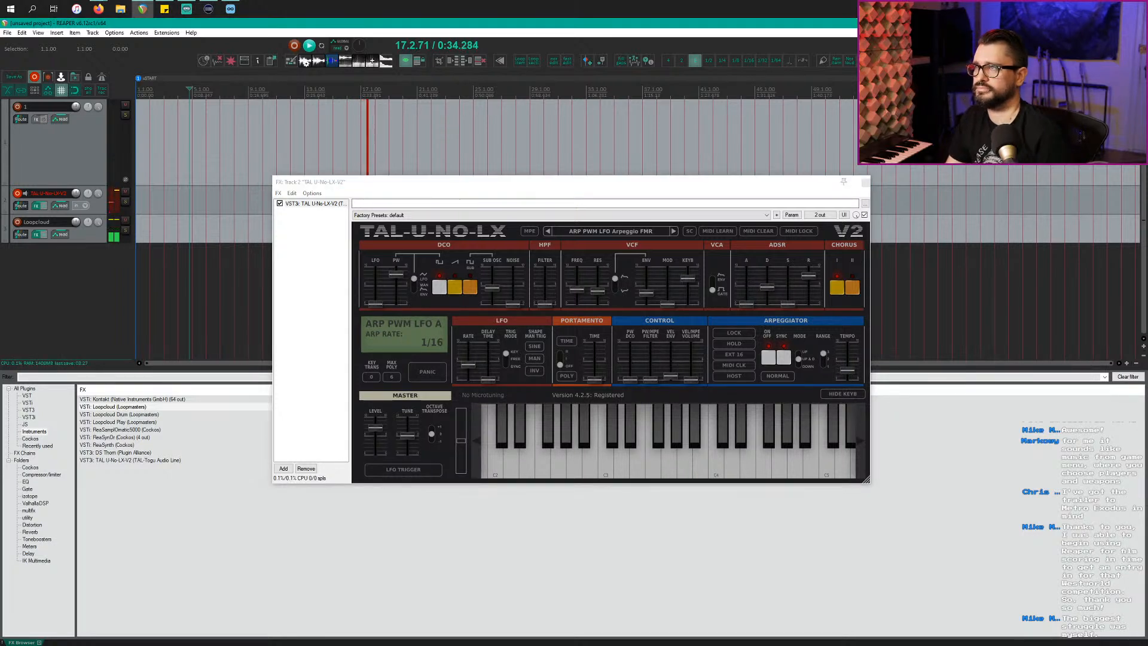
{"action": "type", "text": "98"}
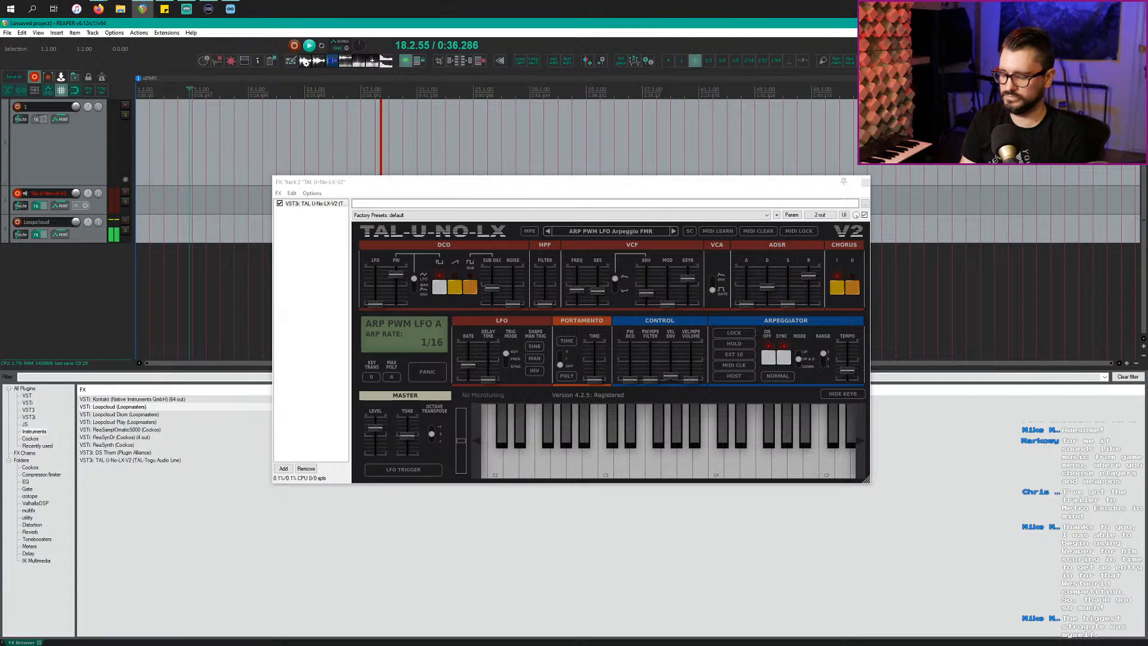
{"action": "key", "text": "Return"}
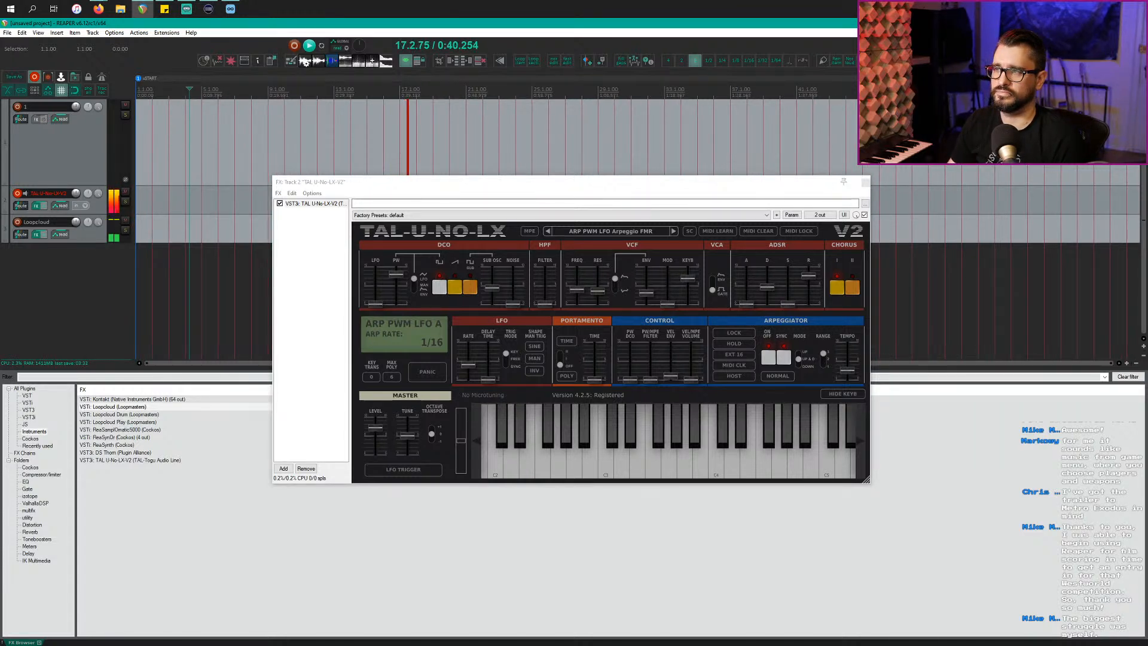
Step: Drag the processed M3C_06 snare from Loopcloud onto a new fourth track and loop it across bars
{"action": "left_click", "coordinate": [539, 140]}
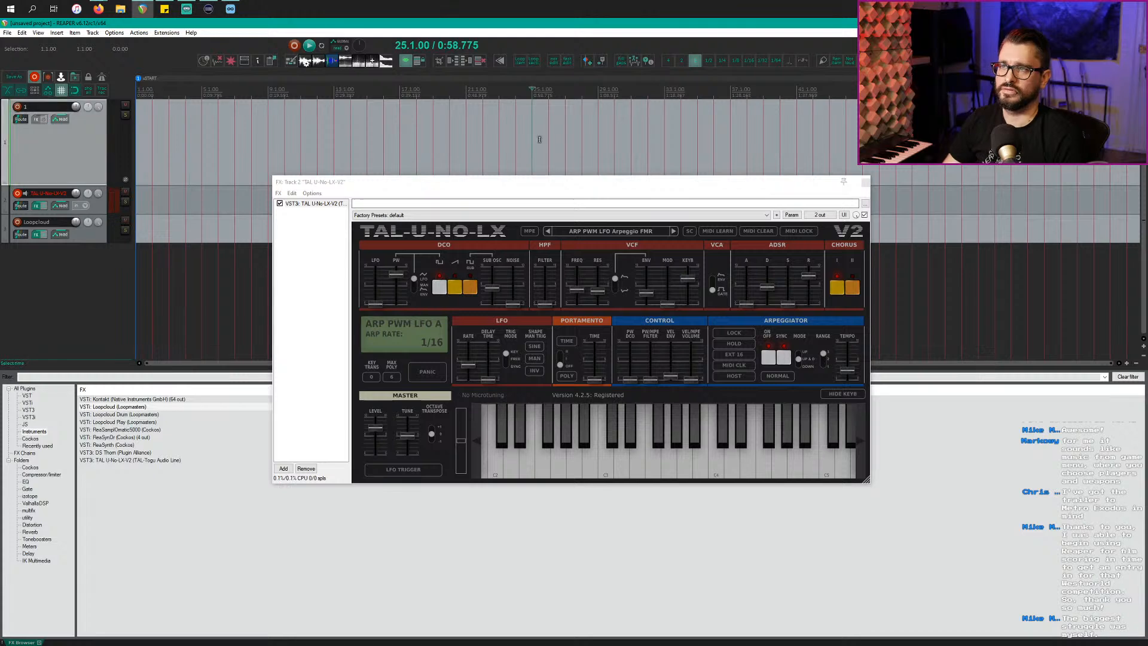
{"action": "key", "text": "alt+Tab"}
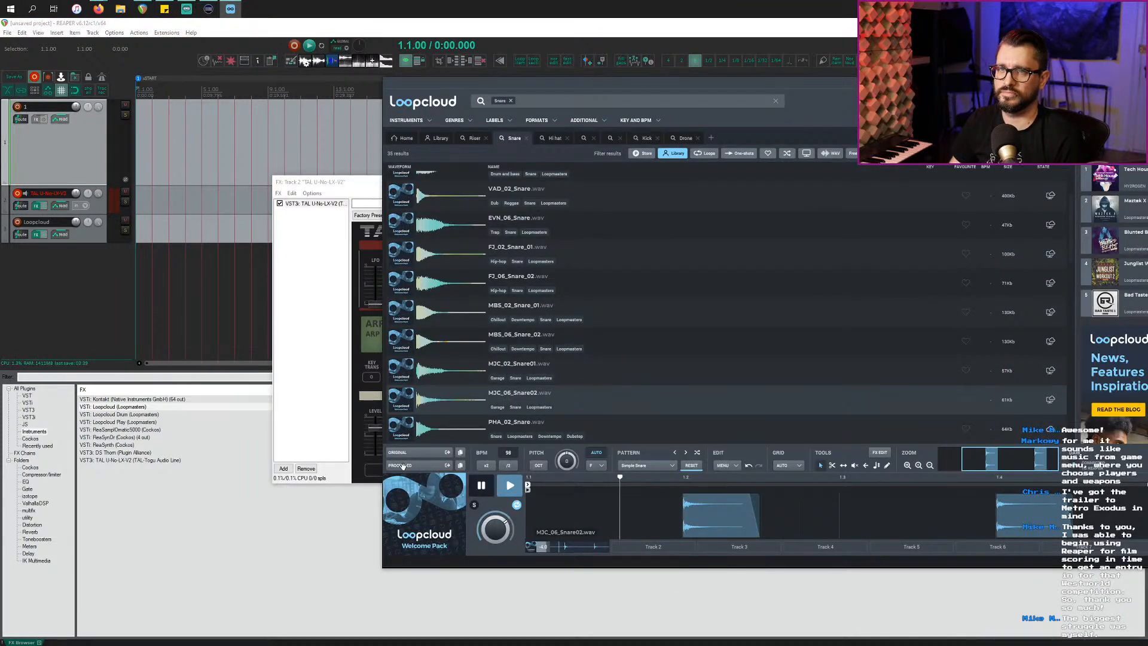
{"action": "left_click_drag", "start_coordinate": [402, 466], "coordinate": [120, 317]}
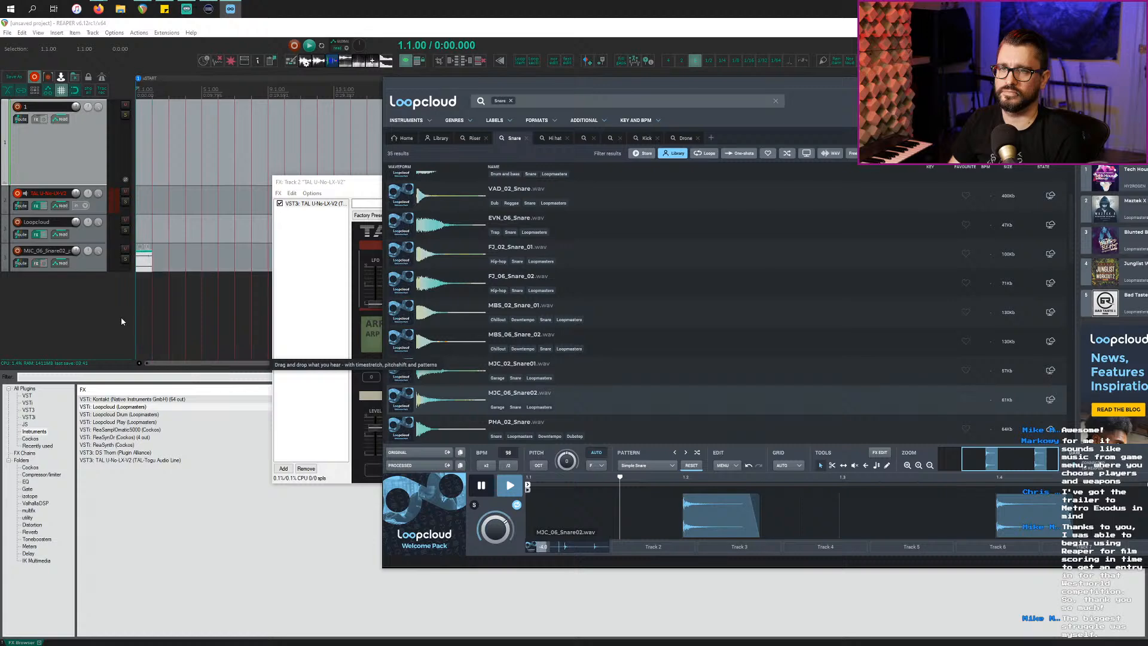
{"action": "left_click_drag", "start_coordinate": [150, 262], "coordinate": [346, 242]}
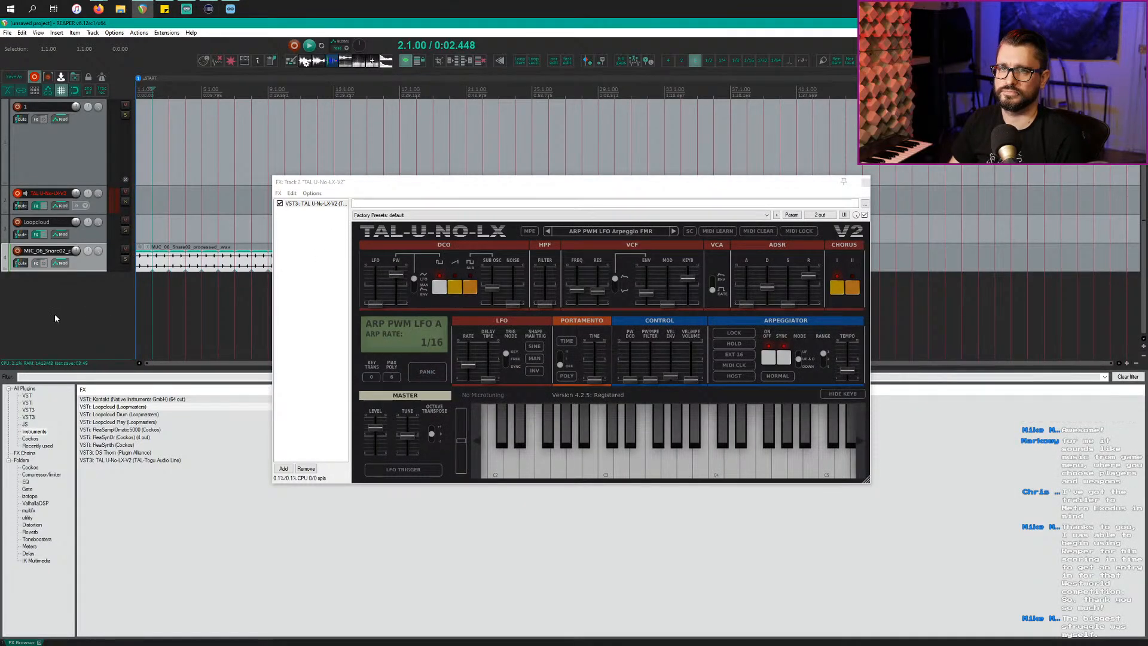
{"action": "key", "text": "alt+Tab"}
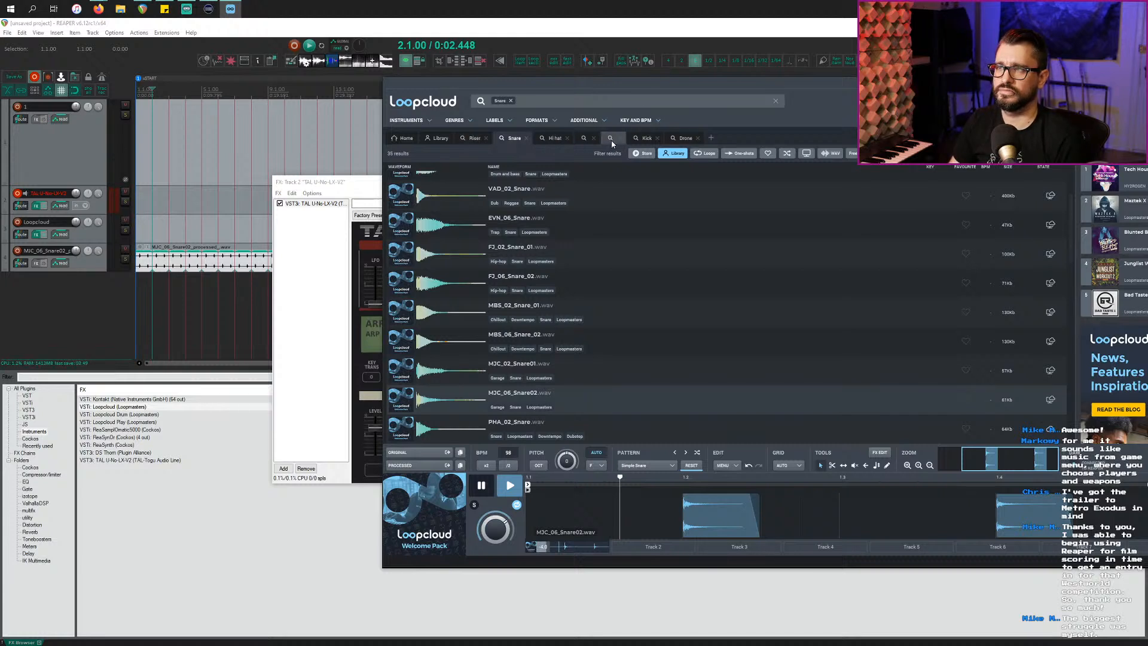
Step: Show the kick search results, audition the first kick, and apply the Simple Kick pattern
{"action": "left_click", "coordinate": [641, 139]}
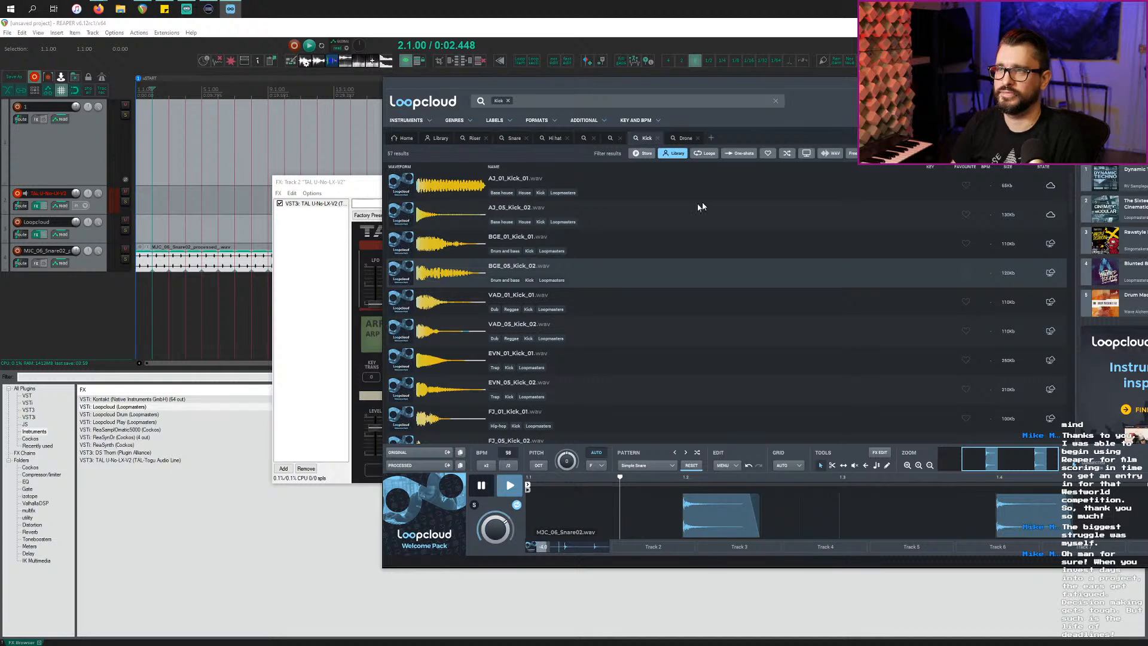
{"action": "left_click", "coordinate": [646, 193]}
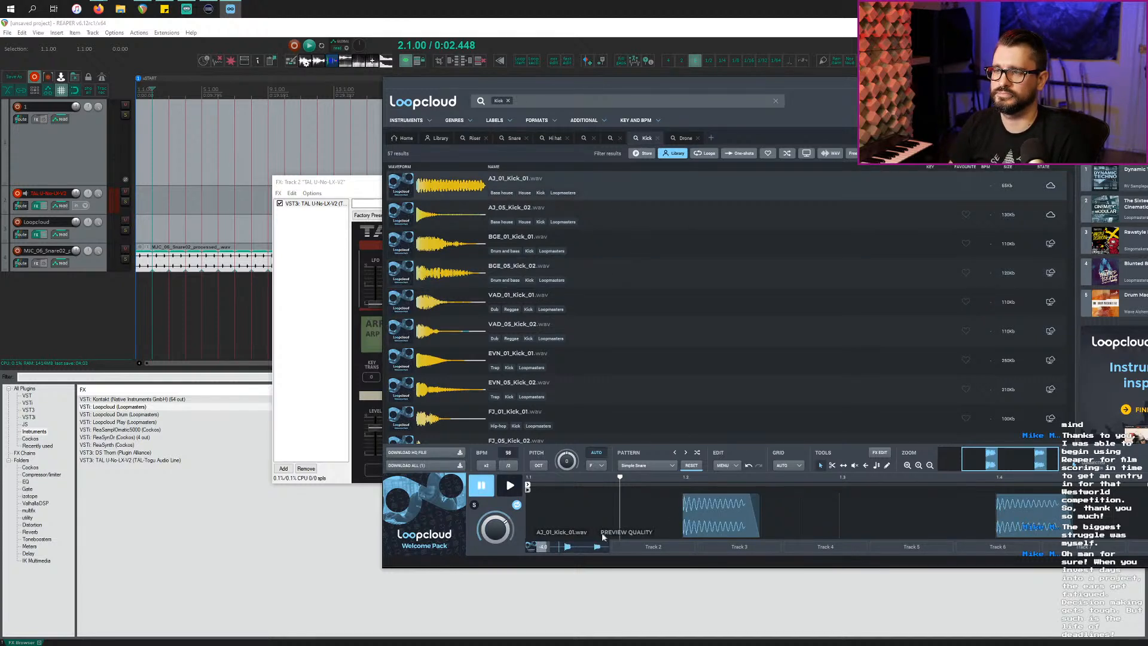
{"action": "left_click", "coordinate": [649, 465]}
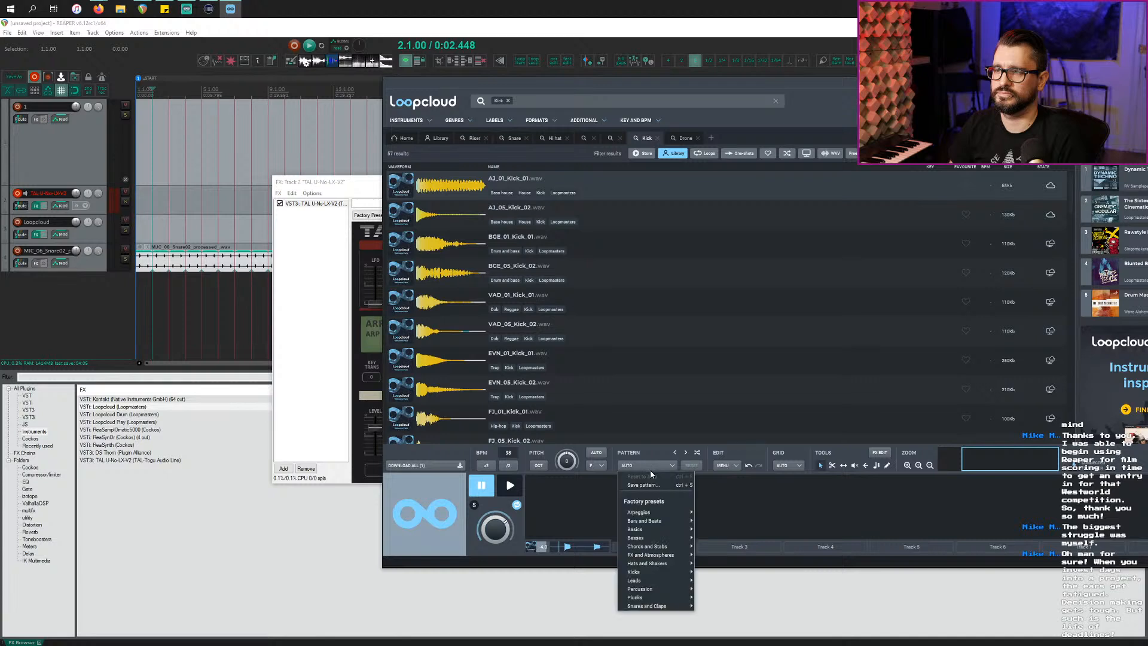
{"action": "mouse_move", "coordinate": [658, 572]}
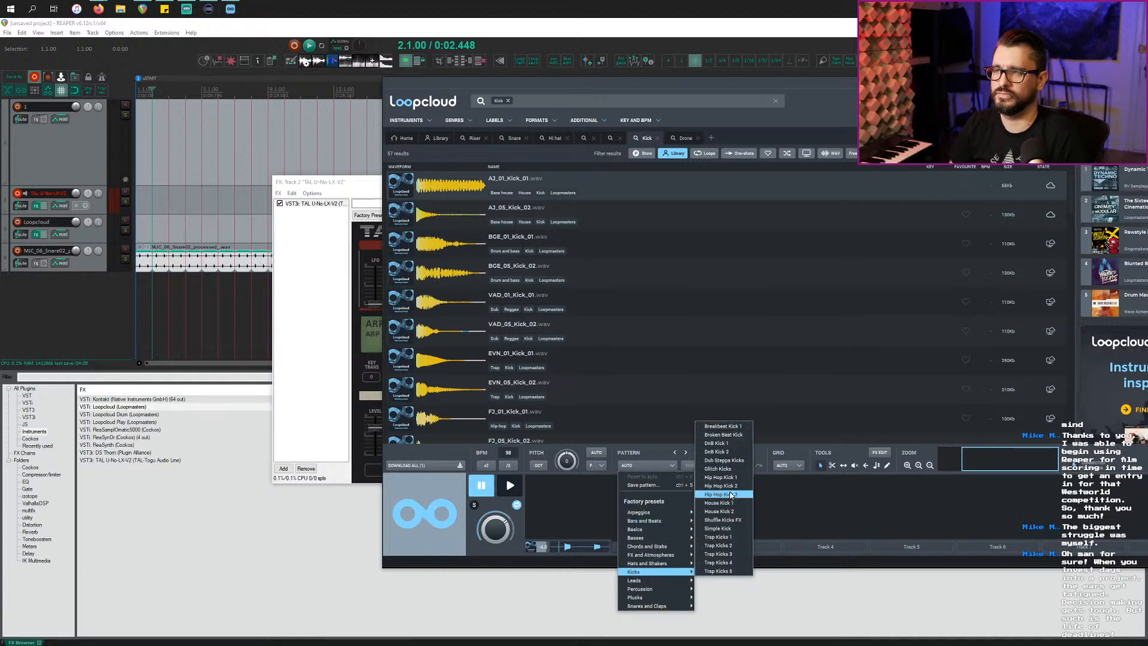
{"action": "left_click", "coordinate": [731, 529]}
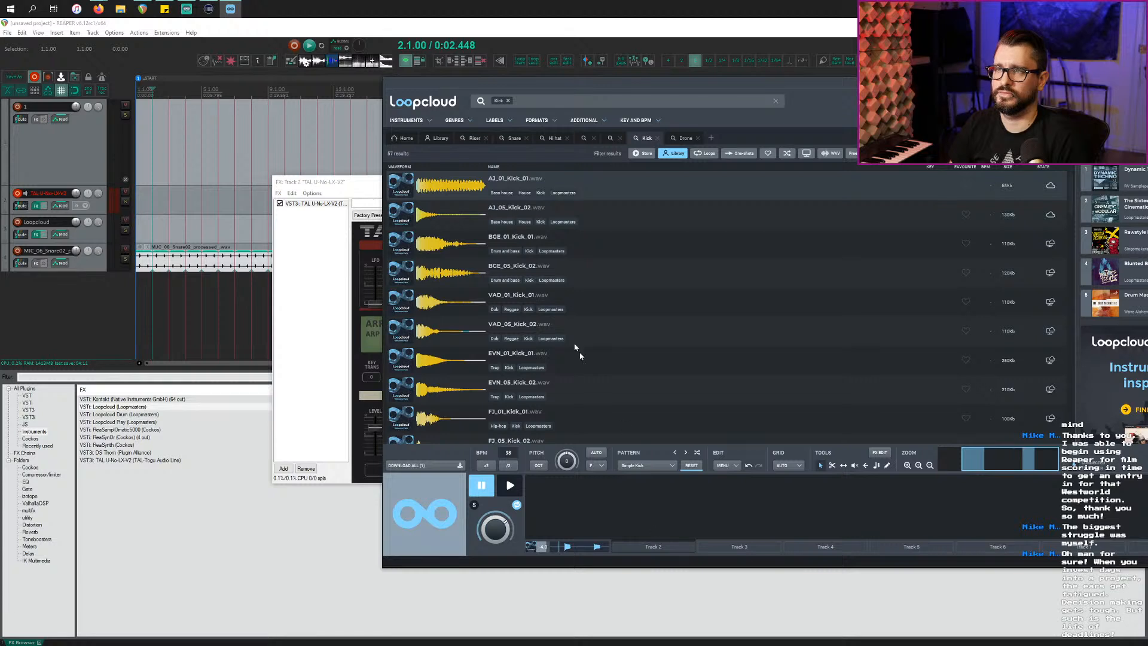
Step: Load BGE_01_Kick_01 onto editor track 2, stop preview, and return to the snare results
{"action": "left_click", "coordinate": [446, 223]}
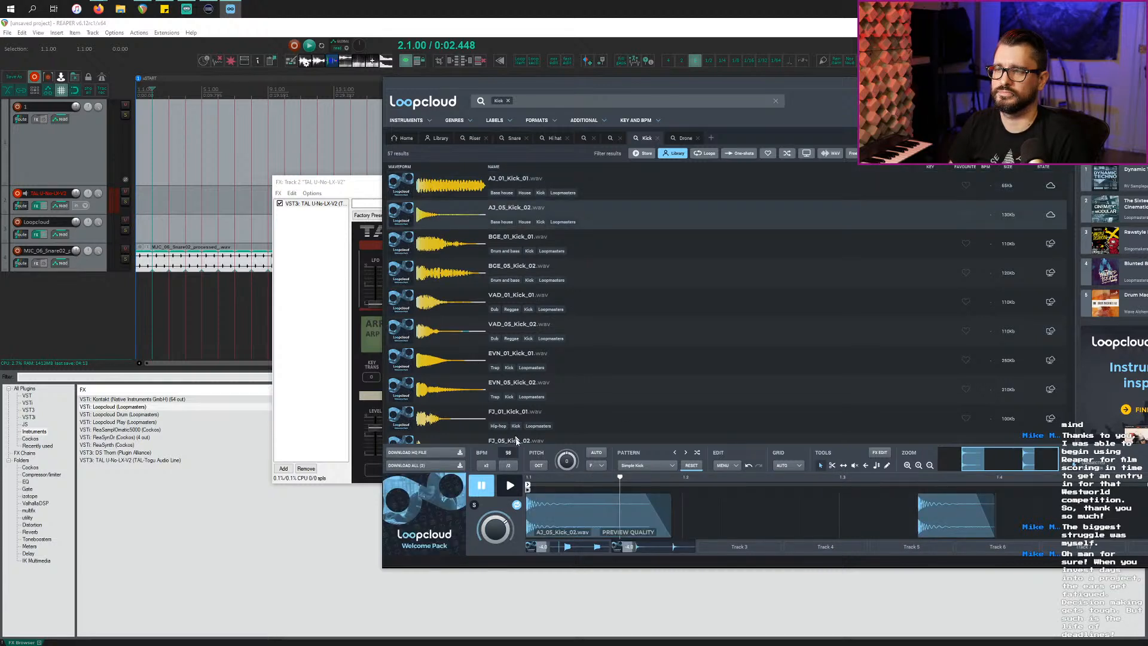
{"action": "left_click", "coordinate": [446, 245]}
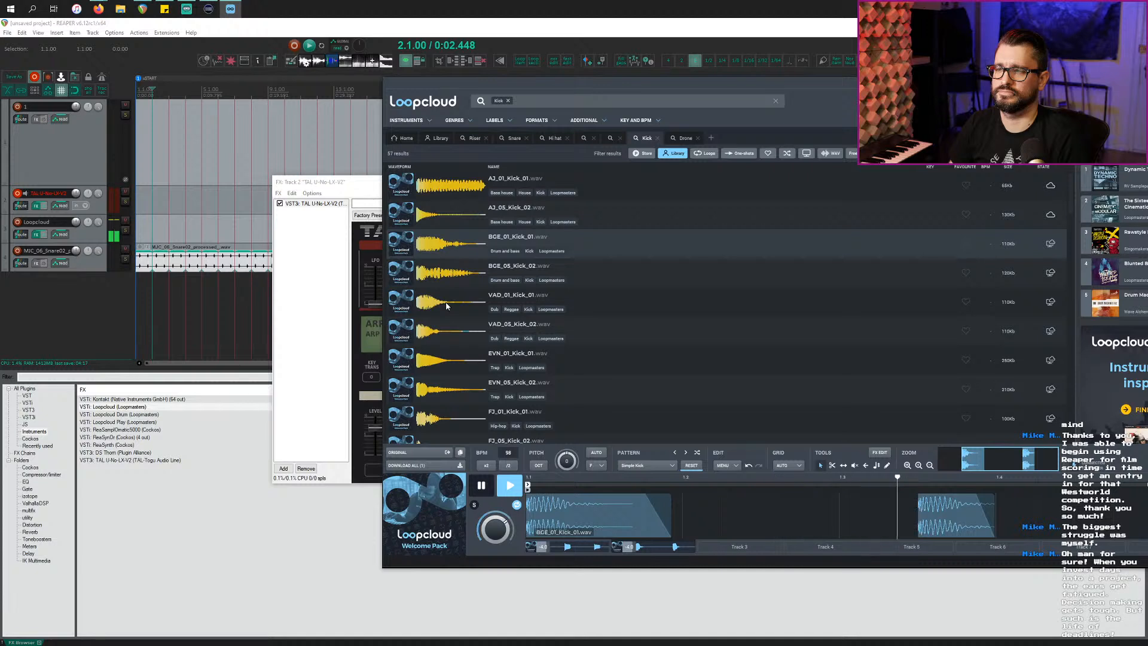
{"action": "key", "text": "space"}
{"action": "left_click", "coordinate": [592, 549]}
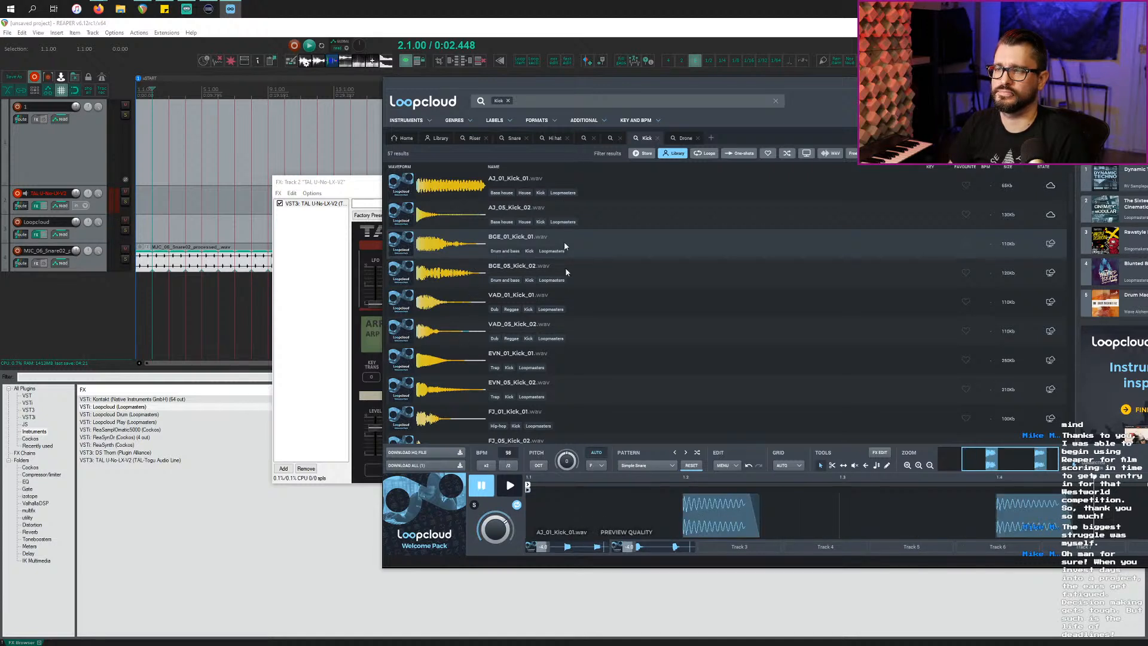
{"action": "right_click", "coordinate": [577, 540]}
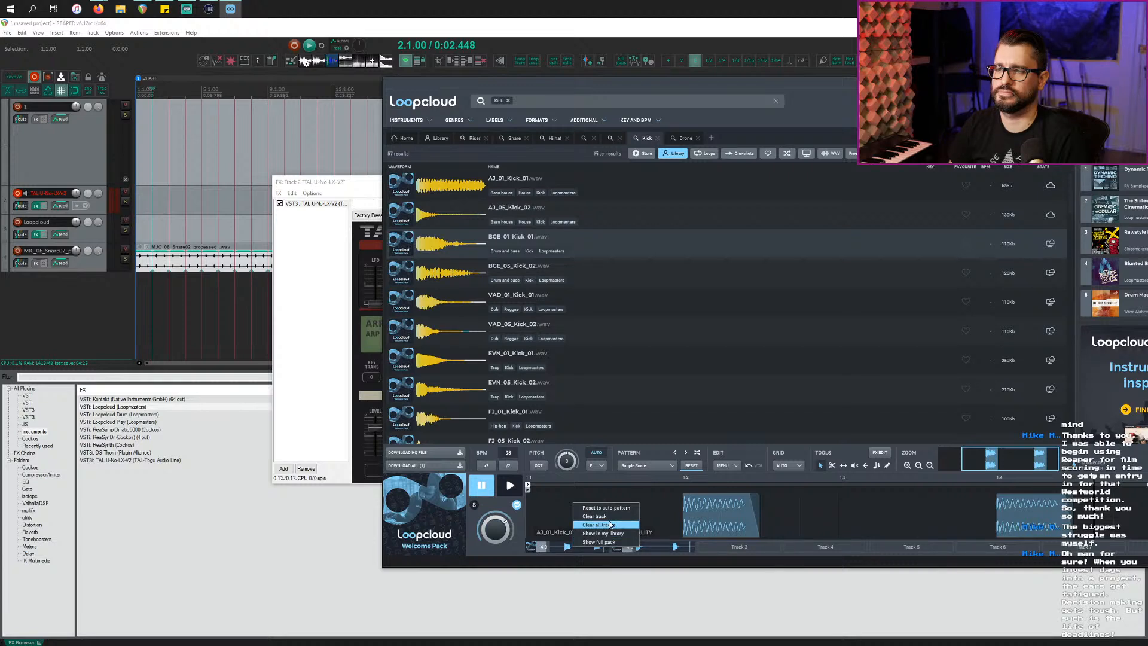
{"action": "left_click", "coordinate": [516, 550]}
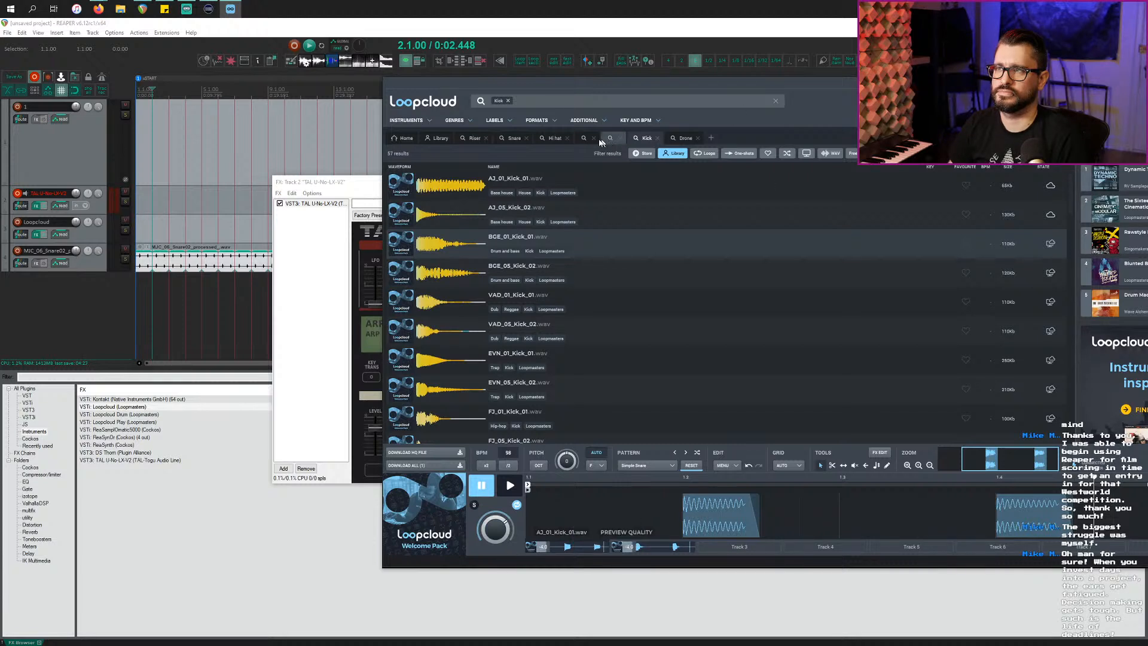
{"action": "left_click", "coordinate": [513, 139]}
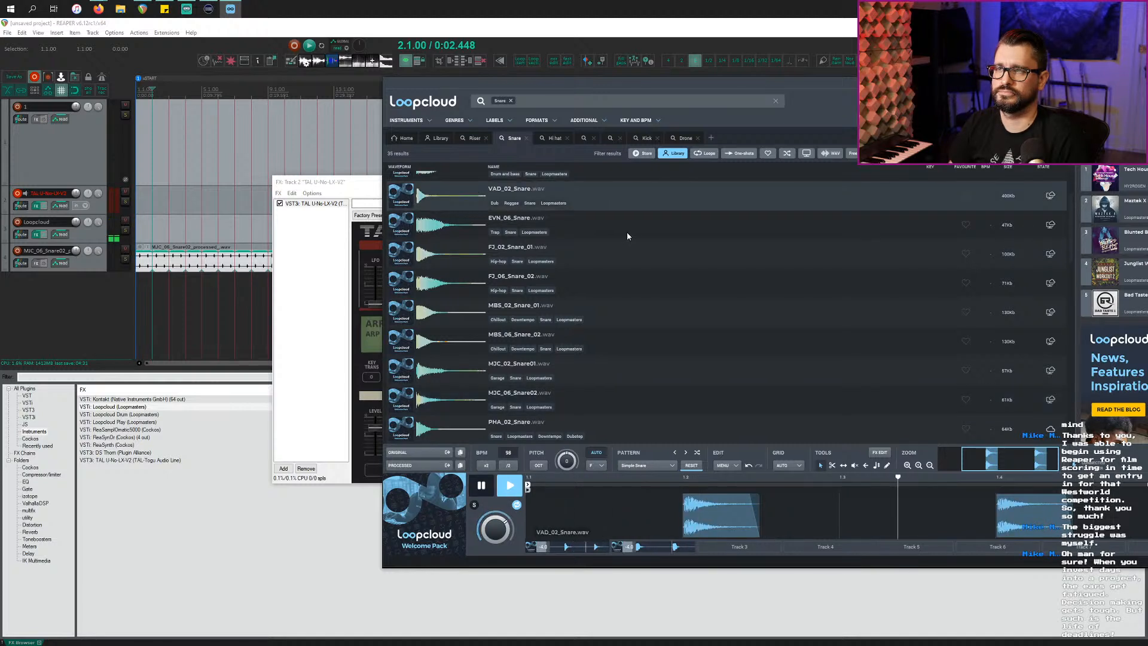
Step: Swap the snare on editor track 1 to BGE_06_Snare_02 and check both track menus
{"action": "scroll", "coordinate": [626, 258], "scroll_direction": "up", "scroll_amount": 2}
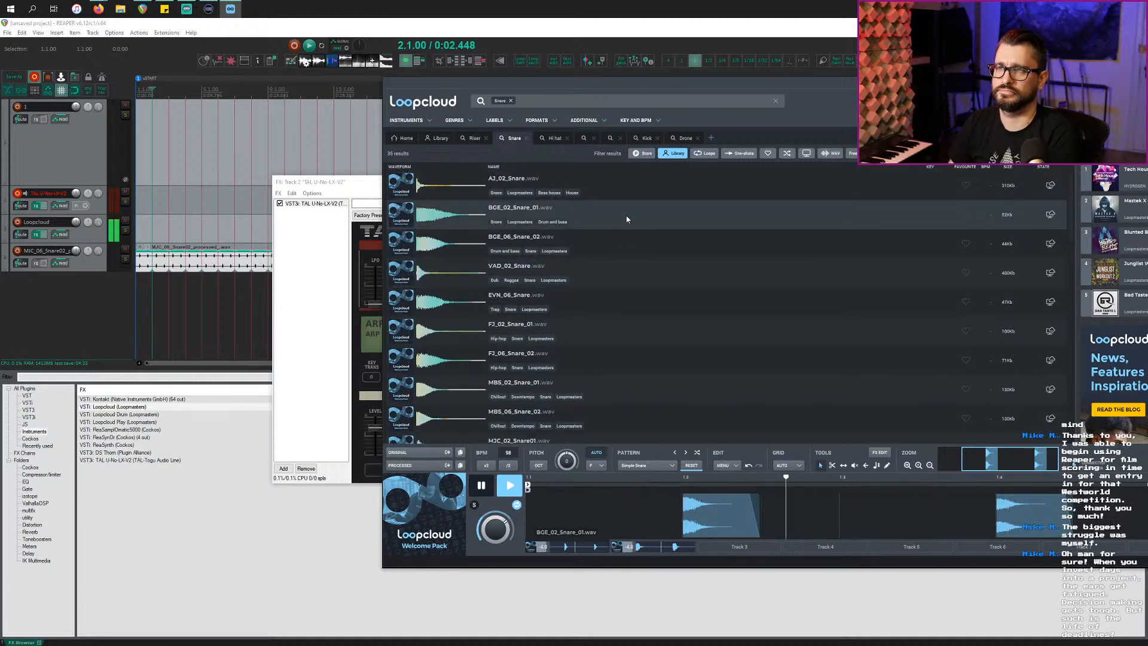
{"action": "key", "text": "Up"}
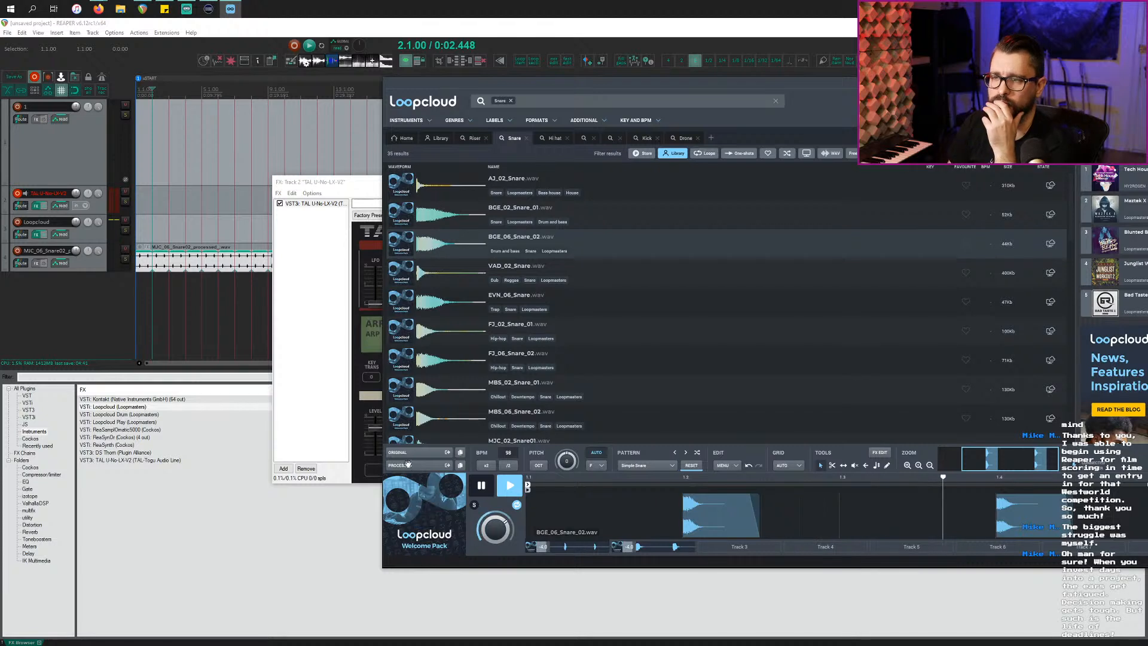
{"action": "left_click", "coordinate": [648, 546]}
{"action": "left_click", "coordinate": [486, 487]}
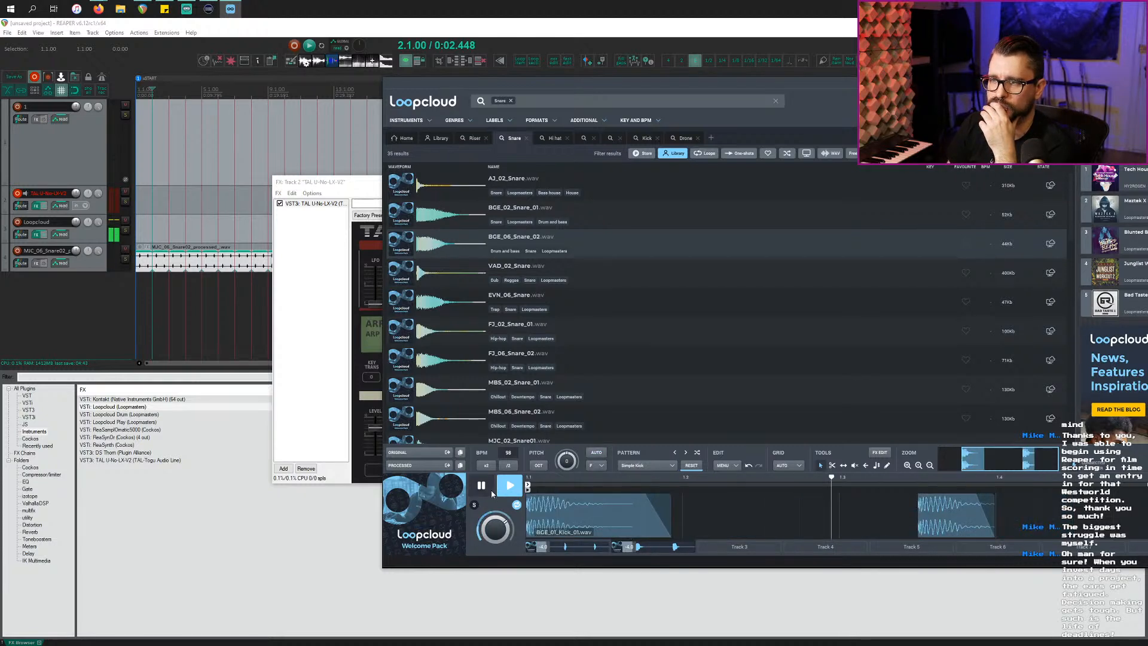
{"action": "left_click", "coordinate": [588, 546]}
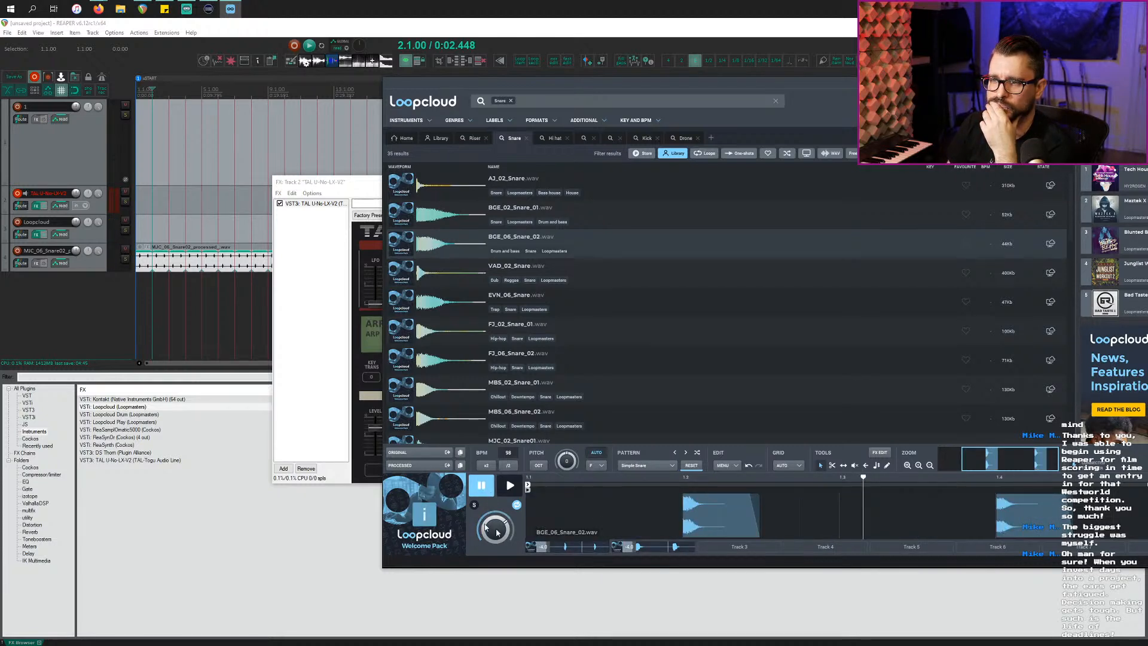
{"action": "right_click", "coordinate": [574, 548]}
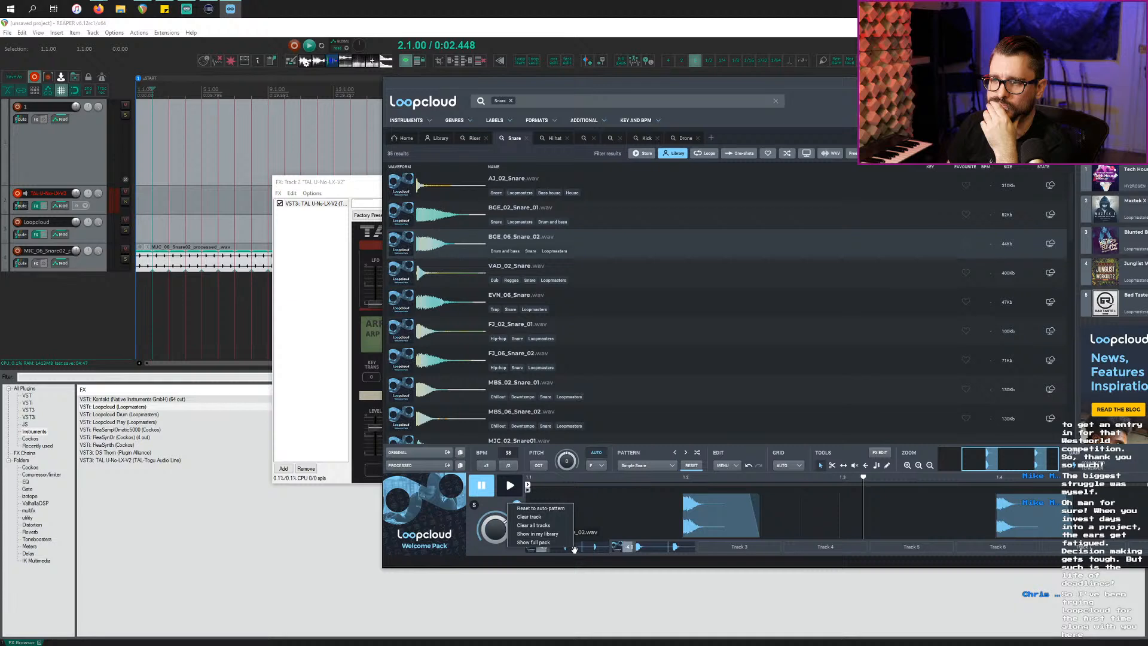
{"action": "left_click", "coordinate": [578, 552]}
{"action": "right_click", "coordinate": [654, 551]}
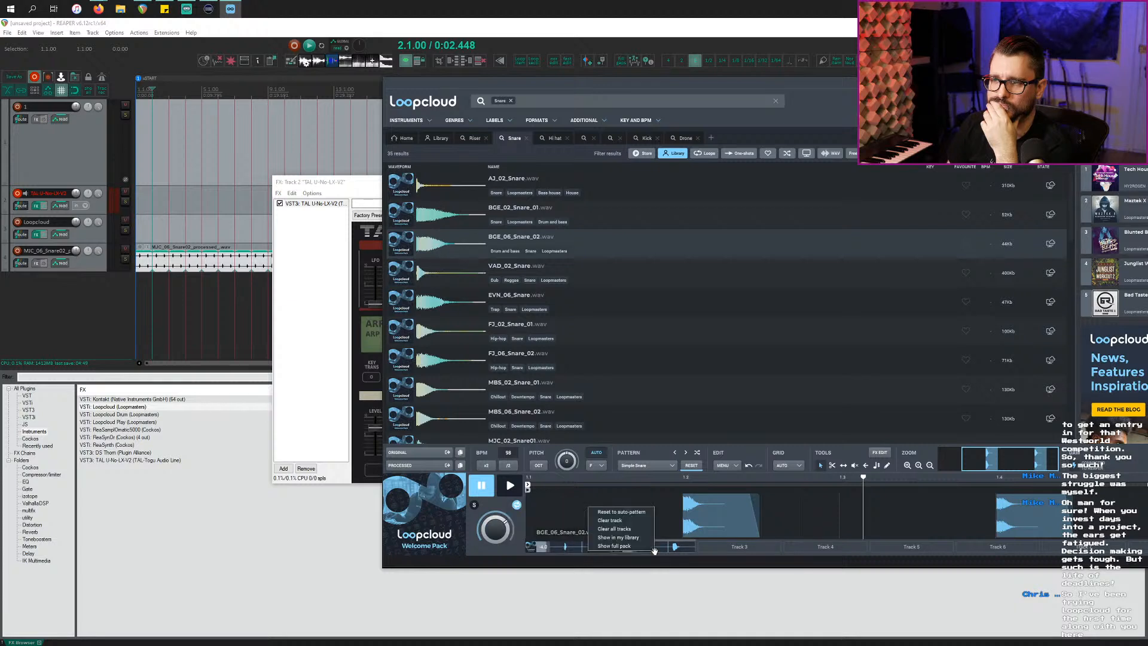
{"action": "left_click", "coordinate": [641, 546]}
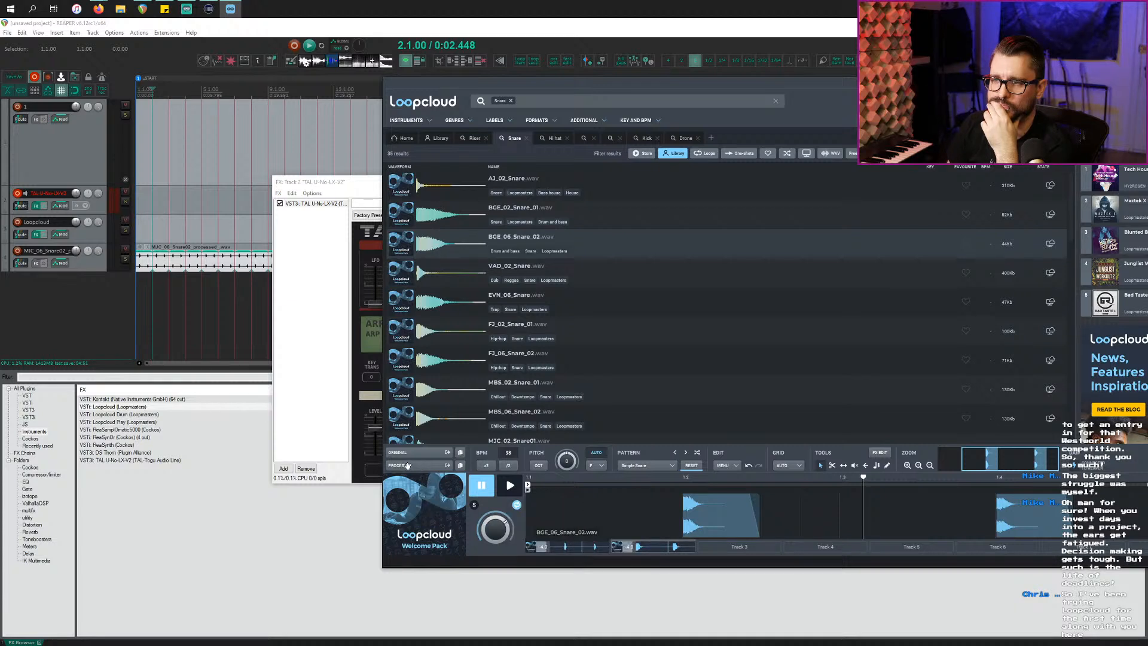
Step: Drop the processed snare-and-kick audio into REAPER as a new multitrack_process track
{"action": "left_click_drag", "start_coordinate": [413, 466], "coordinate": [74, 314]}
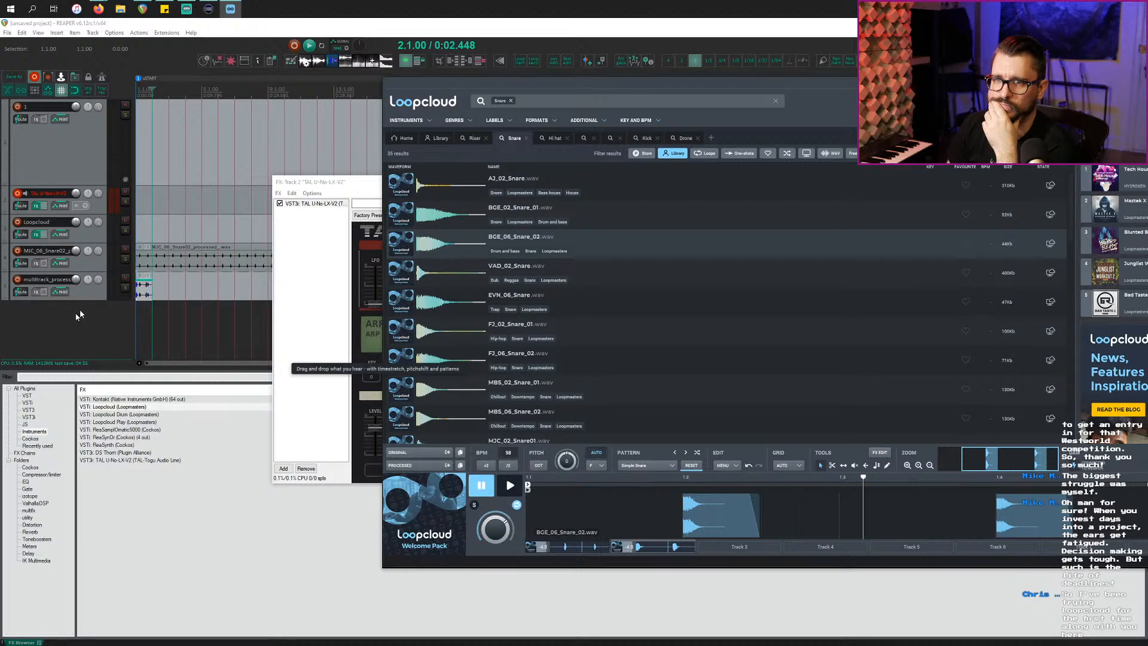
{"action": "left_click", "coordinate": [120, 296]}
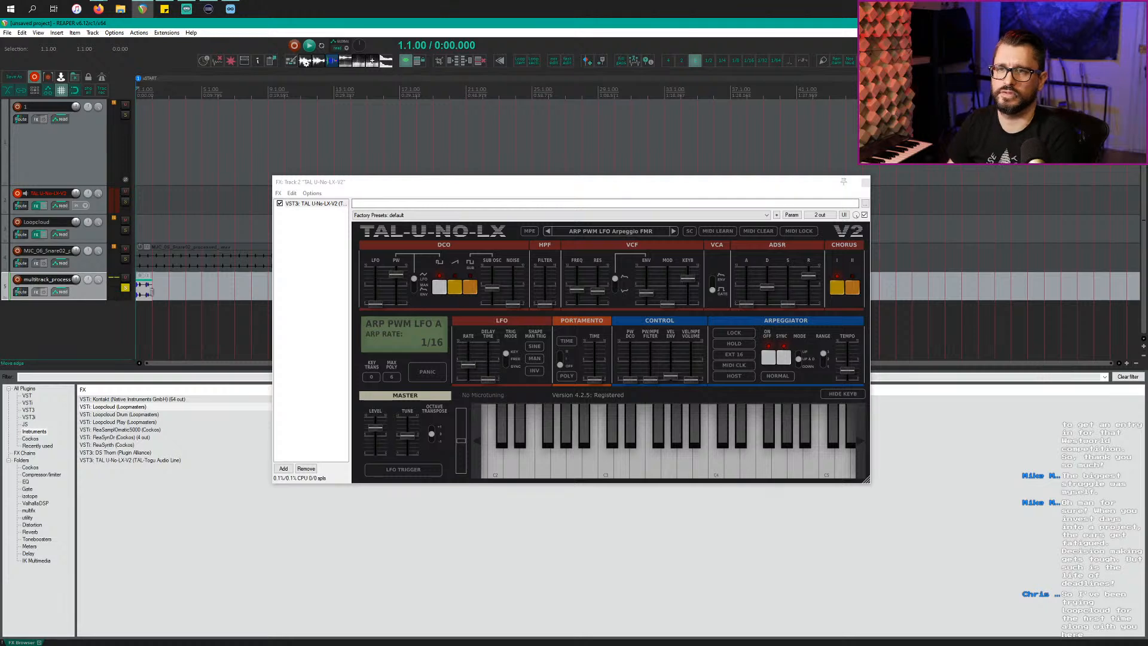
{"action": "key", "text": "ctrl+z"}
Step: Clear the kick from Loopcloud track 2 and audition the remaining snare pattern
{"action": "key", "text": "alt+Tab"}
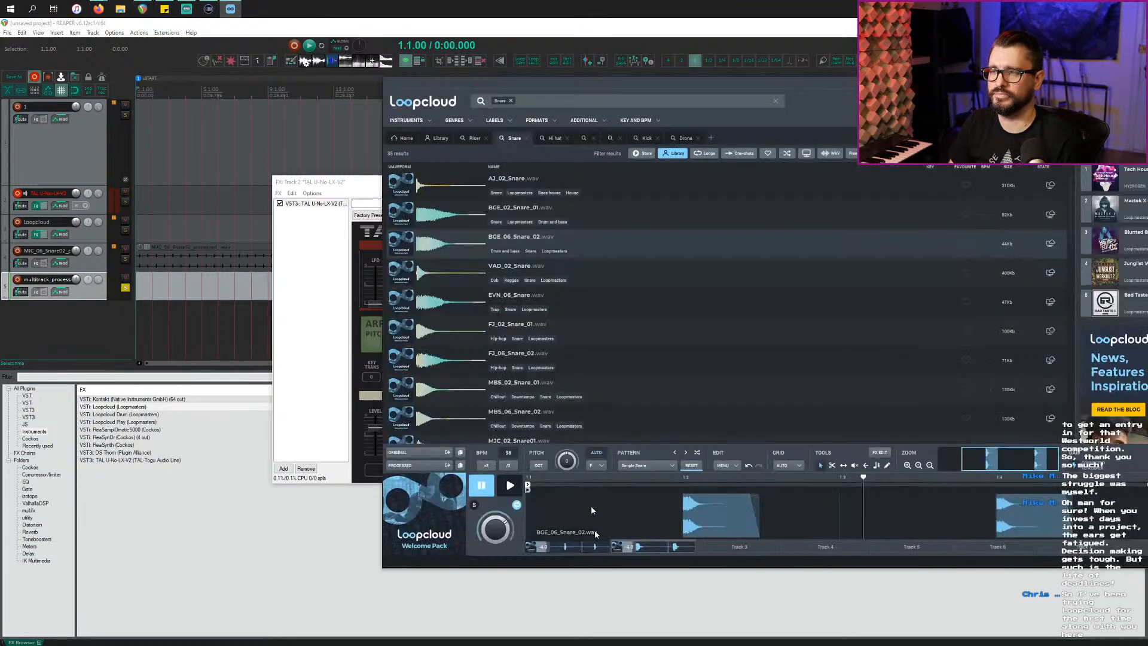
{"action": "right_click", "coordinate": [649, 547]}
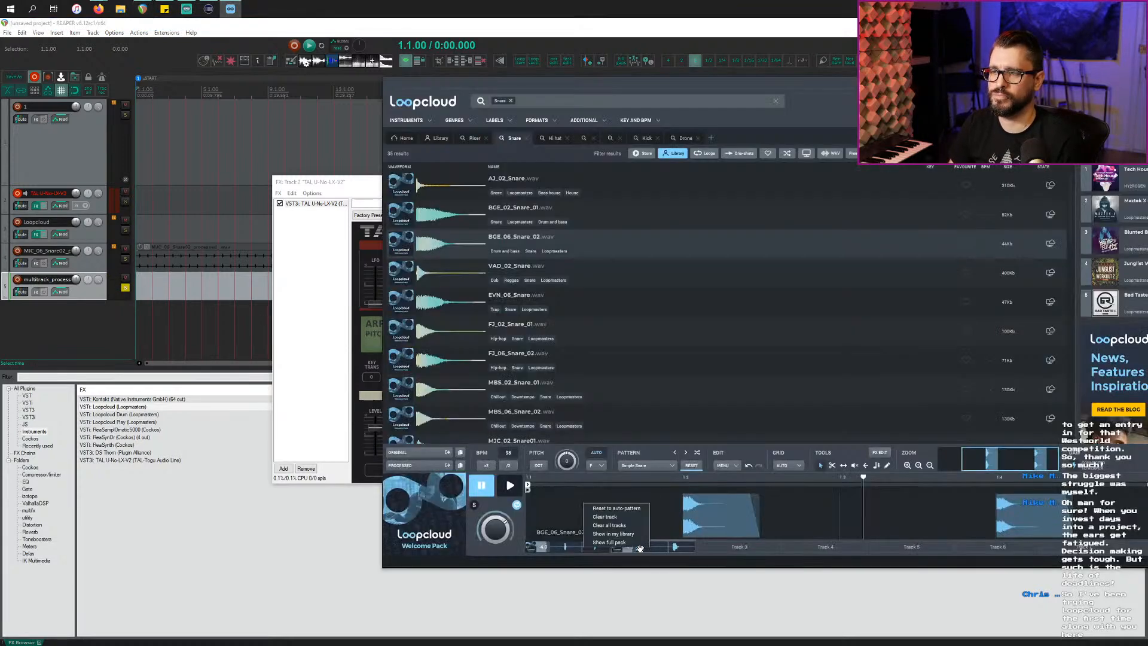
{"action": "left_click", "coordinate": [622, 518]}
{"action": "key", "text": "space"}
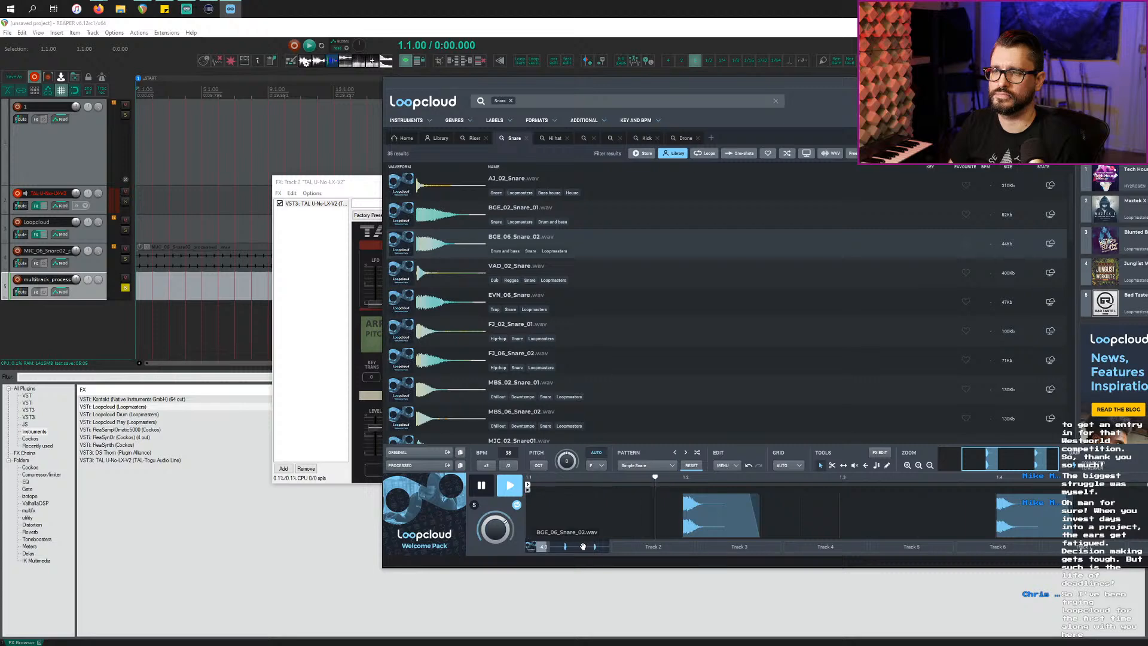
{"action": "left_click", "coordinate": [134, 297]}
{"action": "key", "text": "alt+Tab"}
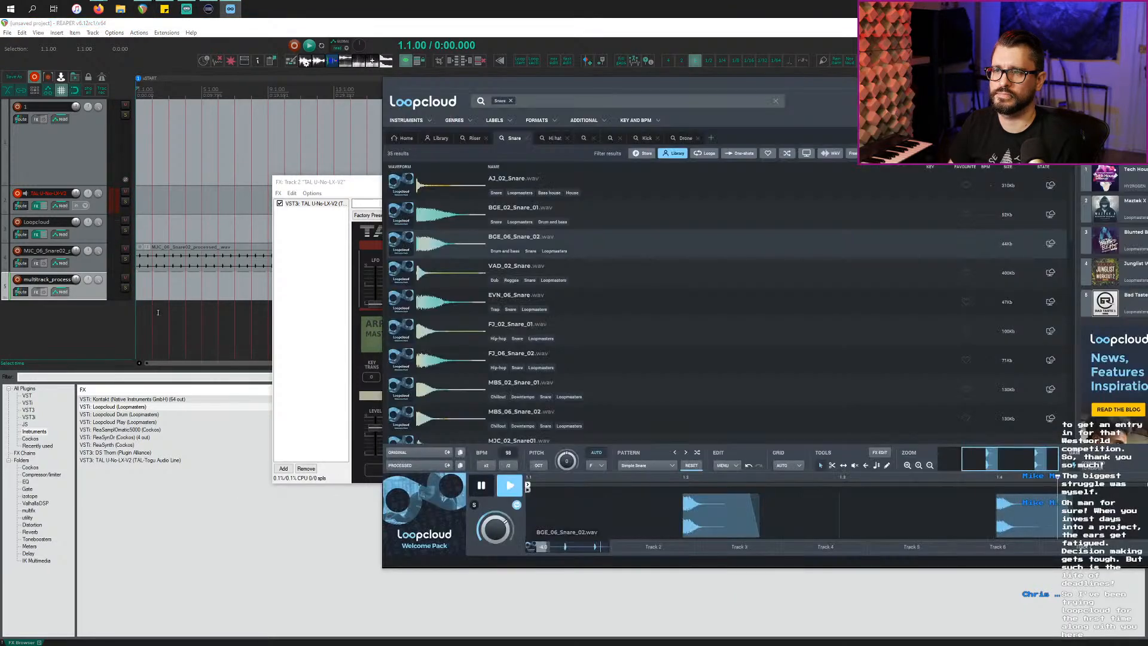
{"action": "left_click", "coordinate": [480, 488]}
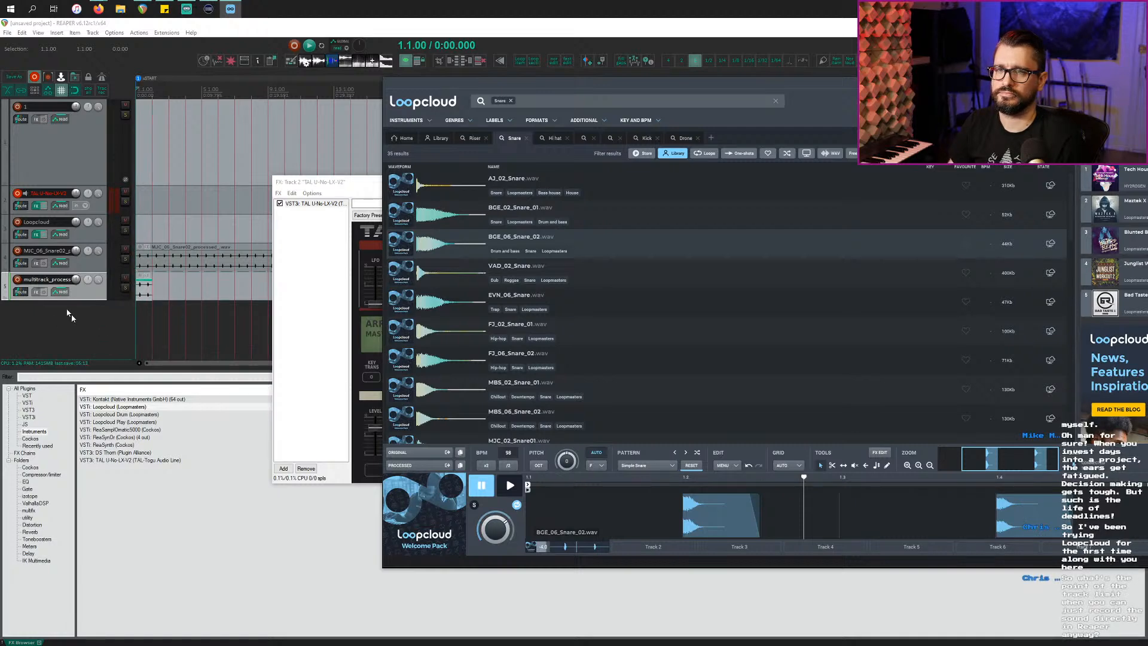
Step: Rename REAPER track 5 to 'snare 2'
{"action": "double_click", "coordinate": [36, 281]}
{"action": "type", "text": "B"}
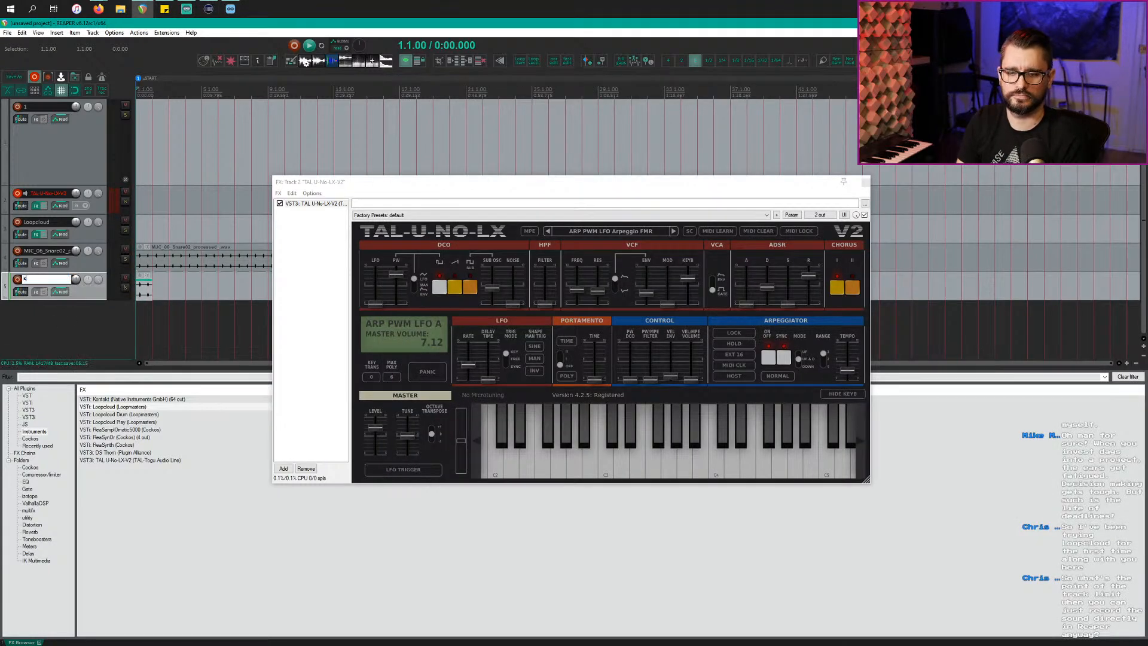
{"action": "type", "text": "nare 2"}
{"action": "key", "text": "Return"}
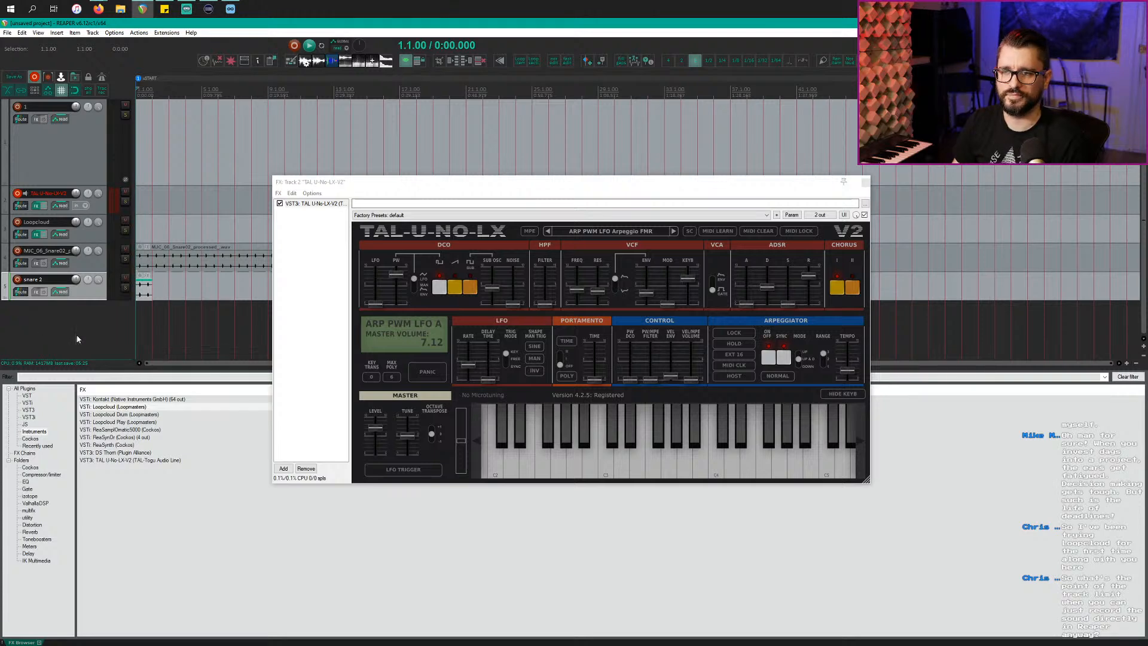
{"action": "key", "text": "alt+Tab"}
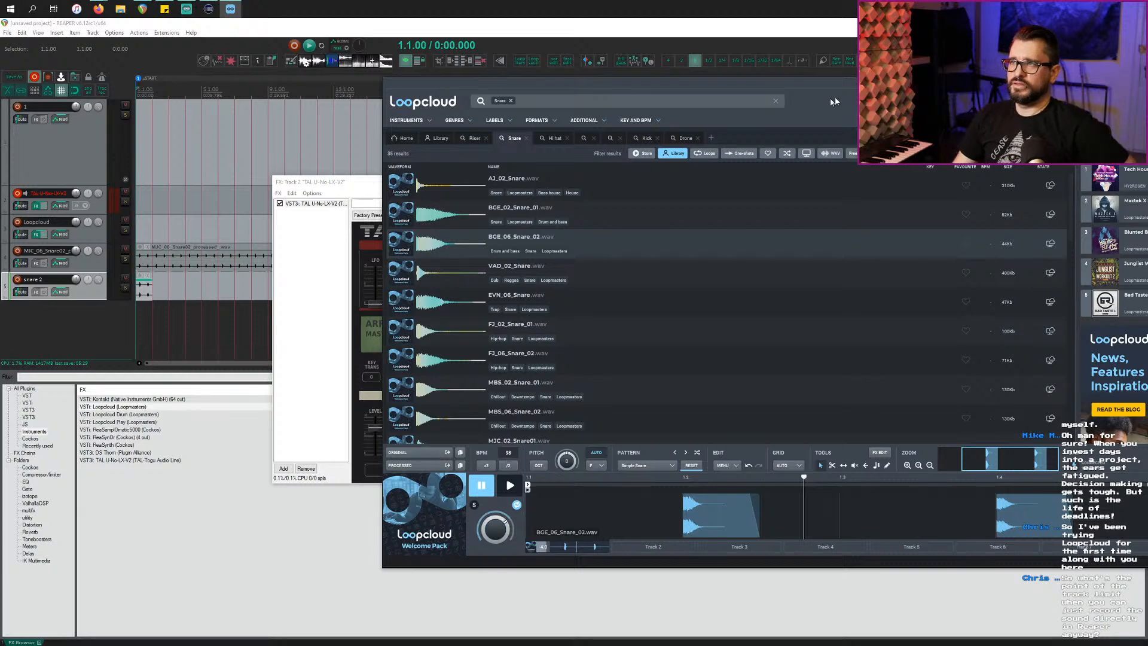
Step: Reposition Loopcloud, view the empty second track, and toggle the FX EDIT panel for the snare clips
{"action": "left_click_drag", "start_coordinate": [849, 90], "coordinate": [665, 81]}
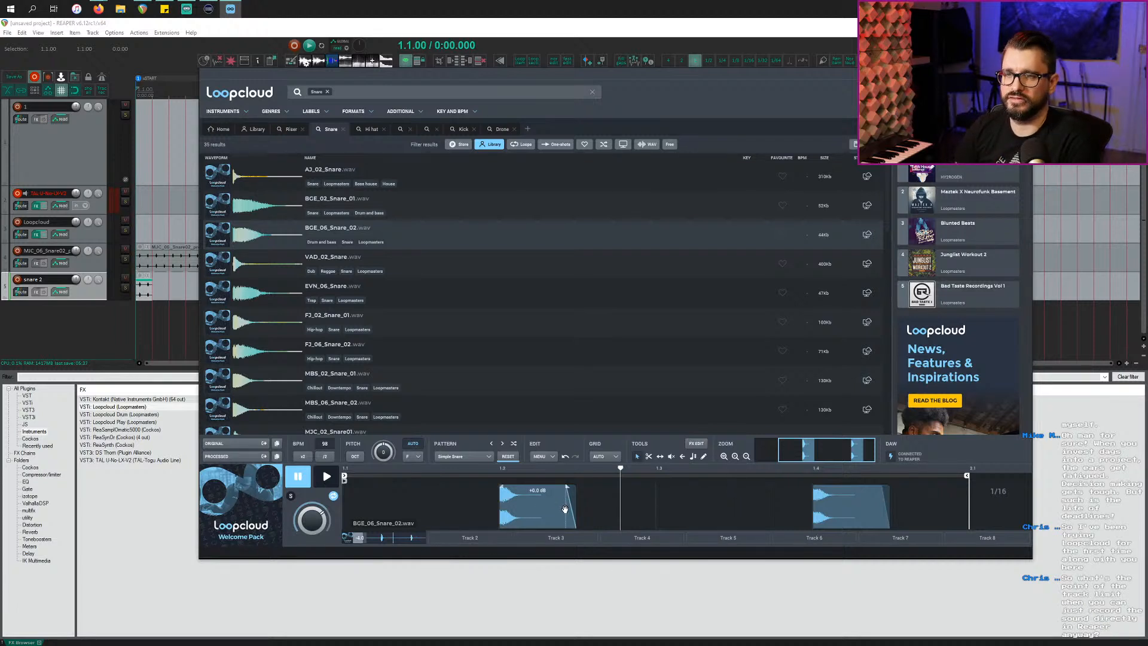
{"action": "left_click", "coordinate": [483, 540]}
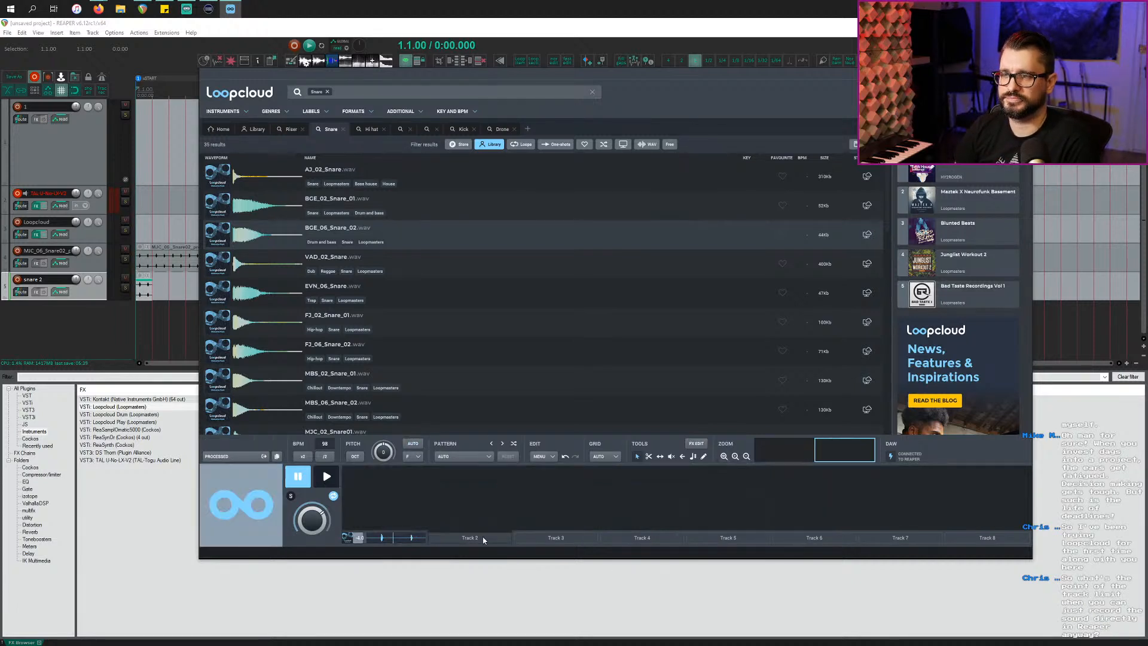
{"action": "left_click", "coordinate": [696, 446]}
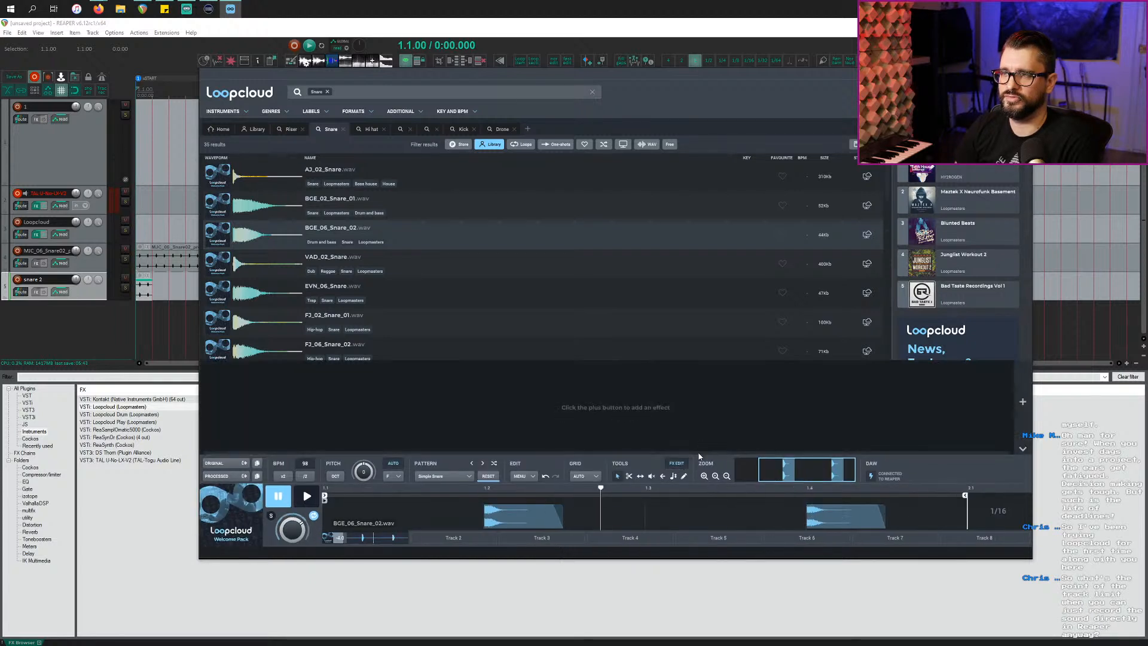
{"action": "left_click", "coordinate": [679, 466]}
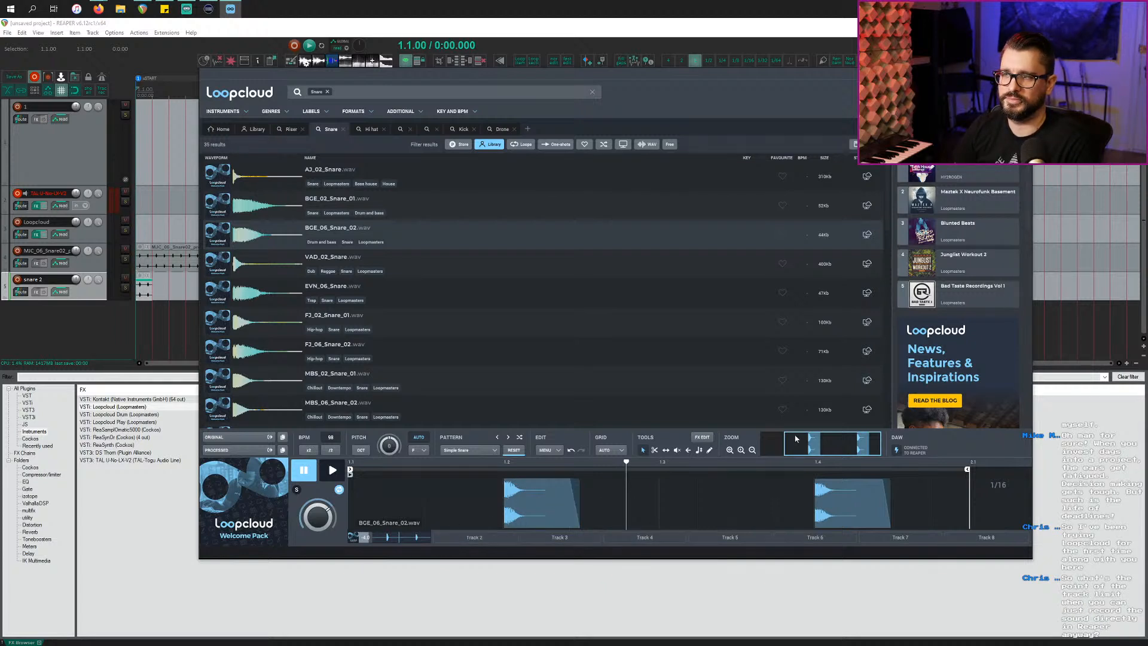
Step: Zoom to the start of the BGE_06_Snare_02 pattern and play it through once
{"action": "left_click_drag", "start_coordinate": [799, 447], "coordinate": [761, 449]}
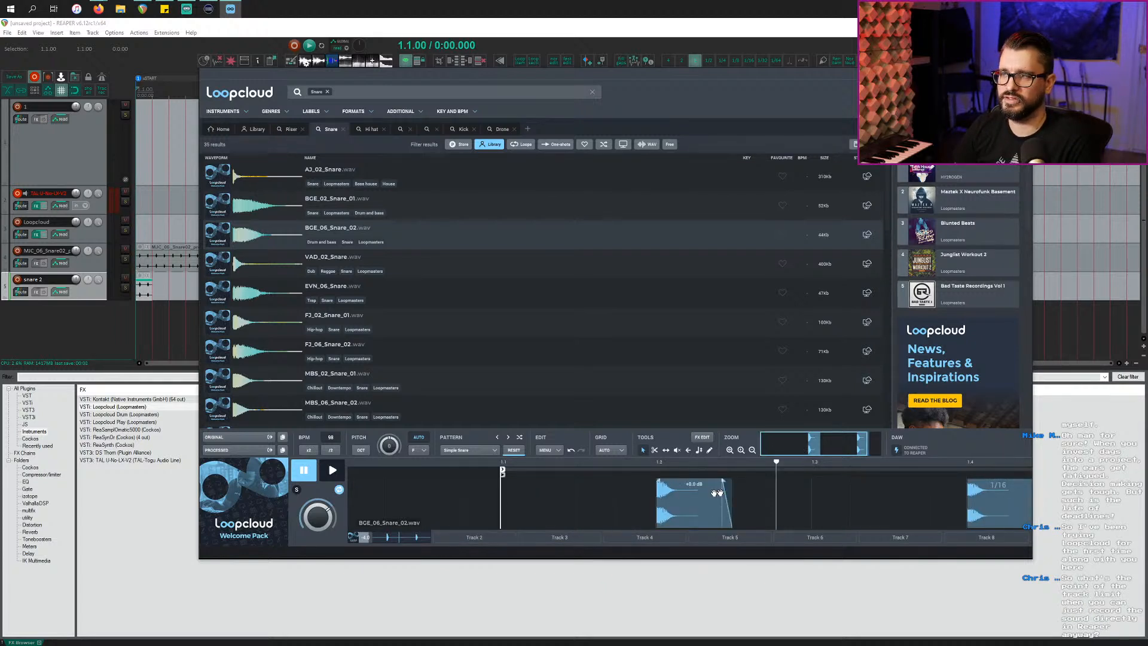
{"action": "scroll", "coordinate": [617, 499], "scroll_direction": "up", "scroll_amount": 5}
{"action": "scroll", "coordinate": [617, 497], "scroll_direction": "down", "scroll_amount": 8}
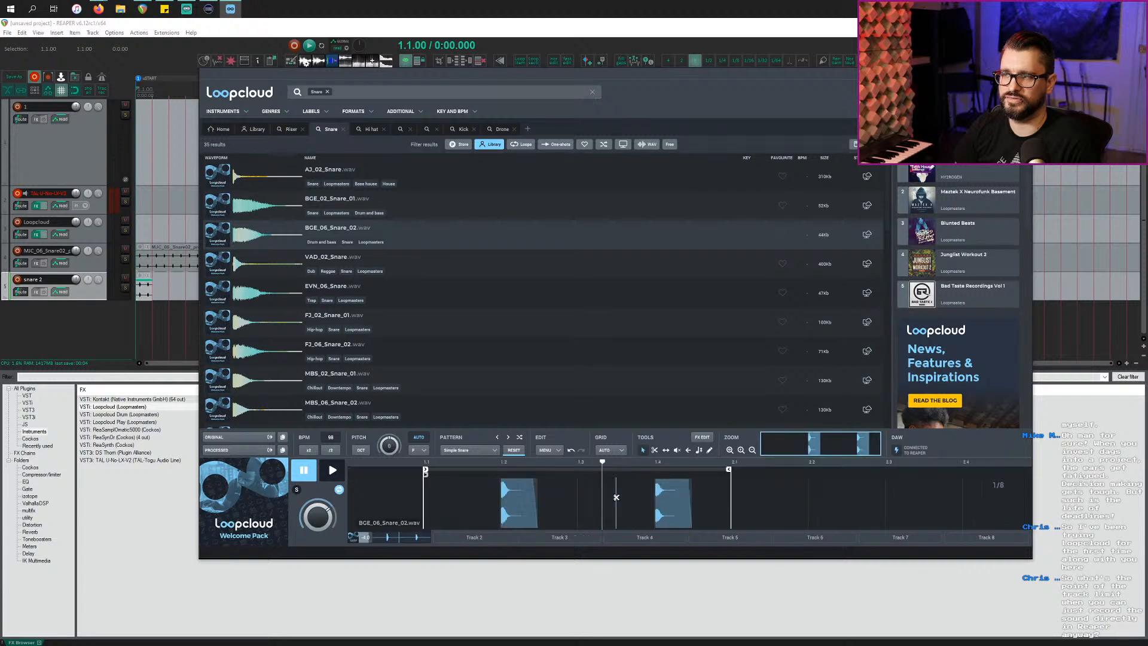
{"action": "scroll", "coordinate": [617, 497], "scroll_direction": "up", "scroll_amount": 1}
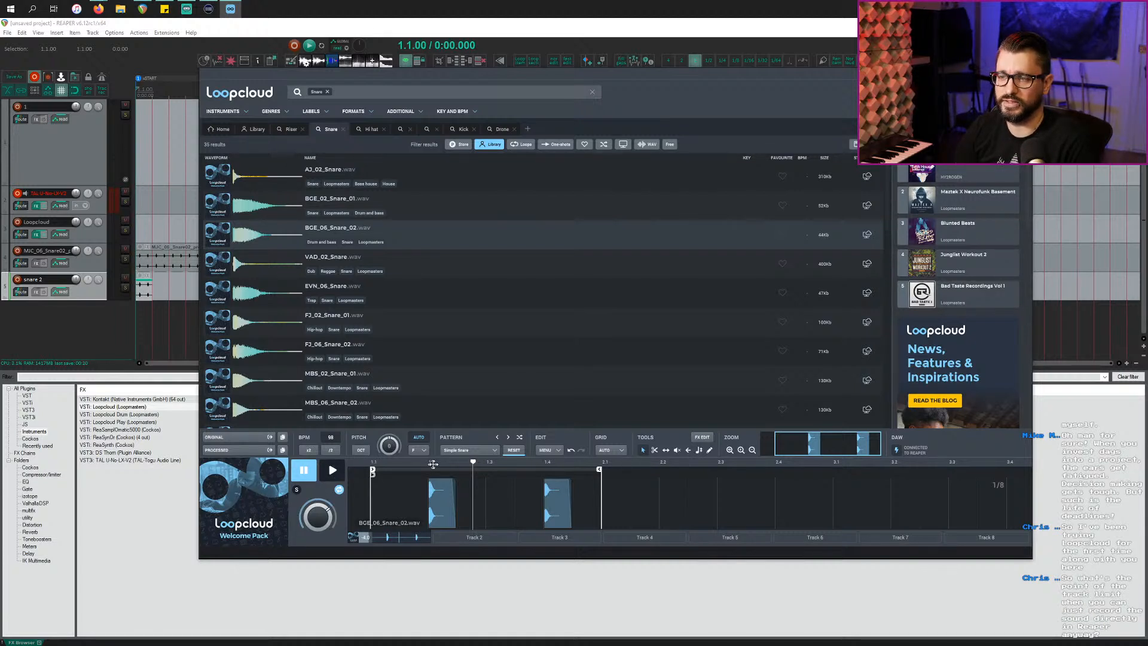
{"action": "left_click_drag", "start_coordinate": [433, 464], "coordinate": [459, 463]}
{"action": "key", "text": "space"}
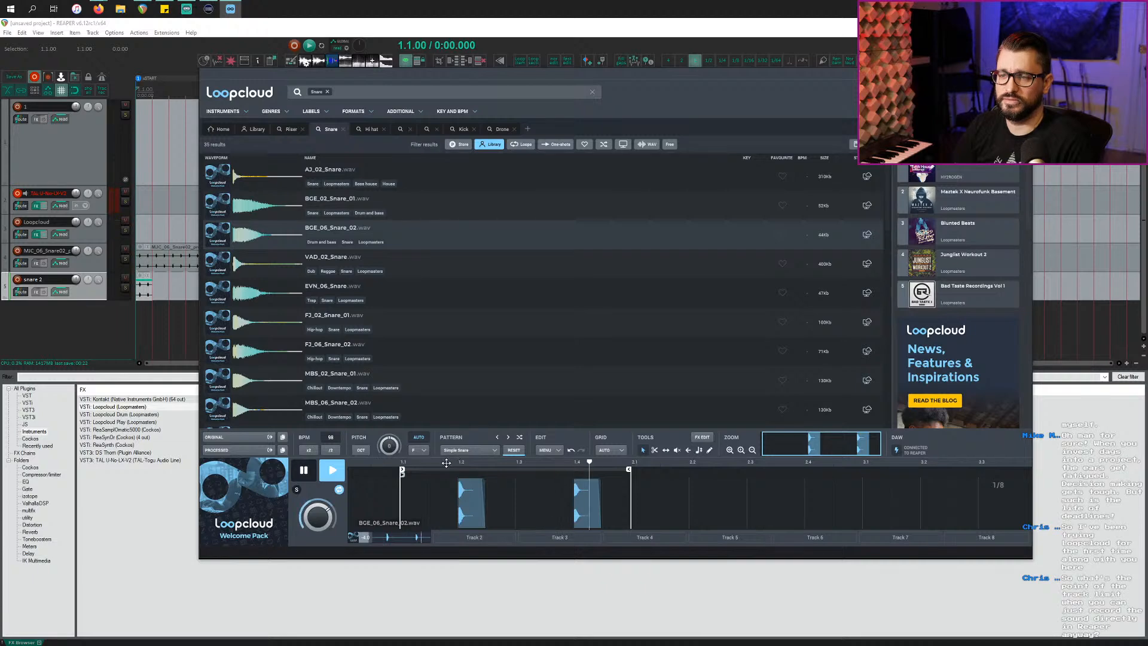
{"action": "key", "text": "space"}
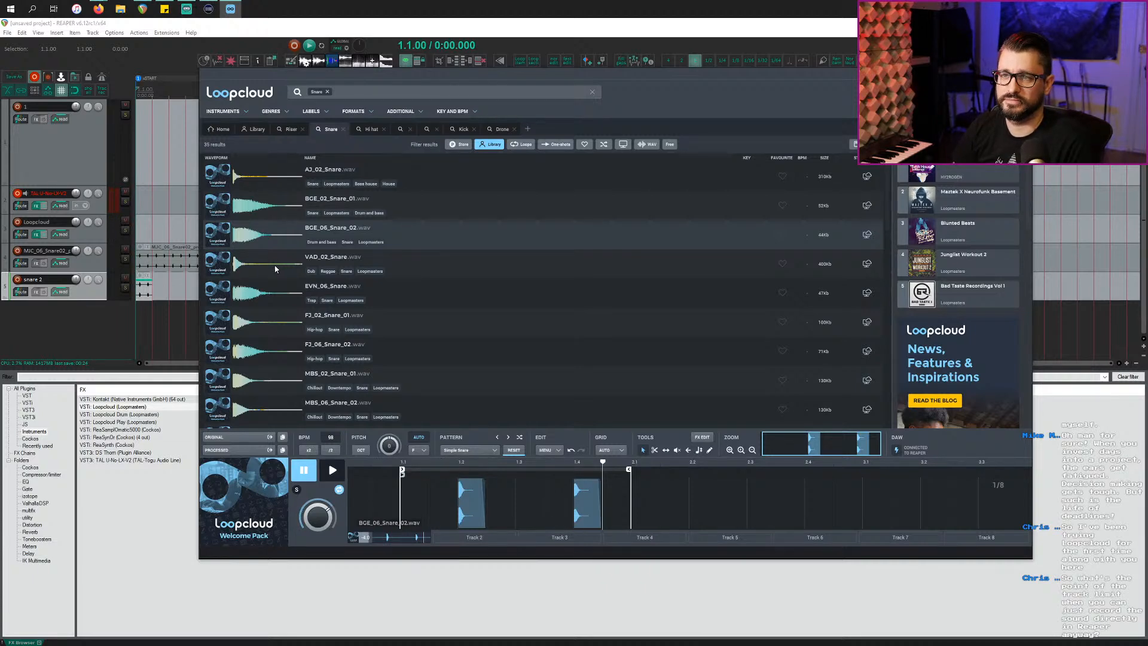
Step: Back in REAPER, lengthen the snare 2 item and move the synth window aside
{"action": "left_click", "coordinate": [149, 291]}
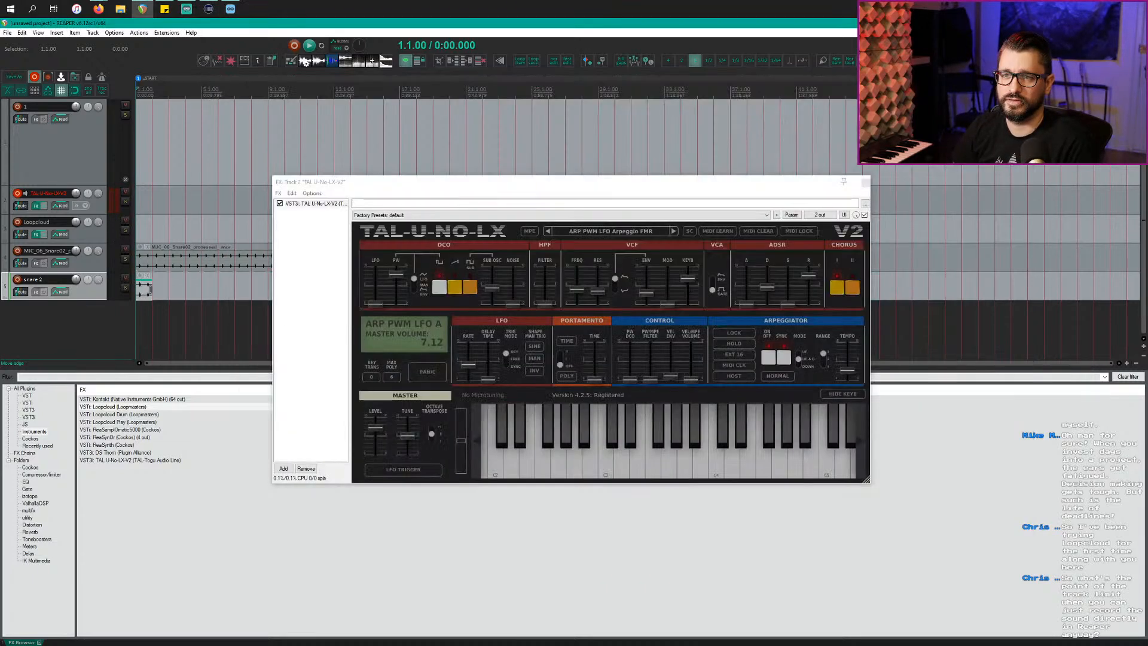
{"action": "left_click_drag", "start_coordinate": [150, 291], "coordinate": [320, 282]}
{"action": "left_click_drag", "start_coordinate": [369, 182], "coordinate": [553, 407]}
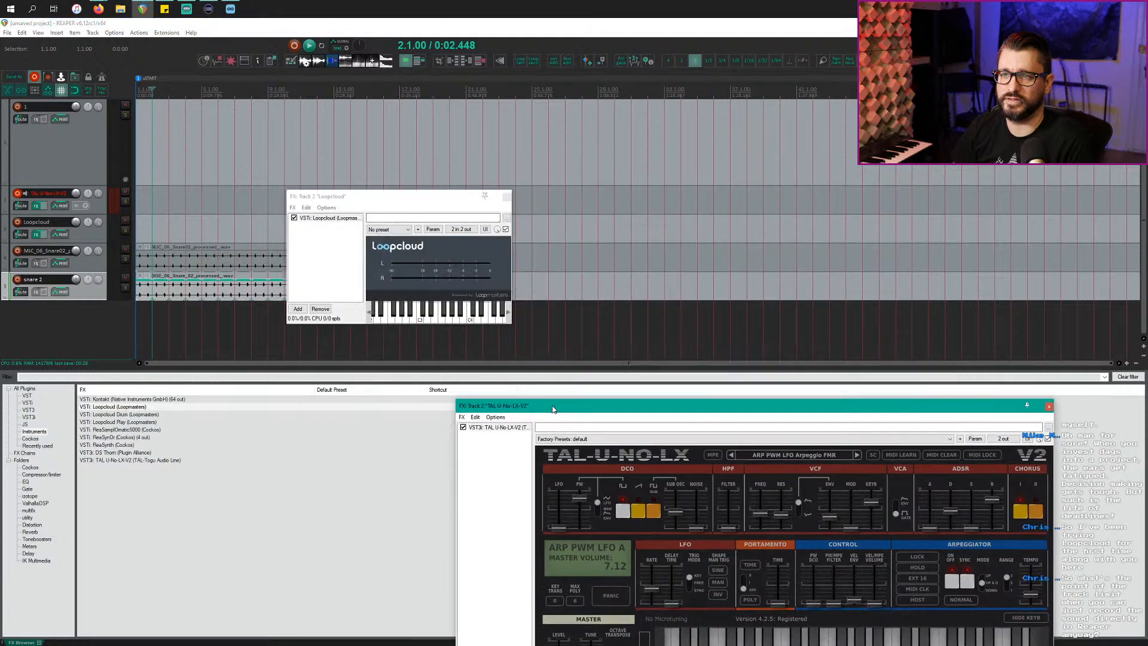
Step: Play the project, briefly soloing snare 2, then stop and return to Loopcloud
{"action": "left_click", "coordinate": [188, 300]}
{"action": "key", "text": "space"}
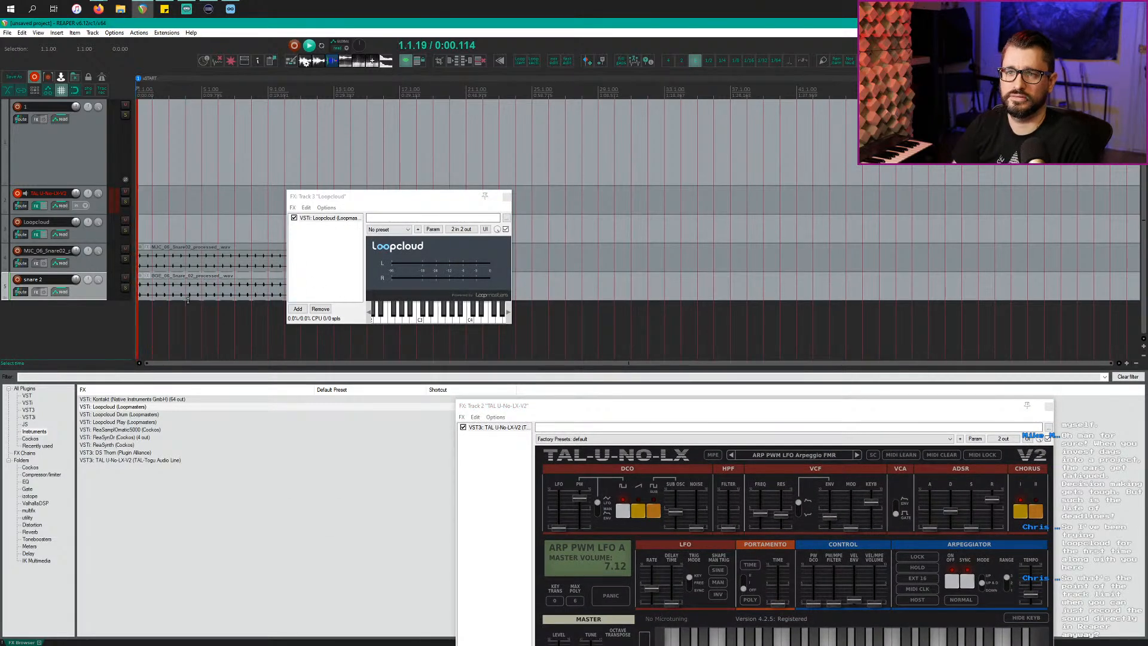
{"action": "scroll", "coordinate": [163, 307], "scroll_direction": "up", "scroll_amount": 3}
{"action": "scroll", "coordinate": [164, 307], "scroll_direction": "up", "scroll_amount": 2}
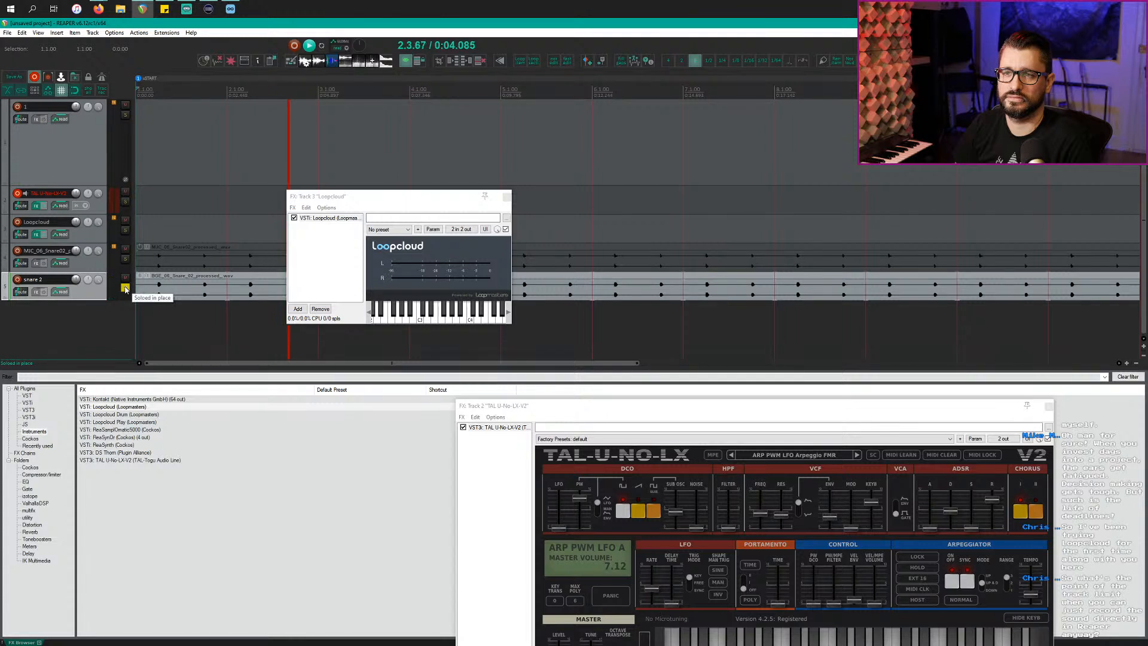
{"action": "left_click", "coordinate": [125, 259]}
{"action": "left_click", "coordinate": [125, 260]}
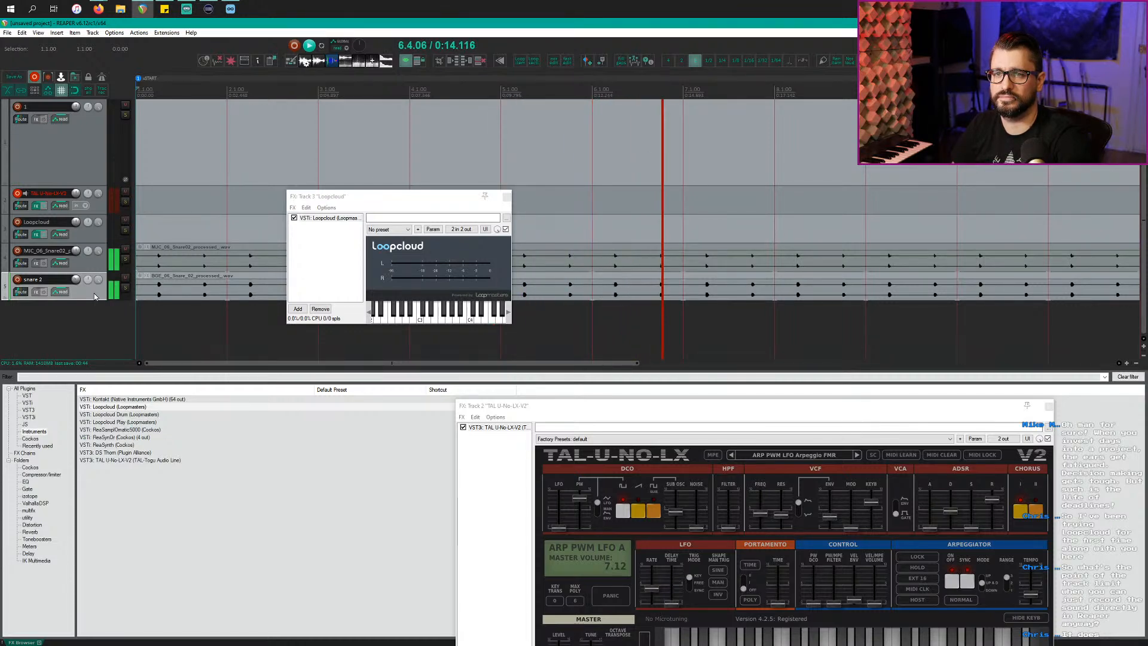
{"action": "key", "text": "space"}
{"action": "key", "text": "alt+Tab"}
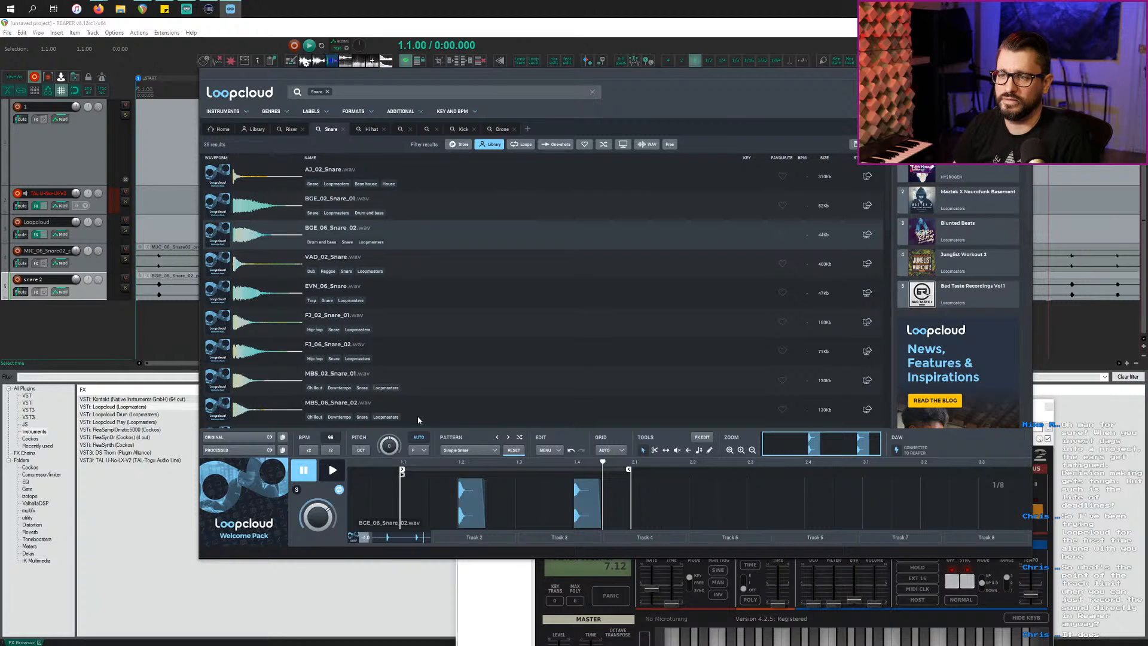
Step: Clear the snare pattern and audition kicks from BGE_01_Kick_01 through MBS_05_Kick_02
{"action": "right_click", "coordinate": [410, 539]}
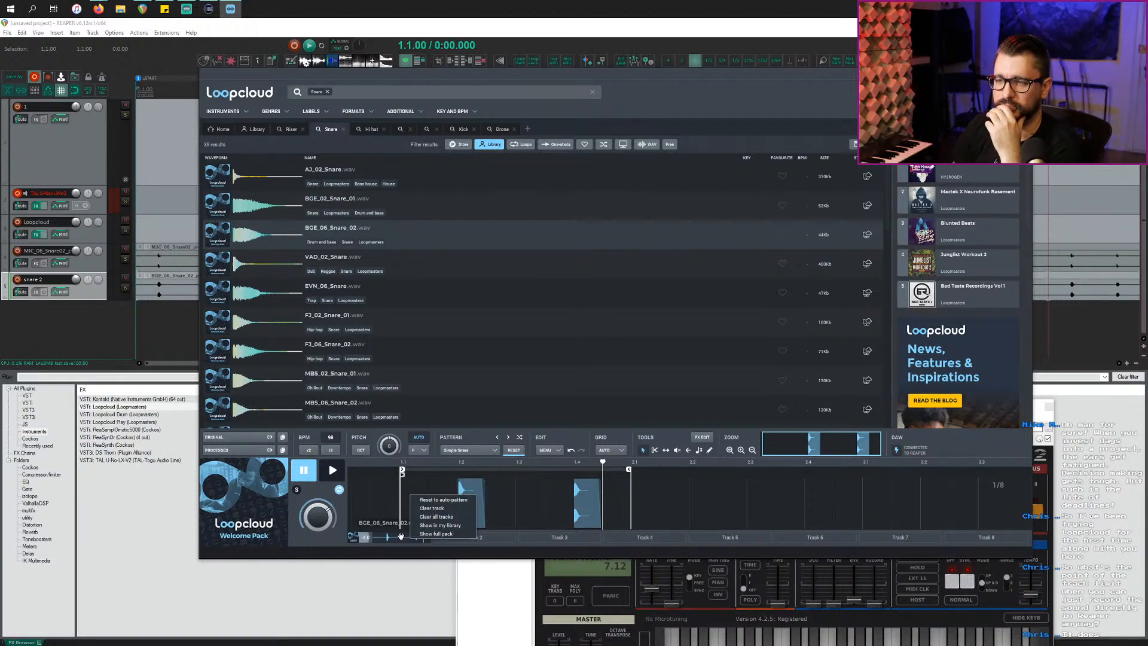
{"action": "left_click", "coordinate": [434, 510]}
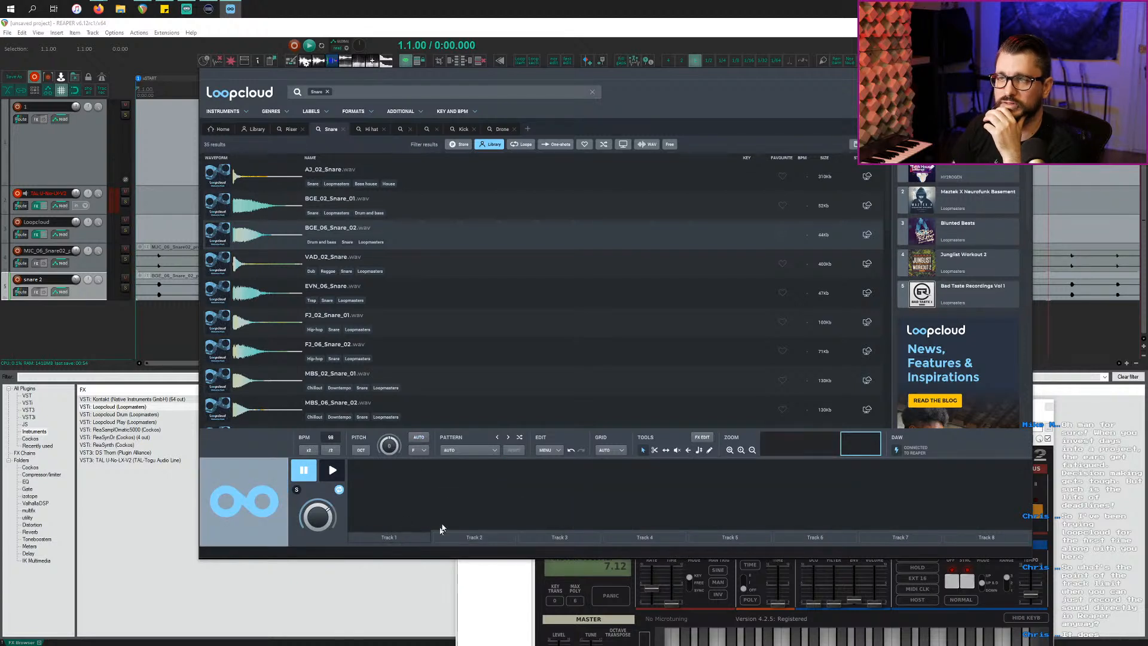
{"action": "left_click", "coordinate": [463, 129]}
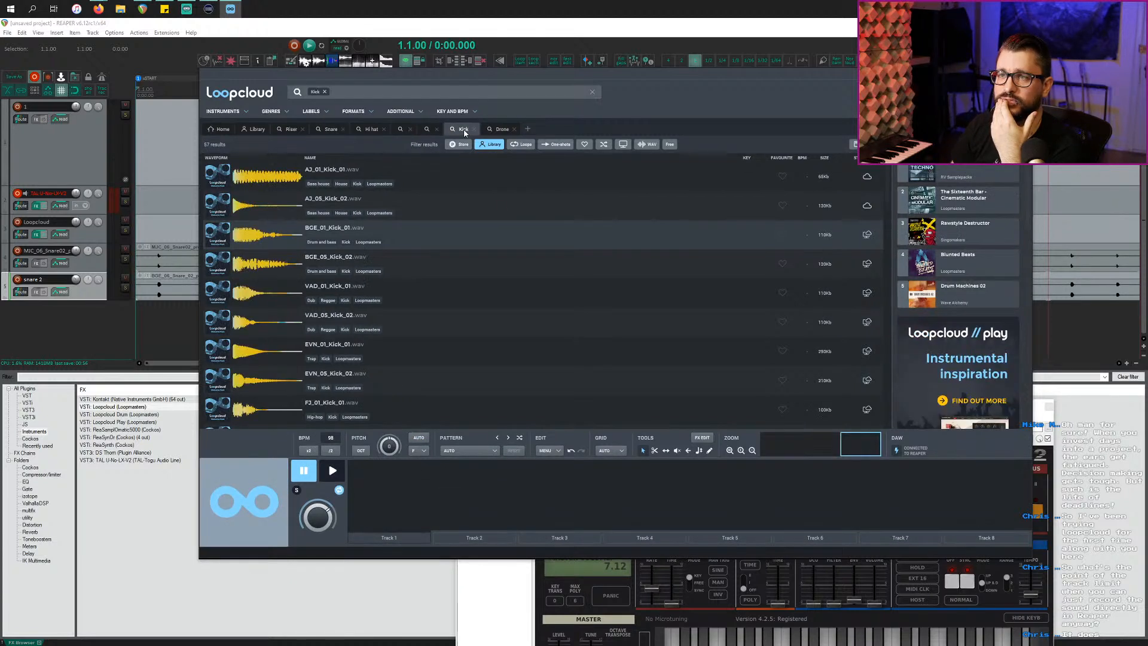
{"action": "left_click", "coordinate": [246, 241]}
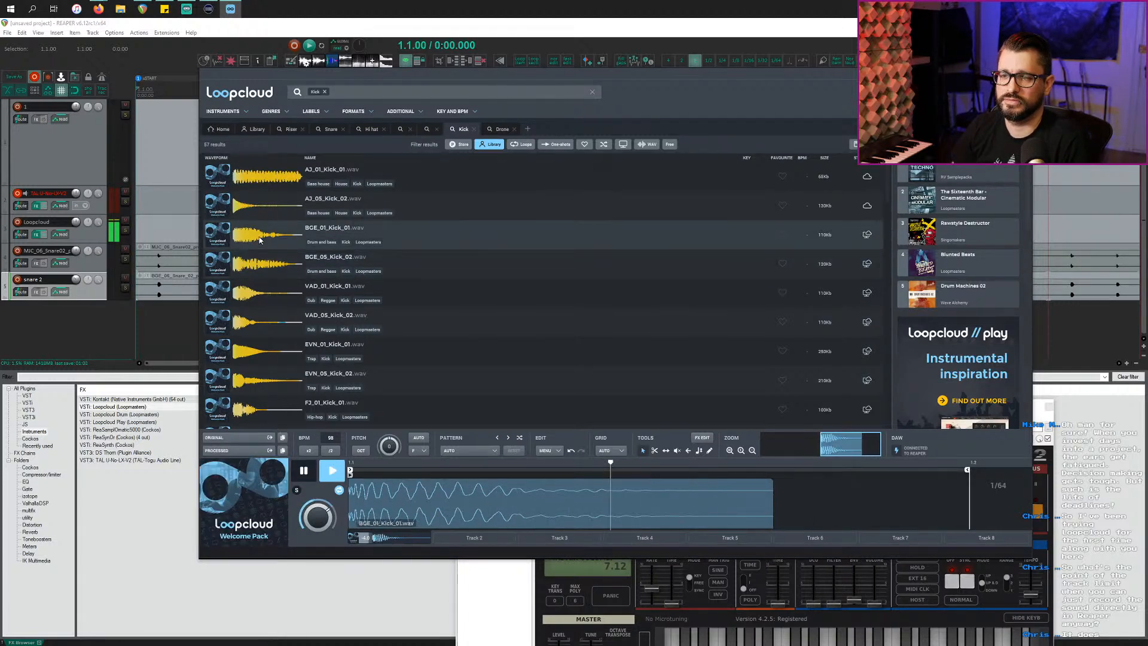
{"action": "left_click", "coordinate": [257, 210]}
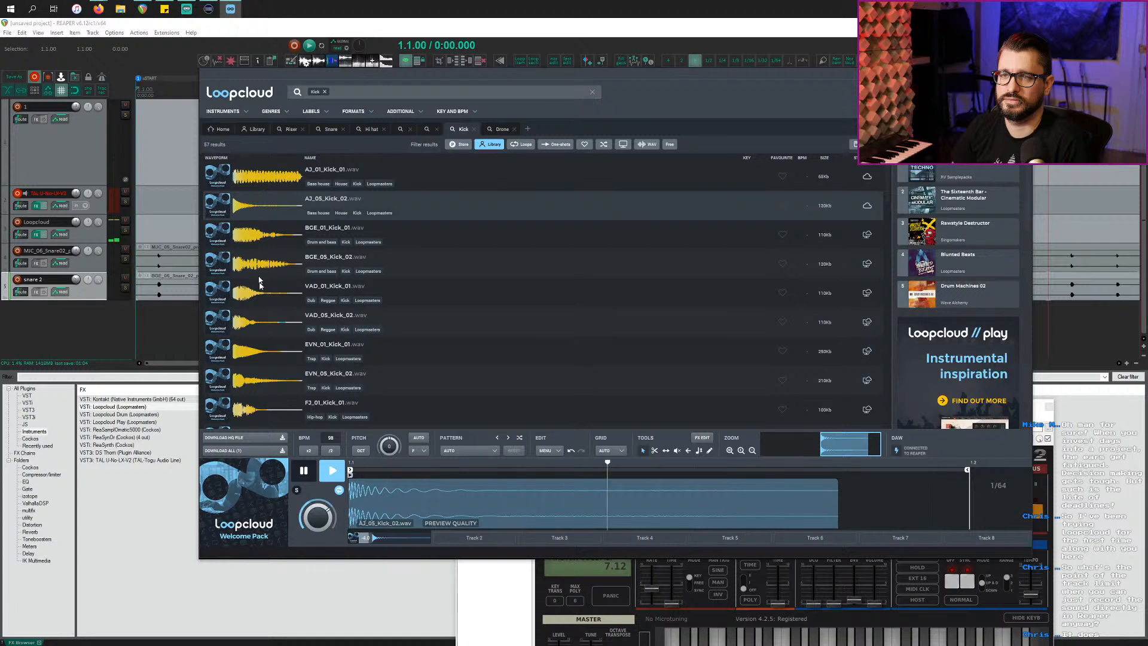
{"action": "left_click", "coordinate": [267, 300]}
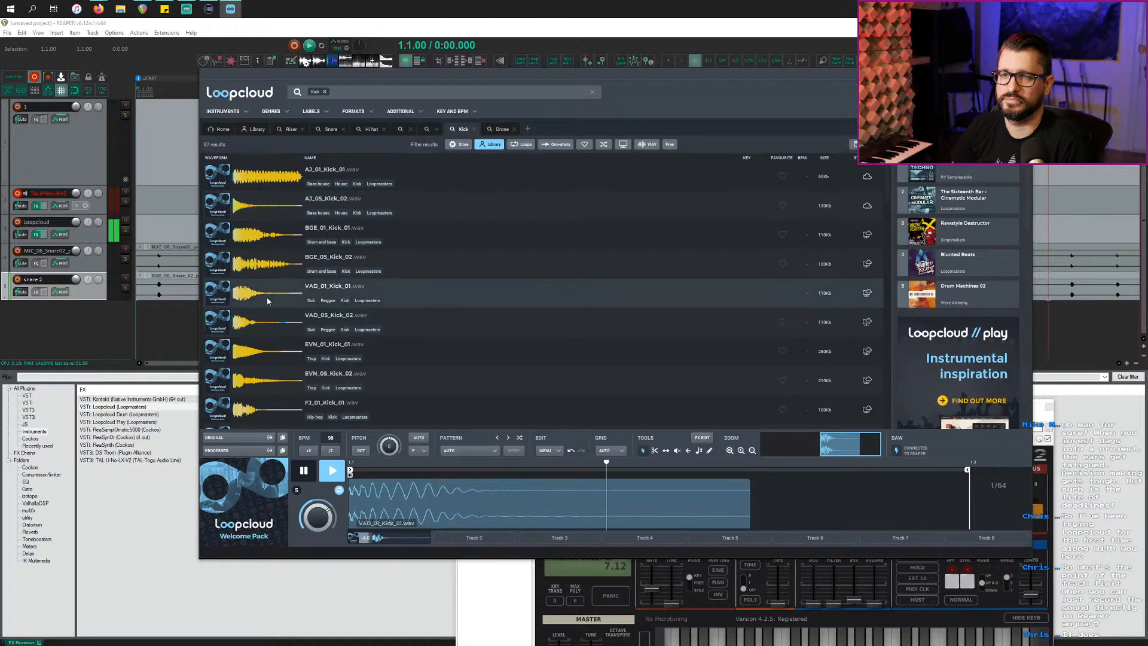
{"action": "left_click", "coordinate": [273, 350]}
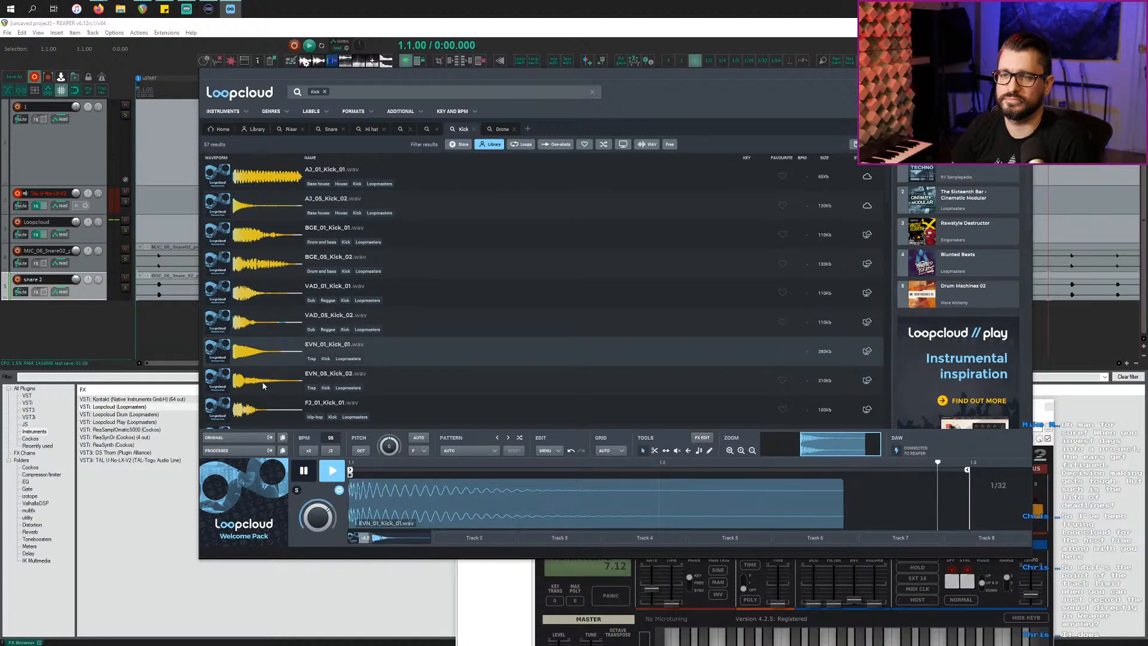
{"action": "left_click", "coordinate": [263, 385]}
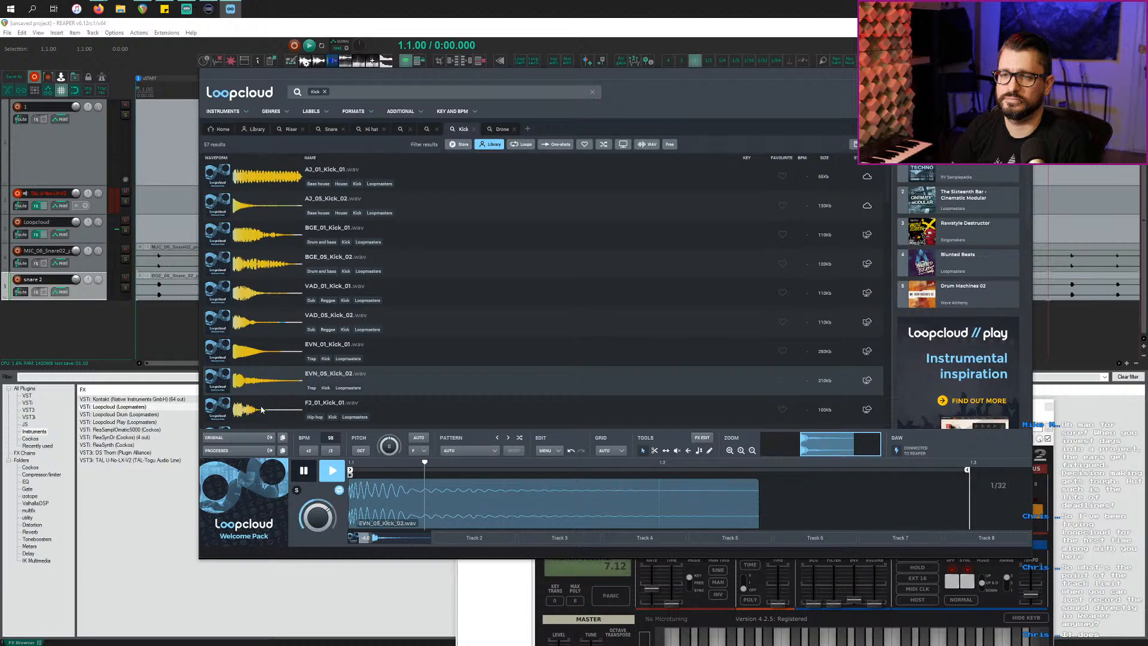
{"action": "scroll", "coordinate": [263, 391], "scroll_direction": "down", "scroll_amount": 3}
{"action": "left_click", "coordinate": [268, 395]}
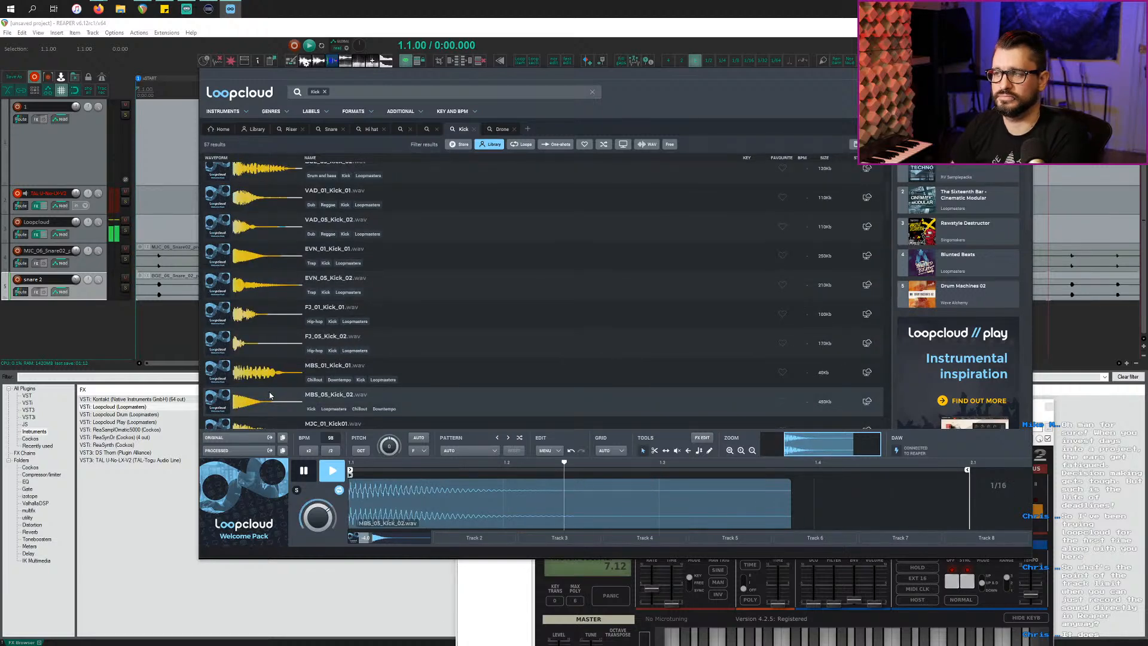
Step: Step through kicks from PHA_01_Kick_01 to JTH_124_Drums_2_Kick, then stop the preview
{"action": "key", "text": "Down"}
{"action": "key", "text": "Down"}
{"action": "key", "text": "Down"}
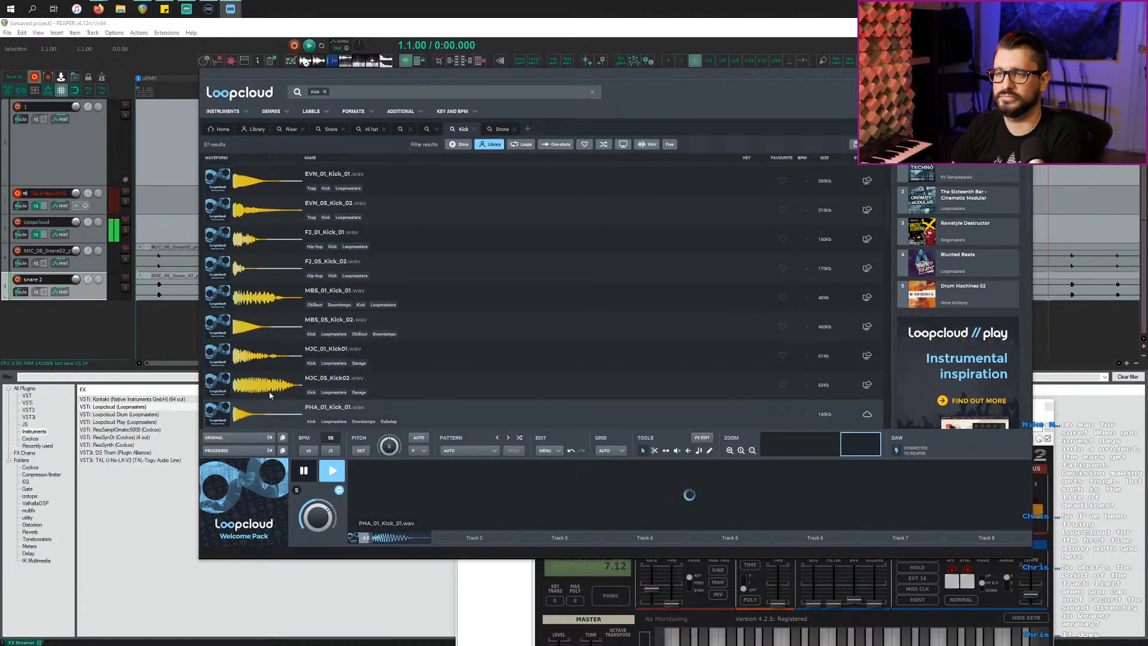
{"action": "key", "text": "Down"}
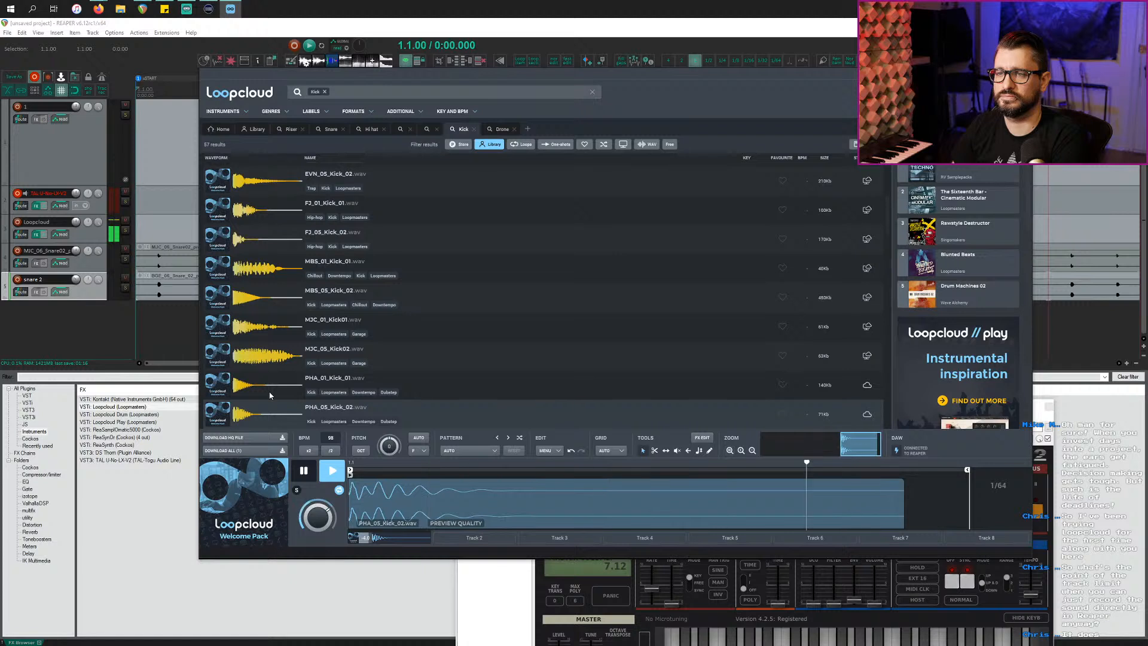
{"action": "key", "text": "Down"}
{"action": "key", "text": "Down"}
{"action": "key", "text": "Down"}
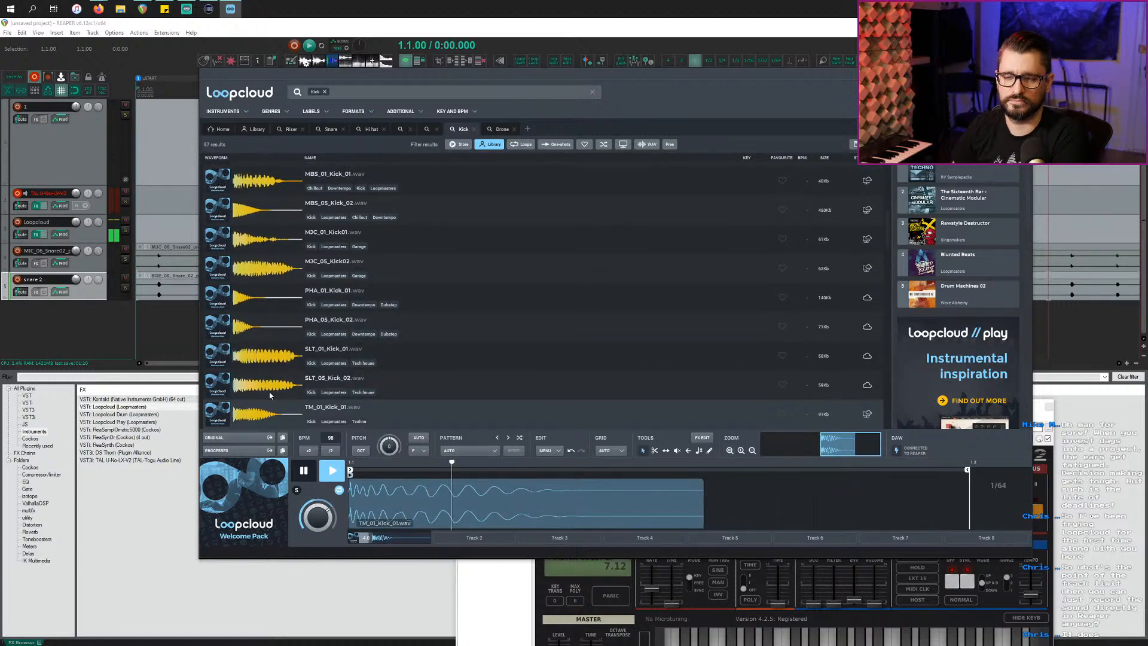
{"action": "key", "text": "Down"}
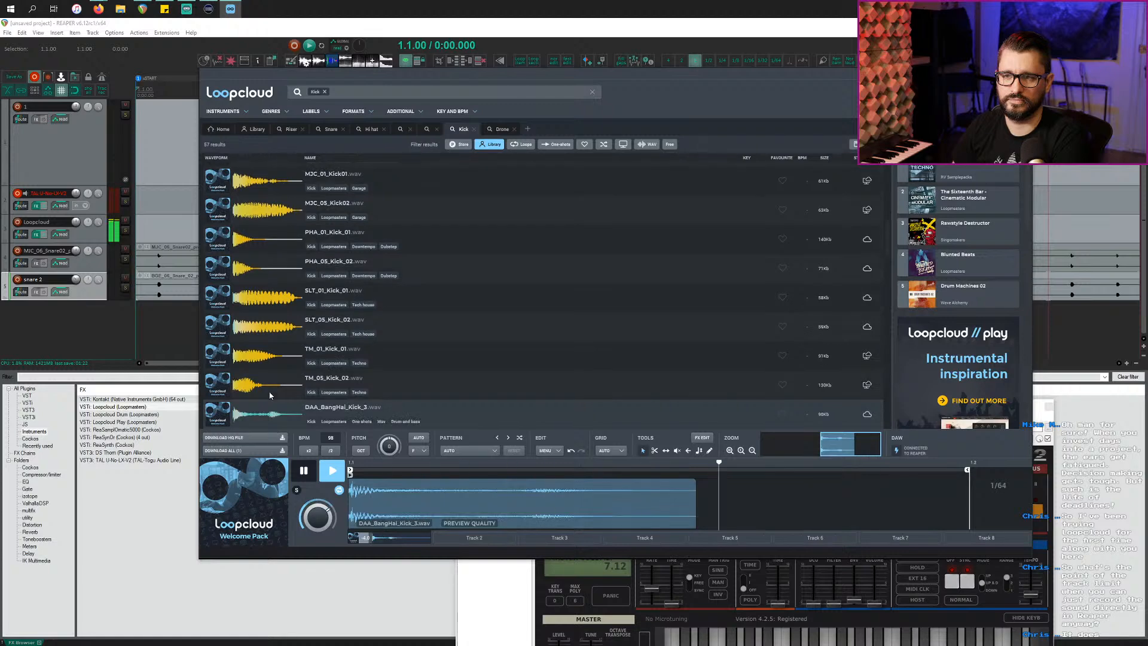
{"action": "key", "text": "Down"}
{"action": "key", "text": "Down"}
{"action": "key", "text": "Down"}
{"action": "key", "text": "Down"}
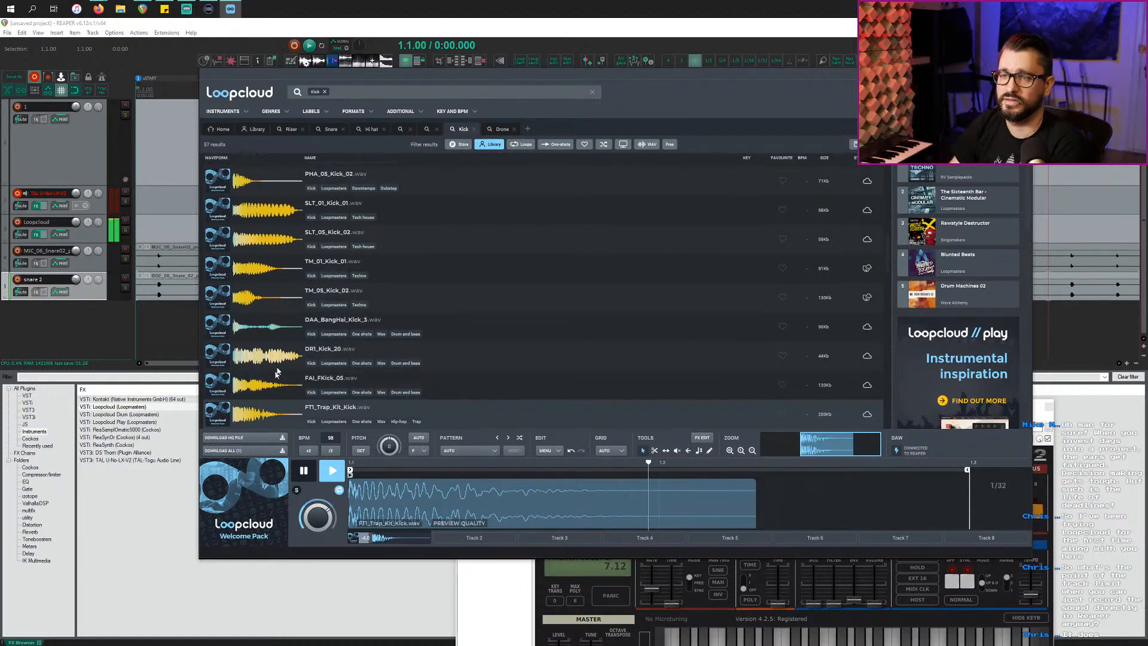
{"action": "key", "text": "Down"}
{"action": "key", "text": "Down"}
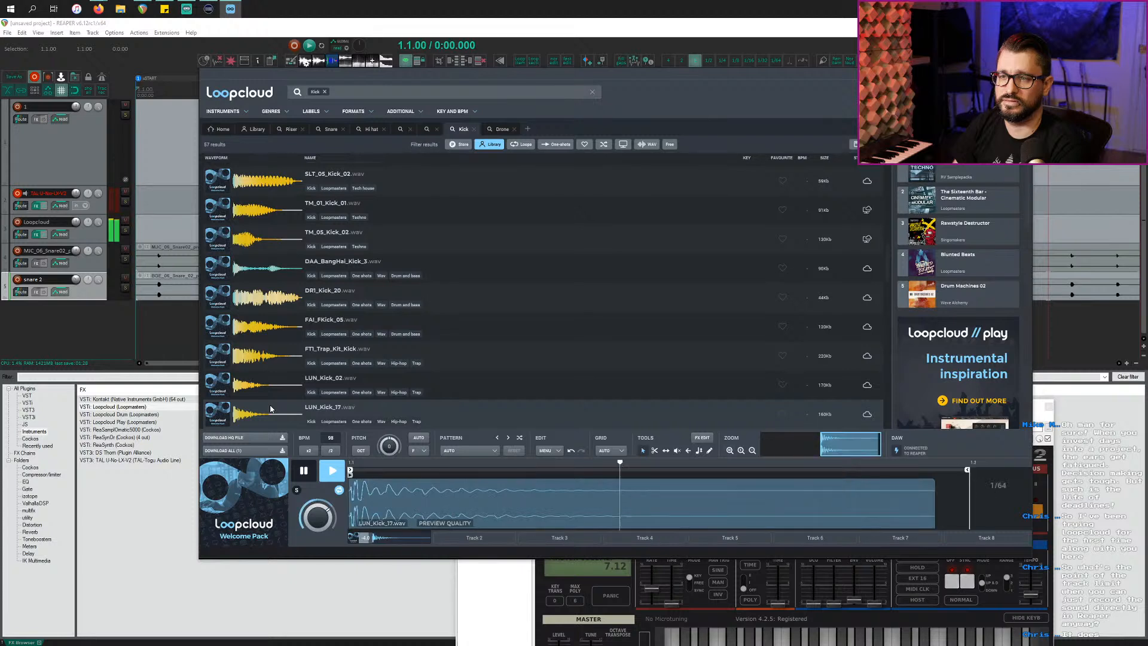
{"action": "key", "text": "Down"}
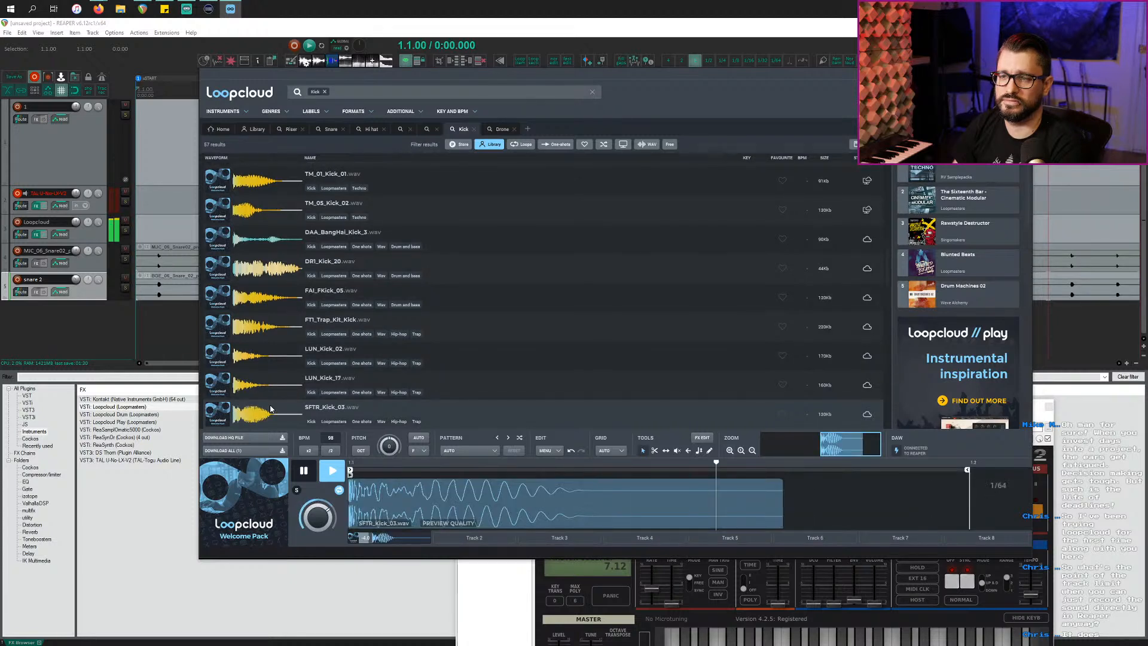
{"action": "key", "text": "Down"}
{"action": "key", "text": "Down"}
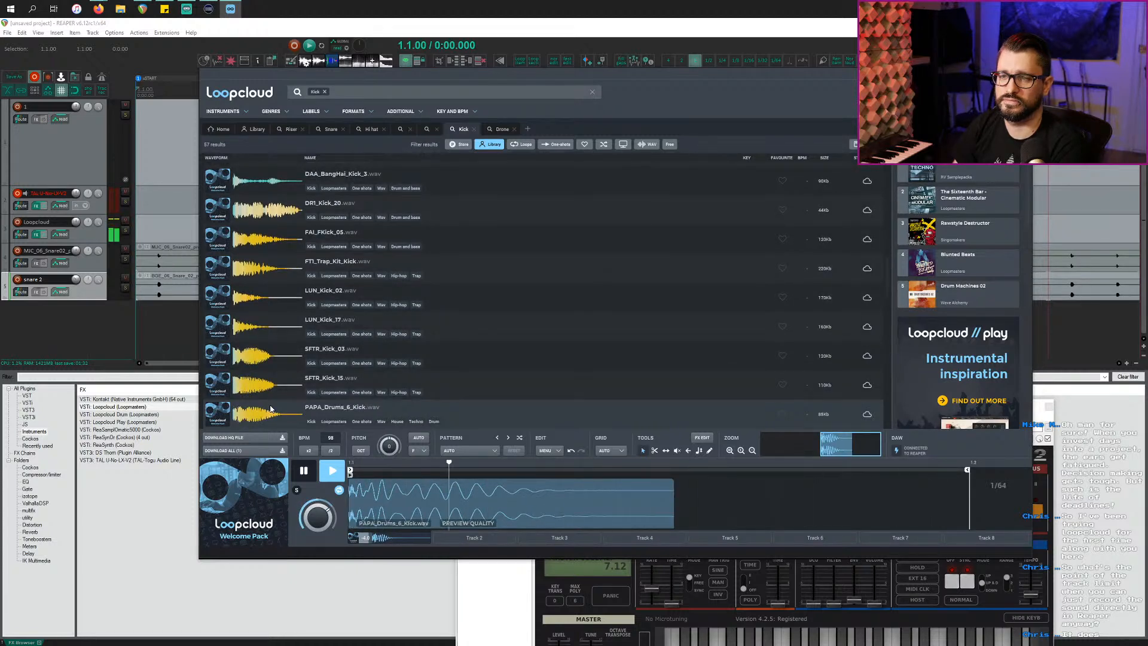
{"action": "key", "text": "Down"}
{"action": "key", "text": "Down"}
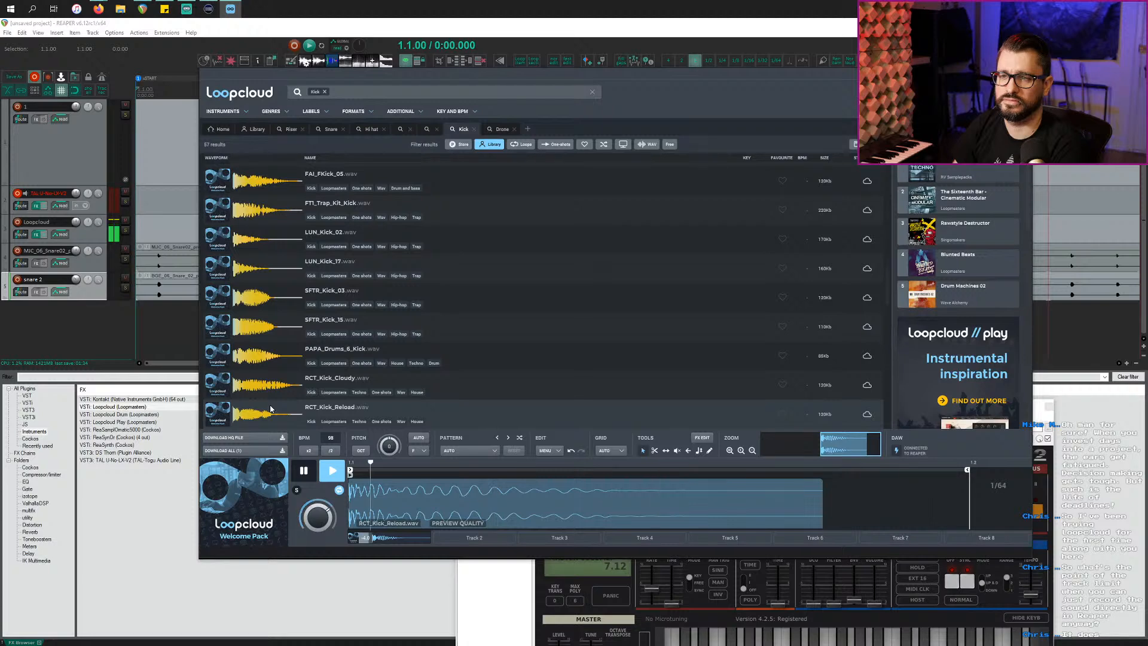
{"action": "key", "text": "Down"}
{"action": "key", "text": "Down"}
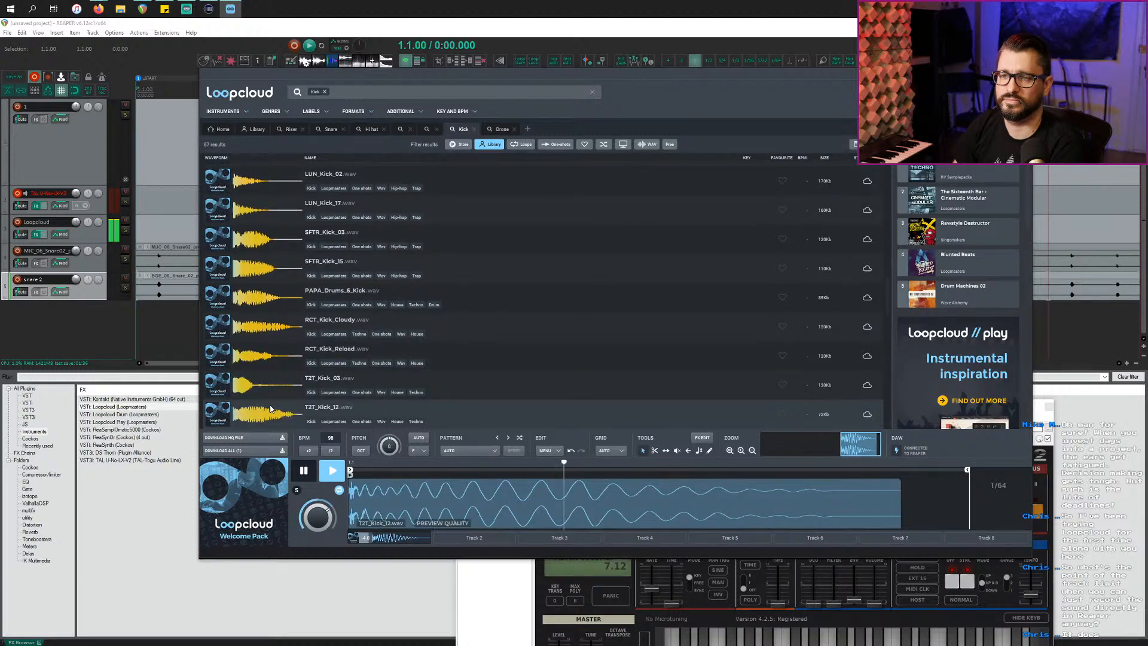
{"action": "key", "text": "Down"}
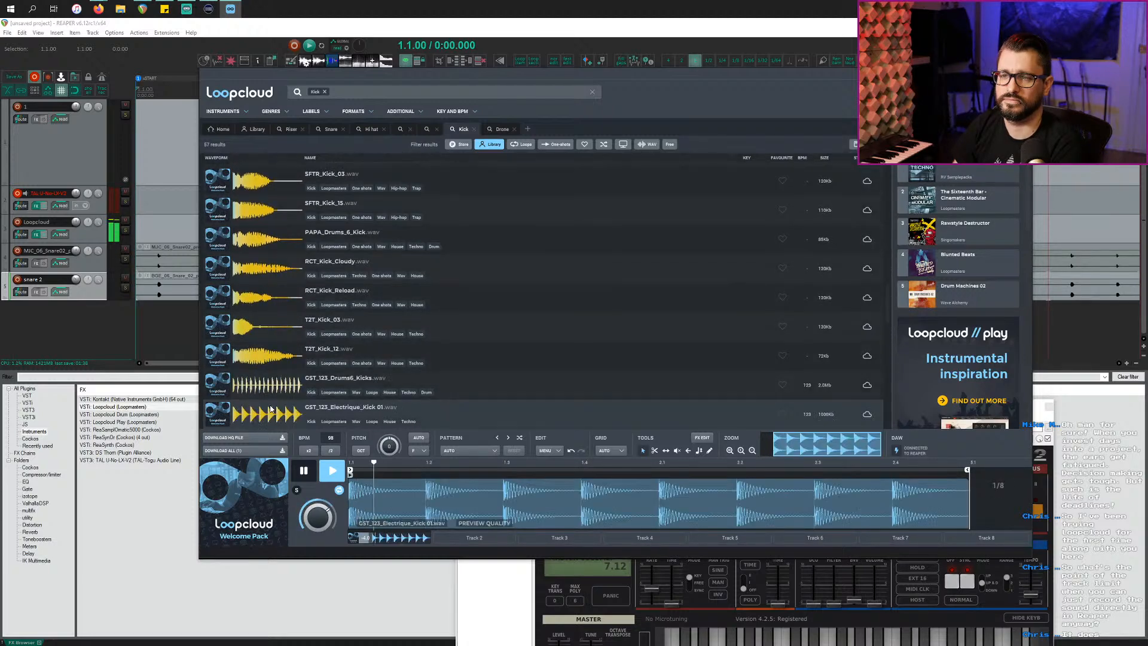
{"action": "key", "text": "Down"}
{"action": "key", "text": "Down"}
{"action": "key", "text": "Down"}
{"action": "key", "text": "Down"}
{"action": "key", "text": "Down"}
{"action": "key", "text": "Down"}
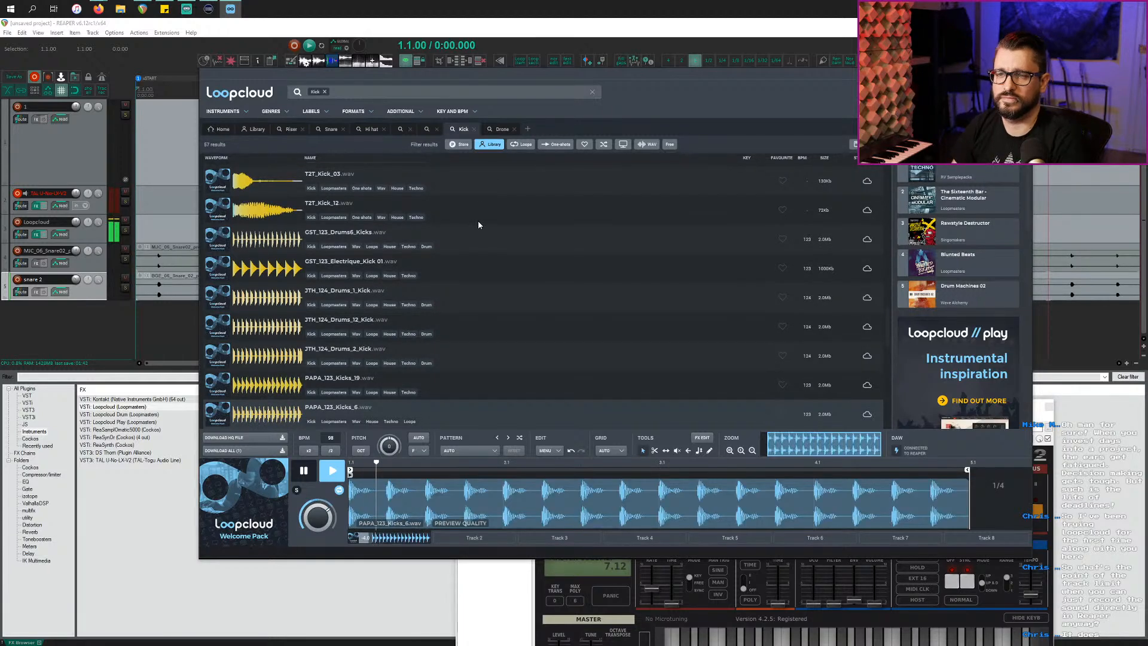
{"action": "key", "text": "space"}
Step: Recheck the AJ kicks, then drag BGE_01_Kick_01 into REAPER as a new track
{"action": "scroll", "coordinate": [598, 392], "scroll_direction": "down", "scroll_amount": 5}
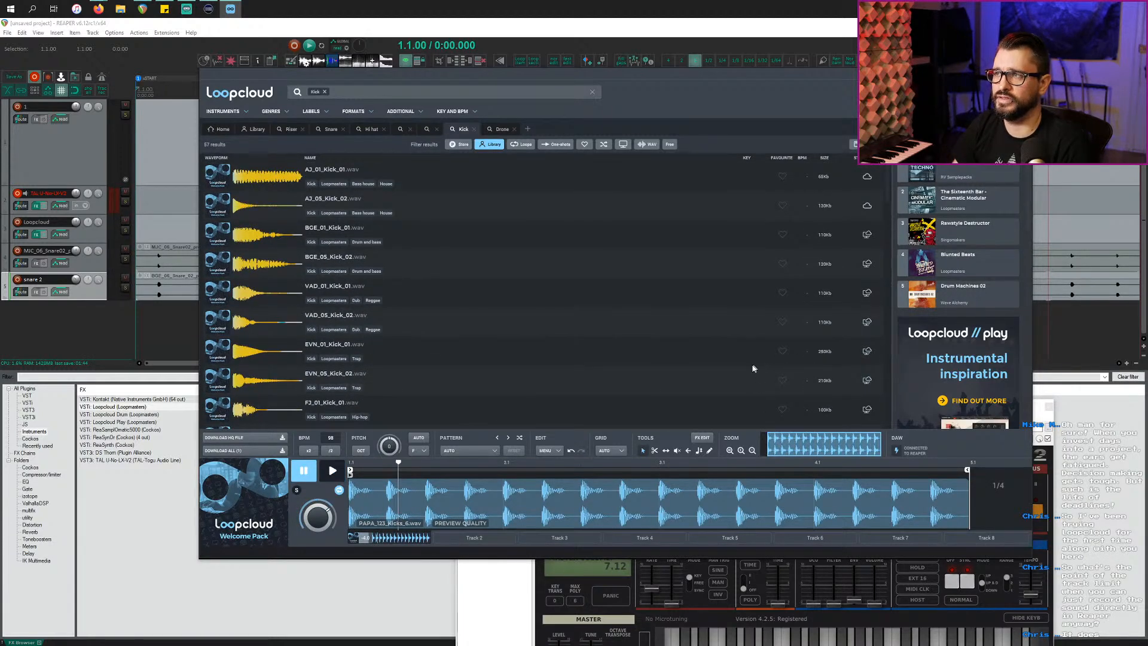
{"action": "left_click", "coordinate": [261, 213]}
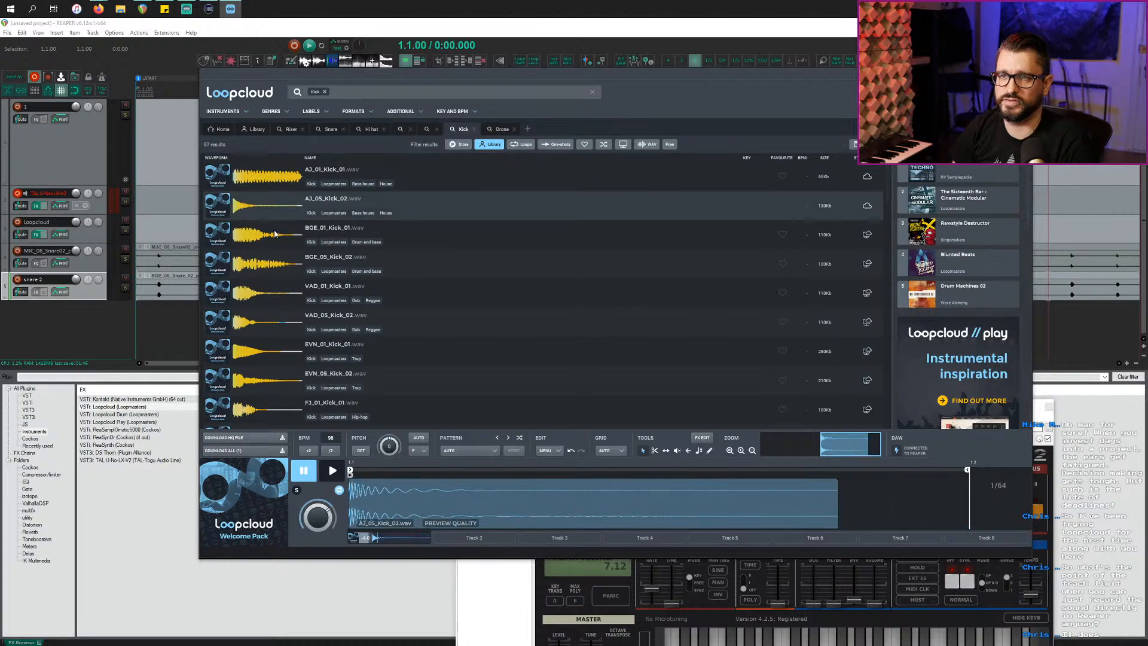
{"action": "key", "text": "Up"}
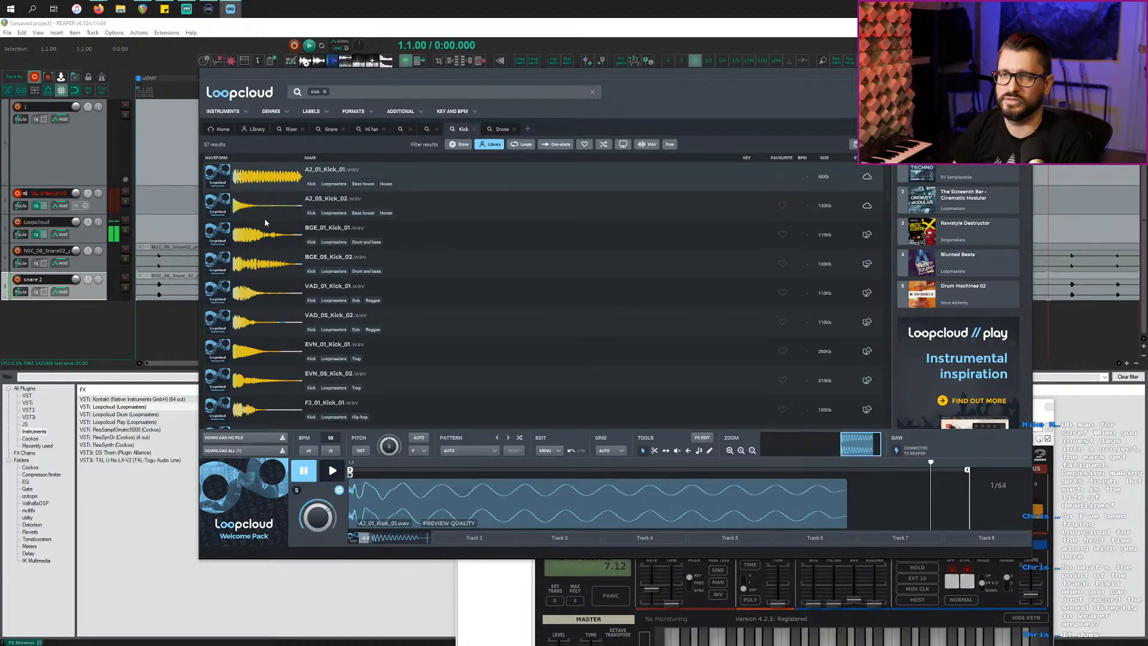
{"action": "left_click", "coordinate": [264, 245]}
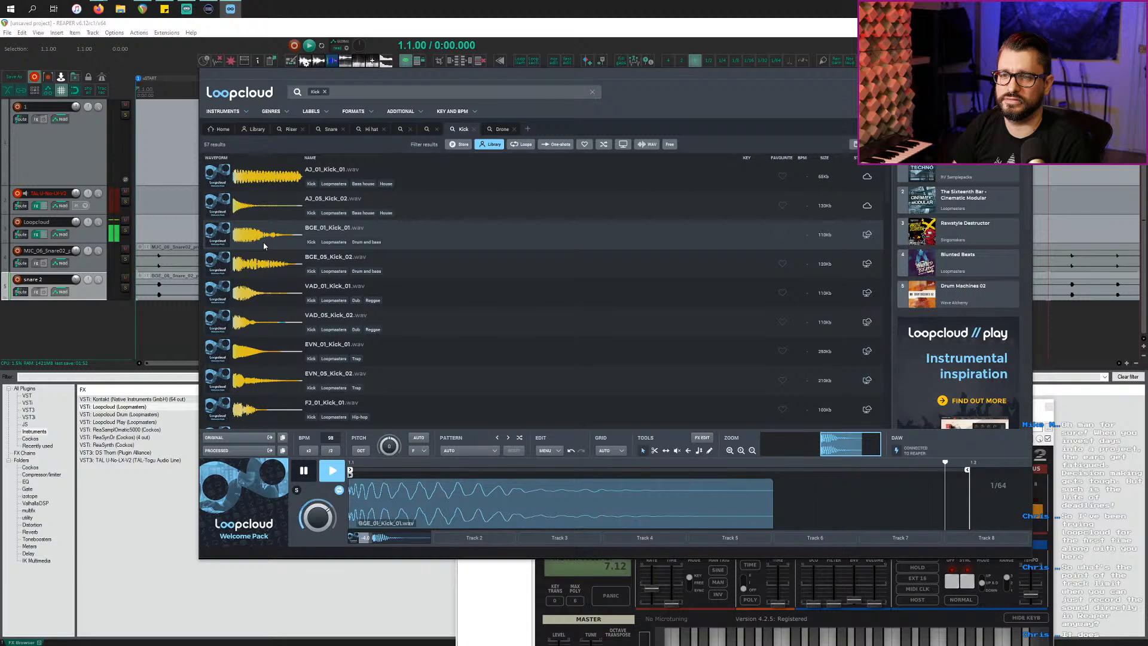
{"action": "key", "text": "space"}
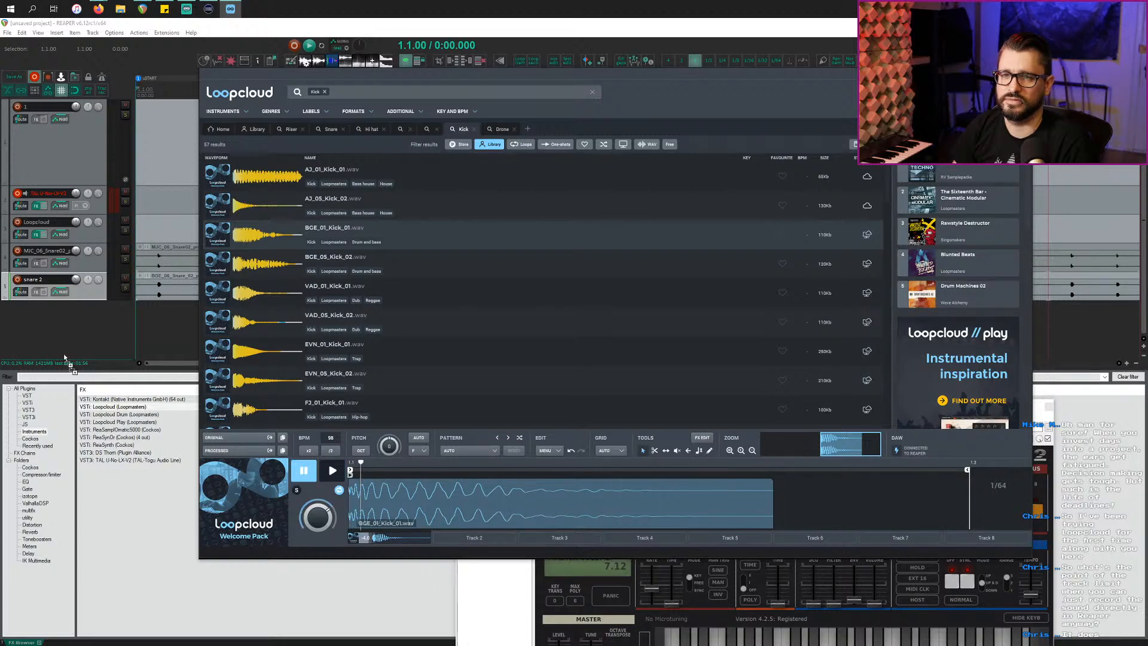
{"action": "left_click_drag", "start_coordinate": [65, 357], "coordinate": [58, 335]}
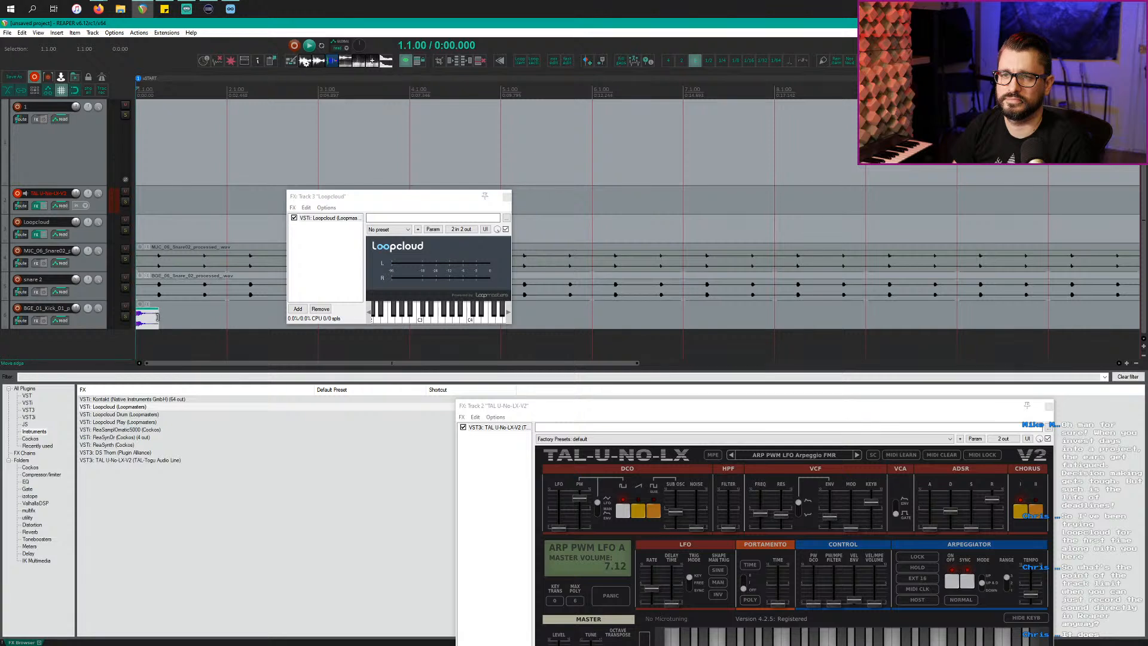
Step: Set a half-note grid and extend the kick and snare 2 items to bar 17
{"action": "mouse_move", "coordinate": [157, 318]}
{"action": "left_mouse_down"}
{"action": "mouse_move", "coordinate": [209, 314]}
{"action": "mouse_move", "coordinate": [163, 313]}
{"action": "left_mouse_up"}
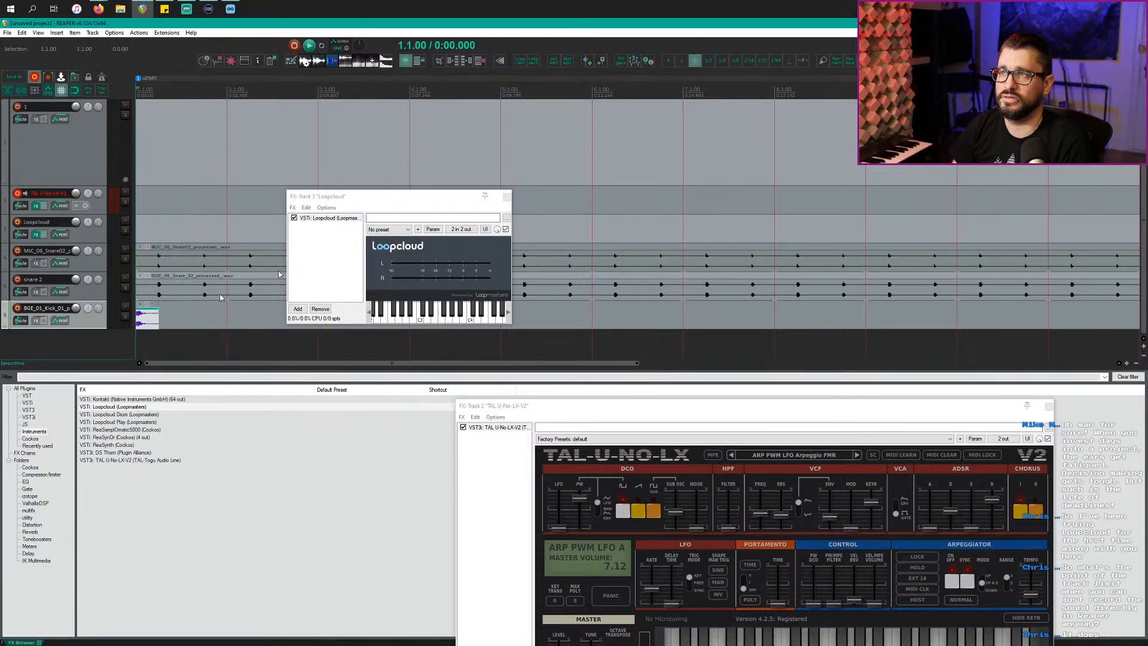
{"action": "left_click", "coordinate": [722, 61]}
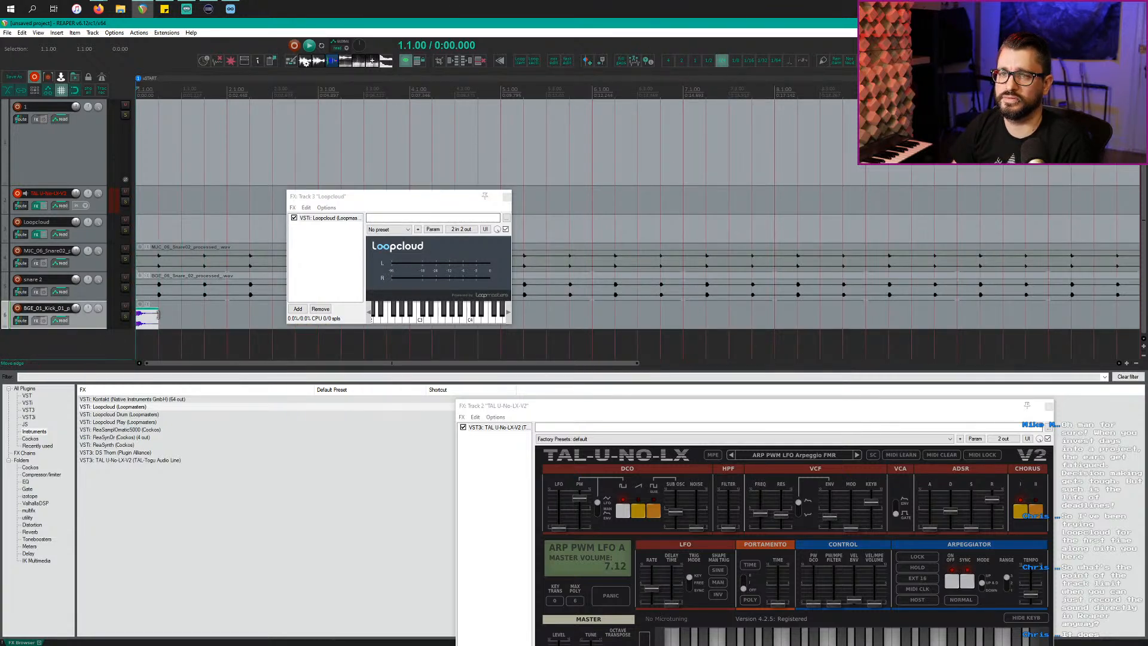
{"action": "left_click", "coordinate": [708, 61]}
{"action": "left_click_drag", "start_coordinate": [158, 316], "coordinate": [954, 293]}
{"action": "scroll", "coordinate": [595, 324], "scroll_direction": "down", "scroll_amount": 3}
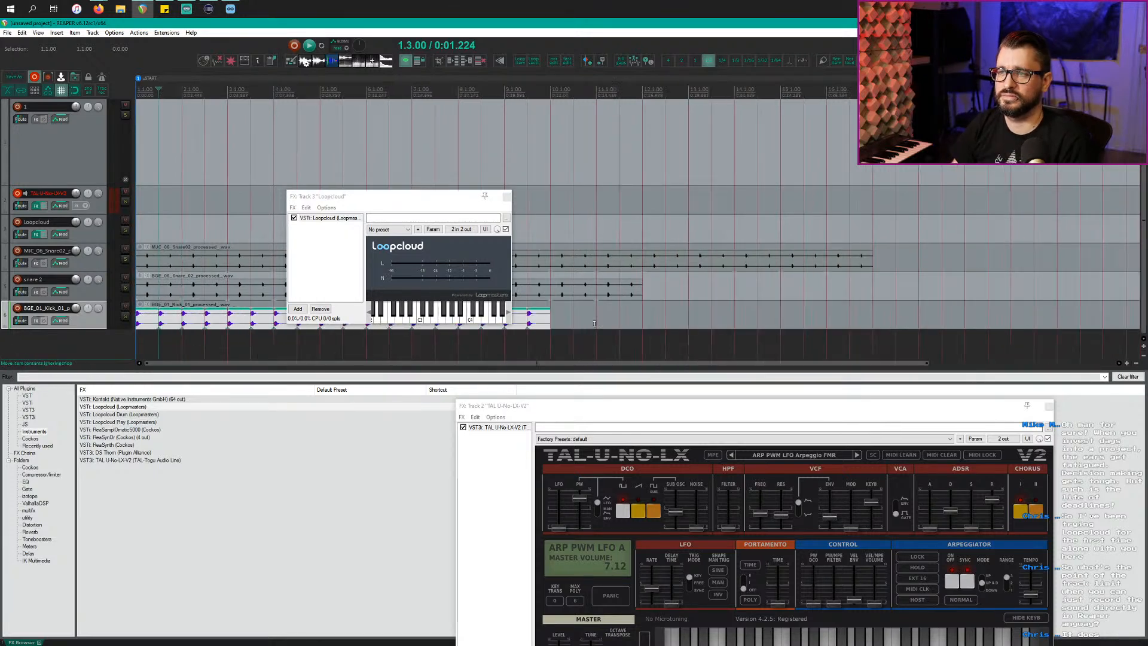
{"action": "left_click_drag", "start_coordinate": [547, 320], "coordinate": [870, 314]}
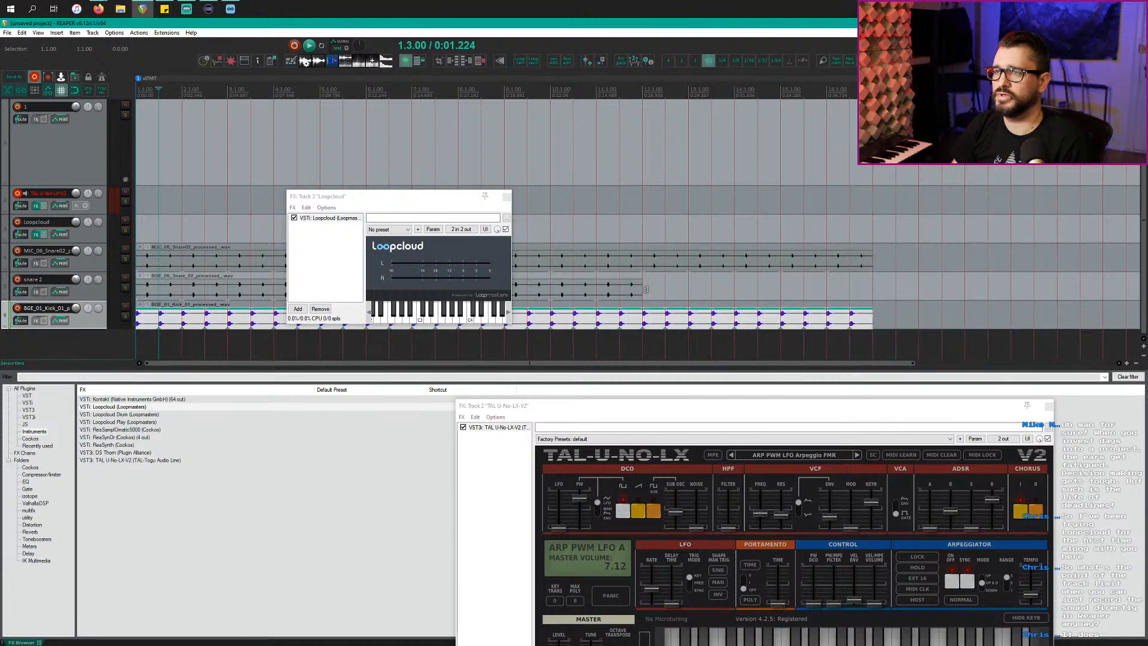
{"action": "left_click_drag", "start_coordinate": [643, 290], "coordinate": [869, 287]}
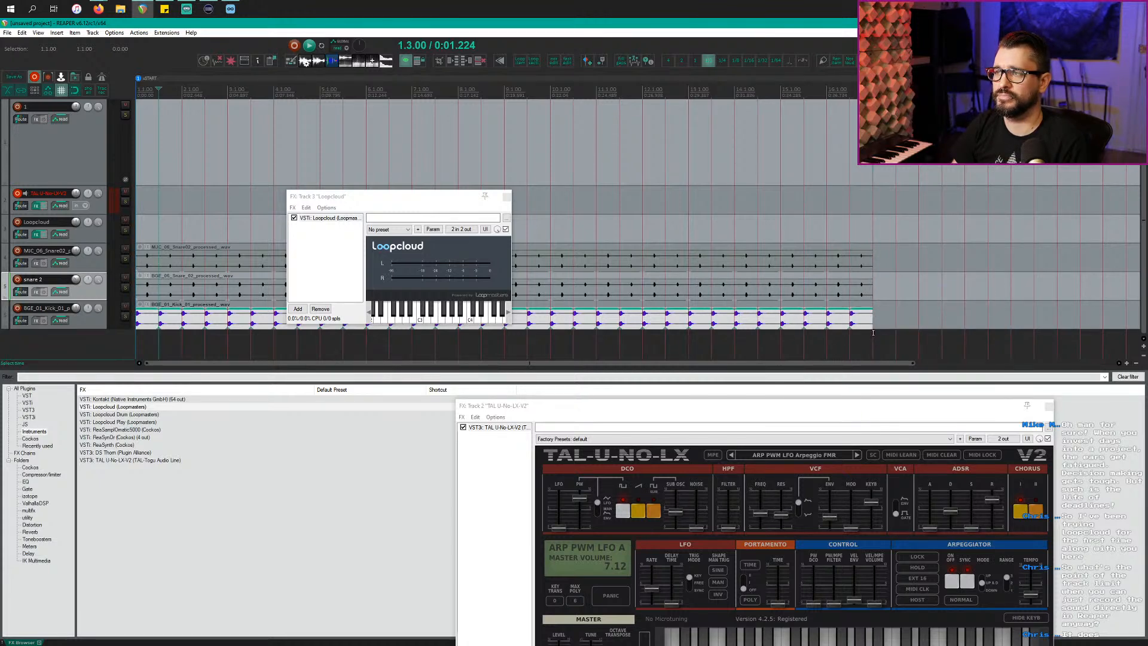
Step: Play the arrangement, close the Loopcloud effect window, and stop at 4.3.00
{"action": "left_click_drag", "start_coordinate": [875, 332], "coordinate": [2, 143]}
{"action": "key", "text": "space"}
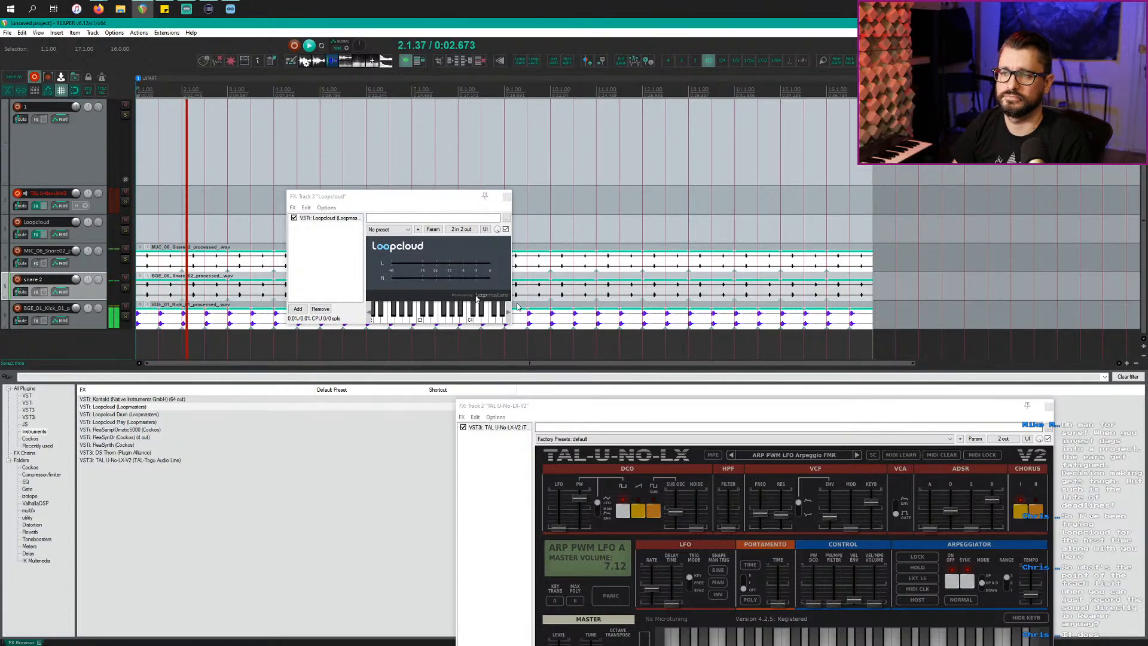
{"action": "key", "text": "alt+Tab"}
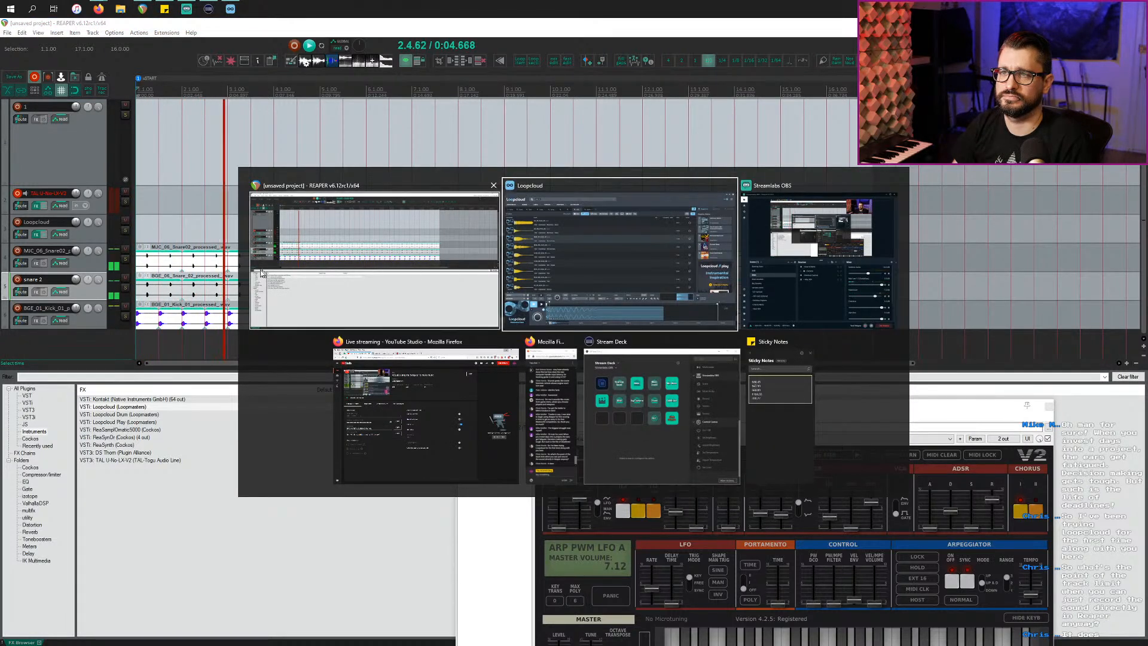
{"action": "left_click", "coordinate": [581, 268]}
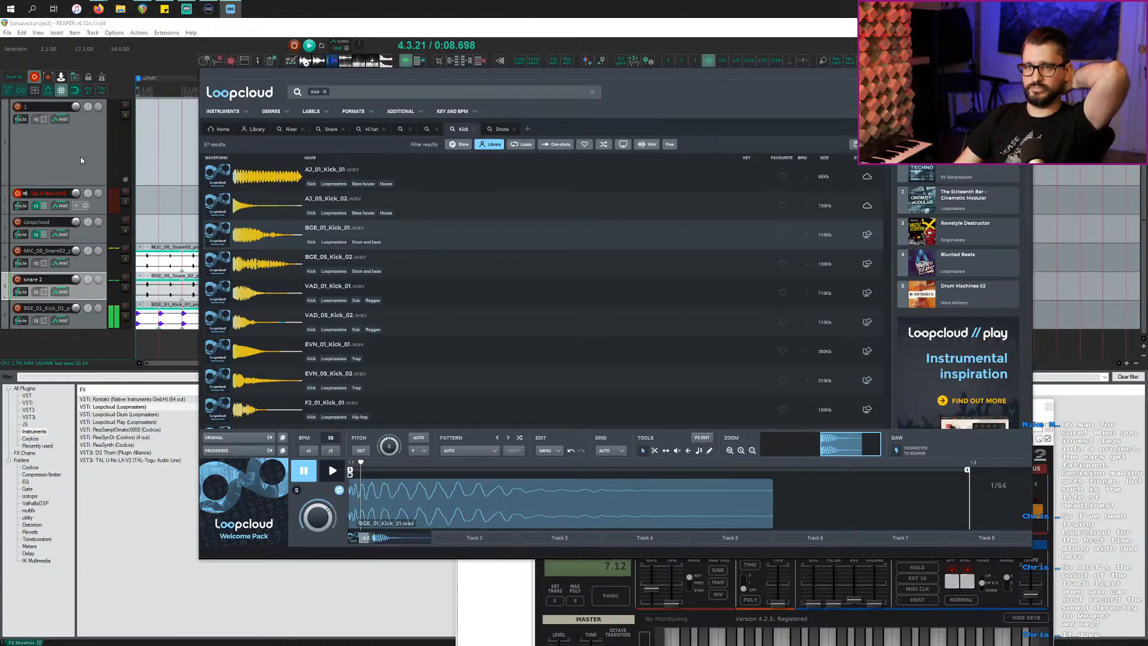
{"action": "left_click", "coordinate": [87, 171]}
{"action": "left_click", "coordinate": [106, 321]}
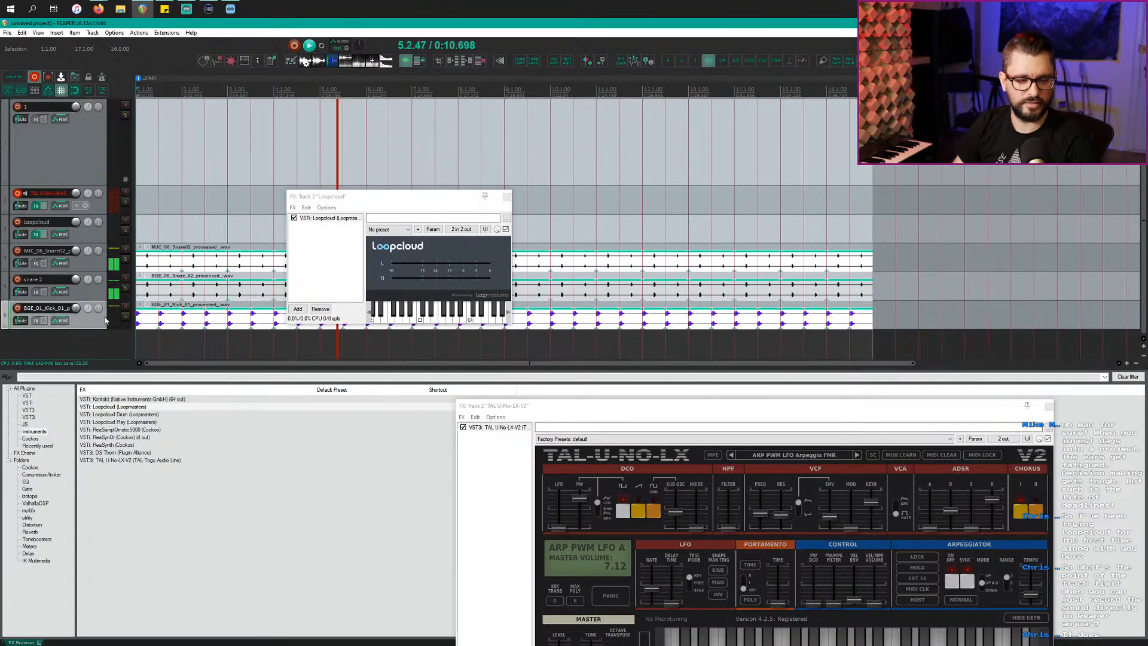
{"action": "left_click", "coordinate": [406, 201]}
{"action": "key", "text": "Escape"}
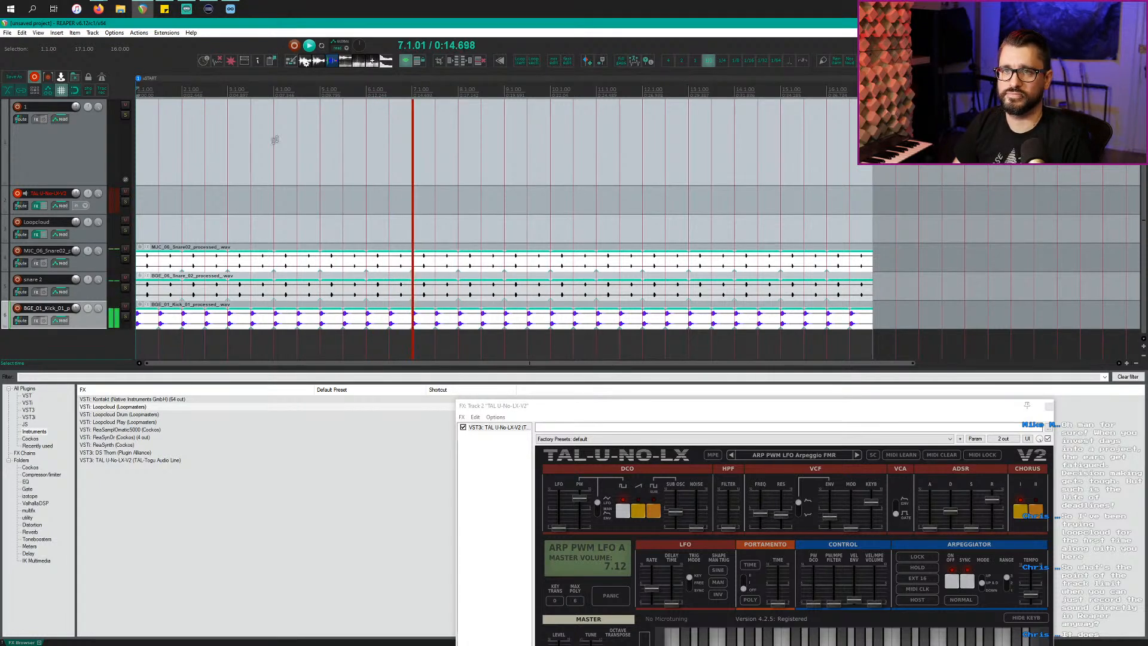
{"action": "left_click", "coordinate": [296, 133]}
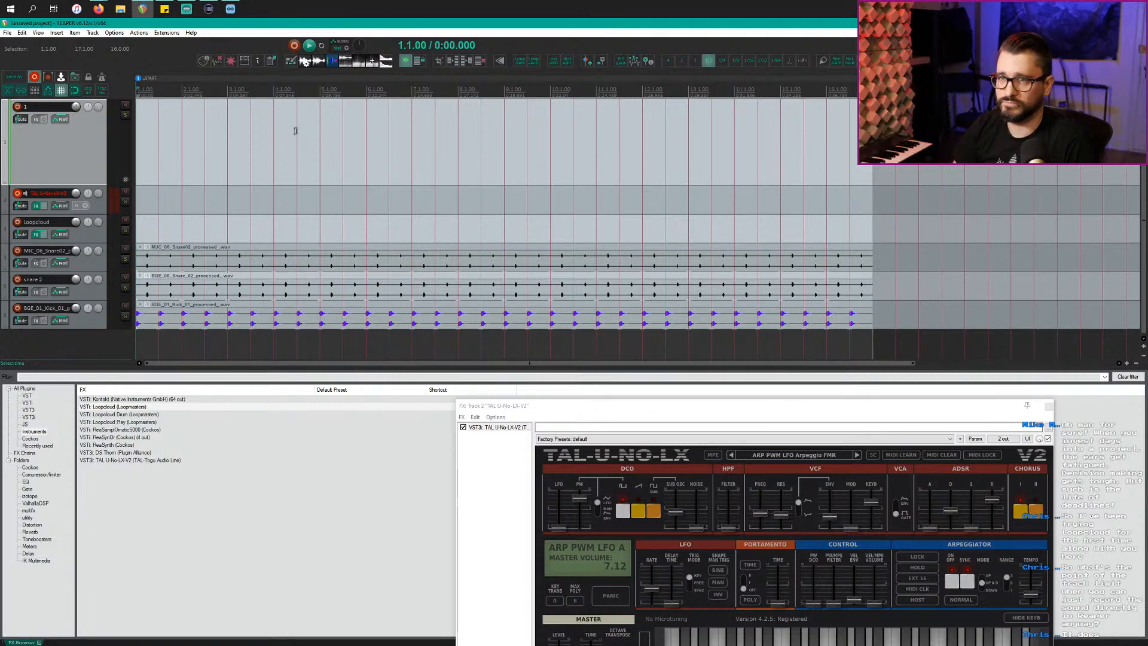
Step: Select the TAL-U-NO-LX track and check track 2's recording settings
{"action": "left_click", "coordinate": [165, 151]}
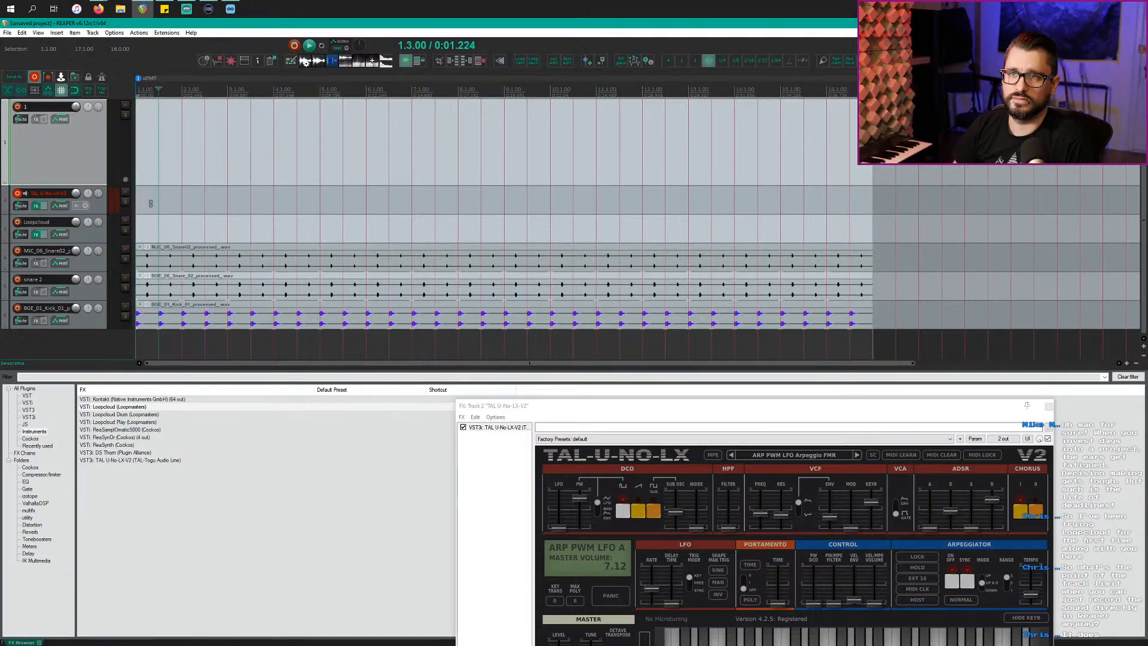
{"action": "scroll", "coordinate": [218, 225], "scroll_direction": "up", "scroll_amount": 2}
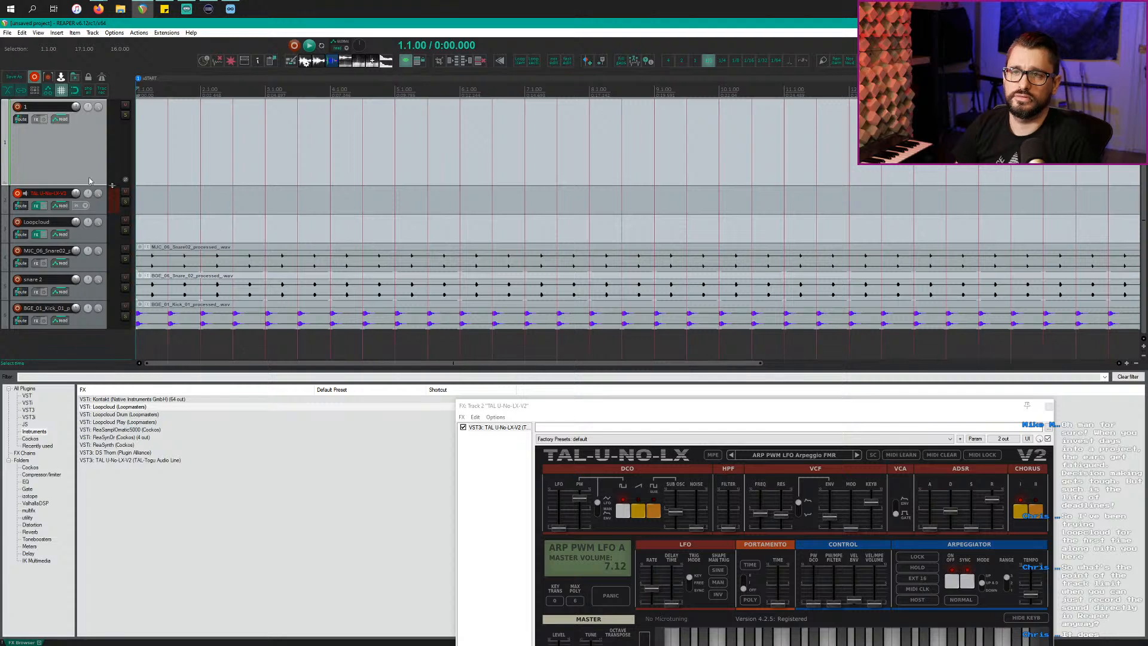
{"action": "left_click", "coordinate": [101, 205]}
{"action": "left_click", "coordinate": [104, 91]}
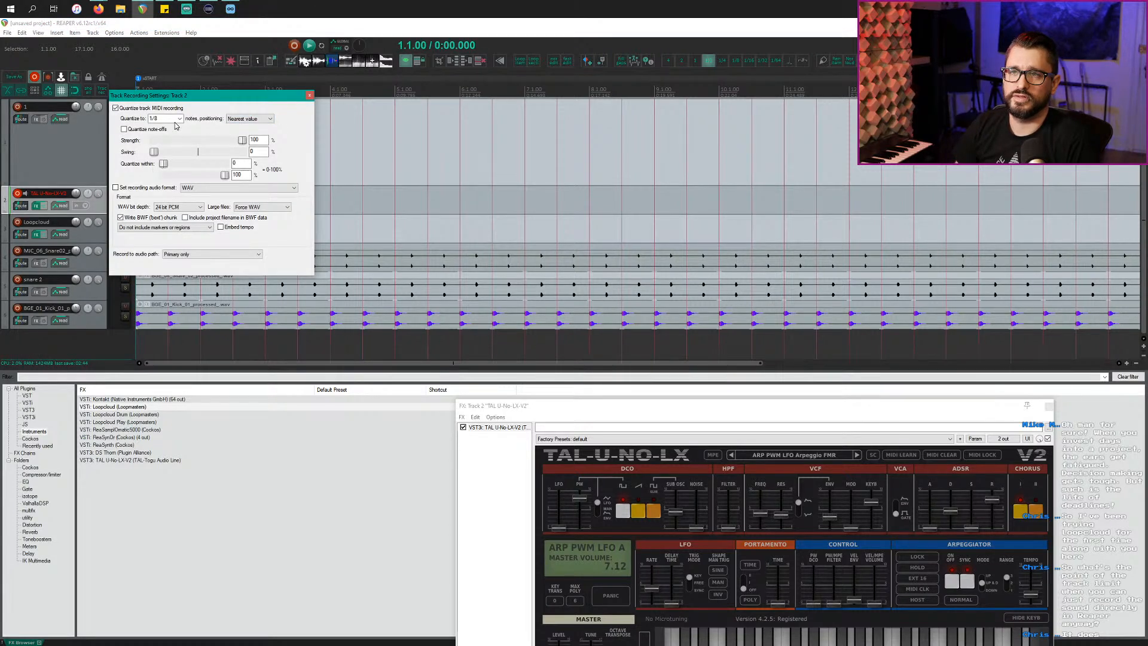
{"action": "left_click", "coordinate": [309, 96]}
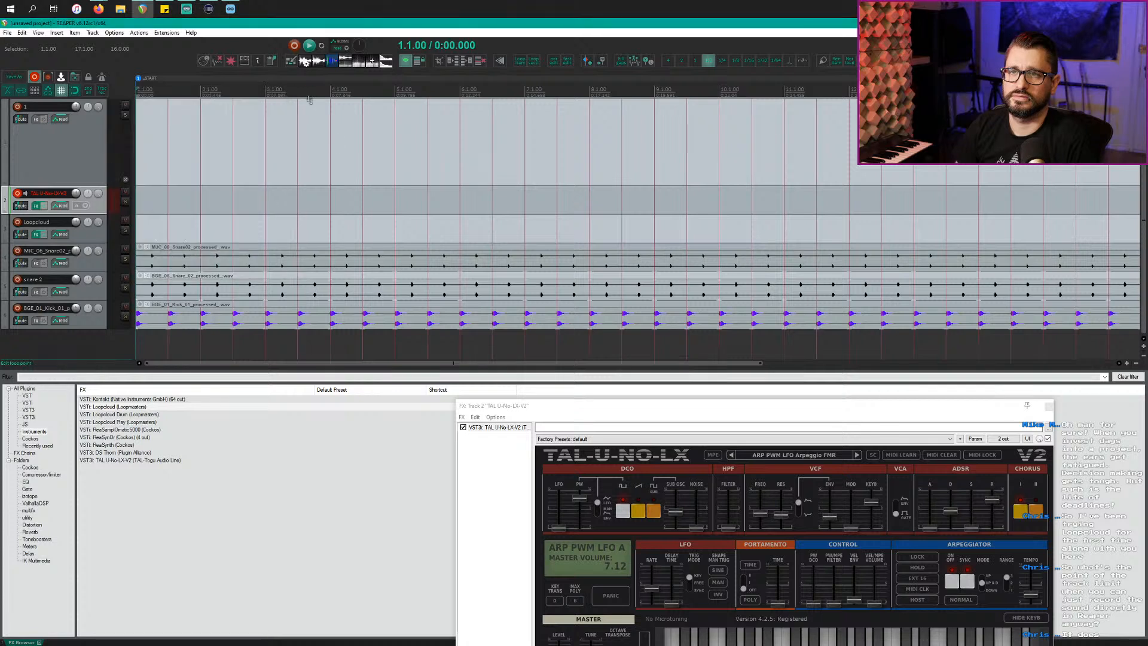
Step: Enable the metronome with a 1-measure count-in before recording
{"action": "right_click", "coordinate": [101, 77]}
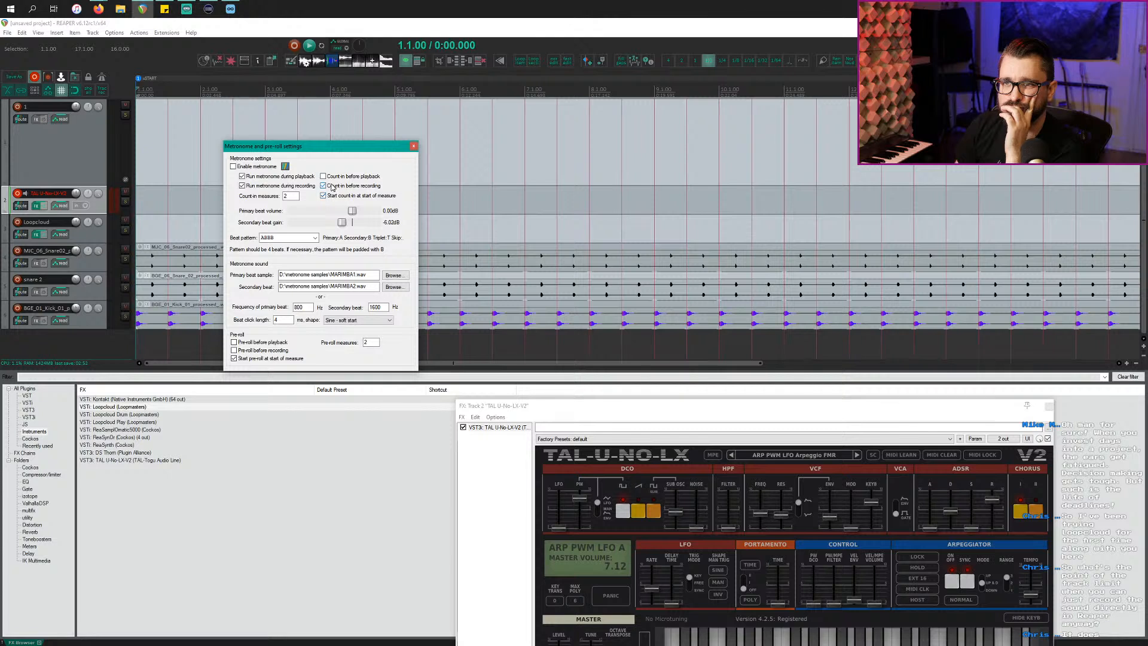
{"action": "double_click", "coordinate": [293, 196]}
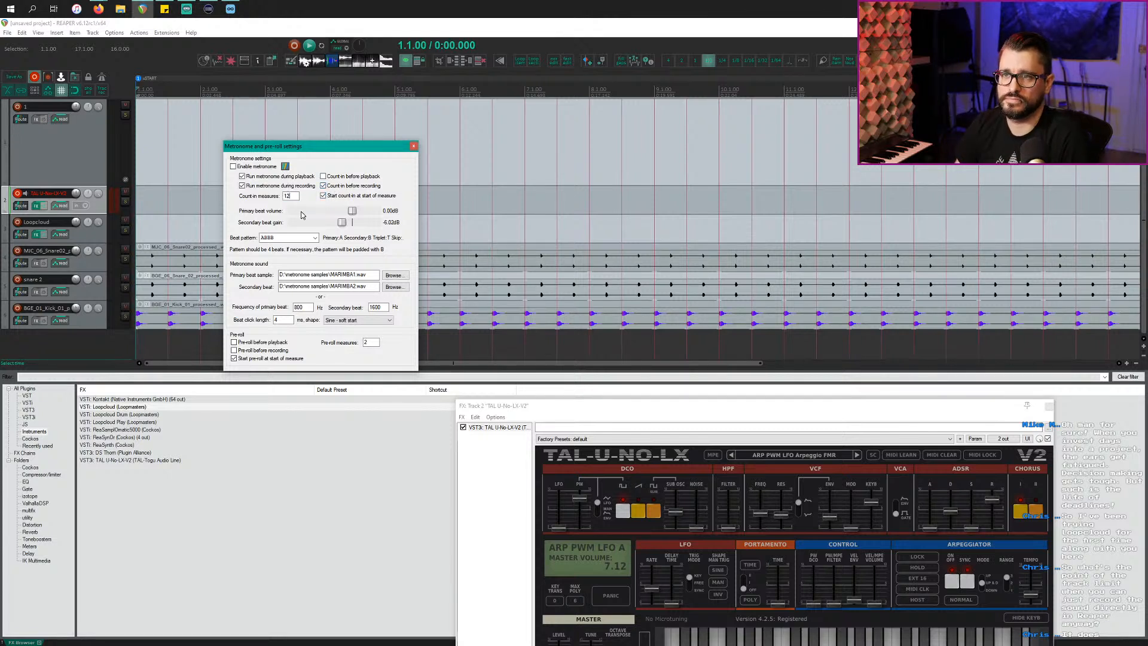
{"action": "type", "text": "12"}
{"action": "key", "text": "BackSpace"}
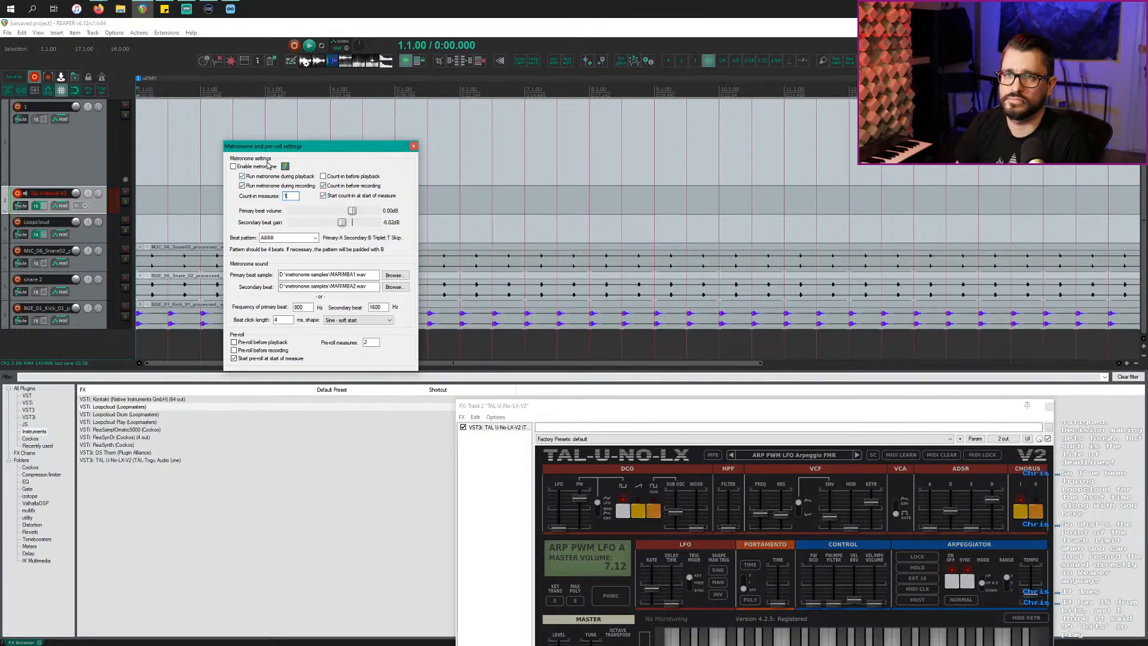
{"action": "left_click", "coordinate": [413, 146]}
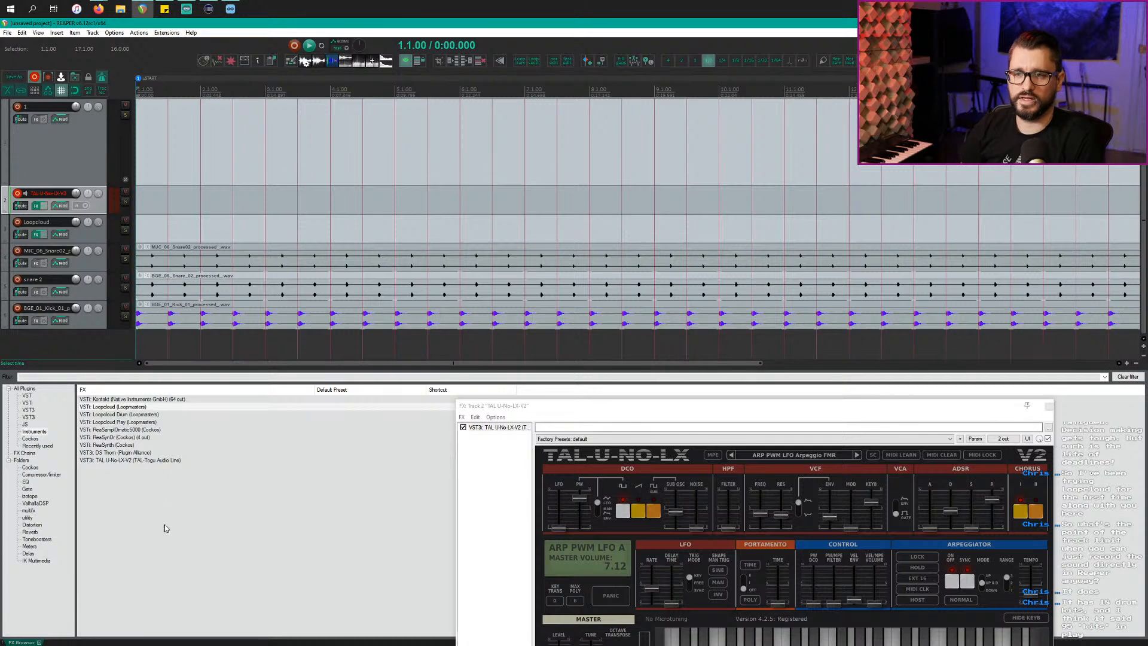
Step: Add VSTi: Loopcloud Drum on a new track below the existing ones
{"action": "left_click", "coordinate": [133, 406]}
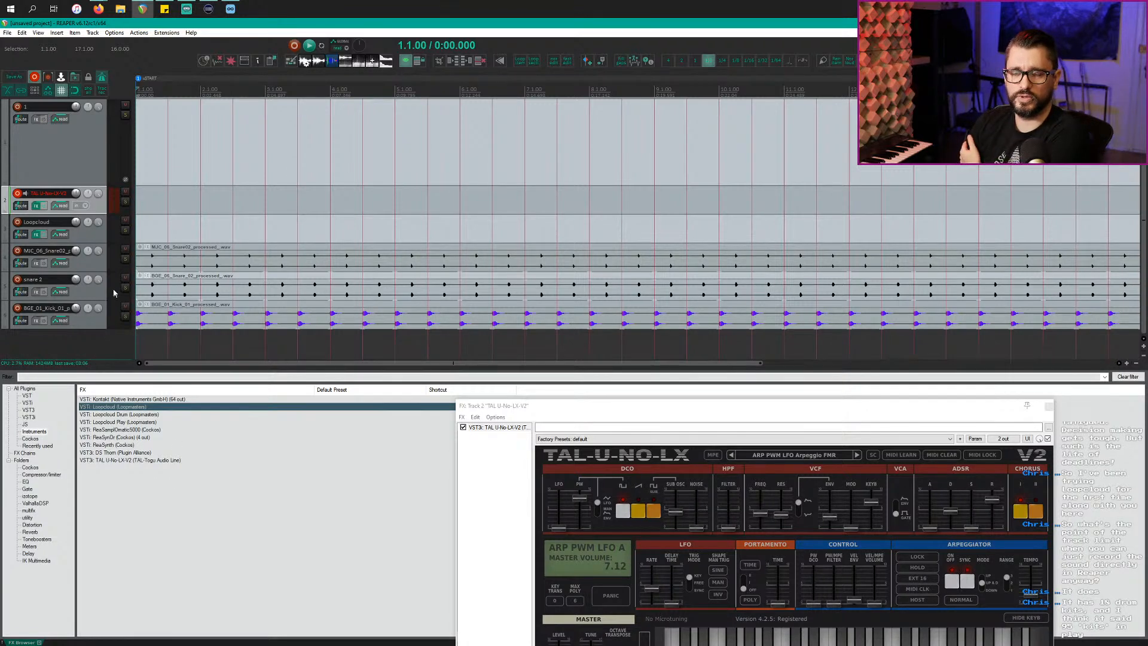
{"action": "left_click", "coordinate": [124, 422]}
{"action": "left_click", "coordinate": [122, 416]}
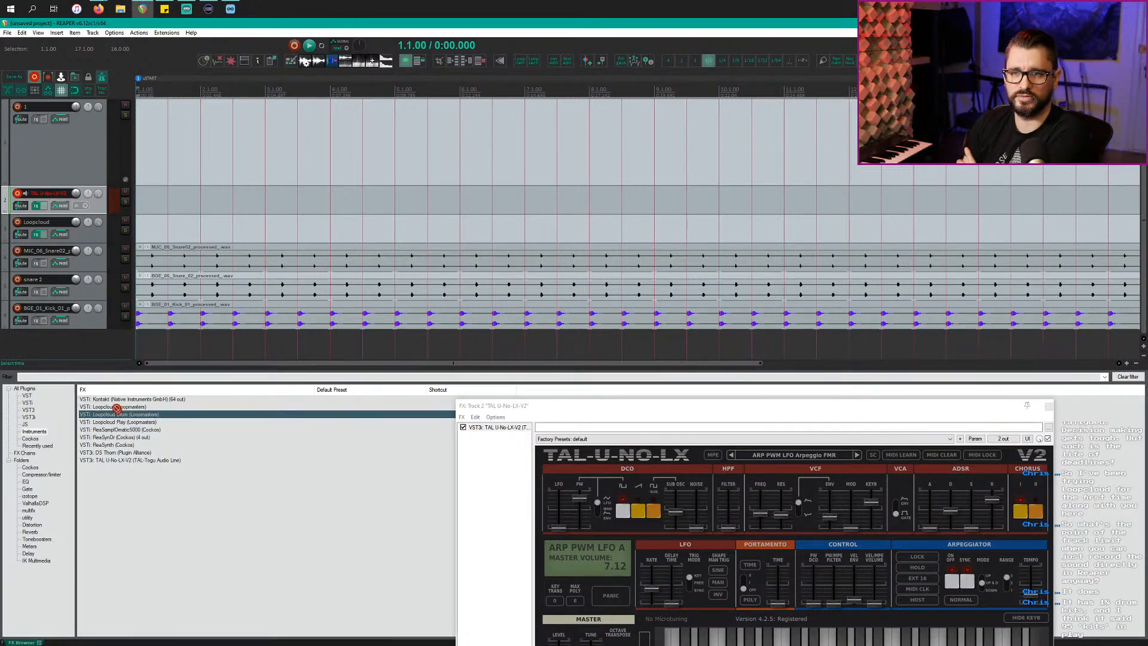
{"action": "left_click_drag", "start_coordinate": [116, 407], "coordinate": [81, 361]}
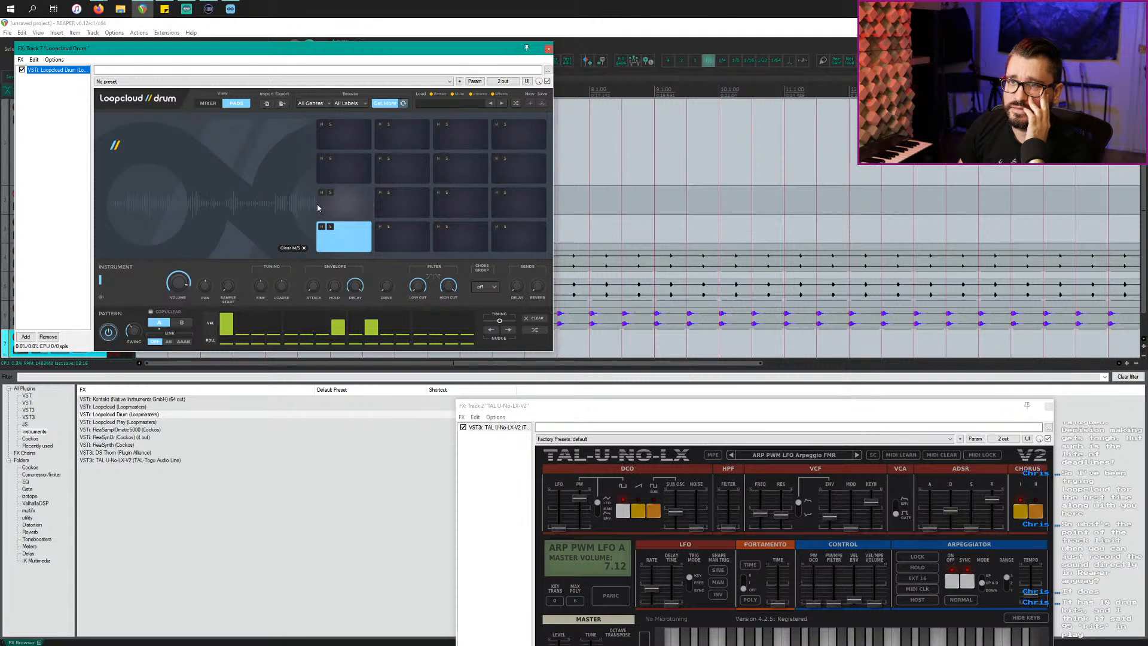
Step: Load the 01LM_Breakage DnB Drums kit and set the play position
{"action": "left_click", "coordinate": [446, 105]}
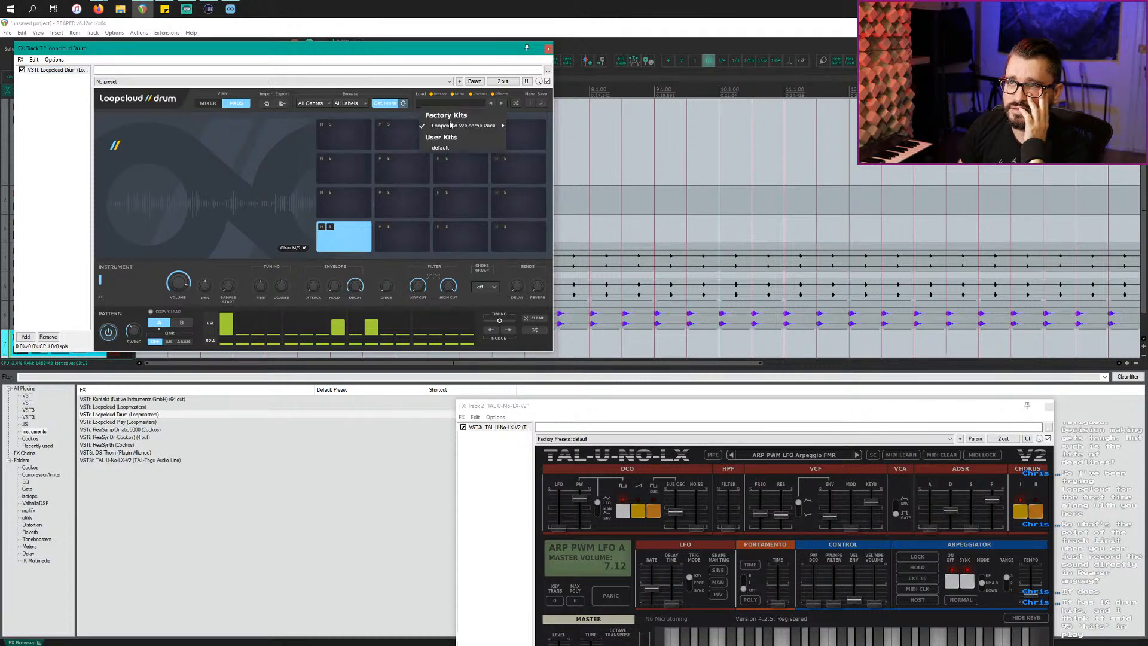
{"action": "mouse_move", "coordinate": [452, 127]}
{"action": "left_click", "coordinate": [536, 135]}
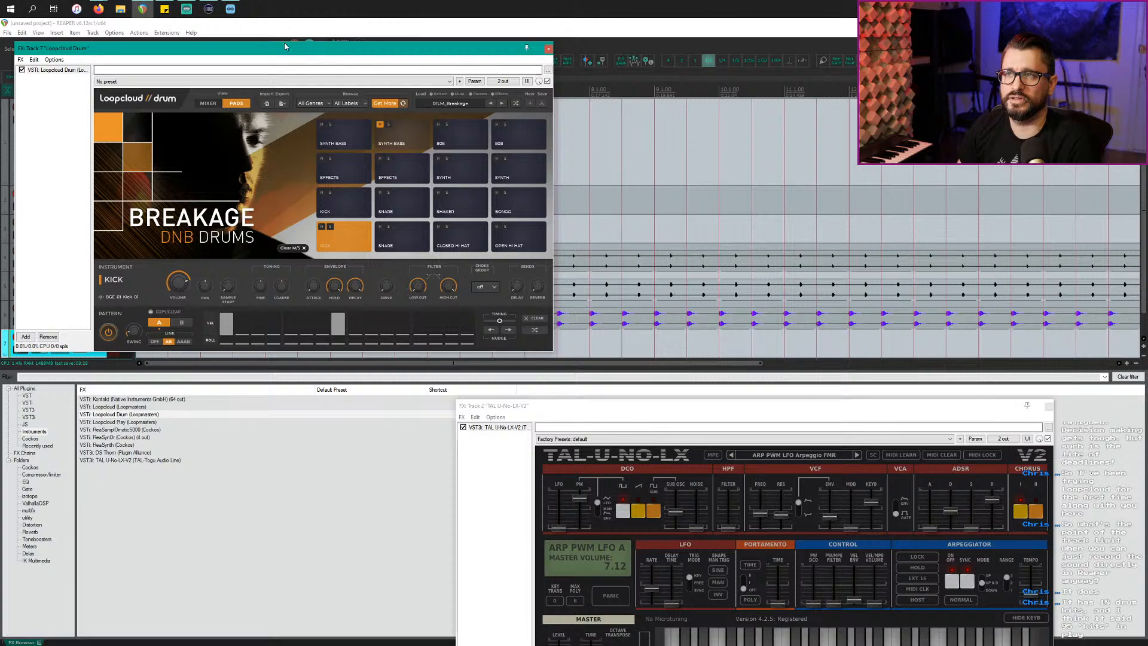
{"action": "left_click_drag", "start_coordinate": [284, 46], "coordinate": [371, 333]}
{"action": "scroll", "coordinate": [486, 198], "scroll_direction": "down", "scroll_amount": 6}
{"action": "left_click", "coordinate": [485, 154]}
Step: Play the project while auditioning the Breakage snare and closed hi-hat pads, ending on snare
{"action": "key", "text": "space"}
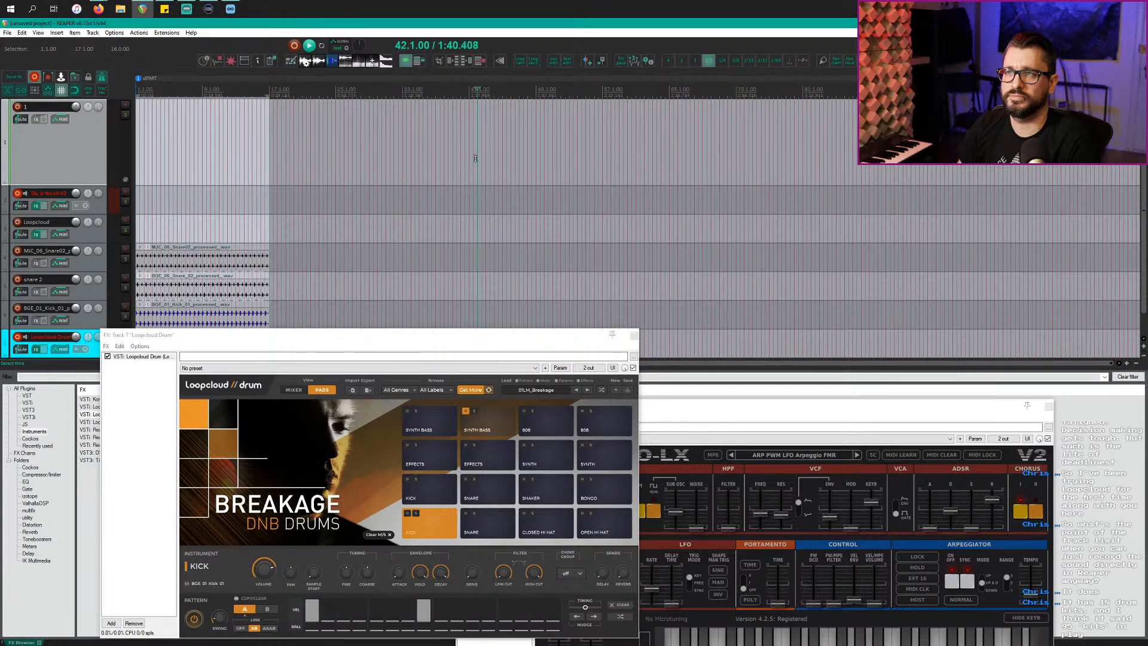
{"action": "left_click_drag", "start_coordinate": [457, 336], "coordinate": [438, 131]}
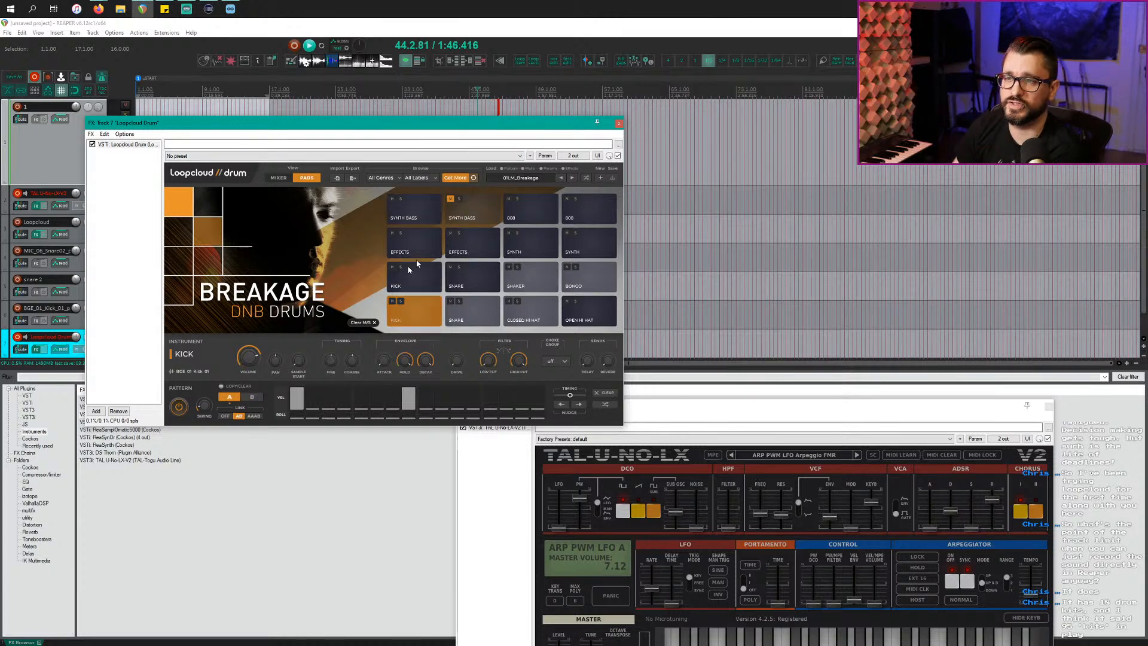
{"action": "left_click", "coordinate": [483, 322]}
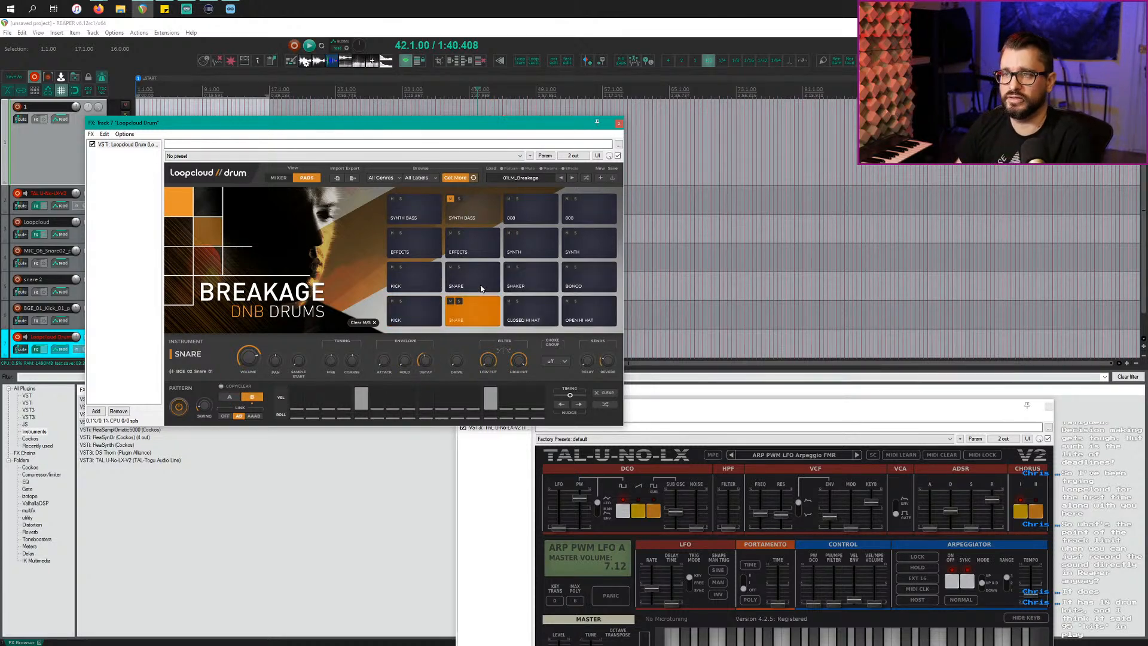
{"action": "left_click", "coordinate": [530, 315]}
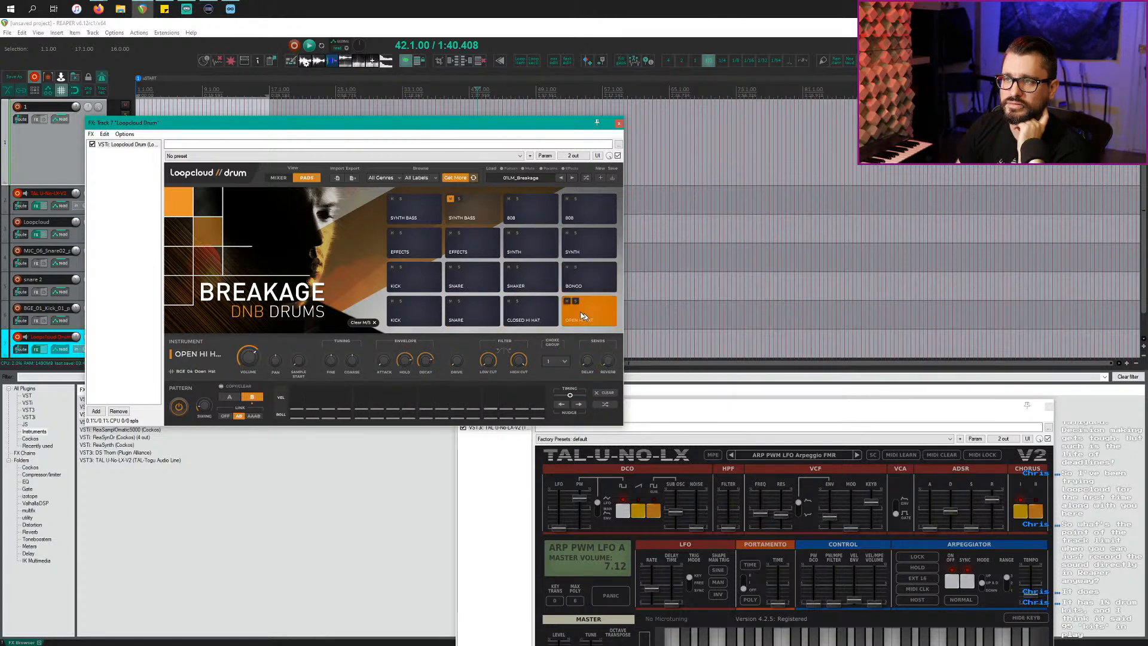
{"action": "left_click", "coordinate": [473, 316]}
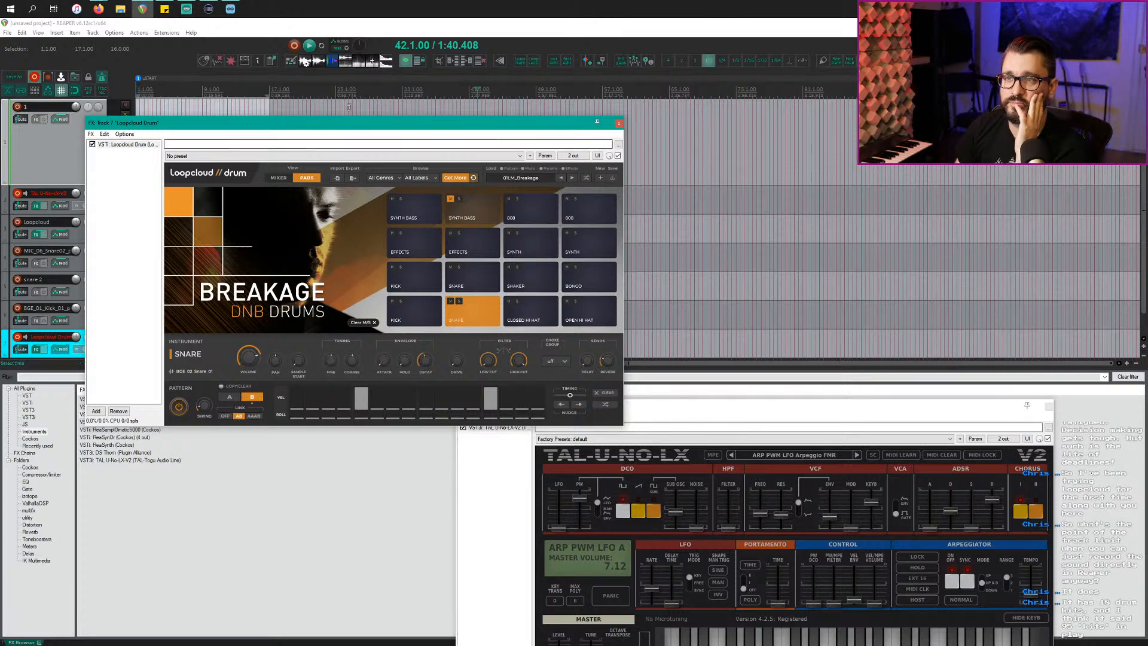
Step: Render the snare pattern as MIDI file 01LM_Breakage_008 and drop it onto track 1
{"action": "left_click", "coordinate": [353, 181]}
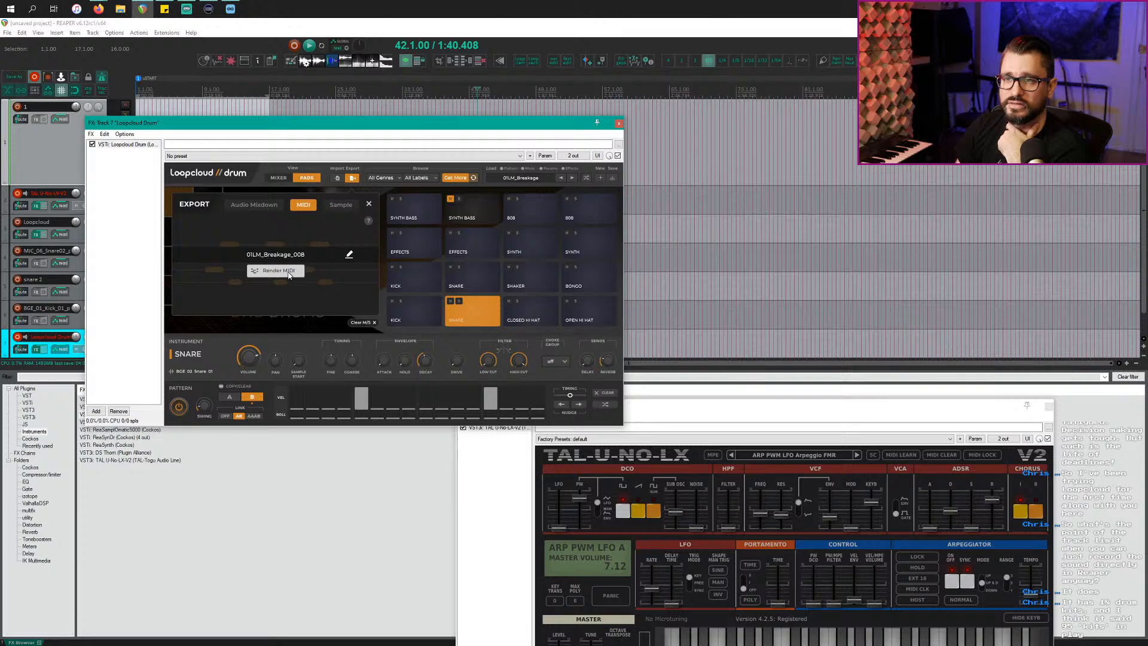
{"action": "left_click", "coordinate": [279, 271]}
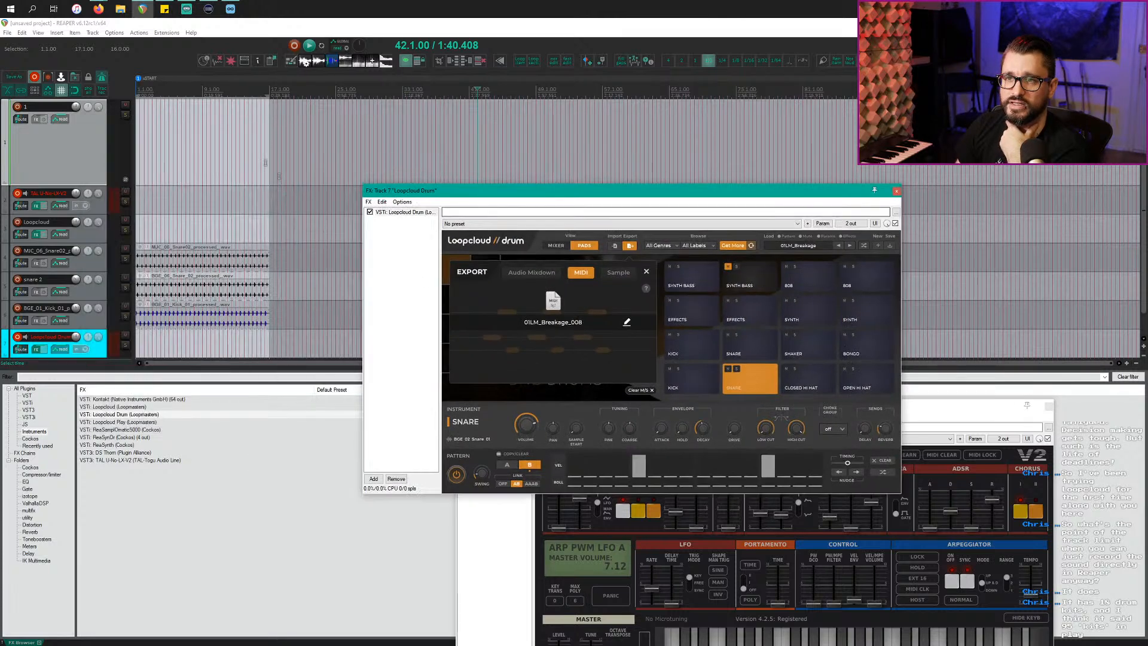
{"action": "mouse_move", "coordinate": [548, 342]}
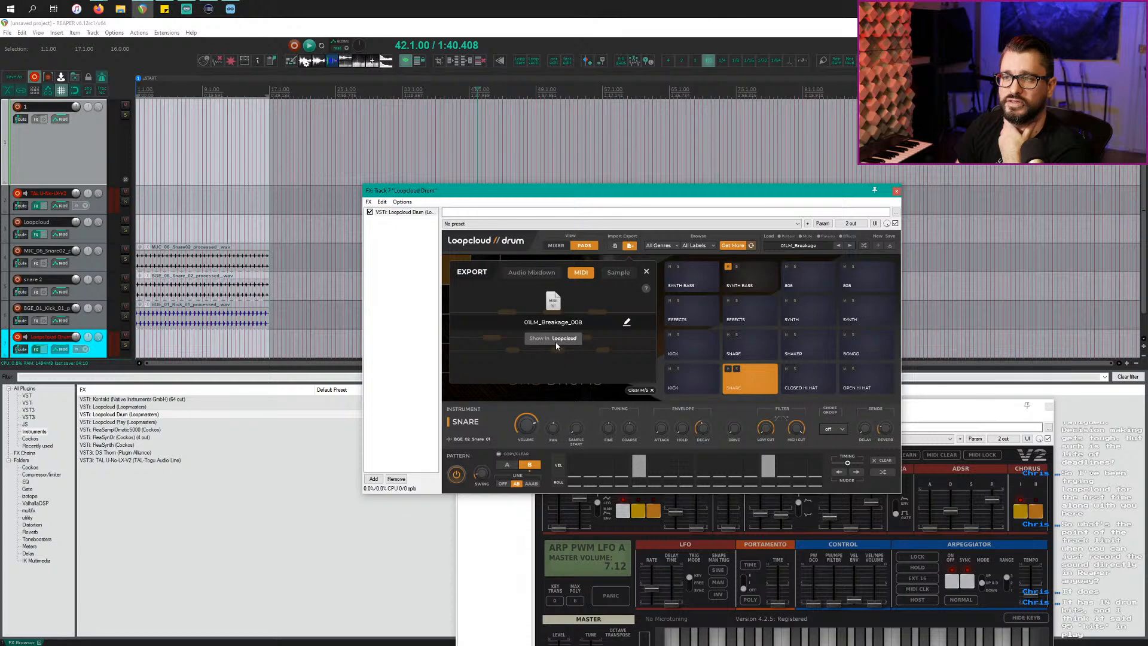
{"action": "left_click_drag", "start_coordinate": [553, 301], "coordinate": [314, 150]}
{"action": "double_click", "coordinate": [321, 149]}
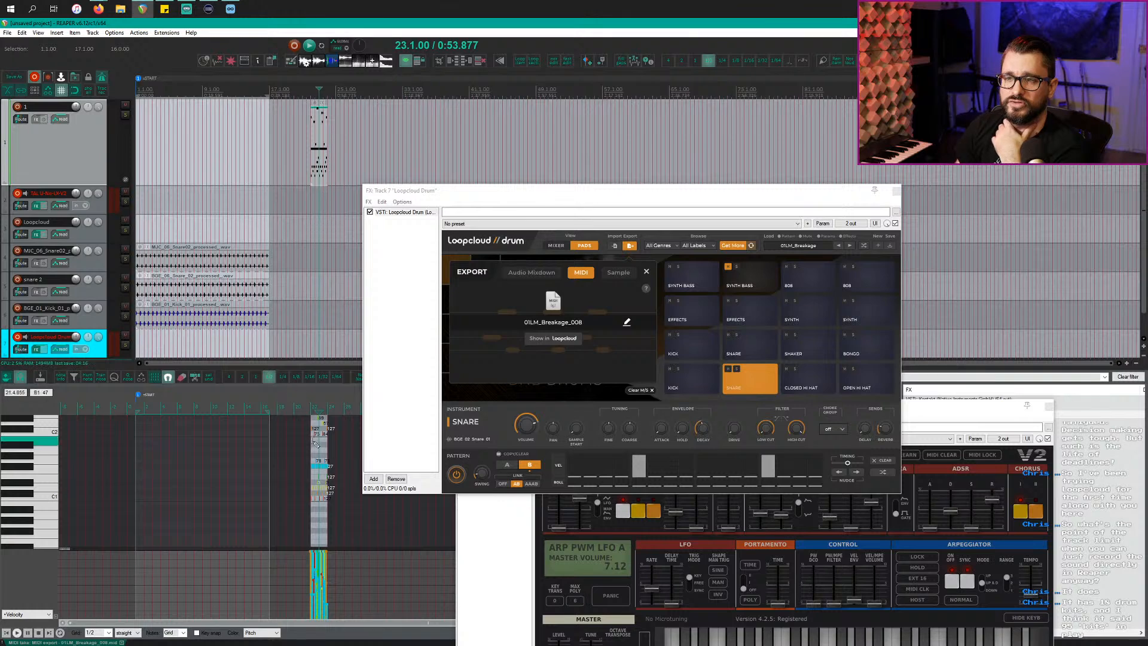
Step: Delete the imported MIDI item and close the Export panel
{"action": "scroll", "coordinate": [324, 475], "scroll_direction": "up", "scroll_amount": 3}
{"action": "scroll", "coordinate": [320, 469], "scroll_direction": "up", "scroll_amount": 5}
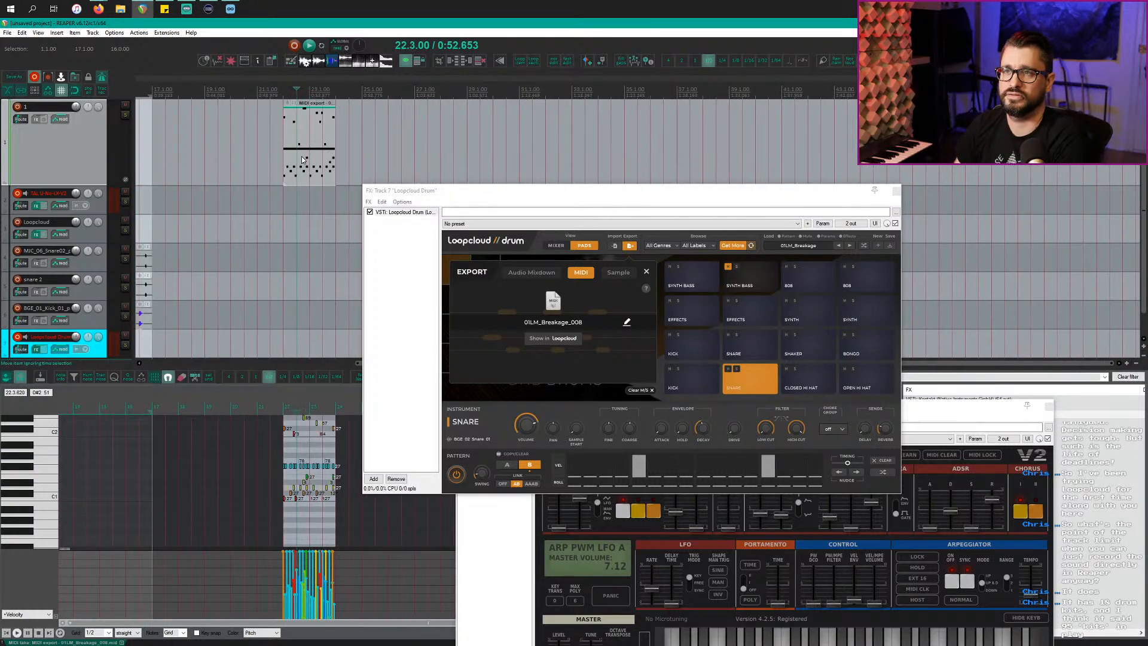
{"action": "key", "text": "Delete"}
{"action": "scroll", "coordinate": [297, 207], "scroll_direction": "down", "scroll_amount": 6}
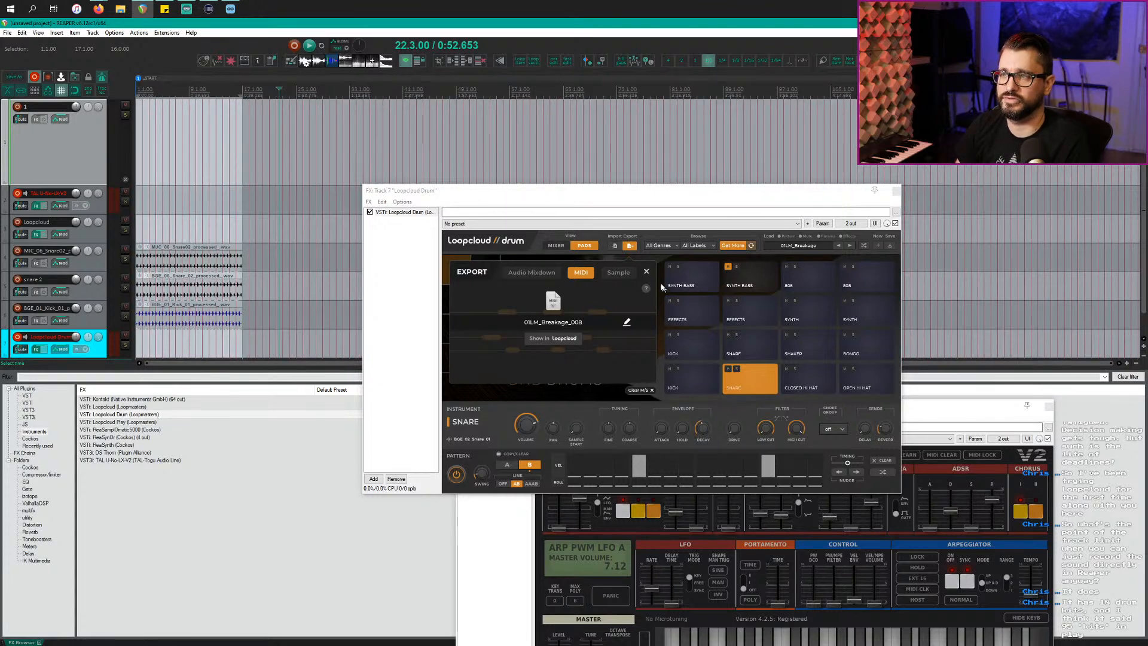
{"action": "left_click", "coordinate": [646, 272]}
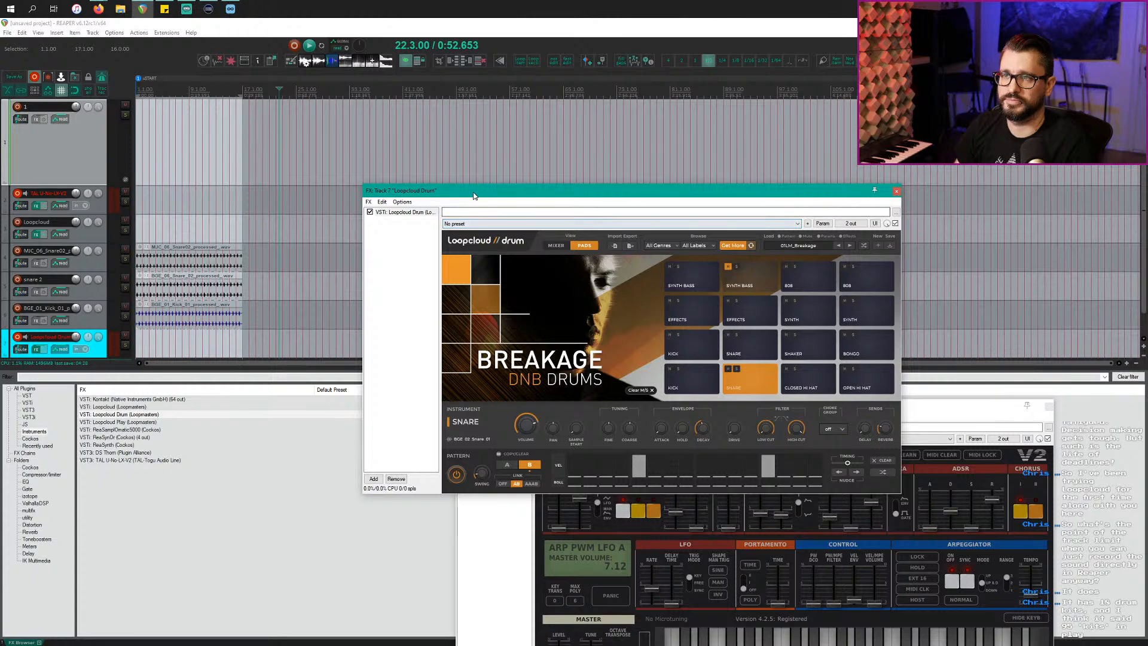
{"action": "left_click_drag", "start_coordinate": [494, 191], "coordinate": [426, 121]}
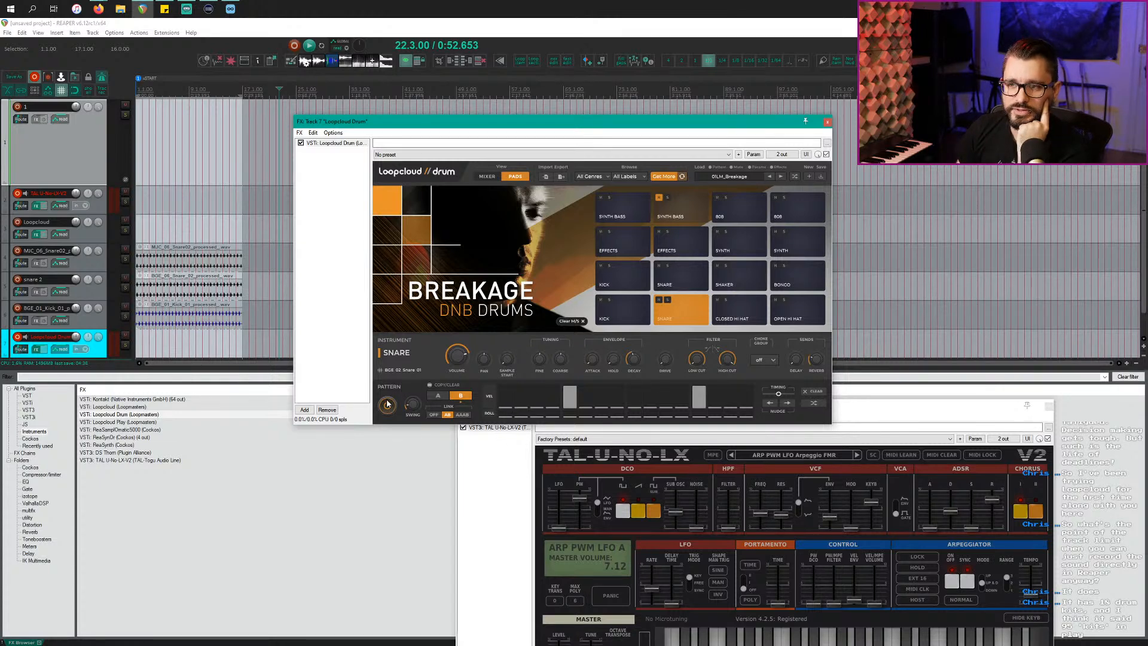
Step: Delete the Loopcloud Drum track, confirming with Yes
{"action": "scroll", "coordinate": [220, 254], "scroll_direction": "down", "scroll_amount": 1}
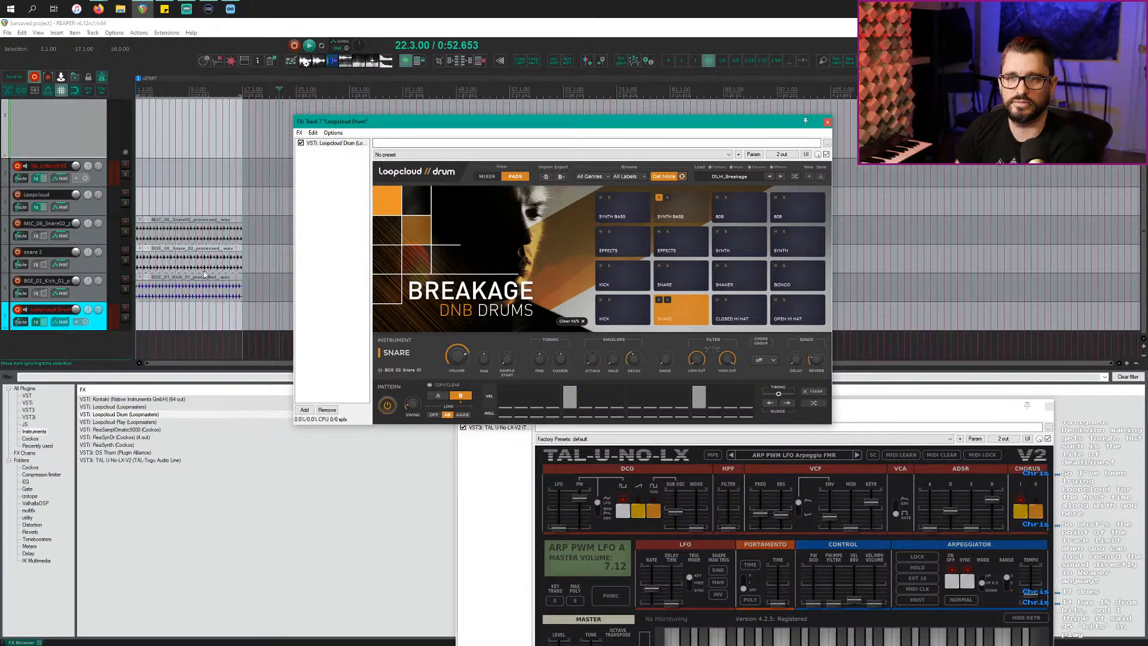
{"action": "left_click", "coordinate": [102, 324]}
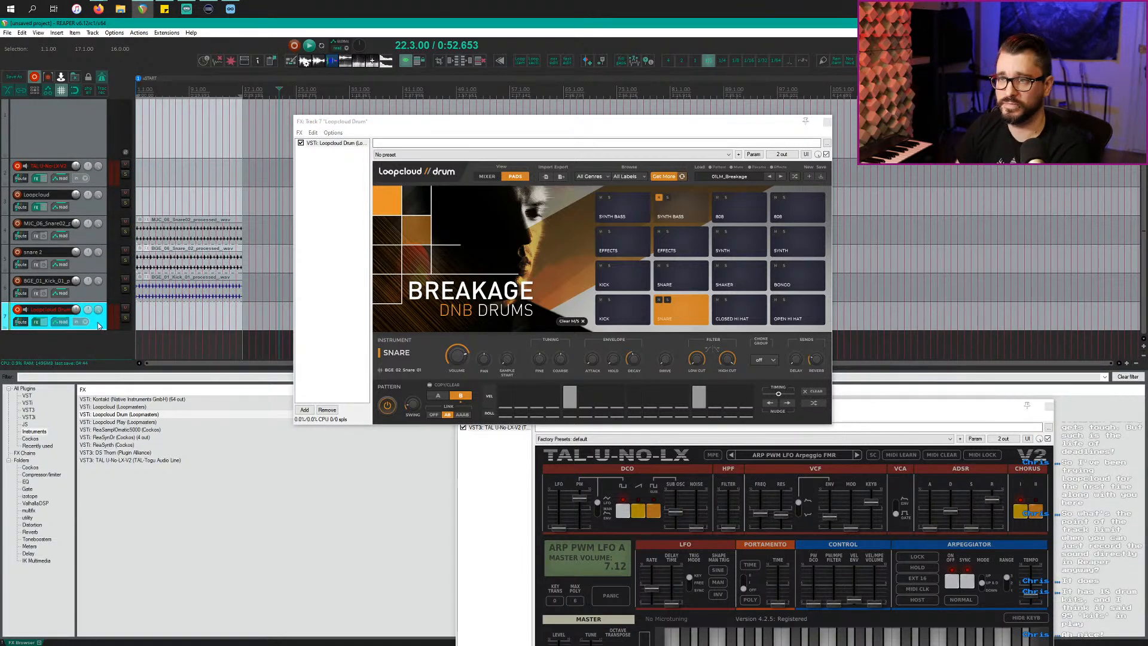
{"action": "key", "text": "Delete"}
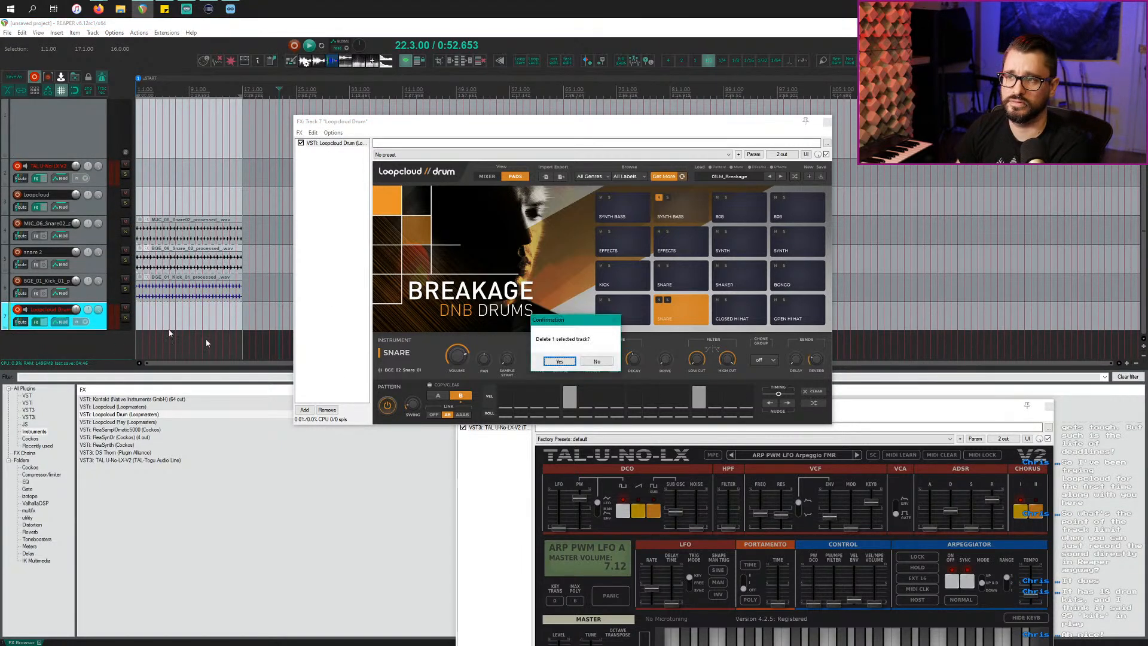
{"action": "left_click", "coordinate": [562, 363]}
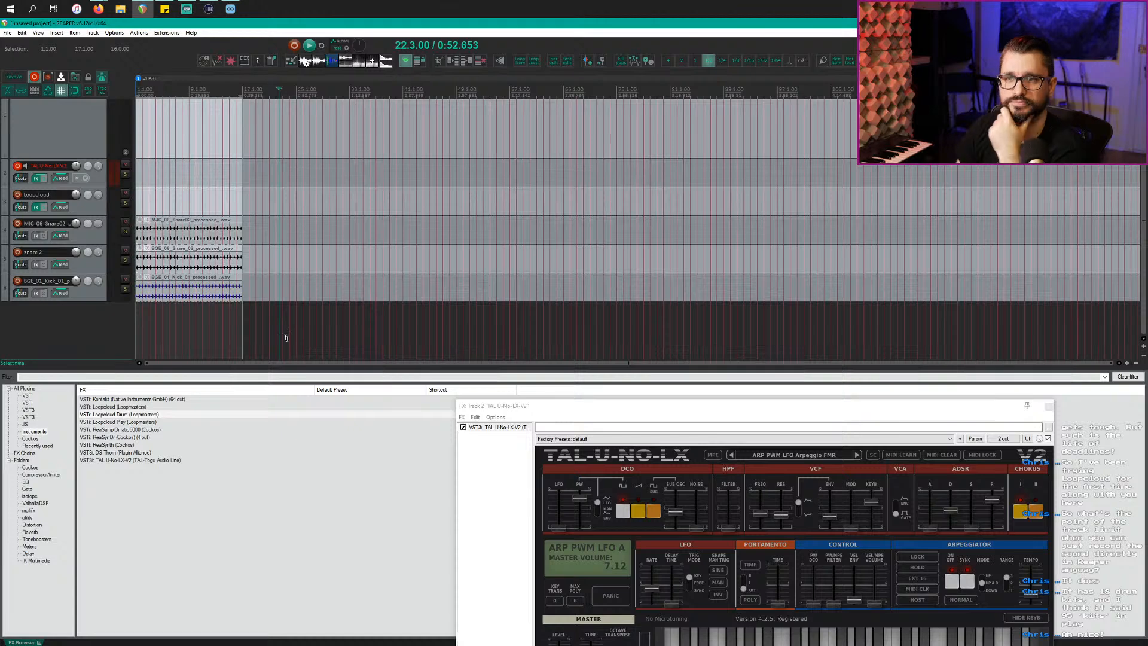
{"action": "scroll", "coordinate": [196, 347], "scroll_direction": "up", "scroll_amount": 4}
Step: Play the project once, then select TAL-U-NO-LX and start MIDI recording with Ctrl+R
{"action": "key", "text": "Home"}
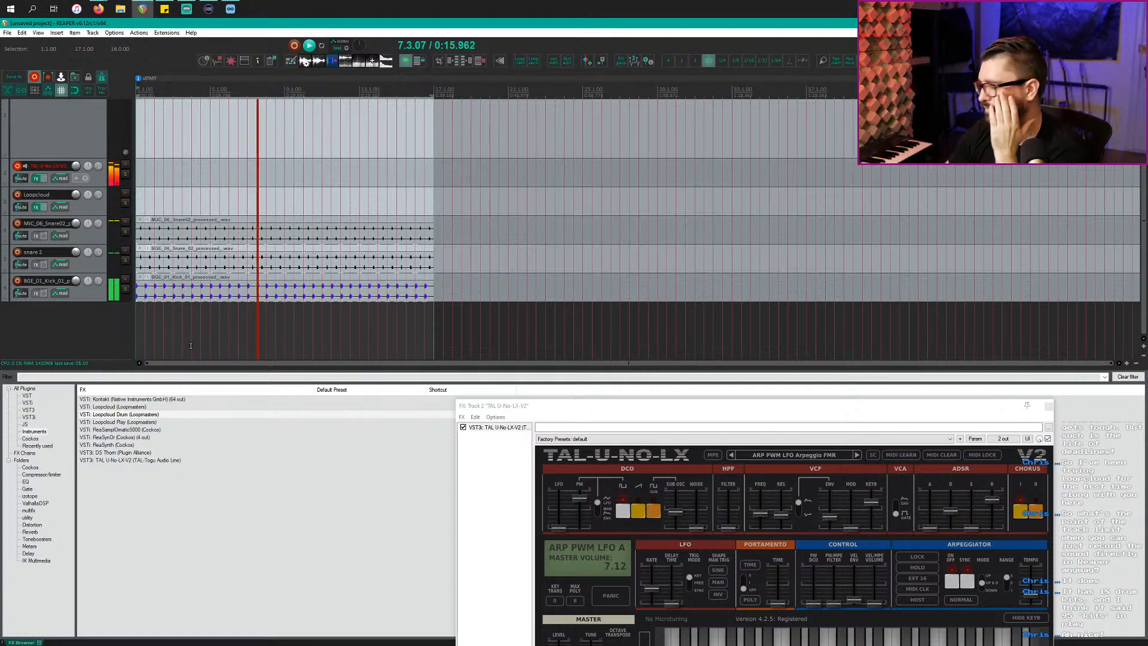
{"action": "key", "text": "space"}
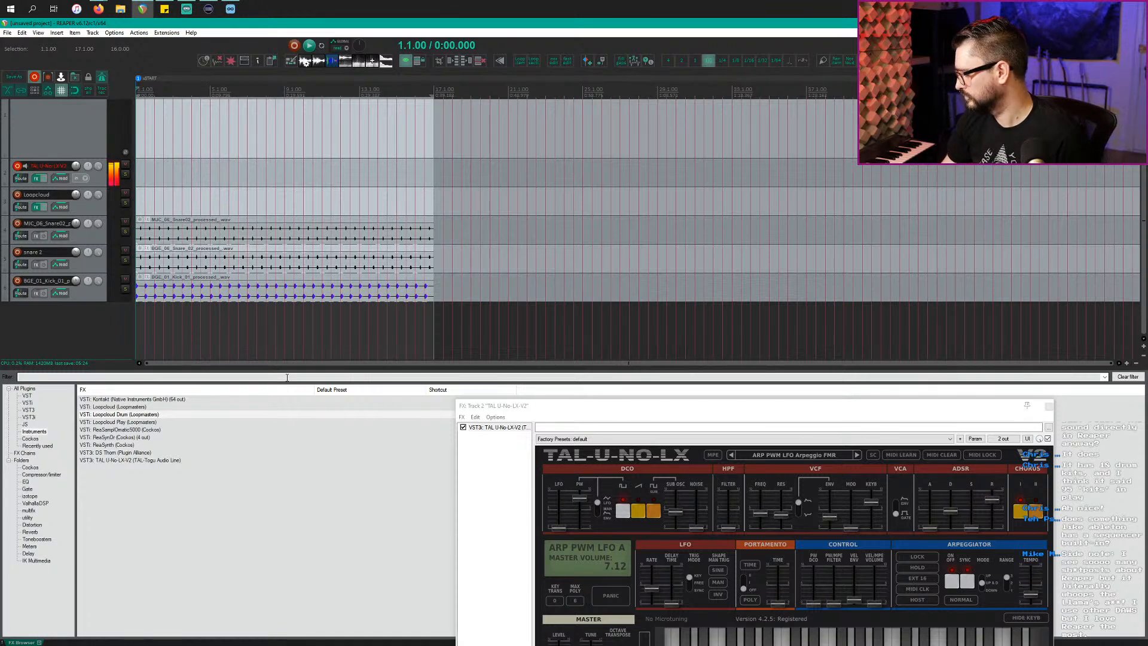
{"action": "scroll", "coordinate": [187, 169], "scroll_direction": "up", "scroll_amount": 1}
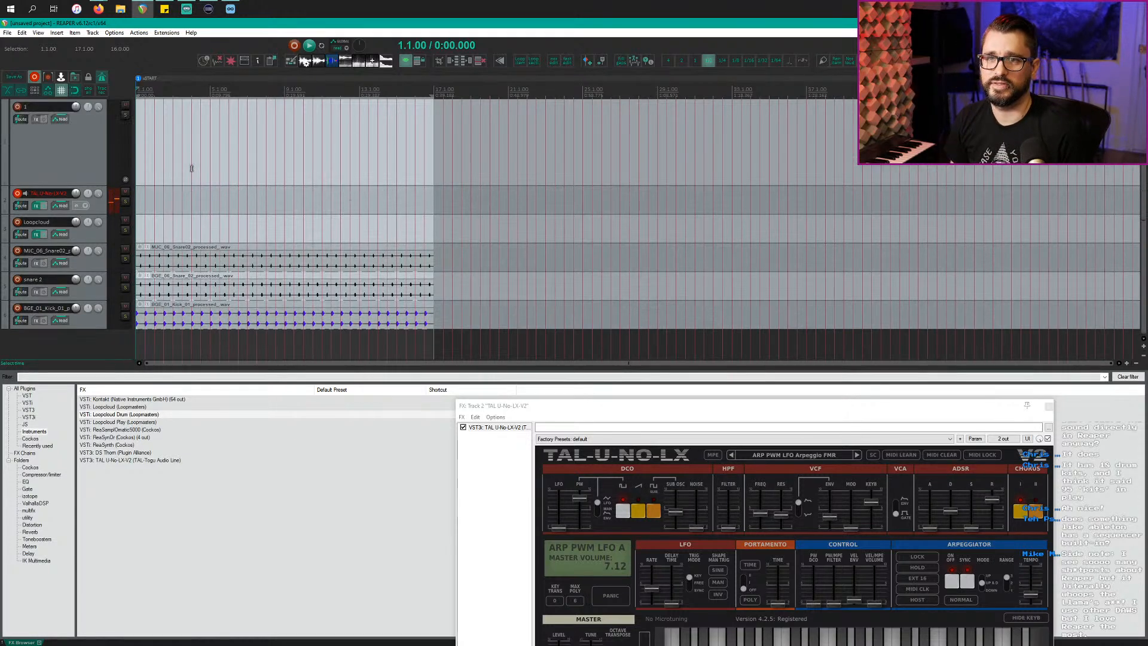
{"action": "scroll", "coordinate": [187, 195], "scroll_direction": "up", "scroll_amount": 4}
{"action": "left_click", "coordinate": [181, 205]}
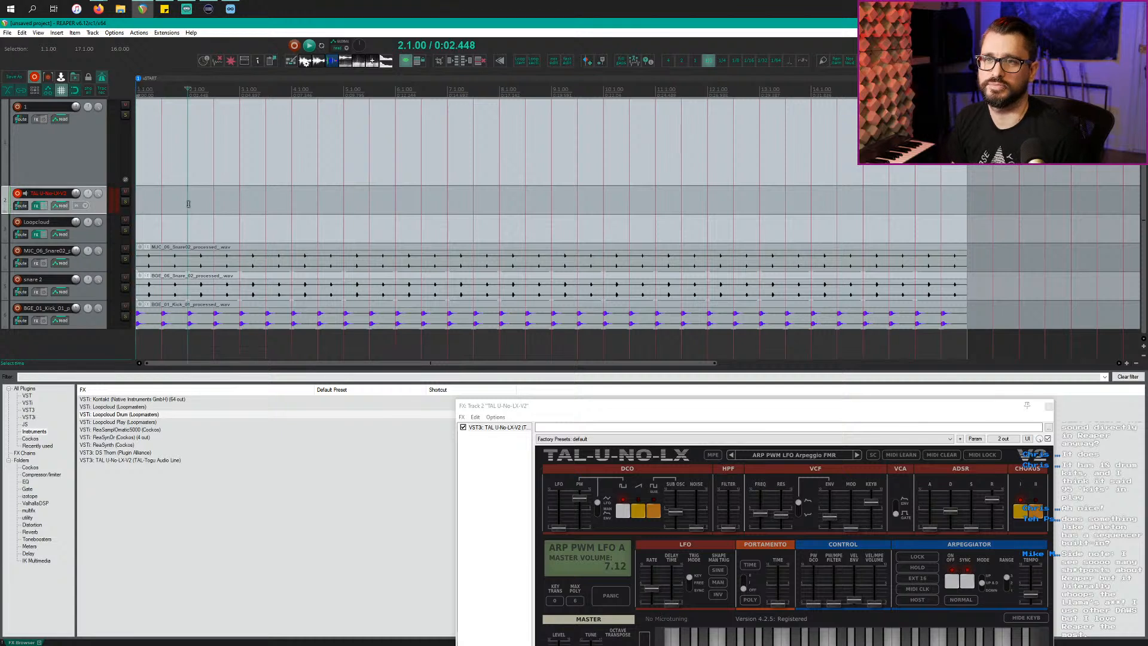
{"action": "scroll", "coordinate": [188, 205], "scroll_direction": "down", "scroll_amount": 1}
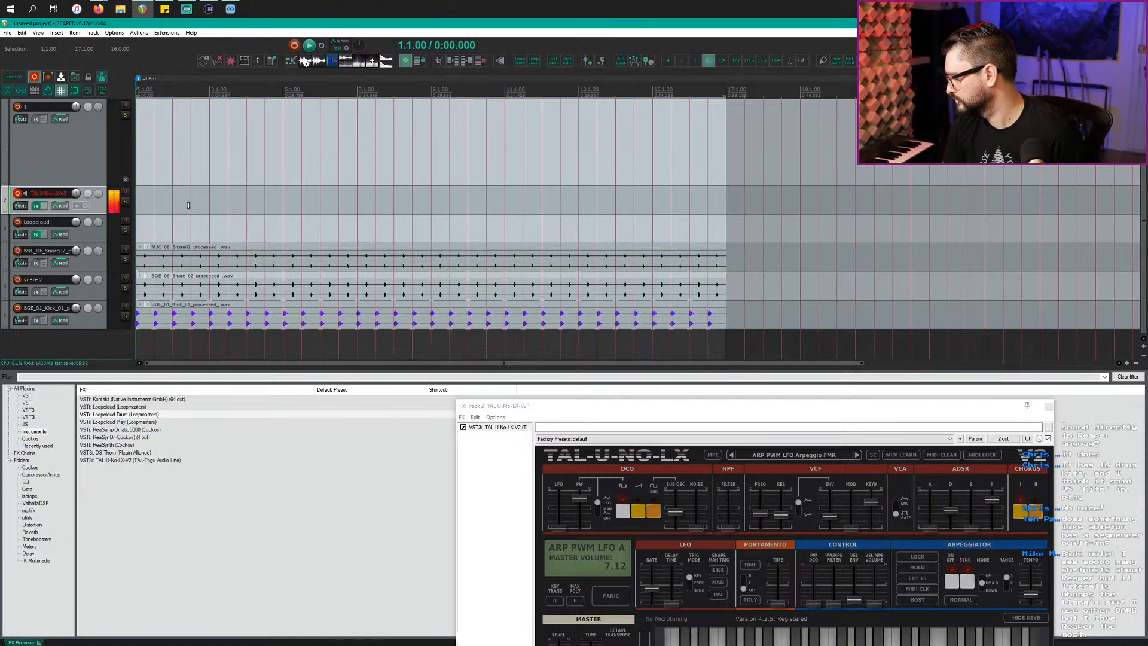
{"action": "key", "text": "ctrl+r"}
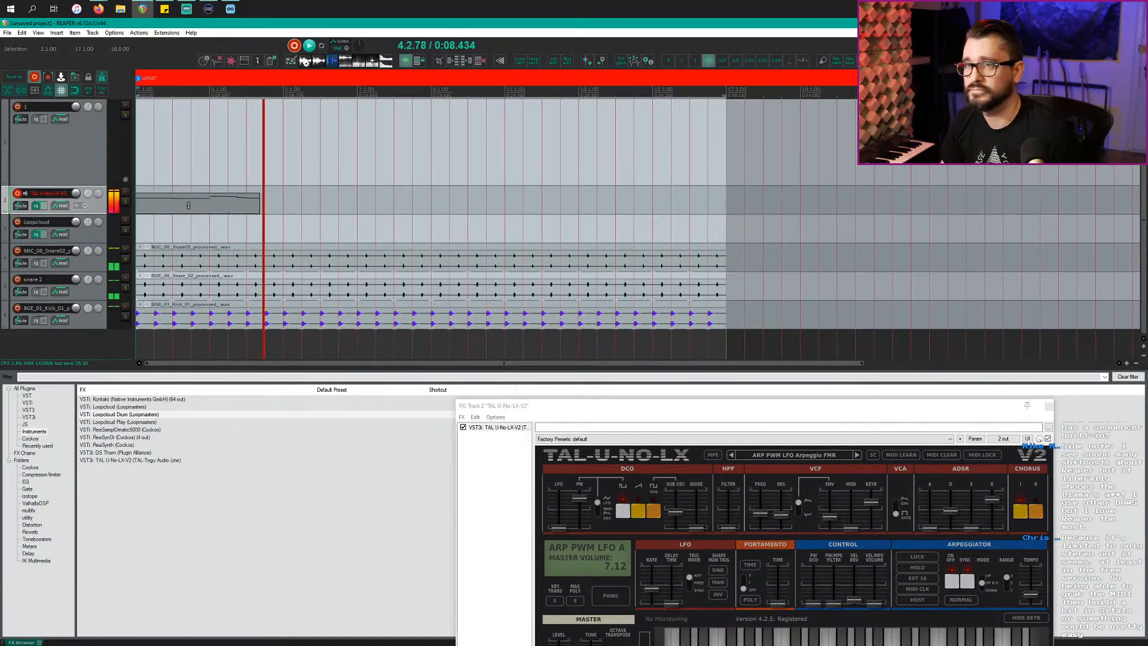
Step: Stop recording, open the TAL-U-NO-LX riff in the piano roll and play it from the start
{"action": "key", "text": "space"}
{"action": "scroll", "coordinate": [247, 224], "scroll_direction": "up", "scroll_amount": 2}
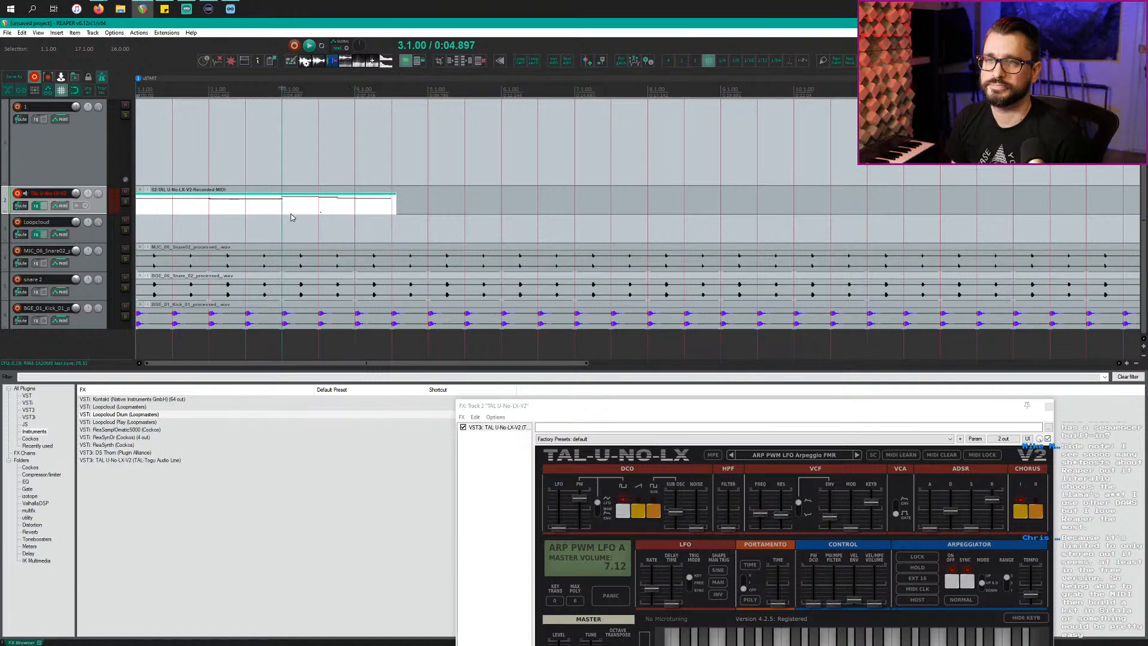
{"action": "double_click", "coordinate": [315, 211]}
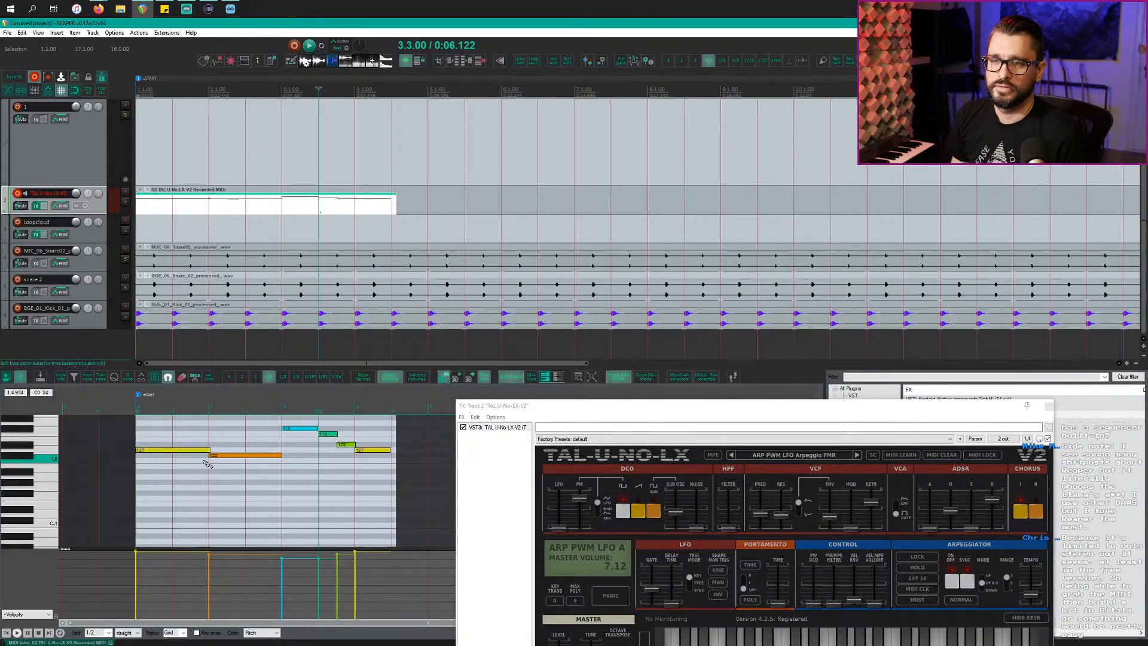
{"action": "left_click", "coordinate": [134, 408]}
{"action": "key", "text": "space"}
{"action": "scroll", "coordinate": [196, 436], "scroll_direction": "up", "scroll_amount": 2}
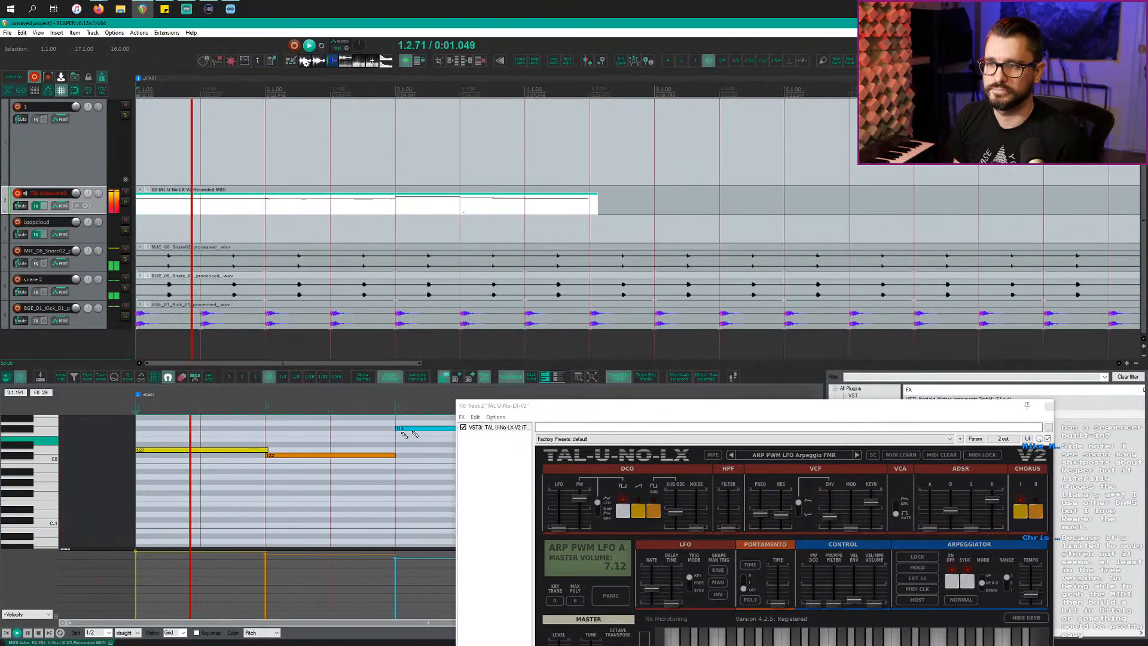
{"action": "left_click", "coordinate": [817, 405]}
{"action": "key", "text": "Escape"}
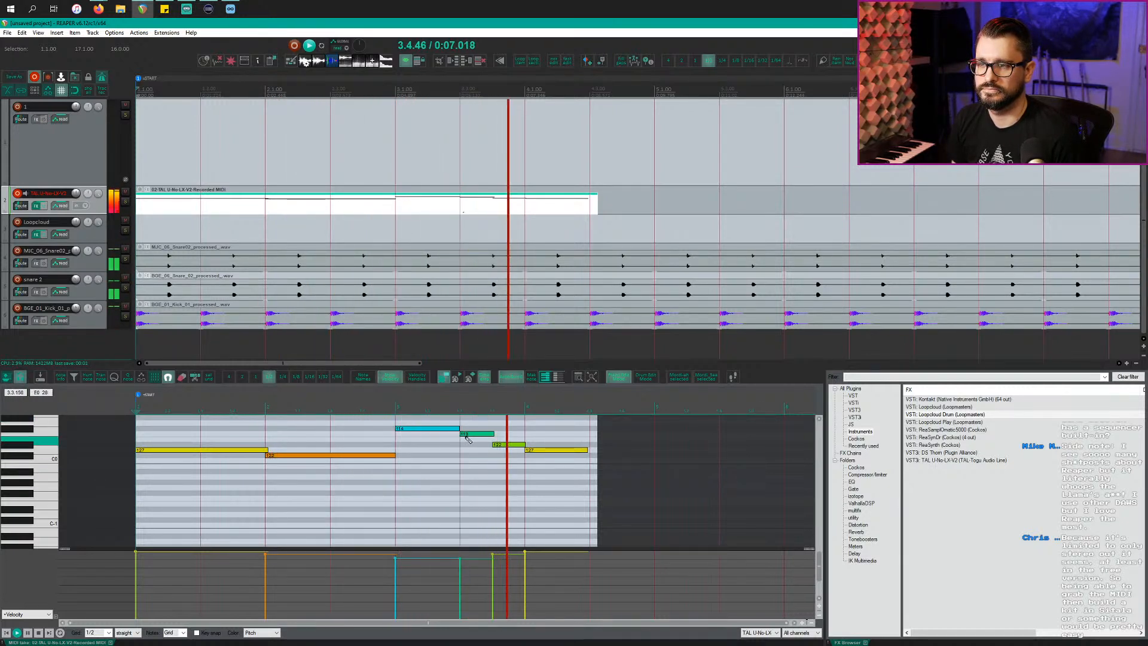
{"action": "key", "text": "space"}
Step: With a 1/4 grid, add a D0 note at 3.4, delete the 122 and 127 notes, and extend the clip to bar 5
{"action": "left_click_drag", "start_coordinate": [505, 445], "coordinate": [510, 444]}
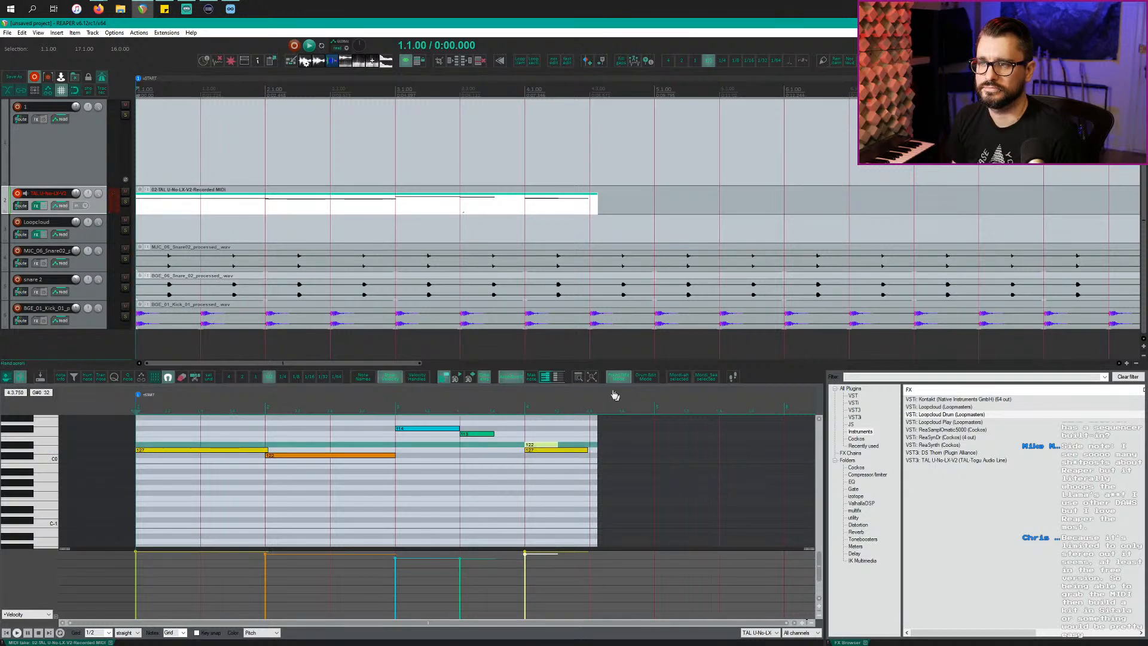
{"action": "left_click", "coordinate": [283, 379]}
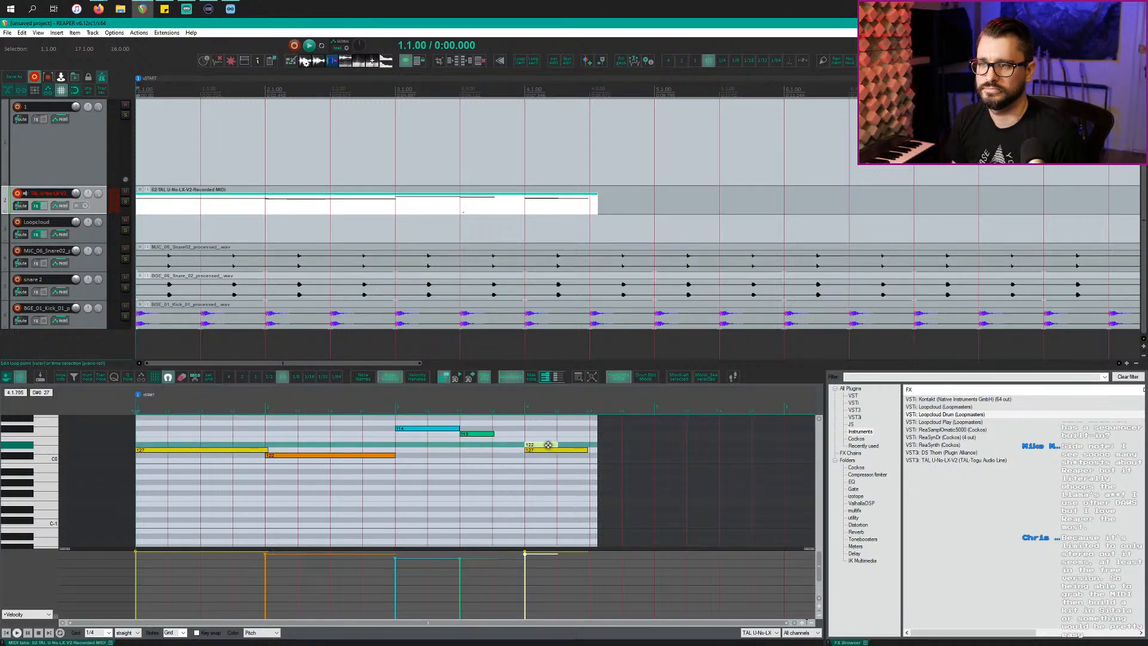
{"action": "left_click_drag", "start_coordinate": [548, 445], "coordinate": [511, 445]}
{"action": "left_click", "coordinate": [511, 448]}
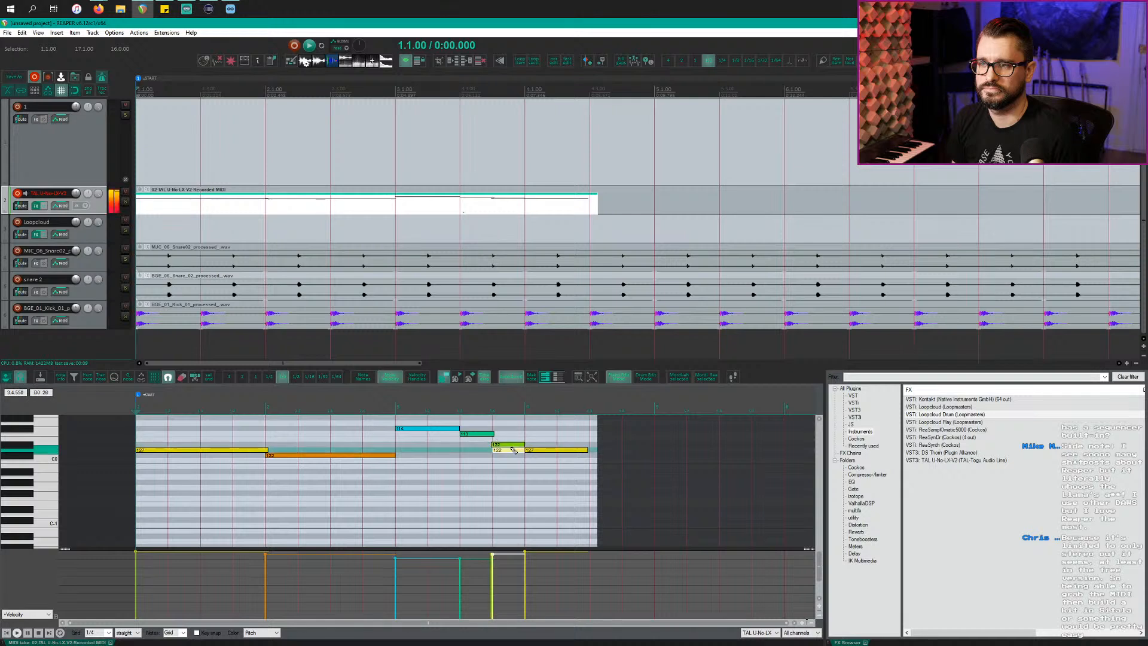
{"action": "double_click", "coordinate": [510, 445]}
{"action": "left_click", "coordinate": [511, 449]}
{"action": "double_click", "coordinate": [556, 449]}
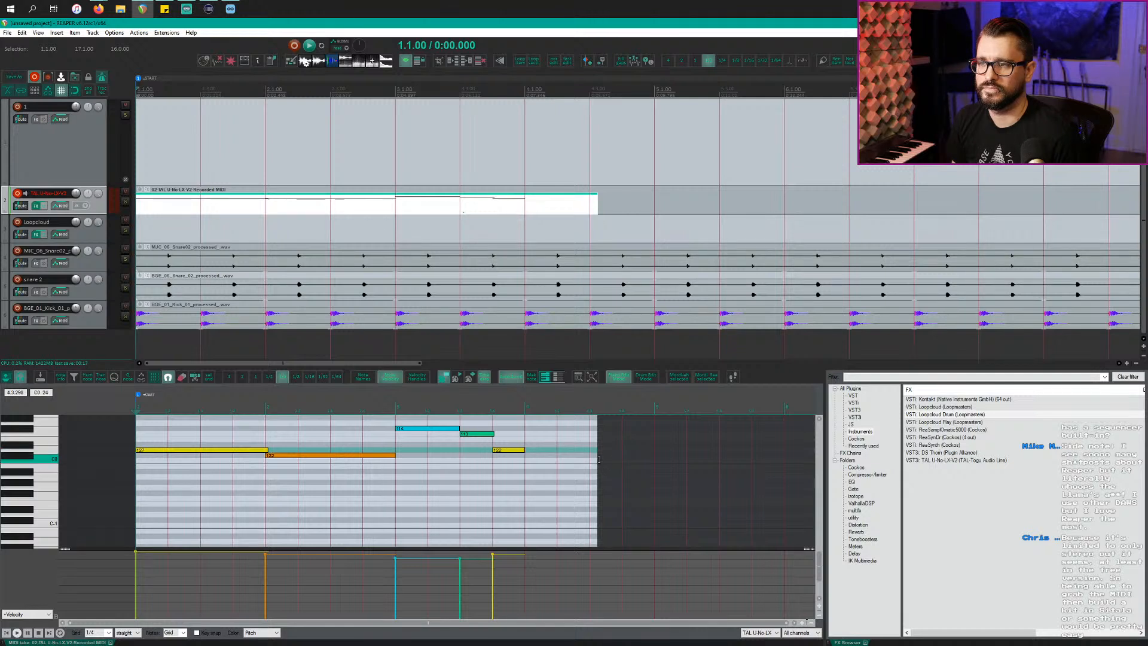
{"action": "left_click_drag", "start_coordinate": [601, 468], "coordinate": [671, 458]}
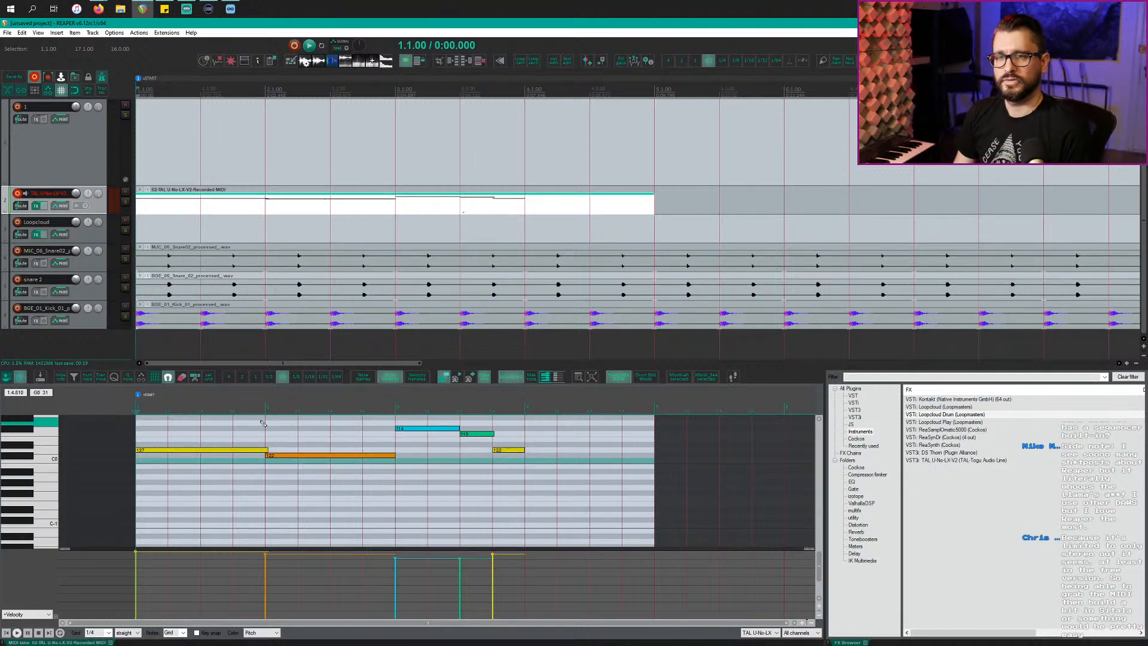
{"action": "key", "text": "space"}
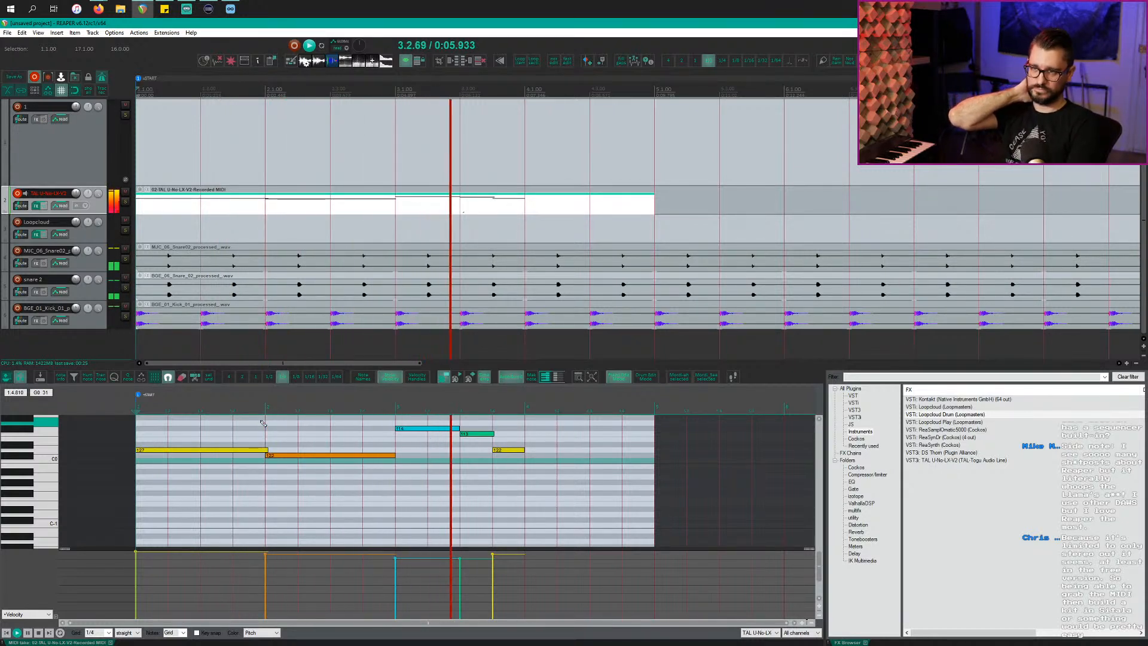
{"action": "key", "text": "space"}
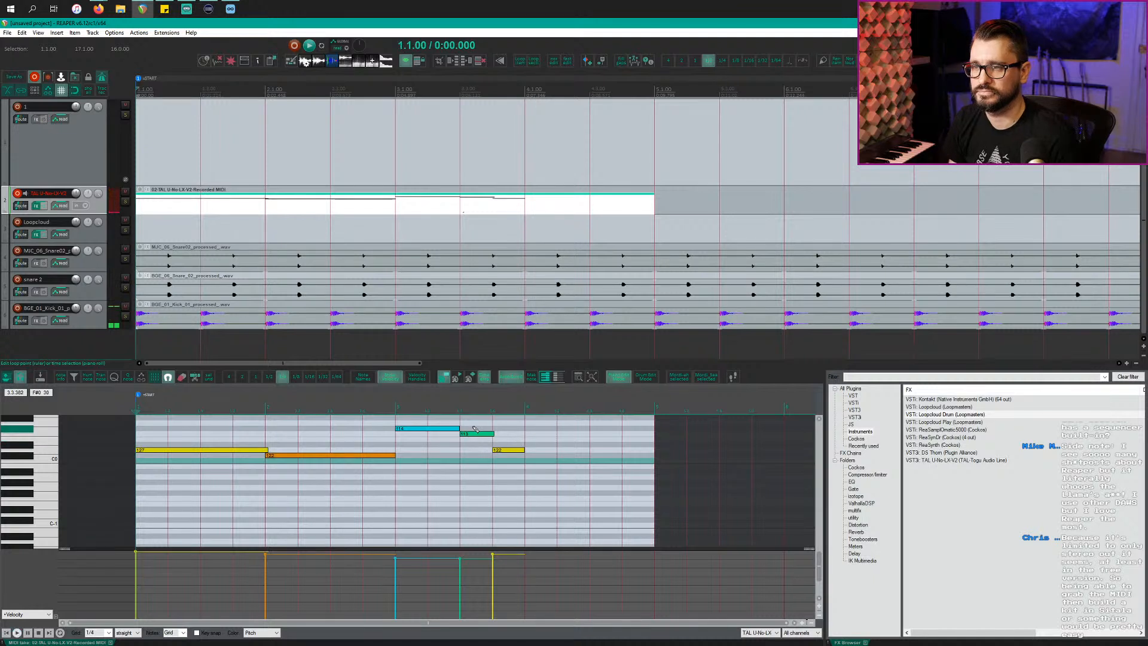
Step: Lengthen the cyan 114 note, shift notes 113 and 122 one beat later, and replay the riff
{"action": "left_click_drag", "start_coordinate": [458, 429], "coordinate": [483, 430]}
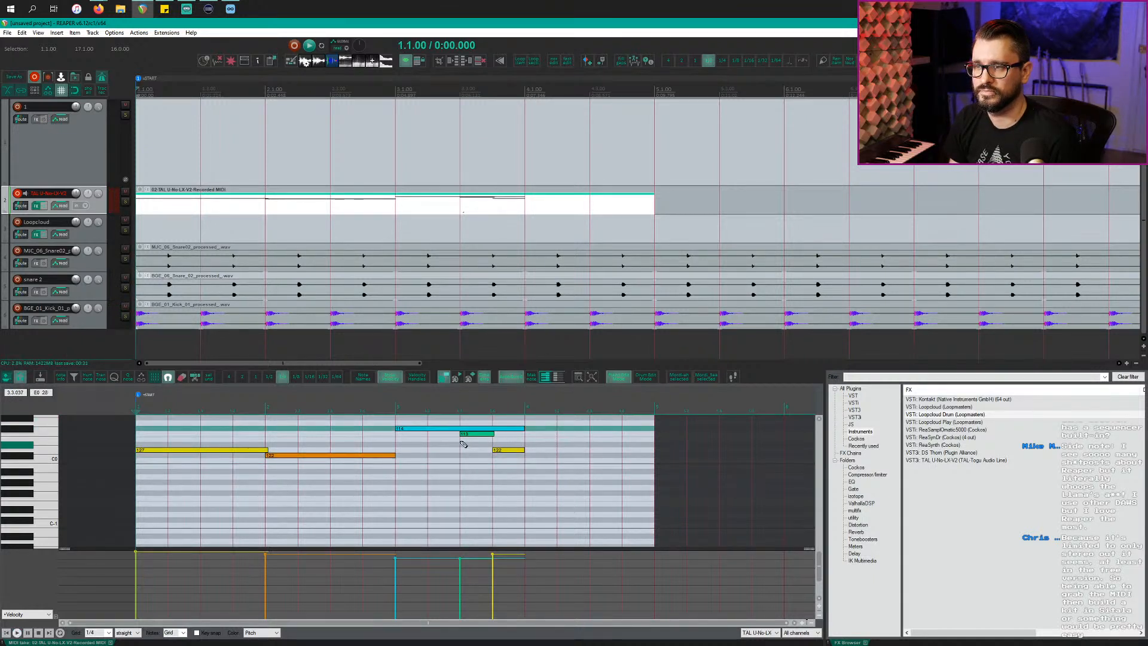
{"action": "left_click_drag", "start_coordinate": [450, 431], "coordinate": [553, 481]}
{"action": "left_click_drag", "start_coordinate": [480, 435], "coordinate": [613, 452]}
{"action": "left_click", "coordinate": [593, 448]}
{"action": "left_click_drag", "start_coordinate": [552, 428], "coordinate": [660, 451]}
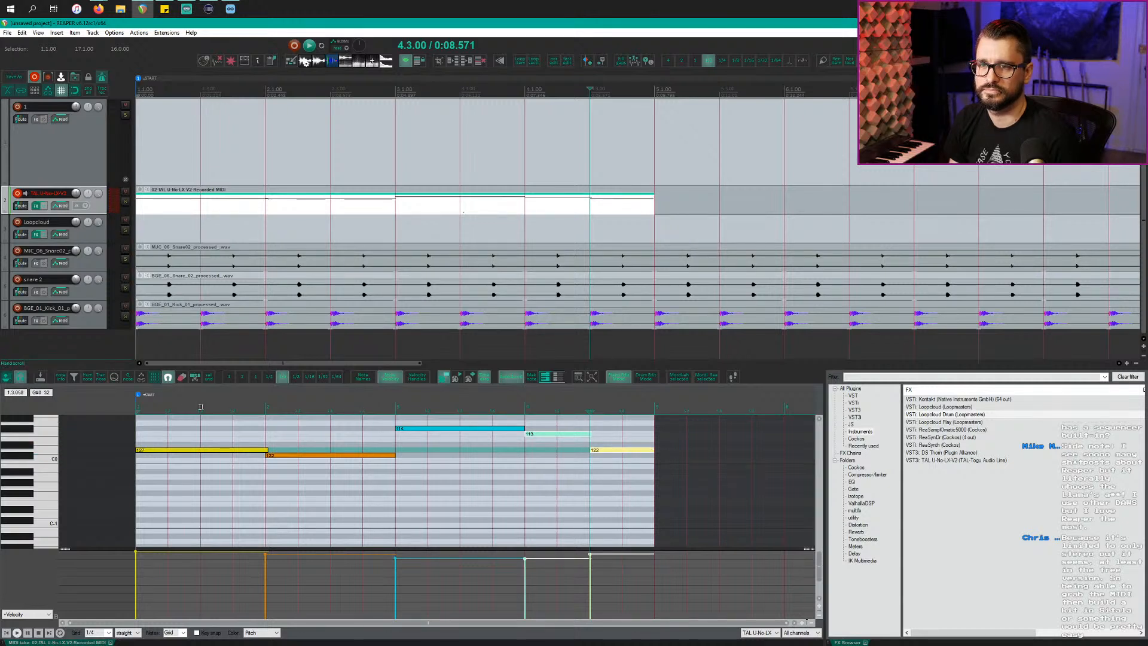
{"action": "left_click", "coordinate": [168, 409]}
{"action": "key", "text": "space"}
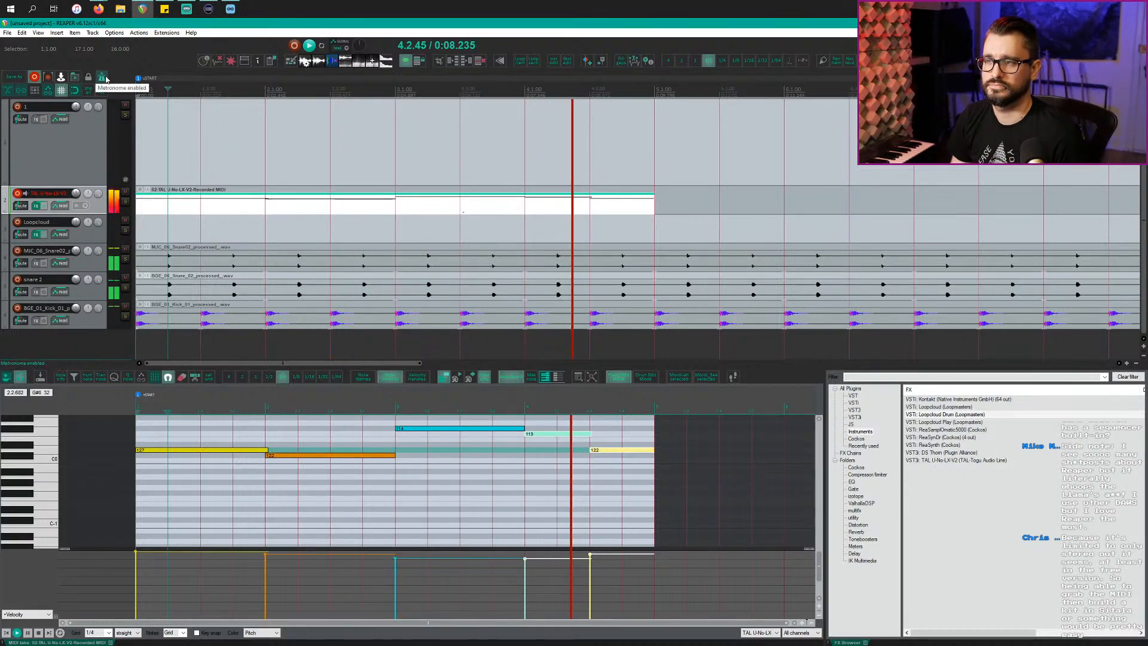
Step: Stop playback and switch off the metronome click
{"action": "key", "text": "space"}
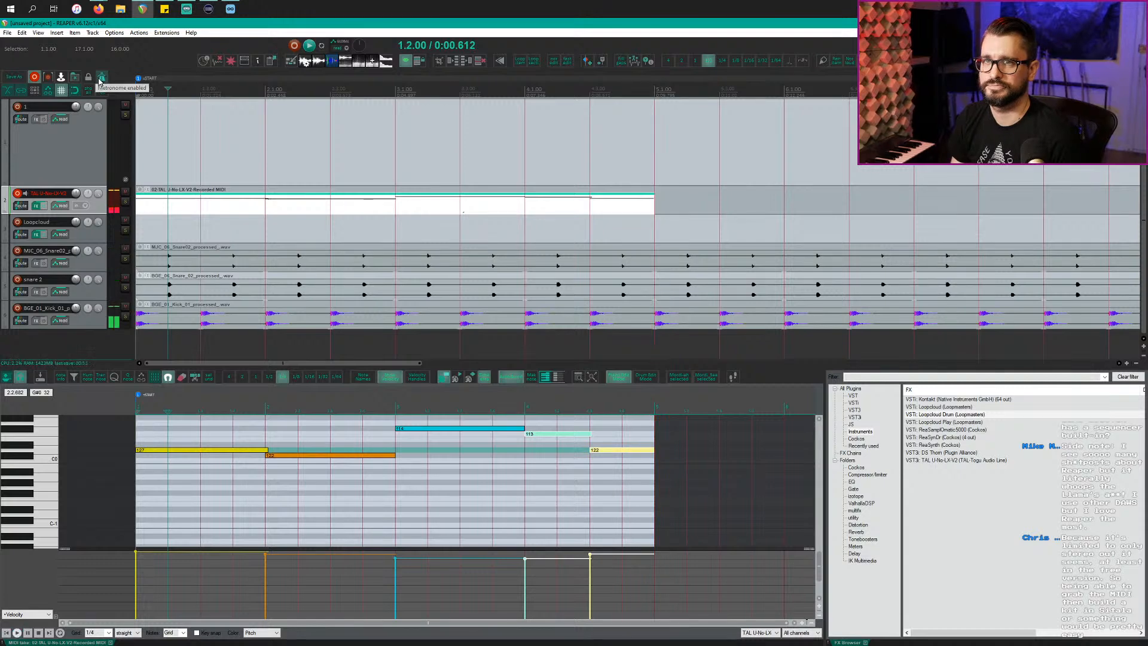
{"action": "left_click", "coordinate": [101, 78]}
{"action": "left_click", "coordinate": [341, 218]}
{"action": "scroll", "coordinate": [341, 218], "scroll_direction": "down", "scroll_amount": 3}
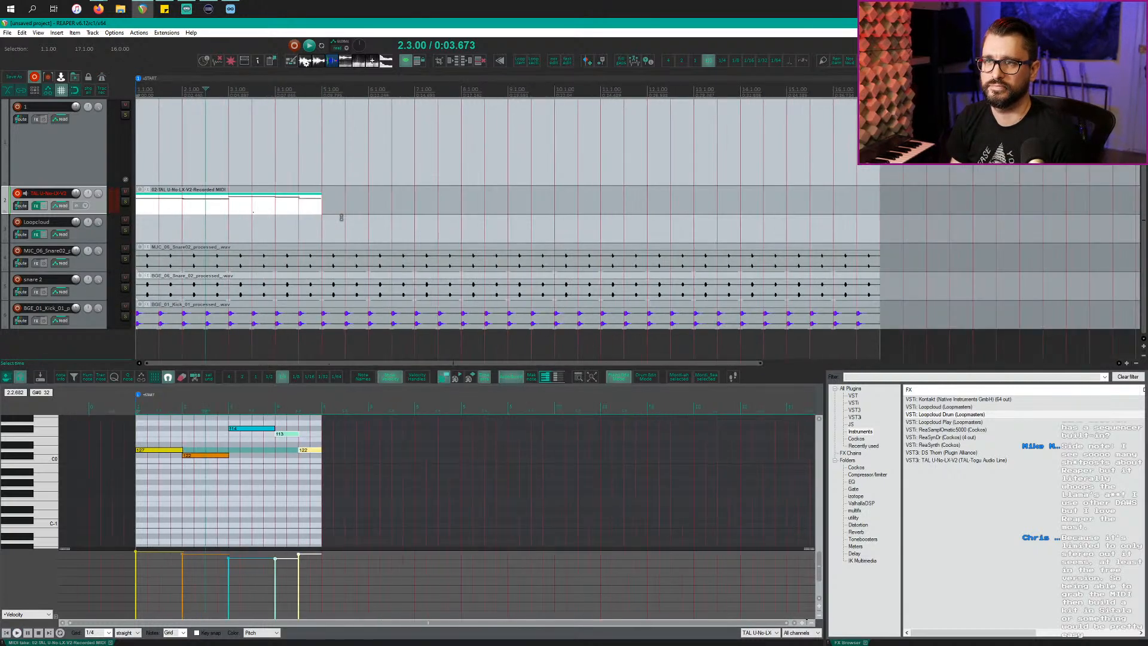
{"action": "scroll", "coordinate": [341, 217], "scroll_direction": "up", "scroll_amount": 2}
{"action": "scroll", "coordinate": [342, 218], "scroll_direction": "down", "scroll_amount": 2}
{"action": "scroll", "coordinate": [315, 213], "scroll_direction": "down", "scroll_amount": 2}
{"action": "scroll", "coordinate": [308, 206], "scroll_direction": "up", "scroll_amount": 1}
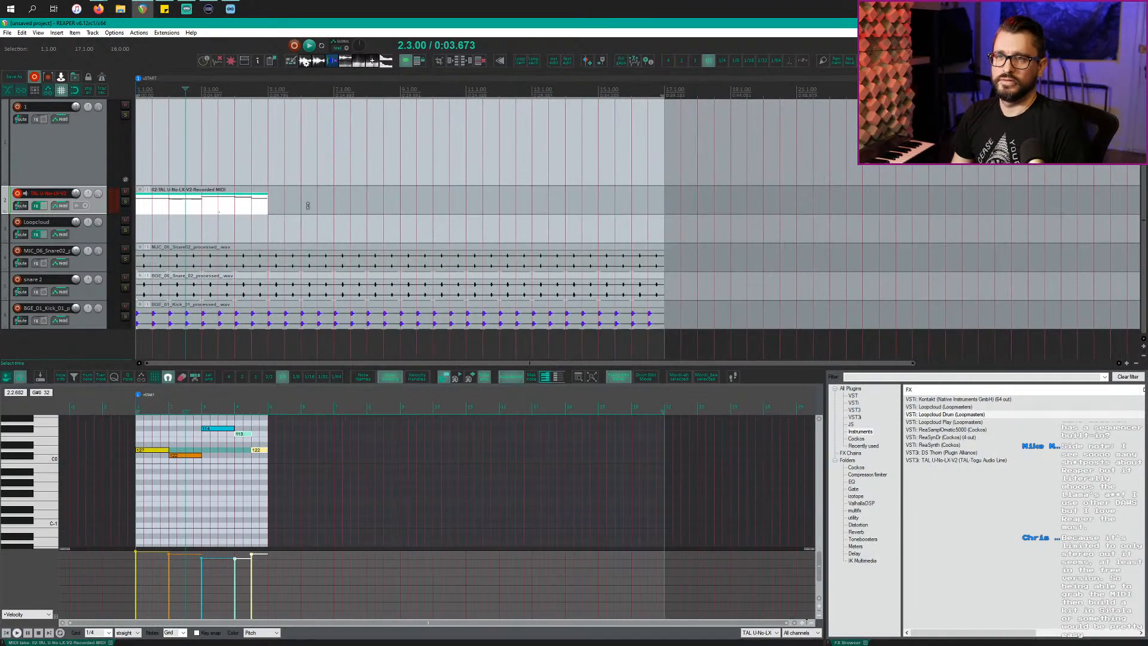
Step: Loop the riff item out to bar 17, play it, then switch to Loopcloud
{"action": "left_click_drag", "start_coordinate": [267, 209], "coordinate": [668, 204]}
{"action": "key", "text": "space"}
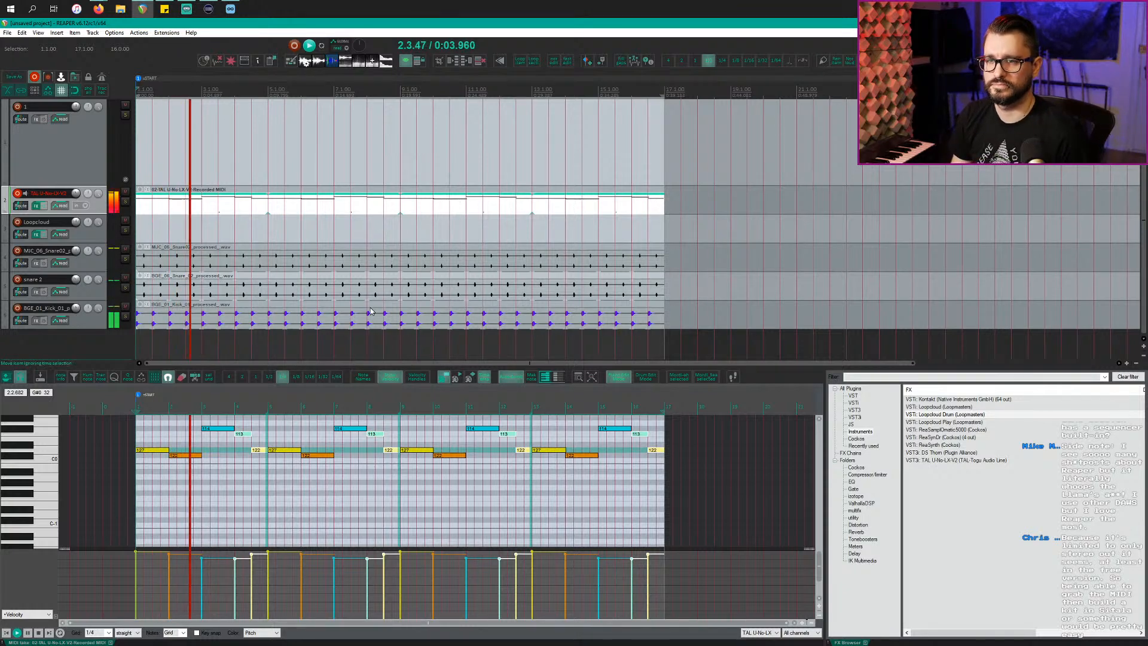
{"action": "key", "text": "alt+Tab"}
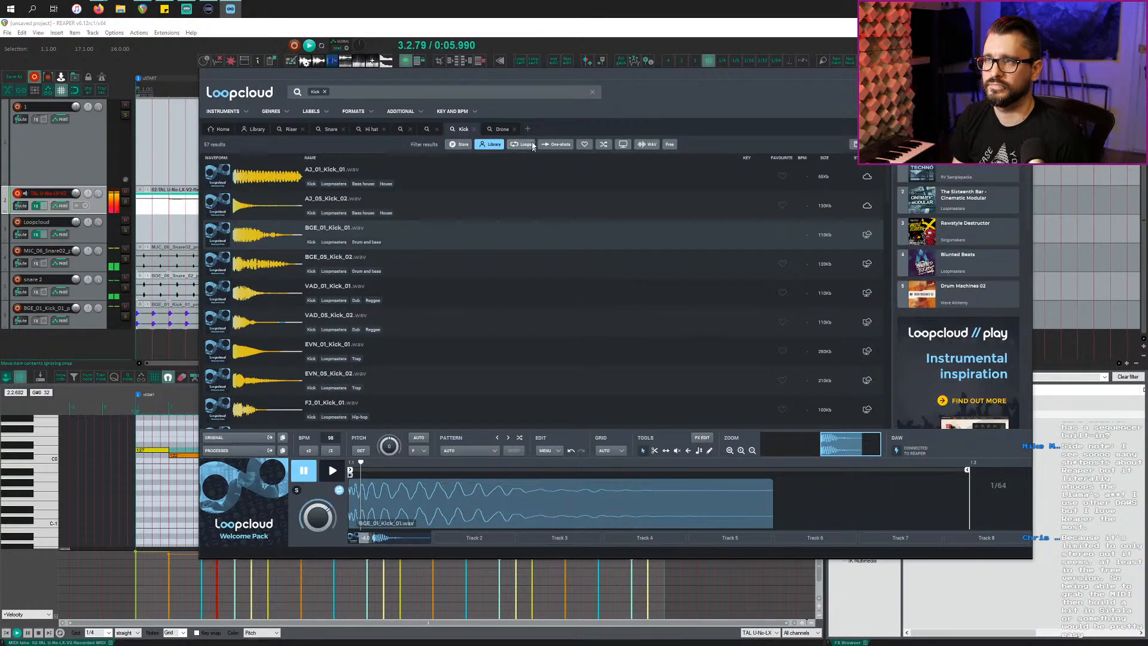
Step: Audition the library hi-hat loops and drag 13_PsyTools_Hatloop_138.wav onto a new REAPER track
{"action": "left_click", "coordinate": [372, 128]}
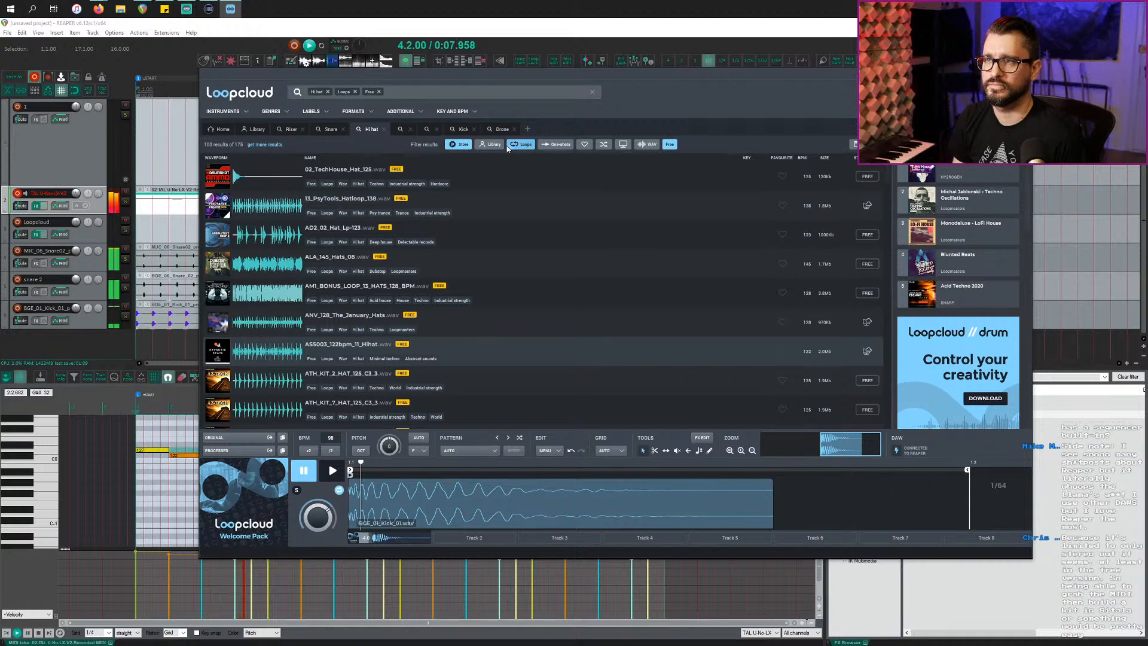
{"action": "left_click", "coordinate": [495, 145]}
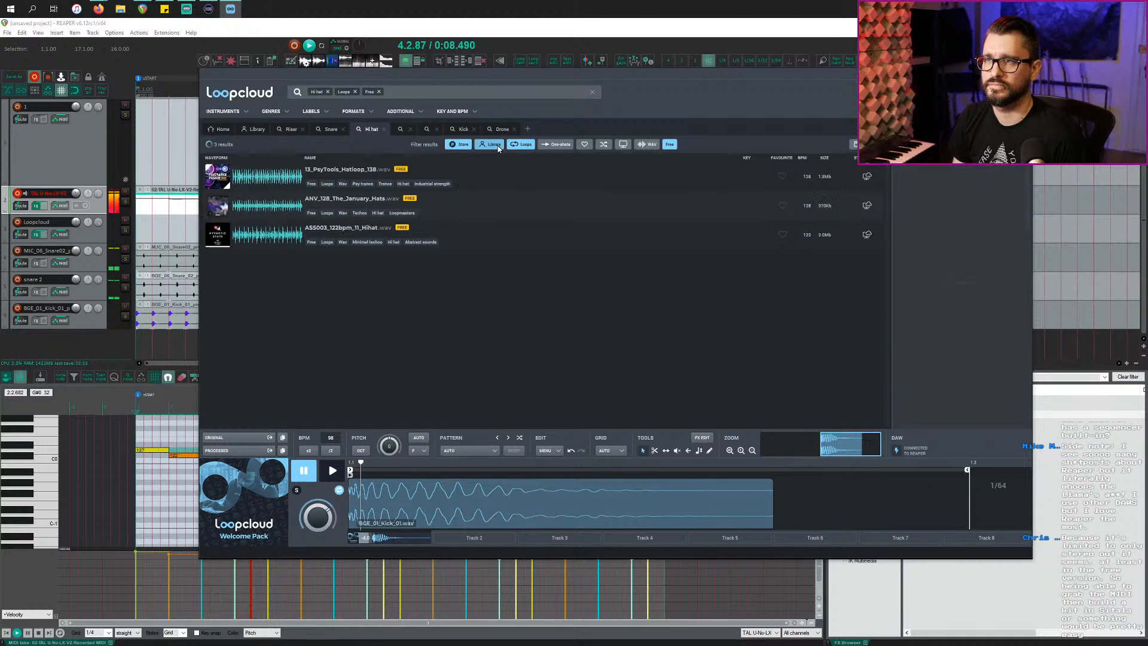
{"action": "left_click", "coordinate": [504, 187]}
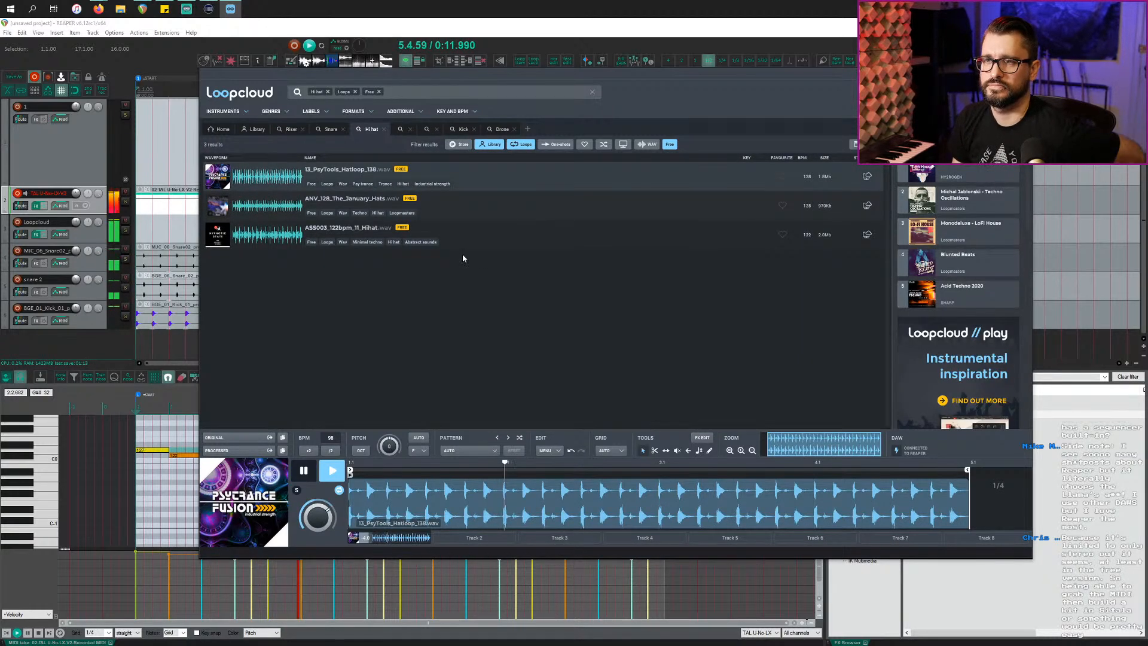
{"action": "left_click", "coordinate": [531, 211]}
{"action": "left_click", "coordinate": [536, 234]}
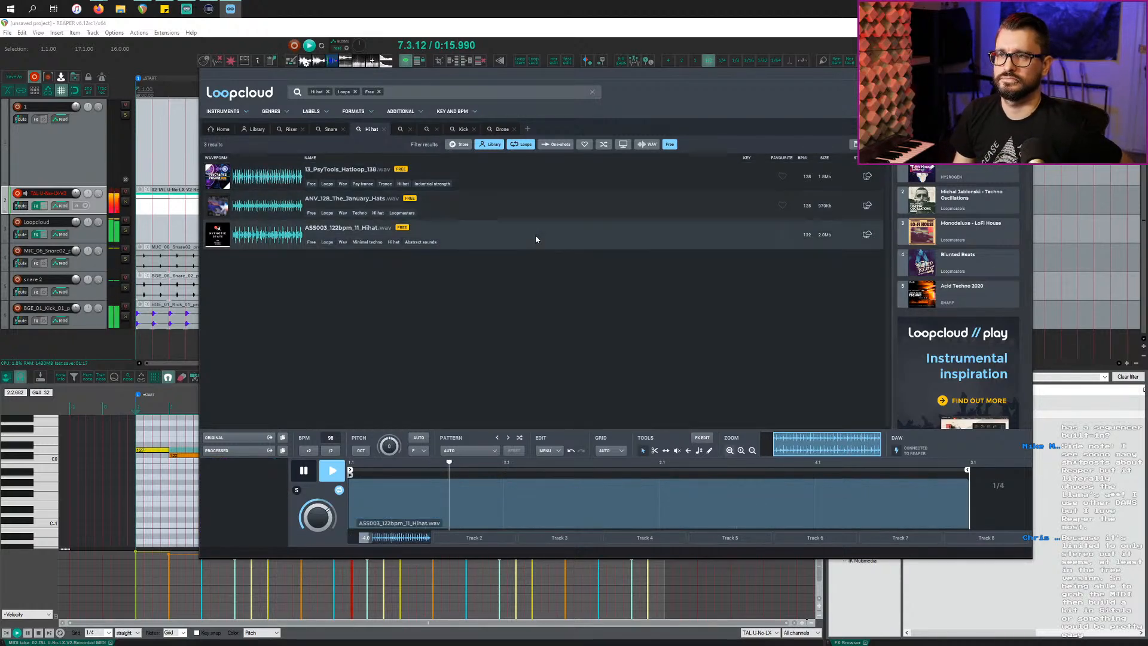
{"action": "left_click", "coordinate": [528, 174]}
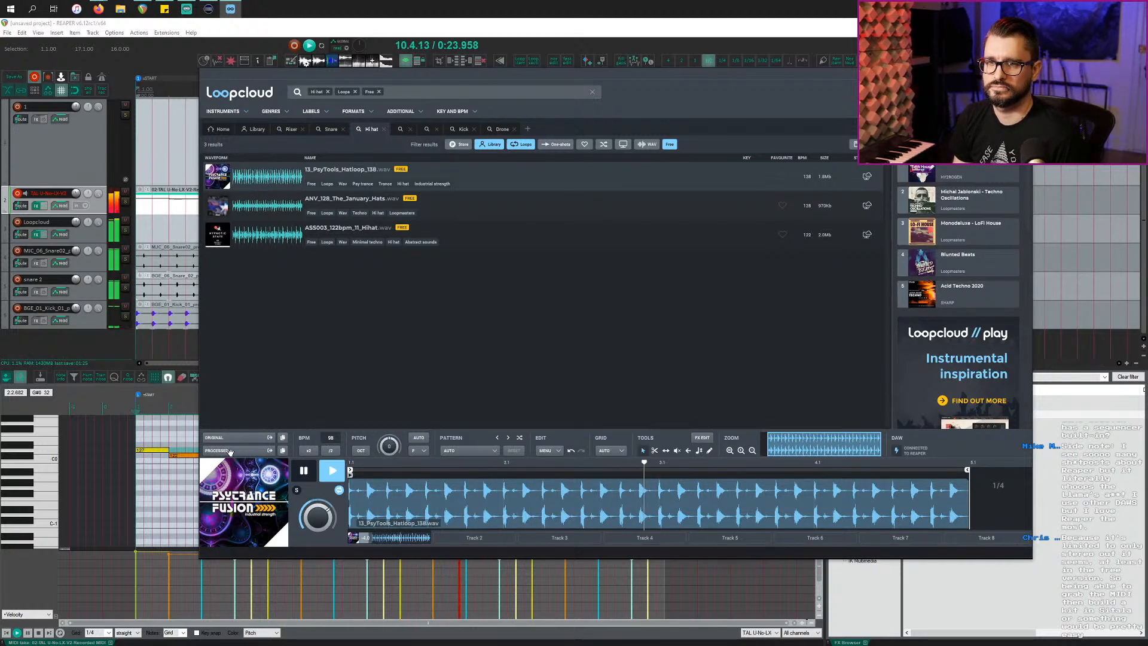
{"action": "left_click_drag", "start_coordinate": [58, 352], "coordinate": [59, 345]}
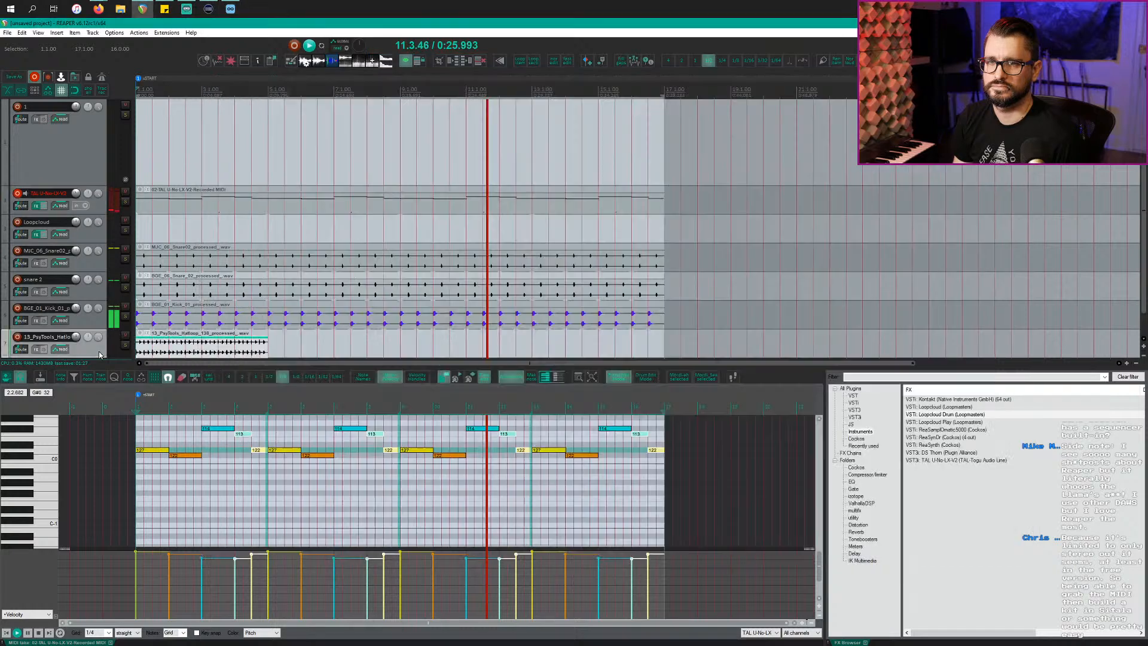
Step: Loop the hat item to bar 17 and give it a ReaEQ -120 dB low shelf around 2549 Hz
{"action": "left_click_drag", "start_coordinate": [266, 345], "coordinate": [664, 344]}
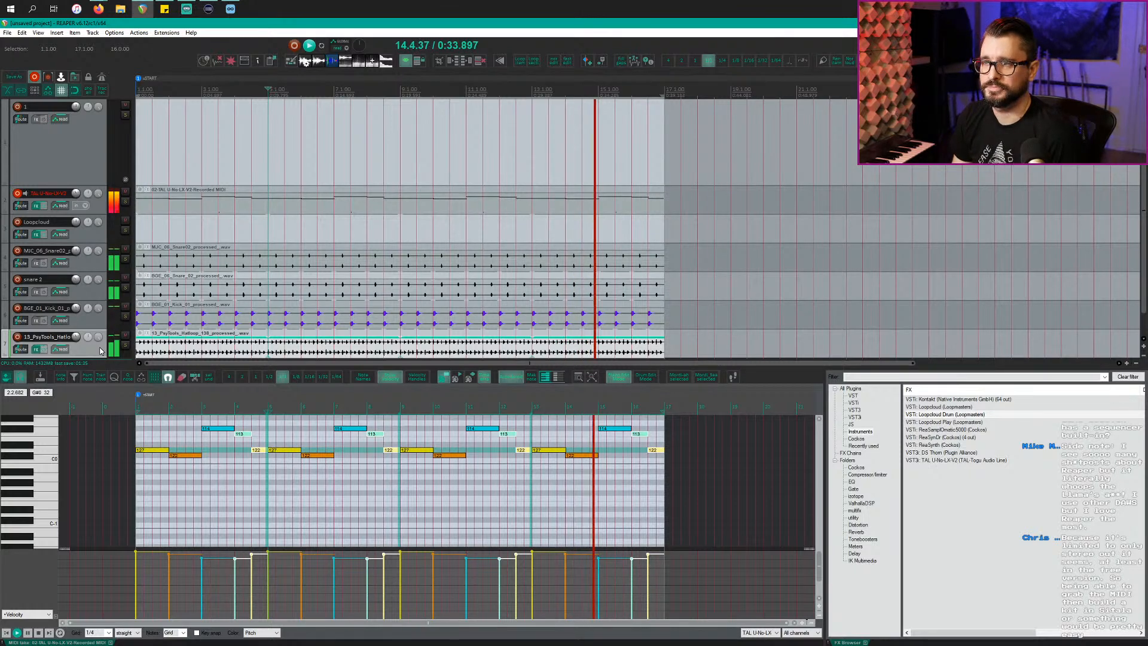
{"action": "key", "text": "e"}
{"action": "mouse_move", "coordinate": [159, 206]}
{"action": "left_mouse_down"}
{"action": "mouse_move", "coordinate": [174, 202]}
{"action": "mouse_move", "coordinate": [187, 397]}
{"action": "mouse_move", "coordinate": [329, 410]}
{"action": "mouse_move", "coordinate": [300, 414]}
{"action": "left_mouse_up"}
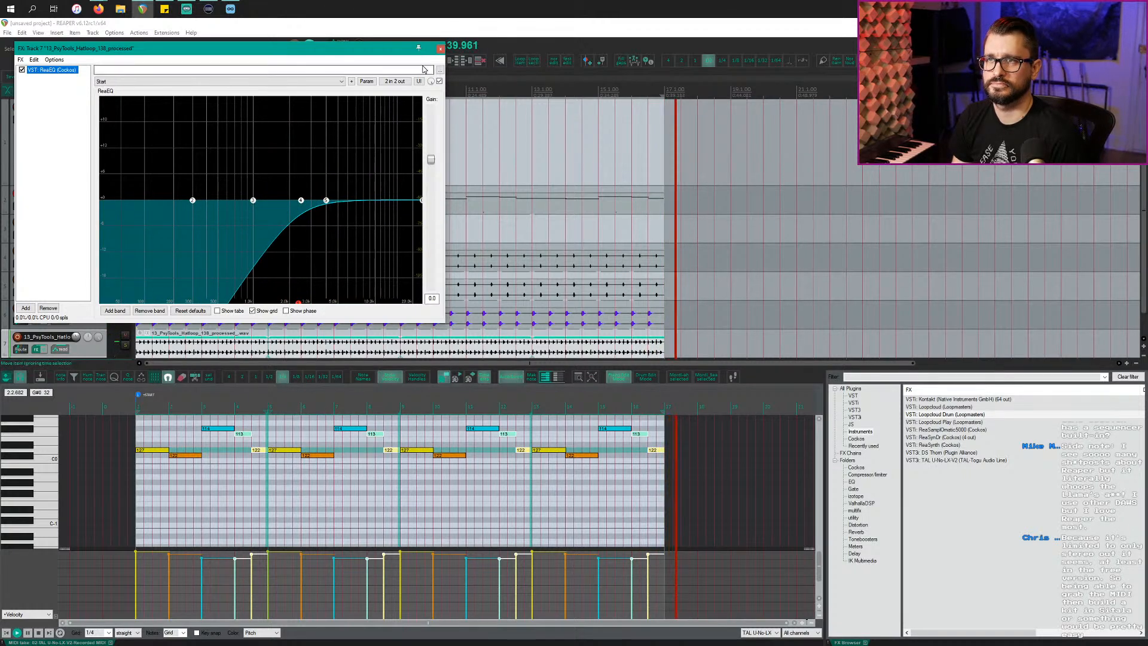
{"action": "left_click", "coordinate": [440, 49]}
{"action": "key", "text": "space"}
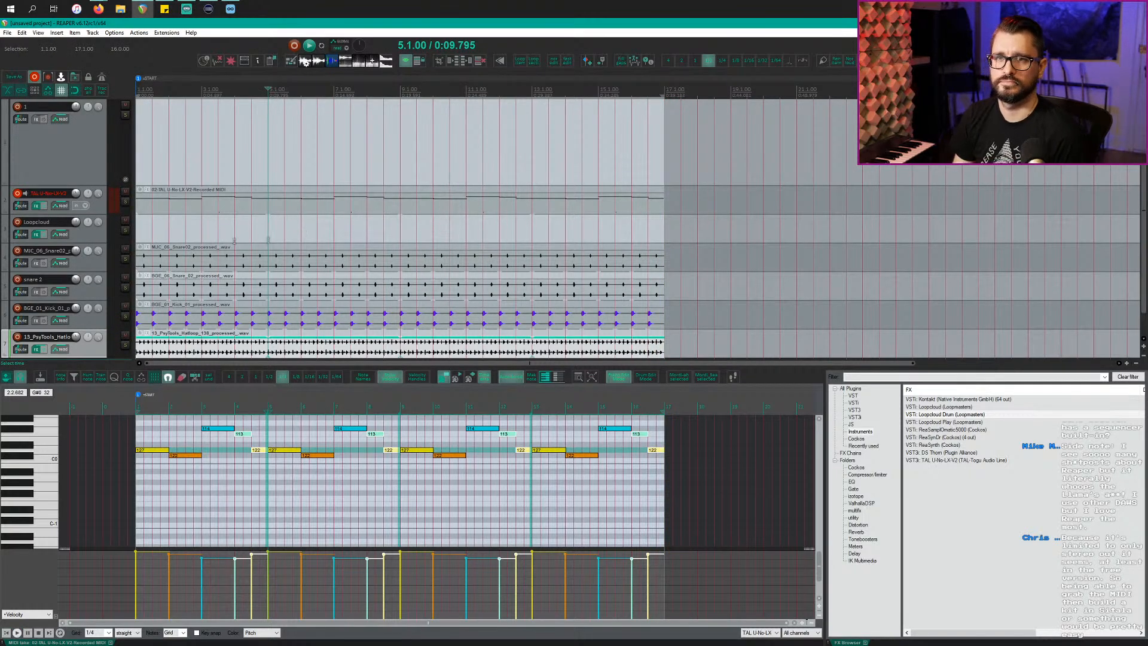
{"action": "scroll", "coordinate": [228, 217], "scroll_direction": "down", "scroll_amount": 2}
{"action": "key", "text": "alt+Tab"}
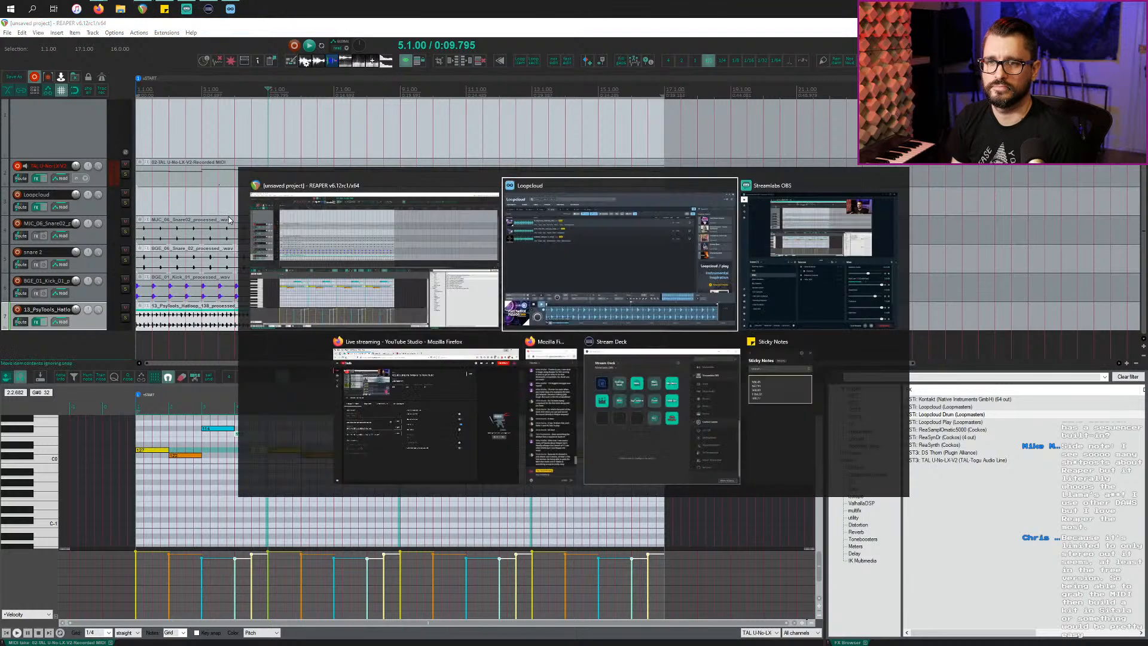
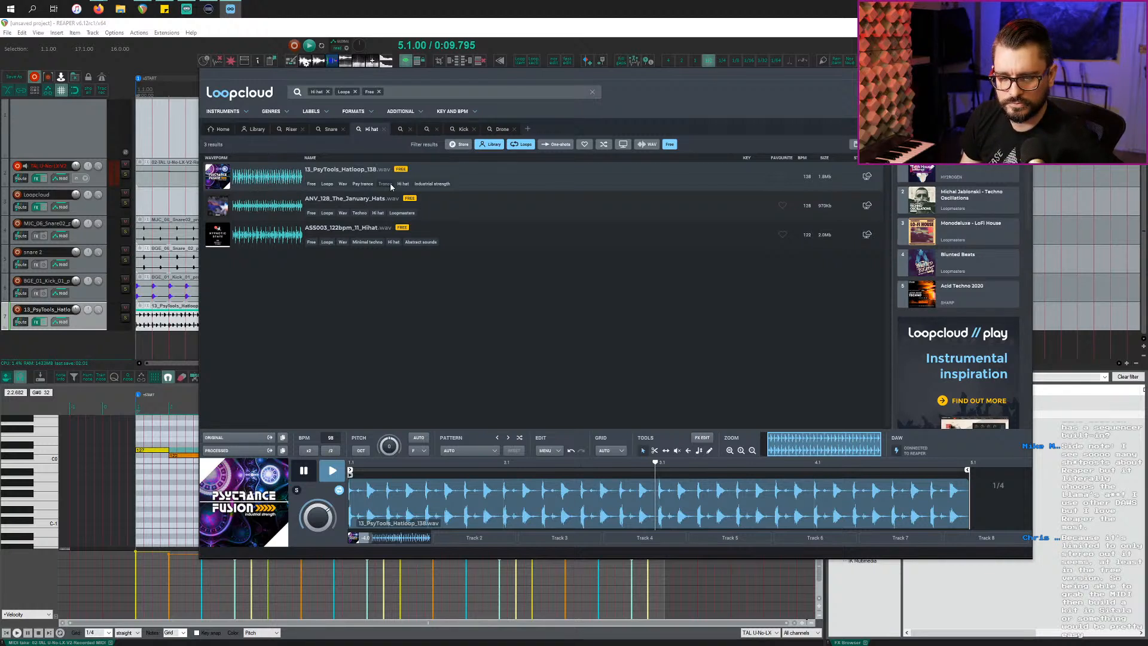
Step: Switch back to REAPER and add a new empty track below the hi-hat track
{"action": "left_click", "coordinate": [106, 332]}
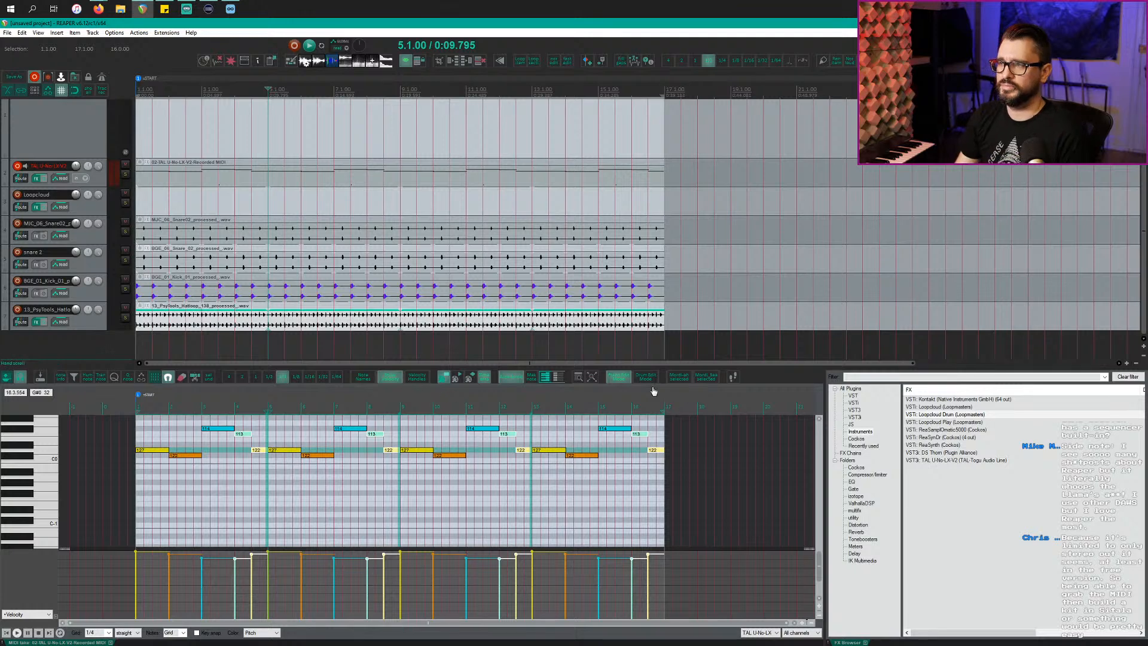
{"action": "double_click", "coordinate": [97, 345]}
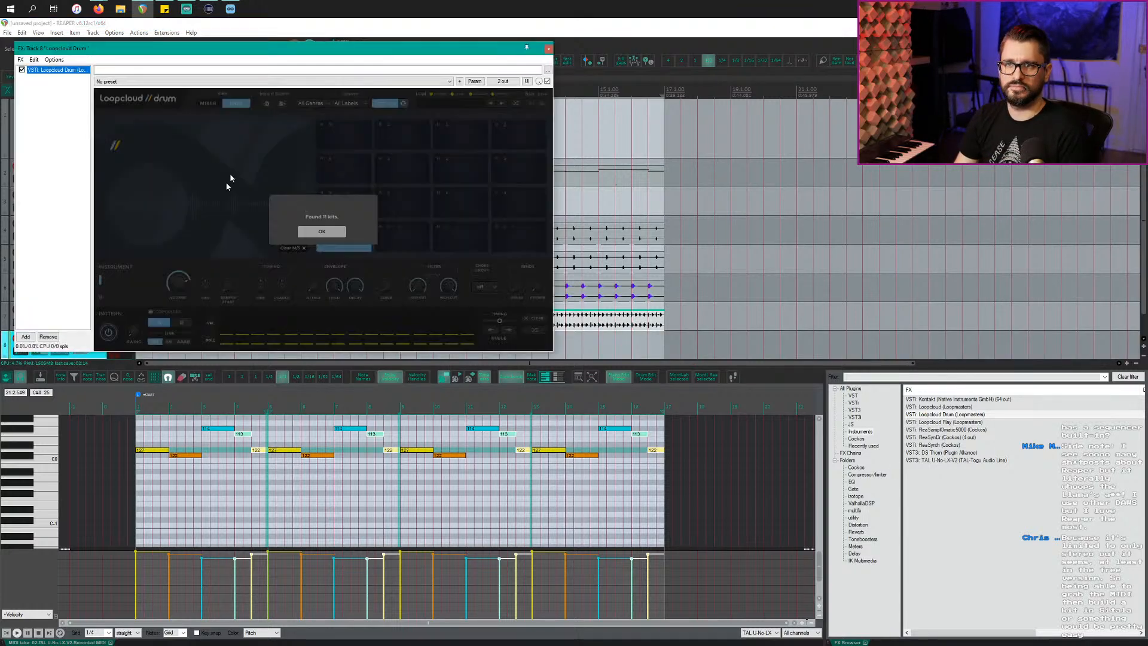
Step: Dismiss the 11-kits message and browse Loopcloud Drum's Export options, single samples and audio mixdown
{"action": "left_click", "coordinate": [280, 104]}
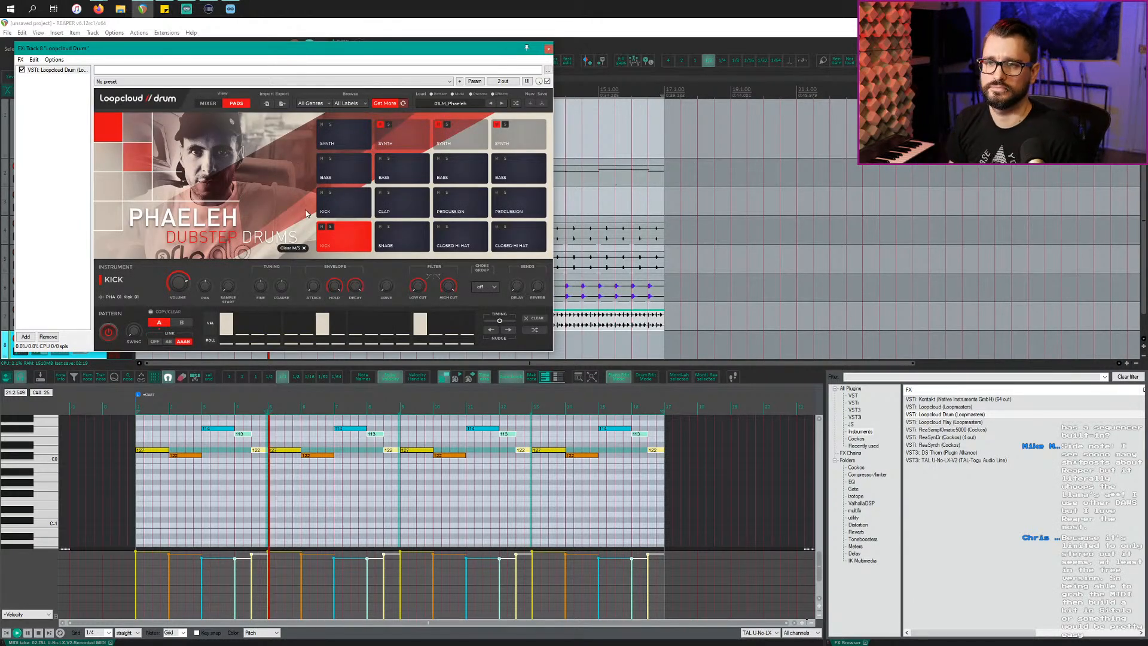
{"action": "left_click_drag", "start_coordinate": [256, 55], "coordinate": [307, 92]}
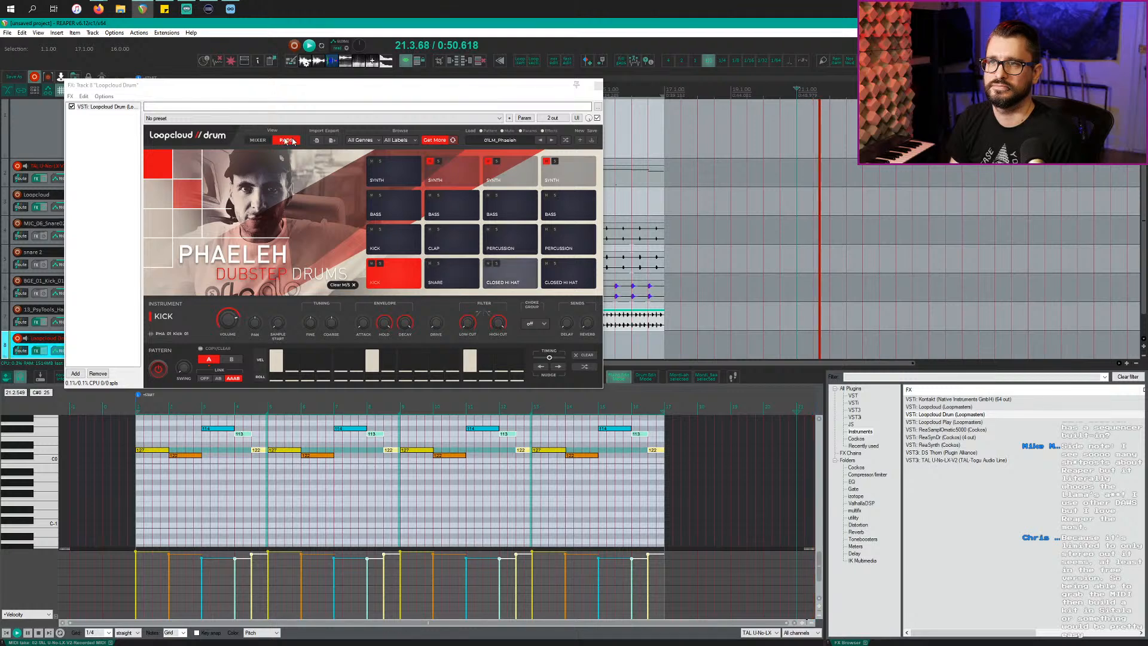
{"action": "left_click", "coordinate": [332, 140]}
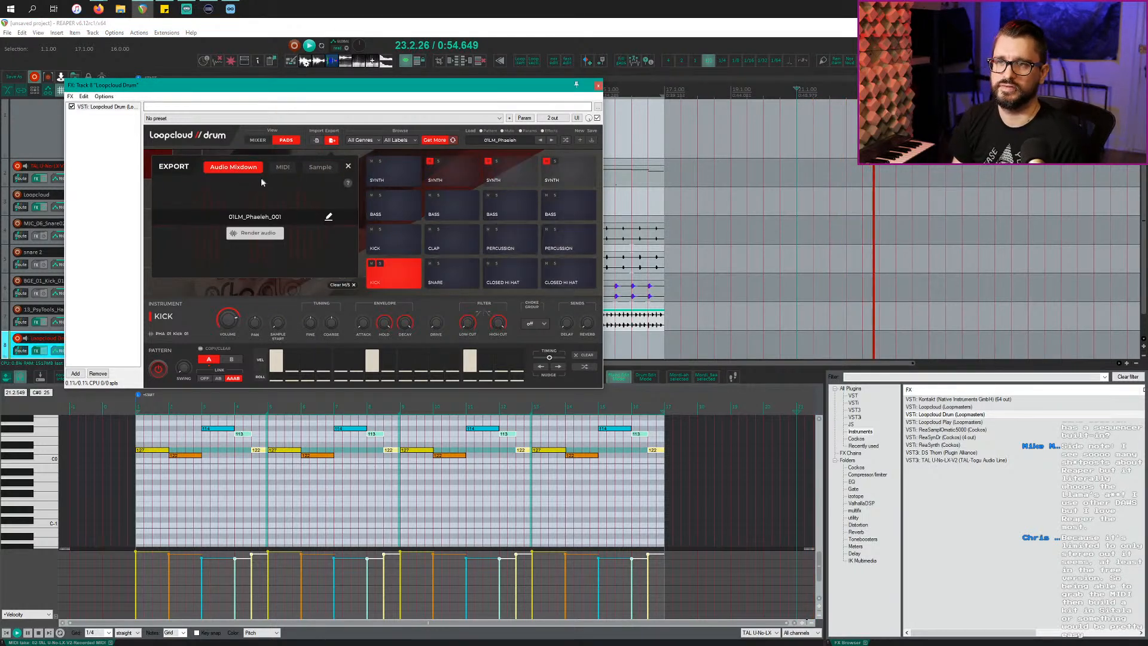
{"action": "left_click", "coordinate": [320, 167]}
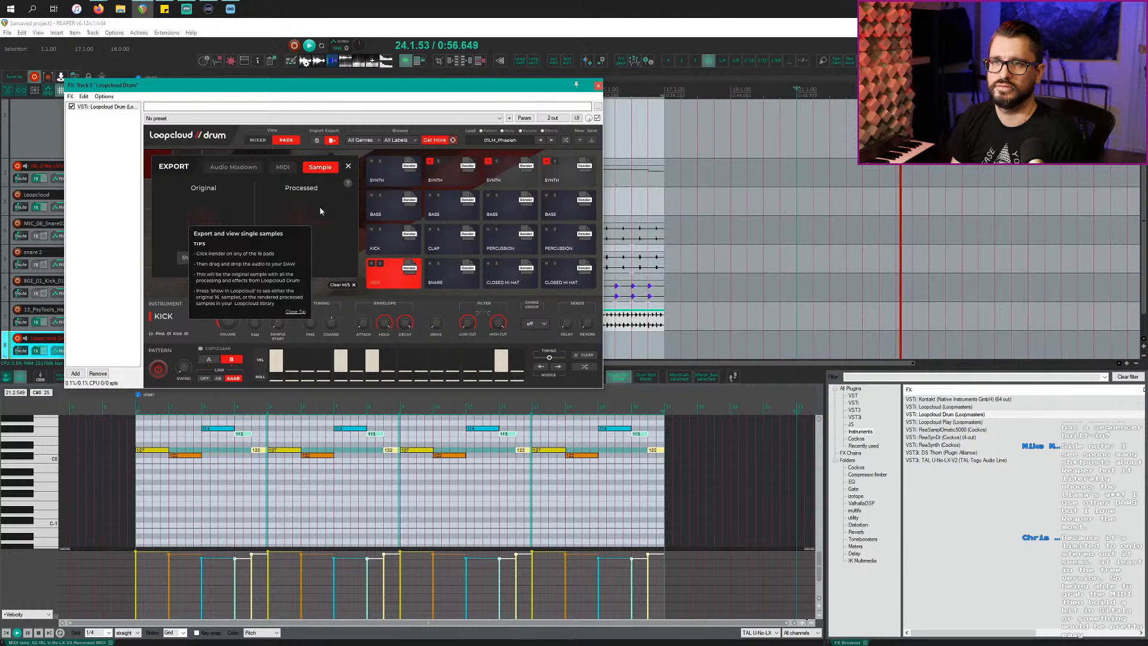
{"action": "left_click", "coordinate": [299, 311]}
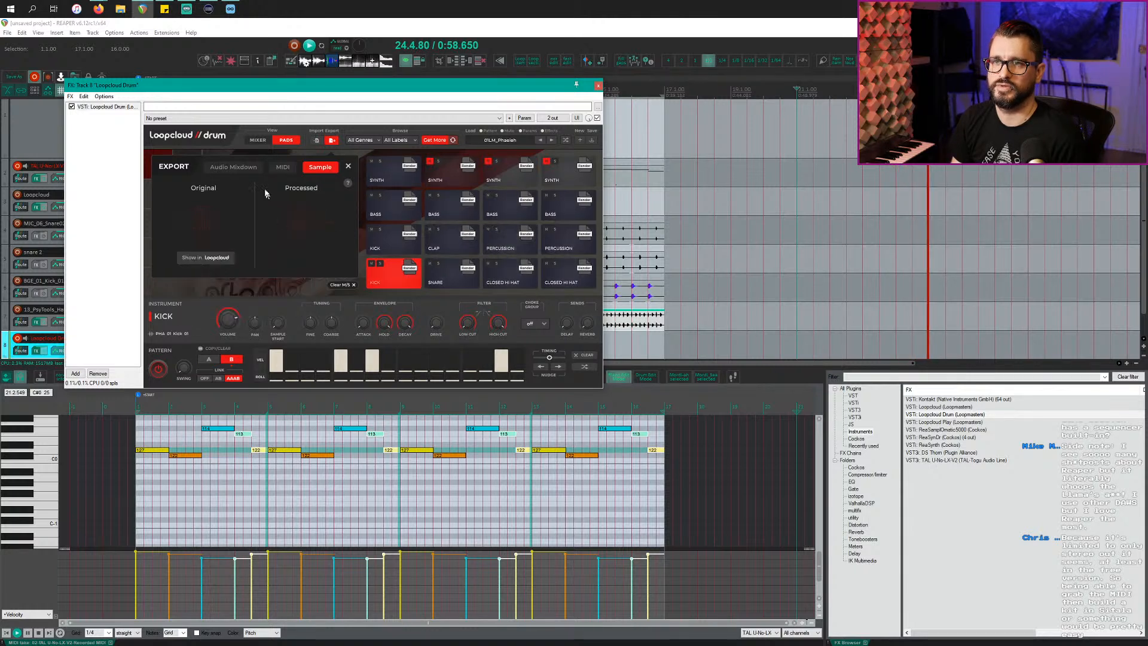
{"action": "left_click", "coordinate": [233, 167]}
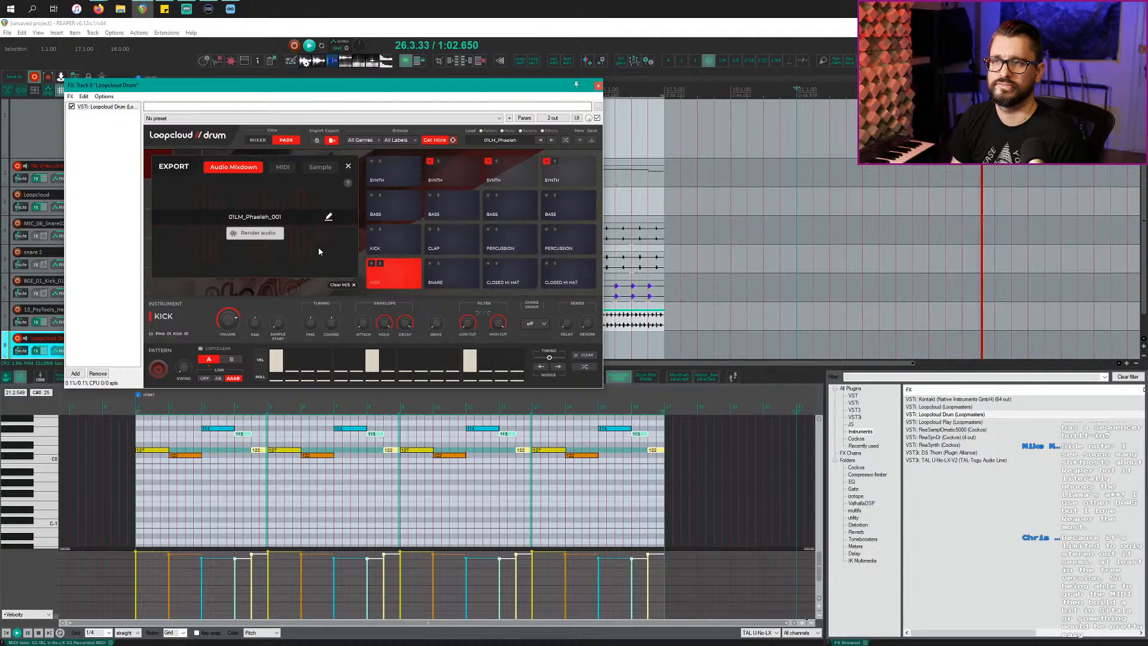
Step: Stop playback, remove Loopcloud Drum from the track's FX chain and close the FX window
{"action": "key", "text": "space"}
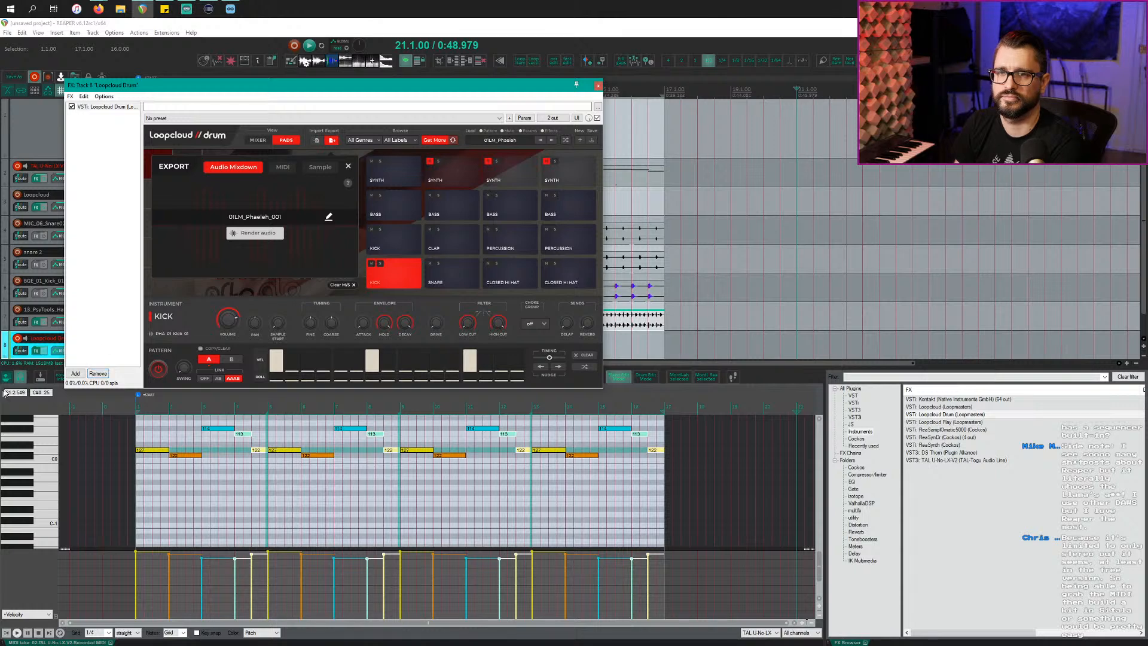
{"action": "left_click", "coordinate": [5, 339]}
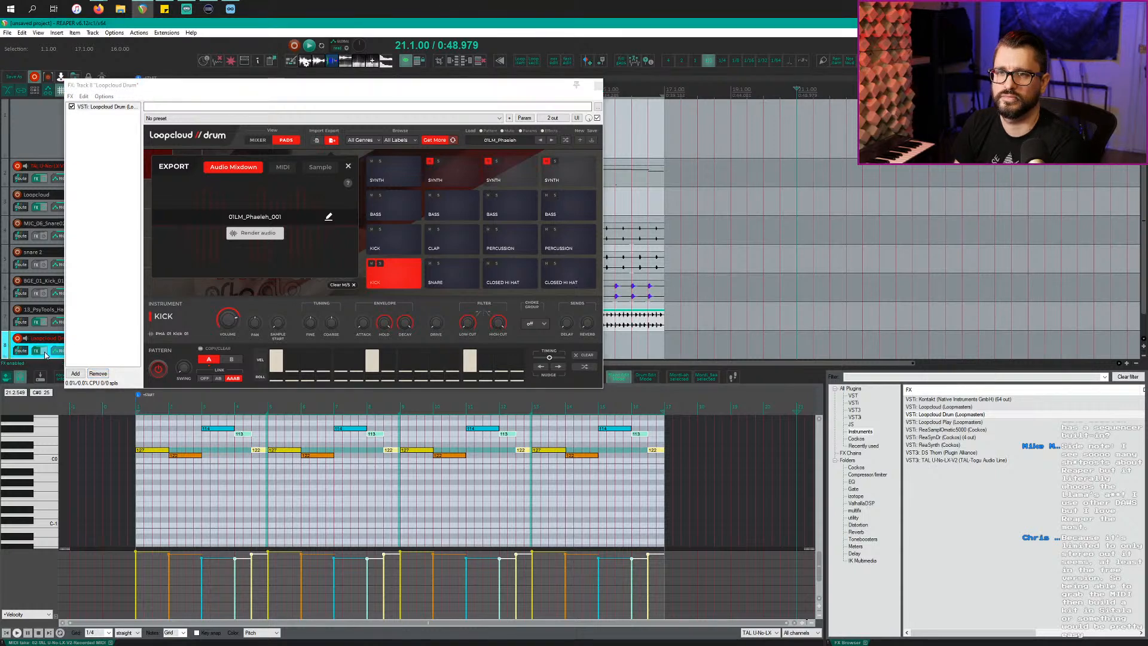
{"action": "left_click", "coordinate": [101, 374]}
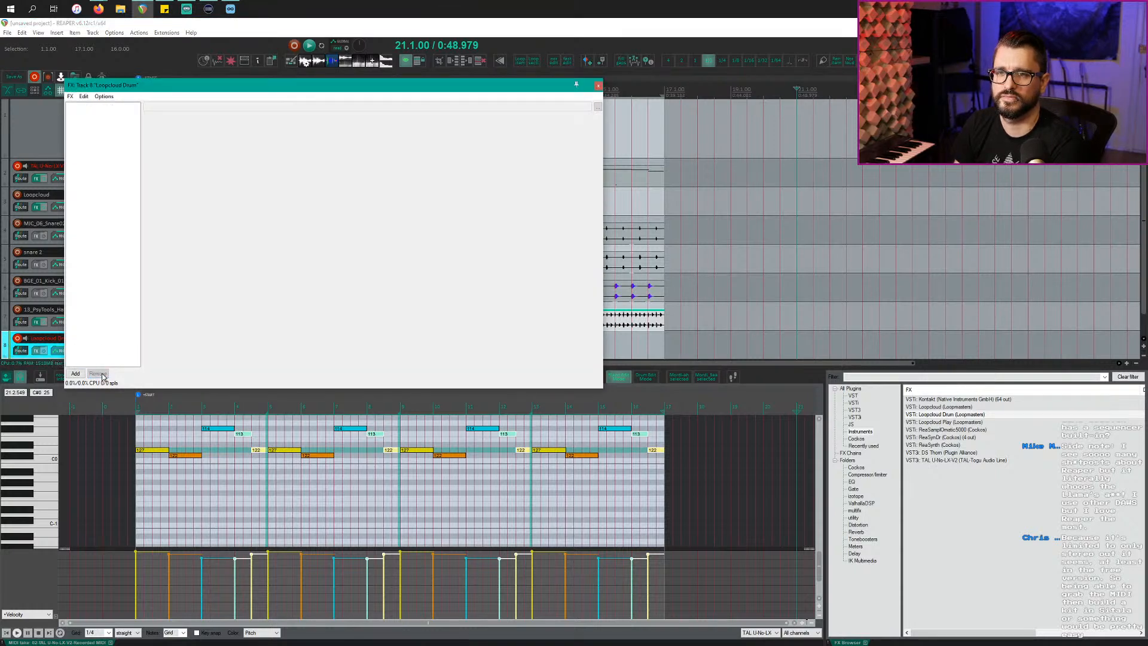
{"action": "left_click", "coordinate": [598, 85]}
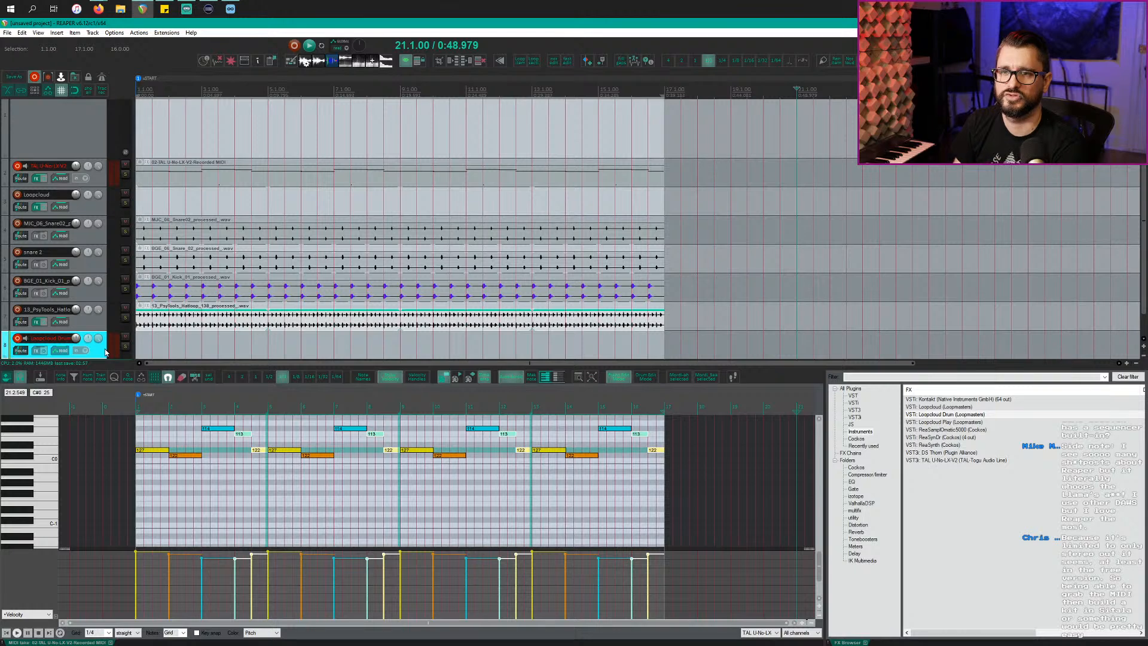
Step: Delete the empty track 8 so the hi-hat track is last again
{"action": "key", "text": "Delete"}
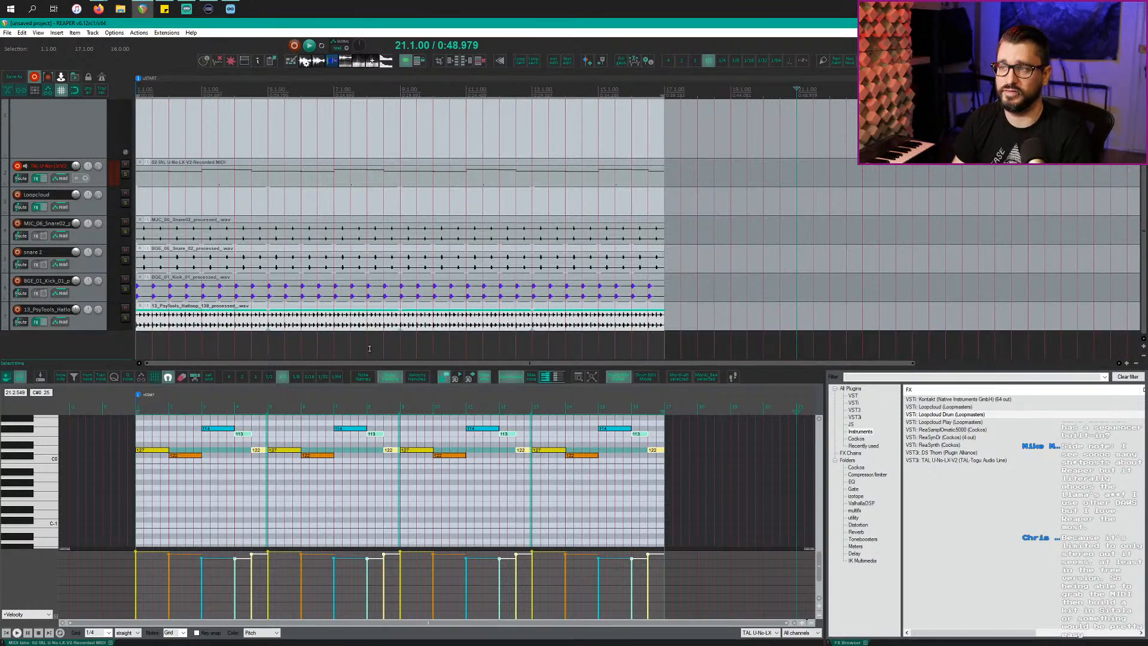
{"action": "scroll", "coordinate": [363, 314], "scroll_direction": "down", "scroll_amount": 5}
{"action": "scroll", "coordinate": [364, 307], "scroll_direction": "up", "scroll_amount": 3}
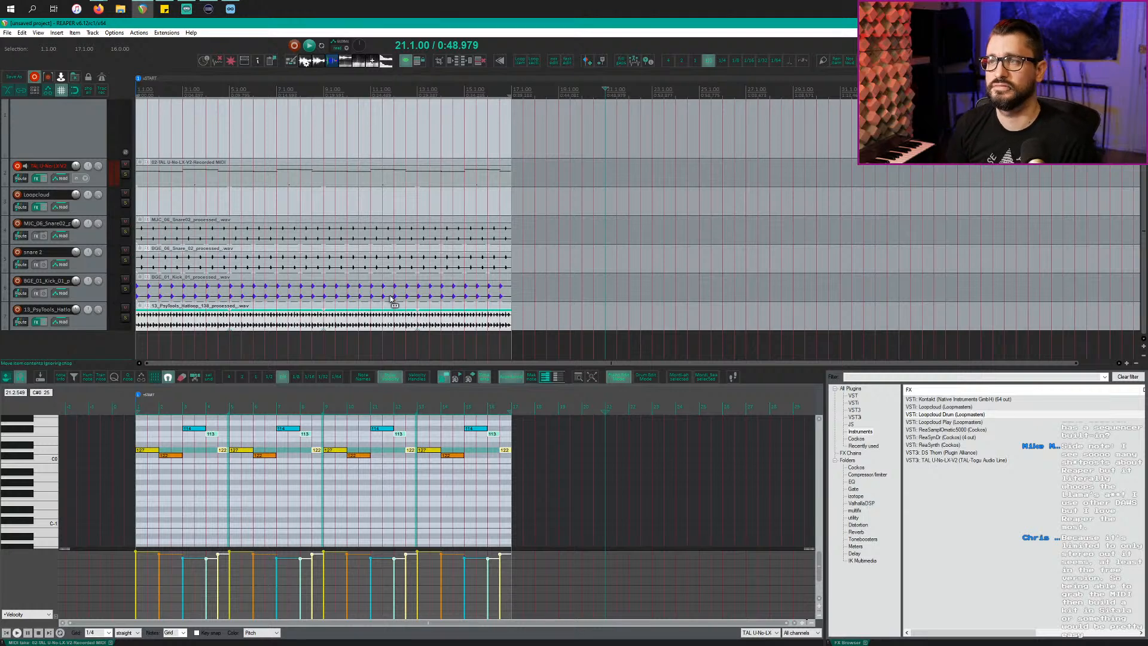
{"action": "scroll", "coordinate": [383, 296], "scroll_direction": "down", "scroll_amount": 3}
{"action": "scroll", "coordinate": [315, 272], "scroll_direction": "up", "scroll_amount": 5}
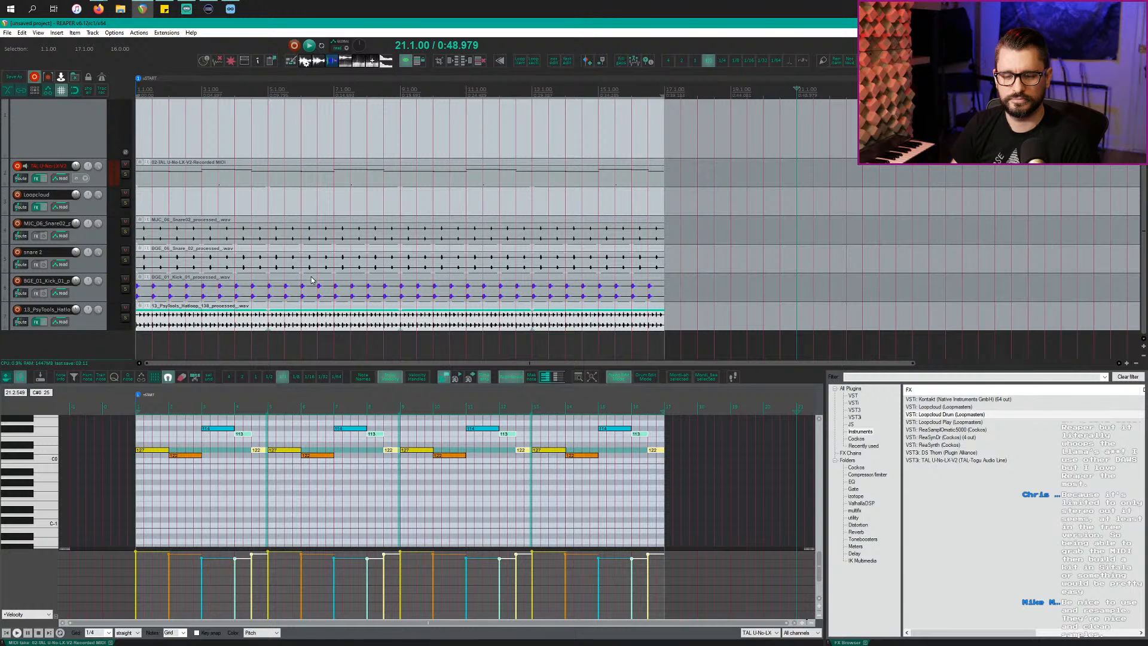
Step: Play the project back from bar 5
{"action": "left_click", "coordinate": [261, 107]}
{"action": "key", "text": "space"}
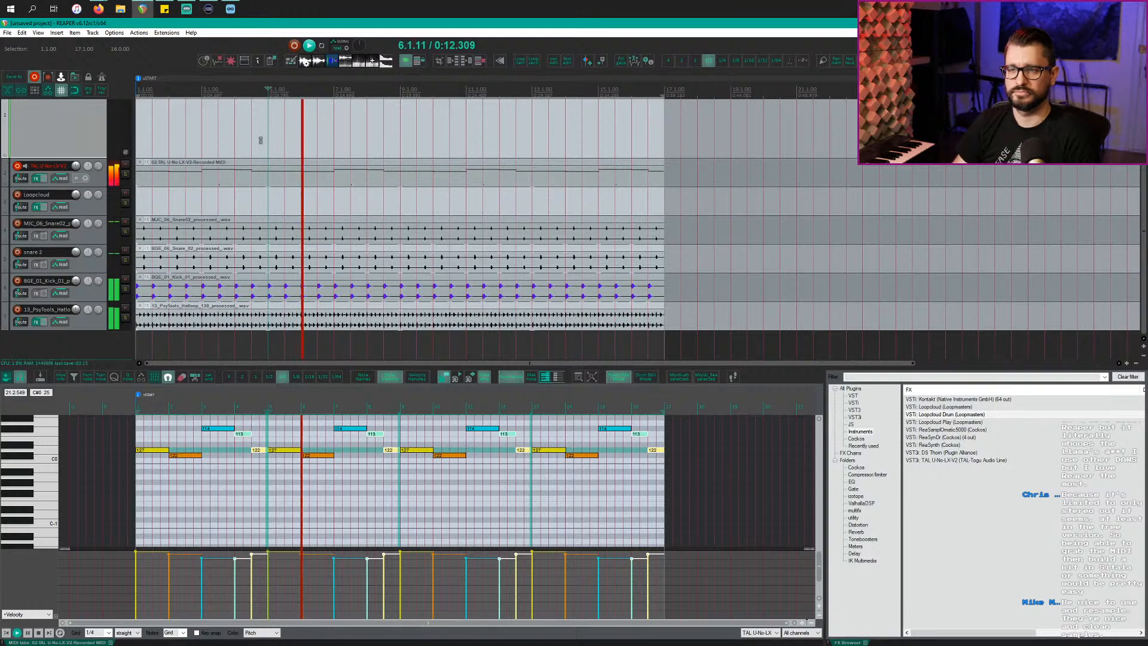
{"action": "scroll", "coordinate": [260, 156], "scroll_direction": "down", "scroll_amount": 5}
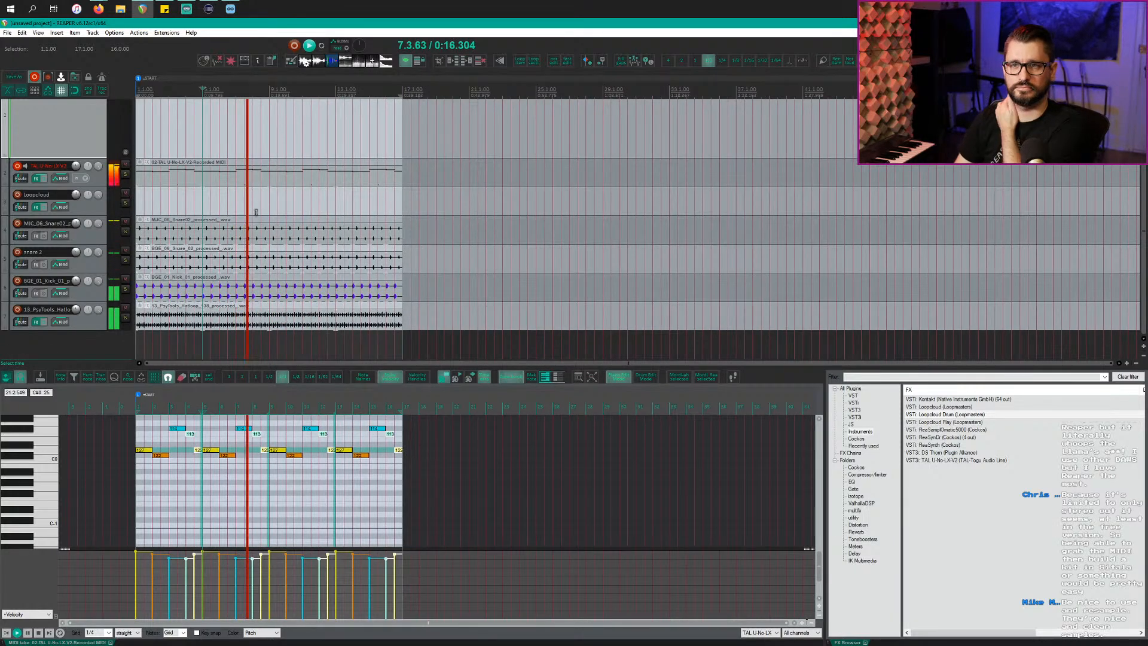
{"action": "scroll", "coordinate": [213, 238], "scroll_direction": "up", "scroll_amount": 1}
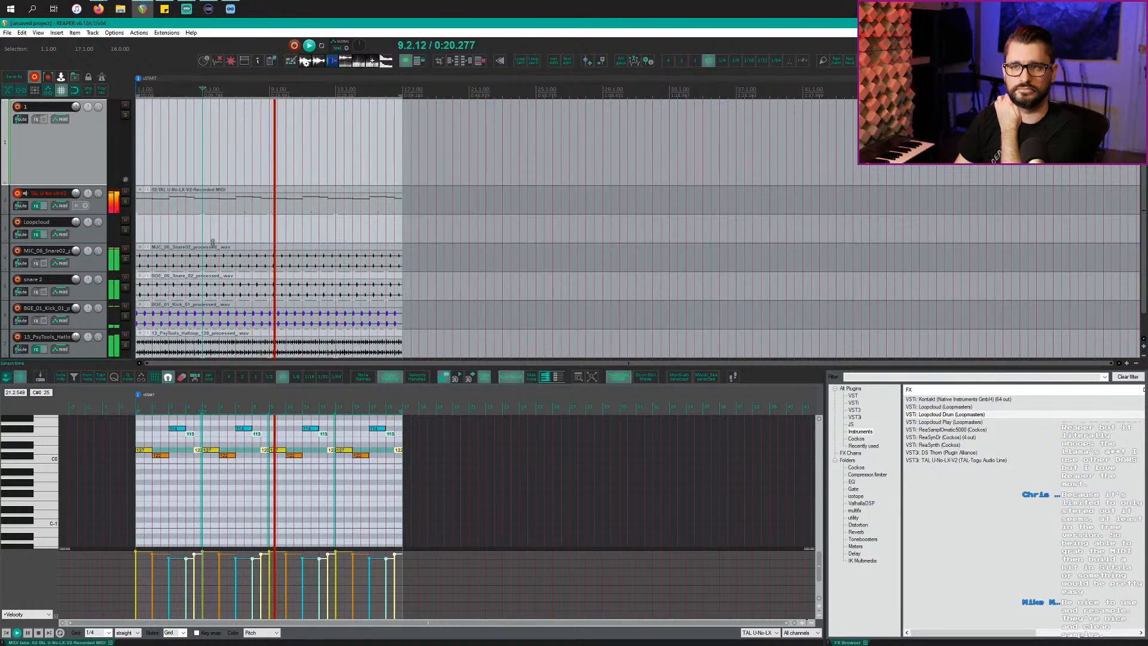
Step: Stop playback, duplicate the TAL-U-No-LX-V2 synth track and disarm the original's recording
{"action": "left_click", "coordinate": [103, 213]}
{"action": "key", "text": "space"}
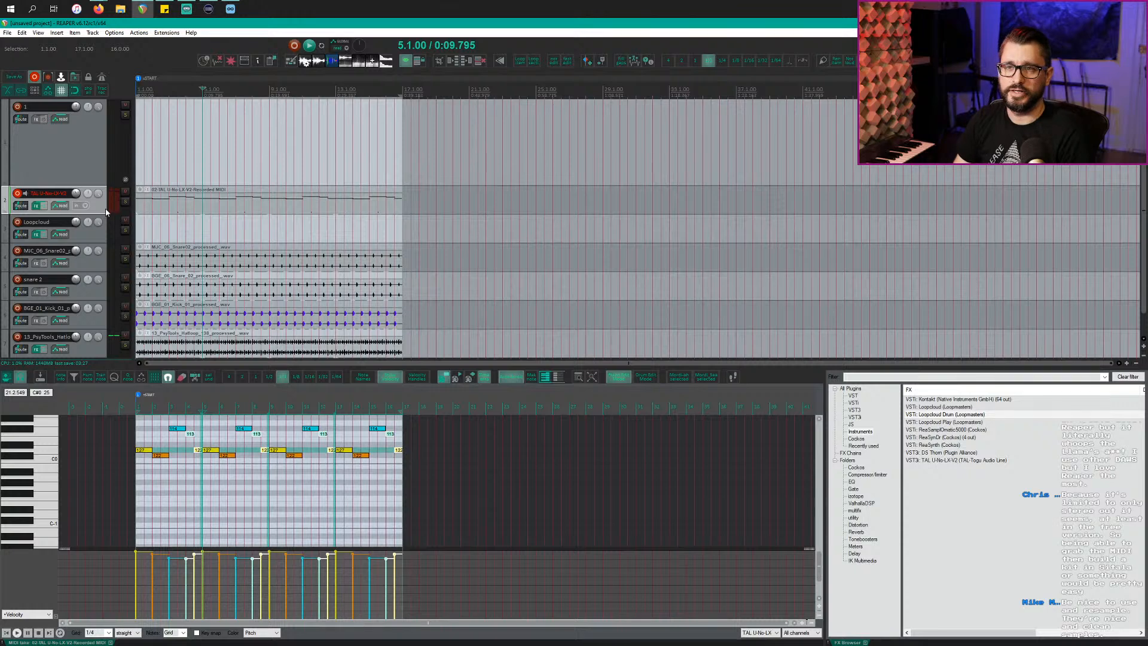
{"action": "key", "text": "ctrl+shift+d"}
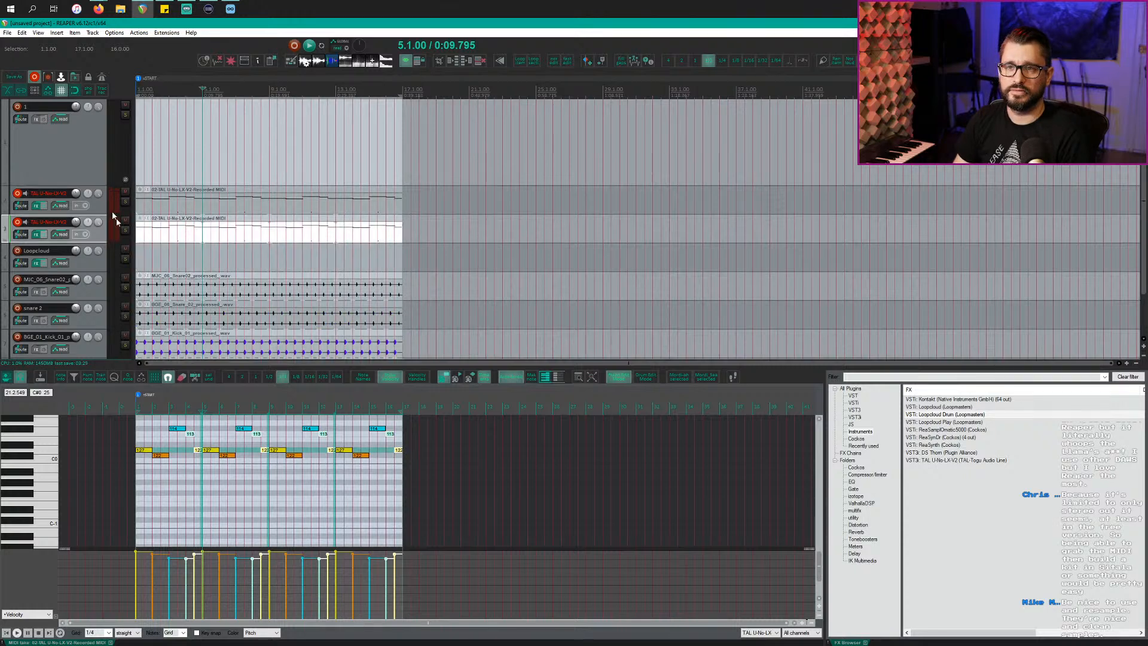
{"action": "left_click", "coordinate": [17, 193]}
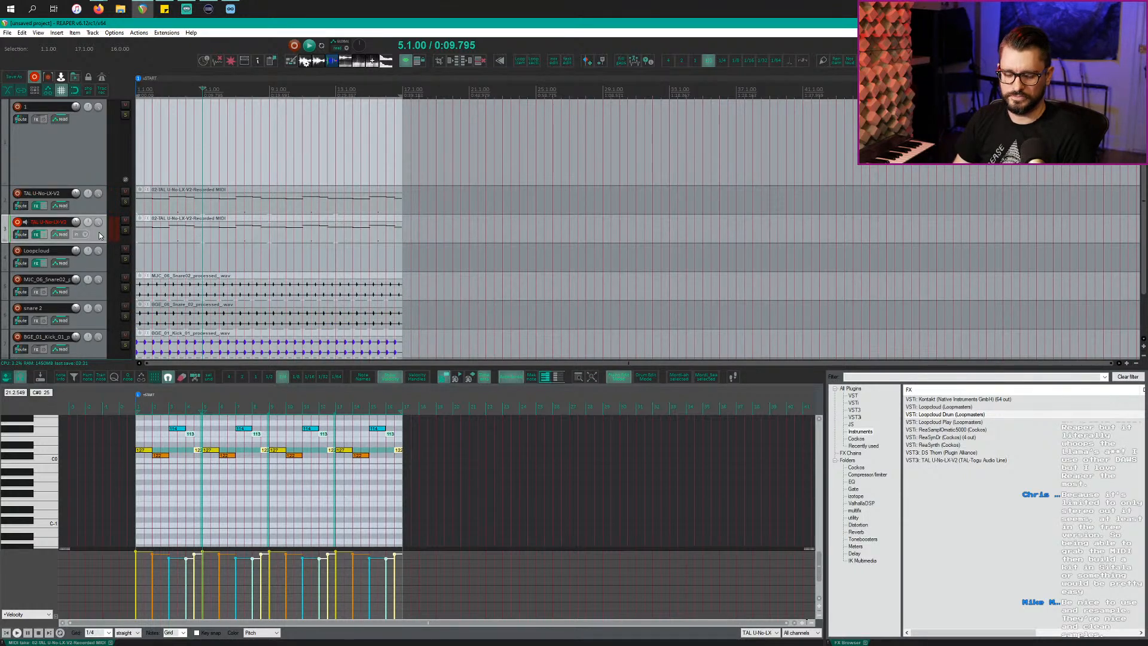
{"action": "key", "text": "f"}
Step: Transpose the synth's MIDI notes down one octave and play the part back
{"action": "left_click", "coordinate": [185, 207]}
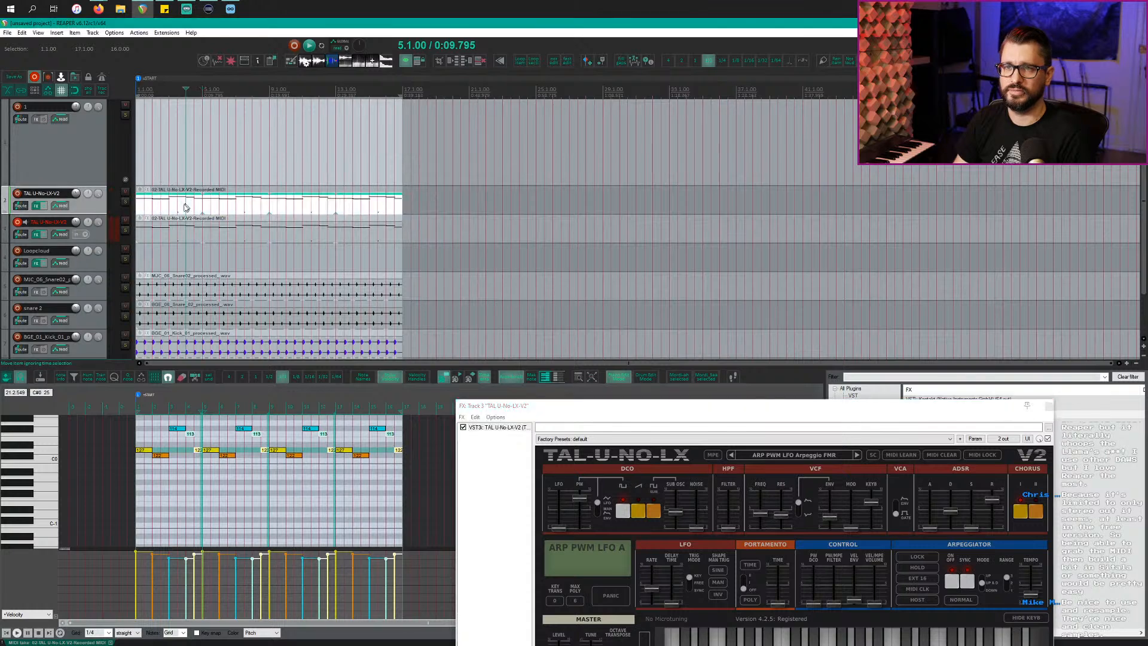
{"action": "scroll", "coordinate": [183, 212], "scroll_direction": "up", "scroll_amount": 6}
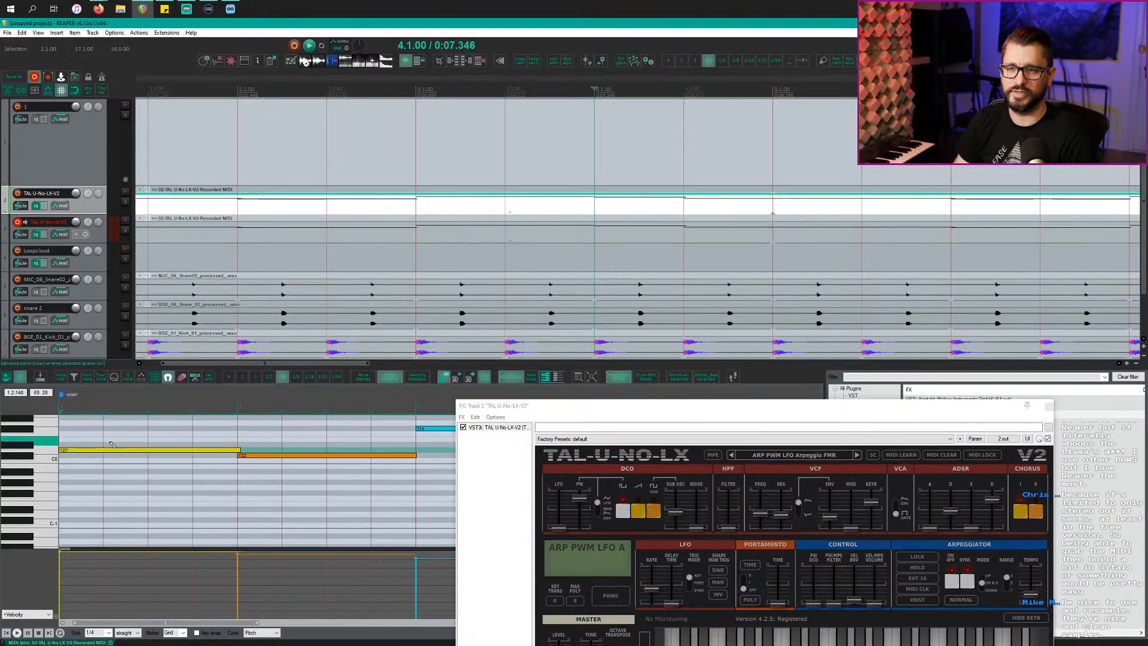
{"action": "left_click", "coordinate": [99, 465]}
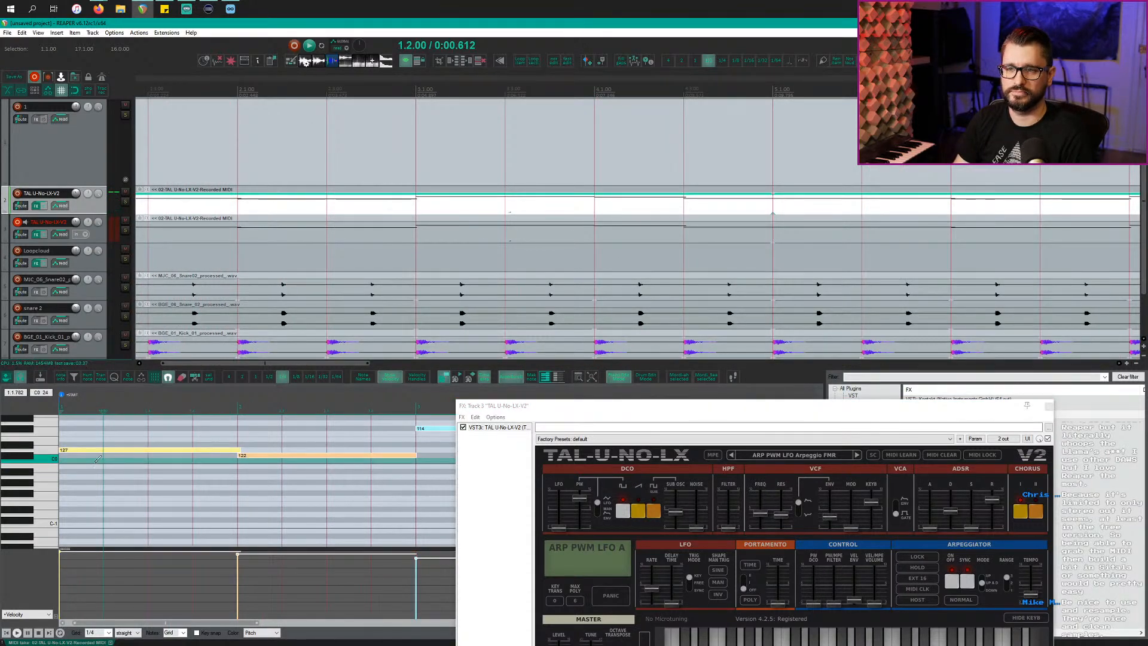
{"action": "key", "text": "ctrl+Down"}
{"action": "key", "text": "space"}
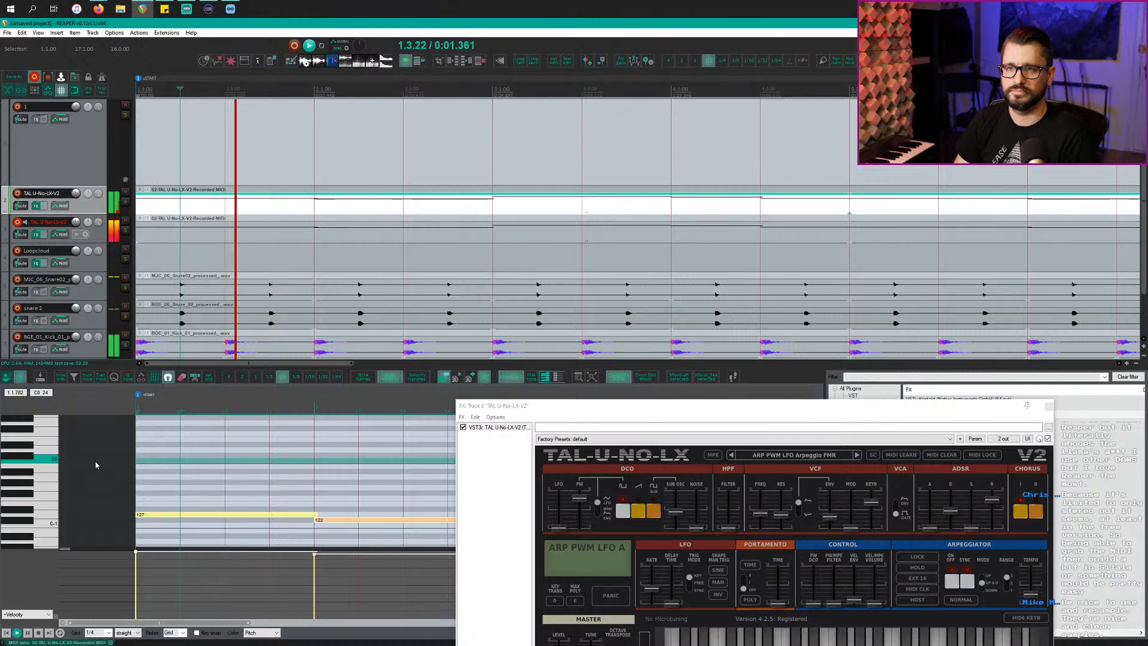
Step: Load the BAS Pulse Bass 1 FMR preset on the TAL-U-No-LX synth
{"action": "left_click_drag", "start_coordinate": [538, 405], "coordinate": [334, 318]}
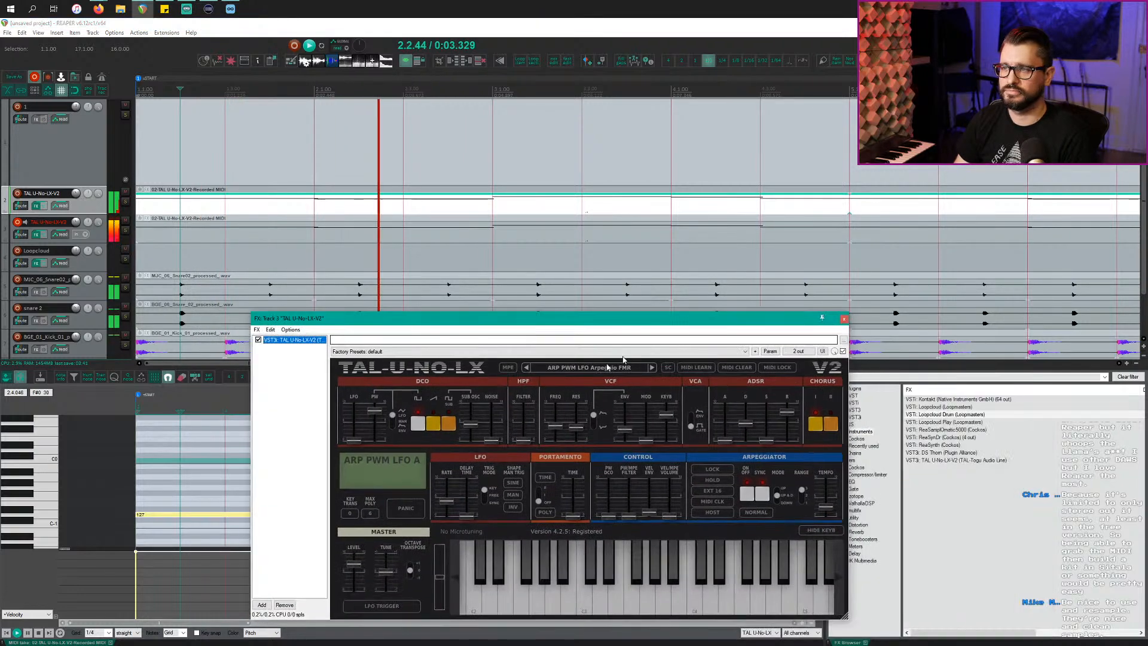
{"action": "left_click", "coordinate": [589, 368]}
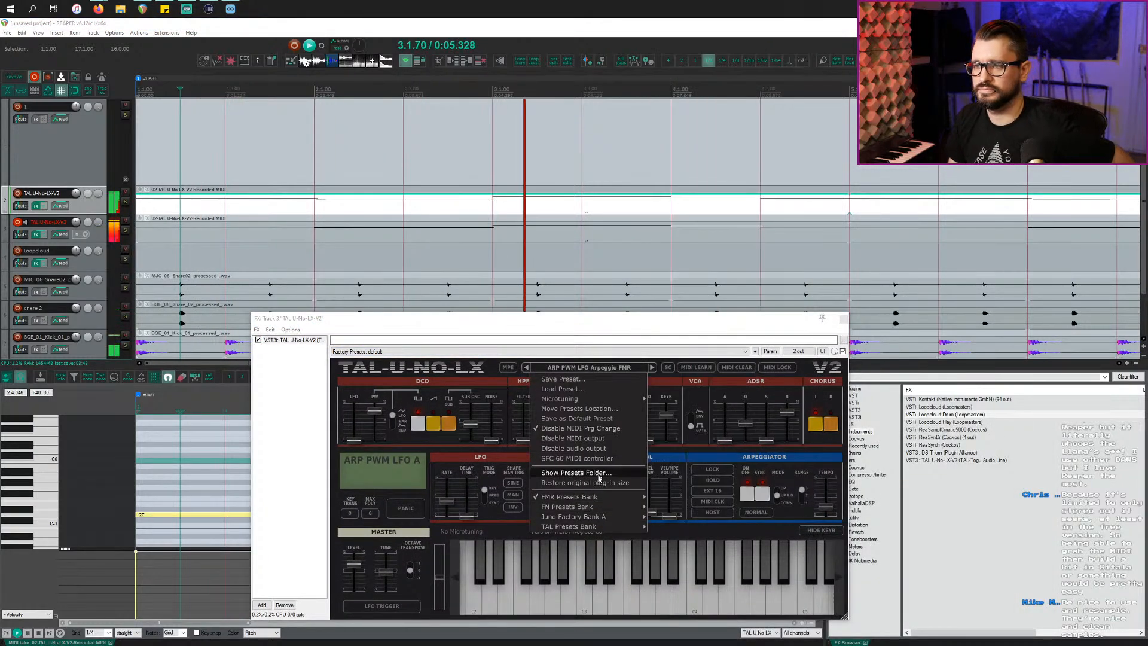
{"action": "mouse_move", "coordinate": [631, 501]}
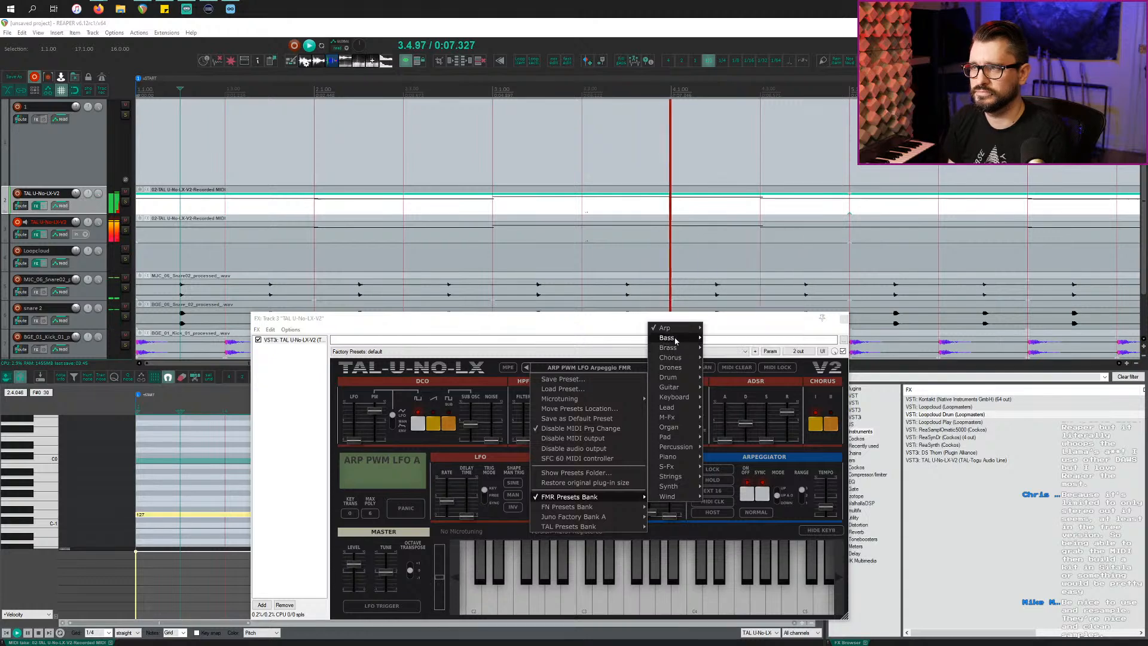
{"action": "mouse_move", "coordinate": [667, 338]}
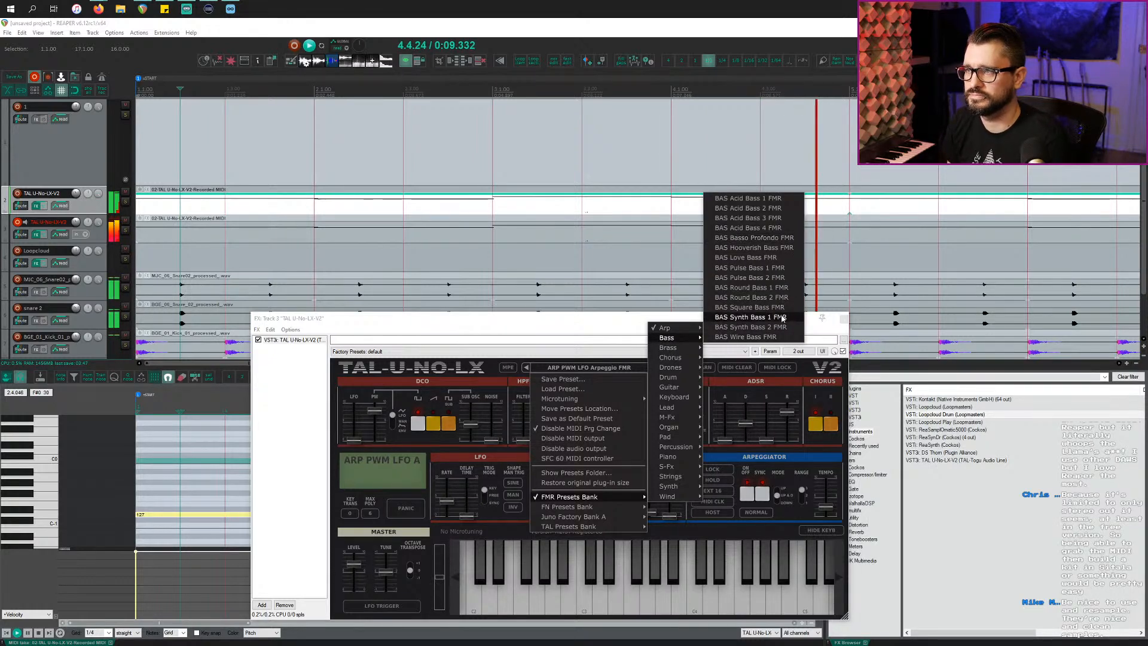
{"action": "left_click", "coordinate": [752, 267]}
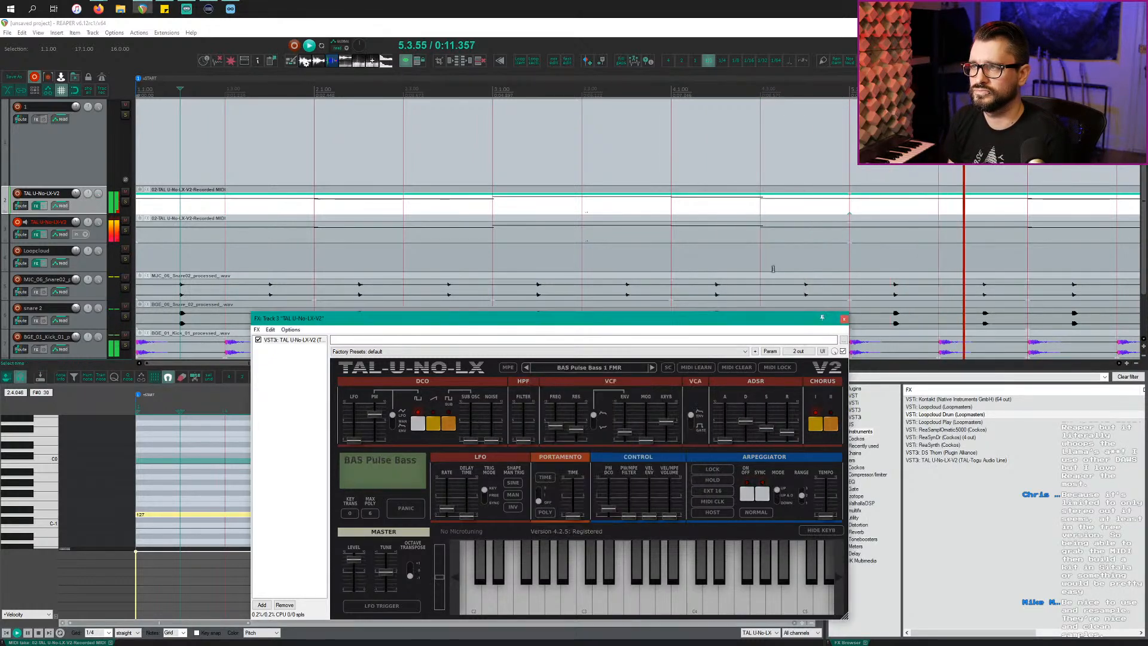
{"action": "left_click_drag", "start_coordinate": [567, 328], "coordinate": [675, 284]}
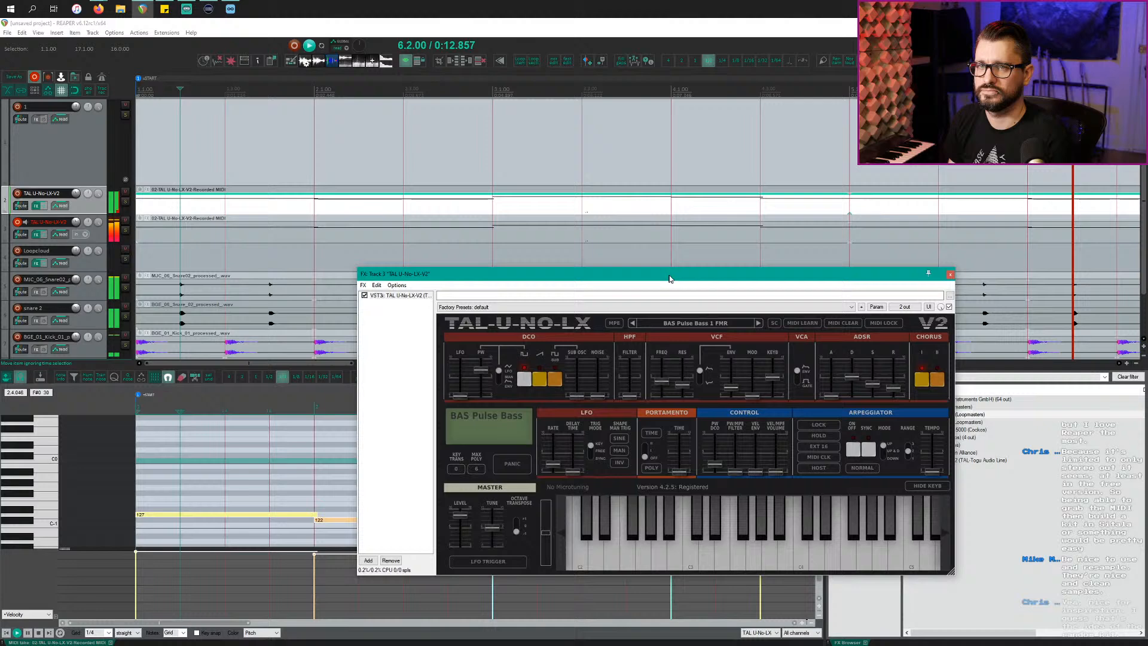
{"action": "left_click", "coordinate": [194, 238]}
Step: Step through bass presets to BAS Square Bass FMR and solo track 3
{"action": "left_click", "coordinate": [760, 323]}
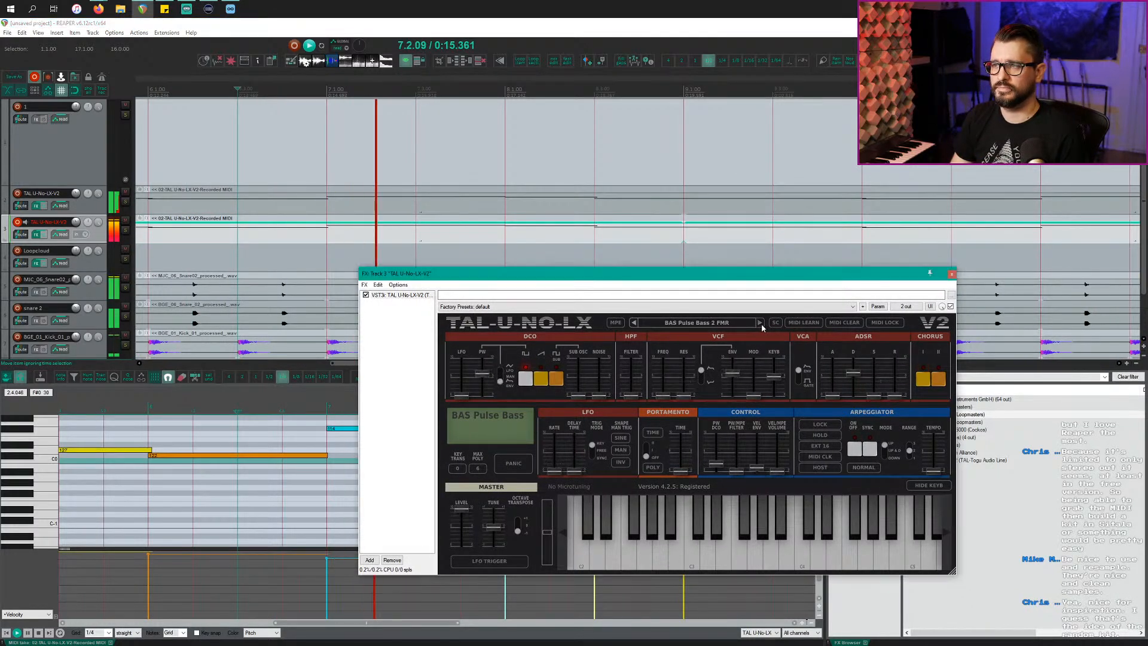
{"action": "left_click", "coordinate": [761, 323]}
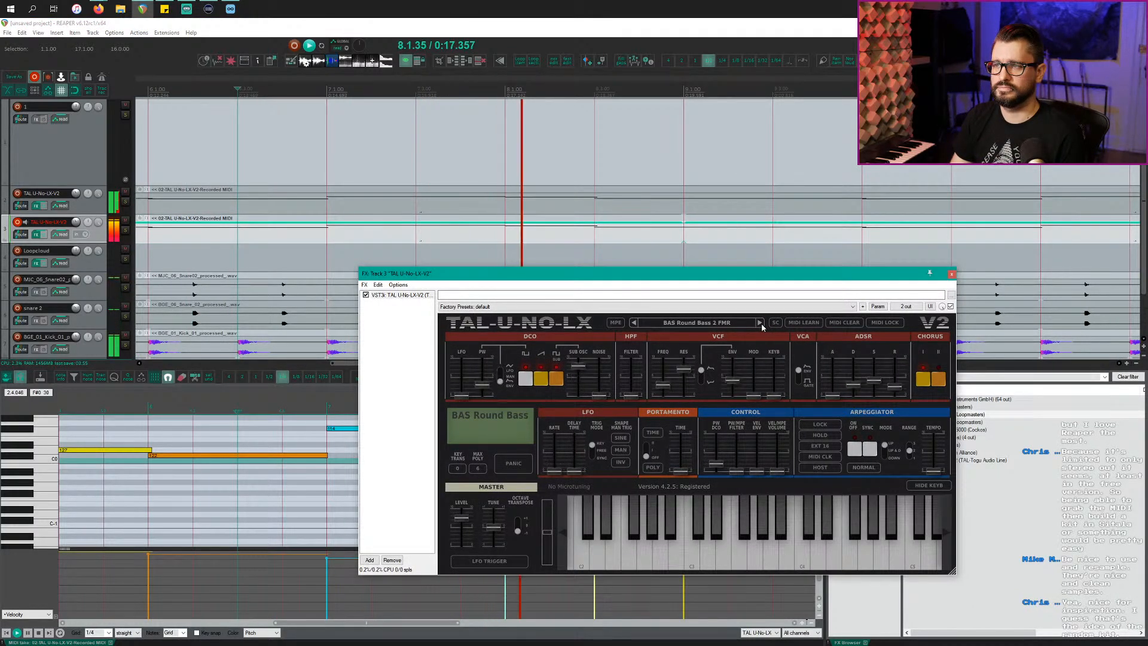
{"action": "left_click", "coordinate": [761, 322]}
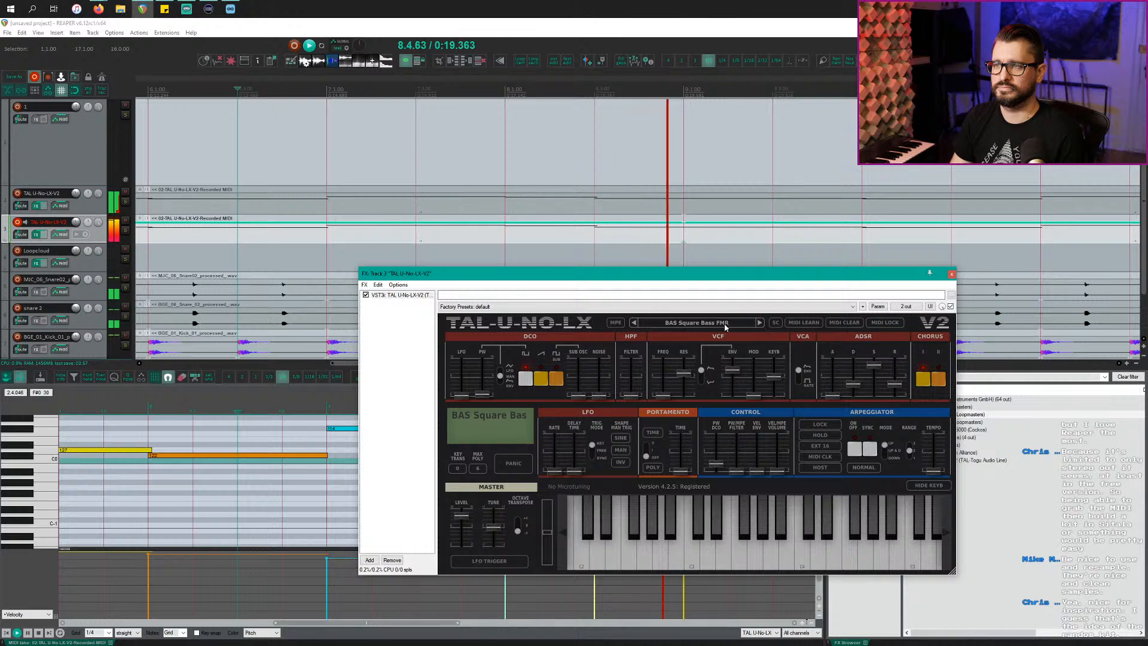
{"action": "left_click", "coordinate": [93, 238]}
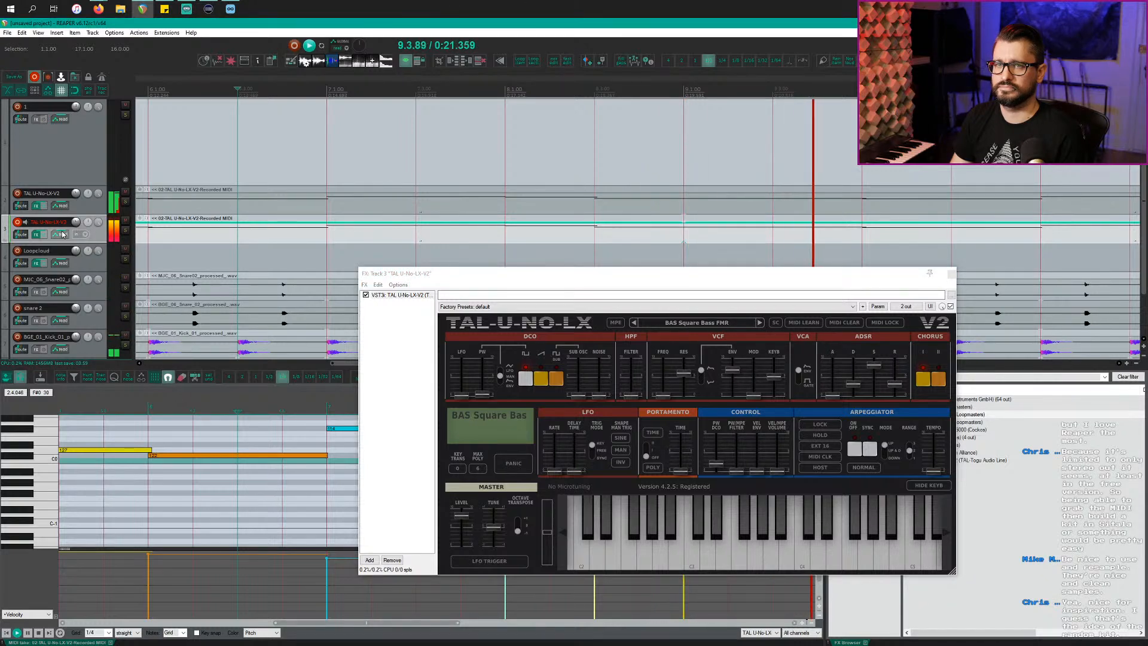
{"action": "left_click", "coordinate": [126, 230]}
{"action": "scroll", "coordinate": [310, 287], "scroll_direction": "down", "scroll_amount": 5}
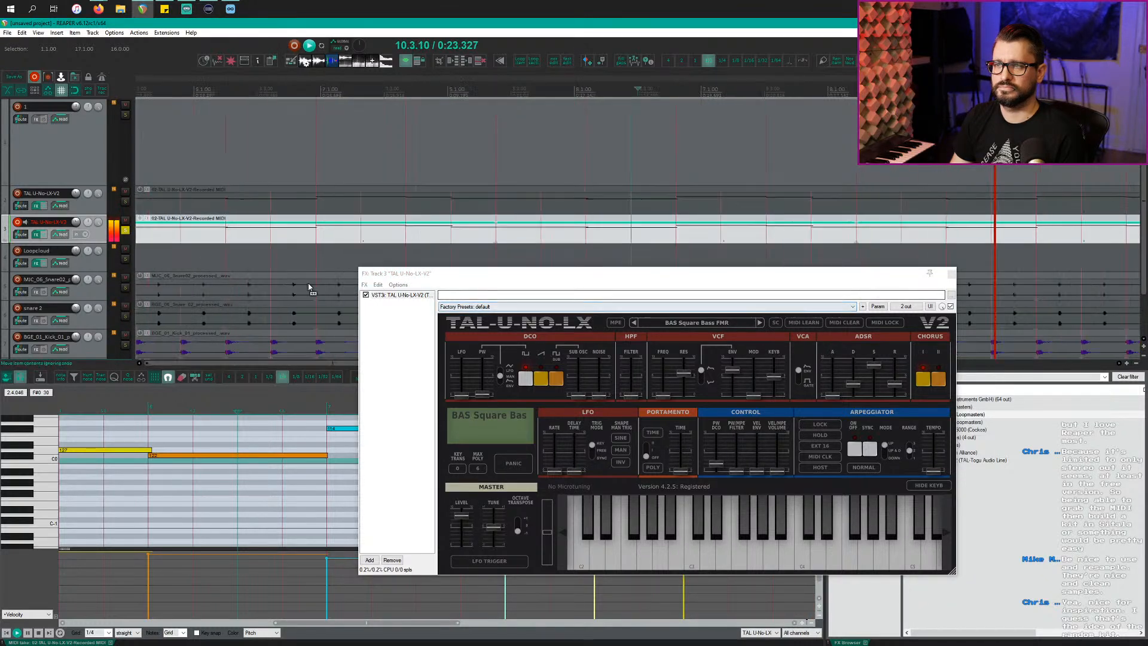
Step: Load the FN-A Little Something-LEA preset, unsolo track 3 and jump playback to bar 10
{"action": "left_click", "coordinate": [708, 322]}
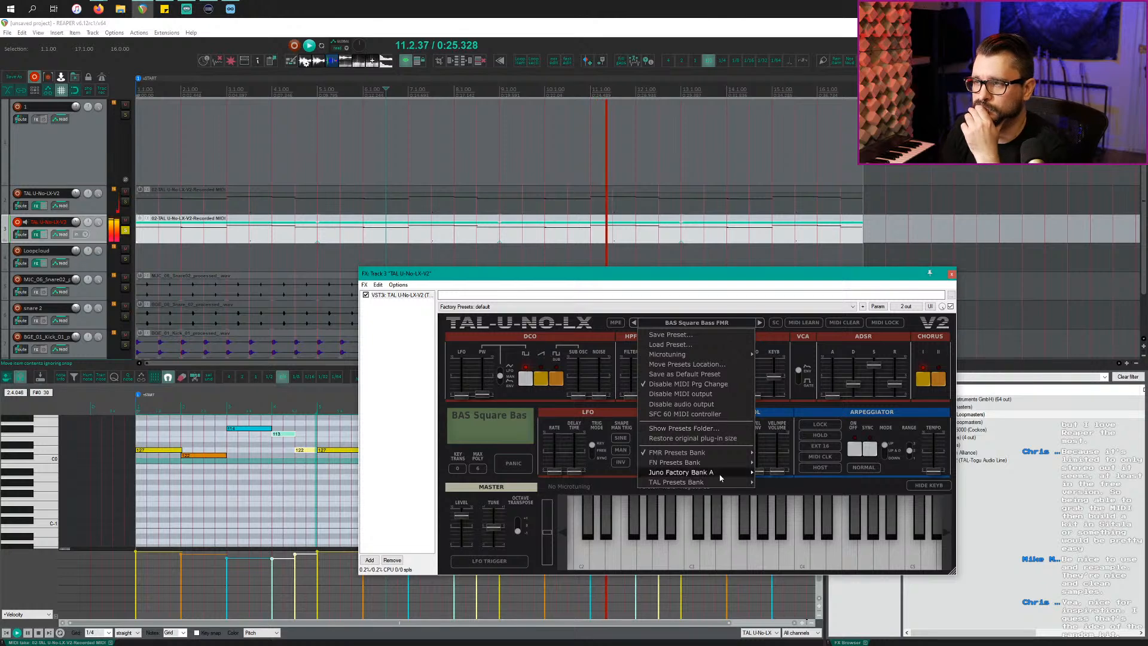
{"action": "mouse_move", "coordinate": [721, 467]}
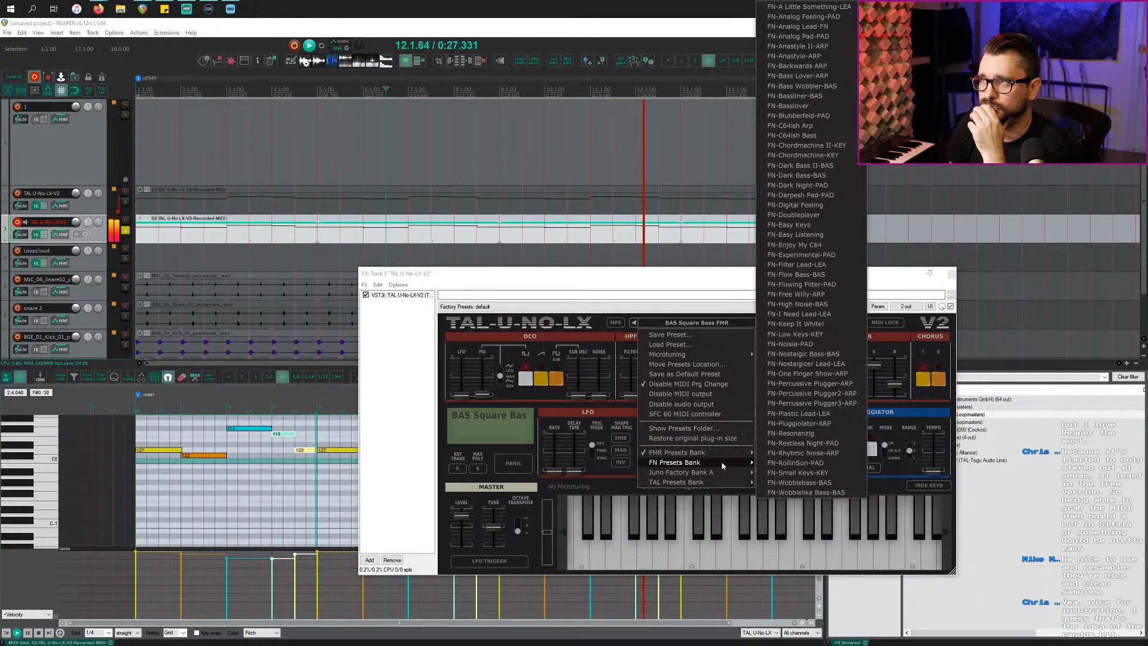
{"action": "left_click", "coordinate": [838, 6]}
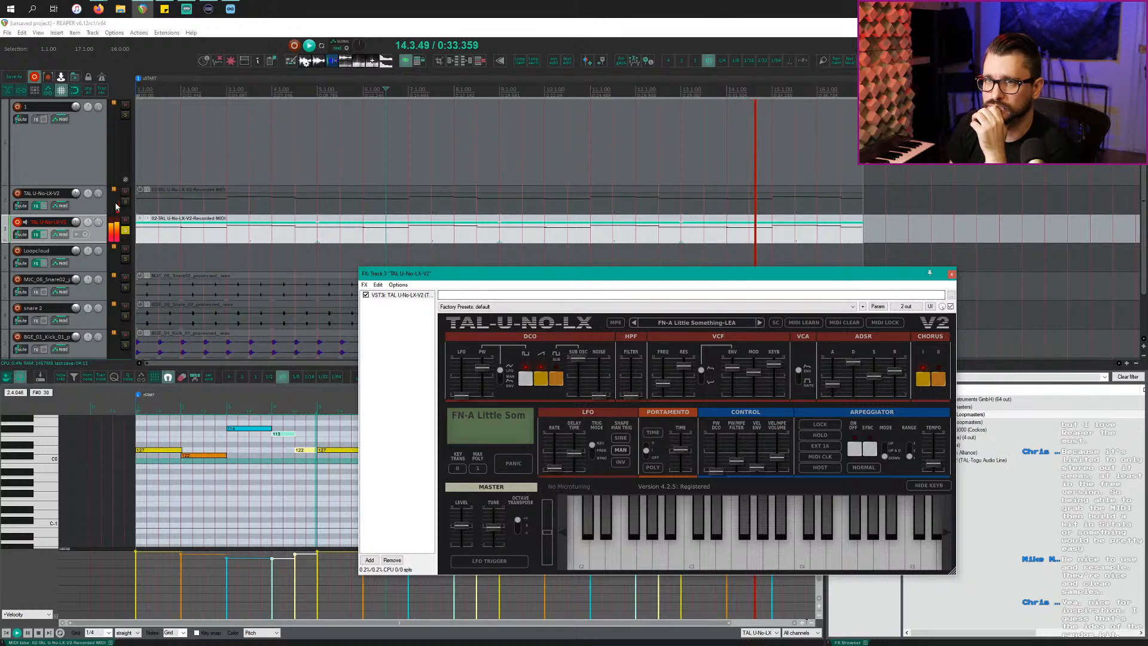
{"action": "left_click", "coordinate": [126, 232]}
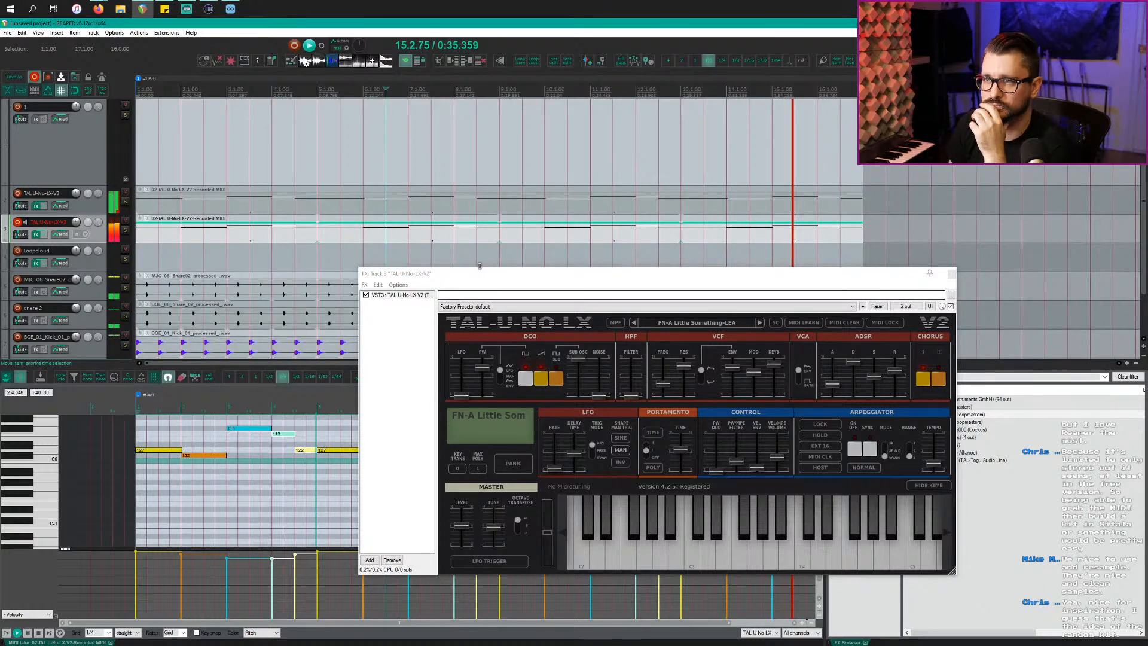
{"action": "mouse_move", "coordinate": [482, 282]}
{"action": "left_mouse_down"}
{"action": "mouse_move", "coordinate": [467, 289]}
{"action": "mouse_move", "coordinate": [487, 279]}
{"action": "left_mouse_up"}
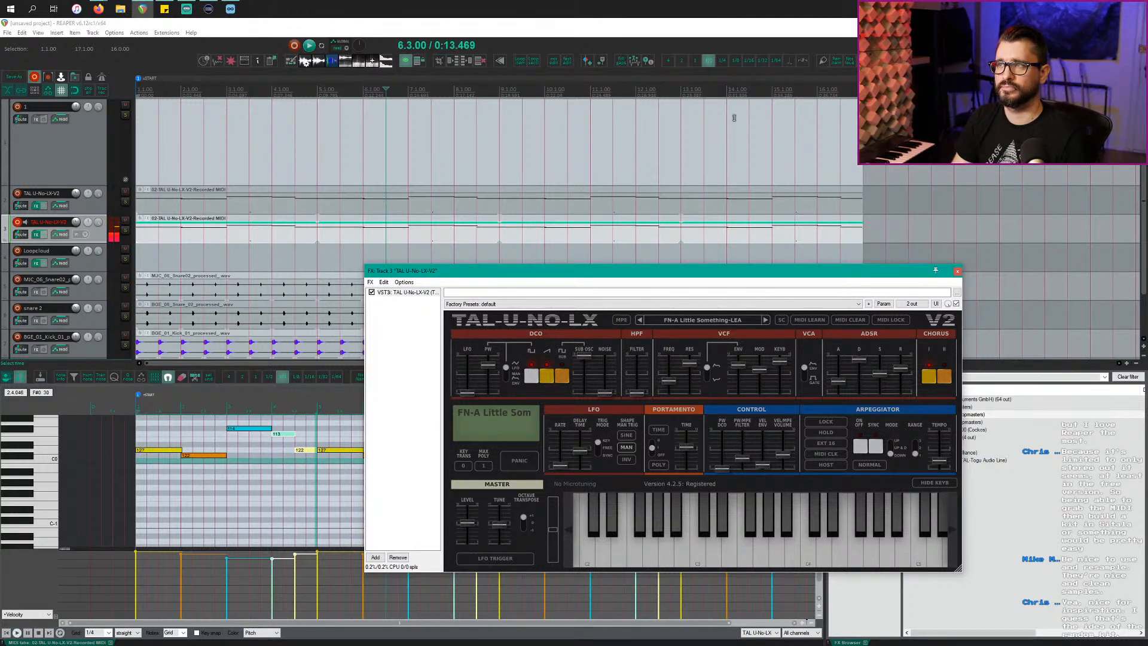
{"action": "left_click", "coordinate": [569, 148]}
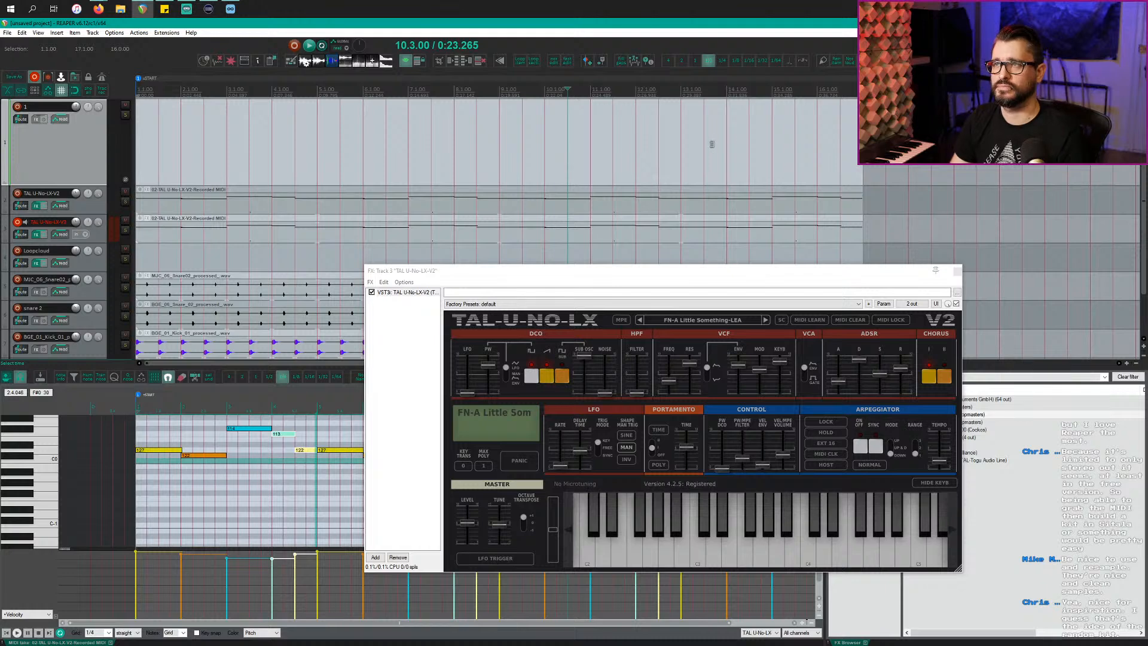
Step: Lower the TAL synth's VCF resonance to 5.36 and resize the synth window
{"action": "left_click_drag", "start_coordinate": [744, 268], "coordinate": [603, 243]}
{"action": "left_click_drag", "start_coordinate": [517, 333], "coordinate": [522, 345]}
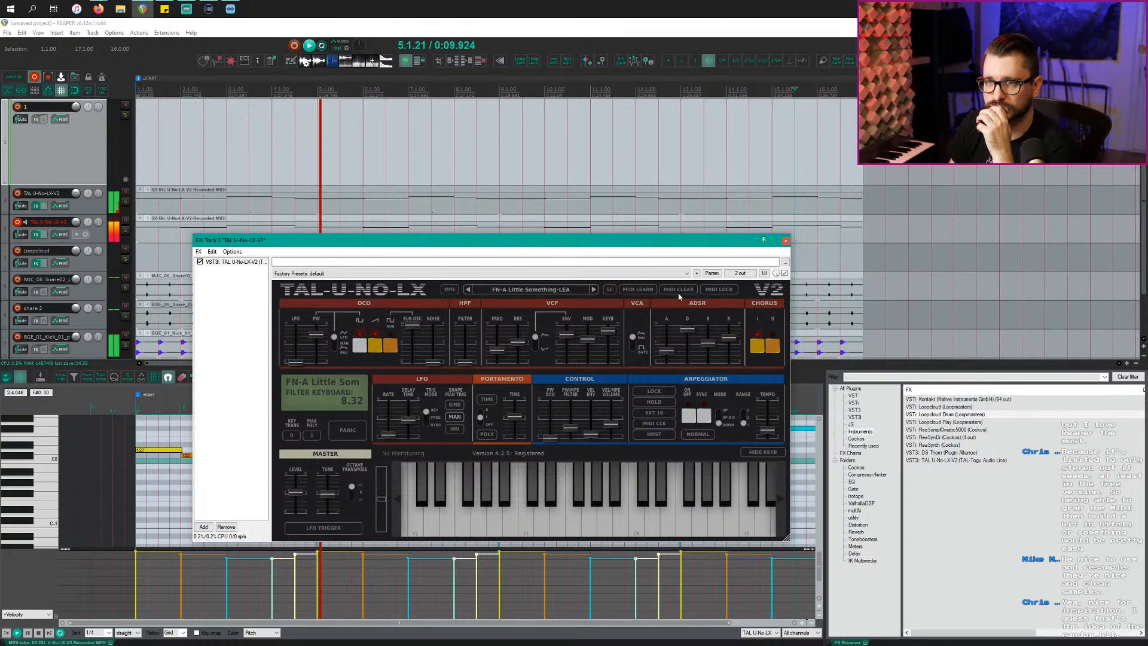
{"action": "left_click_drag", "start_coordinate": [617, 235], "coordinate": [617, 363]}
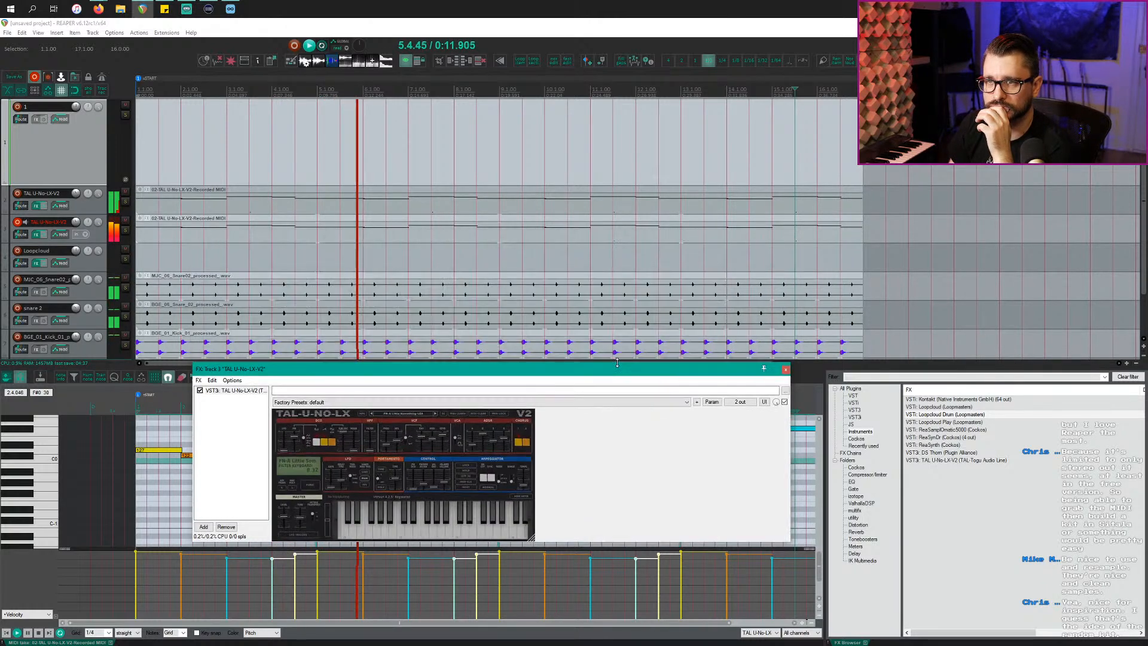
{"action": "left_click", "coordinate": [617, 364]}
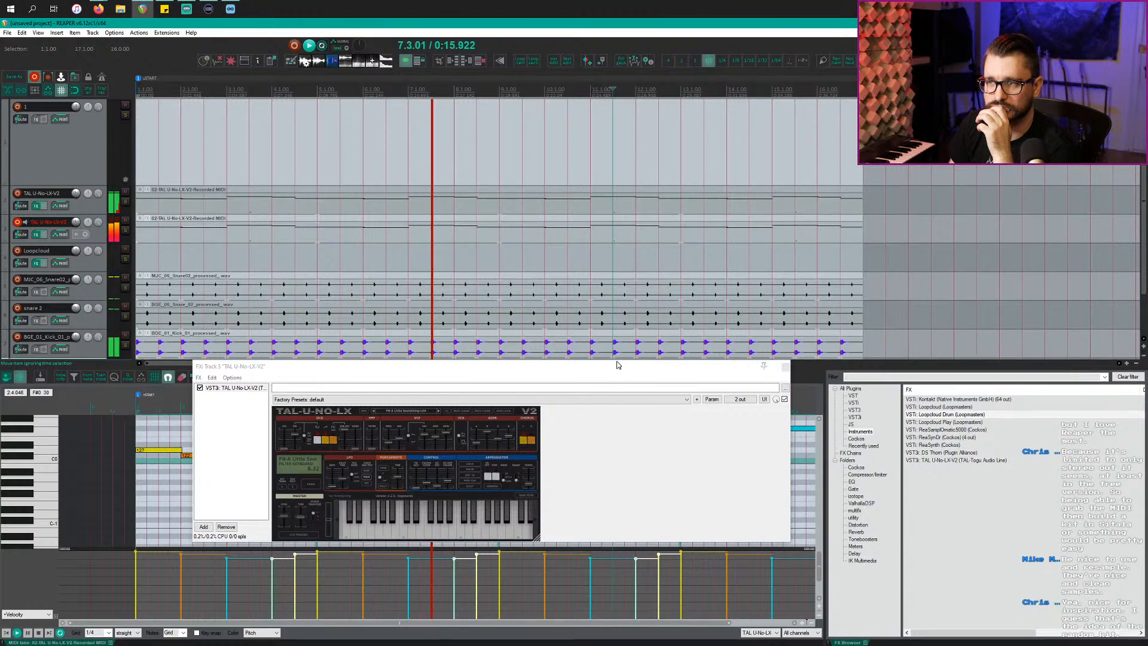
{"action": "left_click_drag", "start_coordinate": [617, 364], "coordinate": [637, 441]}
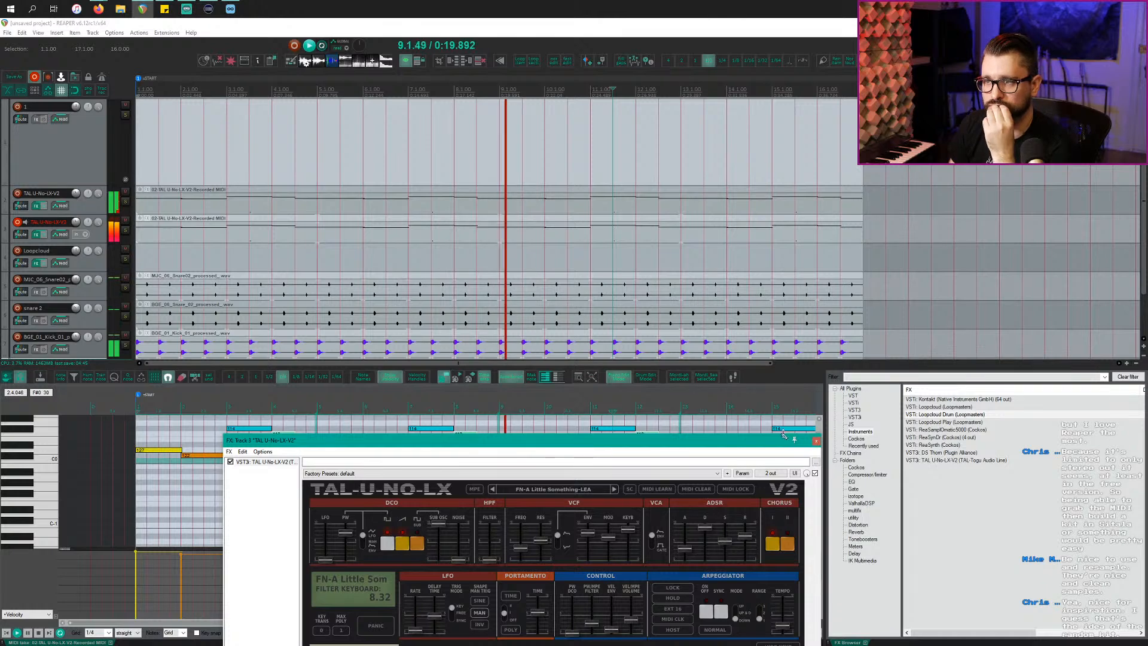
Step: Stop playback and select the MIDI items on tracks 2 and 3 together
{"action": "left_click", "coordinate": [546, 283]}
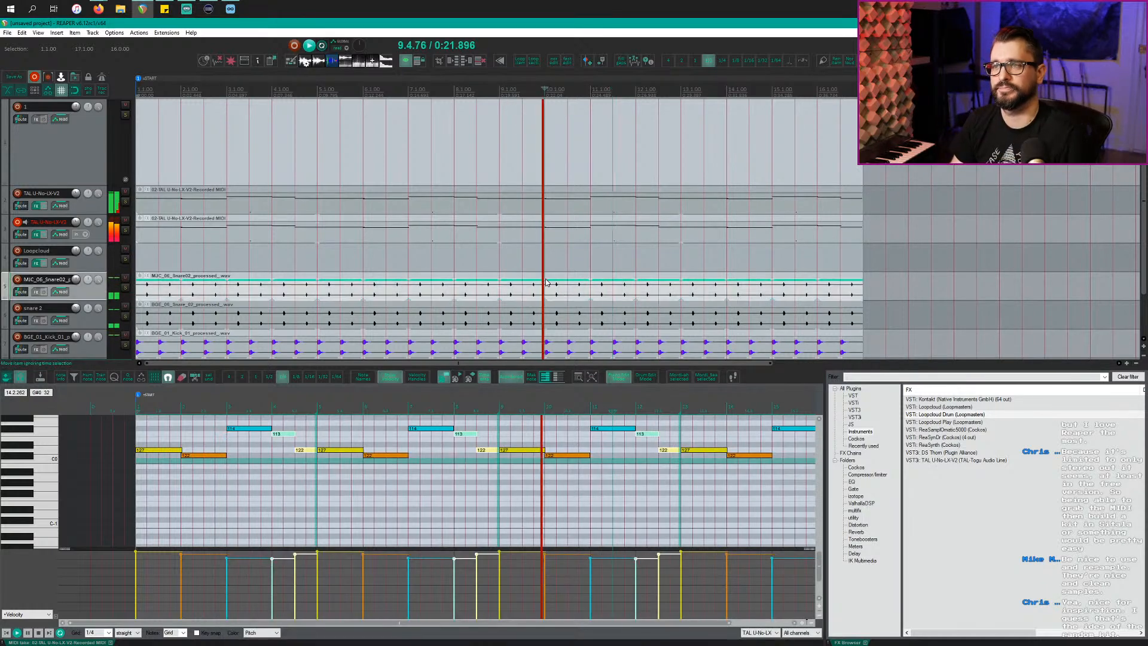
{"action": "key", "text": "space"}
{"action": "left_click", "coordinate": [488, 226]}
{"action": "left_click", "coordinate": [488, 195]}
{"action": "left_click", "coordinate": [500, 240], "text": "shift"}
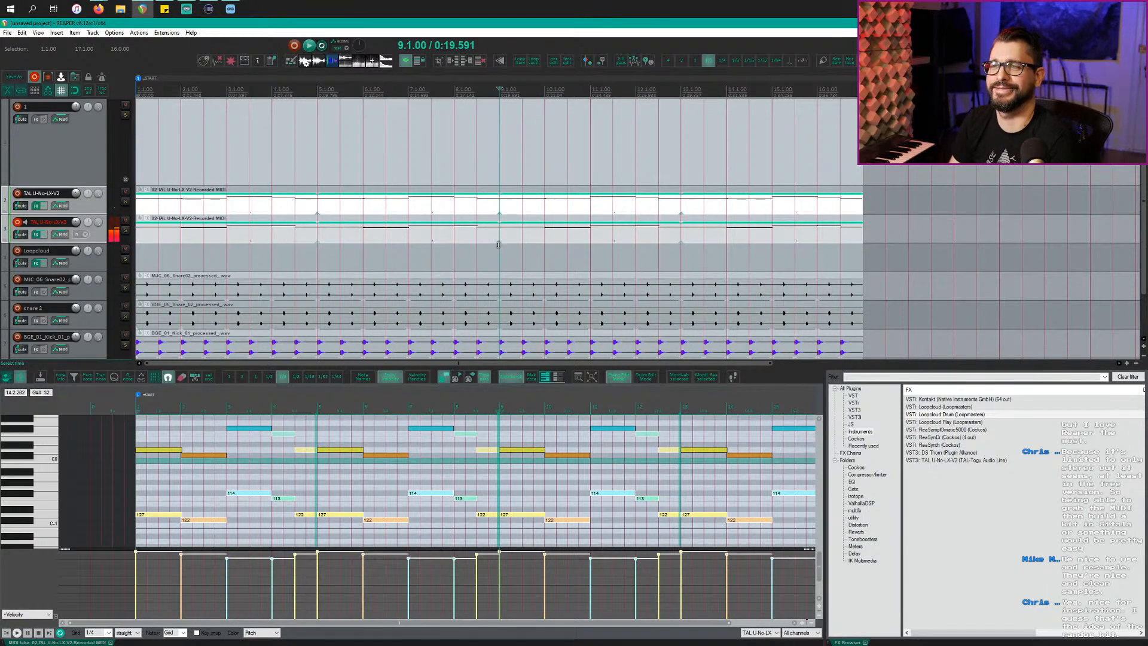
Step: Delete both TAL MIDI items, cancel the track-delete prompt, and reselect track 3
{"action": "key", "text": "Delete"}
{"action": "left_click", "coordinate": [100, 232]}
{"action": "key", "text": "Delete"}
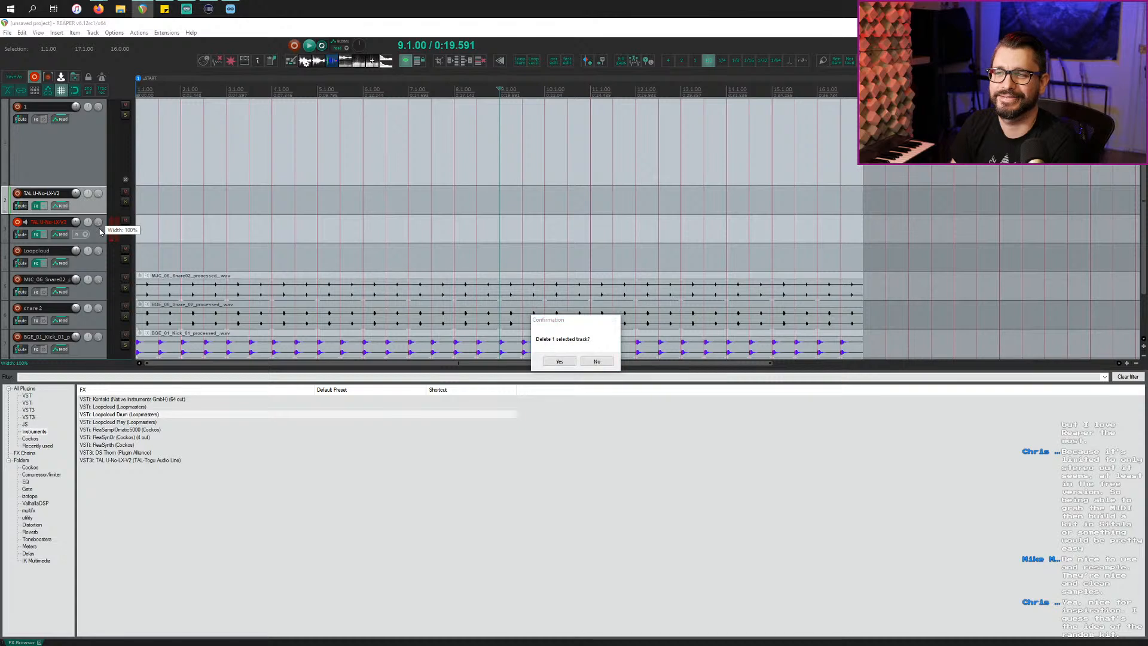
{"action": "left_click", "coordinate": [597, 361]}
{"action": "left_click", "coordinate": [335, 204]}
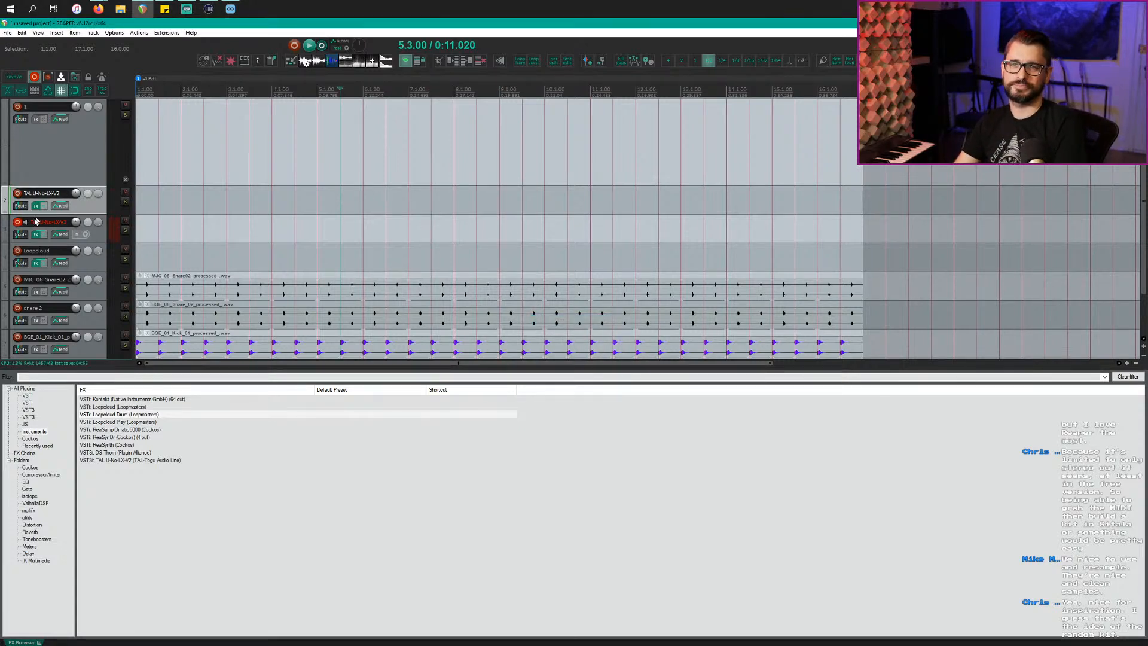
{"action": "left_click", "coordinate": [206, 234]}
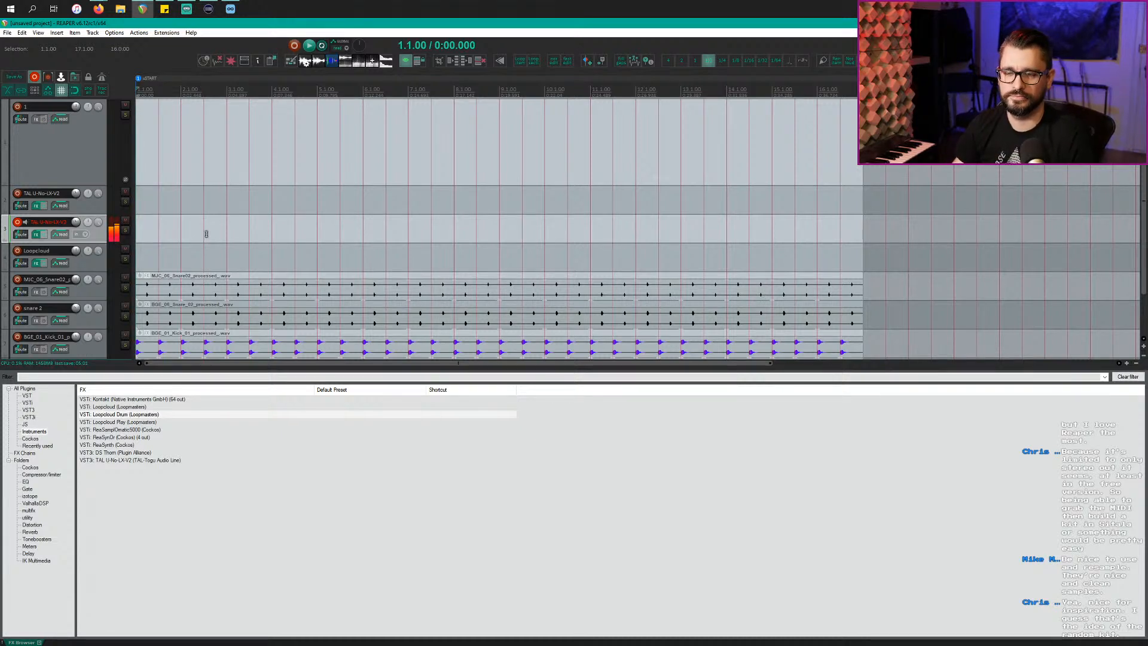
Step: Open track 3's TAL-U-No-LX synth and load the Apollo Pad preset
{"action": "left_click", "coordinate": [37, 235]}
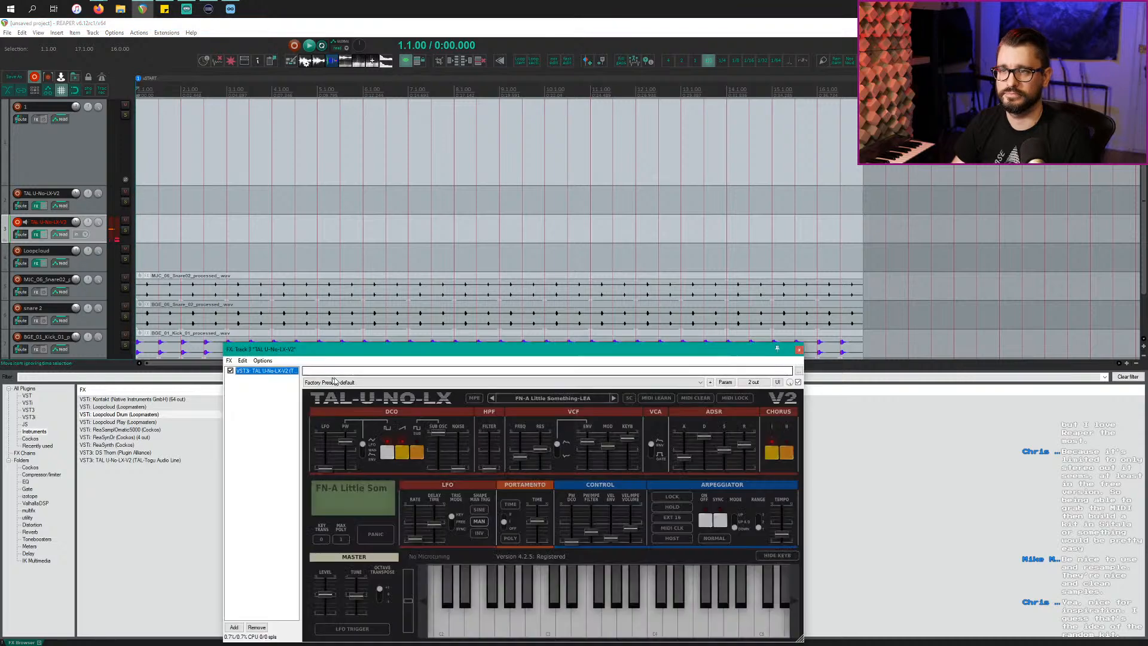
{"action": "left_click", "coordinate": [561, 399]}
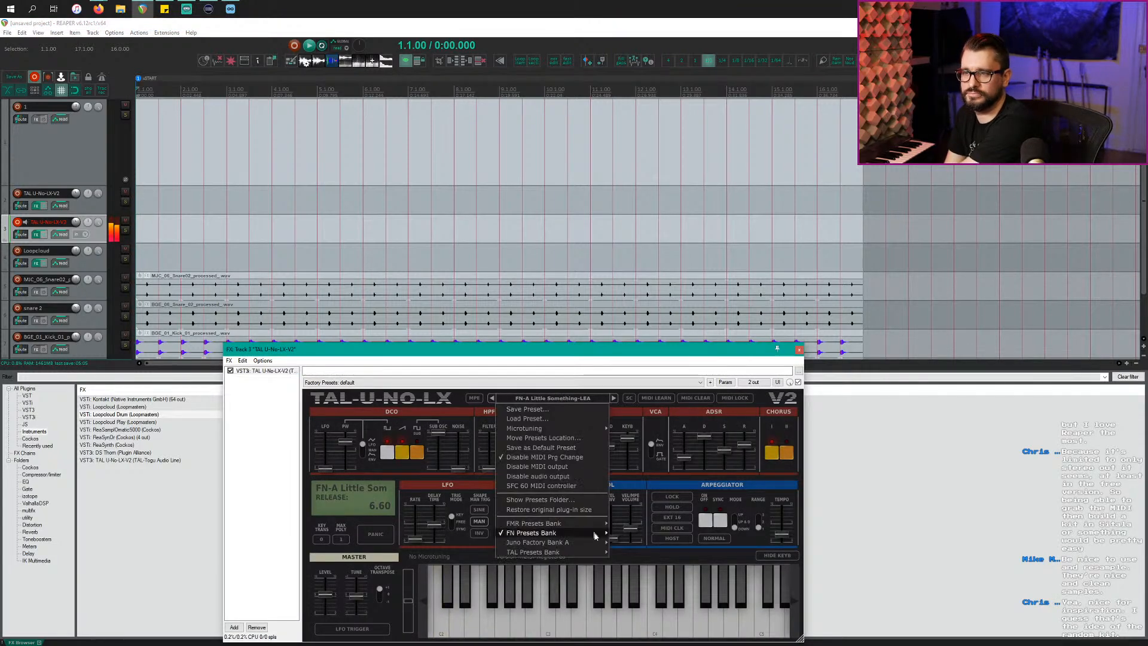
{"action": "mouse_move", "coordinate": [581, 541]}
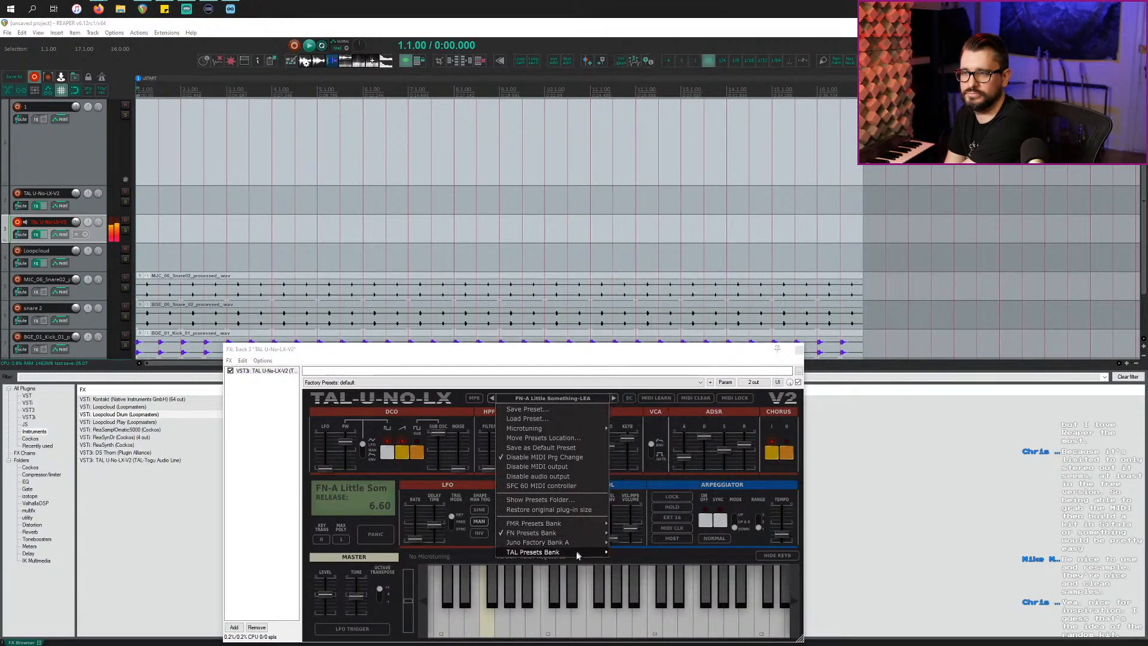
{"action": "mouse_move", "coordinate": [578, 557]}
{"action": "mouse_move", "coordinate": [616, 555]}
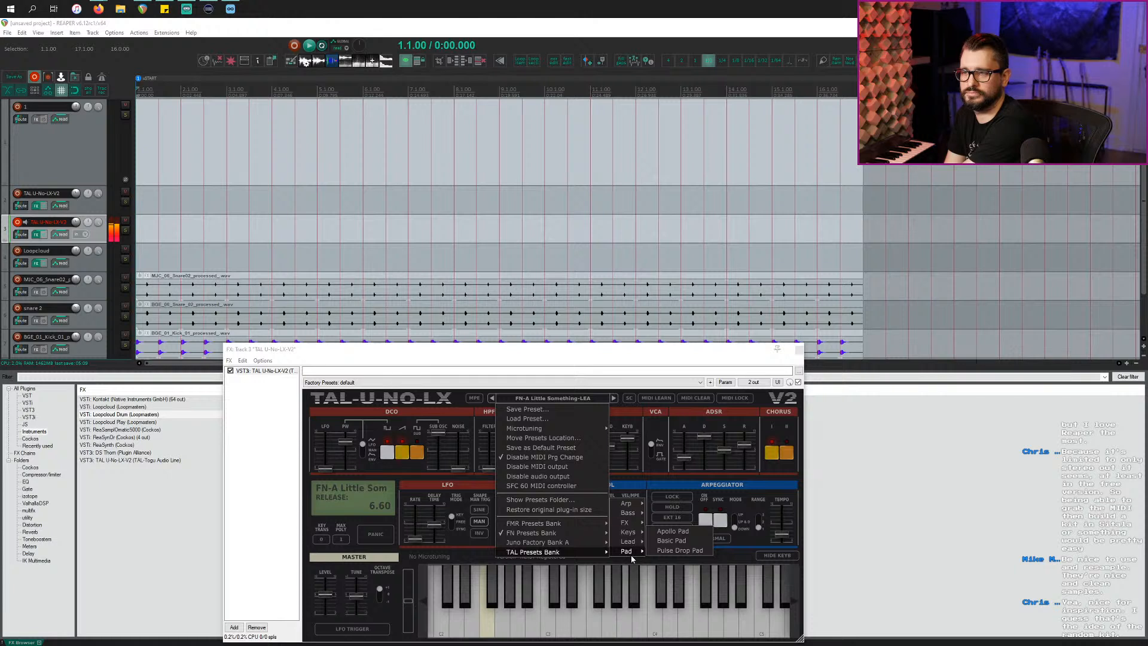
{"action": "left_click", "coordinate": [669, 536]}
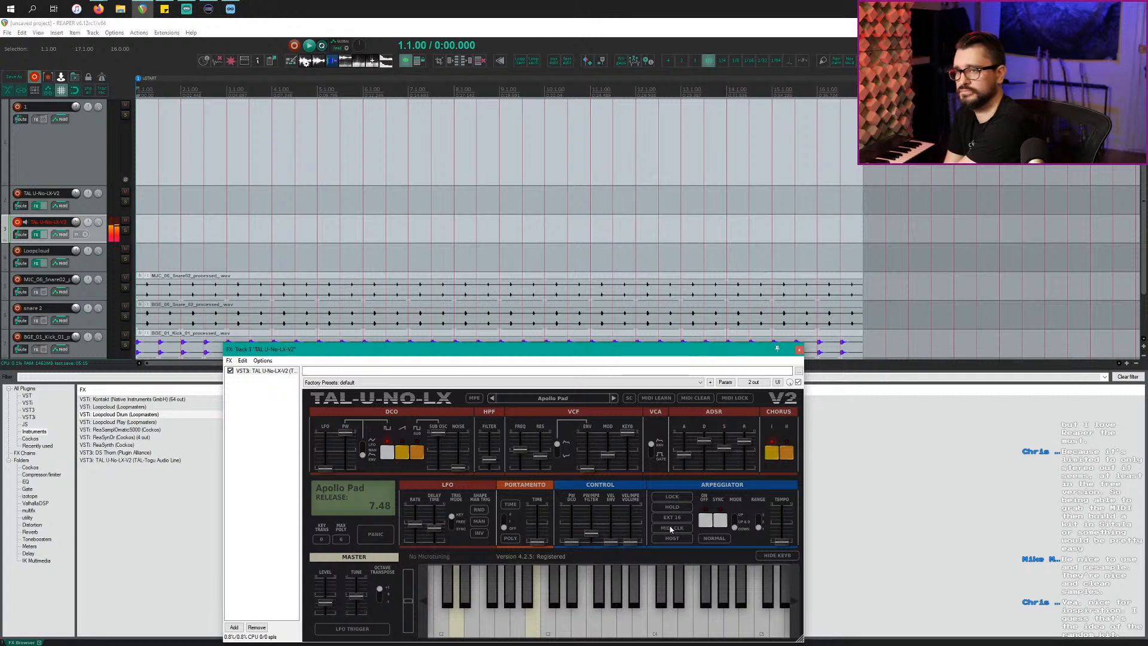
Step: Play from bar 7 while stepping through the Basic Pad and Pulse Drop Pad presets
{"action": "left_click", "coordinate": [398, 232]}
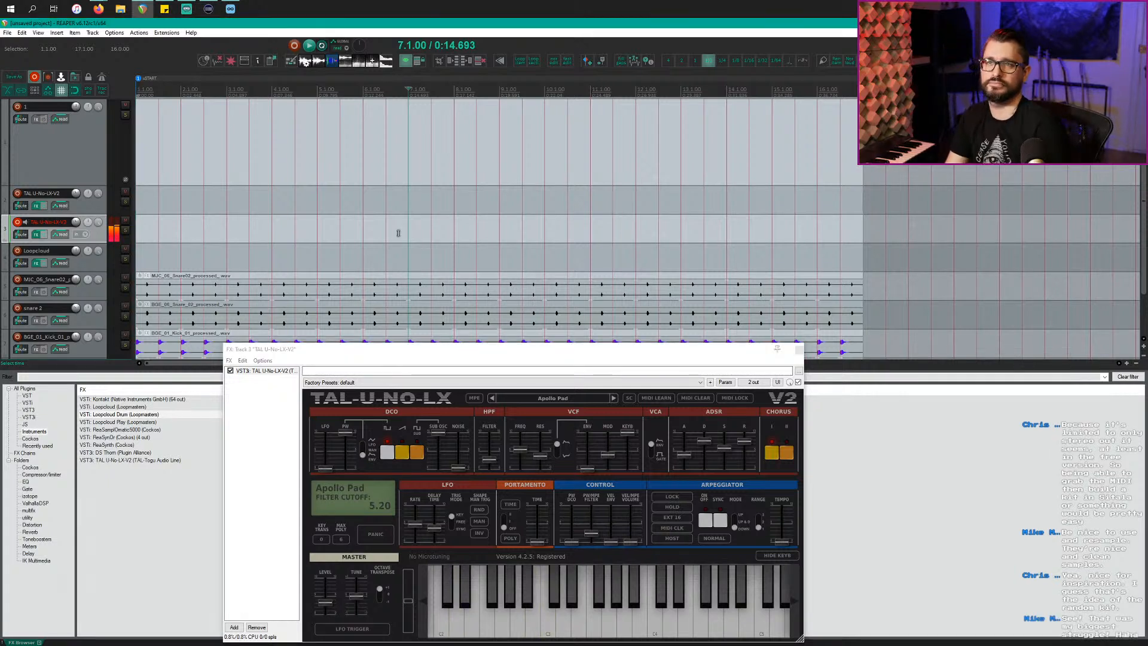
{"action": "key", "text": "space"}
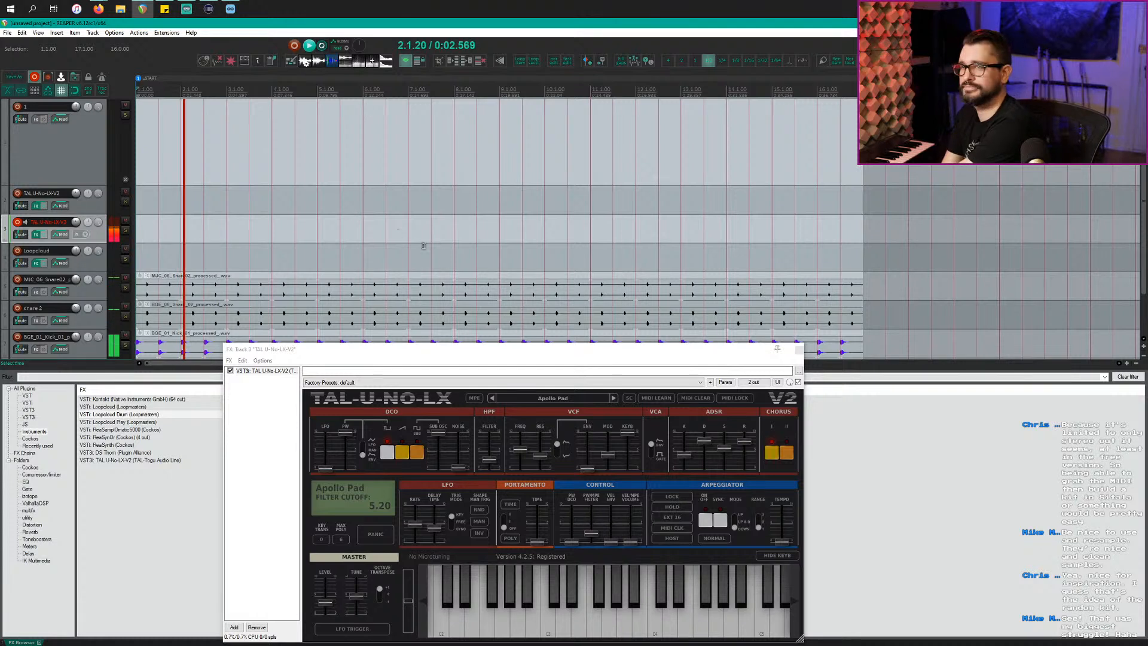
{"action": "left_click", "coordinate": [612, 398]}
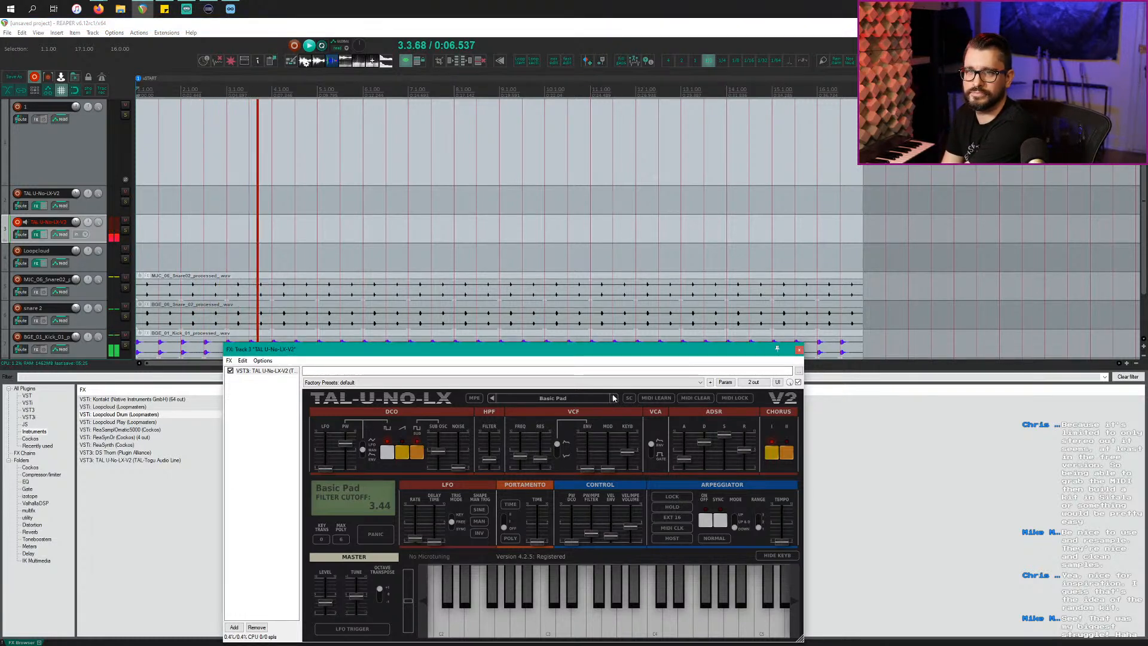
{"action": "left_click", "coordinate": [613, 398]}
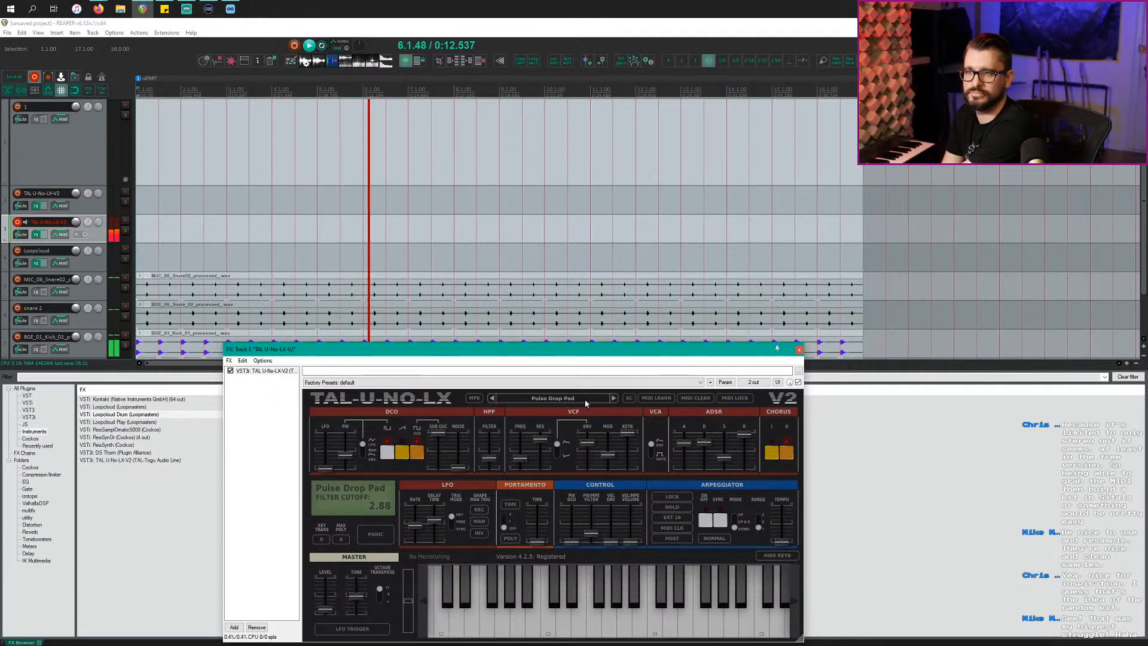
Step: Load the STR Strings 3 FMR preset and lower the DCO high-pass filter to 1.49
{"action": "left_click", "coordinate": [562, 399]}
{"action": "mouse_move", "coordinate": [556, 524]}
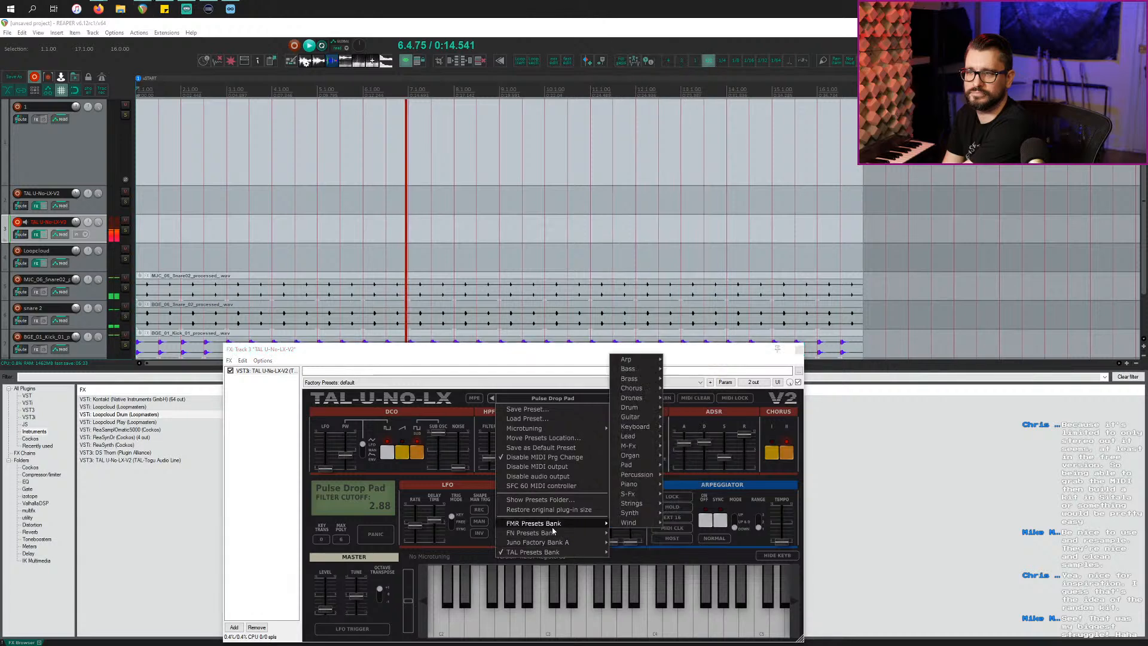
{"action": "mouse_move", "coordinate": [633, 513]}
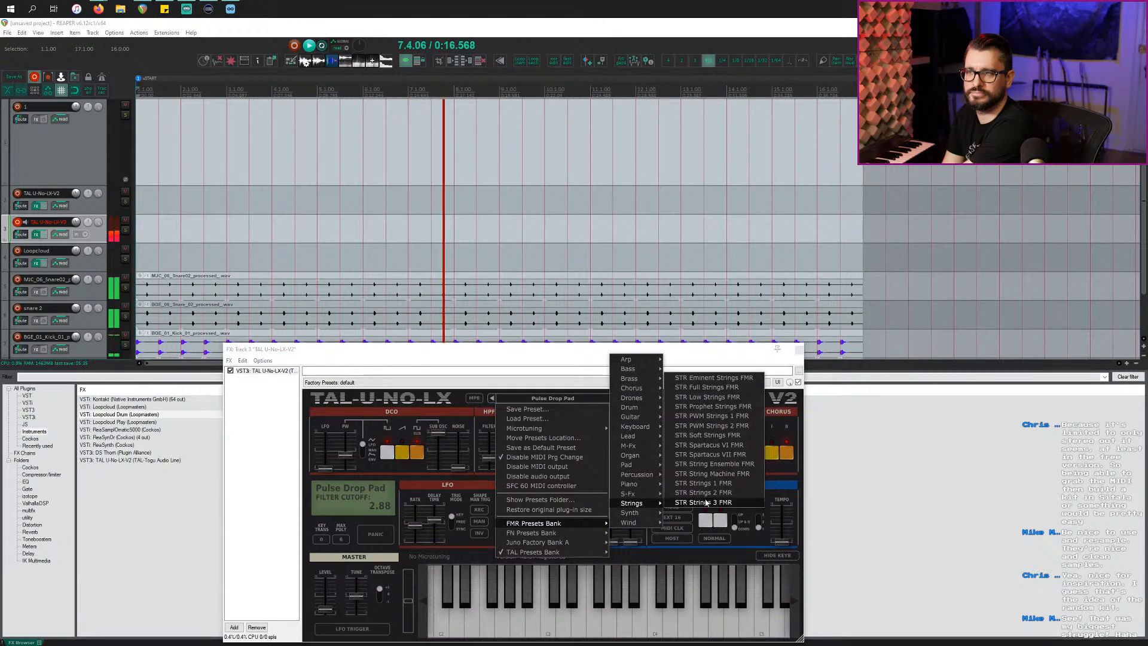
{"action": "left_click", "coordinate": [697, 502]}
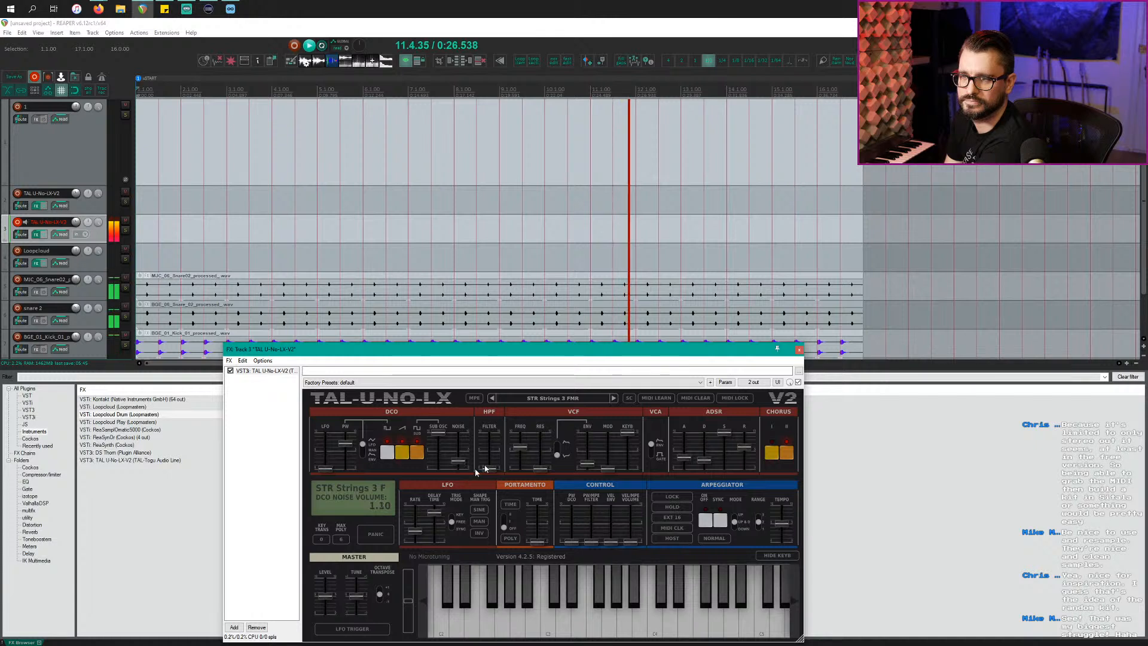
{"action": "left_click_drag", "start_coordinate": [491, 465], "coordinate": [495, 460]}
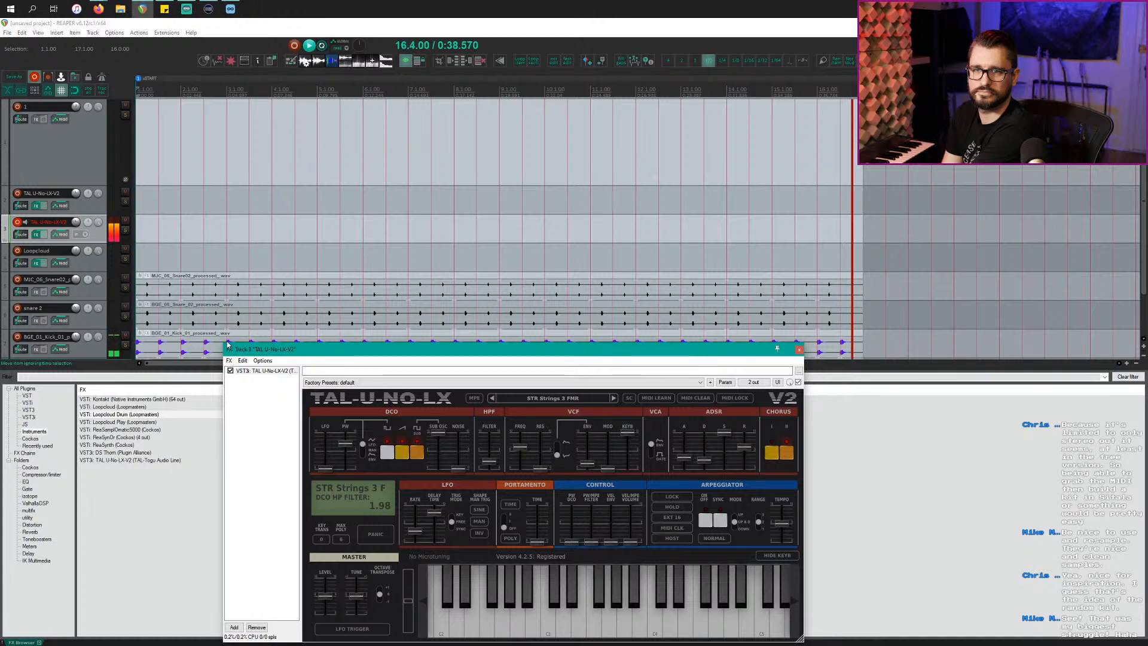
{"action": "scroll", "coordinate": [102, 326], "scroll_direction": "down", "scroll_amount": 2}
{"action": "left_click", "coordinate": [99, 327]}
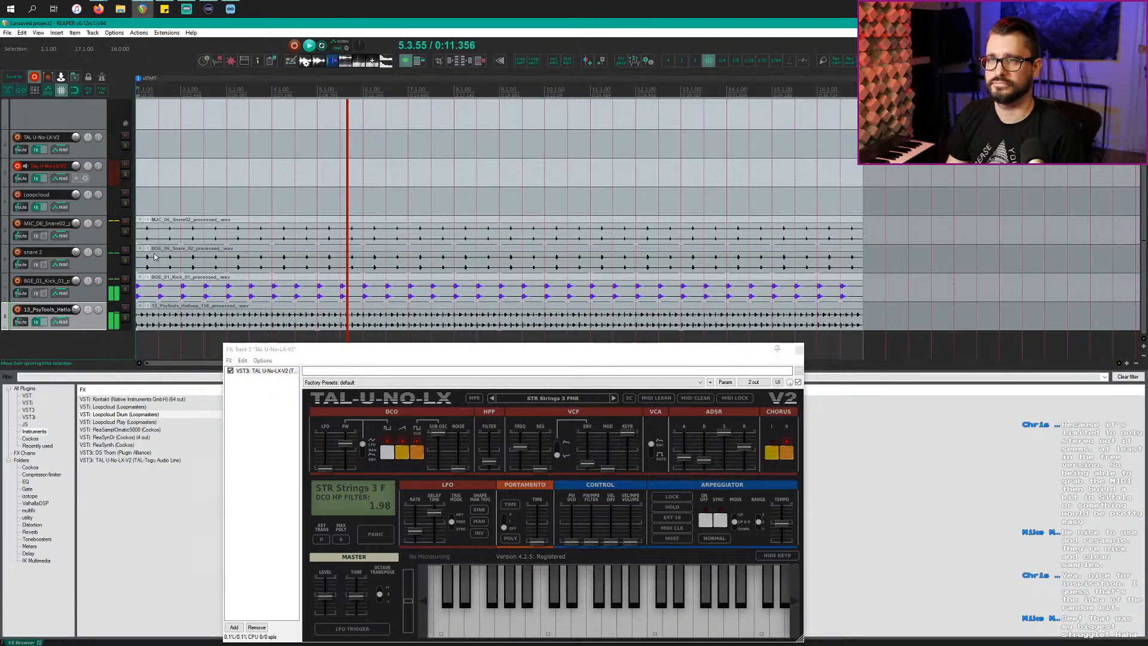
Step: Select every item on the REAPER timeline and delete them all
{"action": "left_click", "coordinate": [233, 200]}
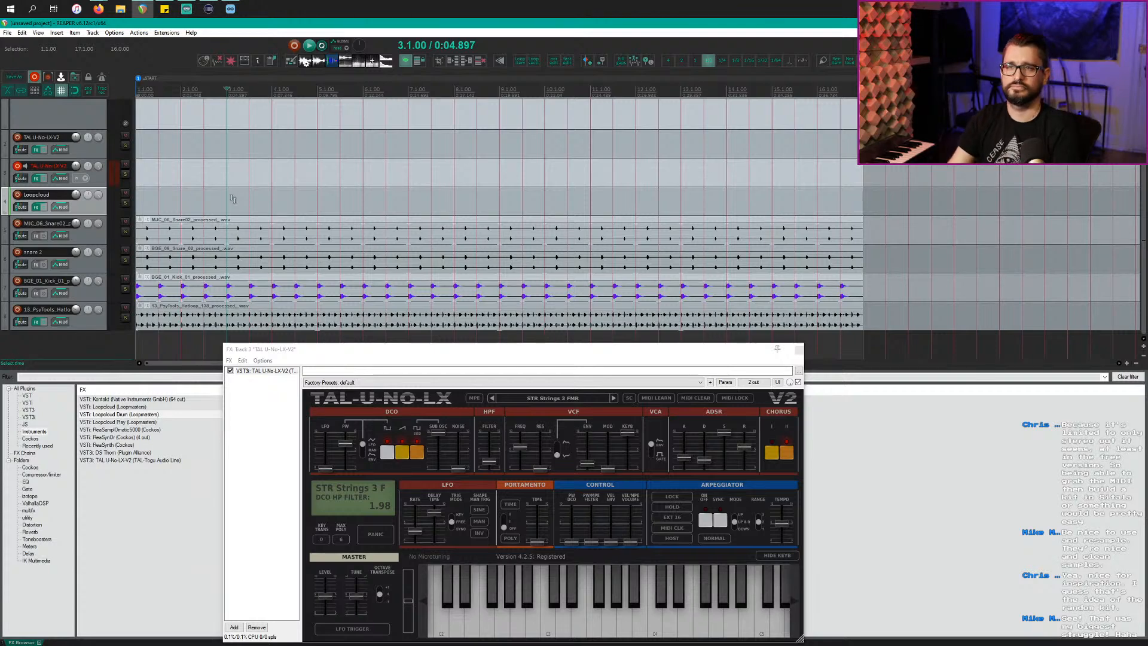
{"action": "left_click", "coordinate": [178, 243]}
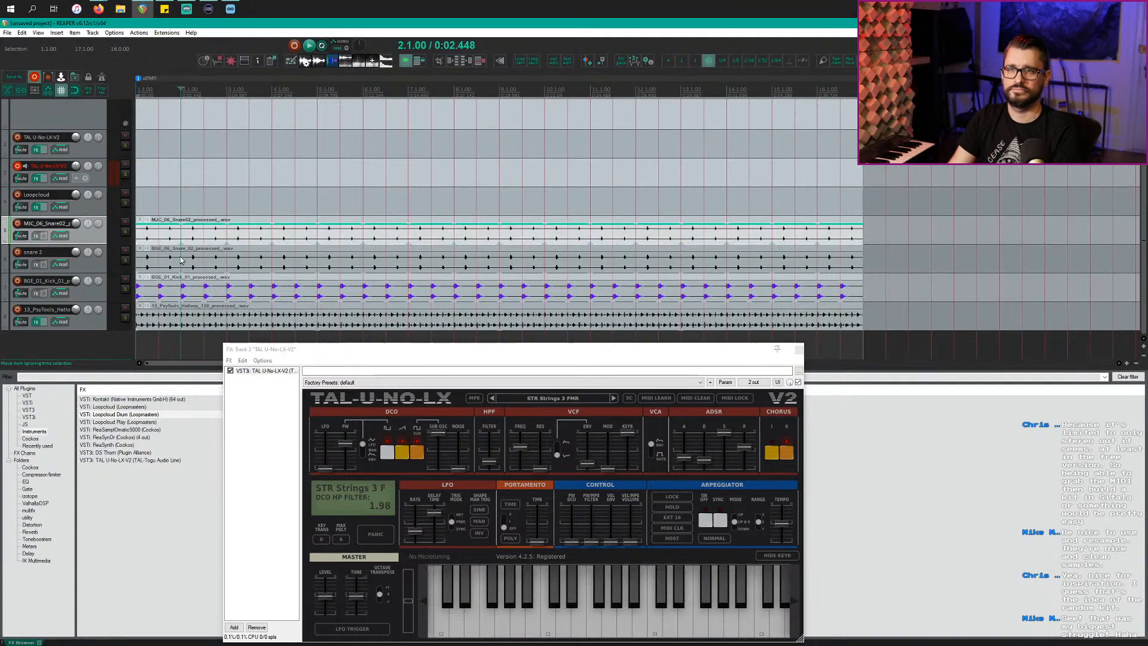
{"action": "left_click", "coordinate": [196, 322]}
{"action": "key", "text": "ctrl+a"}
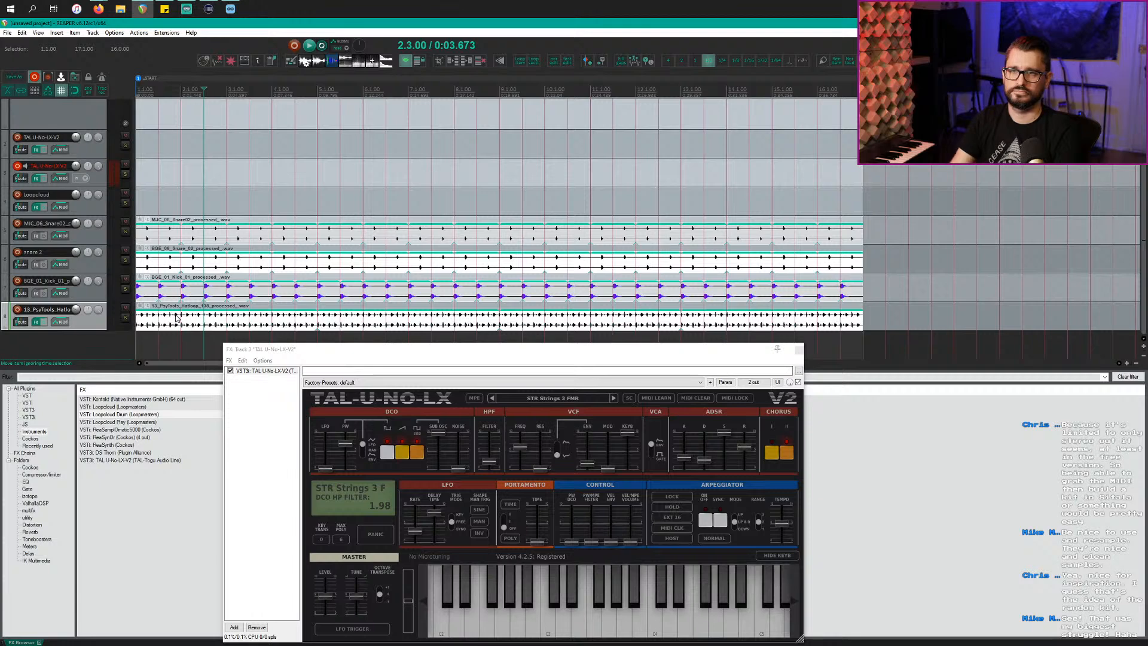
{"action": "key", "text": "Delete"}
Step: In Loopcloud's history, audition PAPA_123_Kicks_6, AJ_05_Kick_02 and AJ_01_Kick_01, ending on AJ_01_Kick_01.wav
{"action": "key", "text": "Home"}
{"action": "key", "text": "alt+Tab"}
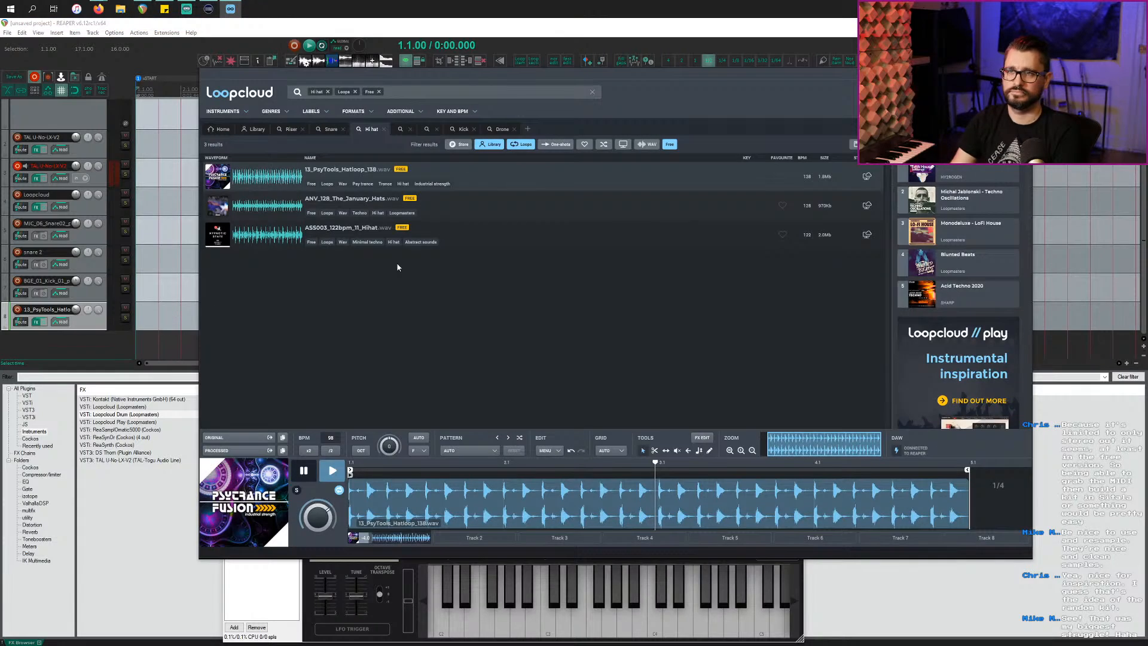
{"action": "left_click", "coordinate": [964, 130]}
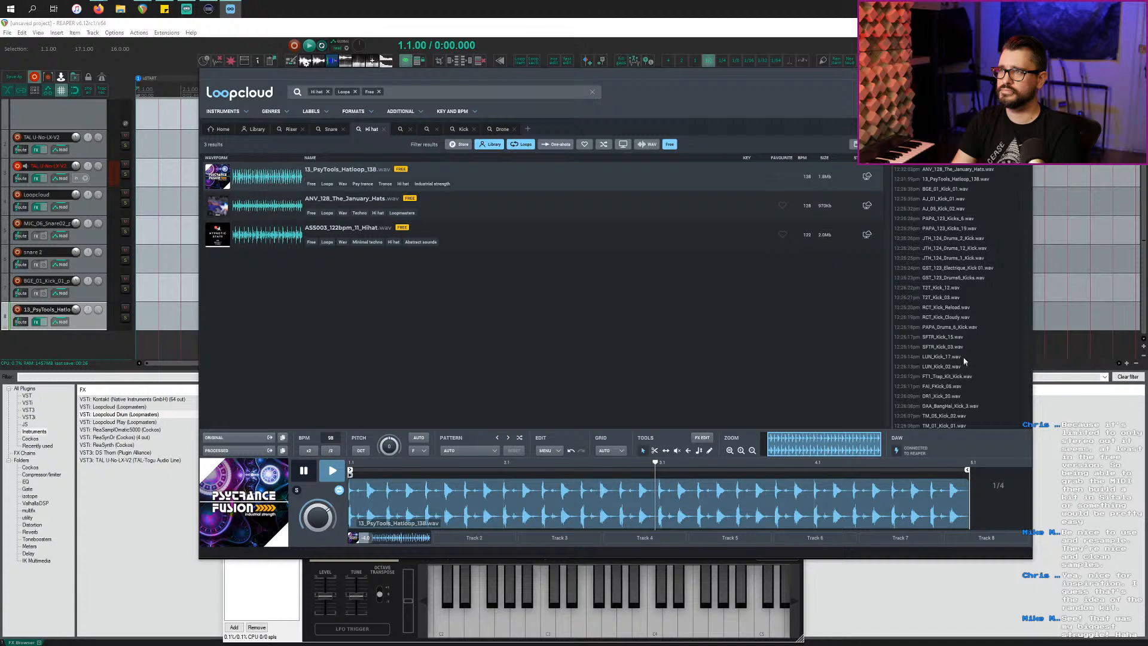
{"action": "left_click", "coordinate": [964, 220]}
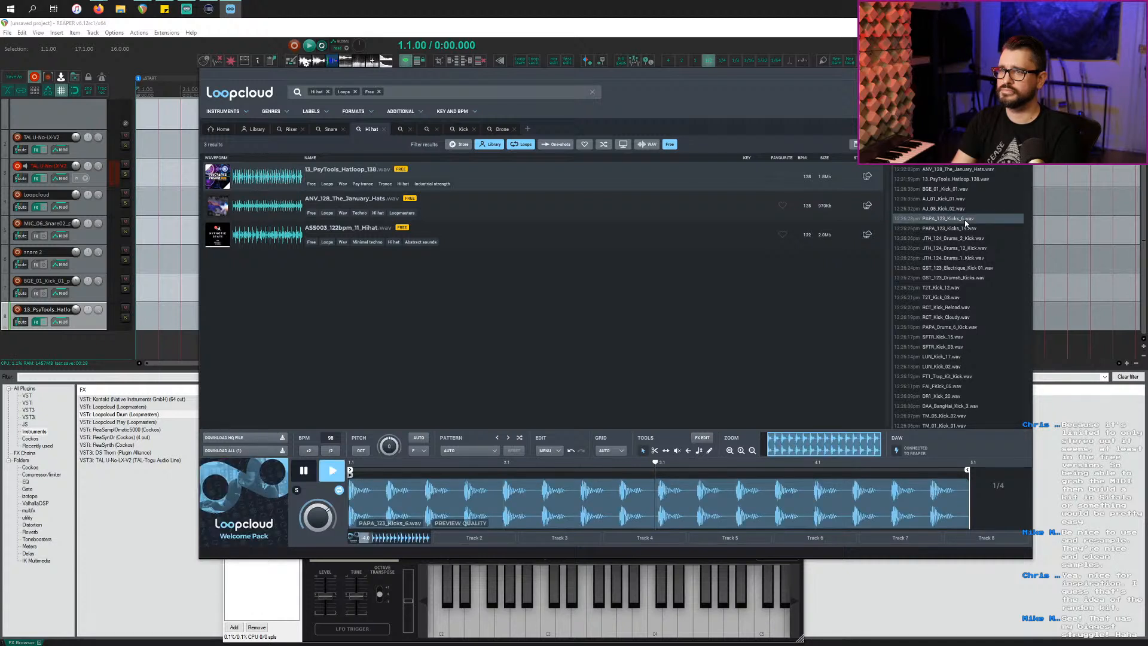
{"action": "left_click", "coordinate": [965, 200]}
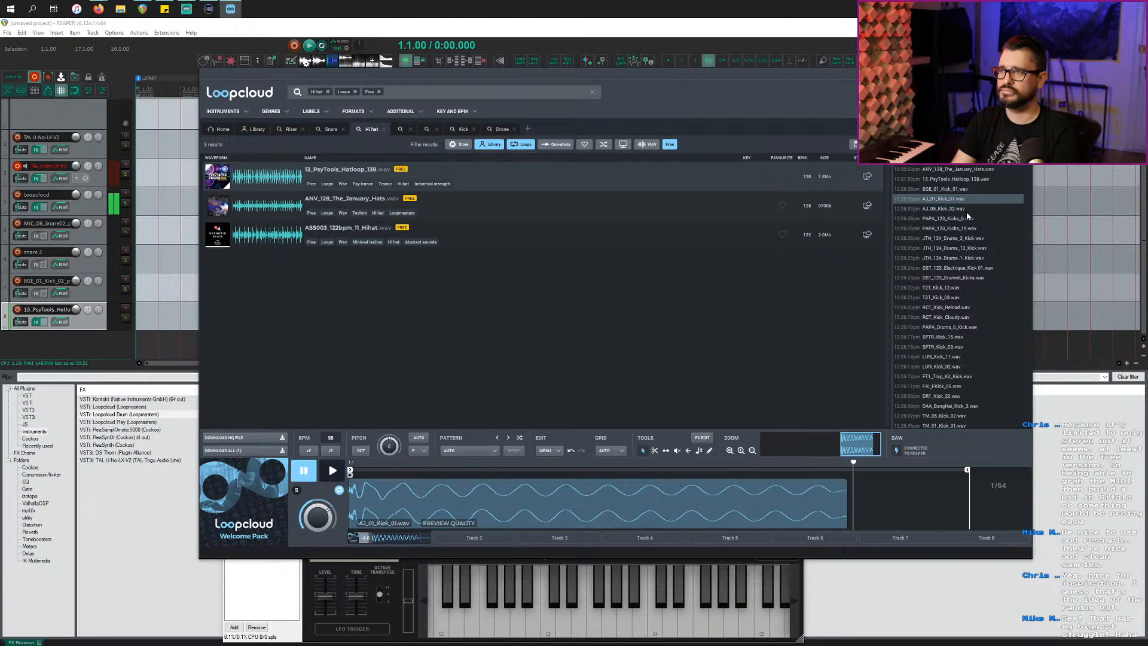
{"action": "left_click", "coordinate": [967, 211]}
{"action": "left_click", "coordinate": [969, 200]}
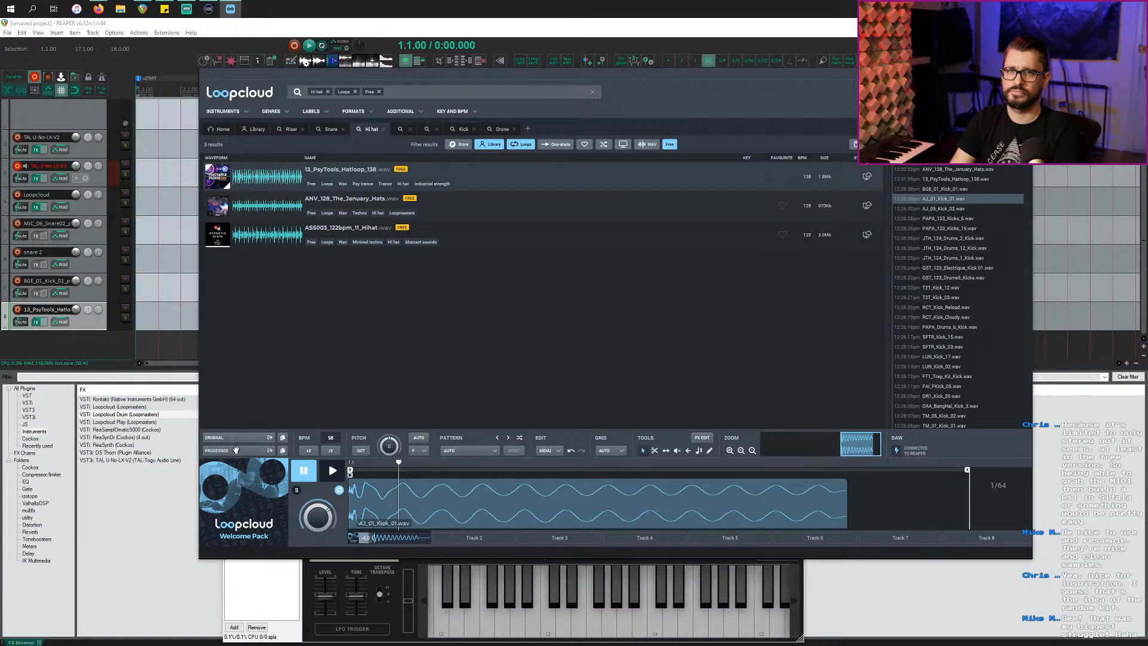
Step: Drop AJ_01_Kick_01.wav onto the kick track at bar 1
{"action": "left_click_drag", "start_coordinate": [113, 271], "coordinate": [137, 298]}
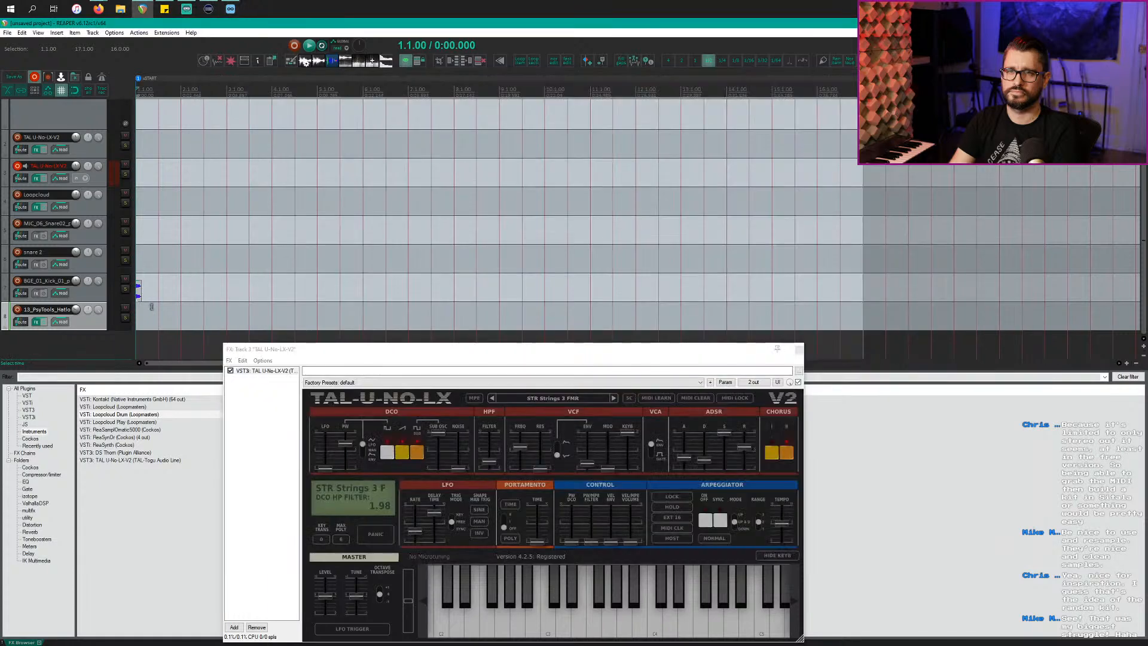
{"action": "scroll", "coordinate": [186, 294], "scroll_direction": "up", "scroll_amount": 3}
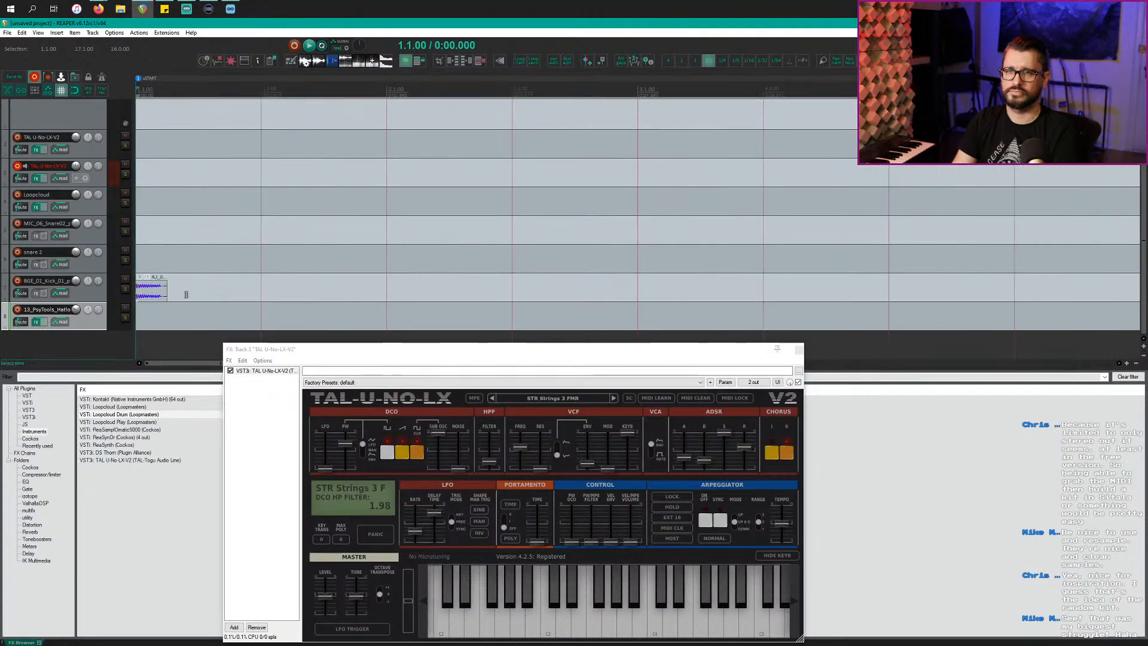
{"action": "scroll", "coordinate": [166, 296], "scroll_direction": "down", "scroll_amount": 2}
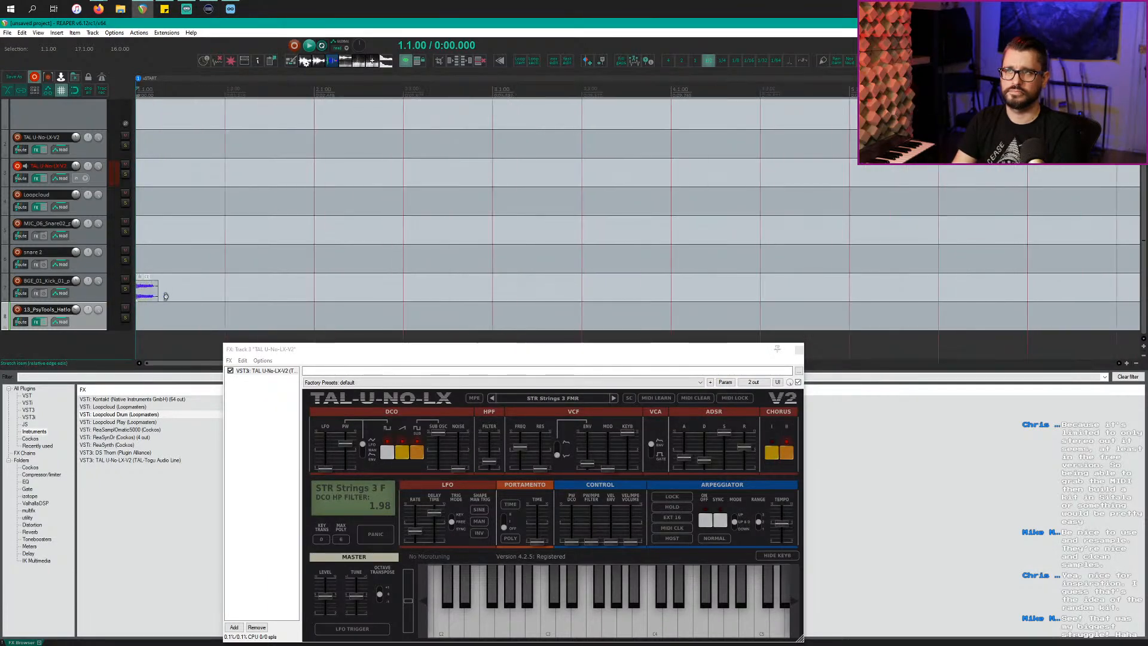
Step: Make the snapping grid finer, play the kick back, and select the snare 2 track
{"action": "left_click", "coordinate": [720, 62]}
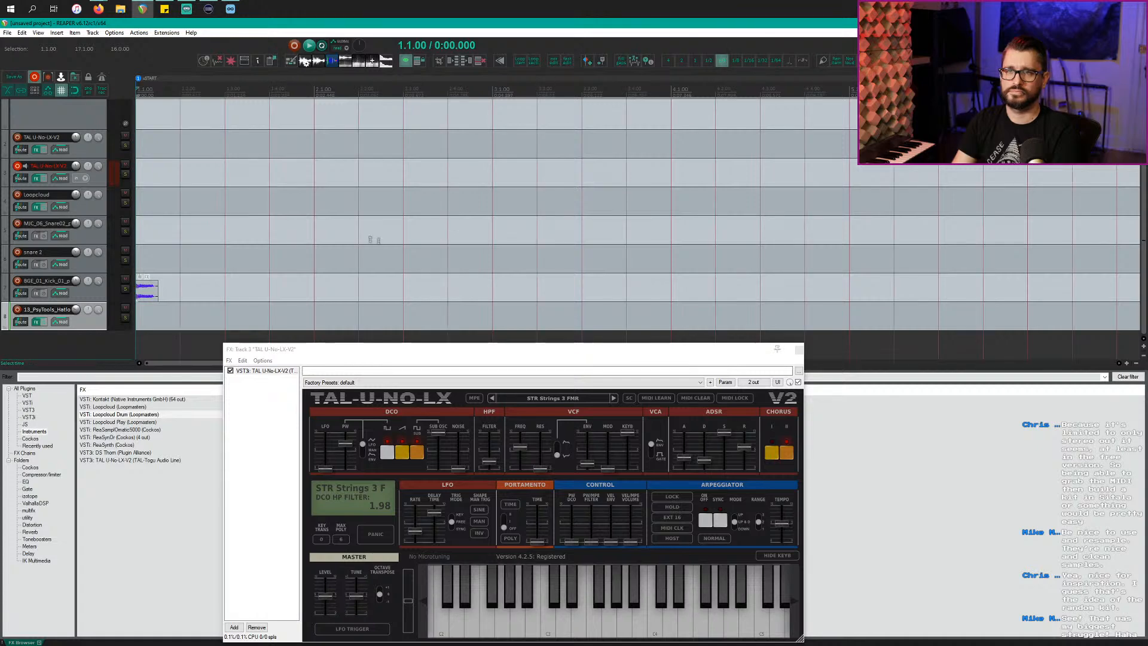
{"action": "key", "text": "space"}
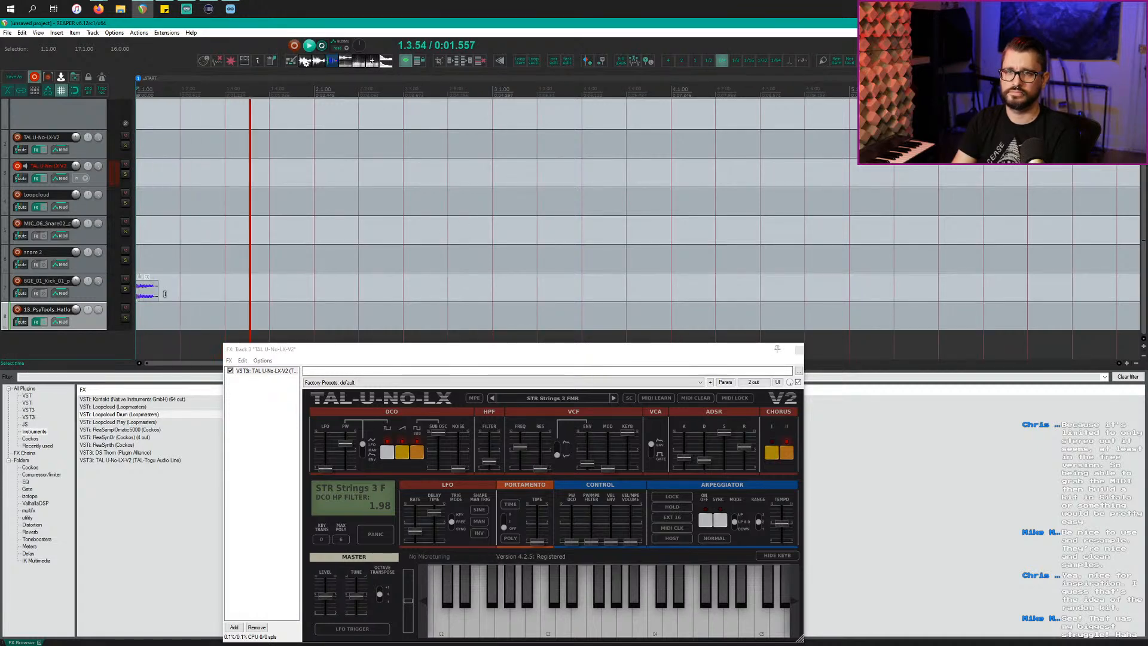
{"action": "key", "text": "space"}
{"action": "left_click", "coordinate": [182, 269]}
{"action": "key", "text": "alt+Tab"}
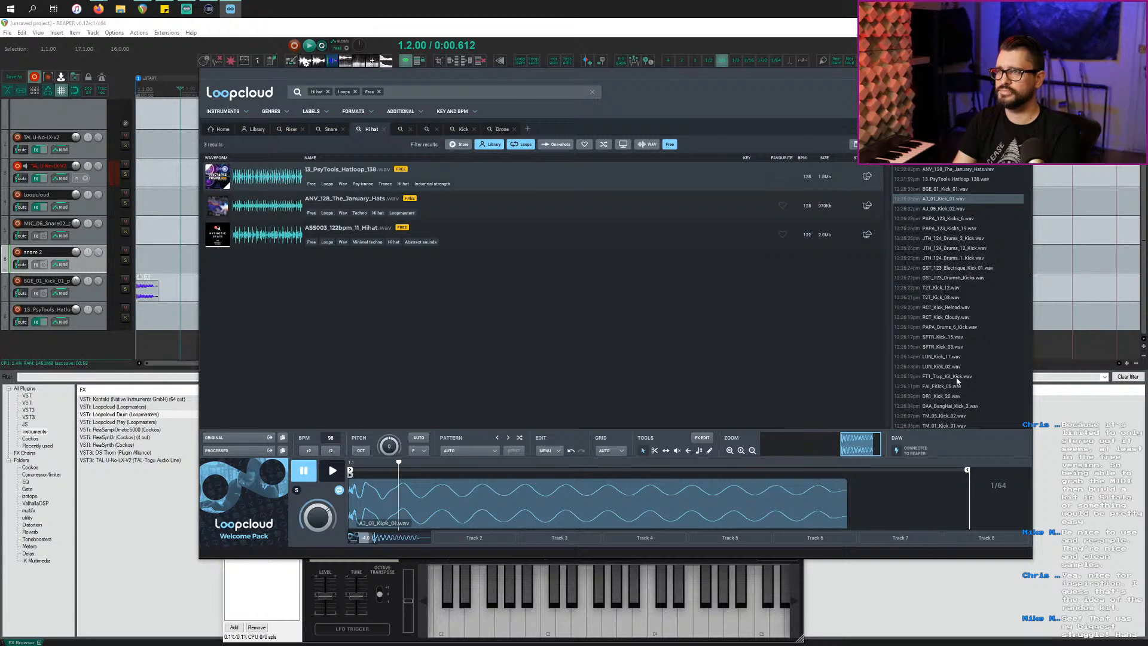
Step: Audition the kick and snare samples in Loopcloud history, settling on BGE_06_Snare_02.wav
{"action": "left_click", "coordinate": [951, 338]}
{"action": "scroll", "coordinate": [951, 391], "scroll_direction": "down", "scroll_amount": 10}
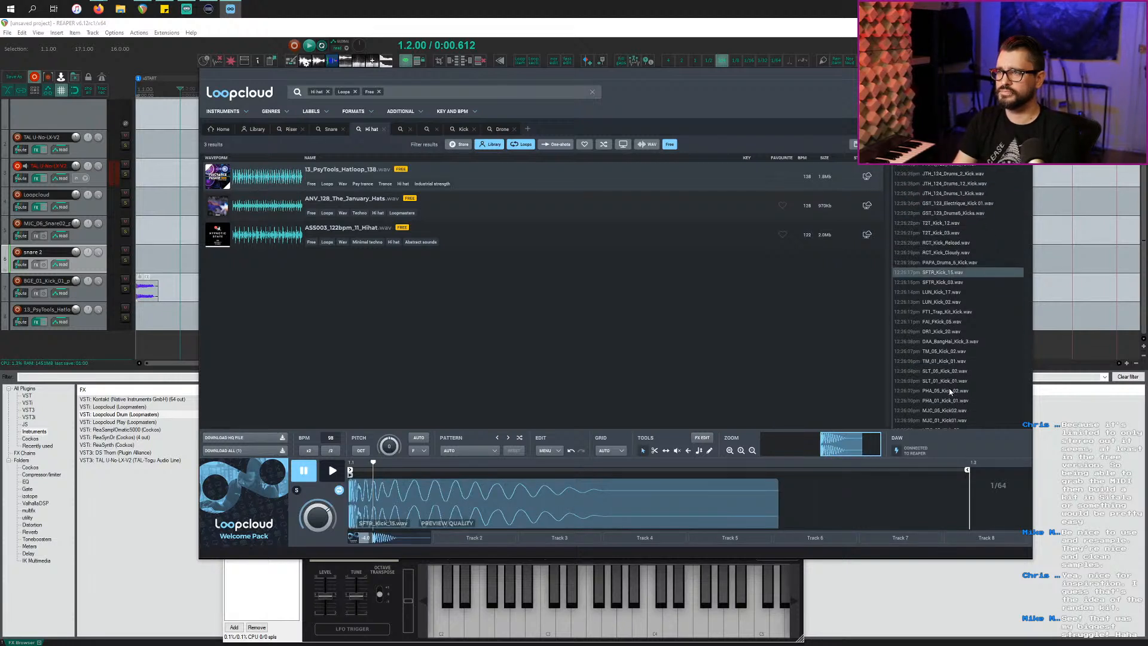
{"action": "left_click", "coordinate": [971, 260]}
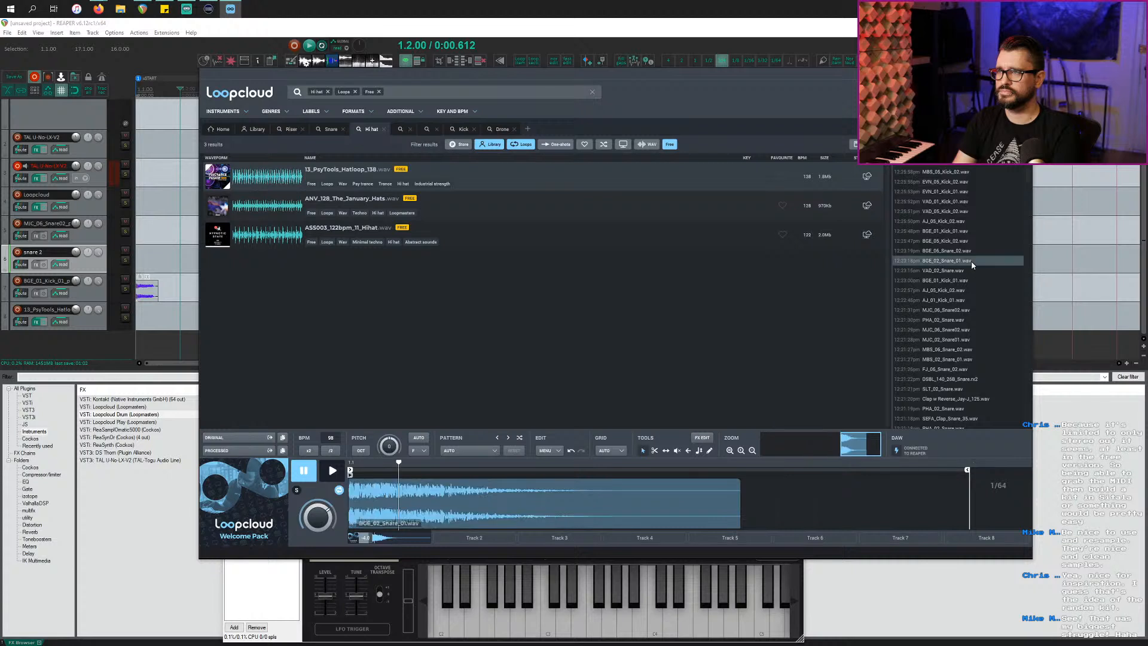
{"action": "left_click", "coordinate": [971, 252]}
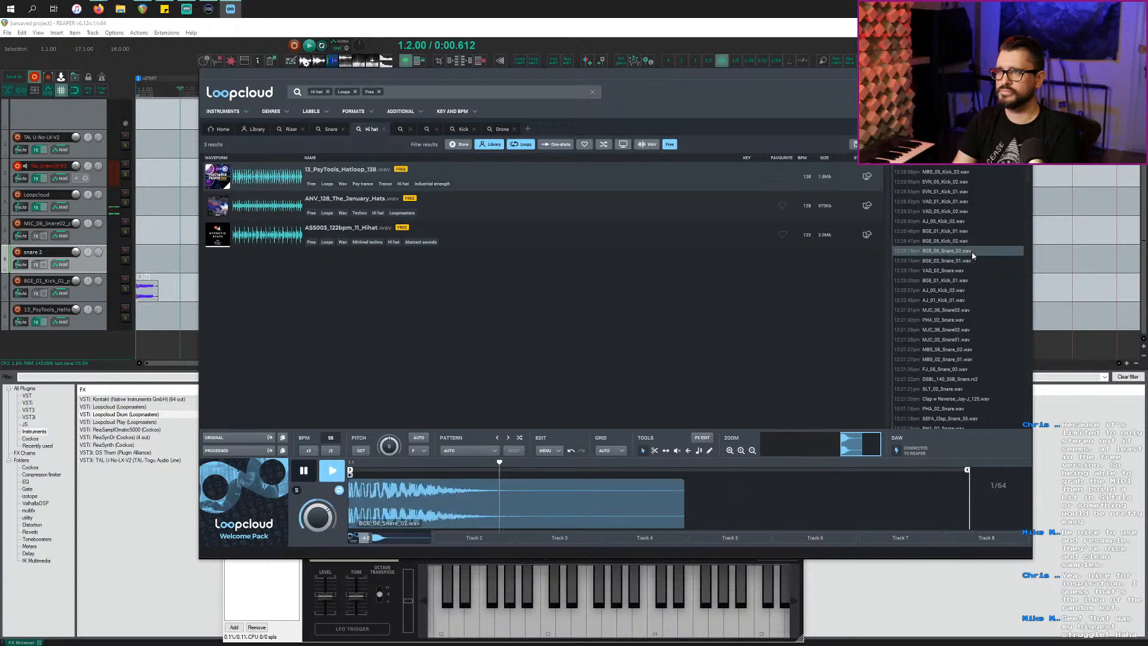
{"action": "left_click", "coordinate": [970, 271]}
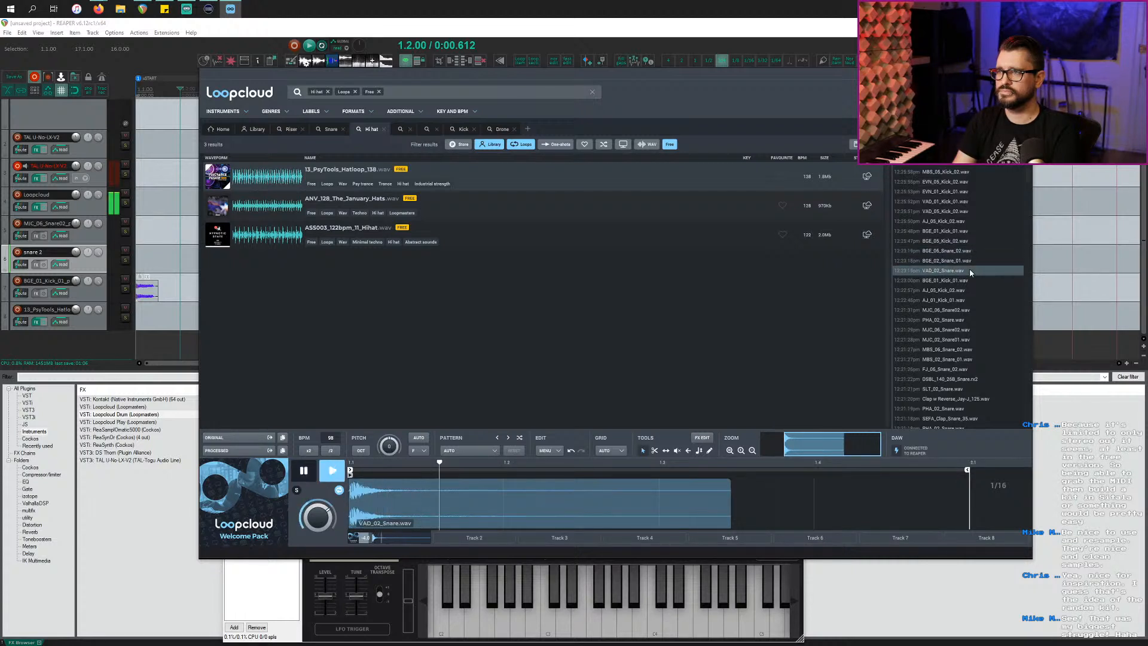
{"action": "left_click", "coordinate": [969, 252]}
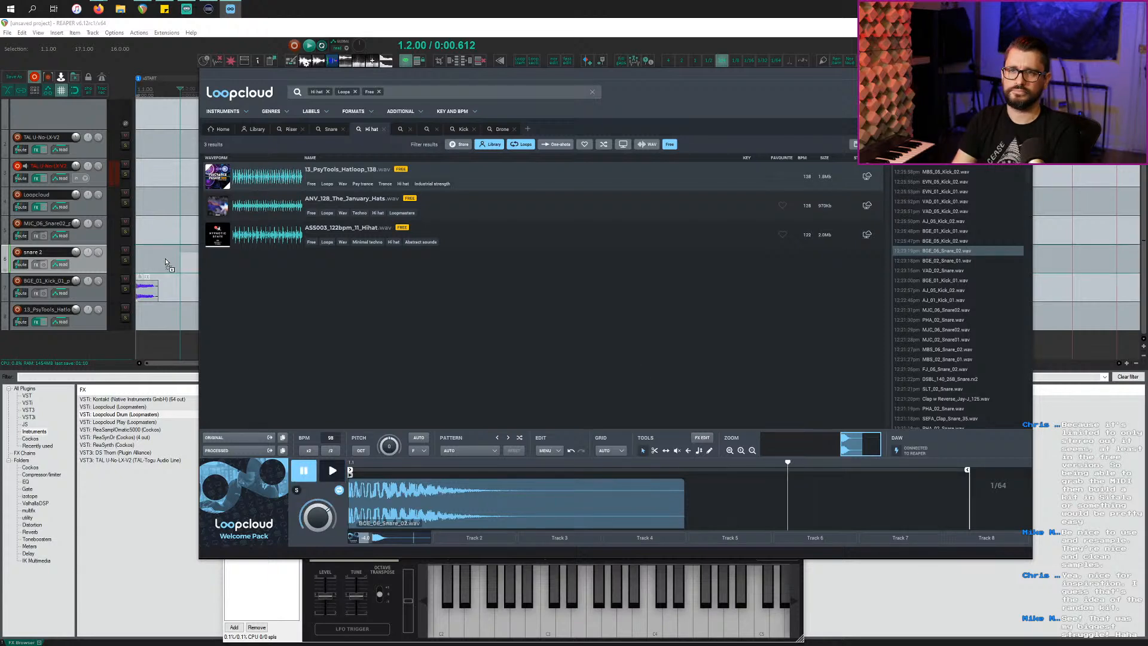
Step: Place BGE_06_Snare_02.wav as a new item on the snare 2 track
{"action": "left_click_drag", "start_coordinate": [166, 263], "coordinate": [179, 258]}
{"action": "left_click", "coordinate": [144, 257]}
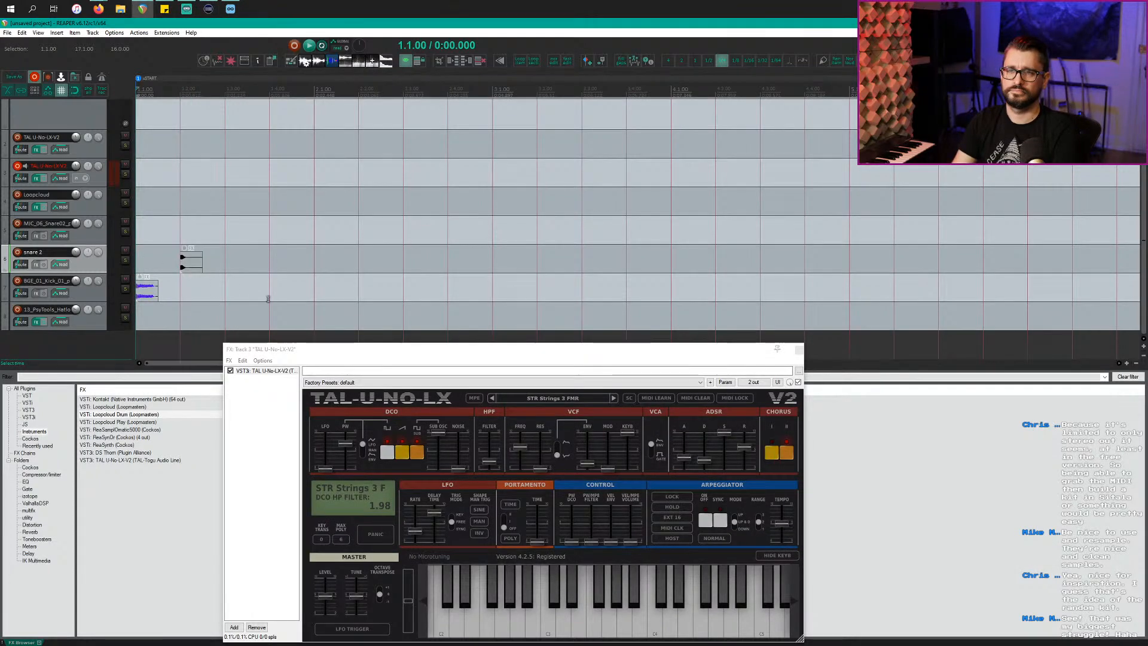
{"action": "key", "text": "alt+Tab"}
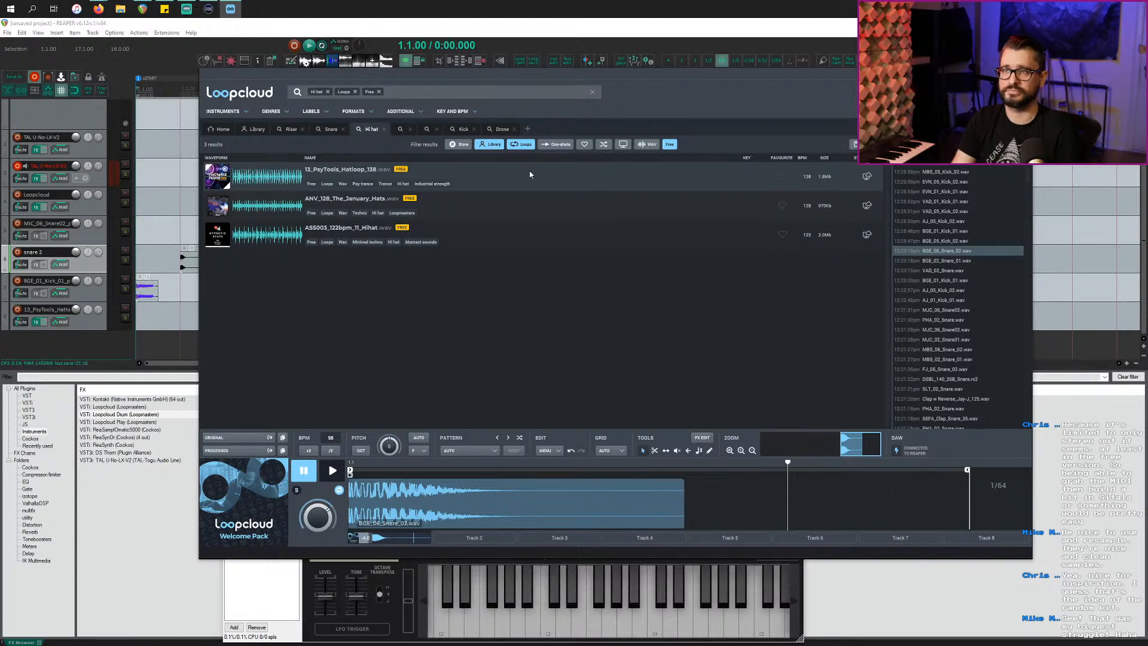
Step: Clear the Loops, Free and store filters on the Loopcloud search results
{"action": "left_click", "coordinate": [521, 144]}
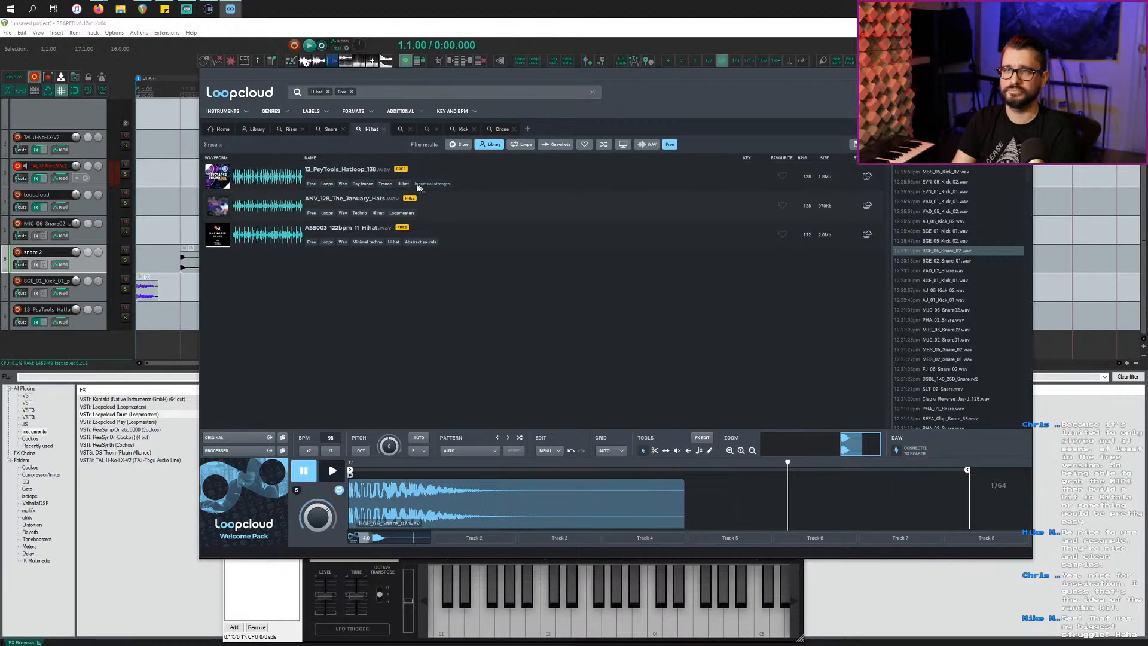
{"action": "left_click", "coordinate": [490, 149]}
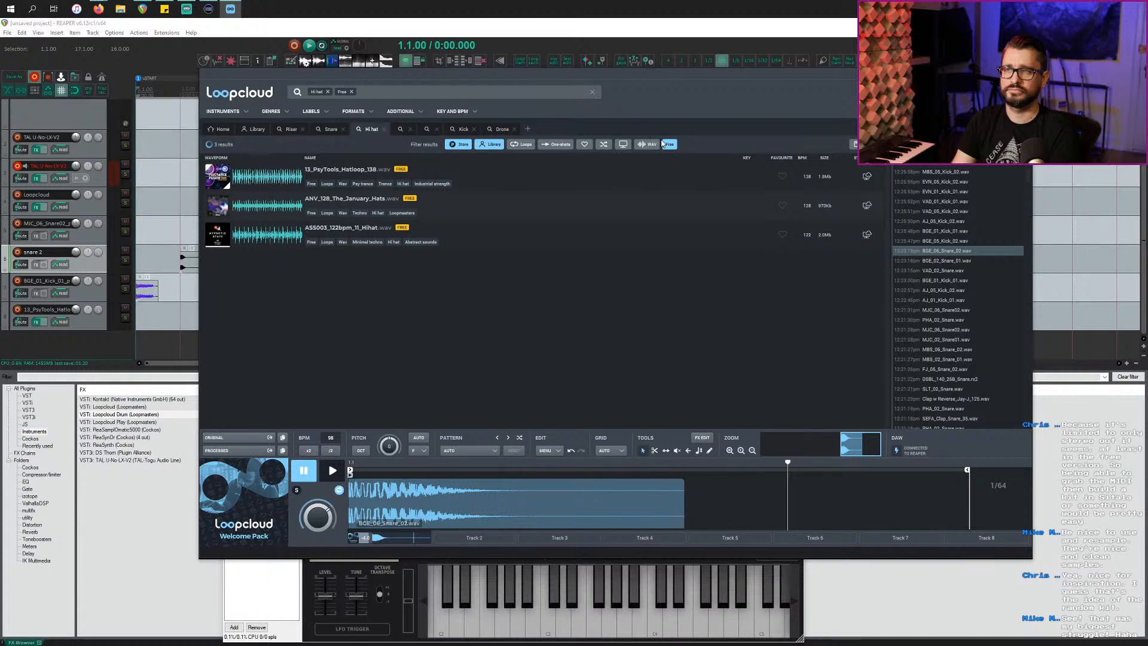
{"action": "left_click", "coordinate": [664, 144]}
{"action": "left_click", "coordinate": [493, 145]}
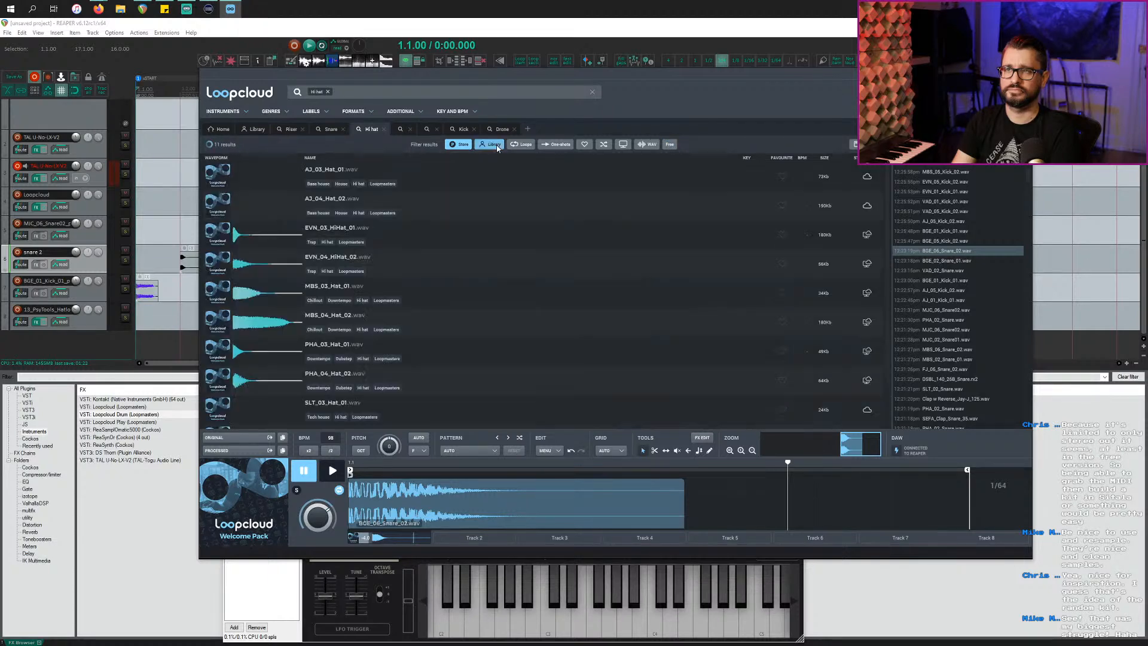
{"action": "left_click", "coordinate": [461, 146]}
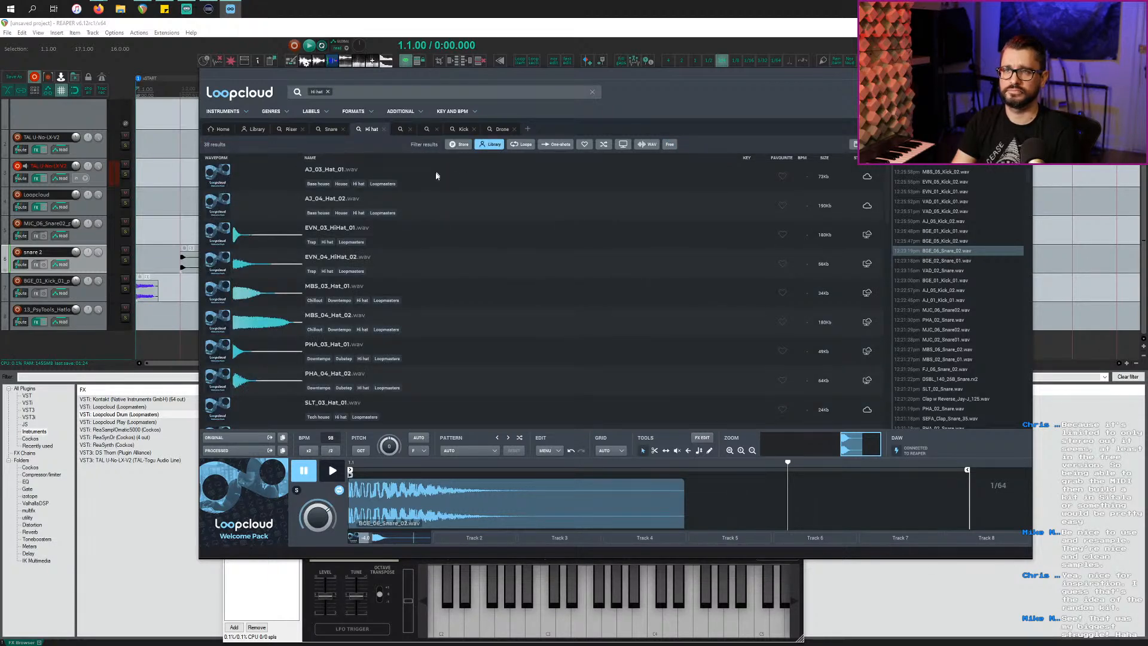
Step: Audition the hi-hats from AJ_03_Hat_01 down to PHA_03_Hat_01, then pause the preview
{"action": "left_click", "coordinate": [438, 178]}
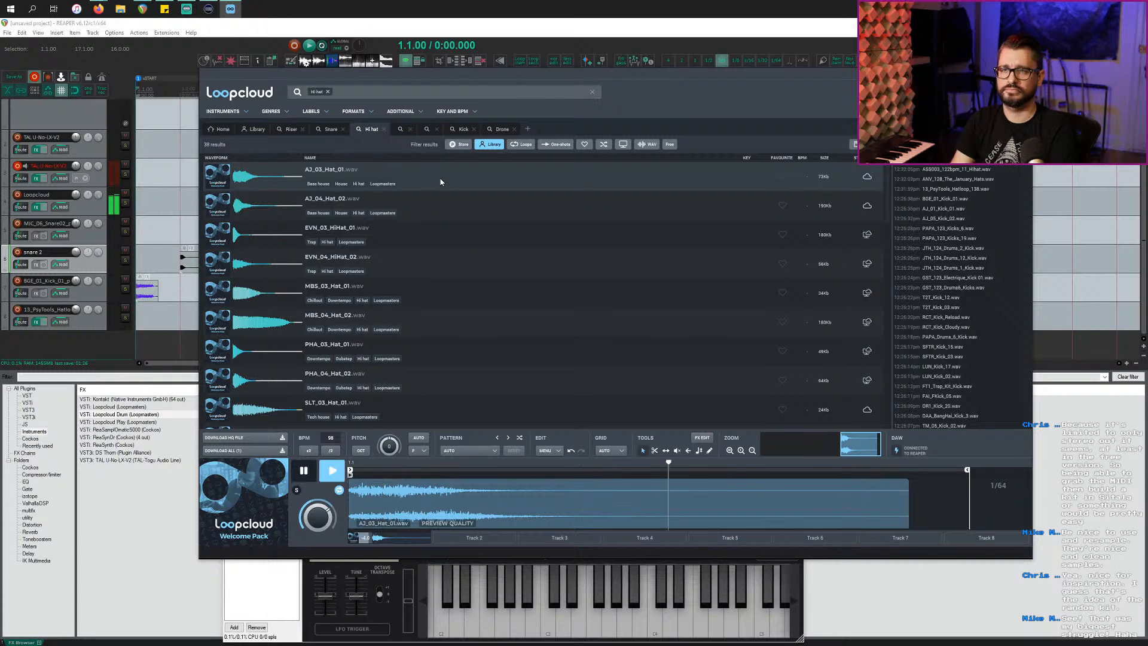
{"action": "key", "text": "Down"}
{"action": "key", "text": "Down"}
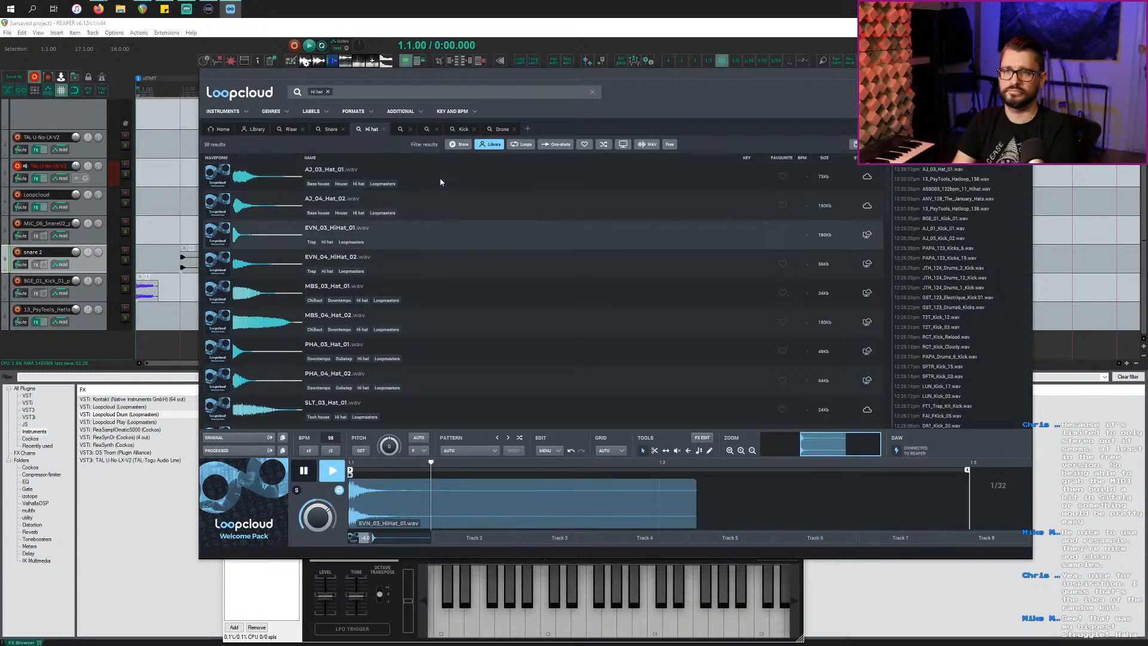
{"action": "key", "text": "Down"}
{"action": "key", "text": "Down"}
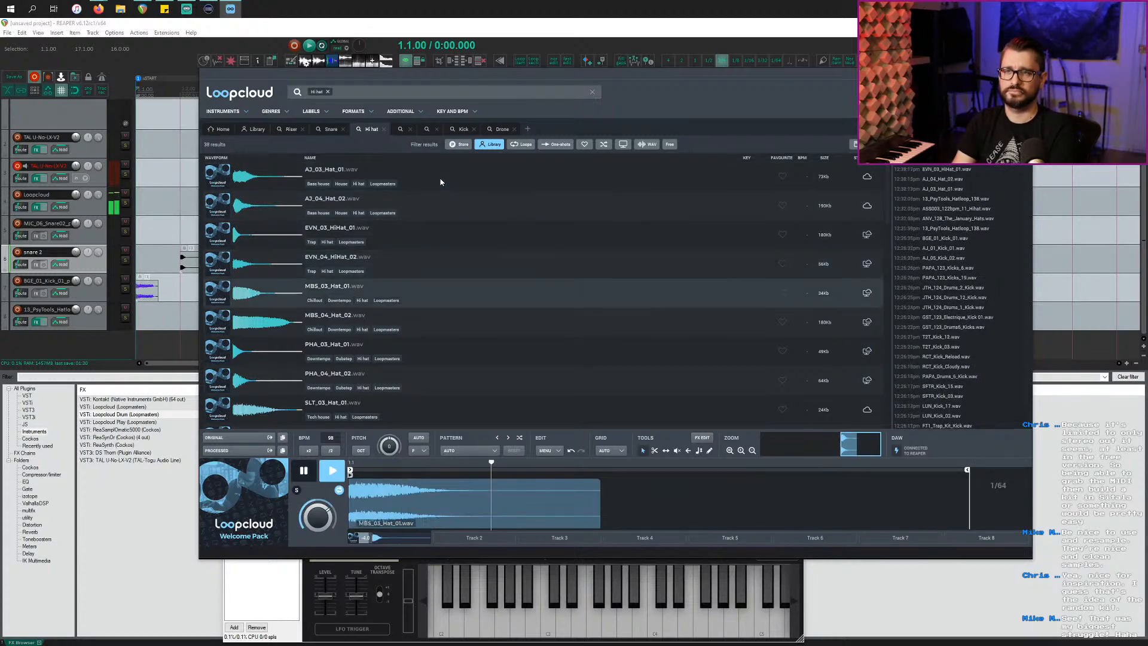
{"action": "key", "text": "Down"}
{"action": "key", "text": "Down"}
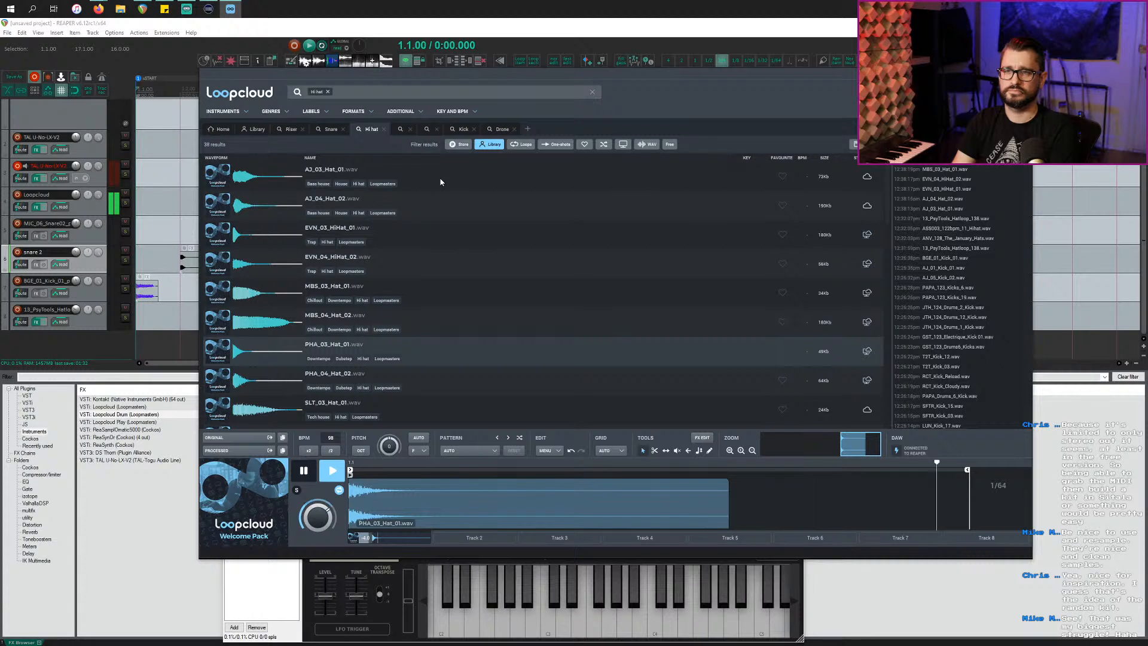
{"action": "key", "text": "Down"}
{"action": "key", "text": "Up"}
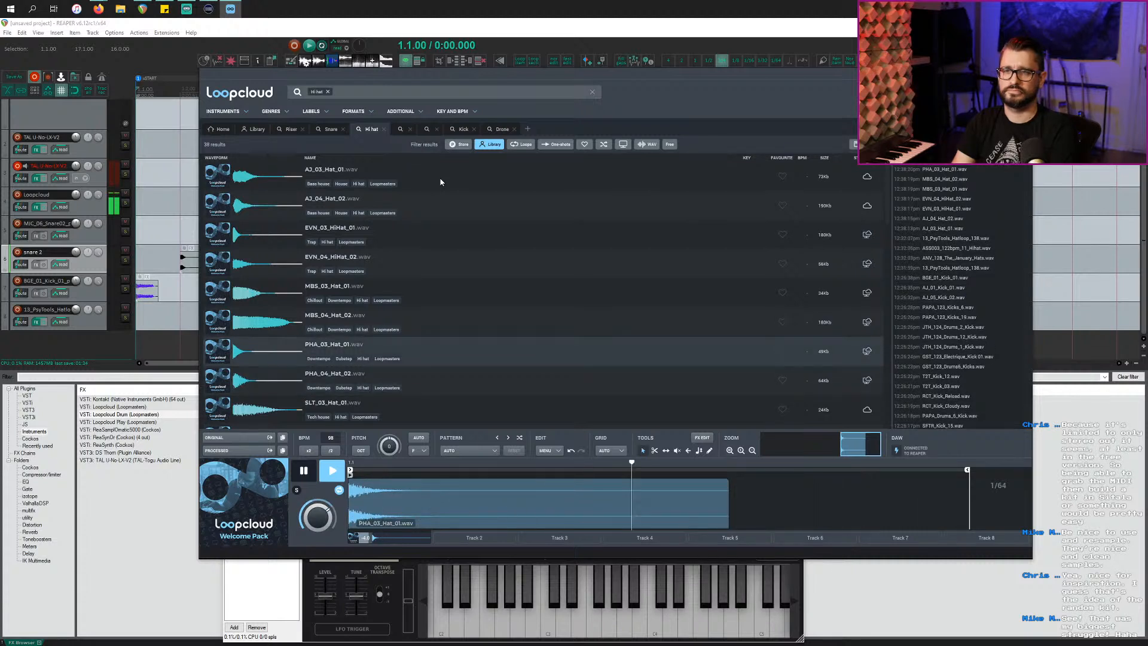
{"action": "key", "text": "space"}
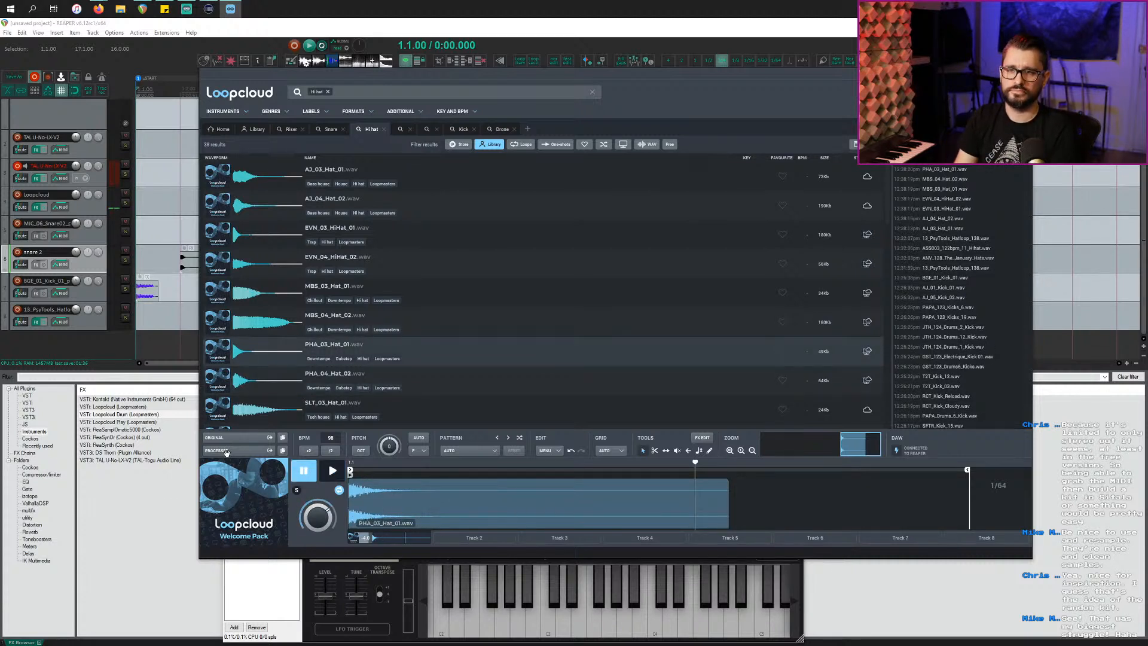
Step: Drop PHA_03_Hat_01 into REAPER as a new track and delete the 13_PsyTools track
{"action": "left_click_drag", "start_coordinate": [233, 434], "coordinate": [170, 350]}
{"action": "left_click", "coordinate": [99, 323]}
{"action": "key", "text": "Delete"}
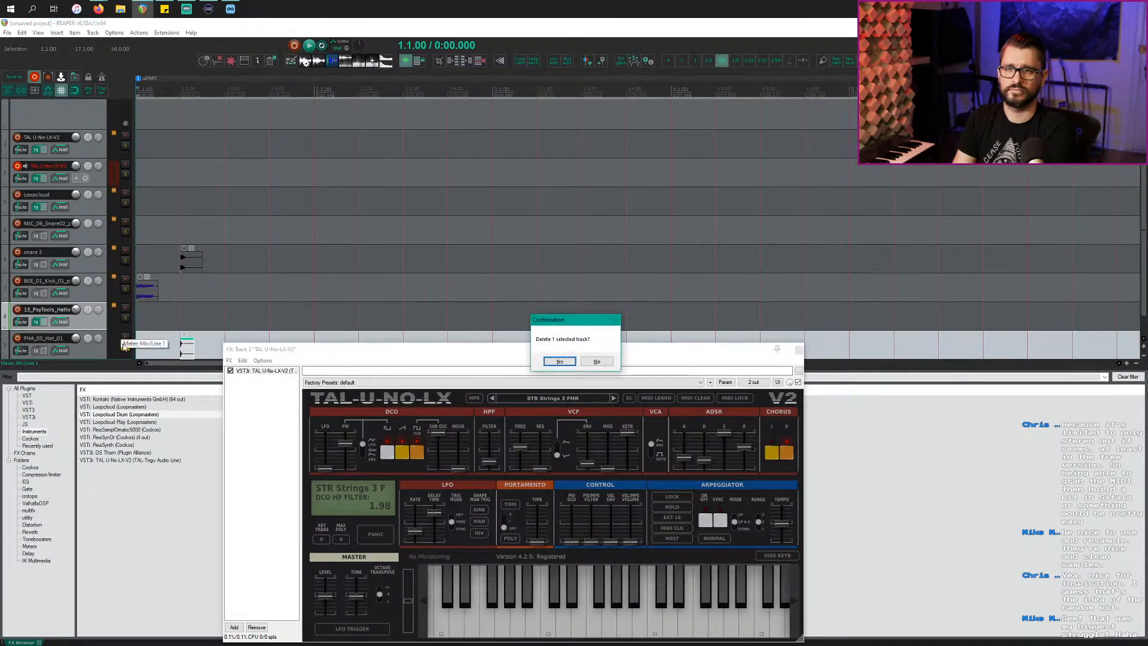
{"action": "key", "text": "Return"}
Step: Select the PHA_03_Hat_01 track and set the grid to 1/8 notes
{"action": "left_click", "coordinate": [160, 318]}
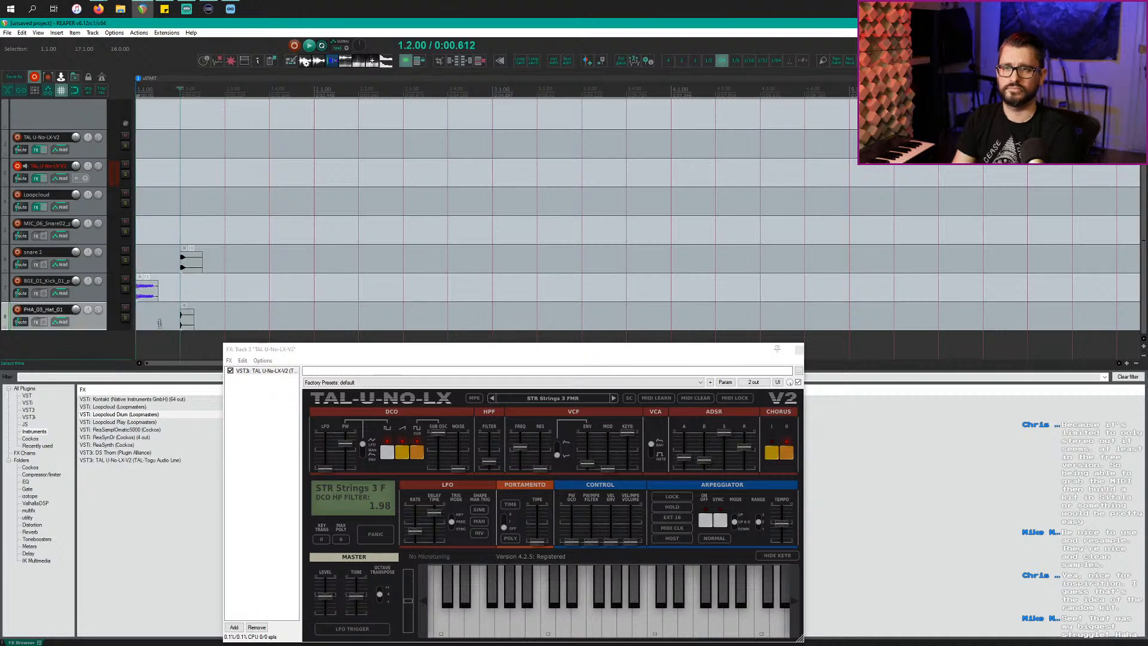
{"action": "scroll", "coordinate": [177, 352], "scroll_direction": "up", "scroll_amount": 2}
{"action": "left_click", "coordinate": [736, 61]}
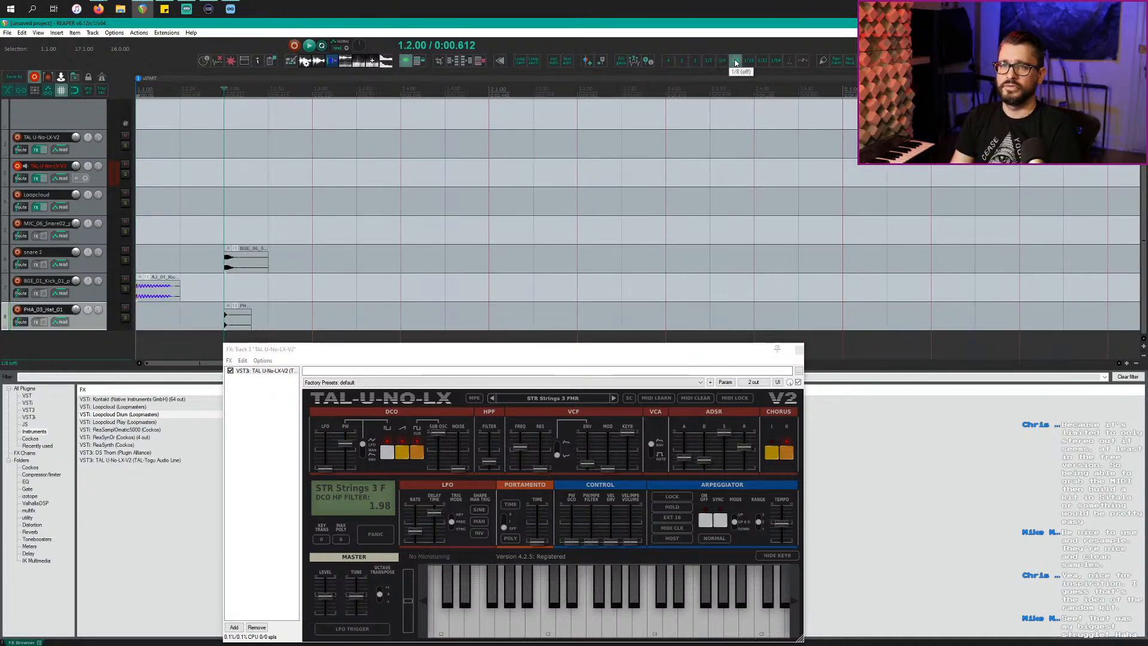
{"action": "scroll", "coordinate": [400, 222], "scroll_direction": "up", "scroll_amount": 3}
Step: Move the hi-hat item to 1.1.00 and extend the kick and snare 2 items so they loop
{"action": "left_click_drag", "start_coordinate": [441, 331], "coordinate": [305, 328]}
{"action": "scroll", "coordinate": [225, 332], "scroll_direction": "down", "scroll_amount": 2}
{"action": "left_click_drag", "start_coordinate": [230, 323], "coordinate": [610, 318]}
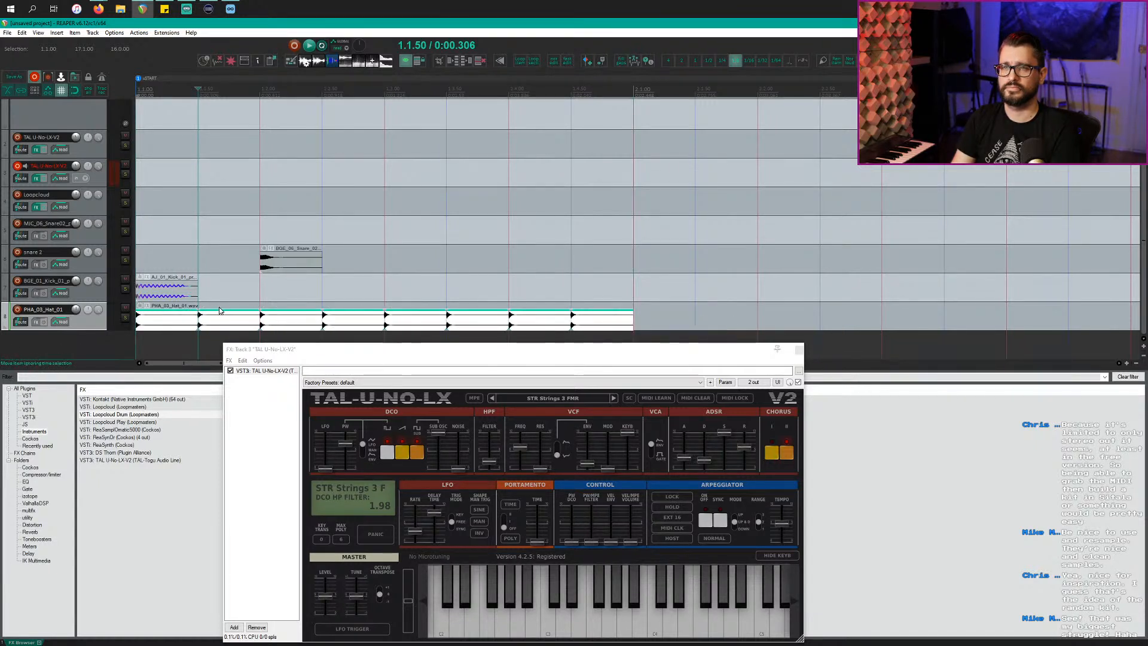
{"action": "left_click_drag", "start_coordinate": [198, 293], "coordinate": [634, 293]}
{"action": "left_click", "coordinate": [345, 265]}
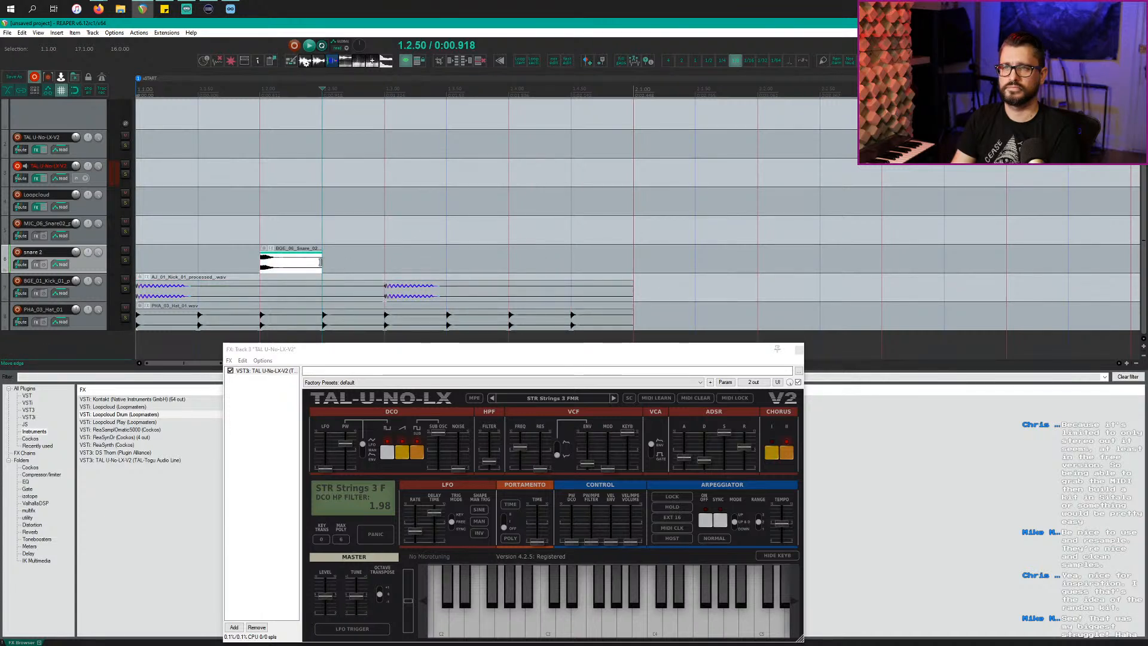
{"action": "left_click_drag", "start_coordinate": [320, 262], "coordinate": [635, 263]}
Step: Extend the selected snare, kick and hi-hat items together across about 16 bars
{"action": "scroll", "coordinate": [635, 264], "scroll_direction": "down", "scroll_amount": 4}
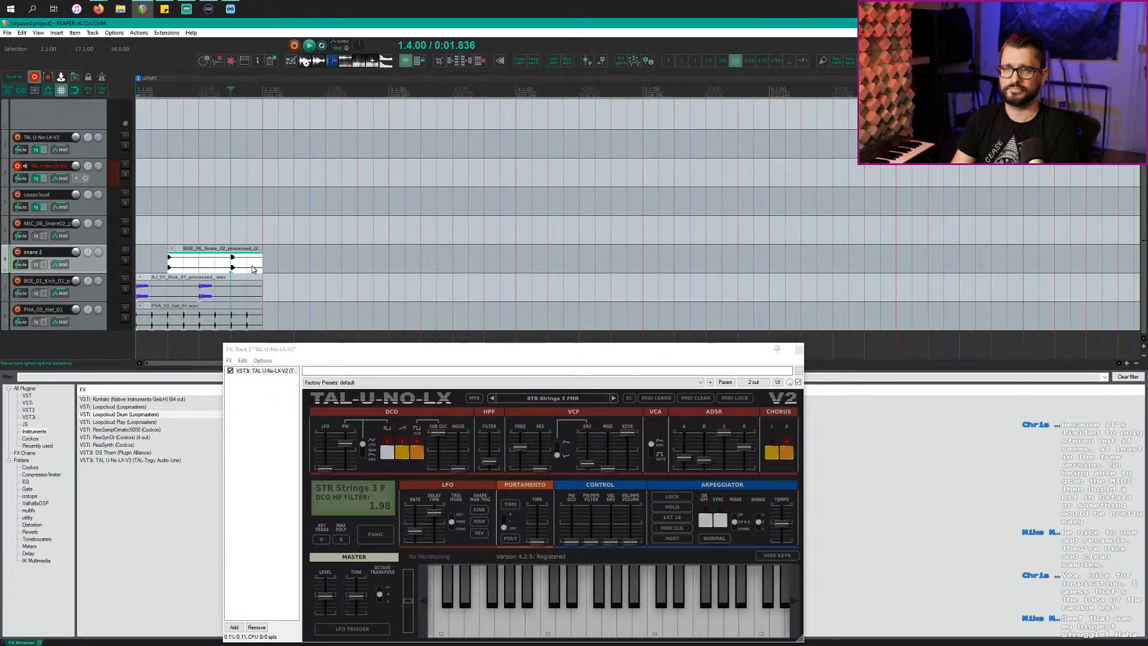
{"action": "left_click_drag", "start_coordinate": [253, 269], "coordinate": [837, 312]}
{"action": "scroll", "coordinate": [817, 313], "scroll_direction": "down", "scroll_amount": 4}
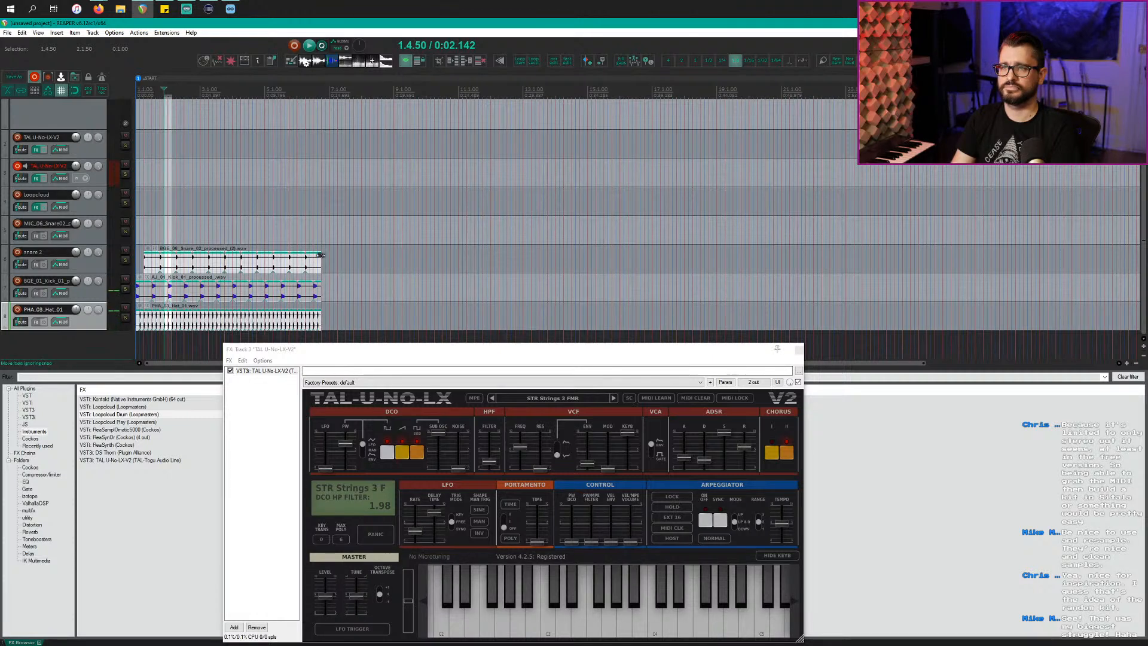
{"action": "left_click_drag", "start_coordinate": [319, 261], "coordinate": [2, 282]}
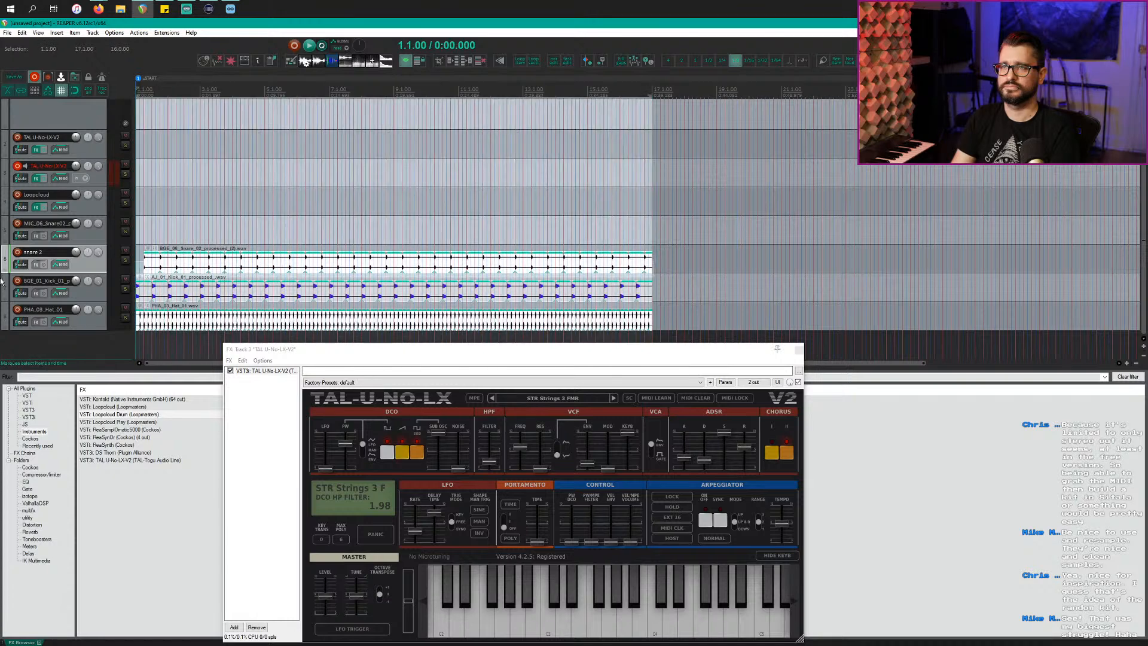
Step: Play the drum loop starting from the hi-hat item
{"action": "left_click", "coordinate": [93, 323]}
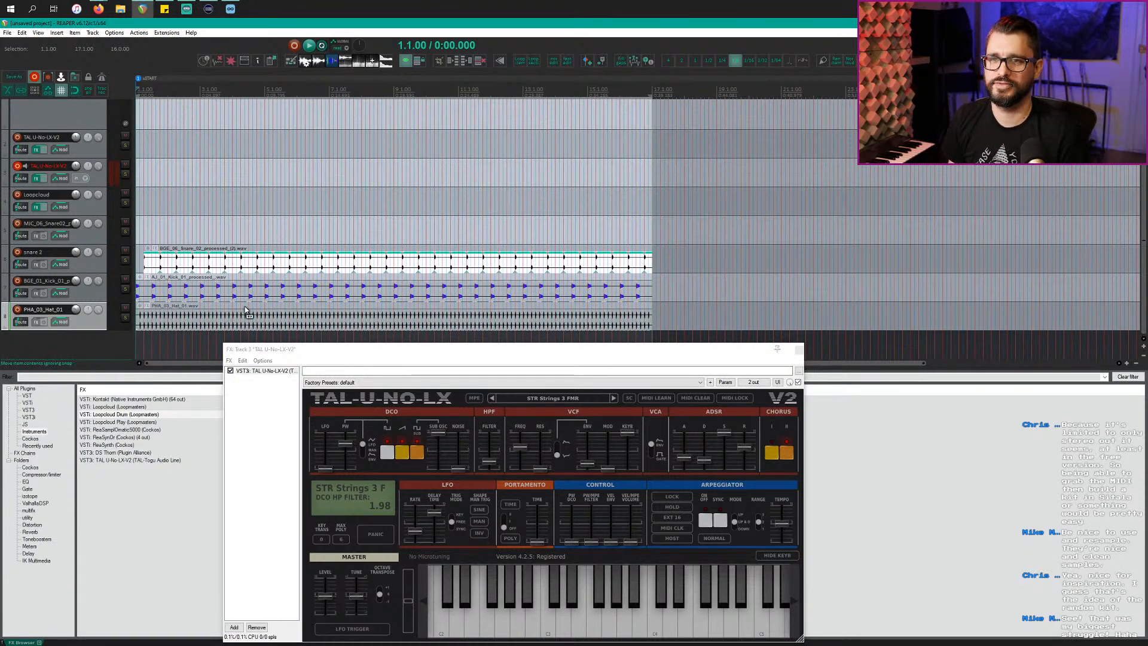
{"action": "scroll", "coordinate": [245, 309], "scroll_direction": "up", "scroll_amount": 5}
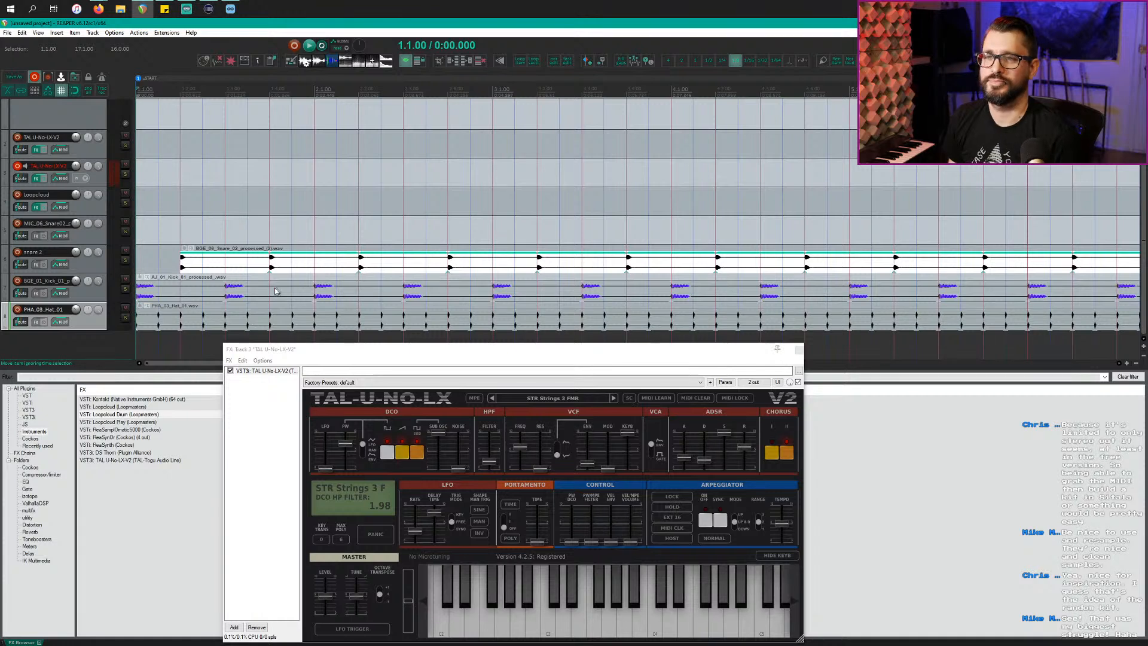
{"action": "left_click", "coordinate": [248, 314]}
{"action": "key", "text": "space"}
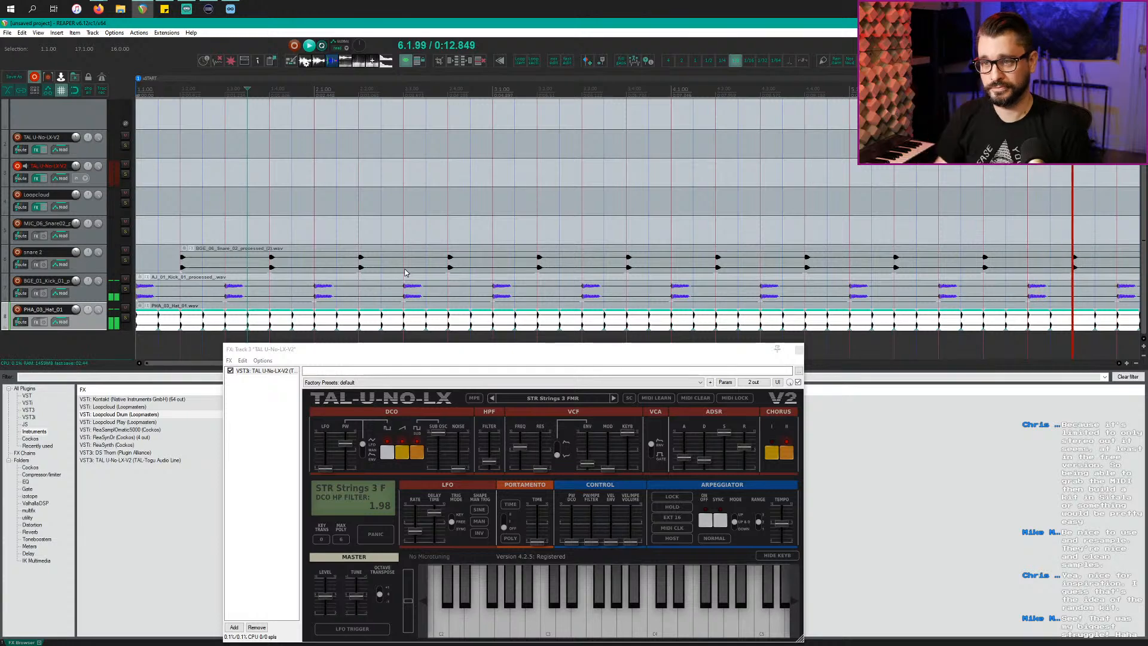
Step: Lower the TAL-U-NO-LX release slider from 6.70 to 3.00
{"action": "scroll", "coordinate": [390, 223], "scroll_direction": "down", "scroll_amount": 8}
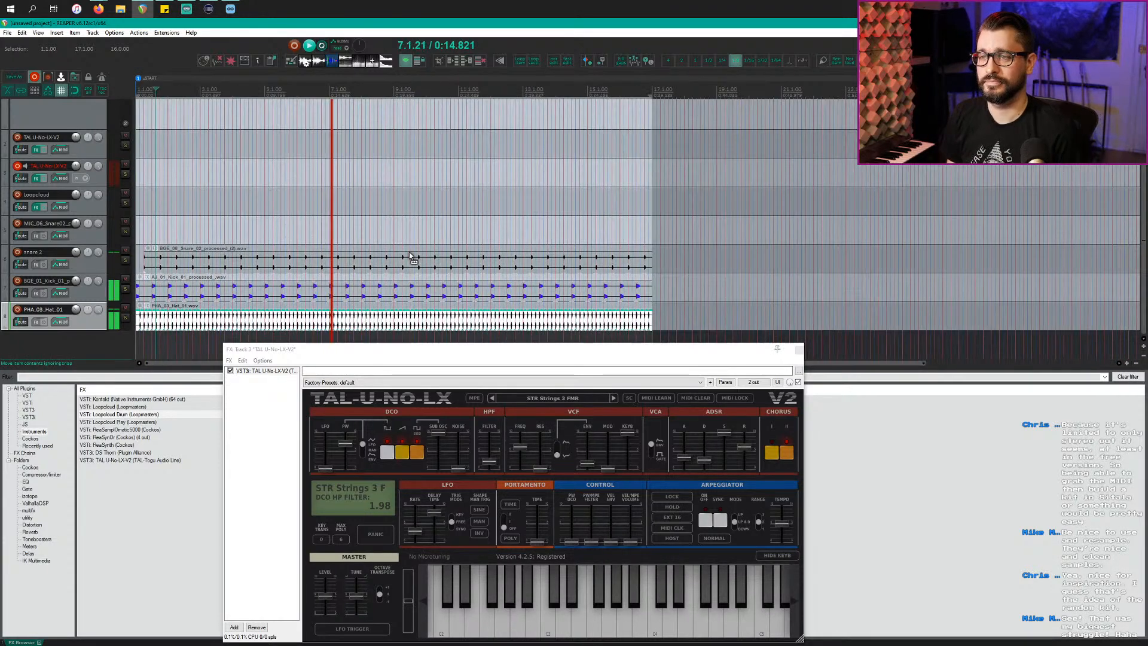
{"action": "left_click_drag", "start_coordinate": [505, 349], "coordinate": [463, 336]}
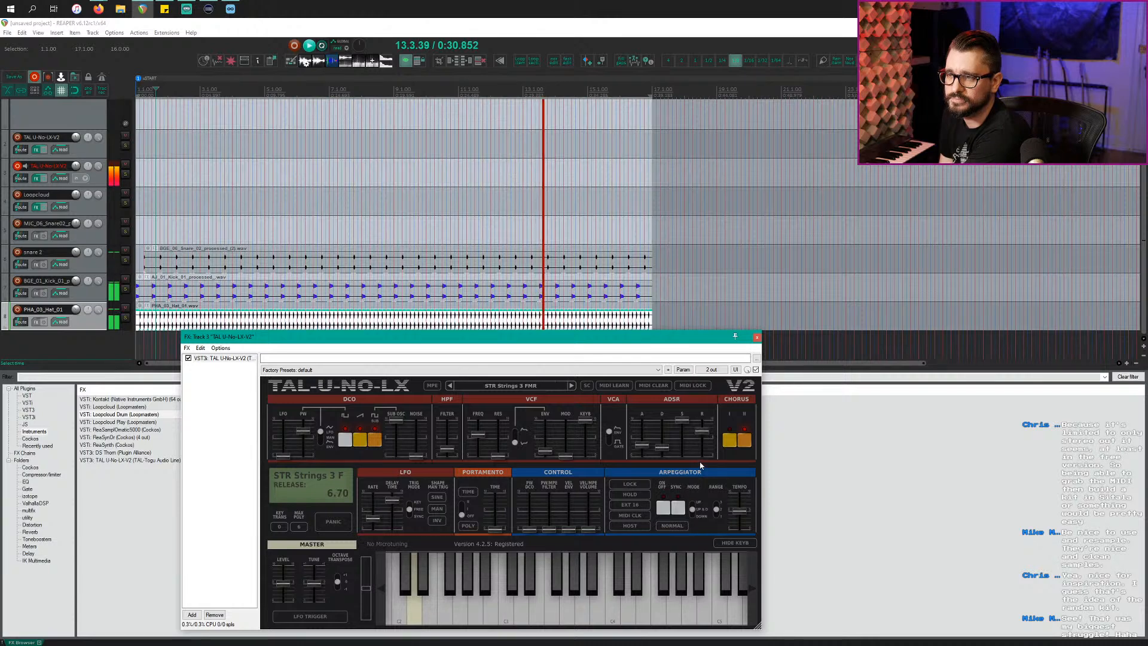
{"action": "left_click_drag", "start_coordinate": [700, 463], "coordinate": [700, 465]}
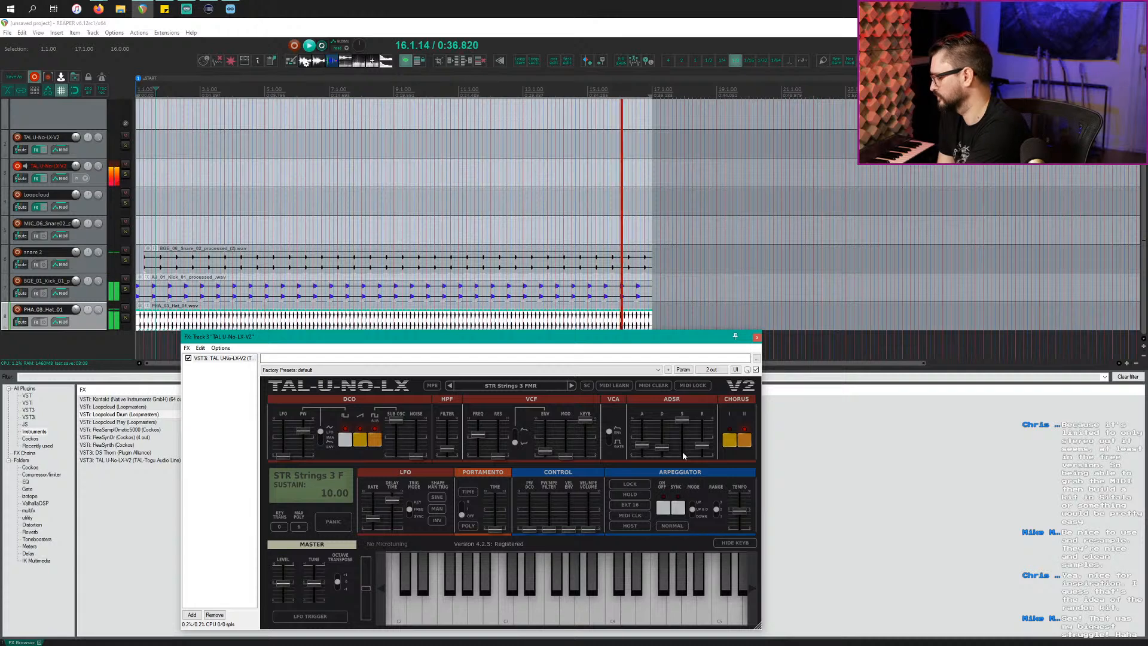
Step: Load FMR Presets Bank > Keyboard > KBD Celesta FMR, then select VST: ValhallaShimmer under Reverb
{"action": "left_click", "coordinate": [536, 389]}
{"action": "mouse_move", "coordinate": [528, 510]}
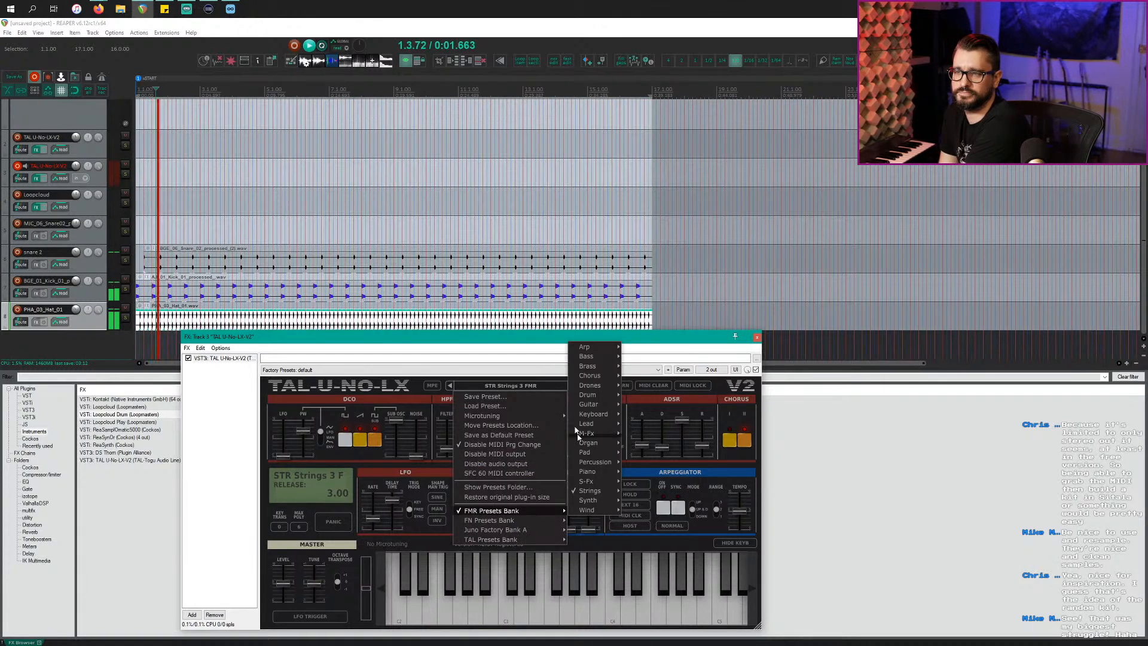
{"action": "mouse_move", "coordinate": [601, 415]}
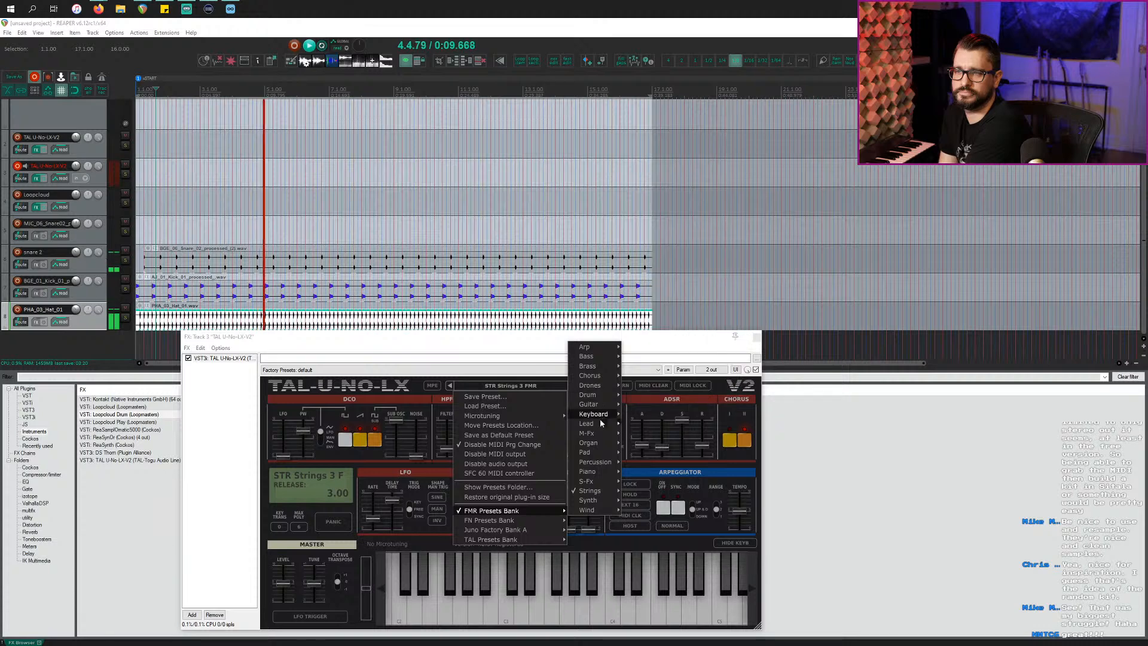
{"action": "left_click", "coordinate": [656, 353]}
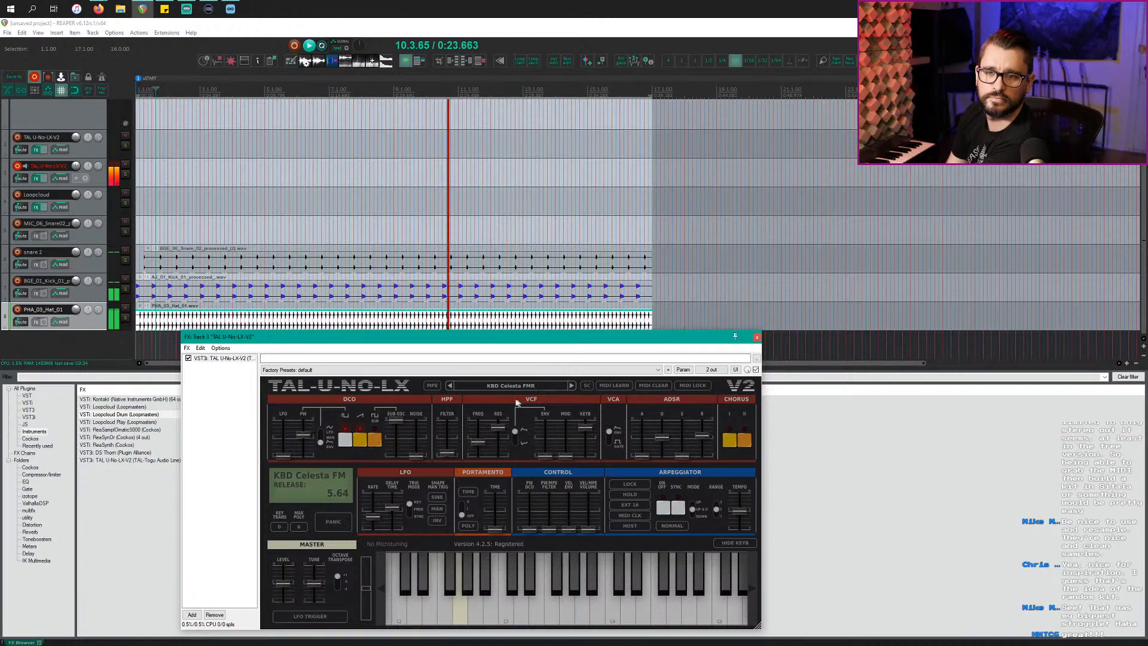
{"action": "left_click", "coordinate": [37, 532]}
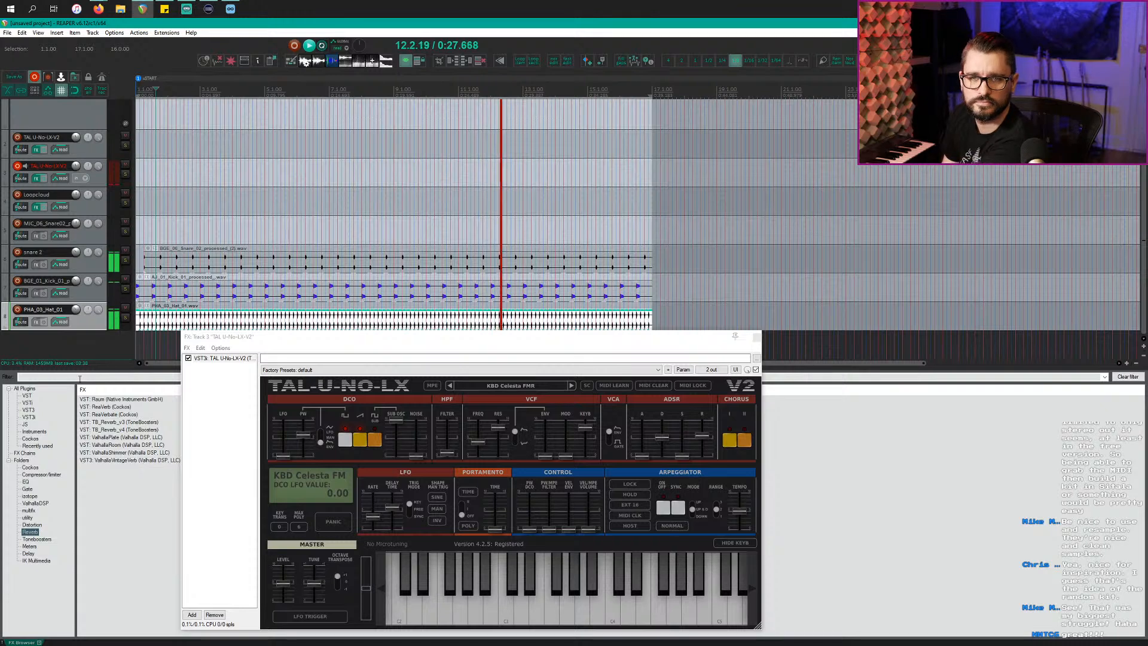
{"action": "left_click", "coordinate": [119, 453]}
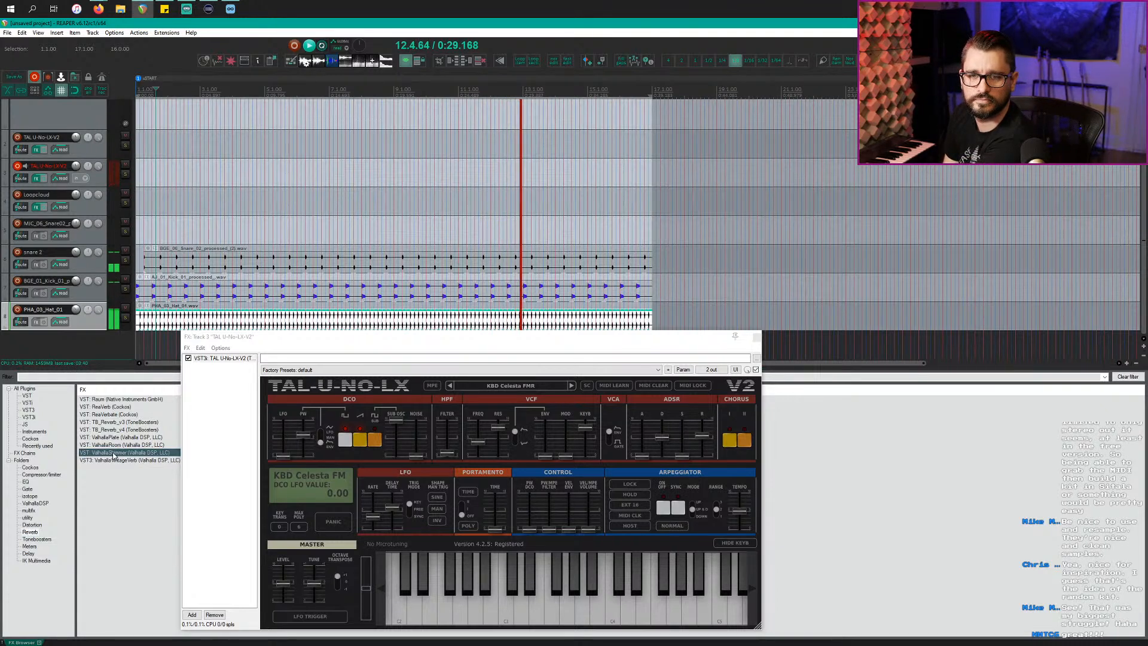
Step: Create a ValhallaShimmer track, send the TAL synth track to it, and set shimmer mix to 1.00
{"action": "double_click", "coordinate": [77, 344]}
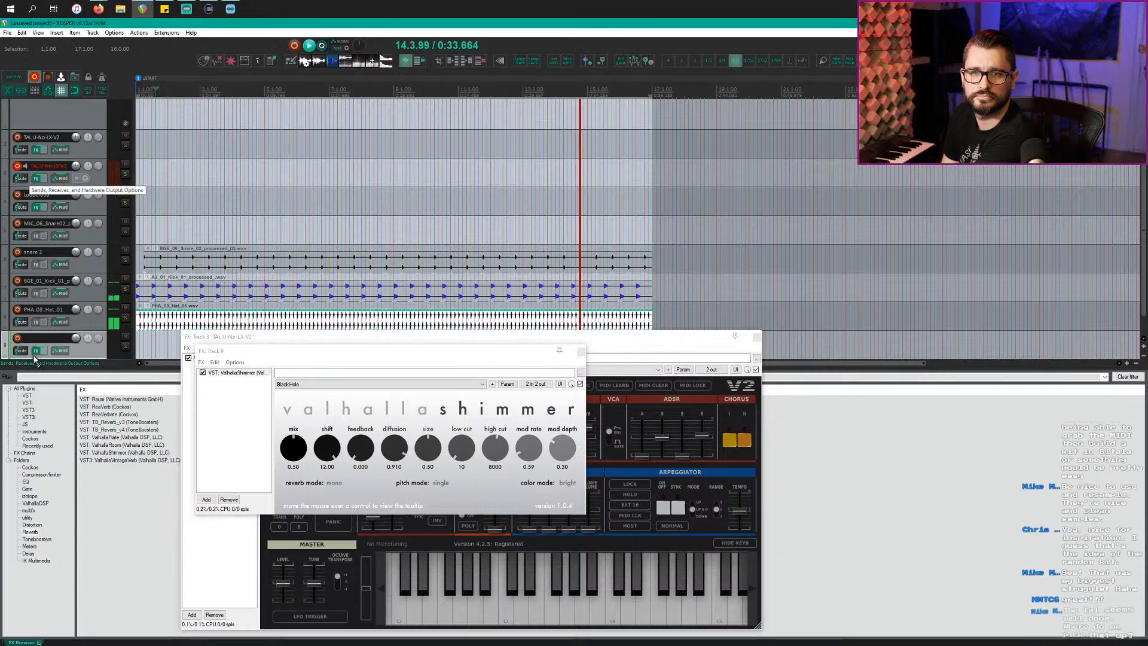
{"action": "left_click_drag", "start_coordinate": [34, 356], "coordinate": [72, 316]}
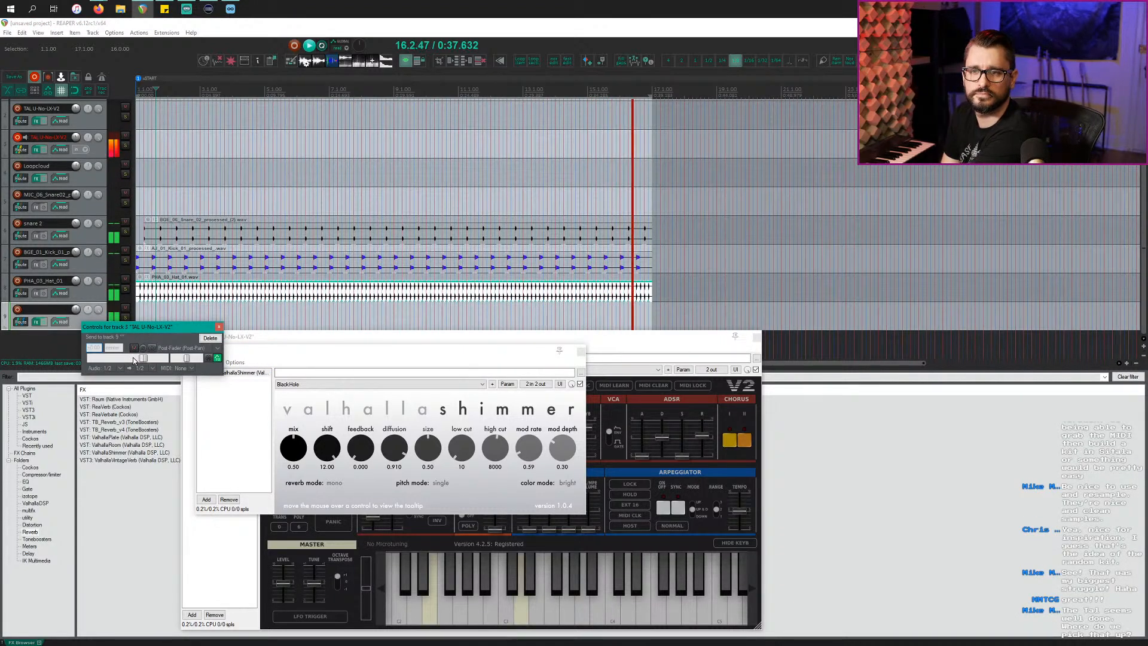
{"action": "left_click_drag", "start_coordinate": [295, 448], "coordinate": [311, 414]}
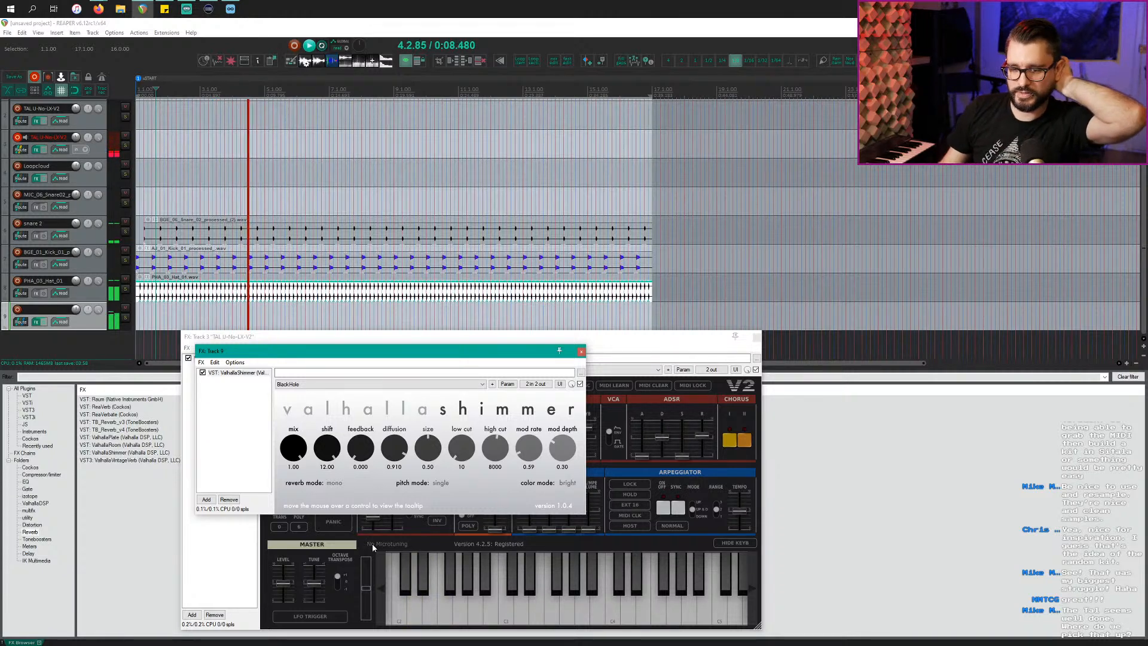
{"action": "key", "text": "alt+Tab"}
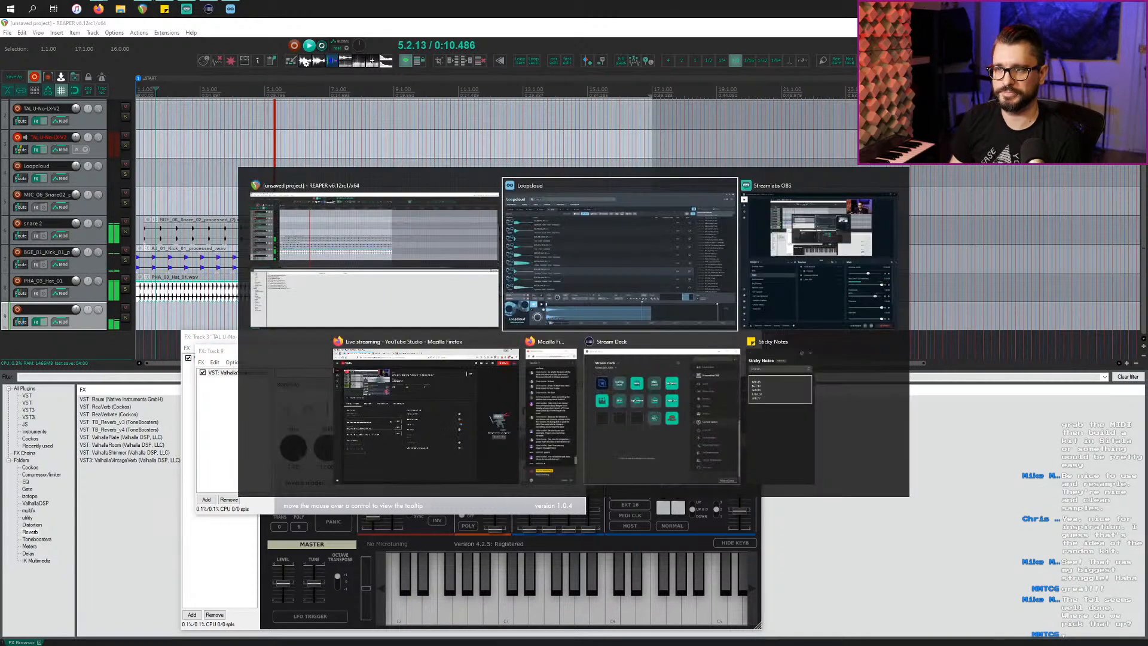
Step: Switch over to Firefox briefly, then return to the REAPER project
{"action": "left_click", "coordinate": [428, 406]}
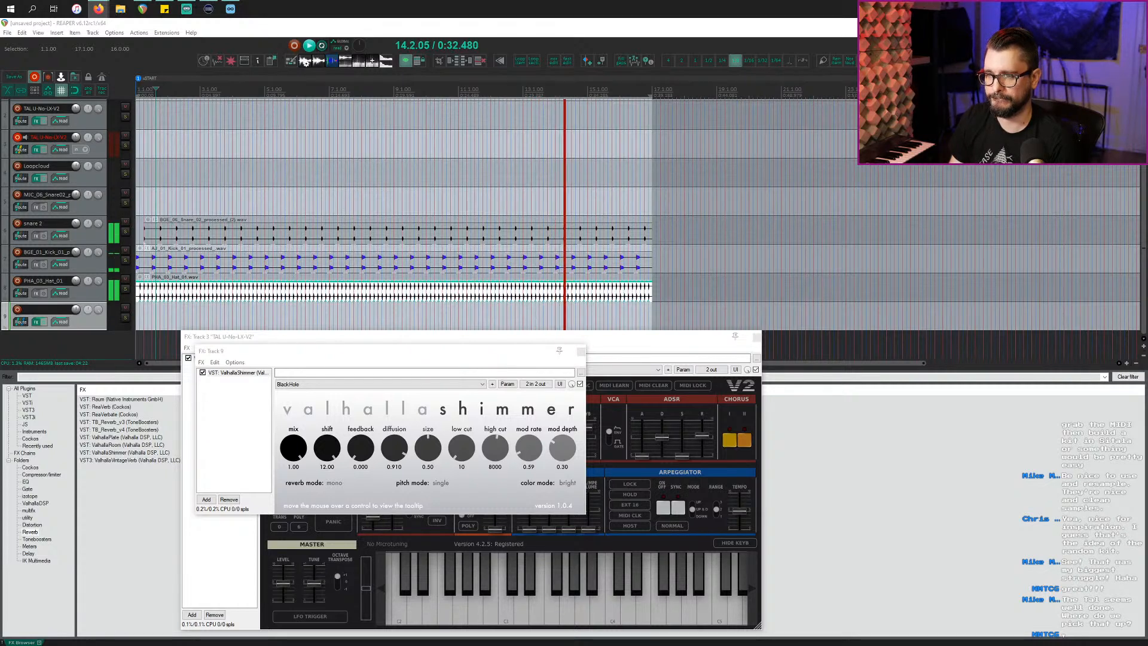
{"action": "key", "text": "alt+Tab"}
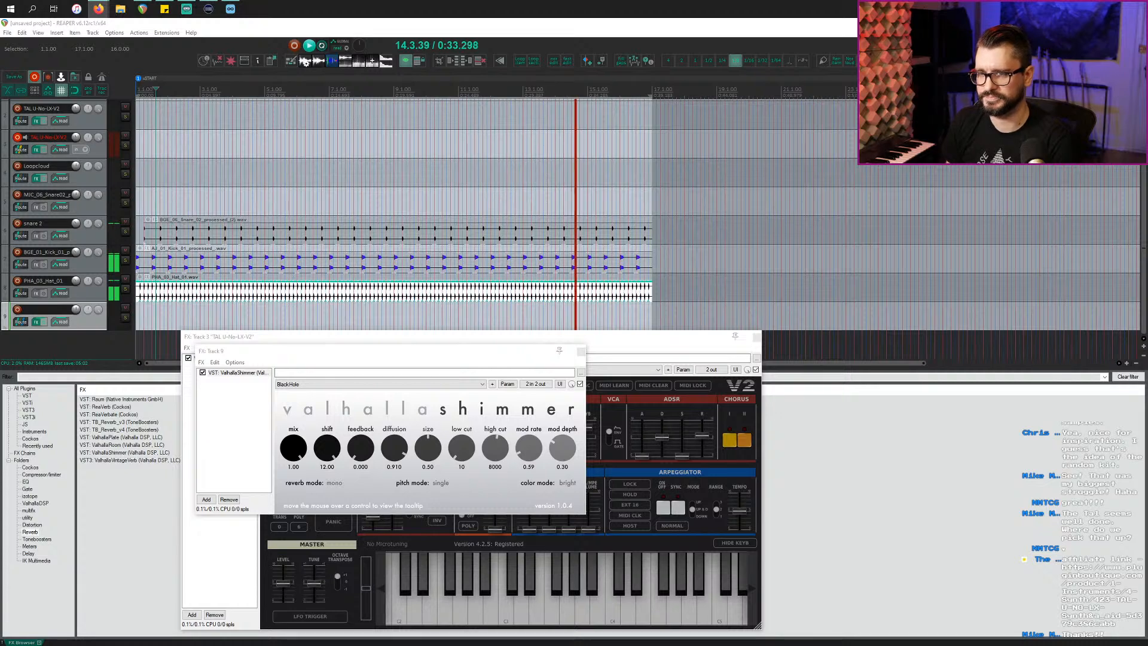
{"action": "left_click", "coordinate": [371, 407]}
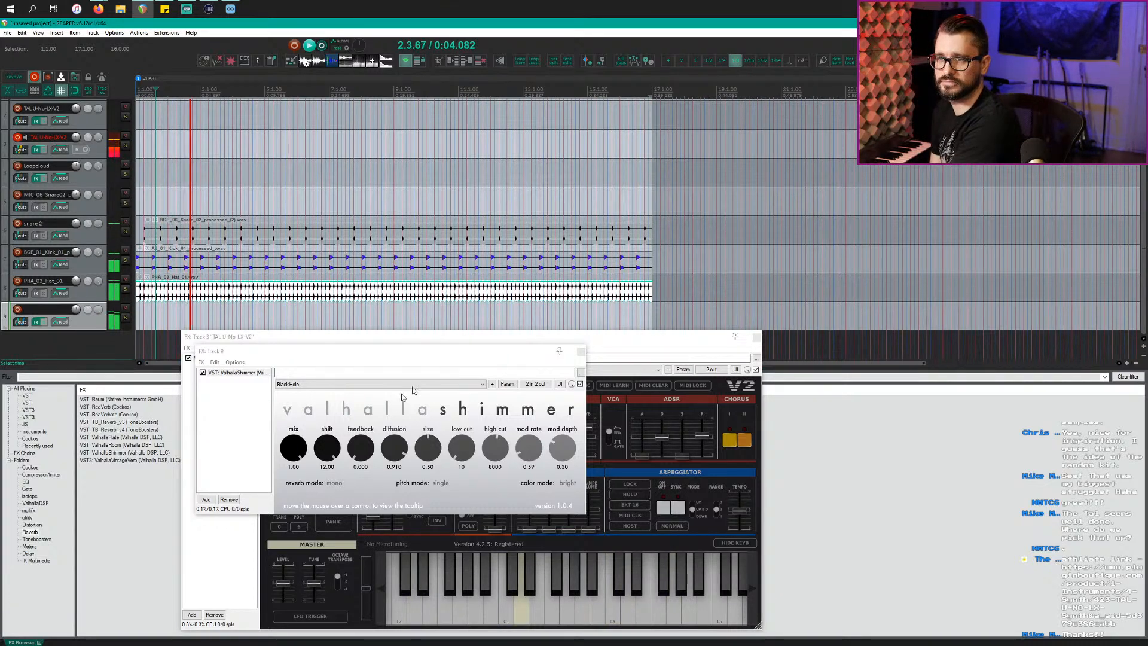
Step: Close Valhalla Shimmer, then set TAL-U-NO-LX VCF resonance to 7.14 and DCO noise to 2.23
{"action": "left_click", "coordinate": [582, 352]}
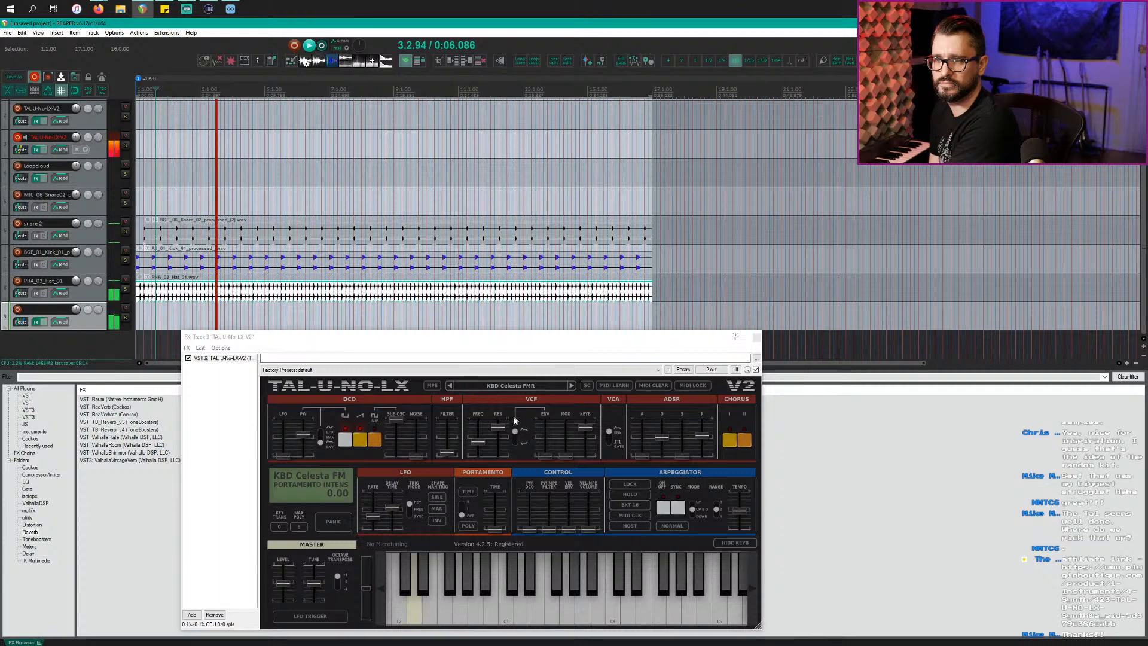
{"action": "mouse_move", "coordinate": [510, 428]}
{"action": "left_click_drag", "start_coordinate": [503, 431], "coordinate": [485, 441]}
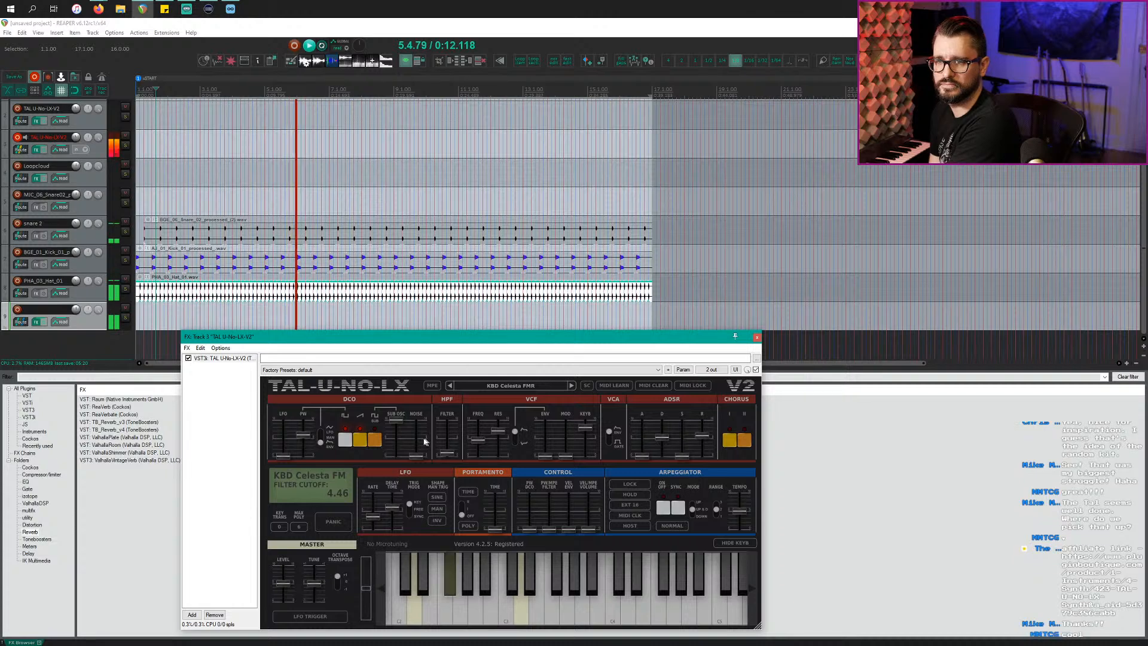
{"action": "mouse_move", "coordinate": [413, 441]}
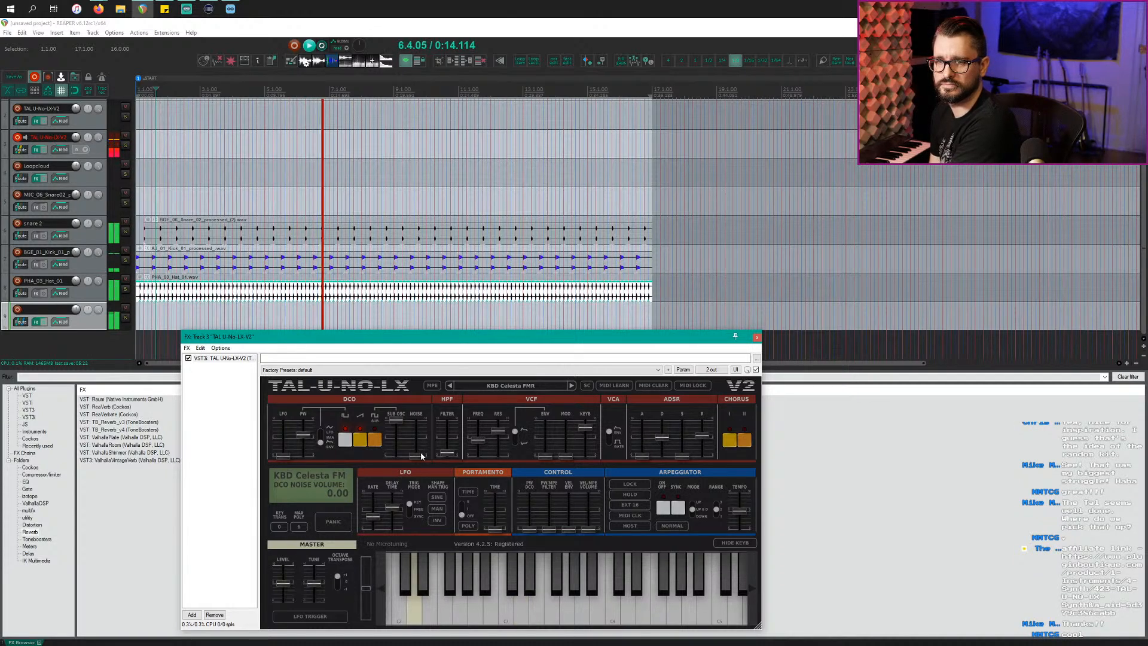
{"action": "mouse_move", "coordinate": [421, 453]}
{"action": "left_mouse_down"}
{"action": "mouse_move", "coordinate": [422, 428]}
{"action": "mouse_move", "coordinate": [425, 442]}
{"action": "left_mouse_up"}
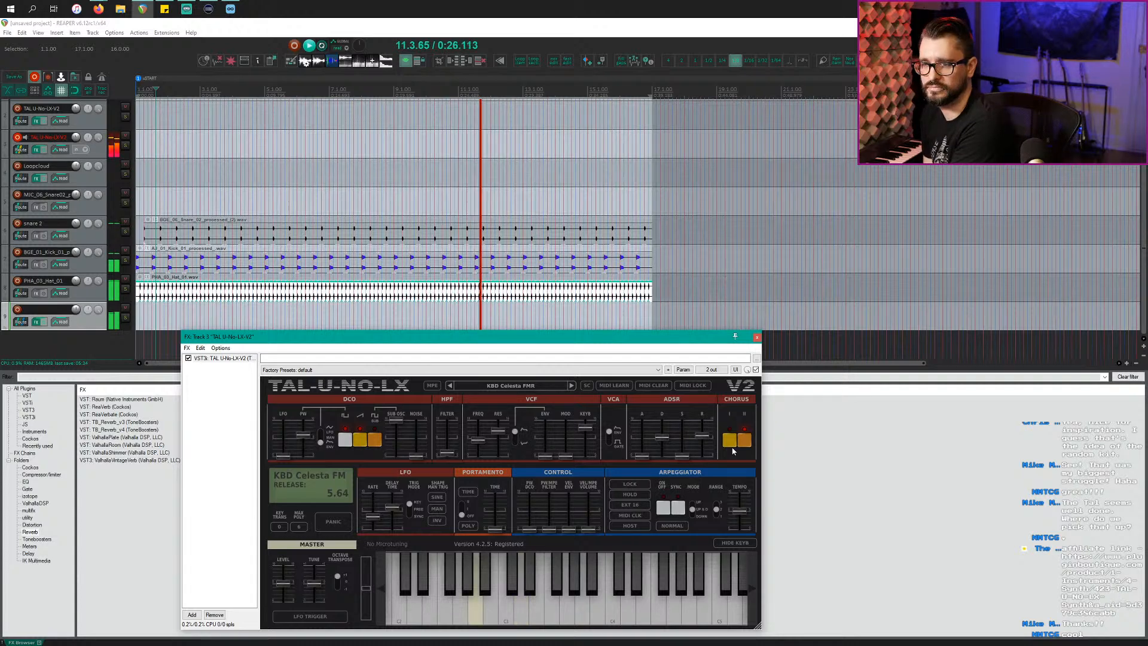
{"action": "left_click", "coordinate": [431, 313]}
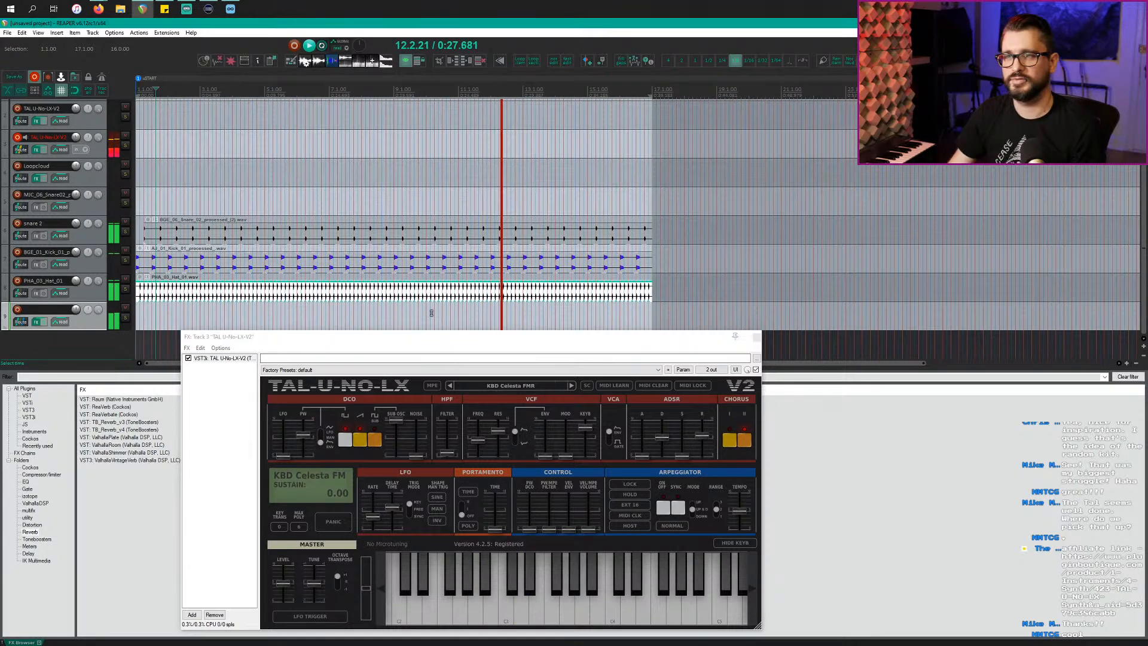
Step: Stop playback and trim the snare, kick and hat loops down to shorter items
{"action": "key", "text": "space"}
{"action": "scroll", "coordinate": [425, 312], "scroll_direction": "up", "scroll_amount": 2}
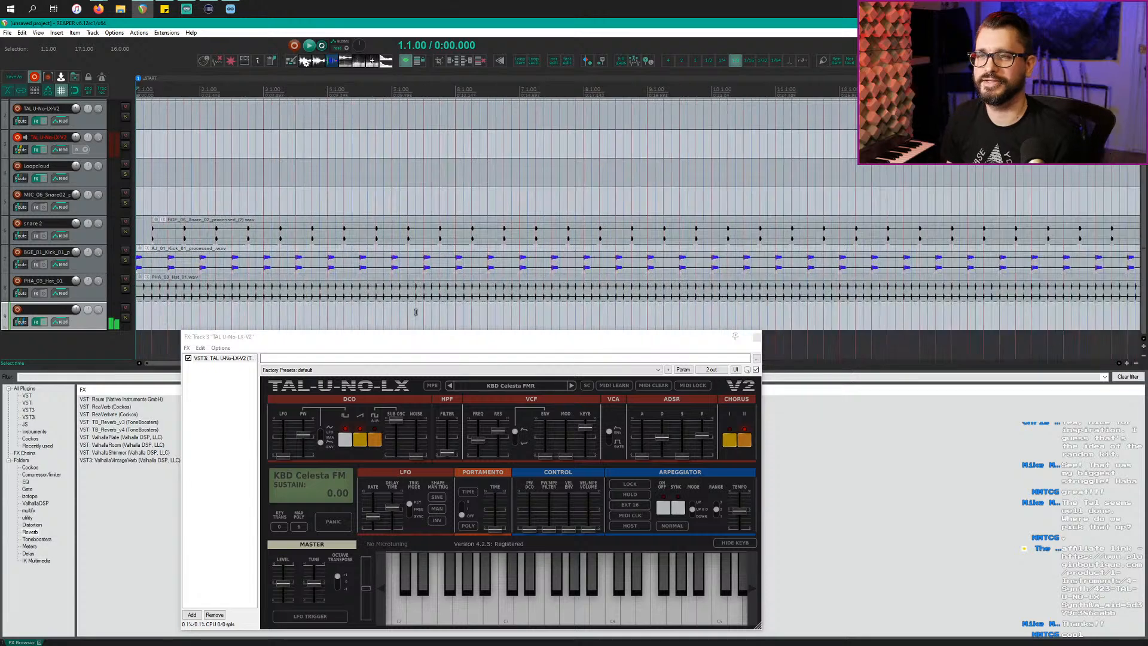
{"action": "scroll", "coordinate": [415, 312], "scroll_direction": "down", "scroll_amount": 2}
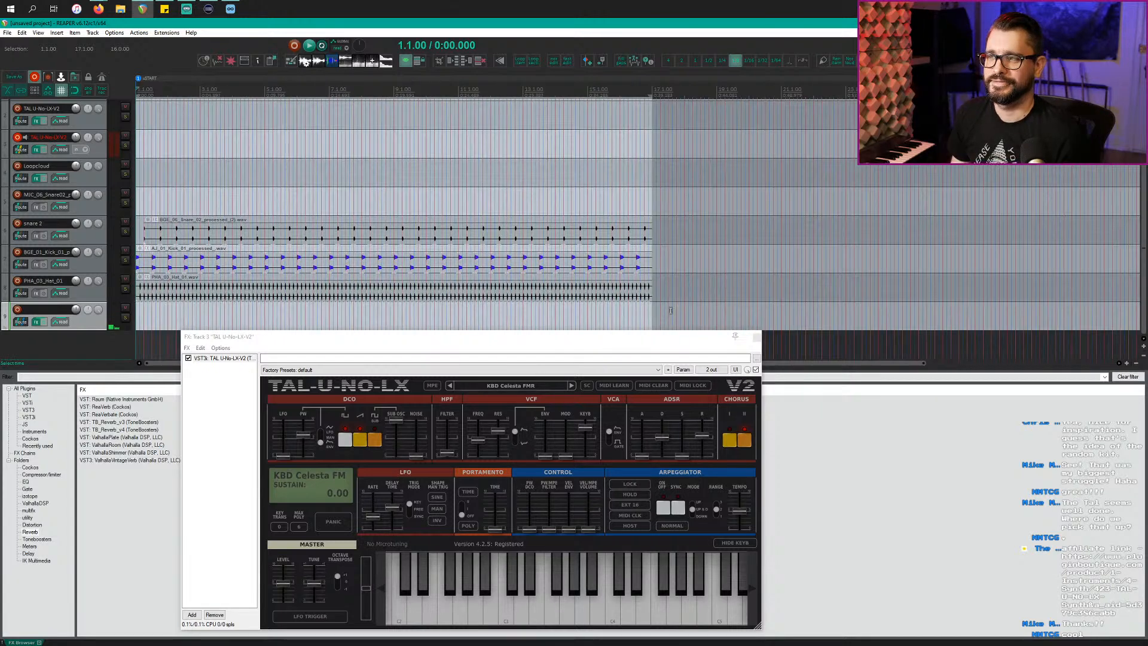
{"action": "left_click_drag", "start_coordinate": [668, 312], "coordinate": [152, 209]}
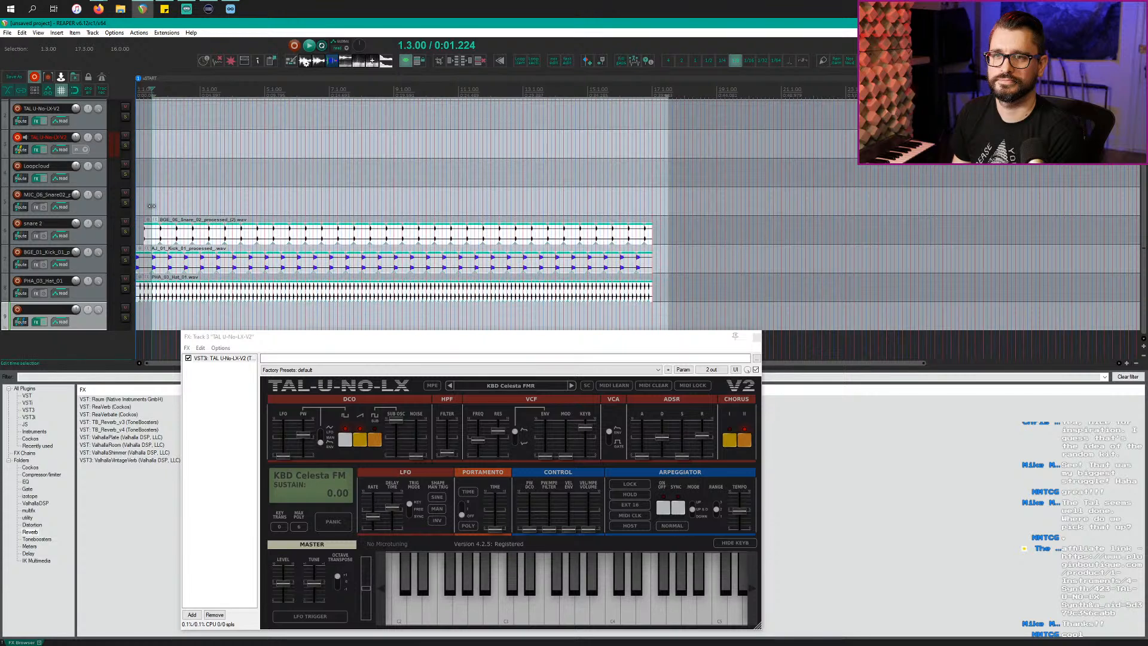
{"action": "key", "text": "Delete"}
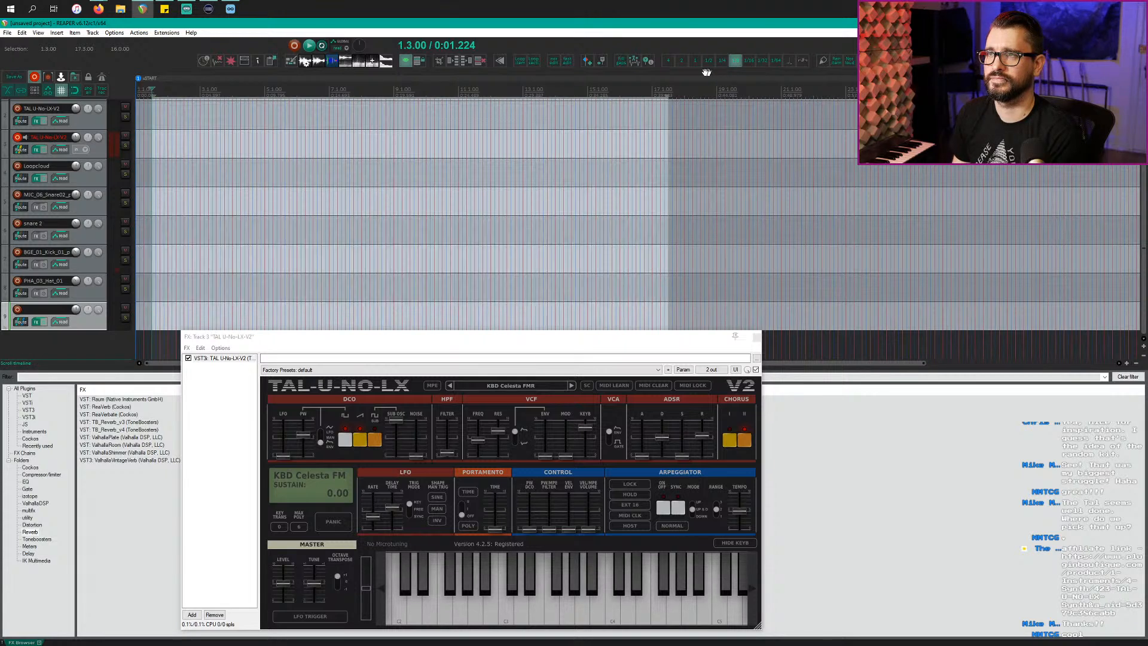
{"action": "key", "text": "ctrl+z"}
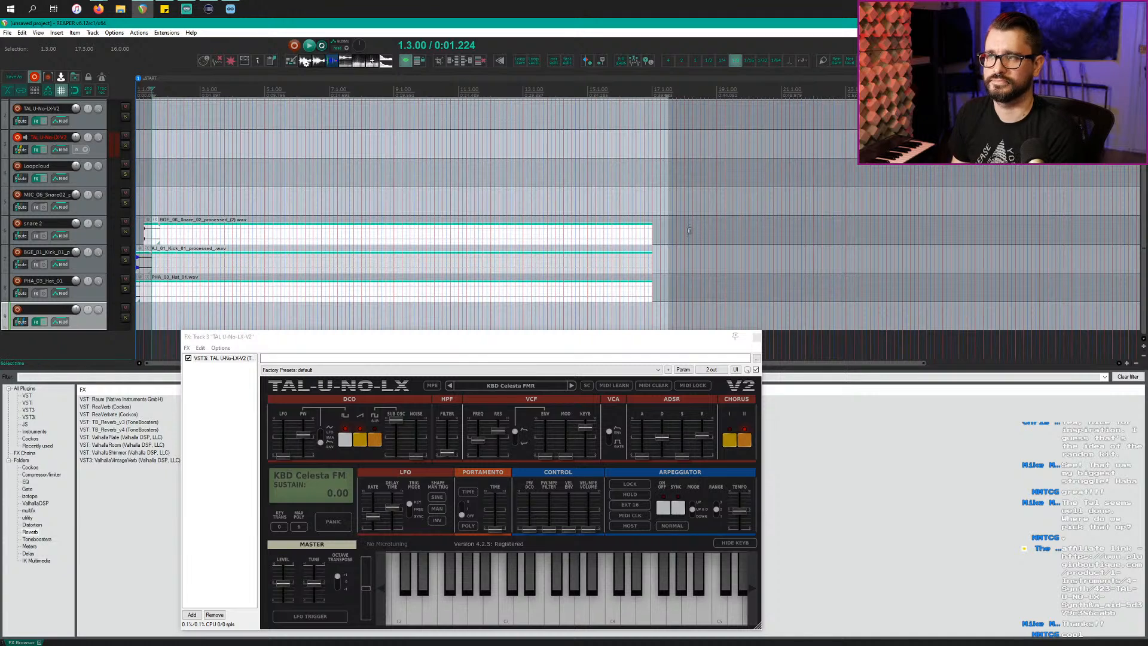
{"action": "left_click_drag", "start_coordinate": [652, 236], "coordinate": [230, 231]}
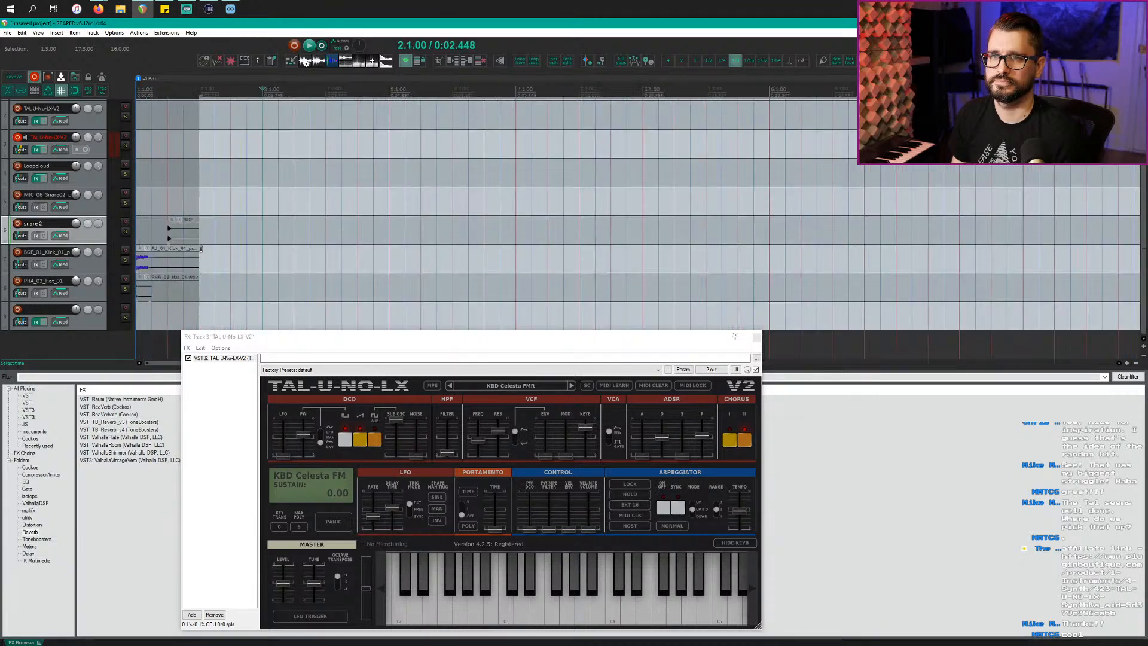
{"action": "scroll", "coordinate": [201, 251], "scroll_direction": "up", "scroll_amount": 2}
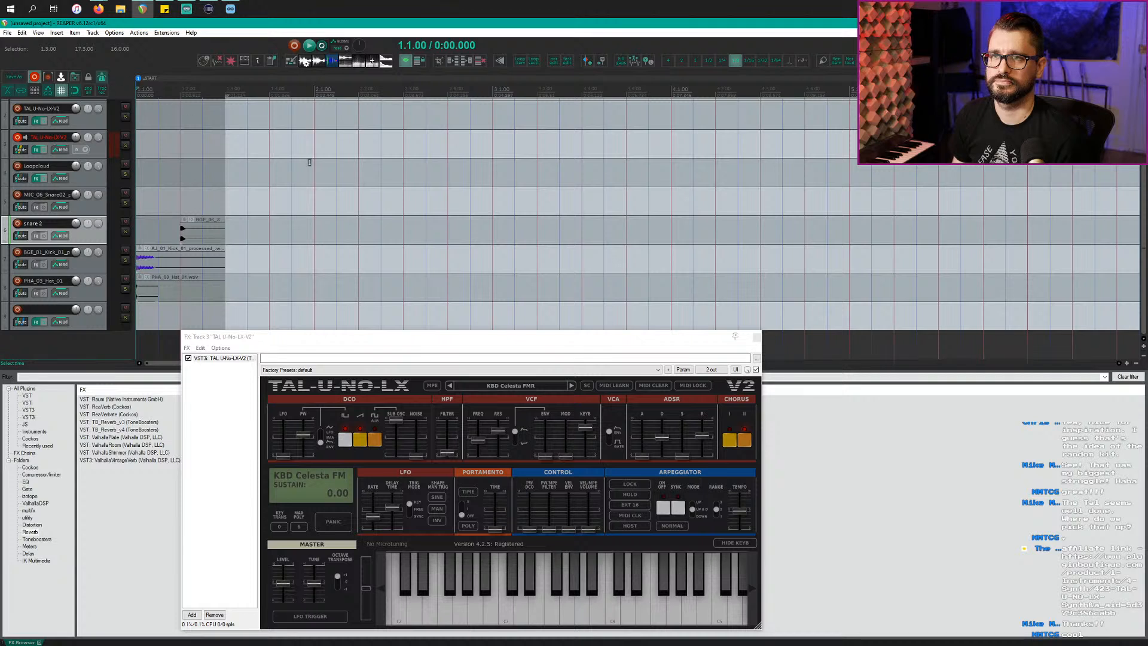
Step: Set the project tempo to 85 BPM
{"action": "left_click", "coordinate": [309, 182]}
{"action": "scroll", "coordinate": [309, 181], "scroll_direction": "down", "scroll_amount": 2}
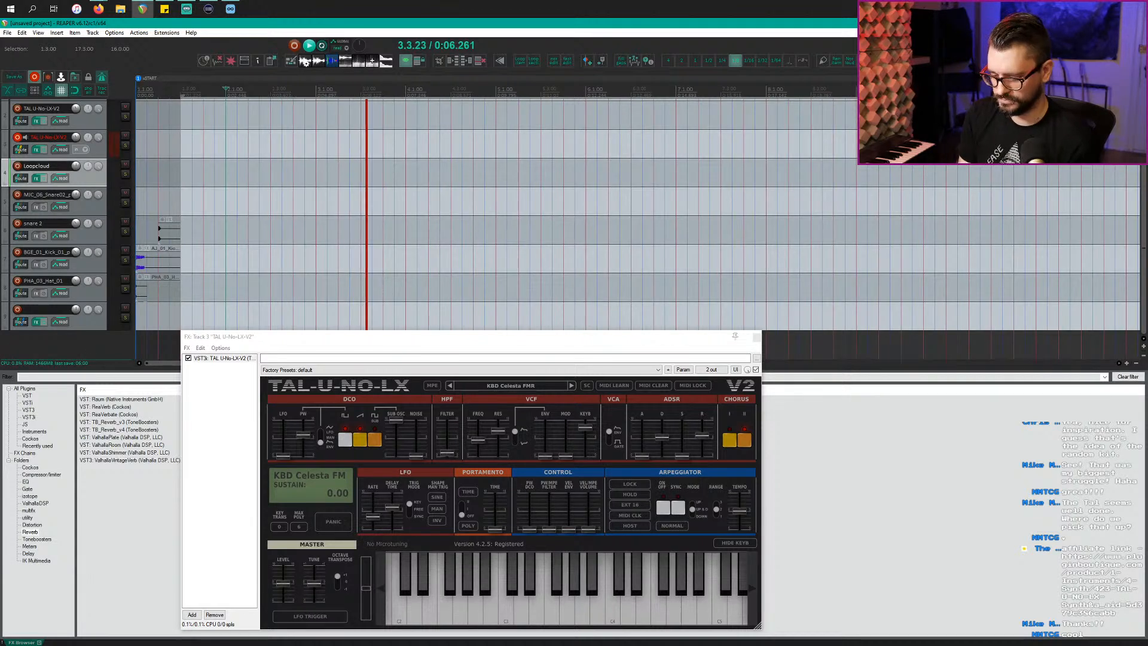
{"action": "key", "text": "Return"}
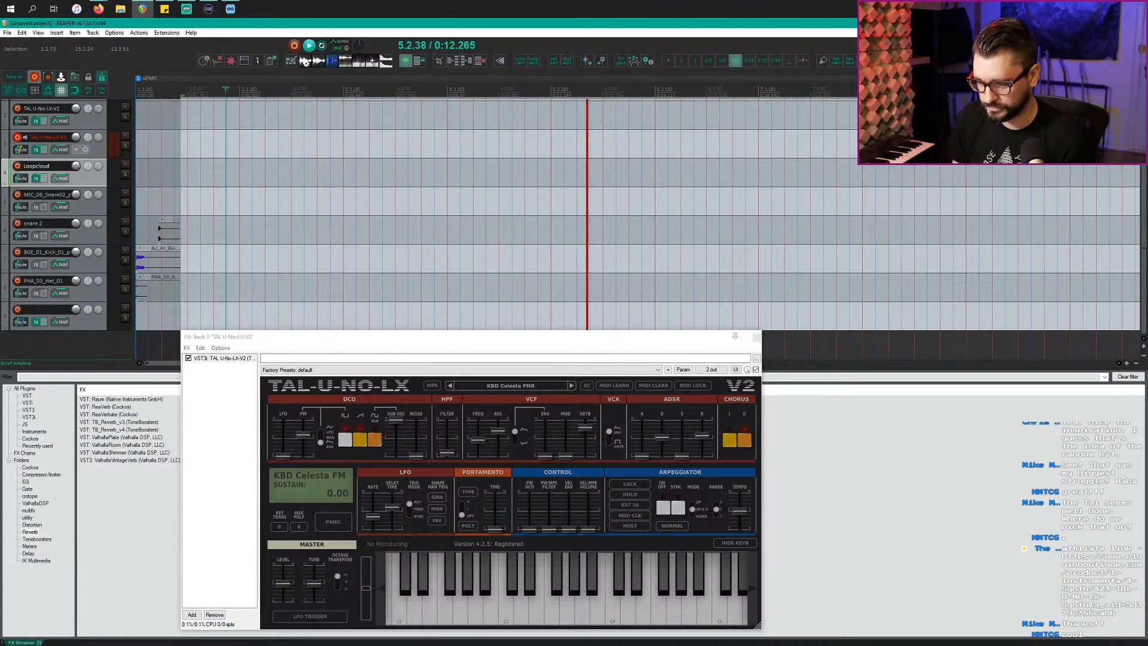
{"action": "left_click", "coordinate": [499, 280]}
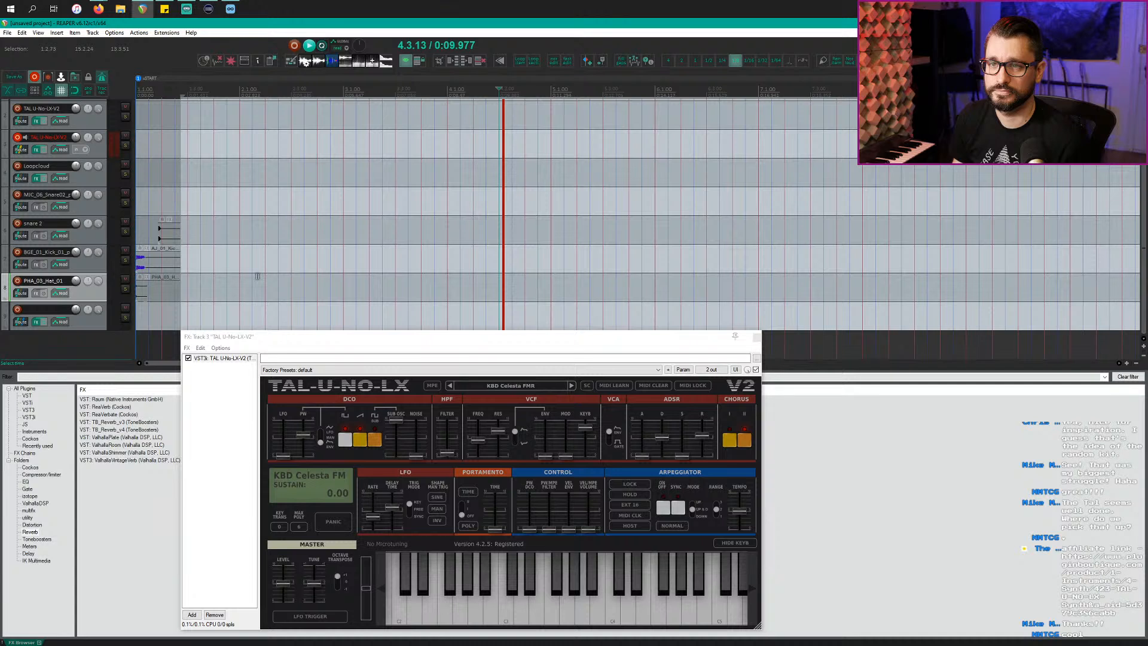
{"action": "key", "text": "Escape"}
{"action": "scroll", "coordinate": [227, 268], "scroll_direction": "up", "scroll_amount": 4}
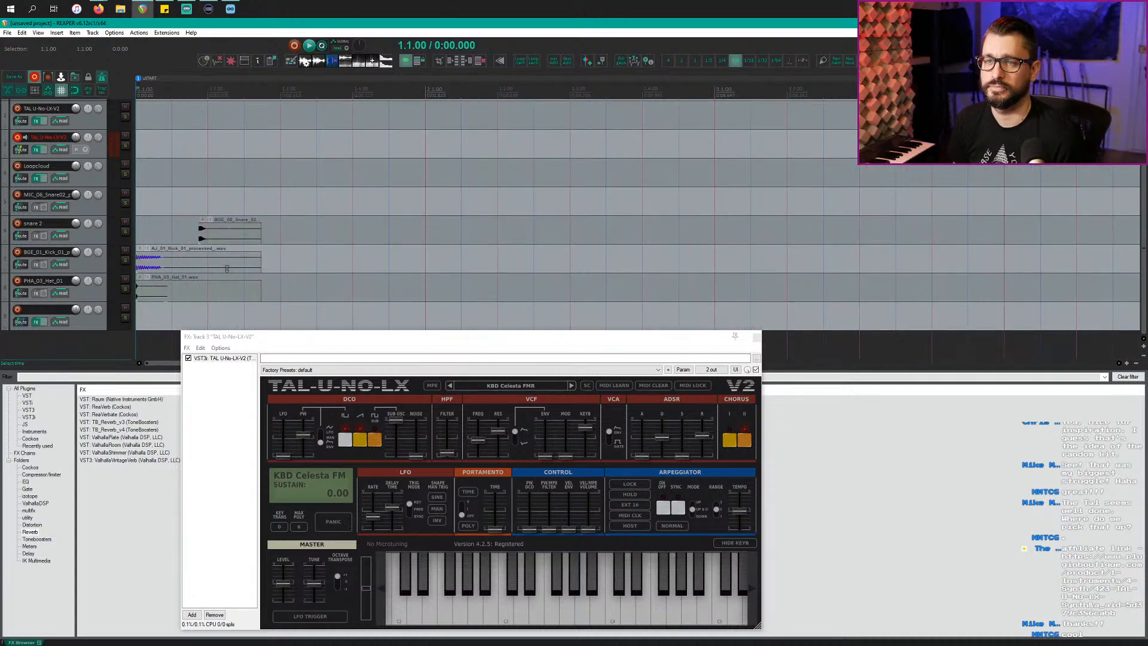
Step: Shift the hat item later and shorten it to a single hit, then audition the pattern
{"action": "left_click_drag", "start_coordinate": [149, 296], "coordinate": [187, 303]}
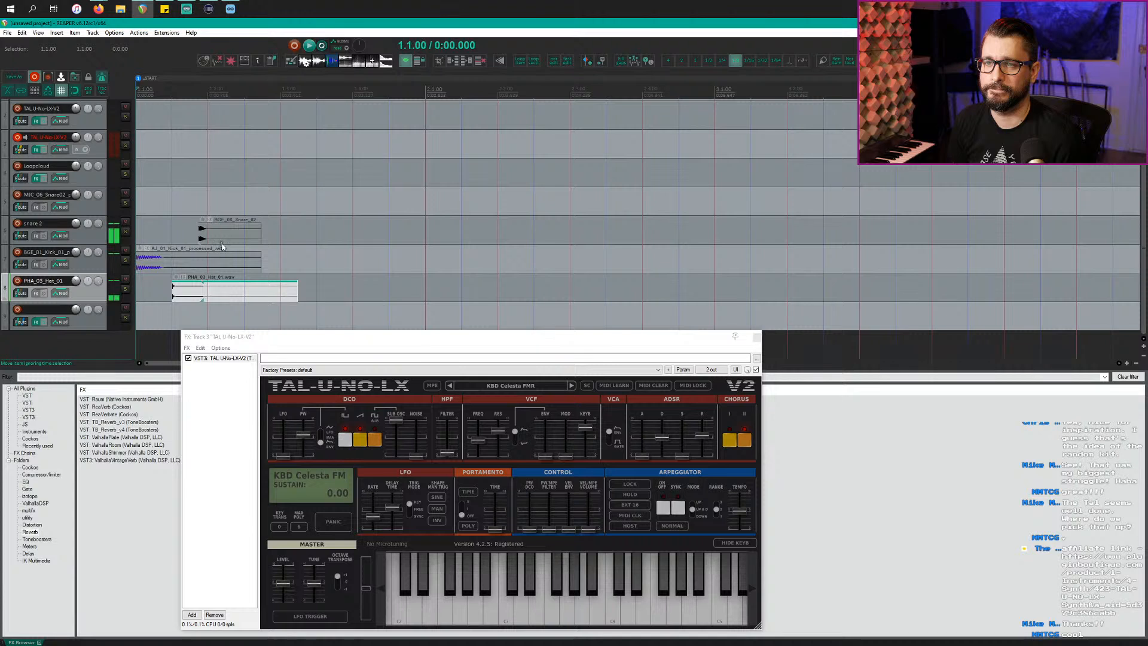
{"action": "mouse_move", "coordinate": [228, 231]}
{"action": "left_mouse_down"}
{"action": "mouse_move", "coordinate": [279, 231]}
{"action": "mouse_move", "coordinate": [237, 230]}
{"action": "left_mouse_up"}
{"action": "left_click", "coordinate": [214, 294]}
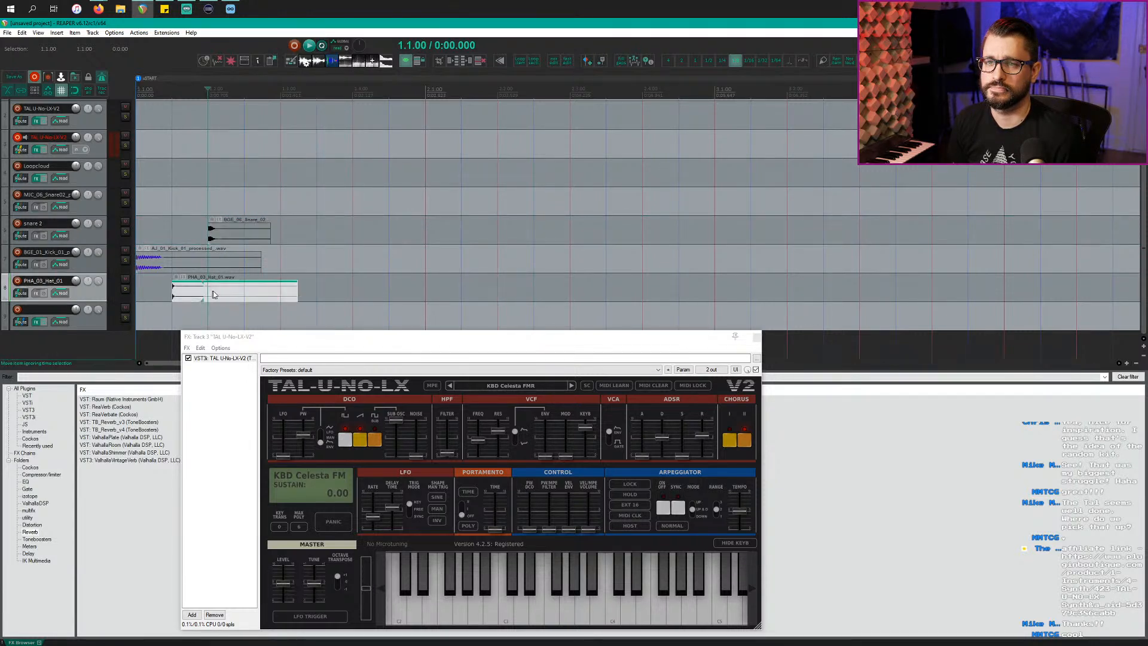
{"action": "left_click_drag", "start_coordinate": [293, 293], "coordinate": [203, 296]}
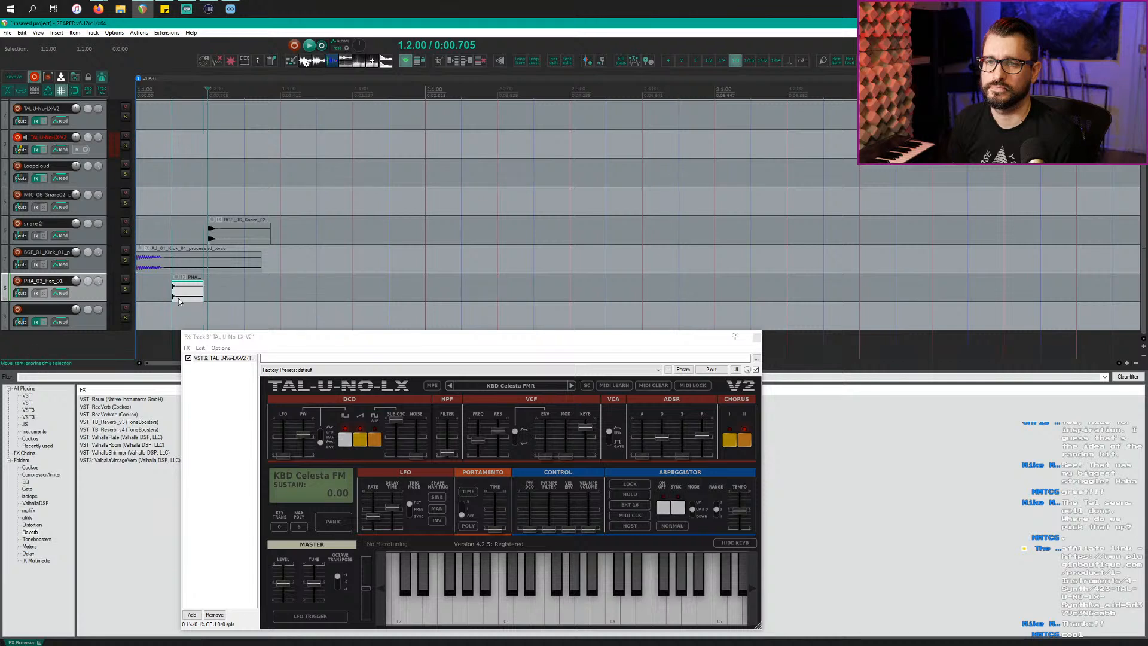
{"action": "key", "text": "space"}
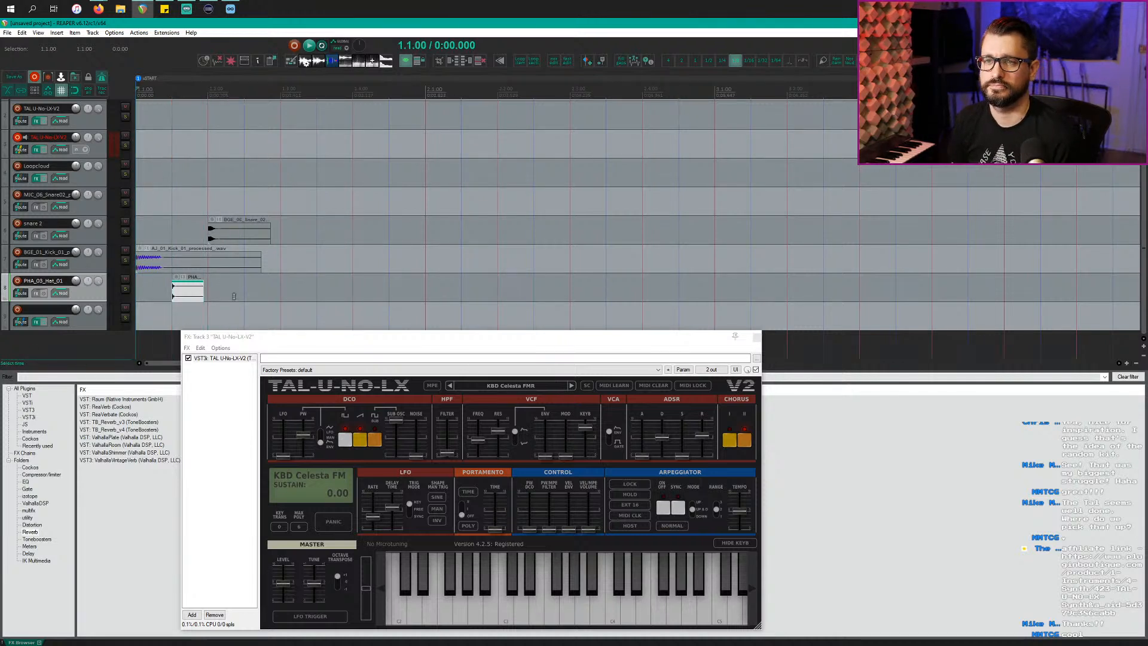
{"action": "left_click_drag", "start_coordinate": [193, 296], "coordinate": [190, 300]}
{"action": "left_click_drag", "start_coordinate": [226, 234], "coordinate": [221, 235]}
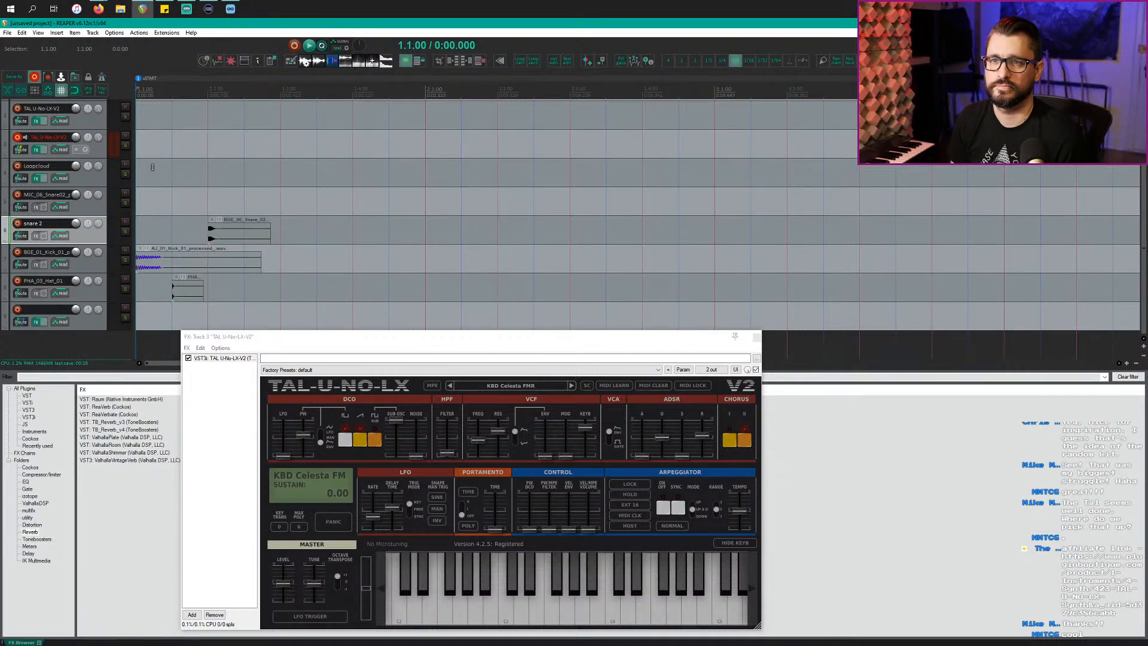
{"action": "key", "text": "space"}
{"action": "key", "text": "space"}
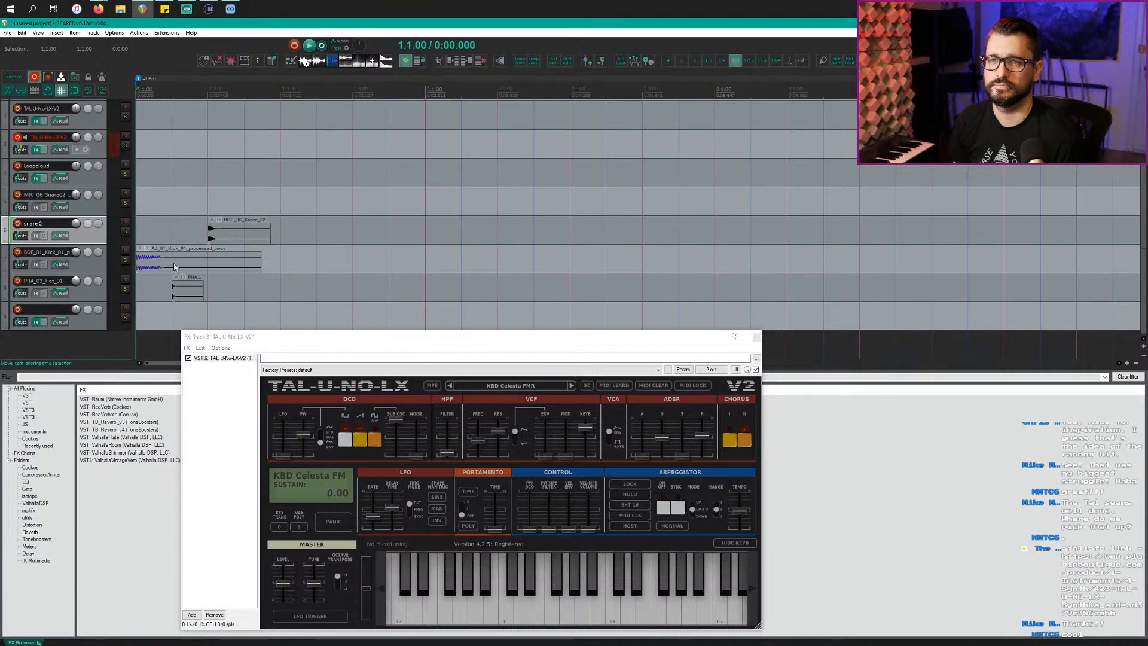
Step: Move the kick item half a beat later and shorten its fade
{"action": "left_click_drag", "start_coordinate": [174, 267], "coordinate": [189, 267]}
{"action": "left_click_drag", "start_coordinate": [261, 260], "coordinate": [176, 268]}
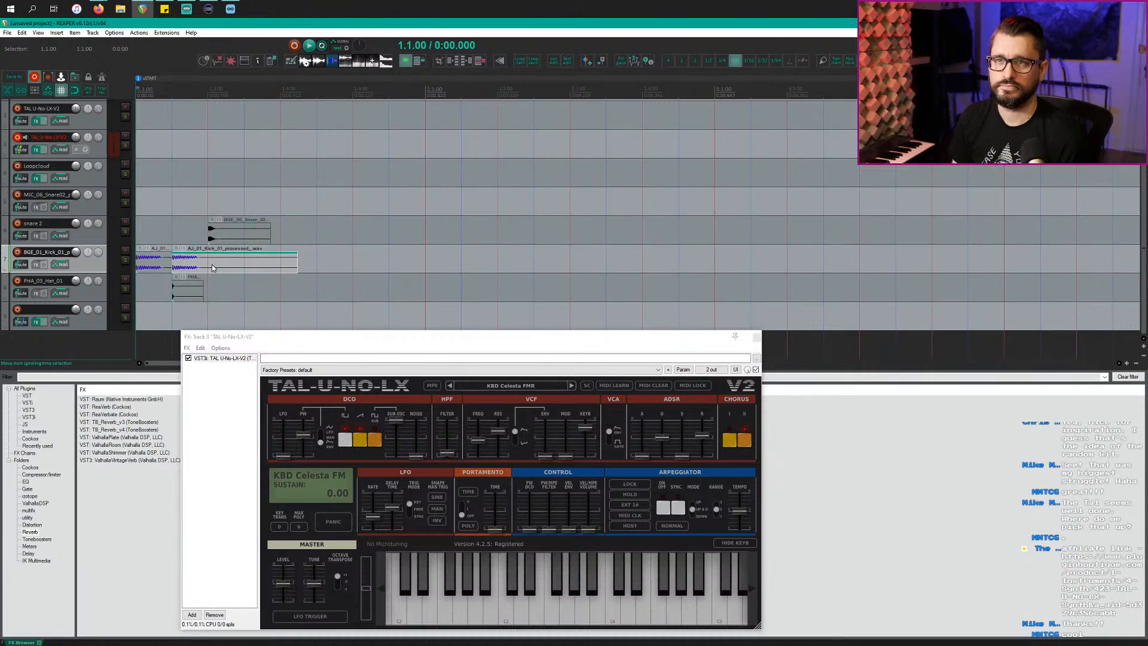
{"action": "key", "text": "space"}
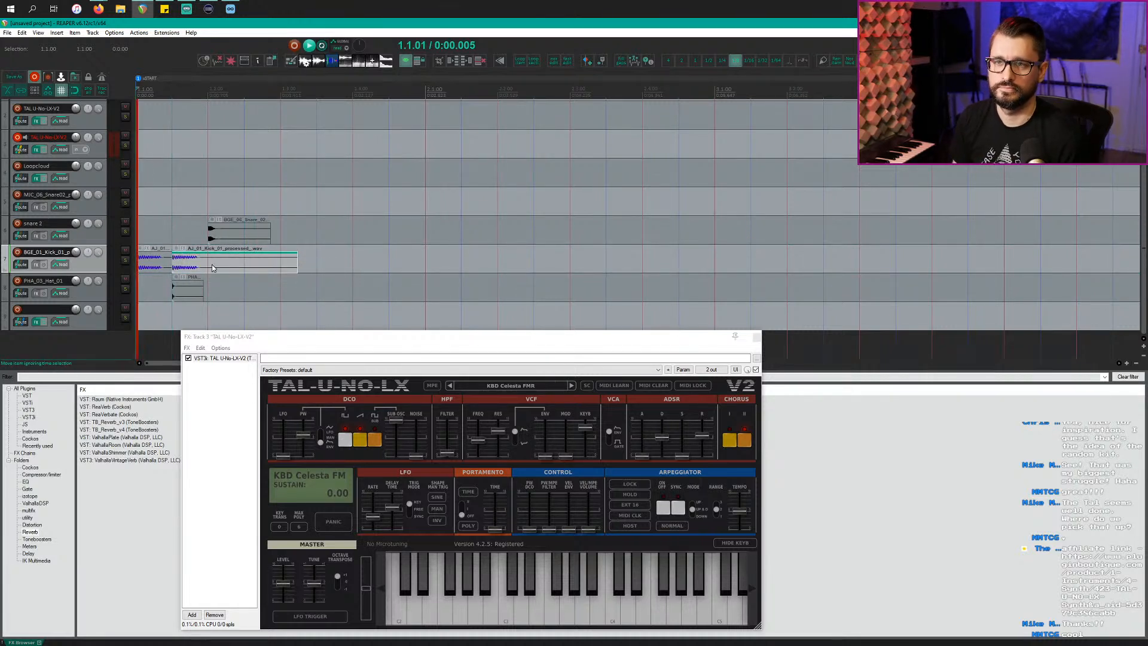
{"action": "key", "text": "space"}
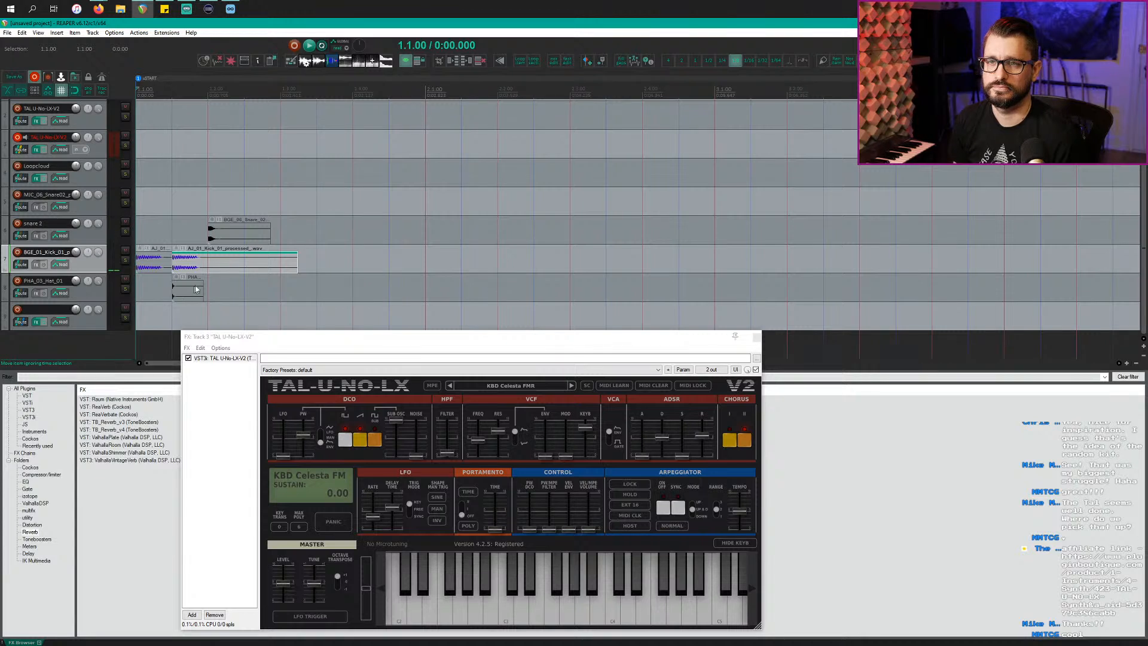
{"action": "scroll", "coordinate": [241, 300], "scroll_direction": "up", "scroll_amount": 3}
{"action": "key", "text": "space"}
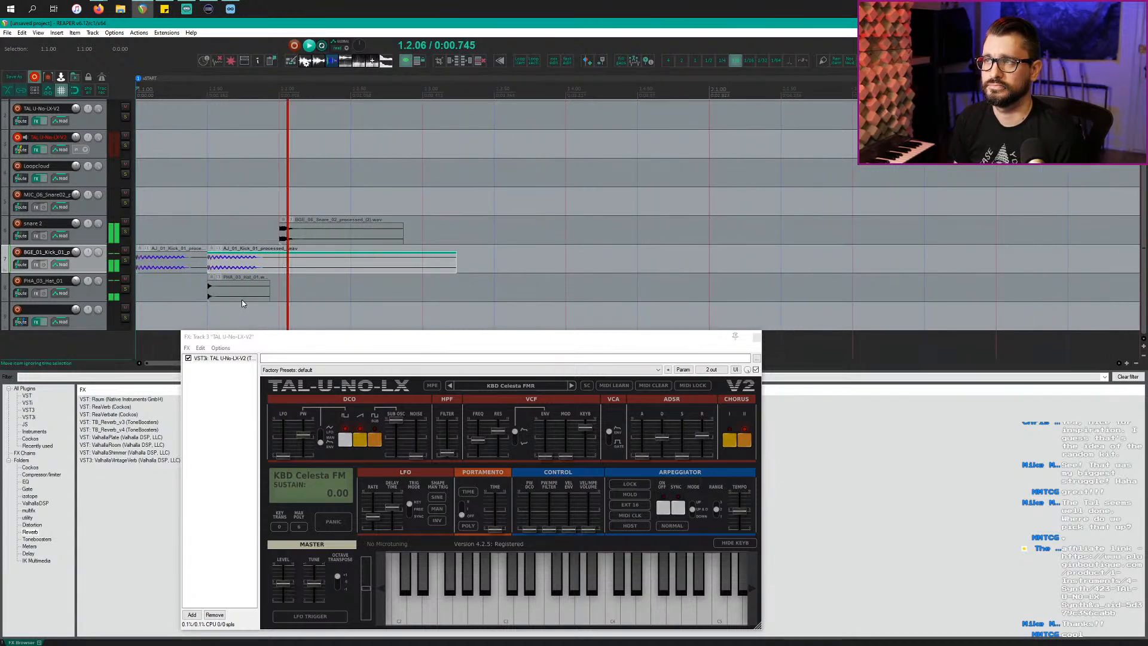
{"action": "key", "text": "space"}
Step: Copy the hat hit to 1.2.50, the snare hit later in the bar, and the kick to 1.3.00
{"action": "left_click", "coordinate": [233, 299]}
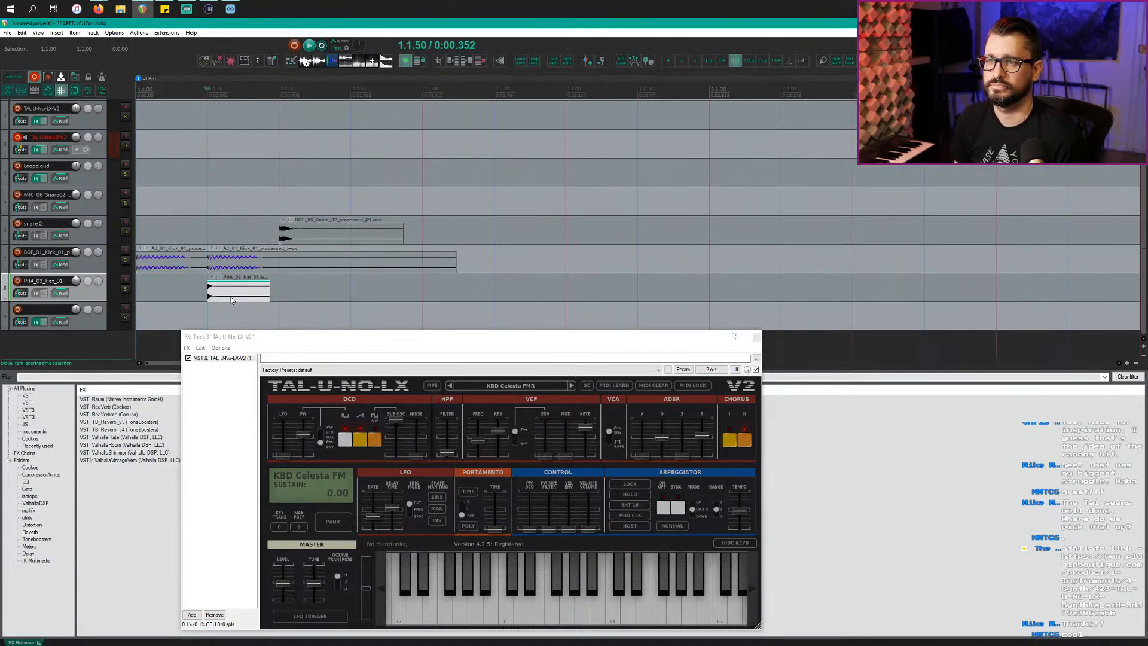
{"action": "left_click_drag", "start_coordinate": [232, 296], "coordinate": [523, 299]}
{"action": "left_click_drag", "start_coordinate": [322, 235], "coordinate": [644, 235]}
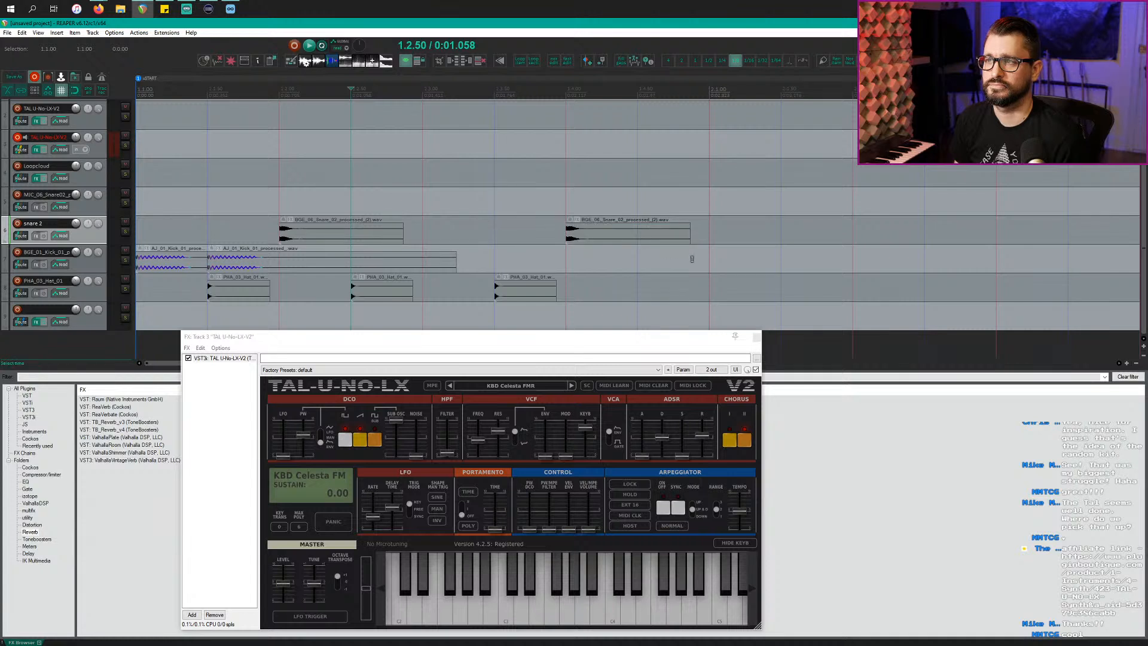
{"action": "left_click", "coordinate": [285, 263]}
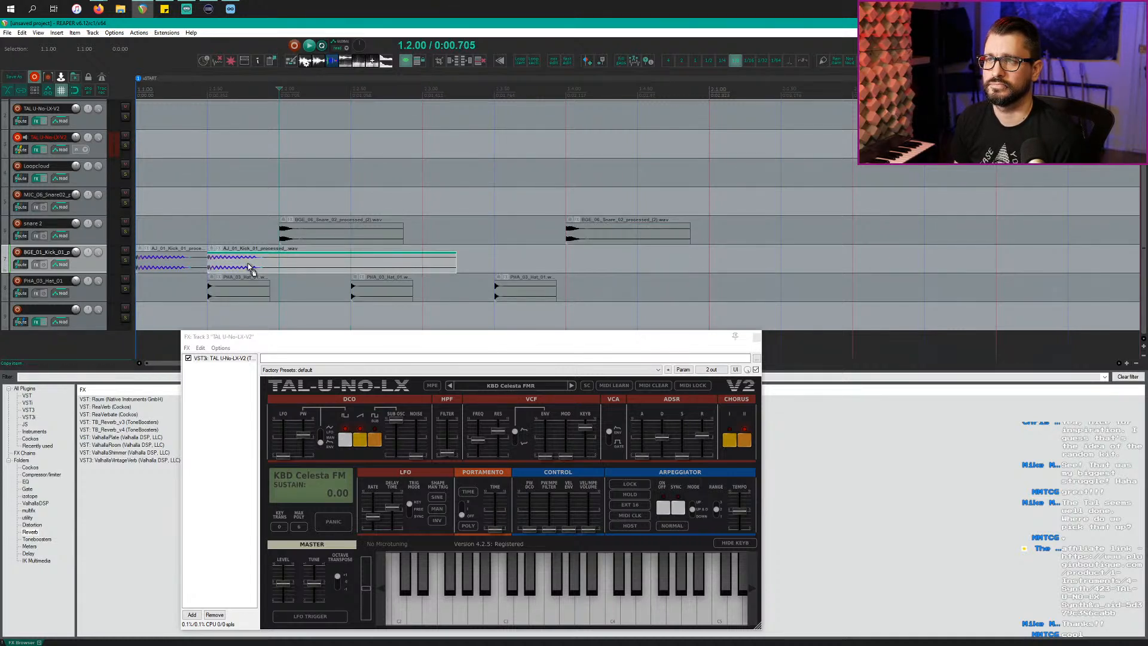
{"action": "left_click_drag", "start_coordinate": [250, 267], "coordinate": [442, 267]}
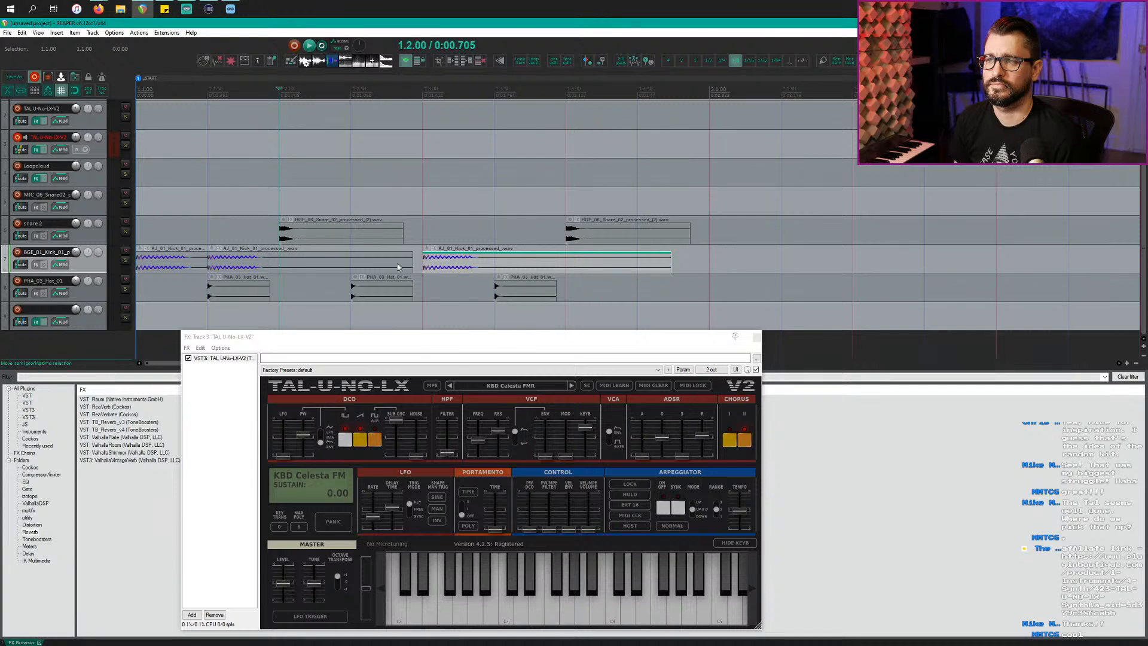
Step: Trim the kick copy to end at 1.4.00 and loop-play the first bar
{"action": "left_click", "coordinate": [435, 266]}
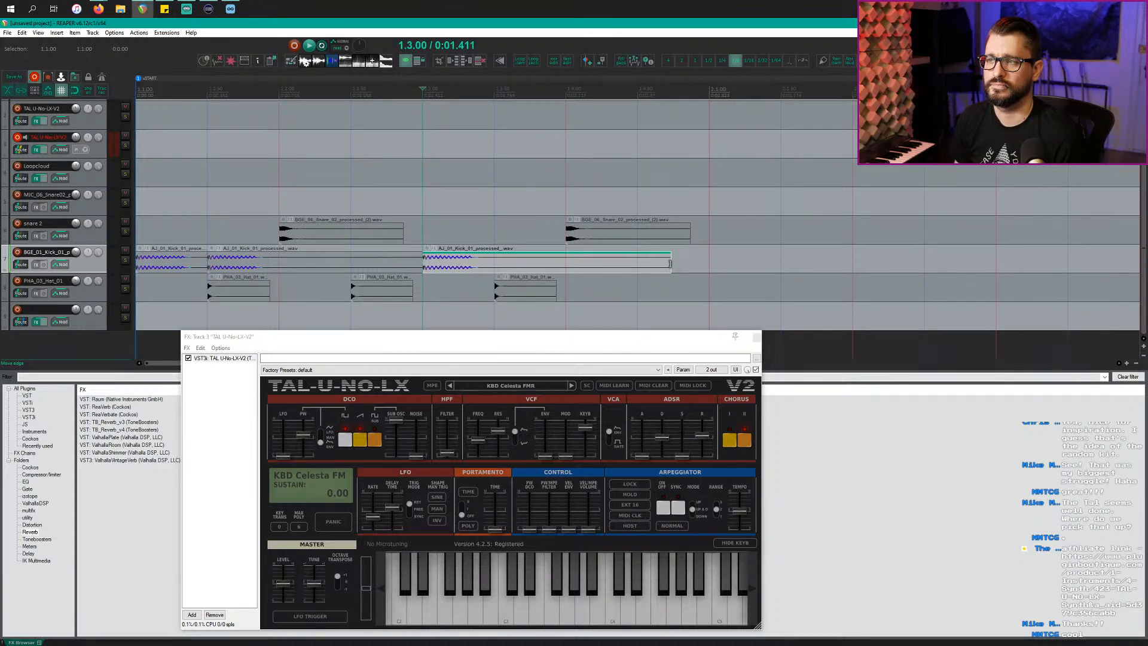
{"action": "left_click_drag", "start_coordinate": [670, 264], "coordinate": [565, 266]}
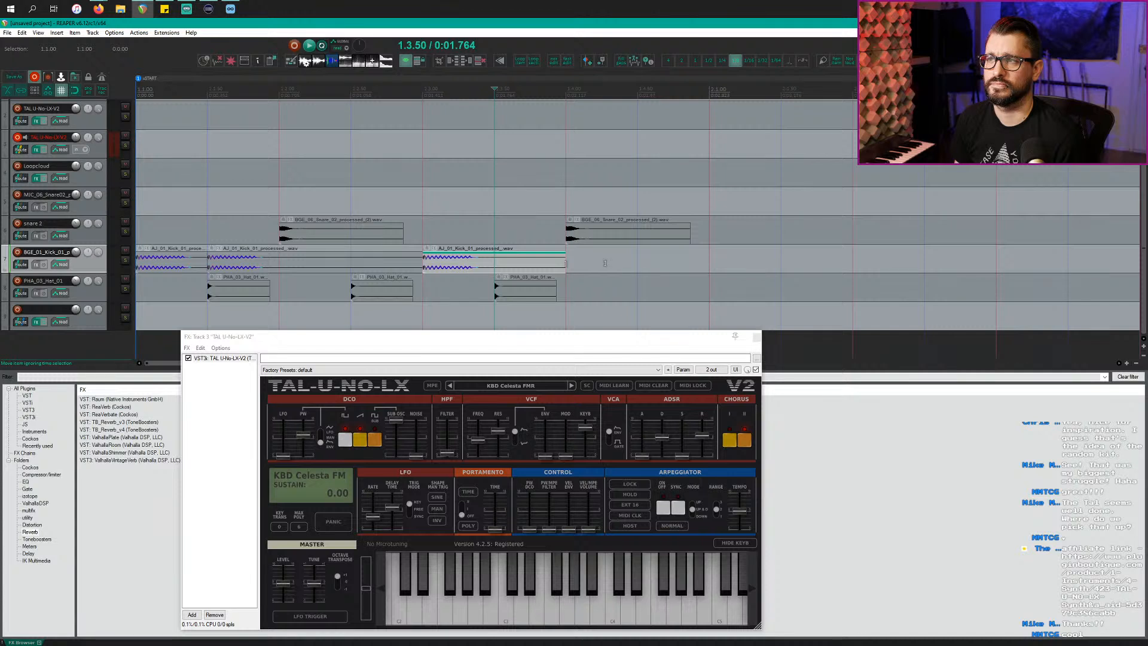
{"action": "left_click_drag", "start_coordinate": [710, 260], "coordinate": [19, 251]}
{"action": "key", "text": "space"}
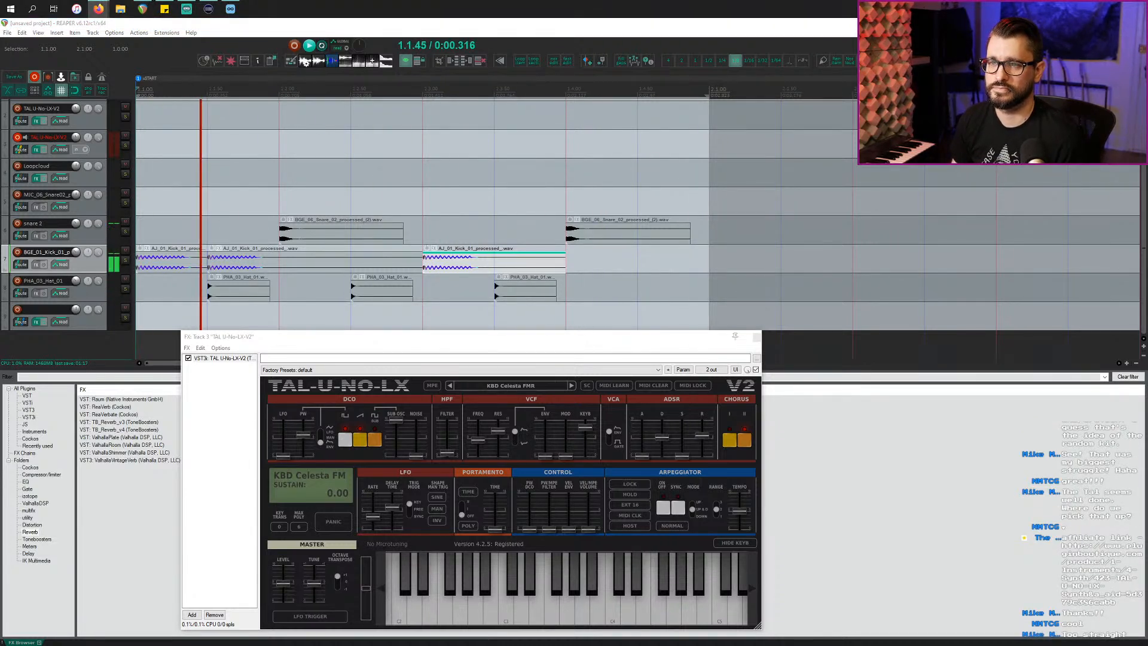
Step: Close the synth's effects window and set the grid to sixteenth notes
{"action": "left_click", "coordinate": [474, 345]}
{"action": "key", "text": "Escape"}
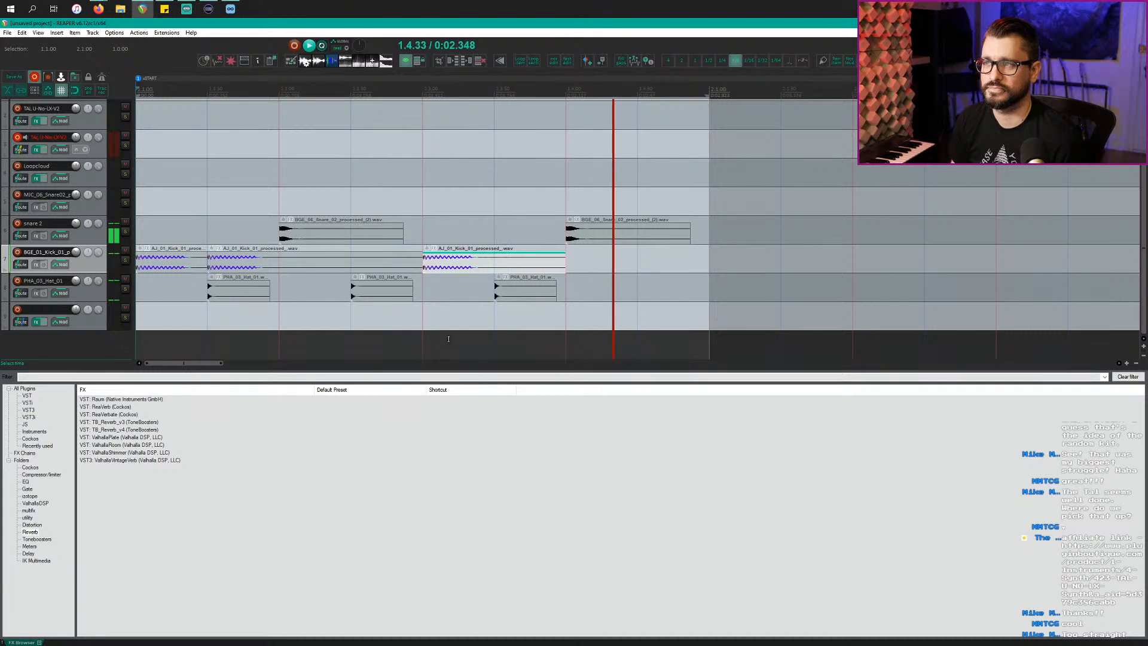
{"action": "scroll", "coordinate": [443, 323], "scroll_direction": "down", "scroll_amount": 2}
{"action": "scroll", "coordinate": [443, 323], "scroll_direction": "down", "scroll_amount": 2}
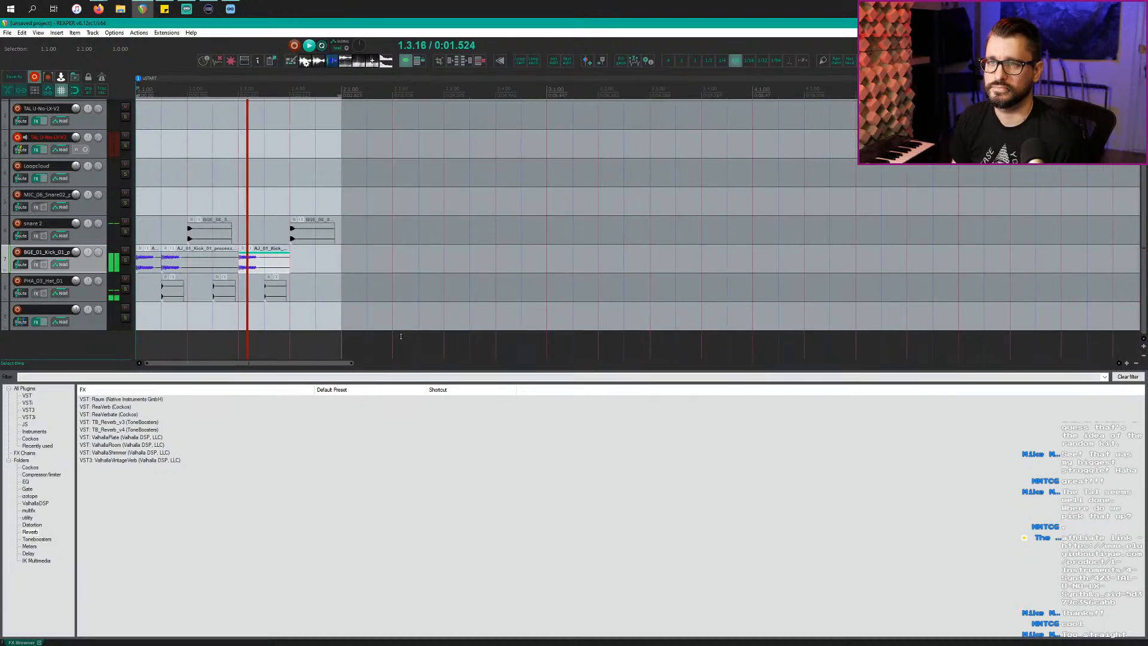
{"action": "scroll", "coordinate": [359, 308], "scroll_direction": "up", "scroll_amount": 2}
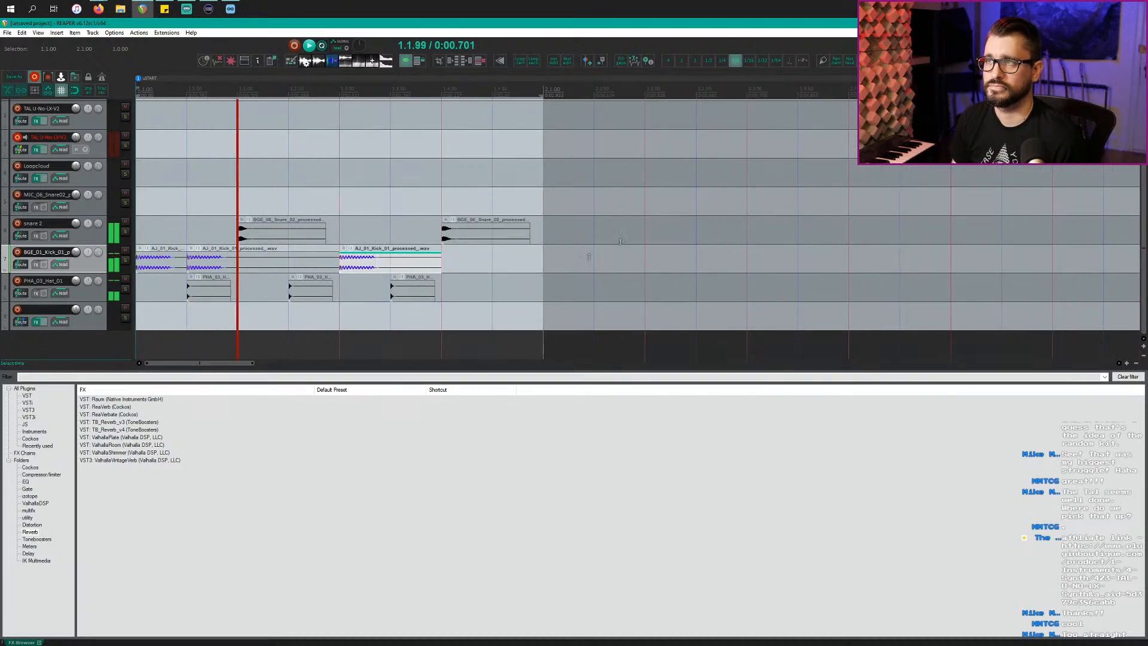
{"action": "left_click", "coordinate": [749, 61]}
Step: Copy the third hi-hat hit to 1.4.50 and audition the pattern from the start
{"action": "key", "text": "space"}
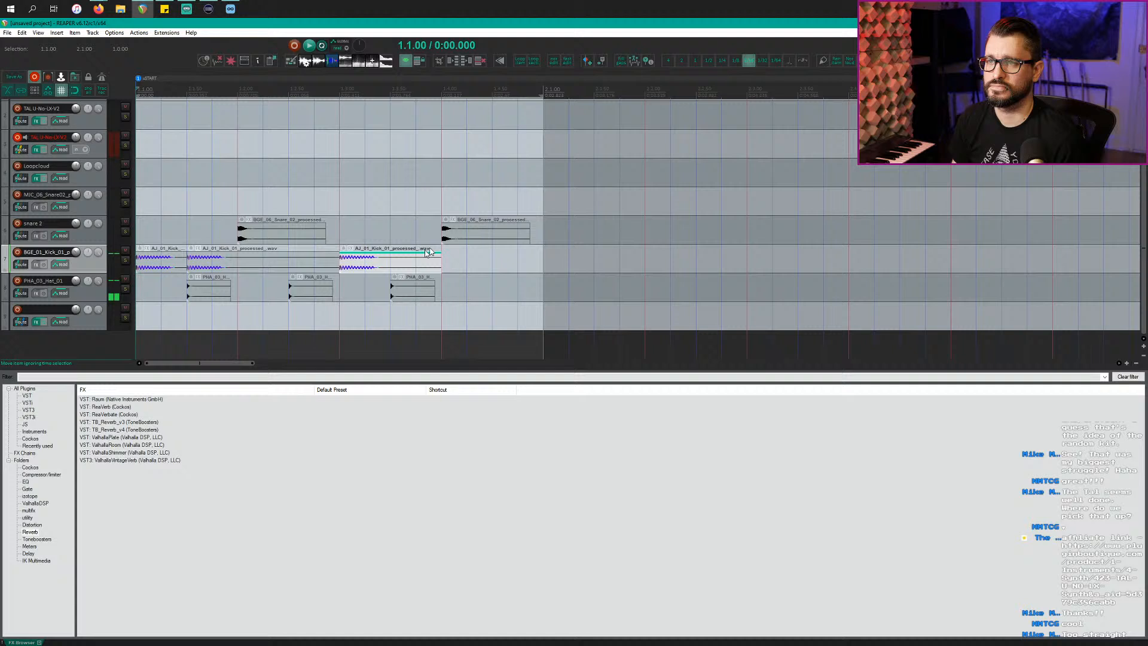
{"action": "left_click", "coordinate": [358, 269]}
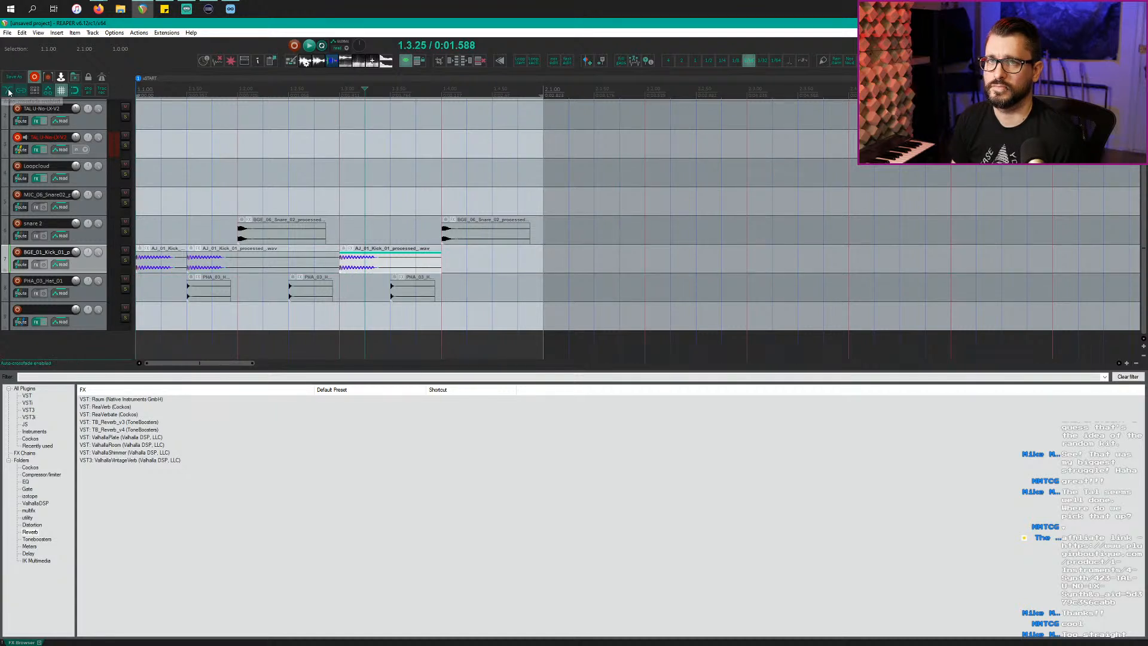
{"action": "left_click_drag", "start_coordinate": [365, 266], "coordinate": [439, 263]}
{"action": "key", "text": "Escape"}
{"action": "key", "text": "w"}
{"action": "key", "text": "space"}
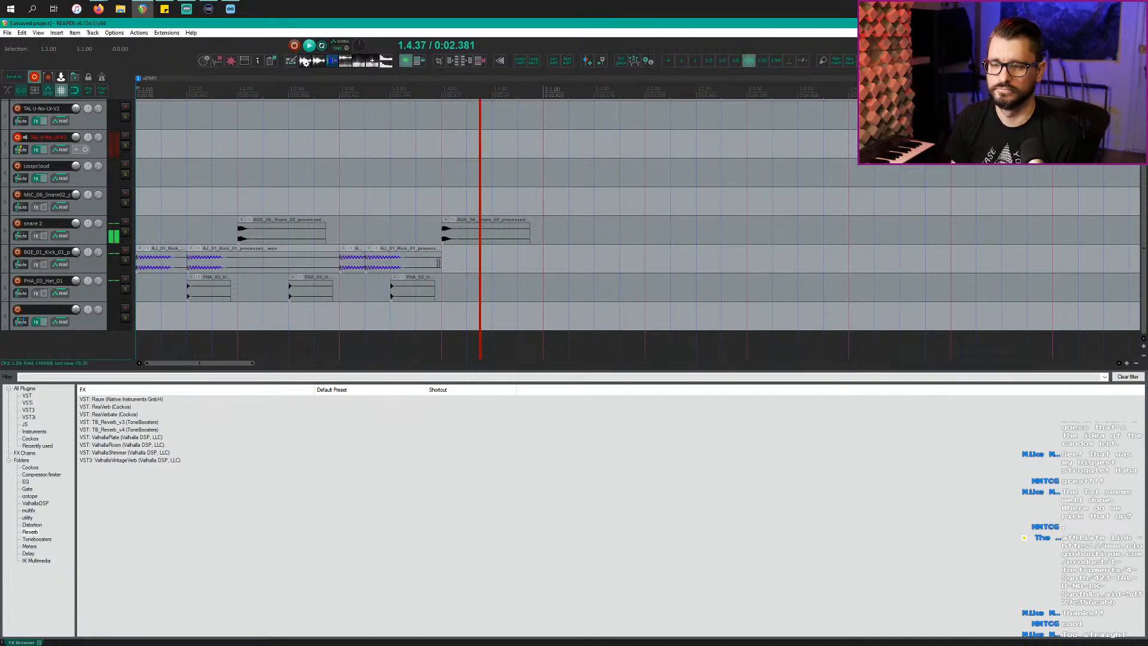
{"action": "key", "text": "space"}
{"action": "left_click_drag", "start_coordinate": [407, 296], "coordinate": [3, 284]}
{"action": "key", "text": "space"}
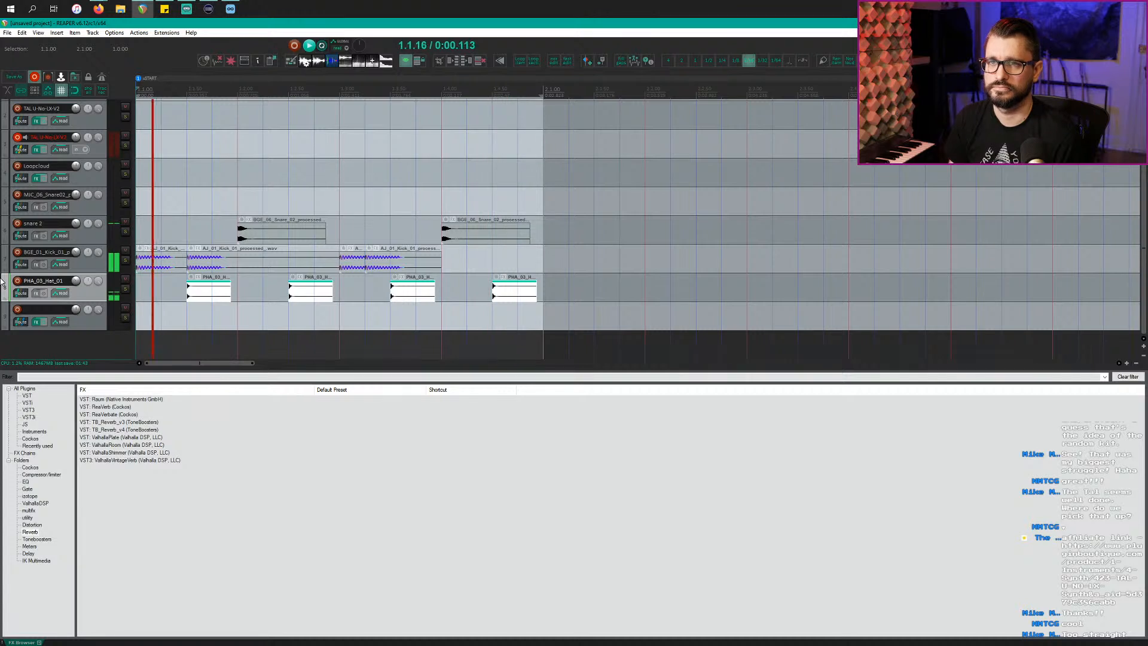
Step: Turn both kick items down to -7.80 dB and listen to the quieter kicks
{"action": "left_click", "coordinate": [218, 268]}
{"action": "left_click", "coordinate": [355, 267], "text": "ctrl"}
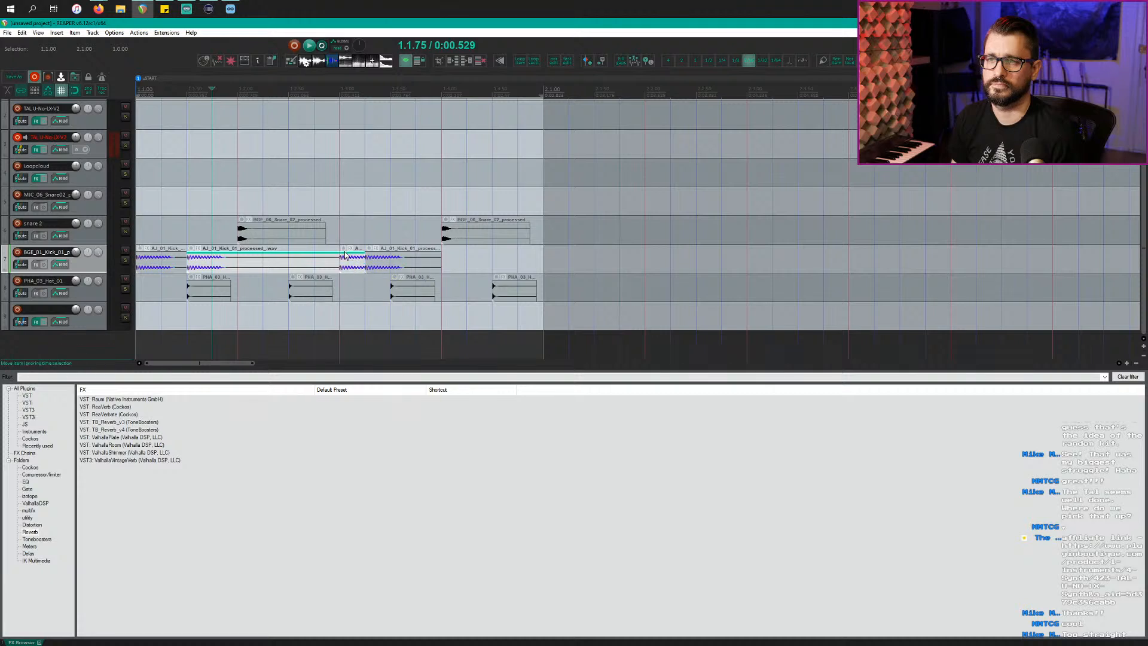
{"action": "mouse_move", "coordinate": [346, 252]}
{"action": "left_mouse_down"}
{"action": "mouse_move", "coordinate": [347, 282]}
{"action": "mouse_move", "coordinate": [349, 263]}
{"action": "left_mouse_up"}
{"action": "key", "text": "space"}
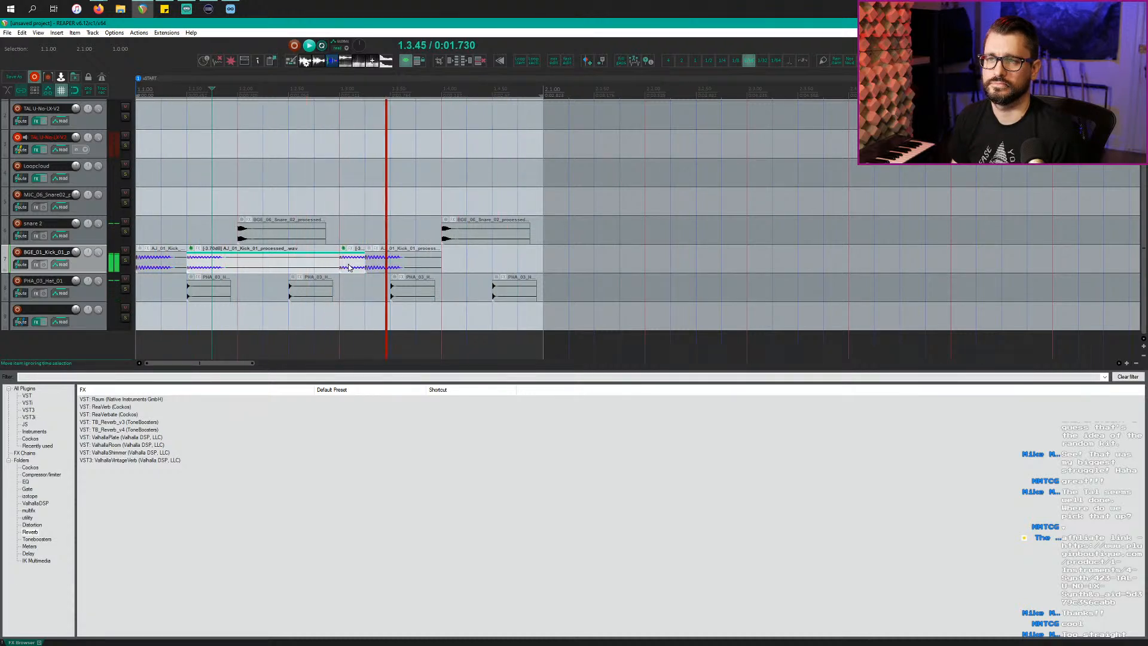
{"action": "left_click", "coordinate": [348, 310]}
{"action": "scroll", "coordinate": [351, 304], "scroll_direction": "down", "scroll_amount": 2}
{"action": "key", "text": "space"}
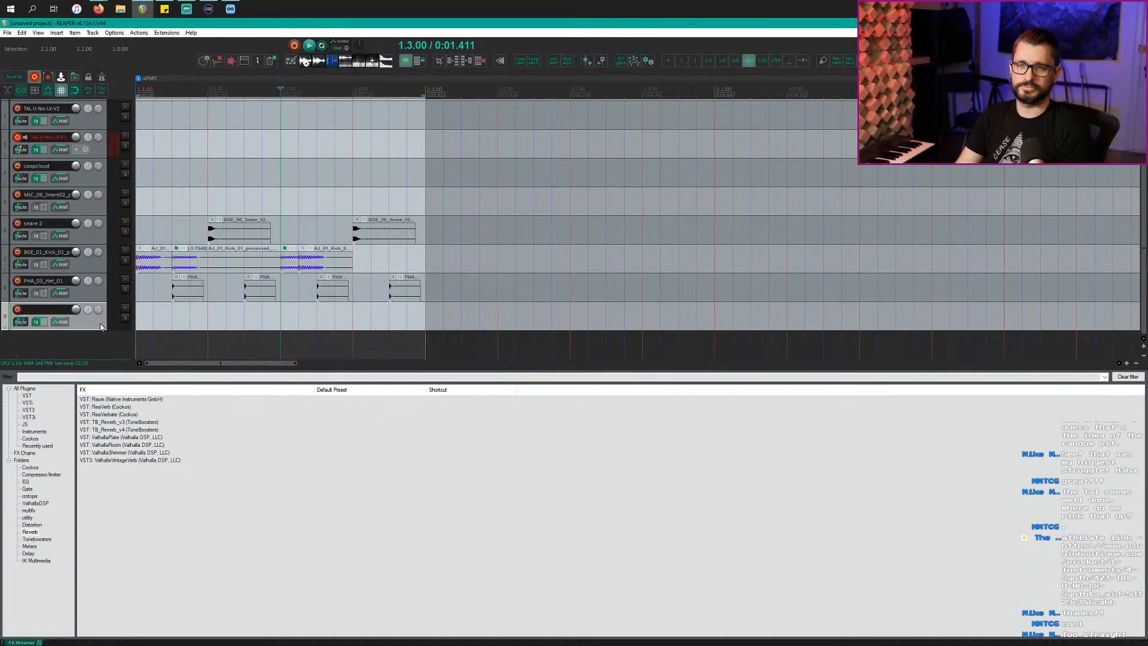
Step: Select every track in the project and delete them all
{"action": "left_click", "coordinate": [96, 210]}
{"action": "key", "text": "ctrl+a"}
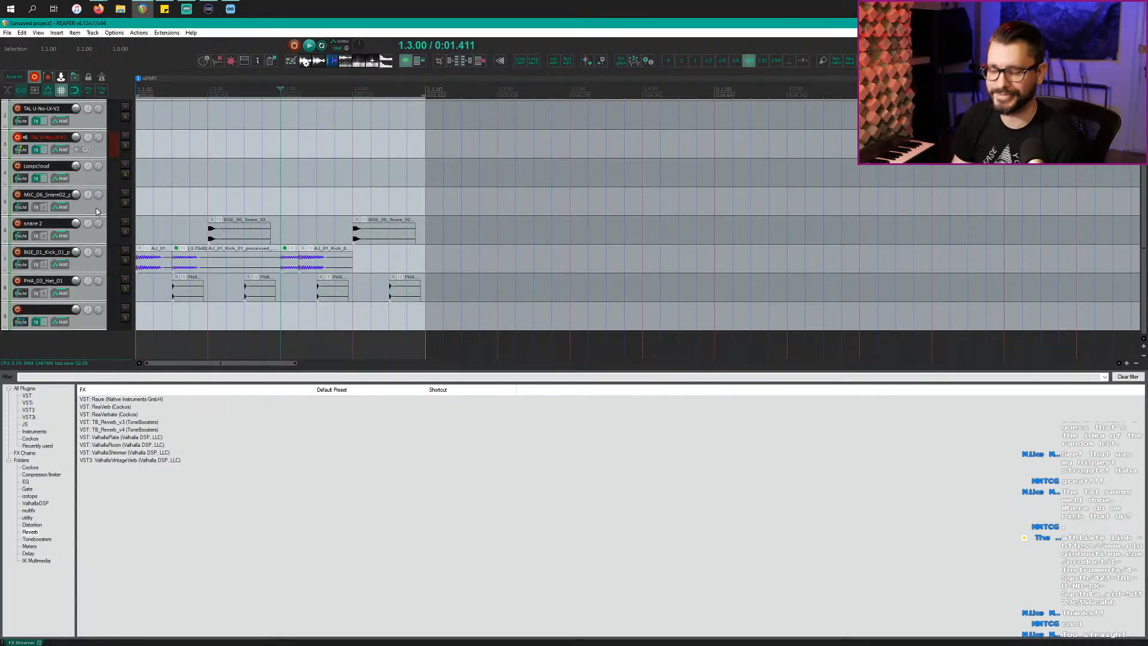
{"action": "key", "text": "Delete"}
{"action": "key", "text": "Return"}
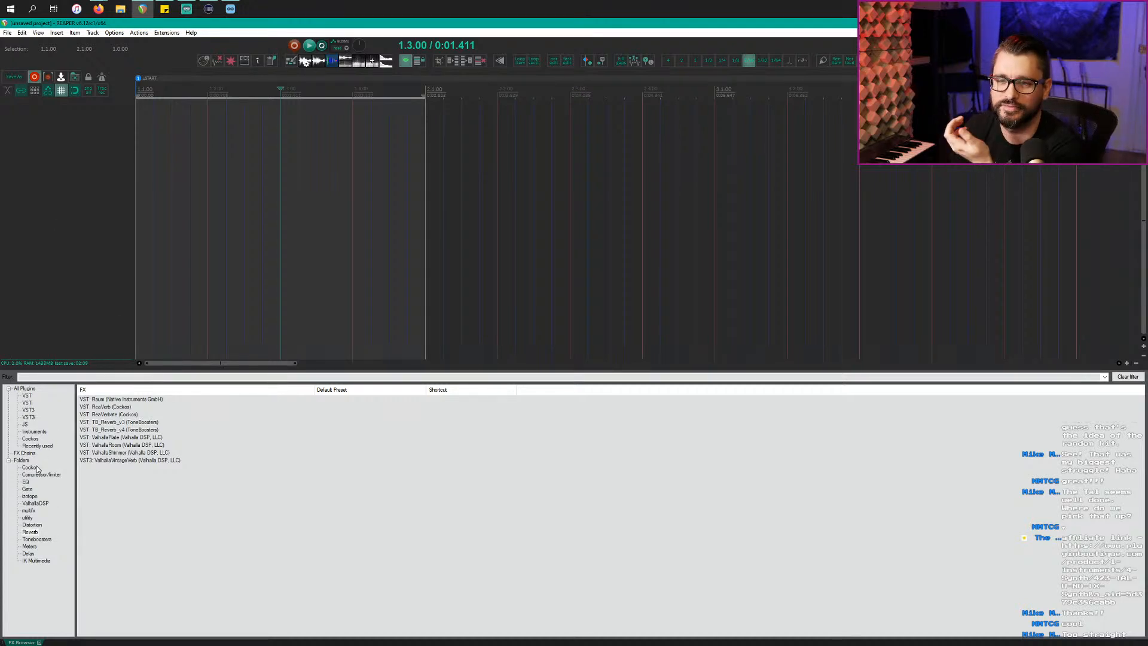
Step: Add Kontakt from the FX Browser's Instruments list on a new track and answer the routing prompt
{"action": "left_click", "coordinate": [36, 433]}
{"action": "left_click", "coordinate": [107, 400]}
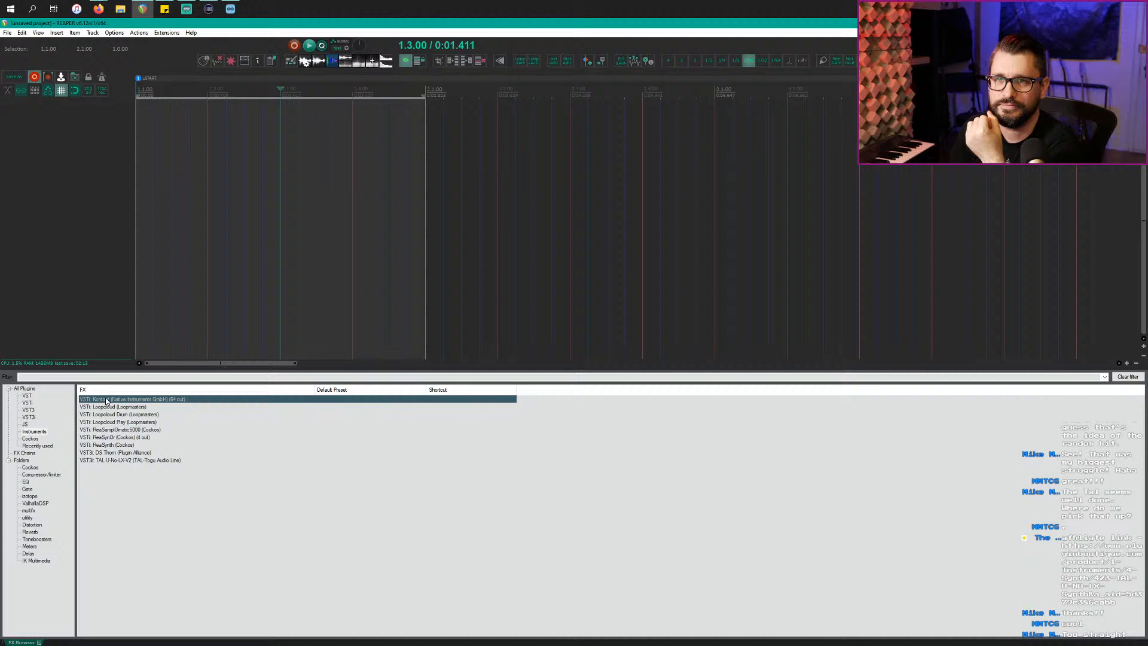
{"action": "double_click", "coordinate": [69, 331]}
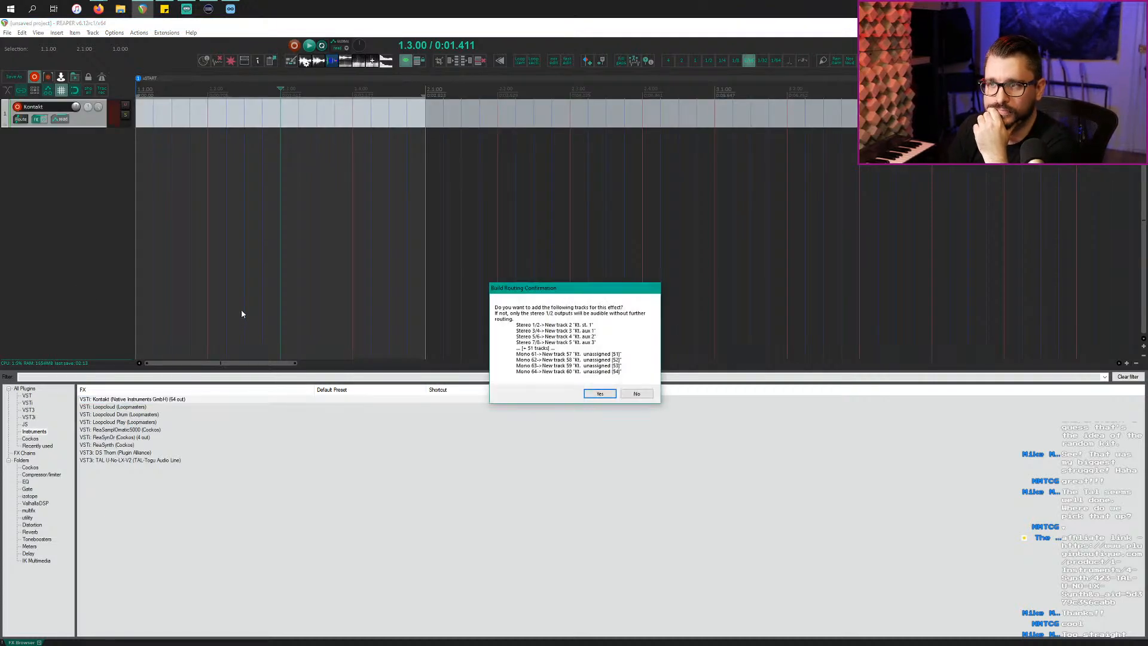
{"action": "left_click", "coordinate": [637, 393]}
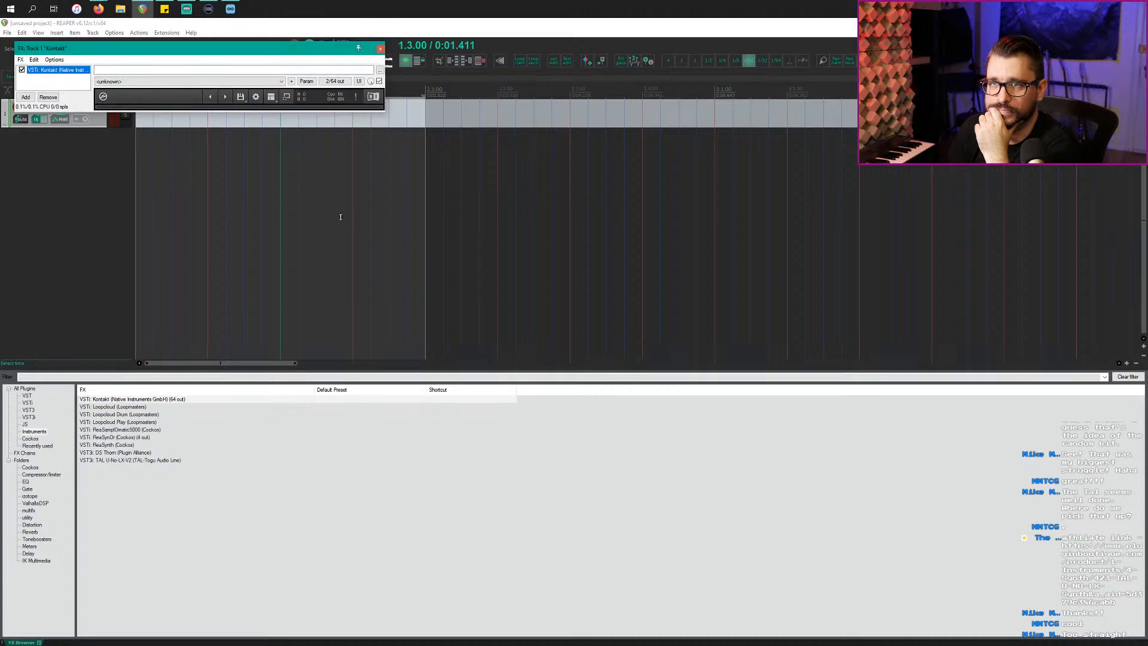
Step: Make the Kontakt window taller and look through its view and engine options
{"action": "left_click", "coordinate": [271, 98]}
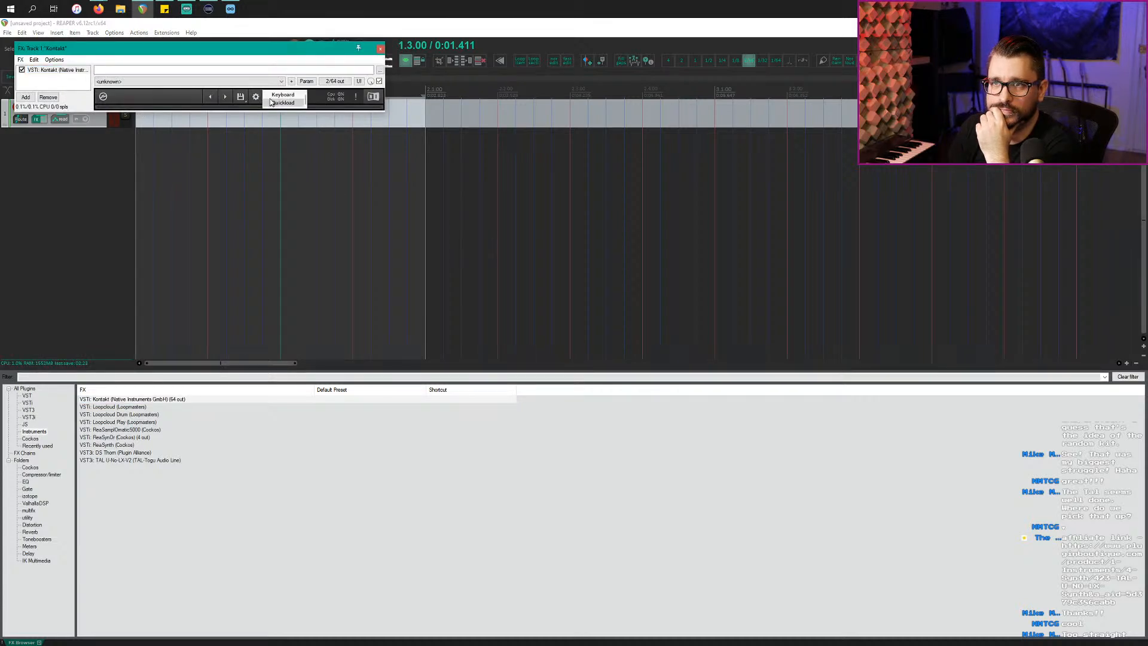
{"action": "left_click", "coordinate": [197, 97]}
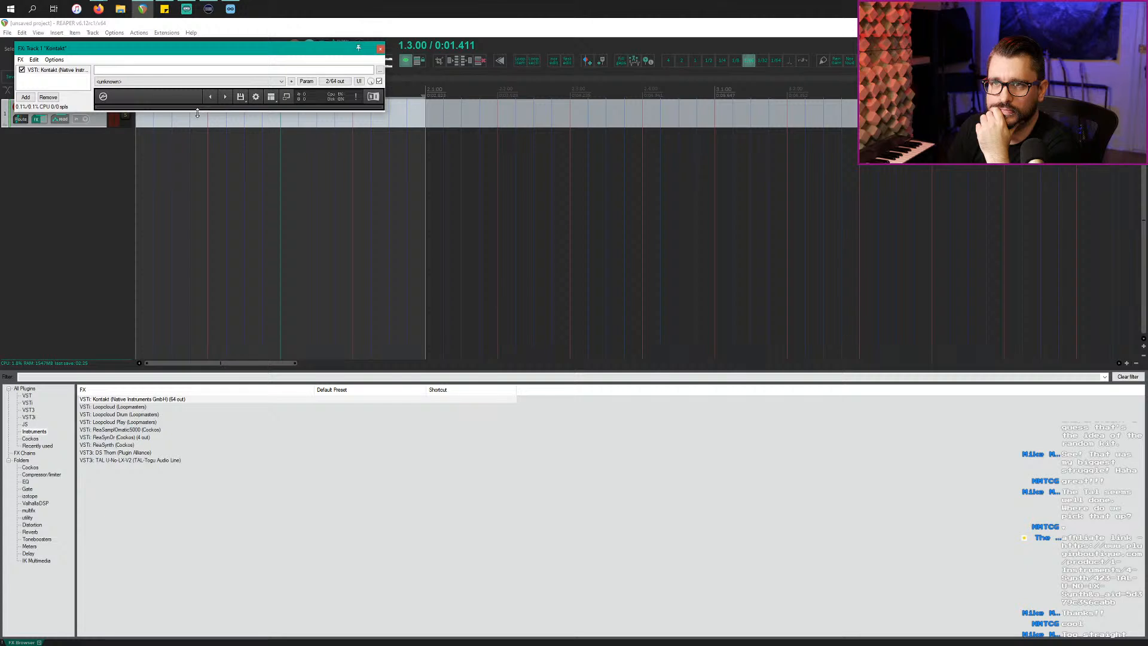
{"action": "left_click_drag", "start_coordinate": [197, 113], "coordinate": [189, 236]}
{"action": "left_click", "coordinate": [286, 98]}
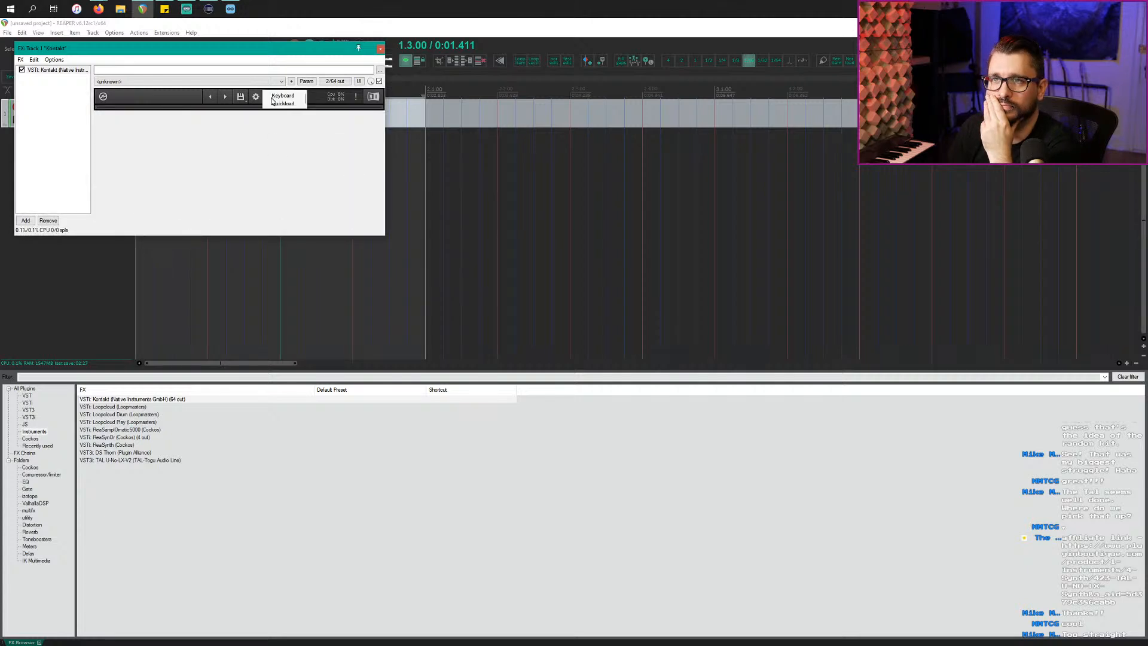
{"action": "left_click", "coordinate": [284, 96]}
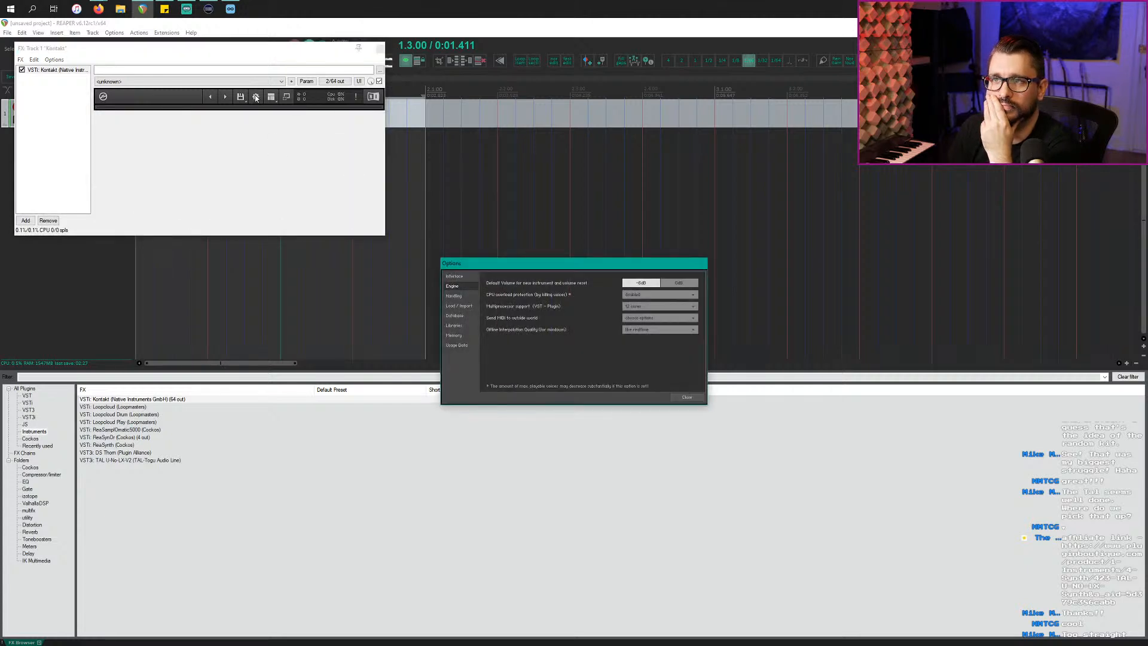
{"action": "left_click", "coordinate": [686, 397]}
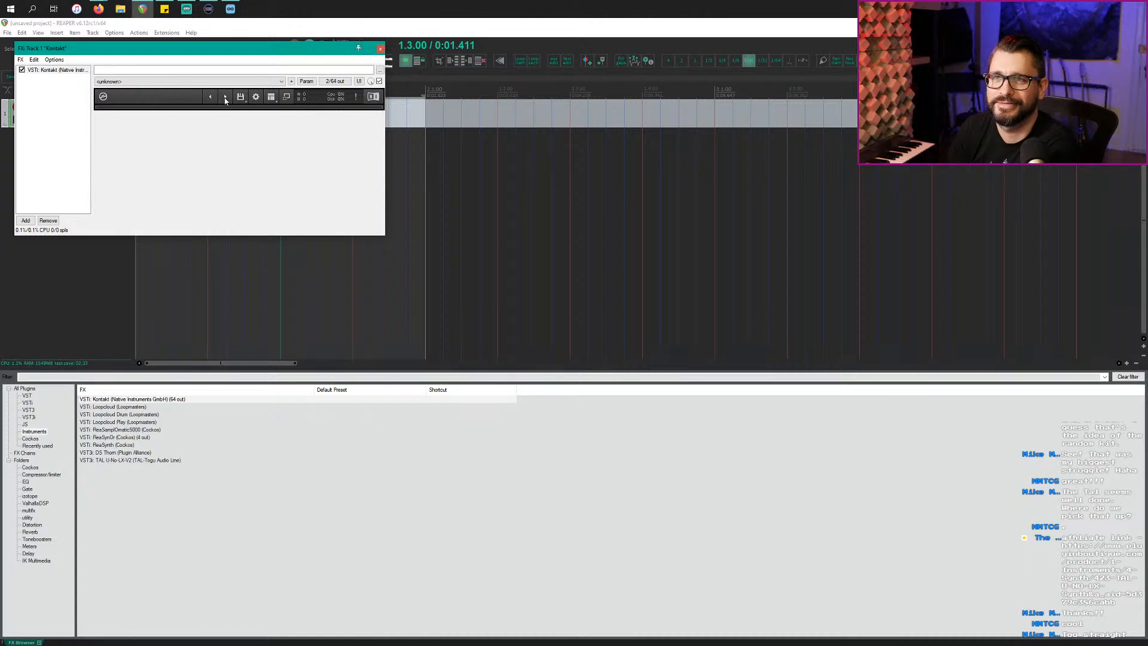
{"action": "left_click", "coordinate": [256, 97]}
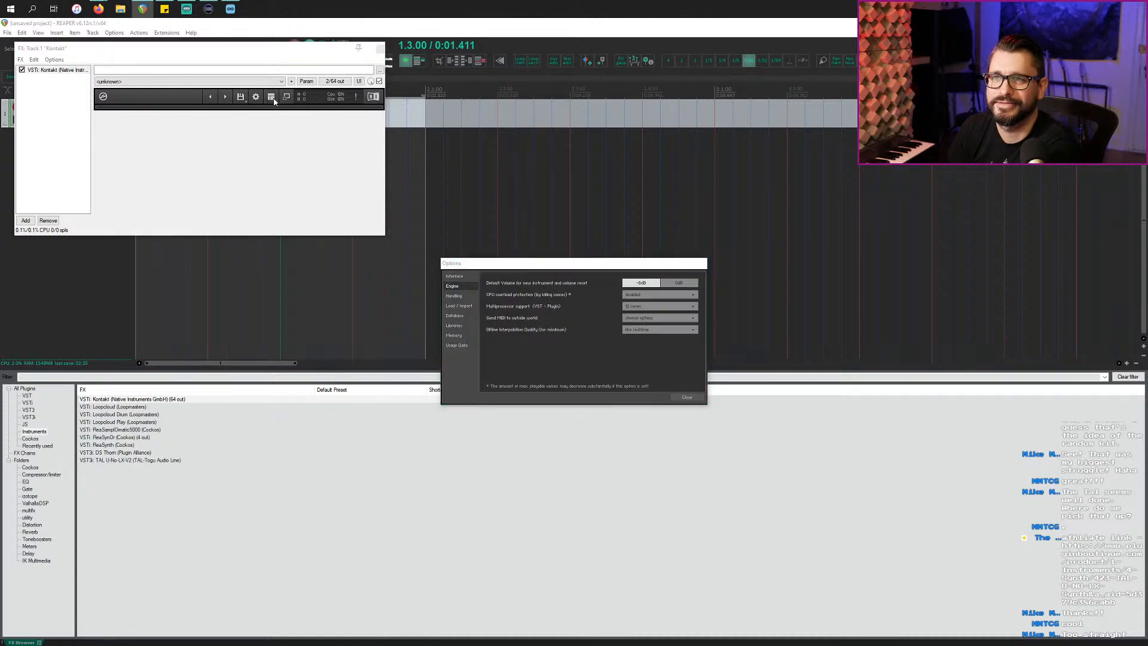
{"action": "key", "text": "Escape"}
Step: Expand Kontakt to its full view so the library browser shows
{"action": "left_click", "coordinate": [271, 97]}
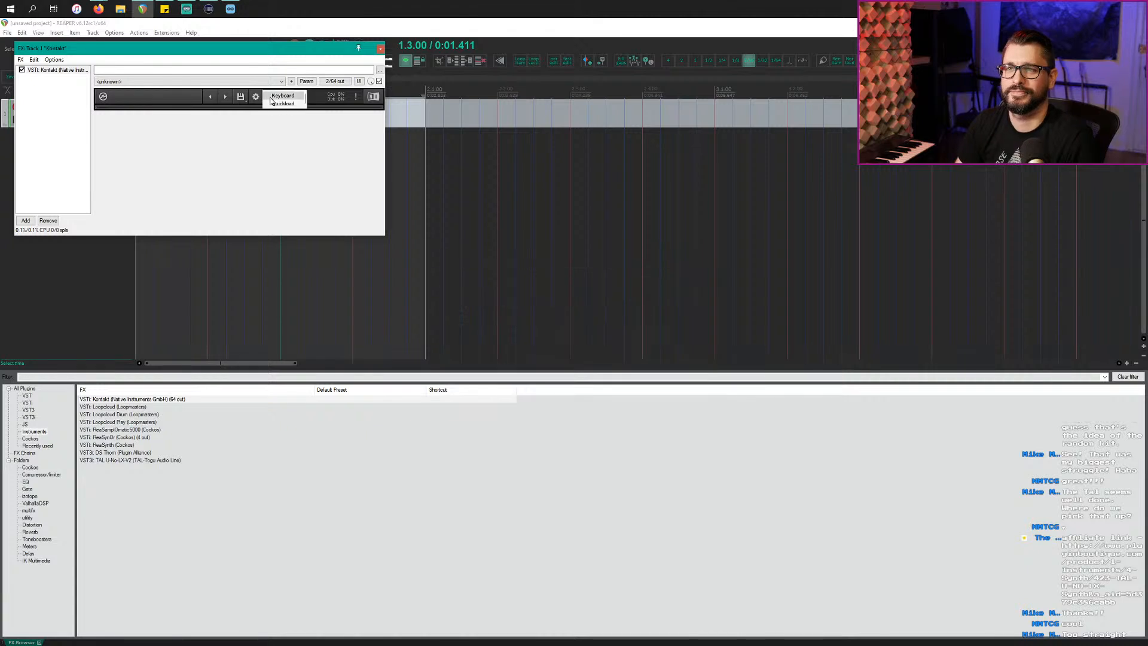
{"action": "left_click", "coordinate": [324, 113]}
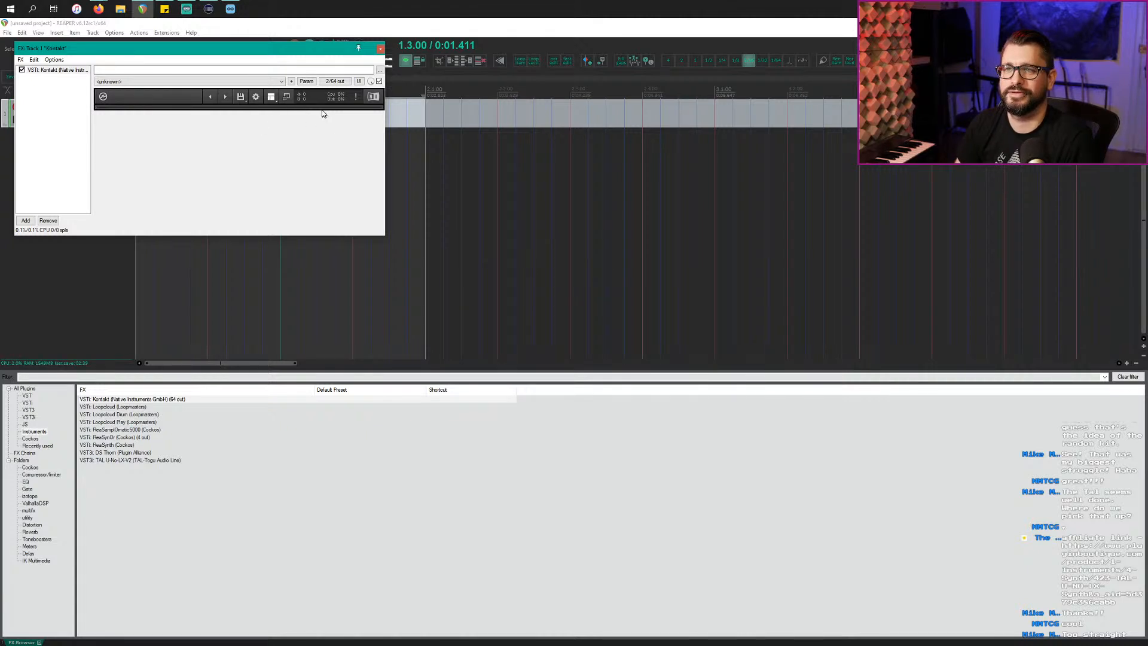
{"action": "left_click", "coordinate": [287, 97]}
{"action": "scroll", "coordinate": [218, 271], "scroll_direction": "down", "scroll_amount": 1}
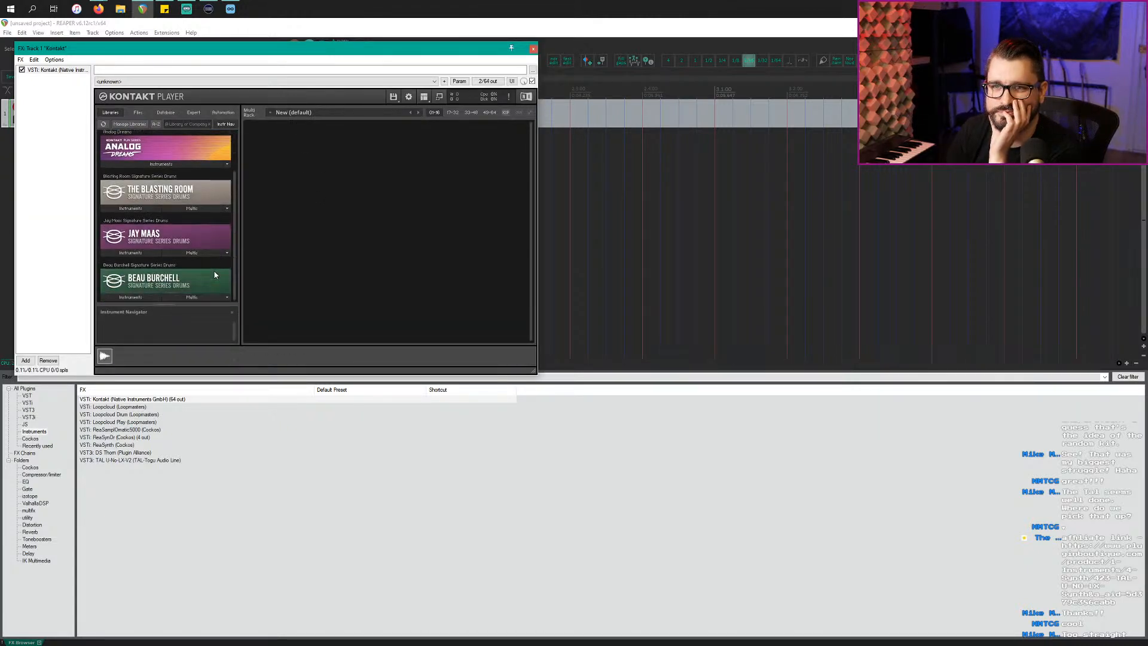
{"action": "left_click_drag", "start_coordinate": [168, 305], "coordinate": [168, 333]}
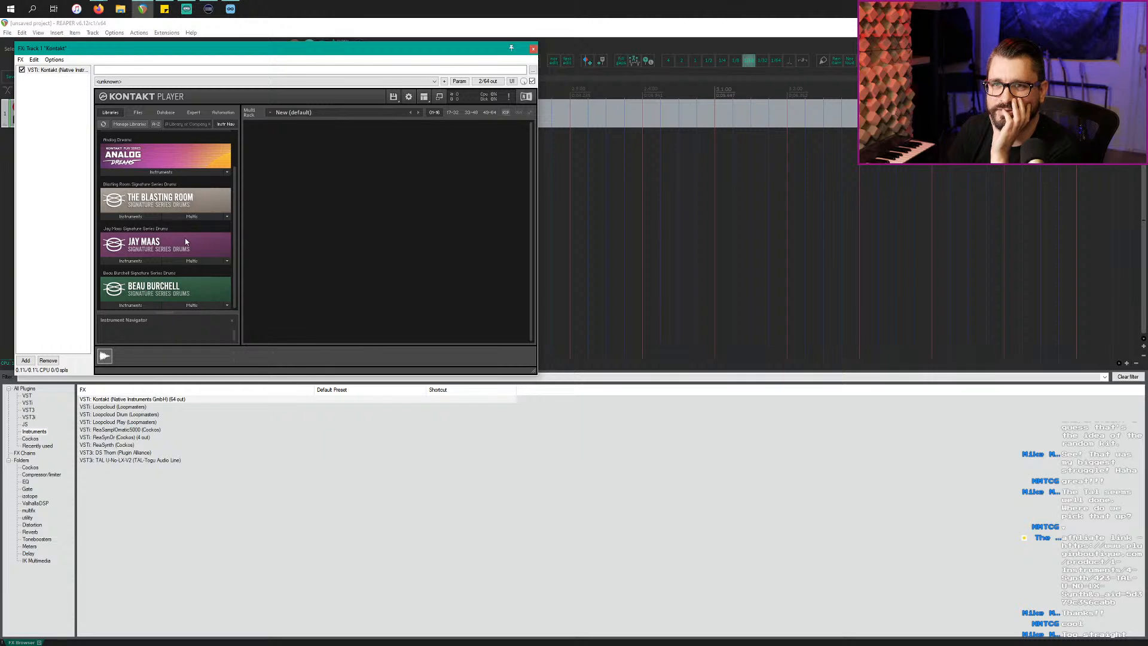
{"action": "scroll", "coordinate": [186, 241], "scroll_direction": "up", "scroll_amount": 1}
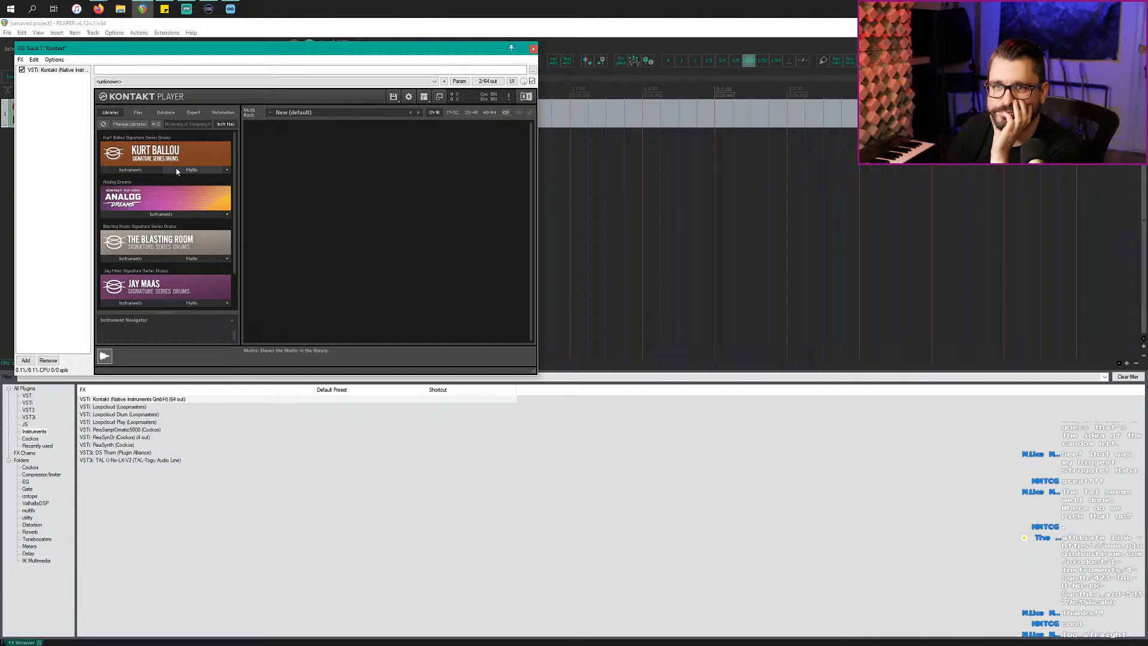
Step: Load Analog Dreams.nki from Analog Dreams Instruments and bring the PRISM drums folder forward
{"action": "key", "text": "alt+Tab"}
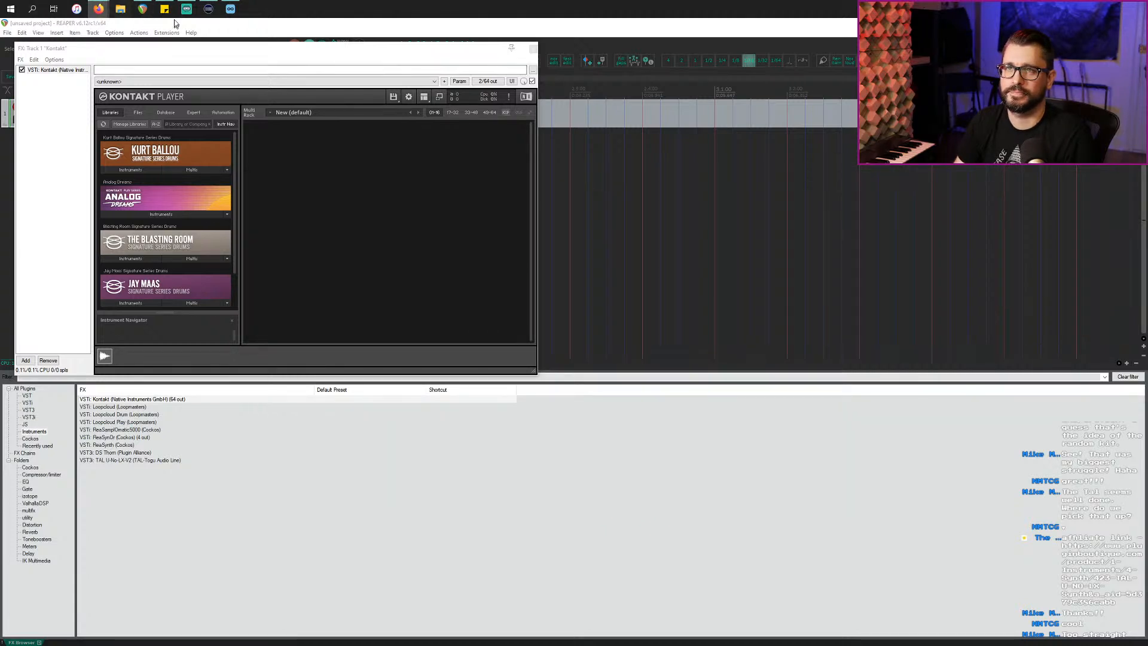
{"action": "left_click", "coordinate": [122, 10]}
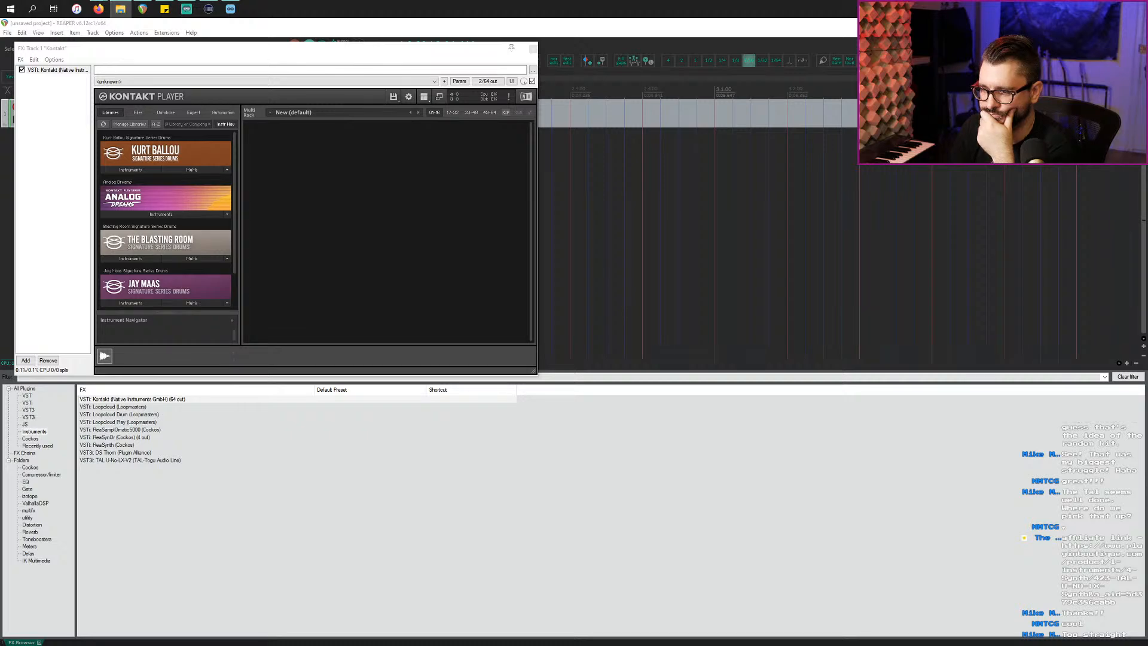
{"action": "left_click_drag", "start_coordinate": [100, 226], "coordinate": [335, 274]}
{"action": "left_click", "coordinate": [398, 263]}
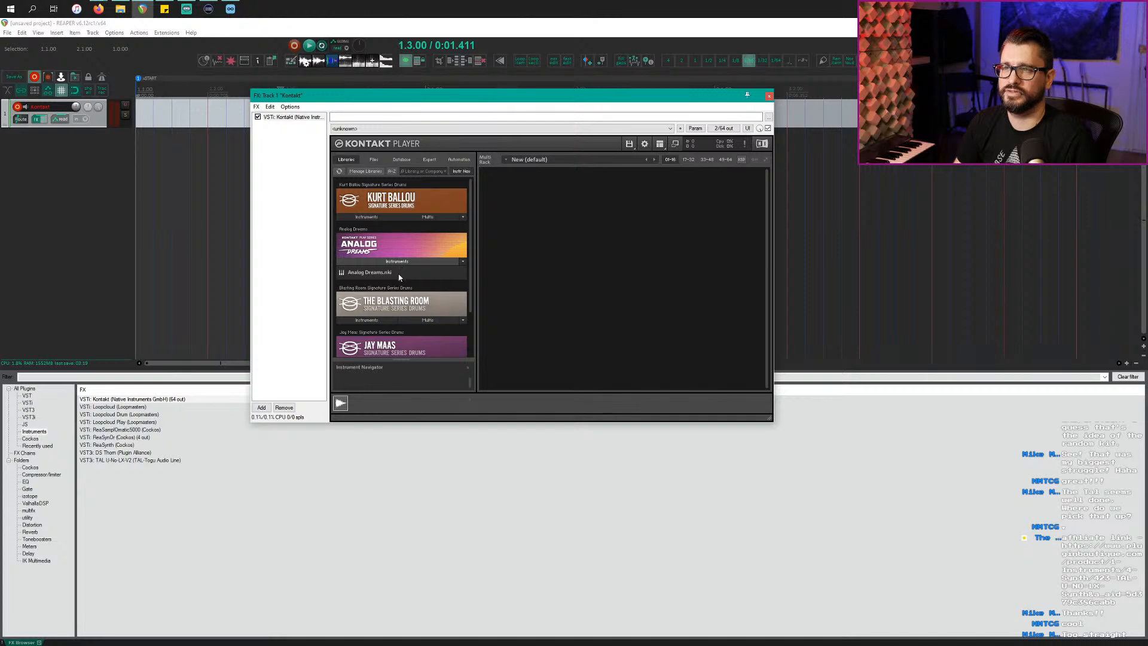
{"action": "double_click", "coordinate": [400, 276]}
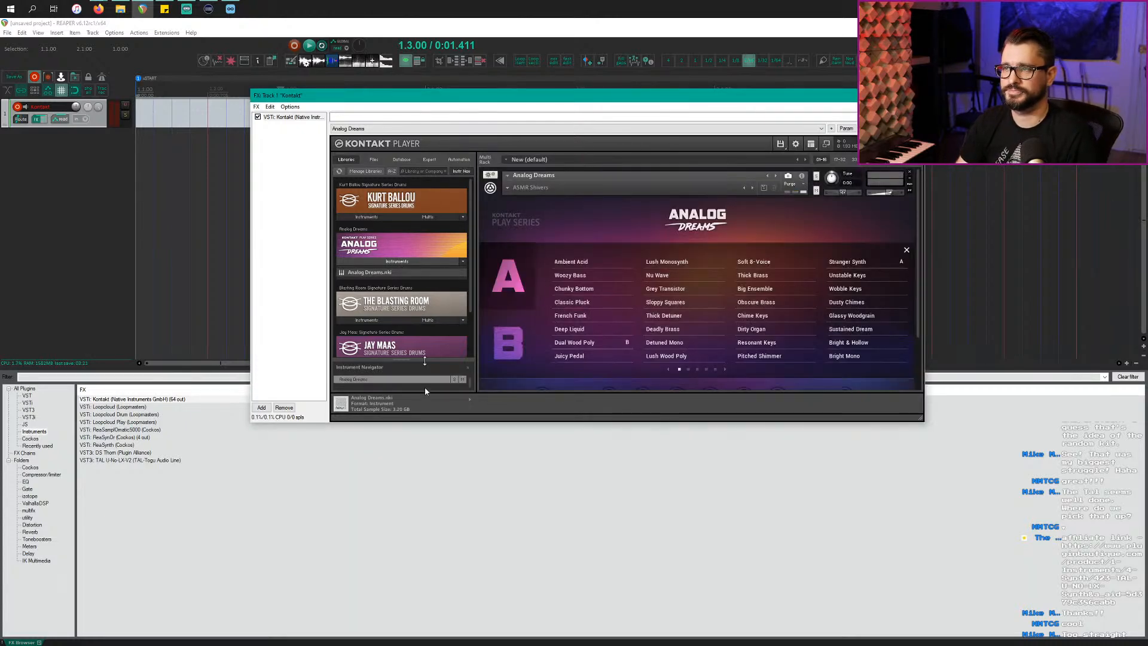
{"action": "left_click", "coordinate": [120, 9]}
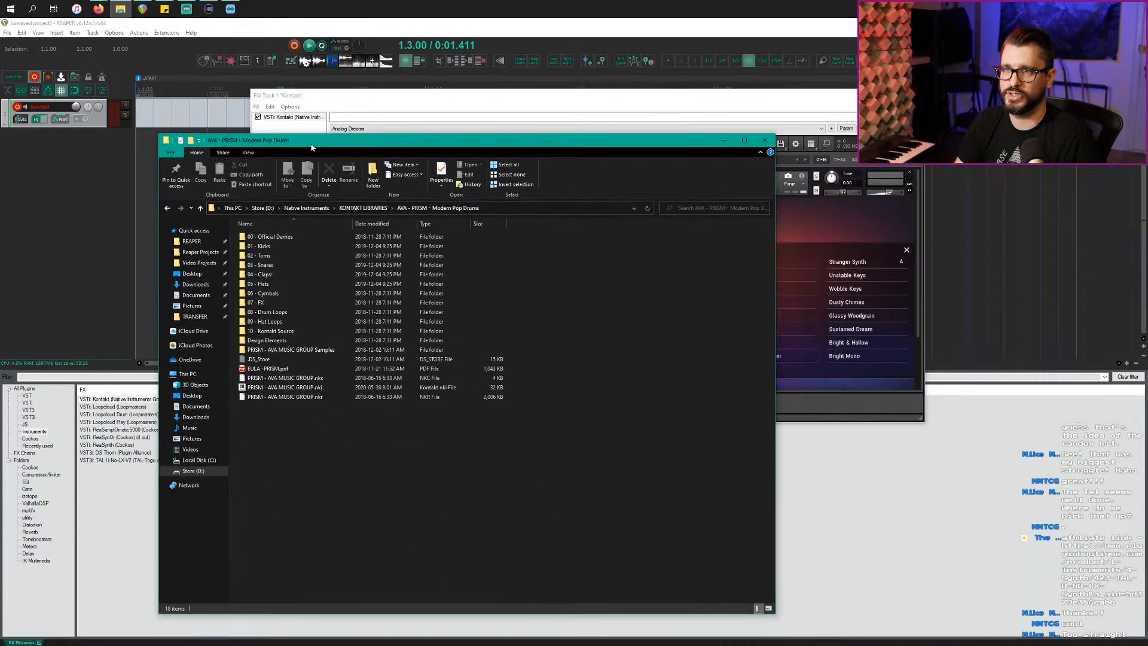
Step: Open 01 - Kicks, preview the kick WAVs including Border - Kick.wav, then return to REAPER
{"action": "left_click", "coordinate": [311, 252]}
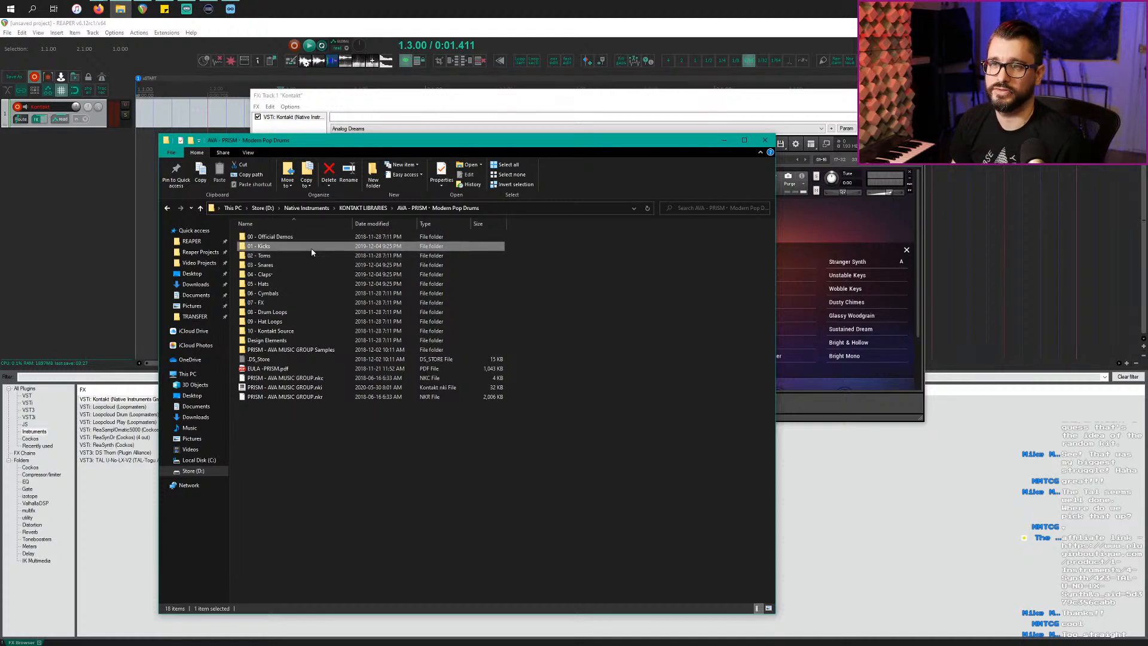
{"action": "double_click", "coordinate": [311, 252]}
{"action": "key", "text": "Down"}
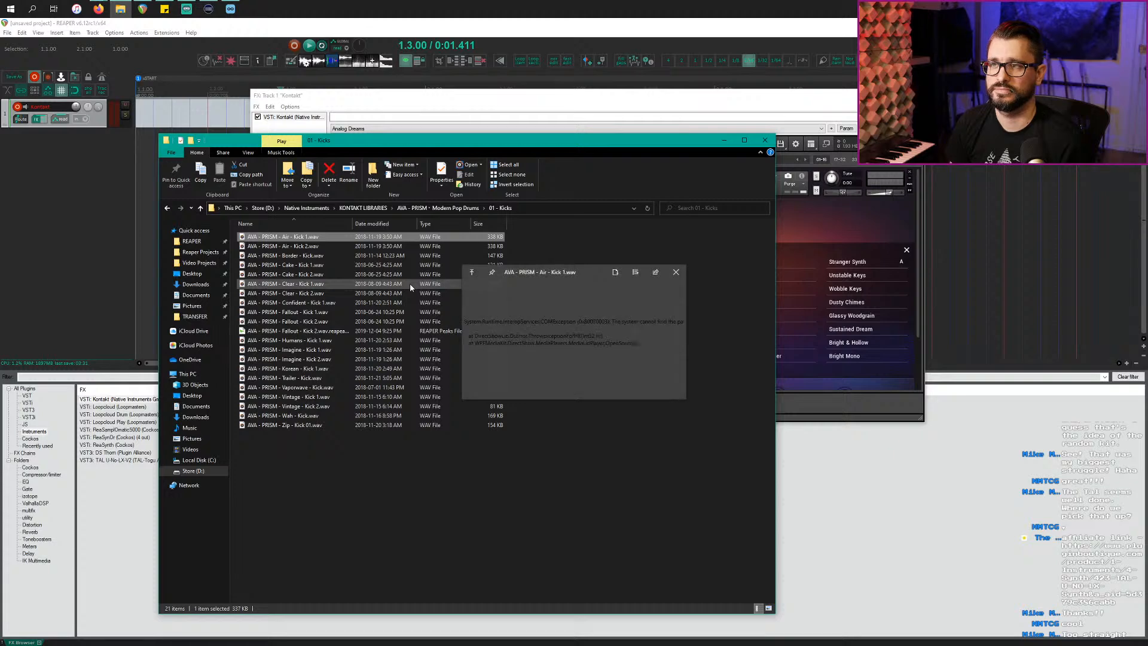
{"action": "left_click", "coordinate": [344, 255]}
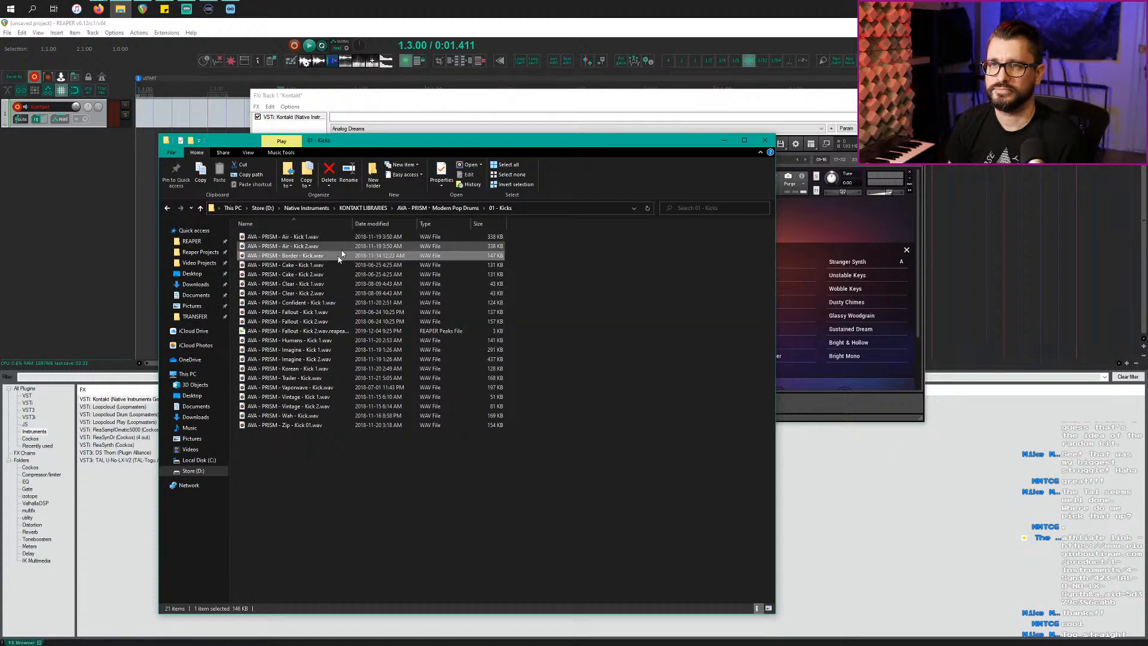
{"action": "left_click", "coordinate": [84, 237]}
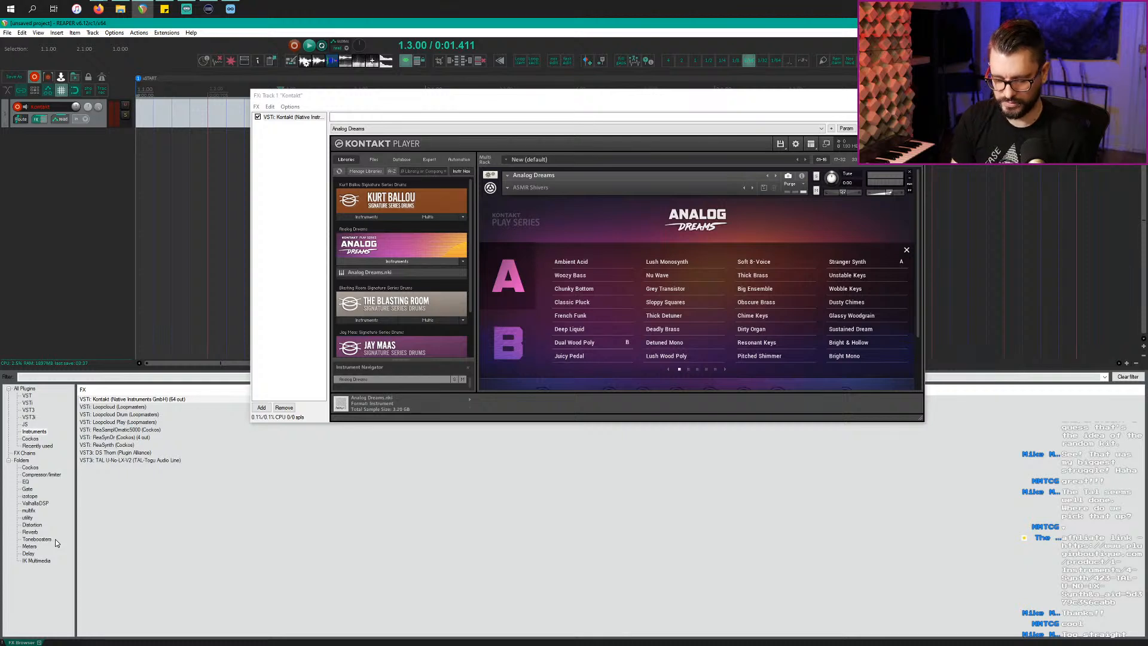
Step: Open Media Explorer at D:\Native Instruments\KONTAKT LIBRARIES\Modern Pop Drums\01 - Kicks
{"action": "key", "text": "alt+x"}
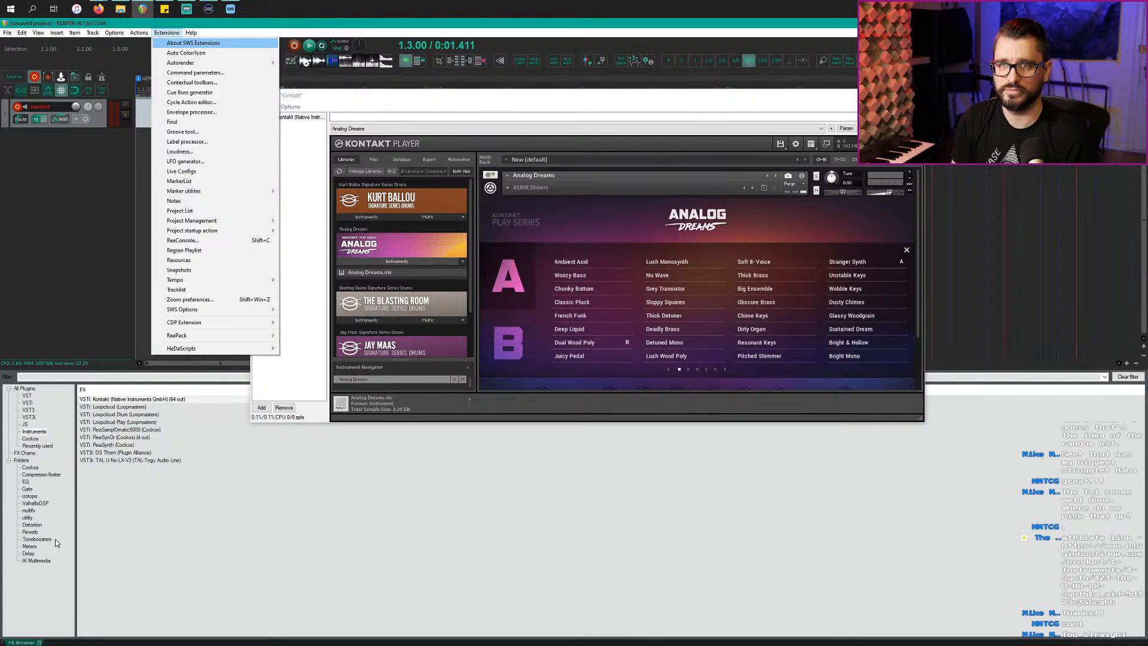
{"action": "key", "text": "ctrl+alt+x"}
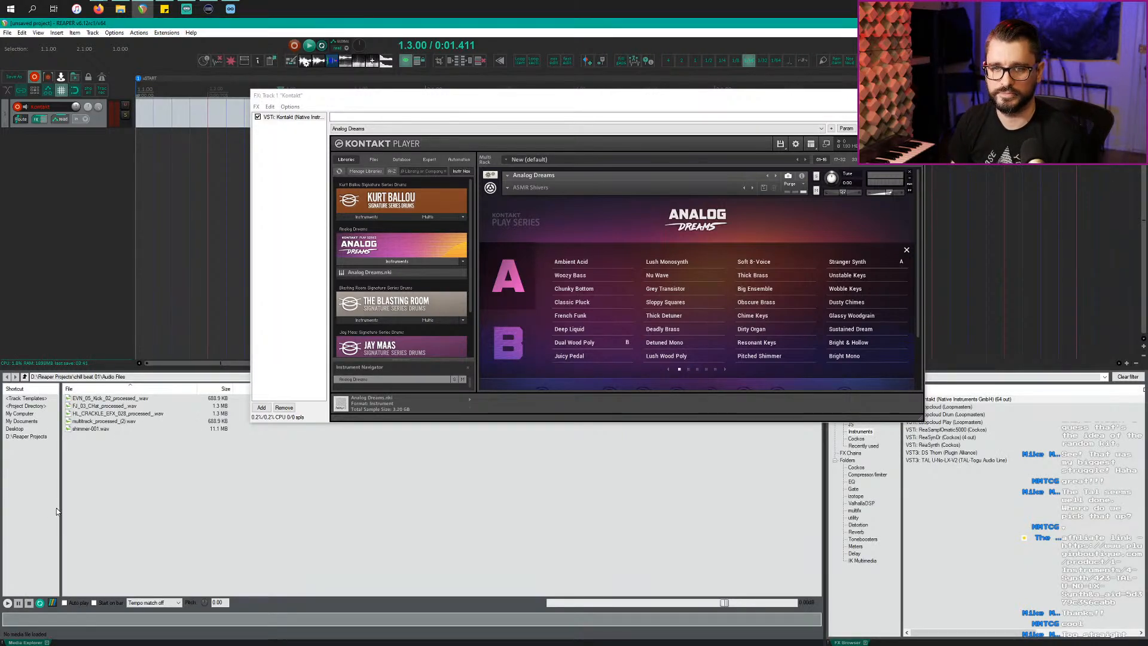
{"action": "left_click", "coordinate": [20, 414]}
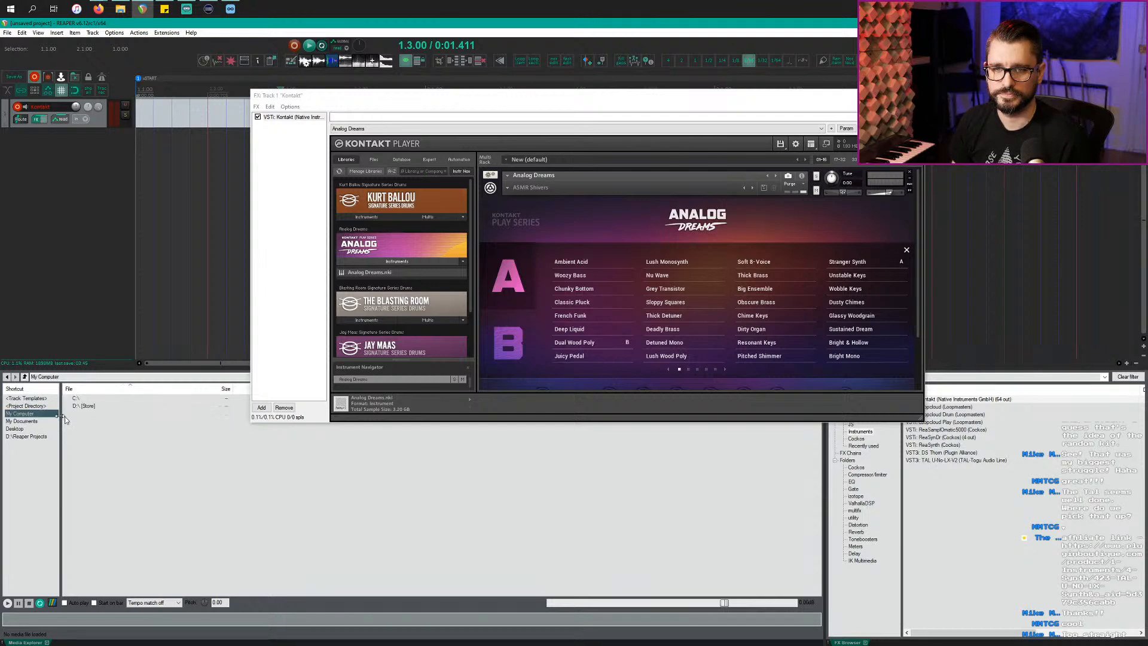
{"action": "double_click", "coordinate": [93, 410]}
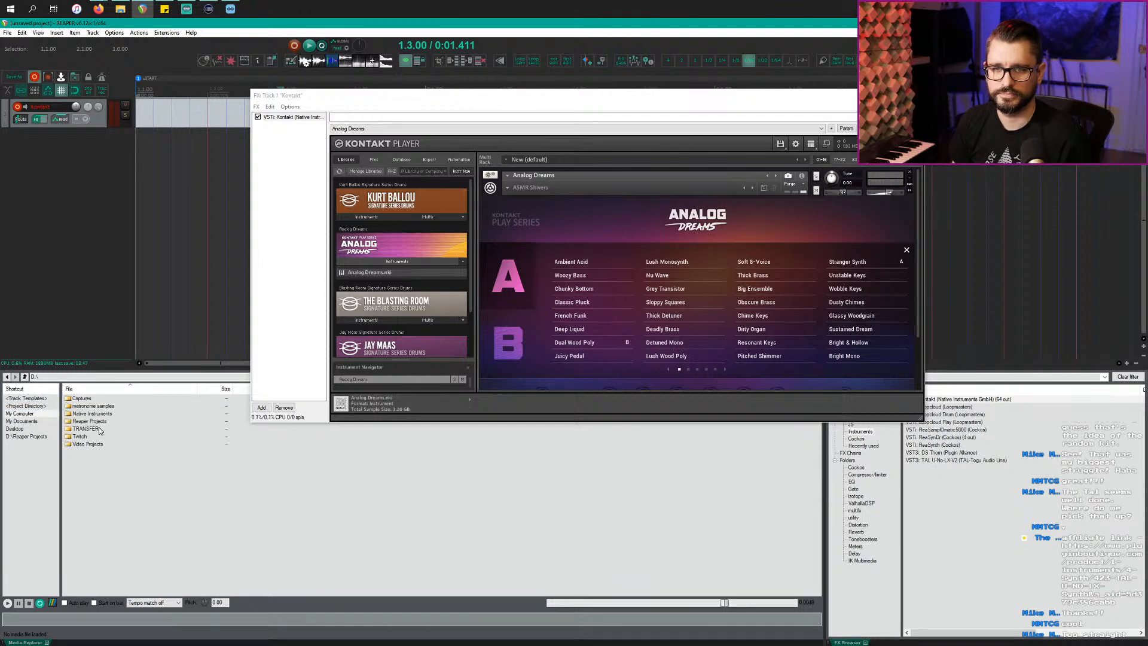
{"action": "double_click", "coordinate": [97, 414]}
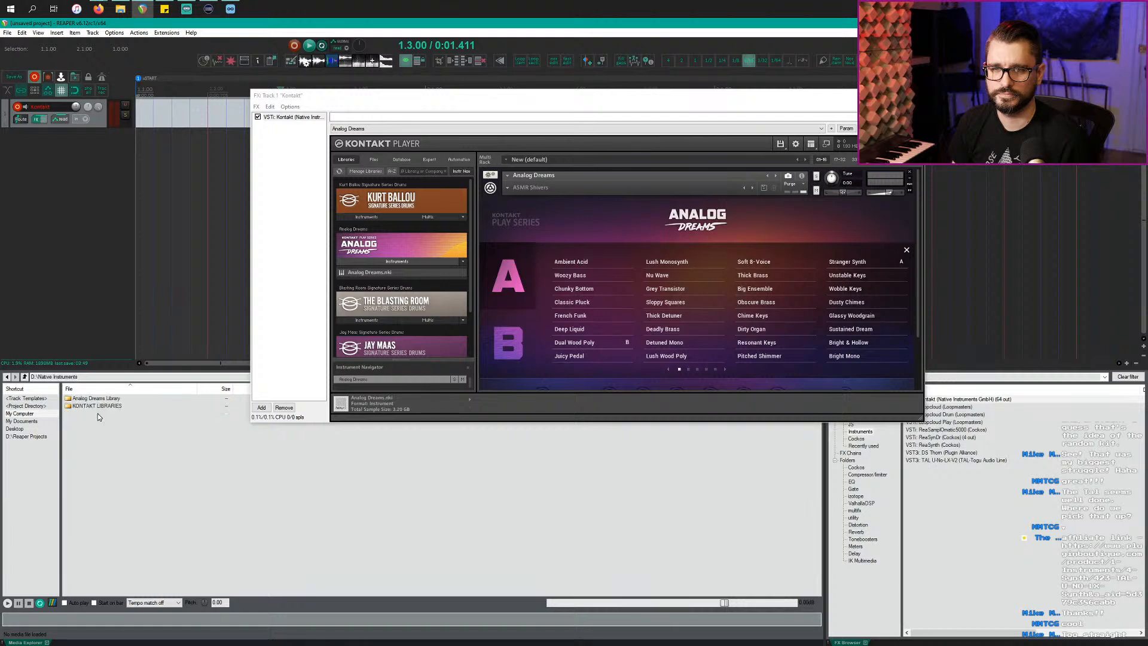
{"action": "double_click", "coordinate": [100, 406]}
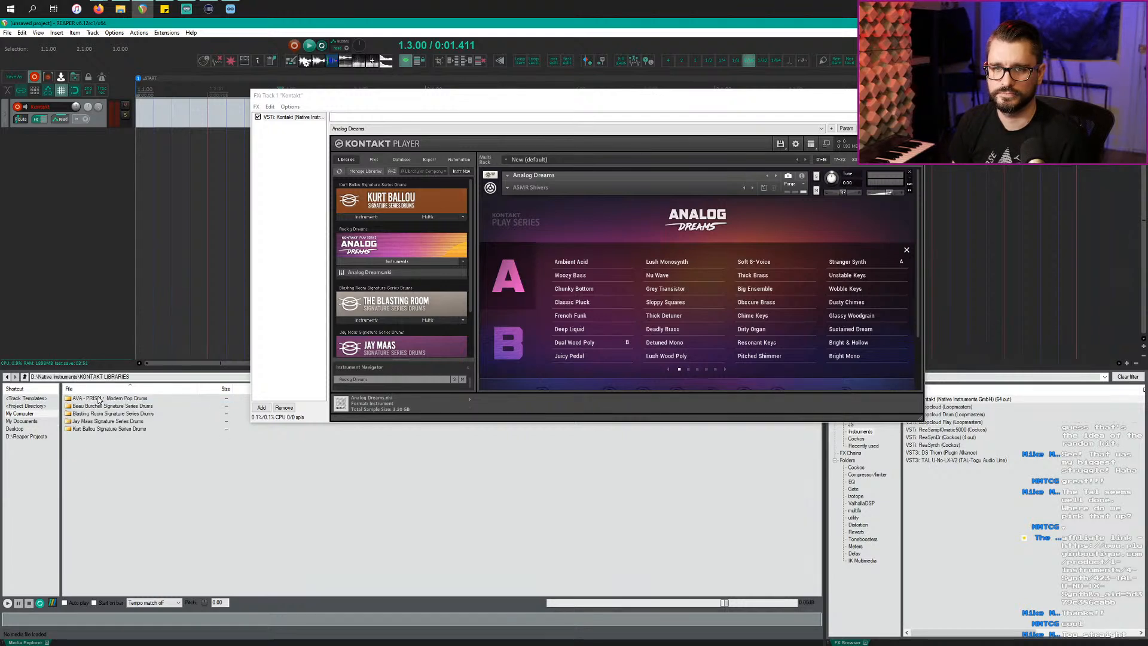
{"action": "double_click", "coordinate": [100, 399]}
{"action": "double_click", "coordinate": [98, 409]}
Step: Audition the kicks from Air to Vintage, settling on the Vaporwave kick
{"action": "left_click", "coordinate": [118, 398]}
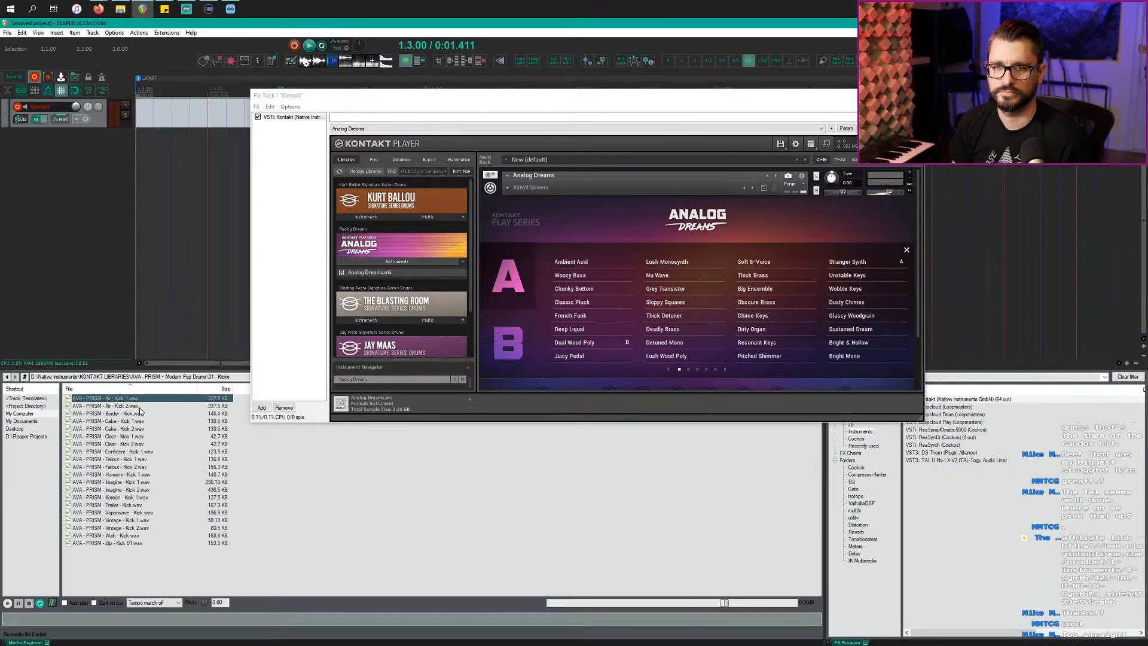
{"action": "left_click", "coordinate": [141, 408]}
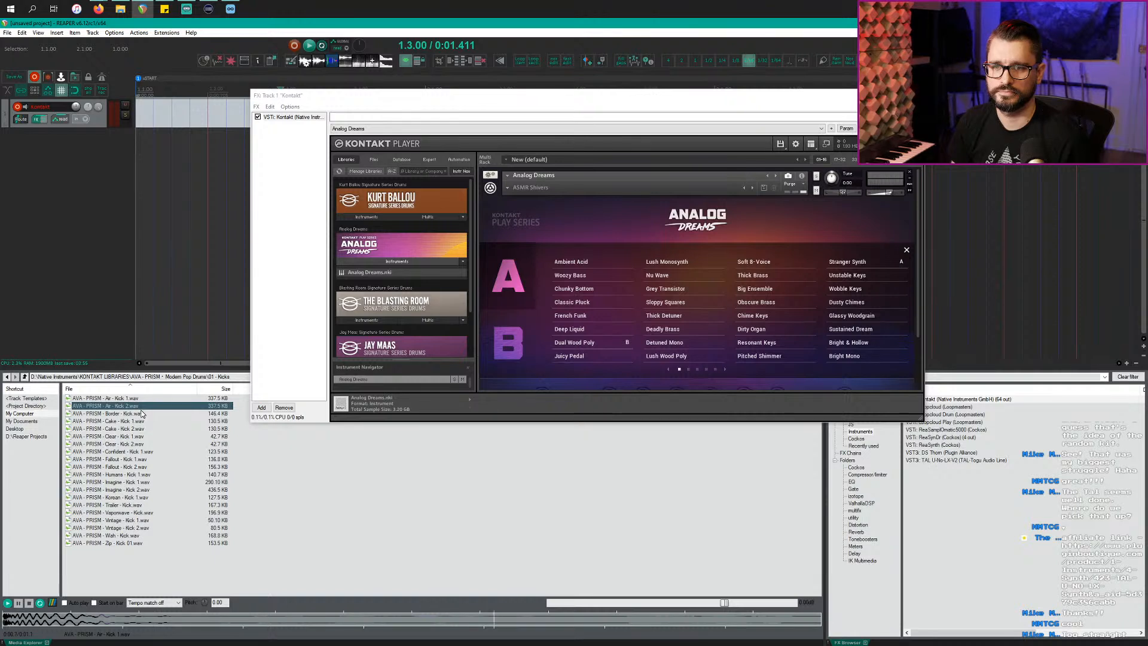
{"action": "left_click", "coordinate": [142, 414]}
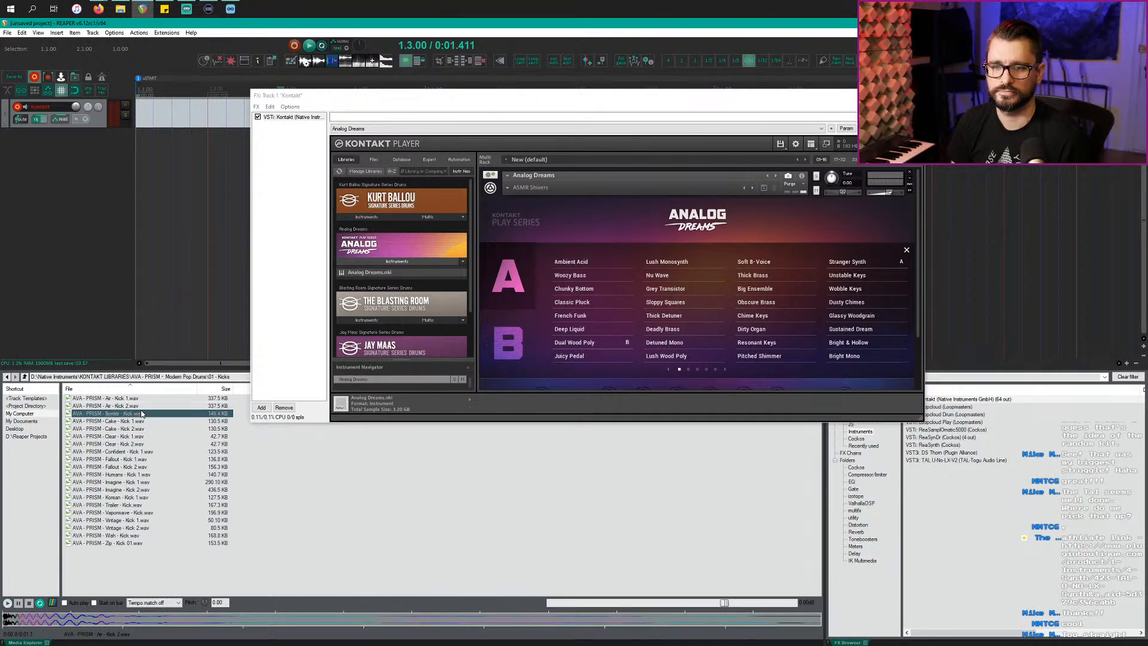
{"action": "key", "text": "Down"}
{"action": "key", "text": "Down"}
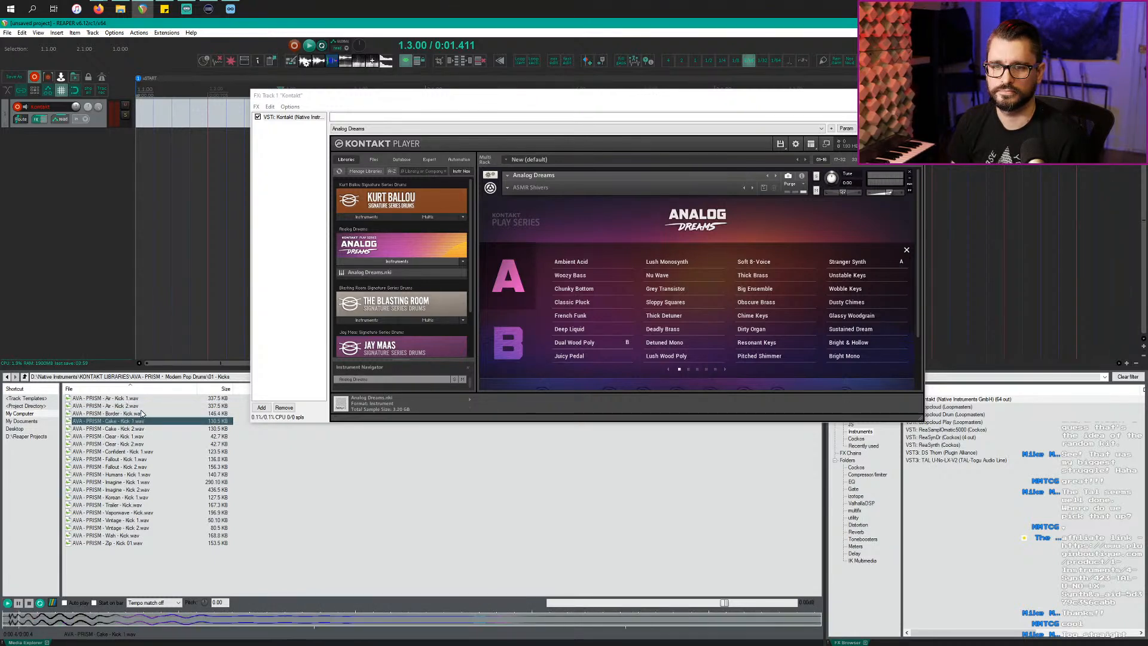
{"action": "key", "text": "Down"}
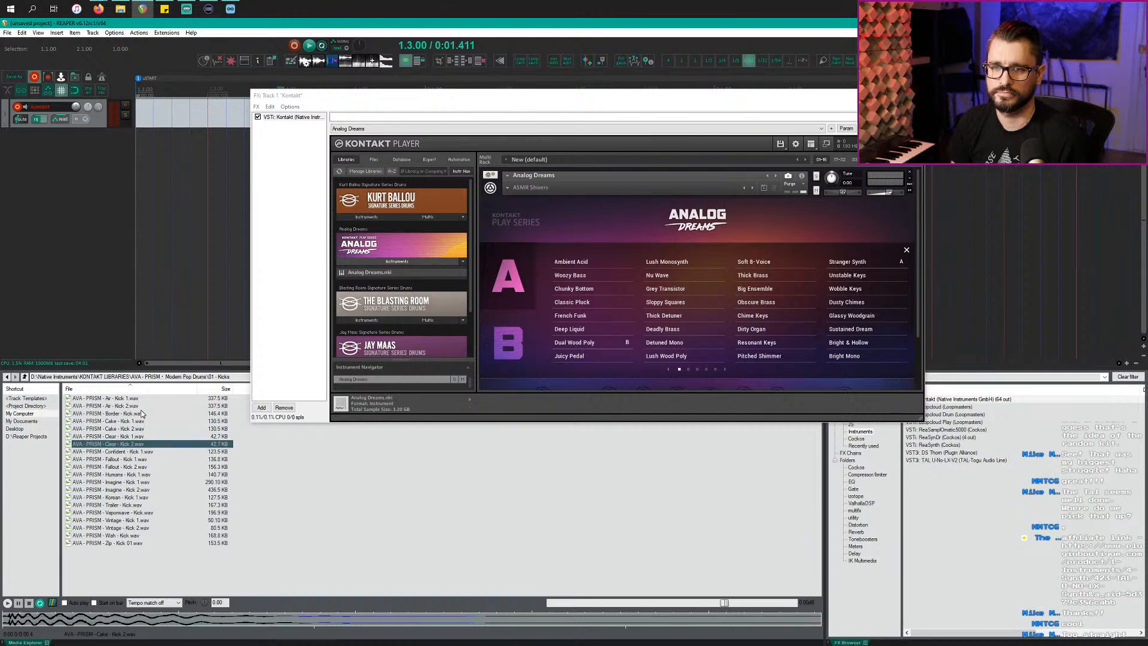
{"action": "key", "text": "Down"}
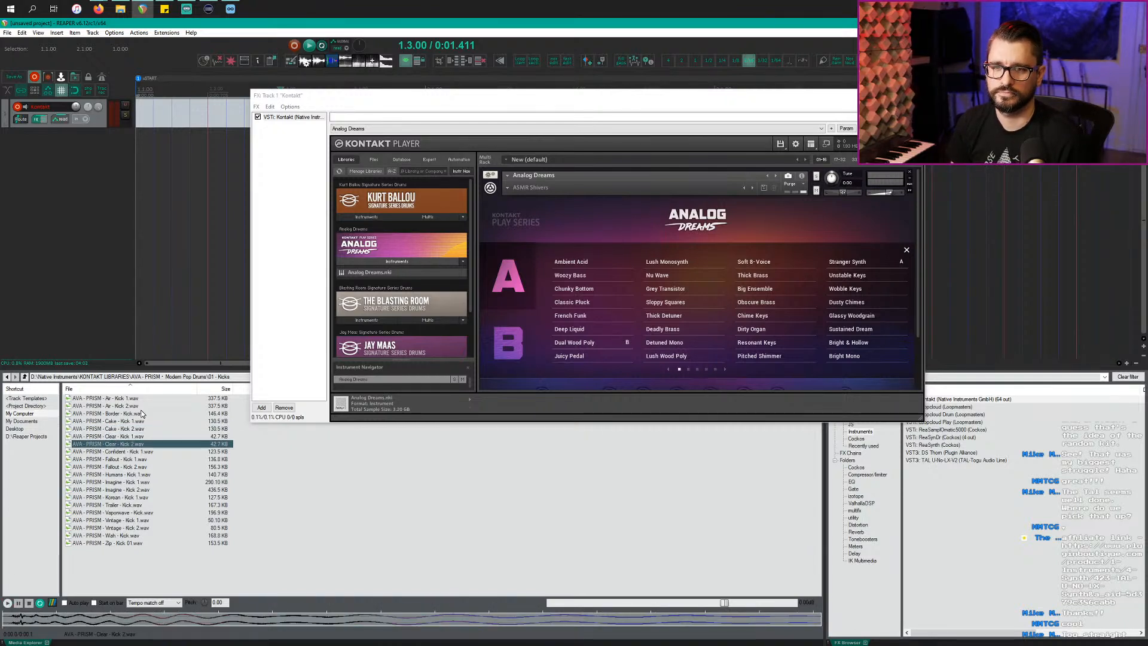
{"action": "key", "text": "Down"}
{"action": "key", "text": "Down"}
{"action": "key", "text": "Down"}
{"action": "key", "text": "Down"}
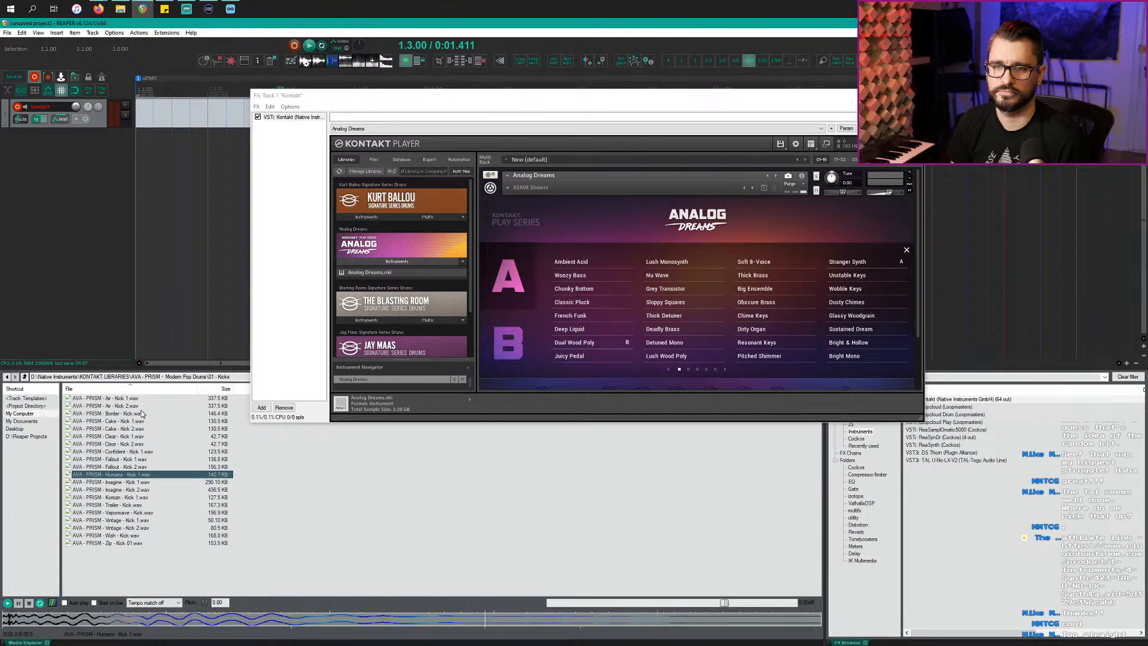
{"action": "key", "text": "Down"}
{"action": "key", "text": "Down"}
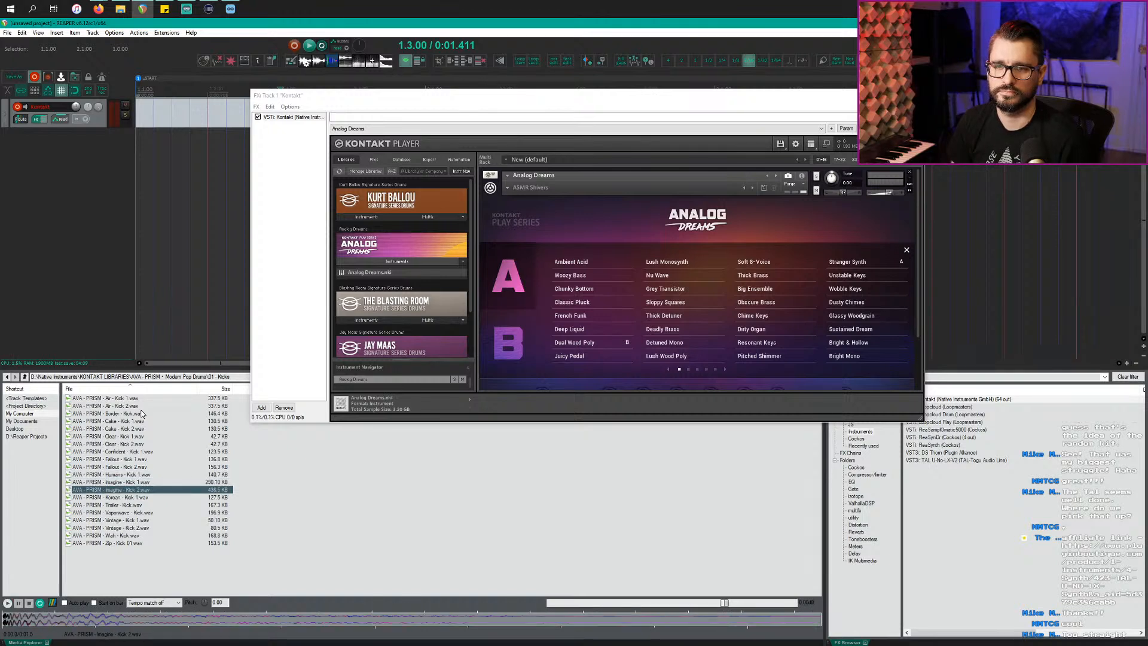
{"action": "key", "text": "Down"}
{"action": "key", "text": "Down"}
{"action": "key", "text": "Down"}
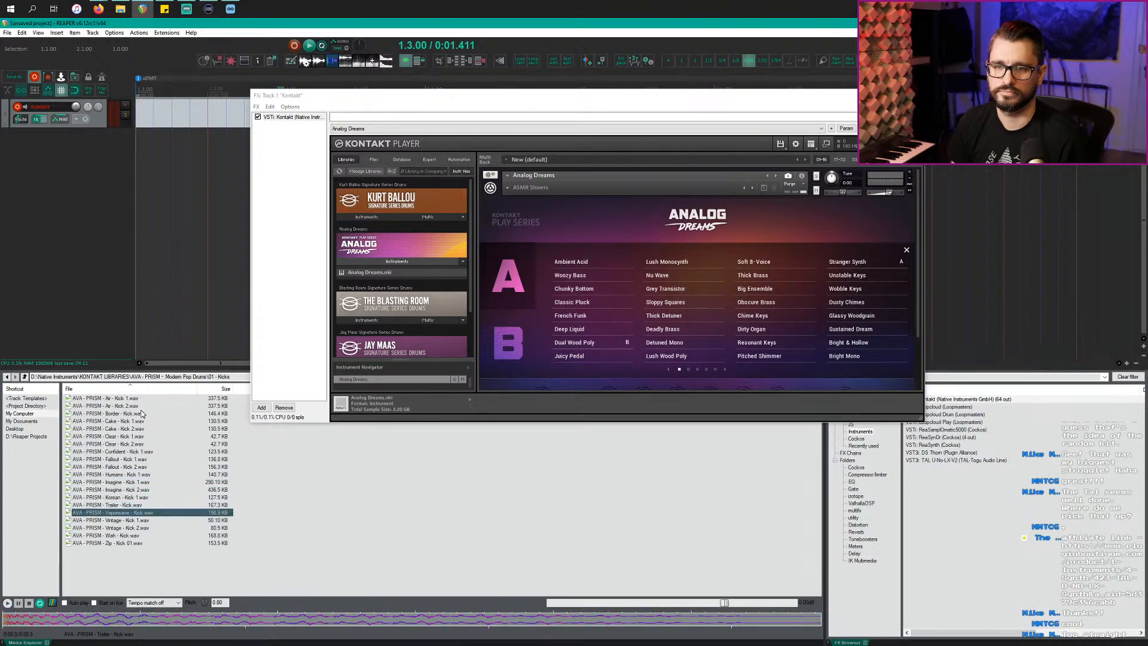
{"action": "key", "text": "Down"}
{"action": "key", "text": "Up"}
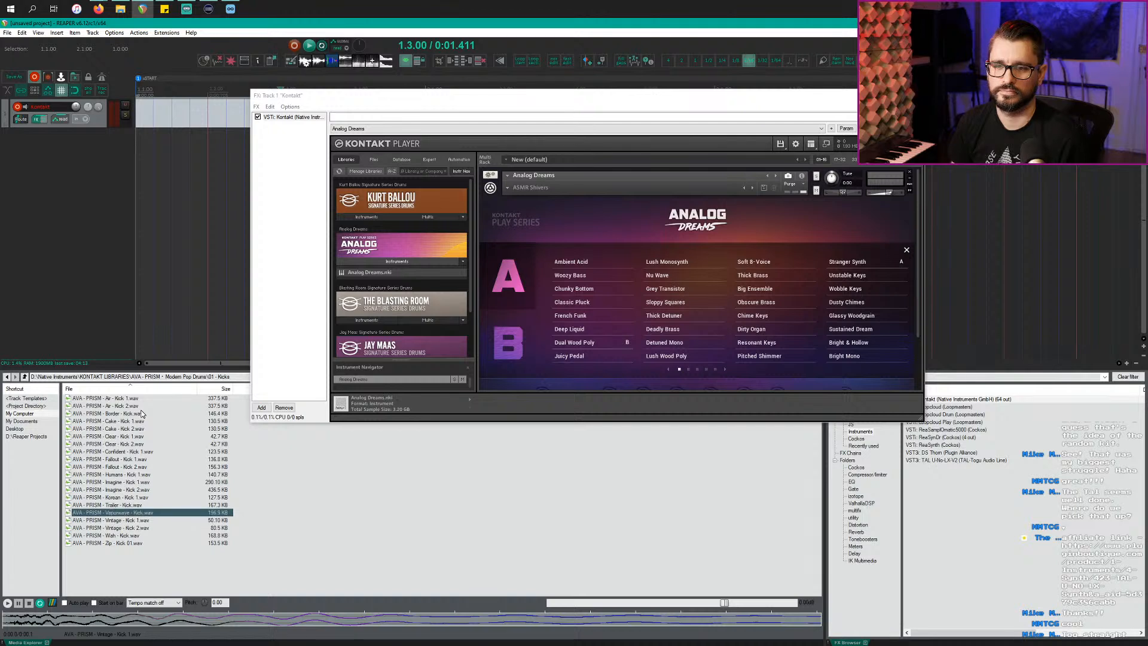
Step: Add Vaporwave - Kick.wav to the arrange as a new track
{"action": "left_click_drag", "start_coordinate": [89, 511], "coordinate": [60, 171]}
{"action": "left_click", "coordinate": [153, 152]}
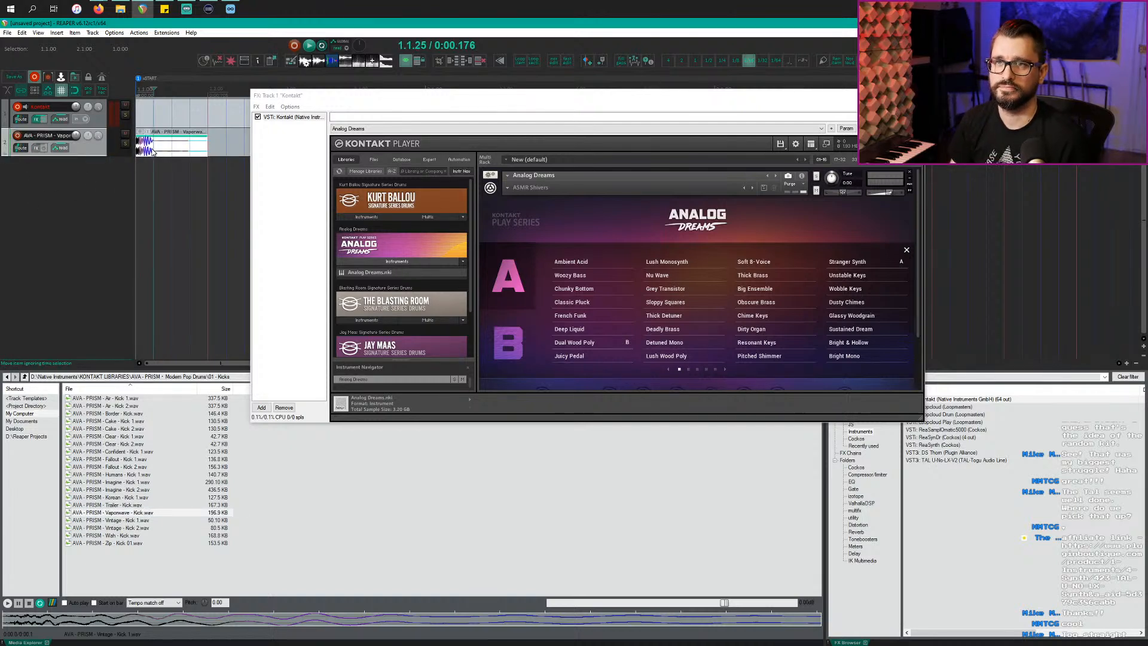
{"action": "left_click", "coordinate": [106, 497]}
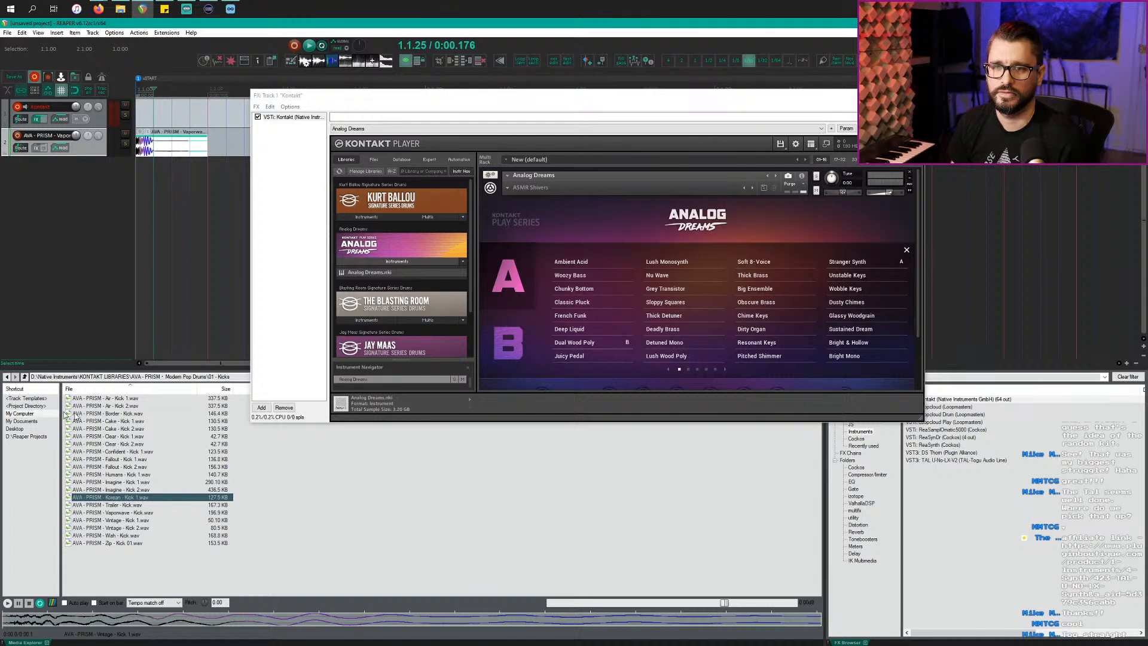
Step: Open 09 - Hat Loops and audition the Border and Cake hat loops
{"action": "left_click", "coordinate": [24, 378]}
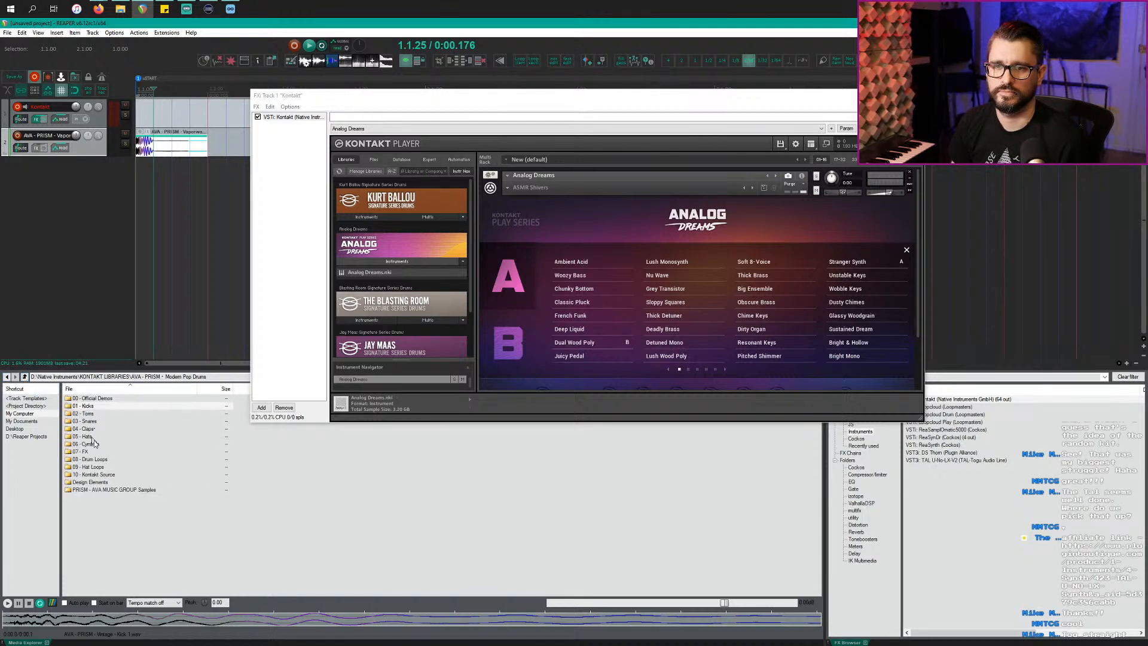
{"action": "double_click", "coordinate": [106, 467]}
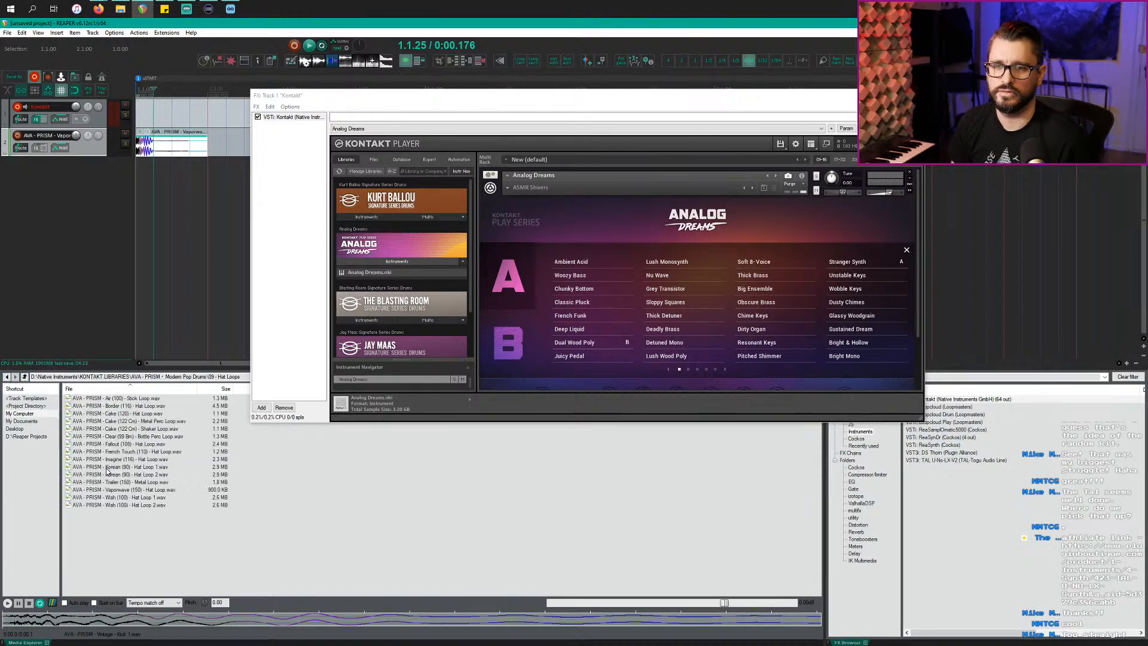
{"action": "left_click", "coordinate": [109, 398]}
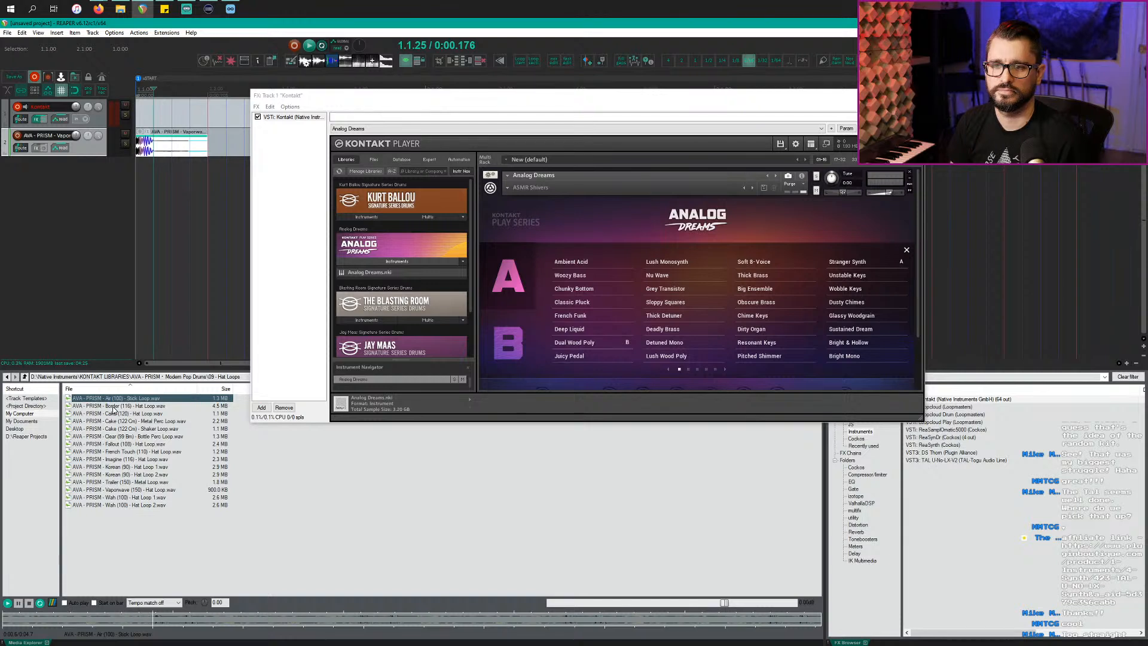
{"action": "key", "text": "Down"}
{"action": "key", "text": "Down"}
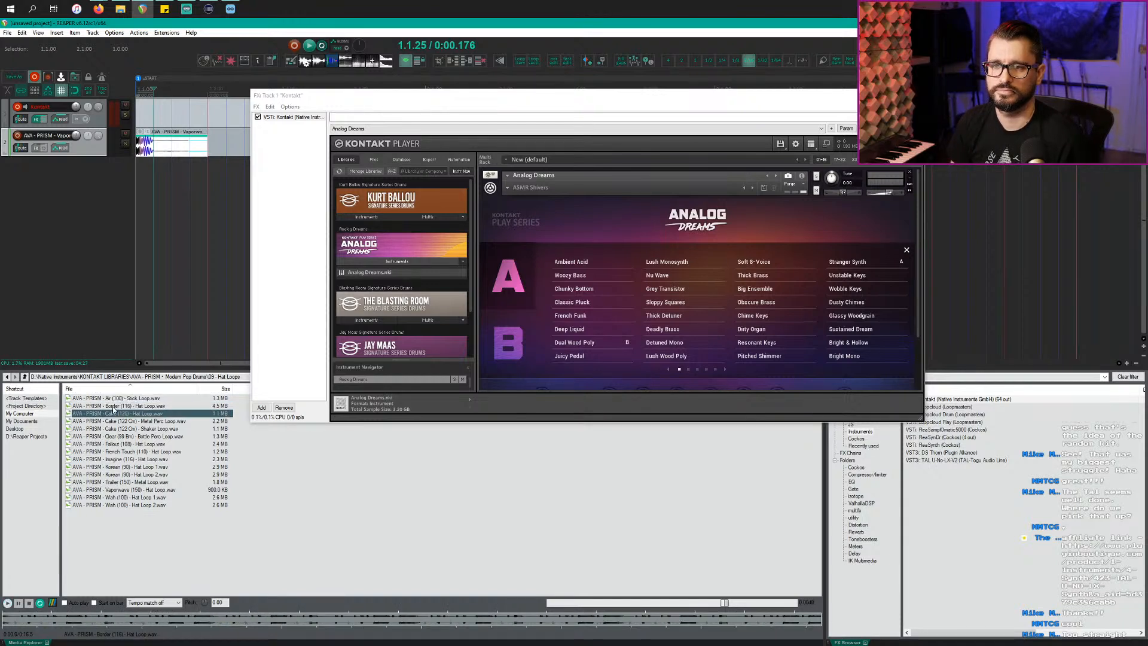
{"action": "key", "text": "Down"}
{"action": "key", "text": "Down"}
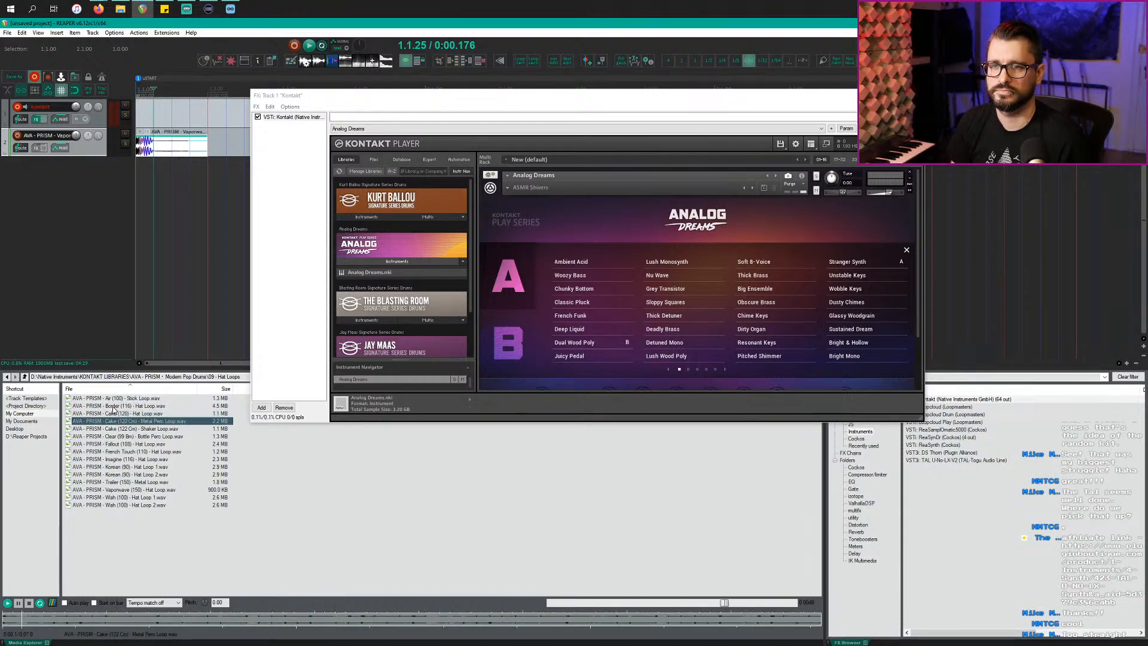
Step: Audition the Fallout, French Touch, Imagine, Korean and Wah hat loops, then return to Modern Pop Drums
{"action": "key", "text": "Down"}
{"action": "key", "text": "Down"}
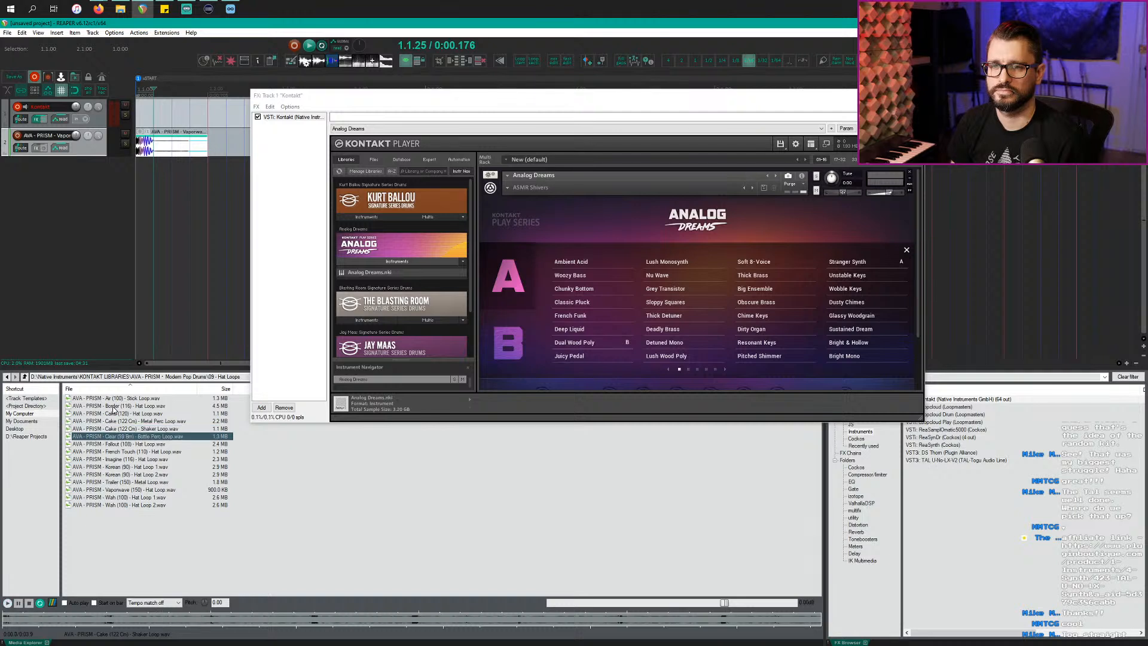
{"action": "key", "text": "Down"}
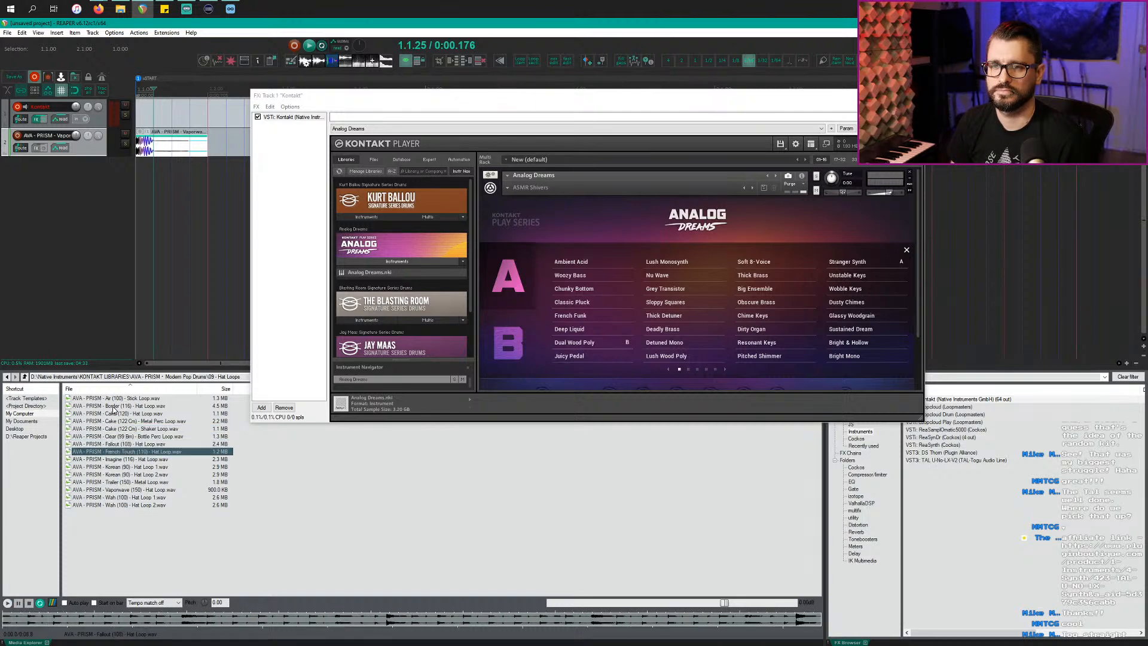
{"action": "key", "text": "Down"}
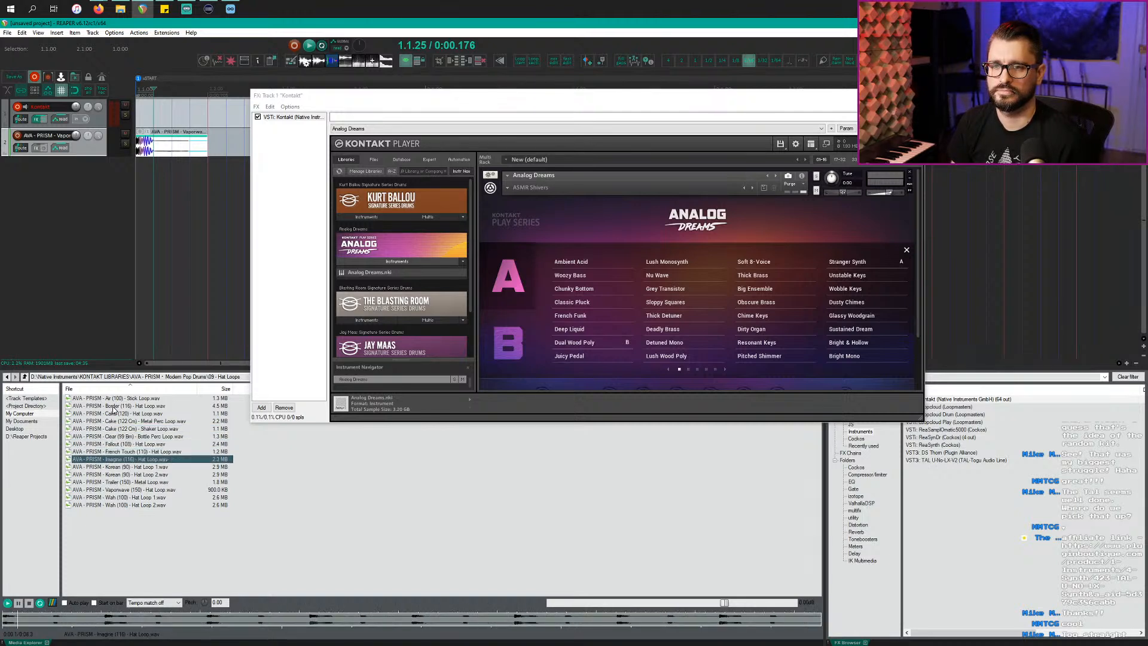
{"action": "key", "text": "Down"}
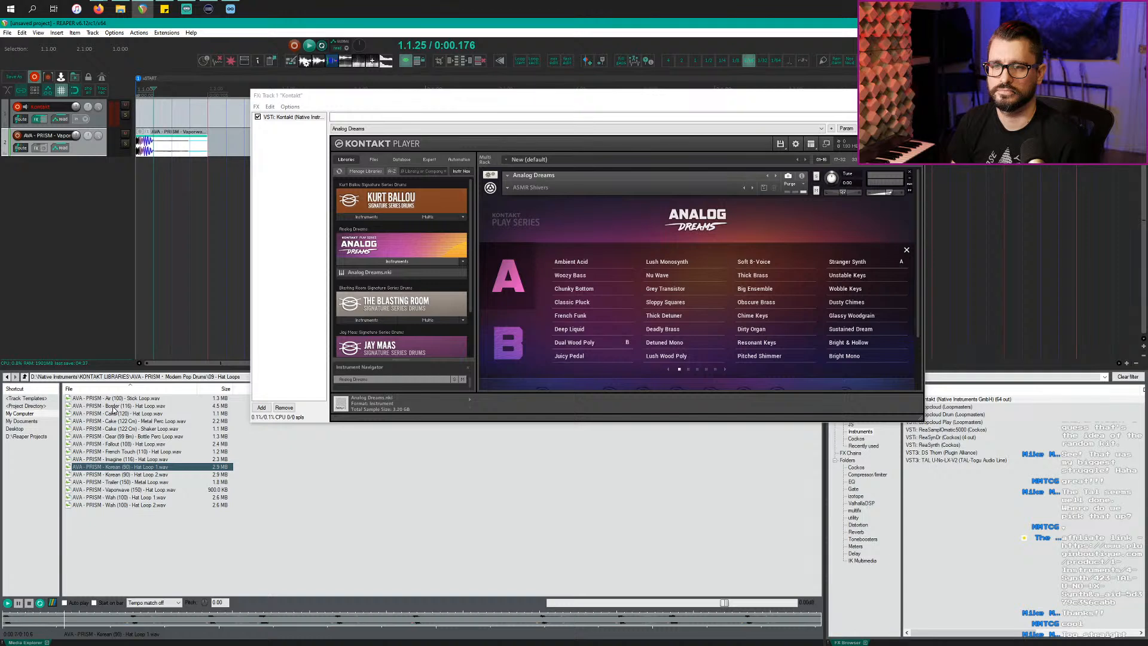
{"action": "key", "text": "Down"}
{"action": "key", "text": "Down"}
{"action": "key", "text": "Down"}
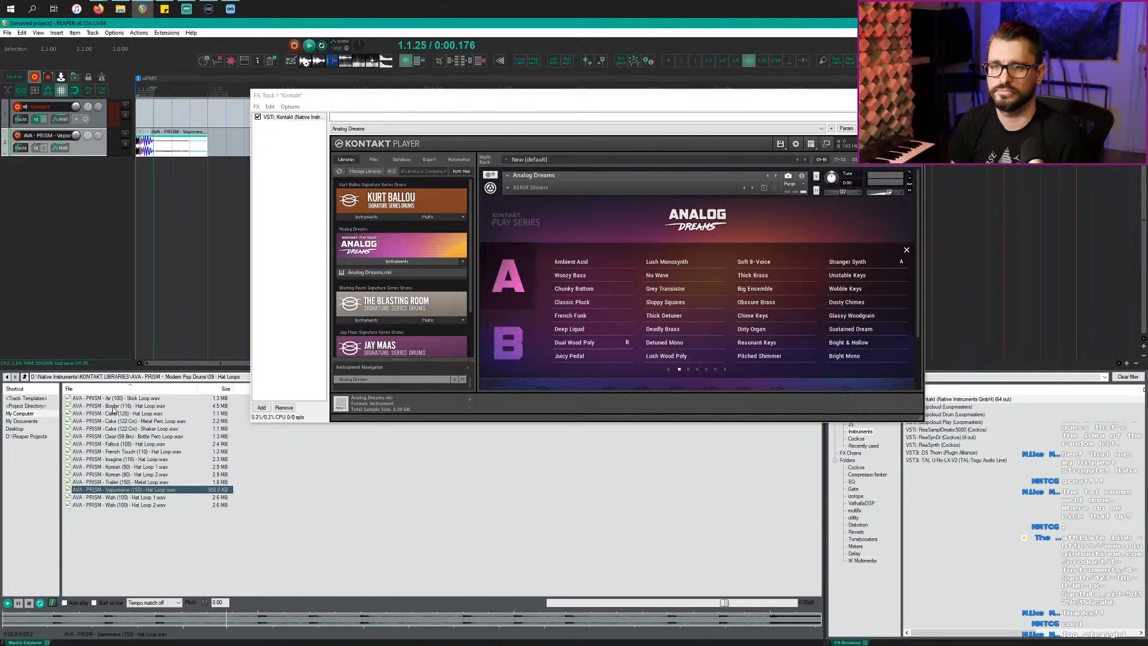
{"action": "key", "text": "Down"}
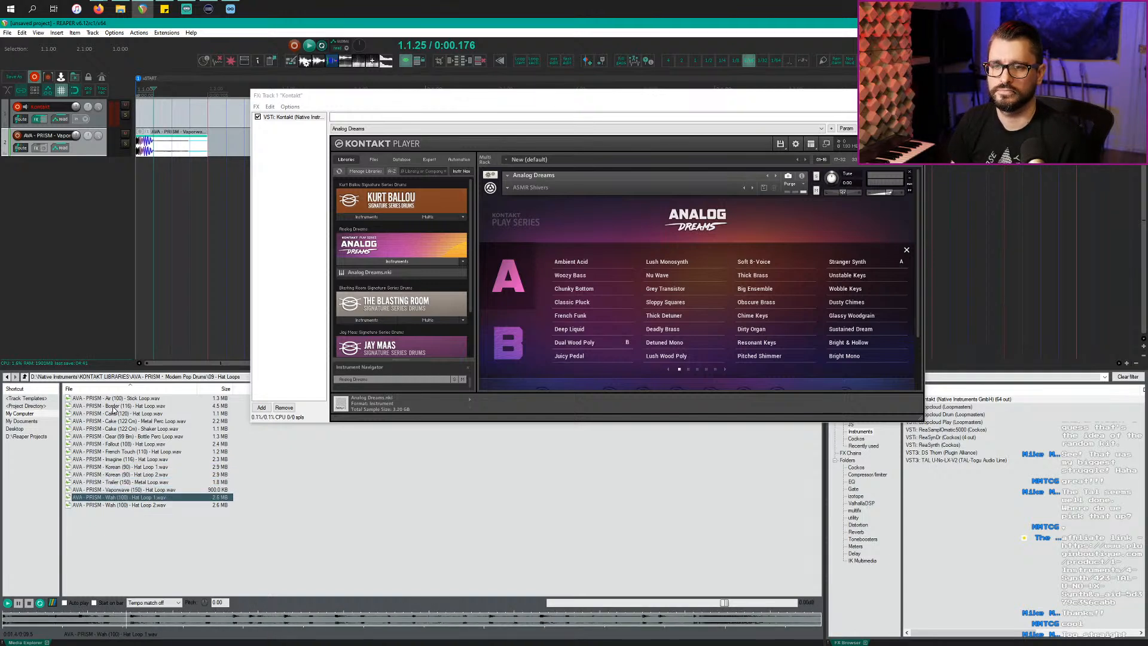
{"action": "left_click", "coordinate": [121, 406]}
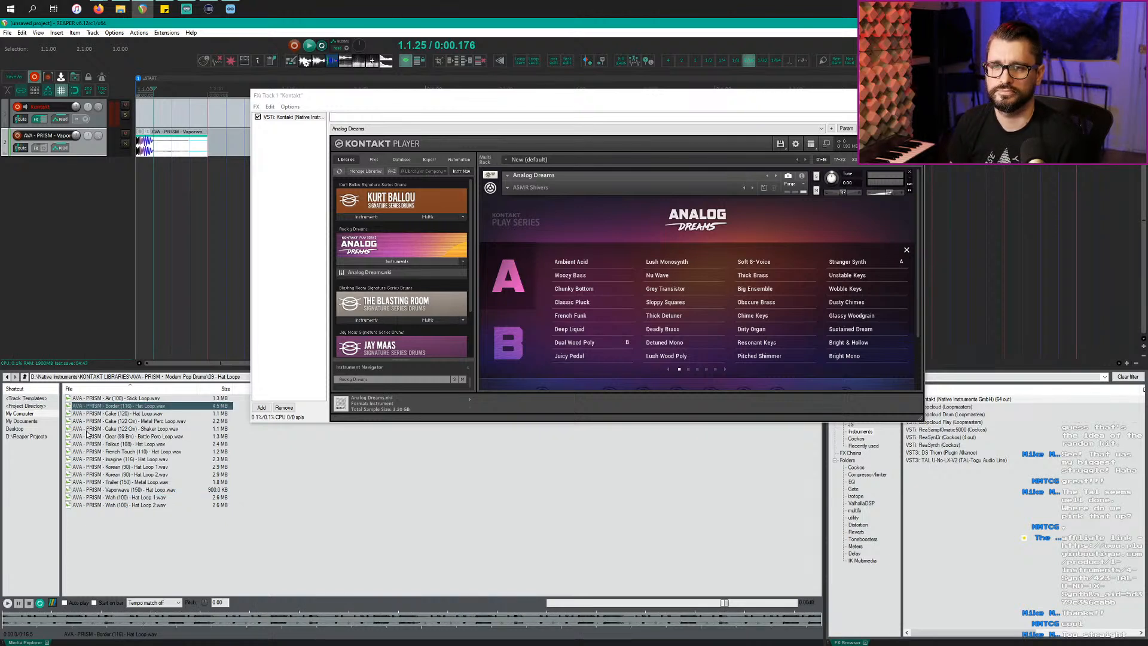
{"action": "left_click", "coordinate": [25, 377]}
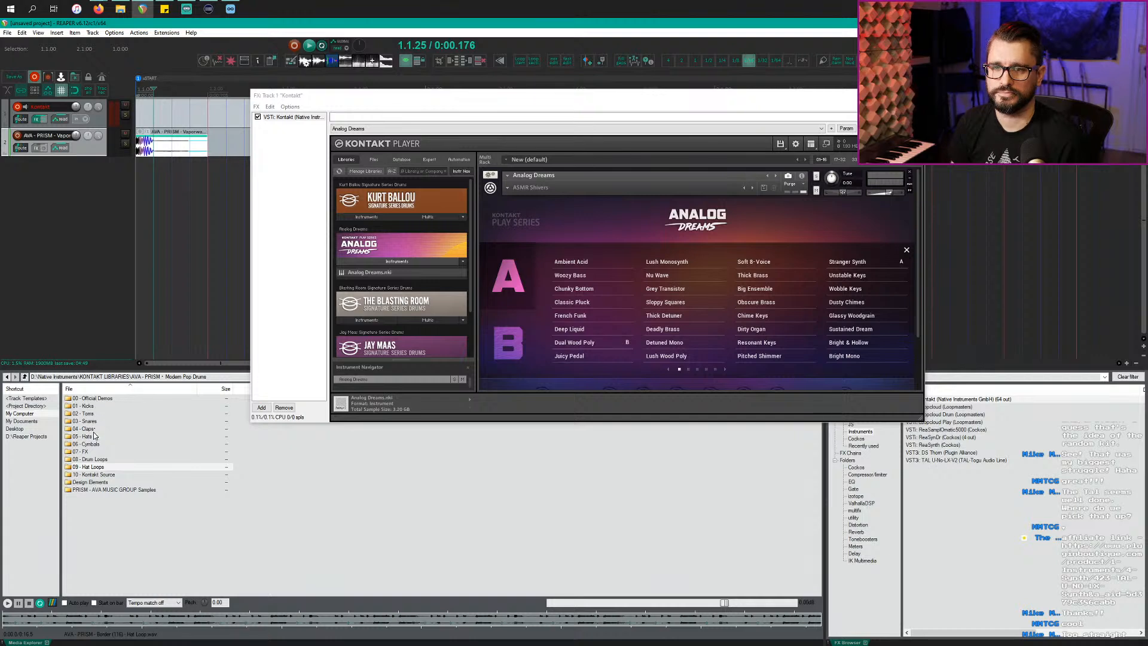
{"action": "double_click", "coordinate": [90, 452]}
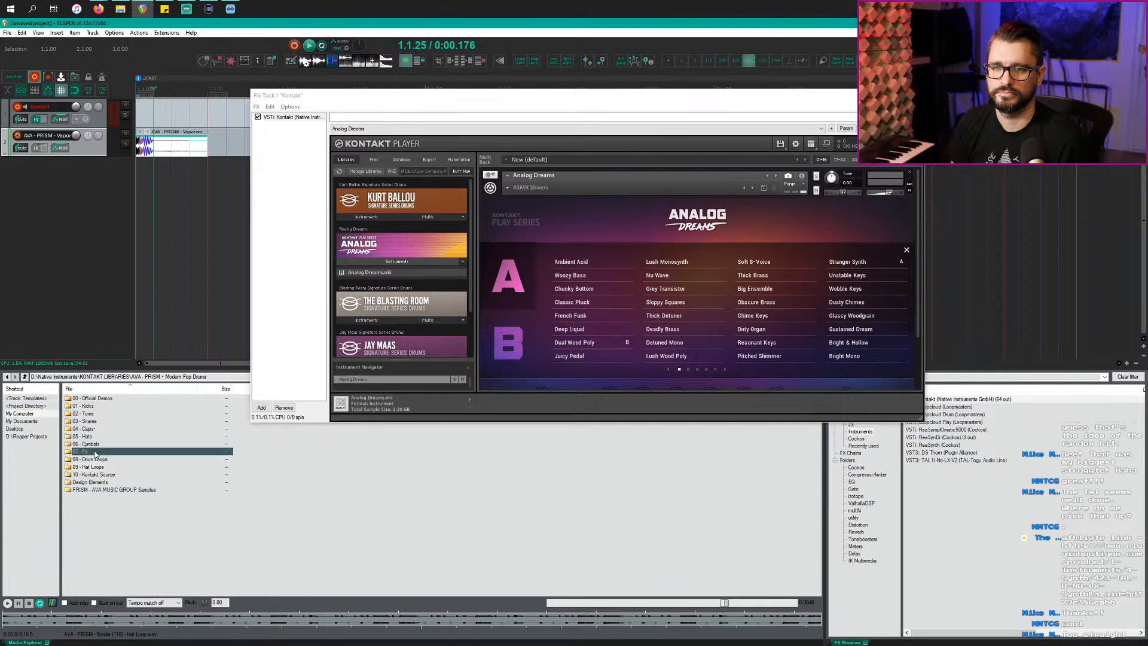
{"action": "left_click", "coordinate": [25, 376]}
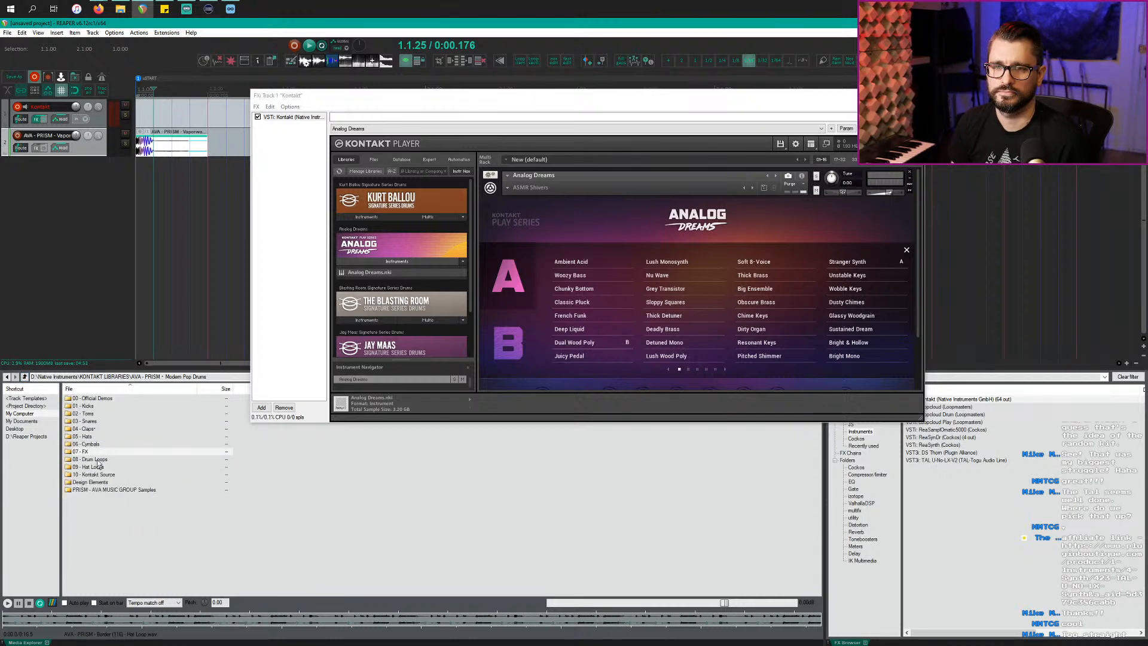
{"action": "double_click", "coordinate": [93, 438]}
{"action": "left_click", "coordinate": [121, 401]}
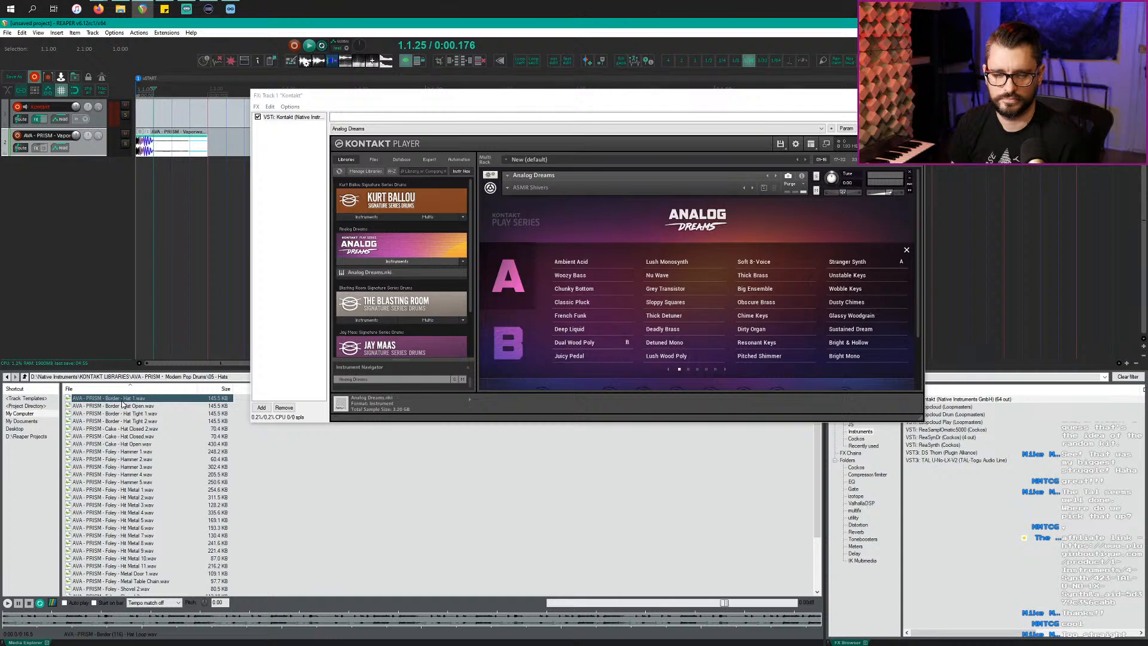
{"action": "key", "text": "space"}
{"action": "left_click", "coordinate": [123, 406]}
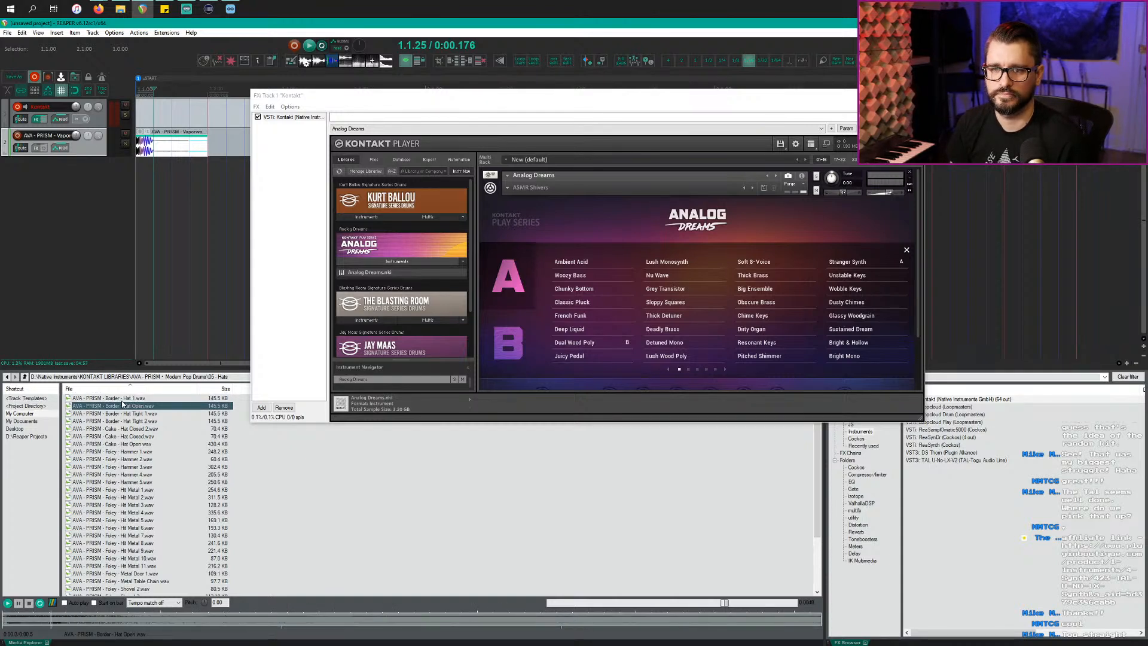
{"action": "key", "text": "Down"}
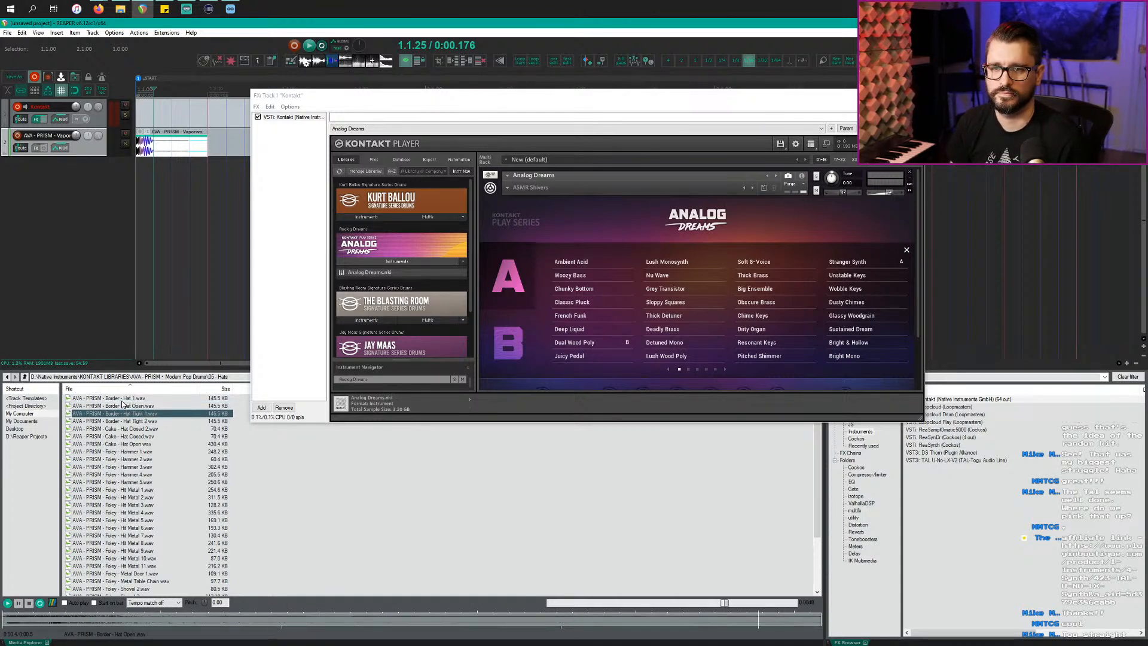
{"action": "key", "text": "Down"}
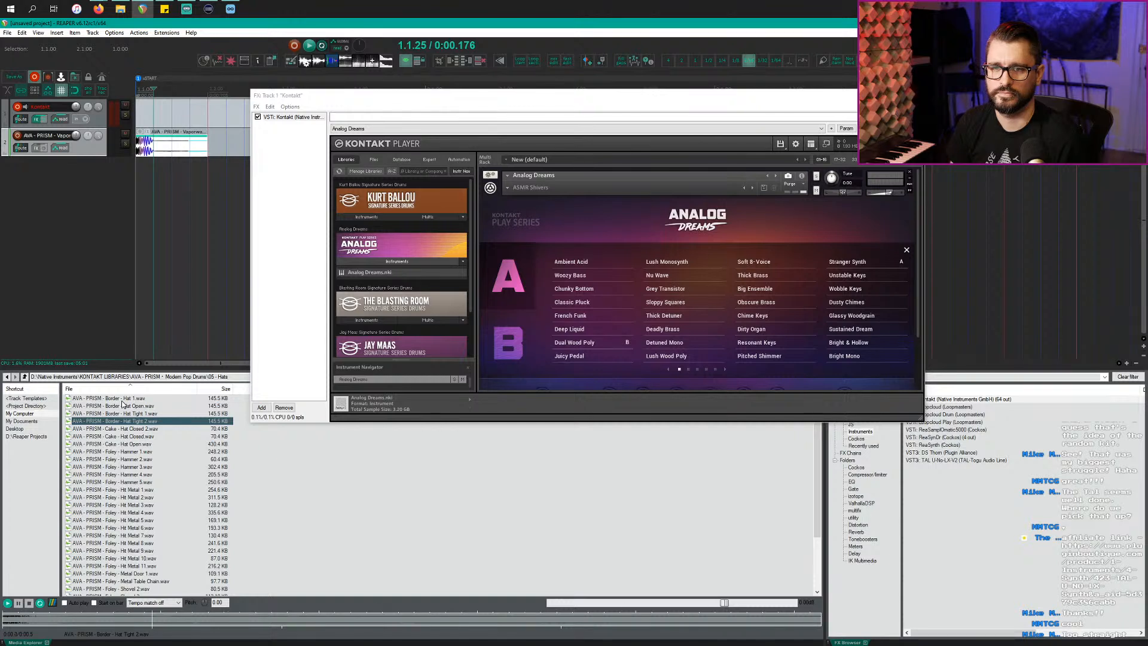
{"action": "key", "text": "Down"}
{"action": "key", "text": "Down"}
{"action": "key", "text": "Down"}
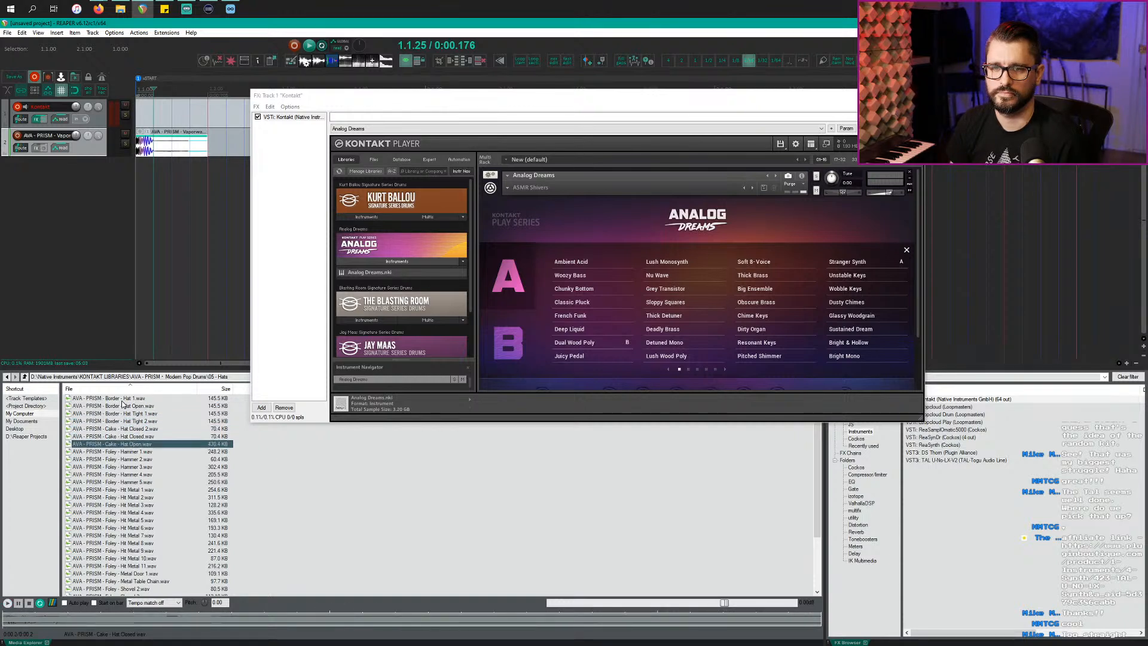
{"action": "key", "text": "Down"}
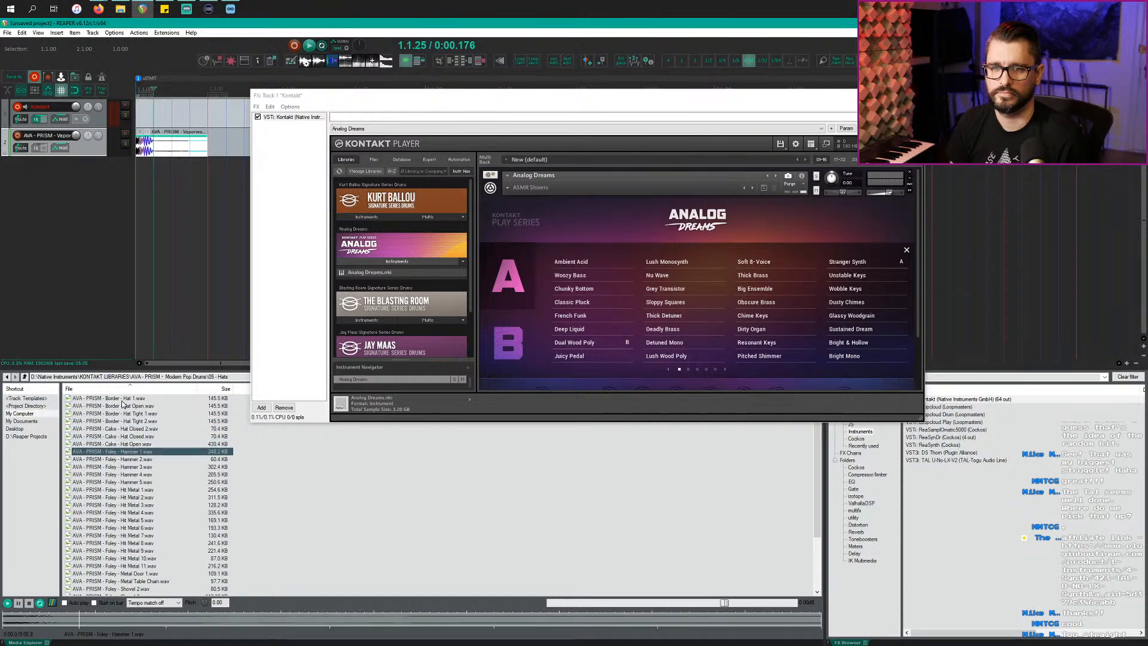
{"action": "left_click", "coordinate": [134, 445]}
{"action": "left_click", "coordinate": [147, 437]}
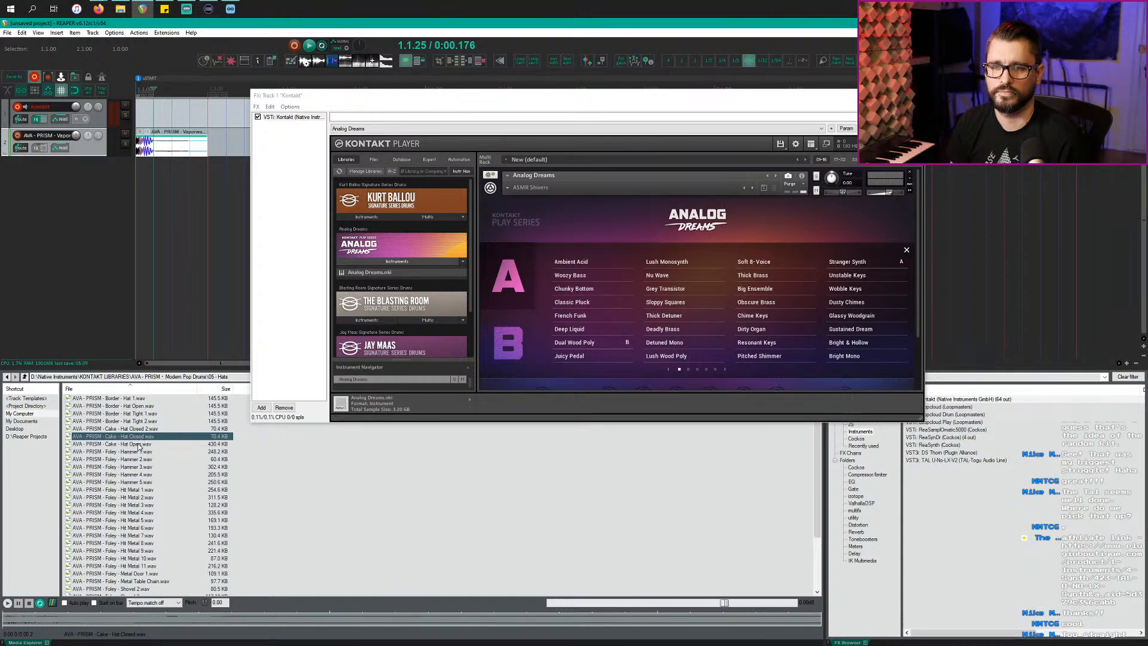
{"action": "left_click", "coordinate": [138, 444]}
{"action": "left_click", "coordinate": [140, 436]}
{"action": "left_click", "coordinate": [152, 429]}
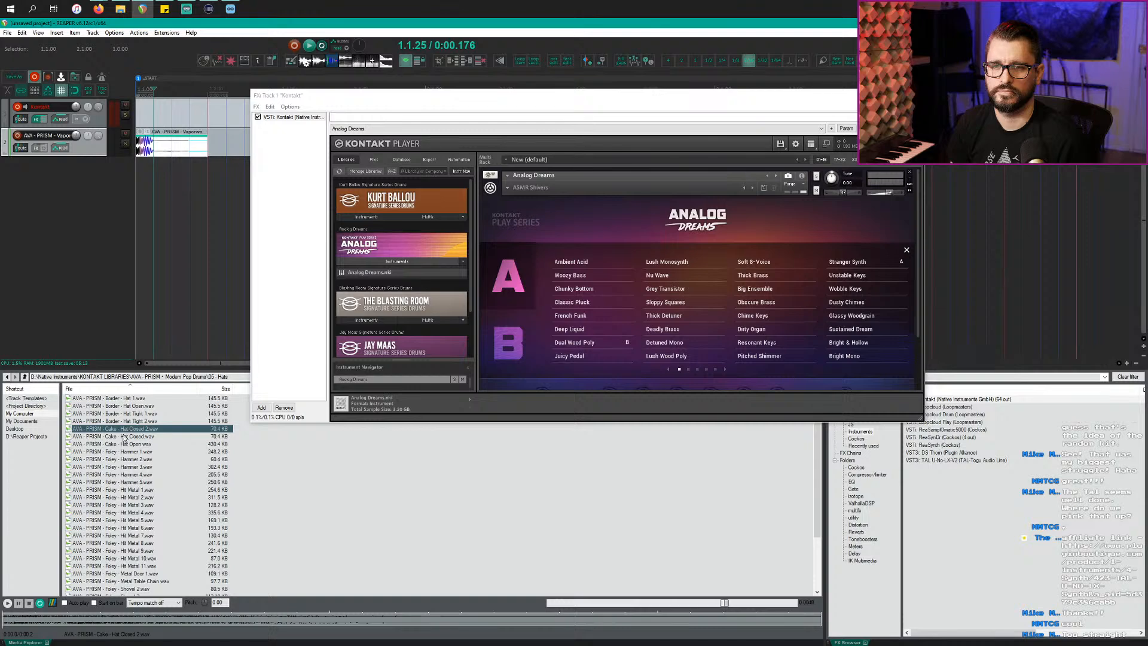
Step: Add Cake - Hat Closed as a new track, extend it to loop across the bar, and play
{"action": "left_click_drag", "start_coordinate": [125, 439], "coordinate": [48, 277]}
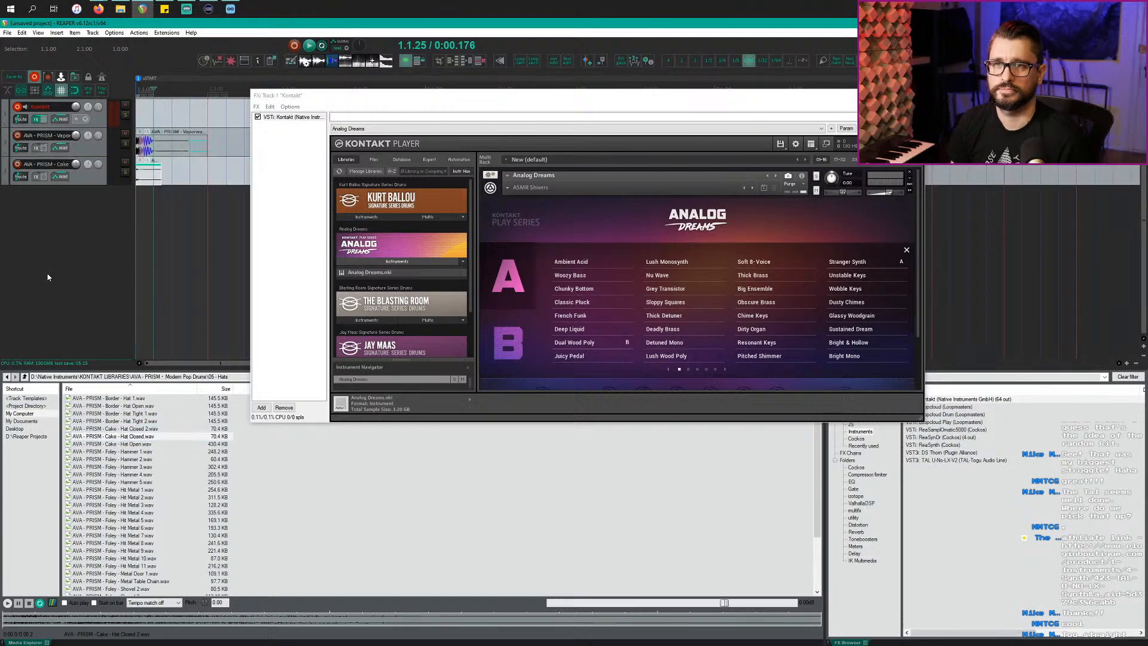
{"action": "left_click_drag", "start_coordinate": [349, 106], "coordinate": [401, 353]}
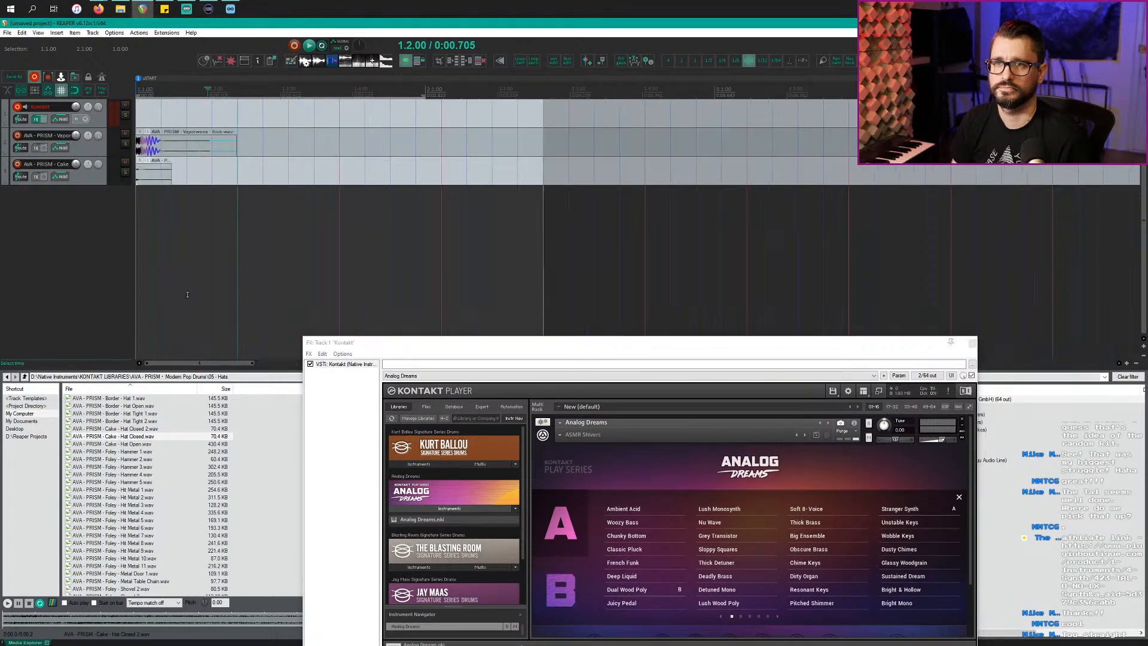
{"action": "left_click_drag", "start_coordinate": [208, 172], "coordinate": [936, 167]}
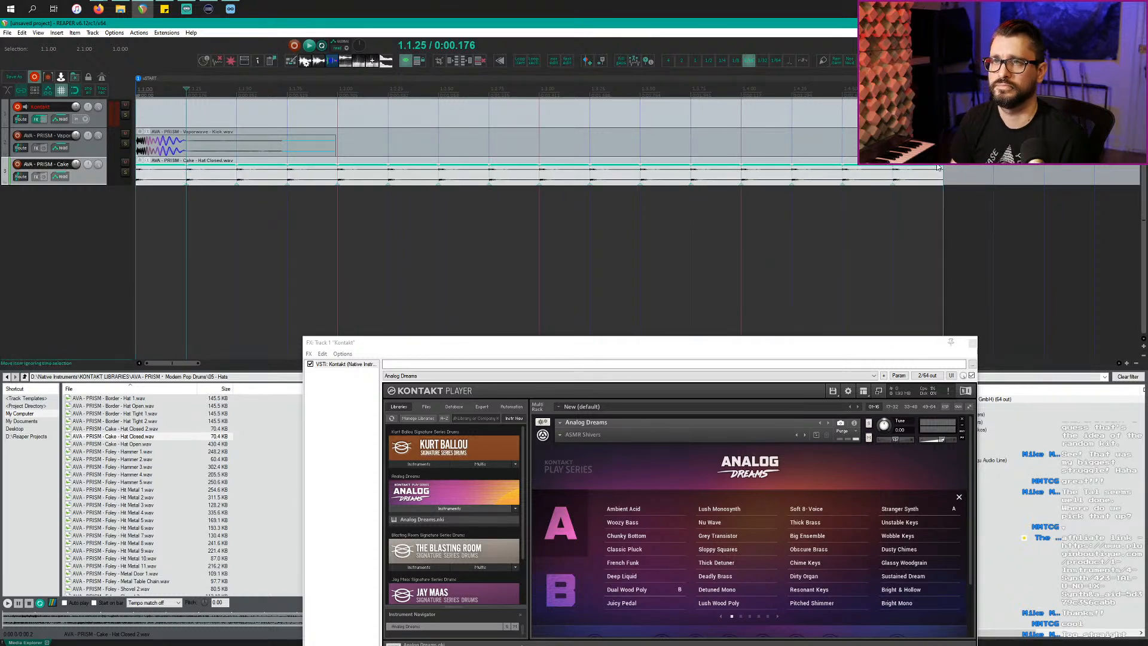
{"action": "key", "text": "space"}
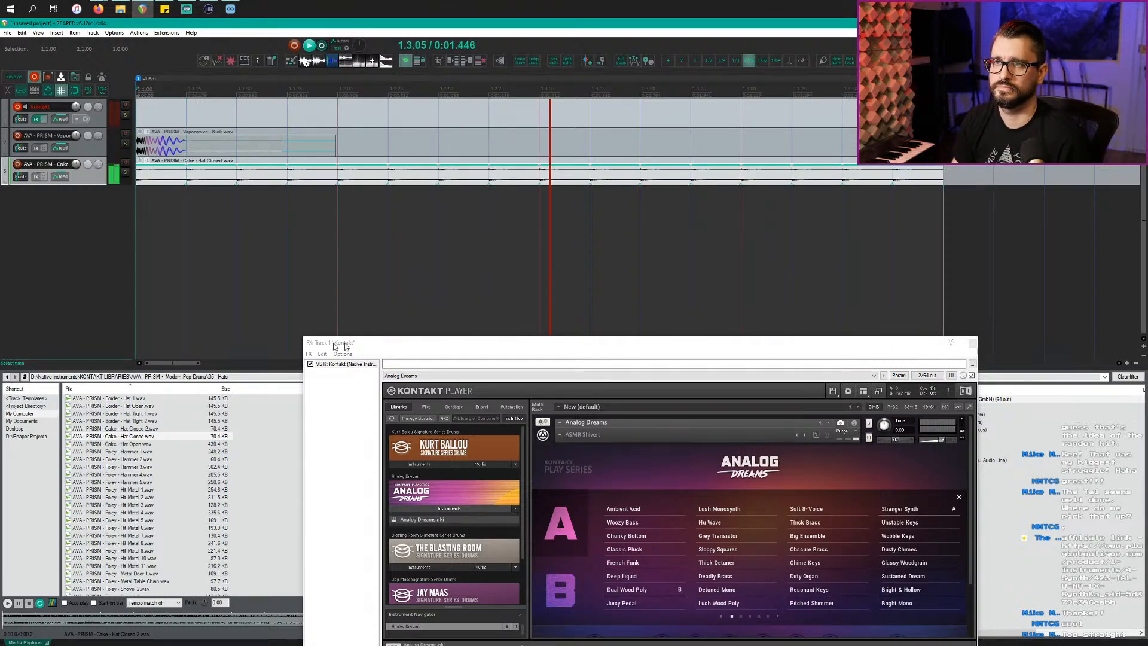
Step: Select the kick track, preview Foley - Hammer 4, and go back to the drum folder list
{"action": "scroll", "coordinate": [287, 326], "scroll_direction": "down", "scroll_amount": 2}
{"action": "left_click", "coordinate": [88, 147]}
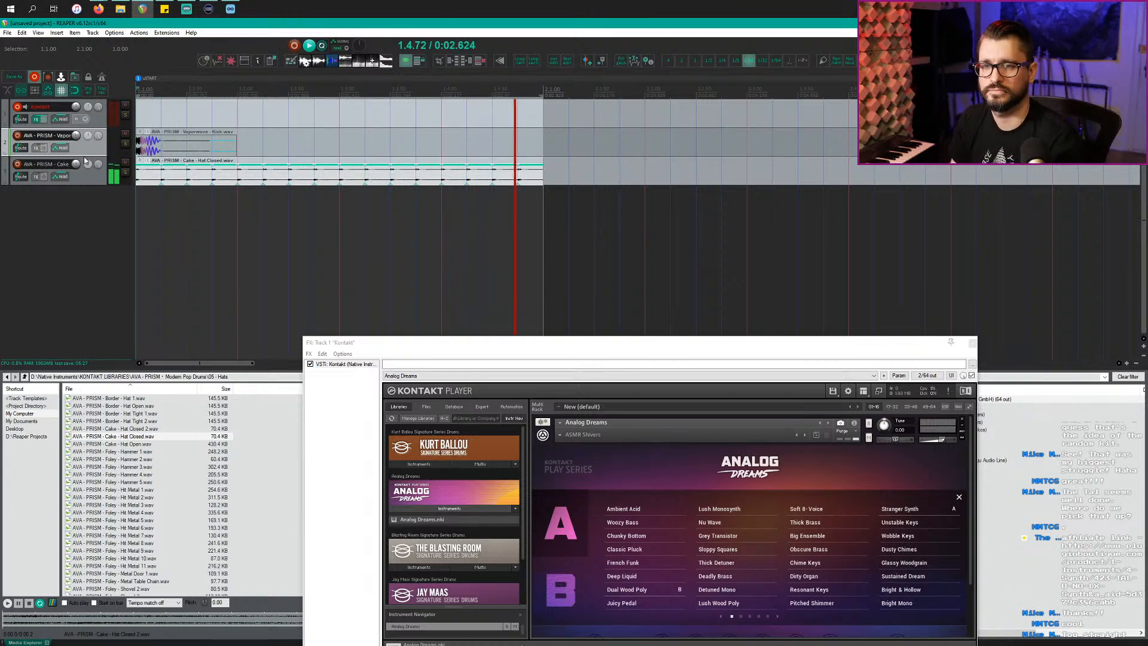
{"action": "left_click", "coordinate": [96, 475]}
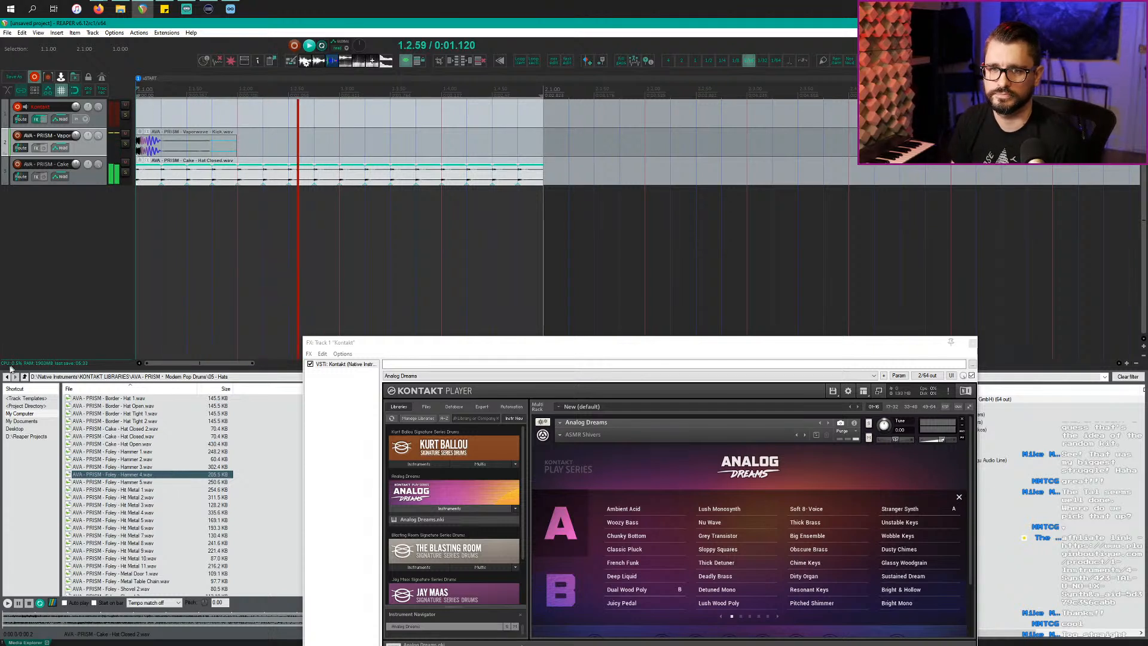
{"action": "left_click", "coordinate": [25, 377]}
Step: Open 03 - Snares, preview Air and Billboard, and add Border - Snare as a new track
{"action": "double_click", "coordinate": [102, 421]}
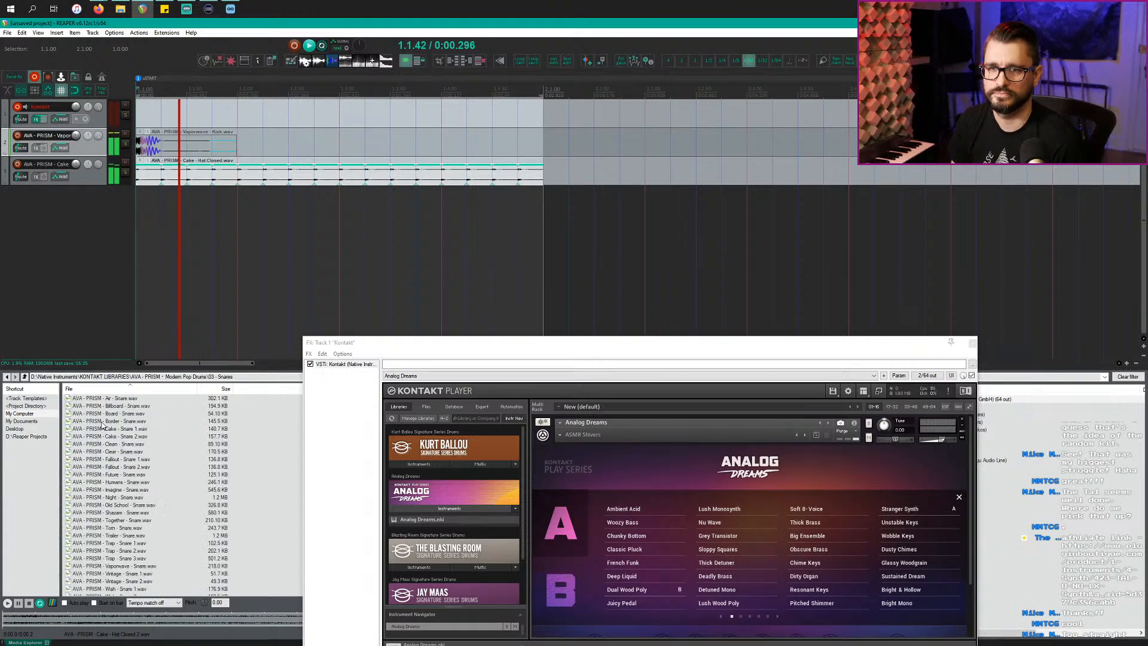
{"action": "left_click", "coordinate": [135, 400]}
{"action": "key", "text": "Down"}
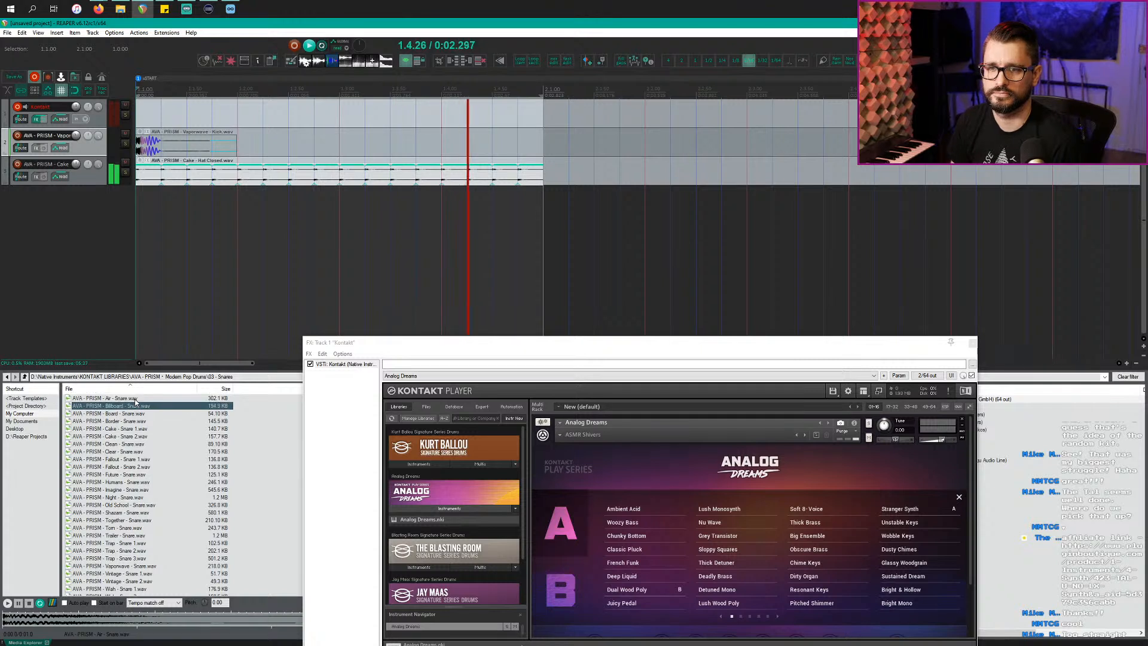
{"action": "key", "text": "Down"}
{"action": "key", "text": "Down"}
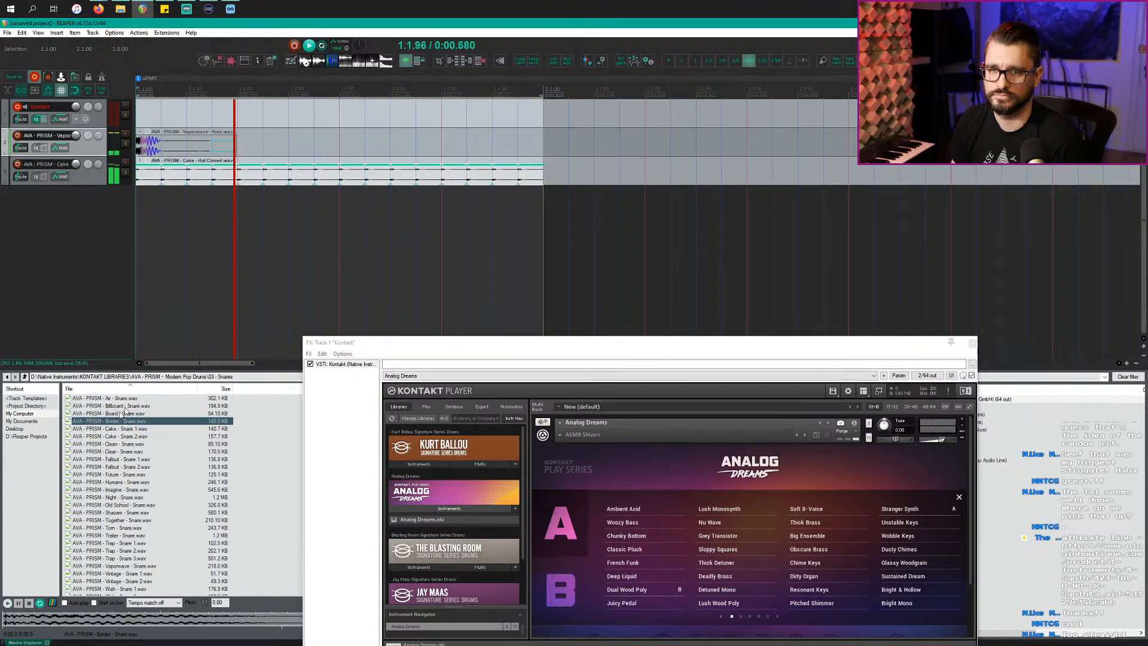
{"action": "left_click_drag", "start_coordinate": [124, 411], "coordinate": [456, 205]}
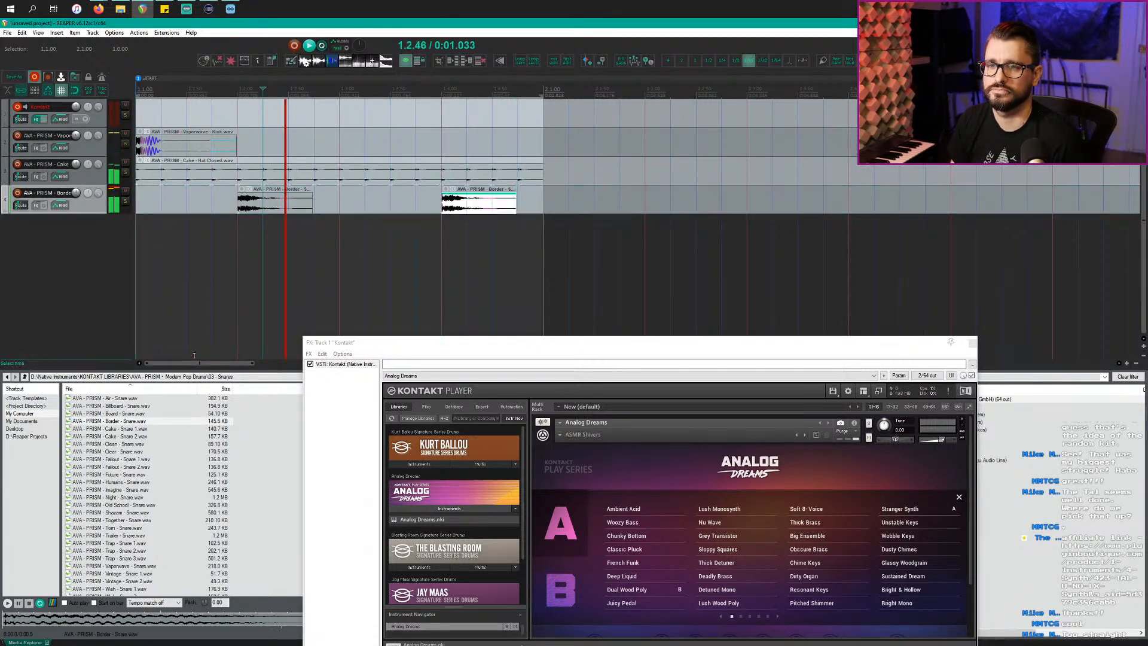
Step: Preview more snares and add Imagine - Snare as another new track
{"action": "left_click", "coordinate": [111, 481]}
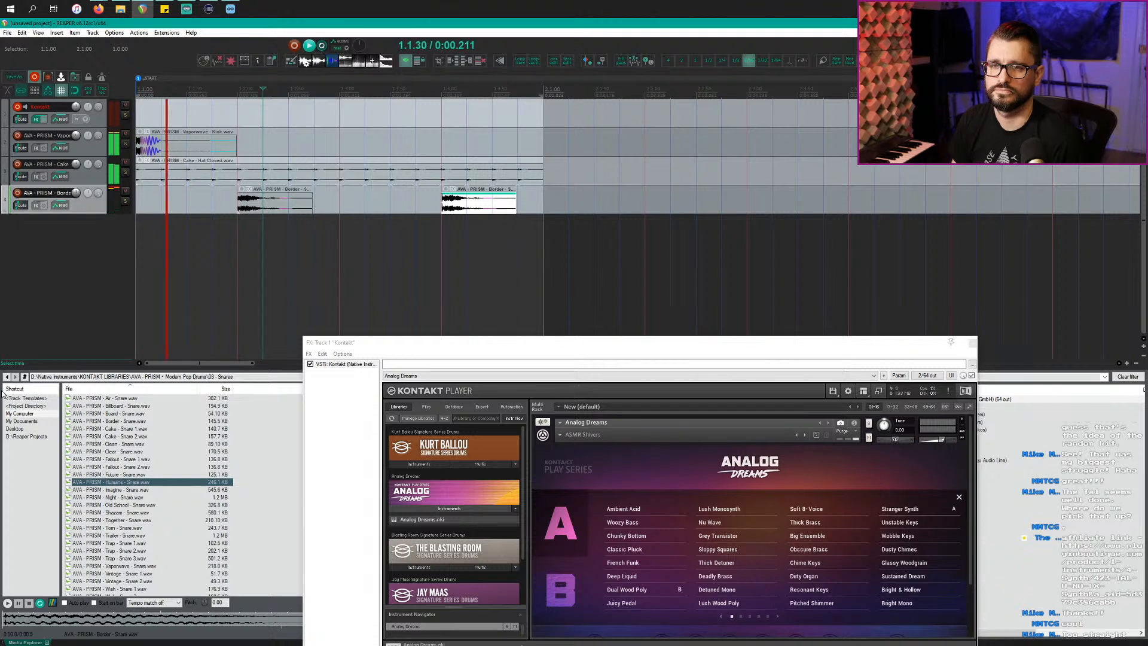
{"action": "left_click", "coordinate": [159, 429]}
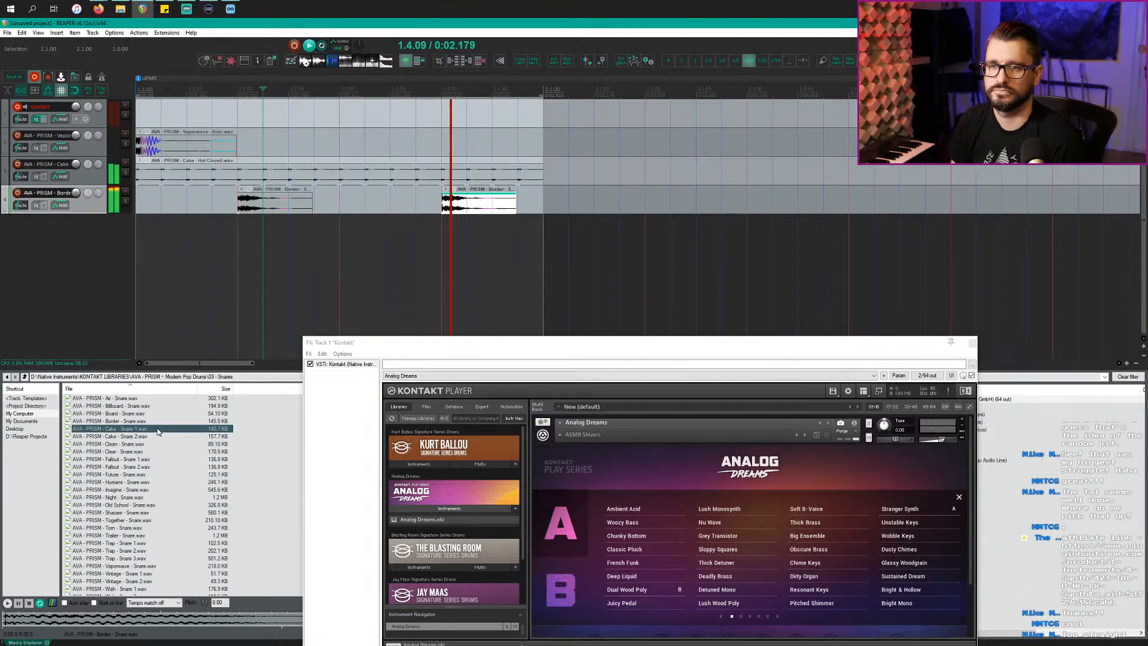
{"action": "key", "text": "Down"}
{"action": "key", "text": "Down"}
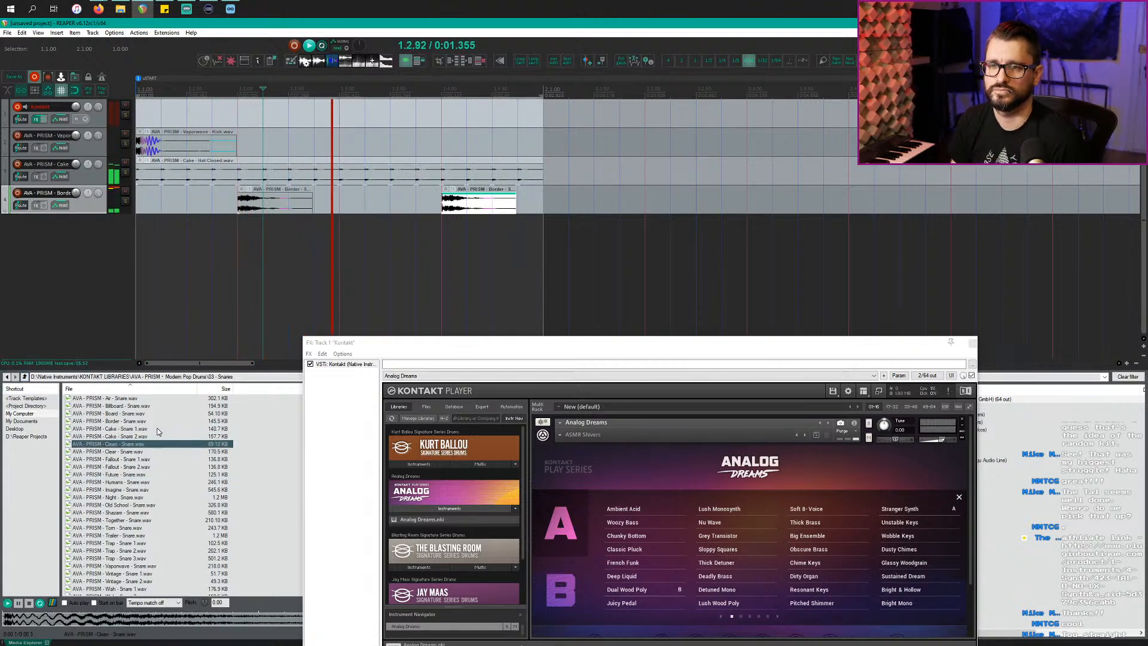
{"action": "key", "text": "Down"}
{"action": "key", "text": "Down"}
{"action": "key", "text": "Down"}
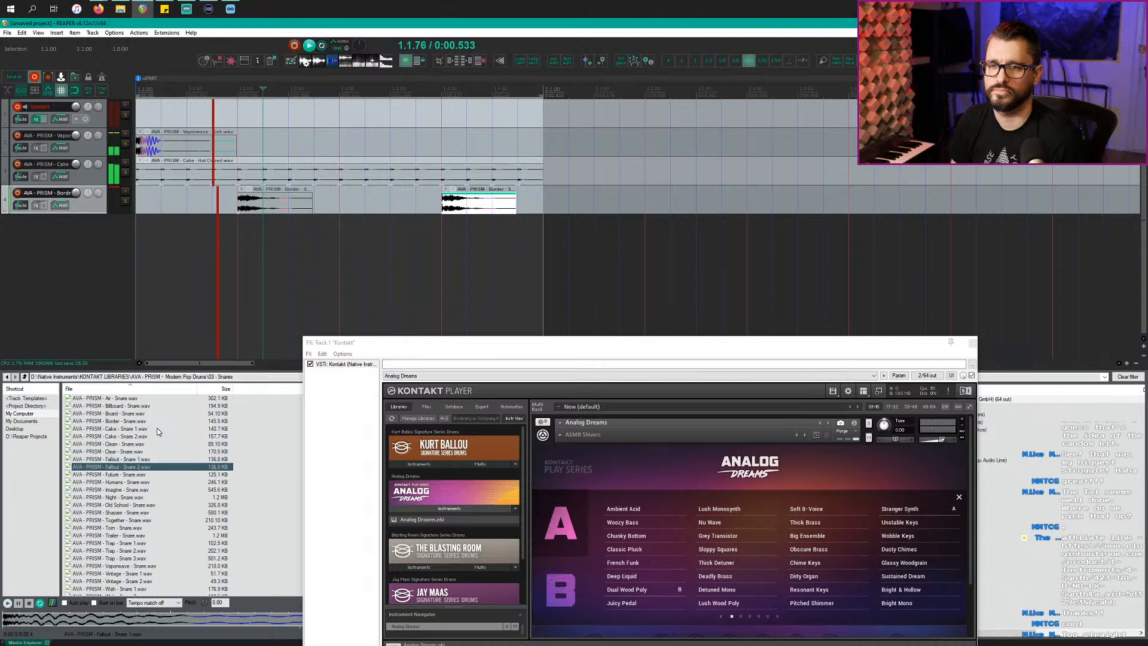
{"action": "key", "text": "Down"}
{"action": "key", "text": "Down"}
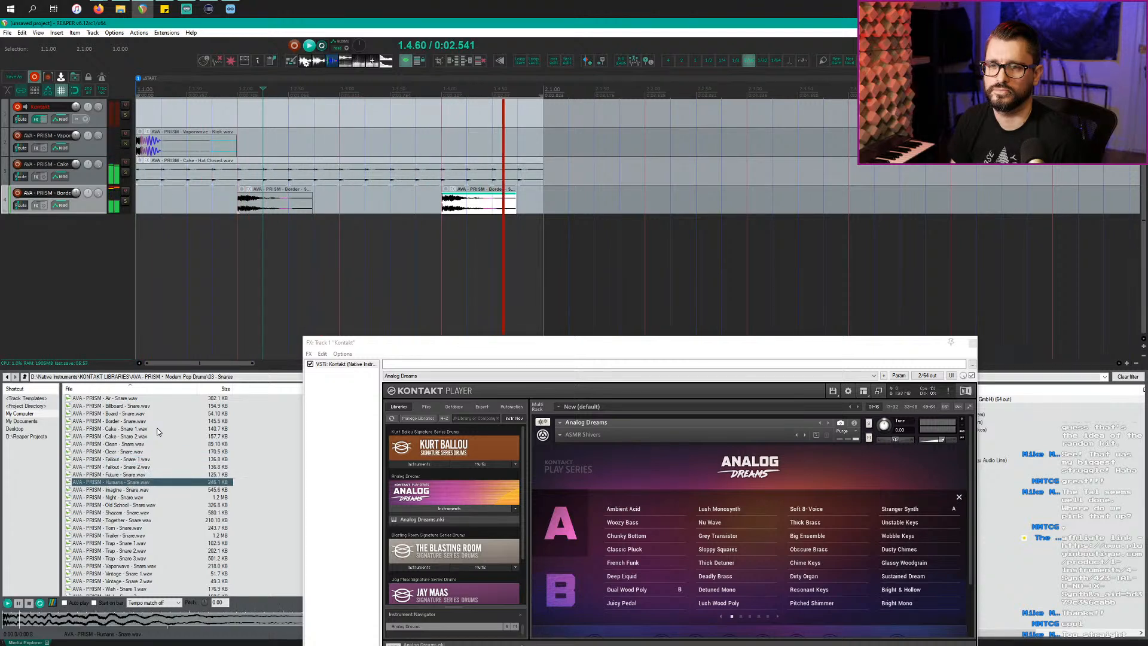
{"action": "key", "text": "Down"}
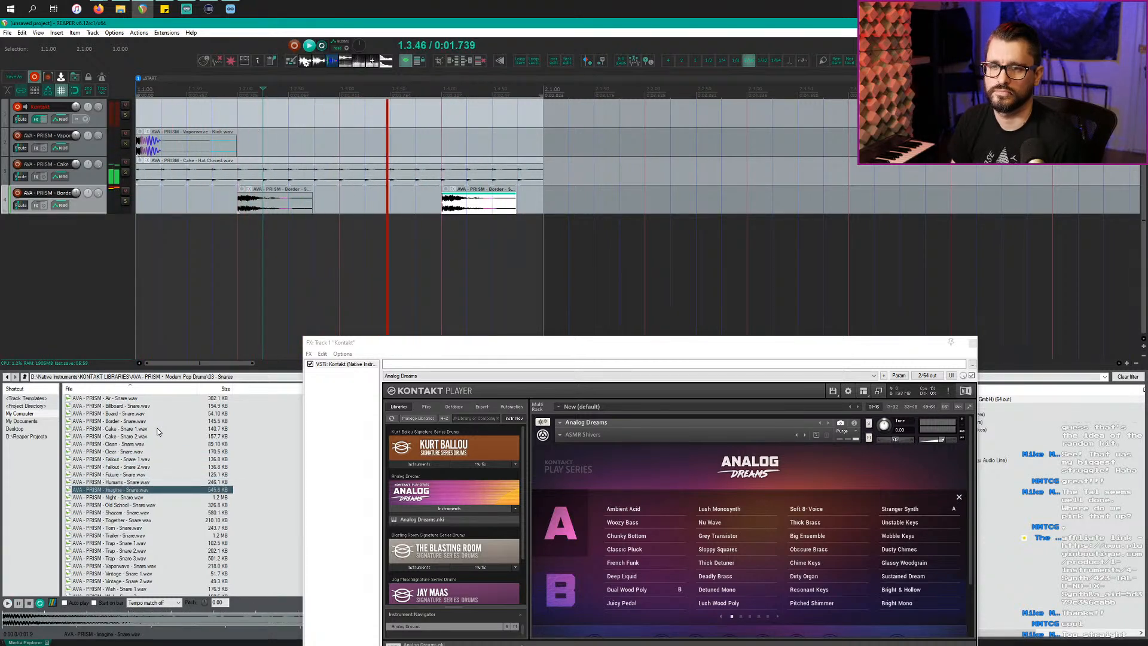
{"action": "left_click_drag", "start_coordinate": [124, 488], "coordinate": [475, 242]}
{"action": "left_click", "coordinate": [271, 242]}
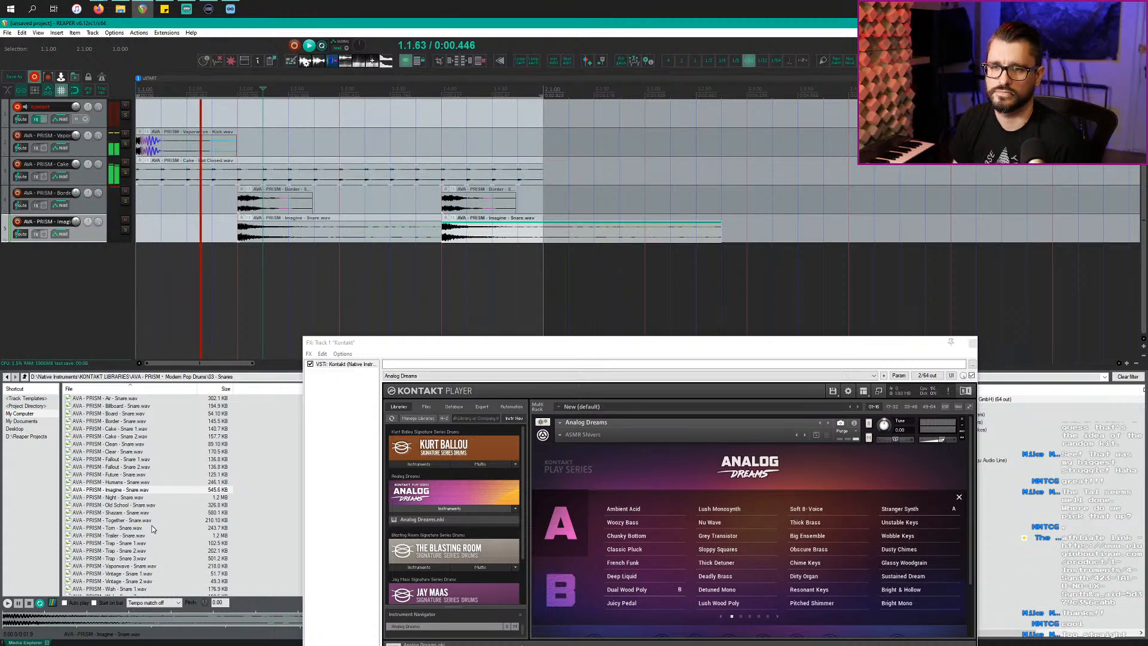
{"action": "left_click", "coordinate": [140, 497]}
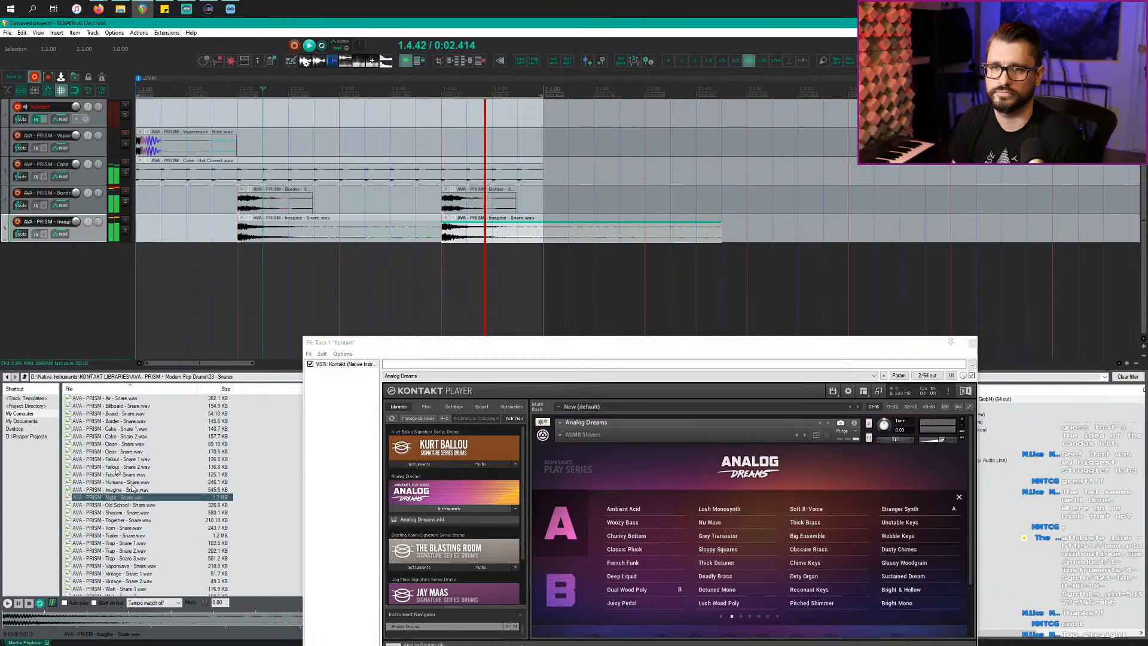
{"action": "left_click", "coordinate": [24, 377]}
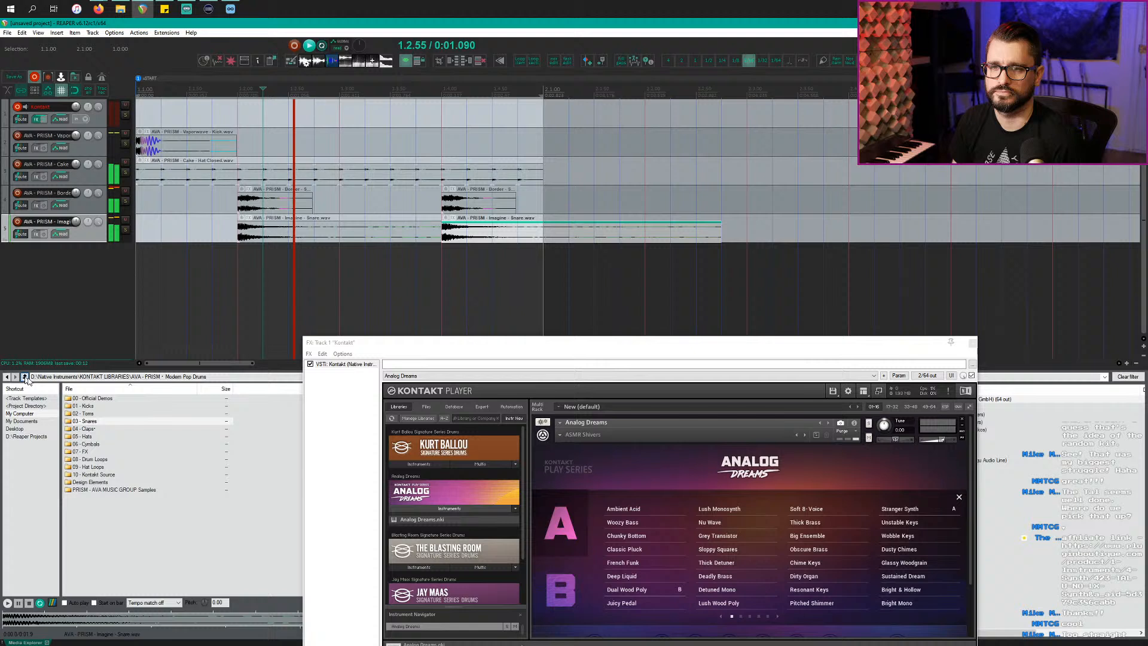
Step: Open 04 - Claps and audition the Border clap, Confindent clap and wood block samples, picking Confindent - Clap
{"action": "double_click", "coordinate": [102, 428]}
{"action": "left_click", "coordinate": [170, 400]}
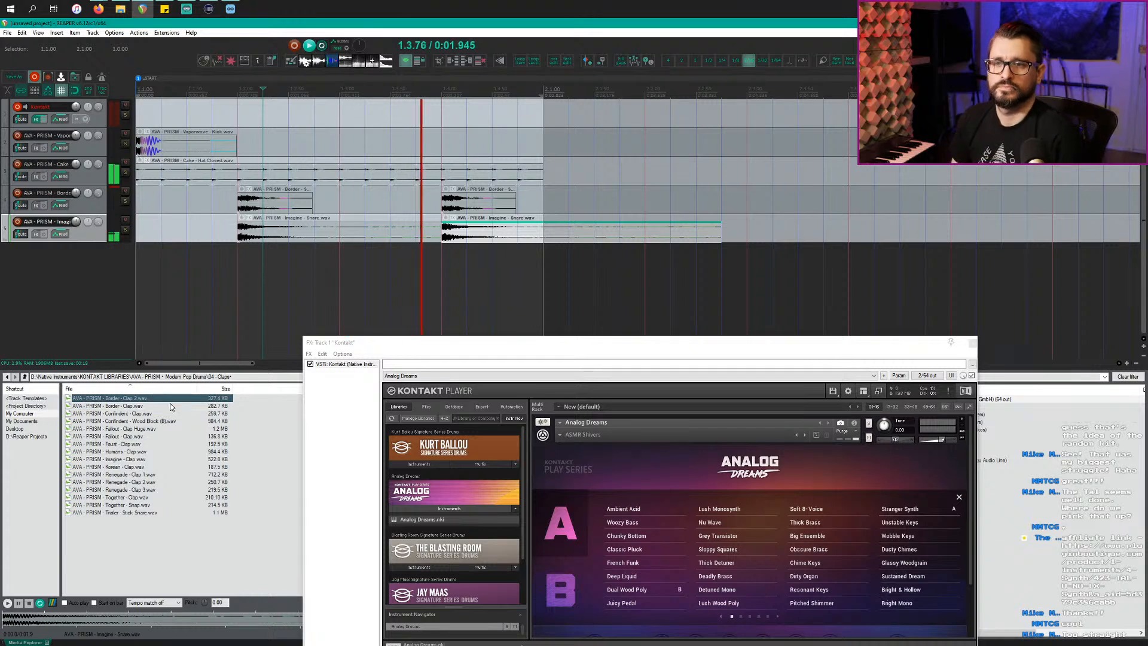
{"action": "left_click", "coordinate": [169, 408]}
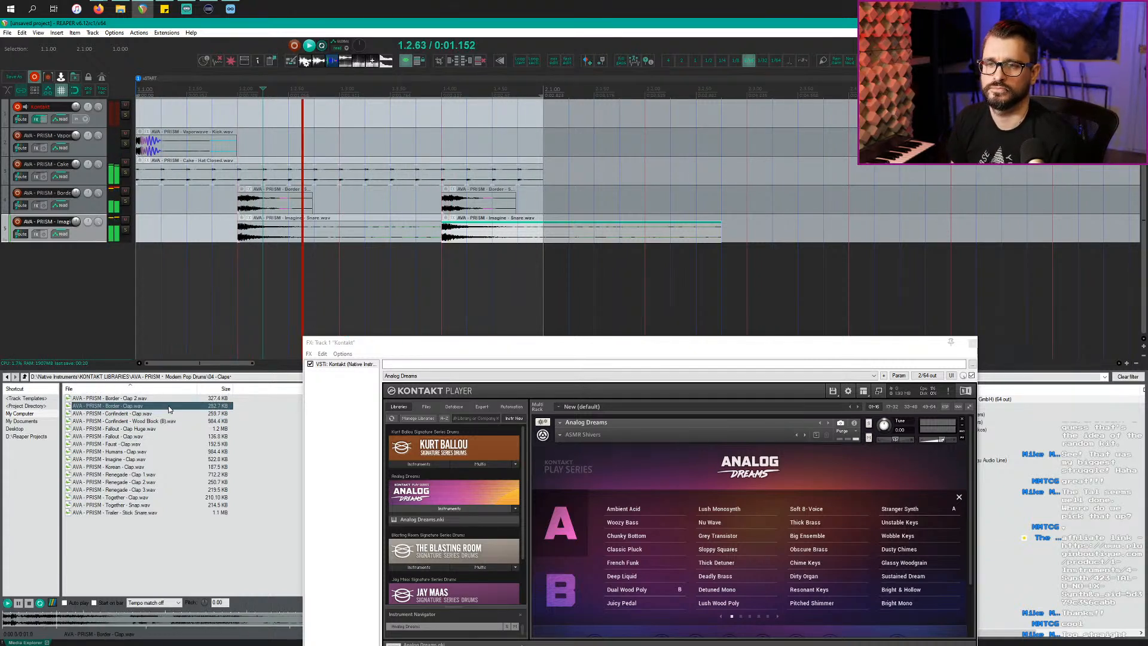
{"action": "left_click", "coordinate": [170, 413]}
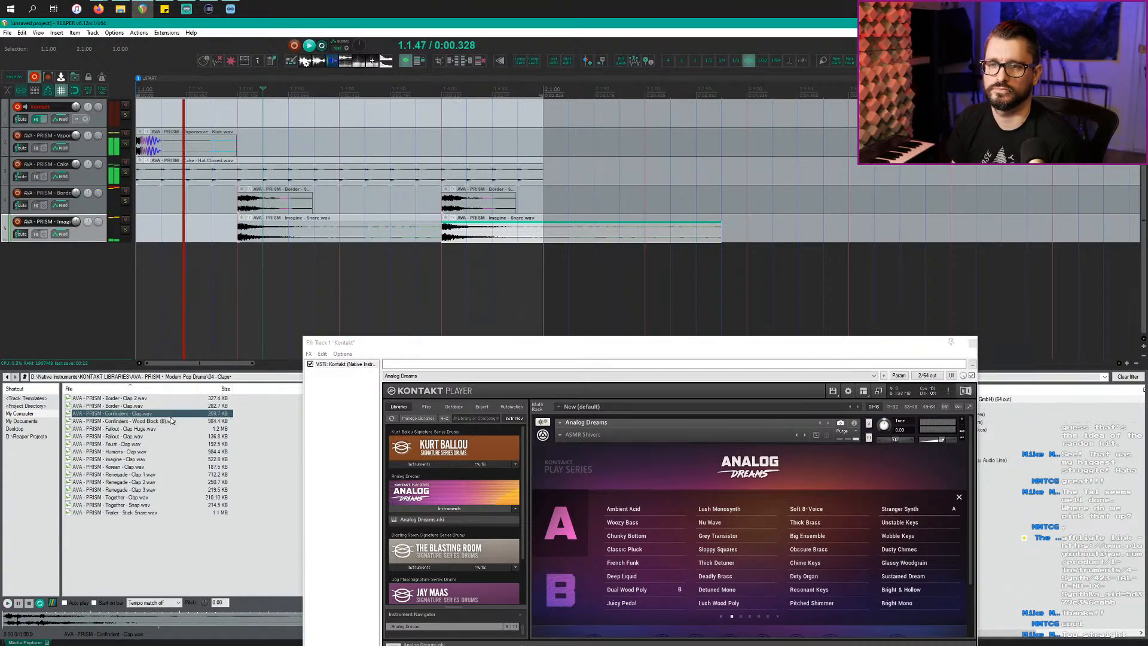
{"action": "left_click", "coordinate": [173, 421]}
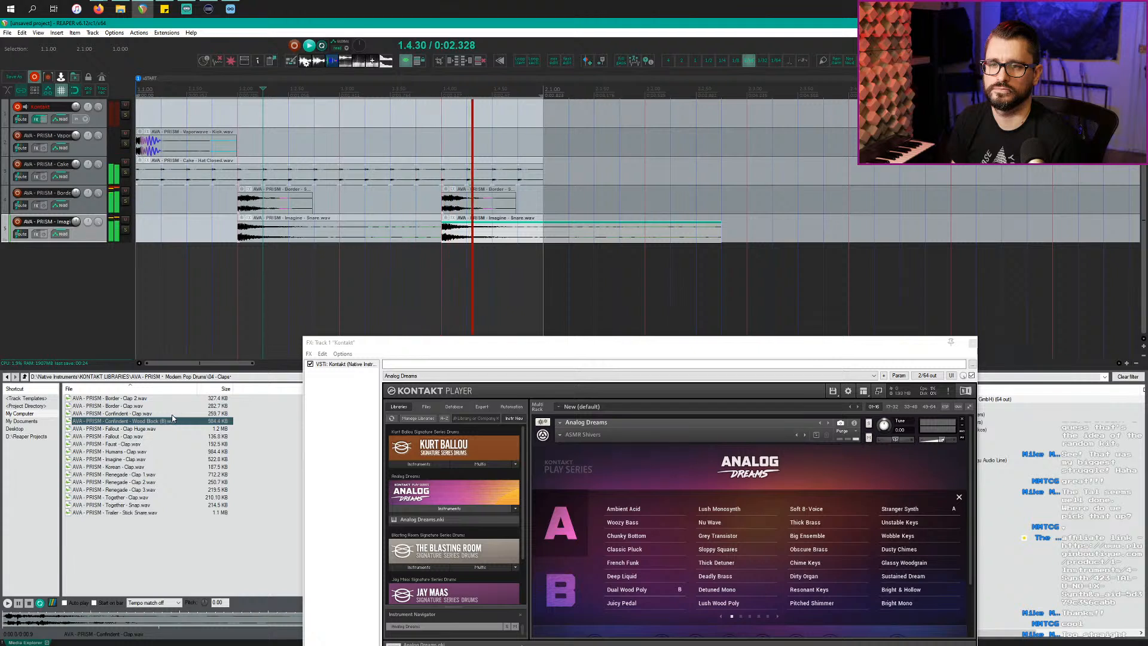
{"action": "left_click", "coordinate": [152, 413]}
Step: Add Confindent - Clap as a new track and slide it onto the second snare hit
{"action": "left_click_drag", "start_coordinate": [152, 414], "coordinate": [242, 269]}
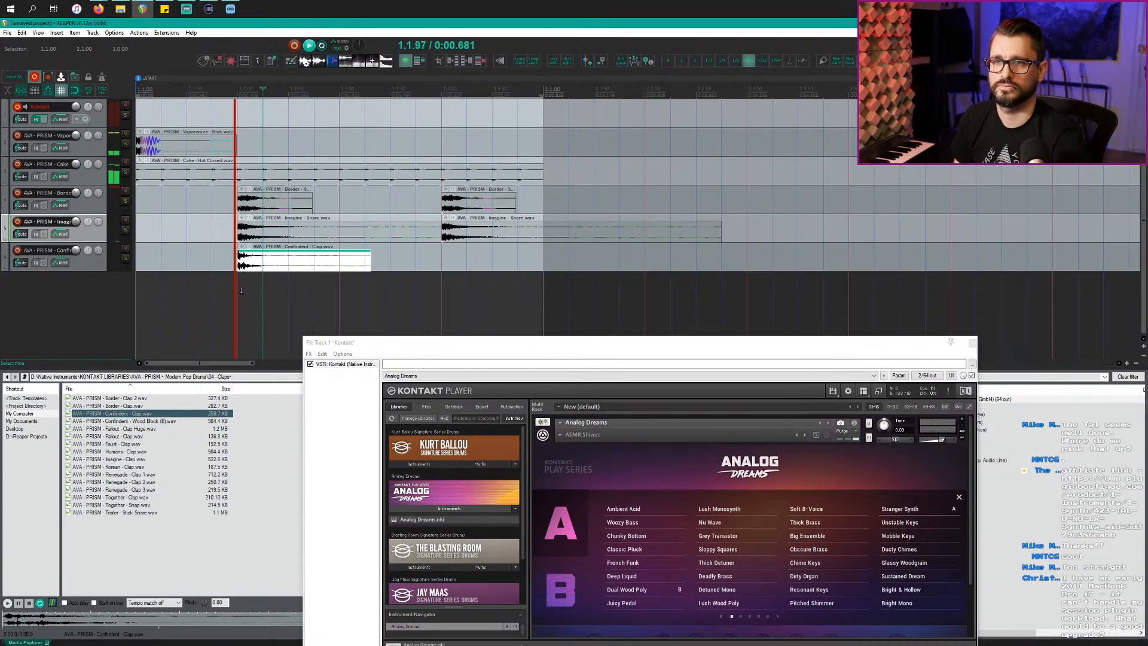
{"action": "left_click", "coordinate": [261, 271]}
{"action": "left_click_drag", "start_coordinate": [260, 270], "coordinate": [468, 270]}
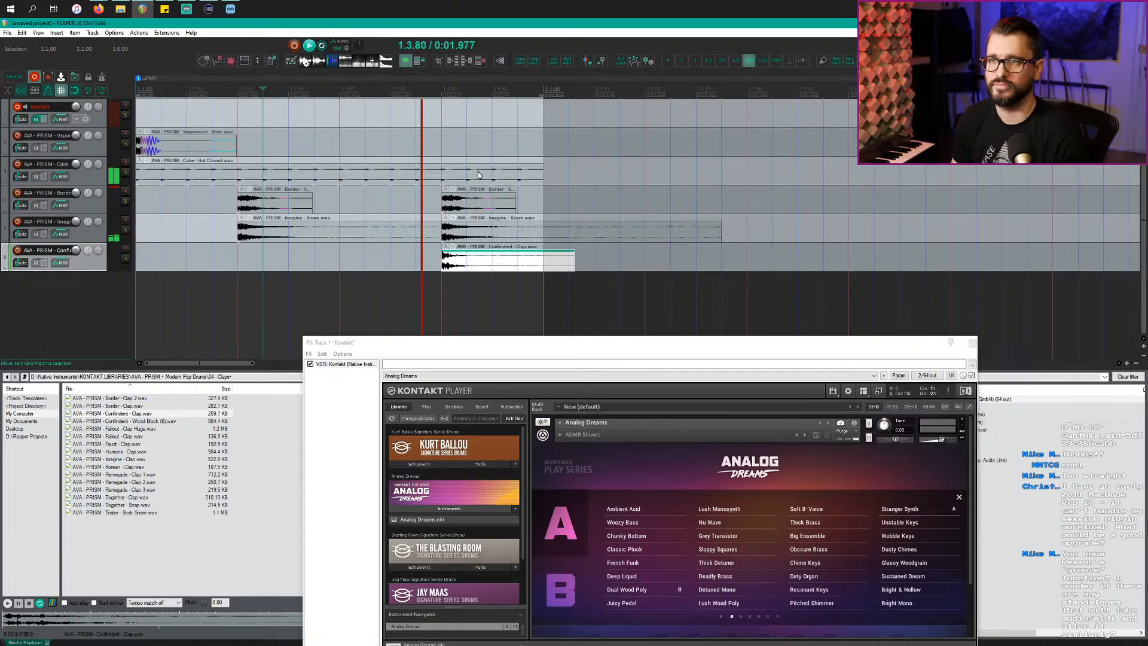
Step: Delete the snare and clap item portions from 2.1.00 to 2.2.75
{"action": "left_click_drag", "start_coordinate": [399, 344], "coordinate": [311, 301]}
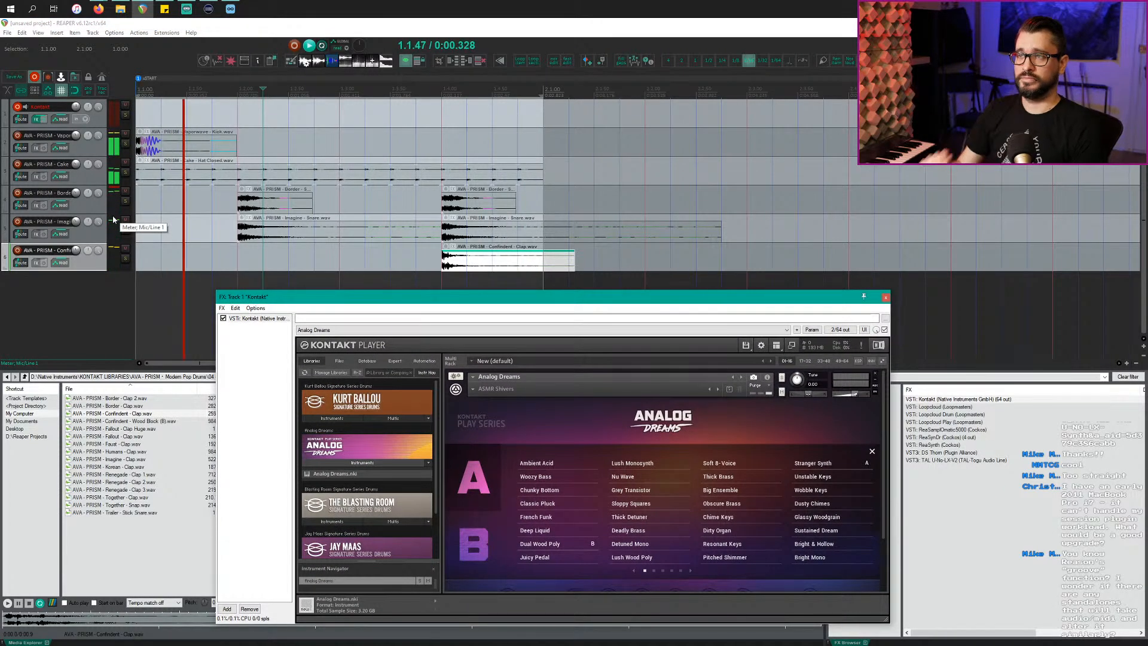
{"action": "left_click_drag", "start_coordinate": [544, 228], "coordinate": [723, 273]}
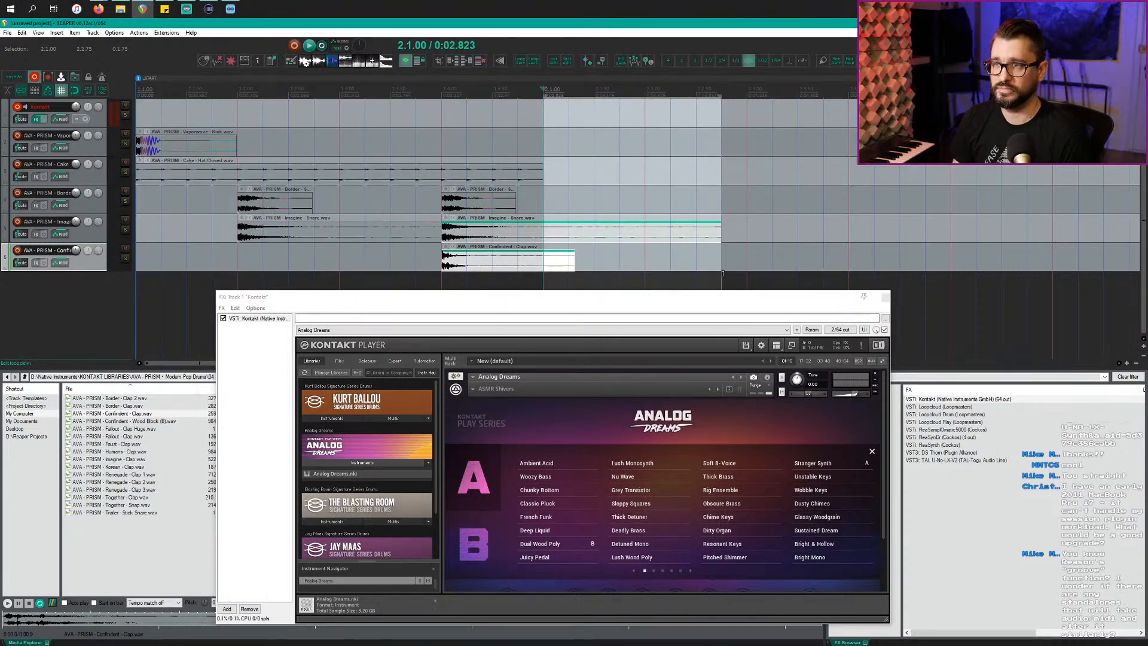
{"action": "key", "text": "Delete"}
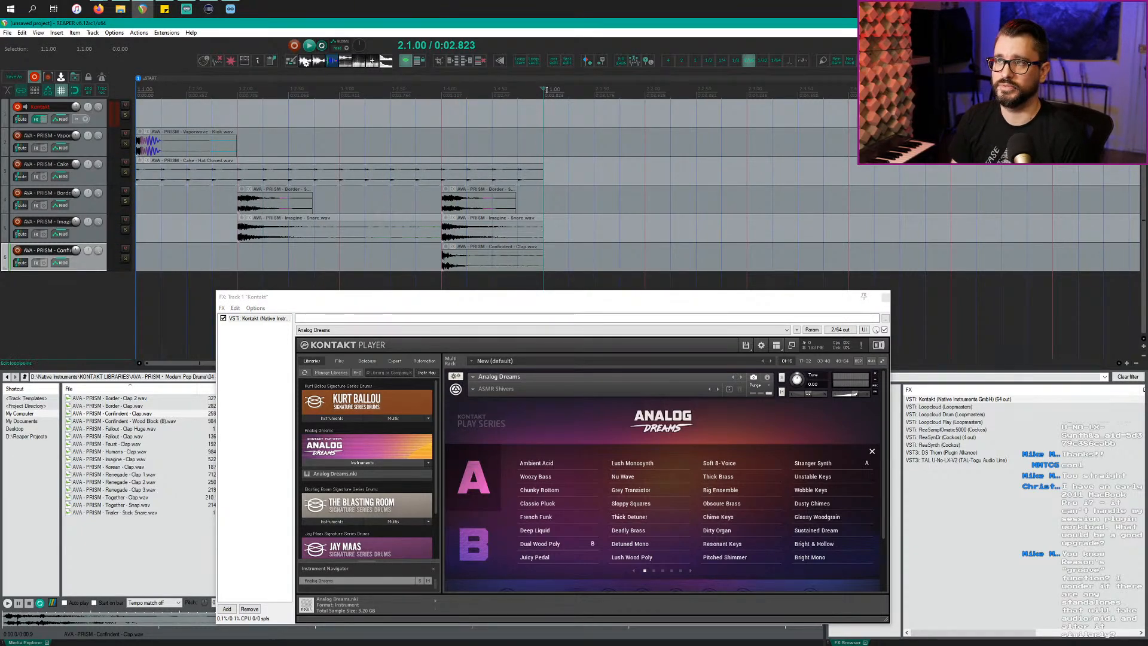
Step: Set the loop time selection over the first bar, 1.1.00 to 2.1.00
{"action": "left_click_drag", "start_coordinate": [541, 95], "coordinate": [138, 94]}
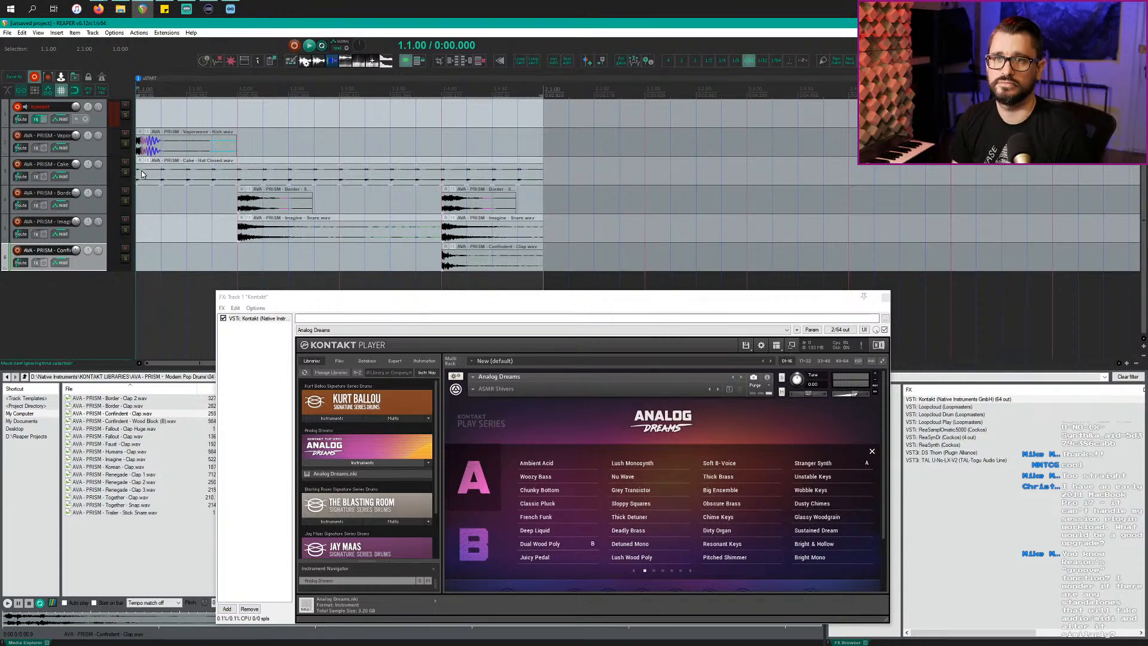
{"action": "left_click", "coordinate": [103, 122]}
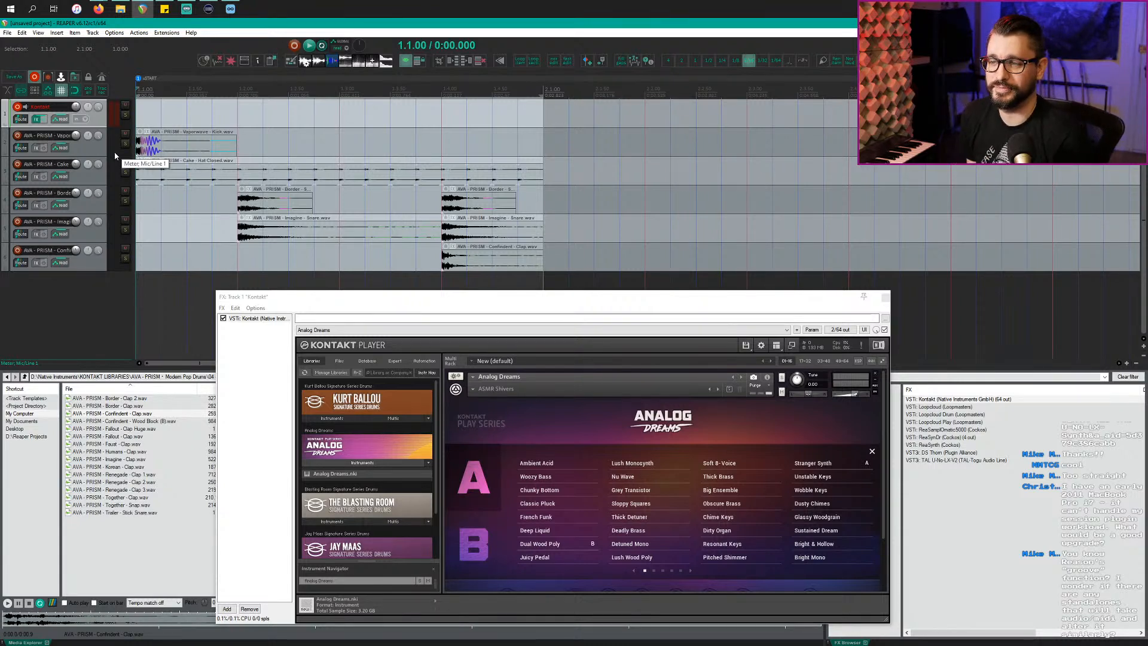
{"action": "left_click", "coordinate": [99, 269]}
{"action": "scroll", "coordinate": [105, 274], "scroll_direction": "up", "scroll_amount": 3}
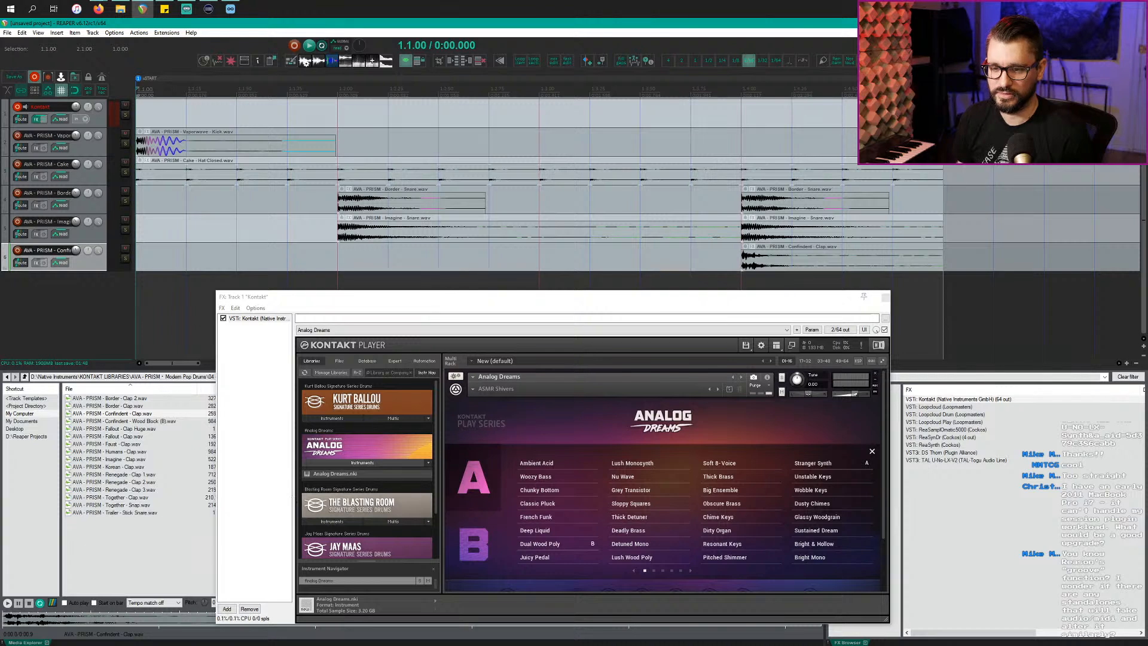
Step: Reposition the Kontakt window and play the looped first bar
{"action": "key", "text": "alt+Tab"}
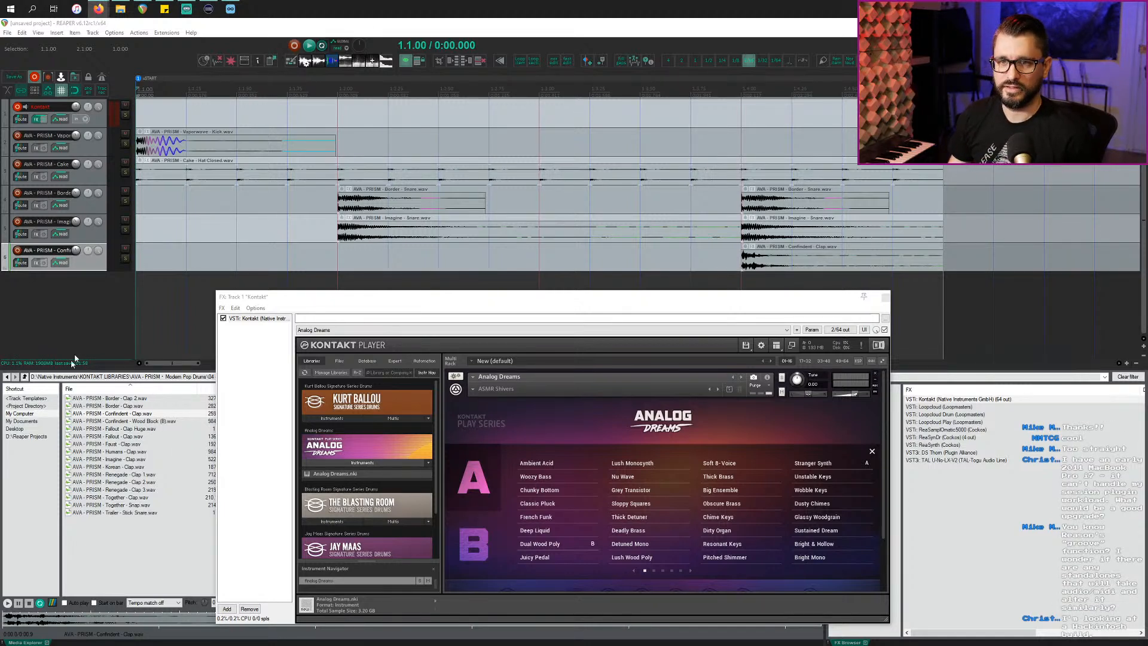
{"action": "left_click", "coordinate": [84, 316]}
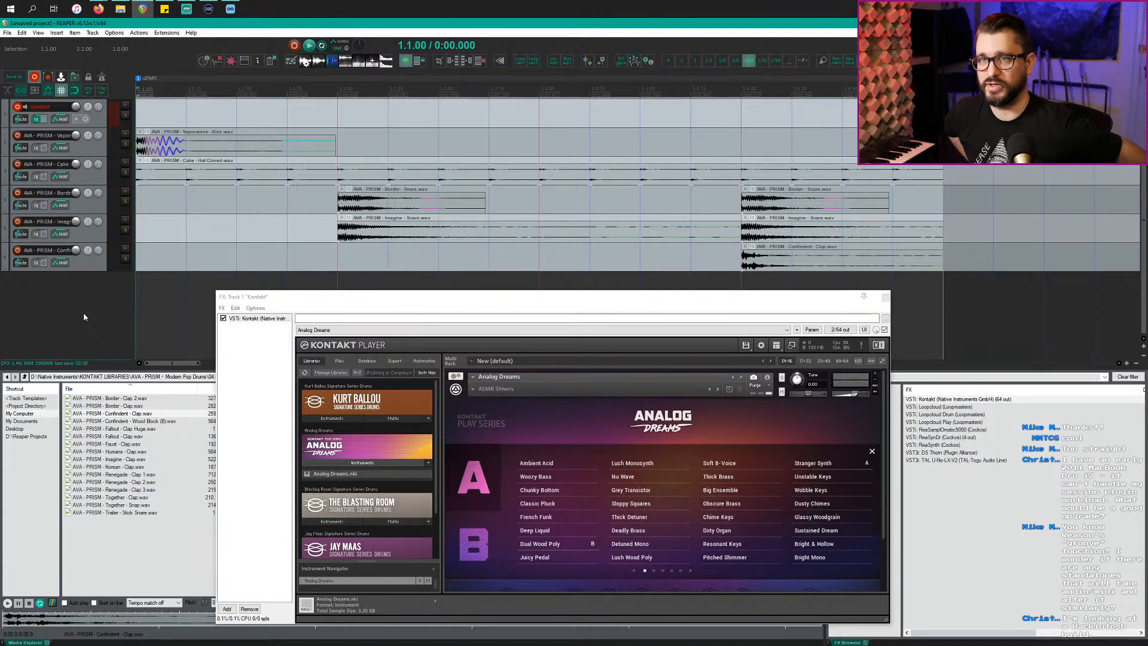
{"action": "left_click_drag", "start_coordinate": [296, 298], "coordinate": [187, 237]}
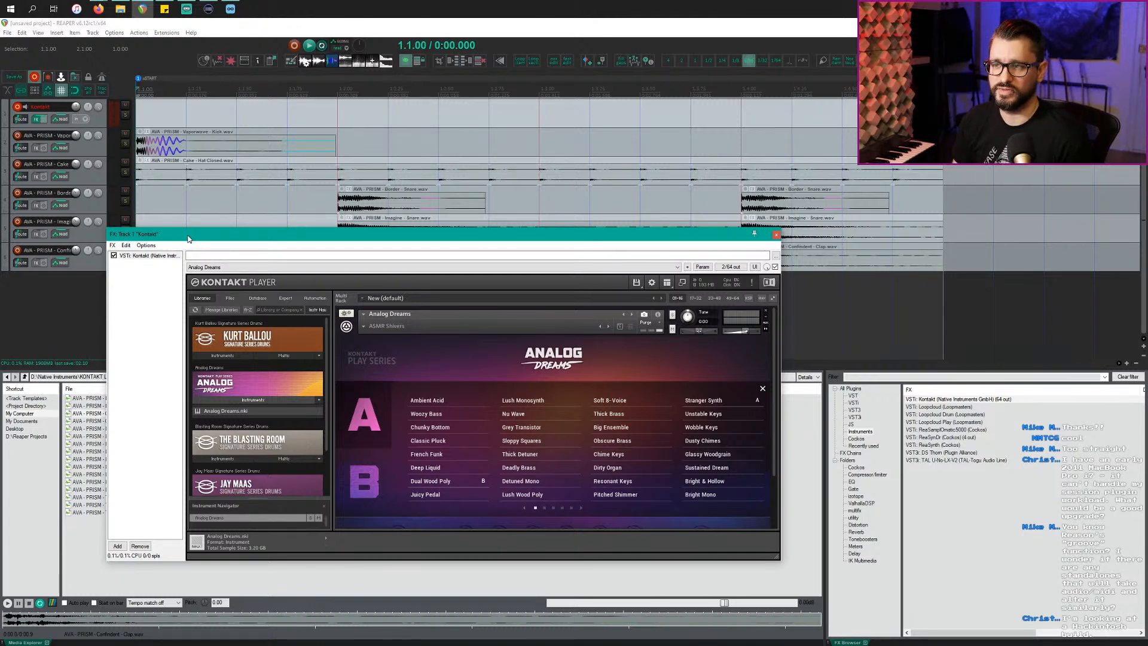
{"action": "left_click_drag", "start_coordinate": [188, 239], "coordinate": [190, 300]}
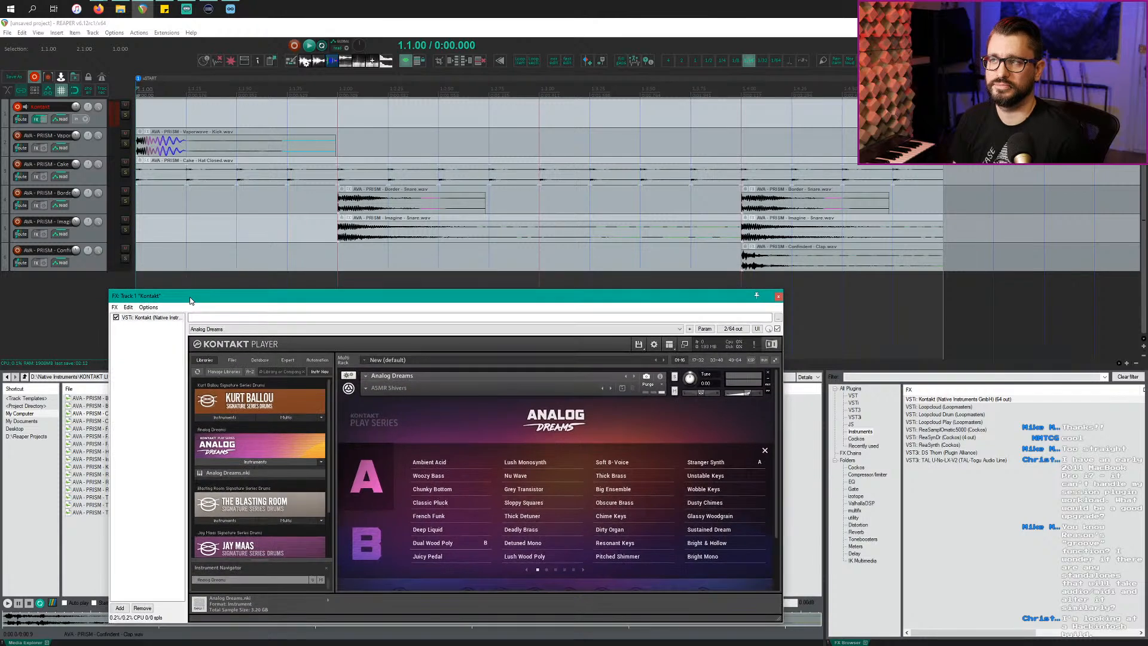
{"action": "left_click", "coordinate": [67, 301]}
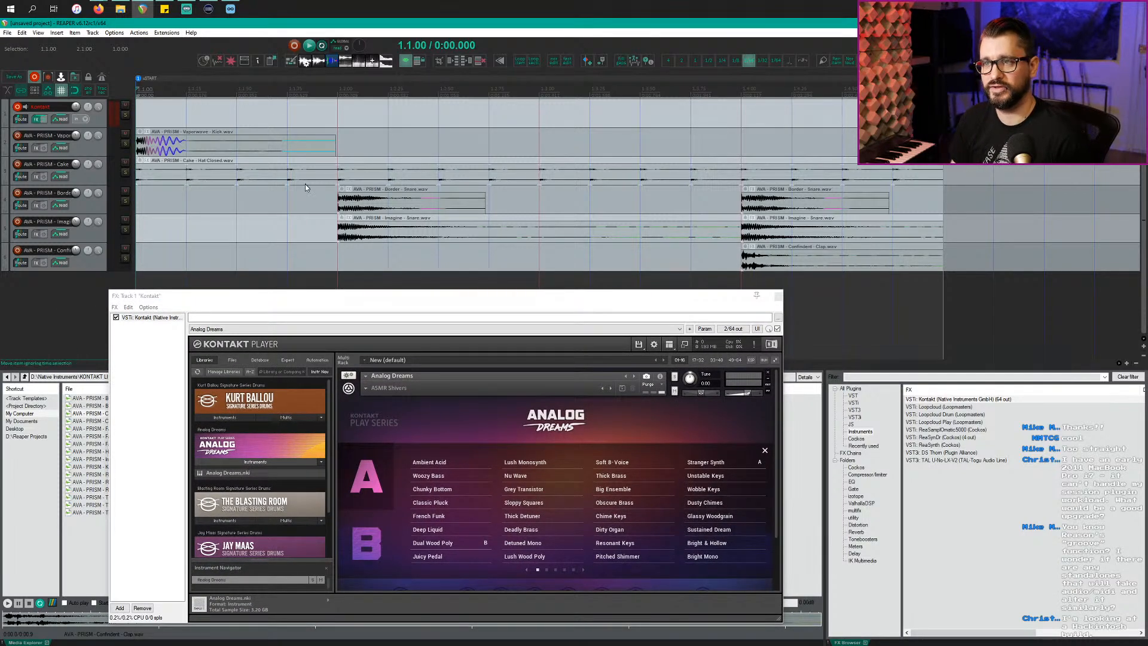
{"action": "scroll", "coordinate": [294, 210], "scroll_direction": "down", "scroll_amount": 2}
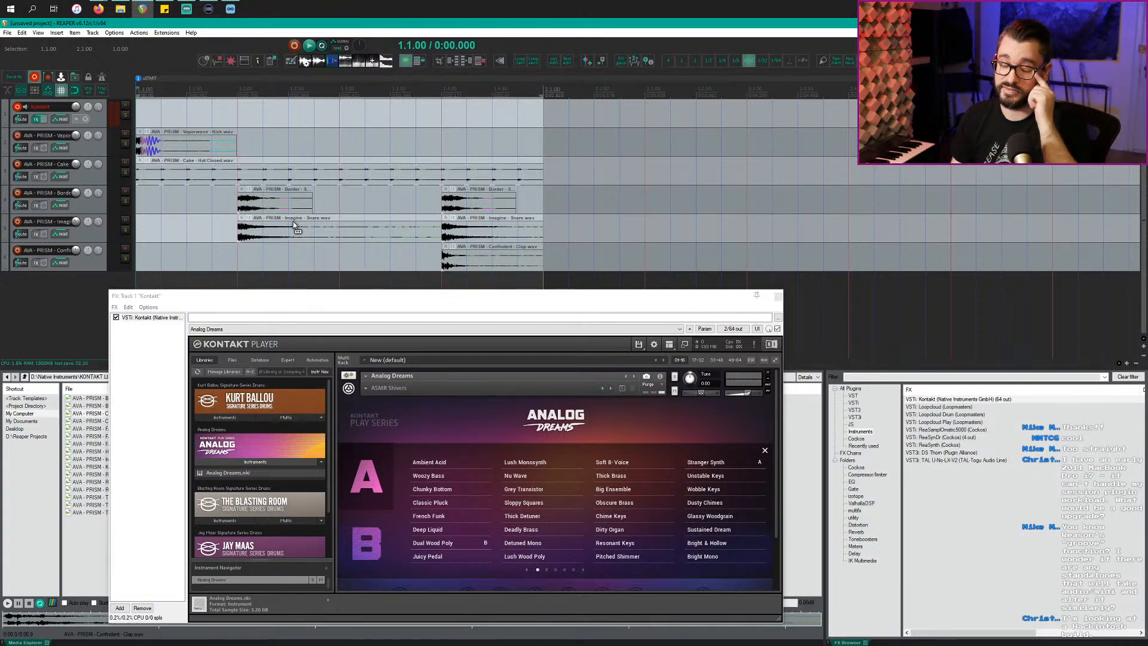
{"action": "key", "text": "space"}
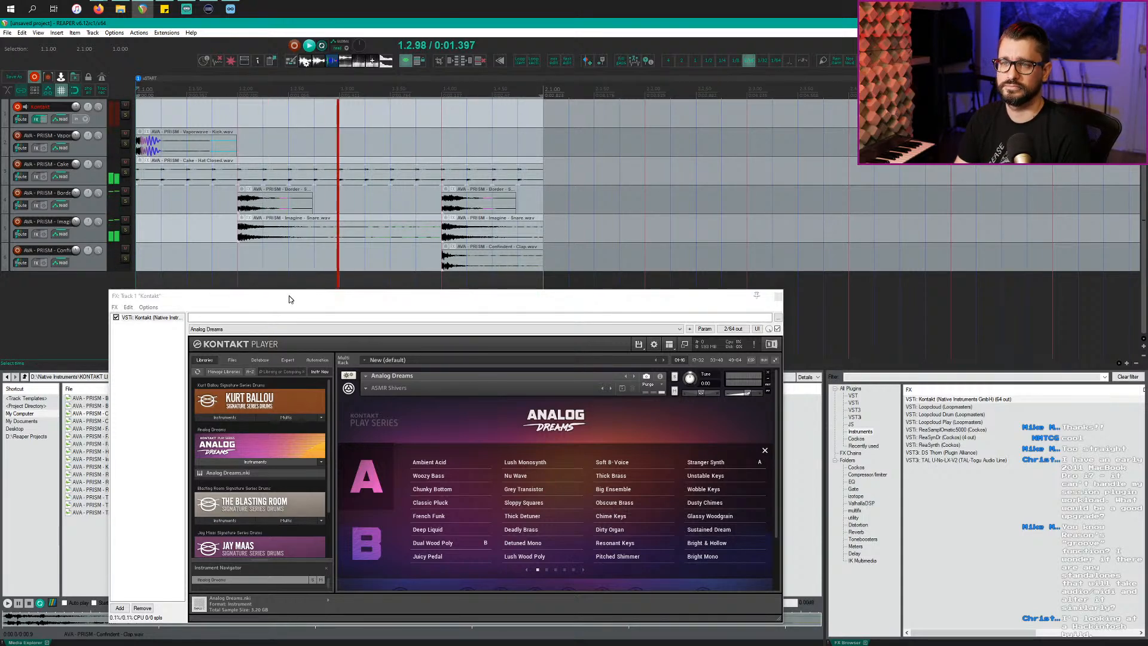
{"action": "left_click_drag", "start_coordinate": [289, 299], "coordinate": [294, 292]}
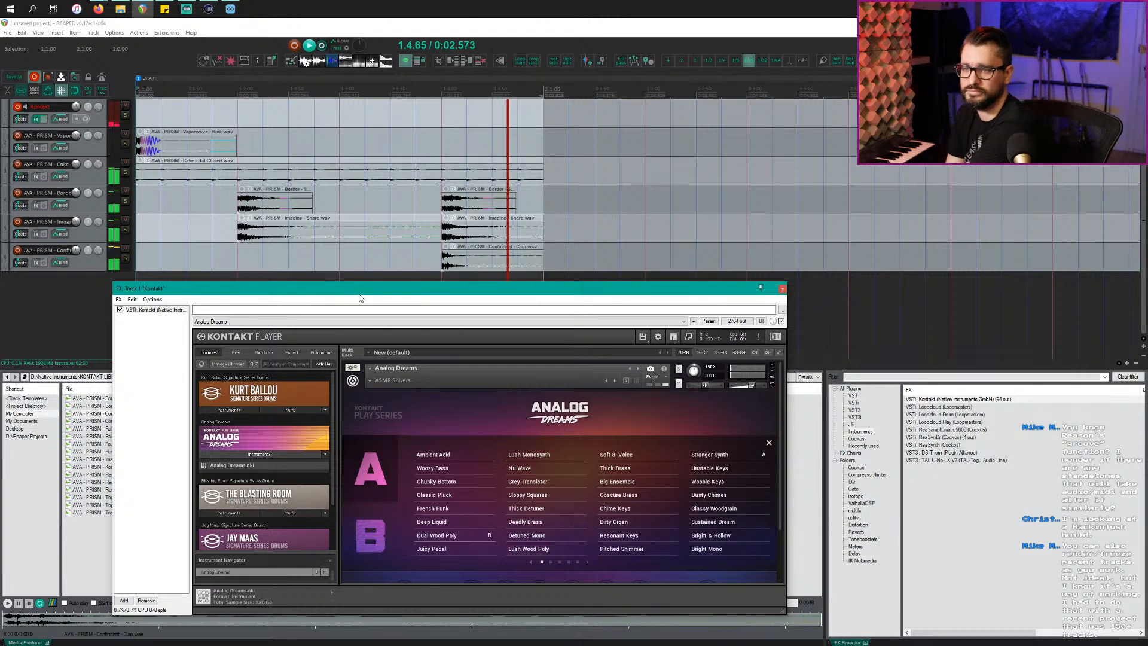
Step: Choose Ambient Acid for layer A and load the Bass > Bandpass Attack snapshot
{"action": "left_click", "coordinate": [445, 455]}
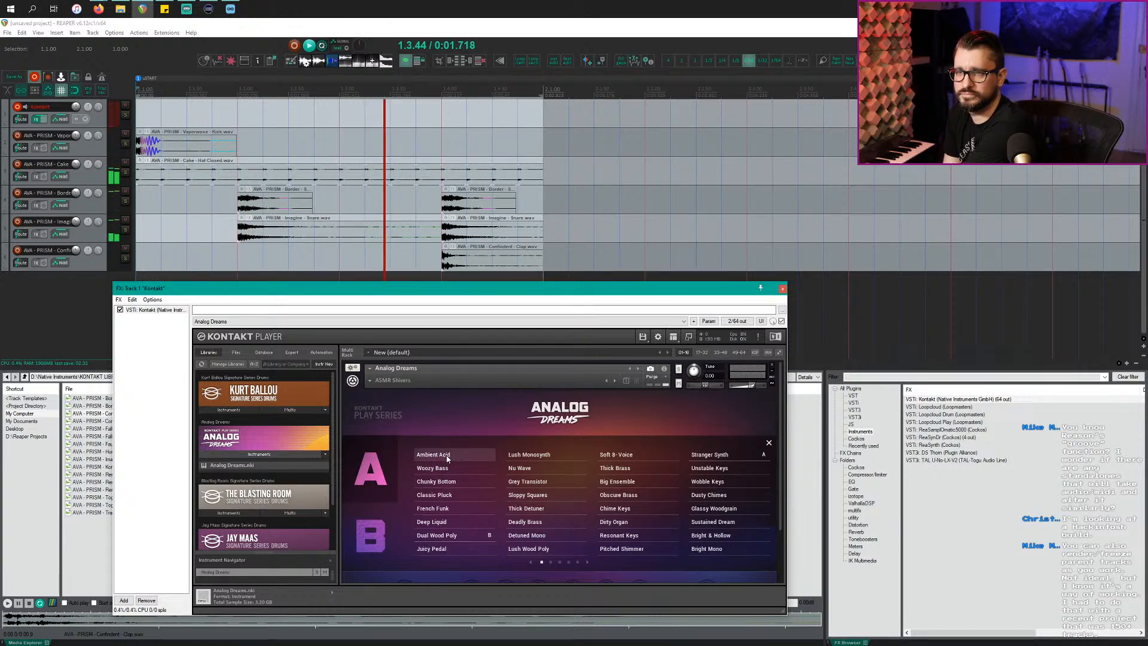
{"action": "left_click", "coordinate": [371, 381]}
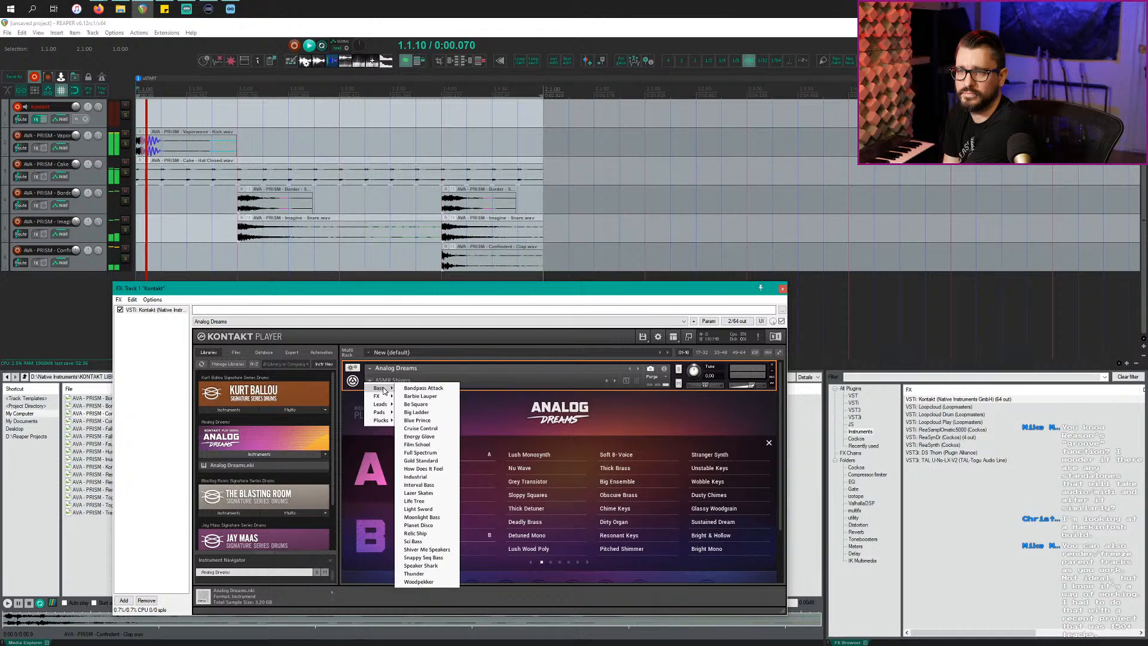
{"action": "left_click", "coordinate": [411, 389]}
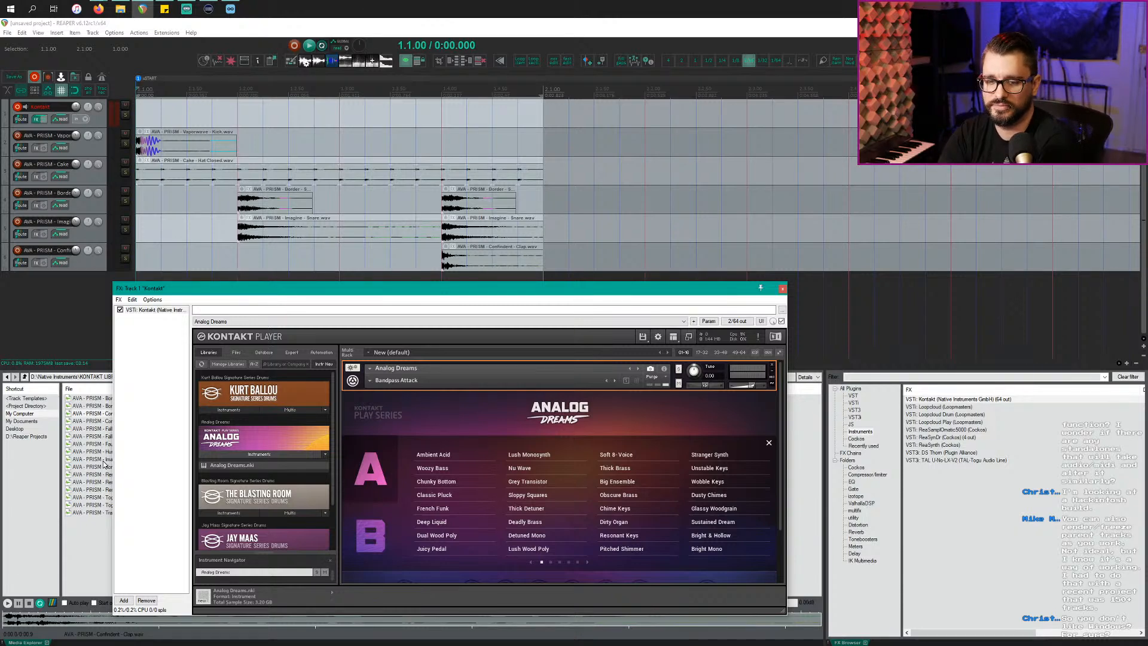
{"action": "key", "text": "alt+Tab"}
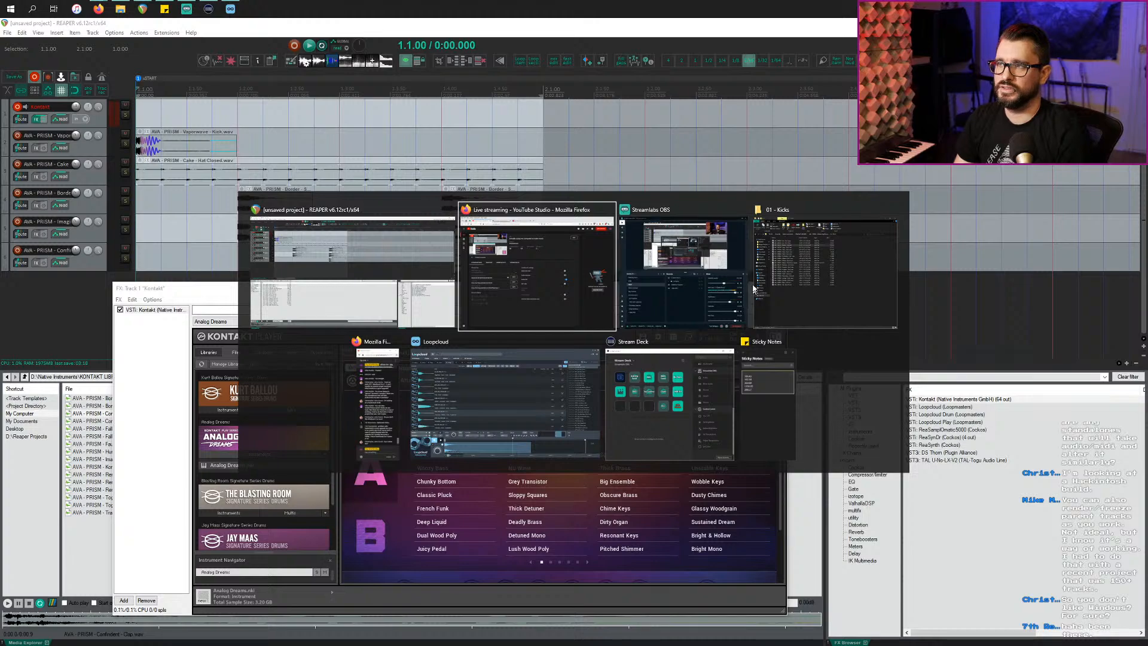
Step: Bring the Kicks folder window forward, move it down-left, and inspect the Fallout Kick 2 peaks file's options
{"action": "left_click", "coordinate": [778, 287]}
{"action": "left_click_drag", "start_coordinate": [478, 137], "coordinate": [560, 220]}
{"action": "left_click", "coordinate": [393, 416]}
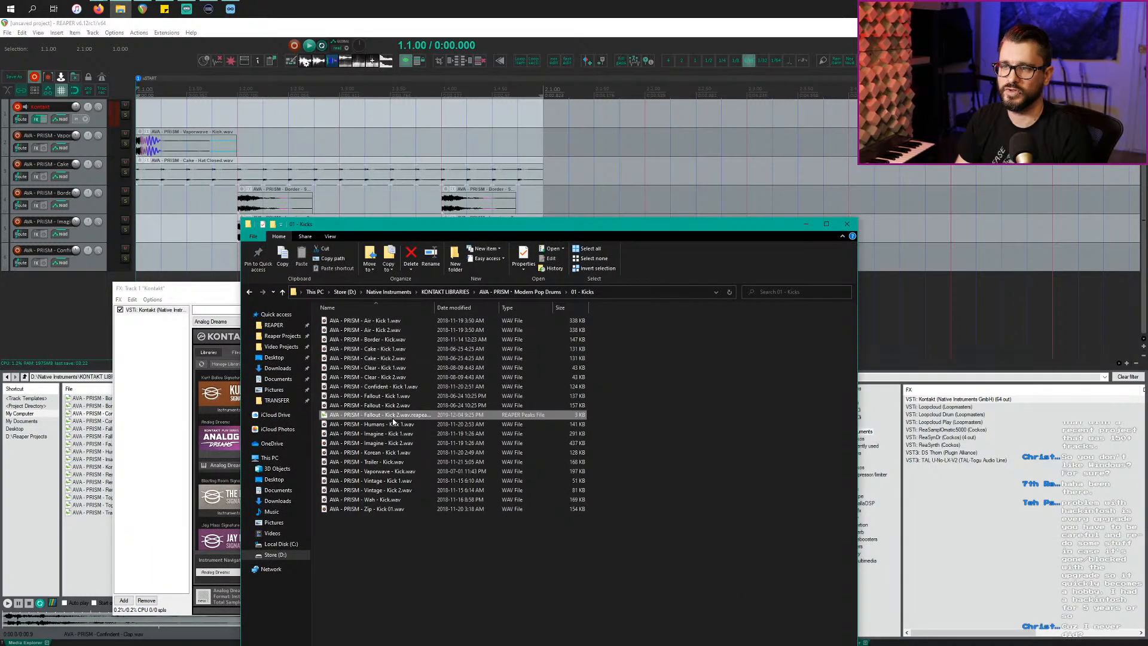
{"action": "right_click", "coordinate": [393, 418]}
{"action": "left_click", "coordinate": [367, 549]}
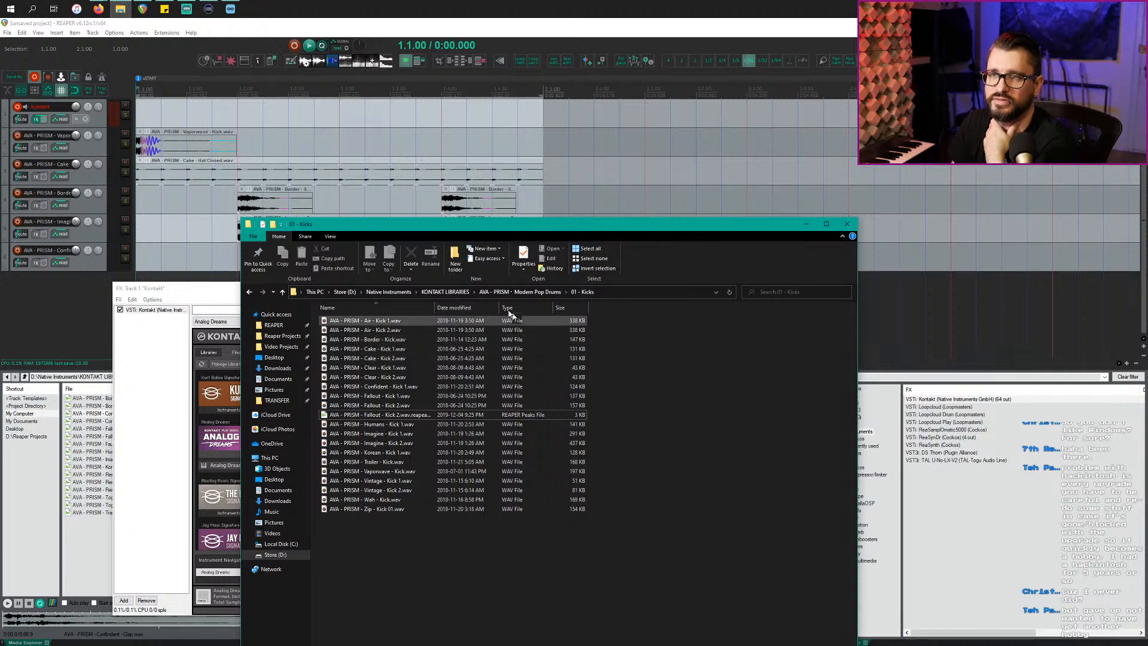
Step: Navigate up to the Store (D:) drive and select the Captures folder
{"action": "left_click", "coordinate": [344, 292]}
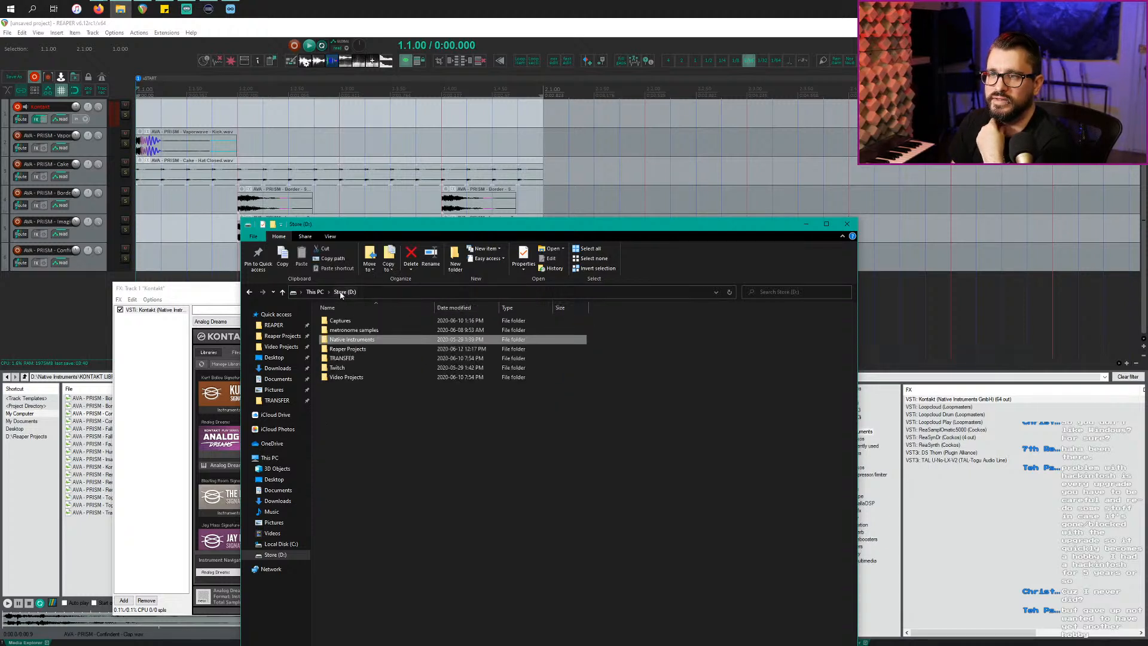
{"action": "left_click", "coordinate": [315, 291]}
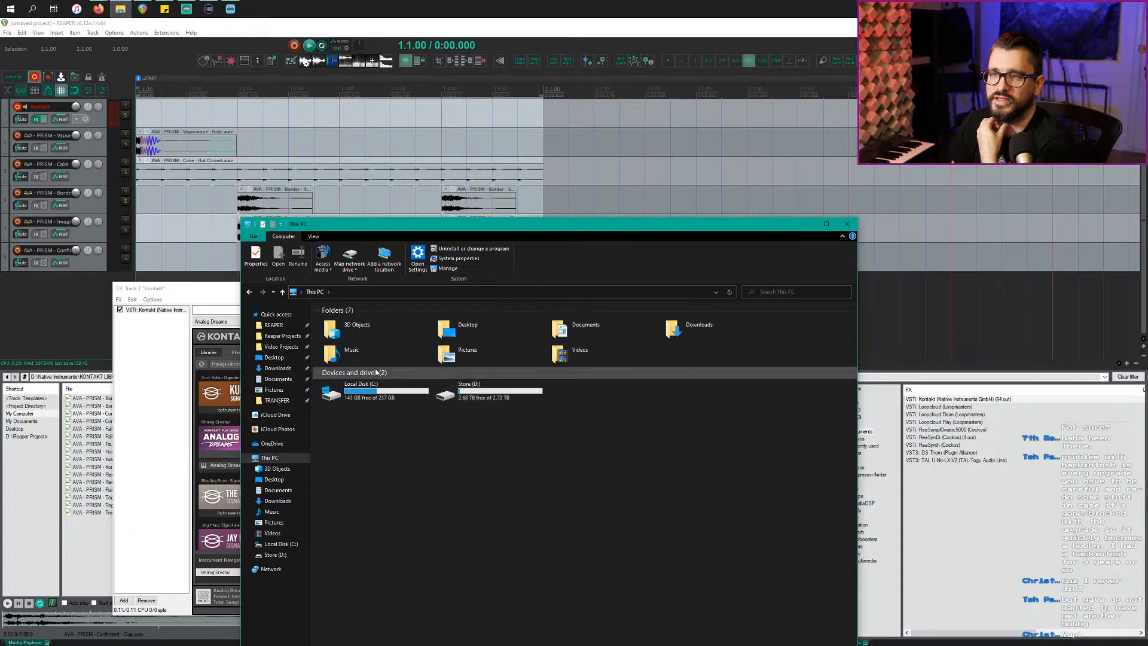
{"action": "left_click", "coordinate": [495, 398]}
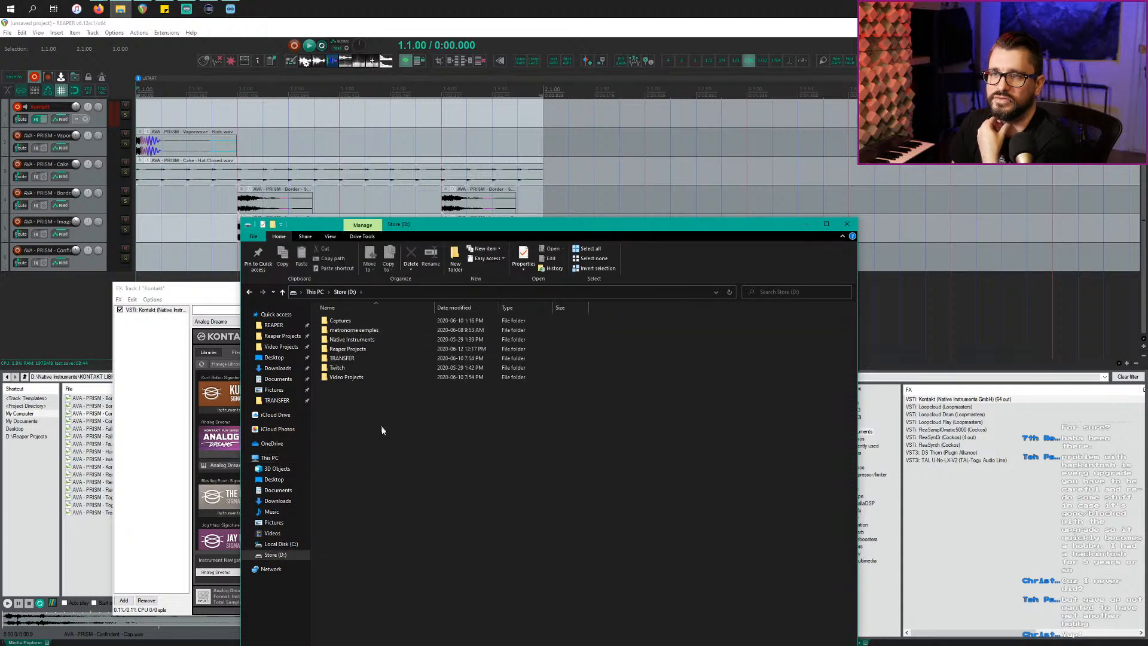
{"action": "left_click", "coordinate": [350, 321]}
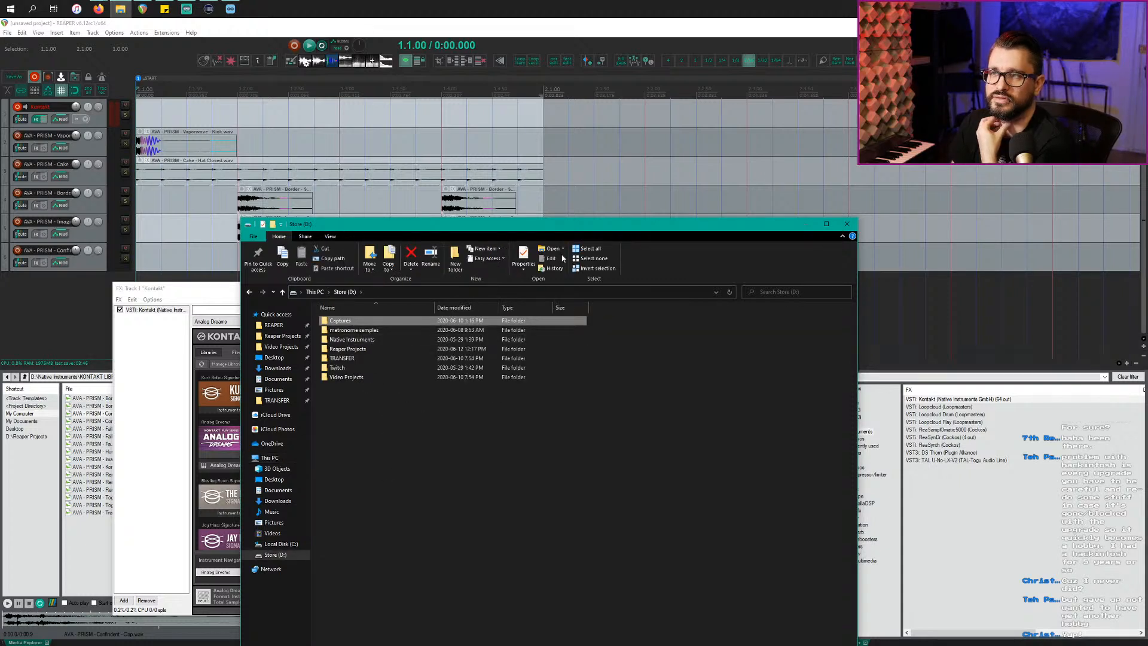
Step: In the Captures folder properties, keep the folder optimized for General items and apply with OK
{"action": "left_click", "coordinate": [524, 256]}
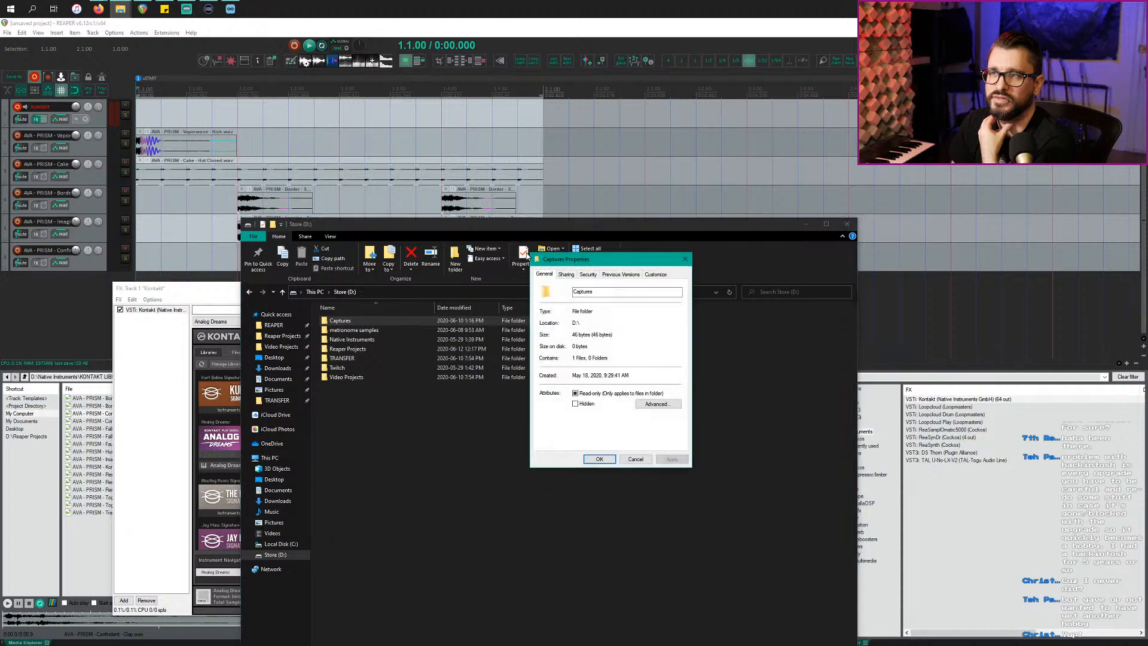
{"action": "left_click", "coordinate": [653, 275]}
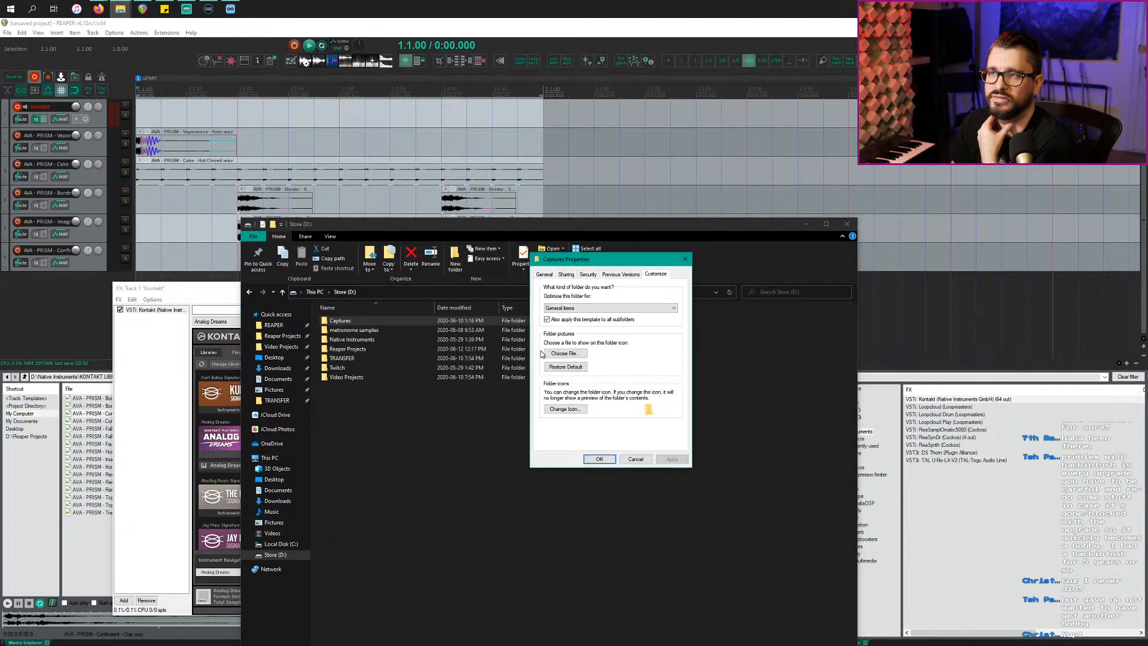
{"action": "left_click", "coordinate": [580, 309]}
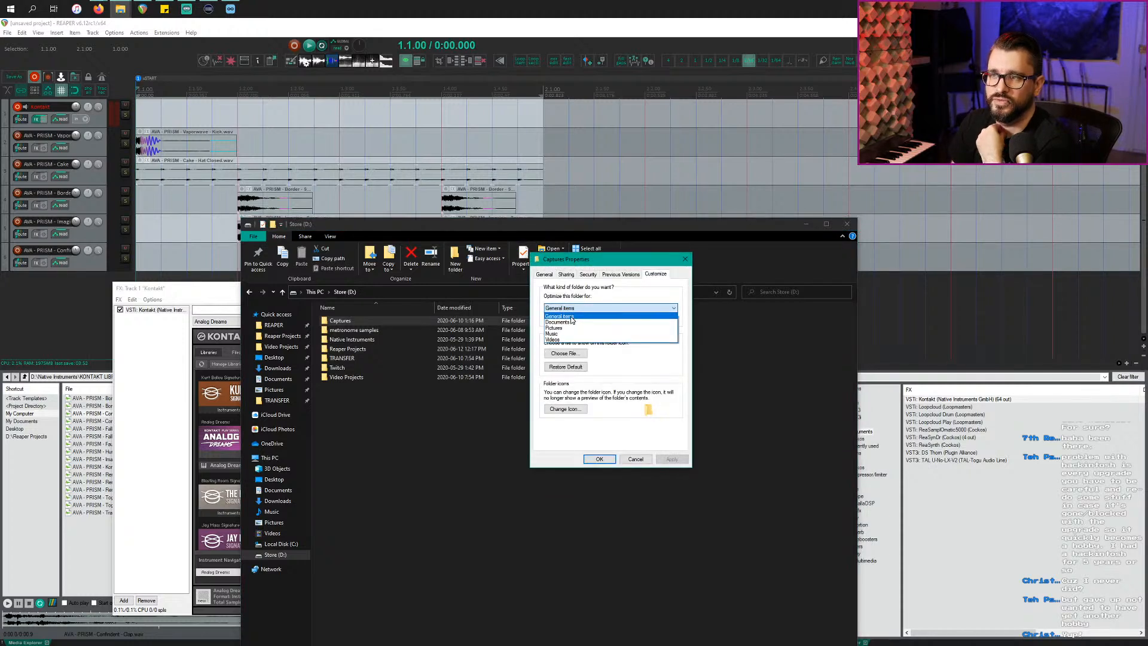
{"action": "left_click", "coordinate": [571, 320]}
{"action": "left_click", "coordinate": [577, 308]}
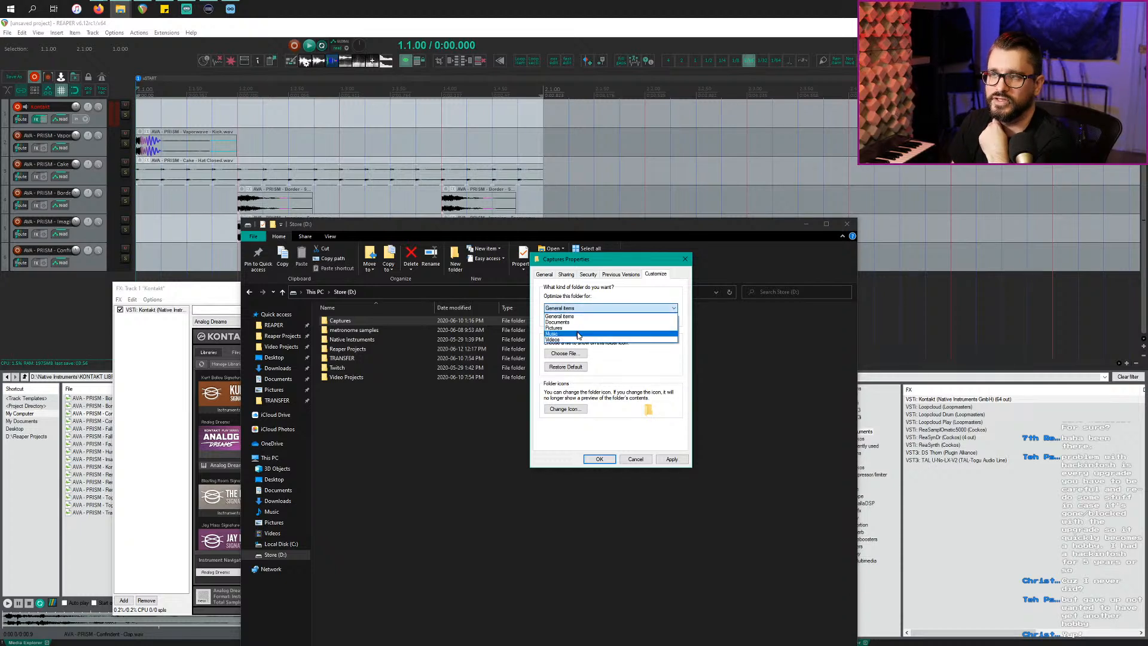
{"action": "left_click", "coordinate": [589, 315]}
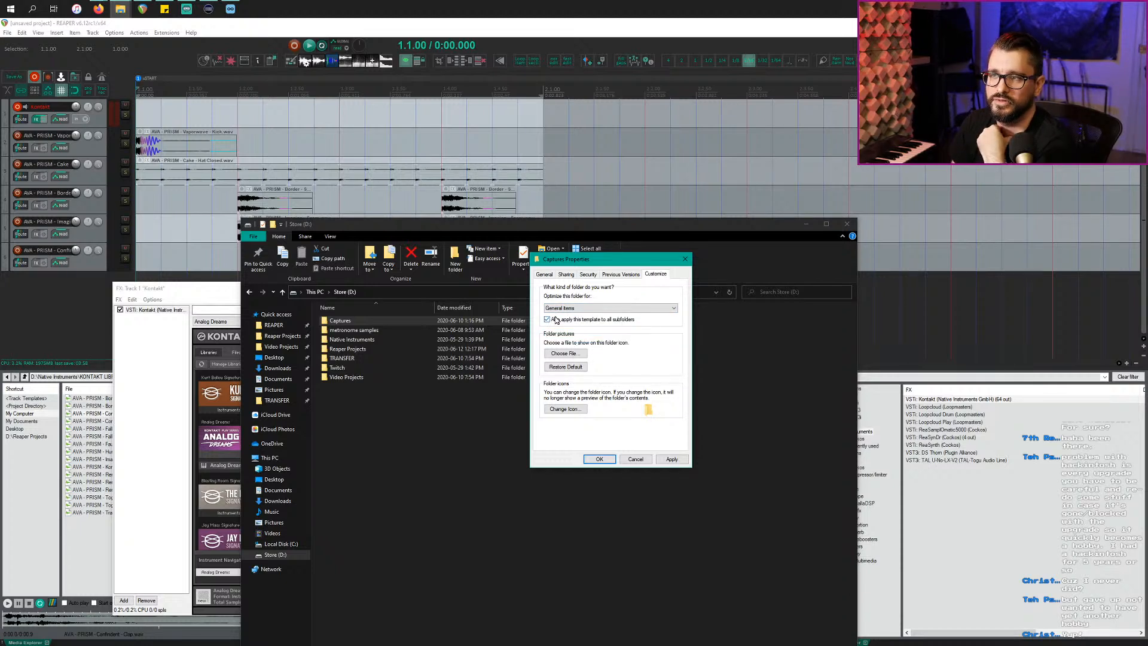
{"action": "left_click", "coordinate": [600, 459]}
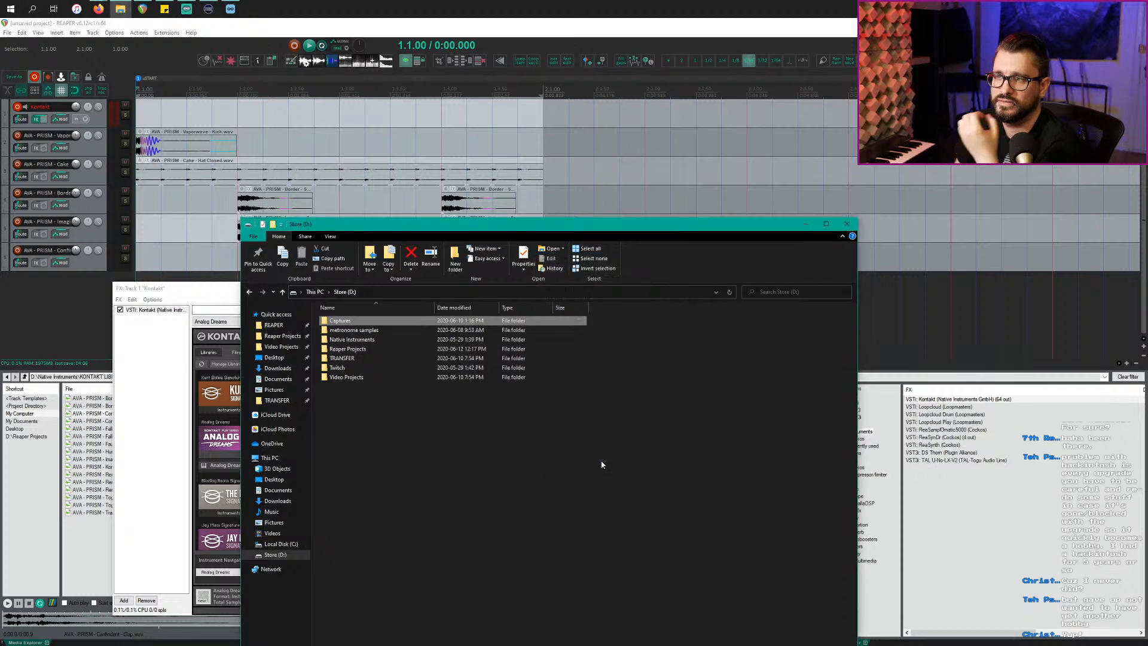
Step: Open the TRANSFER folder, return to the Store (D:) drive, and clear the selection
{"action": "double_click", "coordinate": [376, 359]}
{"action": "key", "text": "alt+Left"}
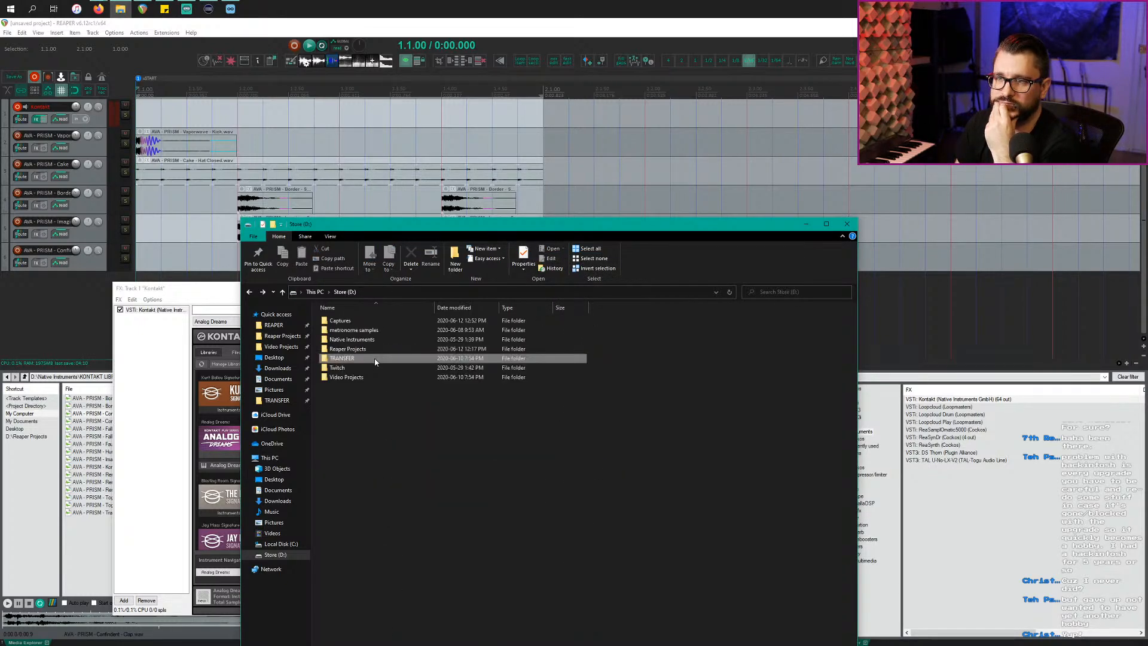
{"action": "left_click", "coordinate": [444, 453]}
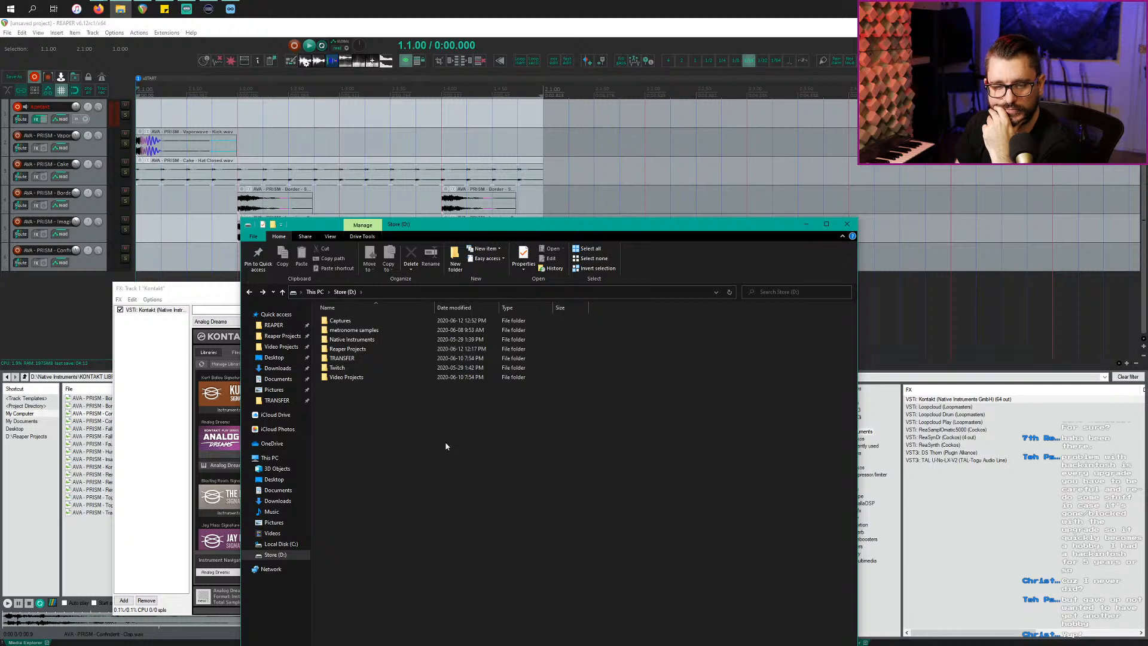
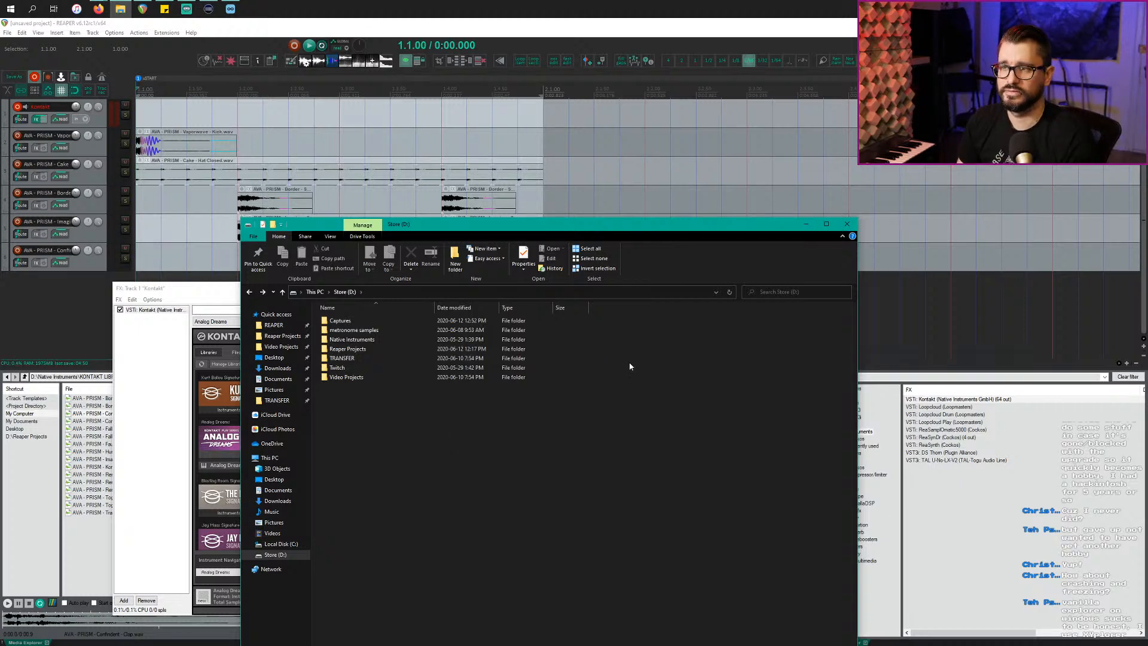
Step: Switch from the Store drive folder window back to the REAPER project with Kontakt open
{"action": "left_click", "coordinate": [41, 270]}
{"action": "left_click", "coordinate": [226, 244]}
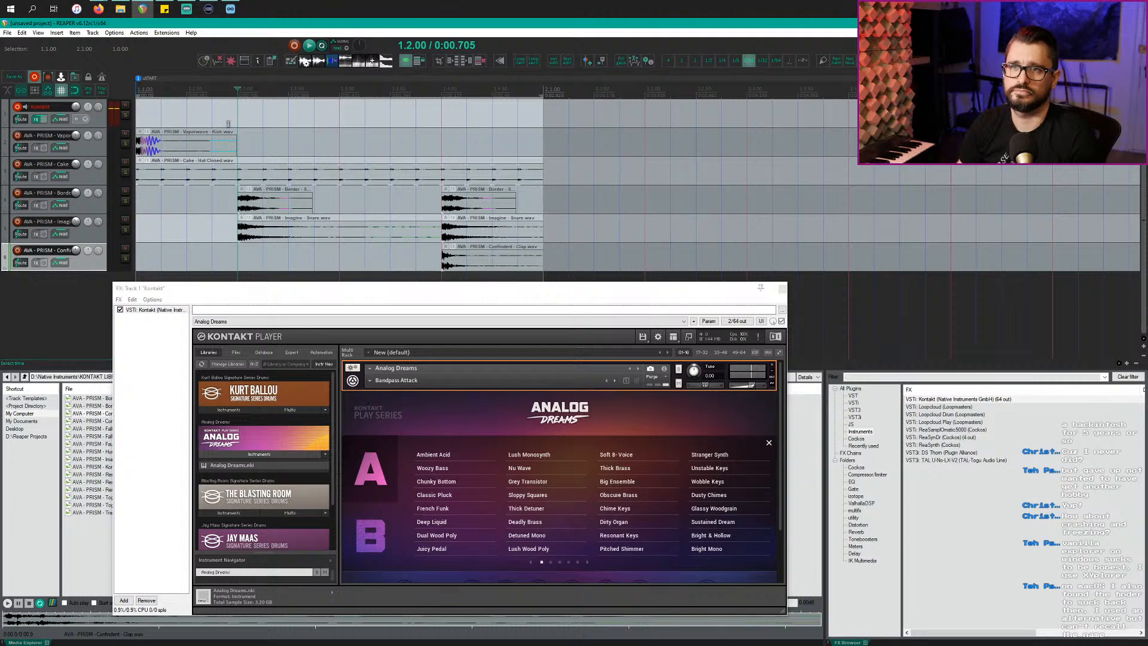
Step: Select the Kontakt track and audition the drum loop from around 1.1.75
{"action": "left_click", "coordinate": [206, 115]}
{"action": "left_click", "coordinate": [166, 113]}
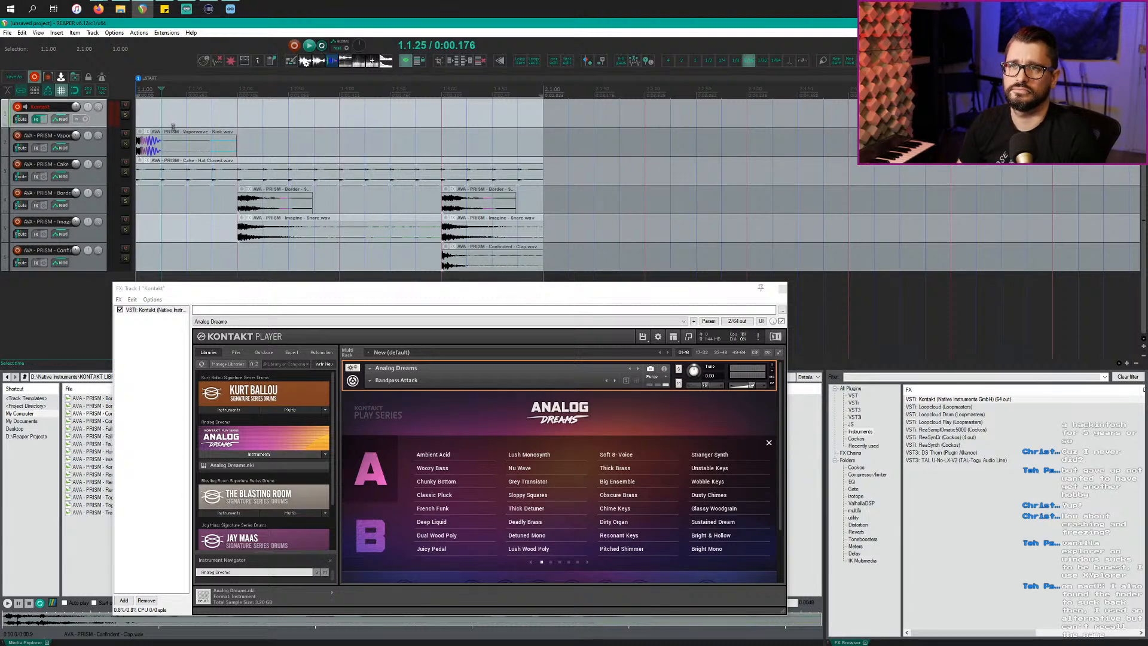
{"action": "scroll", "coordinate": [172, 127], "scroll_direction": "up", "scroll_amount": 2}
{"action": "left_click", "coordinate": [338, 114]}
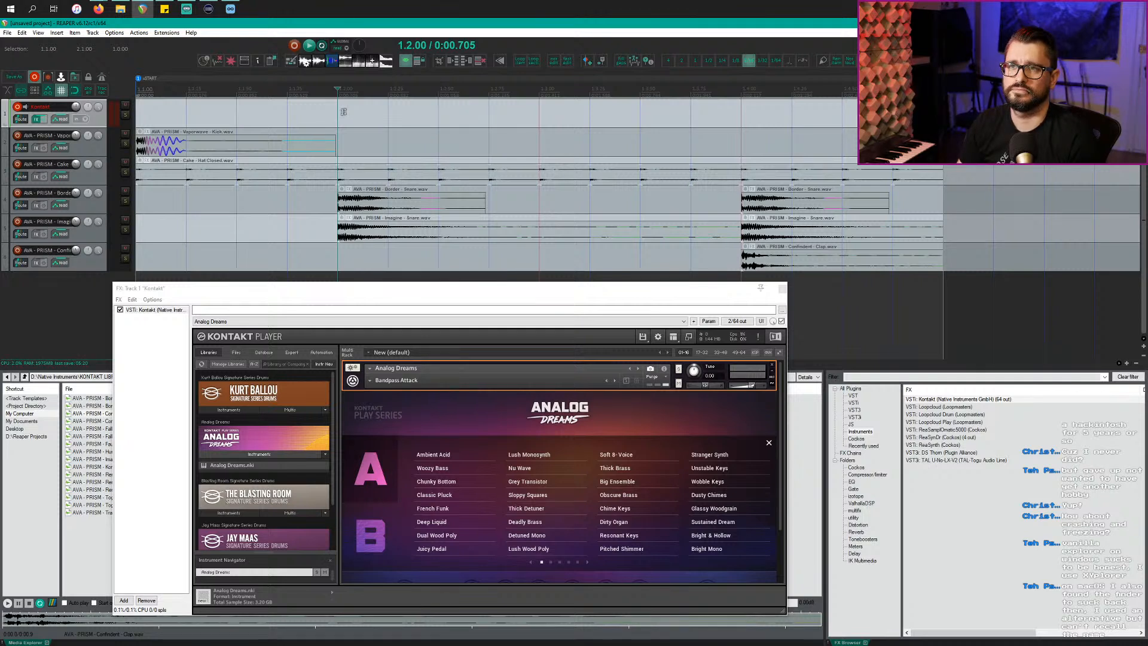
{"action": "left_click", "coordinate": [303, 114]}
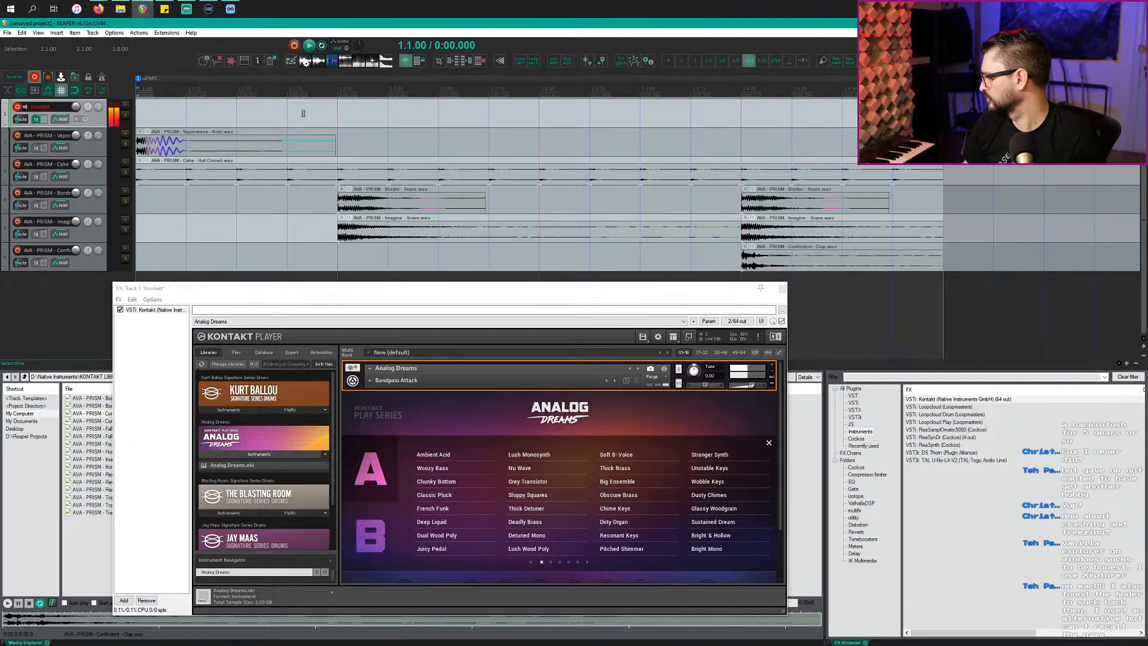
{"action": "key", "text": "space"}
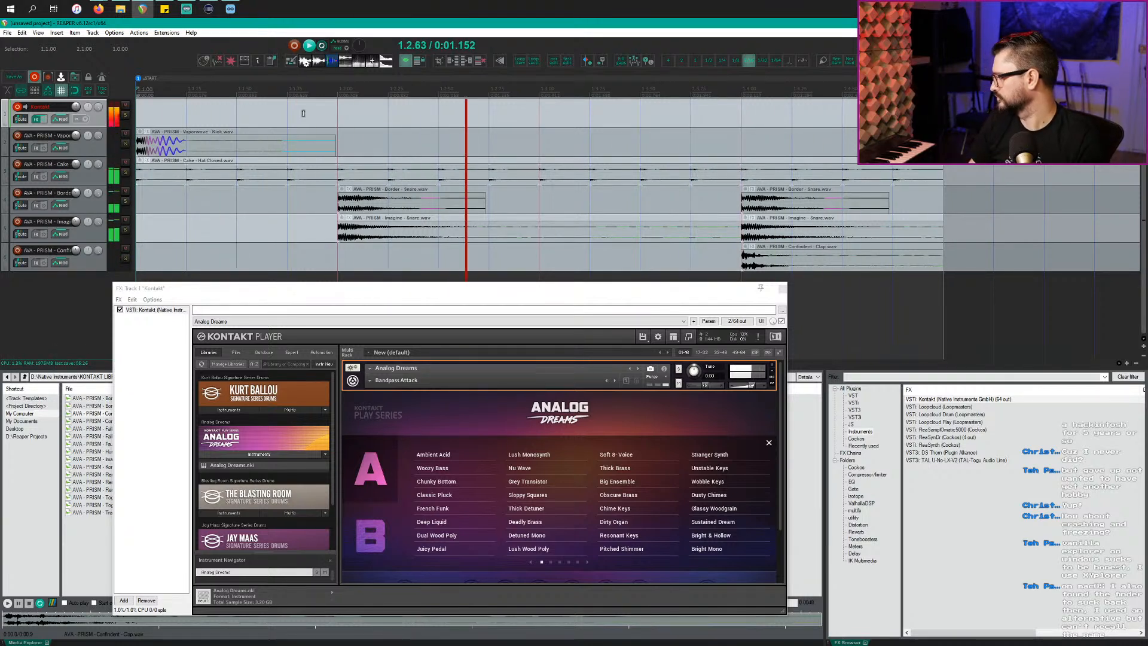
{"action": "key", "text": "space"}
Step: Insert an empty MIDI item on the Kontakt track spanning 1.2.00 to 1.4.00
{"action": "left_click", "coordinate": [315, 97]}
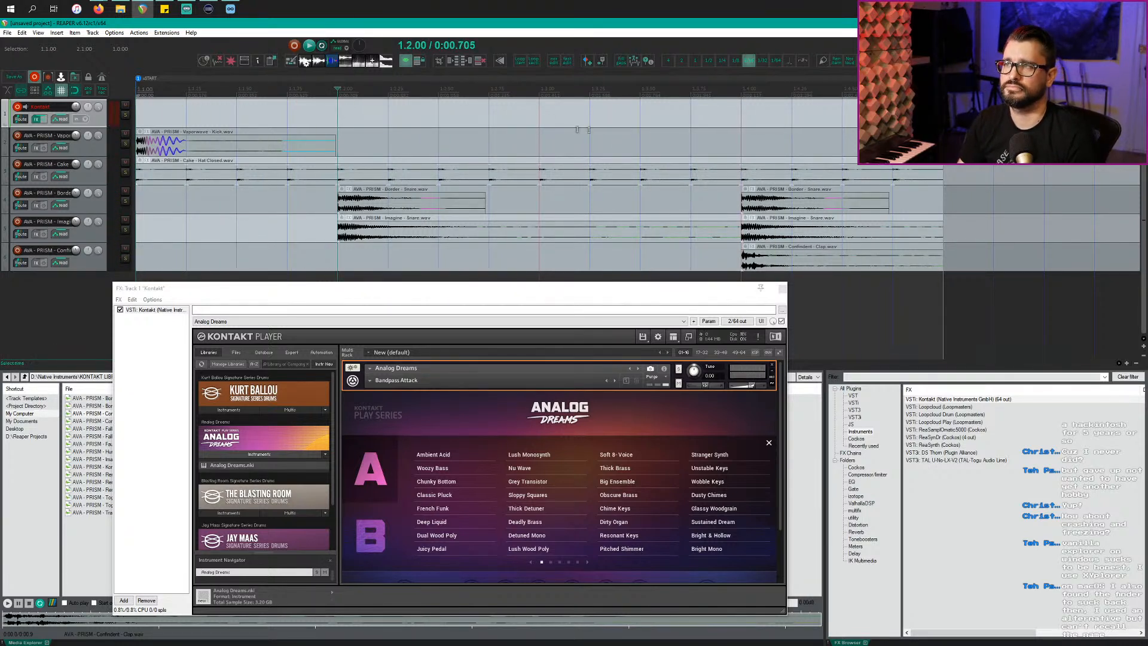
{"action": "left_click", "coordinate": [731, 115]}
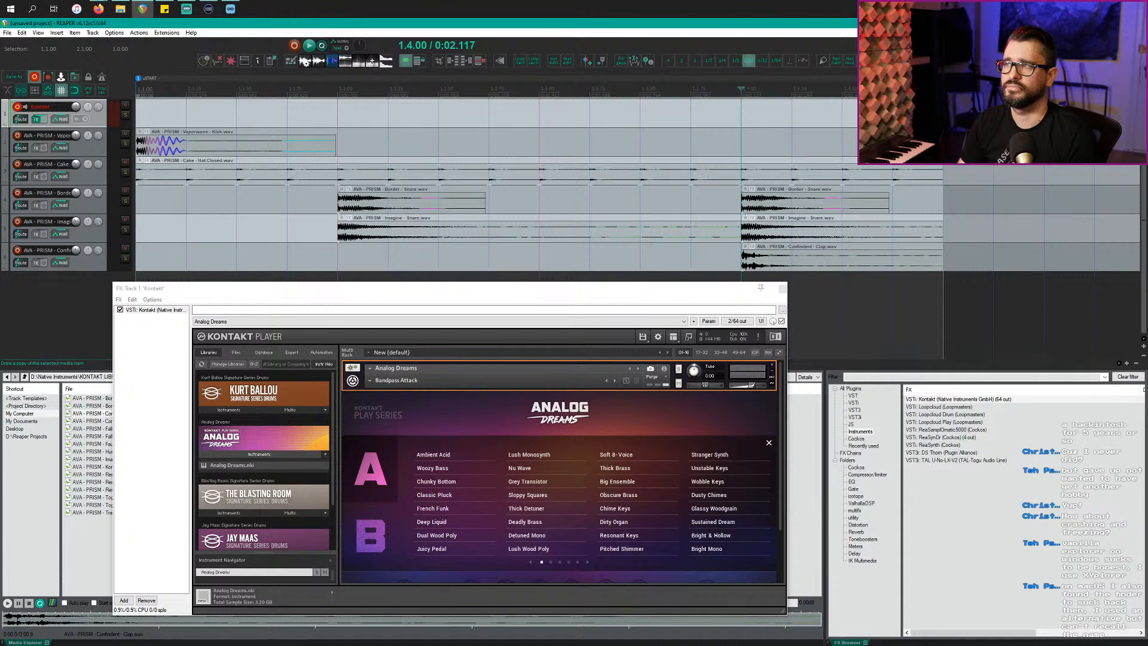
{"action": "key", "text": "ctrl+alt+m"}
Step: Open the new MIDI item, enlarge the piano roll, and audition C1, D1, C2 and D2
{"action": "double_click", "coordinate": [197, 117]}
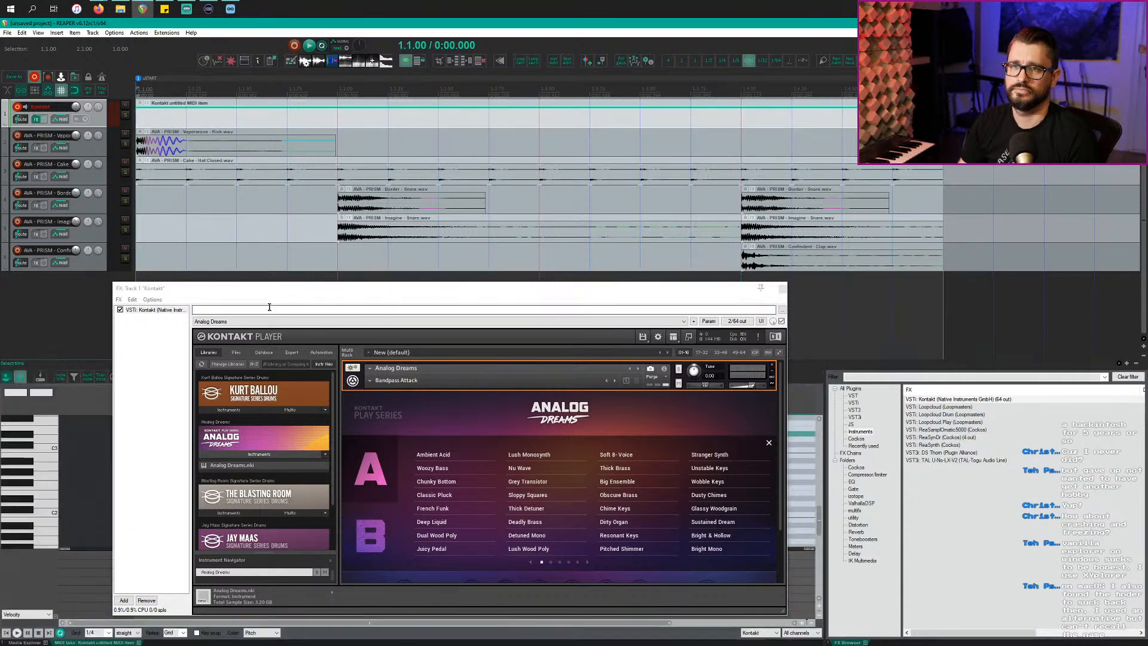
{"action": "left_click_drag", "start_coordinate": [195, 291], "coordinate": [653, 207]}
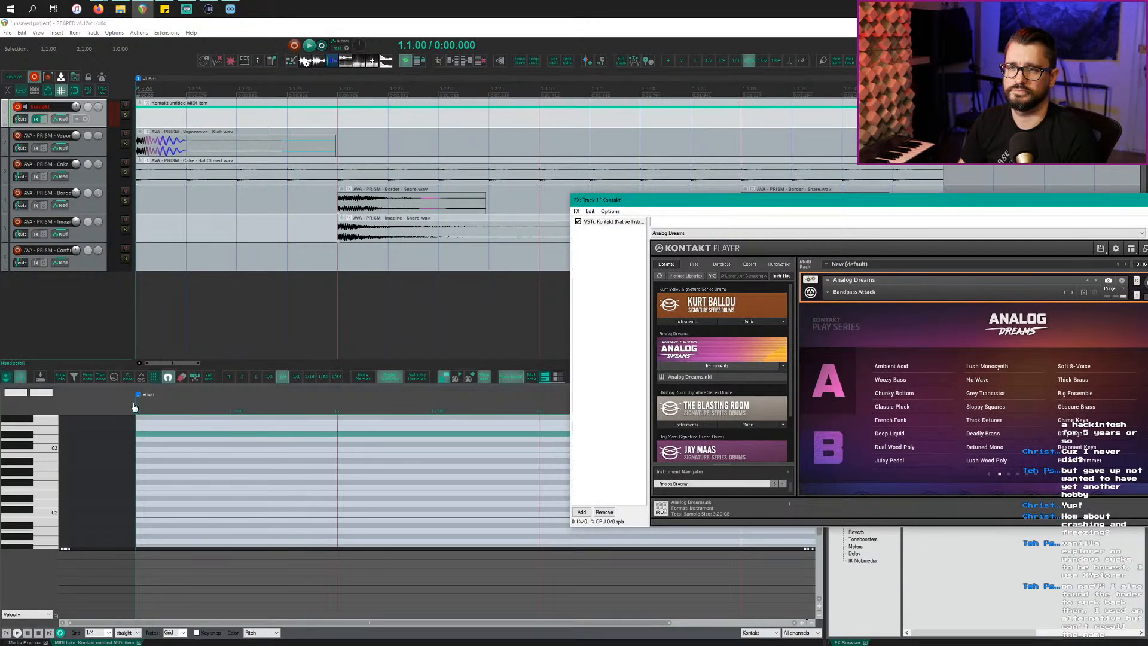
{"action": "left_click", "coordinate": [137, 371]}
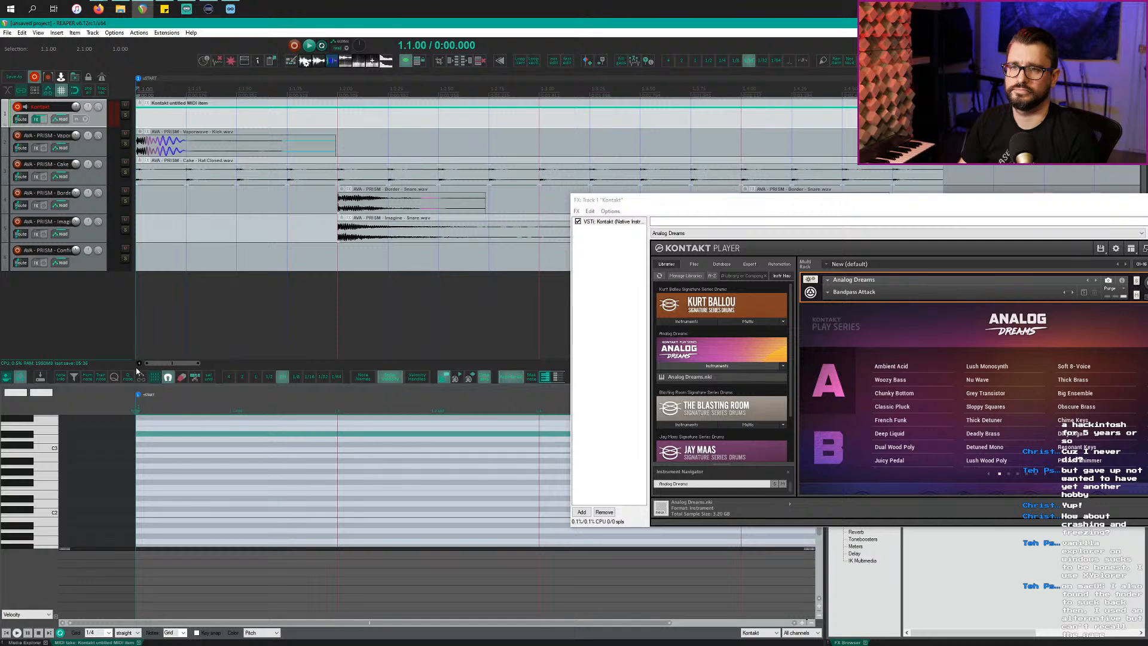
{"action": "left_click_drag", "start_coordinate": [137, 372], "coordinate": [137, 214]}
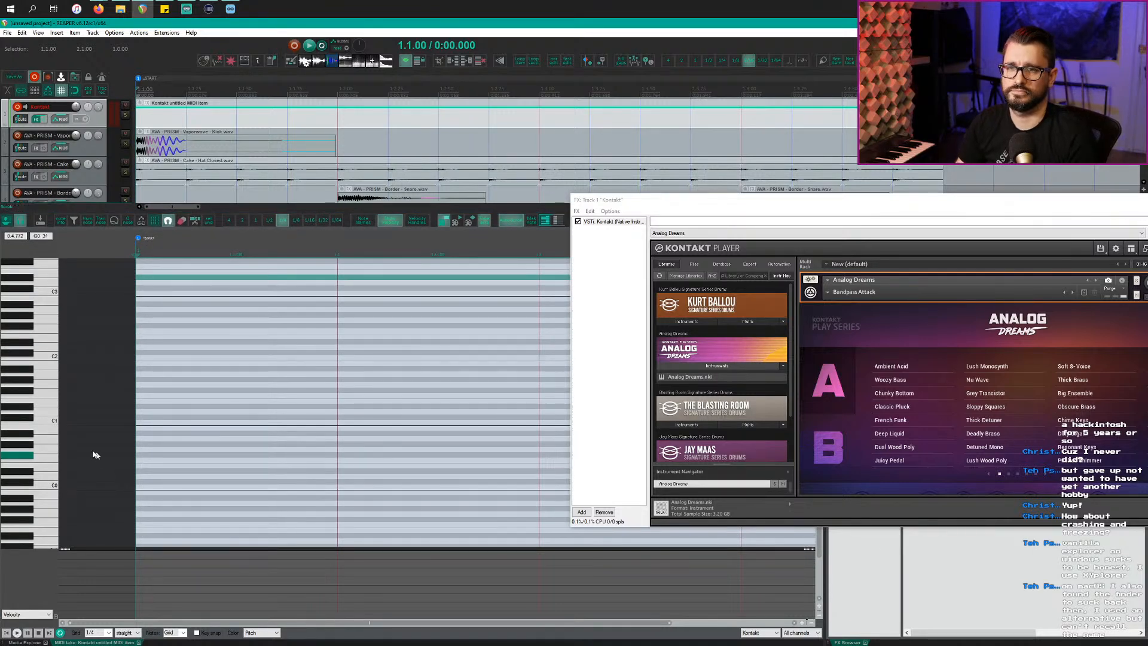
{"action": "left_click", "coordinate": [49, 419]}
{"action": "left_click", "coordinate": [48, 410]}
{"action": "left_click", "coordinate": [46, 357]}
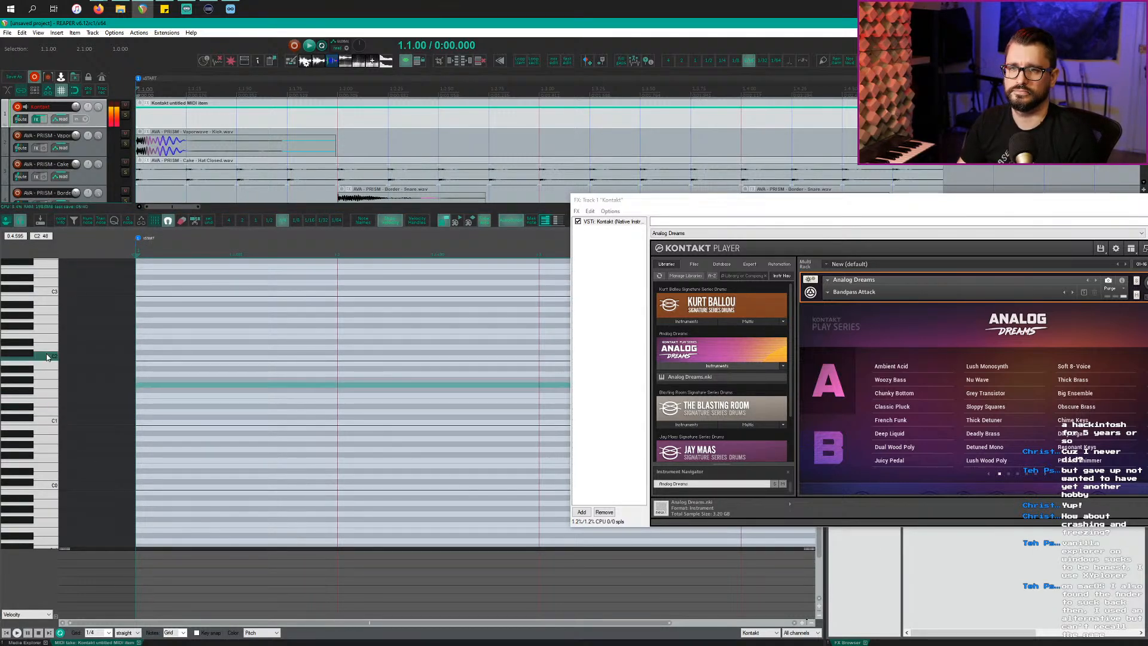
{"action": "left_click", "coordinate": [47, 349]}
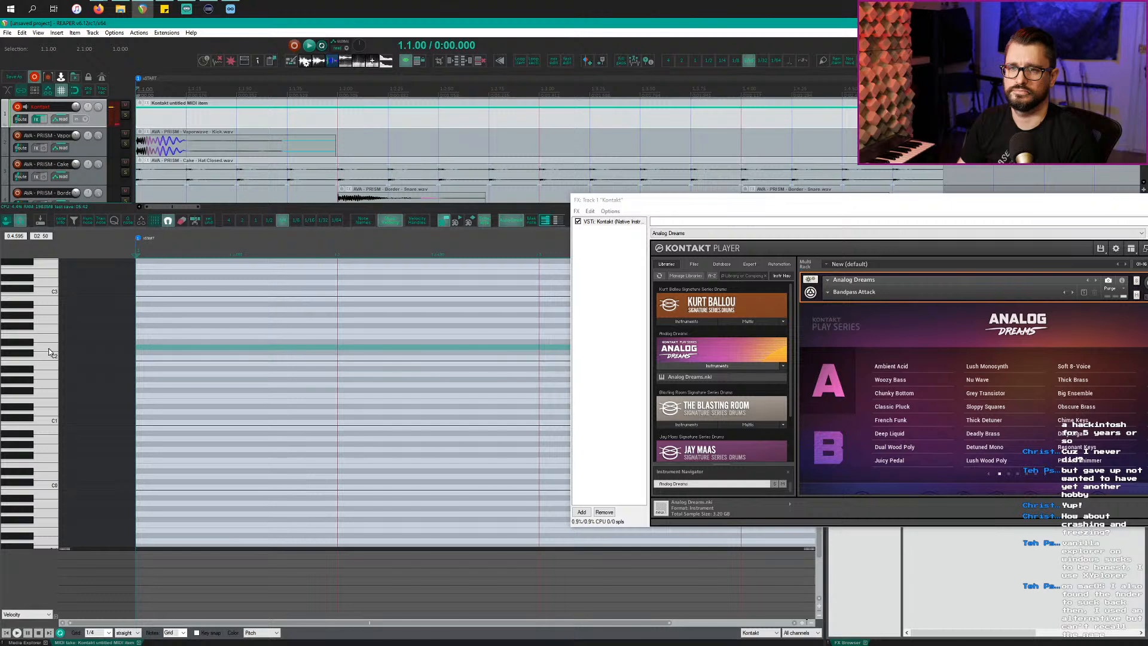
Step: Draw a C2 note at the item start and shorten it to a sixteenth note
{"action": "left_click", "coordinate": [139, 357]}
{"action": "key", "text": "space"}
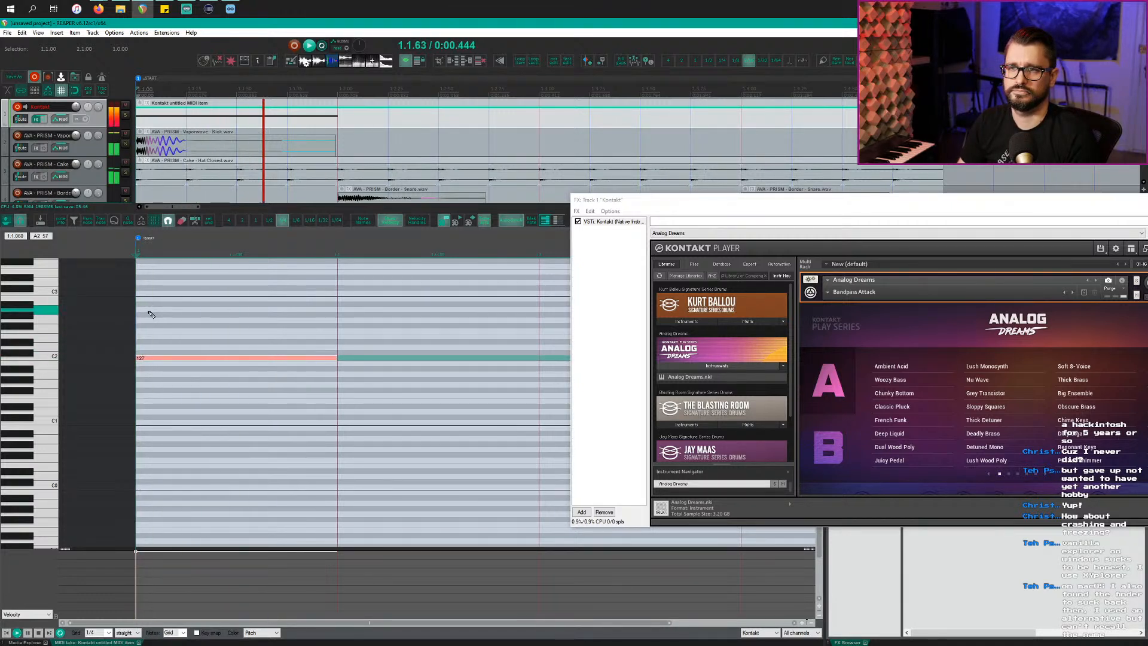
{"action": "key", "text": "space"}
{"action": "left_click", "coordinate": [297, 223]}
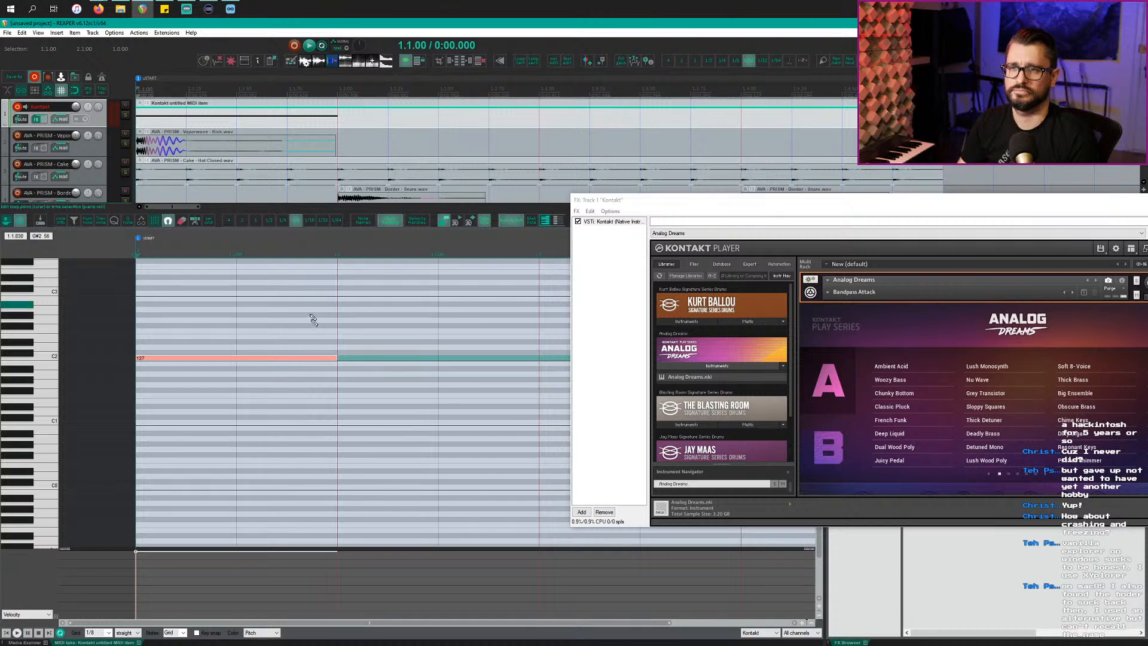
{"action": "left_click_drag", "start_coordinate": [337, 359], "coordinate": [237, 359]}
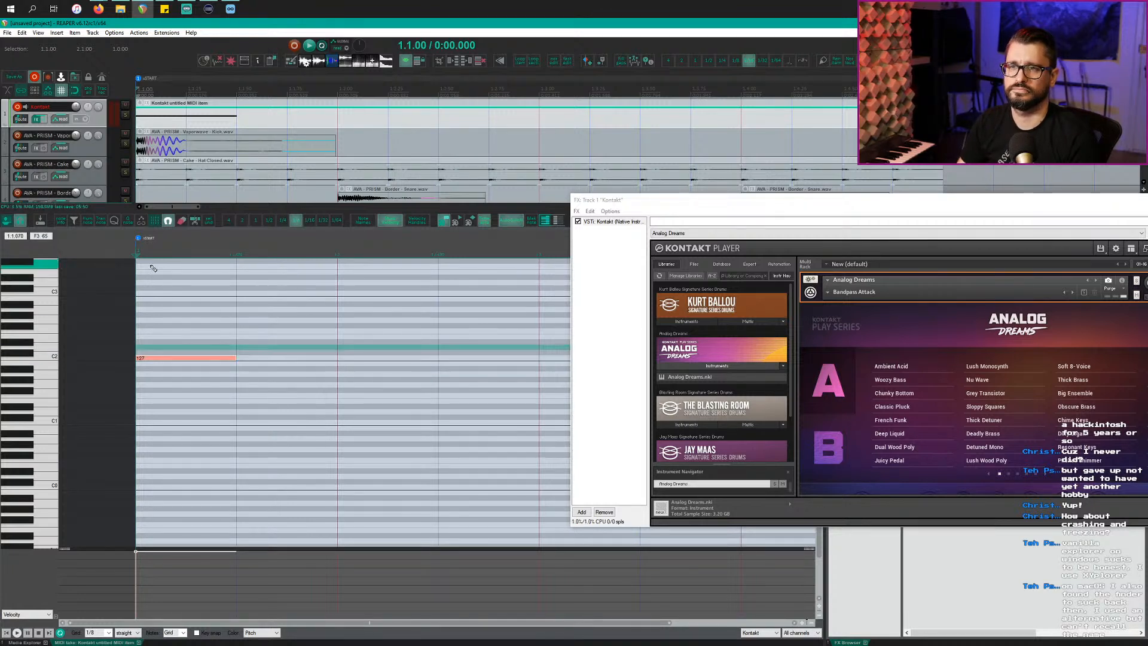
{"action": "key", "text": "space"}
{"action": "key", "text": "space"}
{"action": "left_click", "coordinate": [310, 220]}
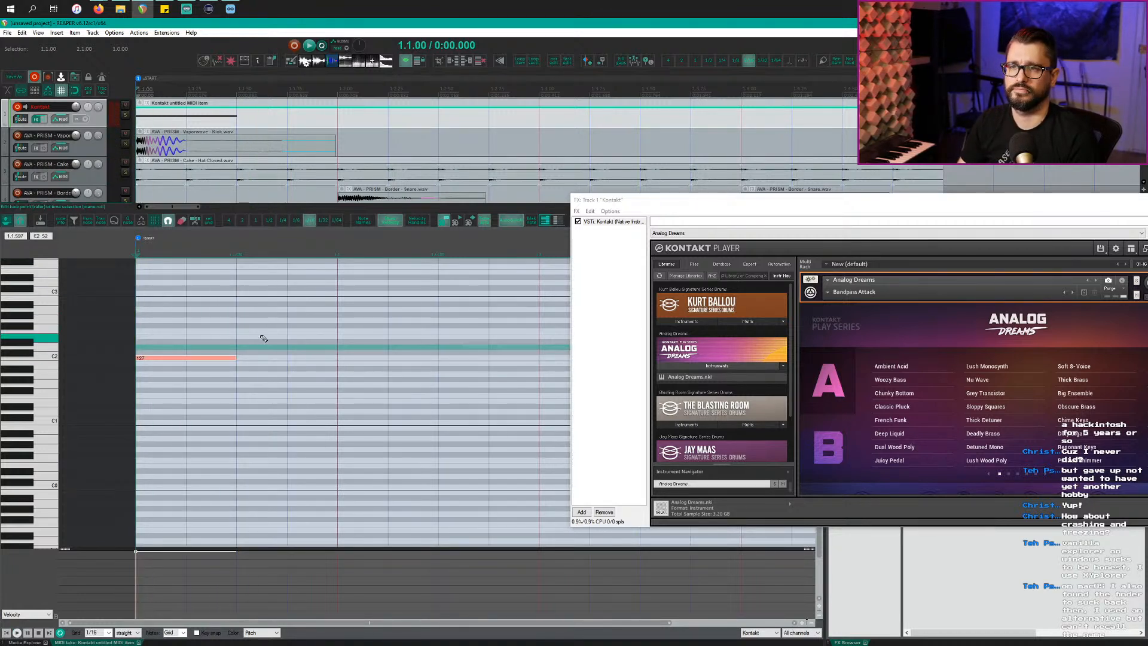
{"action": "left_click_drag", "start_coordinate": [237, 359], "coordinate": [187, 358]}
{"action": "key", "text": "space"}
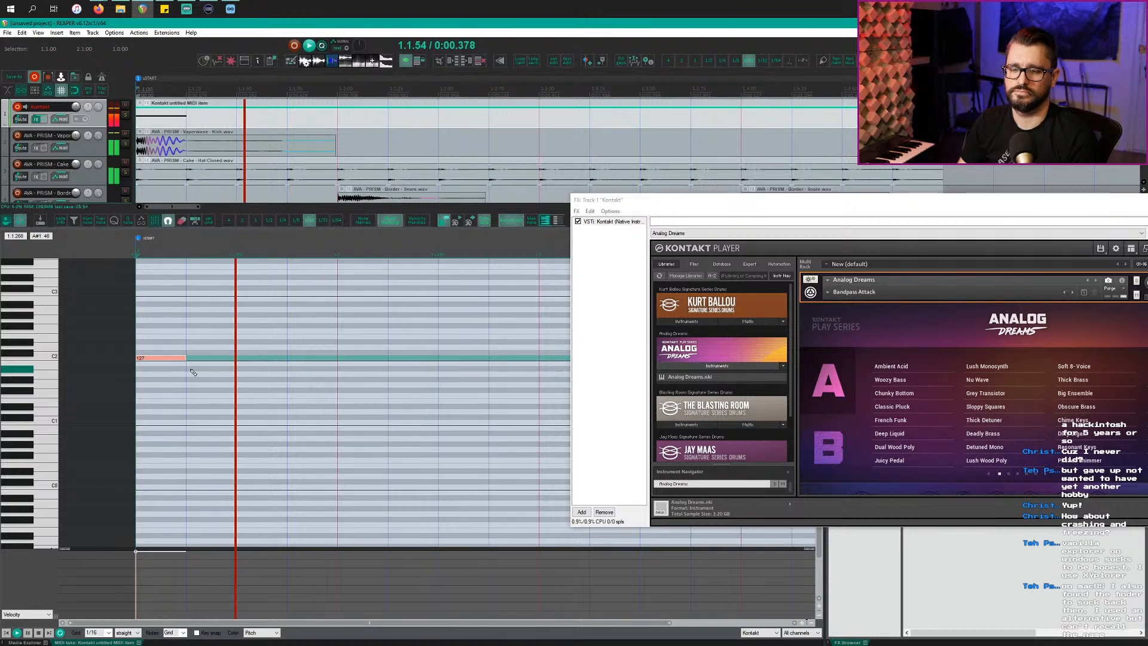
{"action": "key", "text": "space"}
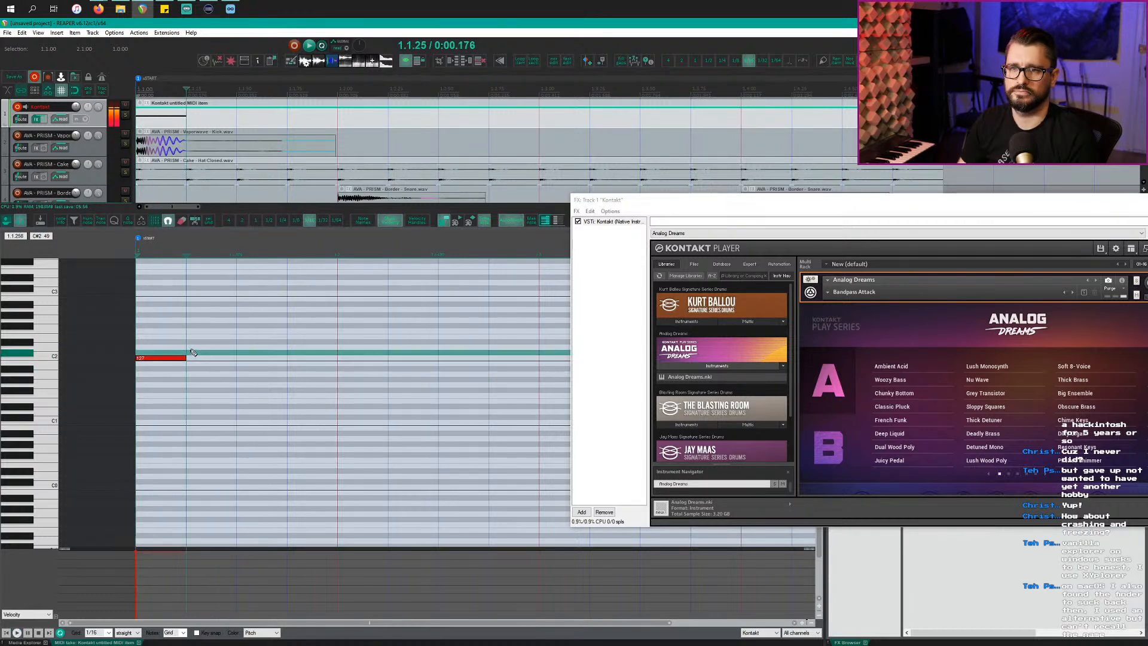
Step: Paint a run of C#2 sixteenth notes after the C2 note and play the pattern
{"action": "left_click", "coordinate": [191, 347]}
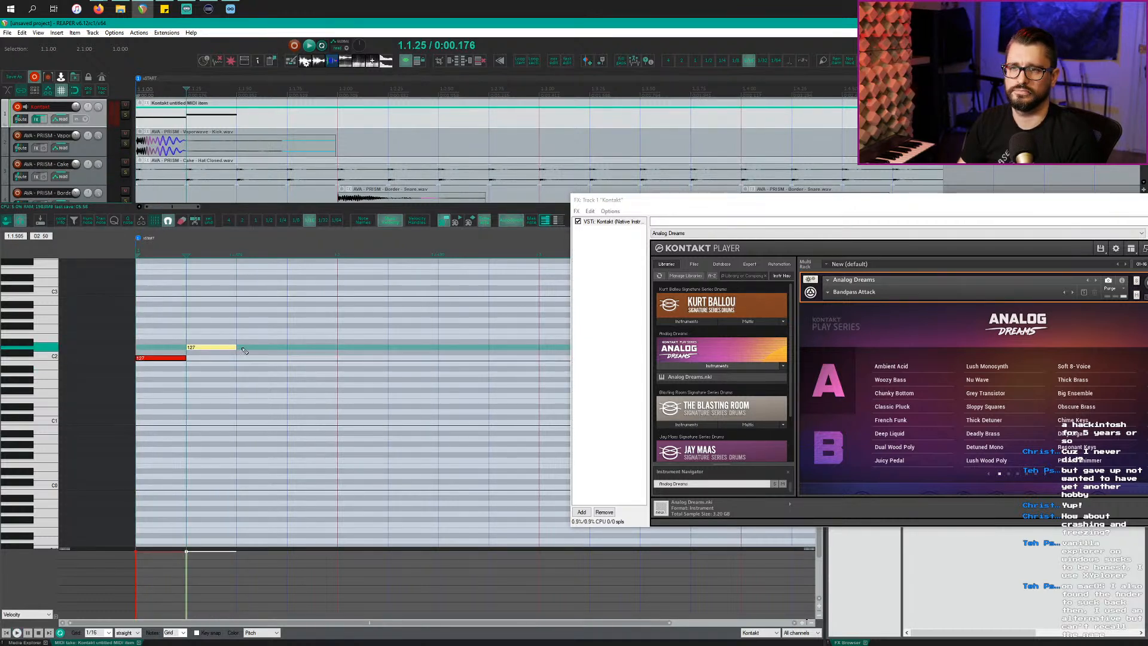
{"action": "left_click_drag", "start_coordinate": [244, 346], "coordinate": [386, 347]}
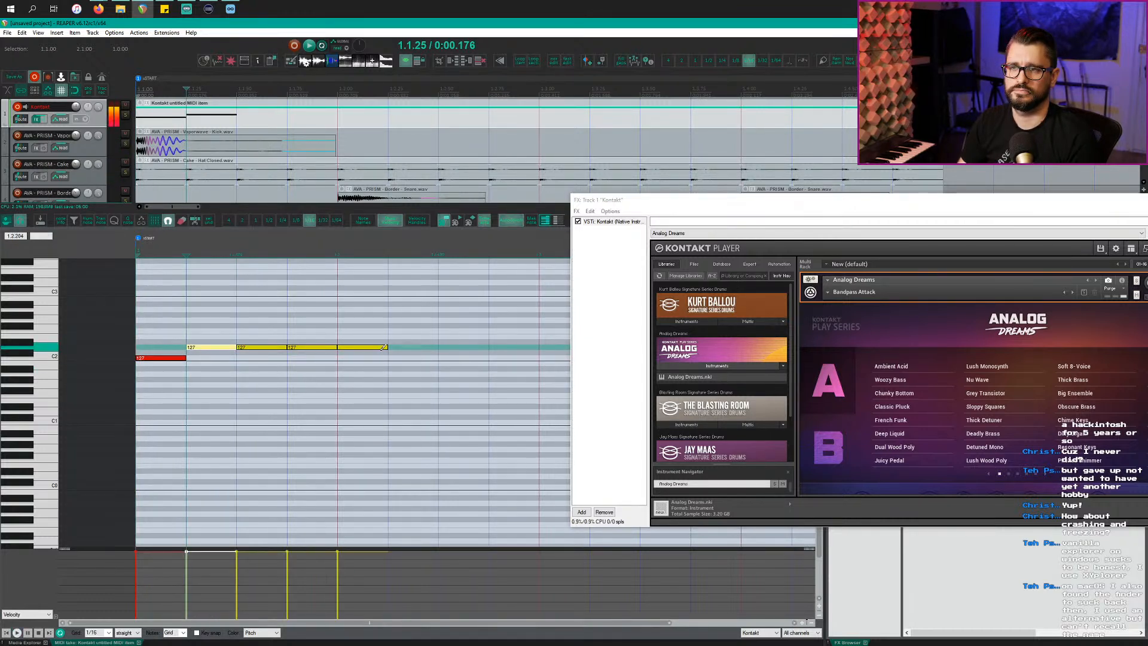
{"action": "left_click", "coordinate": [135, 251]}
{"action": "key", "text": "space"}
{"action": "scroll", "coordinate": [176, 339], "scroll_direction": "down", "scroll_amount": 1}
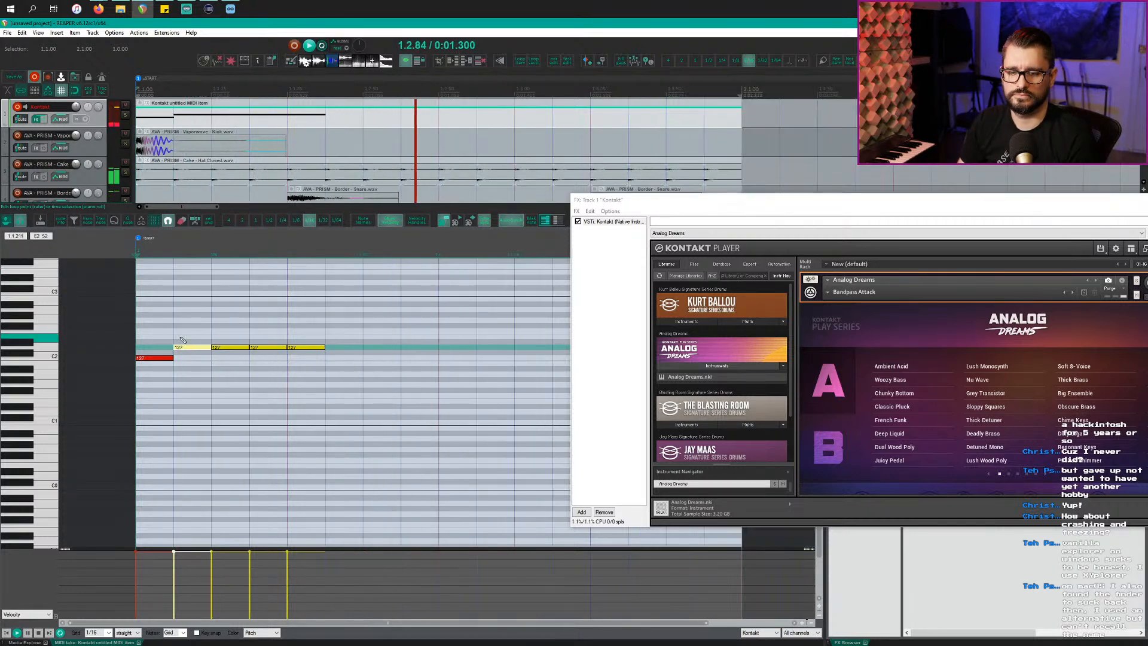
{"action": "key", "text": "space"}
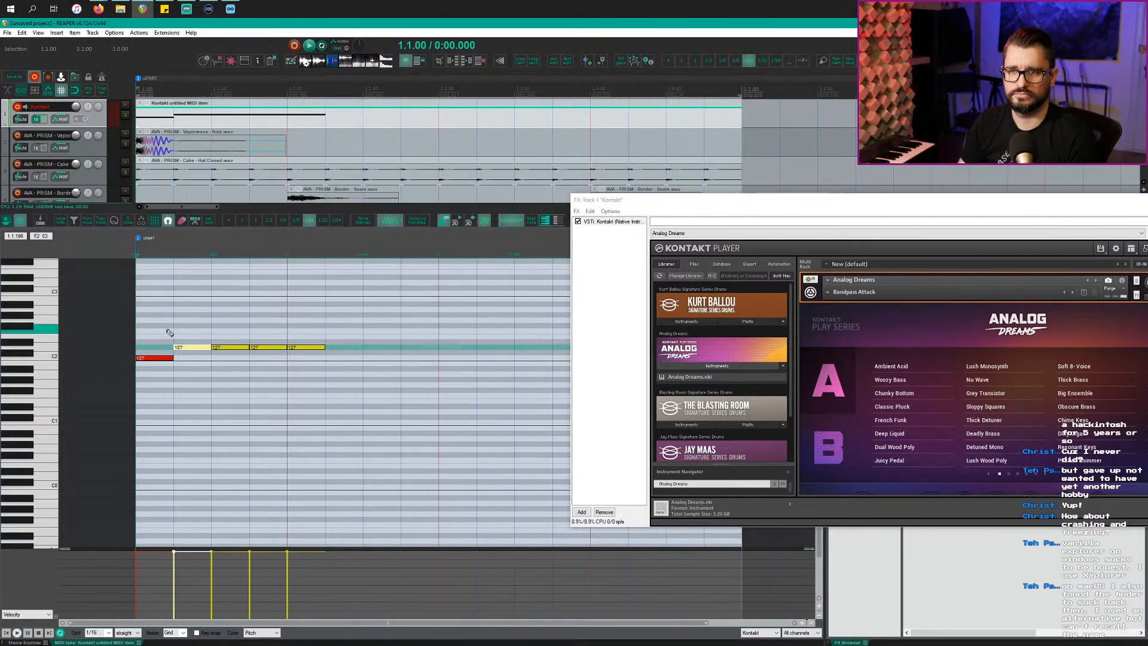
{"action": "left_click_drag", "start_coordinate": [332, 347], "coordinate": [426, 348]}
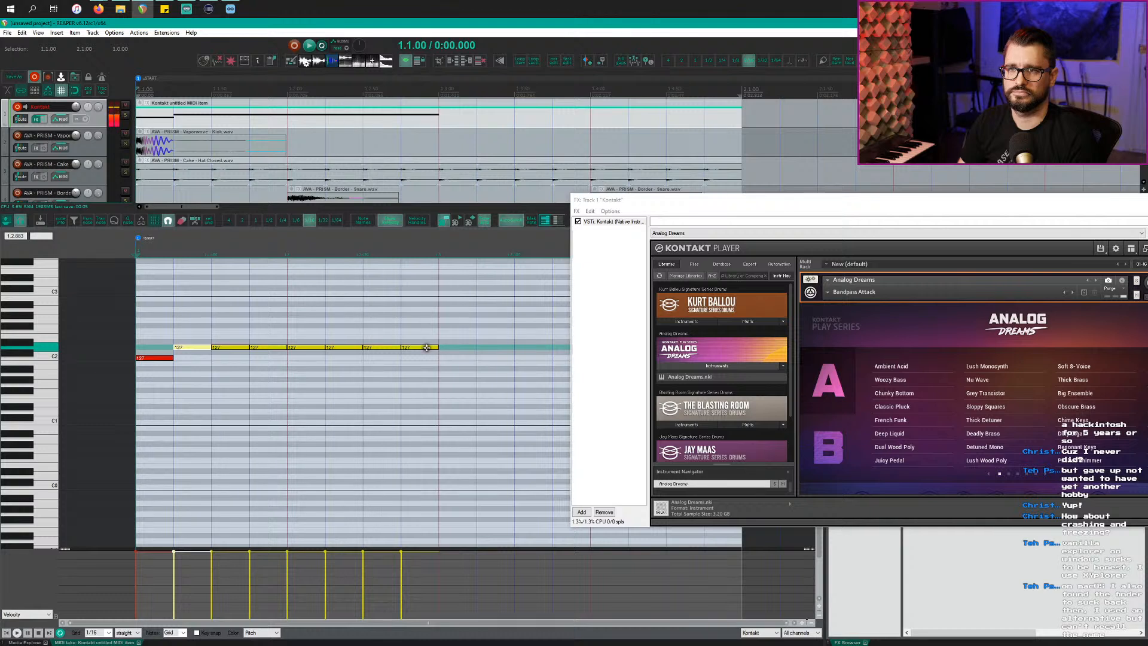
{"action": "key", "text": "space"}
Step: Delete the fourth C#2 note for a gap and add three C#2 notes in the bar's second half
{"action": "key", "text": "space"}
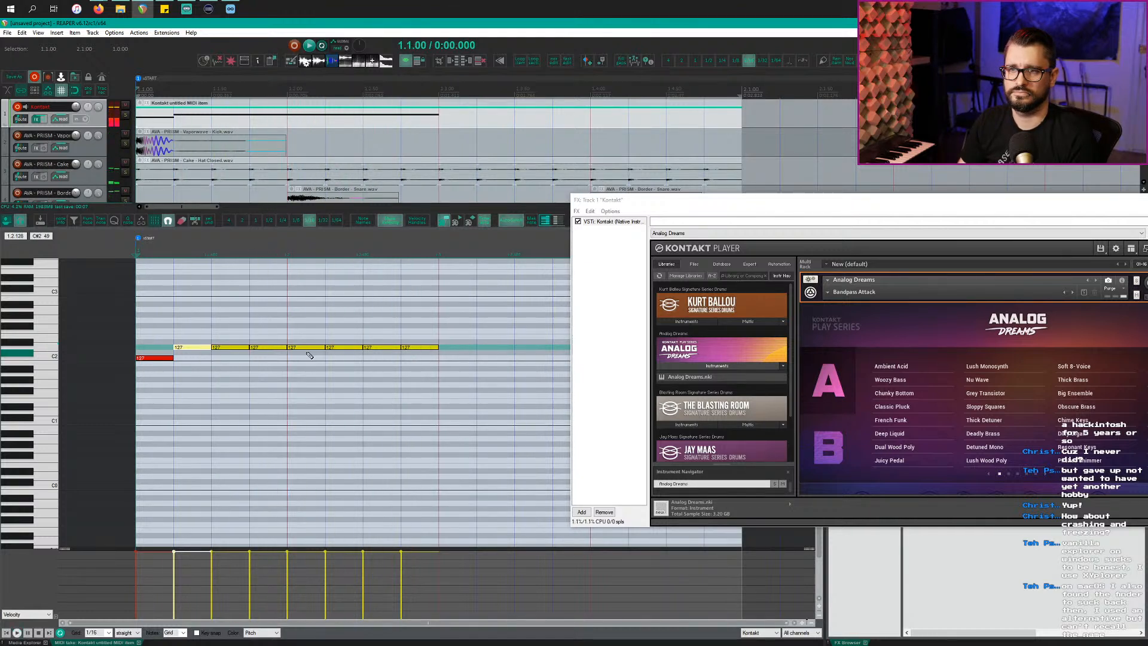
{"action": "left_click", "coordinate": [301, 347]}
{"action": "key", "text": "Delete"}
{"action": "key", "text": "space"}
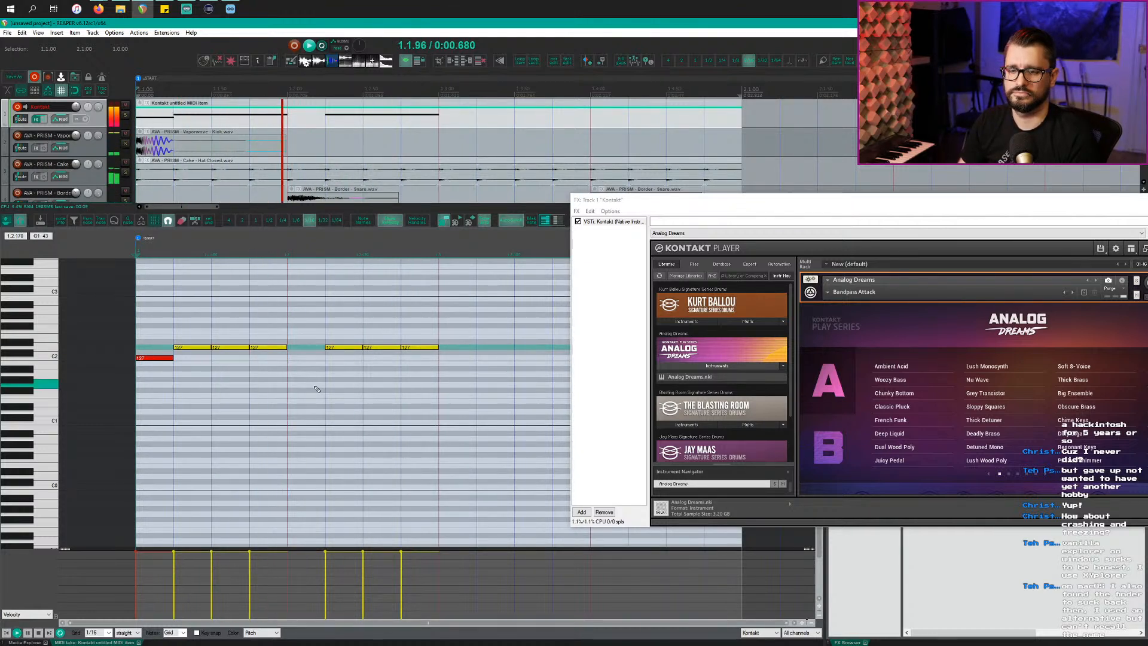
{"action": "key", "text": "space"}
{"action": "scroll", "coordinate": [314, 385], "scroll_direction": "down", "scroll_amount": 2}
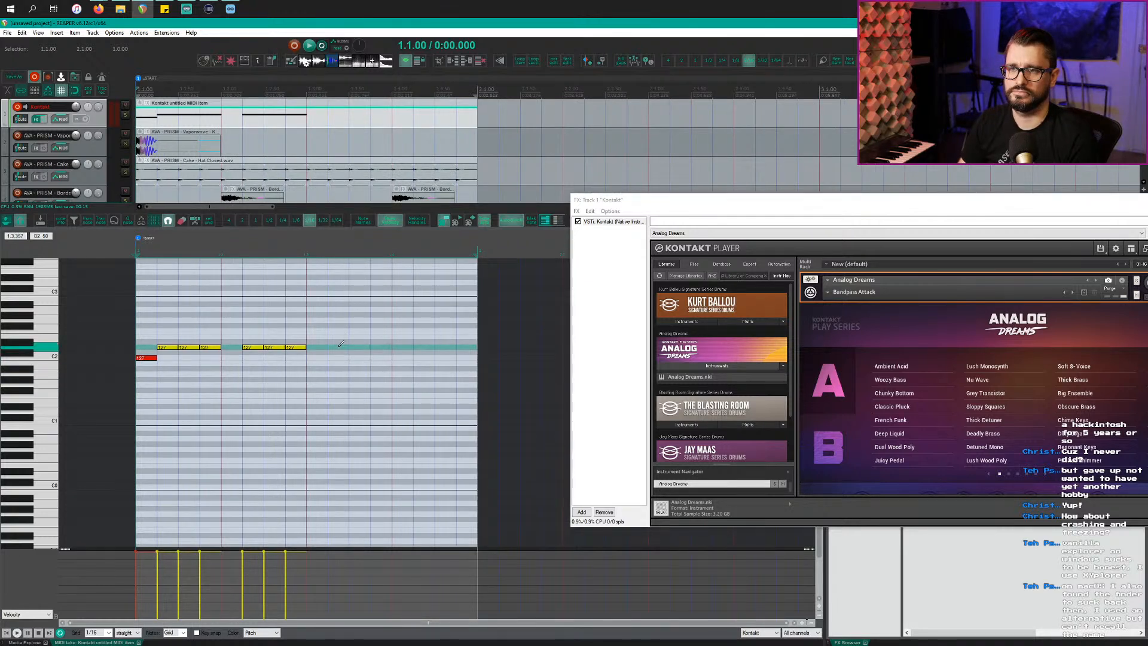
{"action": "left_click_drag", "start_coordinate": [330, 346], "coordinate": [469, 346]}
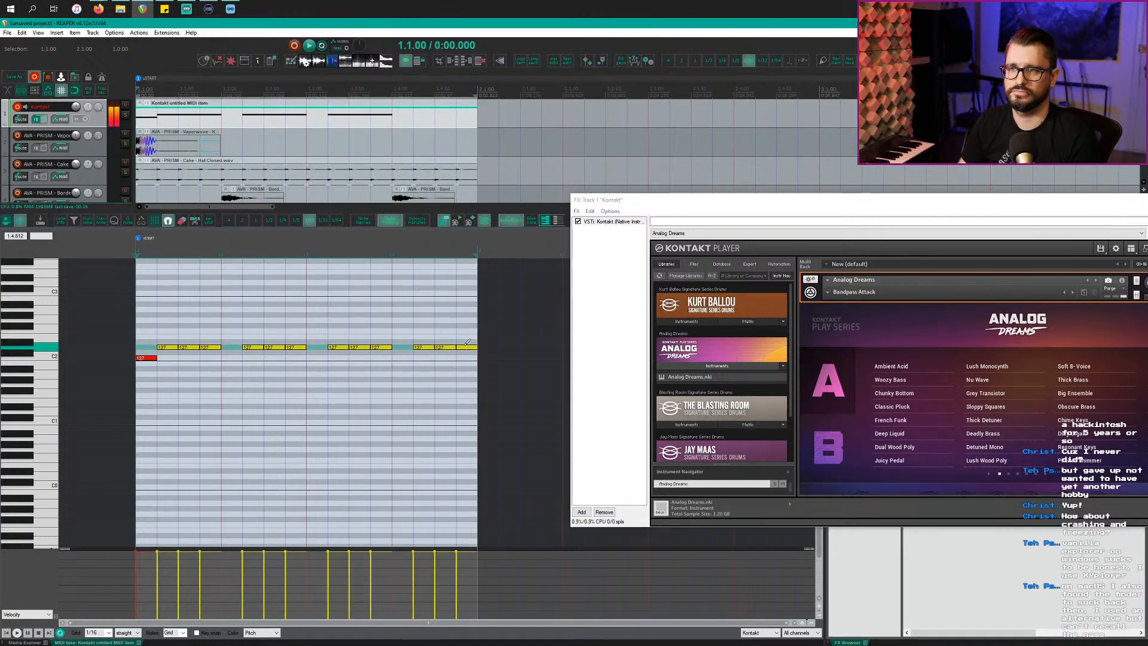
{"action": "key", "text": "space"}
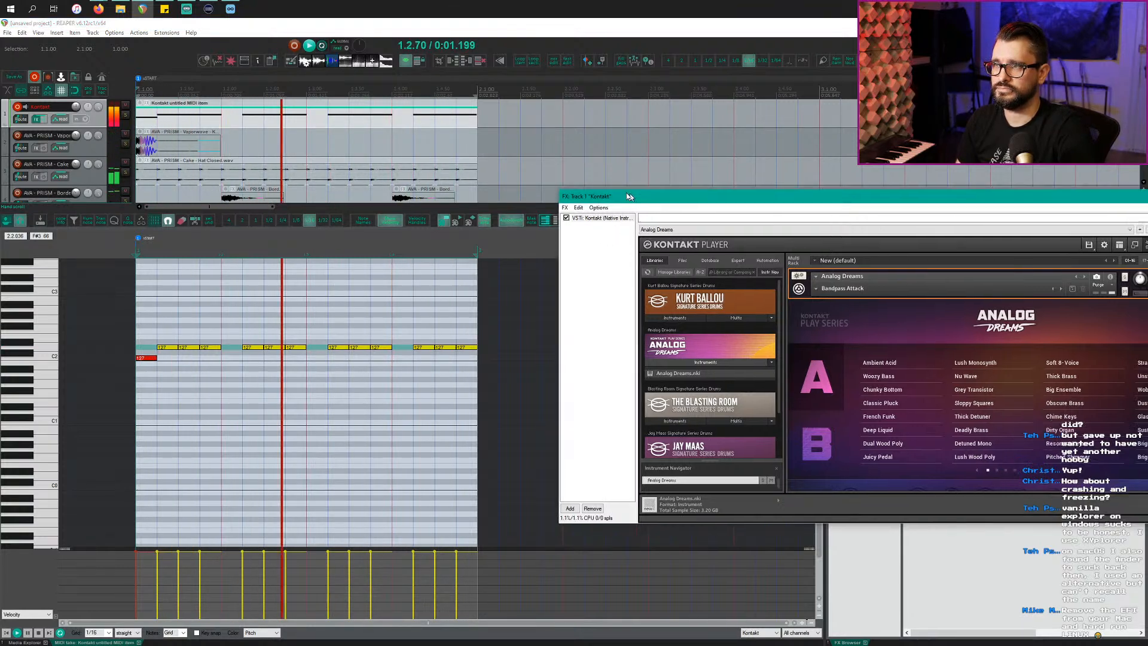
Step: Close the Kontakt plugin window and stop playback
{"action": "left_click_drag", "start_coordinate": [628, 200], "coordinate": [520, 190]}
{"action": "left_click", "coordinate": [1135, 191]}
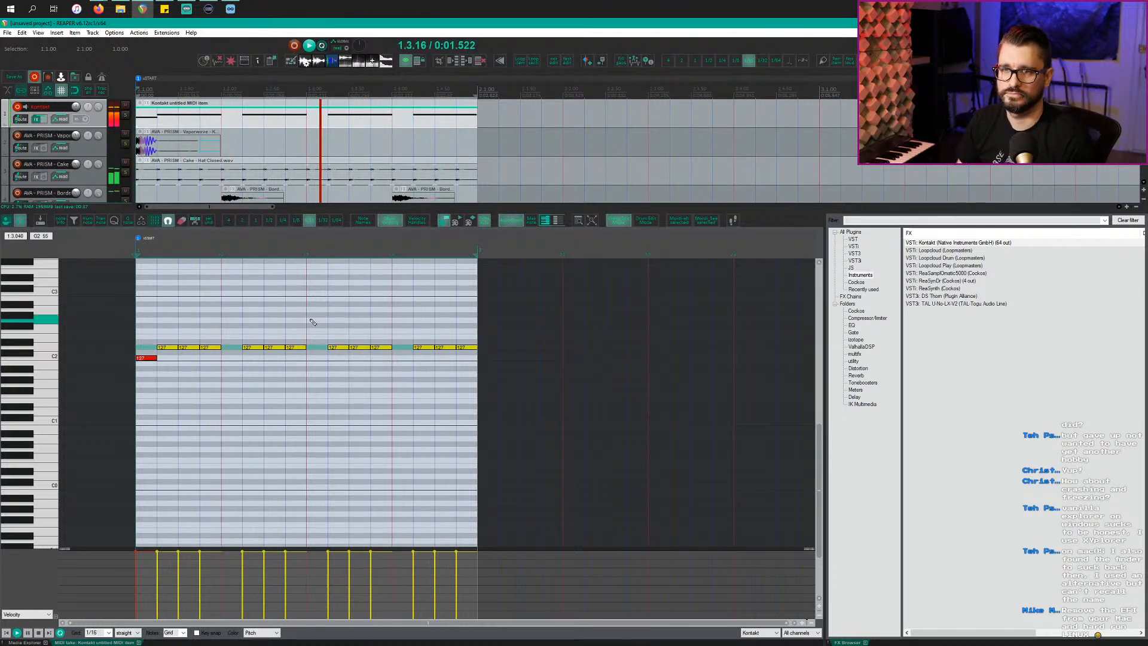
{"action": "key", "text": "space"}
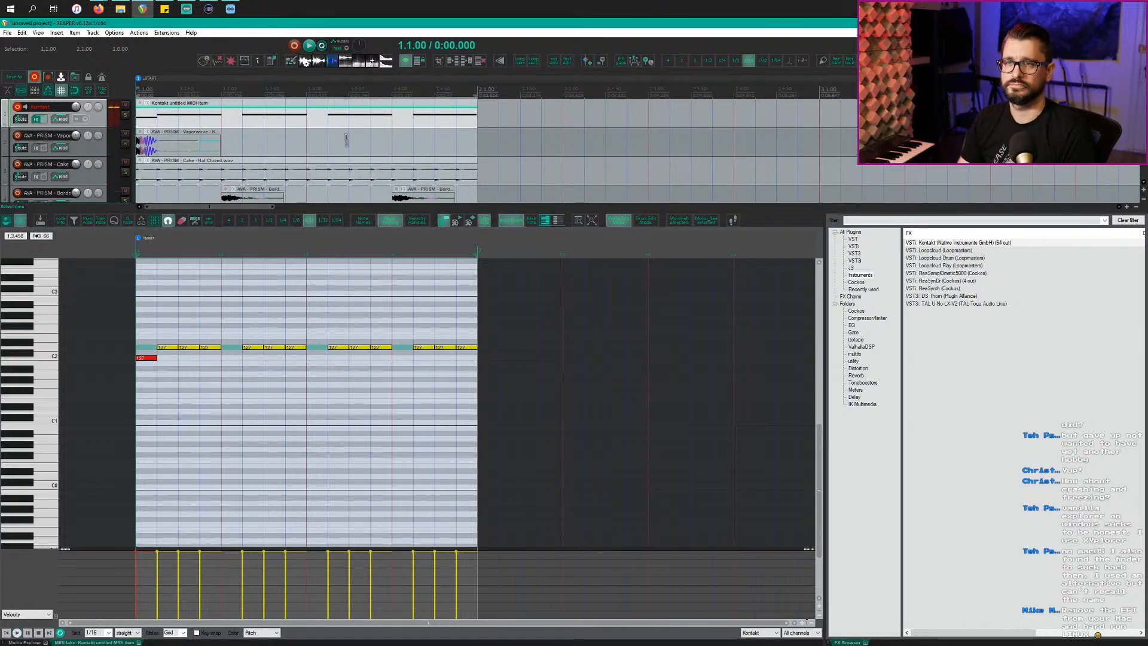
Step: Make a region from the one-bar selection and duplicate it with its items out to eight bars
{"action": "scroll", "coordinate": [347, 172], "scroll_direction": "down", "scroll_amount": 3}
{"action": "key", "text": "alt+d"}
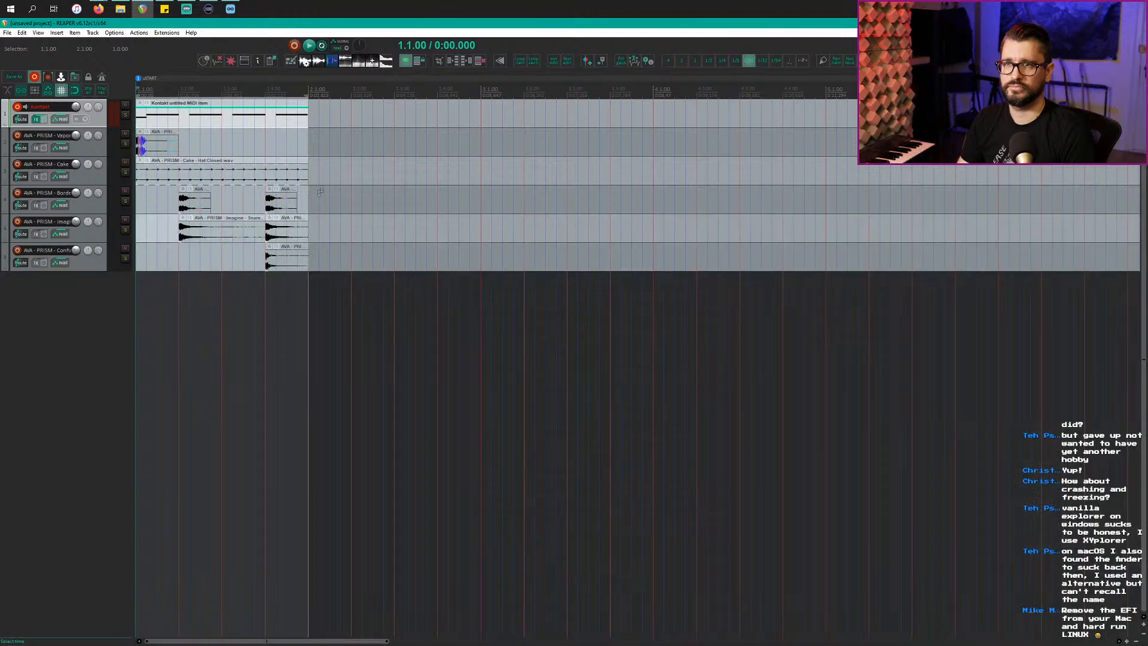
{"action": "key", "text": "shift+r"}
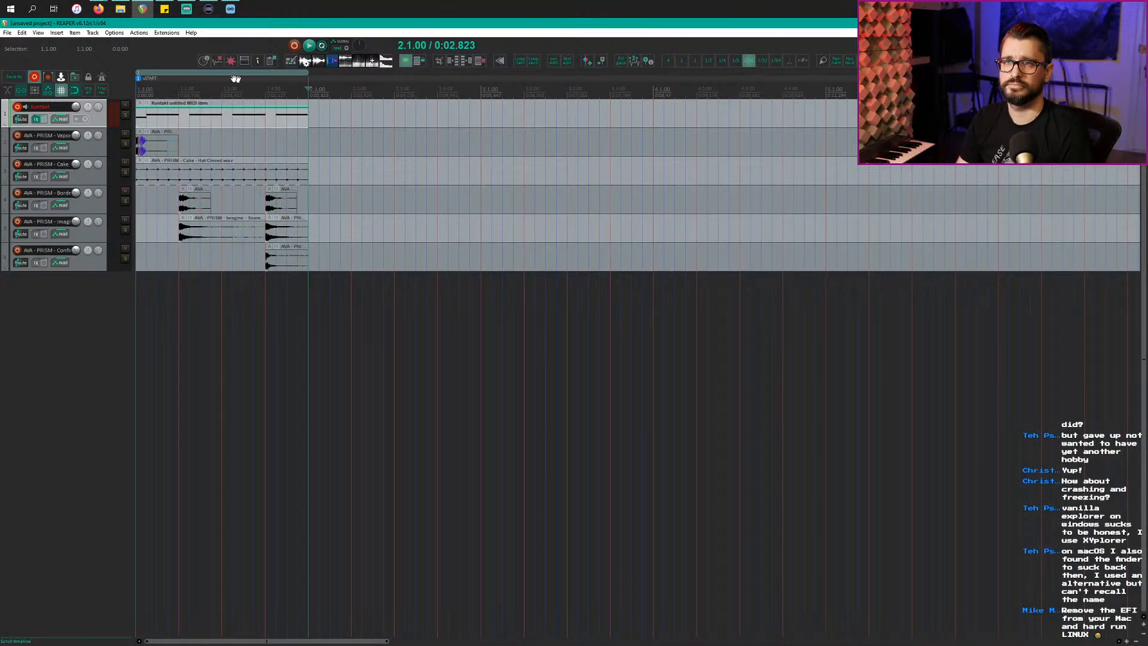
{"action": "left_click_drag", "start_coordinate": [215, 75], "coordinate": [306, 78]}
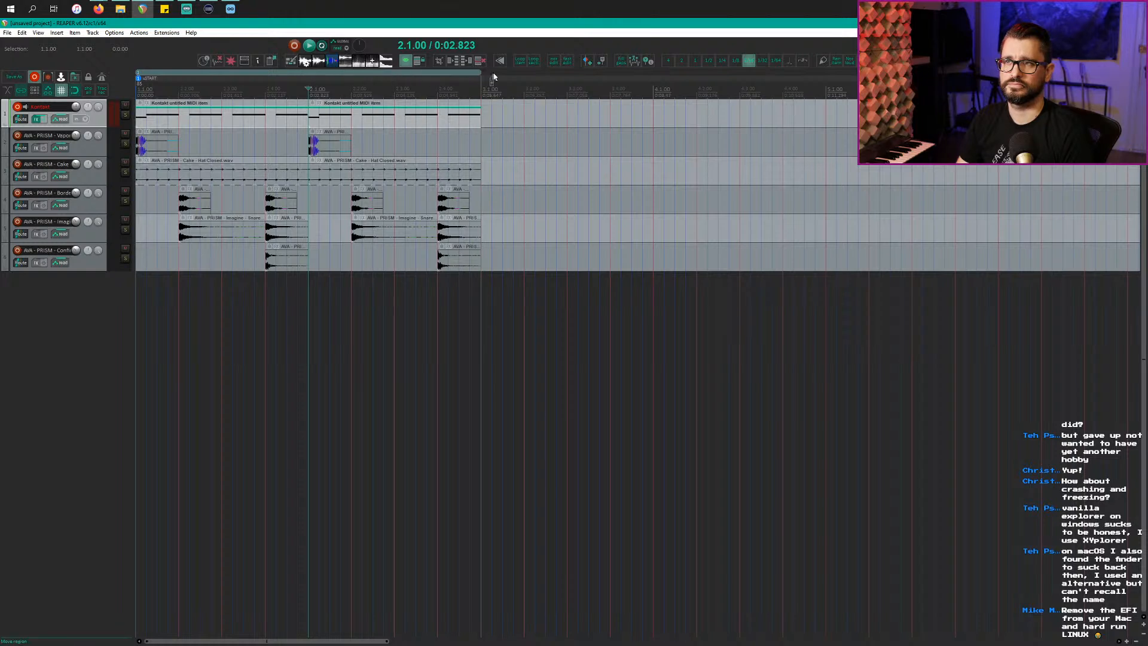
{"action": "left_click_drag", "start_coordinate": [483, 76], "coordinate": [482, 73]}
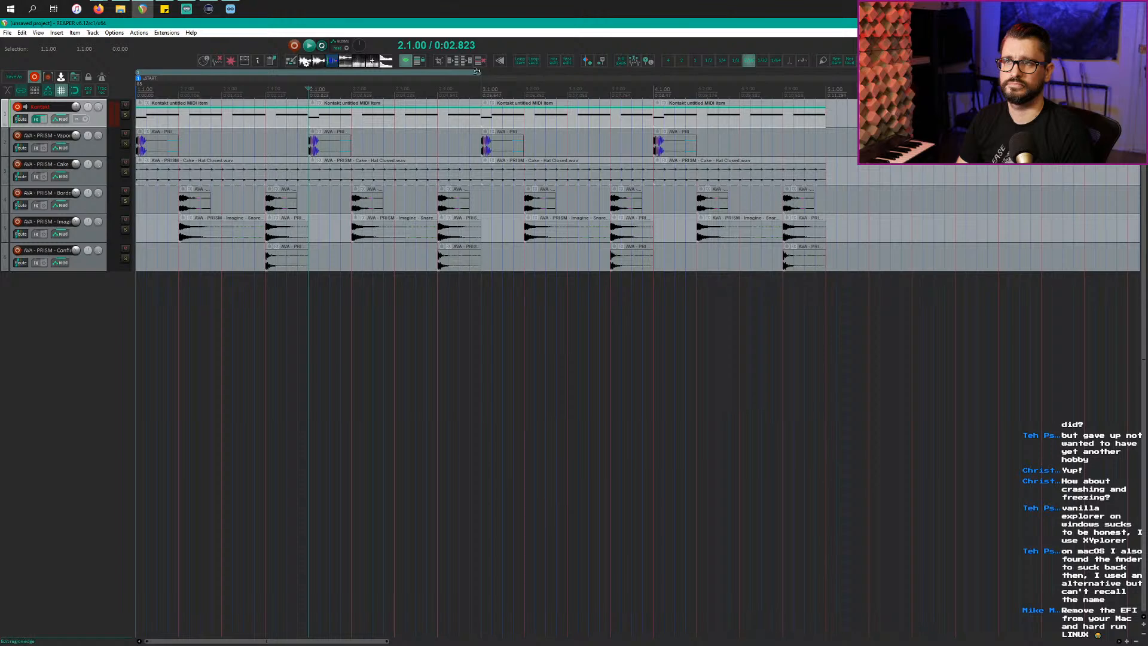
{"action": "scroll", "coordinate": [540, 234], "scroll_direction": "down", "scroll_amount": 5}
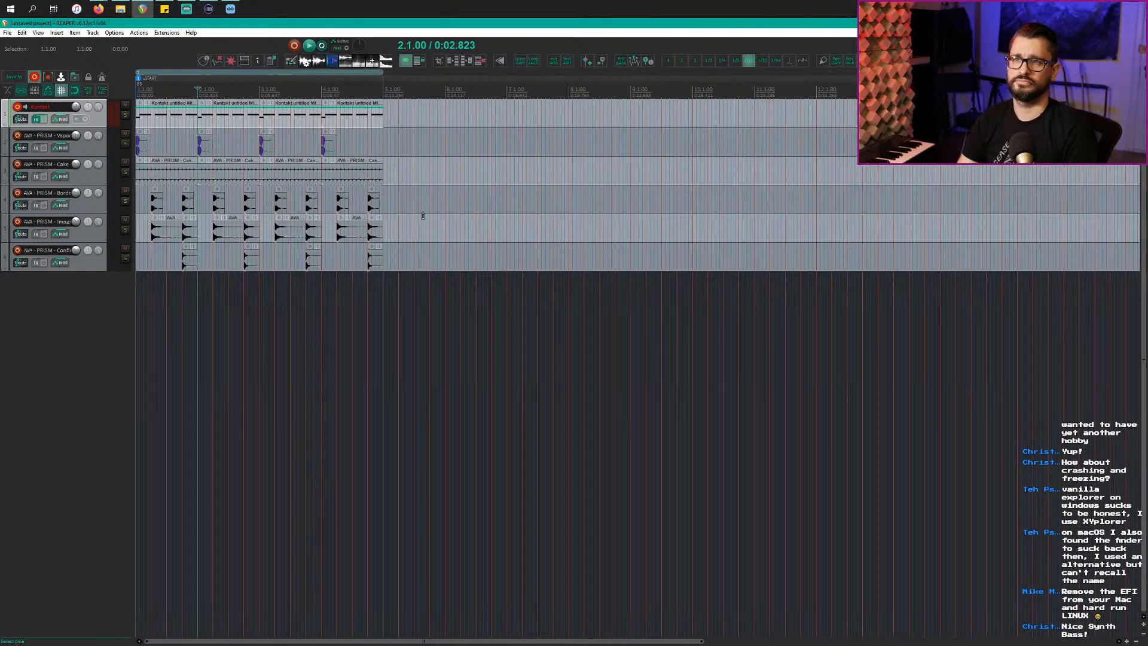
{"action": "left_click_drag", "start_coordinate": [278, 74], "coordinate": [407, 88]}
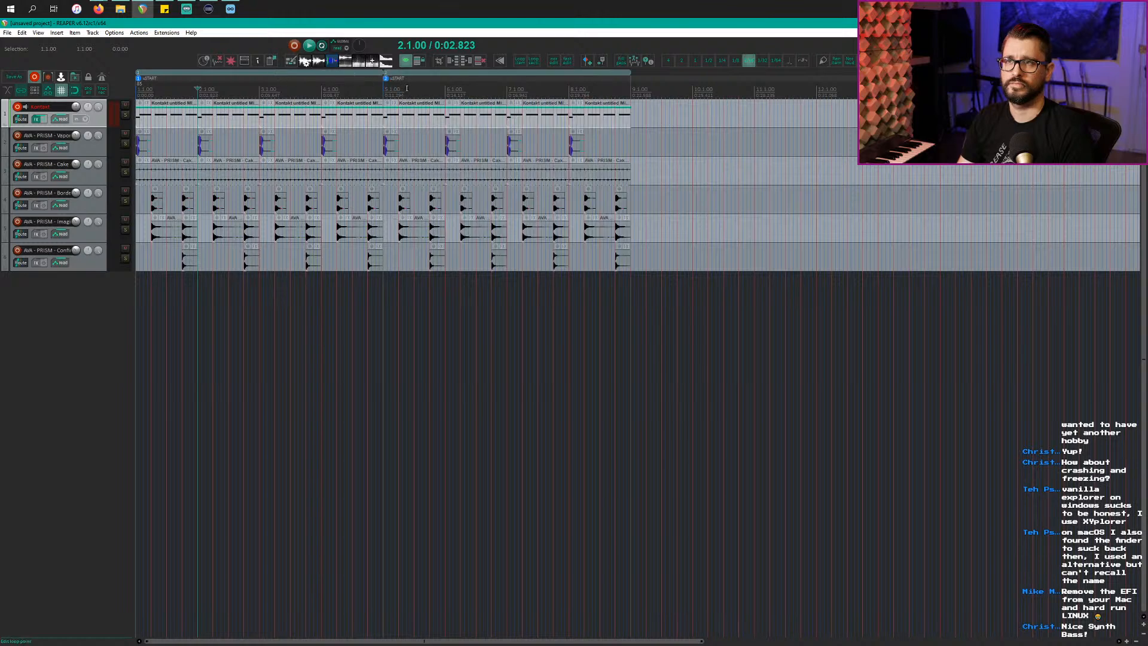
Step: Delete the Kontakt clips at bars 5 and 6
{"action": "left_click", "coordinate": [405, 123]}
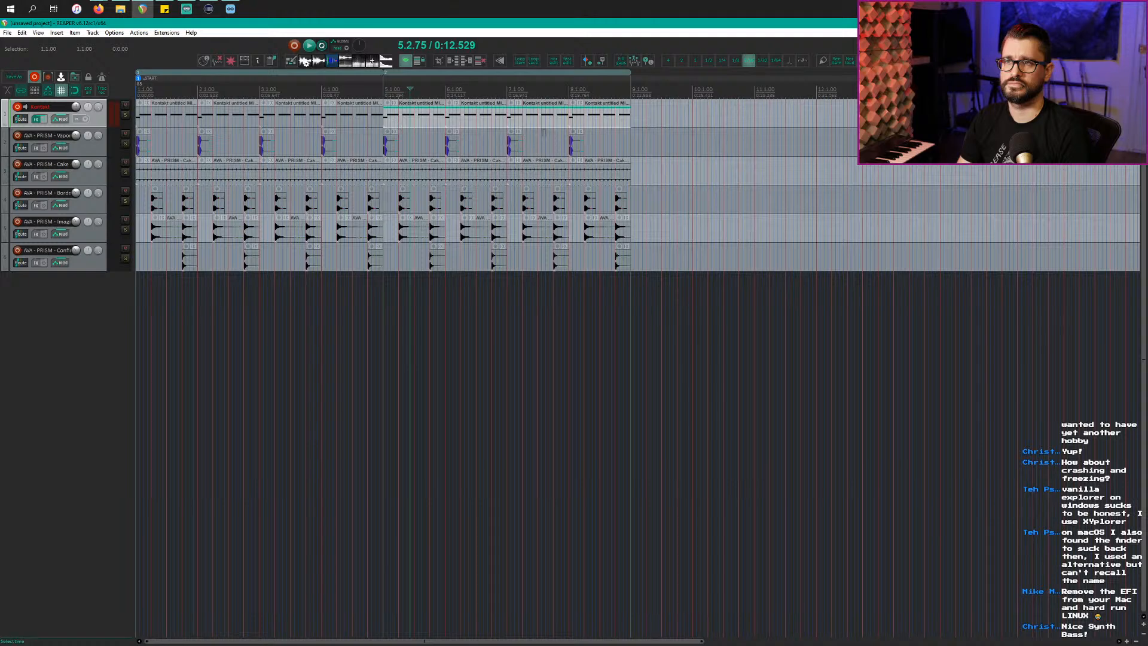
{"action": "left_click", "coordinate": [491, 120]}
{"action": "key", "text": "Delete"}
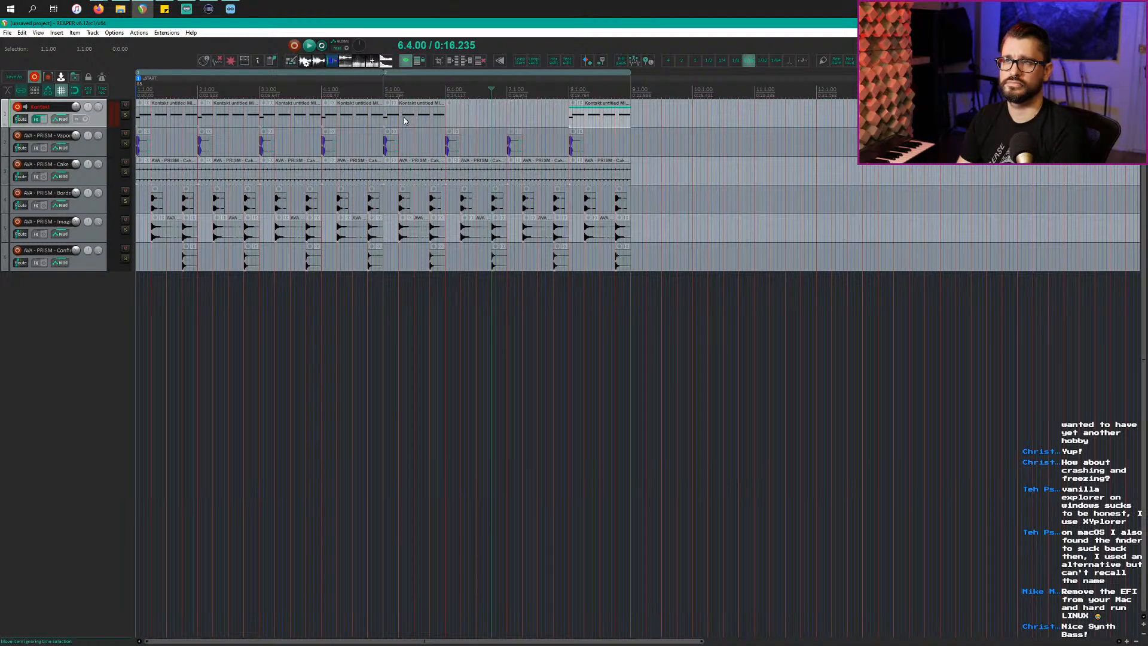
Step: Lower the bar-5 Kontakt clip's upper-row notes down to C2 and audition the change
{"action": "double_click", "coordinate": [403, 117]}
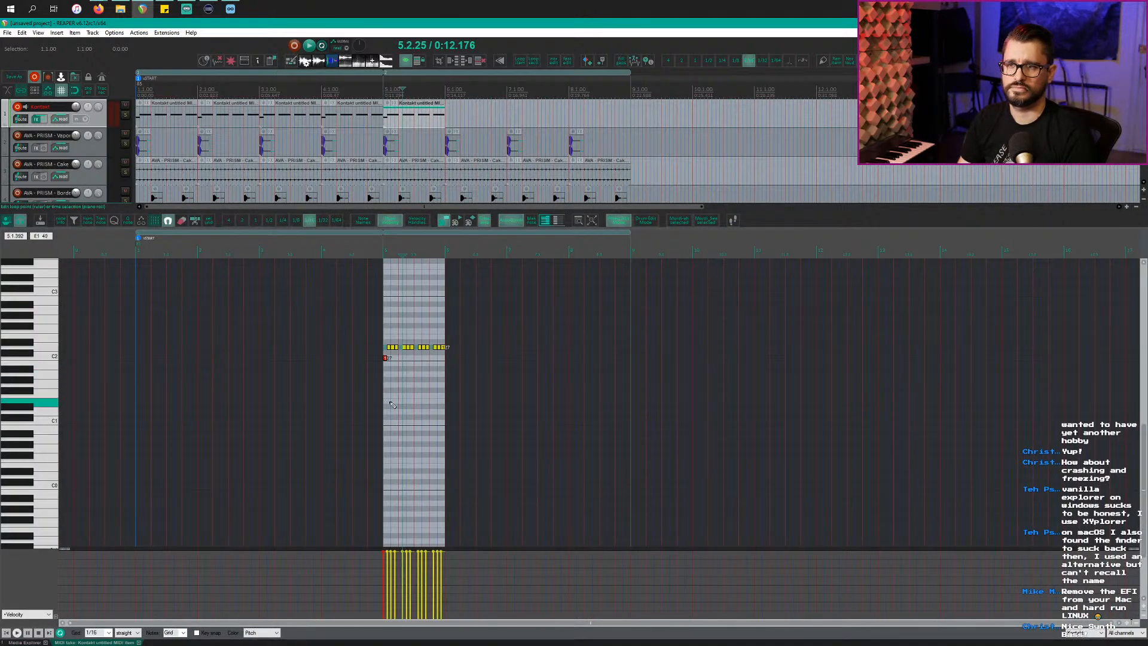
{"action": "scroll", "coordinate": [391, 405], "scroll_direction": "up", "scroll_amount": 3}
{"action": "left_click", "coordinate": [545, 358]}
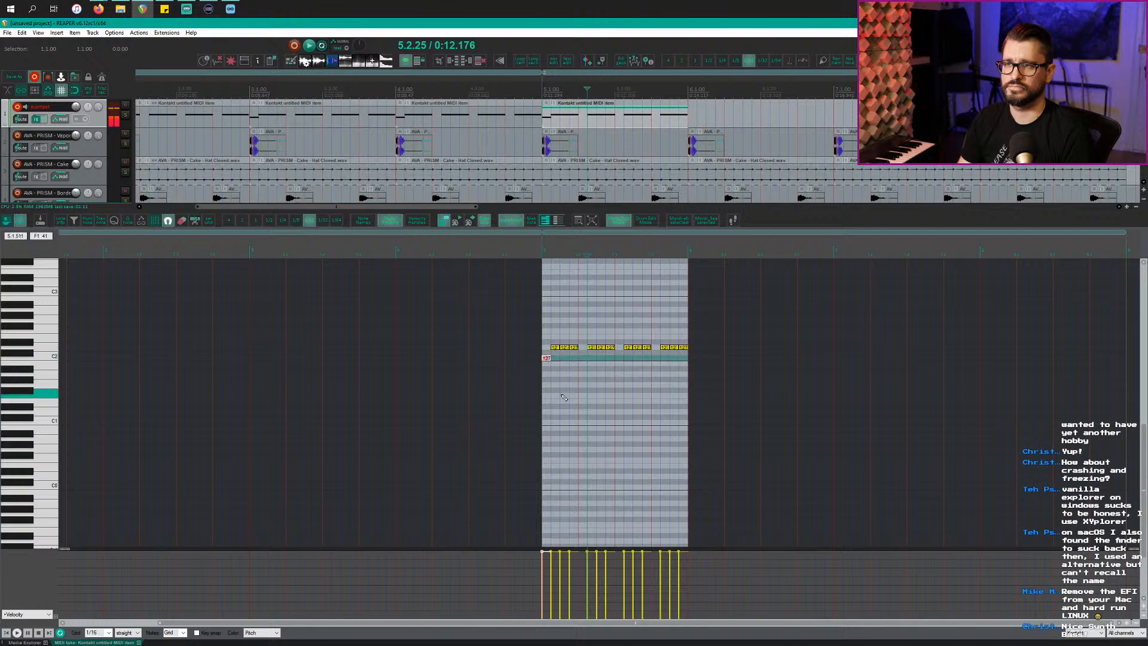
{"action": "scroll", "coordinate": [564, 398], "scroll_direction": "up", "scroll_amount": 3}
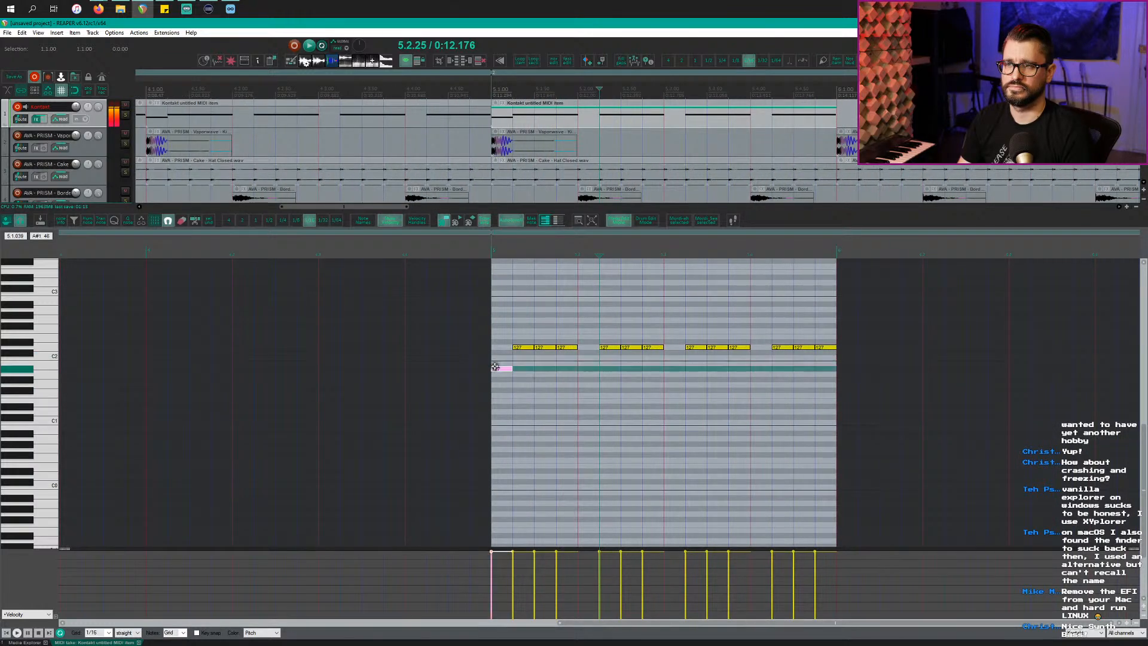
{"action": "left_click", "coordinate": [518, 347]}
{"action": "left_click_drag", "start_coordinate": [518, 347], "coordinate": [507, 376]}
{"action": "left_click_drag", "start_coordinate": [524, 332], "coordinate": [864, 353]}
{"action": "key", "text": "Down"}
{"action": "key", "text": "Down"}
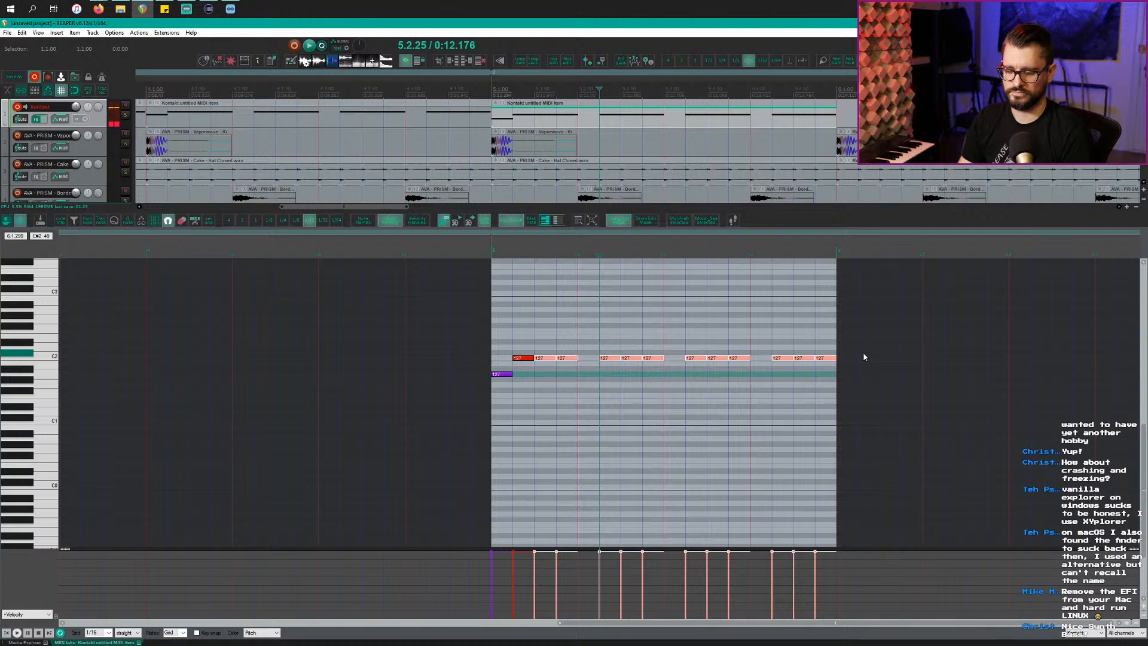
{"action": "key", "text": "space"}
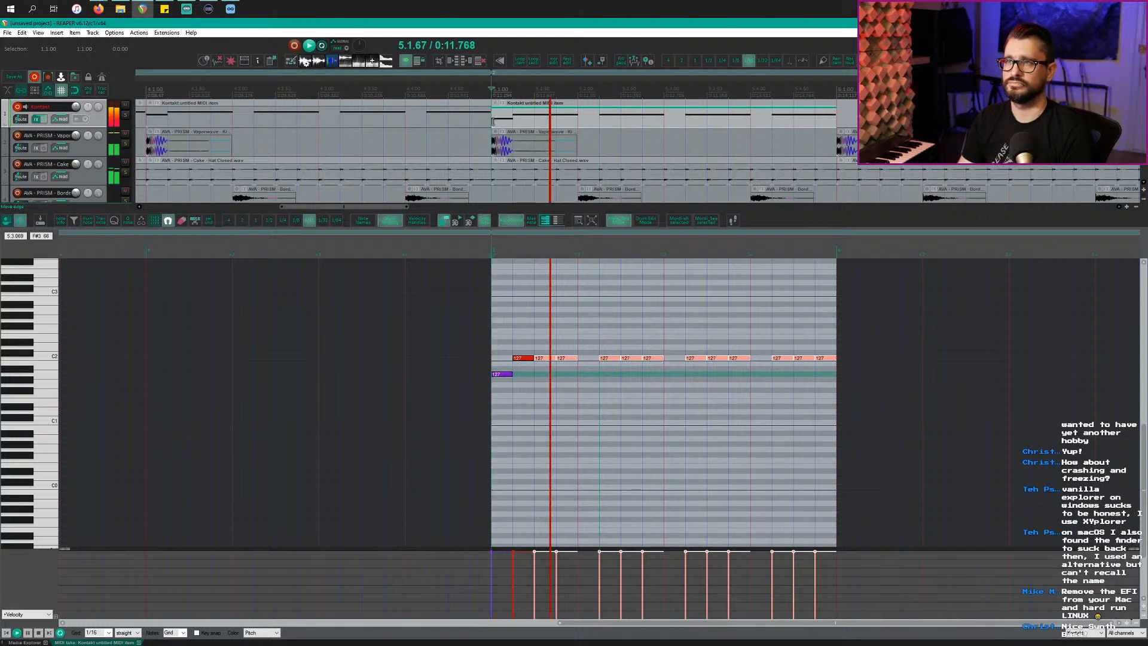
{"action": "key", "text": "space"}
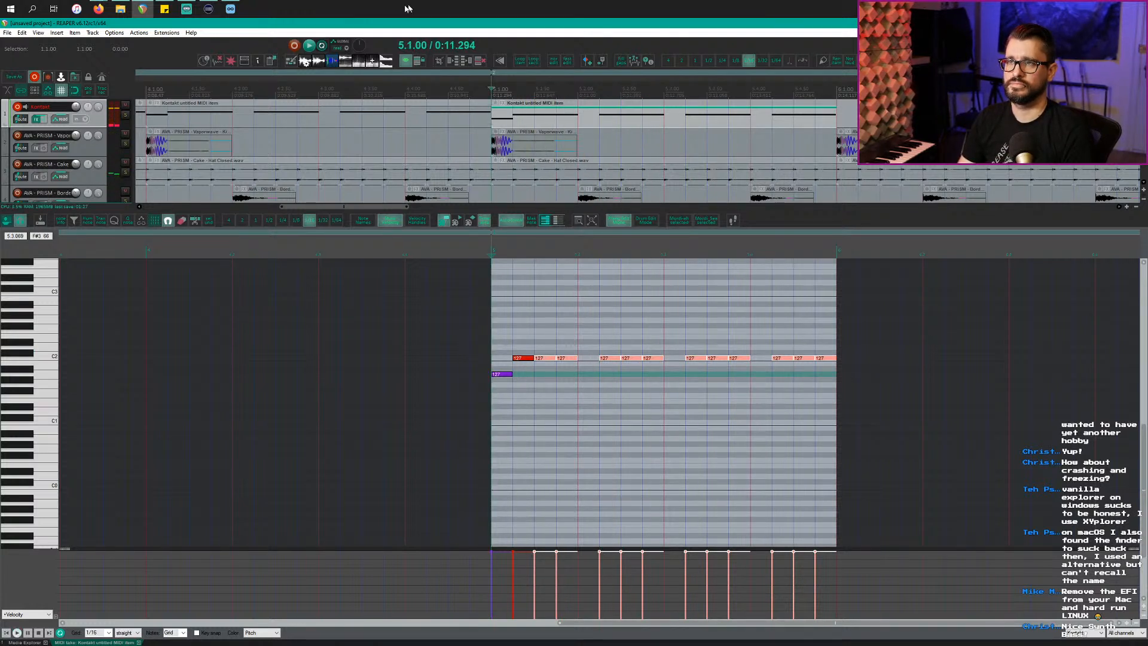
Step: Play from bar 4 to compare, then copy the edited bar-5 clip into bar 6
{"action": "left_click", "coordinate": [144, 95]}
{"action": "key", "text": "space"}
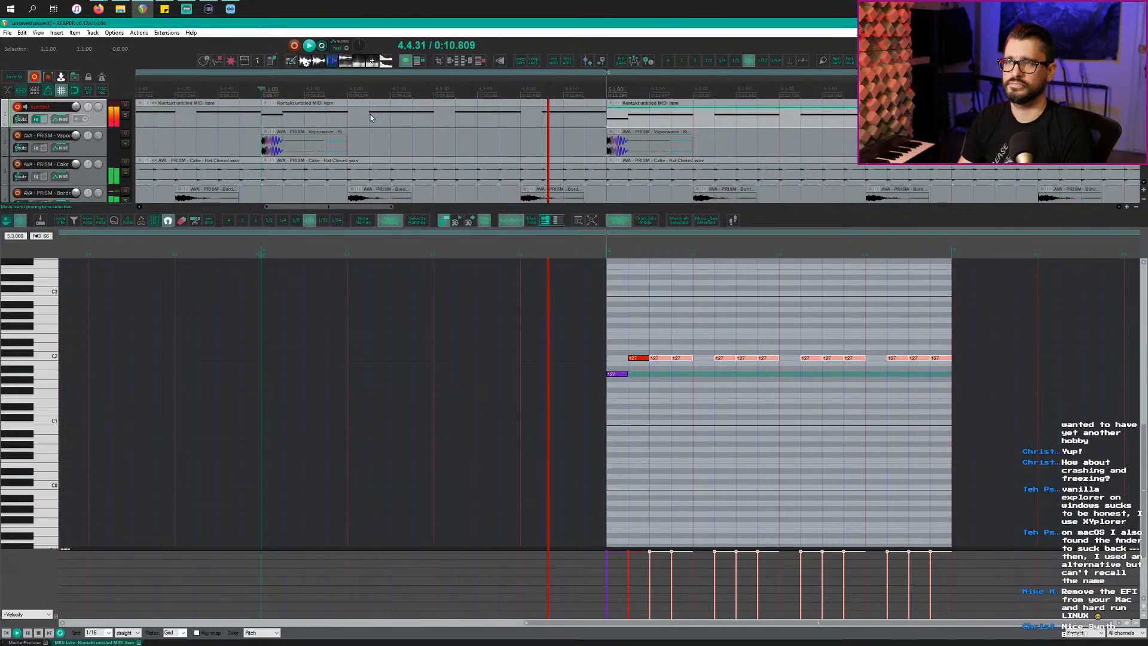
{"action": "scroll", "coordinate": [456, 187], "scroll_direction": "down", "scroll_amount": 4}
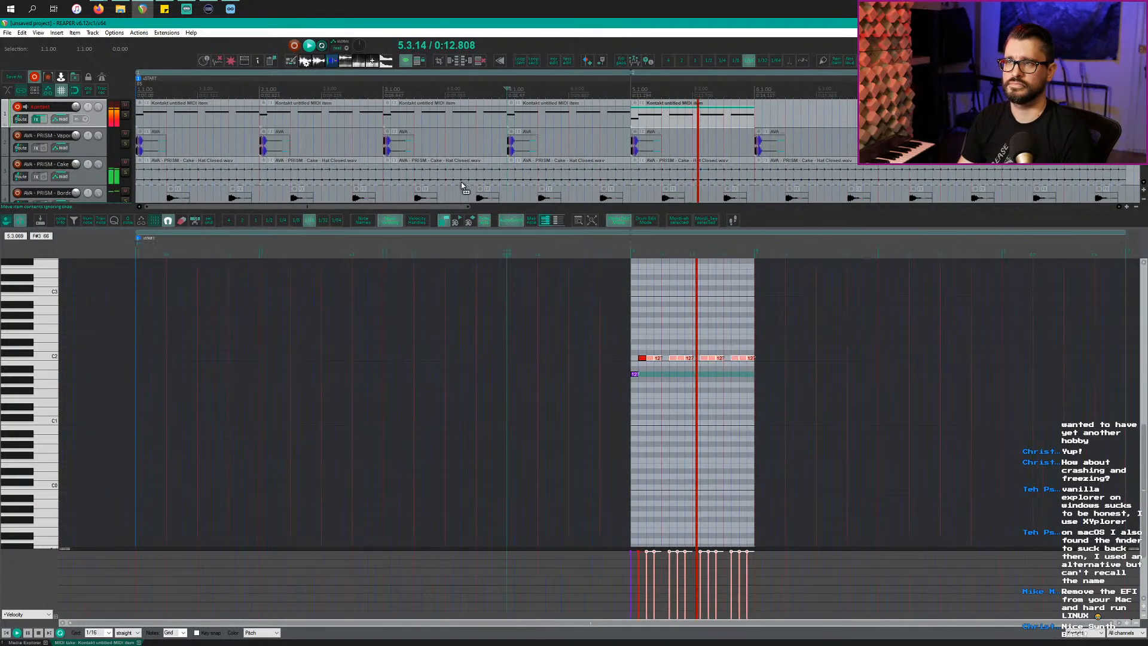
{"action": "key", "text": "space"}
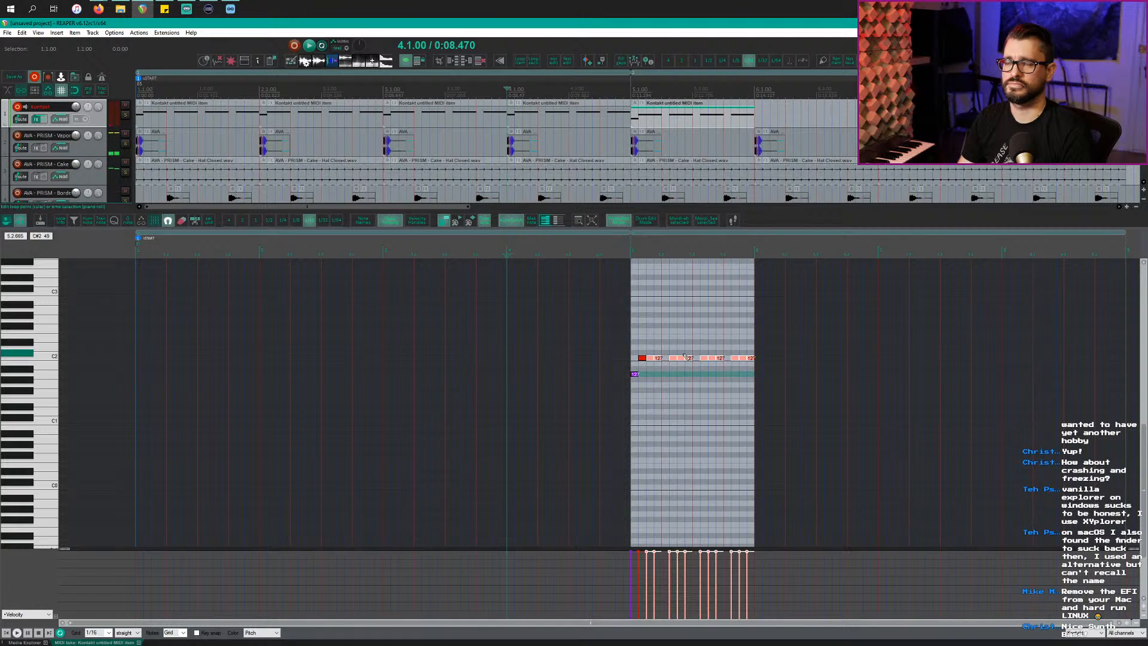
{"action": "scroll", "coordinate": [671, 217], "scroll_direction": "right", "scroll_amount": 4}
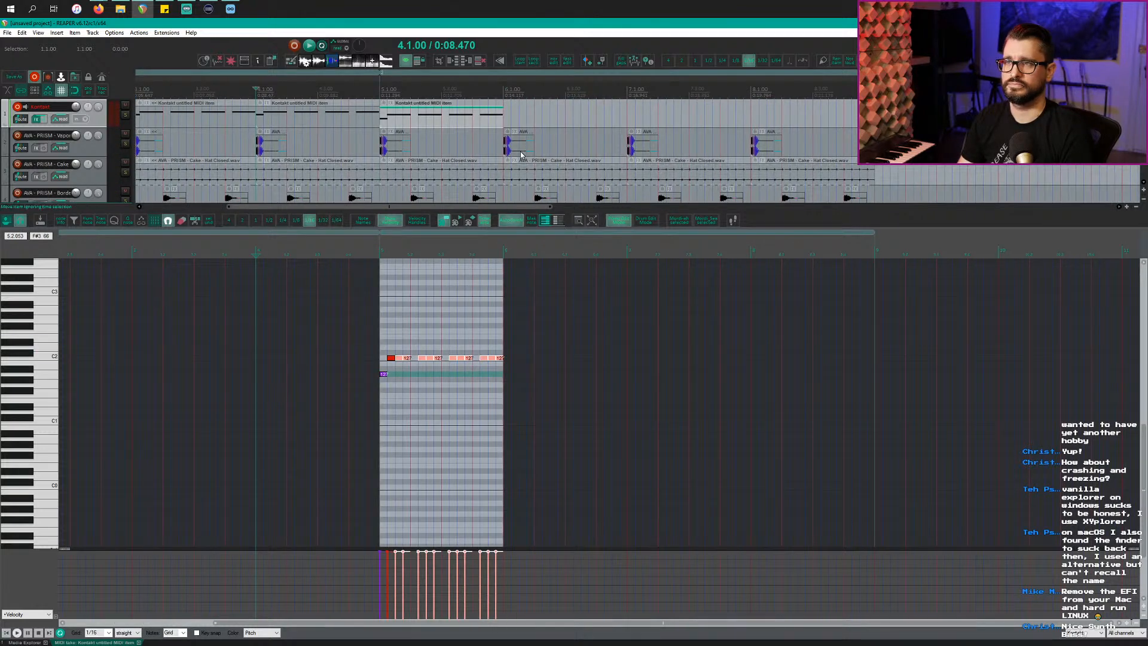
{"action": "left_click", "coordinate": [479, 122]}
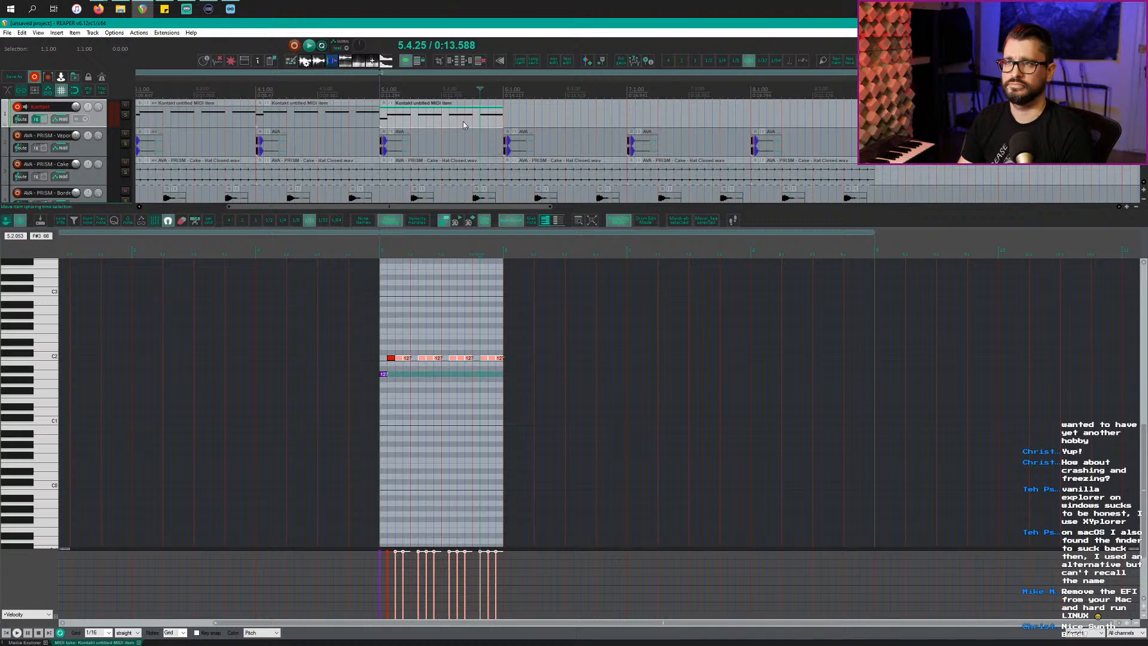
{"action": "left_click_drag", "start_coordinate": [464, 122], "coordinate": [589, 121]}
Step: In the bar-6 clip, move the opening note from A1 to F#1 and the C2 notes to G#1
{"action": "double_click", "coordinate": [539, 126]}
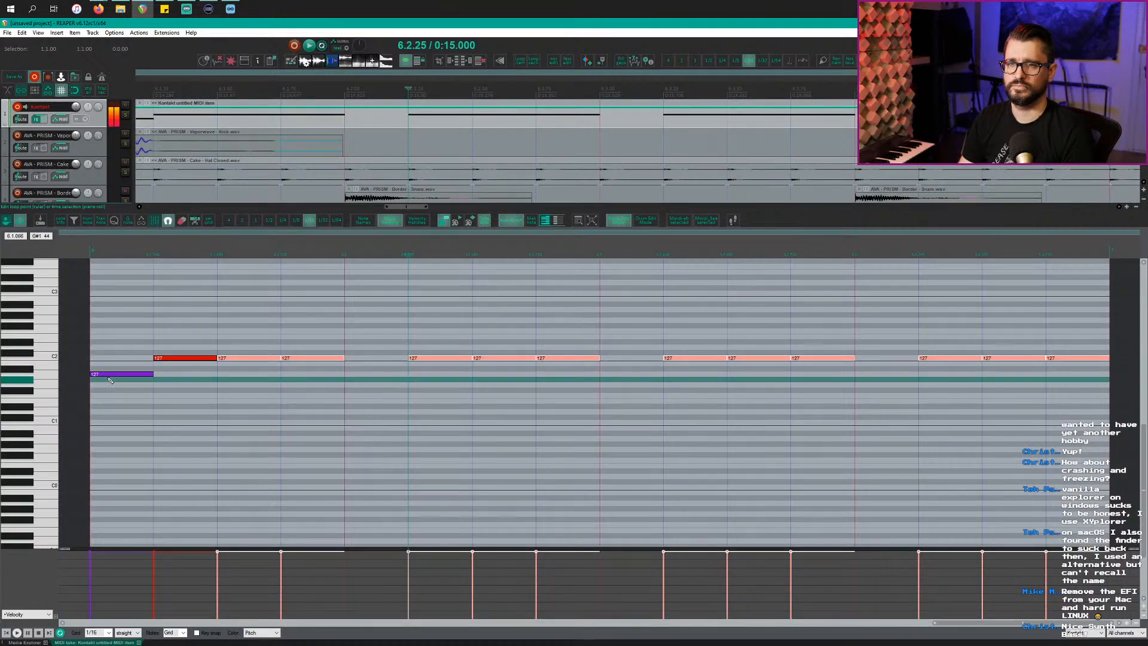
{"action": "left_click_drag", "start_coordinate": [103, 374], "coordinate": [104, 390]}
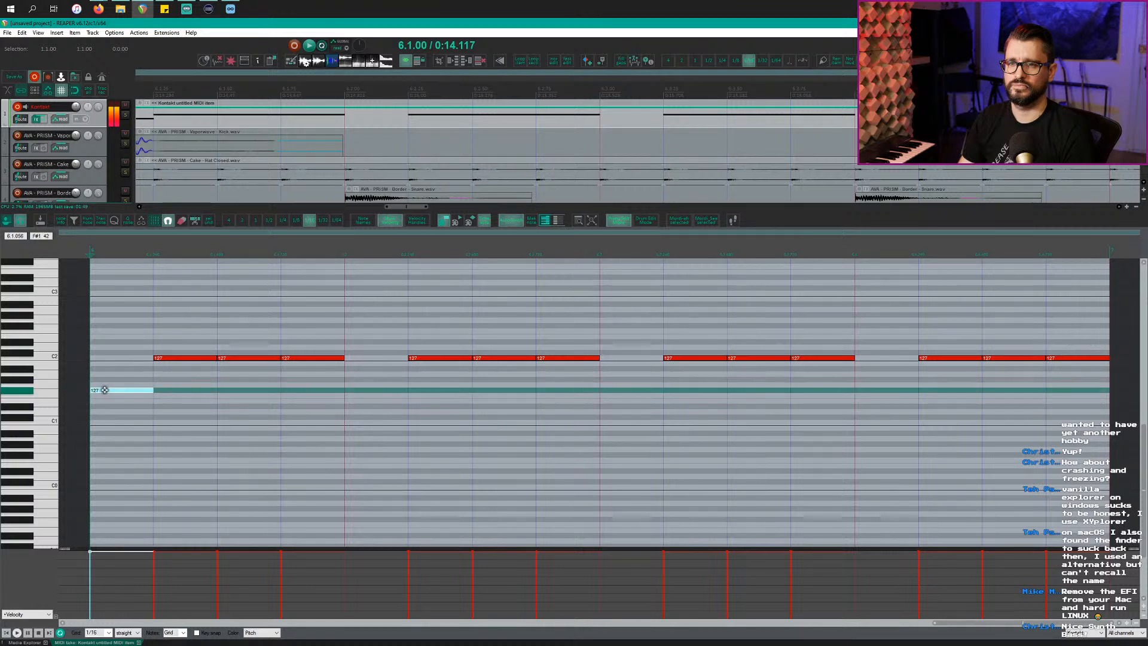
{"action": "left_click", "coordinate": [53, 357]}
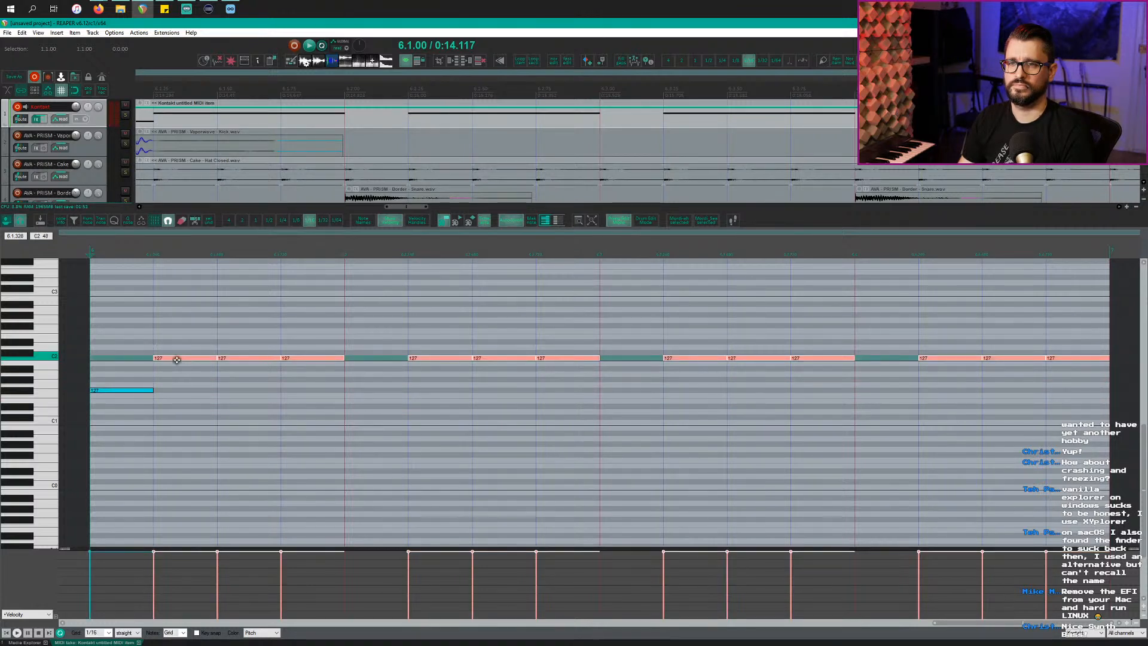
{"action": "left_click_drag", "start_coordinate": [177, 360], "coordinate": [178, 380]}
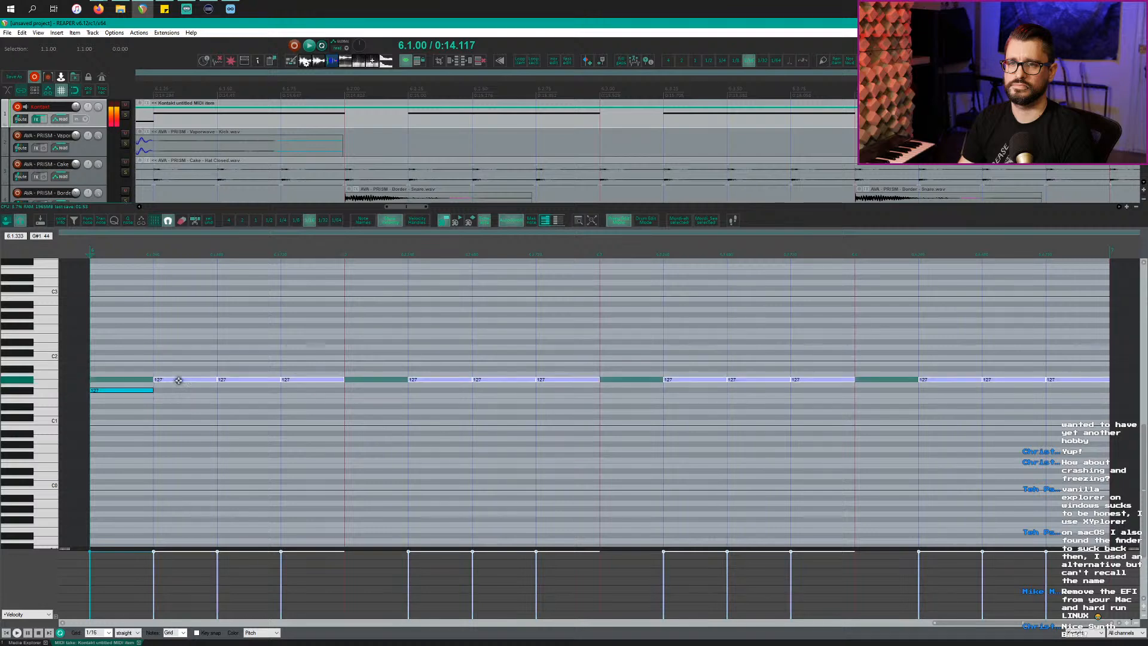
{"action": "key", "text": "space"}
{"action": "key", "text": "space"}
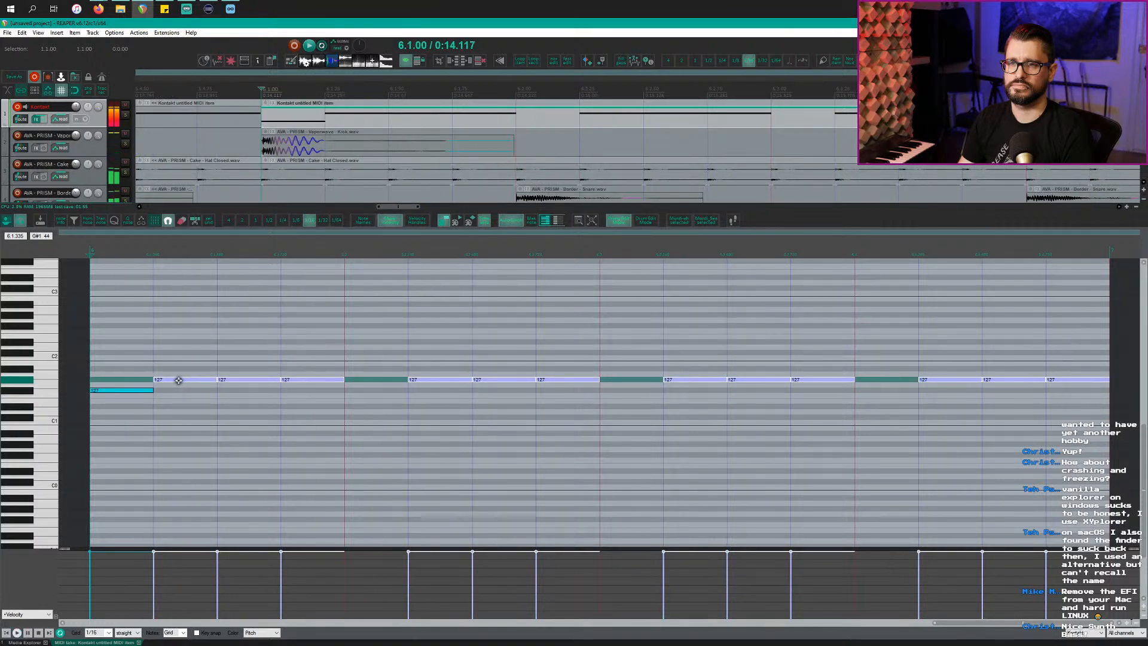
{"action": "key", "text": "space"}
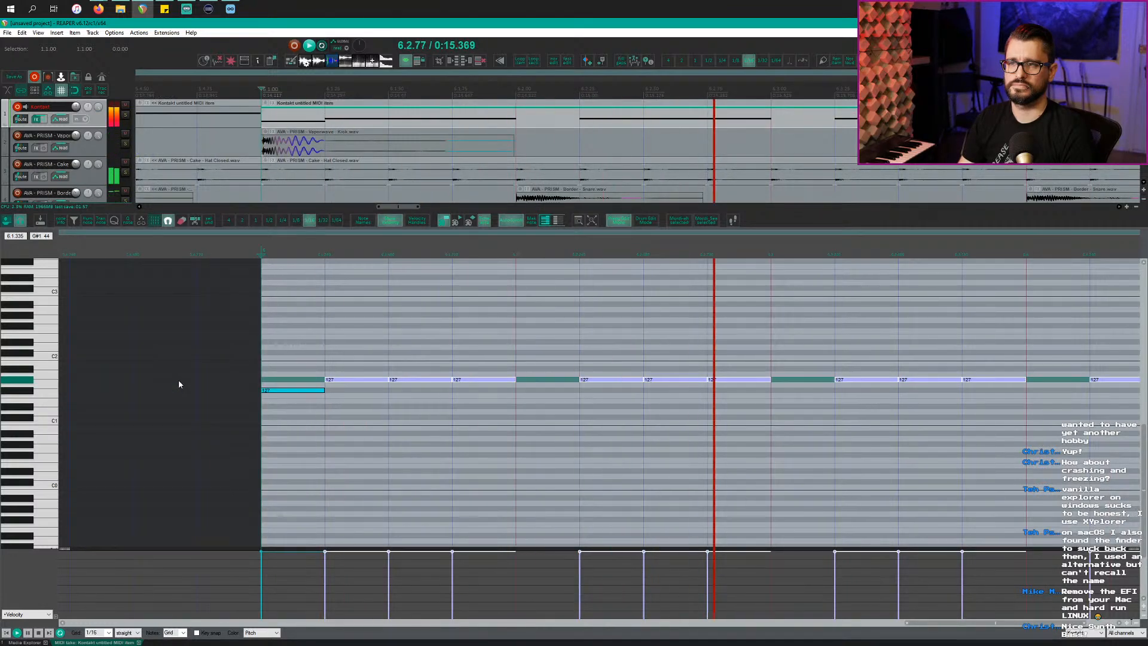
{"action": "key", "text": "space"}
{"action": "scroll", "coordinate": [279, 407], "scroll_direction": "down", "scroll_amount": 4}
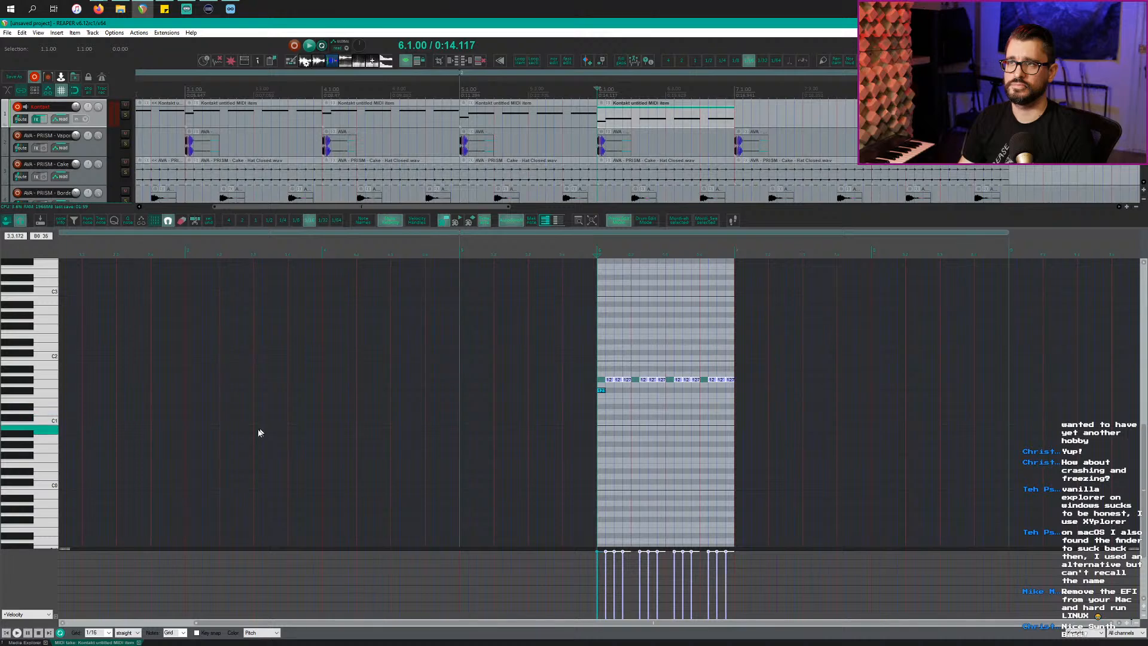
Step: Play the beat from the project start, disarm the Kontakt track, and stop with the edit position at 6.4
{"action": "scroll", "coordinate": [260, 432], "scroll_direction": "down", "scroll_amount": 6}
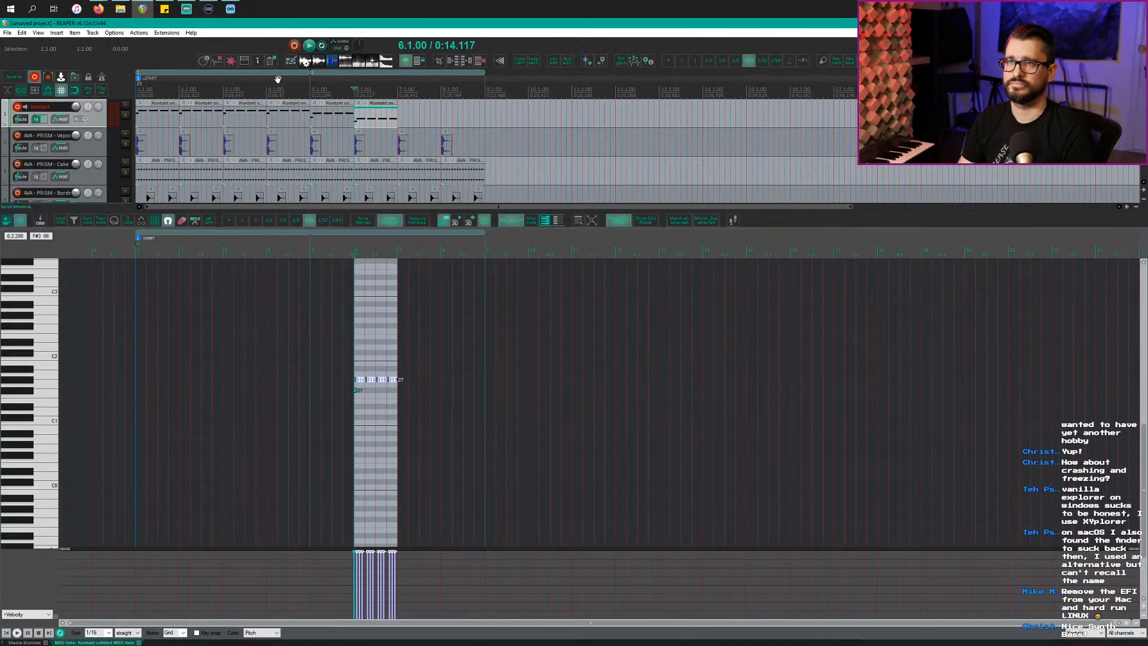
{"action": "key", "text": "Home"}
{"action": "key", "text": "space"}
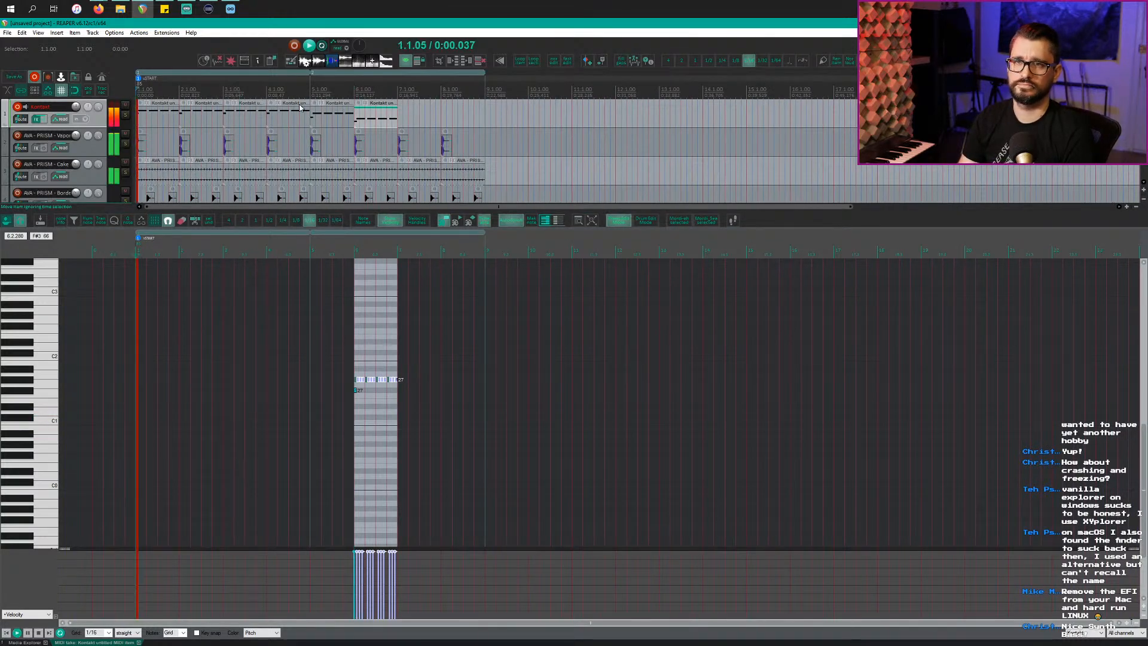
{"action": "left_click", "coordinate": [18, 109]}
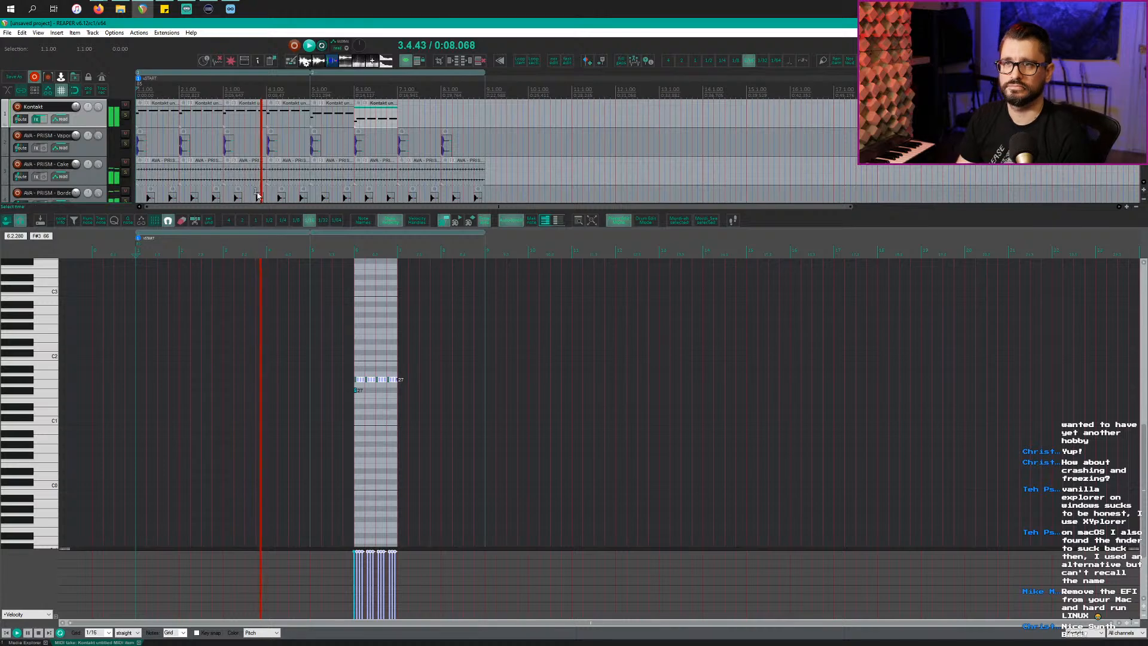
{"action": "scroll", "coordinate": [286, 168], "scroll_direction": "up", "scroll_amount": 2}
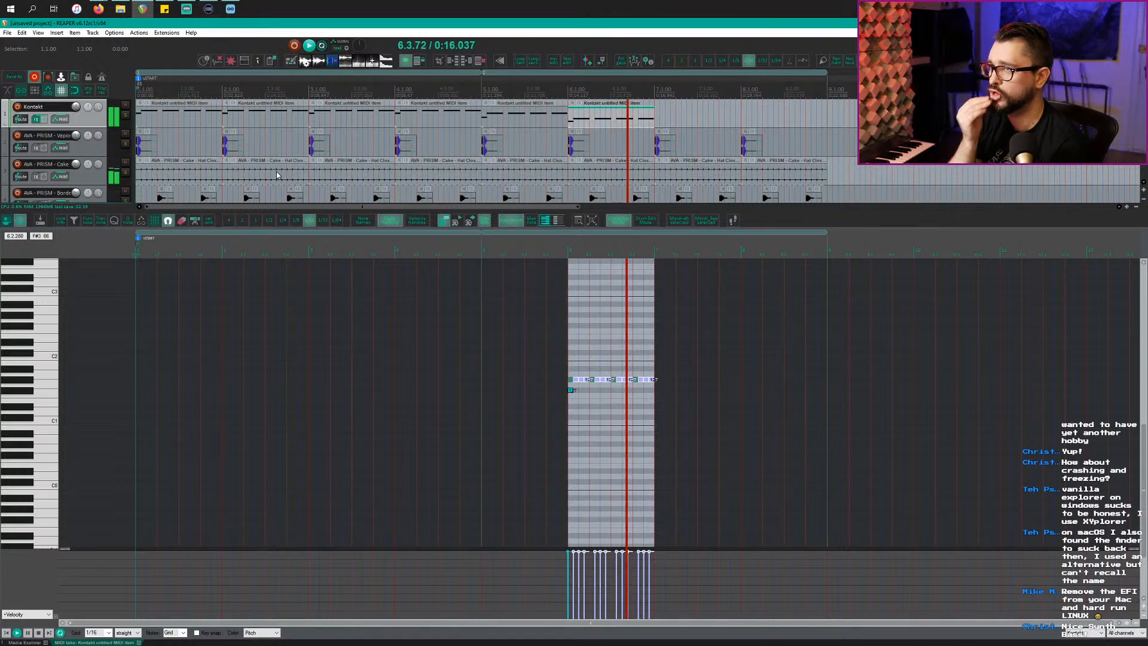
{"action": "key", "text": "space"}
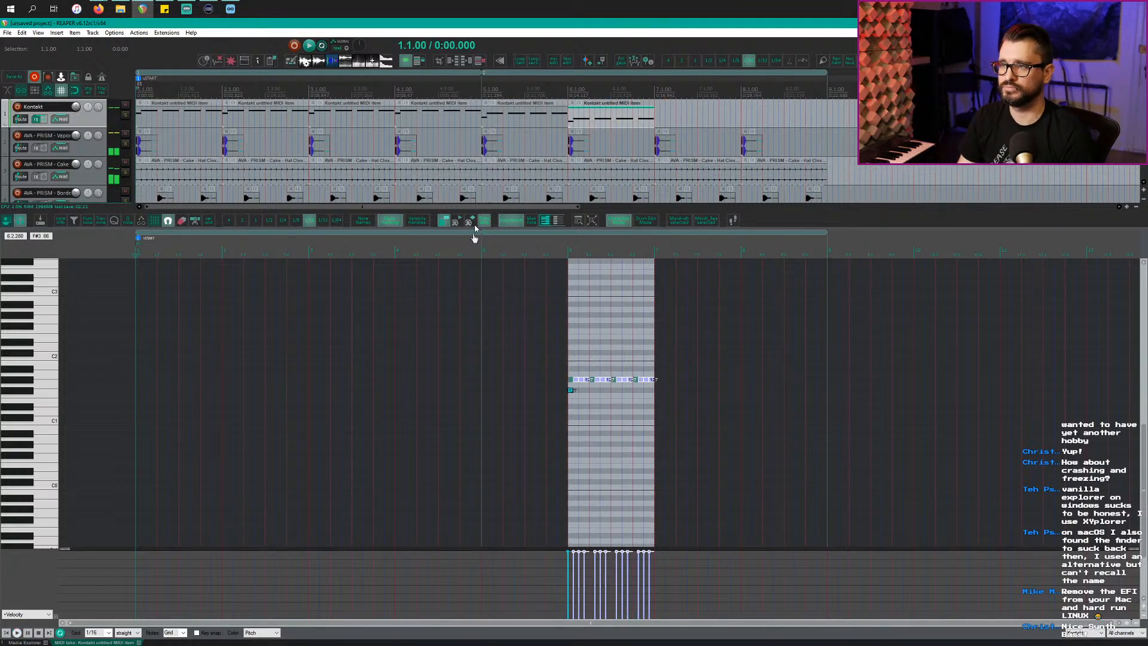
{"action": "left_click", "coordinate": [635, 391]}
{"action": "scroll", "coordinate": [640, 392], "scroll_direction": "up", "scroll_amount": 4}
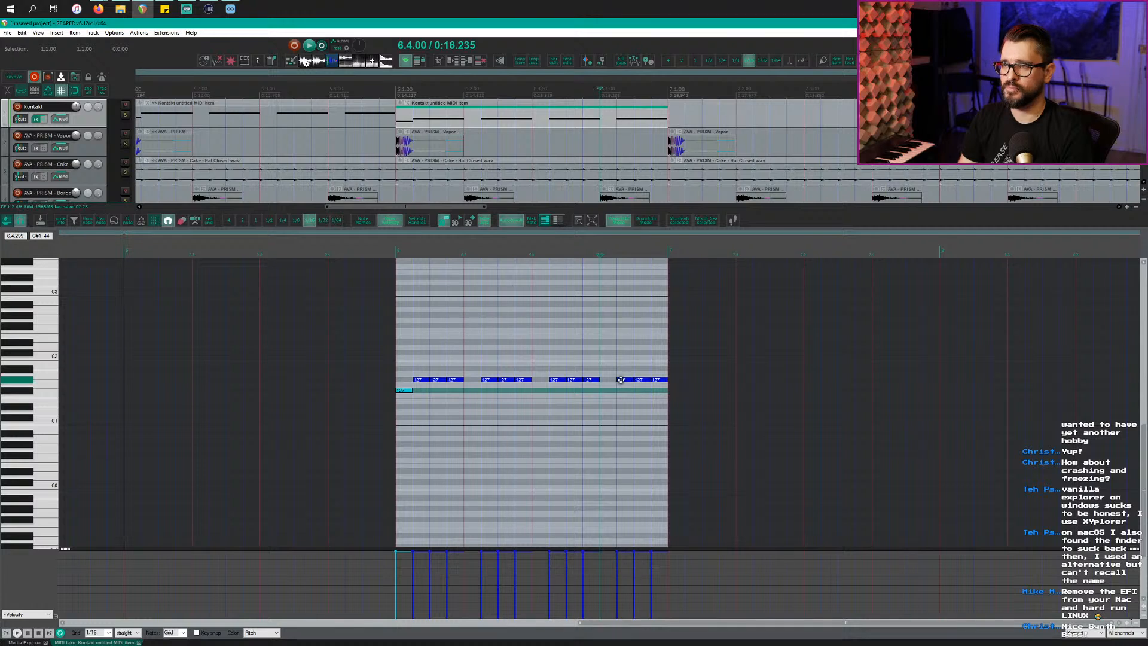
Step: Raise the pattern's last notes so they climb stepwise up to B1, then play the ending
{"action": "key", "text": "space"}
{"action": "left_click_drag", "start_coordinate": [622, 380], "coordinate": [660, 361]}
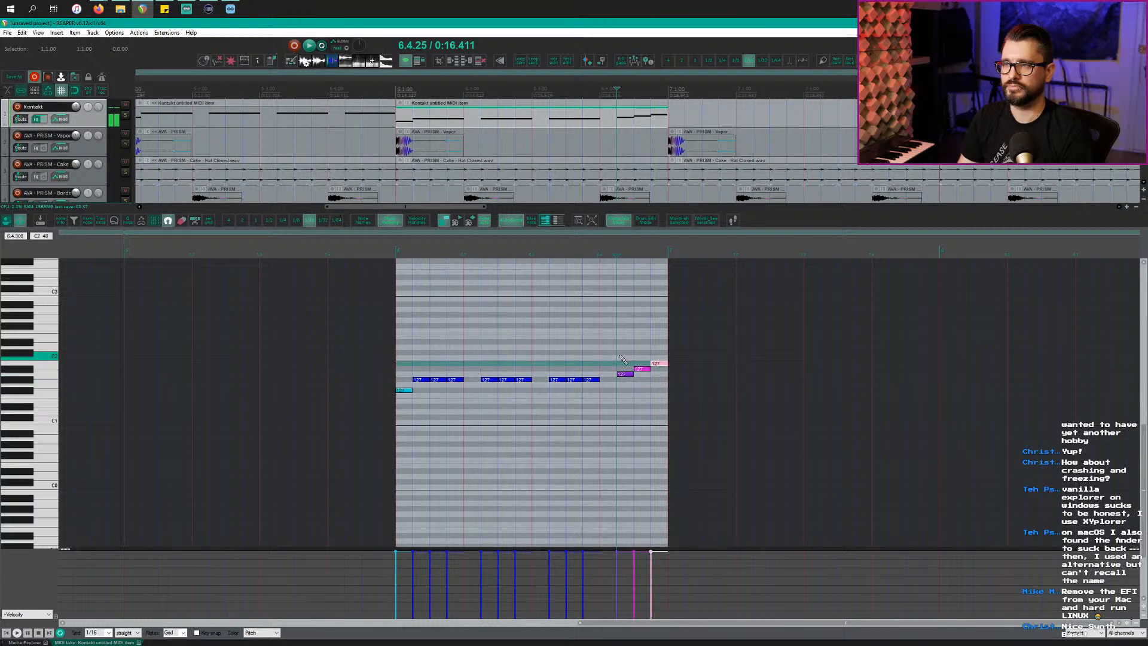
{"action": "left_click", "coordinate": [597, 341]}
{"action": "key", "text": "space"}
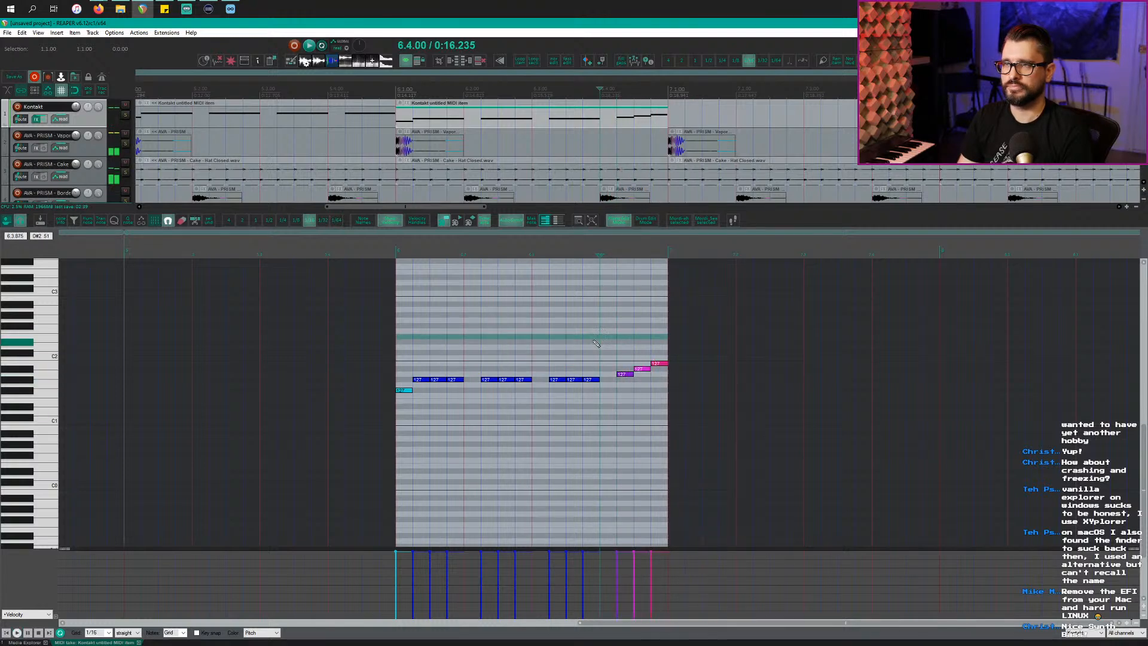
{"action": "scroll", "coordinate": [616, 127], "scroll_direction": "down", "scroll_amount": 5}
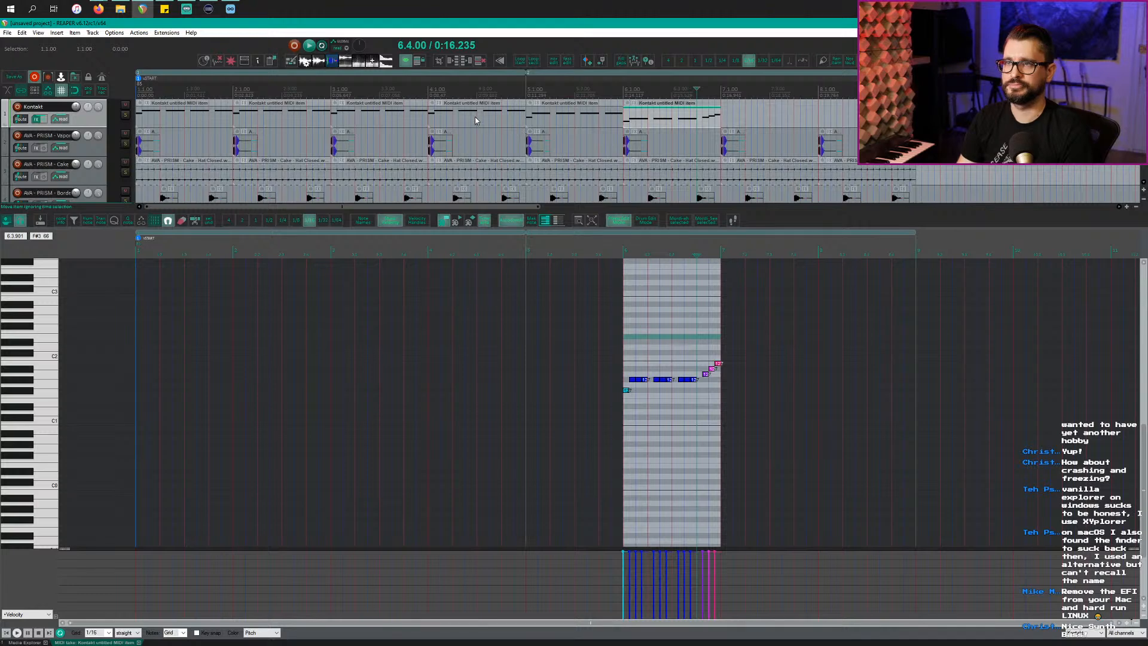
Step: Copy the bar-4 Kontakt item to bar 7, redoing the misplaced first copy, and play from bar 5.4
{"action": "scroll", "coordinate": [472, 123], "scroll_direction": "down", "scroll_amount": 2}
{"action": "scroll", "coordinate": [471, 123], "scroll_direction": "down", "scroll_amount": 2}
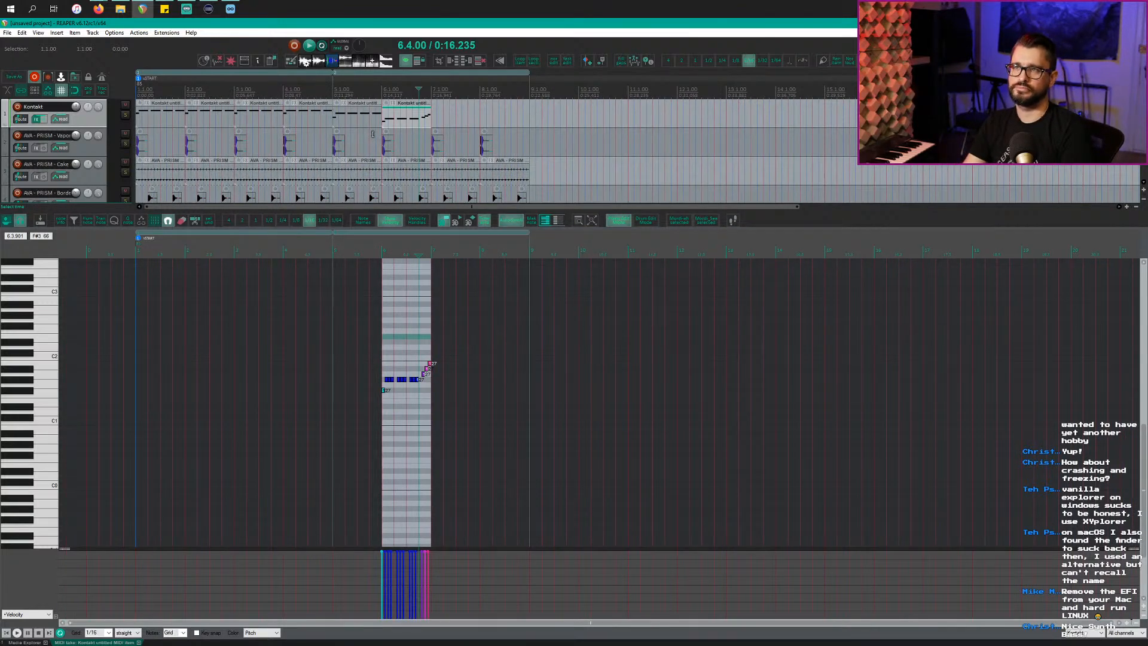
{"action": "left_click", "coordinate": [331, 87]}
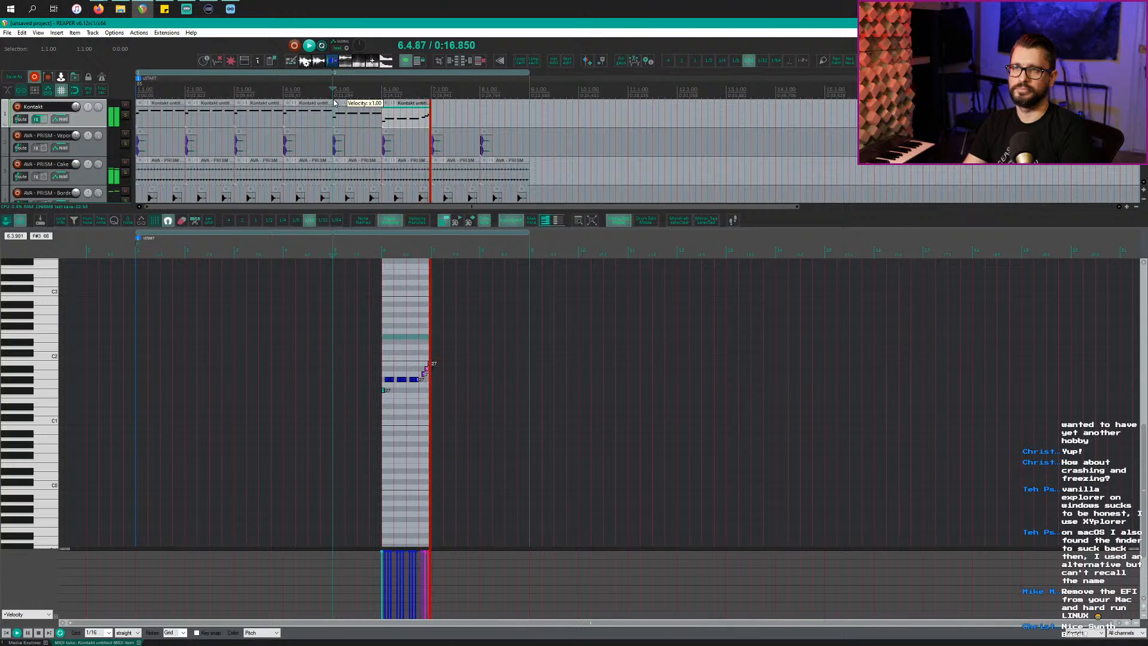
{"action": "key", "text": "space"}
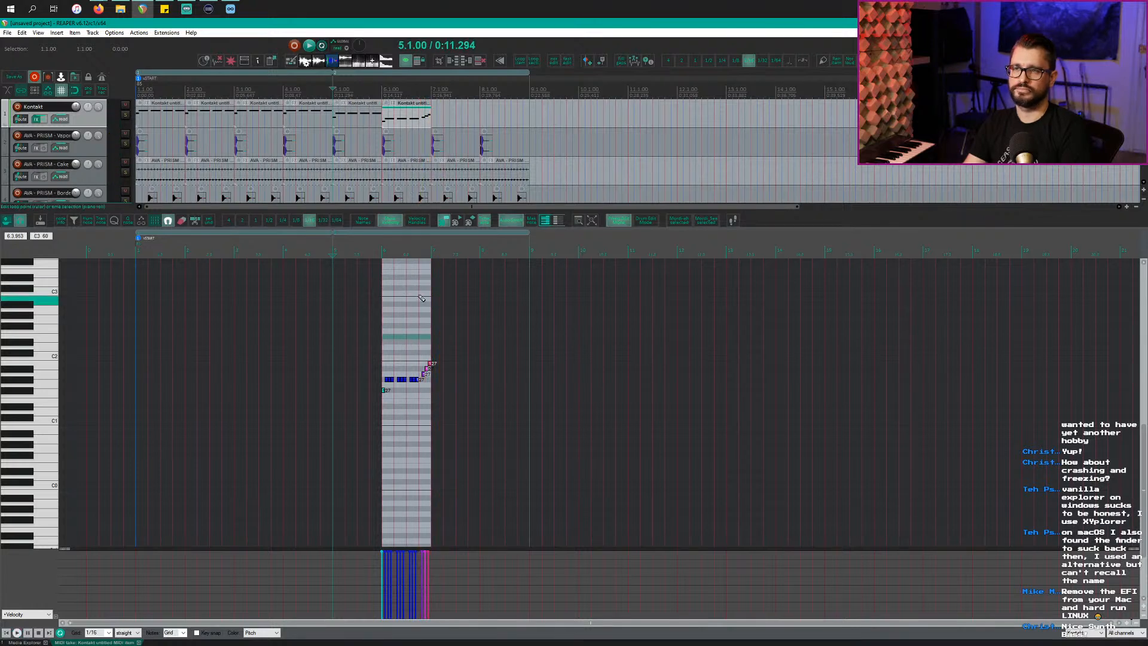
{"action": "left_click_drag", "start_coordinate": [292, 125], "coordinate": [444, 121], "text": "ctrl"}
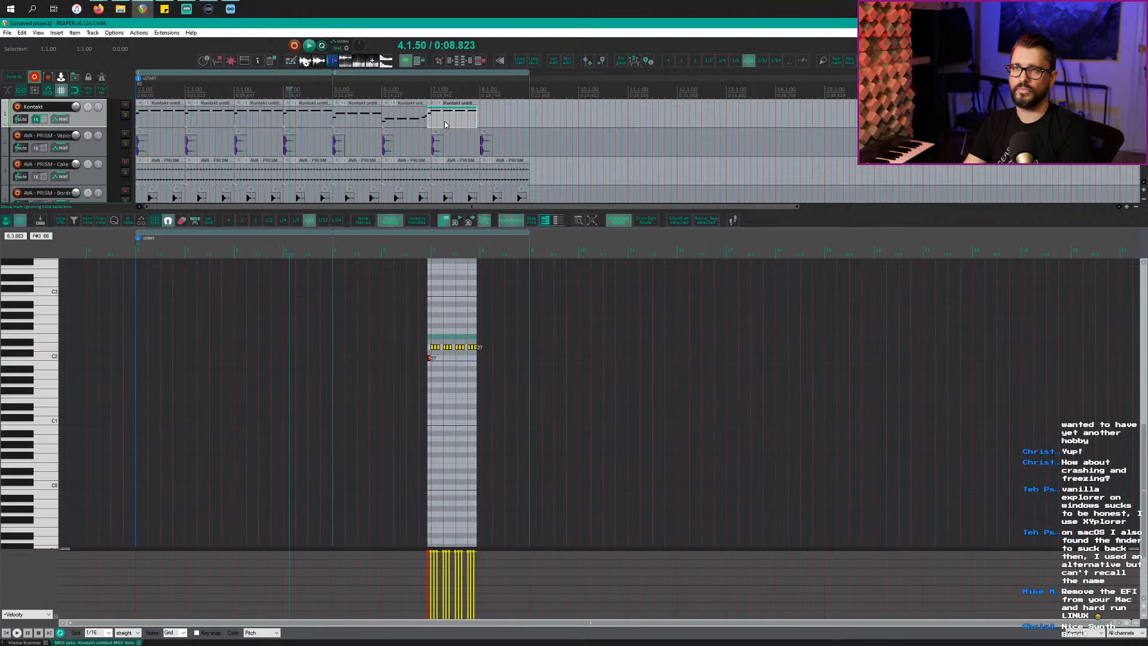
{"action": "key", "text": "ctrl+z"}
{"action": "left_click_drag", "start_coordinate": [301, 125], "coordinate": [452, 127], "text": "ctrl"}
{"action": "left_click", "coordinate": [371, 88]}
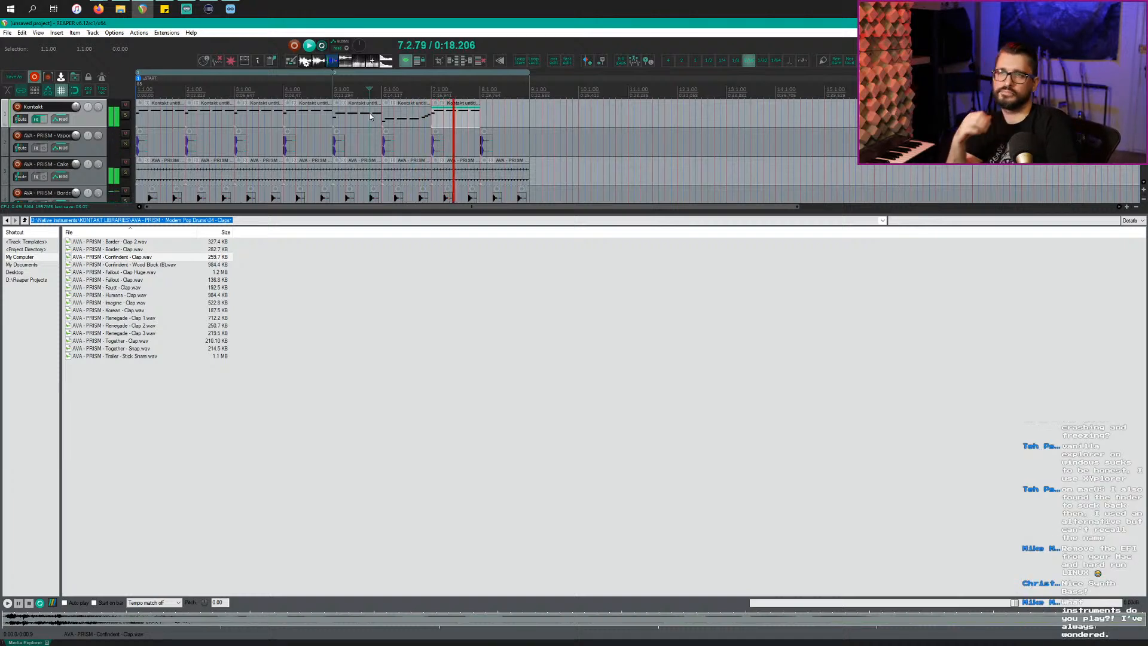
Step: Replace the bar-7 Kontakt item with duplicates of the bar-5 and bar-6 items in bars 7–8
{"action": "key", "text": "space"}
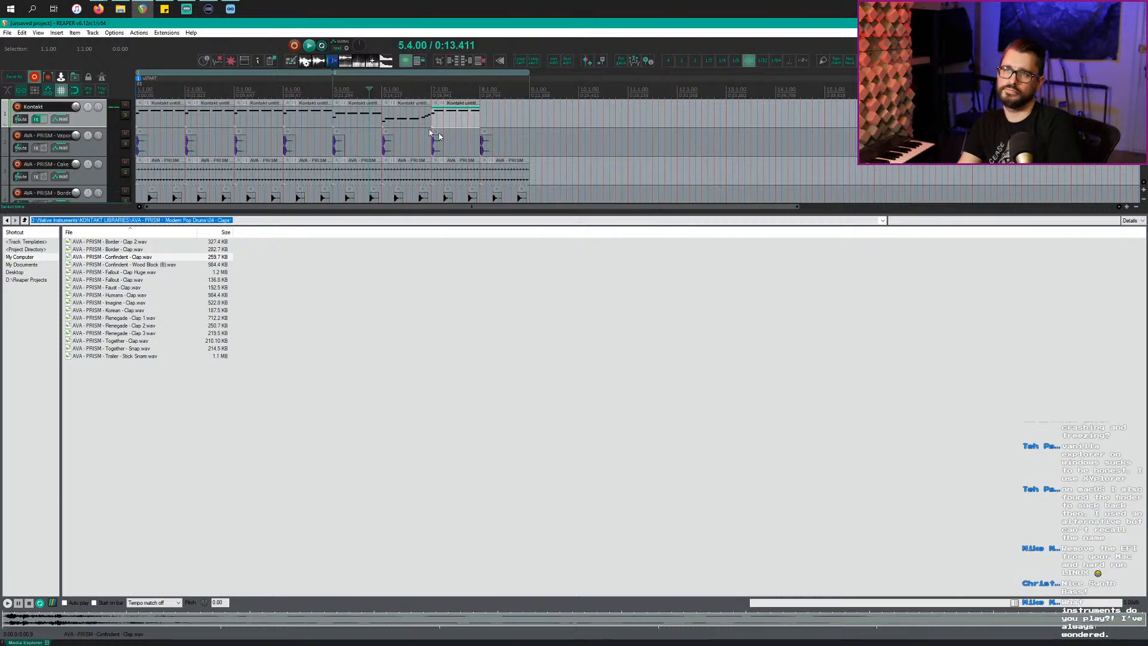
{"action": "left_click", "coordinate": [460, 122]}
{"action": "key", "text": "Delete"}
{"action": "left_click", "coordinate": [366, 121]}
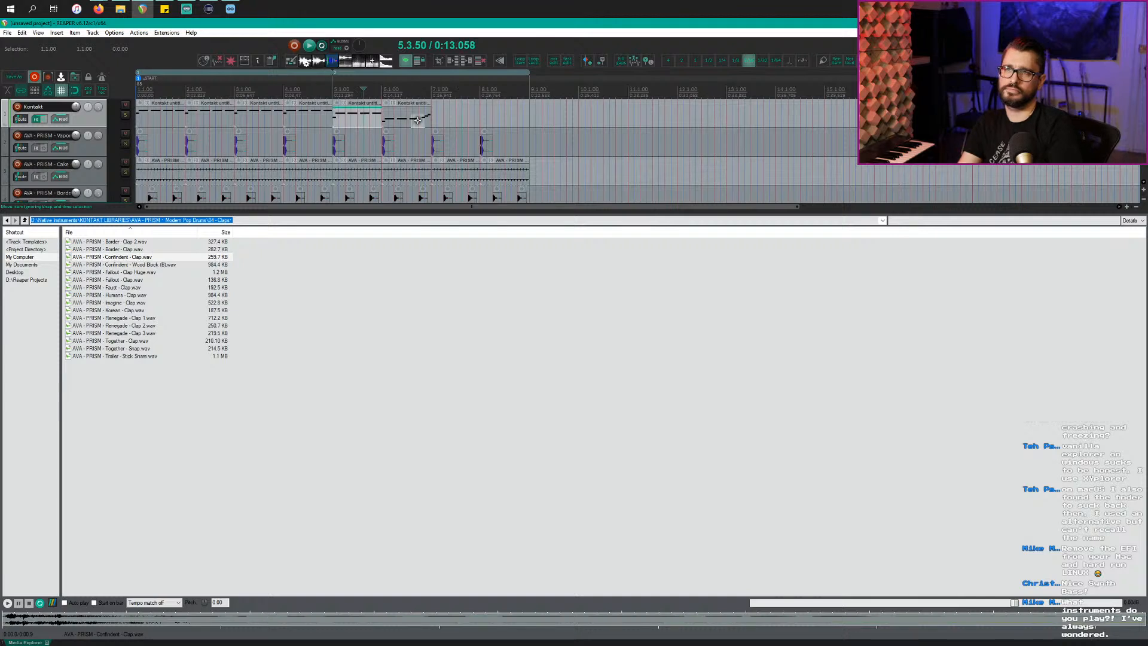
{"action": "left_click", "coordinate": [418, 121], "text": "ctrl"}
{"action": "key", "text": "ctrl+d"}
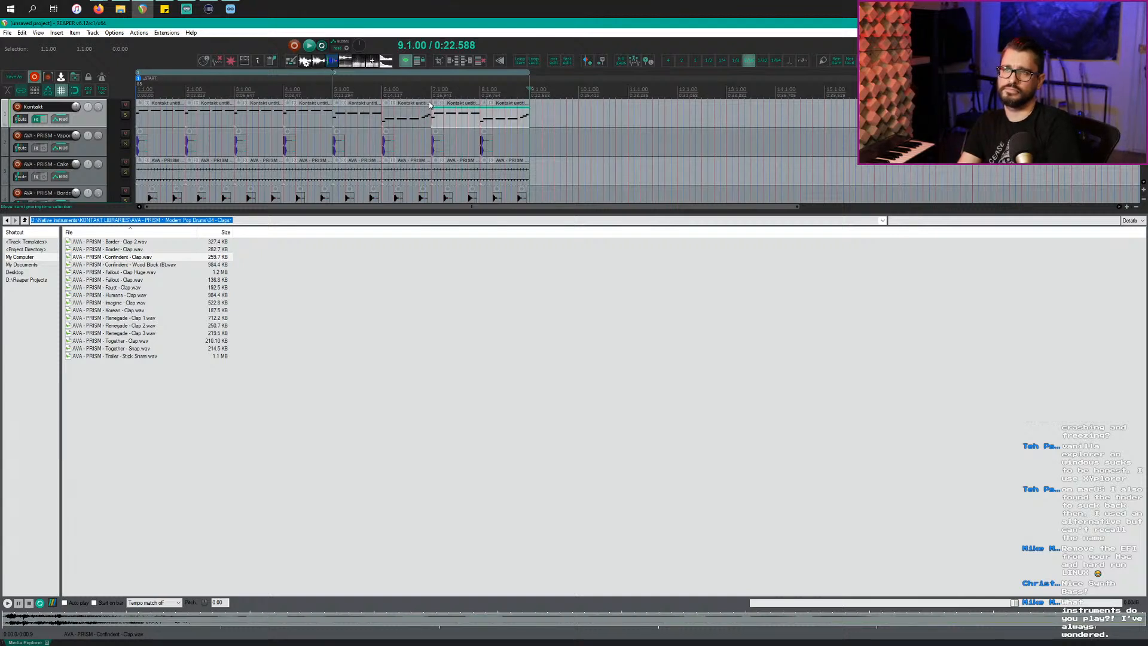
Step: Set the time selection to bars 1–9 and play the eight-bar loop
{"action": "double_click", "coordinate": [500, 92]}
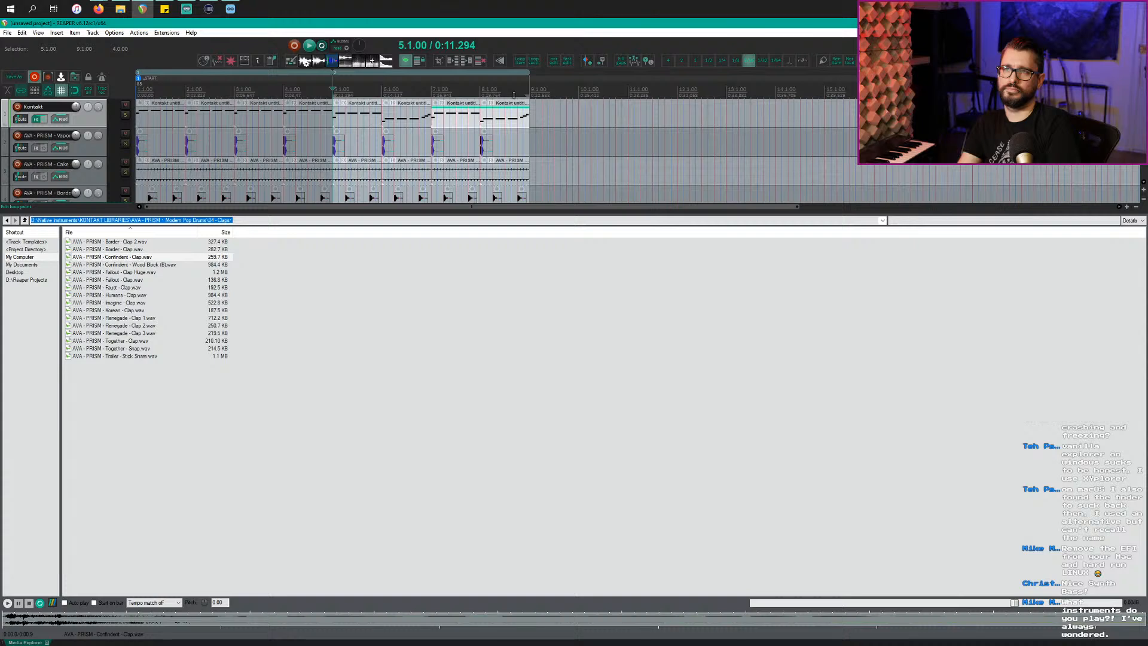
{"action": "key", "text": "space"}
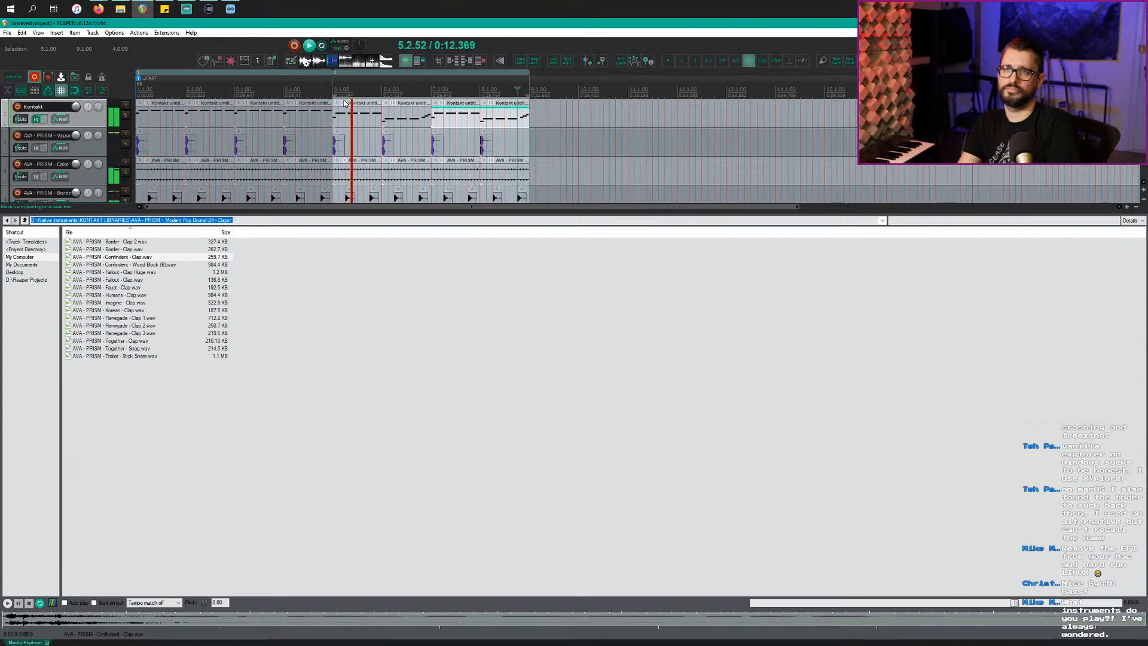
{"action": "double_click", "coordinate": [278, 91]}
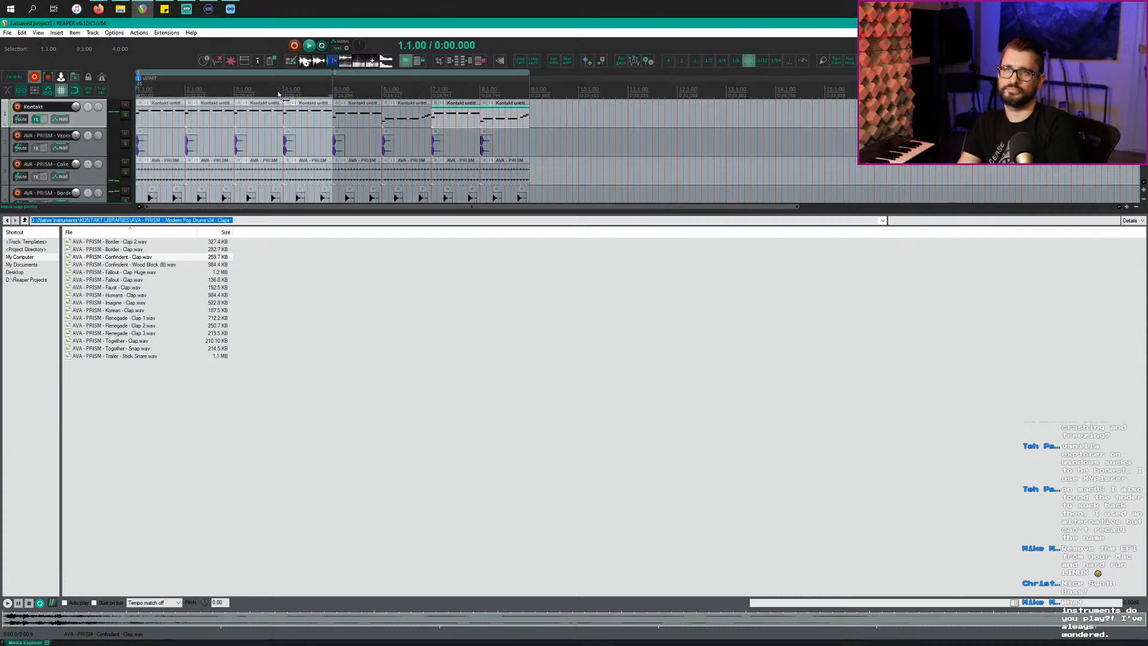
{"action": "left_click_drag", "start_coordinate": [330, 95], "coordinate": [529, 95]}
{"action": "key", "text": "space"}
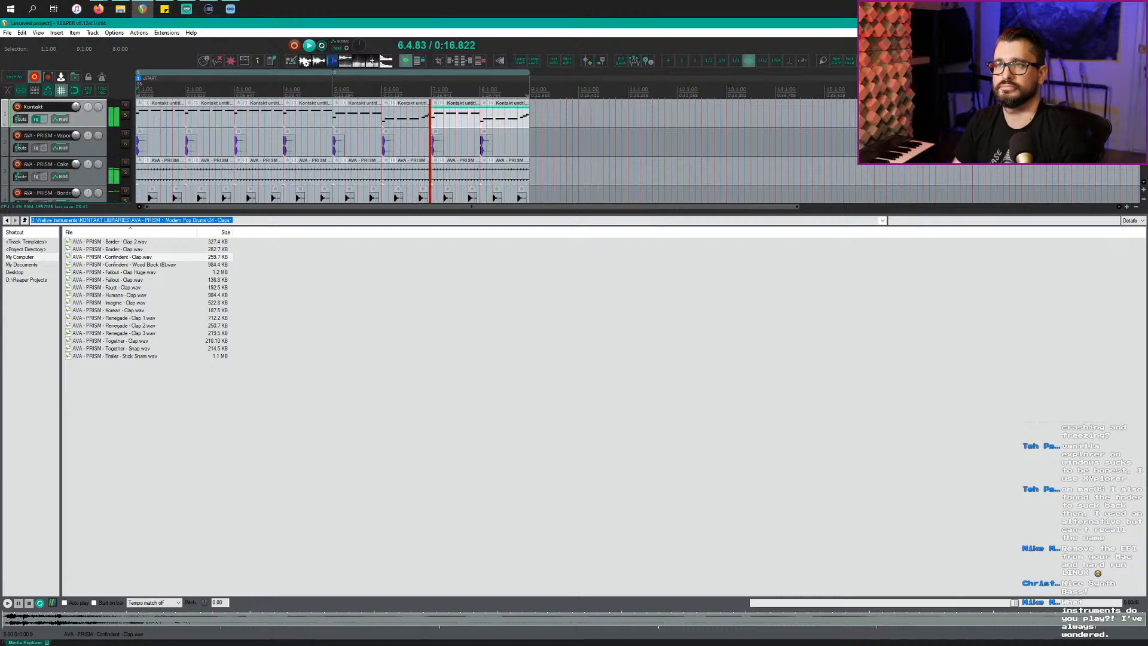
Step: Close the docked Media Explorer and select the Kontakt track
{"action": "key", "text": "super"}
{"action": "key", "text": "super"}
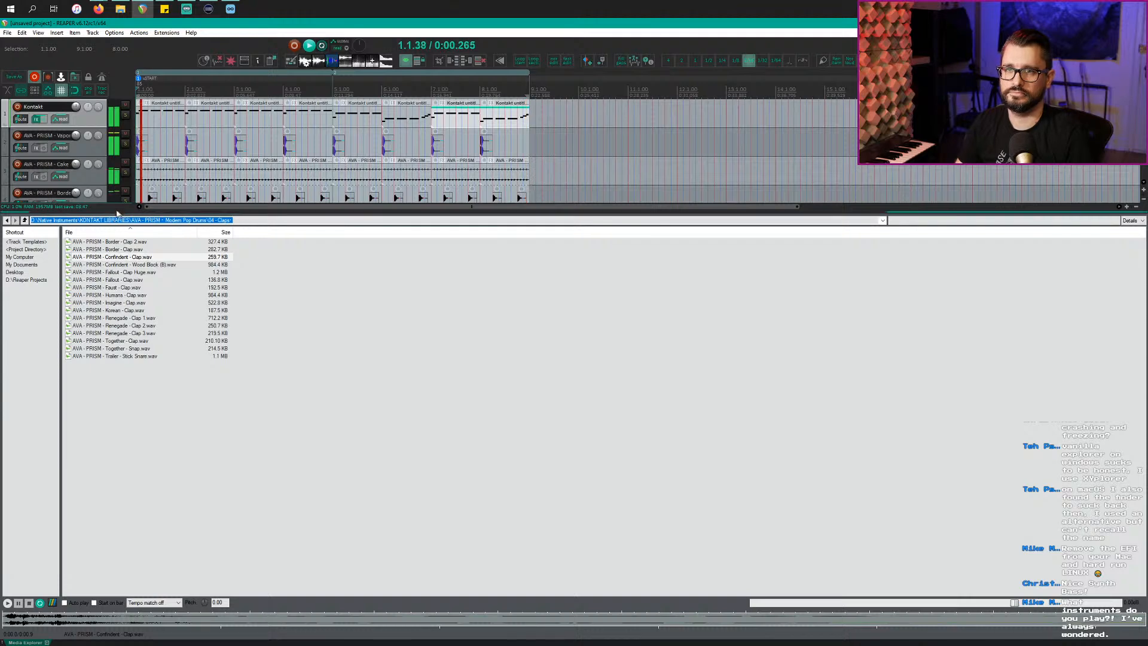
{"action": "left_click", "coordinate": [89, 178]}
{"action": "key", "text": "ctrl+alt+x"}
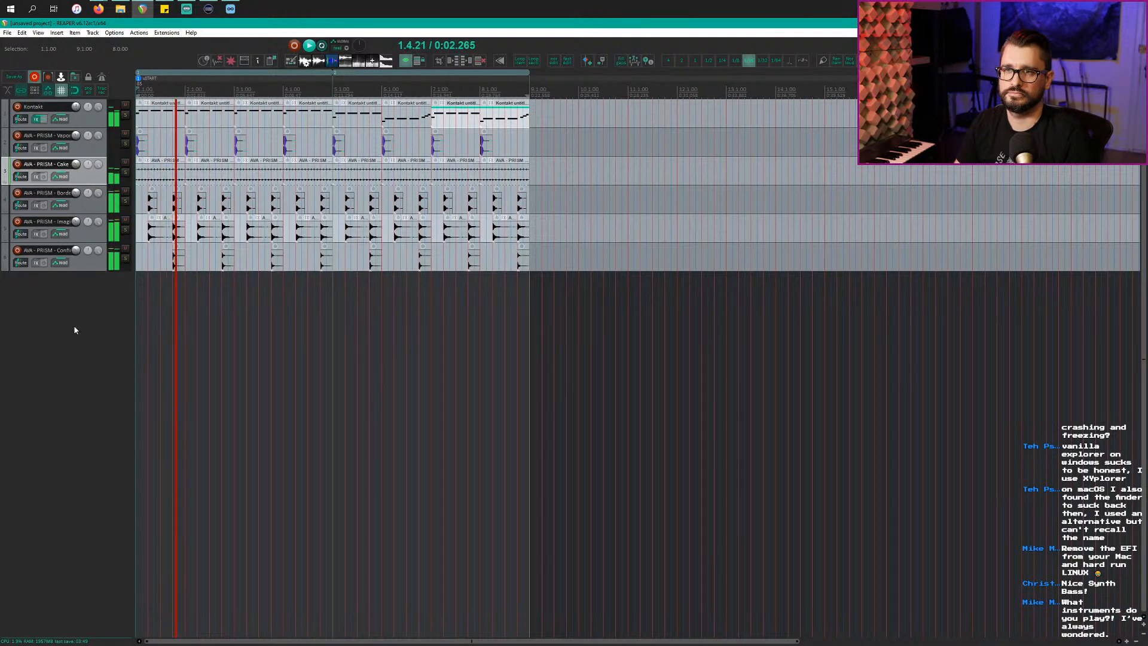
{"action": "scroll", "coordinate": [221, 383], "scroll_direction": "up", "scroll_amount": 4}
{"action": "scroll", "coordinate": [221, 384], "scroll_direction": "down", "scroll_amount": 4}
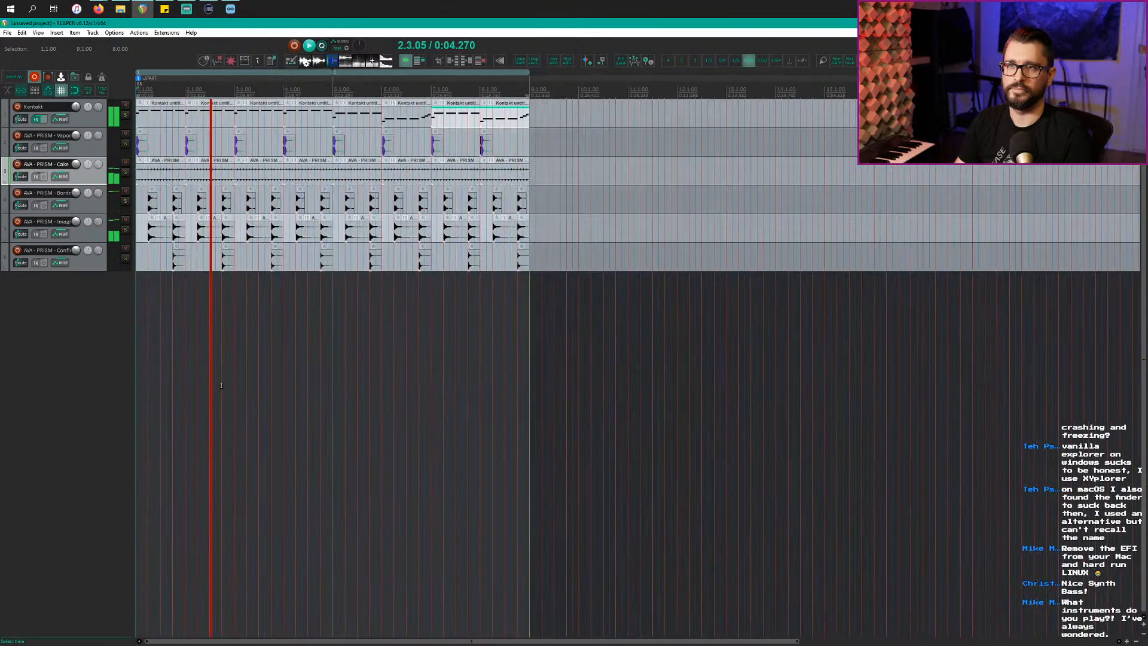
{"action": "scroll", "coordinate": [221, 384], "scroll_direction": "up", "scroll_amount": 2}
{"action": "left_click", "coordinate": [88, 122]}
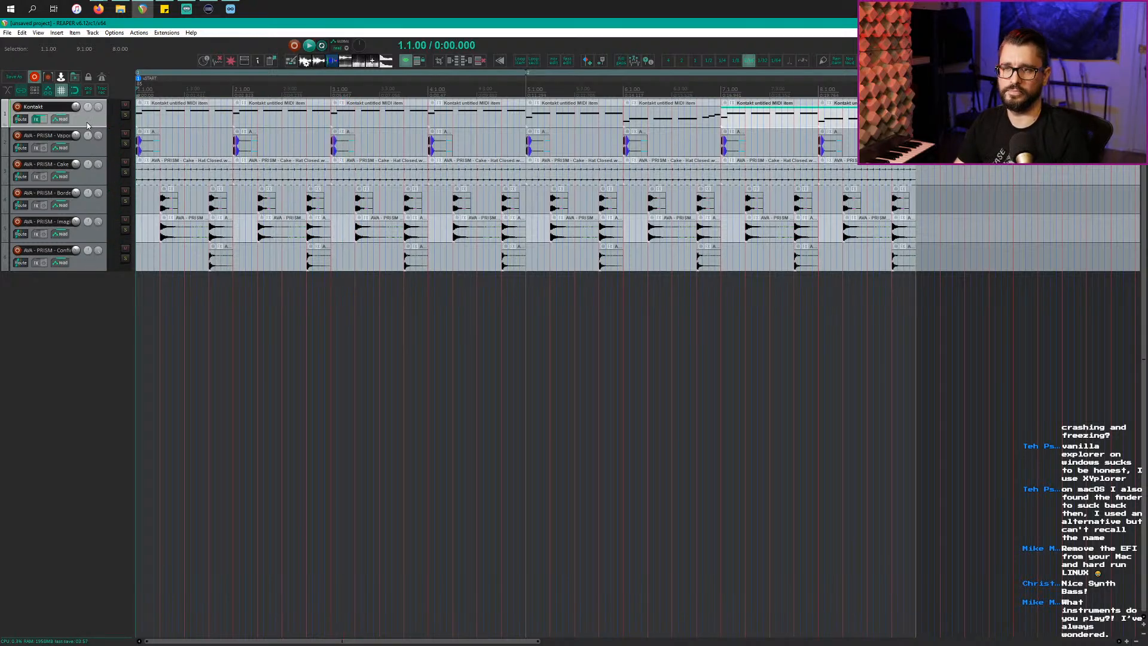
Step: Open the Kontakt track's FX window, enlarge it to show the full instrument, and start playback
{"action": "key", "text": "shift+f"}
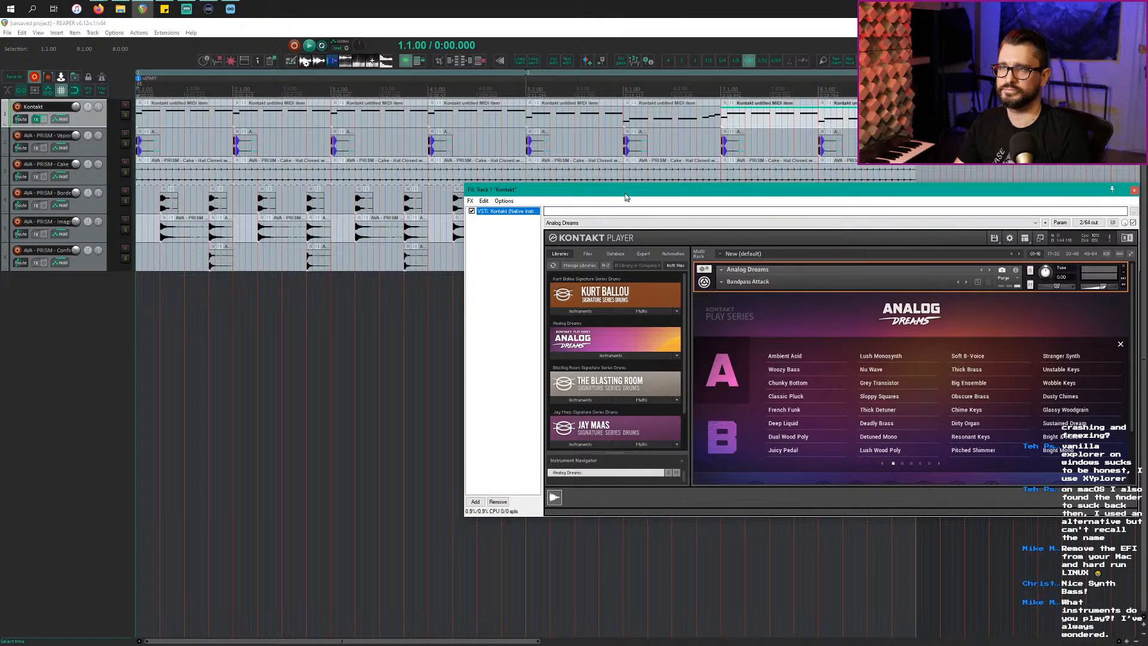
{"action": "left_click_drag", "start_coordinate": [625, 193], "coordinate": [256, 223]}
{"action": "scroll", "coordinate": [467, 469], "scroll_direction": "down", "scroll_amount": 1}
{"action": "scroll", "coordinate": [468, 472], "scroll_direction": "down", "scroll_amount": 2}
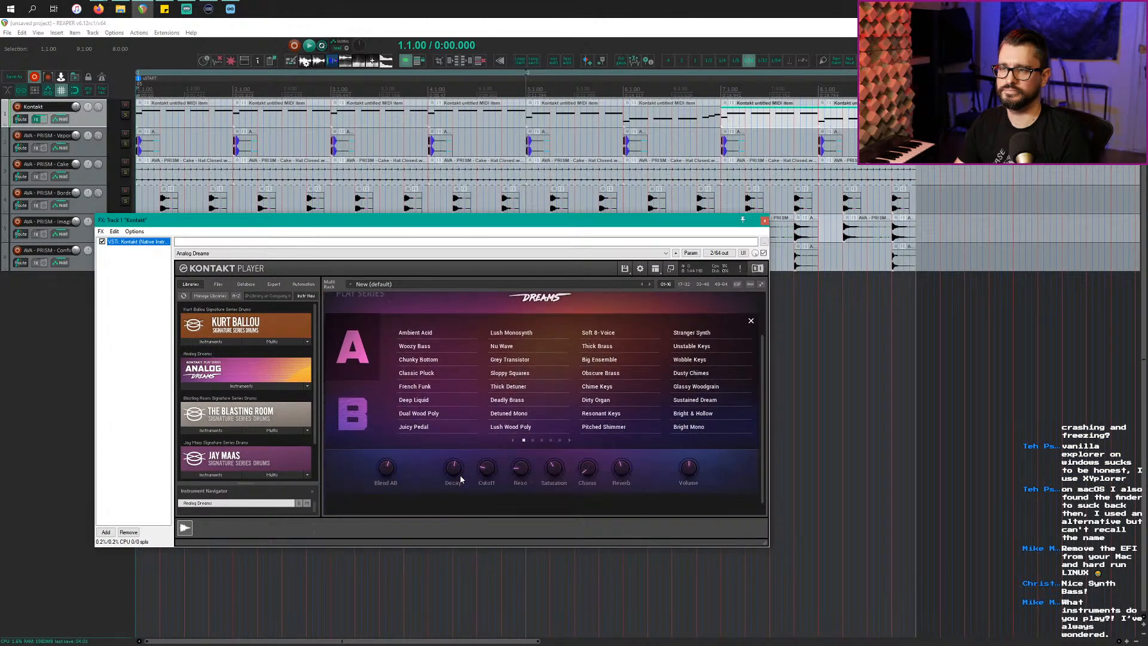
{"action": "left_click_drag", "start_coordinate": [764, 545], "coordinate": [766, 615]}
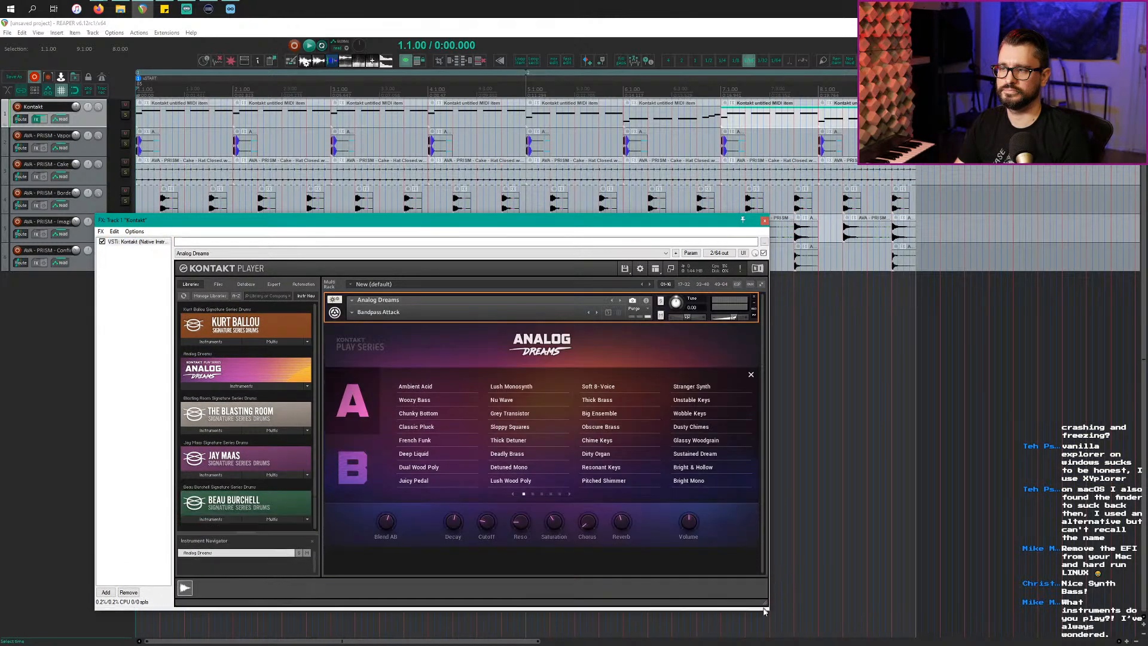
{"action": "key", "text": "space"}
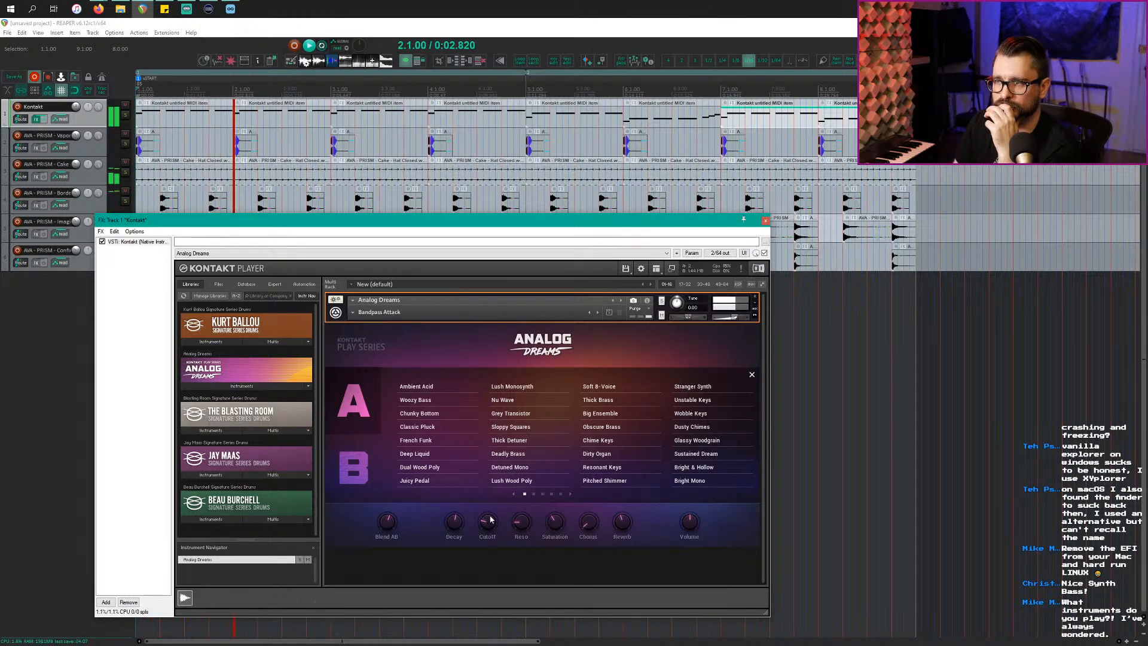
{"action": "left_click", "coordinate": [751, 375]}
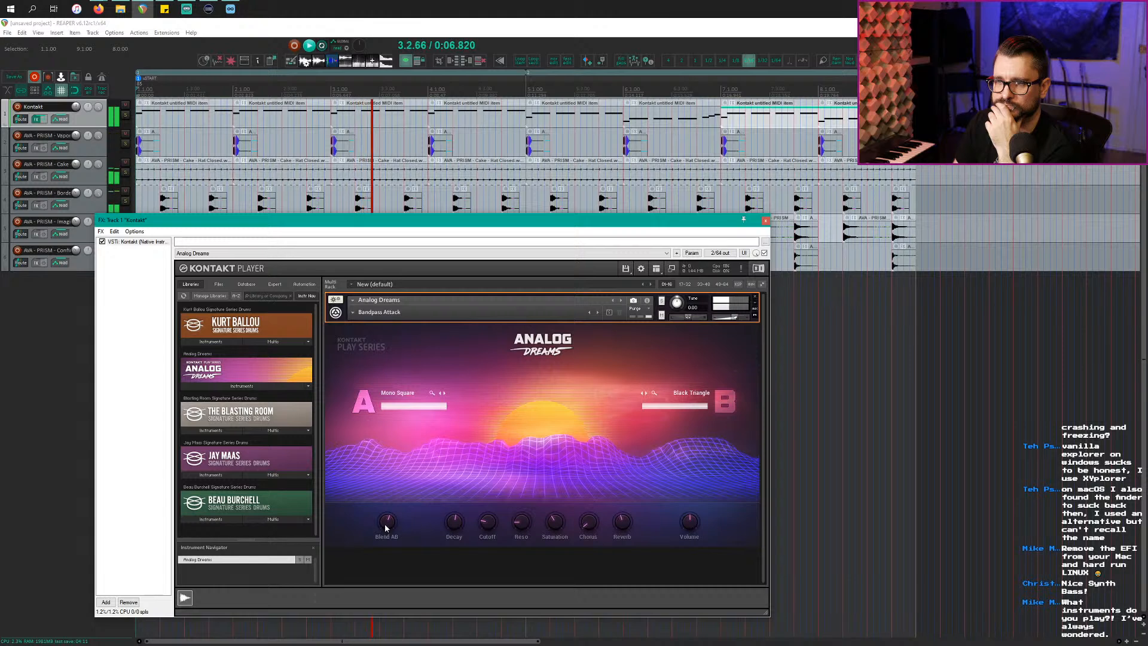
Step: Shorten the decay to about 100 ms, lower saturation, add chorus, and adjust the A/B blend
{"action": "left_click_drag", "start_coordinate": [385, 524], "coordinate": [392, 551]}
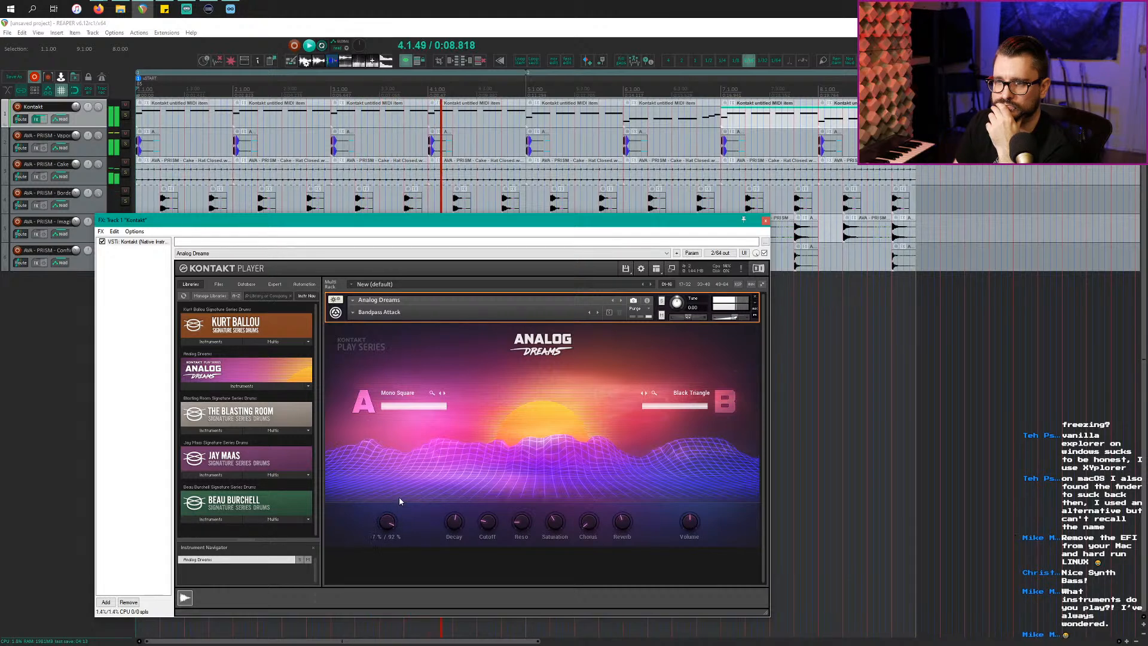
{"action": "left_click_drag", "start_coordinate": [399, 498], "coordinate": [488, 508]}
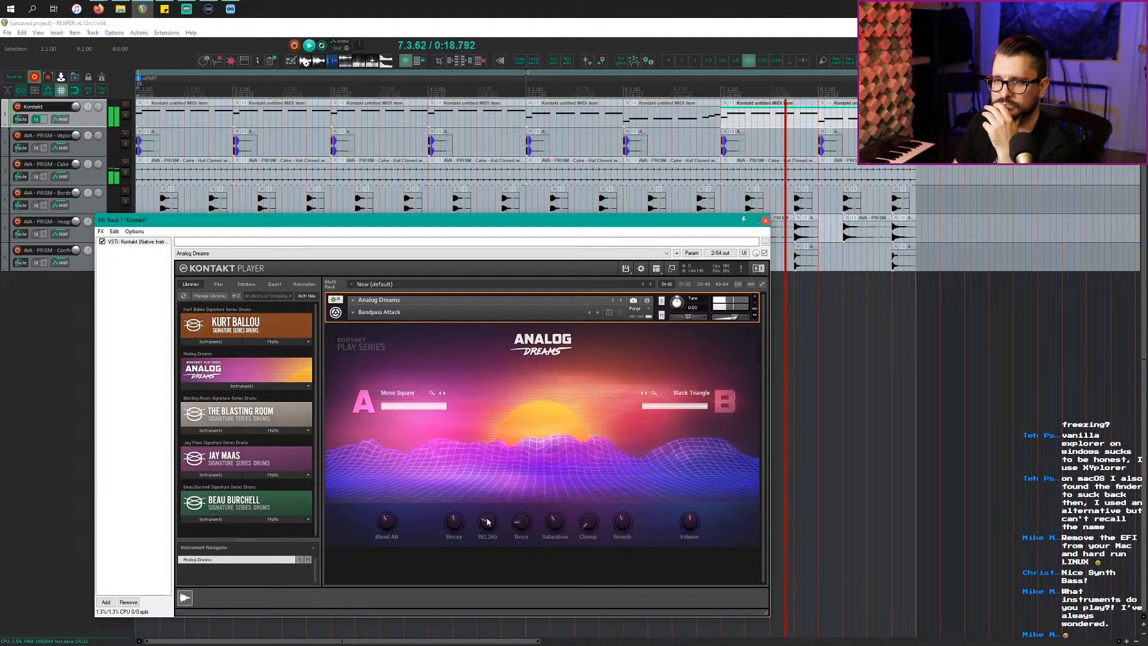
{"action": "mouse_move", "coordinate": [460, 515]}
{"action": "left_mouse_down"}
{"action": "mouse_move", "coordinate": [470, 536]}
{"action": "mouse_move", "coordinate": [477, 526]}
{"action": "left_mouse_up"}
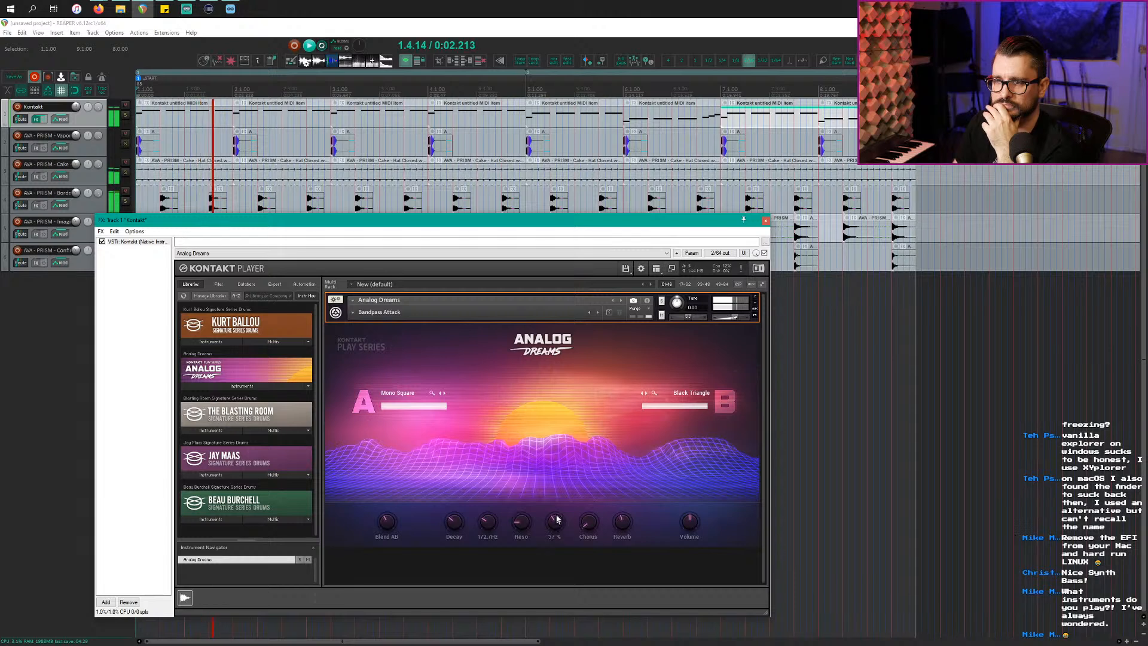
{"action": "left_click_drag", "start_coordinate": [559, 496], "coordinate": [620, 608]}
{"action": "mouse_move", "coordinate": [385, 521]}
{"action": "left_mouse_down"}
{"action": "mouse_move", "coordinate": [393, 498]}
{"action": "mouse_move", "coordinate": [397, 536]}
{"action": "left_mouse_up"}
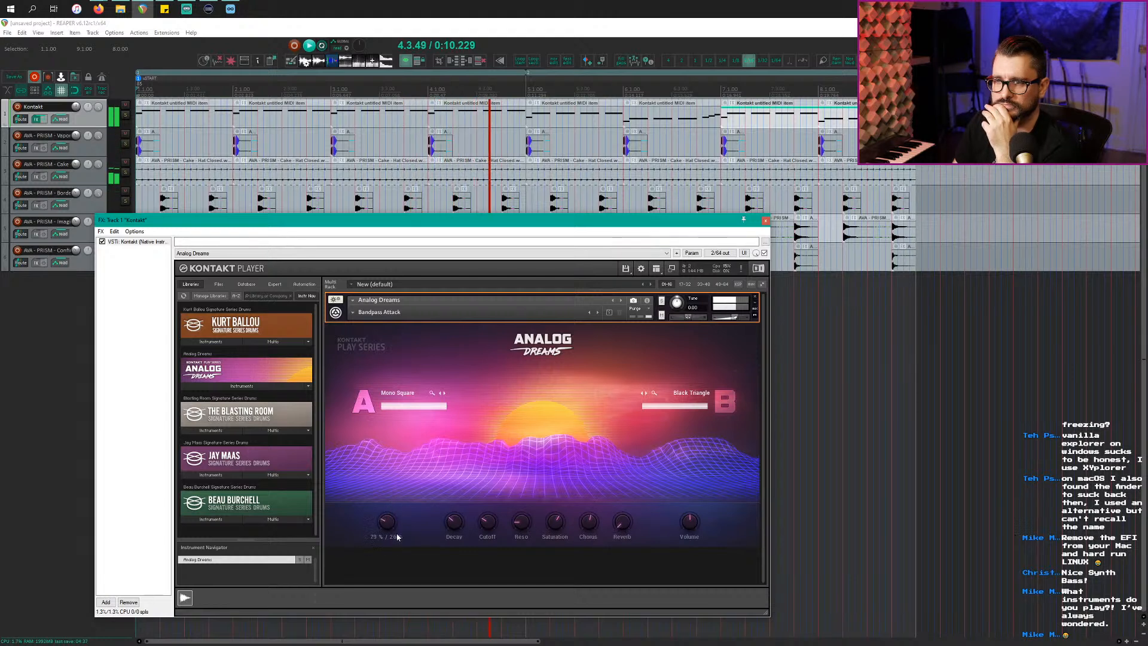
Step: Keep the Bandpass Attack snapshot, raise the cutoff slightly, and even the A/B blend near 50/50
{"action": "left_click", "coordinate": [353, 312]}
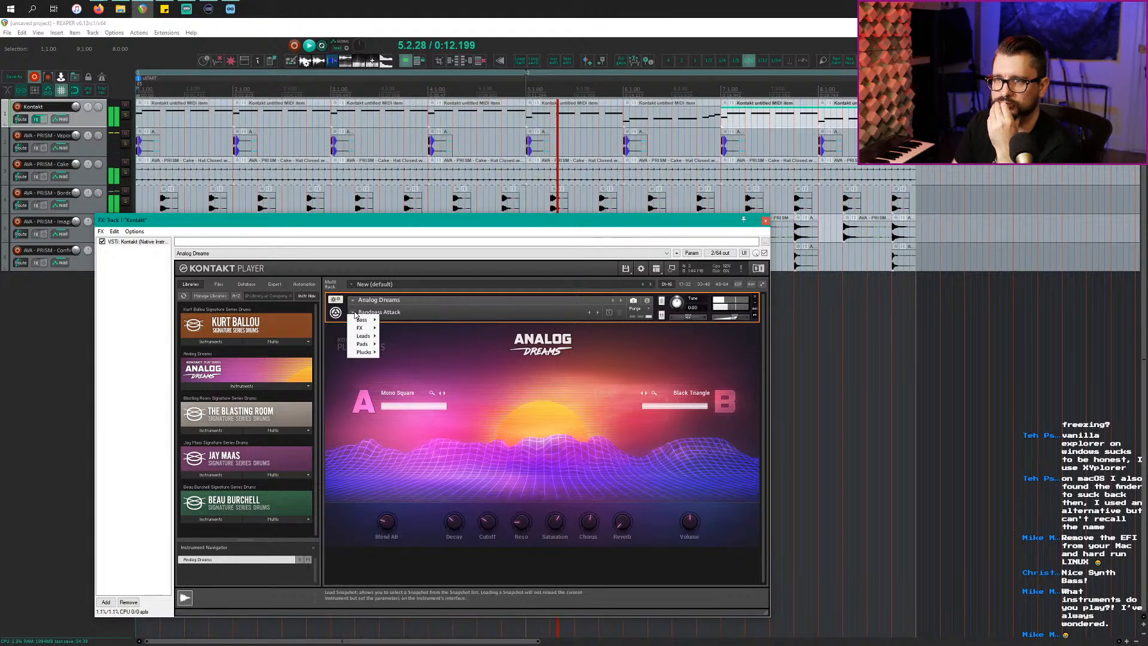
{"action": "mouse_move", "coordinate": [362, 320]}
{"action": "left_click", "coordinate": [421, 321]}
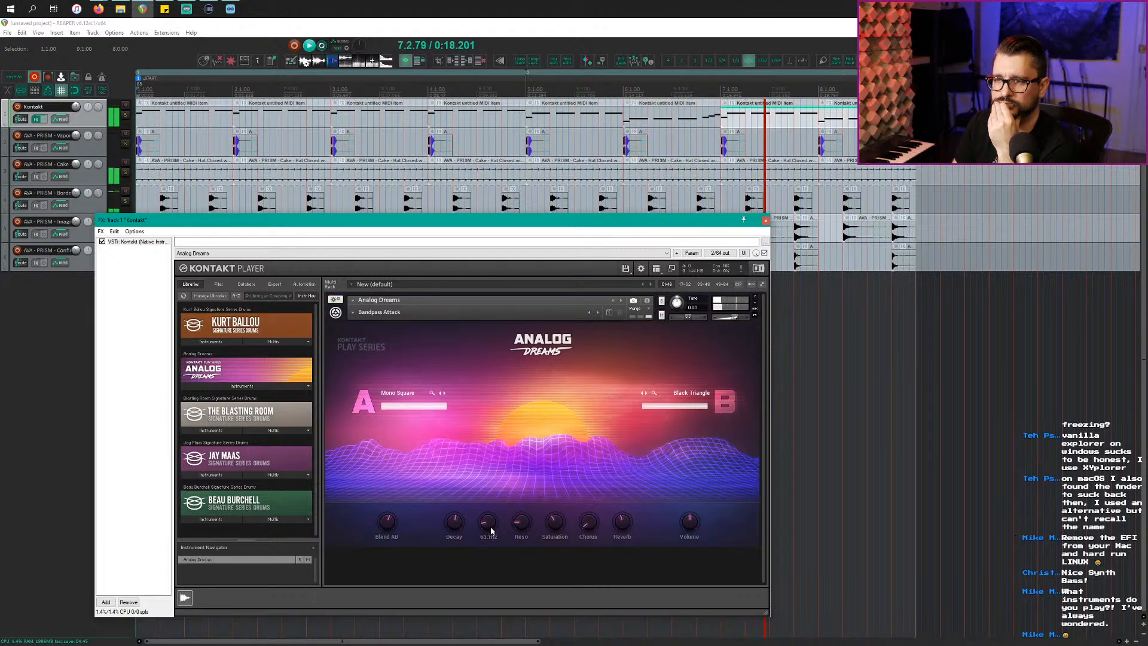
{"action": "left_click_drag", "start_coordinate": [492, 529], "coordinate": [527, 534]}
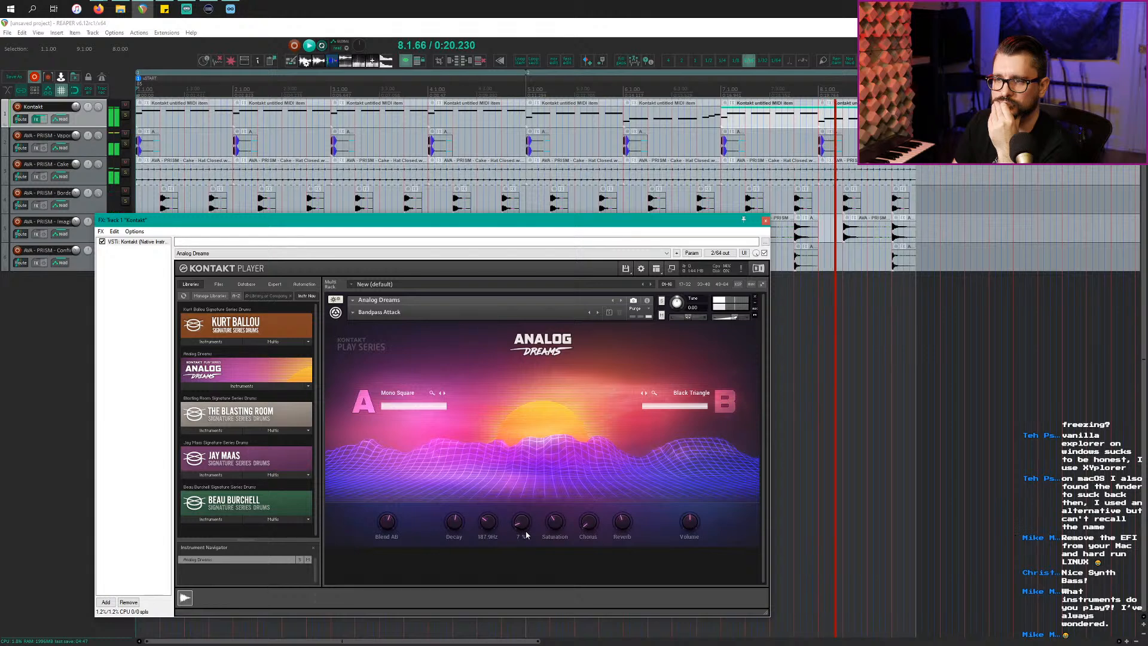
{"action": "left_click_drag", "start_coordinate": [386, 525], "coordinate": [392, 531]}
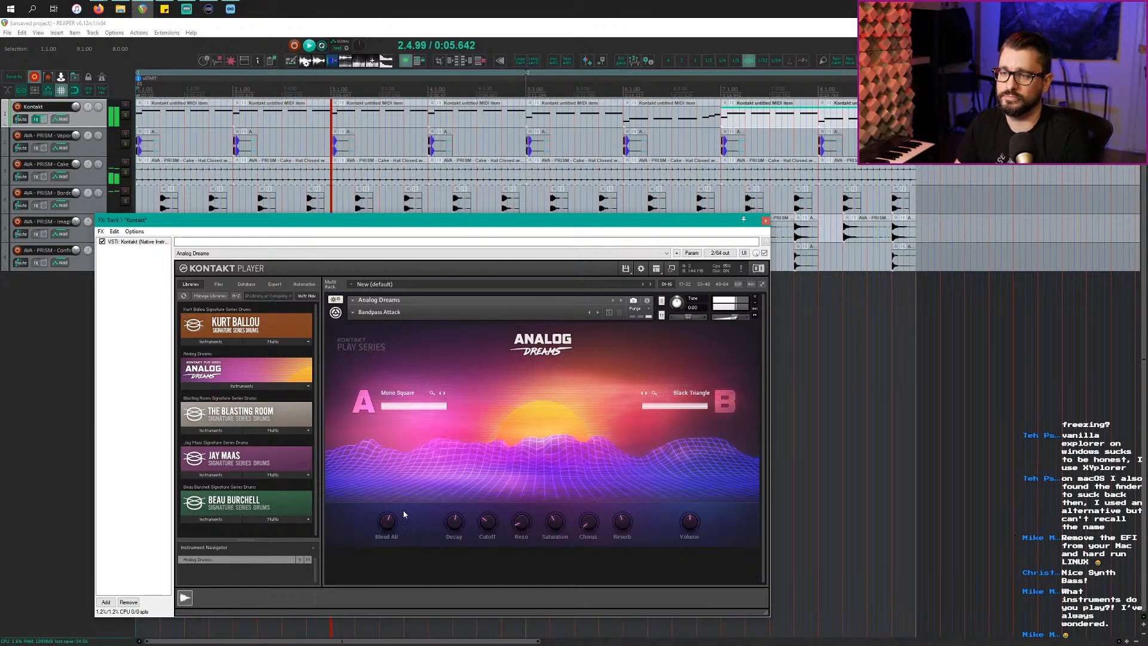
{"action": "mouse_move", "coordinate": [391, 522]}
{"action": "left_mouse_down"}
{"action": "mouse_move", "coordinate": [394, 447]}
{"action": "mouse_move", "coordinate": [403, 532]}
{"action": "left_mouse_up"}
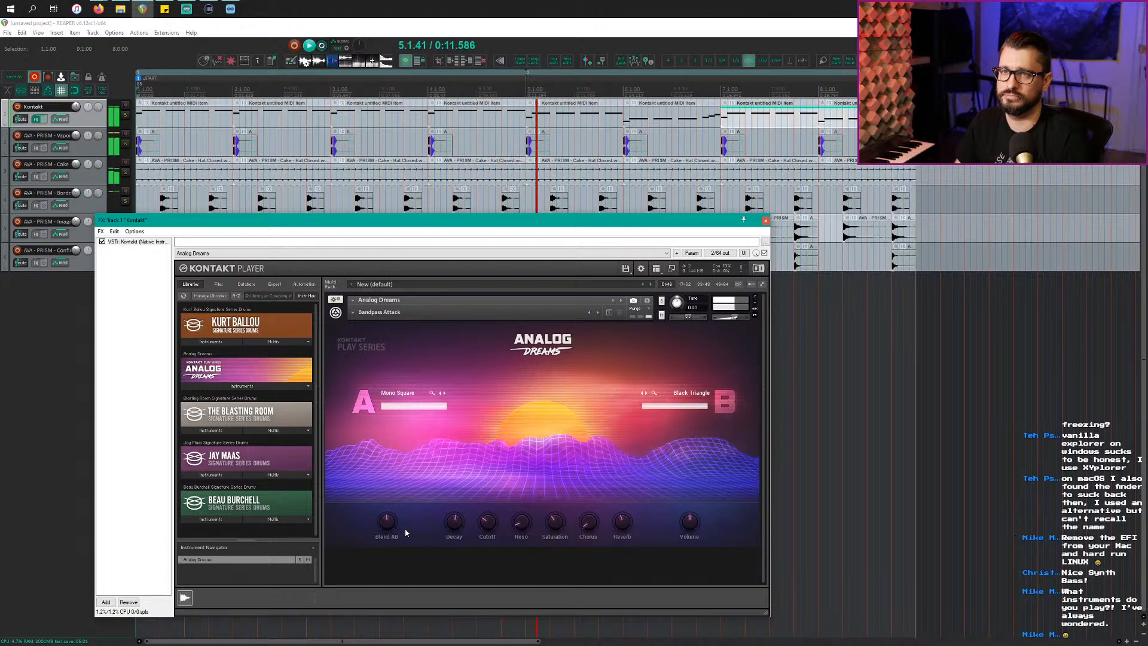
{"action": "left_click", "coordinate": [97, 122]}
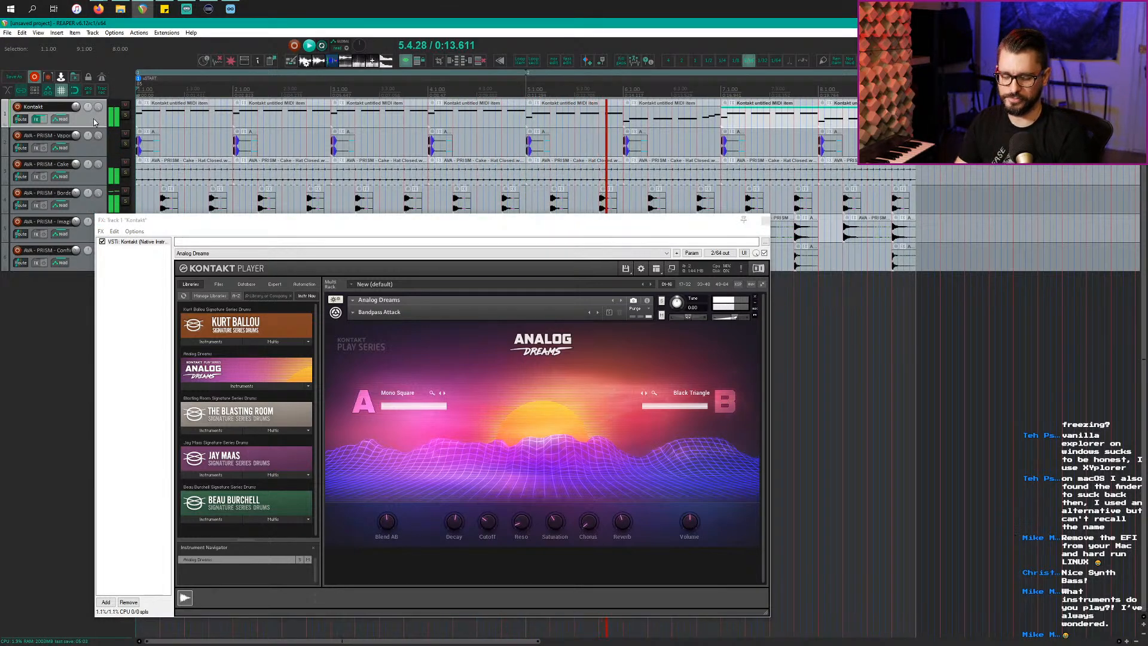
Step: Duplicate the Kontakt track, load Bass > Be Square on the copy, play, and mute the original
{"action": "key", "text": "ctrl+shift+d"}
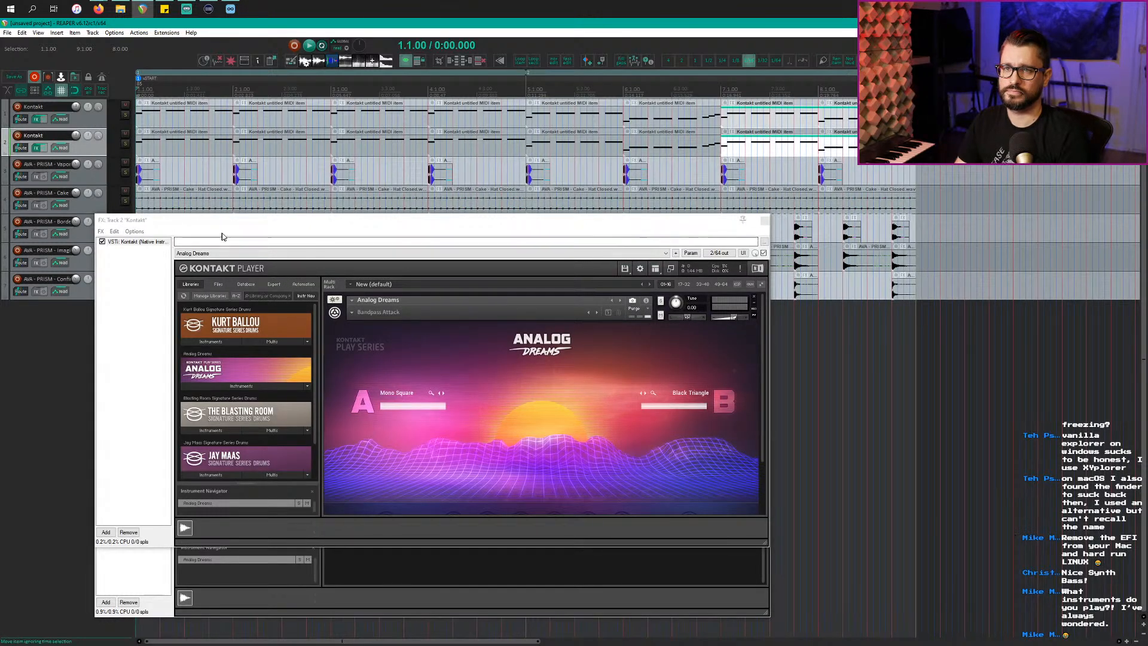
{"action": "left_click", "coordinate": [359, 312]}
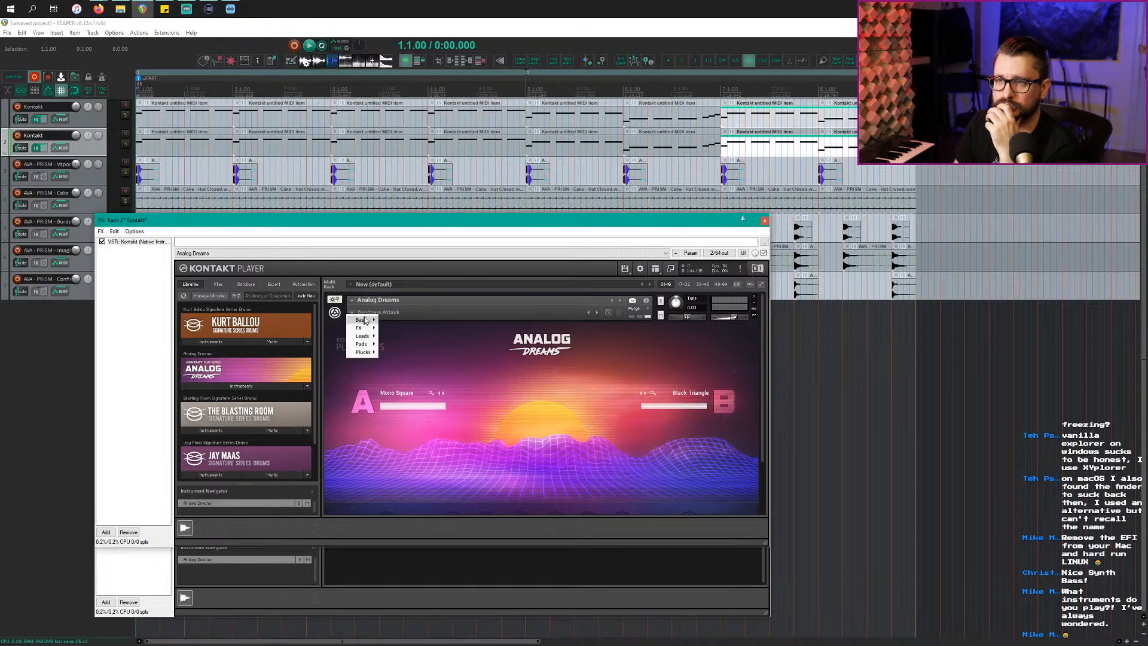
{"action": "mouse_move", "coordinate": [365, 320]}
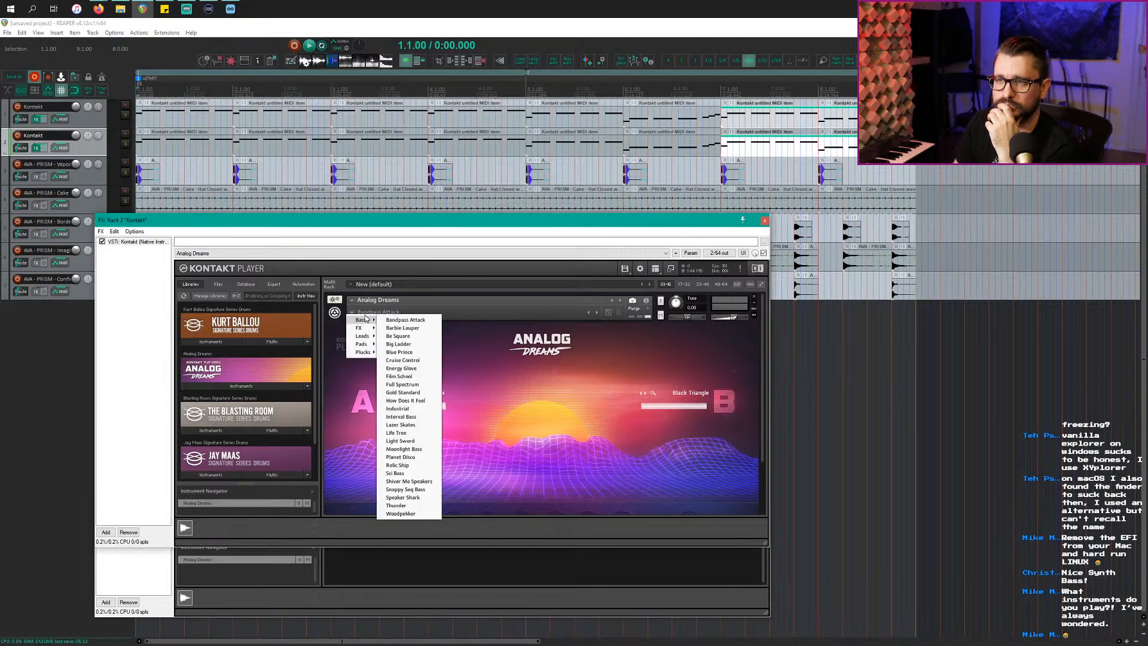
{"action": "left_click", "coordinate": [400, 337]}
{"action": "key", "text": "space"}
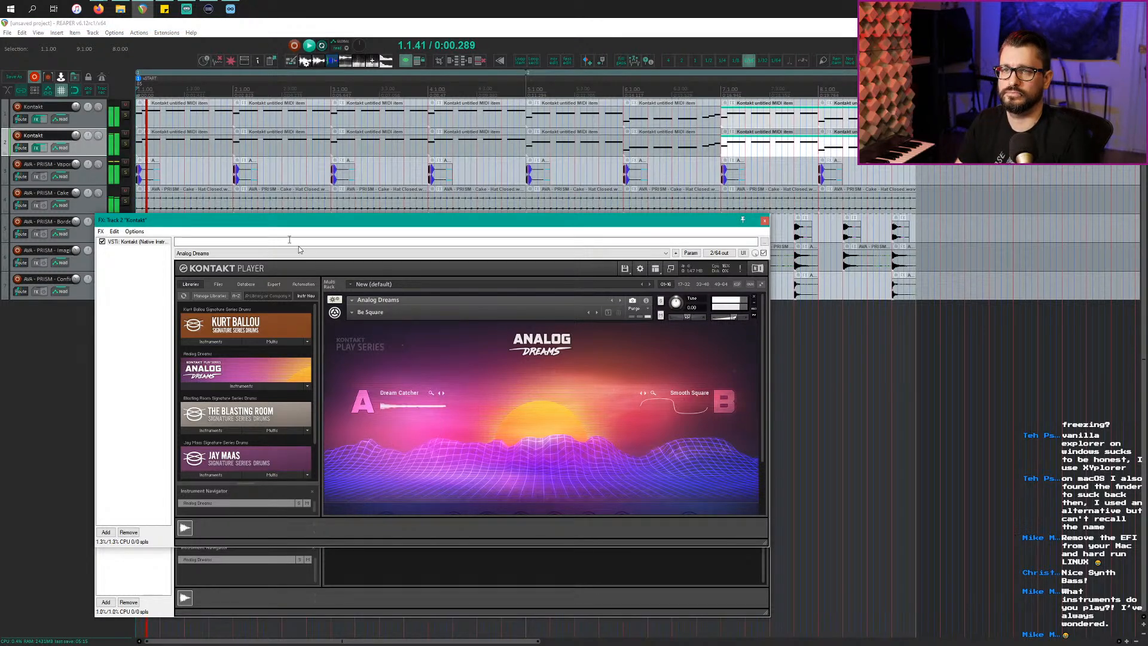
{"action": "left_click", "coordinate": [125, 106]}
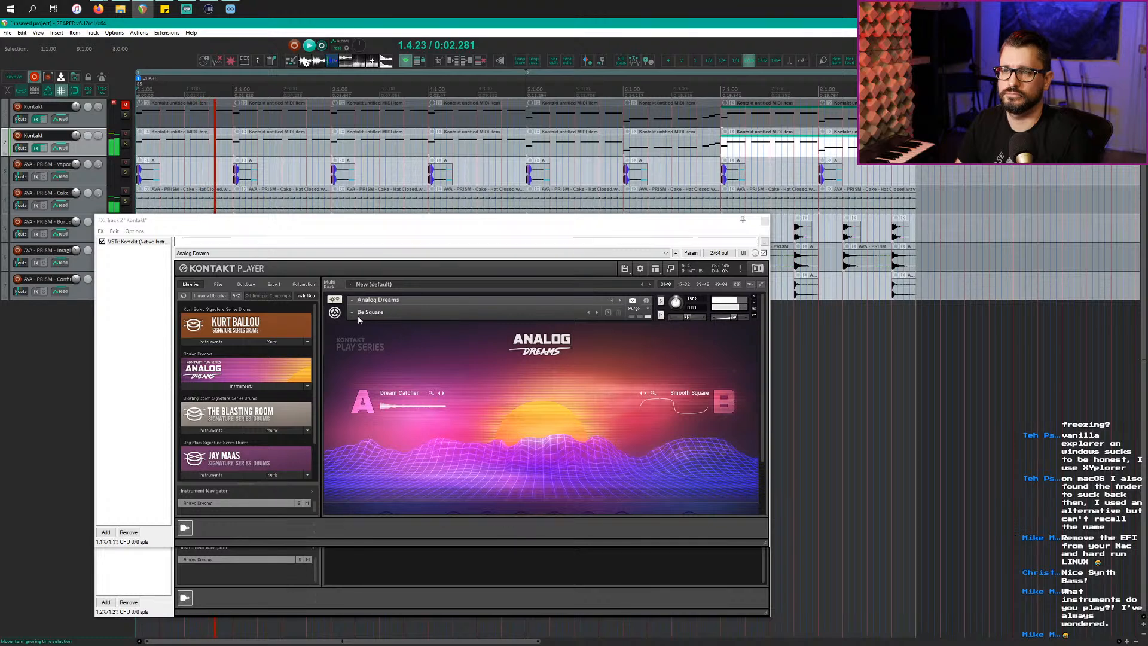
Step: Audition the following snapshots from Big Ladder through Lazer Skates
{"action": "left_click", "coordinate": [596, 312]}
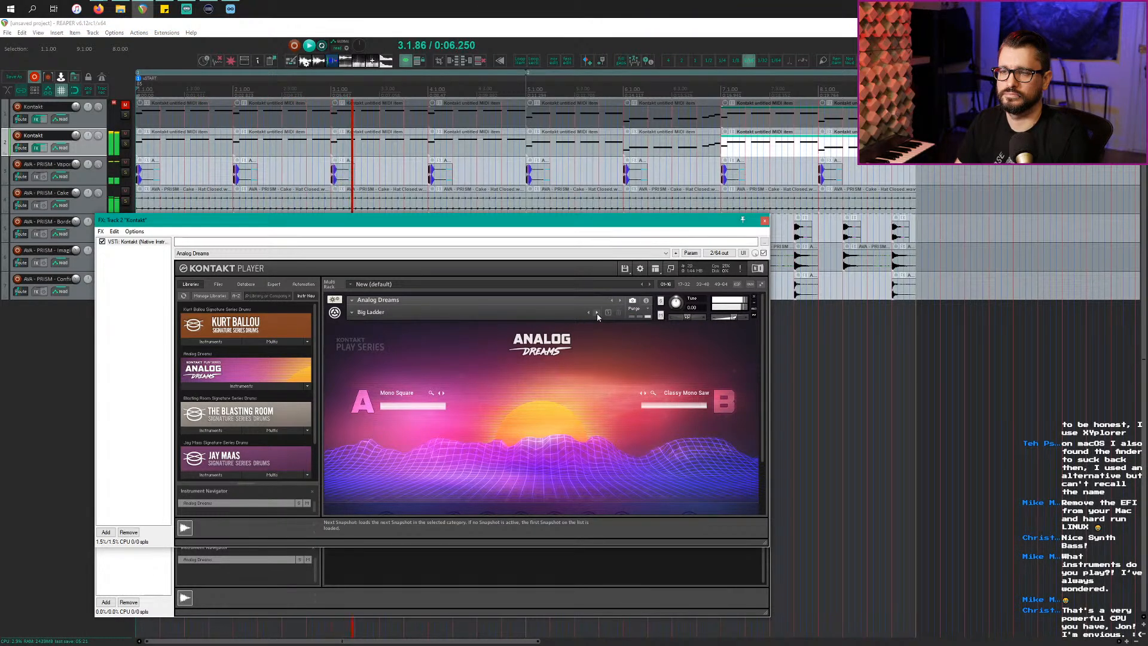
{"action": "left_click", "coordinate": [597, 313]}
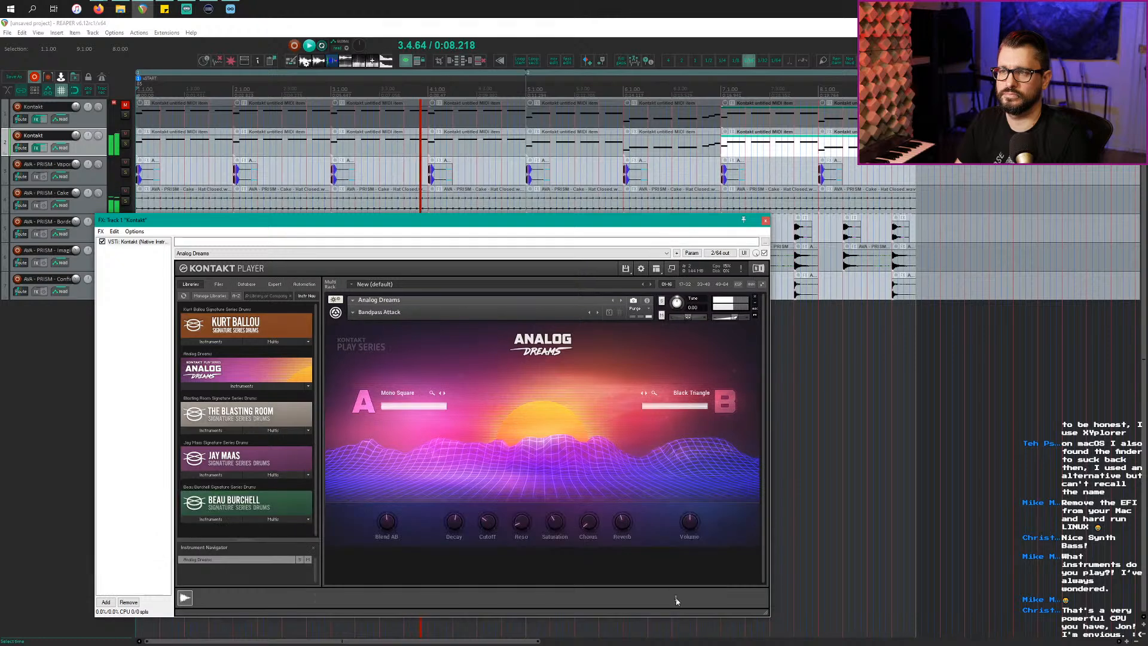
{"action": "left_click", "coordinate": [597, 314]}
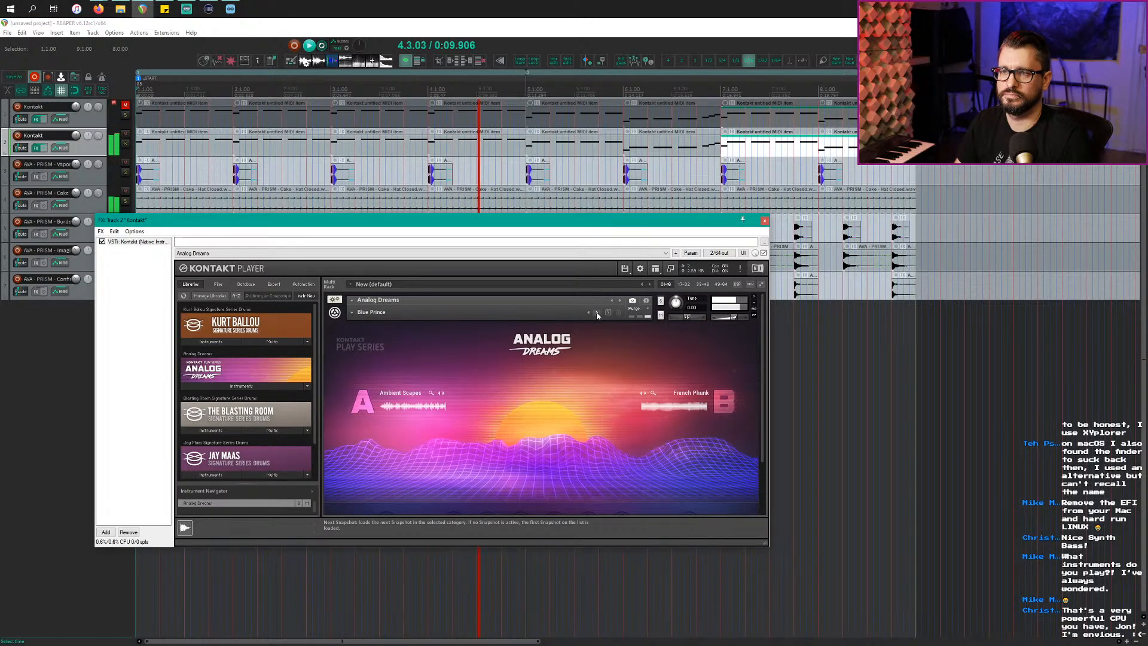
{"action": "left_click", "coordinate": [597, 313]}
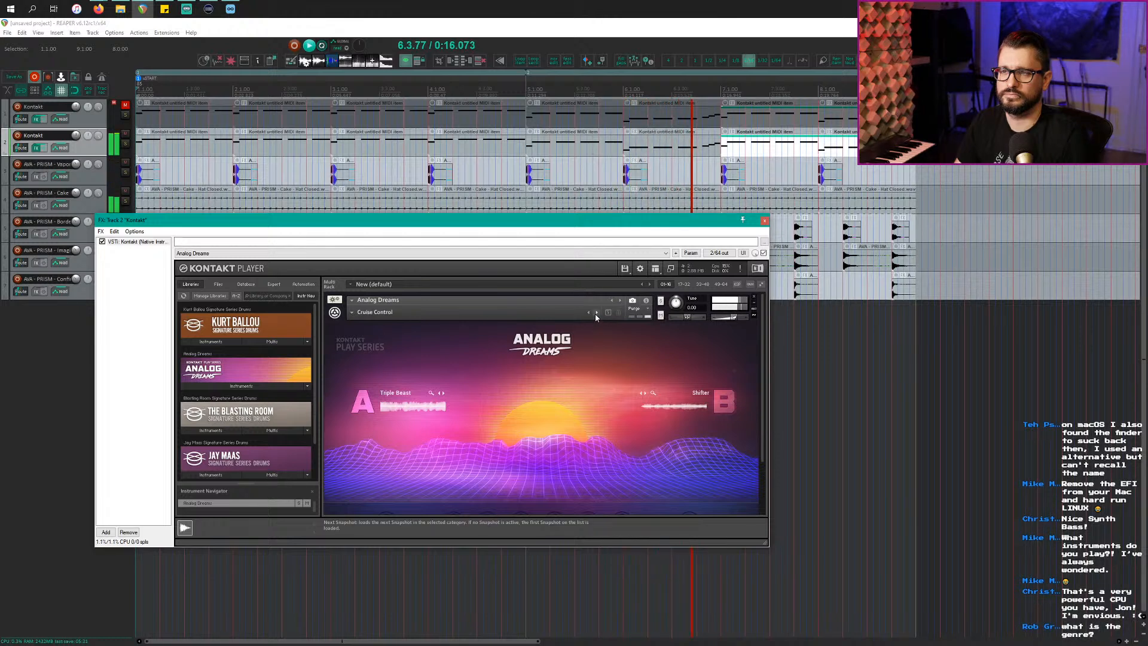
{"action": "left_click", "coordinate": [596, 316]}
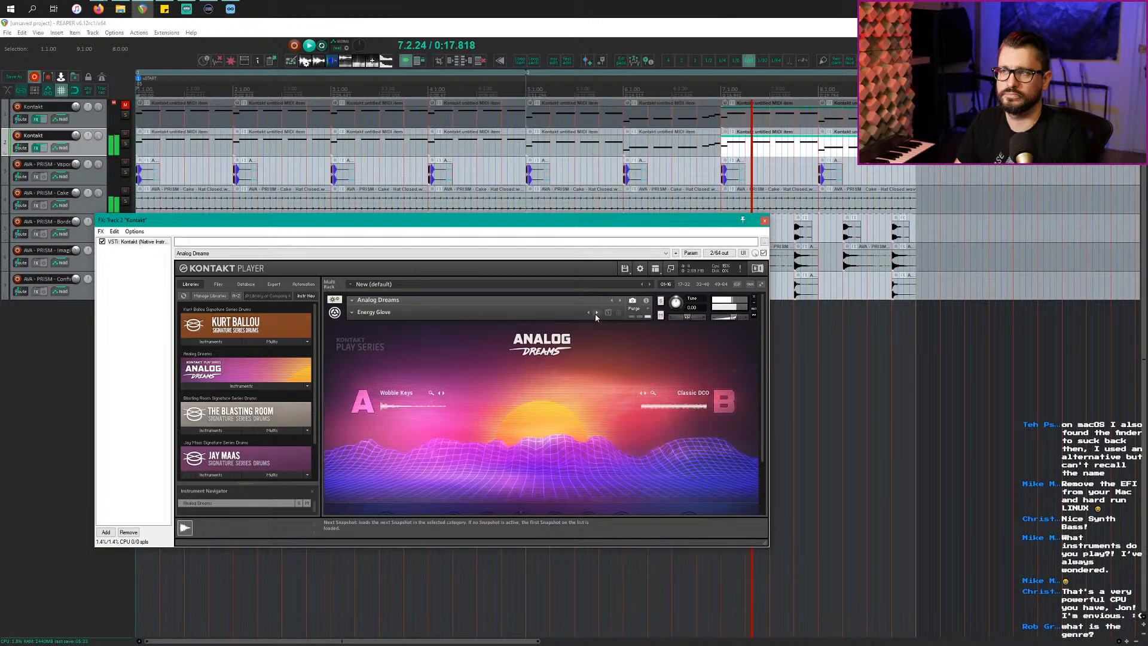
{"action": "left_click", "coordinate": [596, 316]}
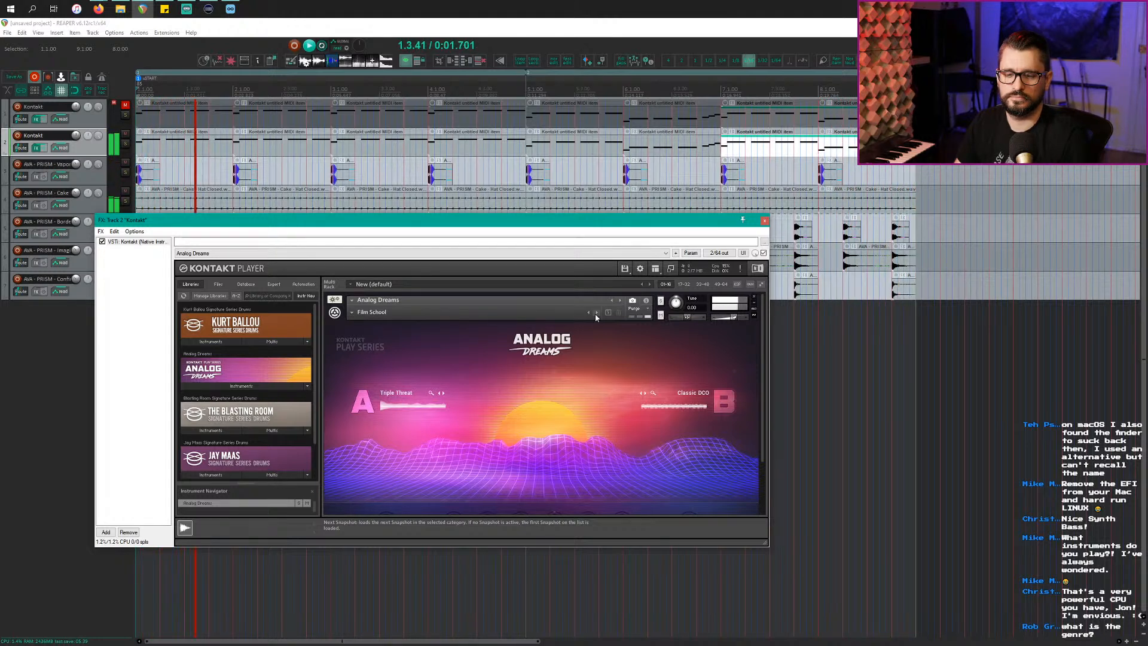
{"action": "left_click", "coordinate": [596, 315]}
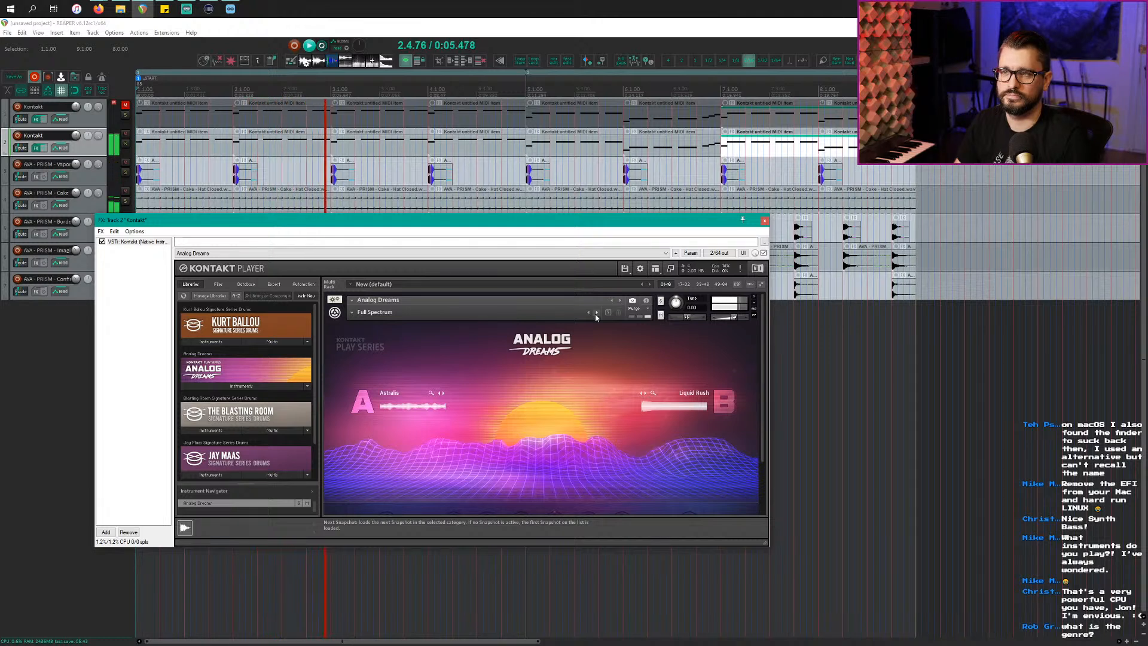
{"action": "left_click", "coordinate": [596, 316]}
{"action": "left_click", "coordinate": [596, 315]}
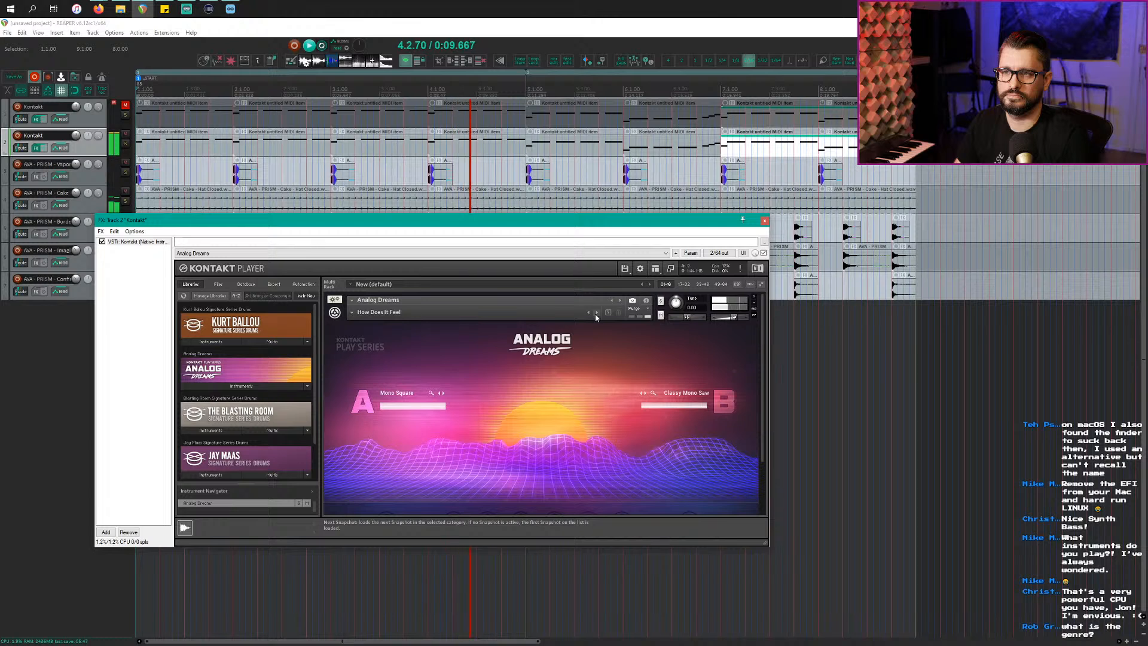
{"action": "left_click", "coordinate": [595, 315]}
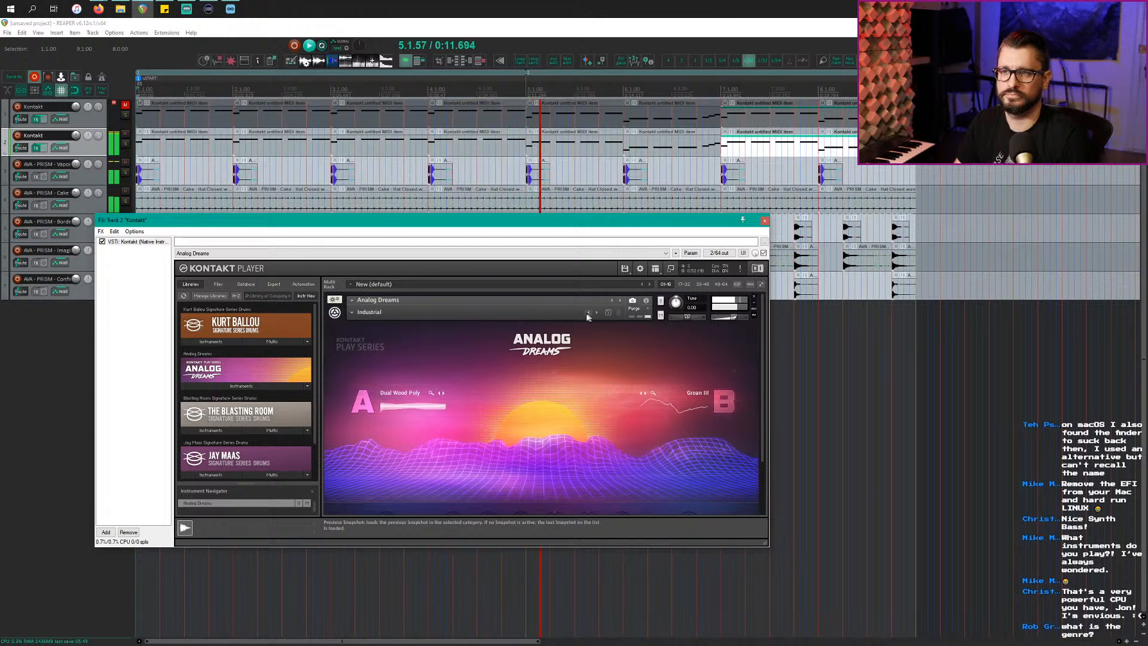
{"action": "left_click", "coordinate": [597, 315]}
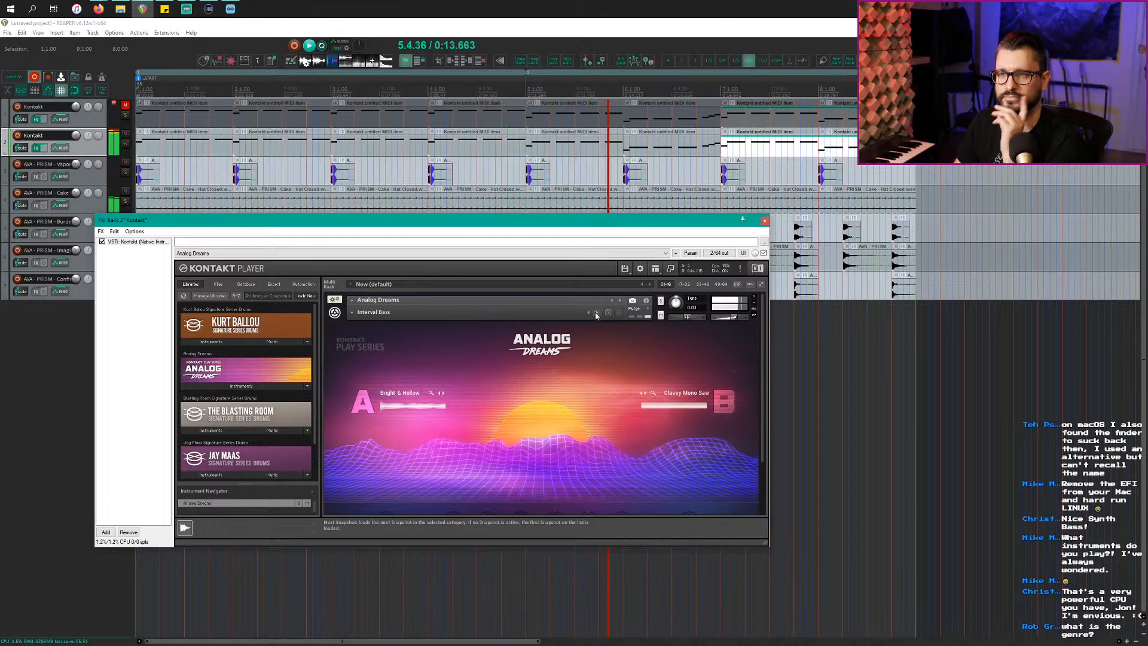
{"action": "left_click", "coordinate": [596, 316]}
{"action": "left_click", "coordinate": [366, 313]}
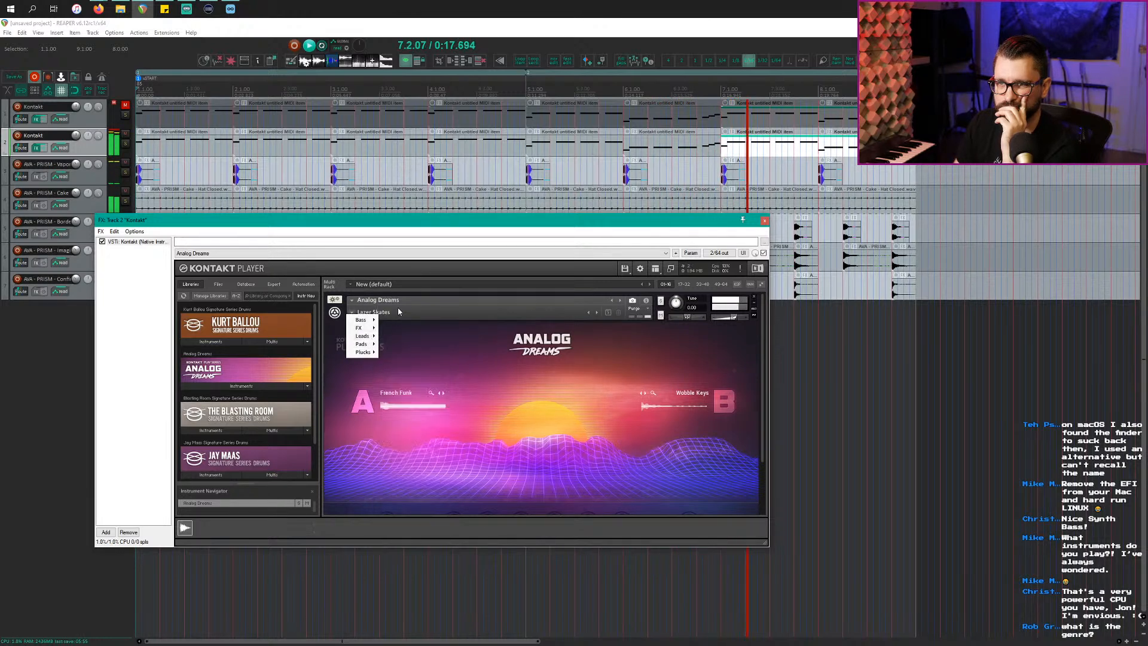
Step: Audition Analog Dreams snapshots from Ampere Lead through Cobra Venom
{"action": "mouse_move", "coordinate": [372, 338]}
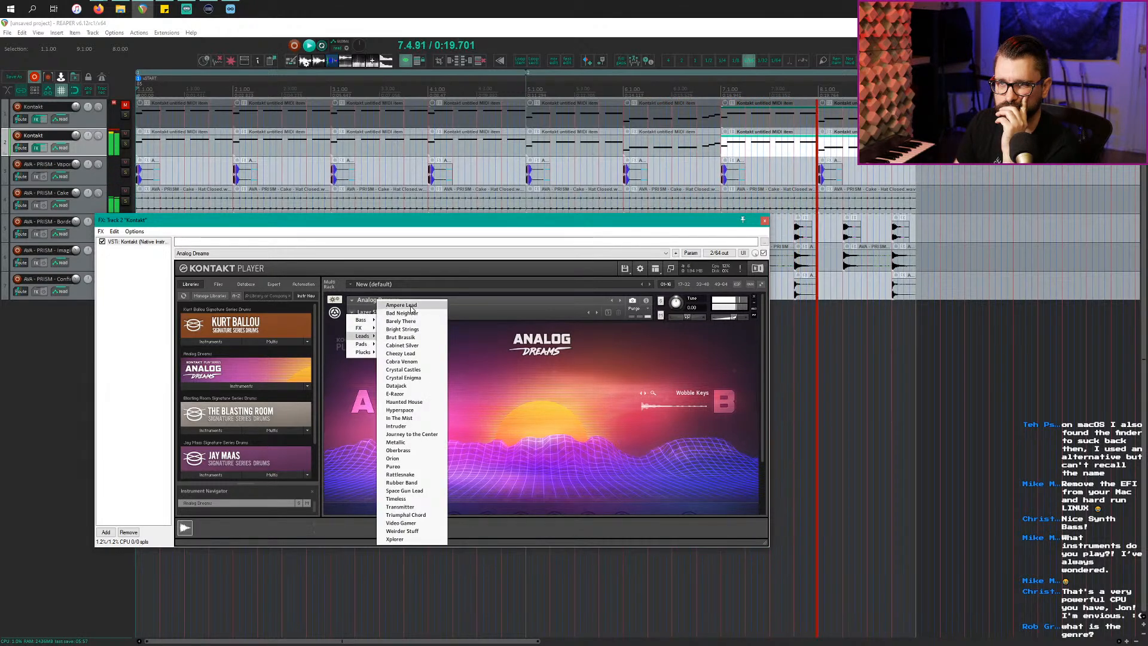
{"action": "left_click", "coordinate": [597, 313]}
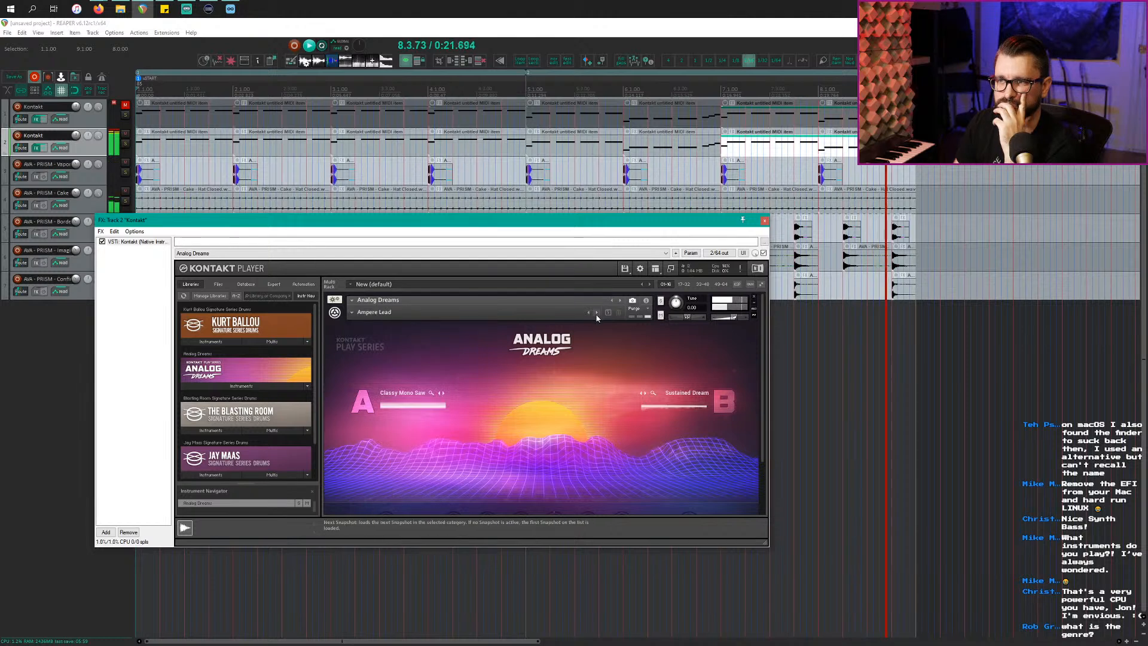
{"action": "left_click", "coordinate": [597, 313]}
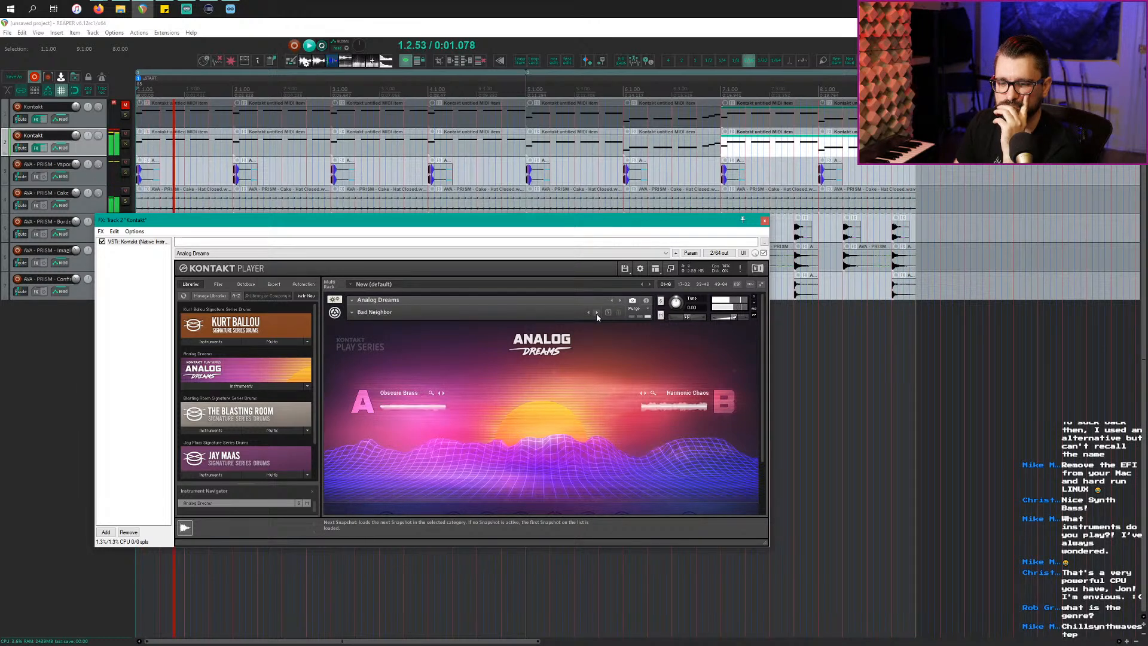
{"action": "left_click", "coordinate": [597, 314]}
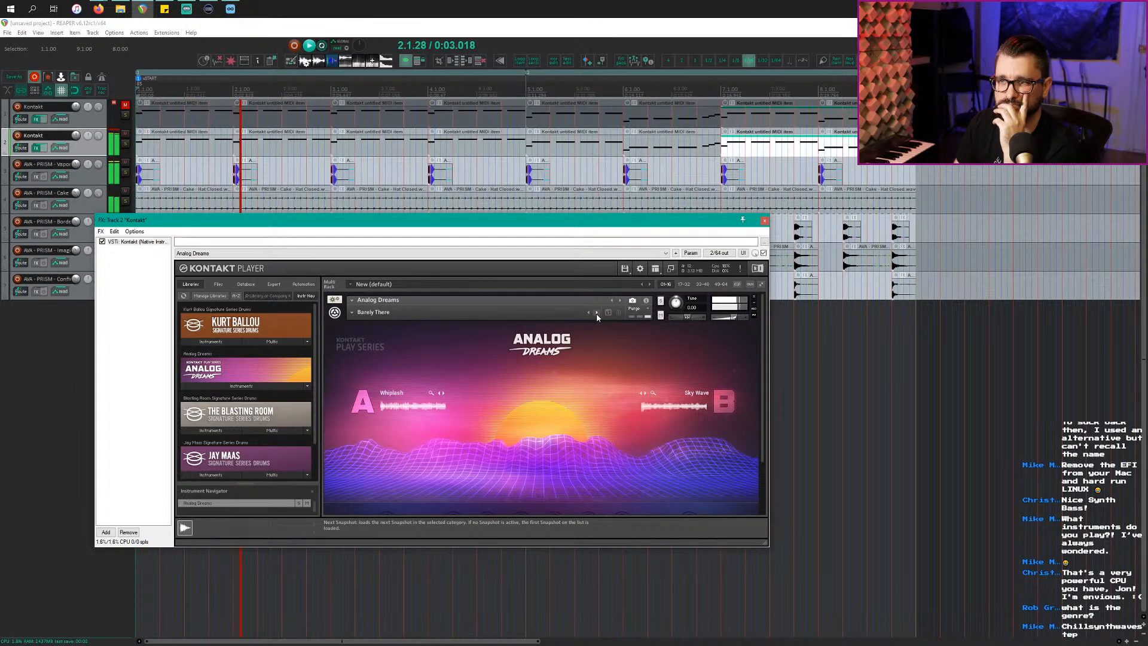
{"action": "left_click", "coordinate": [597, 313]}
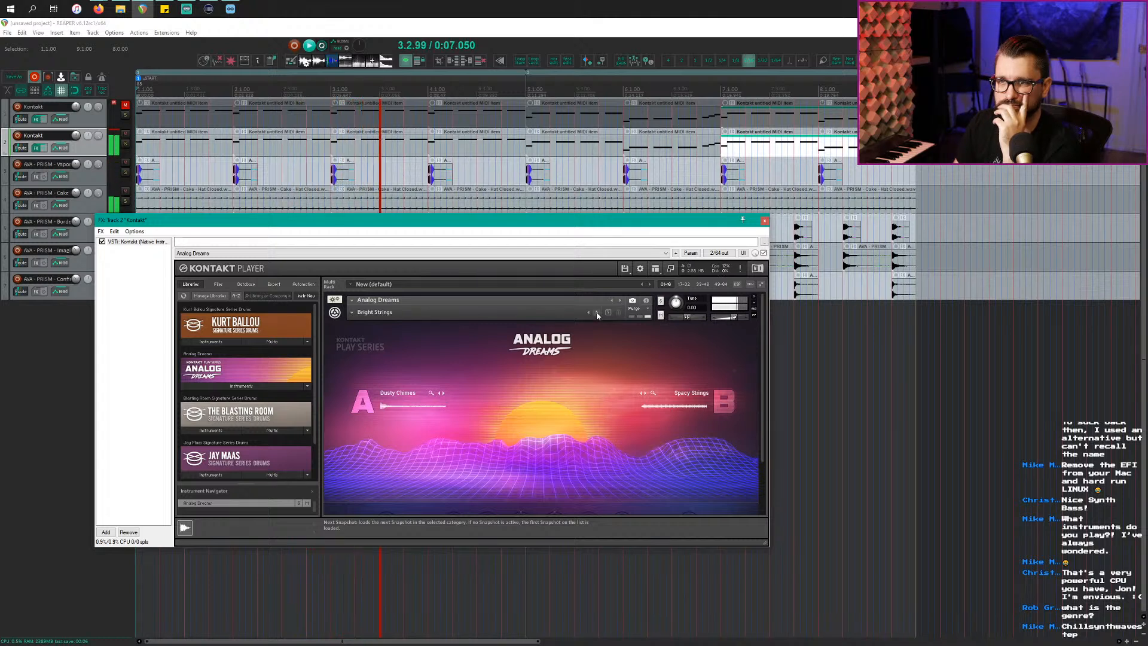
{"action": "left_click", "coordinate": [597, 313]}
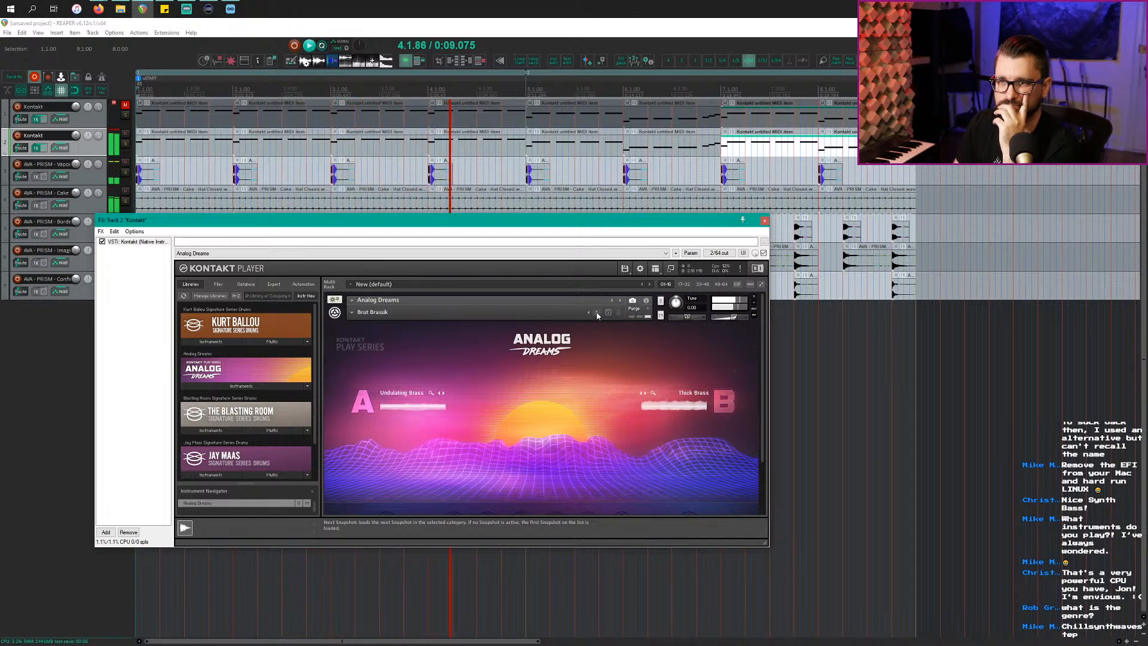
{"action": "left_click", "coordinate": [597, 313]}
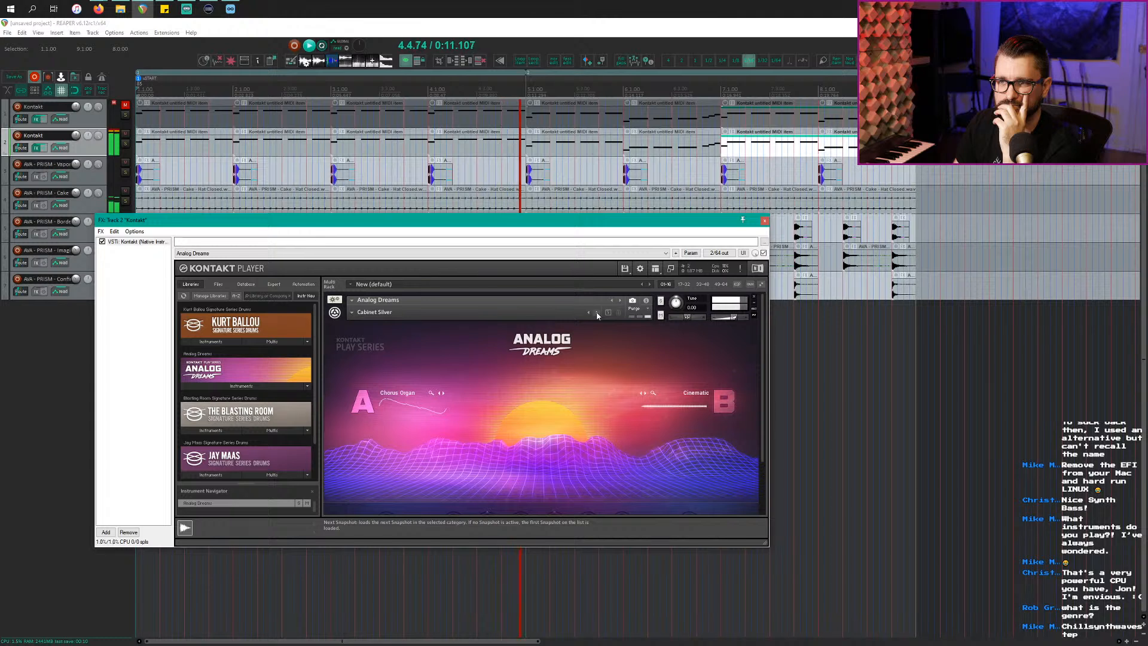
{"action": "left_click", "coordinate": [597, 313]}
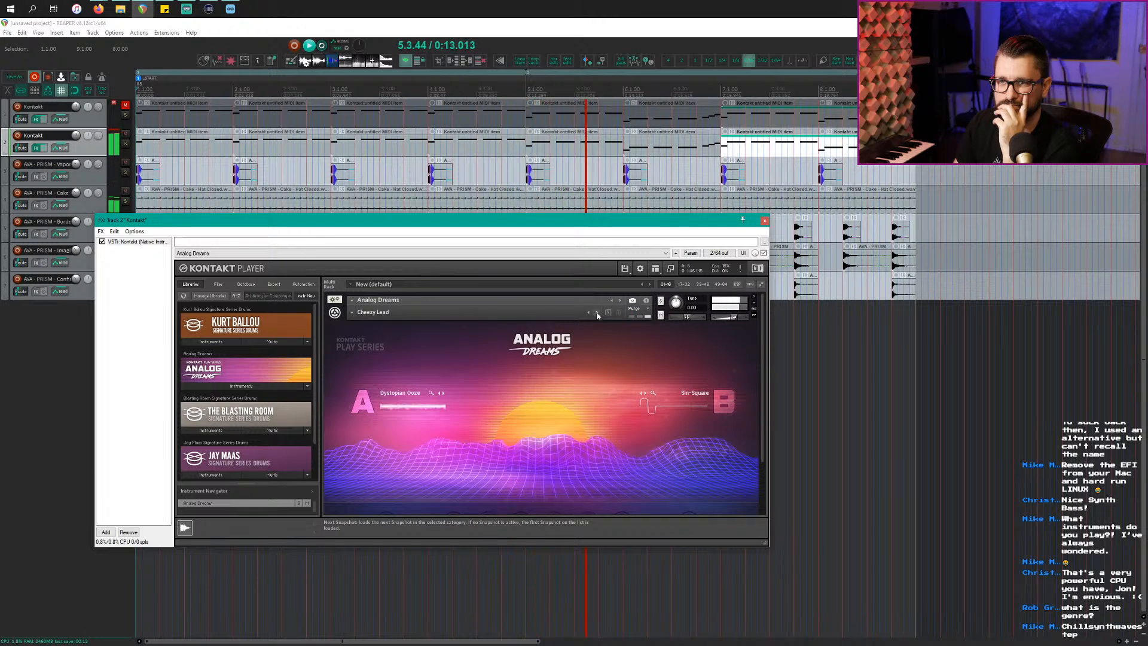
{"action": "left_click", "coordinate": [596, 314]}
Step: Load the Be Square snapshot from the Bass category
{"action": "left_click", "coordinate": [355, 315]}
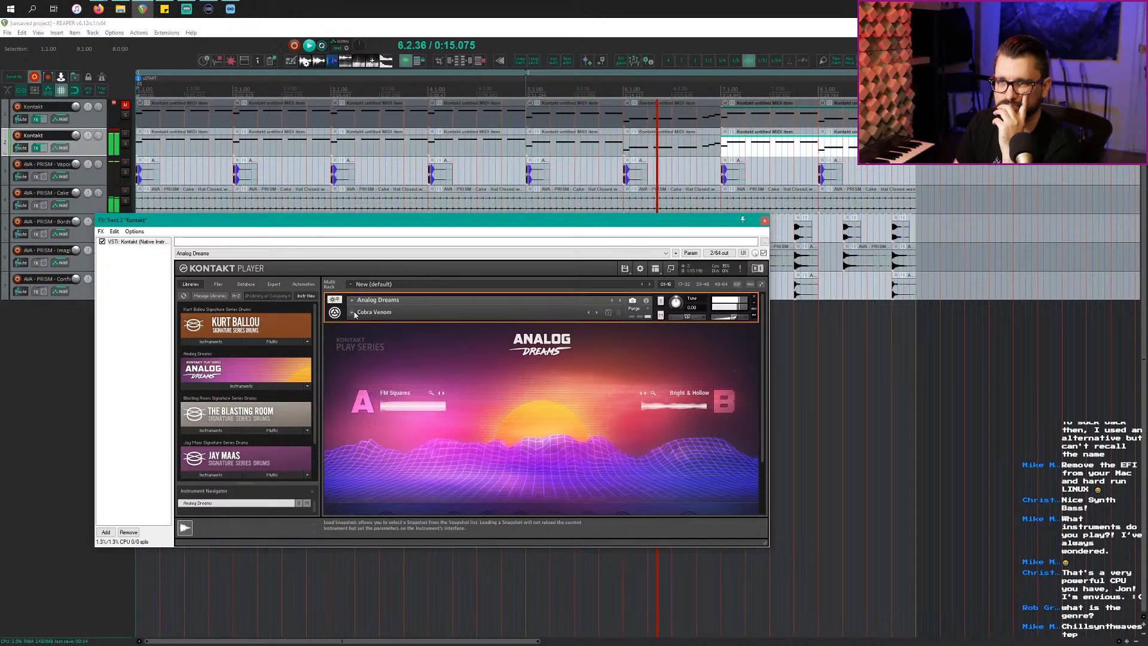
{"action": "left_click", "coordinate": [355, 315]}
{"action": "mouse_move", "coordinate": [371, 321]}
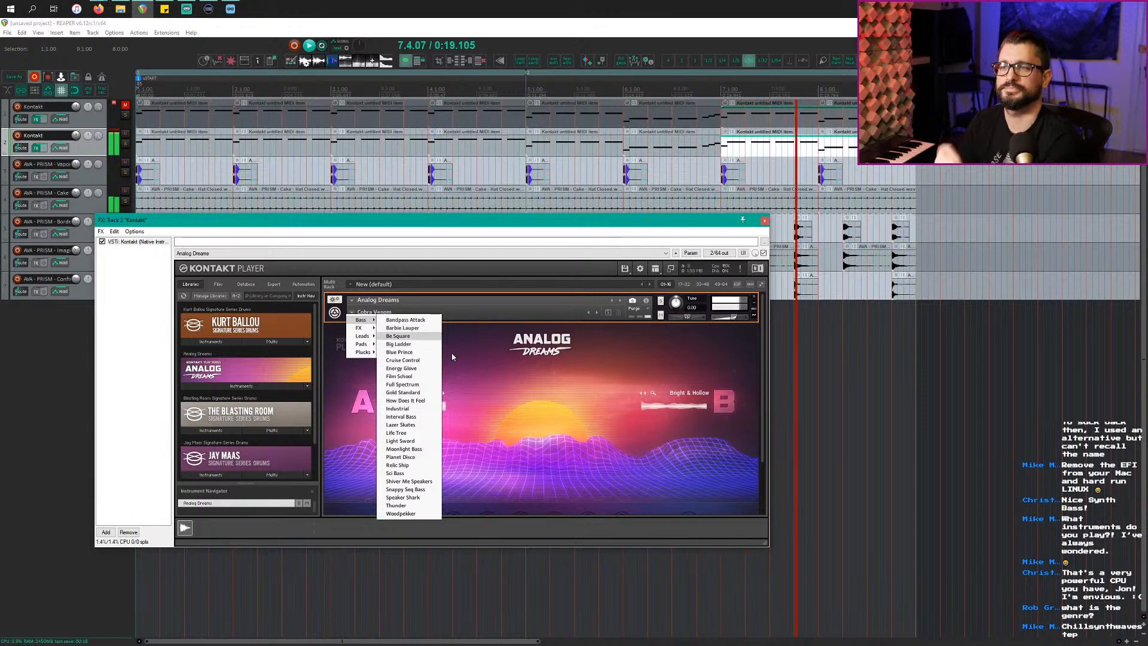
{"action": "left_click", "coordinate": [407, 336]}
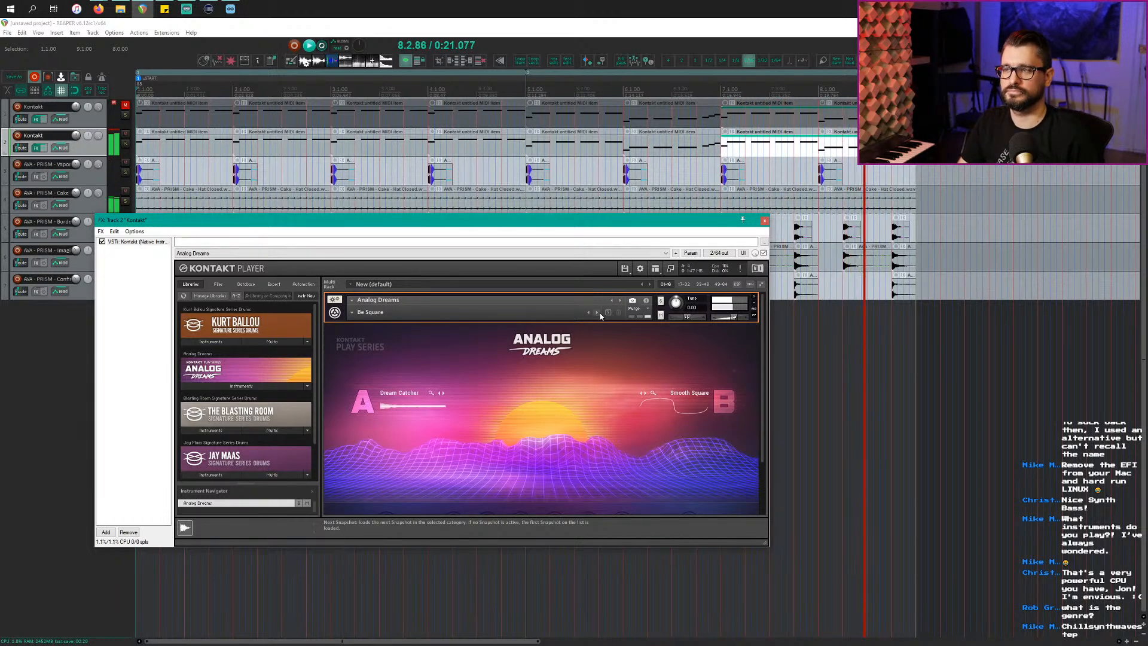
Step: Switch Analog Dreams to the Cruise Control snapshot
{"action": "scroll", "coordinate": [545, 417], "scroll_direction": "down", "scroll_amount": 1}
{"action": "scroll", "coordinate": [544, 422], "scroll_direction": "down", "scroll_amount": 2}
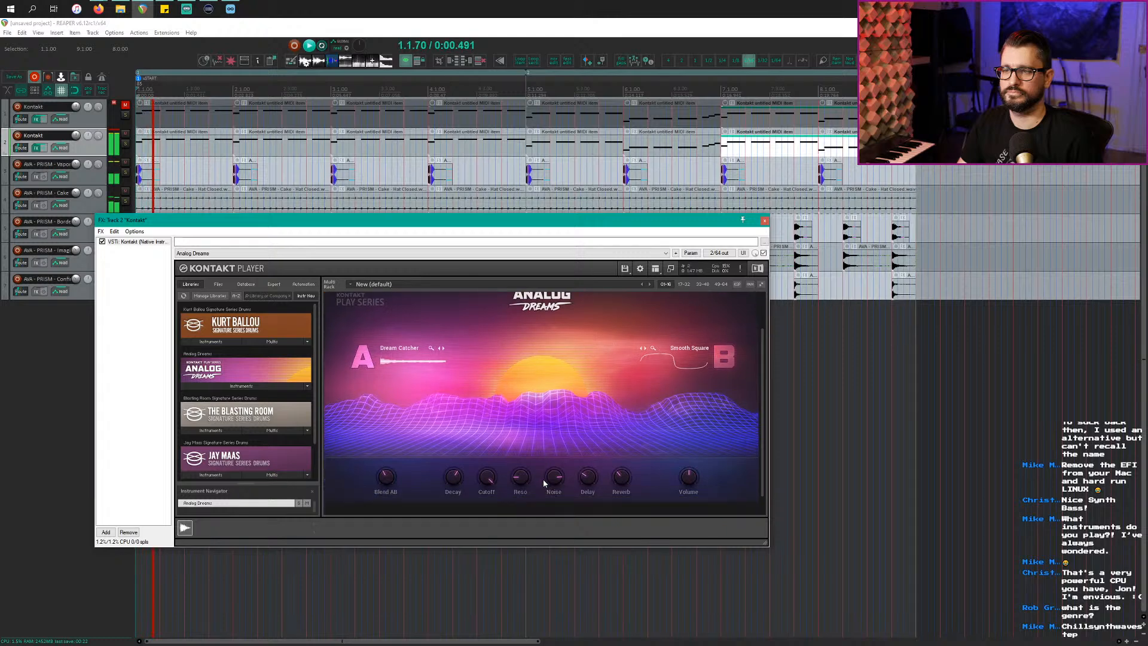
{"action": "scroll", "coordinate": [554, 459], "scroll_direction": "up", "scroll_amount": 1}
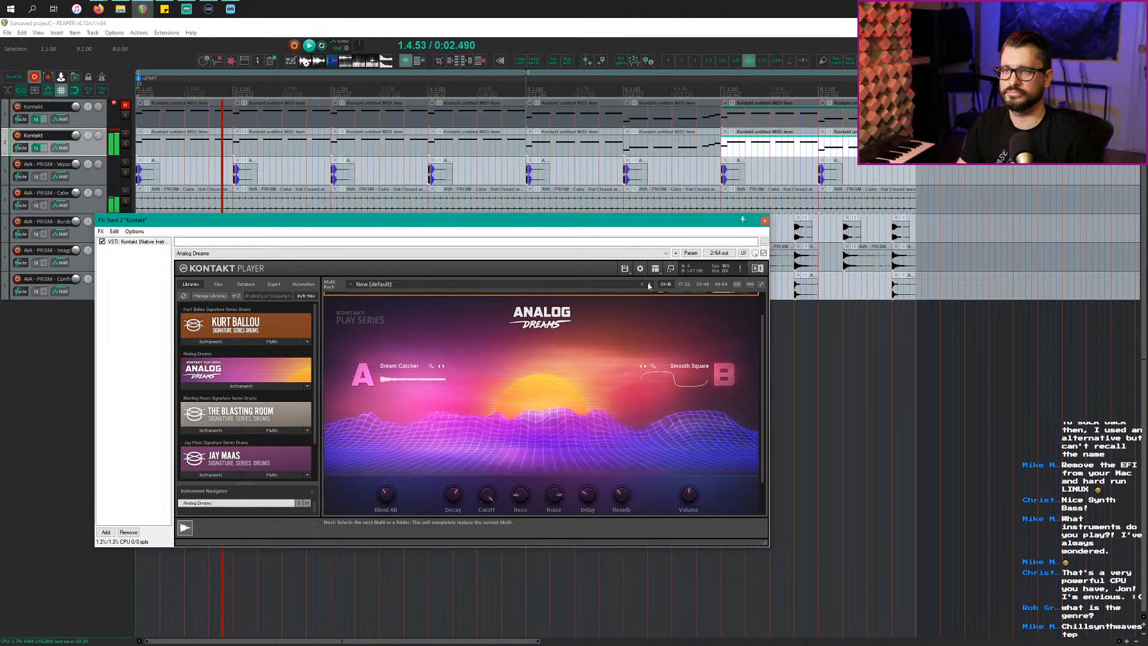
{"action": "scroll", "coordinate": [626, 366], "scroll_direction": "up", "scroll_amount": 2}
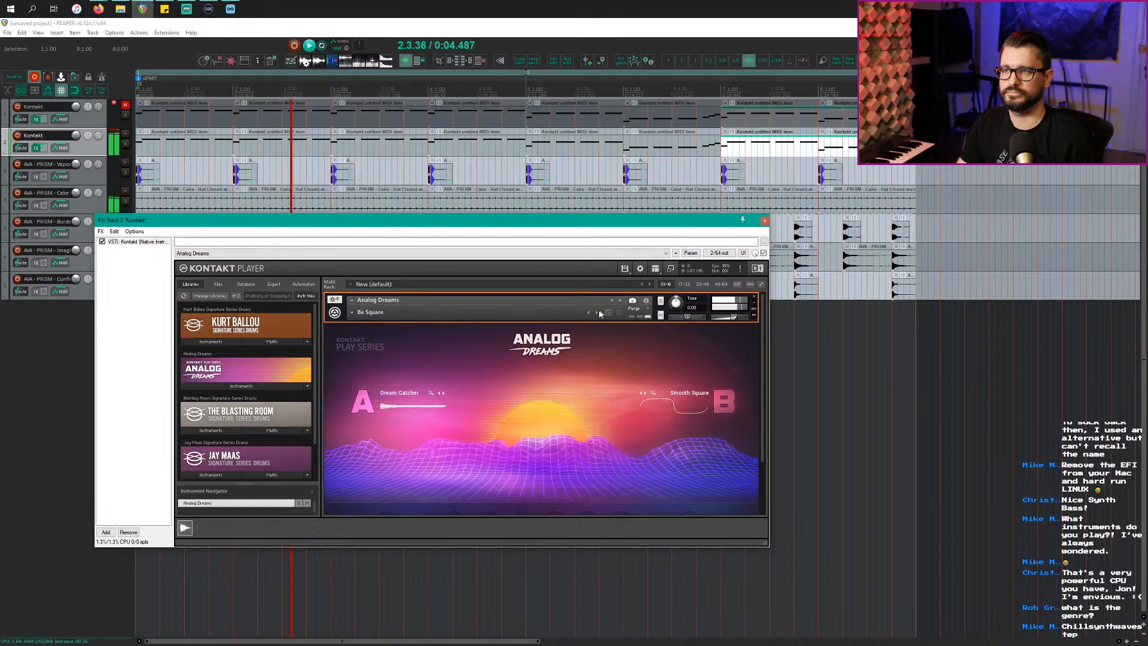
{"action": "left_click", "coordinate": [599, 314]}
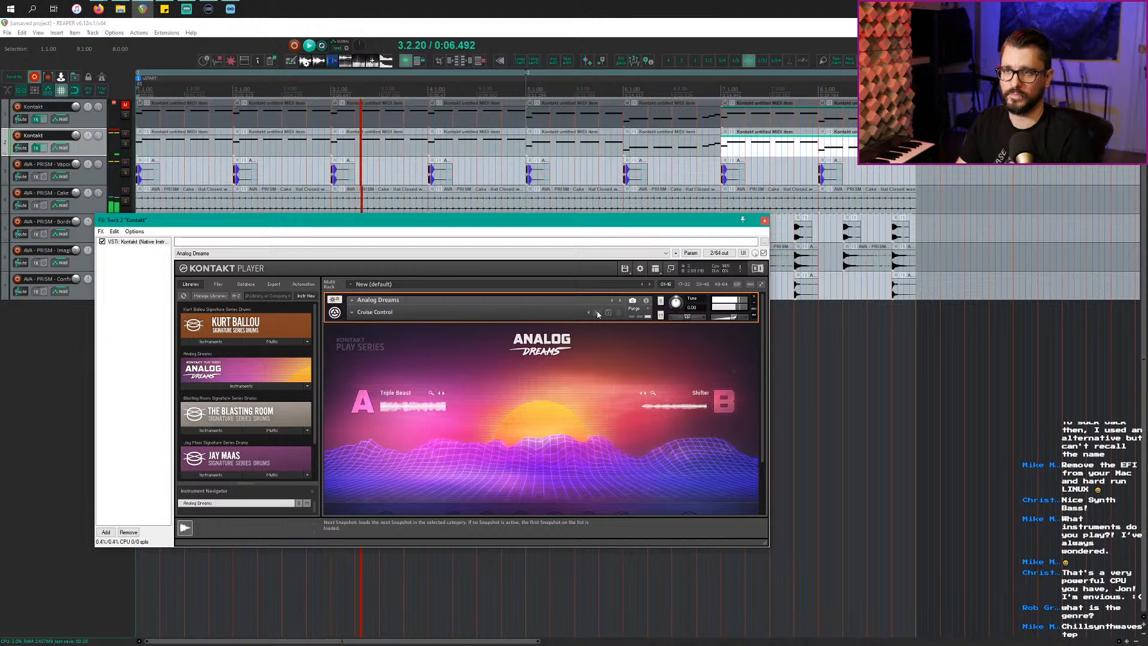
Step: Blend toward sound A, lower the cutoff, and unmute the first Kontakt track
{"action": "scroll", "coordinate": [577, 422], "scroll_direction": "down", "scroll_amount": 3}
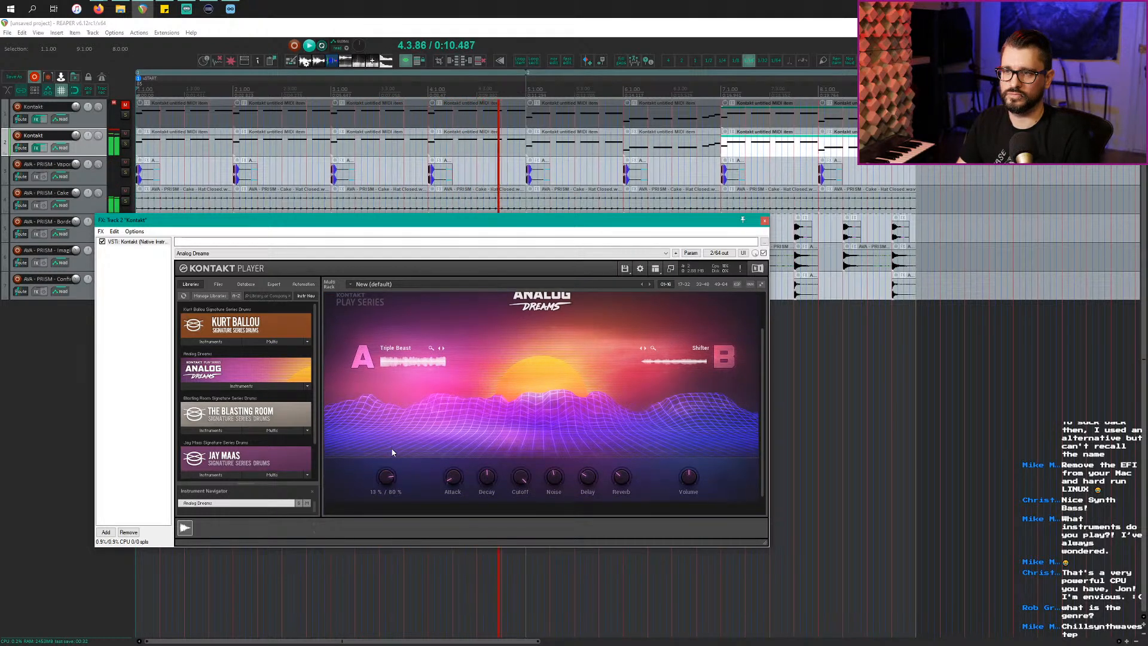
{"action": "left_click_drag", "start_coordinate": [392, 484], "coordinate": [393, 496]}
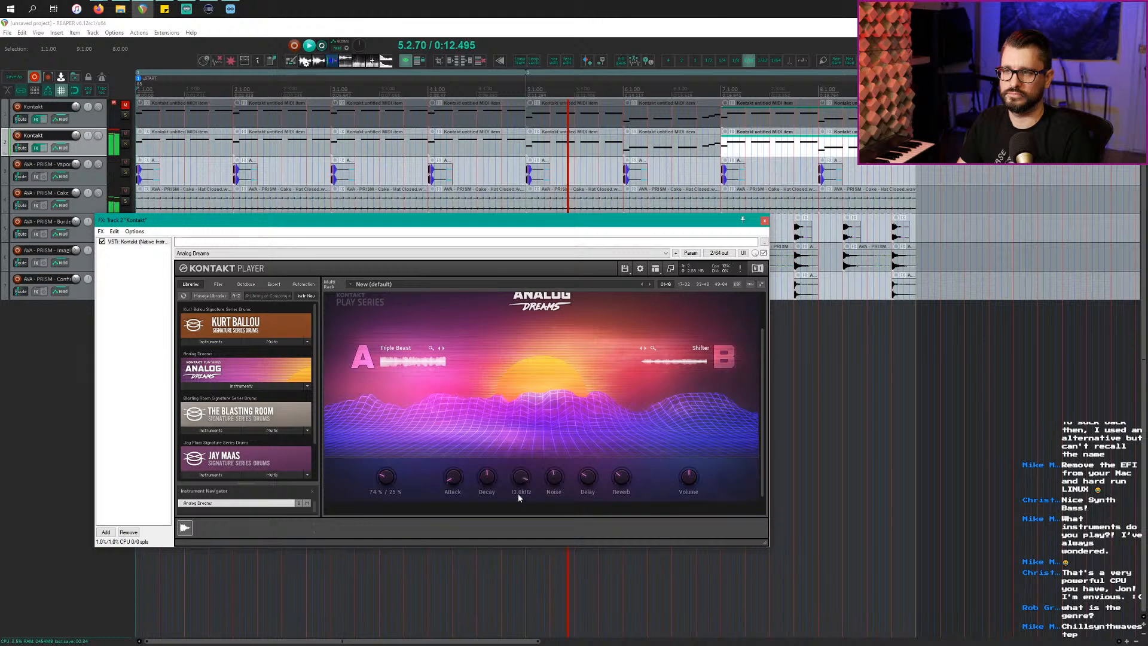
{"action": "left_click_drag", "start_coordinate": [519, 497], "coordinate": [526, 522]}
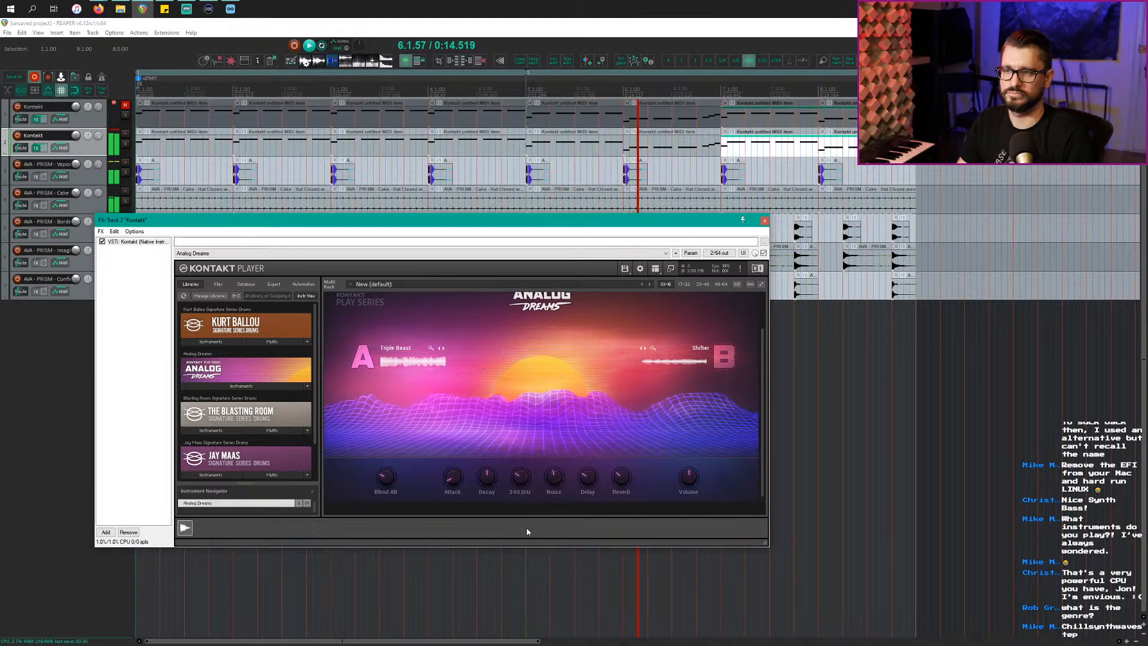
{"action": "left_click", "coordinate": [124, 106]}
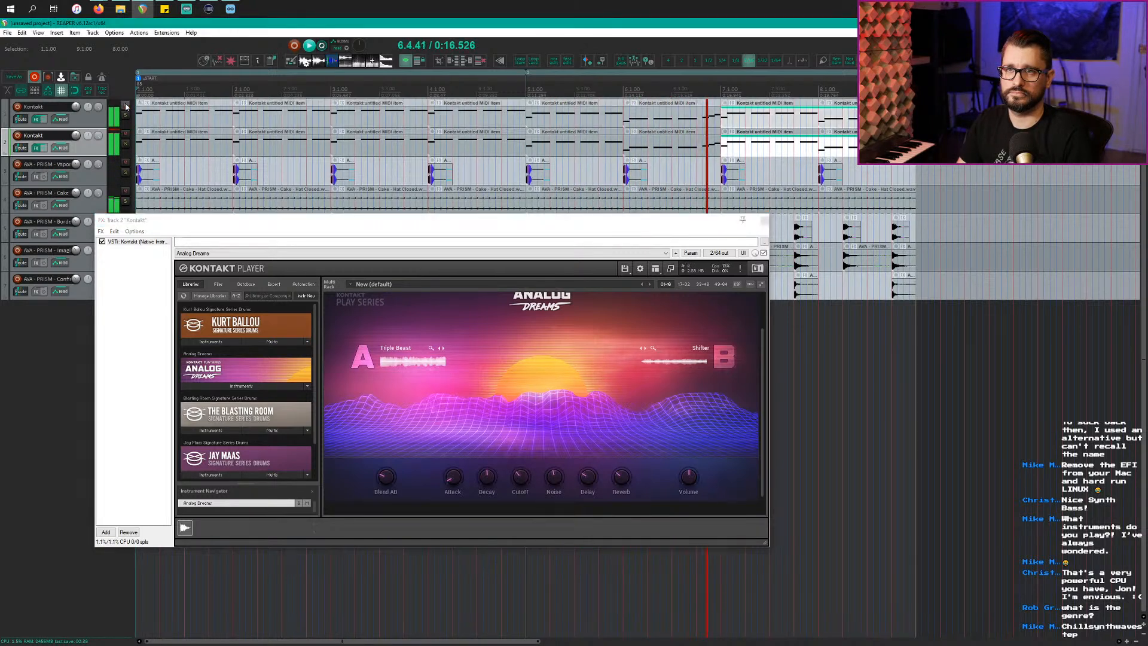
{"action": "left_click_drag", "start_coordinate": [289, 221], "coordinate": [316, 229]}
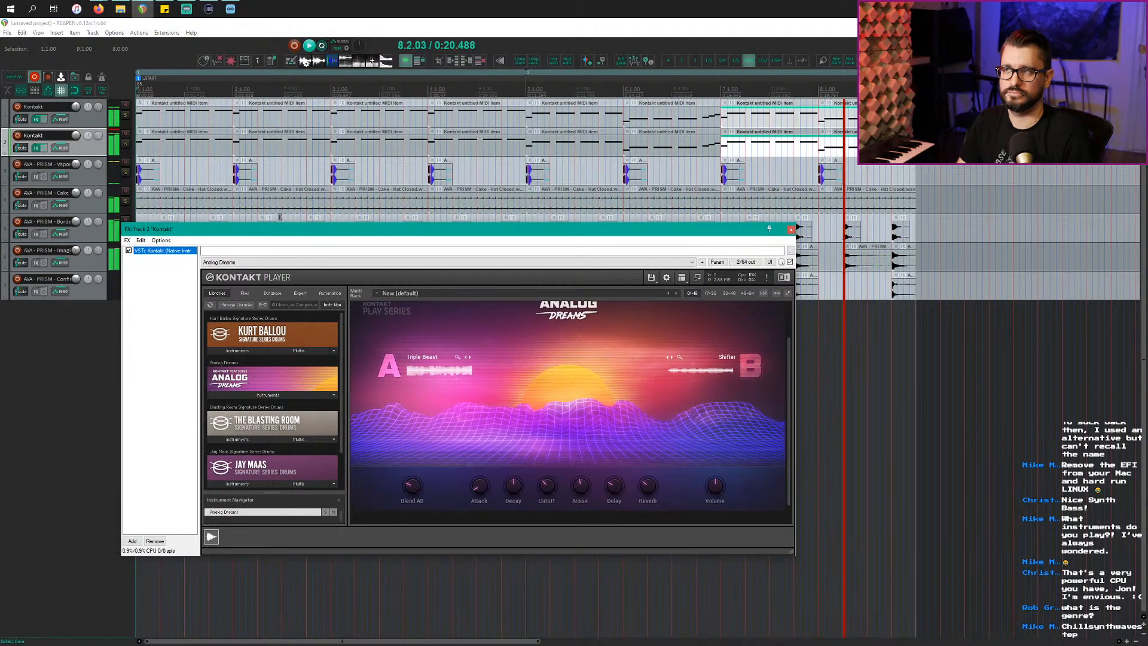
Step: Zoom the arrange view out horizontally until the ruler reaches bar 15
{"action": "scroll", "coordinate": [392, 179], "scroll_direction": "down", "scroll_amount": 2}
{"action": "scroll", "coordinate": [391, 179], "scroll_direction": "down", "scroll_amount": 2}
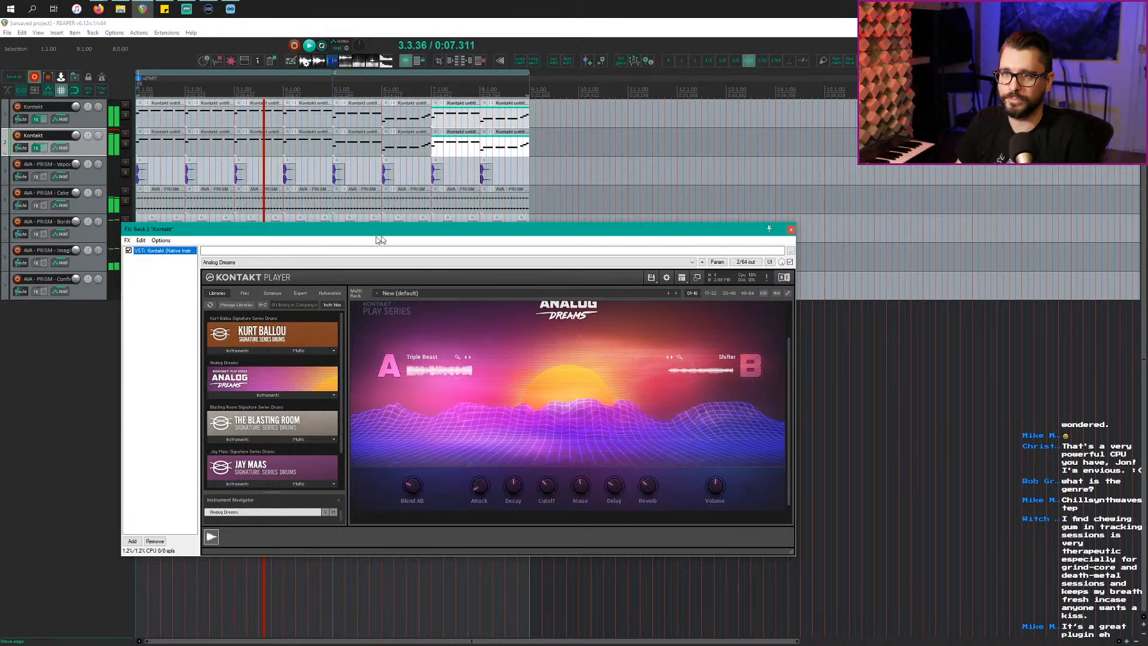
Step: Delete the Kontakt items in bars 7–8 and clear the time selection
{"action": "left_click_drag", "start_coordinate": [383, 229], "coordinate": [416, 282]}
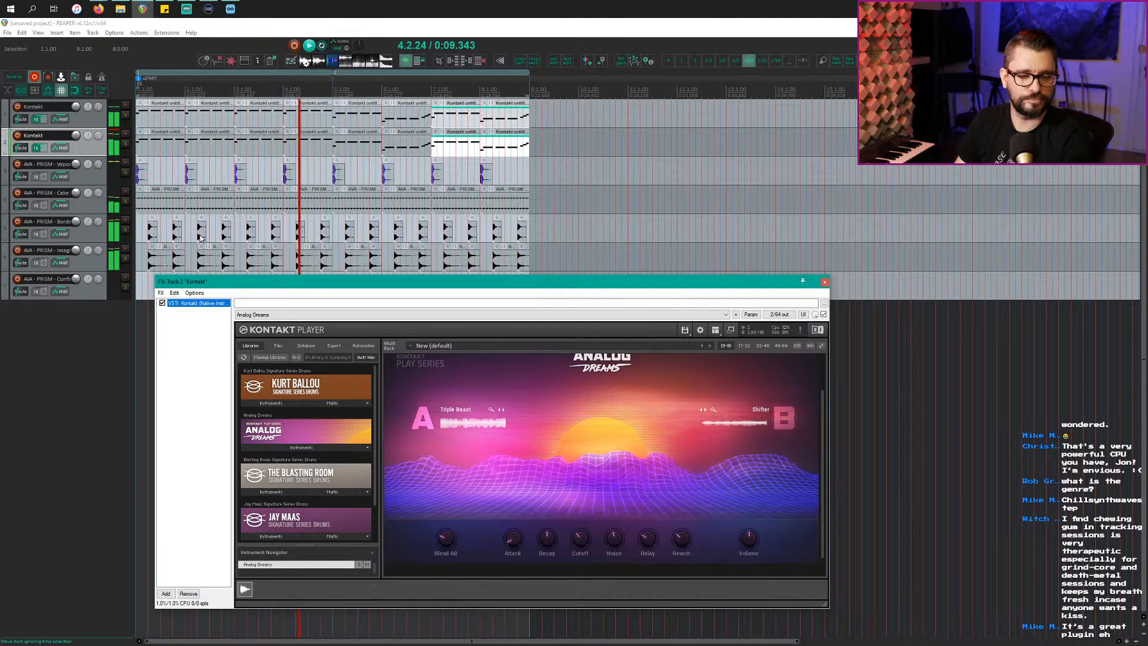
{"action": "left_click", "coordinate": [89, 156]}
{"action": "left_click", "coordinate": [89, 155]}
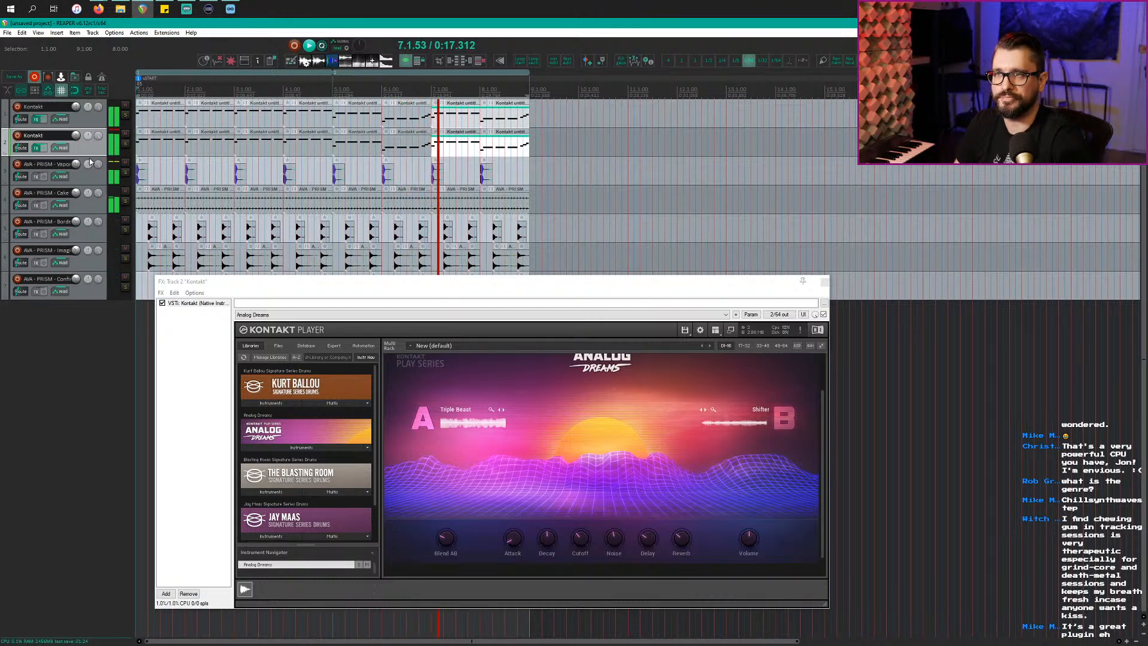
{"action": "left_click", "coordinate": [518, 170]}
{"action": "left_click", "coordinate": [467, 153]}
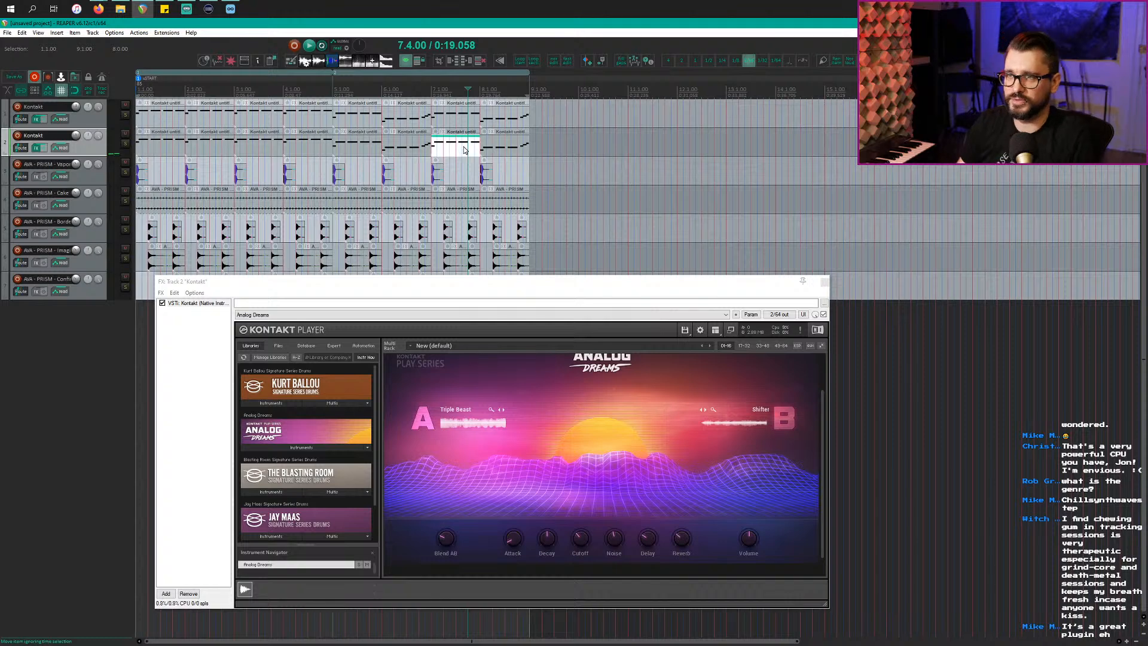
{"action": "left_click_drag", "start_coordinate": [452, 114], "coordinate": [547, 143]}
{"action": "key", "text": "Delete"}
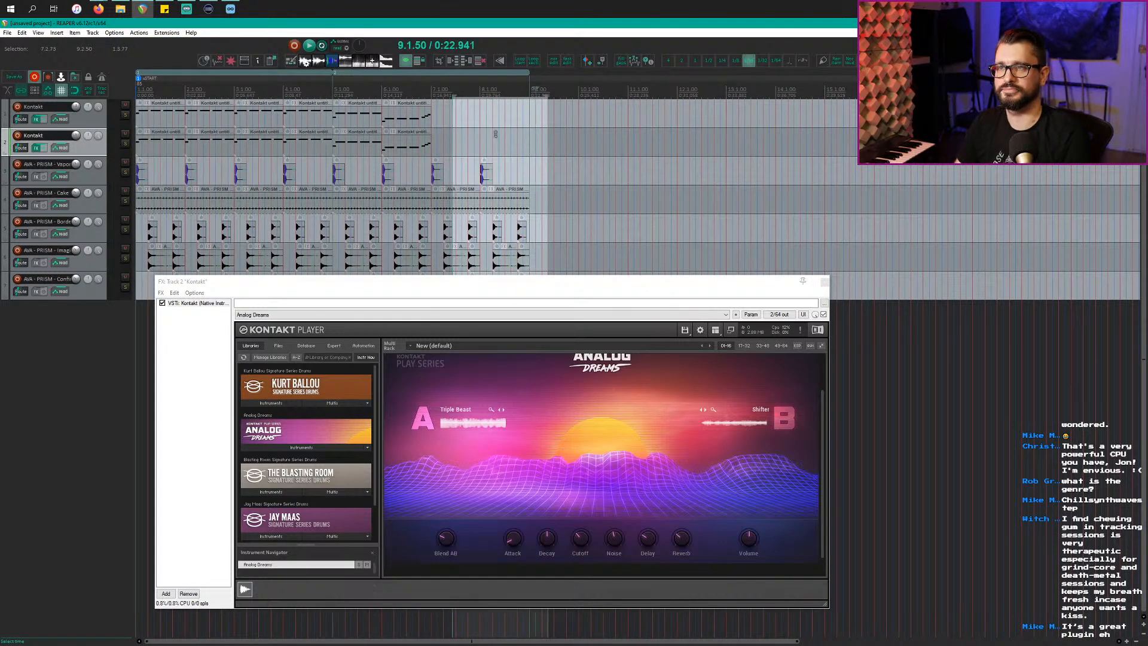
{"action": "key", "text": "Escape"}
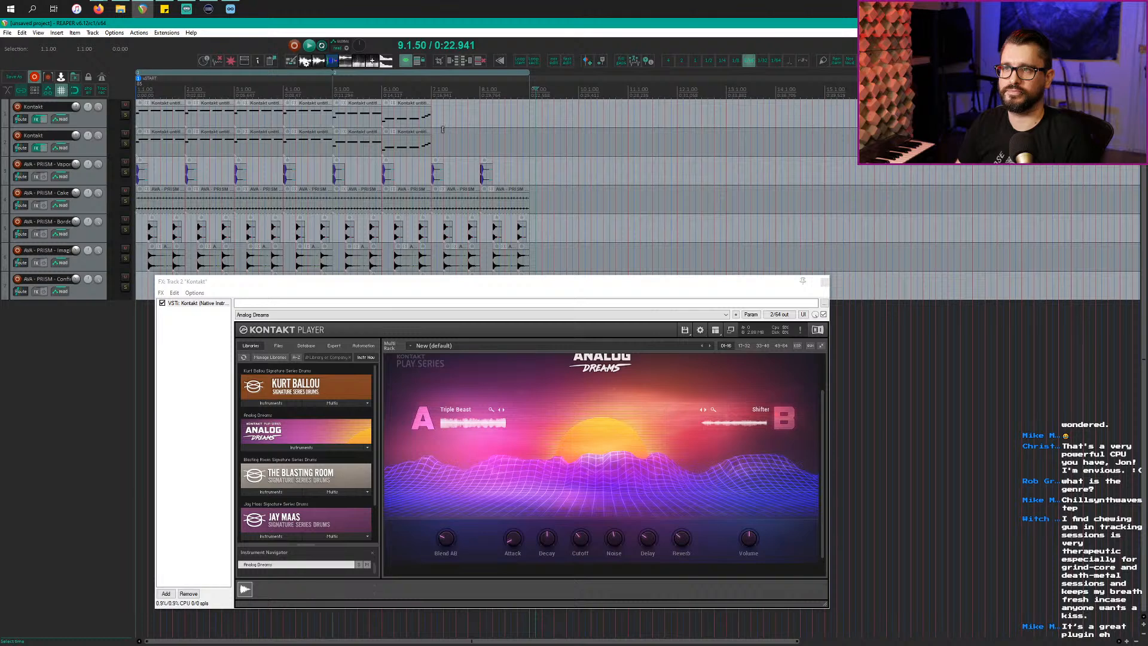
Step: Undo the earlier copies and move the four Kontakt items to bars 7–9
{"action": "left_click", "coordinate": [252, 120]}
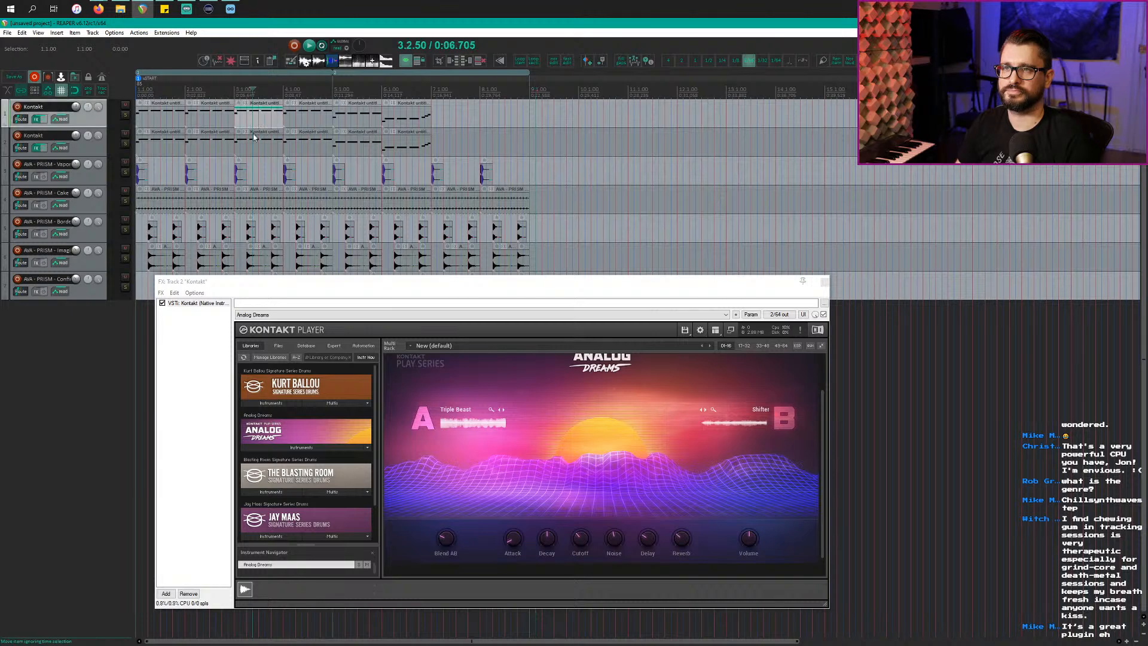
{"action": "scroll", "coordinate": [258, 144], "scroll_direction": "up", "scroll_amount": 2}
{"action": "scroll", "coordinate": [258, 144], "scroll_direction": "down", "scroll_amount": 1}
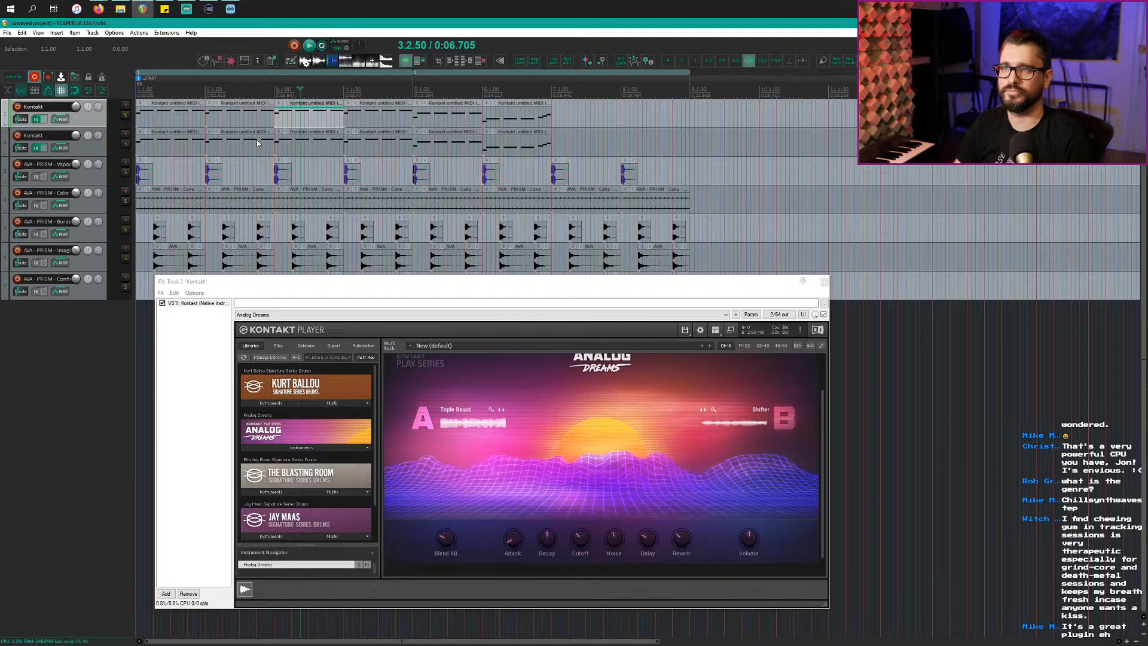
{"action": "left_click_drag", "start_coordinate": [540, 149], "coordinate": [643, 120]}
{"action": "key", "text": "ctrl+z"}
{"action": "key", "text": "Escape"}
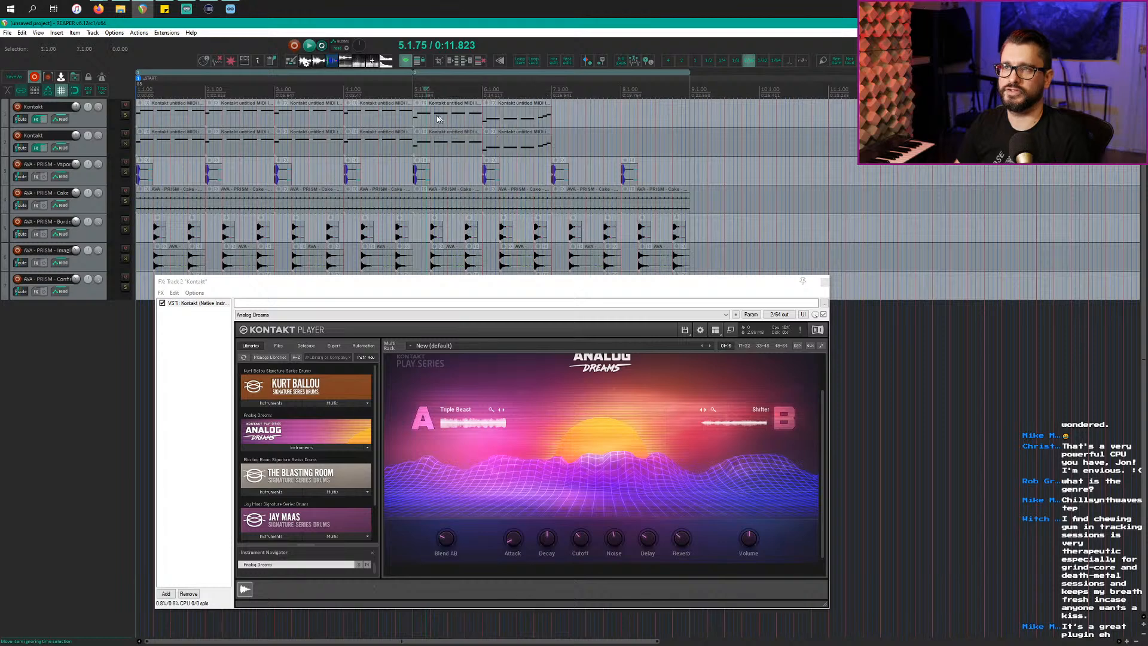
{"action": "left_click", "coordinate": [437, 117]}
{"action": "left_click", "coordinate": [511, 137], "text": "shift"}
{"action": "left_click_drag", "start_coordinate": [427, 118], "coordinate": [564, 118]}
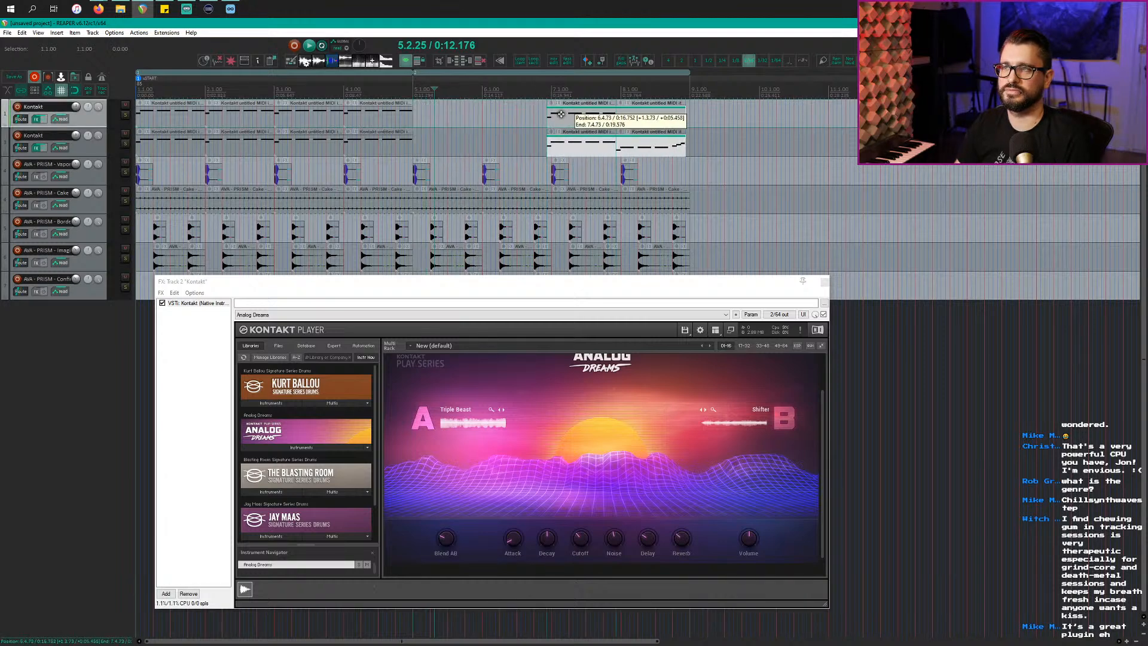
Step: Duplicate the bar 3–5 items on both Kontakt tracks into bars 5–7 and play
{"action": "left_click", "coordinate": [287, 116]}
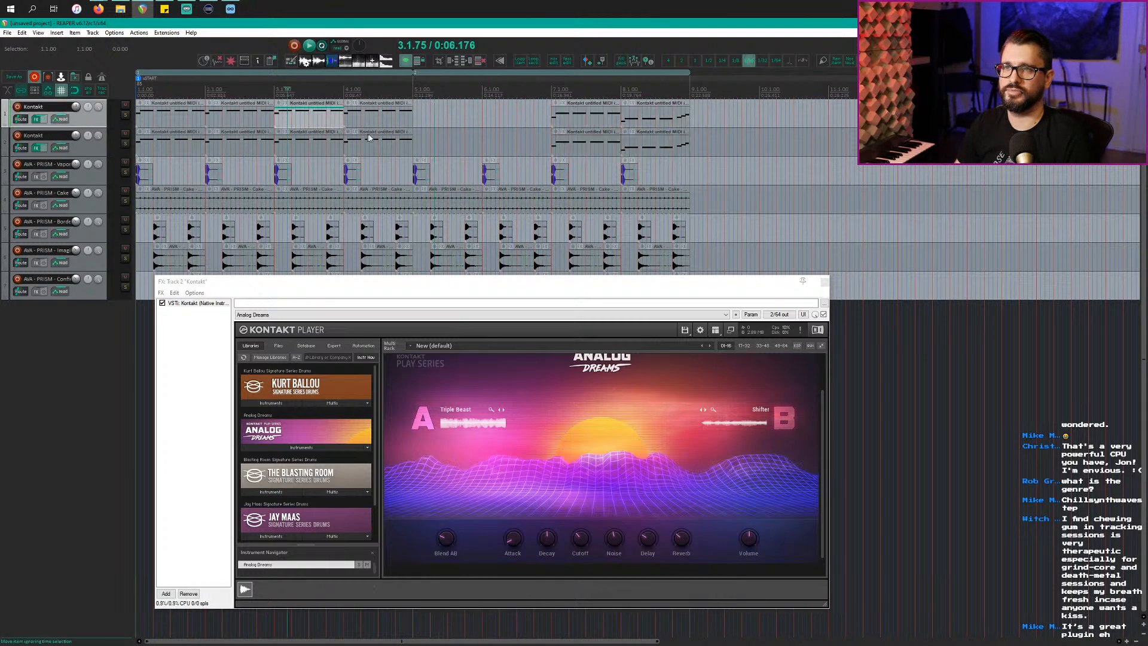
{"action": "left_click", "coordinate": [376, 143], "text": "shift"}
{"action": "key", "text": "ctrl+d"}
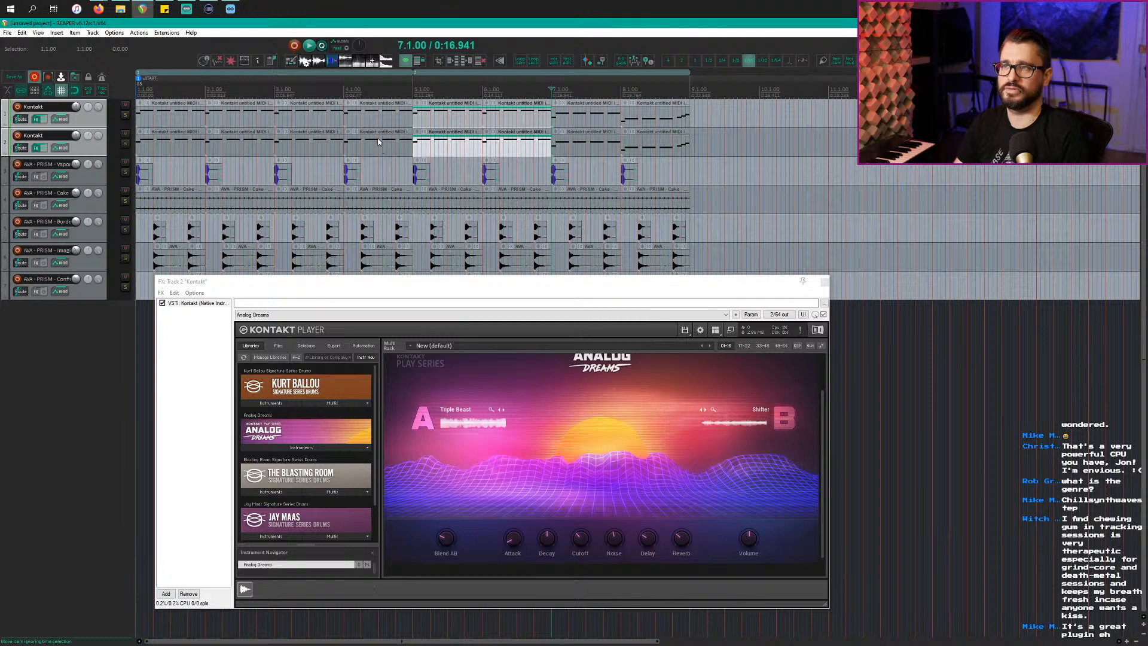
{"action": "key", "text": "space"}
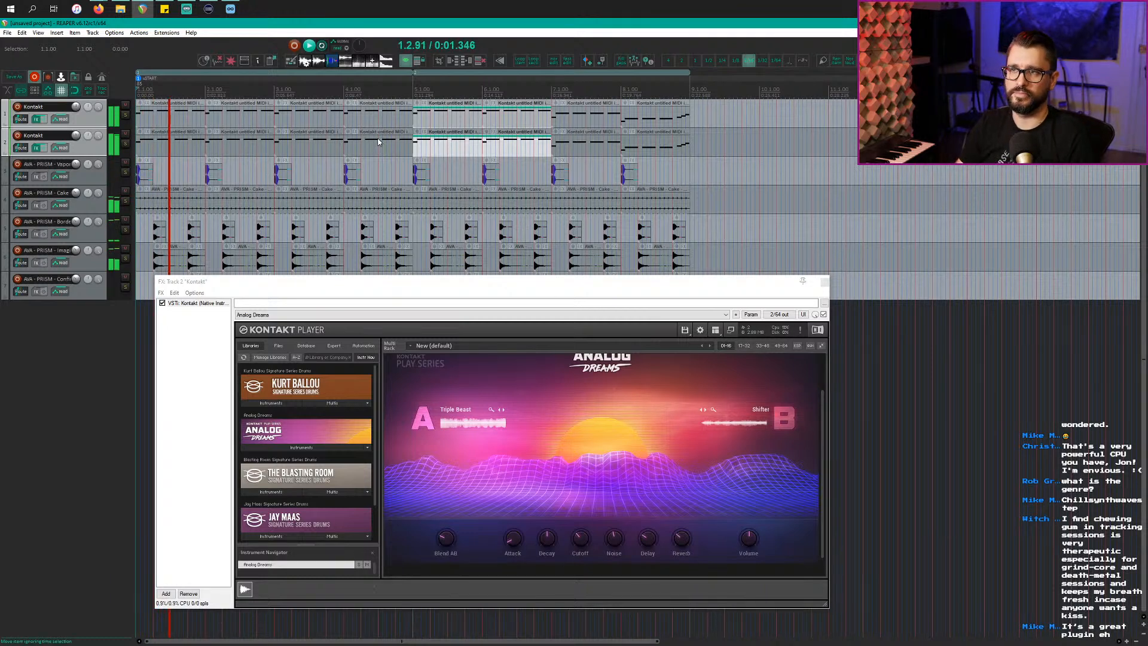
Step: Set the second Kontakt track's Analog Dreams A/B blend to 24/75, then stop playback
{"action": "left_click", "coordinate": [461, 283]}
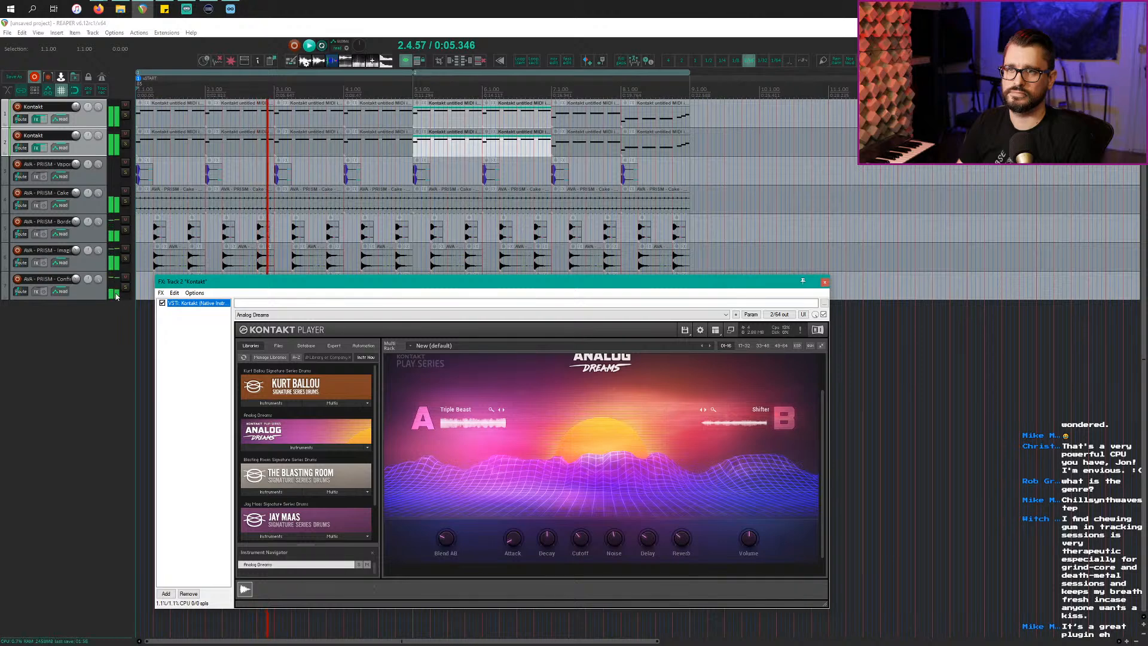
{"action": "left_click", "coordinate": [94, 149]}
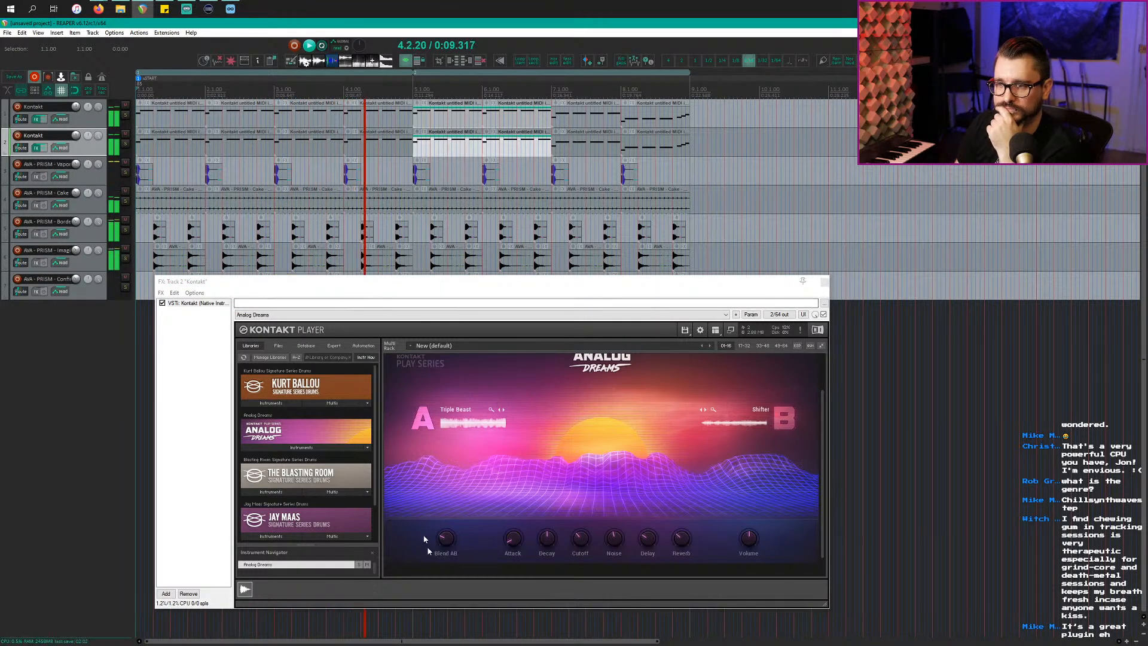
{"action": "mouse_move", "coordinate": [447, 544]}
{"action": "left_mouse_down"}
{"action": "mouse_move", "coordinate": [449, 506]}
{"action": "mouse_move", "coordinate": [450, 561]}
{"action": "left_mouse_up"}
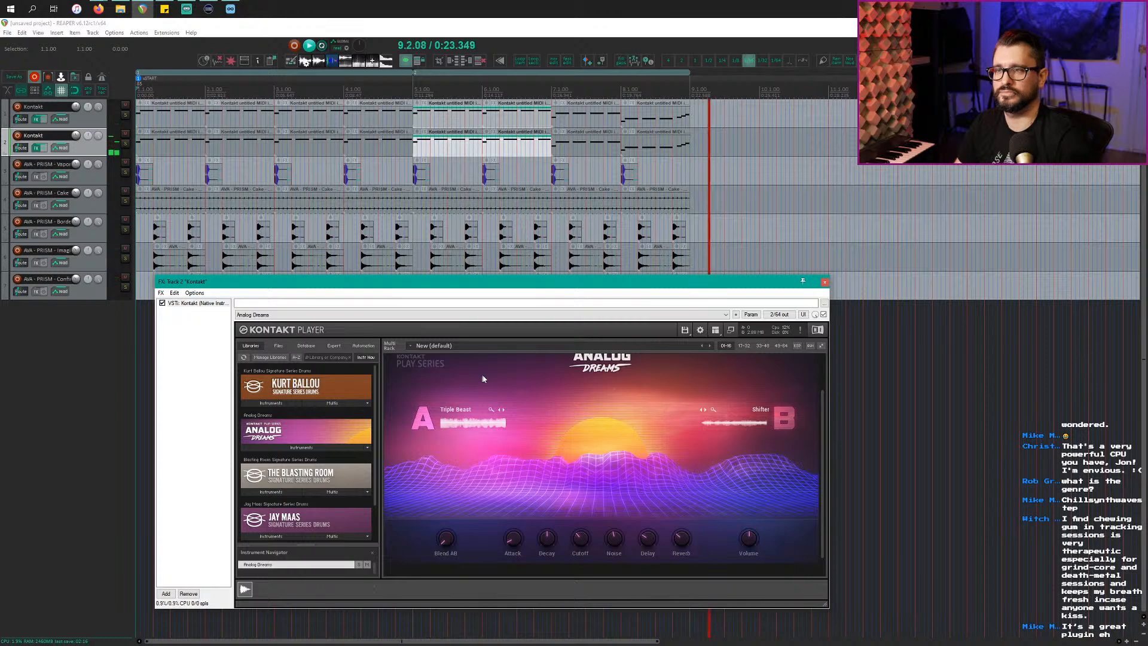
{"action": "key", "text": "space"}
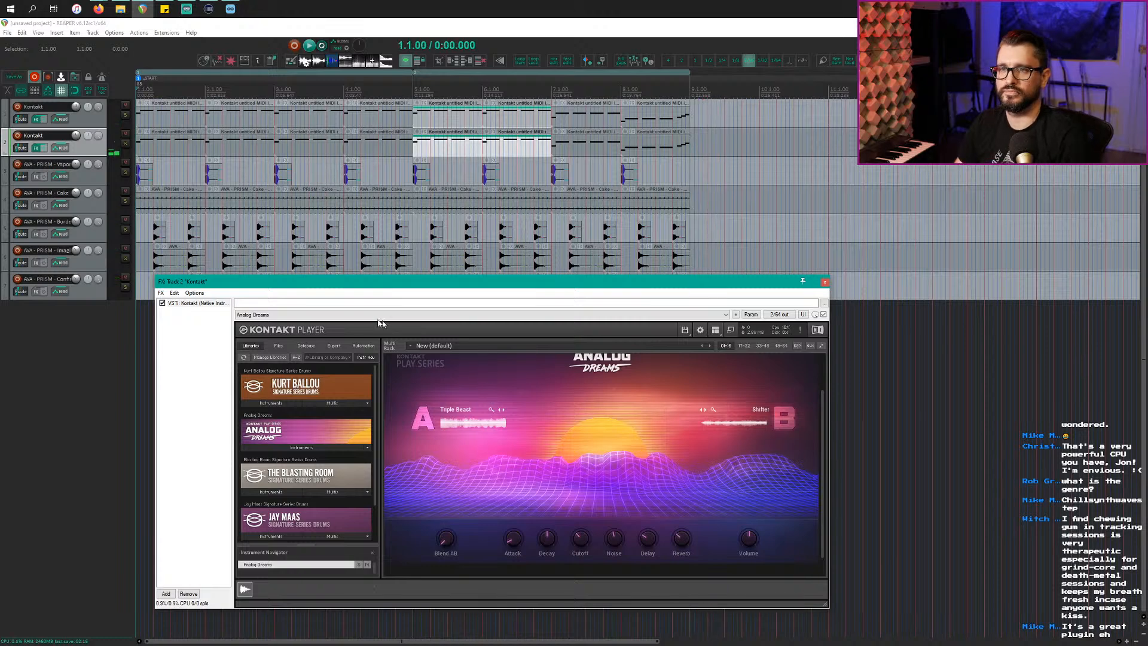
Step: Close the Kontakt window and insert DS Thorn as a virtual instrument on a new track
{"action": "left_click", "coordinate": [825, 282]}
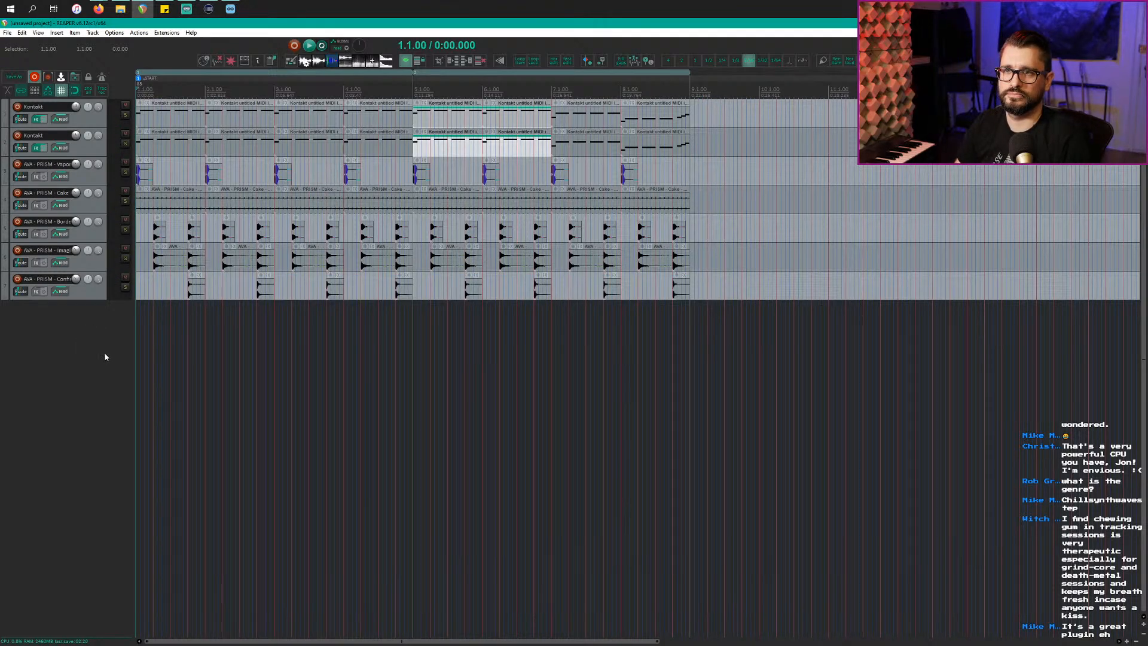
{"action": "left_click", "coordinate": [102, 149]}
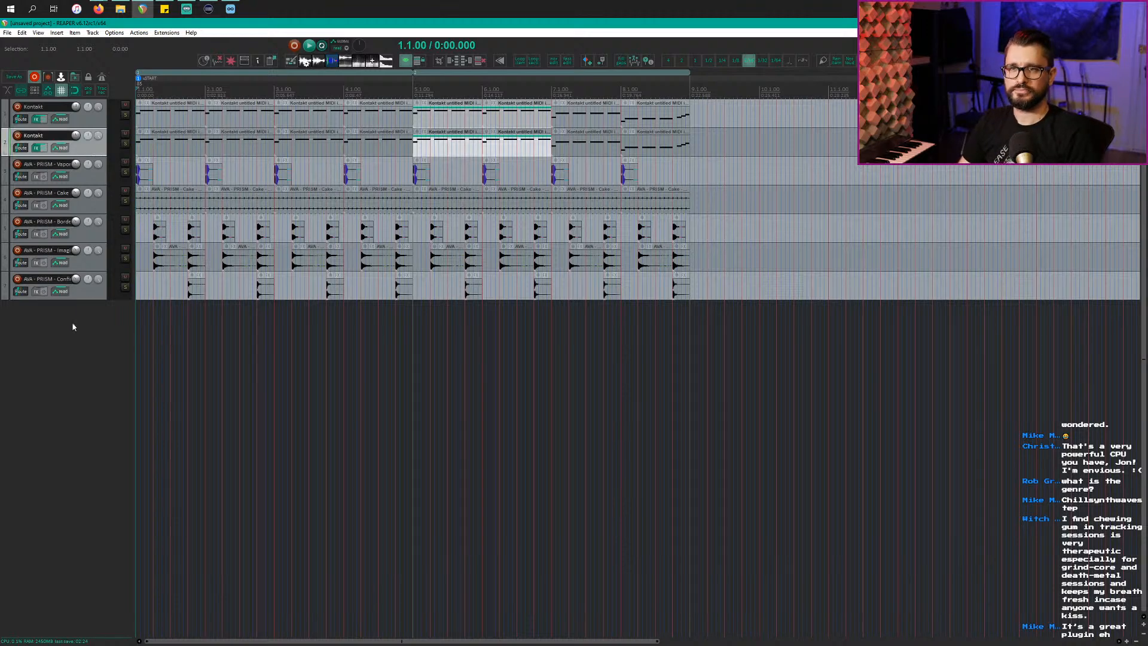
{"action": "right_click", "coordinate": [72, 378]}
{"action": "left_click", "coordinate": [140, 400]}
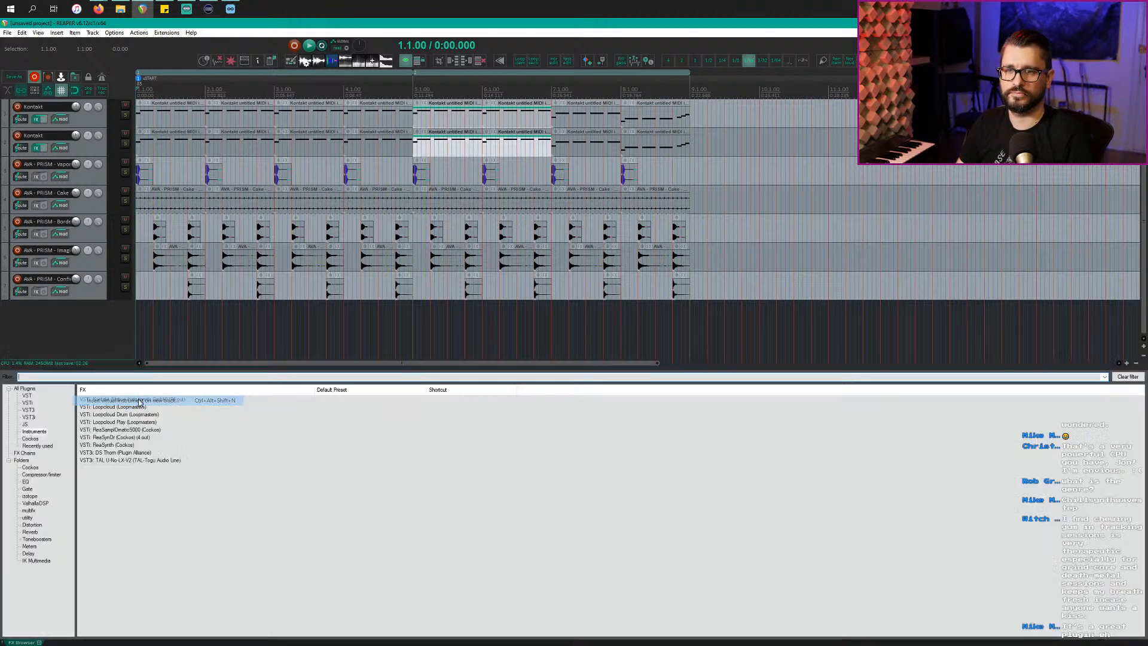
{"action": "left_click", "coordinate": [131, 453]}
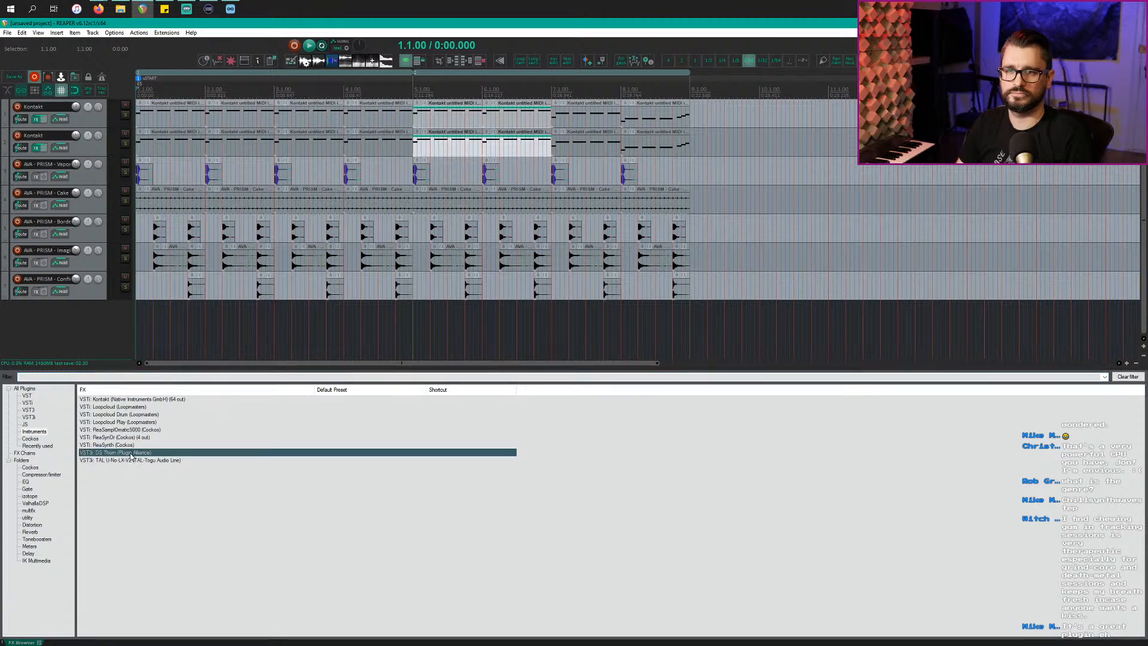
{"action": "double_click", "coordinate": [131, 454]}
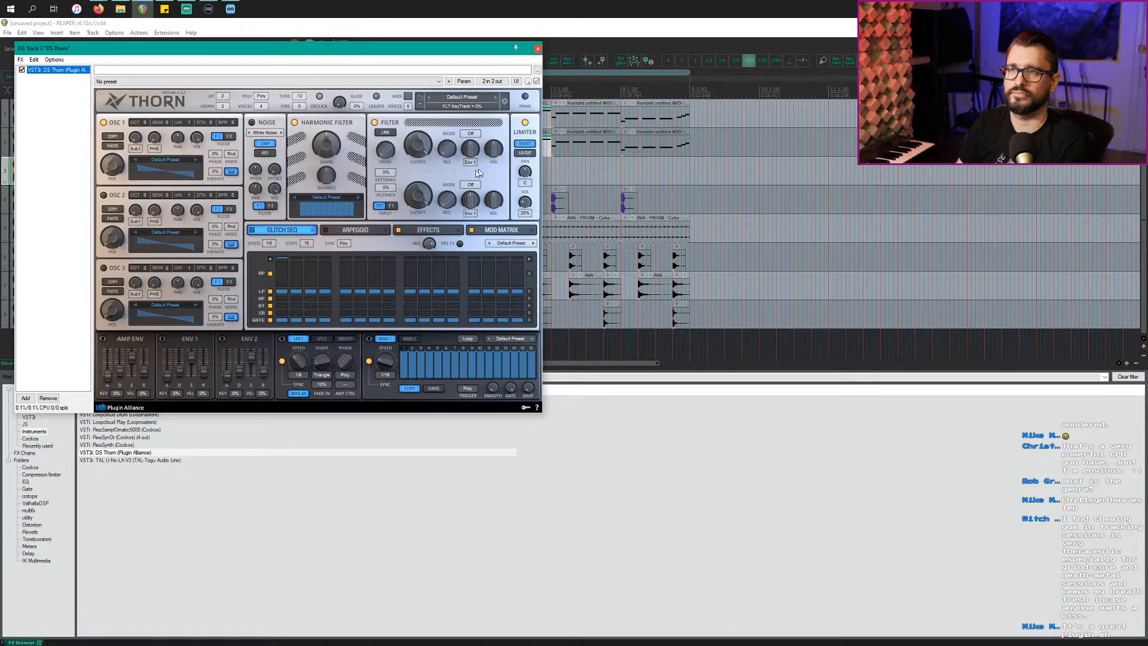
Step: Load Thorn's GLITCH Burnout preset, time-select bars 1–5, and start playback
{"action": "left_click", "coordinate": [453, 100]}
{"action": "mouse_move", "coordinate": [497, 197]}
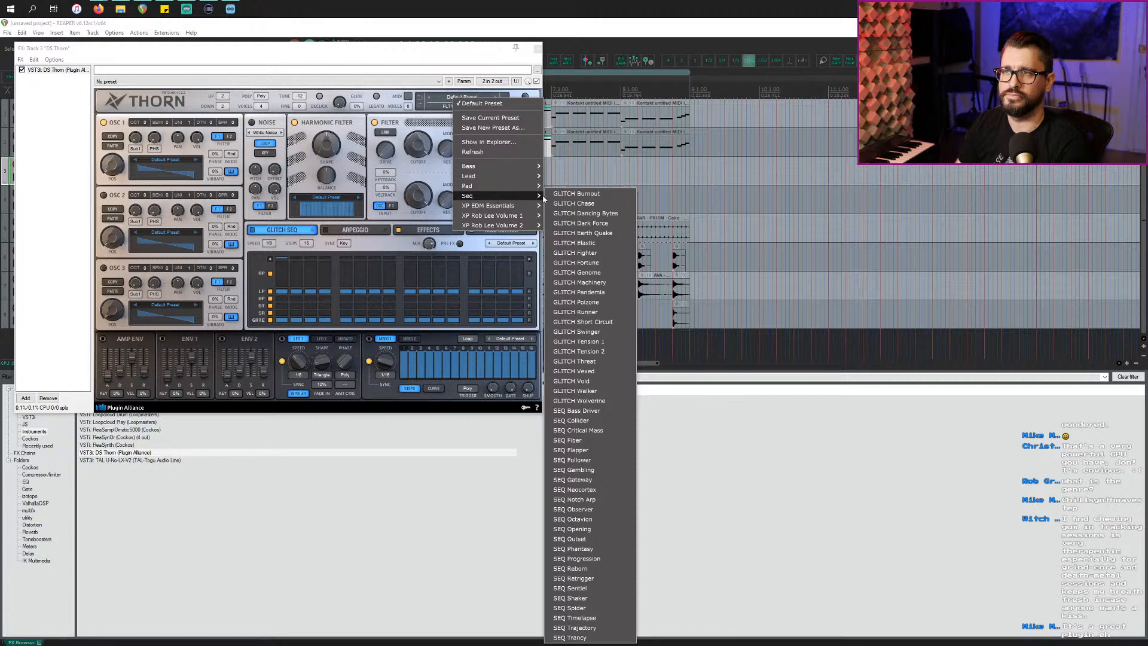
{"action": "left_click", "coordinate": [575, 193]}
{"action": "left_click_drag", "start_coordinate": [298, 48], "coordinate": [366, 291]}
{"action": "left_click", "coordinate": [142, 153]}
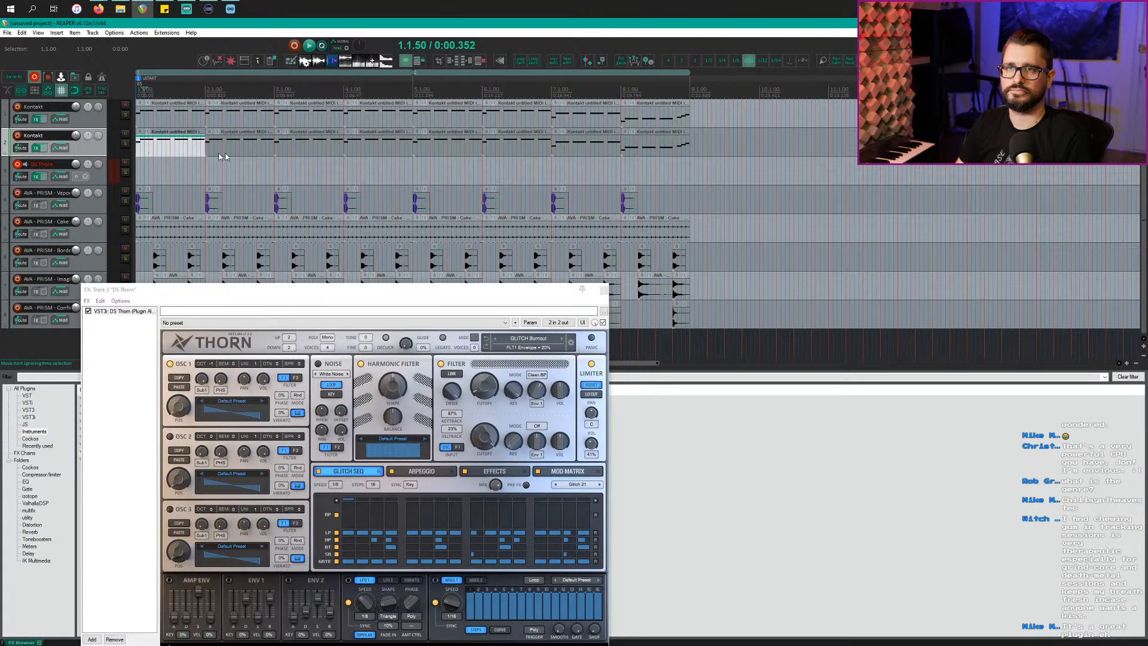
{"action": "double_click", "coordinate": [397, 91]}
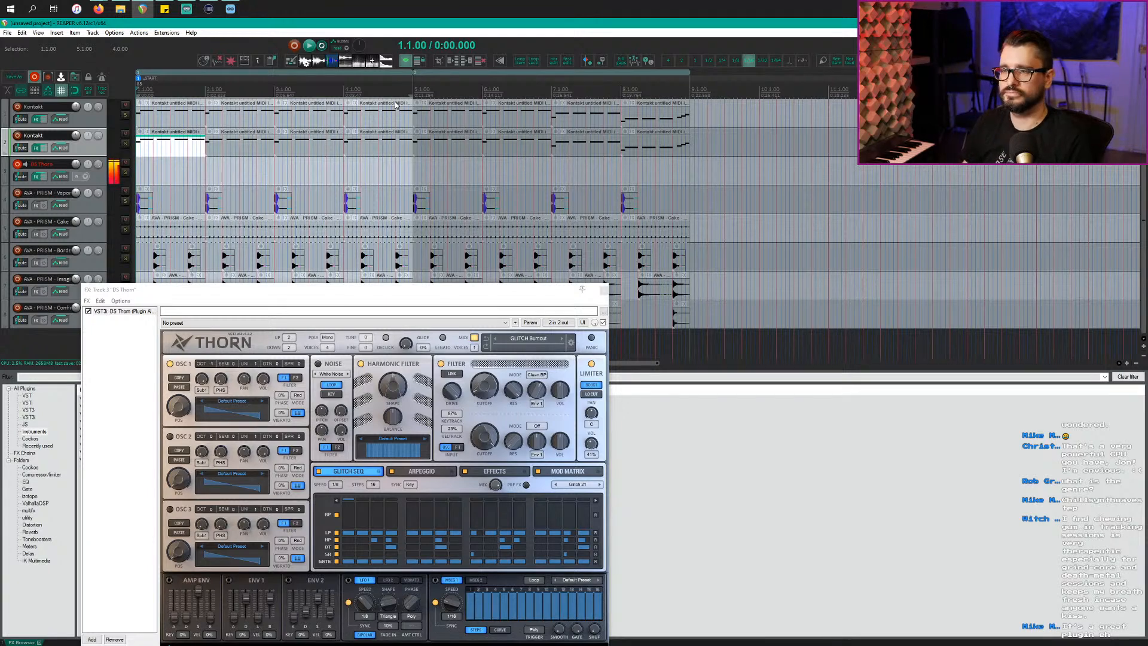
{"action": "key", "text": "space"}
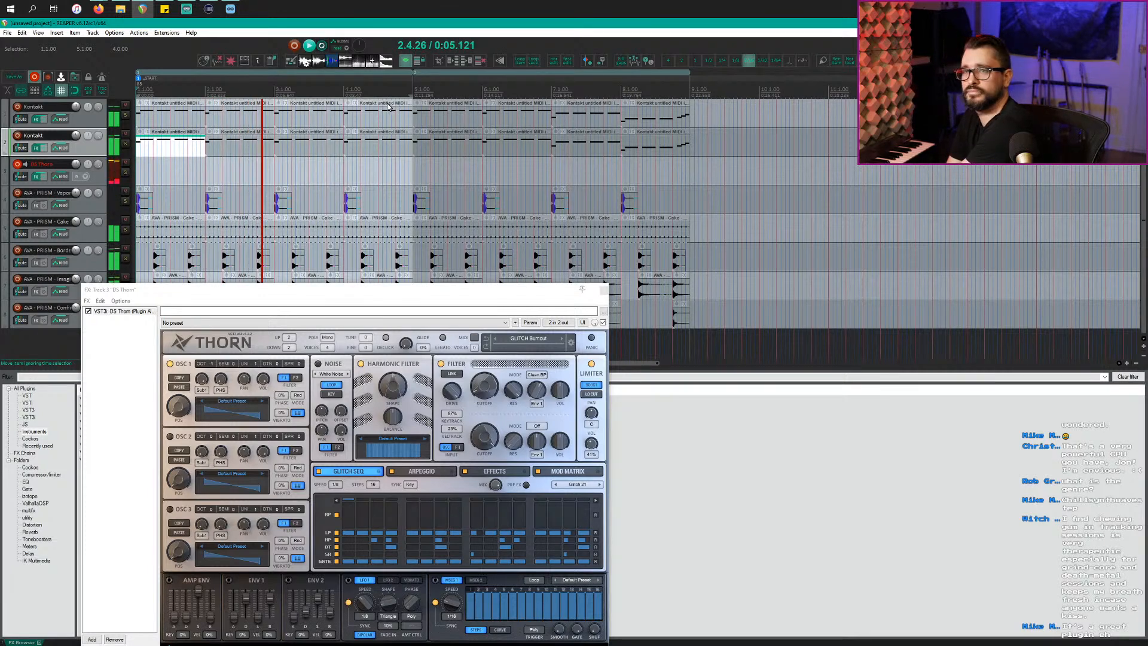
Step: Step through GLITCH presets to GLITCH Elastic and turn the DS Thorn track down to -5.23 dB
{"action": "left_click", "coordinate": [562, 340]}
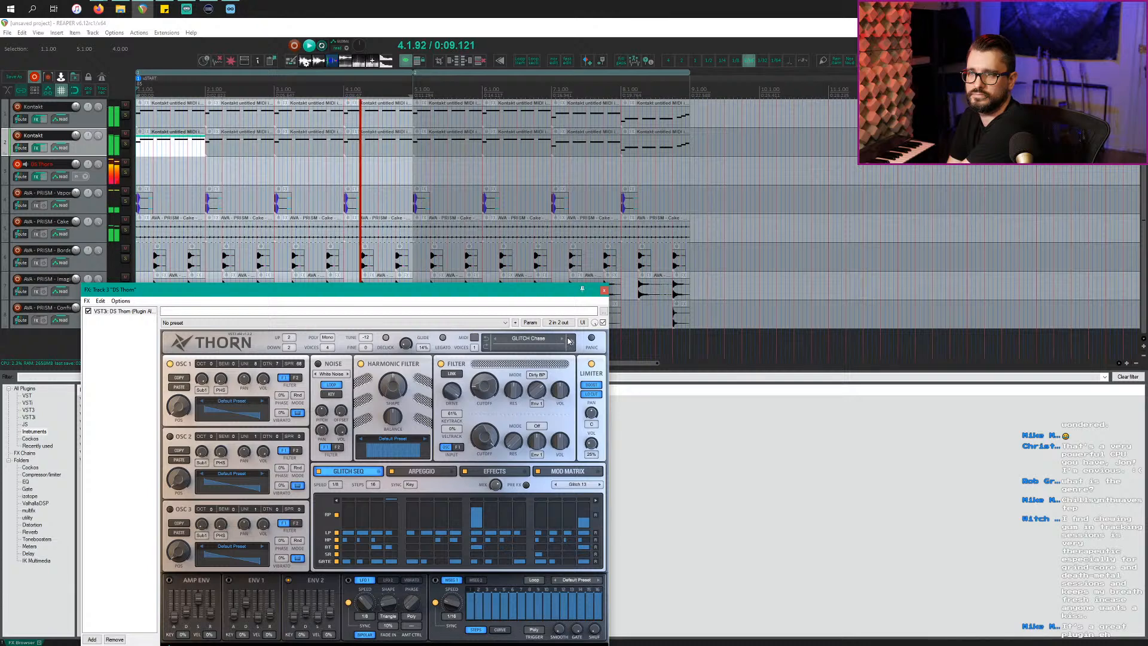
{"action": "left_click", "coordinate": [563, 340]}
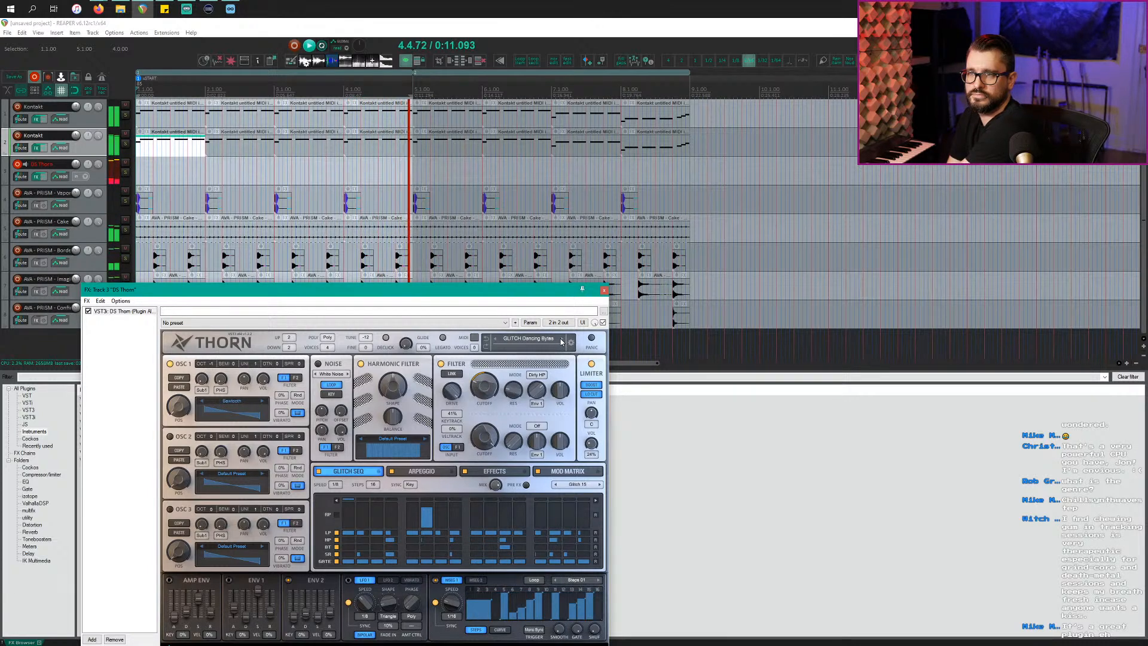
{"action": "left_click_drag", "start_coordinate": [76, 164], "coordinate": [77, 171]}
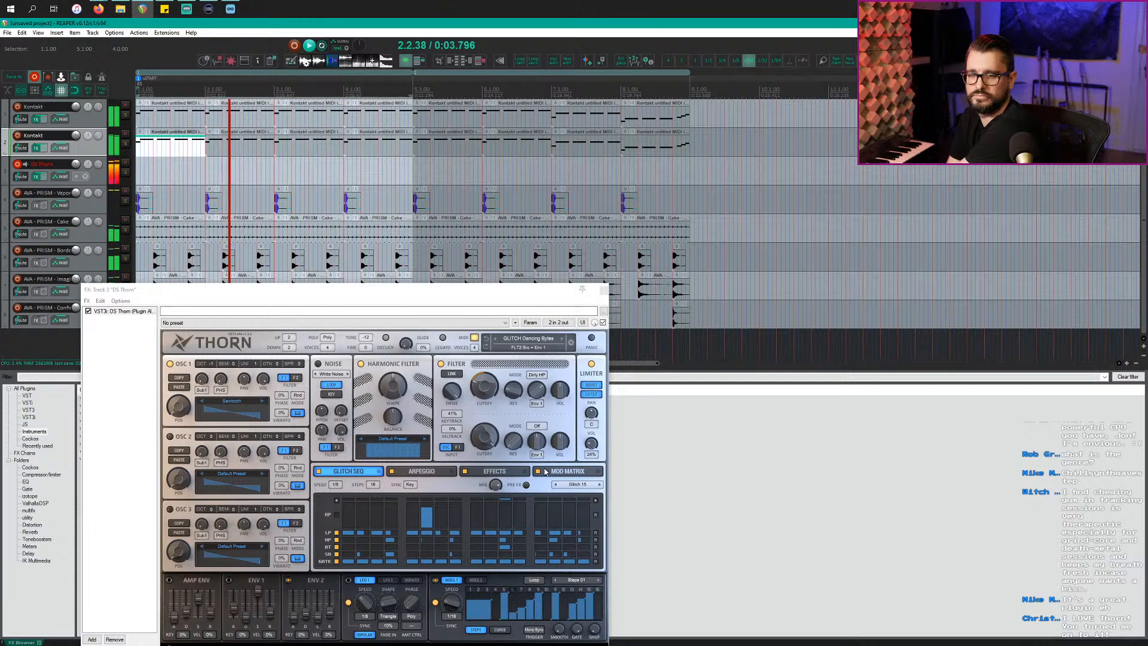
{"action": "left_click", "coordinate": [563, 340]}
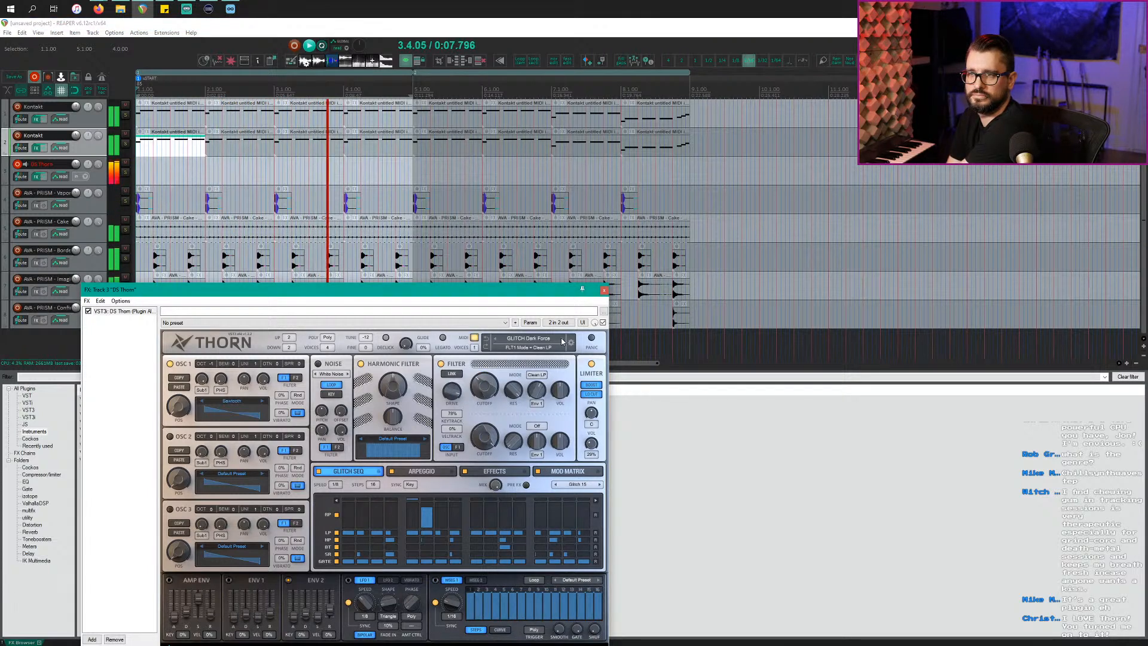
{"action": "left_click", "coordinate": [563, 341]}
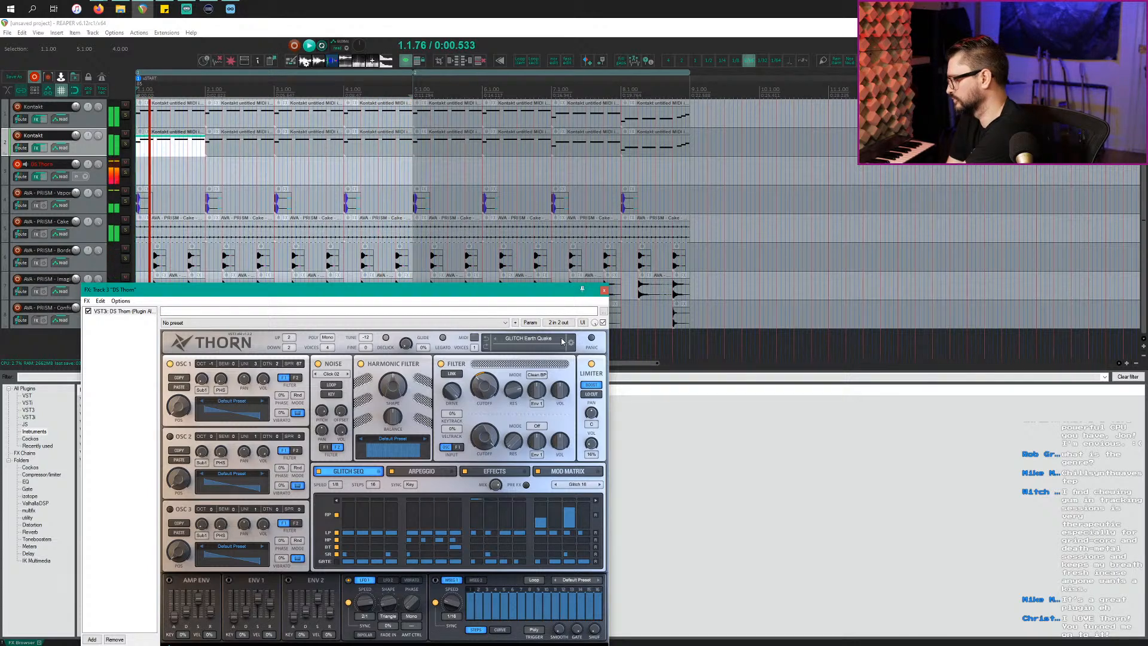
{"action": "left_click", "coordinate": [562, 340]}
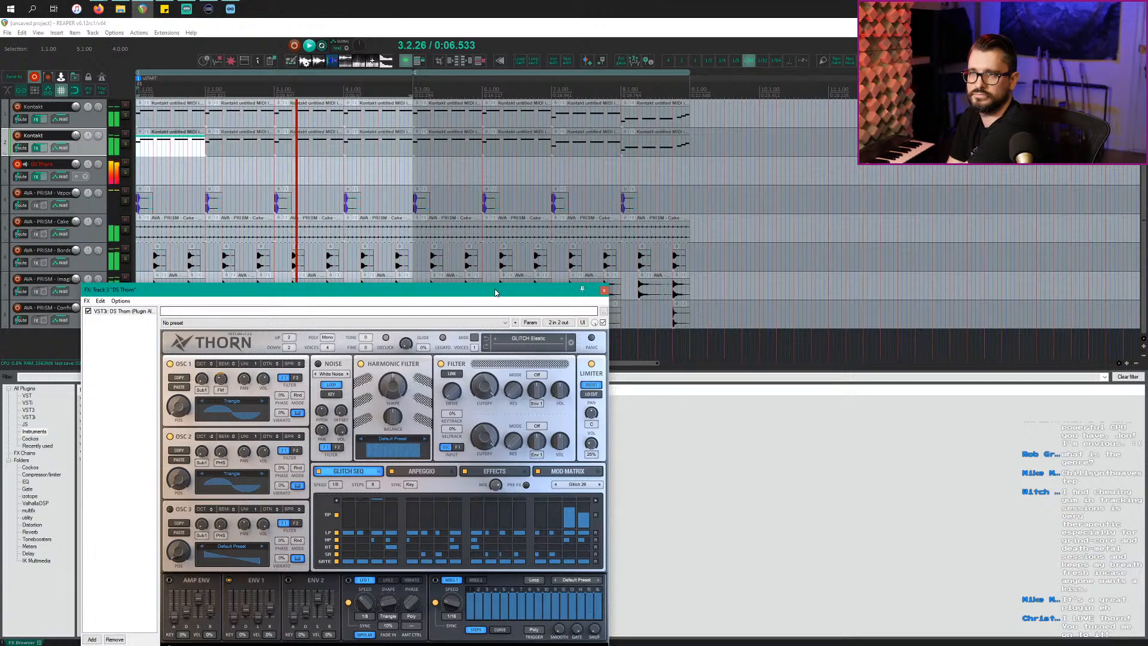
{"action": "left_click_drag", "start_coordinate": [495, 293], "coordinate": [620, 241]}
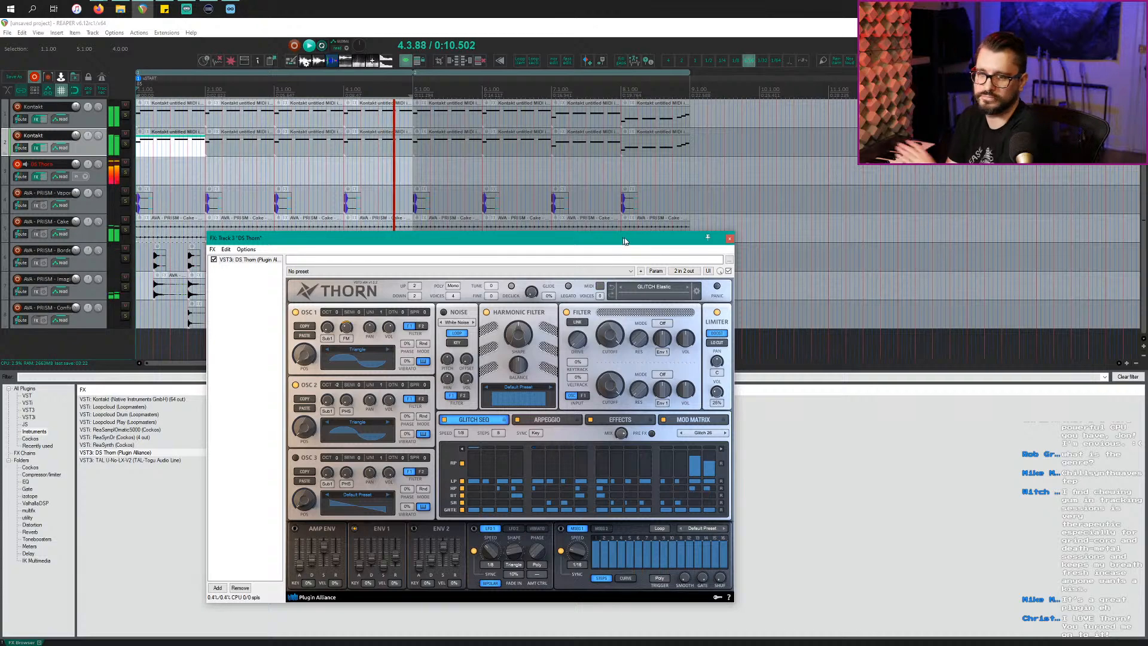
{"action": "key", "text": "space"}
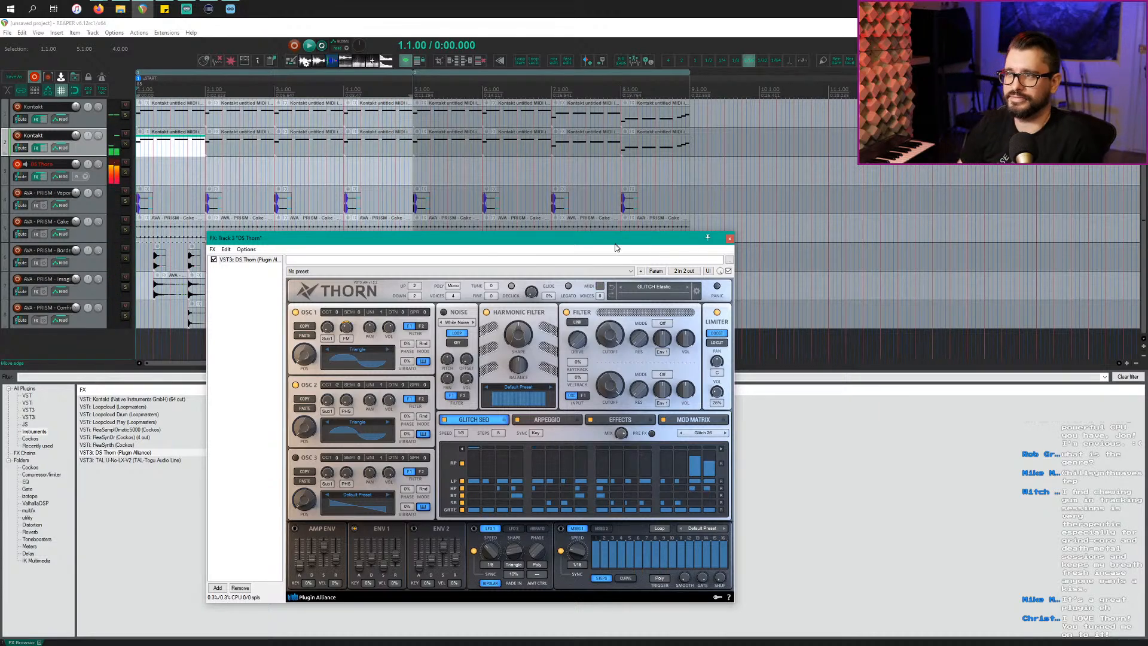
{"action": "left_click_drag", "start_coordinate": [610, 240], "coordinate": [619, 198]}
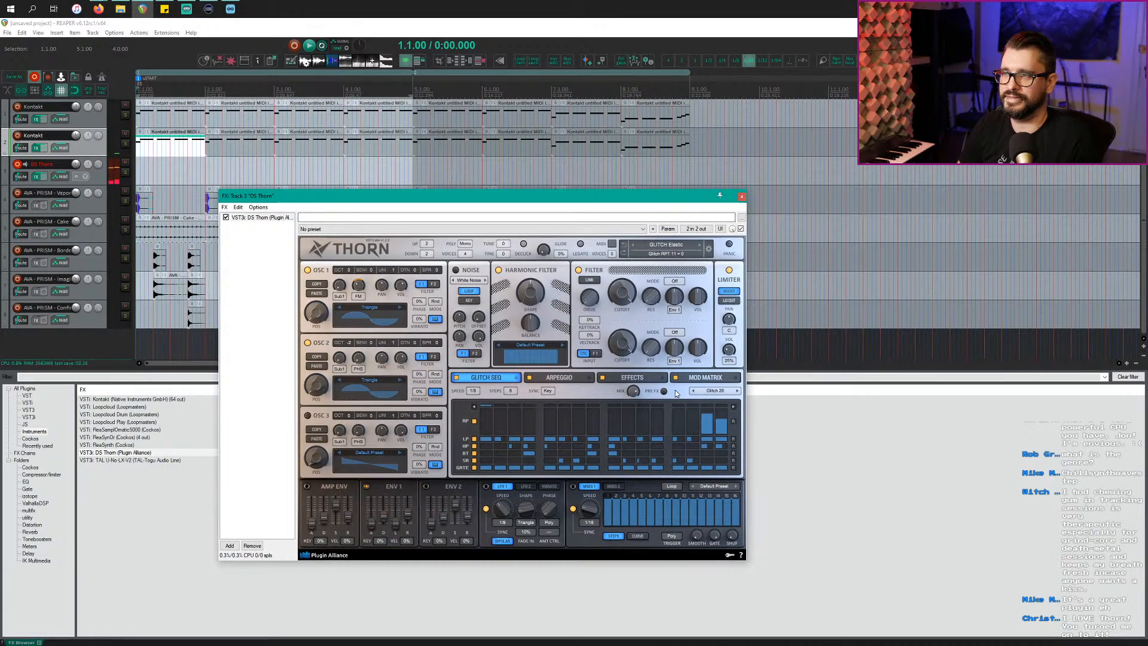
Step: Add step 4 to the BT row of Thorn's glitch sequencer at about 41%
{"action": "left_click", "coordinate": [656, 379]}
{"action": "left_click", "coordinate": [479, 378]}
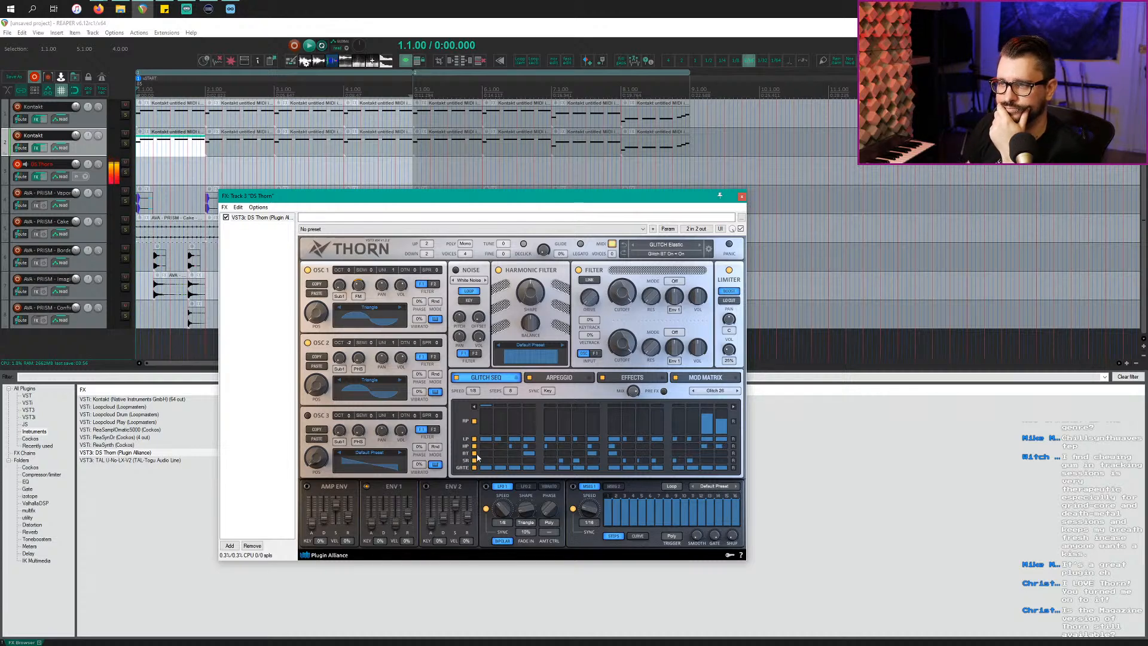
{"action": "left_click", "coordinate": [527, 453]}
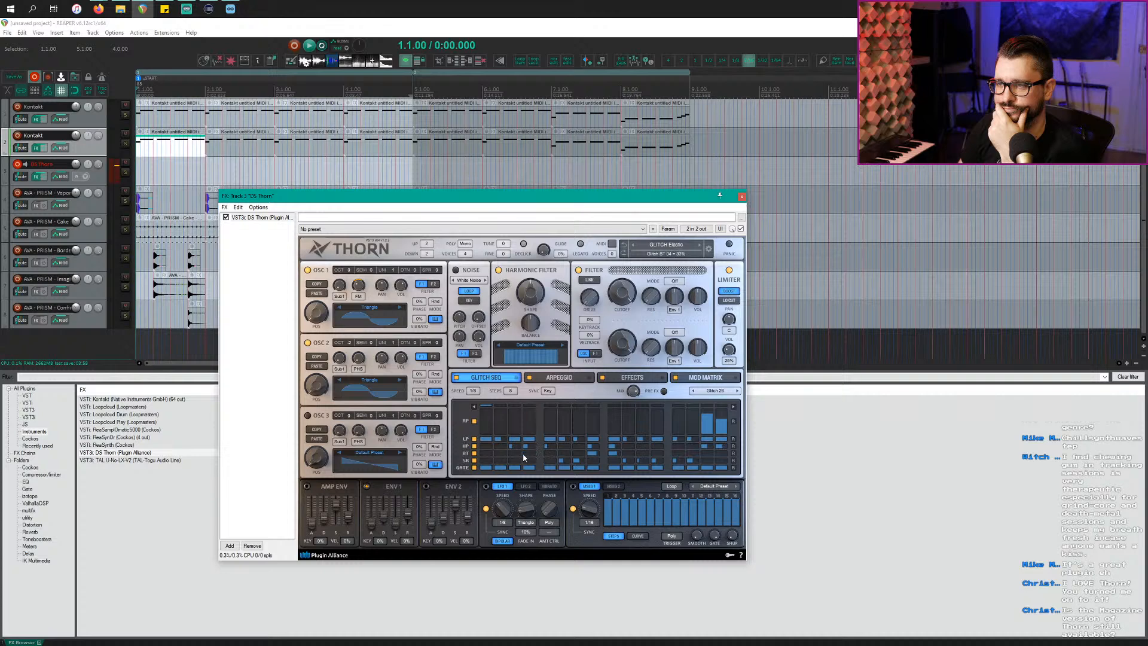
{"action": "left_click_drag", "start_coordinate": [530, 455], "coordinate": [528, 455]}
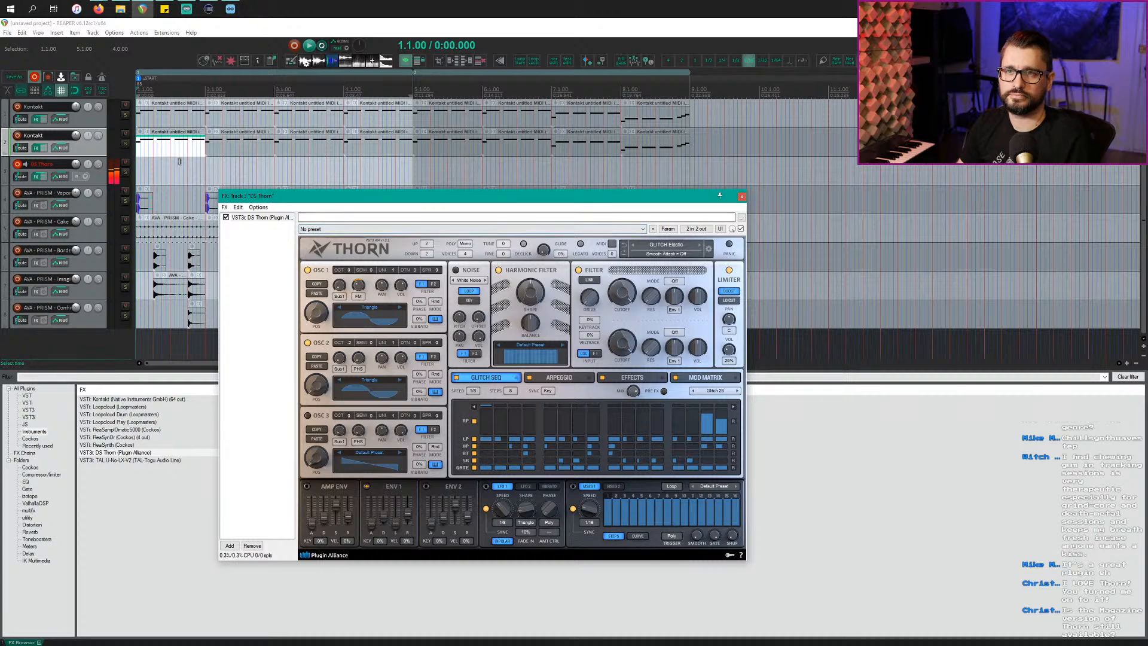
{"action": "left_click", "coordinate": [162, 149]}
Step: Copy the MIDI item onto the DS Thorn track and open it in the MIDI editor
{"action": "left_click_drag", "start_coordinate": [162, 149], "coordinate": [164, 173]}
{"action": "double_click", "coordinate": [170, 170]}
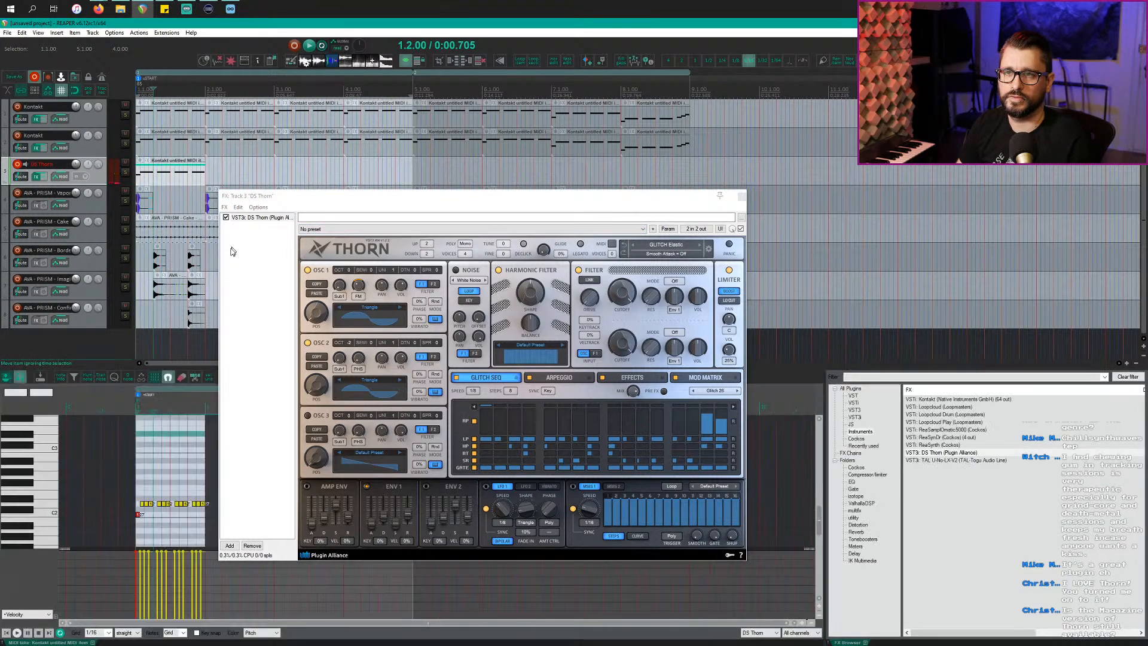
{"action": "left_click_drag", "start_coordinate": [323, 195], "coordinate": [697, 186]}
{"action": "scroll", "coordinate": [129, 513], "scroll_direction": "down", "scroll_amount": 1}
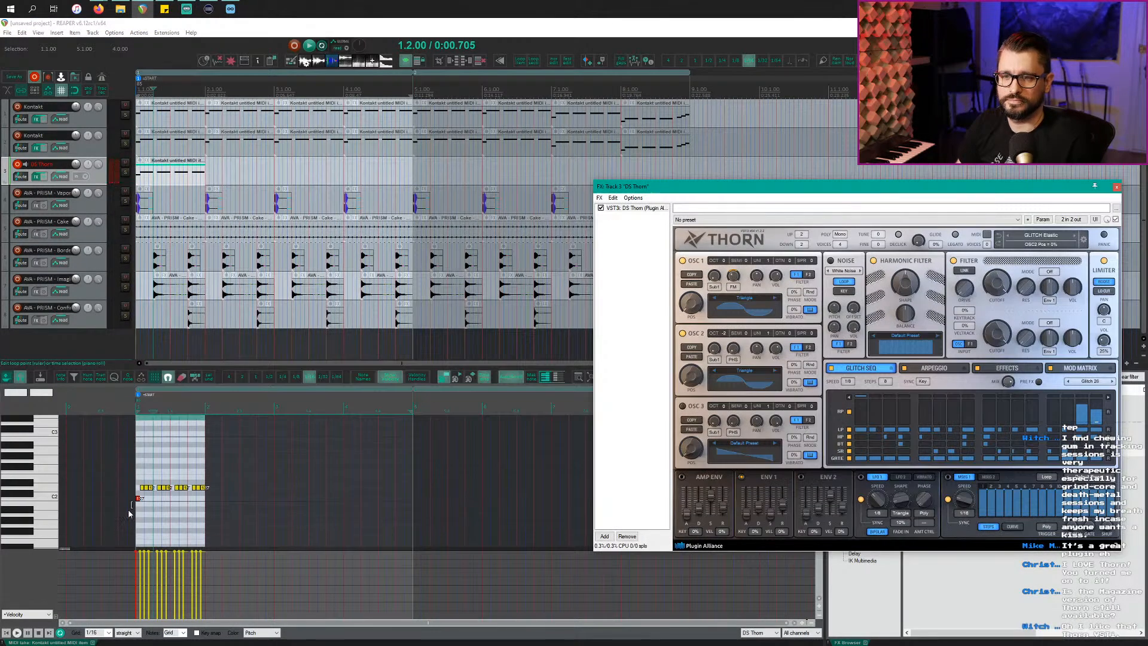
{"action": "left_click", "coordinate": [140, 499]}
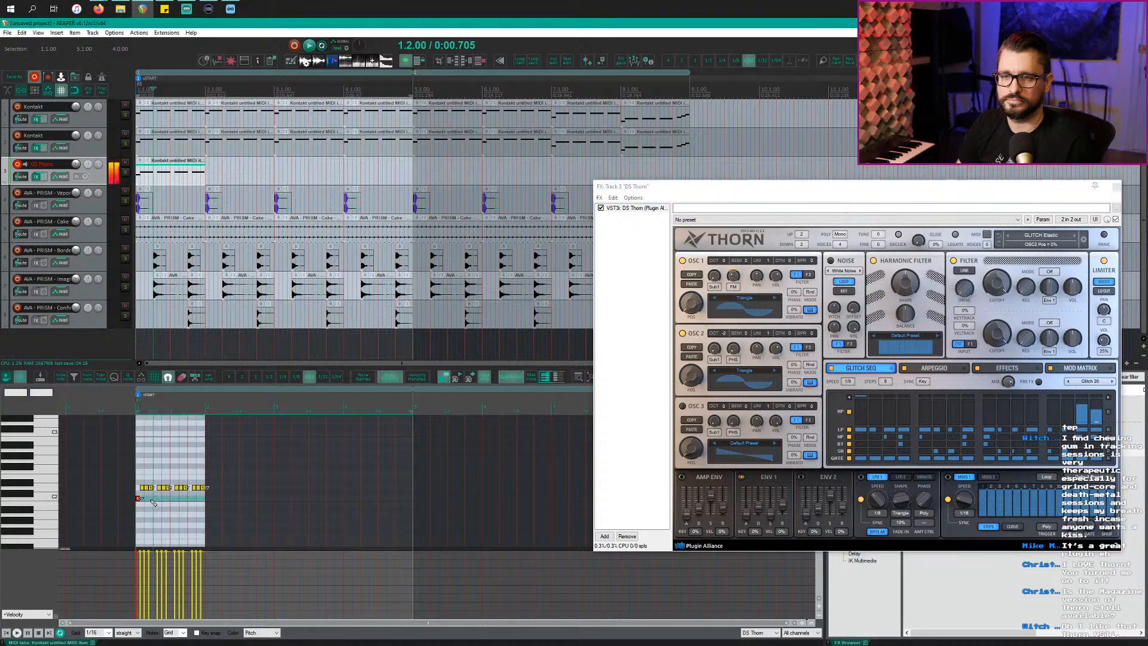
{"action": "scroll", "coordinate": [147, 497], "scroll_direction": "up", "scroll_amount": 4}
Step: Delete the yellow glitch notes, stretch the C2 note across the clip and raise it to C3
{"action": "left_click_drag", "start_coordinate": [194, 485], "coordinate": [441, 494]}
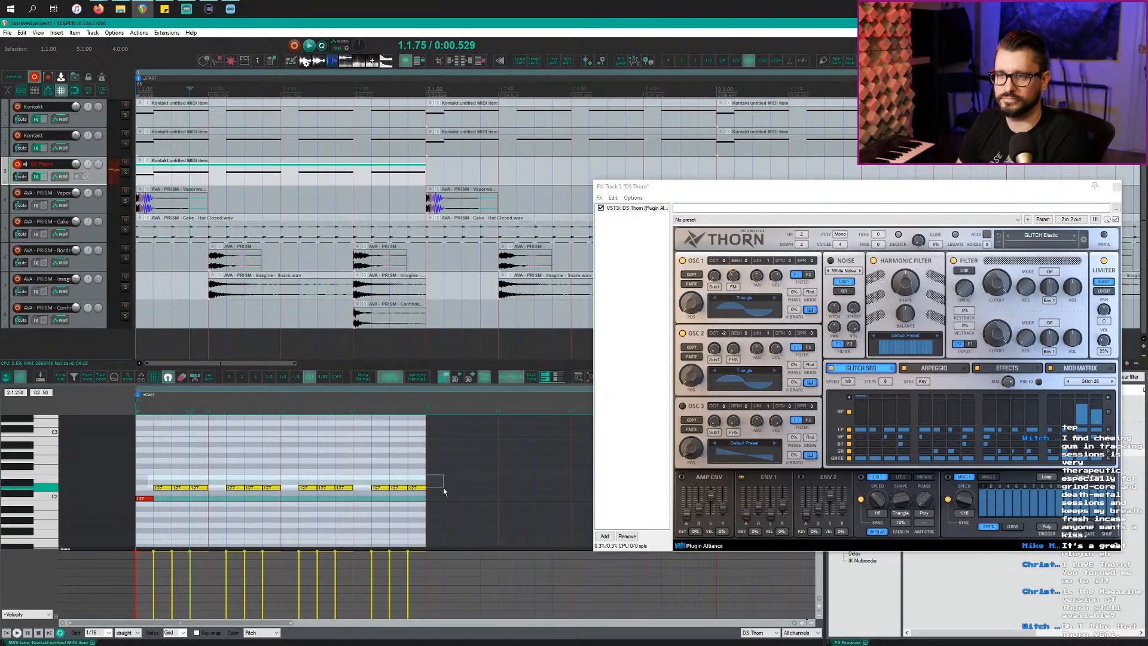
{"action": "key", "text": "Delete"}
{"action": "left_click_drag", "start_coordinate": [151, 498], "coordinate": [426, 498]}
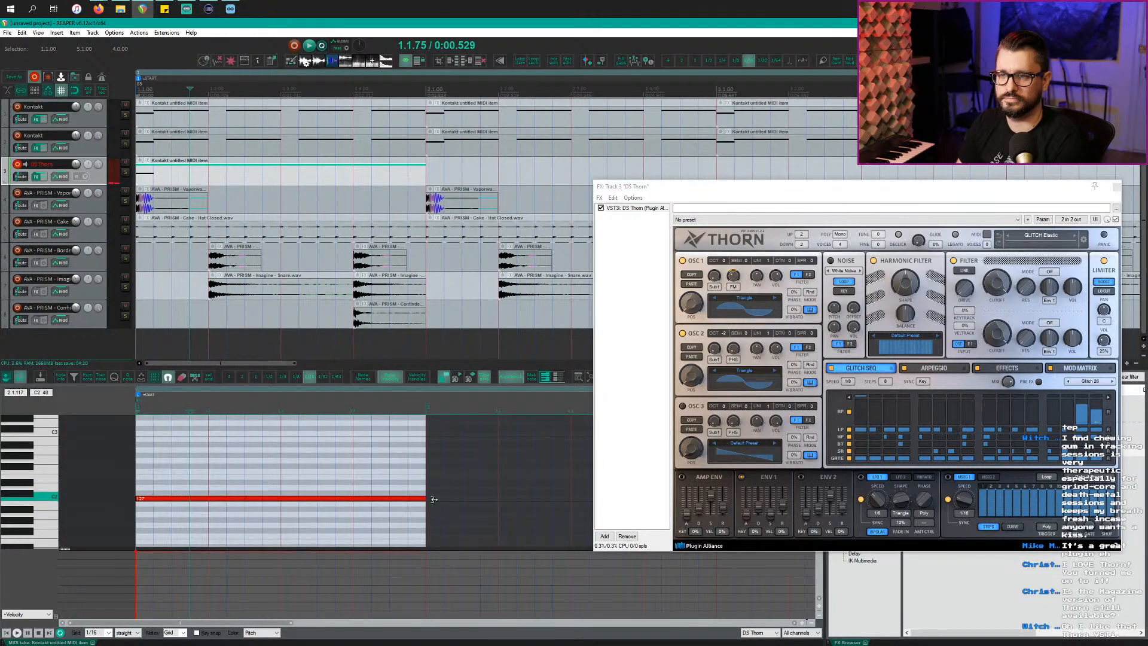
{"action": "left_click", "coordinate": [257, 187]}
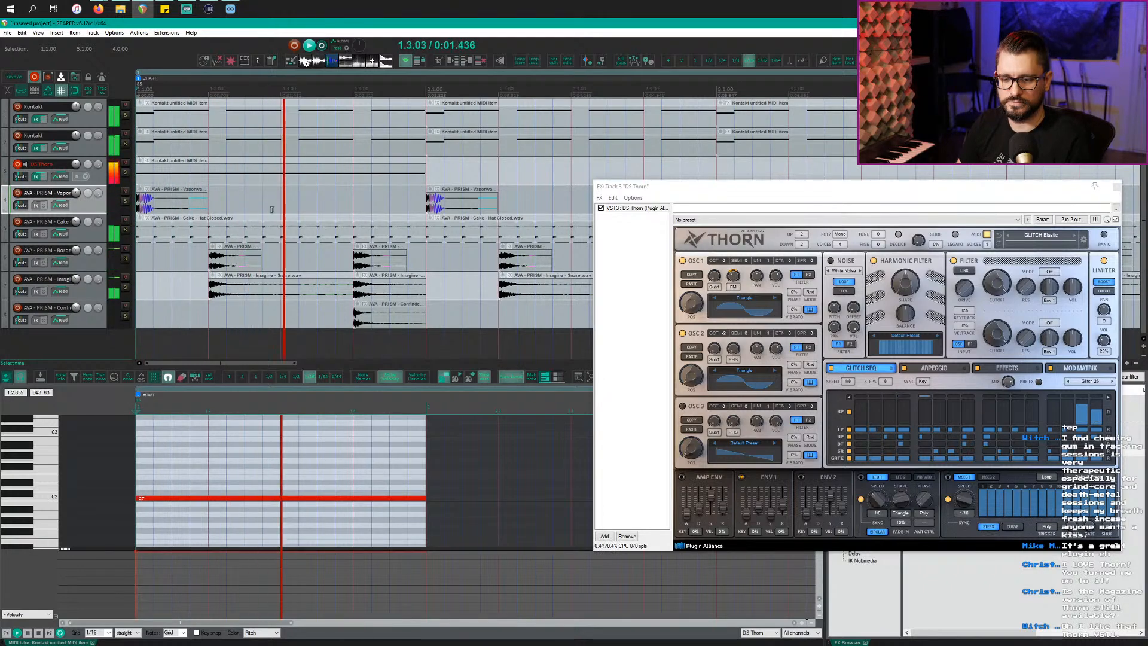
{"action": "scroll", "coordinate": [269, 206], "scroll_direction": "down", "scroll_amount": 2}
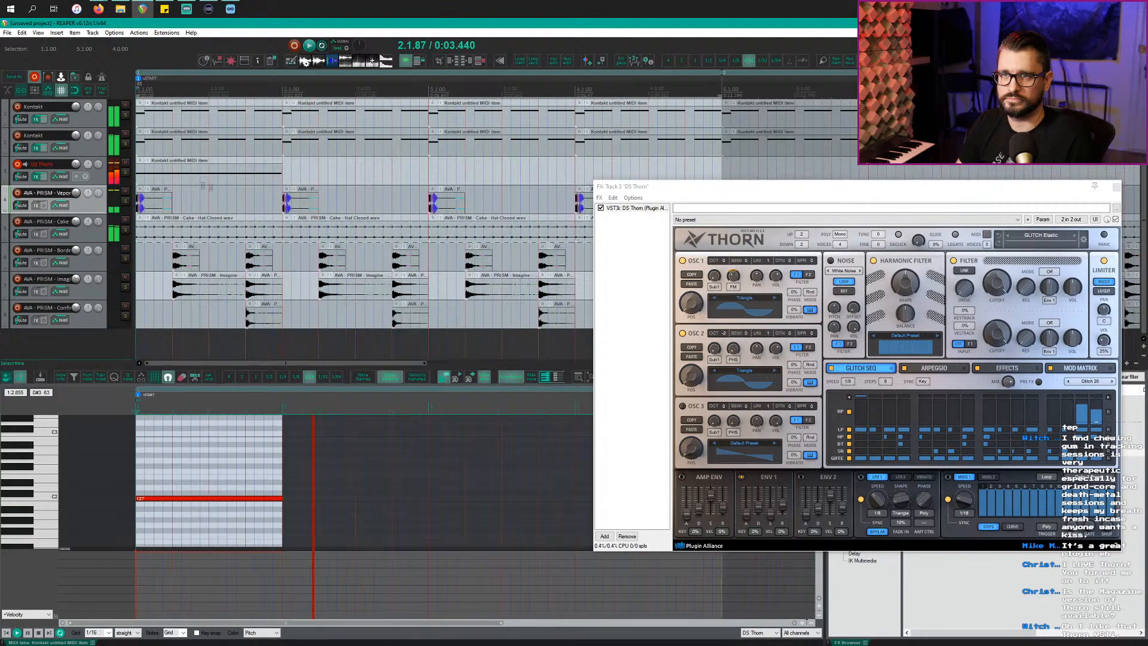
{"action": "left_click", "coordinate": [172, 174]}
{"action": "left_click", "coordinate": [160, 500]}
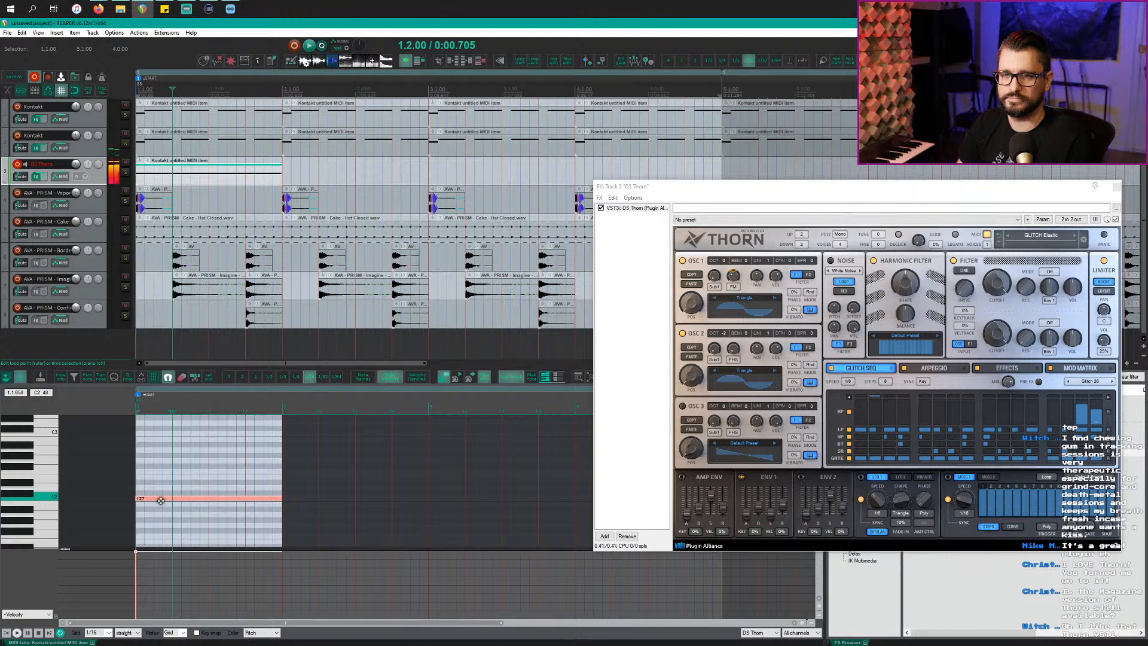
{"action": "key", "text": "ctrl+Up"}
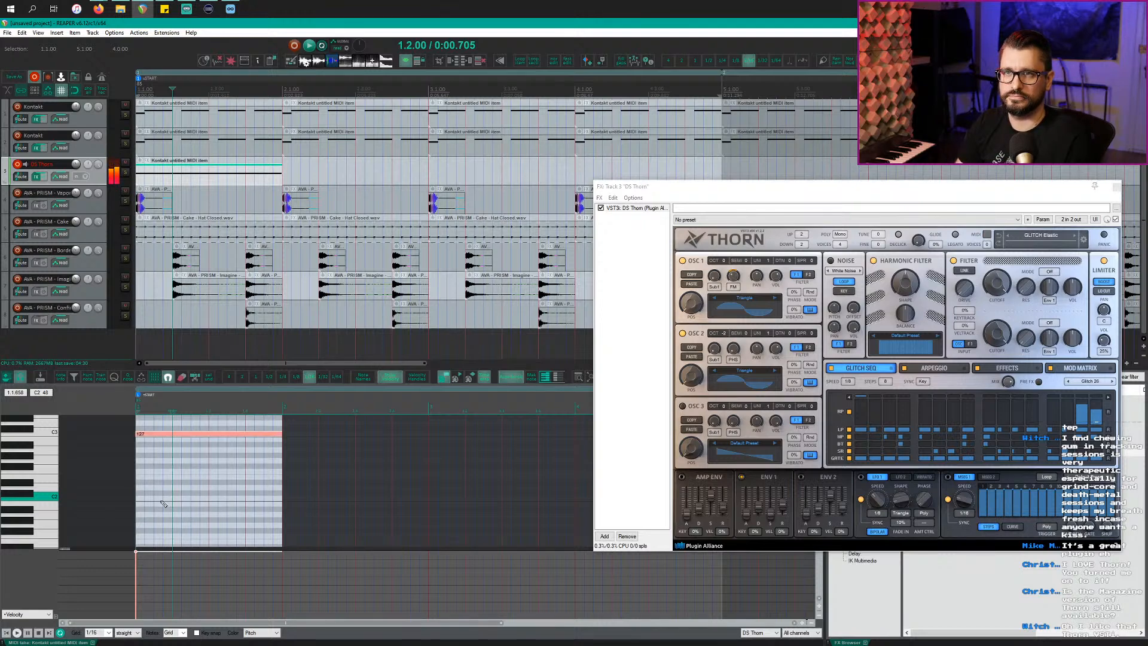
{"action": "key", "text": "space"}
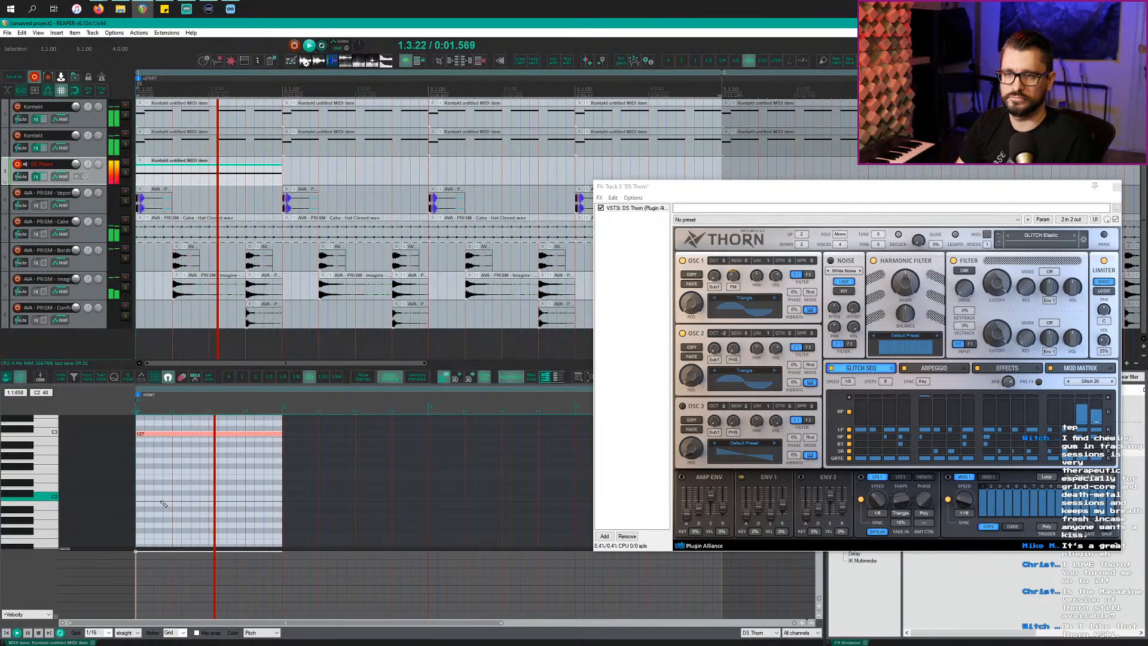
{"action": "scroll", "coordinate": [161, 503], "scroll_direction": "up", "scroll_amount": 2}
{"action": "key", "text": "space"}
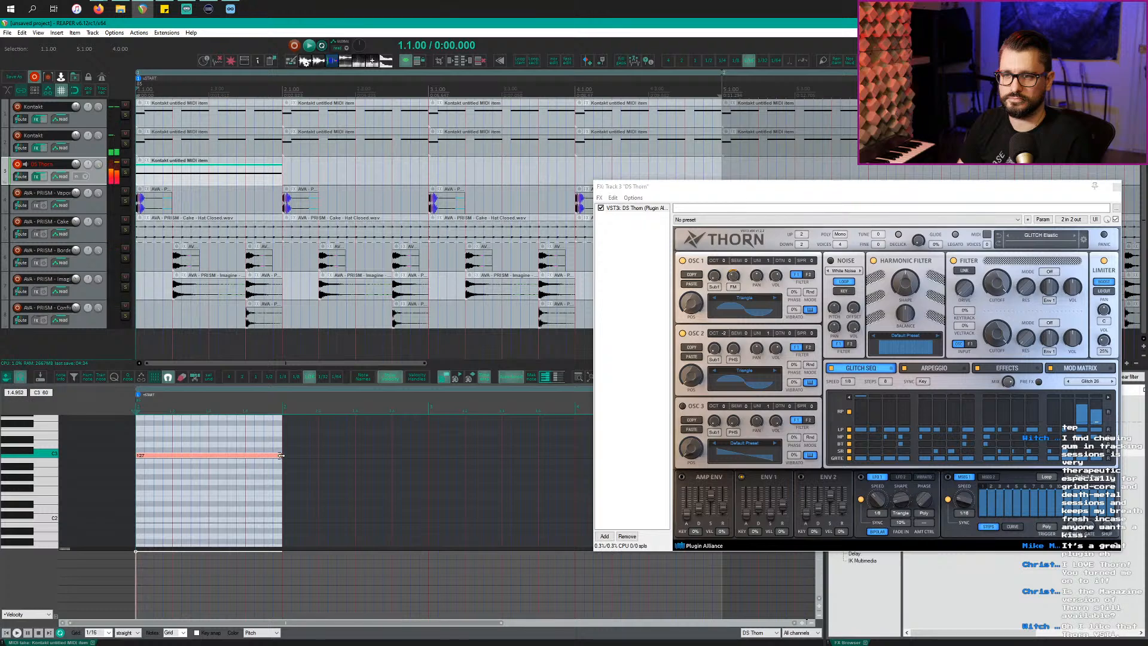
Step: Trim the C3 note to end at 1.2.00 and start the C#3 note at 1.2.00
{"action": "mouse_move", "coordinate": [280, 456]}
{"action": "left_mouse_down"}
{"action": "mouse_move", "coordinate": [172, 456]}
{"action": "mouse_move", "coordinate": [301, 454]}
{"action": "left_mouse_up"}
{"action": "key", "text": "space"}
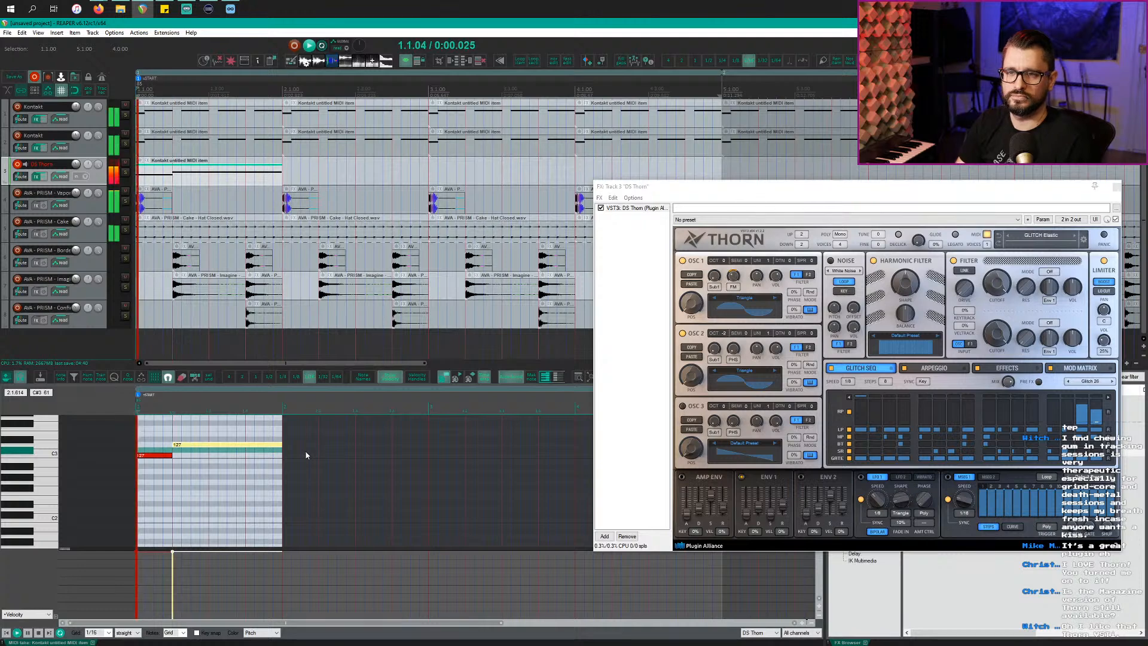
{"action": "scroll", "coordinate": [301, 456], "scroll_direction": "up", "scroll_amount": 3}
{"action": "key", "text": "space"}
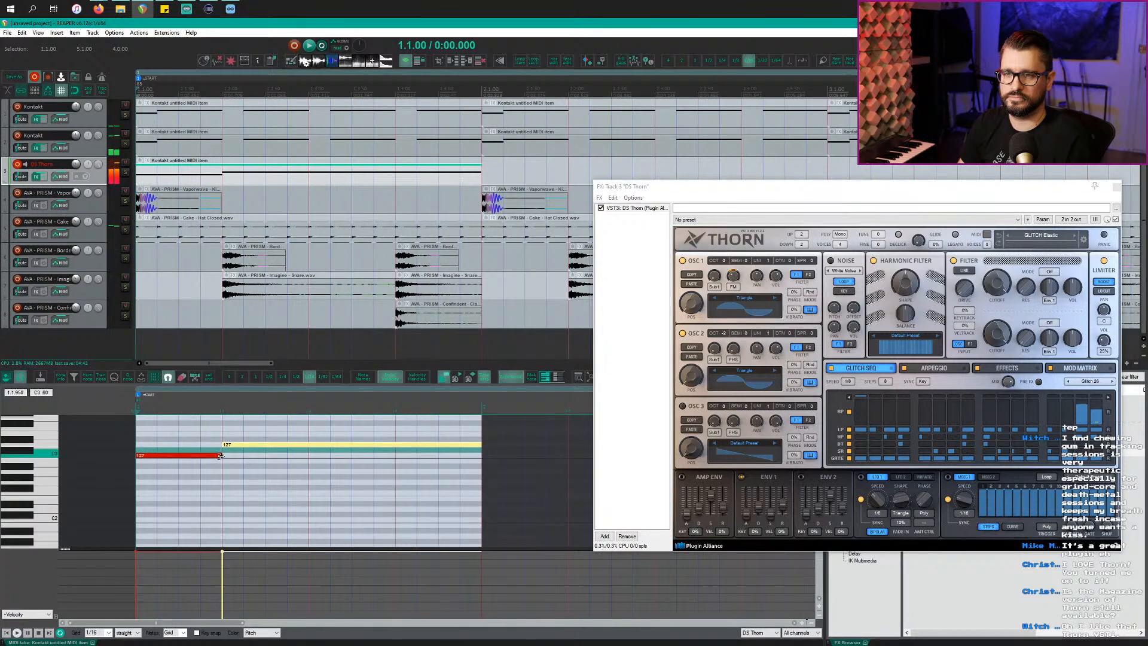
{"action": "left_click_drag", "start_coordinate": [221, 456], "coordinate": [178, 455]}
{"action": "left_click_drag", "start_coordinate": [251, 445], "coordinate": [208, 448]}
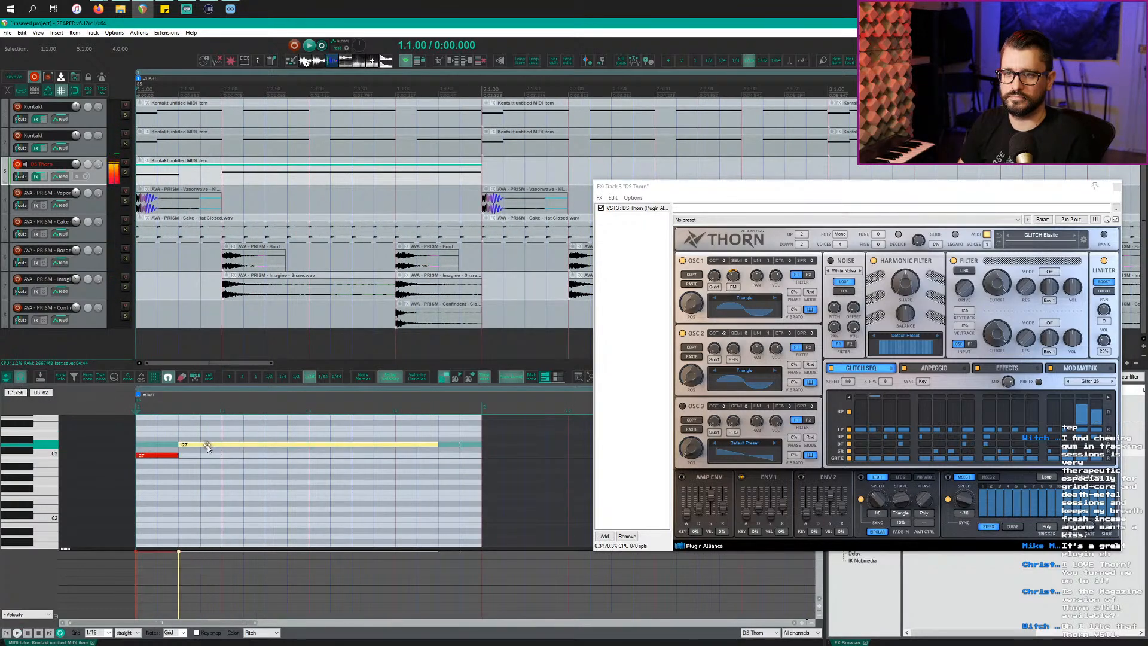
{"action": "key", "text": "space"}
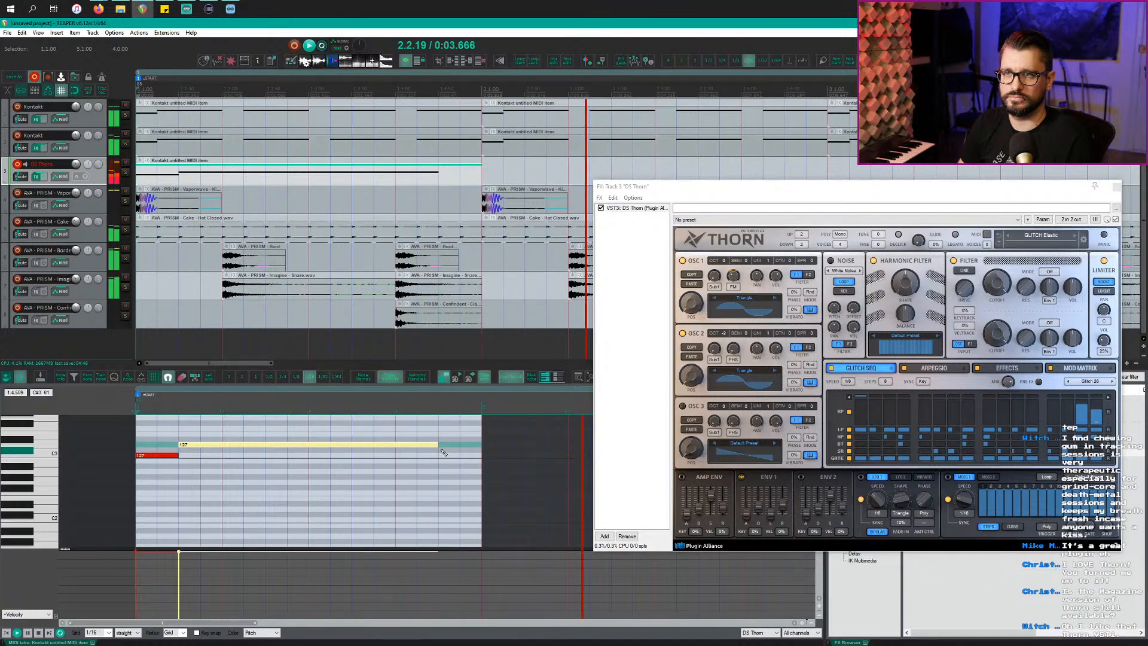
{"action": "scroll", "coordinate": [430, 461], "scroll_direction": "down", "scroll_amount": 5}
{"action": "key", "text": "space"}
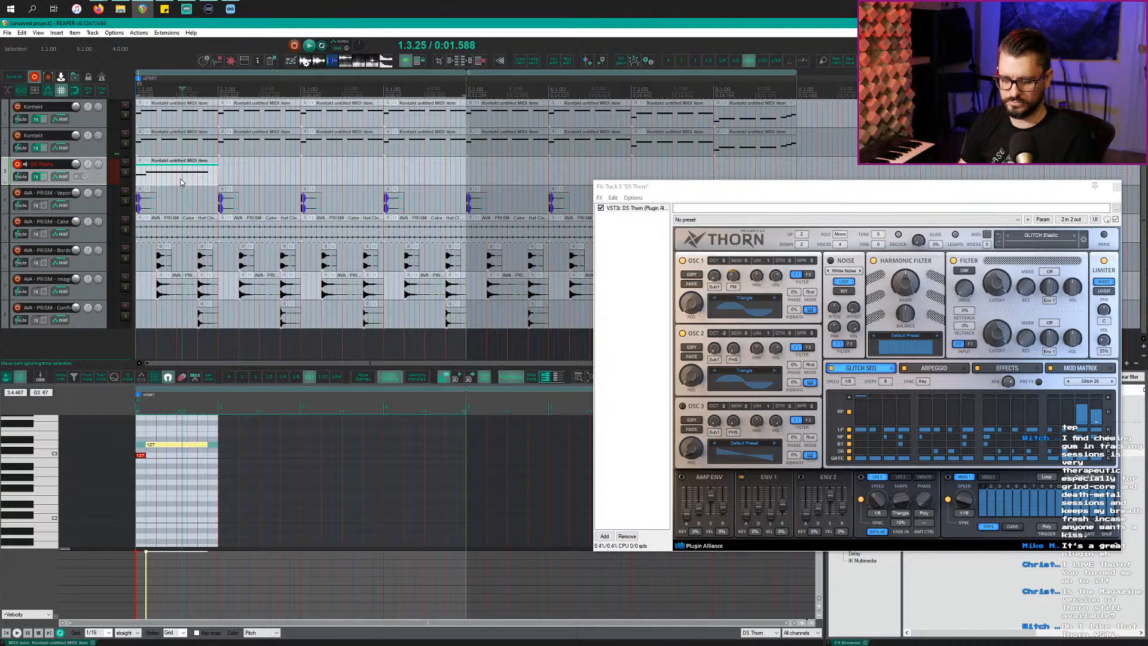
Step: Duplicate the one-bar Thorn clip into bars 2–4 and play region 1 (bars 1–5)
{"action": "left_click", "coordinate": [181, 183]}
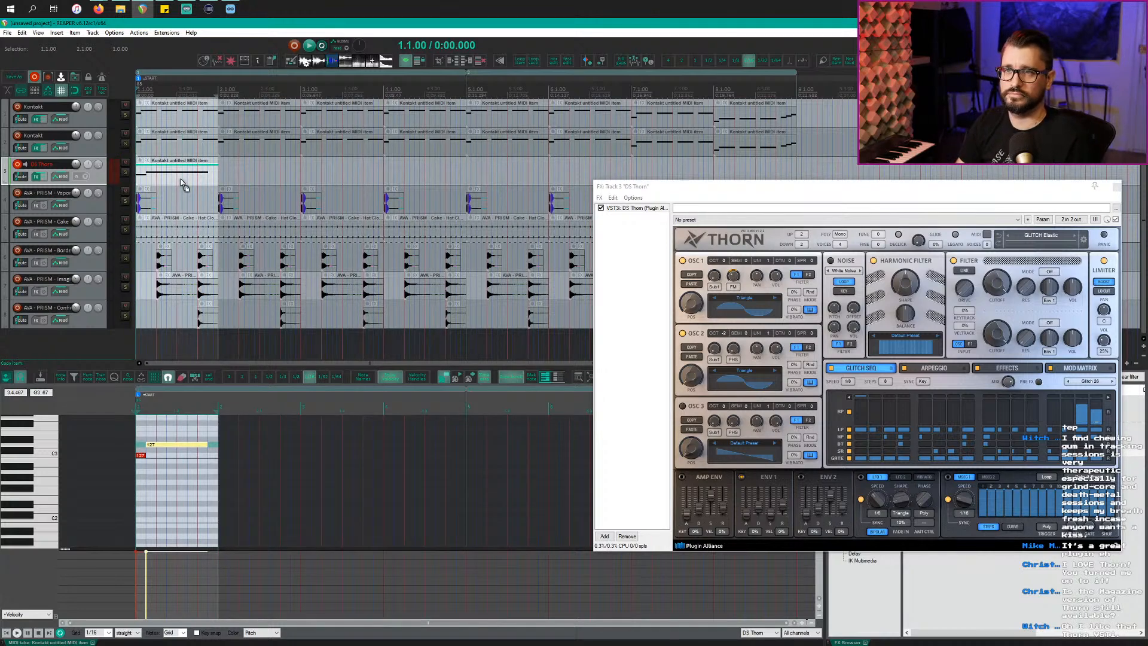
{"action": "key", "text": "ctrl+d"}
{"action": "key", "text": "ctrl+d"}
{"action": "key", "text": "ctrl+d"}
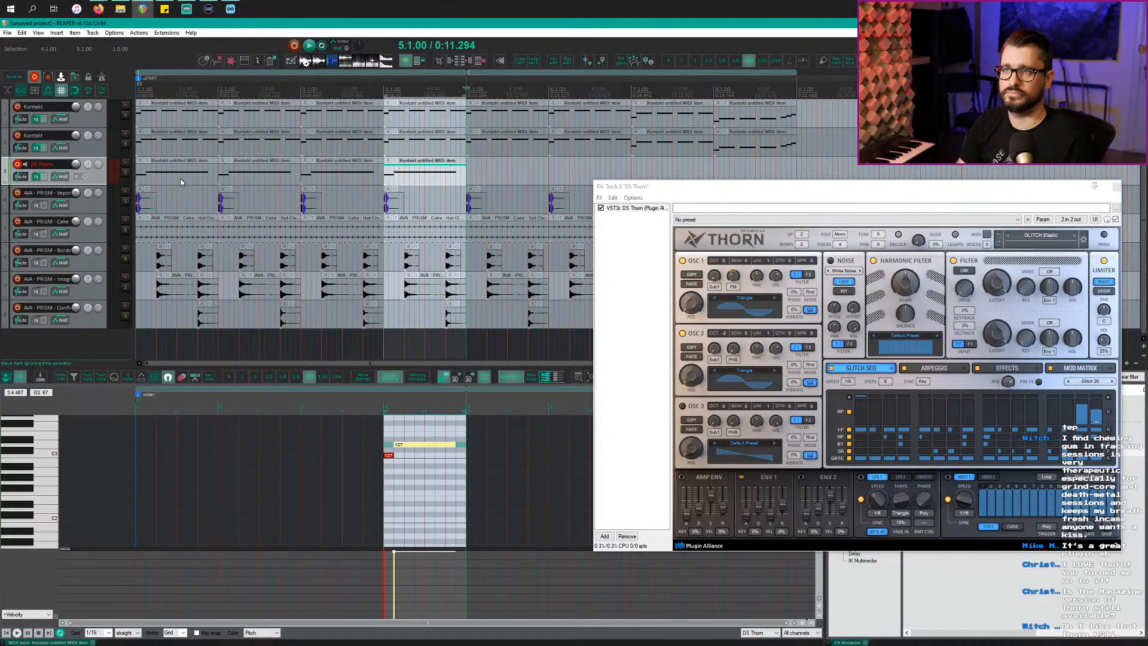
{"action": "double_click", "coordinate": [290, 73]}
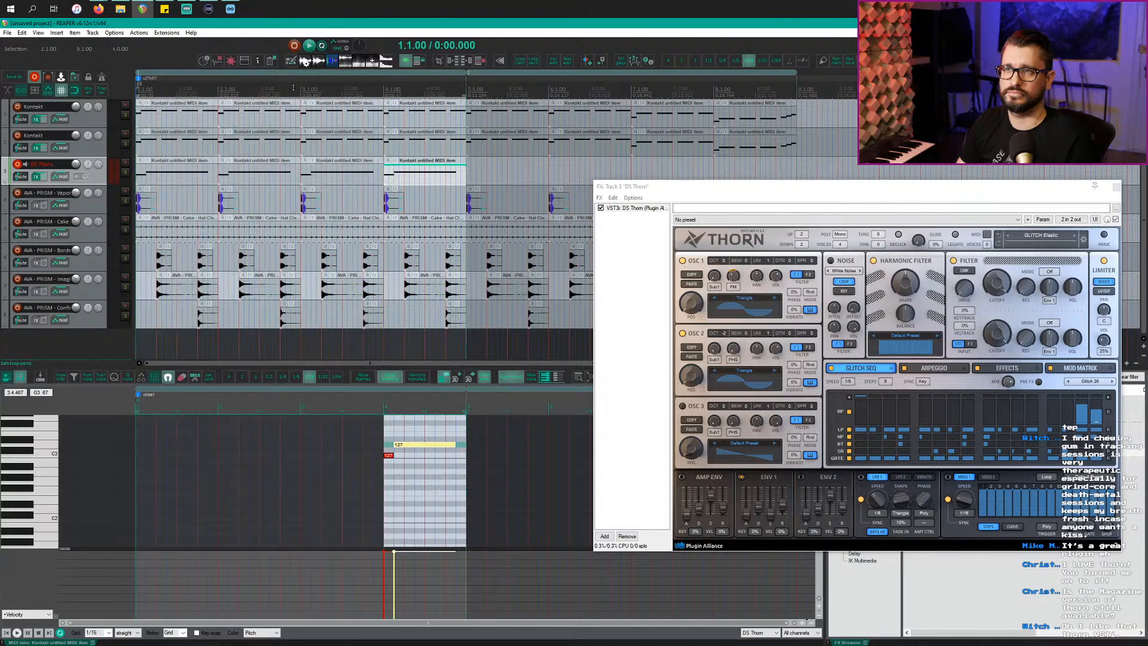
{"action": "key", "text": "space"}
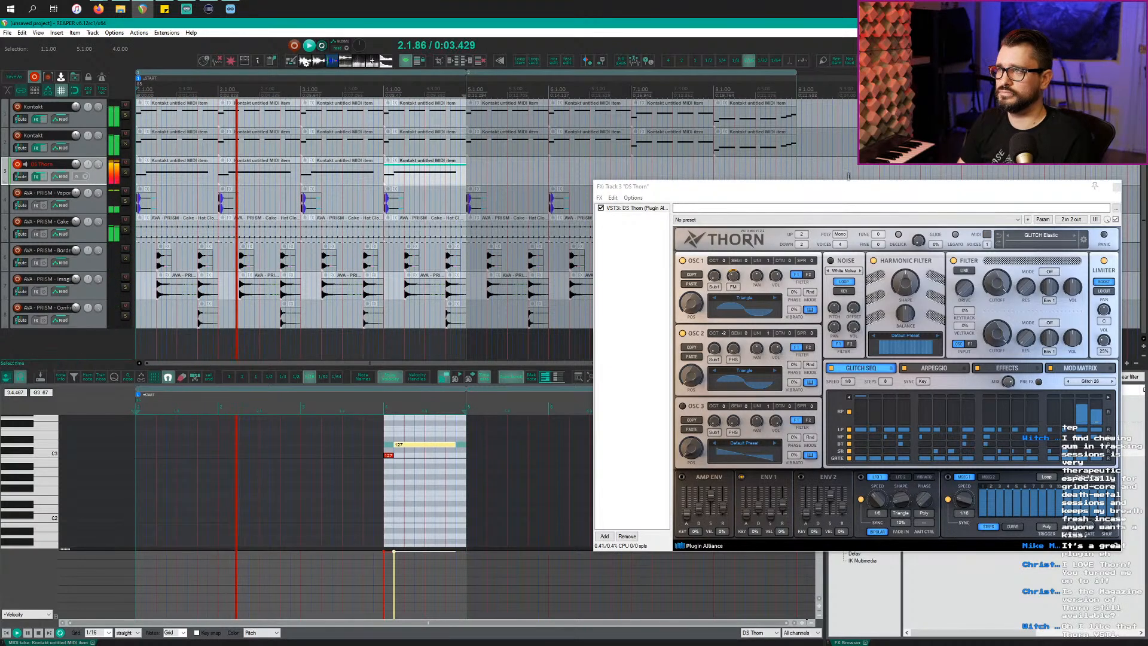
{"action": "left_click_drag", "start_coordinate": [718, 187], "coordinate": [496, 170]}
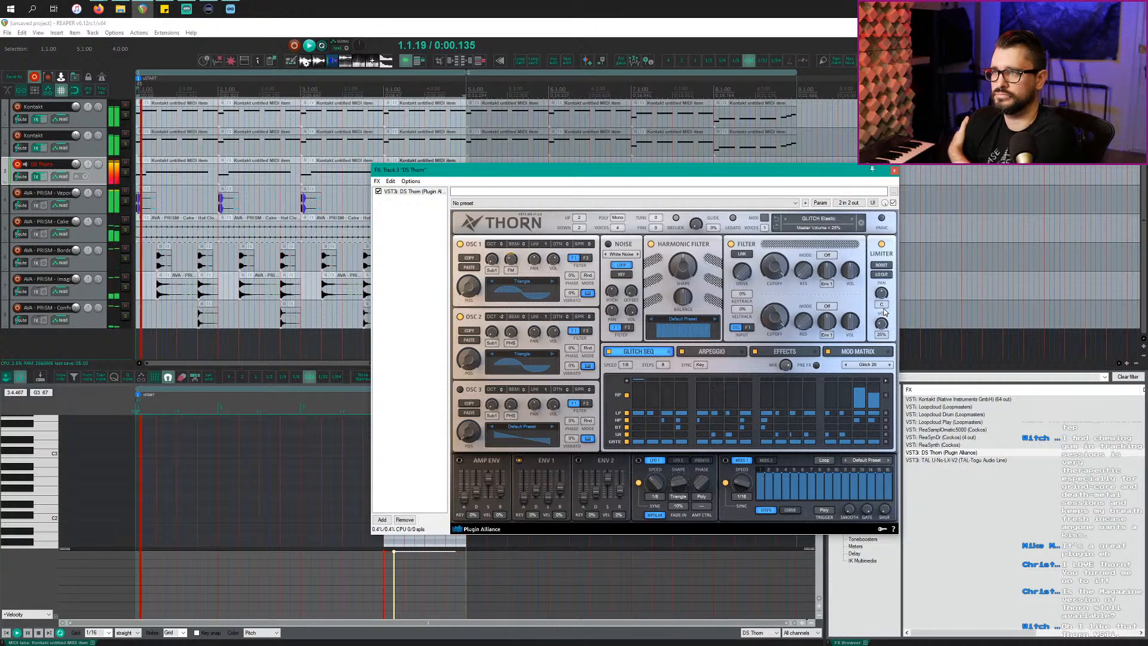
Step: In Thorn's EFFECTS section switch on COMP, set THRES to -4.56 dB, and close the window
{"action": "left_click", "coordinate": [785, 351]}
{"action": "left_click", "coordinate": [877, 368]}
{"action": "left_click", "coordinate": [876, 368]}
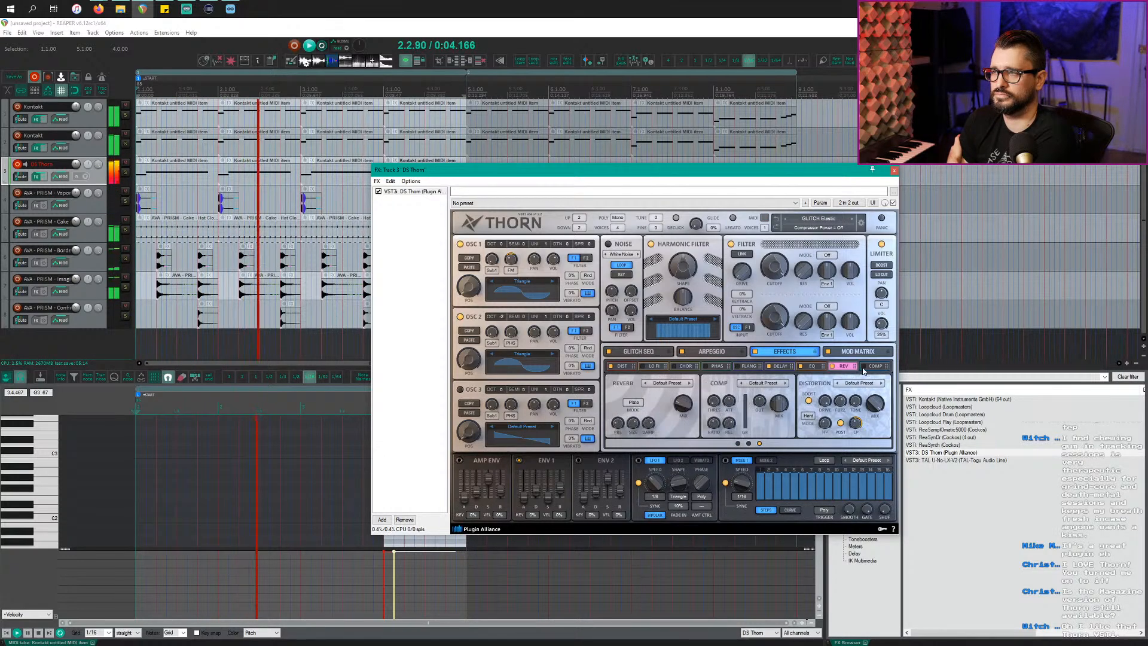
{"action": "left_click", "coordinate": [877, 368]}
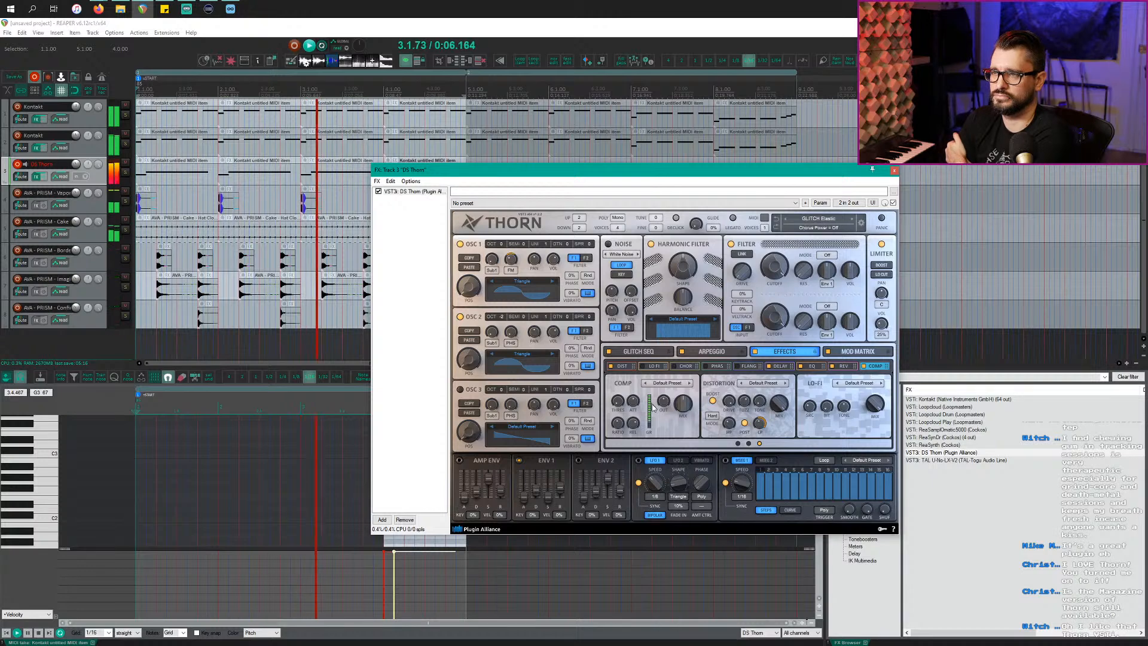
{"action": "left_click_drag", "start_coordinate": [618, 402], "coordinate": [616, 394]}
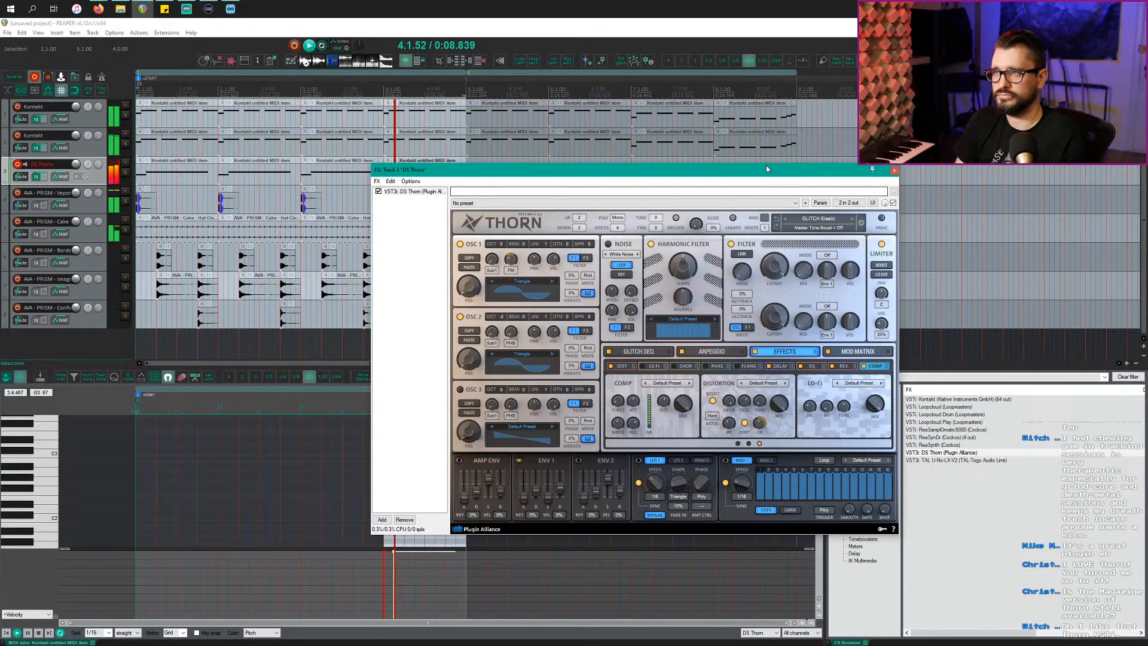
{"action": "left_click", "coordinate": [894, 170]}
Step: Select region 2 (bars 5–9), Ctrl-drag a copy of the Thorn clip to bar 5, and play it
{"action": "key", "text": "space"}
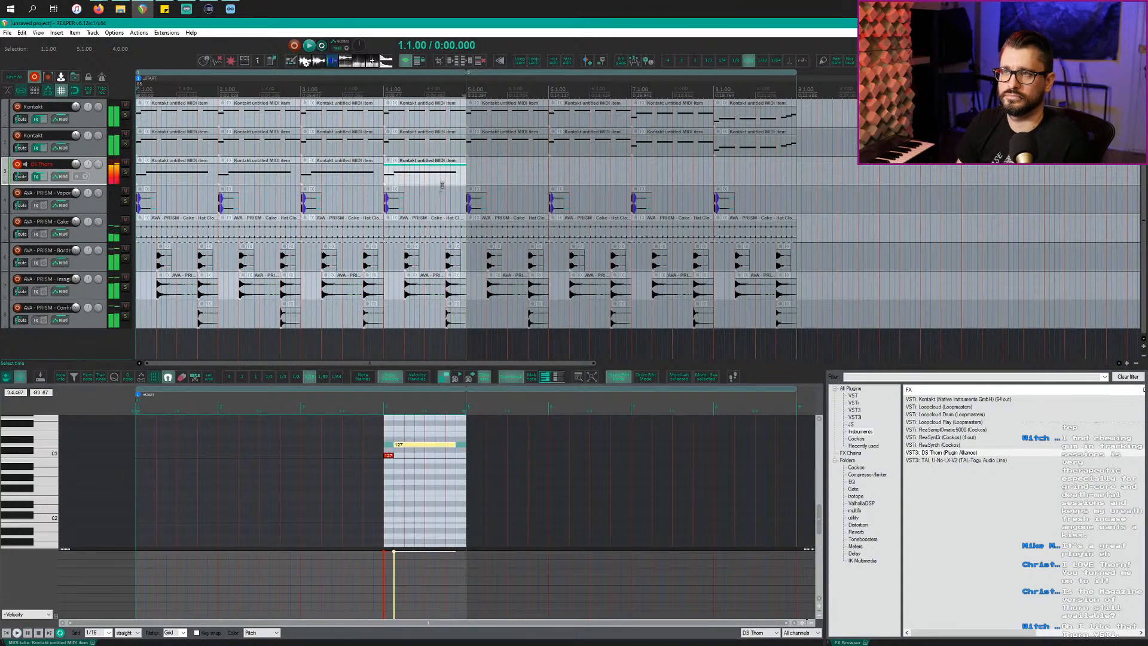
{"action": "double_click", "coordinate": [506, 90]}
{"action": "key", "text": "space"}
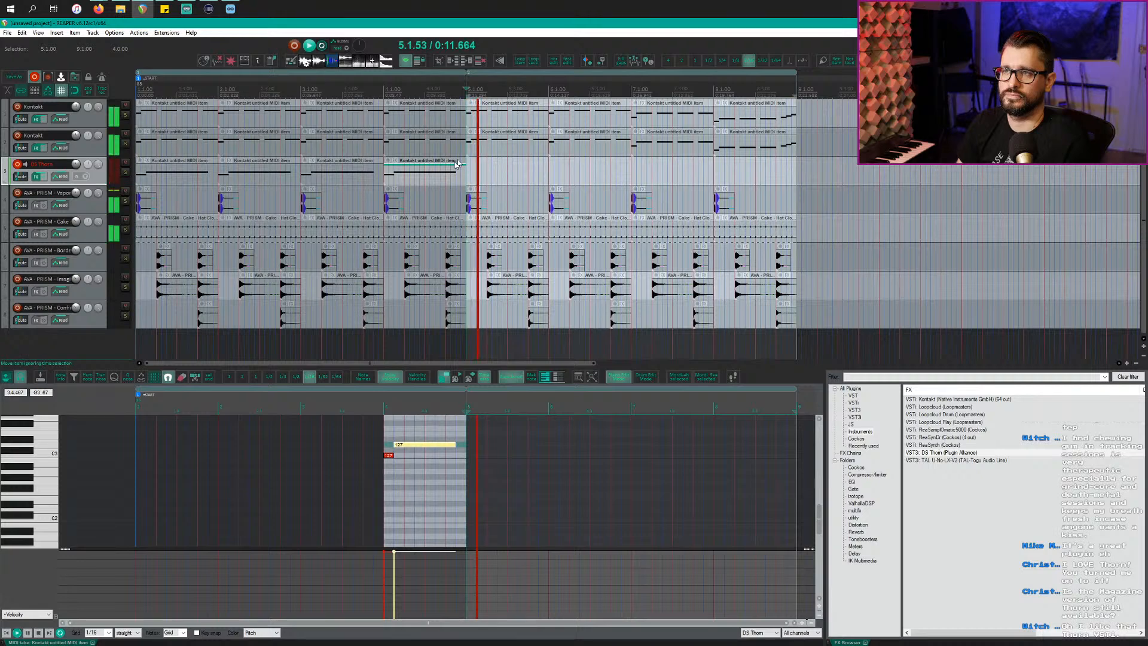
{"action": "key", "text": "space"}
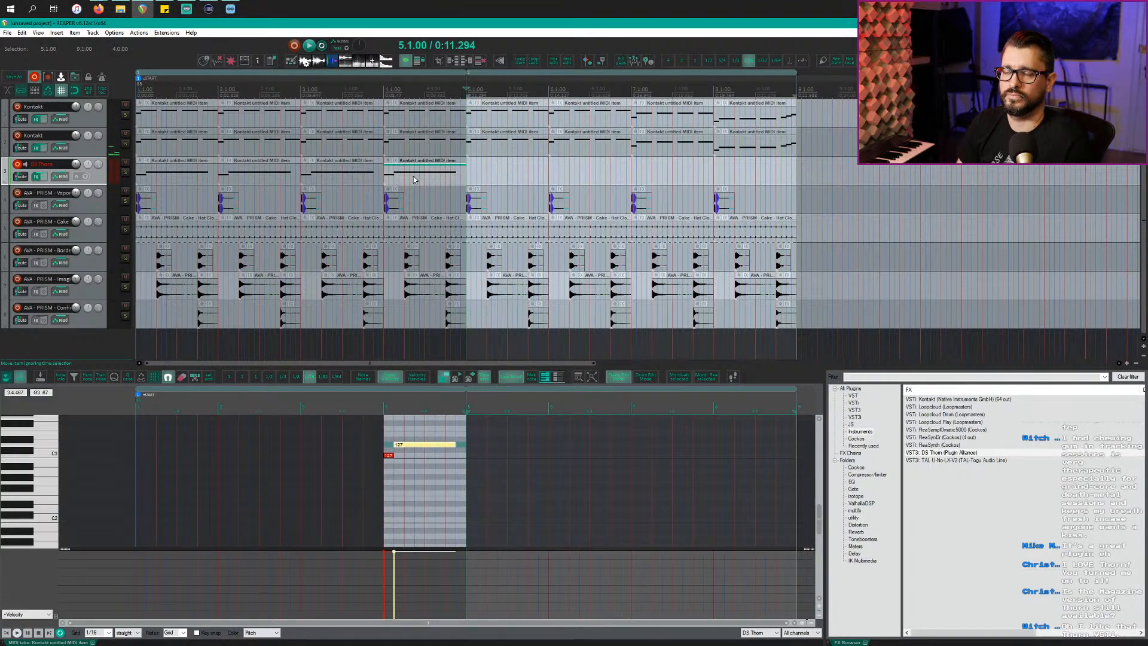
{"action": "left_click_drag", "start_coordinate": [410, 185], "coordinate": [502, 179]}
{"action": "key", "text": "space"}
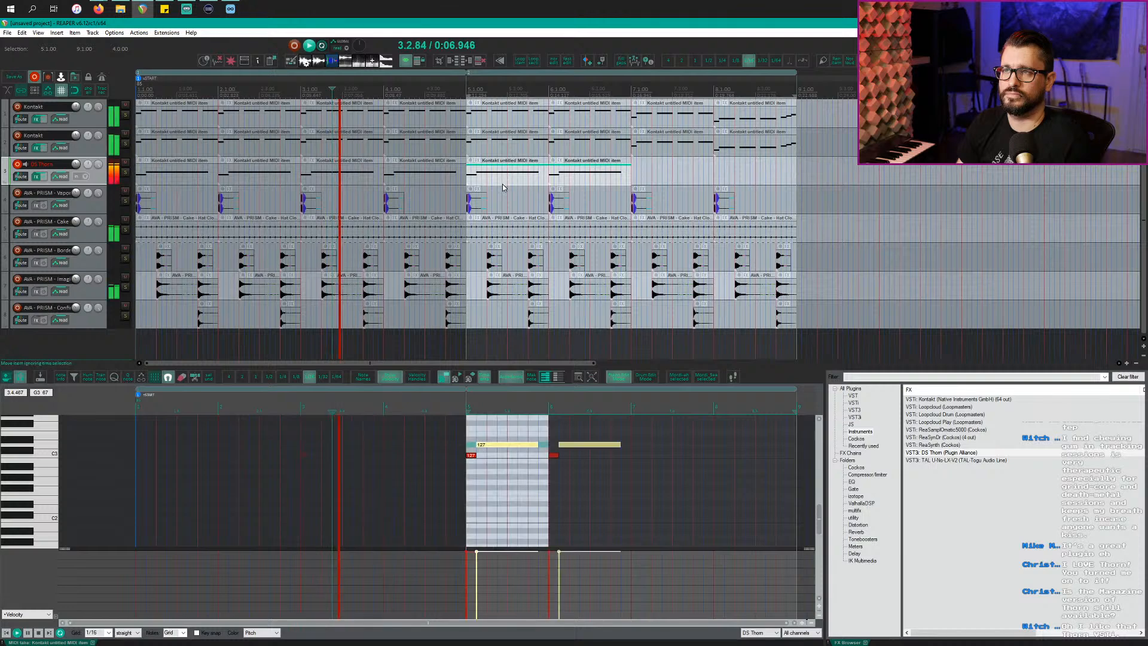
{"action": "key", "text": "space"}
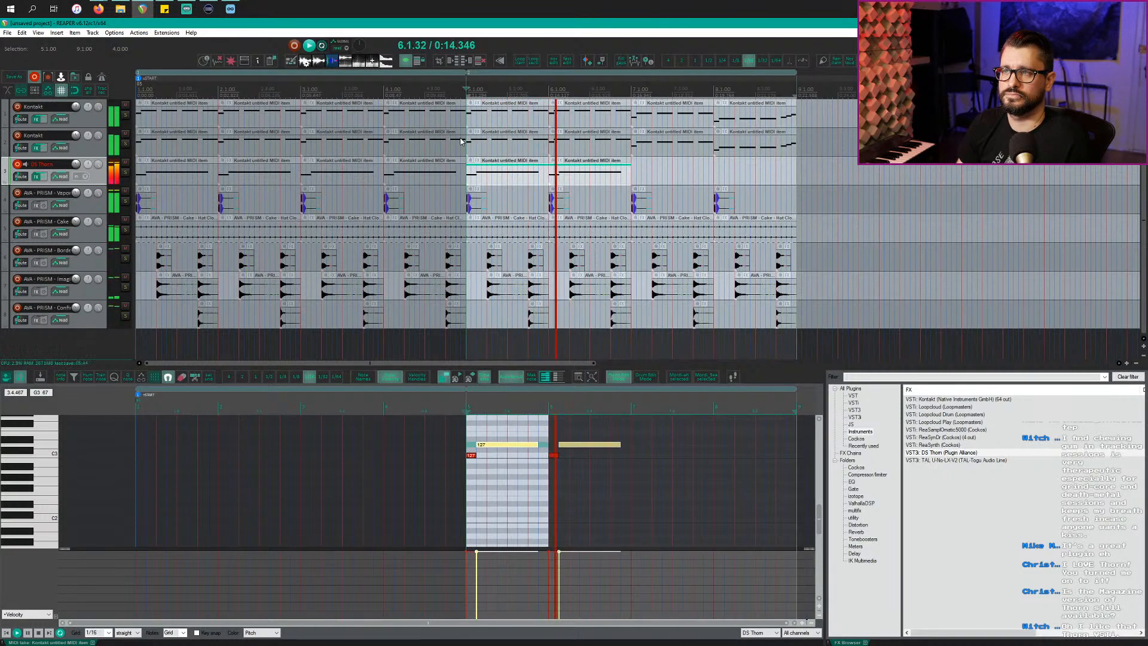
{"action": "scroll", "coordinate": [574, 182], "scroll_direction": "right", "scroll_amount": 4}
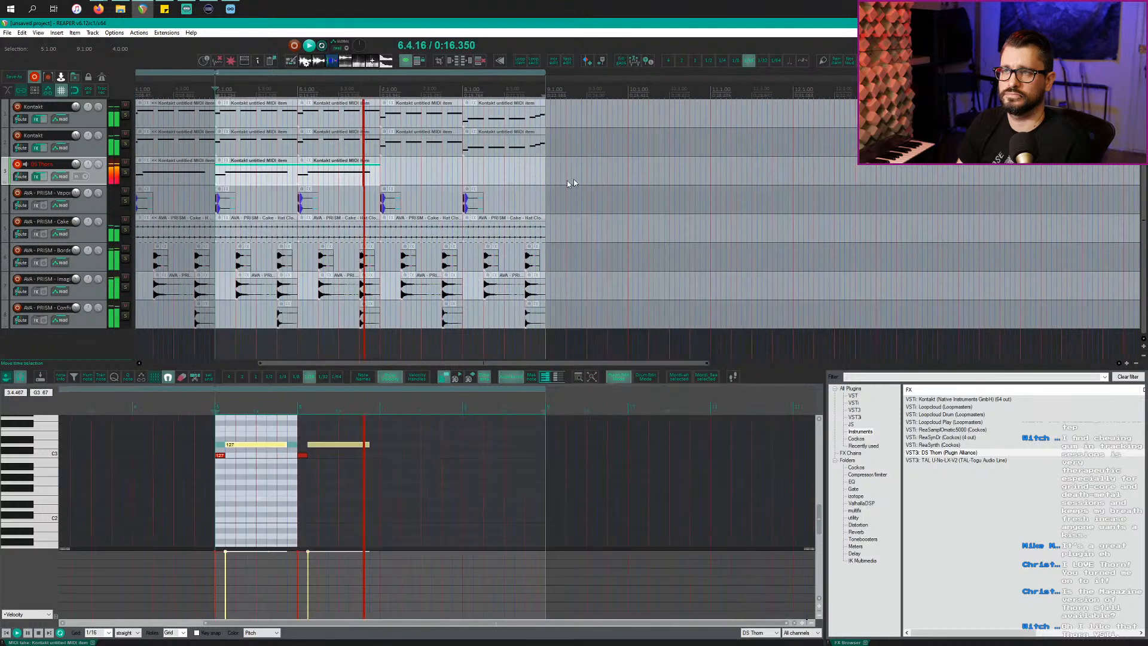
Step: Copy the bar-7 Kontakt clip onto the DS Thorn track and open it for note editing
{"action": "key", "text": "space"}
{"action": "left_click", "coordinate": [415, 146]}
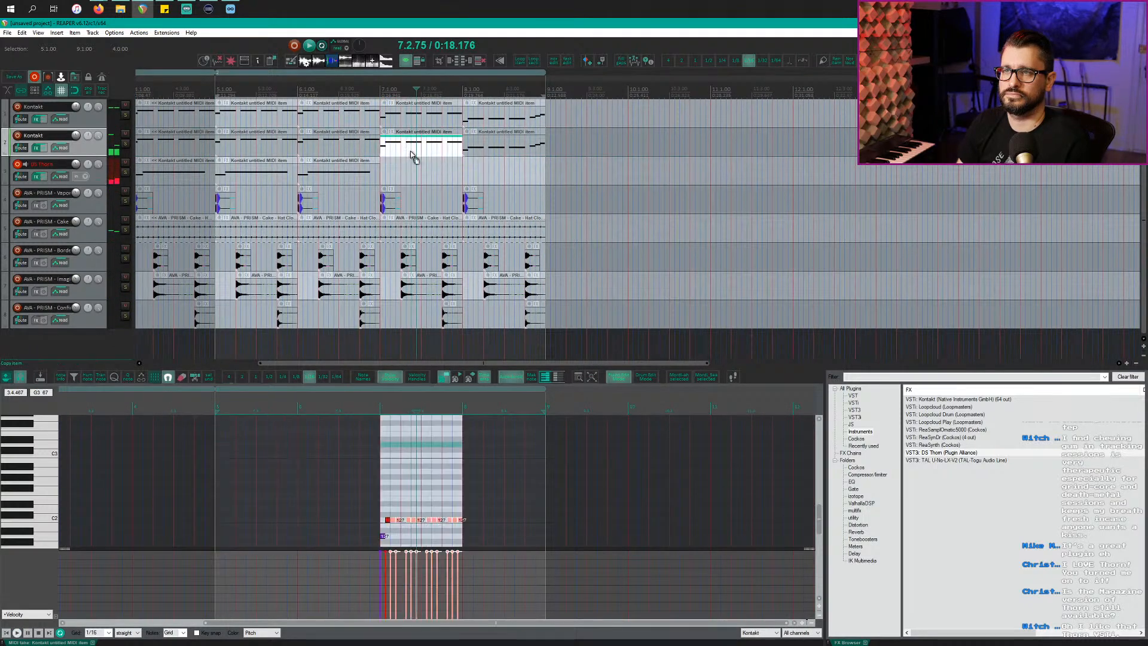
{"action": "left_click_drag", "start_coordinate": [412, 152], "coordinate": [404, 179]}
{"action": "double_click", "coordinate": [404, 181]}
{"action": "scroll", "coordinate": [197, 497], "scroll_direction": "down", "scroll_amount": 3}
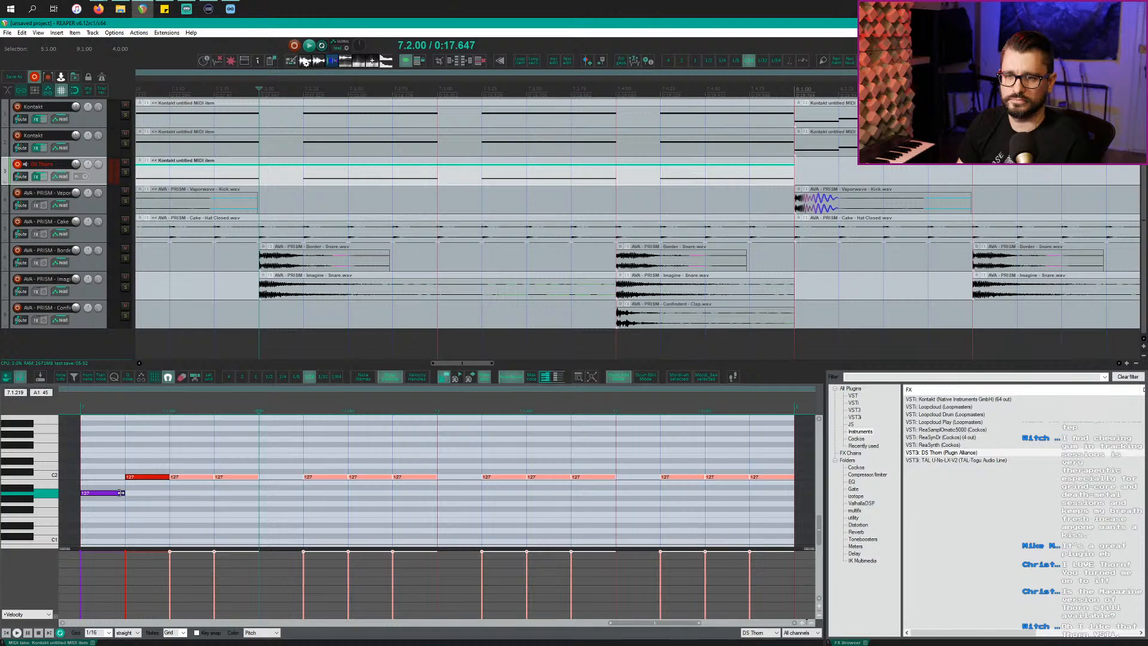
Step: Lengthen the purple note and delete the repeated red C2 notes
{"action": "left_click_drag", "start_coordinate": [121, 493], "coordinate": [163, 492]}
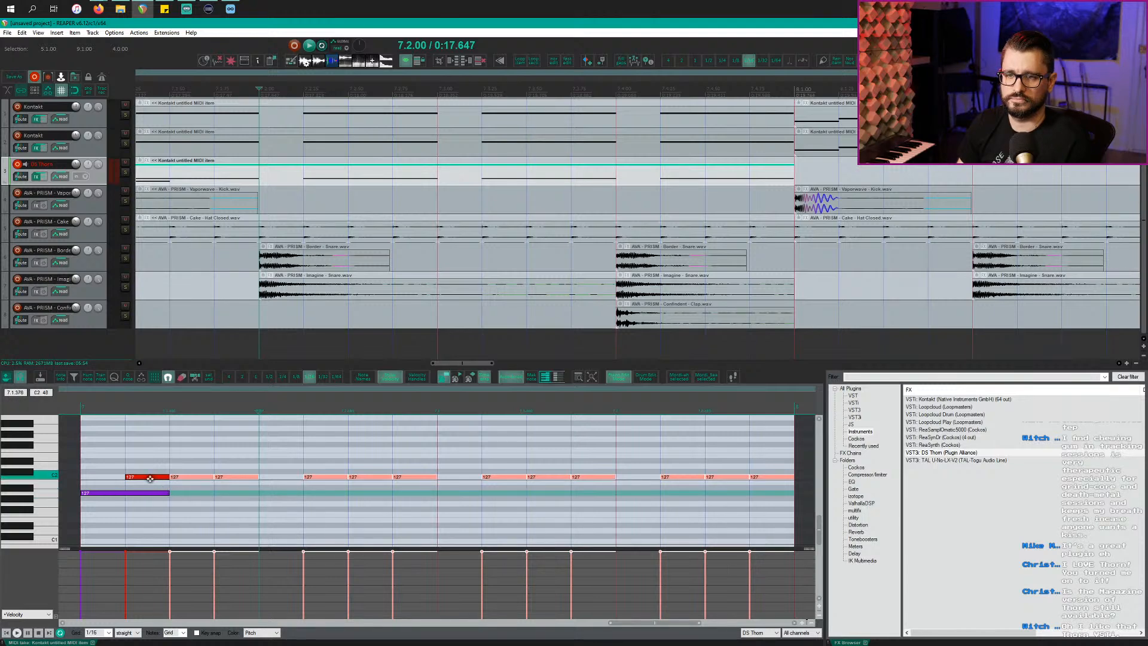
{"action": "double_click", "coordinate": [149, 479]}
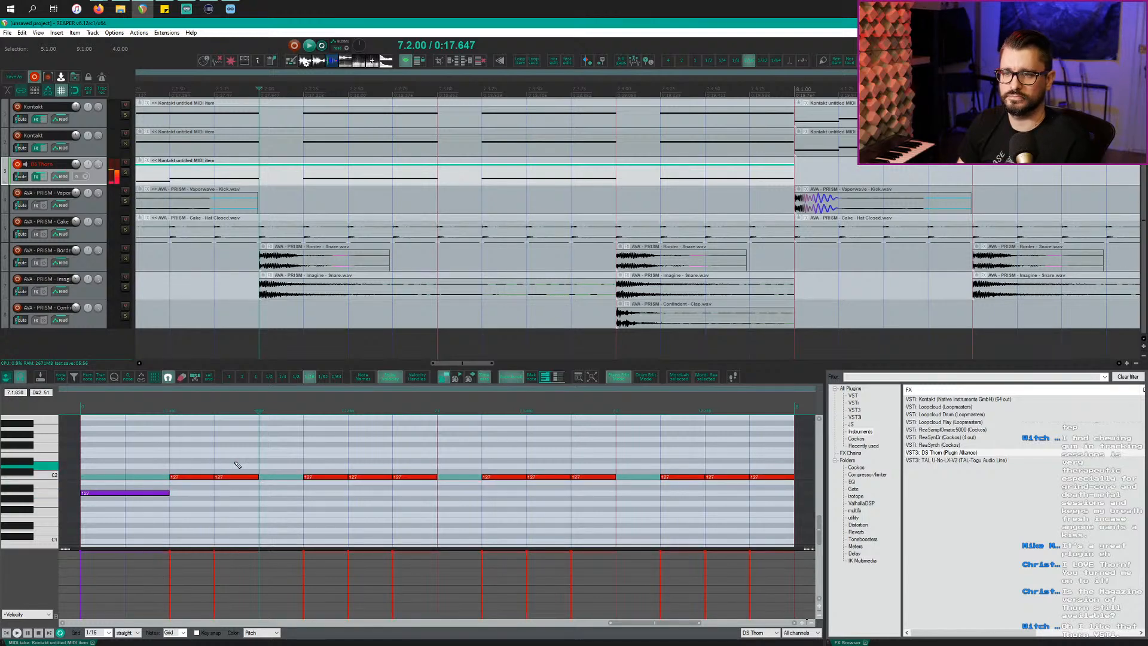
{"action": "left_click_drag", "start_coordinate": [236, 462], "coordinate": [611, 495]}
{"action": "key", "text": "Delete"}
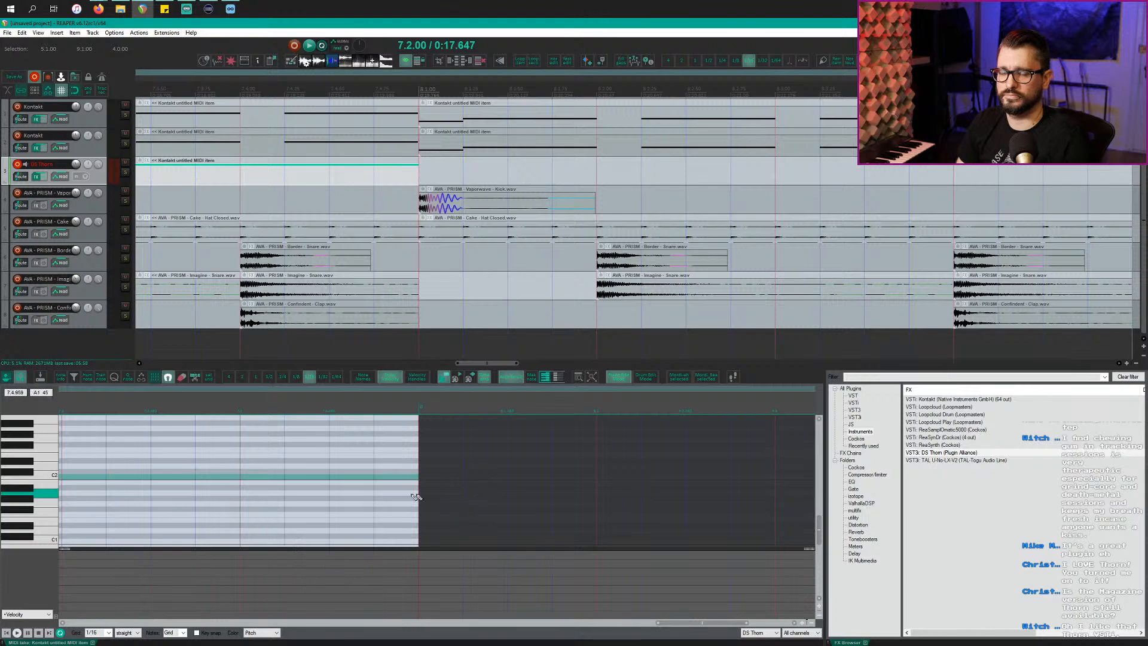
{"action": "scroll", "coordinate": [357, 493], "scroll_direction": "left", "scroll_amount": 6}
{"action": "scroll", "coordinate": [358, 494], "scroll_direction": "right", "scroll_amount": 4}
{"action": "scroll", "coordinate": [357, 493], "scroll_direction": "left", "scroll_amount": 1}
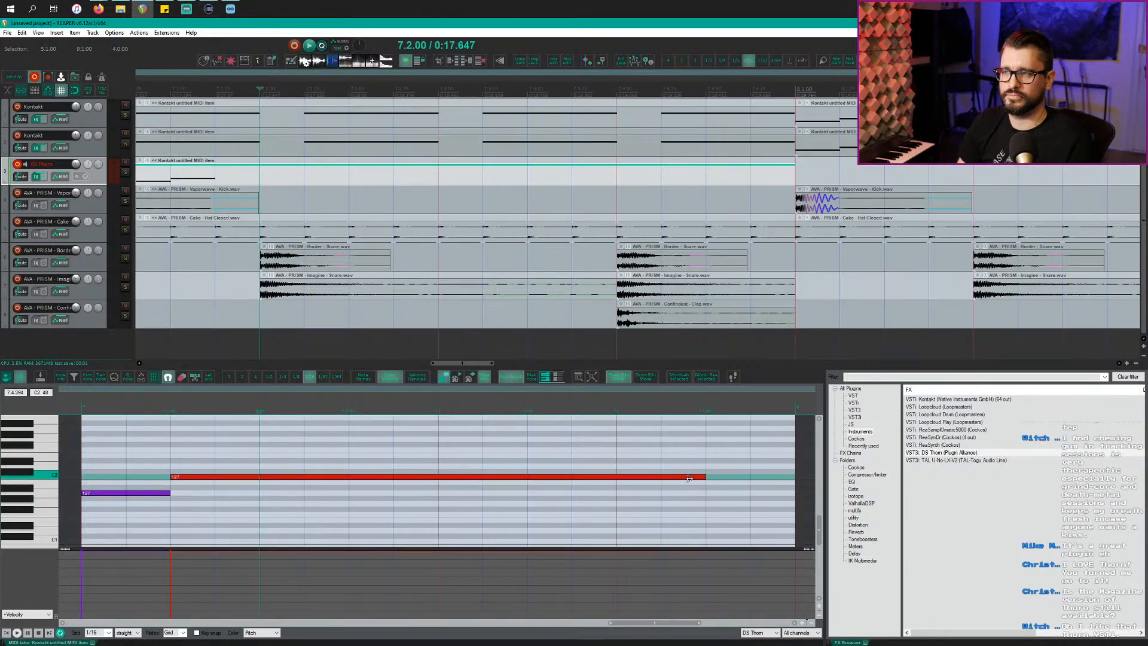
Step: Play back the edited bar-7 Thorn clip from inside the item to check the change
{"action": "key", "text": "space"}
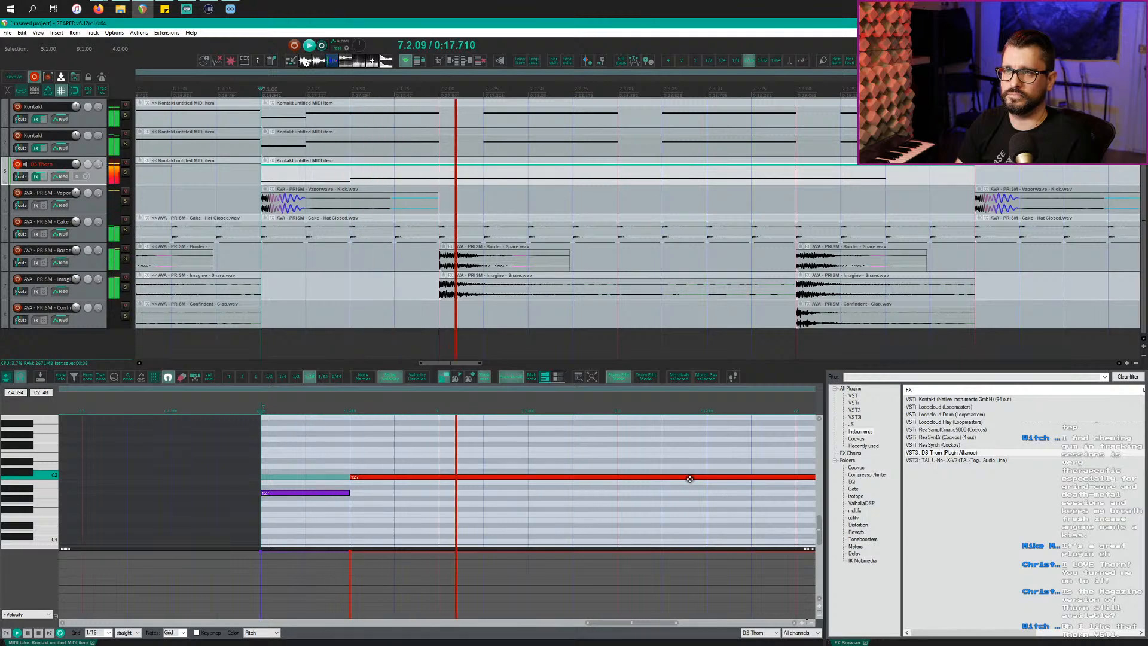
{"action": "key", "text": "space"}
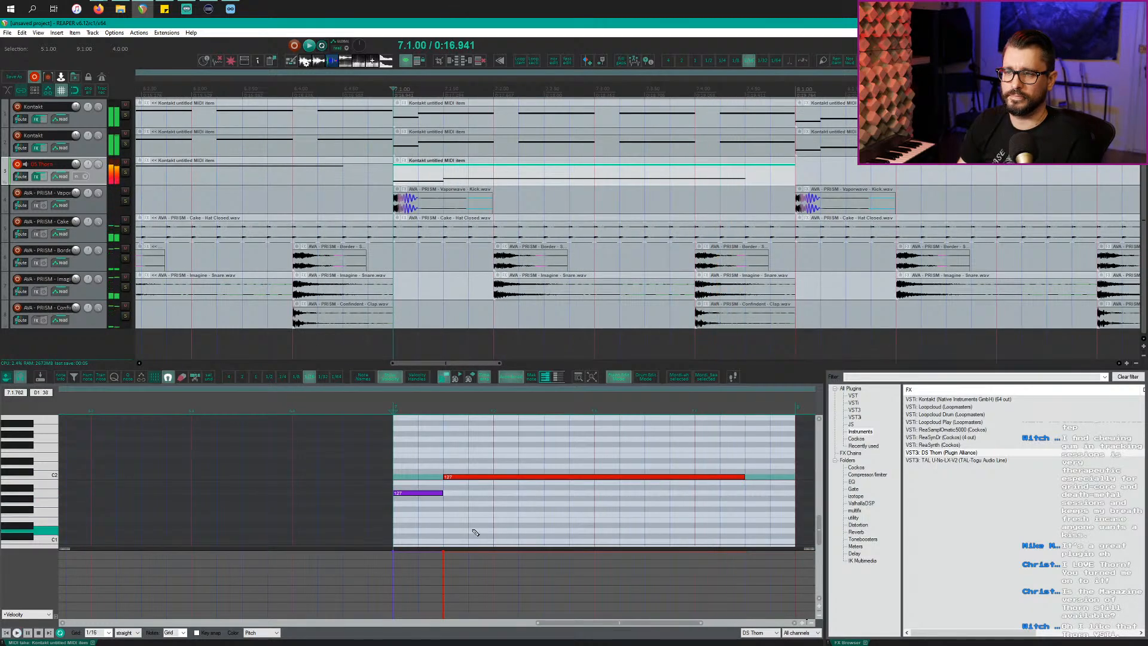
{"action": "left_click", "coordinate": [473, 520]}
{"action": "key", "text": "space"}
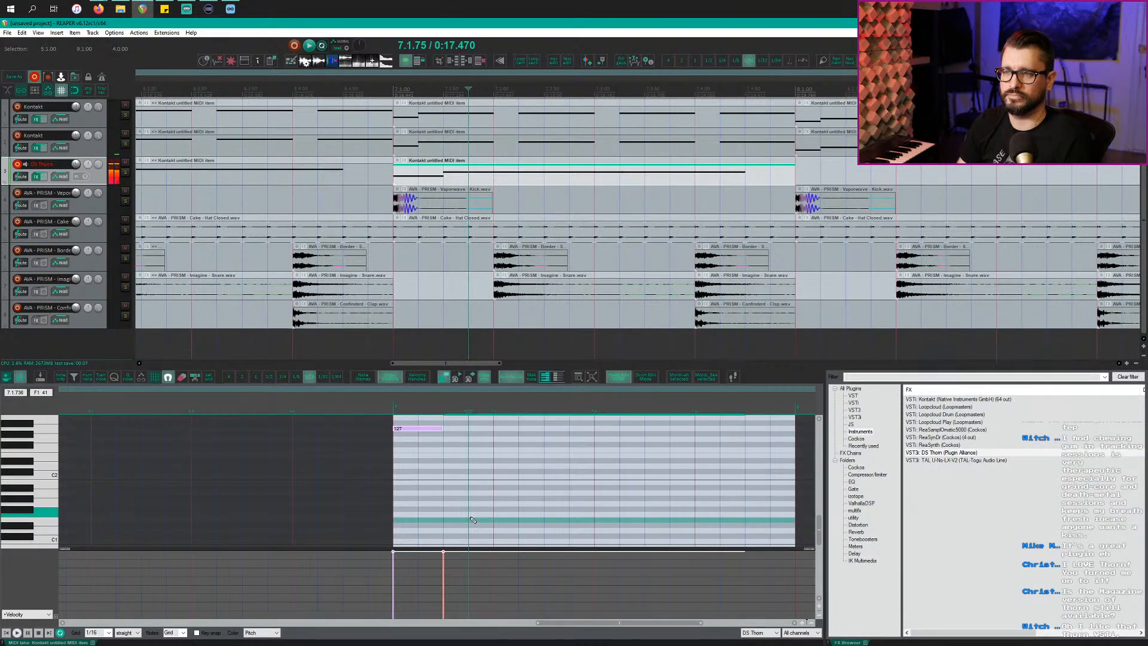
{"action": "key", "text": "space"}
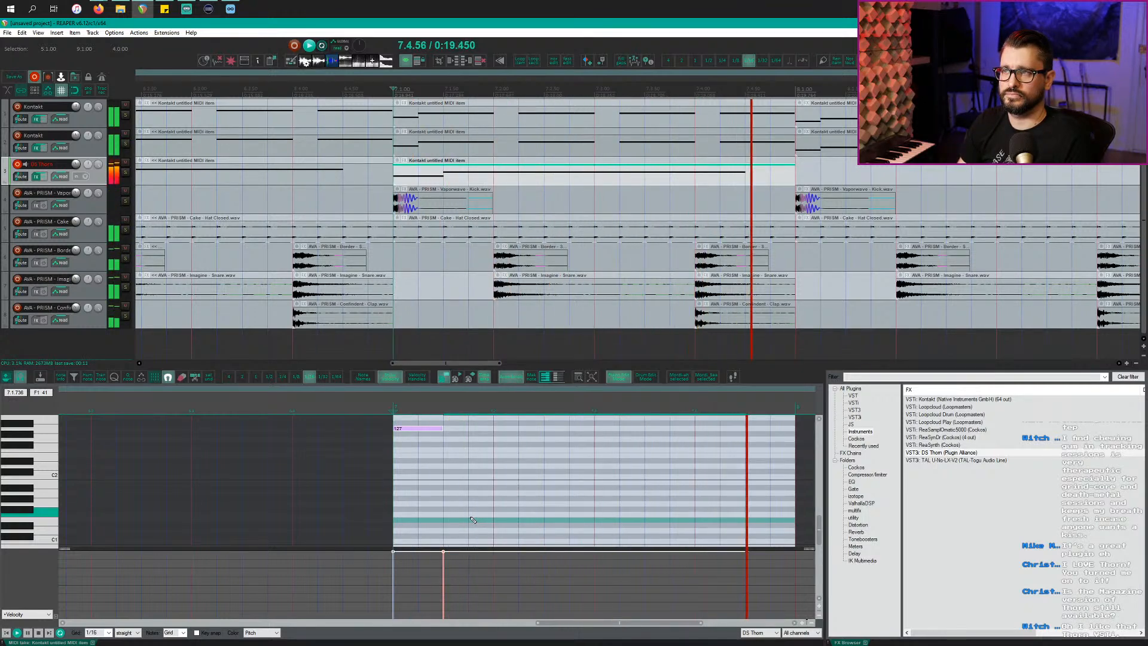
{"action": "key", "text": "space"}
{"action": "scroll", "coordinate": [498, 455], "scroll_direction": "down", "scroll_amount": 2}
{"action": "scroll", "coordinate": [498, 455], "scroll_direction": "down", "scroll_amount": 1}
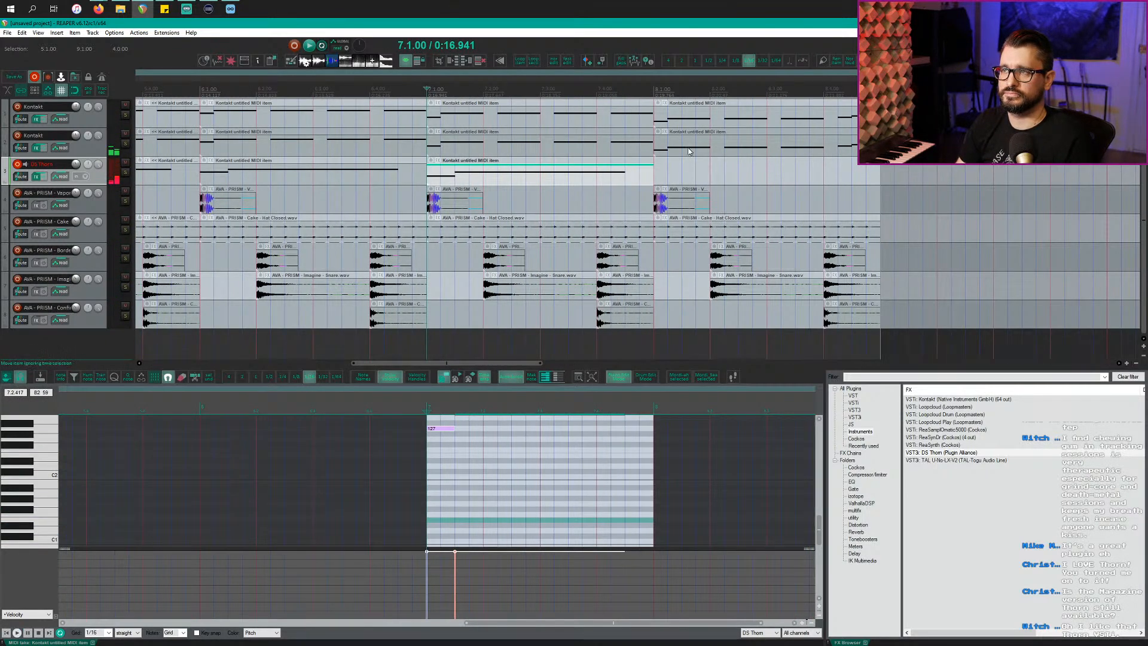
Step: Ctrl-drag the bar-8 Kontakt item onto DS Thorn and transpose all its notes up one octave
{"action": "left_click_drag", "start_coordinate": [689, 148], "coordinate": [686, 167]}
{"action": "double_click", "coordinate": [685, 170]}
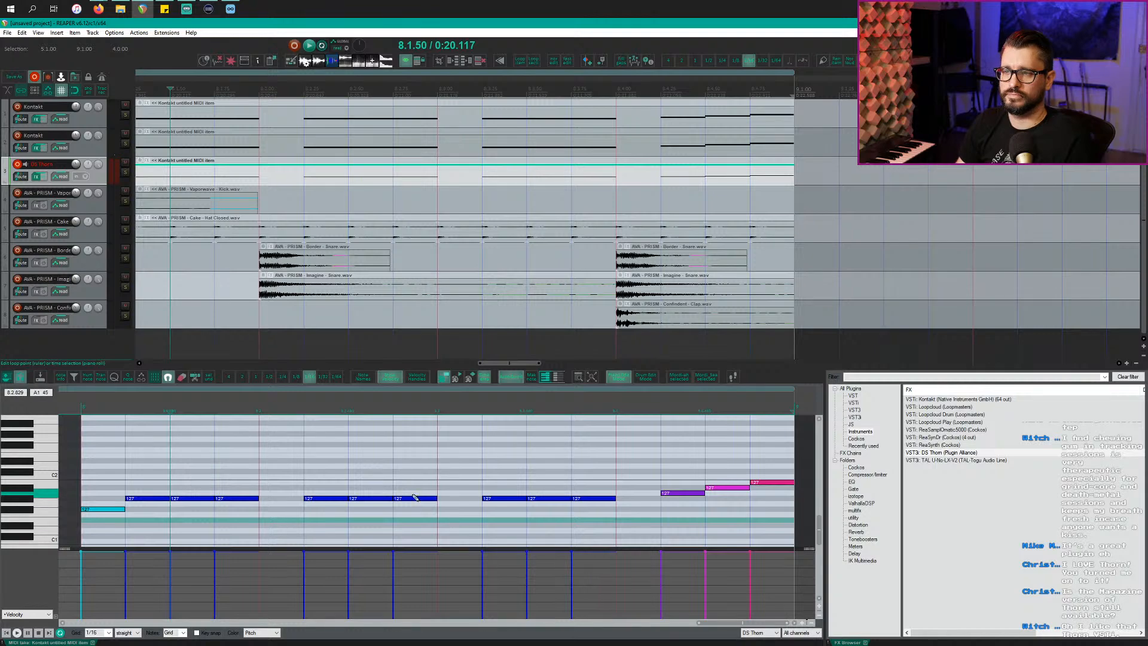
{"action": "scroll", "coordinate": [414, 497], "scroll_direction": "down", "scroll_amount": 2}
{"action": "key", "text": "ctrl+a"}
{"action": "key", "text": "alt+Up"}
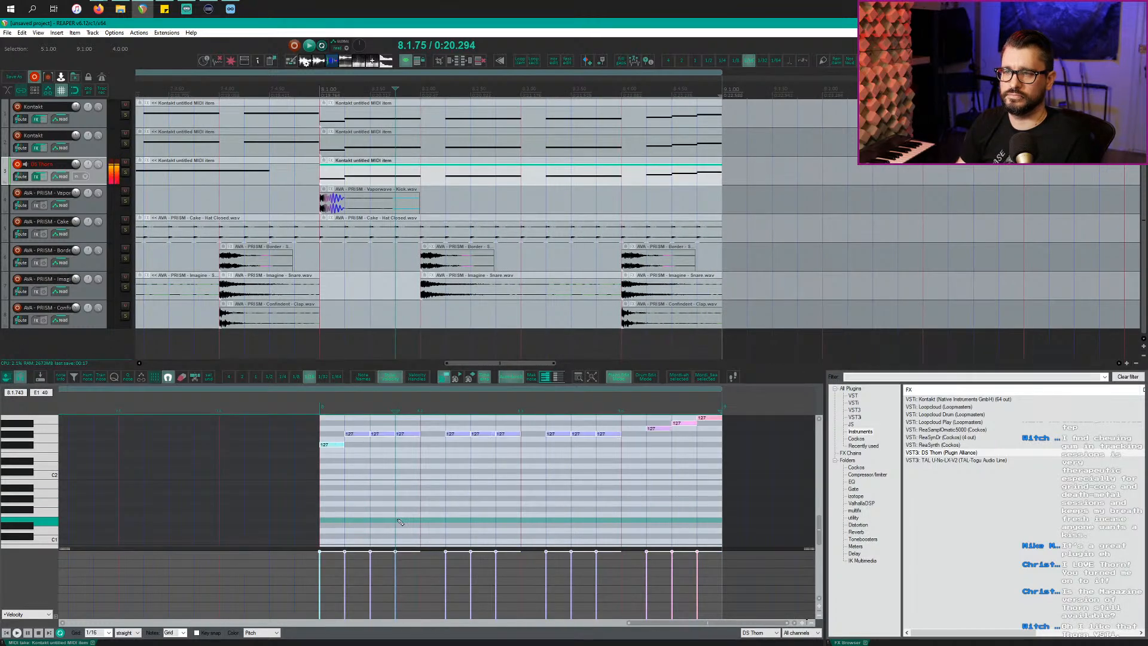
Step: Lengthen the first cyan note, delete the repeated blue notes, and stretch the remaining one long
{"action": "left_click", "coordinate": [359, 435]}
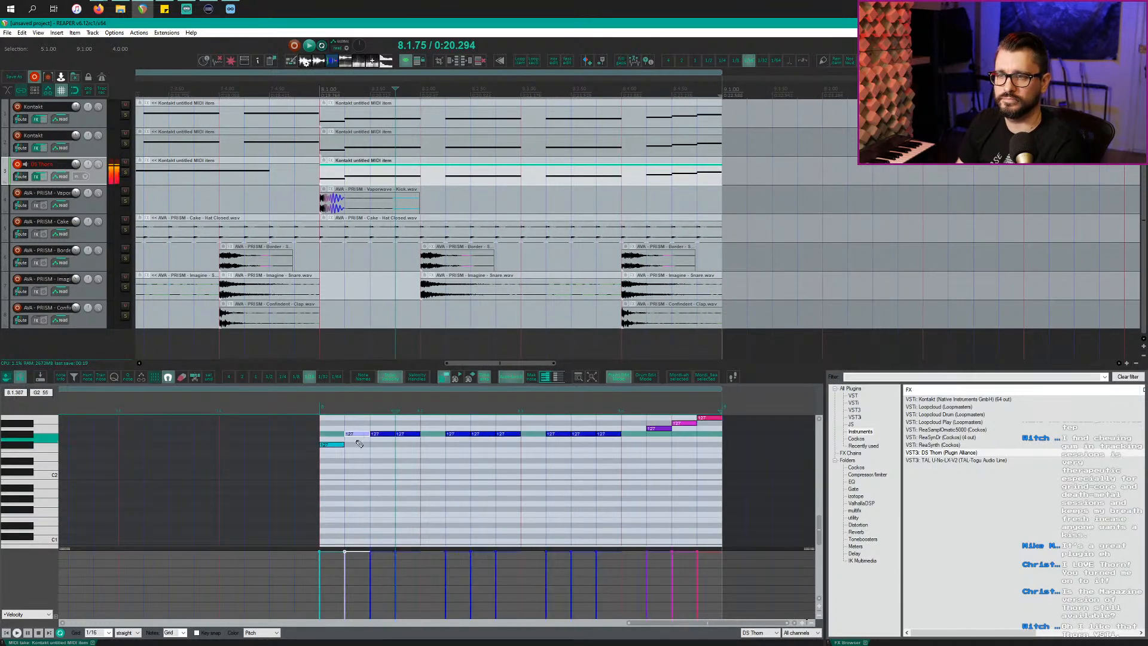
{"action": "left_click_drag", "start_coordinate": [342, 445], "coordinate": [361, 445]}
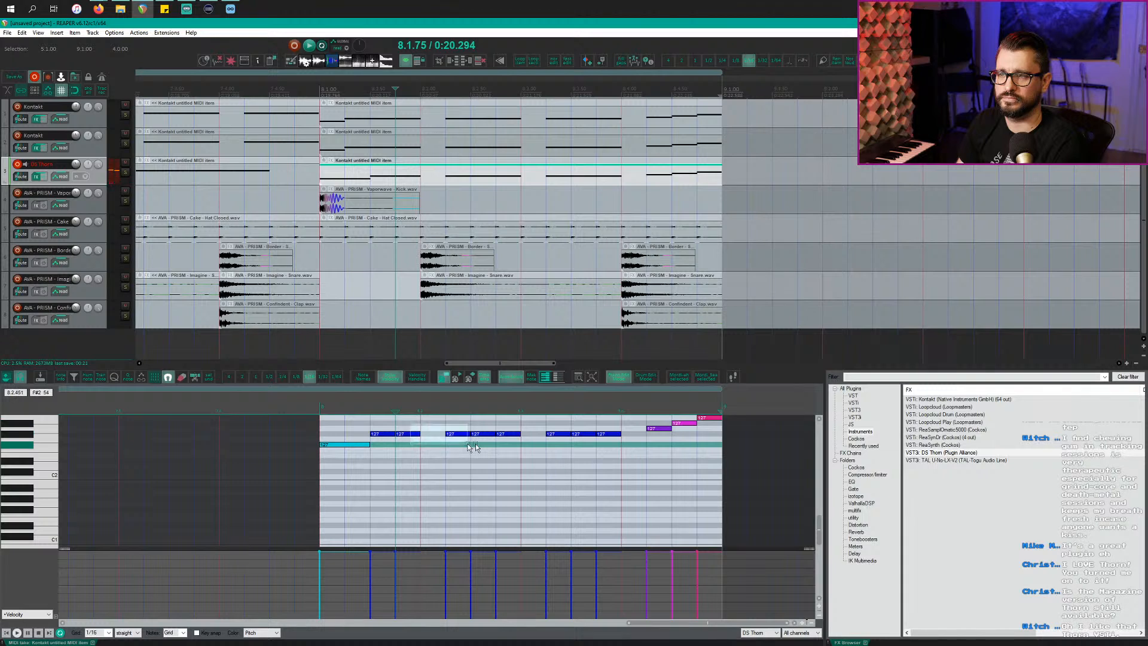
{"action": "left_click_drag", "start_coordinate": [471, 445], "coordinate": [679, 447]}
{"action": "left_click_drag", "start_coordinate": [747, 452], "coordinate": [747, 453]}
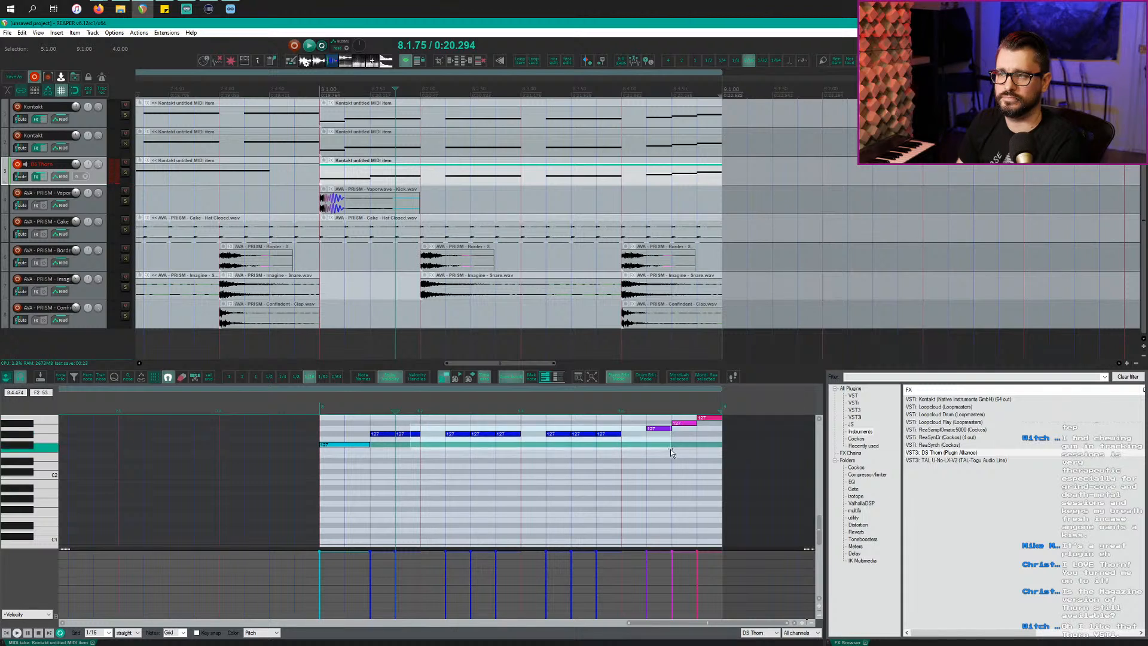
{"action": "key", "text": "Delete"}
{"action": "left_click_drag", "start_coordinate": [394, 434], "coordinate": [582, 436]}
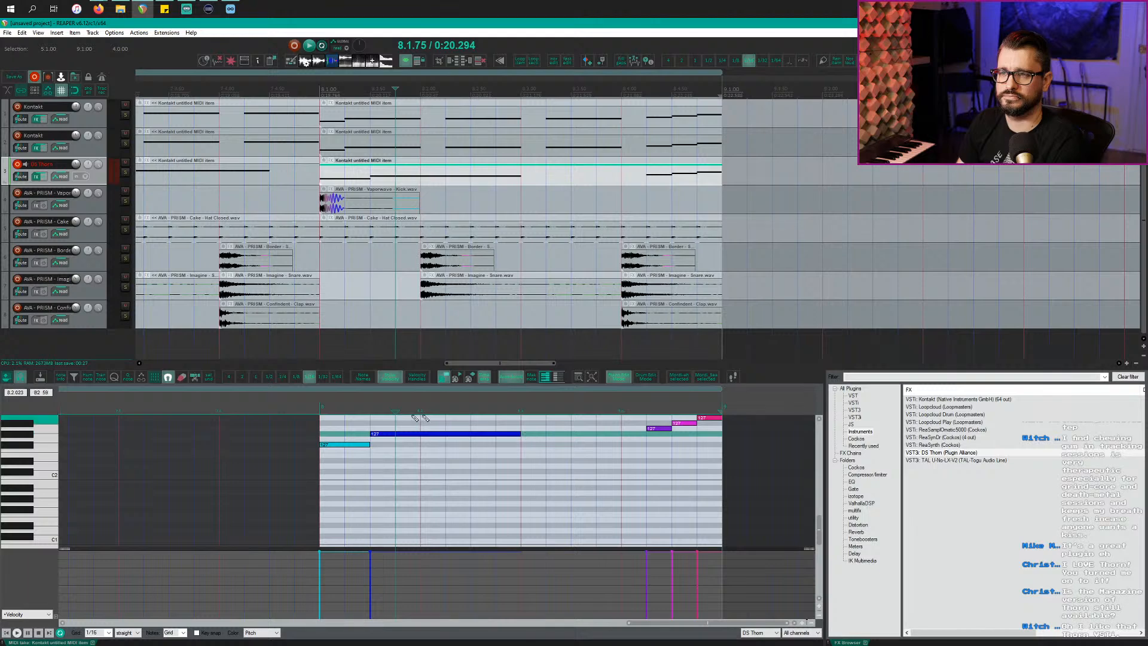
{"action": "key", "text": "space"}
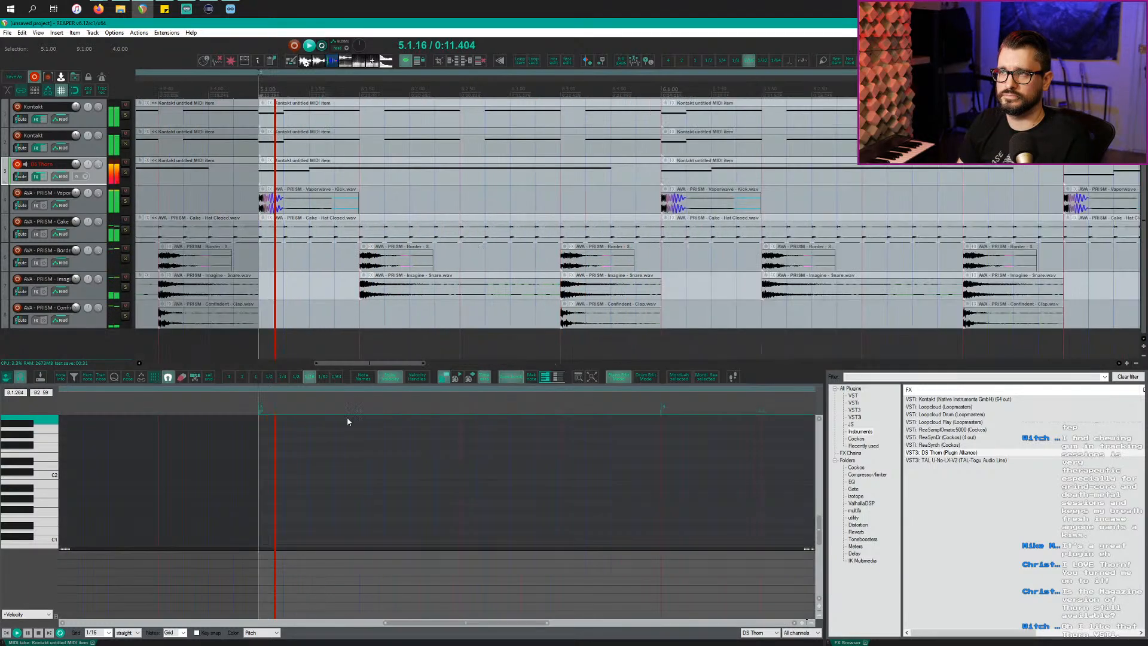
Step: Loop region 2 from bar 5 to bar 9 and switch off DS Thorn's record-arm button
{"action": "scroll", "coordinate": [468, 202], "scroll_direction": "down", "scroll_amount": 6}
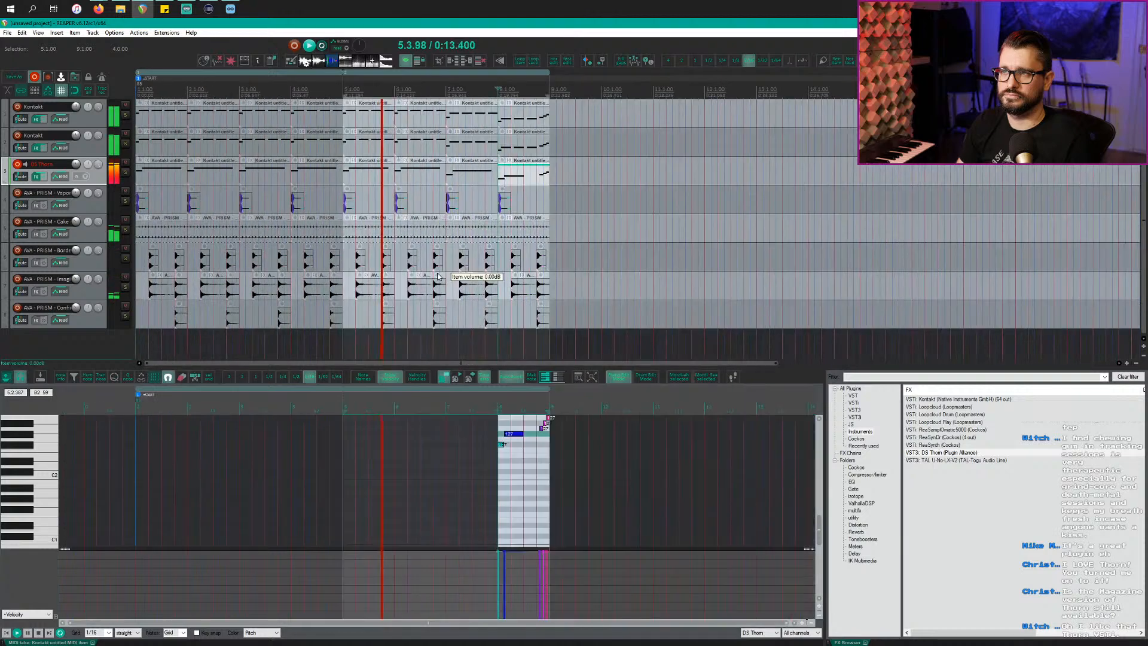
{"action": "scroll", "coordinate": [502, 242], "scroll_direction": "down", "scroll_amount": 2}
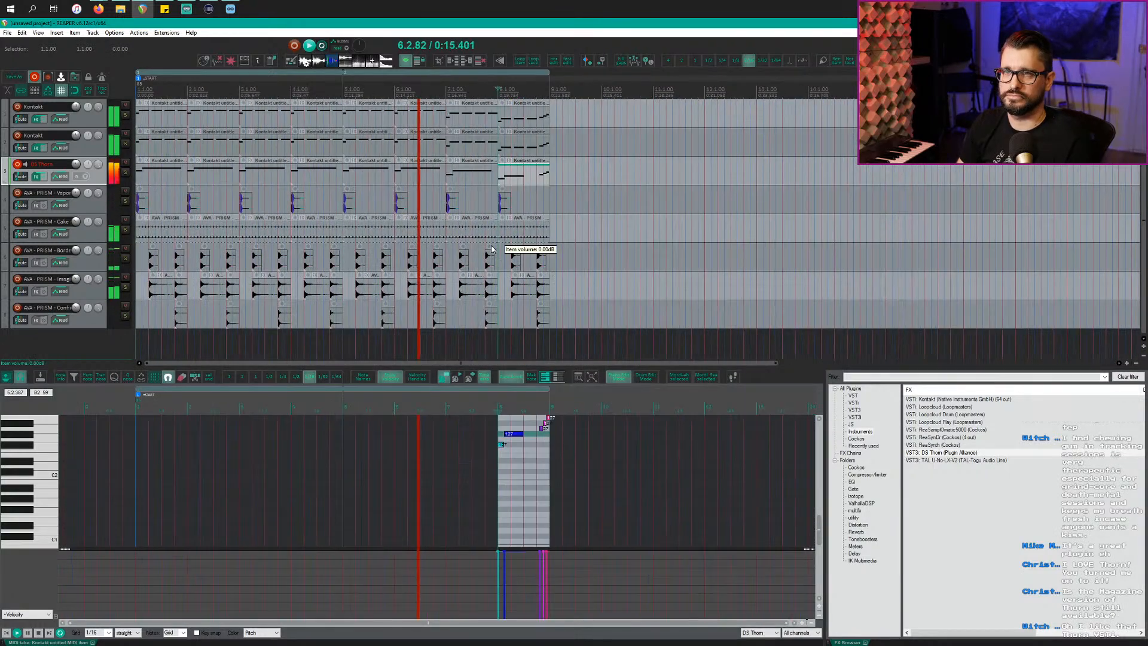
{"action": "double_click", "coordinate": [433, 96]}
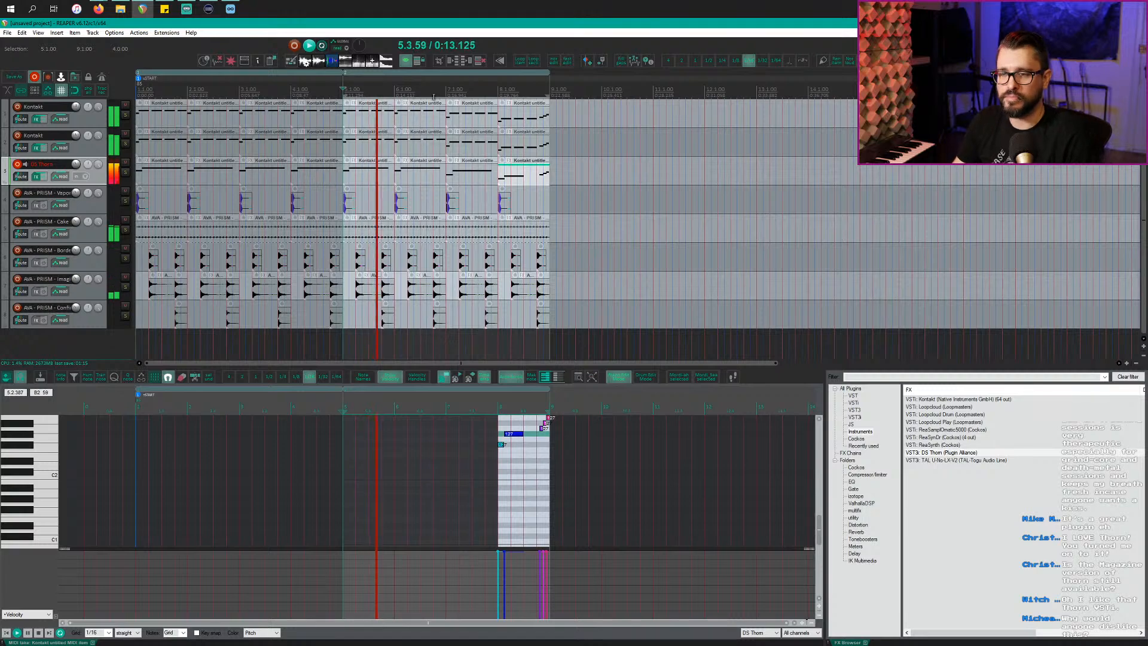
{"action": "scroll", "coordinate": [535, 181], "scroll_direction": "down", "scroll_amount": 2}
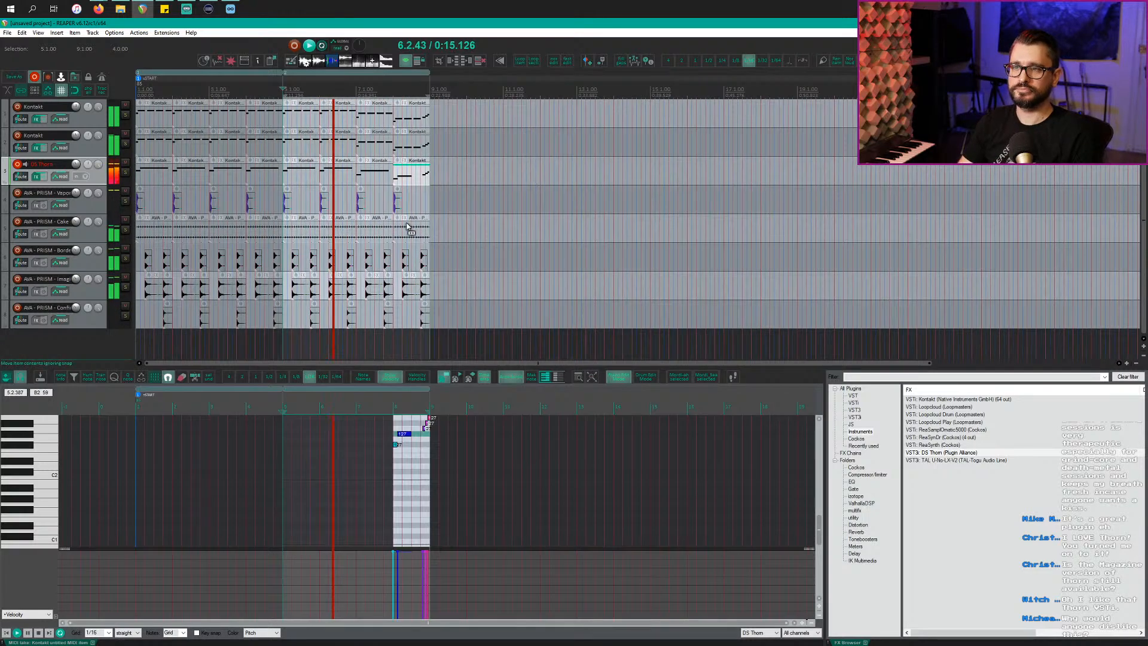
{"action": "left_click", "coordinate": [17, 164]}
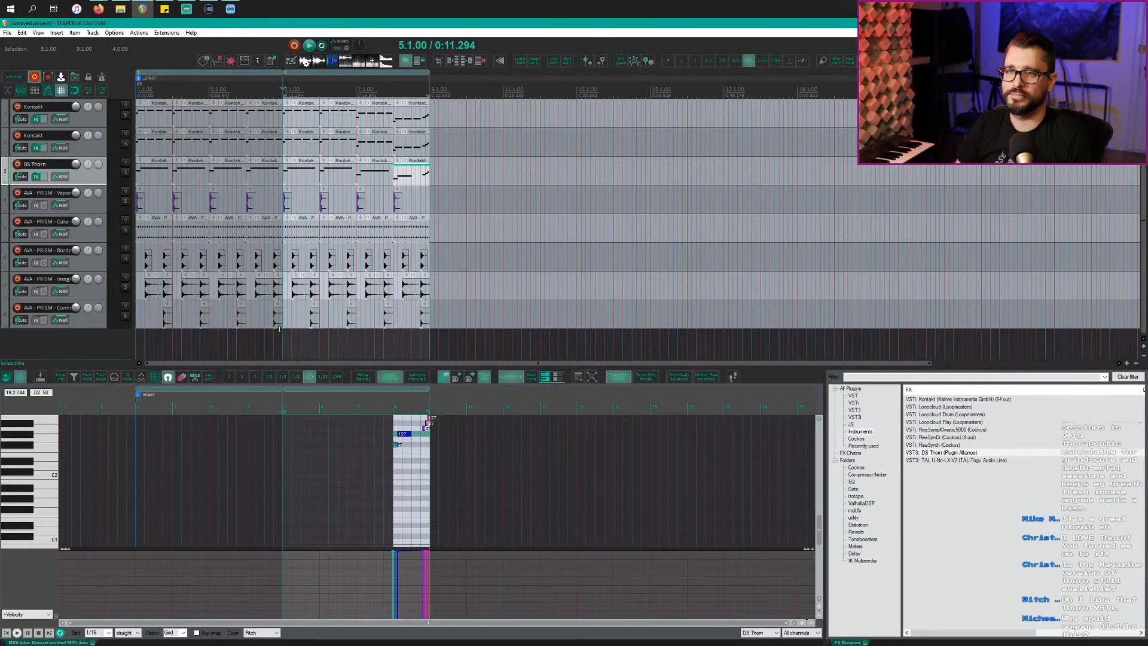
Step: Drag TAL-U-NO-LX V2 from the FX Browser below the tracks to create a new synth track
{"action": "left_click", "coordinate": [59, 336]}
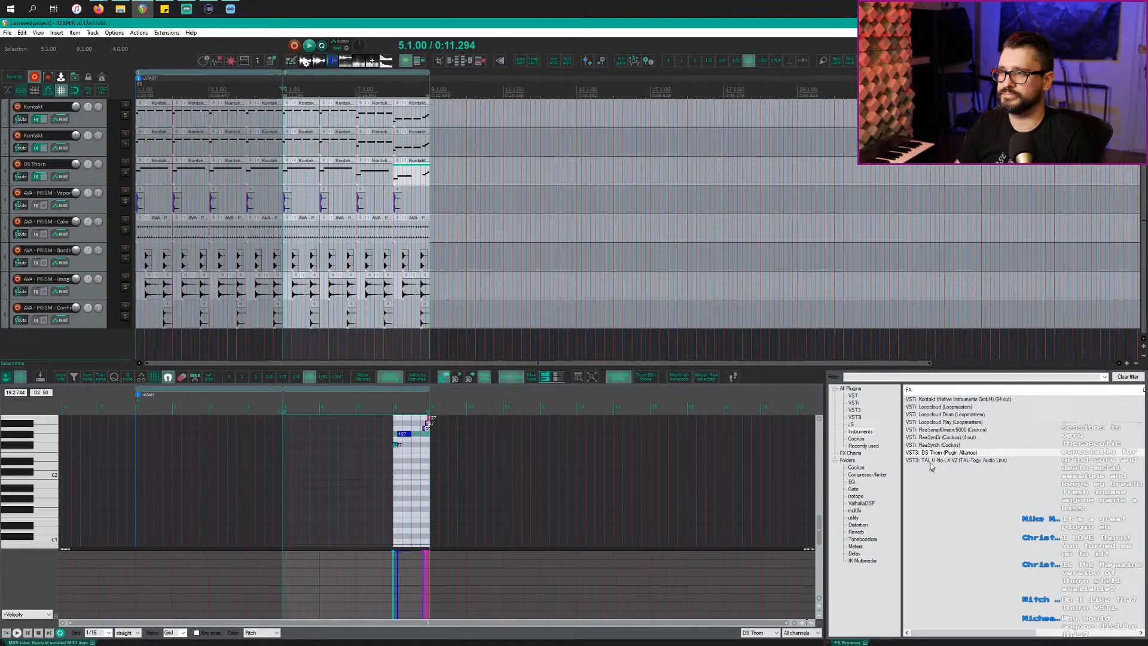
{"action": "left_click", "coordinate": [955, 459]}
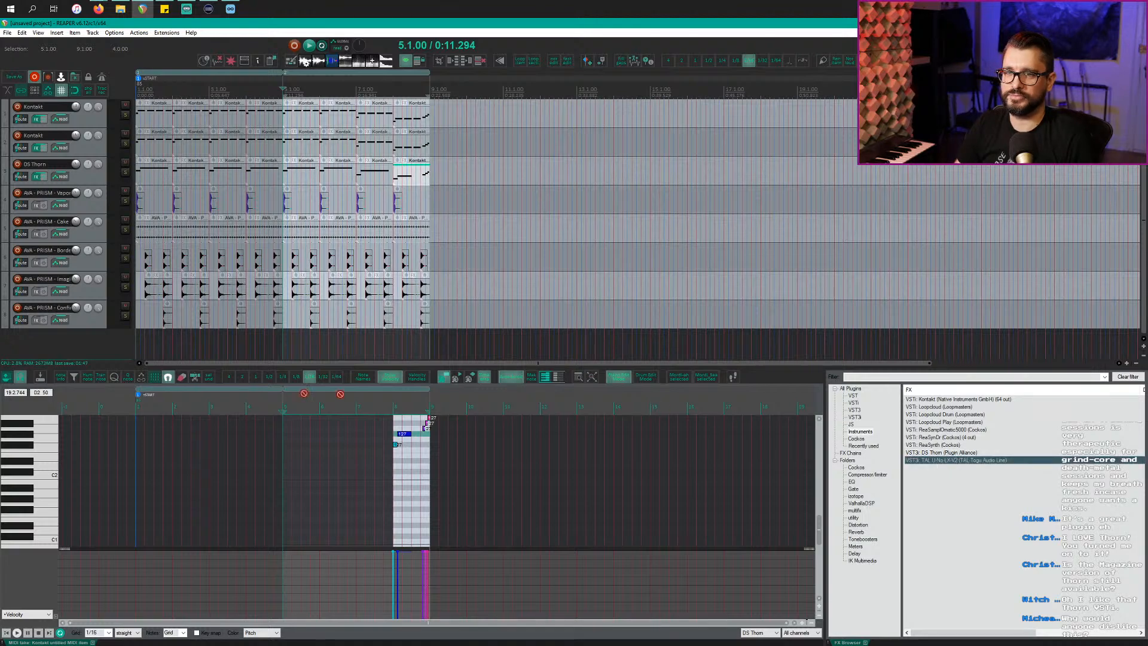
{"action": "left_click_drag", "start_coordinate": [118, 359], "coordinate": [104, 350]}
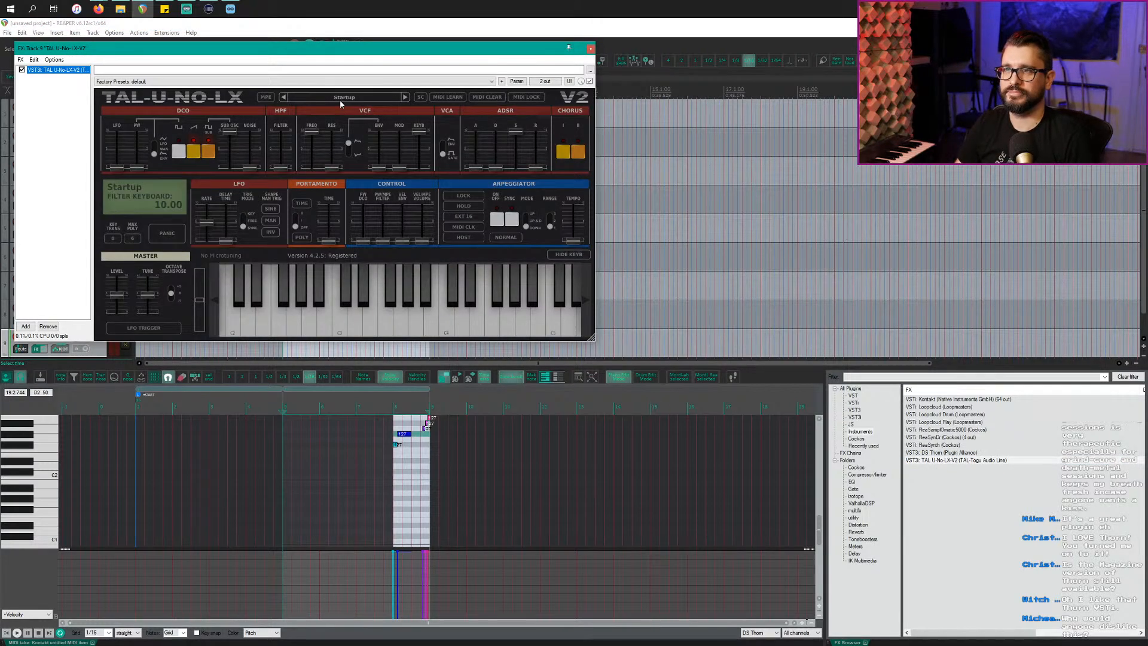
Step: Load the FMR Presets Bank > Lead > LED Big Lead 1 FMR preset and play from bar 5
{"action": "left_click", "coordinate": [343, 98]}
{"action": "mouse_move", "coordinate": [368, 221]}
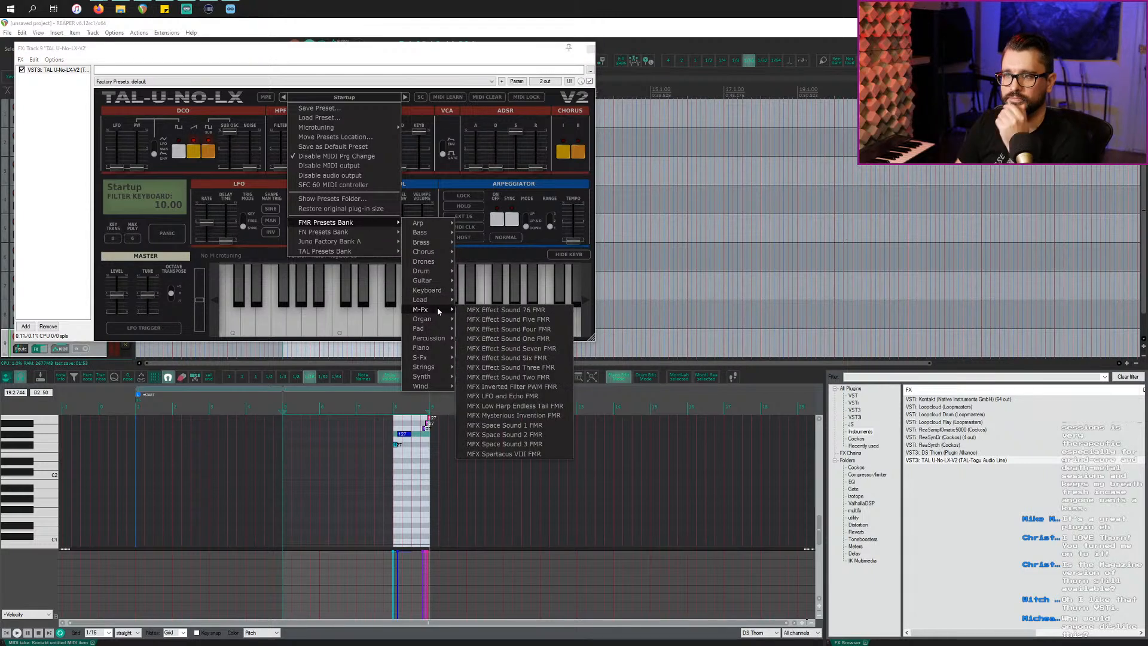
{"action": "mouse_move", "coordinate": [436, 299]}
{"action": "left_click", "coordinate": [477, 300]}
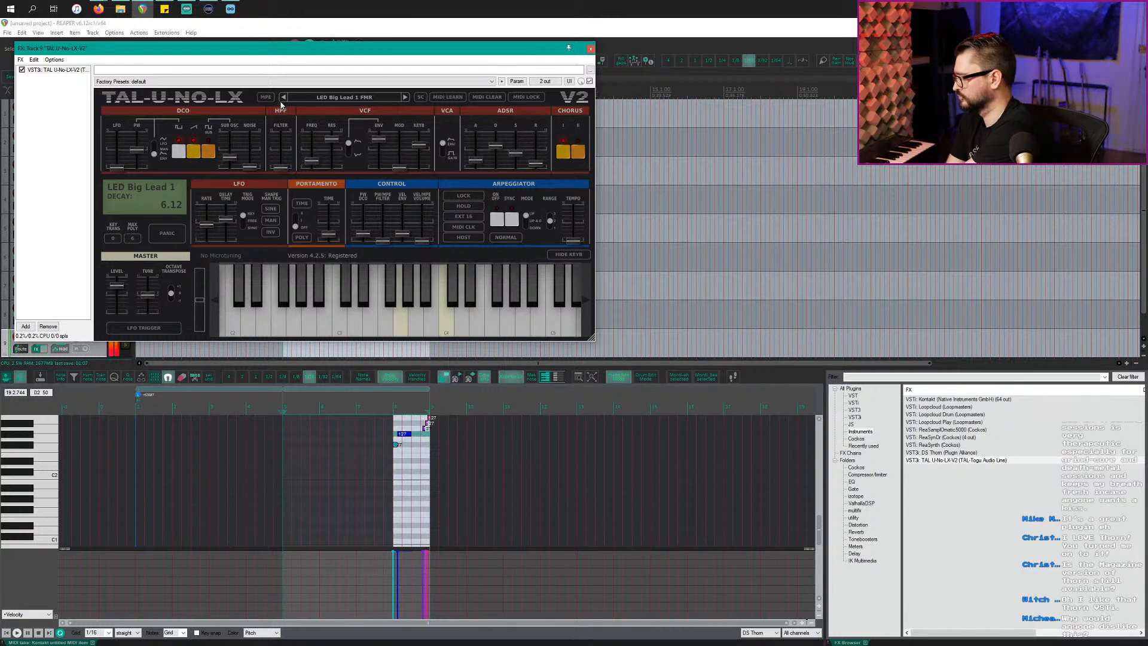
{"action": "left_click_drag", "start_coordinate": [311, 52], "coordinate": [422, 274]}
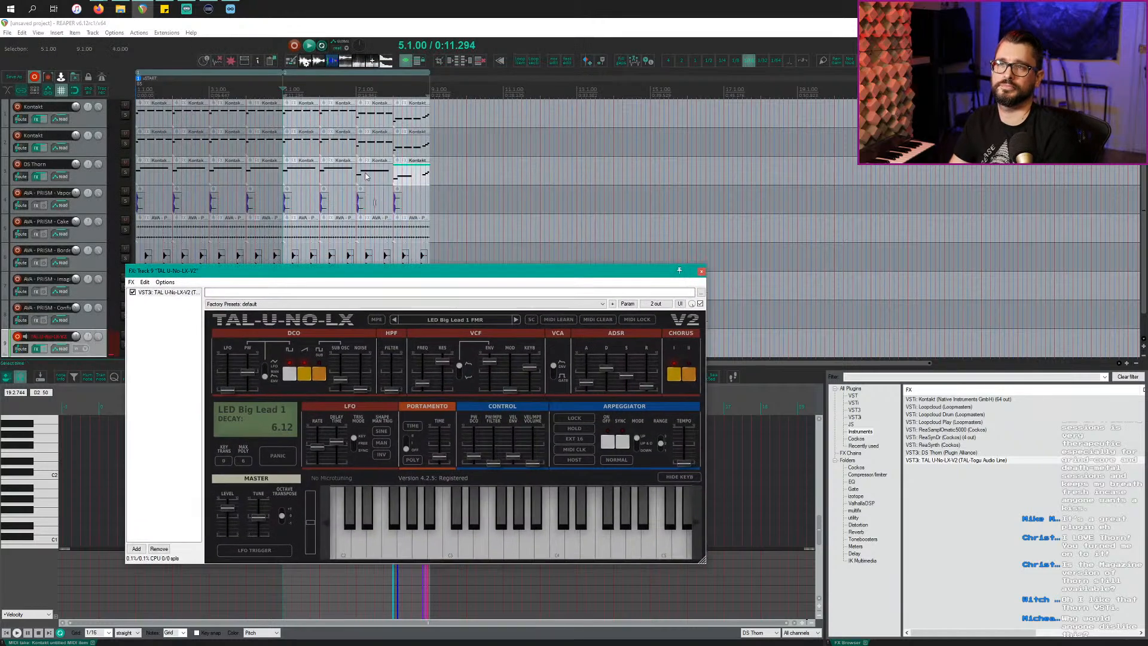
{"action": "left_click", "coordinate": [285, 89]}
{"action": "key", "text": "space"}
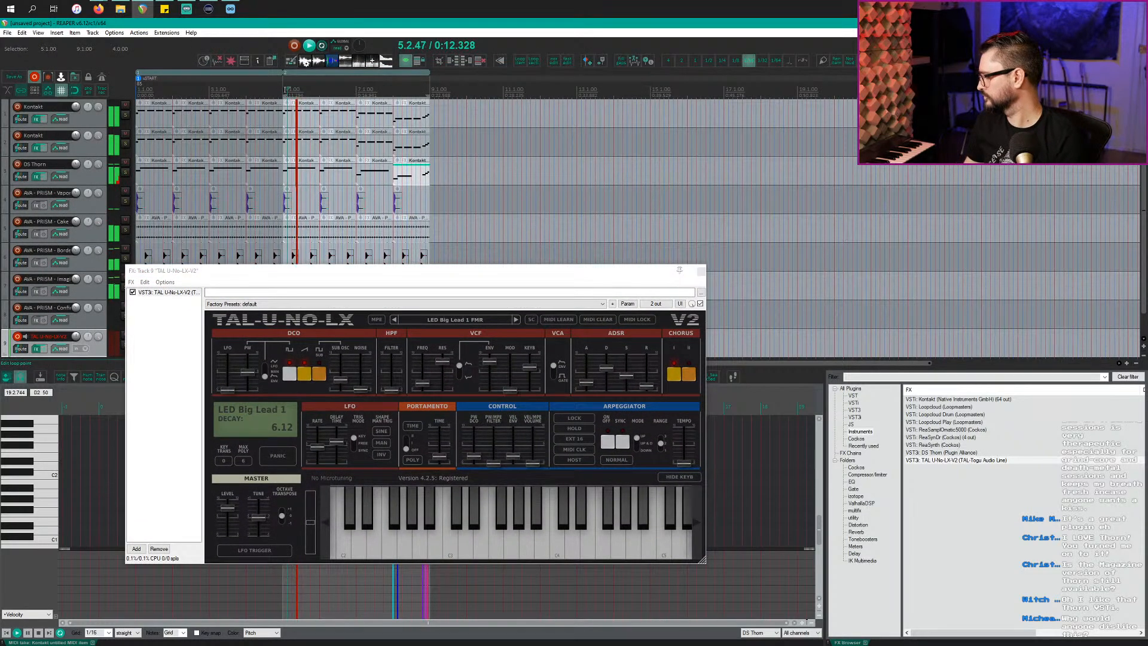
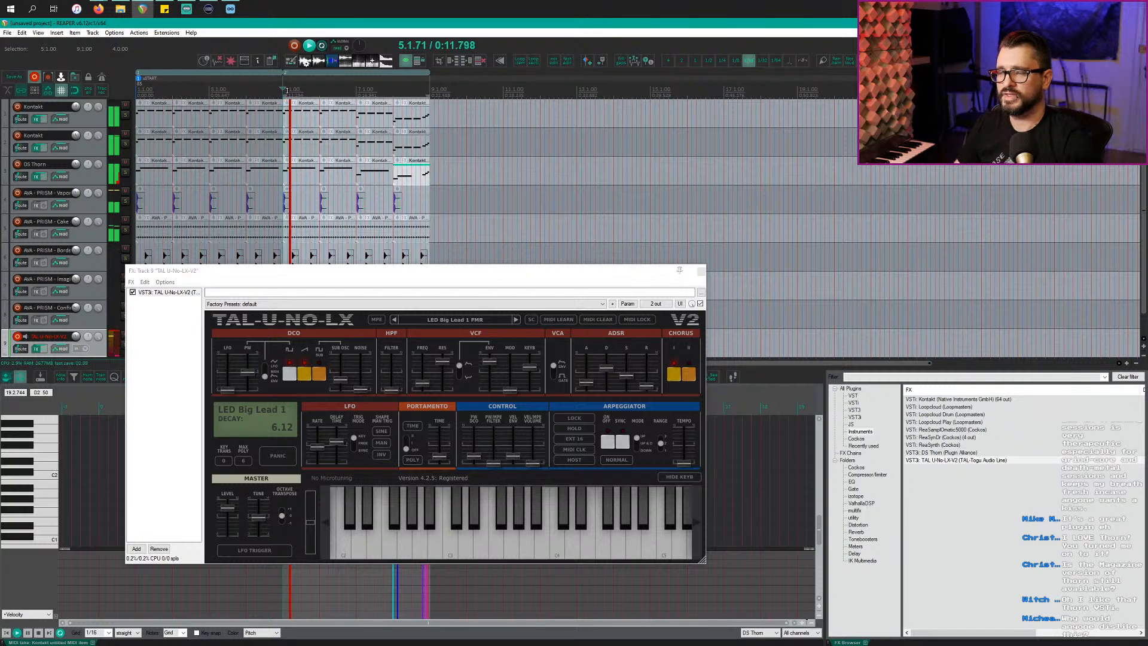
Step: Move the synth window aside and draw a MIDI item on the TAL-U-NO-LX track from 5.1.00 to 9.1.00
{"action": "key", "text": "space"}
{"action": "left_click", "coordinate": [400, 178]}
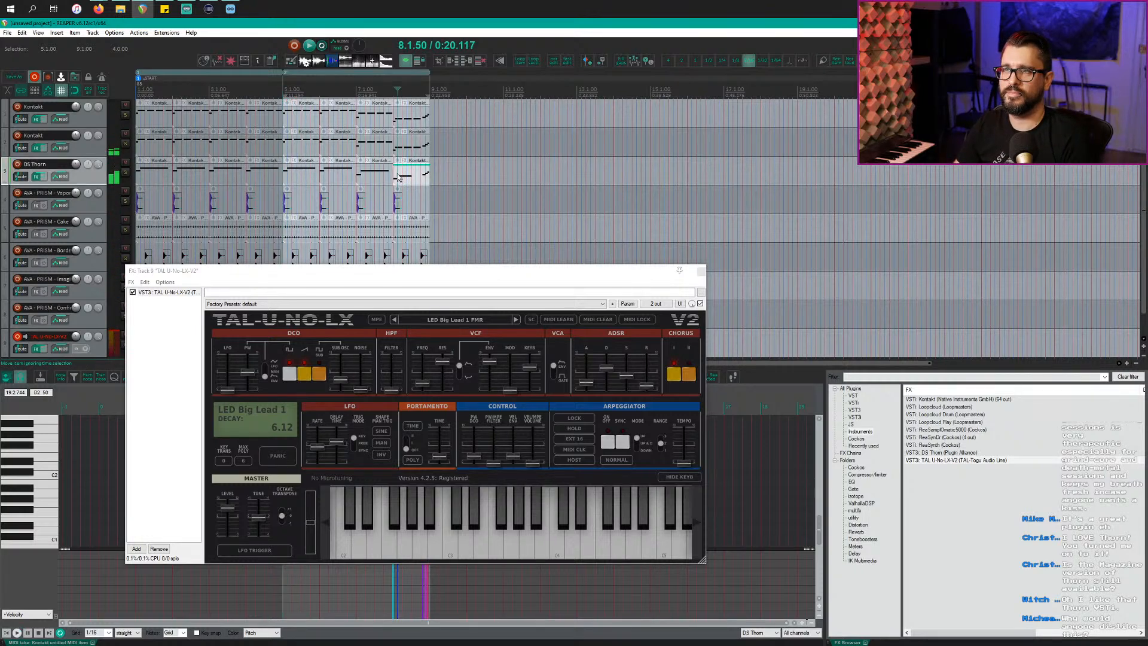
{"action": "key", "text": "space"}
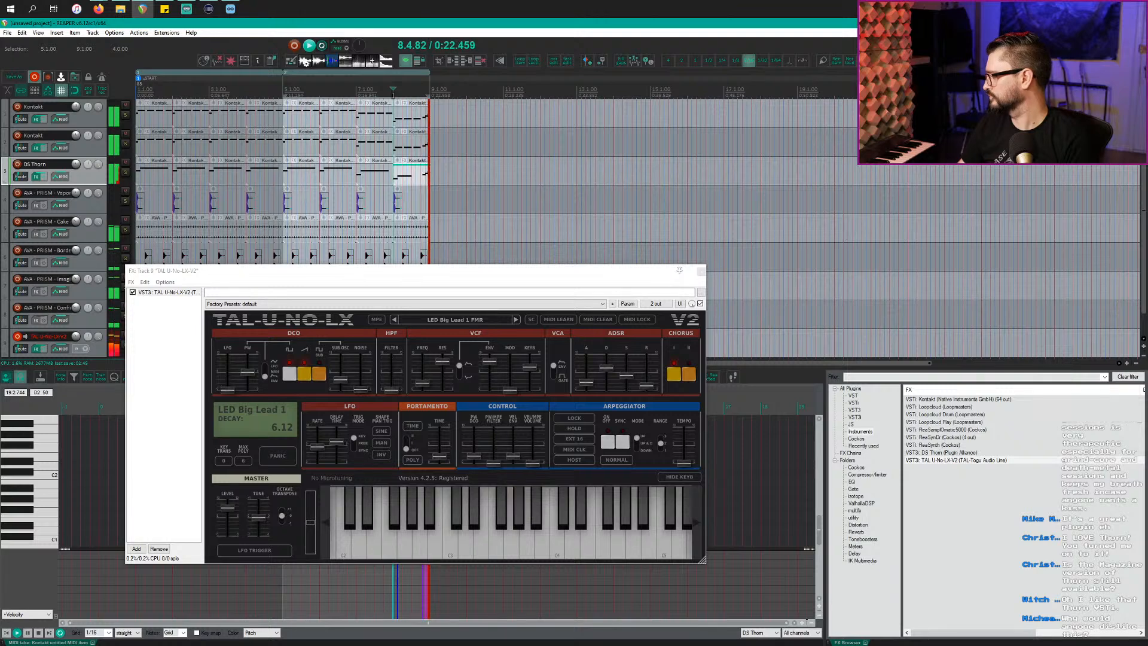
{"action": "key", "text": "space"}
{"action": "scroll", "coordinate": [302, 175], "scroll_direction": "down", "scroll_amount": 1}
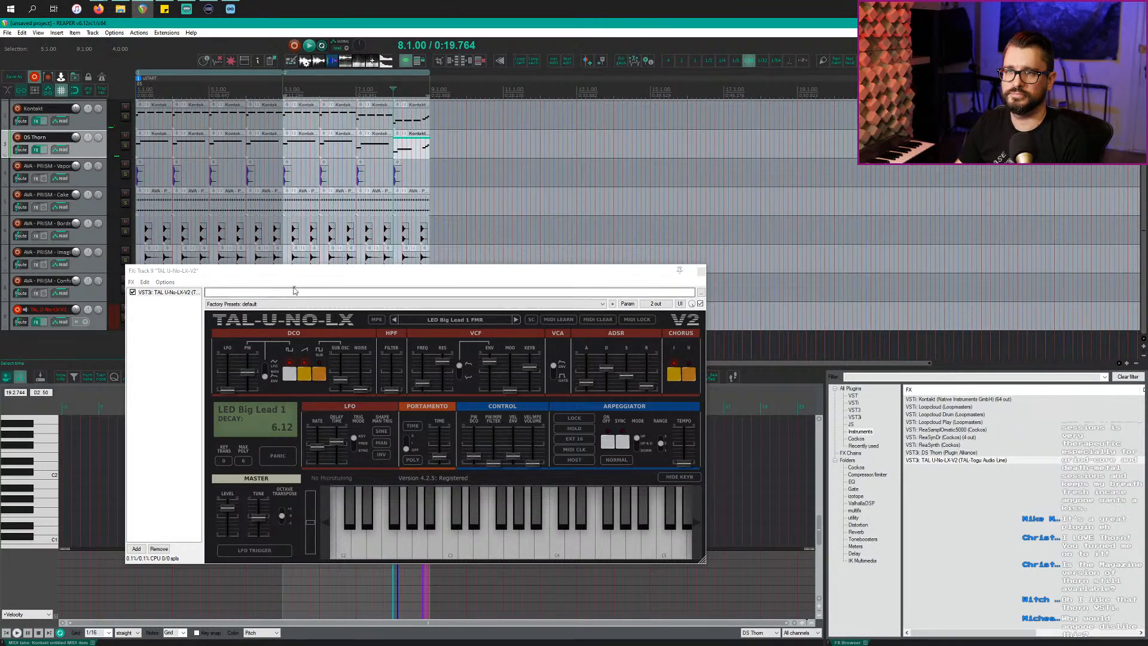
{"action": "left_click_drag", "start_coordinate": [296, 274], "coordinate": [575, 349]}
{"action": "left_click_drag", "start_coordinate": [284, 323], "coordinate": [430, 326]}
Step: In the MIDI editor, add a D3 note at the item start and lengthen it
{"action": "double_click", "coordinate": [289, 326]}
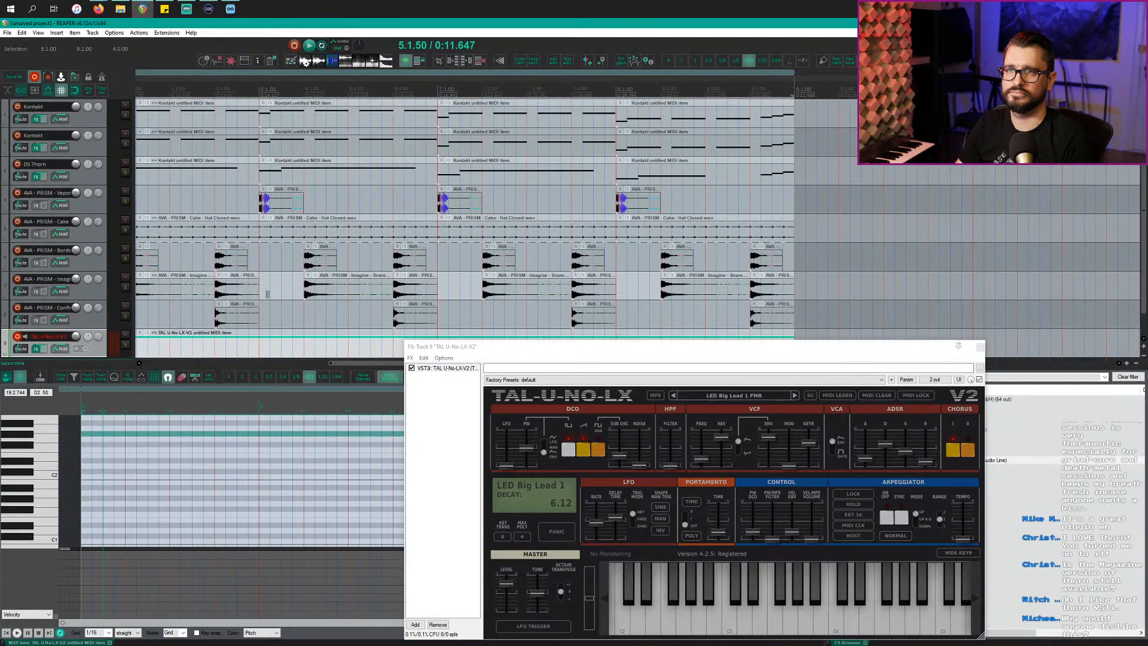
{"action": "scroll", "coordinate": [269, 297], "scroll_direction": "right", "scroll_amount": 3}
{"action": "scroll", "coordinate": [269, 299], "scroll_direction": "left", "scroll_amount": 4}
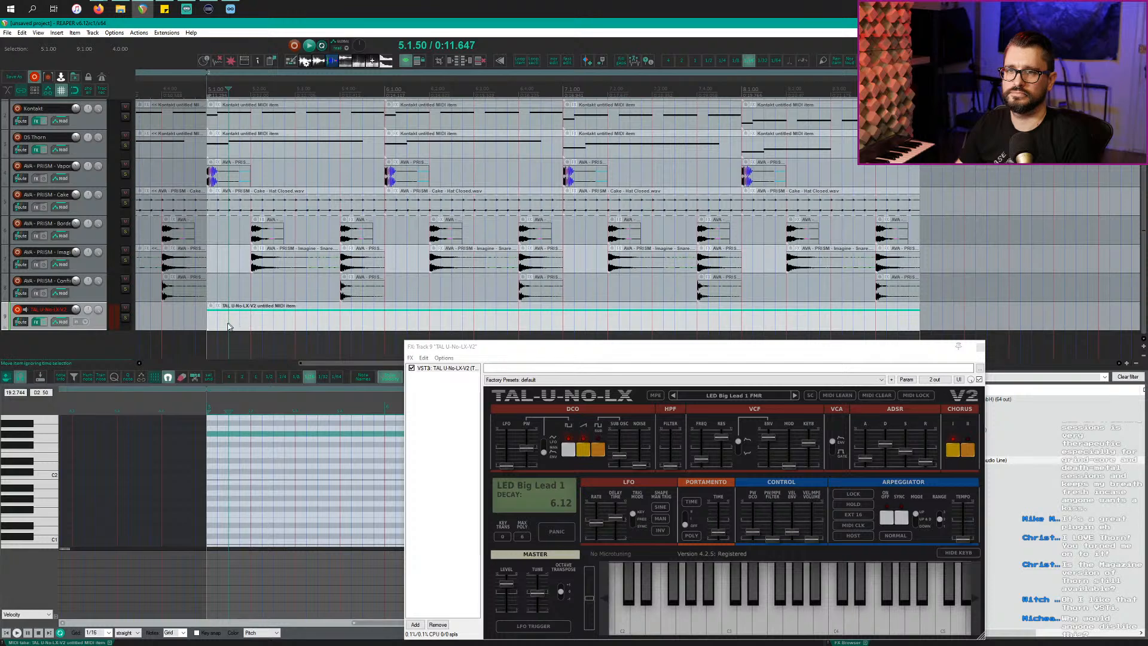
{"action": "left_click", "coordinate": [44, 466]}
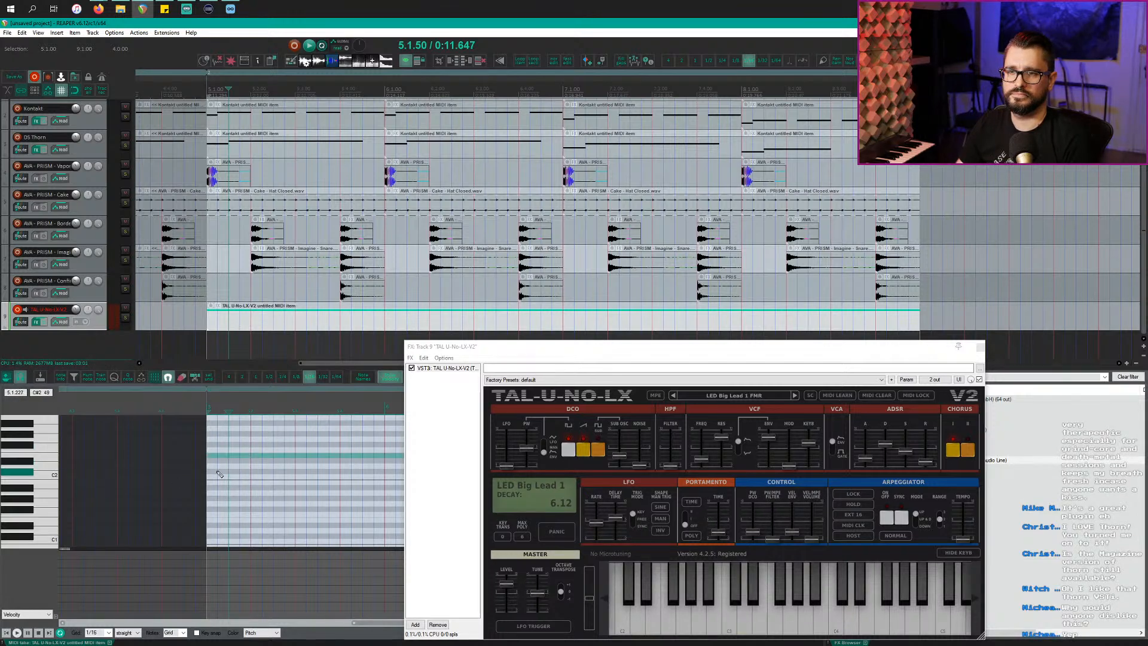
{"action": "scroll", "coordinate": [56, 457], "scroll_direction": "up", "scroll_amount": 2}
{"action": "left_click", "coordinate": [52, 436]}
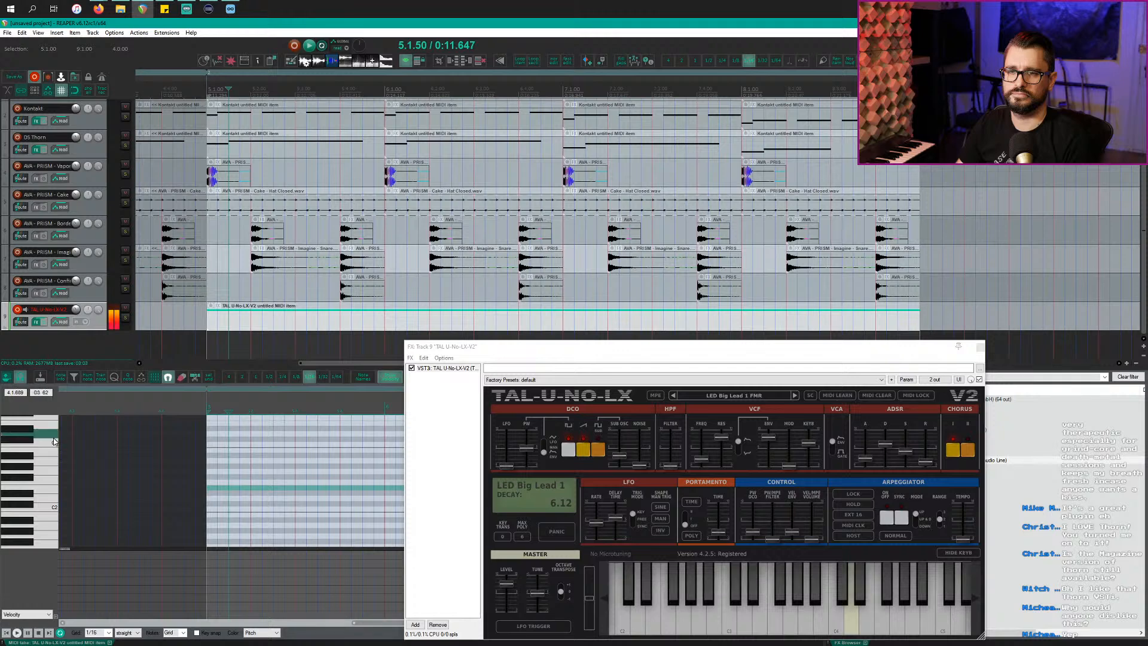
{"action": "left_click", "coordinate": [212, 435]}
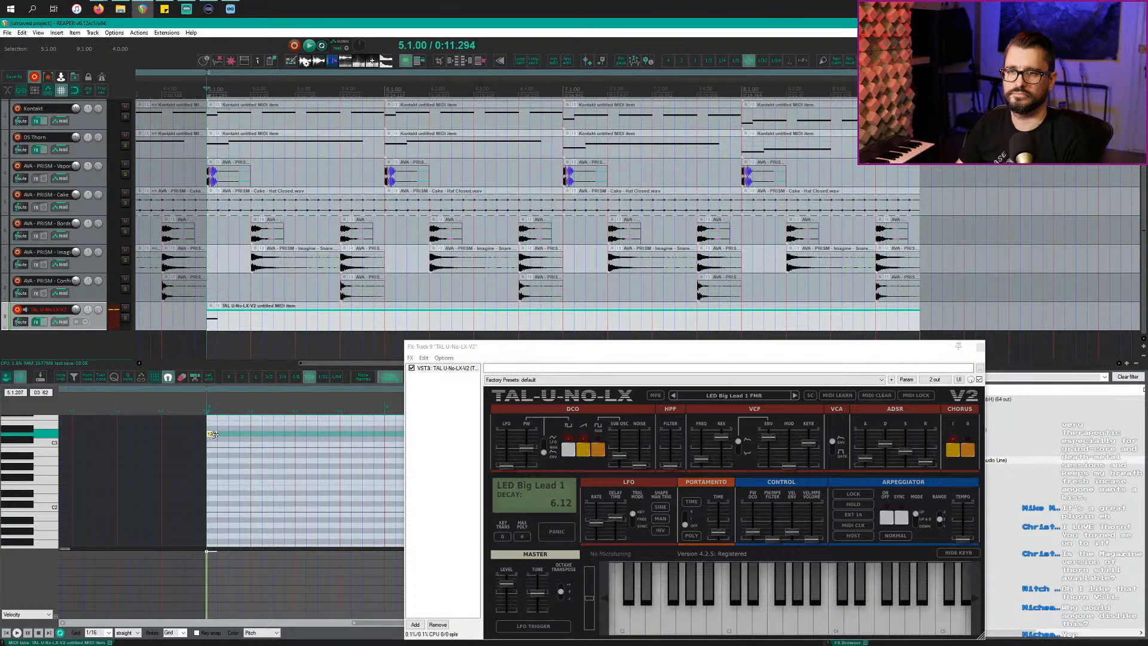
{"action": "key", "text": "space"}
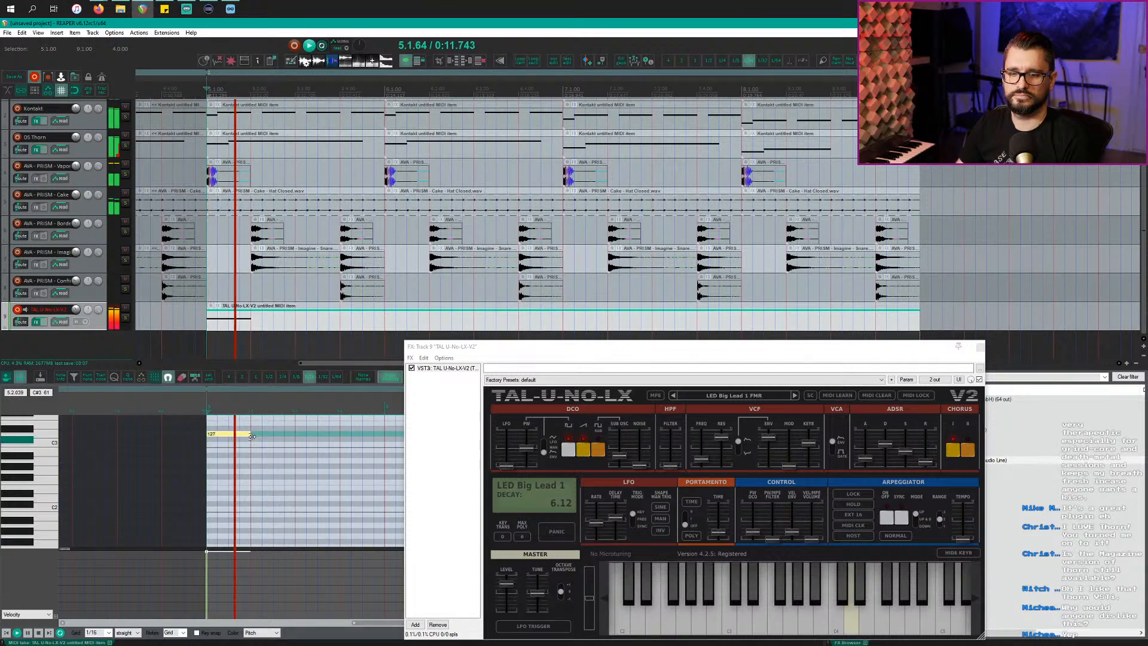
{"action": "left_click_drag", "start_coordinate": [256, 436], "coordinate": [295, 439]}
{"action": "key", "text": "space"}
{"action": "key", "text": "space"}
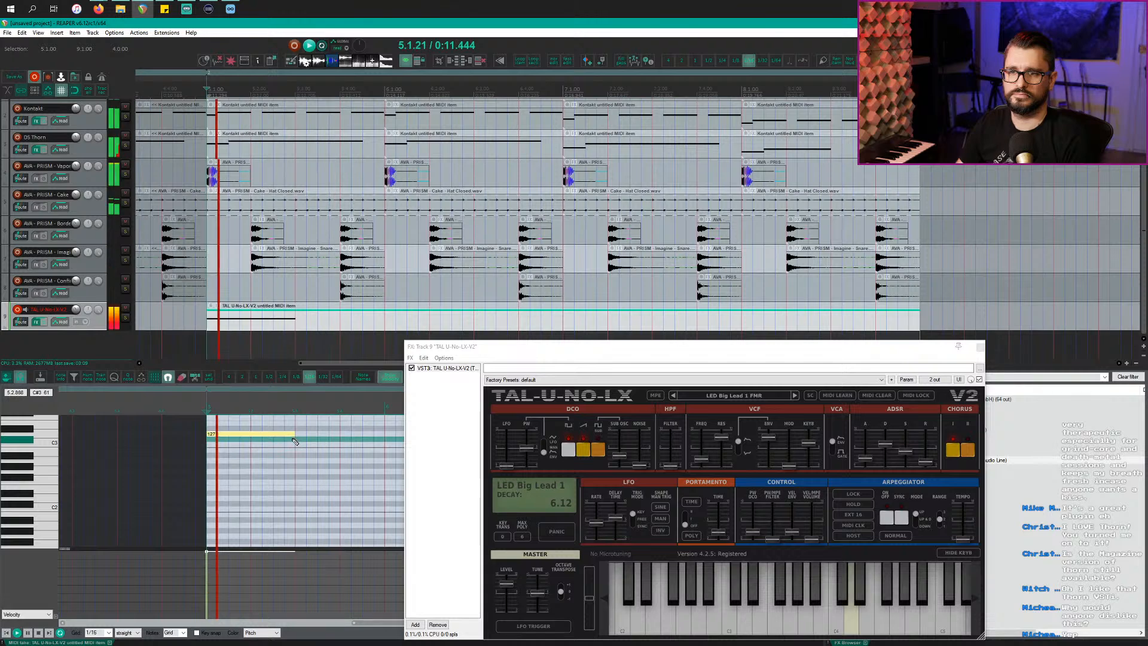
Step: Close the synth window, stretch the D3 note to a full bar, and add a C3 note at bar 6
{"action": "scroll", "coordinate": [349, 469], "scroll_direction": "up", "scroll_amount": 3}
{"action": "left_click", "coordinate": [981, 348]}
{"action": "key", "text": "space"}
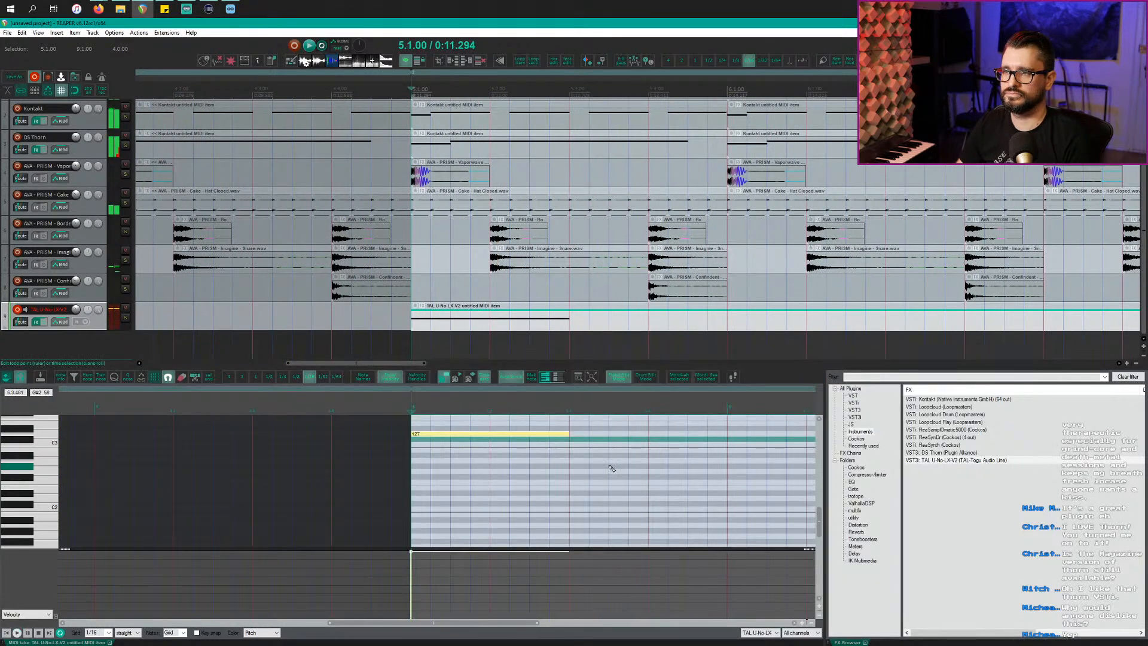
{"action": "scroll", "coordinate": [594, 469], "scroll_direction": "right", "scroll_amount": 3}
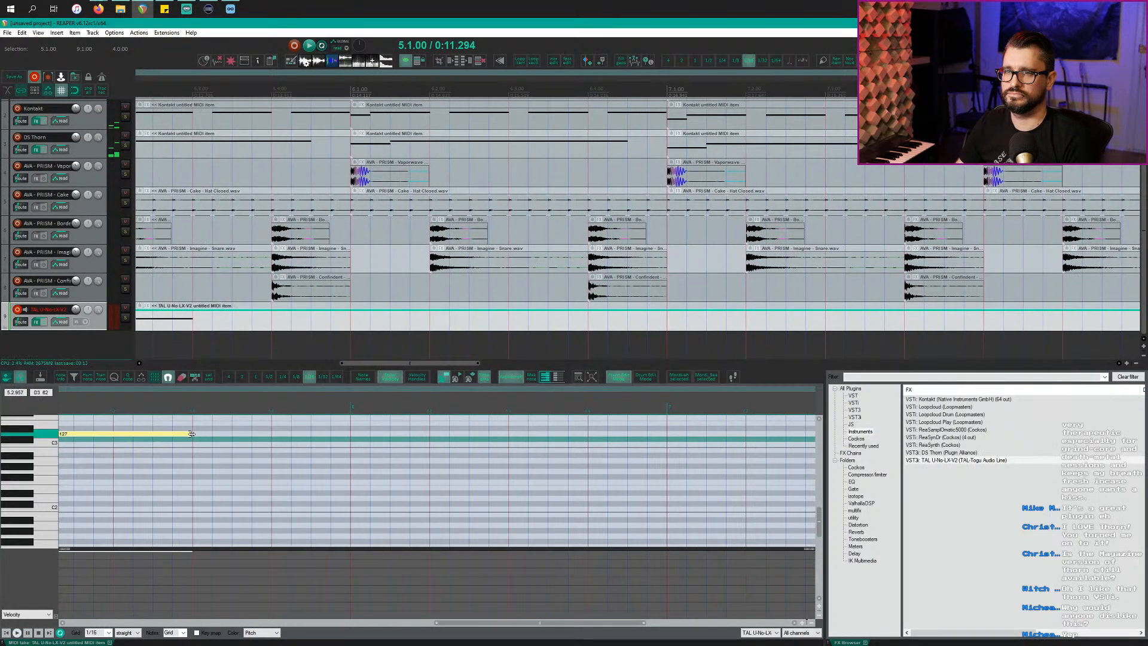
{"action": "left_click_drag", "start_coordinate": [192, 434], "coordinate": [670, 446]}
{"action": "left_click", "coordinate": [356, 445]}
{"action": "scroll", "coordinate": [582, 471], "scroll_direction": "down", "scroll_amount": 3}
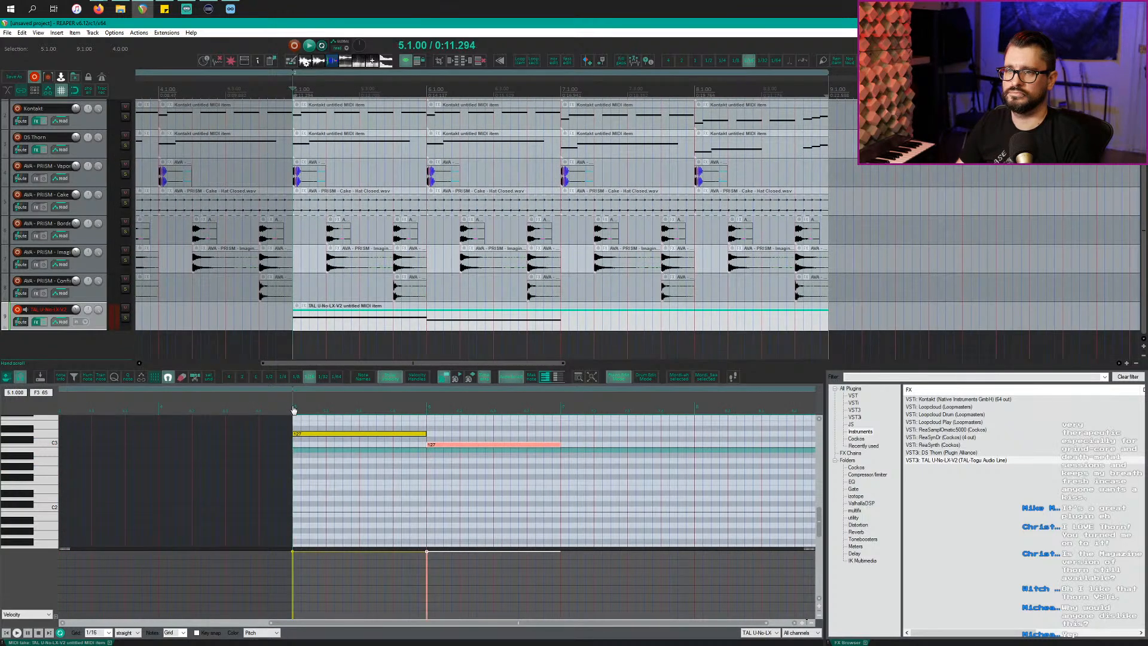
{"action": "key", "text": "space"}
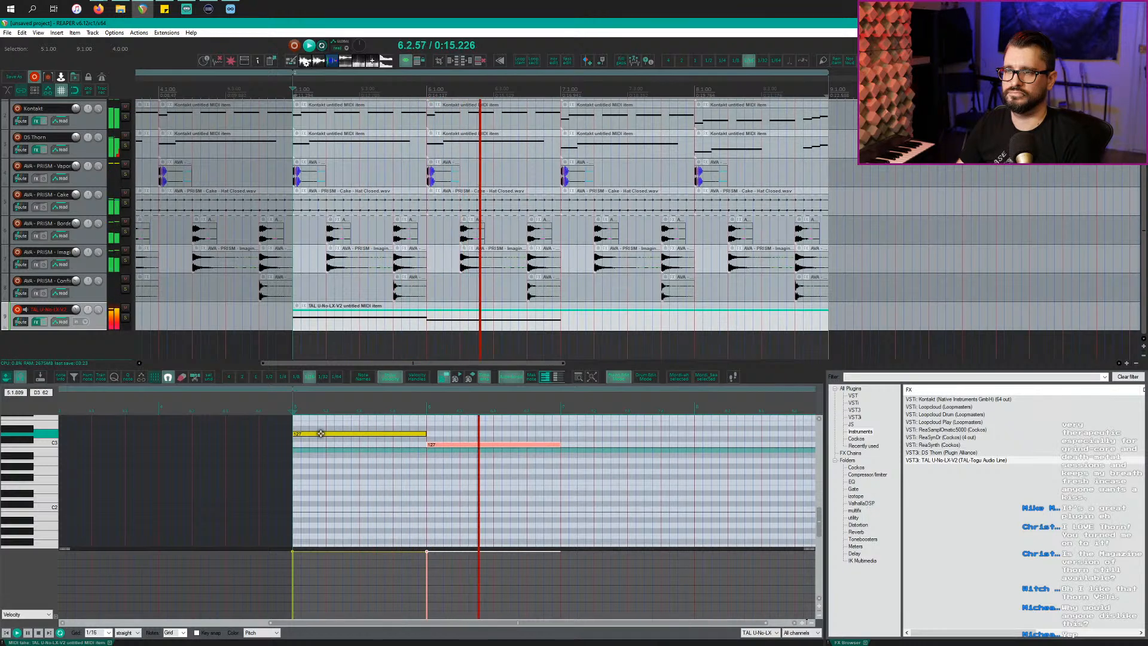
{"action": "key", "text": "space"}
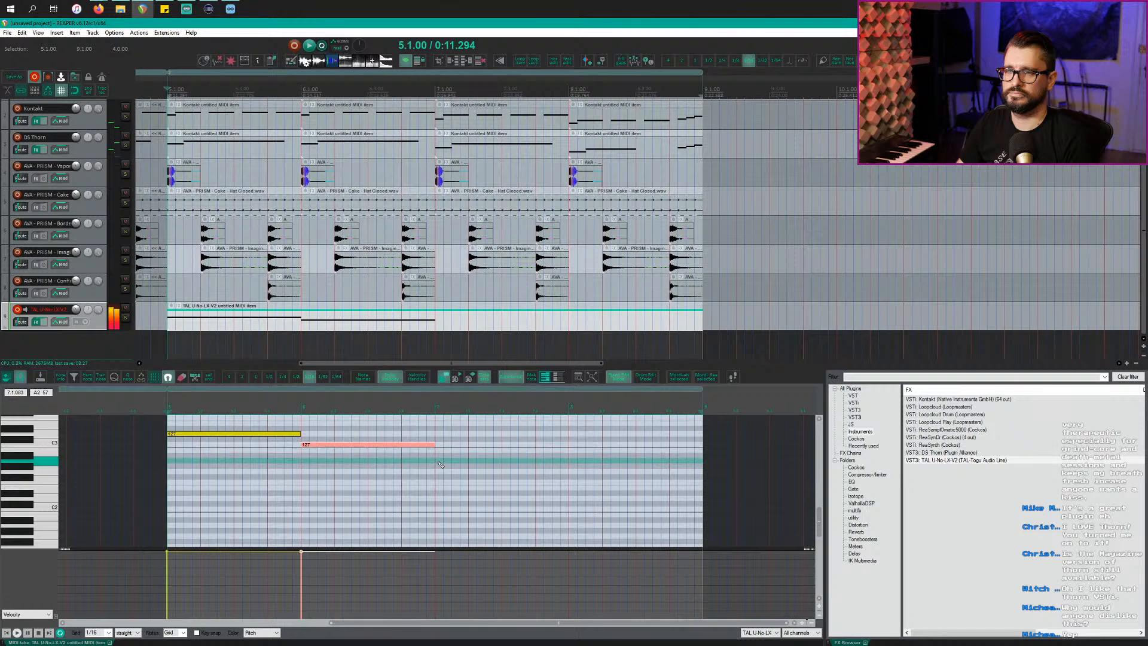
Step: Add a lower note spanning bars 7–8 and a long G2 note in bar 8, then record-disarm the track
{"action": "left_click", "coordinate": [441, 461]}
{"action": "left_click_drag", "start_coordinate": [441, 462], "coordinate": [569, 465]}
{"action": "key", "text": "space"}
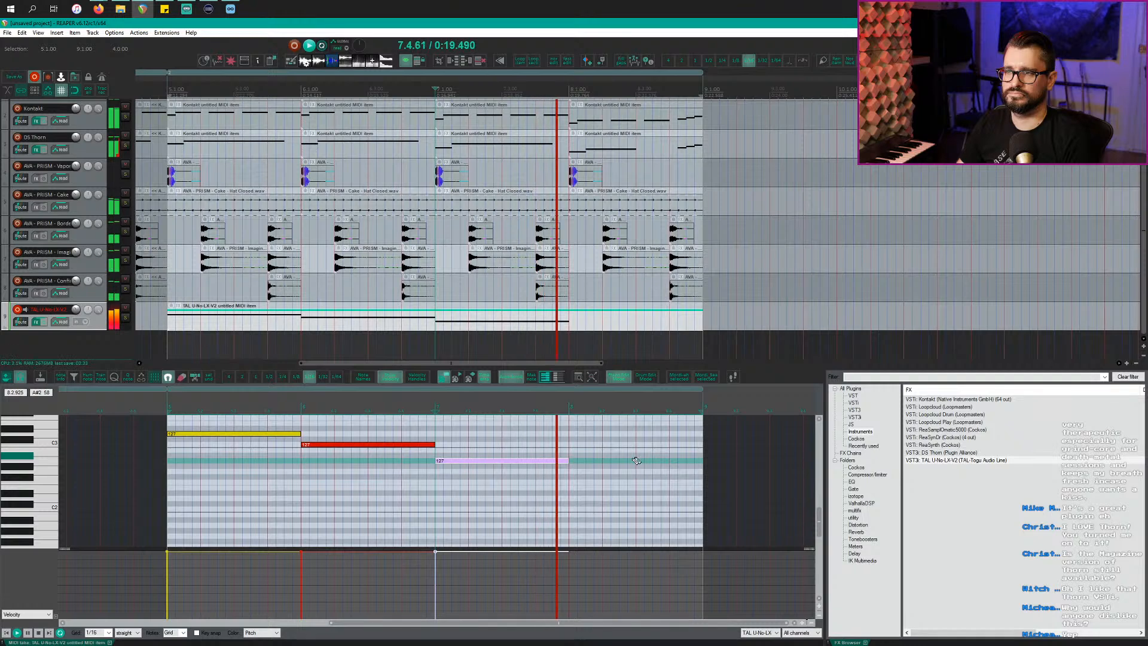
{"action": "key", "text": "space"}
{"action": "left_click", "coordinate": [575, 473]}
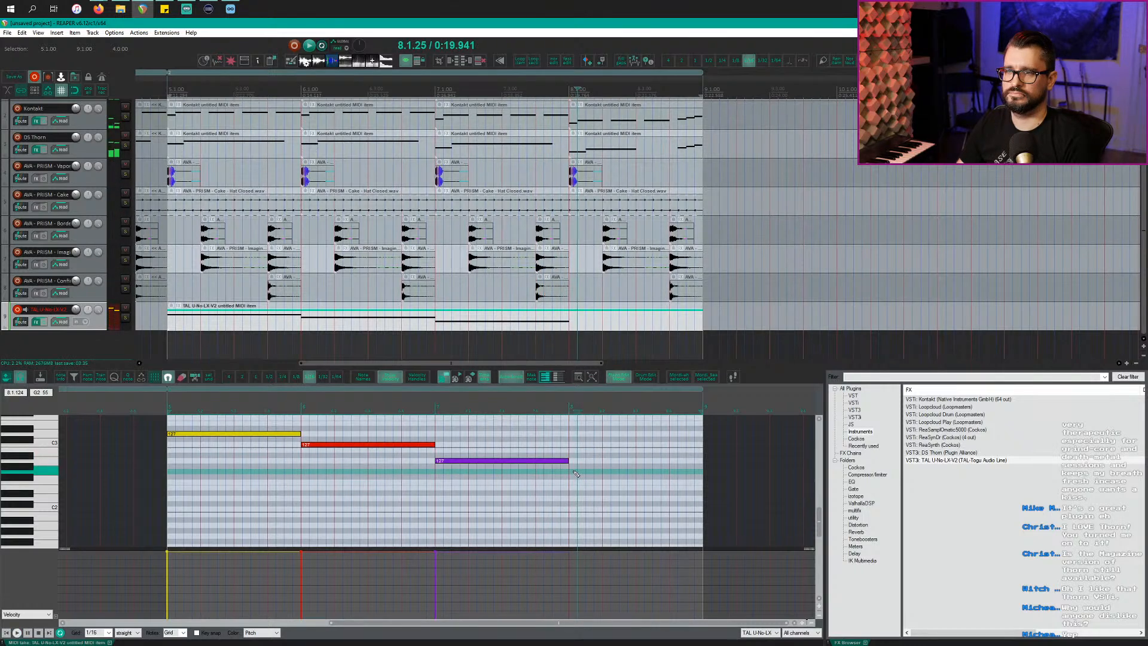
{"action": "left_click", "coordinate": [573, 471]}
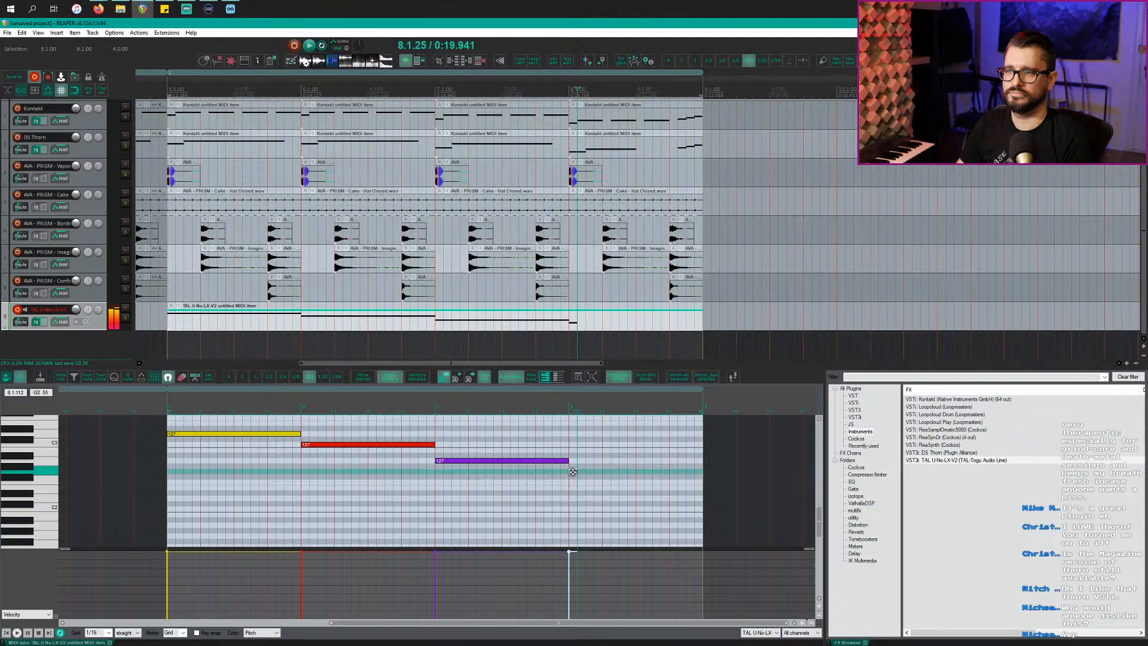
{"action": "left_click_drag", "start_coordinate": [633, 472], "coordinate": [636, 472]}
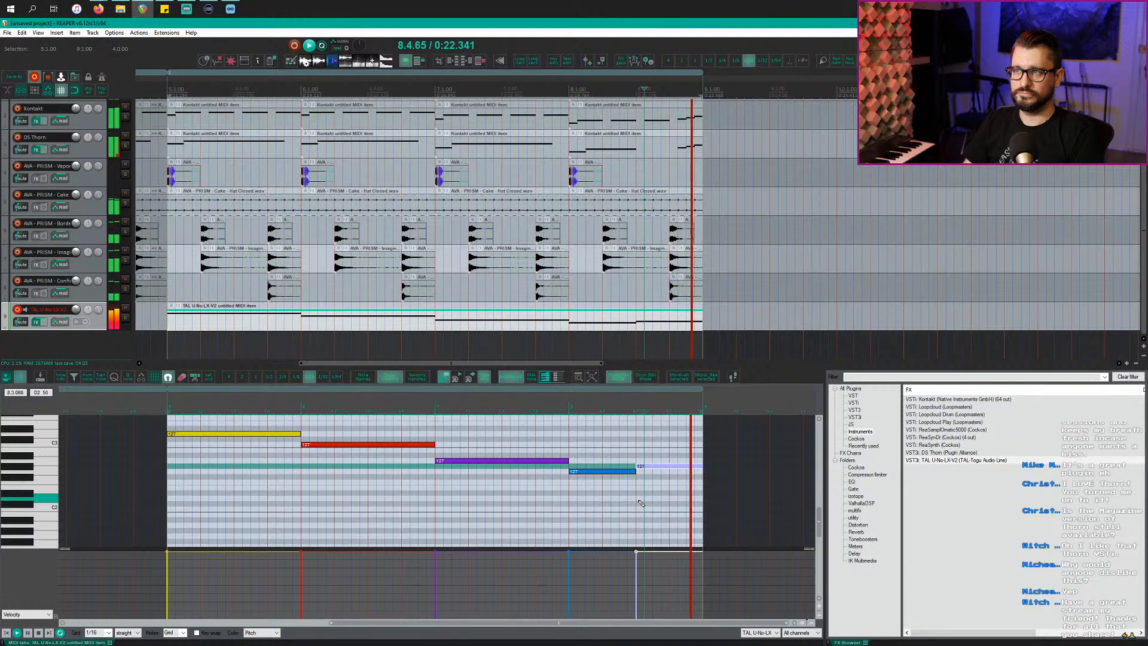
{"action": "scroll", "coordinate": [460, 497], "scroll_direction": "down", "scroll_amount": 3}
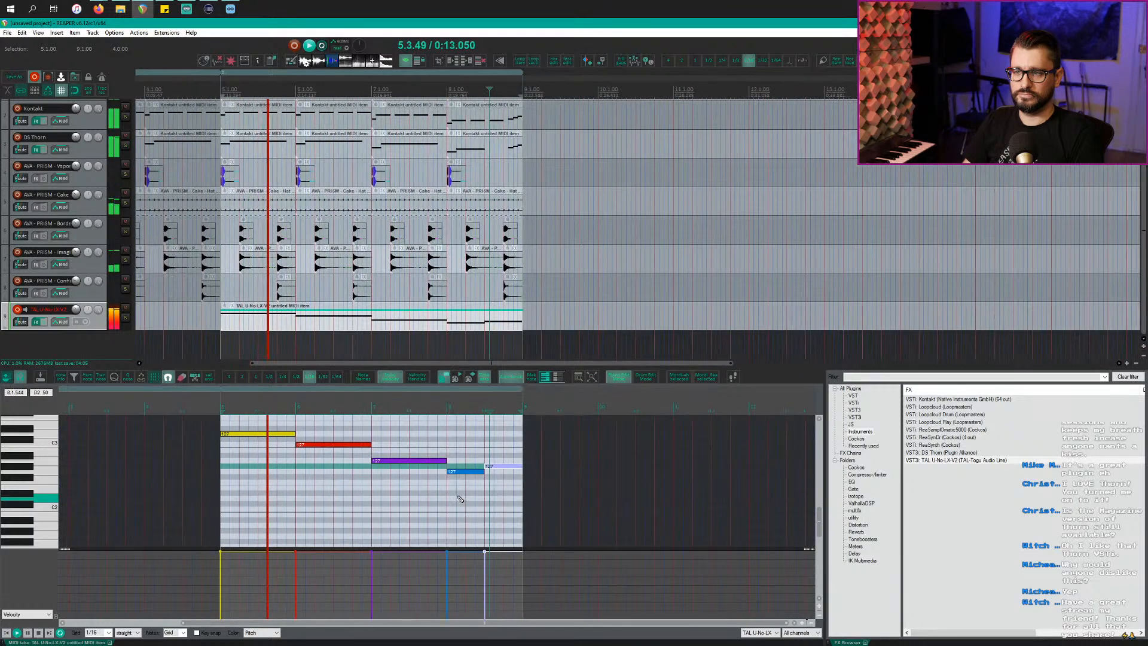
{"action": "scroll", "coordinate": [418, 499], "scroll_direction": "up", "scroll_amount": 4}
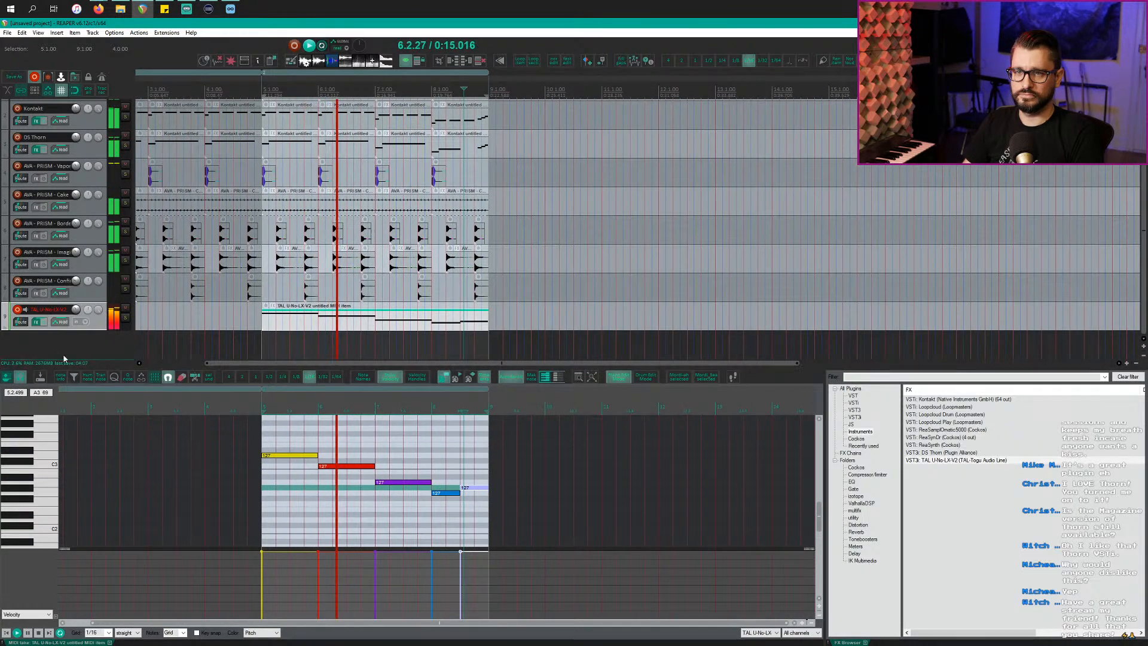
{"action": "left_click", "coordinate": [17, 310]}
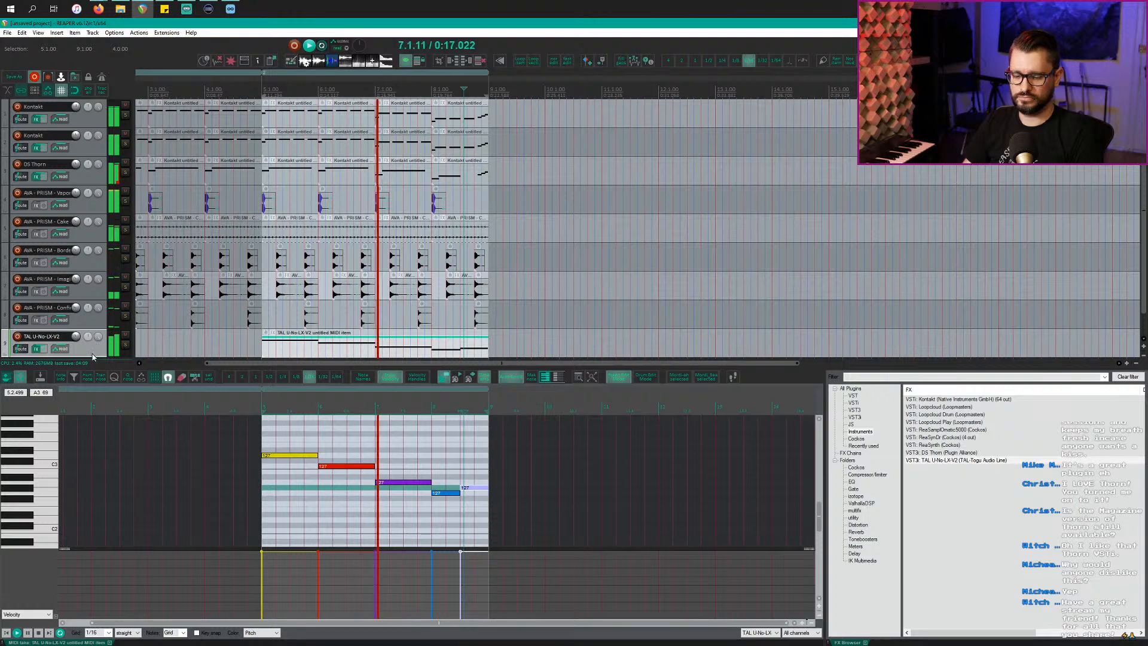
Step: Open TAL-U-NO-LX, switch on its arpeggiator in up-and-down mode, and adjust the arp rate
{"action": "key", "text": "alt+d"}
{"action": "key", "text": "f"}
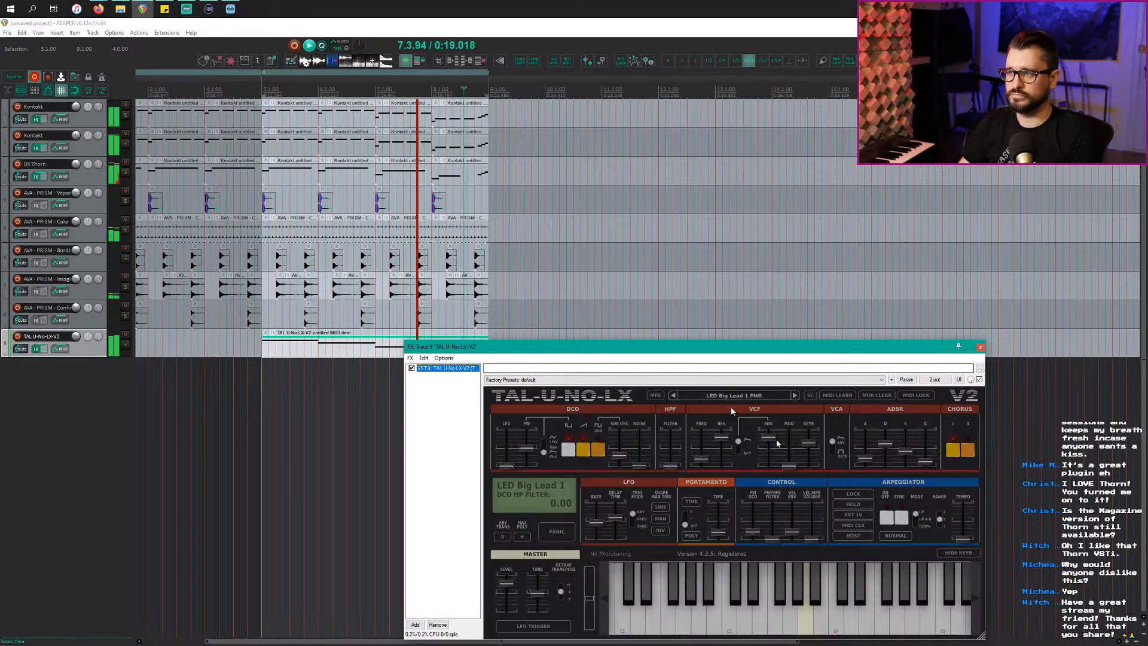
{"action": "left_click_drag", "start_coordinate": [753, 343], "coordinate": [437, 139]}
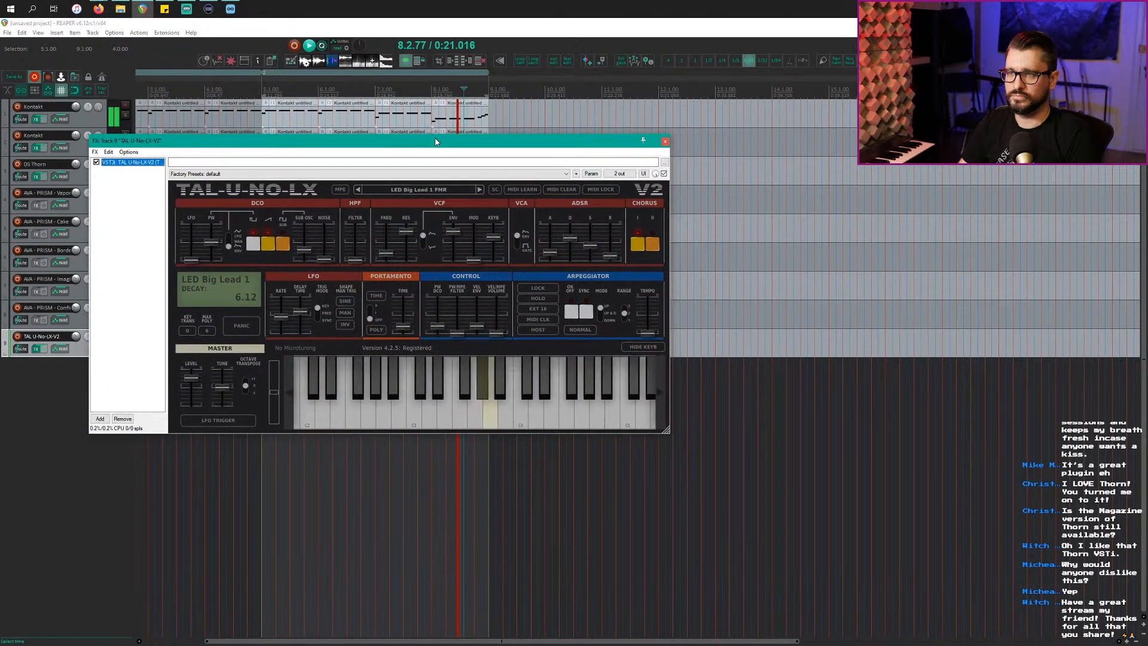
{"action": "left_click", "coordinate": [589, 314]}
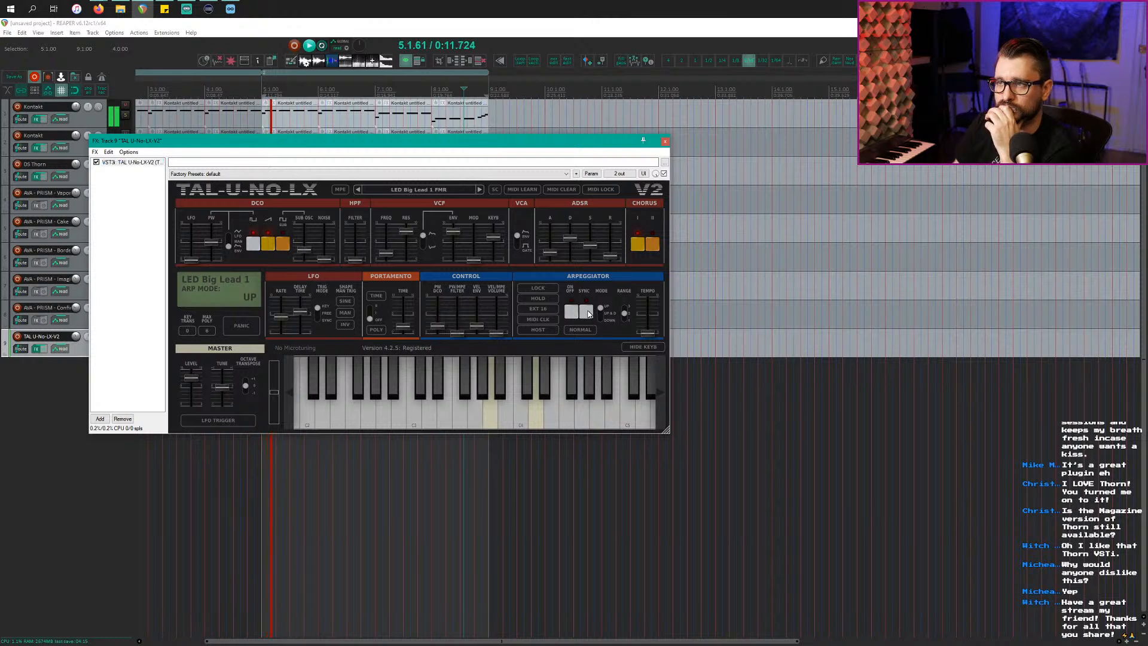
{"action": "left_click", "coordinate": [571, 312]}
{"action": "left_click", "coordinate": [649, 330]}
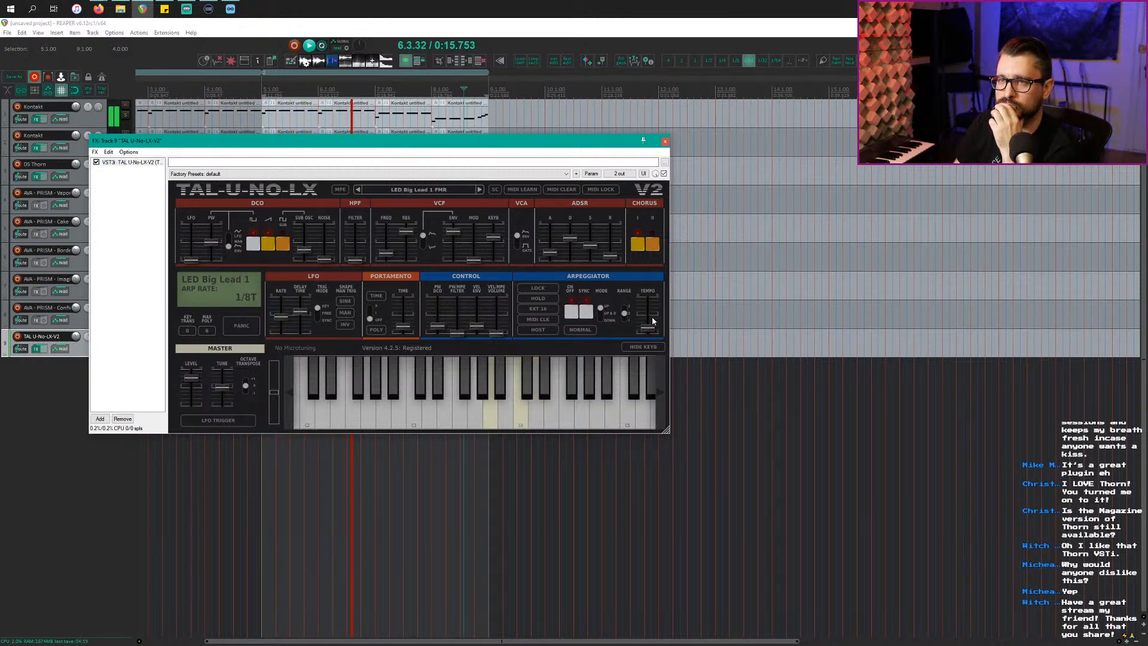
{"action": "left_click_drag", "start_coordinate": [655, 313], "coordinate": [656, 307]}
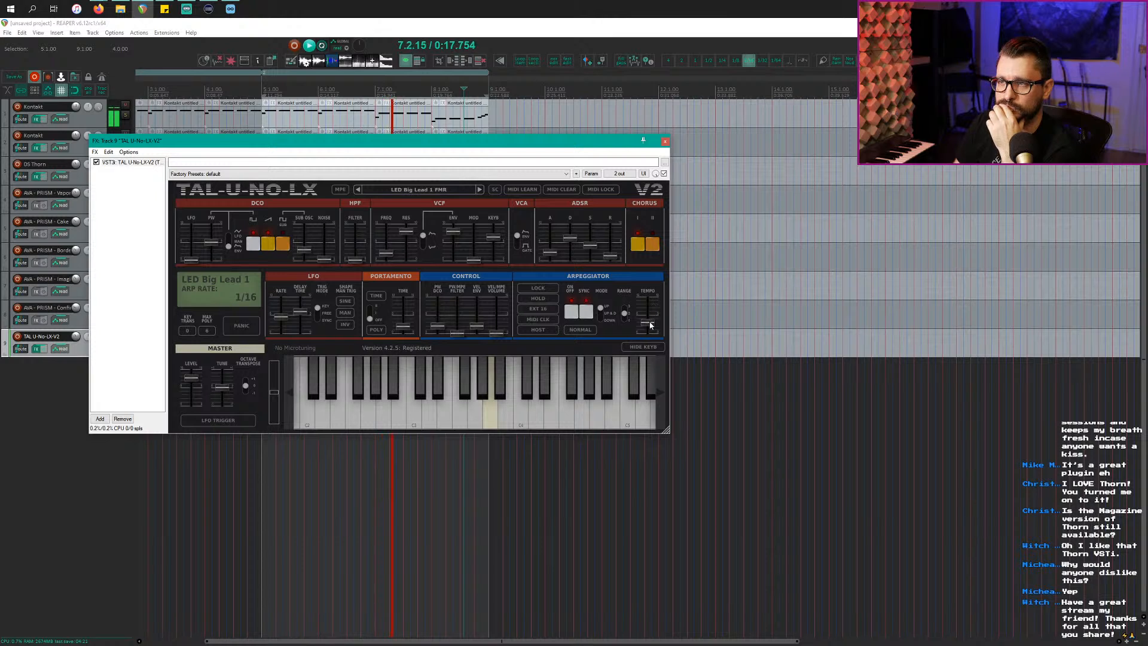
{"action": "left_click", "coordinate": [612, 318]}
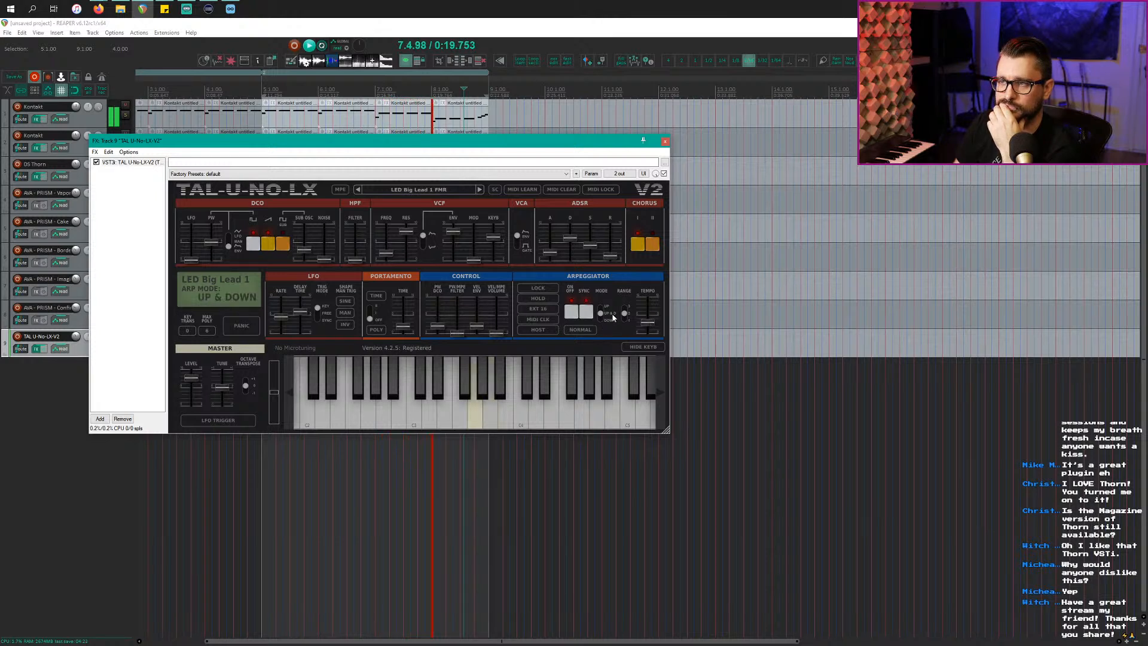
{"action": "left_click", "coordinate": [650, 323]}
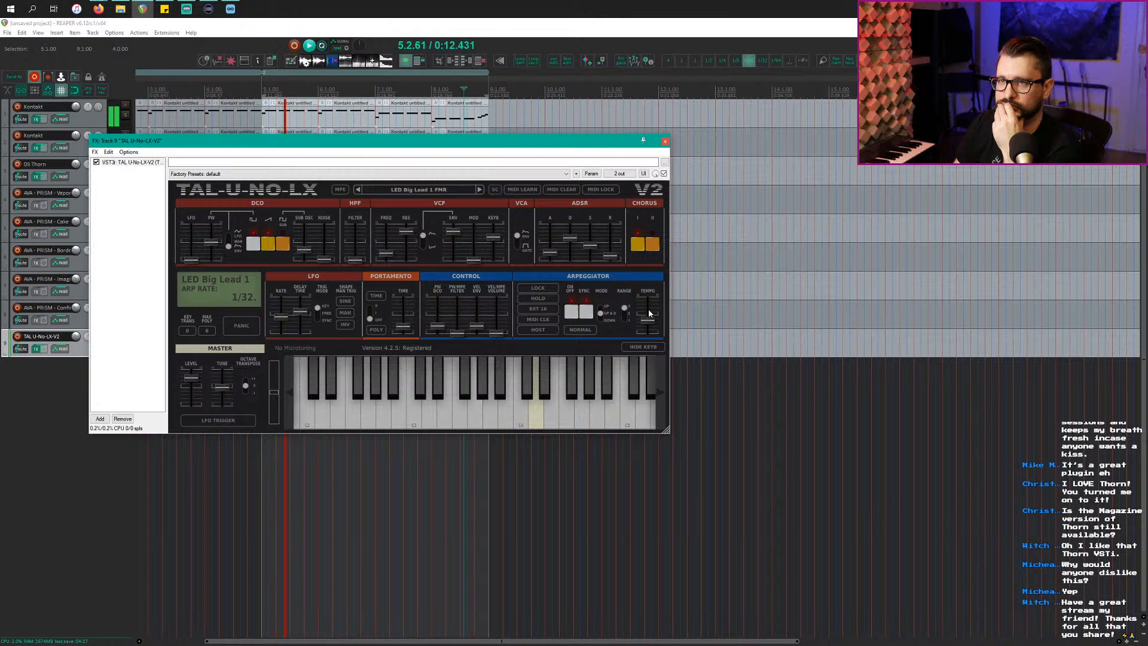
{"action": "left_click_drag", "start_coordinate": [651, 305], "coordinate": [652, 297]}
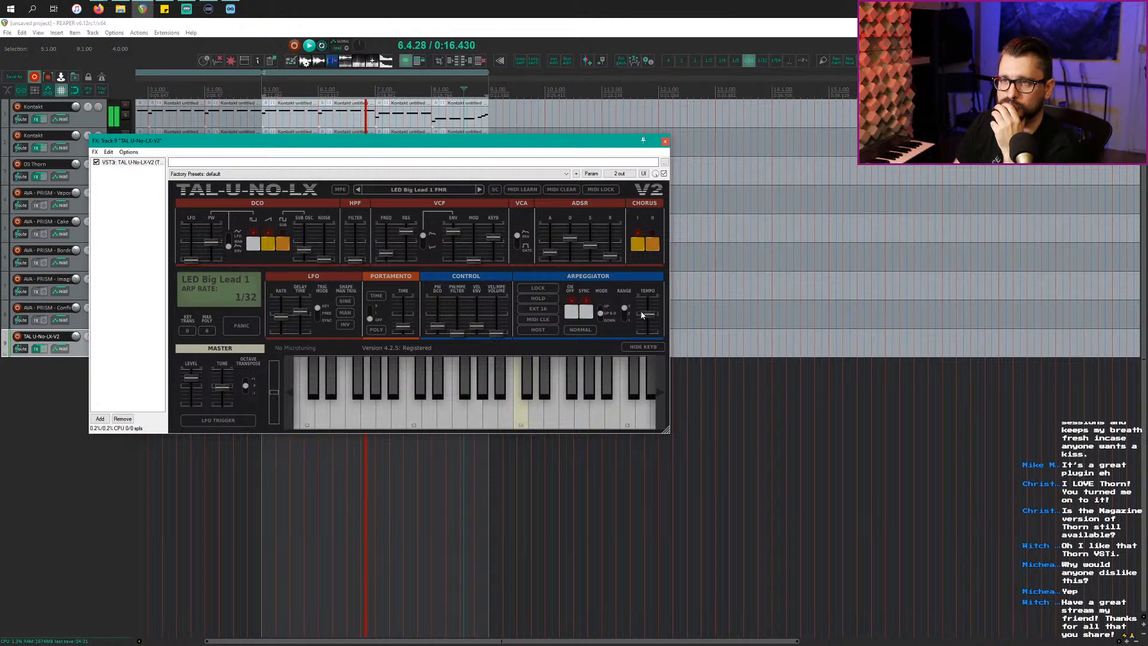
Step: Drop the envelope sustain to minimum, shorten the decay, and set a random-order arpeggio with range 2
{"action": "left_click", "coordinate": [378, 253]}
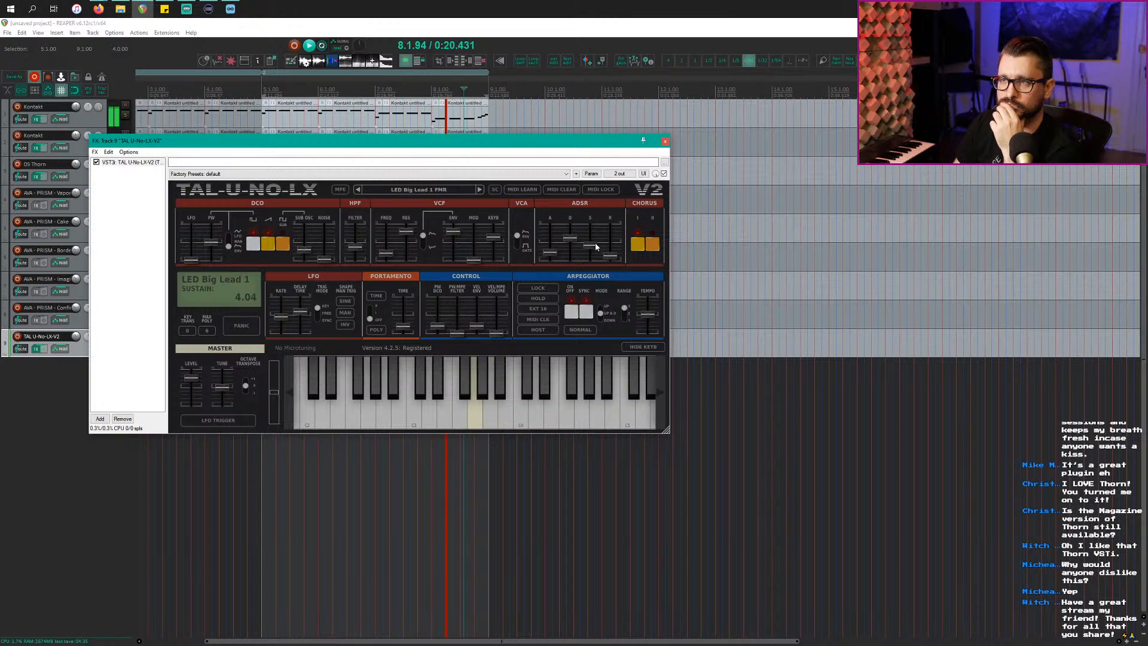
{"action": "left_click_drag", "start_coordinate": [595, 245], "coordinate": [550, 261]}
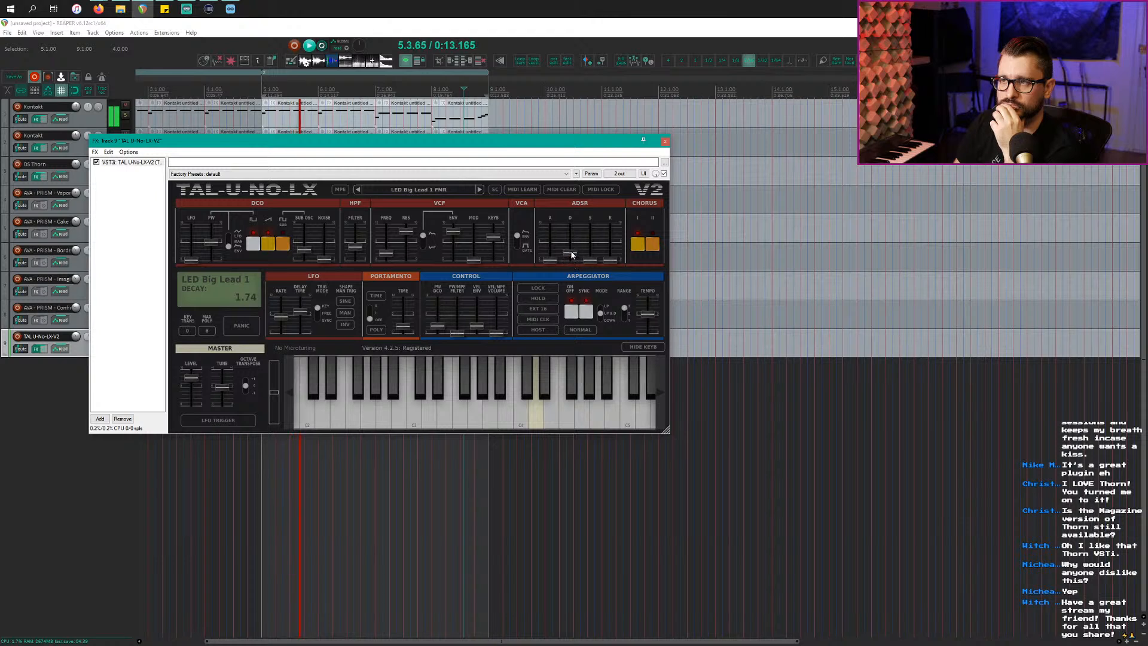
{"action": "left_click_drag", "start_coordinate": [573, 249], "coordinate": [575, 252]}
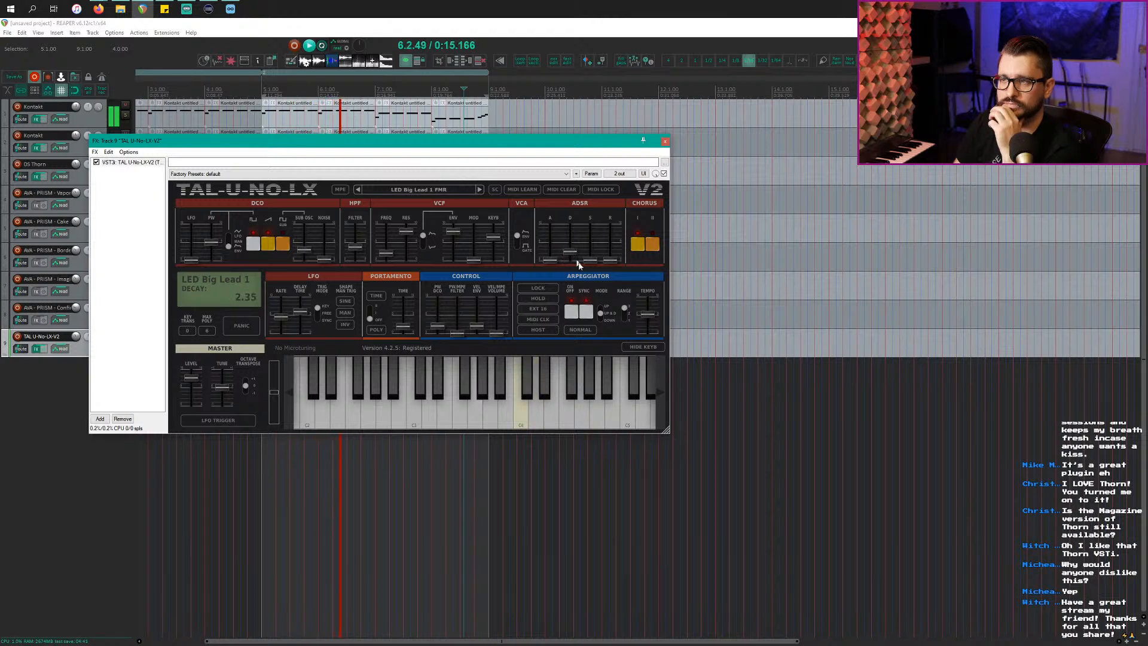
{"action": "left_click", "coordinate": [600, 318]}
{"action": "left_click", "coordinate": [580, 329]}
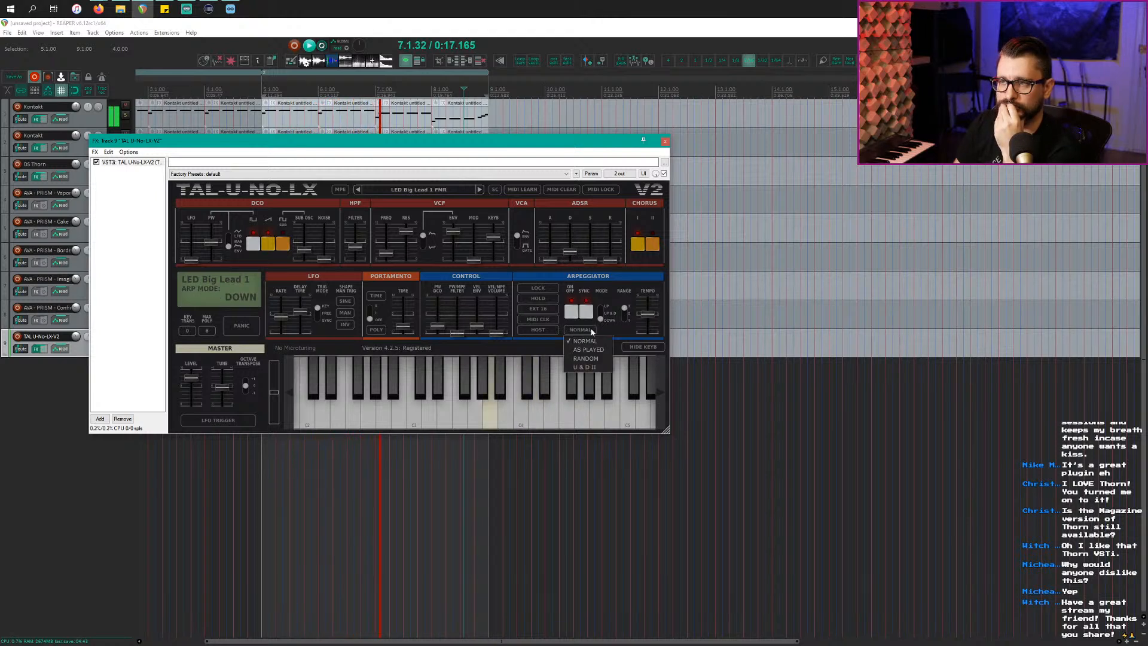
{"action": "left_click", "coordinate": [594, 360]}
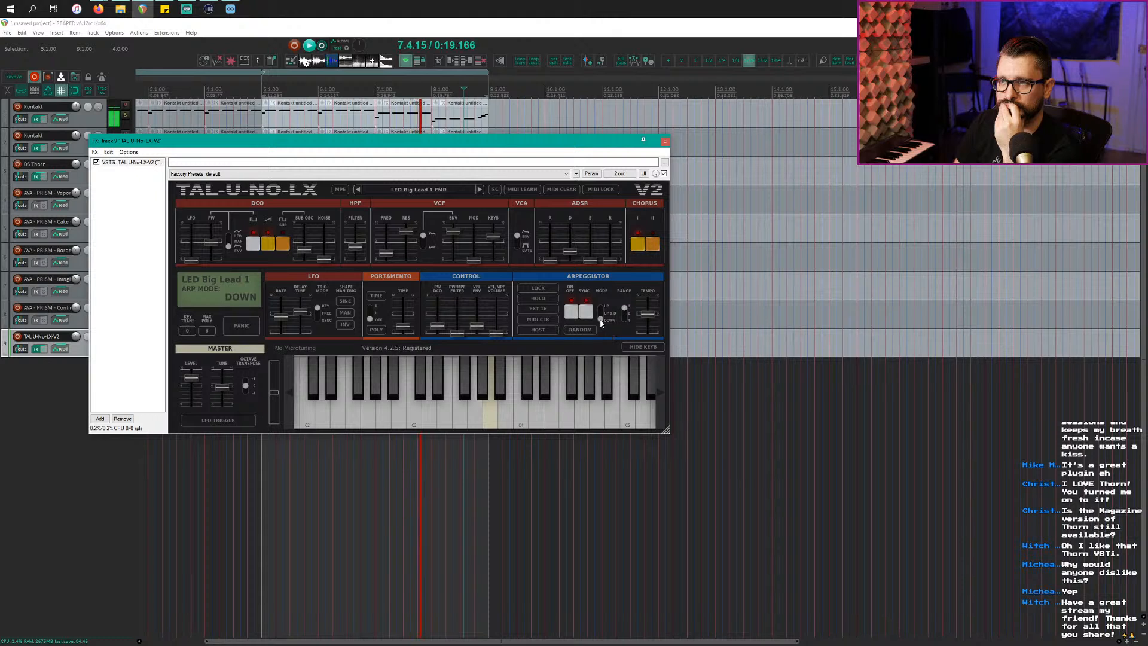
{"action": "left_click_drag", "start_coordinate": [625, 311], "coordinate": [627, 322]}
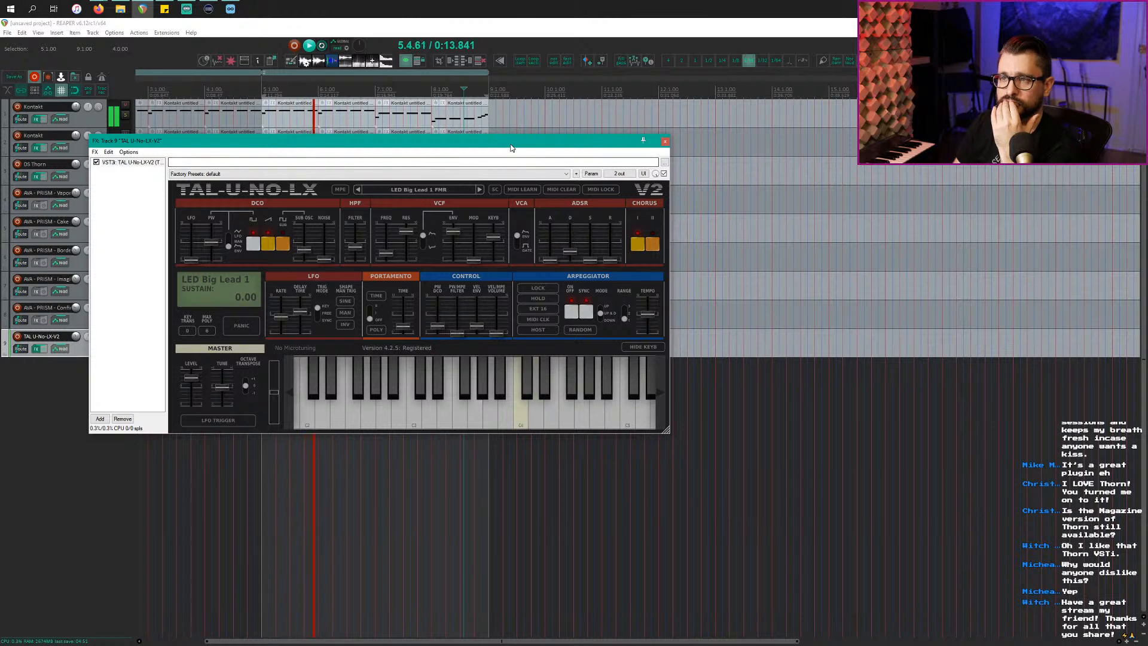
{"action": "left_click_drag", "start_coordinate": [512, 148], "coordinate": [600, 190]}
Step: Turn off arpeggiator sync, raise sustain, set filter resonance to 5.11, and add slight filter modulation
{"action": "left_click", "coordinate": [672, 357]}
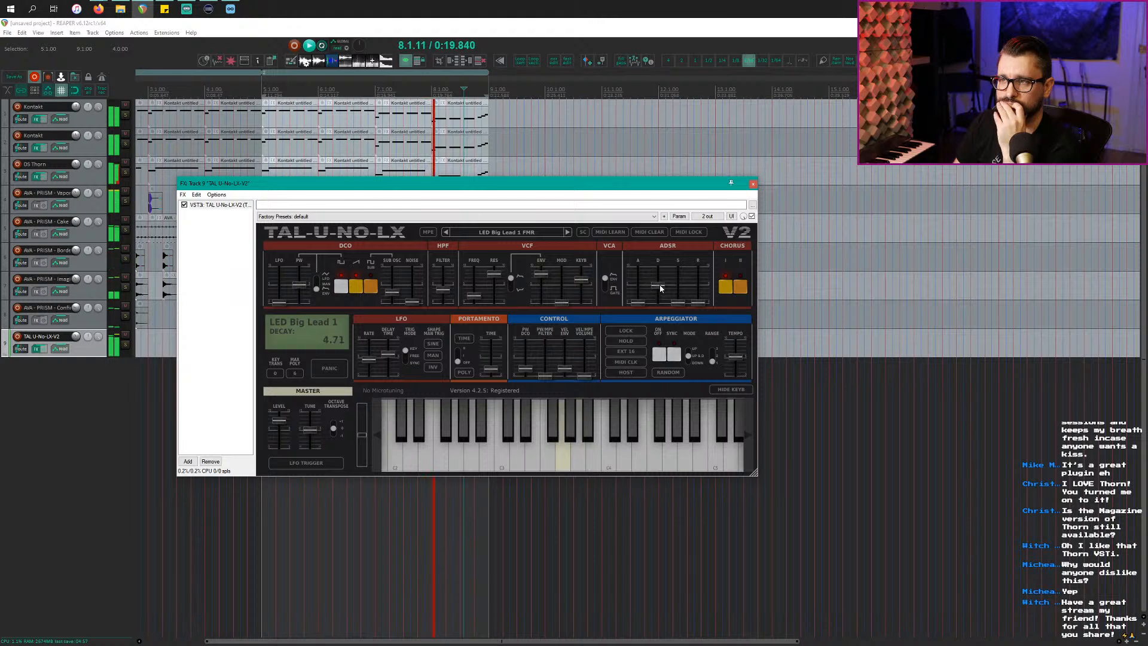
{"action": "left_click_drag", "start_coordinate": [677, 302], "coordinate": [705, 279]}
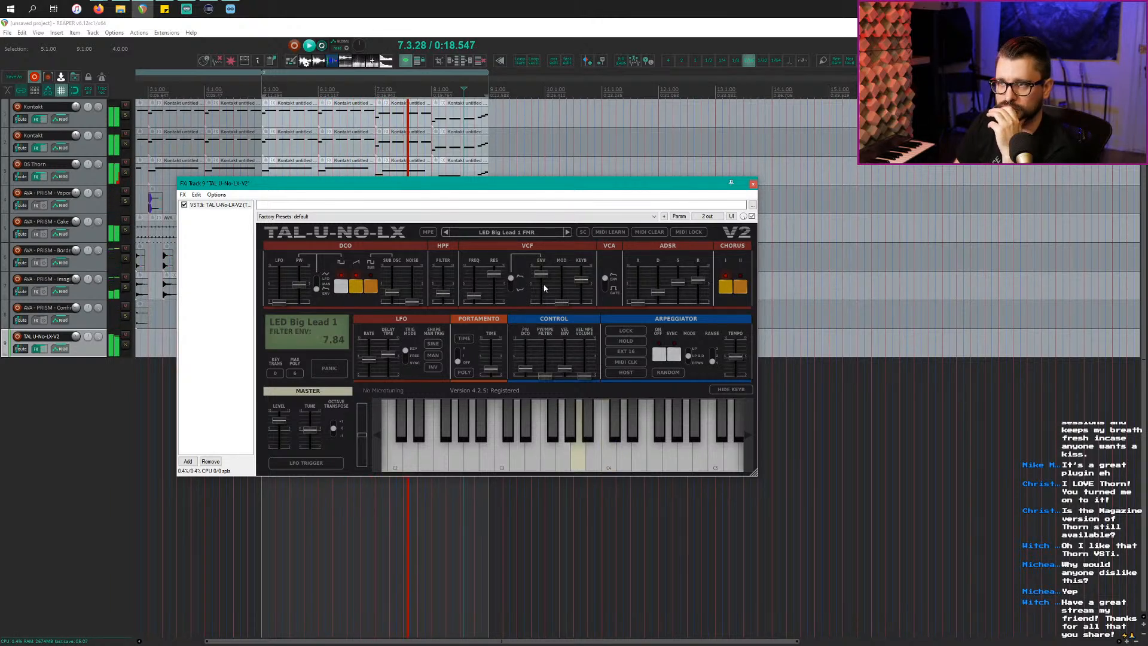
{"action": "left_click_drag", "start_coordinate": [494, 274], "coordinate": [497, 285]}
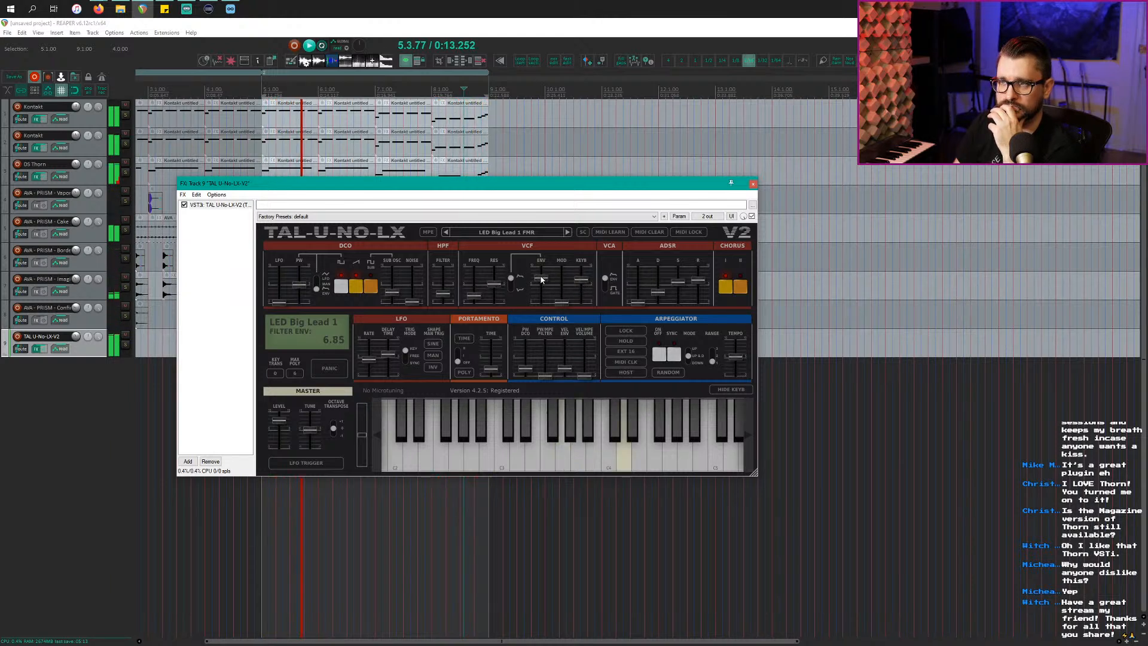
{"action": "left_click_drag", "start_coordinate": [562, 302], "coordinate": [576, 293]}
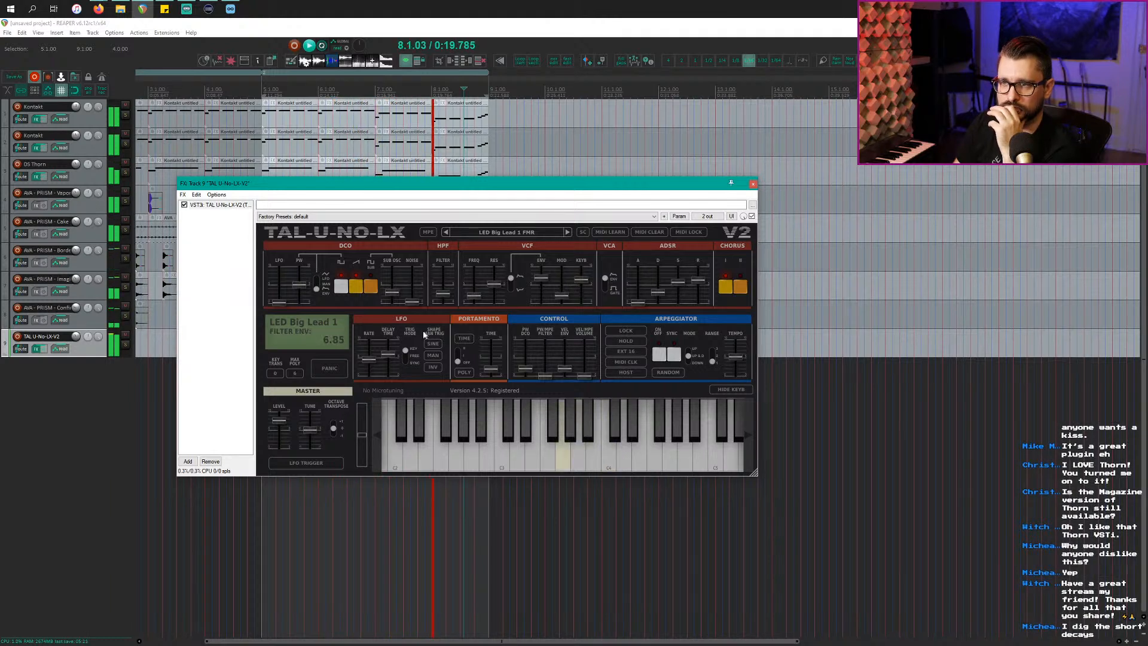
Step: Lengthen the LFO delay slightly and lower the envelope sustain to 3.72
{"action": "left_click", "coordinate": [388, 355]}
{"action": "left_click_drag", "start_coordinate": [387, 369], "coordinate": [388, 367]}
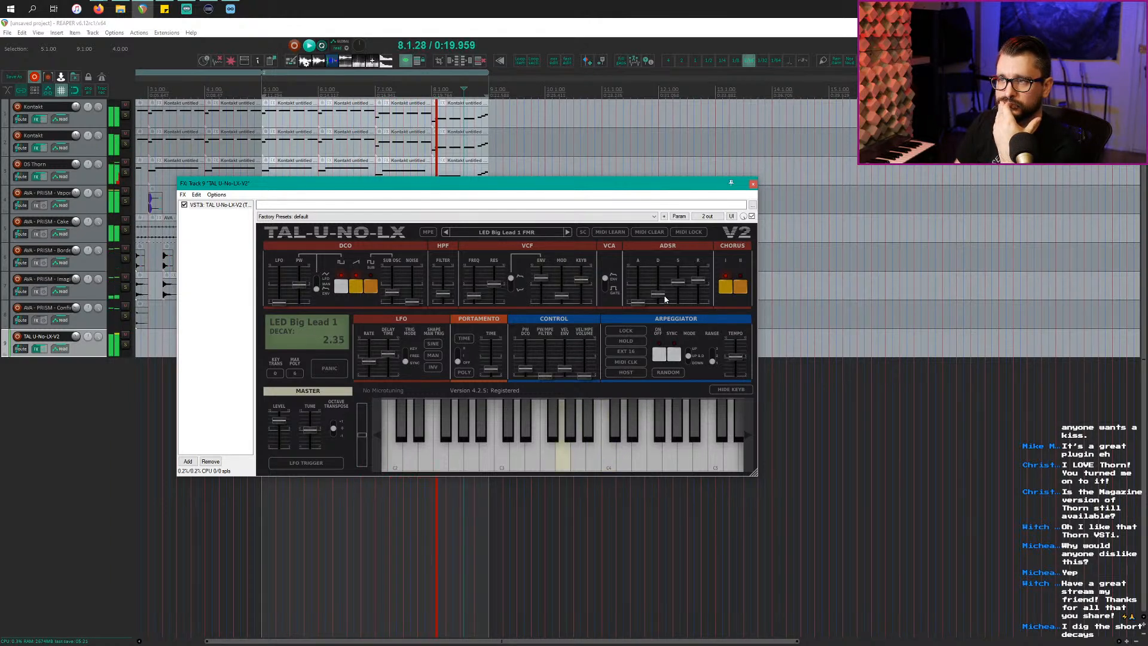
{"action": "left_click_drag", "start_coordinate": [680, 282], "coordinate": [683, 291]}
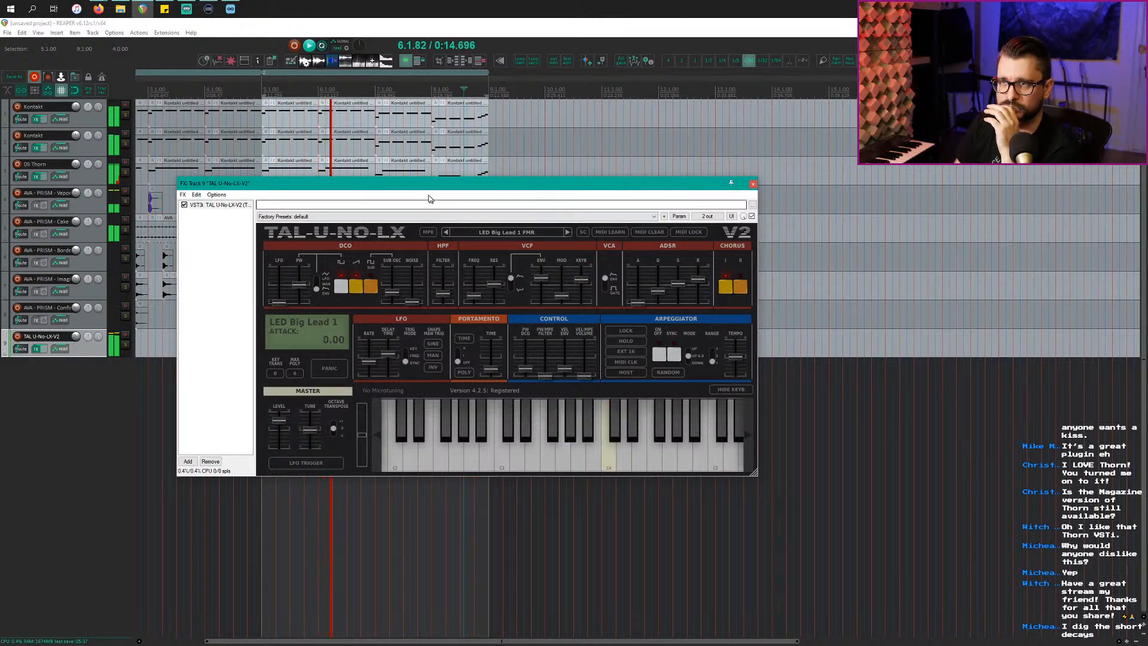
{"action": "left_click_drag", "start_coordinate": [420, 185], "coordinate": [745, 132]}
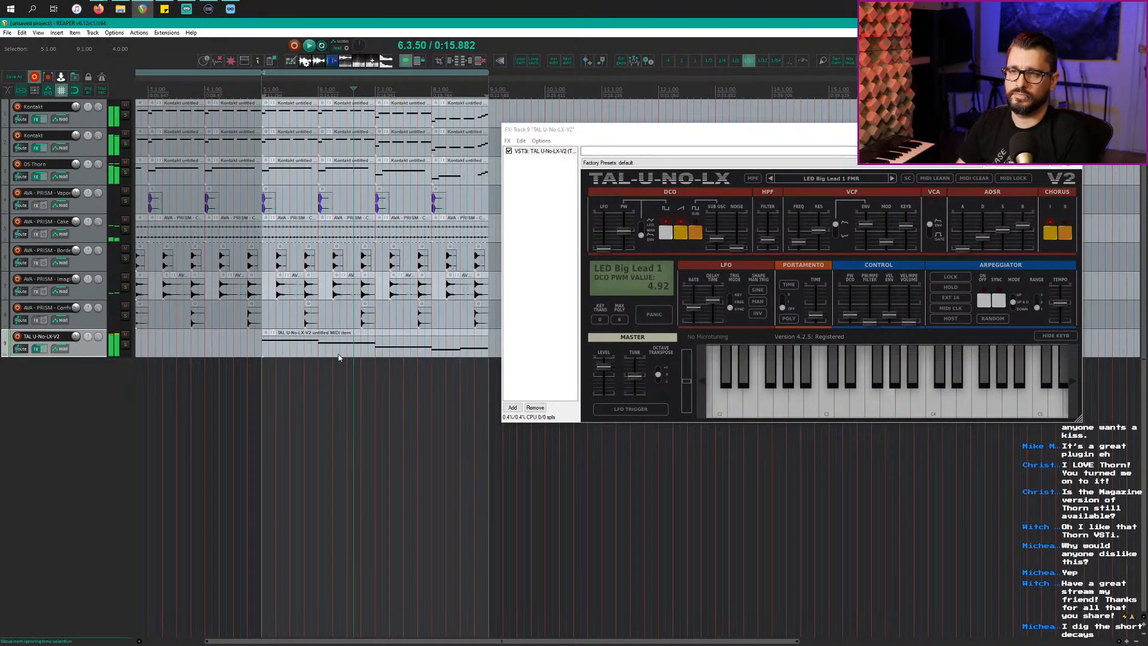
Step: Duplicate track 9 with Ctrl+D and arrange the two synth windows side by side
{"action": "left_click", "coordinate": [293, 343]}
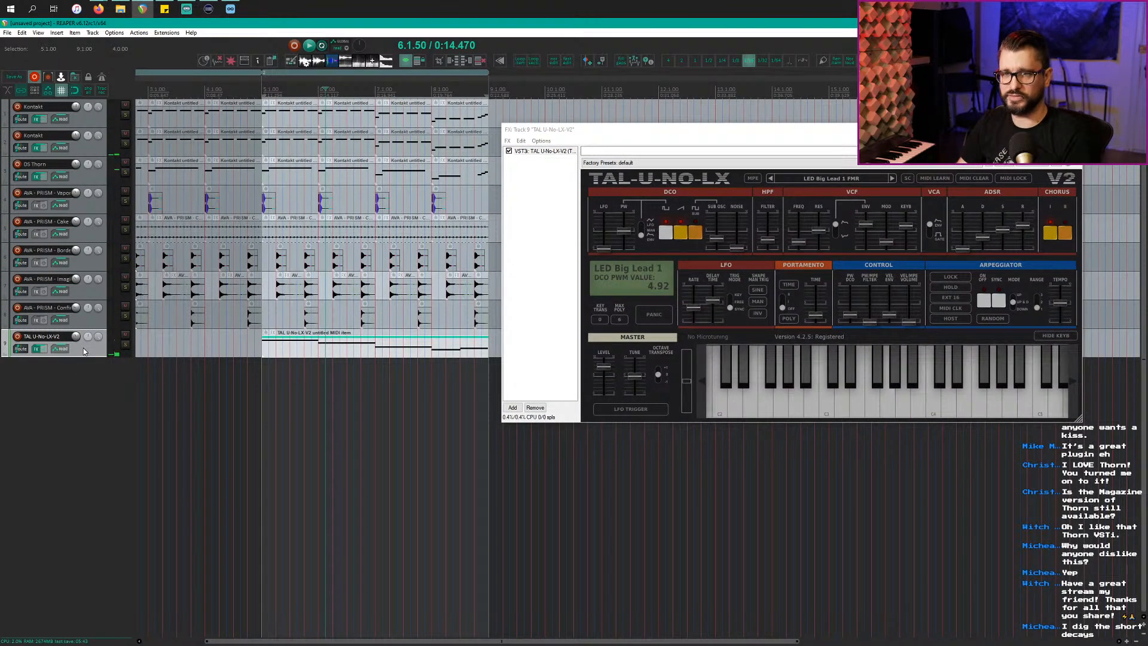
{"action": "key", "text": "ctrl+d"}
{"action": "left_click", "coordinate": [370, 368]}
{"action": "left_click", "coordinate": [327, 383]}
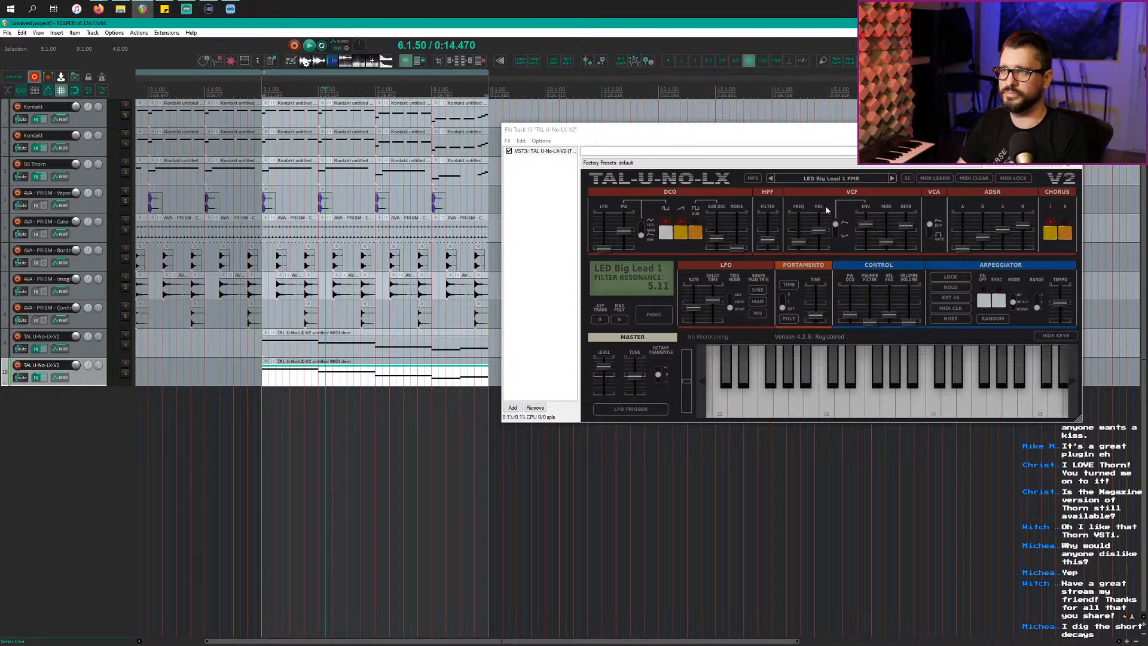
{"action": "left_click_drag", "start_coordinate": [662, 132], "coordinate": [588, 132]}
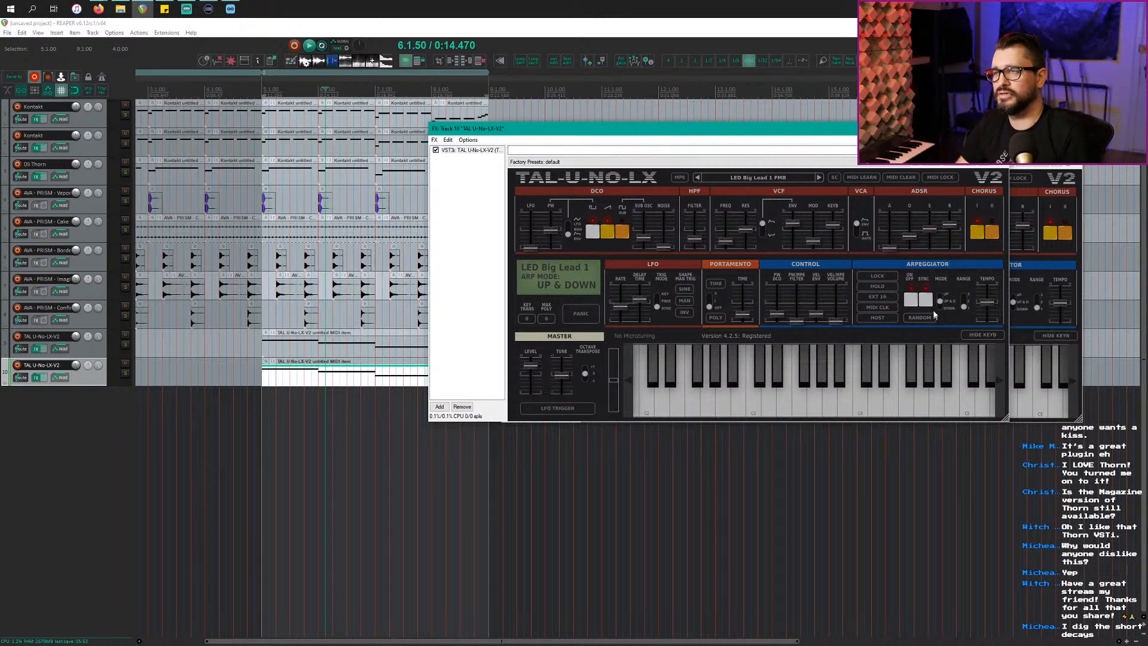
{"action": "left_click", "coordinate": [1046, 134]}
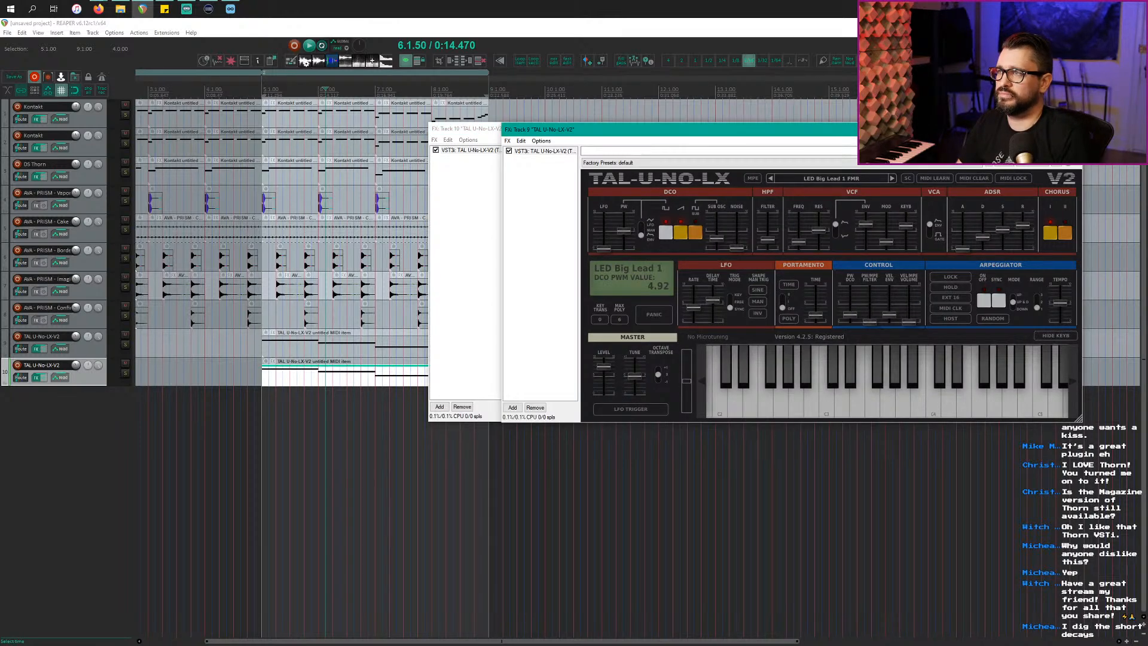
Step: Close track 9's synth window, play the project, and lower the copy's envelope sustain
{"action": "left_click", "coordinate": [1070, 129]}
{"action": "left_click_drag", "start_coordinate": [836, 129], "coordinate": [868, 138]}
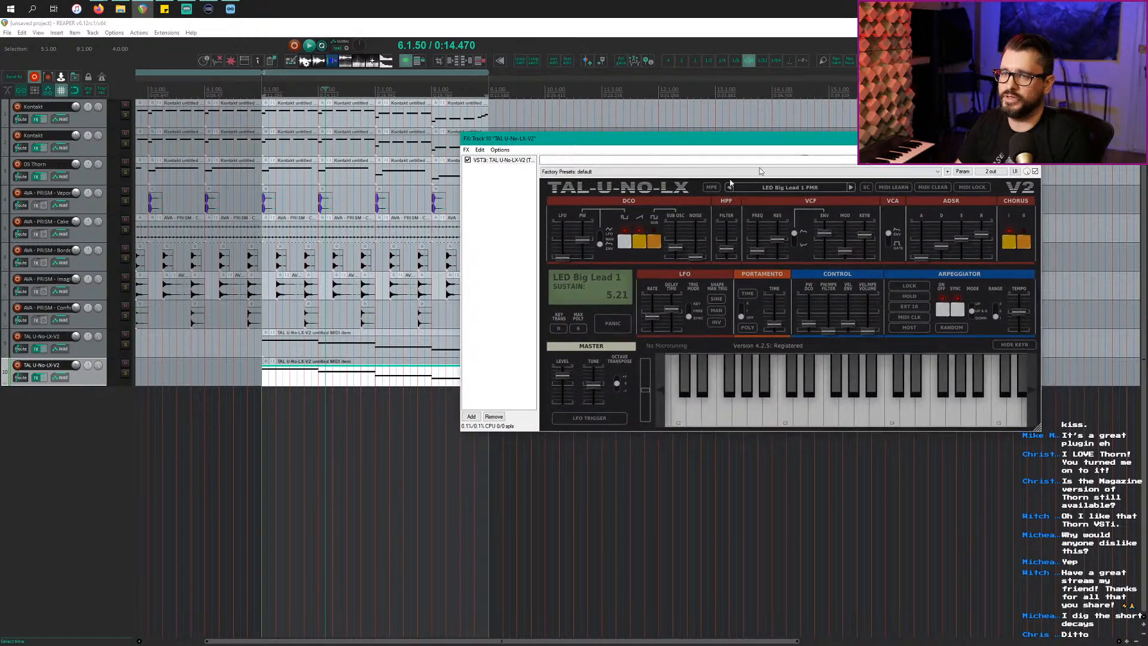
{"action": "key", "text": "space"}
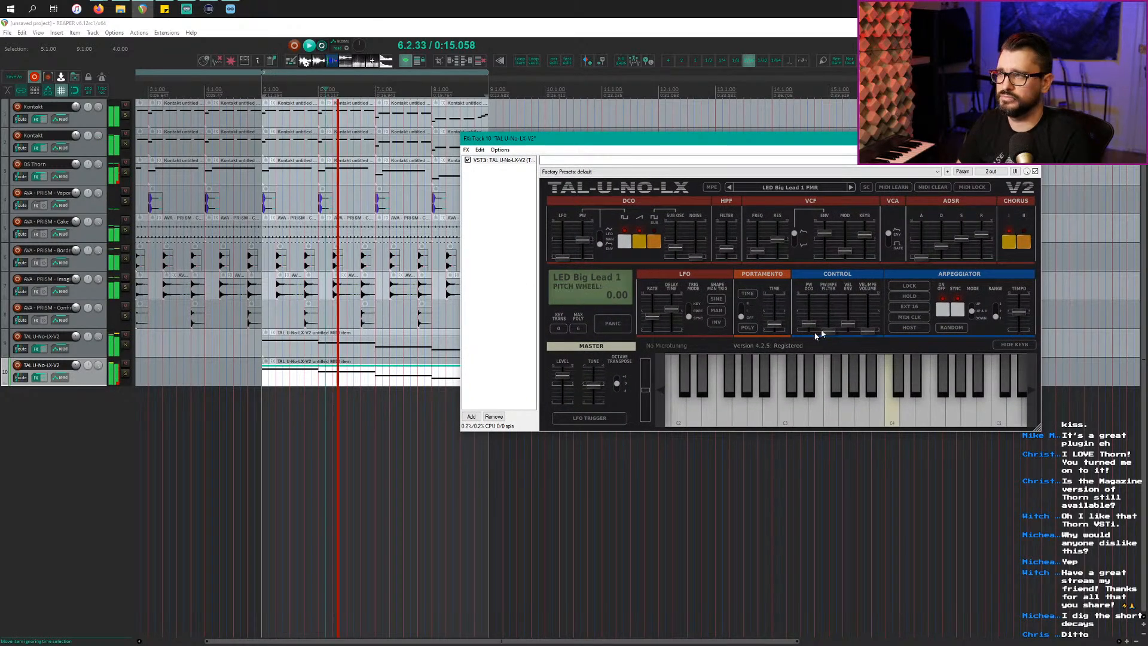
{"action": "left_click_drag", "start_coordinate": [963, 238], "coordinate": [944, 253]}
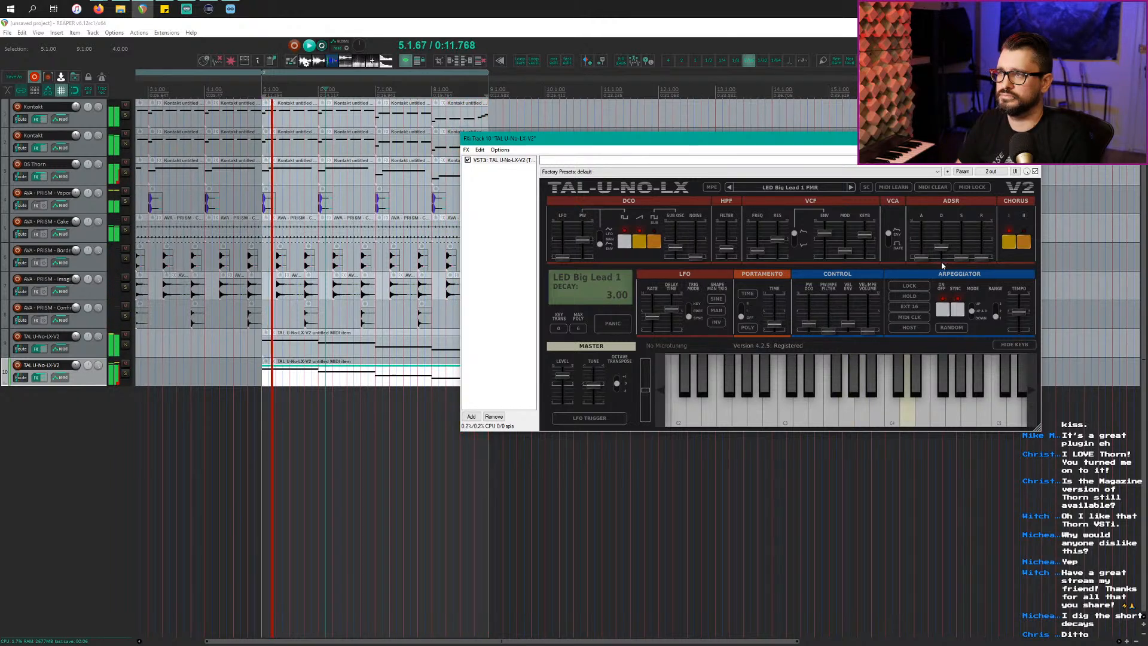
Step: Remove filter key tracking, raise cutoff, set envelope amount 5.98, decay 2.42 and PWM 3.31
{"action": "left_click_drag", "start_coordinate": [865, 235], "coordinate": [828, 244]}
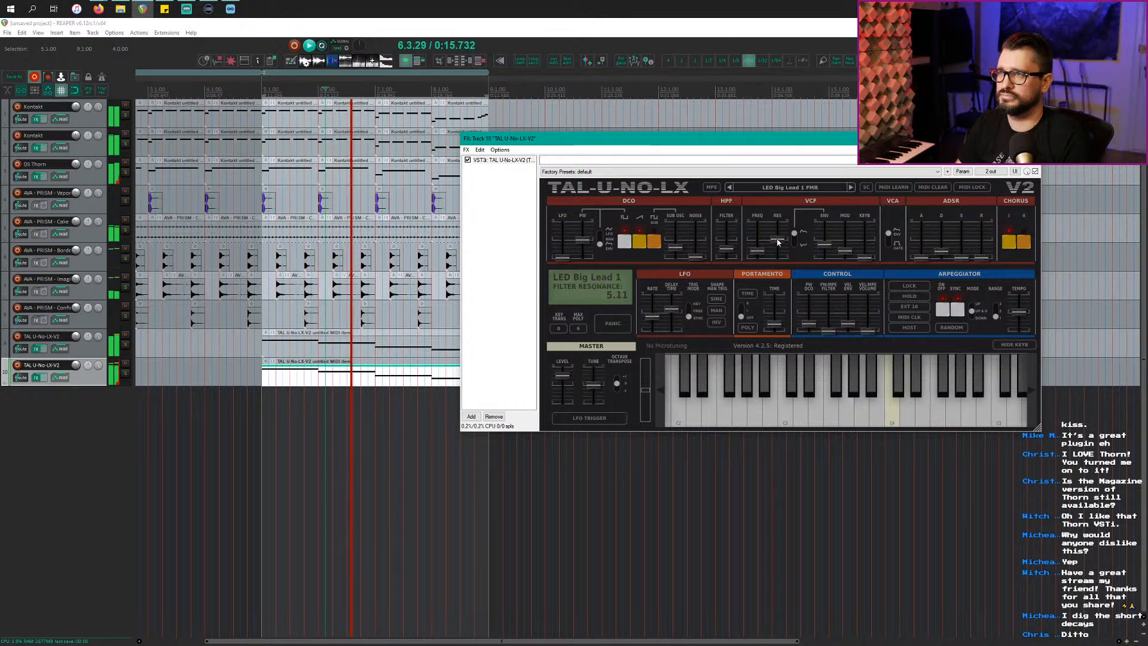
{"action": "left_click_drag", "start_coordinate": [758, 251], "coordinate": [759, 237]}
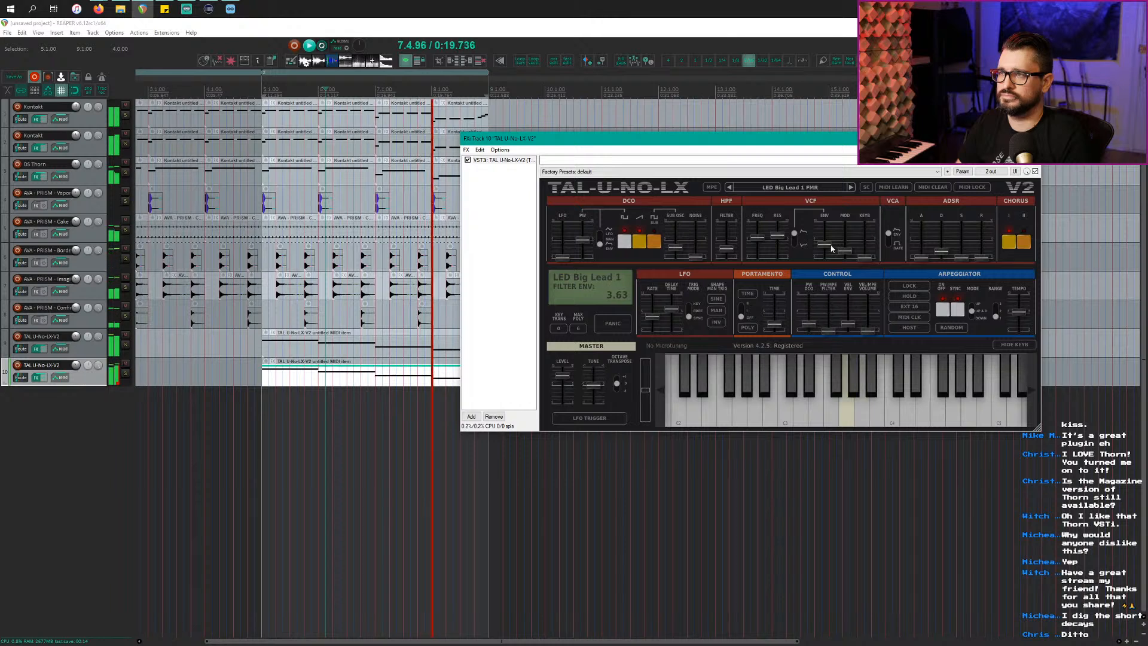
{"action": "left_click_drag", "start_coordinate": [826, 244], "coordinate": [832, 239]}
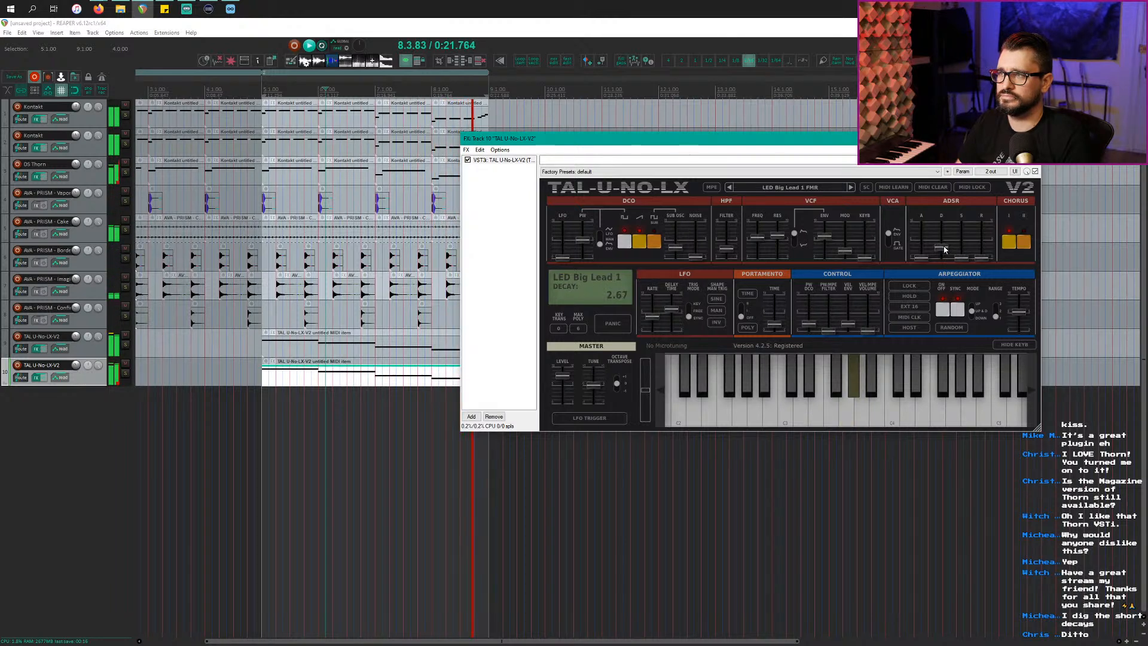
{"action": "left_click_drag", "start_coordinate": [946, 247], "coordinate": [928, 251]}
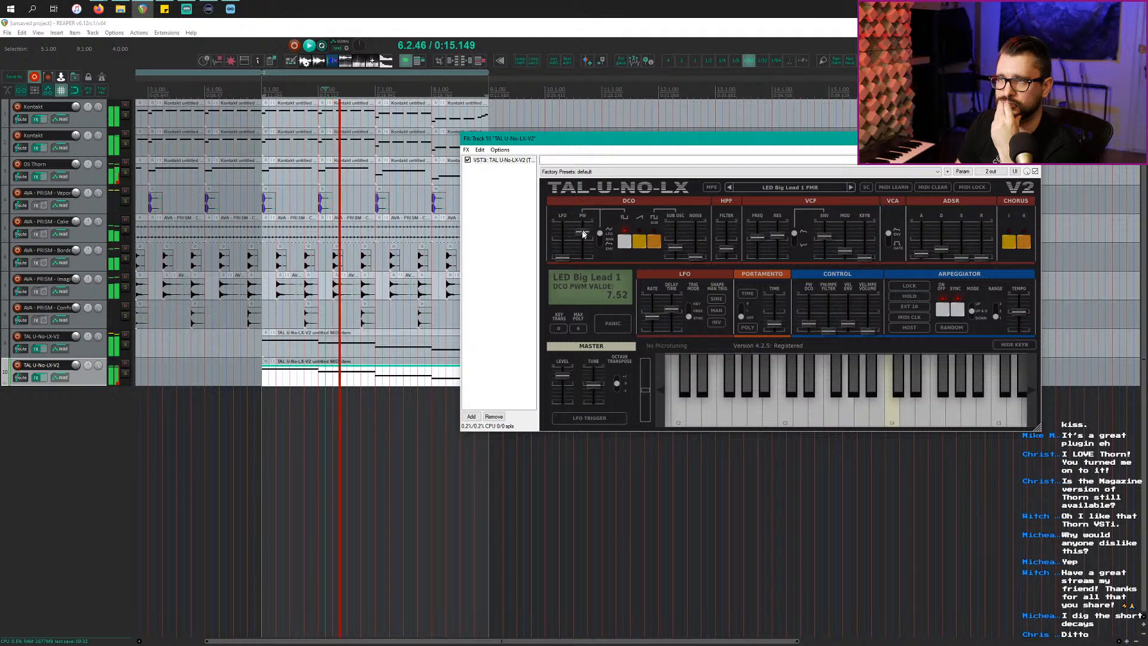
{"action": "mouse_move", "coordinate": [585, 230]}
{"action": "left_mouse_down"}
{"action": "mouse_move", "coordinate": [584, 246]}
{"action": "mouse_move", "coordinate": [587, 230]}
{"action": "left_mouse_up"}
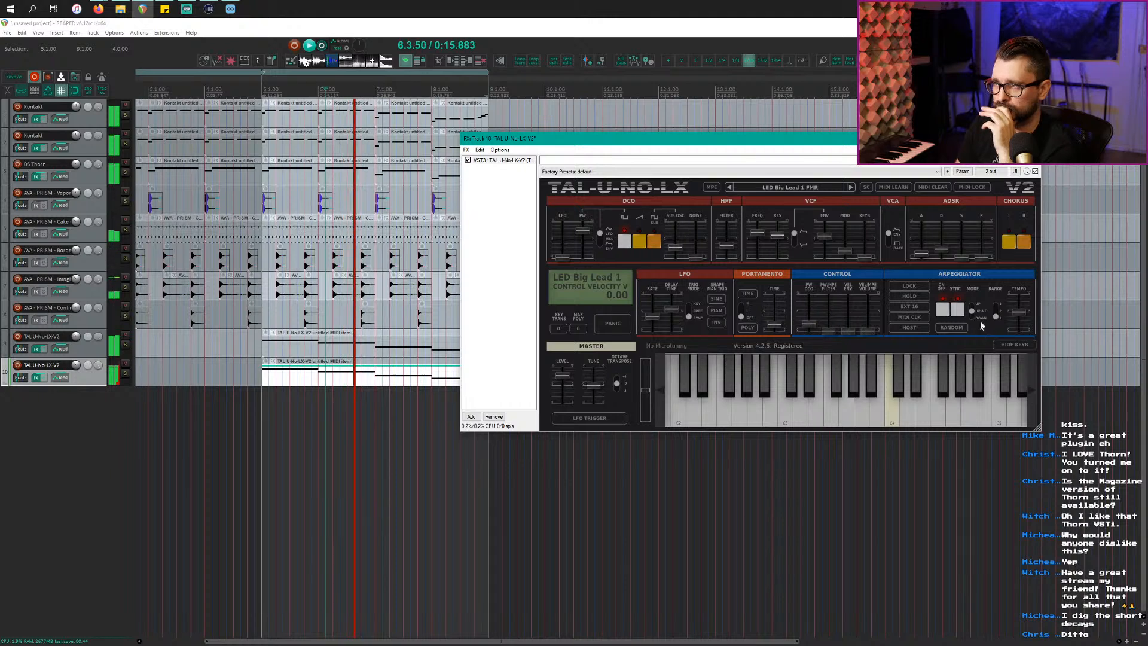
Step: Try as-played arpeggio order, return it to normal order, and widen the arpeggio range to 3
{"action": "left_click", "coordinate": [958, 329]}
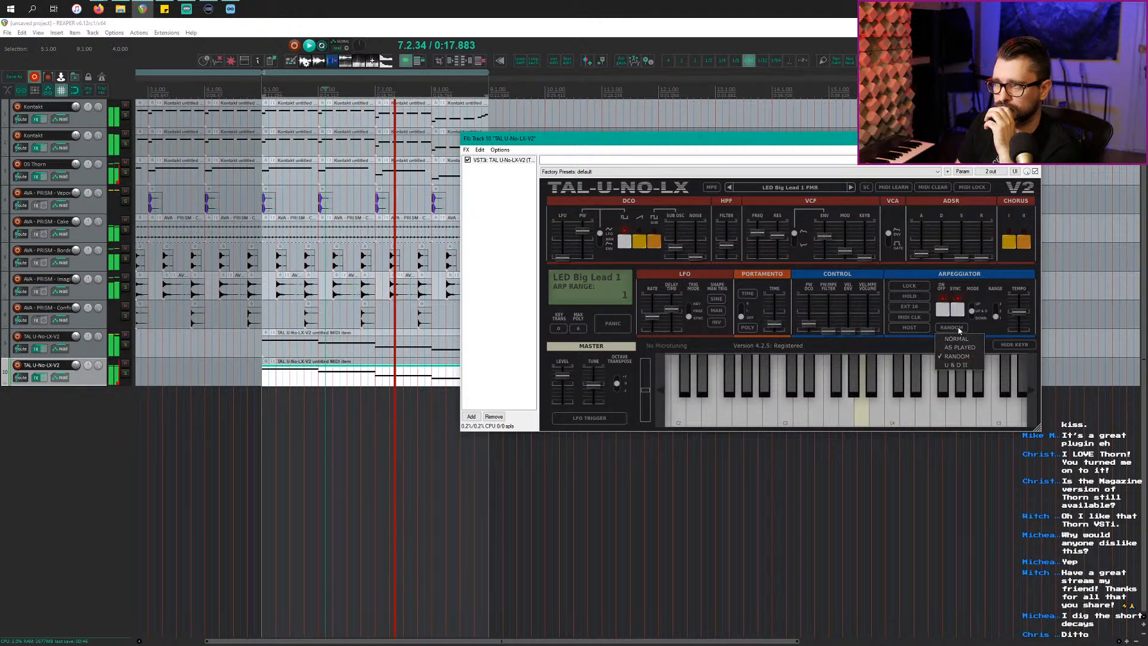
{"action": "left_click", "coordinate": [960, 348]}
{"action": "left_click", "coordinate": [951, 328]}
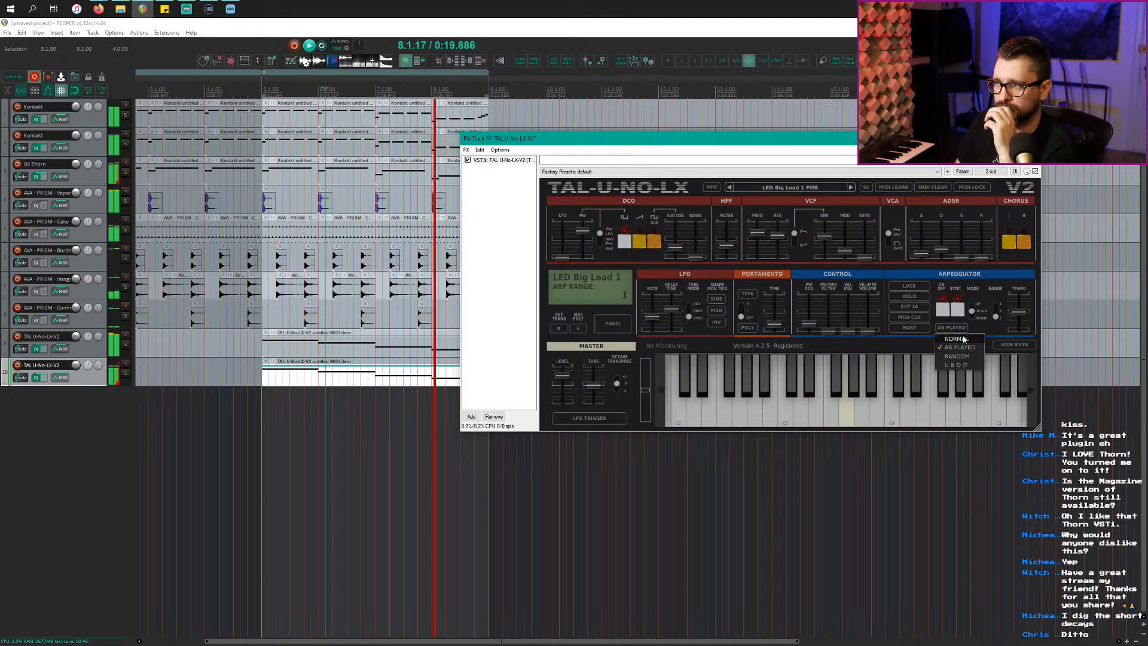
{"action": "left_click", "coordinate": [964, 339]}
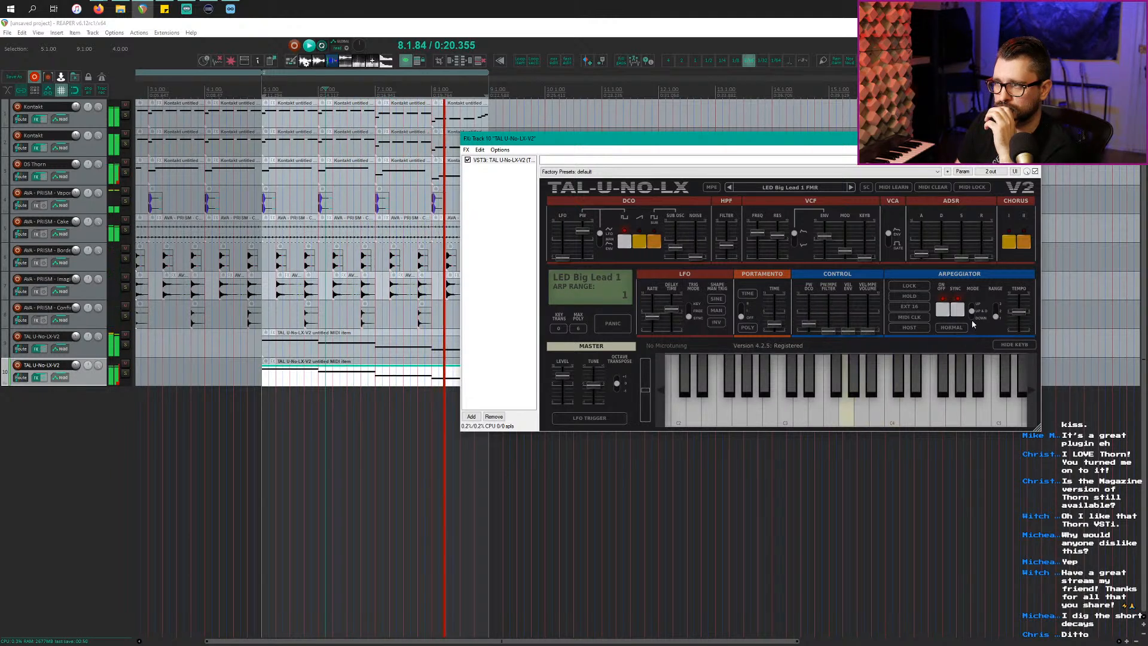
{"action": "left_click", "coordinate": [998, 300]}
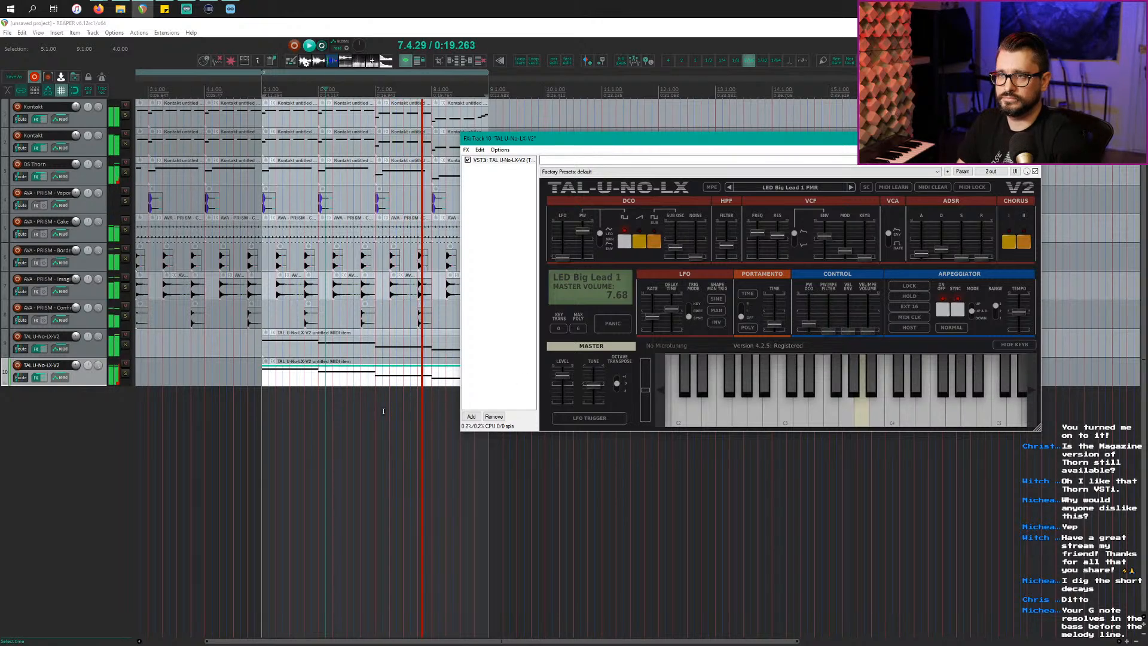
Step: Reposition the synth window and stop playback from the main project window
{"action": "left_click_drag", "start_coordinate": [520, 140], "coordinate": [629, 171]}
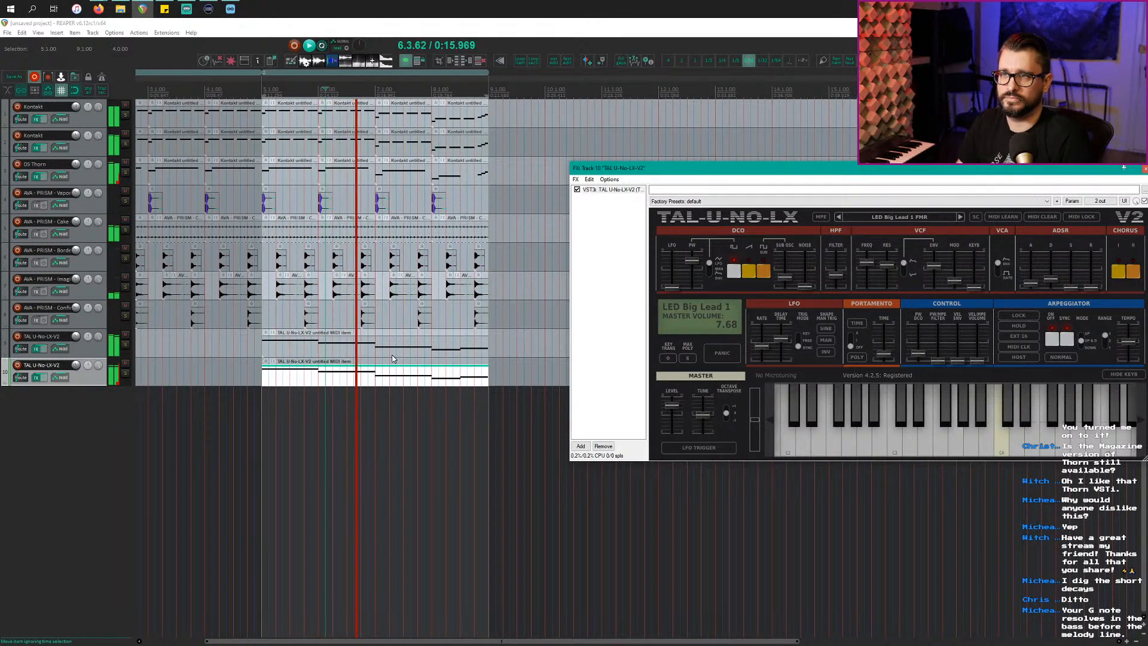
{"action": "scroll", "coordinate": [392, 358], "scroll_direction": "up", "scroll_amount": 2}
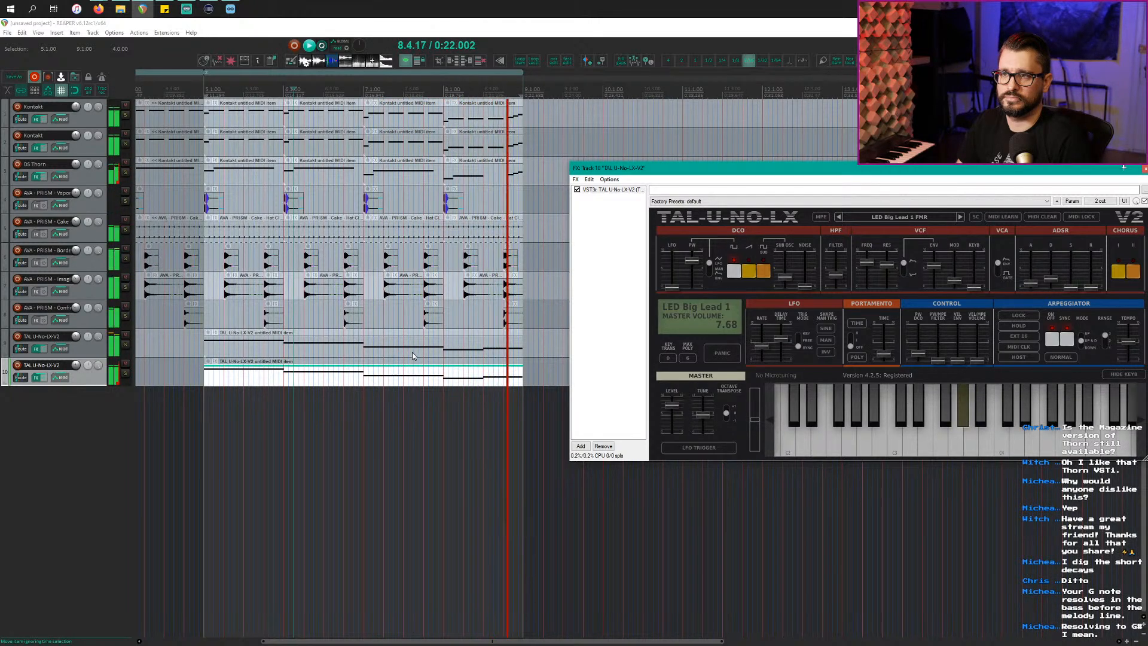
{"action": "left_click_drag", "start_coordinate": [680, 172], "coordinate": [484, 174]}
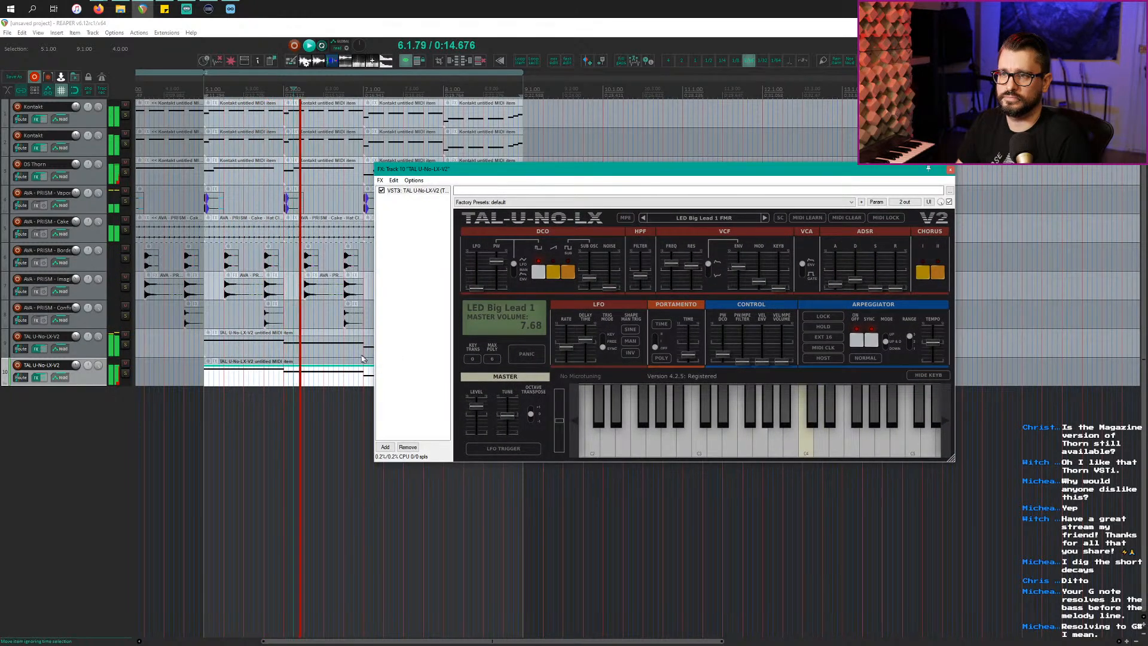
{"action": "left_click", "coordinate": [232, 391]}
{"action": "key", "text": "space"}
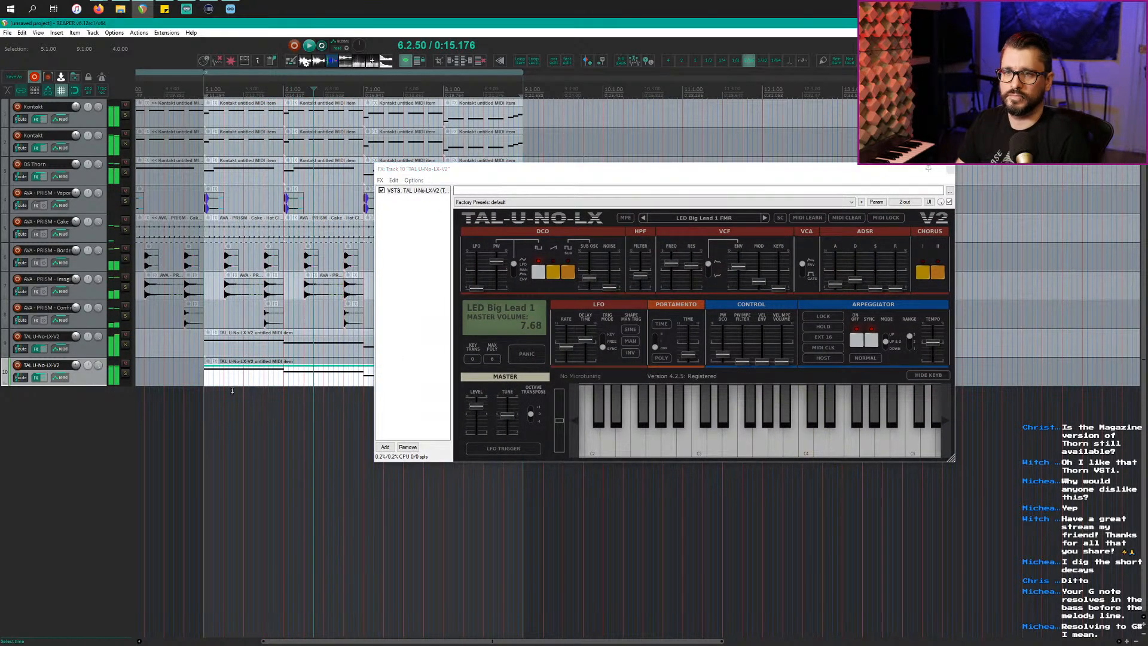
Step: Show the second lead's Pan envelope with P, enlarge its lane, and open the automation item properties
{"action": "left_click", "coordinate": [423, 168]}
{"action": "key", "text": "Escape"}
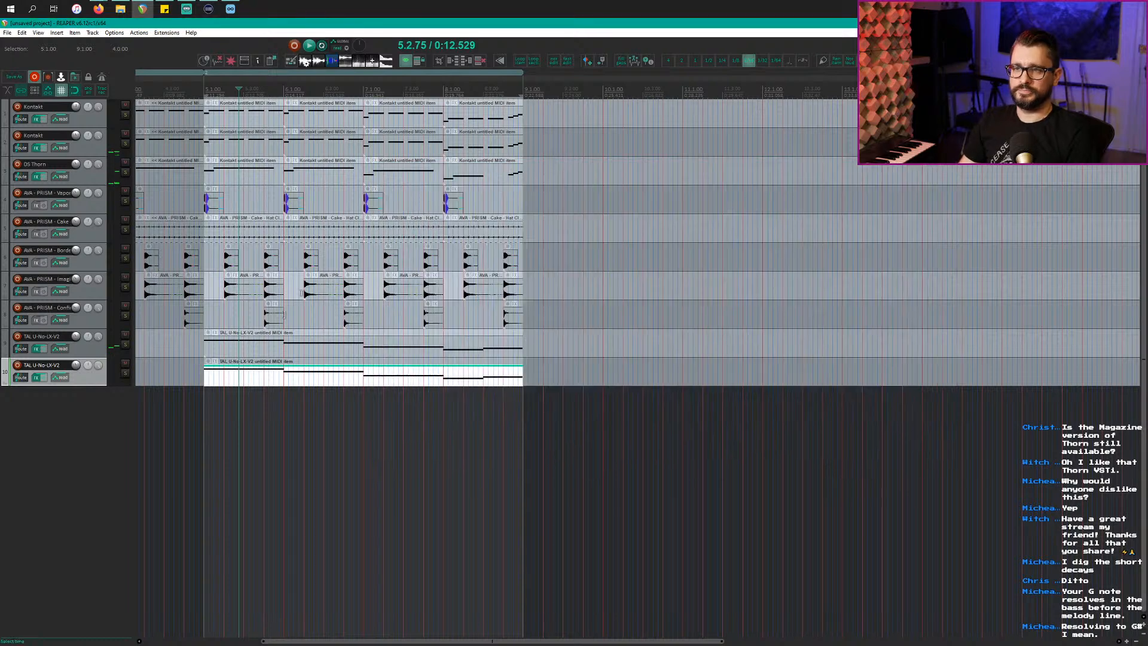
{"action": "left_click", "coordinate": [320, 354]}
{"action": "left_click", "coordinate": [288, 379]}
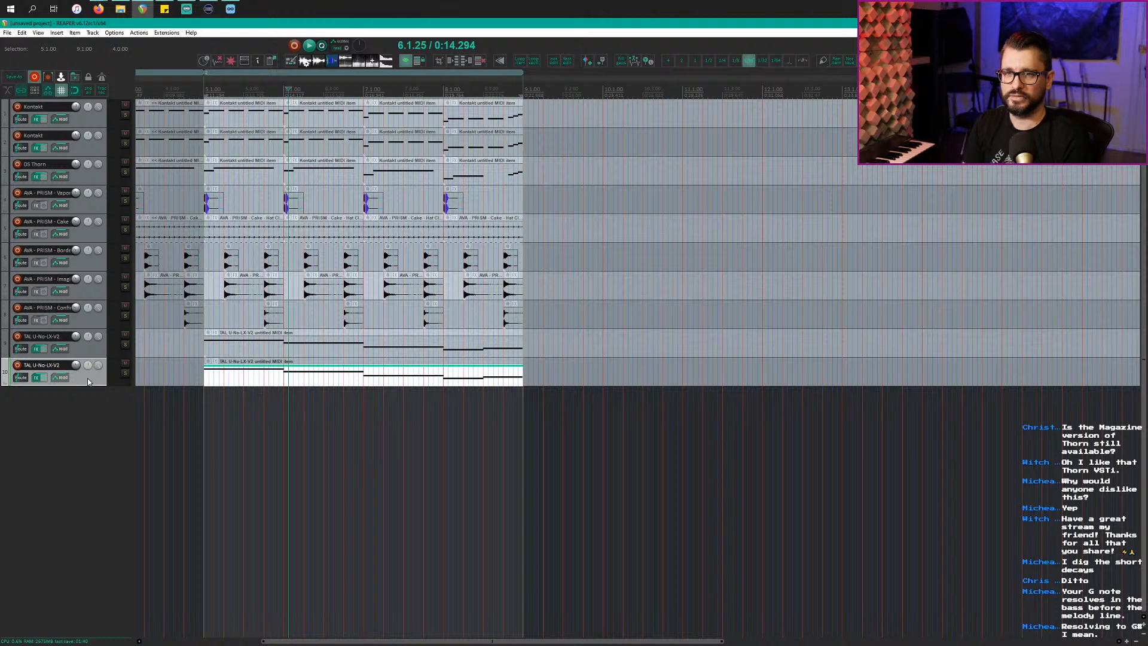
{"action": "key", "text": "p"}
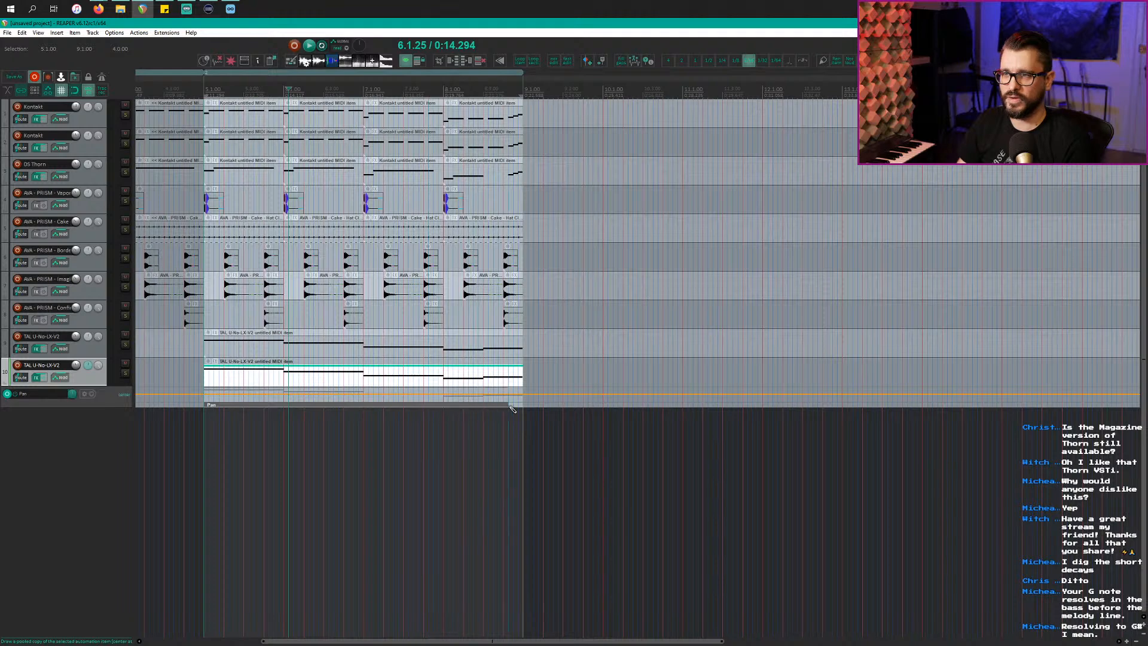
{"action": "left_click", "coordinate": [297, 408]}
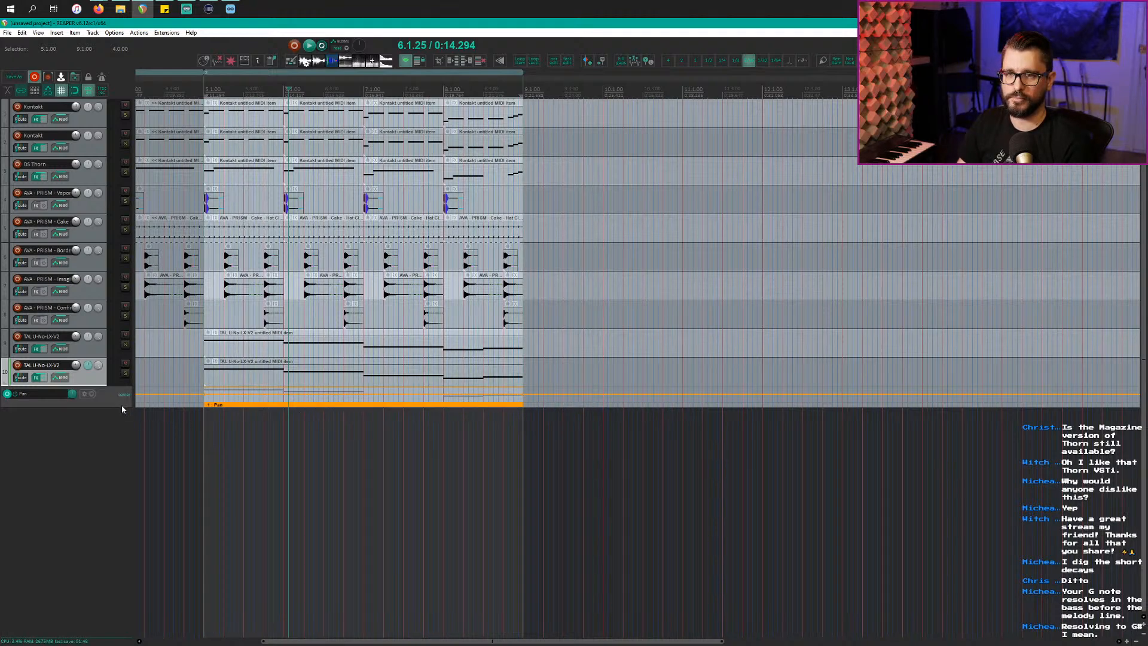
{"action": "left_click_drag", "start_coordinate": [121, 404], "coordinate": [190, 460]}
{"action": "double_click", "coordinate": [236, 452]}
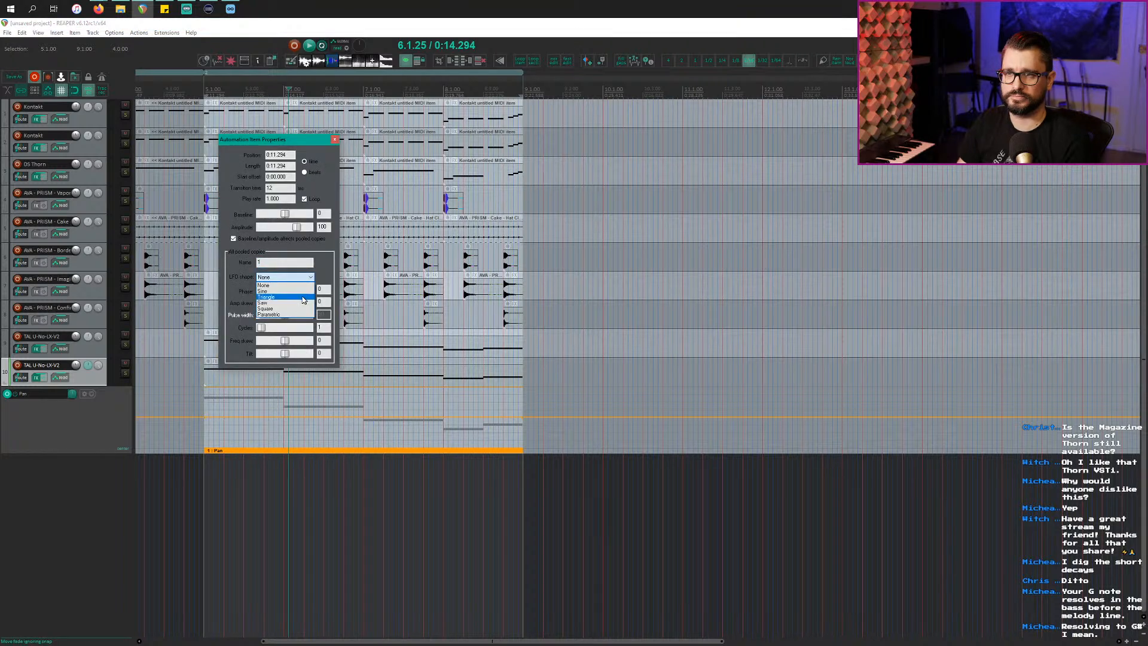
Step: Set the pan automation item's LFO to Triangle with a larger amplitude and close the dialog
{"action": "left_click", "coordinate": [303, 297]}
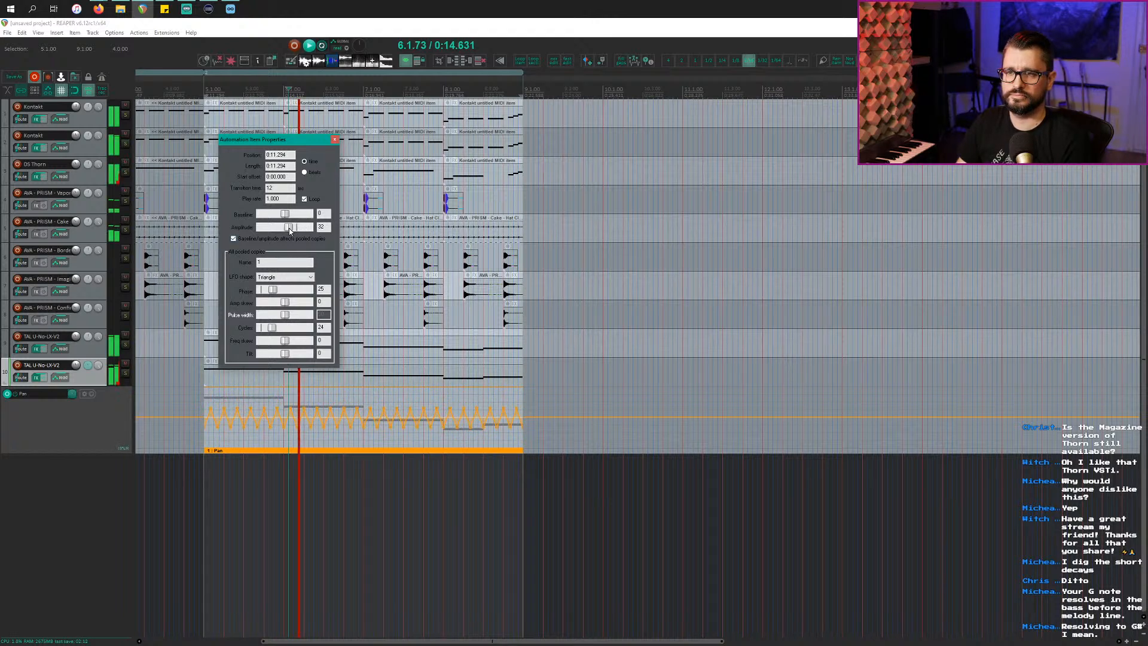
{"action": "left_click_drag", "start_coordinate": [289, 228], "coordinate": [295, 232]}
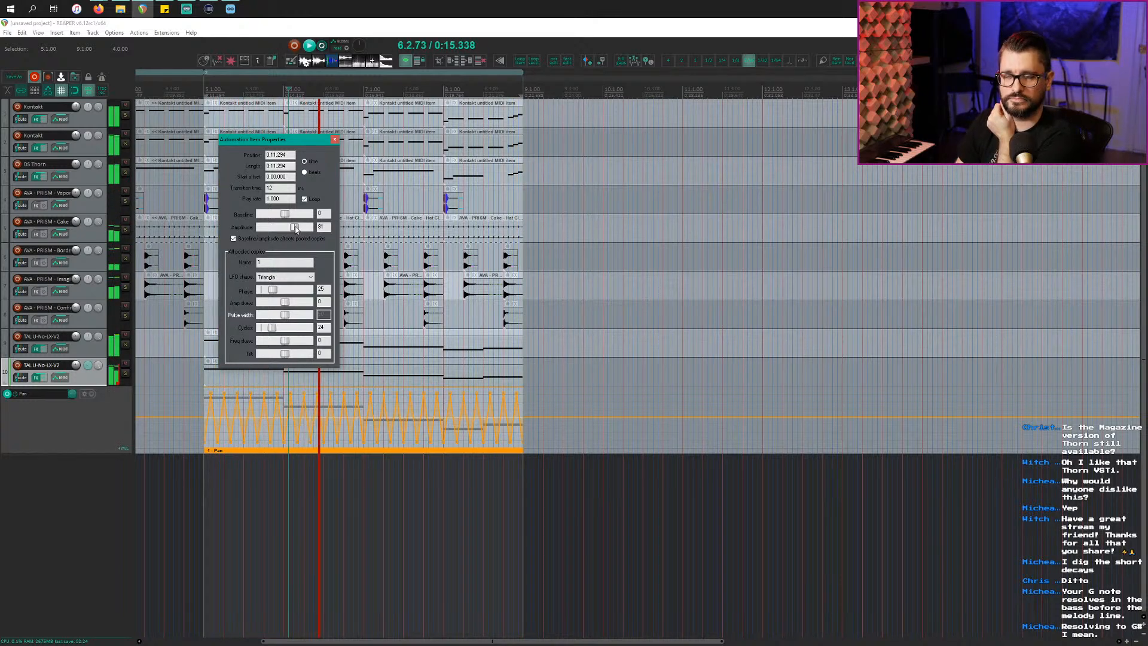
{"action": "left_click", "coordinate": [336, 140]}
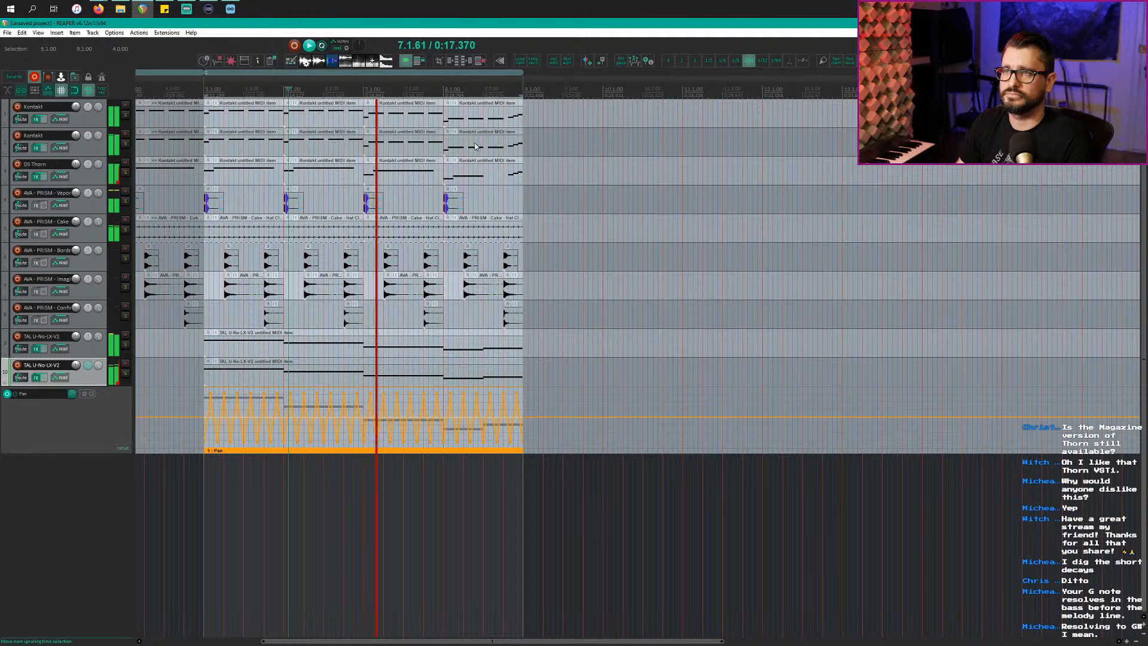
{"action": "left_click", "coordinate": [98, 347]}
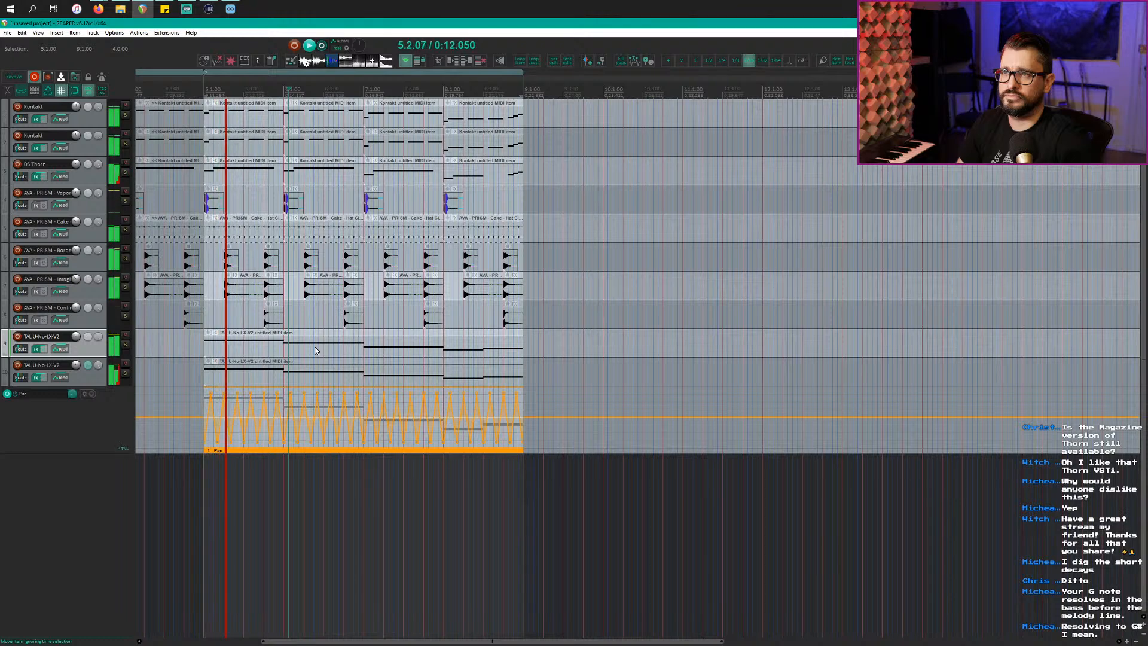
Step: Add a new empty track at the bottom and load ValhallaPlate on it, then close its window
{"action": "left_click", "coordinate": [69, 512]}
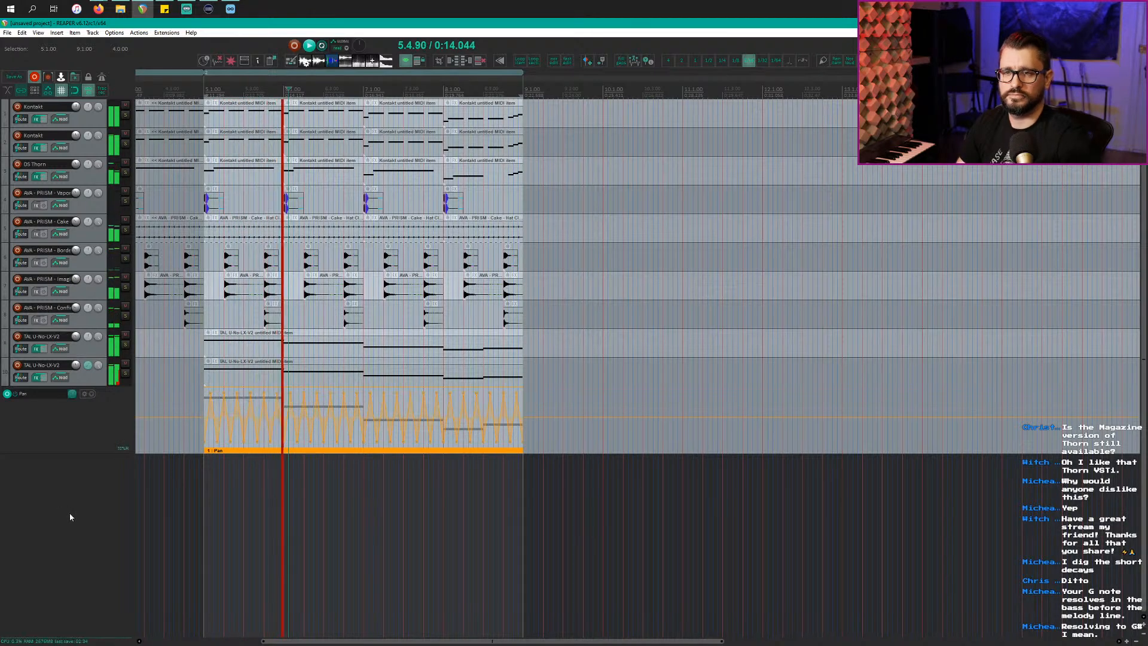
{"action": "double_click", "coordinate": [77, 494]}
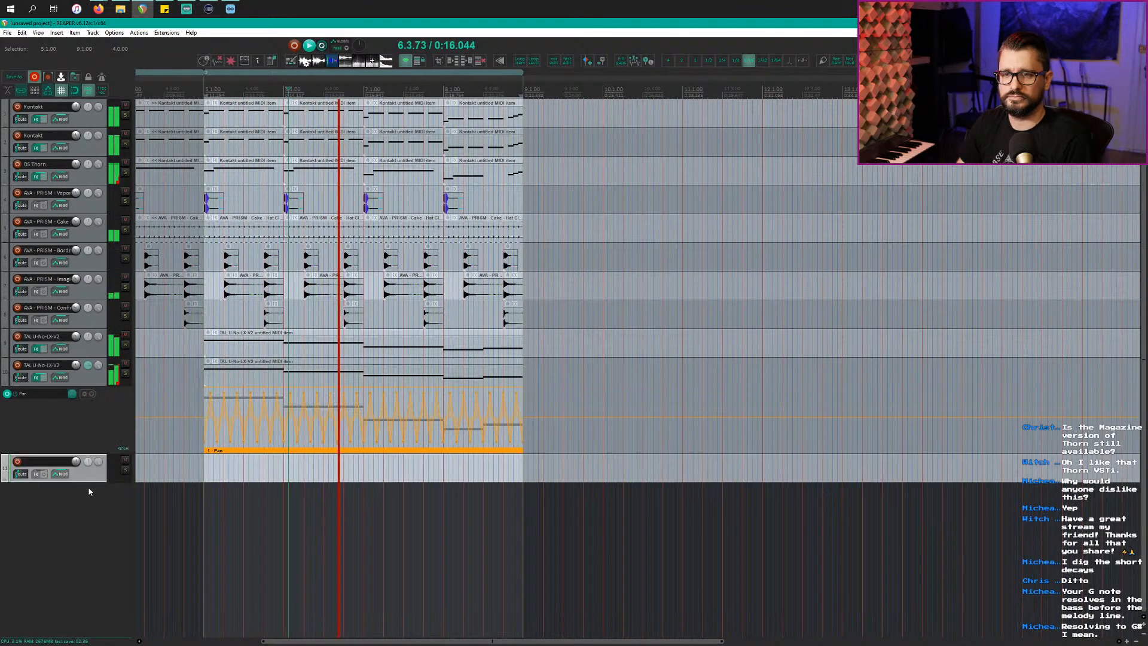
{"action": "right_click", "coordinate": [46, 475]}
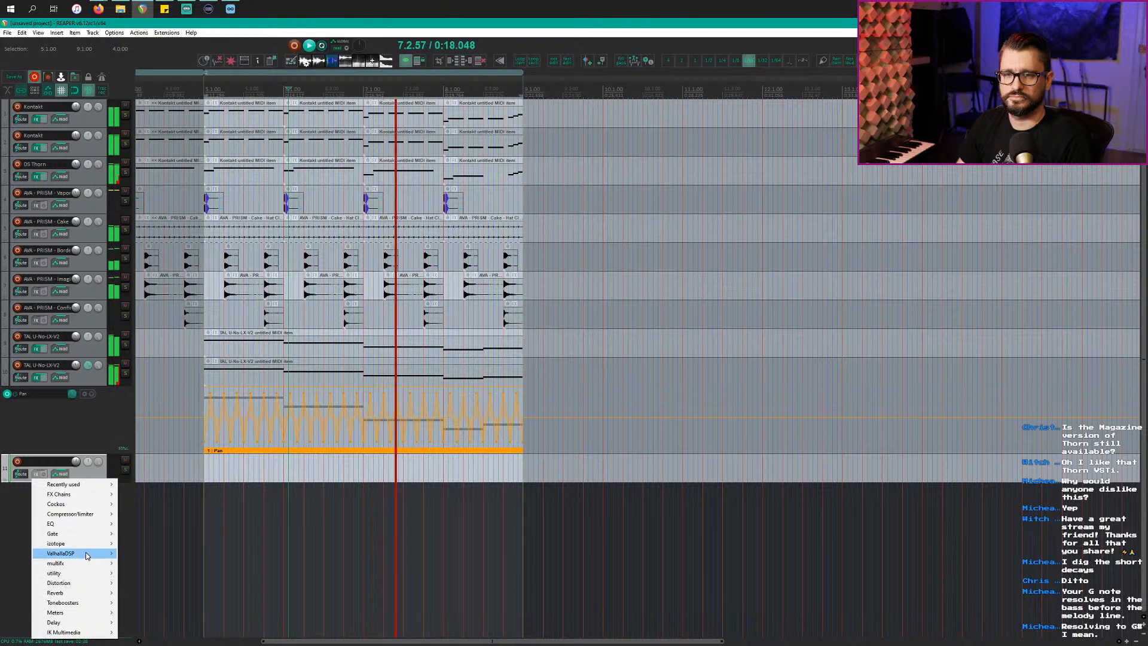
{"action": "mouse_move", "coordinate": [77, 553]}
{"action": "left_click", "coordinate": [149, 553]}
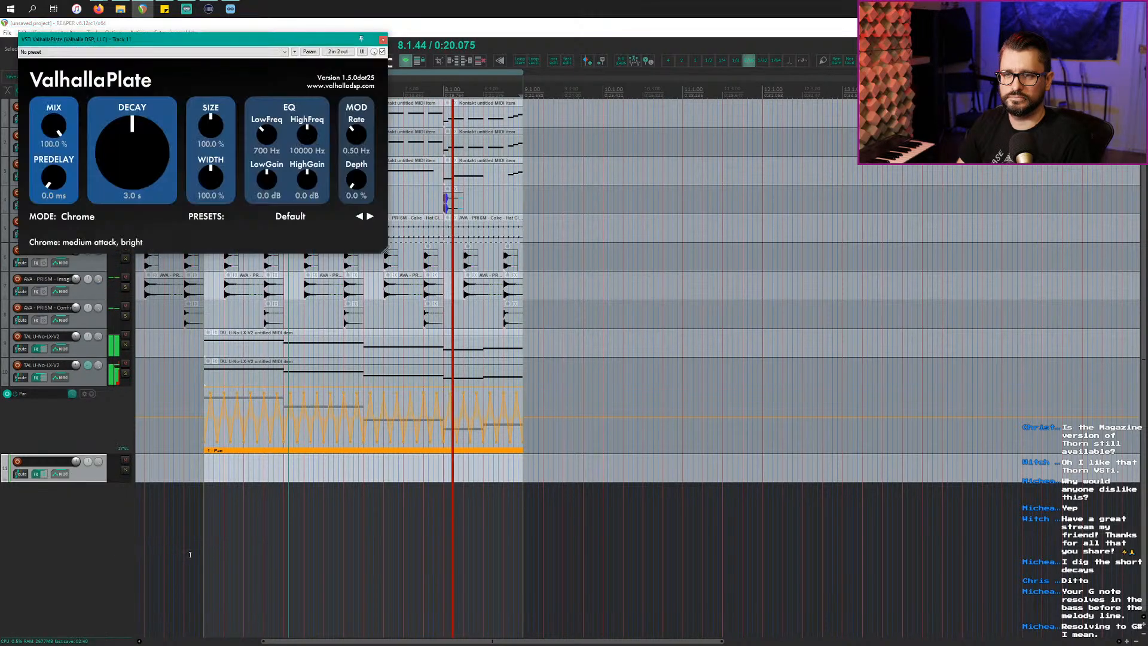
{"action": "left_click", "coordinate": [36, 475]}
Step: Load ValhallaVintageVerb from the ValhallaDSP list and move its window to the right
{"action": "right_click", "coordinate": [36, 476]}
{"action": "mouse_move", "coordinate": [78, 553]}
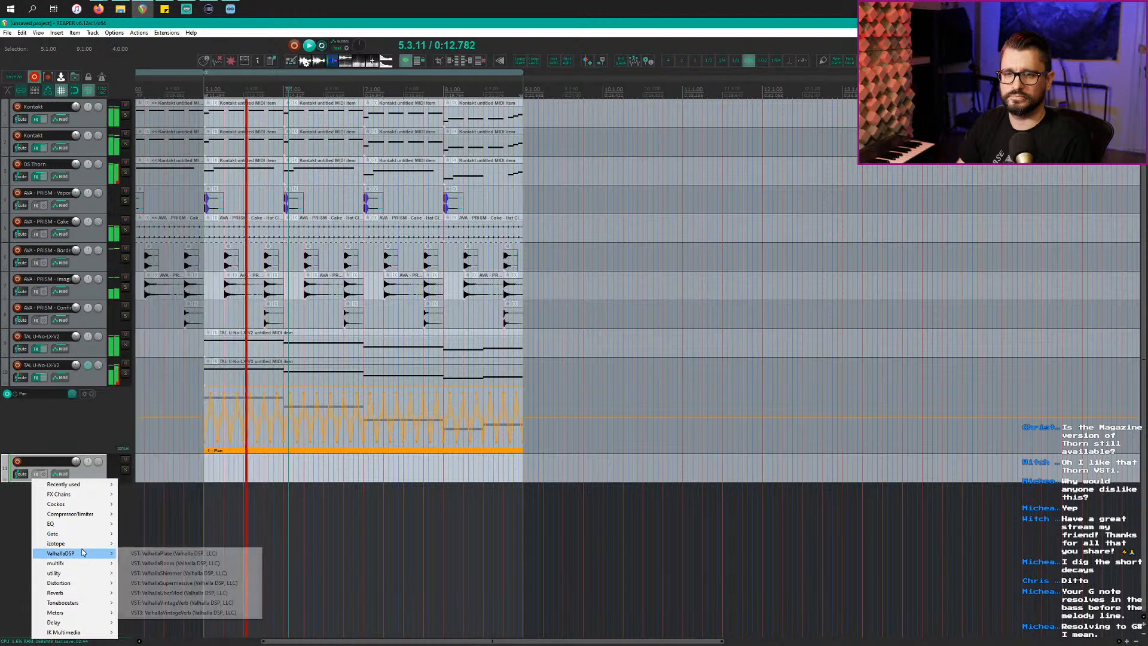
{"action": "left_click", "coordinate": [190, 603]}
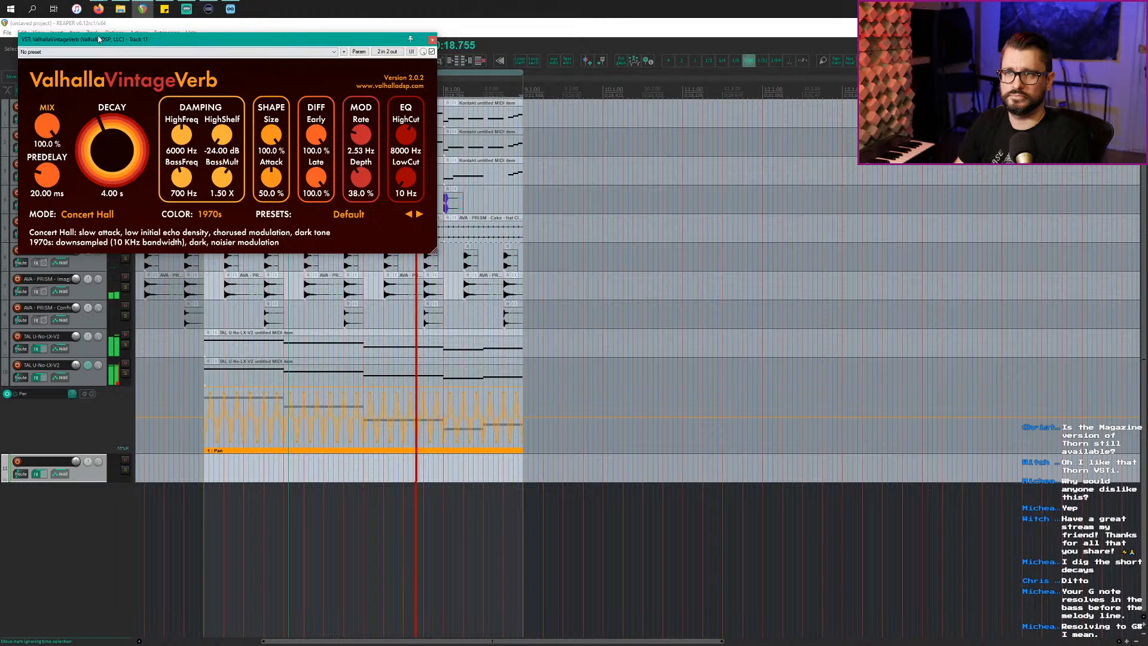
{"action": "left_click_drag", "start_coordinate": [99, 39], "coordinate": [643, 239]}
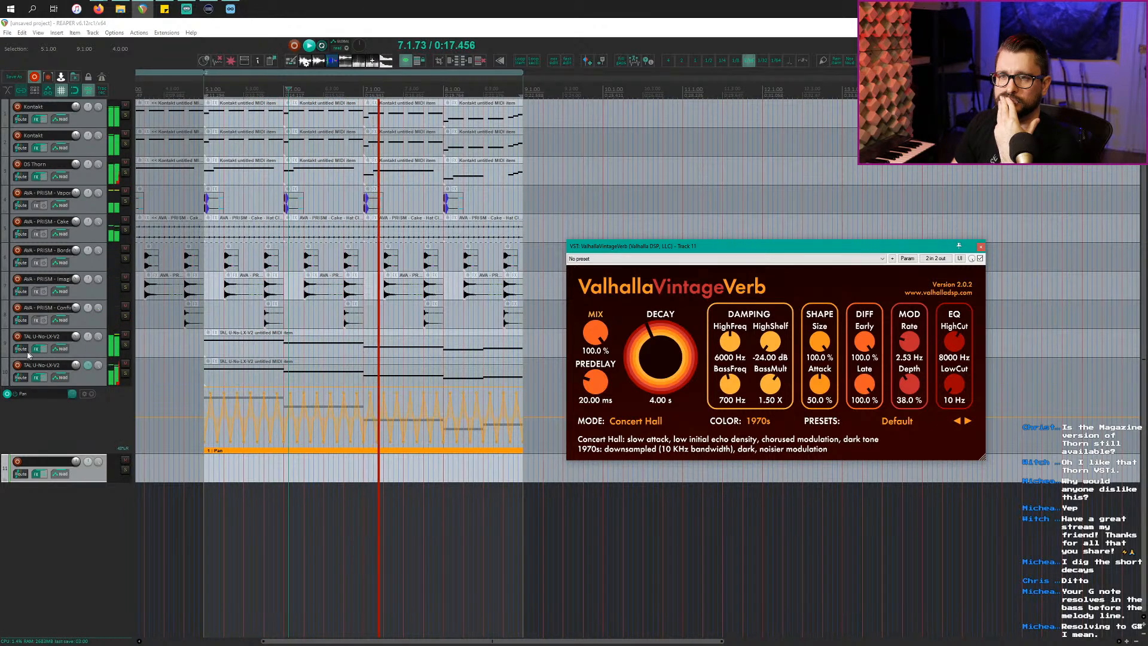
Step: Rename track 11 to 'verb'
{"action": "left_click", "coordinate": [49, 395]}
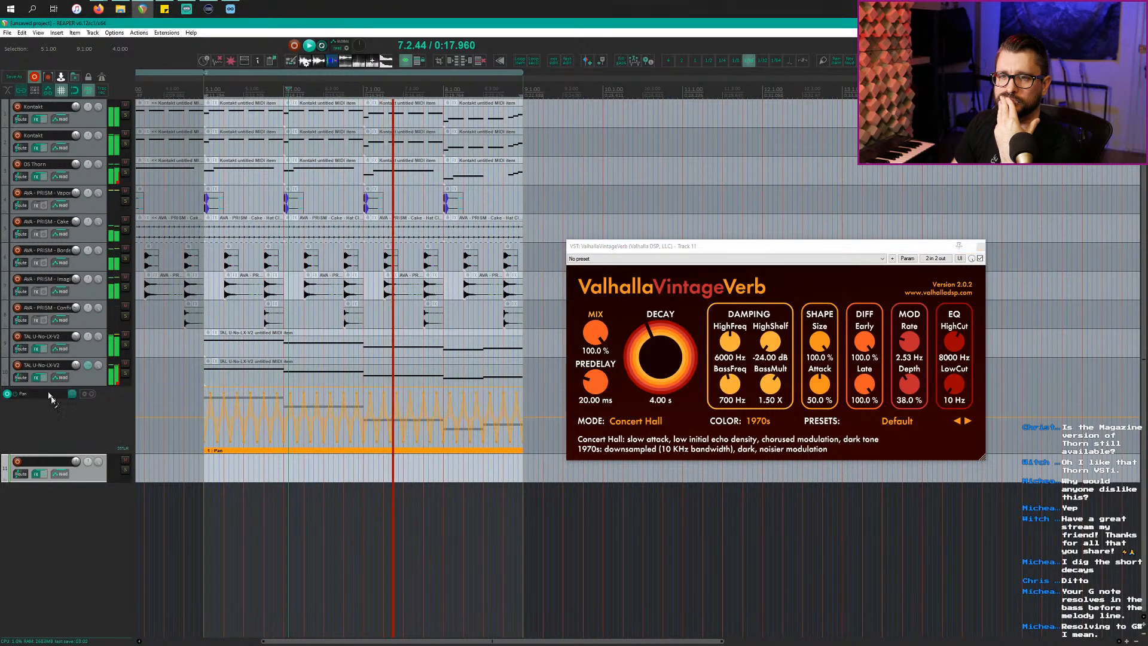
{"action": "double_click", "coordinate": [45, 461]}
{"action": "type", "text": "verb"}
{"action": "key", "text": "Return"}
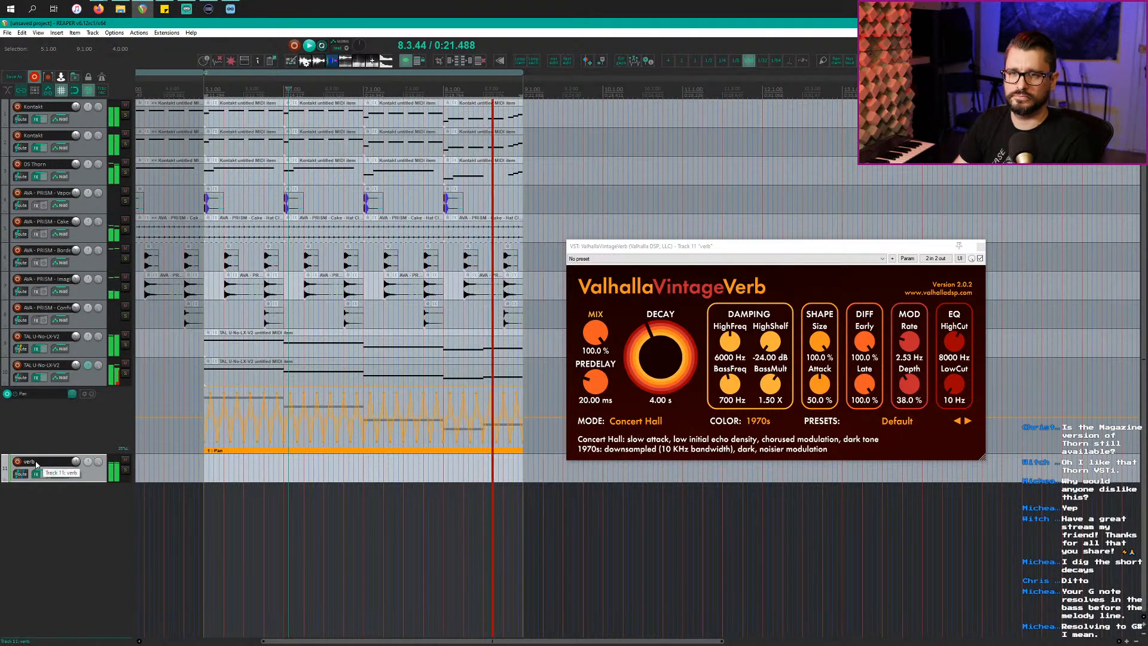
Step: Solo the first lead track and load the Halls > Tyrell Hall preset in ValhallaVintageVerb
{"action": "left_click", "coordinate": [125, 344]}
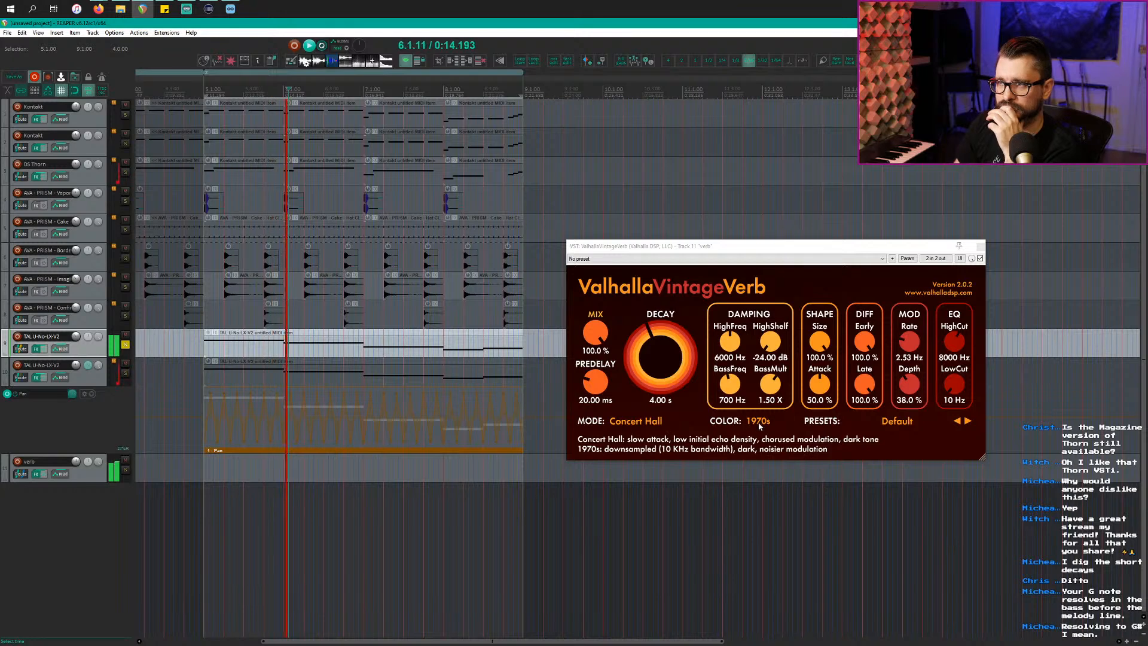
{"action": "left_click", "coordinate": [897, 421]}
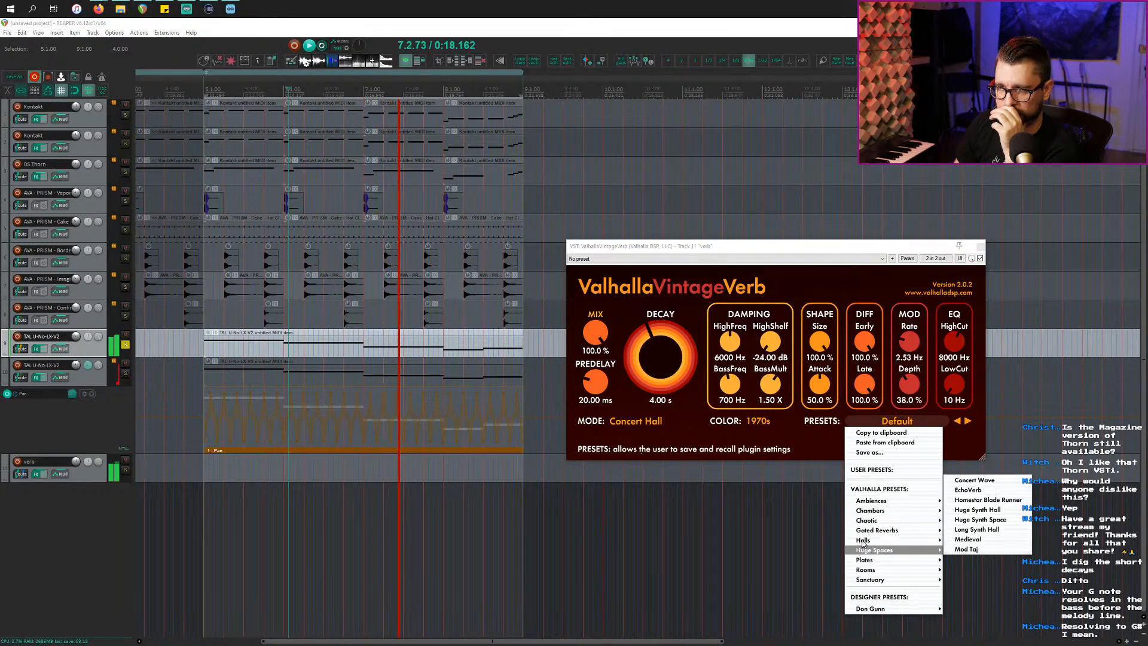
{"action": "mouse_move", "coordinate": [864, 542]}
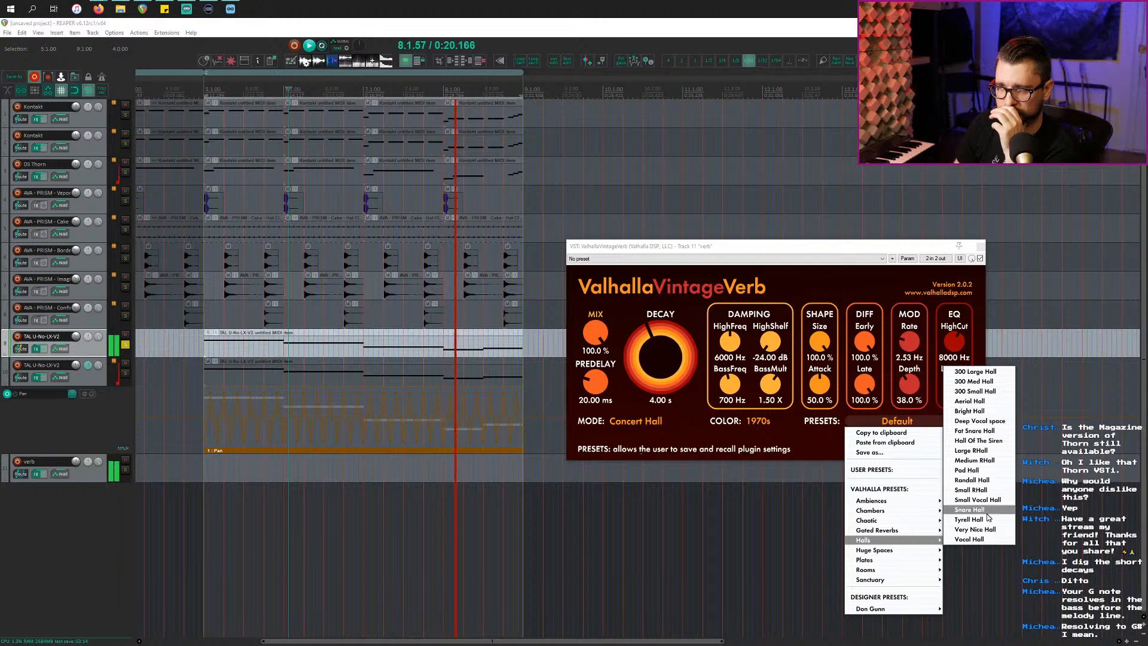
{"action": "left_click", "coordinate": [975, 520]}
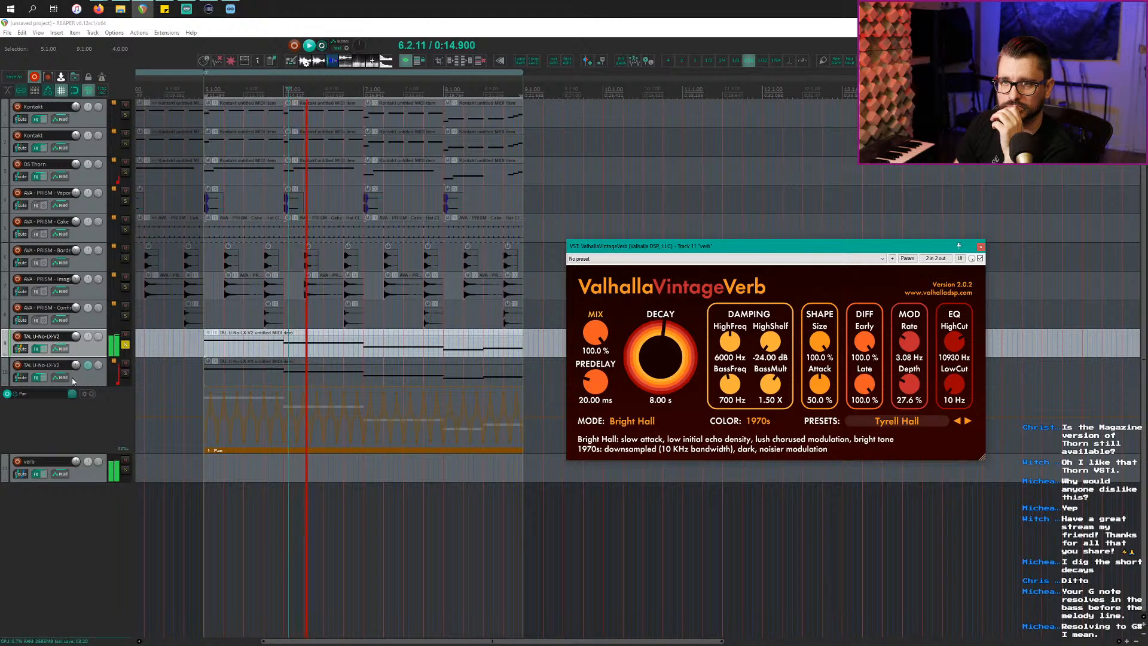
Step: Create a send from the snare track to verb, check its routing, then unsolo the snare and lead tracks
{"action": "left_click", "coordinate": [86, 293]}
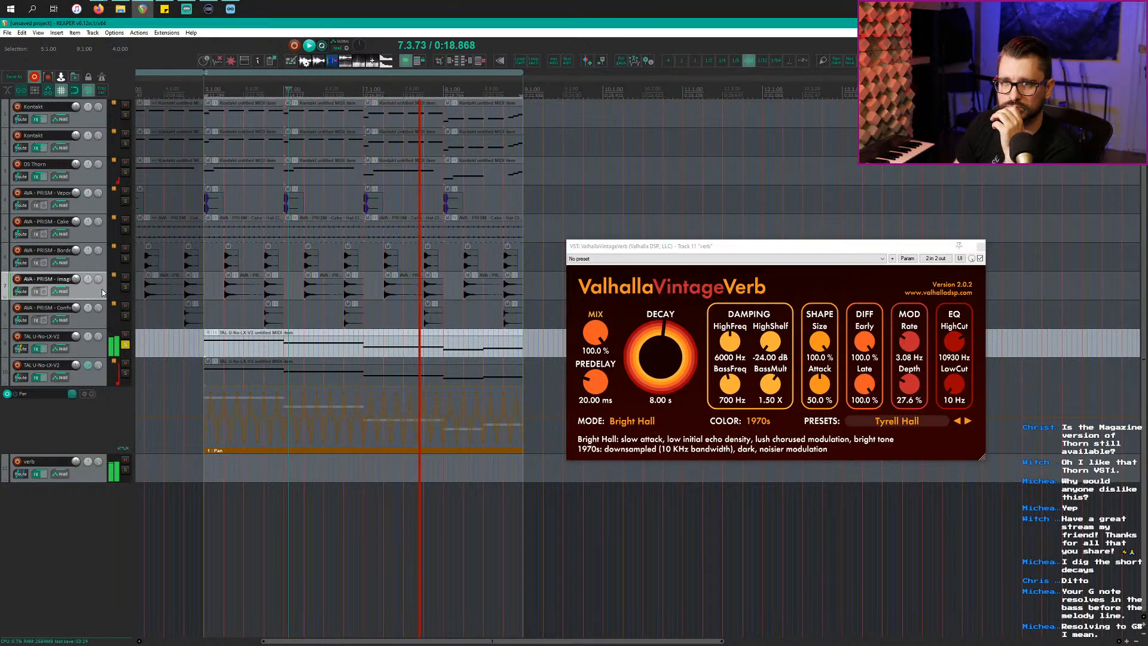
{"action": "left_click_drag", "start_coordinate": [22, 295], "coordinate": [82, 465]}
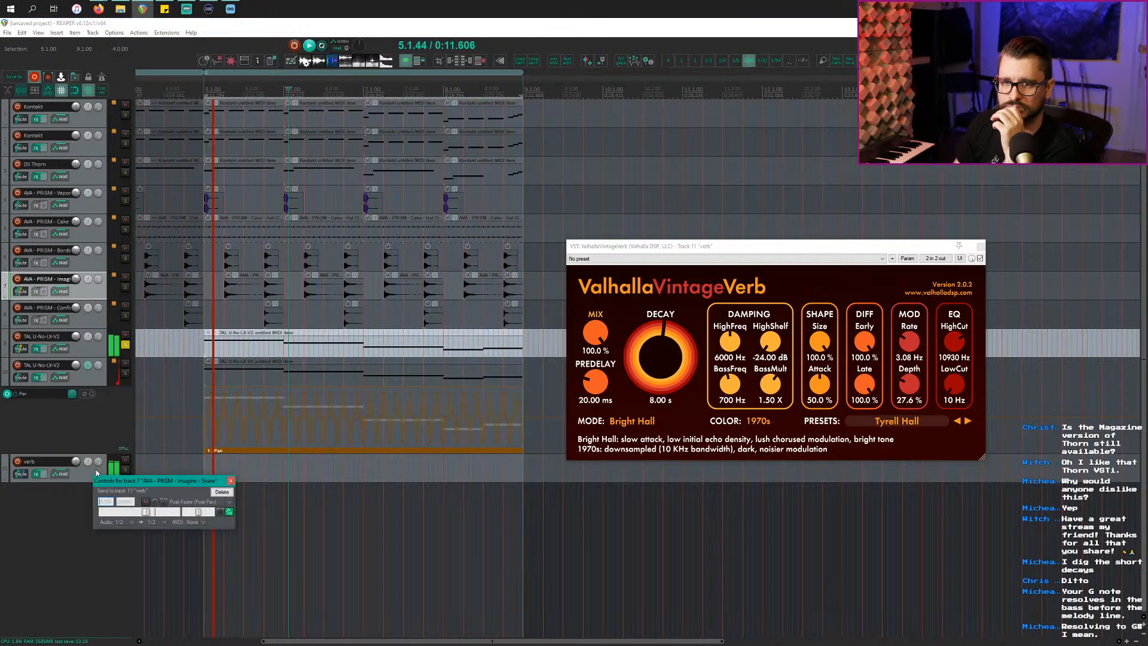
{"action": "left_click", "coordinate": [125, 288]}
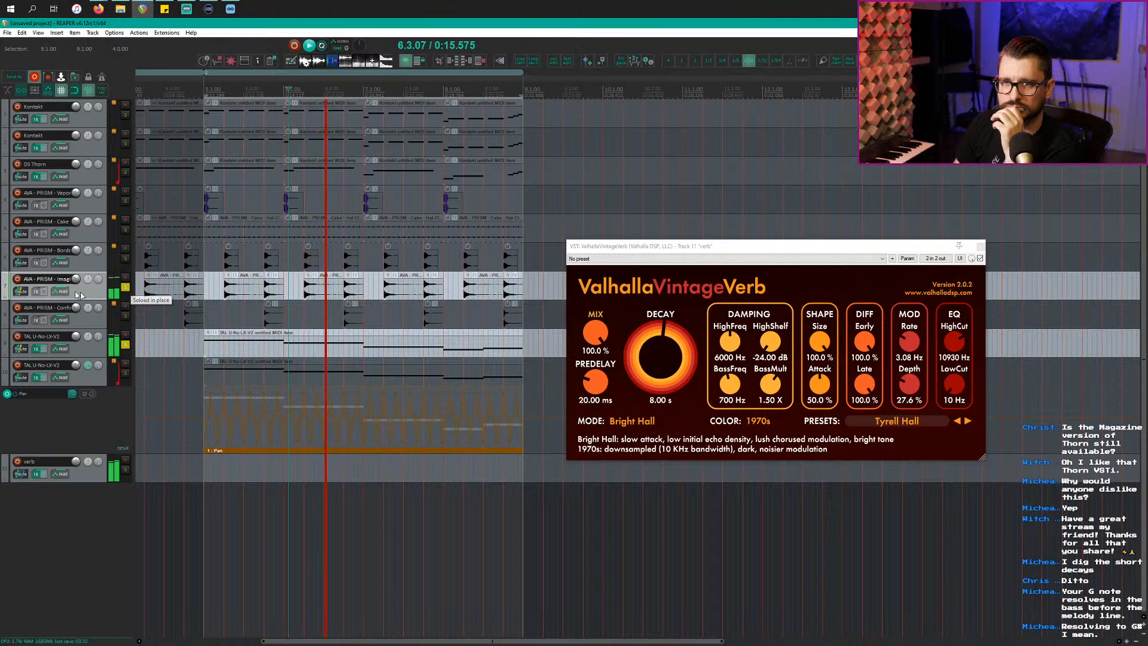
{"action": "left_click", "coordinate": [21, 291]}
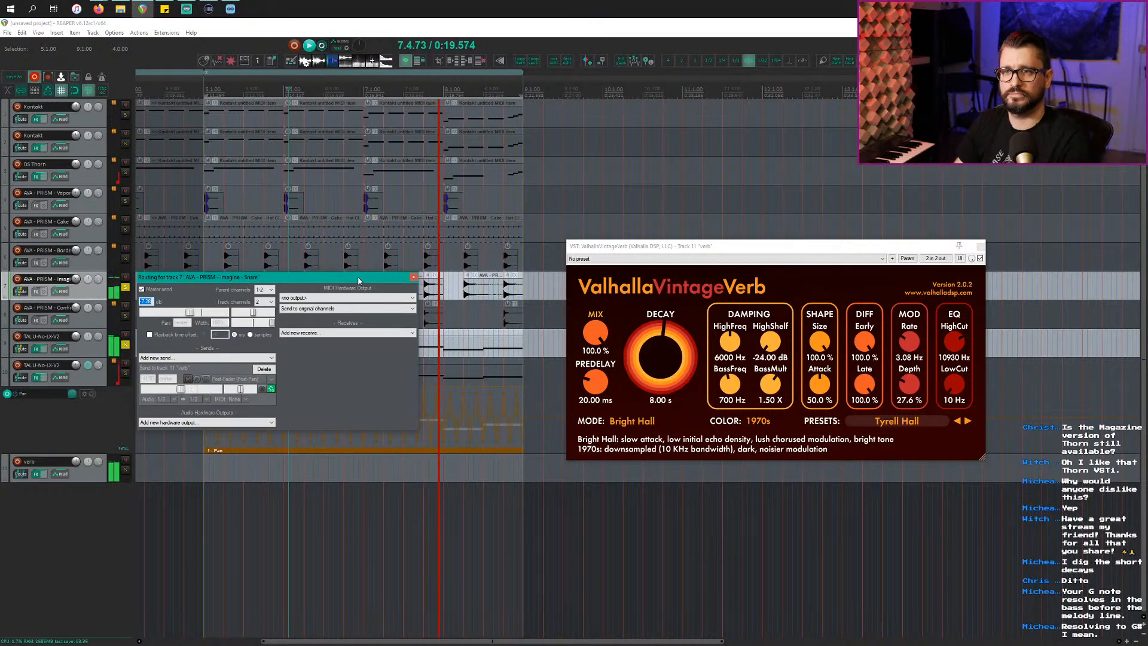
{"action": "left_click", "coordinate": [125, 288]}
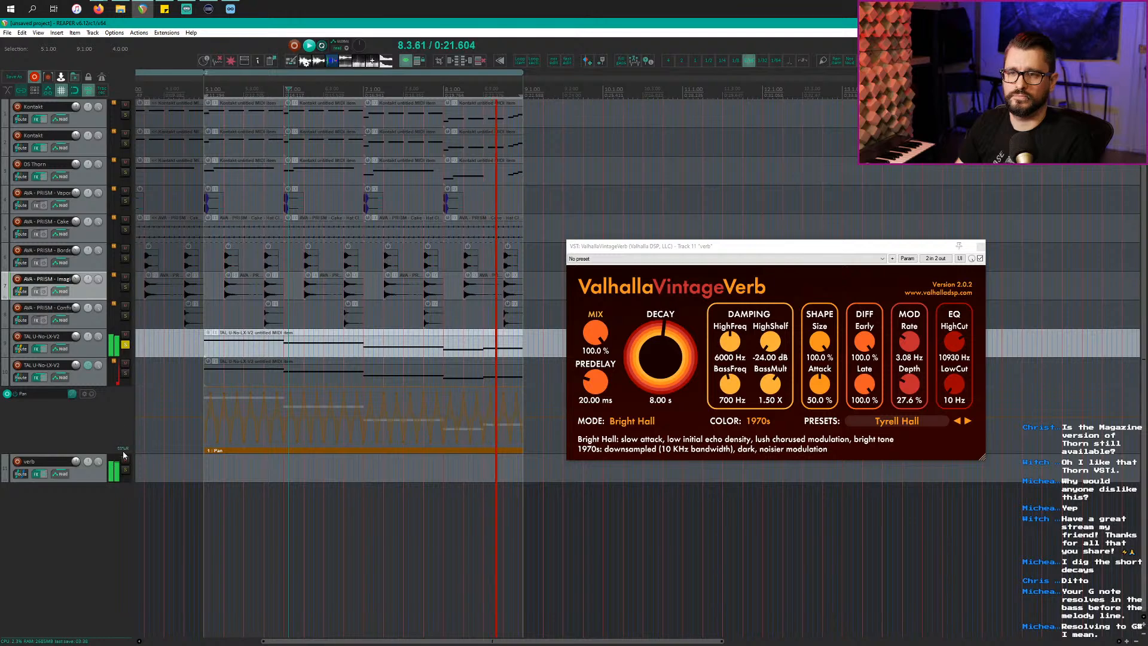
{"action": "left_click", "coordinate": [125, 344]}
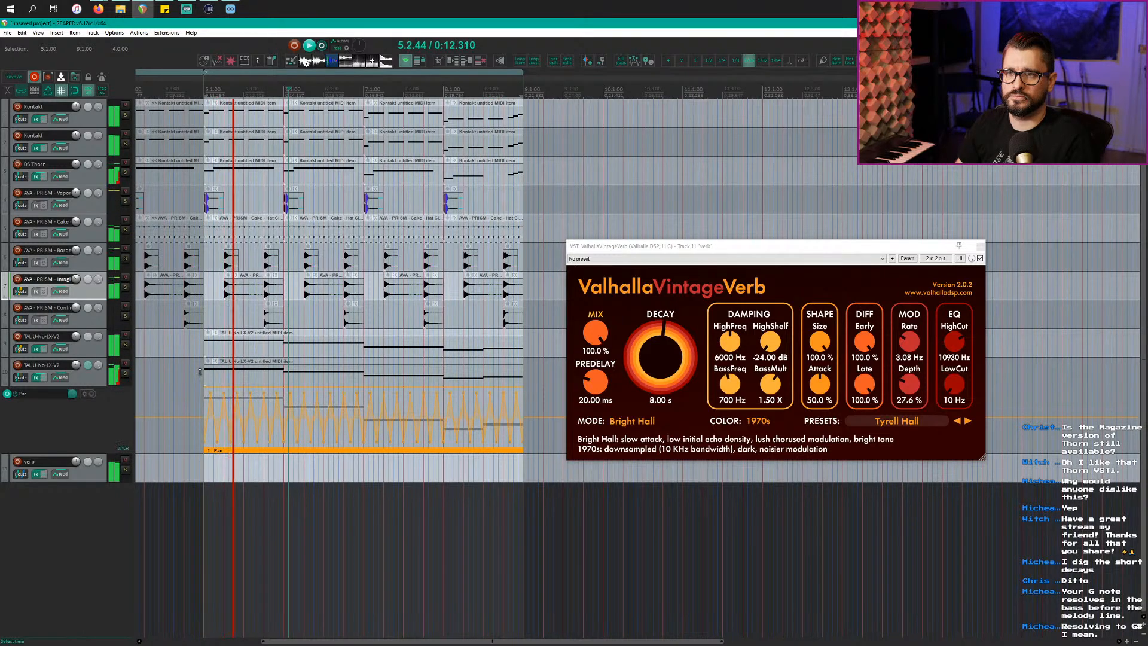
Step: Close the reverb window, select the Kontakt item at bar 8, solo track 1 with F6, and play
{"action": "left_click", "coordinate": [590, 247]}
{"action": "key", "text": "Escape"}
{"action": "key", "text": "space"}
{"action": "scroll", "coordinate": [366, 475], "scroll_direction": "down", "scroll_amount": 3}
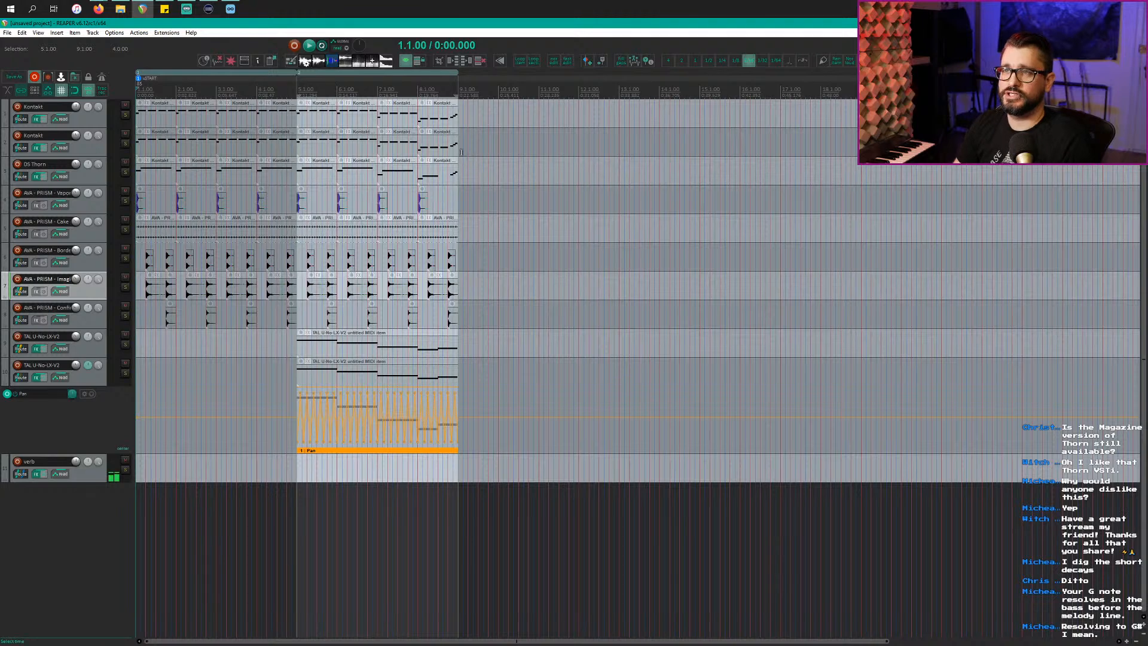
{"action": "left_click", "coordinate": [441, 116]}
{"action": "scroll", "coordinate": [429, 204], "scroll_direction": "up", "scroll_amount": 4}
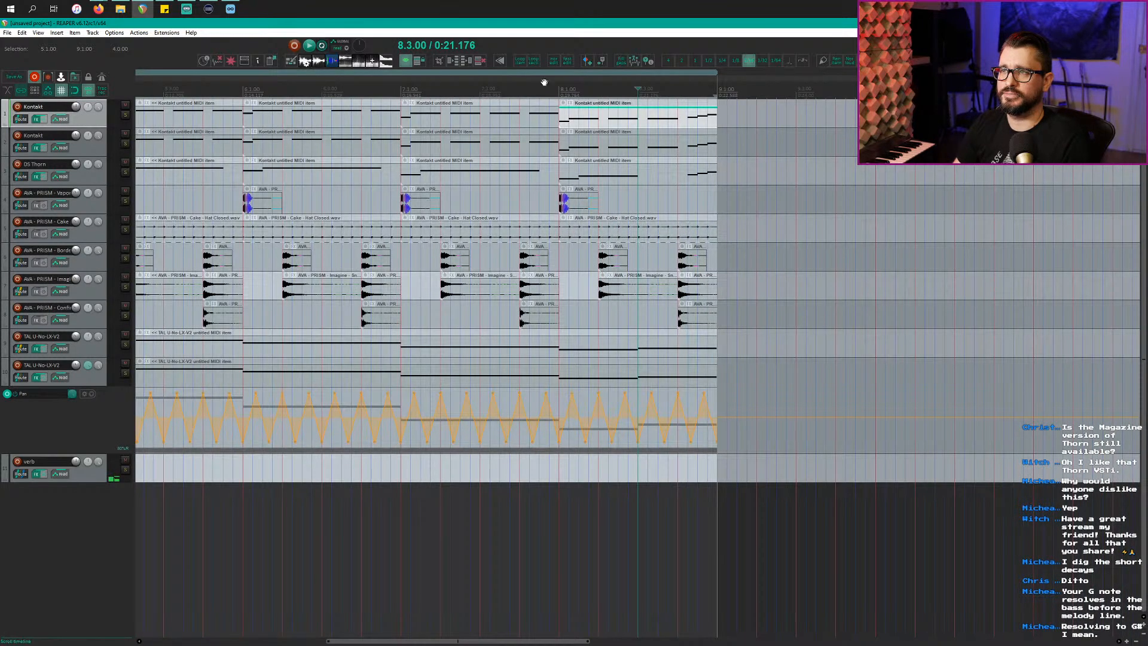
{"action": "key", "text": "F6"}
{"action": "key", "text": "space"}
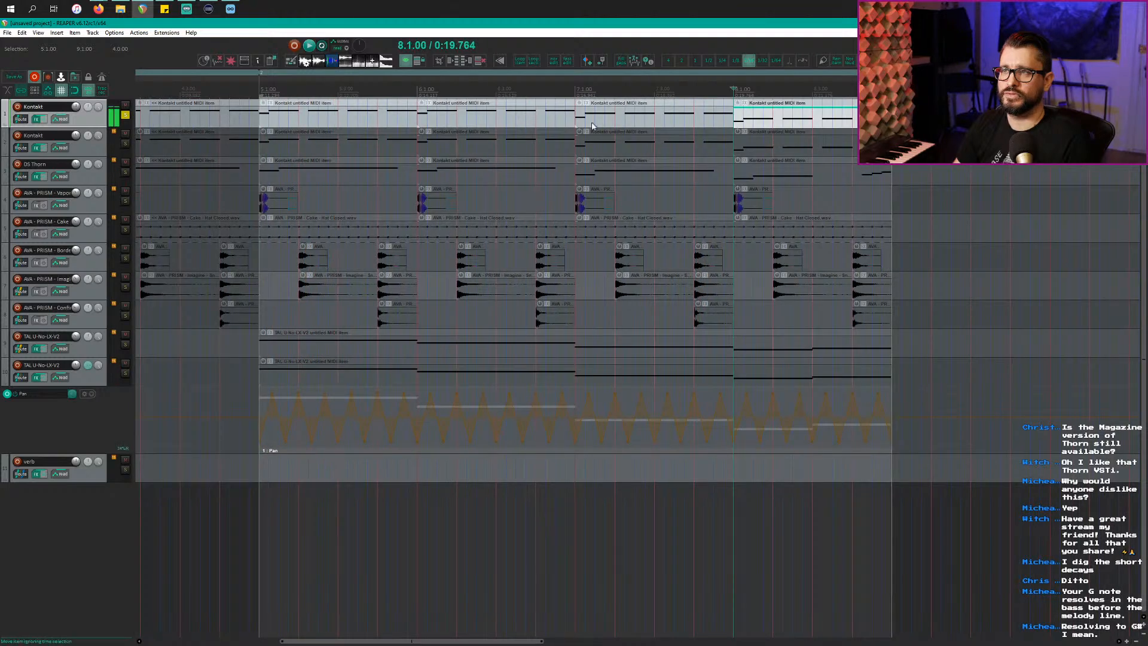
Step: Open the bar-8 Kontakt item in the MIDI editor and audition pitches G#1, G1 and A1
{"action": "double_click", "coordinate": [763, 119]}
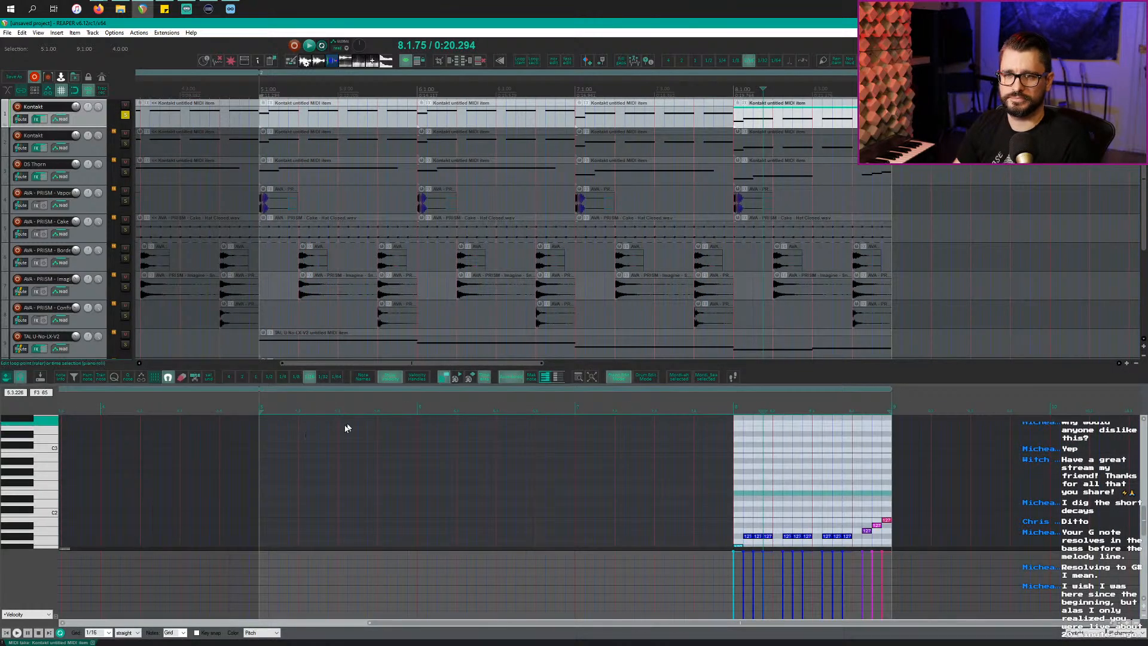
{"action": "scroll", "coordinate": [249, 541], "scroll_direction": "down", "scroll_amount": 1}
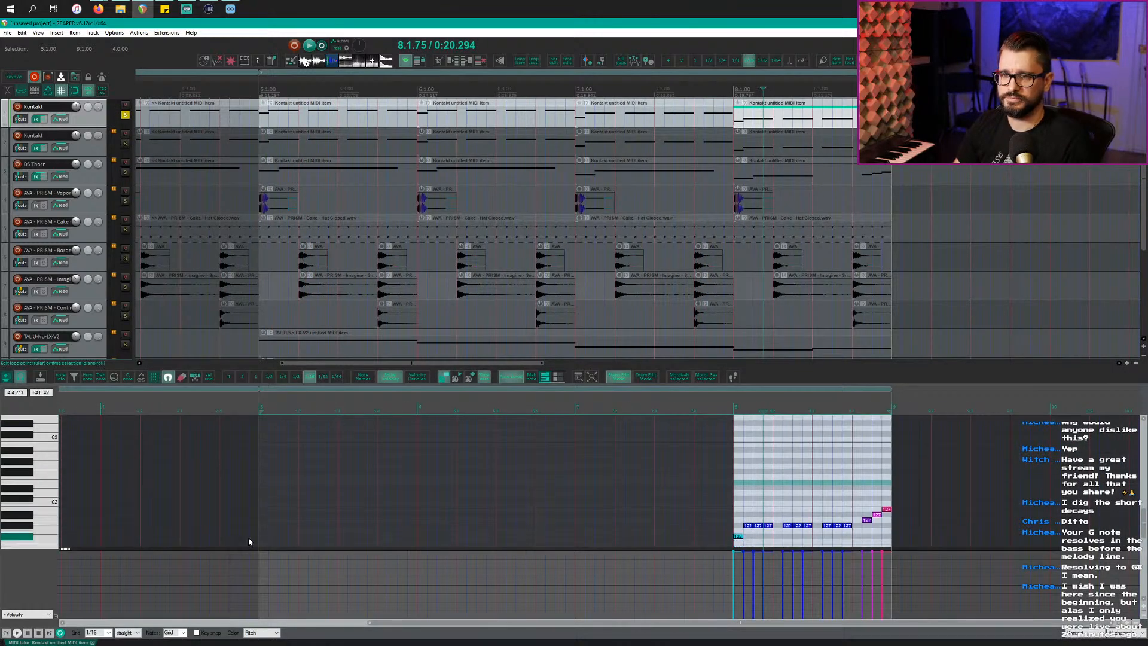
{"action": "left_click", "coordinate": [32, 530]}
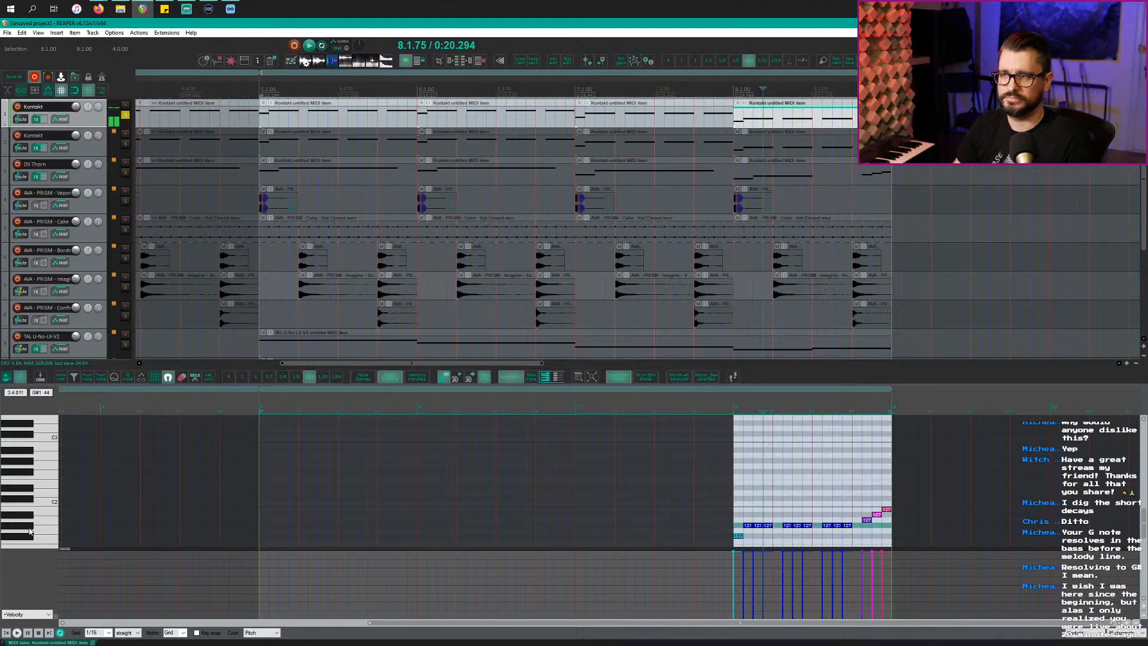
{"action": "scroll", "coordinate": [299, 539], "scroll_direction": "up", "scroll_amount": 9}
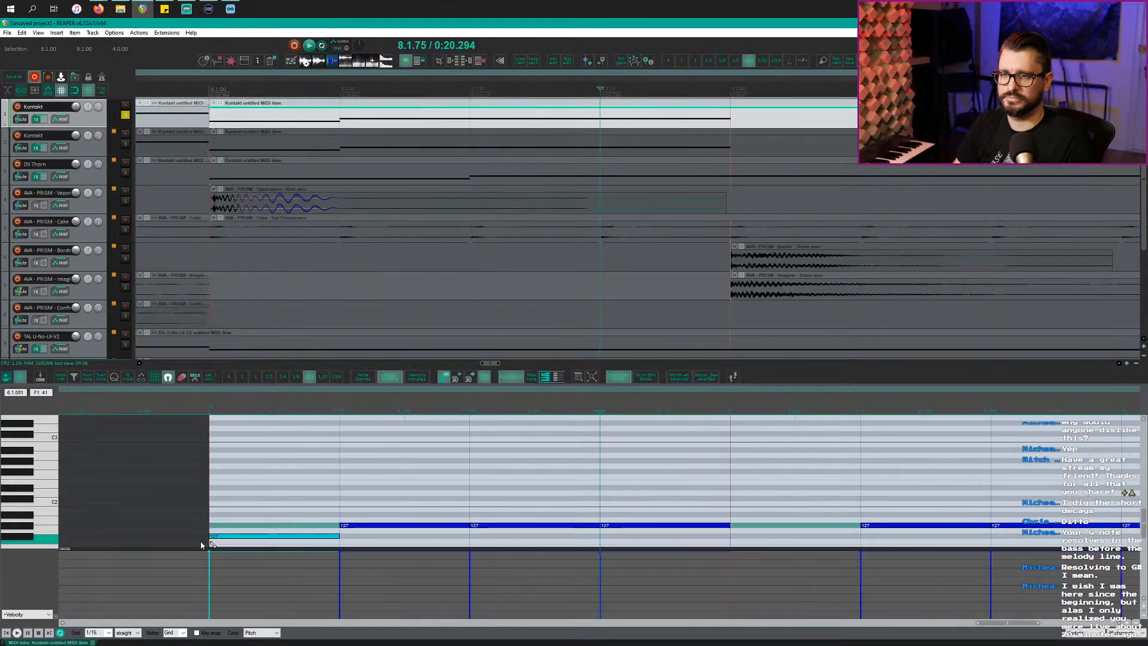
{"action": "left_click", "coordinate": [35, 531]}
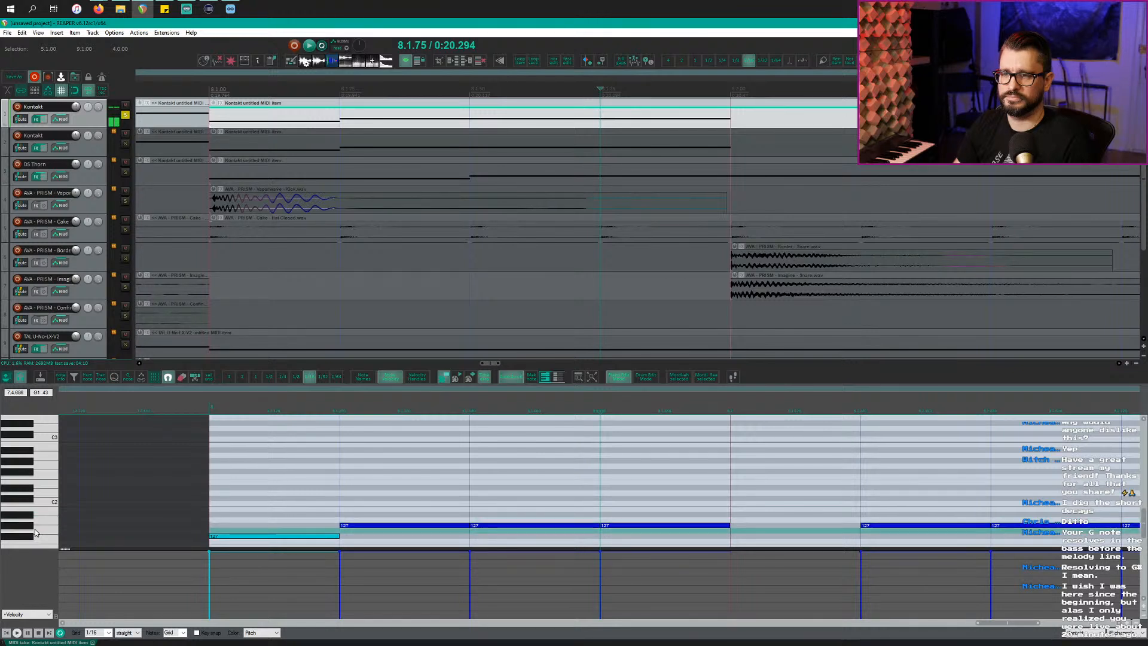
{"action": "left_click", "coordinate": [42, 522]}
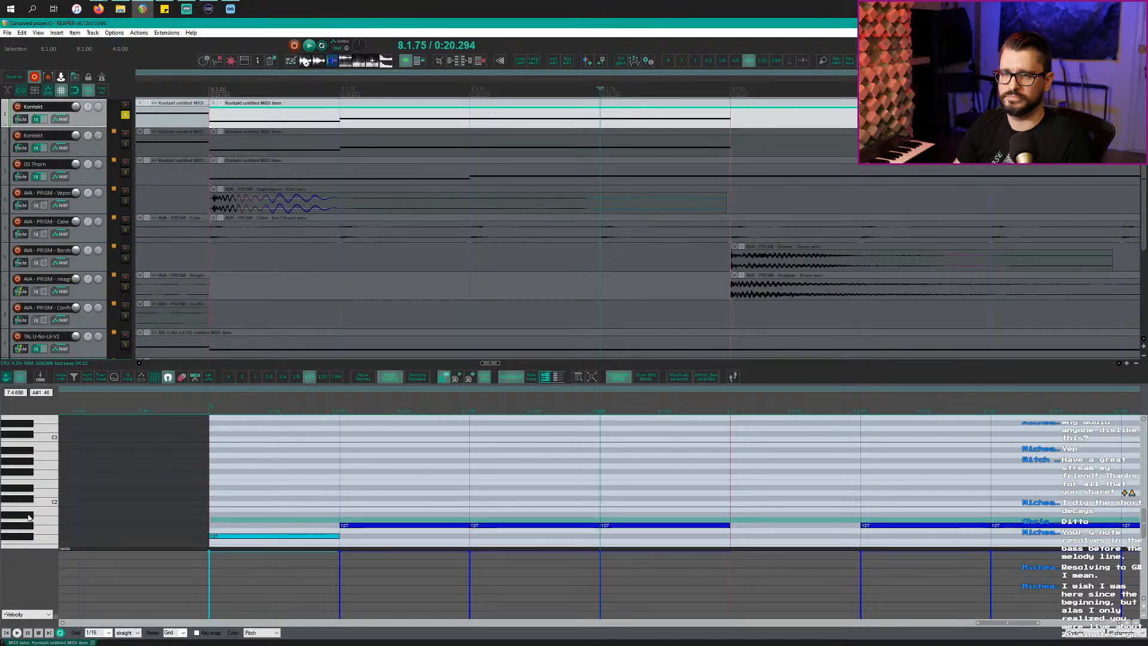
{"action": "left_click", "coordinate": [25, 530]}
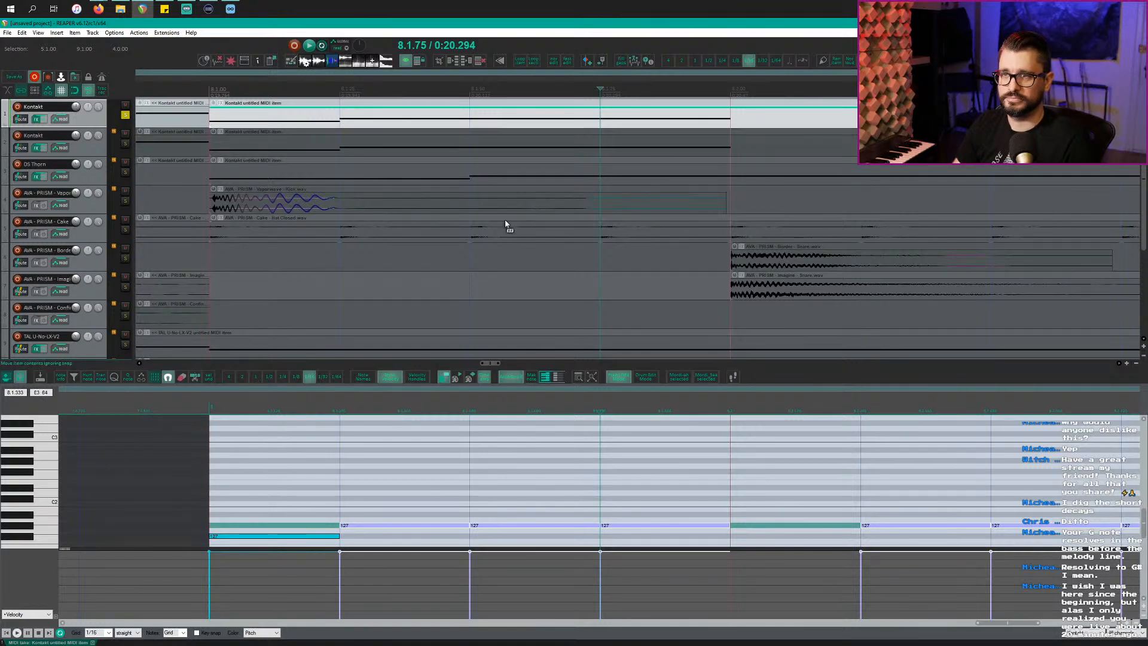
Step: Play the part, then unsolo the first Kontakt track
{"action": "scroll", "coordinate": [505, 224], "scroll_direction": "down", "scroll_amount": 6}
{"action": "key", "text": "space"}
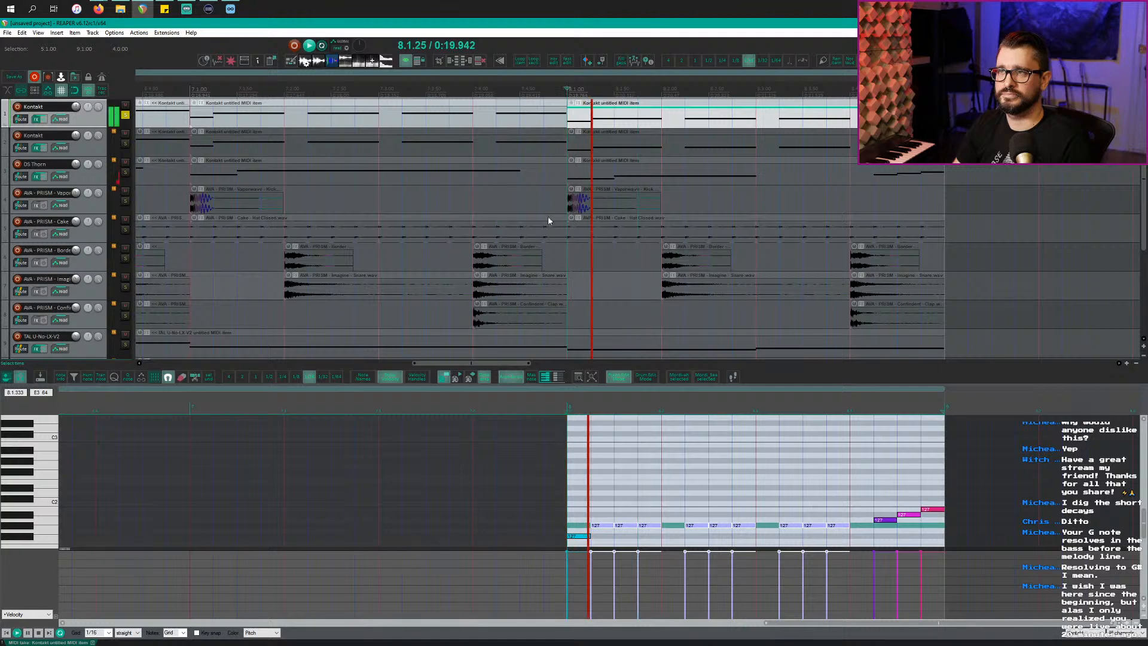
{"action": "scroll", "coordinate": [546, 227], "scroll_direction": "down", "scroll_amount": 3}
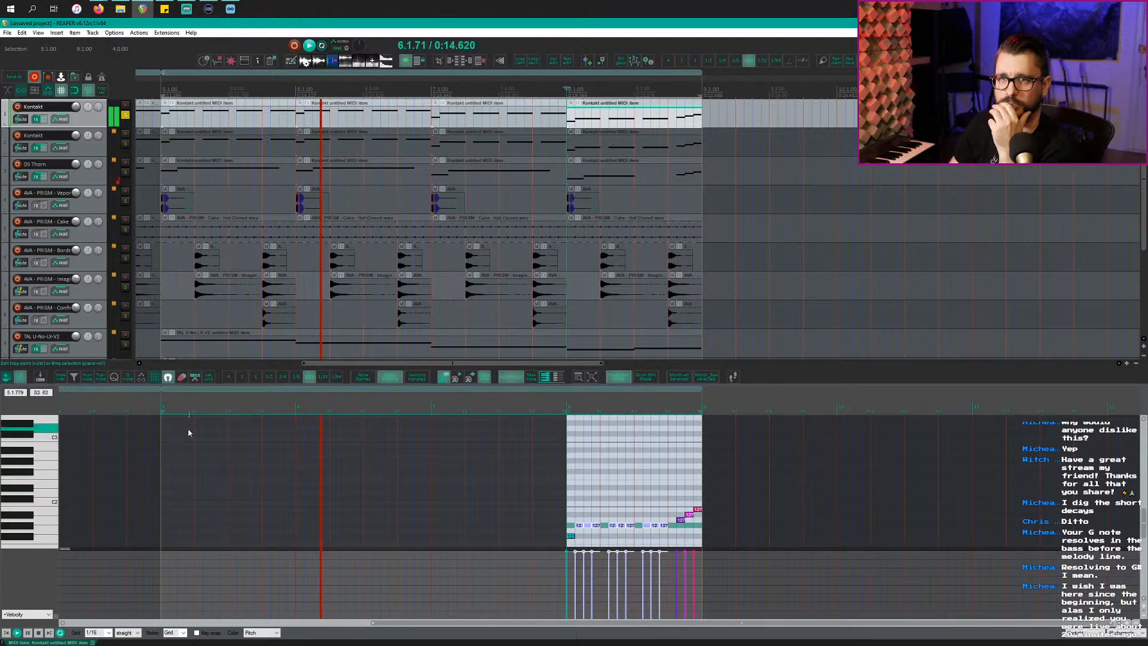
{"action": "left_click", "coordinate": [125, 115]}
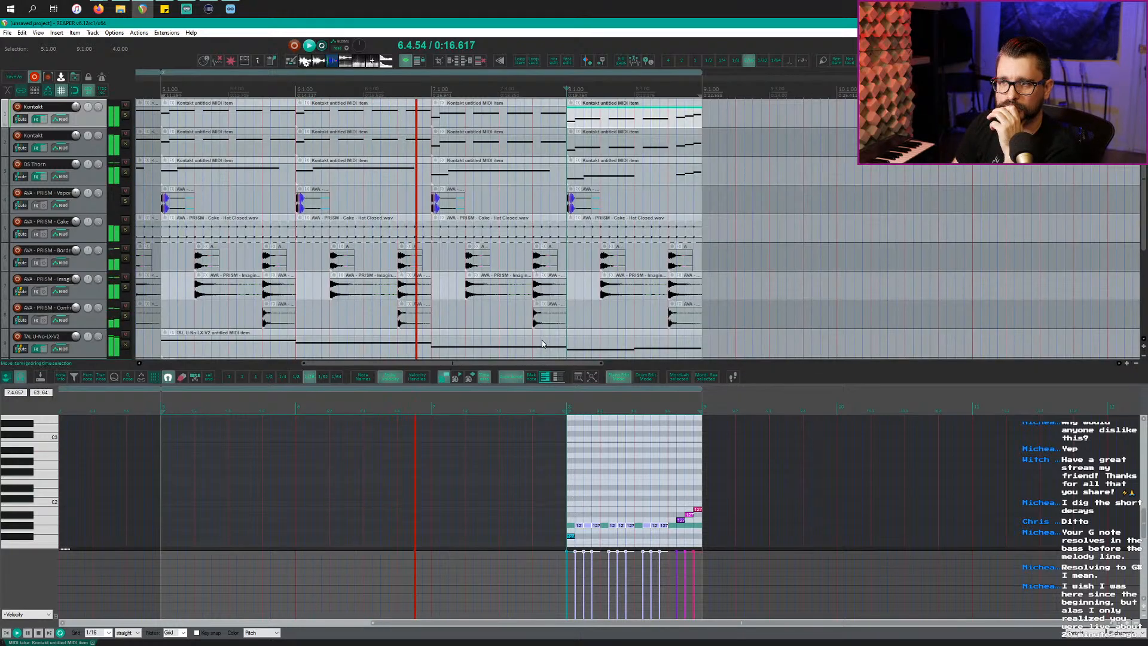
{"action": "scroll", "coordinate": [526, 337], "scroll_direction": "down", "scroll_amount": 3}
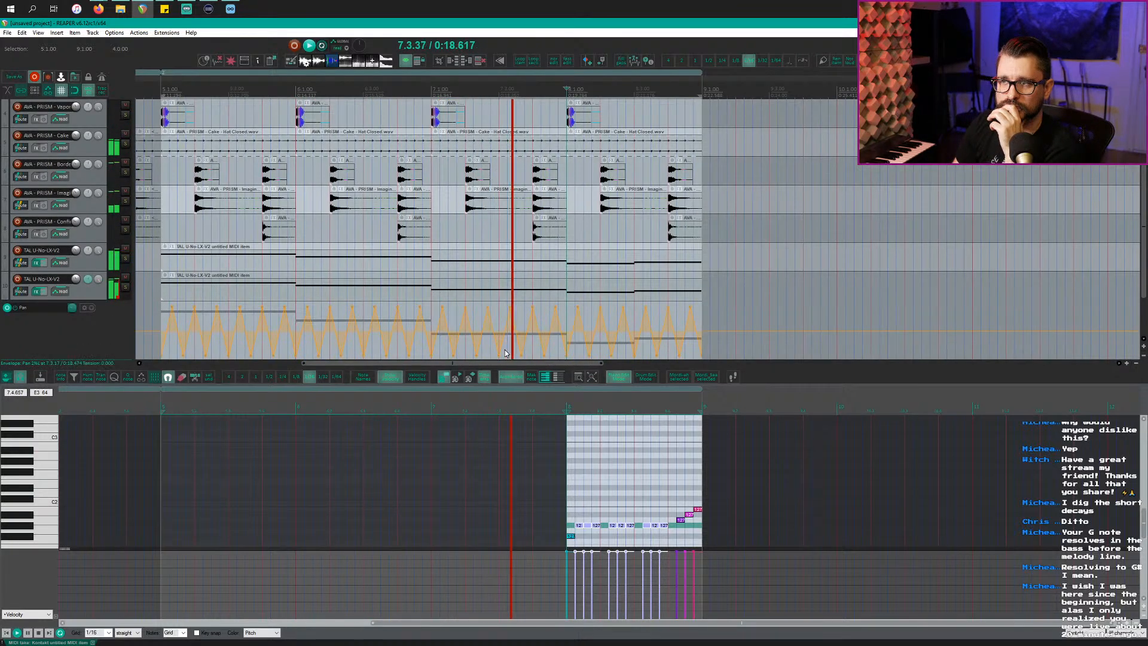
{"action": "scroll", "coordinate": [597, 349], "scroll_direction": "up", "scroll_amount": 3}
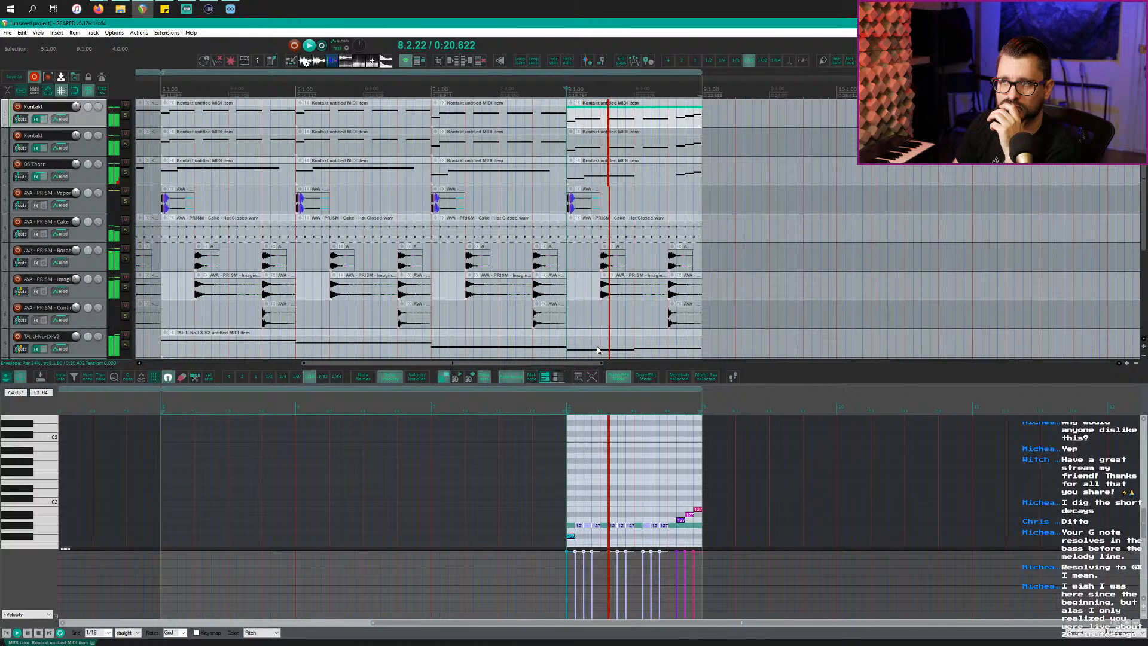
{"action": "scroll", "coordinate": [598, 350], "scroll_direction": "down", "scroll_amount": 1}
{"action": "scroll", "coordinate": [597, 349], "scroll_direction": "down", "scroll_amount": 1}
{"action": "scroll", "coordinate": [597, 350], "scroll_direction": "up", "scroll_amount": 2}
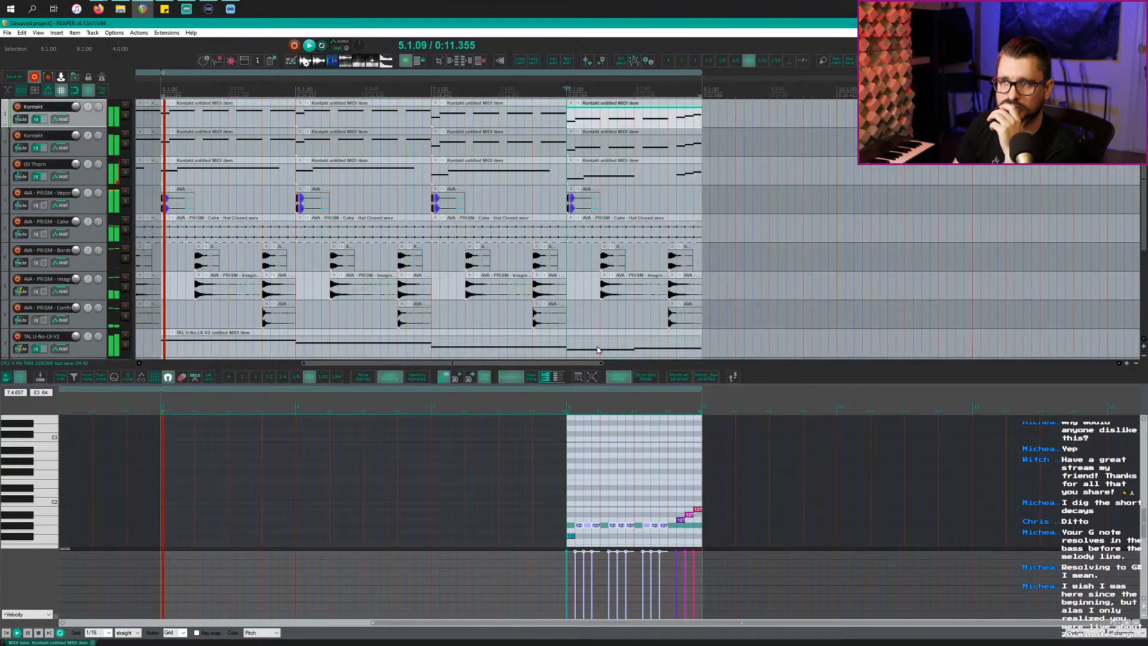
{"action": "scroll", "coordinate": [622, 341], "scroll_direction": "down", "scroll_amount": 2}
Step: Inspect the TAL lead's notes, including the bar 7 note, then show the second Kontakt track's item
{"action": "left_click", "coordinate": [645, 296]}
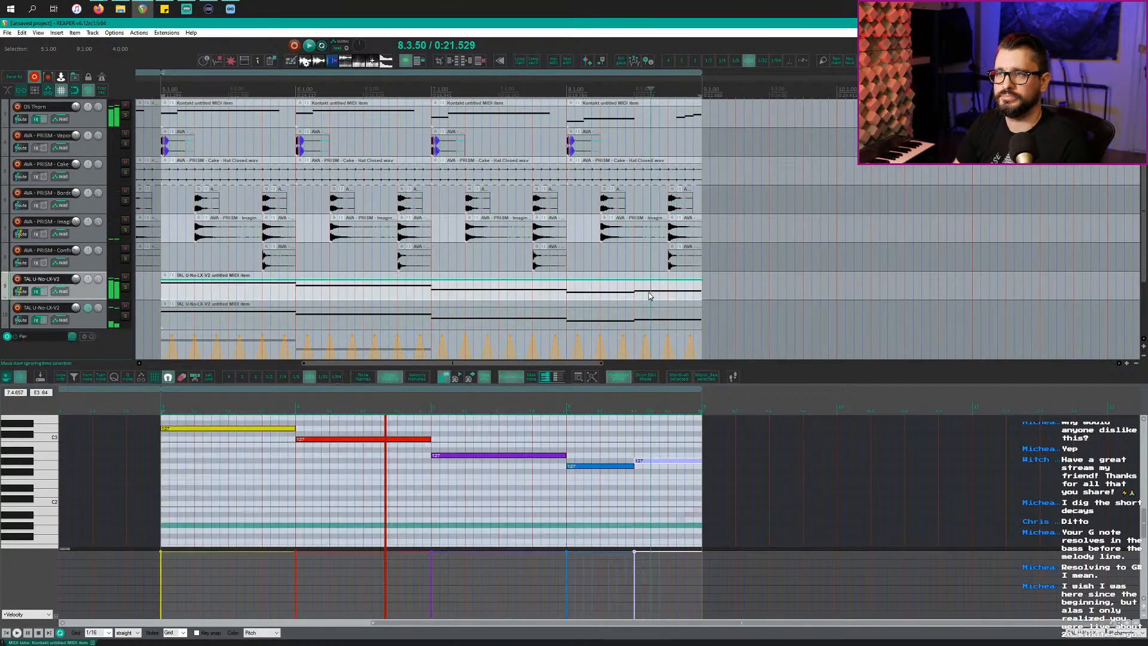
{"action": "scroll", "coordinate": [645, 299], "scroll_direction": "up", "scroll_amount": 2}
{"action": "left_click", "coordinate": [623, 456]}
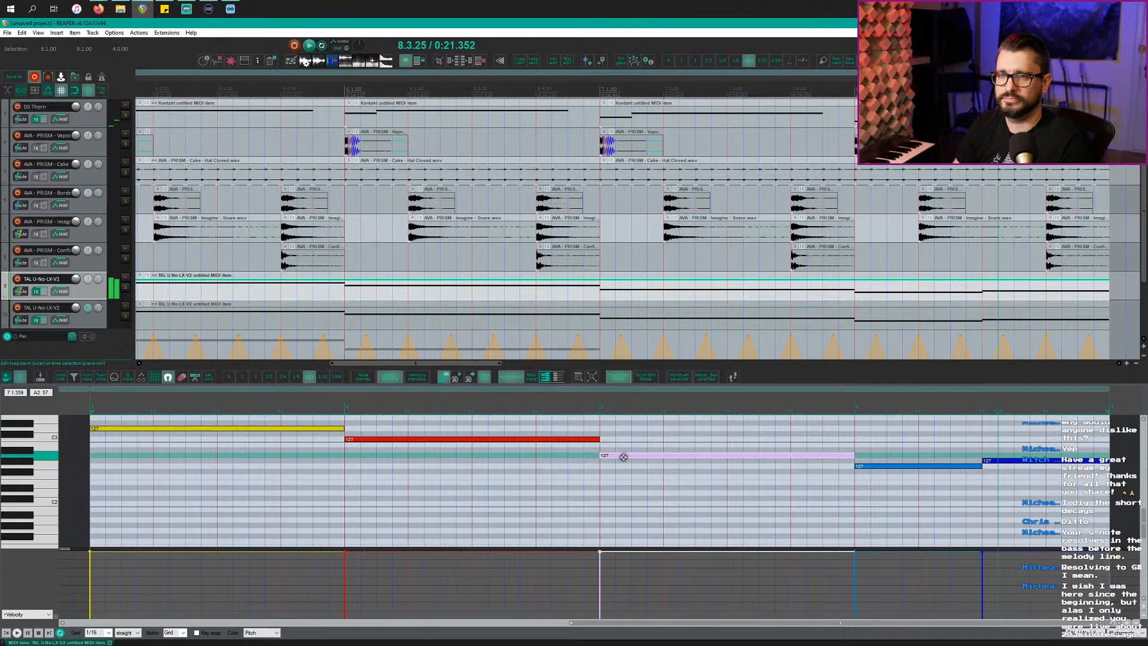
{"action": "left_click", "coordinate": [884, 469]}
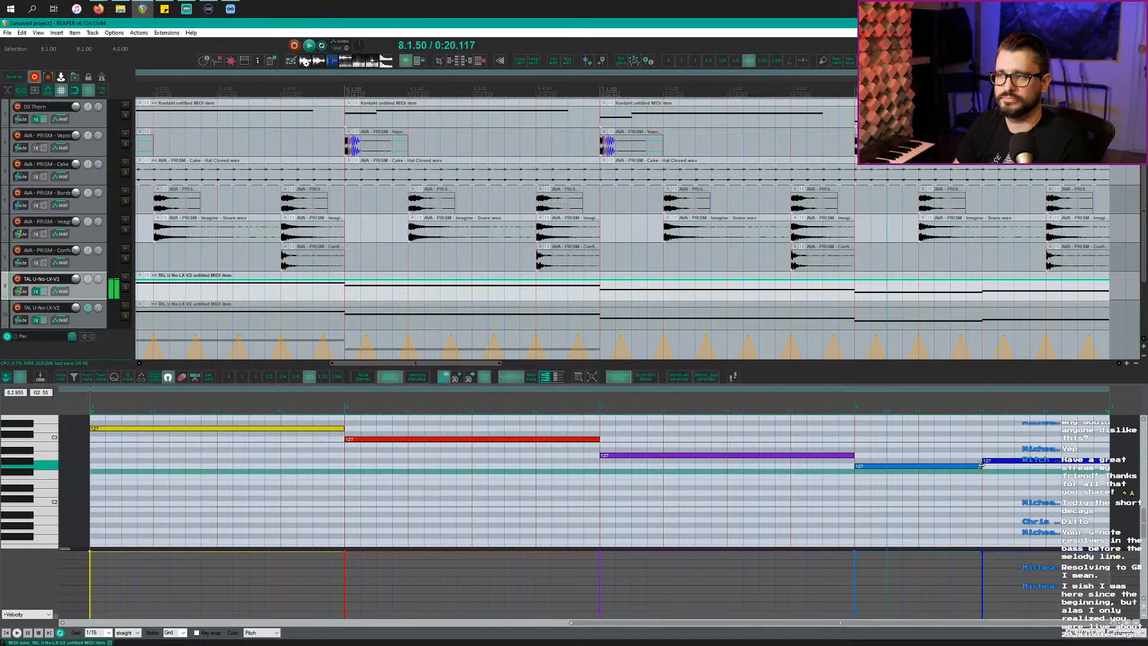
{"action": "scroll", "coordinate": [702, 254], "scroll_direction": "down", "scroll_amount": 3}
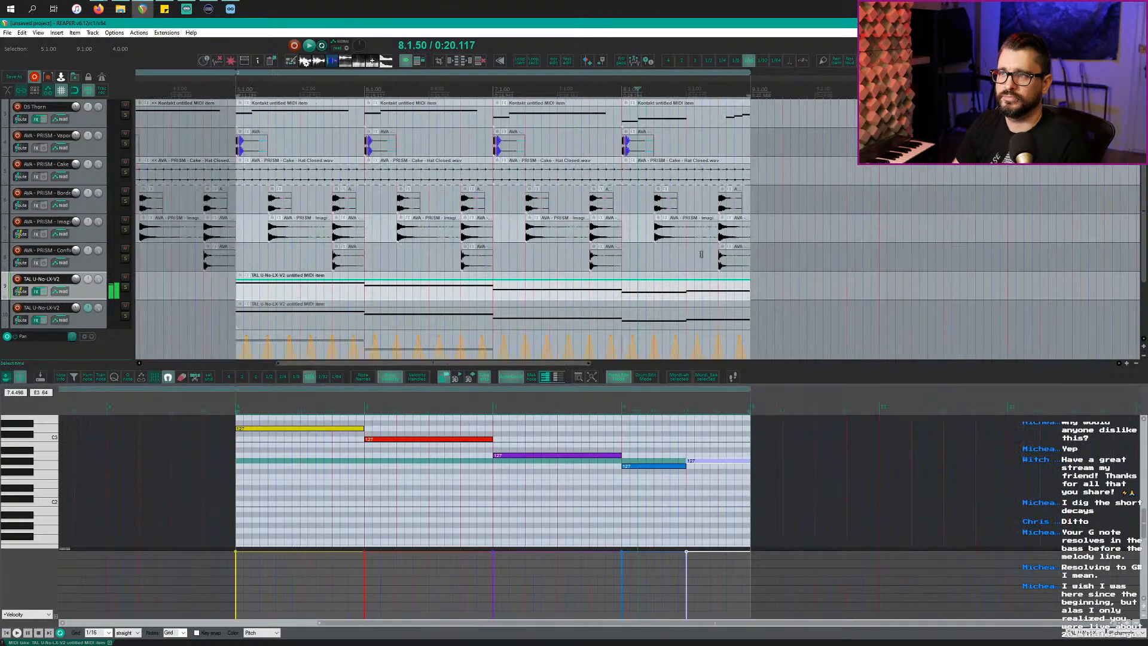
{"action": "scroll", "coordinate": [655, 303], "scroll_direction": "up", "scroll_amount": 1}
{"action": "scroll", "coordinate": [654, 302], "scroll_direction": "down", "scroll_amount": 2}
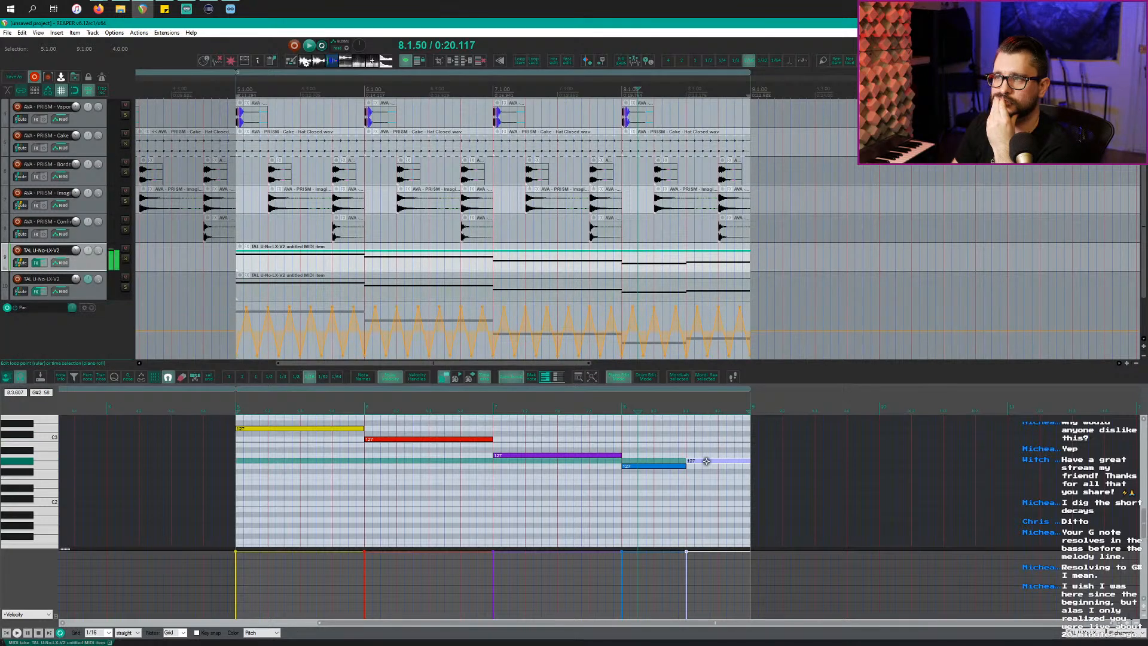
{"action": "left_click", "coordinate": [686, 444]}
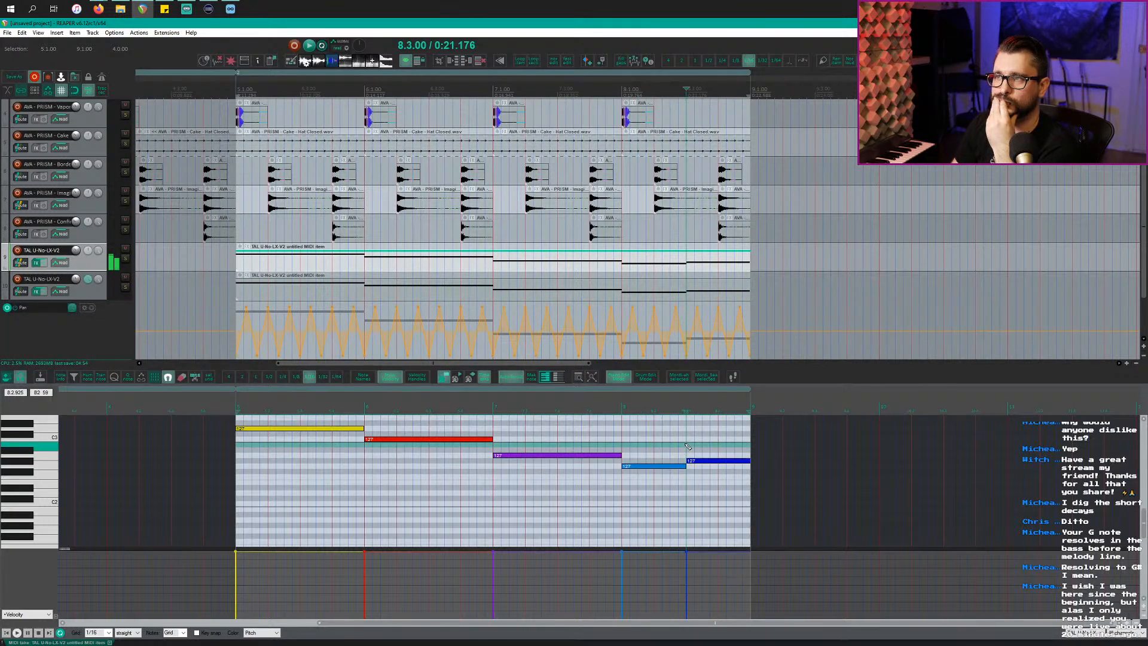
{"action": "scroll", "coordinate": [671, 287], "scroll_direction": "up", "scroll_amount": 3}
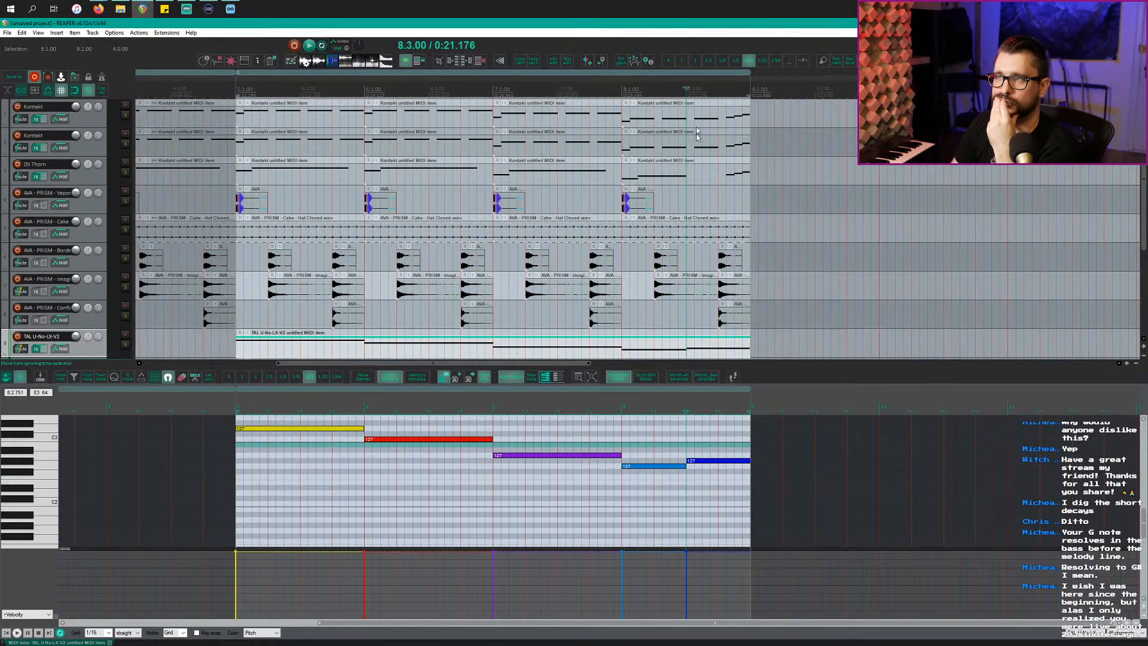
{"action": "left_click", "coordinate": [698, 150]}
{"action": "scroll", "coordinate": [690, 179], "scroll_direction": "up", "scroll_amount": 5}
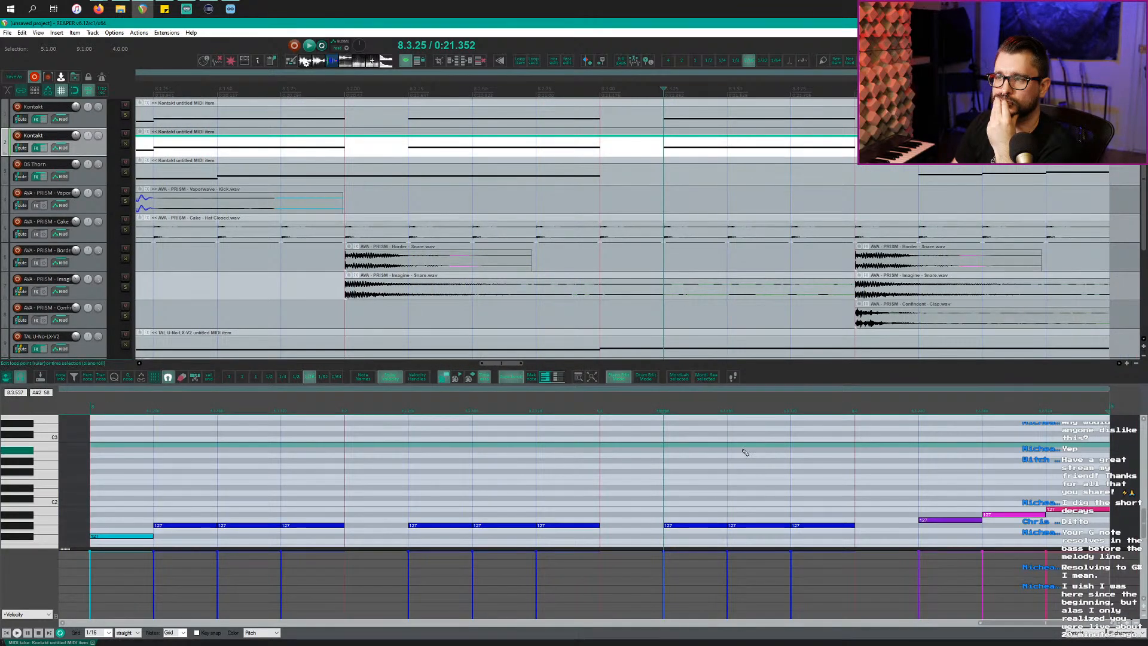
Step: Audition a Kontakt note, show the DS Thorn item's notes, and play the loop
{"action": "left_click", "coordinate": [682, 525]}
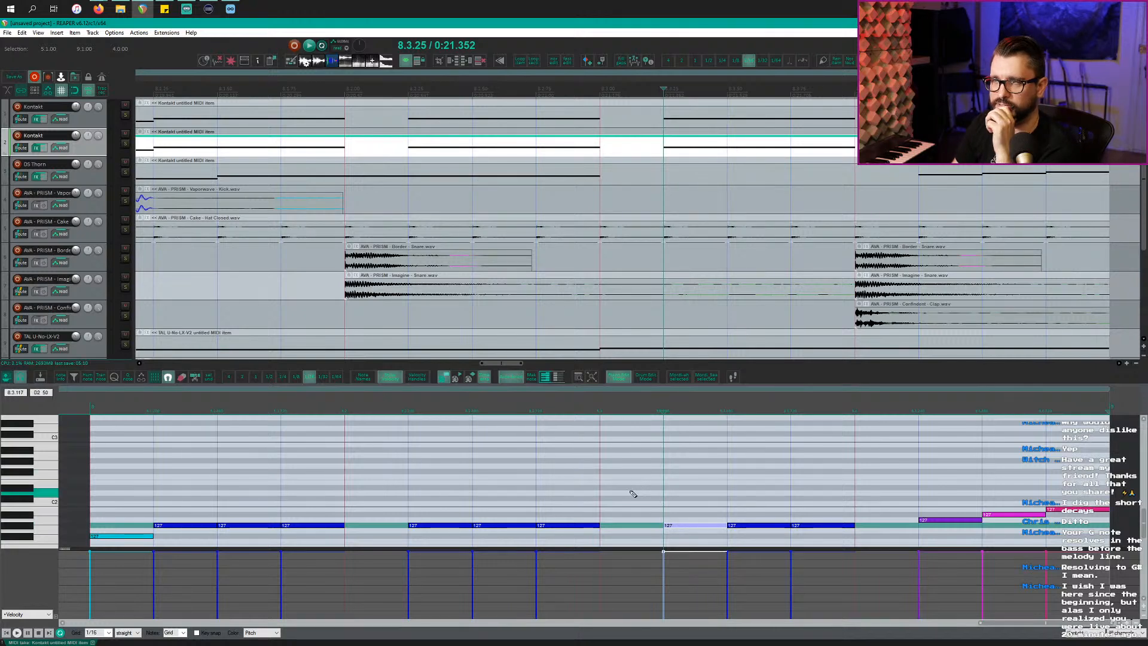
{"action": "scroll", "coordinate": [623, 226], "scroll_direction": "down", "scroll_amount": 5}
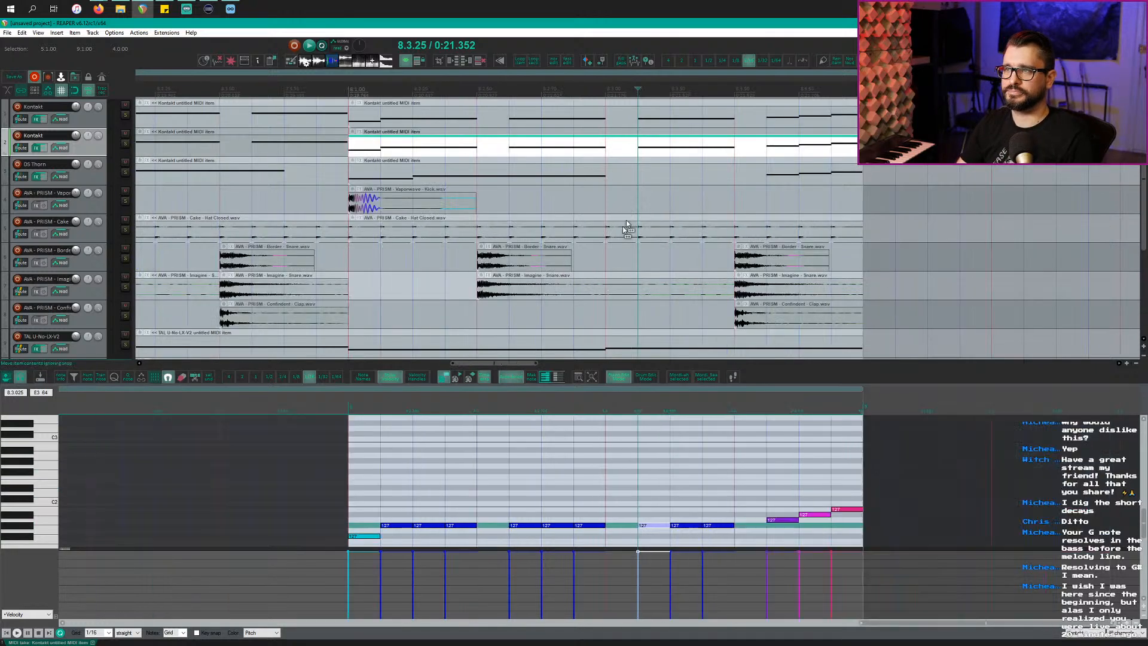
{"action": "left_click", "coordinate": [612, 177]}
{"action": "key", "text": "space"}
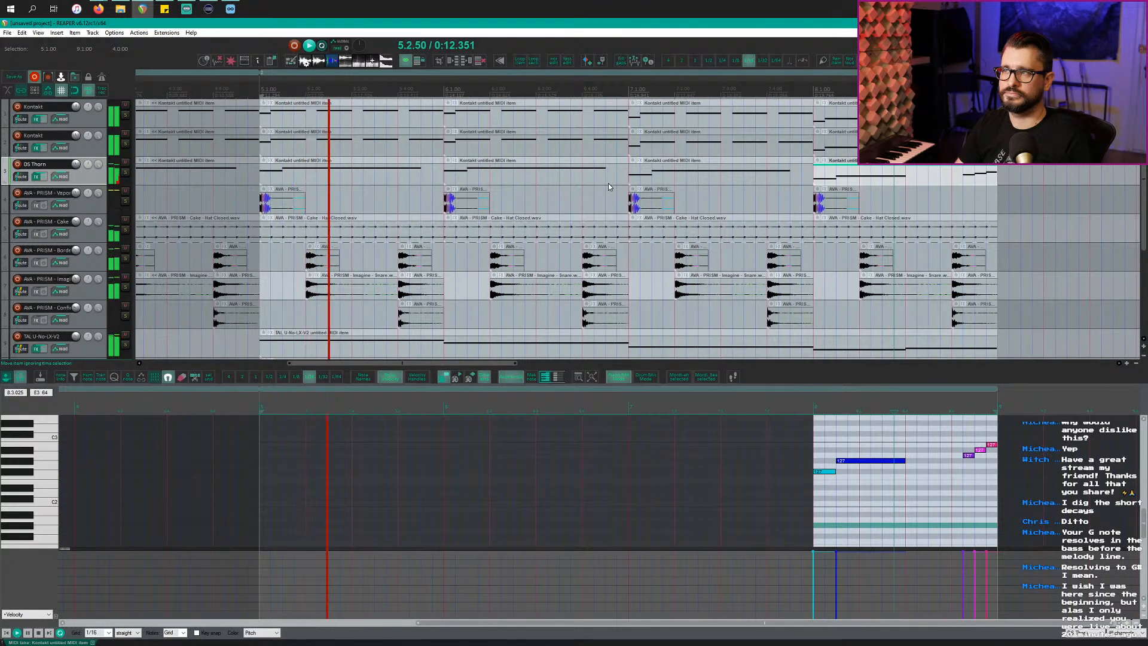
{"action": "scroll", "coordinate": [598, 210], "scroll_direction": "down", "scroll_amount": 3}
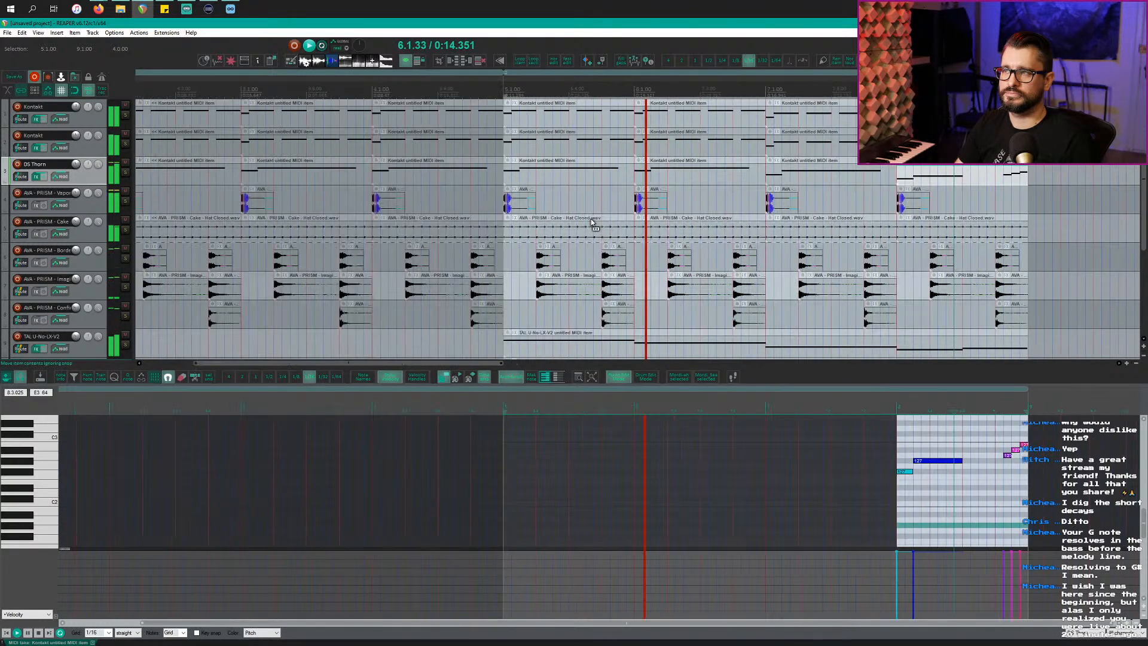
Step: Focus on the last DS Thorn item, select its long G#2 note, and play from bar 8
{"action": "key", "text": "space"}
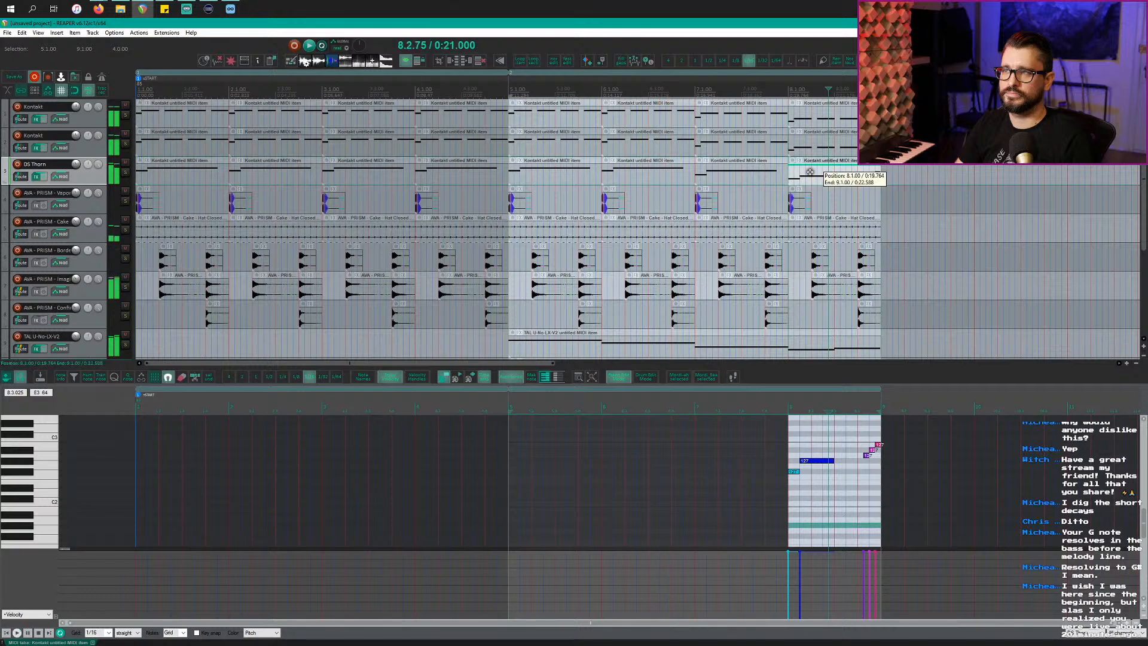
{"action": "double_click", "coordinate": [812, 174]}
{"action": "left_click", "coordinate": [255, 461]}
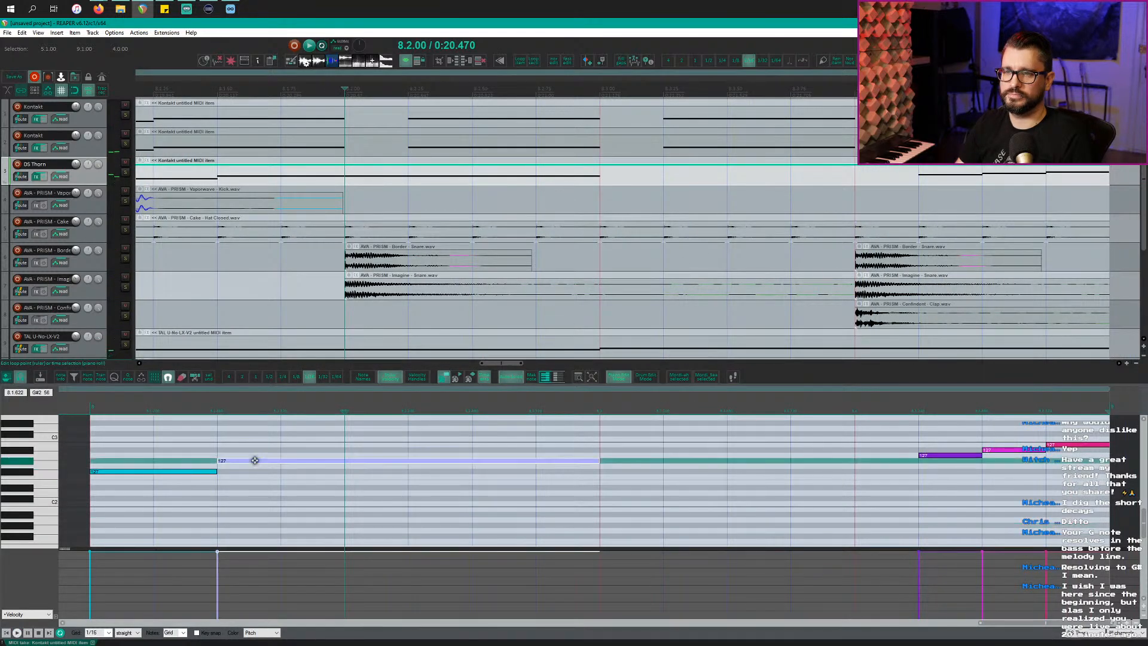
{"action": "scroll", "coordinate": [255, 460], "scroll_direction": "down", "scroll_amount": 3}
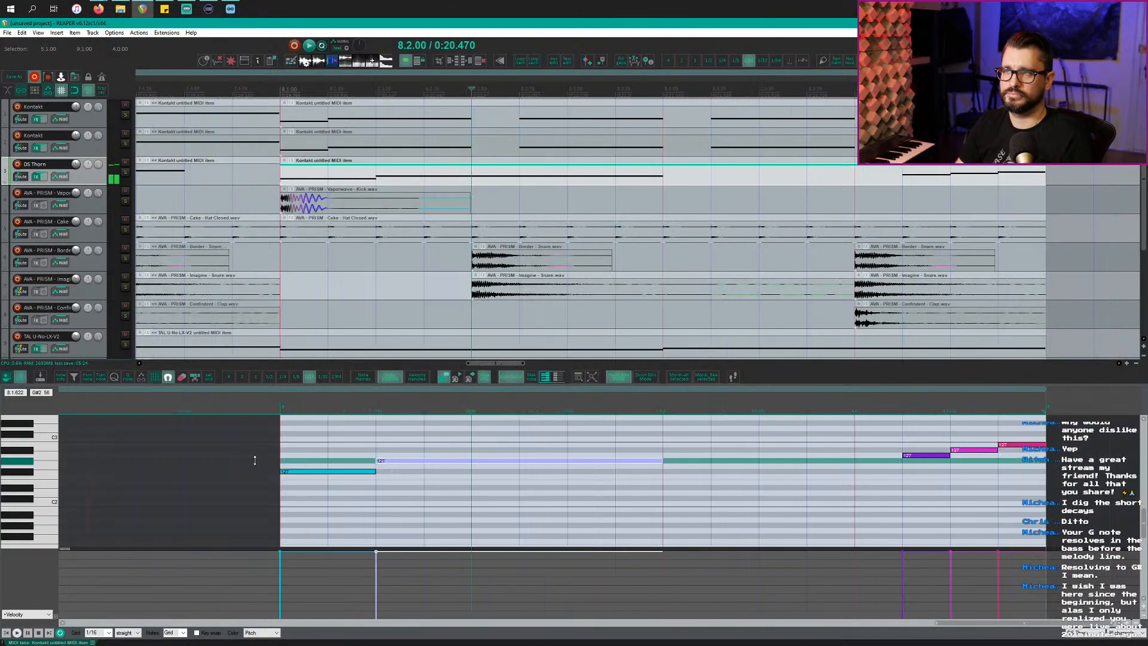
{"action": "scroll", "coordinate": [617, 214], "scroll_direction": "right", "scroll_amount": 3}
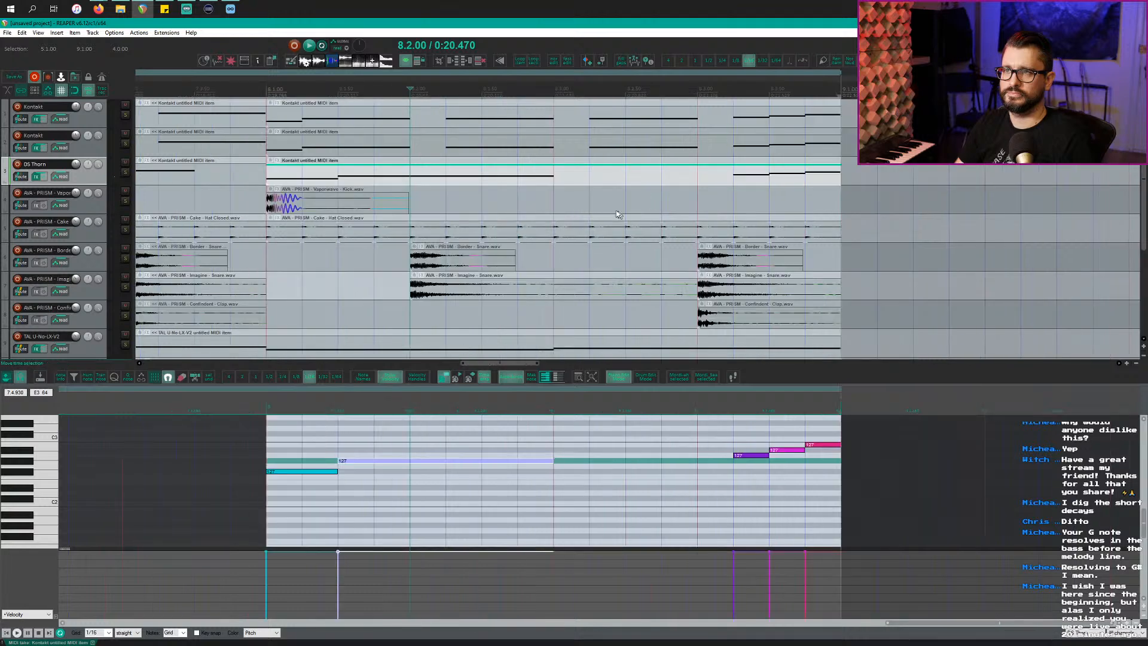
{"action": "left_click", "coordinate": [272, 180]}
{"action": "key", "text": "space"}
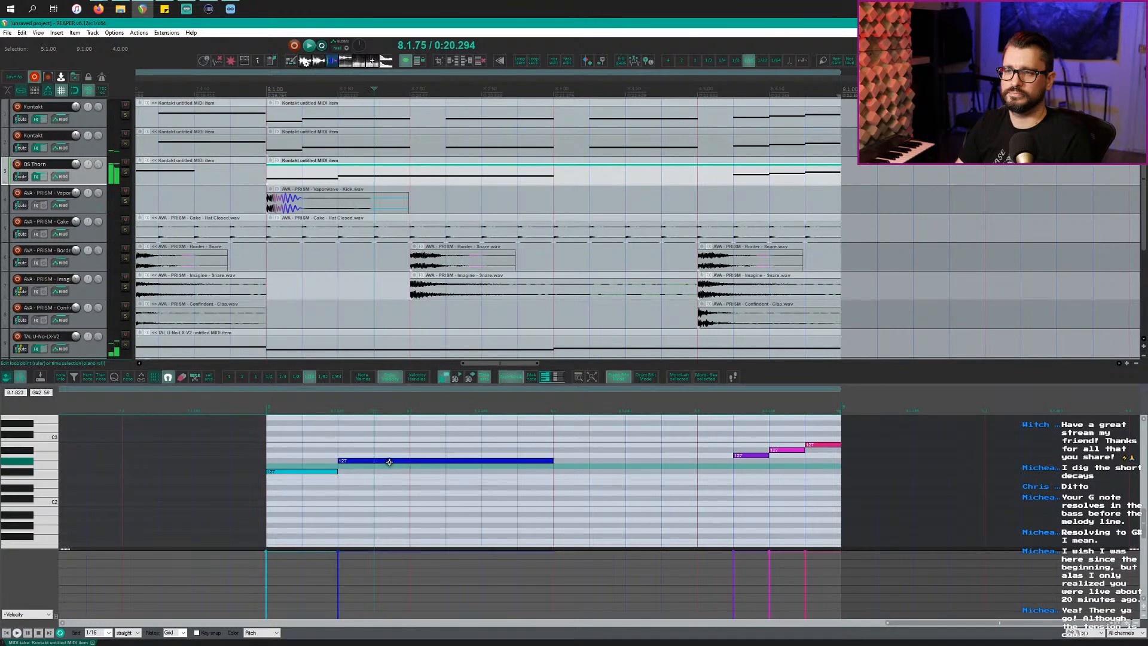
Step: Move one note down to F#2, shift another later to G2, and lengthen the opening note
{"action": "left_click_drag", "start_coordinate": [391, 461], "coordinate": [392, 471]}
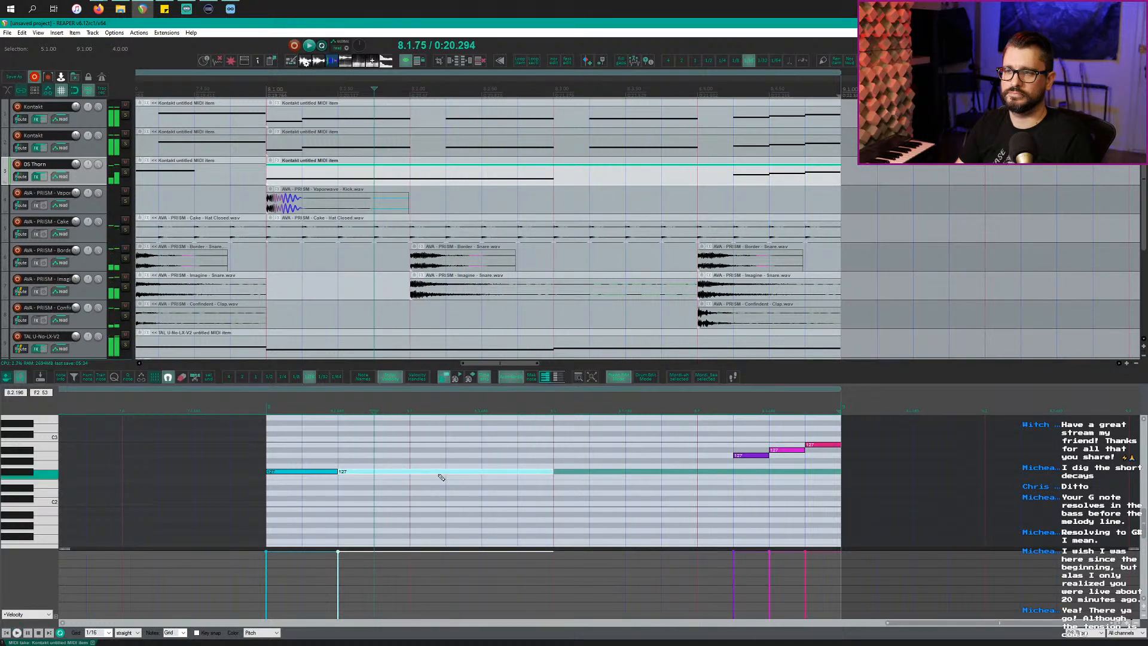
{"action": "left_click_drag", "start_coordinate": [439, 474], "coordinate": [658, 465]}
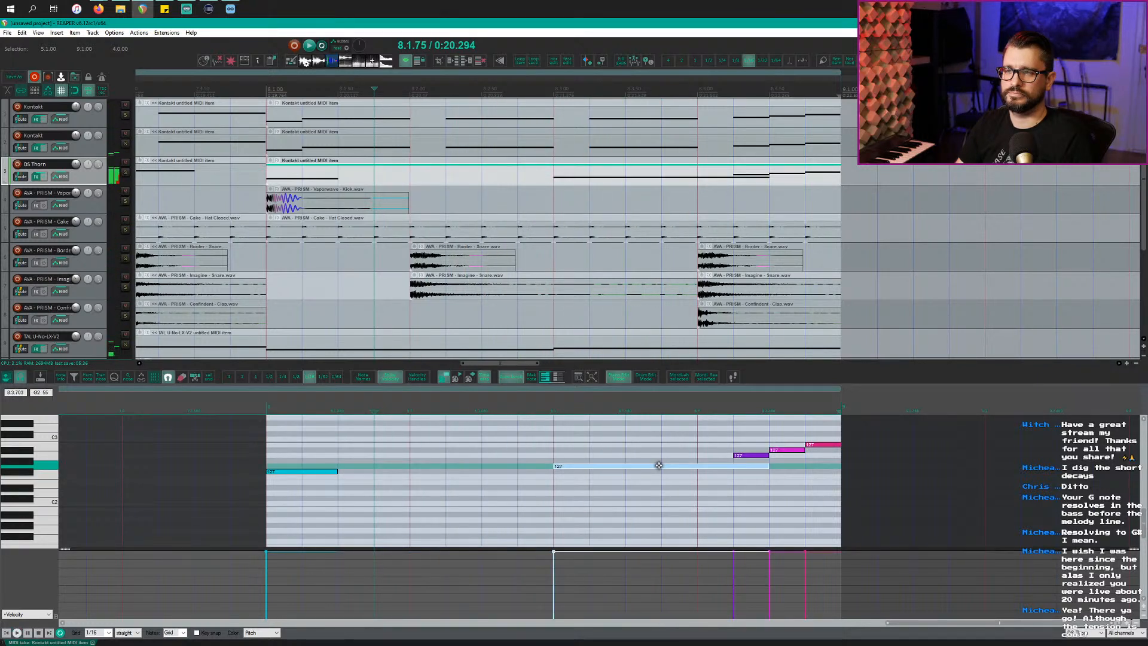
{"action": "left_click", "coordinate": [268, 408]}
{"action": "key", "text": "space"}
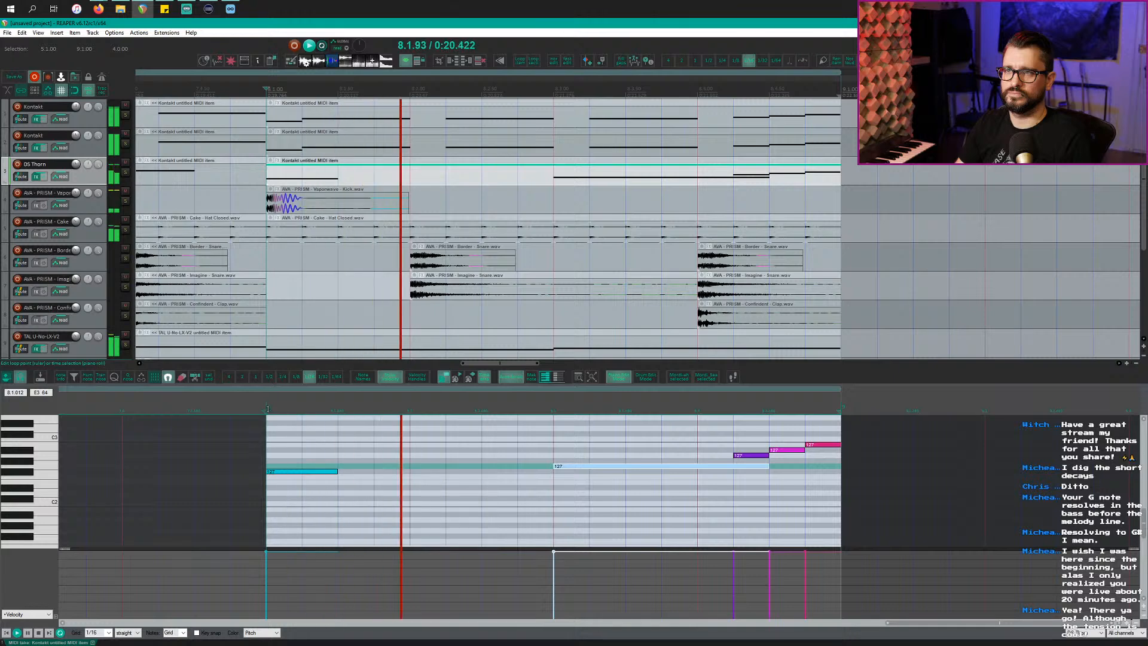
{"action": "key", "text": "space"}
{"action": "left_click_drag", "start_coordinate": [336, 472], "coordinate": [410, 472]}
{"action": "key", "text": "space"}
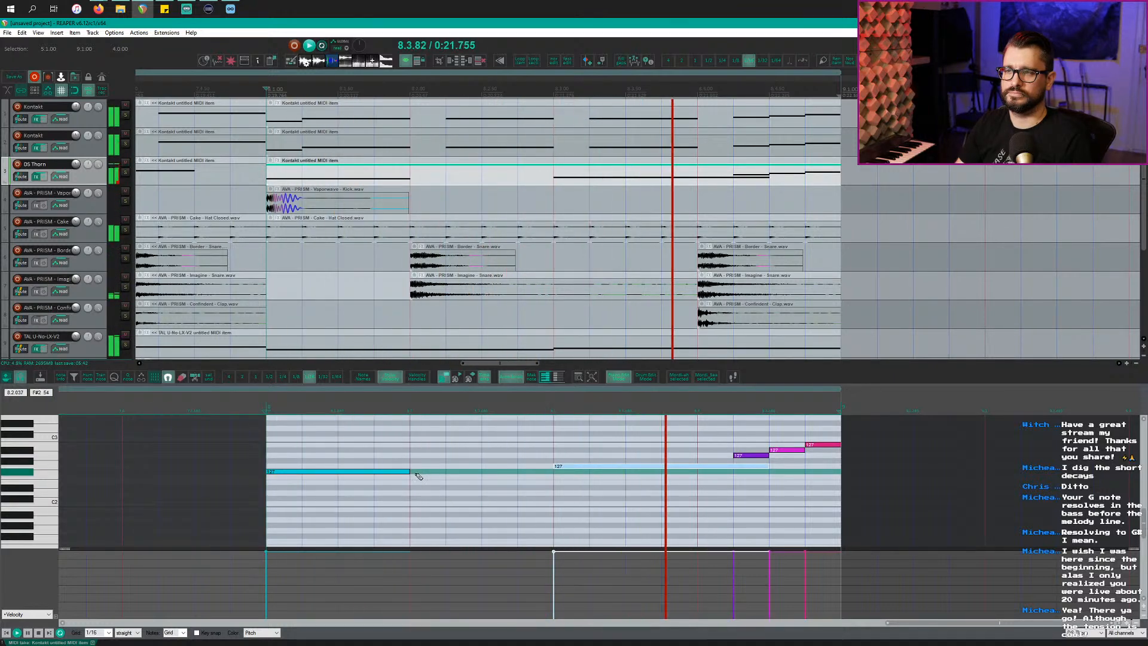
{"action": "key", "text": "space"}
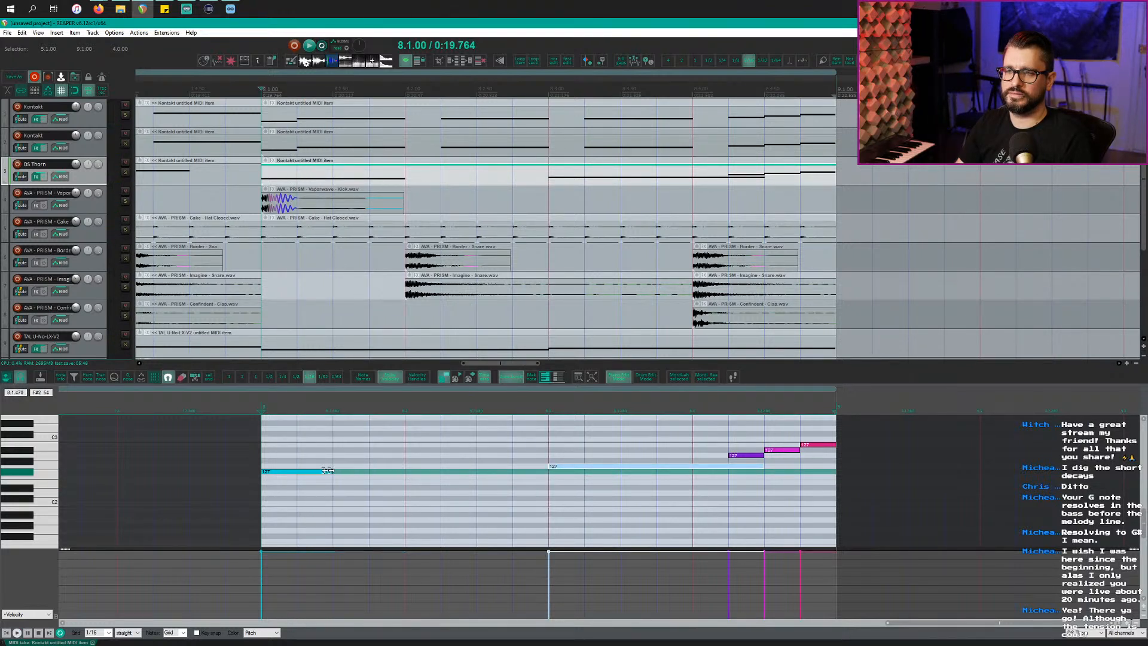
Step: Move the long note right after the opener, raise it to C3, and drop the later note to G#2
{"action": "left_click_drag", "start_coordinate": [600, 464], "coordinate": [378, 467]}
{"action": "key", "text": "space"}
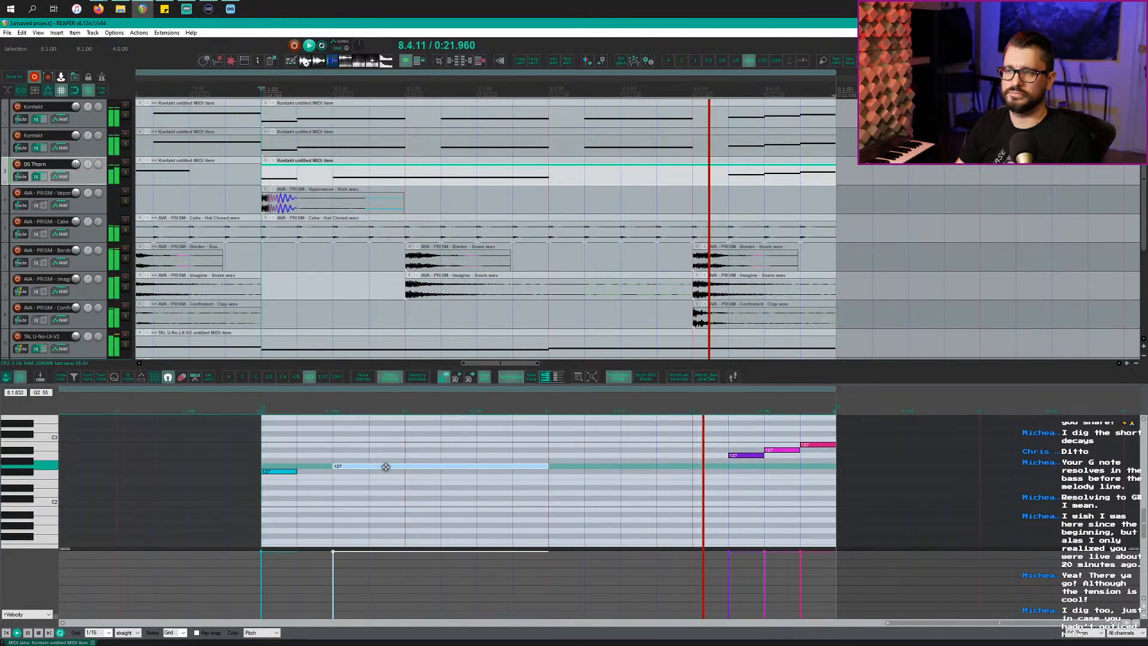
{"action": "key", "text": "space"}
{"action": "key", "text": "space"}
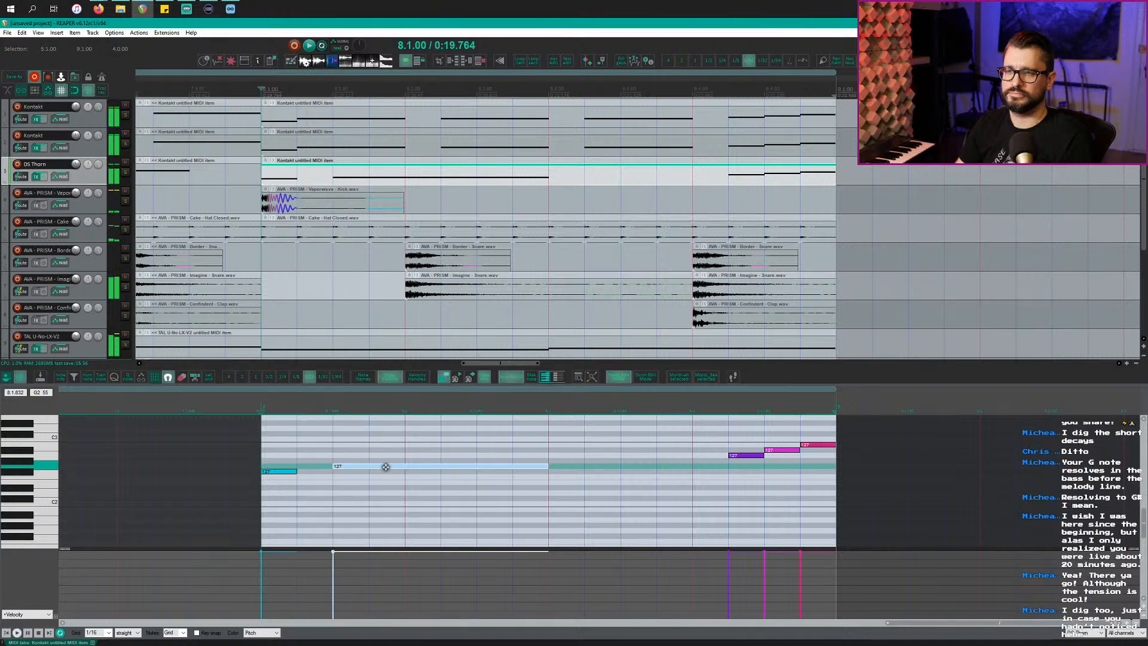
{"action": "left_click_drag", "start_coordinate": [386, 467], "coordinate": [388, 438]}
{"action": "key", "text": "space"}
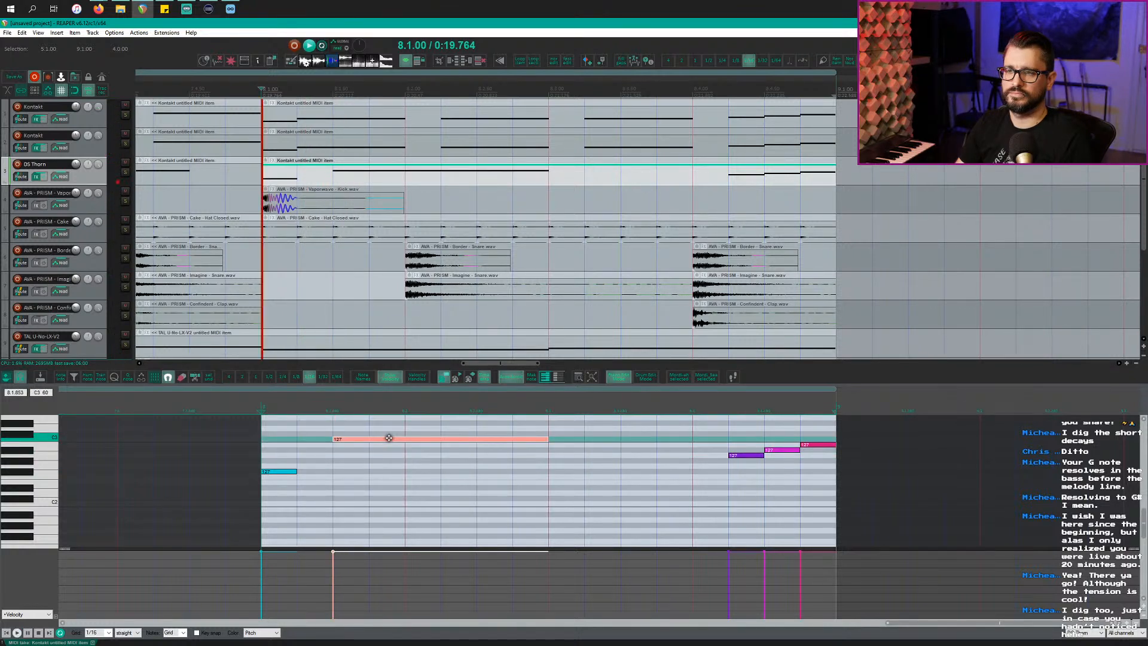
{"action": "key", "text": "space"}
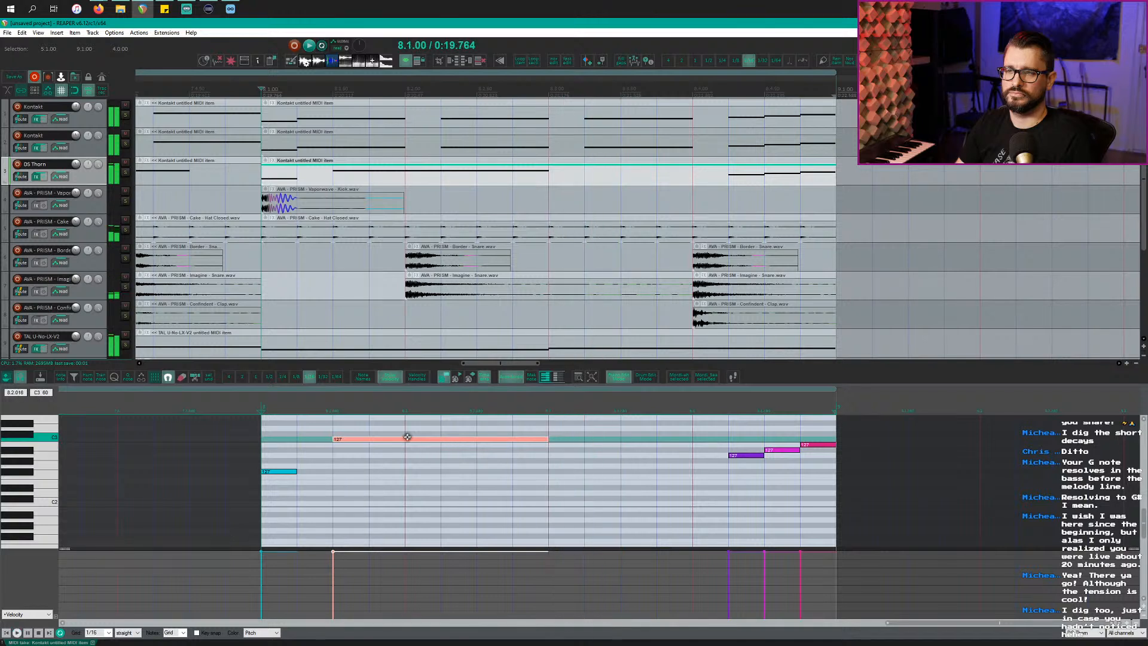
{"action": "left_click", "coordinate": [486, 441]}
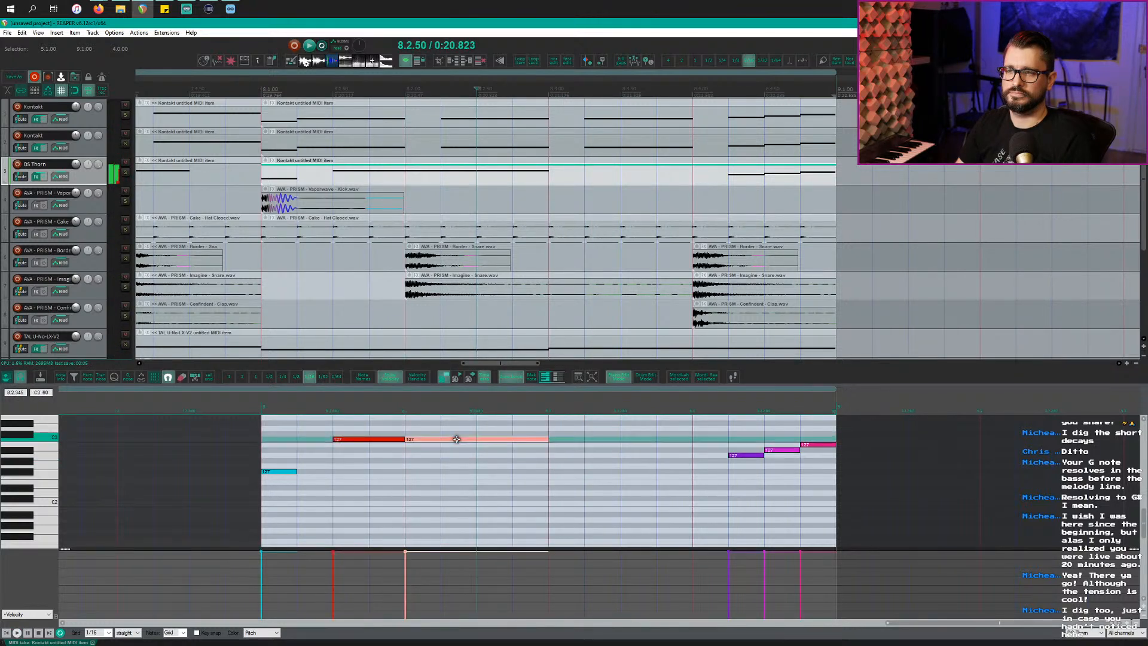
{"action": "left_click_drag", "start_coordinate": [456, 439], "coordinate": [461, 459]}
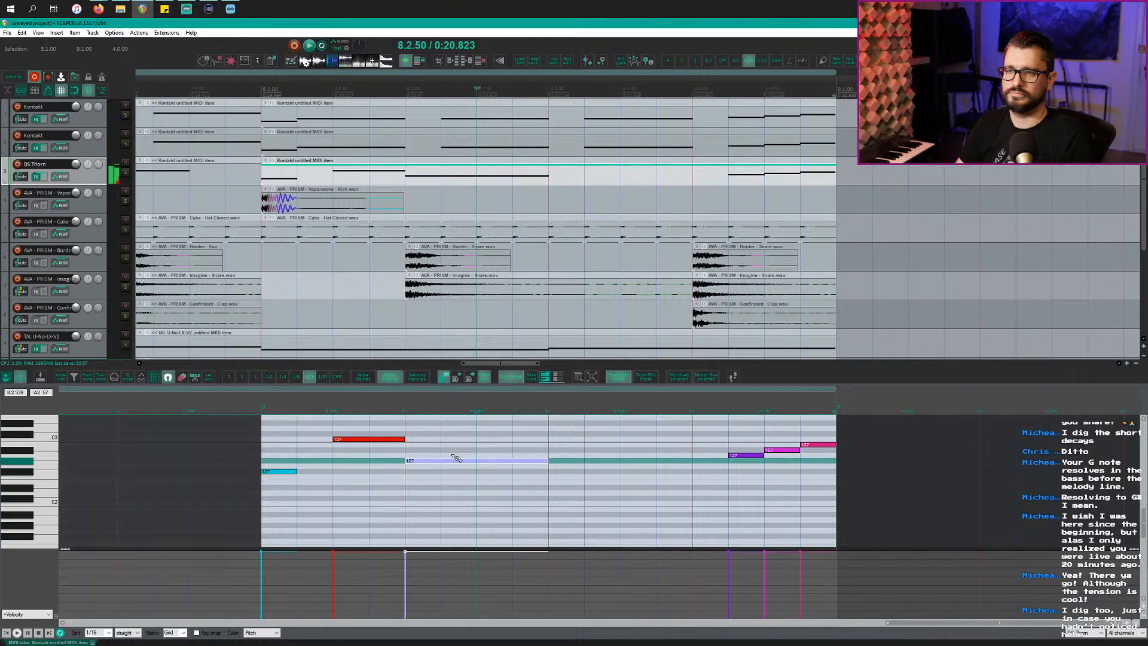
{"action": "key", "text": "space"}
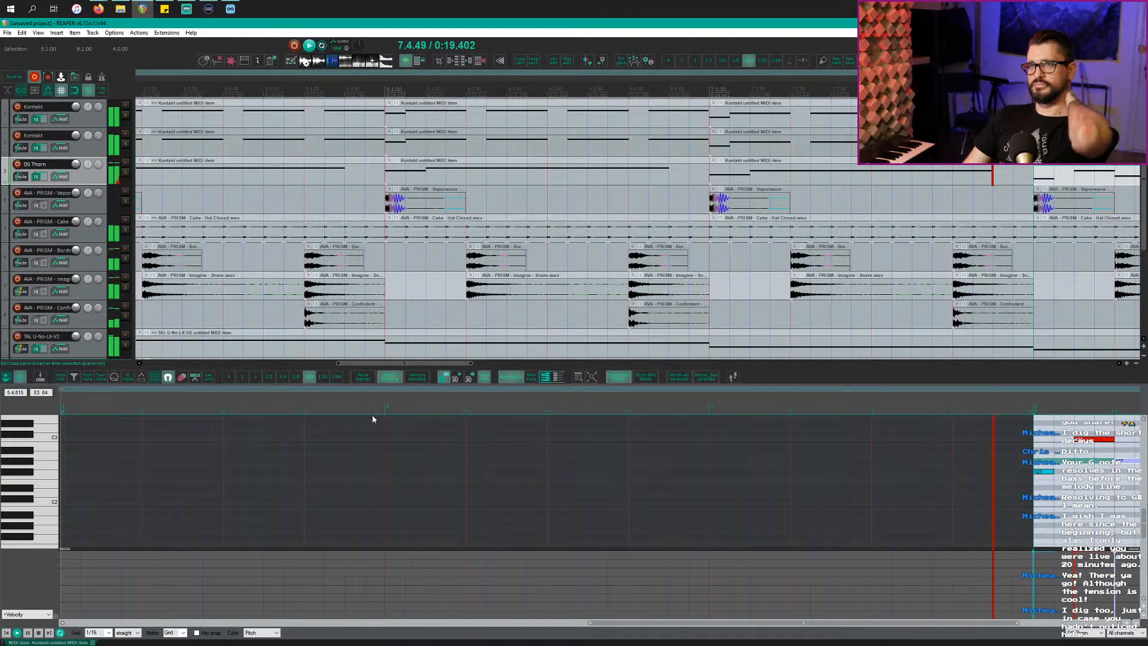
{"action": "scroll", "coordinate": [346, 253], "scroll_direction": "down", "scroll_amount": 2}
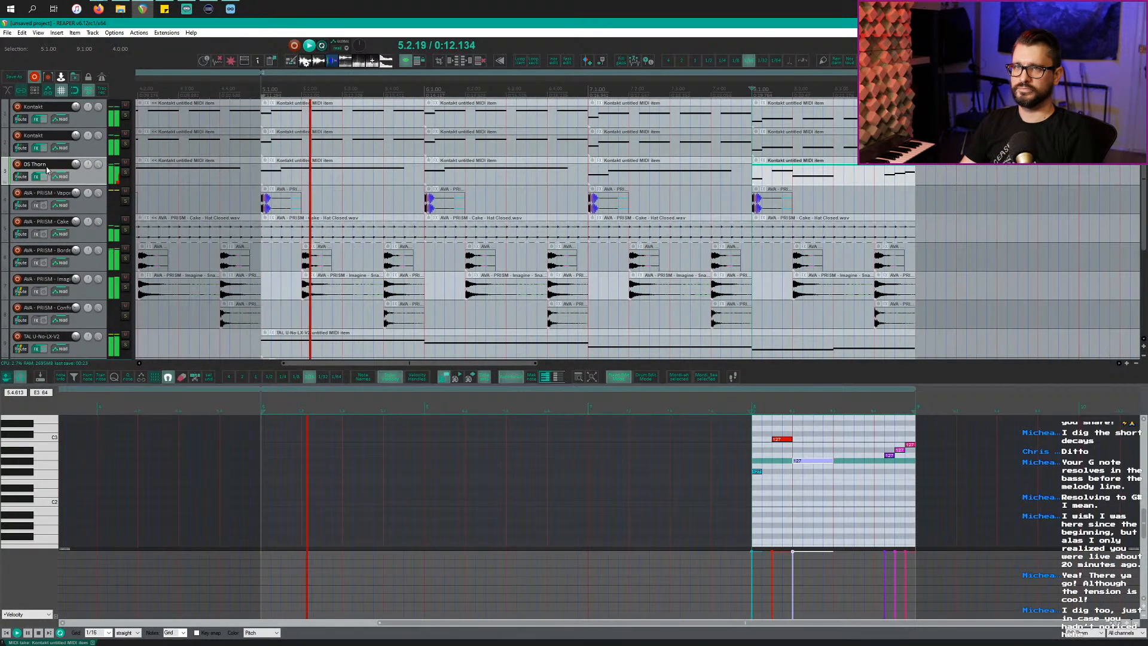
{"action": "scroll", "coordinate": [503, 214], "scroll_direction": "down", "scroll_amount": 3}
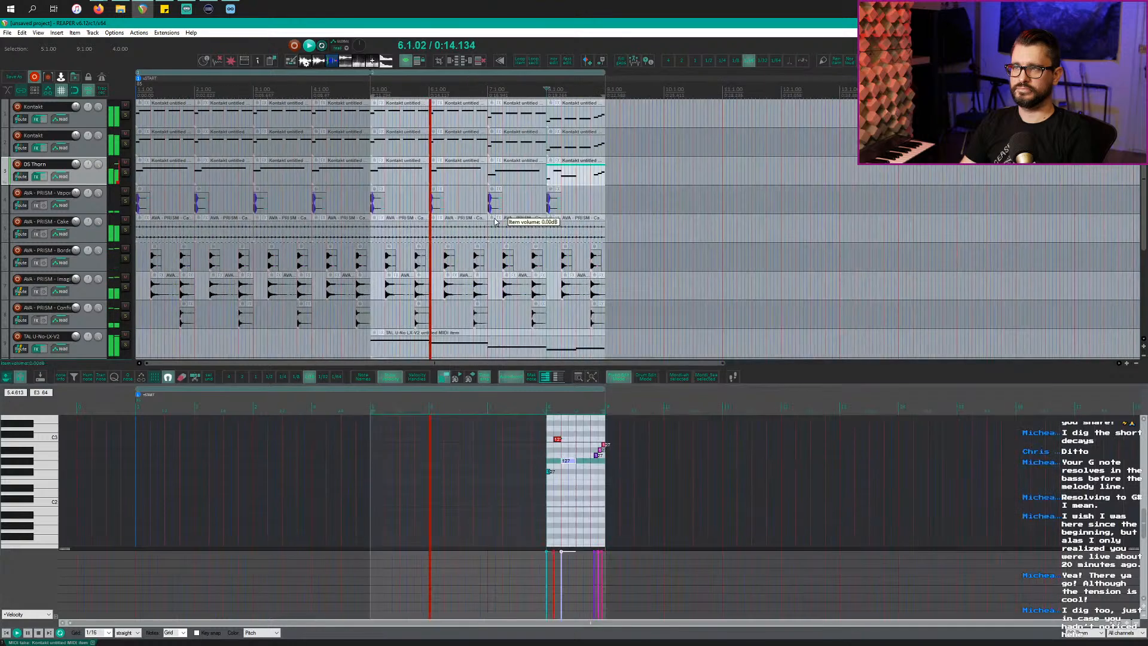
{"action": "scroll", "coordinate": [474, 241], "scroll_direction": "down", "scroll_amount": 3}
{"action": "scroll", "coordinate": [473, 242], "scroll_direction": "down", "scroll_amount": 1}
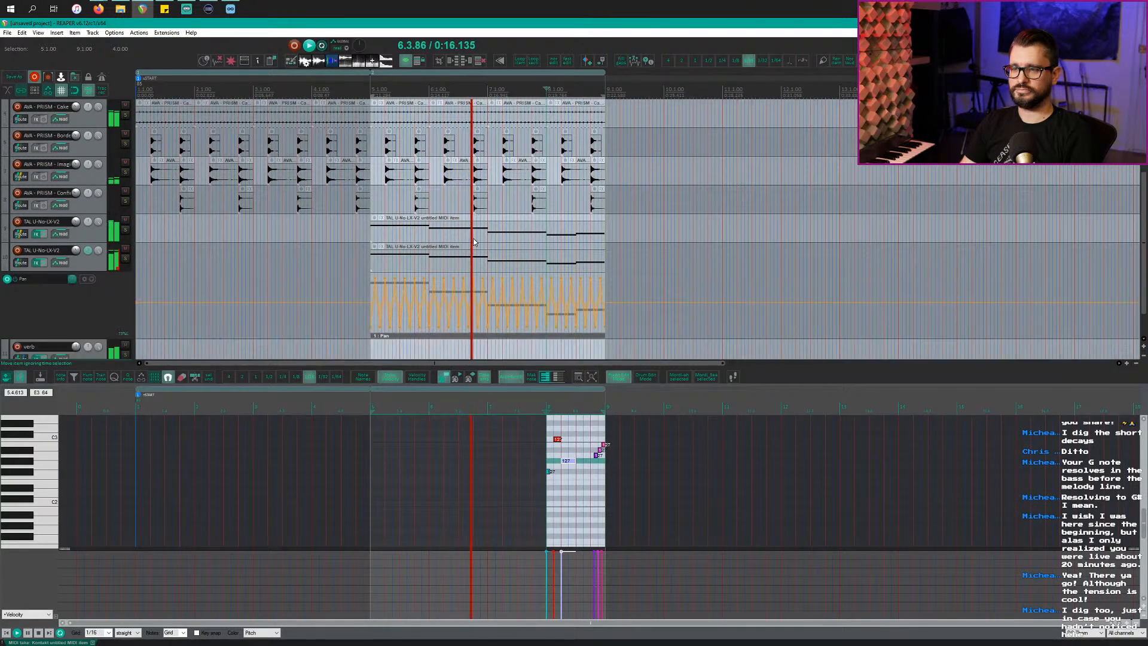
{"action": "scroll", "coordinate": [474, 242], "scroll_direction": "down", "scroll_amount": 1}
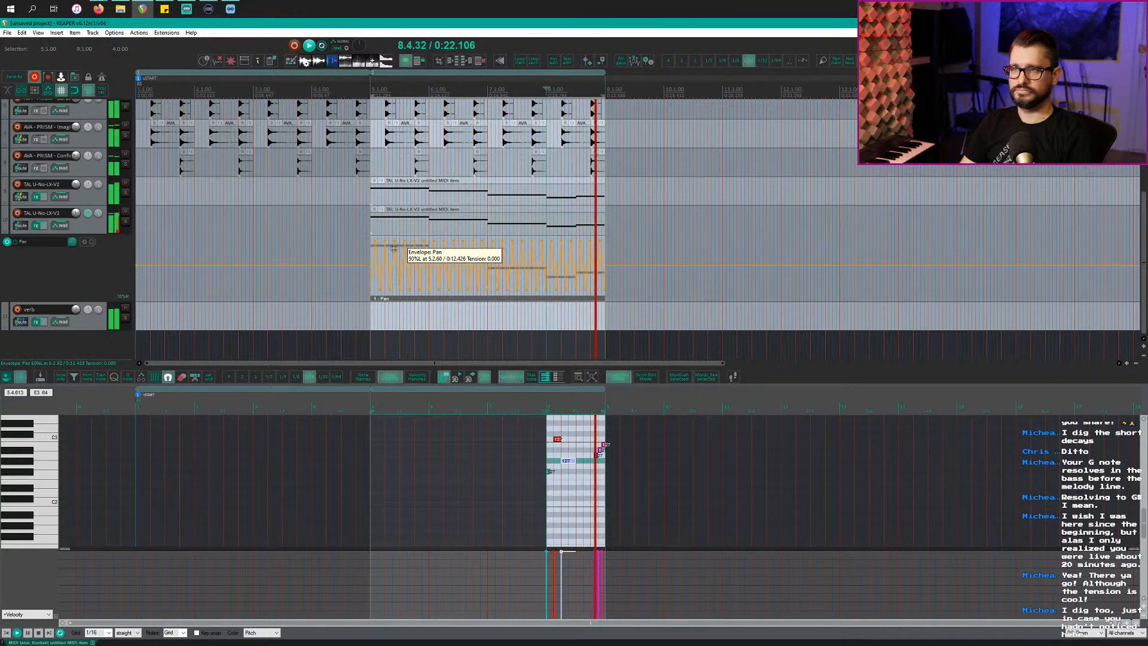
{"action": "key", "text": "space"}
Step: Show the DS Thorn item in bar 7, play from bar 5, select the first Kontakt track, and press Ctrl+M
{"action": "scroll", "coordinate": [365, 231], "scroll_direction": "down", "scroll_amount": 3}
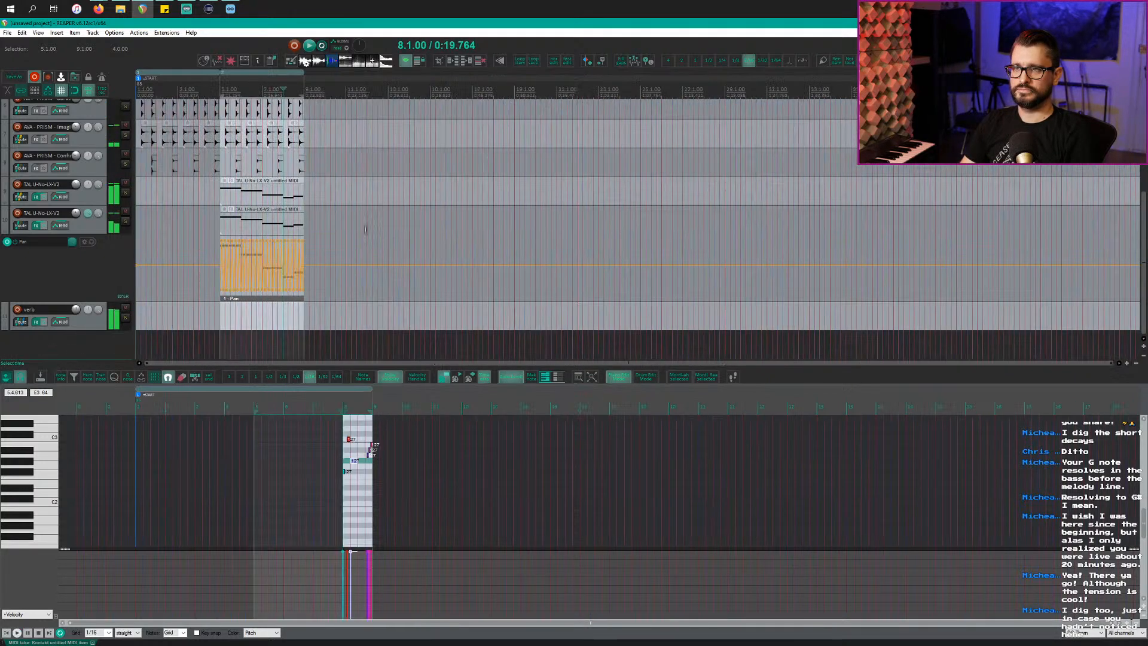
{"action": "scroll", "coordinate": [367, 233], "scroll_direction": "up", "scroll_amount": 3}
{"action": "scroll", "coordinate": [367, 232], "scroll_direction": "up", "scroll_amount": 4}
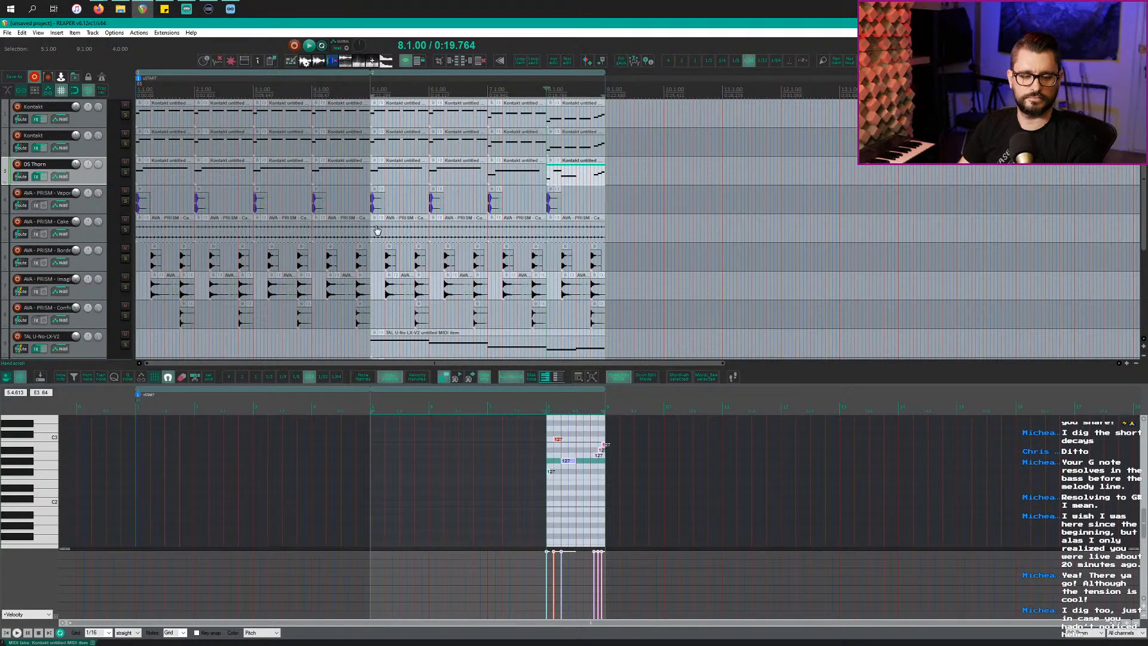
{"action": "left_click", "coordinate": [419, 228]}
{"action": "key", "text": "ctrl+a"}
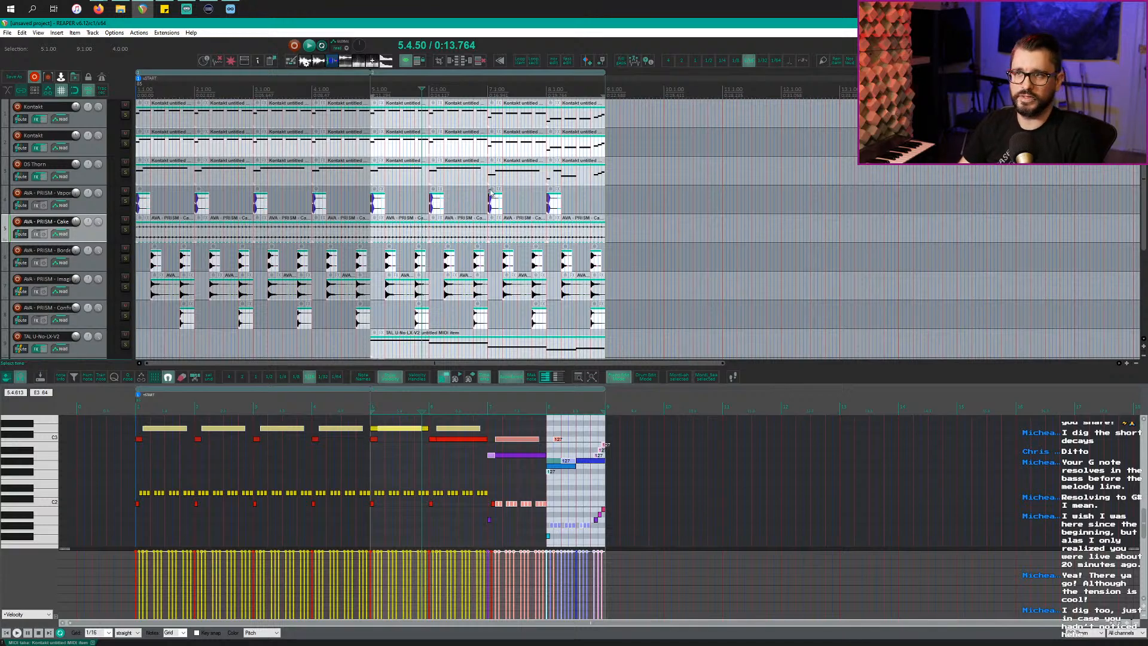
{"action": "left_click", "coordinate": [507, 175]}
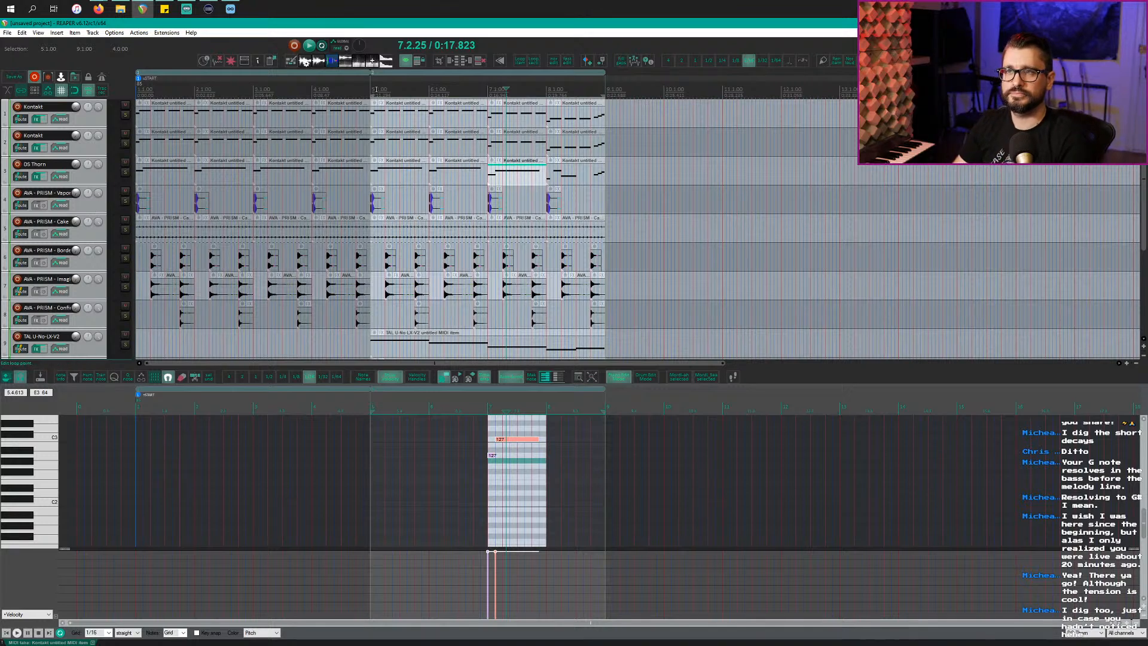
{"action": "key", "text": "space"}
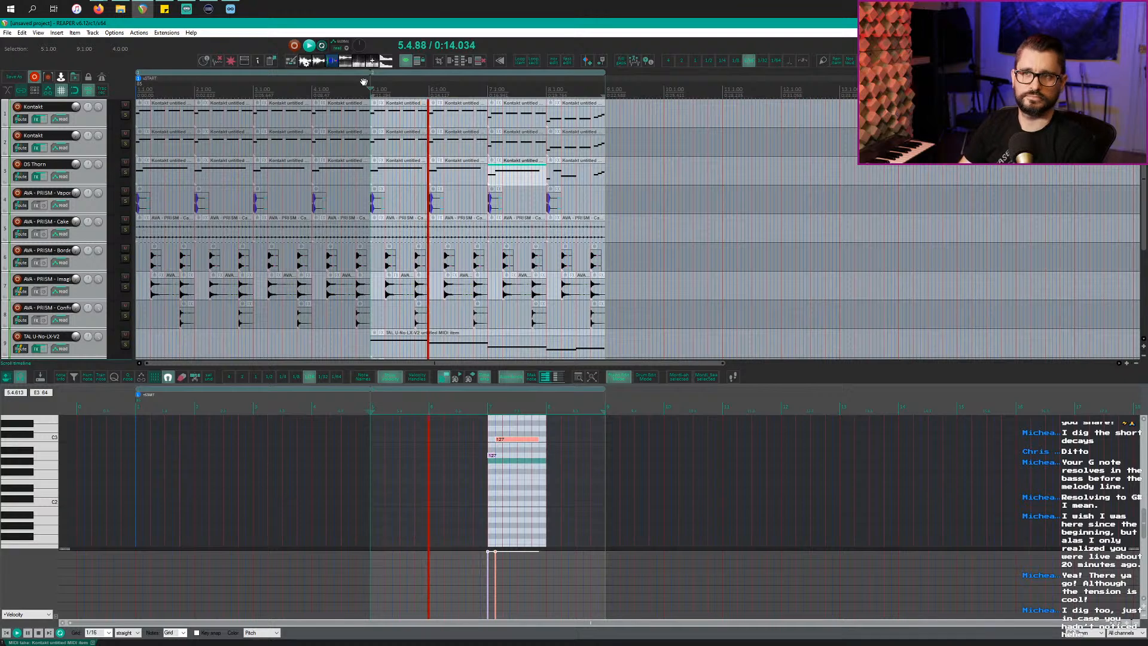
{"action": "left_click", "coordinate": [96, 120]}
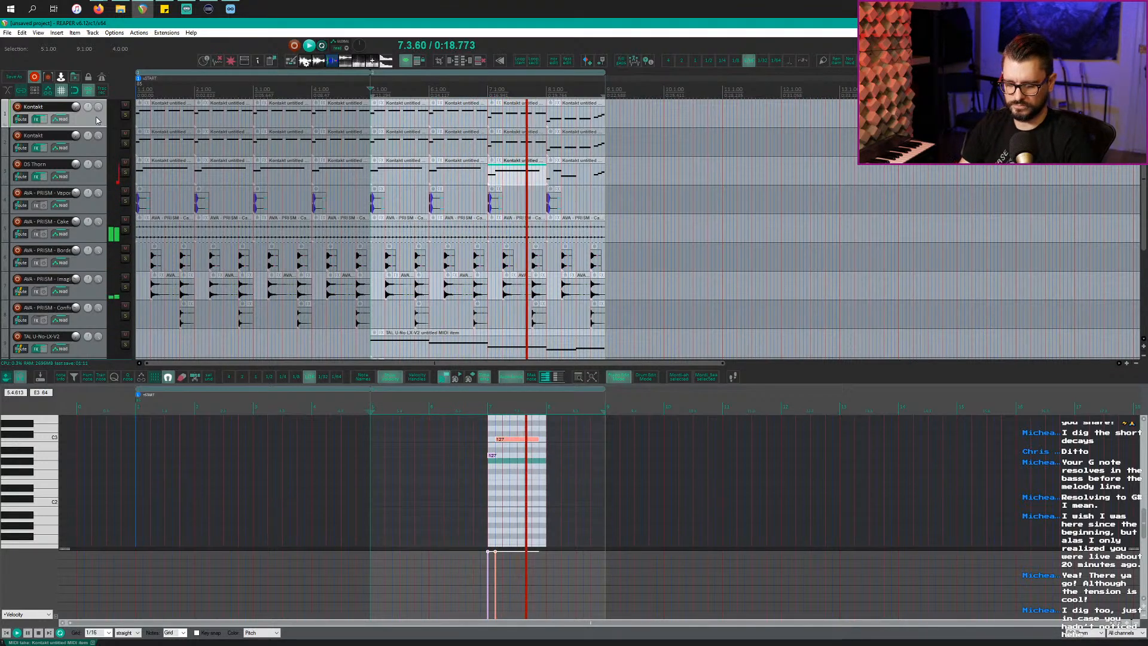
{"action": "key", "text": "ctrl+m"}
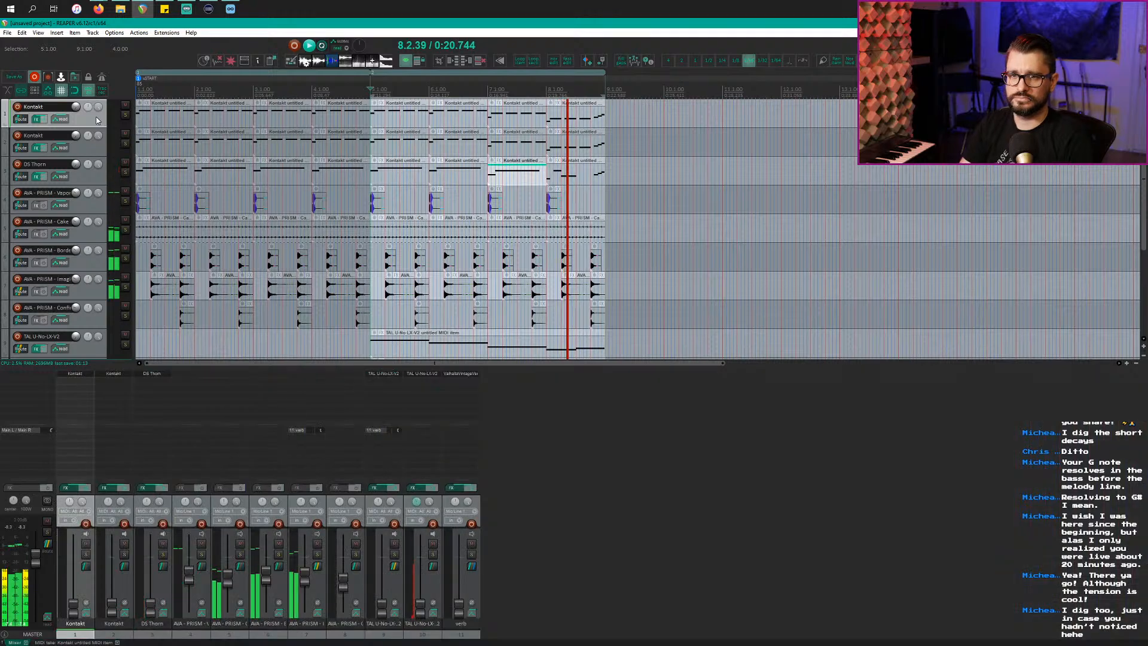
Step: Open the FX browser, then close the Event Horizon Limiter/Clipper that got loaded by mistake
{"action": "key", "text": "ctrl+shift+f"}
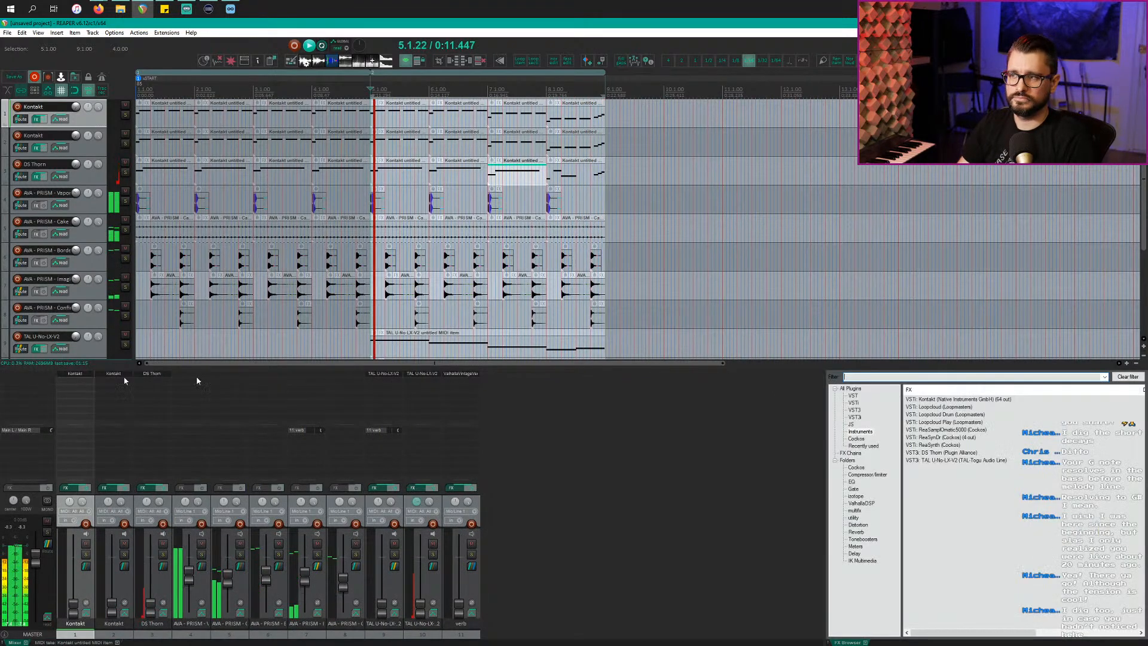
{"action": "left_click", "coordinate": [877, 447]}
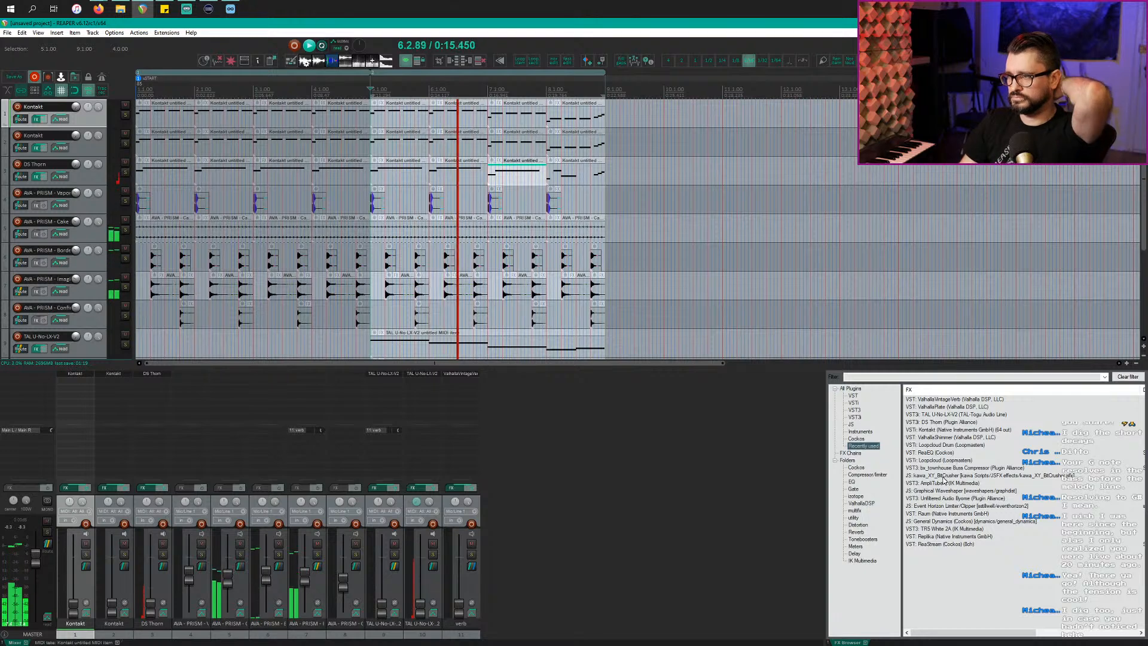
{"action": "double_click", "coordinate": [945, 505]}
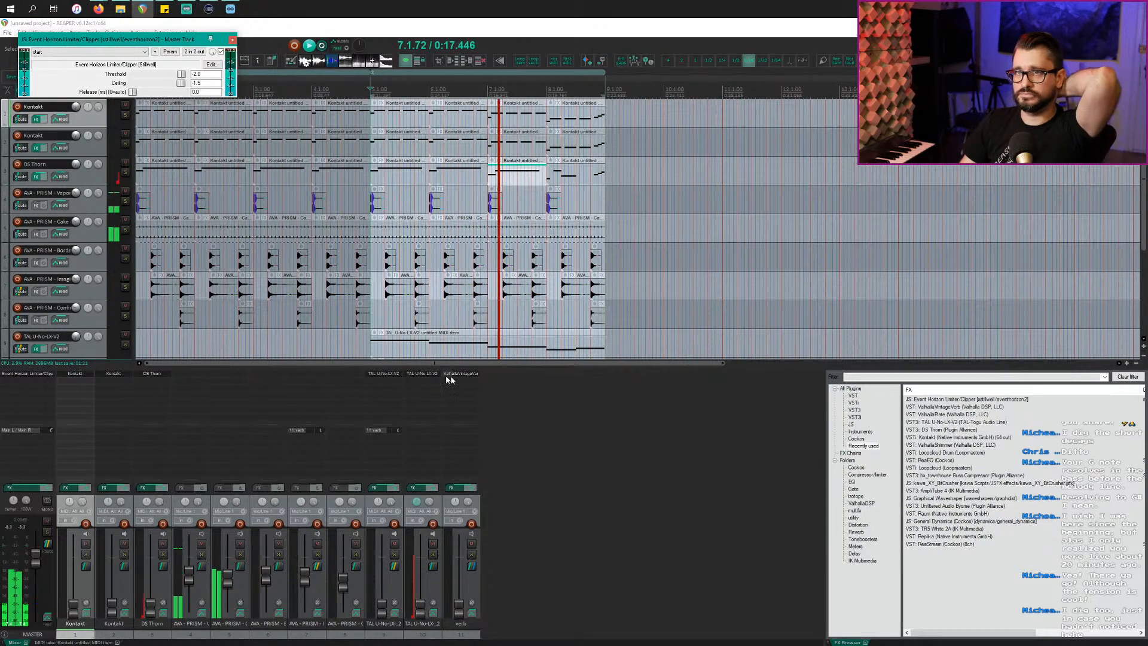
{"action": "left_click", "coordinate": [232, 40]}
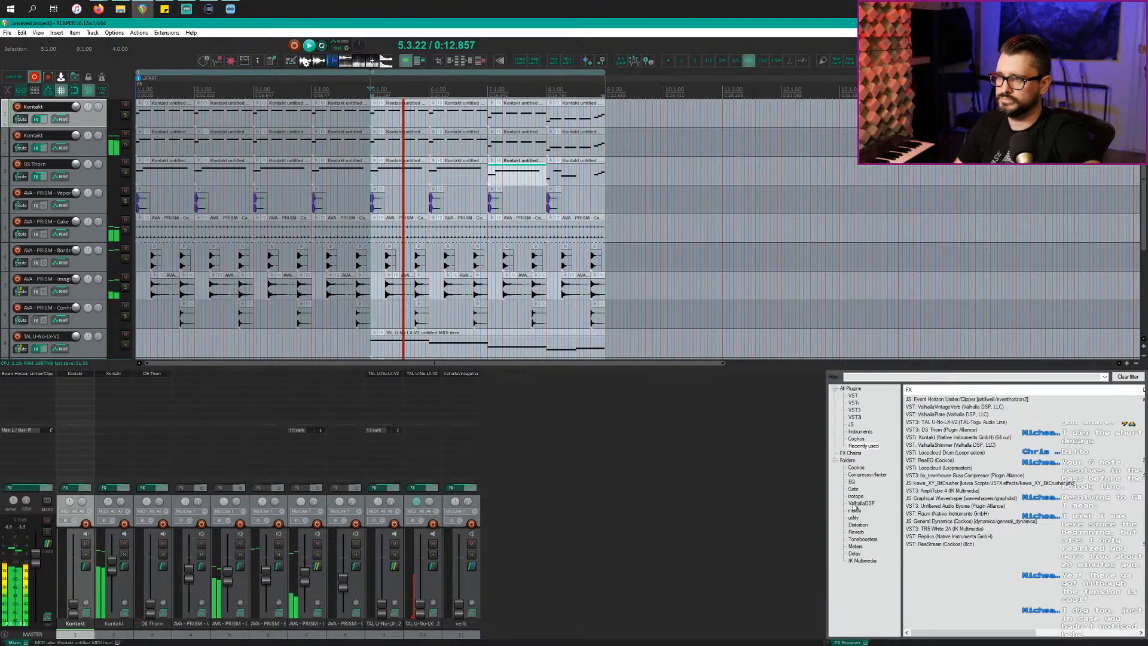
Step: Filter the full plugin list for 'duck' and select Duck (Devious Machines)
{"action": "left_click", "coordinate": [852, 461]}
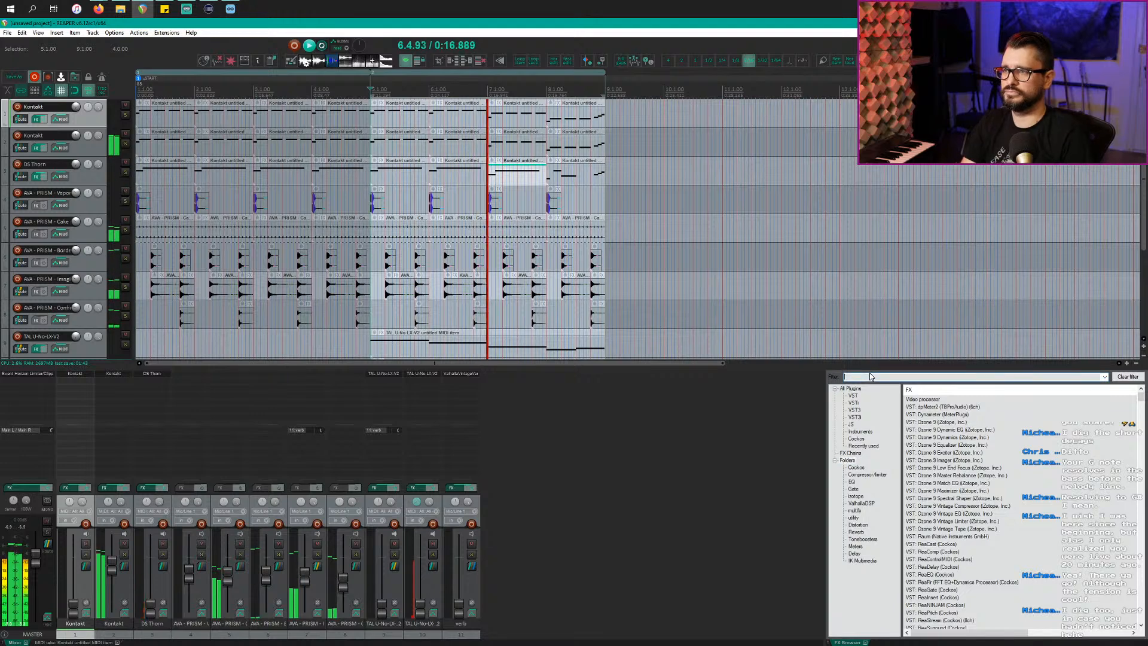
{"action": "type", "text": "duck"}
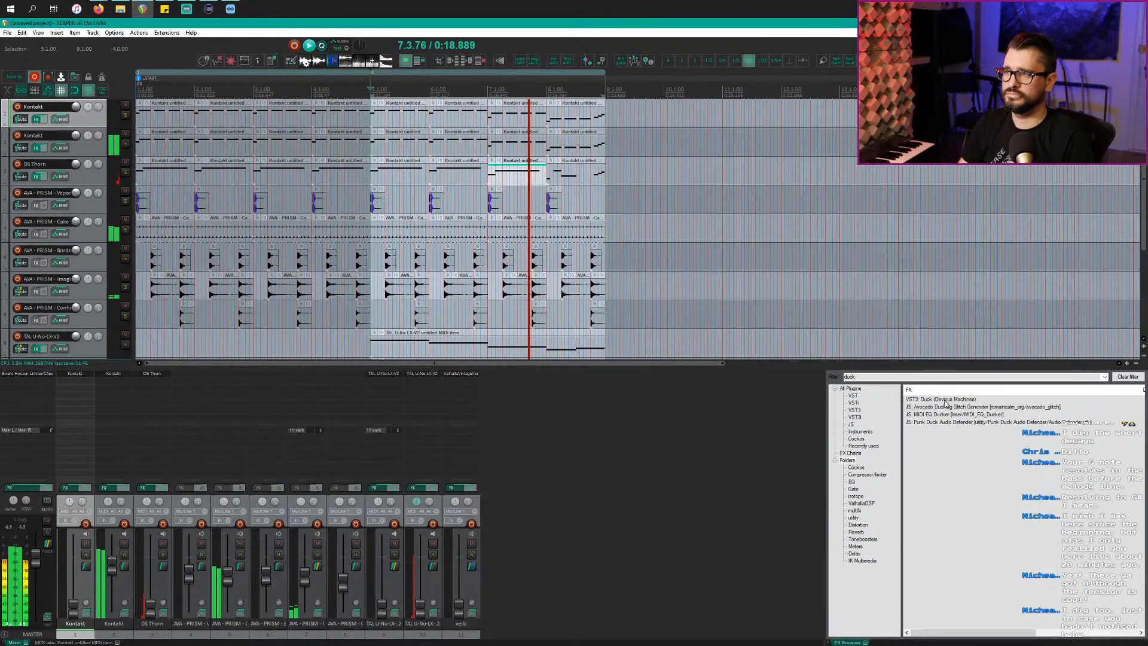
{"action": "left_click", "coordinate": [945, 401]}
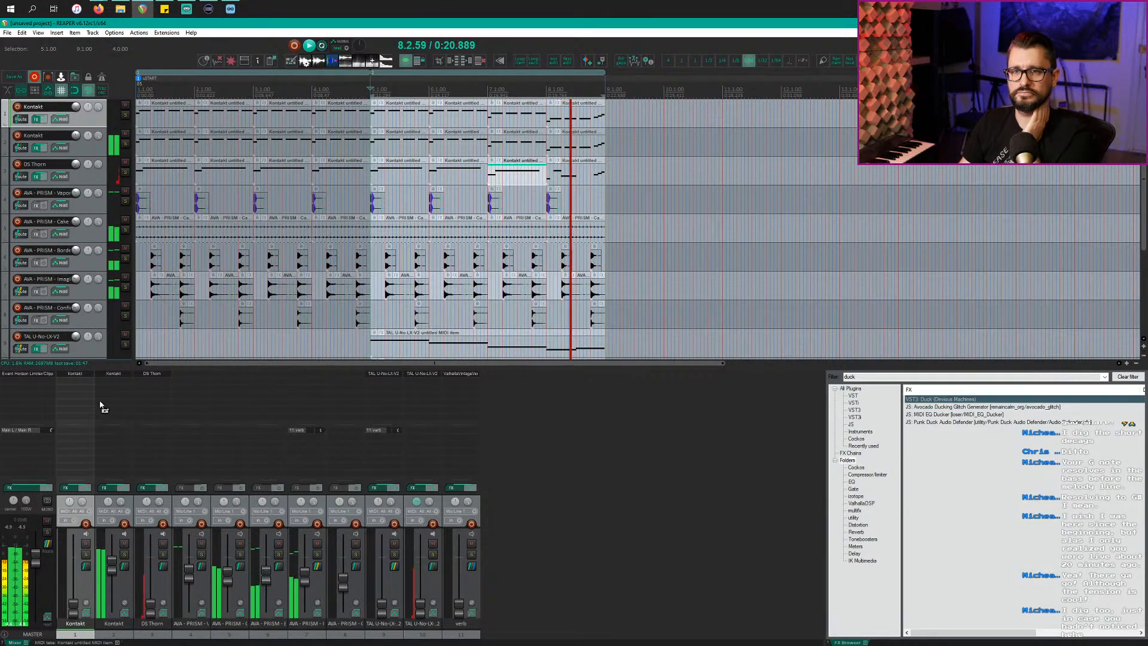
Step: Add Duck to the second Kontakt track, bring up its License prompt, and move the FX window off-screen
{"action": "left_click_drag", "start_coordinate": [100, 405], "coordinate": [108, 399]}
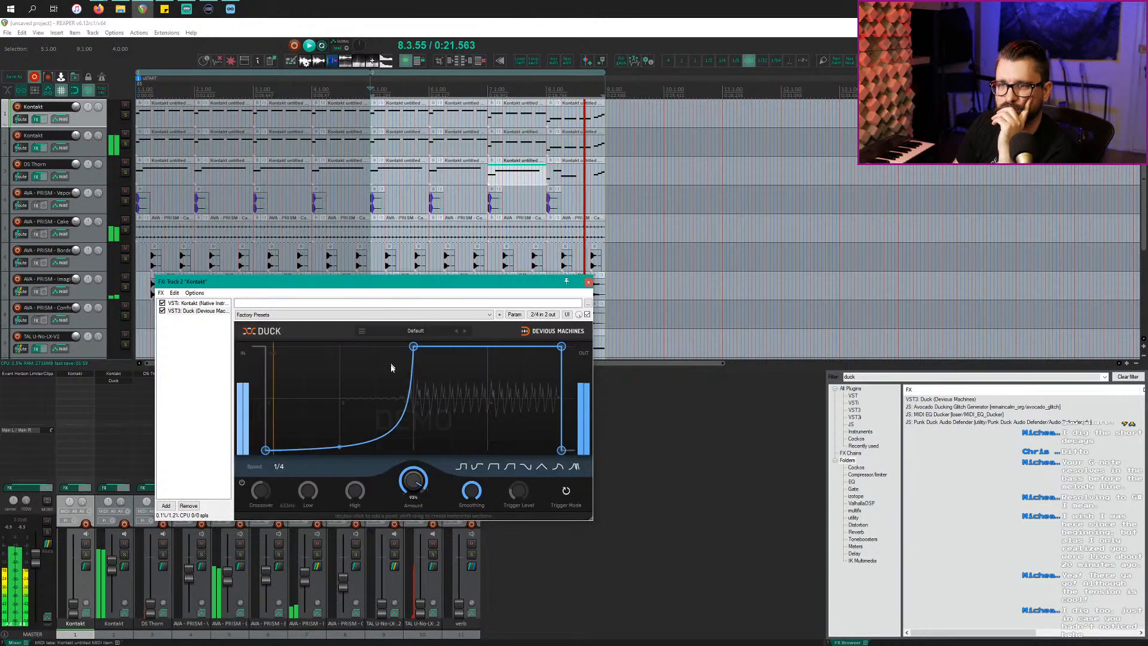
{"action": "left_click", "coordinate": [362, 331]}
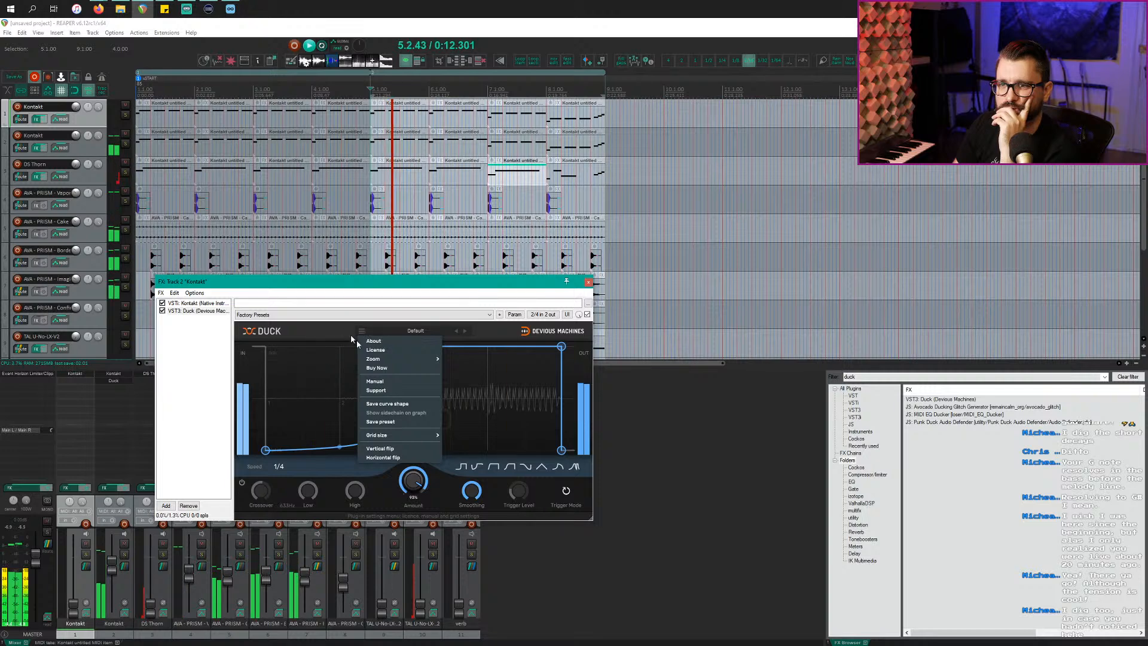
{"action": "left_click", "coordinate": [377, 350]}
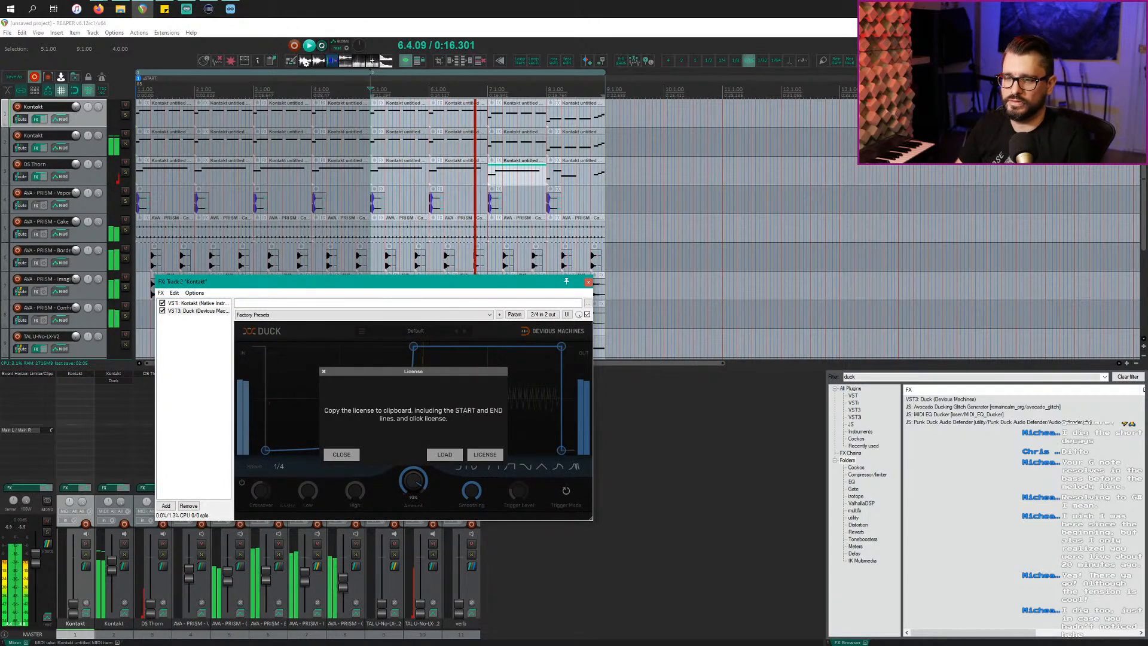
{"action": "key", "text": "alt+Tab"}
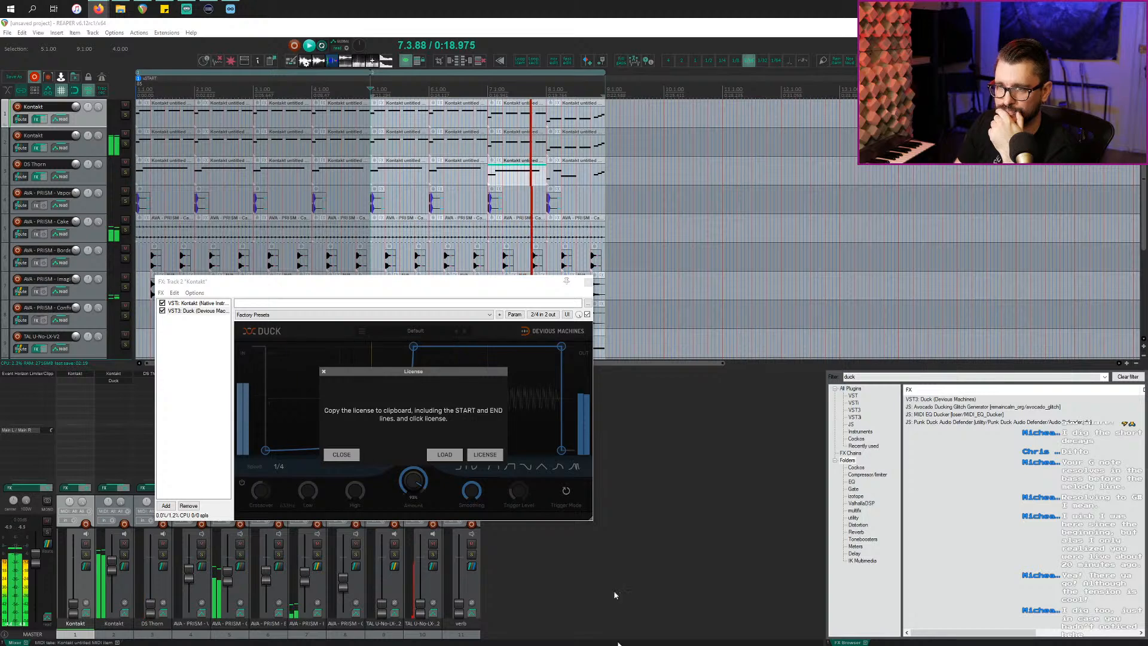
{"action": "left_click_drag", "start_coordinate": [419, 285], "coordinate": [374, 645]}
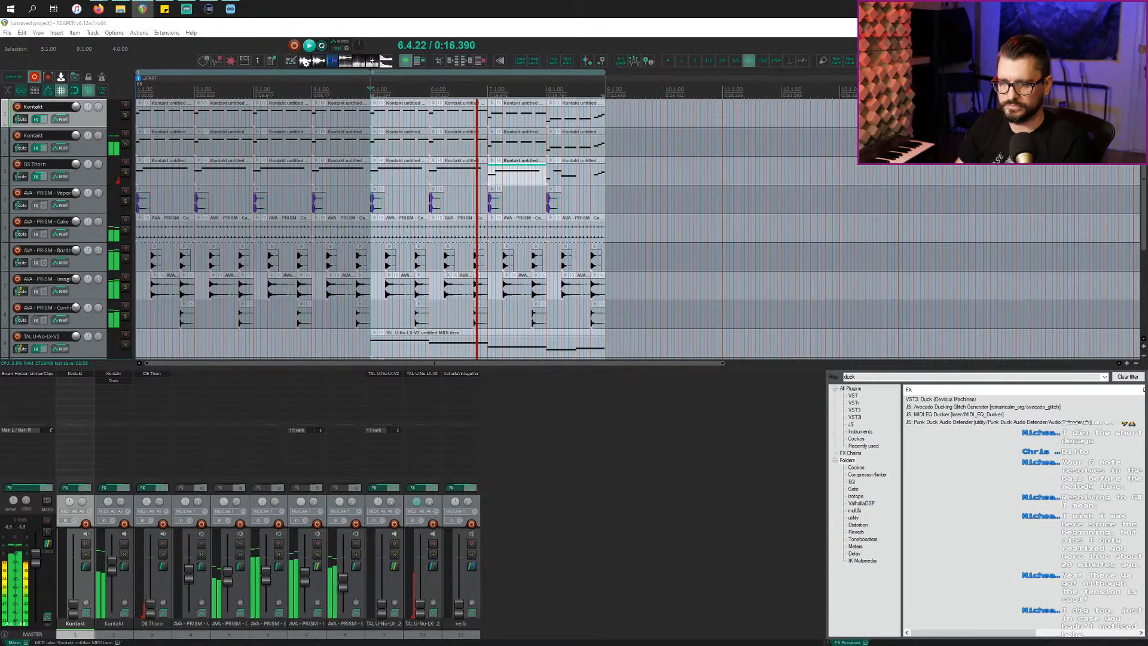
Step: Lower the Duck amount from 93% to 78% and copy Duck onto the first Kontakt track
{"action": "left_click_drag", "start_coordinate": [485, 645], "coordinate": [469, 250]}
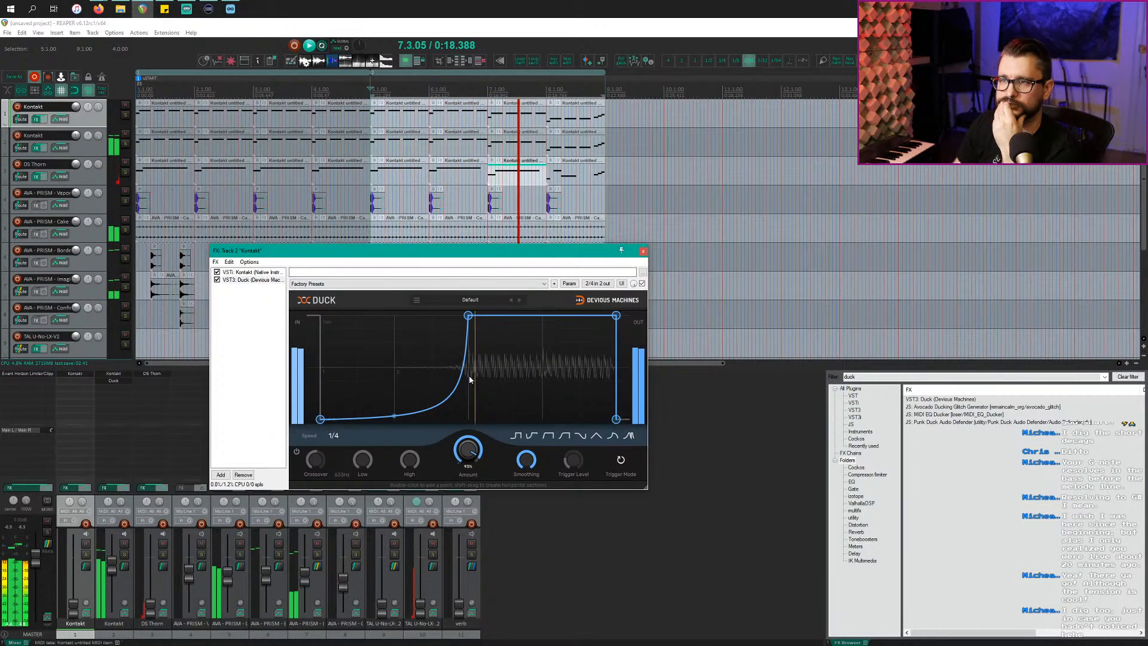
{"action": "mouse_move", "coordinate": [468, 447]}
{"action": "left_mouse_down"}
{"action": "mouse_move", "coordinate": [468, 456]}
{"action": "mouse_move", "coordinate": [468, 432]}
{"action": "left_mouse_up"}
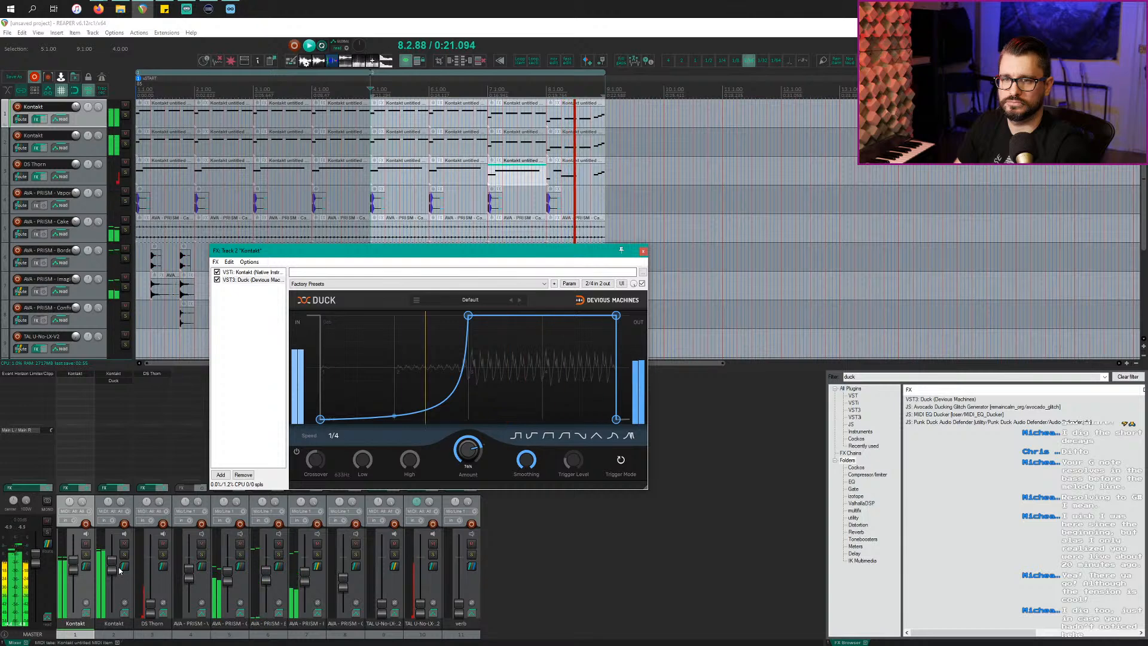
{"action": "left_click_drag", "start_coordinate": [114, 380], "coordinate": [87, 381]}
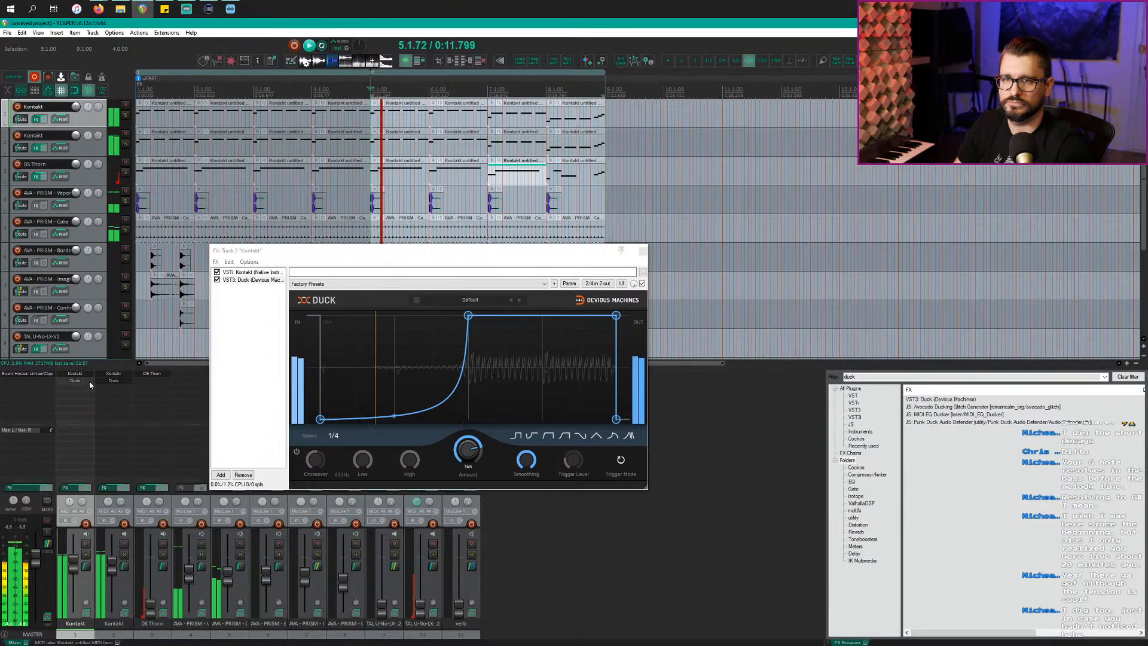
{"action": "left_click", "coordinate": [83, 383]}
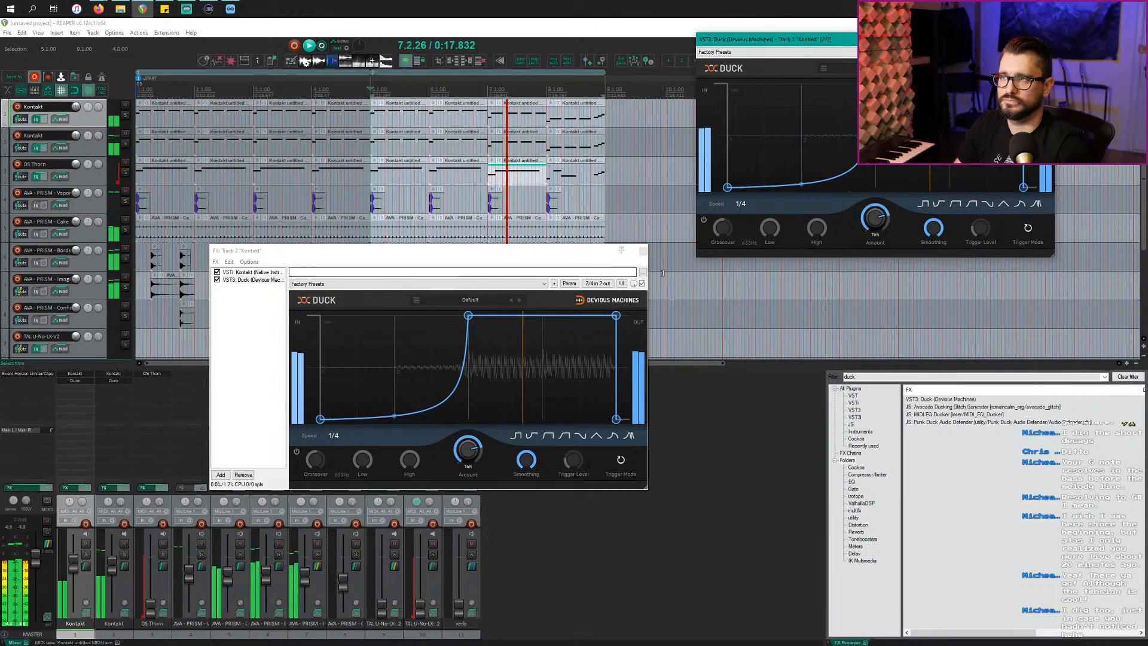
Step: Raise the start of track 1's ducking curve, re-enable track 2's Duck, and lower its curve start
{"action": "left_click_drag", "start_coordinate": [726, 188], "coordinate": [721, 137]}
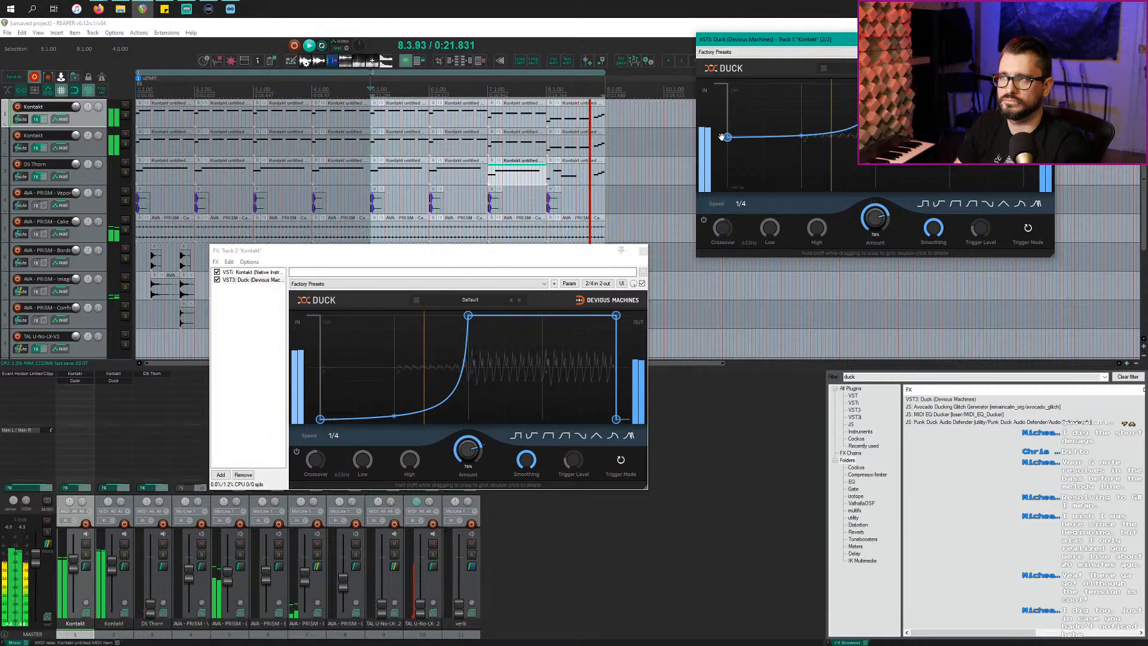
{"action": "left_click_drag", "start_coordinate": [76, 381], "coordinate": [111, 382]}
{"action": "left_click", "coordinate": [111, 382], "text": "shift"}
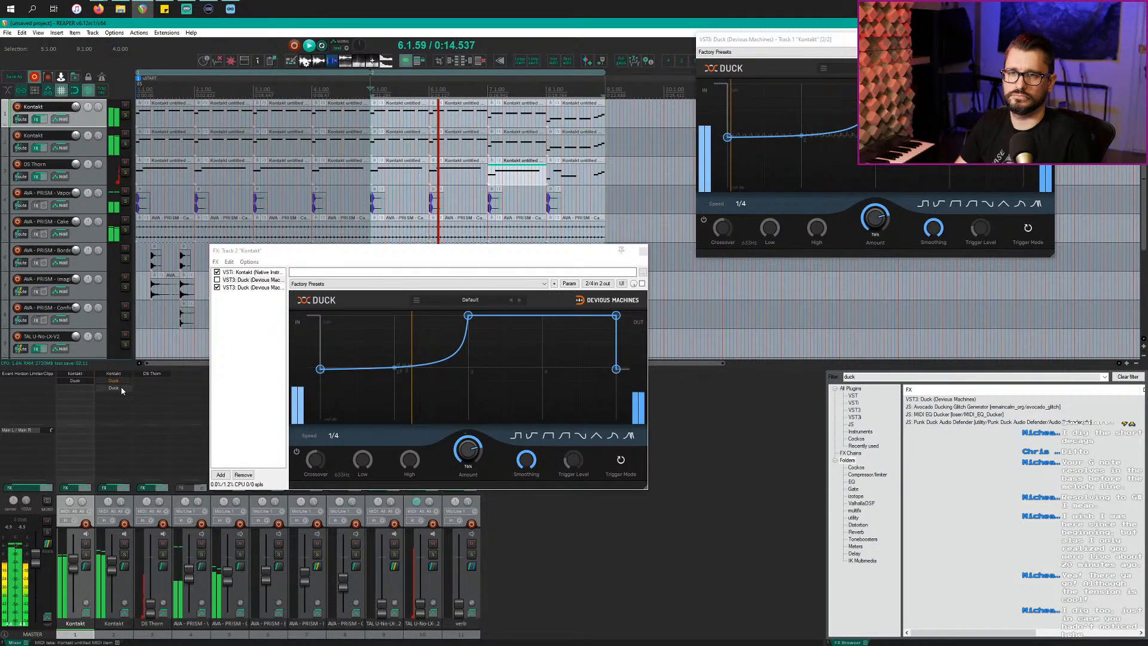
{"action": "key", "text": "Delete"}
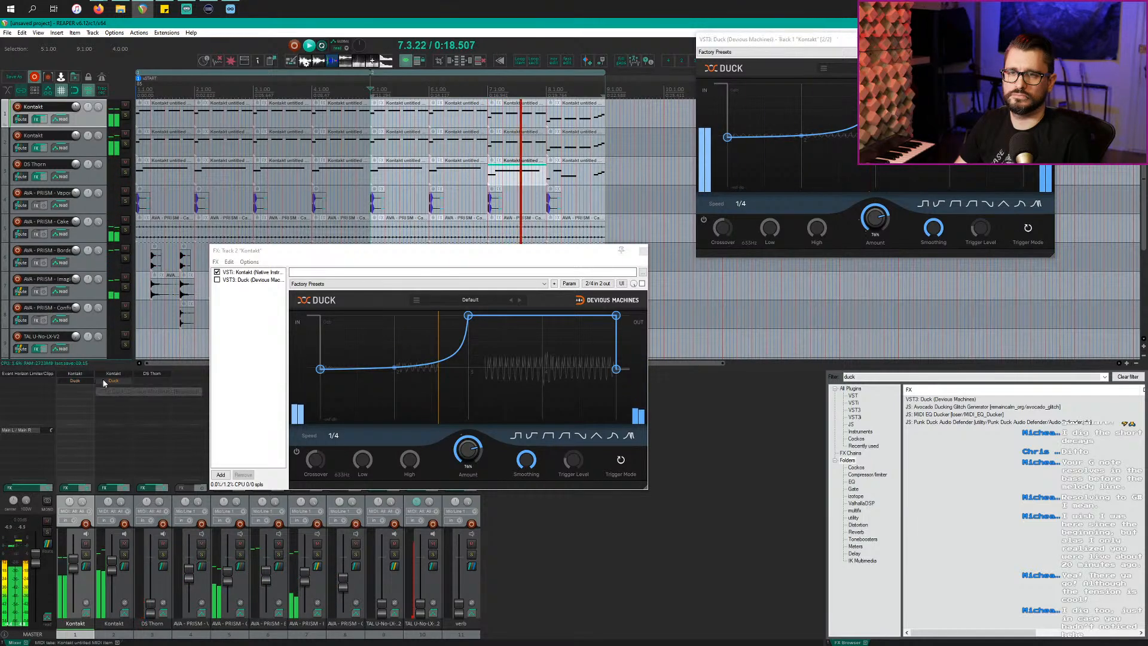
{"action": "left_click", "coordinate": [104, 383], "text": "shift"}
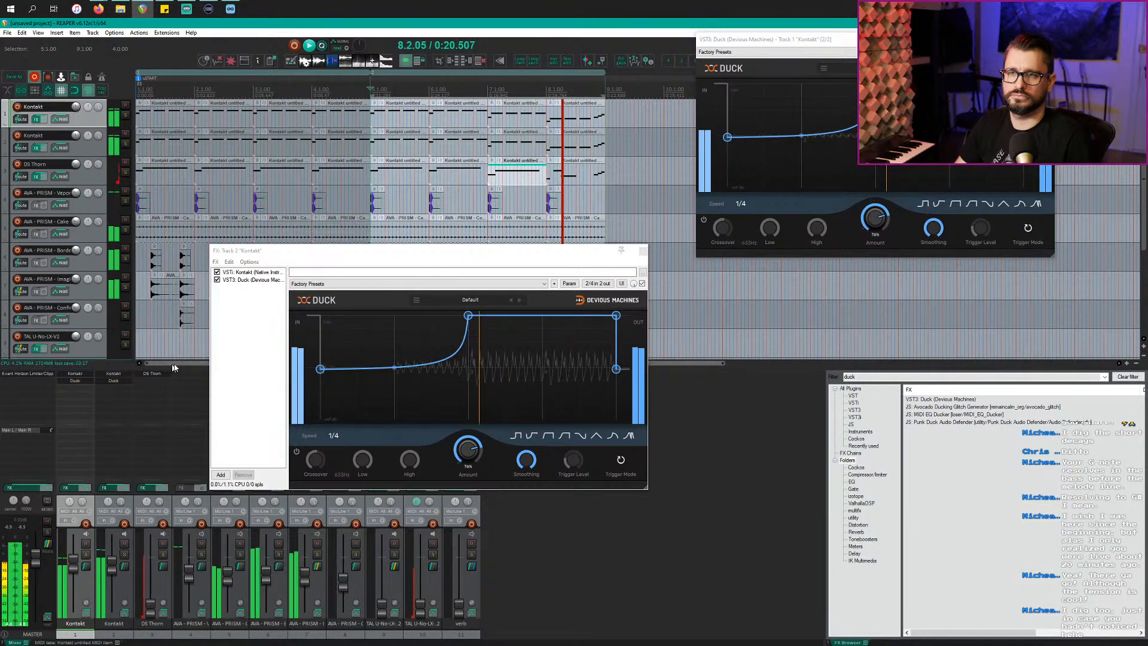
{"action": "left_click_drag", "start_coordinate": [321, 370], "coordinate": [321, 393]}
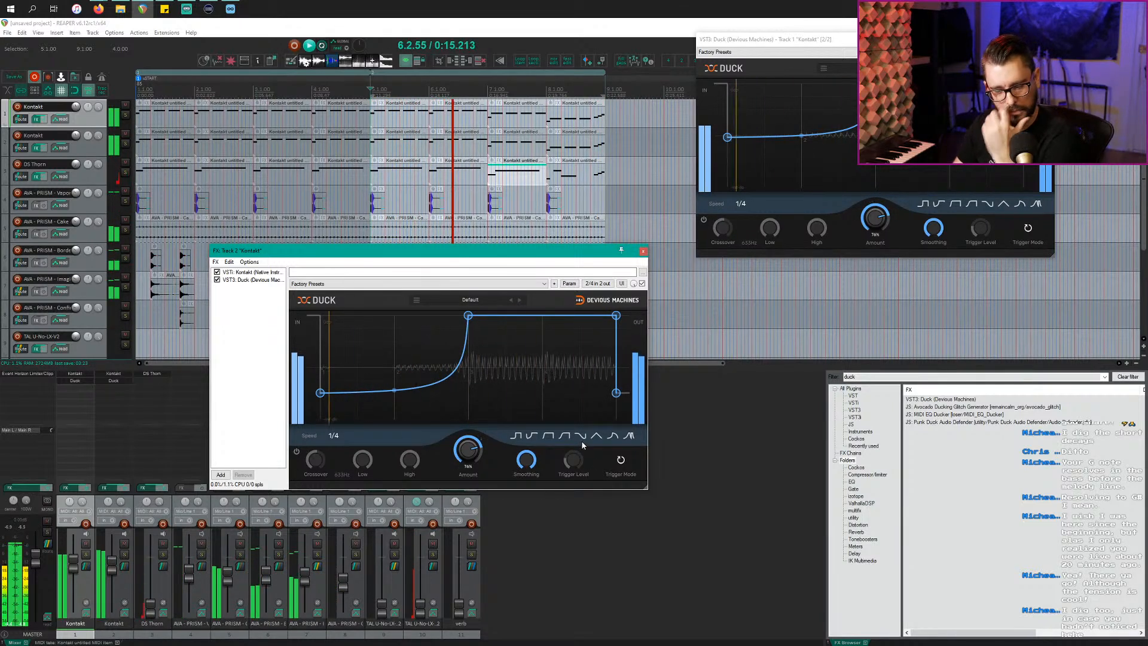
Step: Switch to the F7 mixer layout, remove a trial Duck from DS Thorn, and add track 10's verb send
{"action": "left_click", "coordinate": [679, 509]}
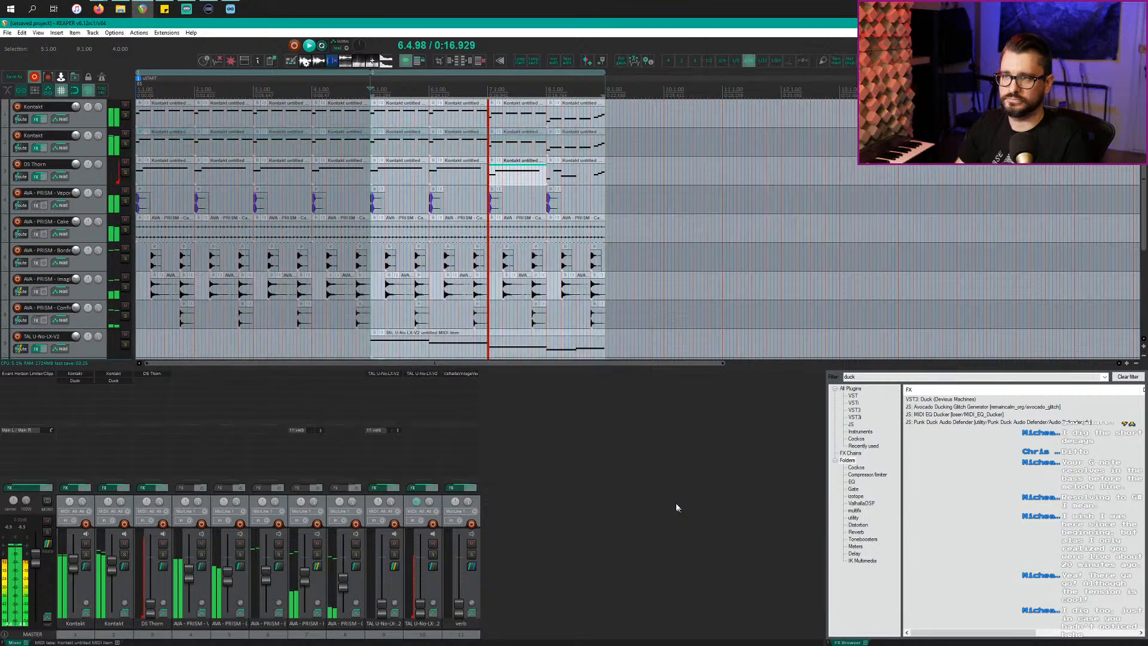
{"action": "key", "text": "F7"}
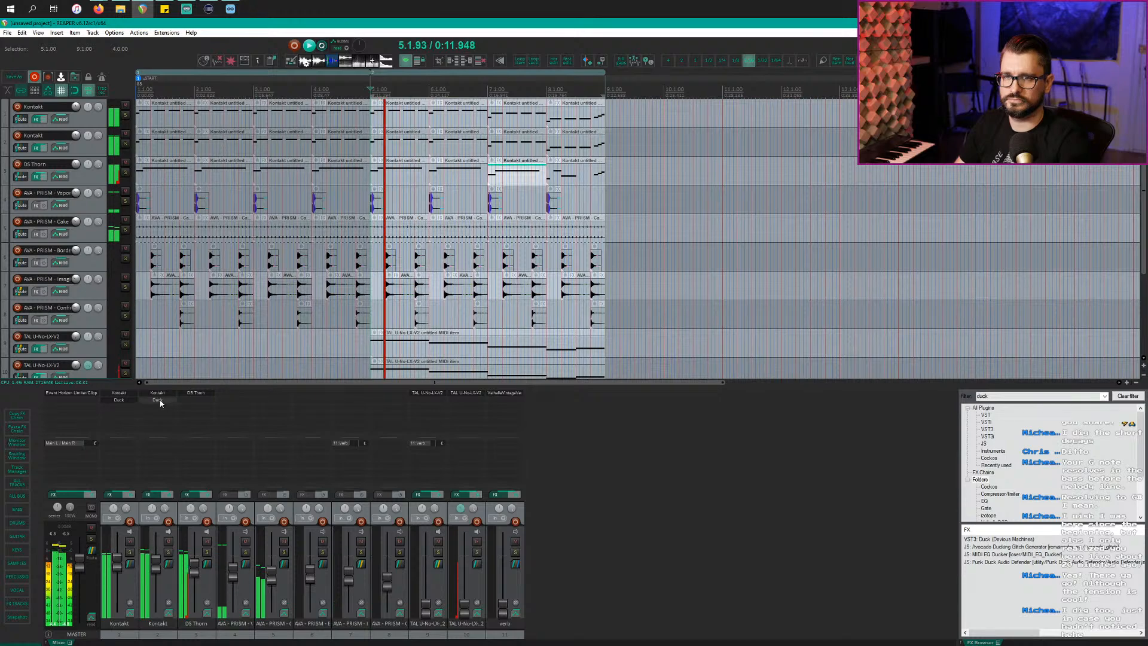
{"action": "left_click_drag", "start_coordinate": [159, 400], "coordinate": [188, 407]}
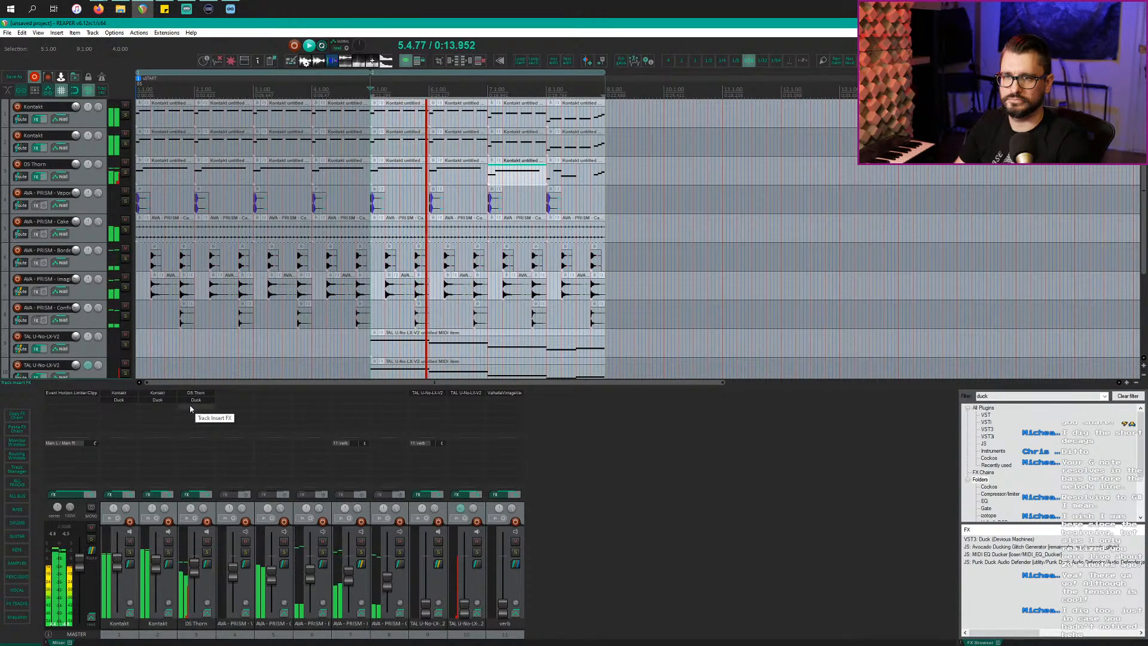
{"action": "left_click", "coordinate": [194, 402], "text": "alt"}
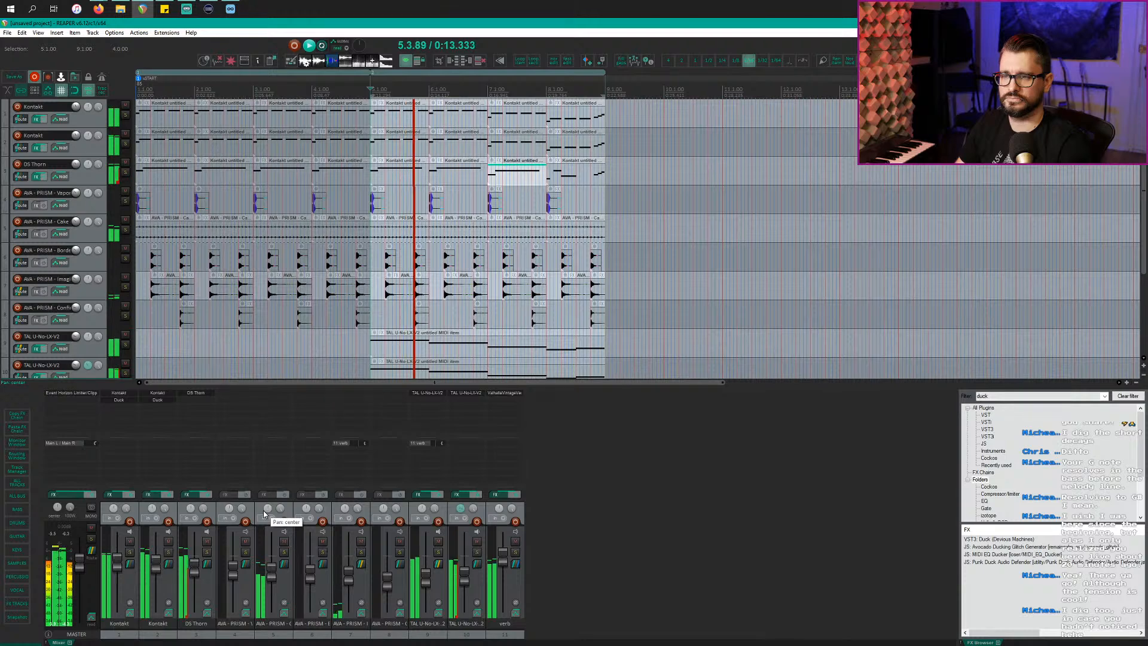
{"action": "left_click_drag", "start_coordinate": [425, 443], "coordinate": [465, 450]}
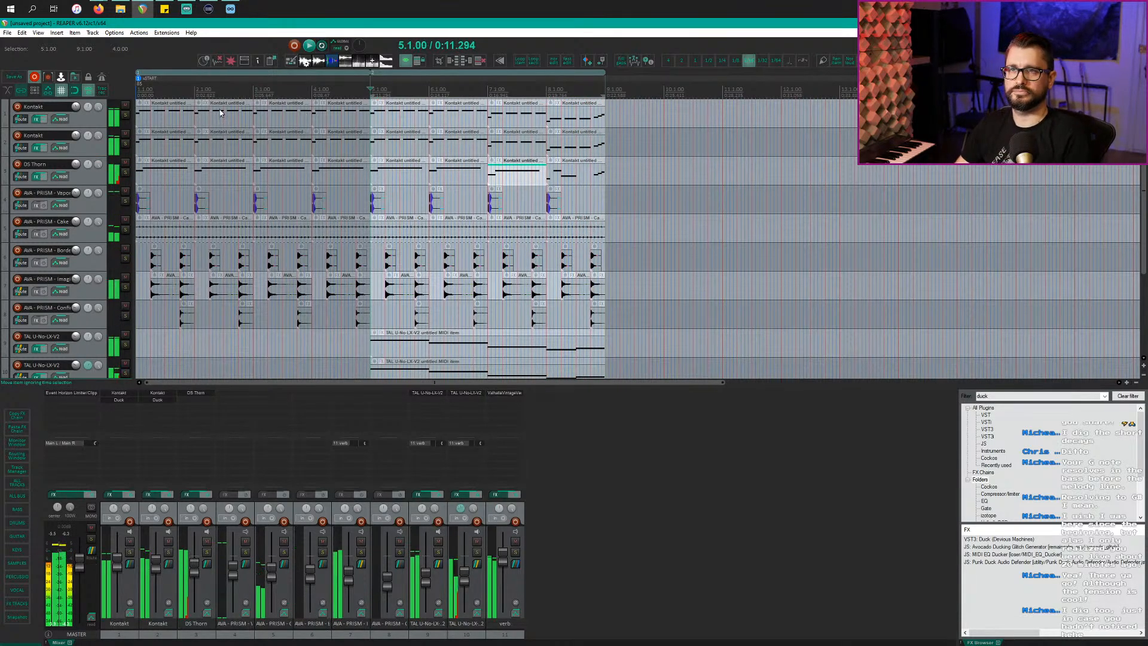
Step: Audition a time selection from bar 1 to 3.1.25, then clear it
{"action": "left_click_drag", "start_coordinate": [195, 92], "coordinate": [8, 99]}
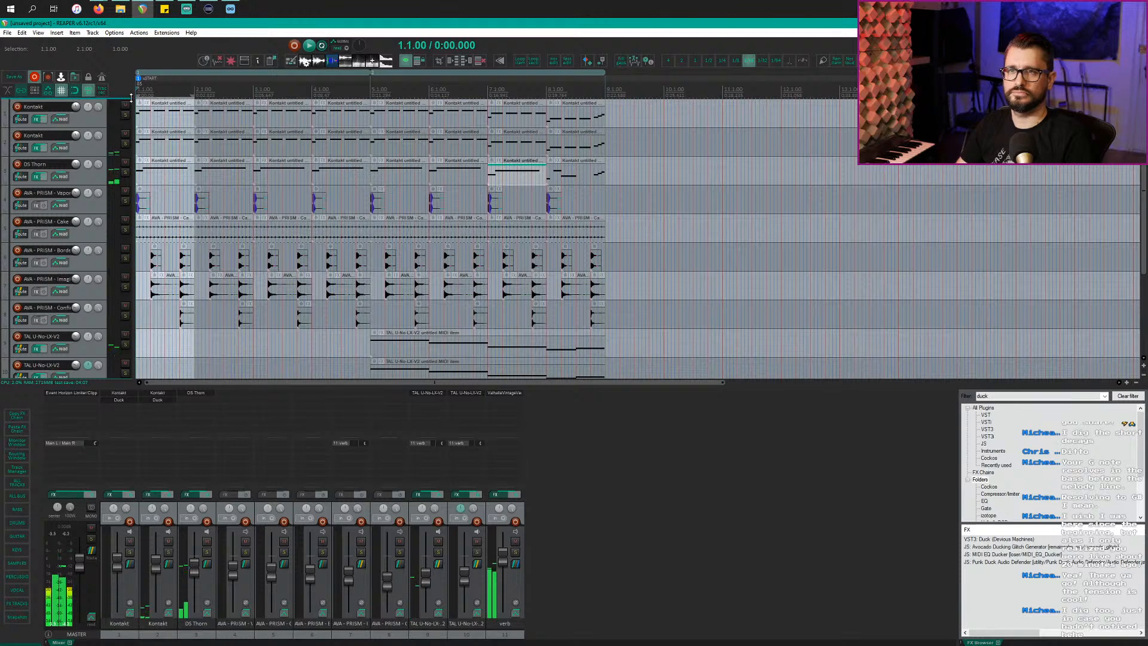
{"action": "left_click_drag", "start_coordinate": [197, 92], "coordinate": [256, 91]}
{"action": "key", "text": "space"}
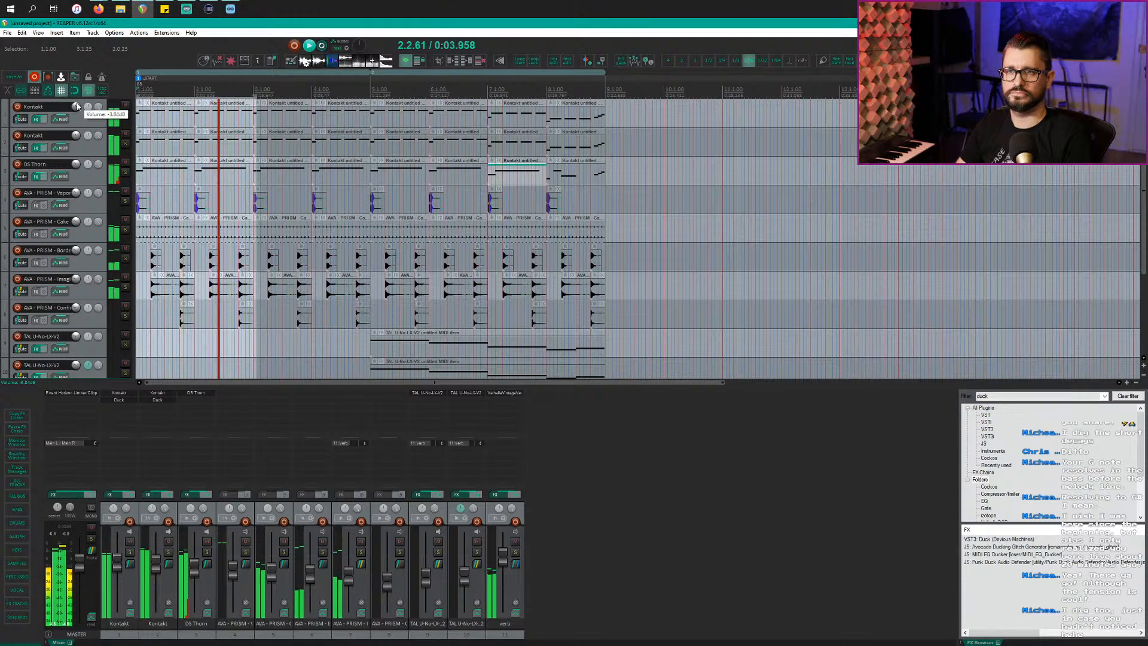
{"action": "left_click", "coordinate": [205, 90]}
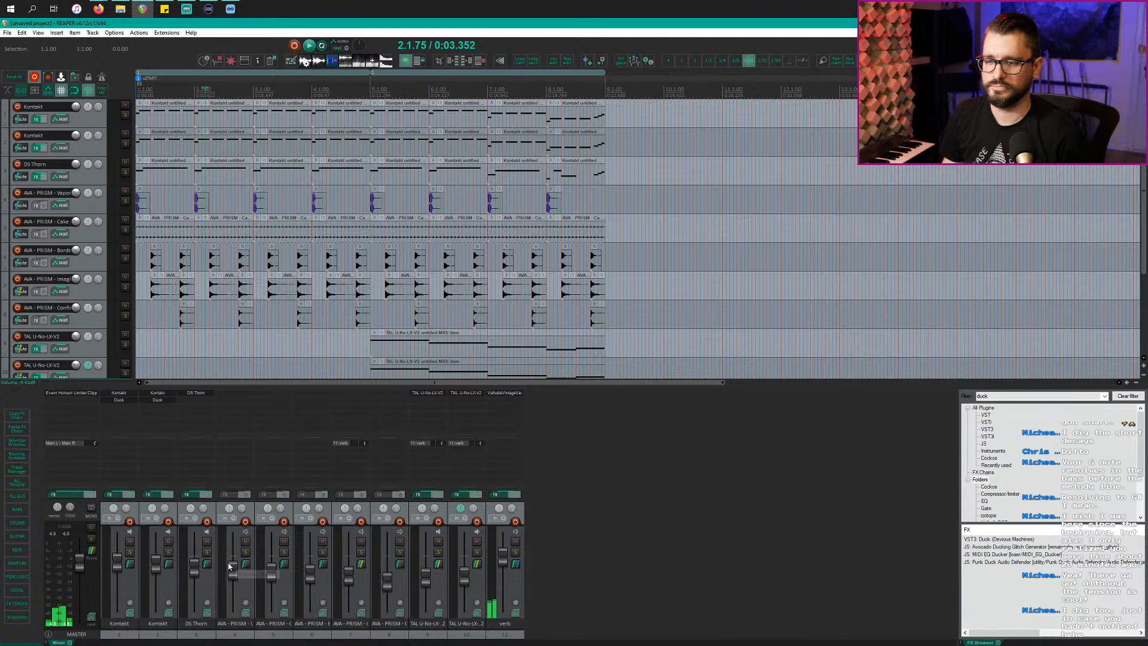
Step: Play from bar 5, then add ReaEQ to the second Kontakt track
{"action": "key", "text": "alt+Tab"}
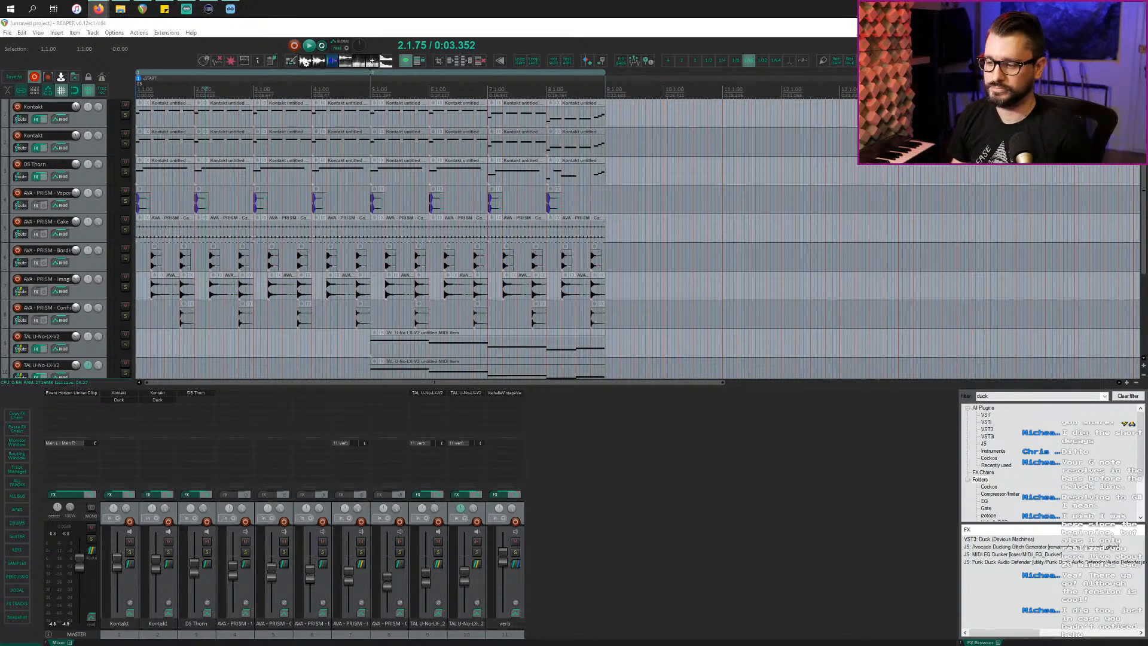
{"action": "key", "text": "alt+Tab"}
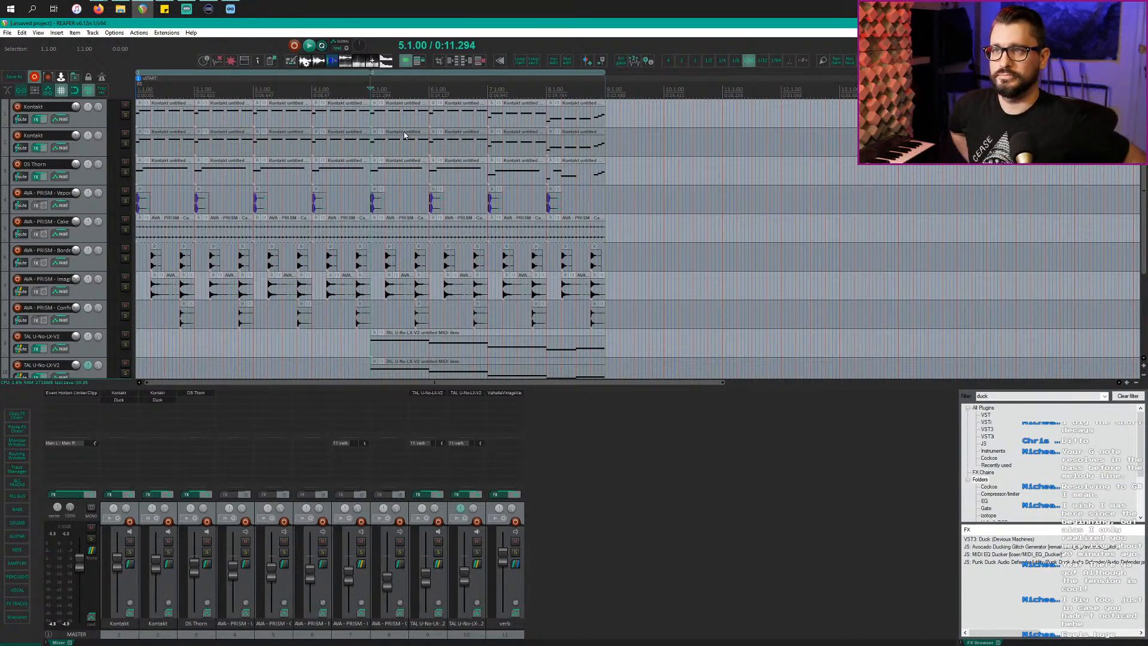
{"action": "key", "text": "space"}
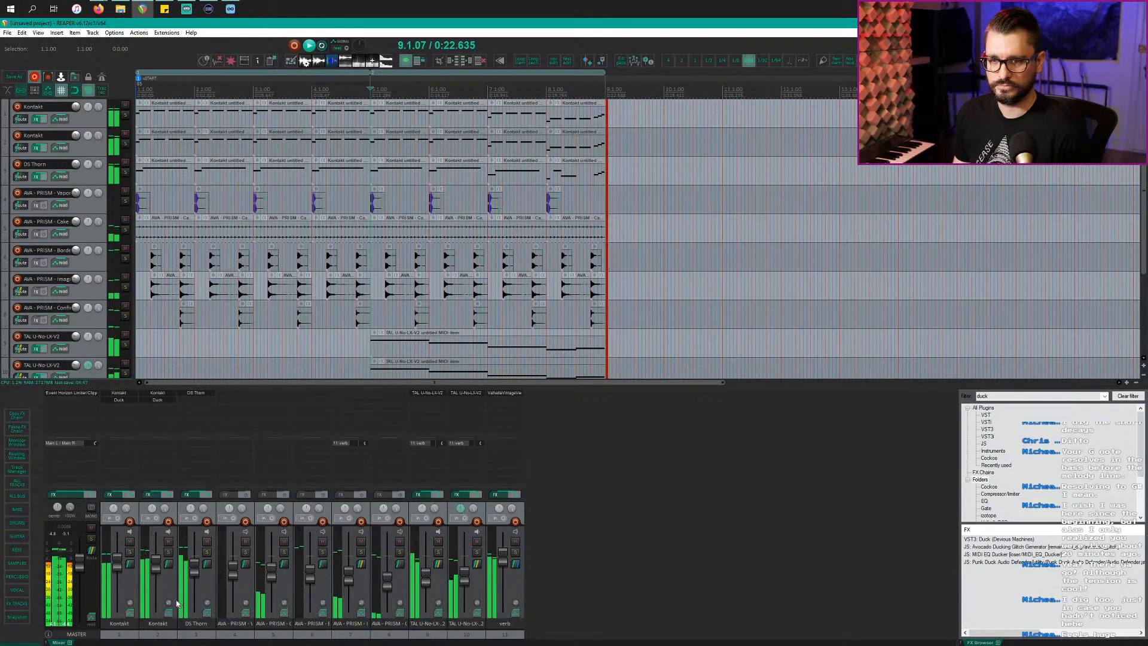
{"action": "left_click", "coordinate": [167, 584]}
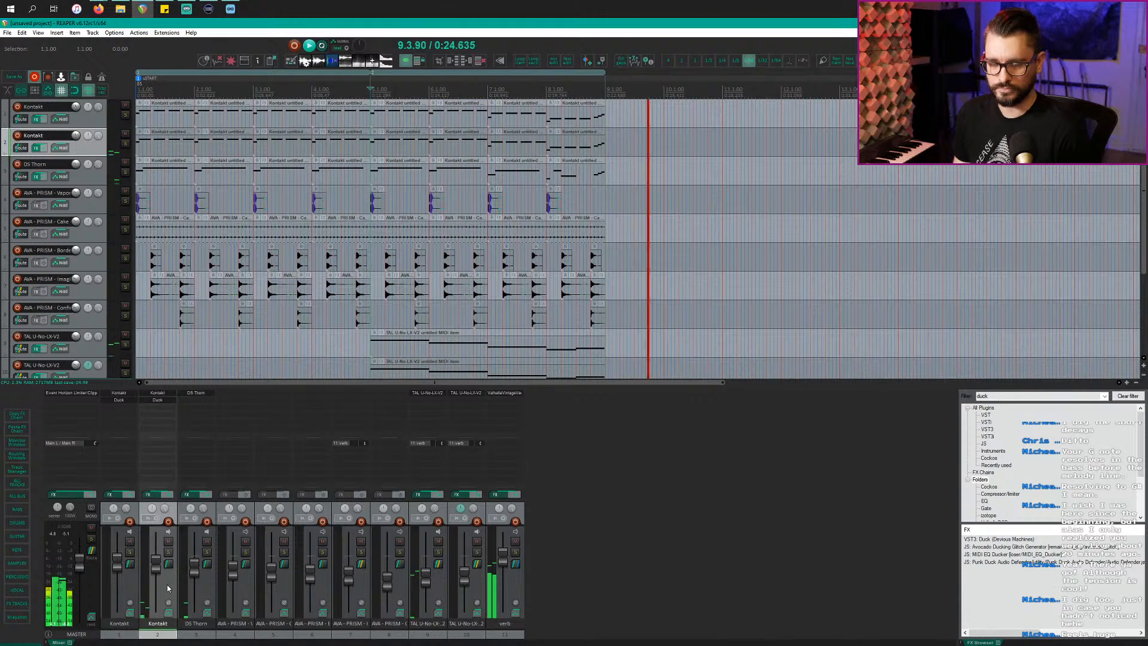
{"action": "key", "text": "space"}
Step: Boost ReaEQ band 3 to +7.9 dB at 834 Hz and move ReaEQ ahead of Duck
{"action": "key", "text": "e"}
{"action": "key", "text": "space"}
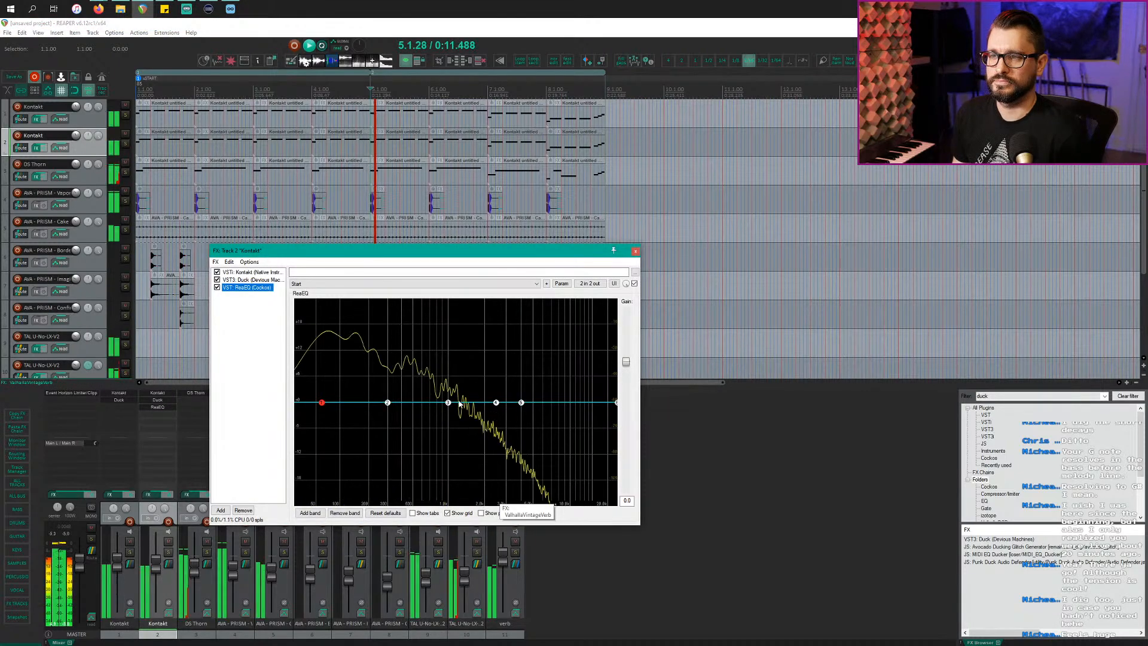
{"action": "left_click_drag", "start_coordinate": [448, 402], "coordinate": [433, 366]}
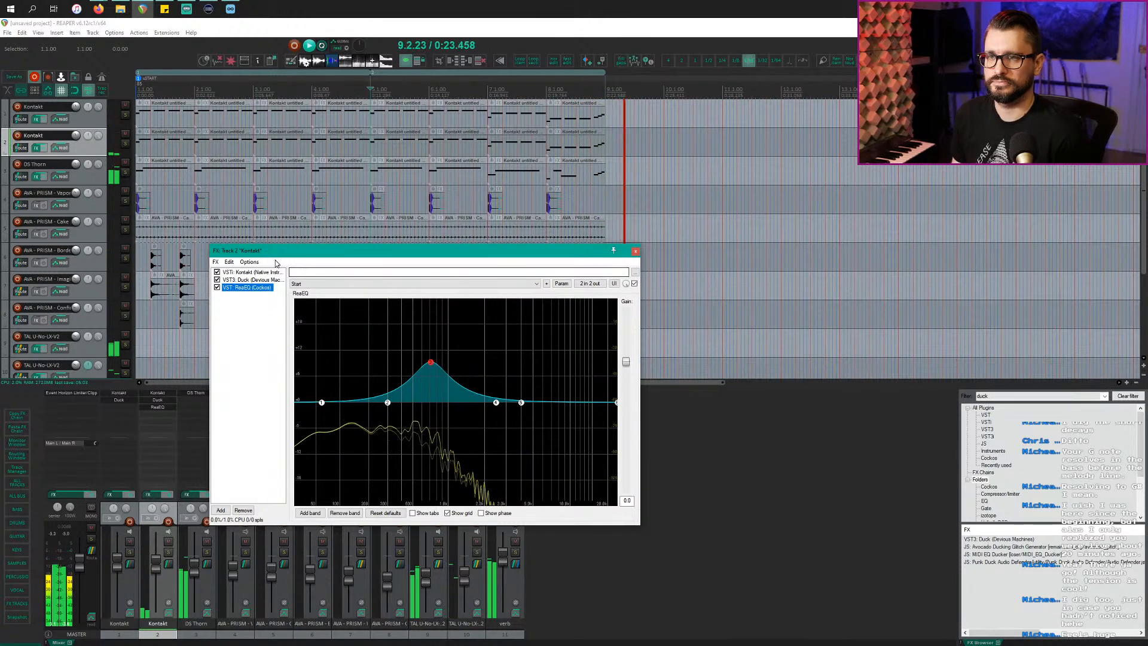
{"action": "left_click_drag", "start_coordinate": [267, 283], "coordinate": [267, 281]}
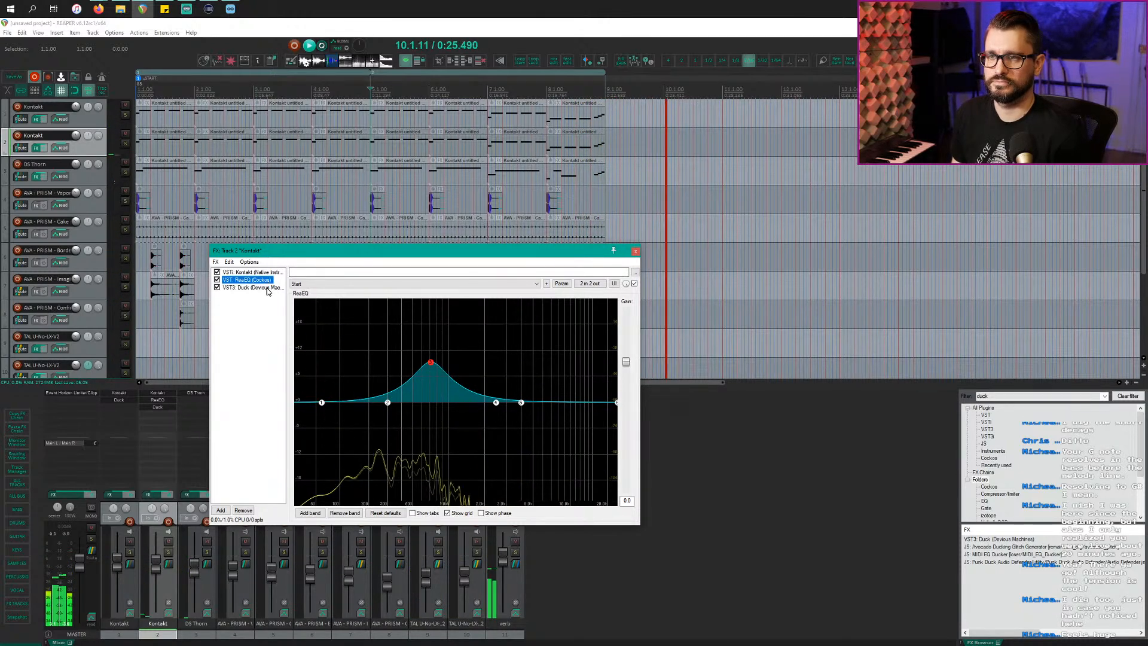
{"action": "key", "text": "Escape"}
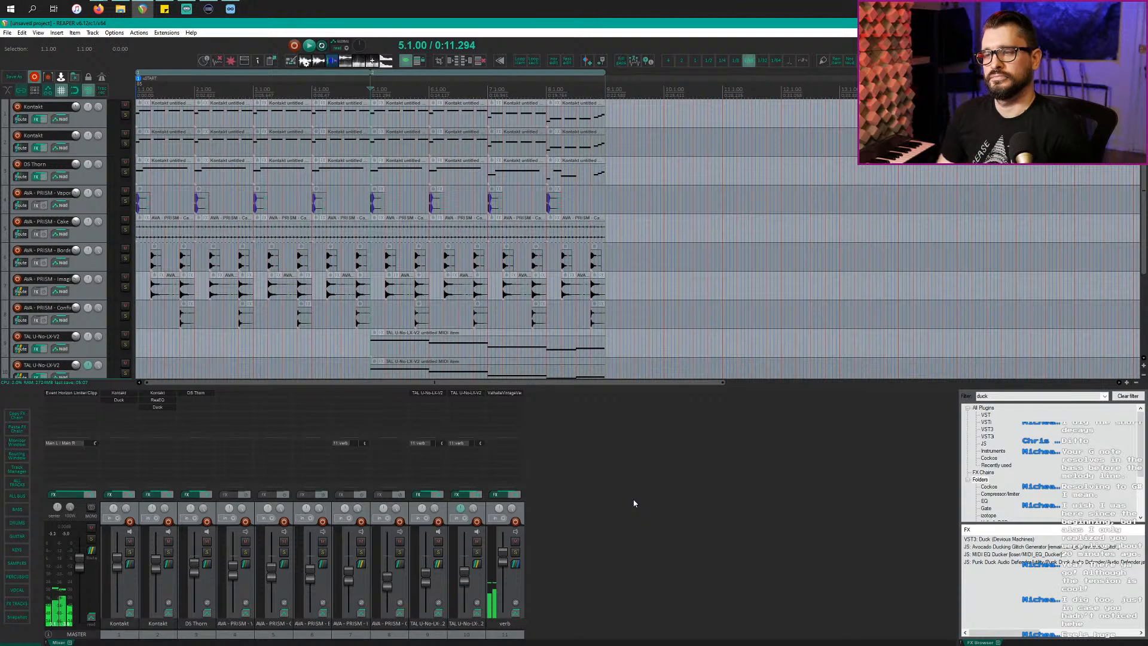